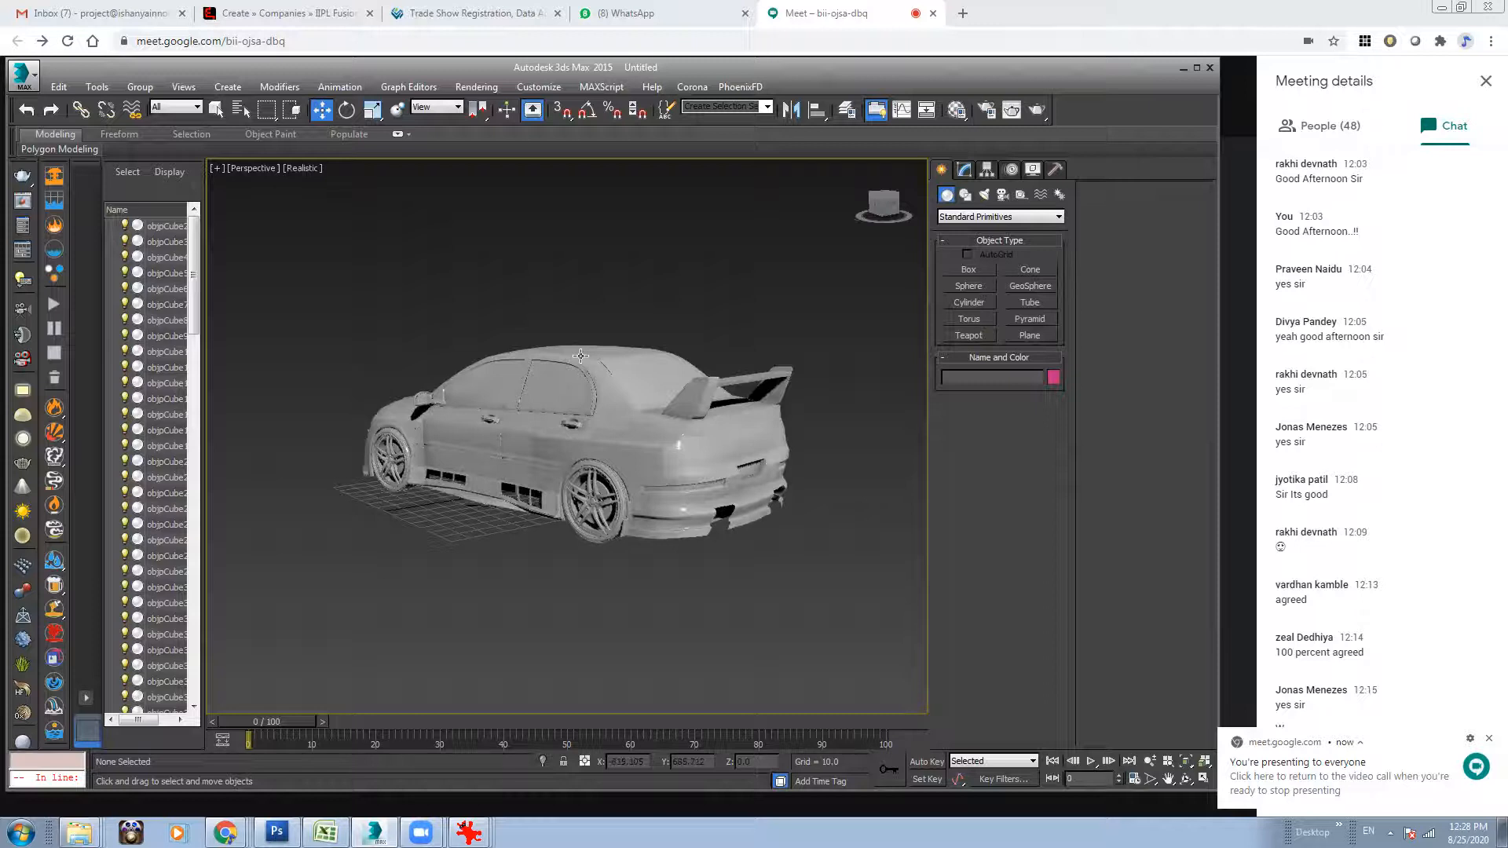
Dismiss the meeting notification and open the Environment and Effects settings.
click(539, 156)
click(477, 87)
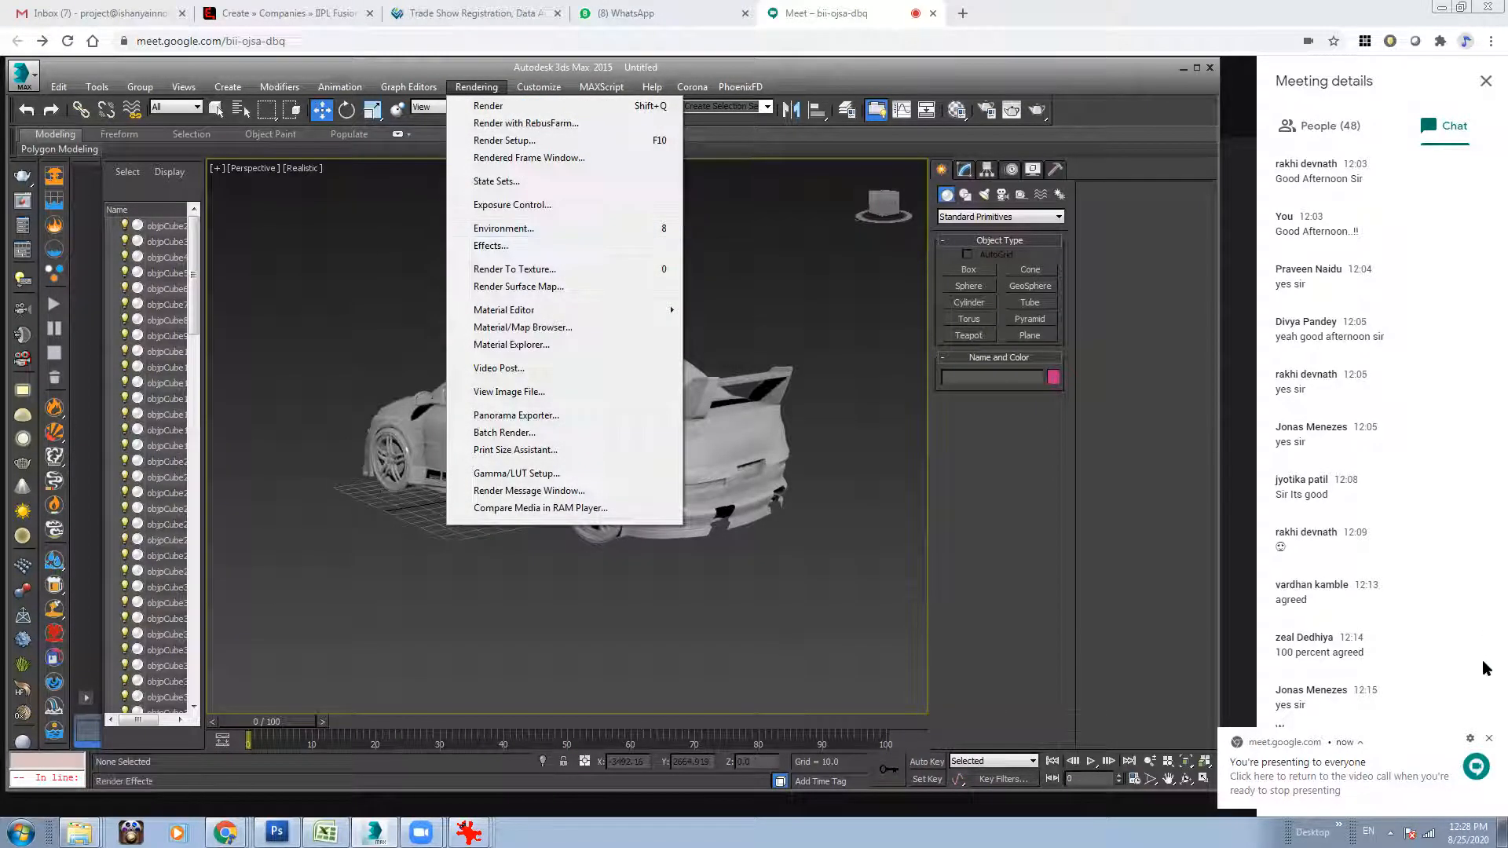
click(1489, 740)
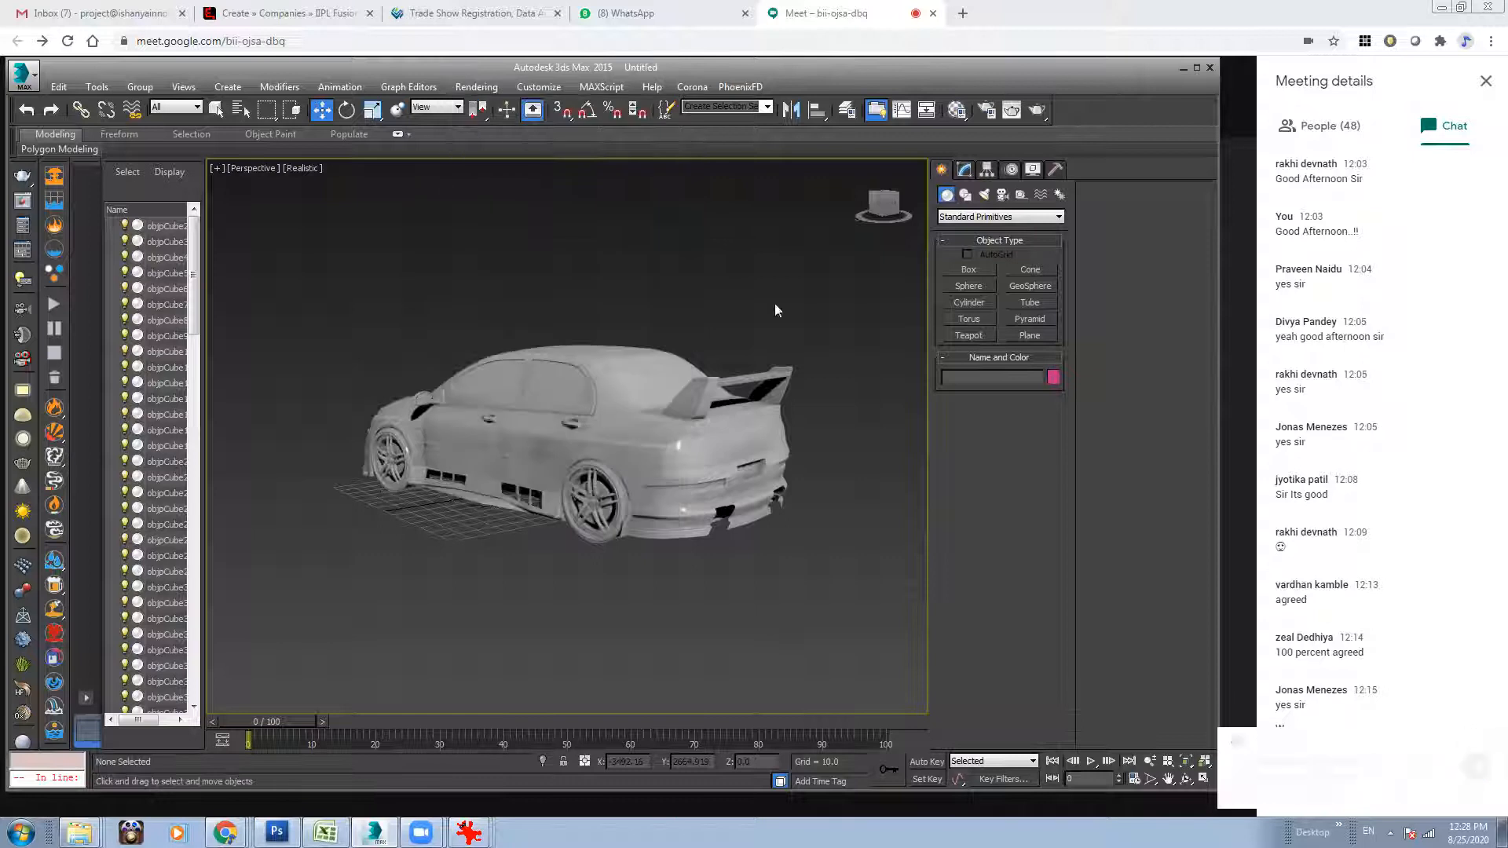
click(497, 89)
click(503, 230)
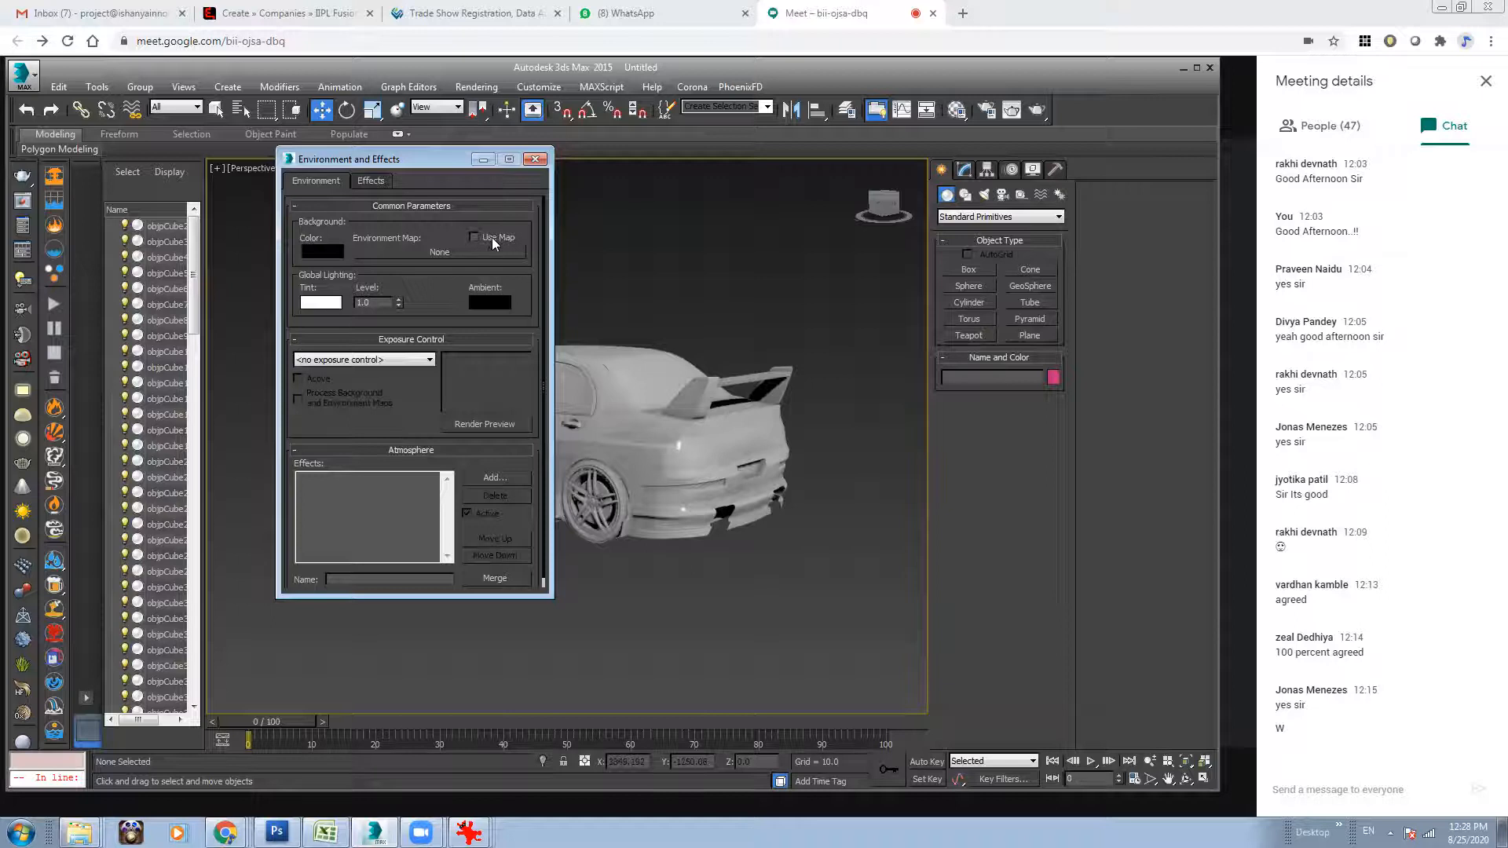
Load DSC07984.jpg from the Test_2 folder as a Bitmap environment map and close the environment settings.
click(439, 253)
scroll(911, 250, up, 5)
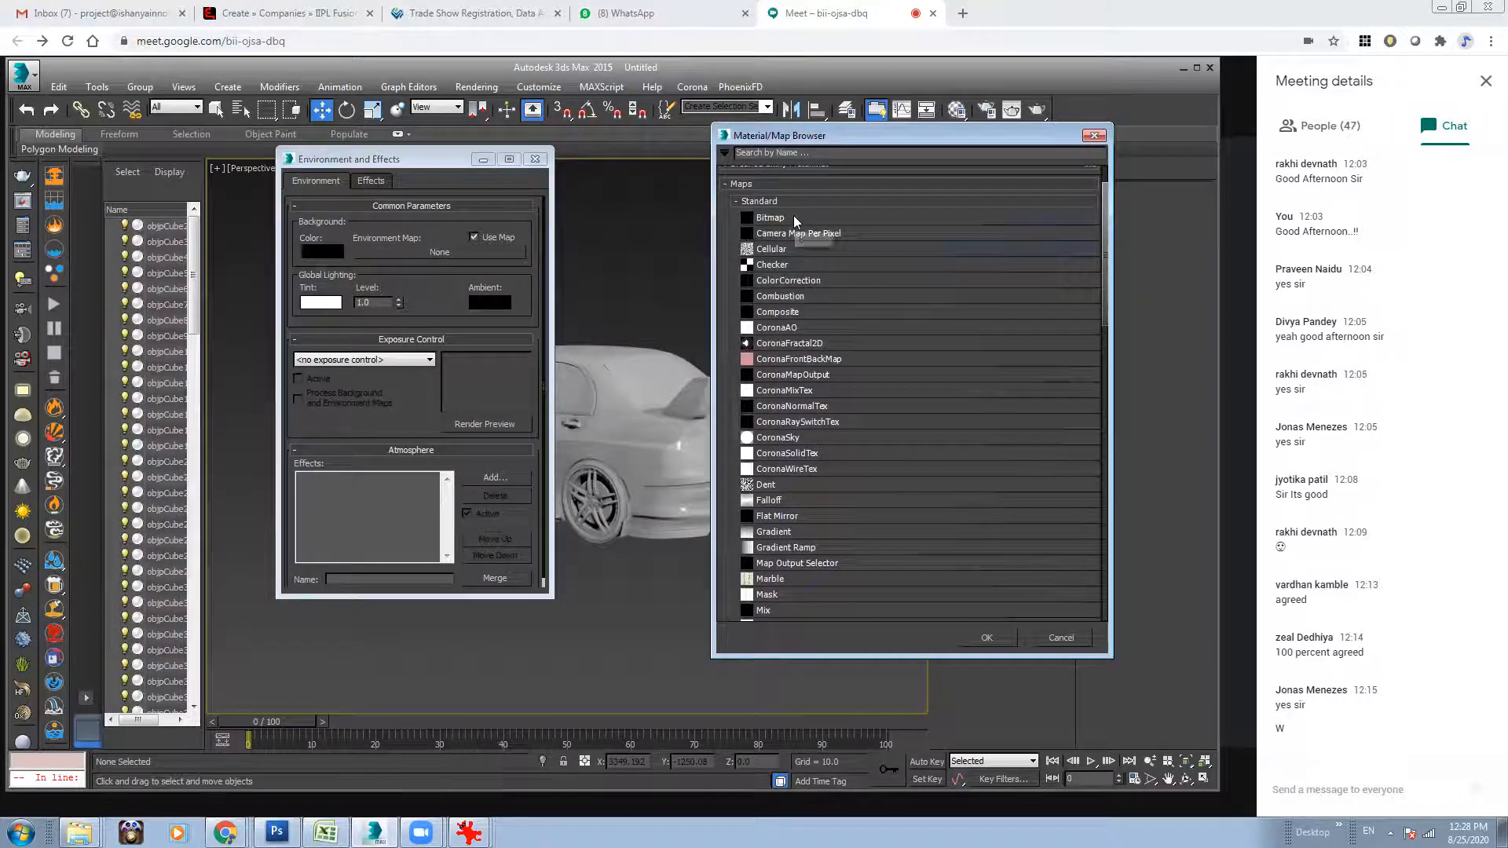
double_click(794, 217)
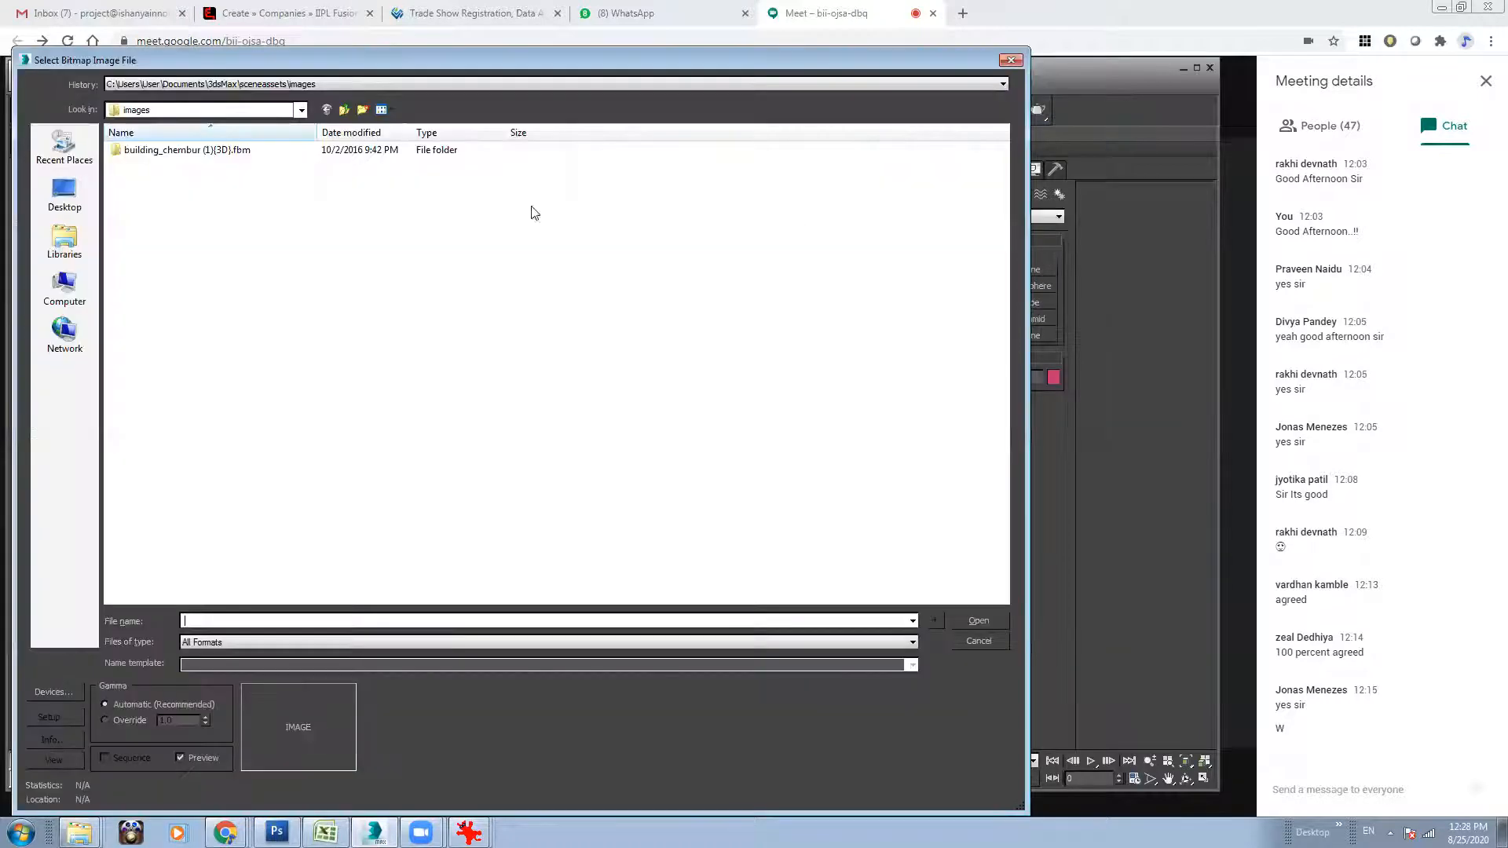
key(ctrl+v)
key(Return)
click(168, 188)
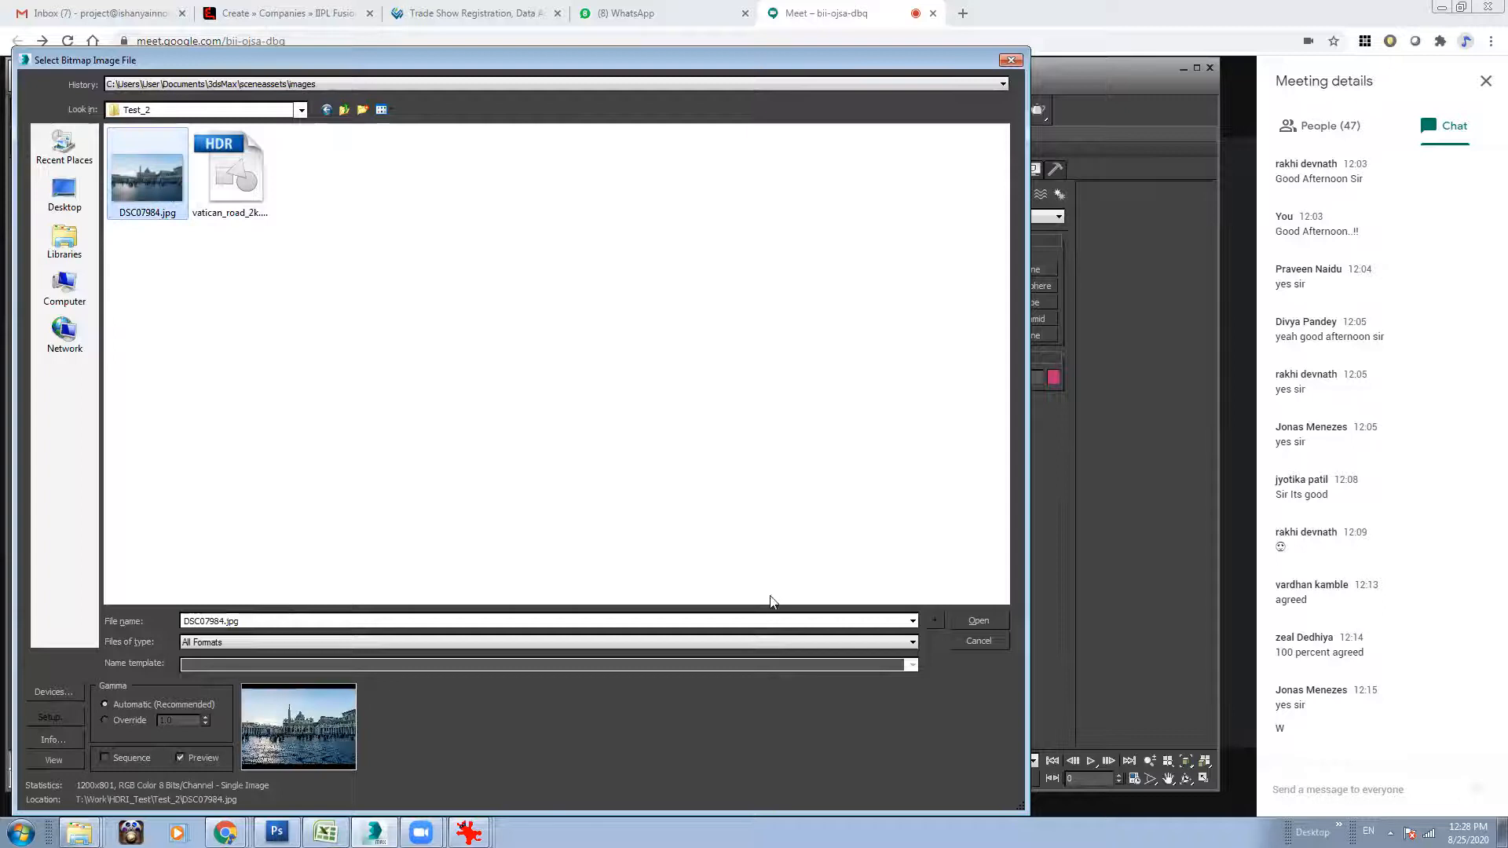
click(967, 618)
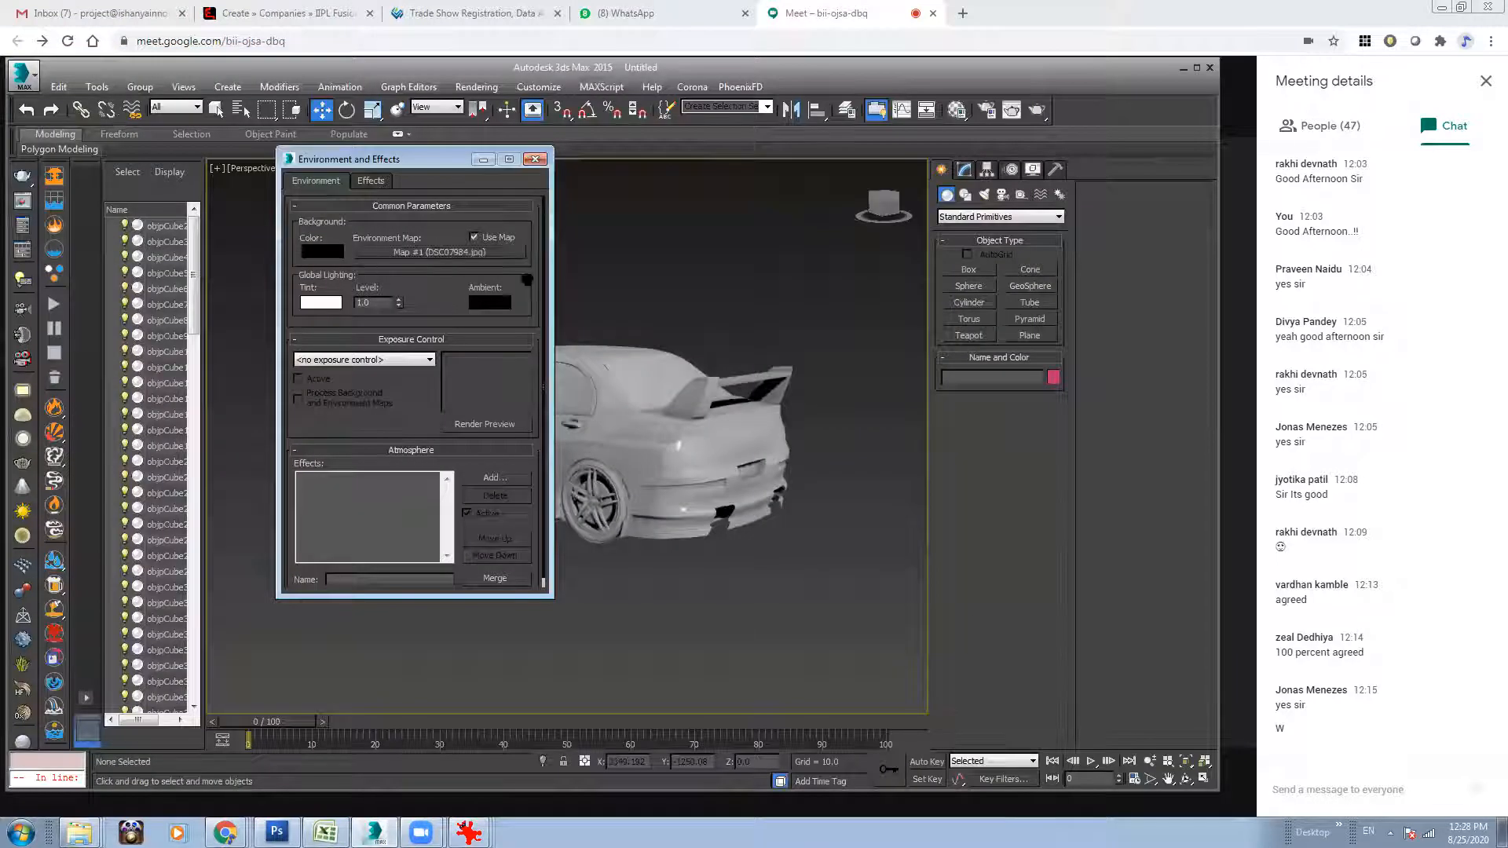
click(537, 160)
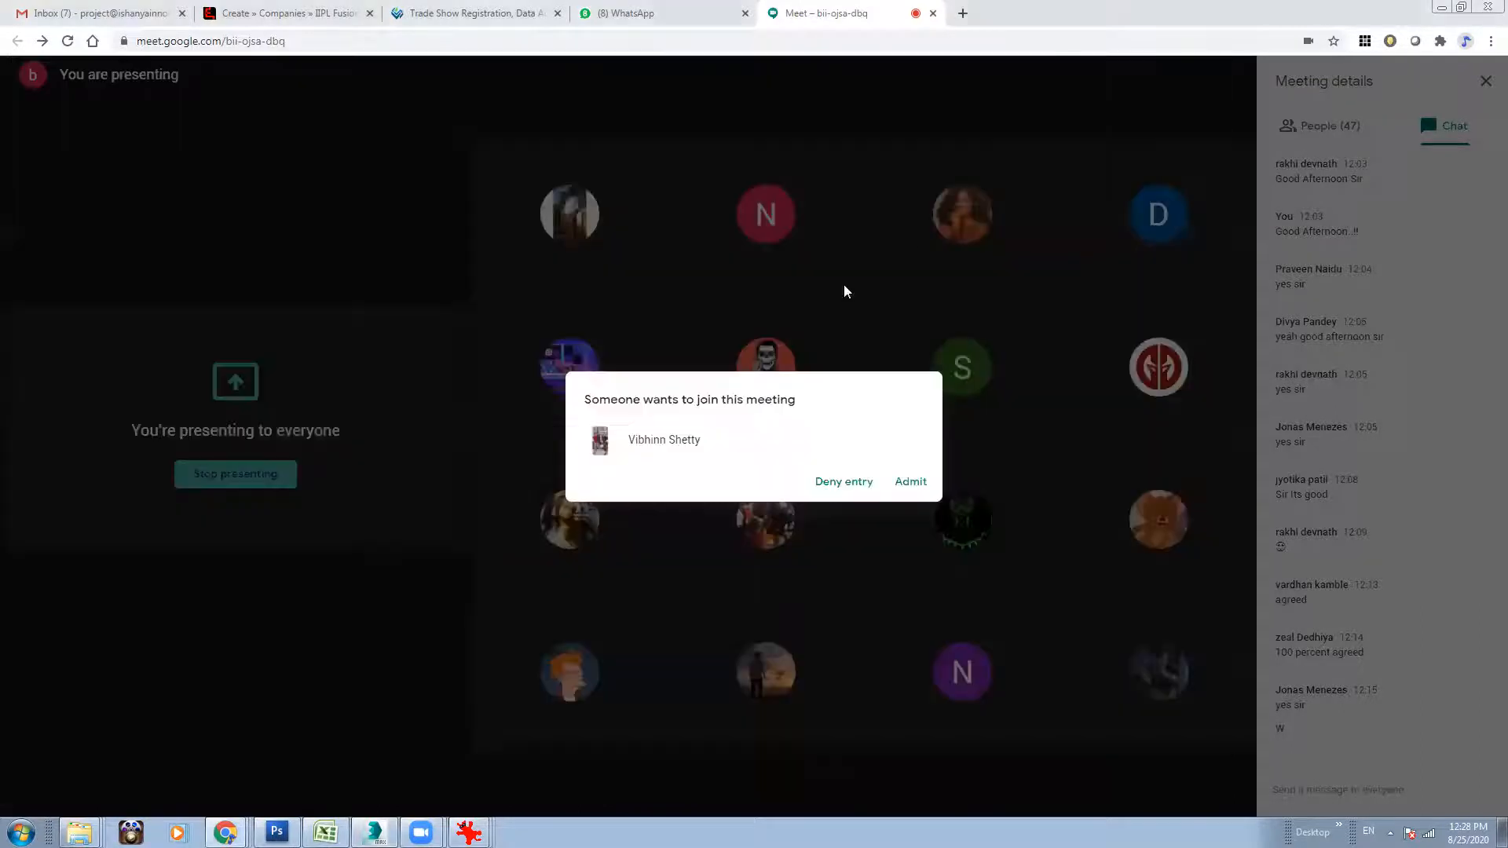
click(1183, 68)
click(910, 482)
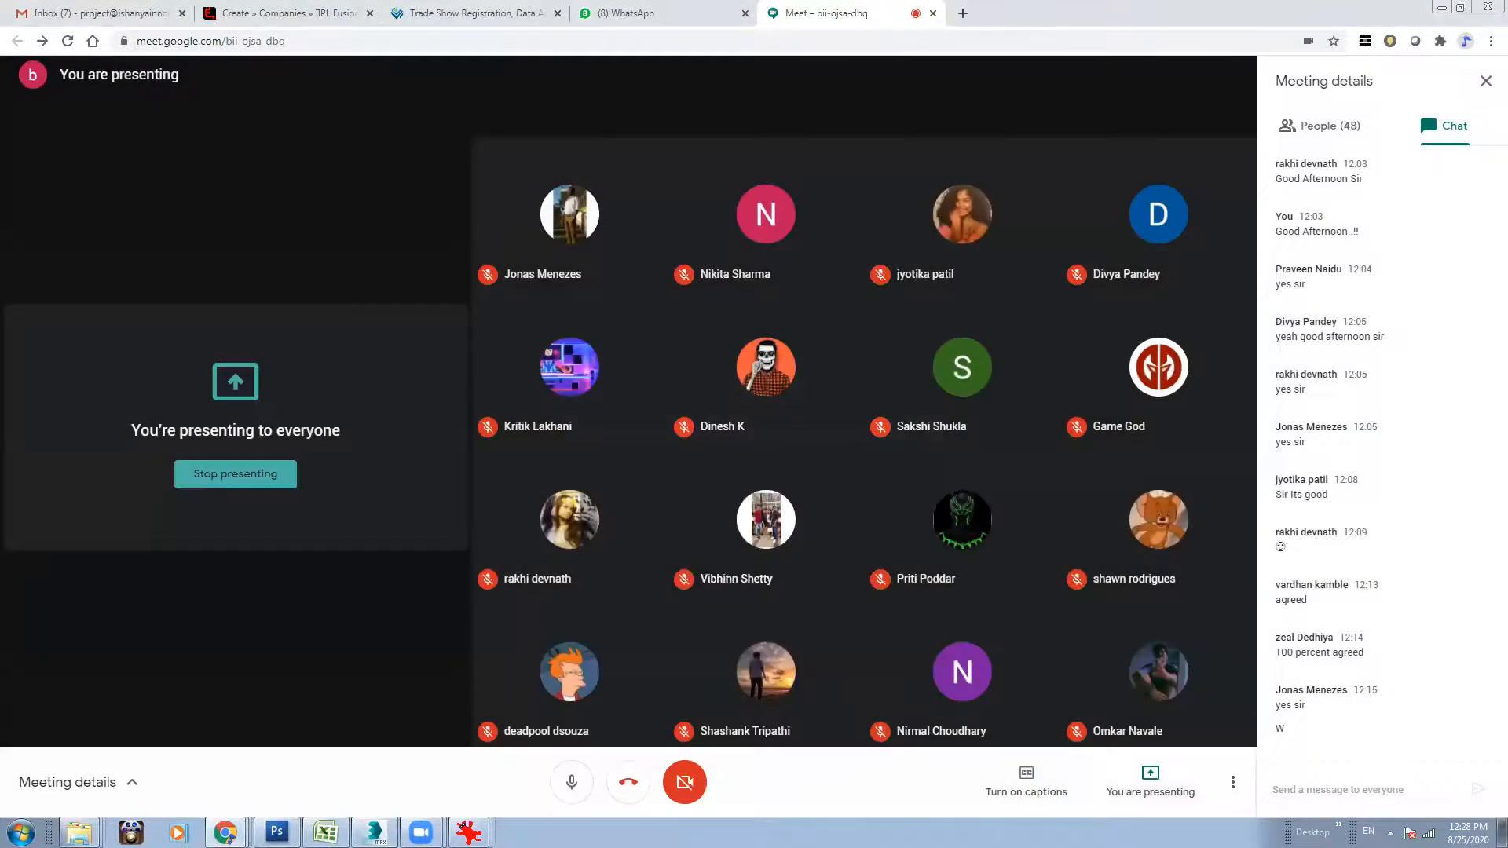
mouse_move(421, 833)
click(374, 832)
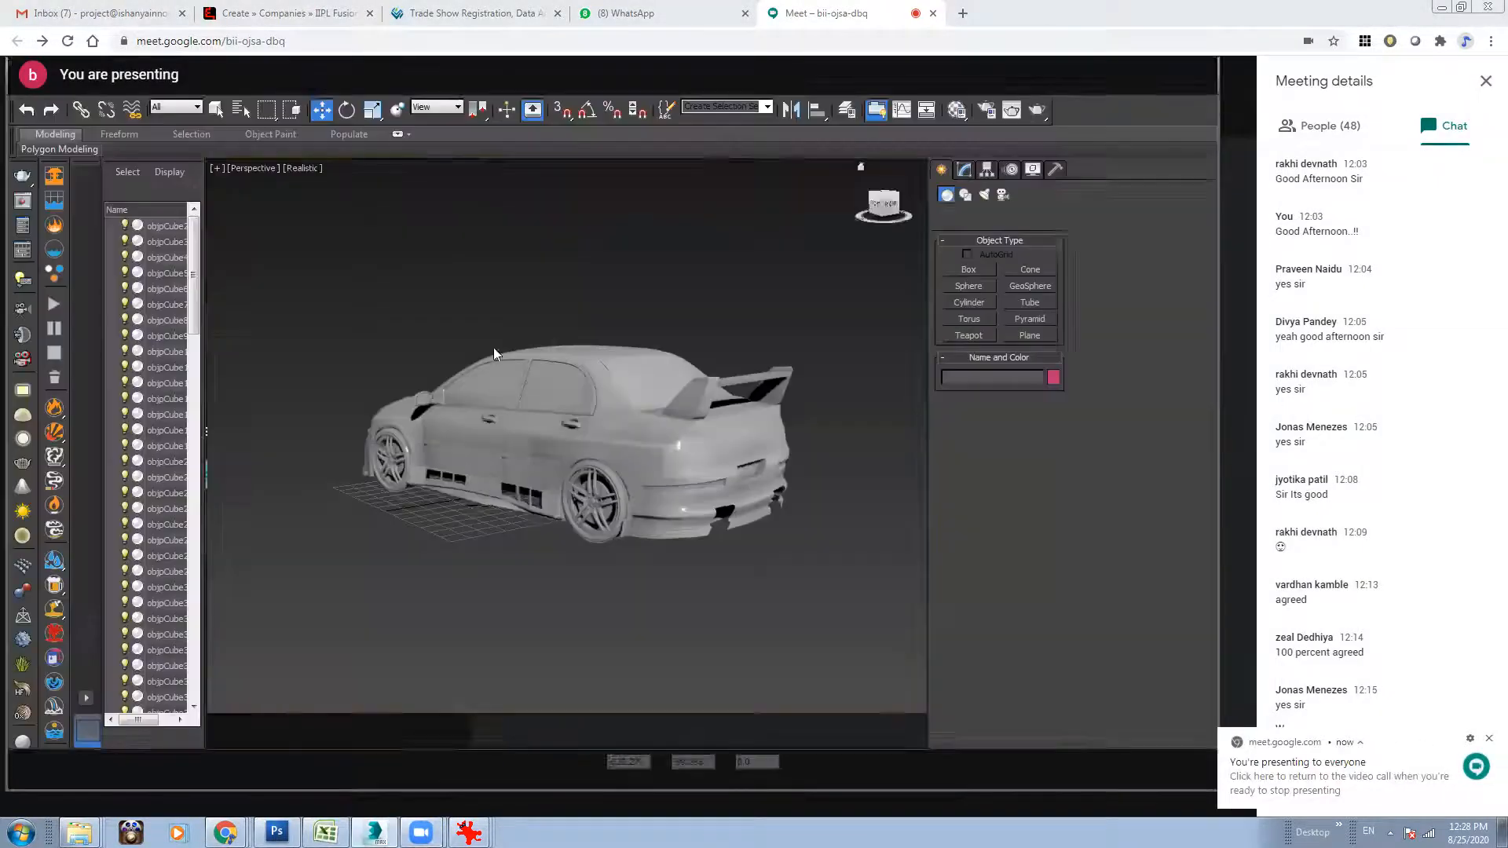
Set the Perspective viewport's display style to Shaded.
mouse_move(608, 470)
alt+middle_down()
mouse_move(578, 463)
mouse_move(618, 451)
mouse_move(578, 442)
mouse_move(613, 437)
mouse_move(603, 418)
mouse_move(626, 427)
mouse_move(521, 413)
alt+middle_up()
click(303, 168)
click(350, 202)
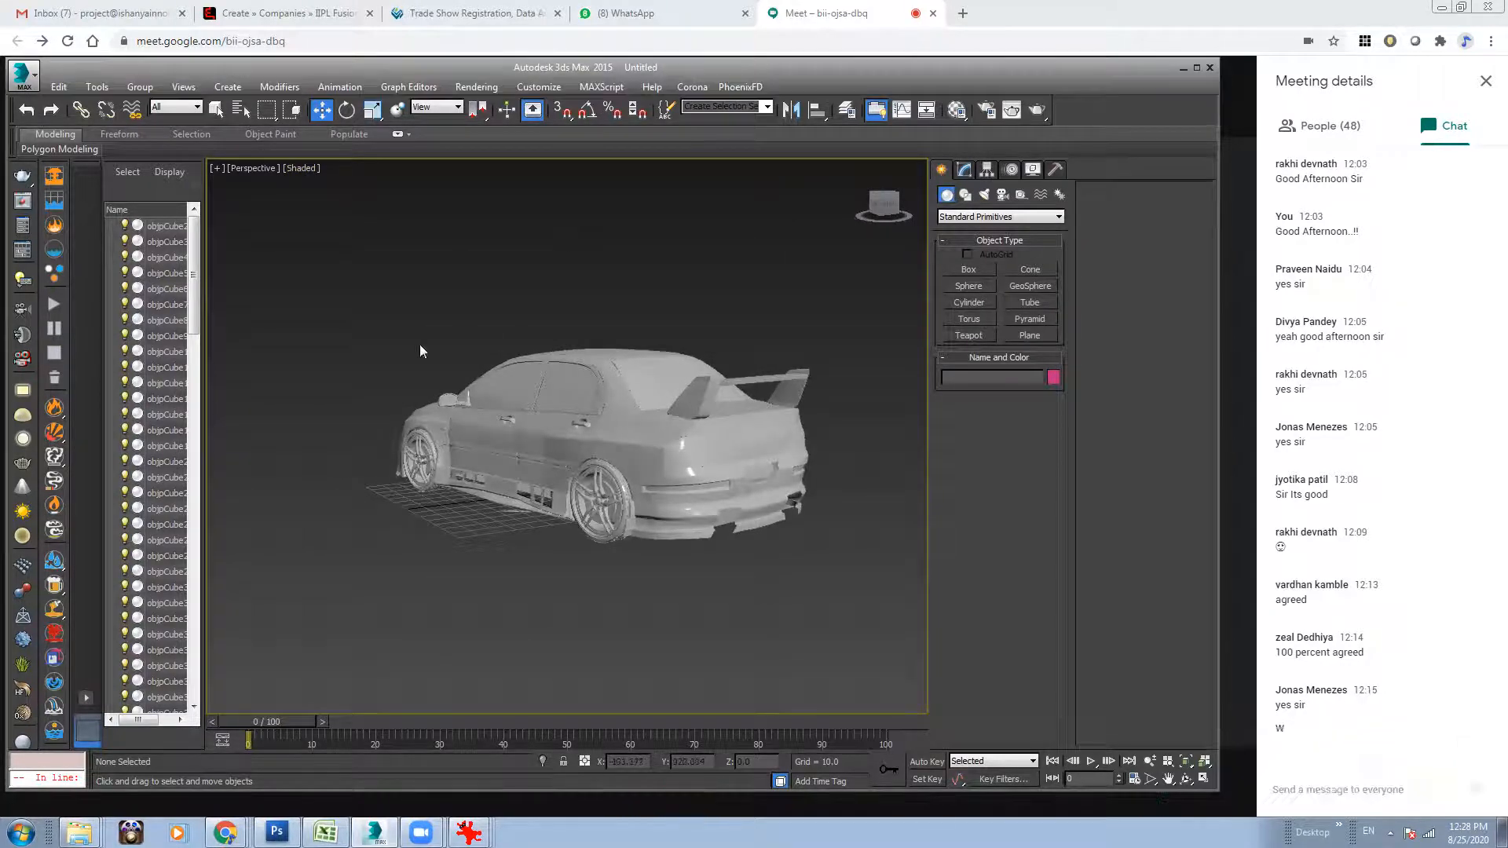
alt+middle_drag(547, 498, 649, 511)
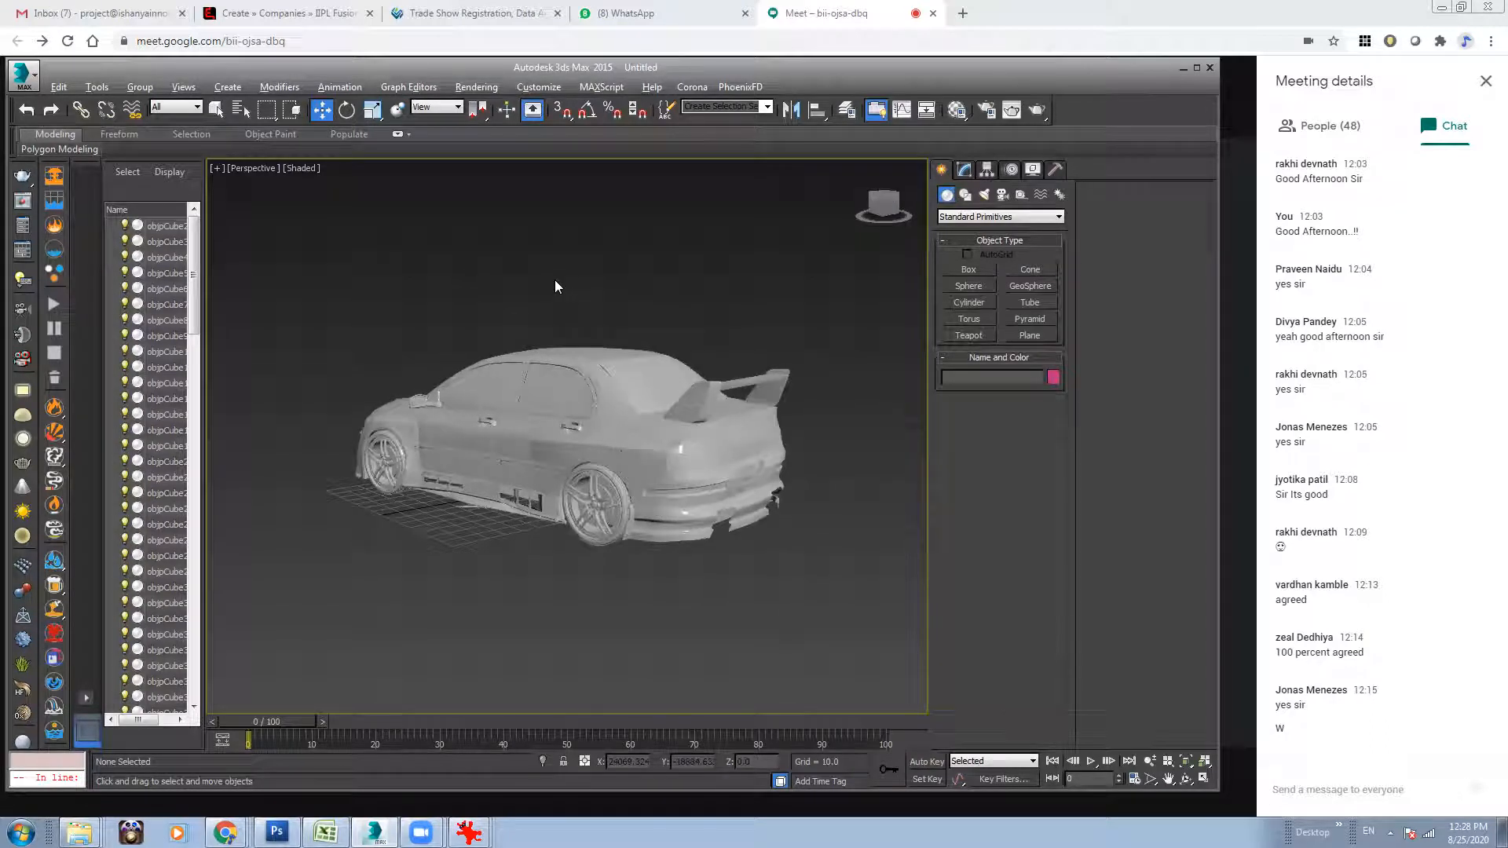
Review the Background options in Viewport Configuration and close it without changing anything.
key(alt+b)
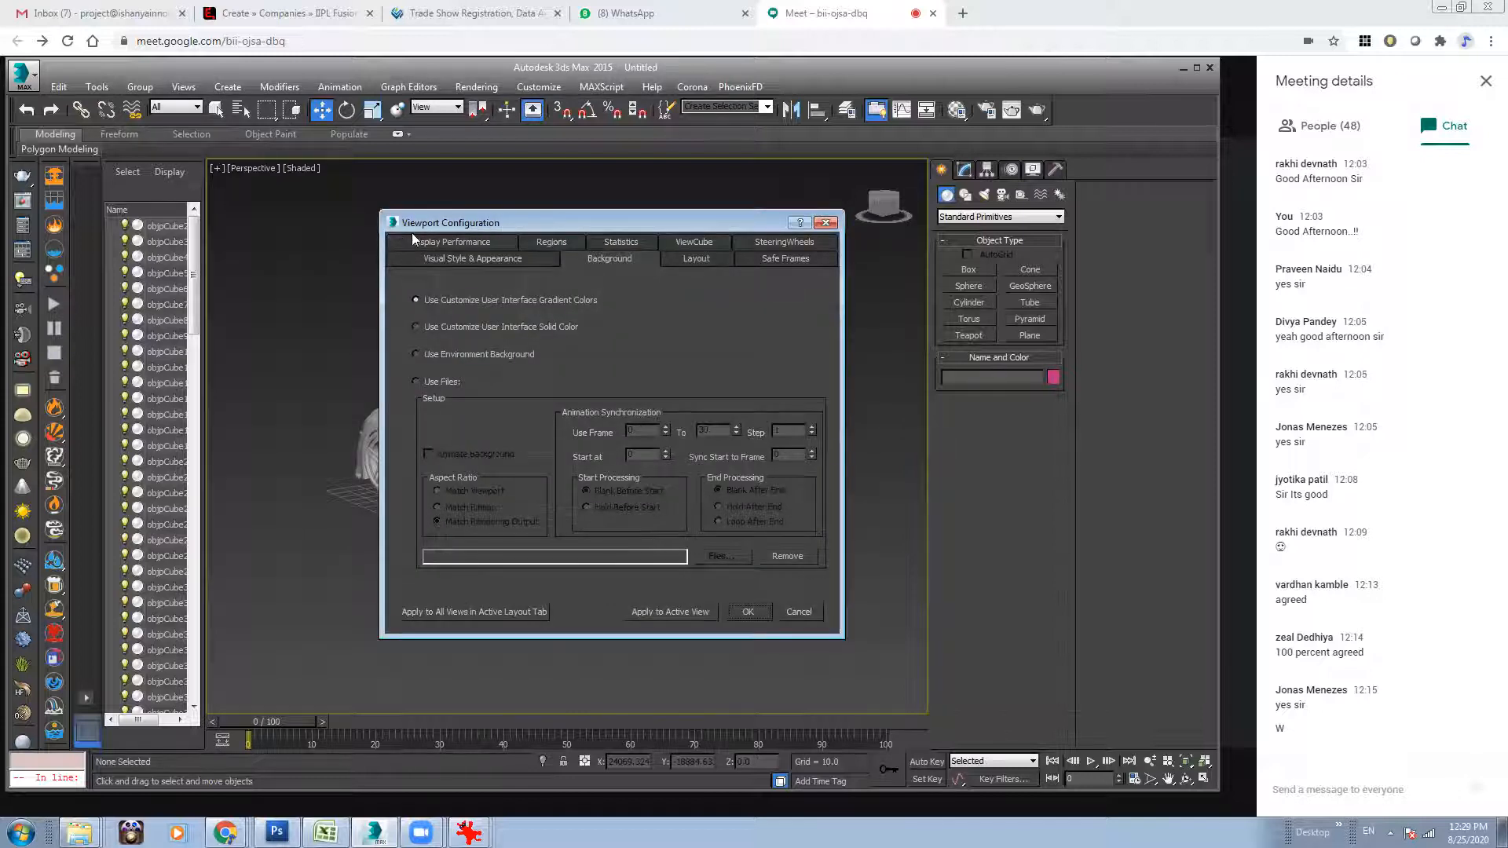
click(825, 223)
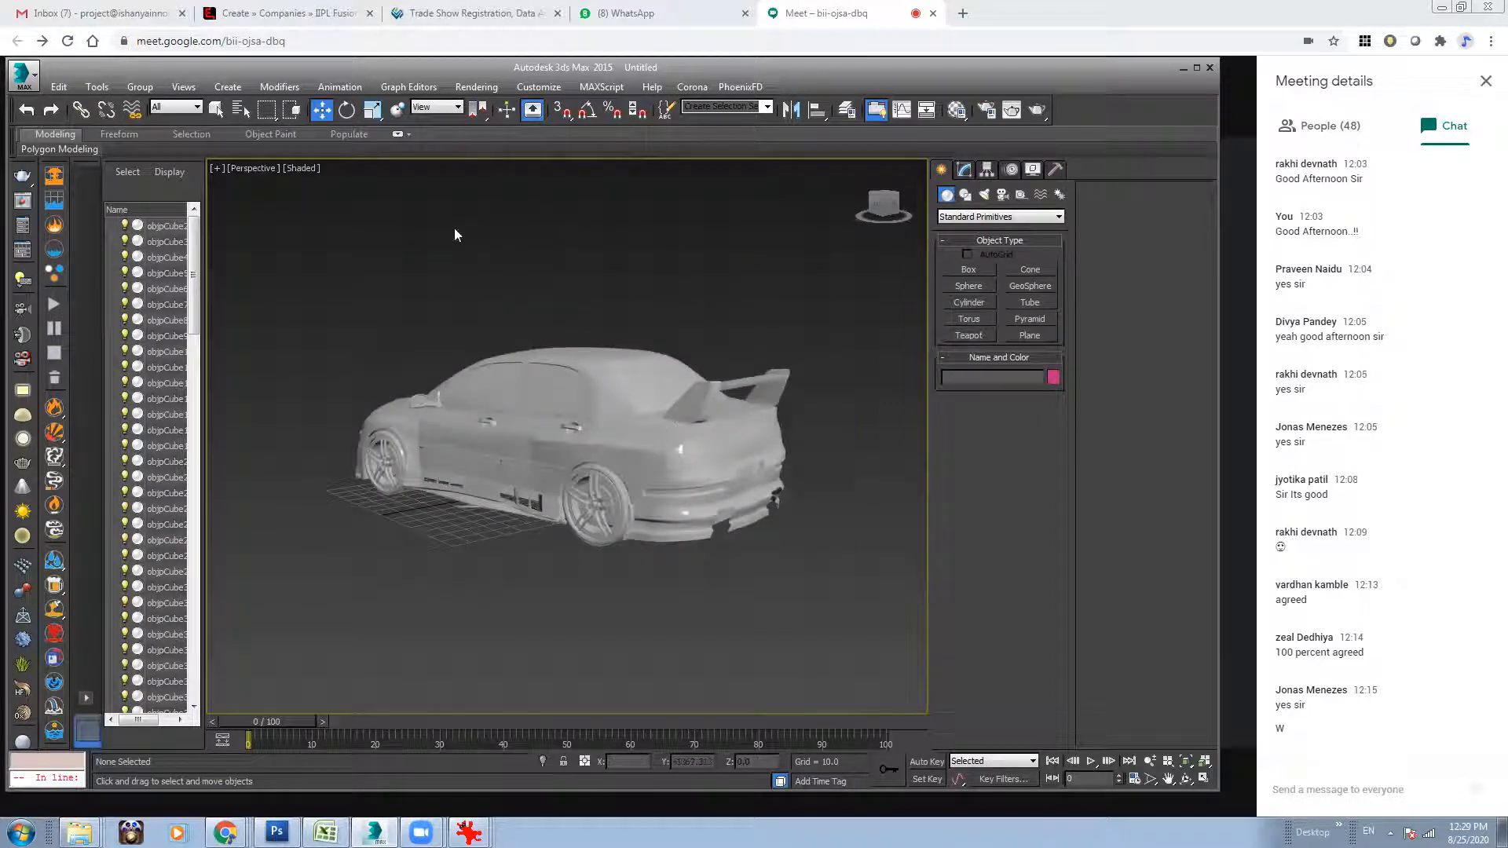
click(216, 168)
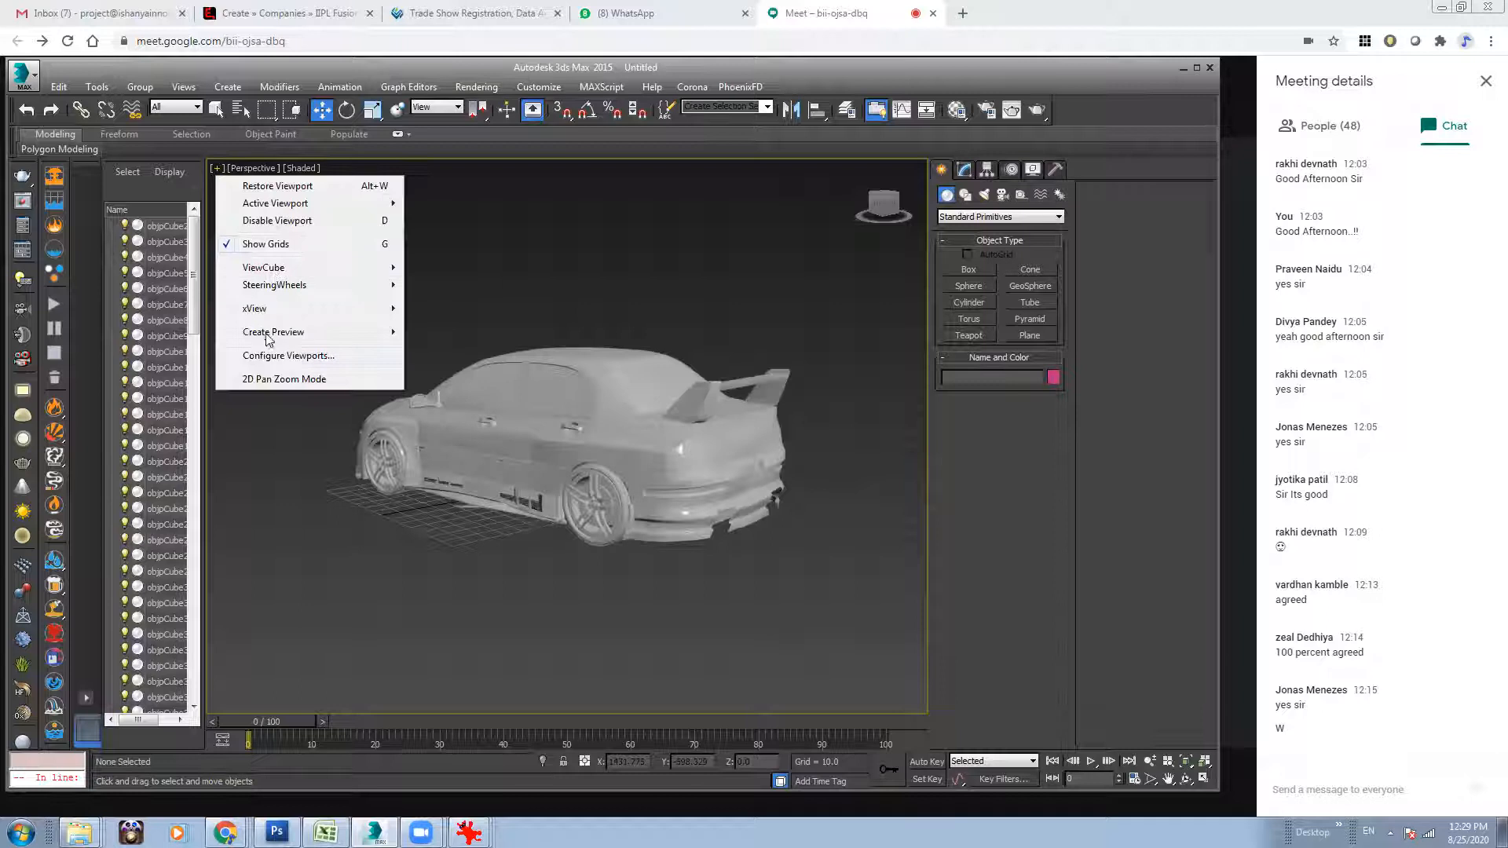
click(287, 355)
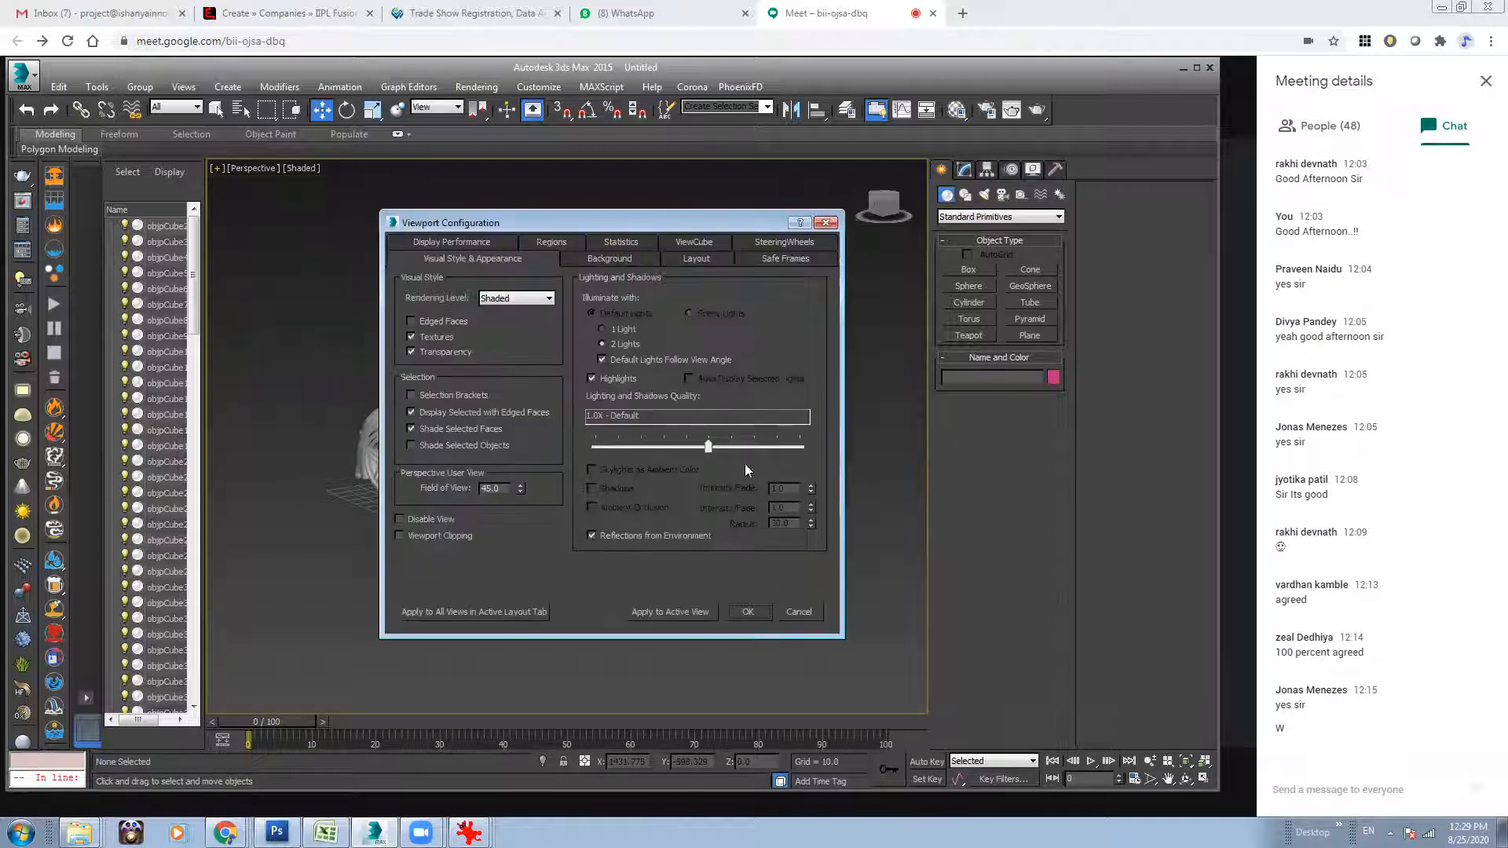
click(621, 245)
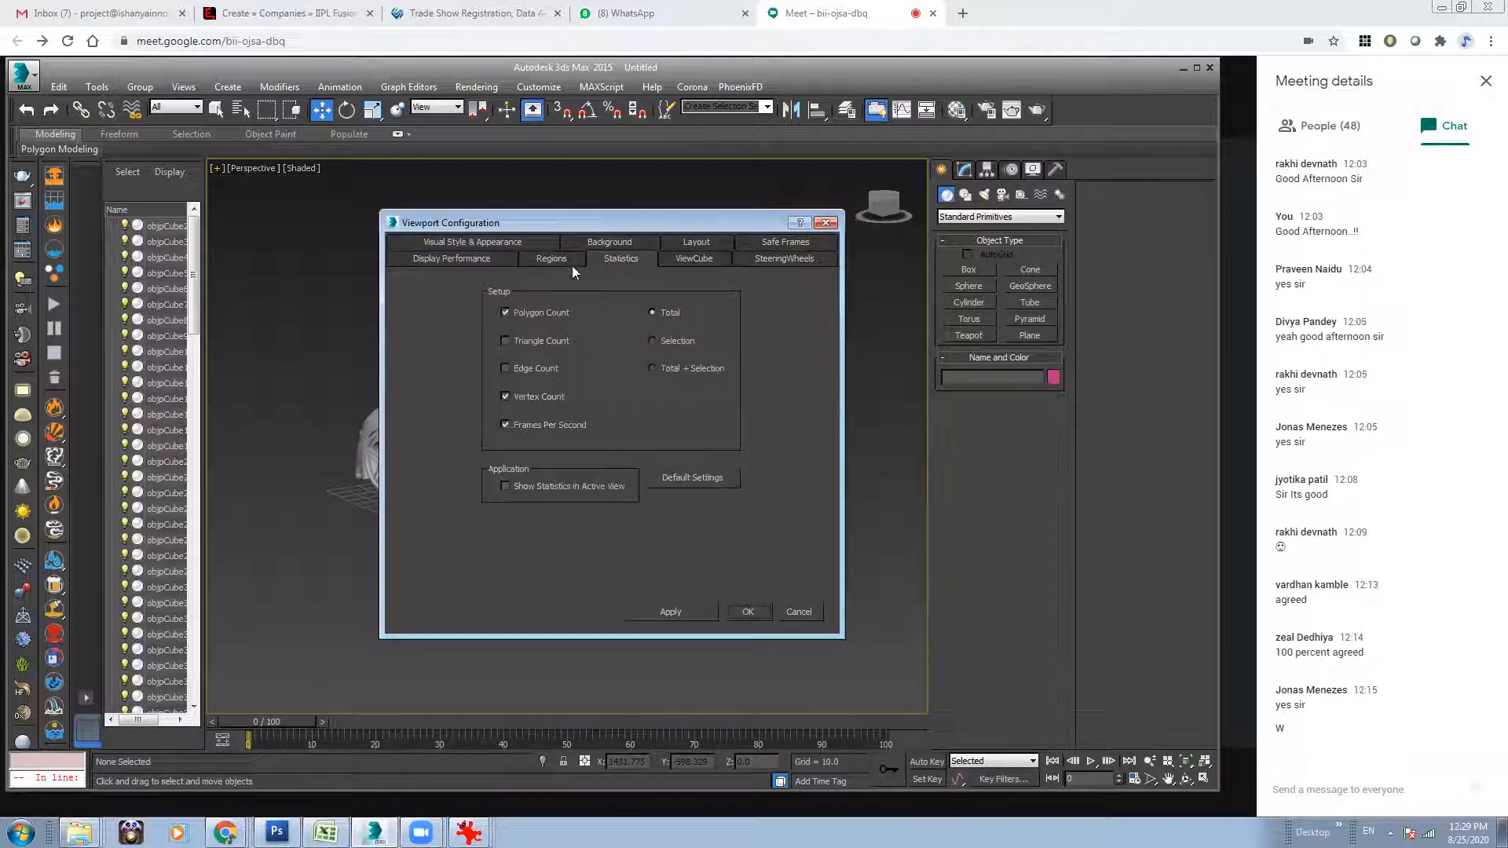
click(605, 243)
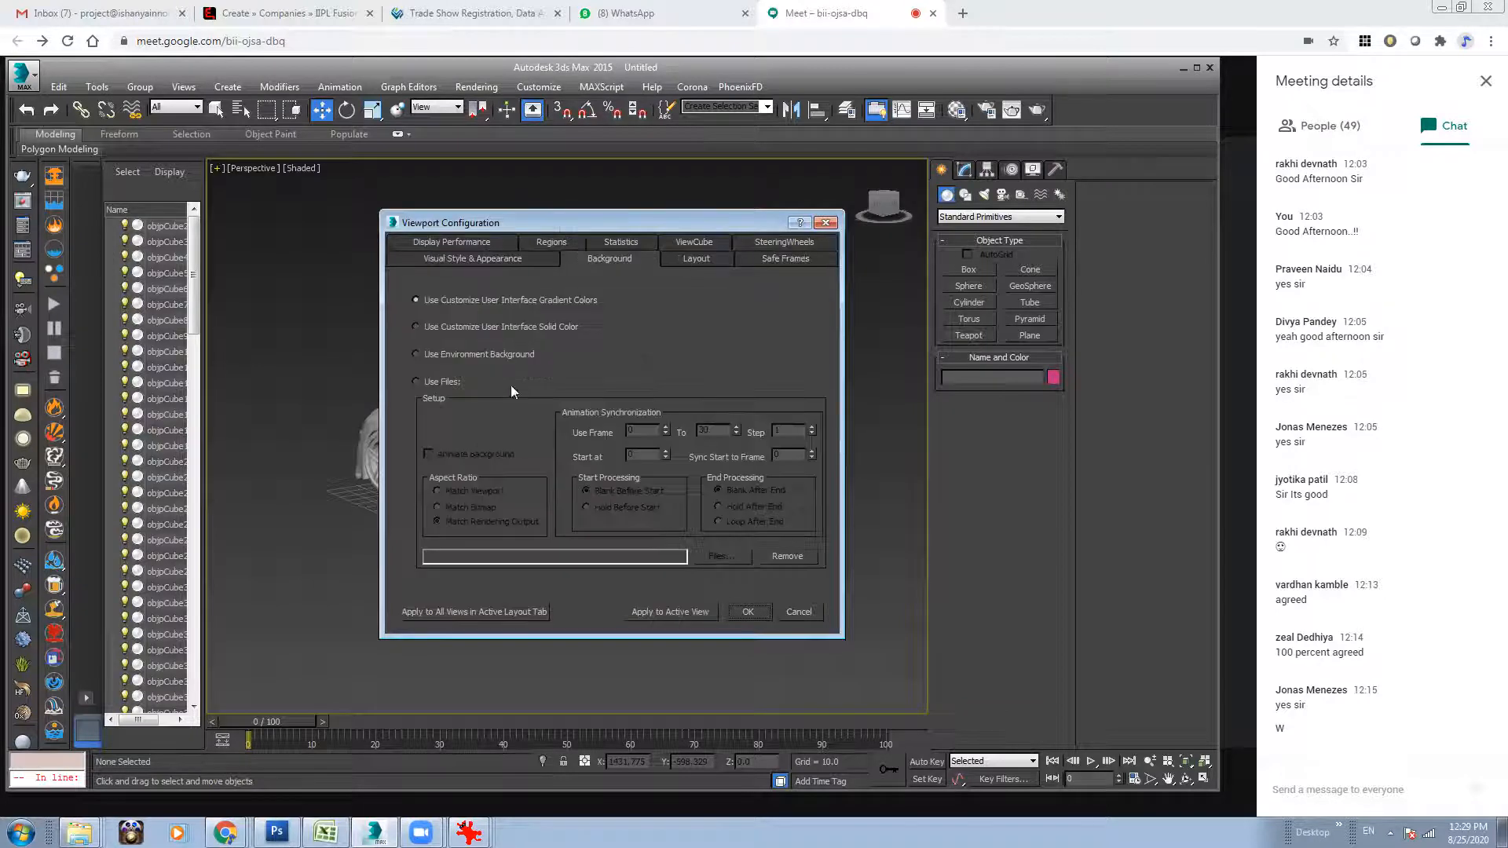
click(824, 222)
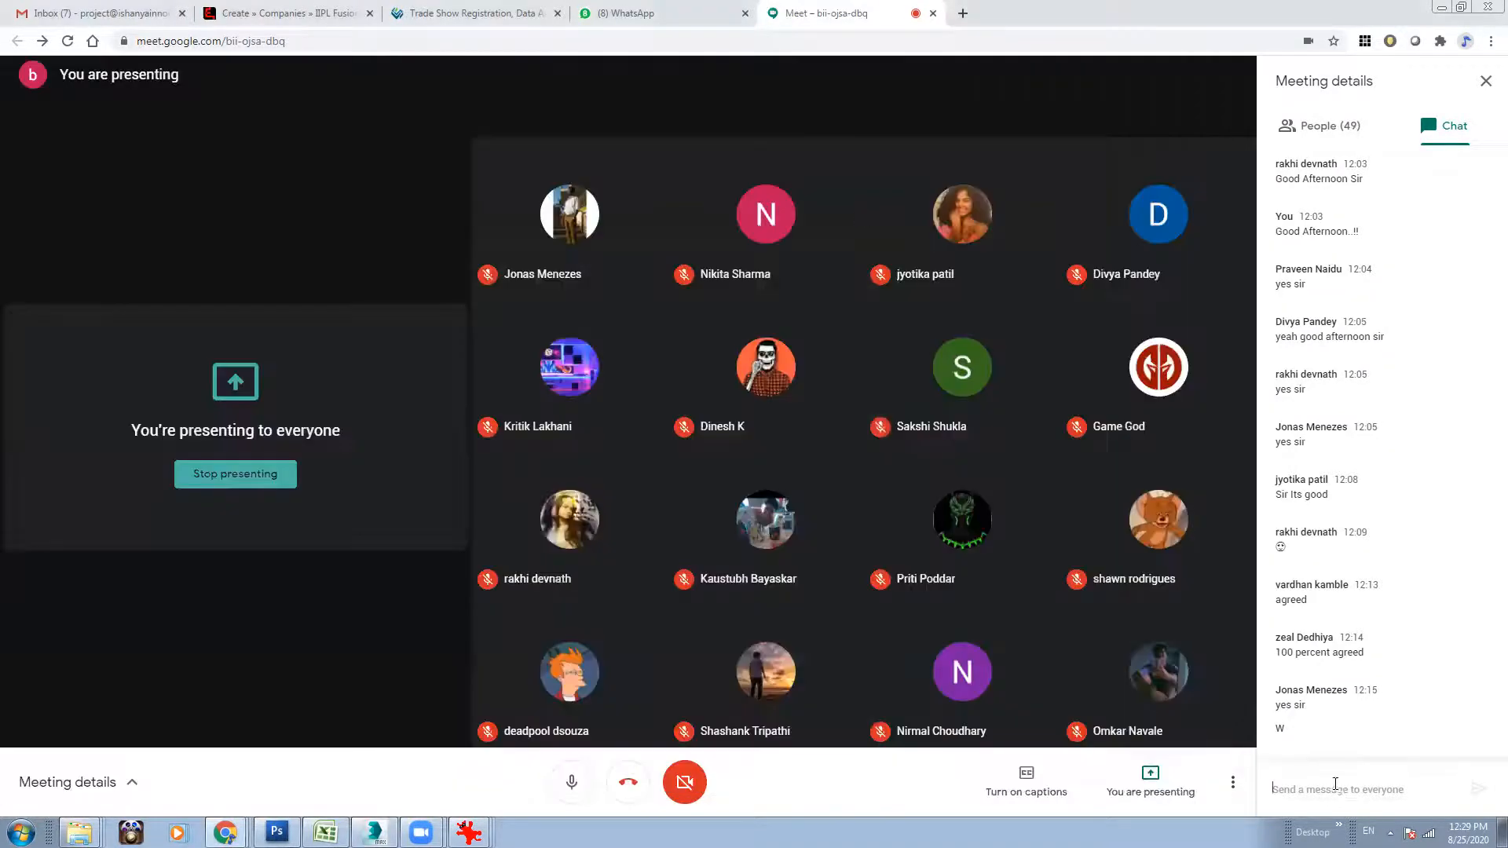
Switch to Google Meet and send the chat message "8 - Call Environment Dialogue Box".
click(1309, 782)
text(8 -)
text( Cad)
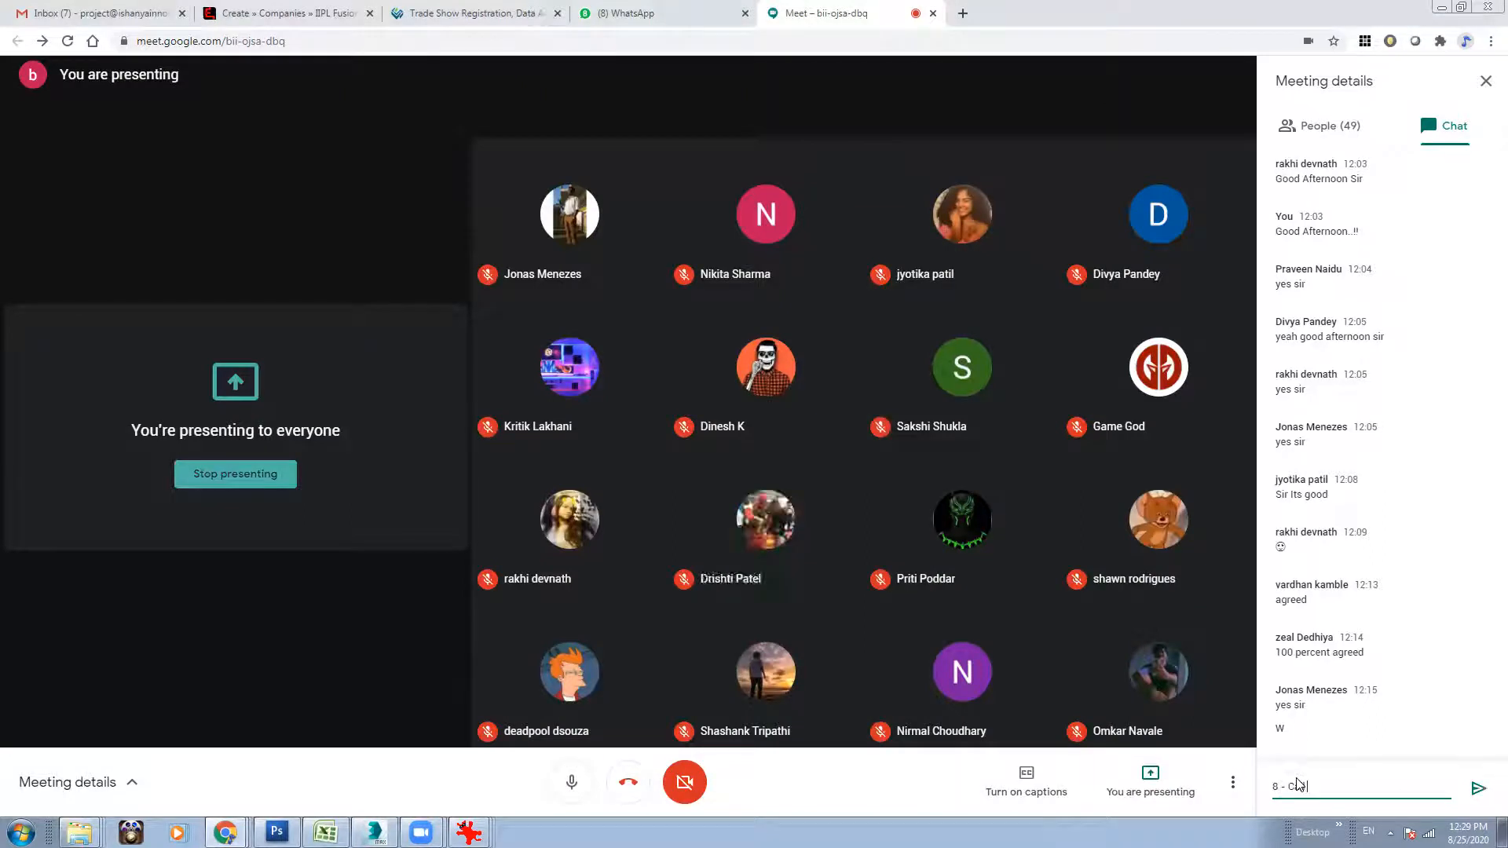
text( Environment Dialogue)
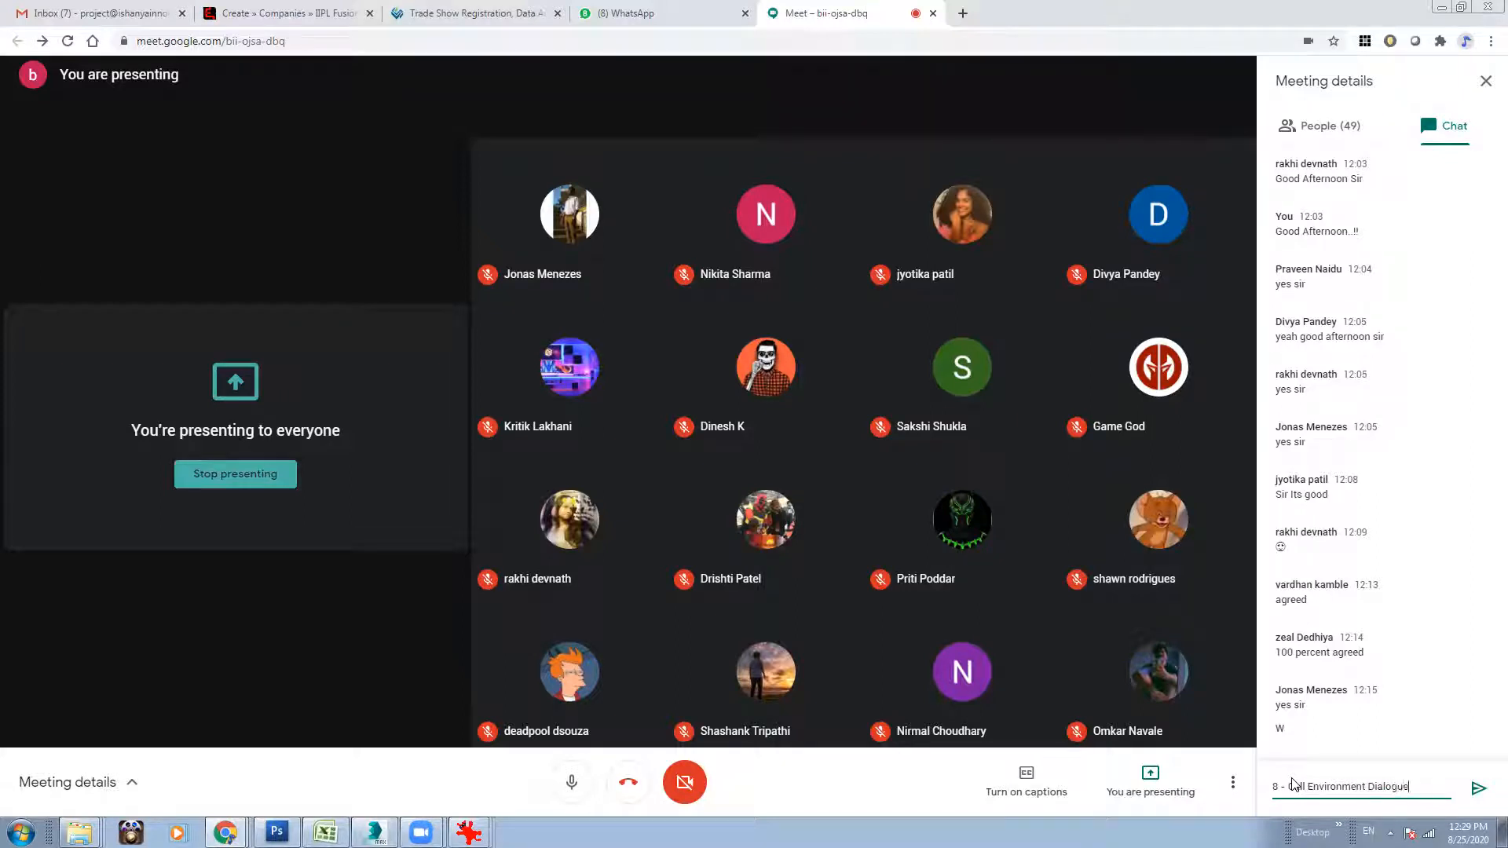
text(x)
key(Return)
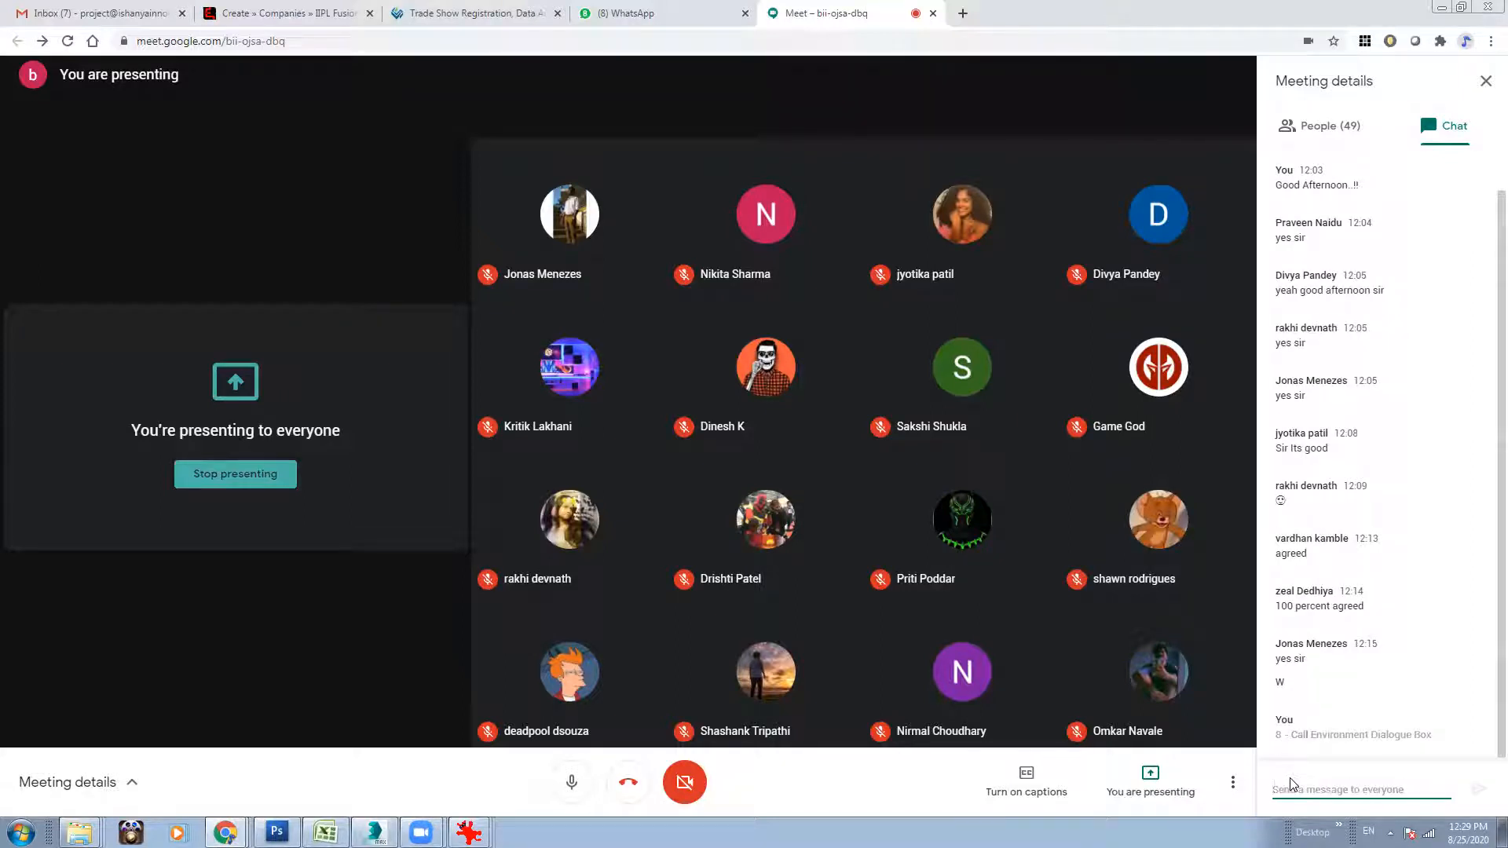
Send the chat message "Alt-b - Viewport Configuration" to the meeting participants.
text(Alt- View)
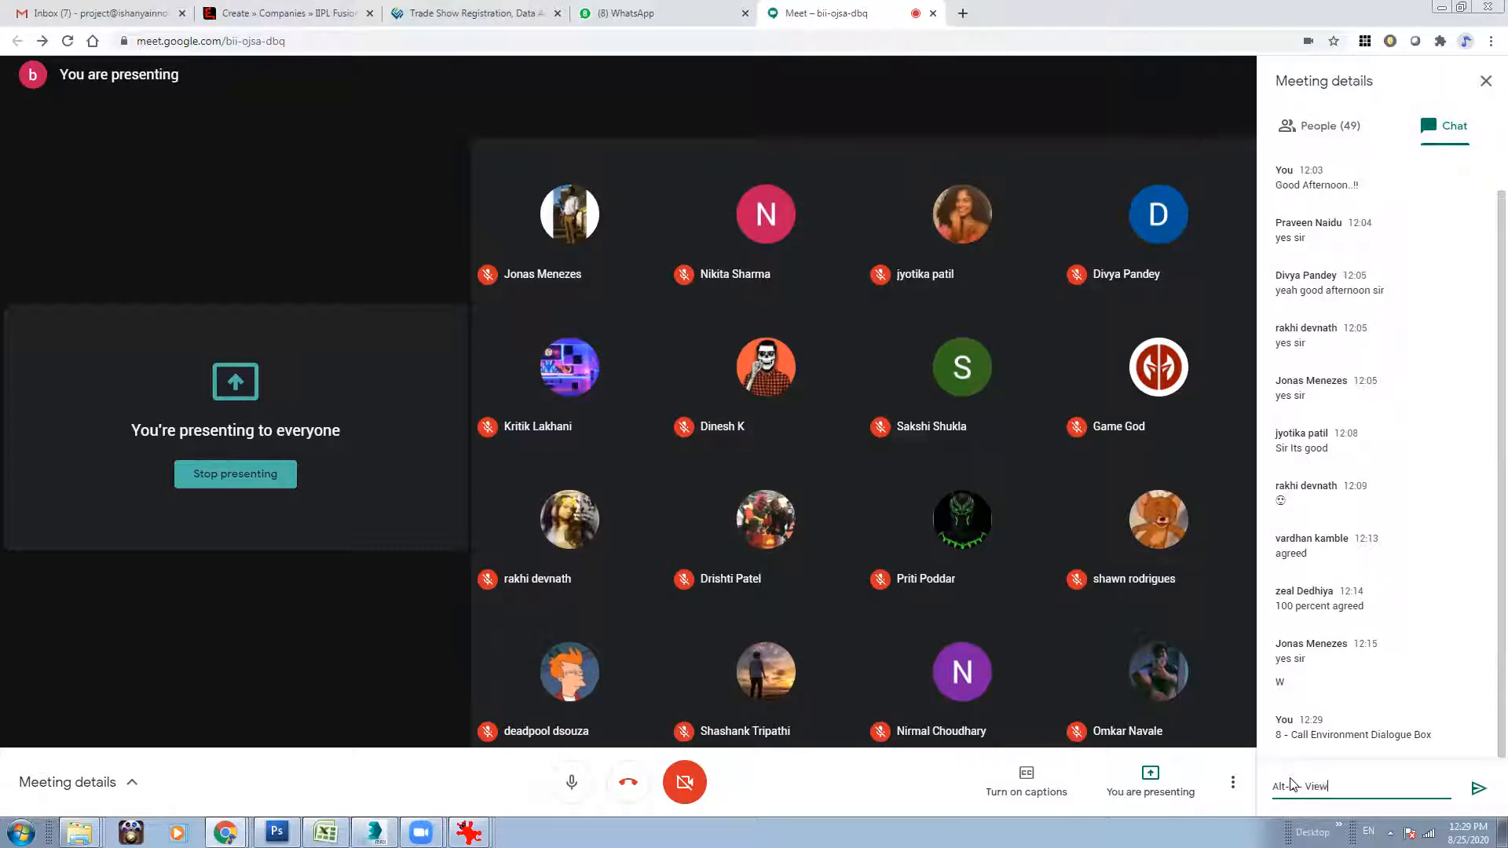
text(t Configuration)
key(Return)
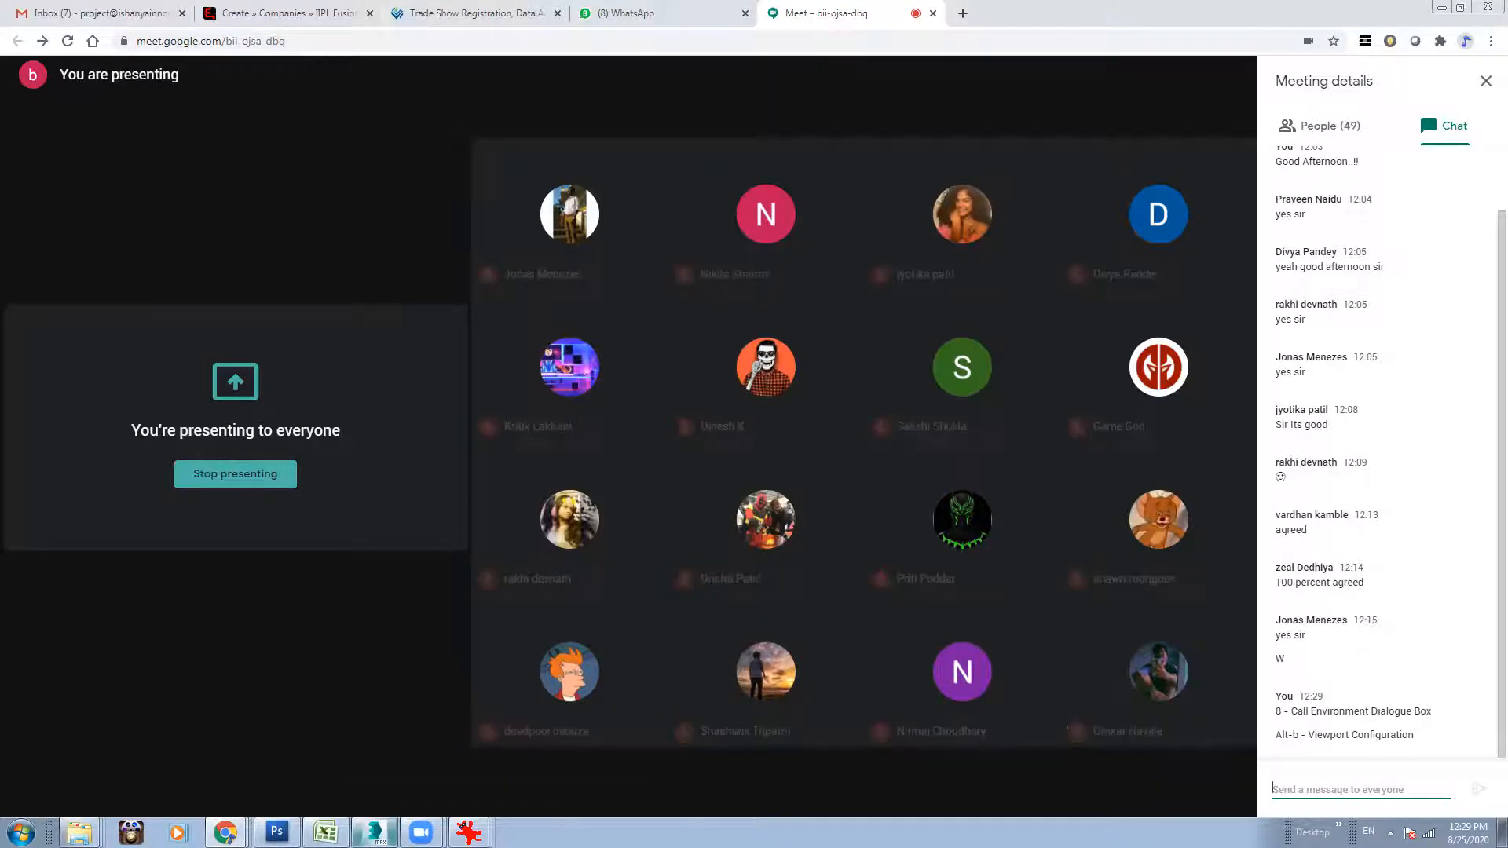
Switch back to 3ds Max and set the viewport background to Use Environment Background.
click(376, 832)
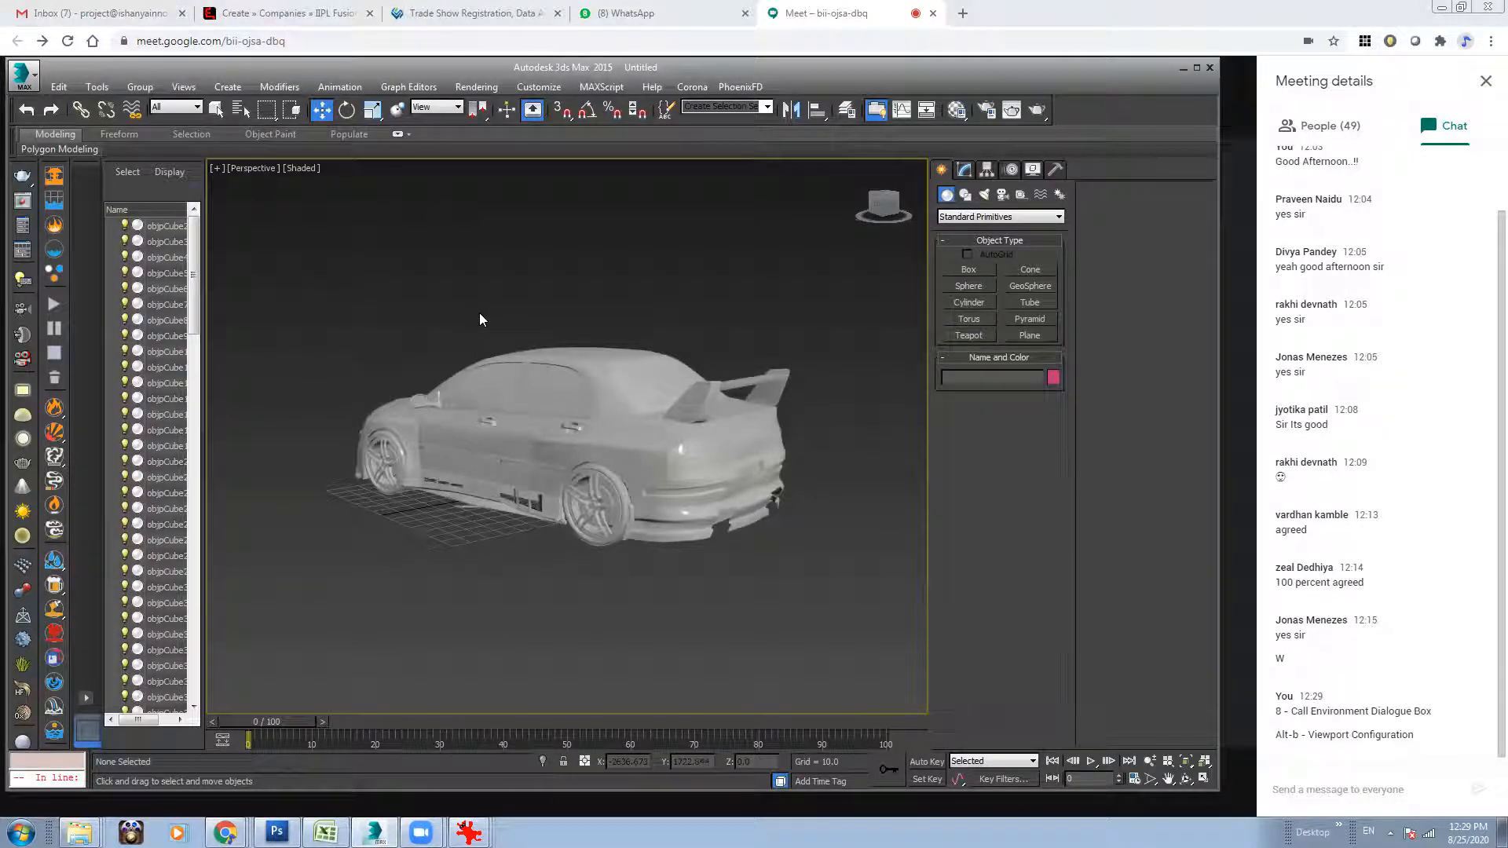
key(alt+b)
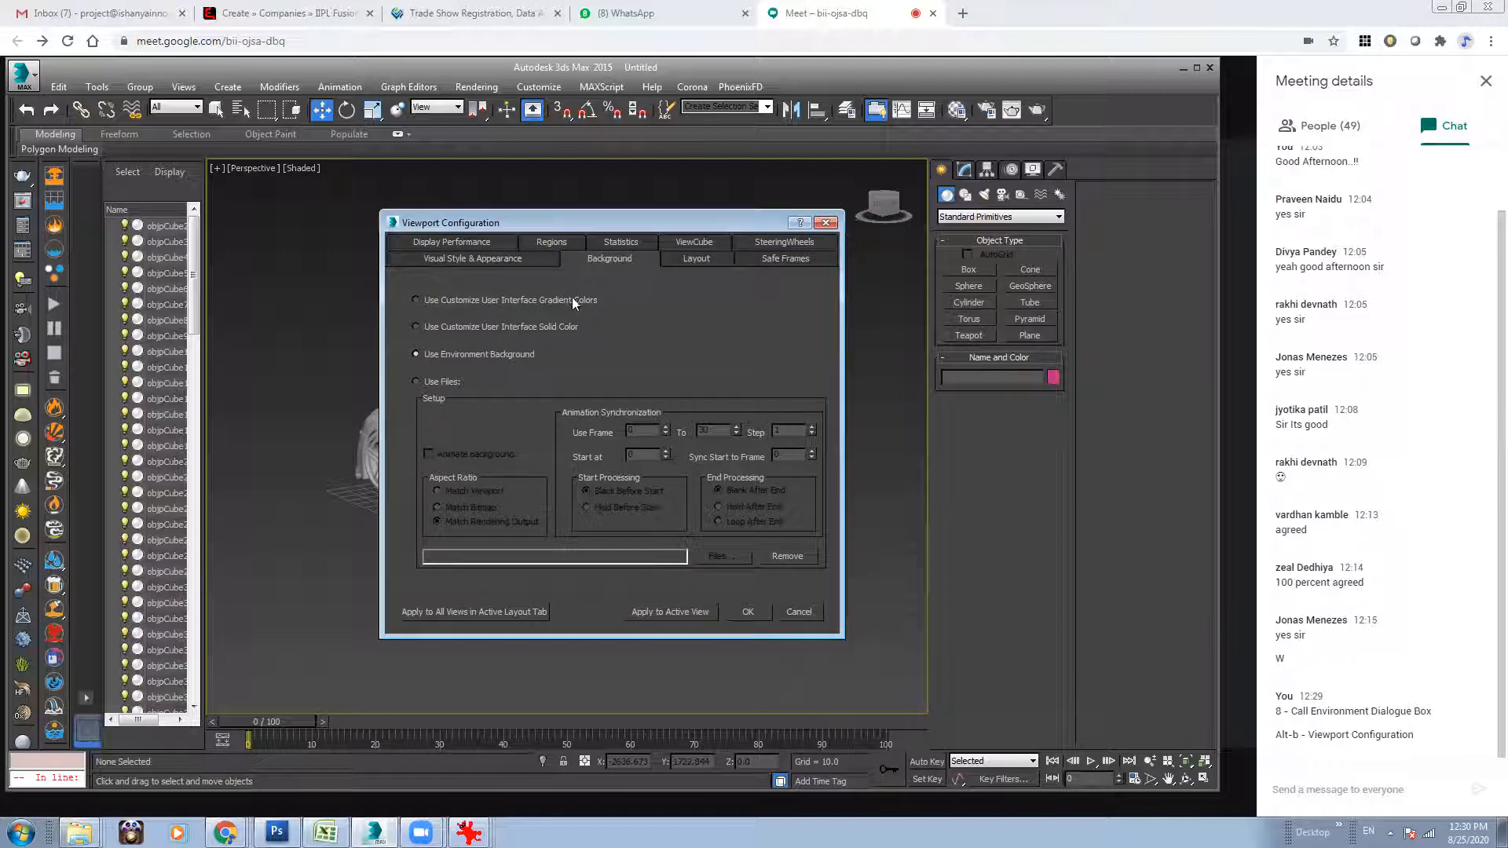
drag(587, 221, 794, 220)
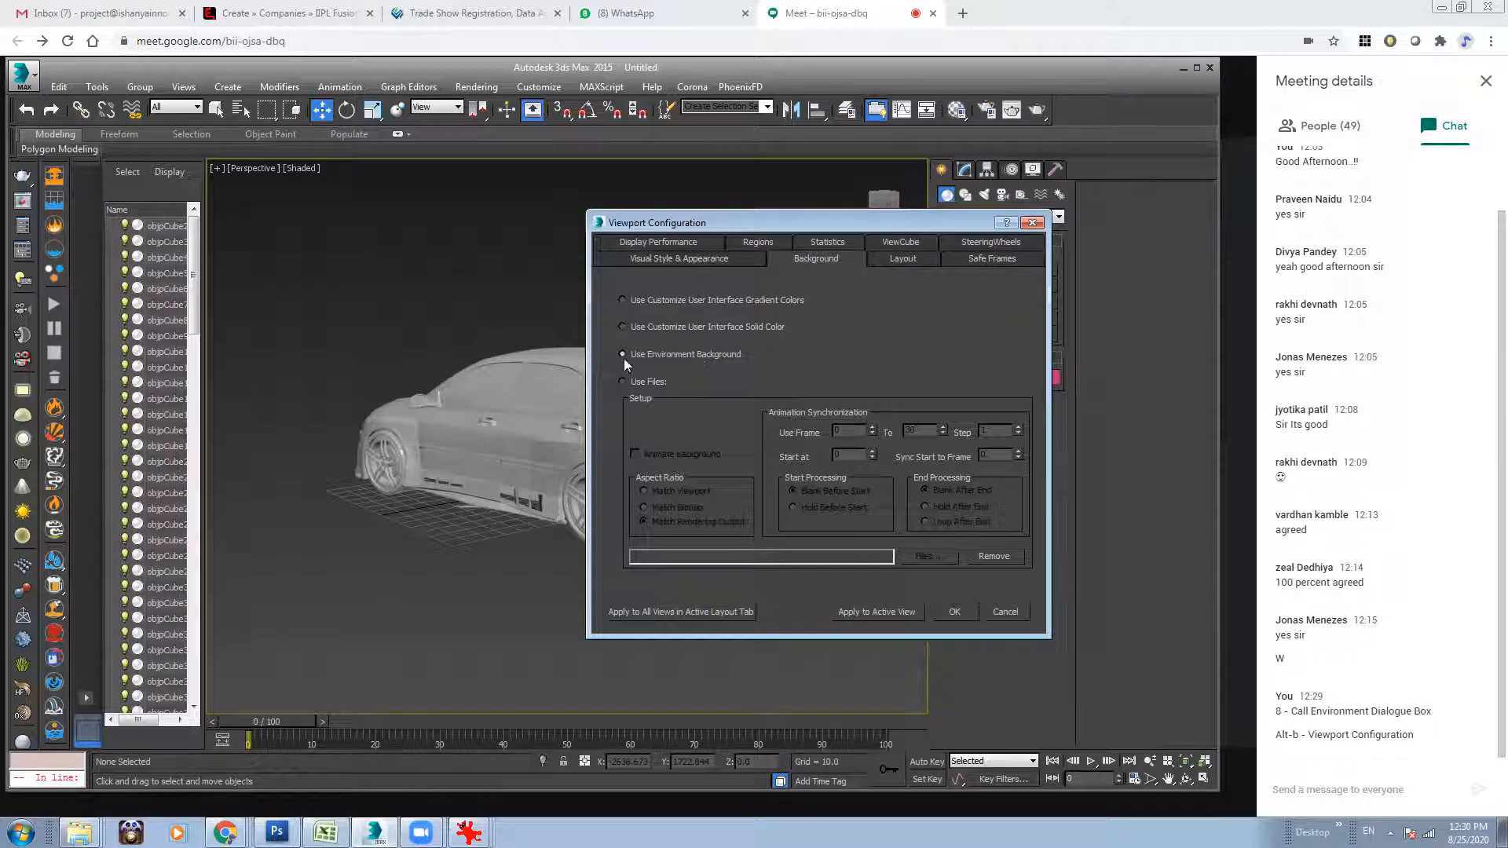
click(955, 611)
Examine the car against the environment background from several angles and distances.
mouse_move(755, 450)
alt+middle_down()
mouse_move(621, 429)
mouse_move(757, 447)
alt+middle_up()
click(1150, 762)
mouse_move(679, 448)
mouse_down()
mouse_move(678, 525)
mouse_move(691, 445)
mouse_up()
alt+middle_drag(719, 456, 772, 347)
mouse_move(717, 513)
alt+middle_down()
mouse_move(612, 519)
mouse_move(698, 516)
alt+middle_up()
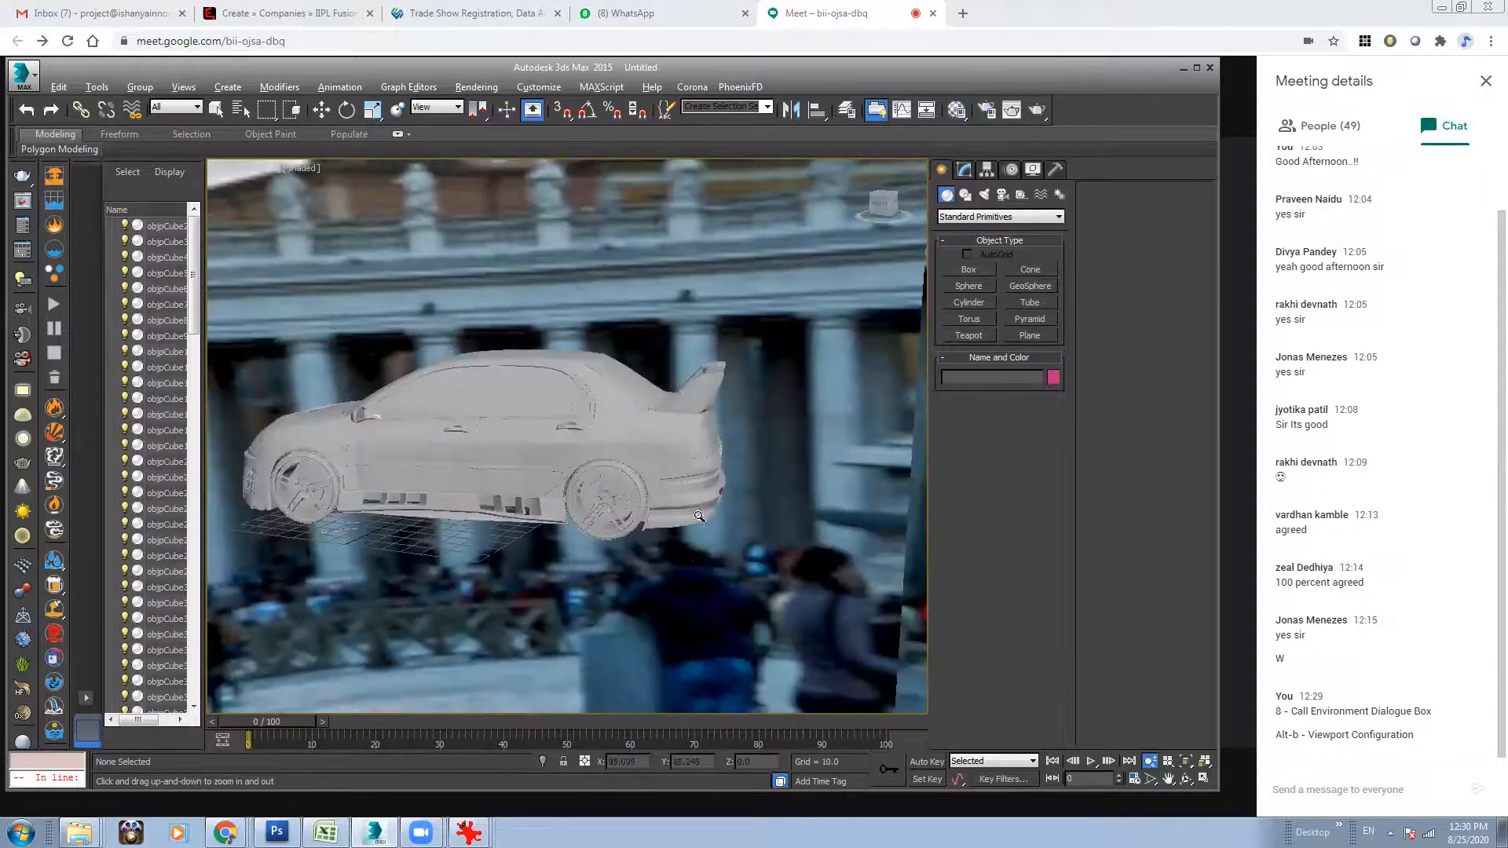
alt+middle_drag(780, 580, 980, 502)
alt+middle_drag(747, 385, 534, 274)
alt+middle_drag(759, 423, 707, 416)
scroll(666, 461, down, 4)
drag(666, 460, 612, 244)
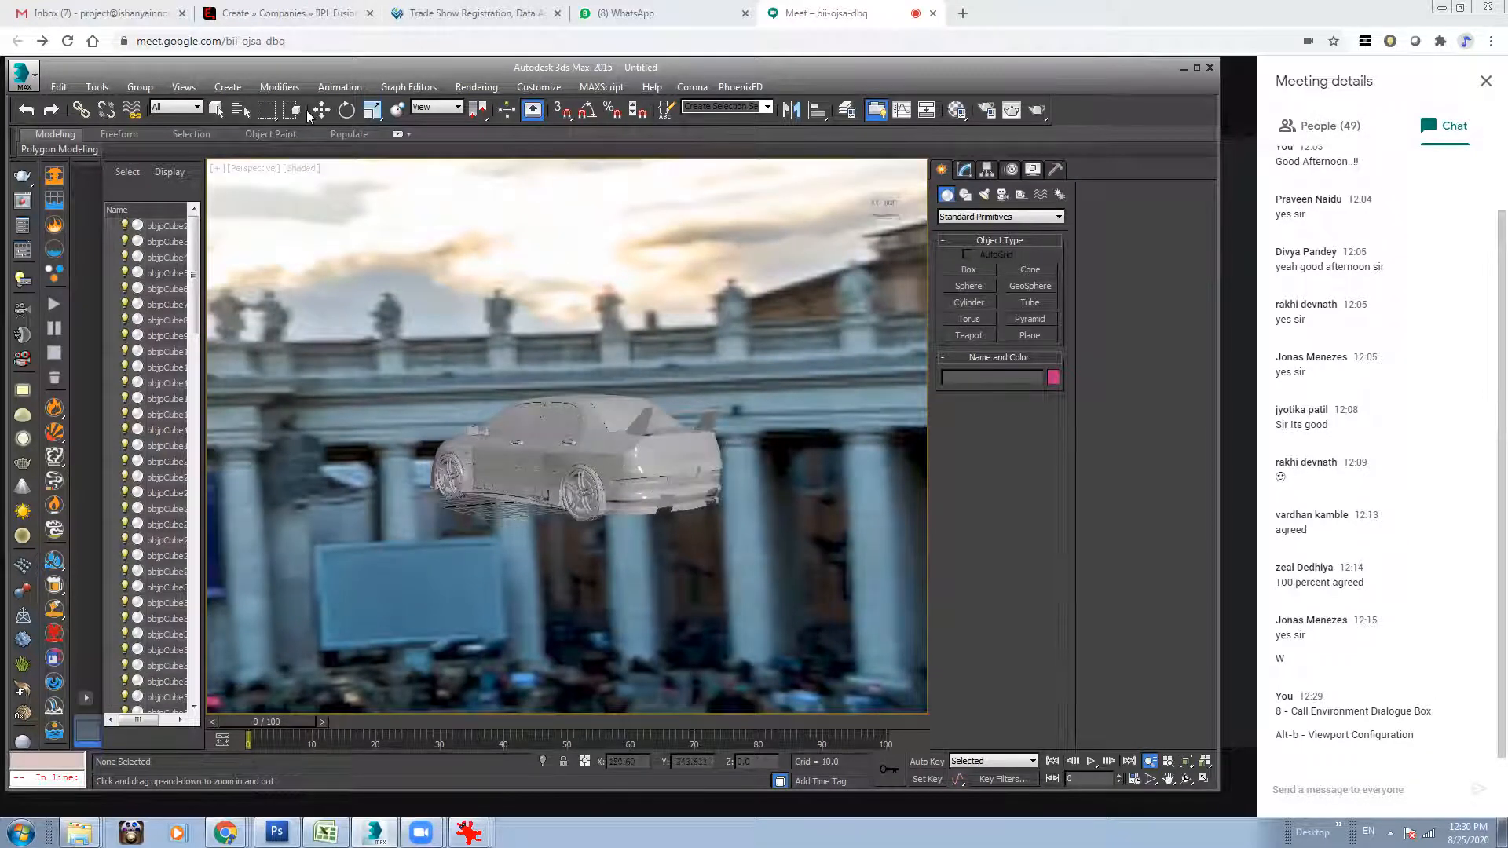
middle_drag(532, 317, 535, 333)
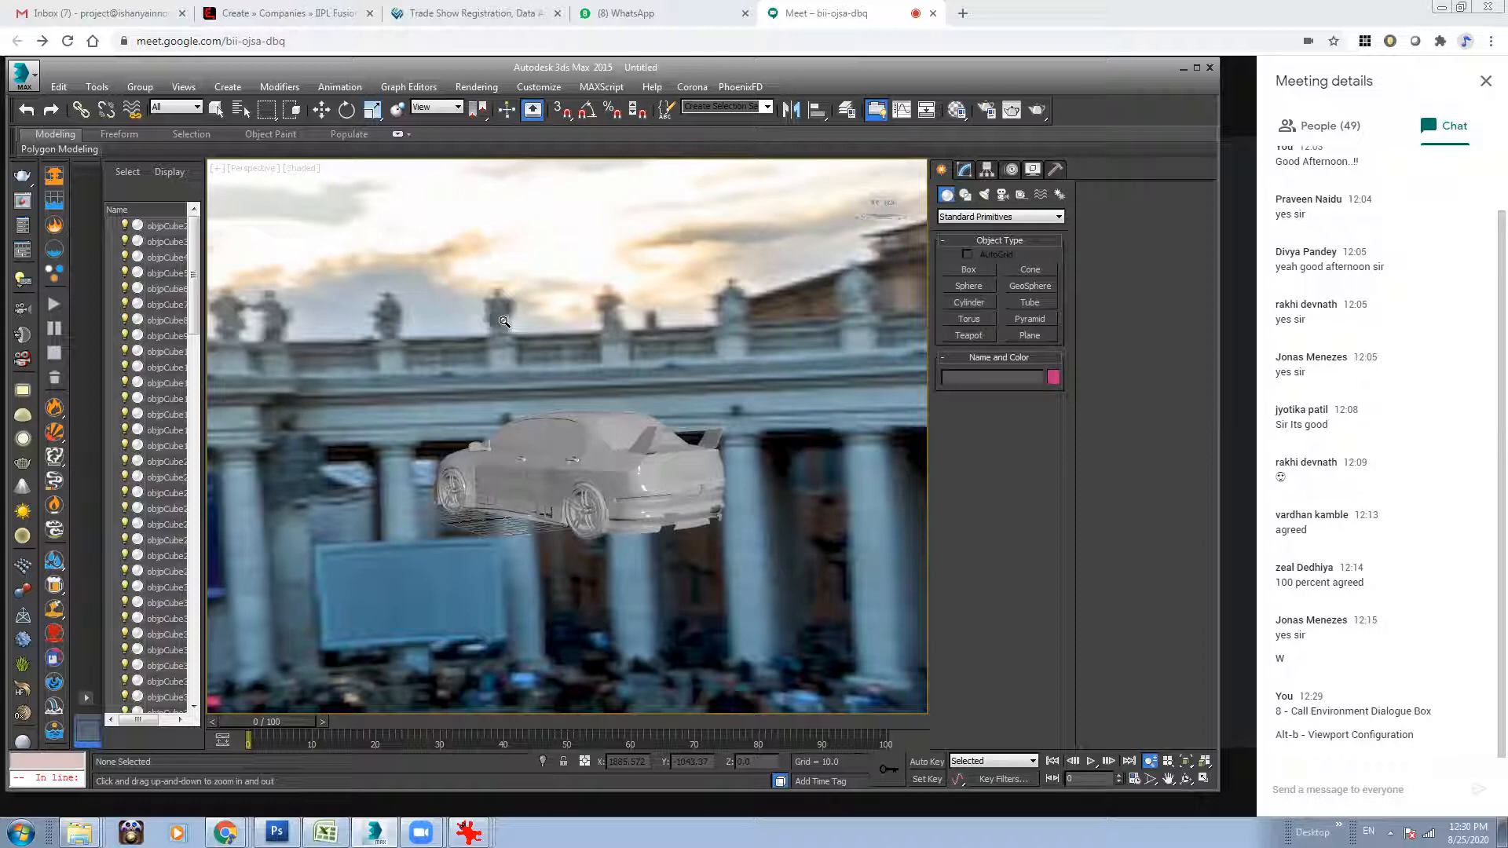
alt+middle_drag(682, 476, 578, 426)
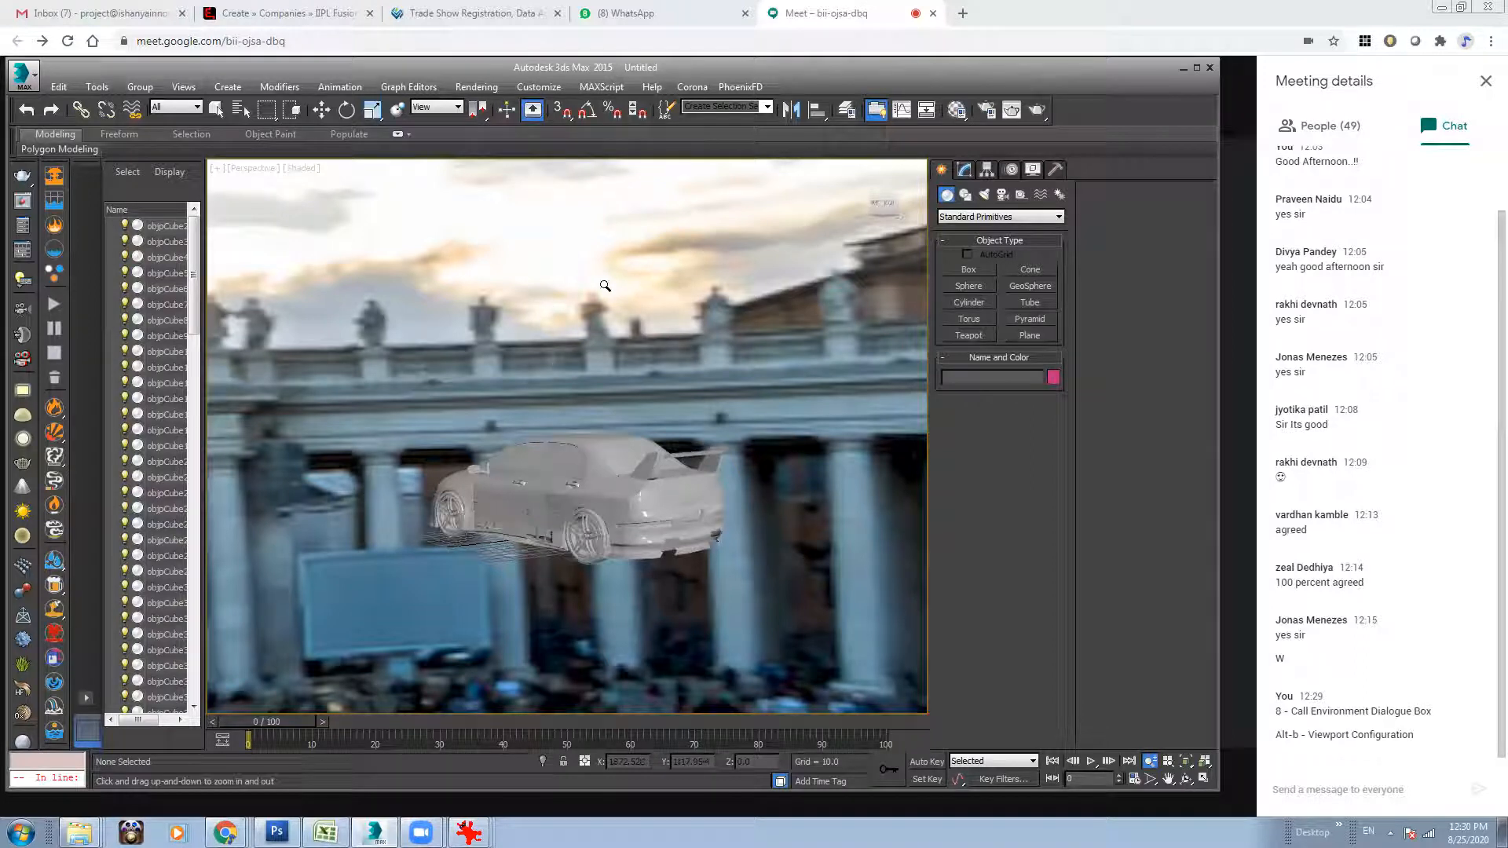
Place the DSC07984.jpg environment map from the Environment settings into the first sample slot of the Material Editor's third row.
click(956, 110)
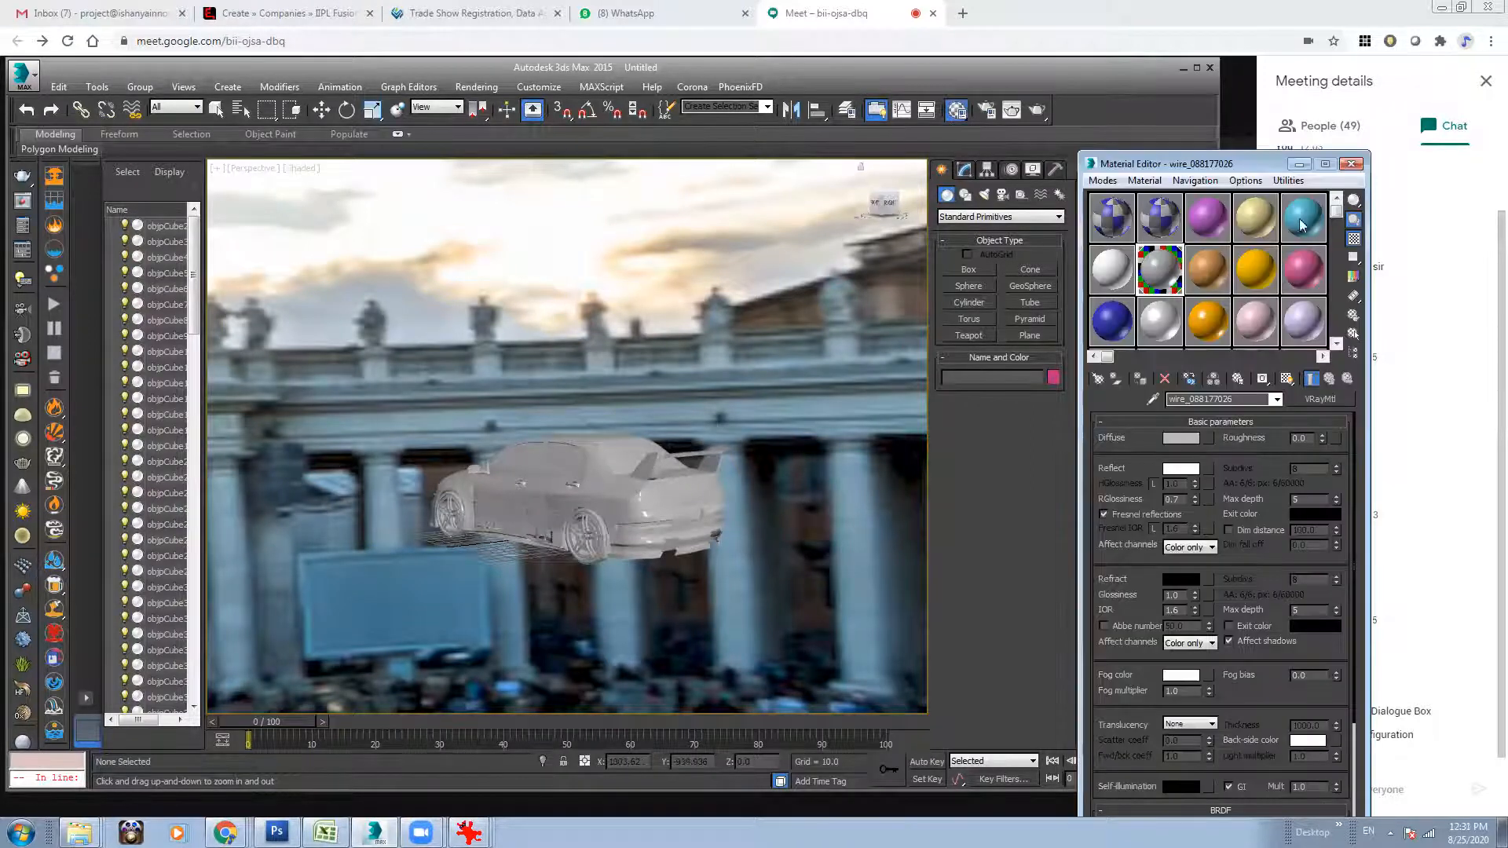
drag(1223, 170, 1030, 160)
click(477, 87)
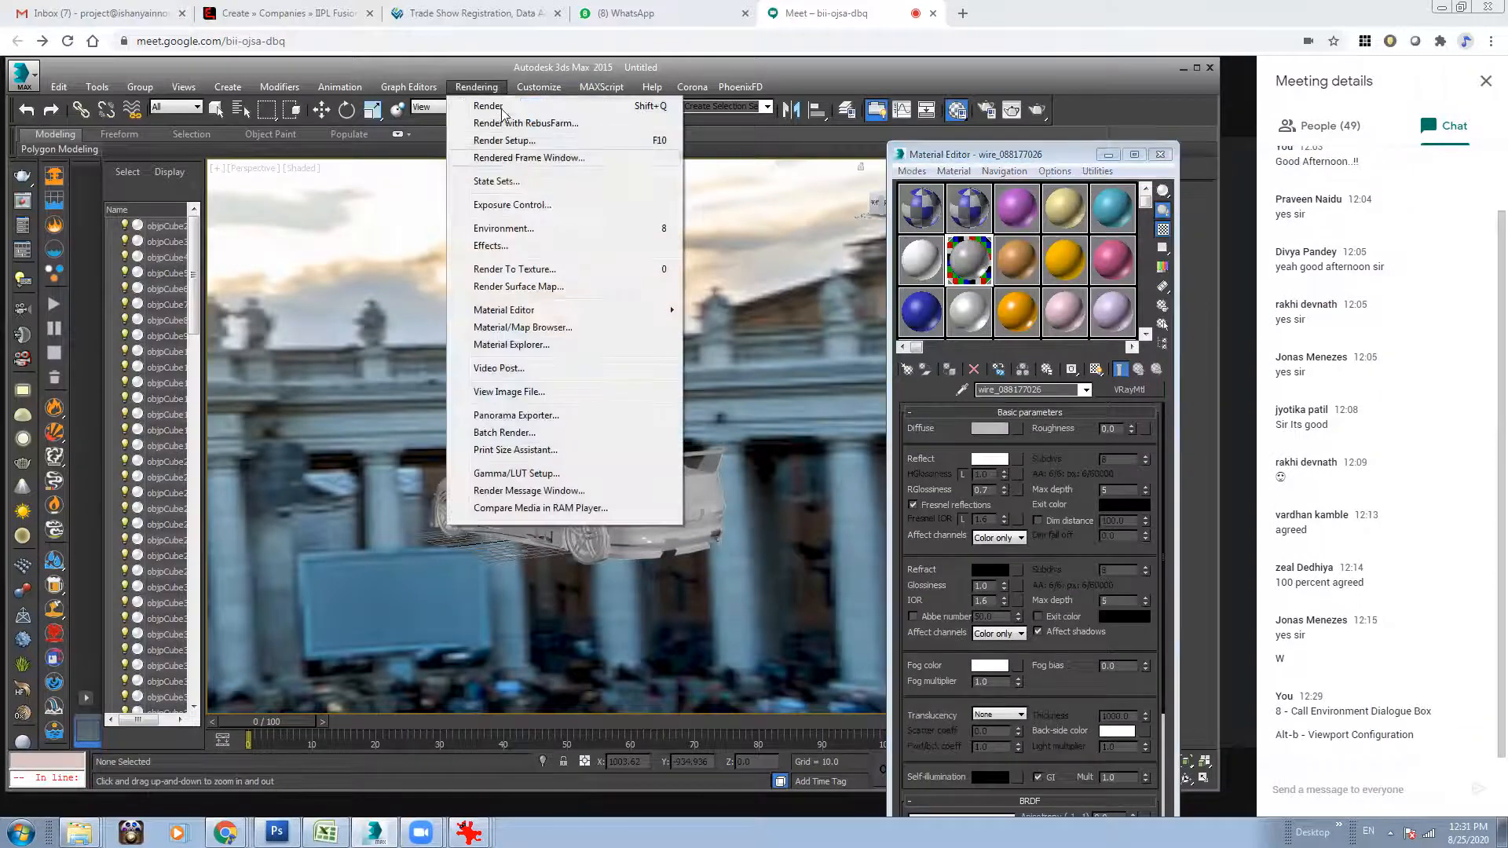
click(523, 228)
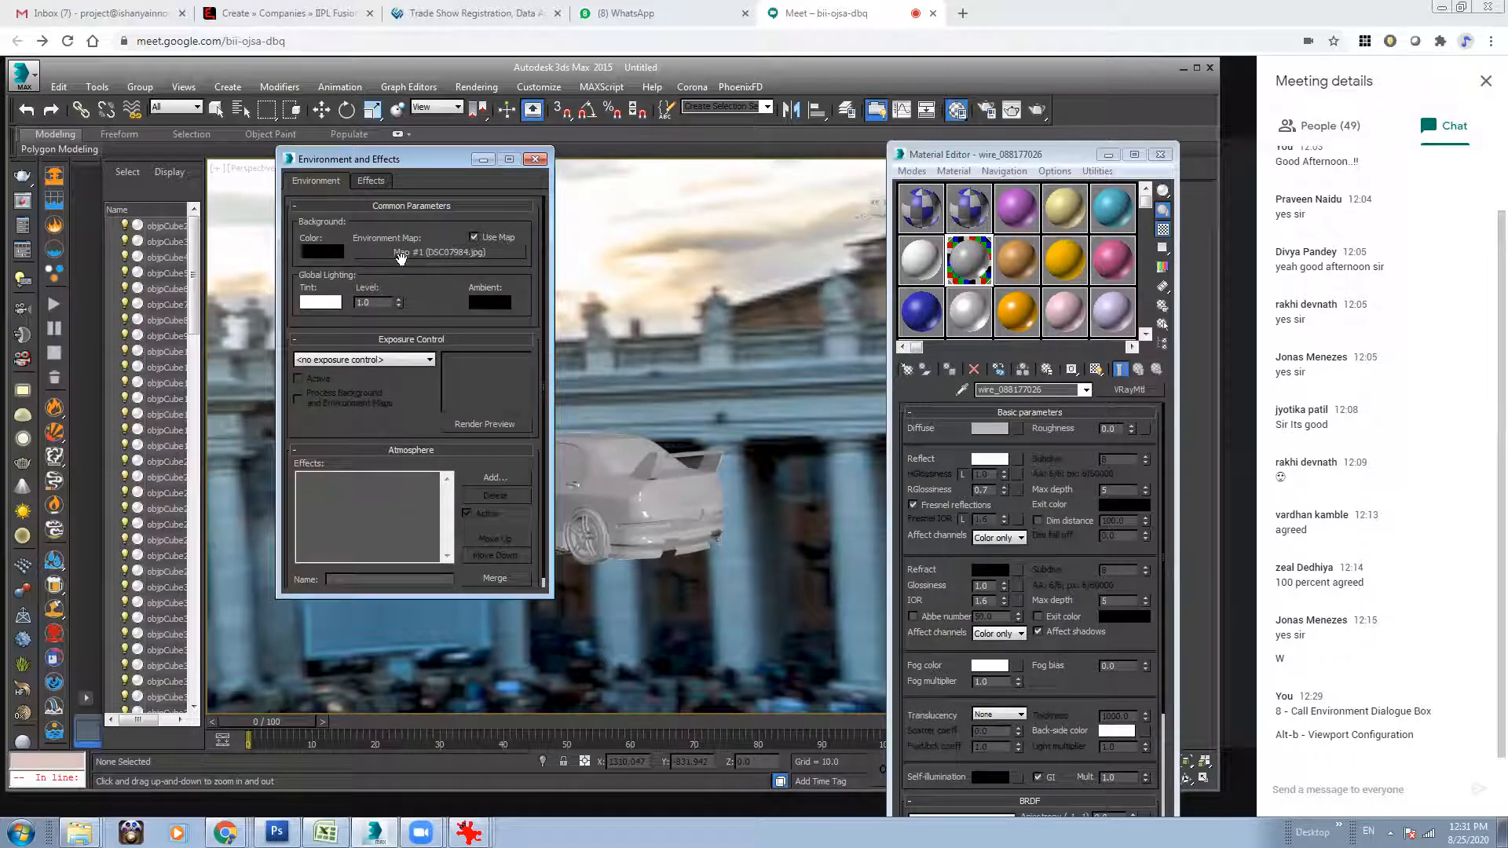
drag(416, 253, 920, 324)
click(988, 532)
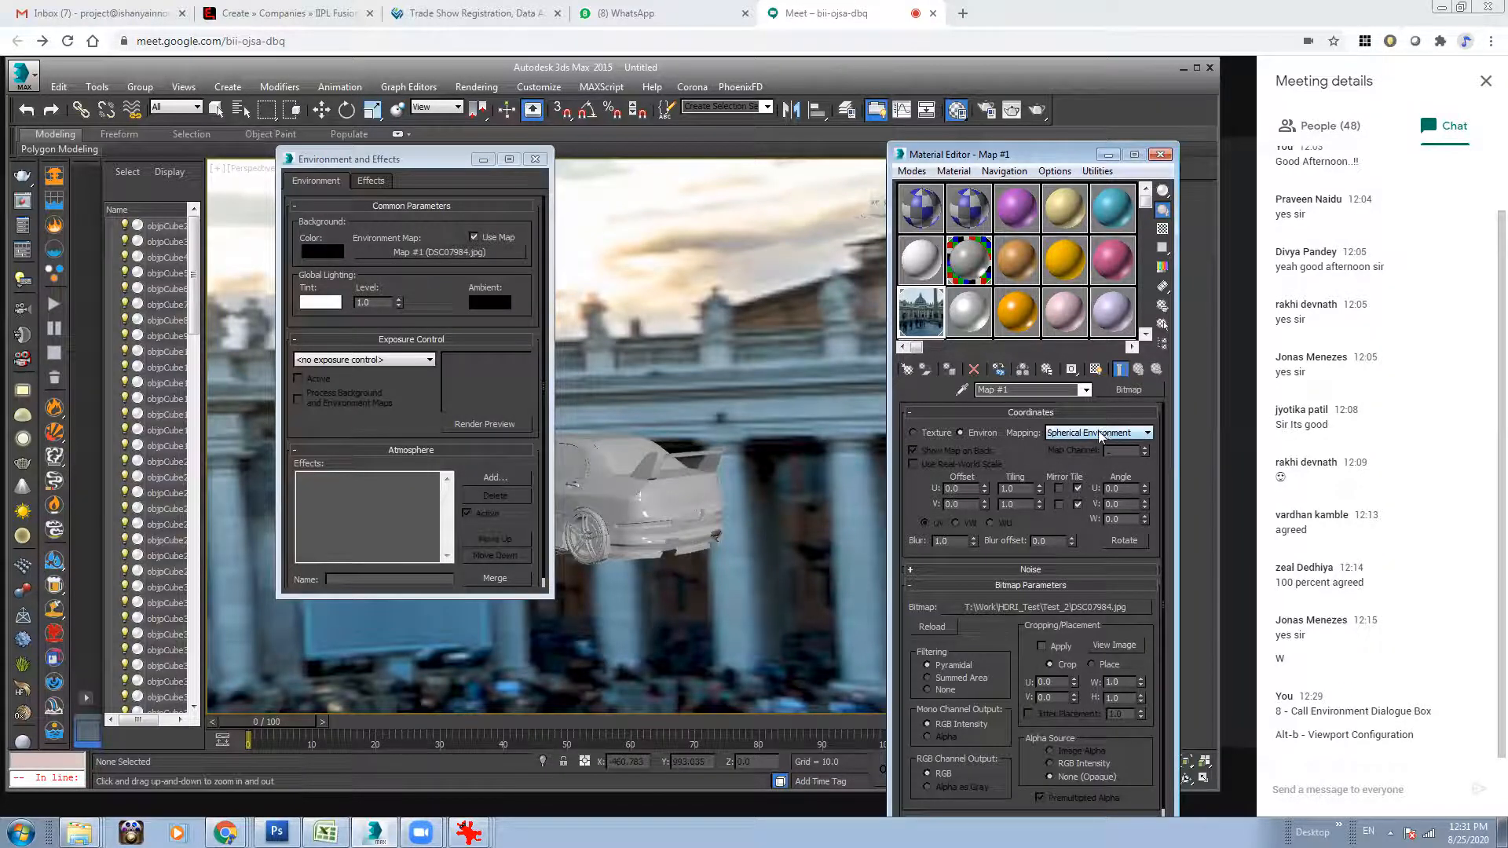
Set the environment map's mapping to Screen and orient the car in side view on the plaza's foreground.
click(1093, 435)
click(1061, 475)
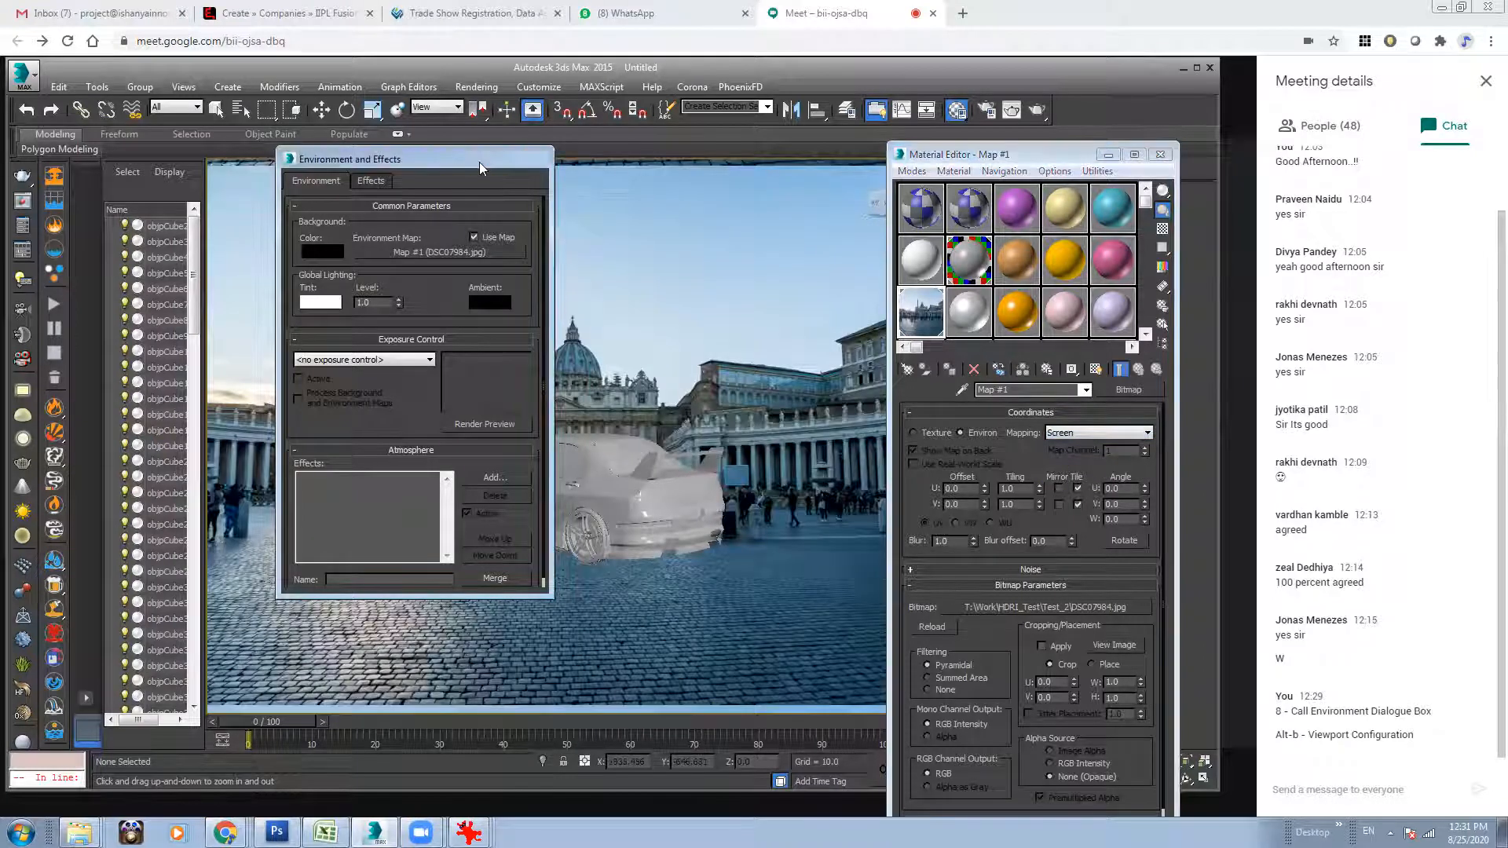
click(482, 160)
middle_drag(654, 456, 450, 583)
middle_drag(550, 554, 708, 581)
alt+middle_drag(698, 560, 651, 566)
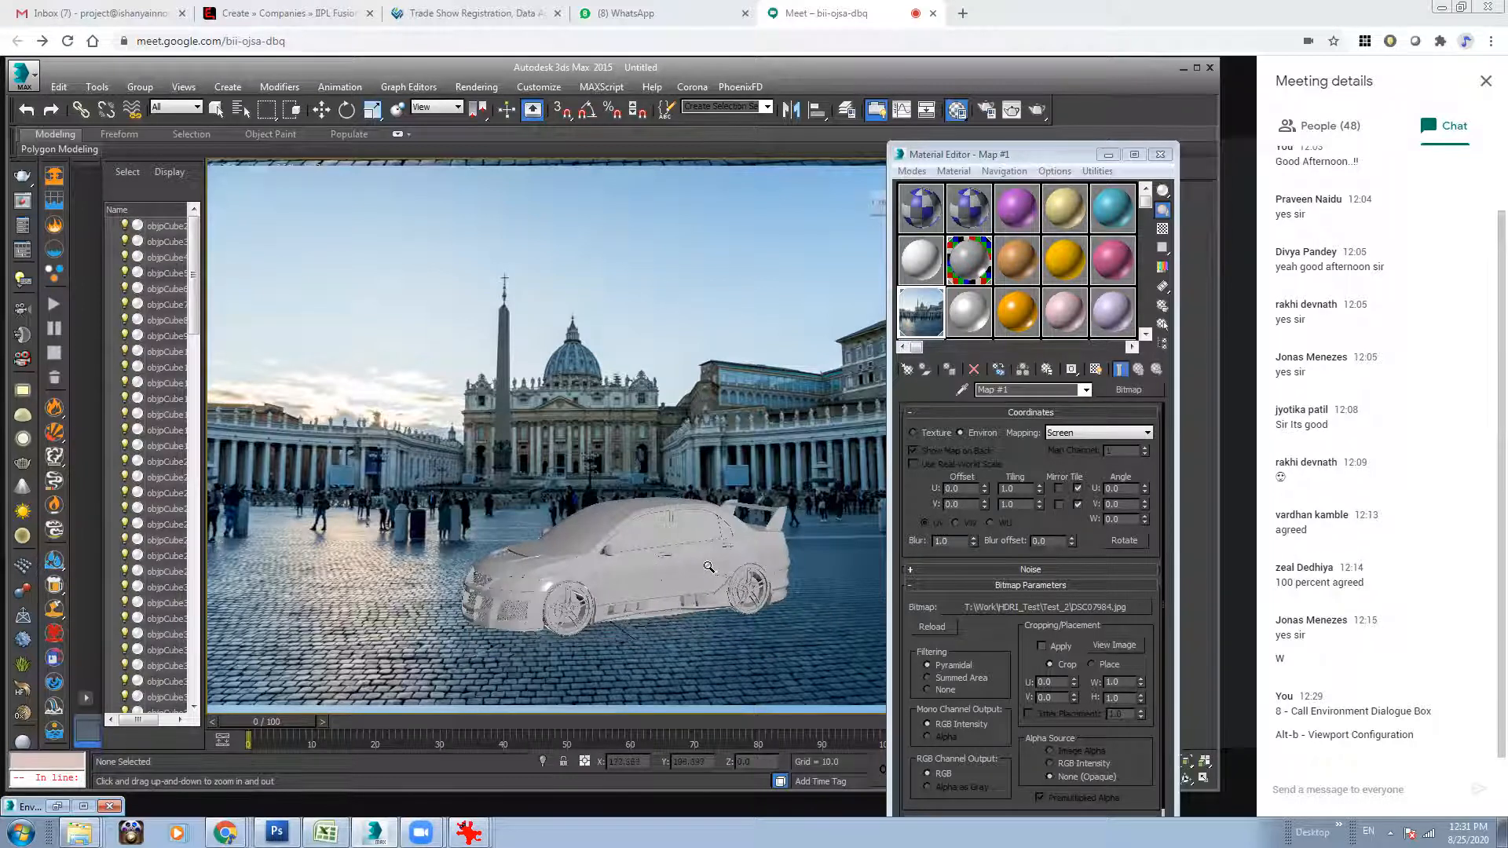
Review the environment map assignment in the Environment settings and clear the Environment and Material Editor windows off the viewport.
click(476, 86)
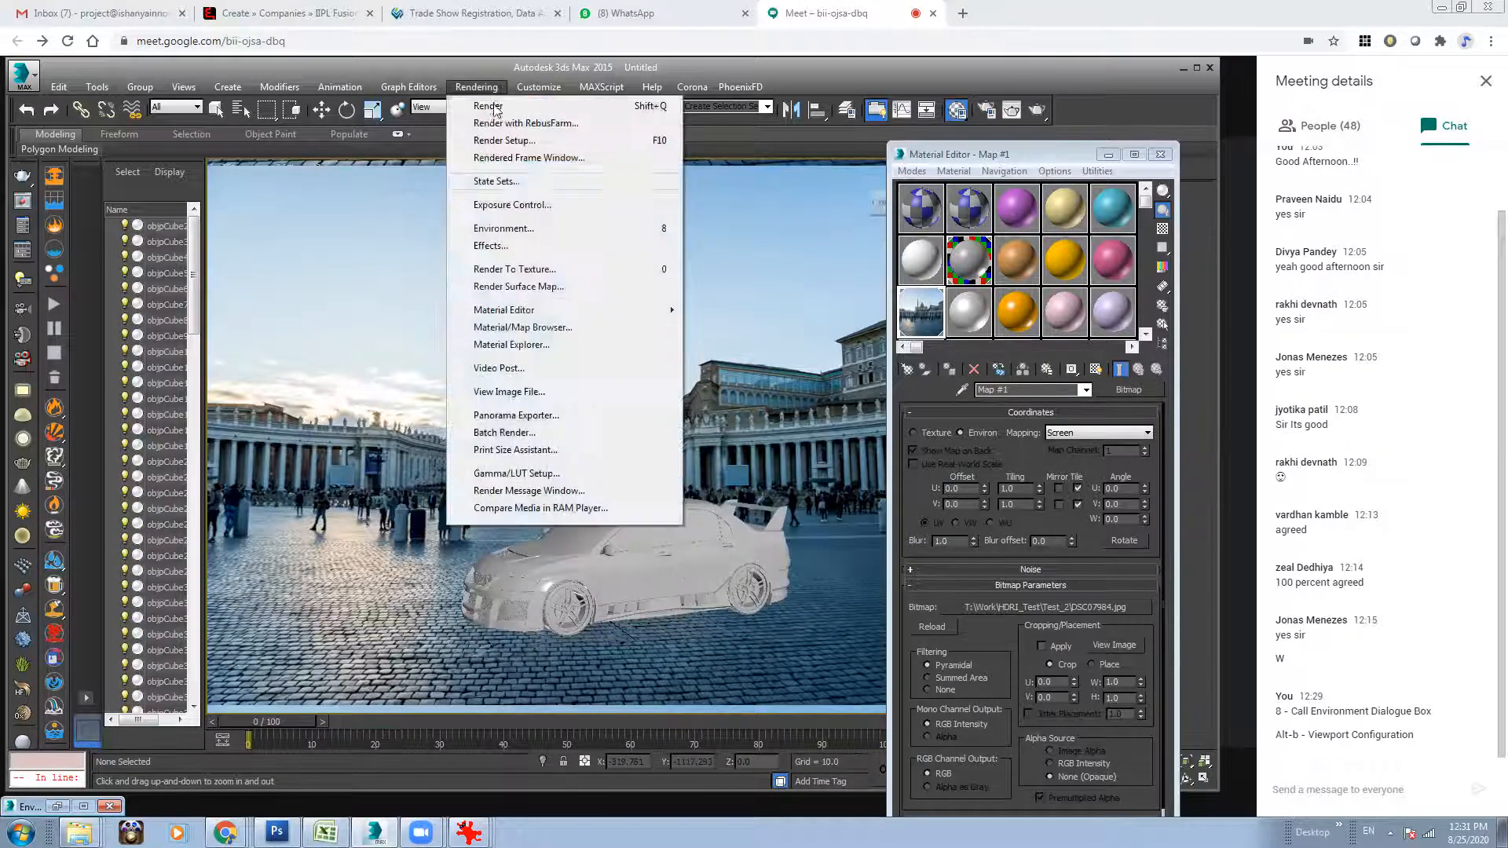
click(503, 228)
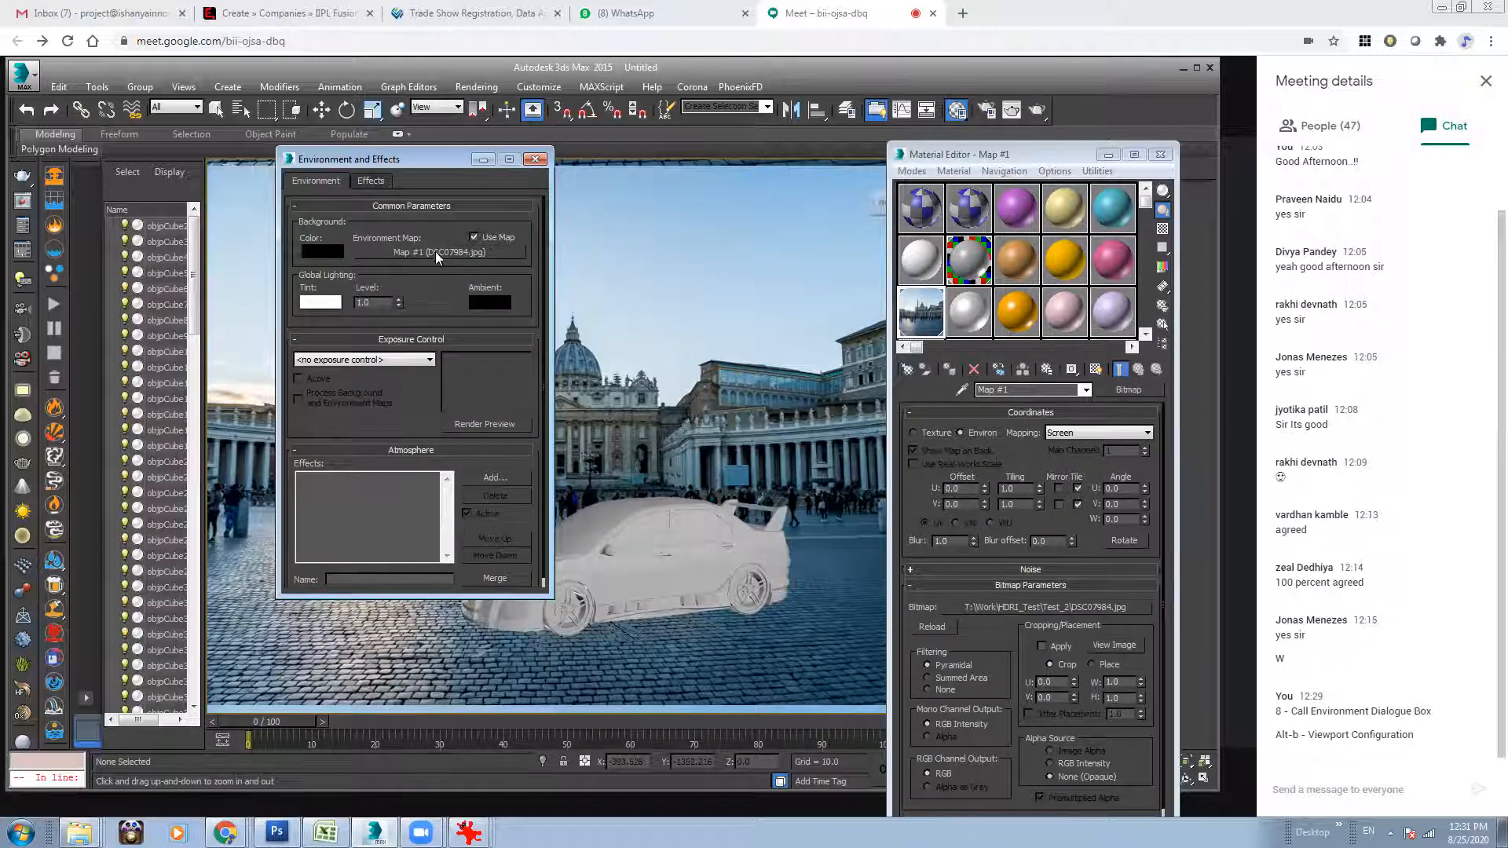
click(534, 161)
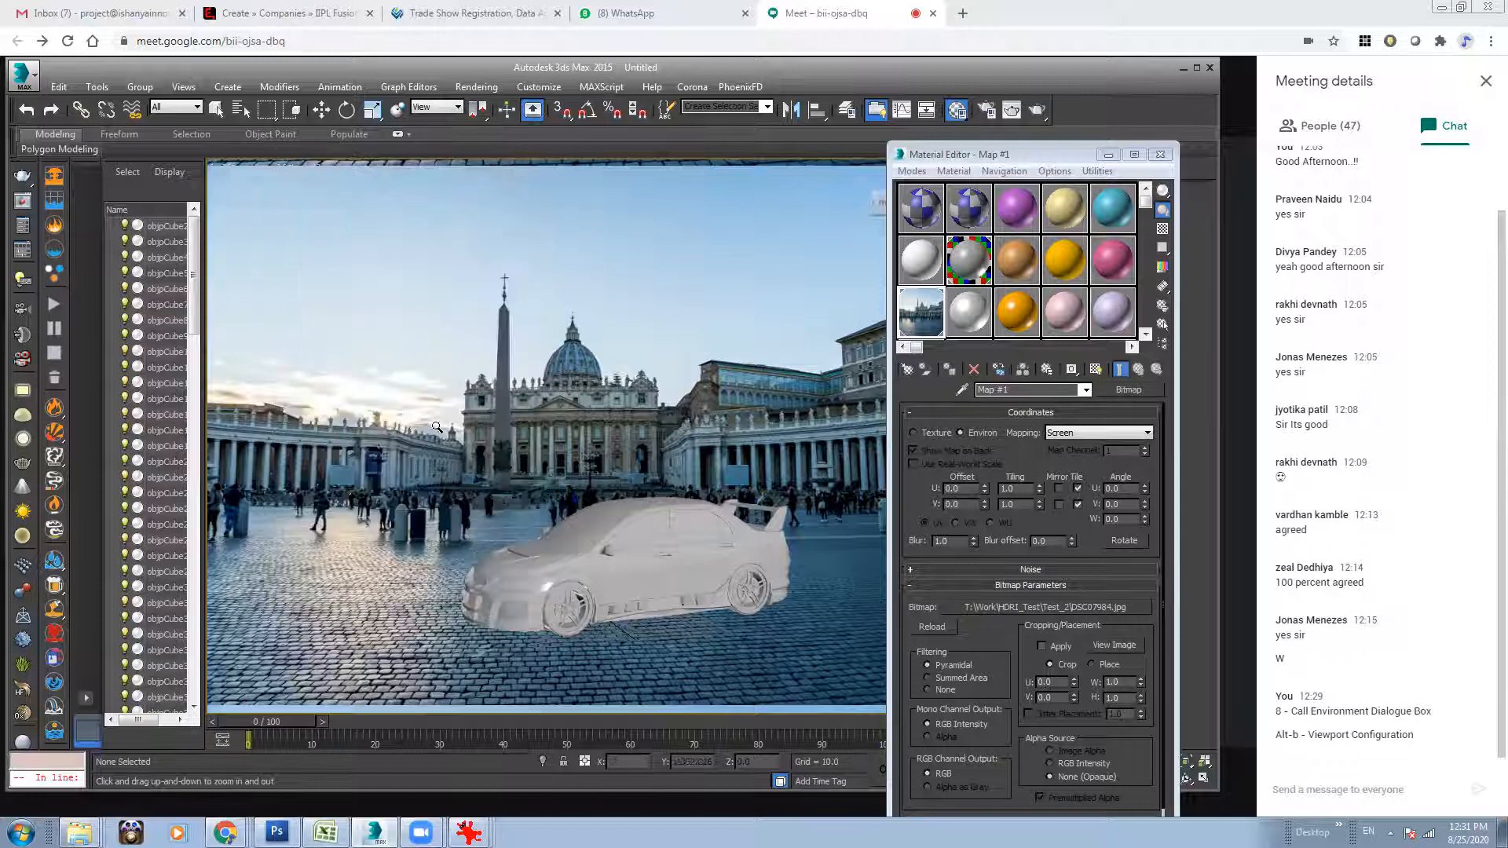
alt+middle_drag(654, 476, 609, 483)
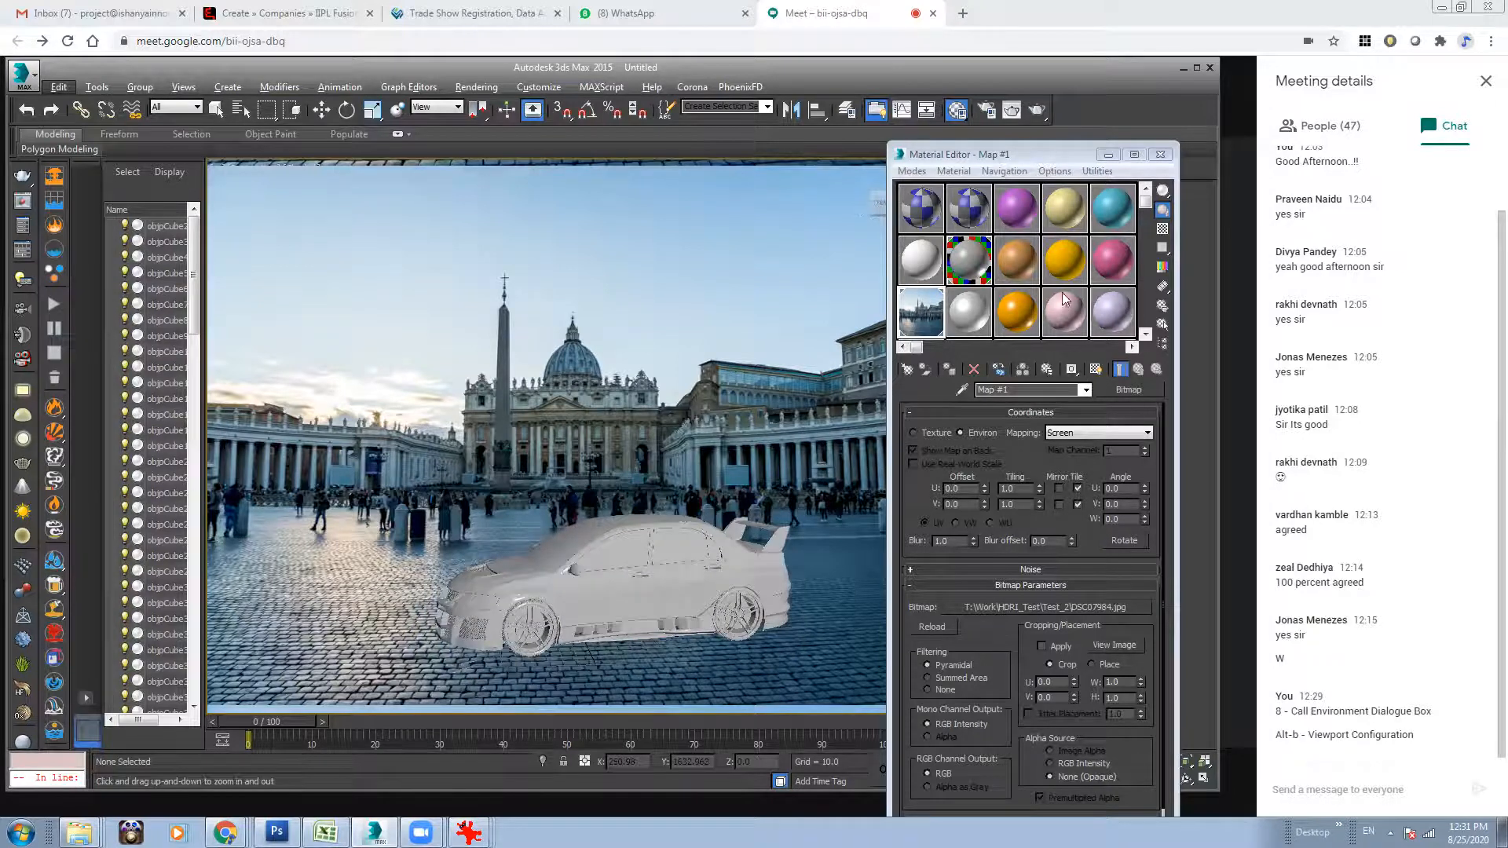
click(1108, 155)
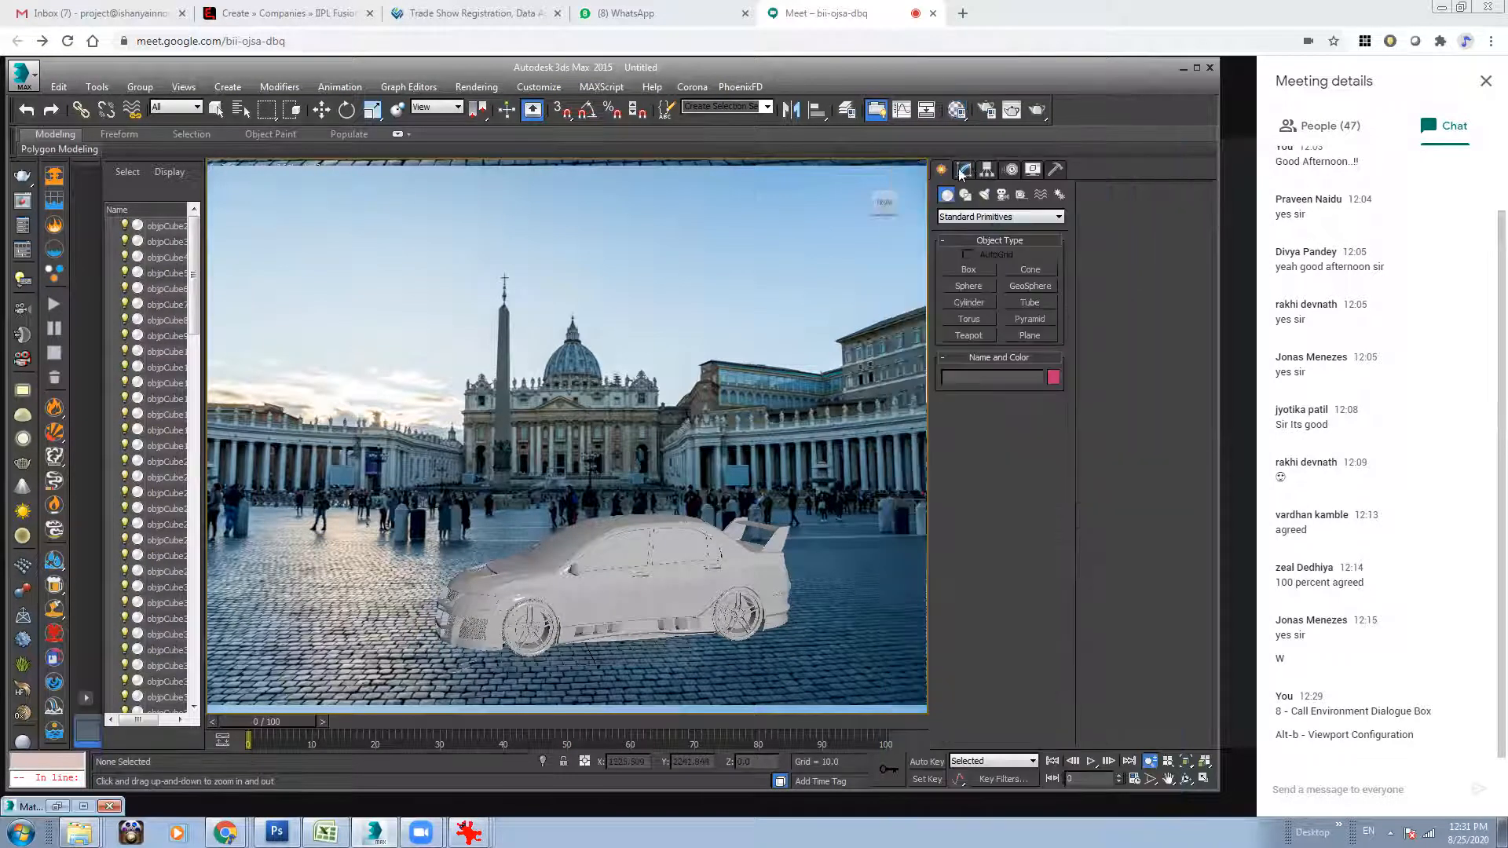
click(1030, 335)
mouse_move(277, 432)
mouse_down()
mouse_move(1005, 674)
mouse_move(584, 511)
mouse_up()
key(w)
drag(341, 433, 540, 460)
key(r)
drag(456, 503, 397, 499)
key(w)
drag(524, 447, 529, 521)
key(r)
drag(573, 576, 614, 524)
key(w)
alt+middle_drag(615, 524, 601, 497)
key(shift+z)
click(1150, 761)
drag(688, 550, 687, 504)
right_click(686, 505)
middle_drag(663, 504, 653, 491)
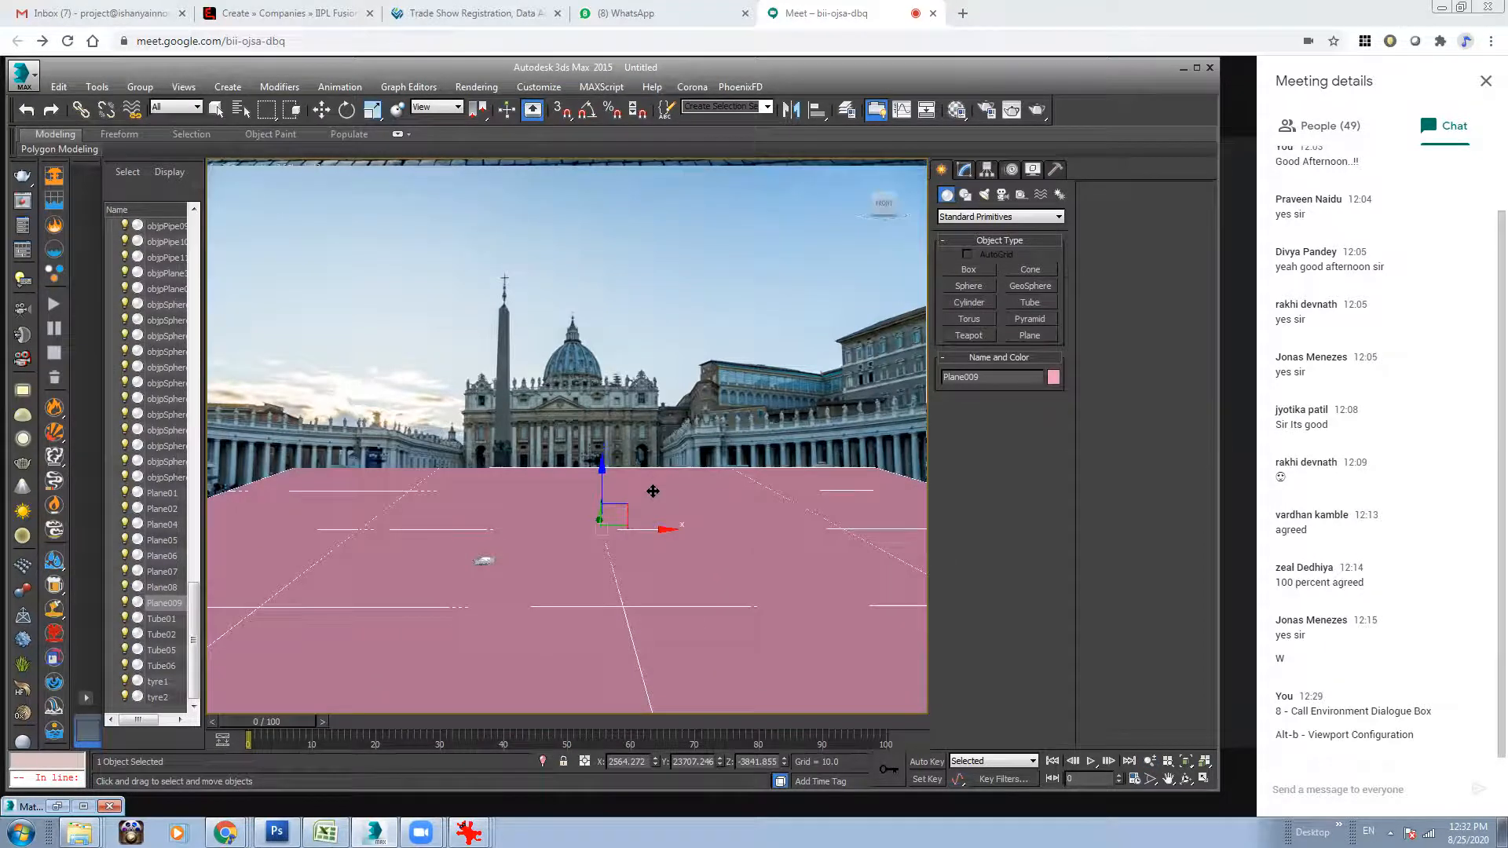
key(Delete)
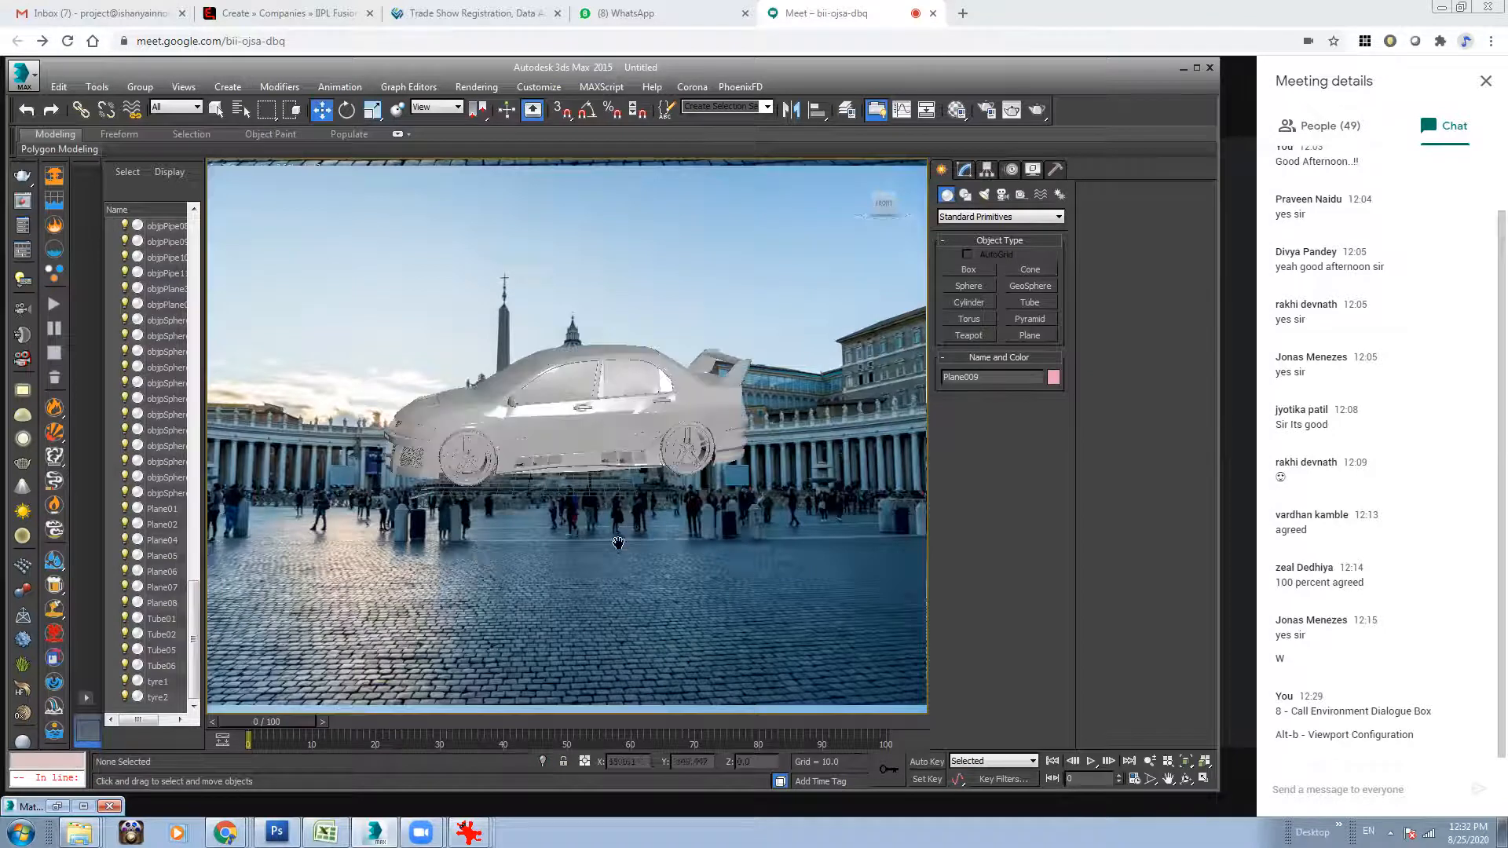
Create a Plane primitive as a ground beneath the car and scale it up to extend across the plaza.
click(1030, 335)
drag(322, 367, 1077, 697)
alt+middle_drag(498, 487, 591, 509)
key(r)
drag(512, 470, 432, 531)
middle_drag(641, 486, 657, 658)
middle_drag(630, 519, 679, 519)
Align the perspective view so the ground plane and the car follow the perspective of the plaza's paving.
click(1152, 768)
drag(656, 465, 690, 563)
middle_drag(662, 323, 638, 405)
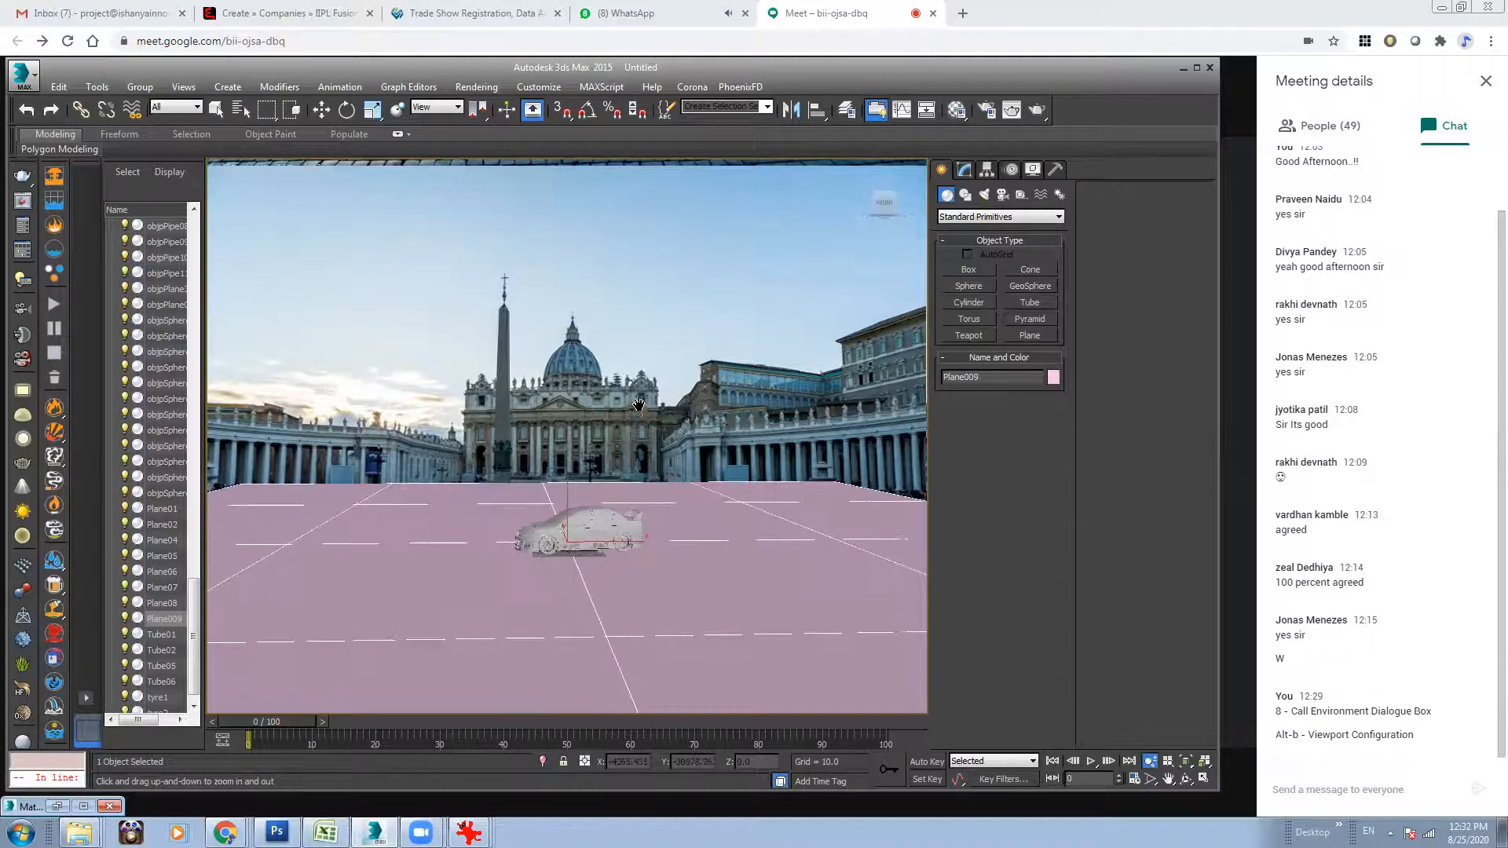
alt+middle_drag(682, 479, 673, 479)
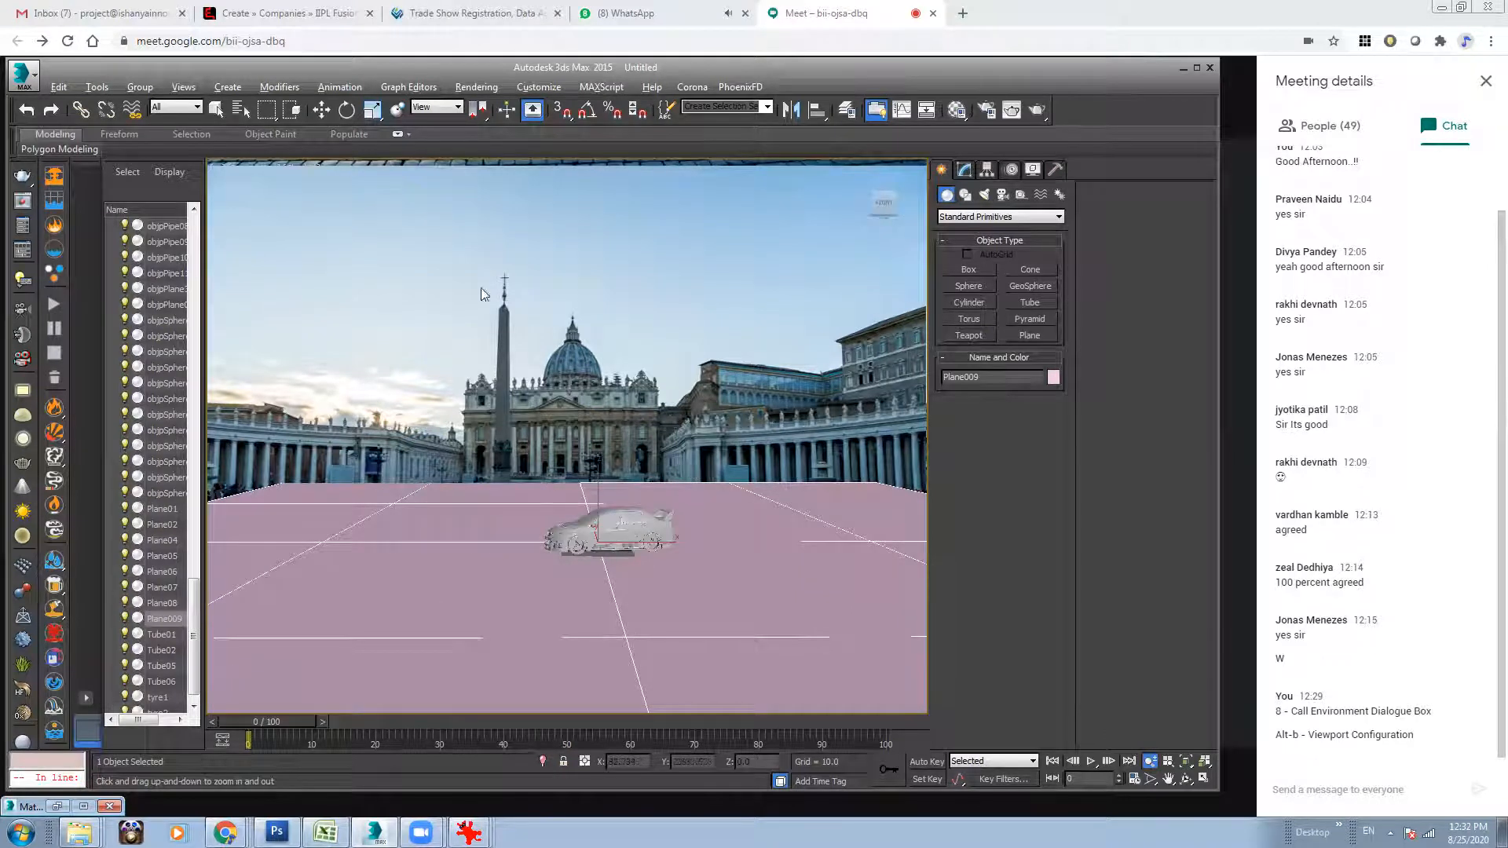
click(321, 111)
middle_drag(674, 469, 746, 517)
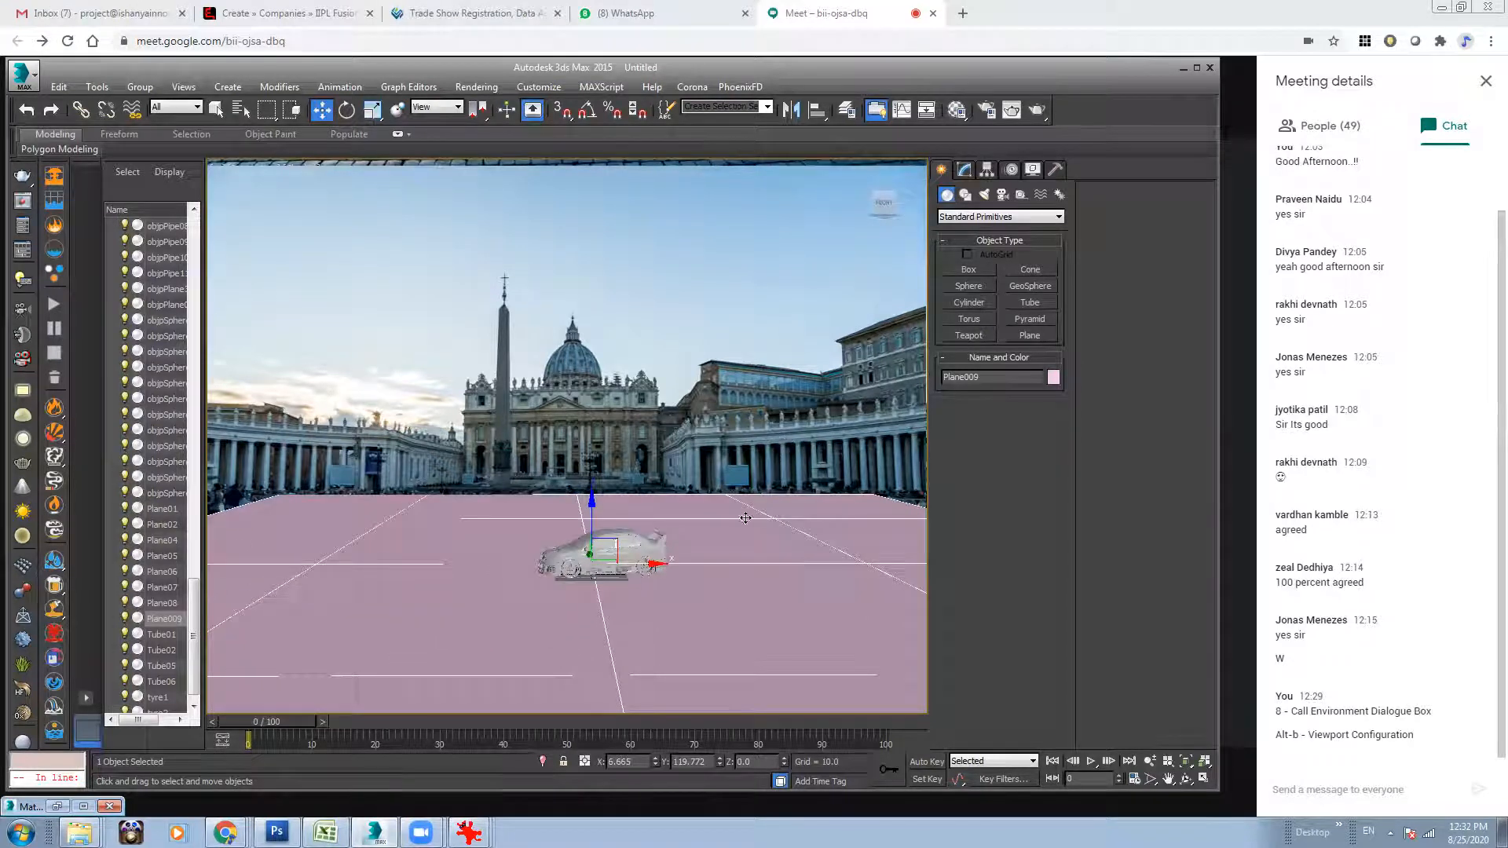
Turn on See-Through in the ground plane's object properties.
right_click(756, 540)
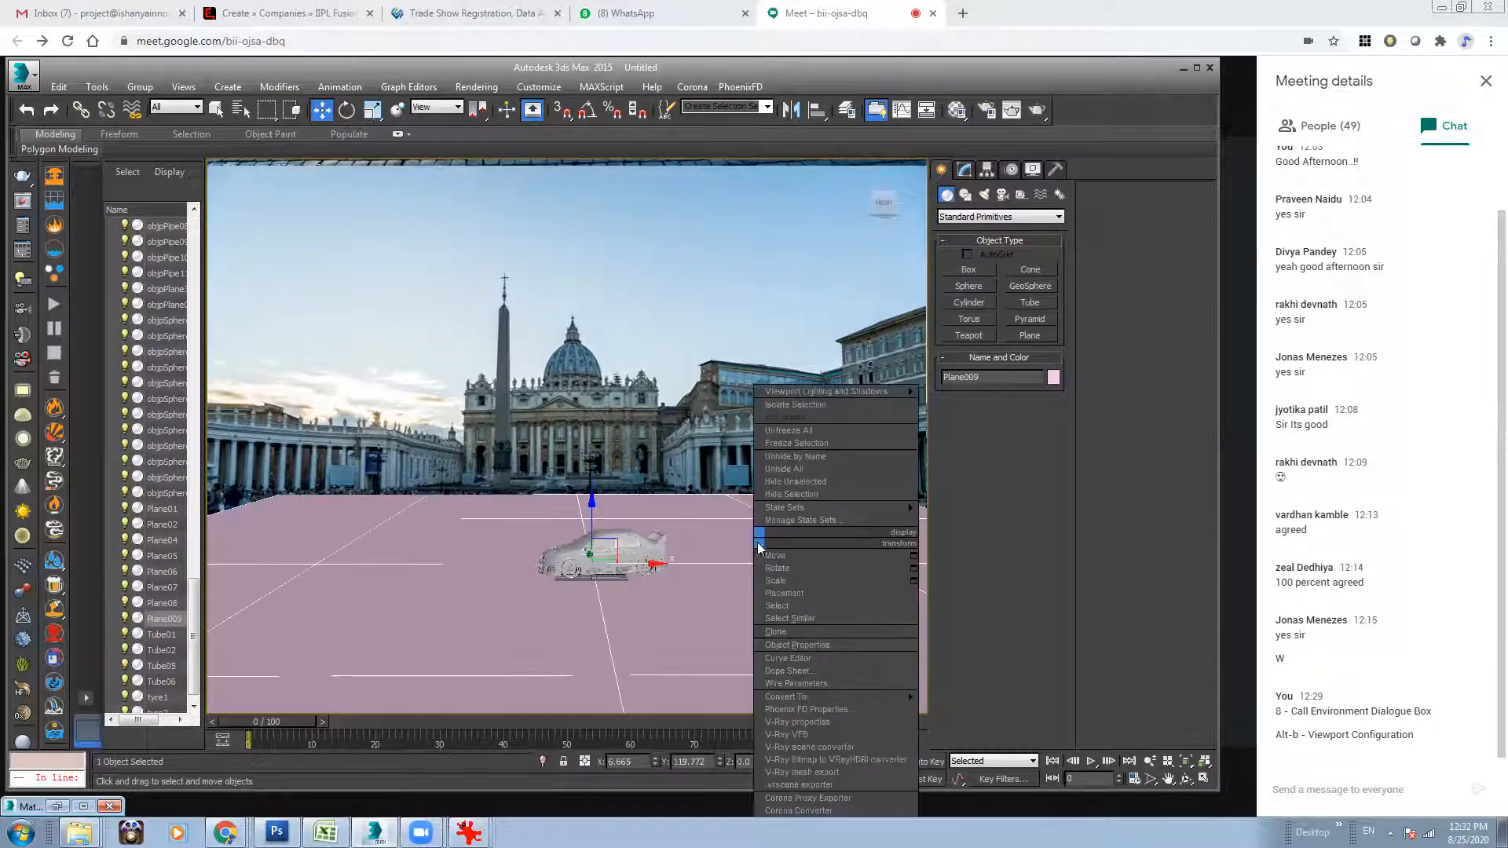
click(675, 487)
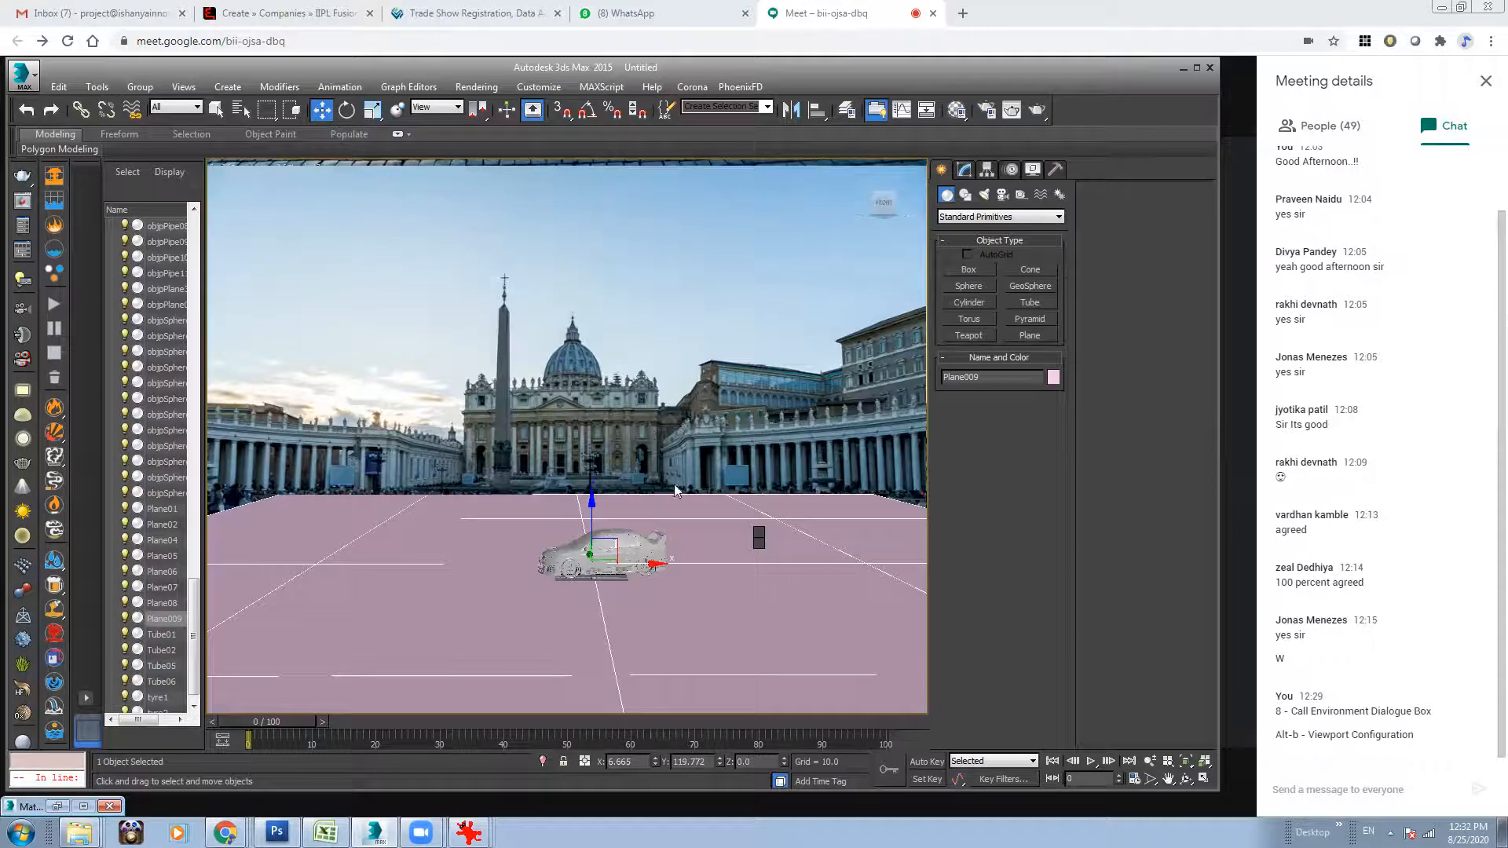
right_click(740, 572)
click(802, 645)
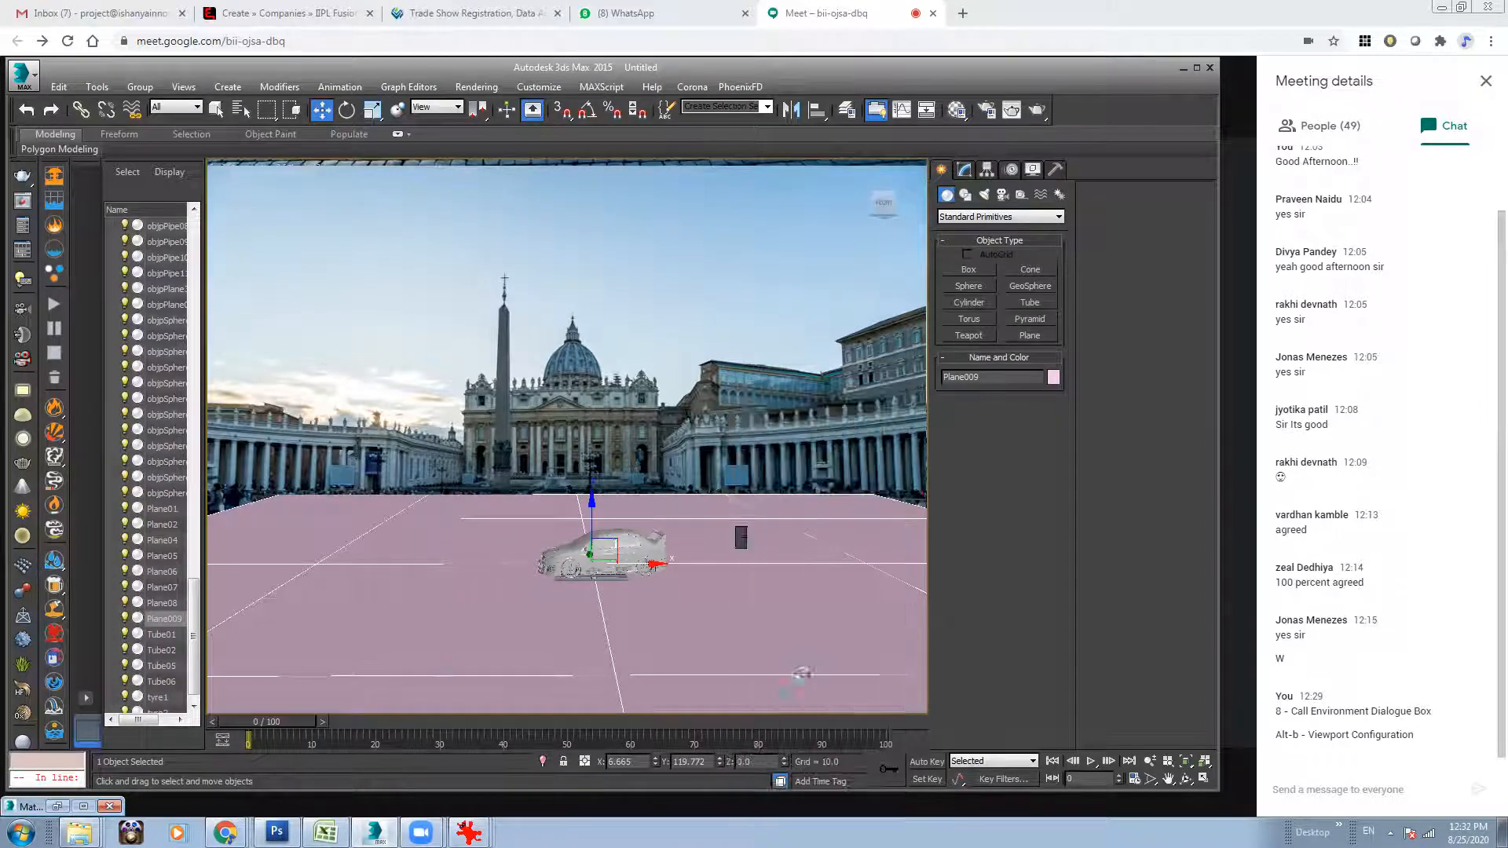
click(475, 446)
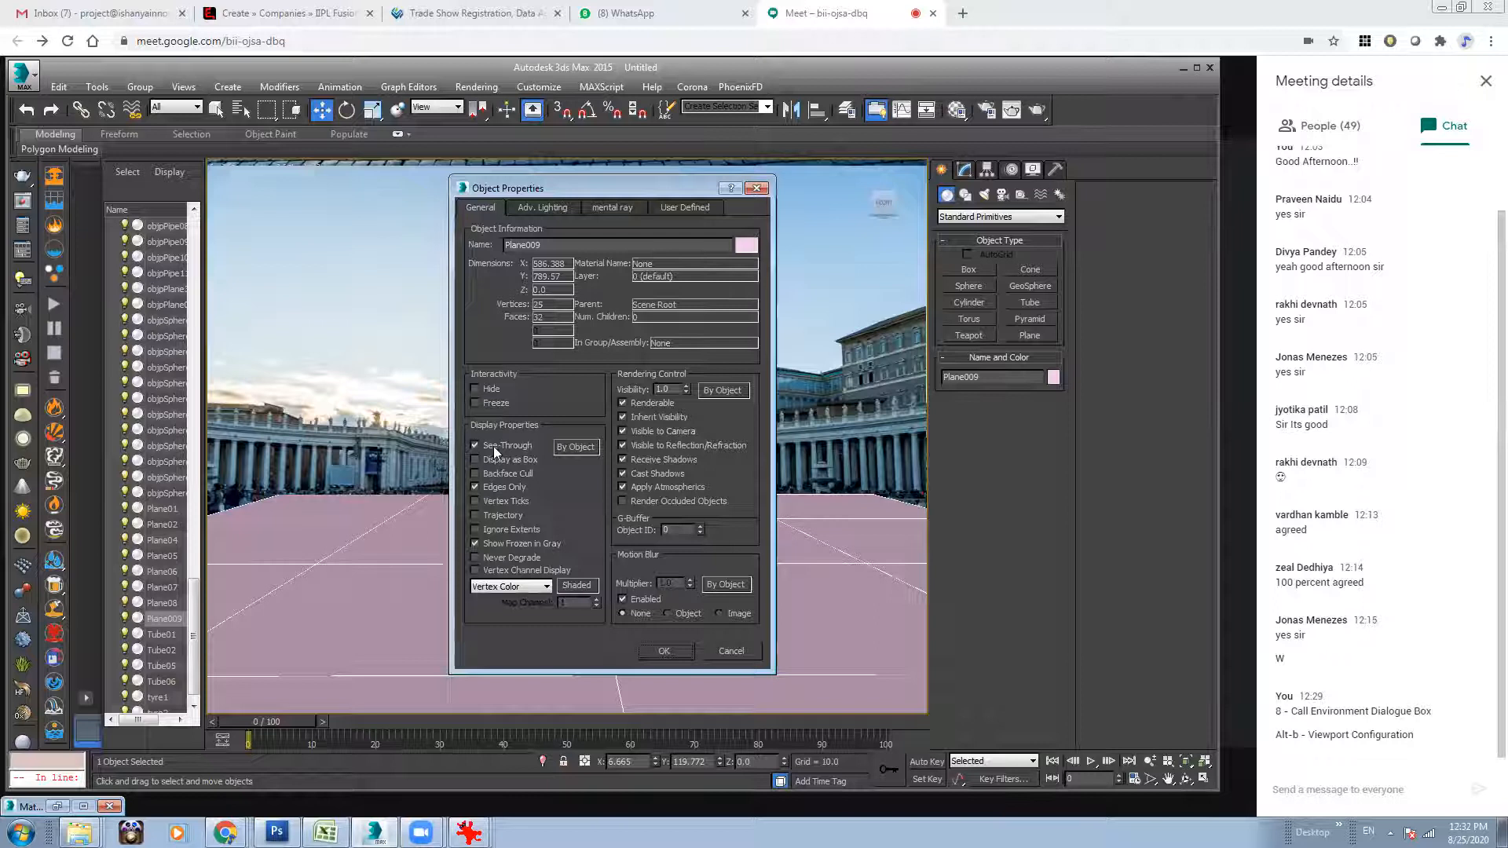
click(673, 650)
Adjust the ground plane's scale and fine-tune the perspective so the plane matches the plaza floor.
middle_drag(664, 537, 649, 557)
key(r)
drag(508, 580, 486, 580)
alt+middle_drag(713, 509, 713, 504)
Select all car parts without the ground plane and group them under the name Car.
click(629, 567)
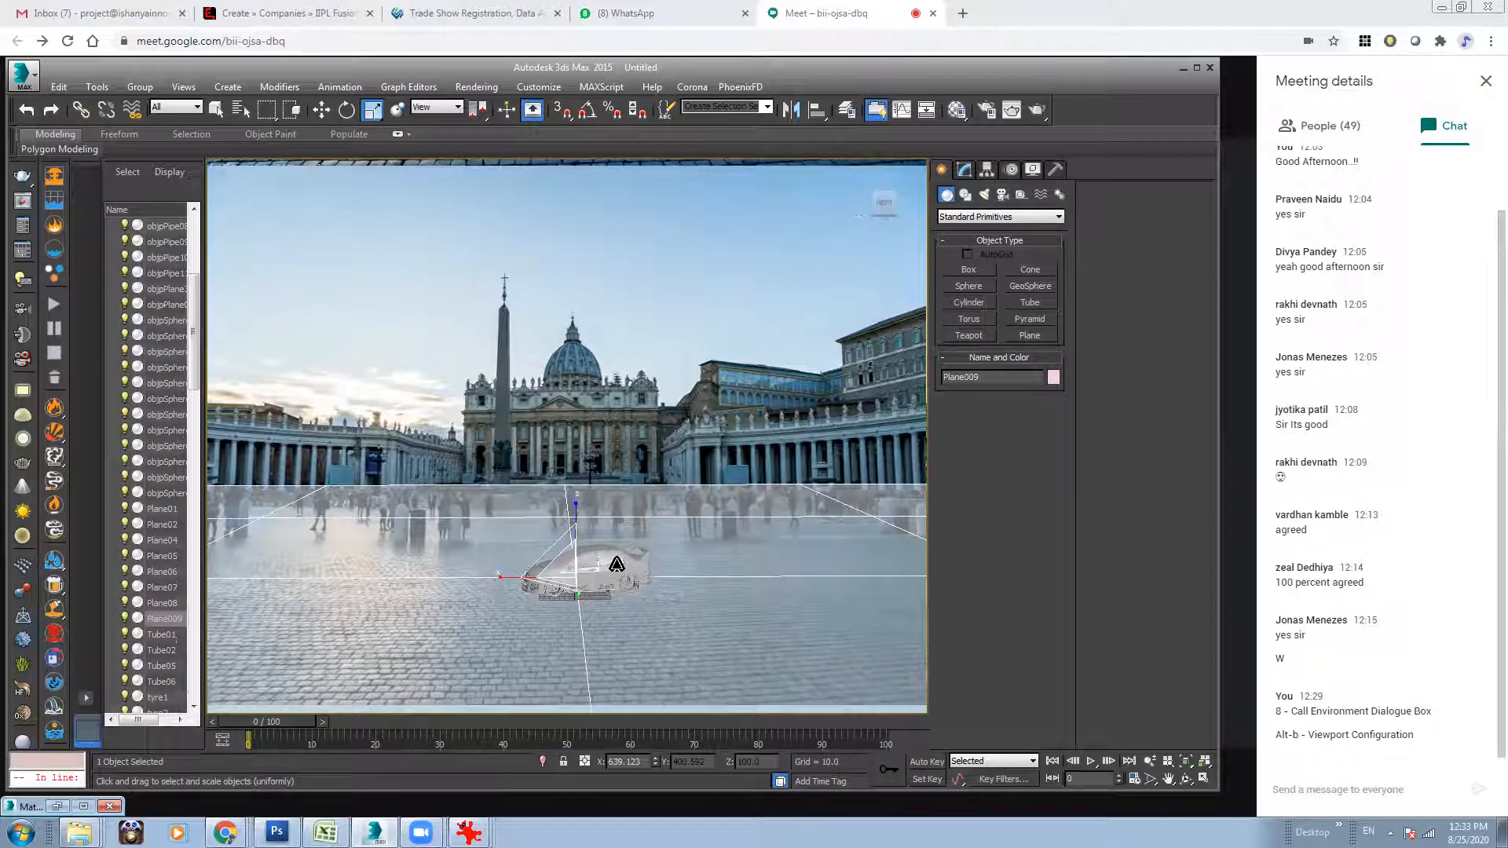
click(213, 111)
click(585, 386)
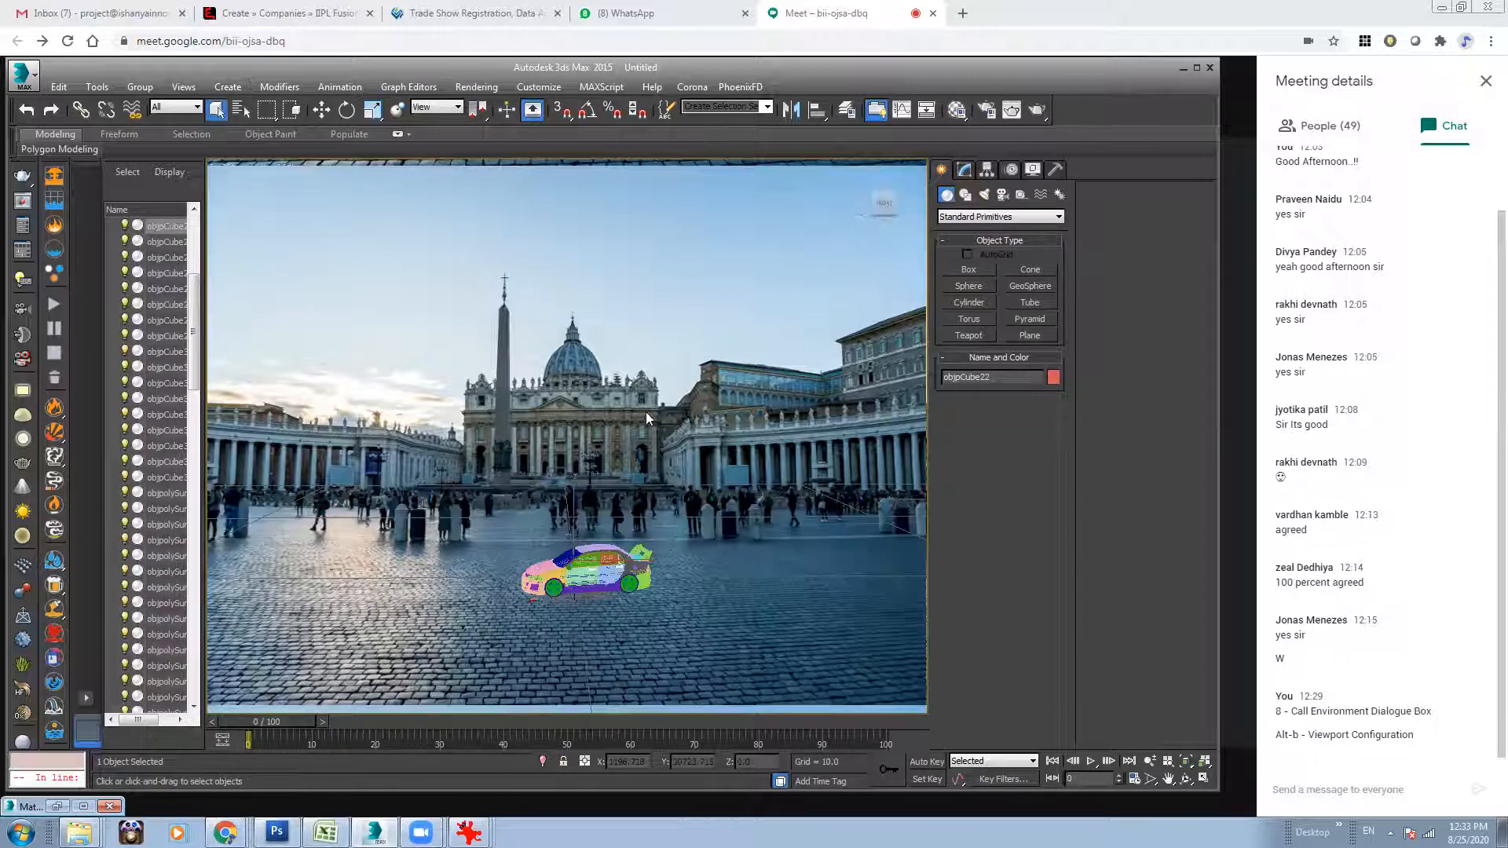
key(ctrl+a)
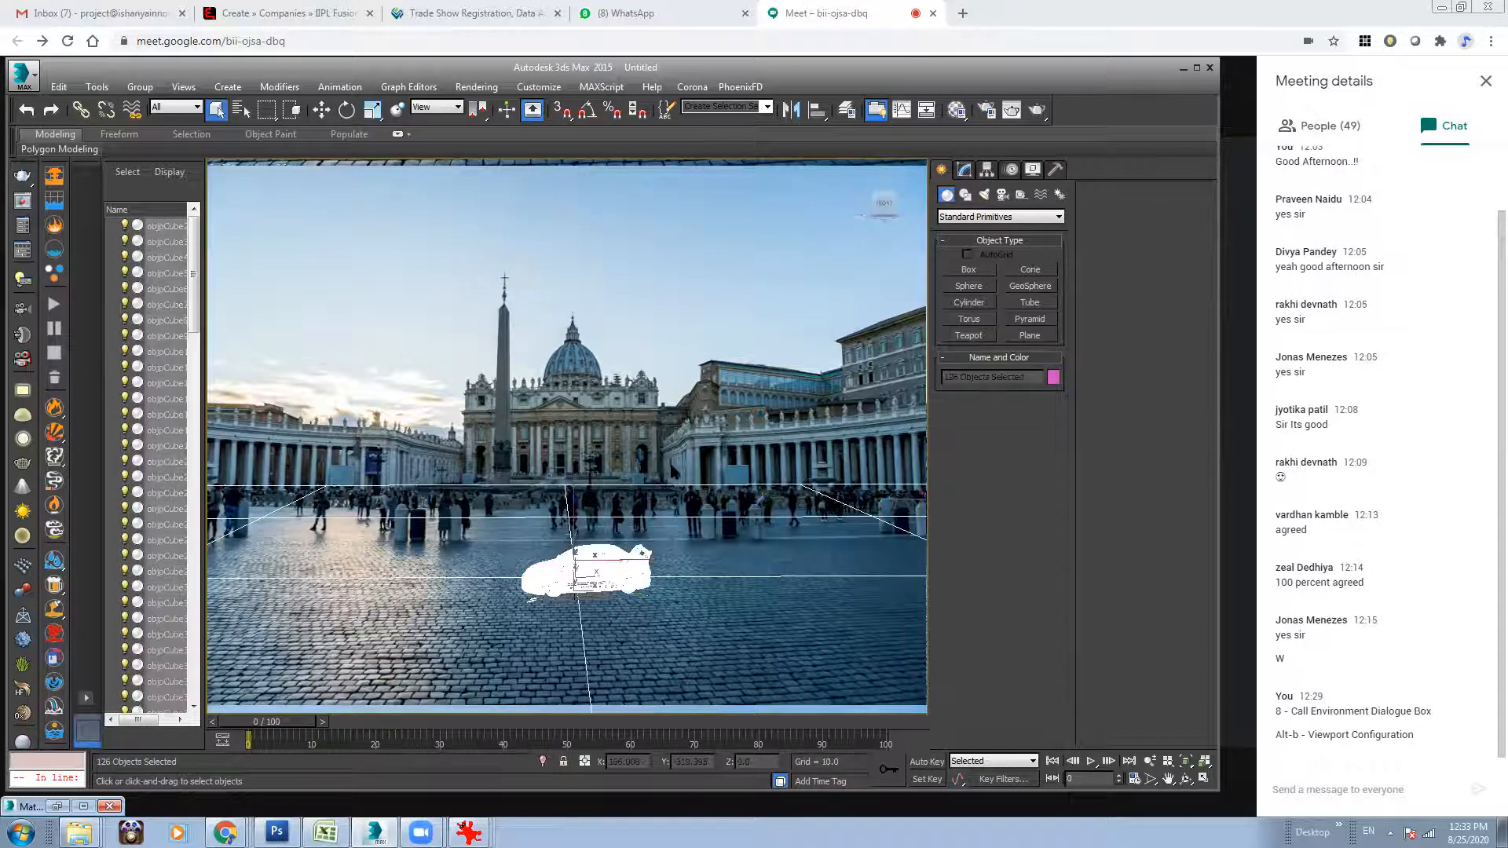
click(528, 621)
drag(529, 600, 534, 605)
key(w)
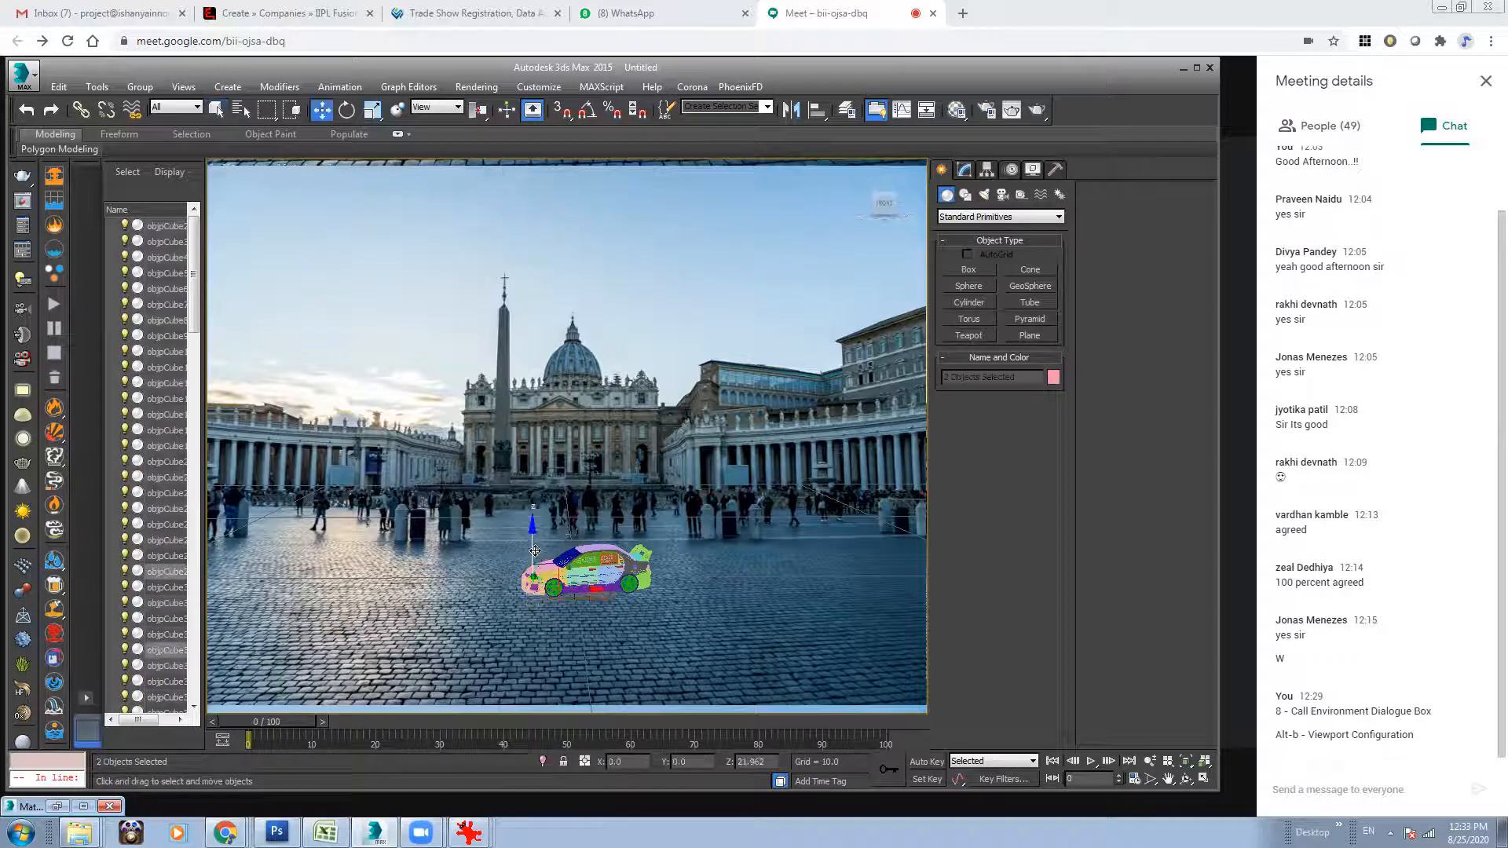
key(ctrl+a)
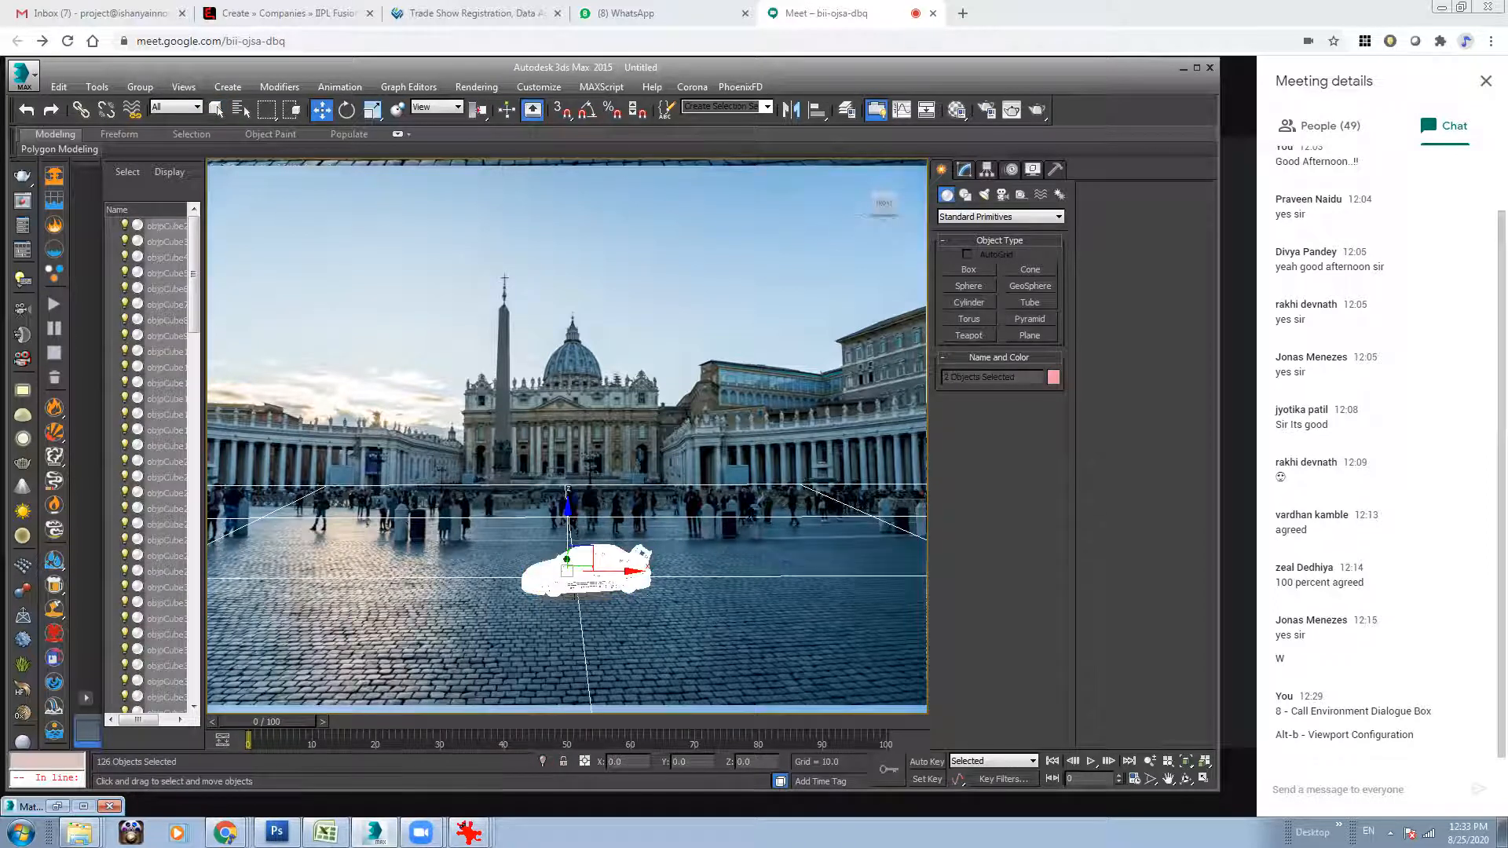
click(140, 86)
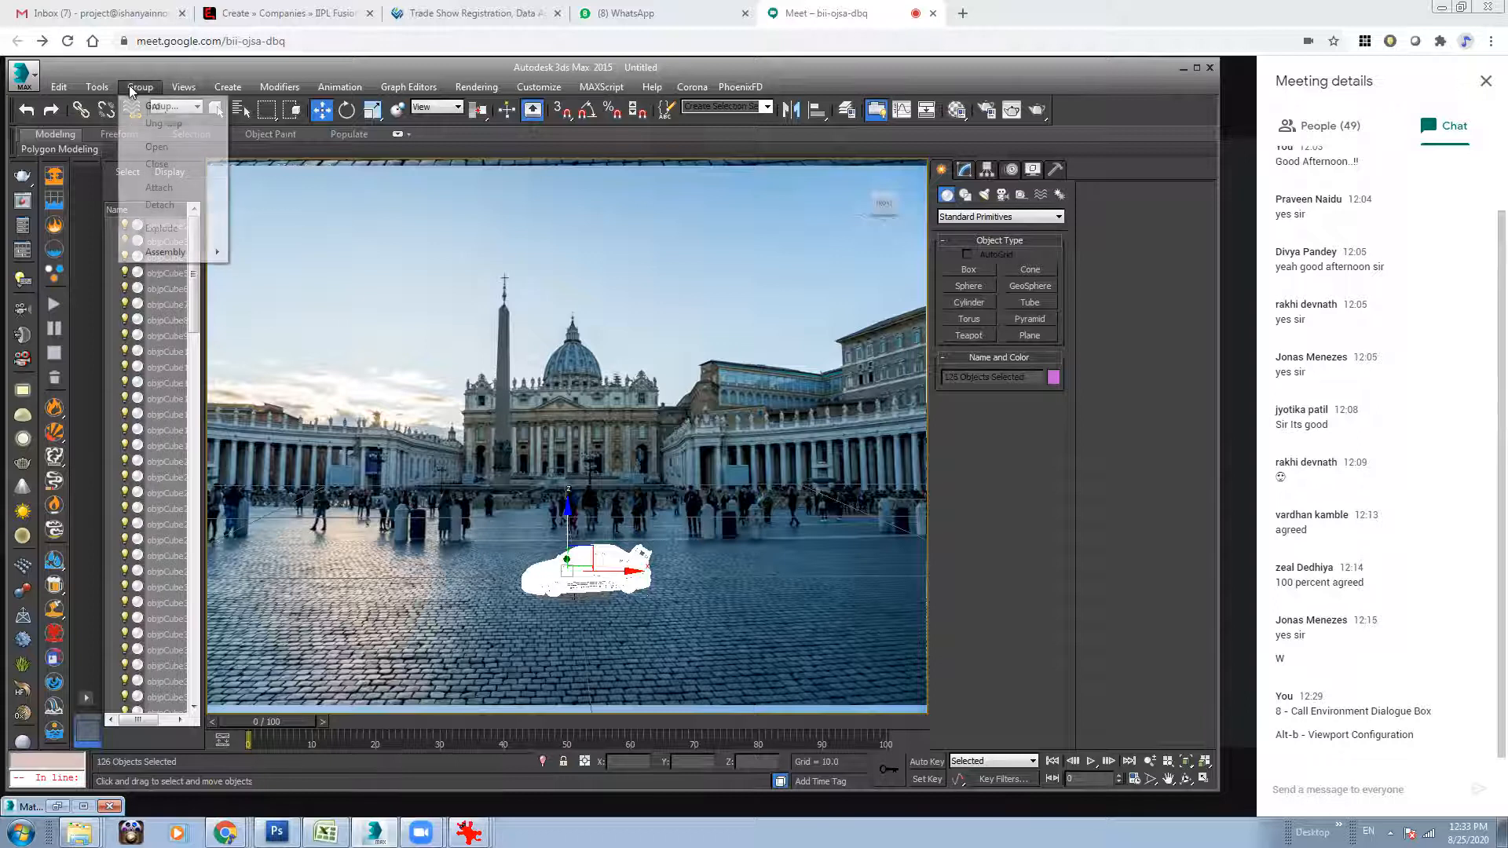
click(157, 104)
text(Car)
key(Return)
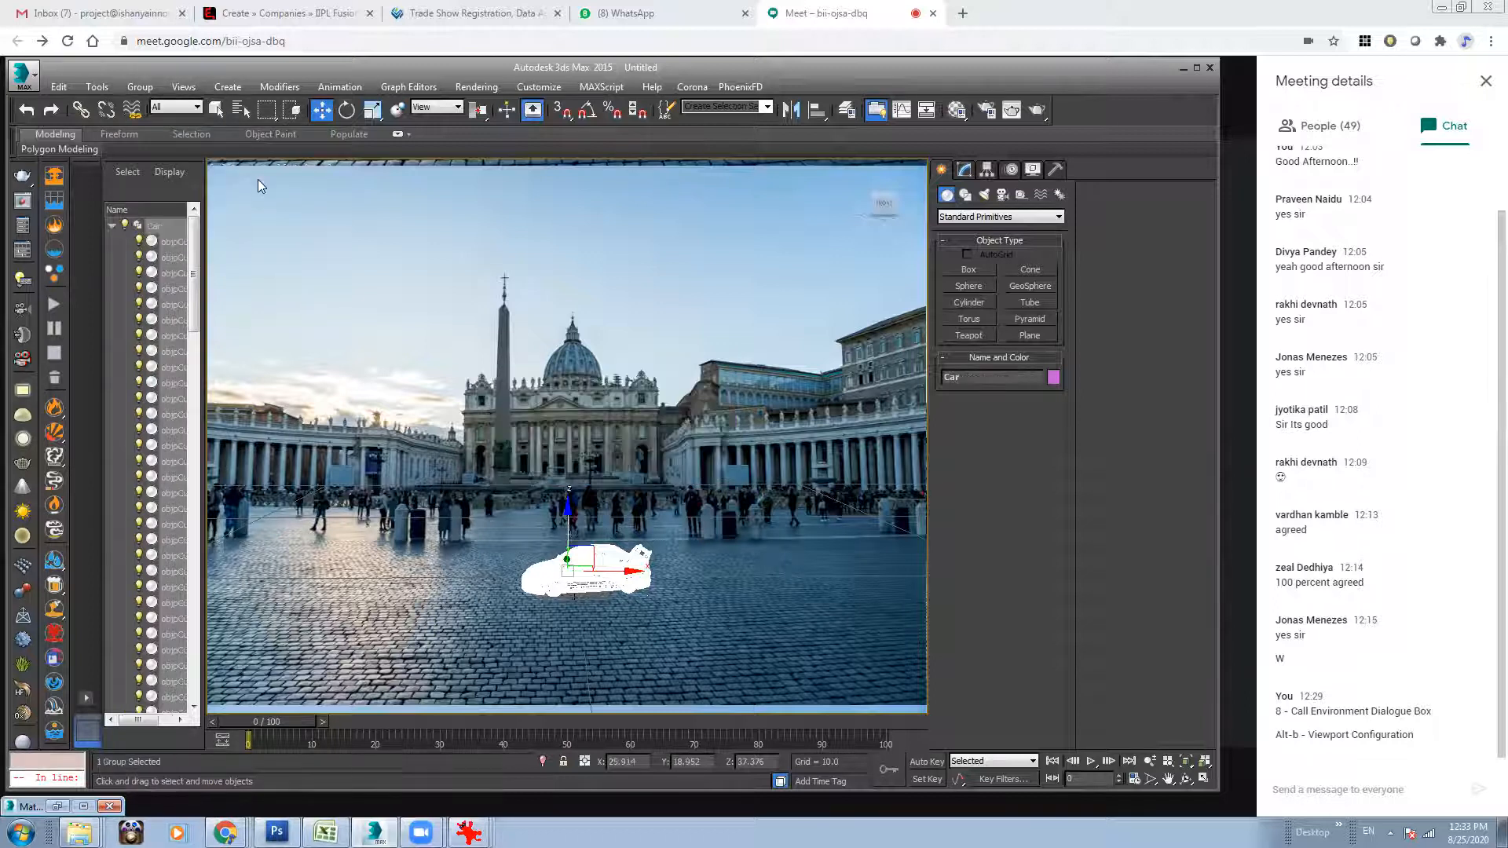
click(573, 396)
click(563, 562)
drag(622, 571, 697, 588)
right_click(697, 588)
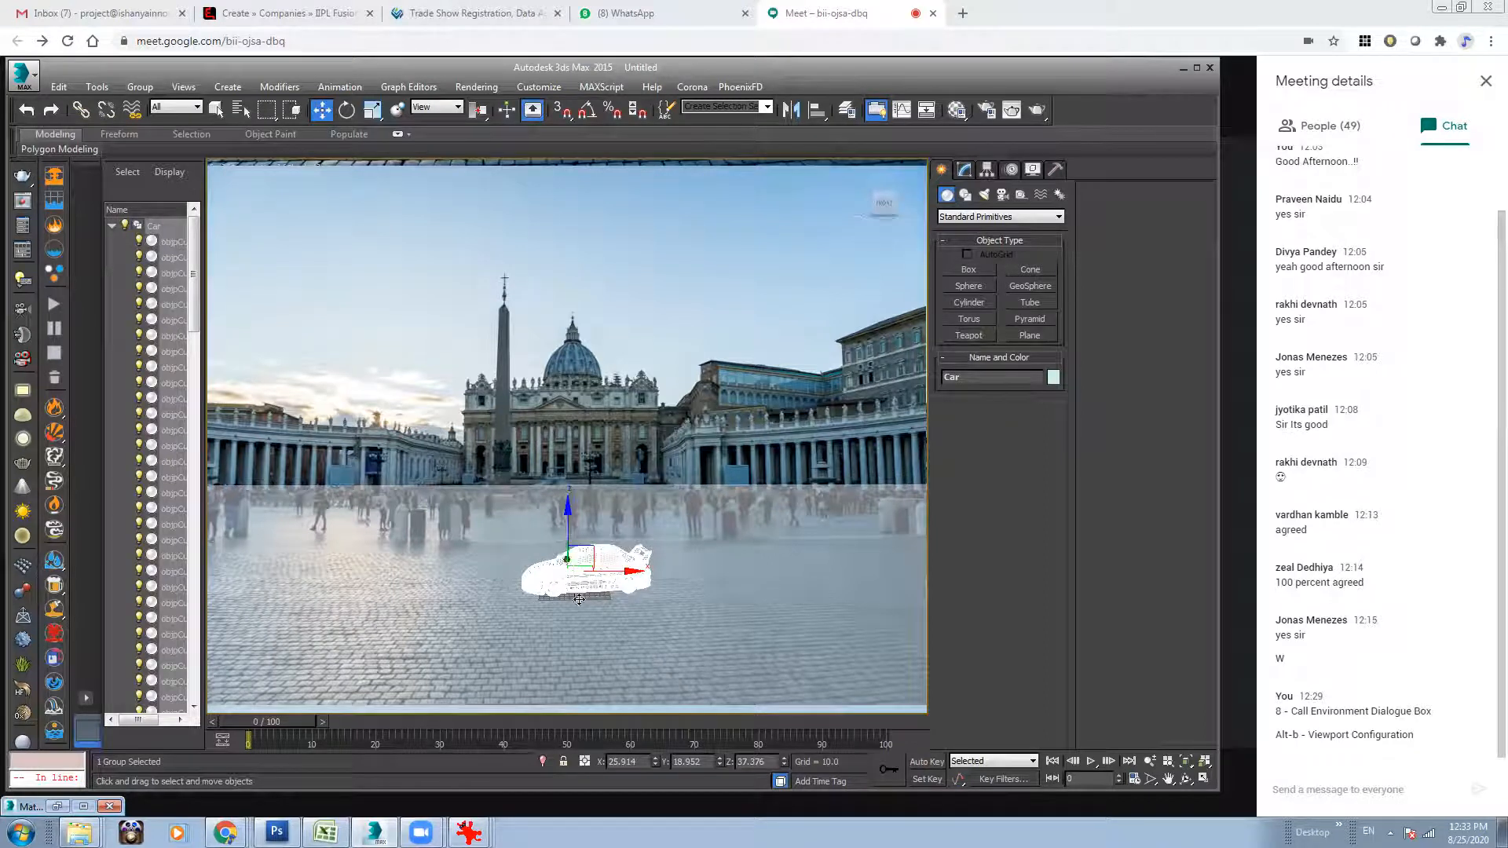
In the four-viewport layout, move only the Car group's pivot to the bottom of the car using vertex snapping.
click(1203, 780)
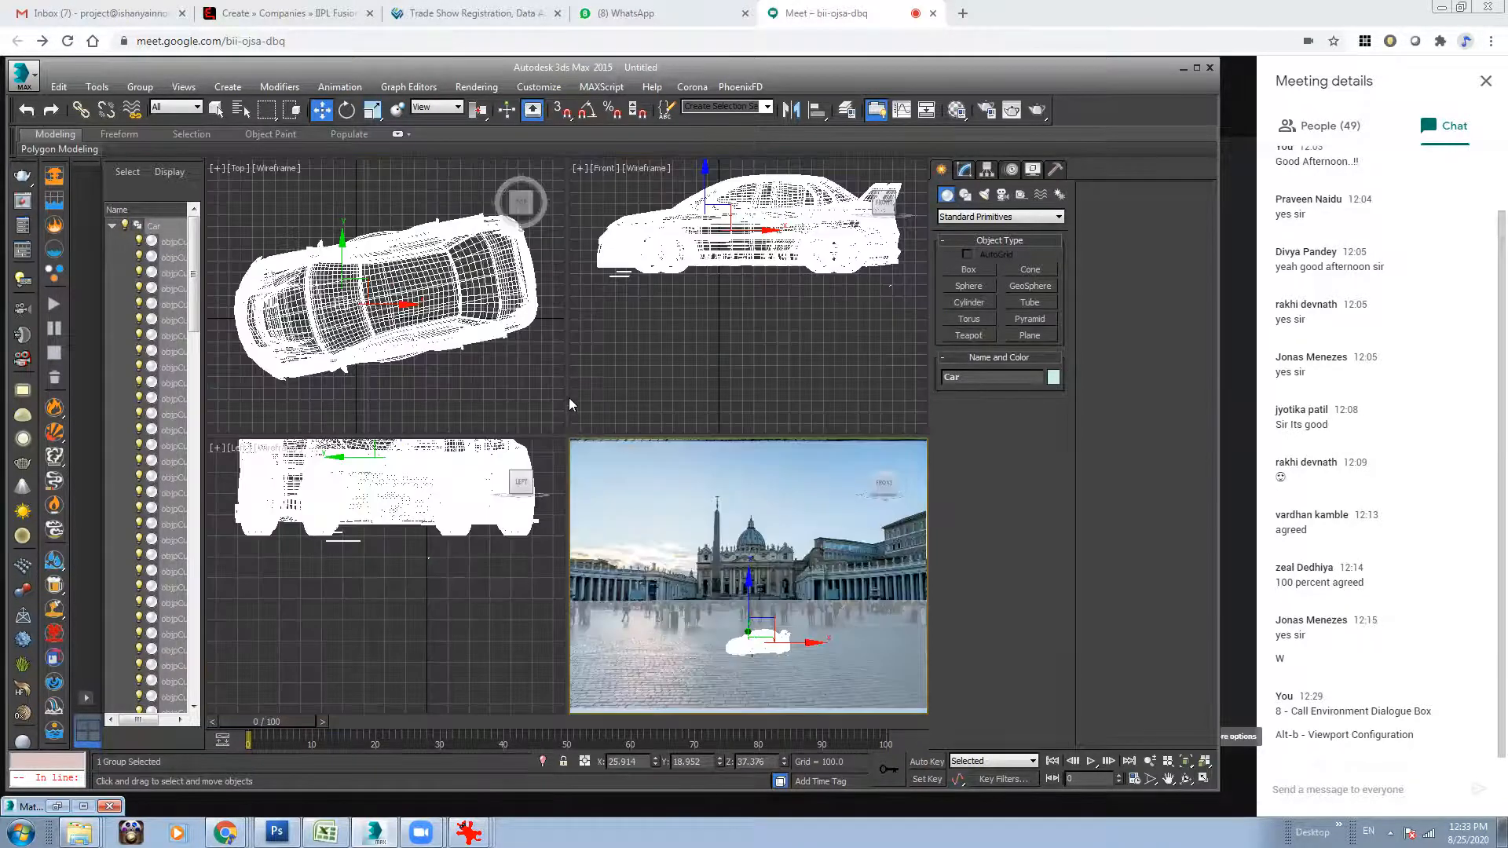
click(1150, 762)
key(r)
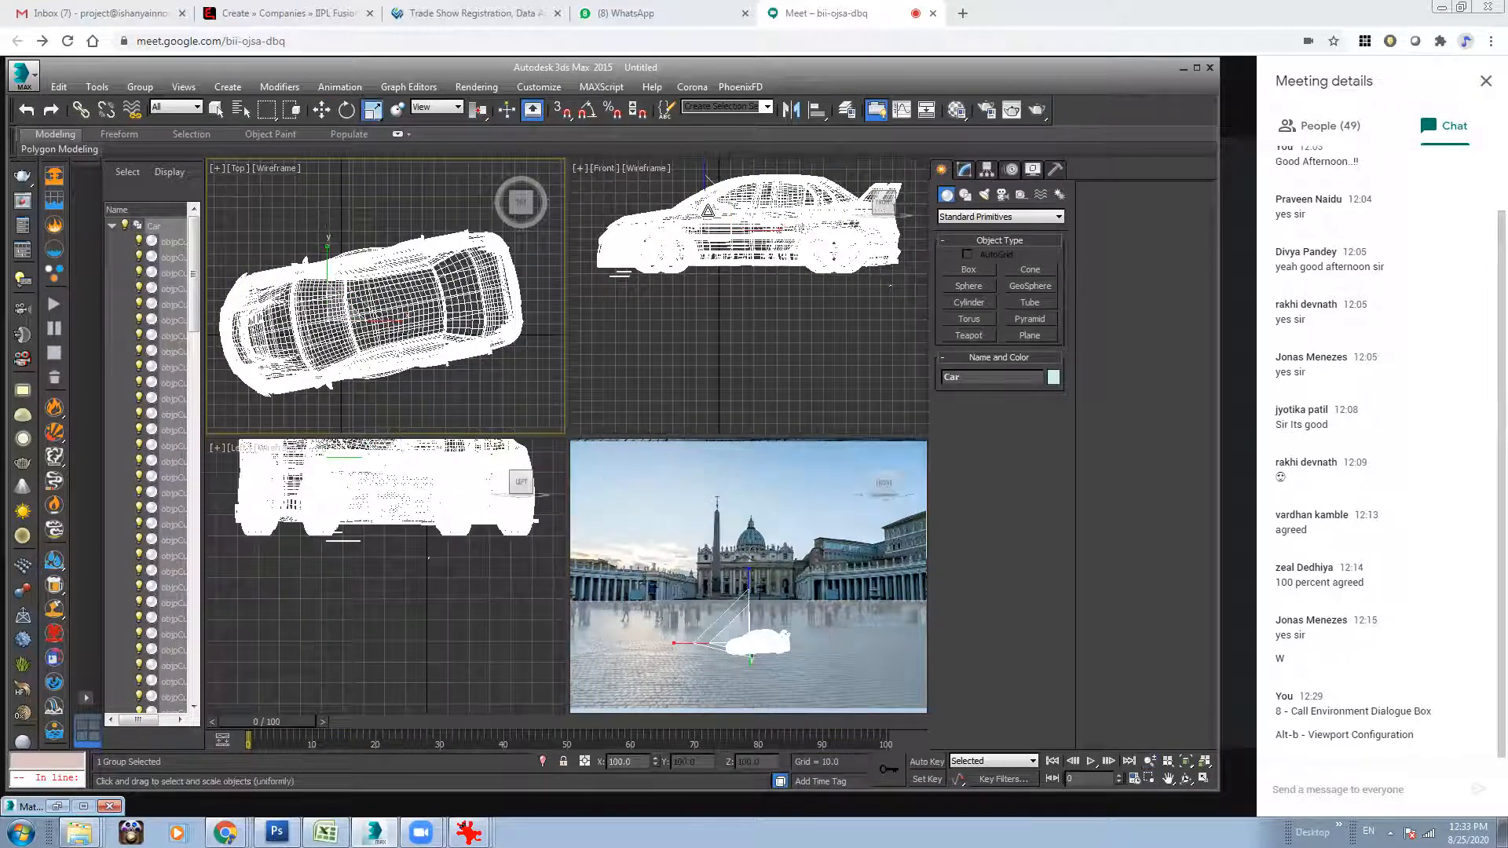
click(991, 168)
click(1011, 268)
click(770, 209)
key(w)
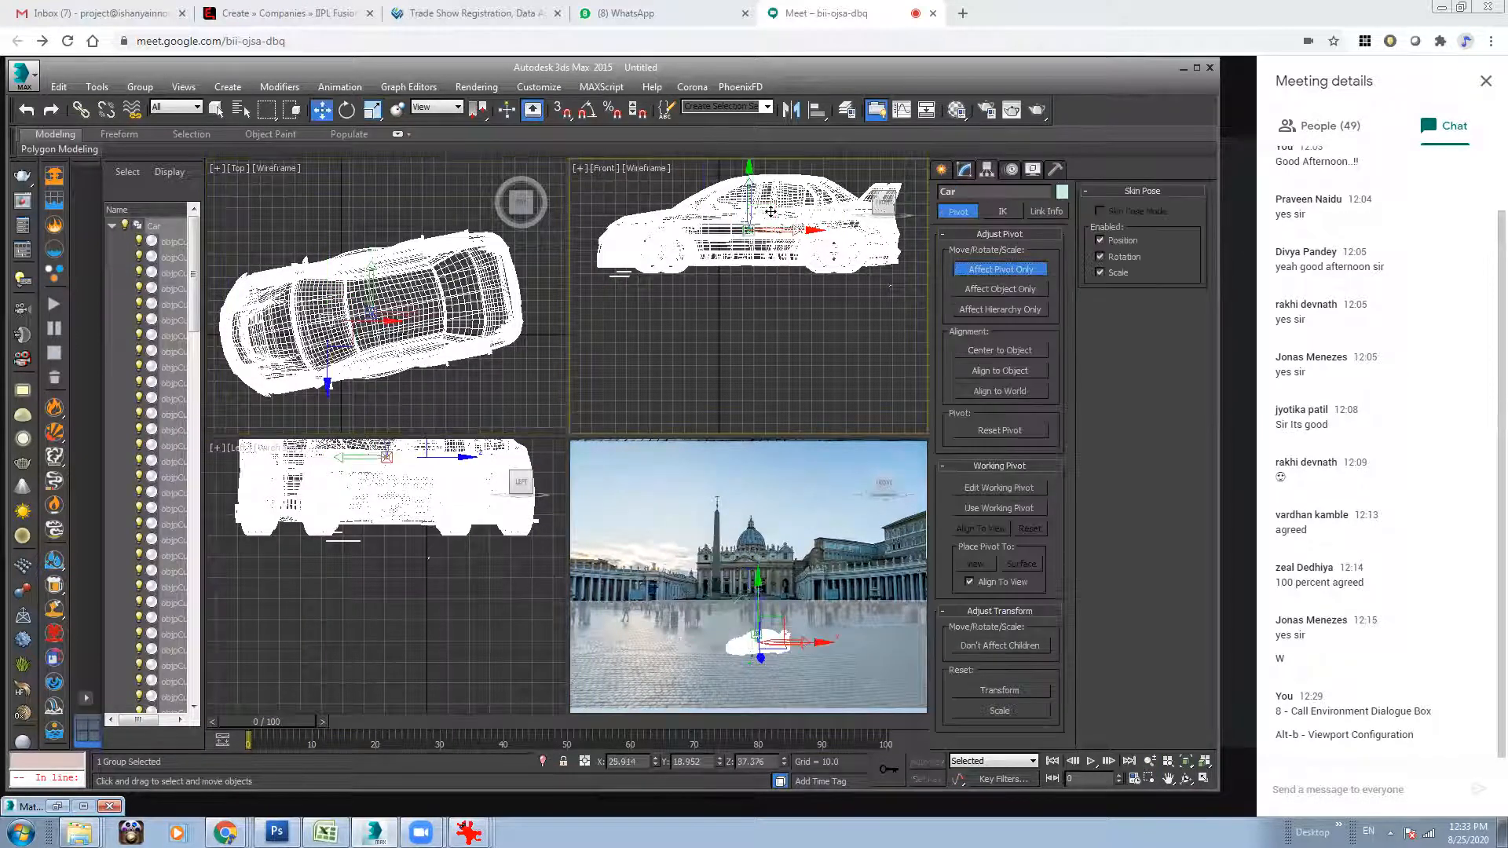
key(s)
drag(786, 243, 847, 276)
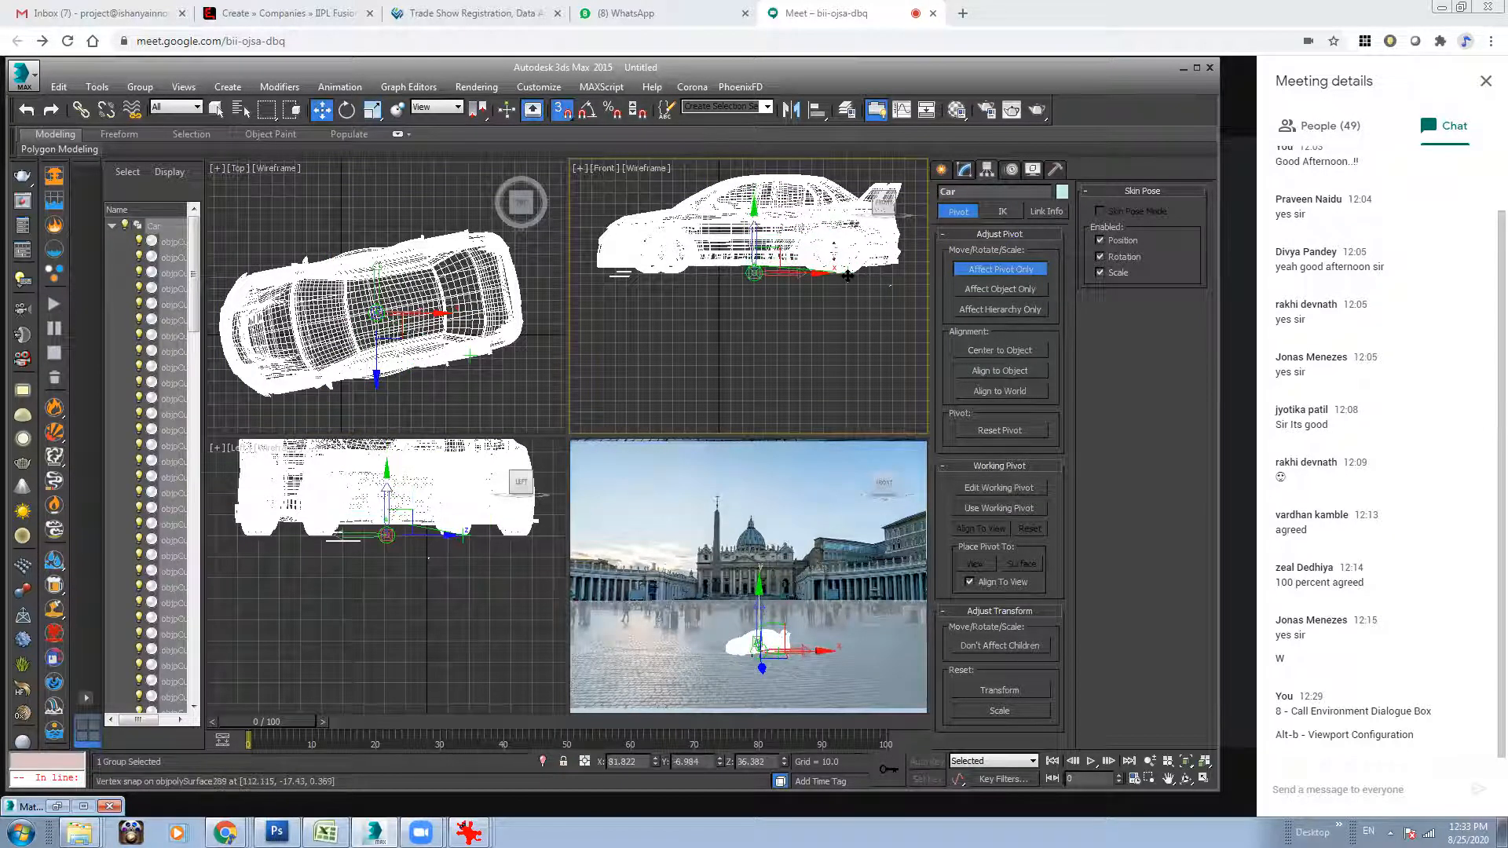
click(1000, 269)
Scale up the Car group from its base and rotate it to straighten it in the top view.
key(r)
key(s)
drag(766, 263, 707, 216)
key(e)
middle_drag(376, 300, 401, 290)
Move the Car group in the top view to bring it closer to the plaza's foreground.
key(w)
drag(401, 290, 473, 589)
click(1151, 761)
drag(389, 258, 334, 56)
click(323, 110)
drag(394, 312, 430, 326)
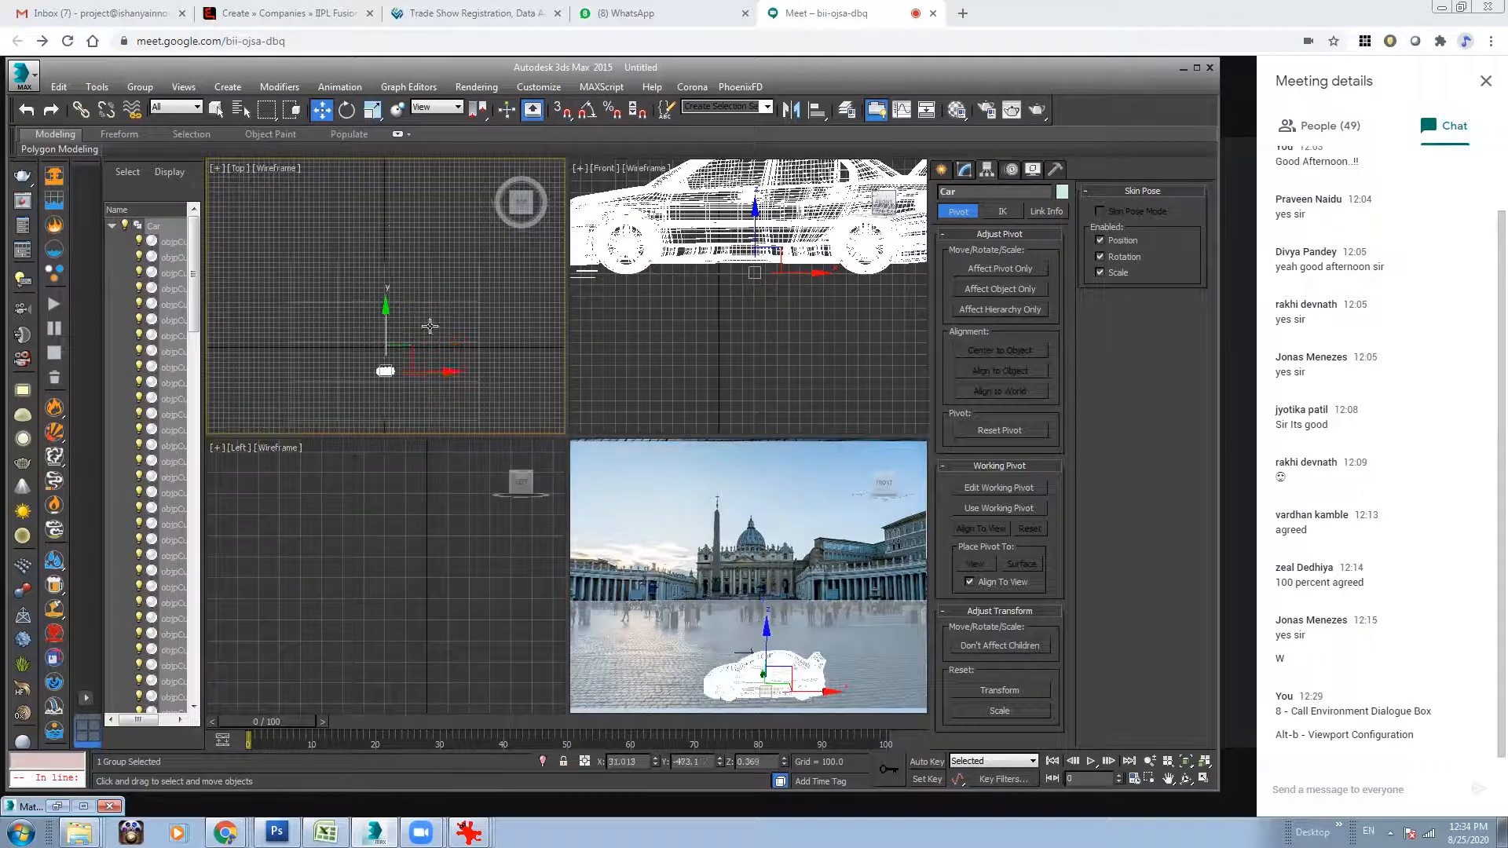
Enlarge the ground plane and orbit the perspective view so the plane's far edge meets the plaza's ground line.
middle_click(808, 624)
key(r)
click(450, 286)
click(462, 303)
drag(470, 320, 607, 795)
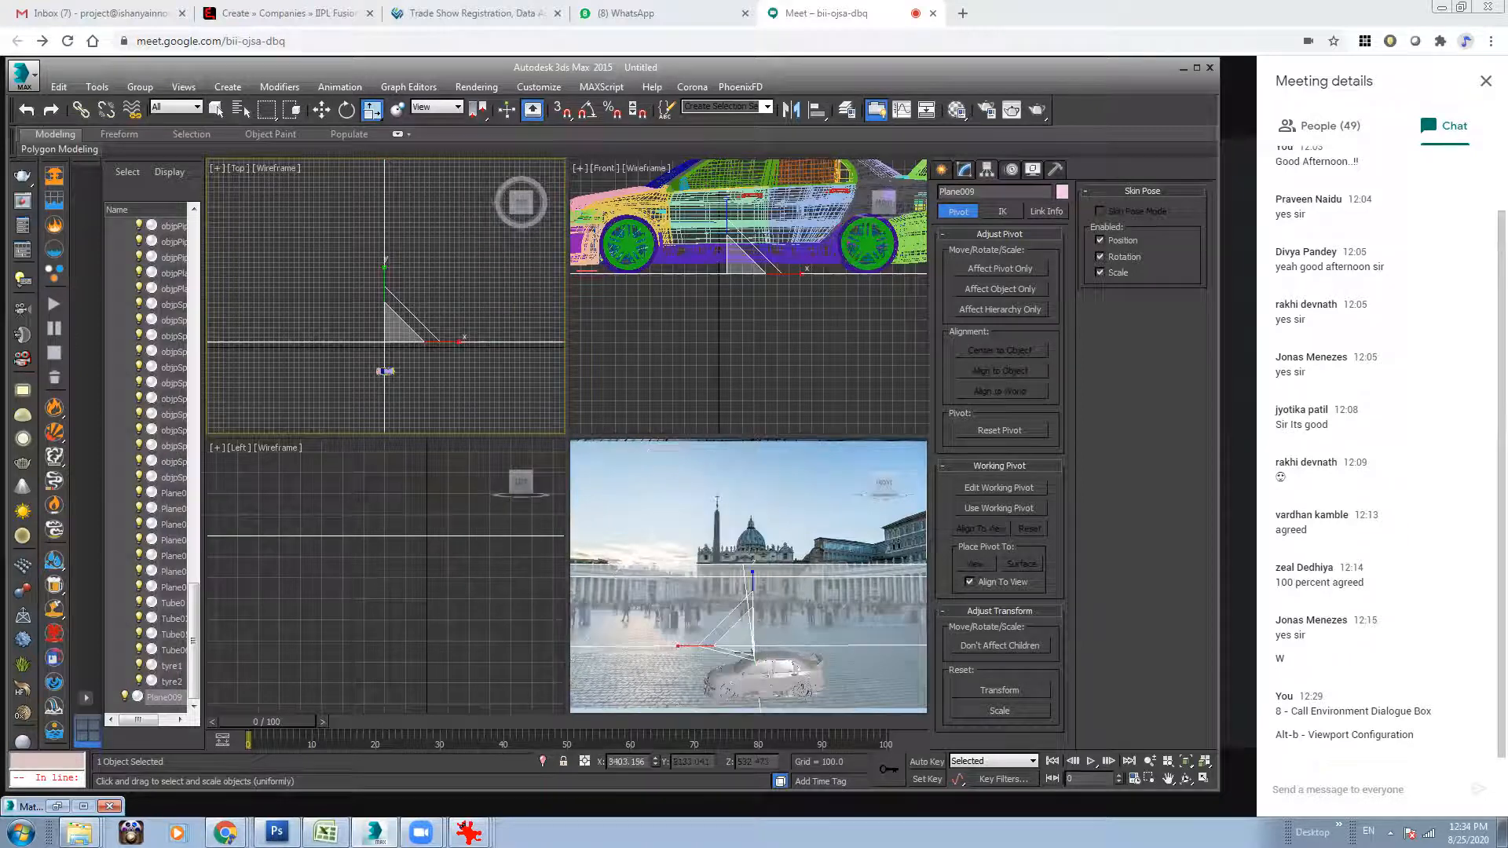
click(819, 518)
click(1186, 779)
drag(754, 578, 753, 739)
Reposition the Car group in the top view and scale it up to about 304 percent.
click(322, 110)
click(386, 370)
drag(385, 323, 456, 223)
key(r)
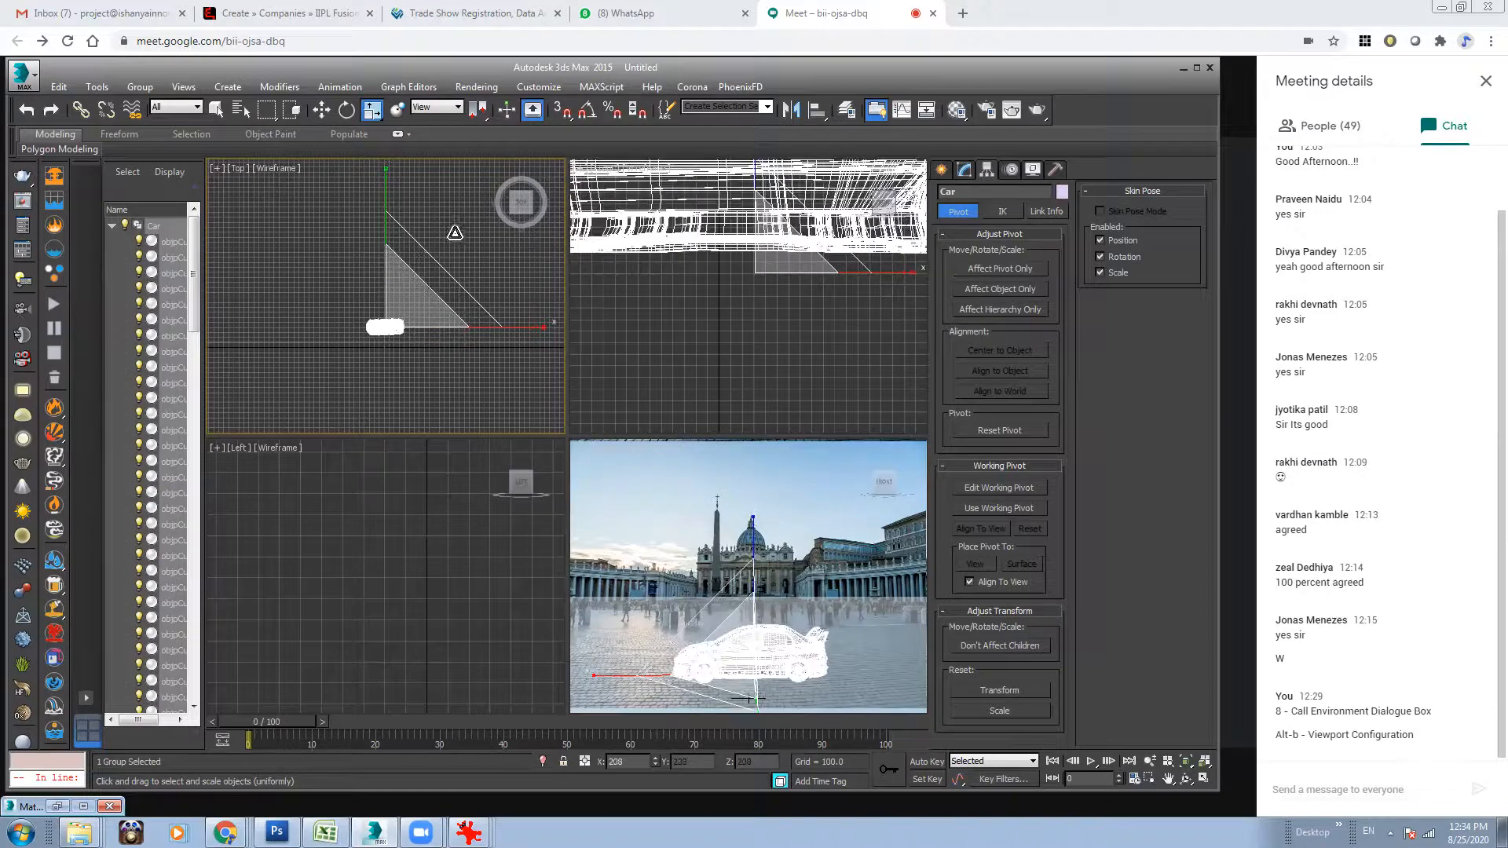
click(774, 593)
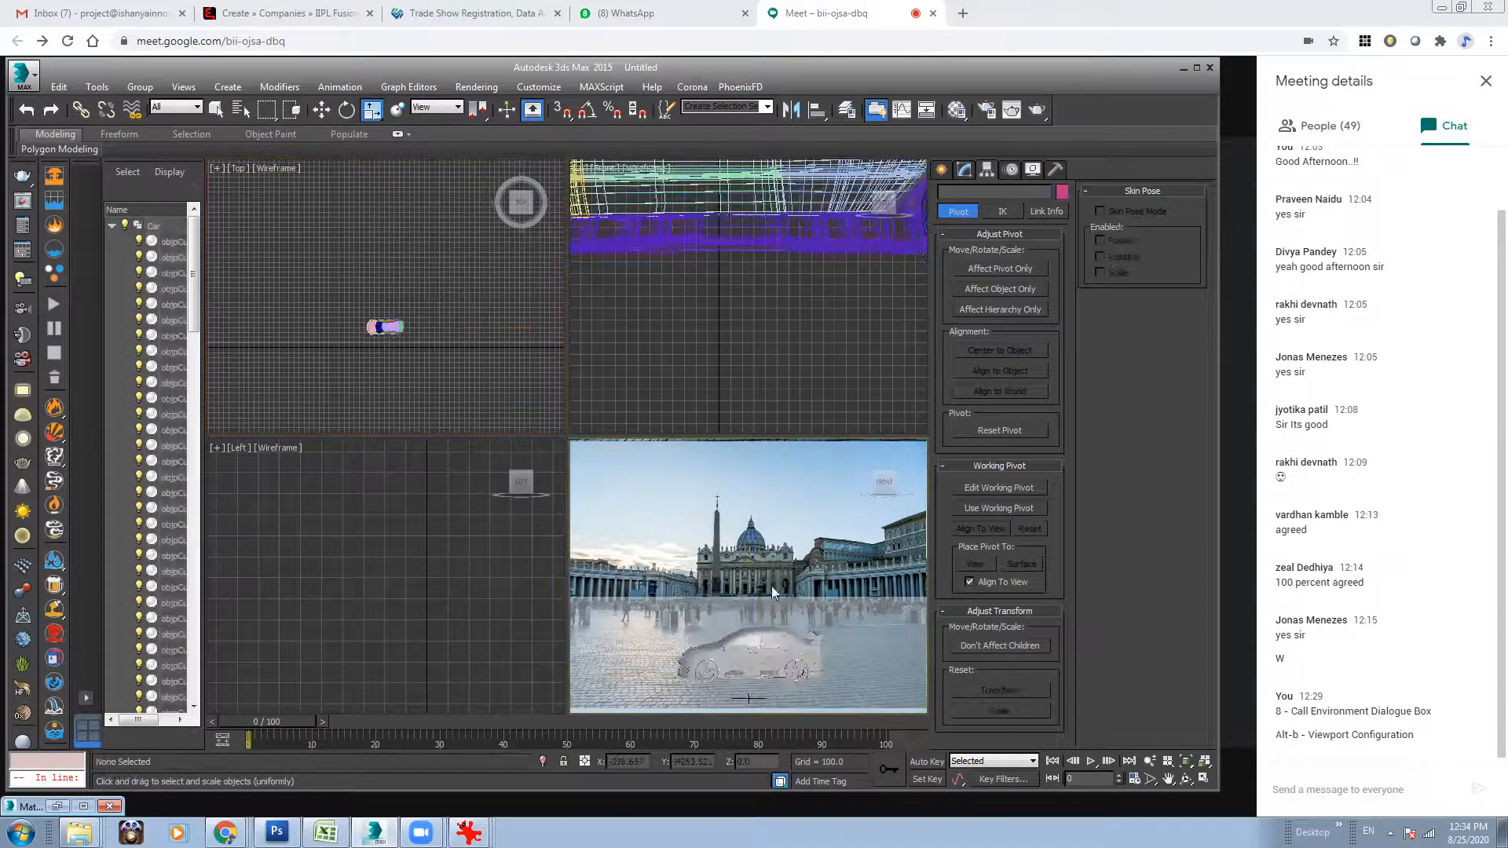
click(771, 652)
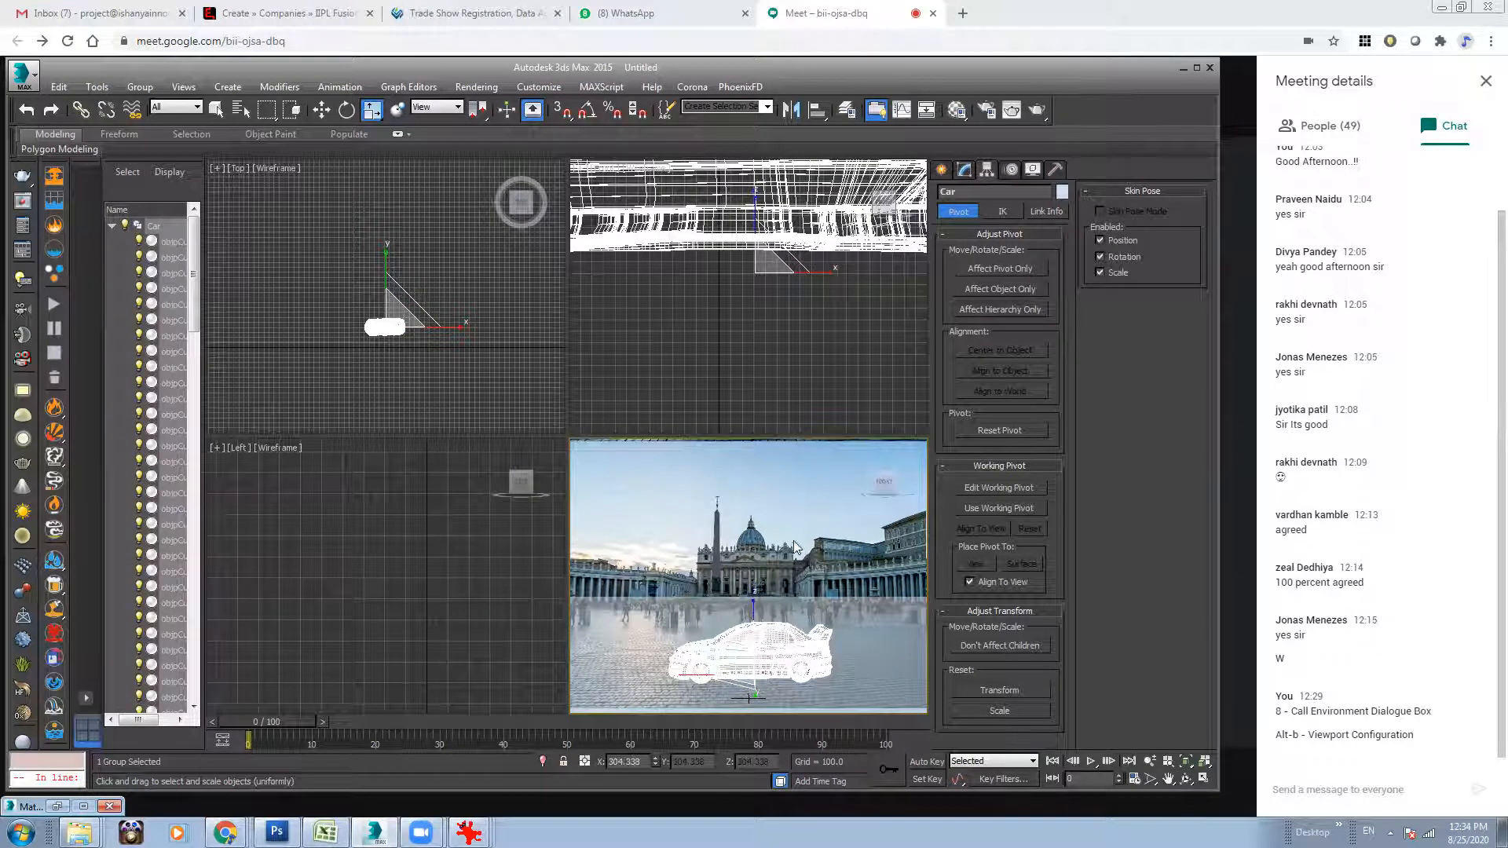
click(791, 510)
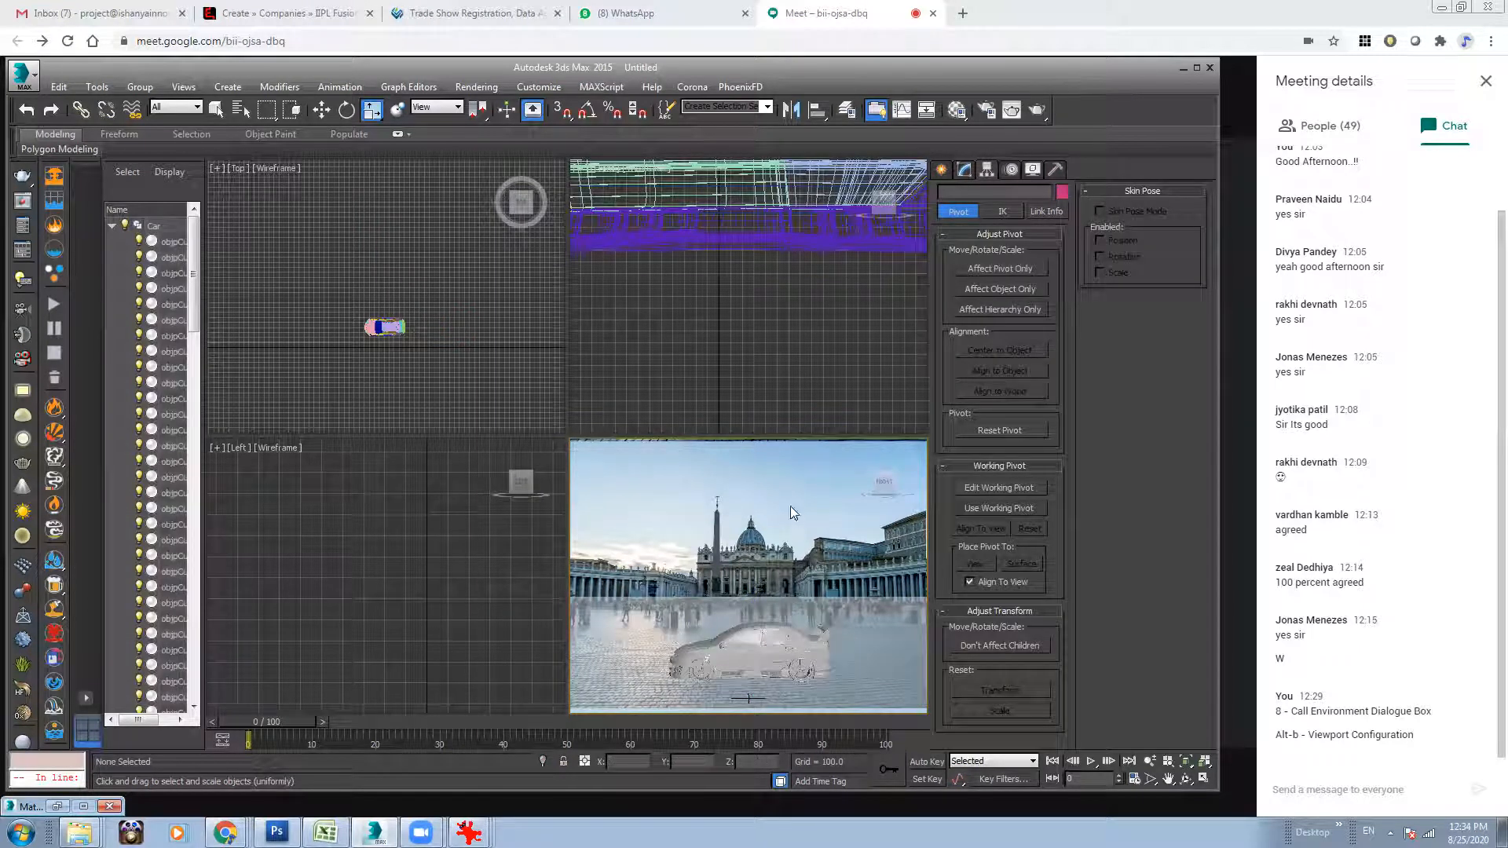
Replace the environment map's bitmap with IMG_5535 (1).jpg from the Test_1 folder.
click(476, 87)
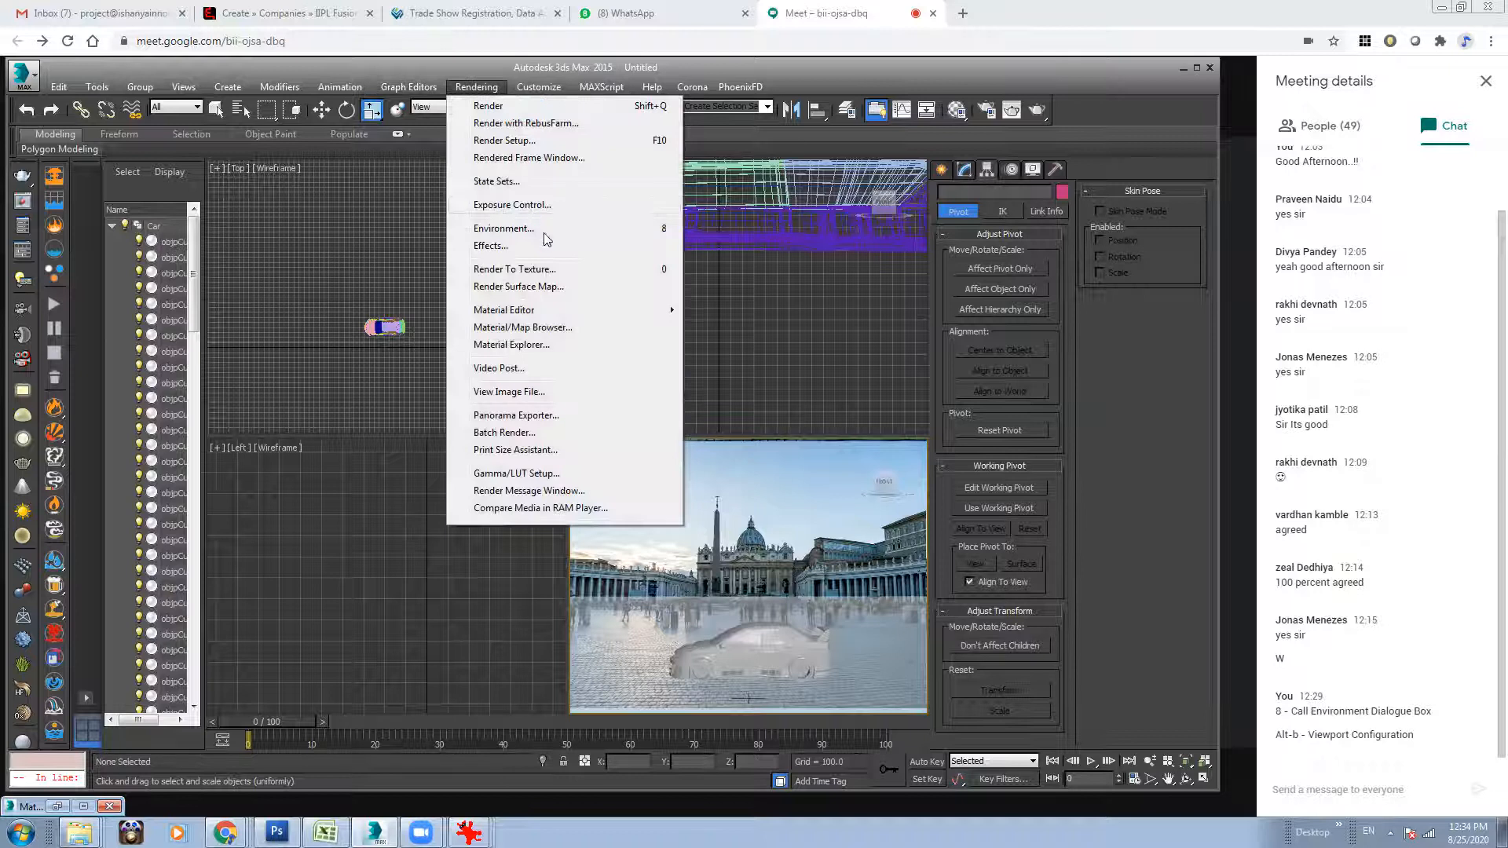
click(957, 110)
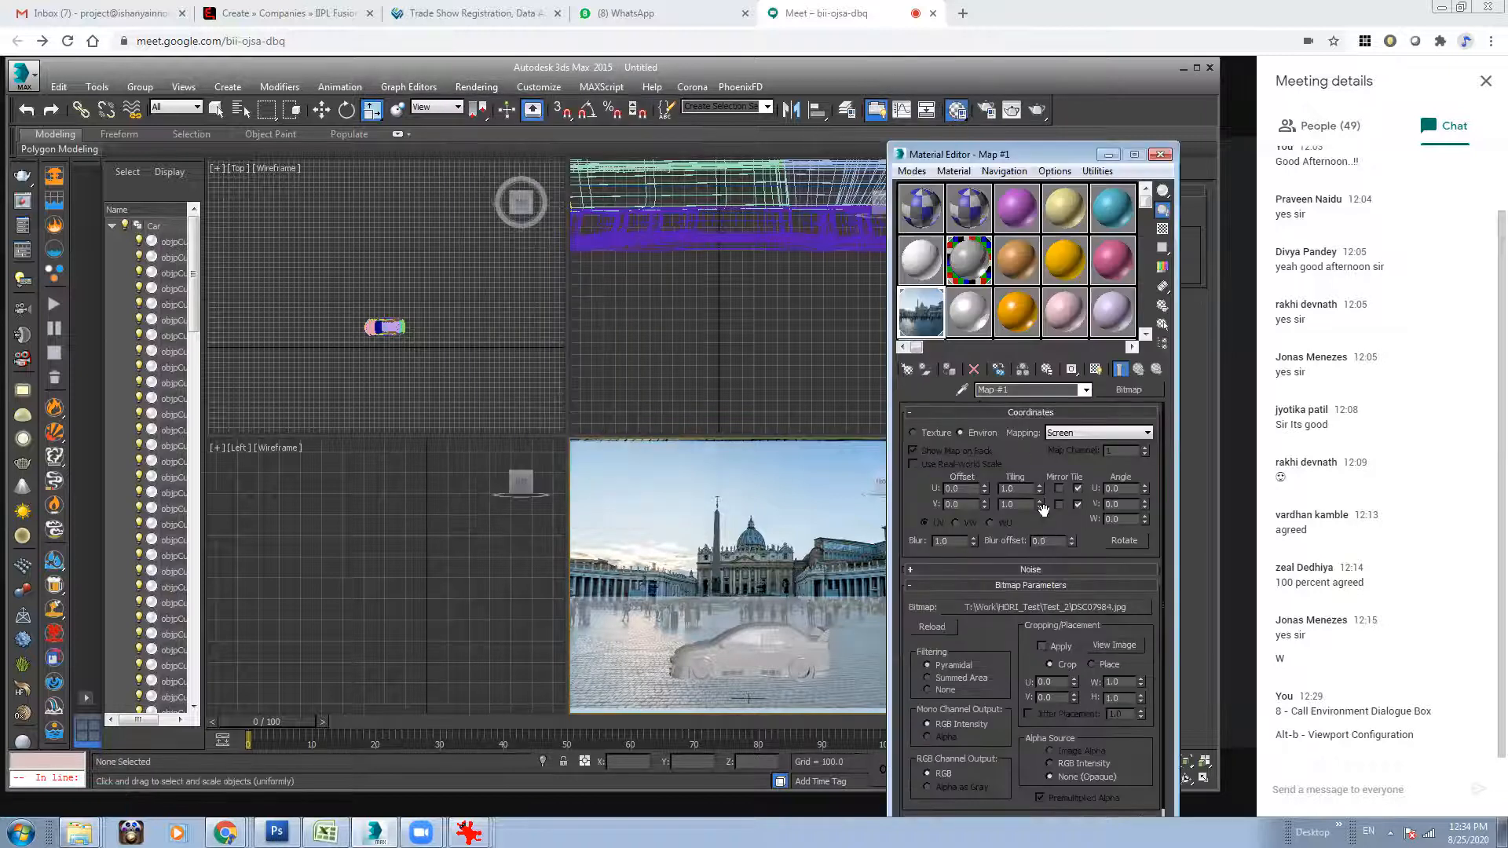
click(1044, 608)
click(820, 111)
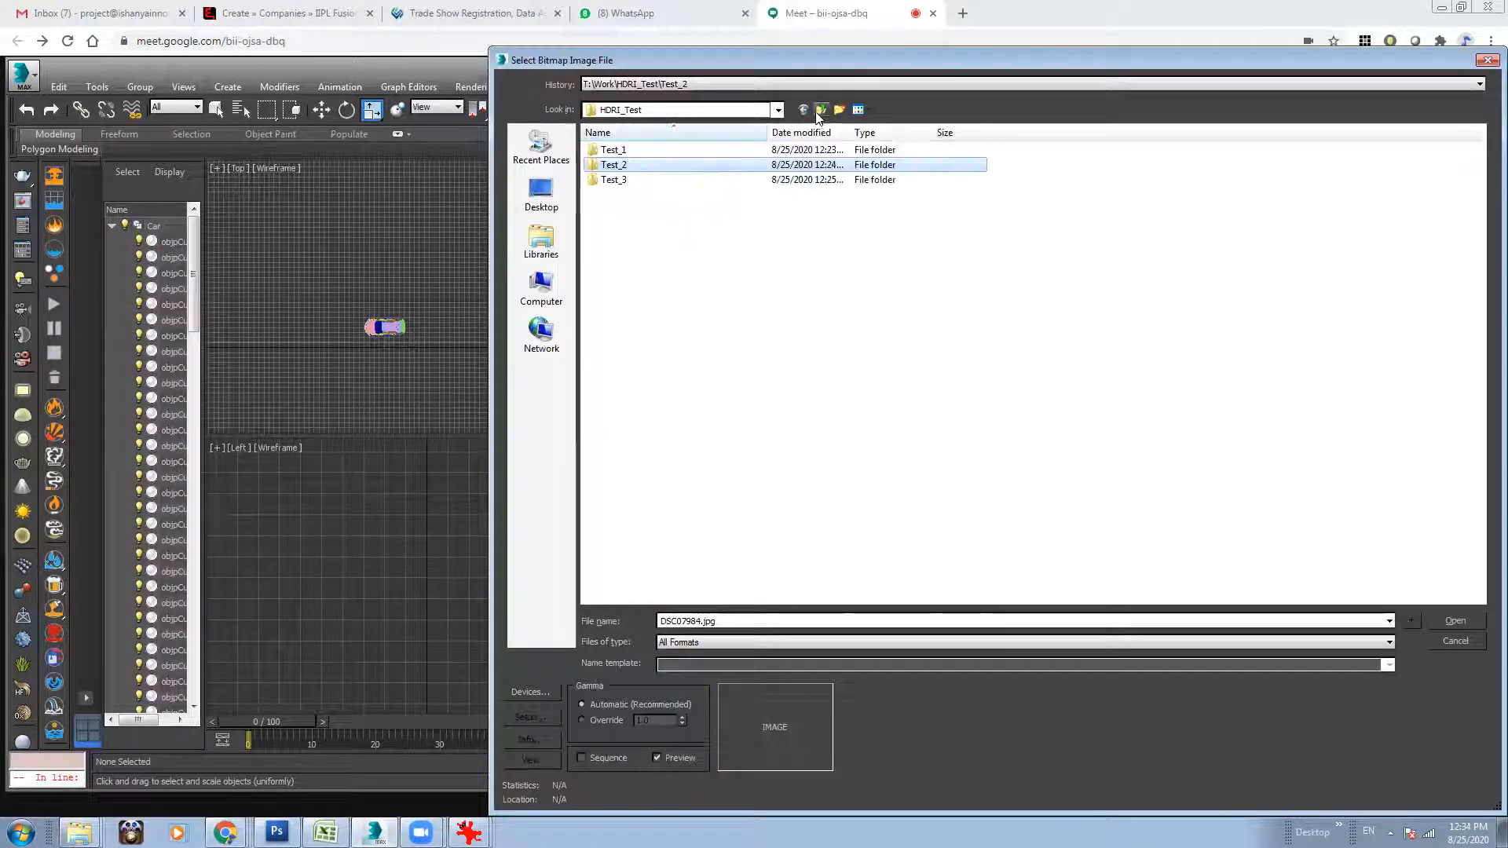
double_click(670, 151)
click(868, 181)
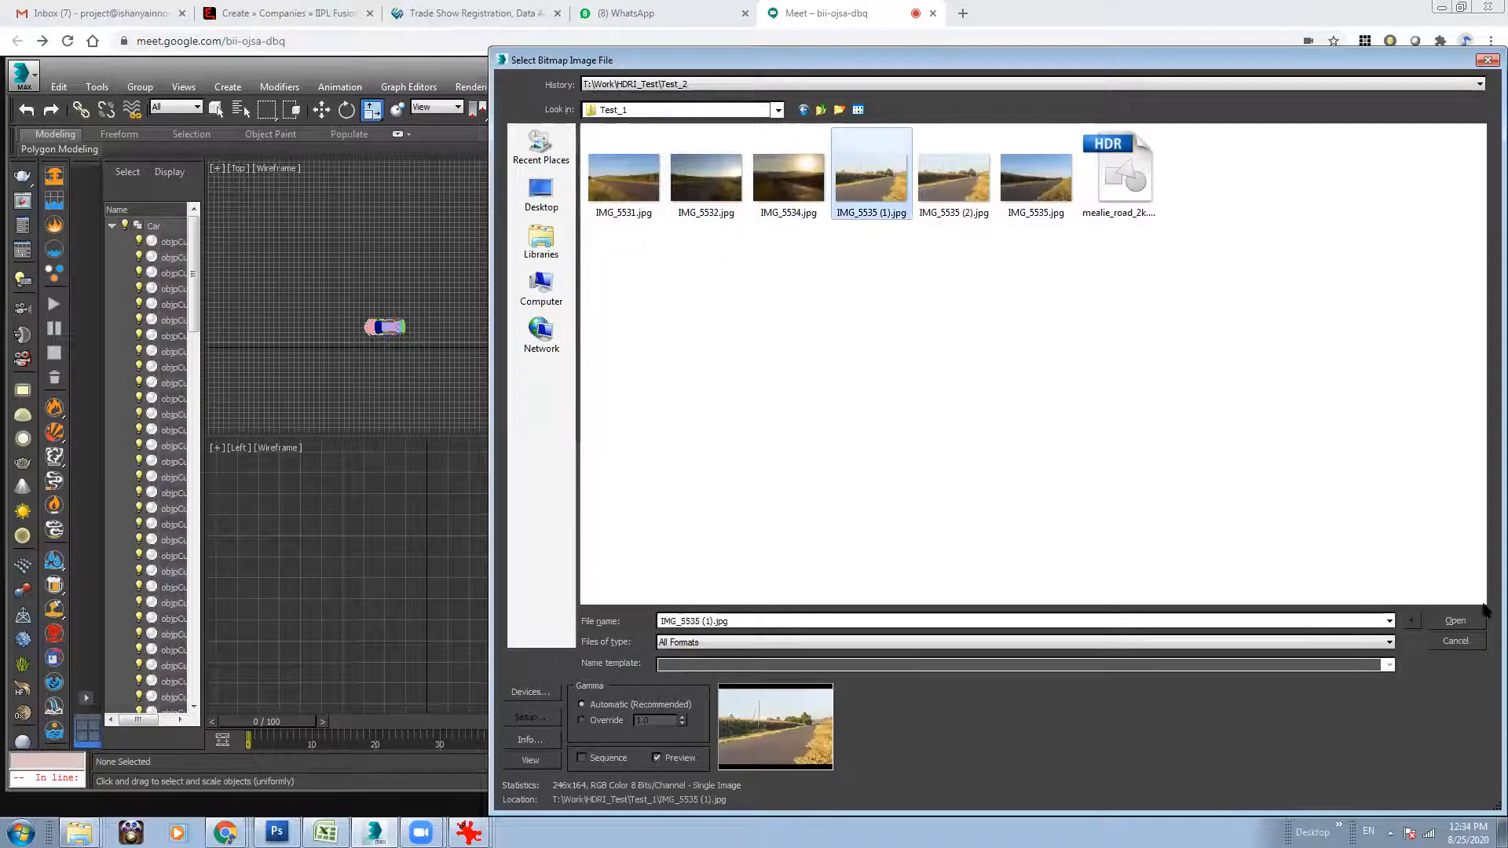
click(1456, 620)
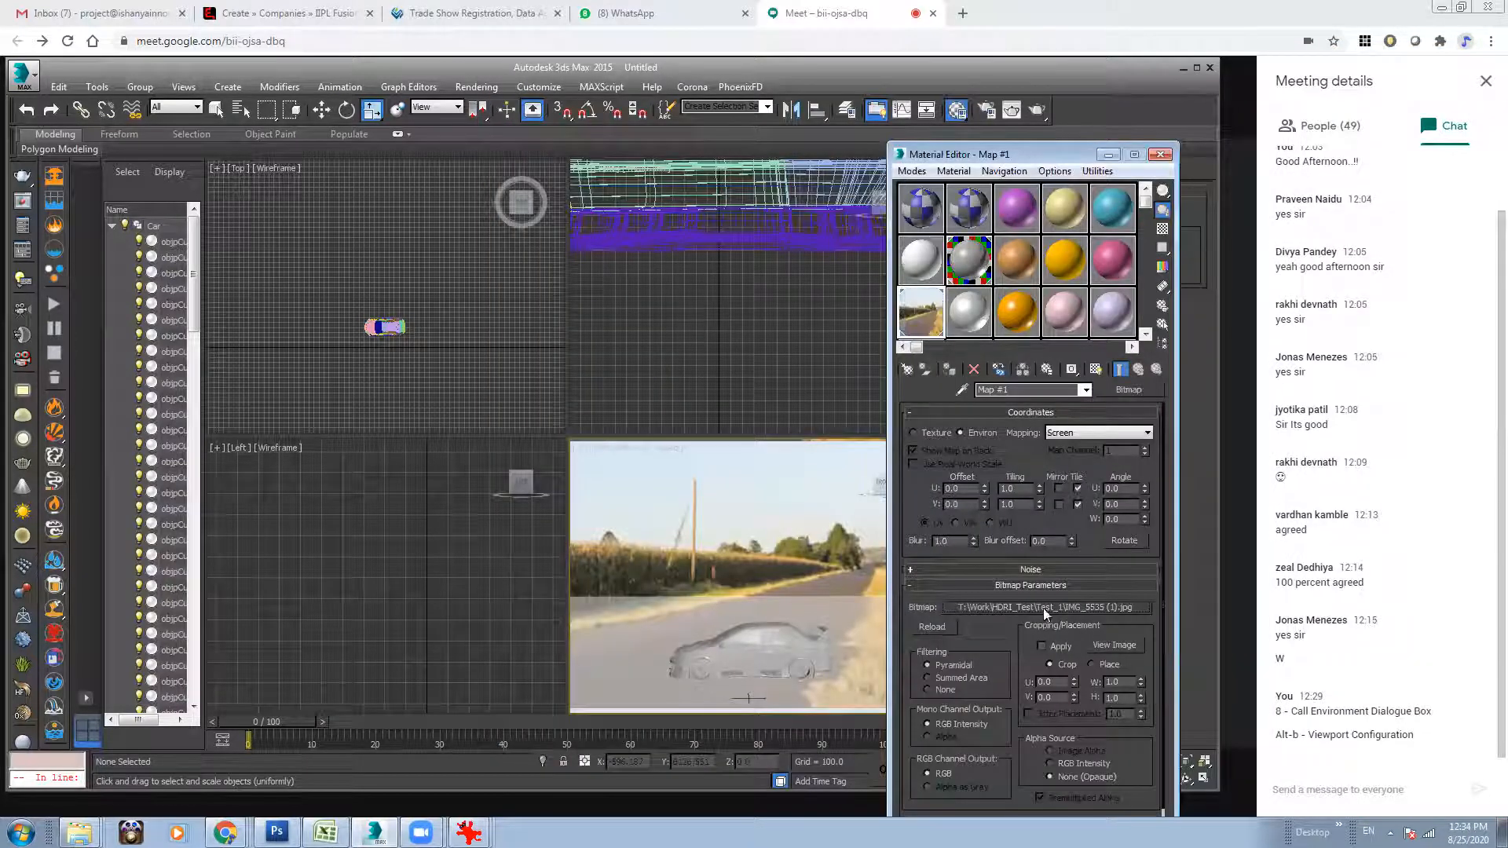
click(1106, 157)
alt+middle_drag(787, 612, 835, 623)
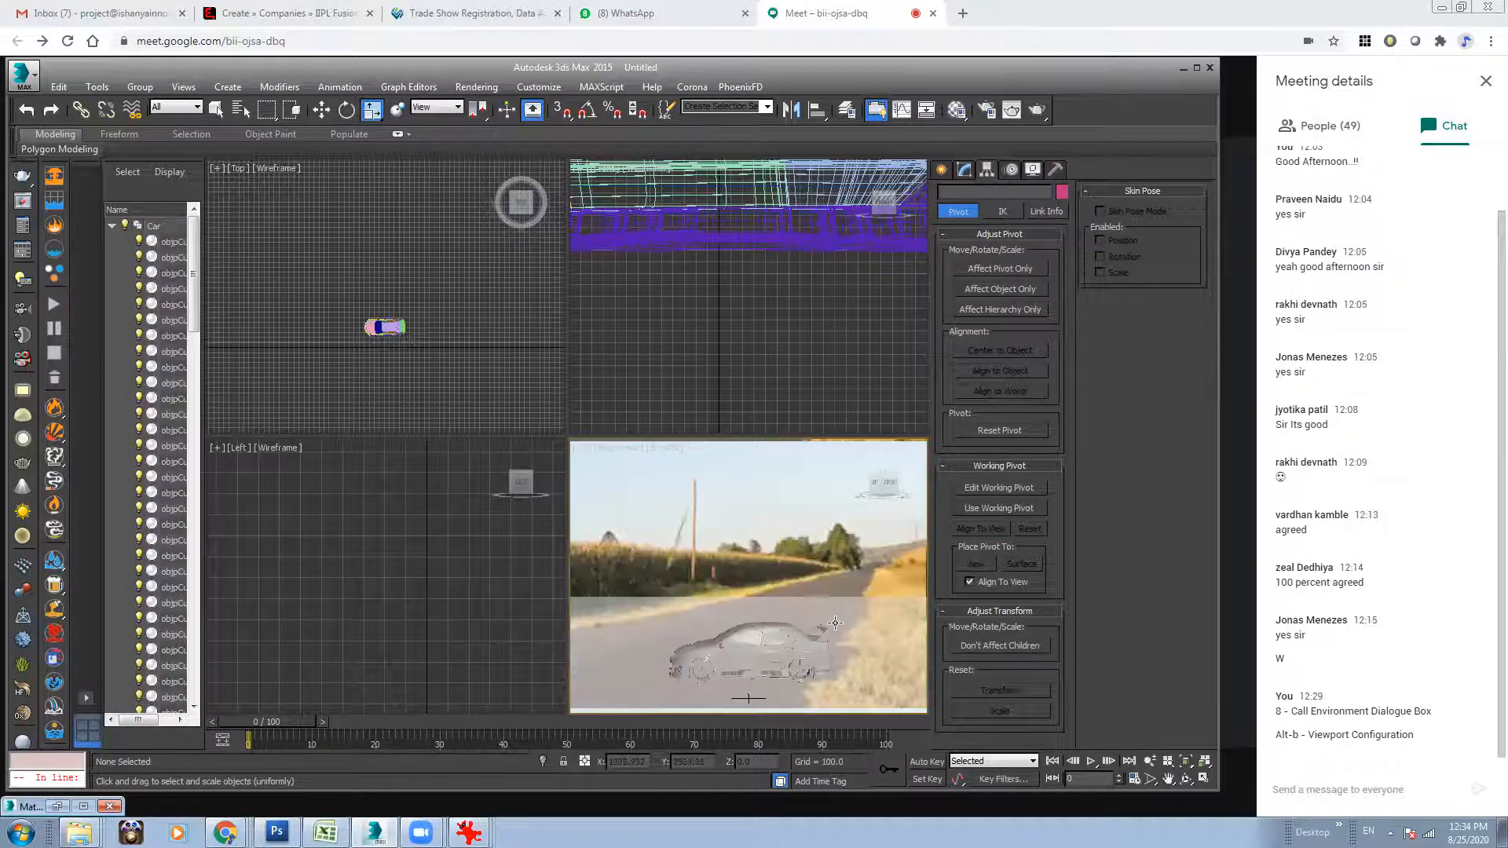
Restore DSC07984.jpg from the Test_2 folder as the bitmap of the environment map.
click(760, 407)
key(8)
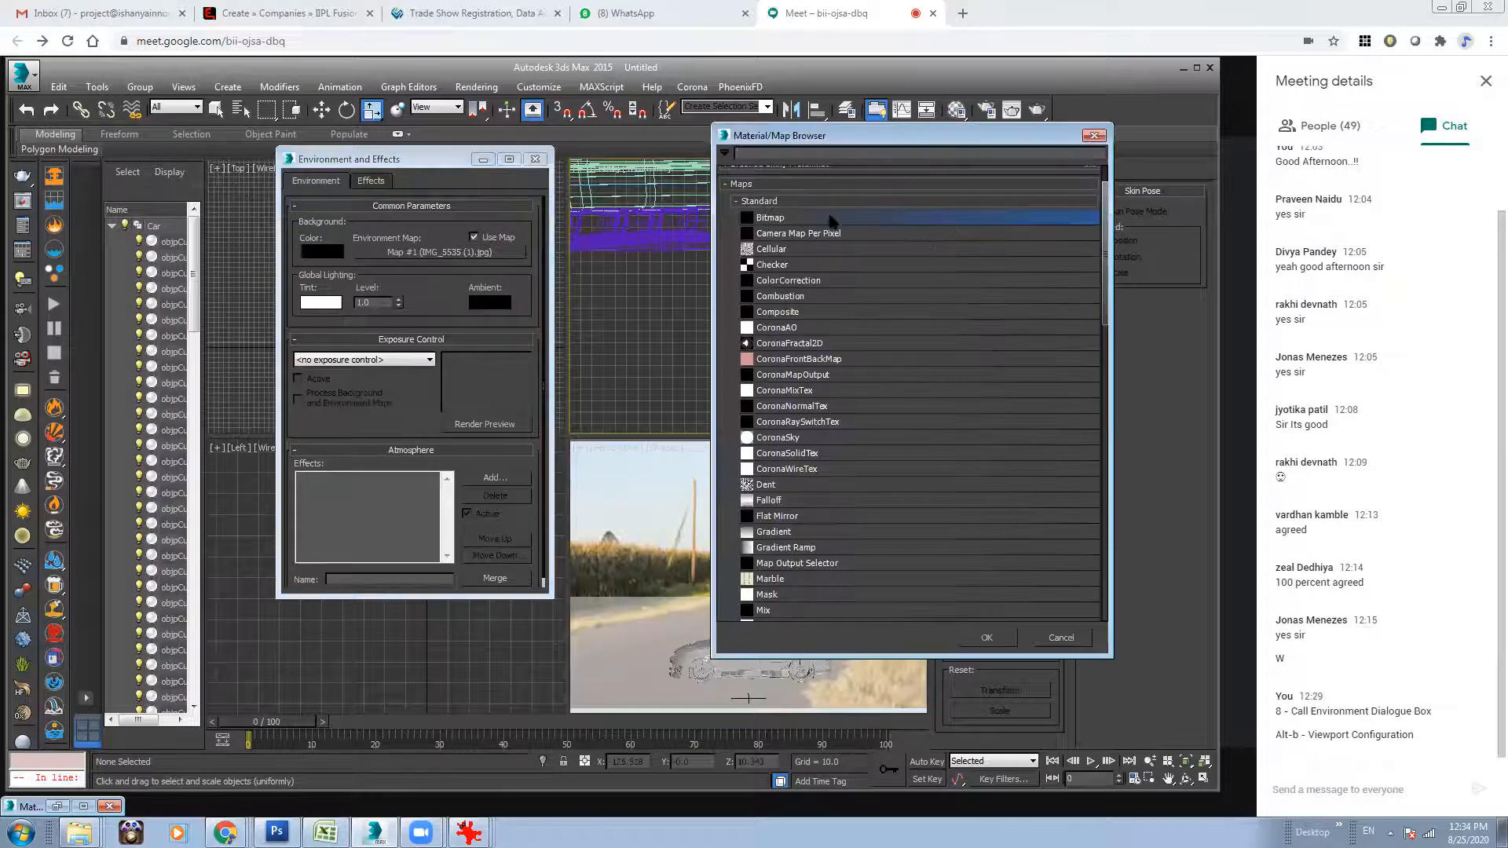
click(1095, 136)
click(958, 110)
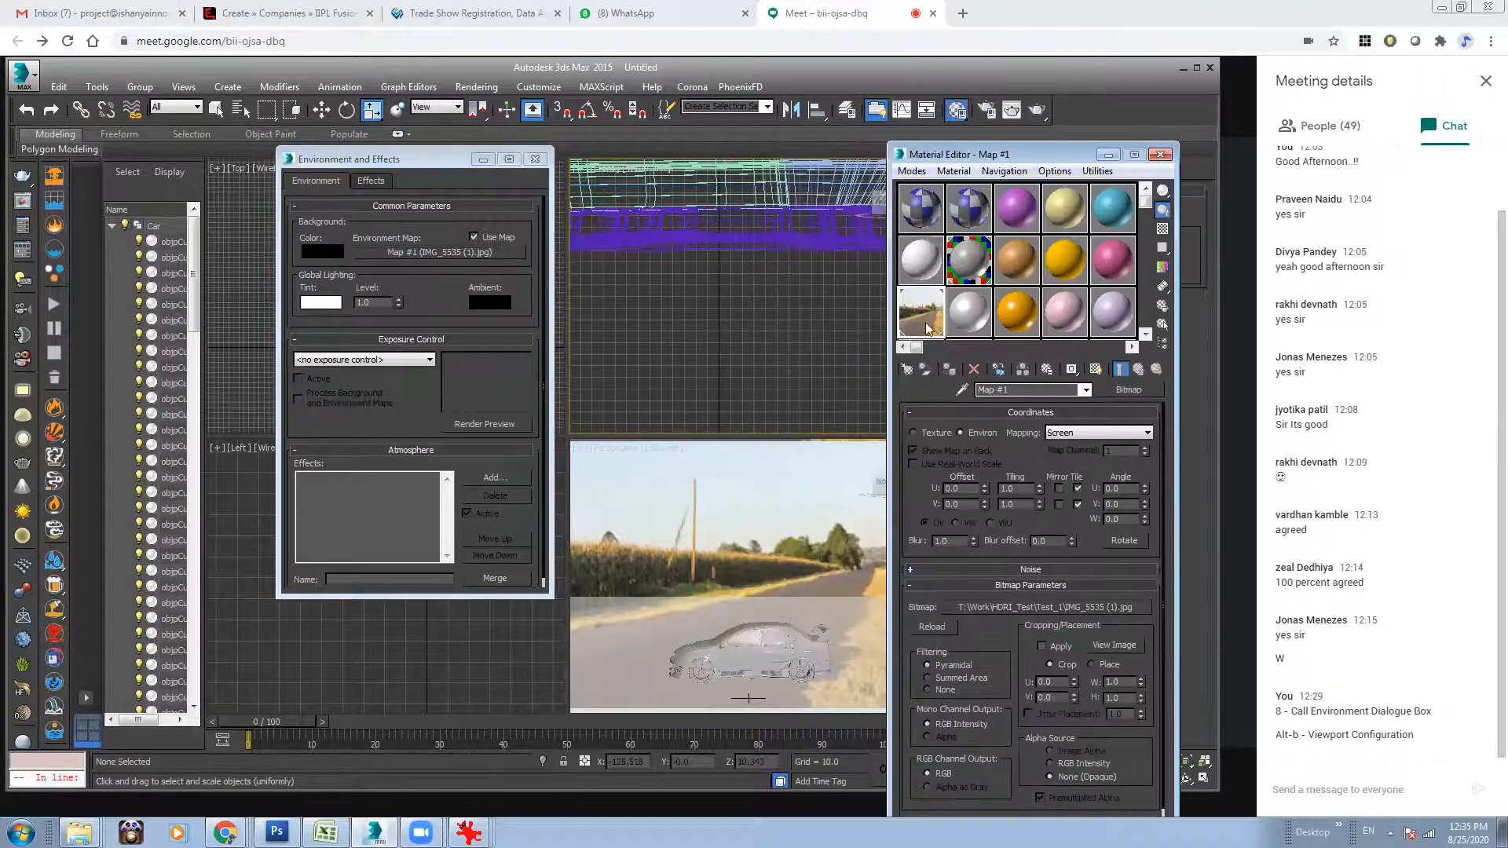
click(1029, 607)
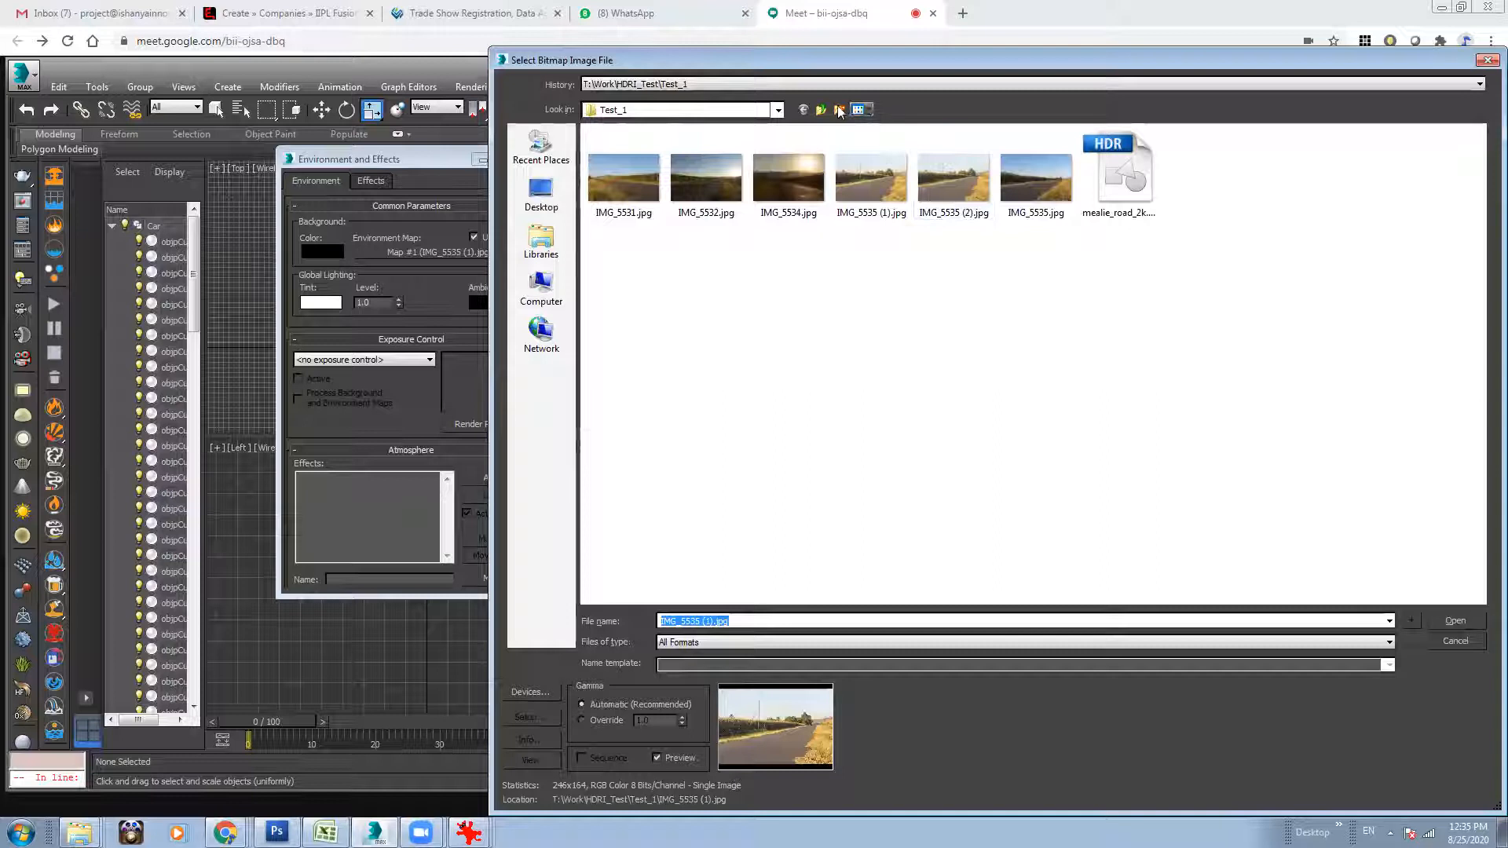
click(839, 111)
double_click(633, 170)
double_click(616, 184)
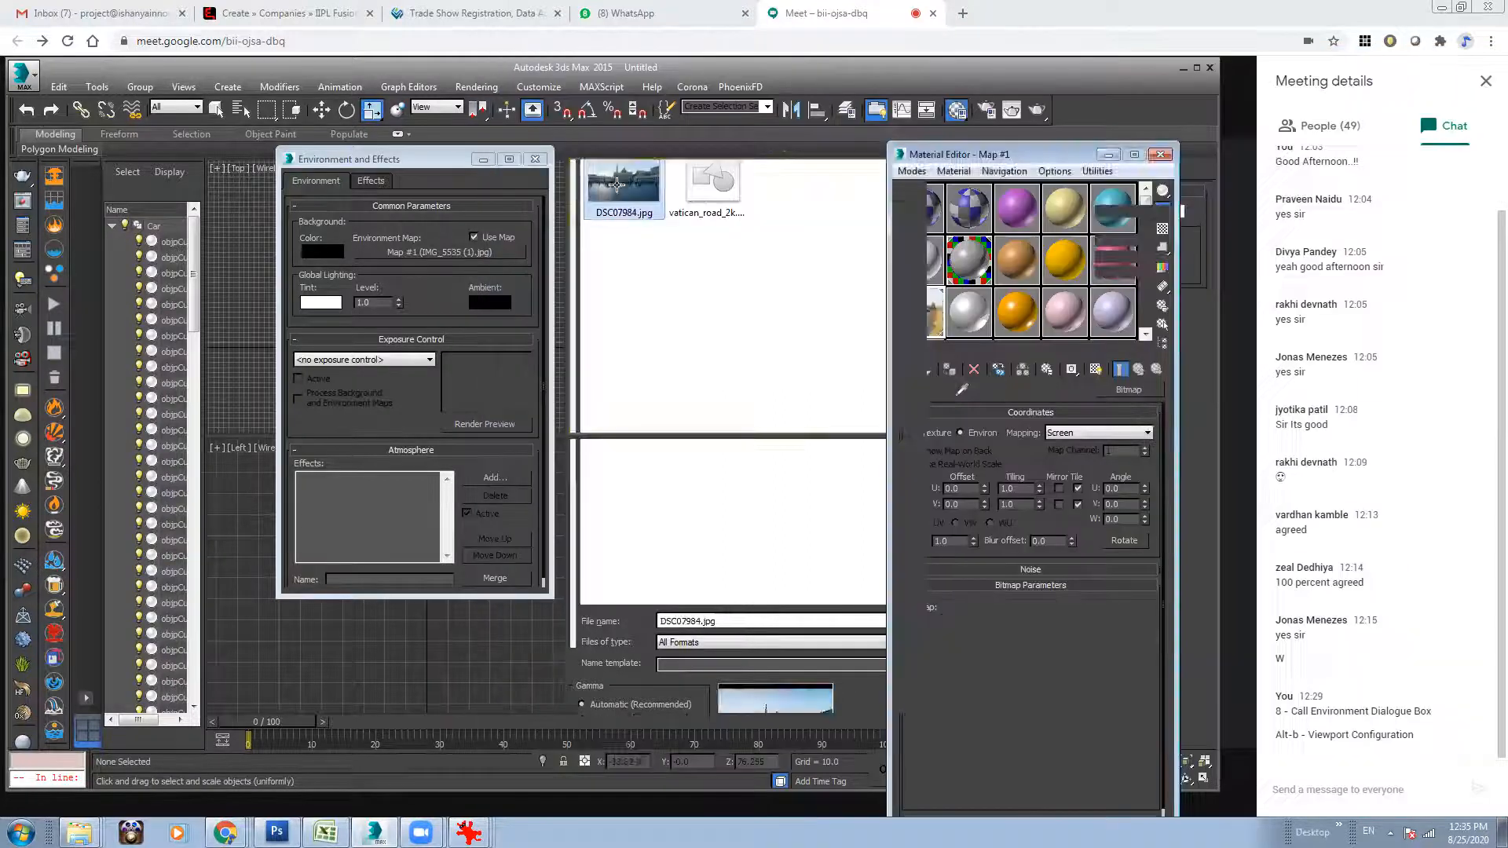
click(535, 159)
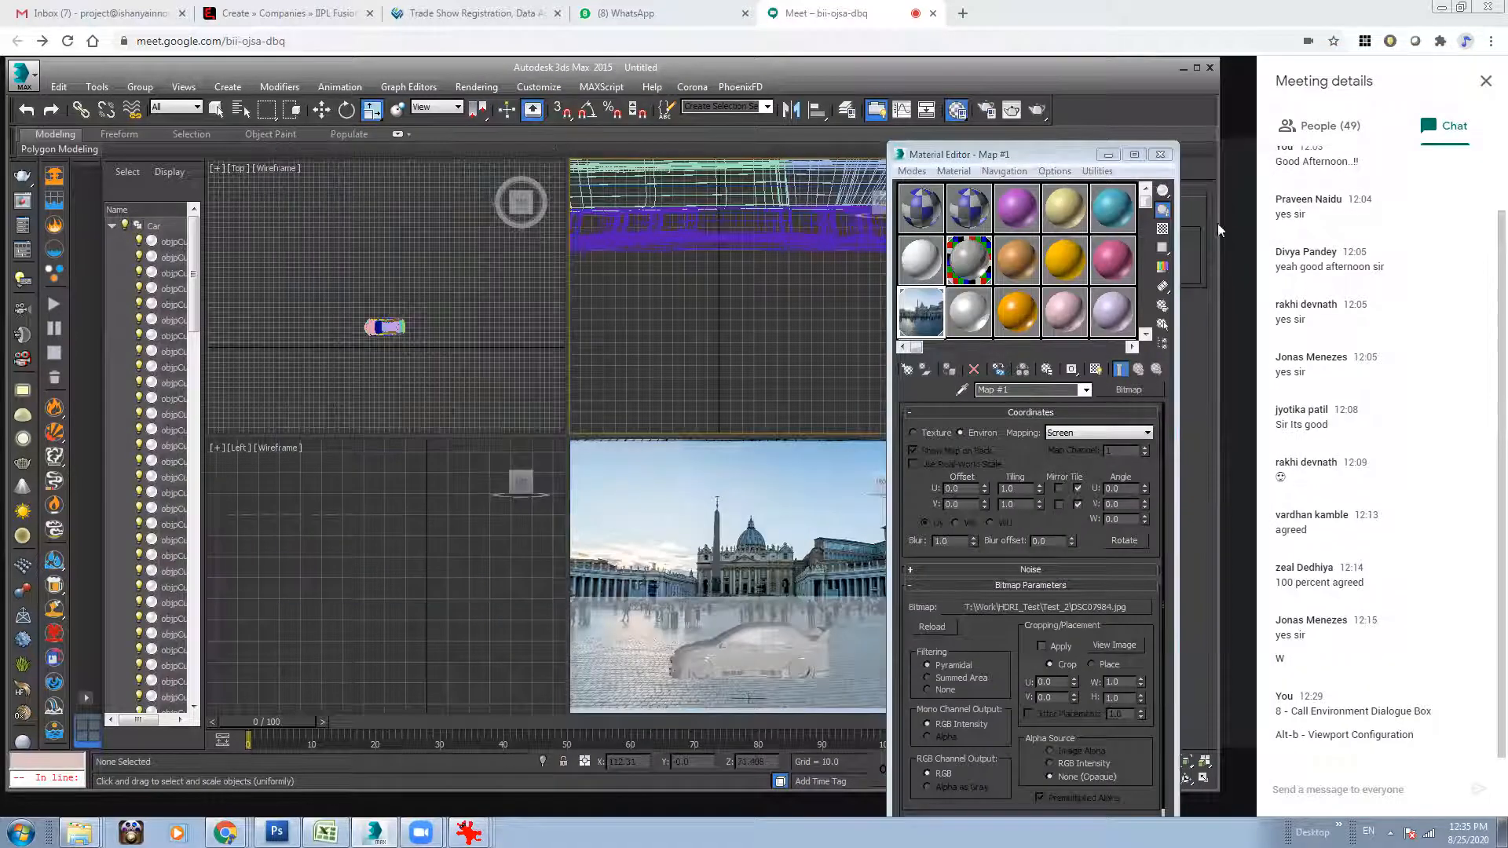
click(1161, 154)
Maximize the perspective view, shift the Car group sideways across the plaza's foreground, and rotate it to a three-quarter front angle.
click(768, 495)
key(alt+w)
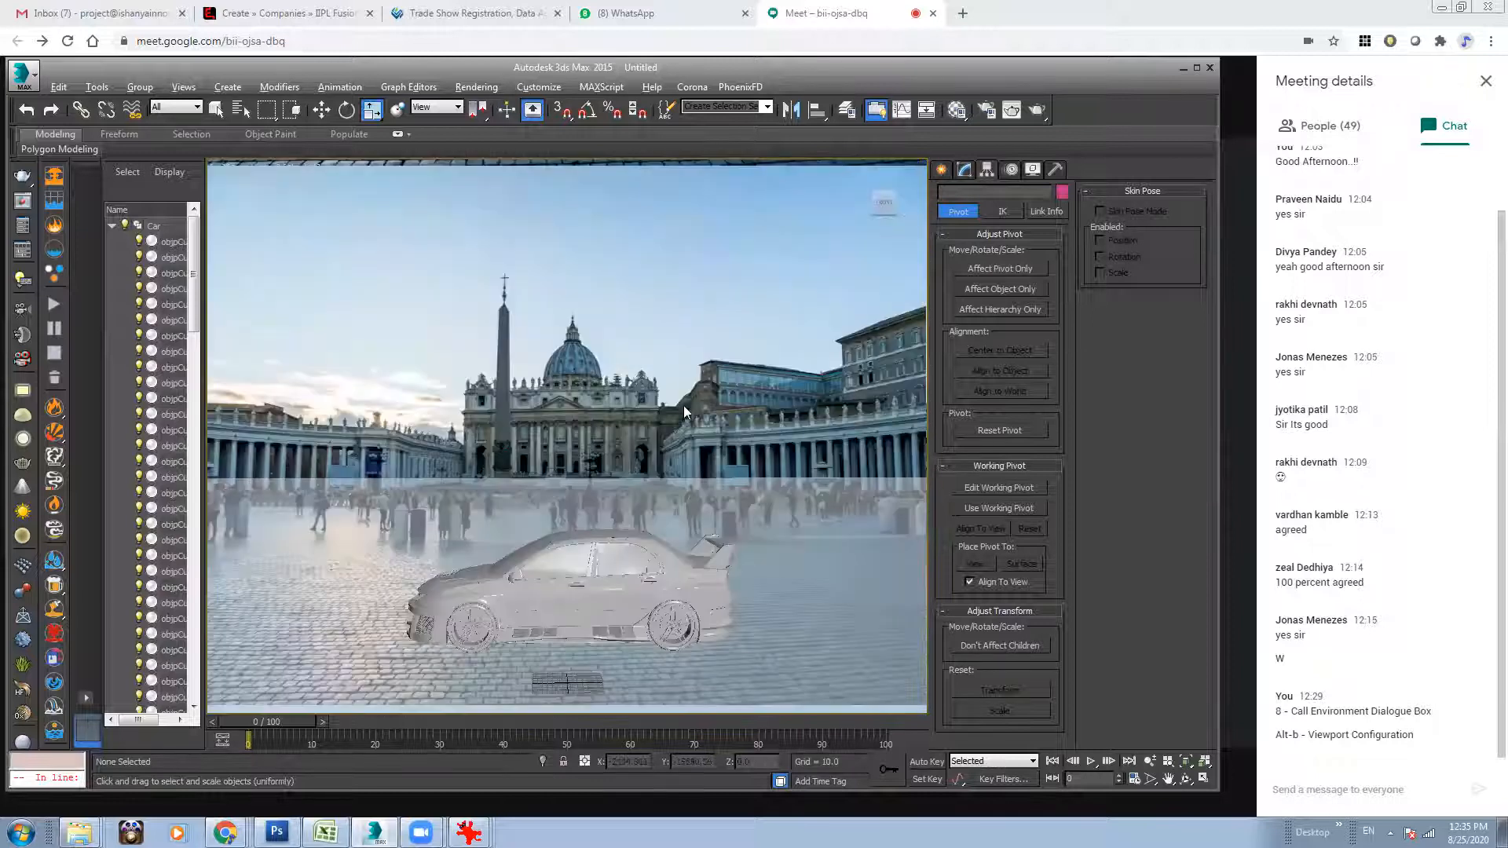
click(612, 601)
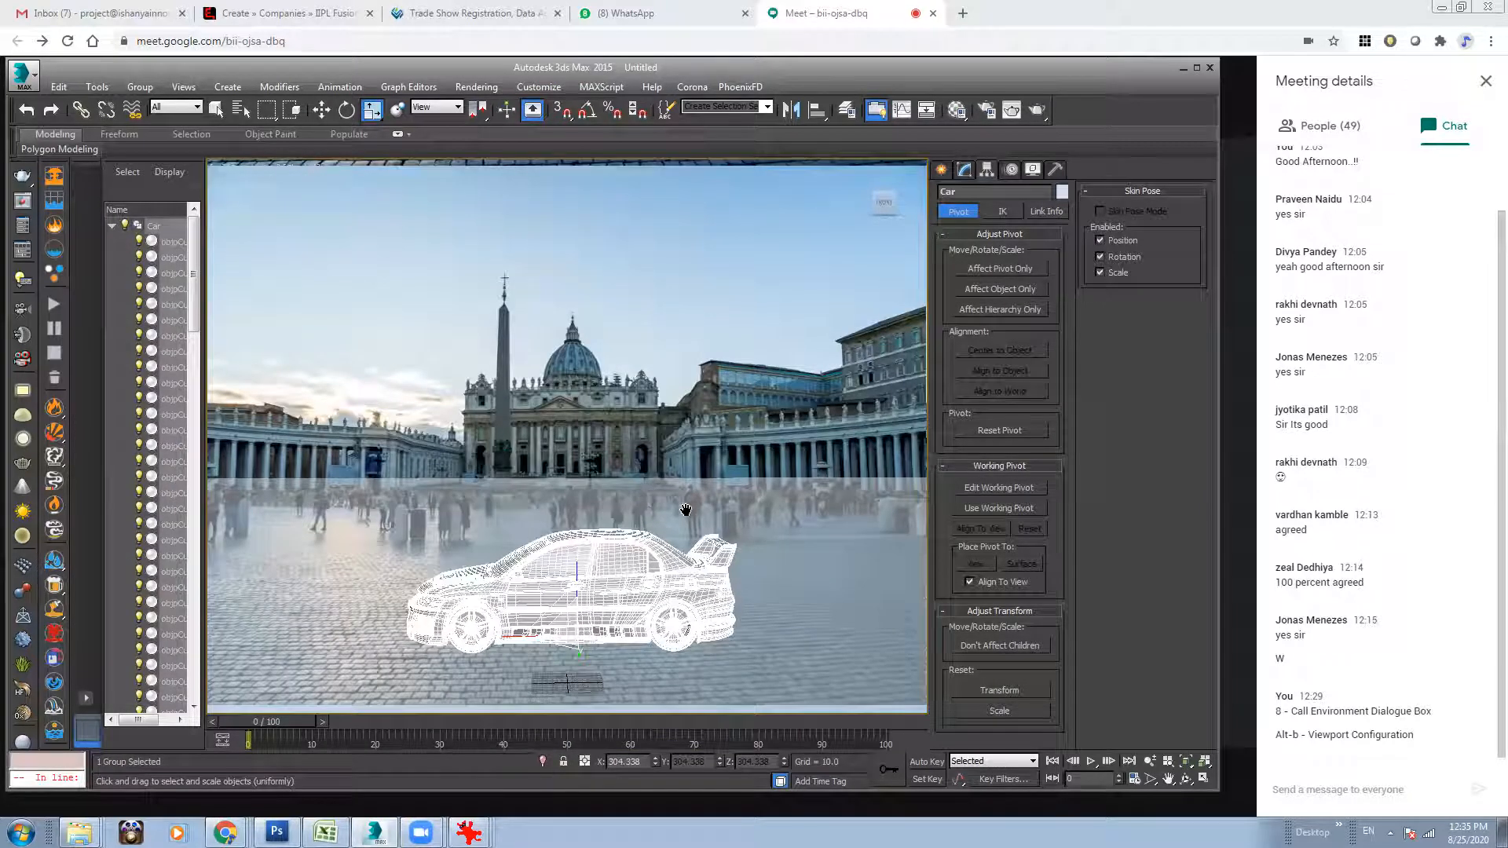
drag(577, 628, 725, 634)
key(w)
key(e)
drag(612, 602, 651, 567)
key(w)
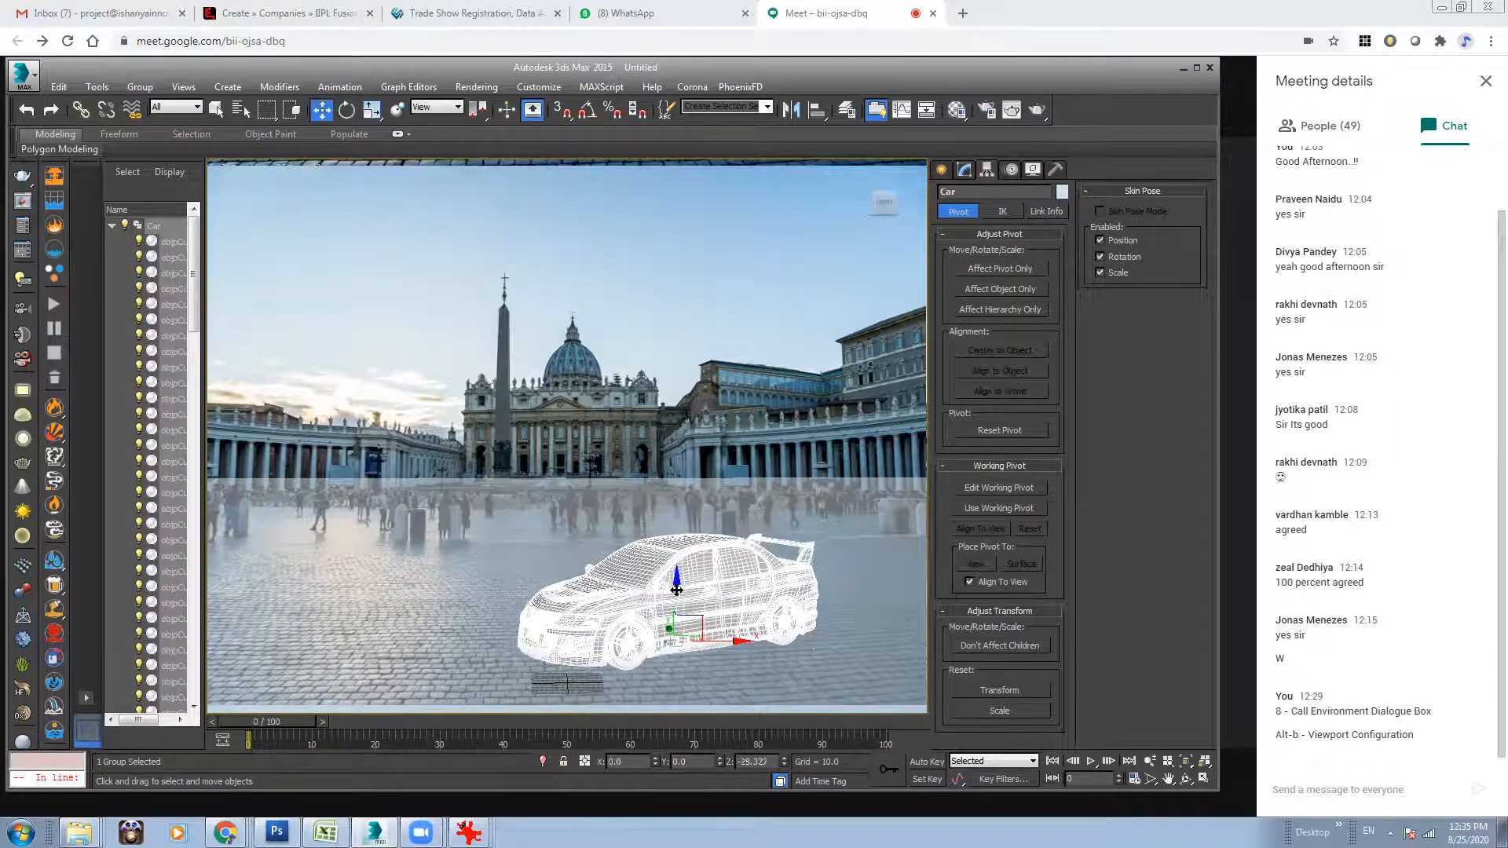
drag(676, 579, 678, 597)
key(ctrl+z)
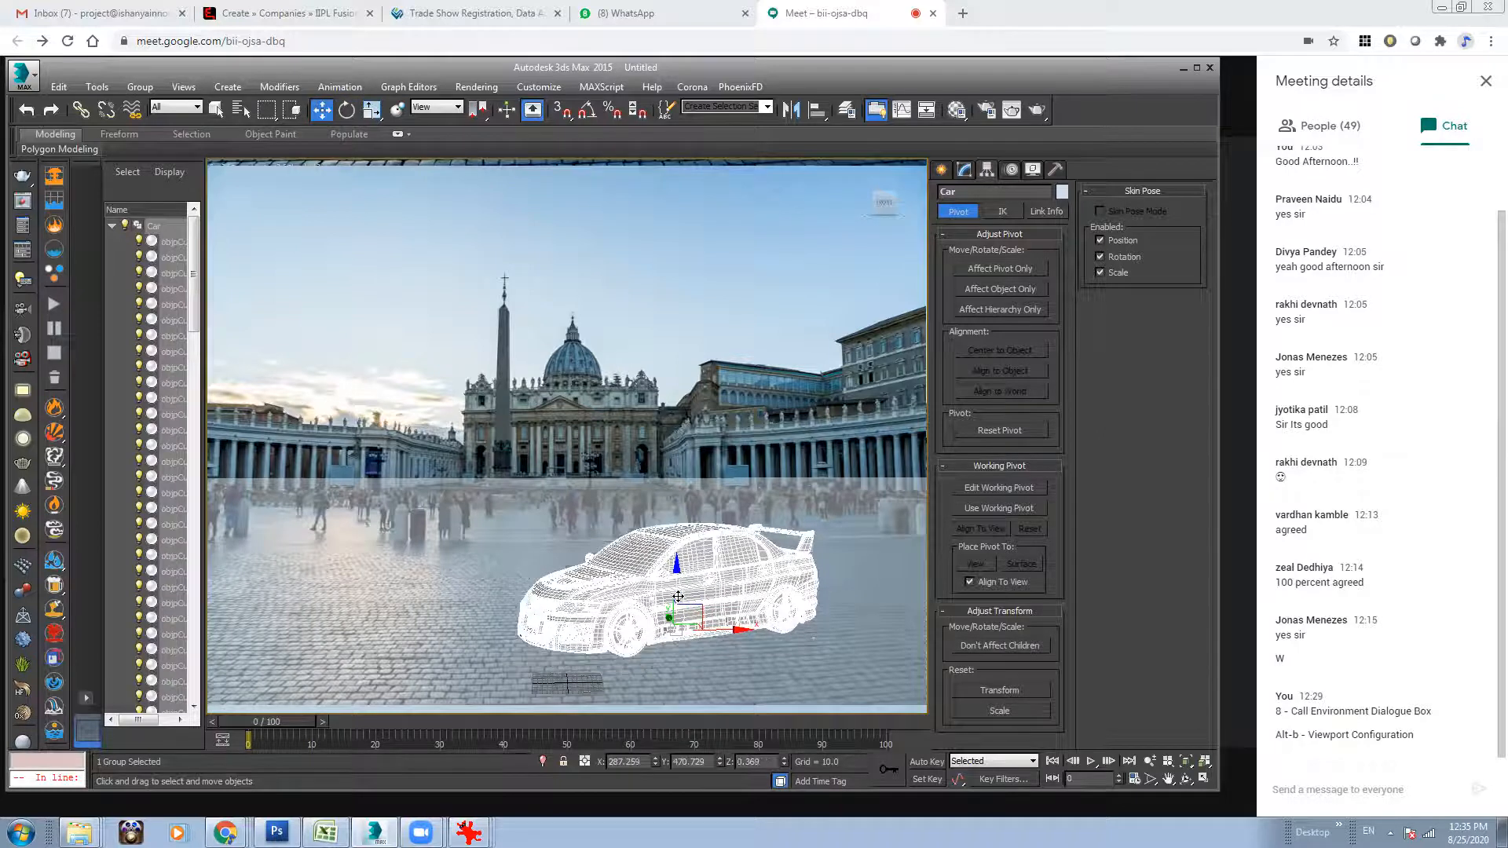
Switch the perspective view to wireframe and load a saved V-Ray preset from the advanced System render settings.
key(F3)
click(874, 574)
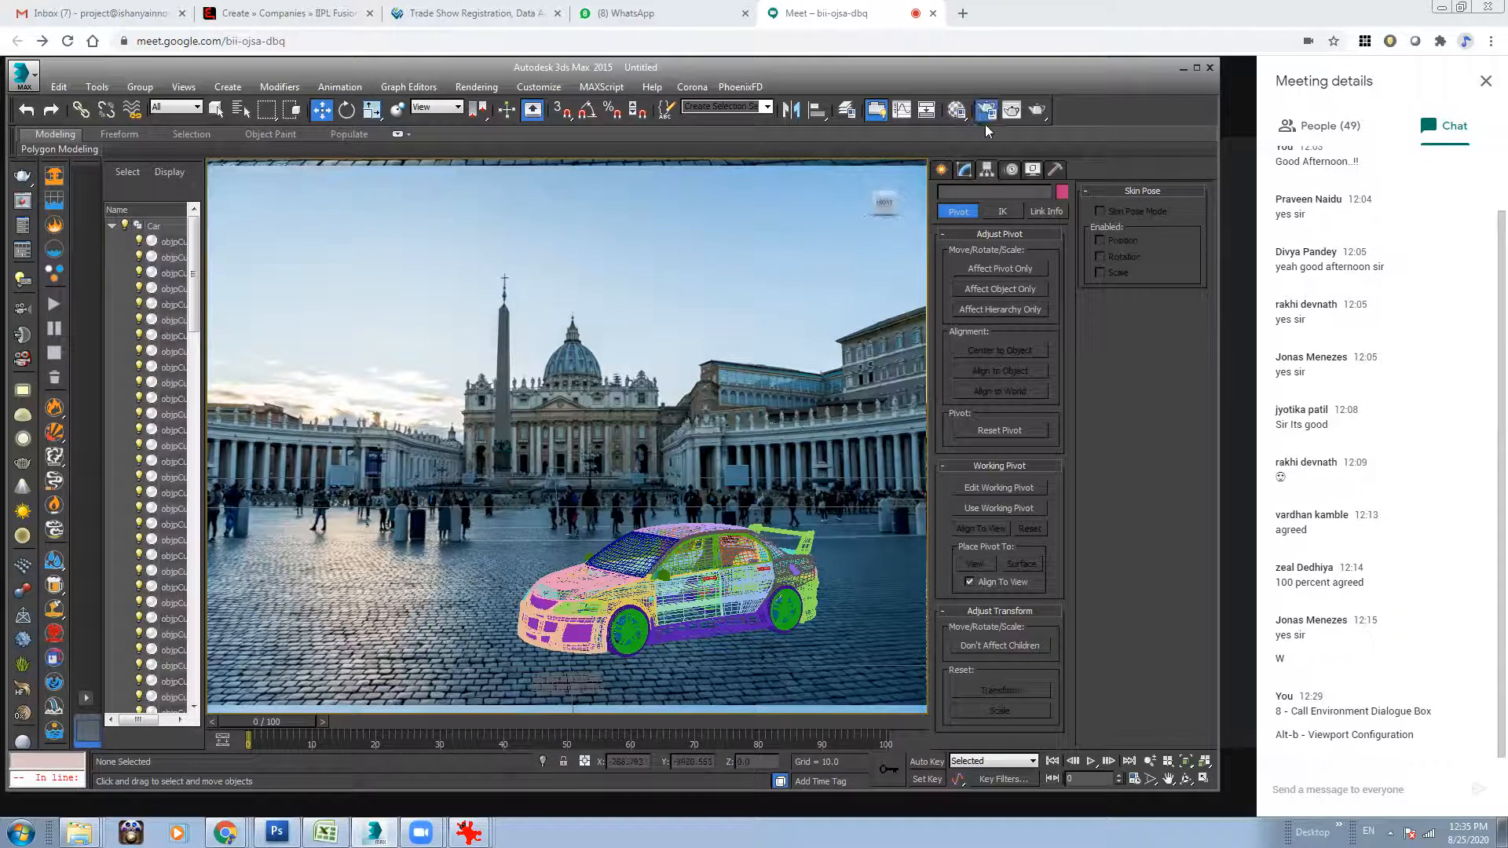
click(1012, 112)
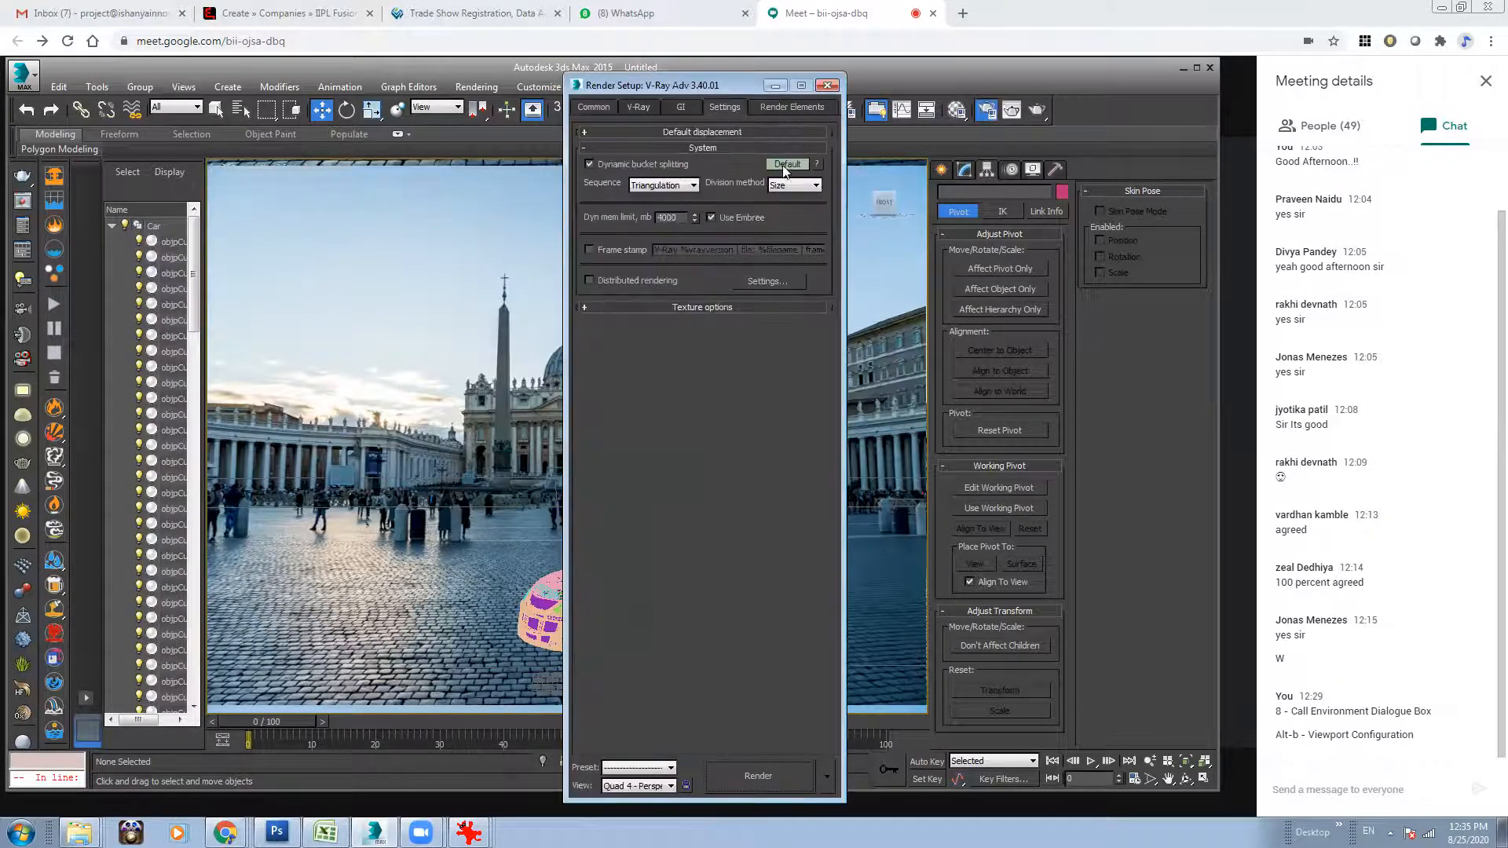
click(786, 164)
click(769, 507)
click(668, 359)
click(883, 533)
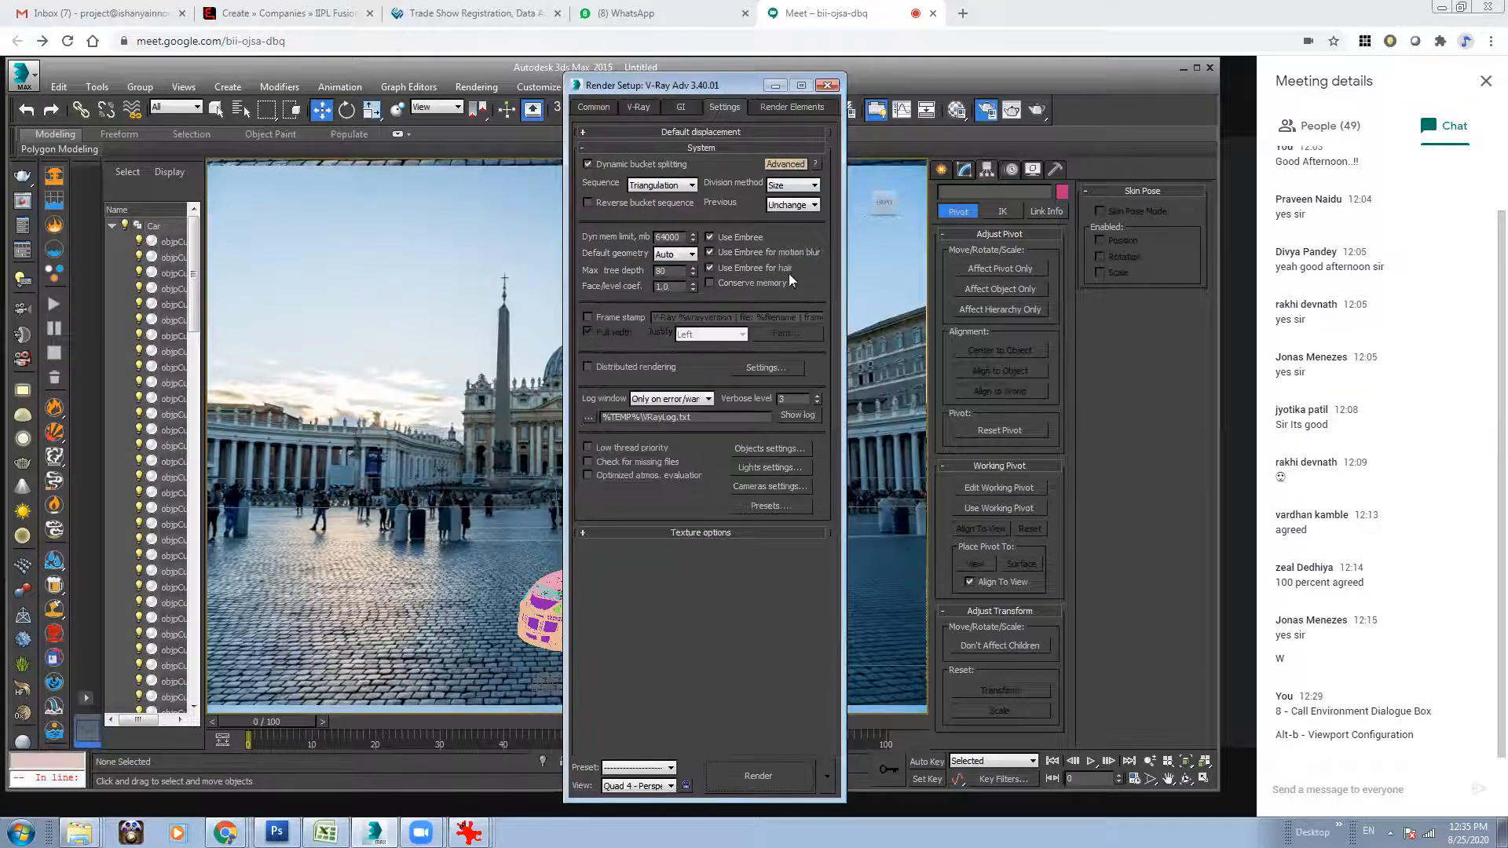
Set the V-Ray color mapping type to Reinhard and review the global illumination settings.
click(681, 107)
click(704, 319)
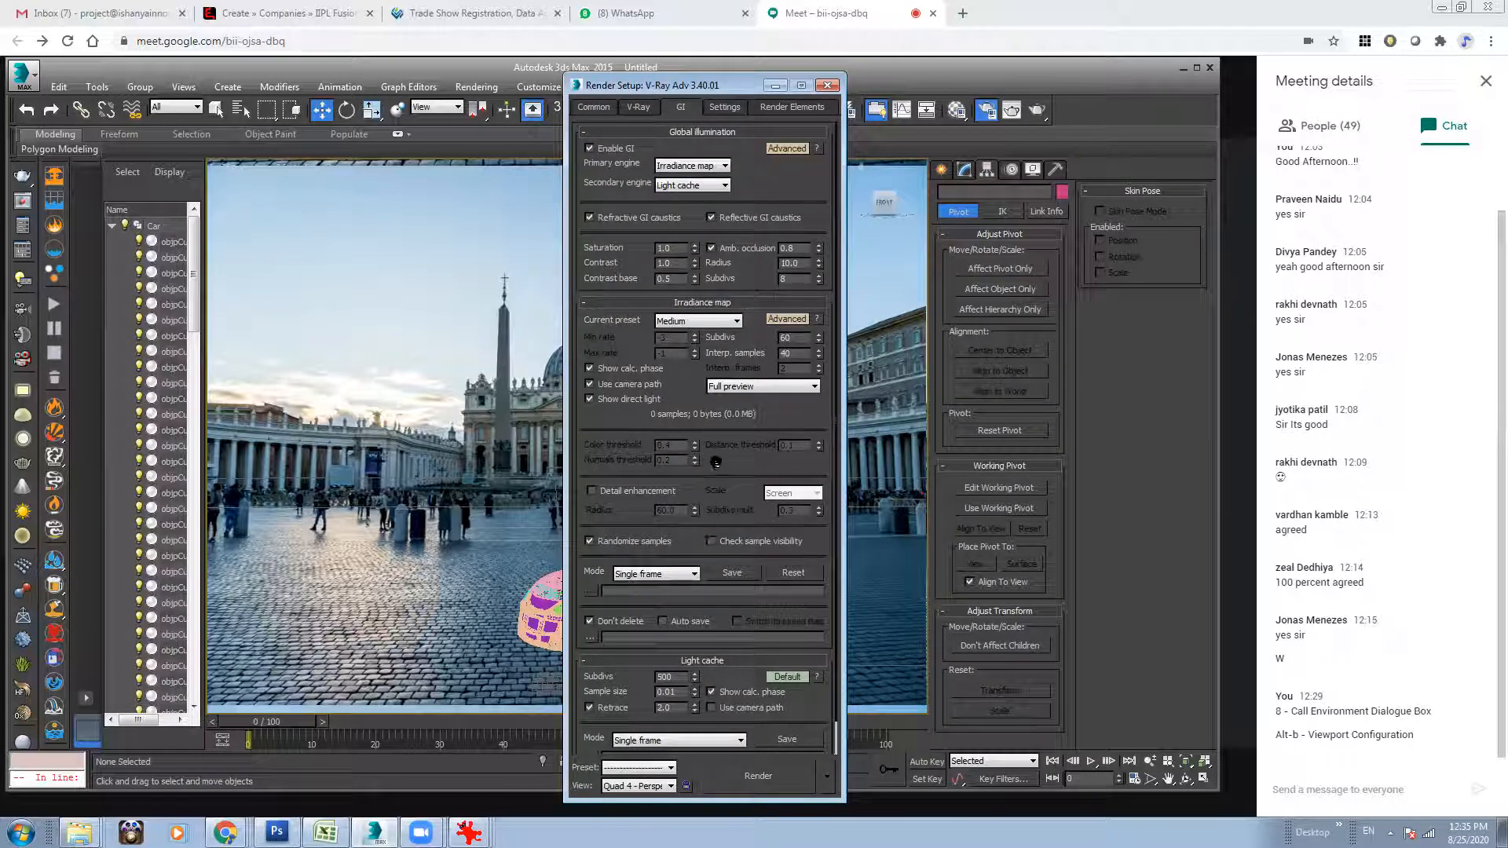
click(638, 107)
click(707, 374)
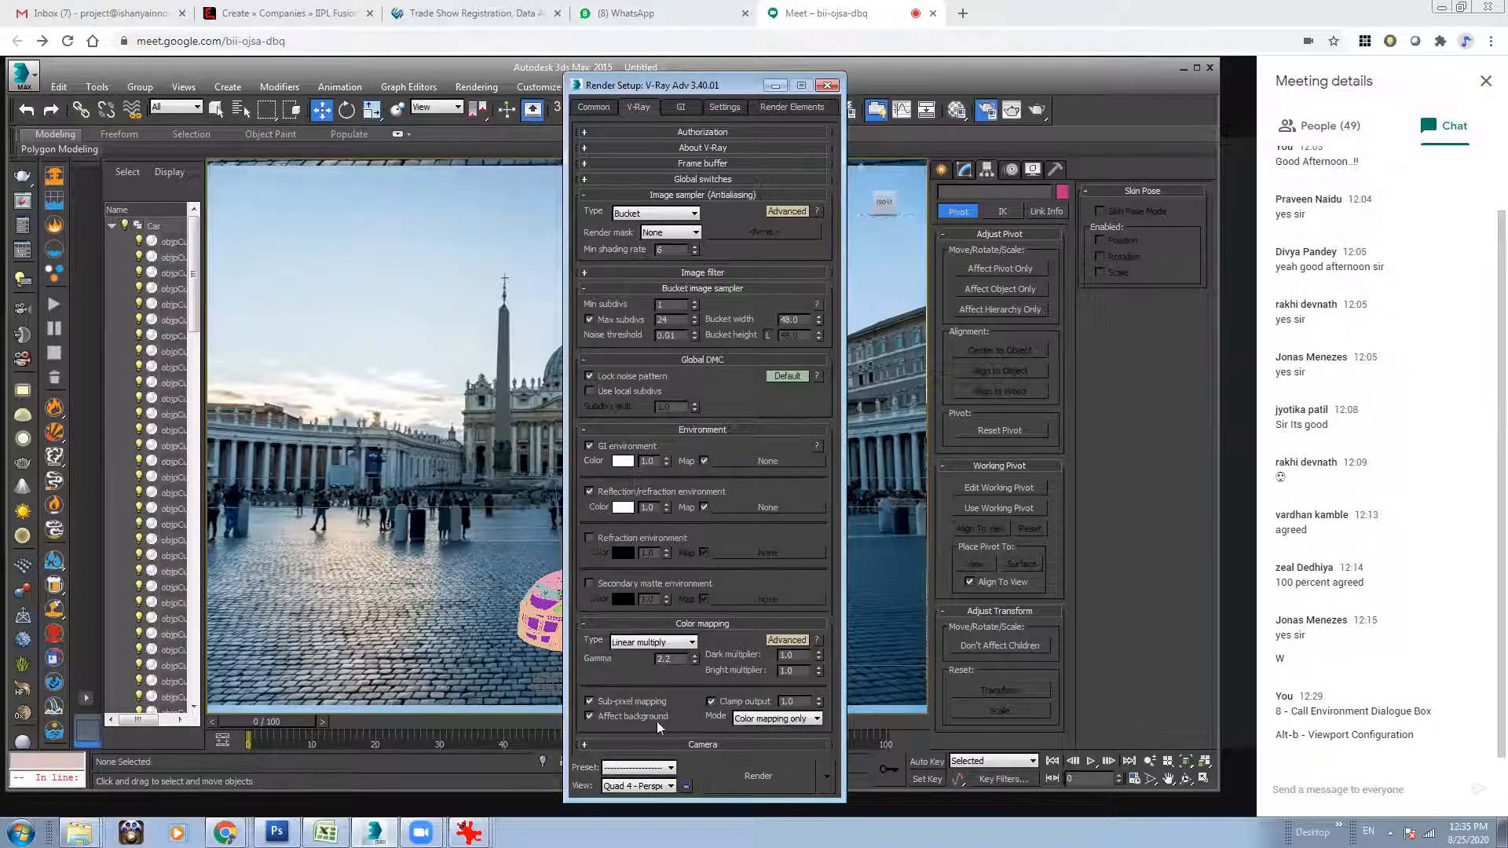
click(664, 643)
click(644, 724)
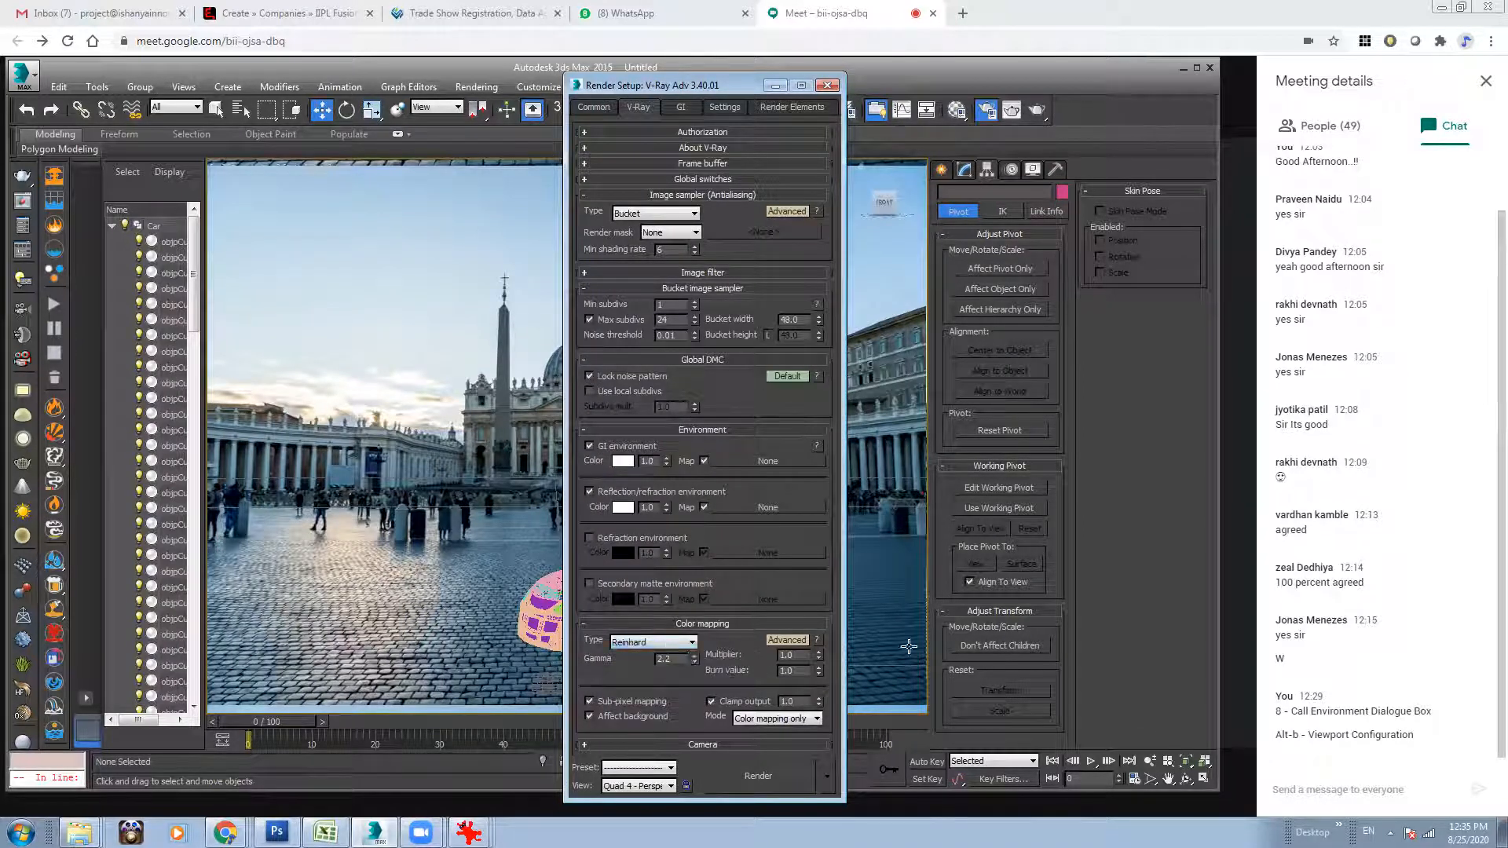
click(827, 85)
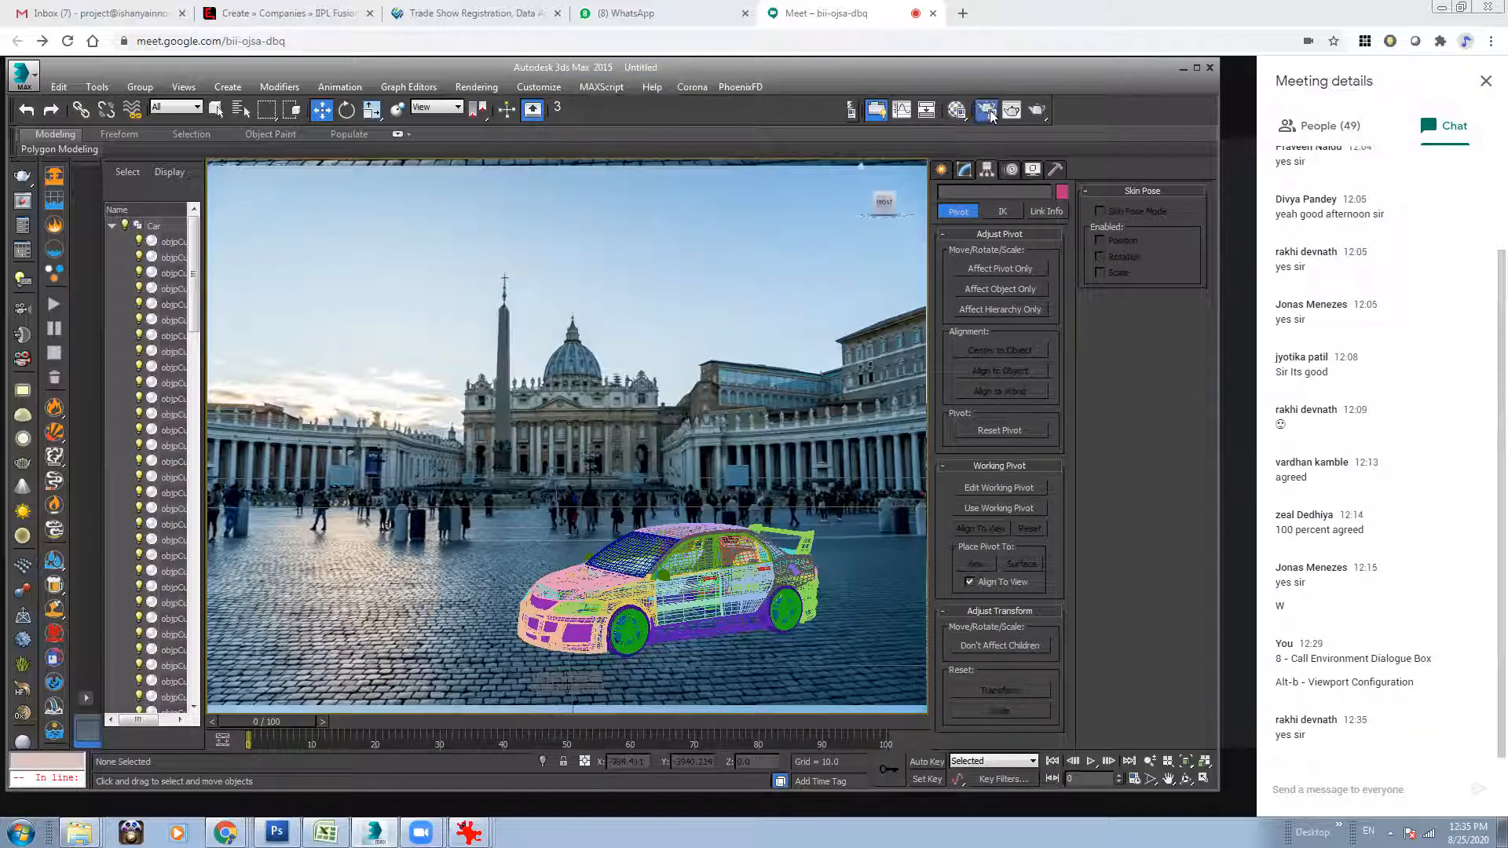
click(877, 112)
click(680, 107)
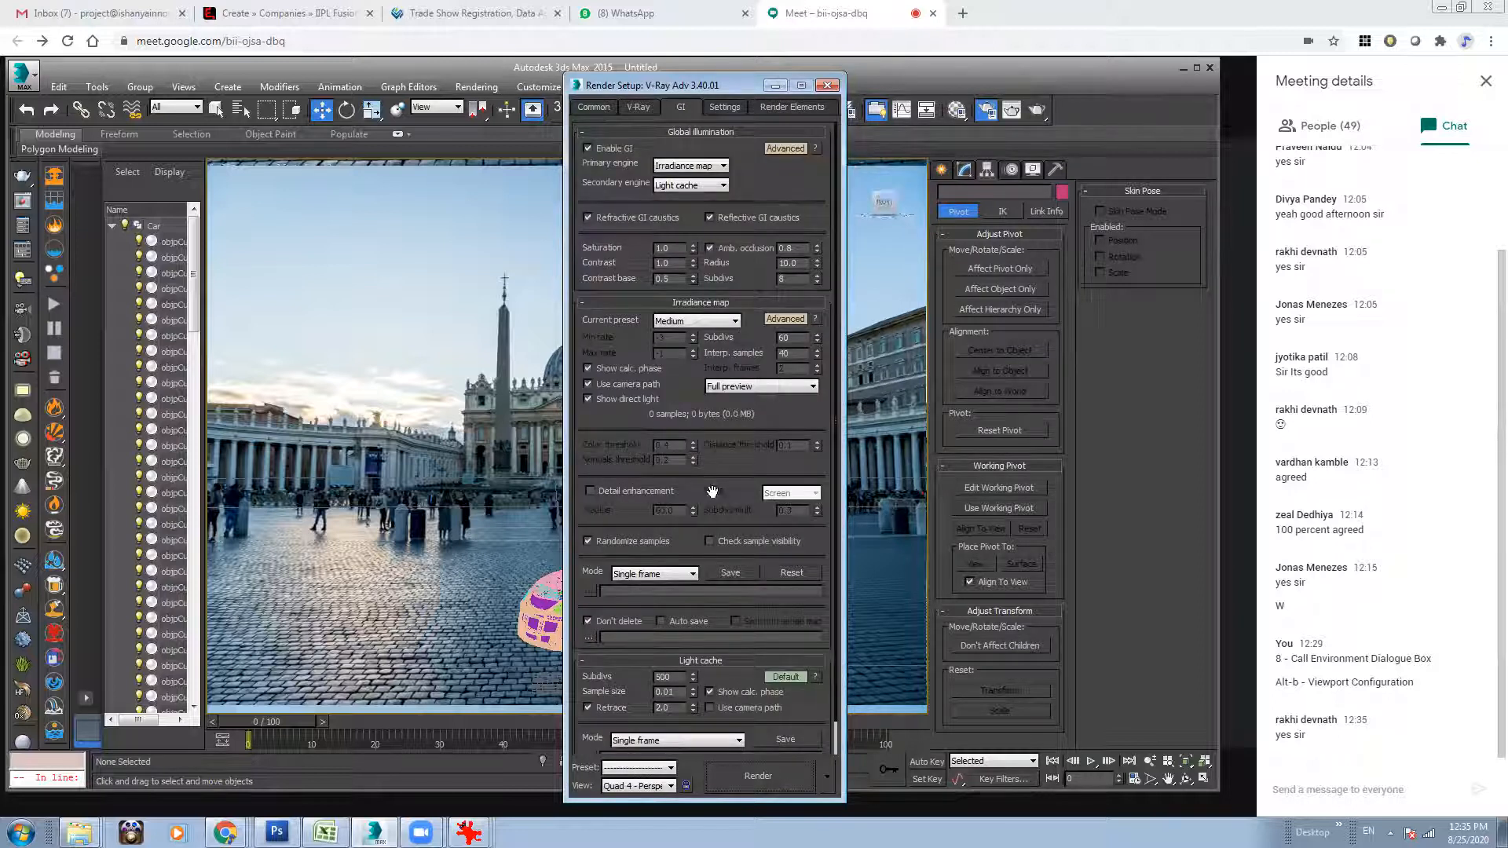
click(827, 86)
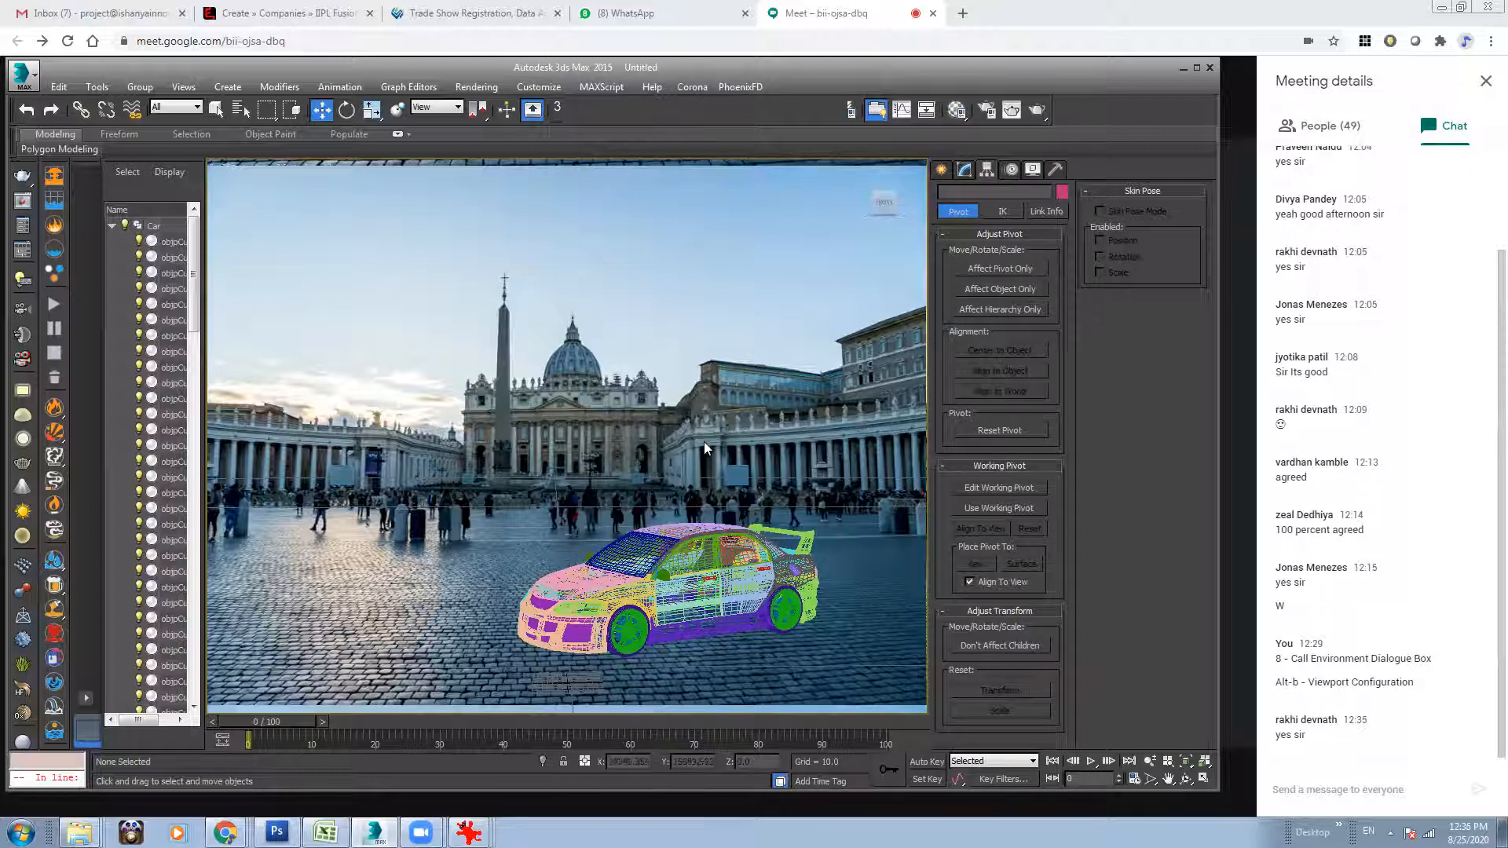
Turn off See-Through in the ground plane's object properties and return the perspective view to shaded display.
click(506, 507)
click(553, 431)
click(529, 512)
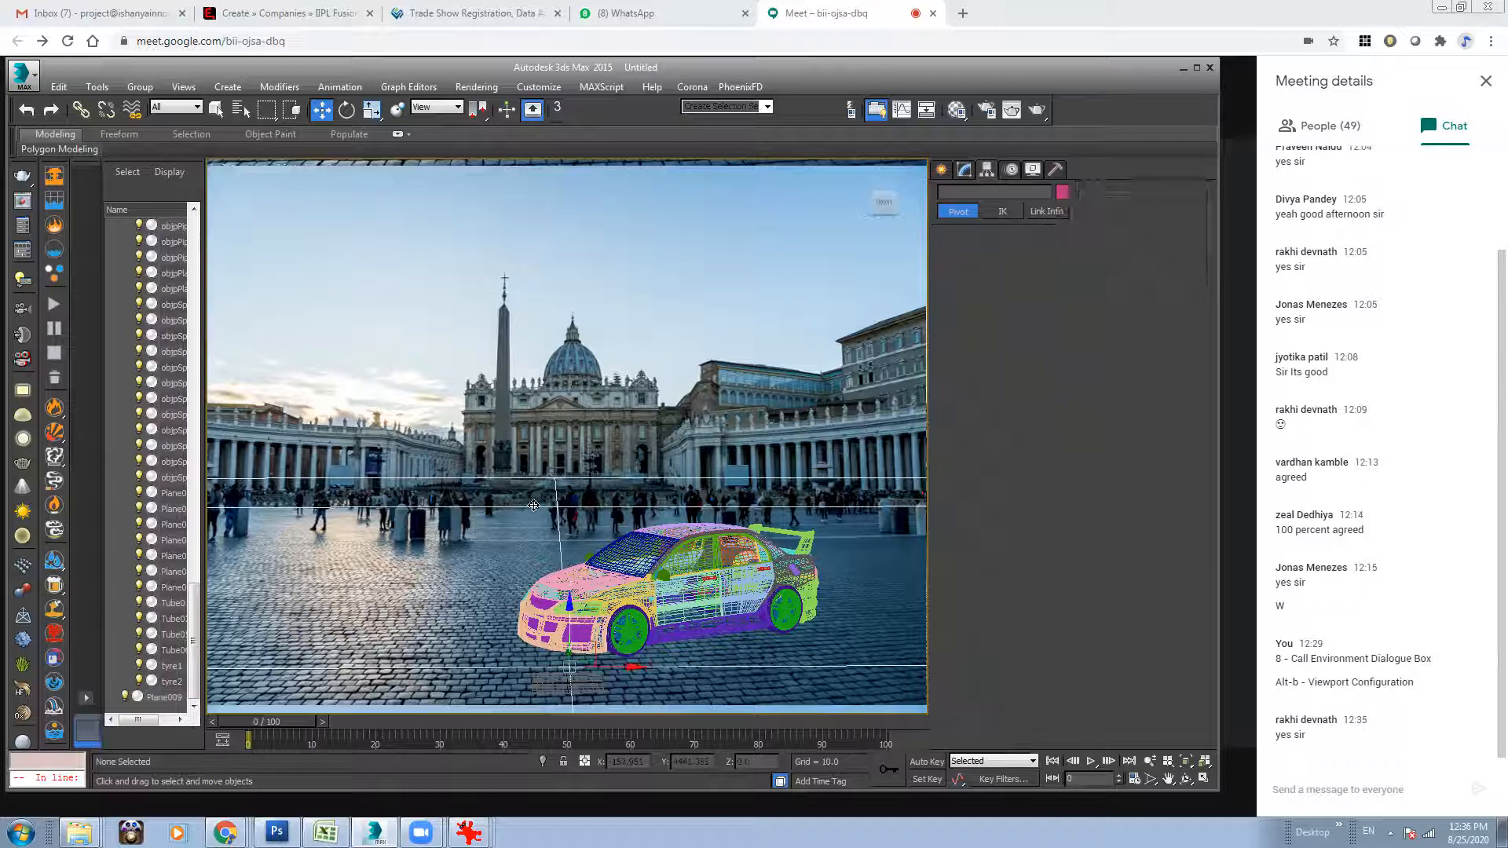
right_click(614, 549)
click(605, 603)
click(499, 444)
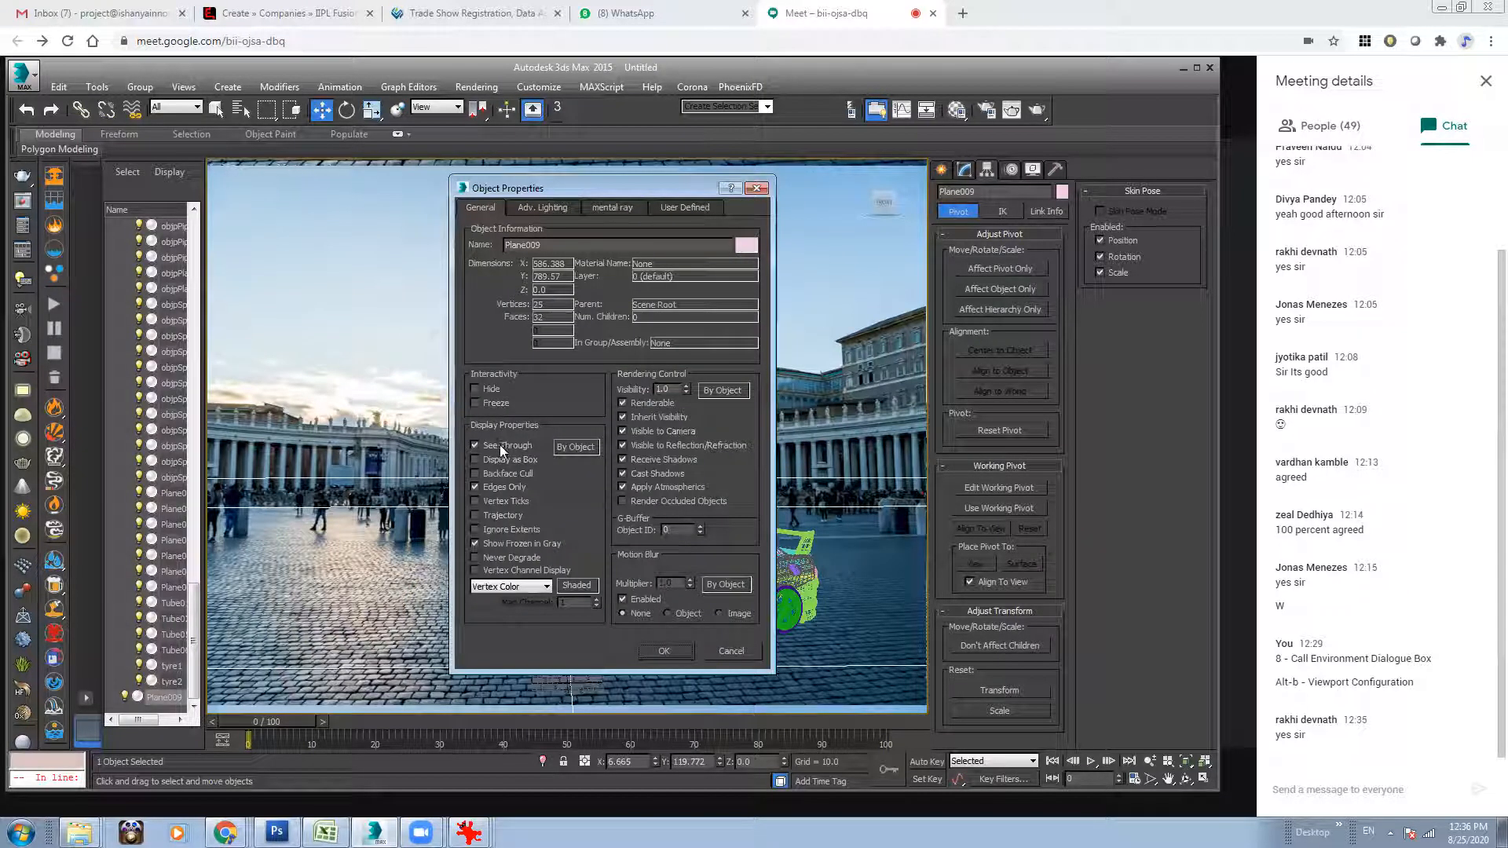
click(645, 649)
click(650, 457)
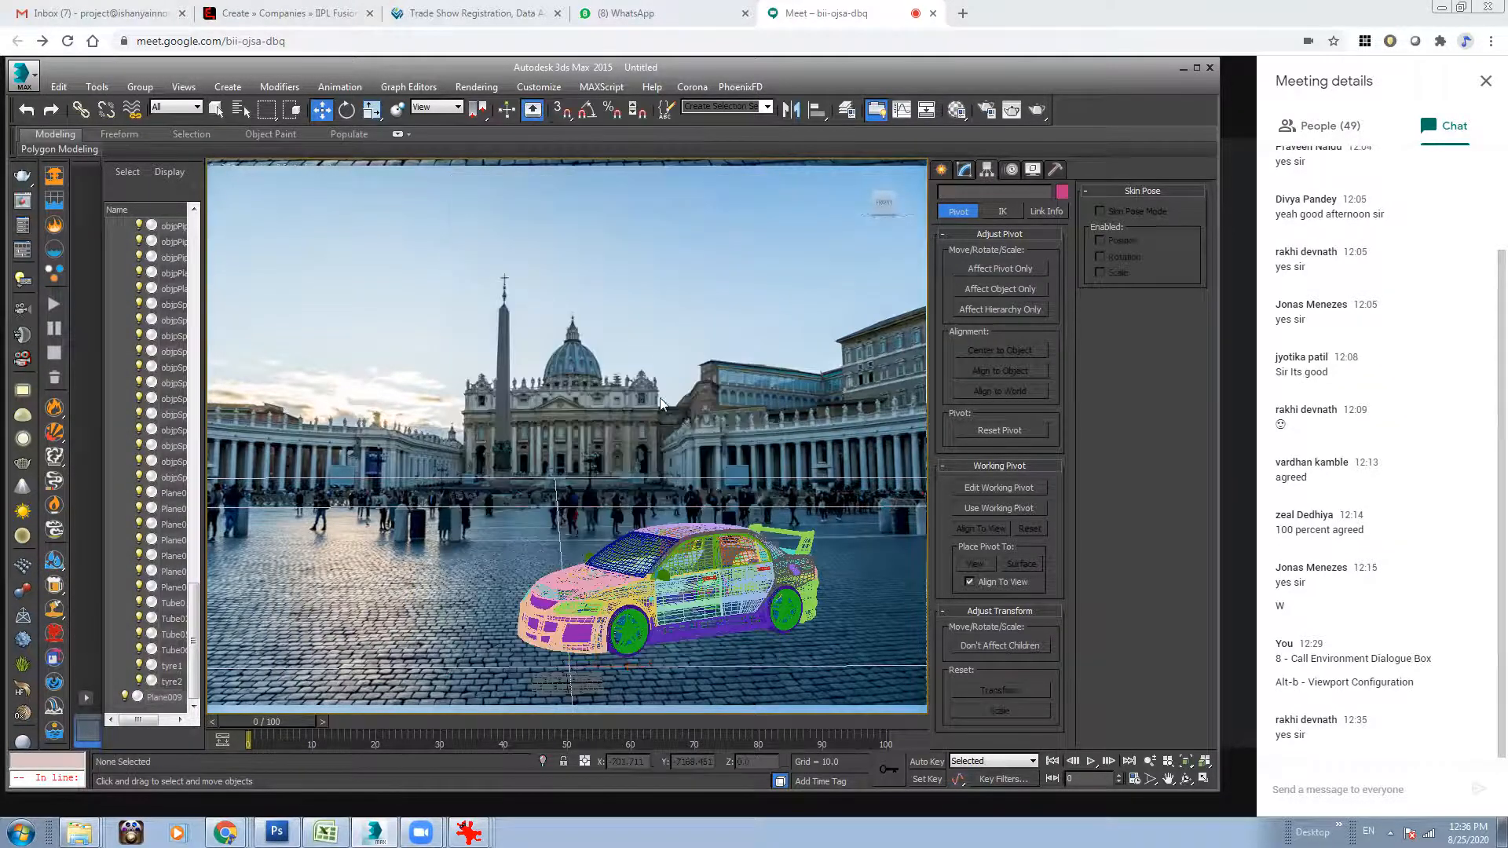
key(F3)
Render the perspective view with nothing selected to check the car and plane against the plaza, and close the rendered image.
click(534, 485)
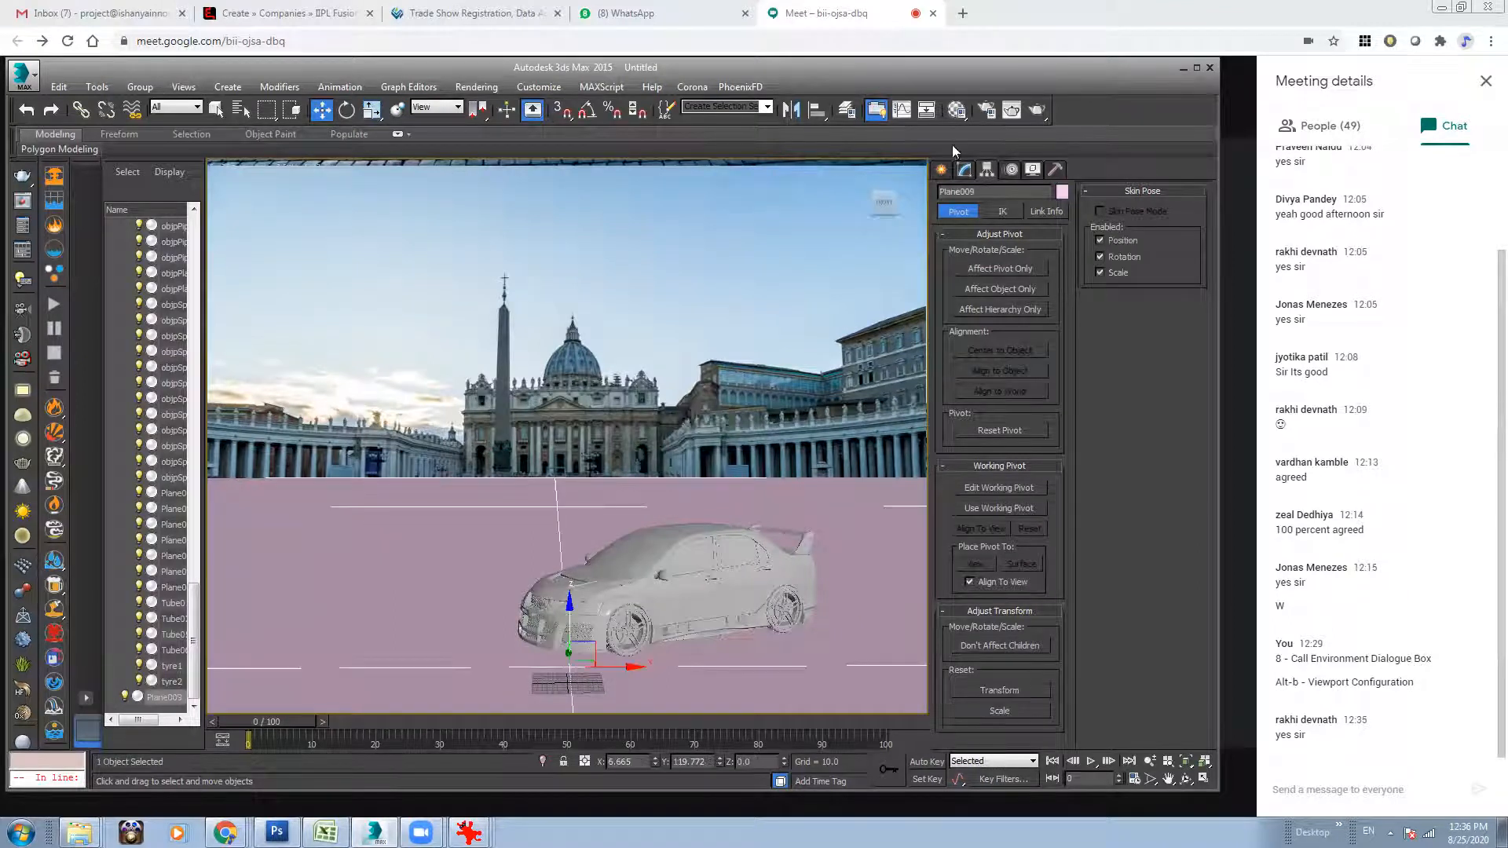
key(ctrl+d)
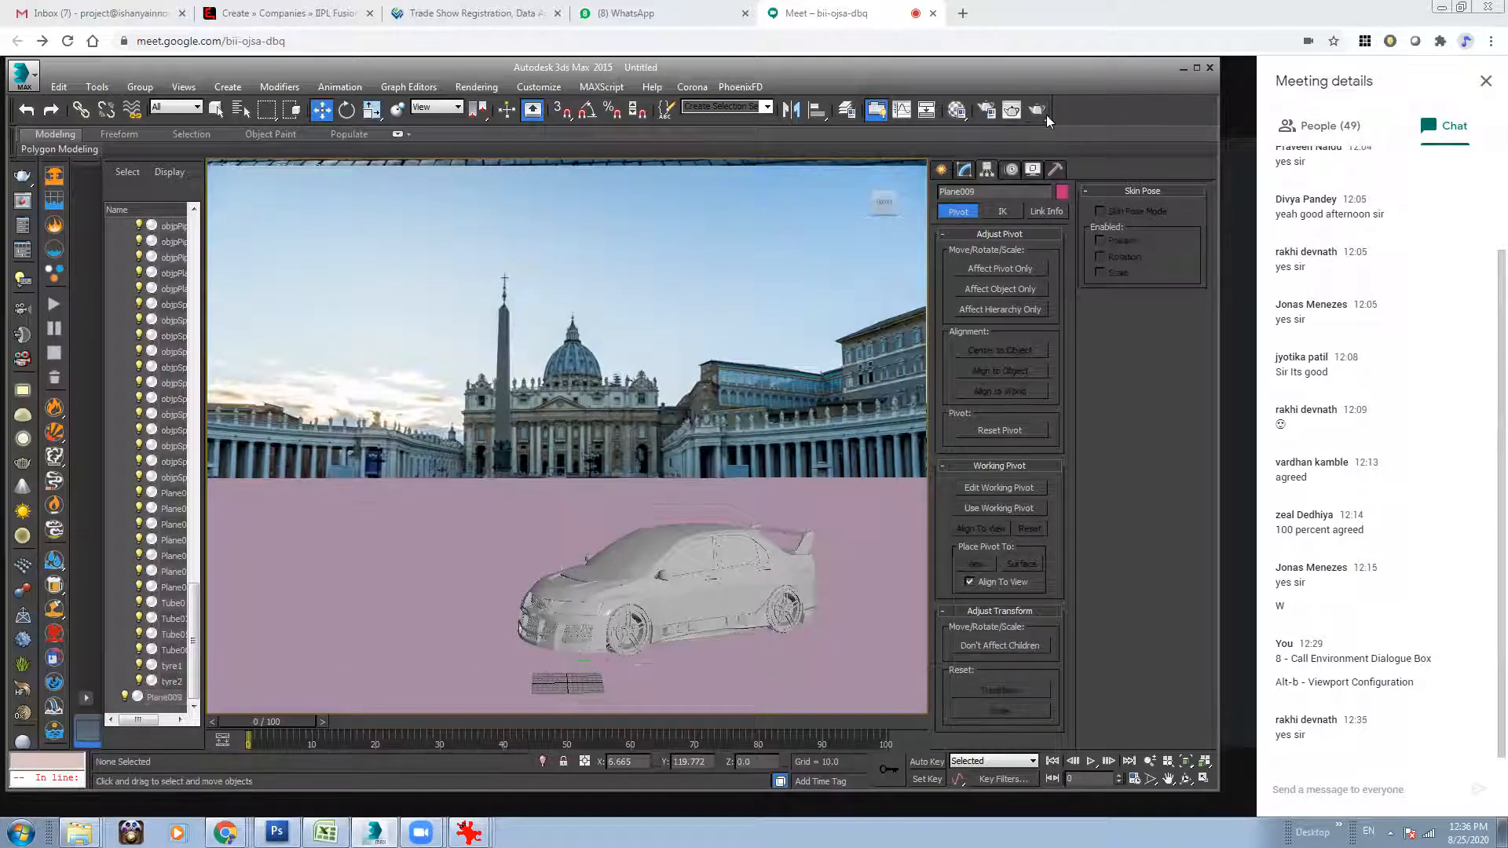
click(1045, 114)
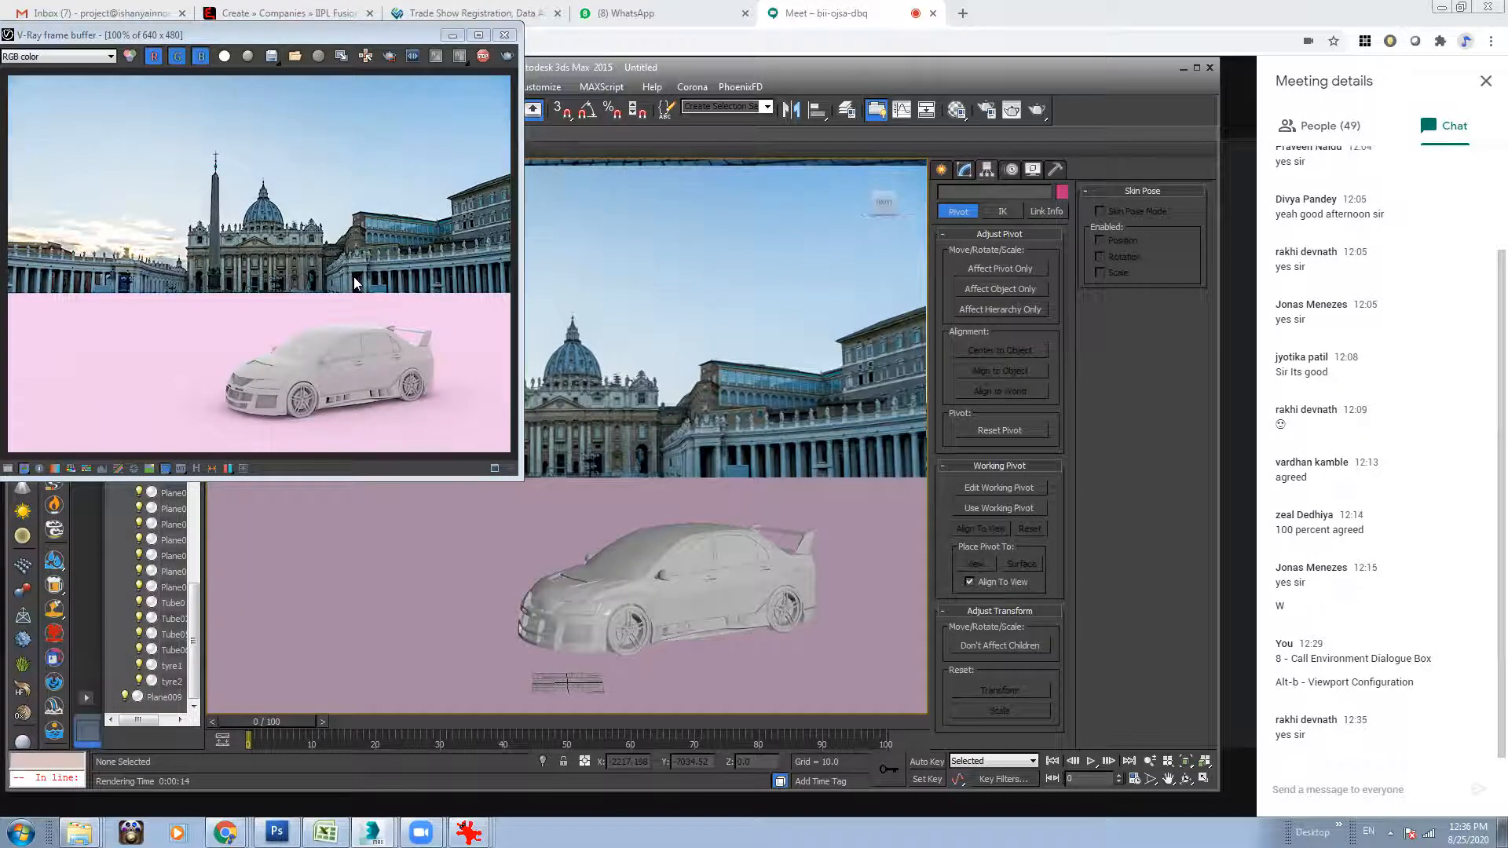
click(504, 35)
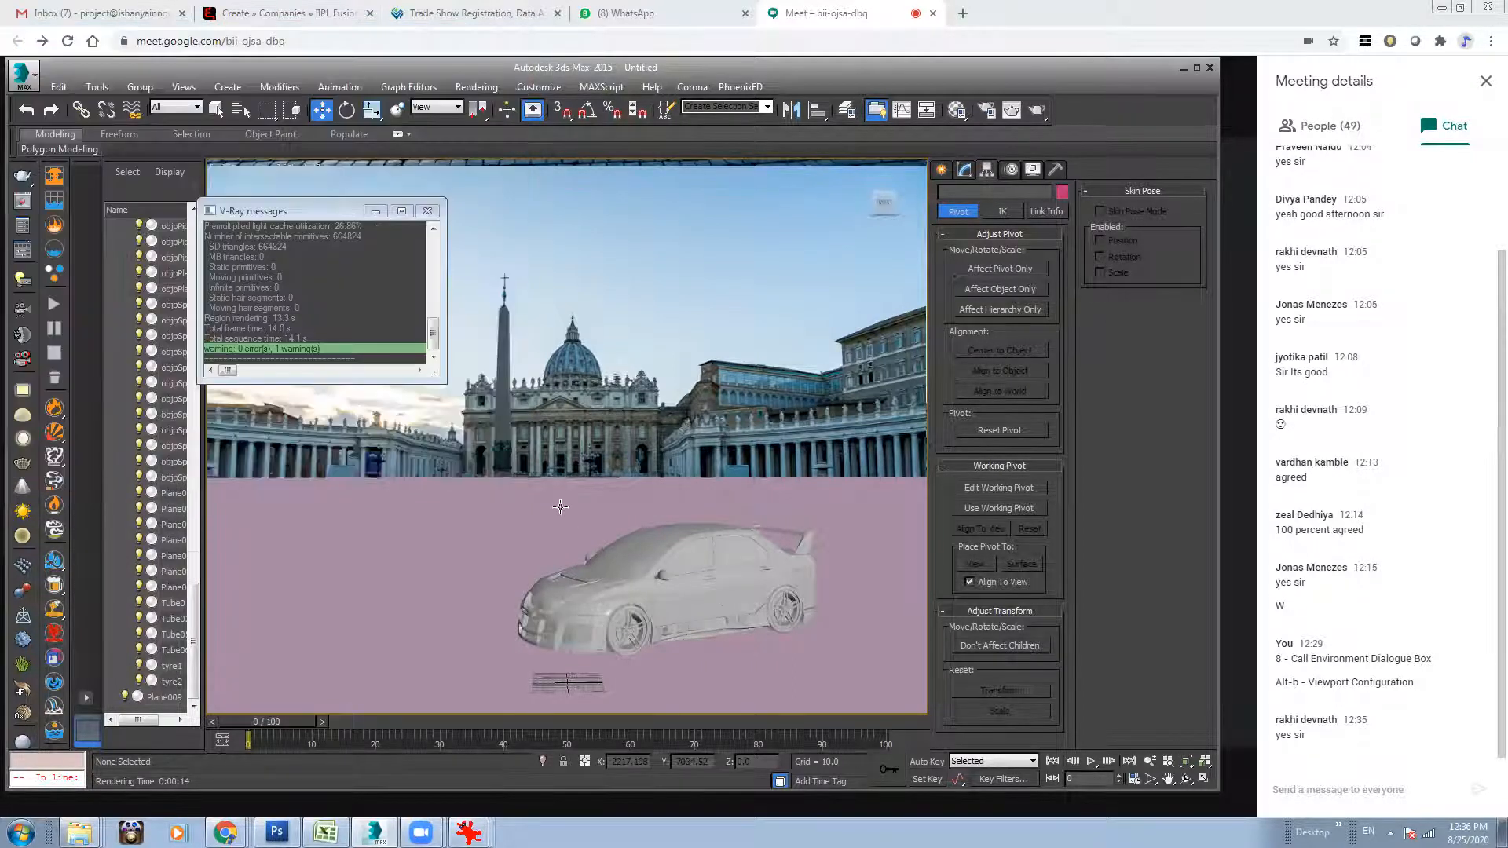
Select the ground plane and change the type of the 23___Default material to VRayMtlWrapper.
click(539, 506)
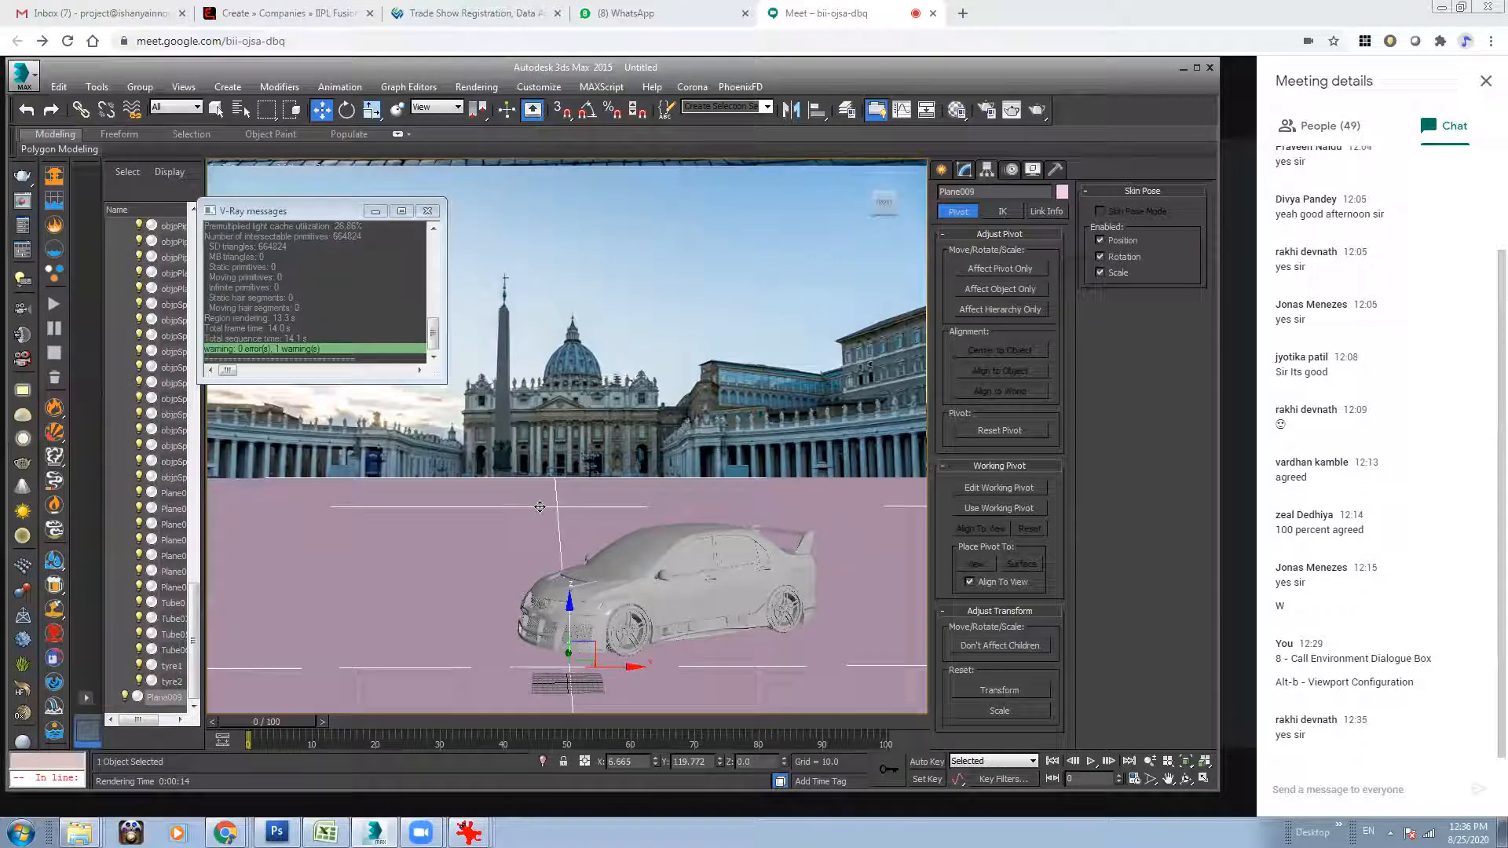
click(957, 111)
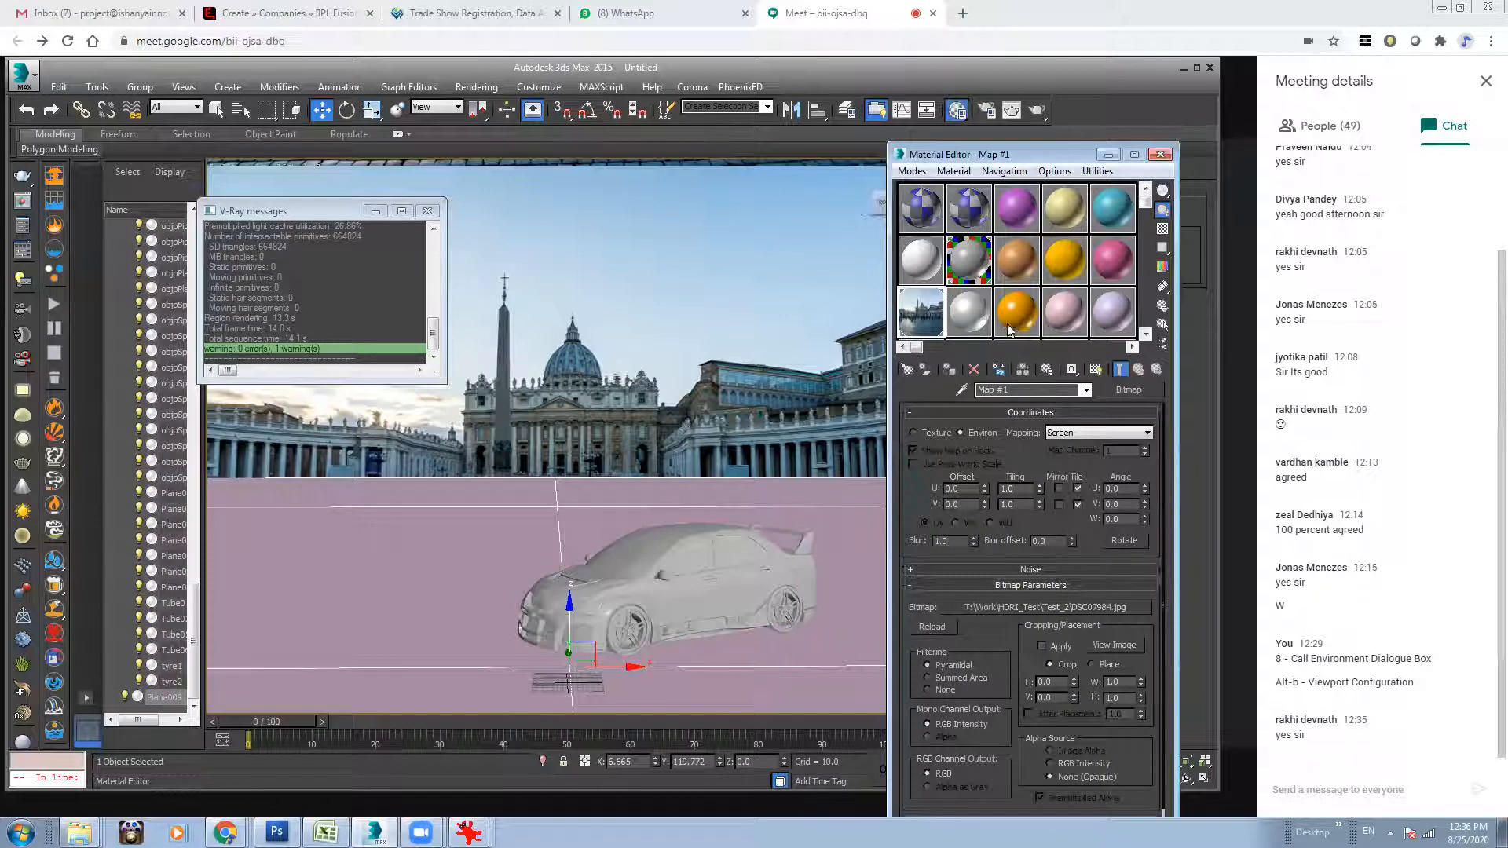
click(1055, 319)
click(962, 313)
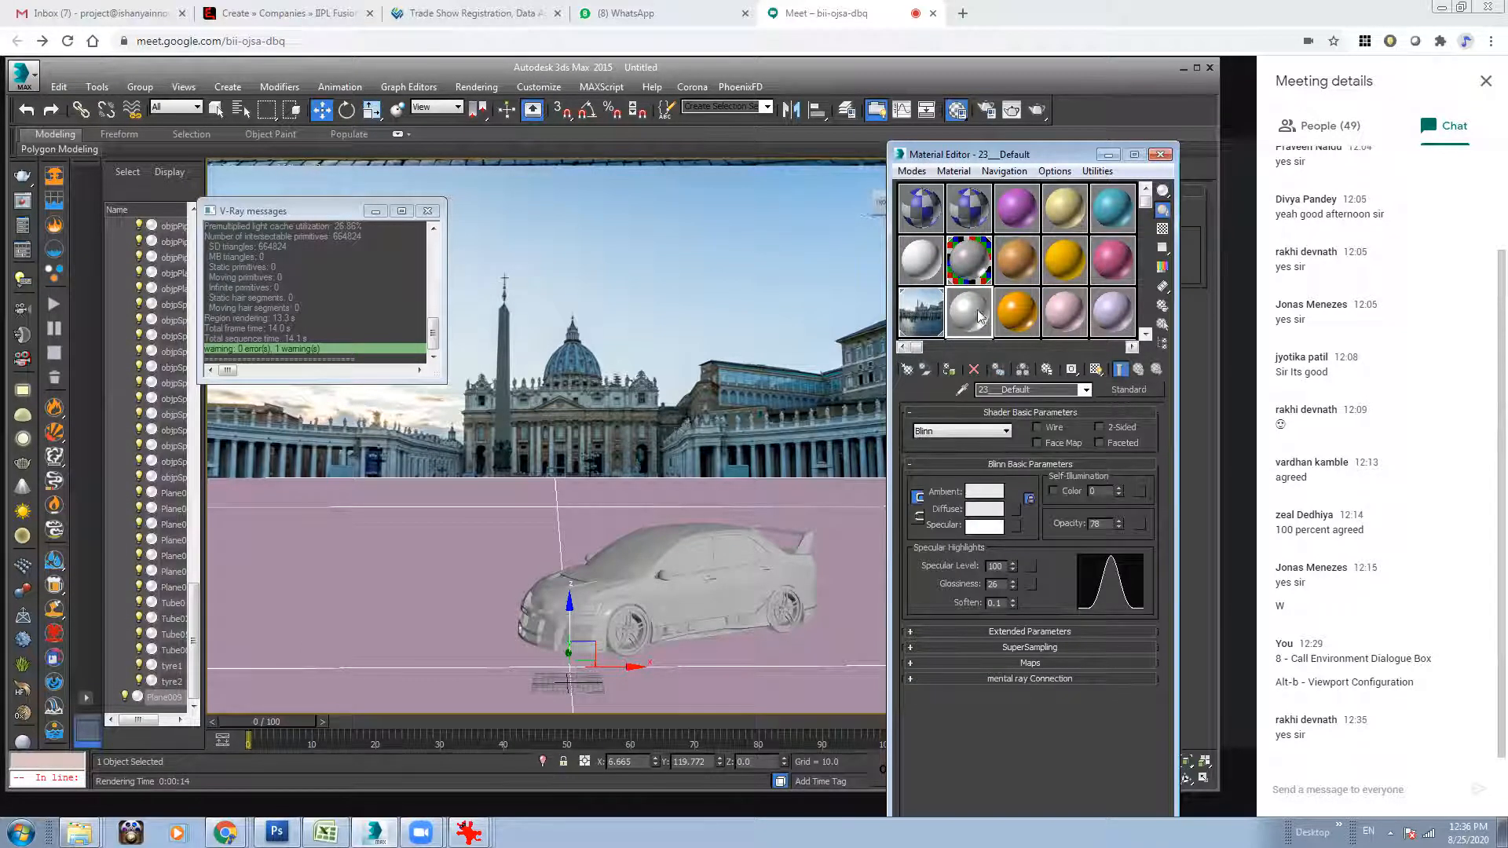
click(1125, 390)
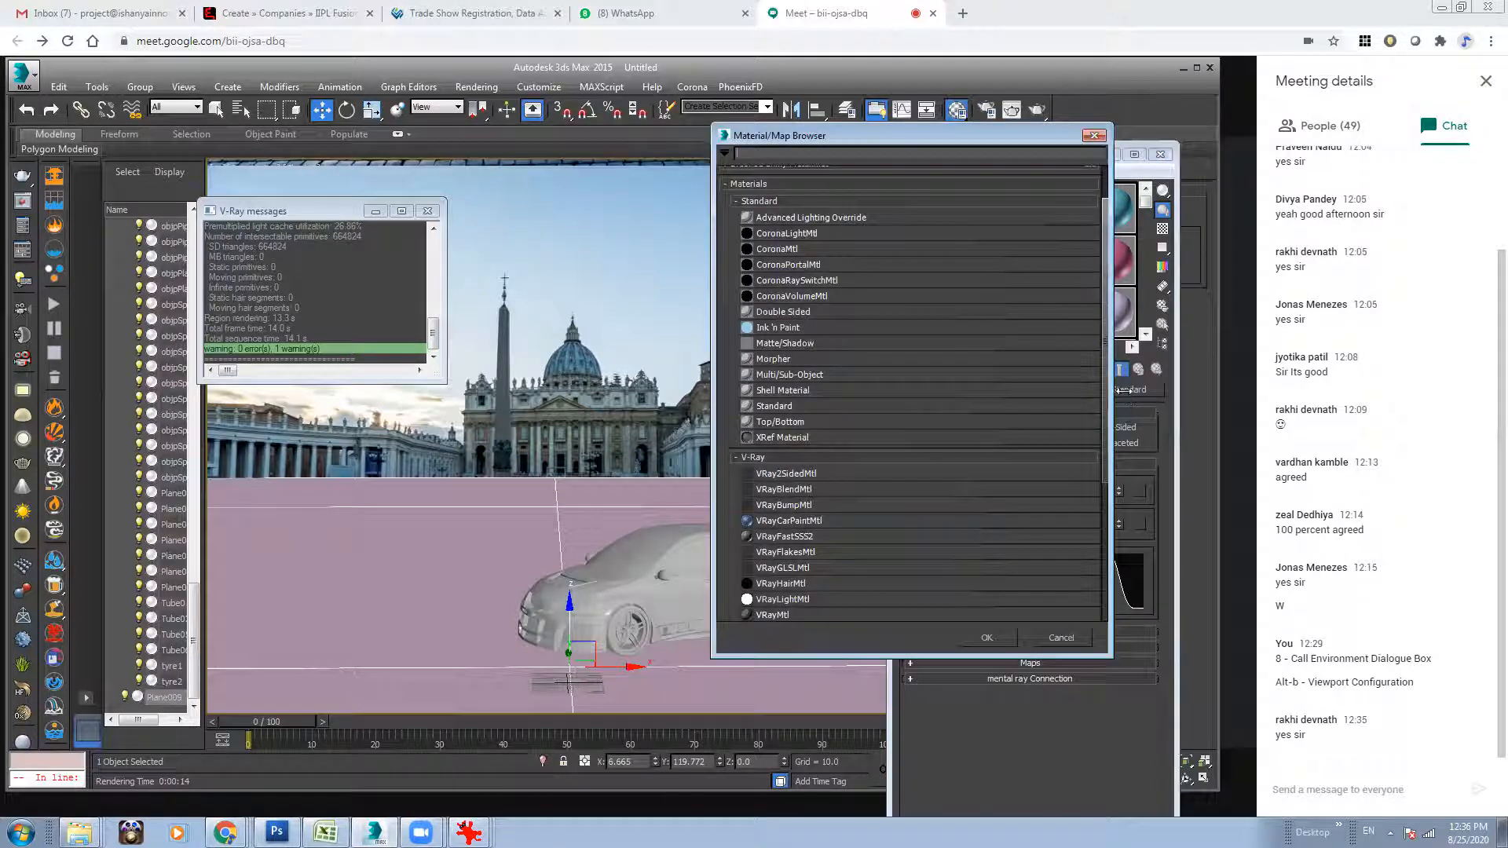
drag(949, 141, 835, 140)
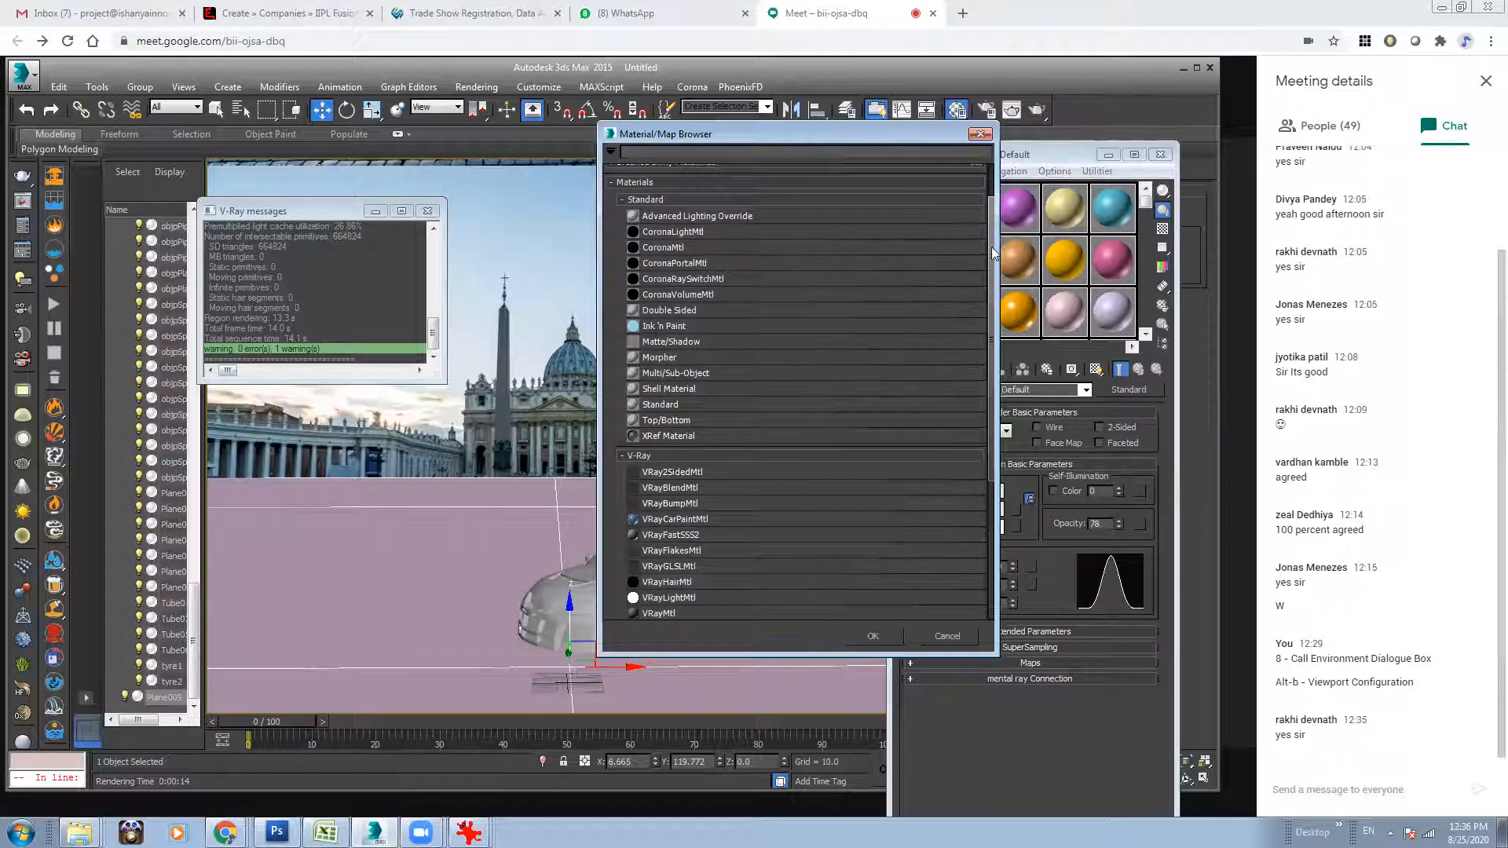
scroll(668, 353, down, 4)
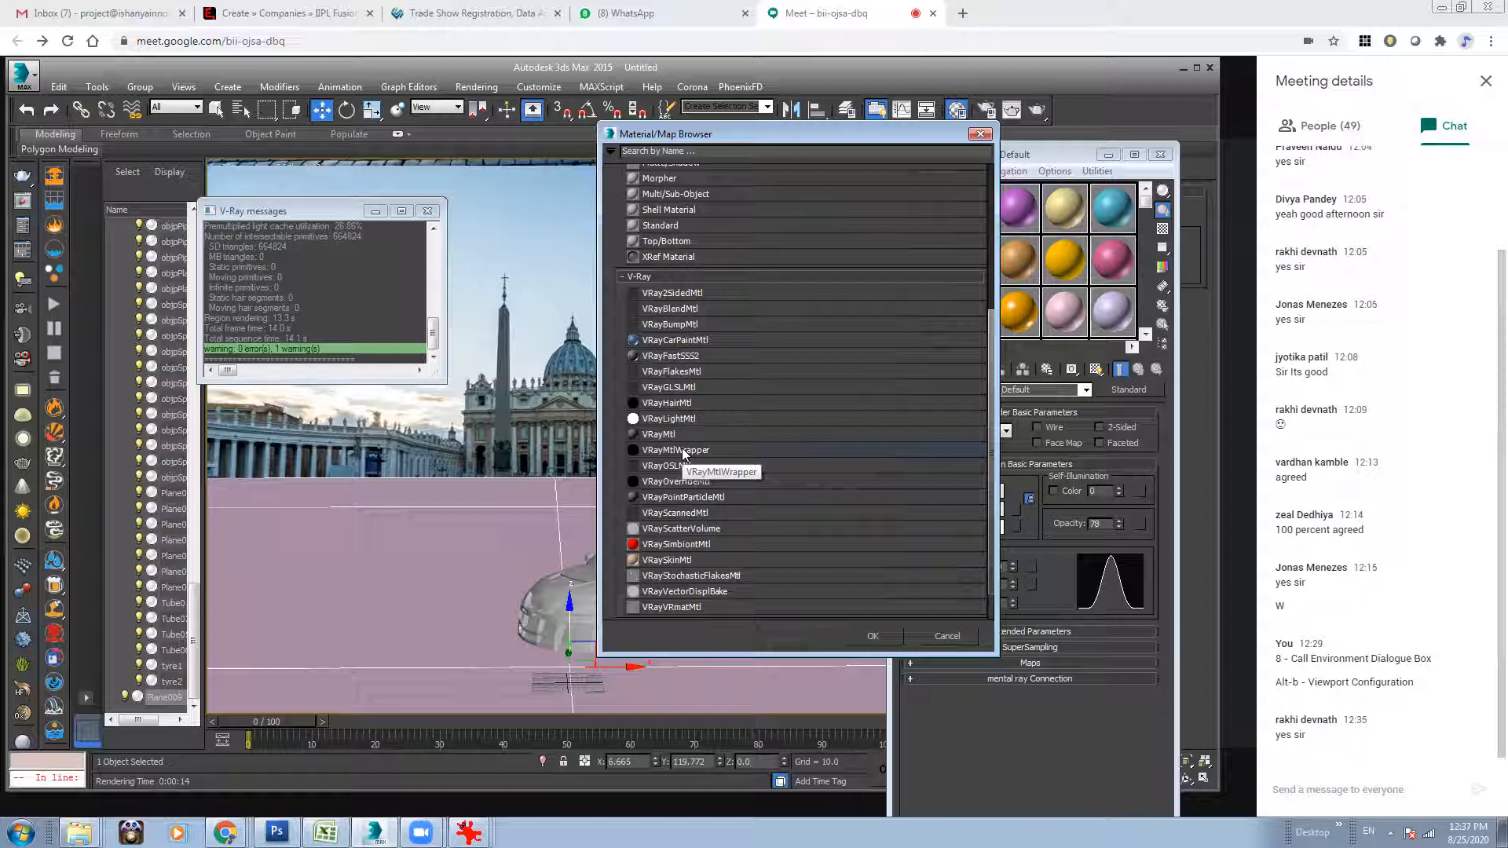
click(672, 446)
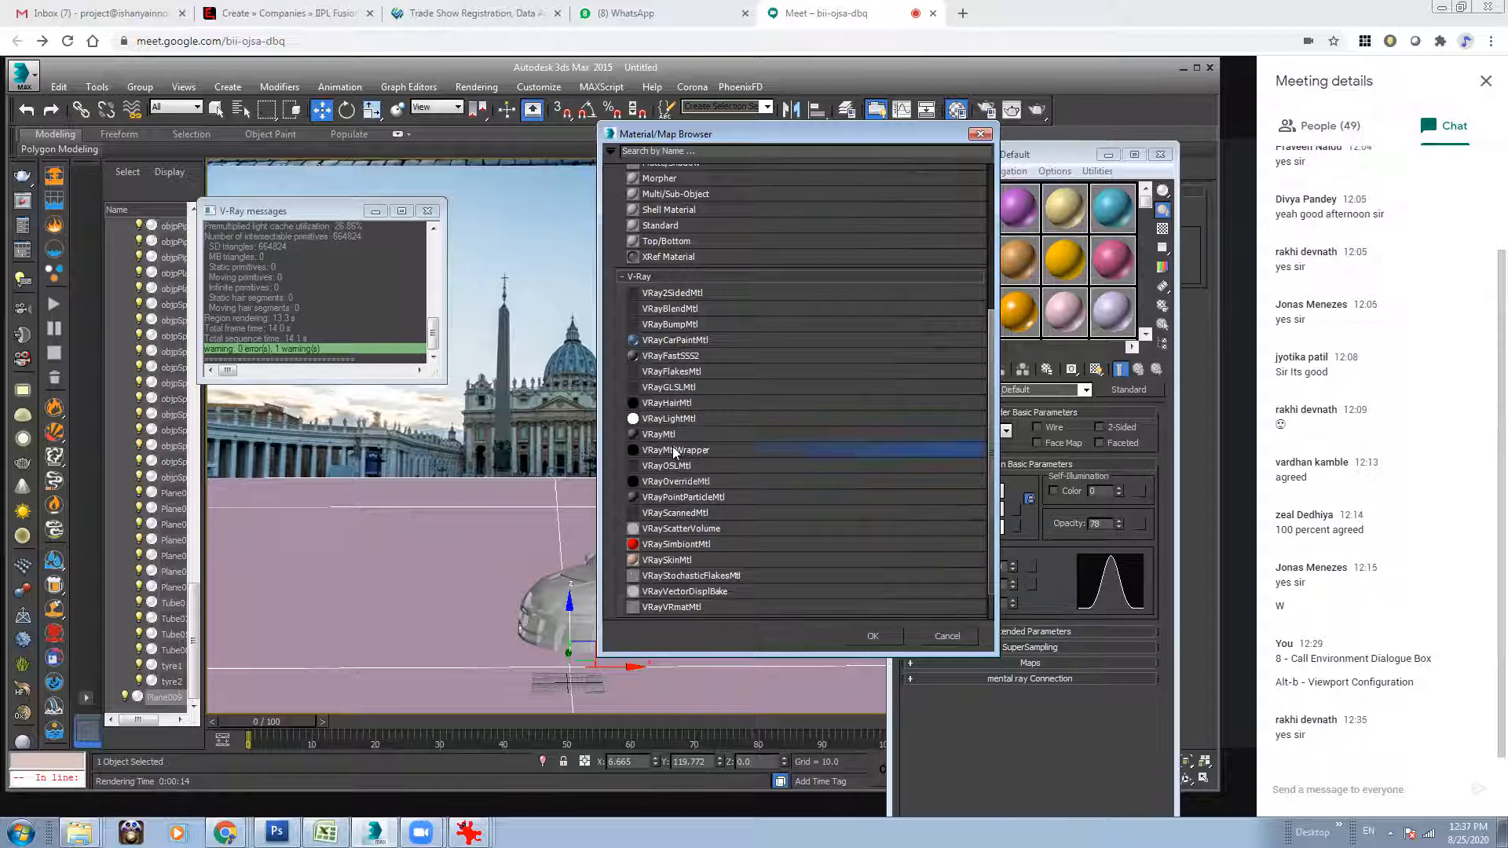
double_click(672, 447)
Turn on Matte surface in the wrapper material's matte properties.
click(1010, 471)
click(995, 529)
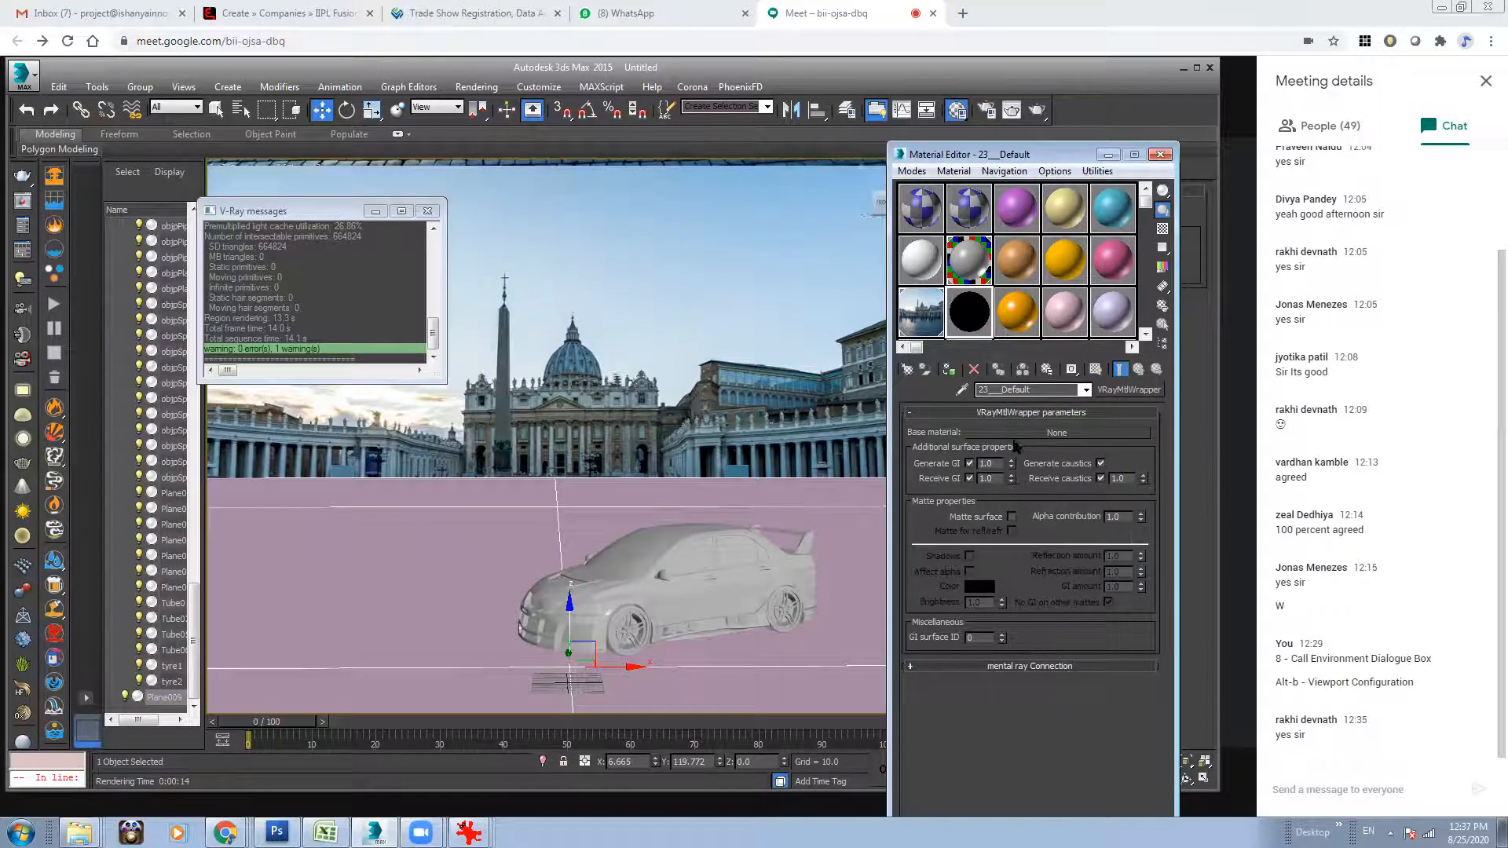
click(1012, 517)
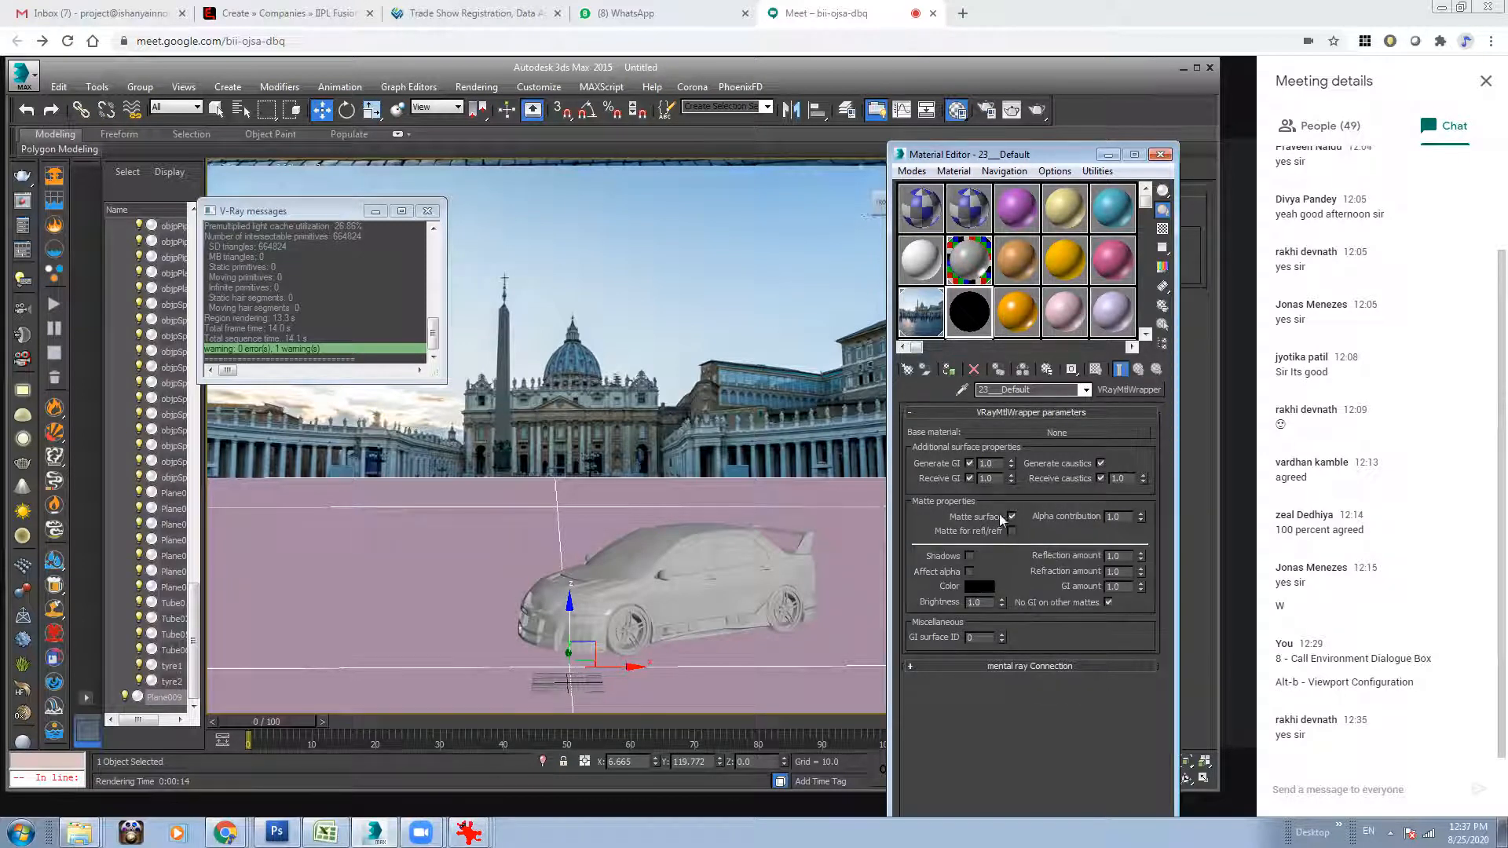
Assign the wrapper material to the selected ground plane and test-render the perspective view.
click(1037, 110)
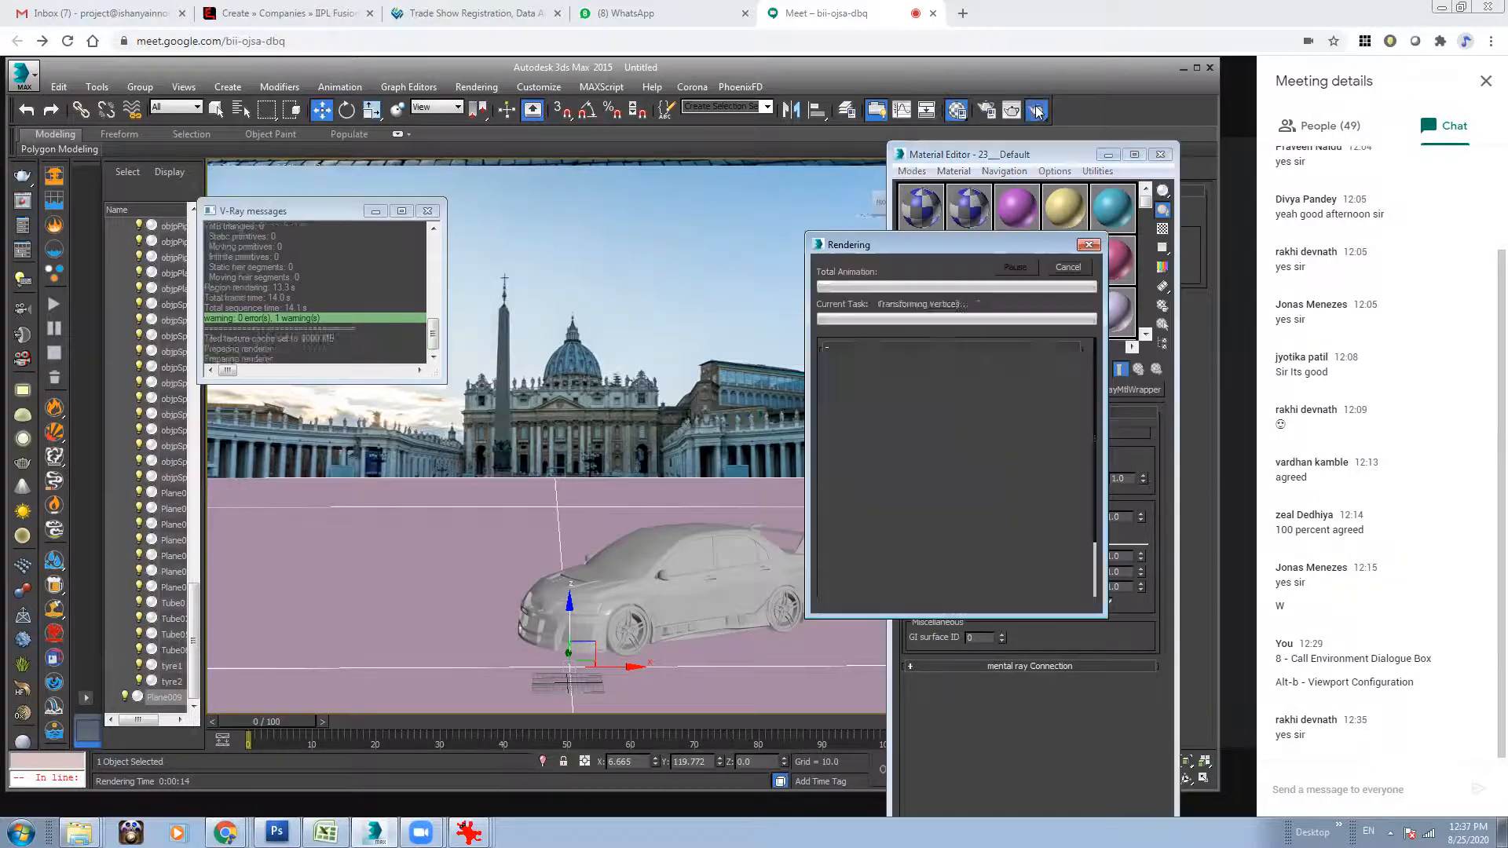
click(1064, 270)
click(949, 370)
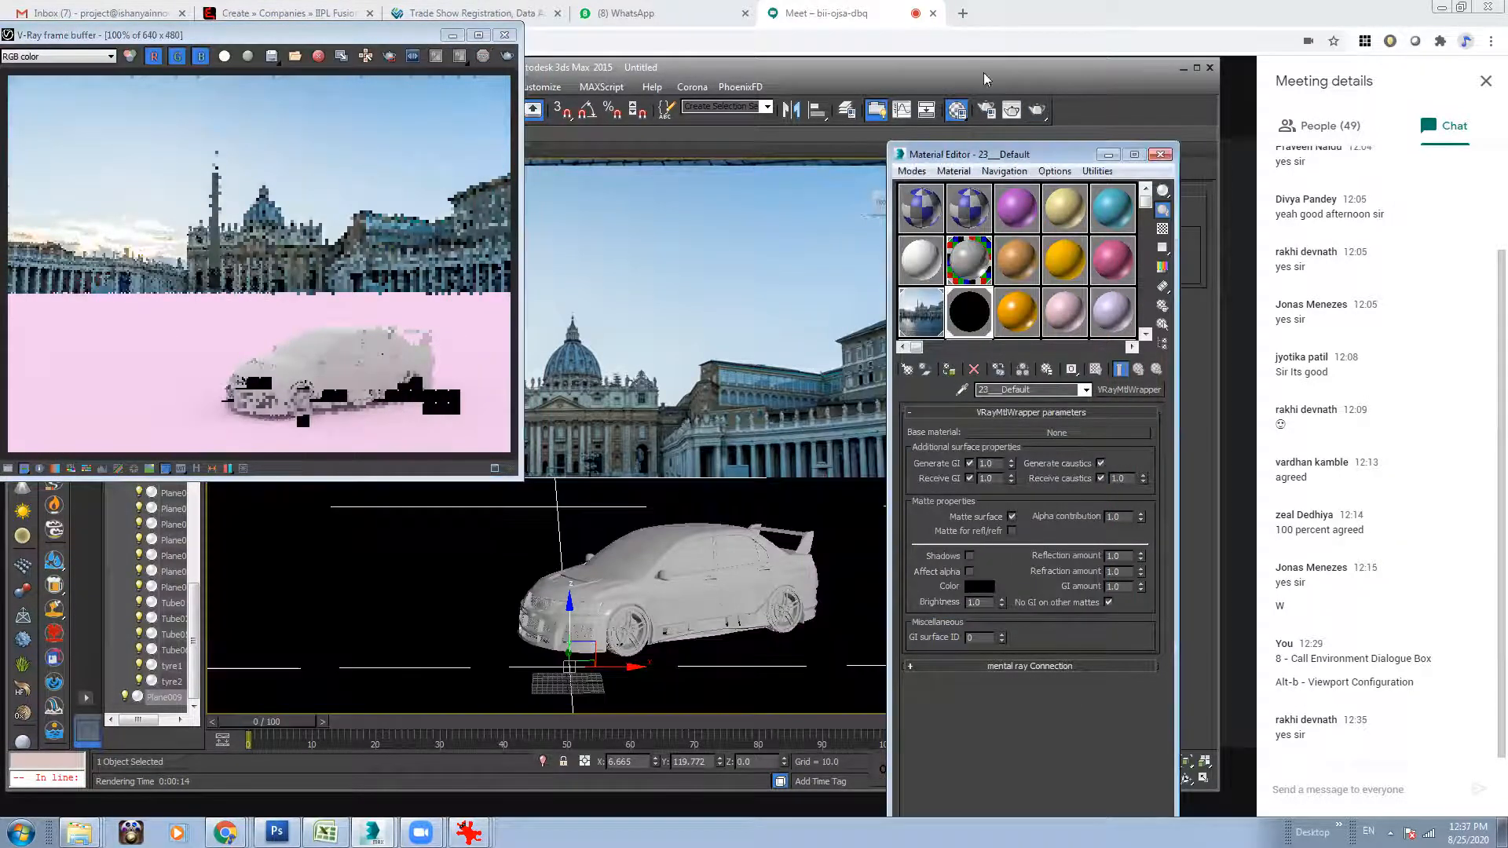
click(1037, 110)
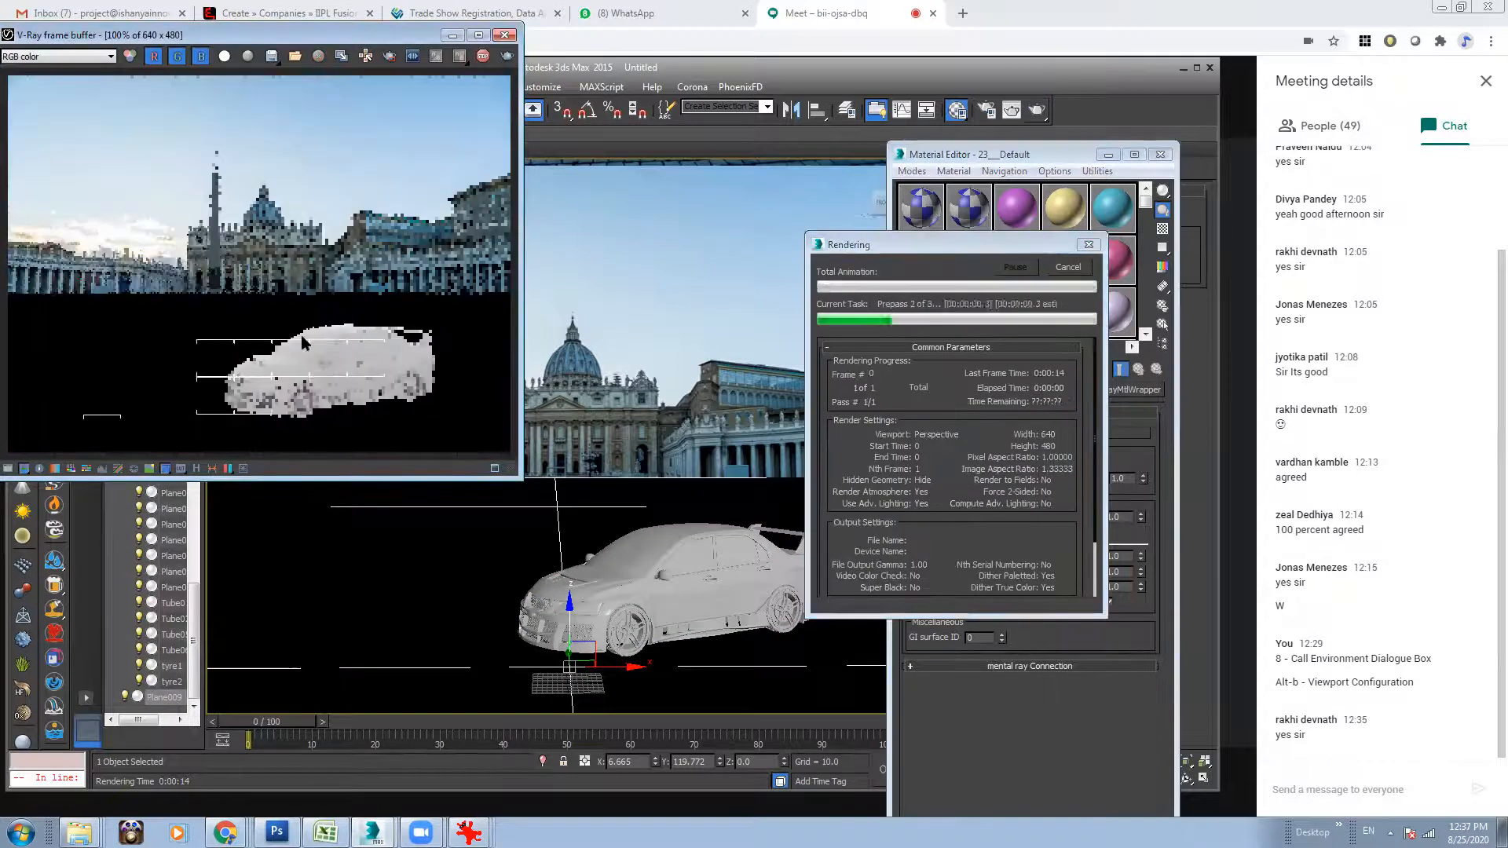
click(1065, 269)
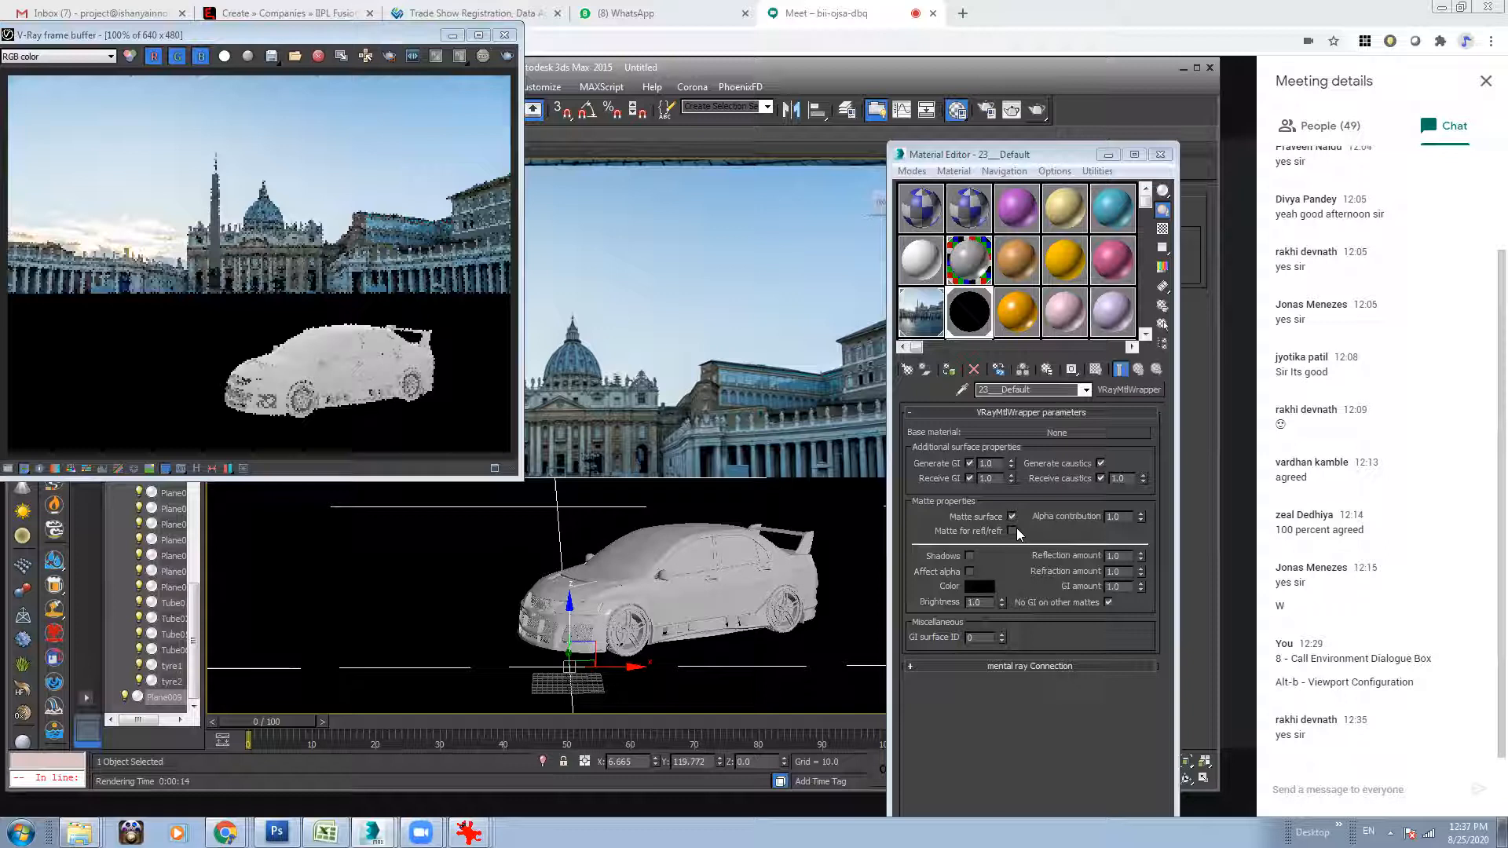
Enable Matte for refl/refr, Shadows and Affect alpha on the wrapper material and run a test render.
click(1011, 531)
click(971, 555)
click(969, 571)
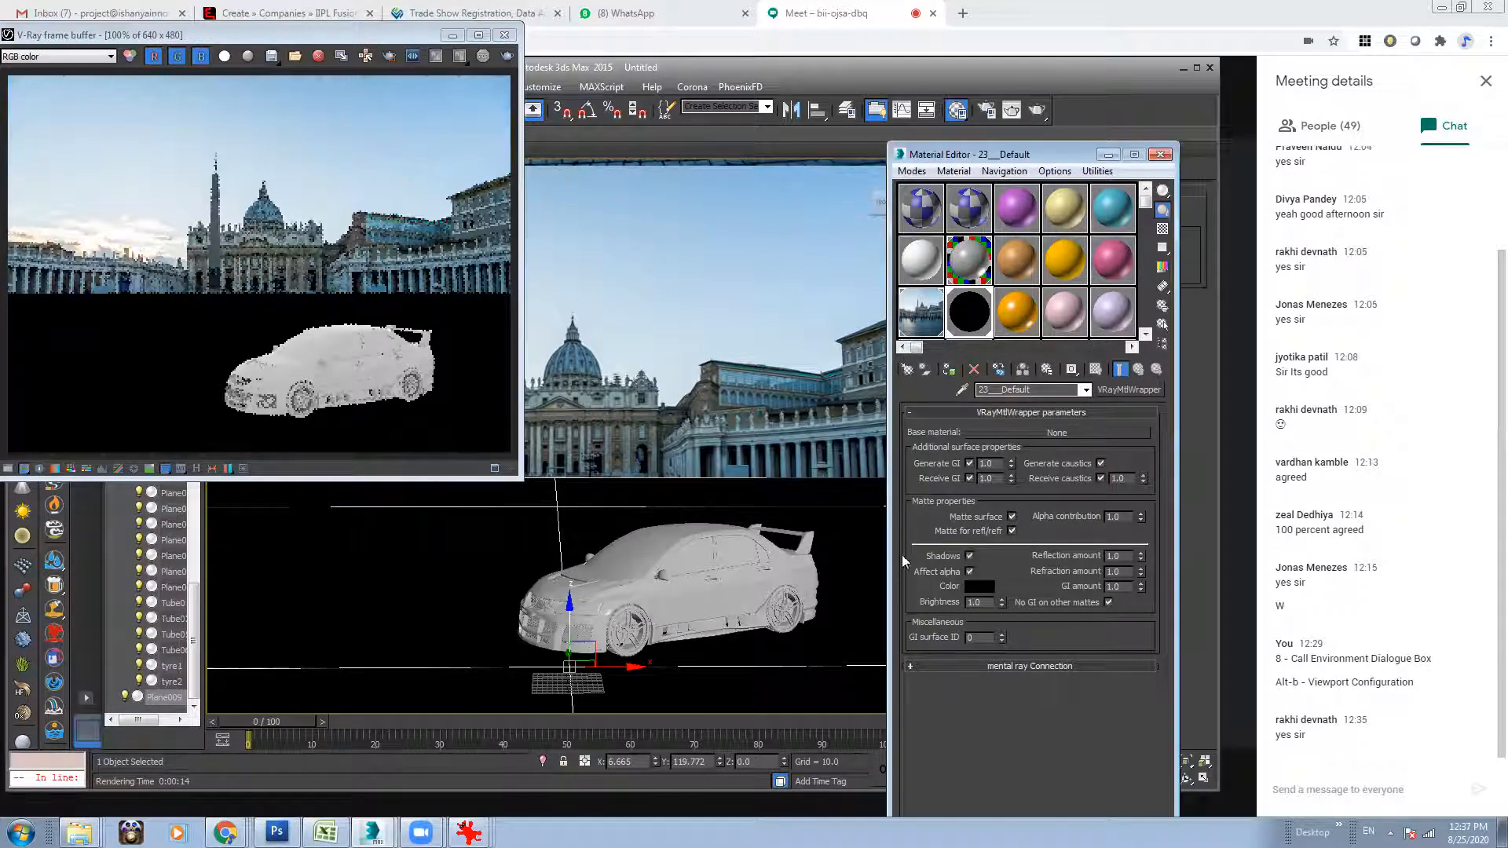
click(334, 265)
click(508, 56)
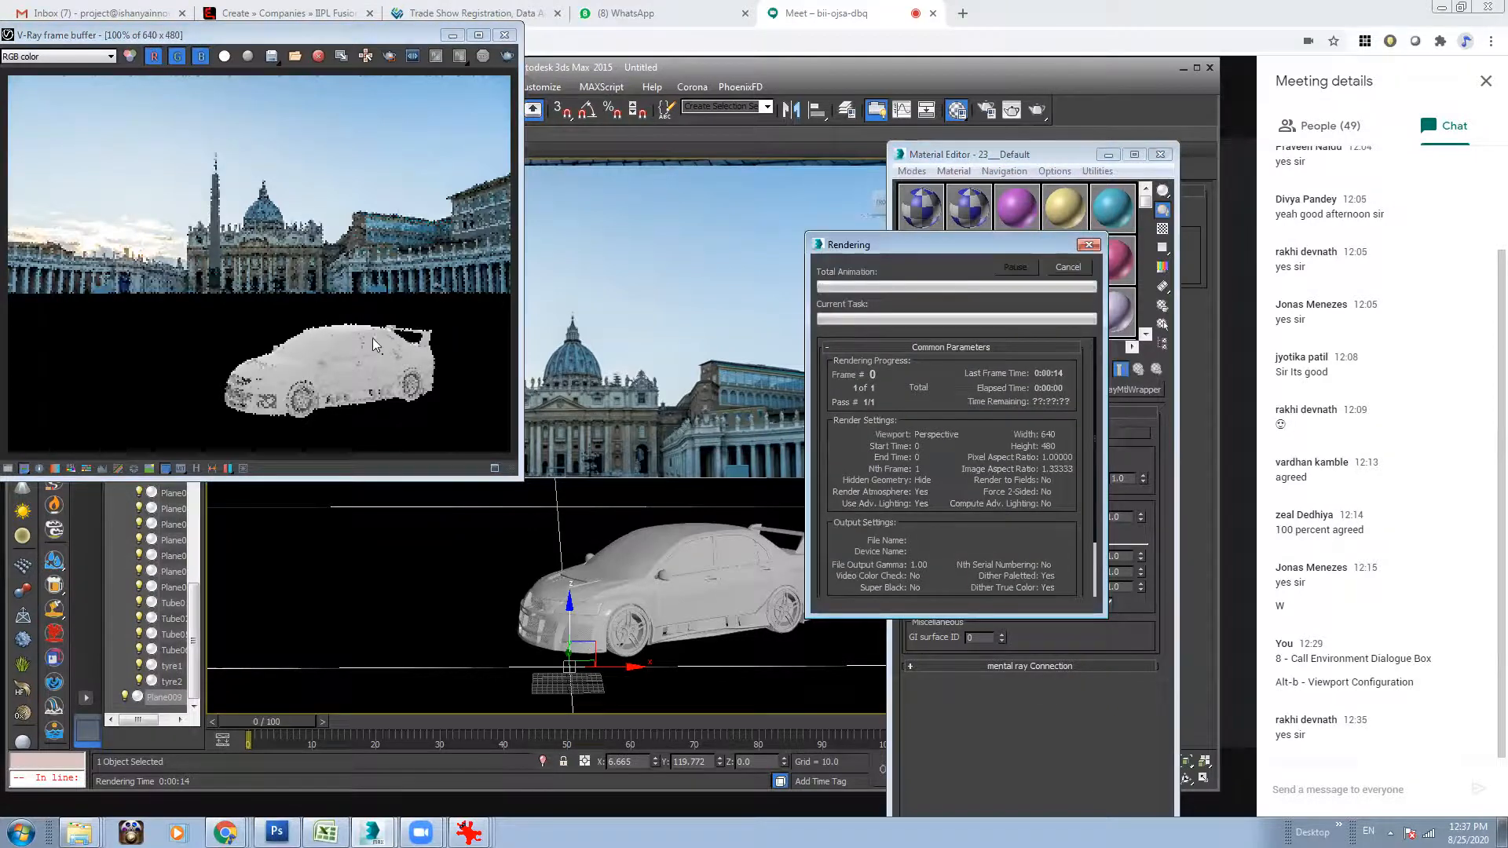
click(1067, 267)
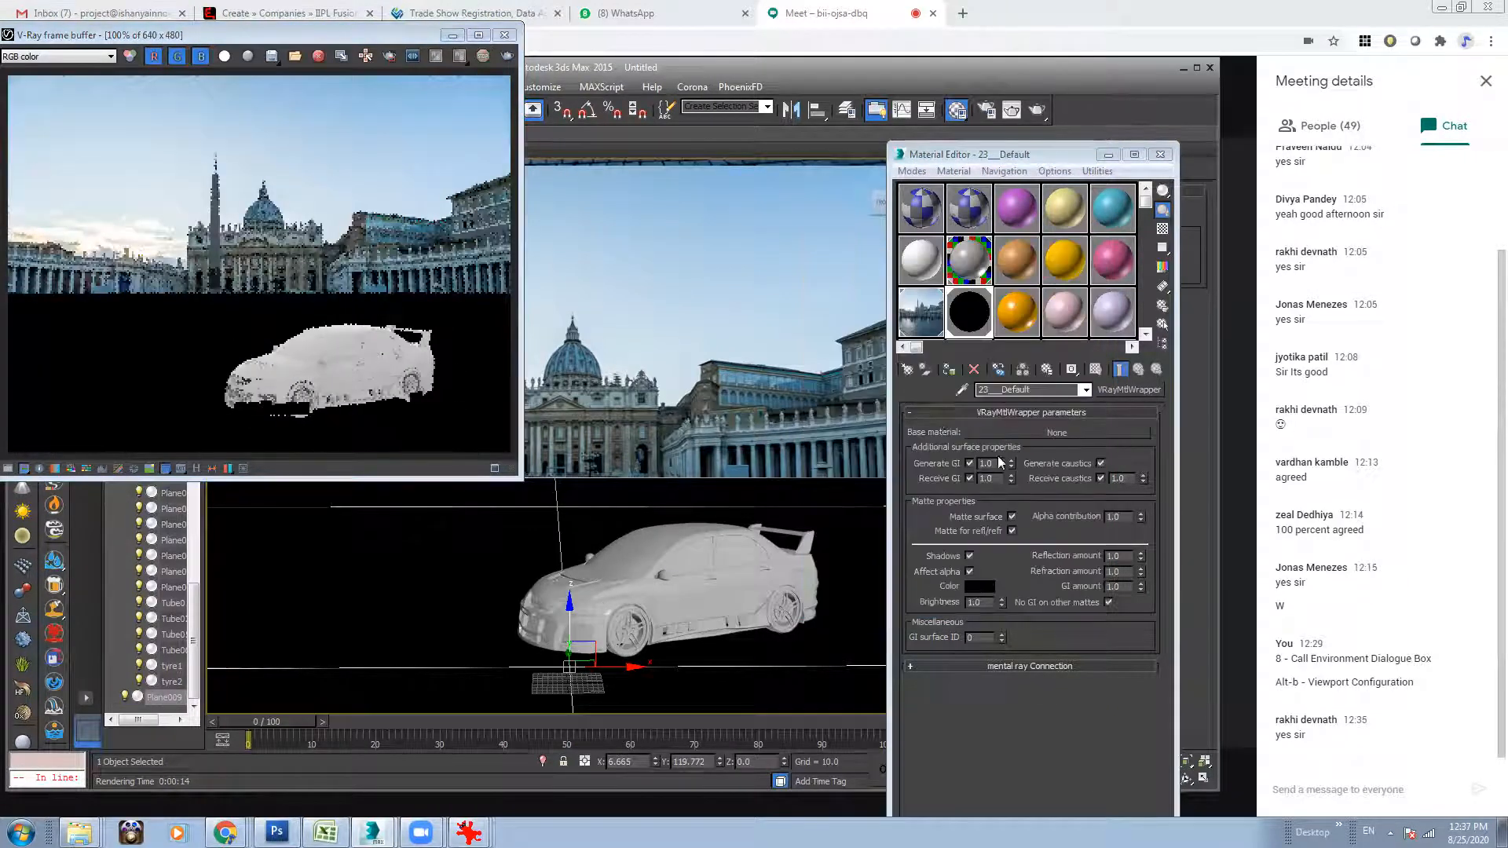
Examine the background map's settings, the wrapper's mental ray Connection section and the available base material types.
mouse_move(927, 323)
mouse_down()
mouse_move(1024, 435)
mouse_move(952, 328)
mouse_up()
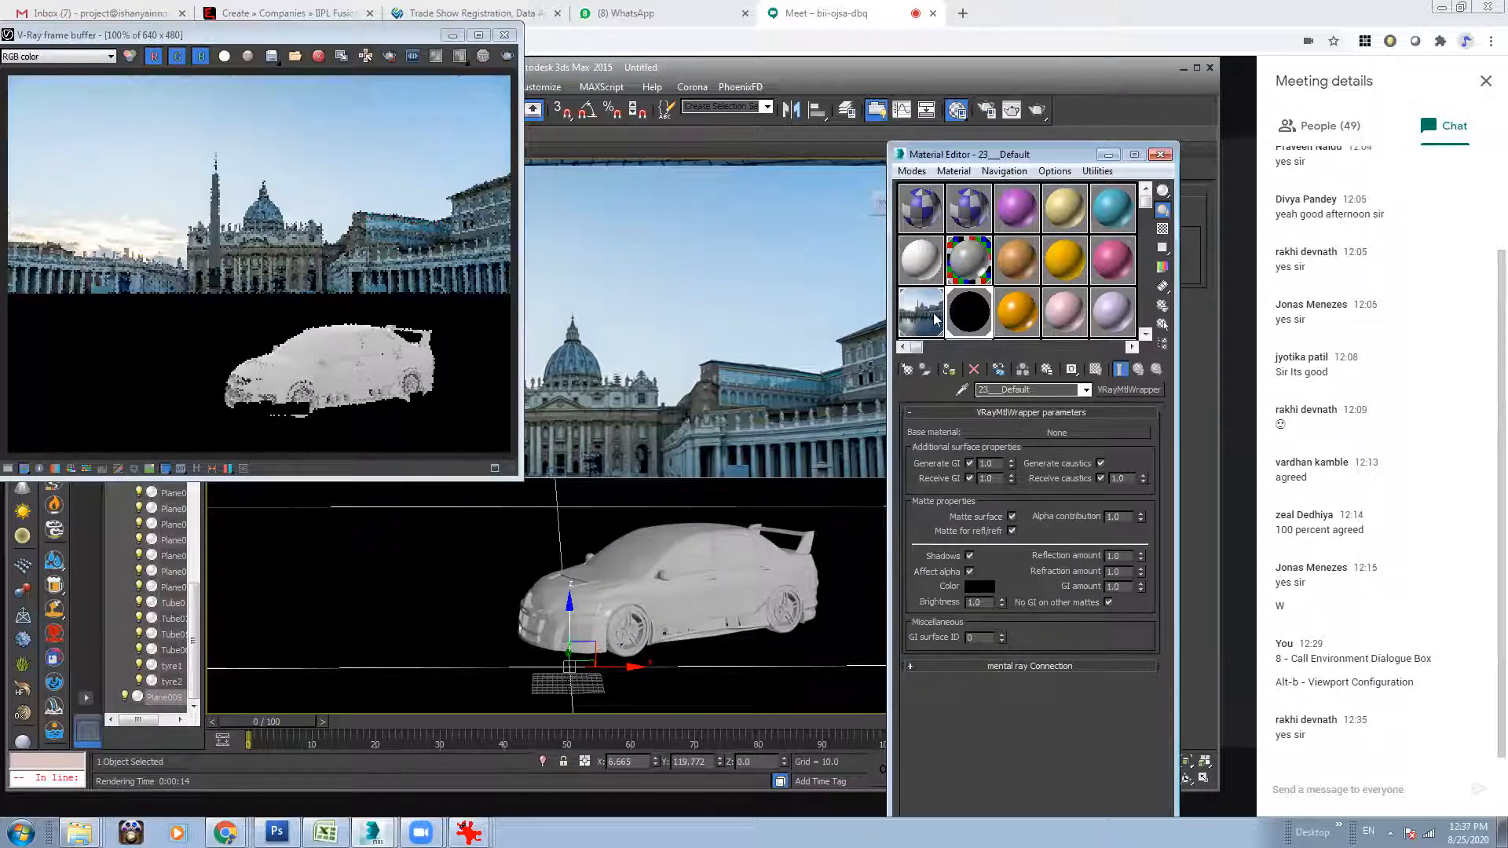
click(1015, 429)
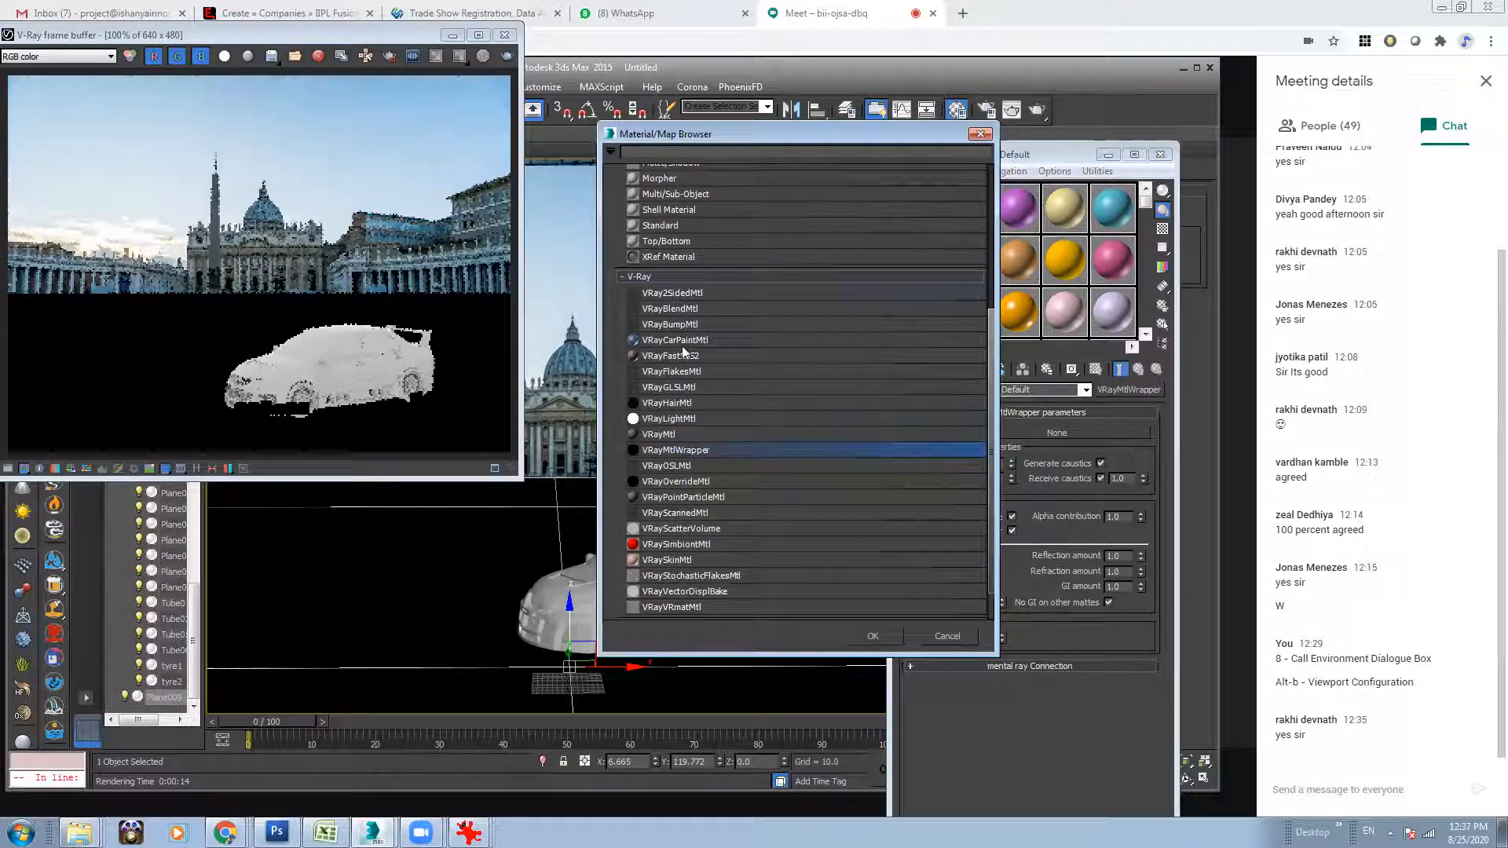
scroll(991, 399, up, 2)
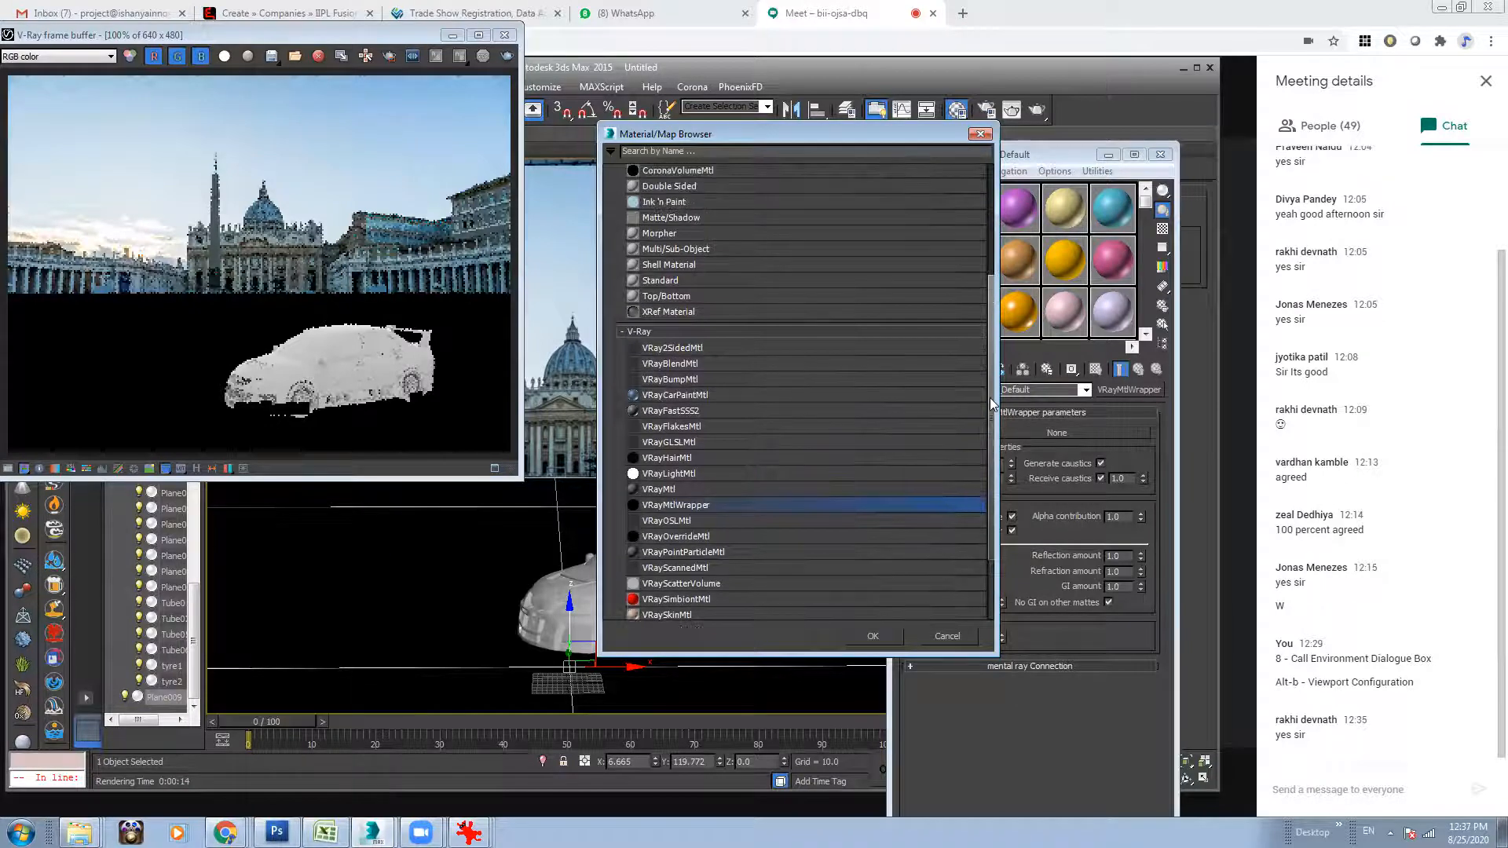
click(979, 133)
click(922, 311)
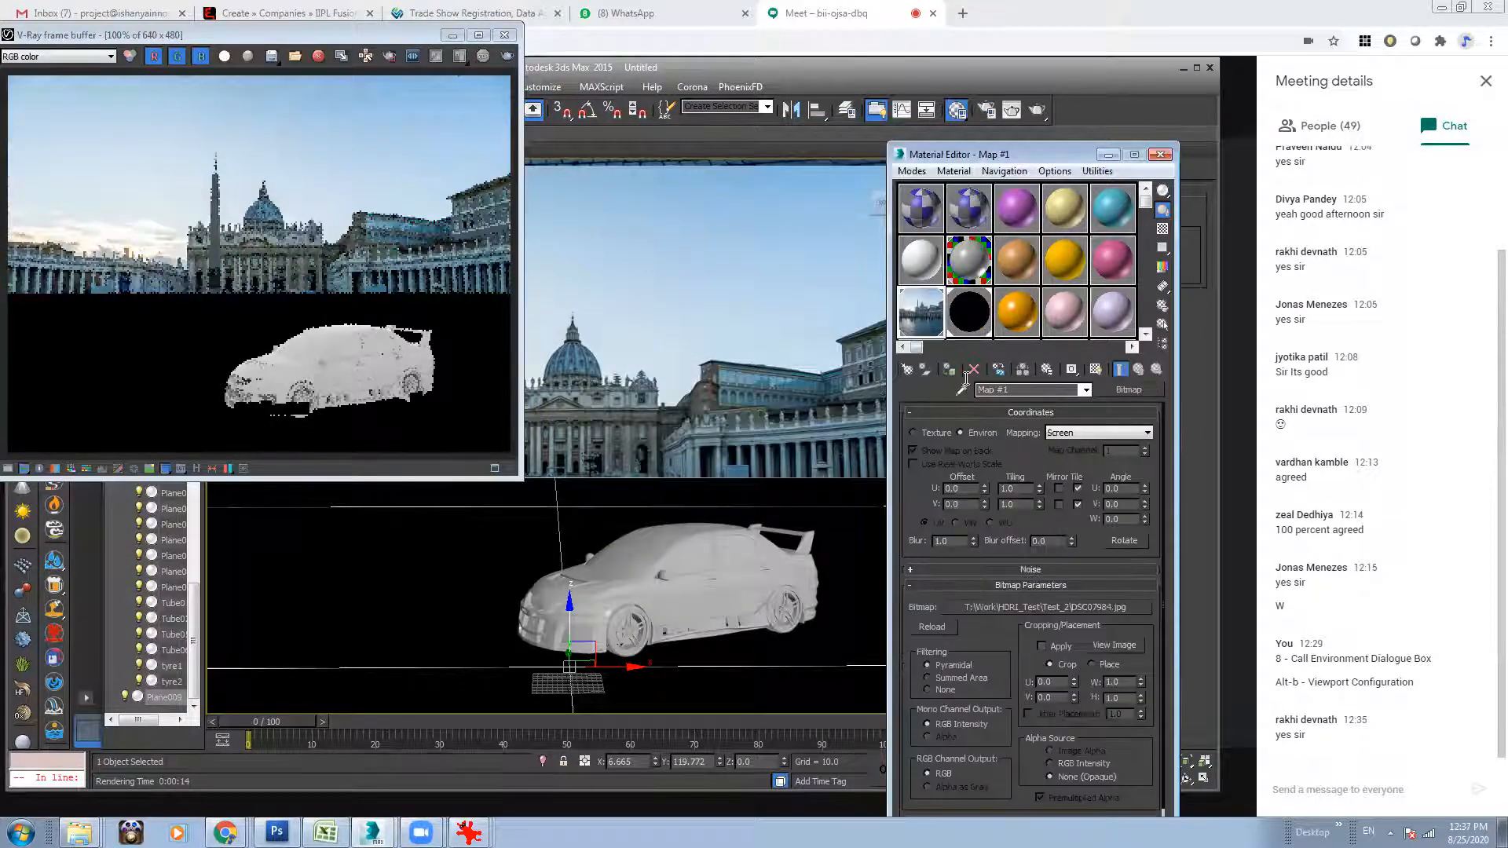
click(960, 321)
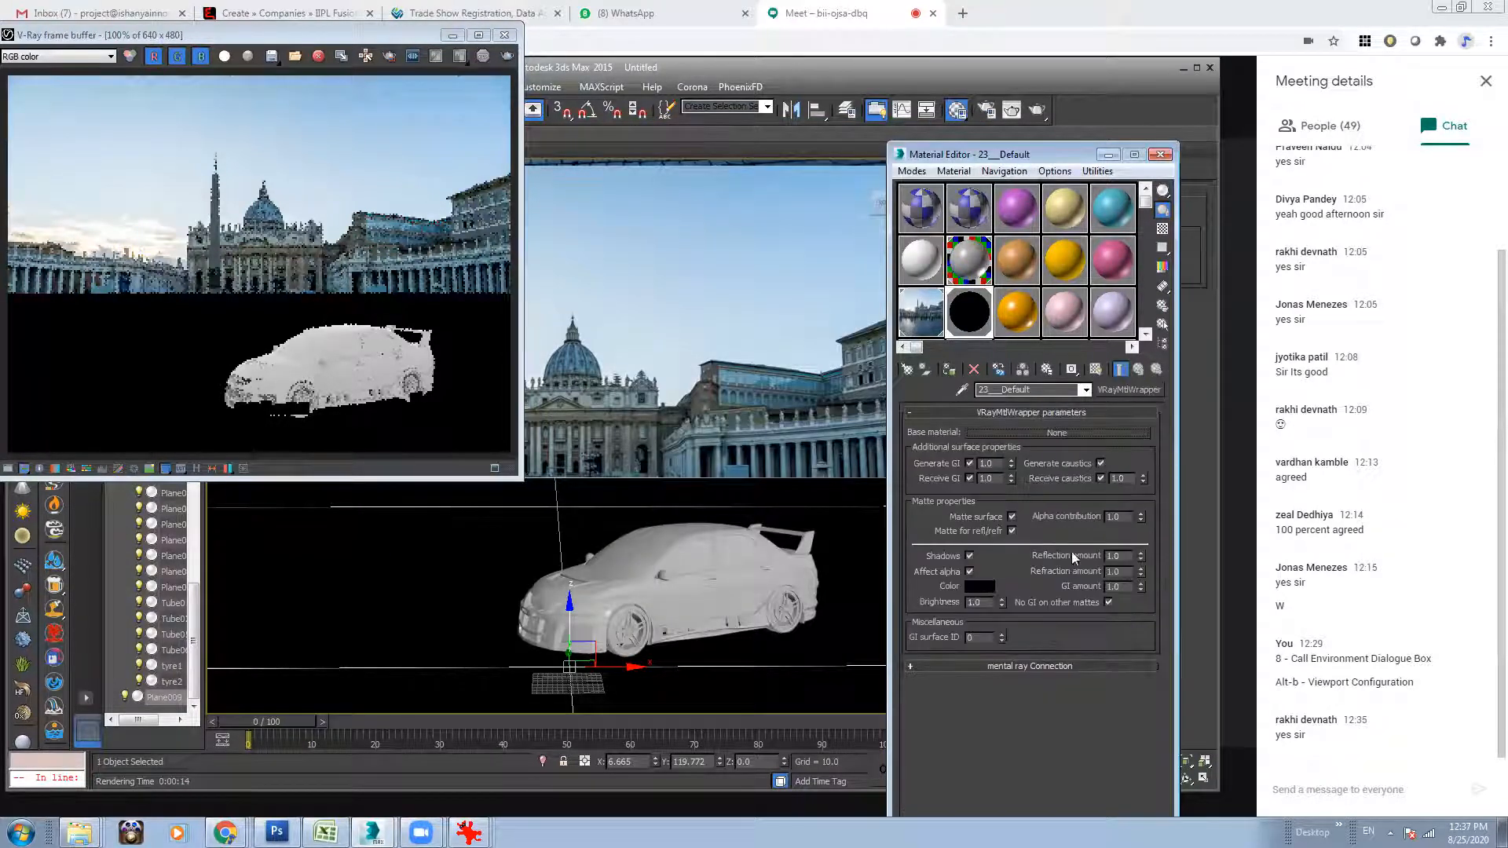
click(1045, 667)
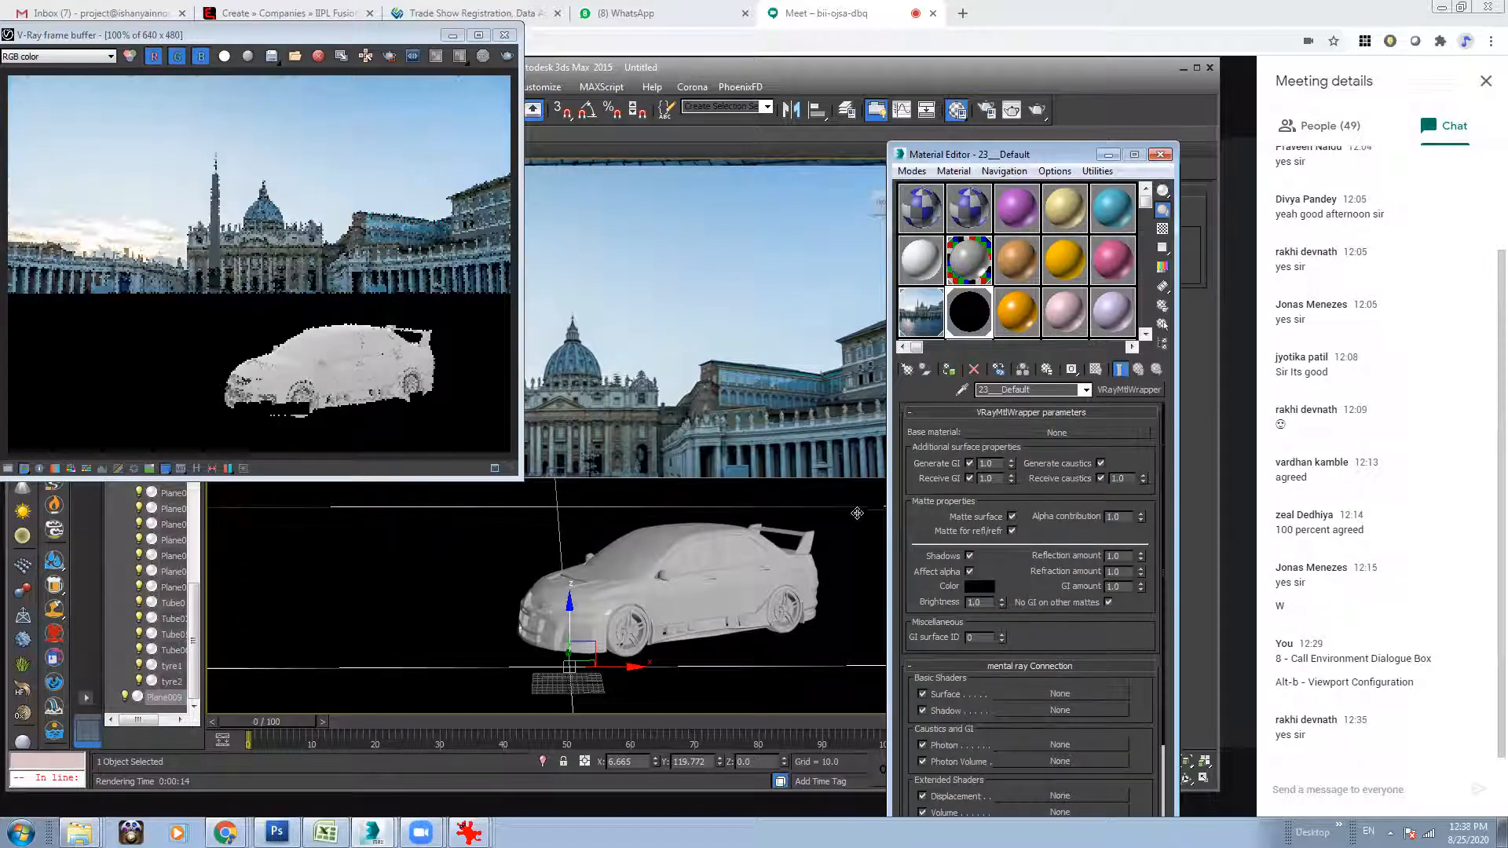
click(939, 310)
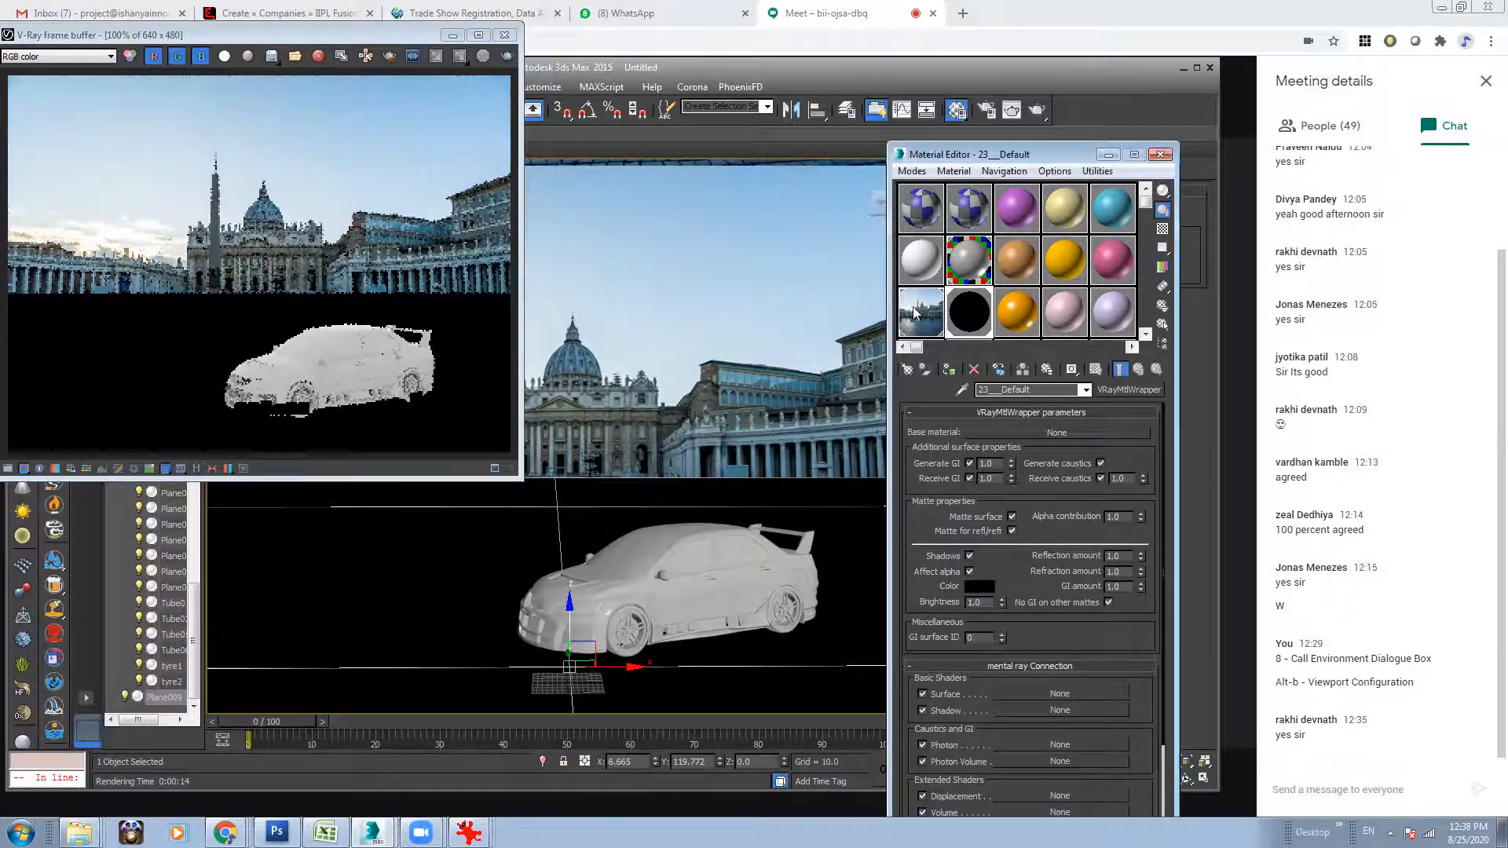
click(969, 312)
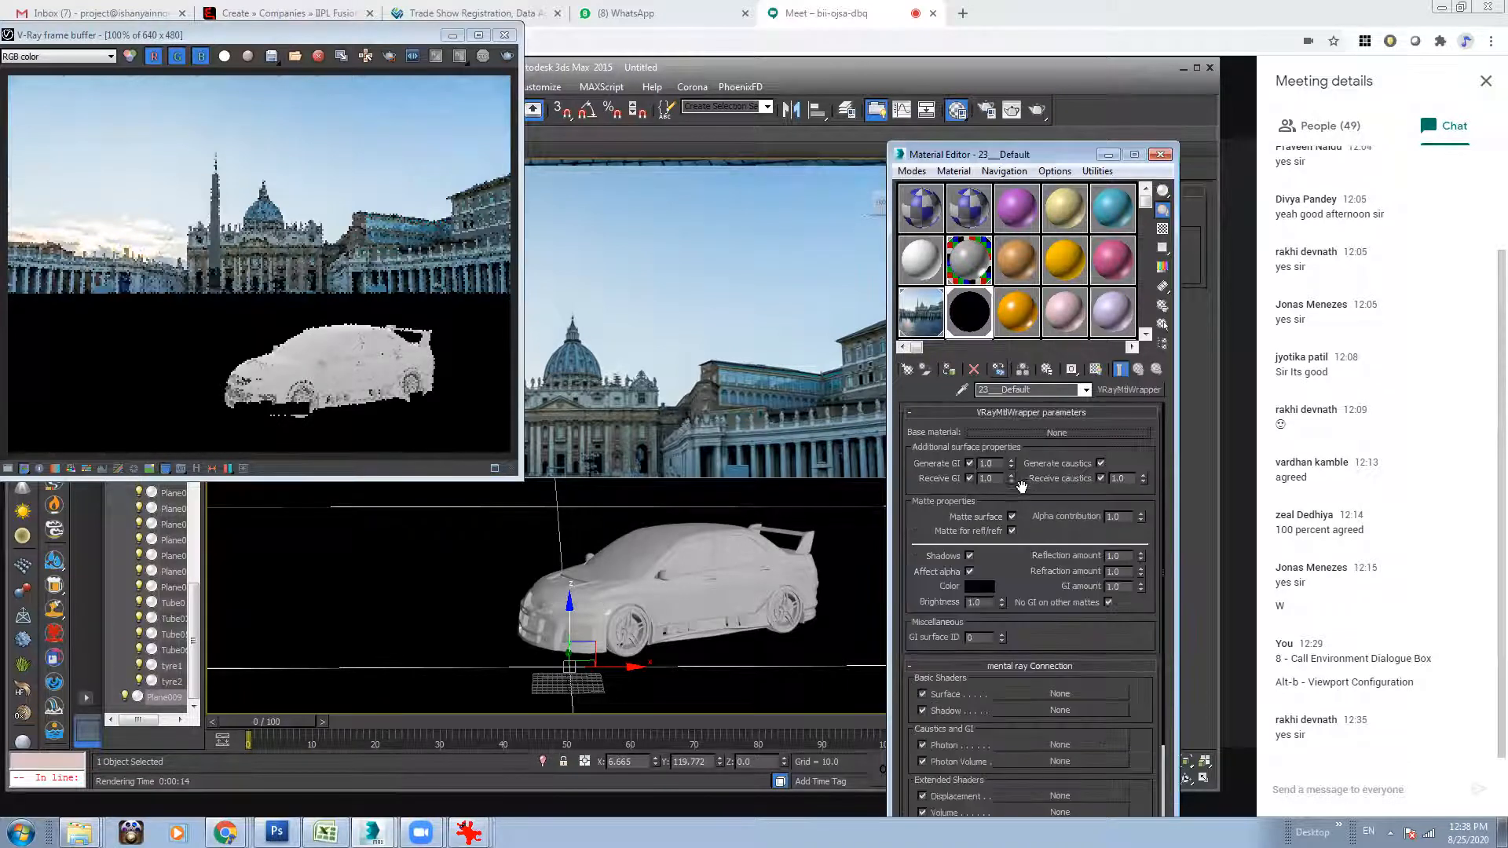
click(1049, 433)
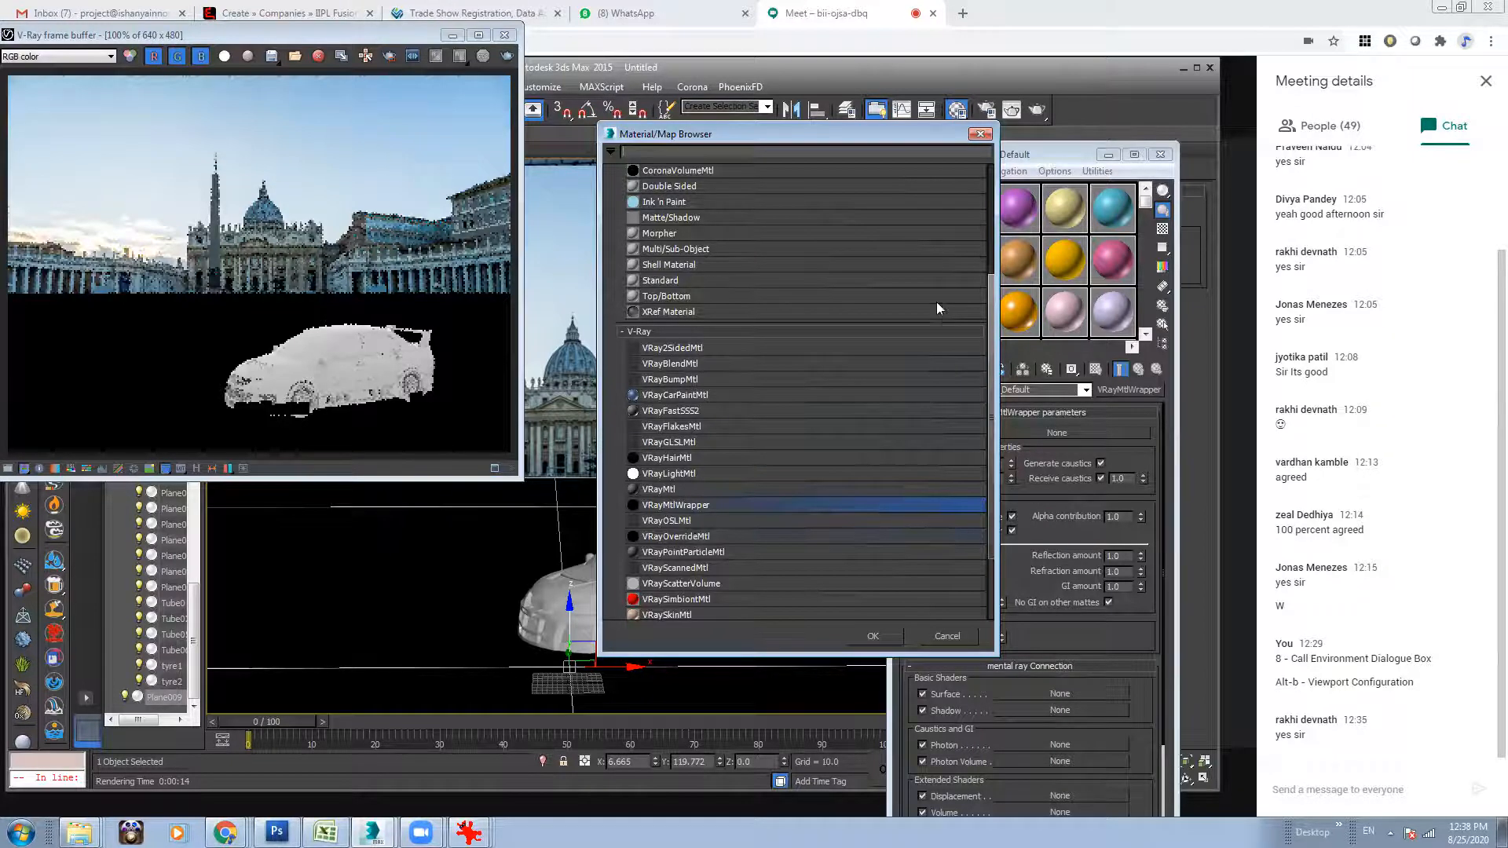
drag(990, 366, 992, 466)
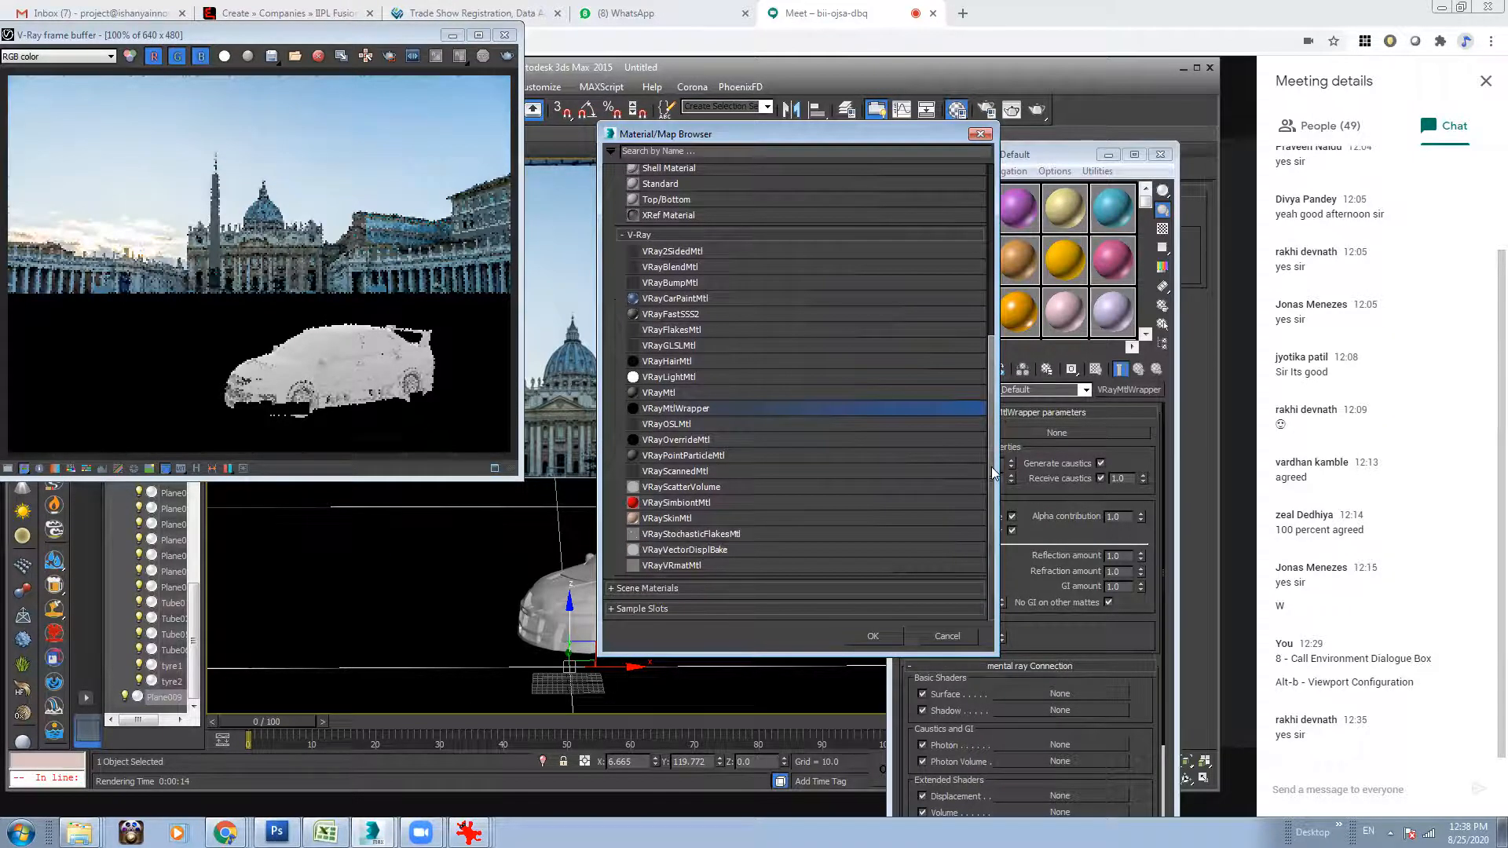
click(981, 136)
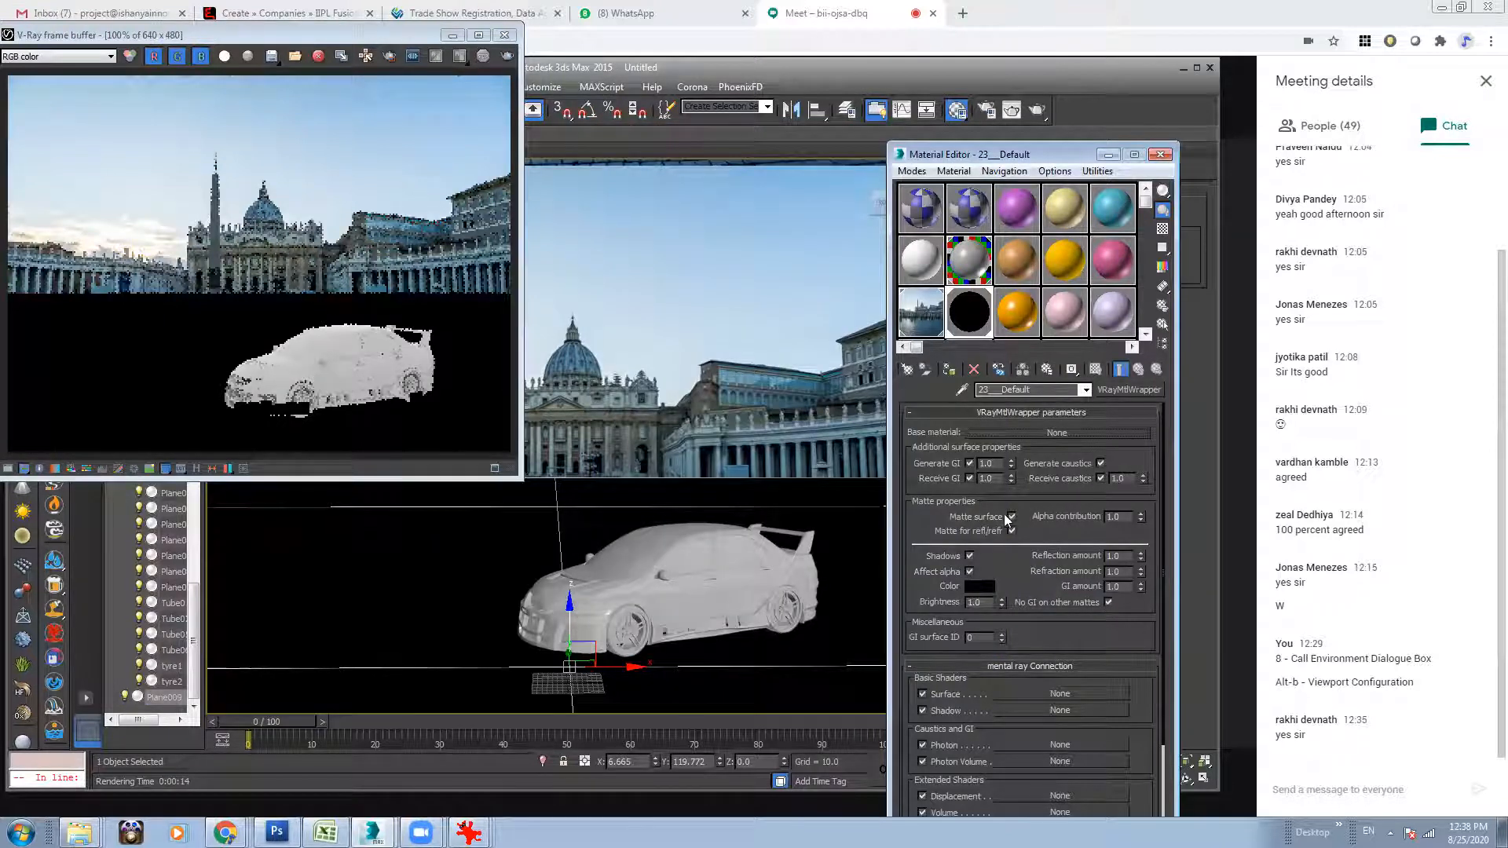
Set the wrapper material's Alpha contribution to -1.0 with Matte surface on, and run a test render.
click(1011, 516)
click(1011, 517)
click(1116, 517)
text(1)
key(Return)
click(507, 56)
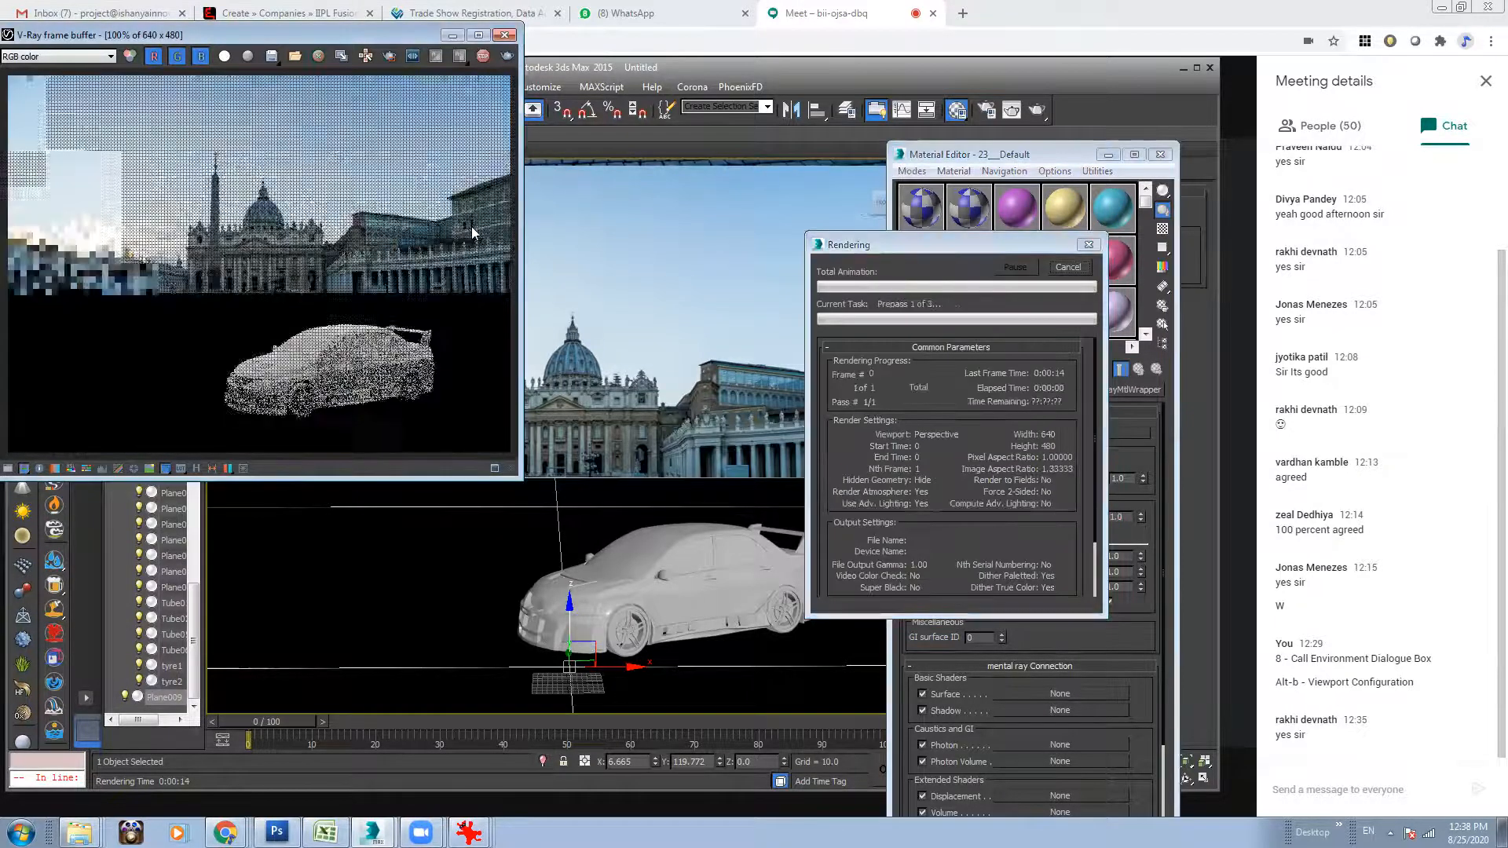
click(225, 57)
click(225, 58)
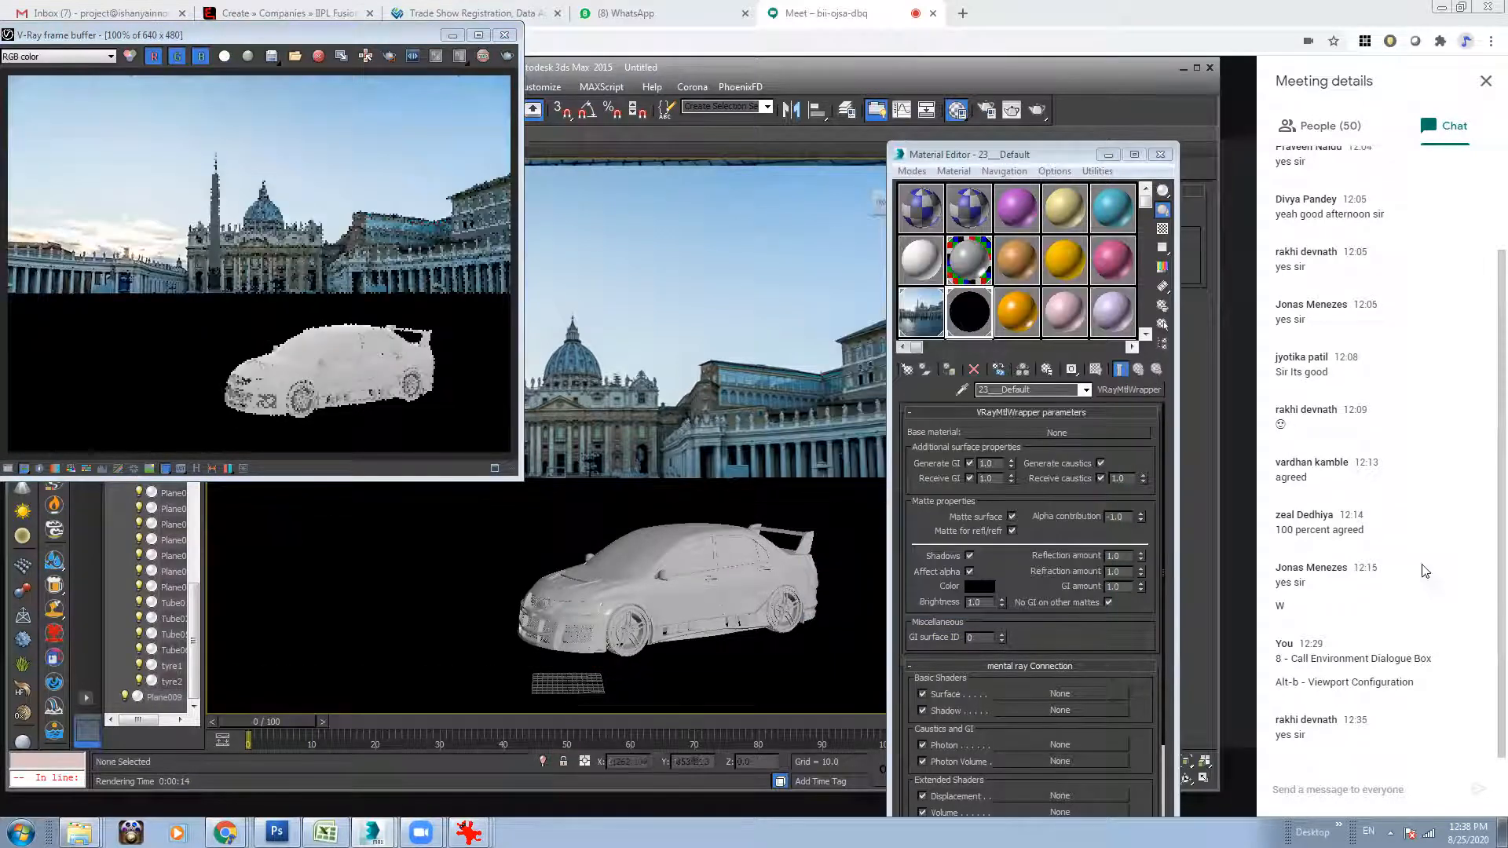
click(1135, 3)
click(910, 481)
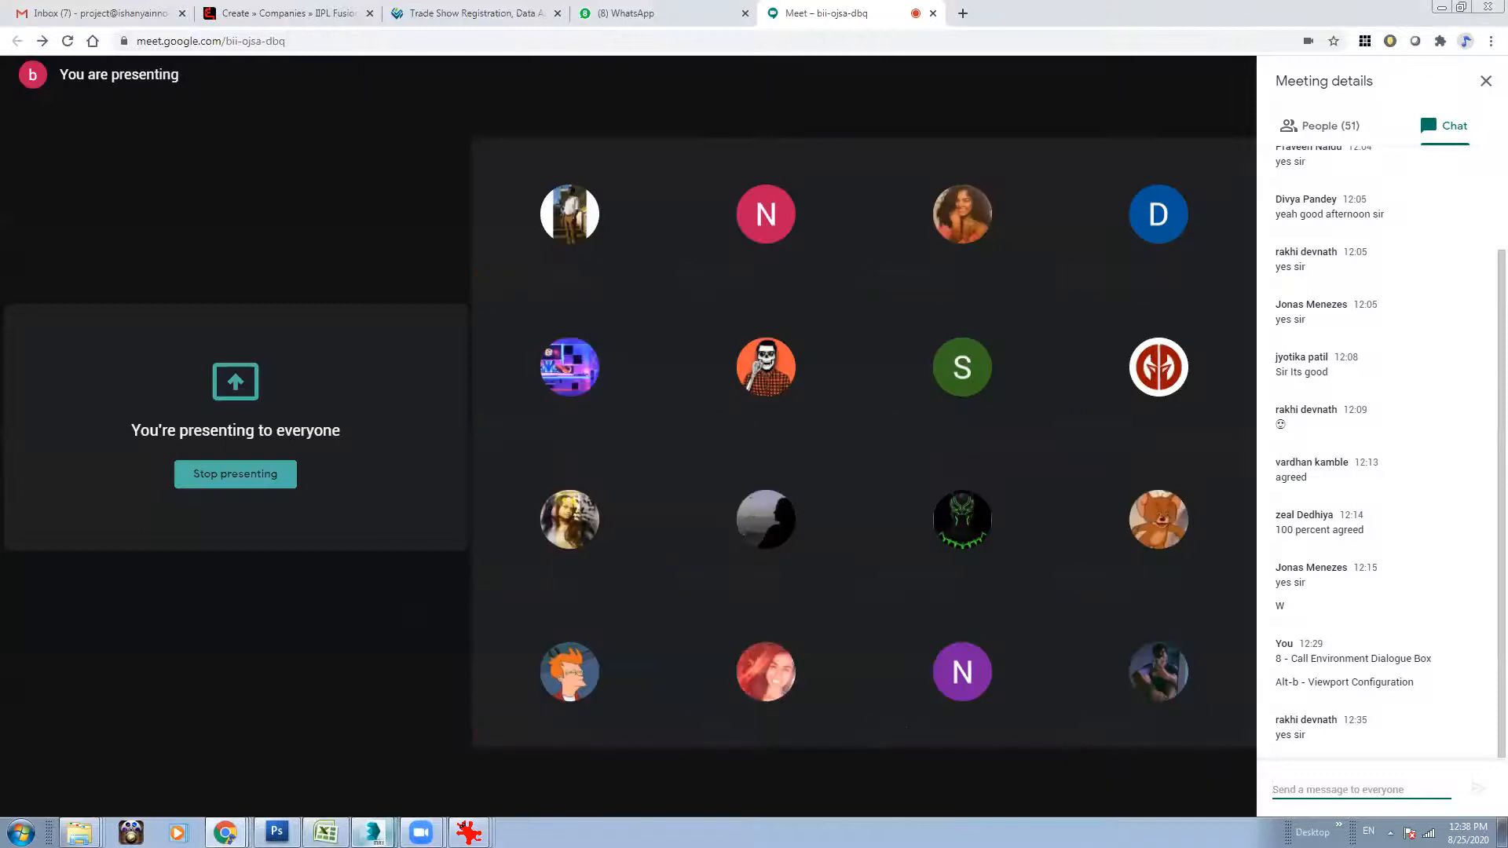
mouse_move(373, 833)
click(336, 782)
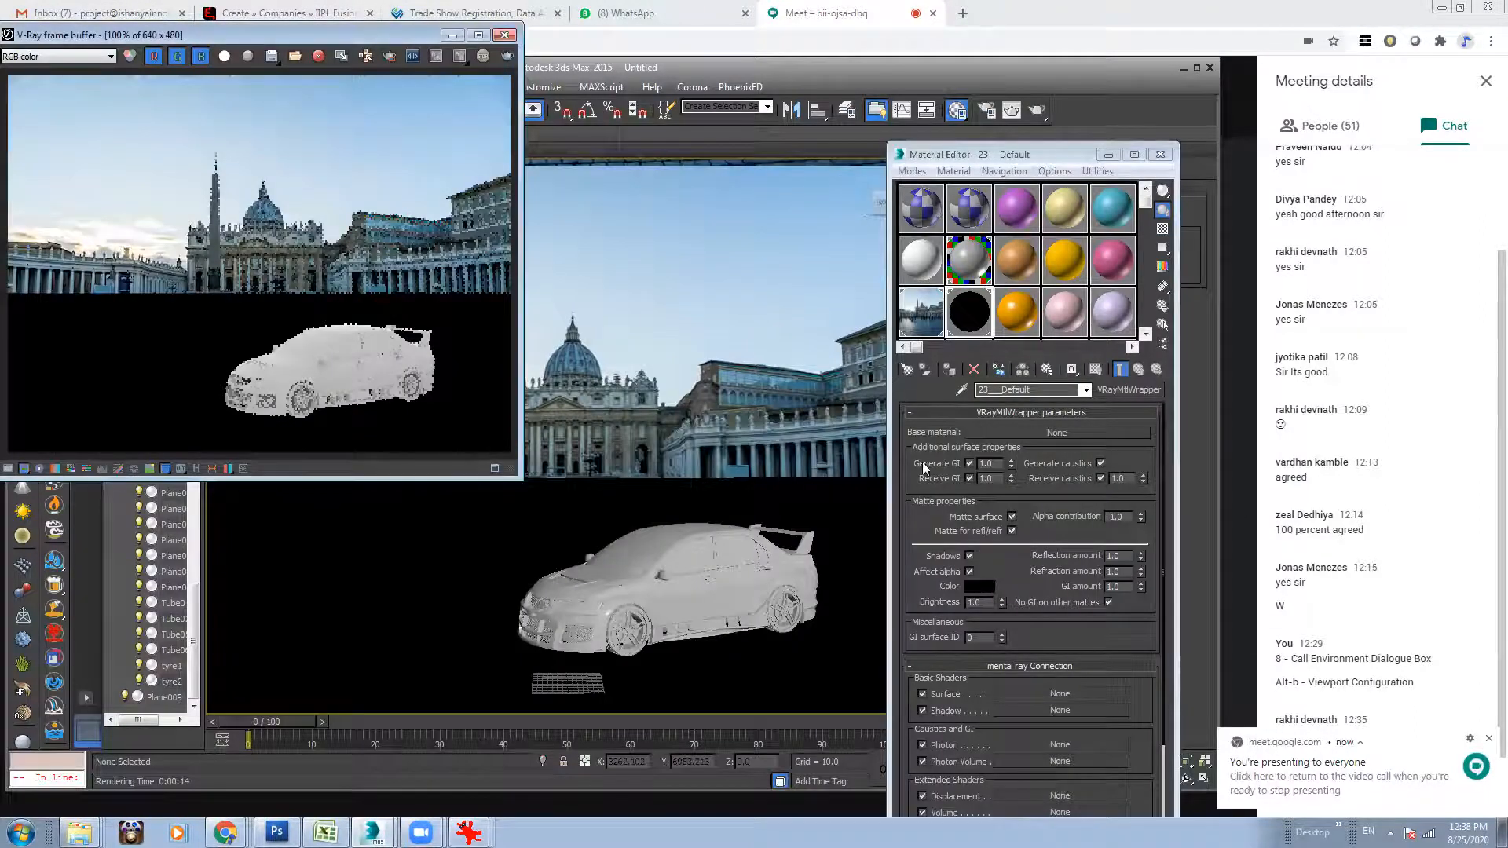
Change the type of the 23___Default ground material to Matte/Shadow and select the ground plane in the view.
click(1129, 390)
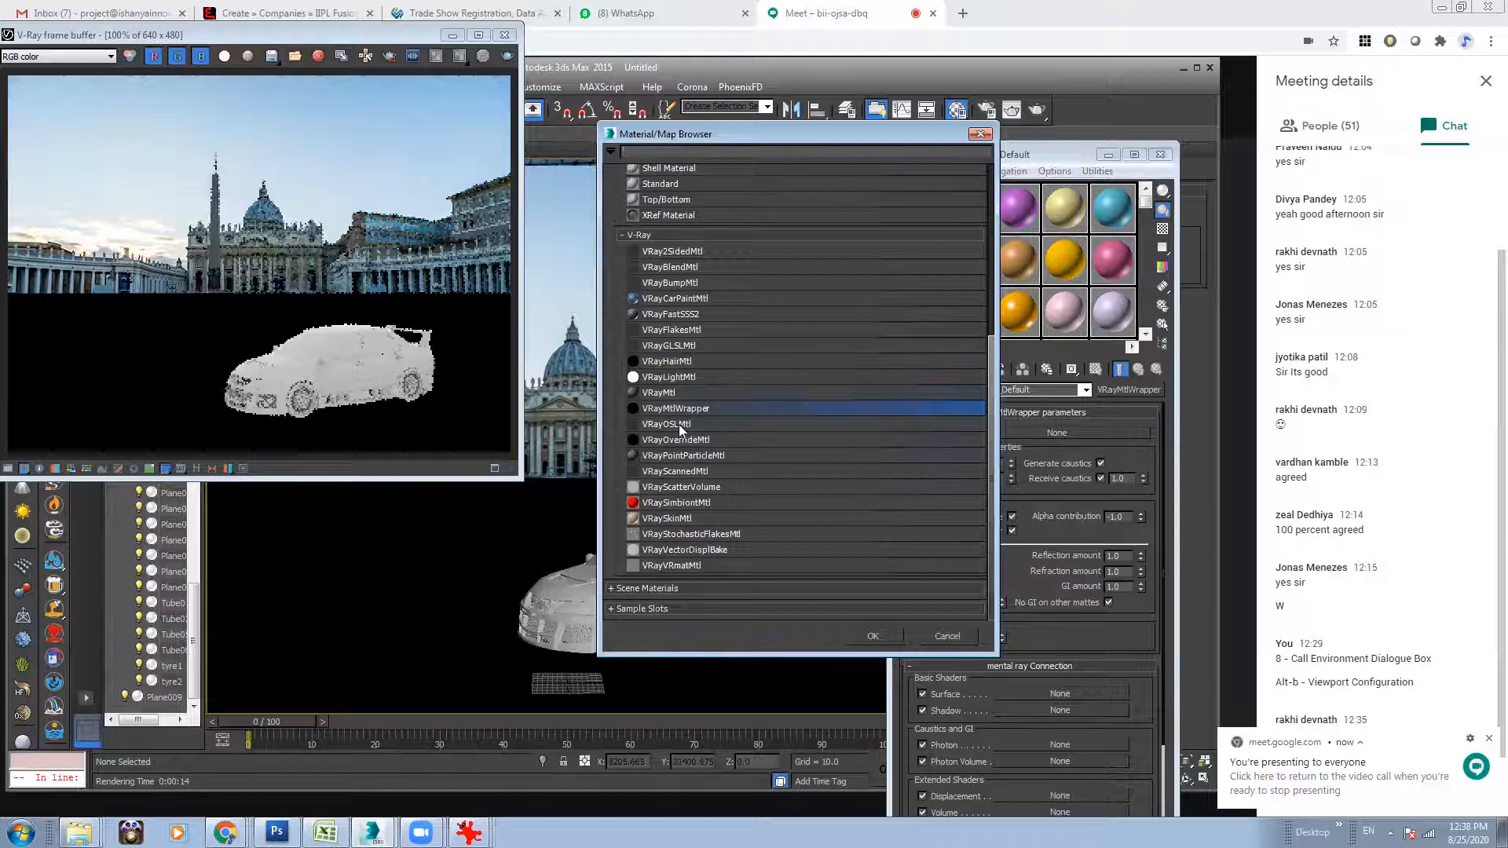
scroll(684, 302, up, 4)
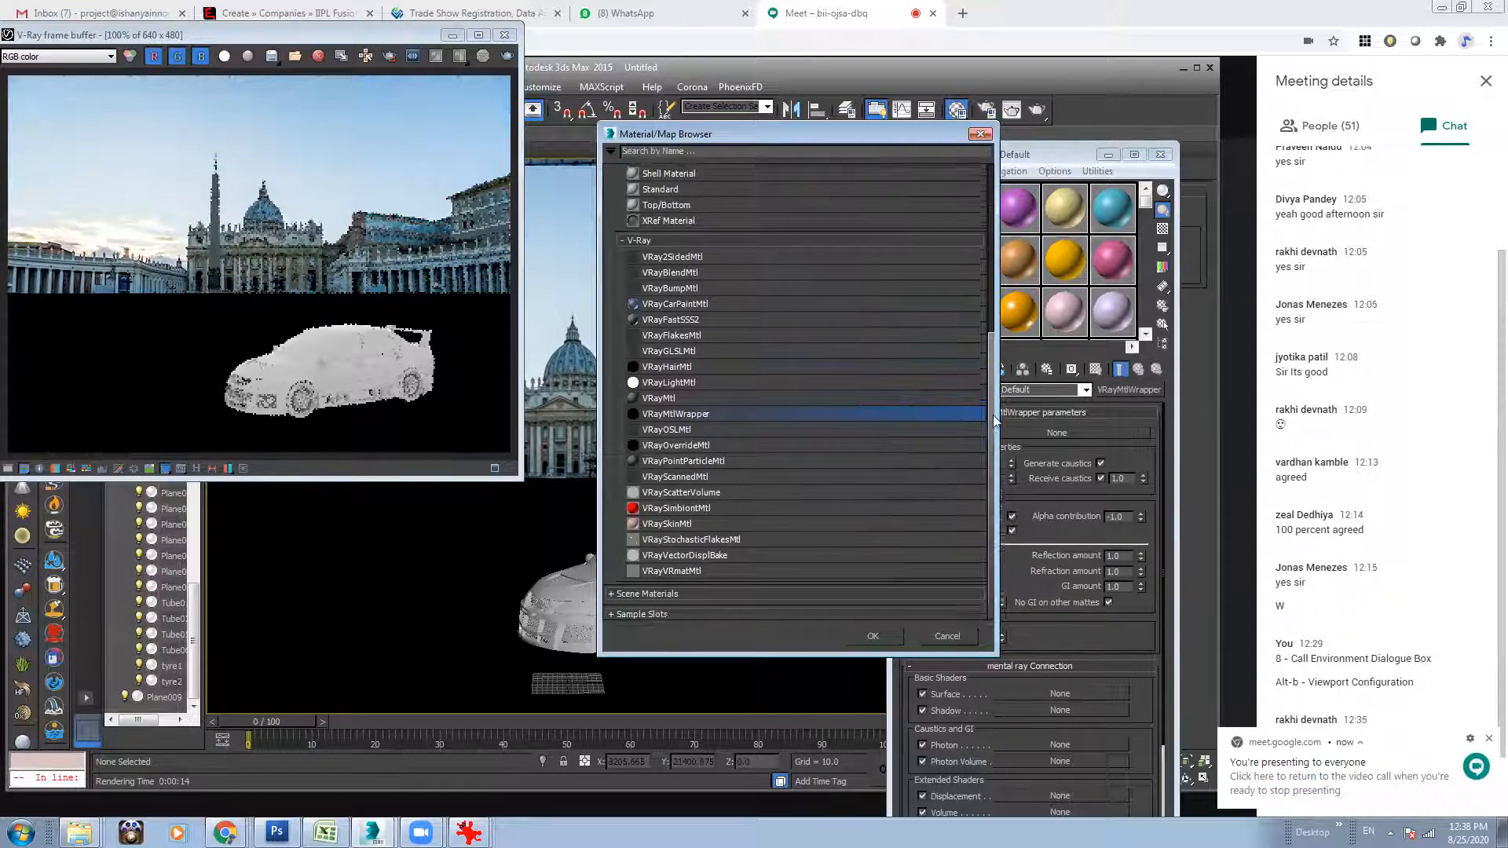
double_click(683, 298)
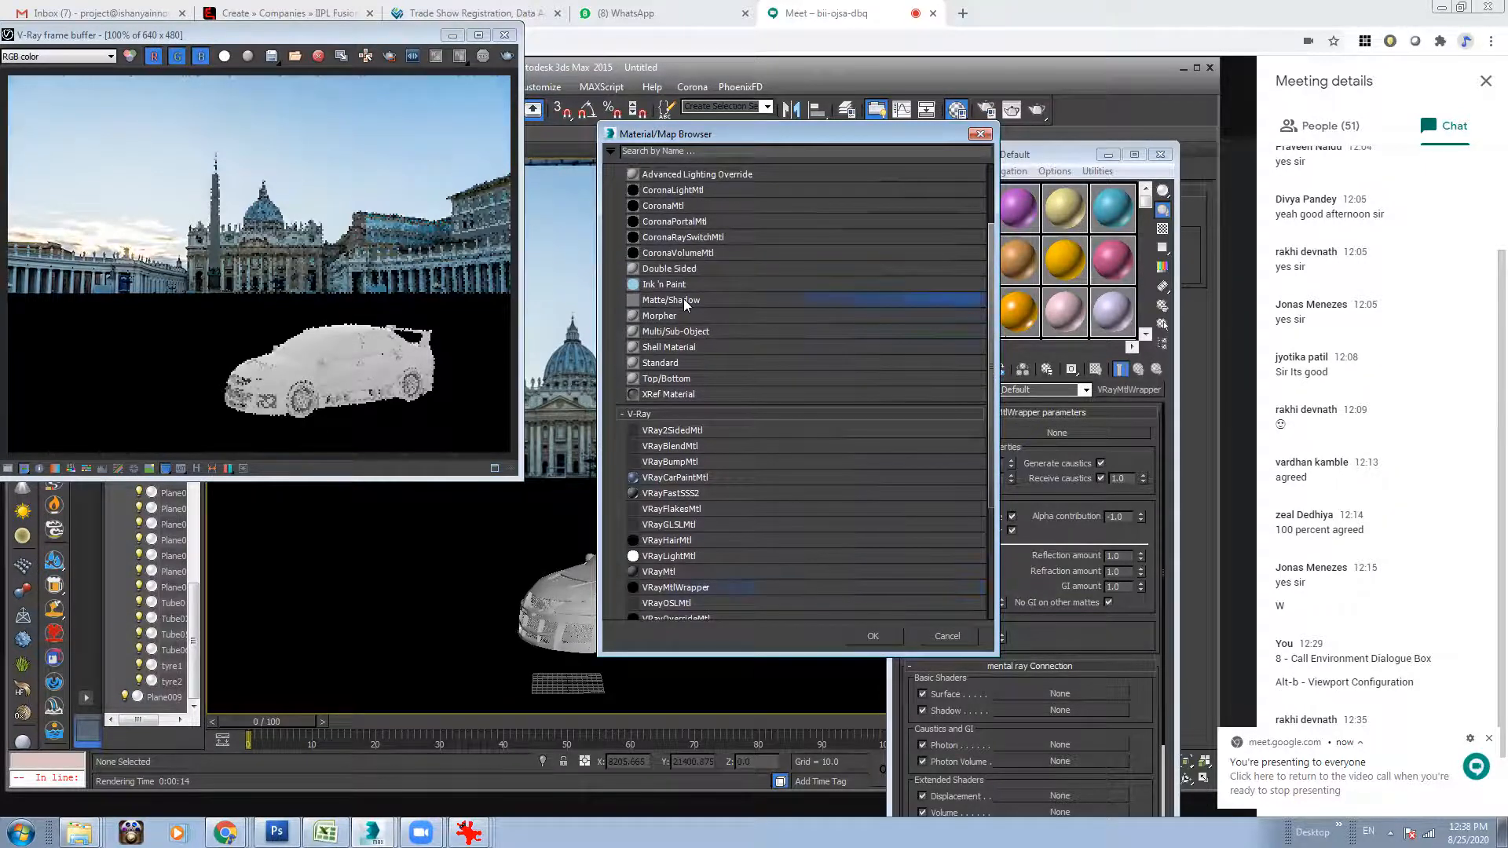
click(728, 494)
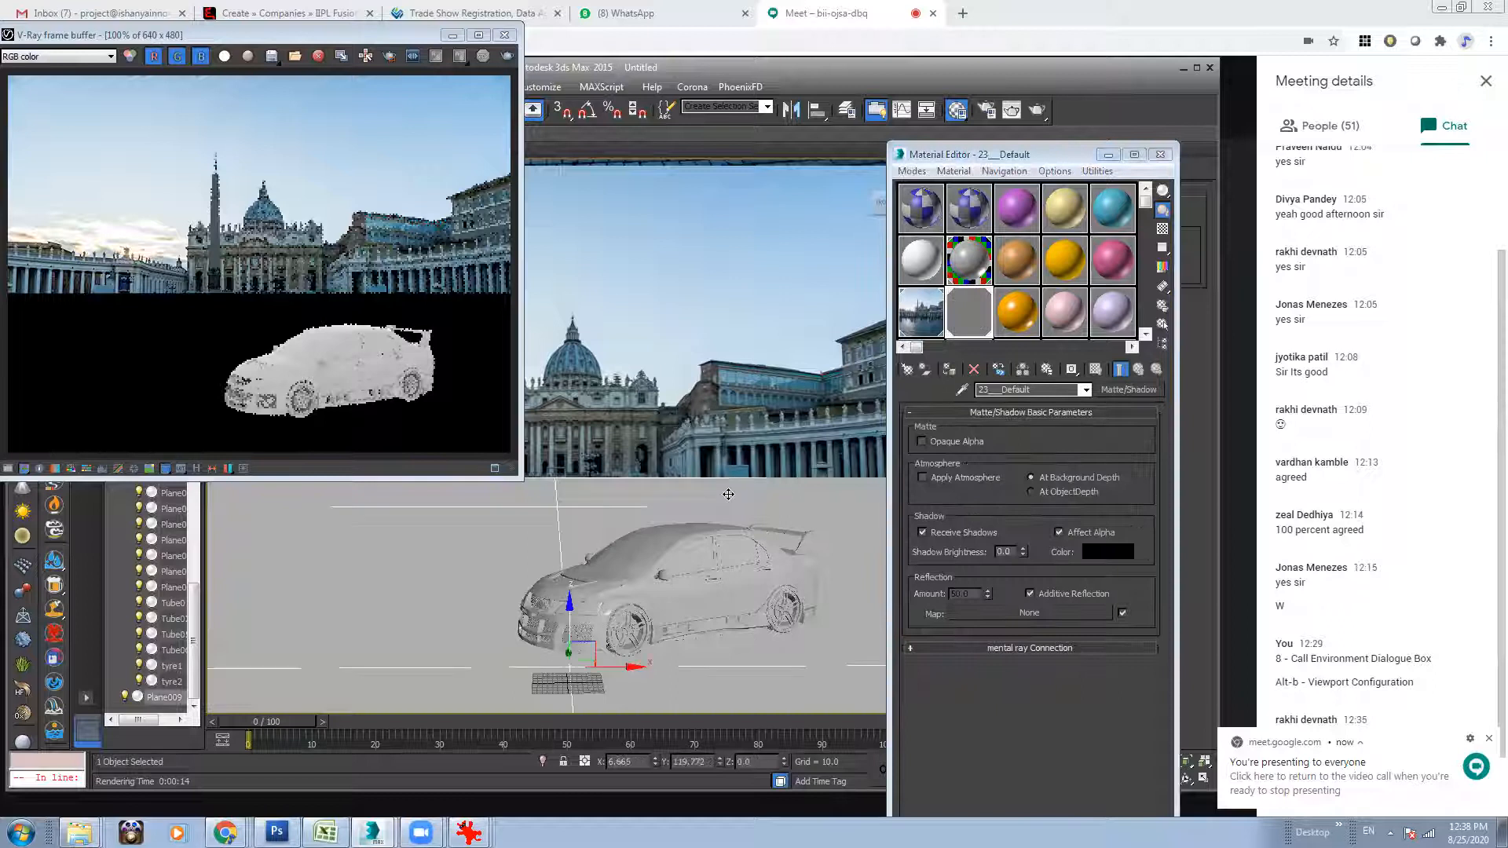
Enable Apply Atmosphere on the 23___Default Matte/Shadow ground material and run a test render, cancelling it partway.
click(950, 324)
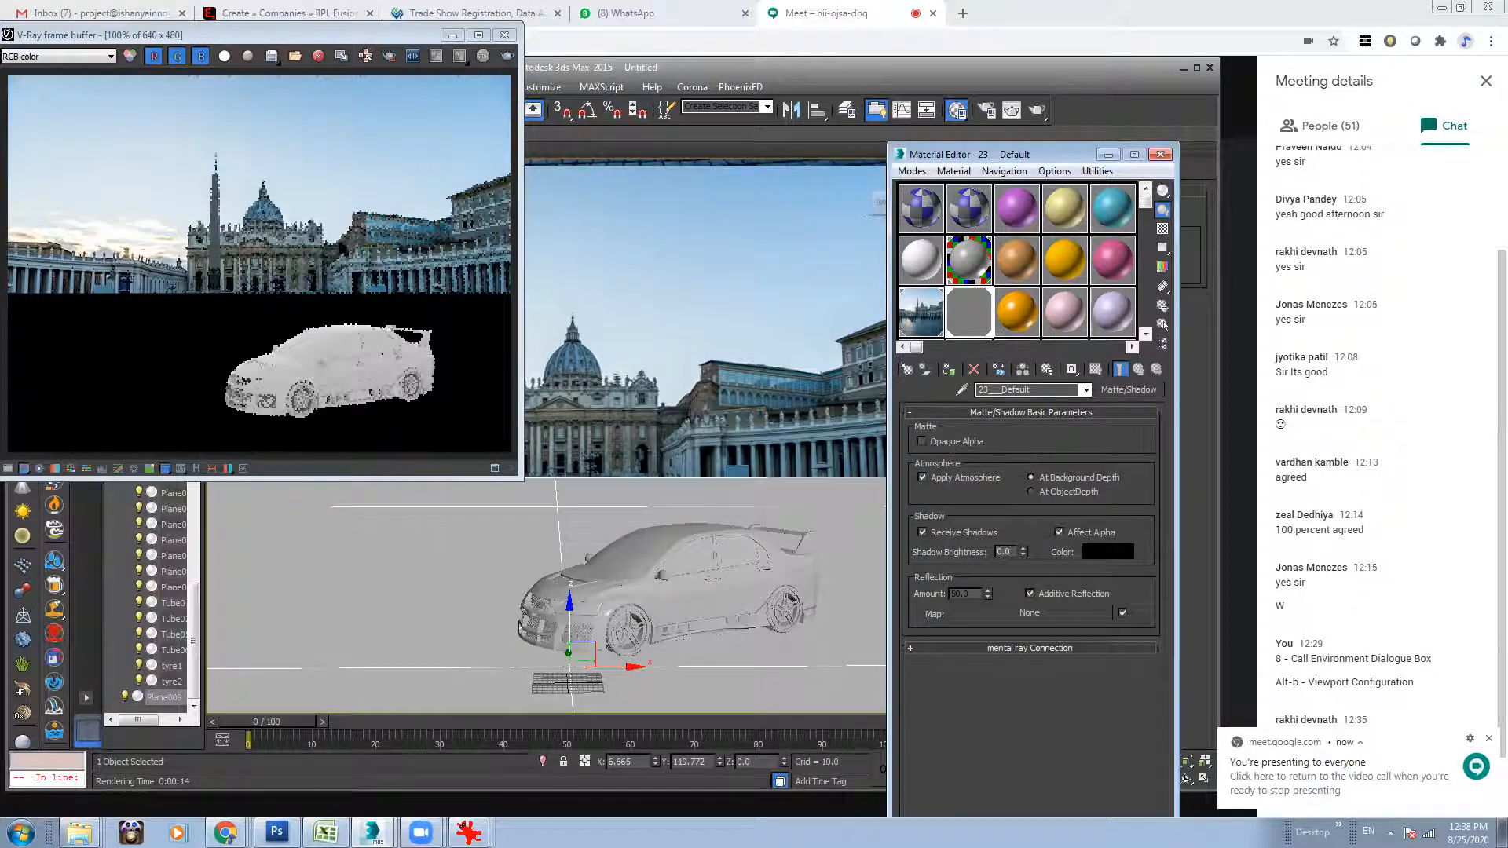
click(508, 56)
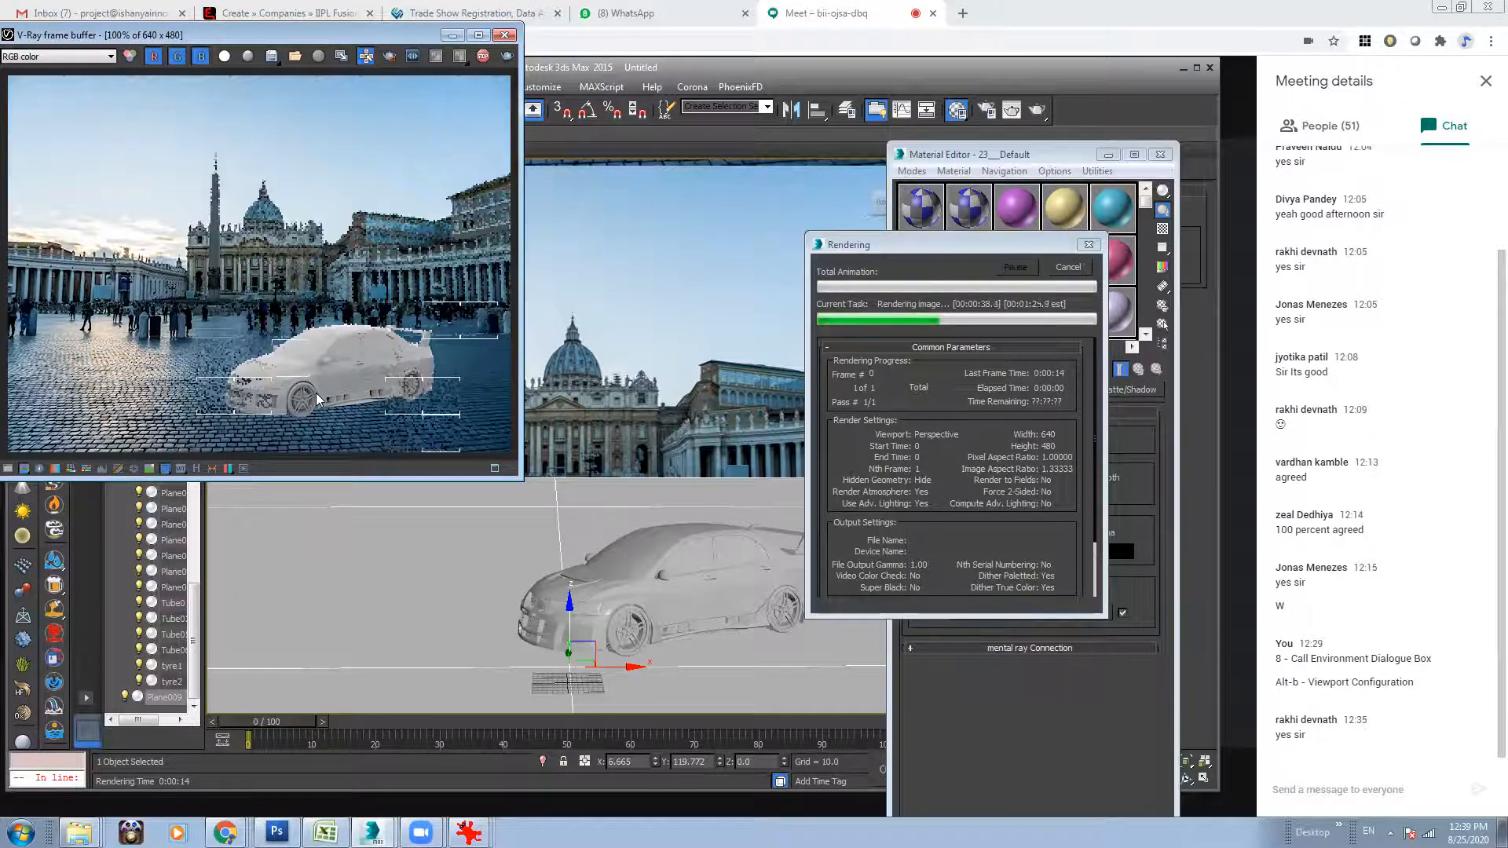
click(1065, 268)
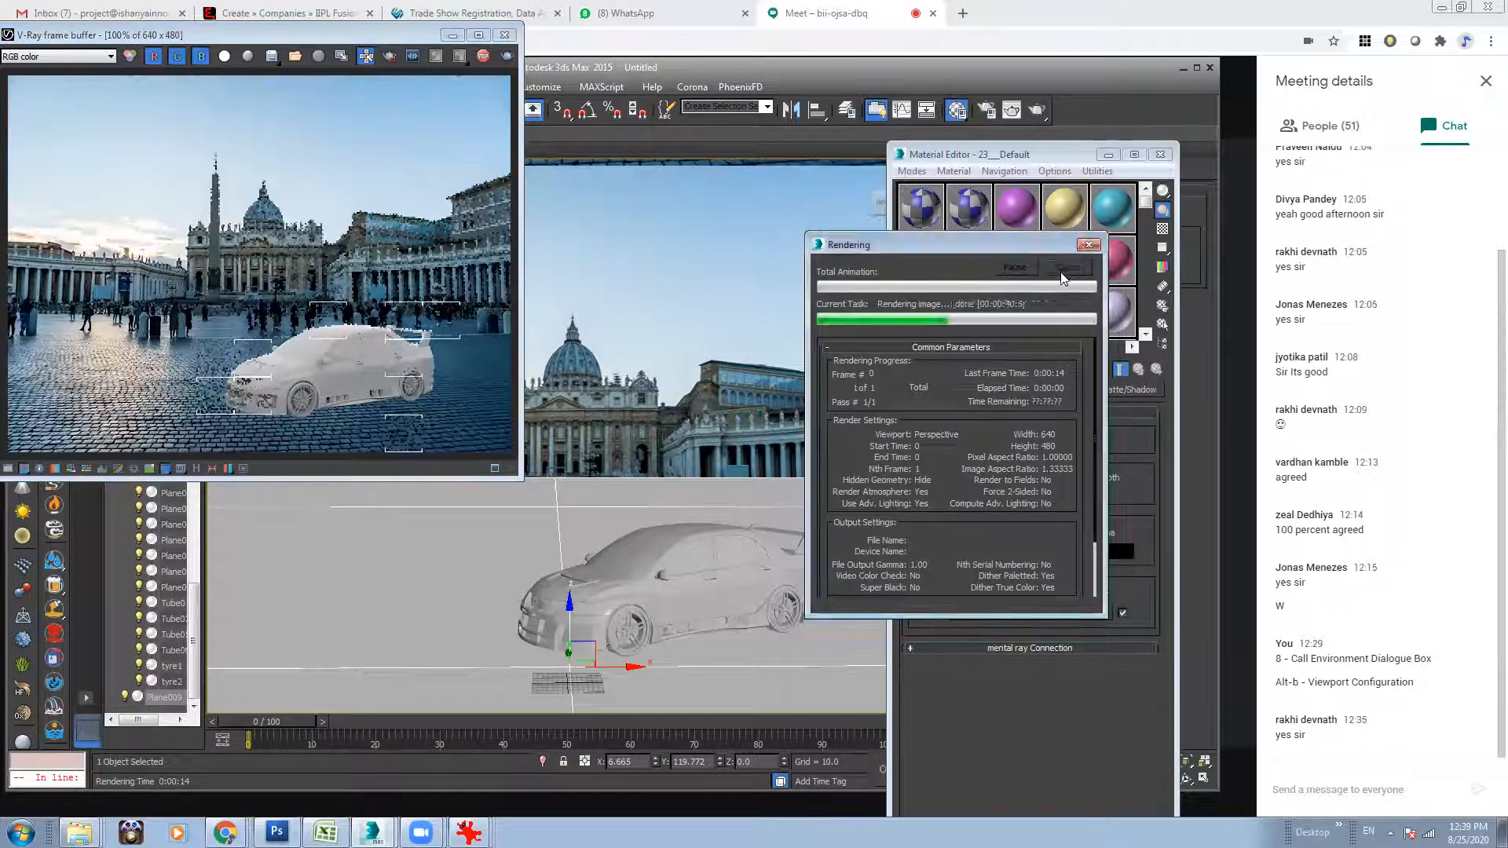
Enable Opaque Alpha on the ground material and test-render only a region around the car's front wheel.
click(955, 441)
click(283, 391)
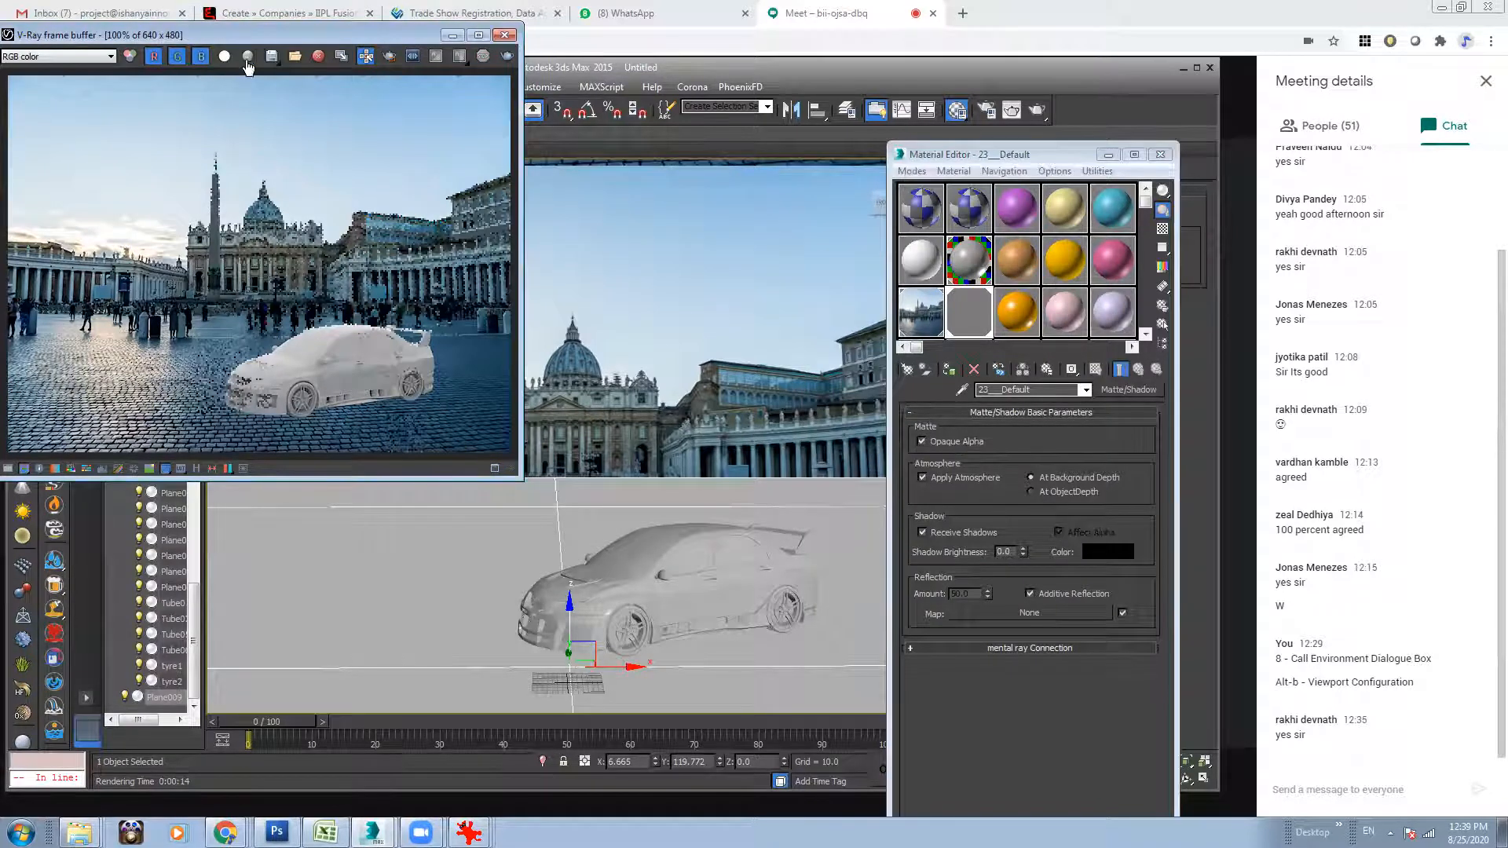
drag(251, 383, 342, 435)
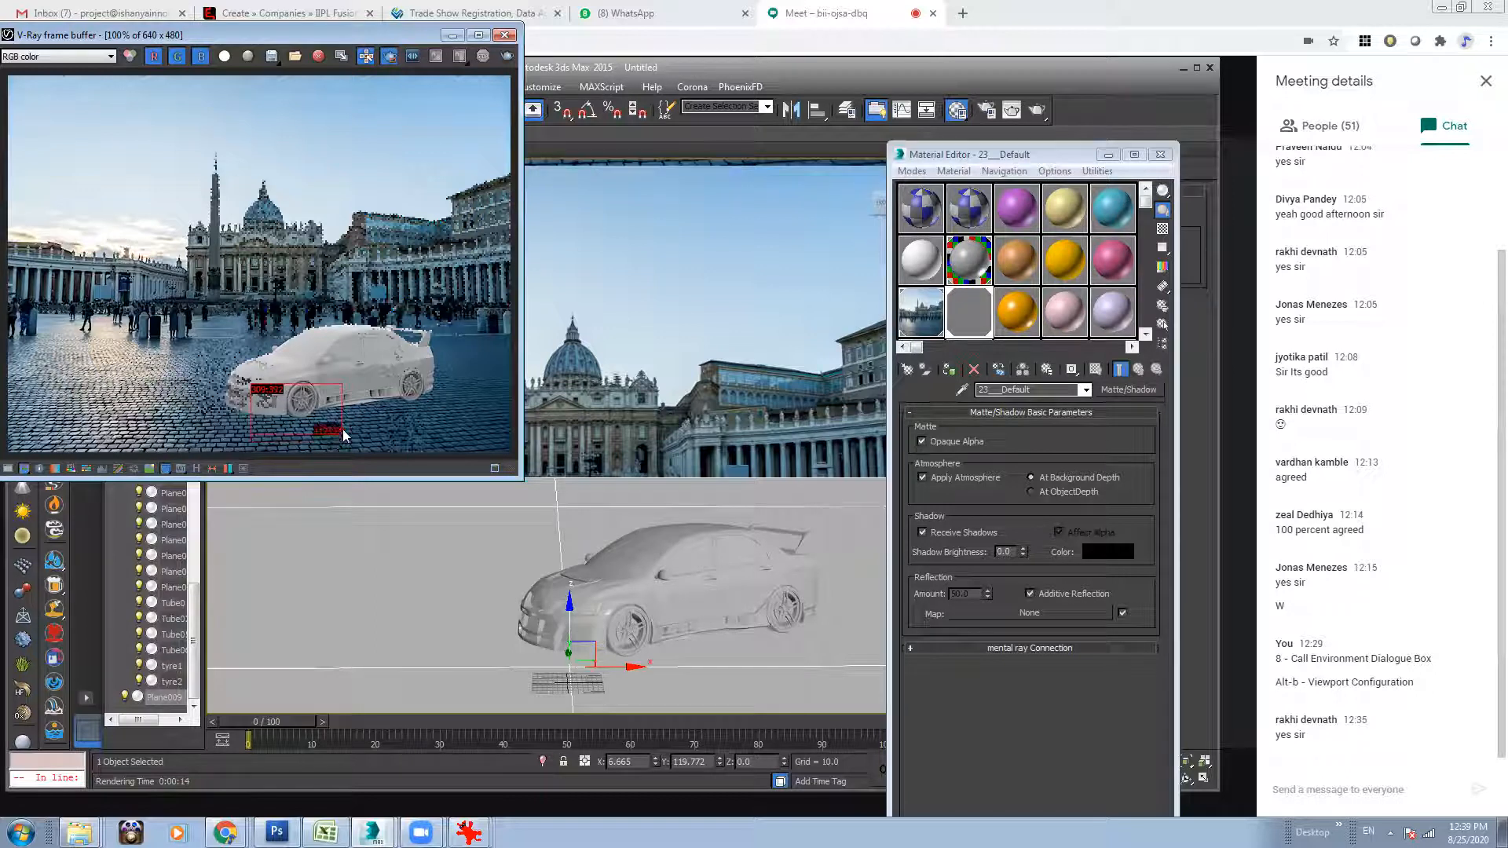
click(508, 57)
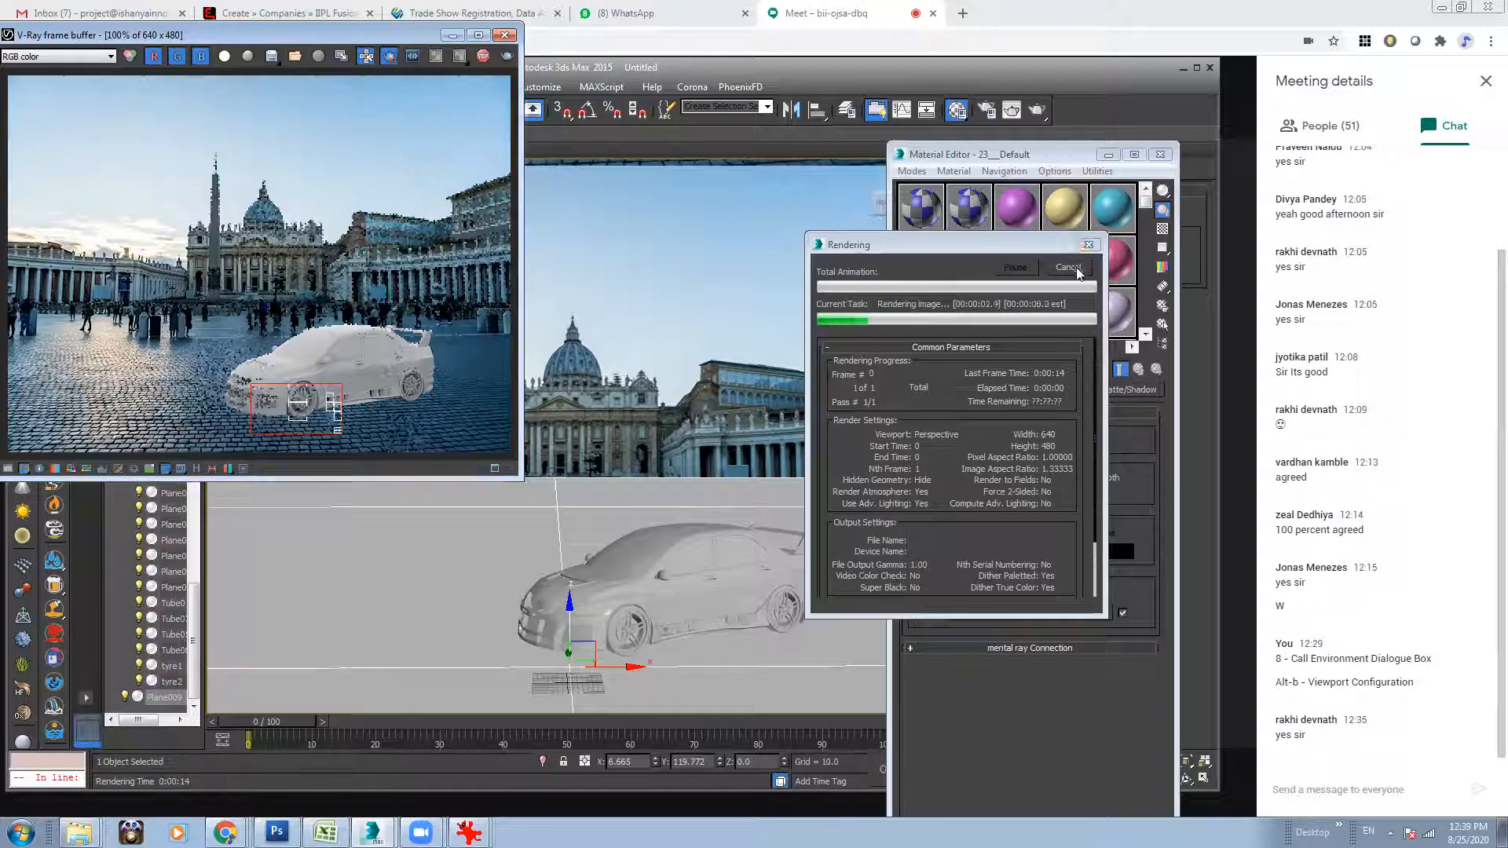
Check the render's alpha channel, turn Opaque Alpha off on the ground material, and close the material editor.
click(226, 57)
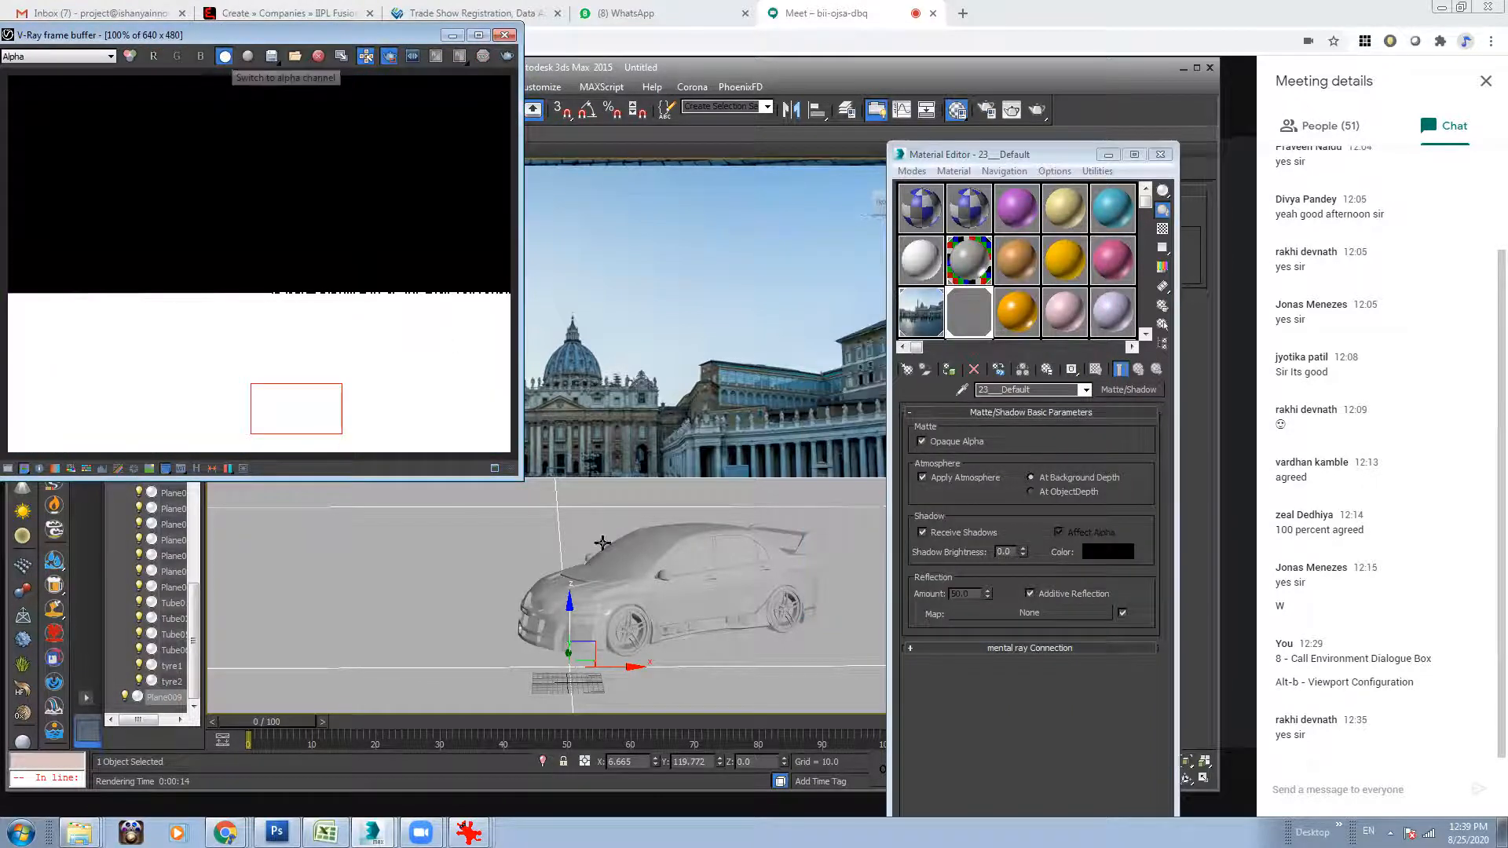
click(225, 57)
click(923, 441)
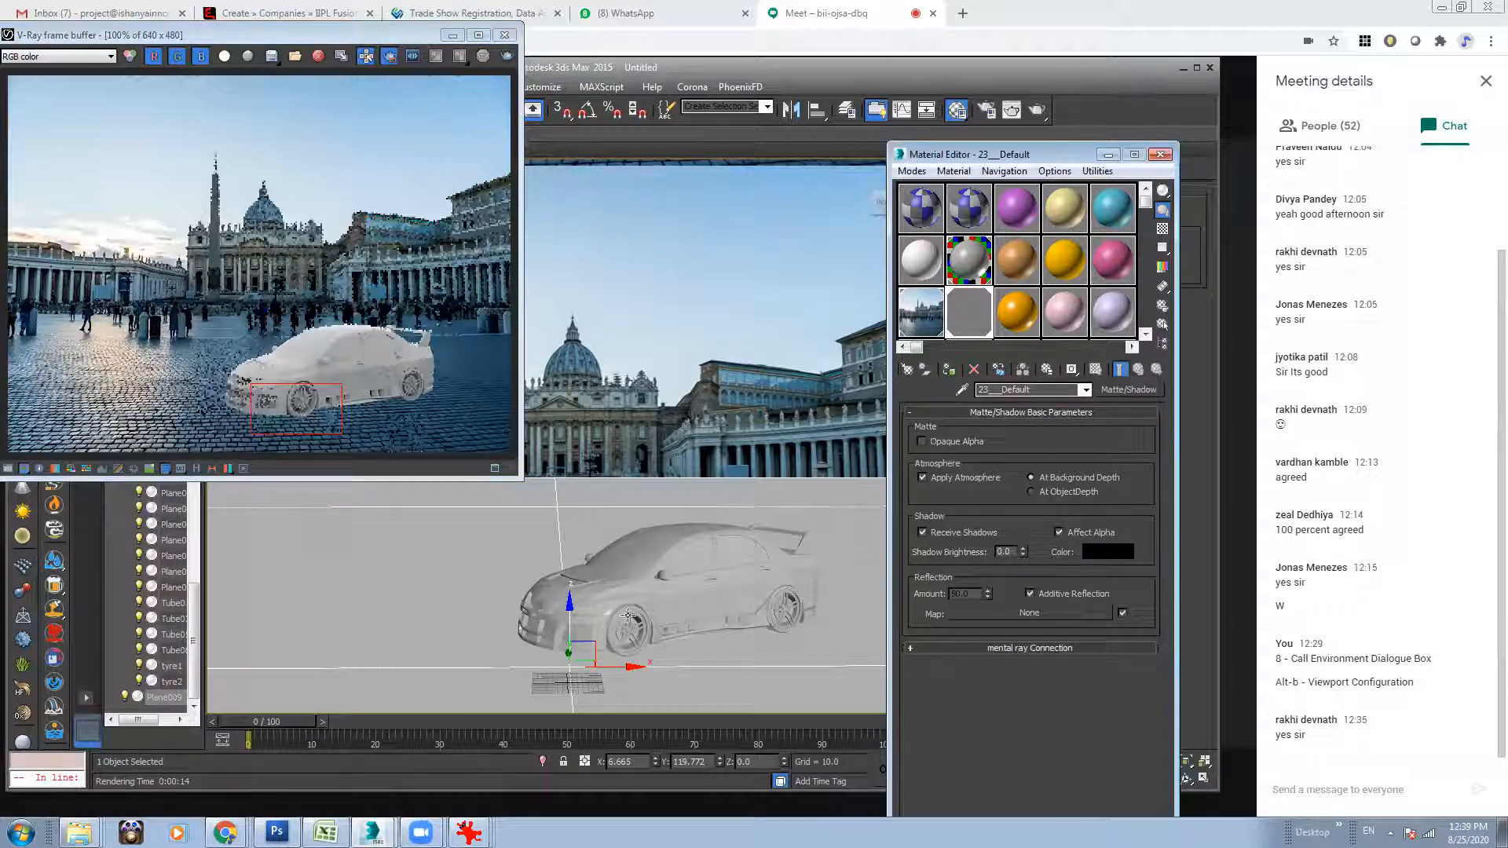
click(727, 395)
click(1160, 154)
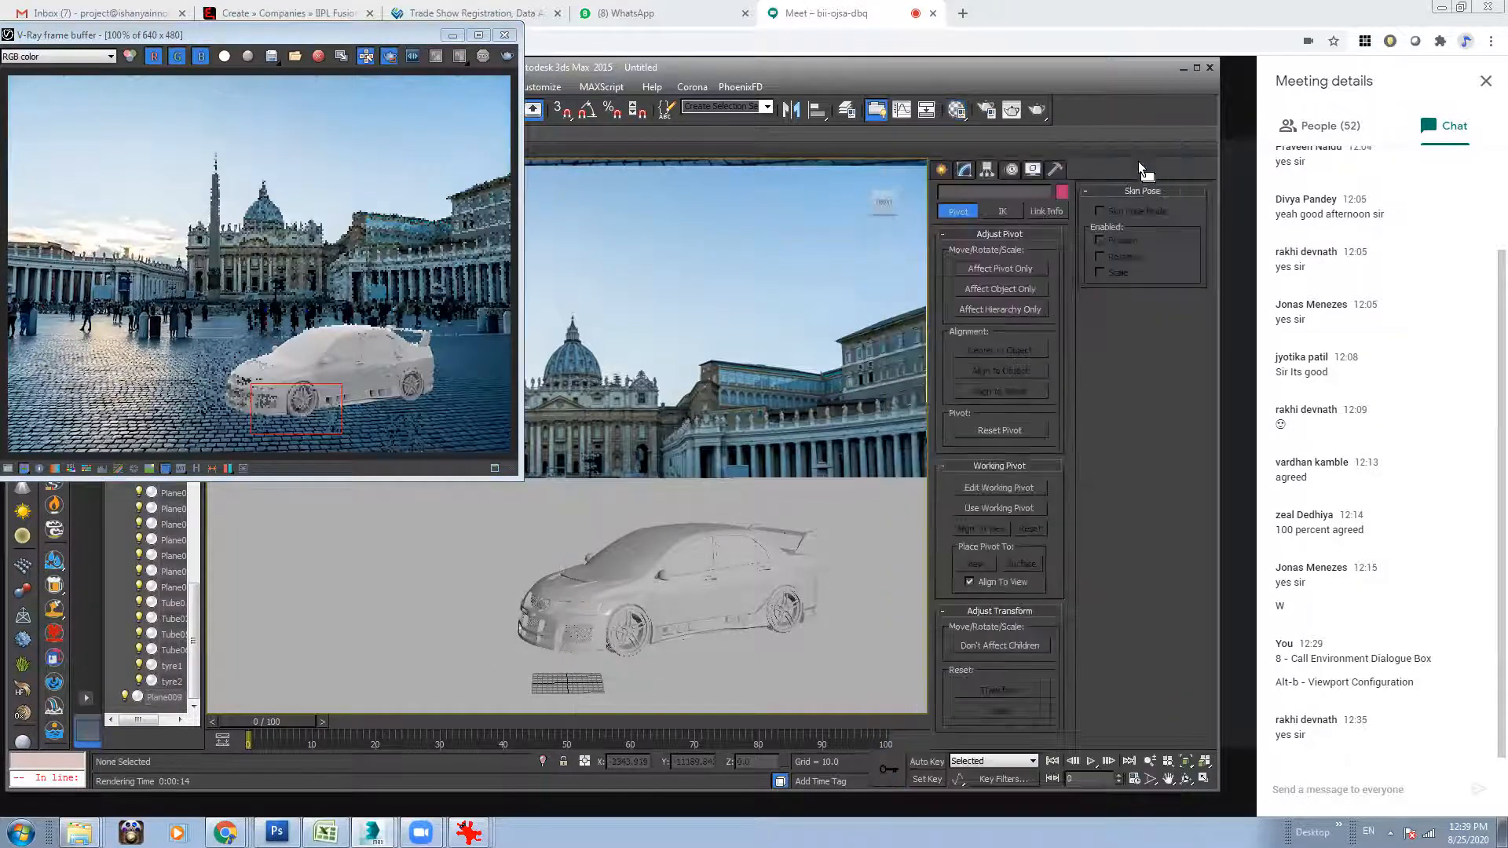
Scale the Car group up uniformly and move it slightly forward on the ground plane, then clear the selection.
click(420, 291)
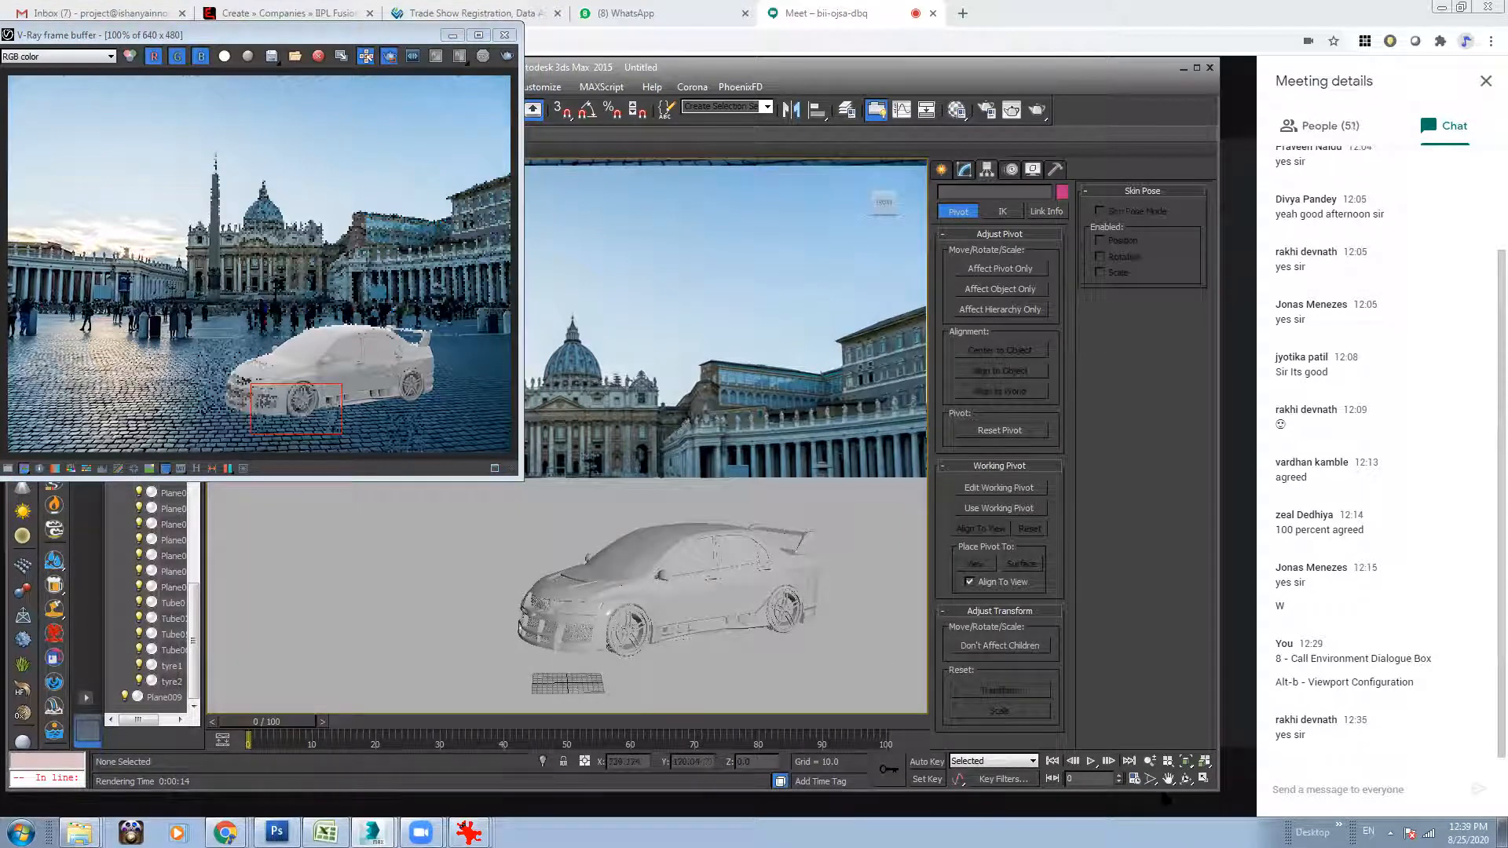
click(648, 543)
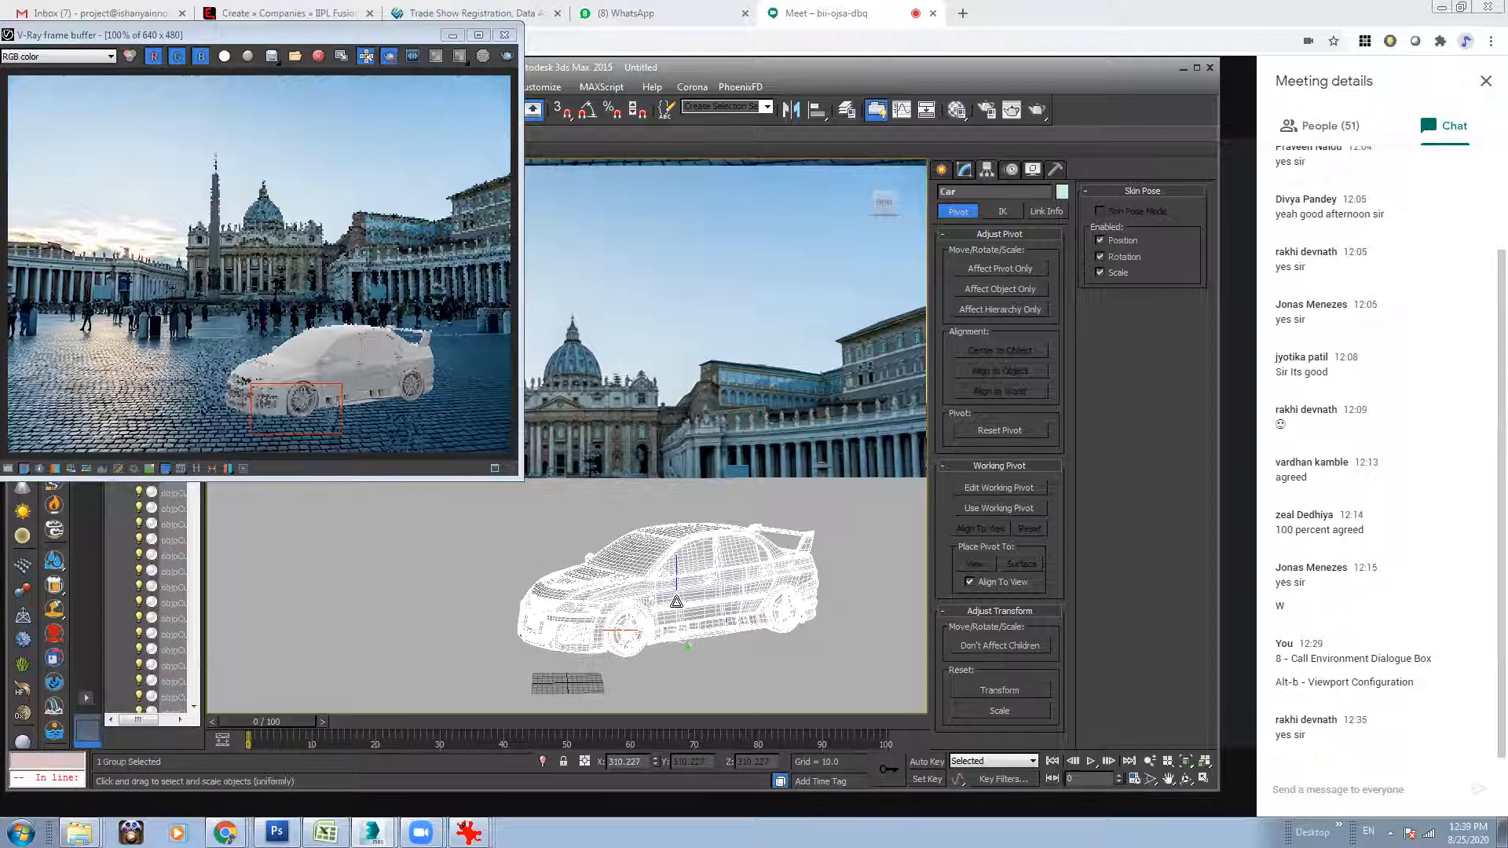
drag(670, 604, 748, 421)
key(w)
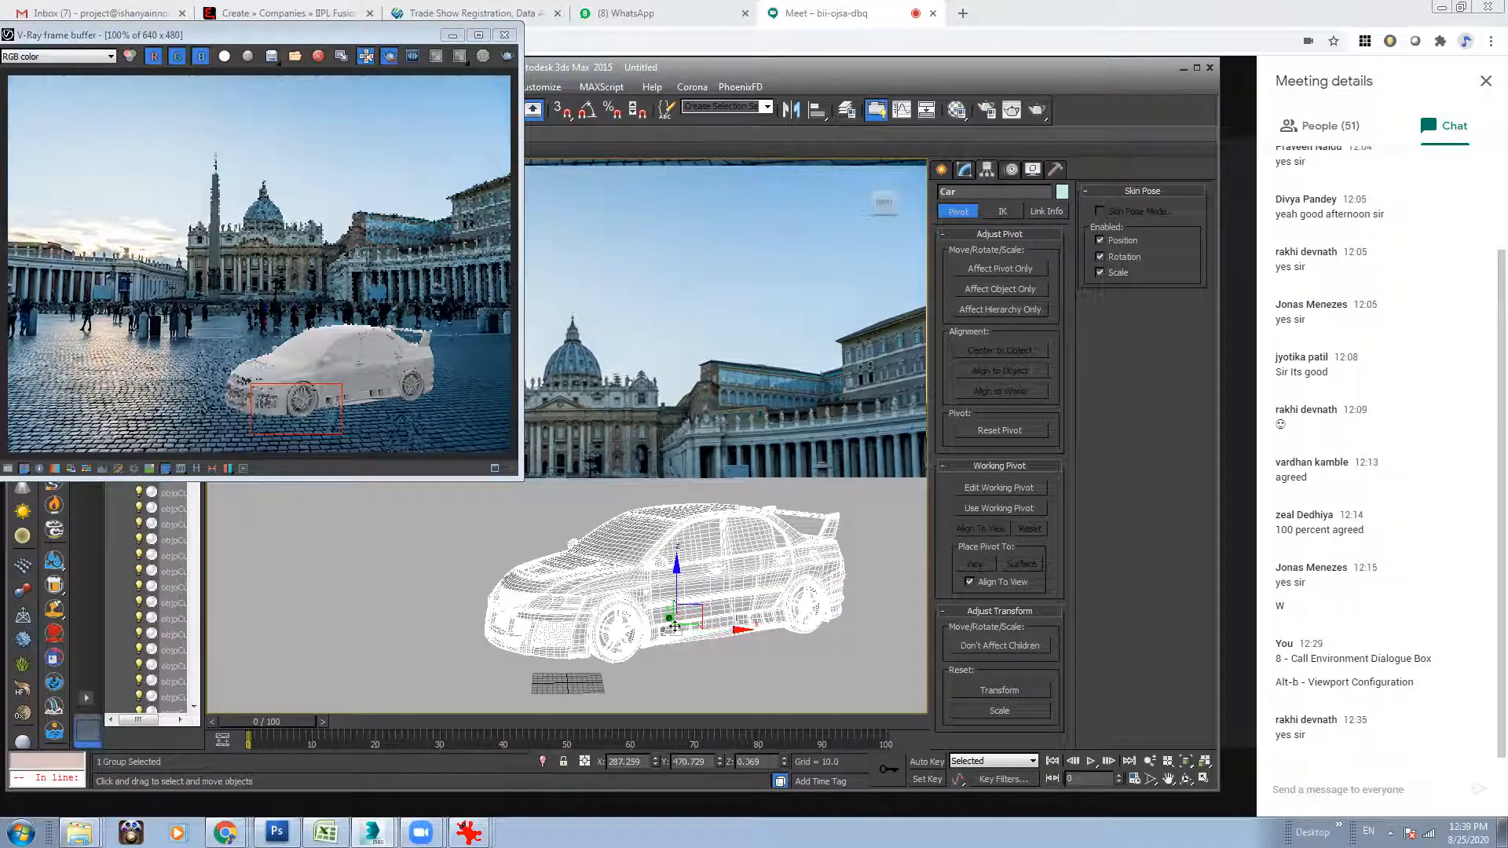
drag(664, 621, 680, 633)
click(770, 314)
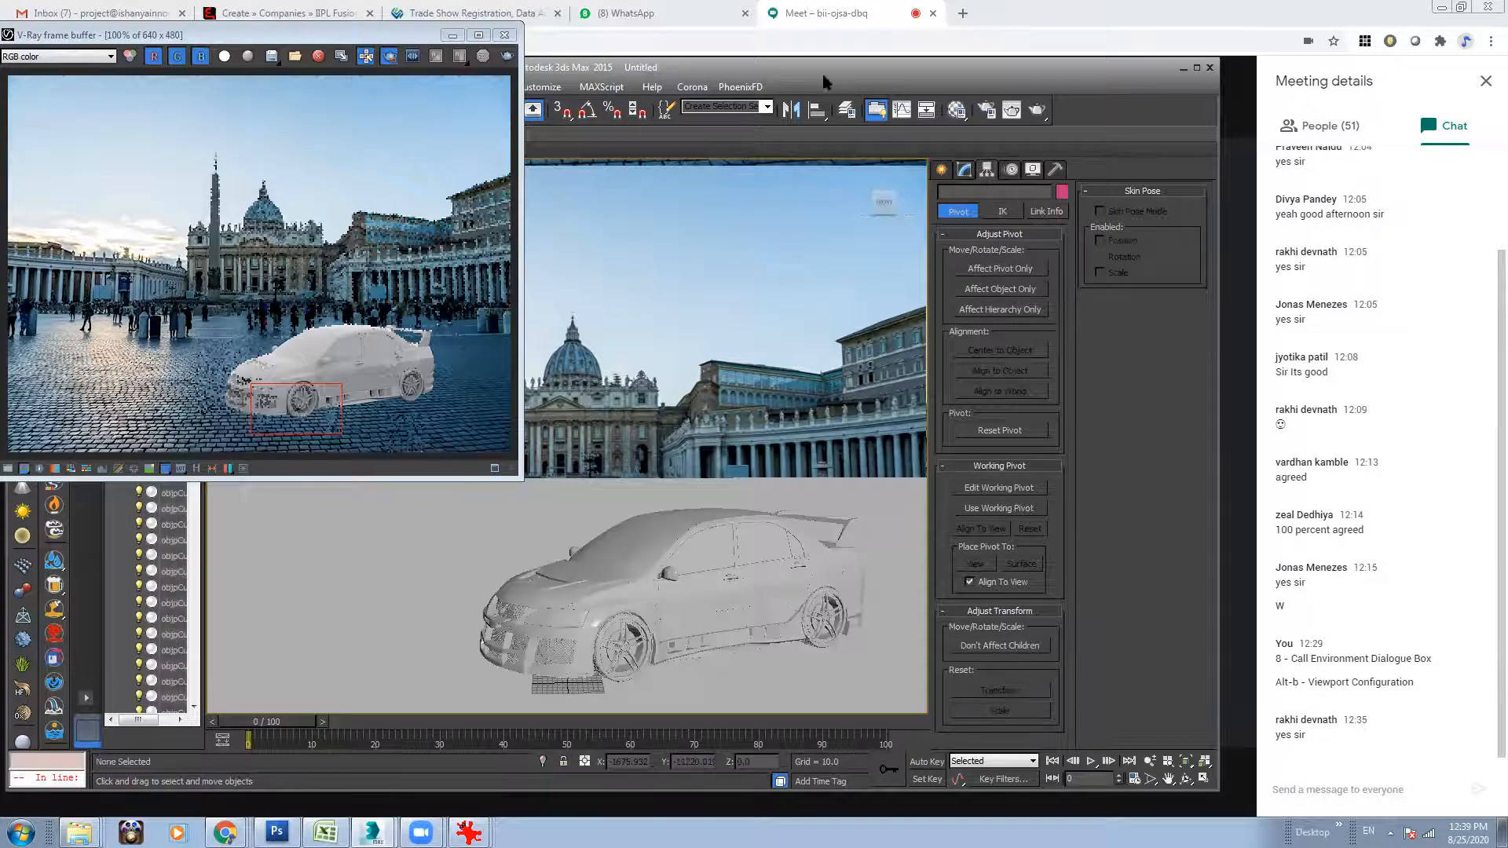
Examine the V-Ray environment and color mapping settings in Render Setup.
click(965, 113)
click(1161, 154)
key(F10)
click(652, 107)
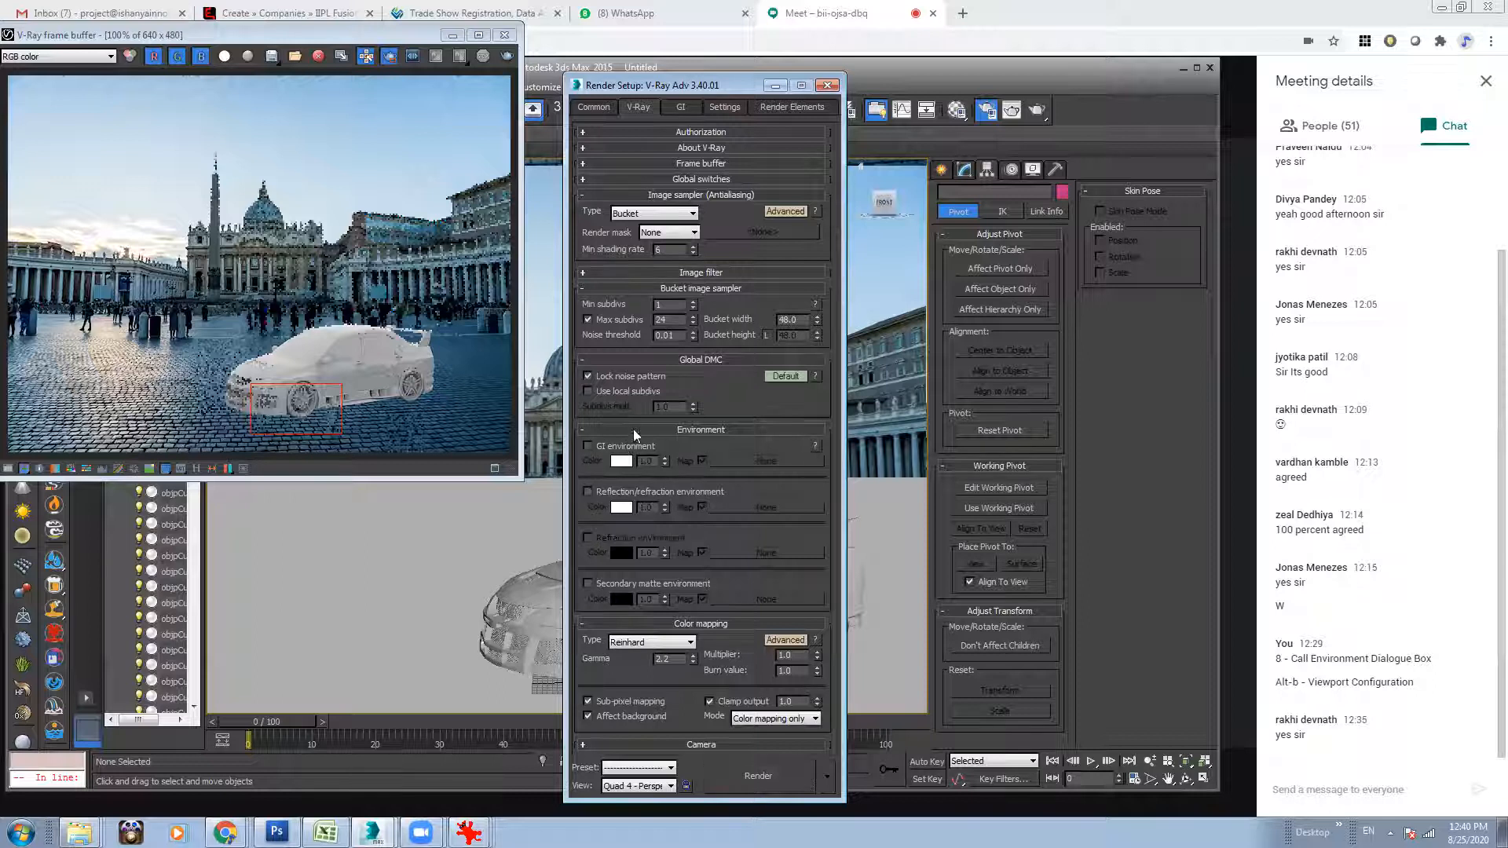
click(827, 84)
Create a VRayLight of type Dome and place it on the ground just in front of the car.
click(944, 171)
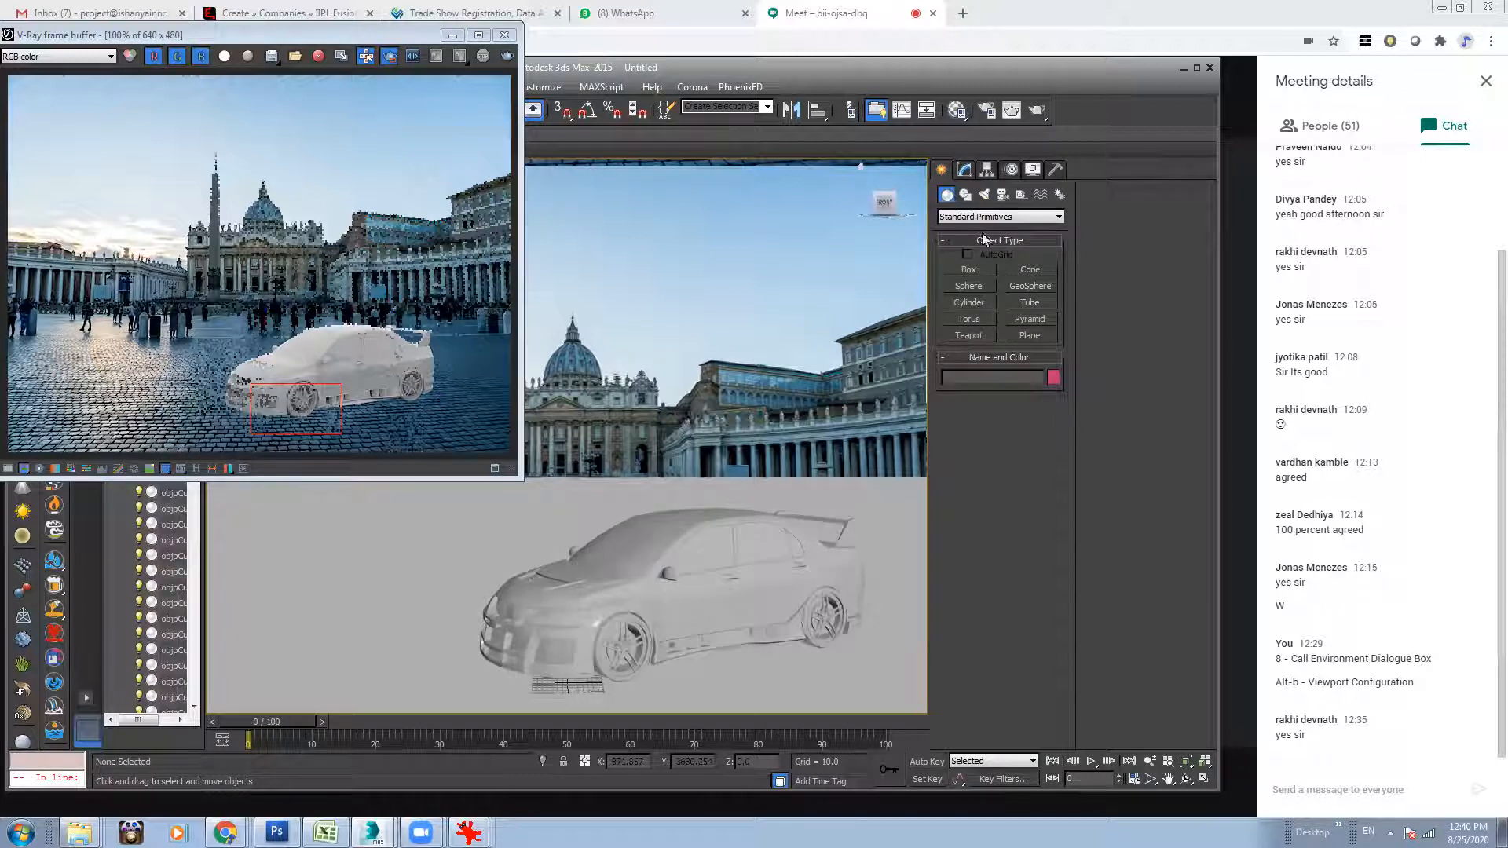
click(984, 195)
click(982, 218)
click(982, 250)
click(970, 269)
click(1046, 374)
click(1027, 397)
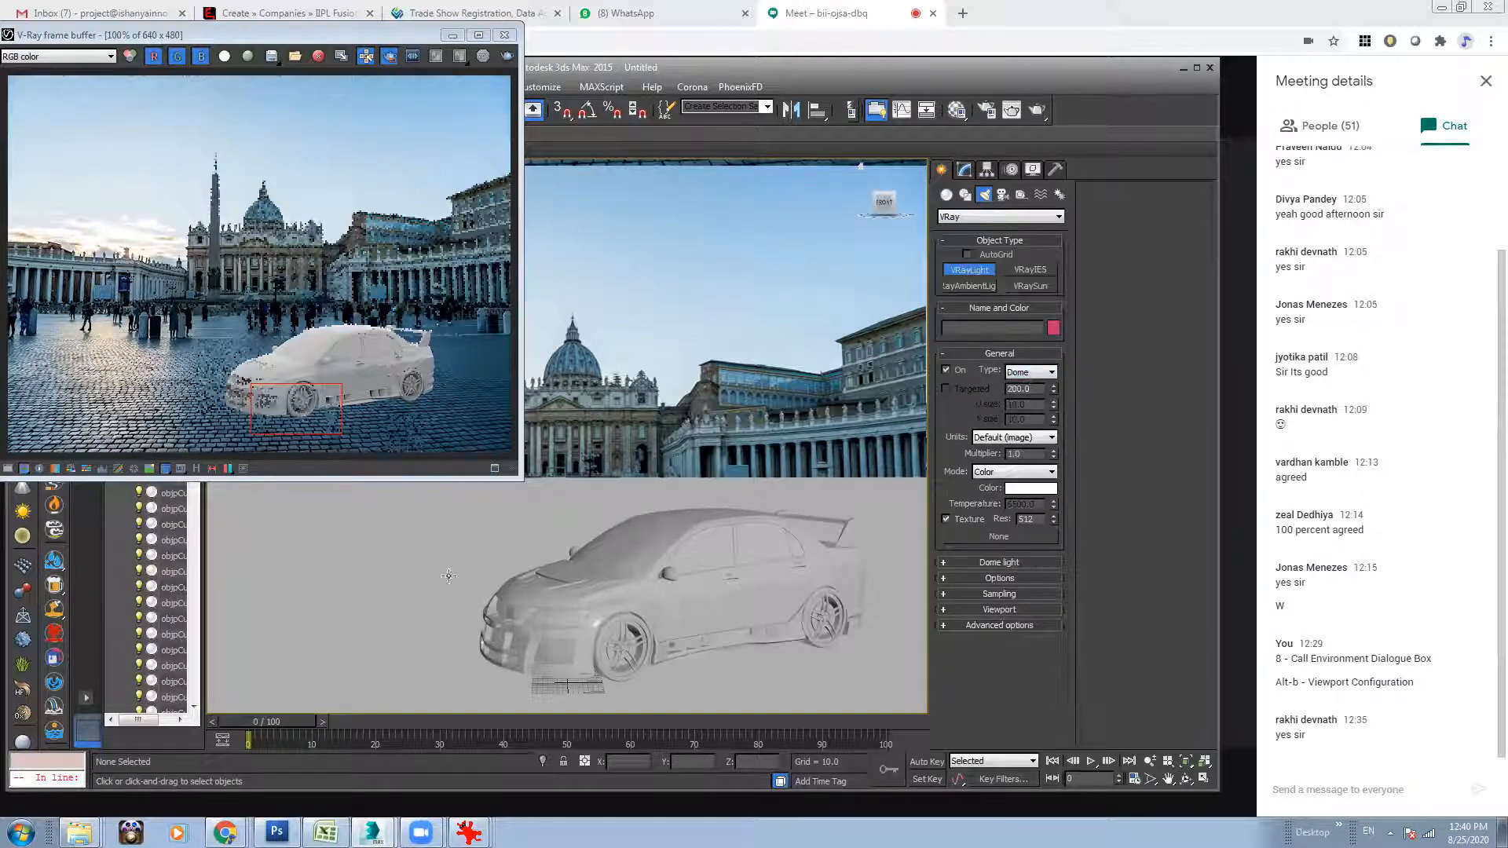
click(509, 539)
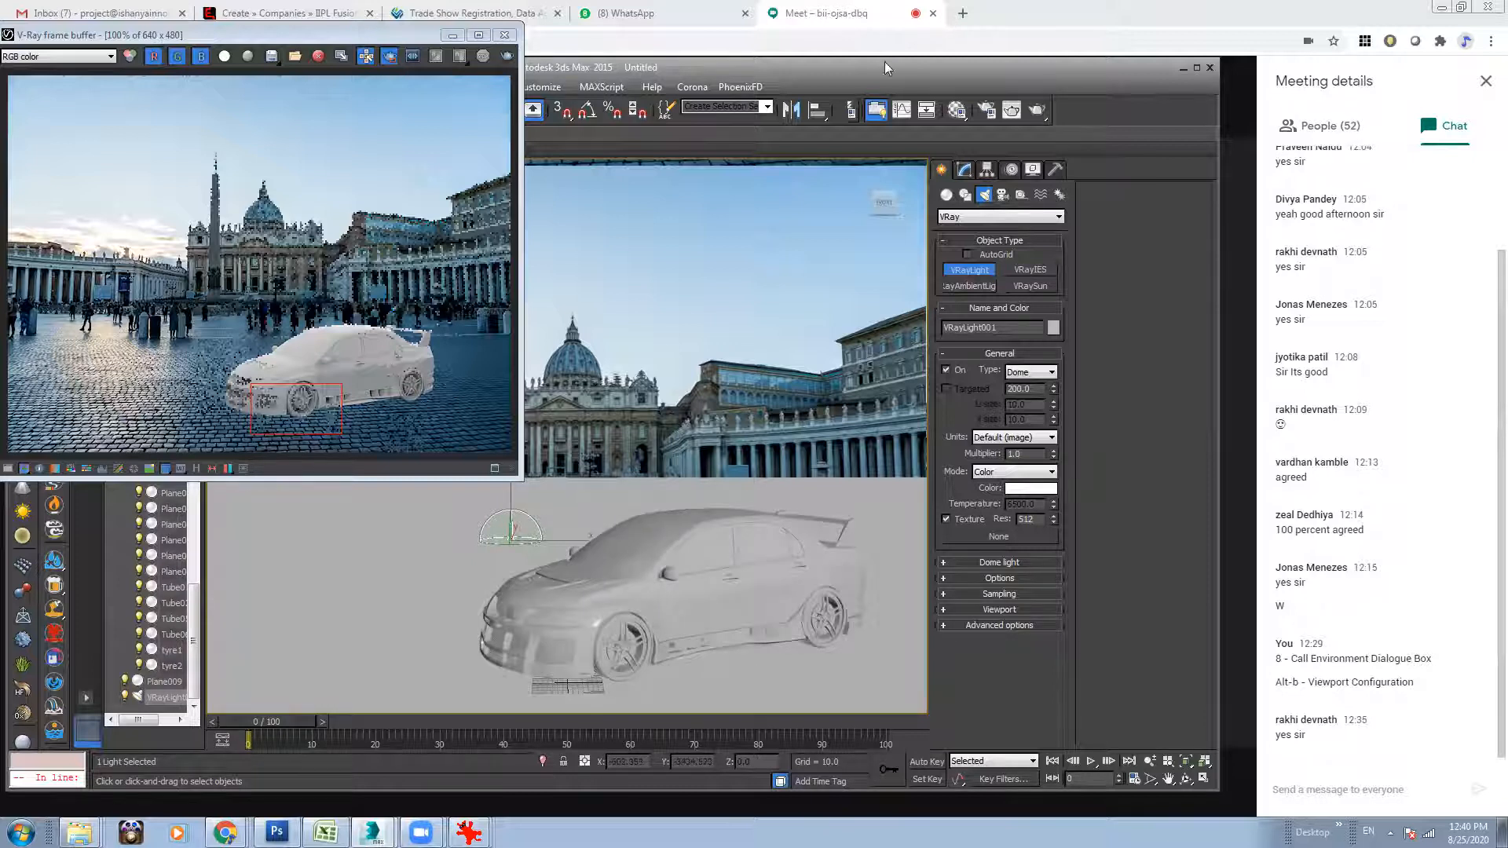
Assign a VRayHDRI map to the dome light's texture and load vatican_road_2k.hdr into it.
click(952, 112)
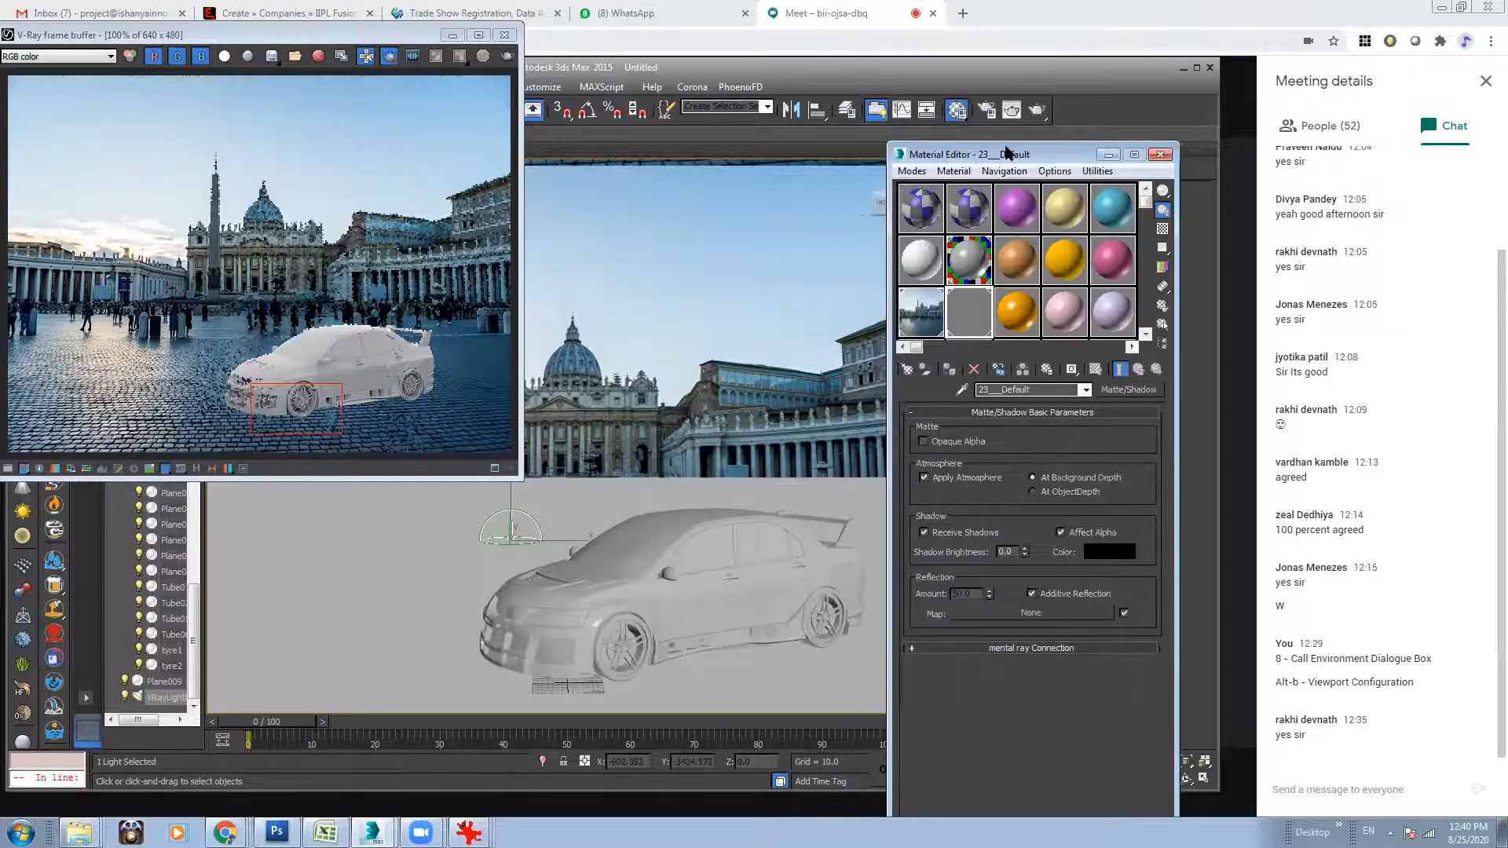
drag(1008, 151, 542, 110)
click(555, 275)
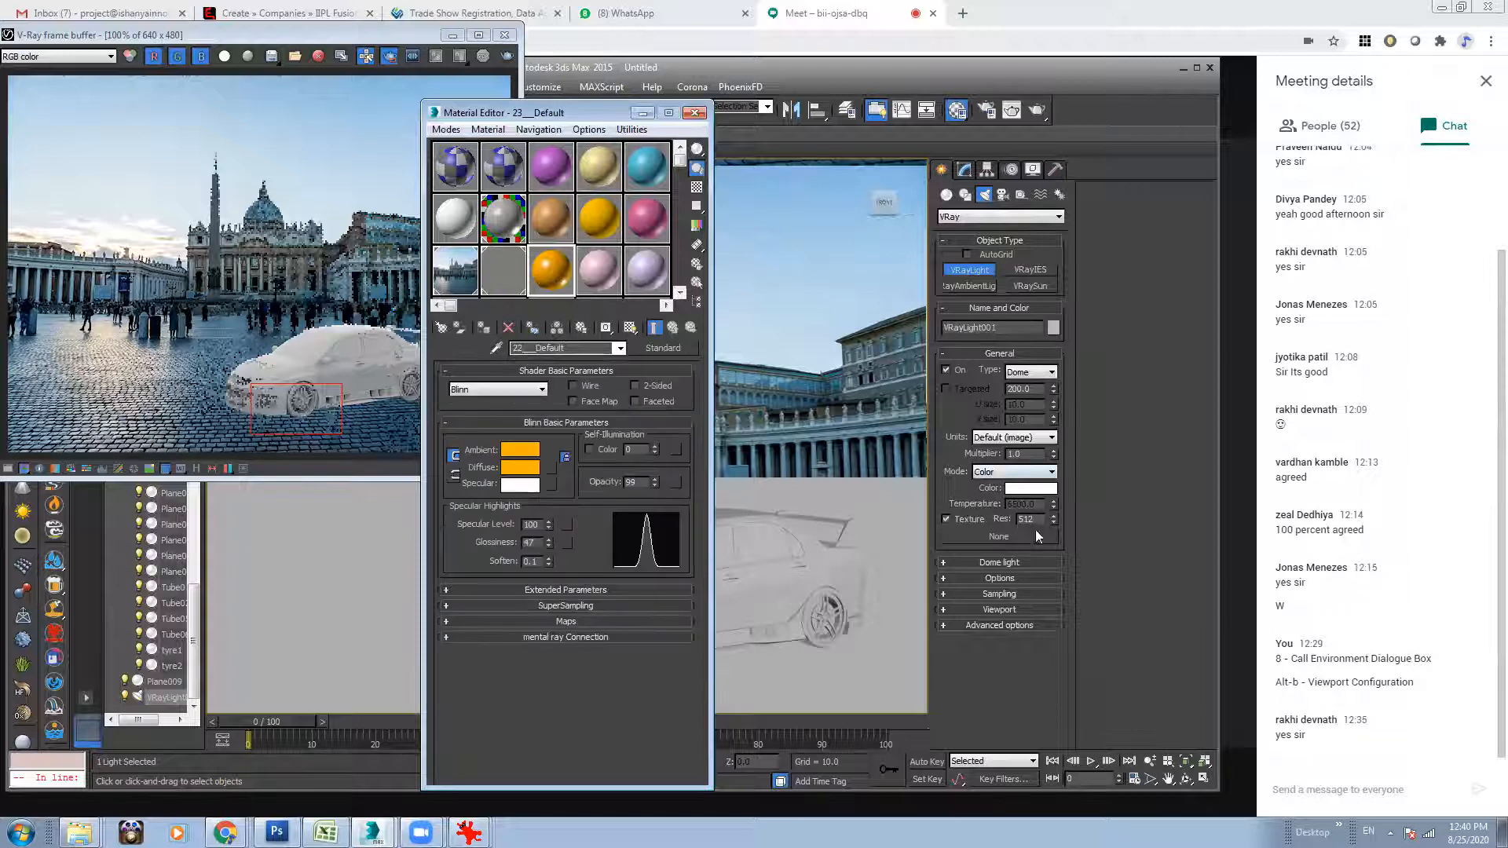
click(996, 537)
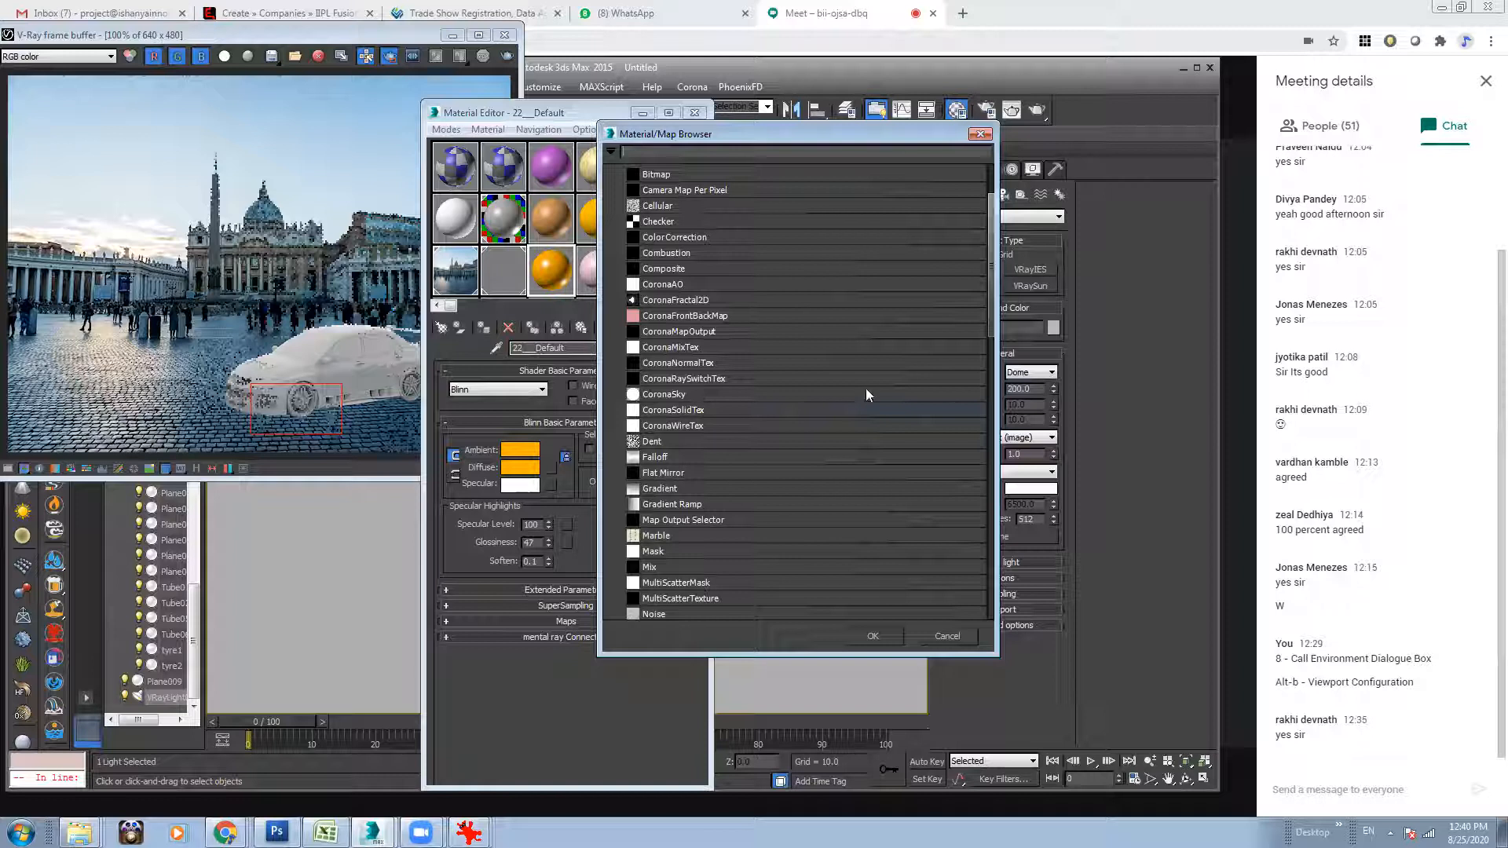
drag(991, 325, 990, 511)
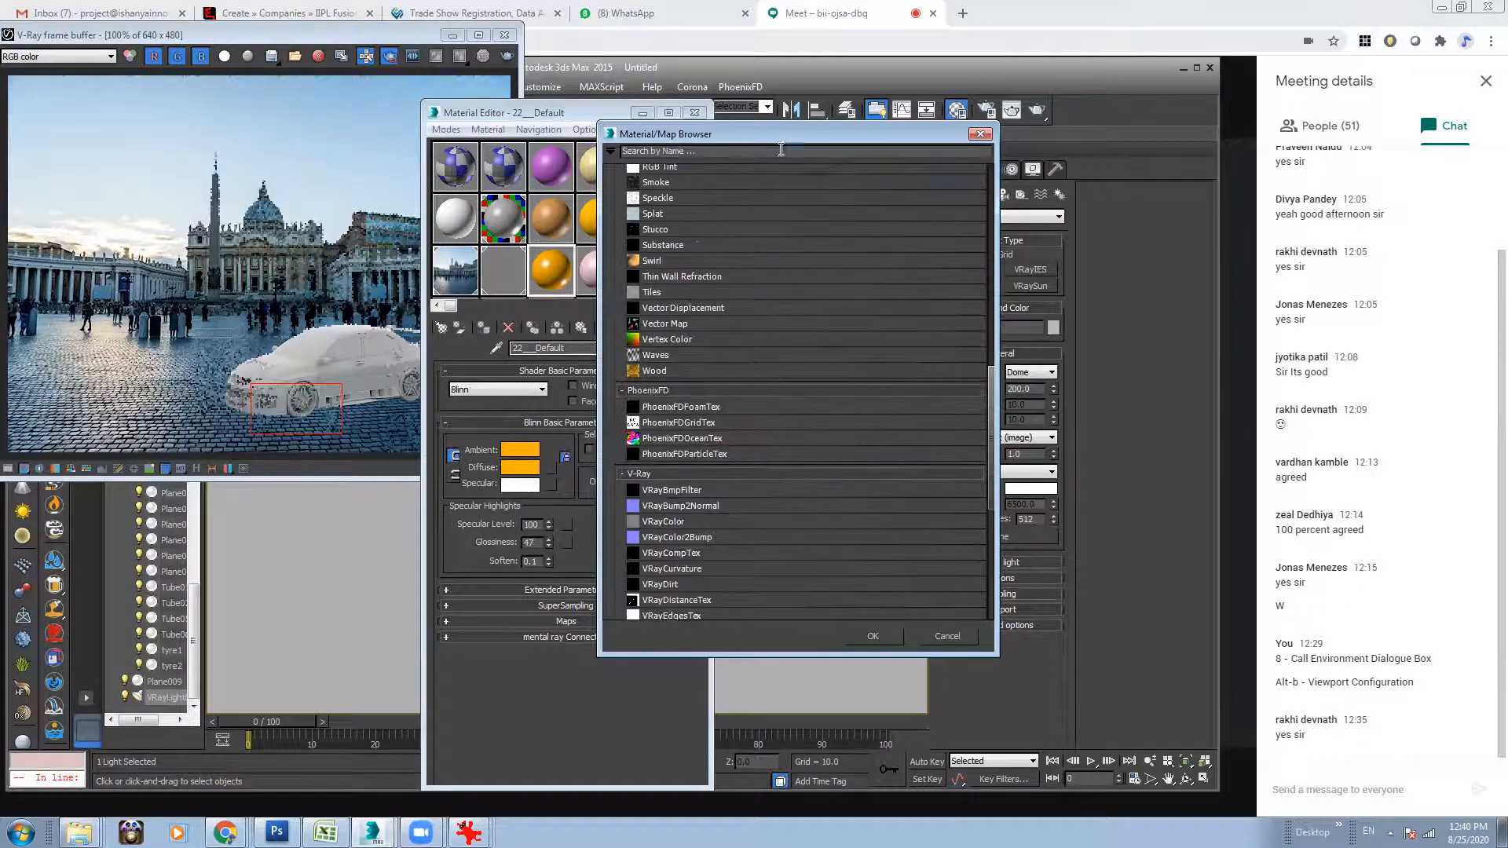
drag(765, 135, 888, 135)
drag(1114, 413, 1119, 463)
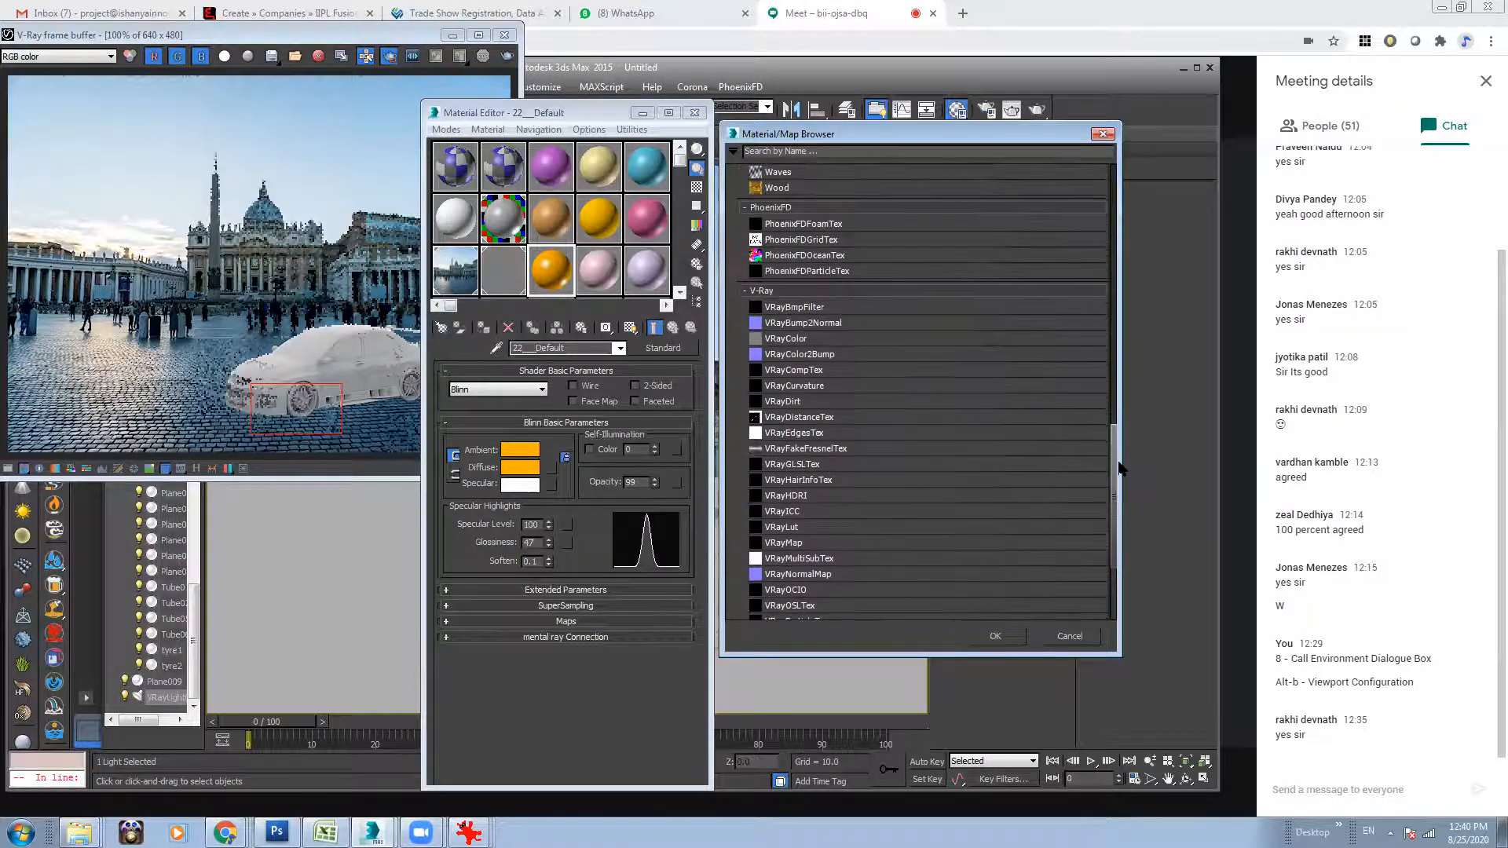
double_click(787, 484)
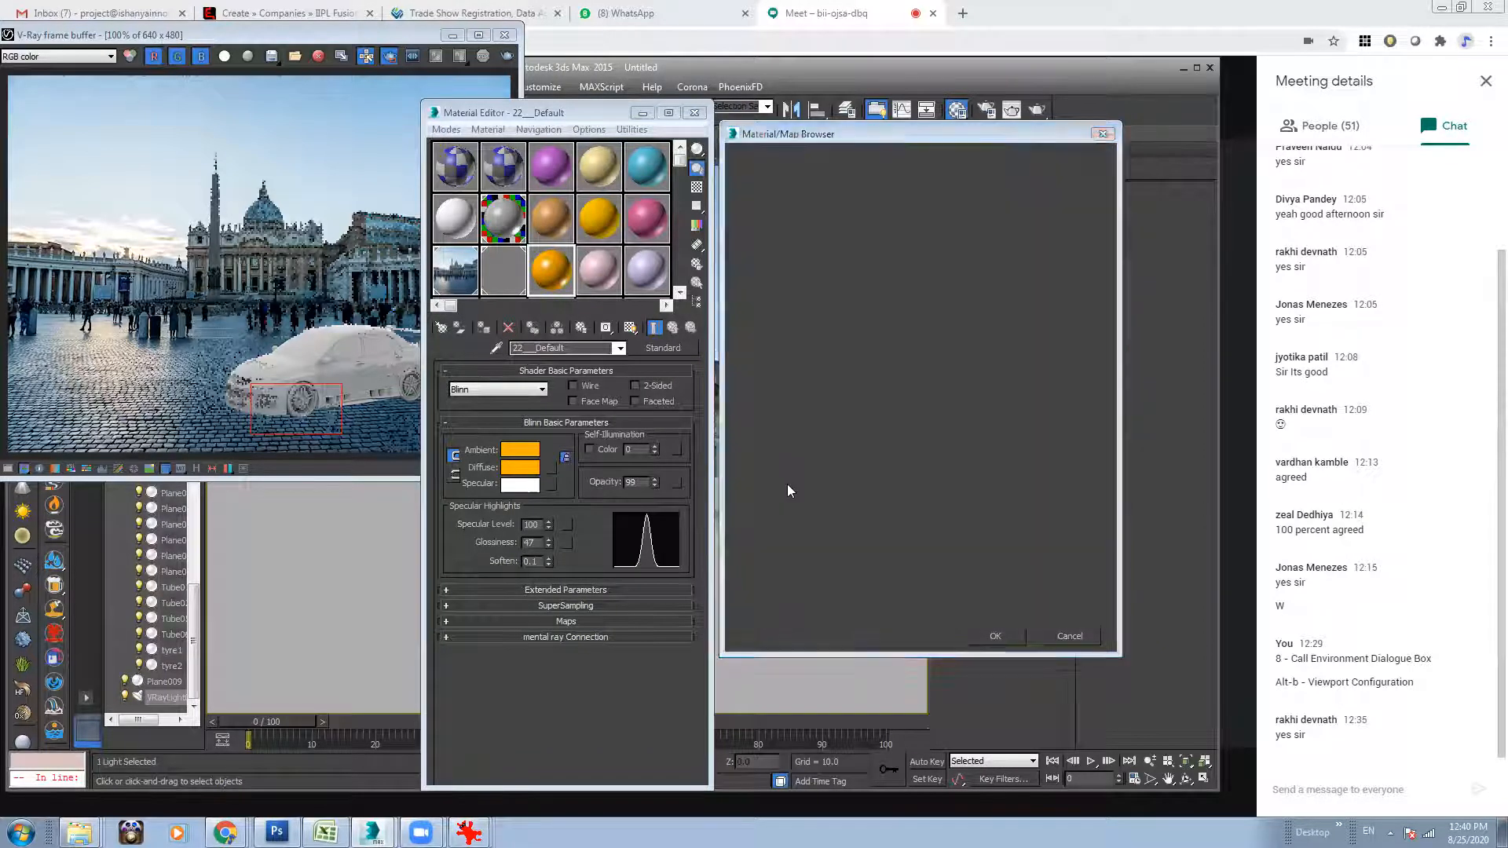
click(240, 187)
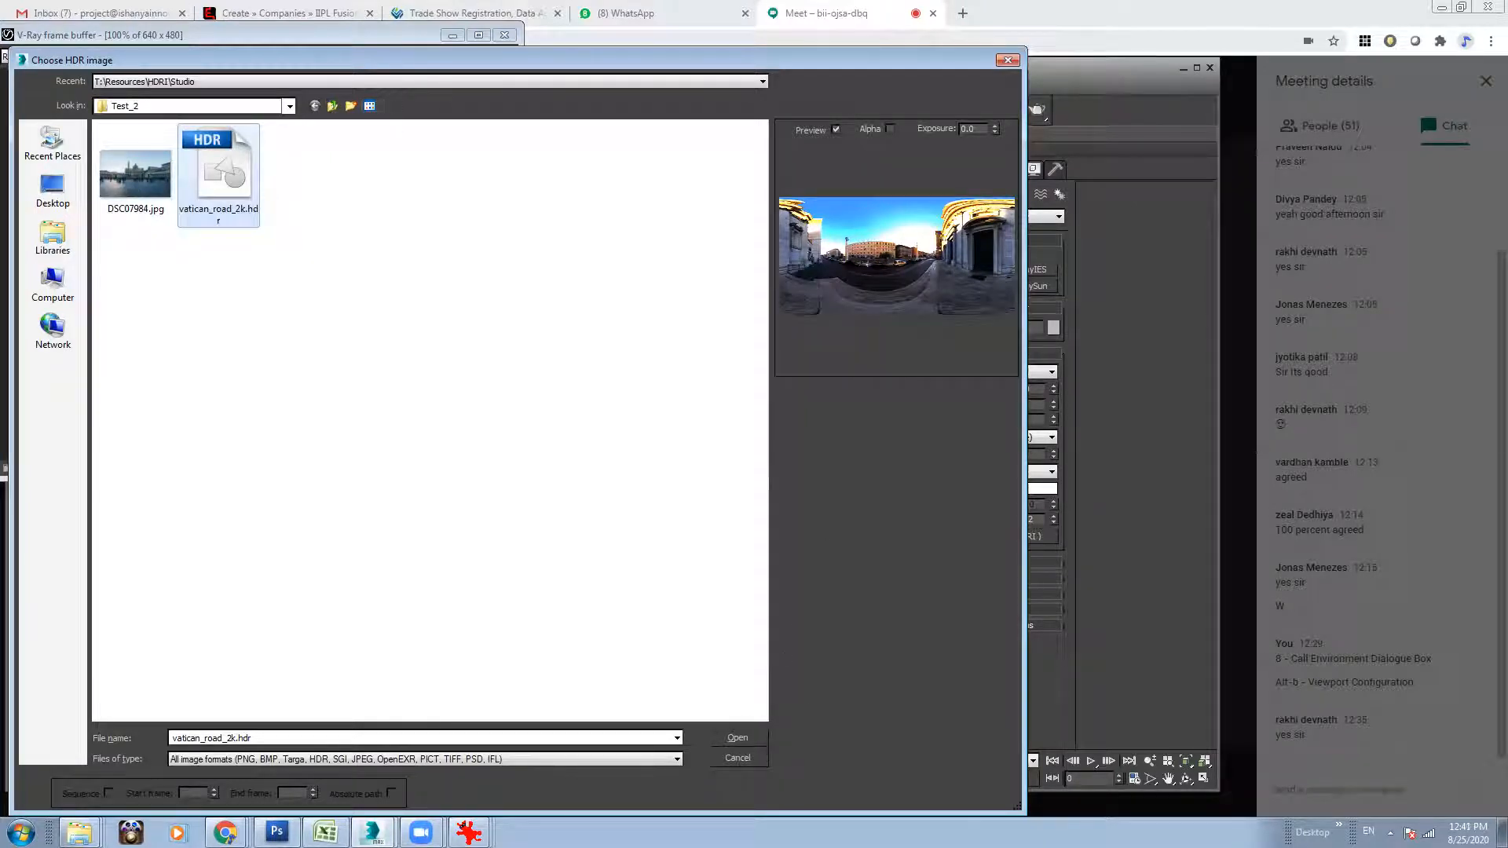
click(732, 735)
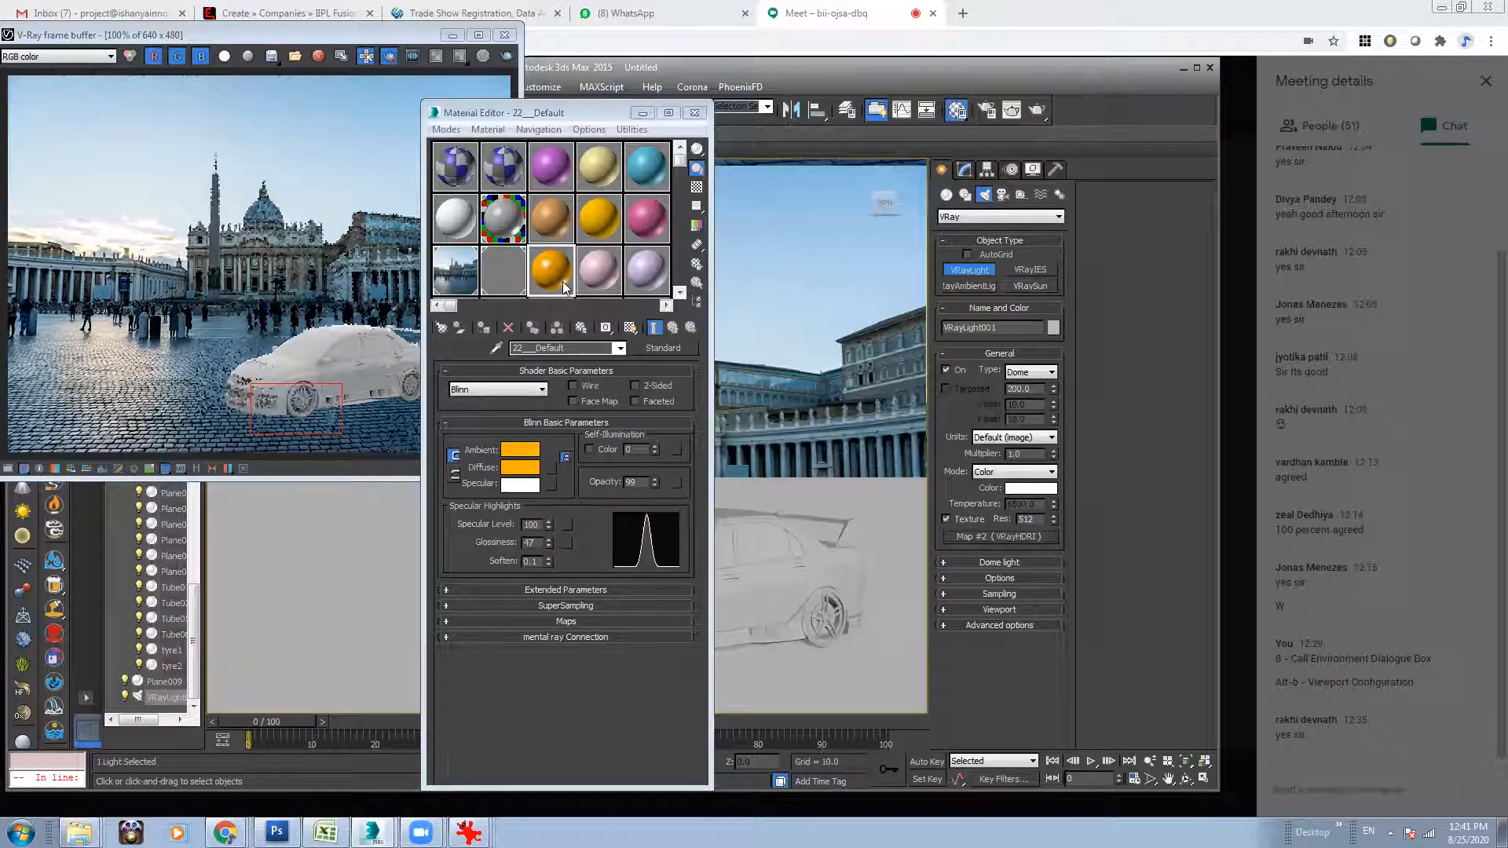
Switch to the Google Meet call, admit the waiting participant, and return to 3ds Max.
click(1116, 8)
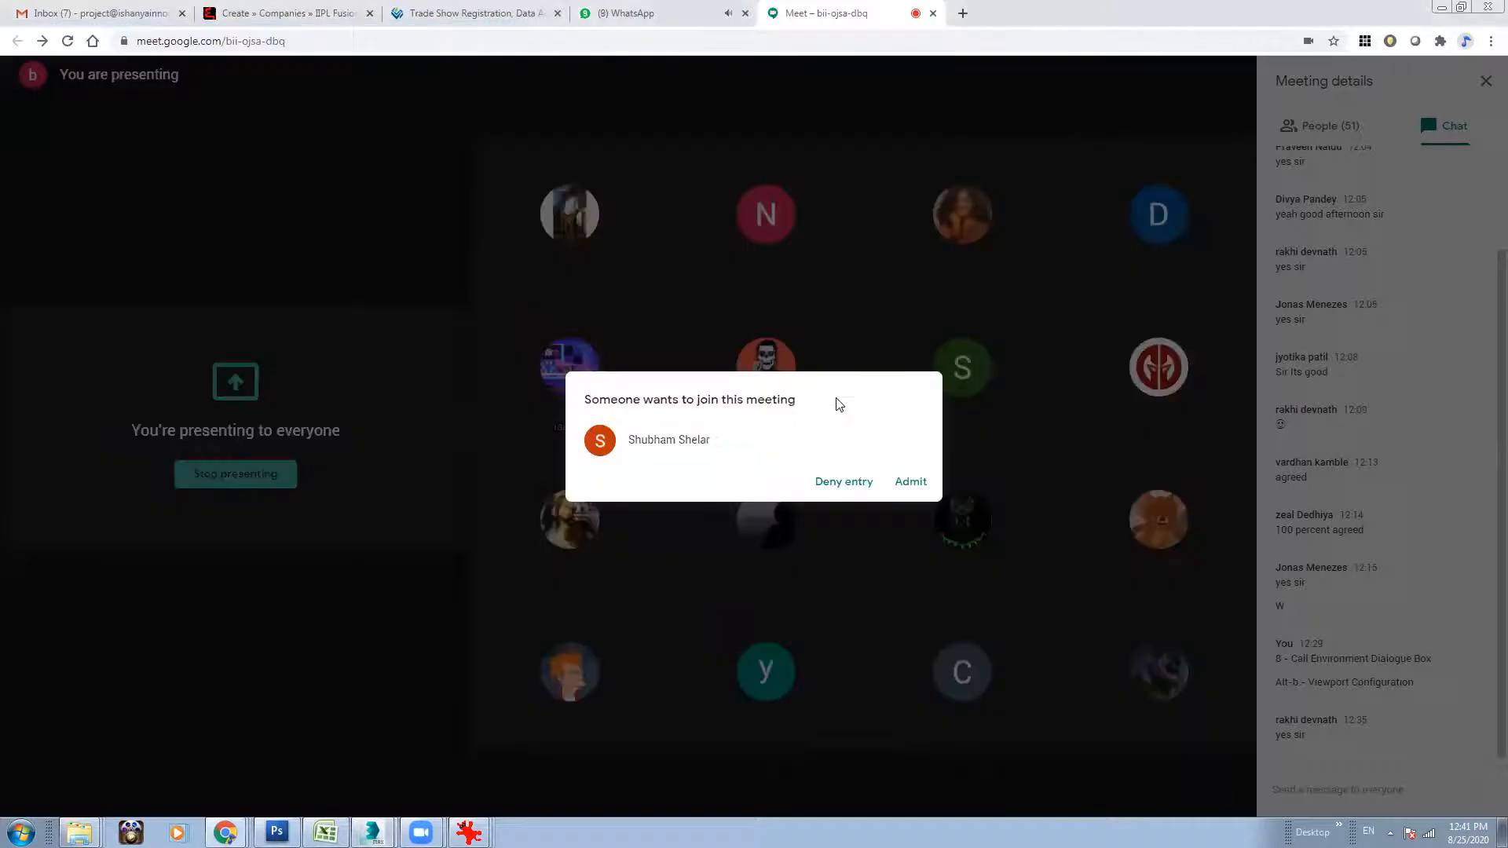
click(906, 482)
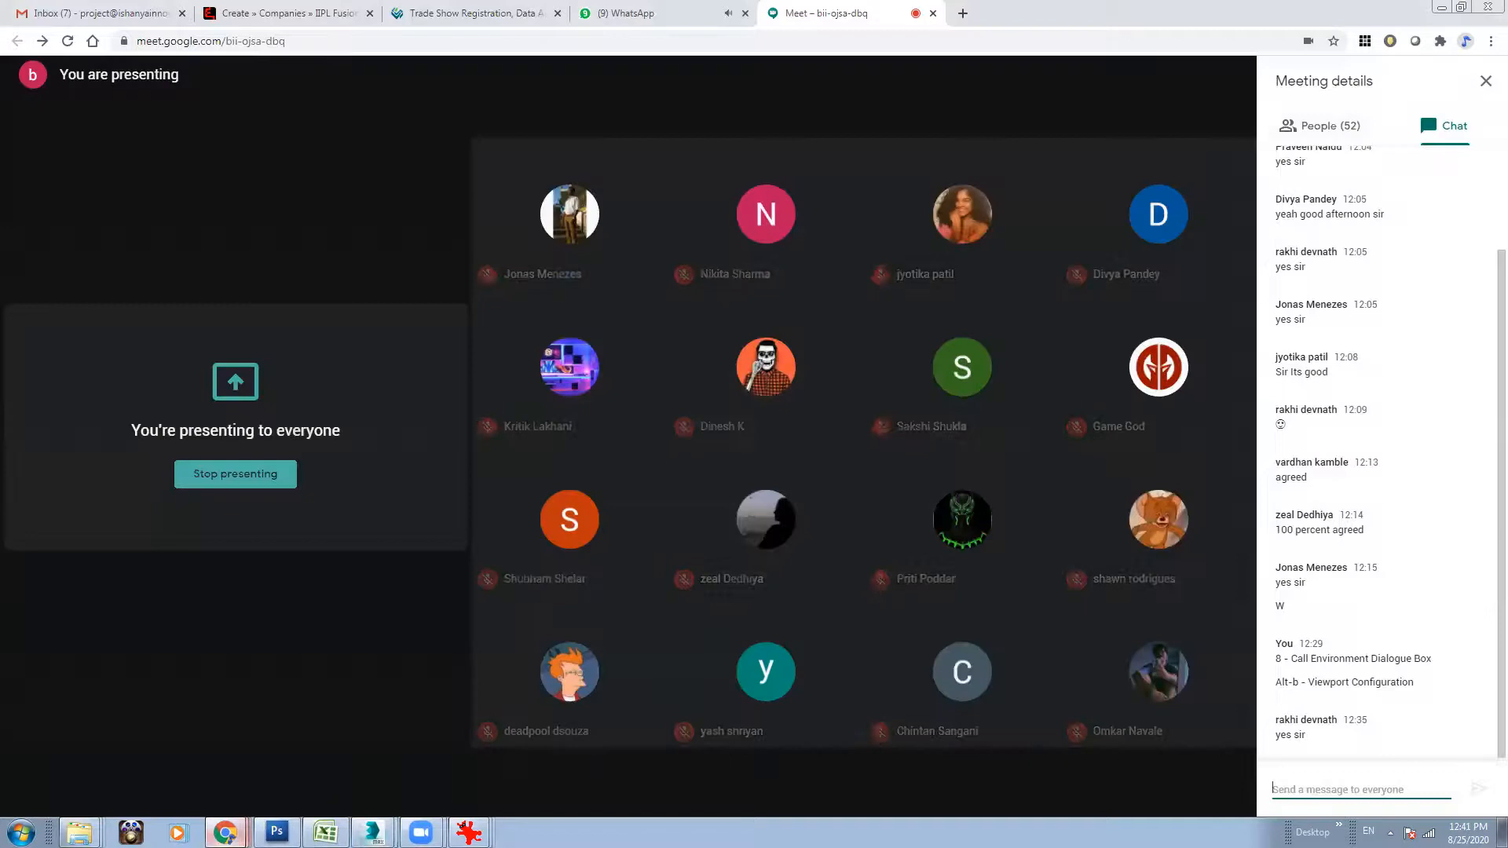
mouse_move(373, 833)
click(354, 768)
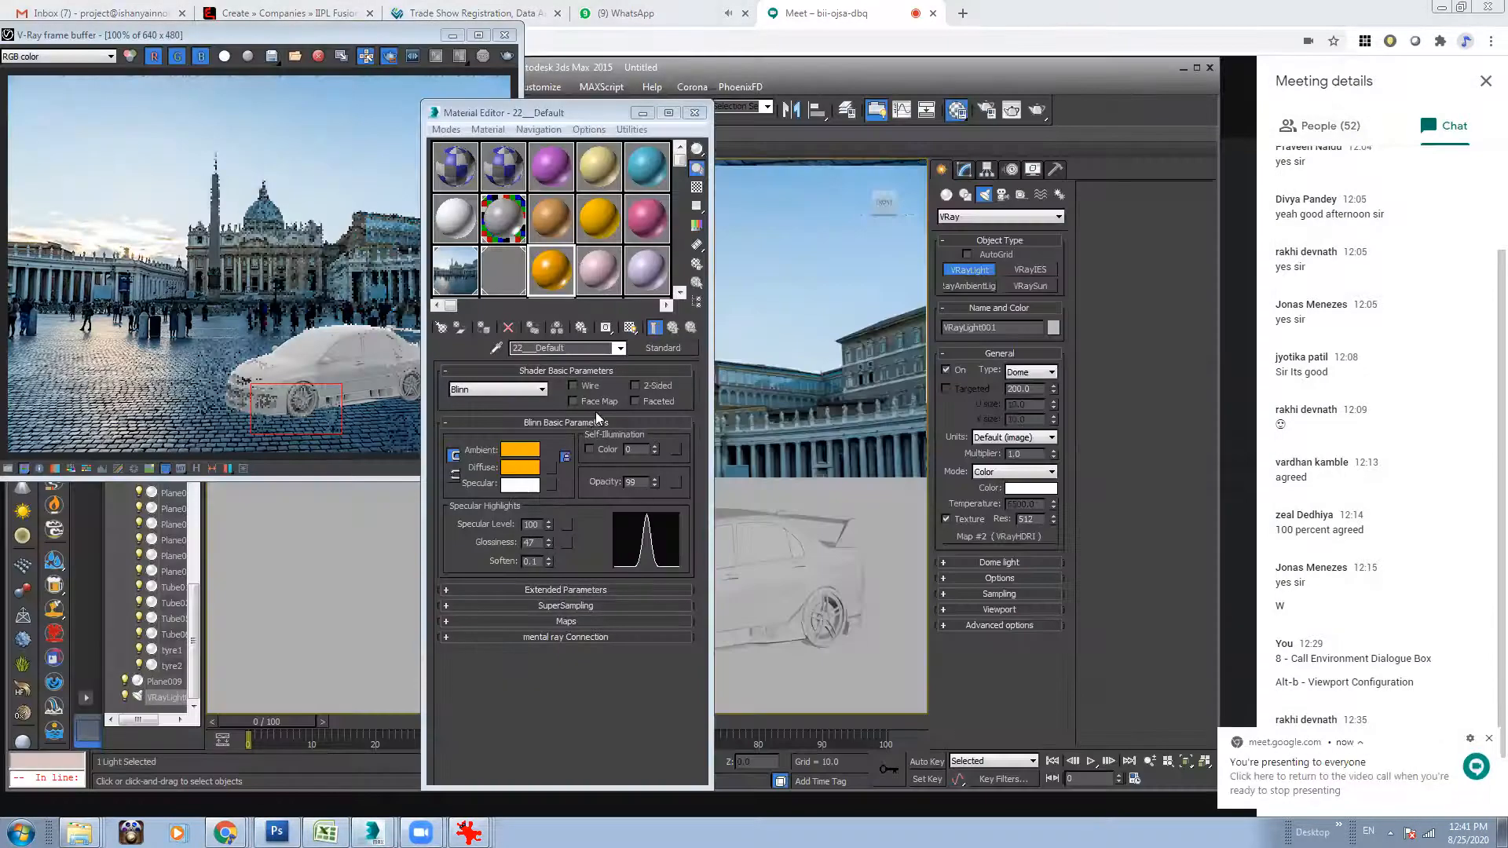
Copy the dome light's VRayHDRI map as an Instance onto the 22___Default material slot and enlarge its preview.
drag(1014, 537, 597, 273)
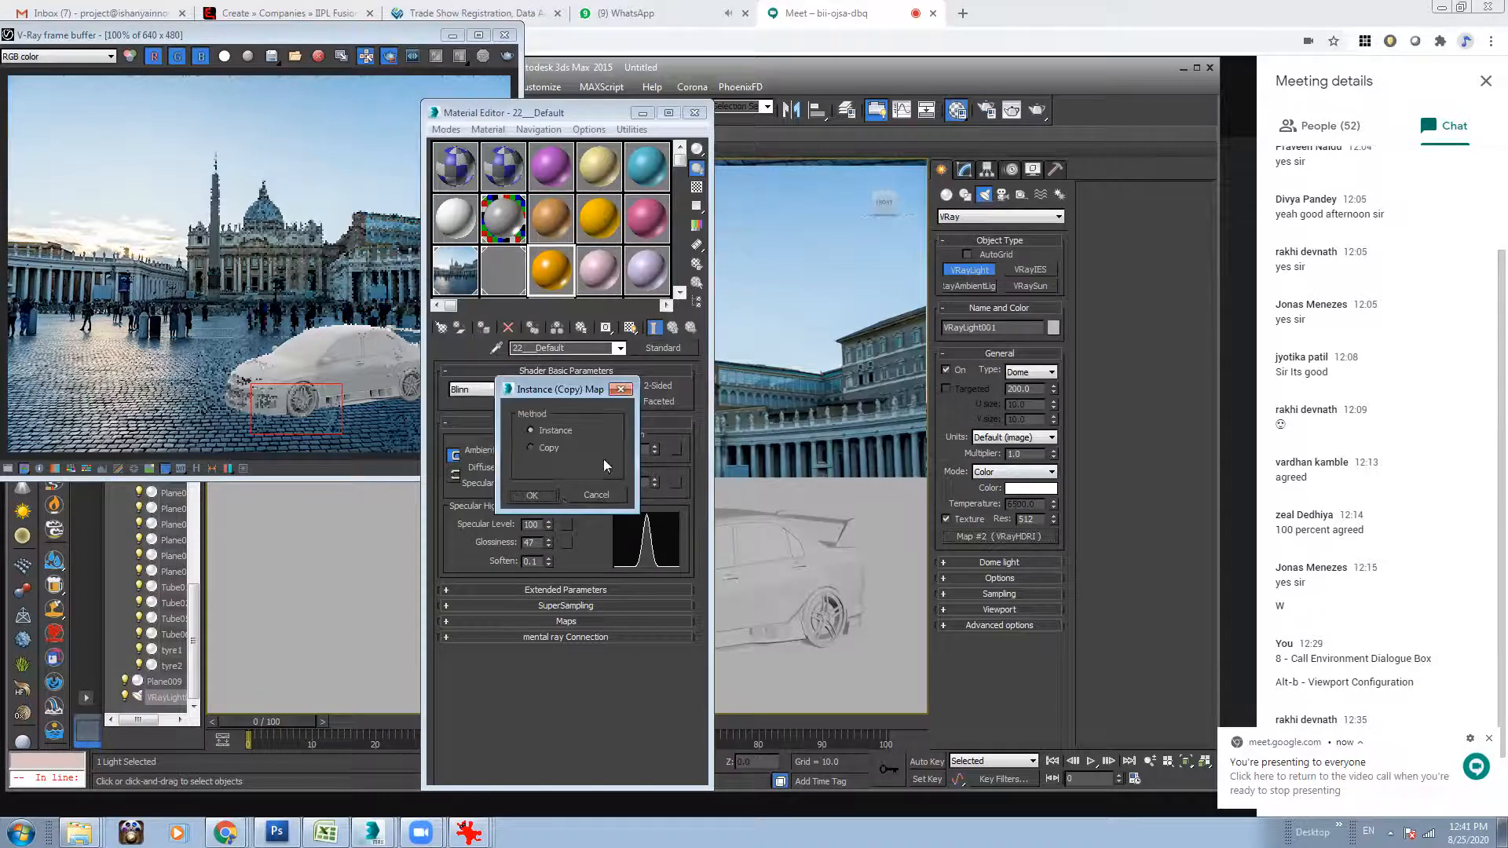
click(532, 495)
double_click(552, 271)
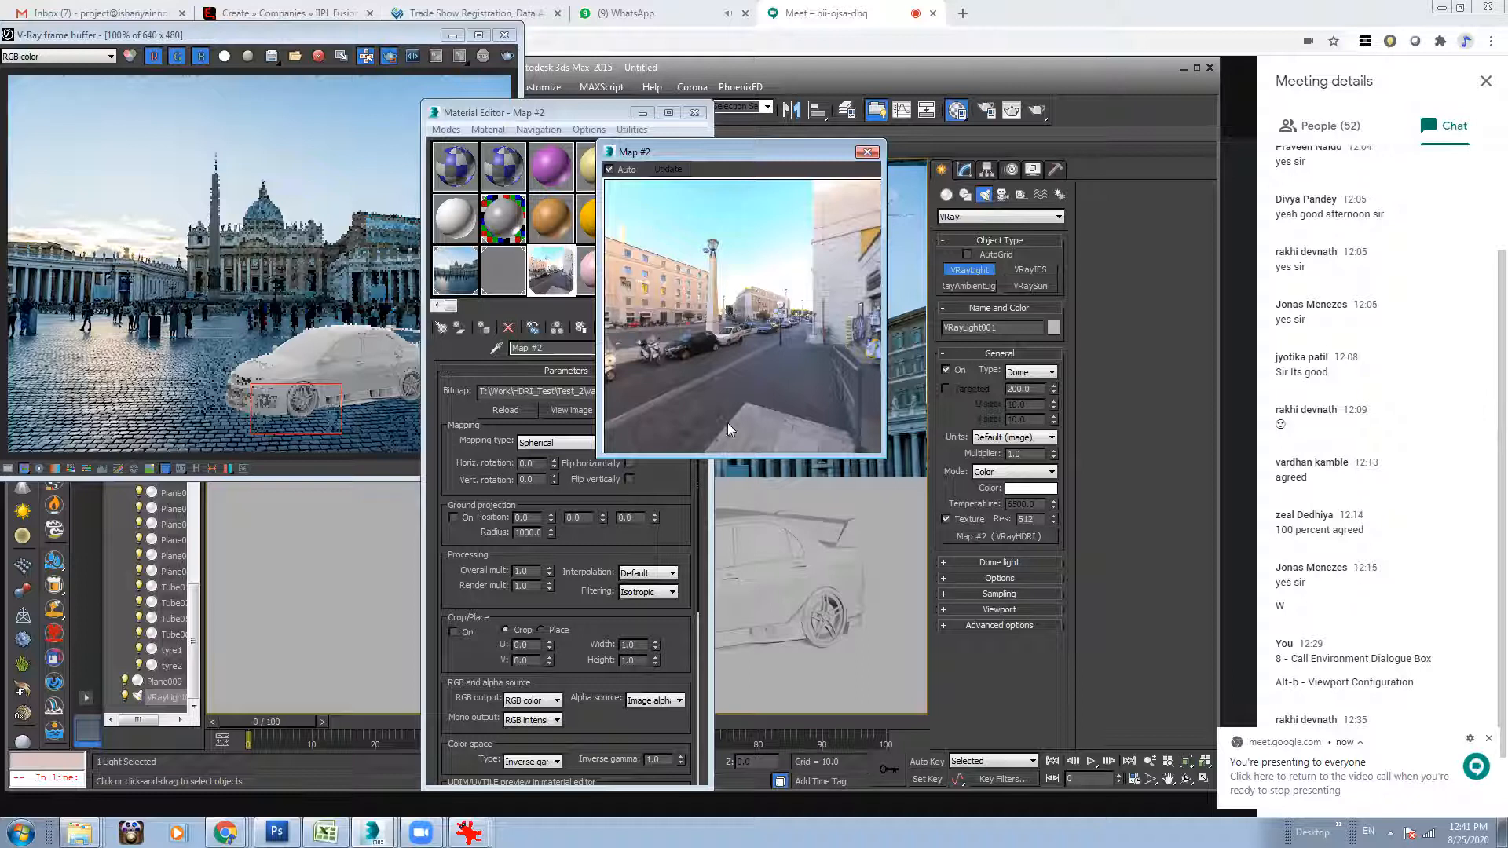
Switch to Chrome and view the first street backplate of the Vatican Road HDRI on HDRI Haven at full size.
mouse_move(226, 833)
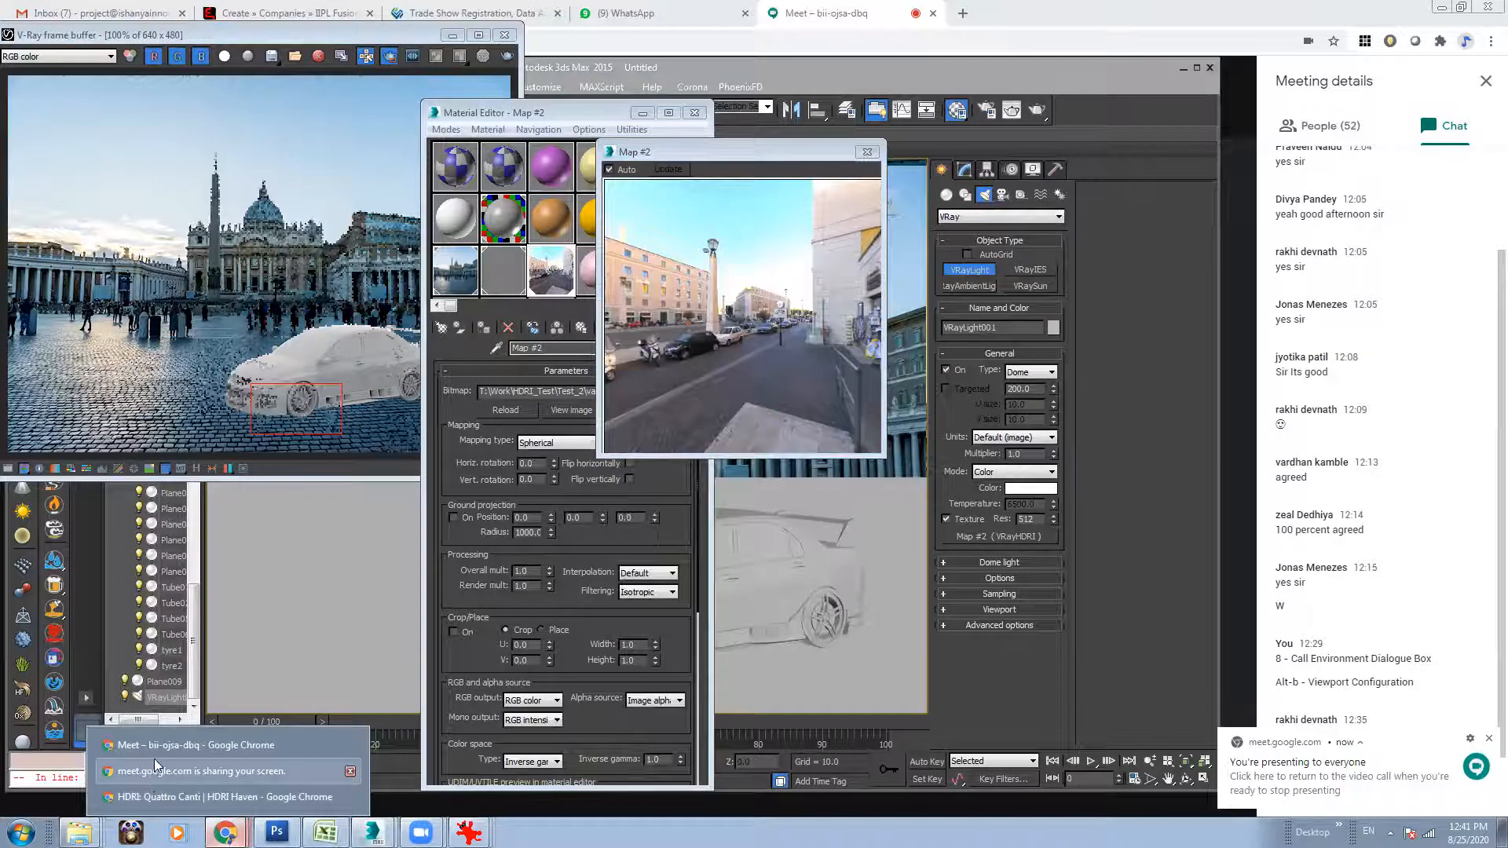
click(151, 795)
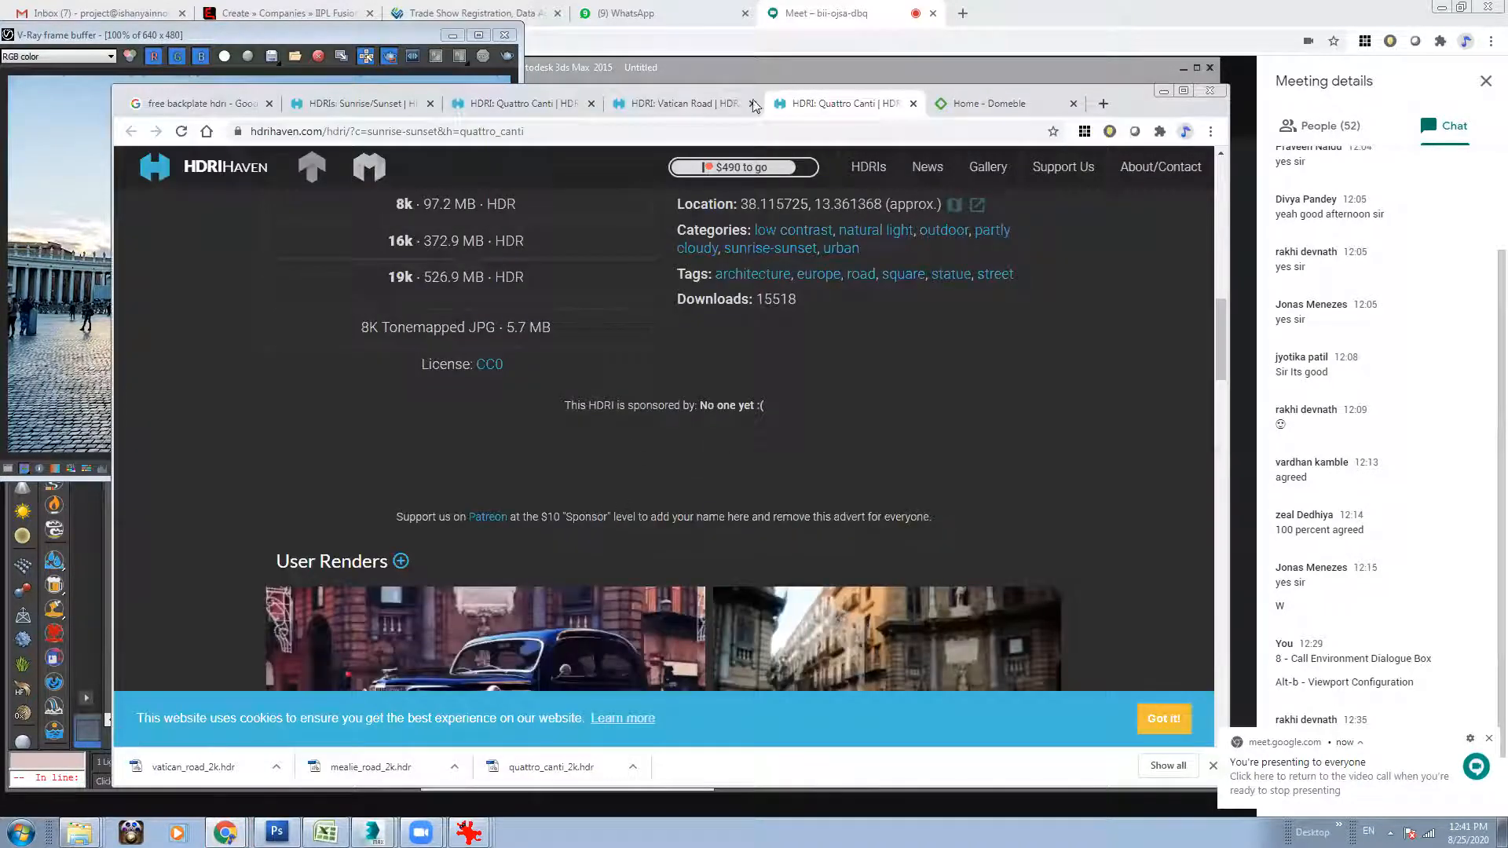
click(684, 103)
mouse_move(1220, 376)
mouse_down()
mouse_move(1239, 271)
mouse_move(1230, 465)
mouse_move(1230, 381)
mouse_up()
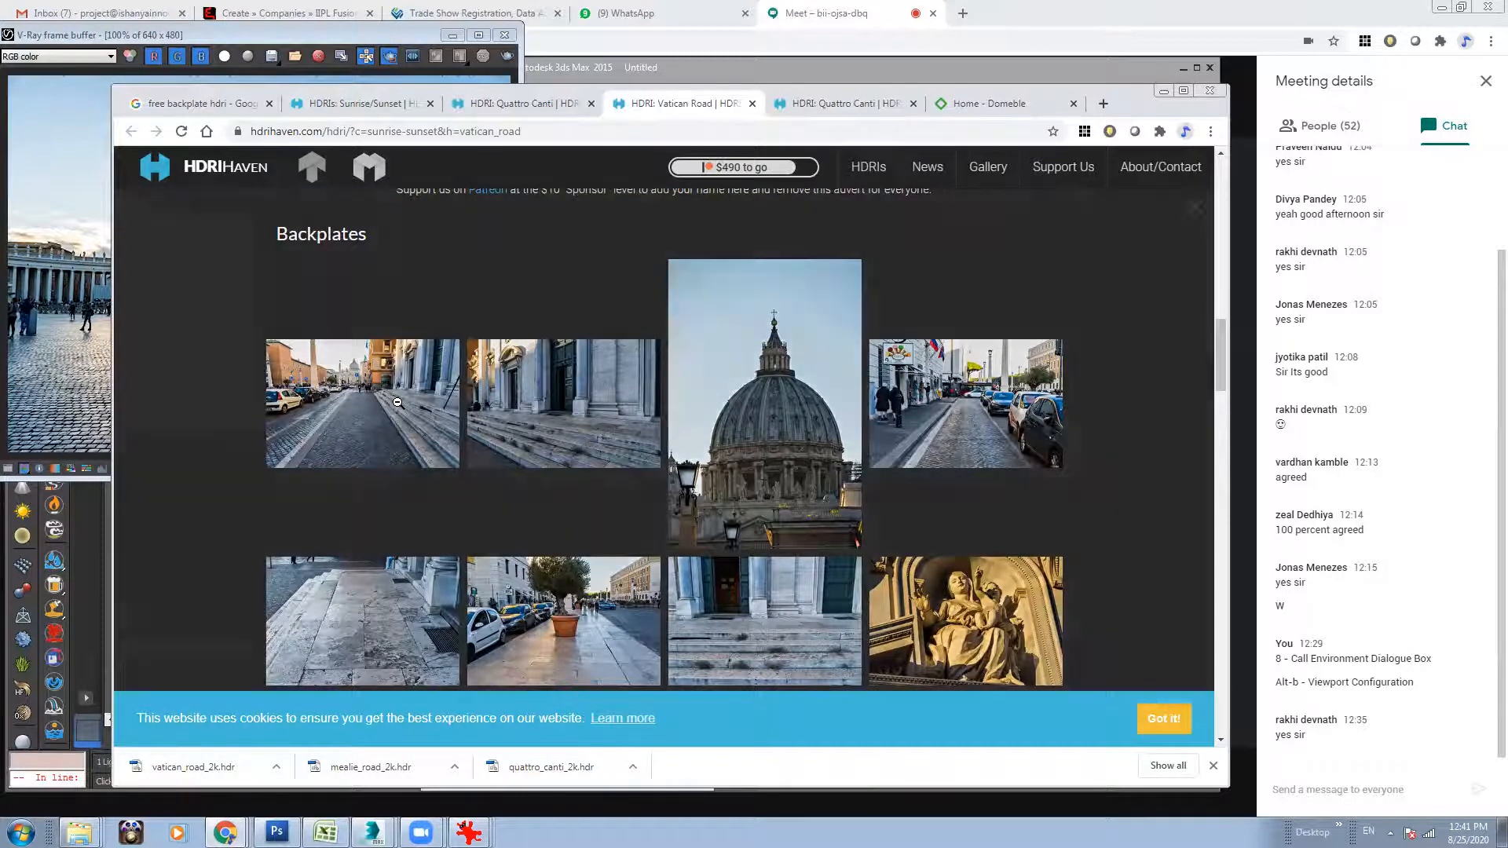
click(398, 402)
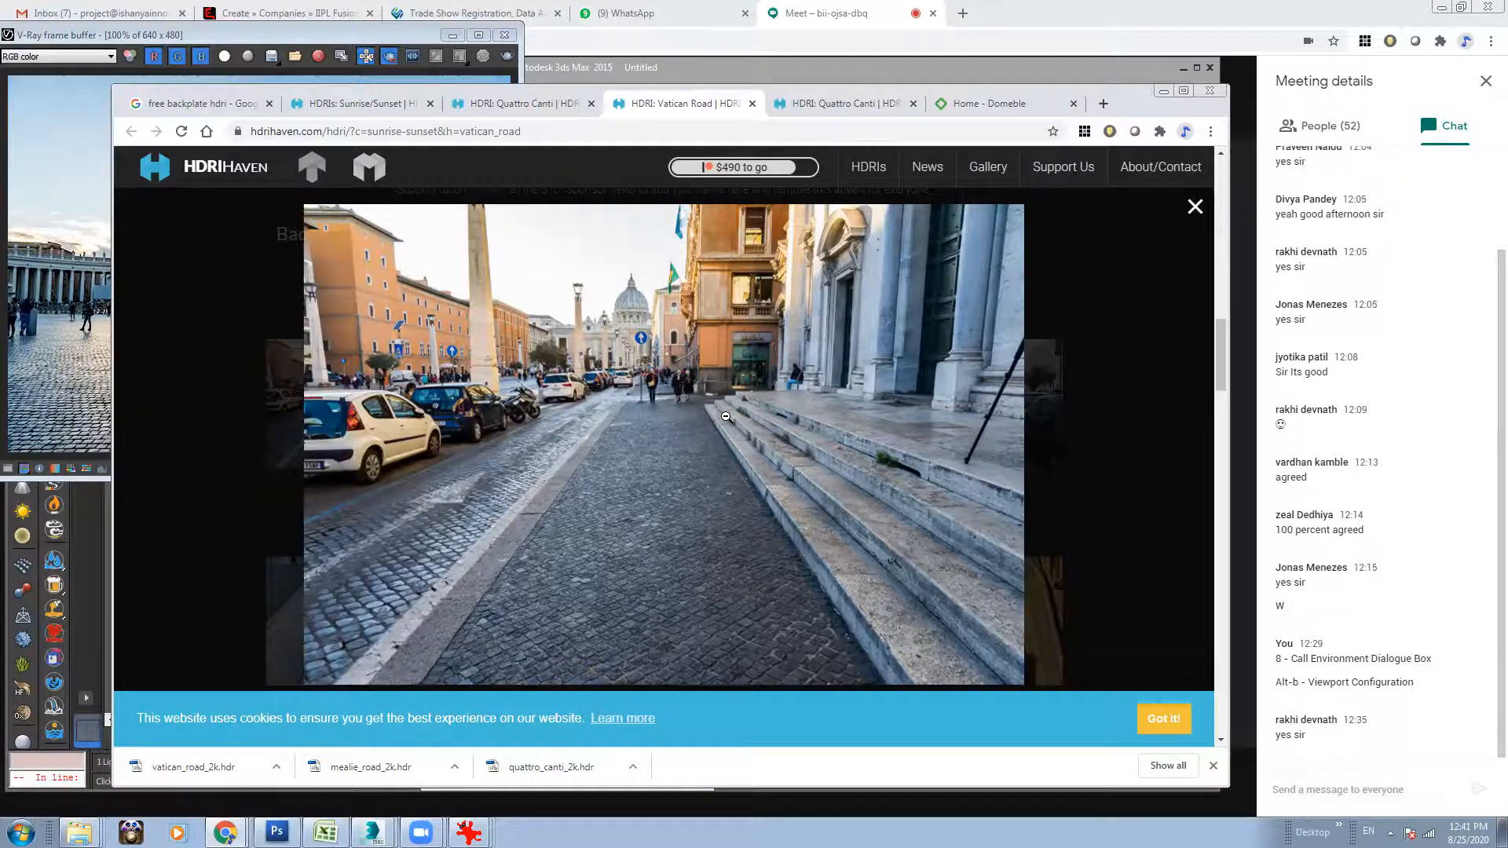
Try to save the enlarged Vatican Road street backplate image, then close the enlarged view.
right_click(707, 364)
click(757, 394)
click(294, 36)
double_click(179, 124)
click(191, 733)
click(1375, 790)
click(1257, 101)
click(1194, 209)
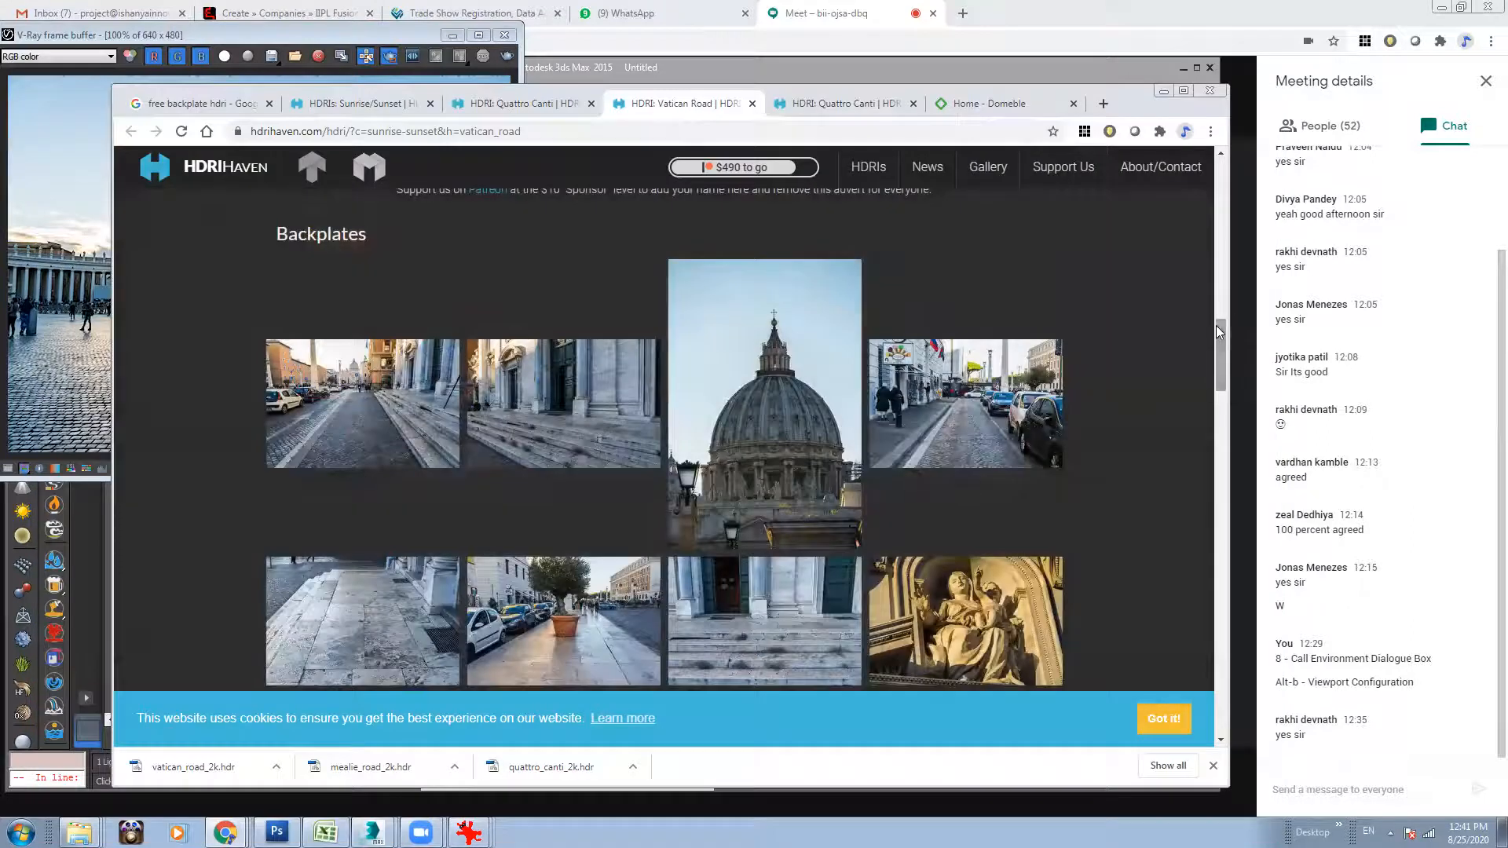
Browse the Vatican Road backplates and view the street photo with parked cars and the gelato shop enlarged, closing it again.
scroll(1222, 357, down, 3)
mouse_move(1221, 354)
mouse_down()
mouse_move(1221, 388)
mouse_move(1222, 368)
mouse_up()
scroll(1223, 367, up, 3)
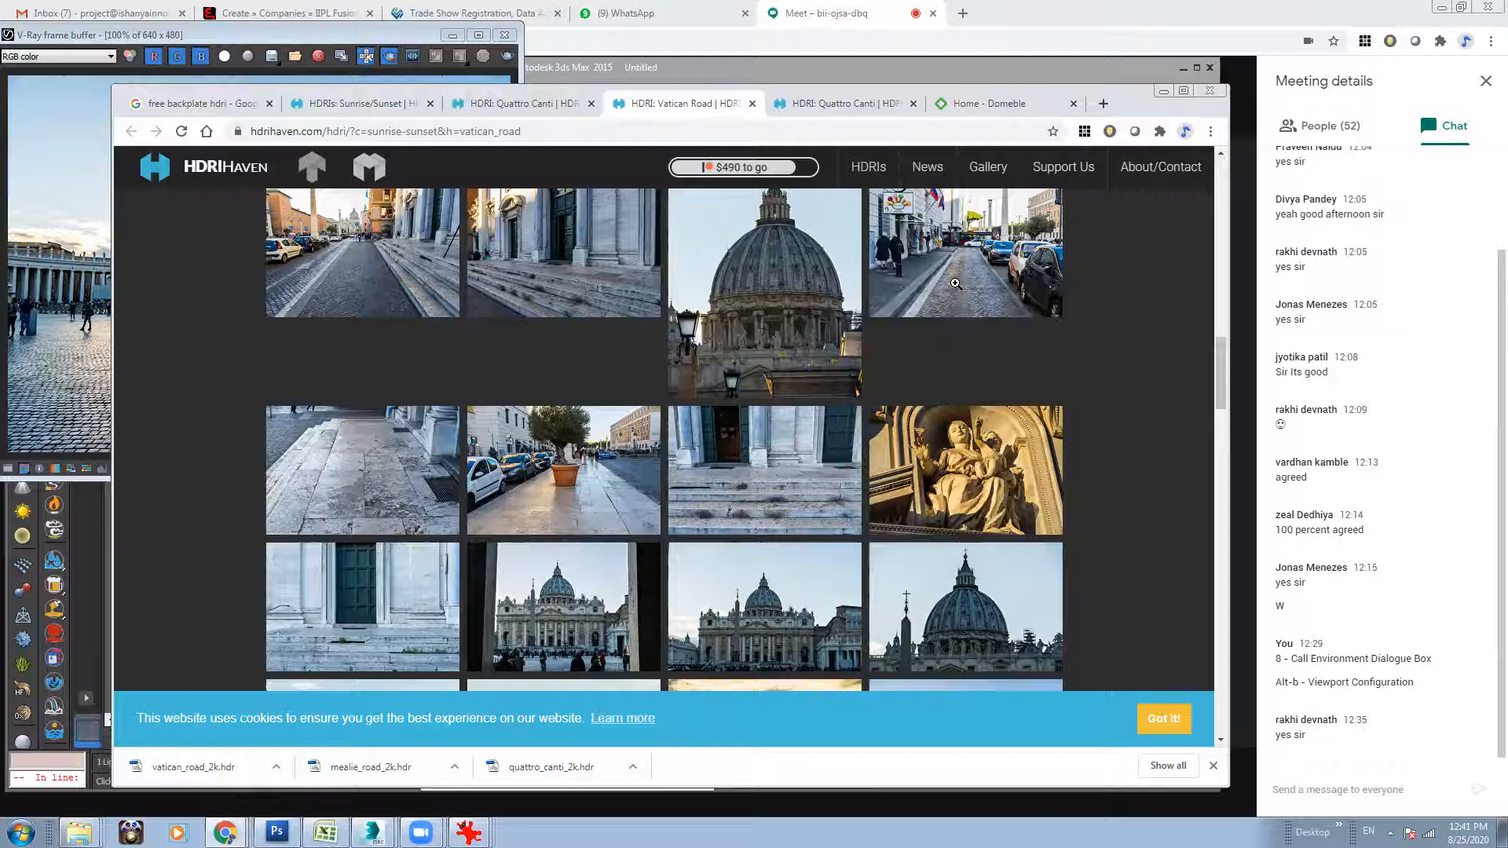
click(956, 284)
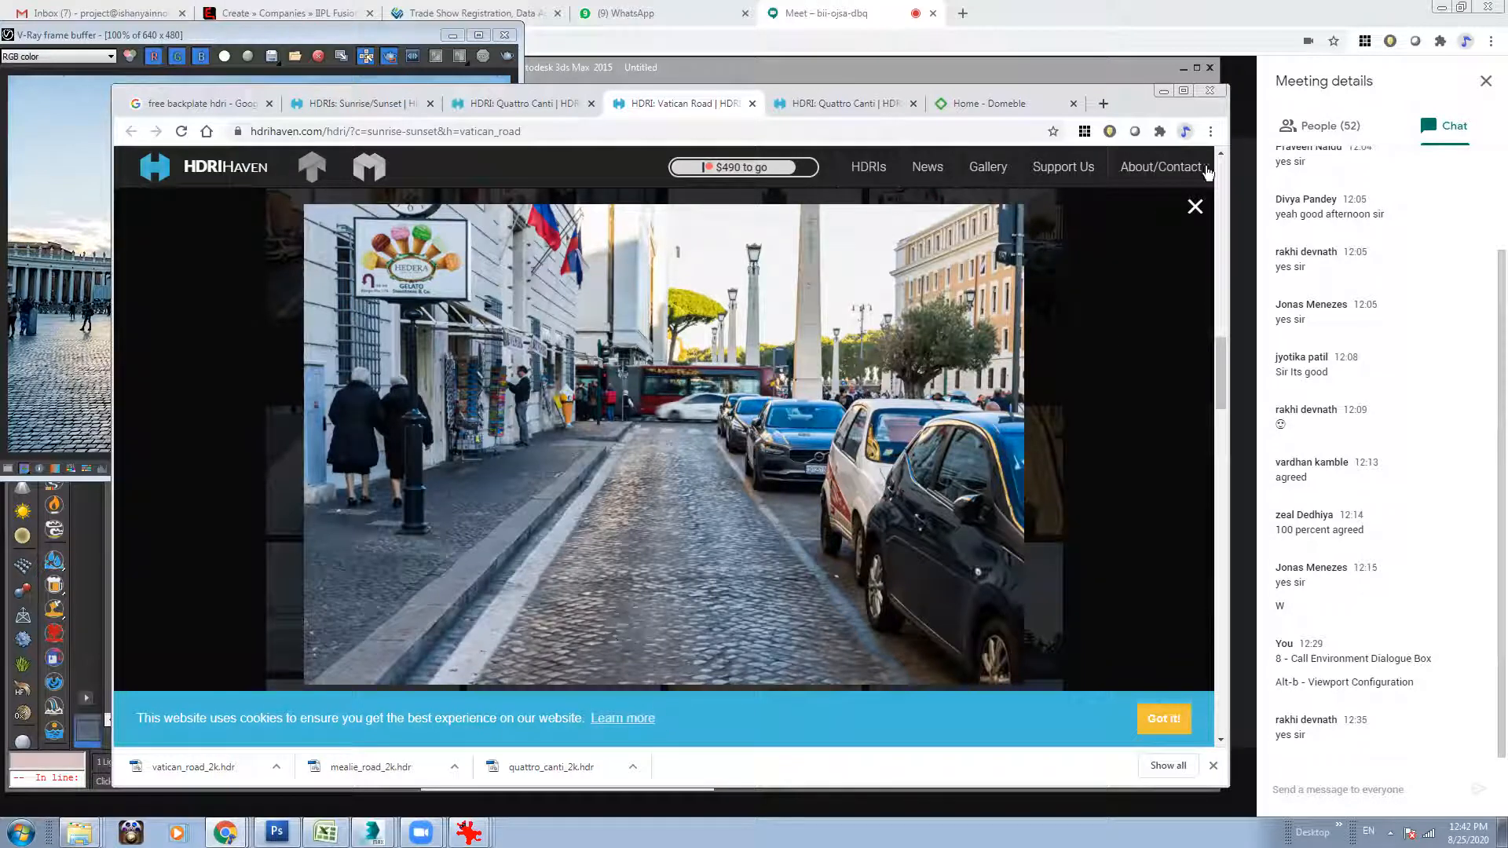
click(1195, 207)
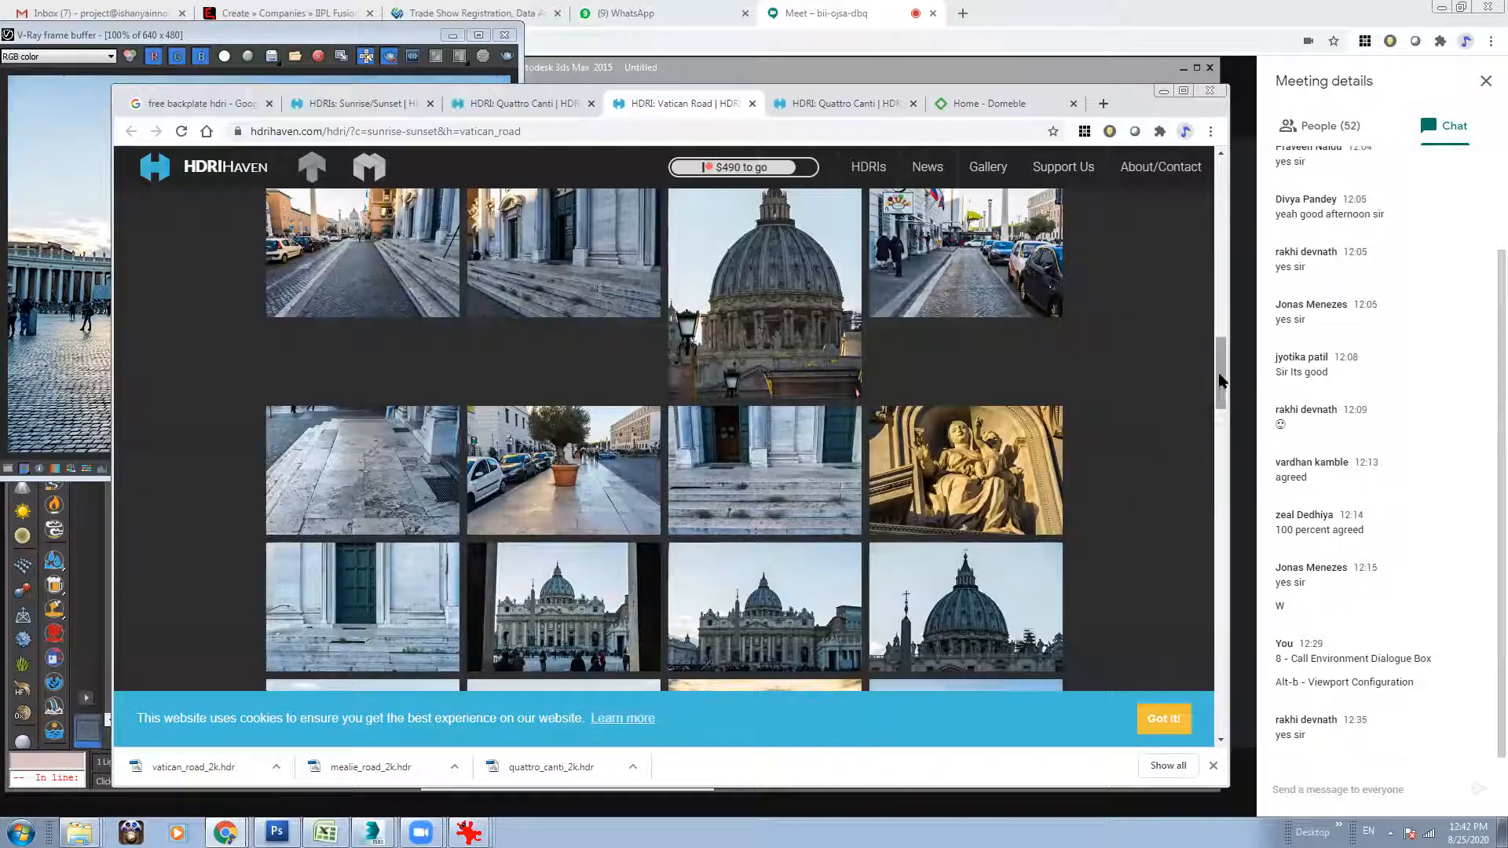
Look through the remaining Vatican Road backplates and view the user render of the red sphere at full size, closing it again.
drag(1223, 378, 1228, 420)
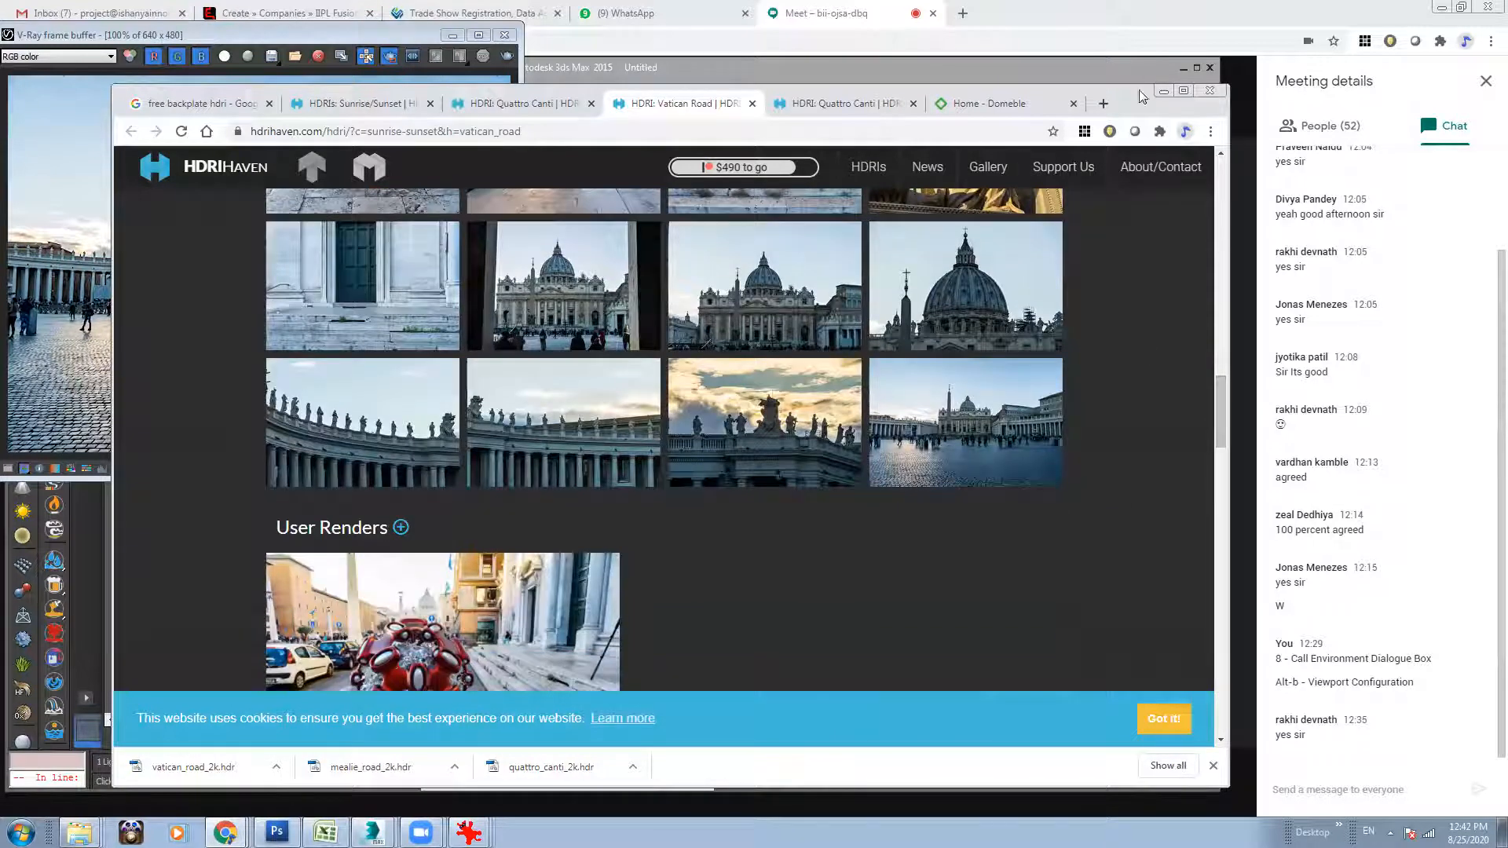
scroll(409, 365, down, 4)
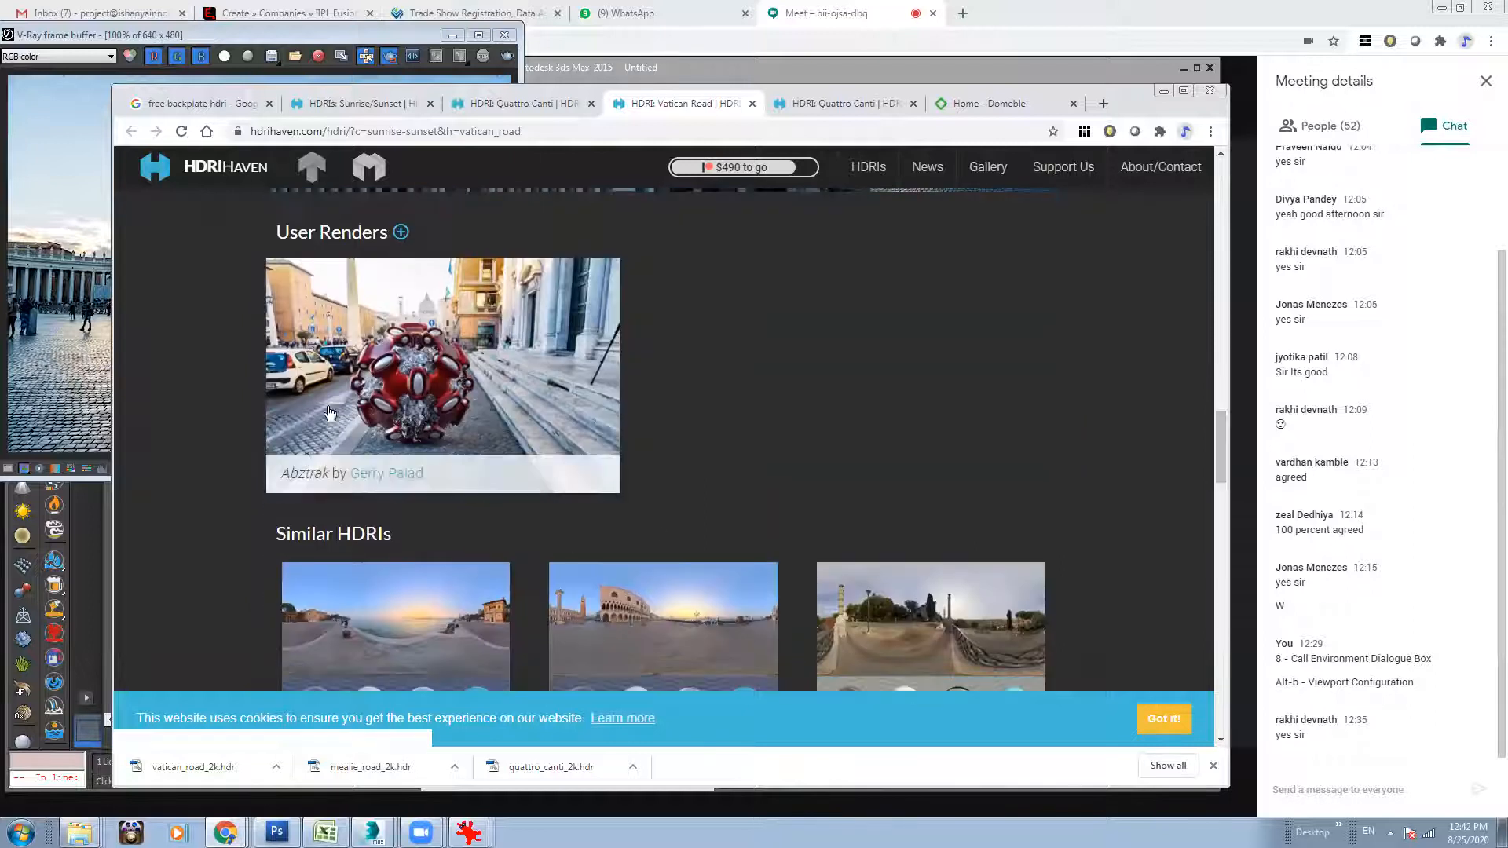
click(410, 368)
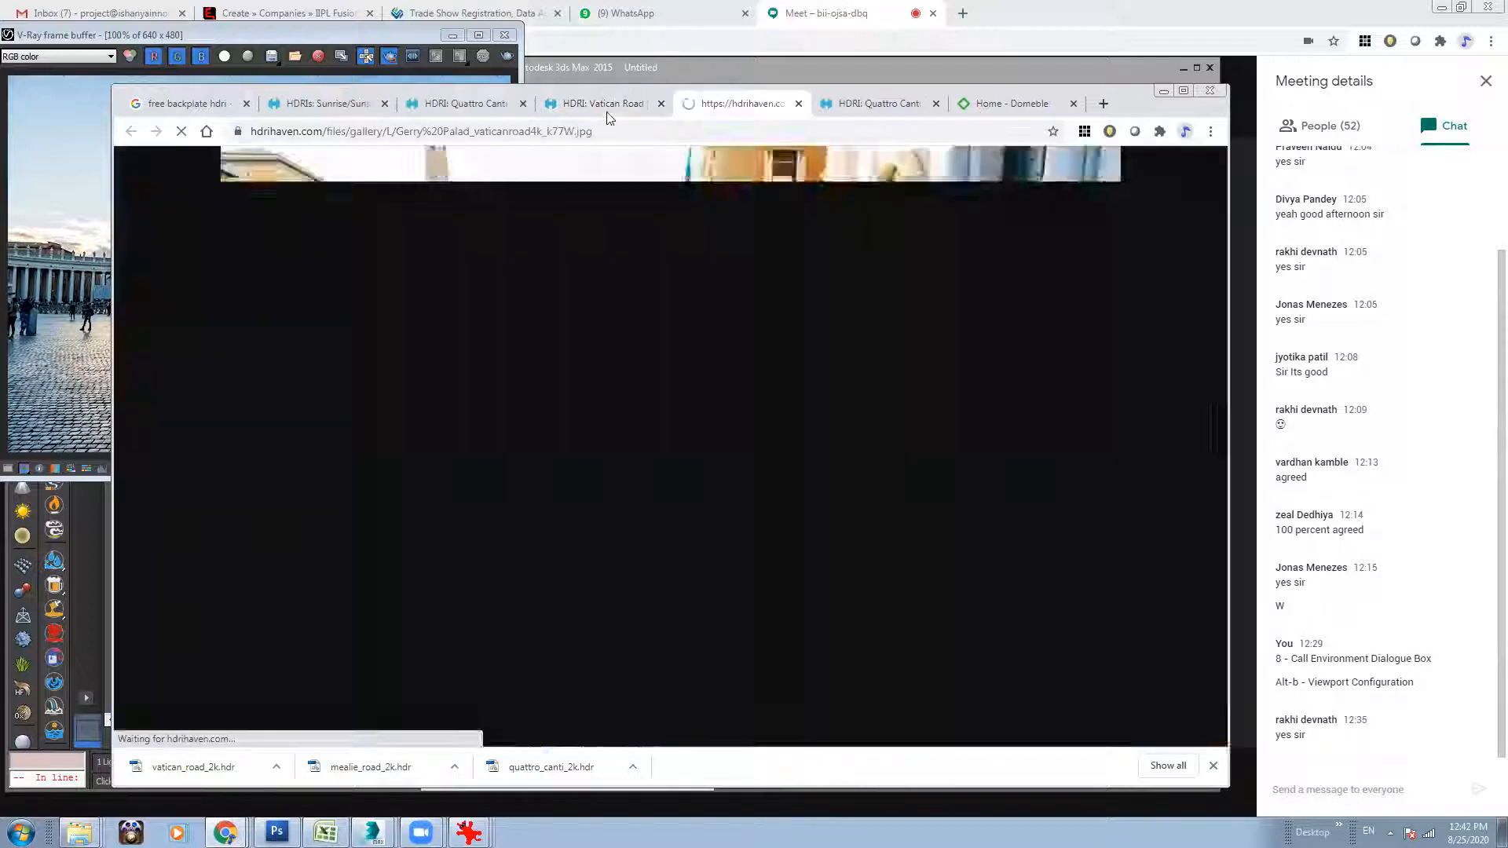
click(605, 107)
click(722, 106)
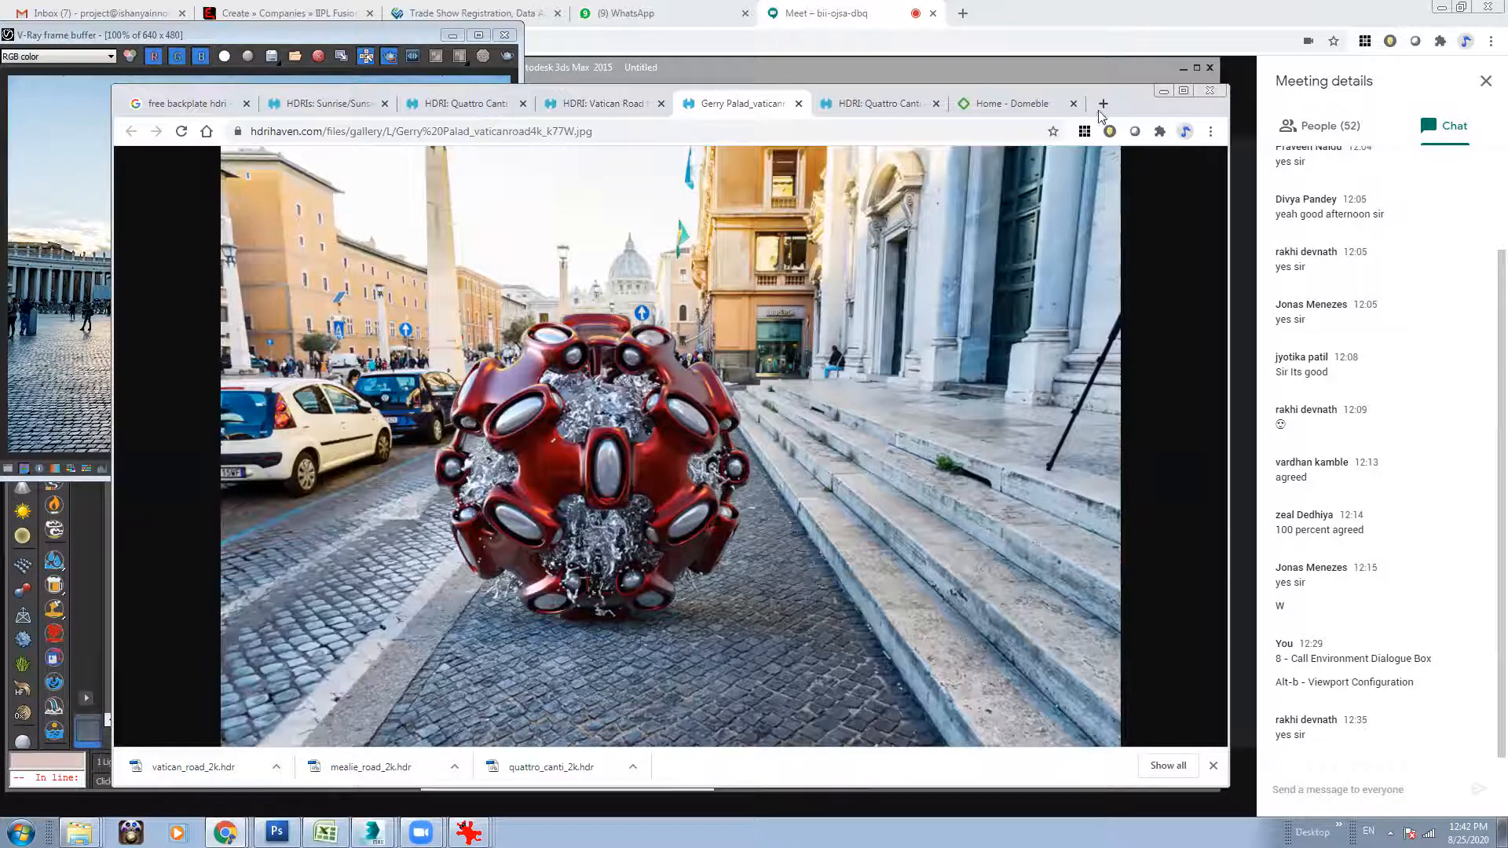
click(799, 103)
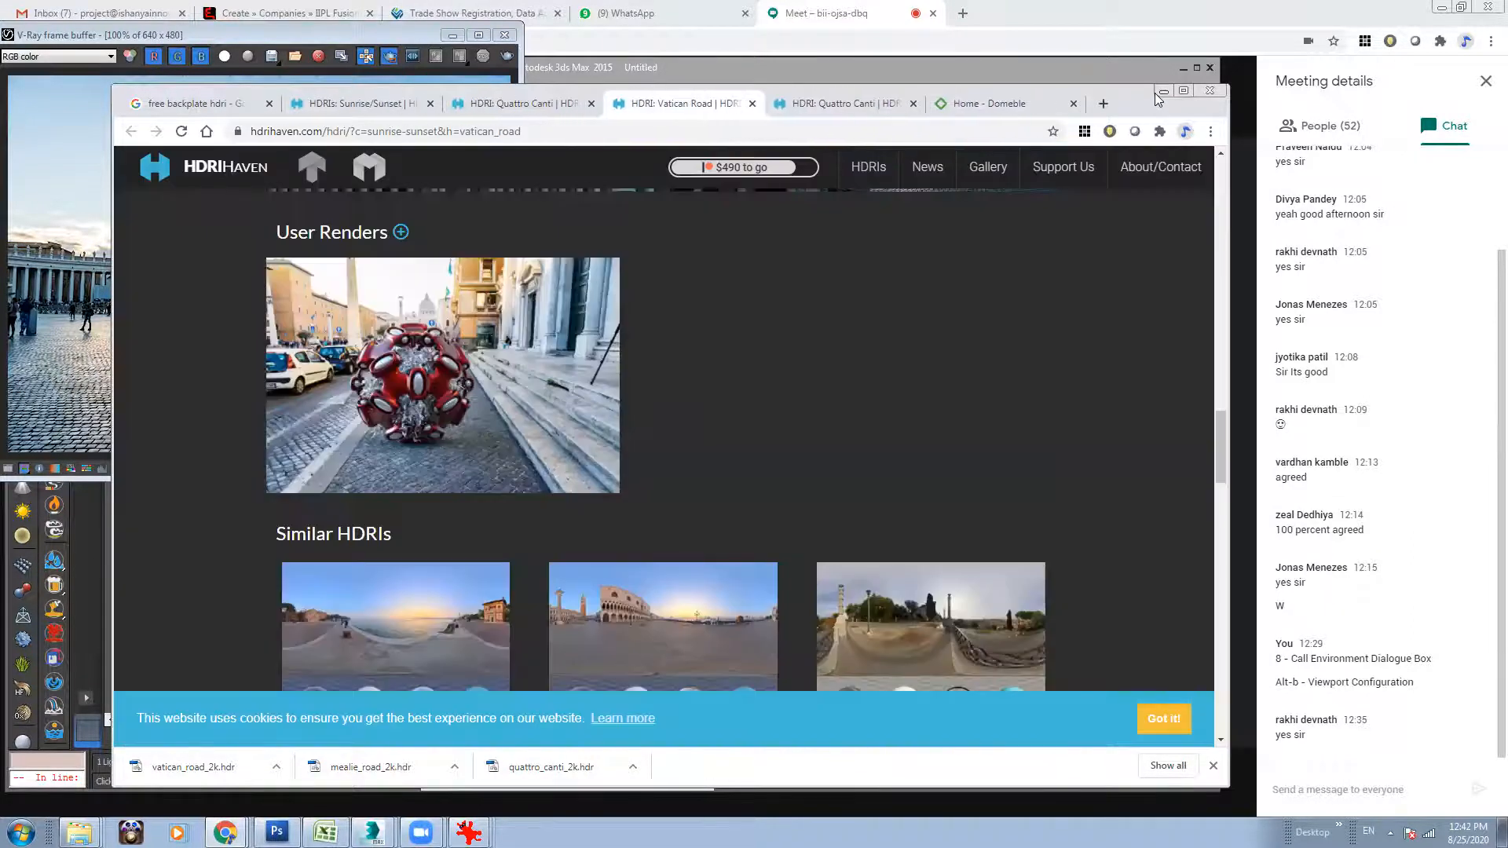
Return to 3ds Max, enlarge the Map #2 preview window and place it beside the Material Editor.
click(1162, 92)
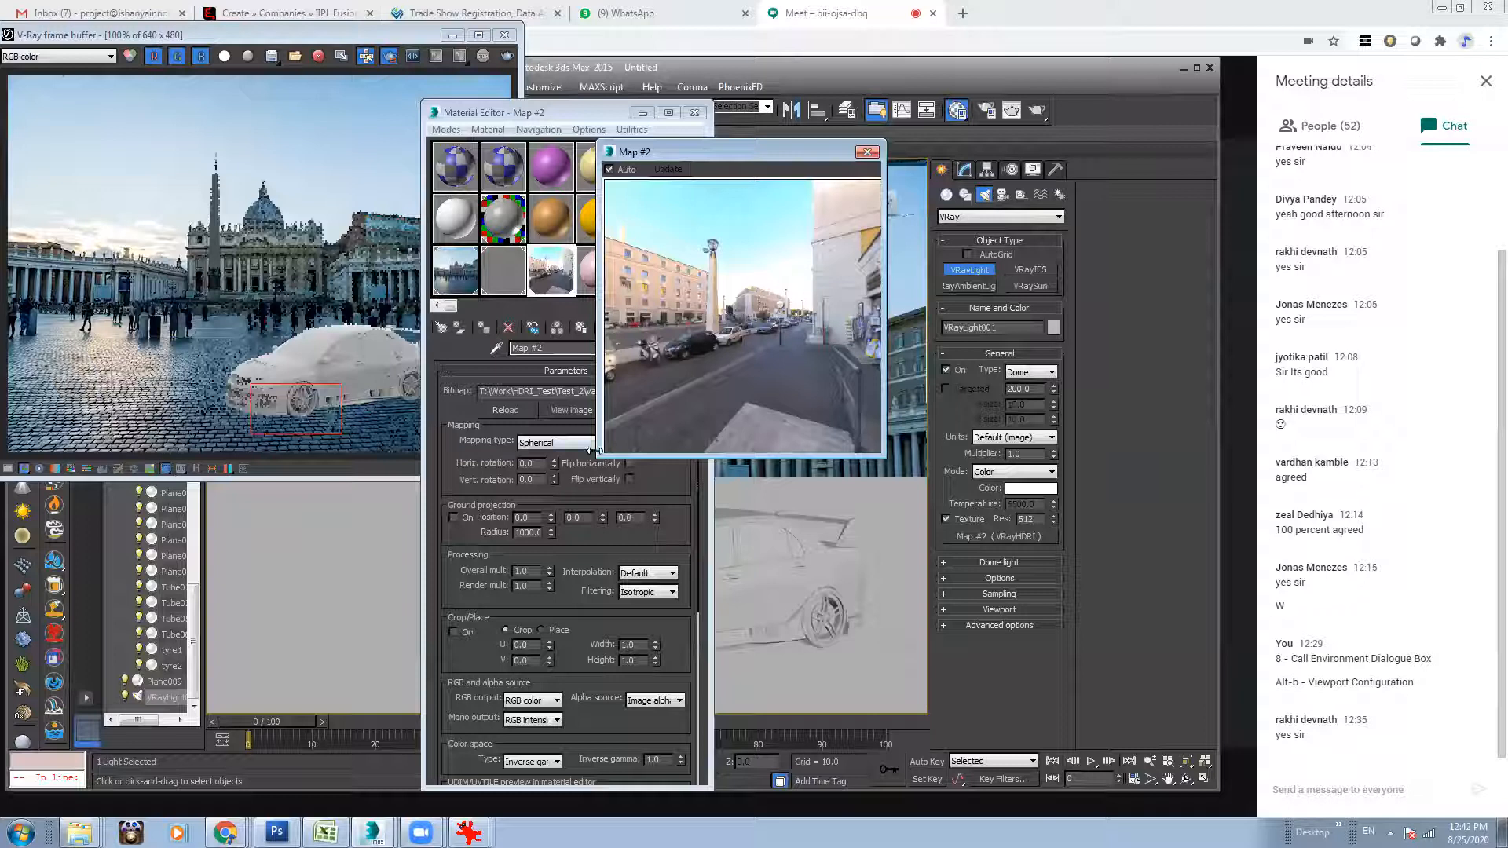
drag(594, 451, 472, 525)
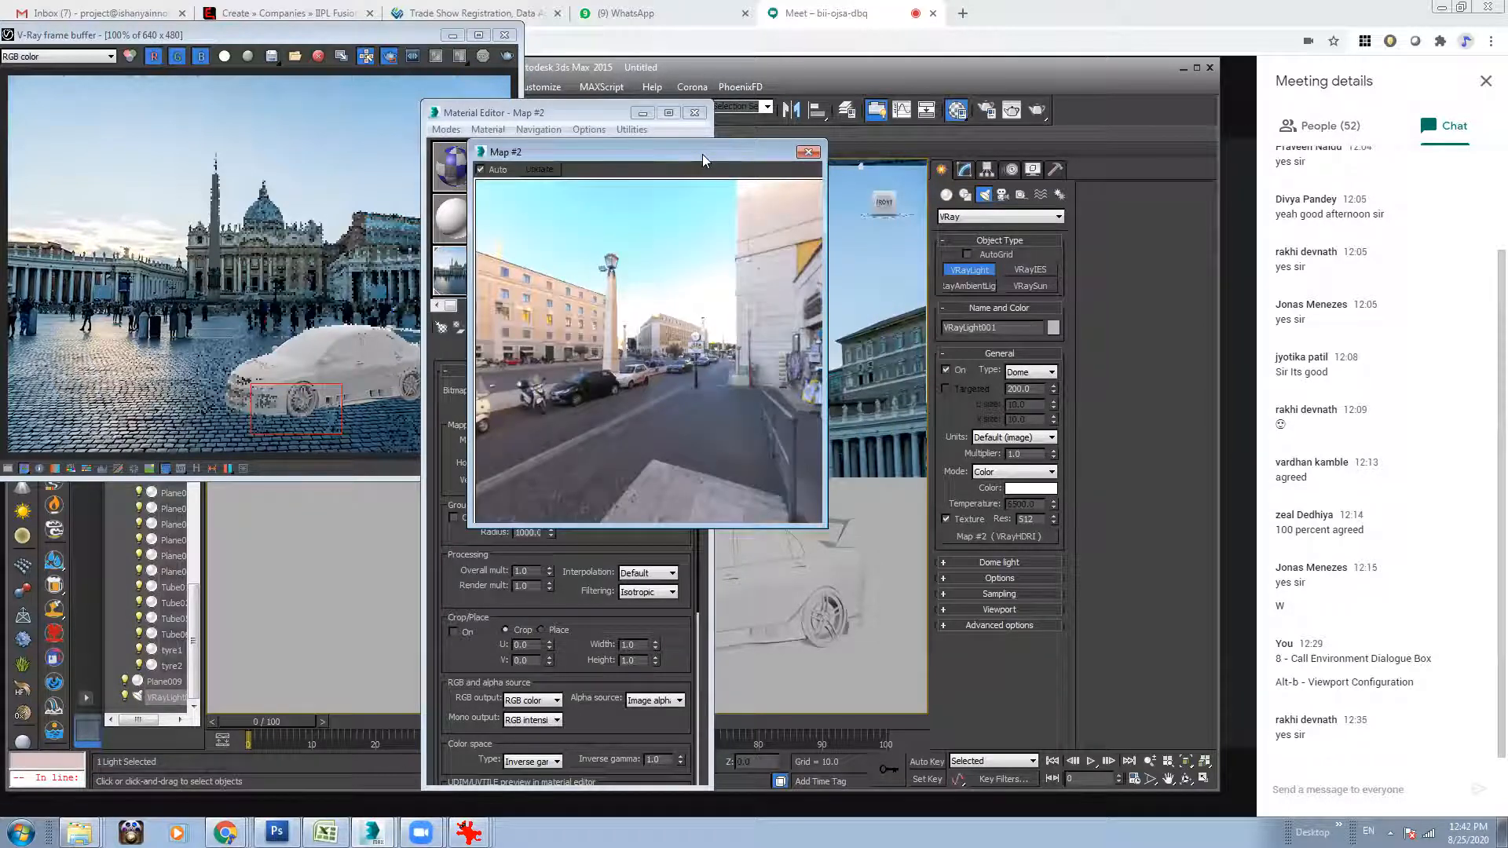
drag(702, 154, 1024, 170)
Try horizontal rotations of 90, 120, 180, 360 and 270 on the VRayHDRI map, and reset the value to 0.
double_click(531, 464)
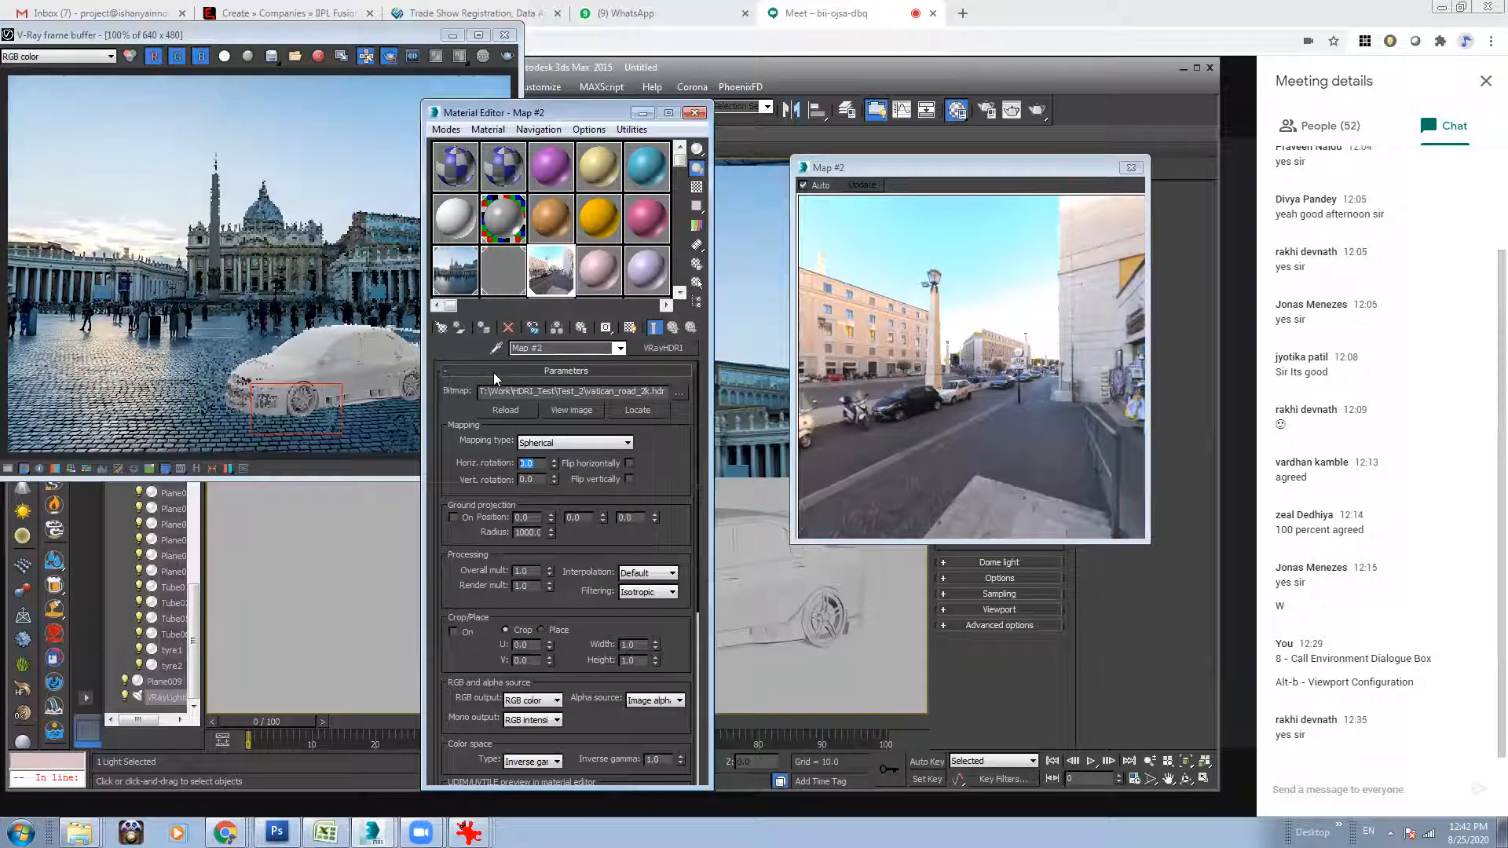
text(90)
key(Return)
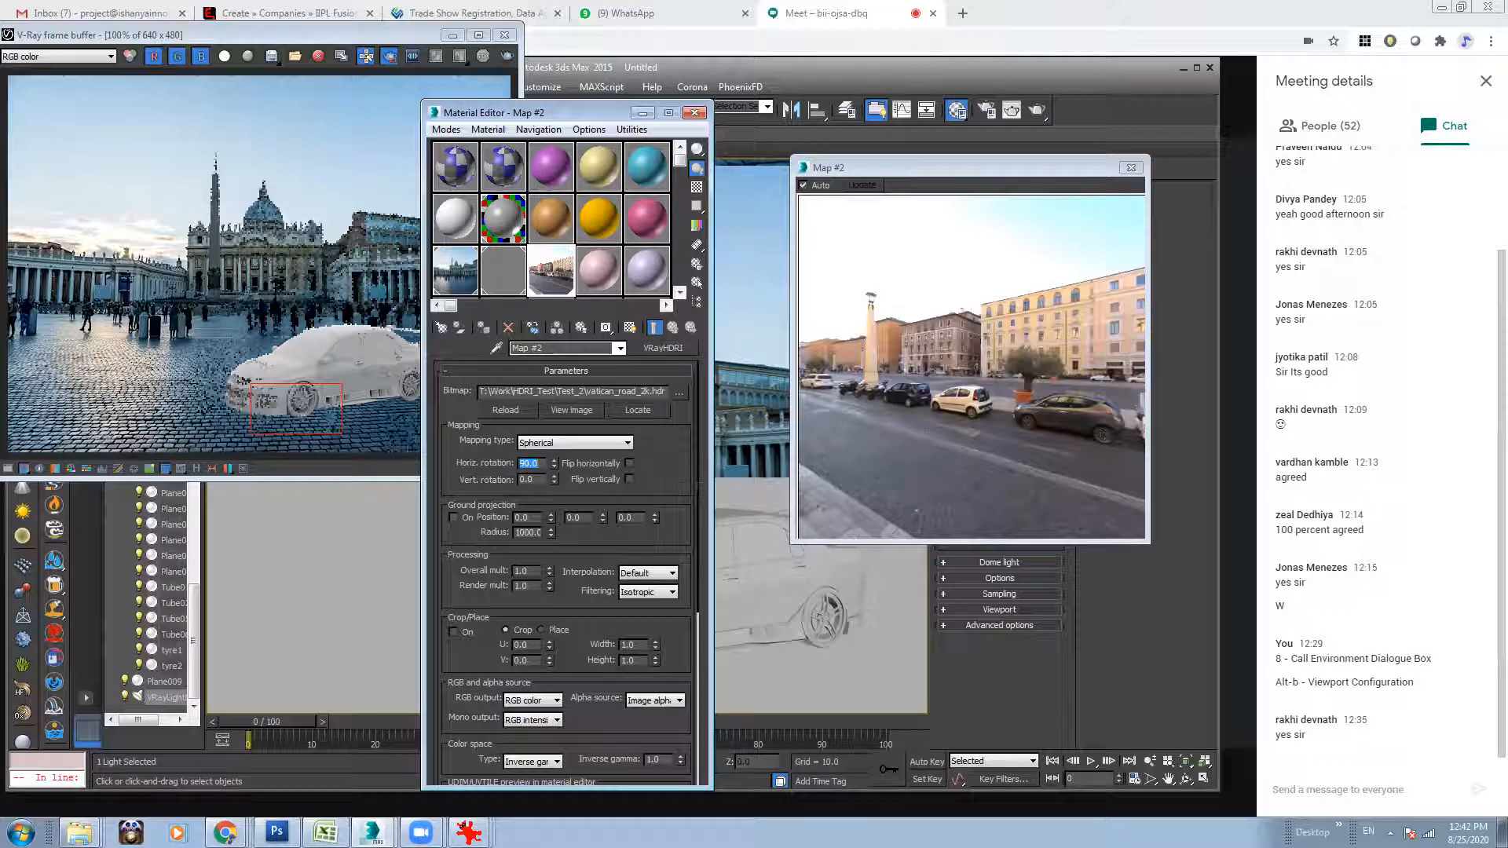
text(120)
key(Return)
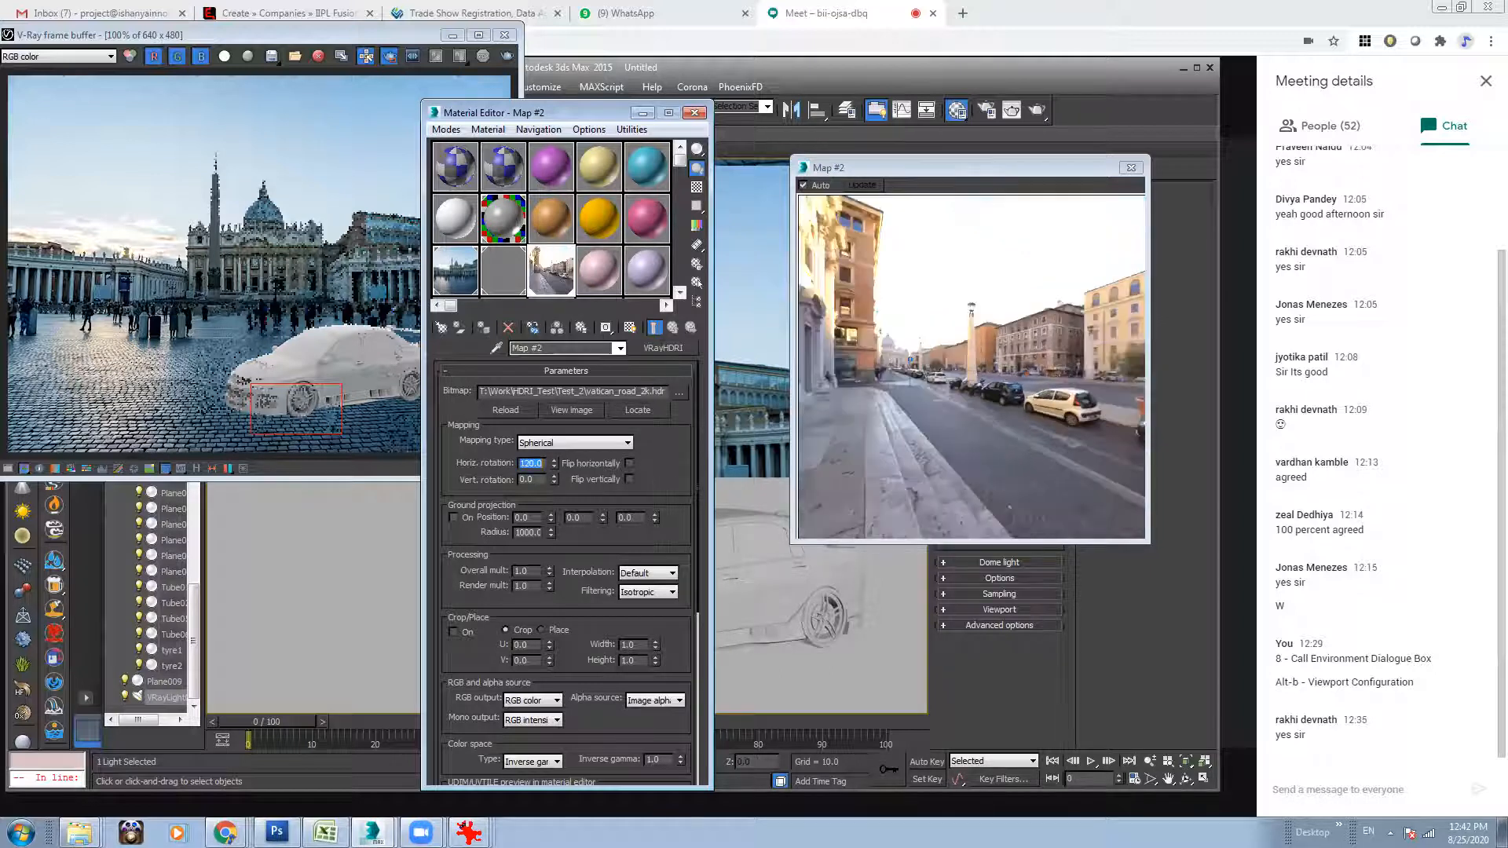
text(180)
key(Return)
text(360)
key(Return)
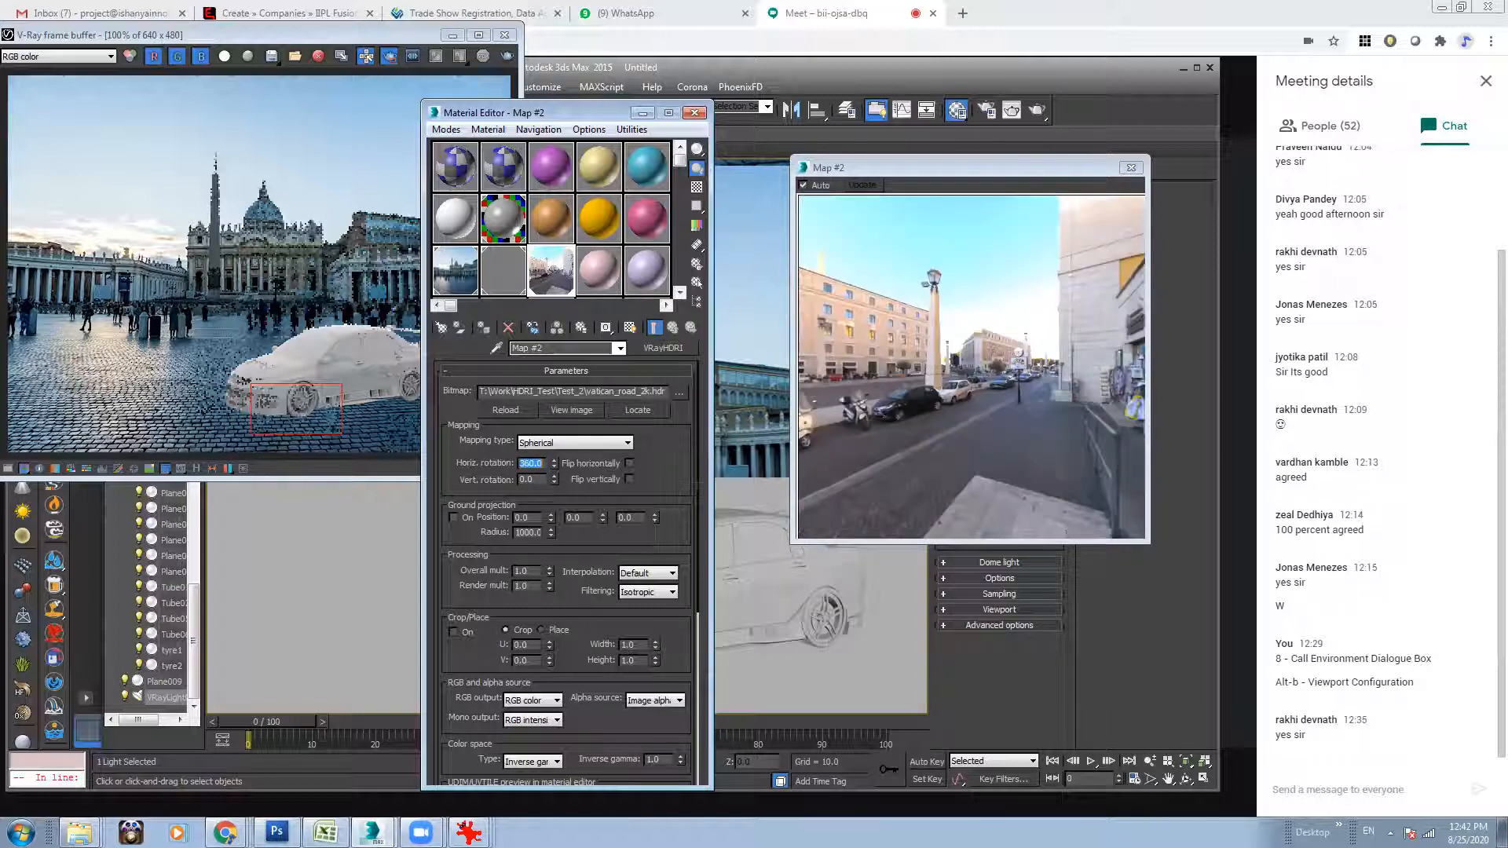
text(270)
key(Return)
text(0)
key(Return)
Open an enlarged preview of the Map #1 background bitmap, compare it side by side with the Map #2 HDRI preview, and close both.
click(226, 833)
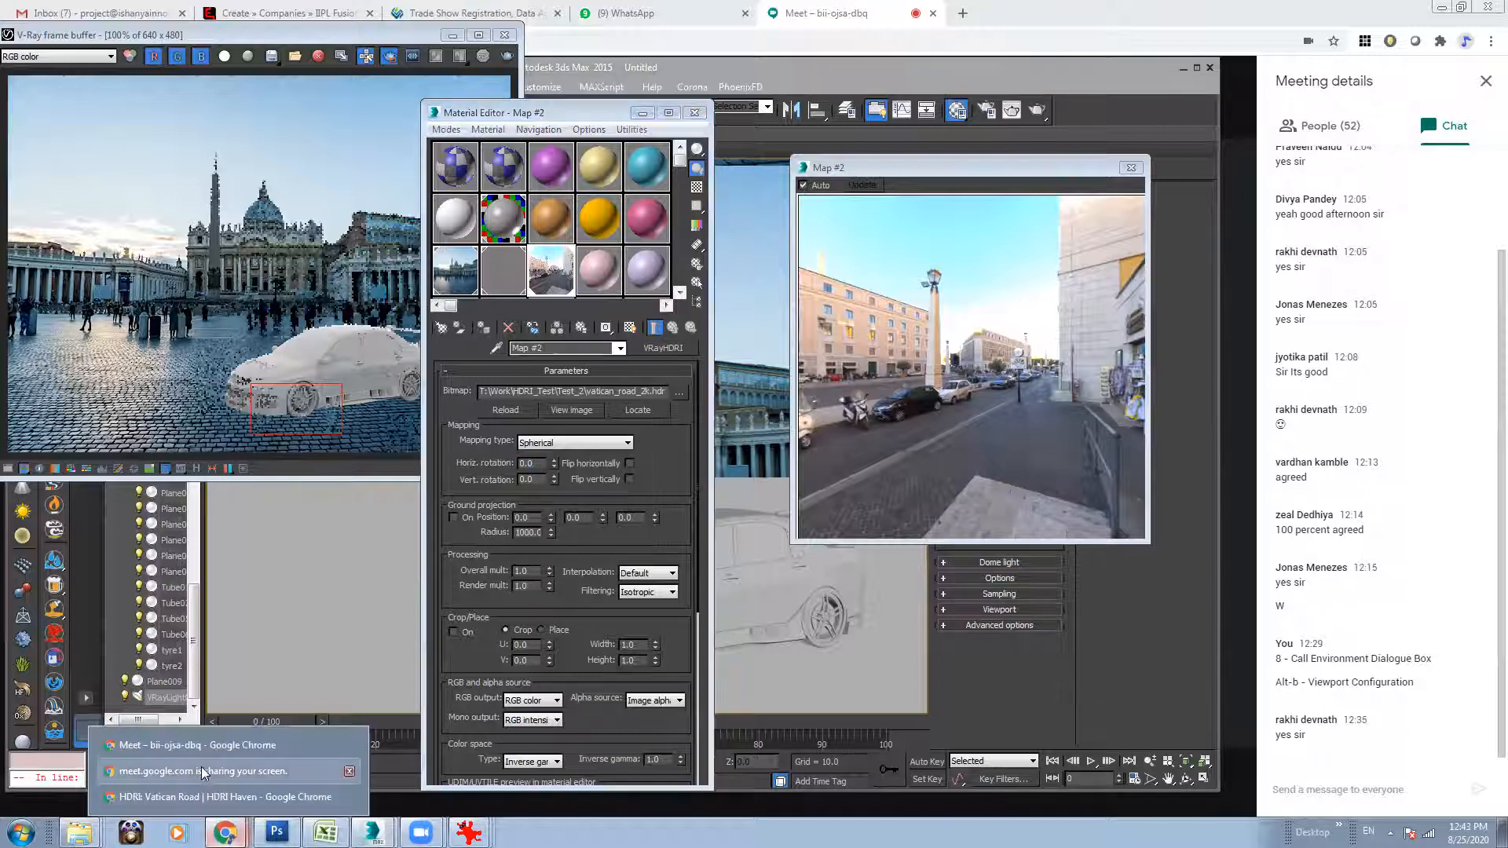
click(231, 218)
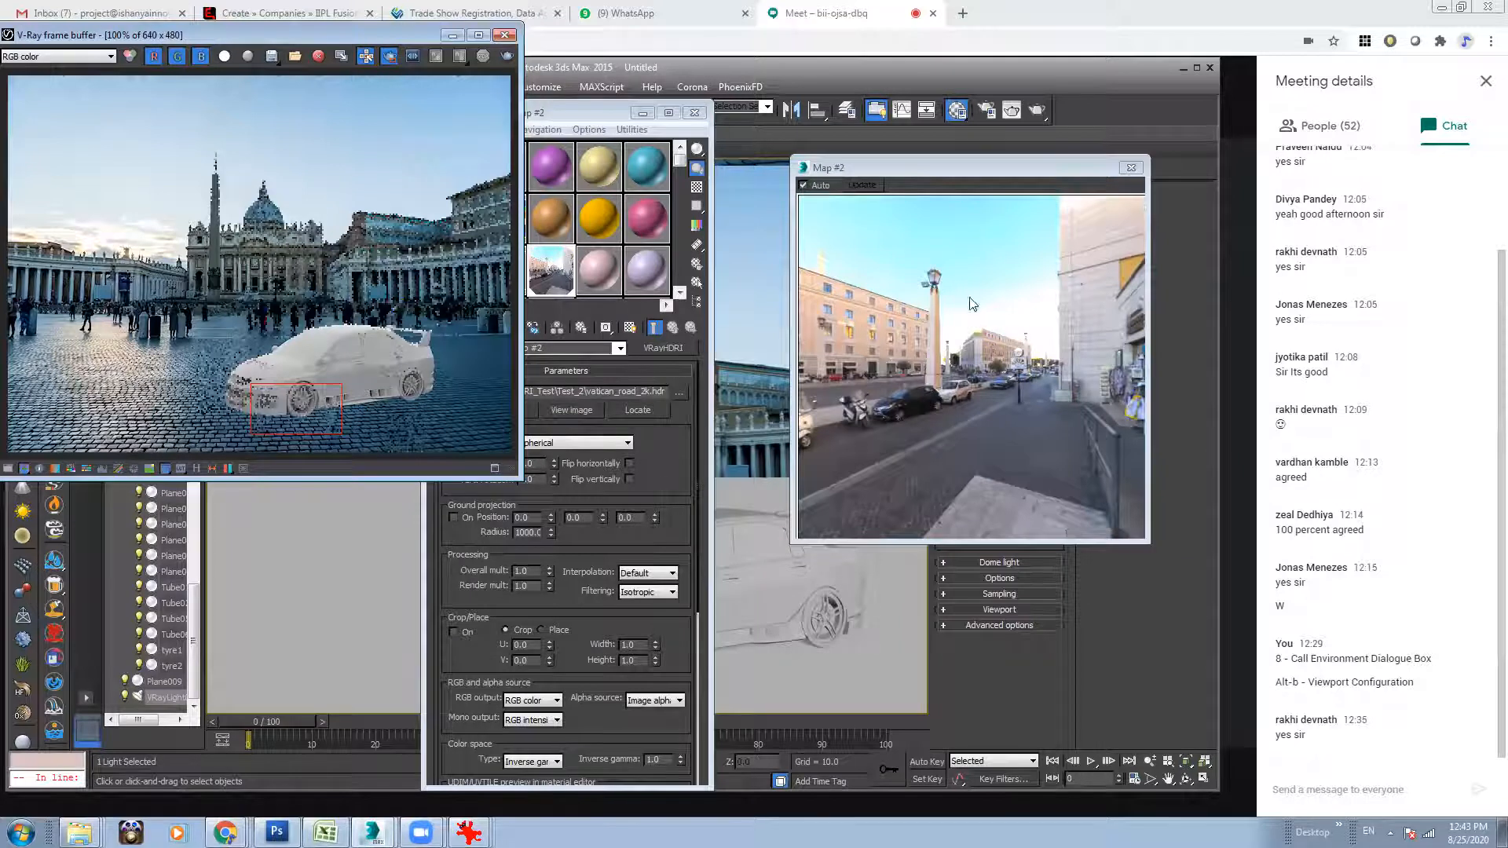
click(760, 262)
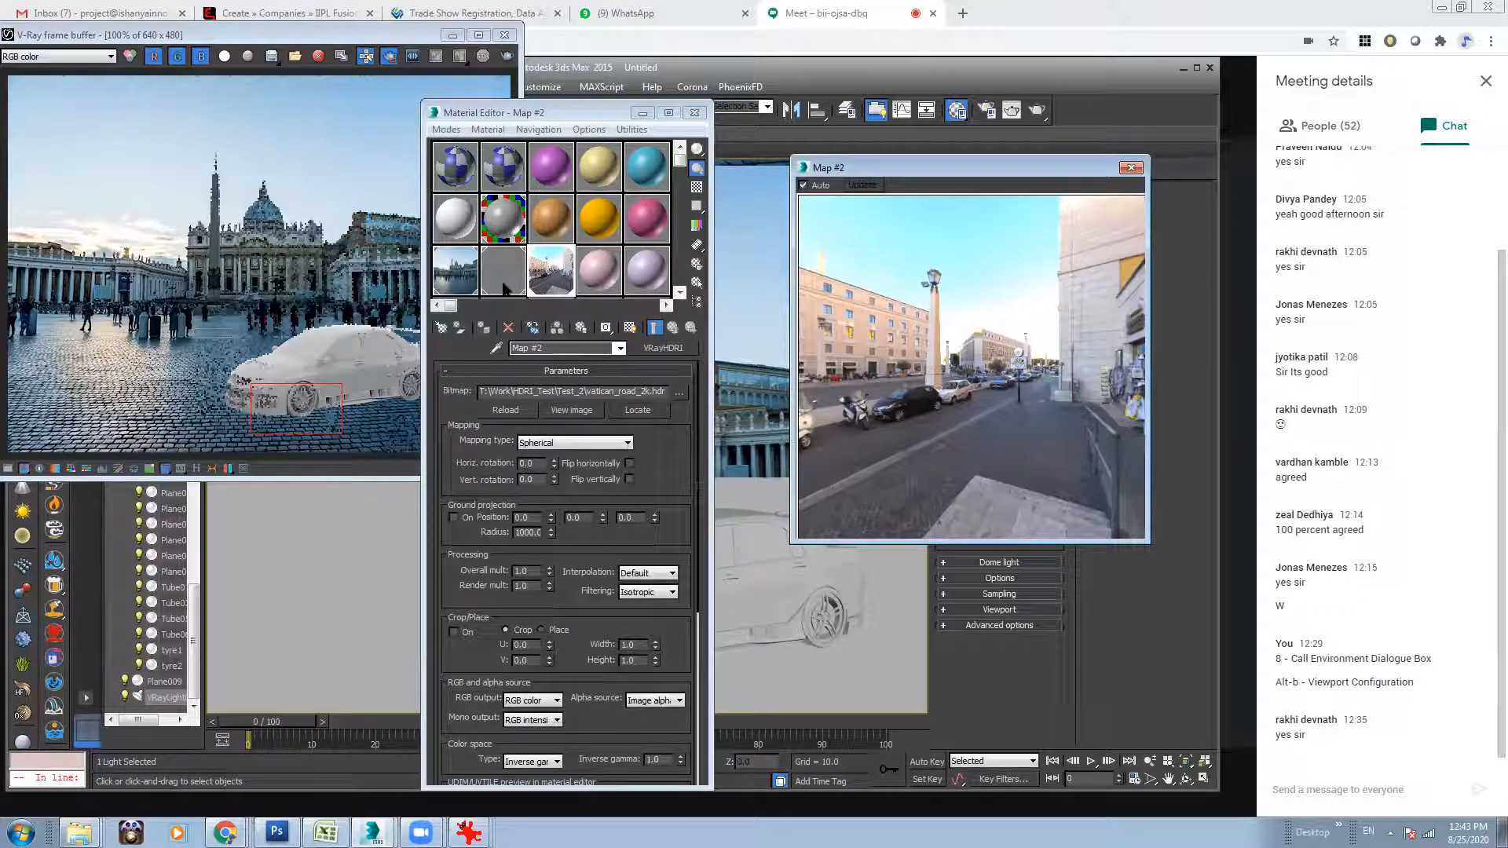
double_click(461, 275)
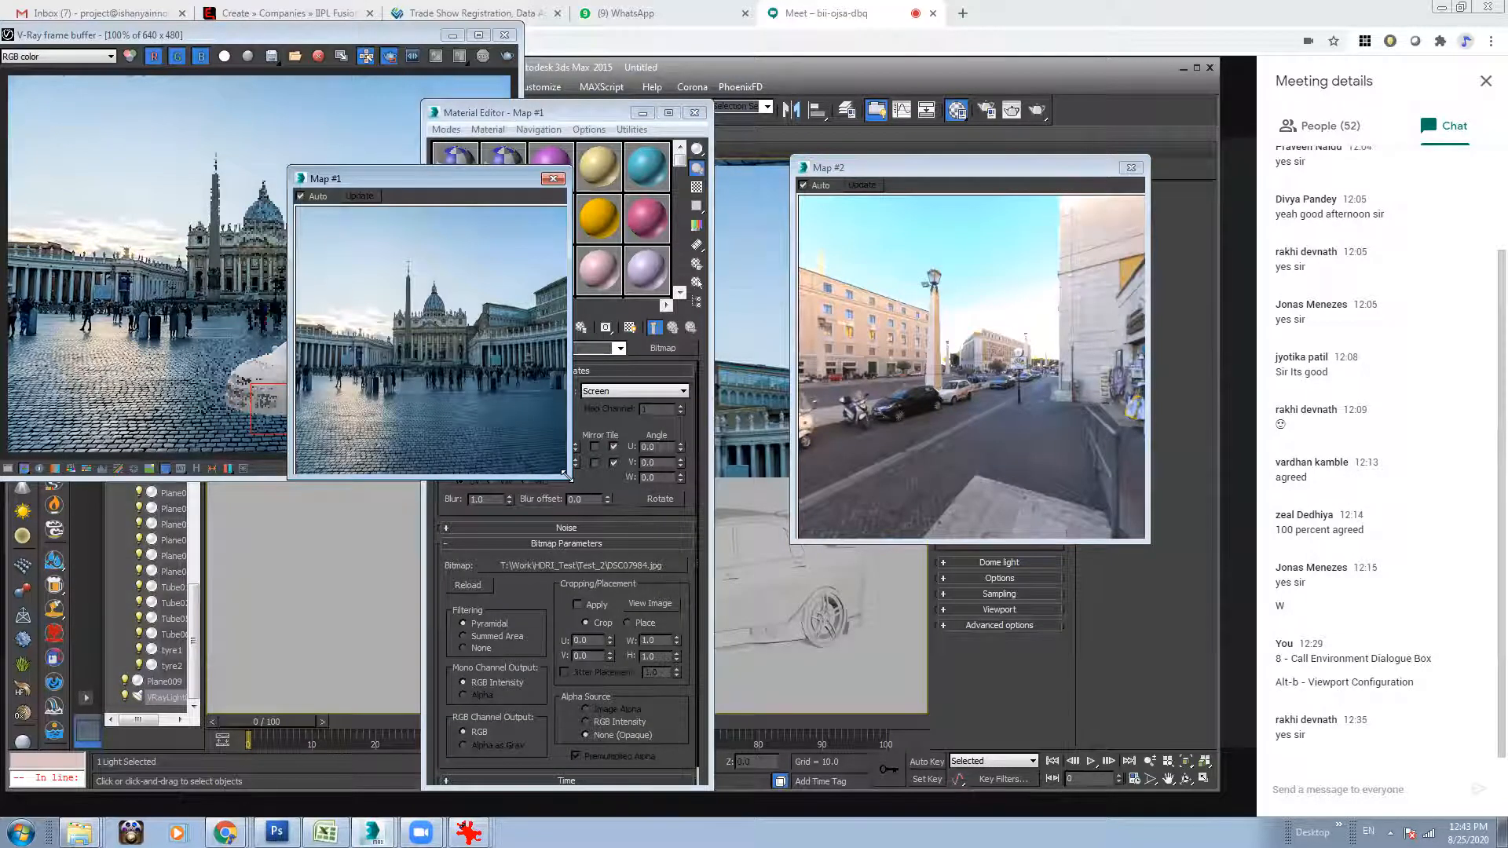
drag(566, 475, 672, 548)
drag(539, 176, 678, 164)
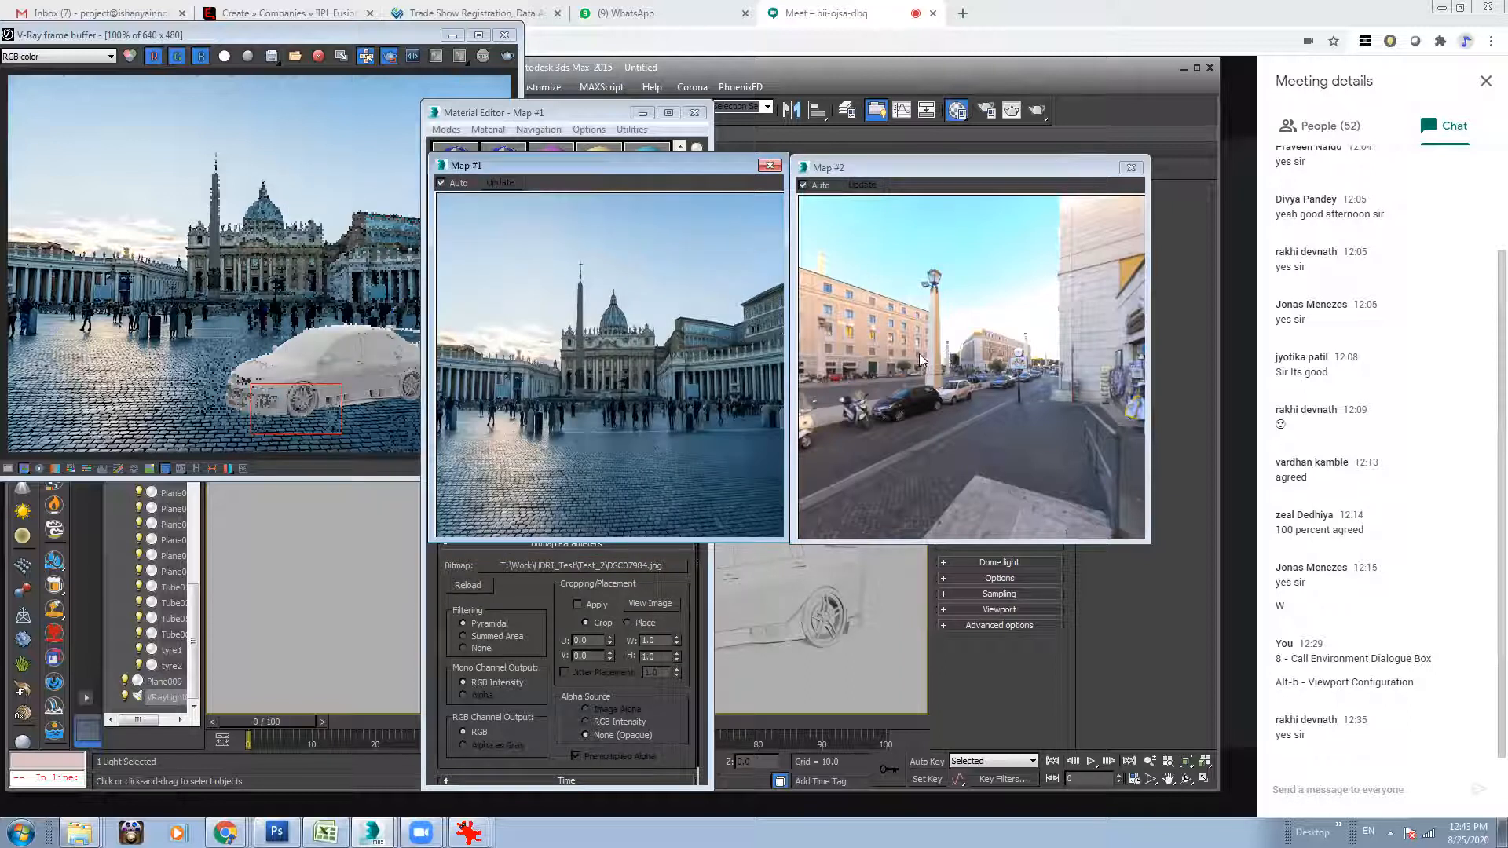
click(770, 166)
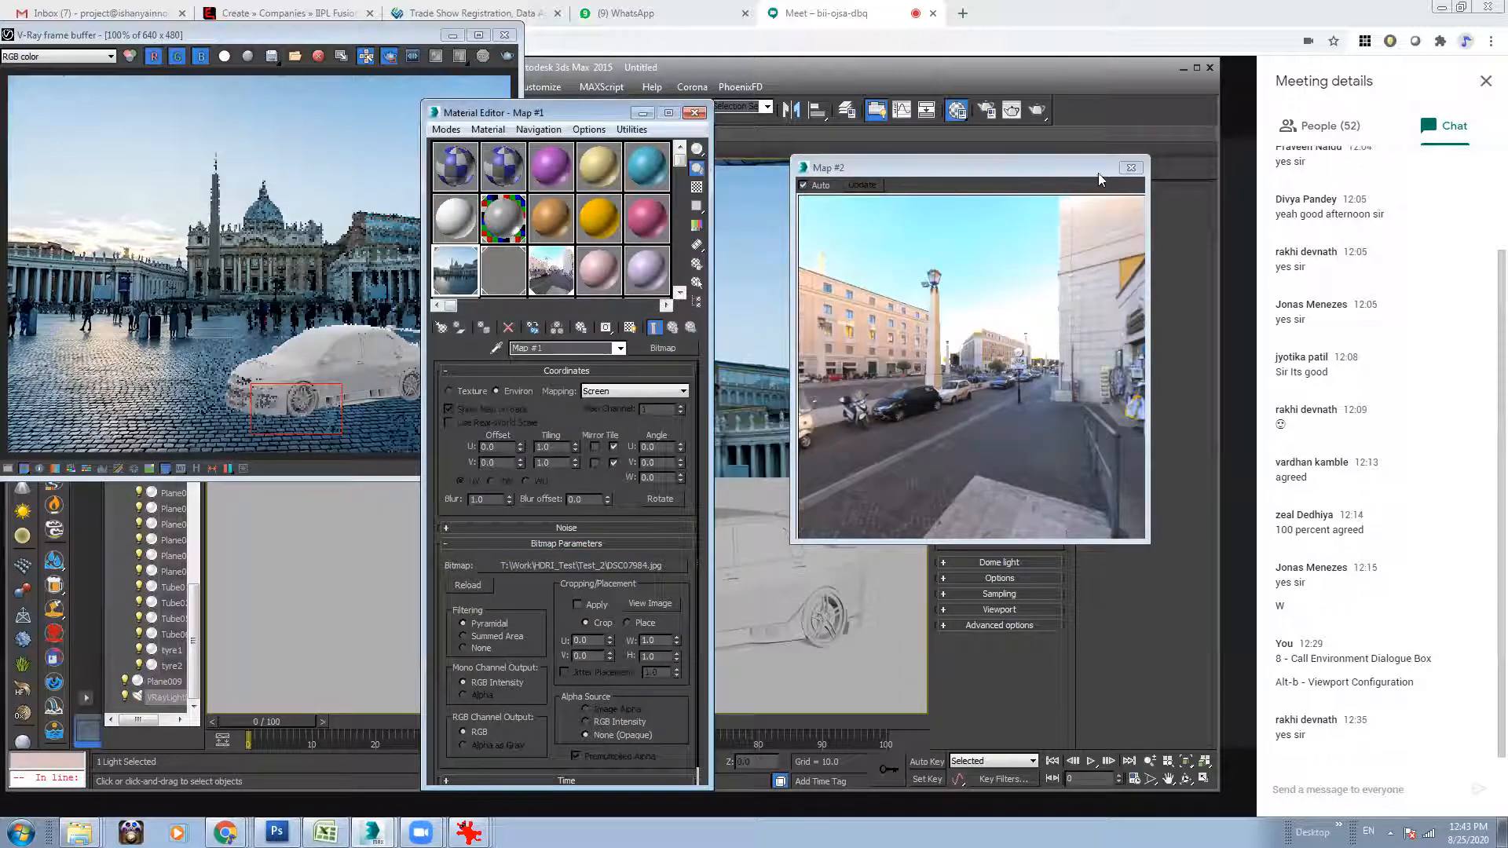
click(1131, 168)
Turn off region rendering in the V-Ray frame buffer and render the full frame.
click(302, 200)
click(390, 55)
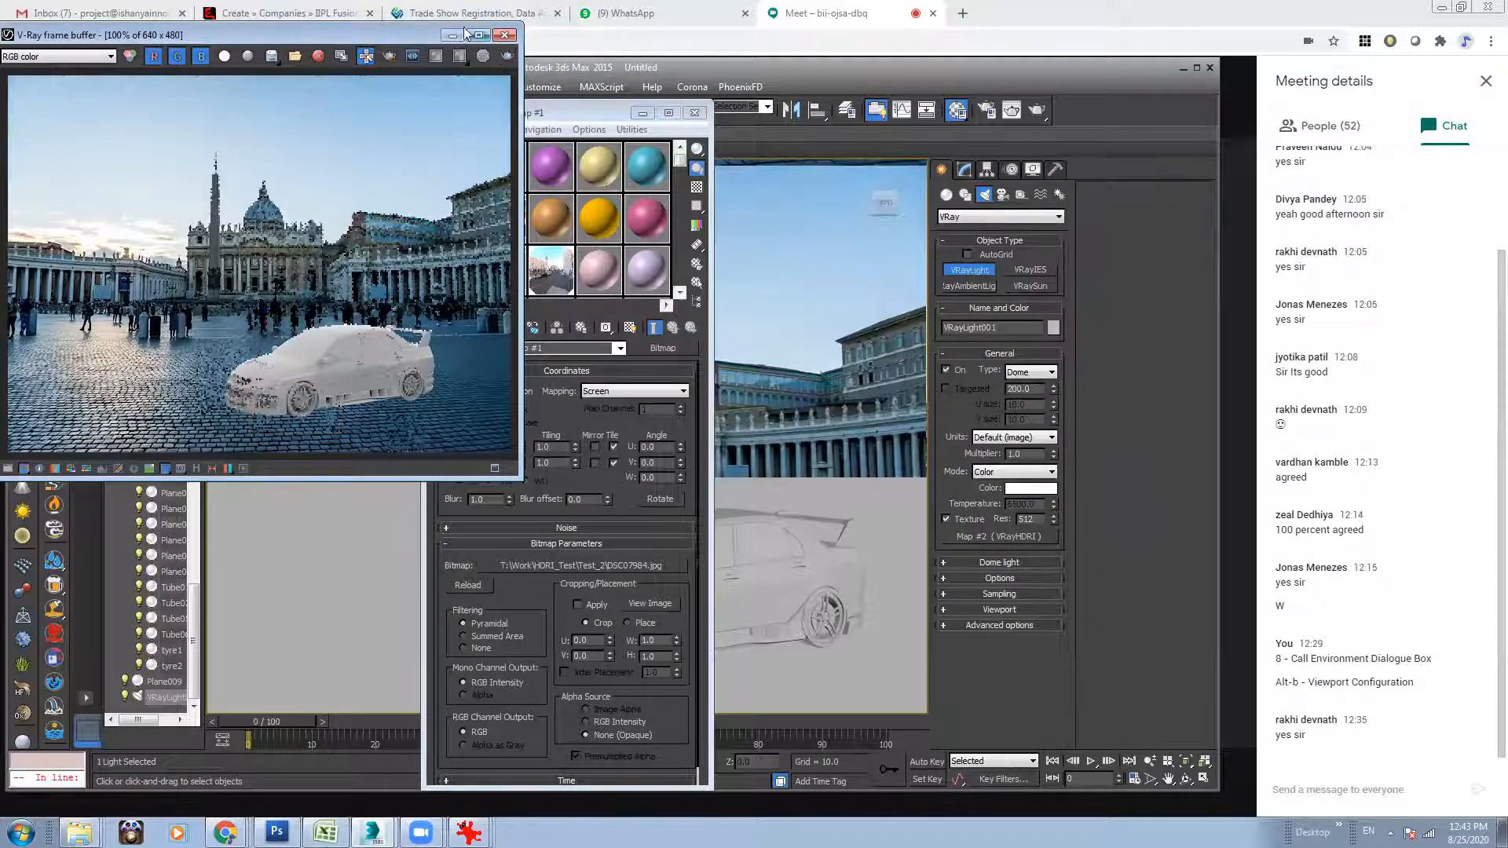
click(507, 56)
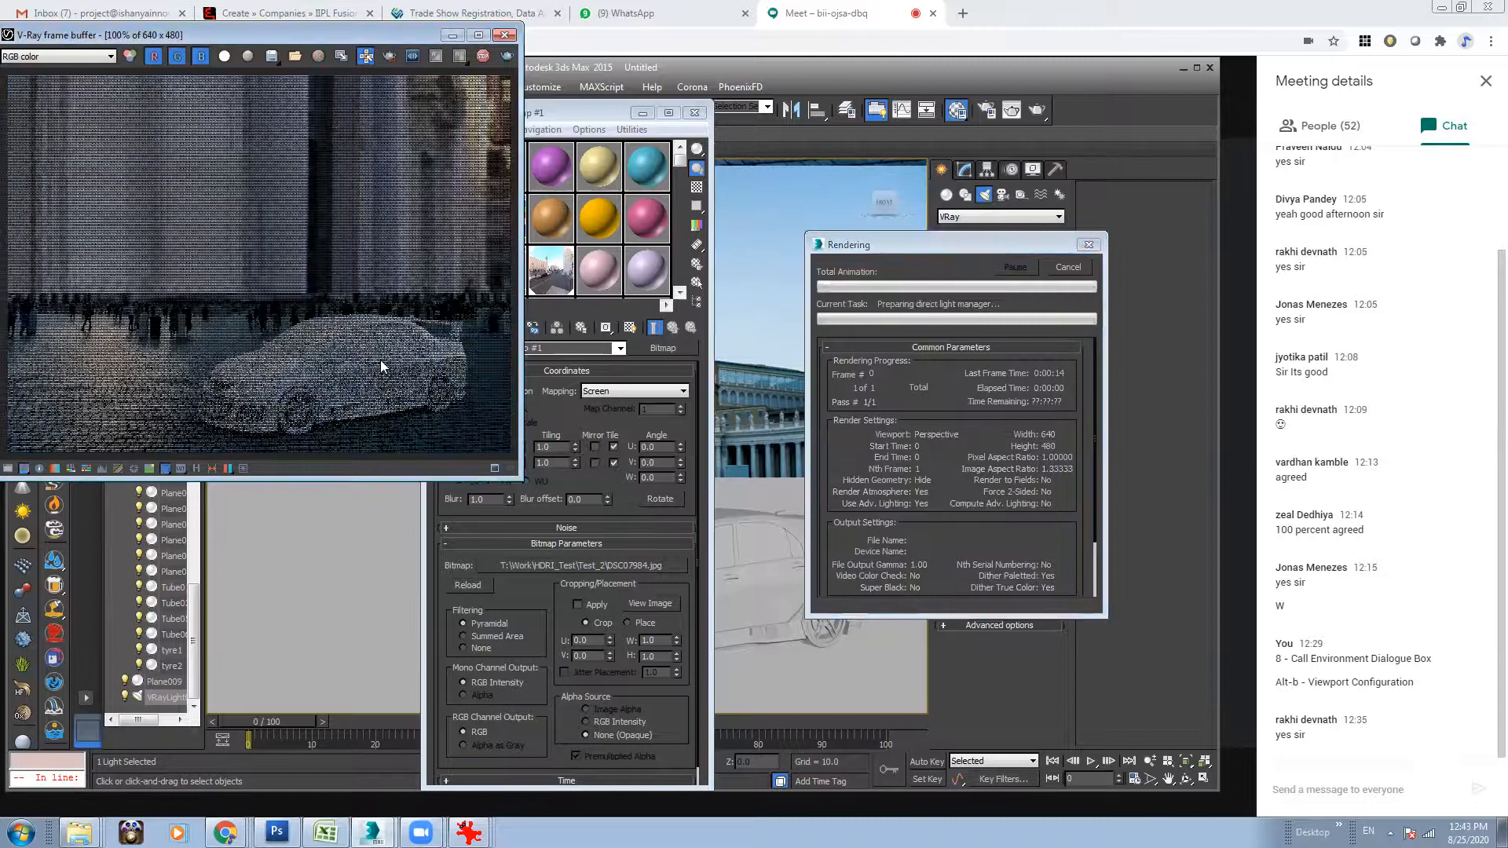
Enlarge the frame buffer, examine the car and background at different magnifications while rendering, and cancel the render.
scroll(364, 374, up, 3)
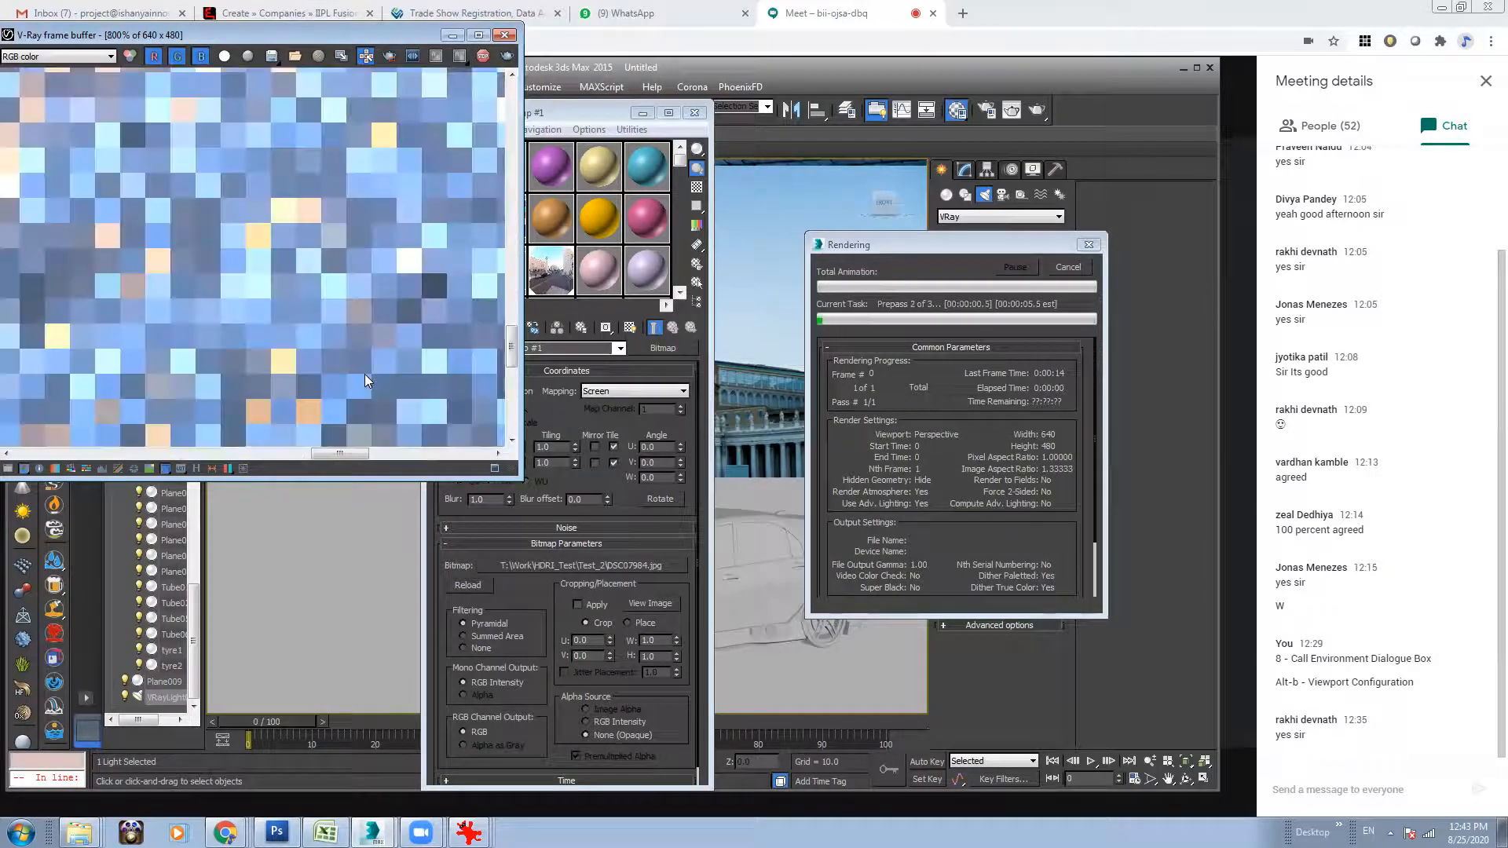
scroll(341, 292, down, 1)
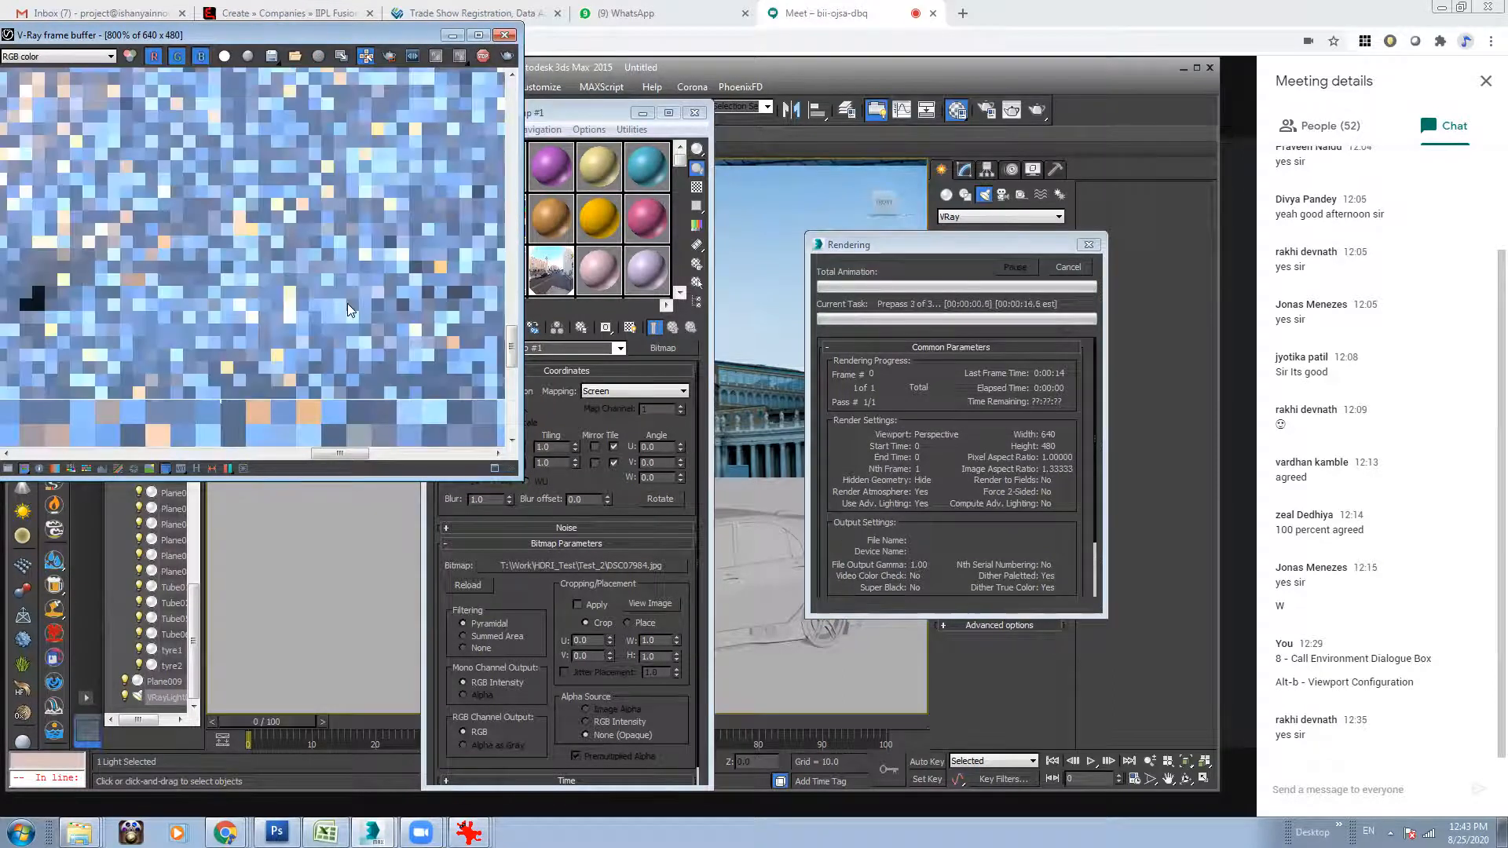
scroll(348, 334, down, 2)
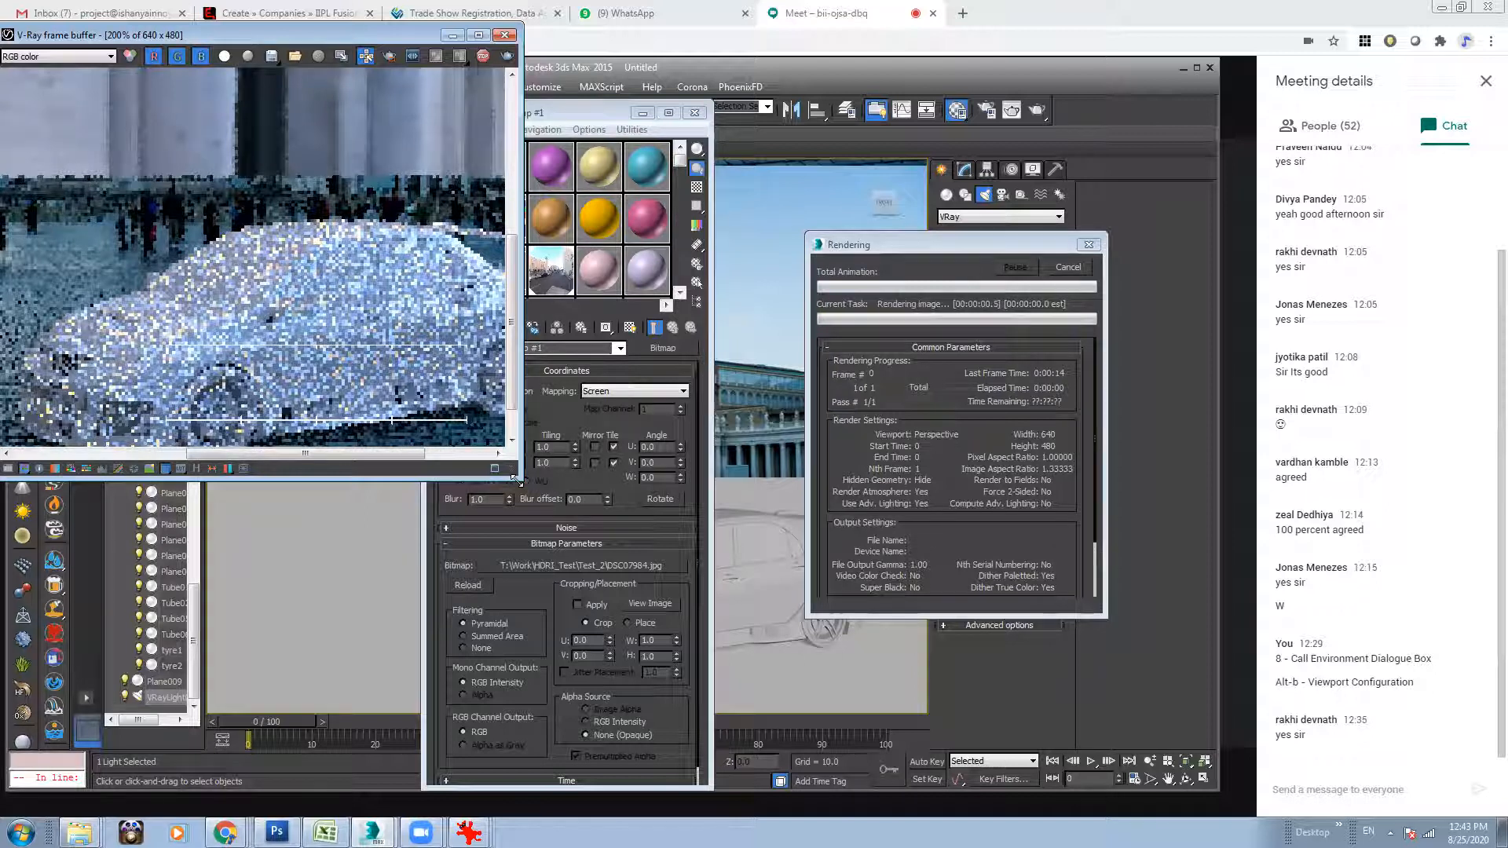
drag(516, 479, 633, 601)
scroll(410, 379, down, 4)
scroll(394, 366, down, 3)
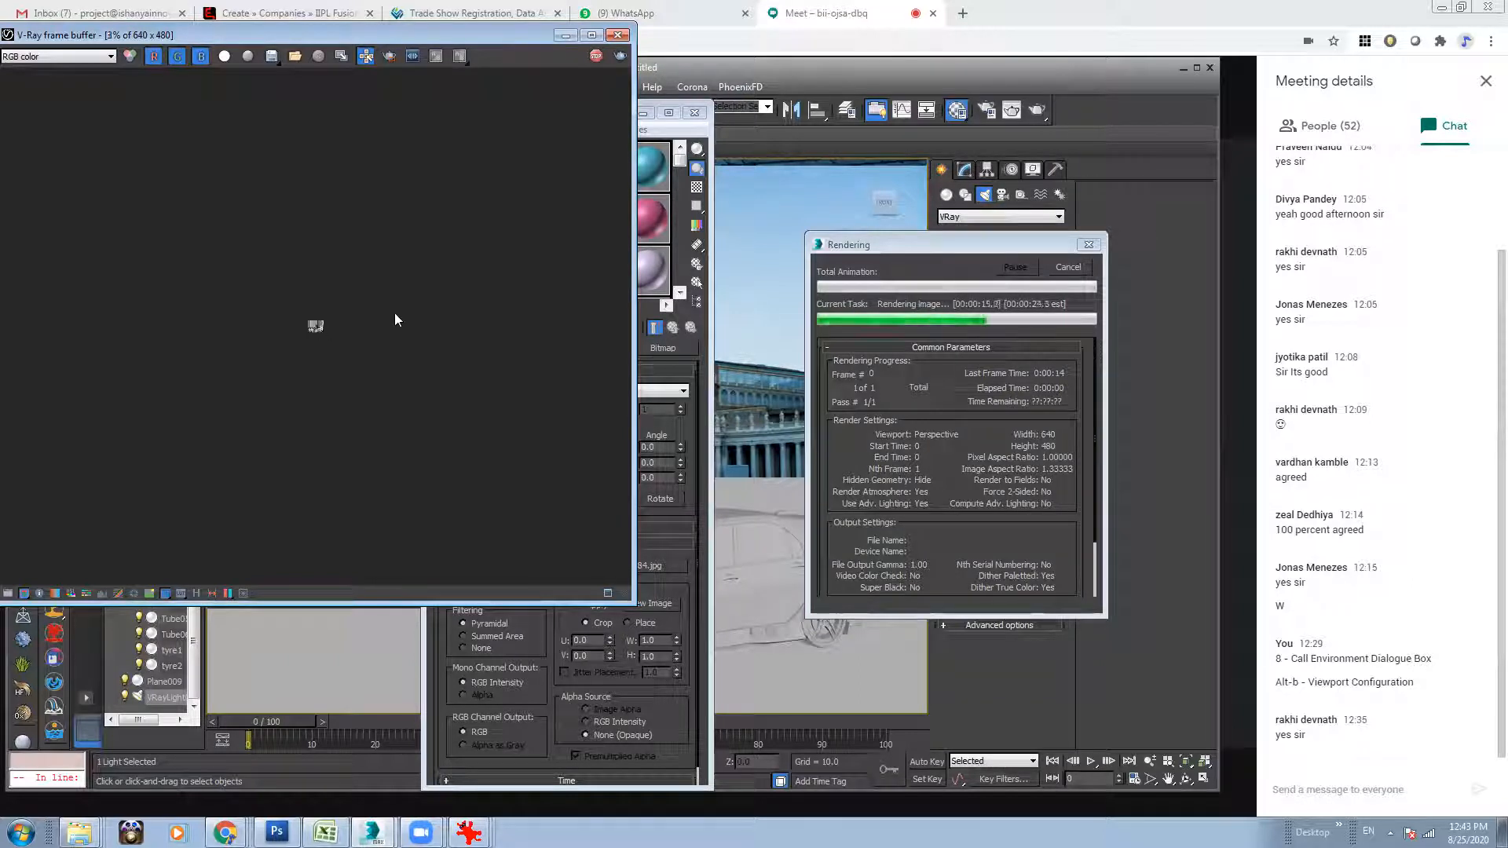
scroll(318, 322, down, 2)
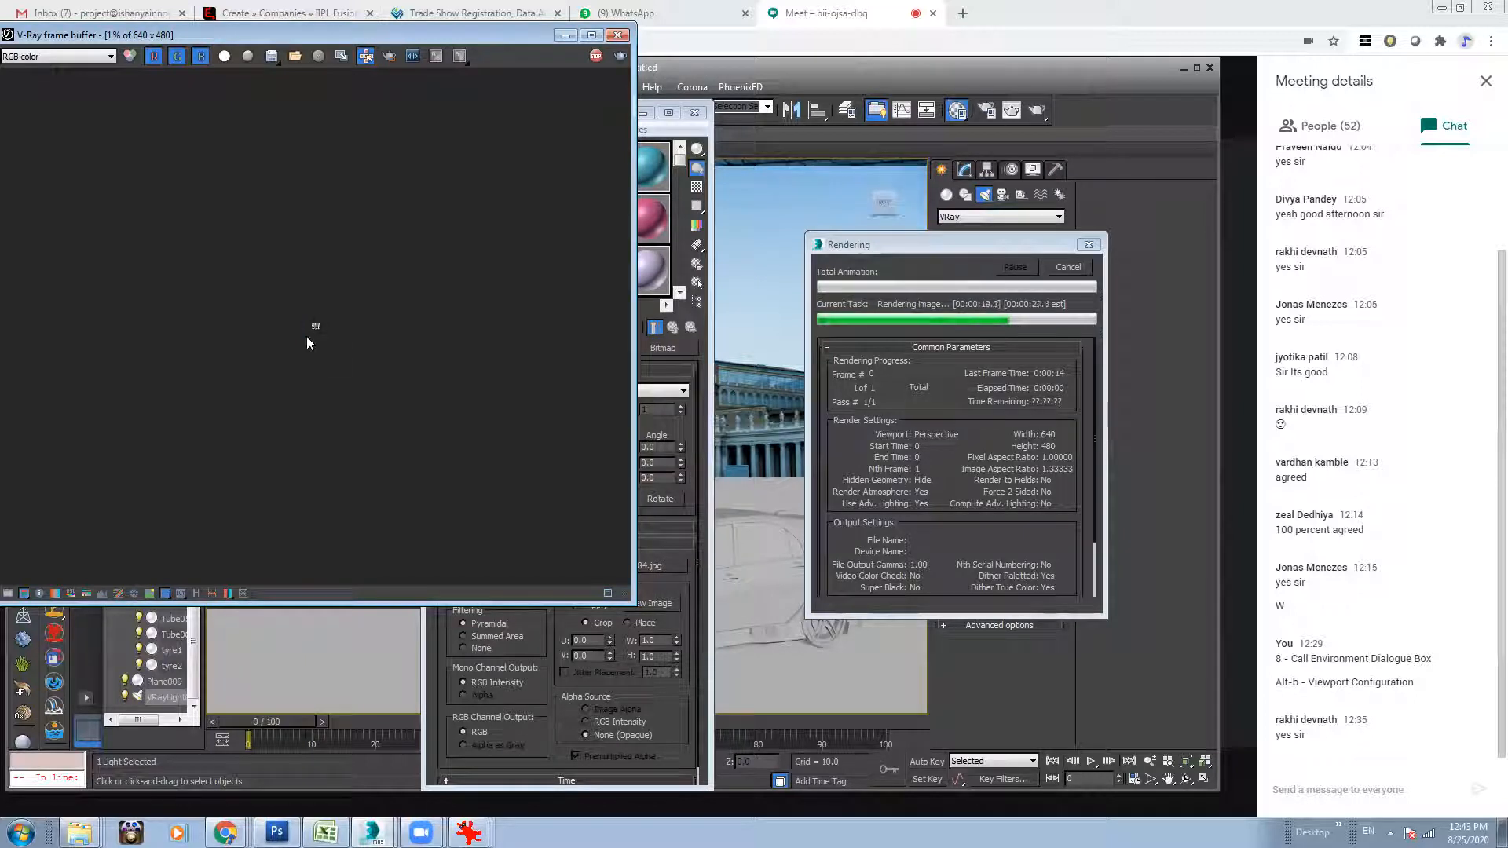
scroll(311, 335, up, 2)
click(1081, 267)
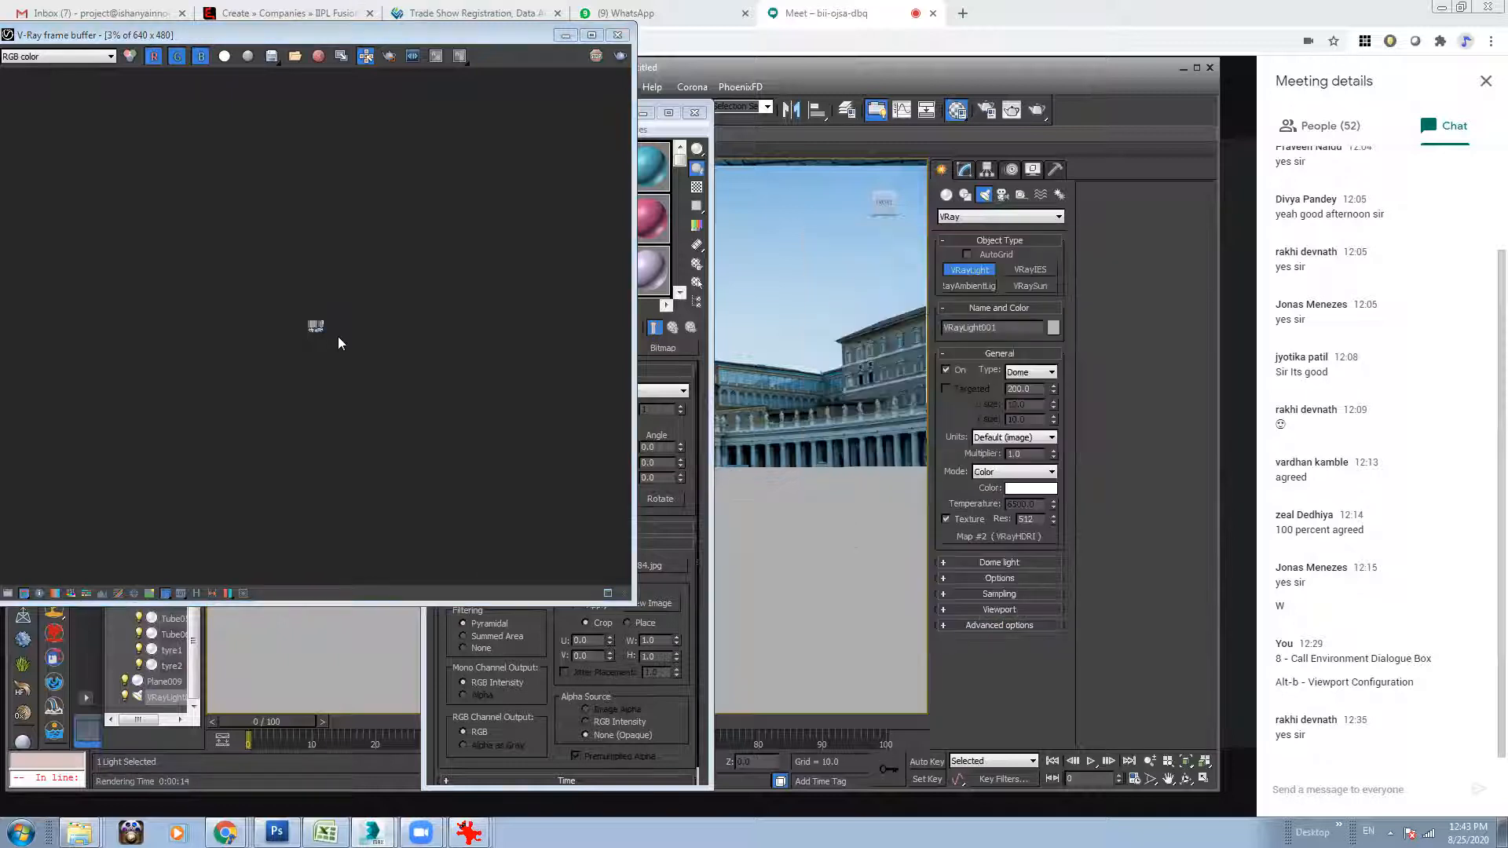
click(336, 332)
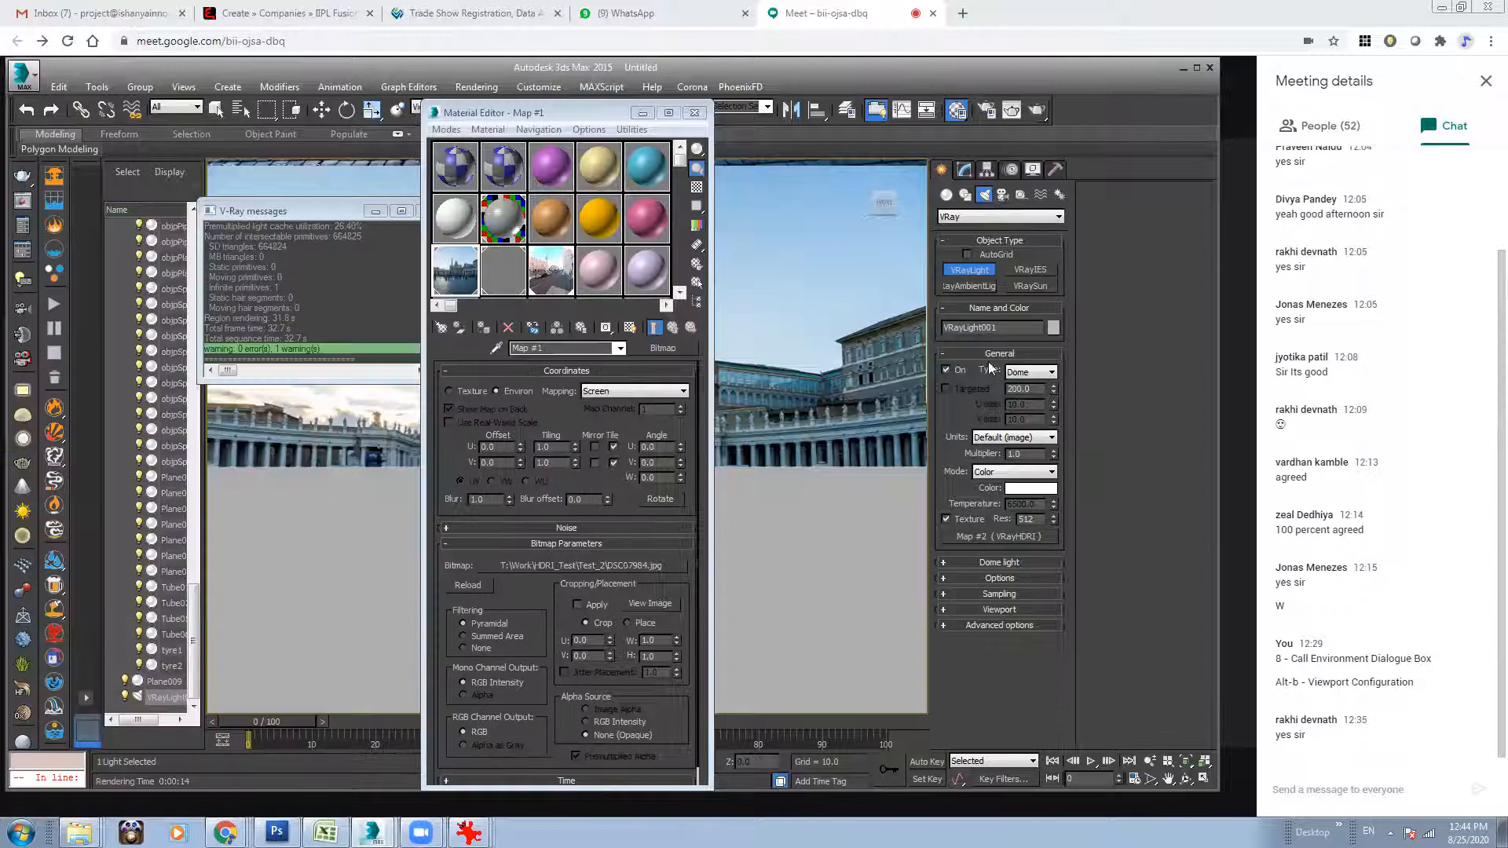
Make the dome light invisible in its options and render the view again.
click(1004, 580)
click(945, 637)
click(1037, 110)
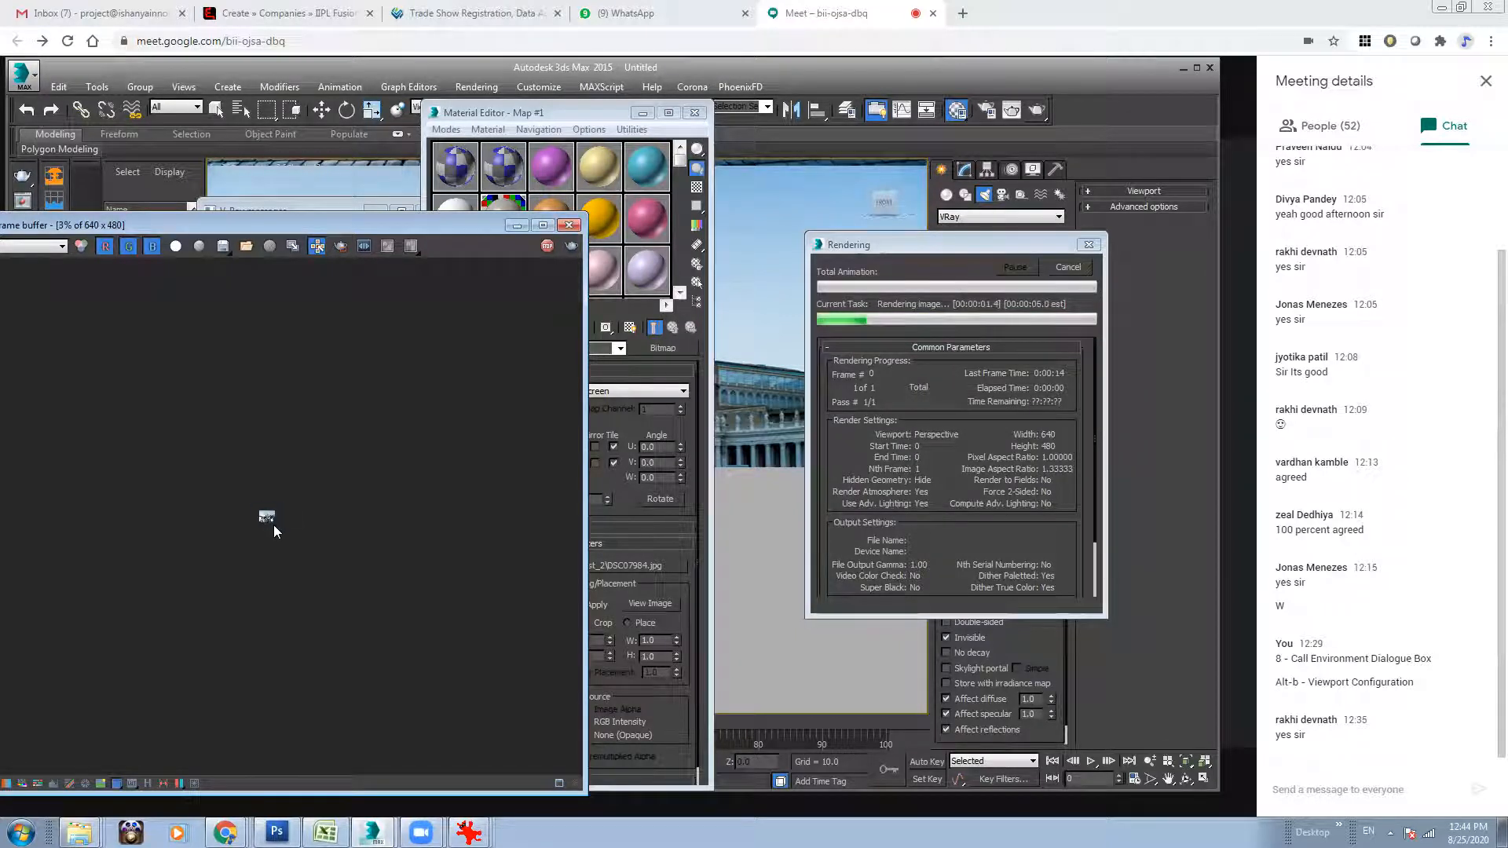
Move the frame buffer fully into view and examine the car against the plaza background at different magnifications.
drag(372, 225, 487, 216)
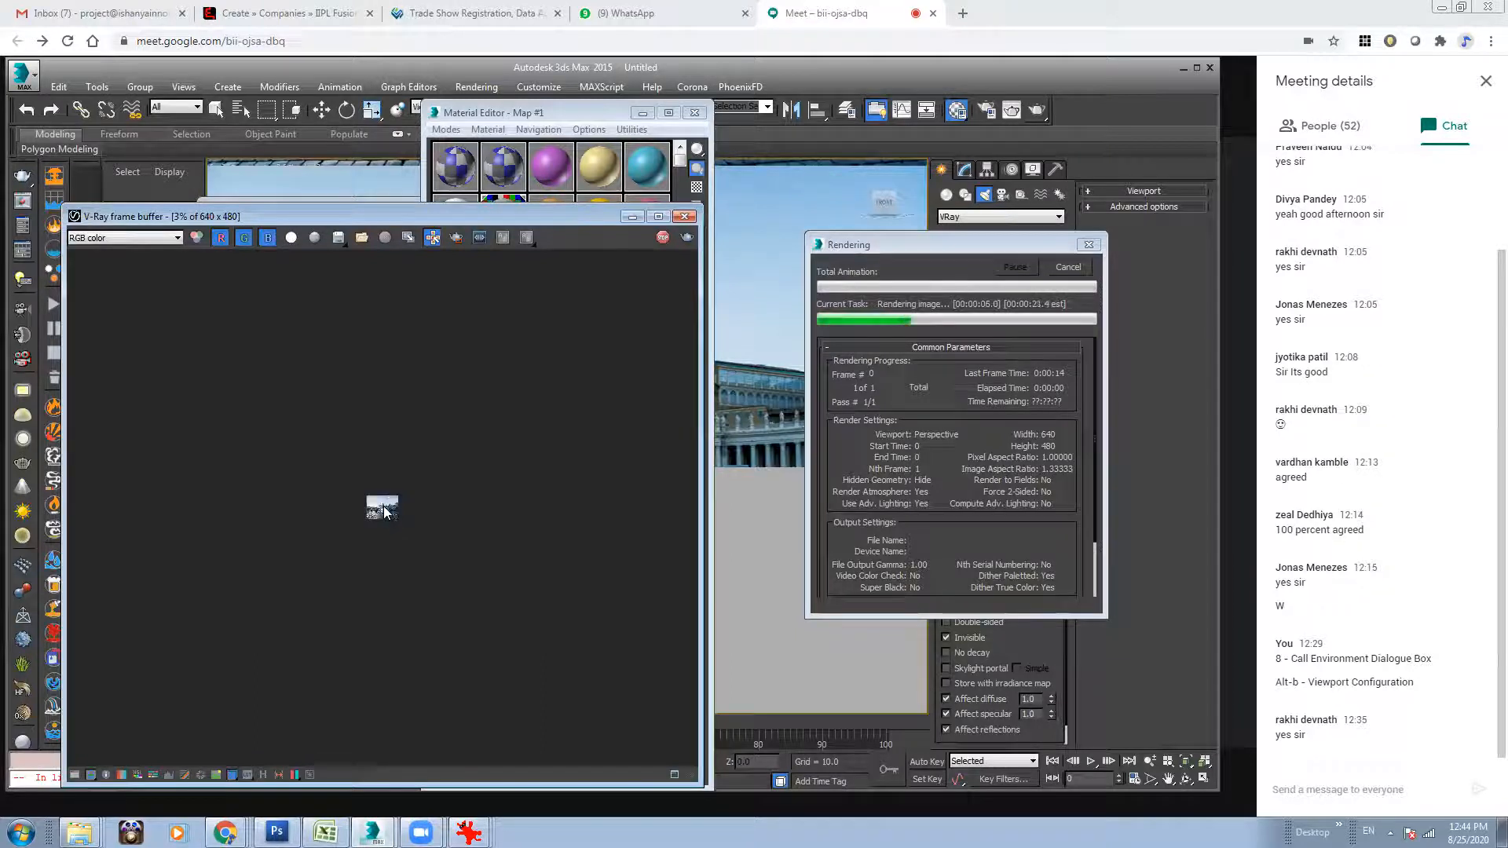
scroll(385, 512, up, 5)
scroll(385, 512, down, 3)
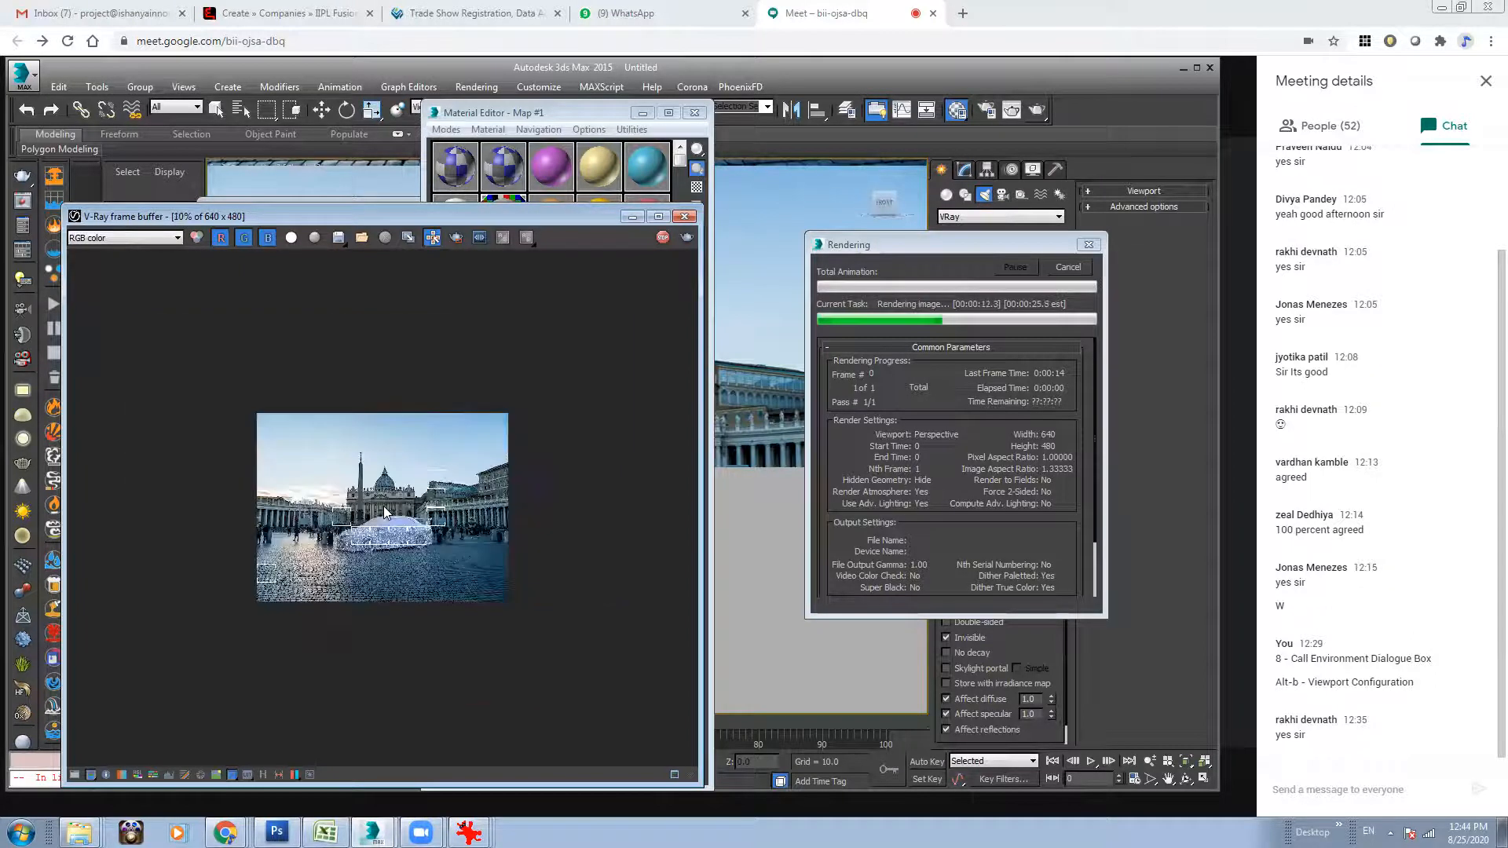
scroll(385, 512, up, 1)
scroll(385, 512, up, 1)
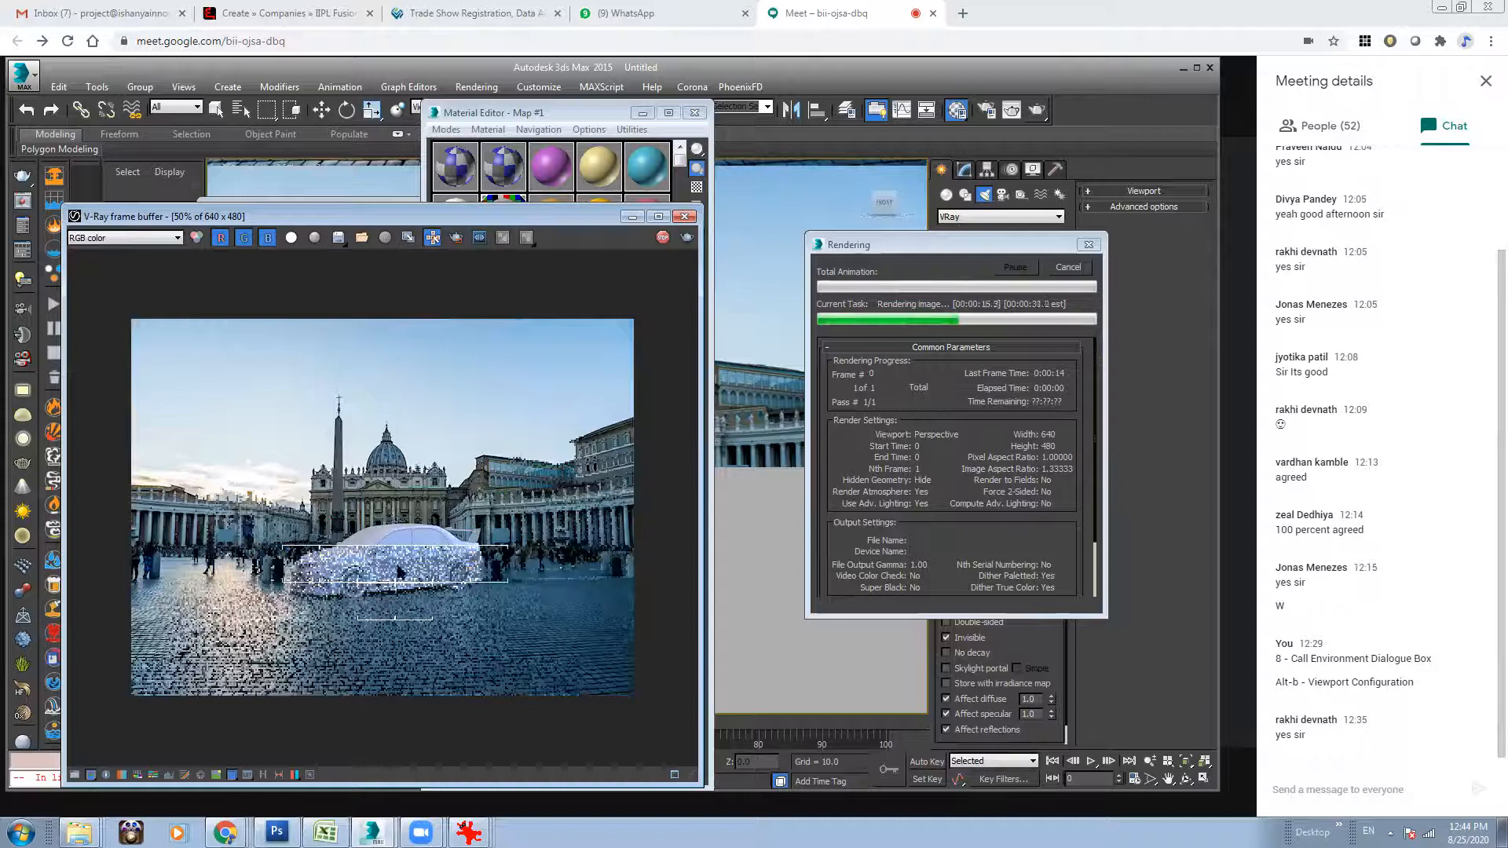
scroll(399, 571, down, 1)
scroll(397, 566, down, 1)
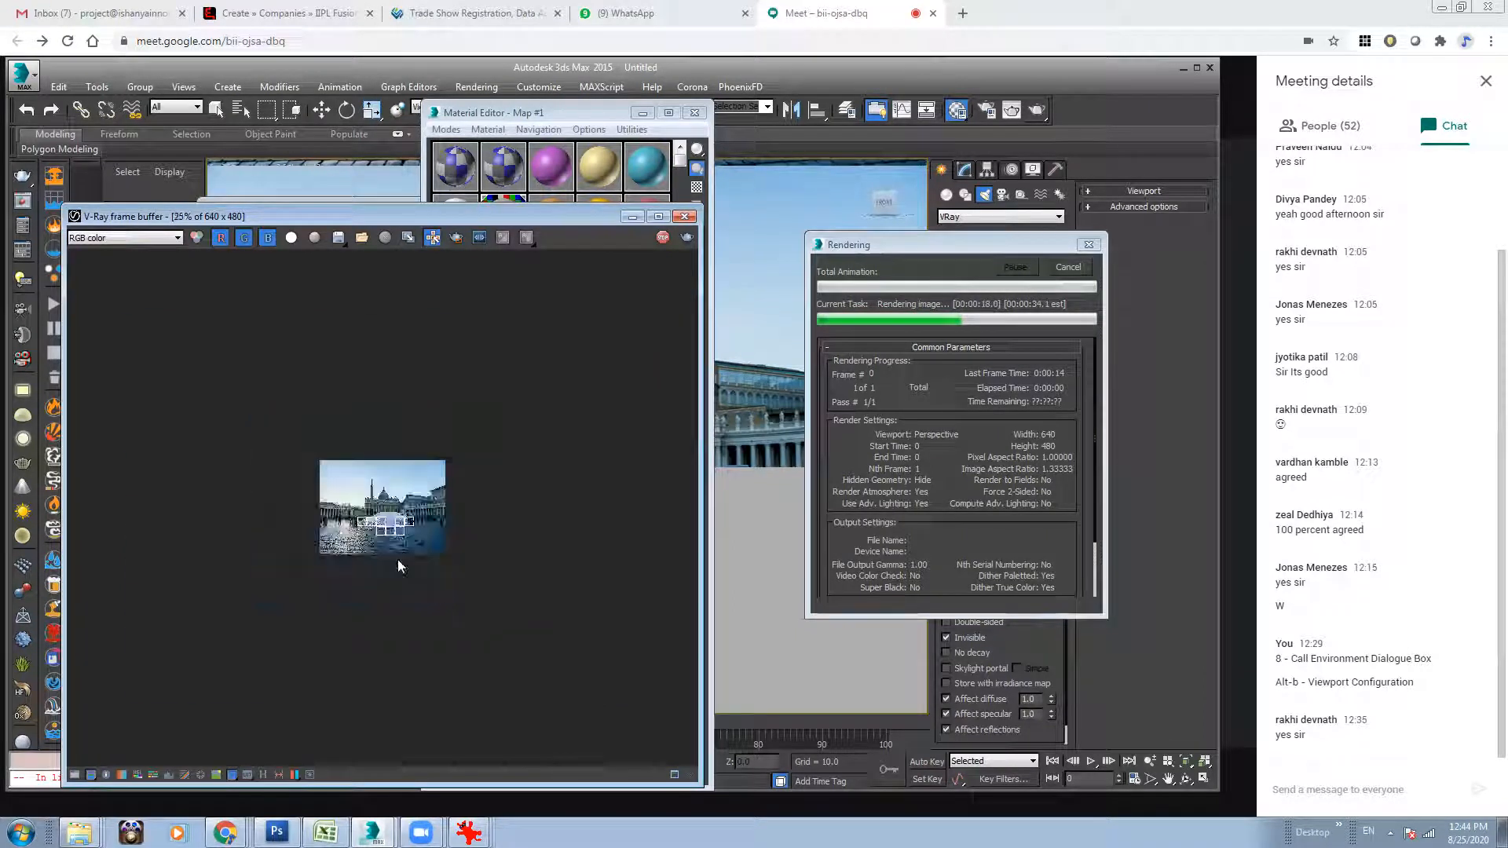
scroll(396, 559, up, 5)
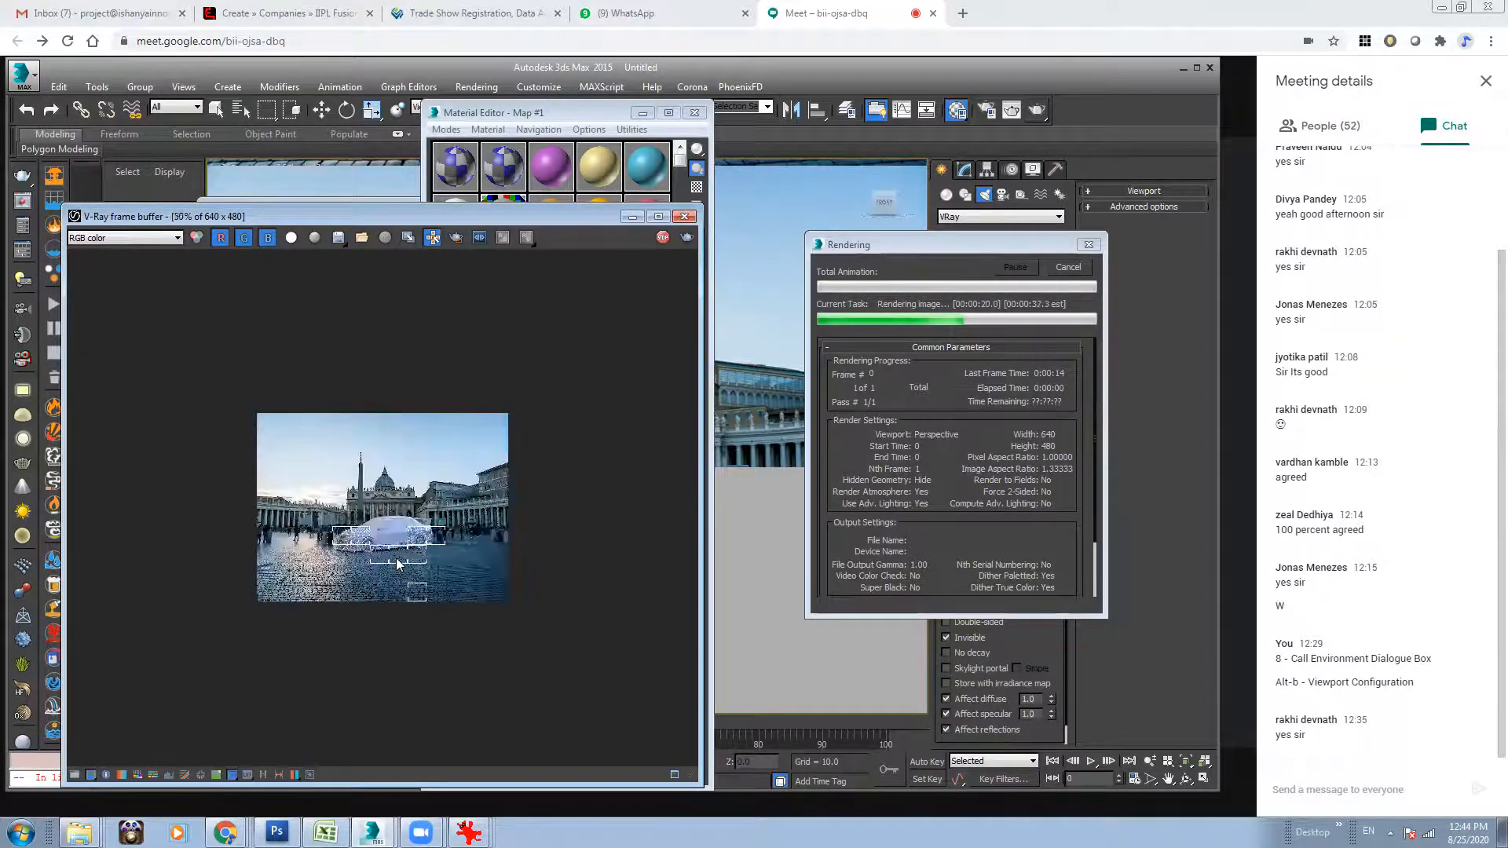
scroll(391, 564, down, 1)
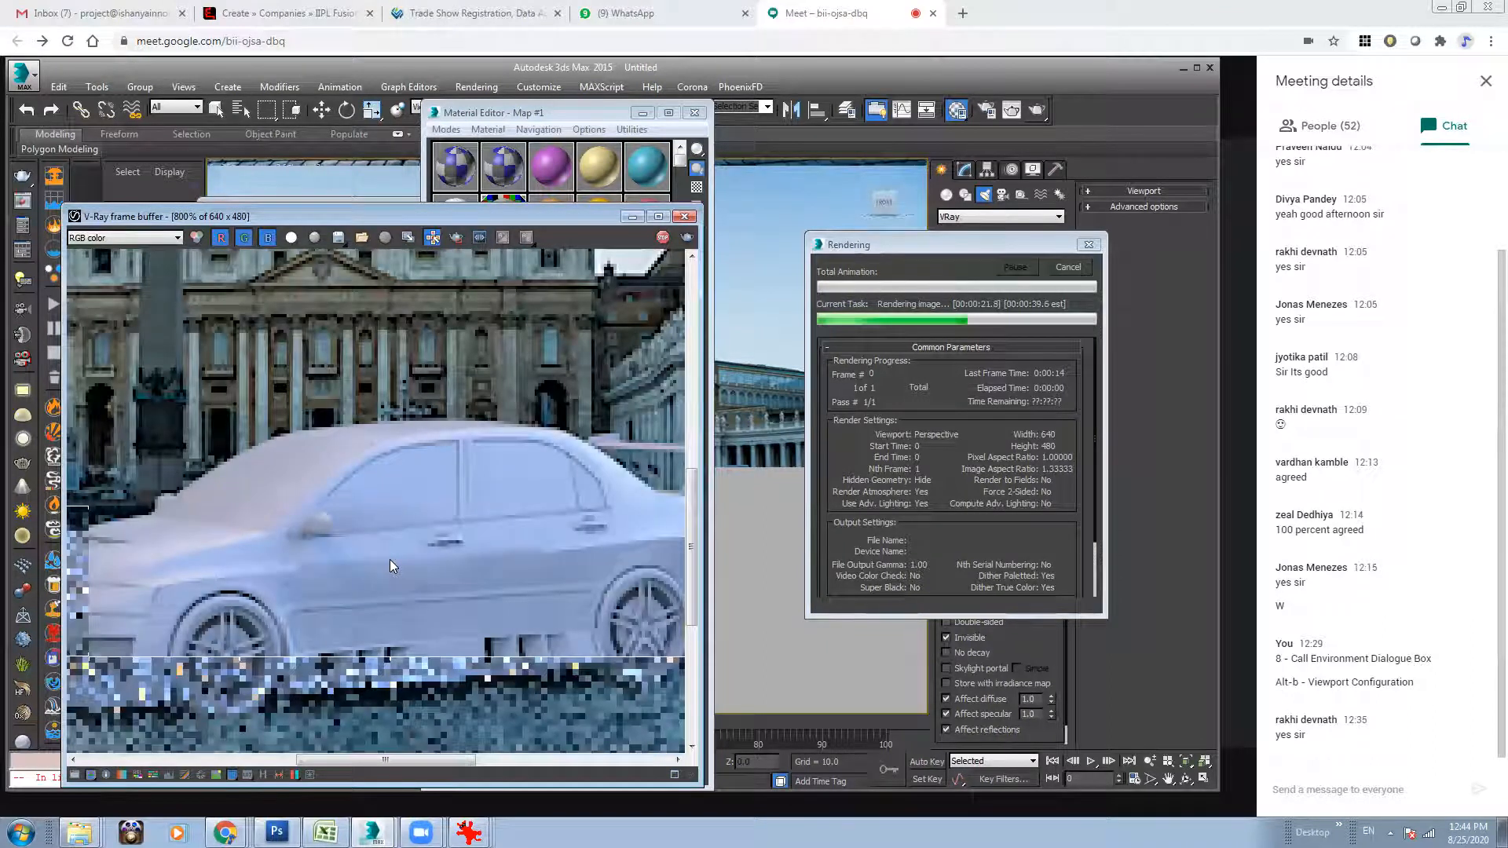
Examine the car in the render at different magnifications and close the frame buffer and the Material Editor.
scroll(390, 559, up, 1)
scroll(397, 555, down, 1)
scroll(396, 555, up, 1)
scroll(396, 554, down, 1)
scroll(396, 556, down, 1)
scroll(396, 556, down, 1)
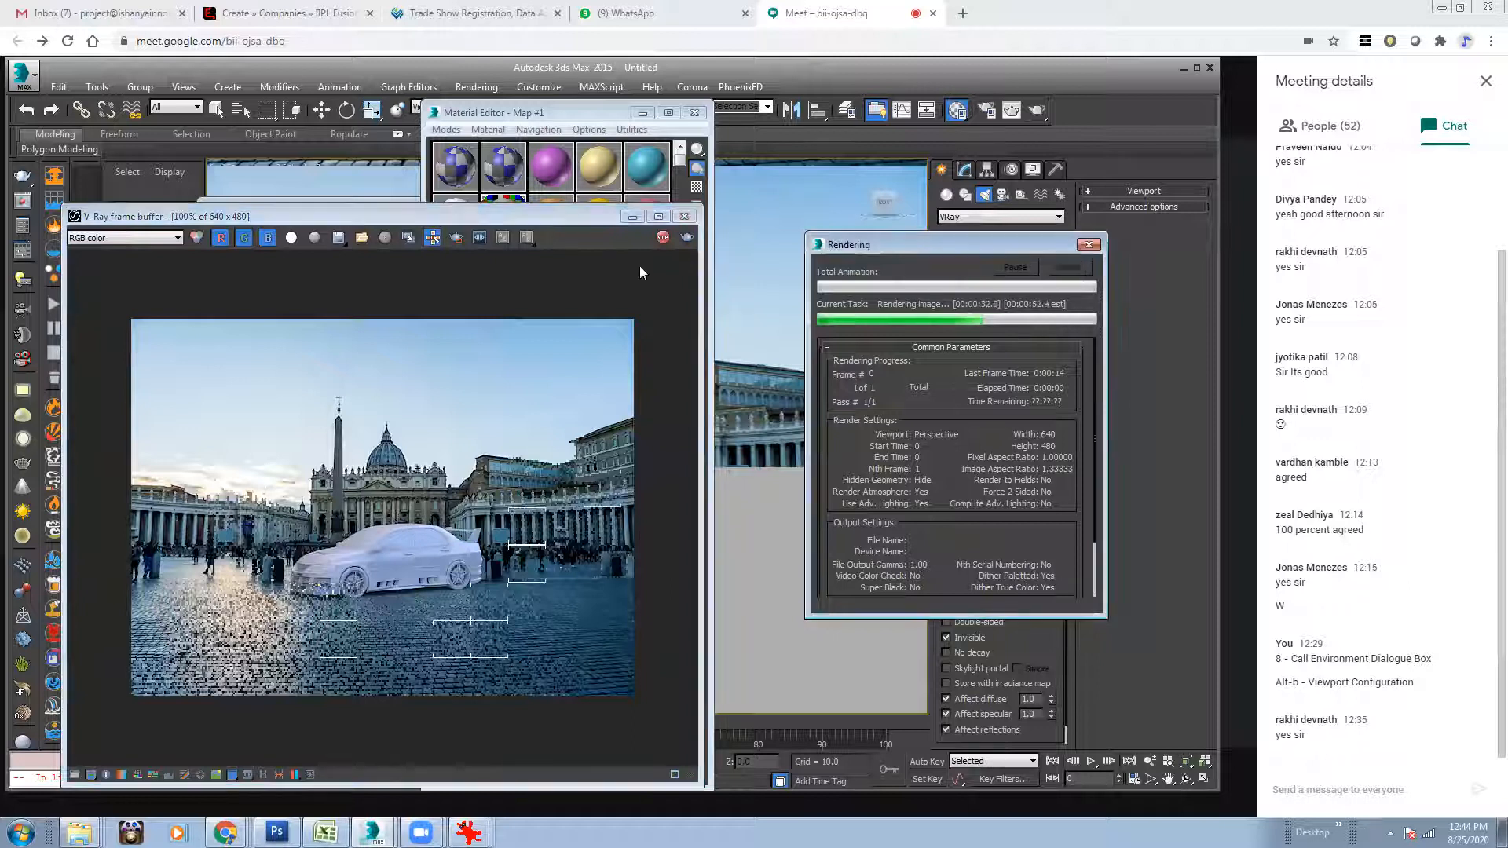
click(684, 216)
click(694, 113)
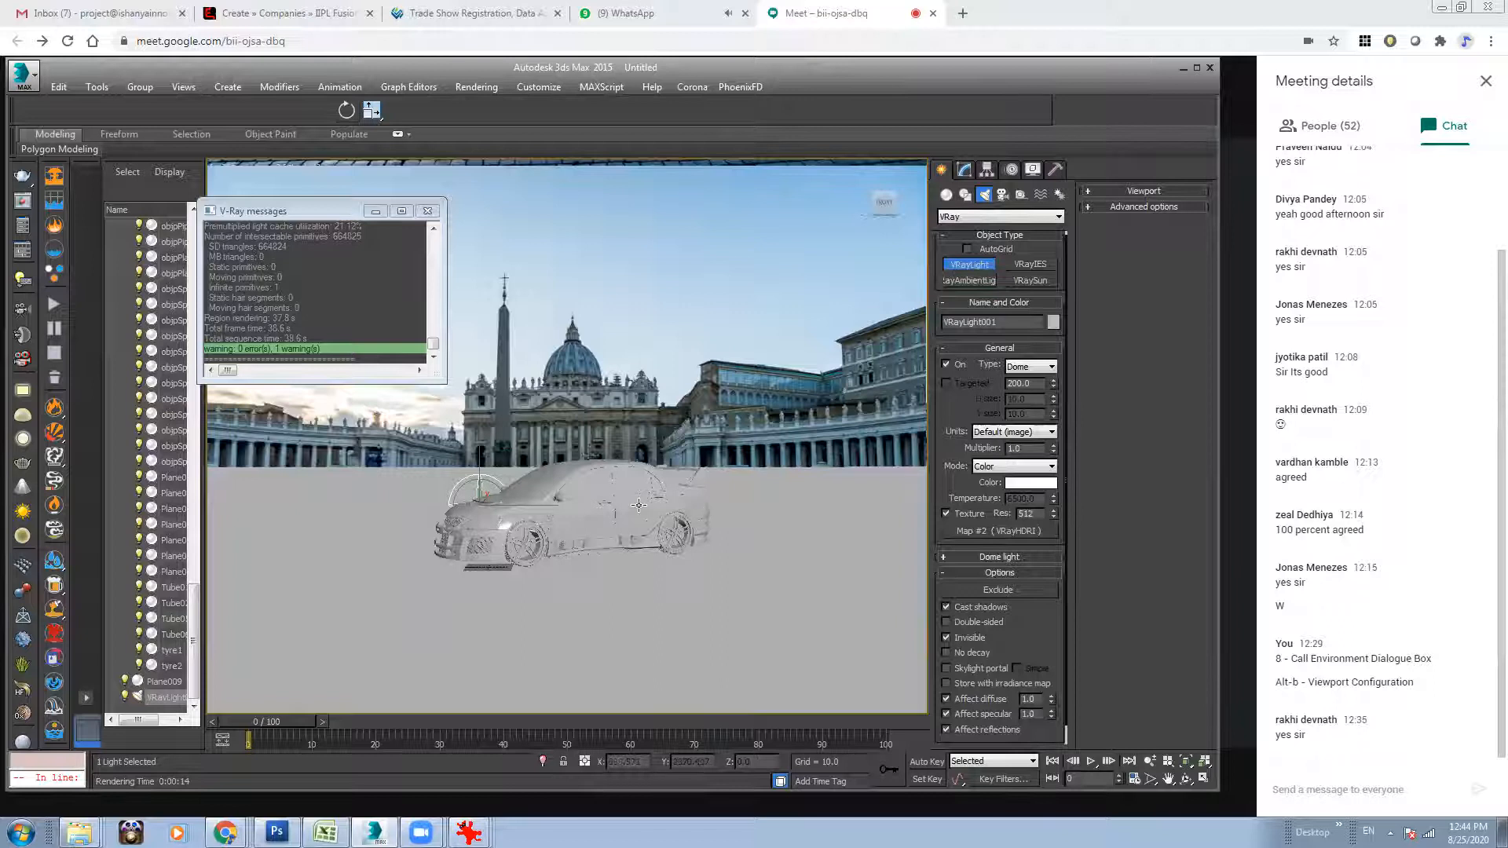
Move the car closer to the camera and toward the right side of the plaza, and briefly test-render the view.
click(325, 114)
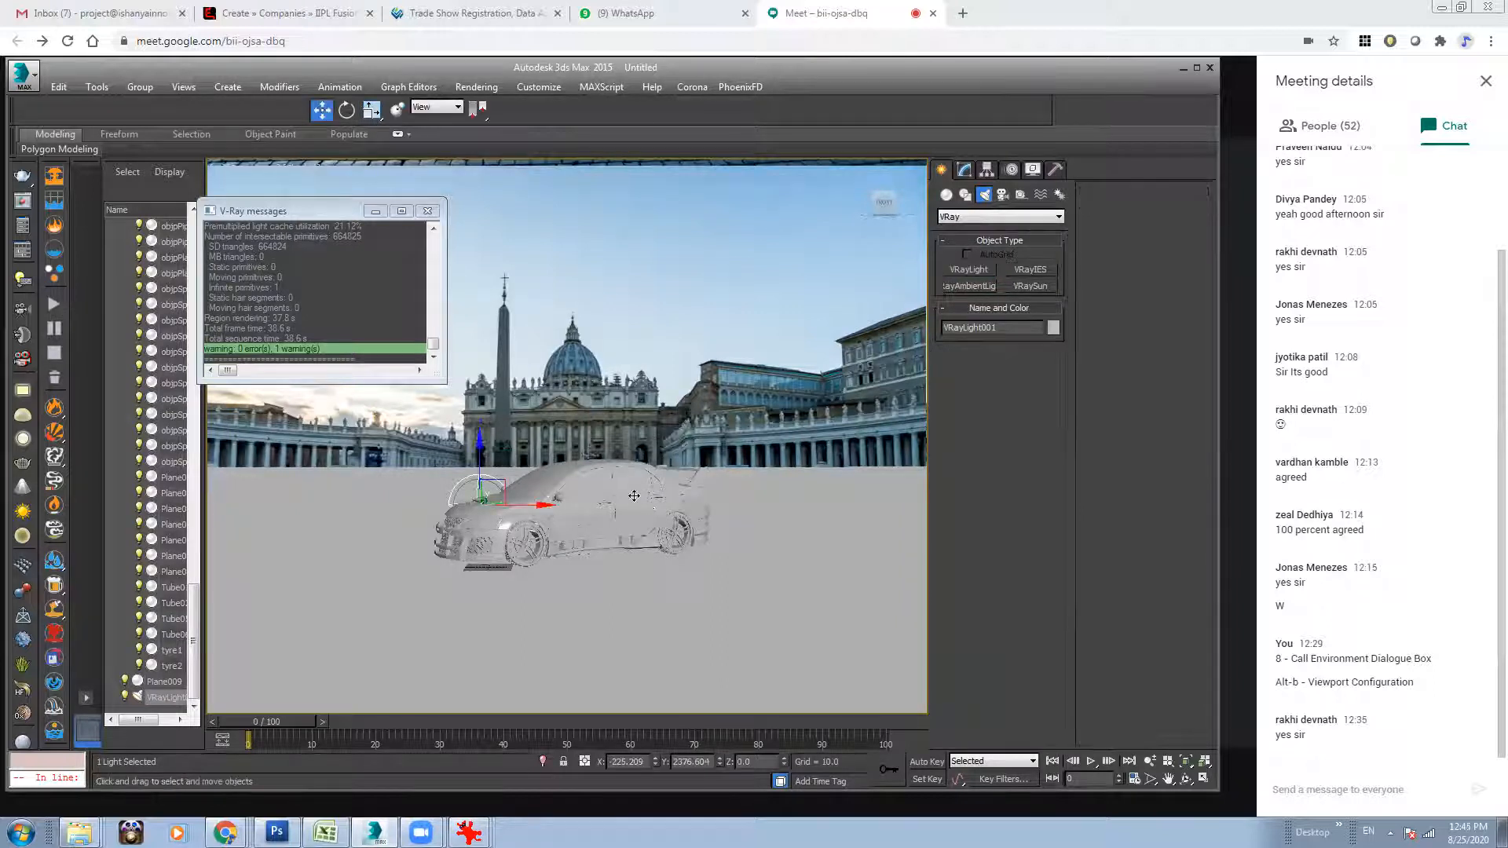
click(634, 496)
drag(597, 547, 904, 258)
click(770, 315)
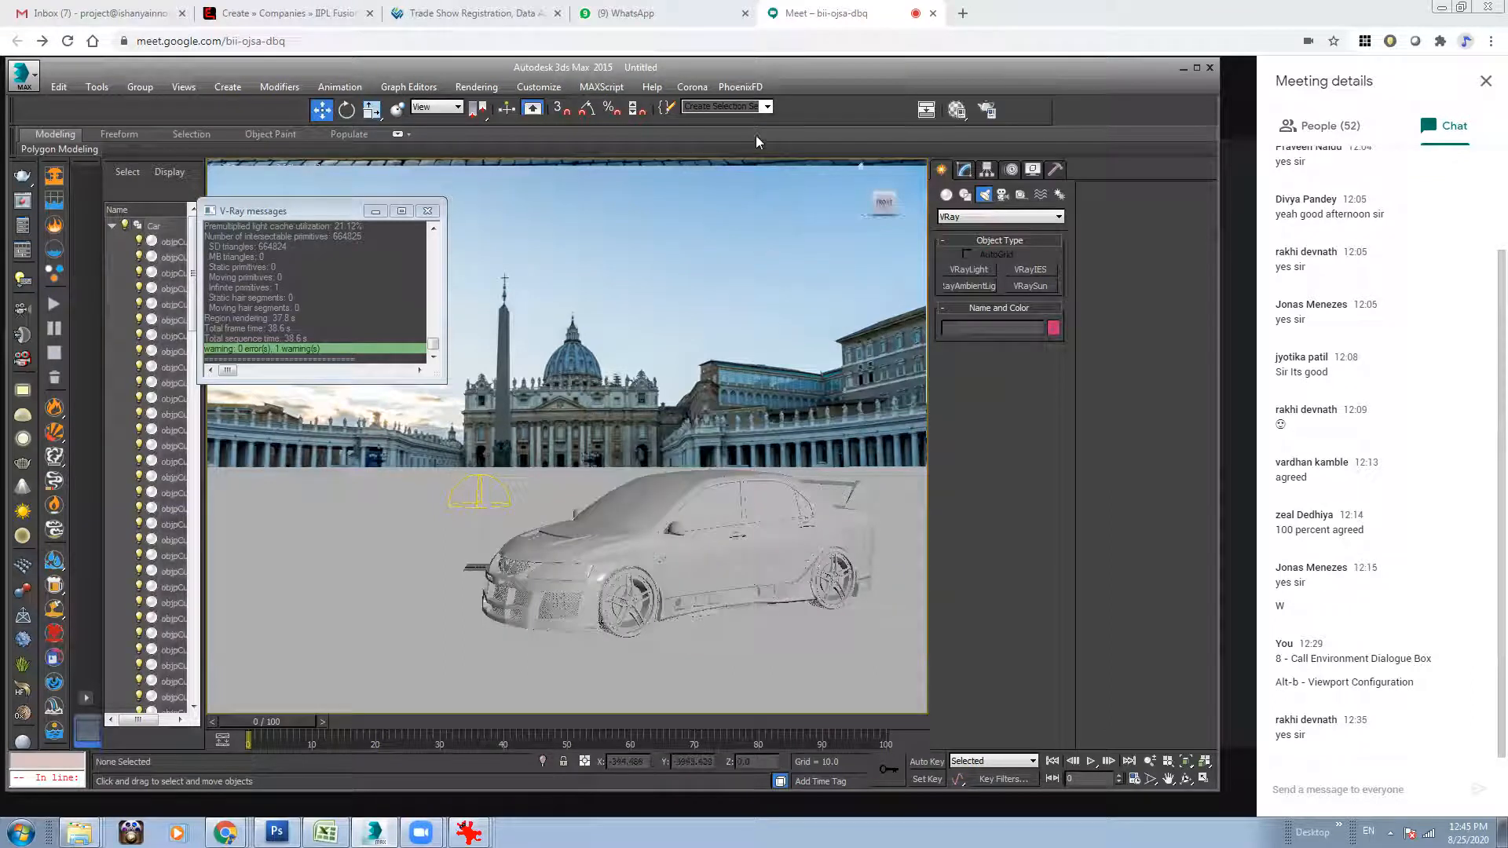
click(1012, 110)
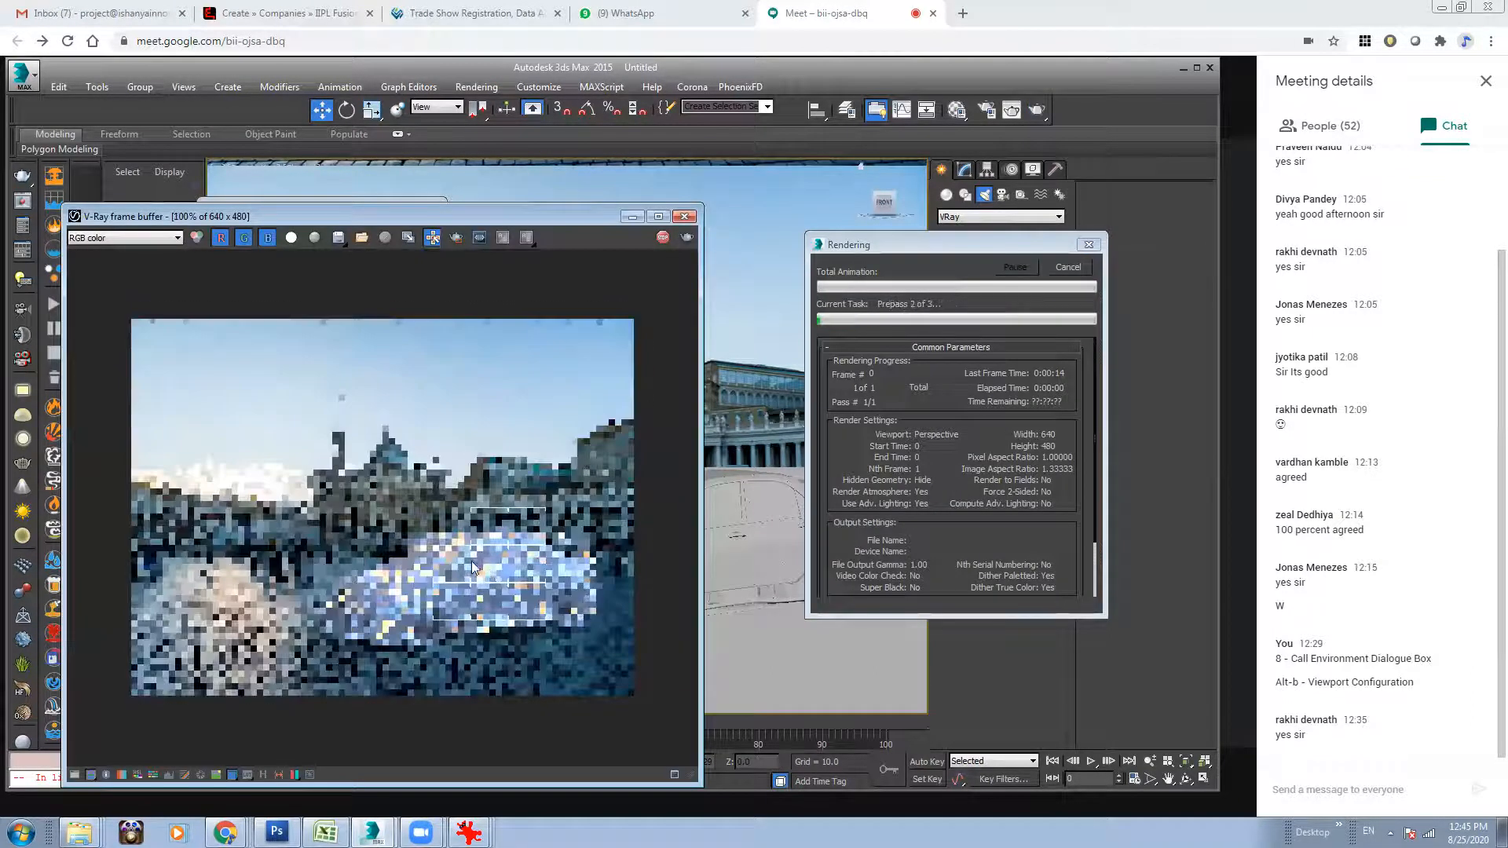
click(1077, 267)
click(684, 216)
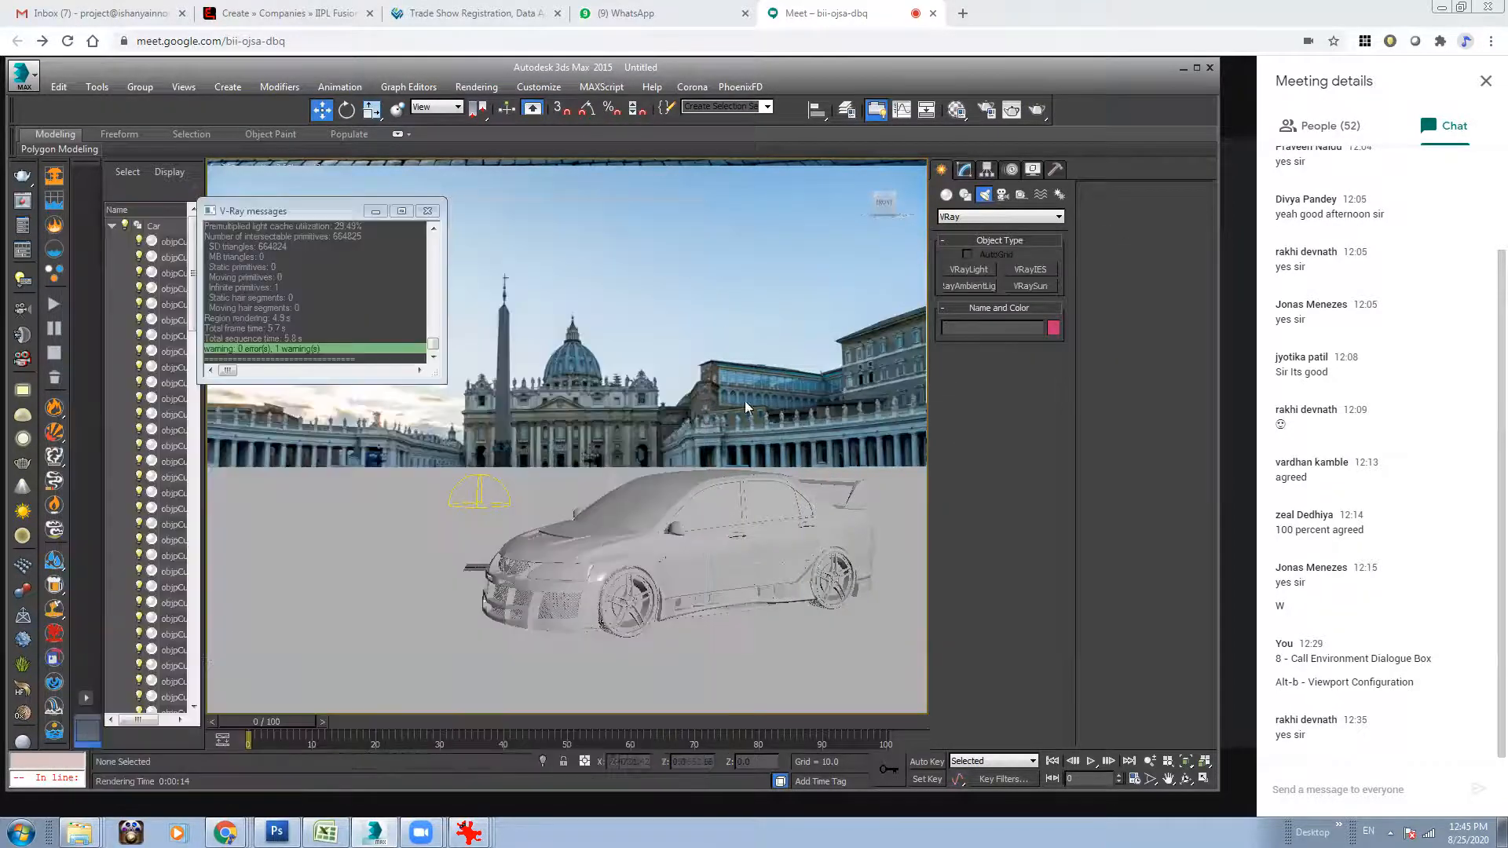
Scale the car down uniformly to about 76% and render the view.
click(678, 477)
key(r)
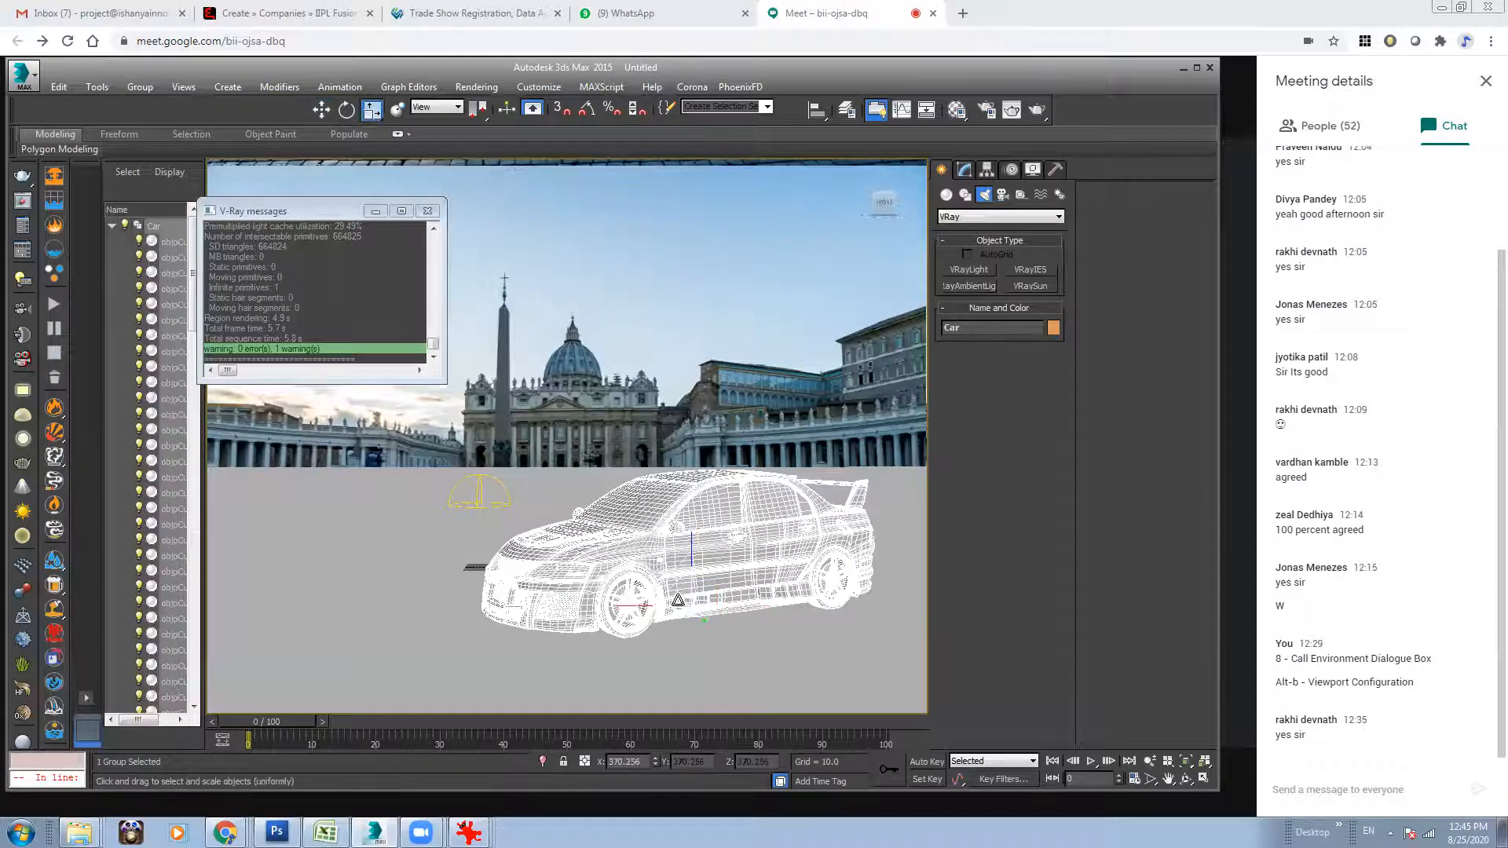
mouse_move(691, 610)
mouse_down()
mouse_move(693, 630)
mouse_move(694, 614)
mouse_up()
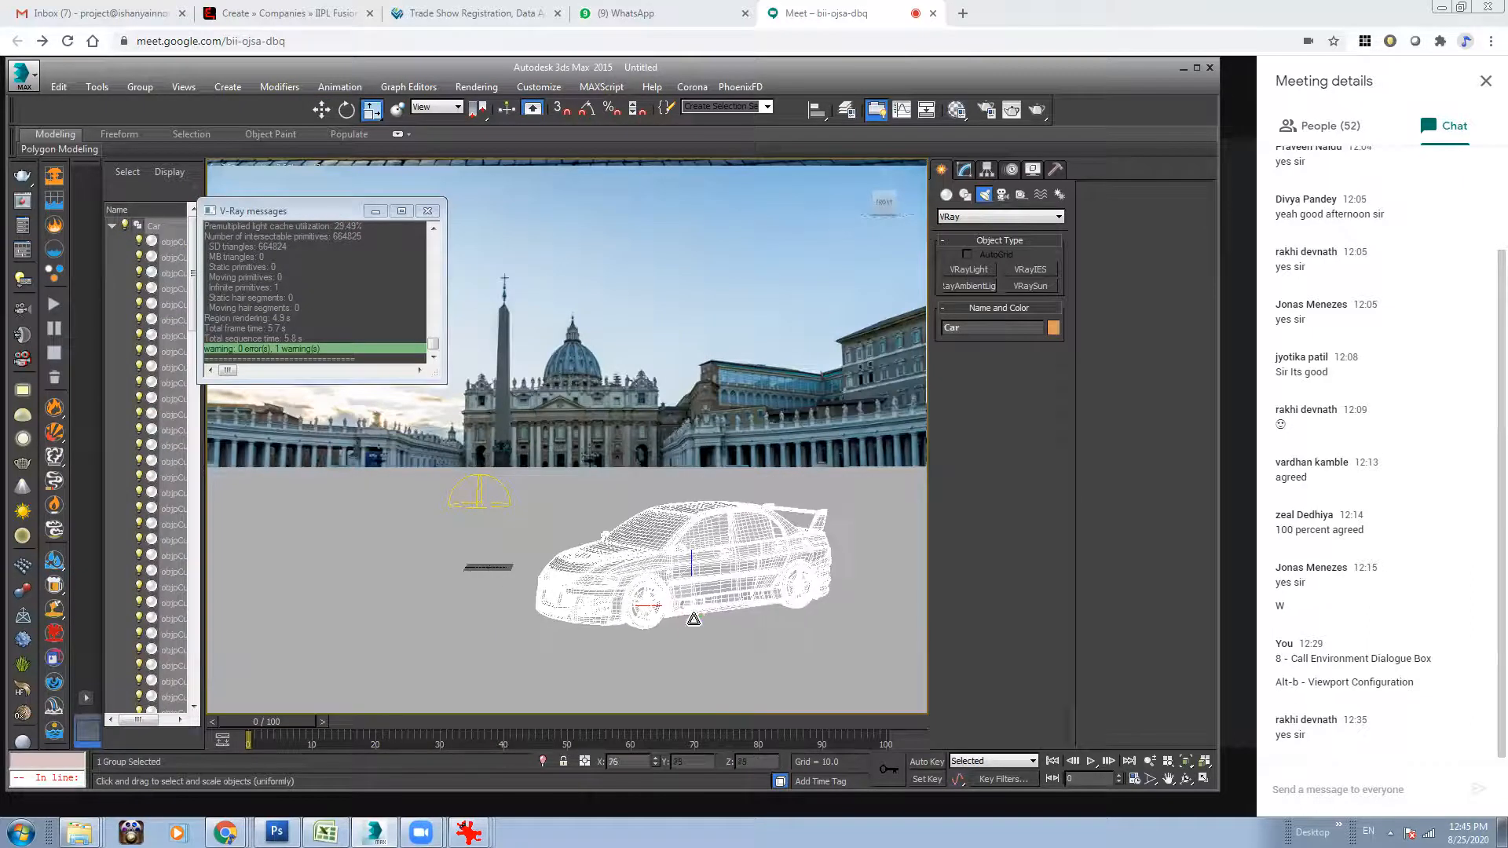
click(799, 317)
click(1036, 112)
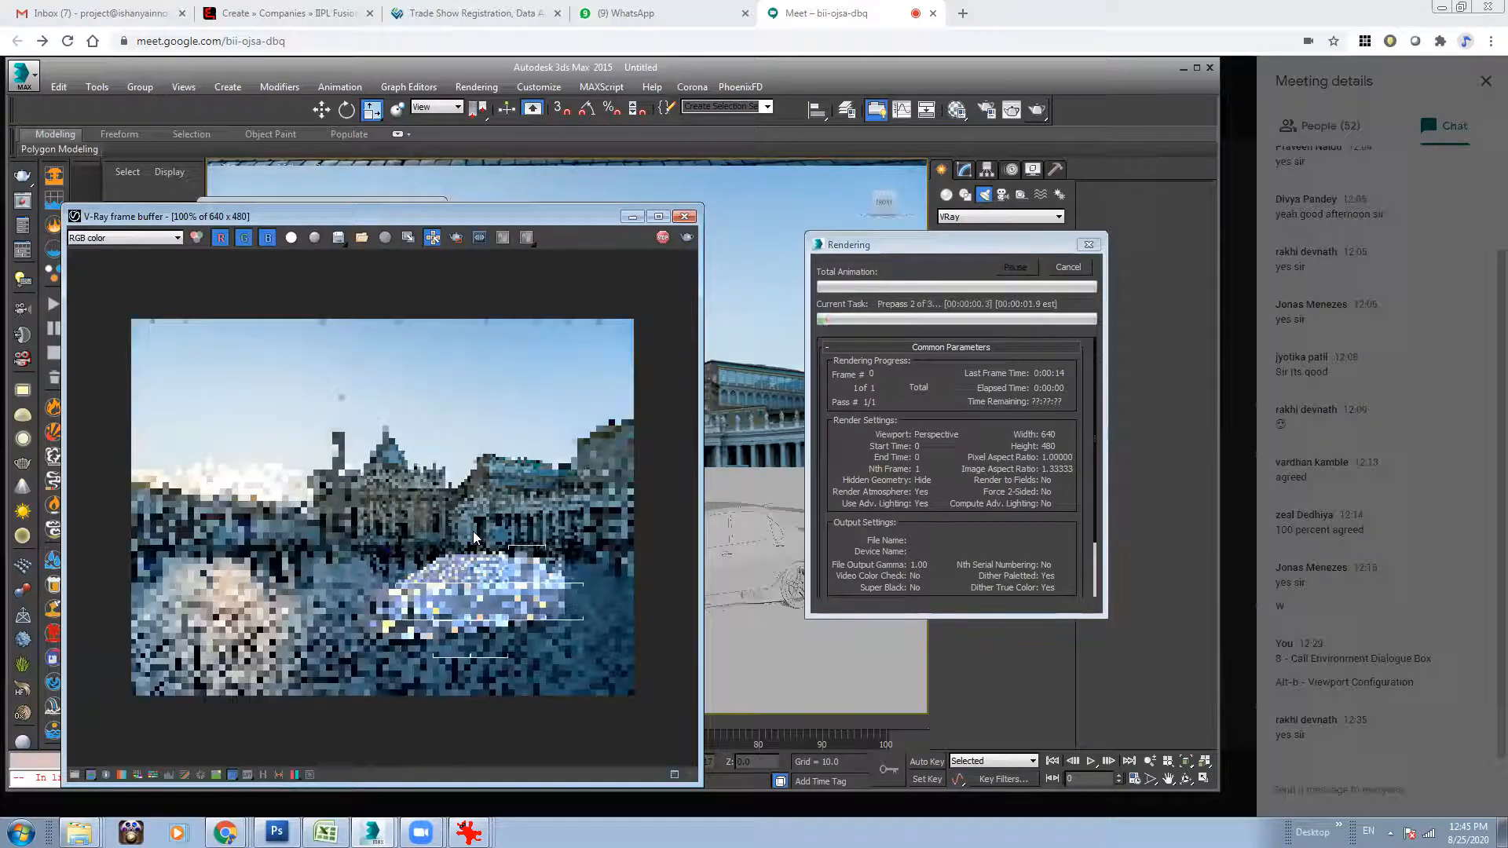
Return from the Google Meet window to the V-Ray frame buffer and examine the car at different magnifications while rendering.
click(1090, 5)
click(912, 481)
mouse_move(373, 832)
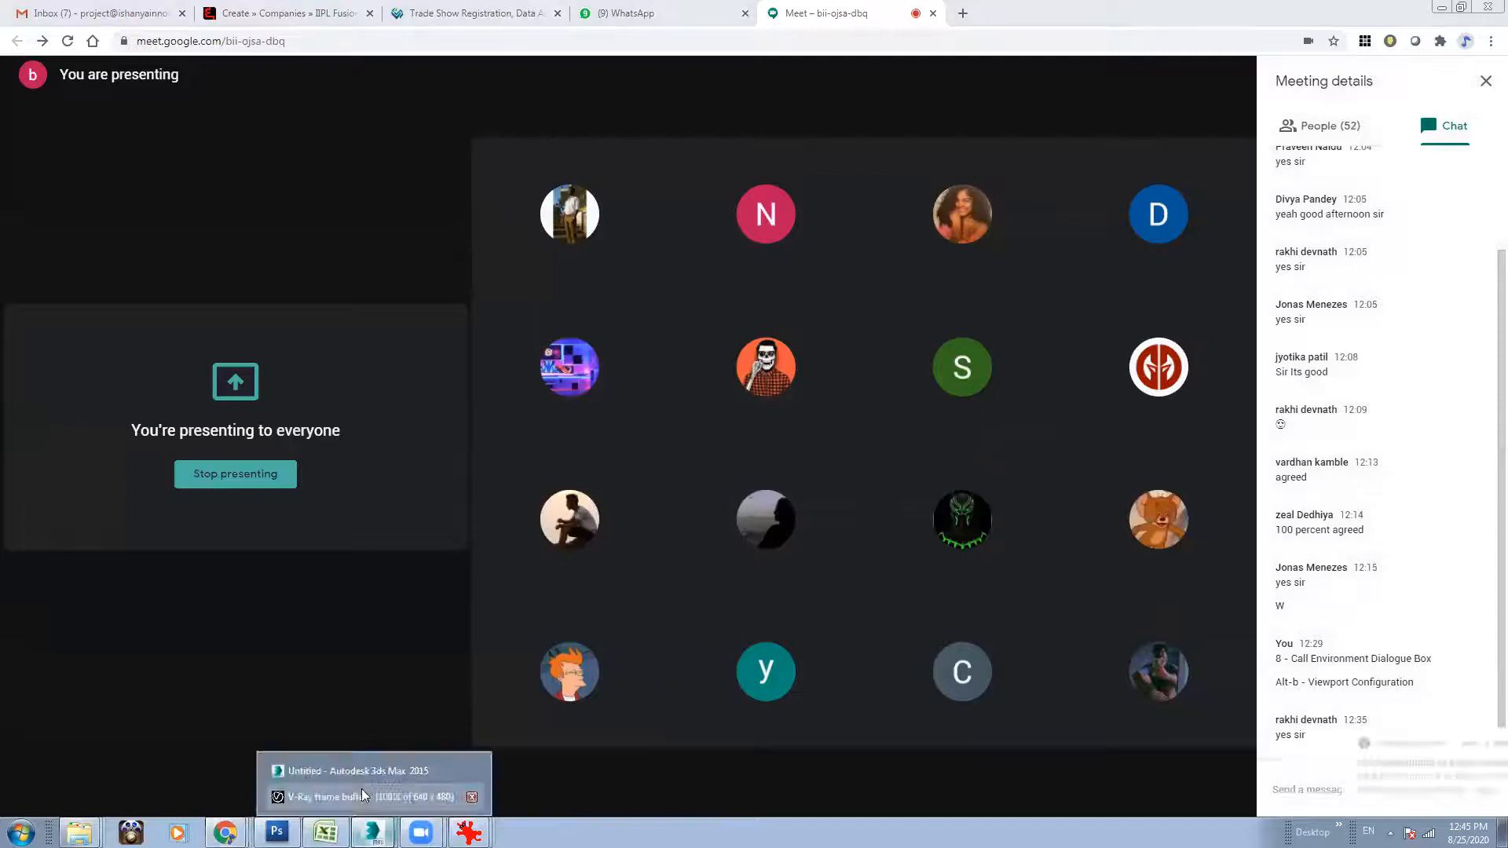
click(361, 788)
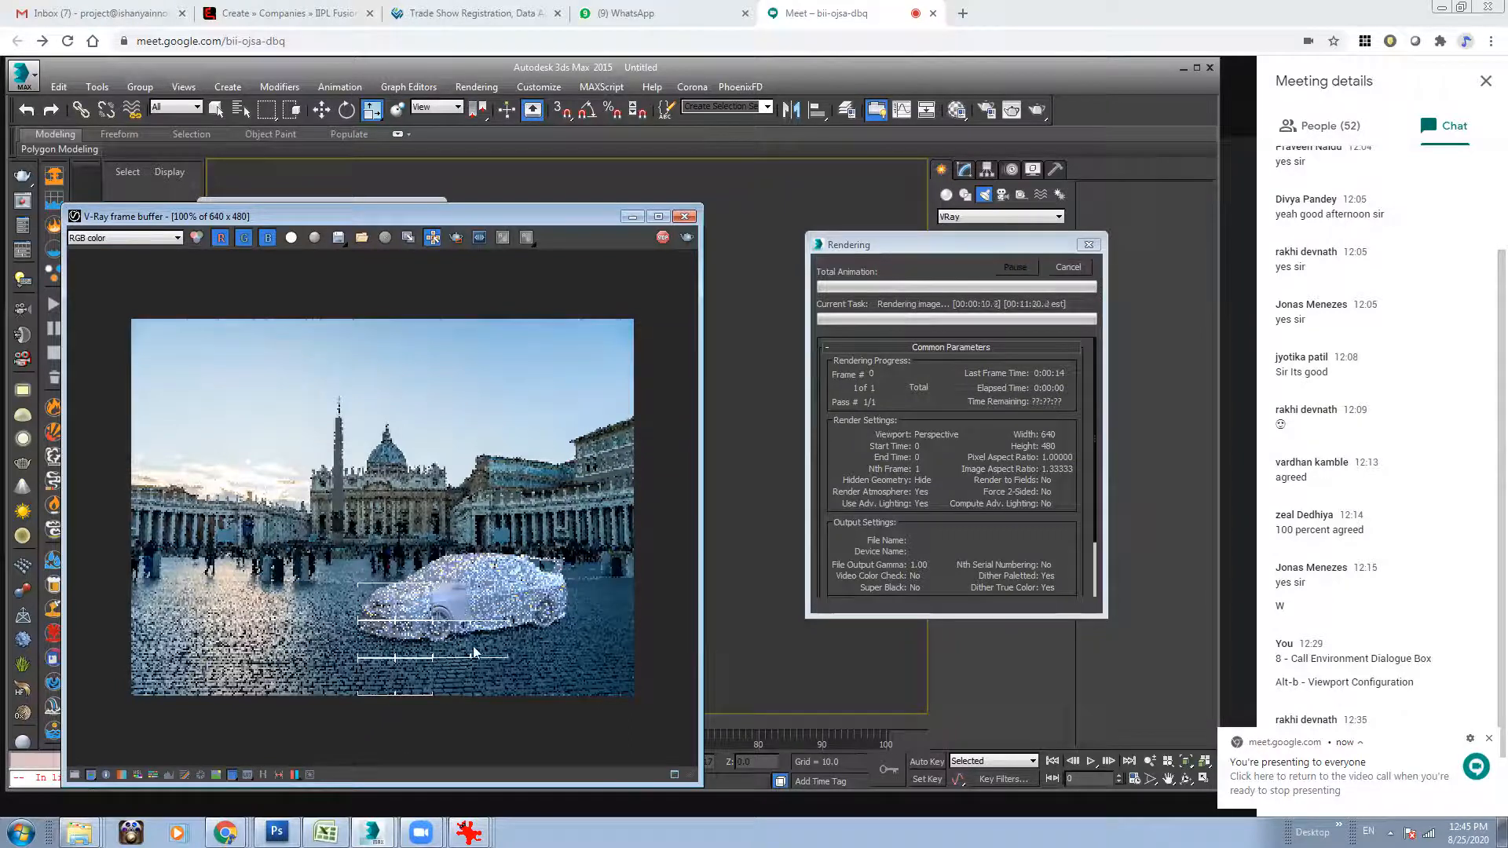
scroll(467, 644, down, 1)
scroll(462, 623, up, 2)
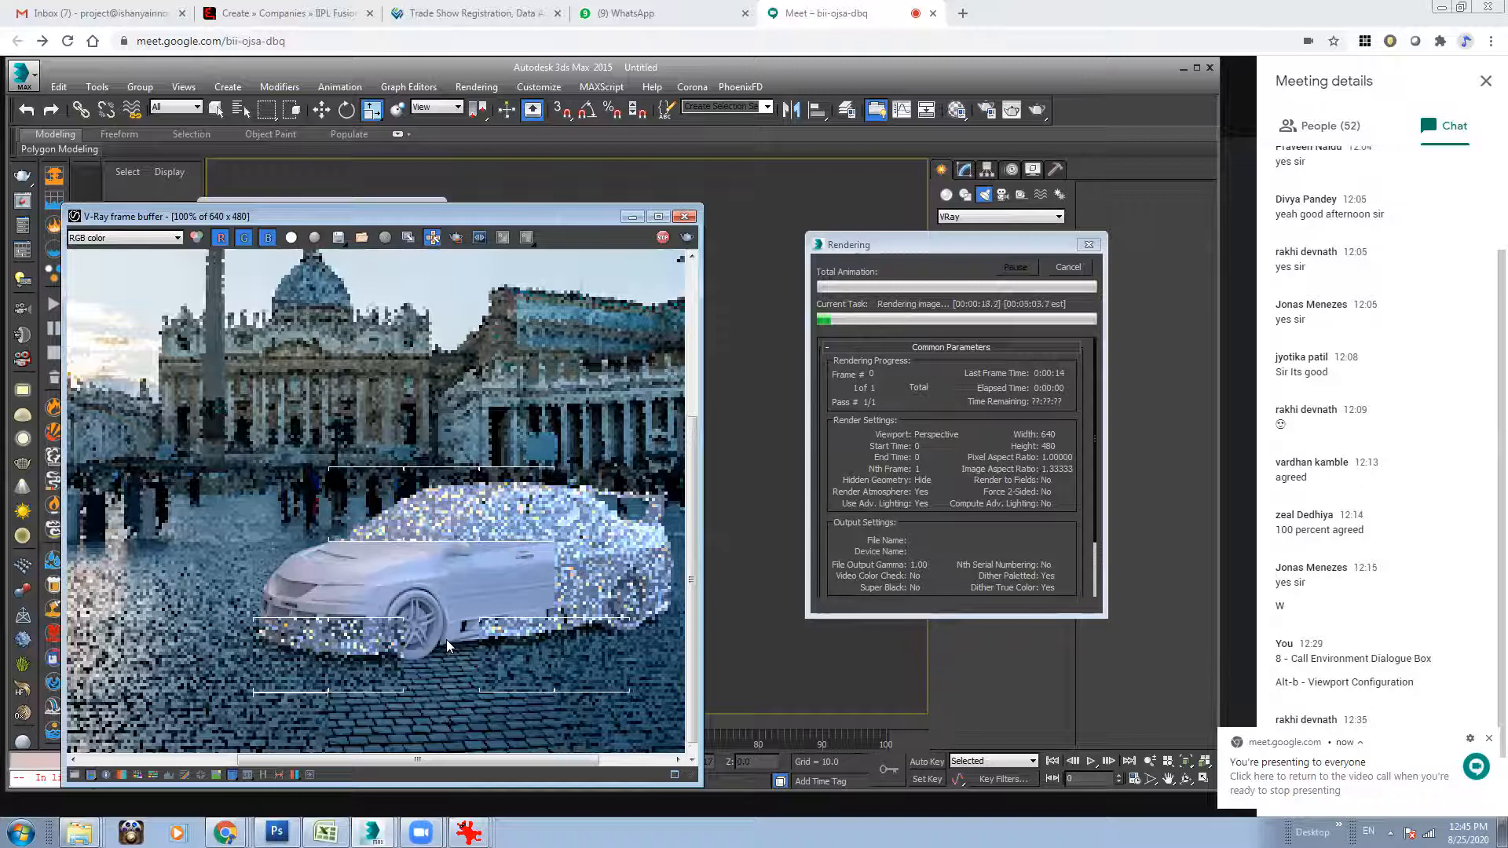
scroll(446, 639, down, 1)
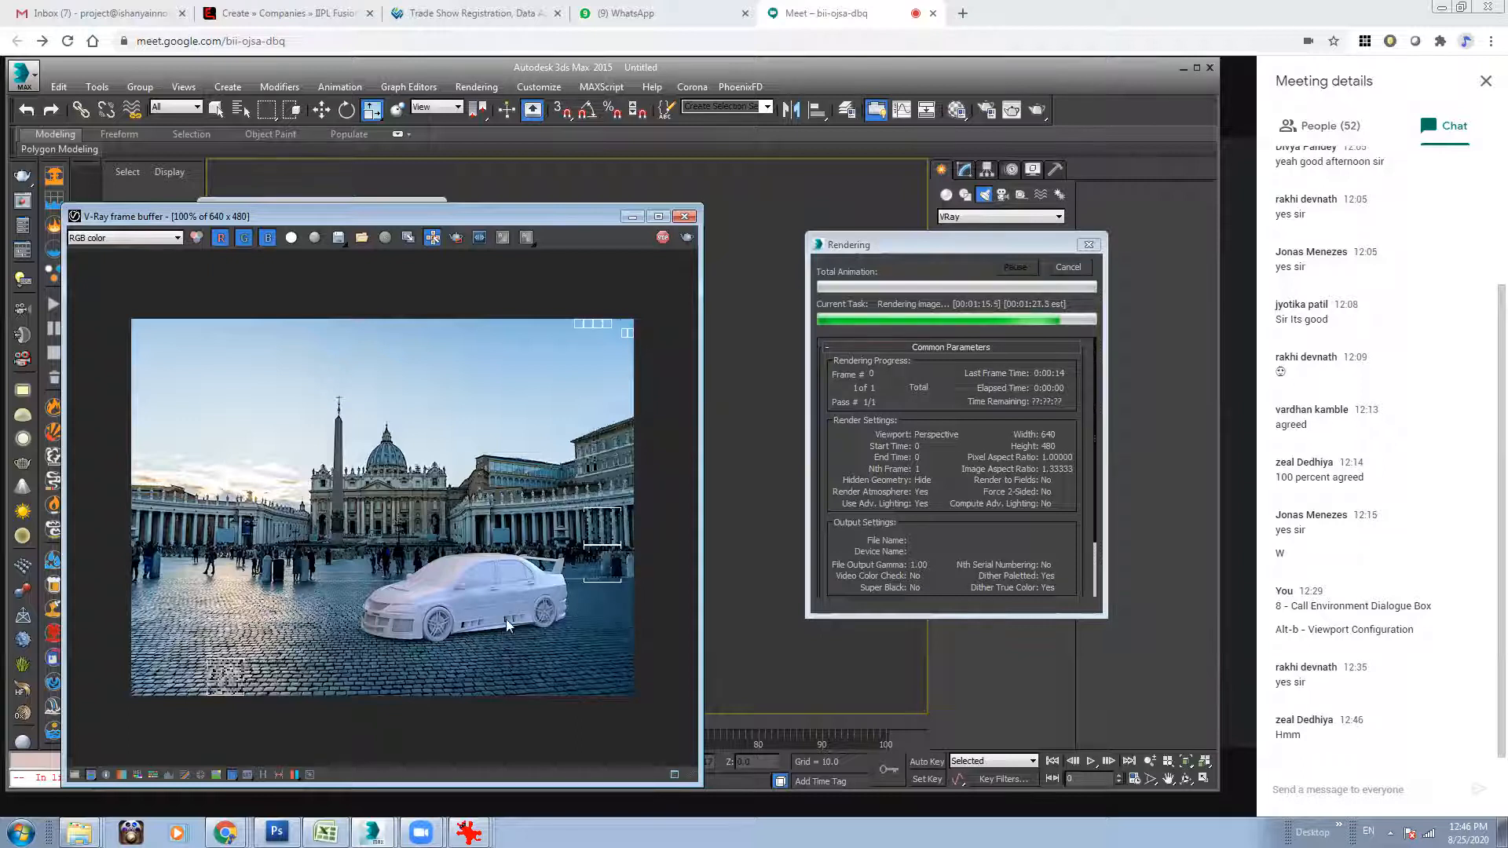
Select the ground plane, replace its Matte/Shadow material with the pink wire-colour material, and change that material's type to VRayMtl.
drag(863, 566, 849, 605)
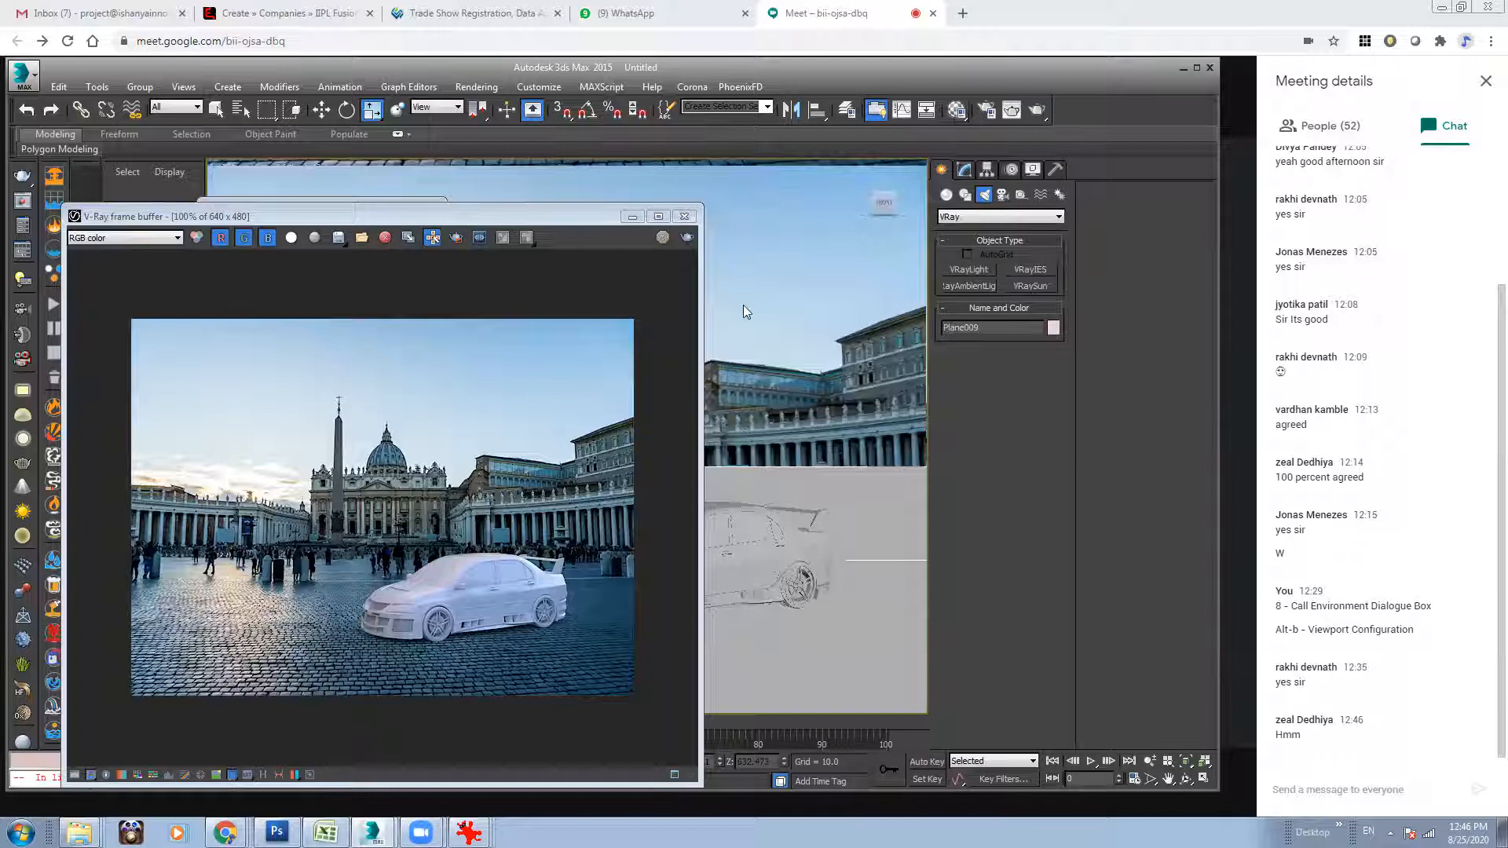
key(m)
click(505, 268)
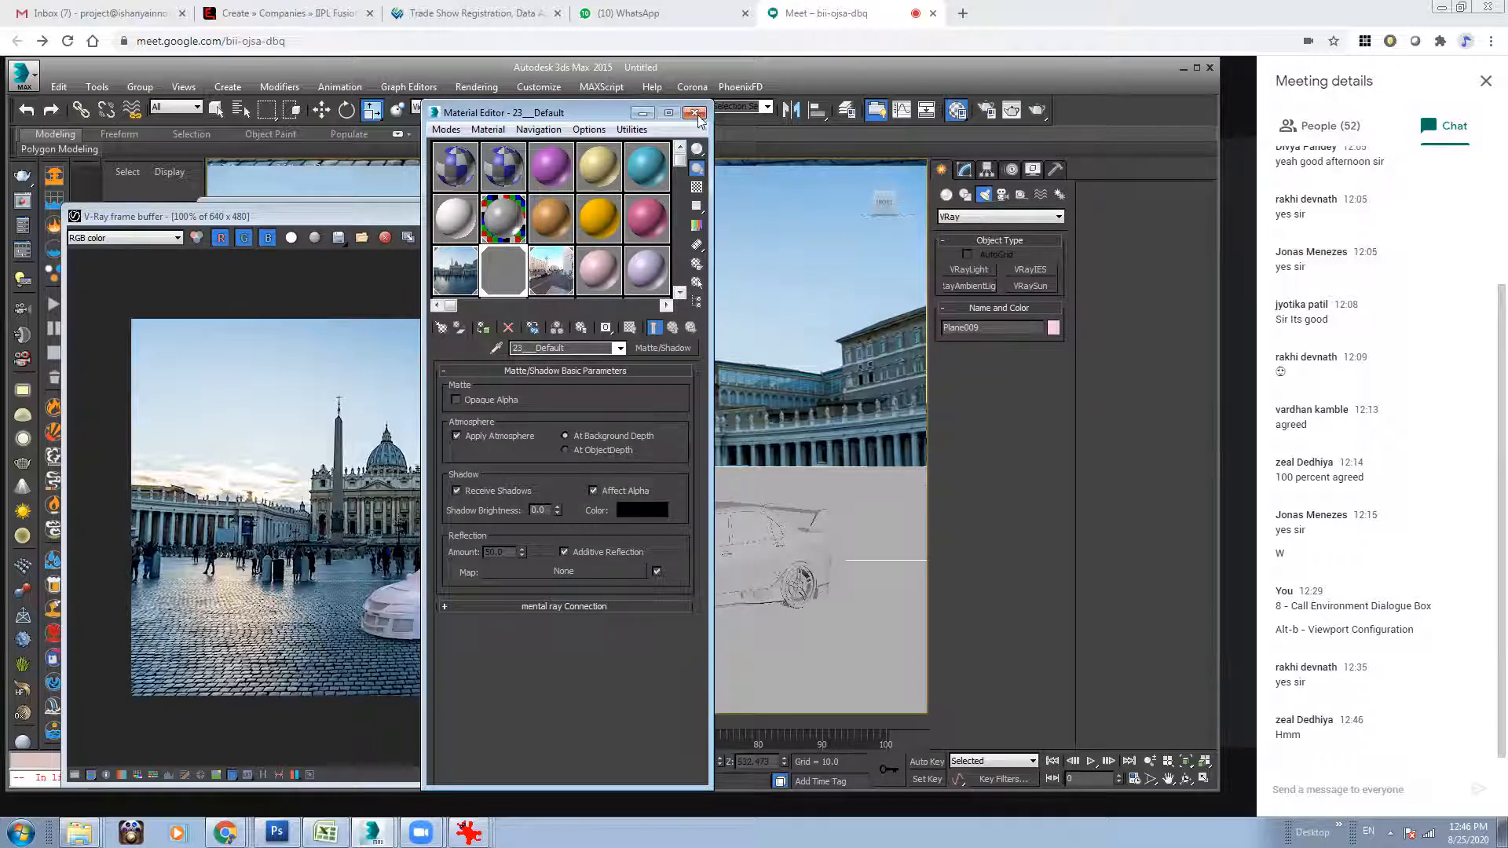
drag(581, 114, 1108, 139)
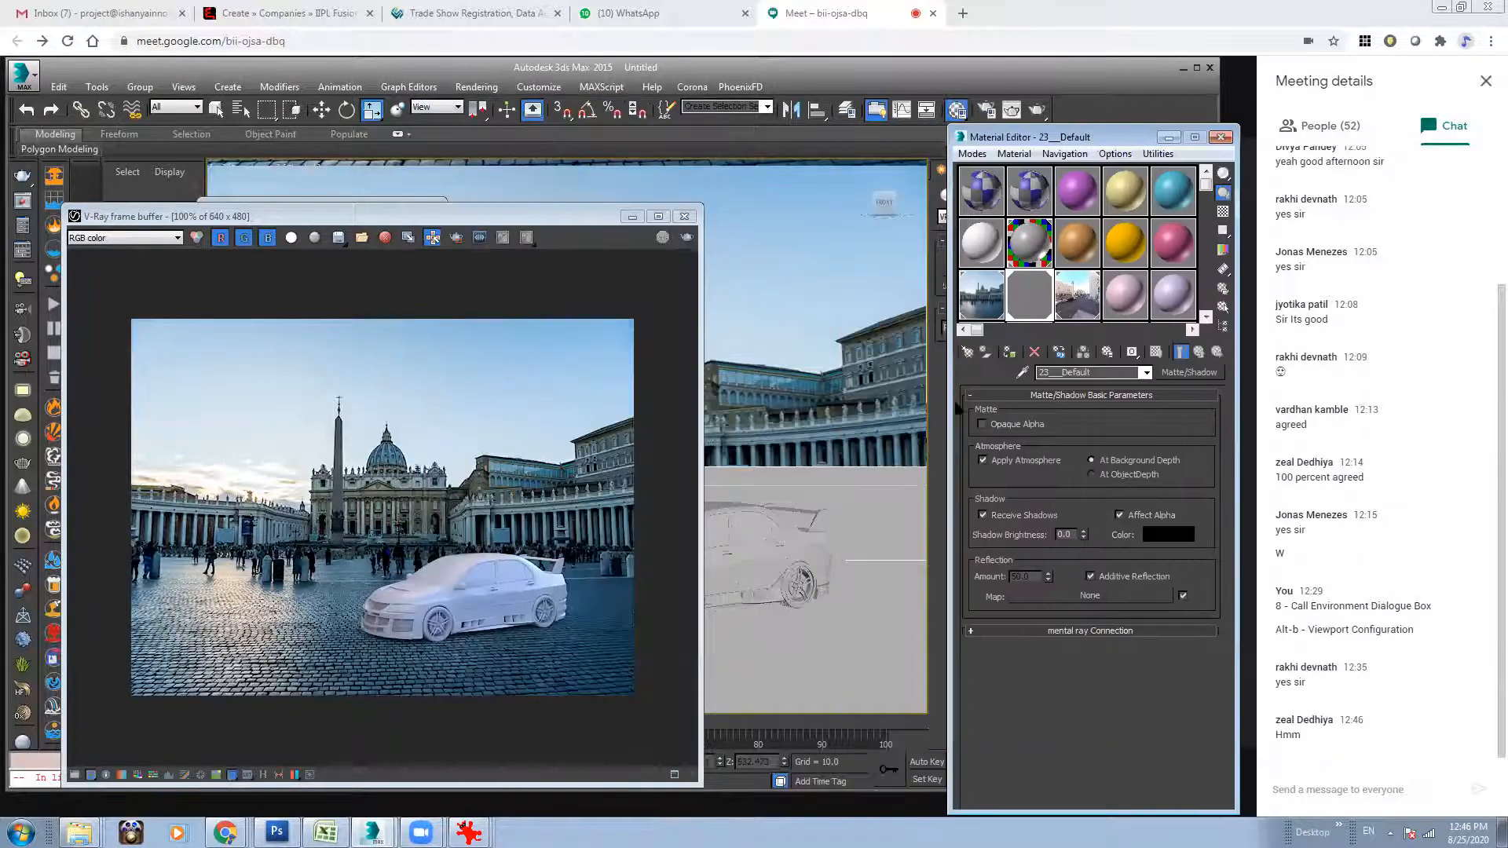
click(1128, 300)
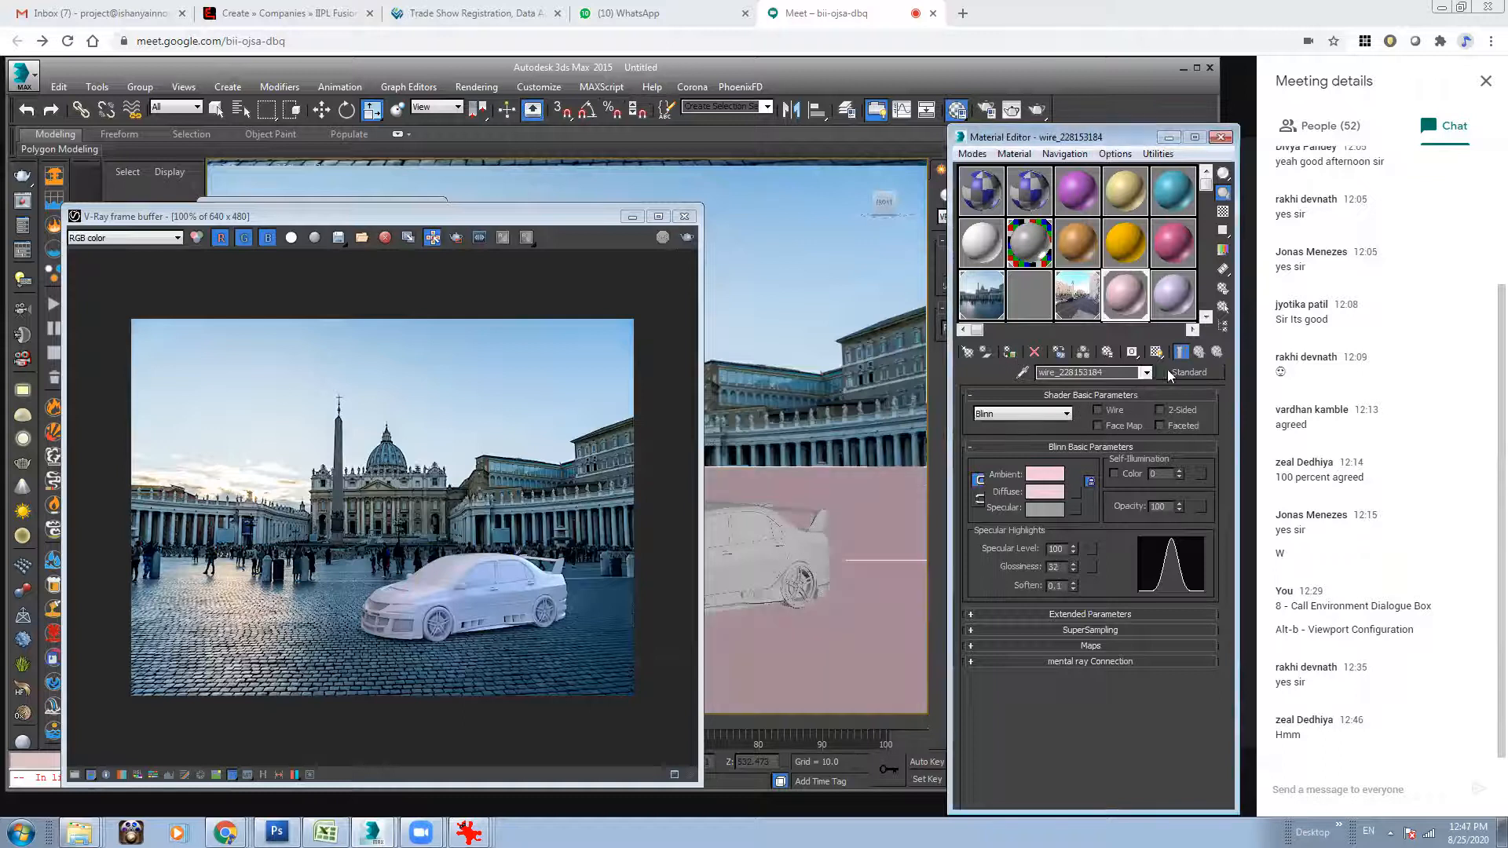
click(1186, 372)
double_click(803, 394)
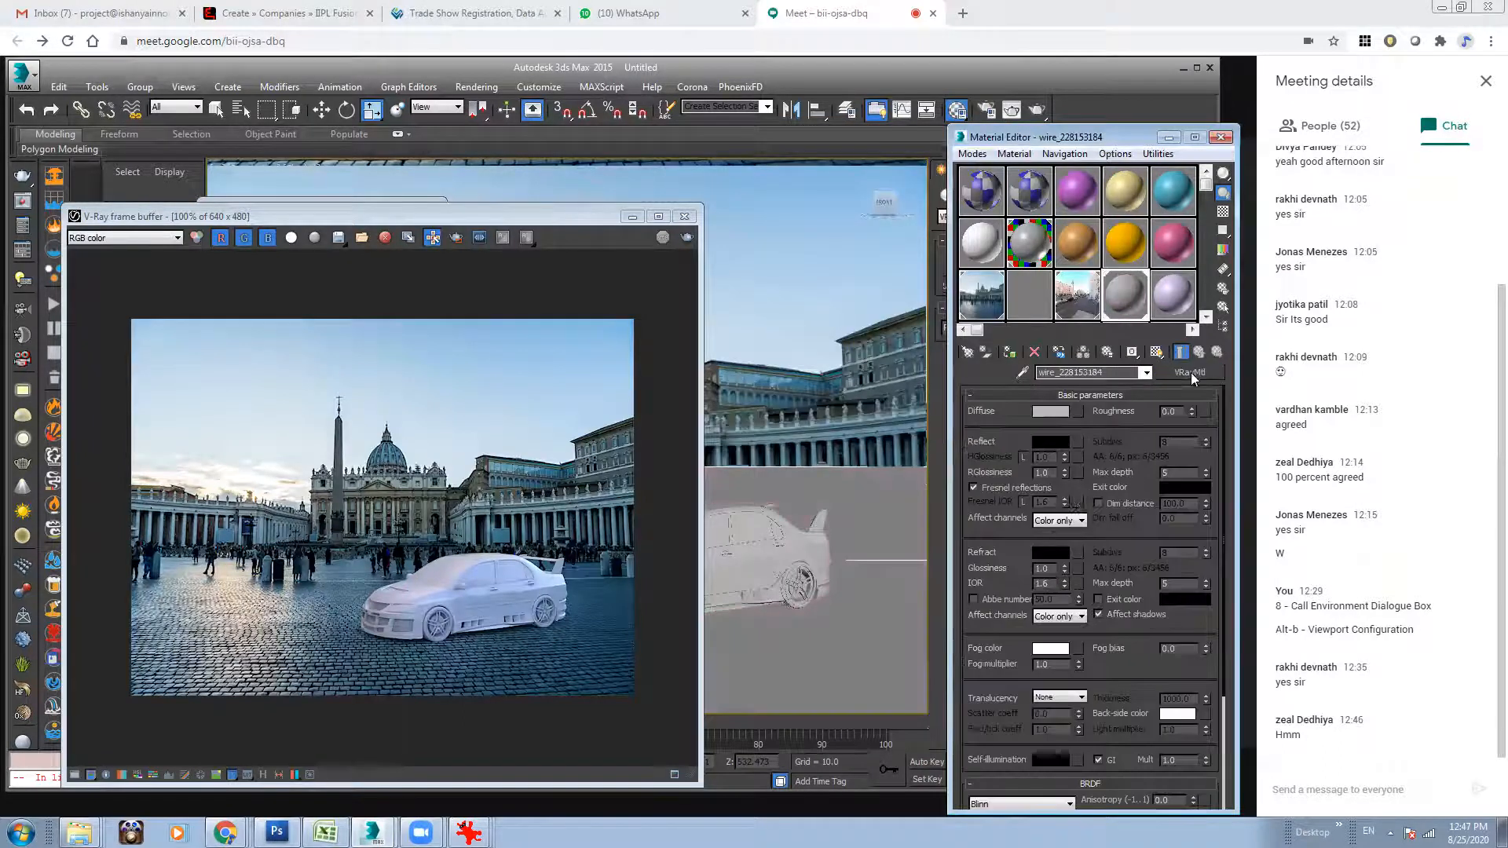
Set the ground material's reflection colour to white and its reflection glossiness to 0.7.
click(1051, 441)
drag(466, 104, 465, 348)
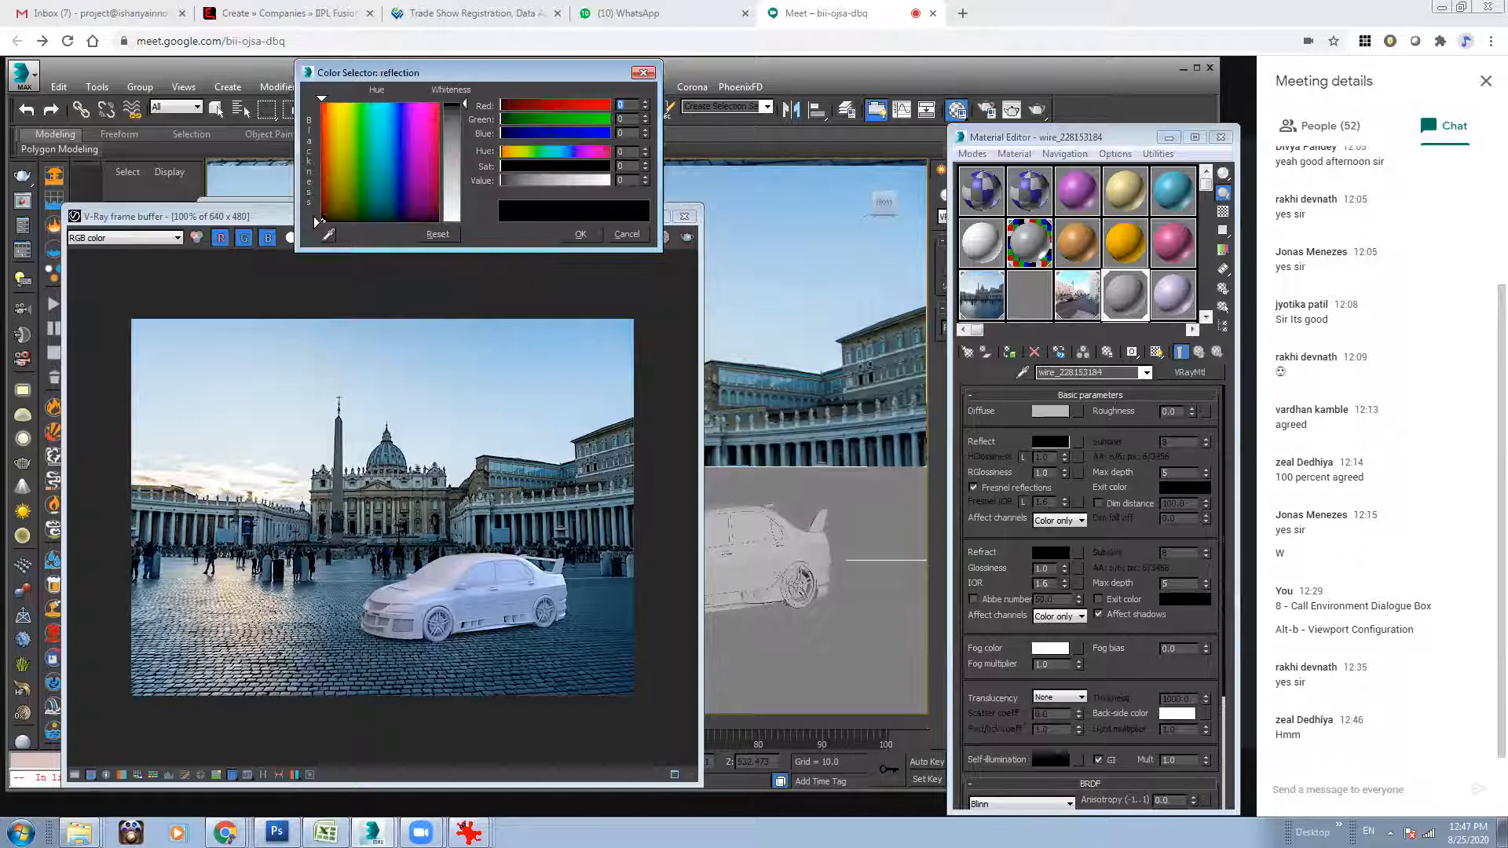
click(577, 234)
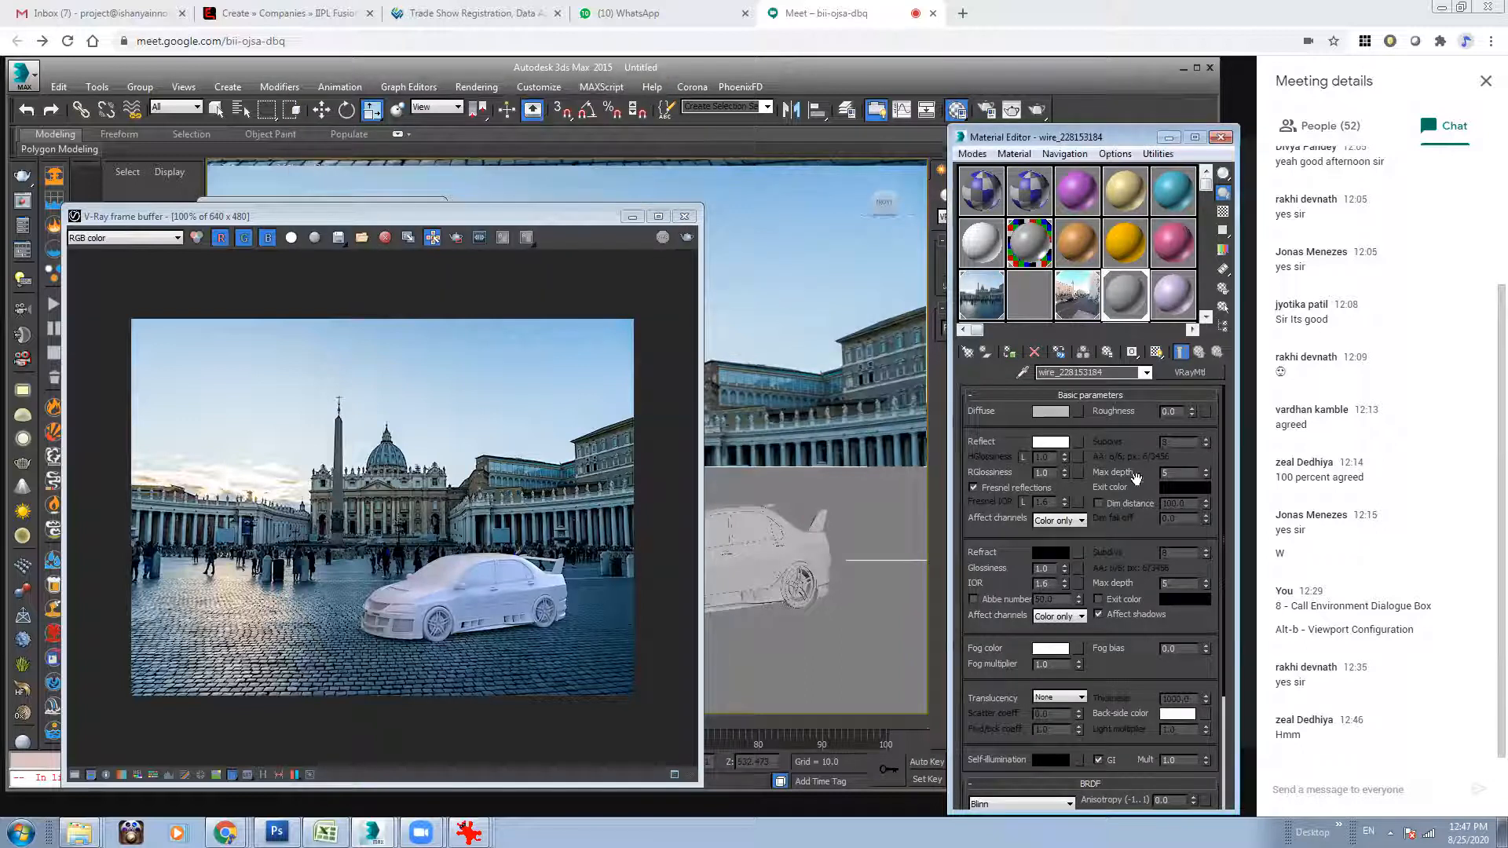
double_click(1053, 473)
text(.7)
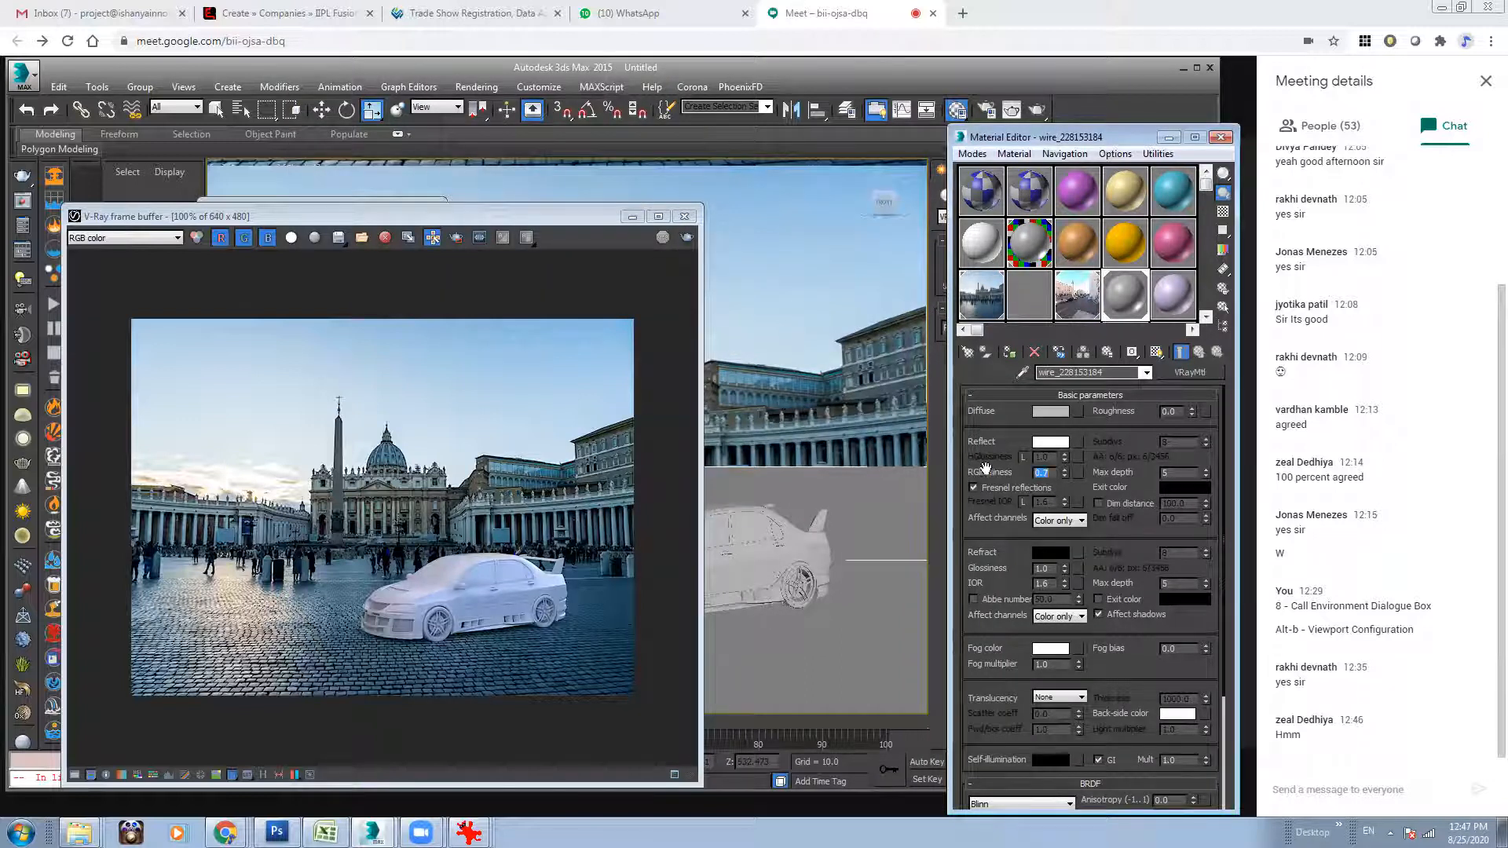
key(BackSpace)
text(6)
key(Return)
key(Return)
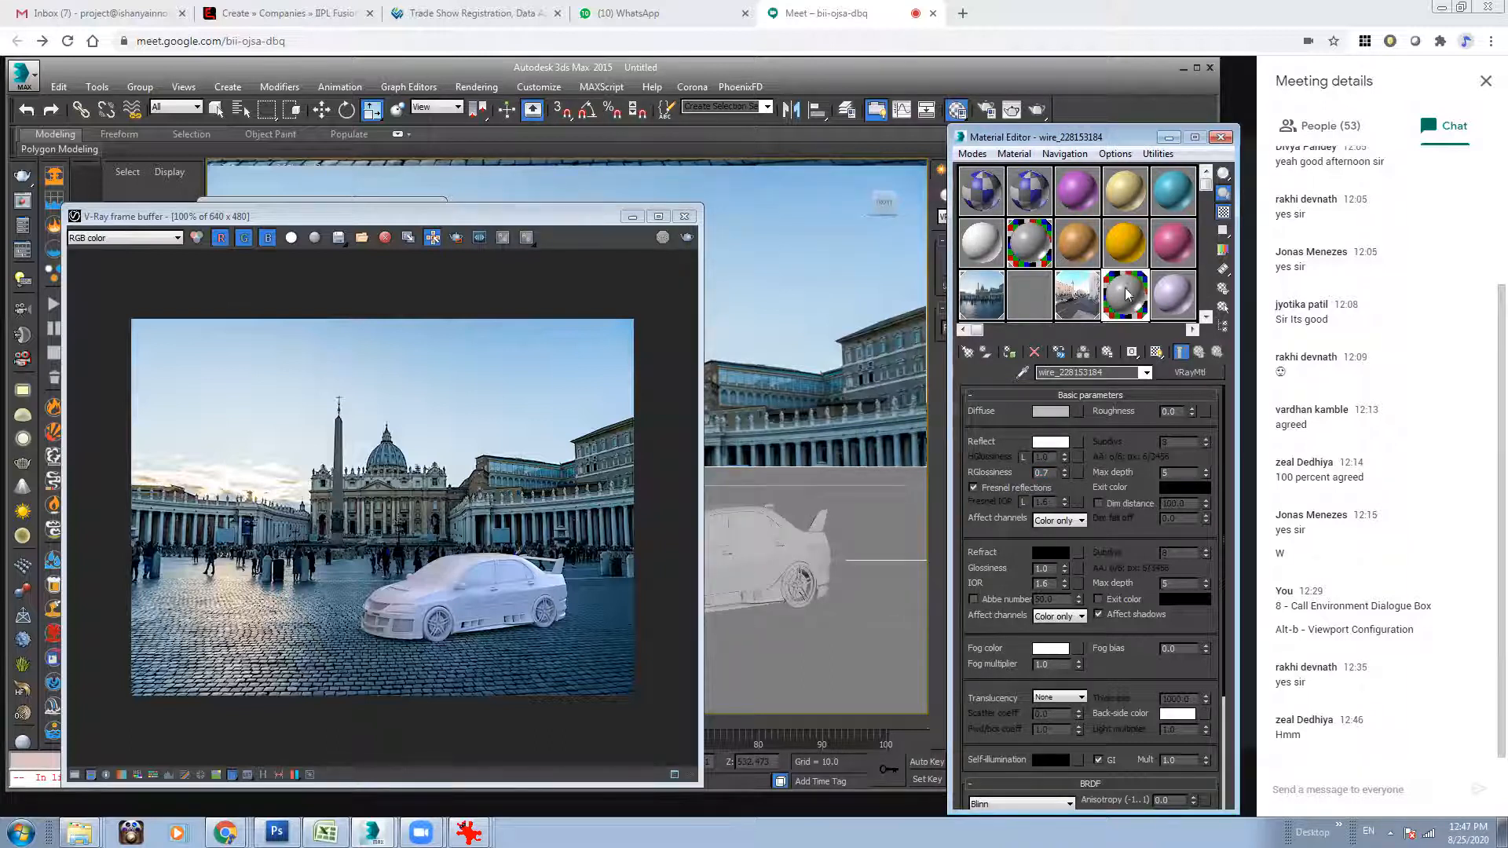
Test-render a region around the car, redefine it lower to cover the ground beneath the car, and cancel the render.
click(436, 608)
click(456, 238)
drag(342, 576, 585, 654)
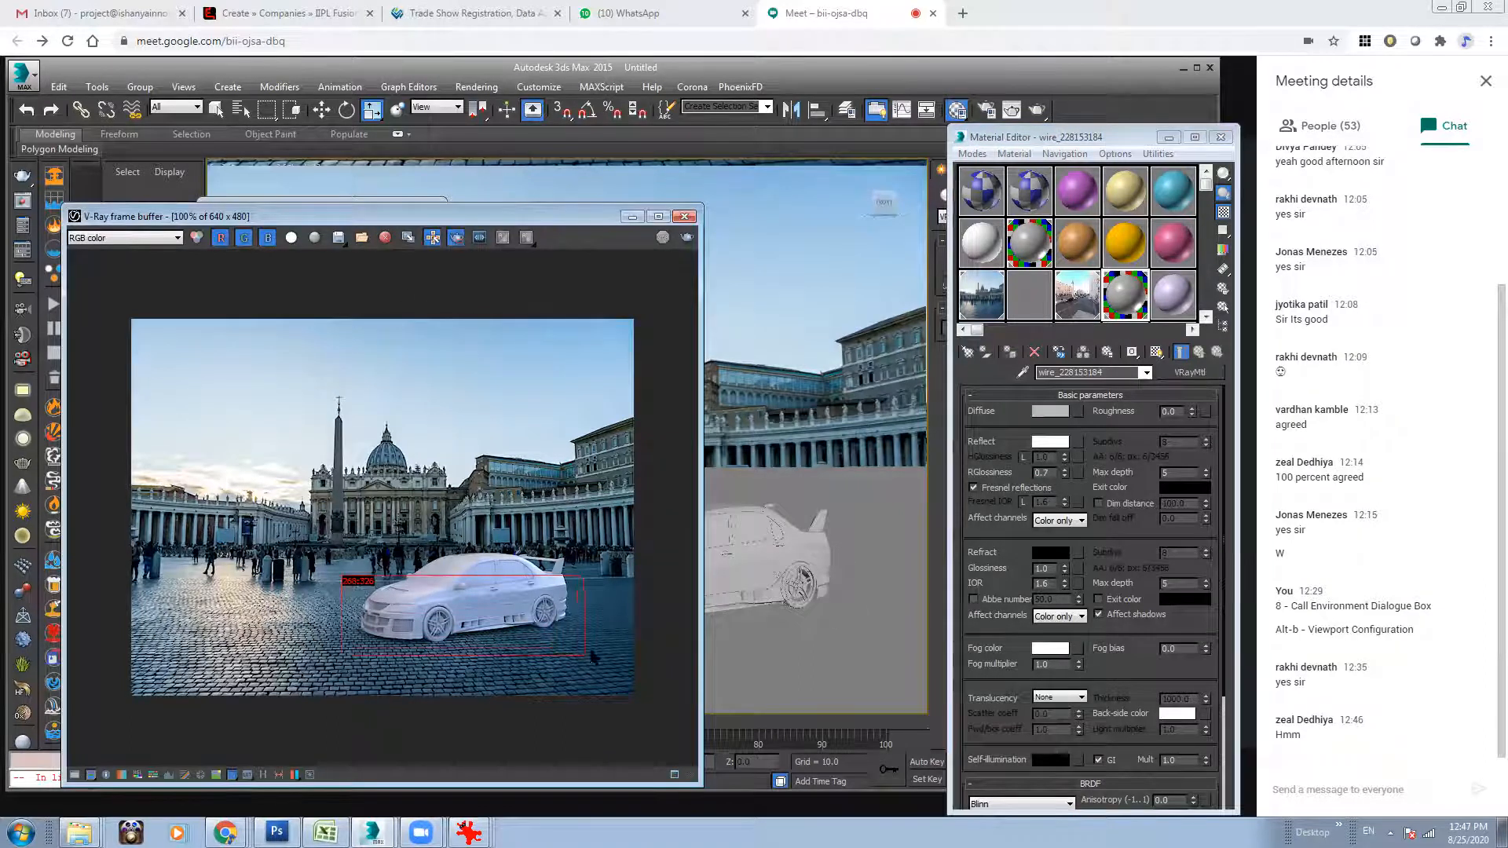
click(686, 238)
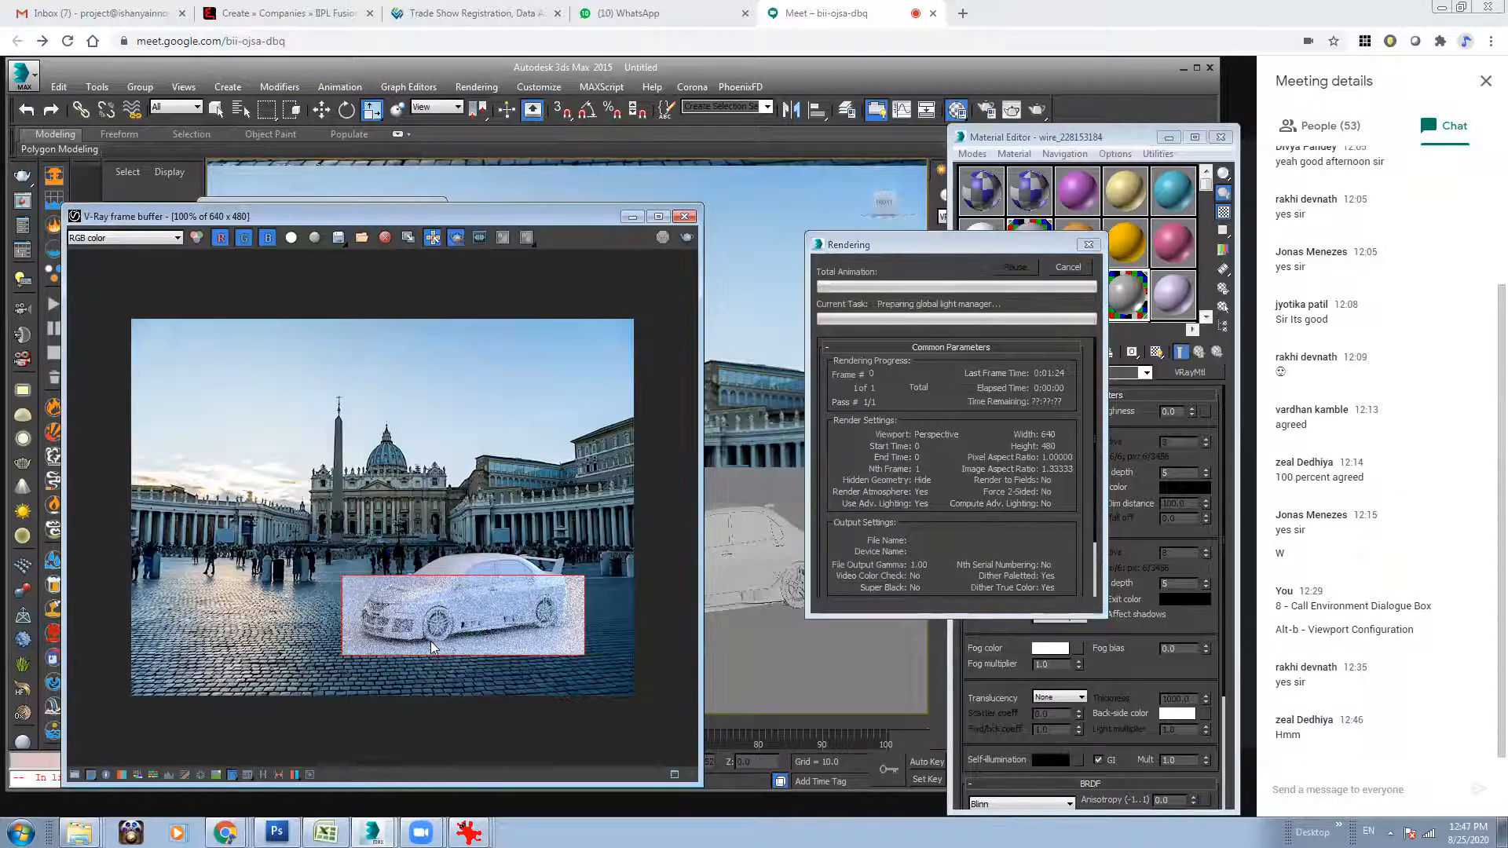
click(662, 238)
drag(362, 614, 577, 684)
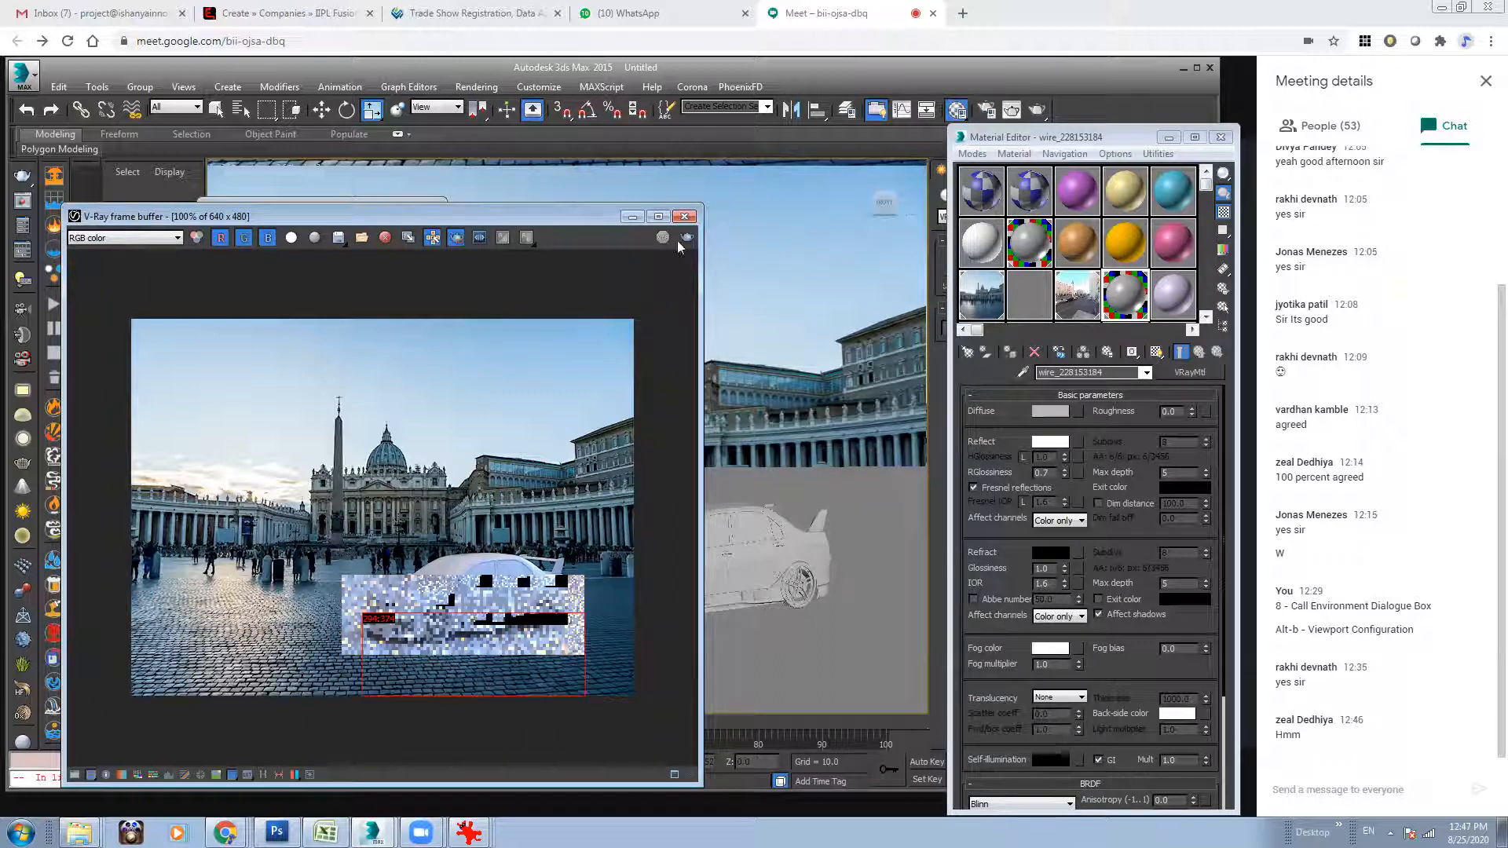
click(687, 238)
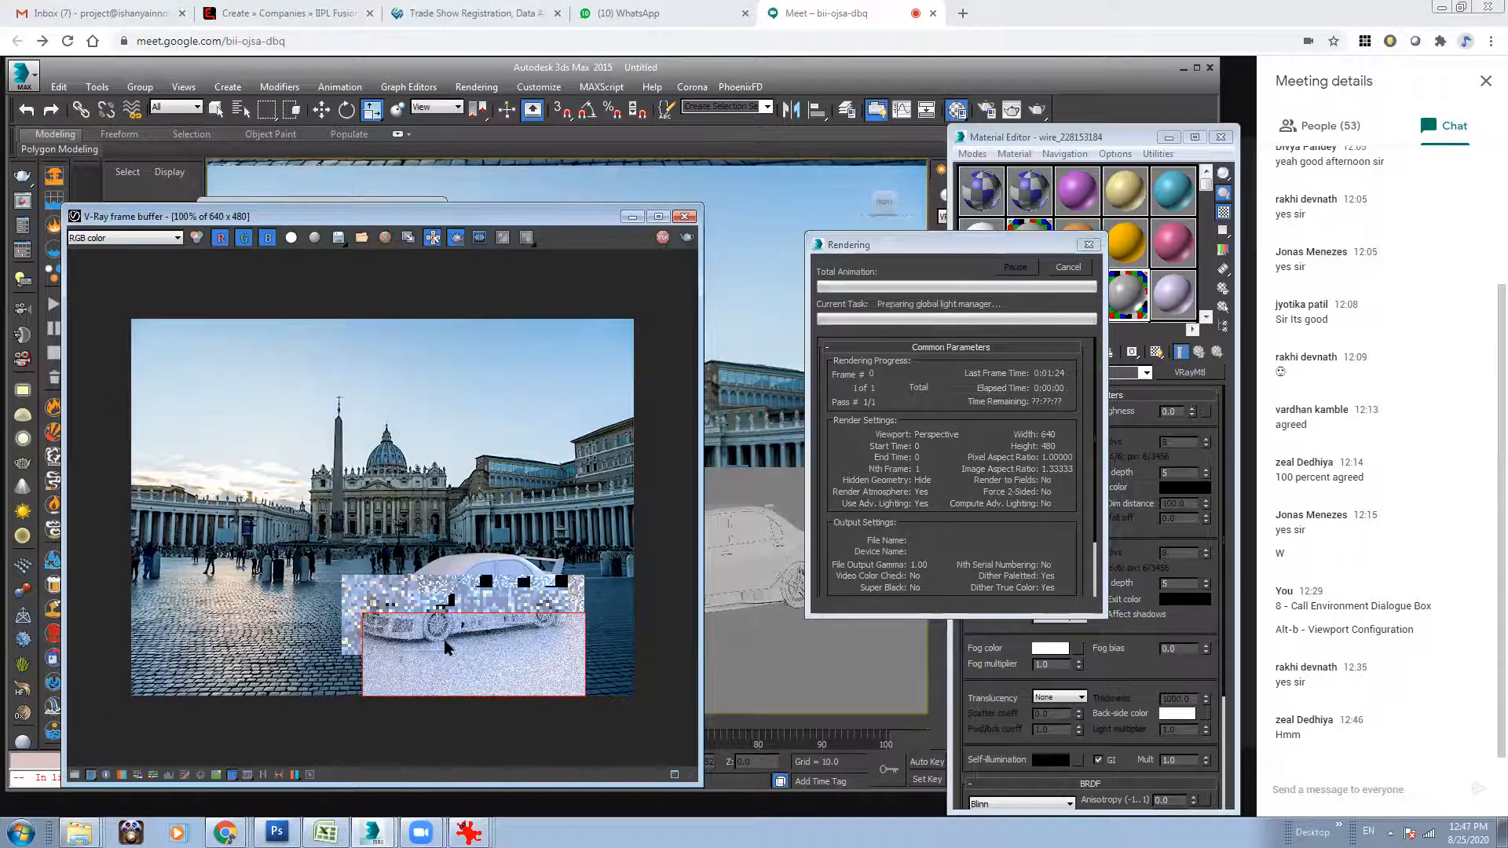
click(1067, 267)
Set the ground material's diffuse colour to white and re-render the marked region at 200% magnification.
click(1050, 411)
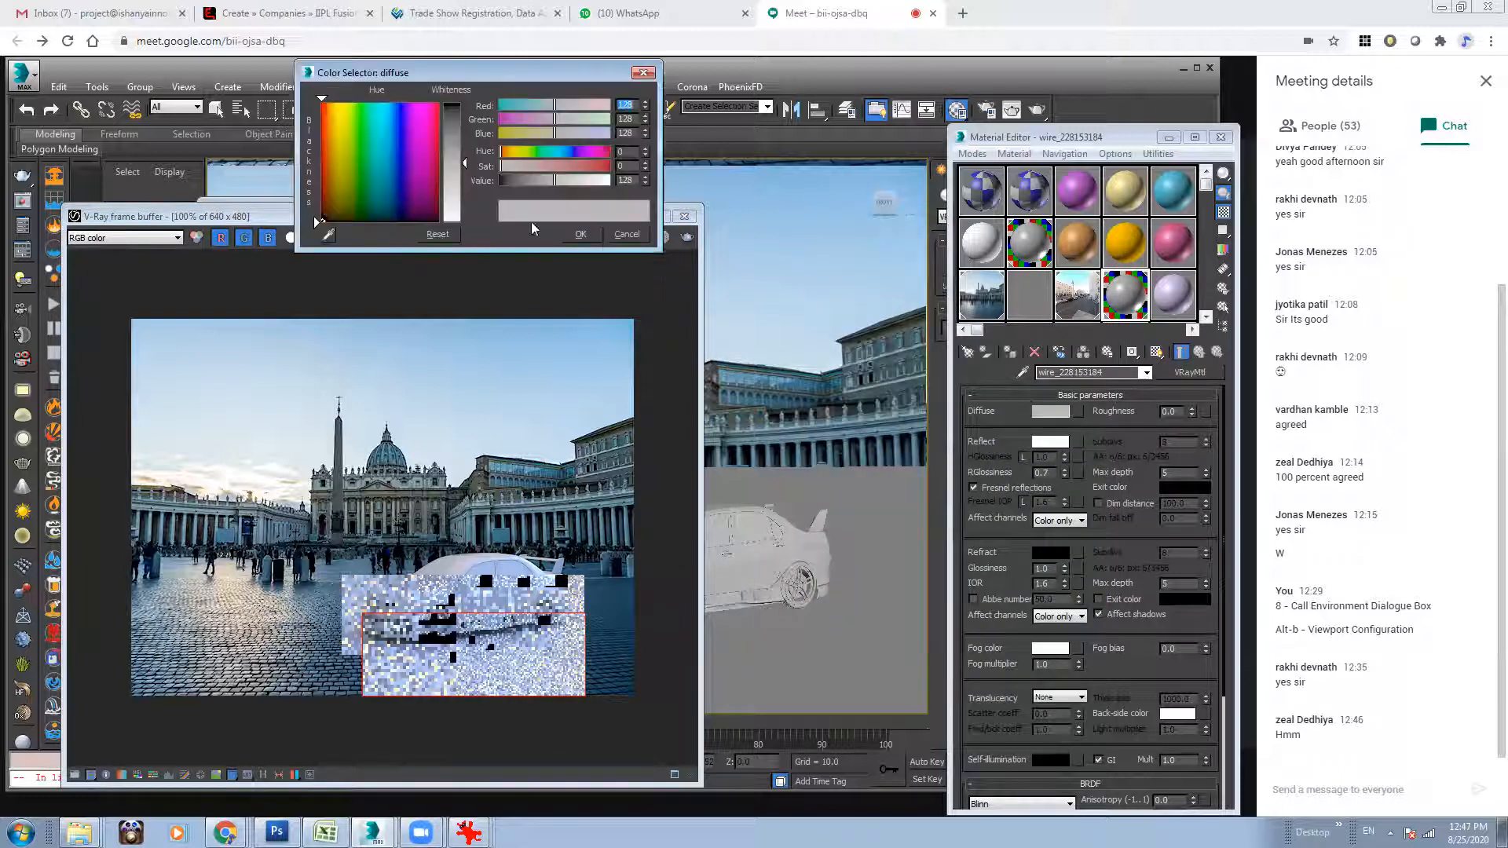
drag(555, 180, 610, 181)
click(580, 235)
click(440, 647)
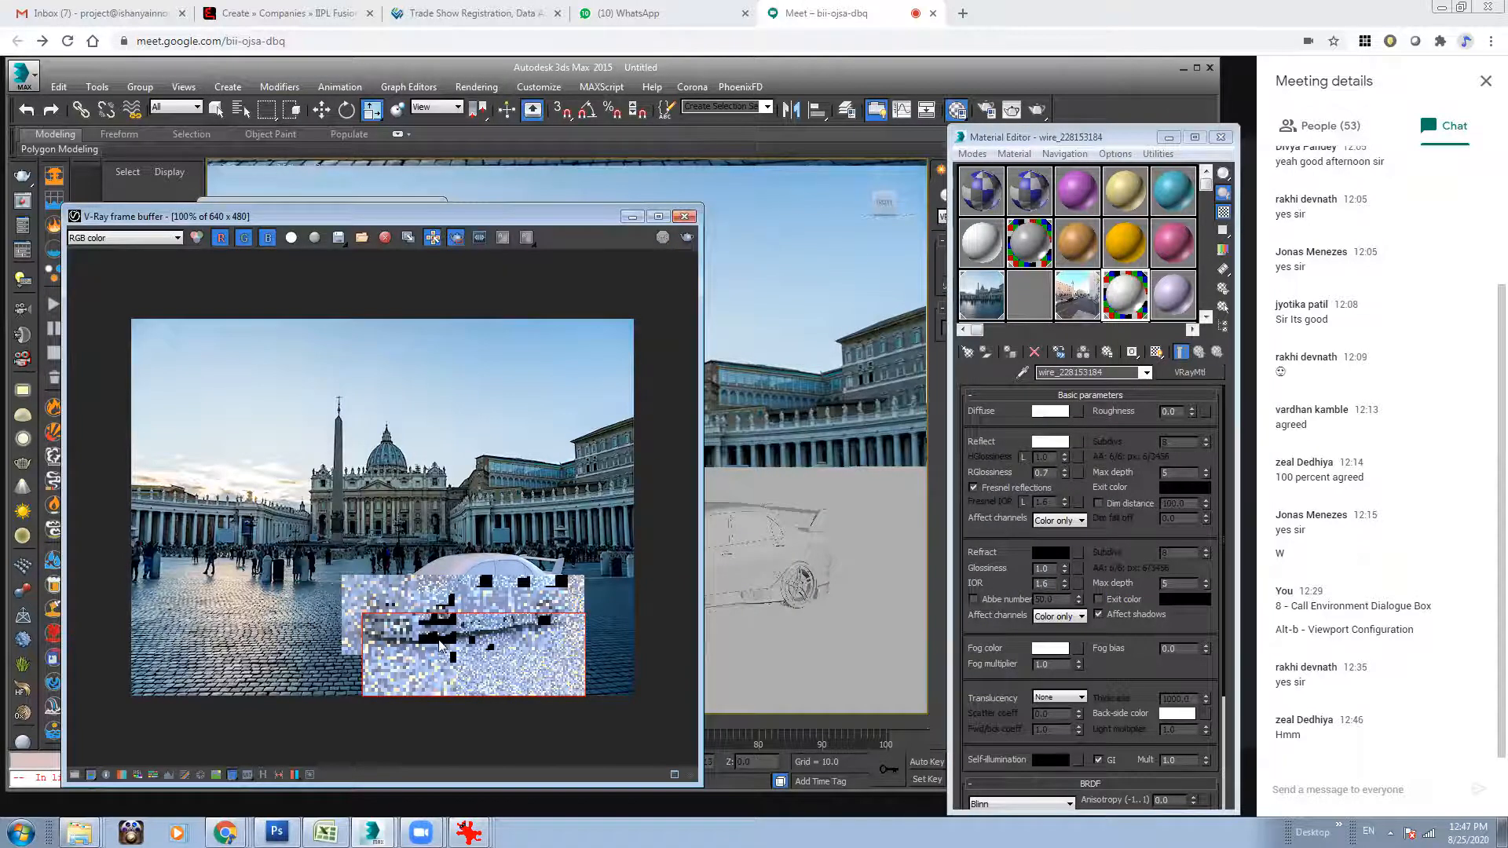
scroll(603, 630, up, 1)
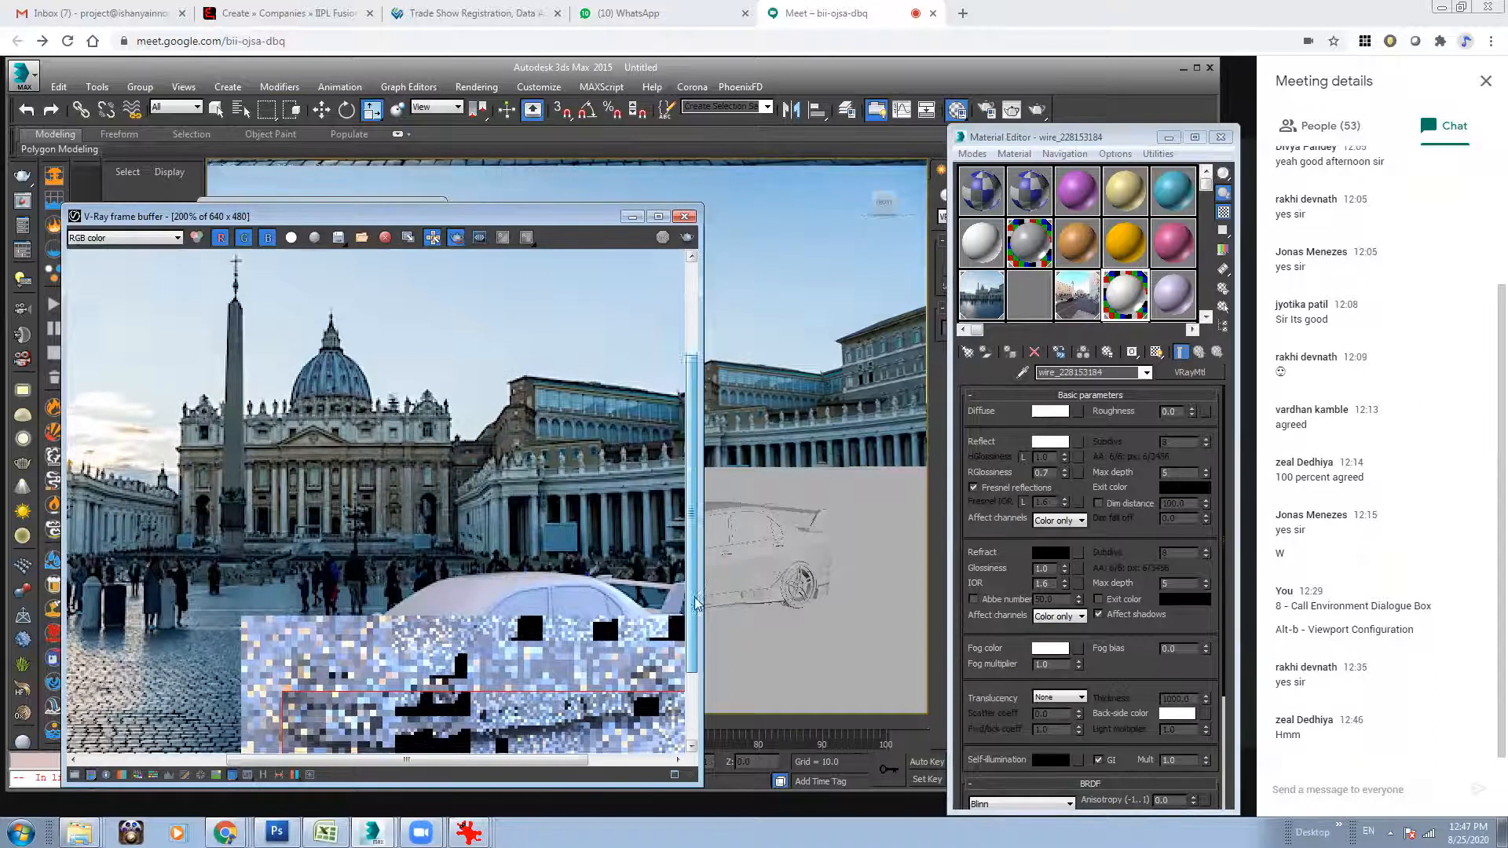
click(692, 682)
click(688, 238)
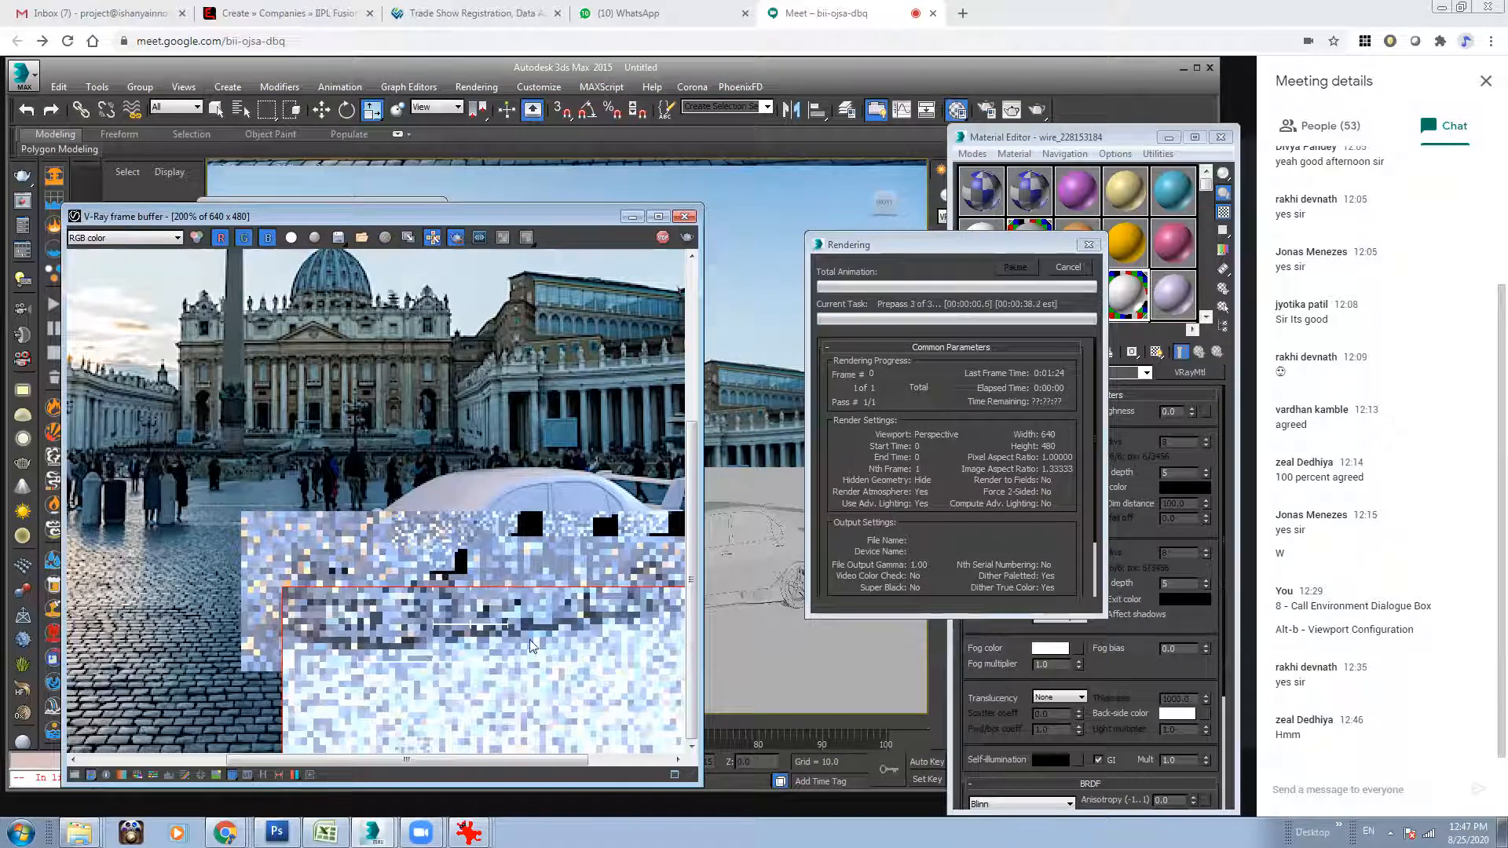
Cancel the render, set the ground material's reflection glossiness to 1.0, and render the region again.
click(1068, 268)
drag(1048, 472, 984, 476)
text(.9)
key(Return)
click(686, 238)
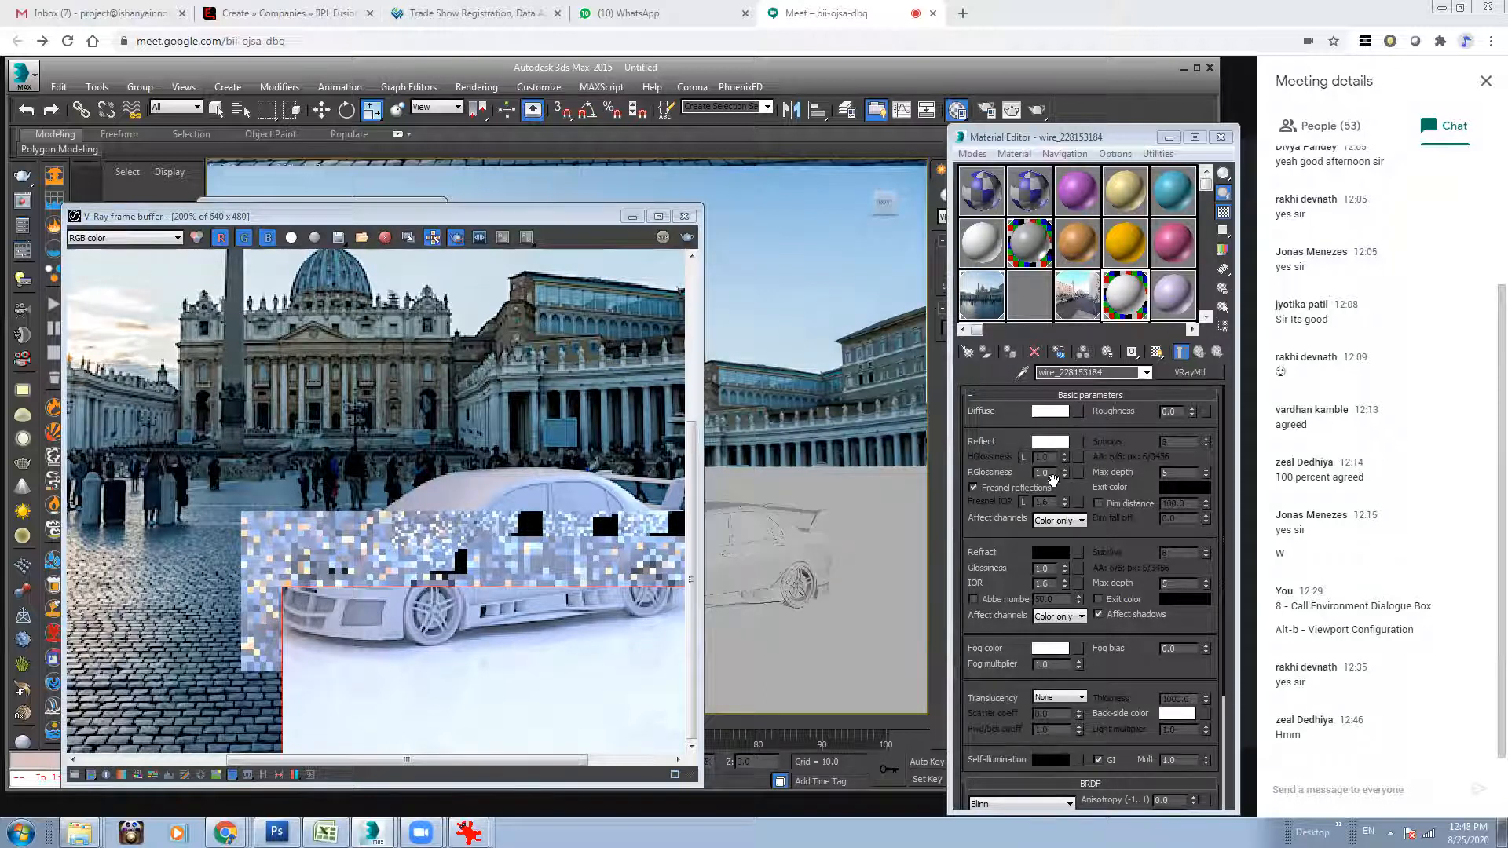
Set the ground material's reflection glossiness back to 0.7.
double_click(1048, 473)
text(0.7)
key(Return)
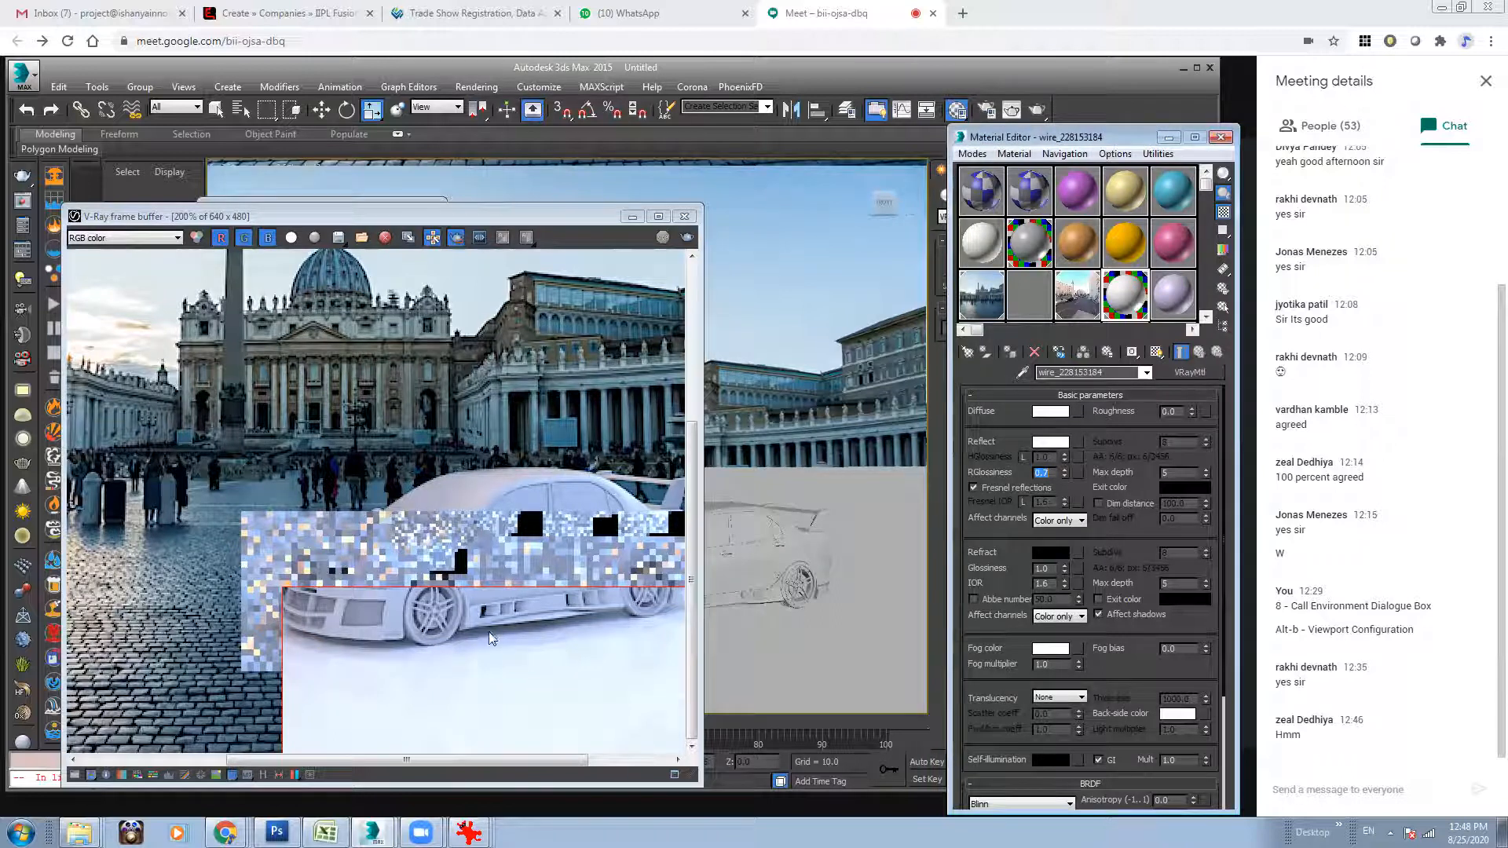
Open the ground plane's V-Ray object properties, make it a matte object, and set its alpha contribution to -1.0.
click(874, 412)
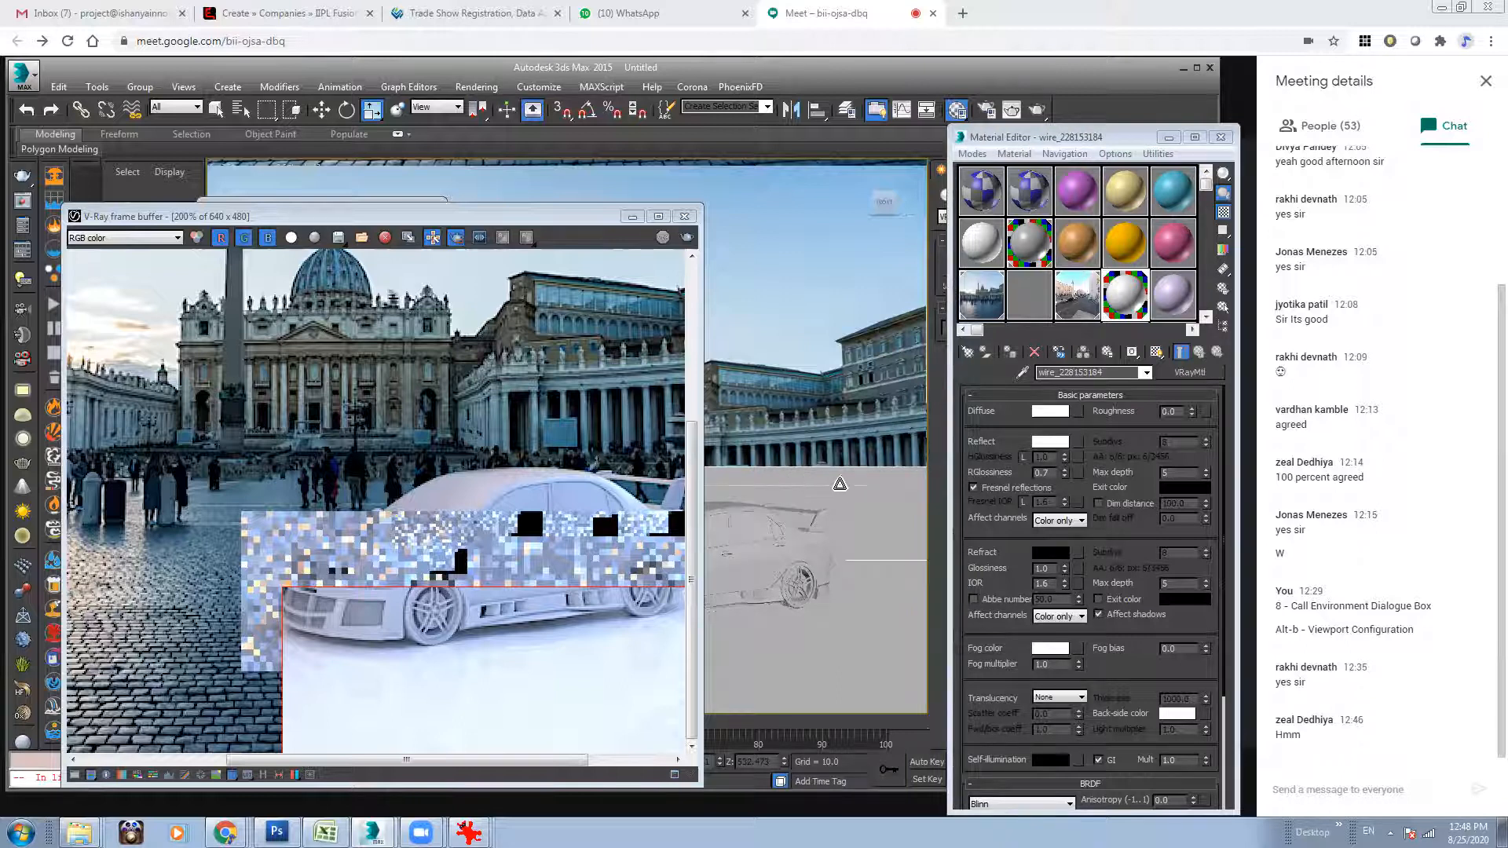
right_click(807, 481)
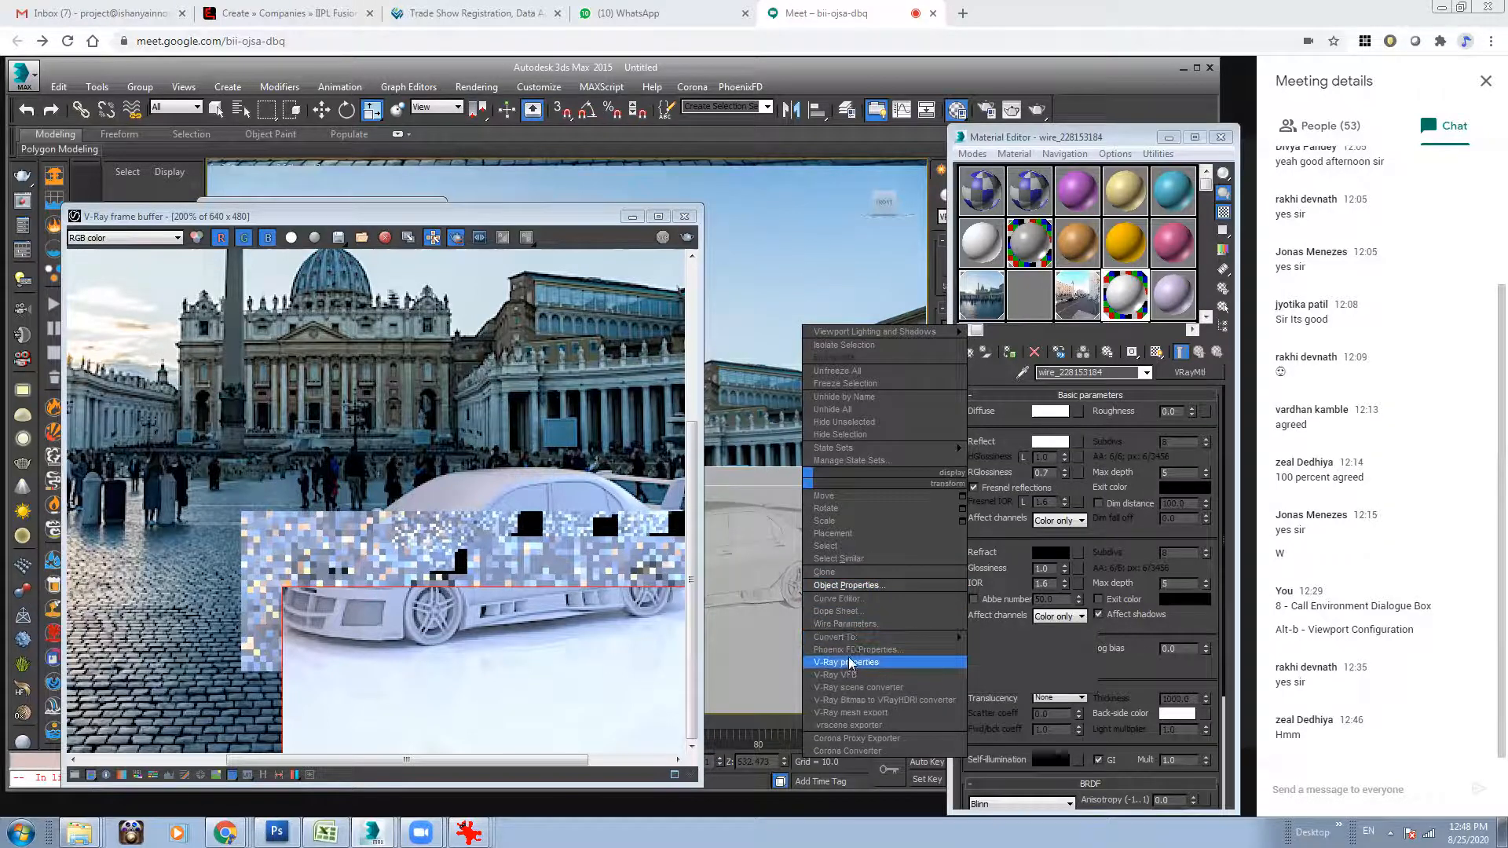
click(868, 664)
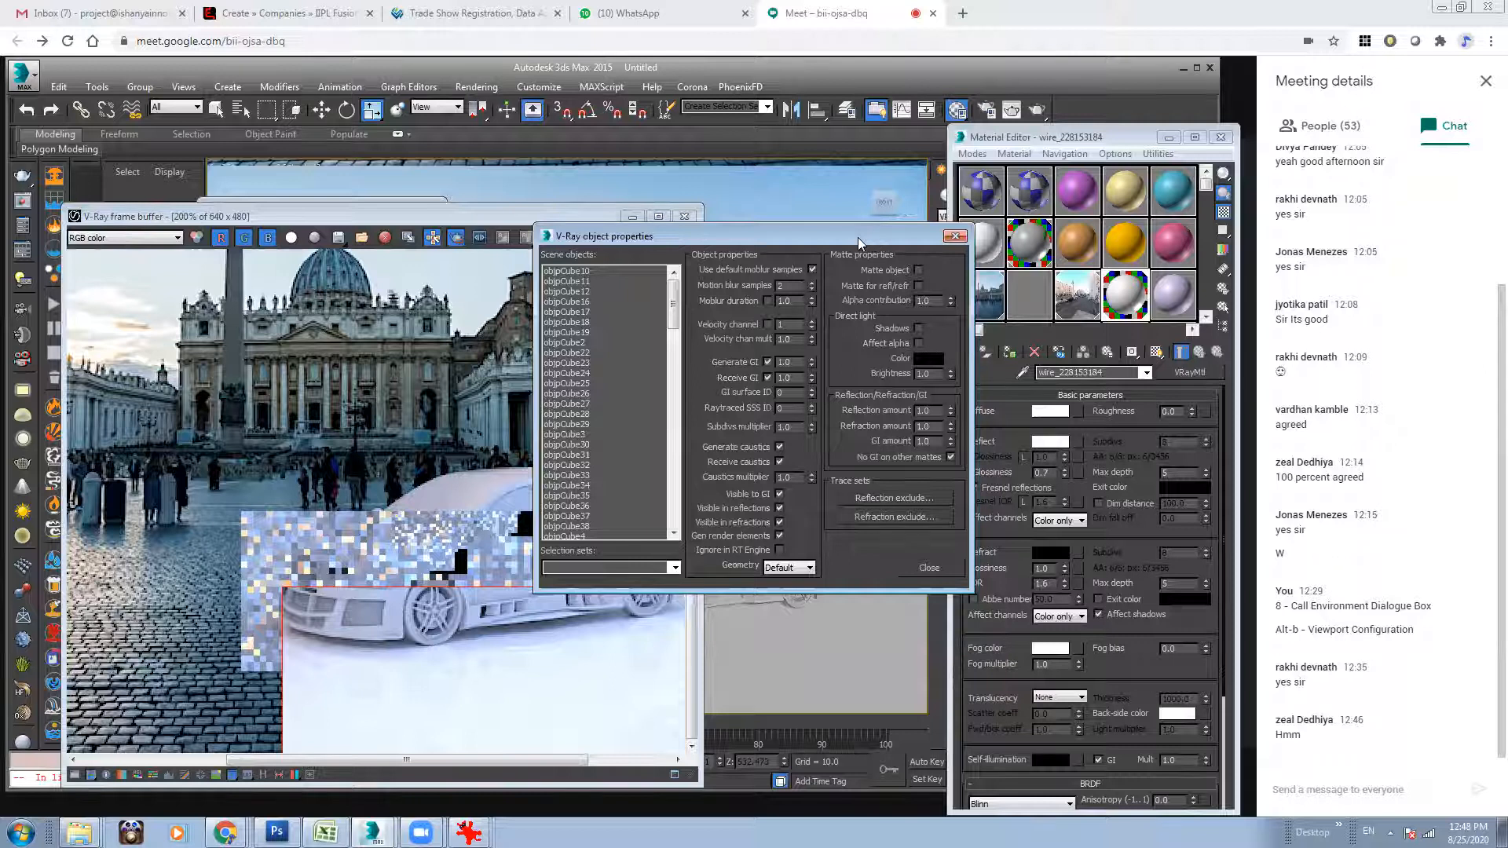
drag(858, 237, 1034, 284)
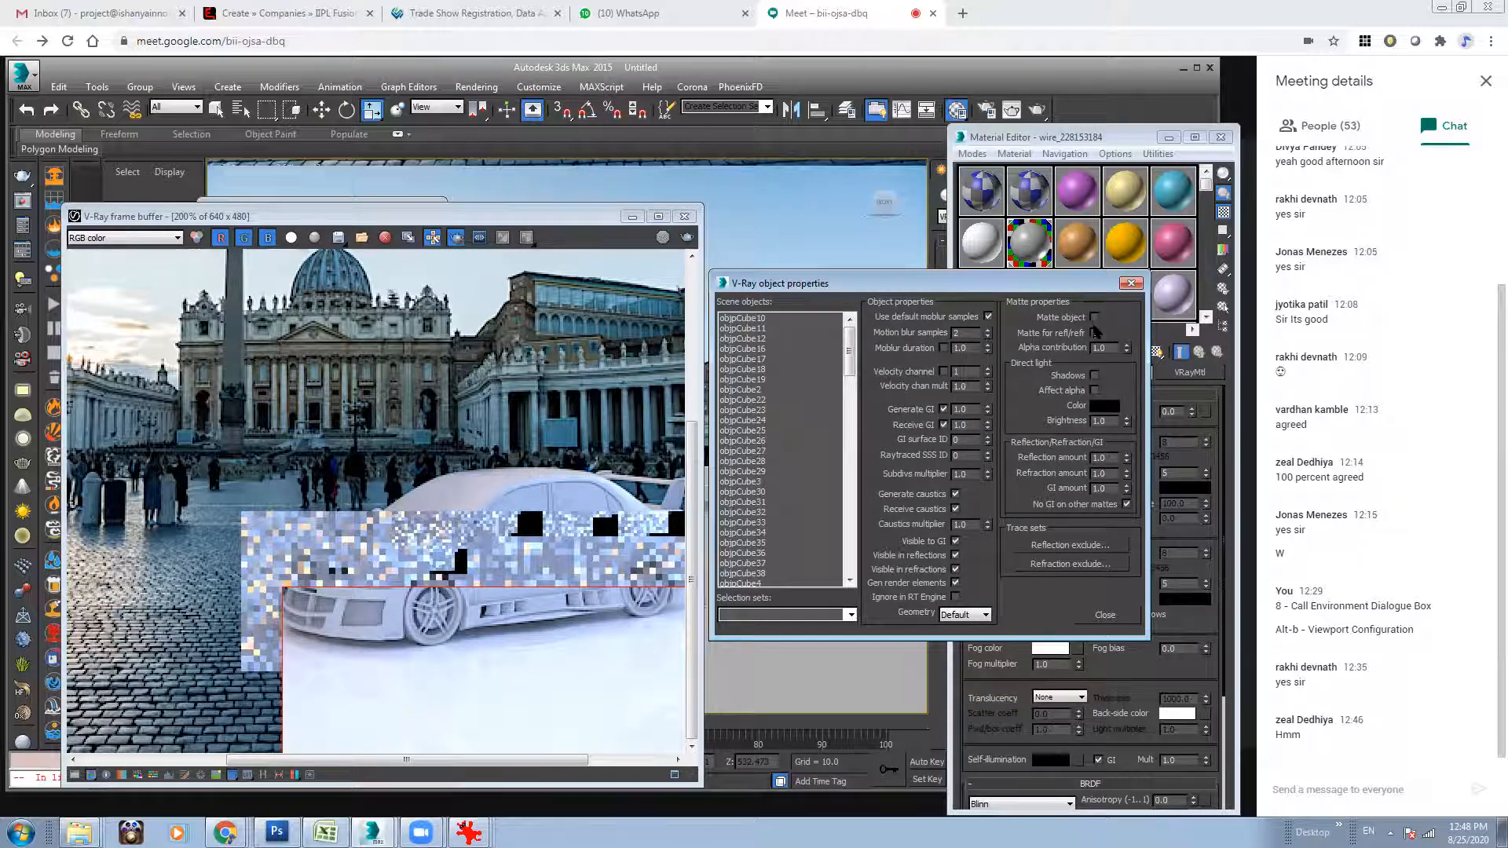
click(1095, 317)
drag(1108, 348, 1033, 342)
text(-1)
drag(849, 361, 841, 553)
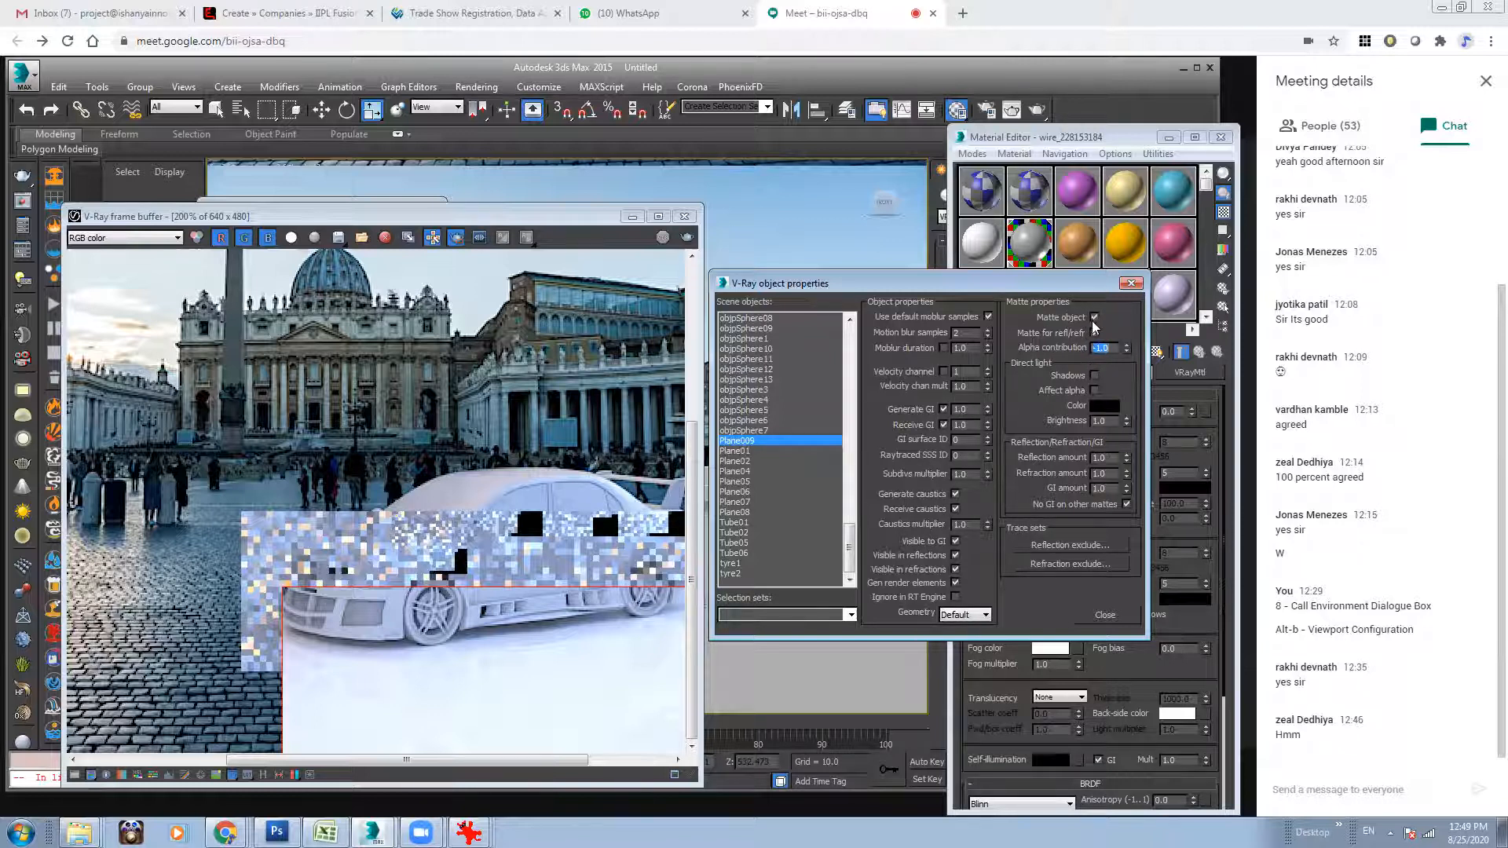
Enable direct-light shadows and Affect alpha for the matte ground plane and close its V-Ray object properties.
click(1094, 375)
click(1094, 391)
click(1099, 616)
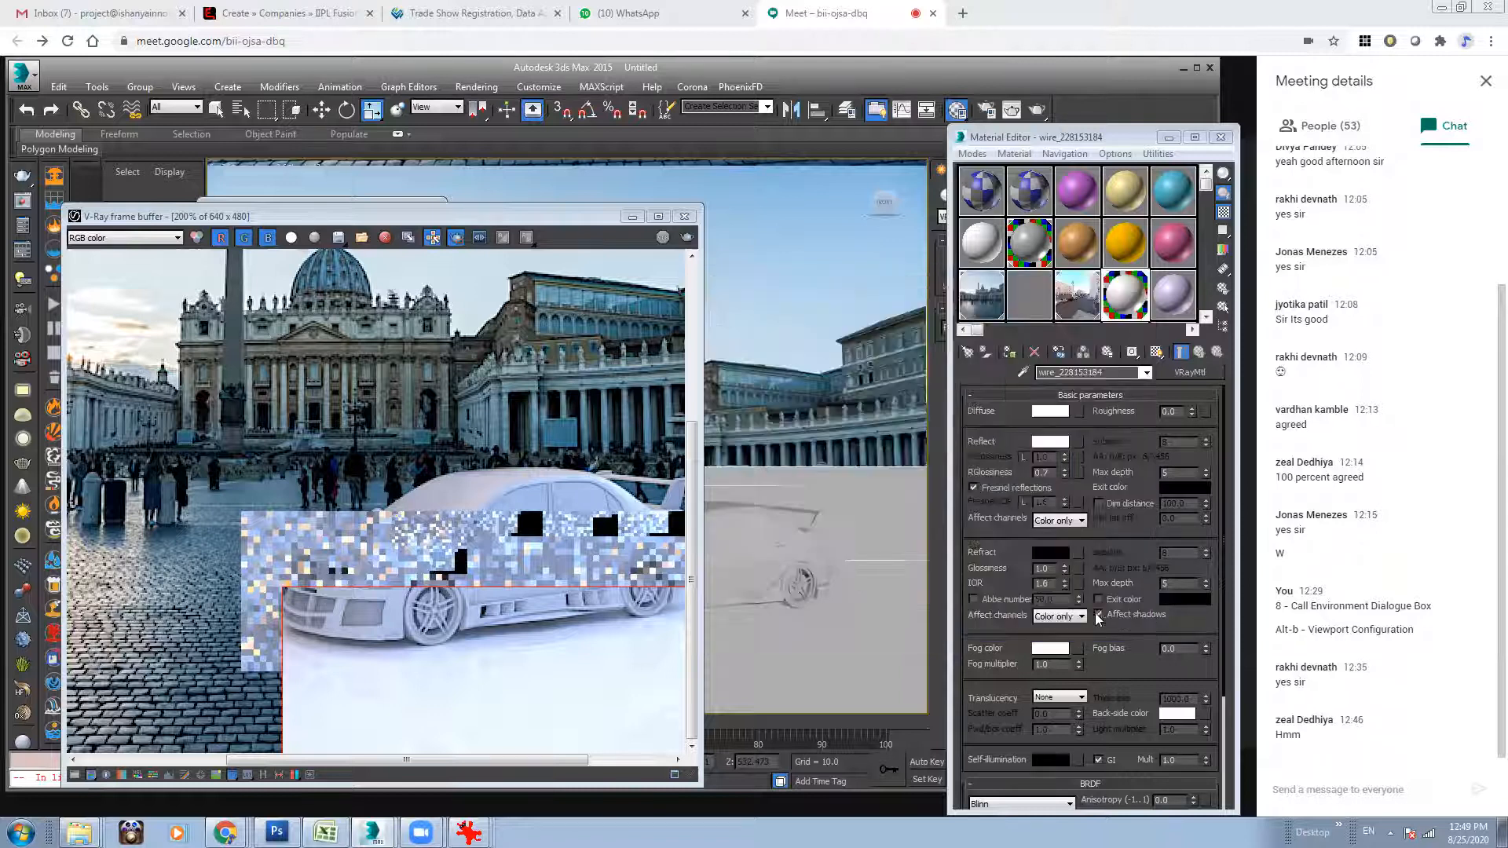
Turn off region rendering in the V-Ray frame buffer, show the image at 100%, and start a full-frame render.
click(531, 555)
click(457, 237)
drag(466, 215, 584, 181)
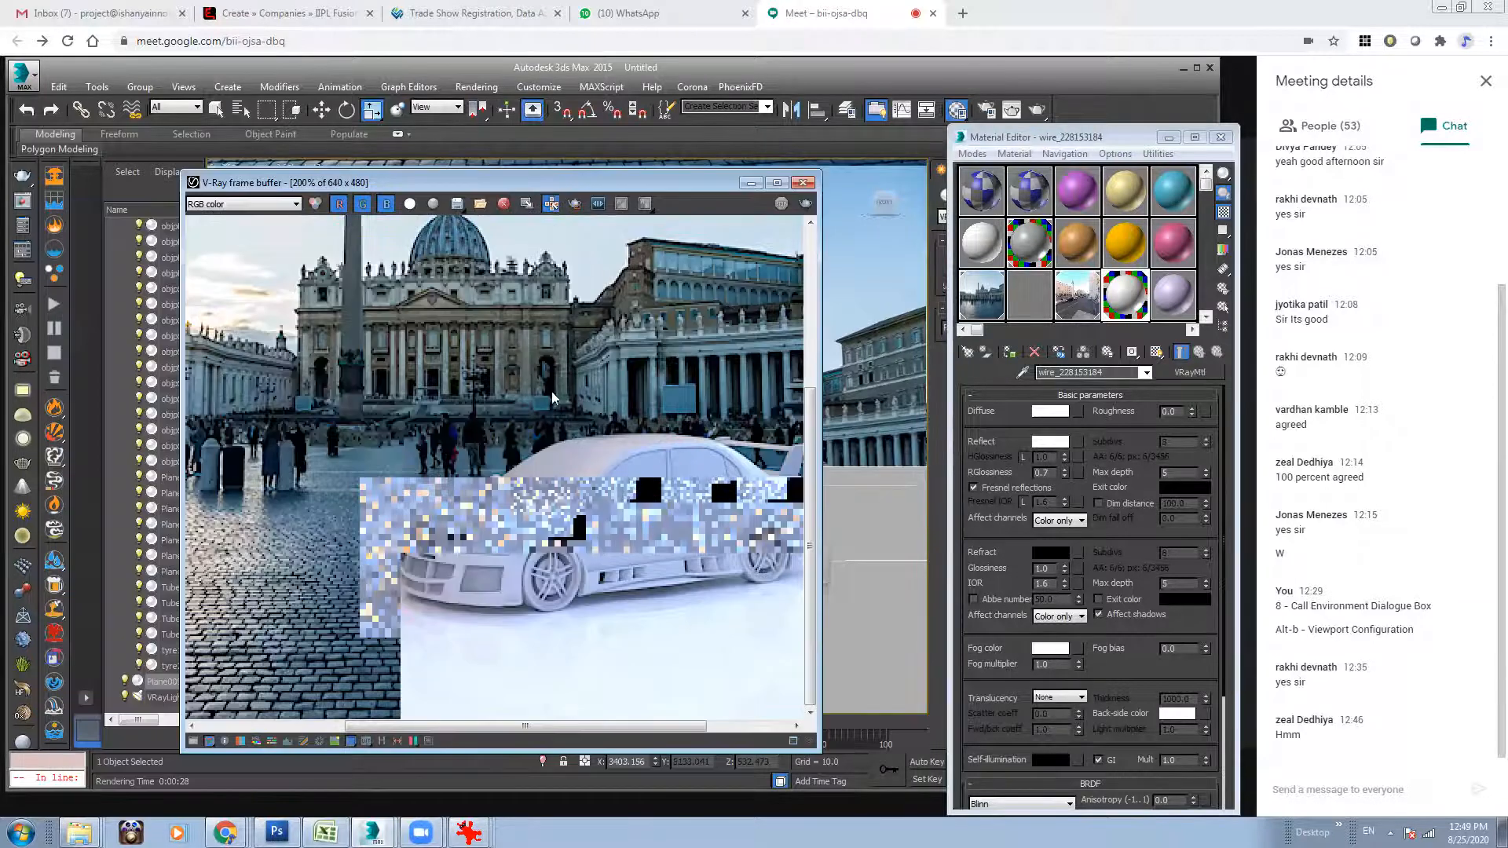
scroll(559, 503, up, 1)
scroll(559, 503, down, 3)
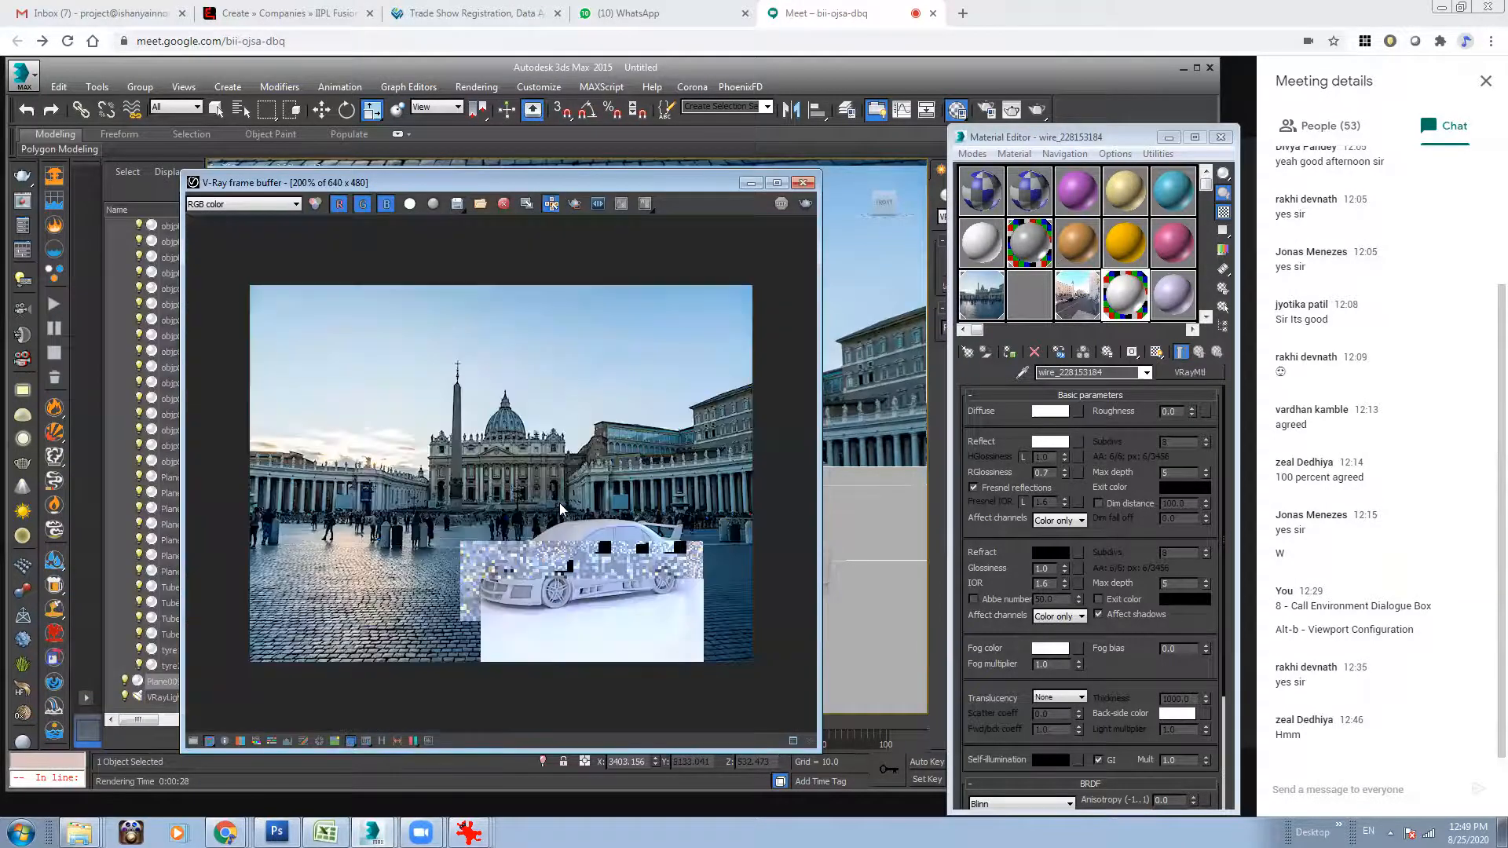
click(805, 203)
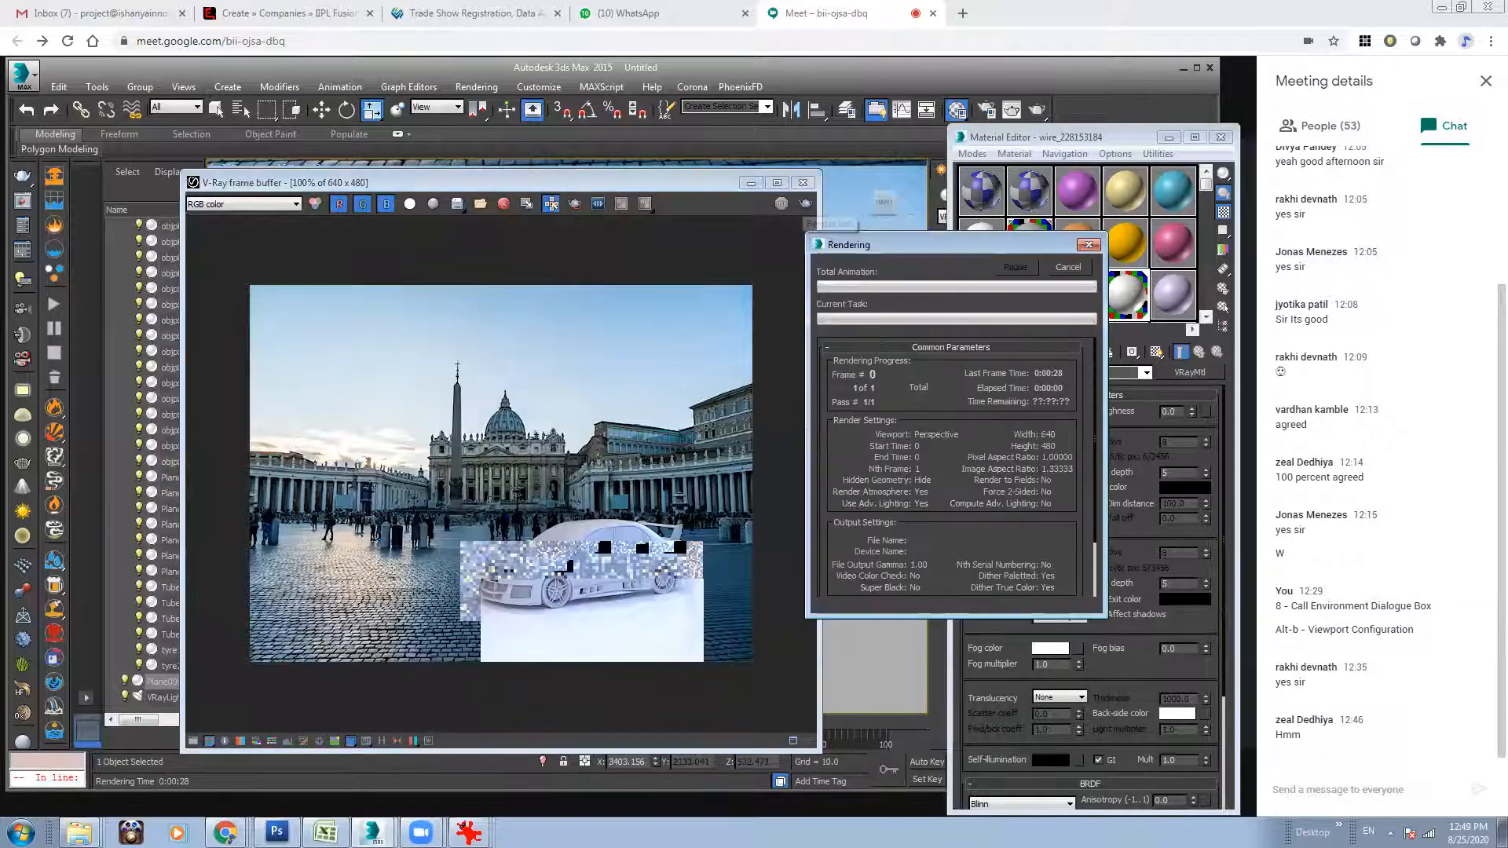
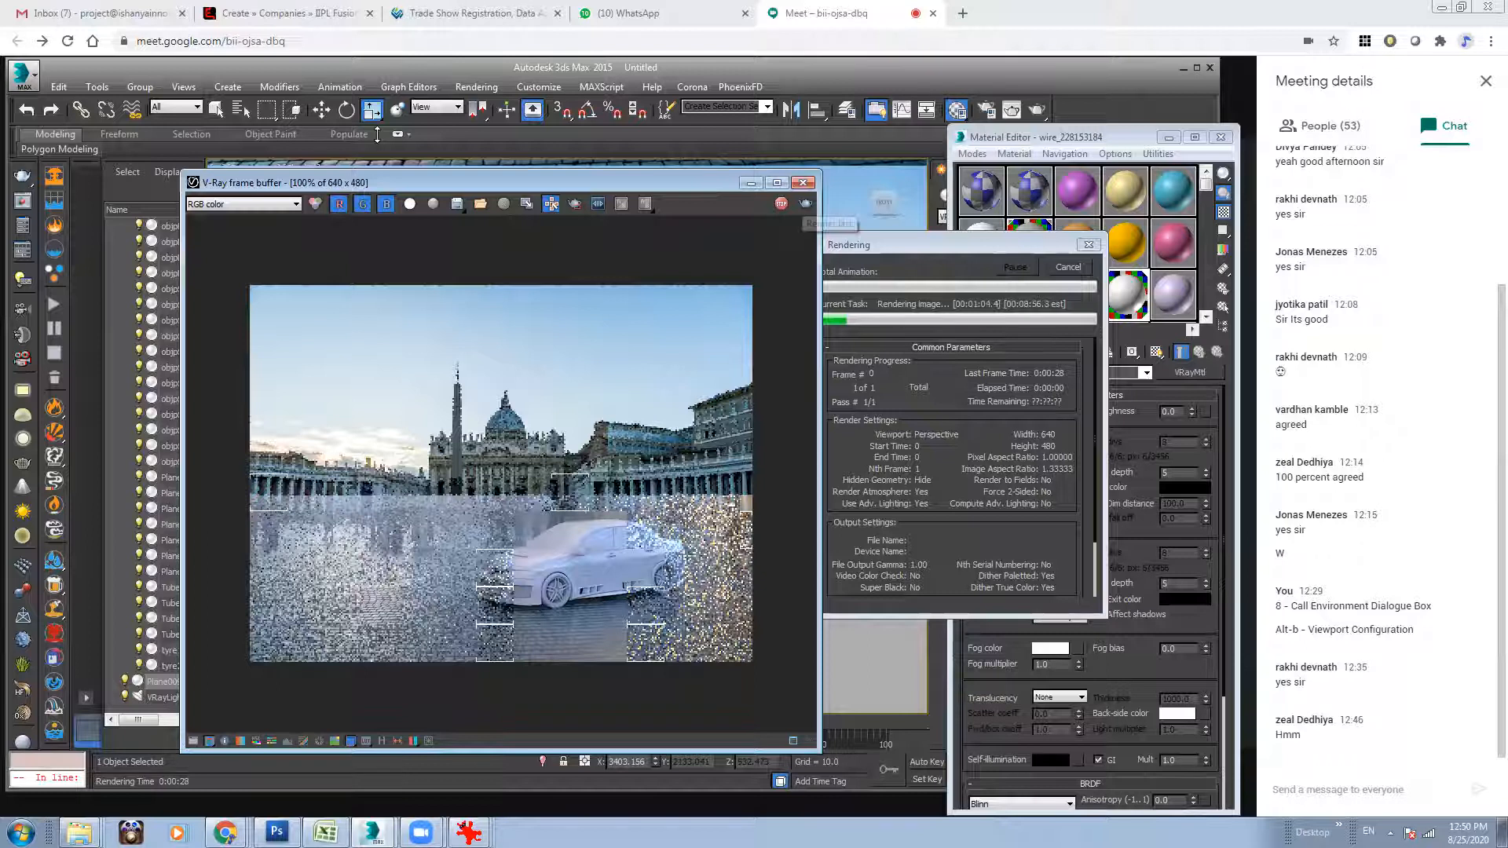
Check the alpha channel of the matte ground render and return to the RGB color channel.
click(409, 203)
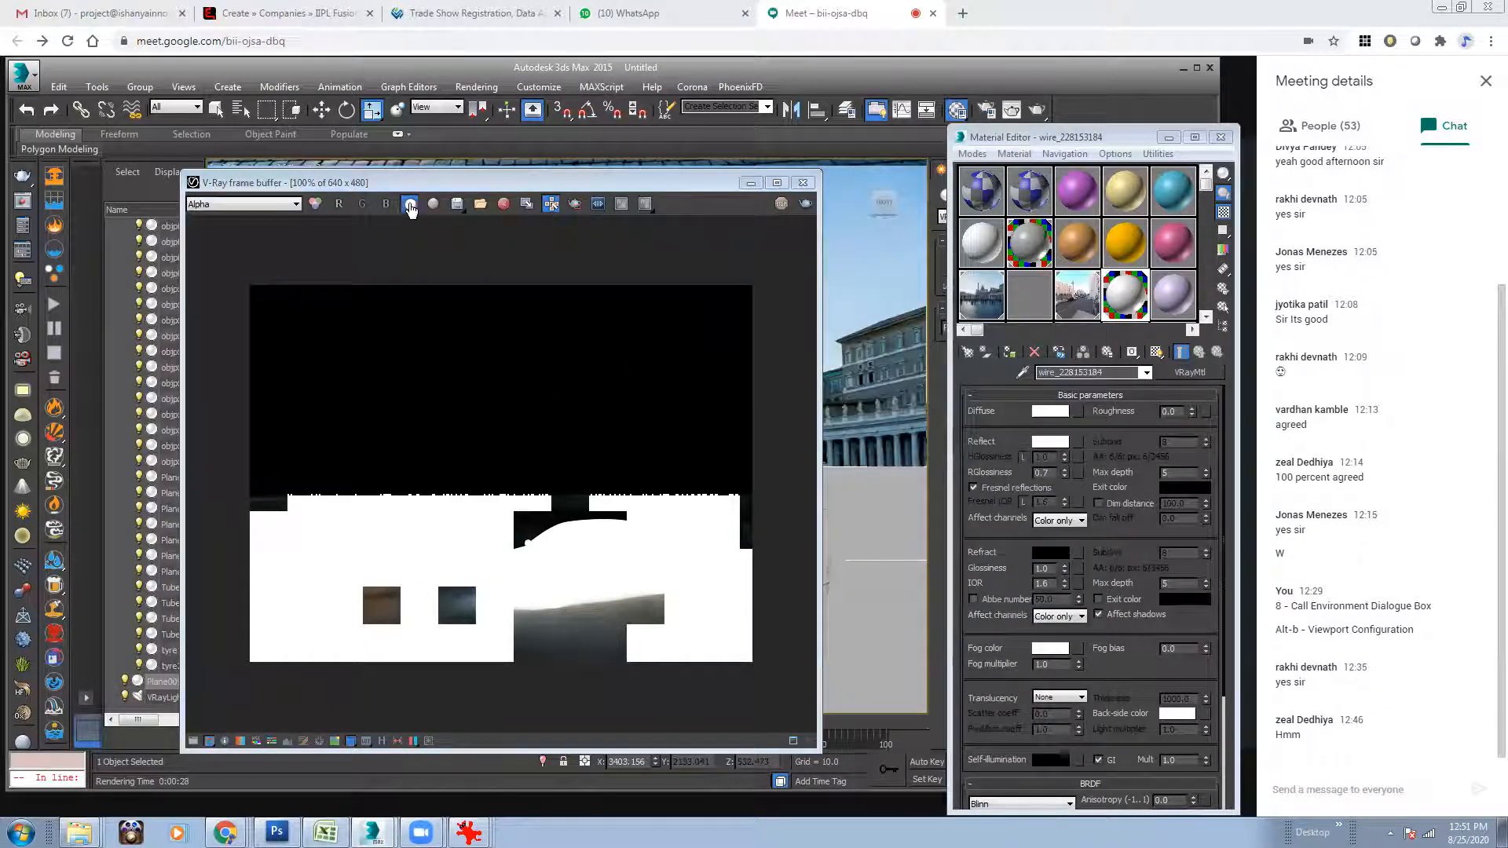
click(409, 204)
Inspect the reflection exclude list in the ground plane's V-Ray object properties and close the properties.
click(1168, 138)
right_click(889, 506)
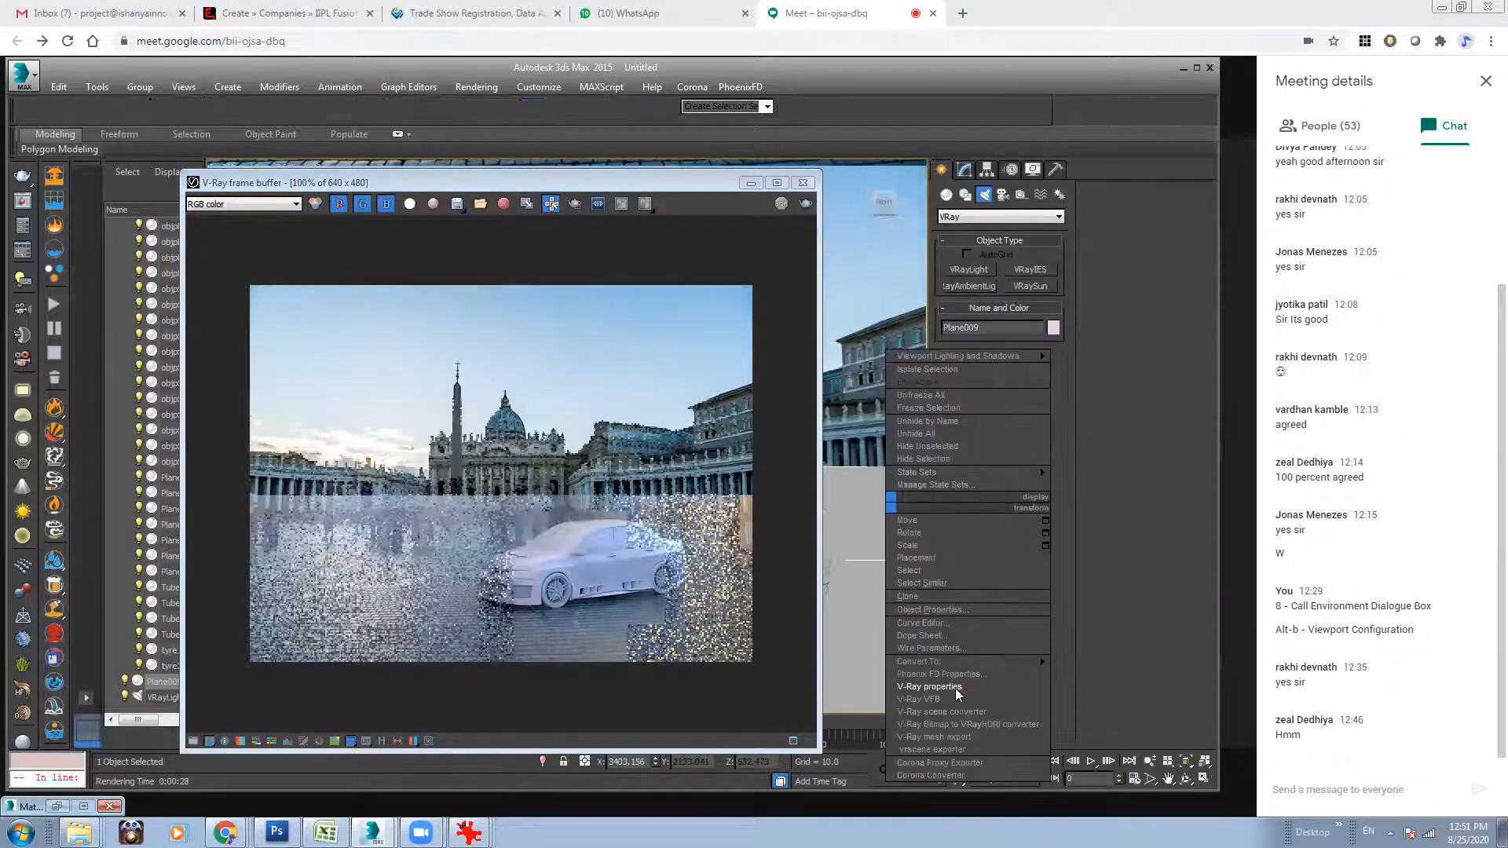
click(952, 685)
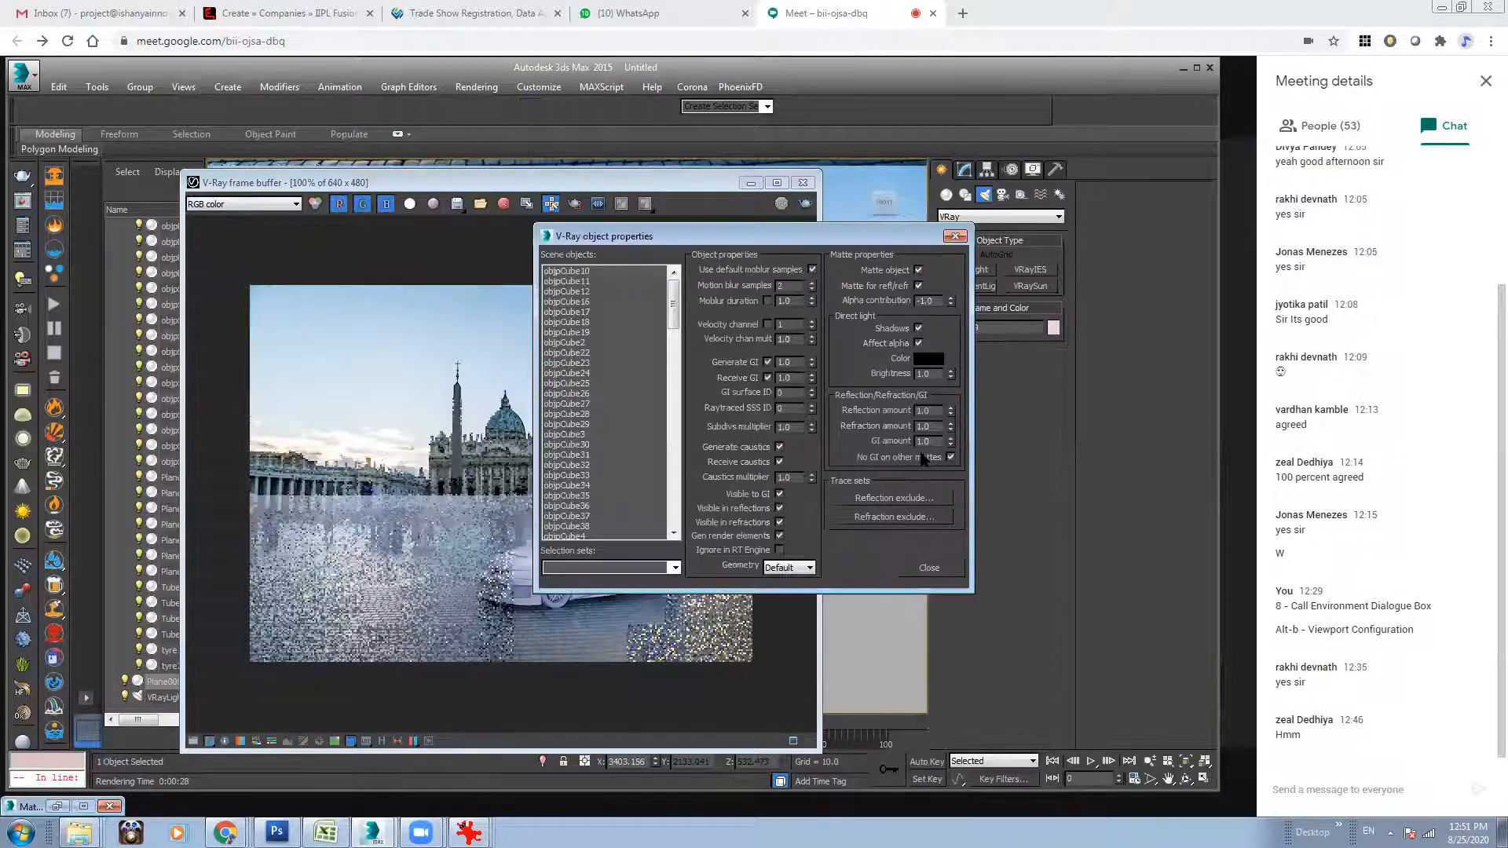
click(894, 497)
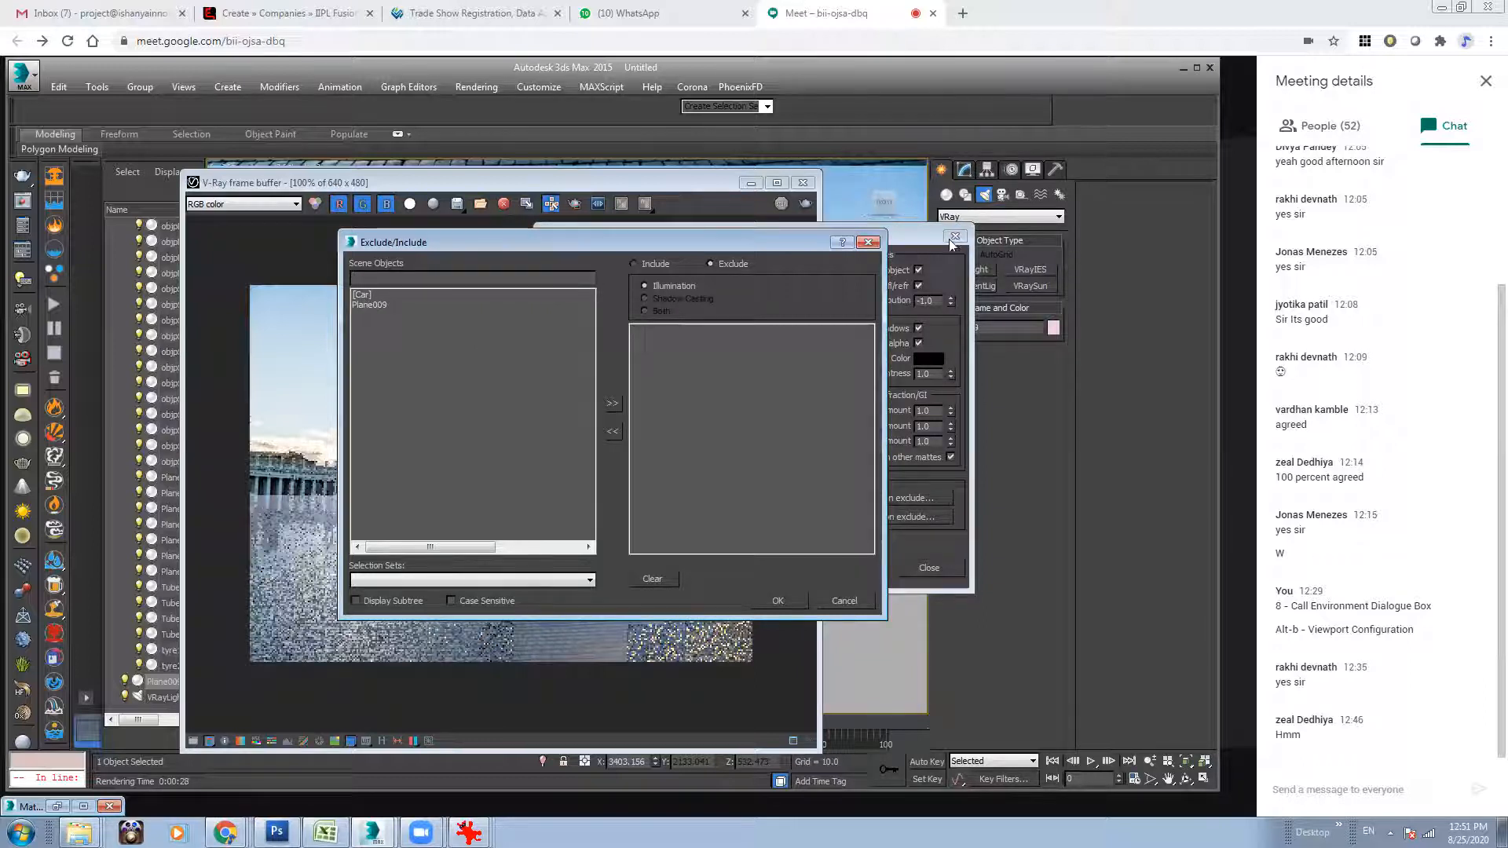
click(868, 242)
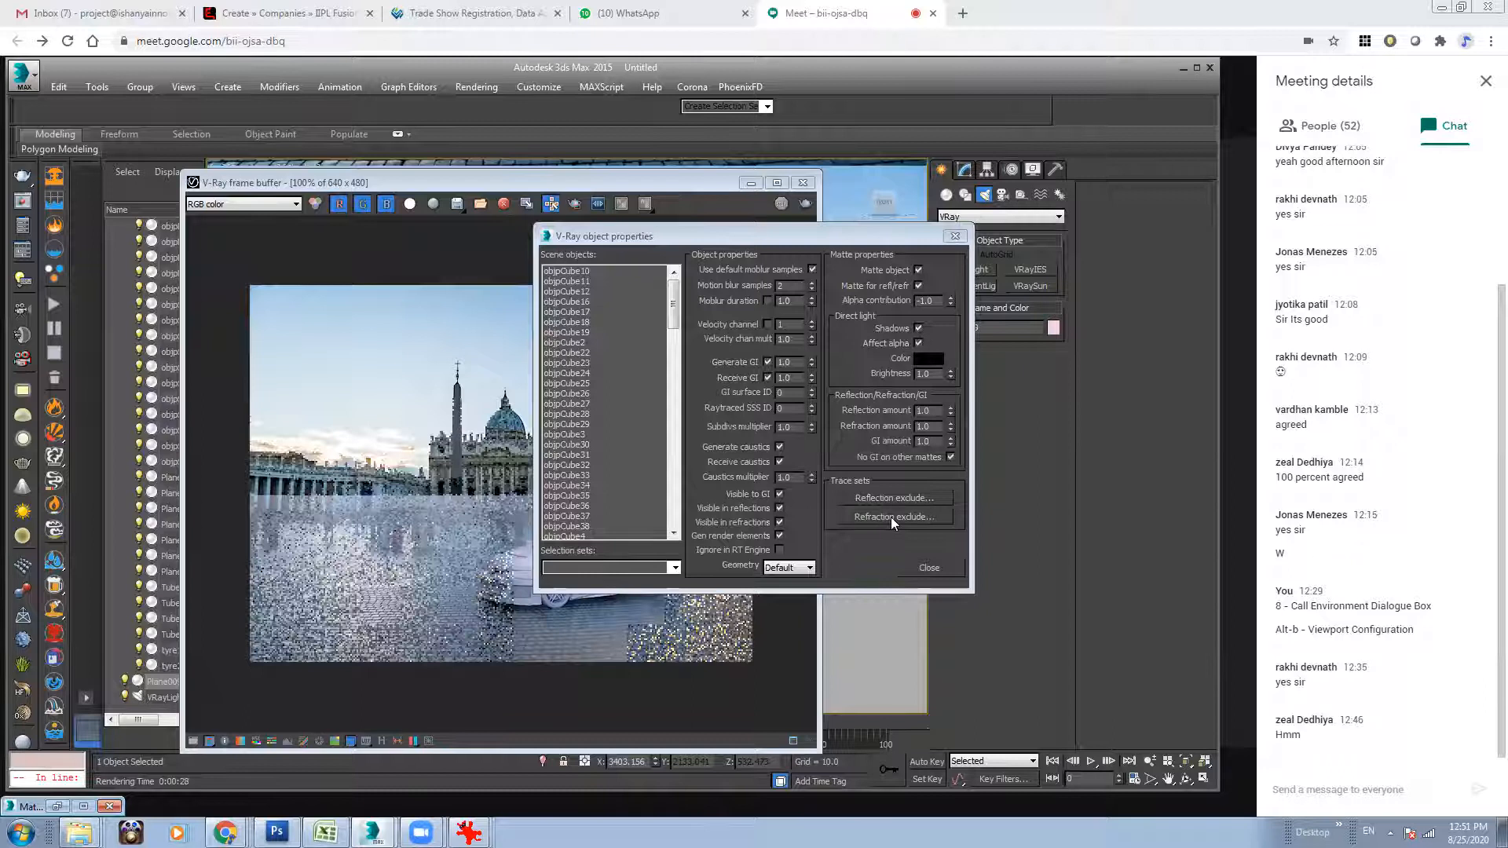
click(955, 236)
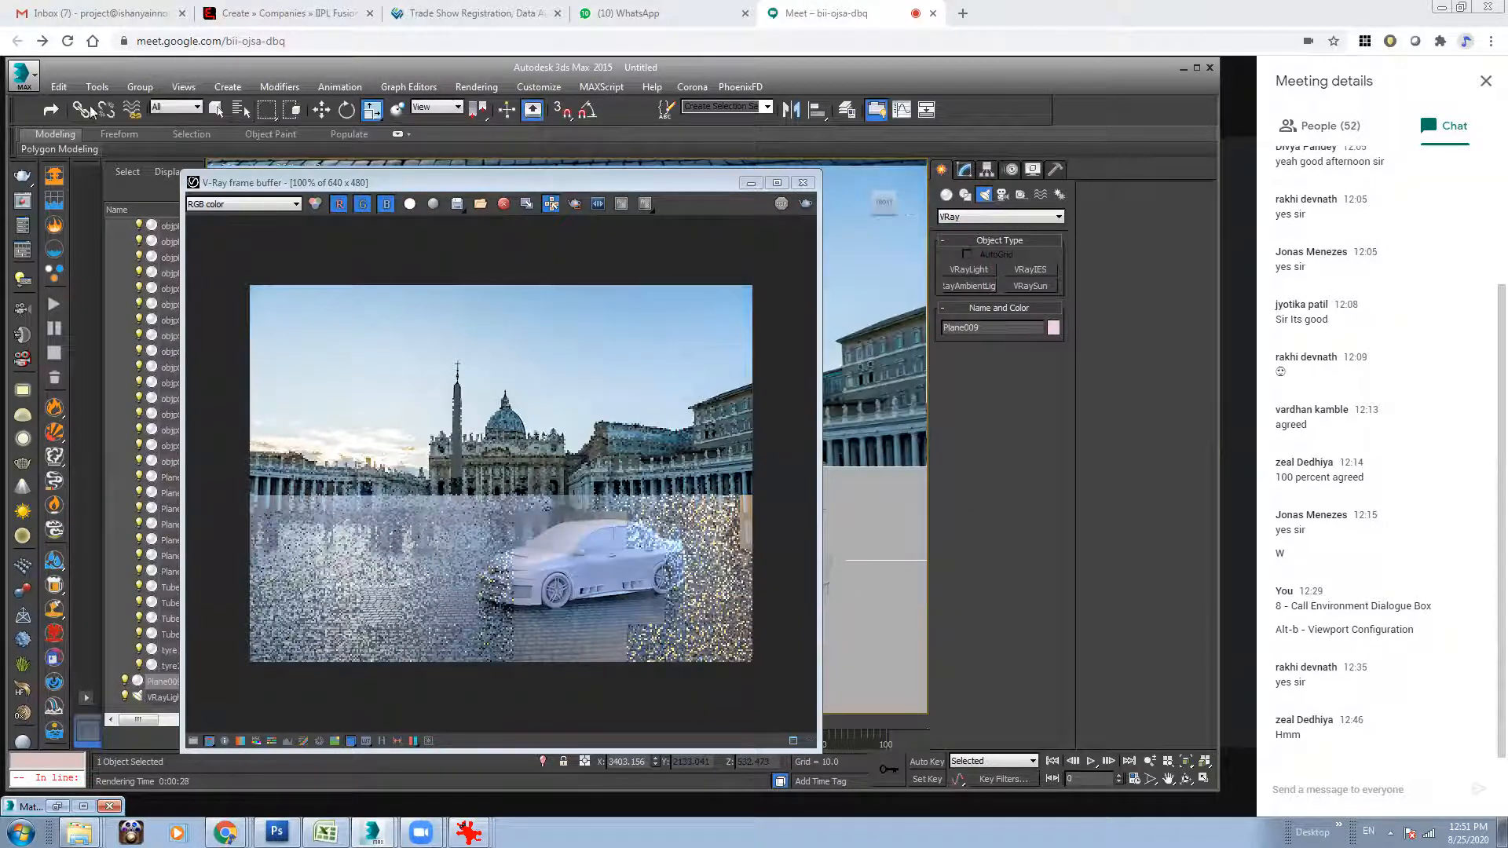
Exclude the ground plane Plane009 from both illumination and shadow casting of the dome light and start a render.
click(218, 112)
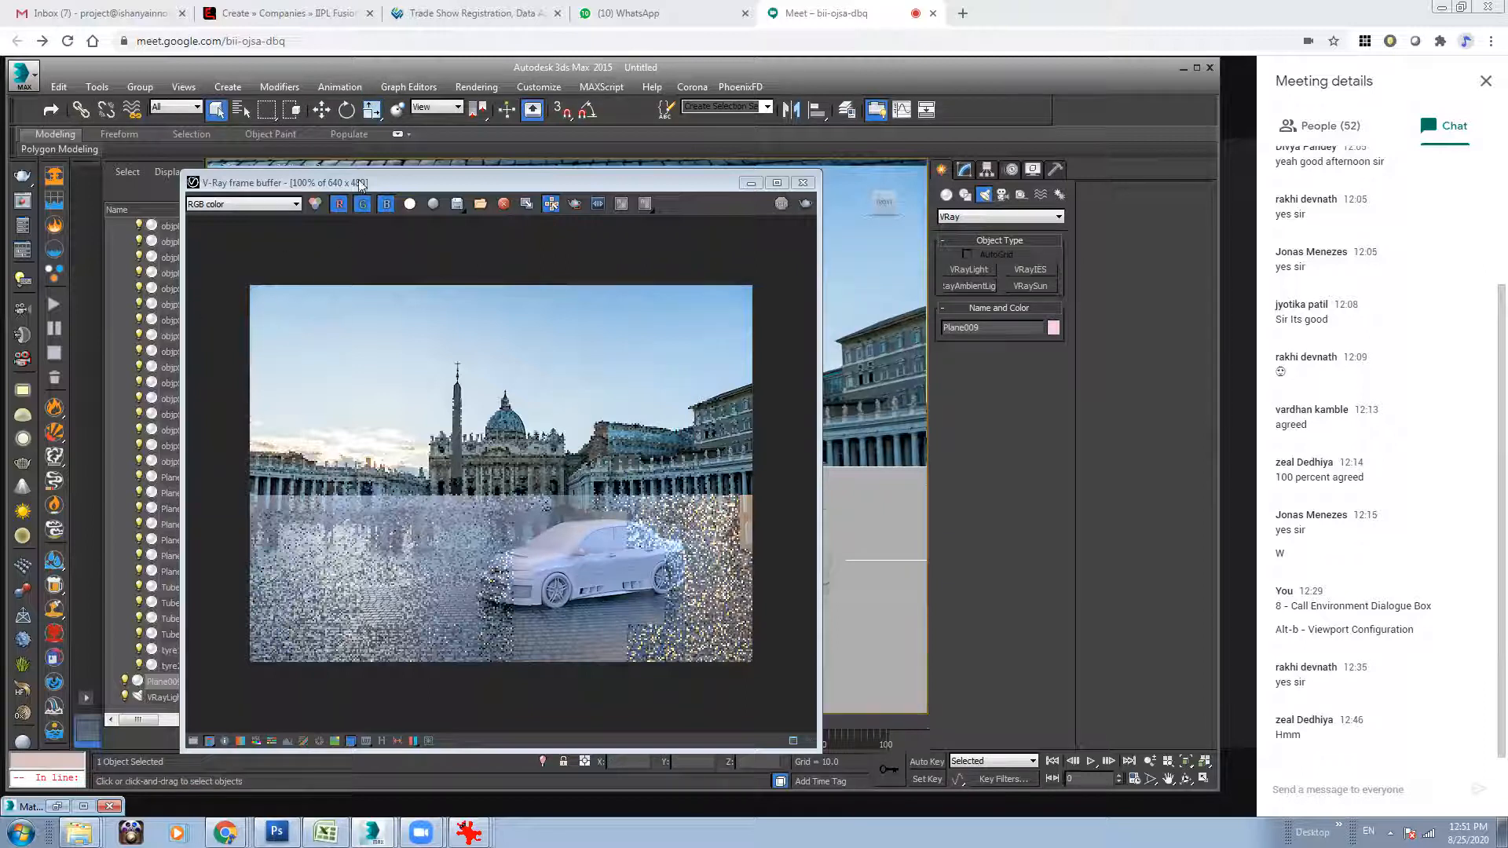
click(240, 116)
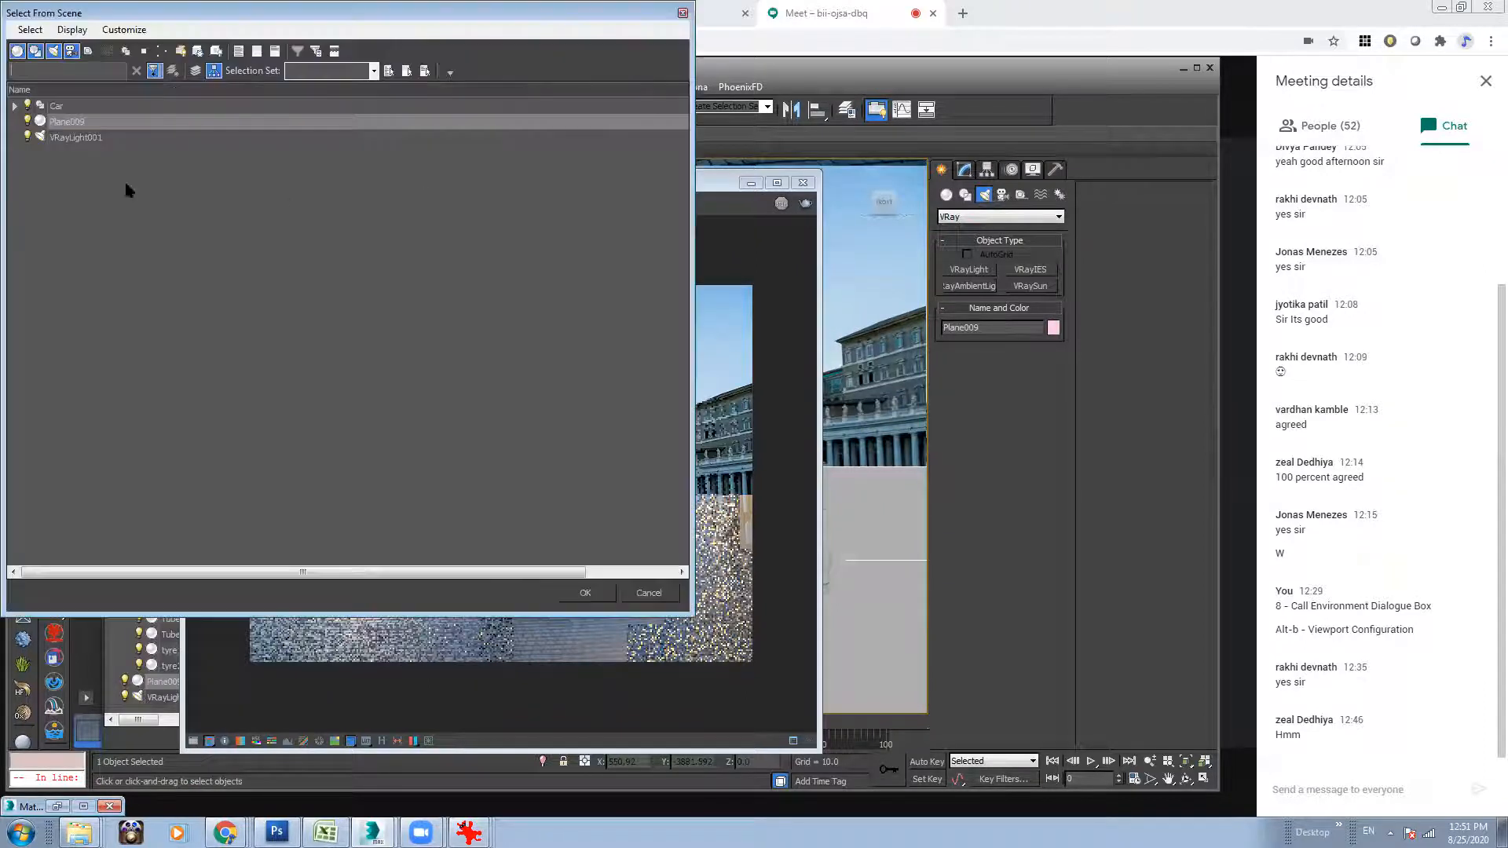
double_click(83, 137)
click(965, 169)
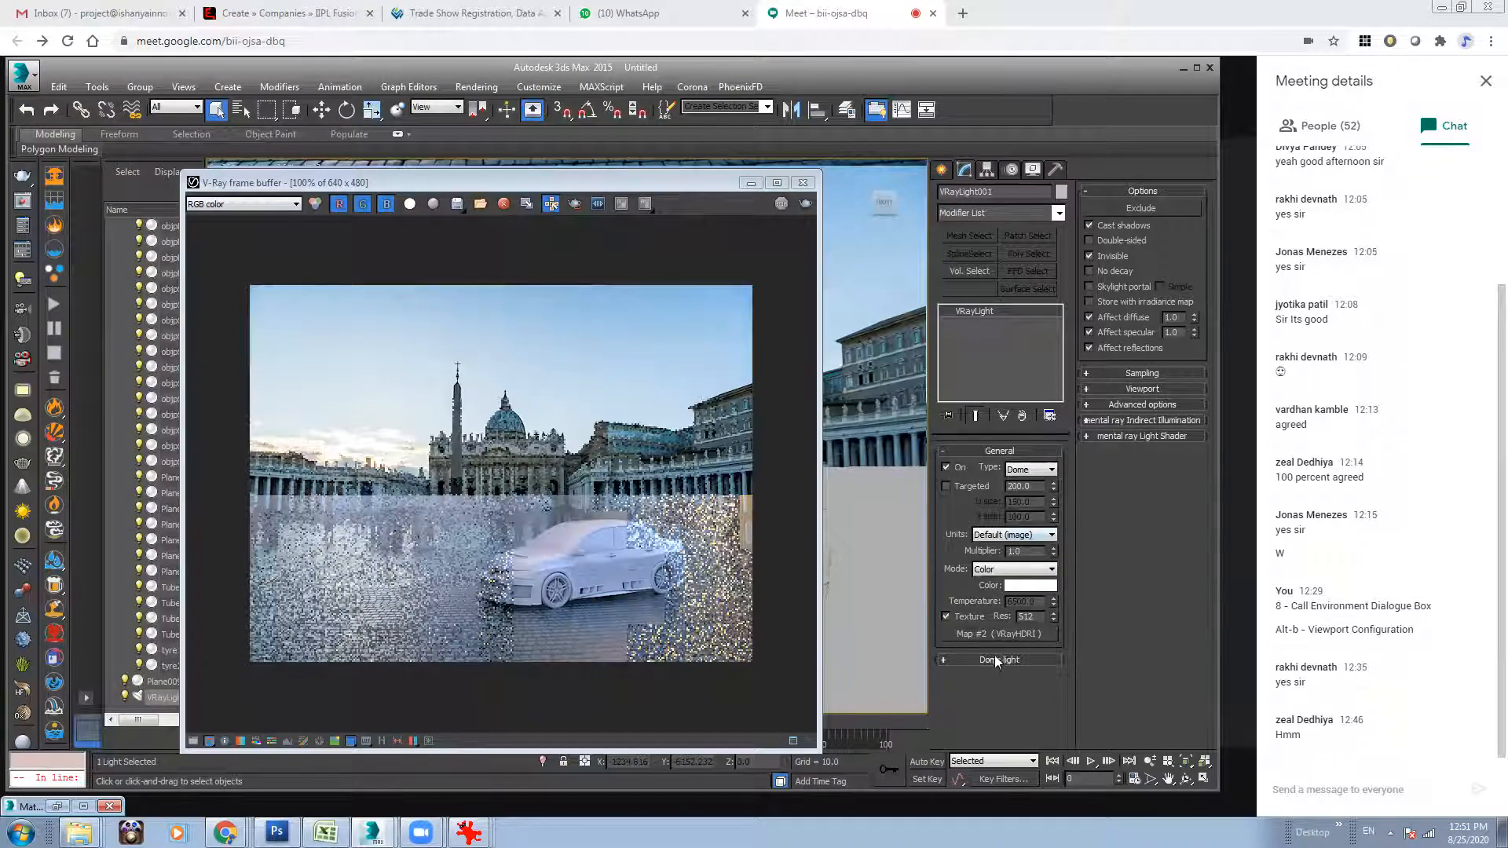
click(1147, 210)
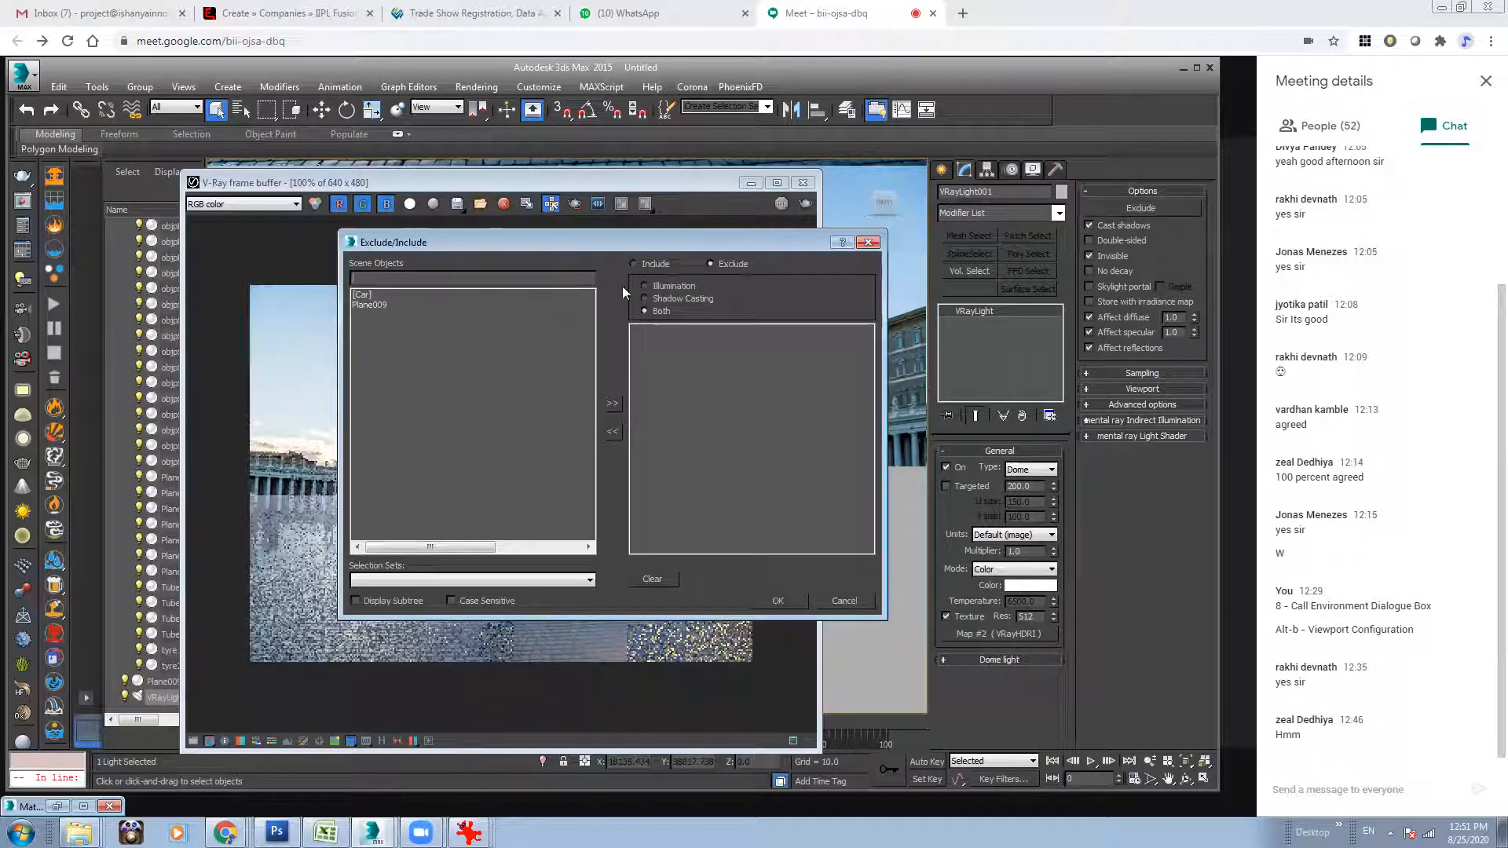
click(378, 305)
click(612, 403)
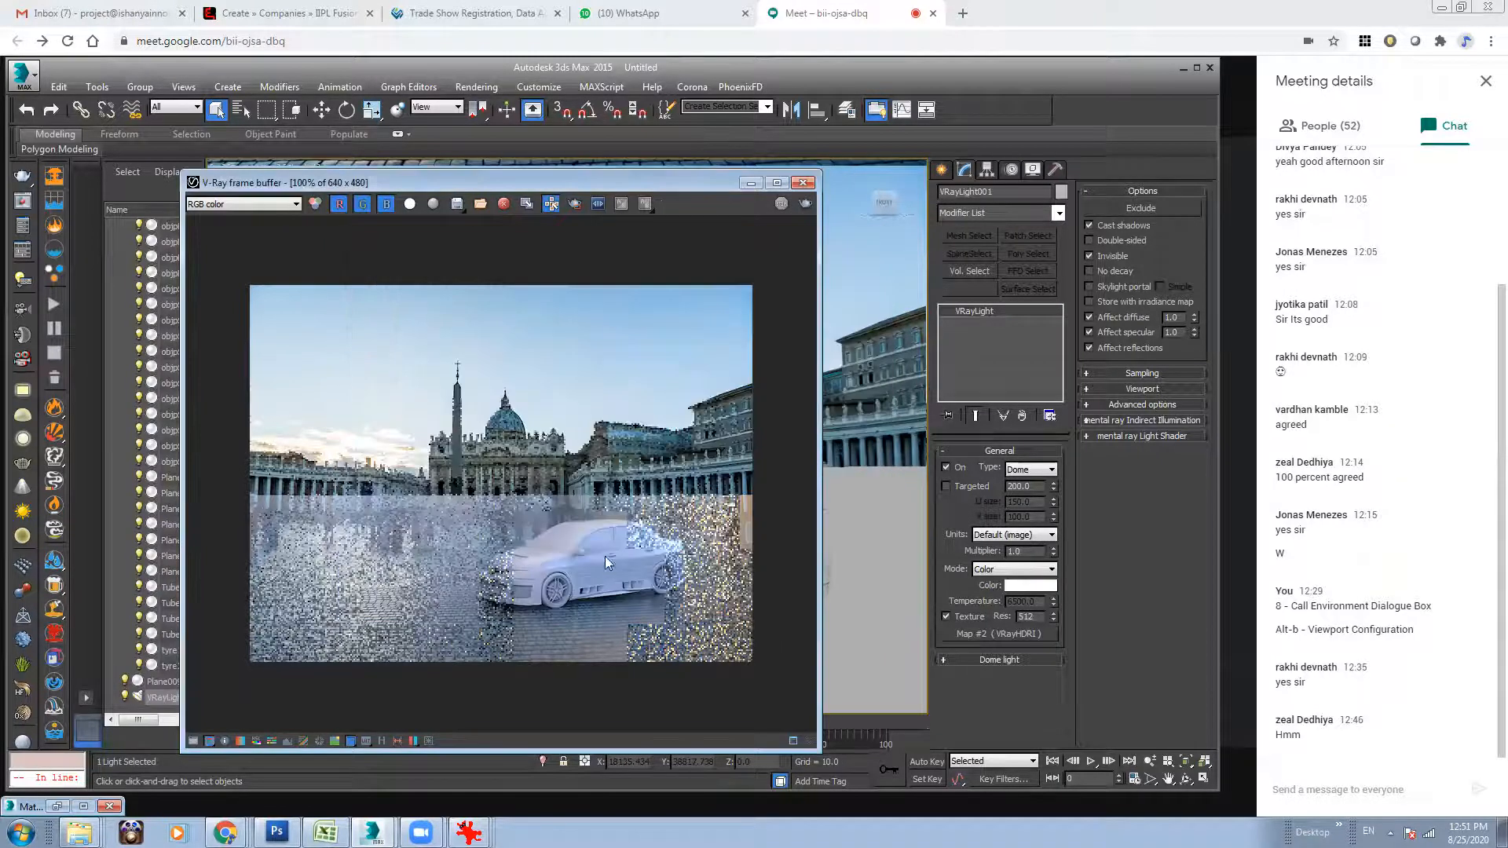
click(807, 203)
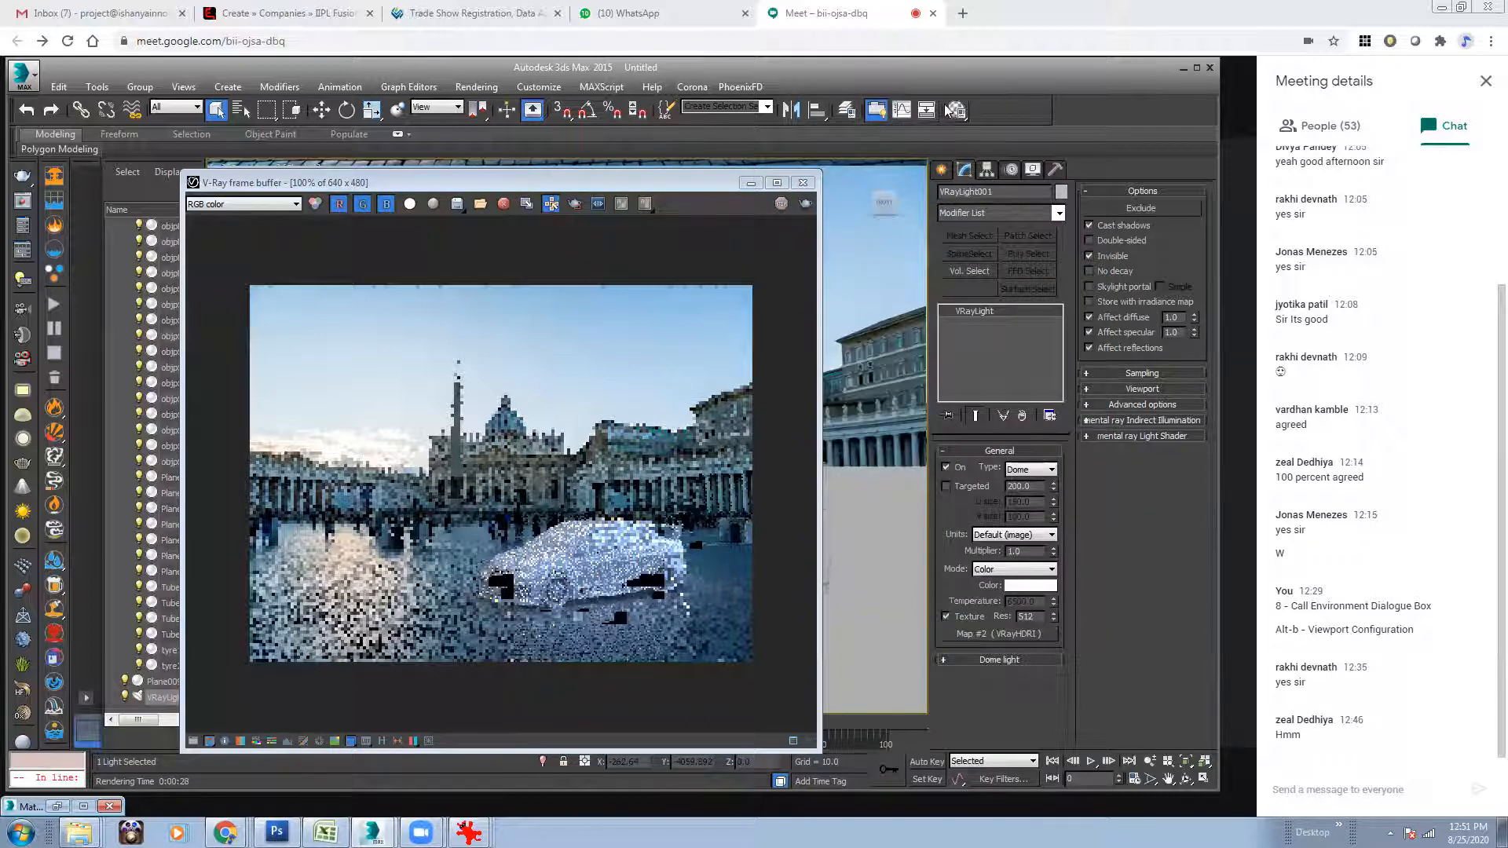
Set the ground material's Fresnel IOR to 3.0 and render the scene again.
click(953, 110)
click(1042, 503)
text(3)
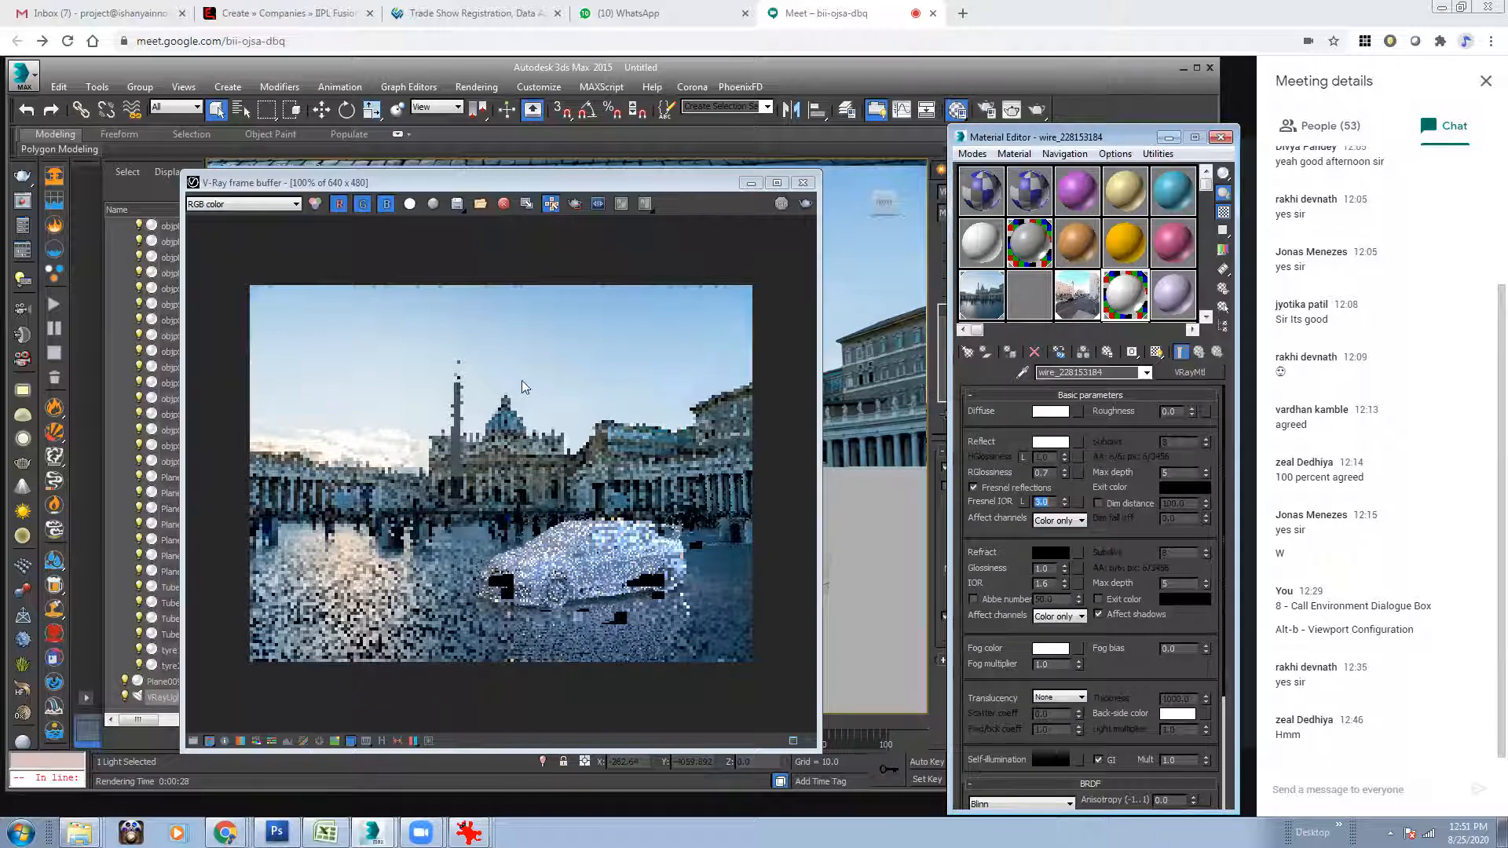
click(703, 479)
click(805, 204)
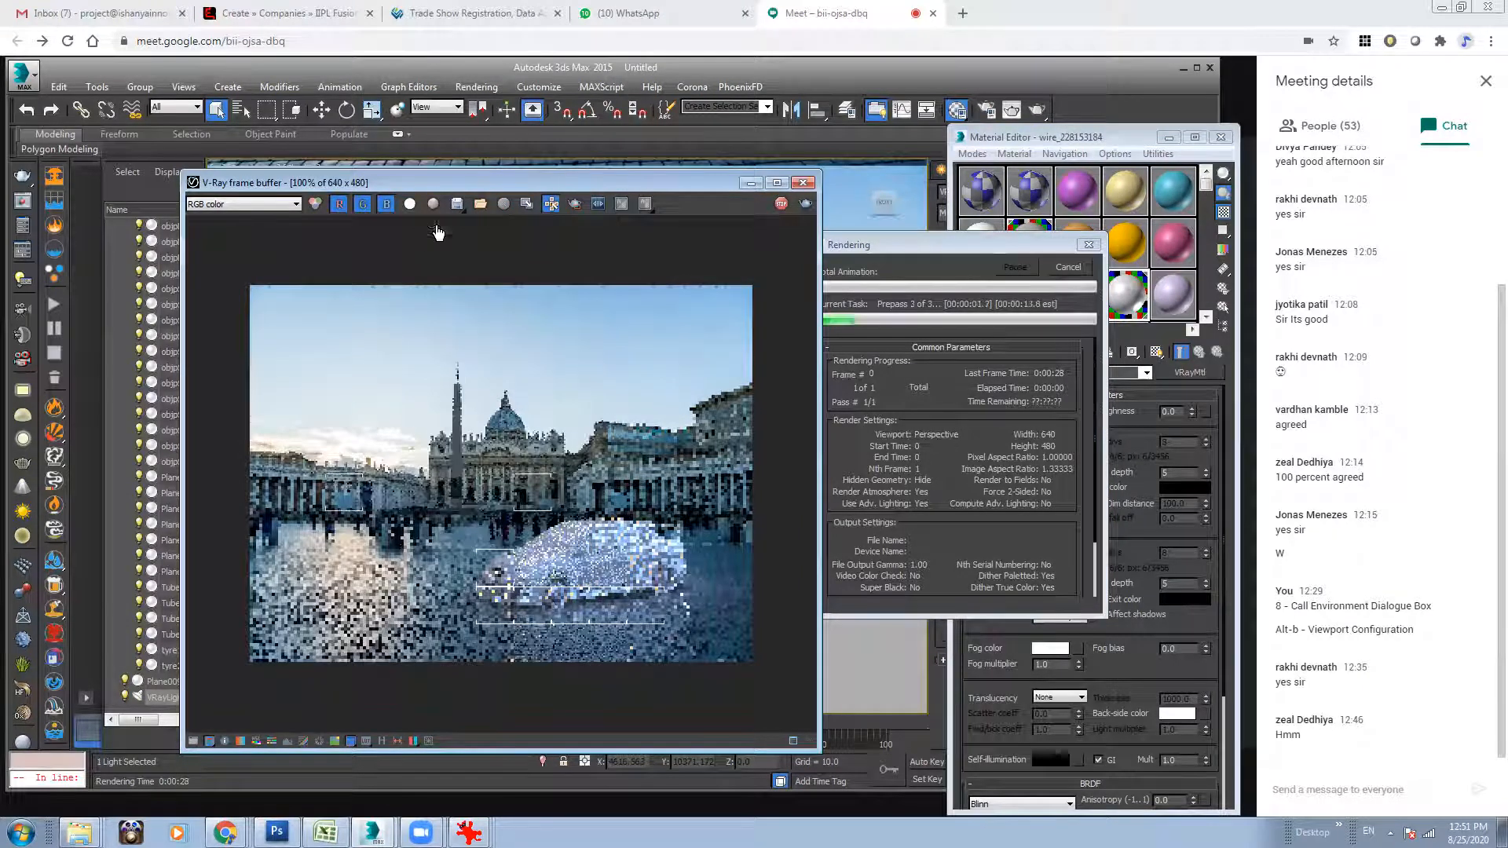
Switch the render in progress between its alpha and RGB color channels to check the ground's alpha.
click(410, 206)
click(413, 207)
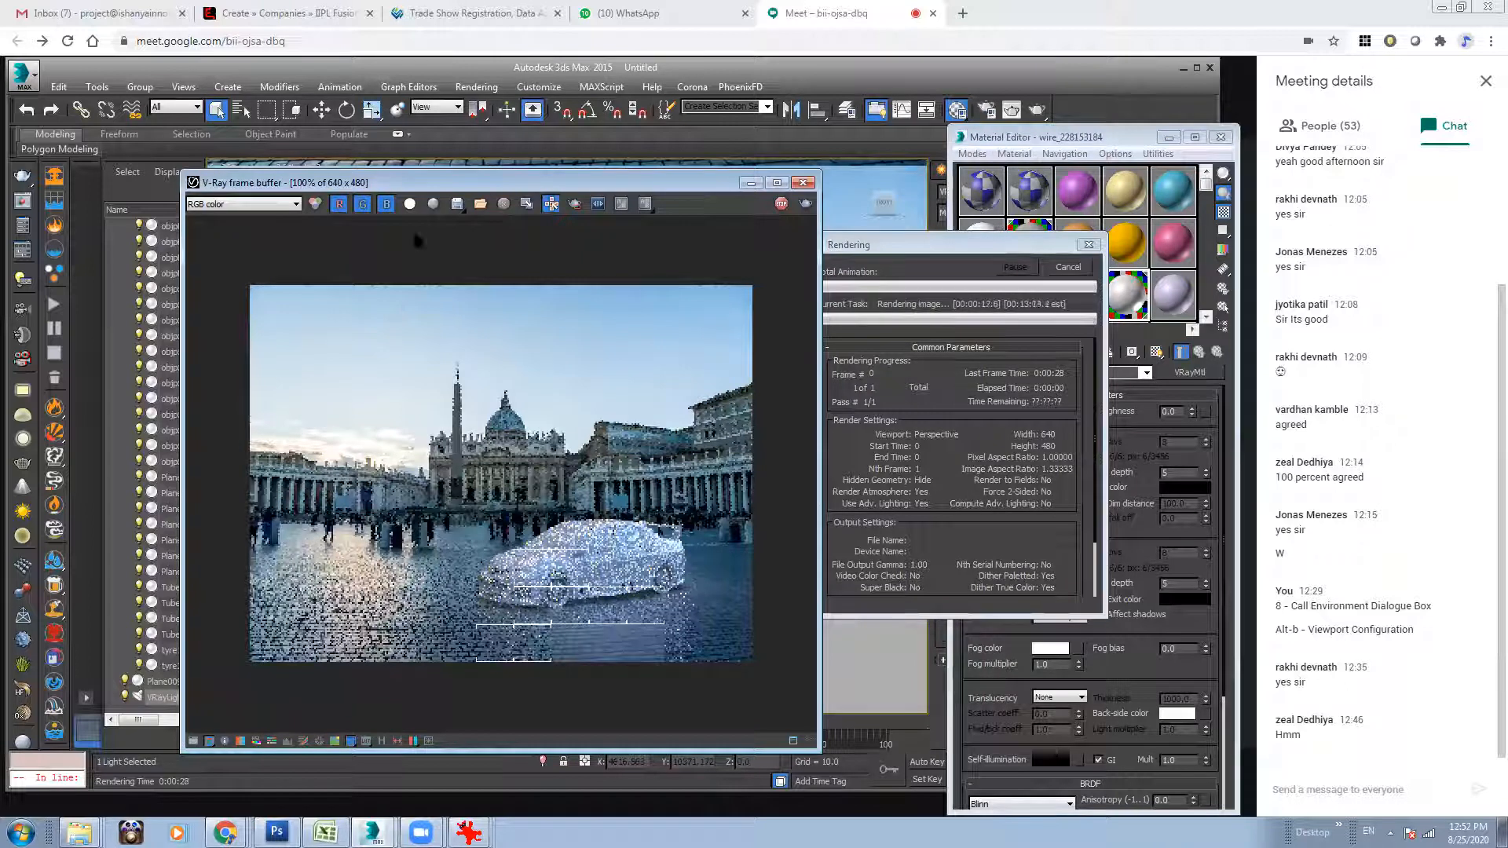
click(408, 203)
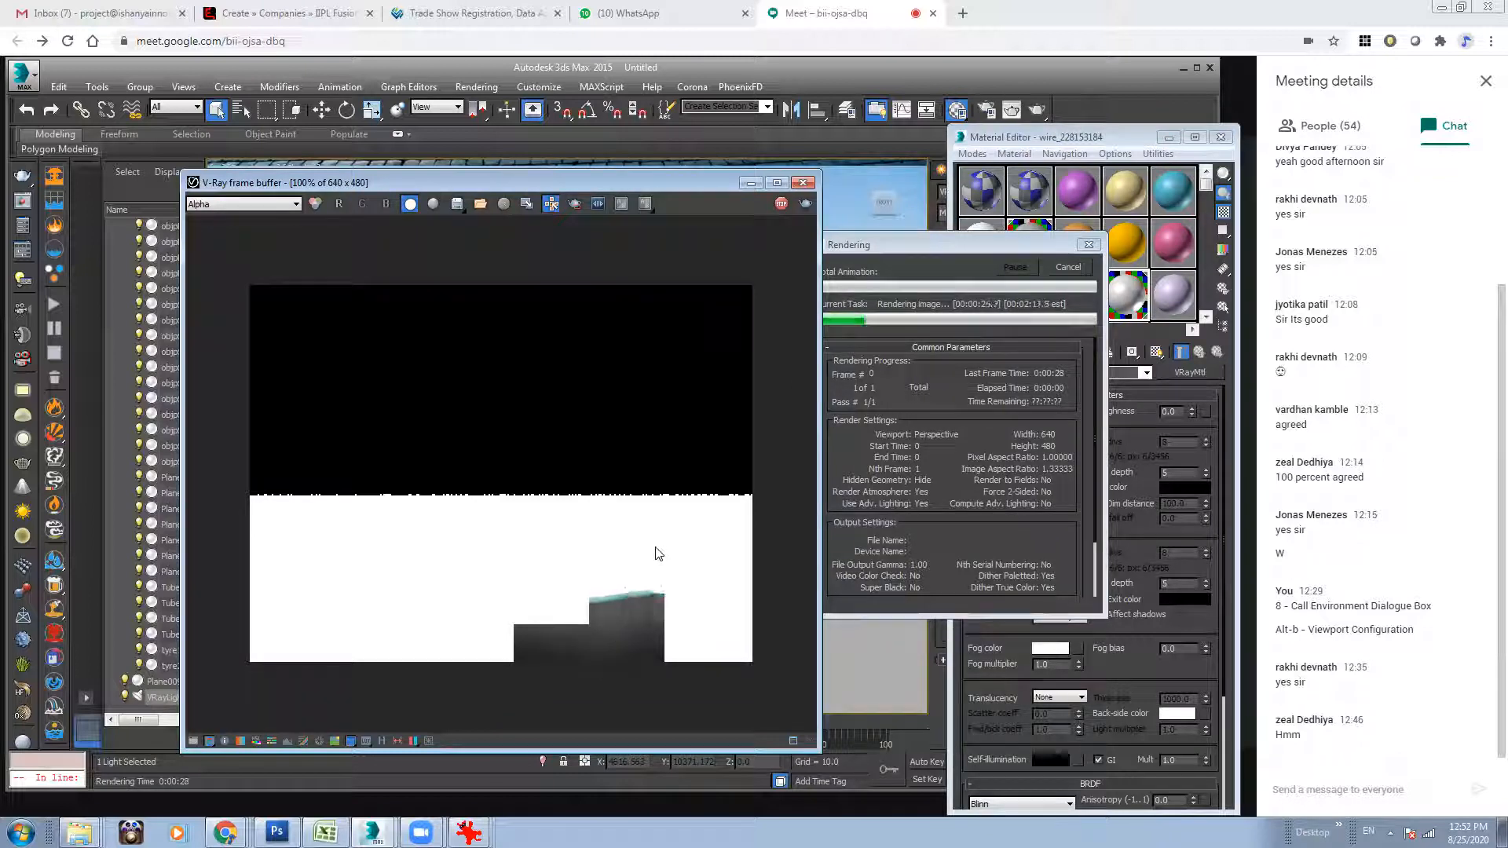
click(410, 203)
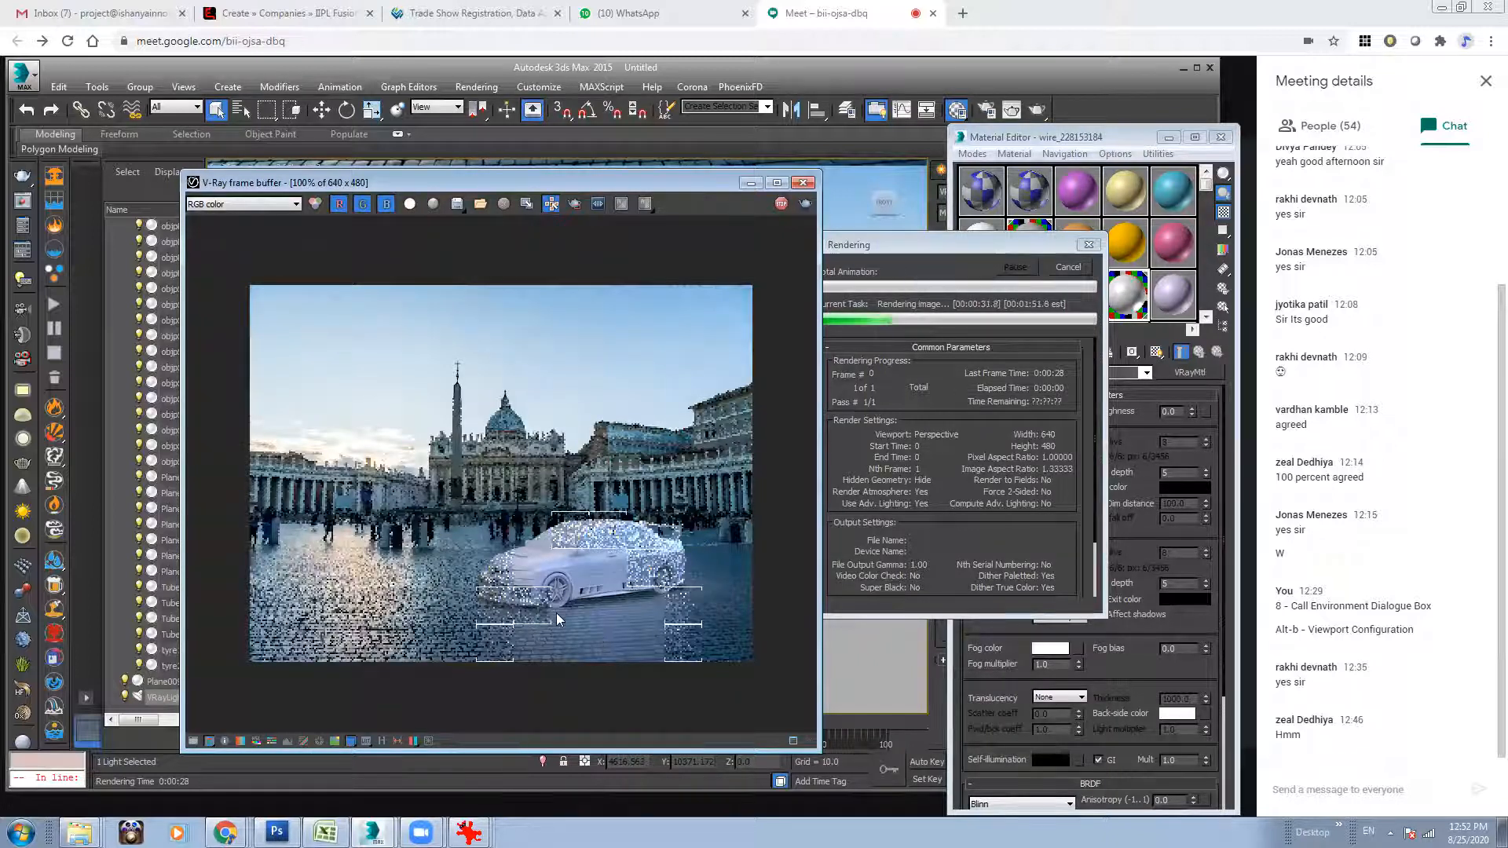
Examine the car's wheels, contact shadow and ground reflection up close in the render, then return to 100% view.
scroll(556, 580, down, 2)
scroll(556, 580, down, 1)
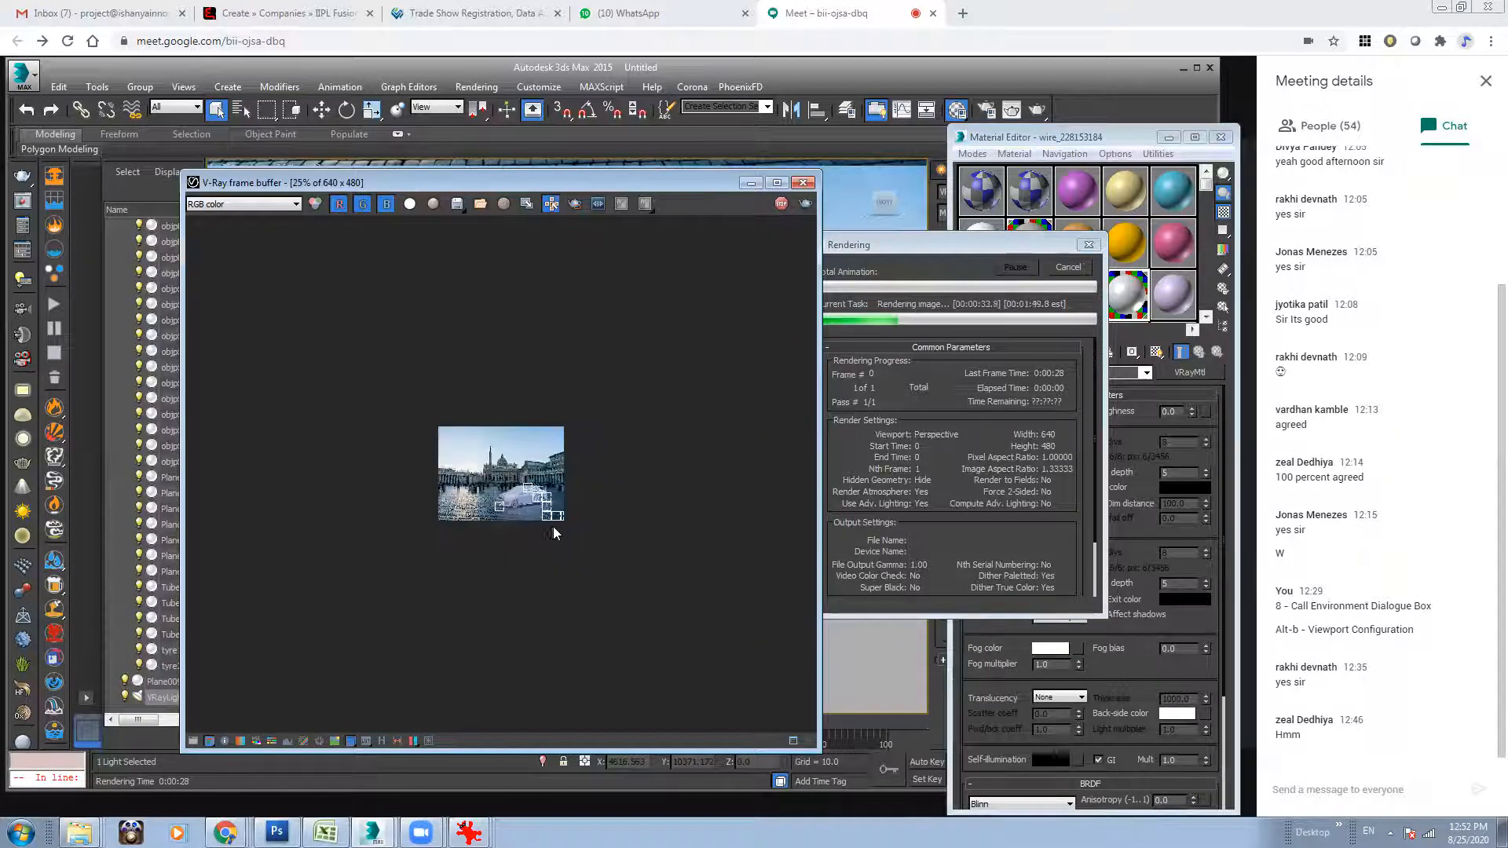
scroll(552, 526, up, 2)
scroll(621, 637, up, 1)
drag(812, 525, 509, 613)
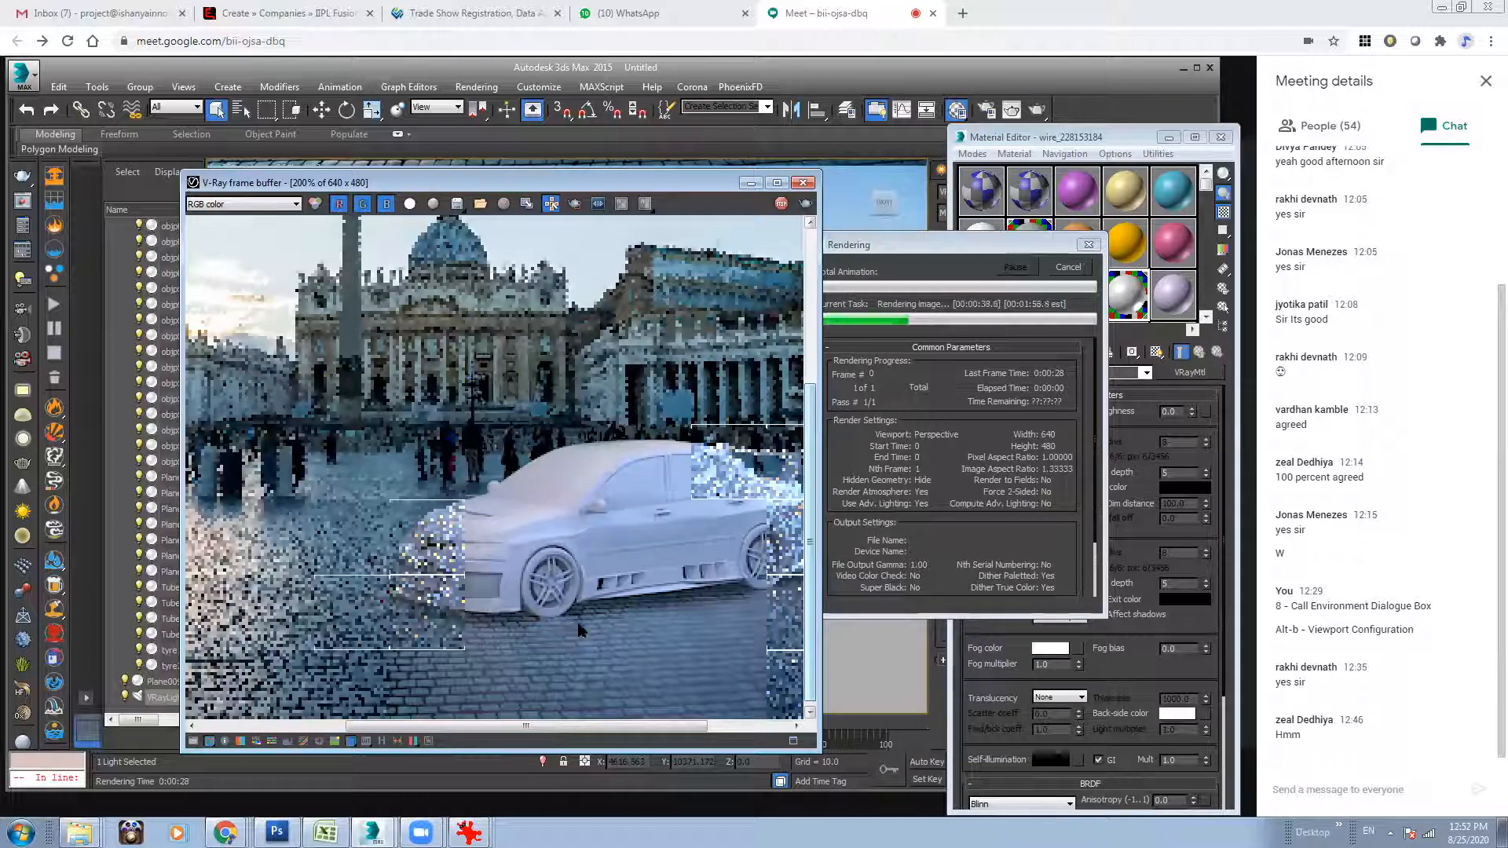
scroll(580, 629, up, 1)
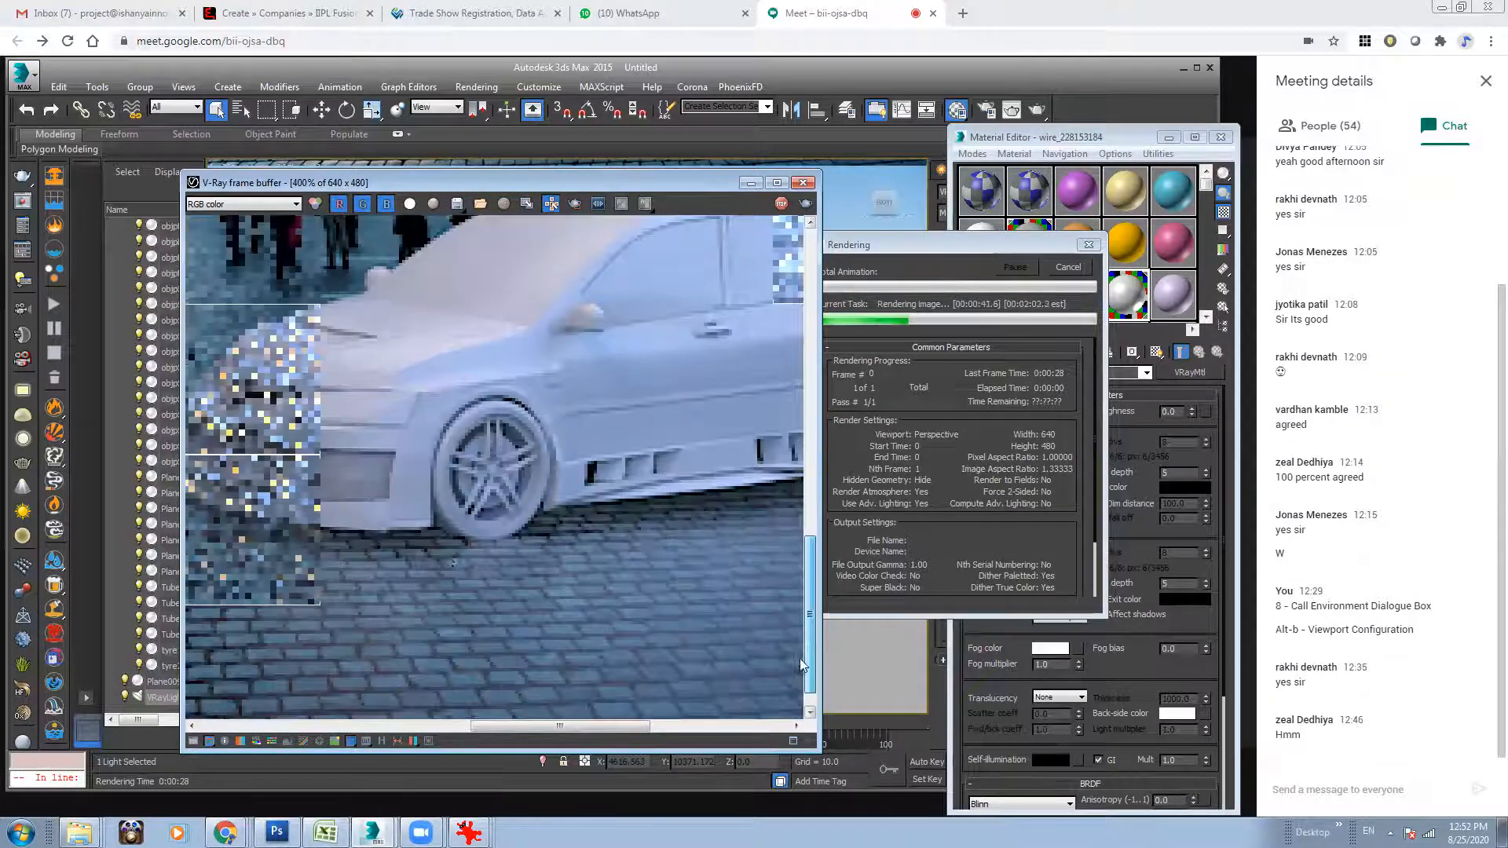
scroll(649, 575, down, 1)
drag(809, 602, 810, 651)
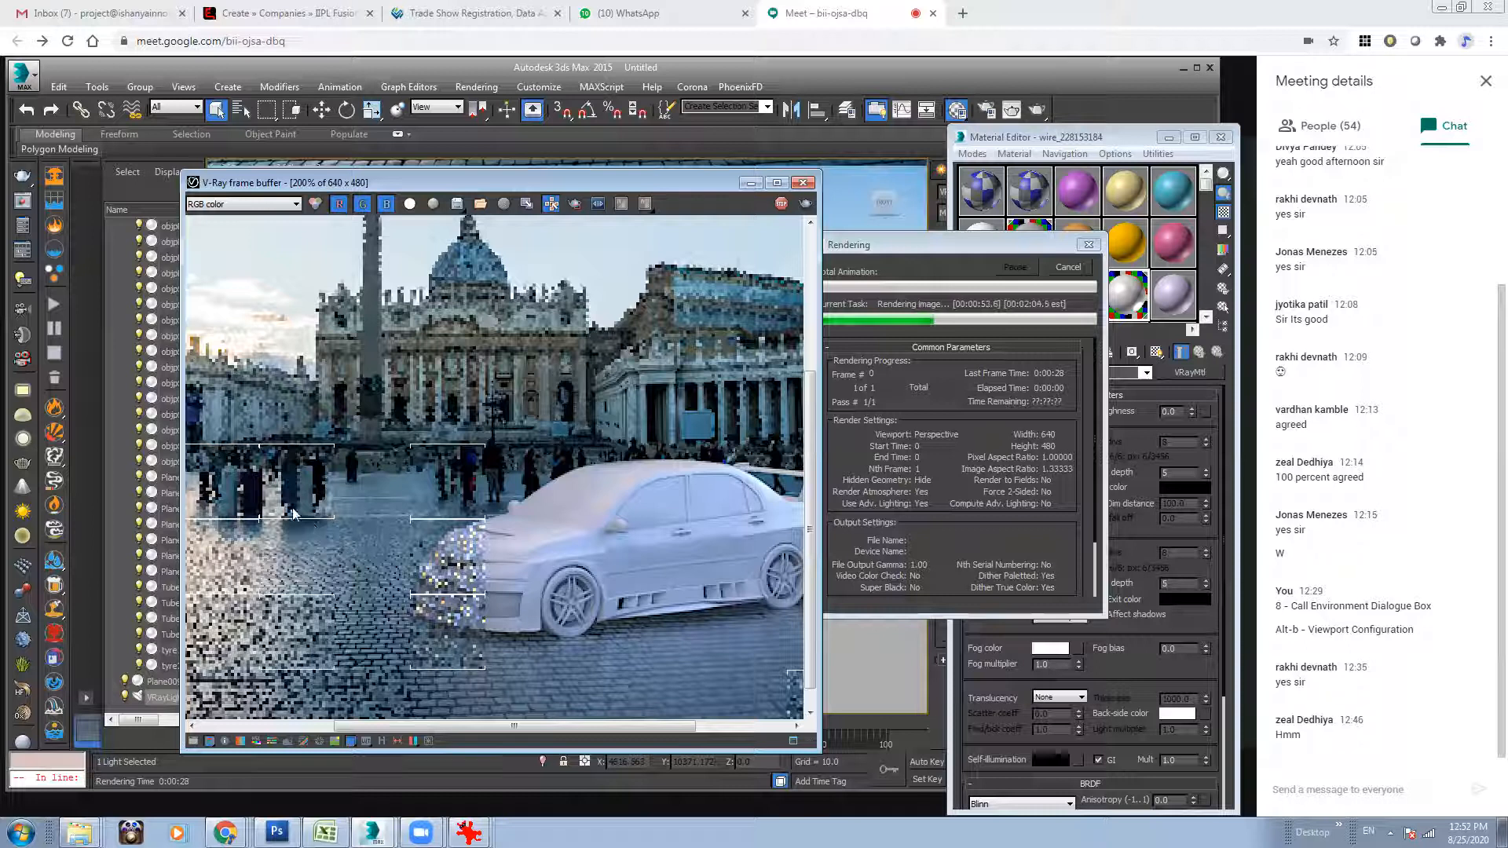
scroll(559, 611, down, 1)
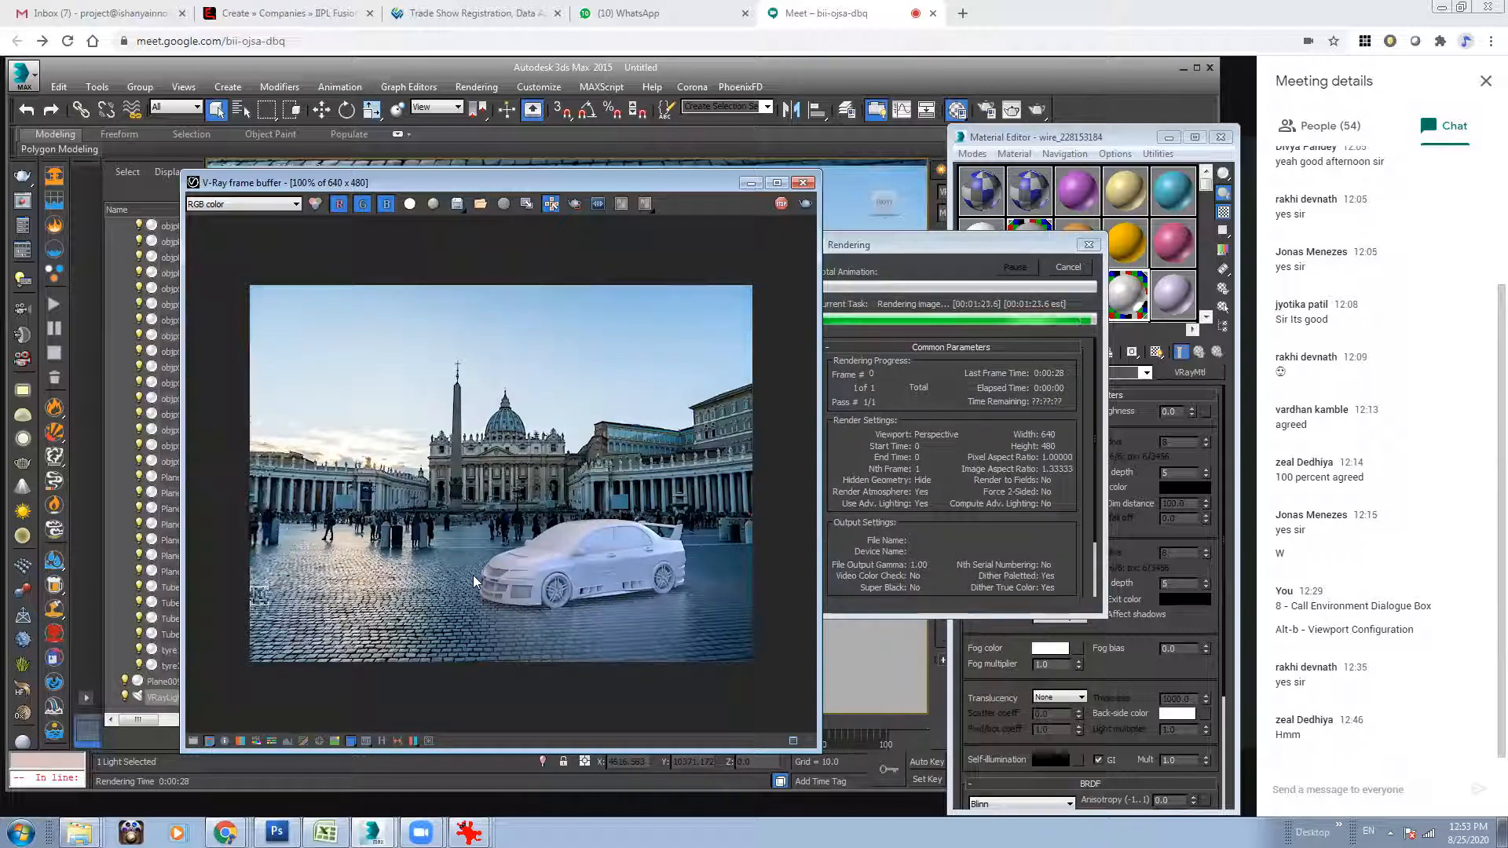
Move the car group closer to the viewer on the plaza, rotate it to 35° around Z, and deselect it.
click(747, 183)
click(700, 544)
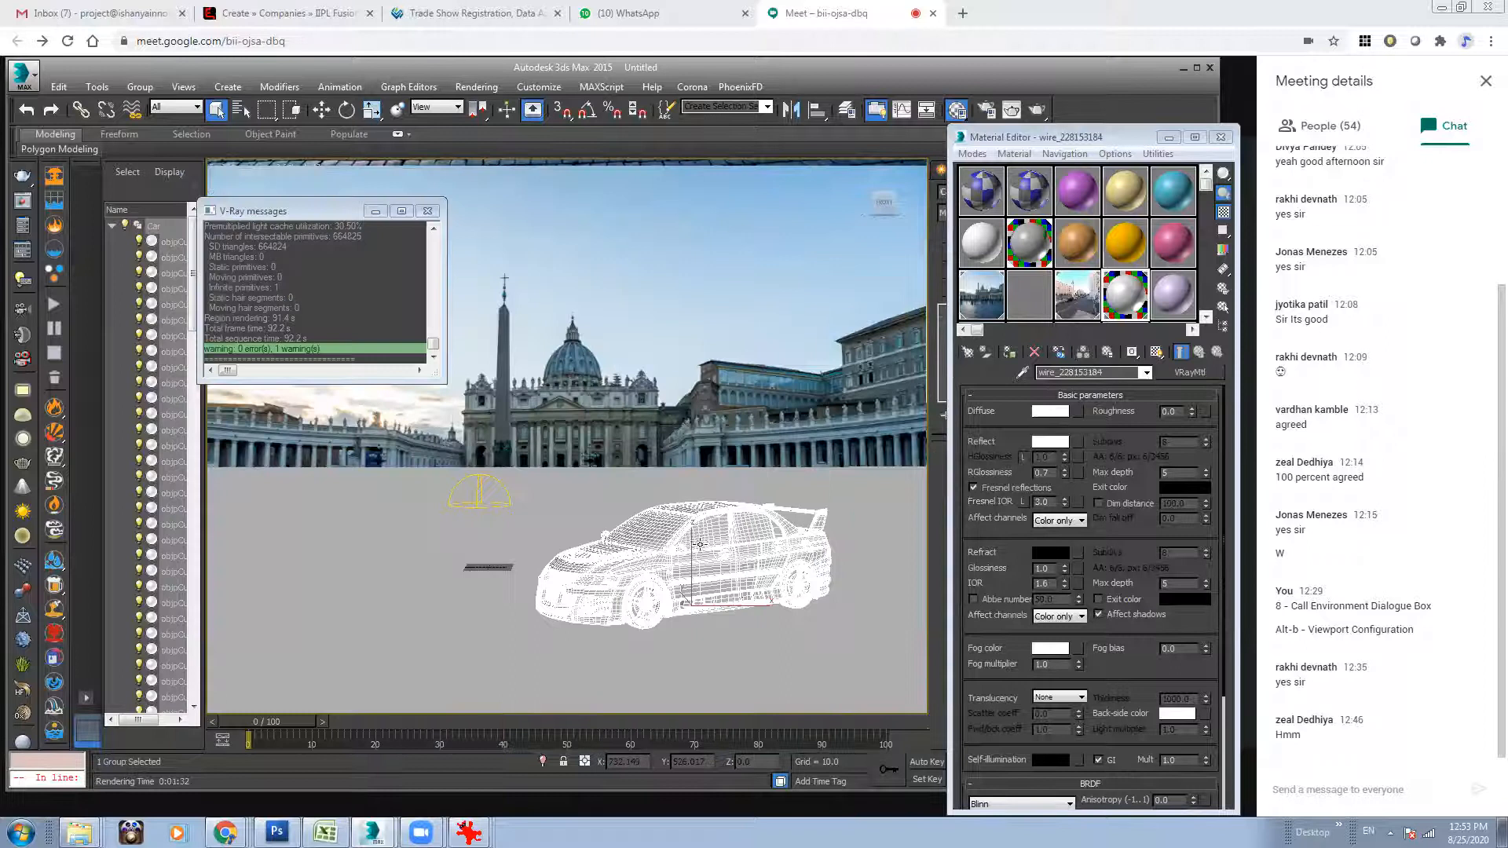
key(w)
mouse_move(691, 597)
mouse_down()
mouse_move(596, 597)
mouse_move(703, 640)
mouse_move(613, 610)
mouse_move(659, 607)
mouse_move(418, 500)
mouse_move(566, 644)
mouse_move(444, 509)
mouse_move(712, 662)
mouse_move(726, 659)
mouse_move(707, 637)
mouse_move(774, 550)
mouse_move(711, 628)
mouse_move(715, 647)
mouse_move(685, 613)
mouse_move(715, 585)
mouse_move(729, 593)
mouse_move(683, 626)
mouse_move(732, 596)
mouse_move(634, 625)
mouse_move(671, 599)
mouse_up()
key(e)
key(w)
key(e)
key(w)
key(e)
key(w)
key(ctrl+z)
key(ctrl+z)
key(e)
key(ctrl+z)
key(ctrl+z)
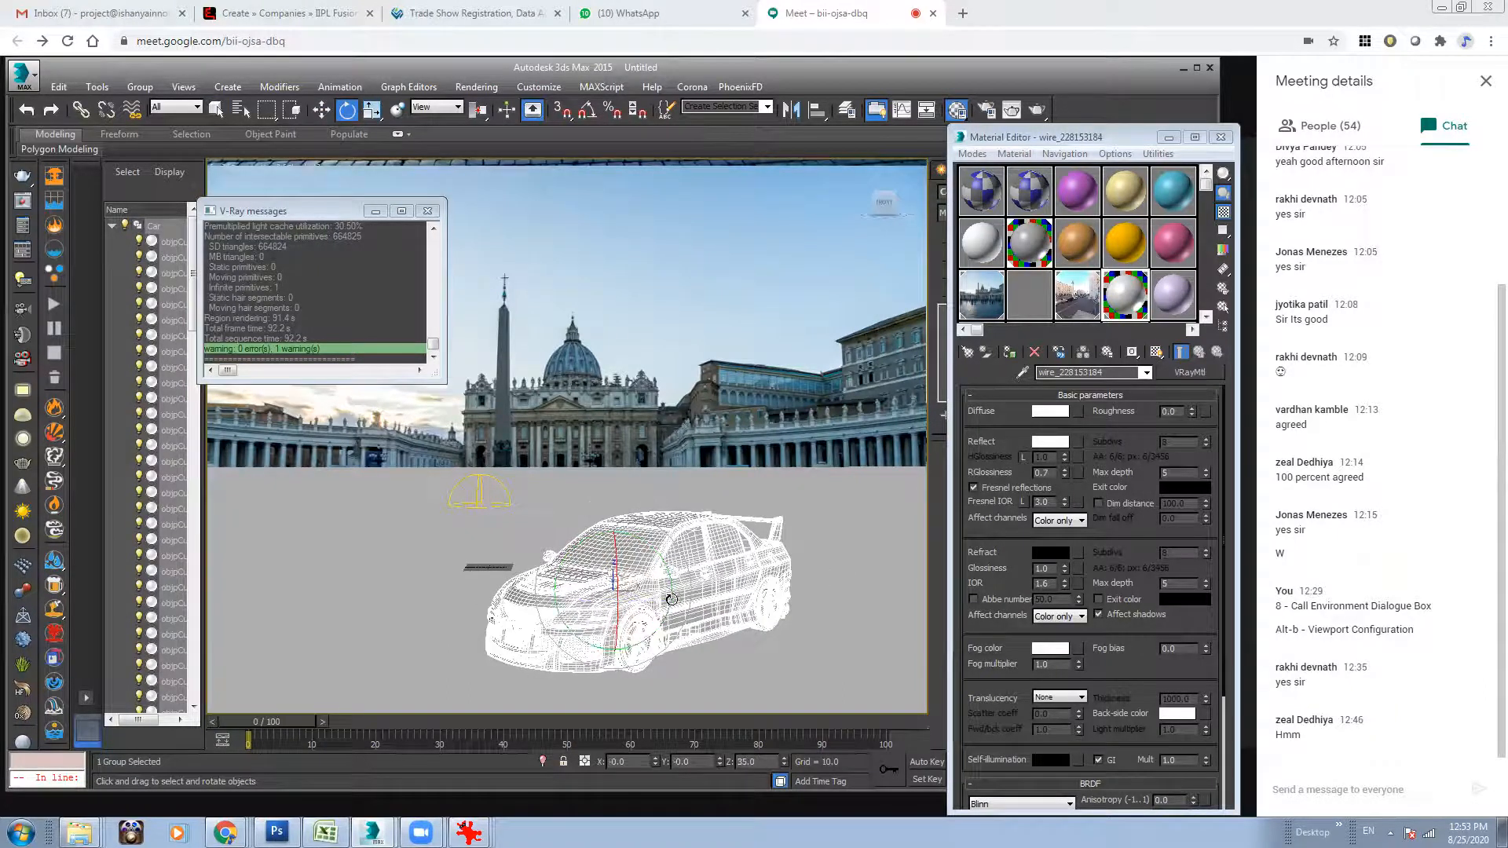
click(828, 376)
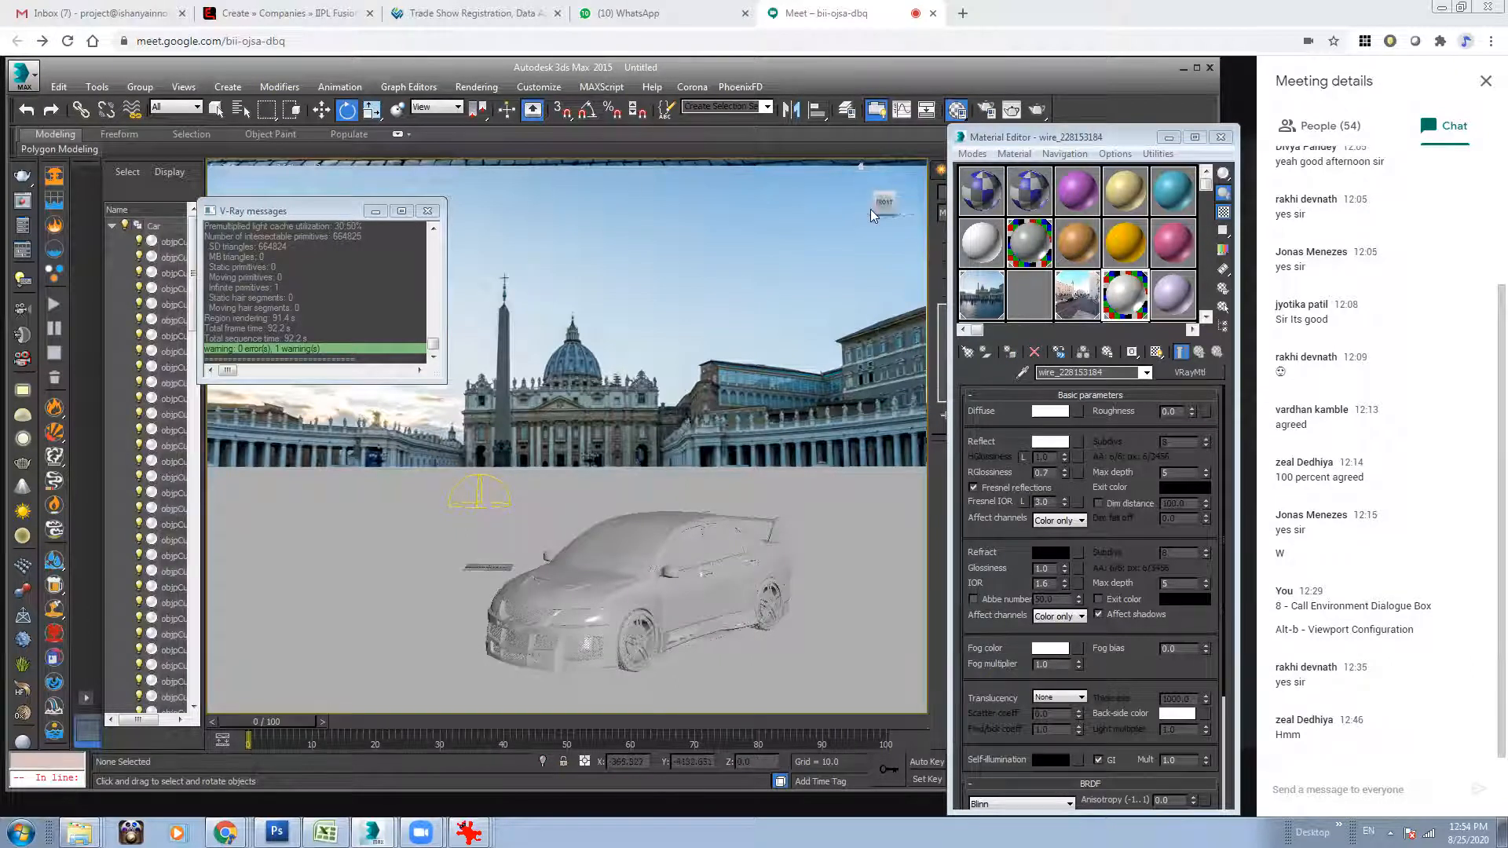
Open the V-Ray render settings and expand the frame buffer options to review them.
click(987, 110)
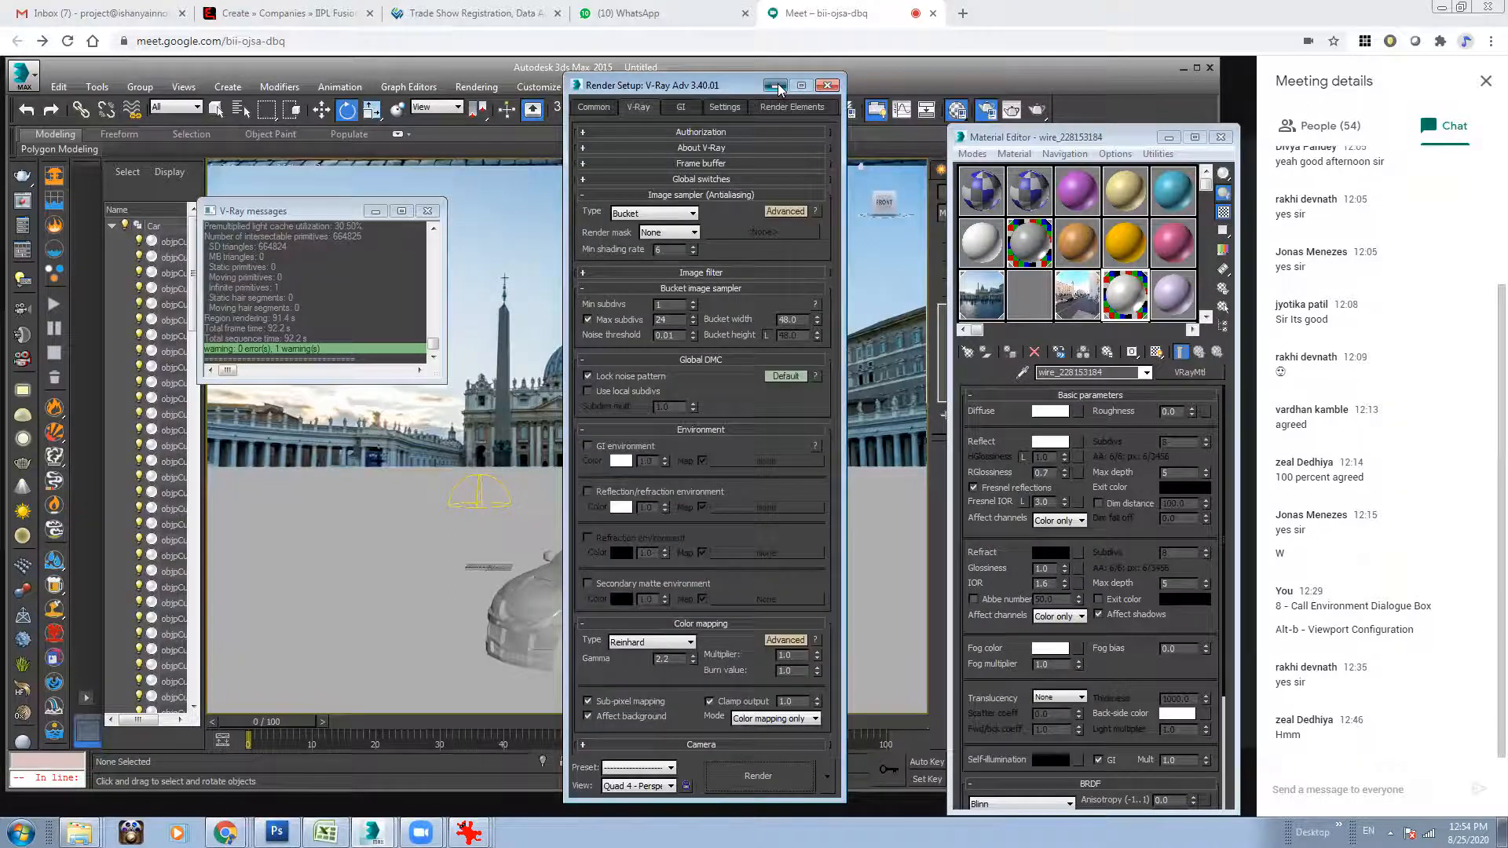
click(777, 84)
click(986, 111)
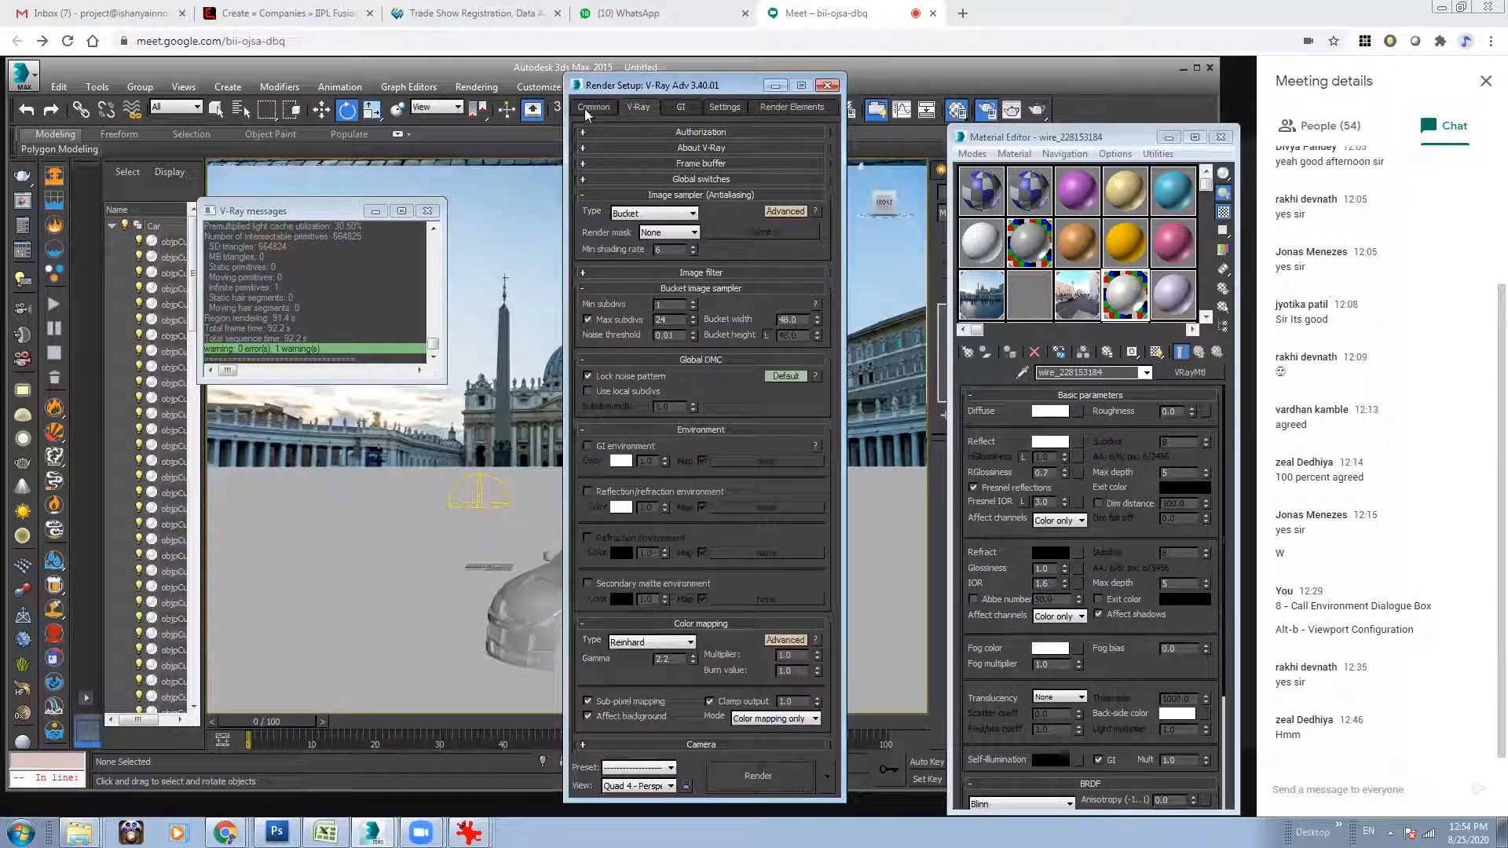
click(737, 180)
click(726, 181)
click(730, 162)
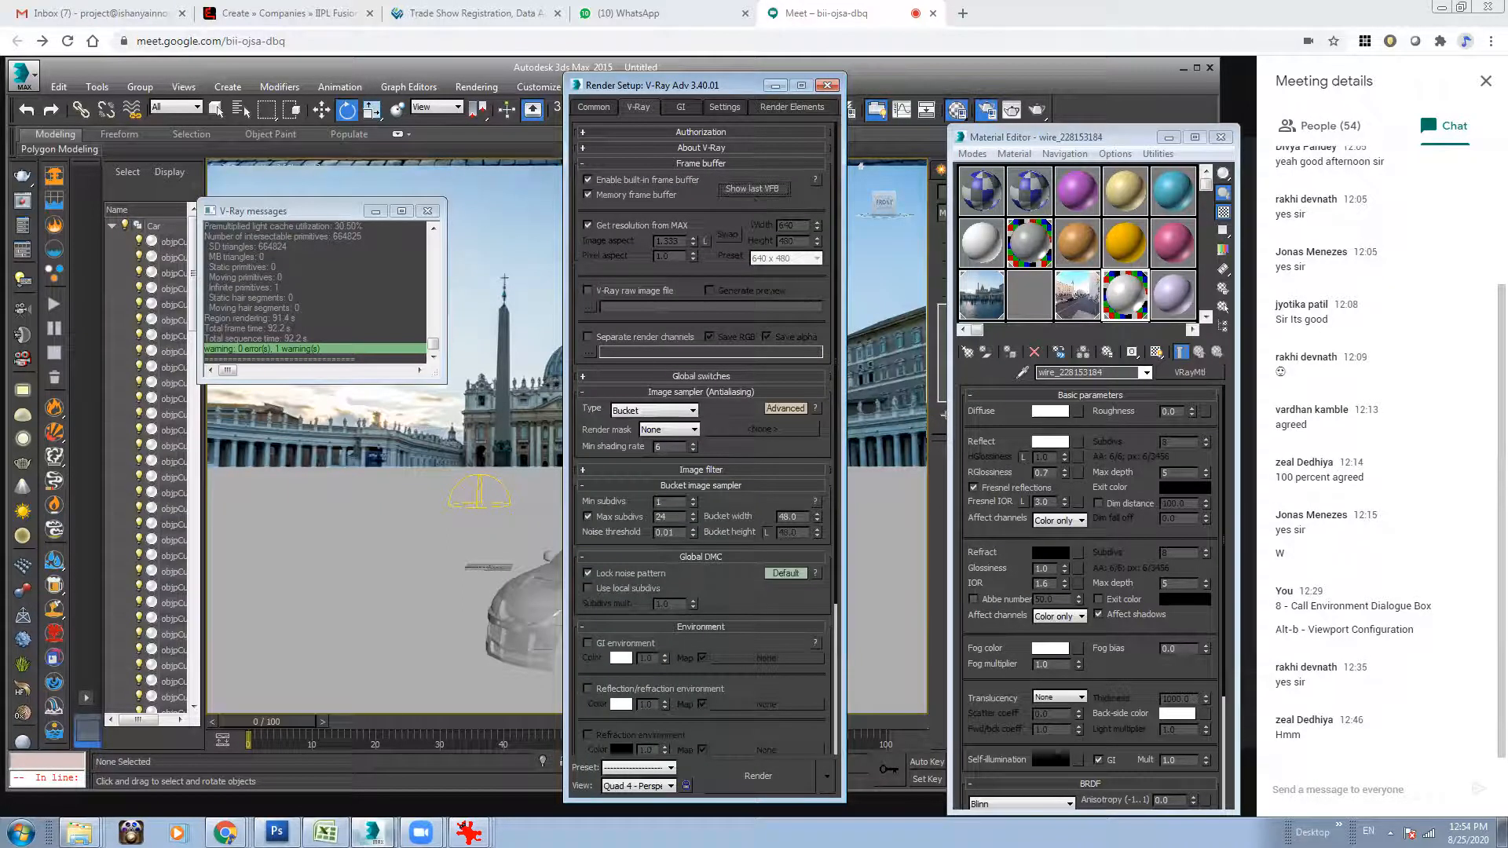
Reopen the finished render in the V-Ray frame buffer and compare its alpha channel with the RGB color image.
click(353, 797)
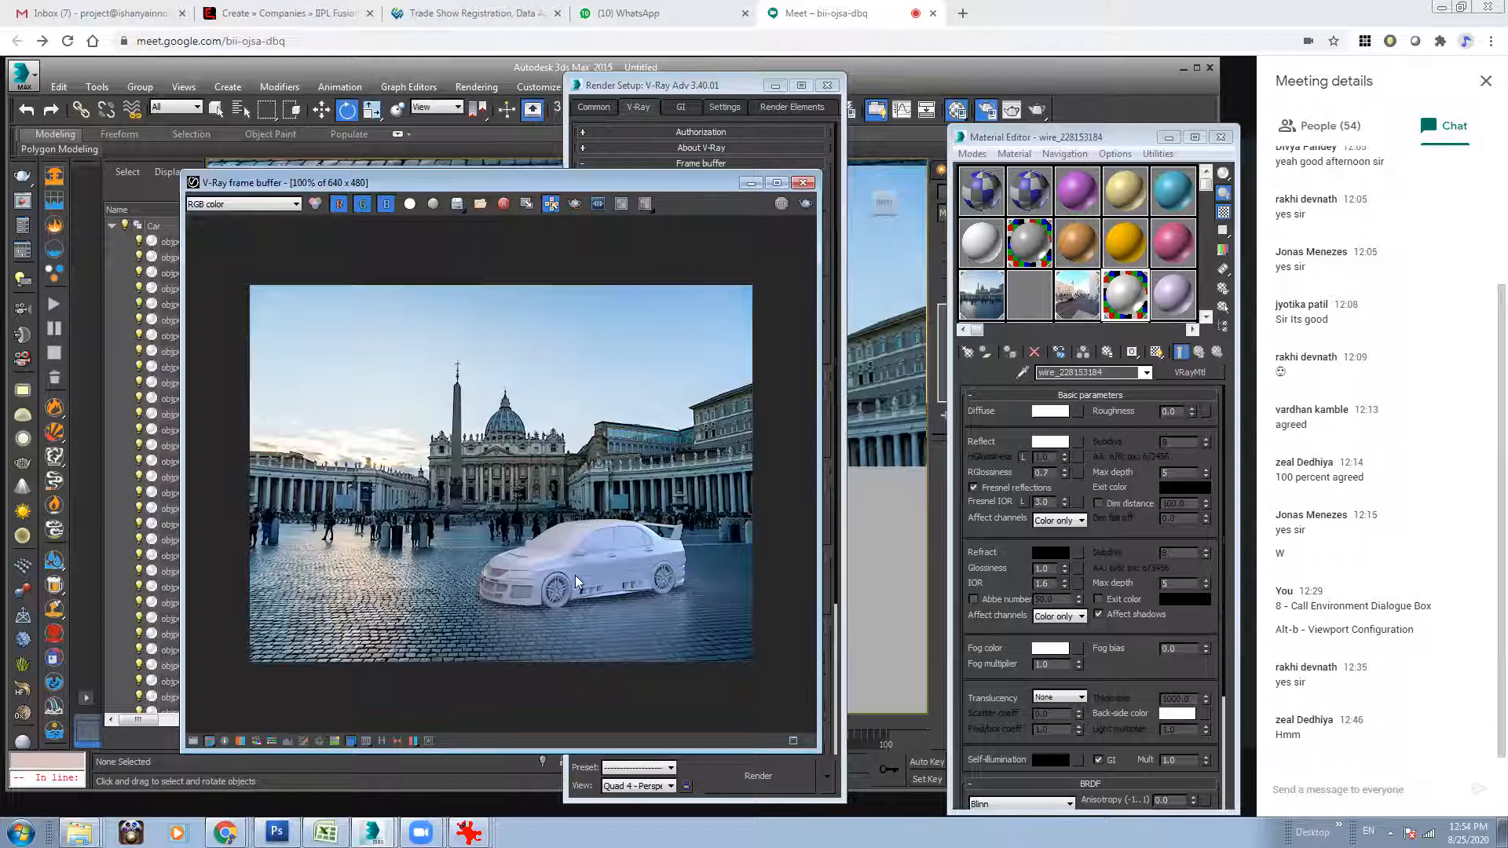
click(235, 204)
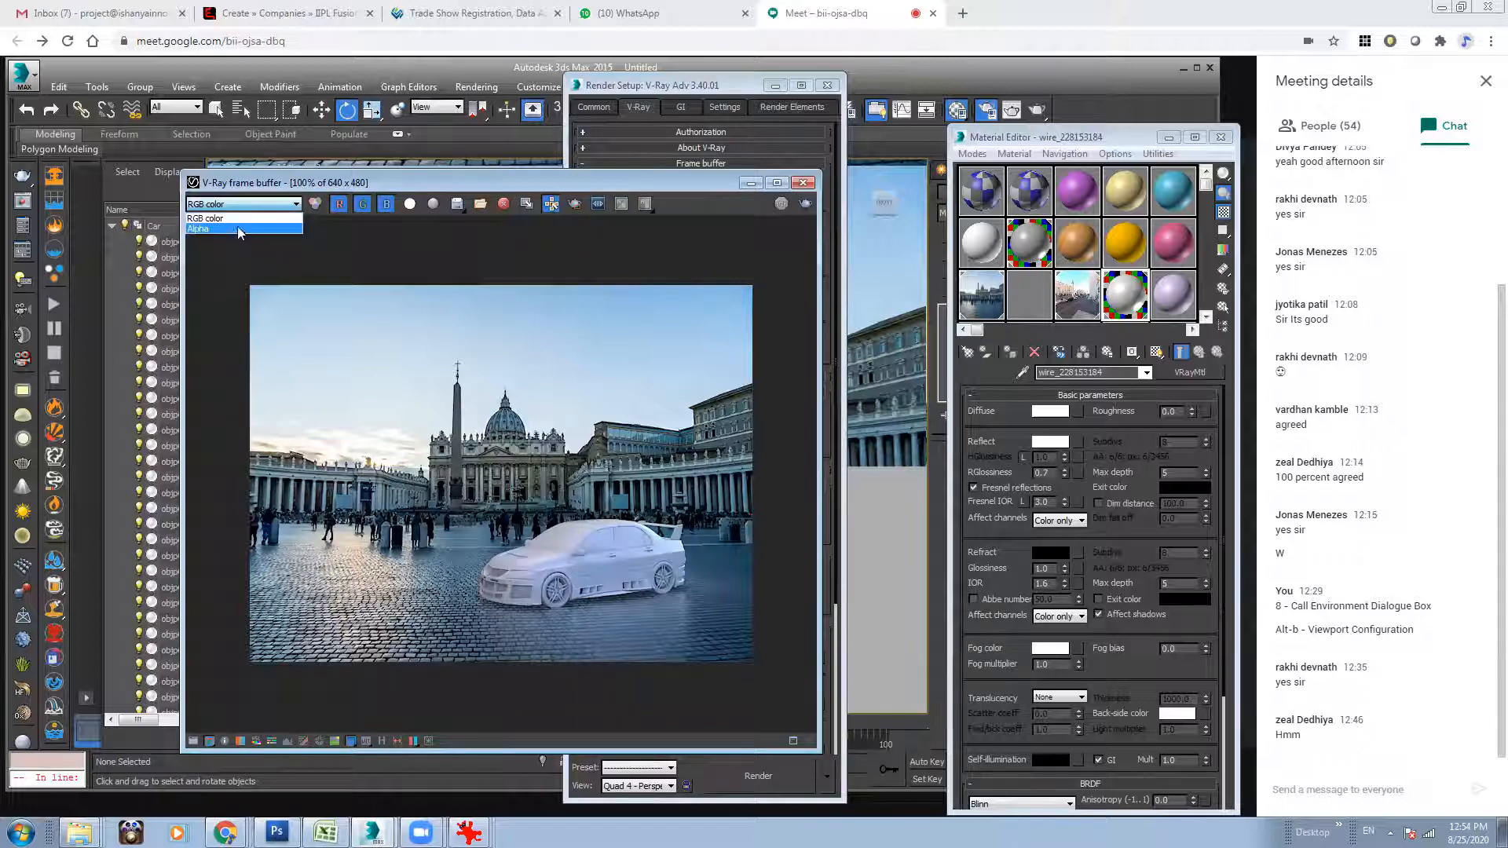
click(228, 229)
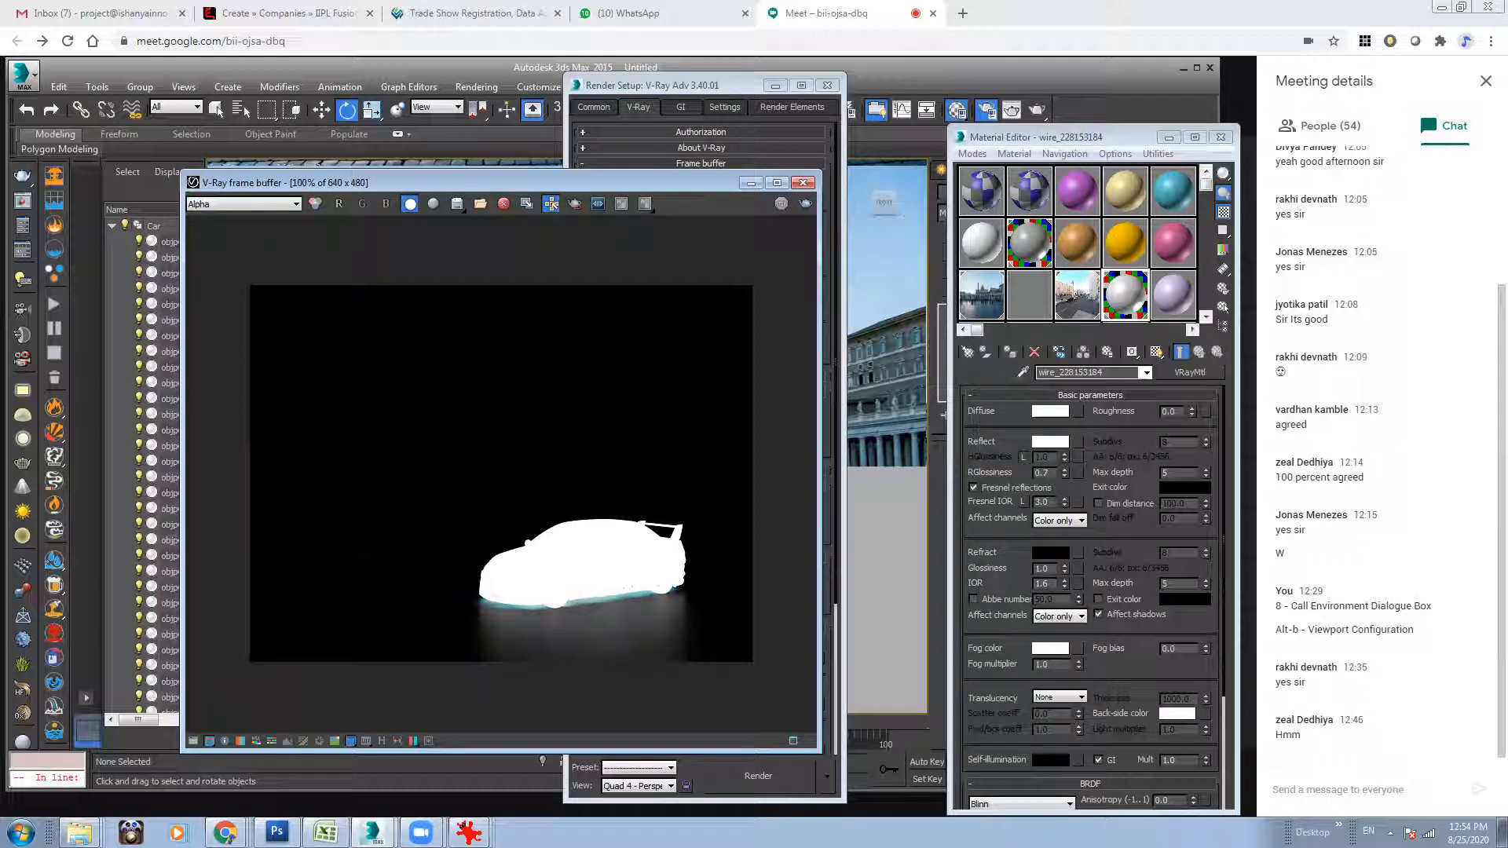
click(410, 204)
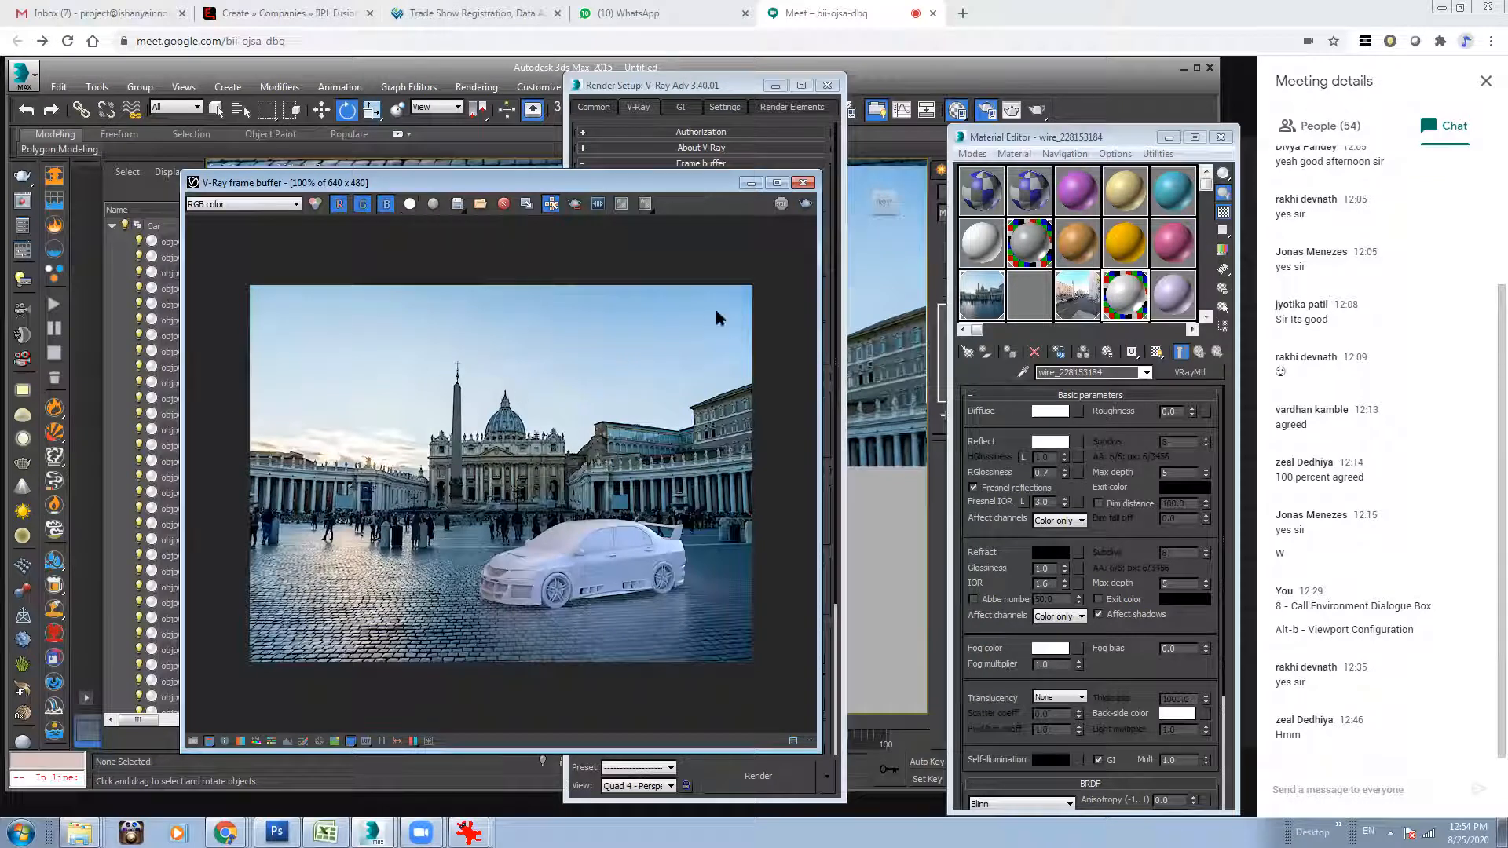
click(410, 206)
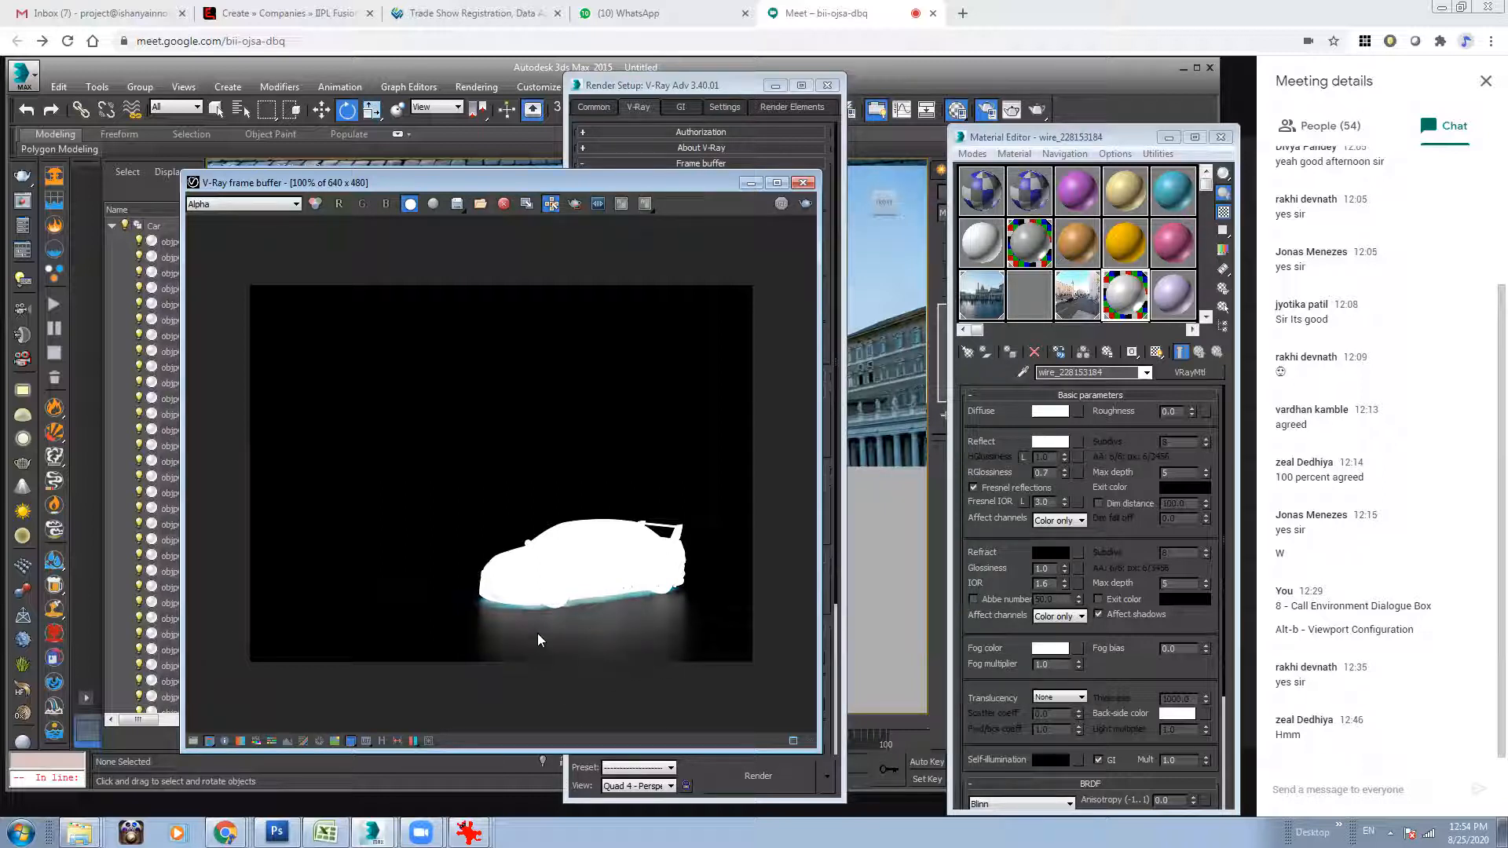
click(316, 204)
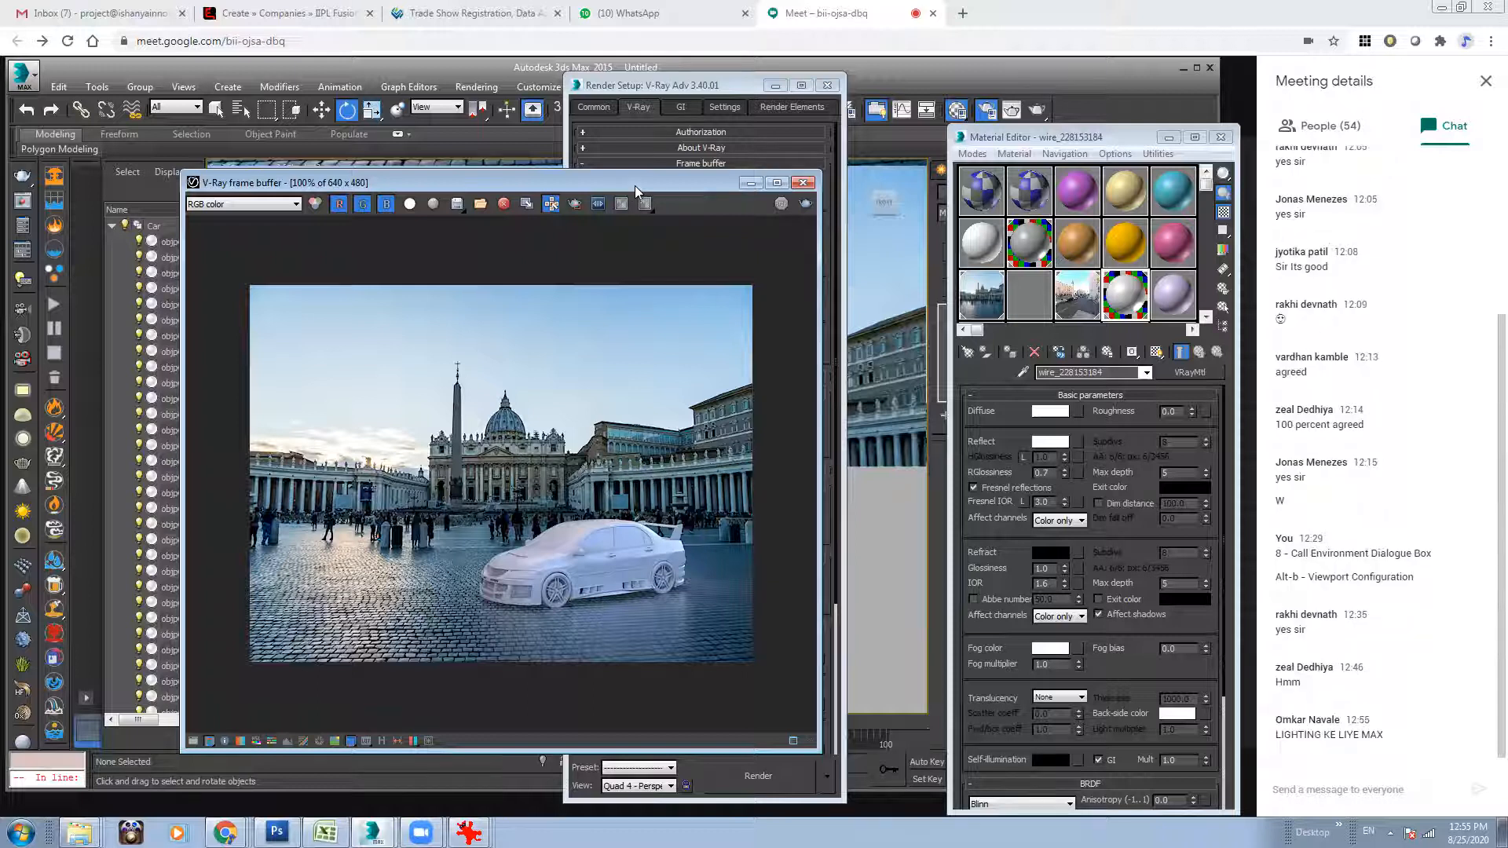
drag(628, 179, 584, 133)
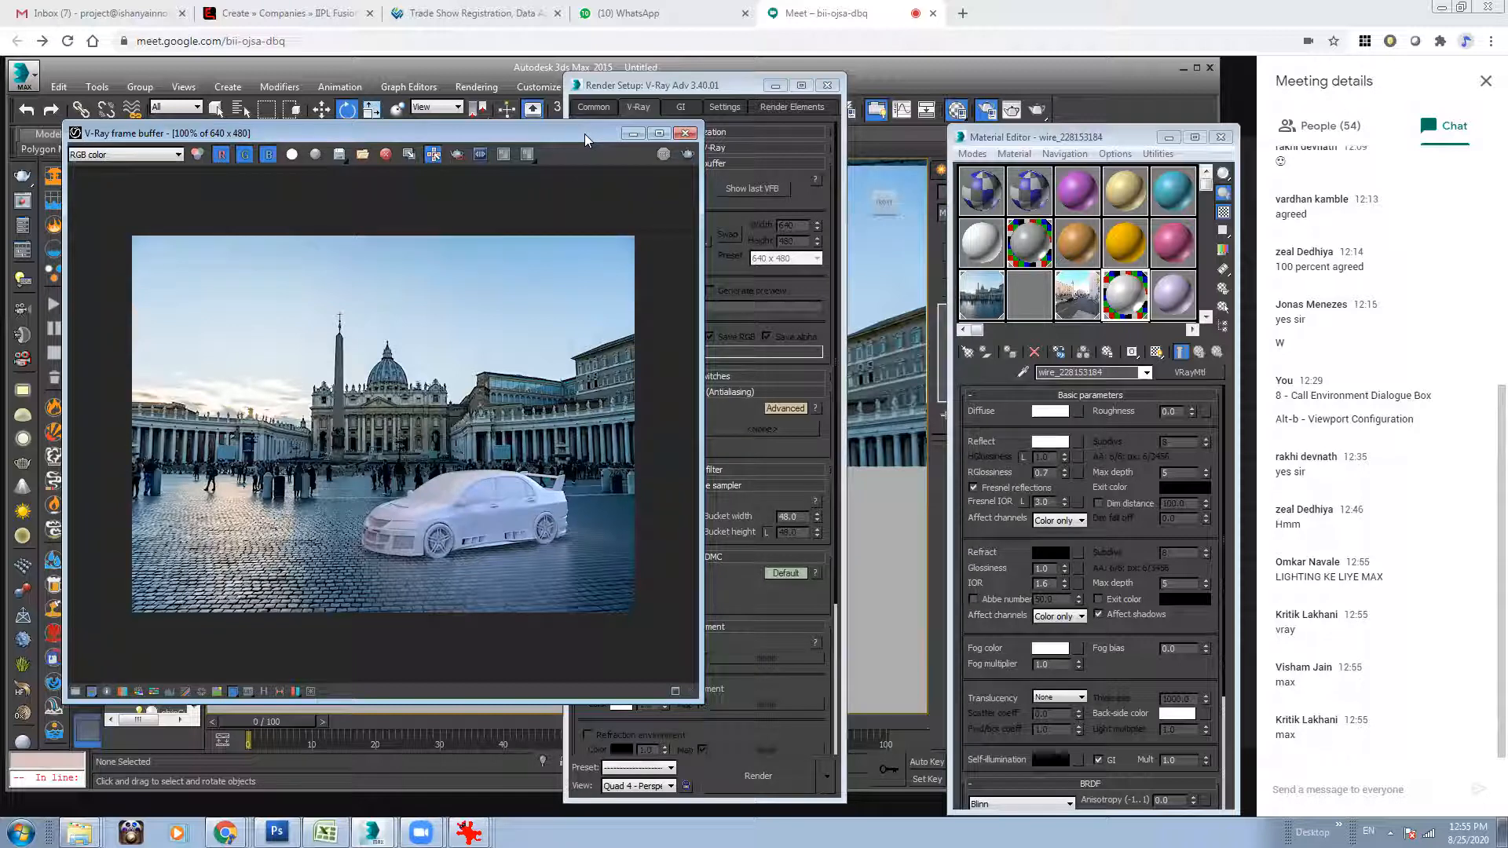
Open the list of addable render elements in the V-Ray render setup, keeping the rendered image in view.
drag(739, 90, 829, 95)
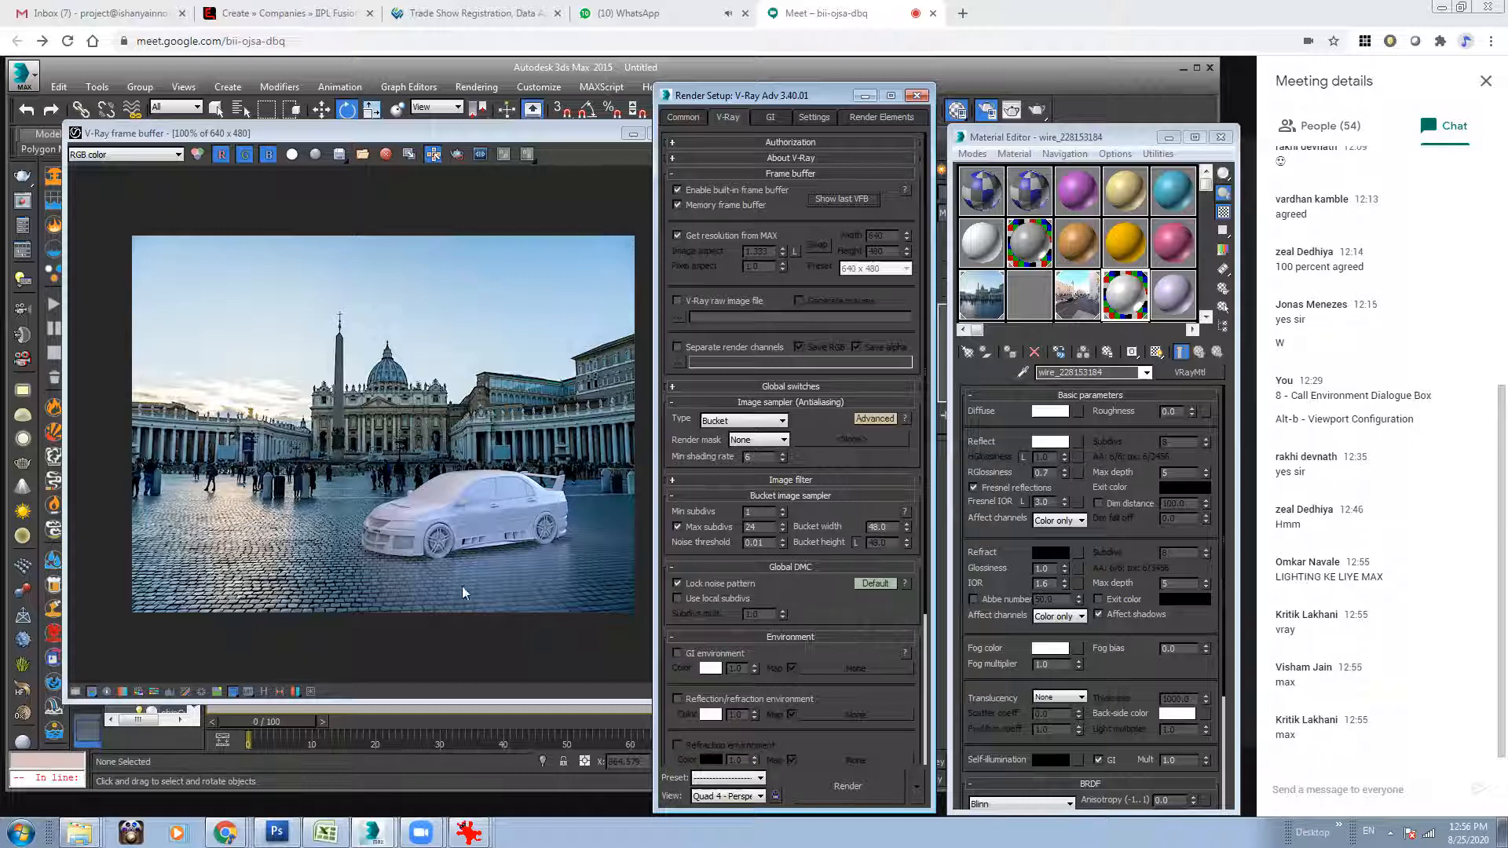
click(445, 491)
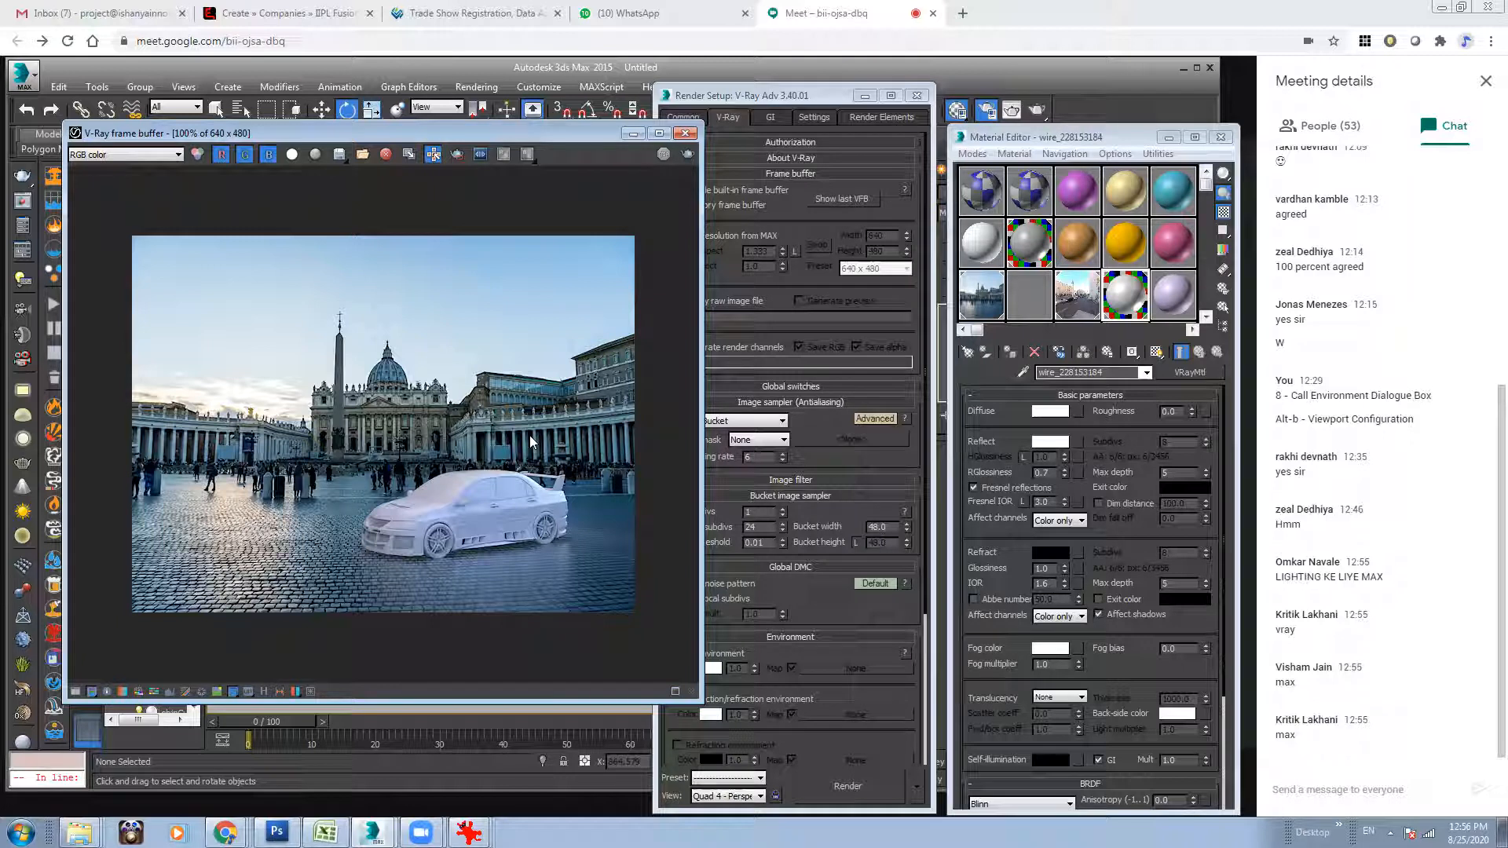
click(822, 119)
click(863, 120)
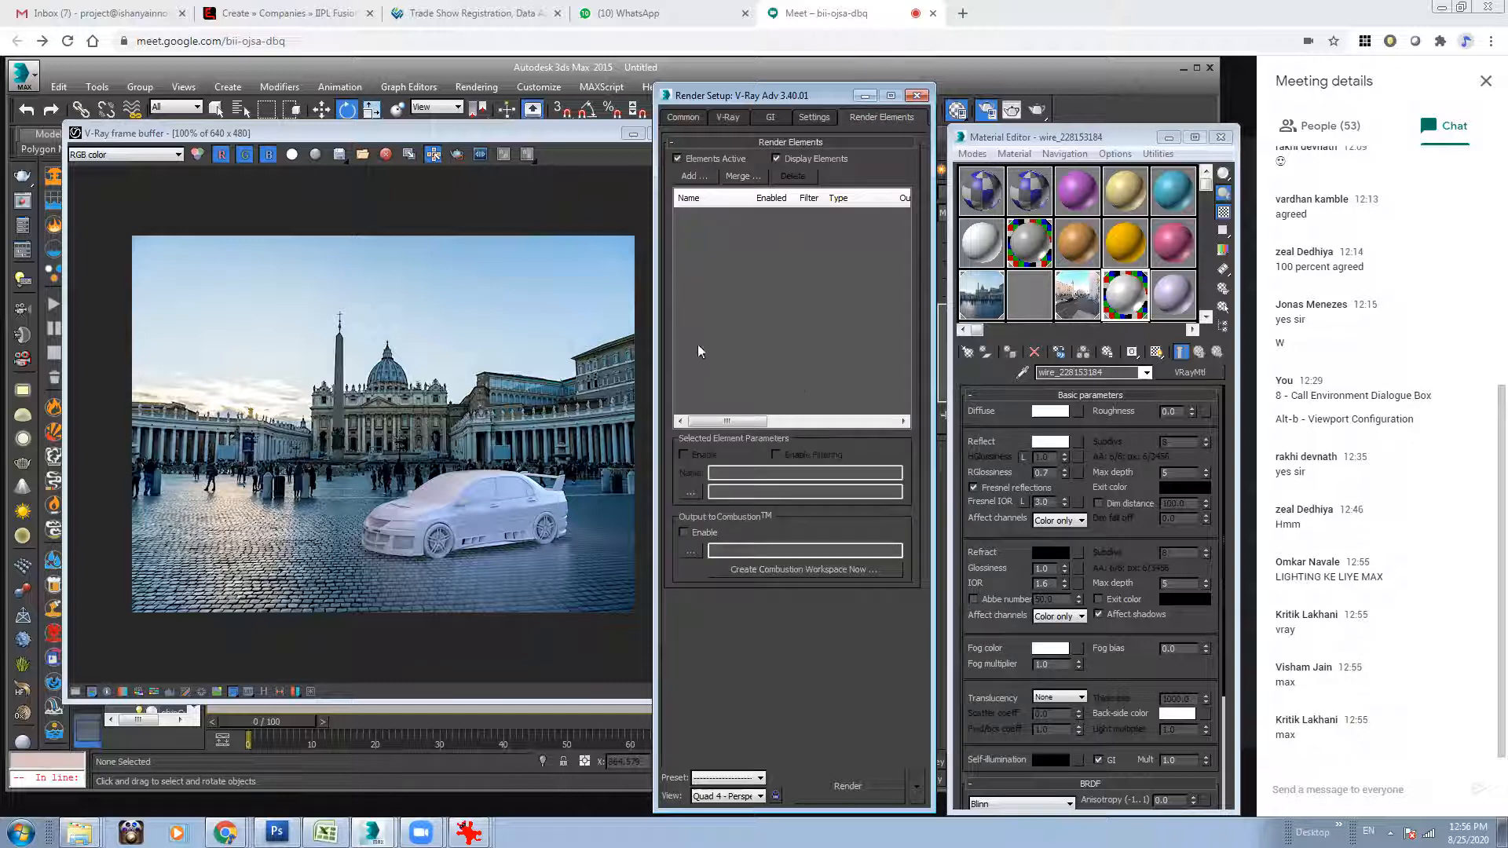
click(703, 181)
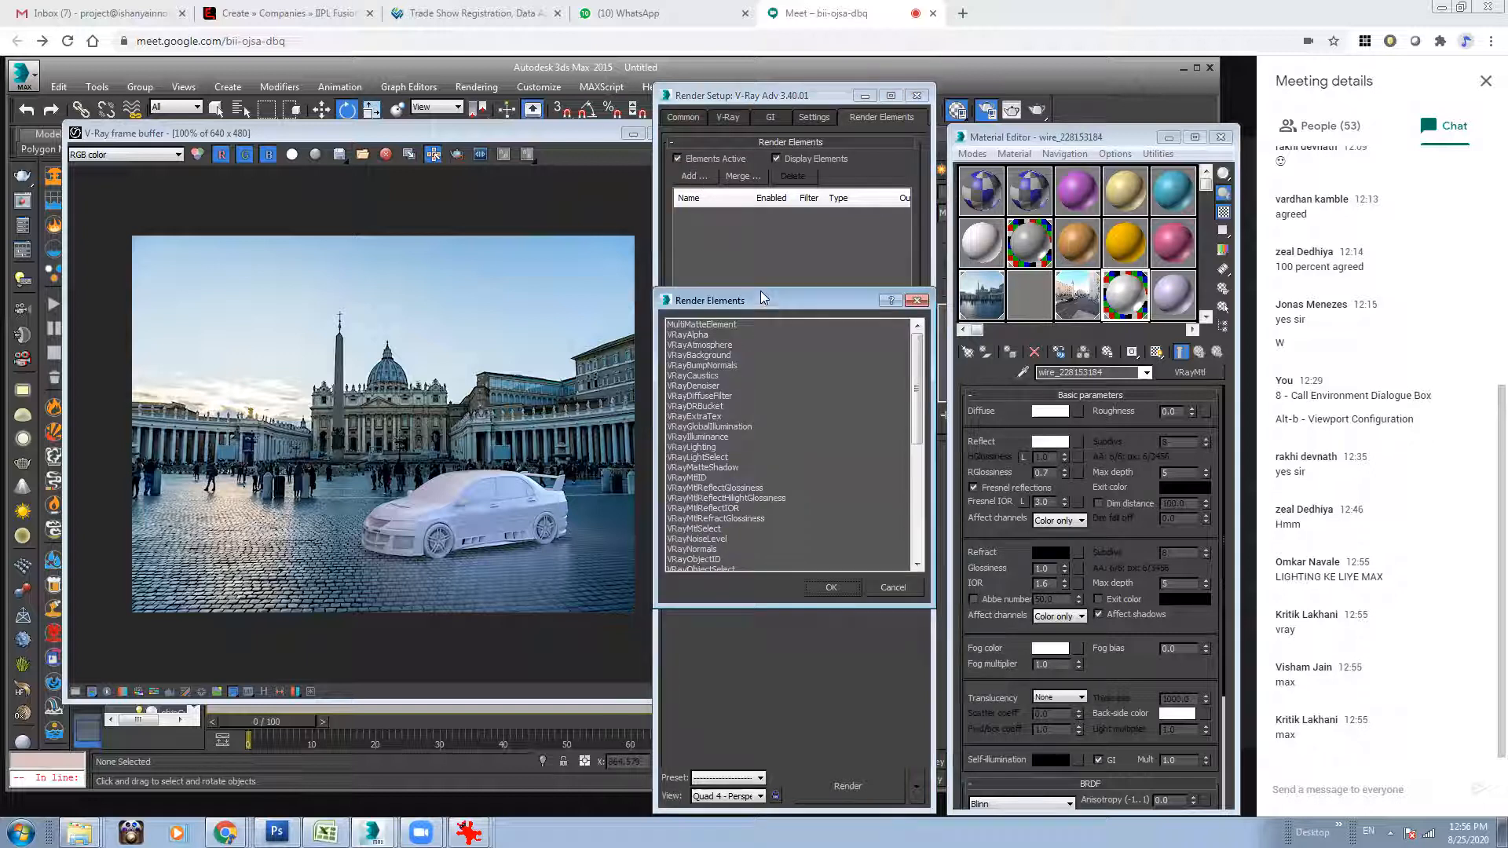
drag(761, 296, 740, 183)
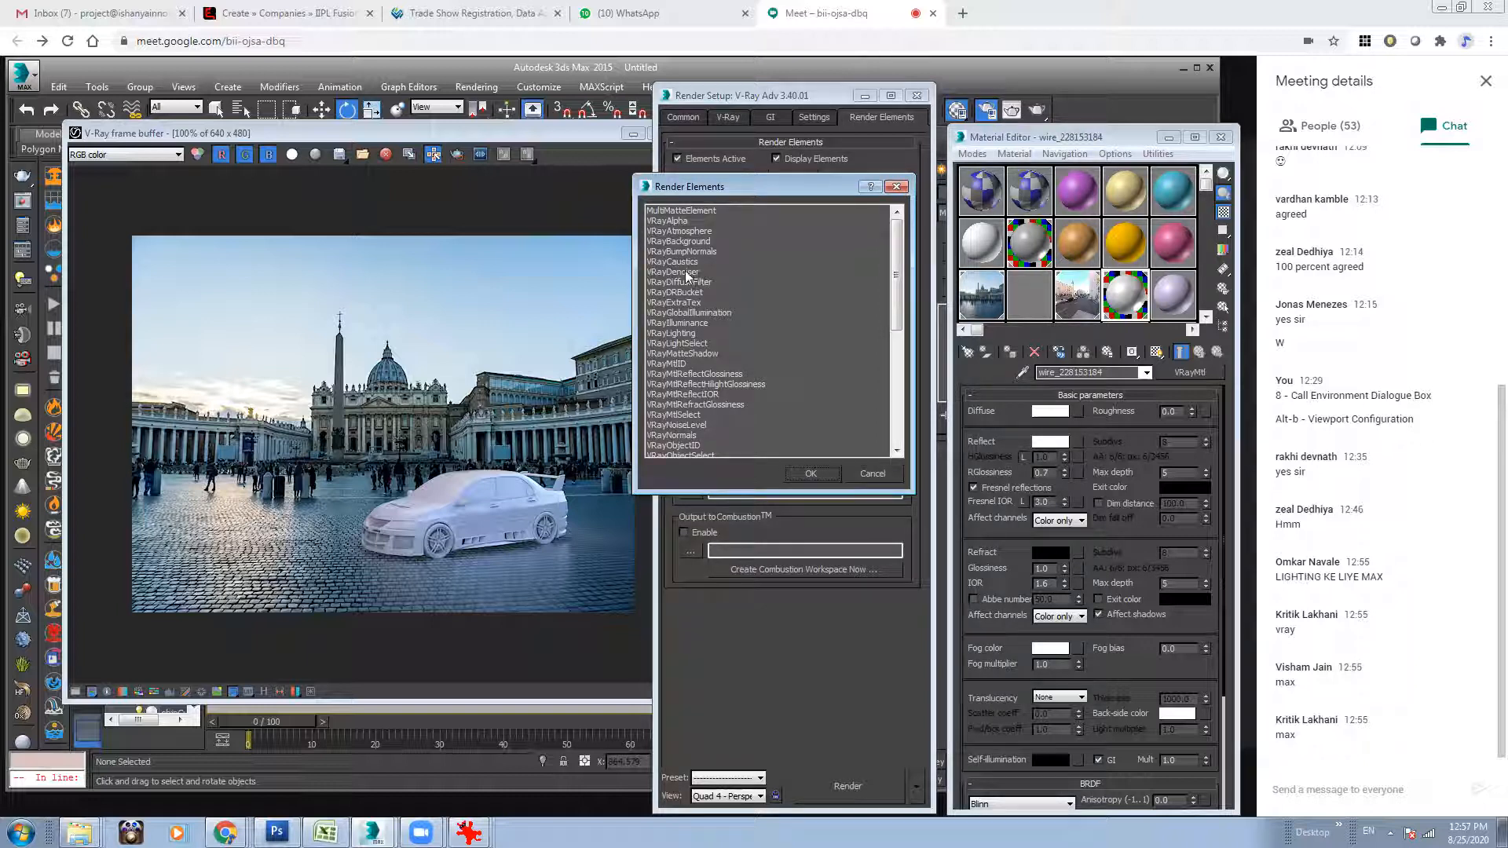
Select VRayExtraTex, VRayDiffuseFilter, VRayGlobalIllumination, VRayLighting and VRayMatteShadow as render elements.
click(688, 303)
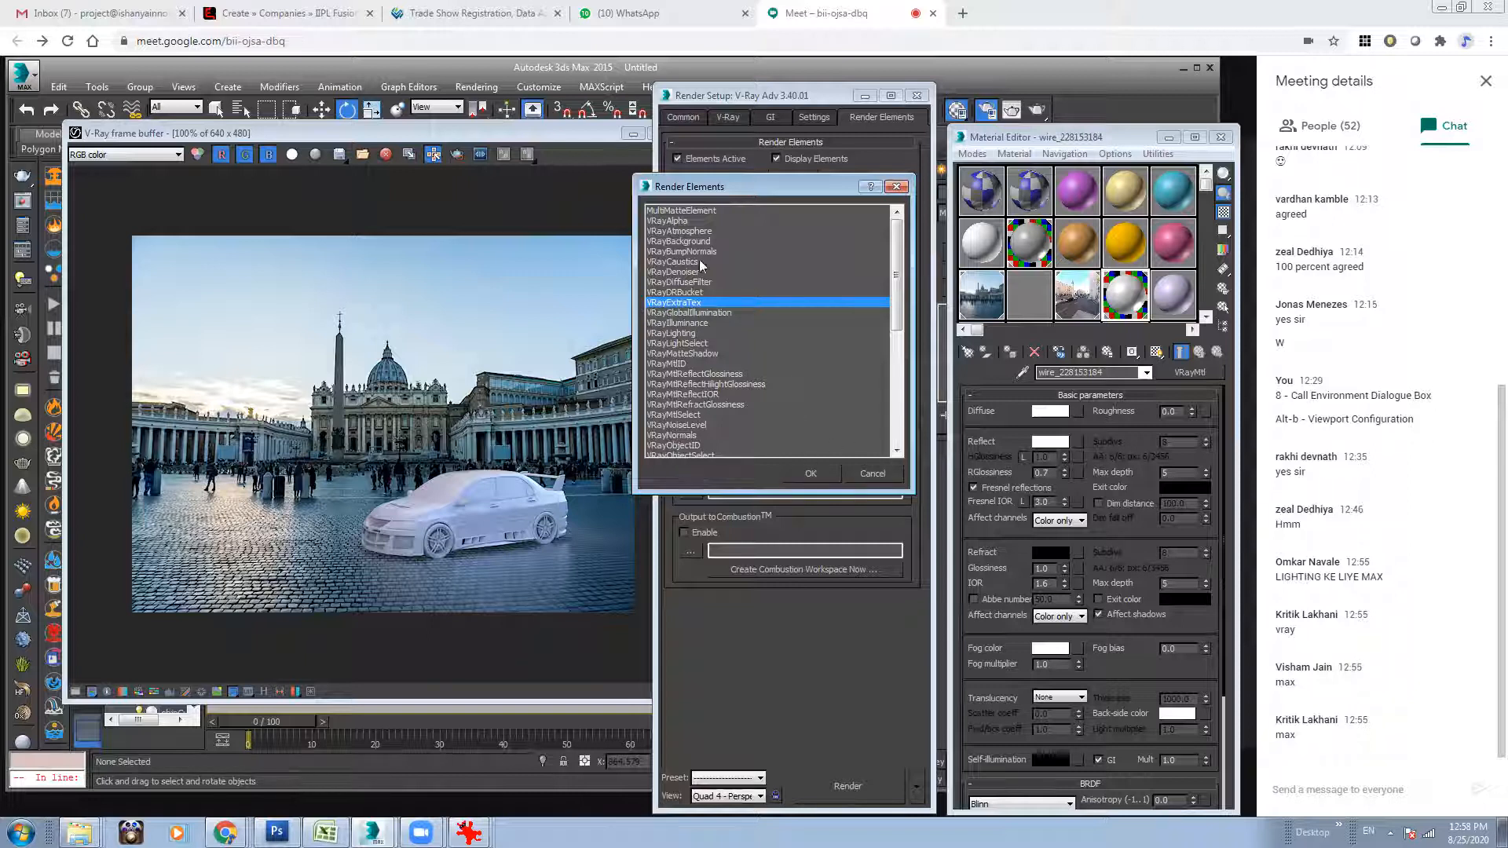
drag(897, 304, 905, 310)
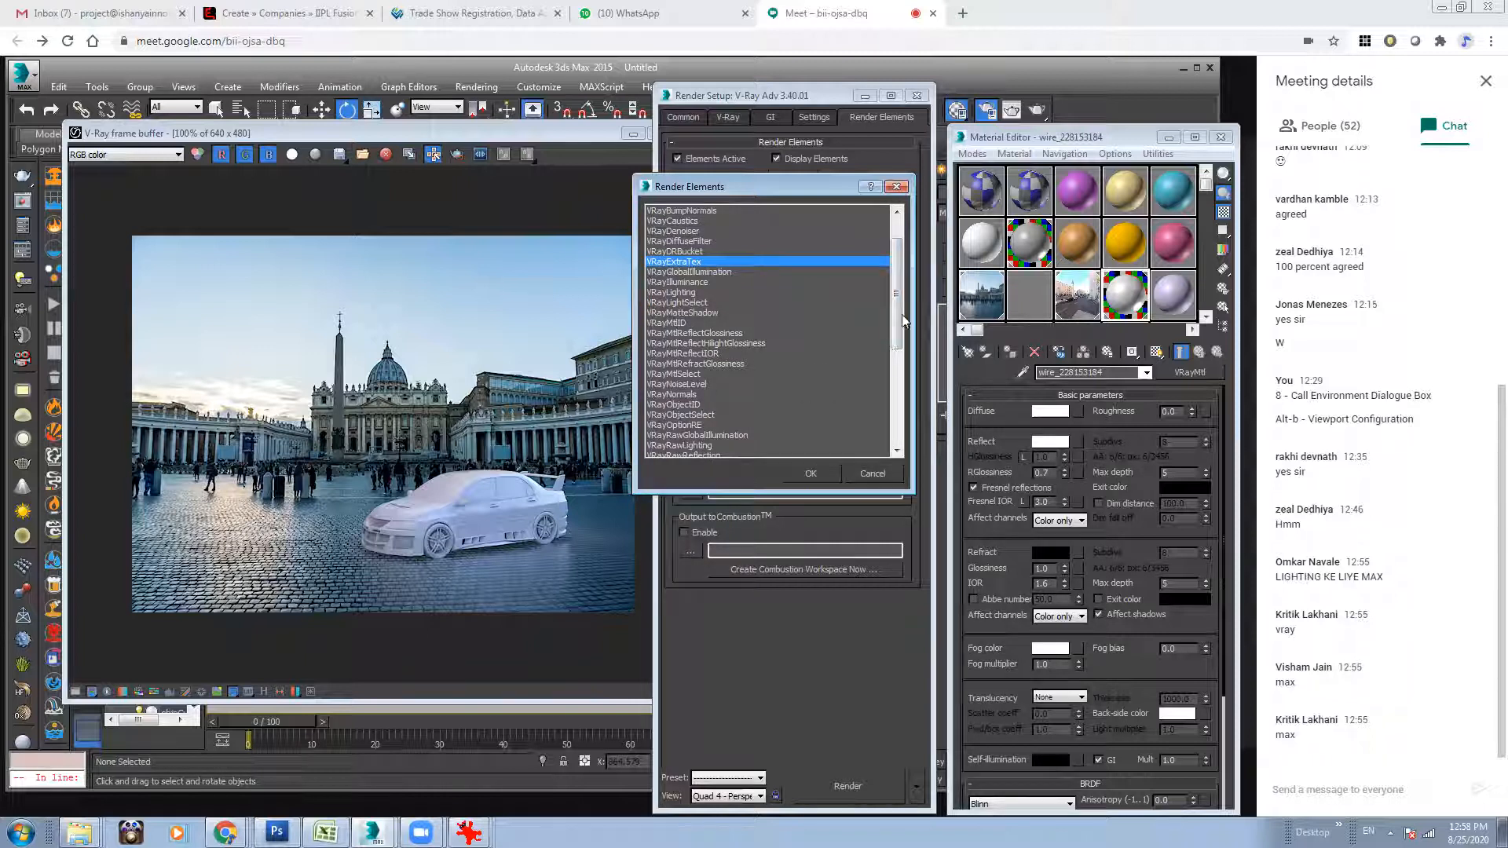
drag(895, 316, 901, 271)
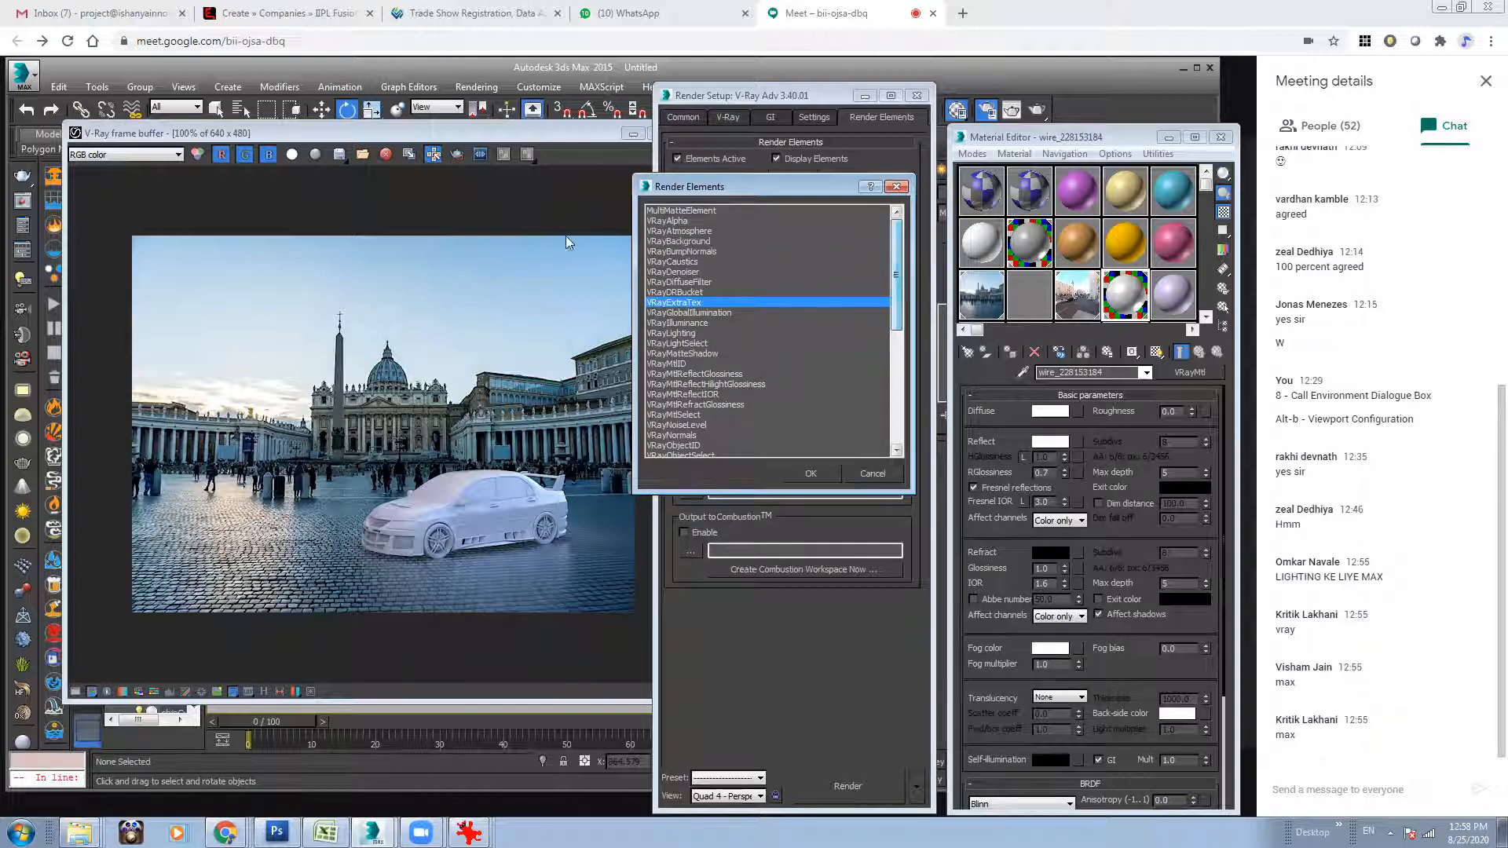
ctrl+click(695, 283)
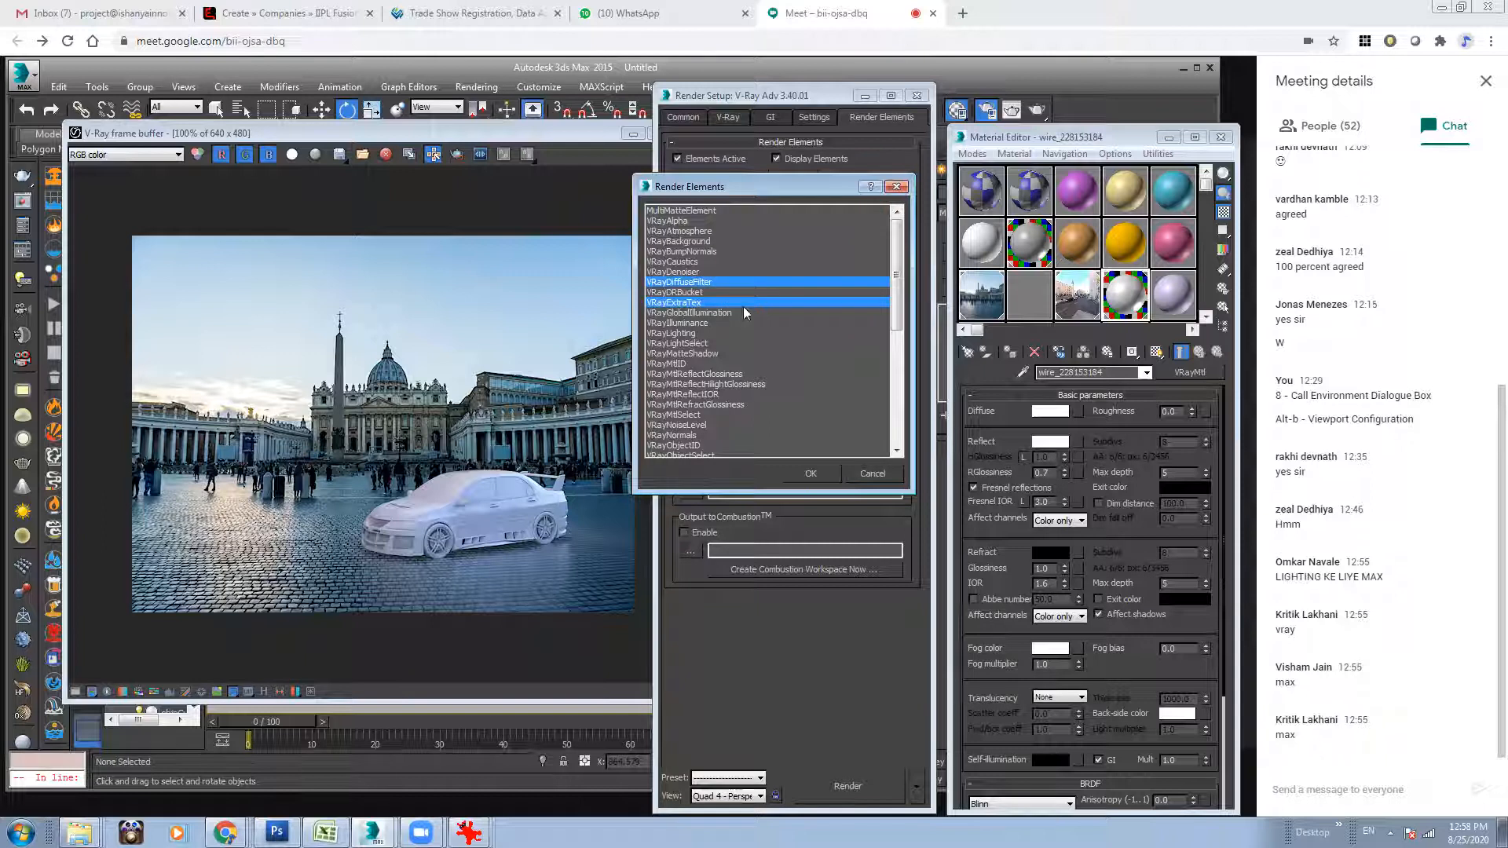
ctrl+click(685, 314)
ctrl+click(704, 333)
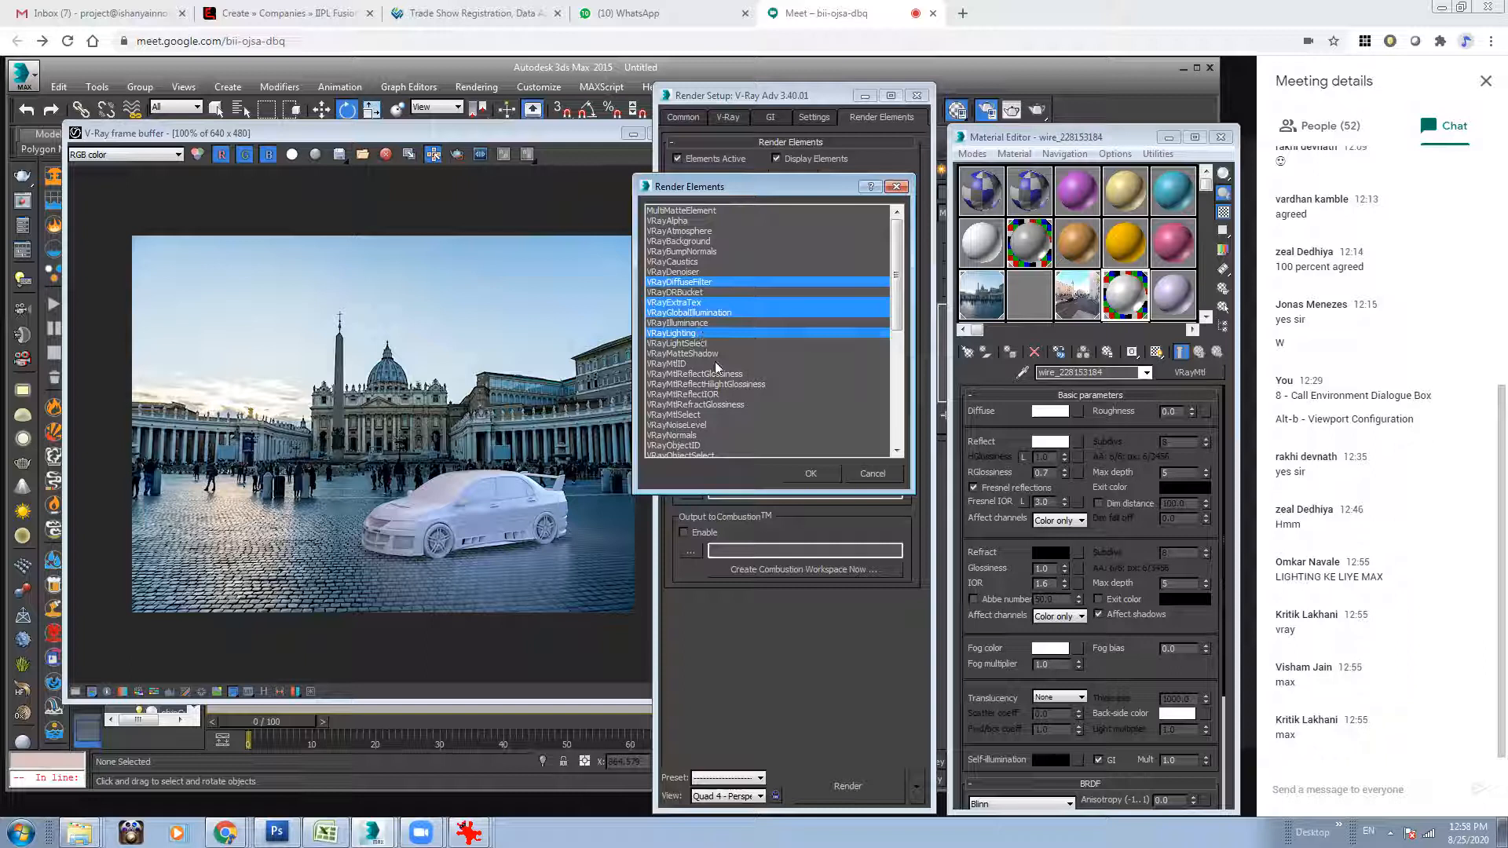
ctrl+click(703, 354)
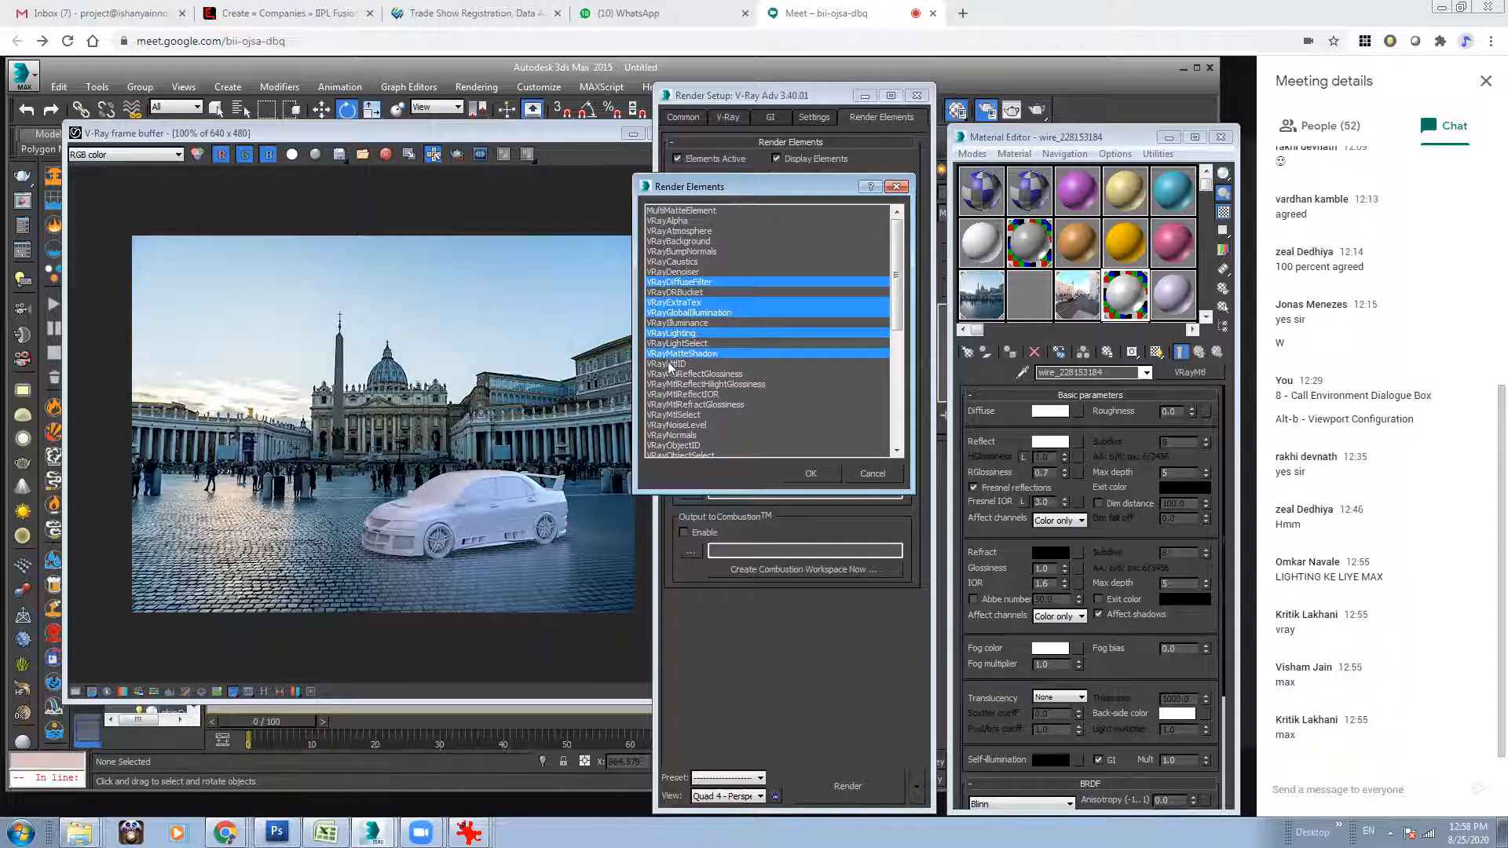
Include VRayObjectID in the render element selection.
scroll(897, 322, down, 1)
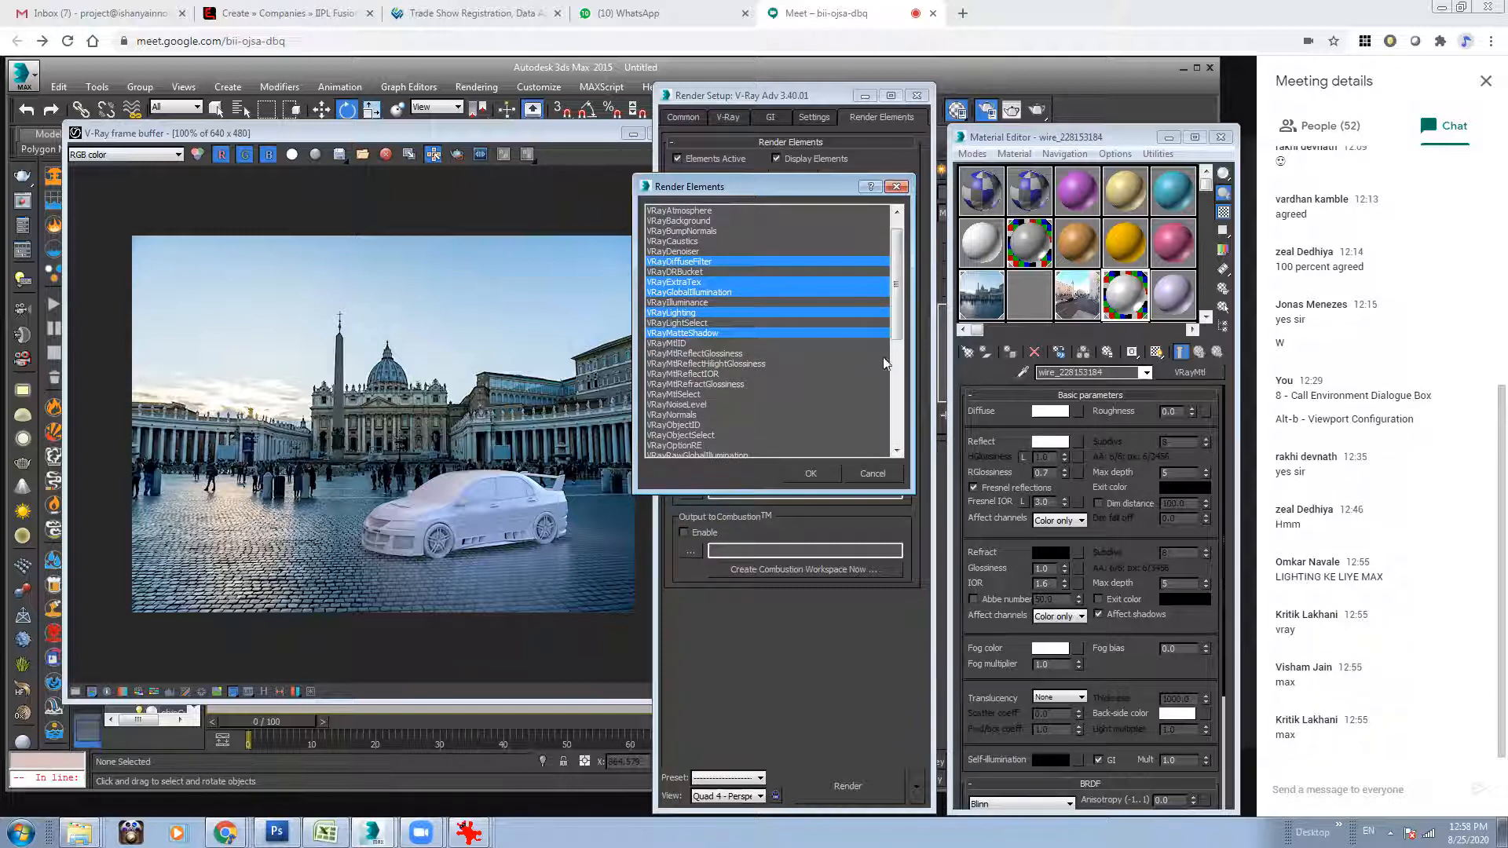
scroll(897, 338, down, 2)
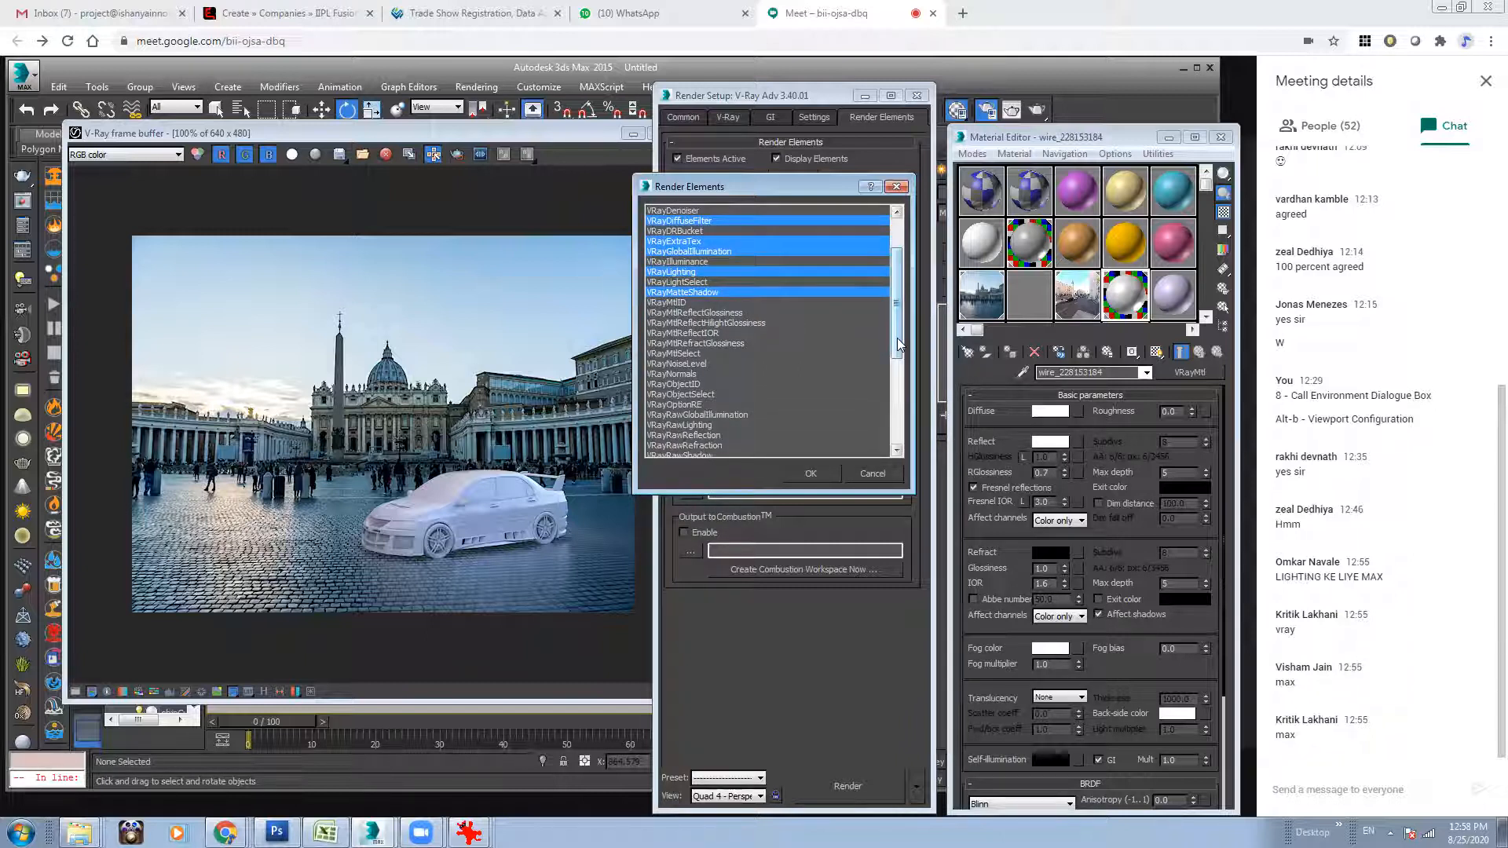
scroll(897, 338, down, 2)
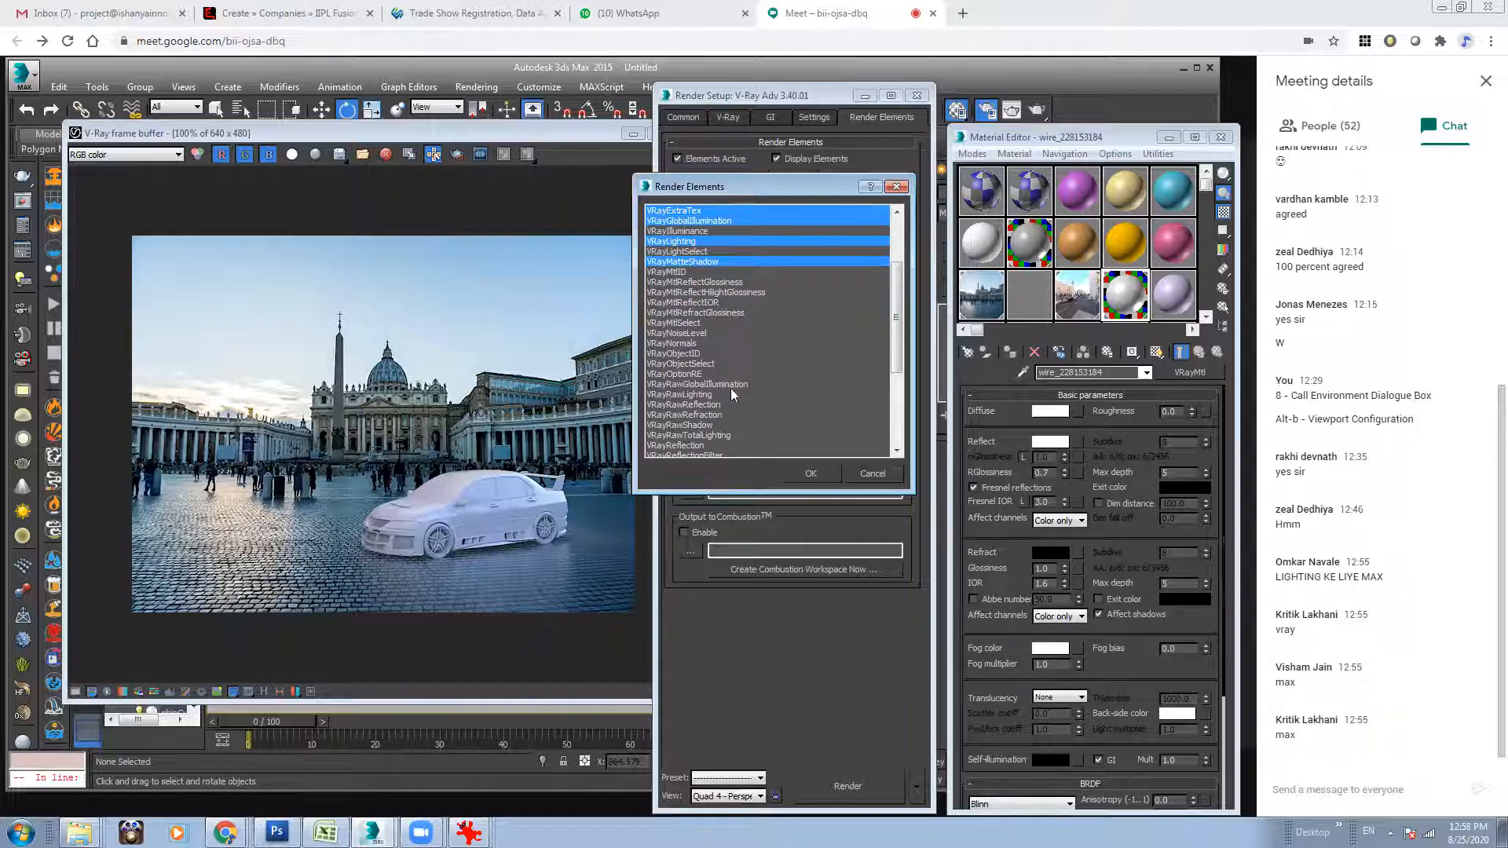
click(696, 355)
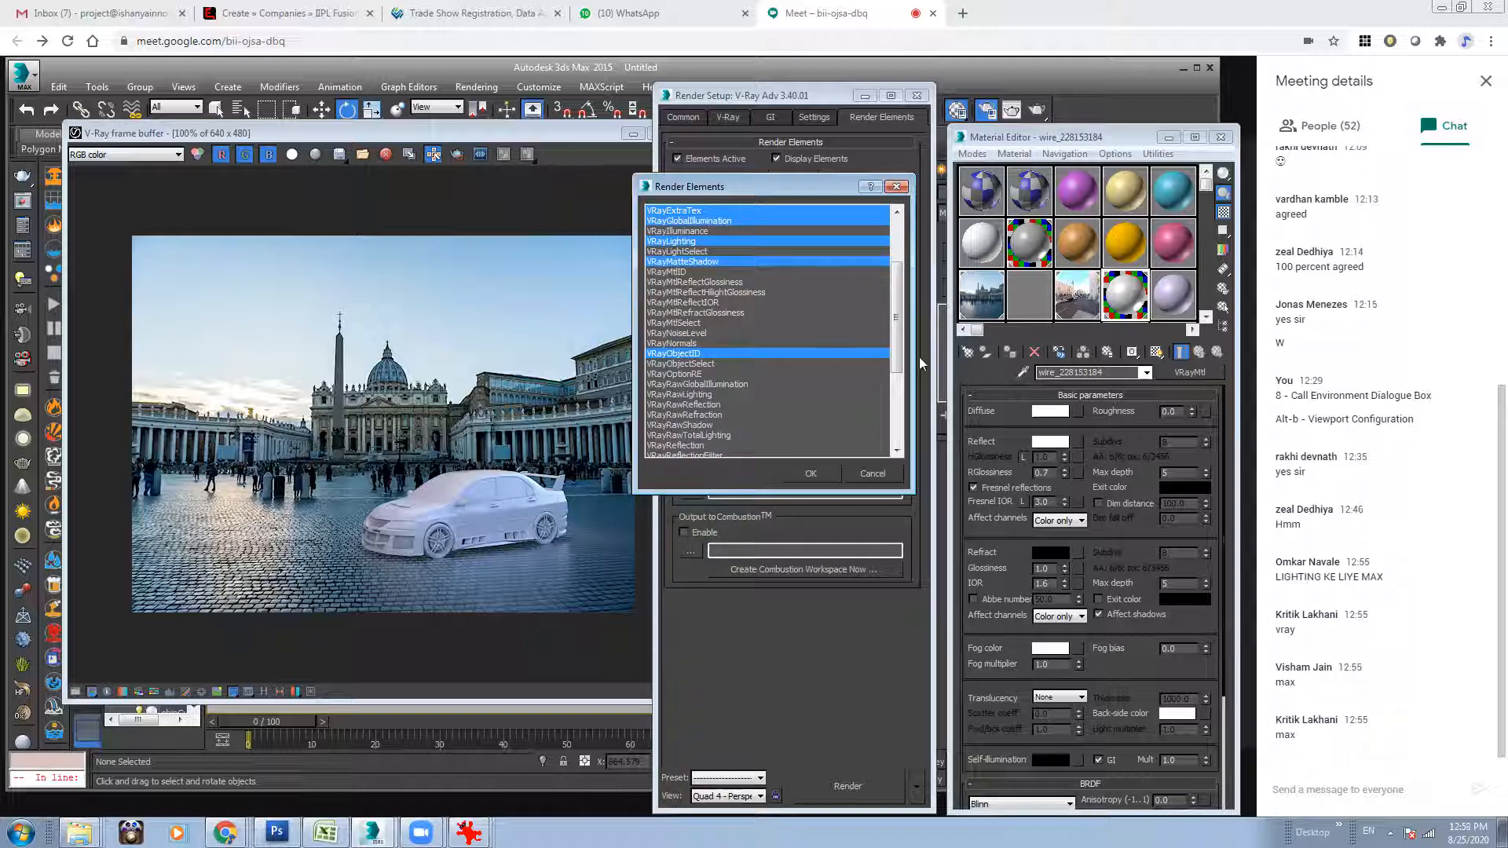
Include VRaySpecular, VRayShadows and VRayZDepth in the selection, and add all chosen render elements to the render setup.
drag(901, 355, 901, 365)
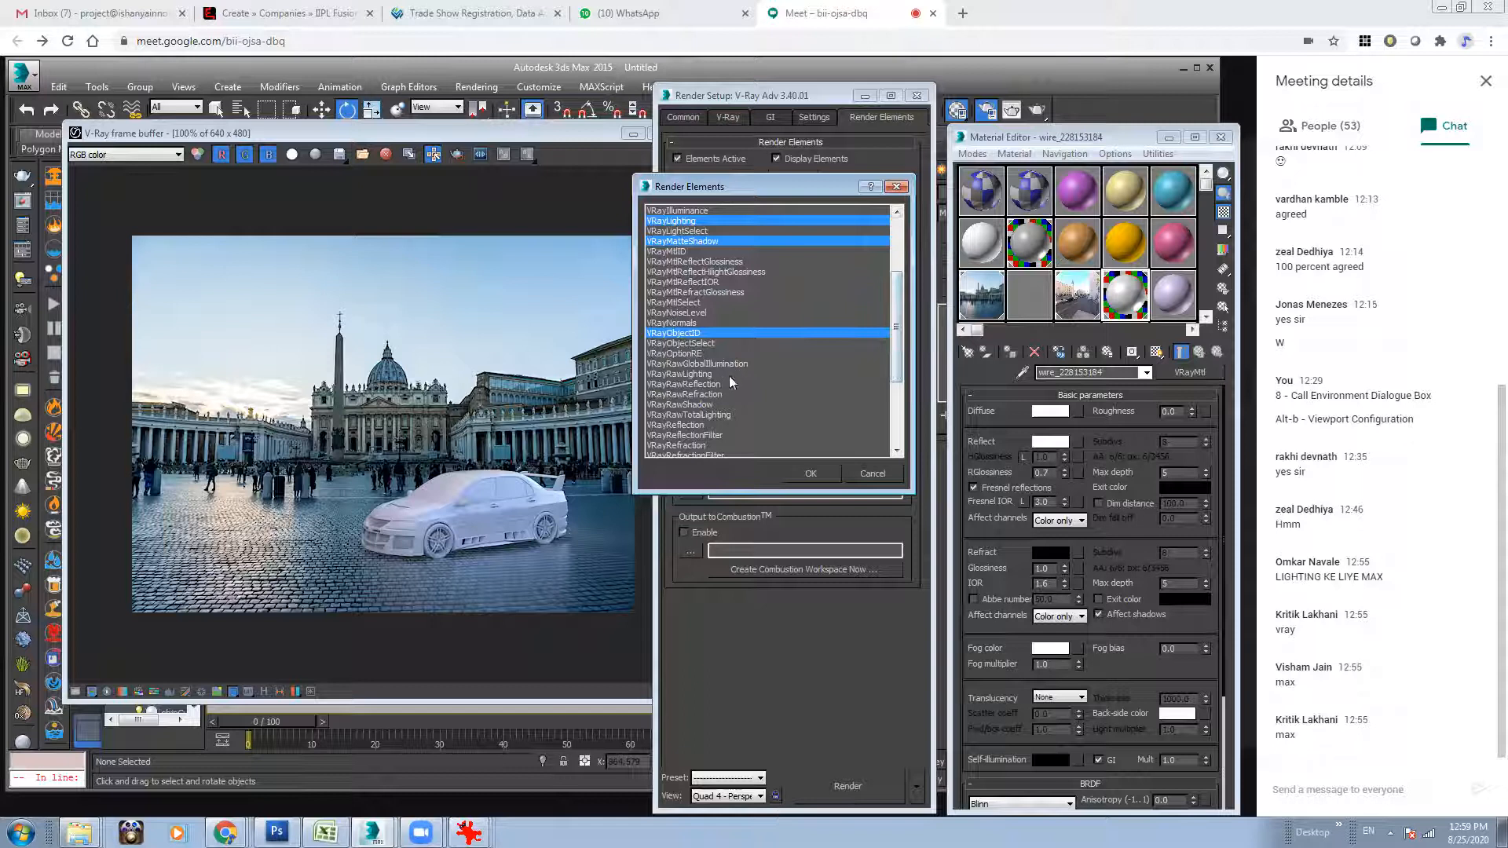
drag(894, 369, 897, 388)
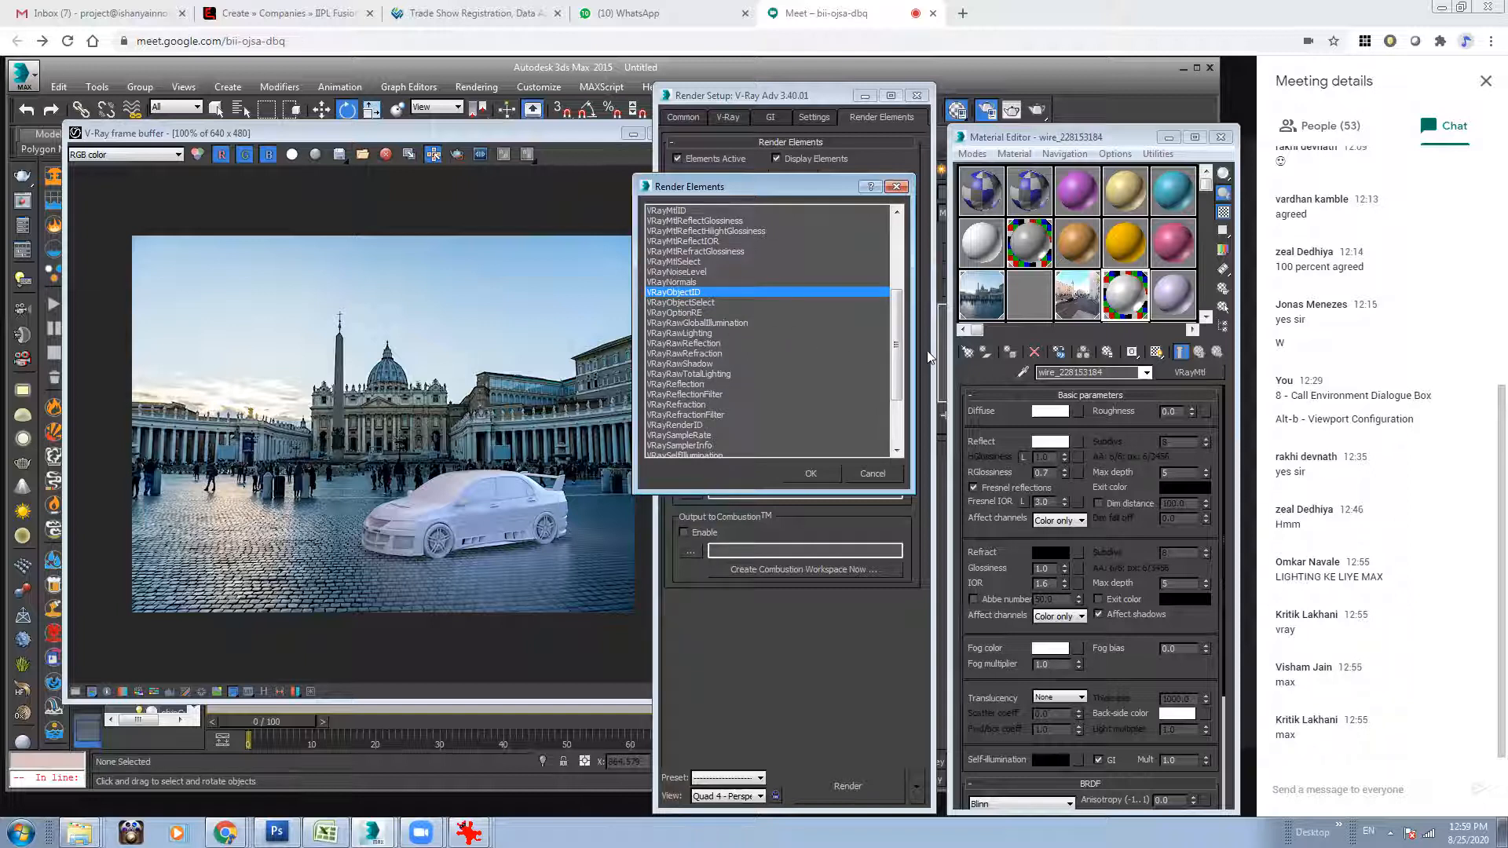
drag(895, 350, 905, 392)
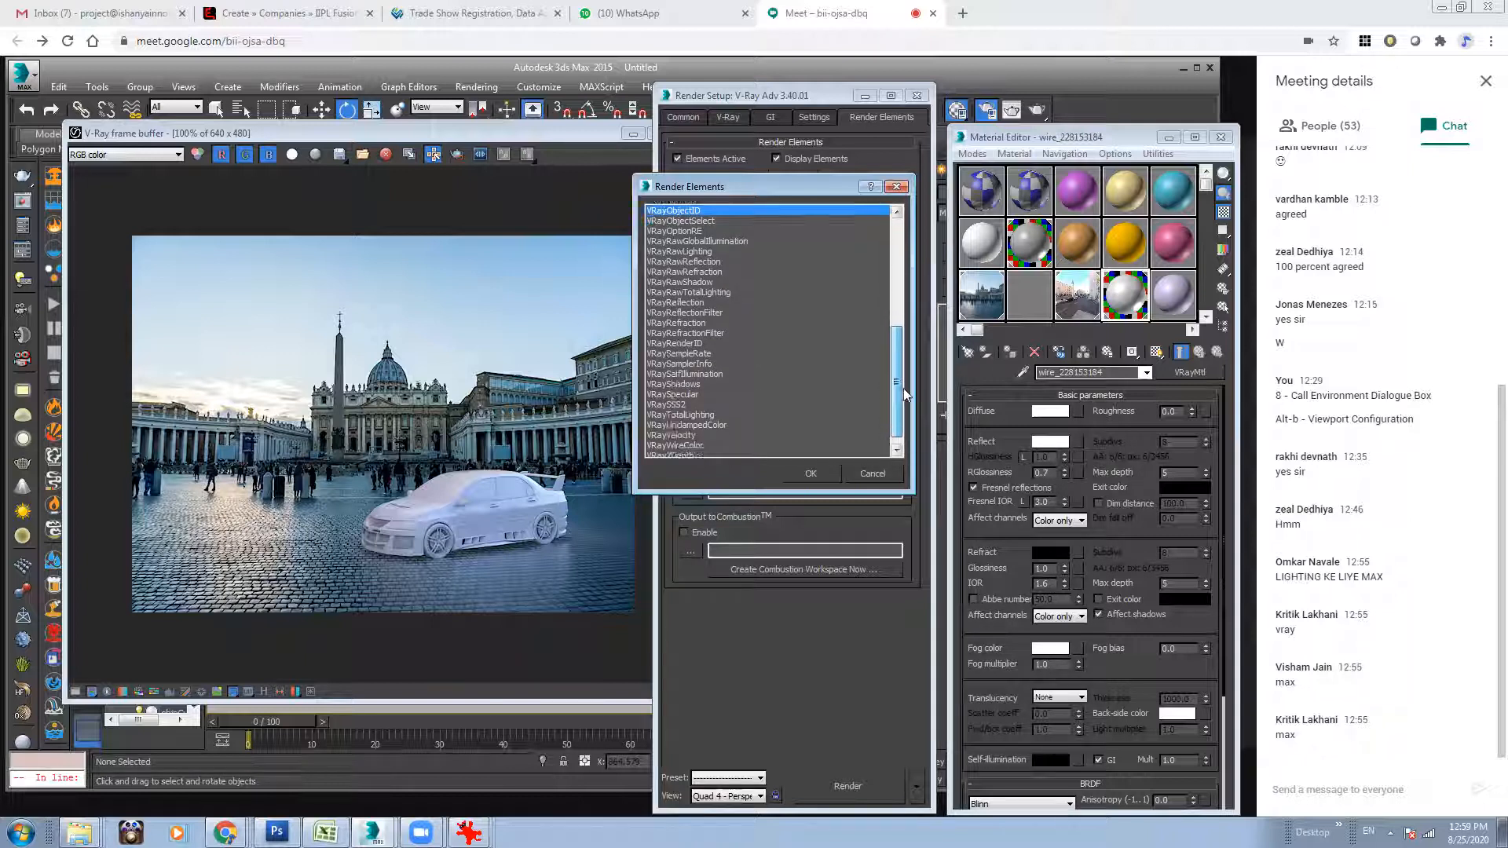
ctrl+click(683, 395)
ctrl+click(702, 384)
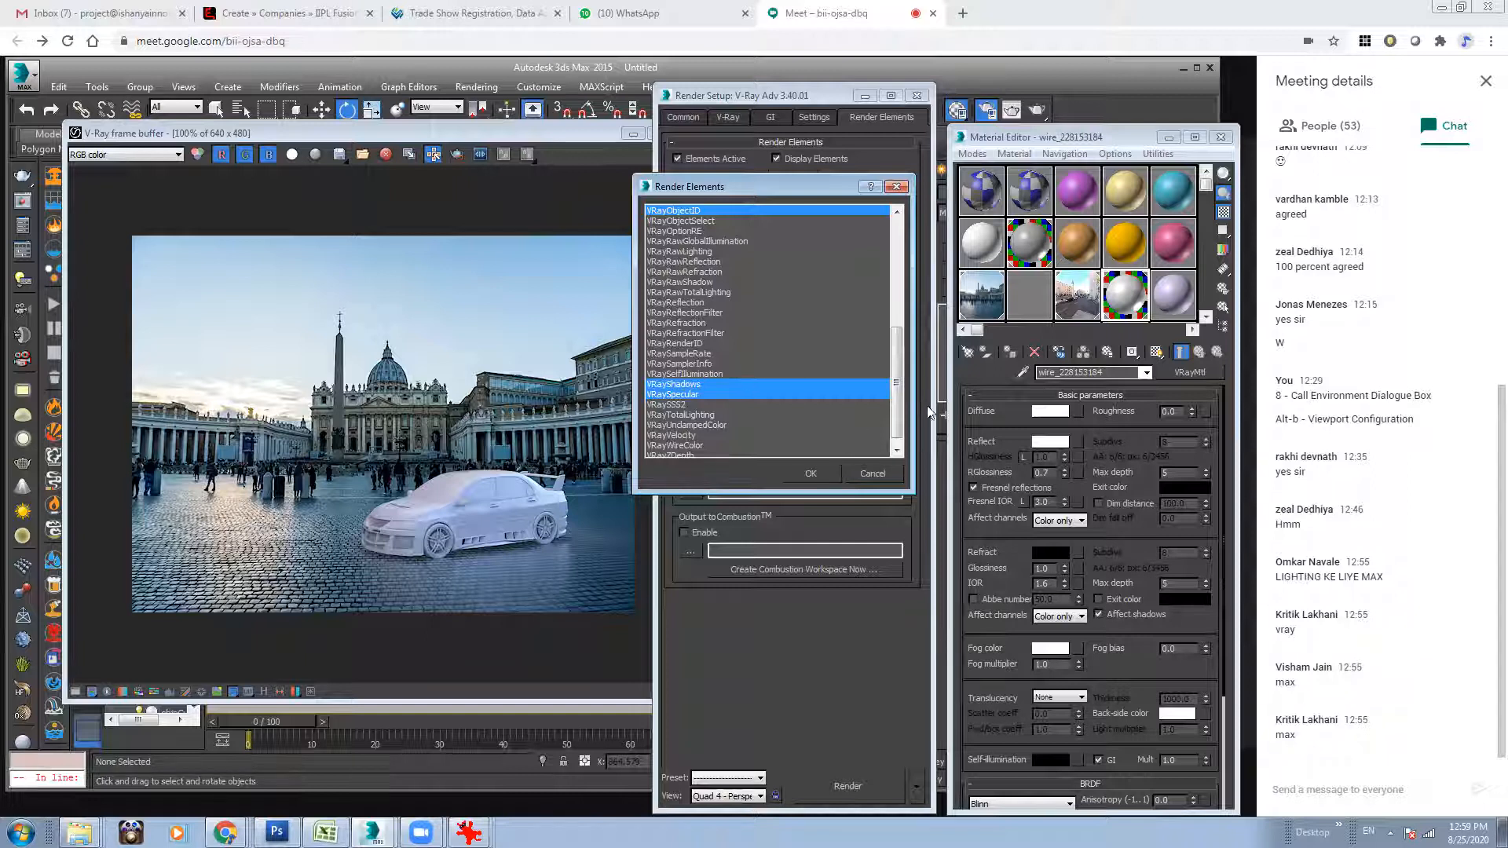
scroll(897, 397, down, 1)
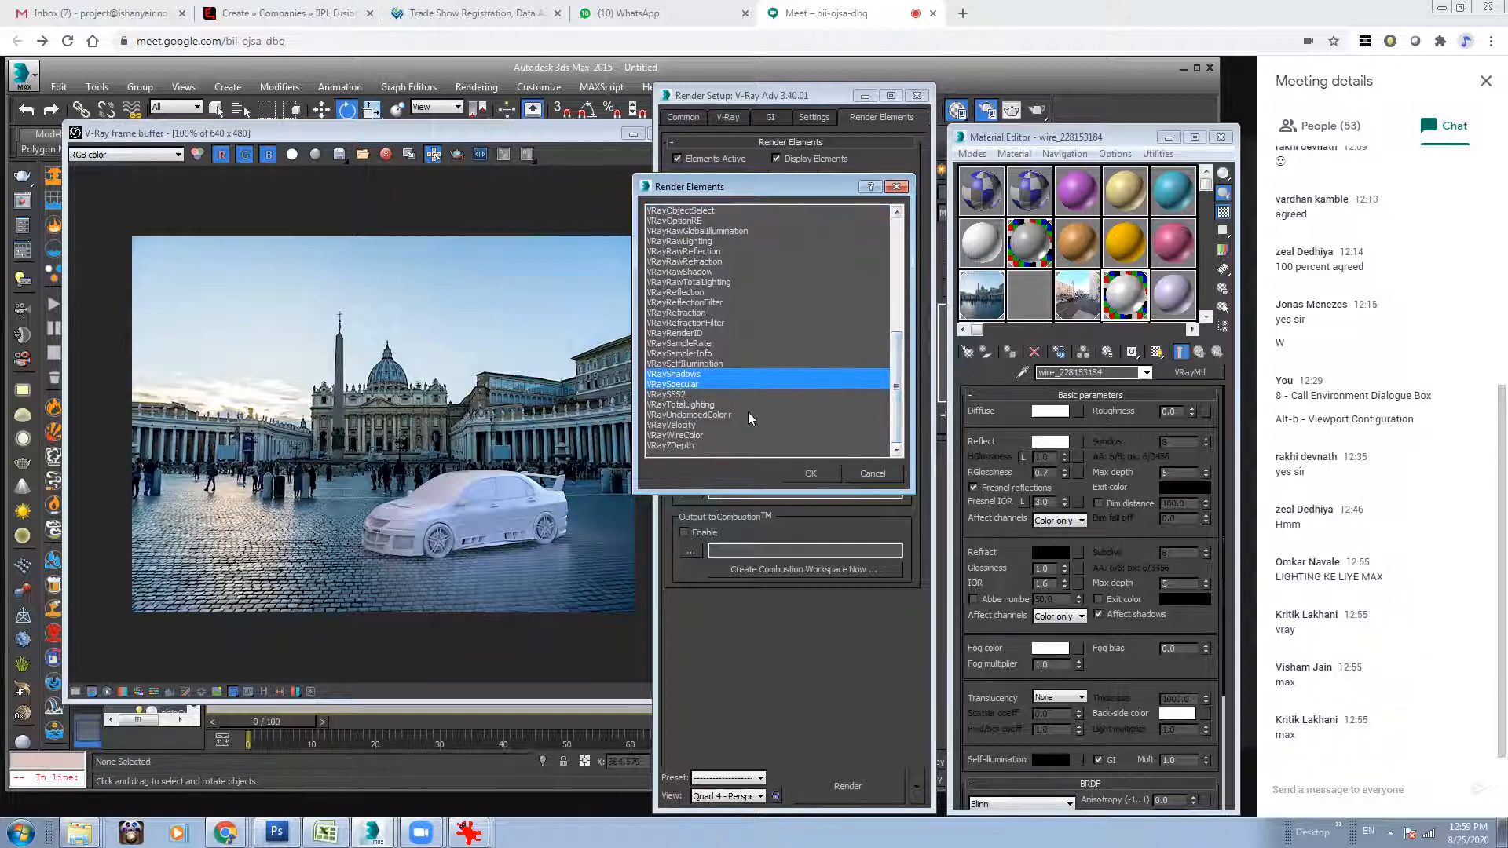
ctrl+click(686, 447)
click(814, 474)
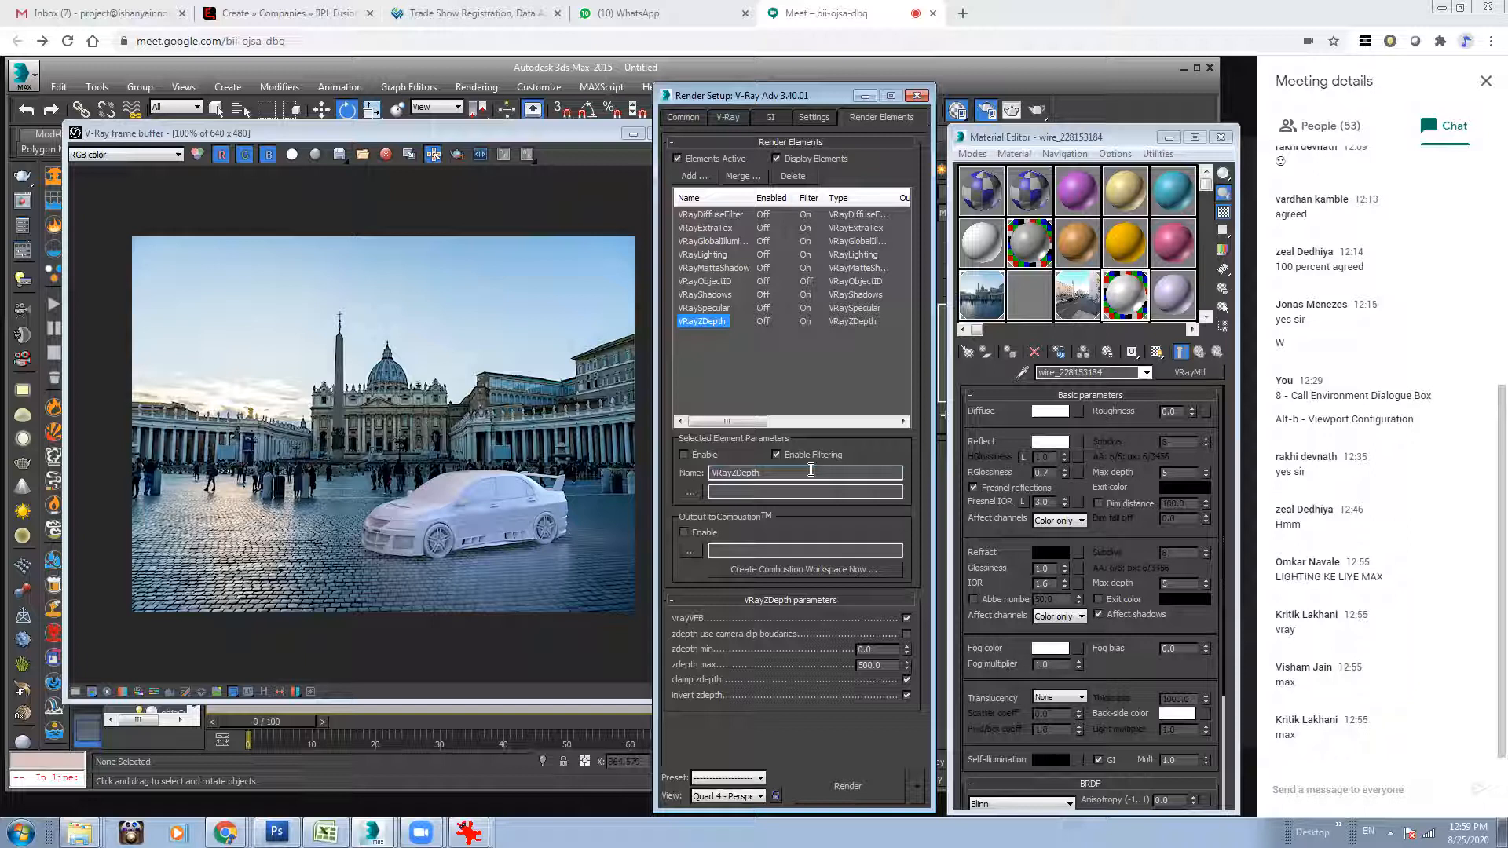
Minimize the V-Ray frame buffer and move the Render Setup window aside so the car is fully visible in the viewport.
click(490, 286)
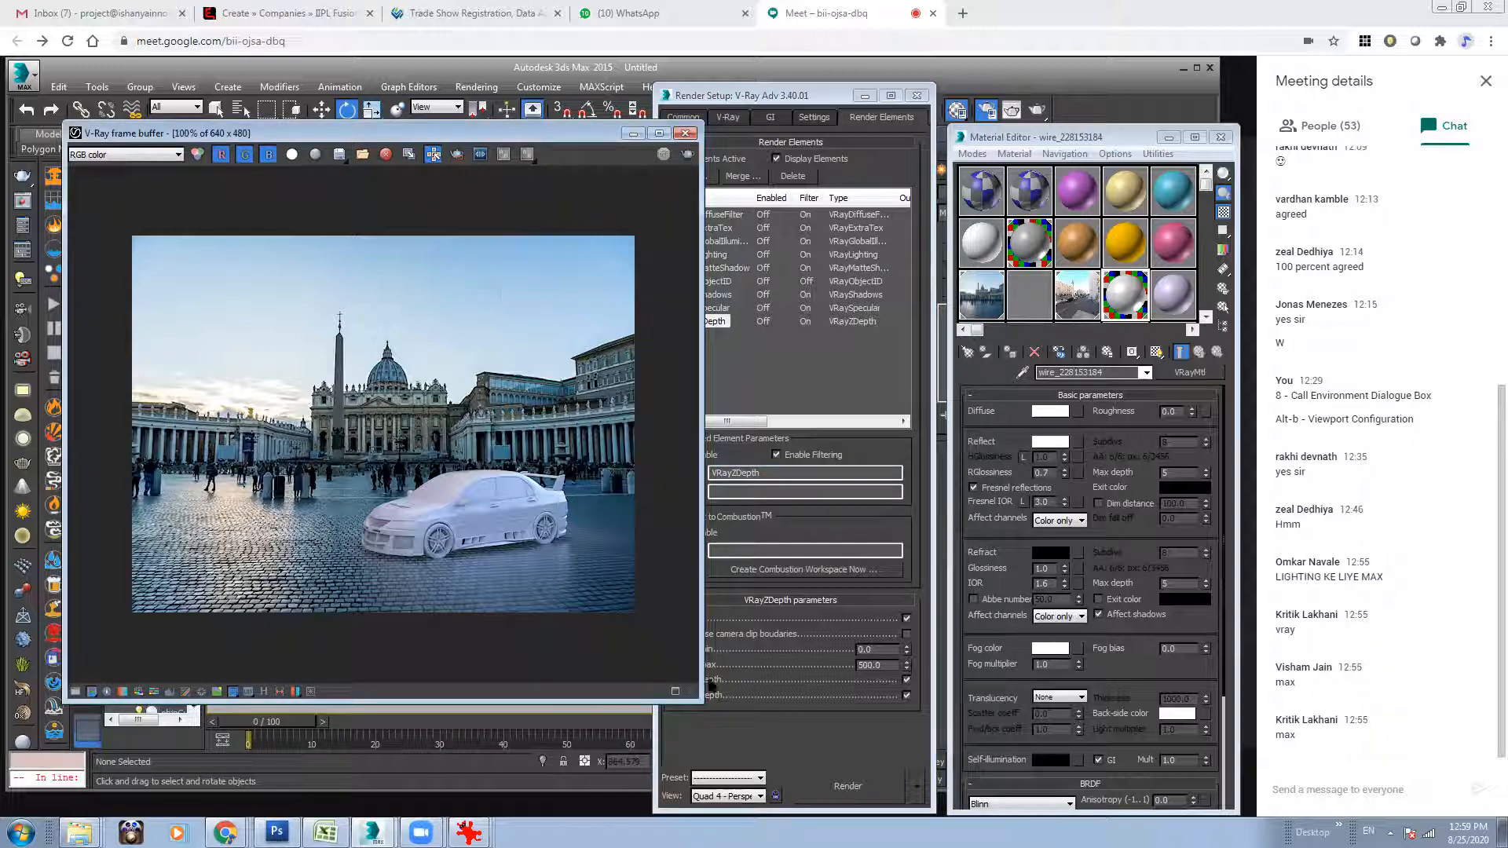
drag(702, 699, 850, 715)
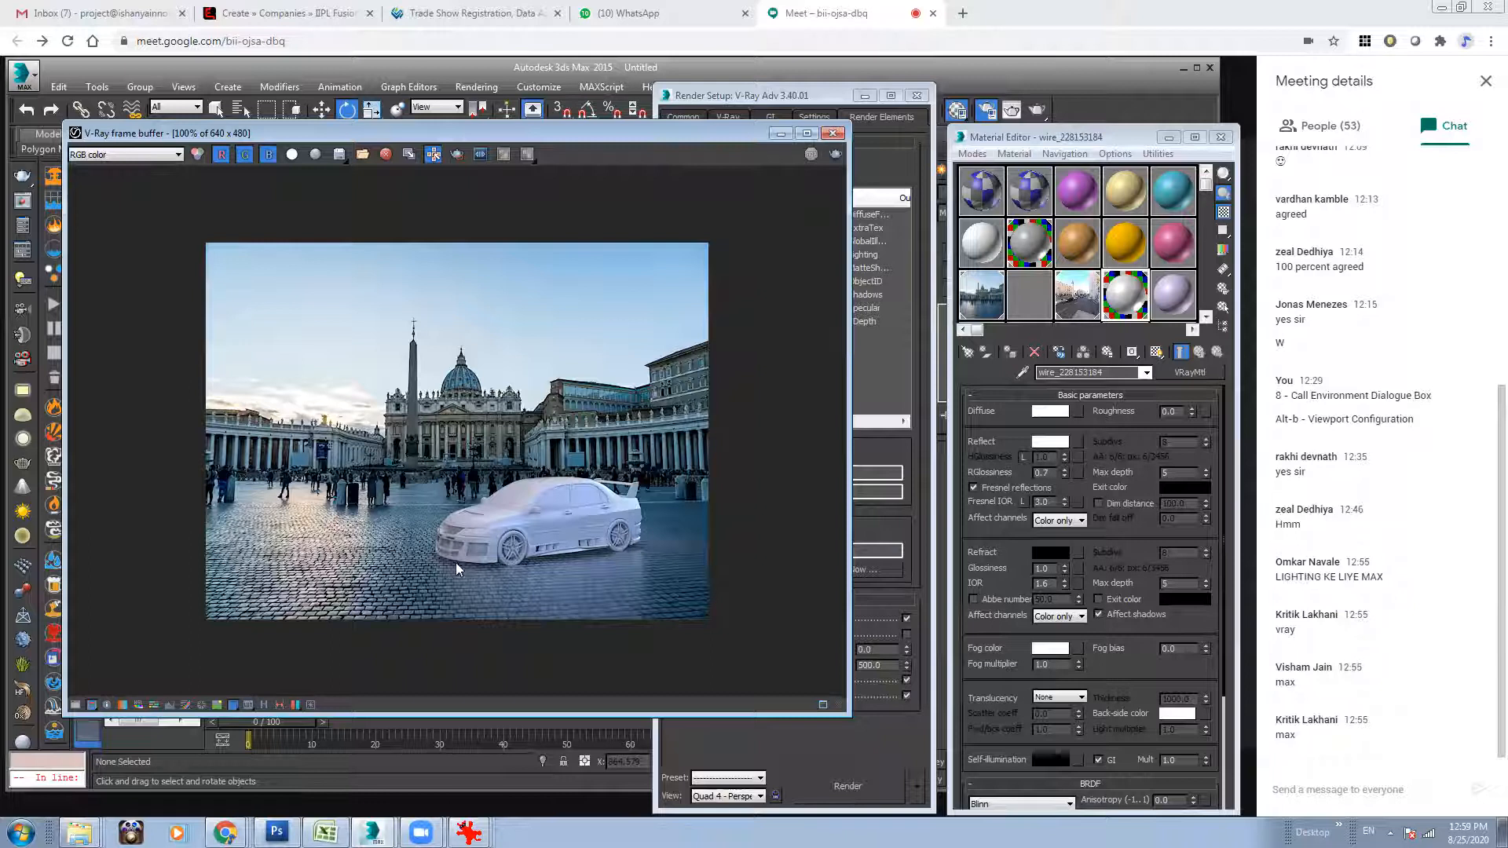
click(781, 134)
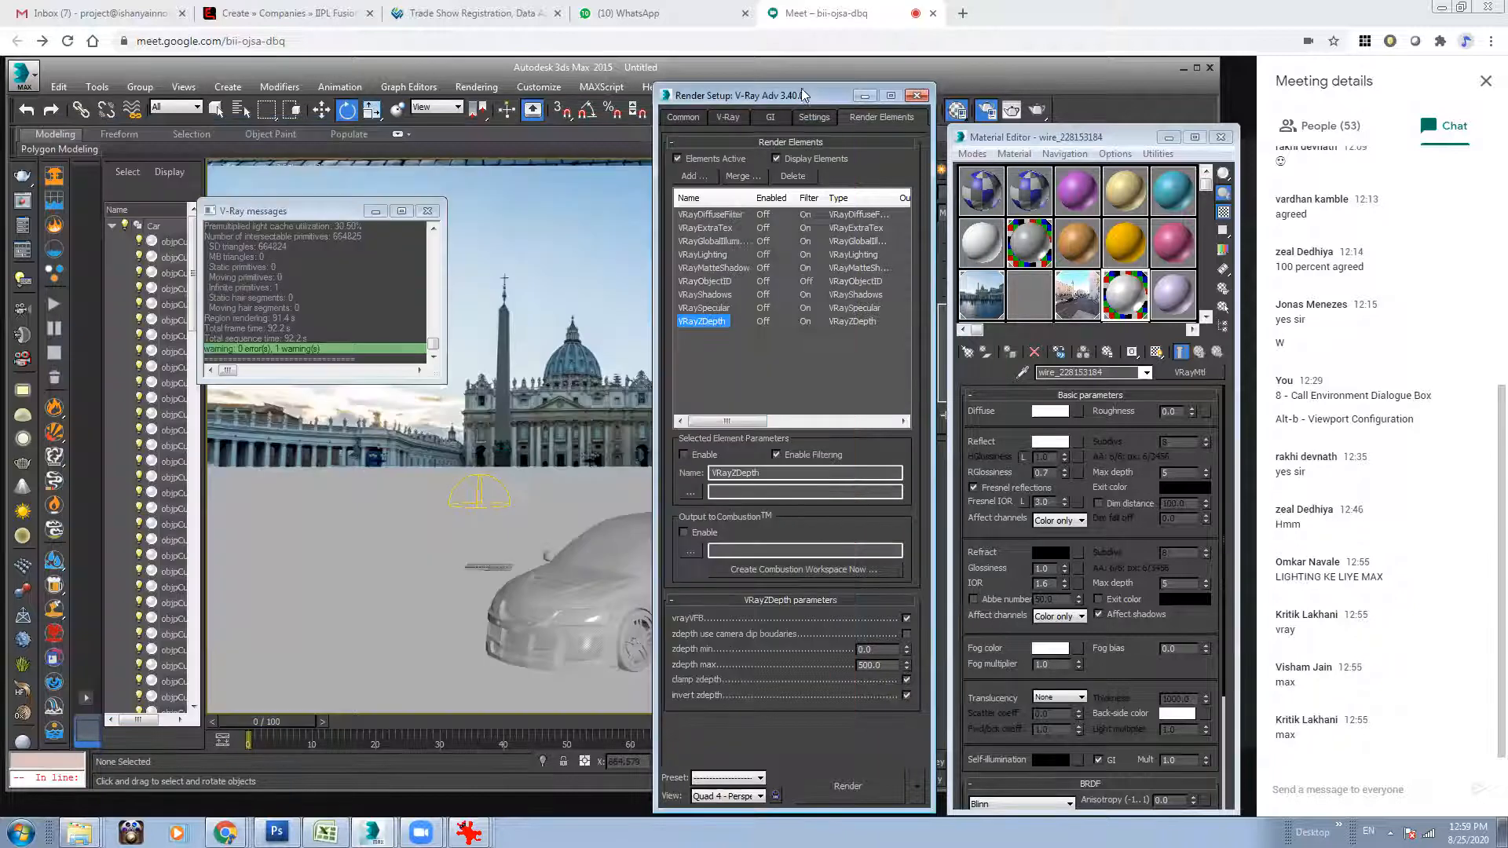
drag(813, 95, 1100, 117)
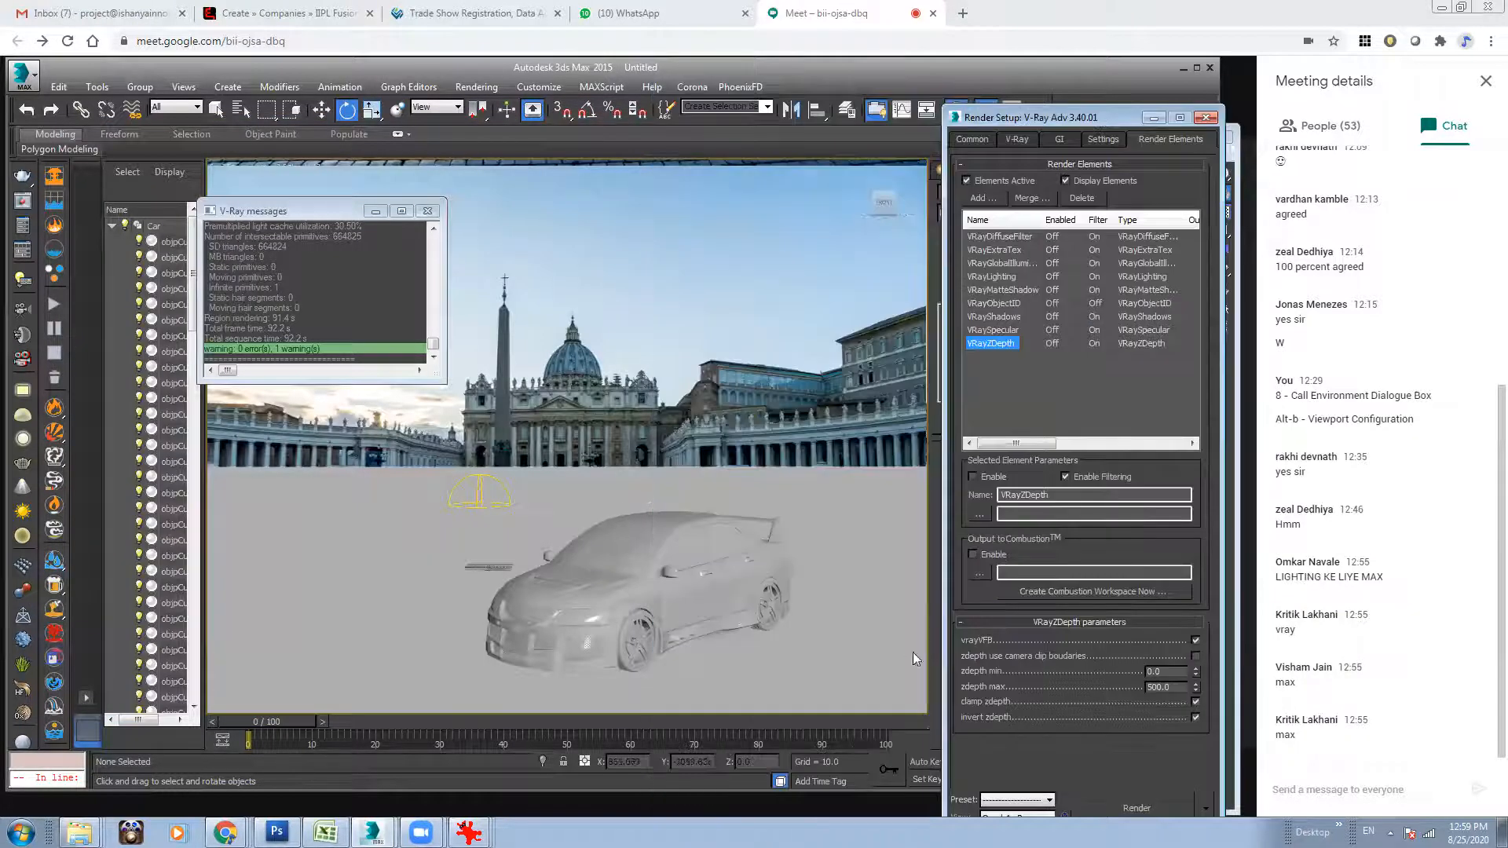
Move the car group to the right on the ground plane, and open the group to access its parts.
click(696, 609)
drag(640, 603, 721, 630)
key(w)
click(765, 566)
click(744, 578)
click(136, 89)
click(174, 149)
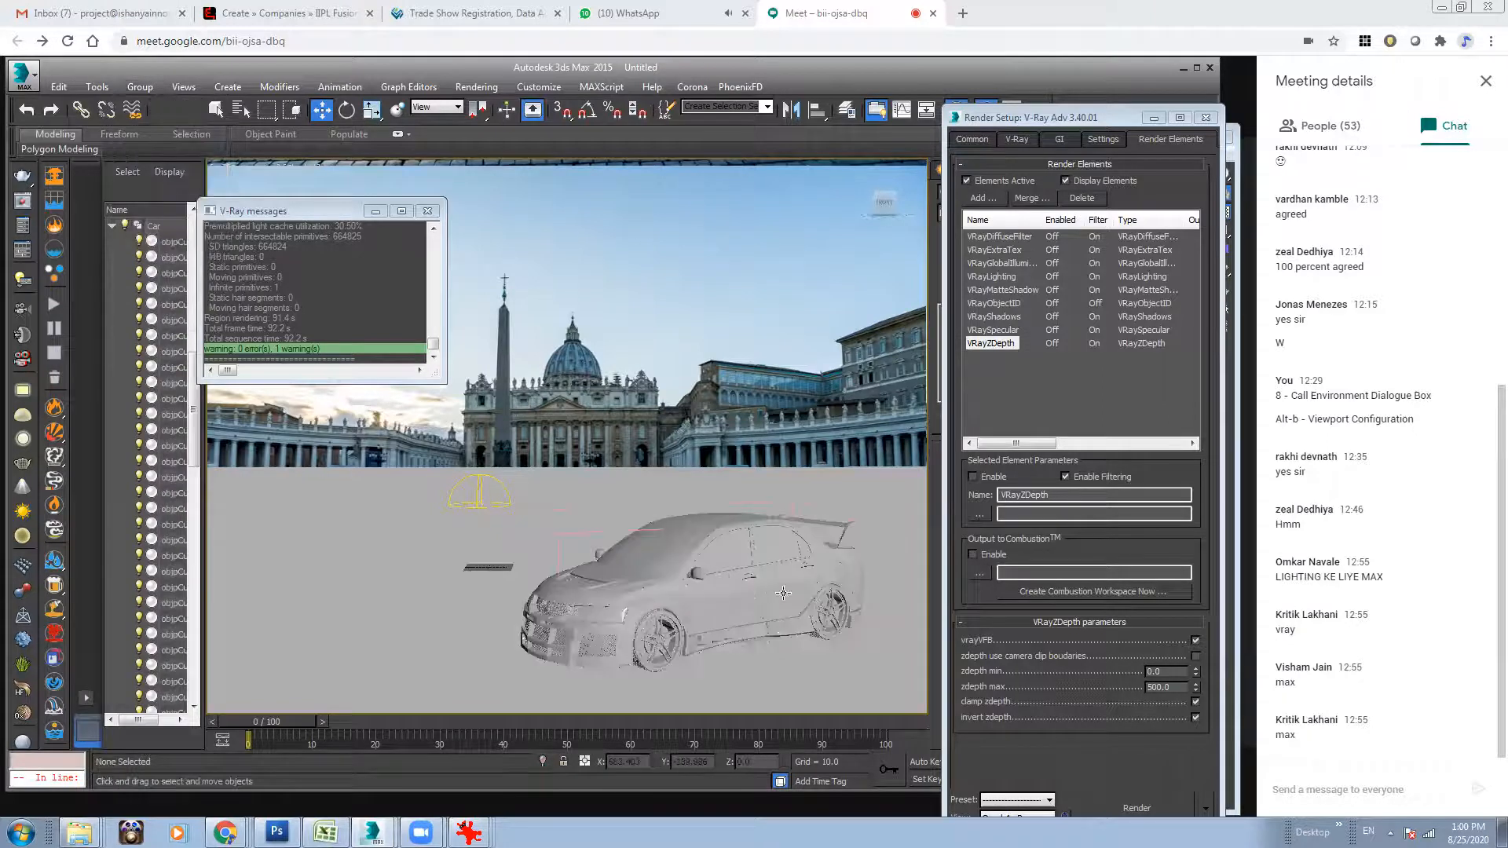
click(743, 595)
ctrl+click(779, 592)
ctrl+click(641, 576)
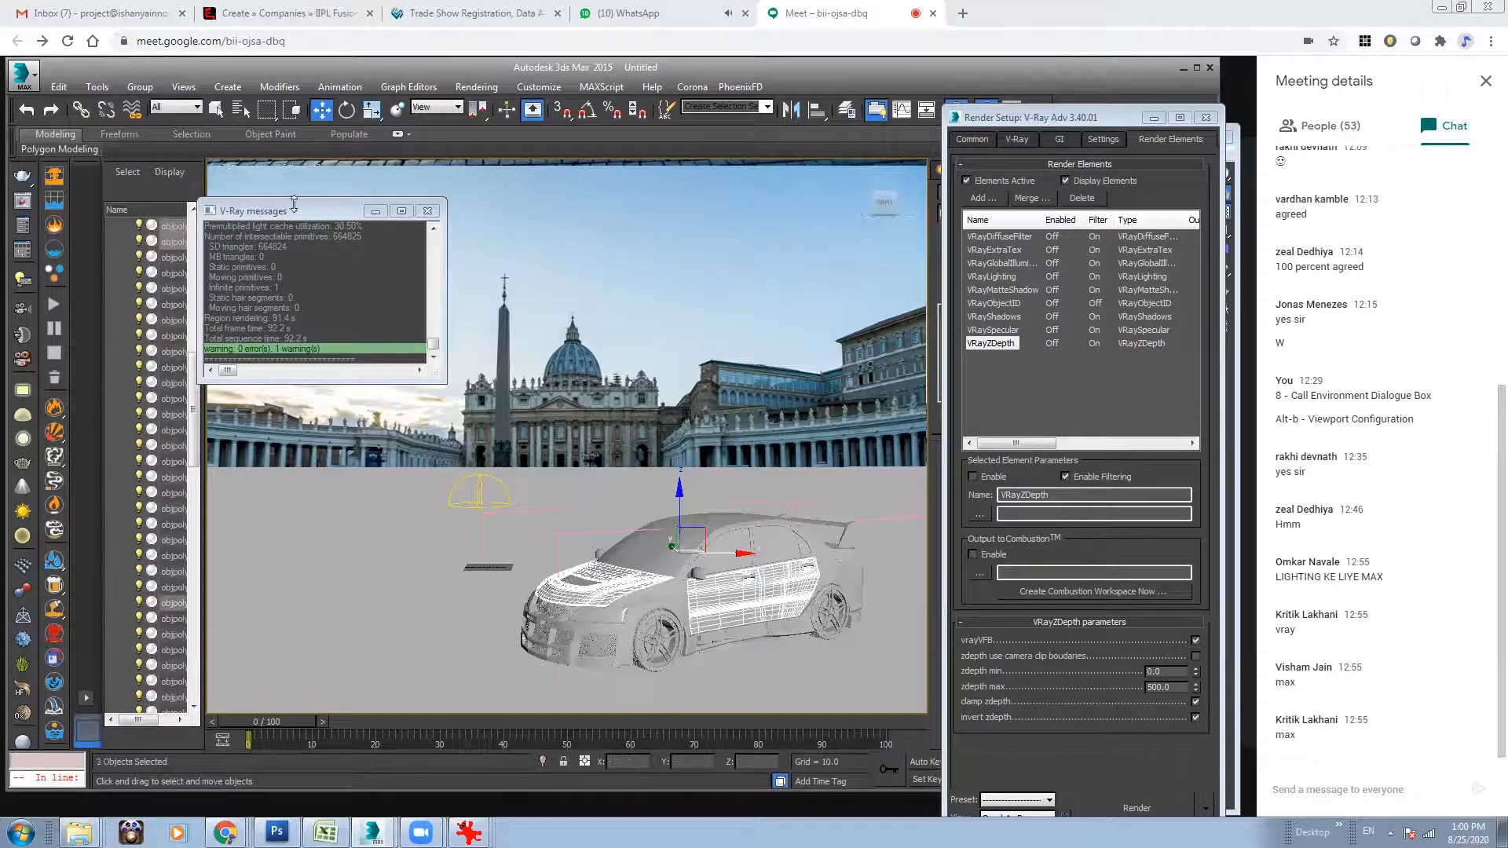
click(246, 181)
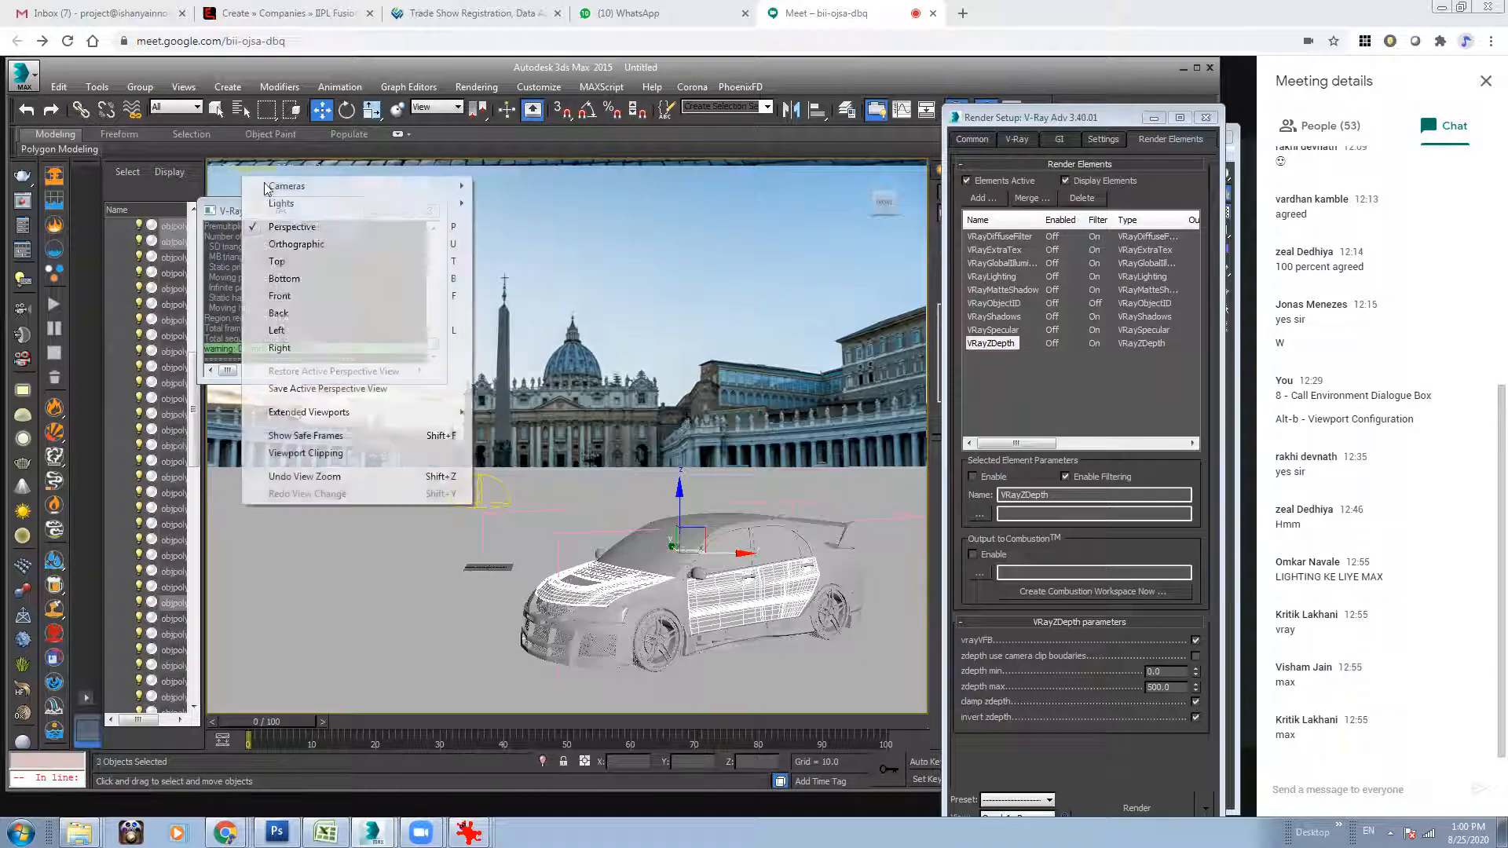
click(622, 233)
key(F3)
key(F3)
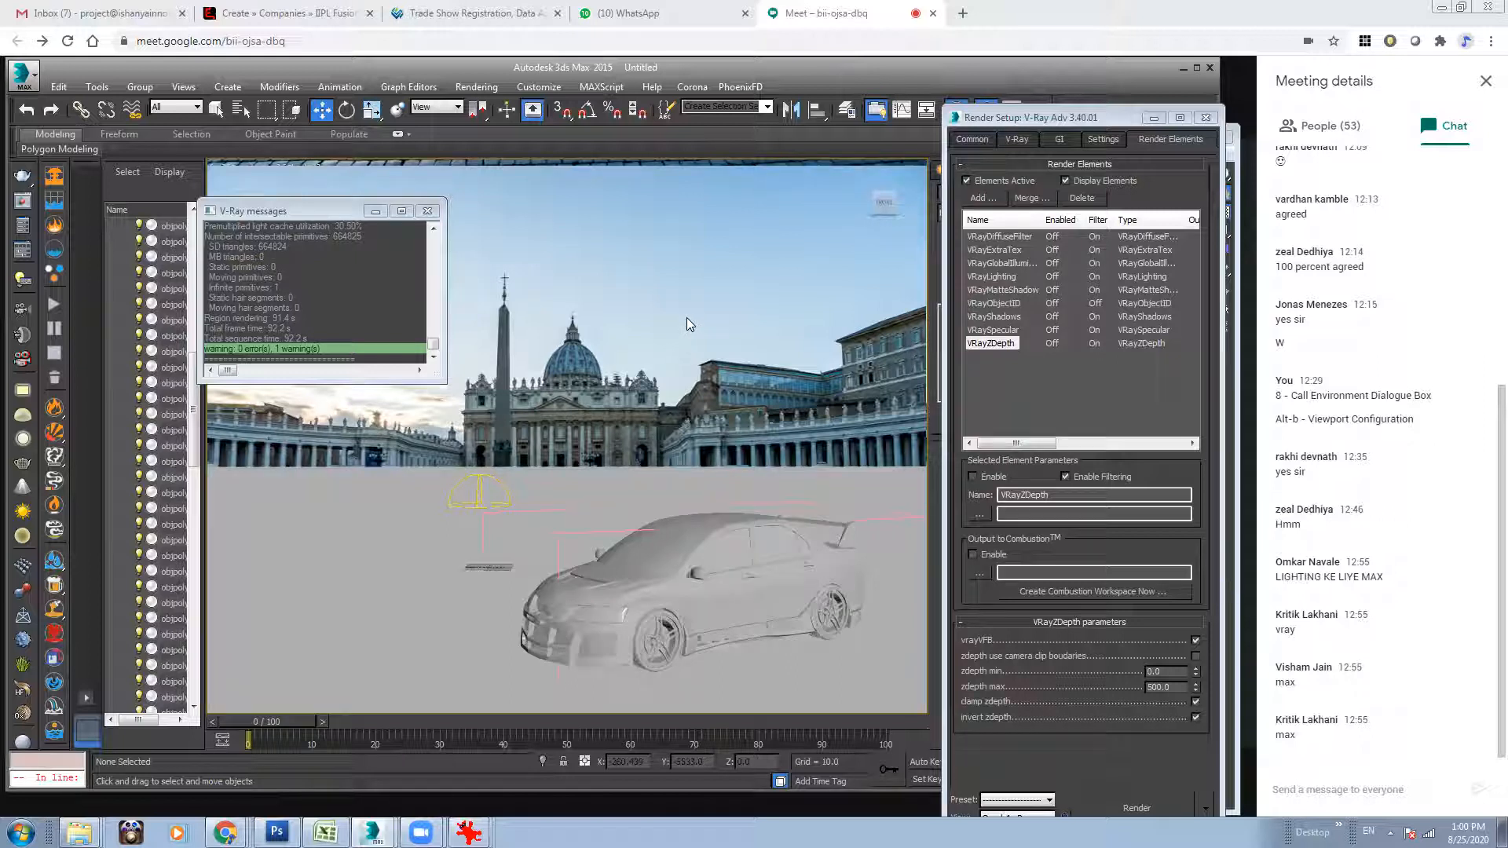
Create a camera from the current view, and switch the viewport back to Perspective.
key(ctrl+c)
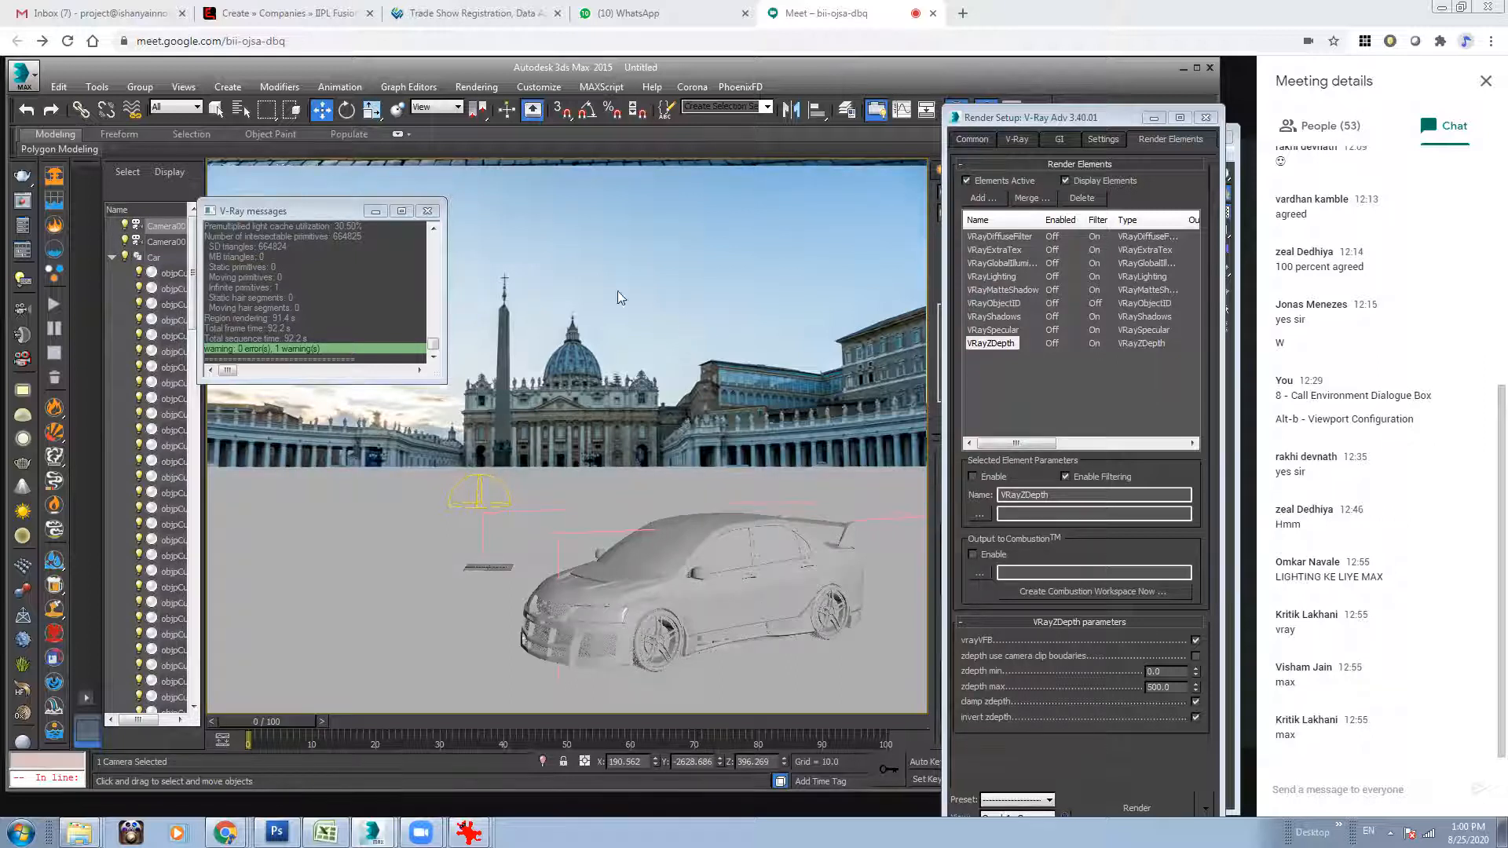
click(276, 170)
click(302, 228)
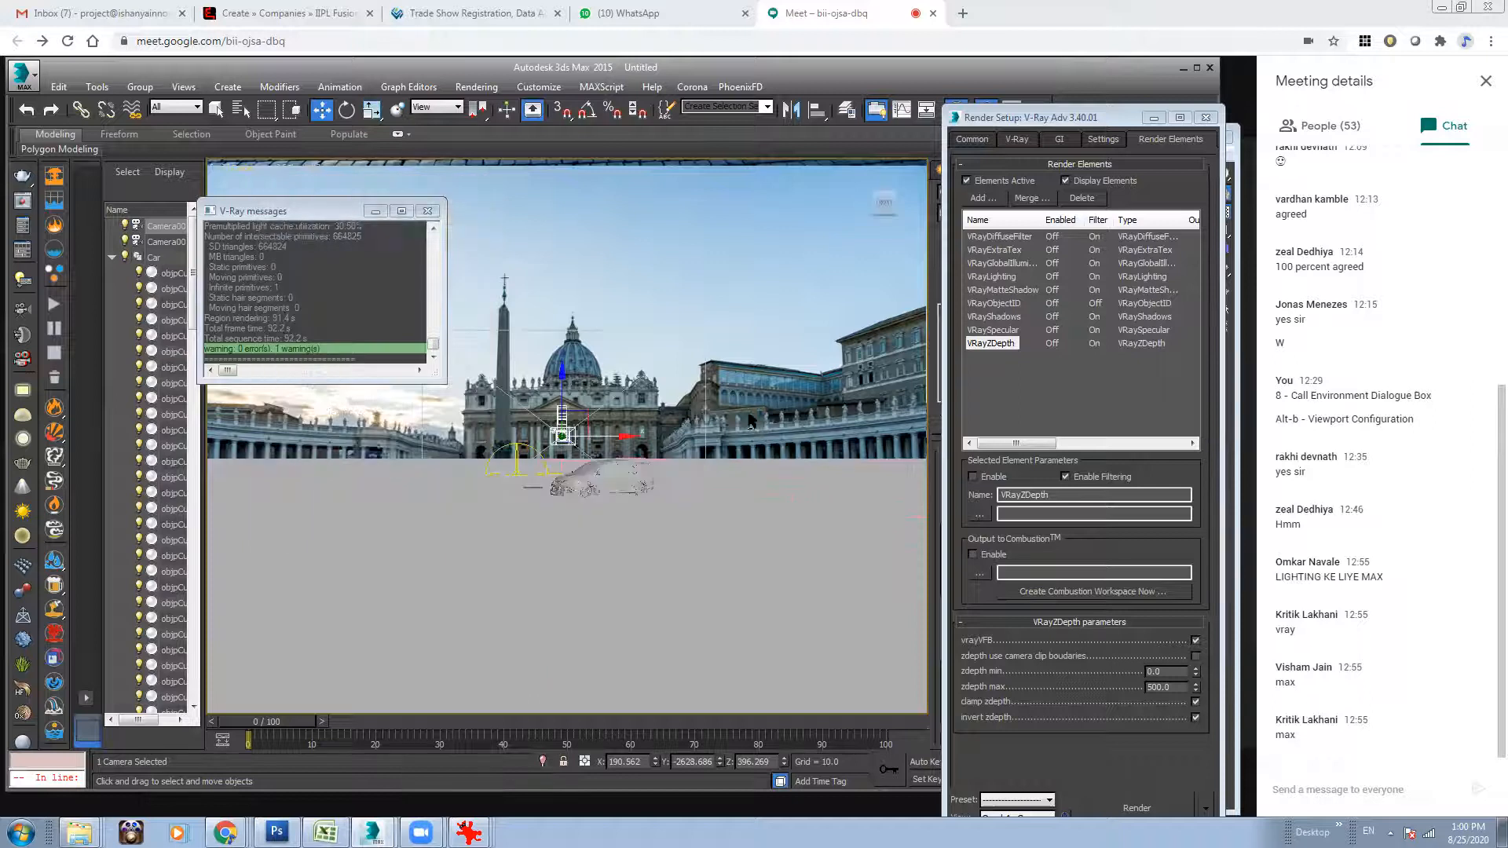
Select the ten painted body parts of the car together, including the hood, roof, doors, bumper and side skirts.
click(740, 394)
key(z)
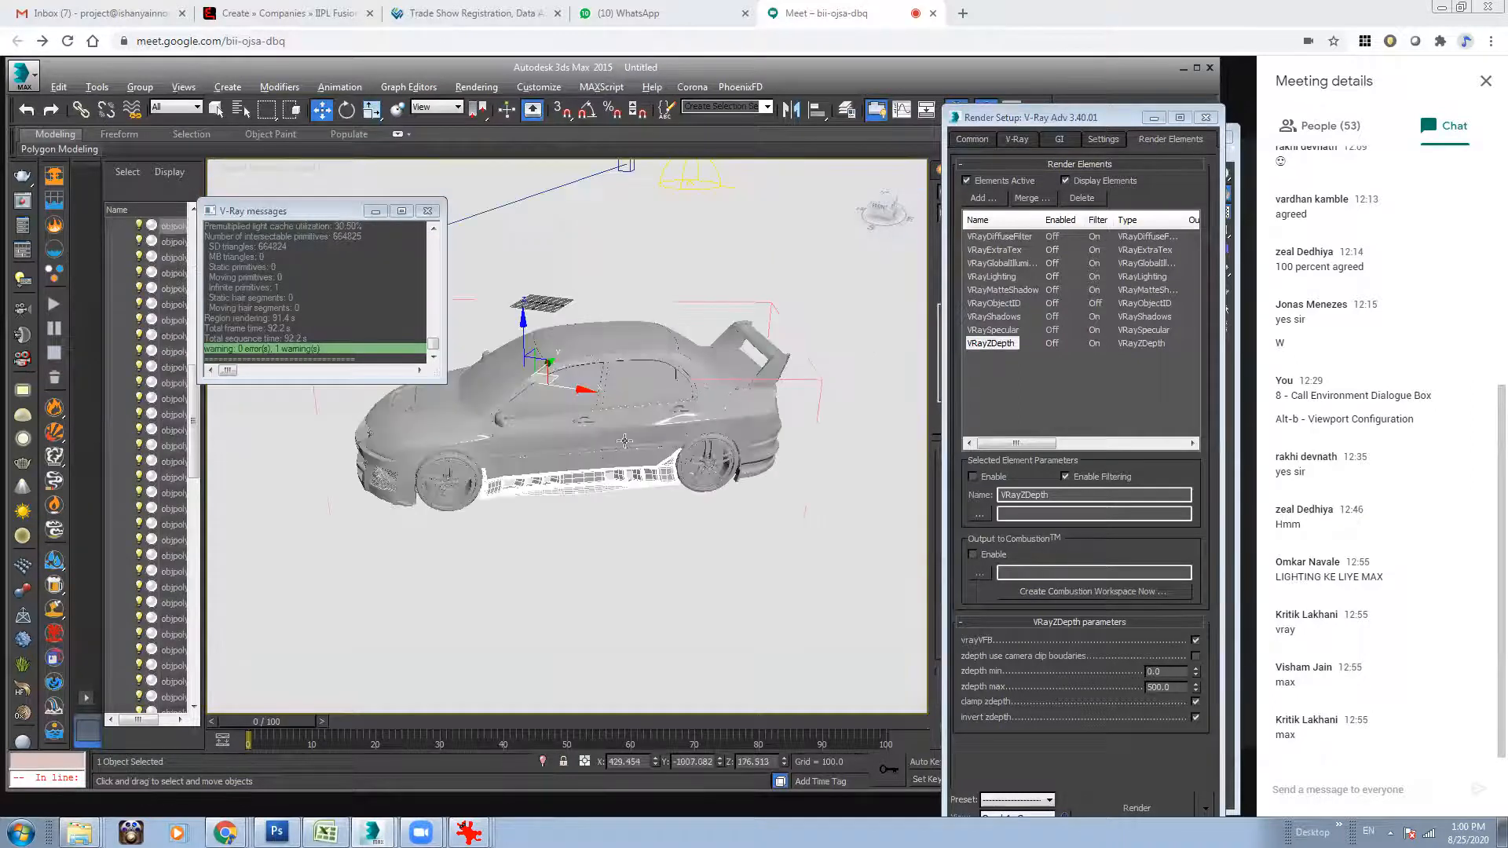
alt+middle_drag(614, 435, 581, 528)
ctrl+click(583, 440)
ctrl+click(649, 438)
ctrl+click(744, 507)
ctrl+click(800, 496)
ctrl+click(719, 511)
ctrl+click(773, 471)
ctrl+click(603, 530)
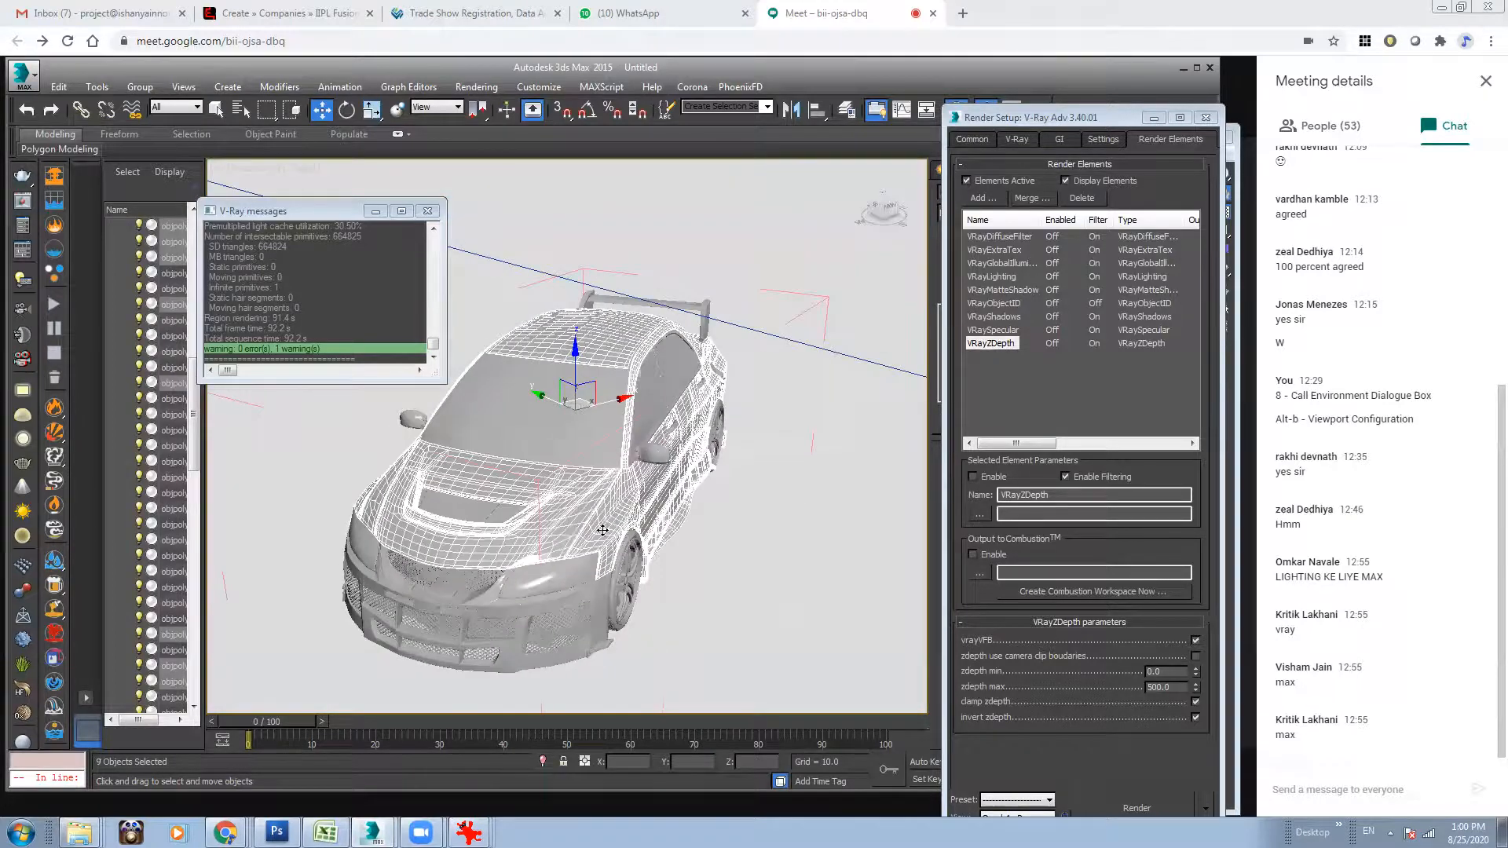
alt+middle_drag(708, 496, 705, 470)
ctrl+click(595, 567)
mouse_move(598, 556)
alt+middle_down()
mouse_move(572, 549)
mouse_move(598, 580)
mouse_move(595, 562)
alt+middle_up()
middle_drag(689, 472, 642, 484)
Bring up the Material Editor beside the viewport and reset its sample slots to default materials.
click(995, 123)
drag(996, 126, 949, 189)
click(957, 109)
click(1157, 154)
click(1202, 247)
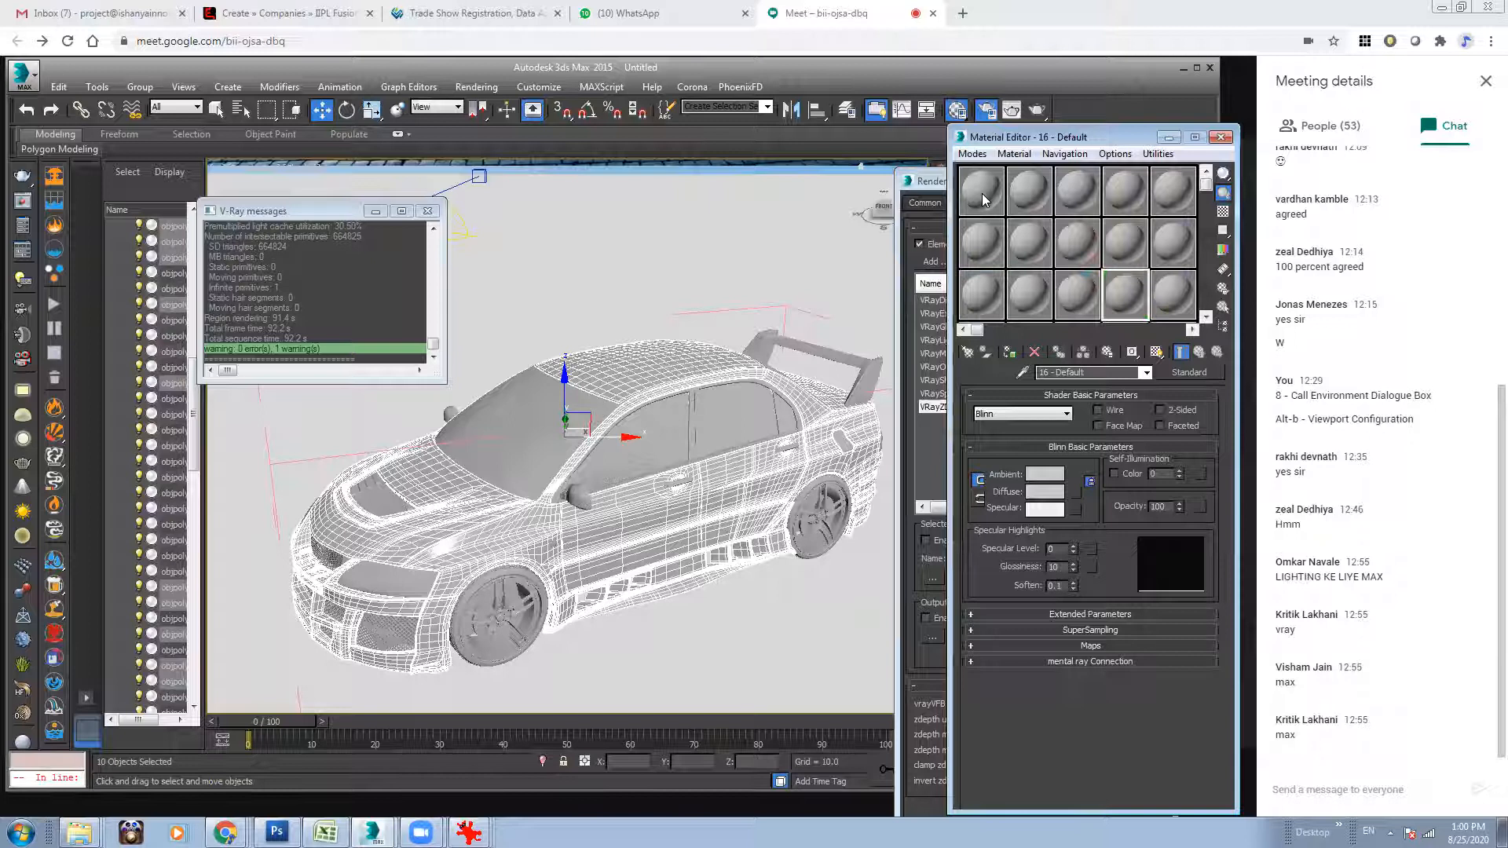
Turn the first material sample slot into a VRayMtl material.
click(1194, 377)
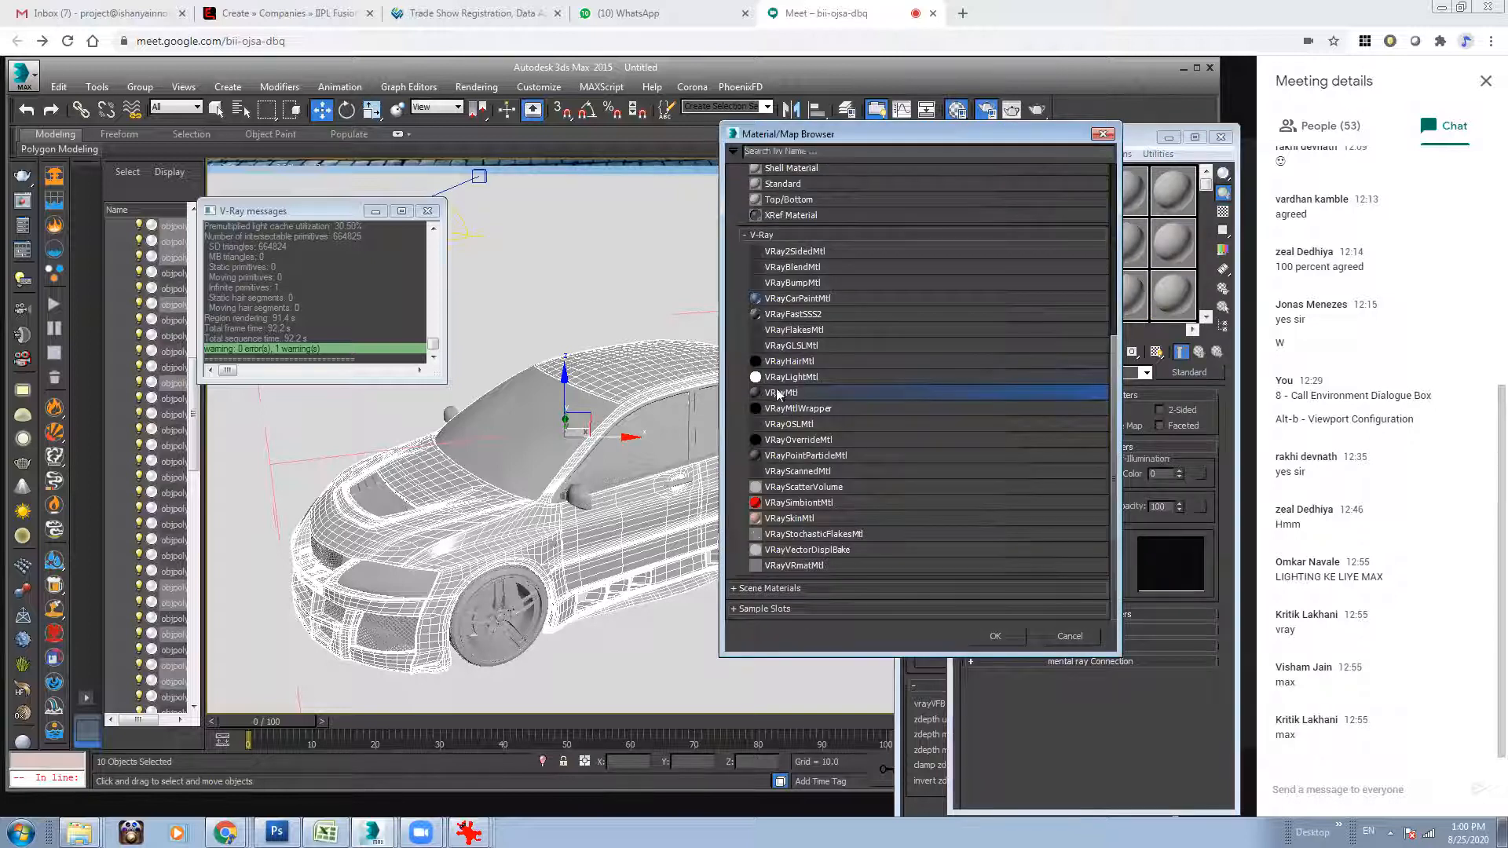
double_click(774, 390)
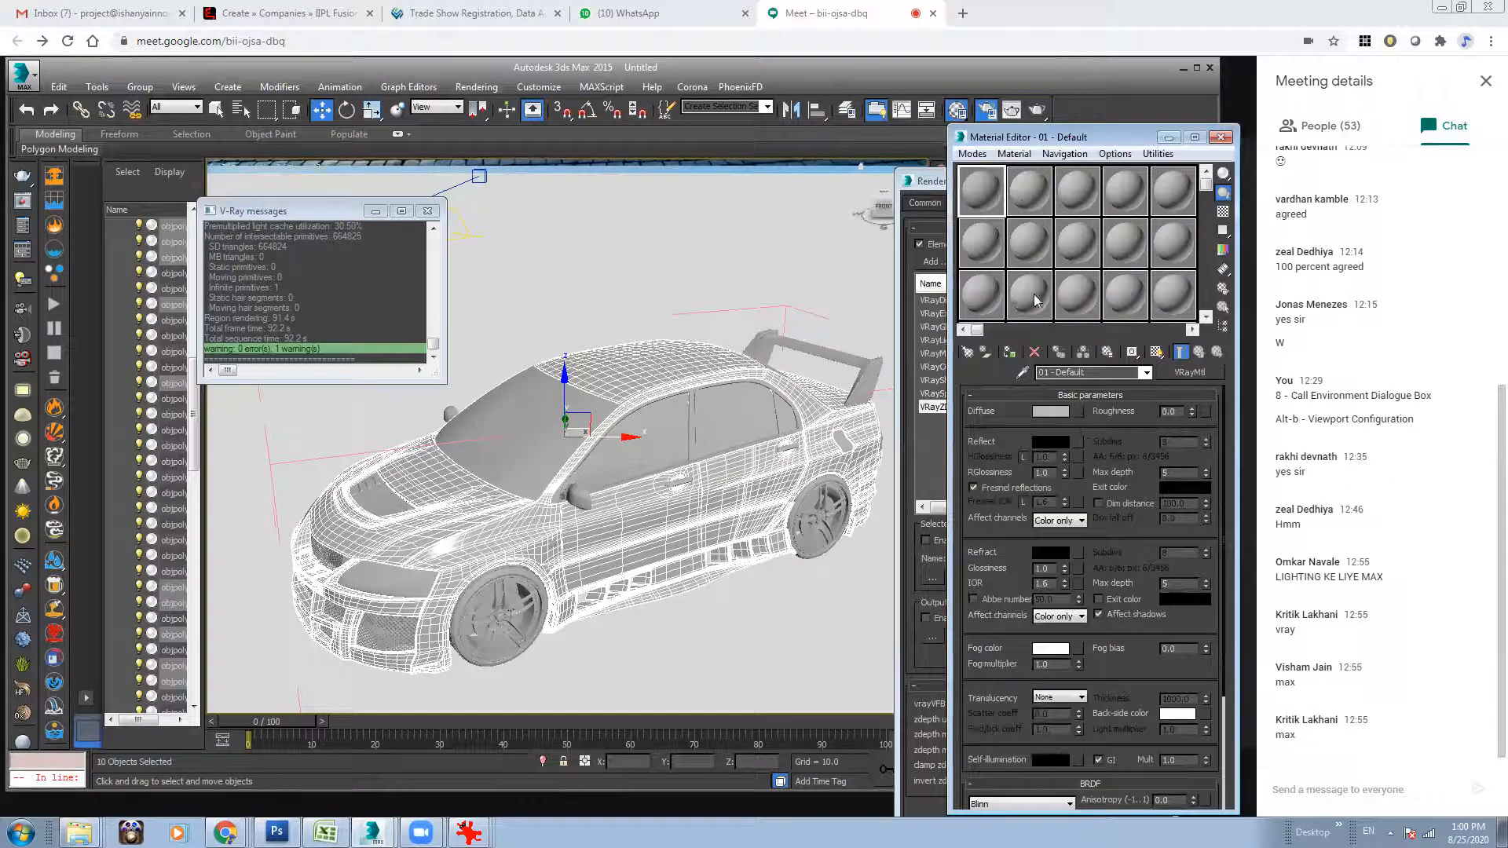
click(1023, 205)
click(984, 201)
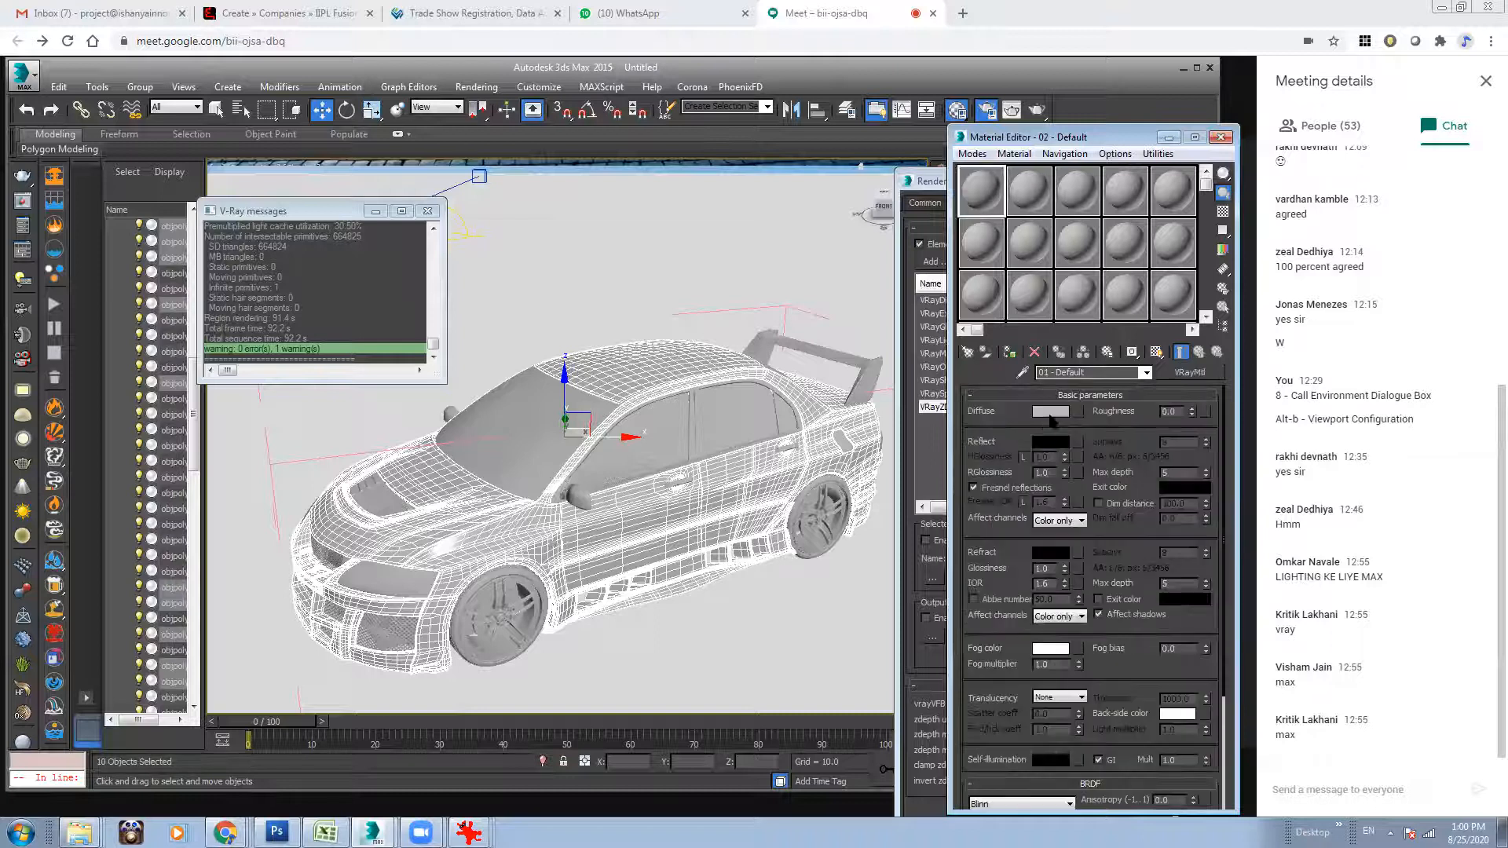
Give the first VRayMtl a purple diffuse colour and assign it to the selected car body parts.
click(1046, 413)
click(417, 151)
click(453, 112)
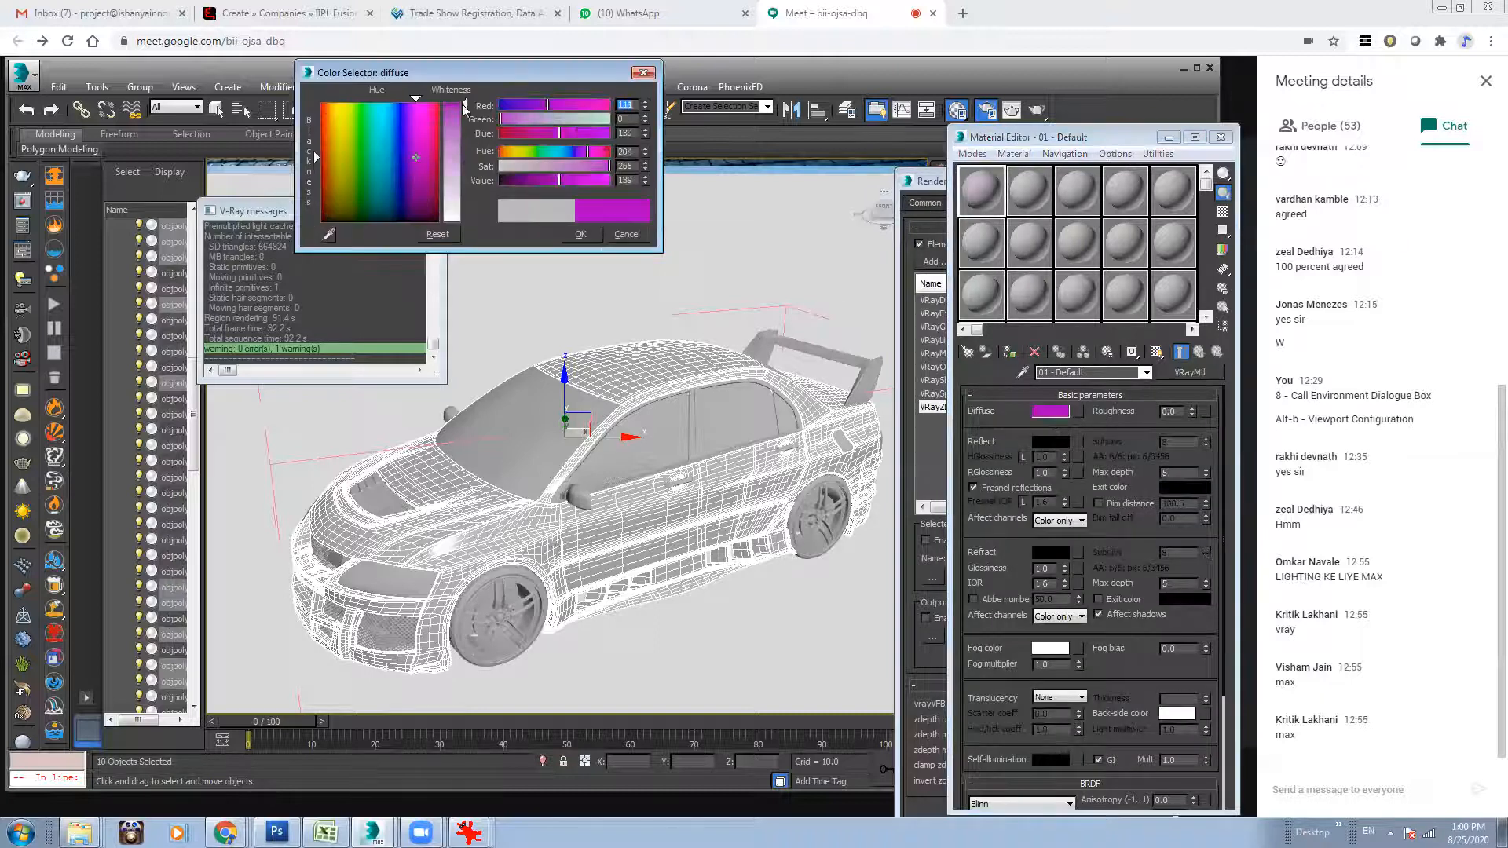
click(579, 235)
click(1011, 353)
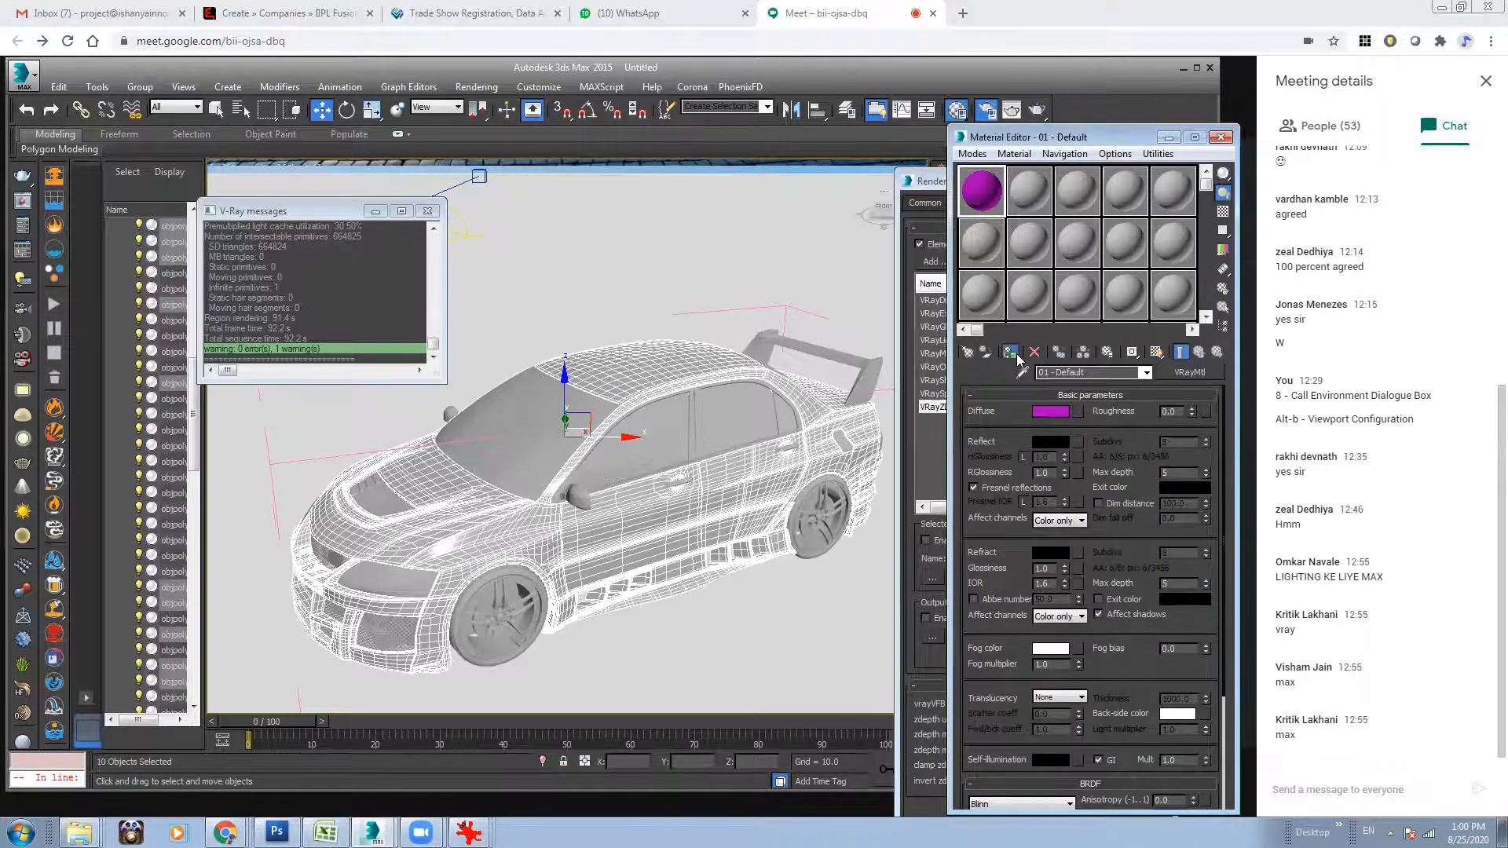
Select the car's windscreen, rear window and side windows together with one headlight.
click(652, 491)
click(578, 425)
ctrl+click(652, 432)
ctrl+click(723, 412)
alt+middle_drag(830, 429, 682, 504)
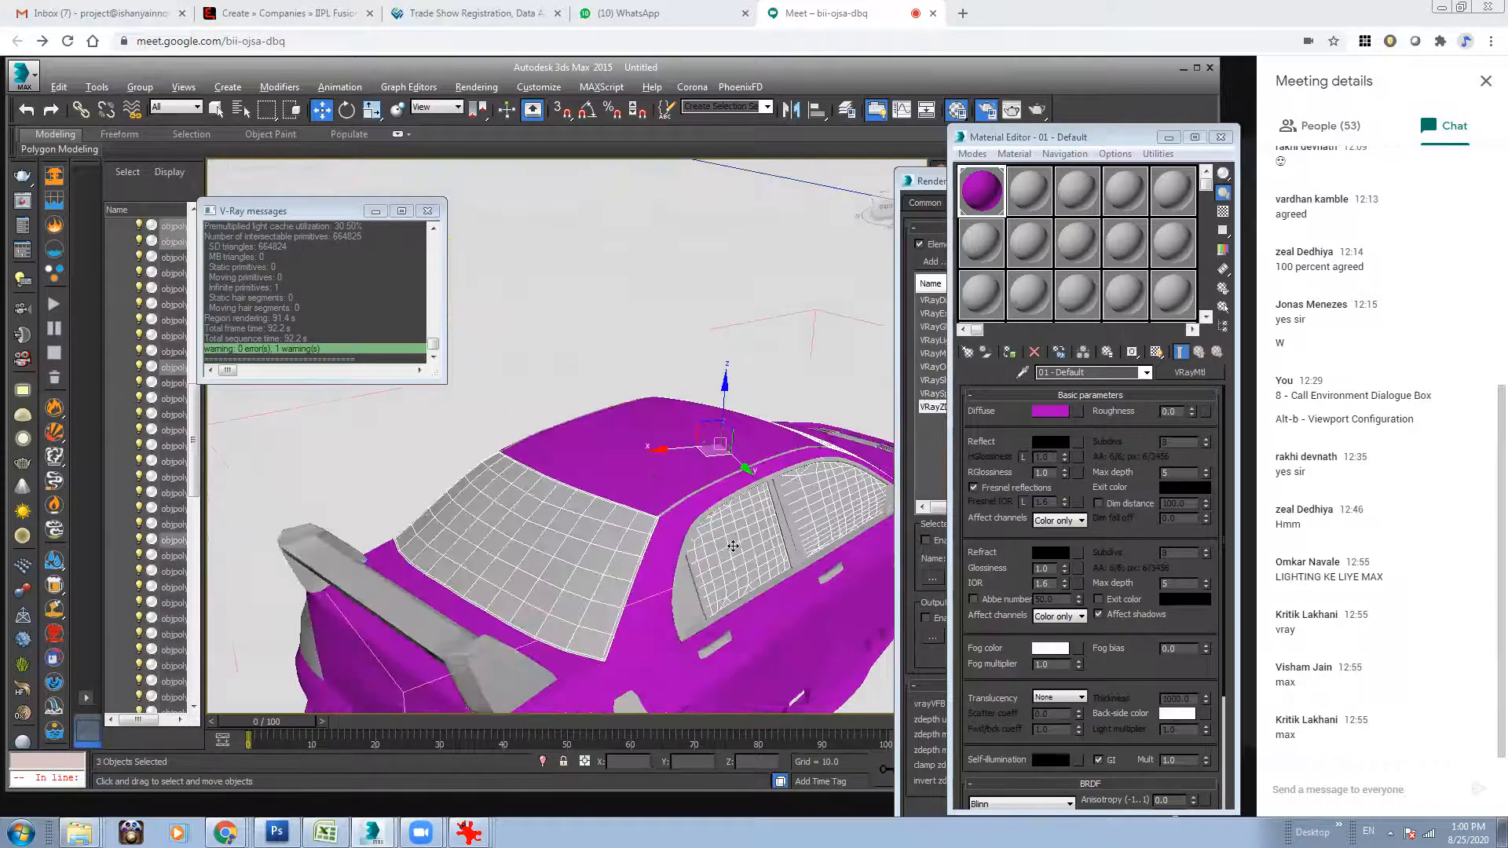
alt+middle_drag(692, 586, 730, 338)
ctrl+click(600, 520)
ctrl+click(605, 410)
ctrl+click(714, 424)
scroll(632, 474, up, 3)
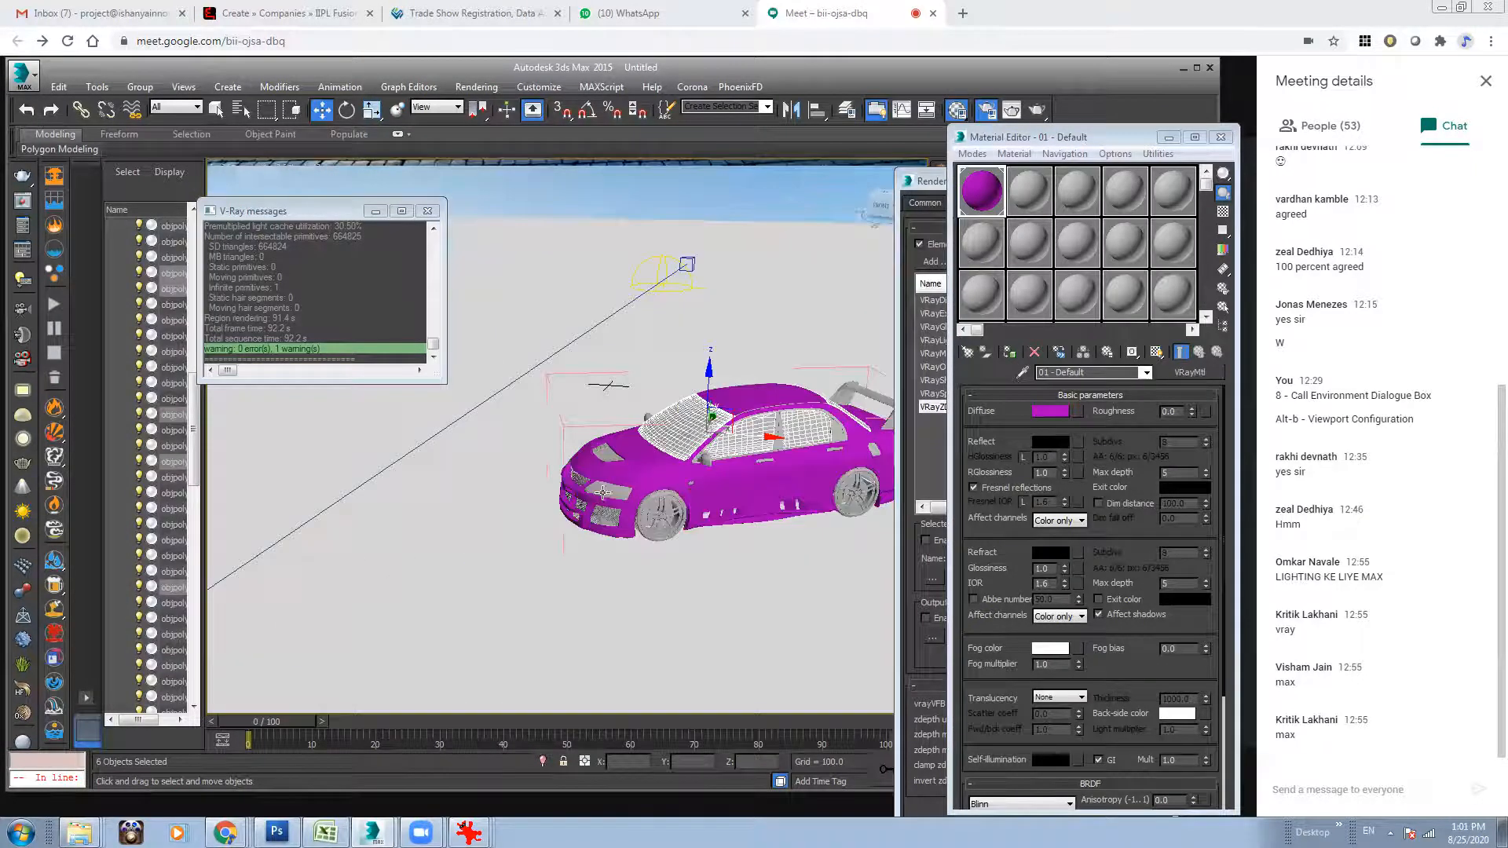
alt+middle_drag(555, 481, 634, 487)
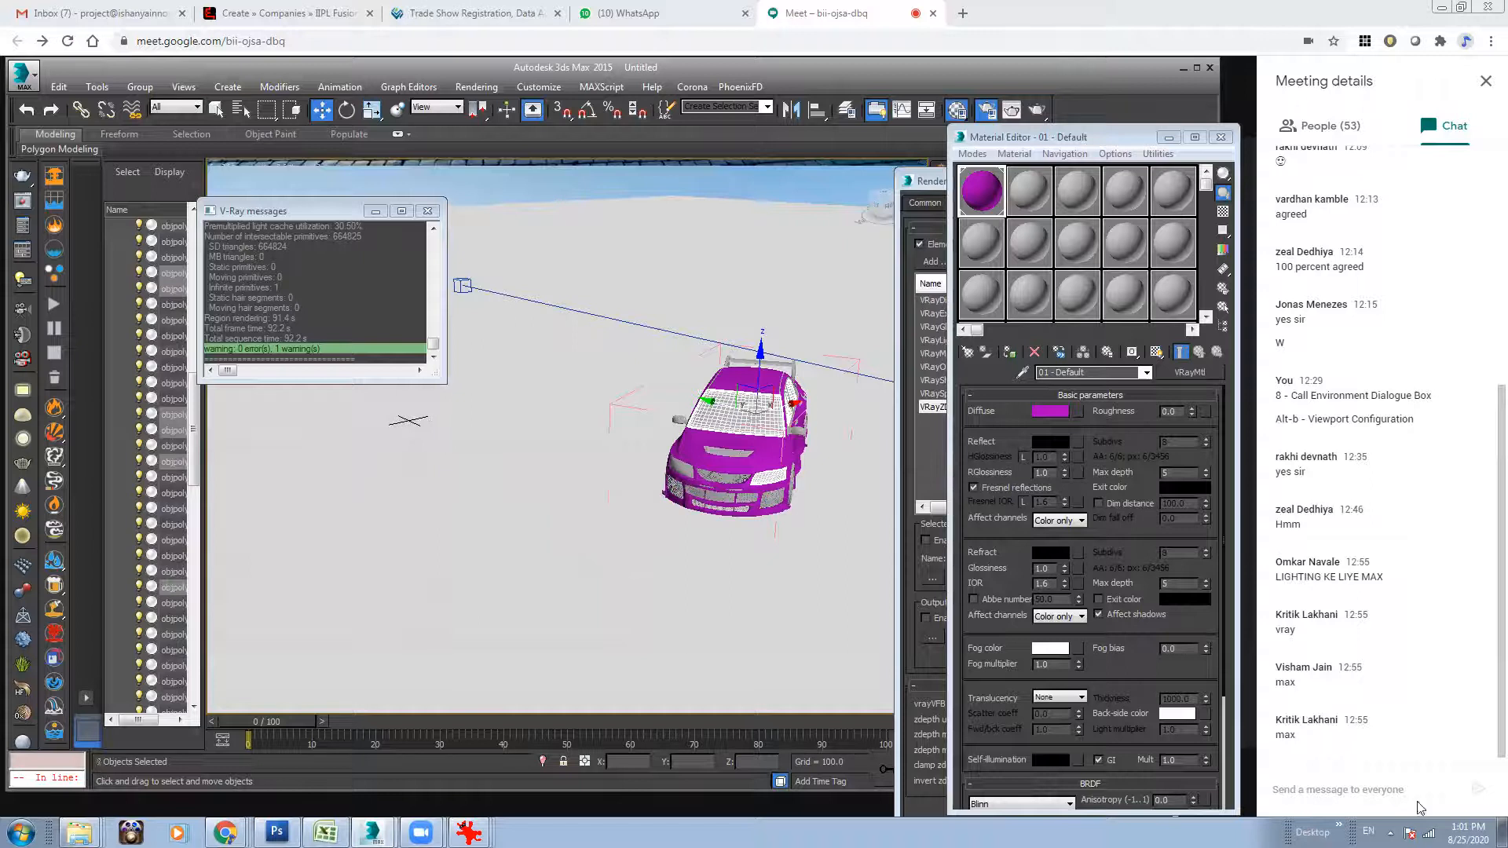
Rearrange the Material Editor and Render Setup windows to free the viewport, and add the other headlight to the glass selection.
click(1100, 139)
drag(1101, 140, 403, 131)
click(1113, 182)
click(1152, 761)
drag(801, 565, 798, 495)
alt+middle_drag(798, 495, 800, 576)
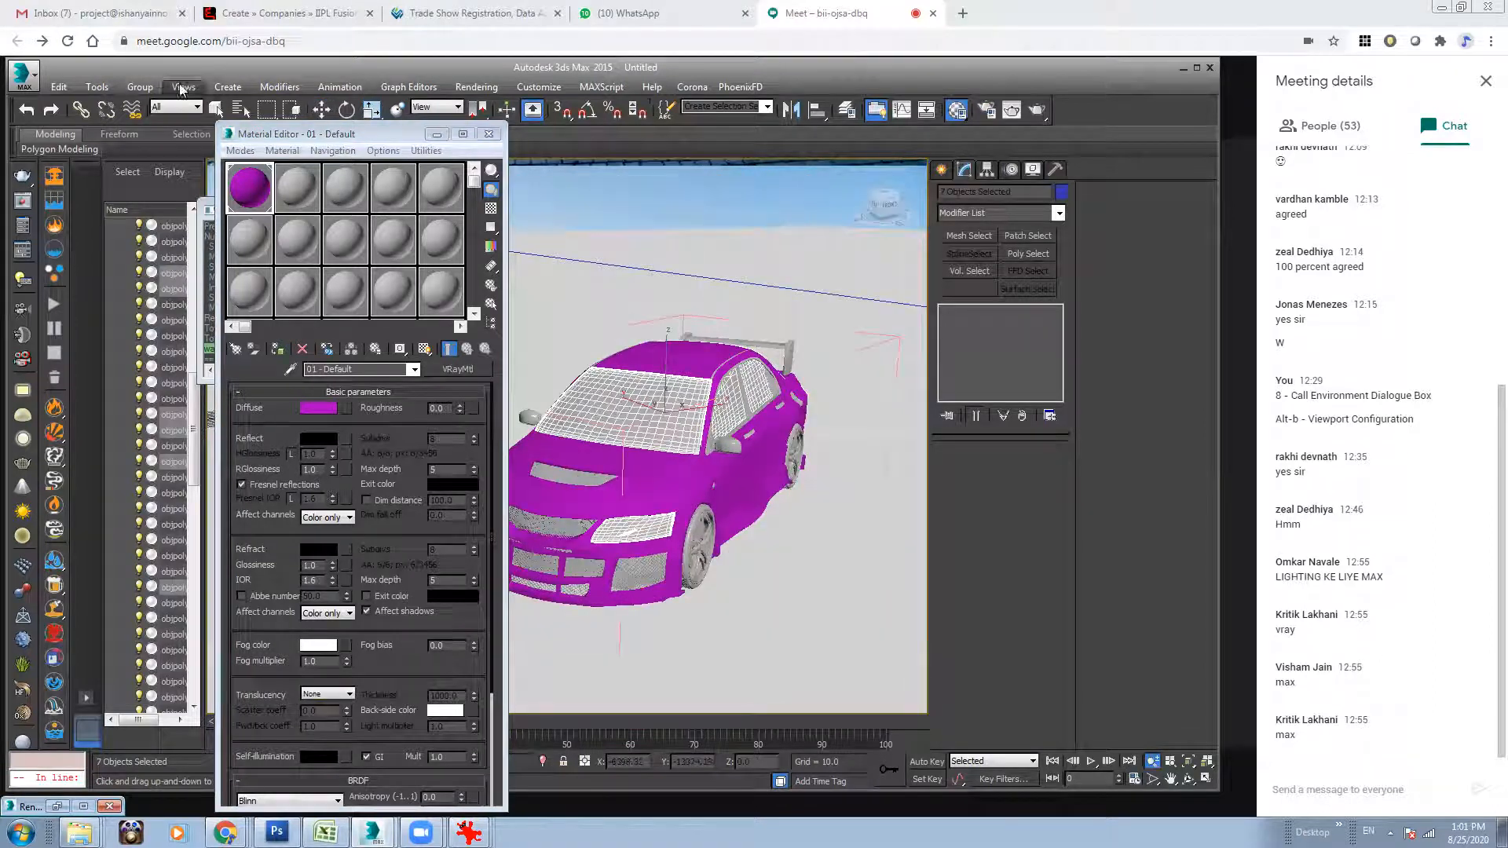
click(217, 109)
alt+middle_drag(542, 503, 865, 646)
ctrl+click(571, 513)
alt+middle_drag(607, 529, 683, 485)
Make the second sample slot a VRayMtl with a lime green diffuse colour and assign it to the selected windows and headlights.
click(292, 202)
click(426, 370)
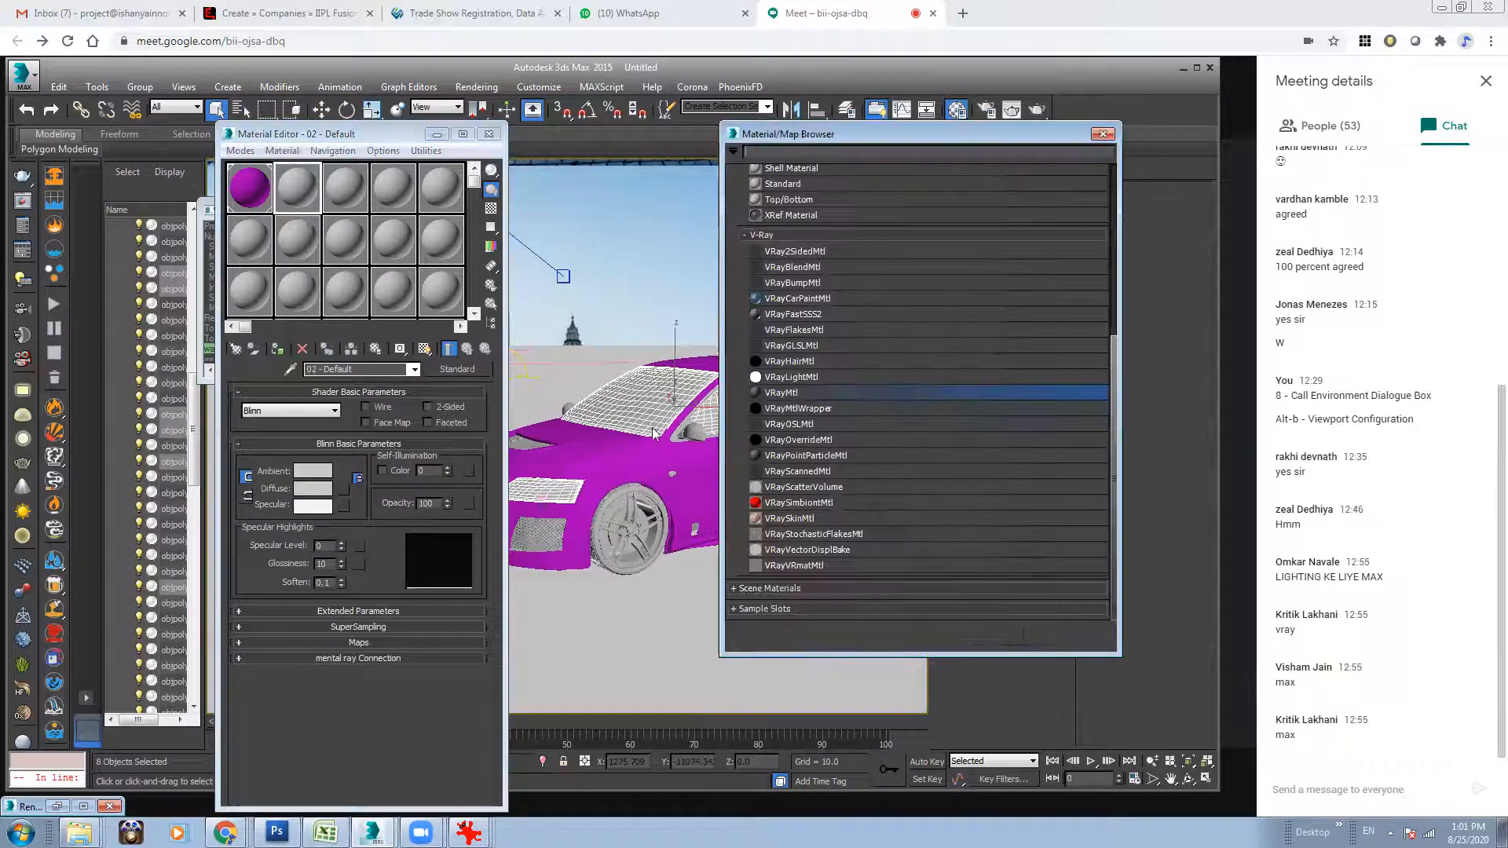
double_click(802, 396)
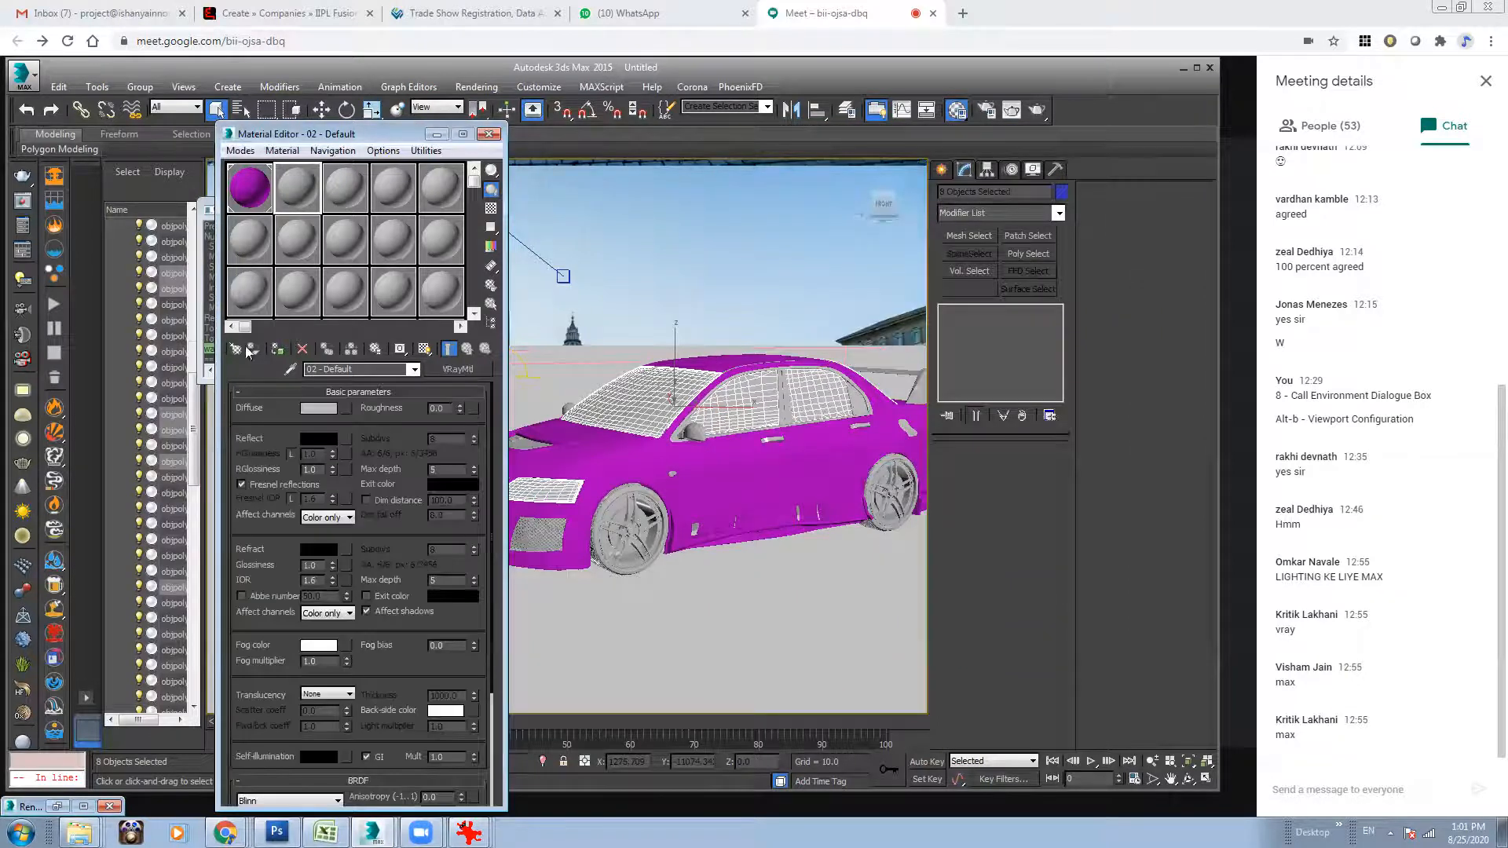
click(308, 408)
click(355, 135)
drag(451, 207, 448, 105)
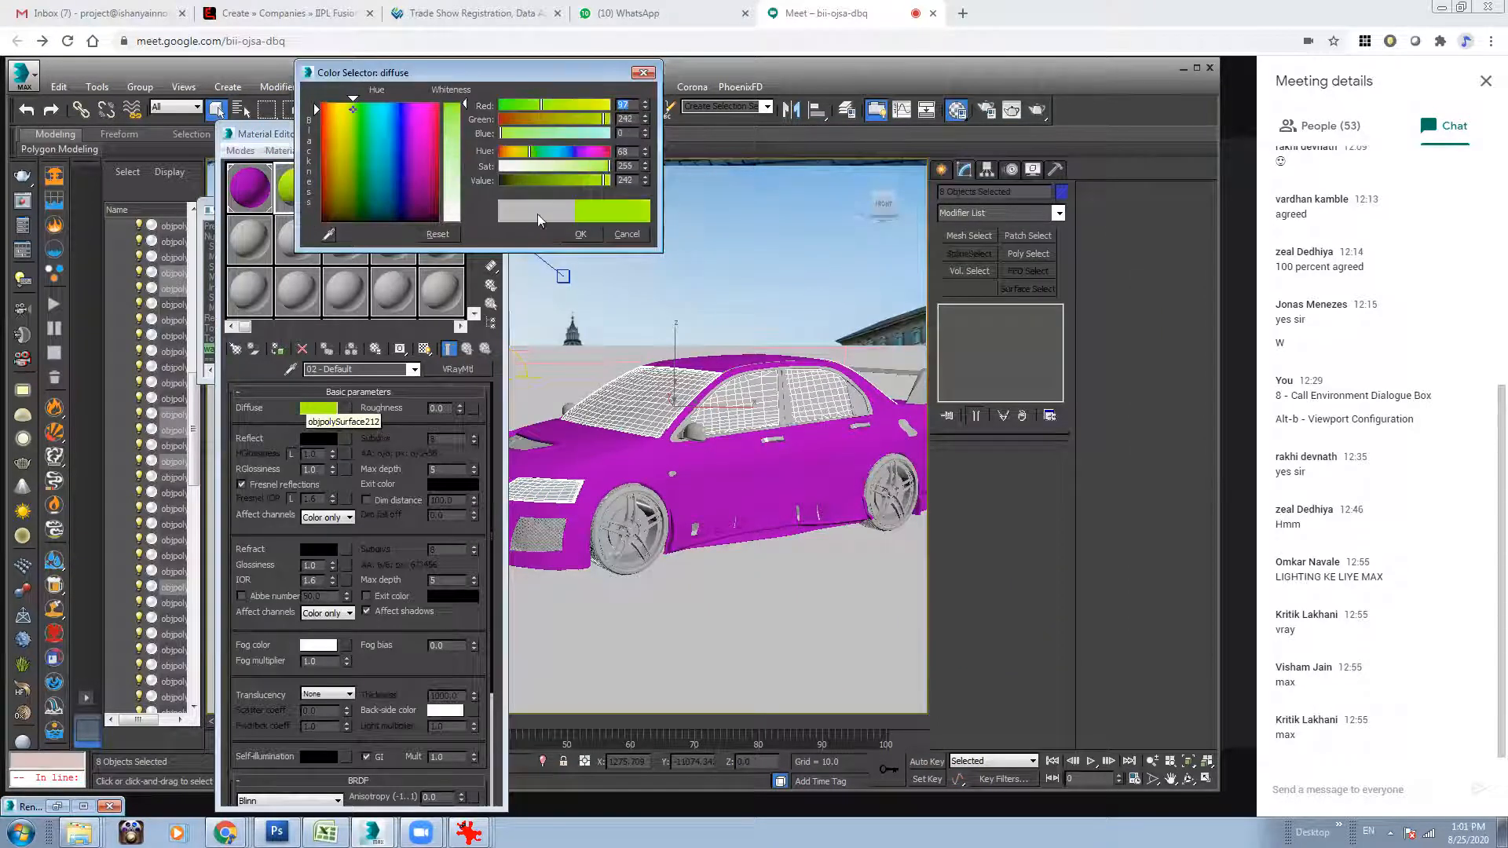
click(578, 233)
click(277, 350)
click(668, 286)
Select the two mesh grille objects on the front of the car.
middle_drag(572, 554, 709, 575)
click(611, 567)
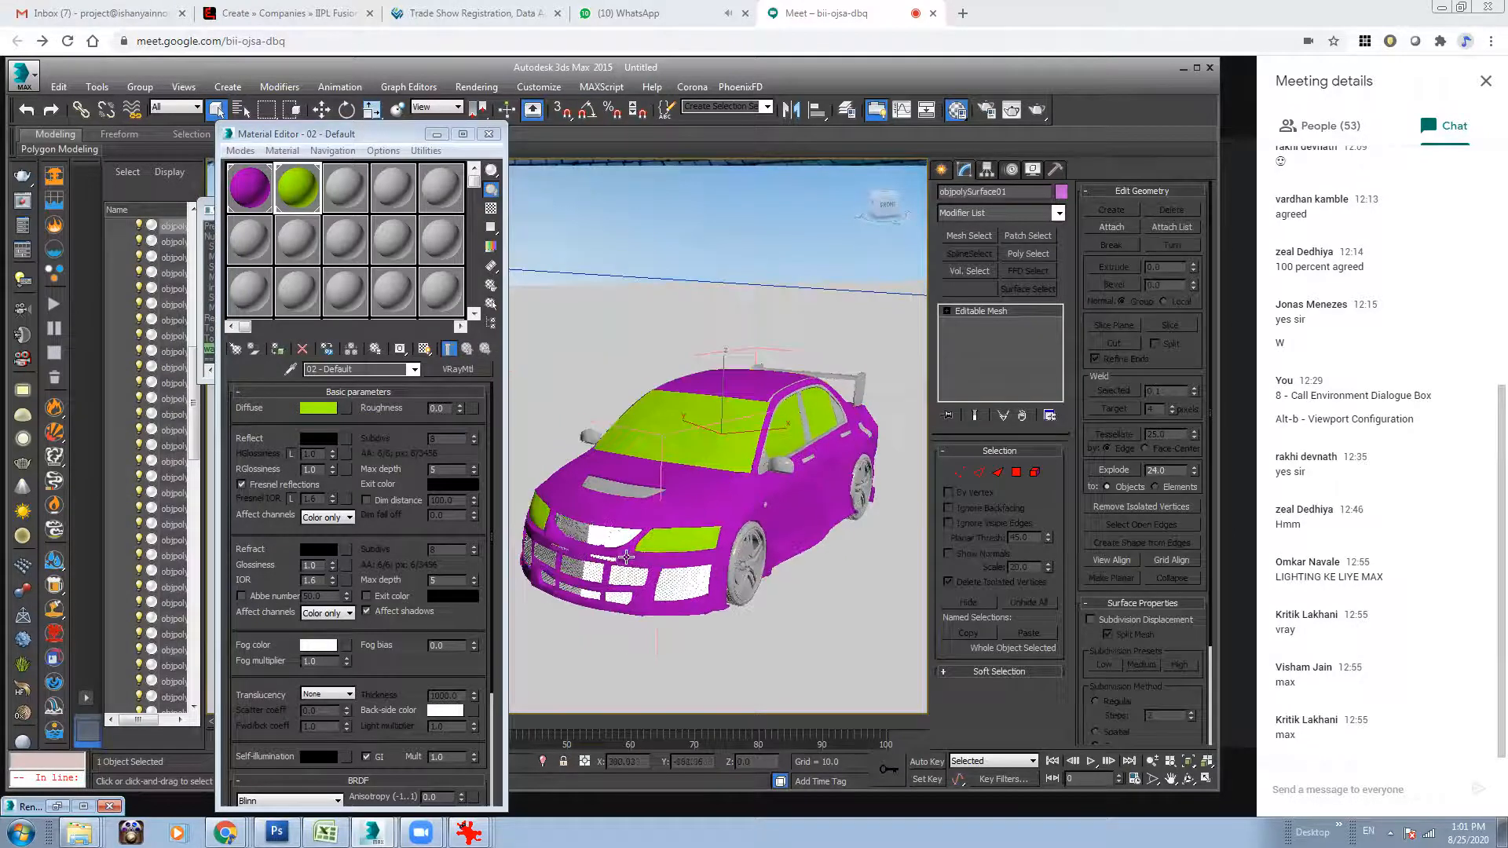
ctrl+click(585, 532)
alt+middle_drag(788, 531, 791, 486)
Make the third sample slot a VRayMtl with a blue-violet diffuse colour and assign it to the selected front grilles.
click(347, 191)
click(445, 368)
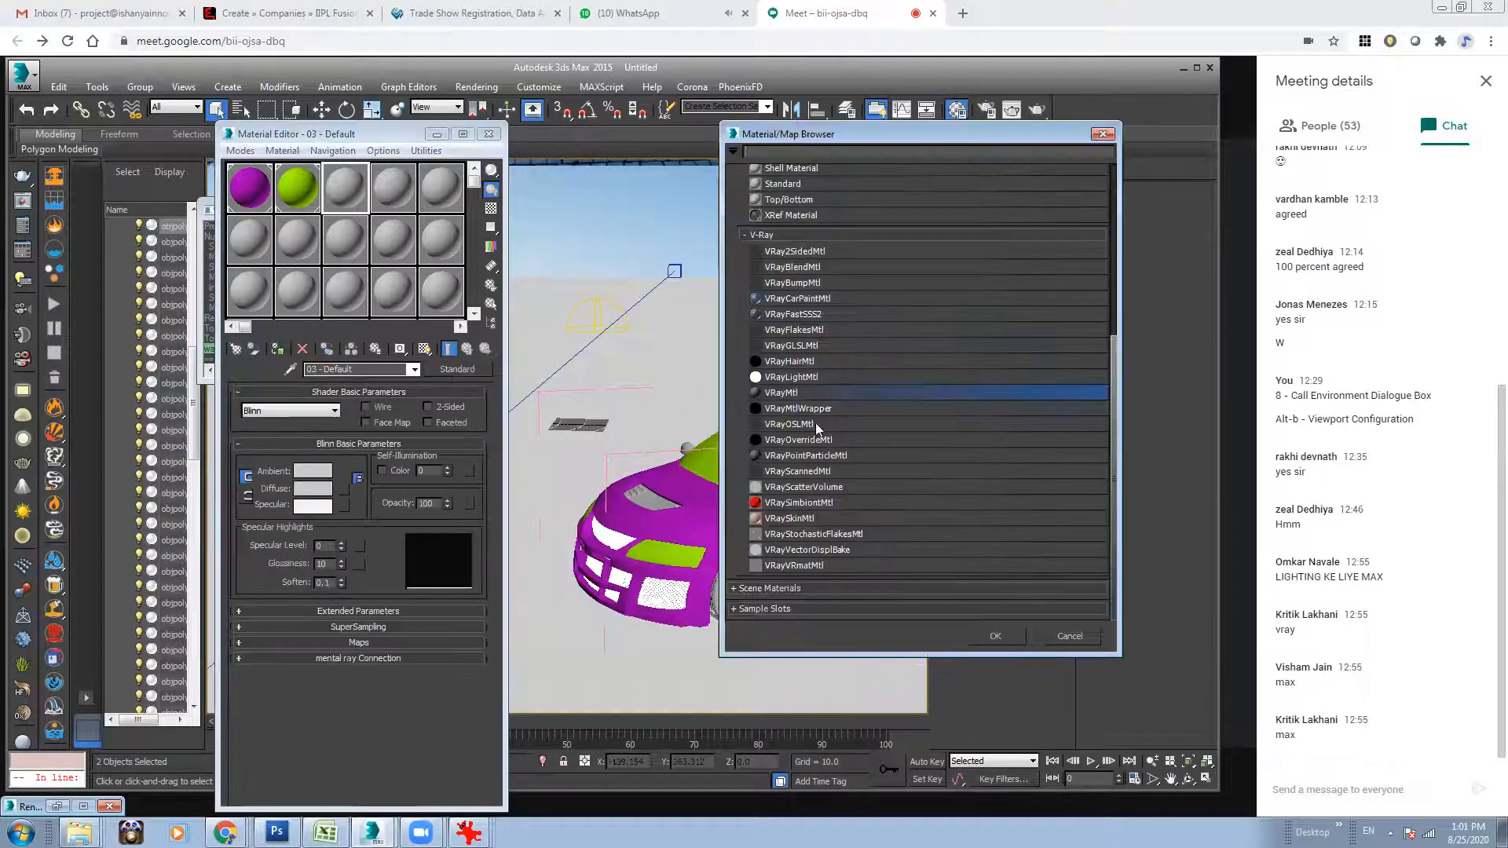
double_click(774, 395)
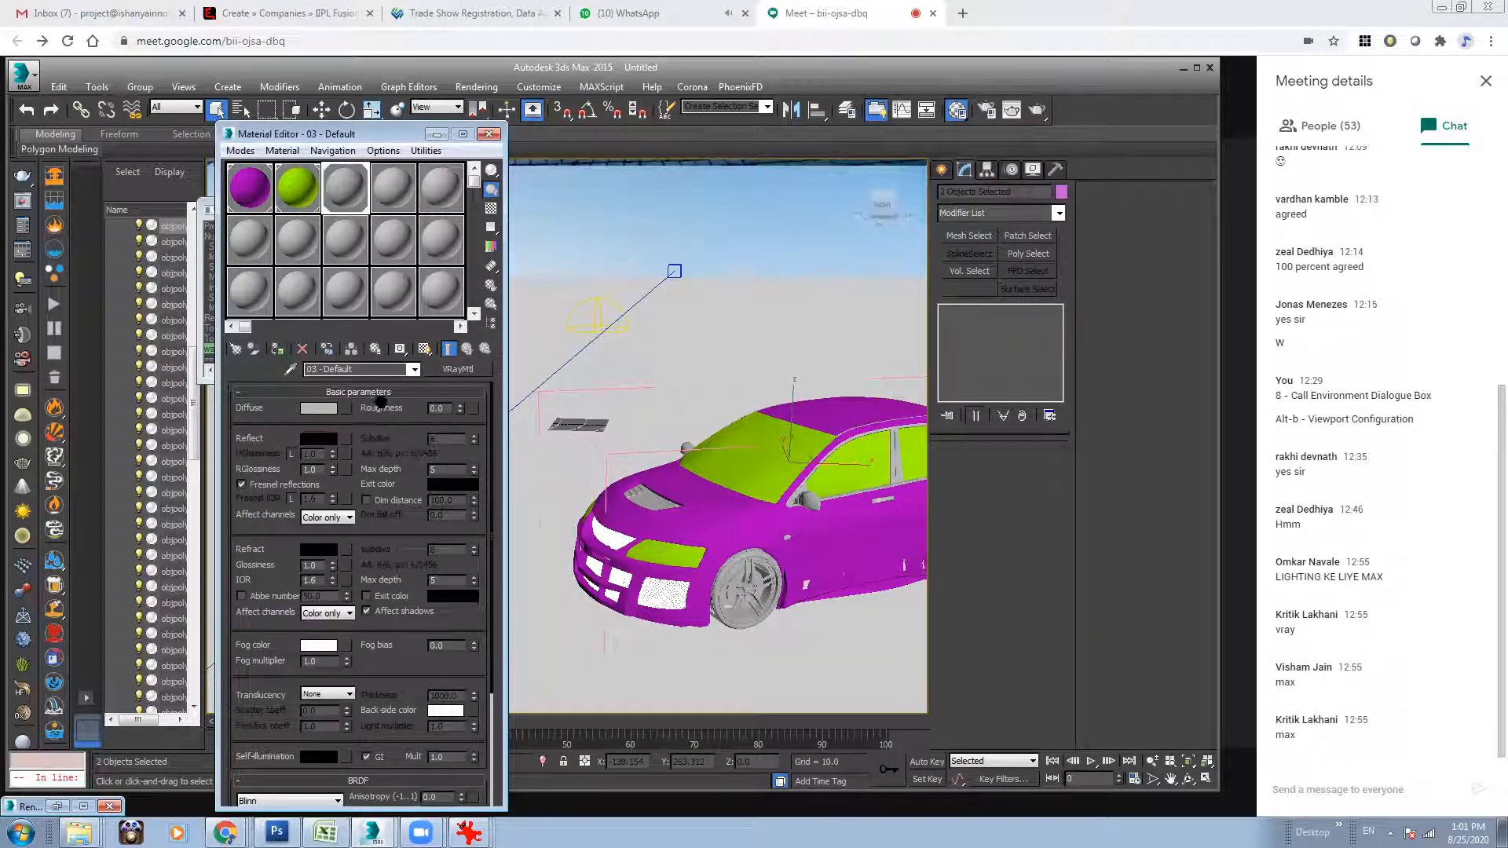
click(319, 409)
drag(465, 162, 465, 124)
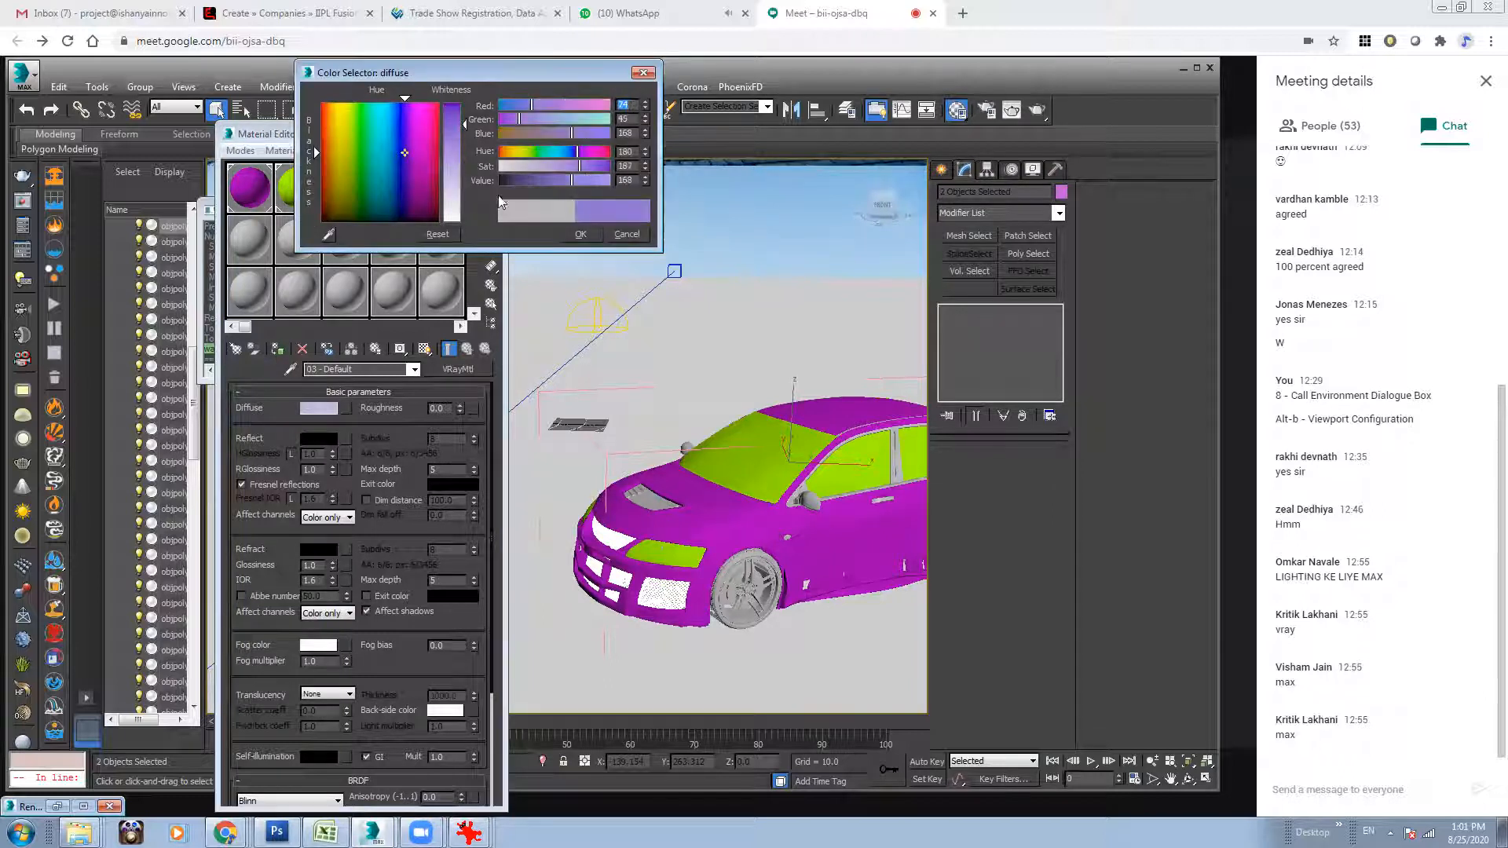
click(733, 300)
Select all four tyres of the car together.
alt+middle_drag(610, 534, 758, 470)
middle_drag(896, 484, 526, 488)
click(618, 529)
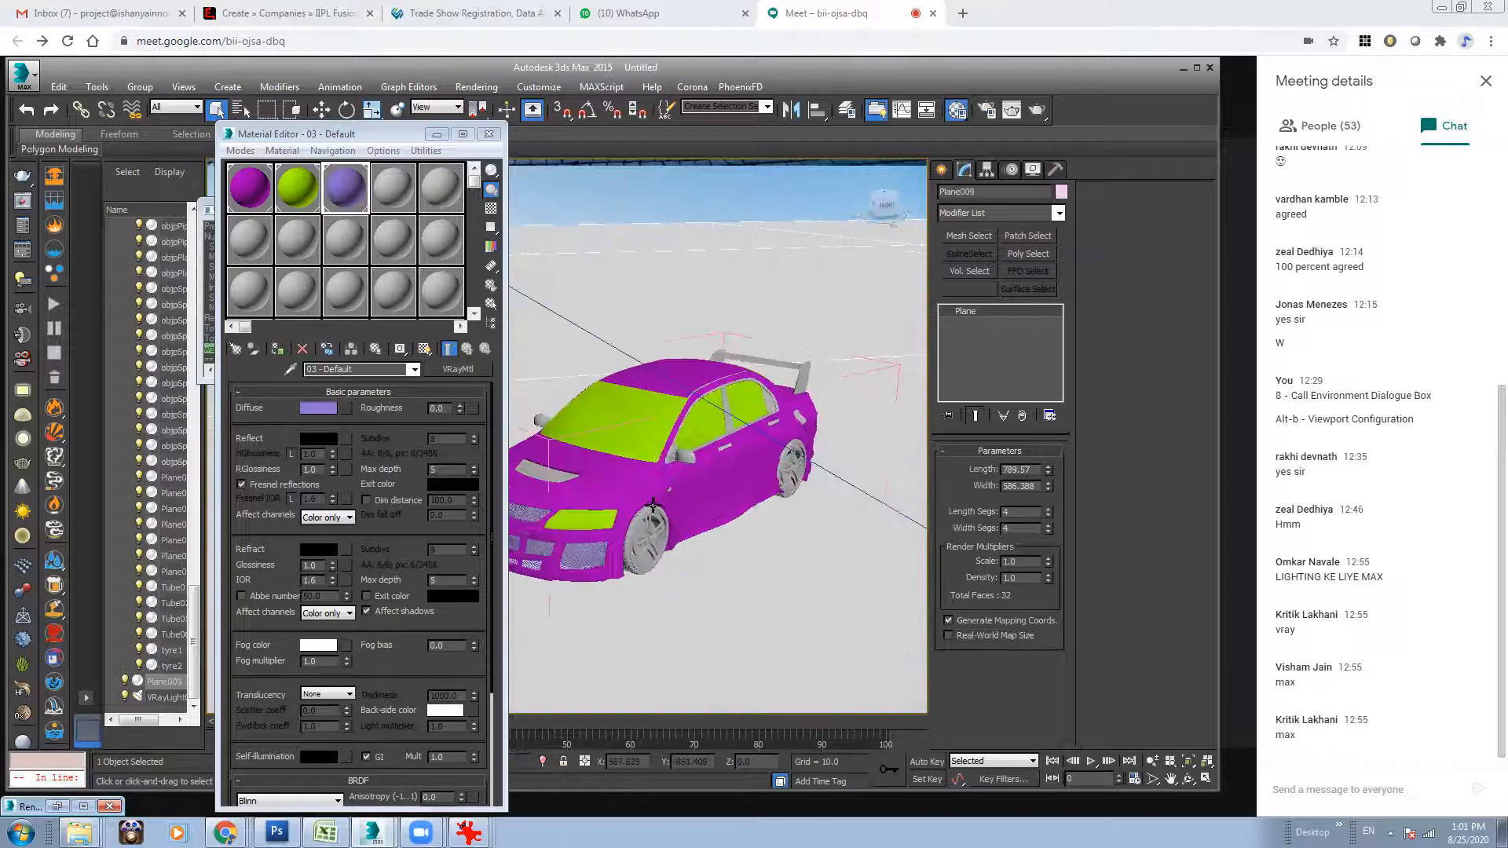
scroll(840, 476, up, 6)
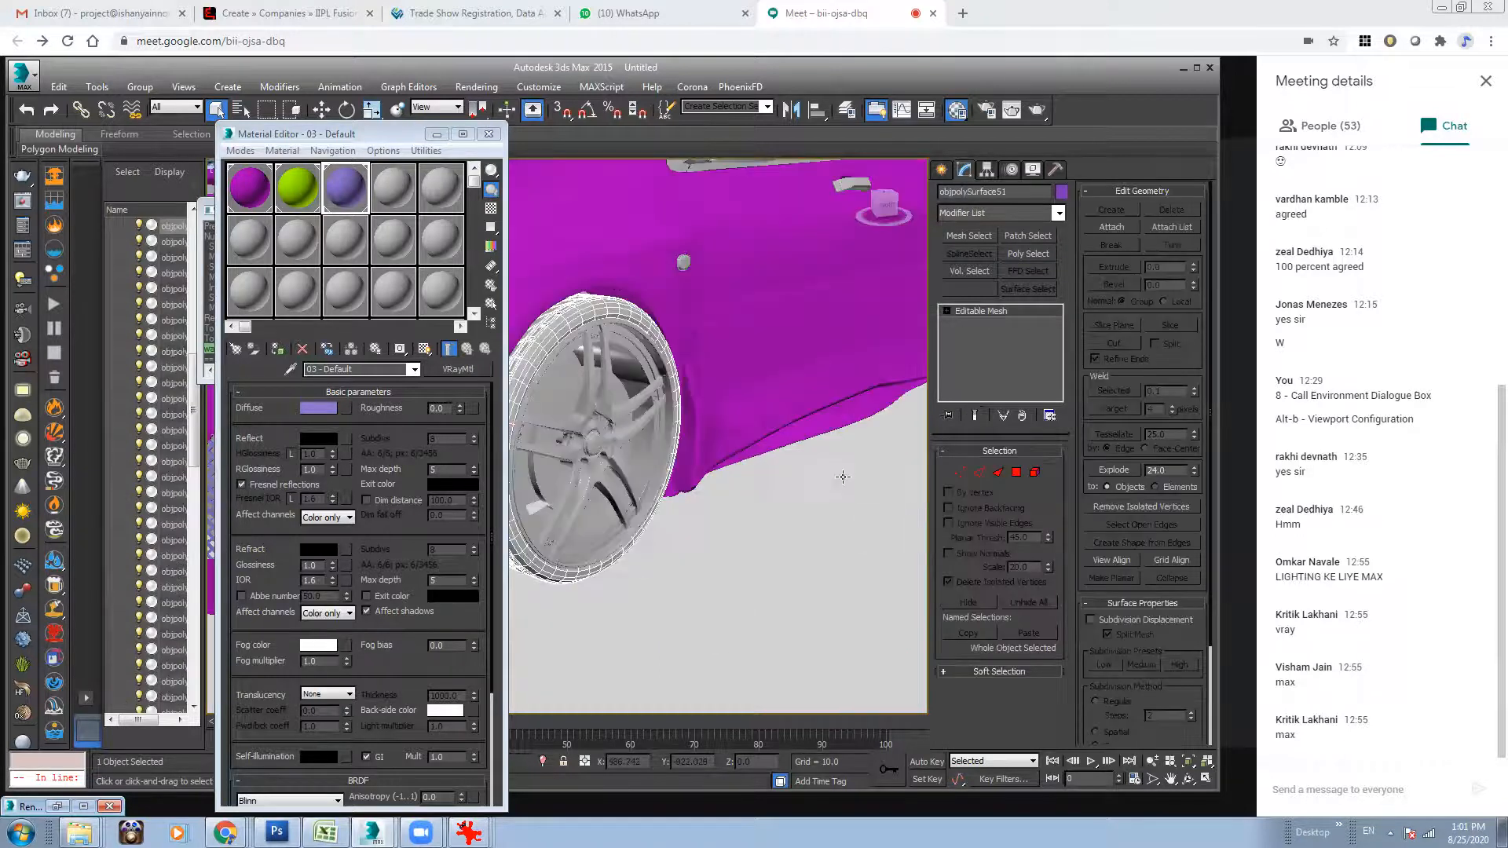
click(1152, 764)
drag(793, 440, 793, 534)
alt+middle_drag(809, 522, 758, 496)
click(216, 110)
ctrl+click(876, 440)
alt+middle_drag(774, 432, 911, 455)
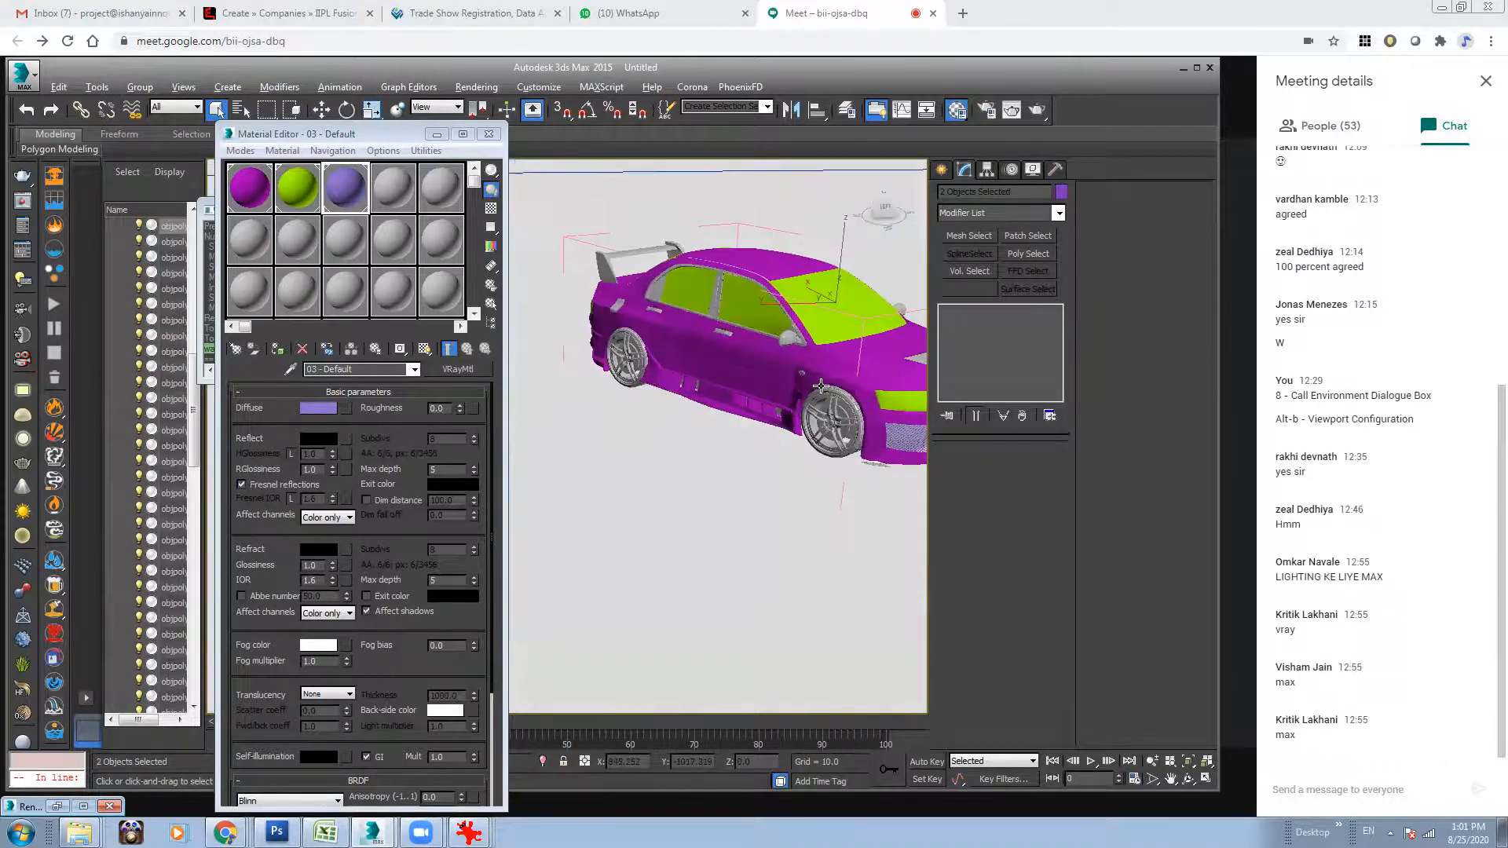
ctrl+click(662, 341)
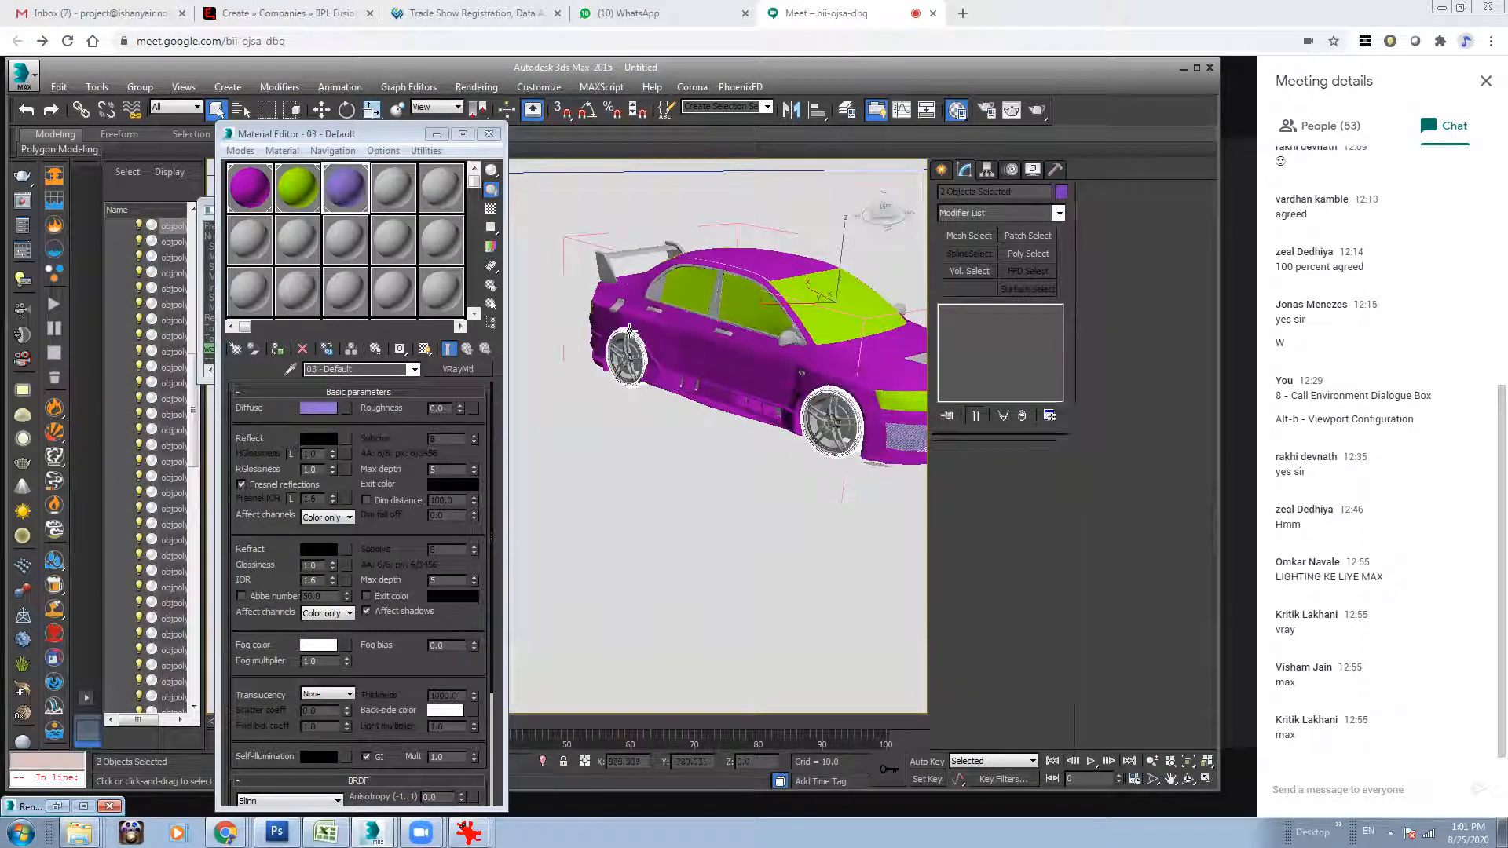
Make the fourth sample slot a VRayMtl with a near-black diffuse colour and assign it to the selected tyres.
click(393, 186)
click(481, 368)
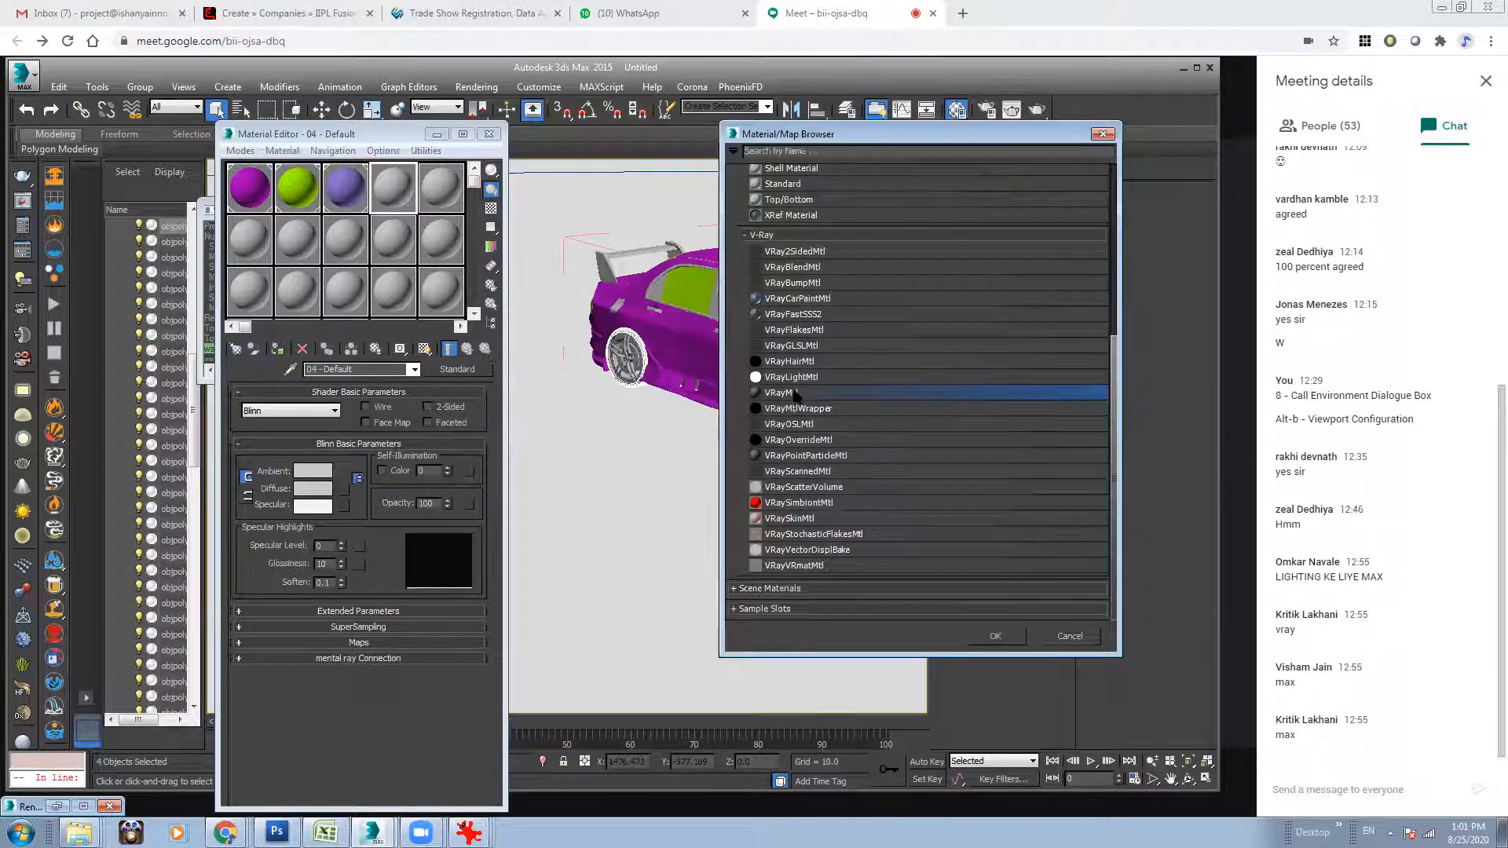
double_click(795, 393)
click(322, 412)
click(512, 181)
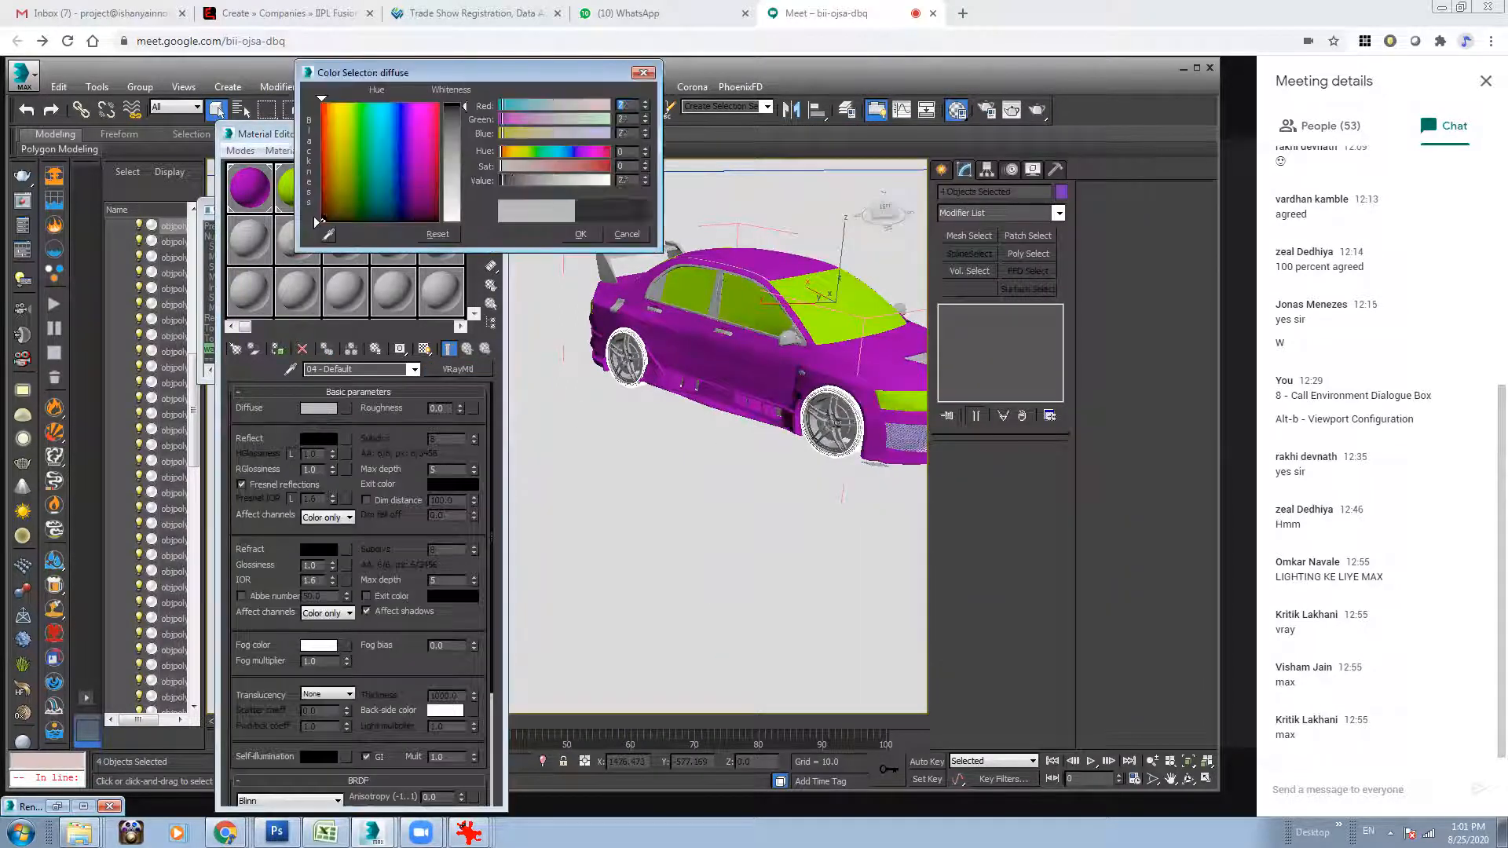
click(591, 236)
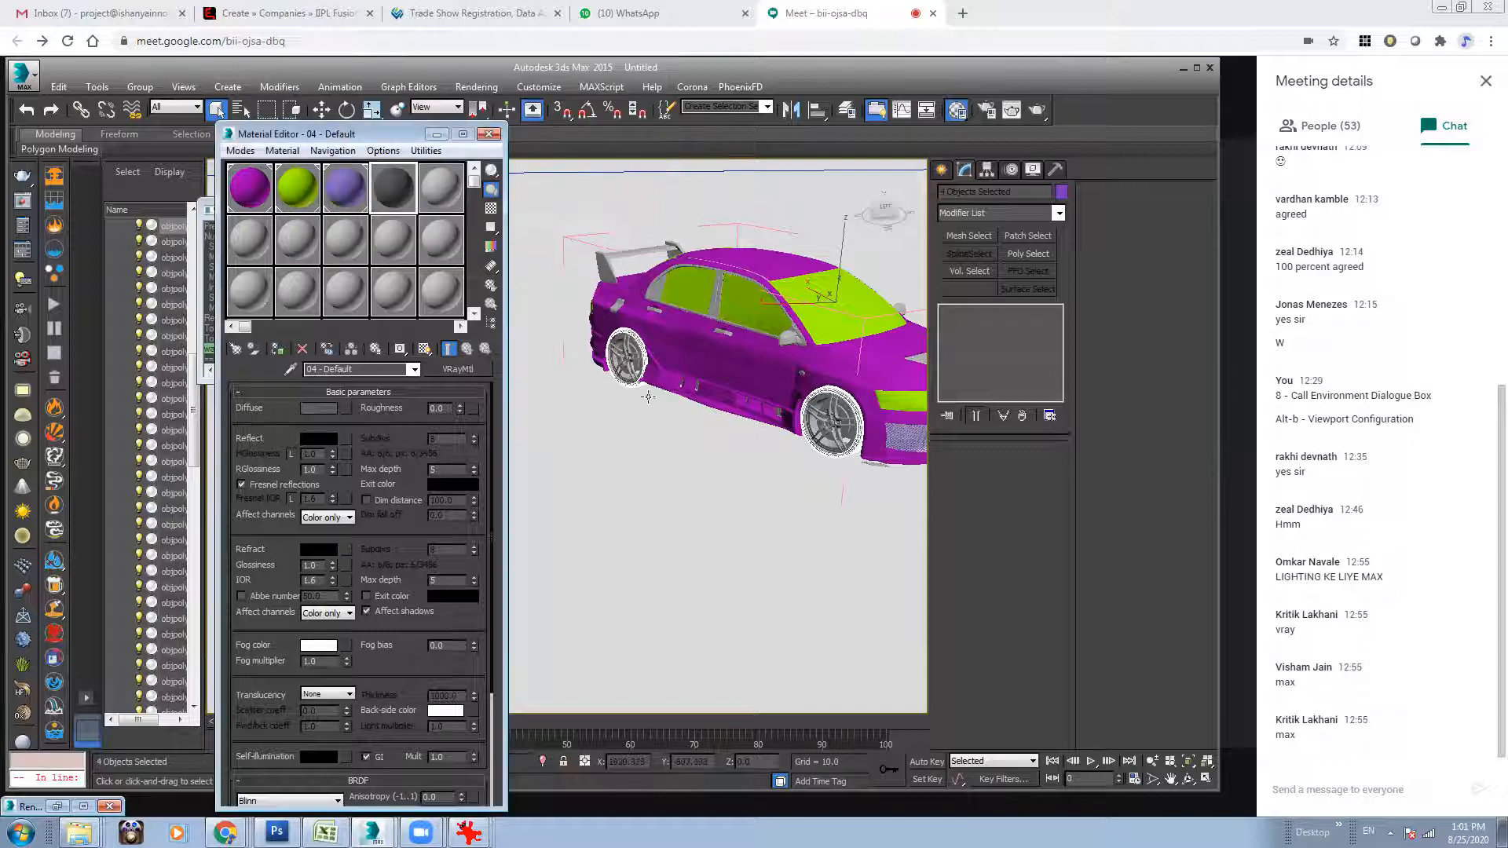
Select the wheel rims on both sides of the car together.
click(851, 421)
ctrl+click(848, 421)
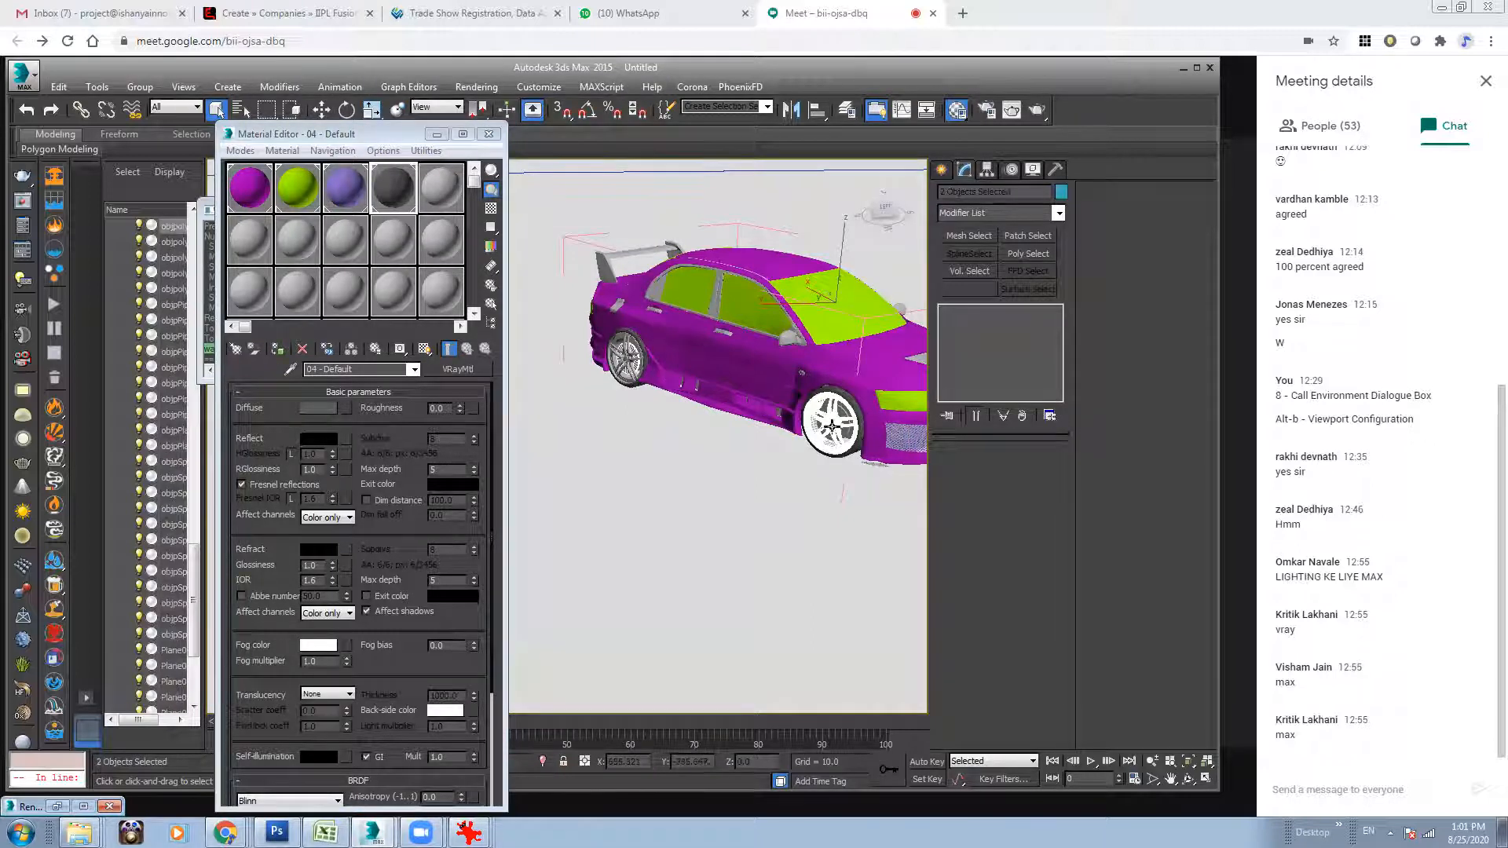
ctrl+click(628, 351)
alt+middle_drag(629, 351, 631, 491)
ctrl+click(631, 491)
ctrl+click(622, 493)
ctrl+click(892, 438)
ctrl+click(892, 438)
Make the fifth sample slot a VRayMtl with its default grey diffuse and assign it to the selected rims.
click(442, 188)
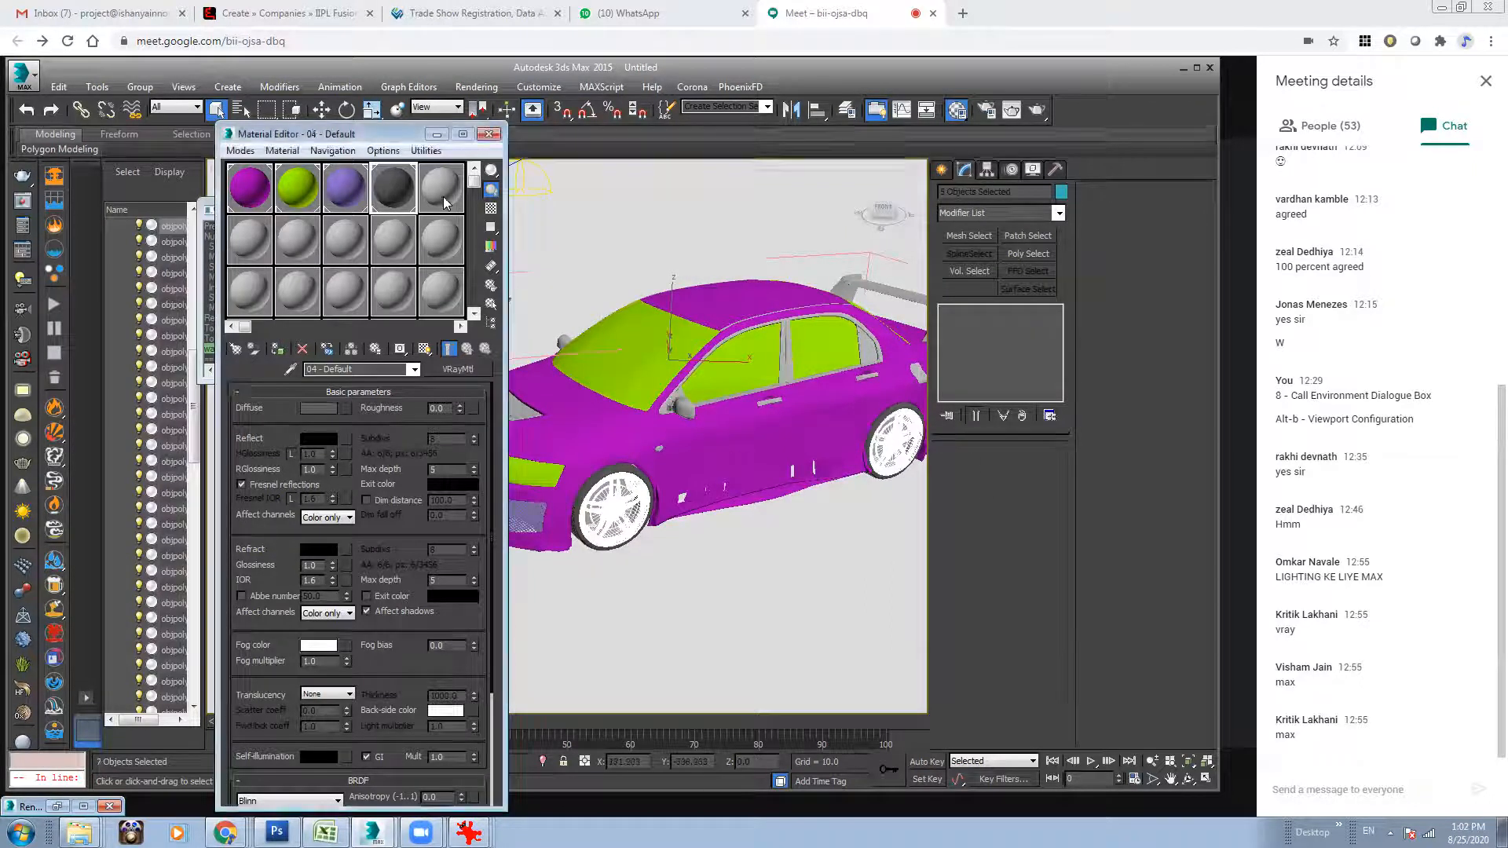
click(463, 369)
double_click(812, 392)
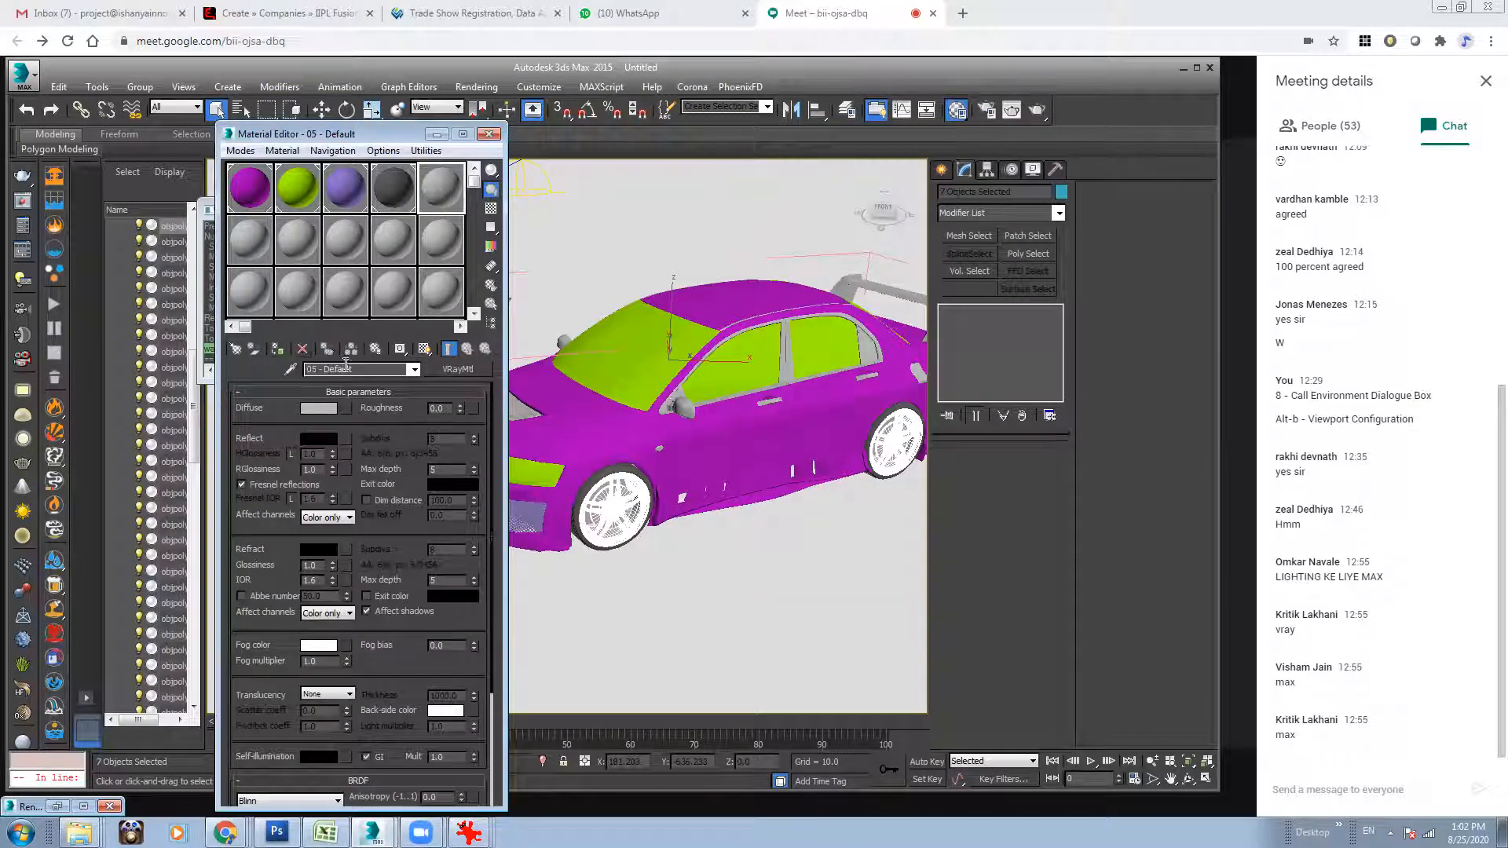
click(276, 350)
Assign the purple body material to the small unpainted part on the car's rear side panel.
alt+middle_drag(736, 420, 738, 409)
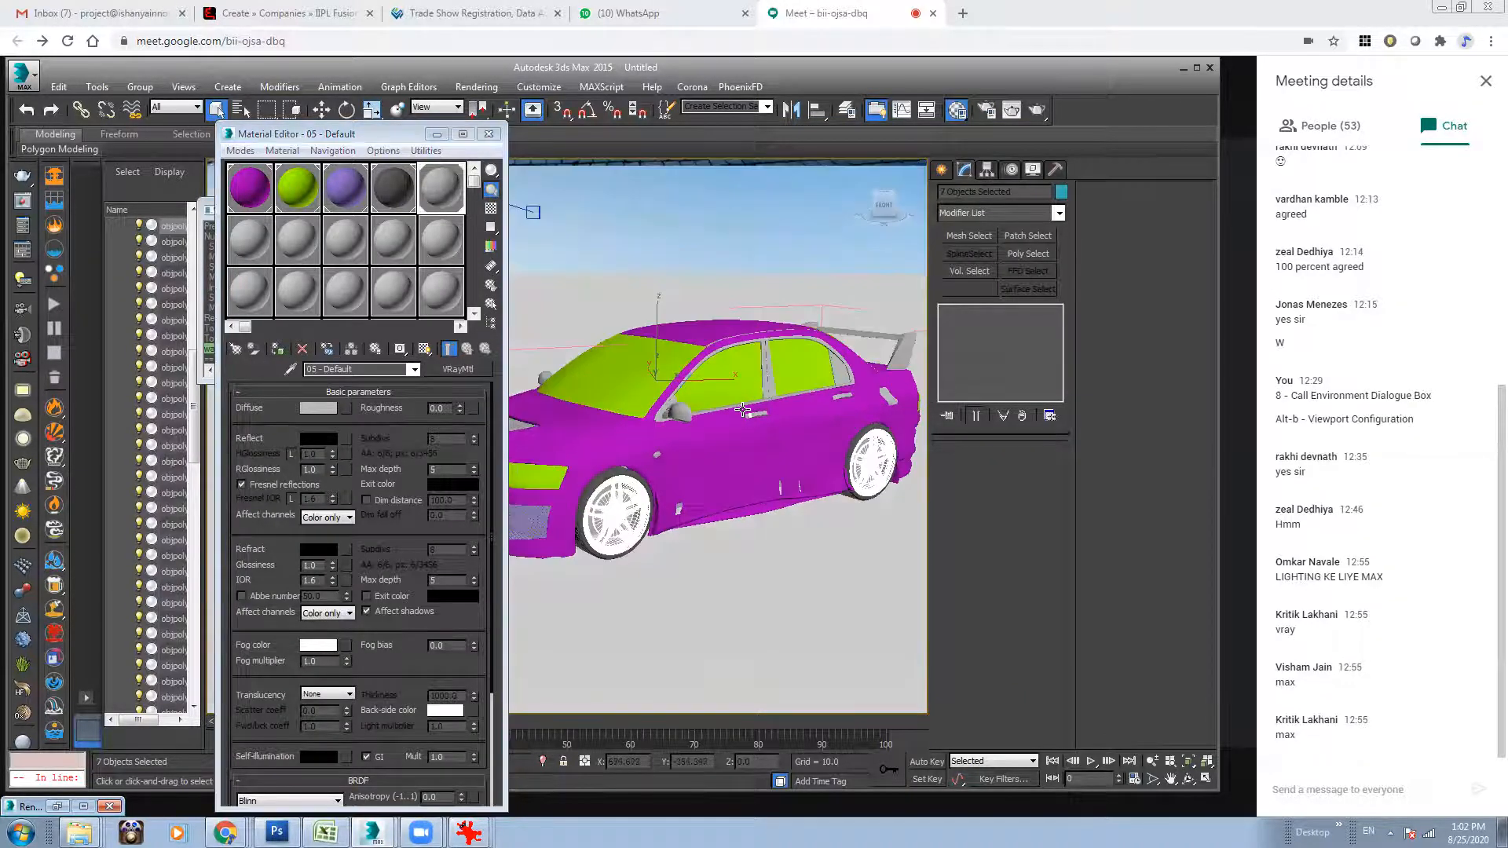
alt+middle_drag(831, 387, 897, 373)
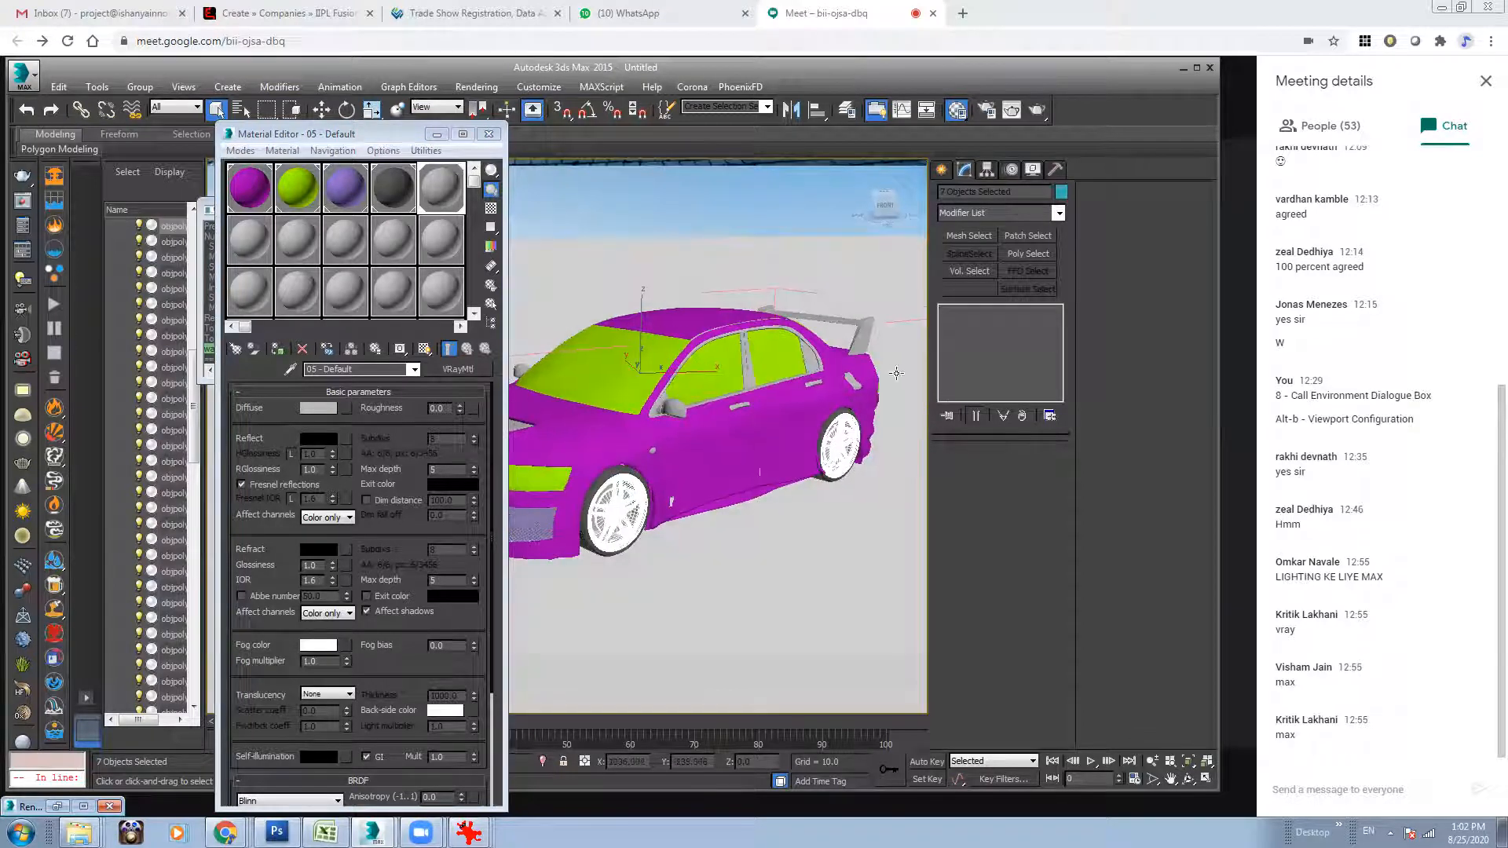
click(853, 383)
click(246, 196)
click(278, 349)
Assign the purple body material to the rear spoiler.
alt+middle_drag(800, 367, 787, 392)
middle_drag(898, 347, 855, 356)
click(843, 339)
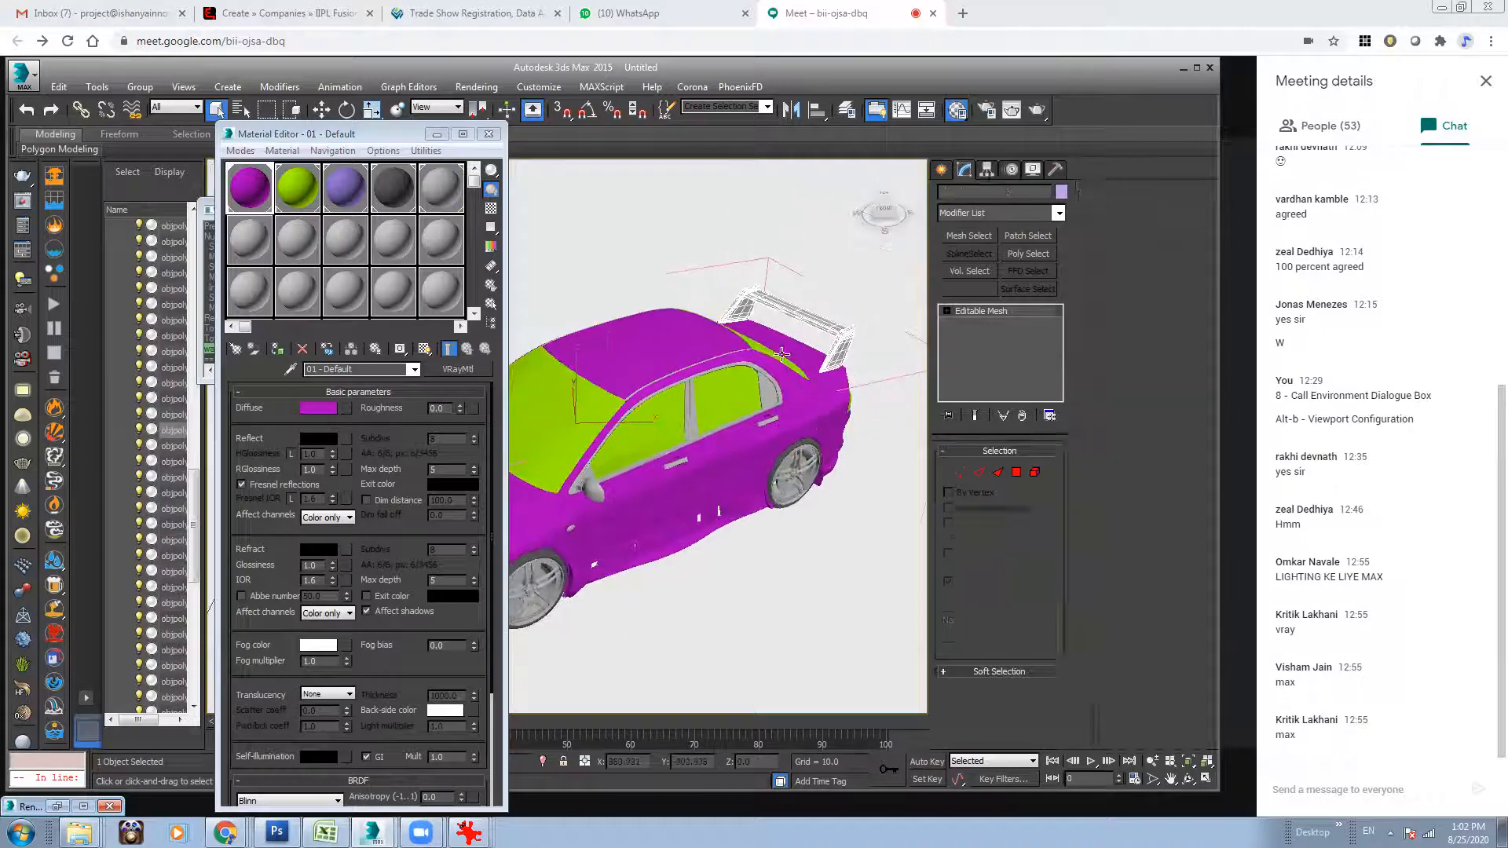
click(287, 354)
Select the side window frames on both sides of the car.
alt+middle_drag(694, 437, 753, 442)
click(740, 428)
ctrl+click(727, 428)
alt+middle_drag(652, 458, 718, 465)
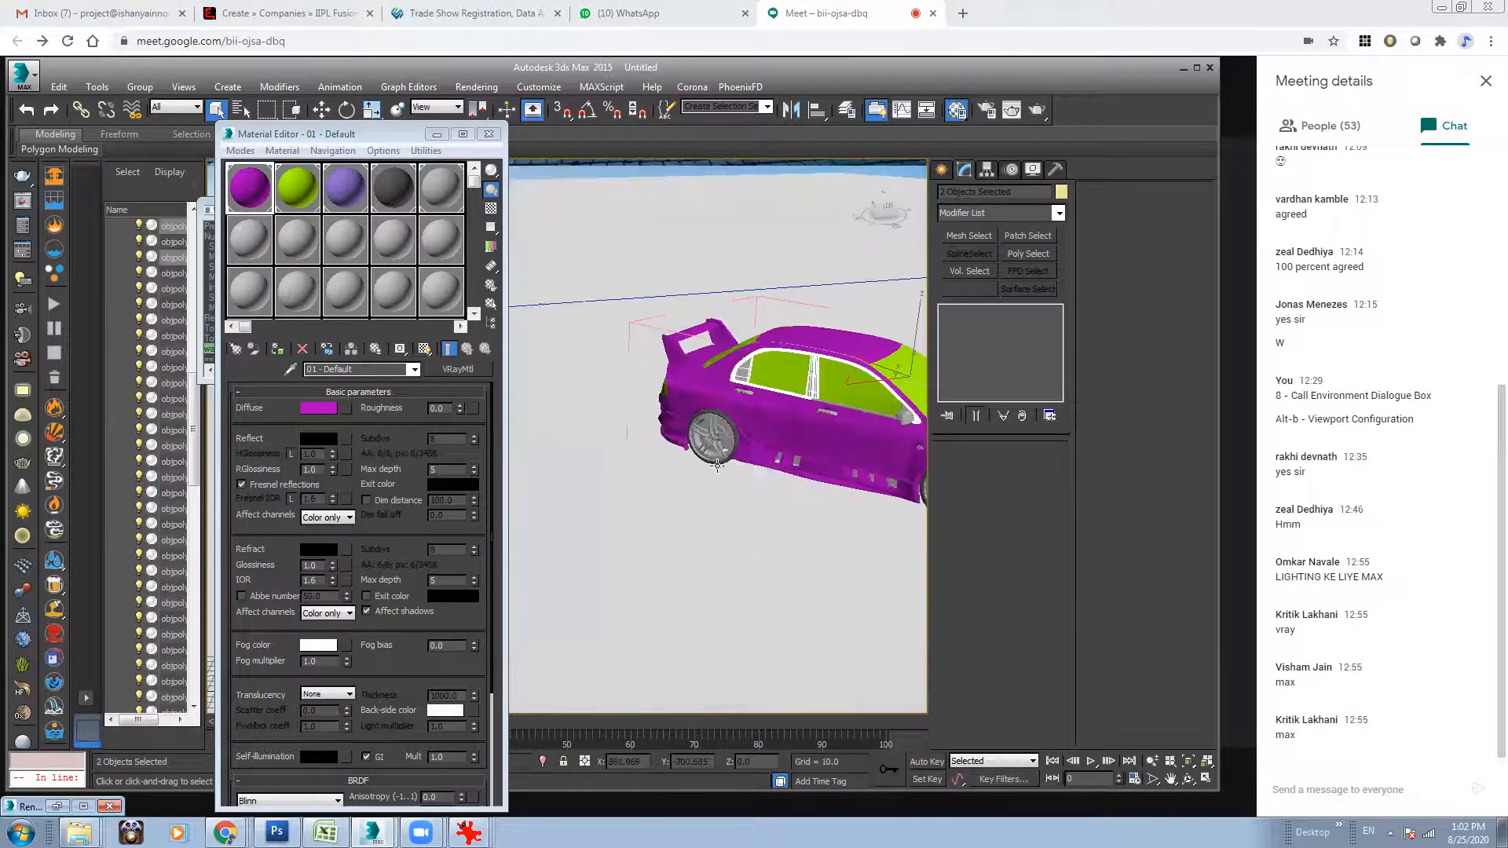
middle_drag(837, 429, 692, 463)
alt+middle_drag(775, 435, 664, 438)
middle_drag(534, 439, 714, 437)
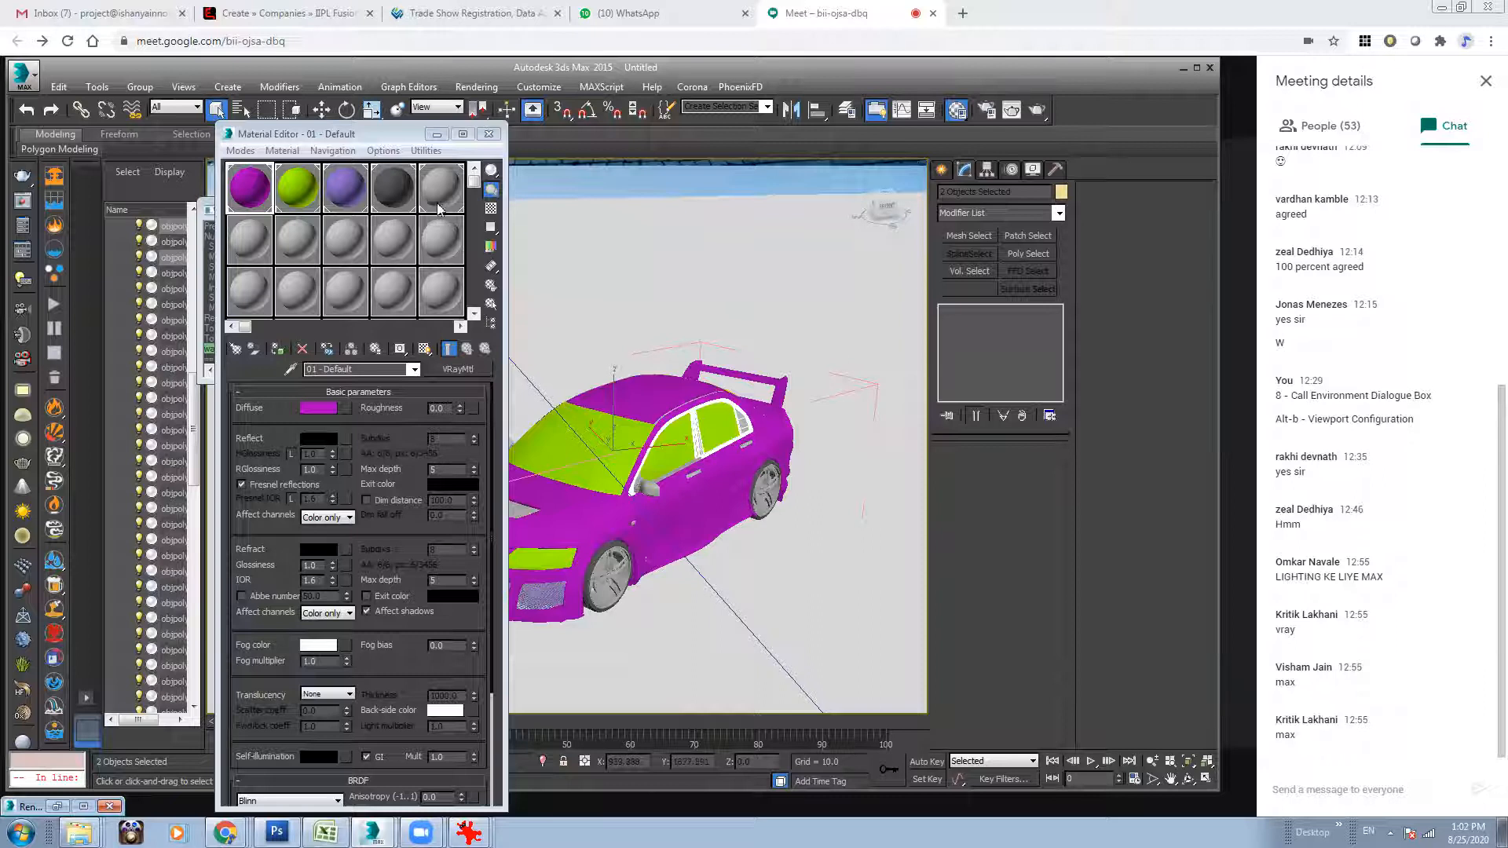
Make the first sample slot of the second row a VRayMtl with a dark grey diffuse colour.
click(254, 230)
click(457, 369)
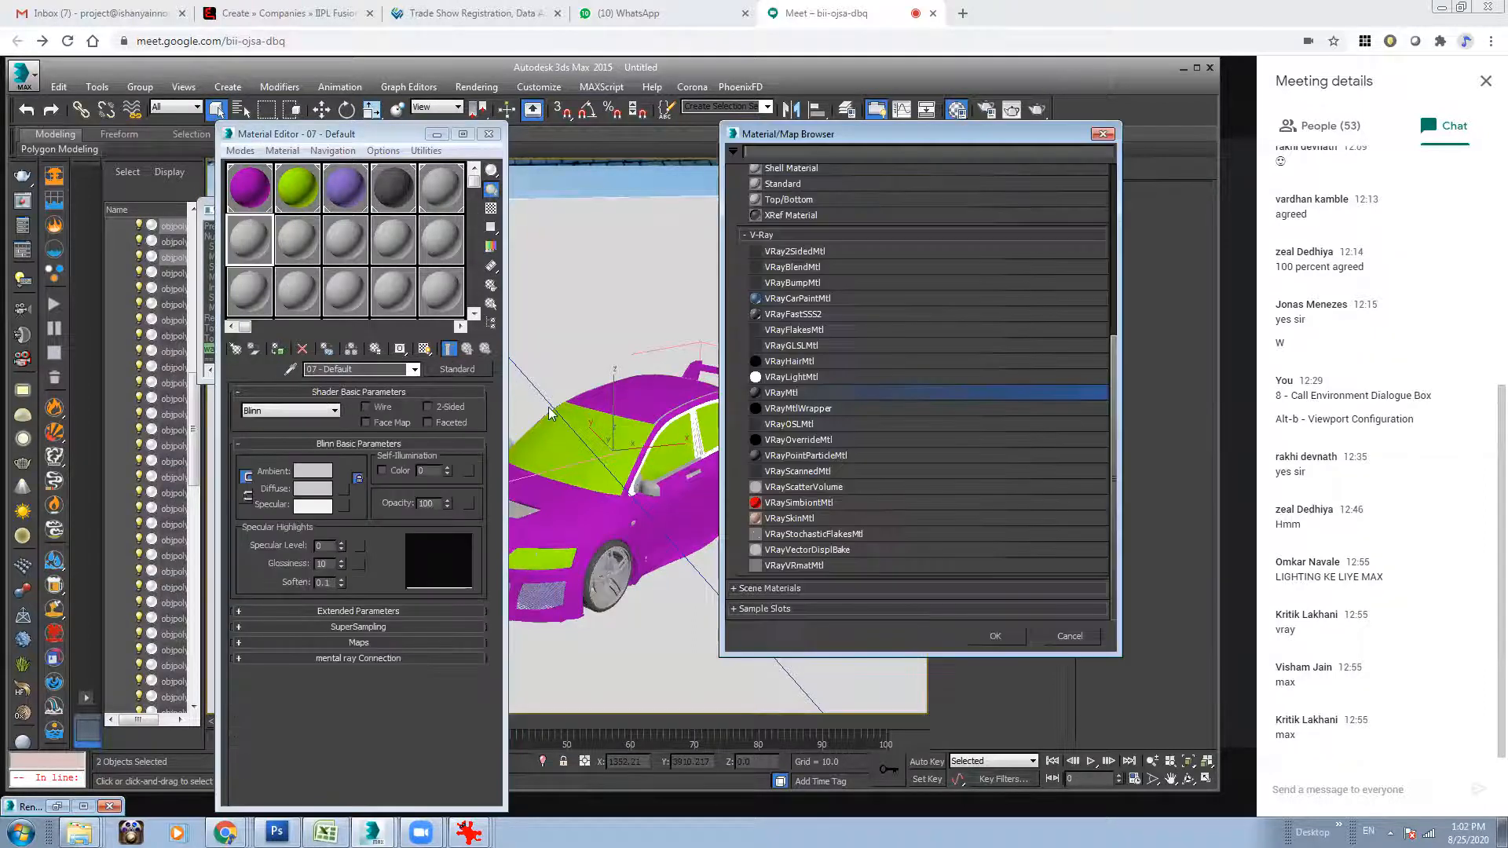
double_click(777, 396)
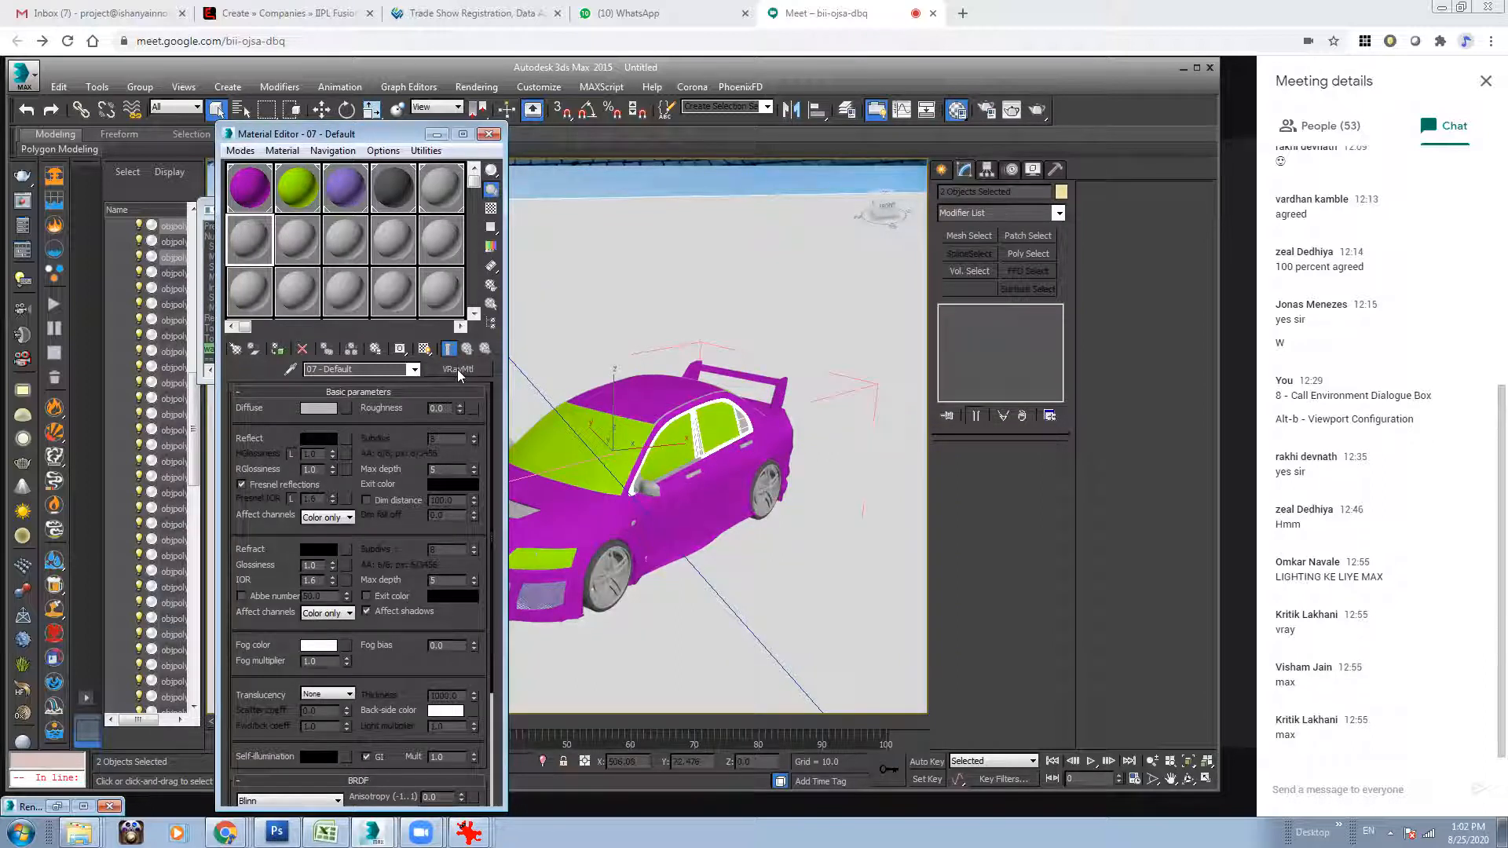
alt+middle_drag(731, 400, 737, 399)
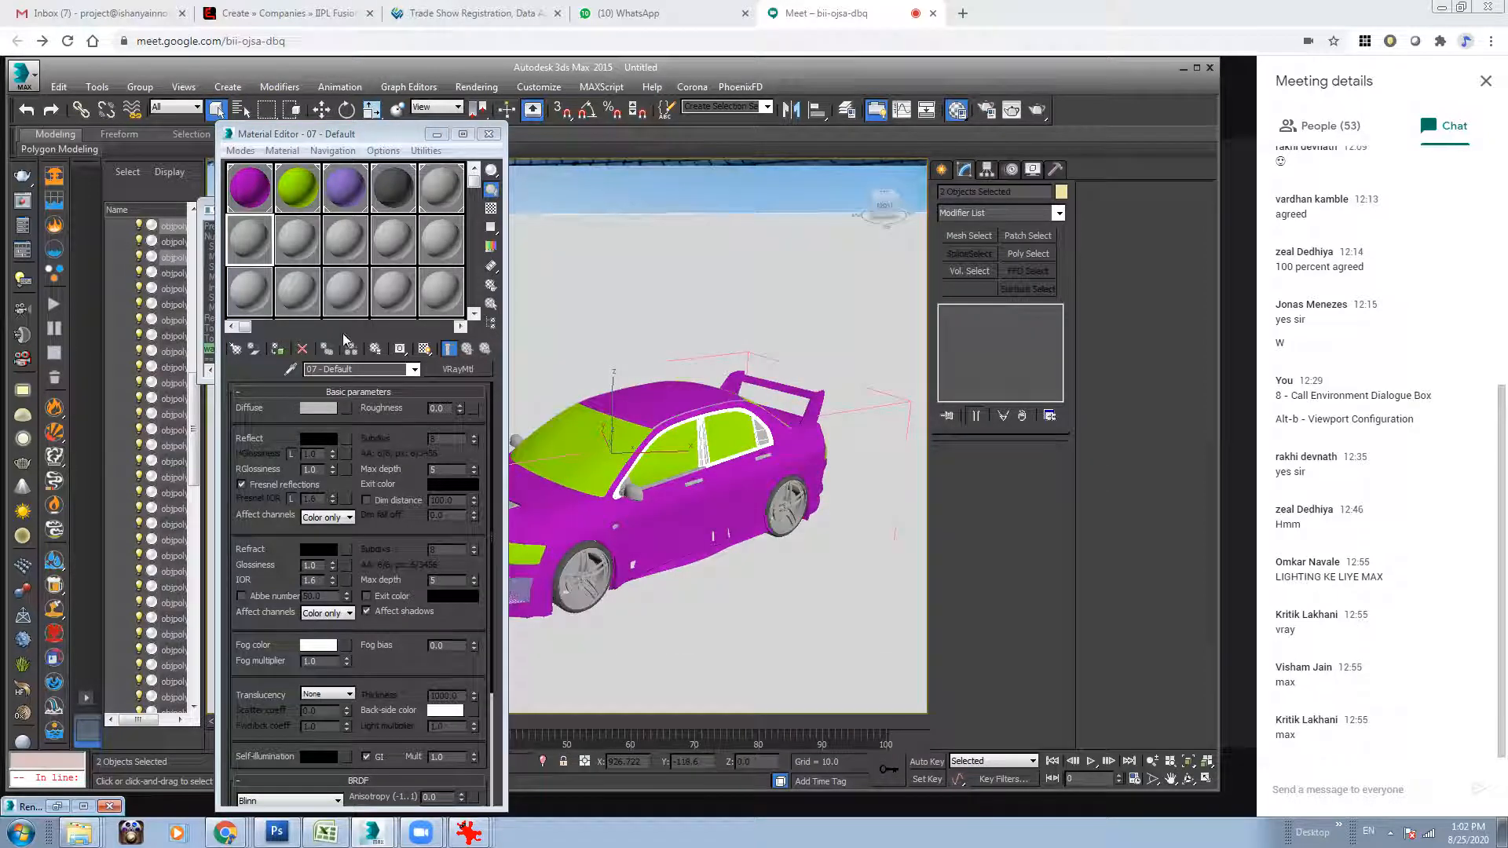
click(315, 409)
drag(535, 180, 513, 179)
click(579, 235)
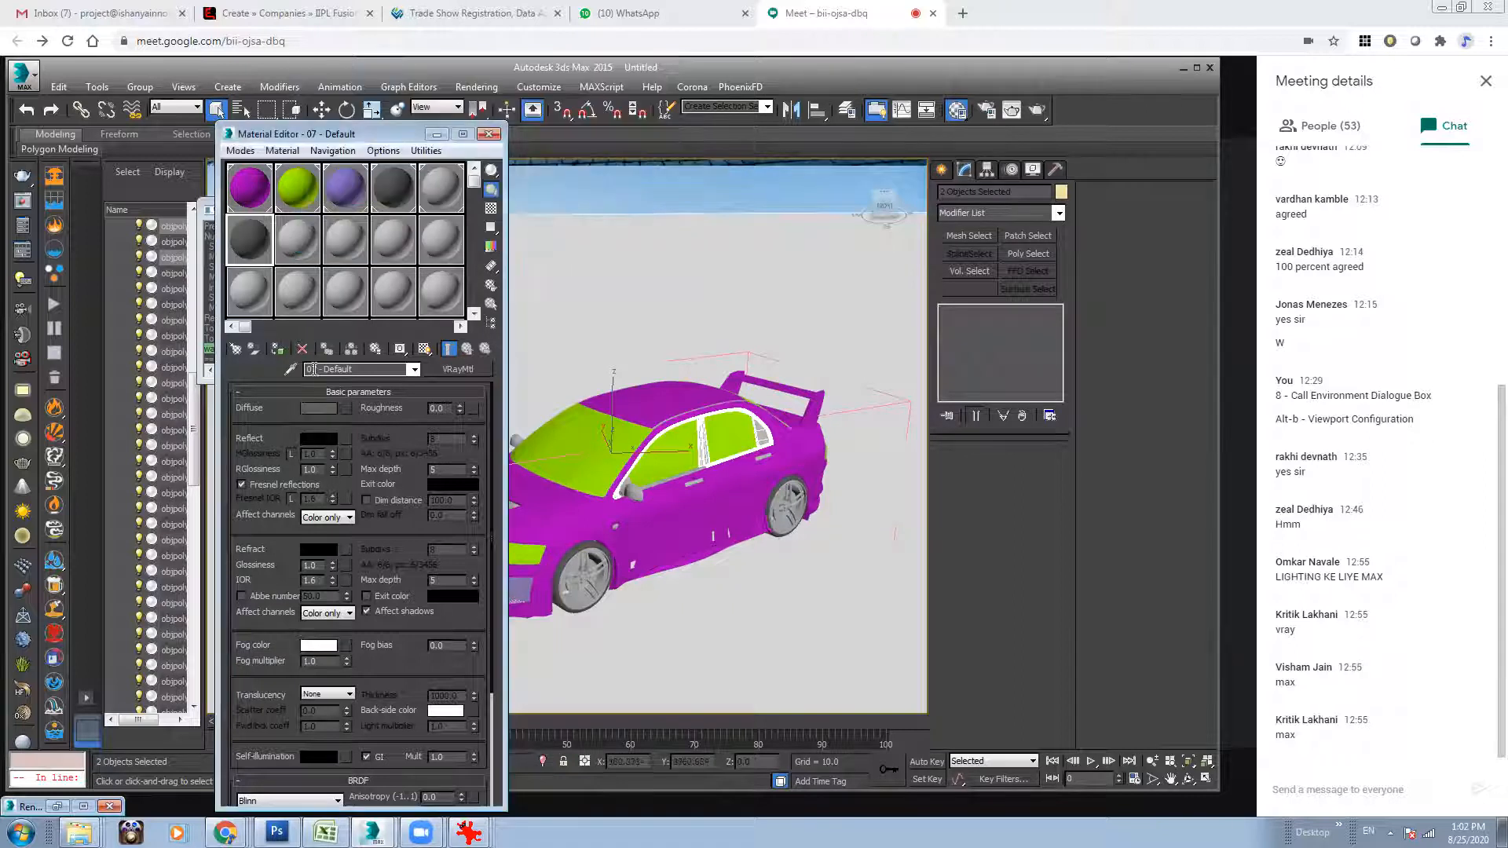
Set the diffuse colour of the first material in the second row to light blue, RGB 94, 168, 187.
click(323, 409)
click(561, 180)
mouse_move(393, 169)
mouse_down()
mouse_move(410, 161)
mouse_move(383, 152)
mouse_up()
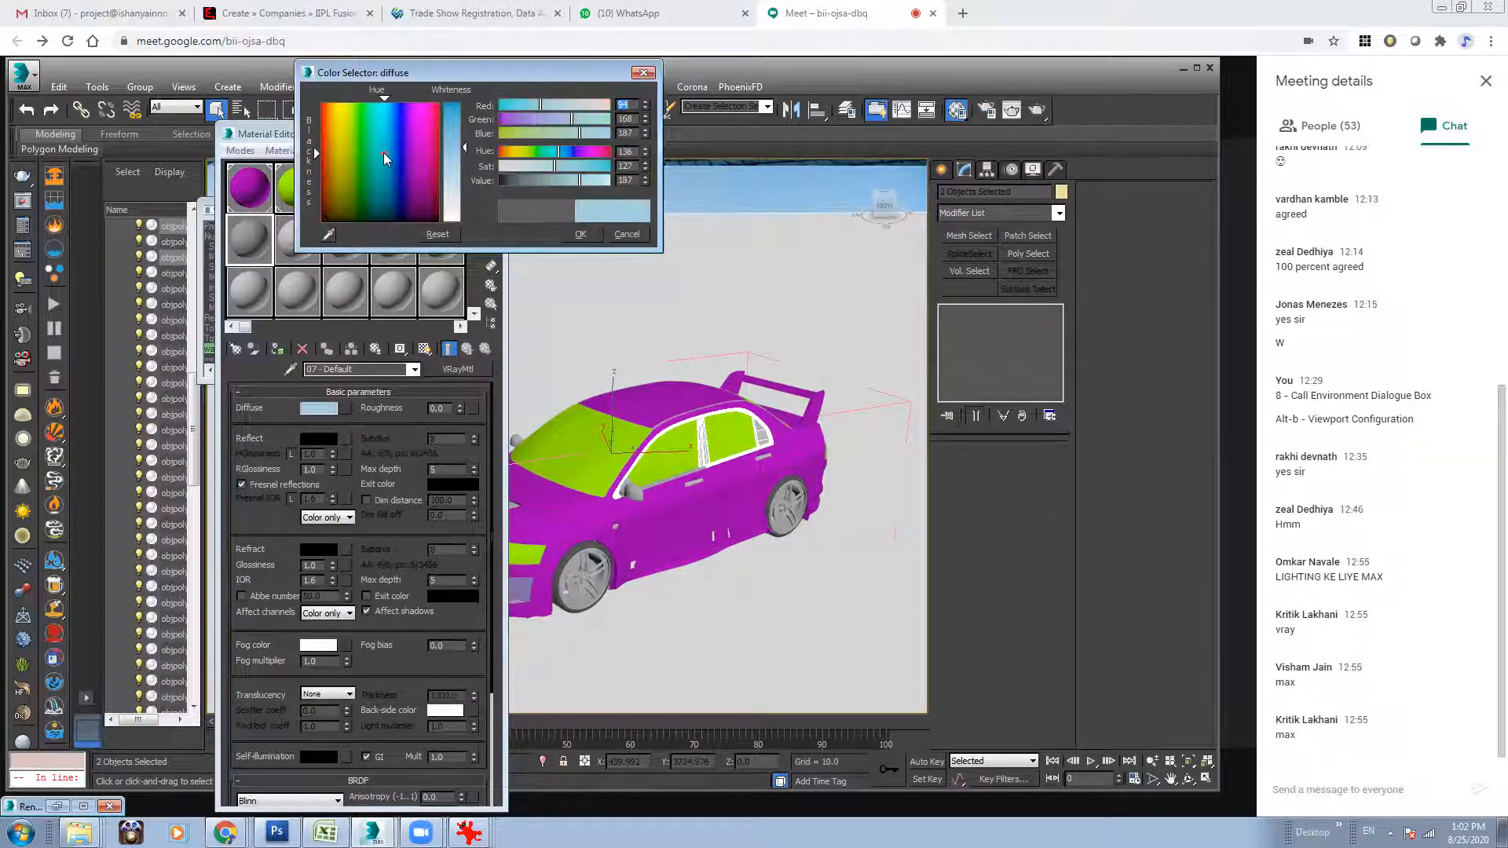
click(581, 234)
Assign the purple body material to the side mirrors on both sides of the car, then deselect them.
click(773, 290)
middle_drag(663, 441, 829, 476)
click(660, 475)
click(800, 471)
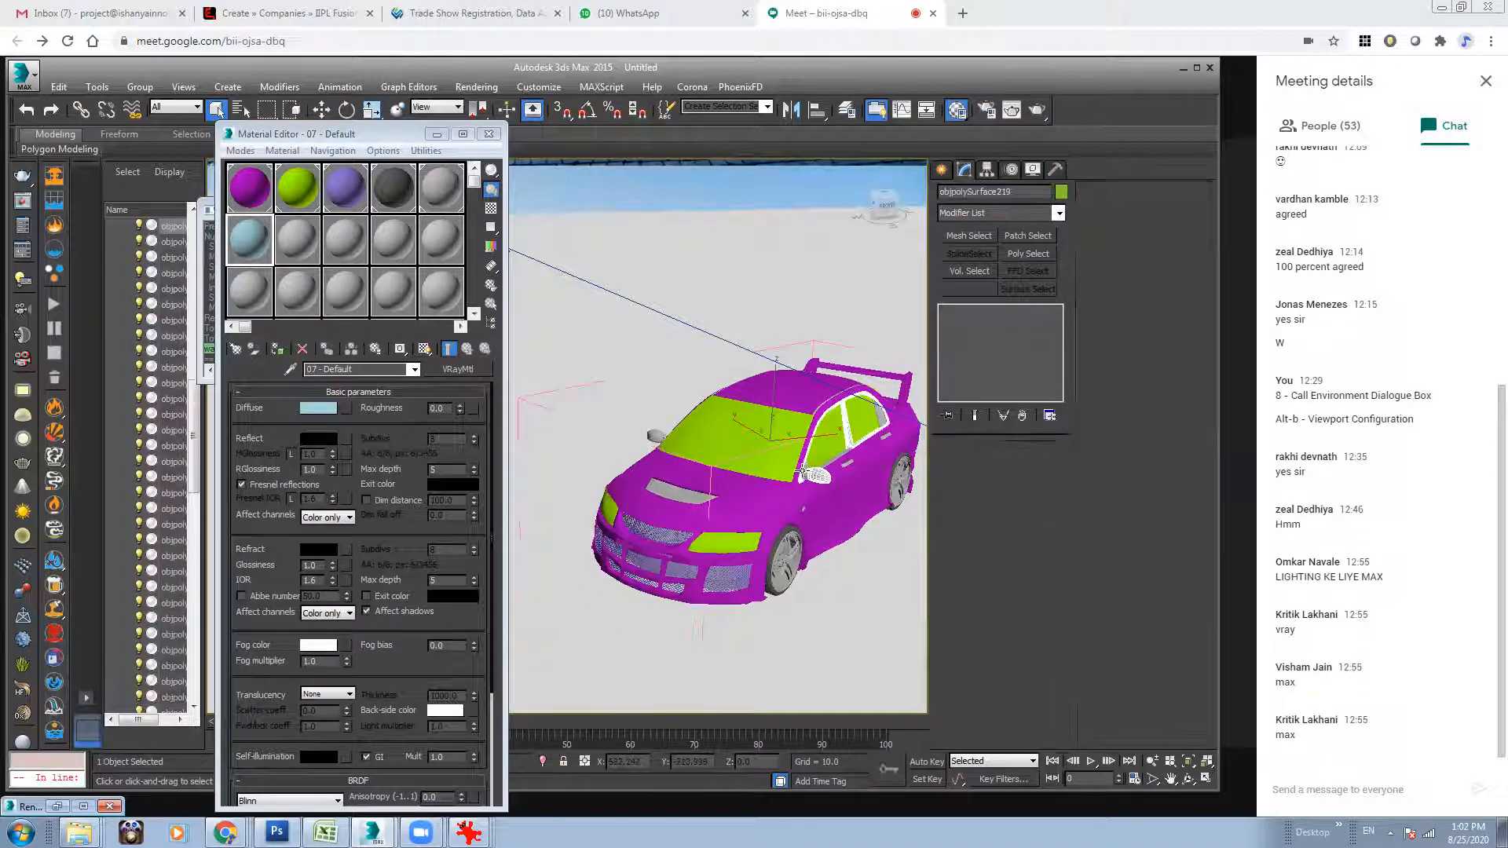
click(805, 474)
ctrl+click(811, 474)
ctrl+click(651, 435)
alt+middle_drag(663, 439, 748, 453)
alt+middle_drag(823, 422, 735, 394)
click(250, 187)
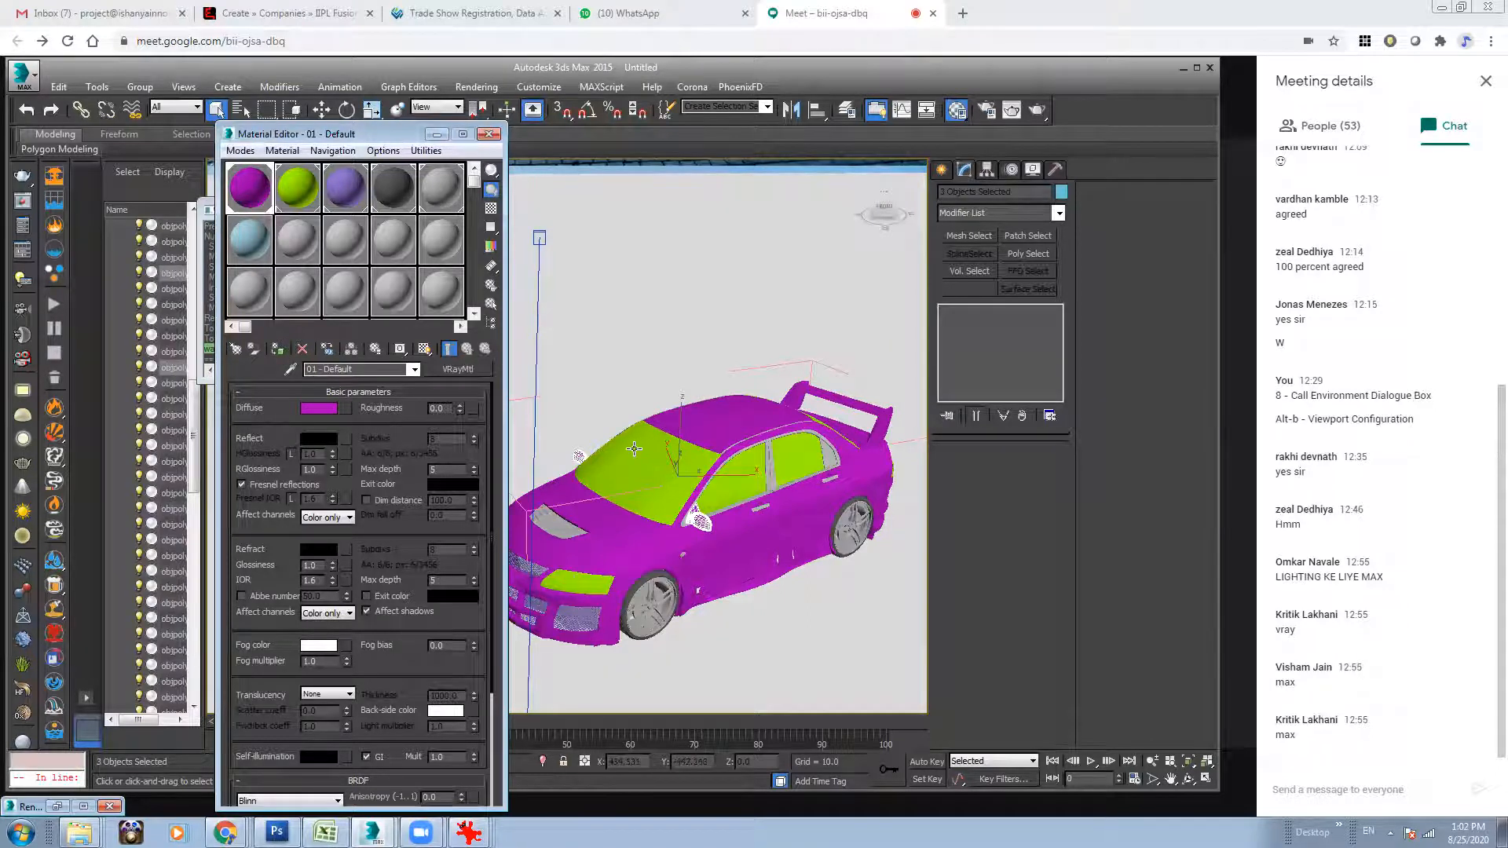
click(714, 314)
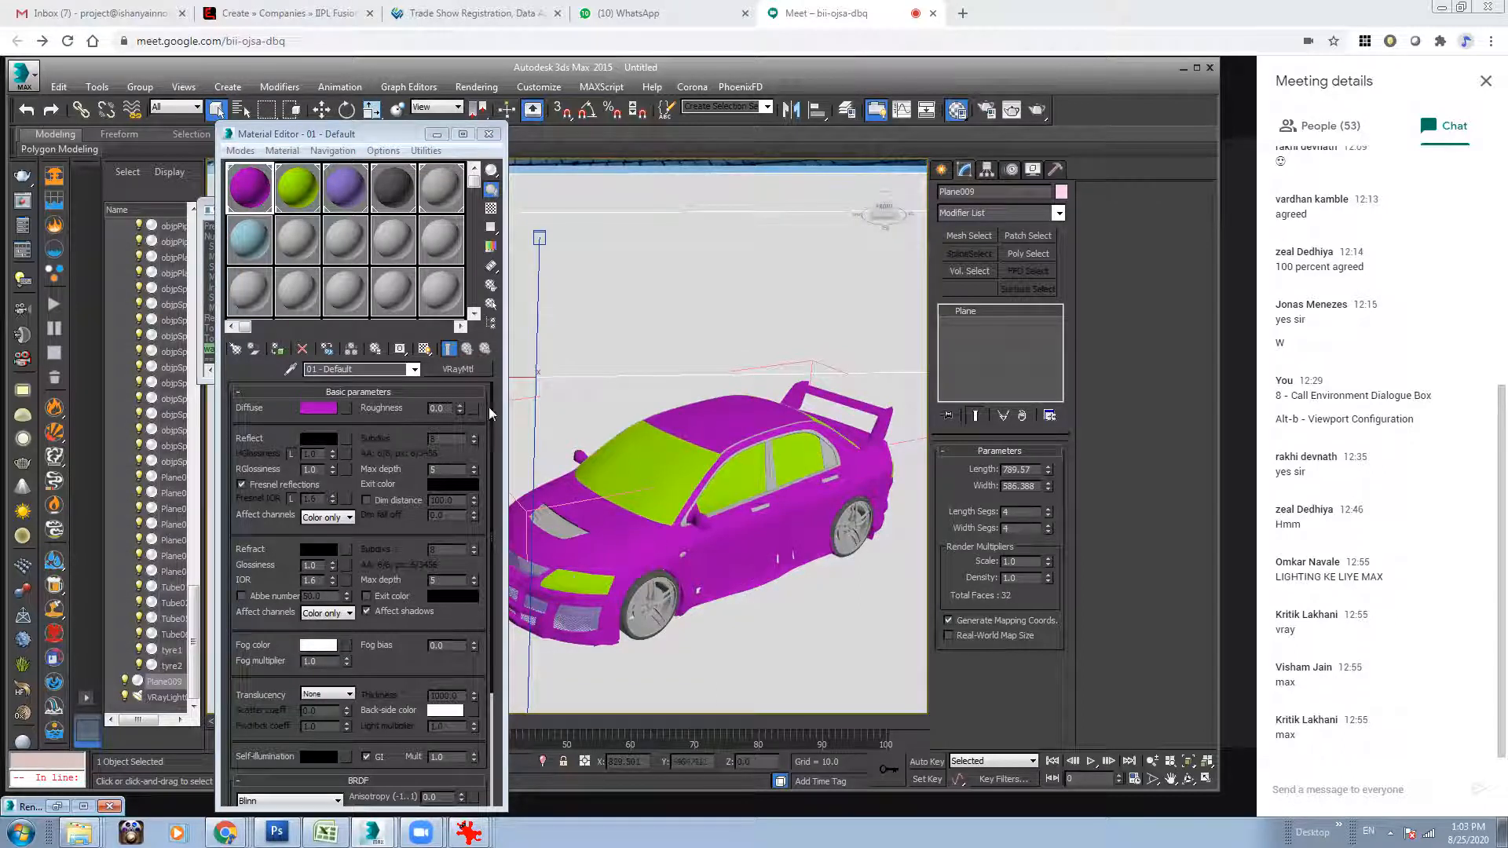
Assign the lilac grille material to the vent on the car's hood.
click(250, 193)
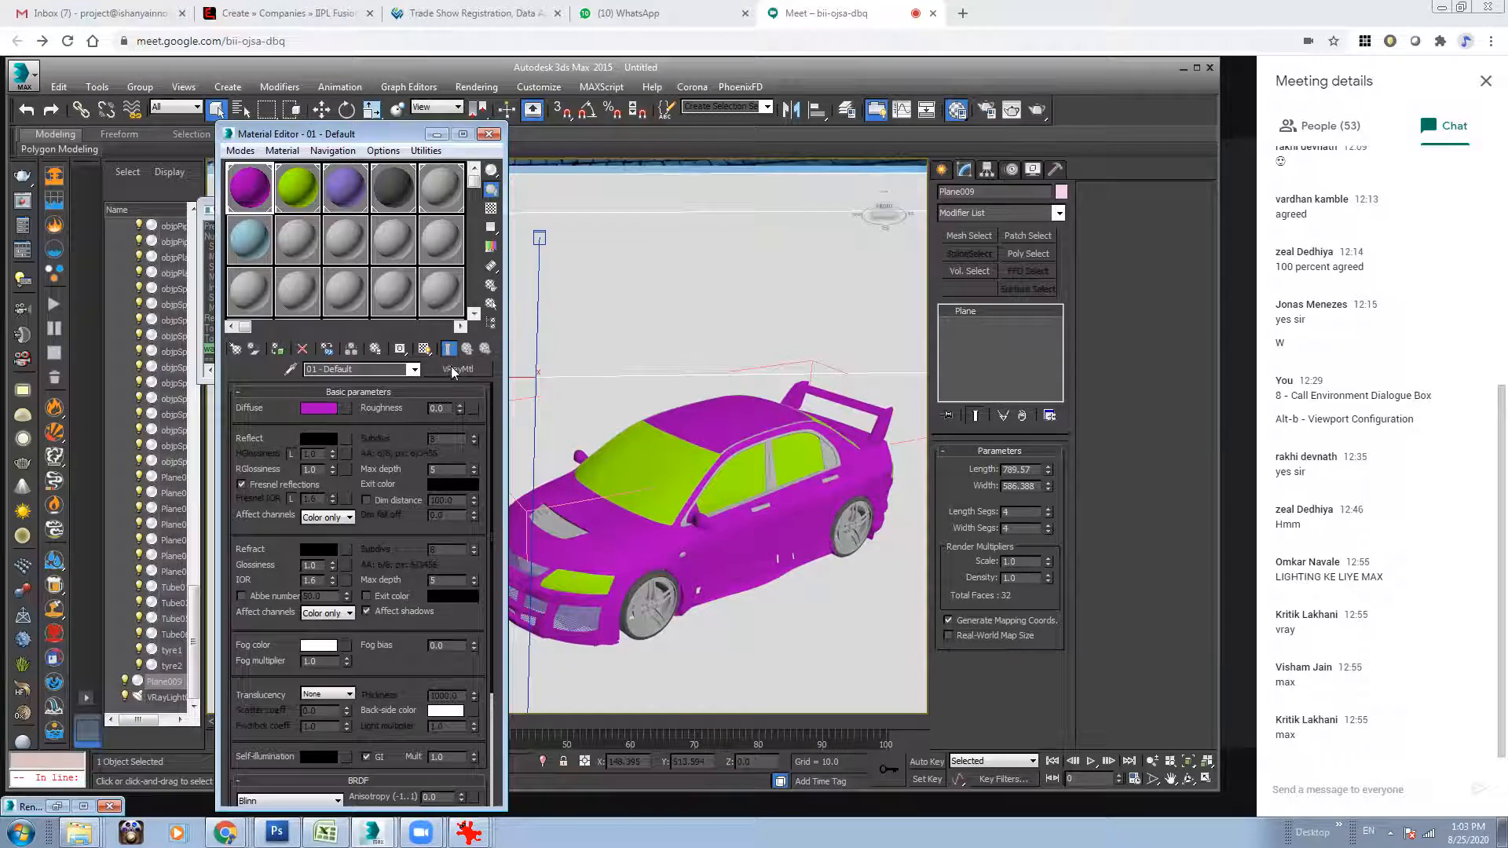
alt+middle_drag(780, 525, 811, 509)
click(605, 508)
click(346, 189)
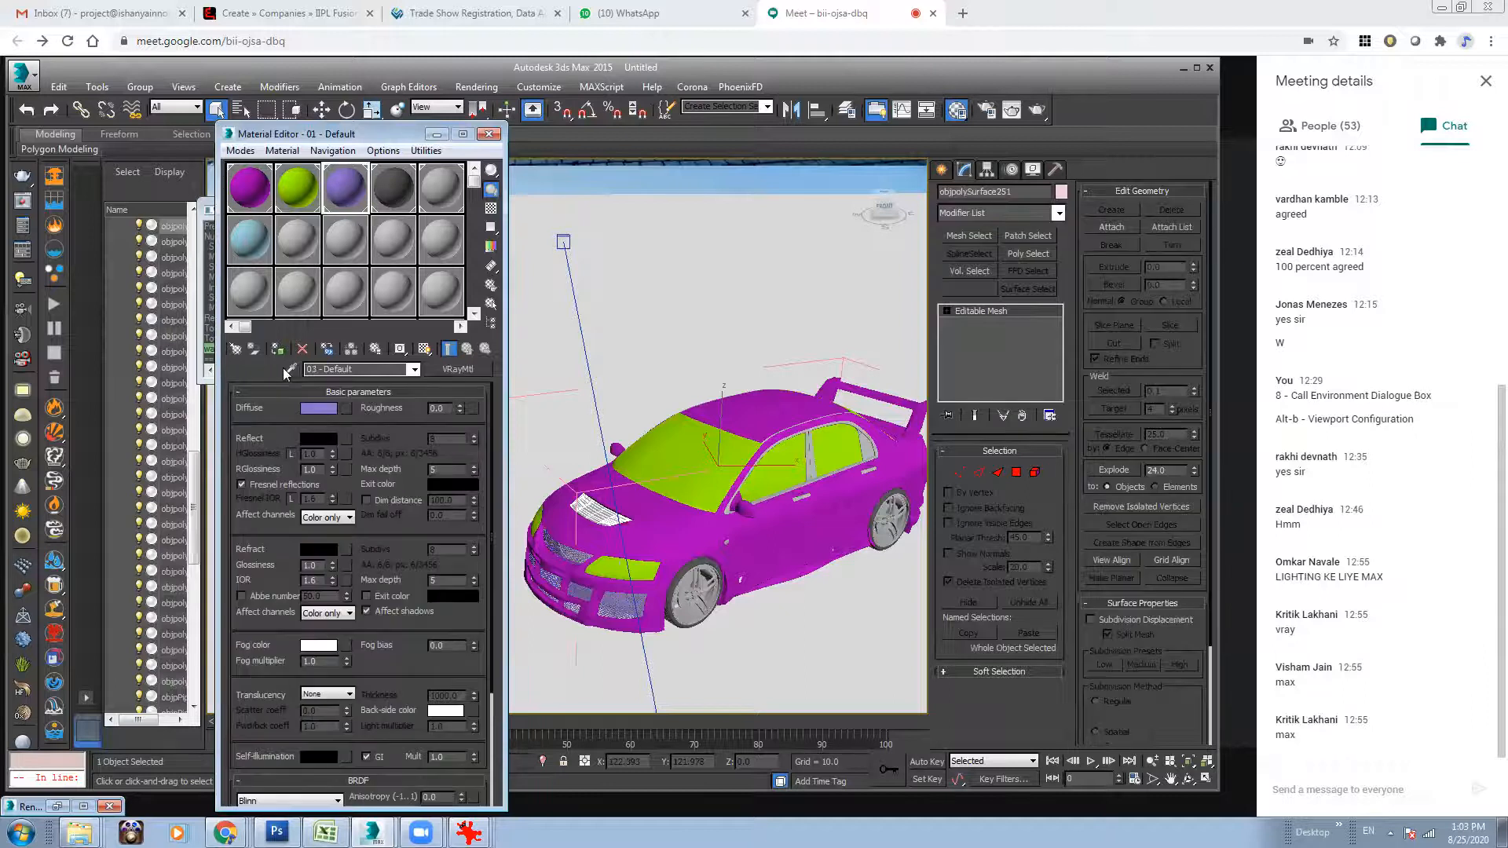
Change the purple body material's type from VRayMtl to VRayCarPaintMtl.
click(250, 206)
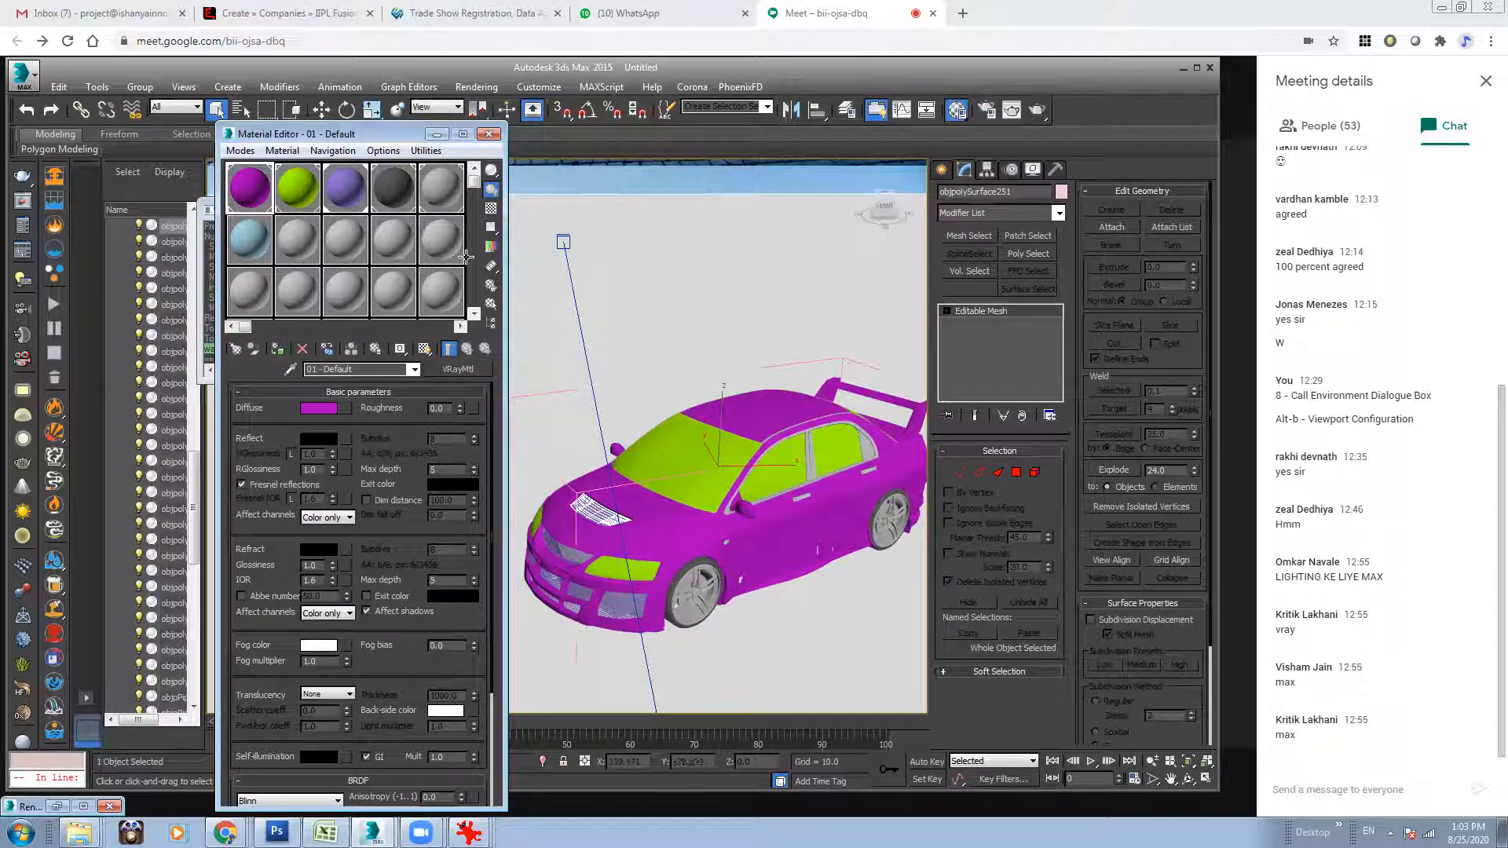
click(455, 370)
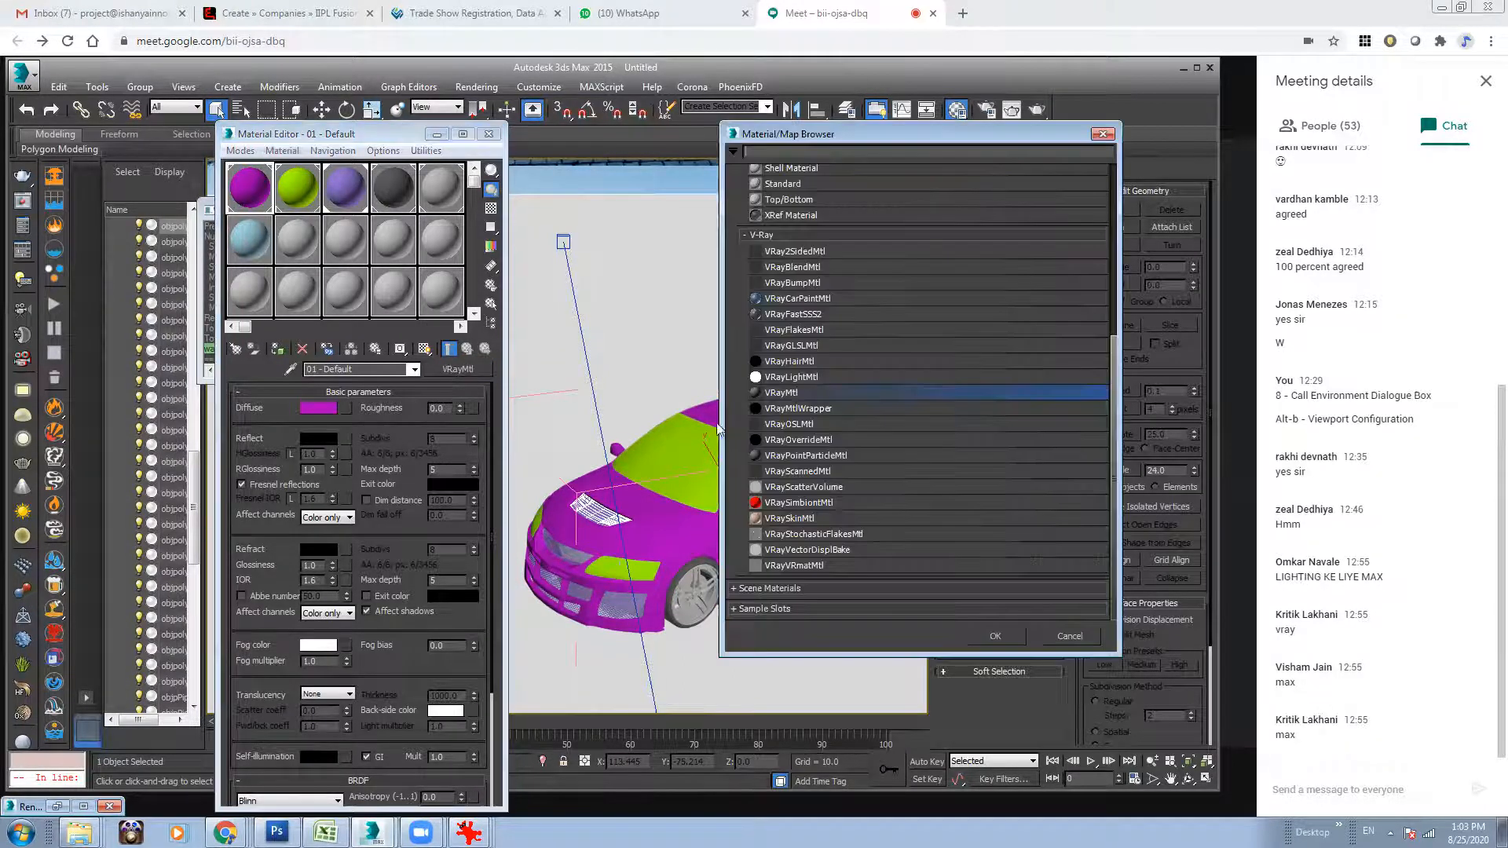
double_click(797, 300)
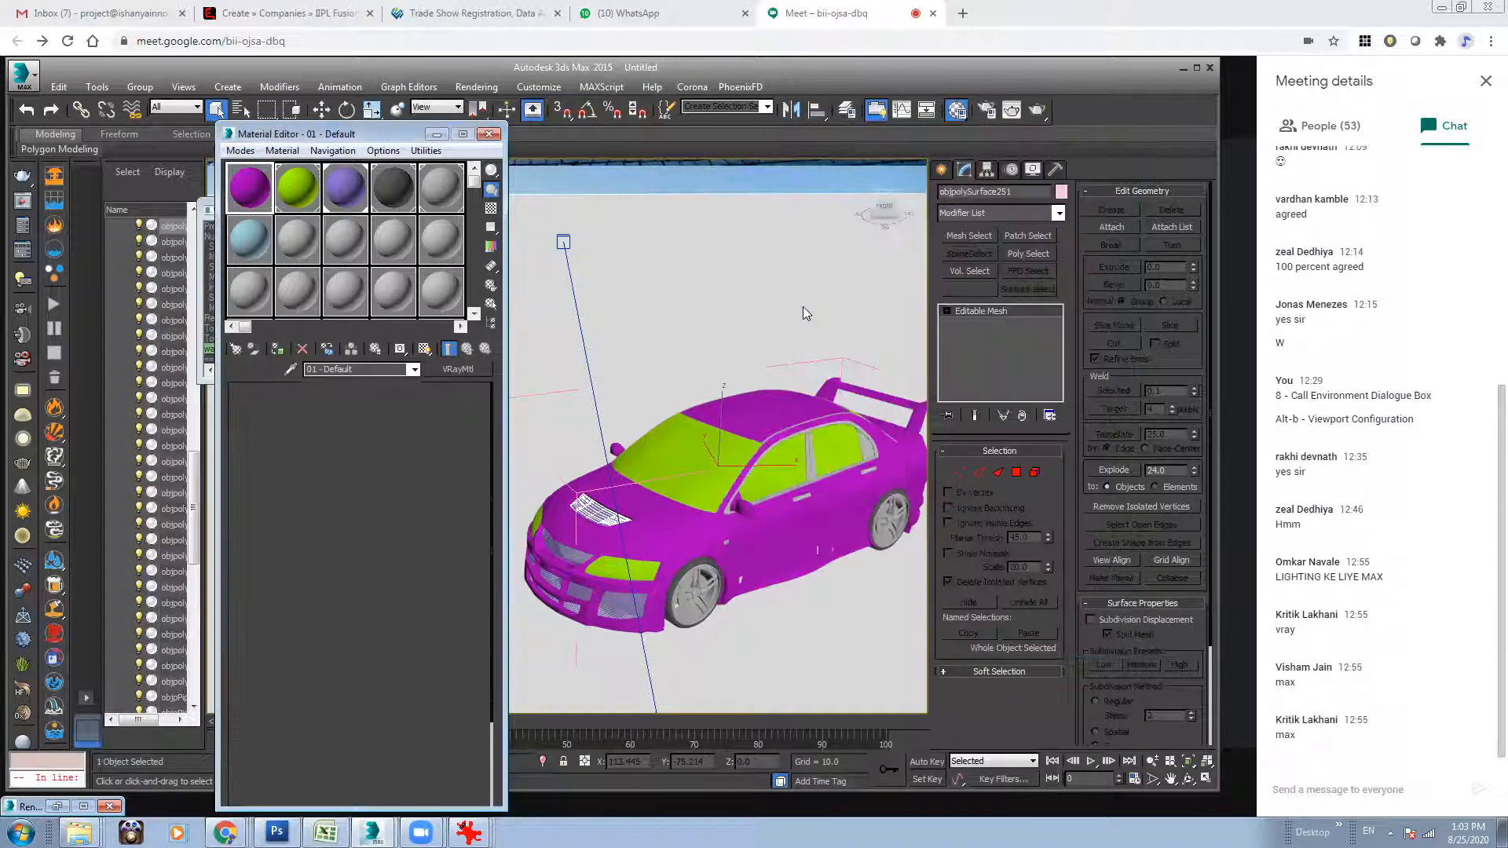
Set the base color of the body's car paint material to black.
alt+middle_drag(754, 483, 768, 403)
alt+middle_drag(747, 456, 675, 416)
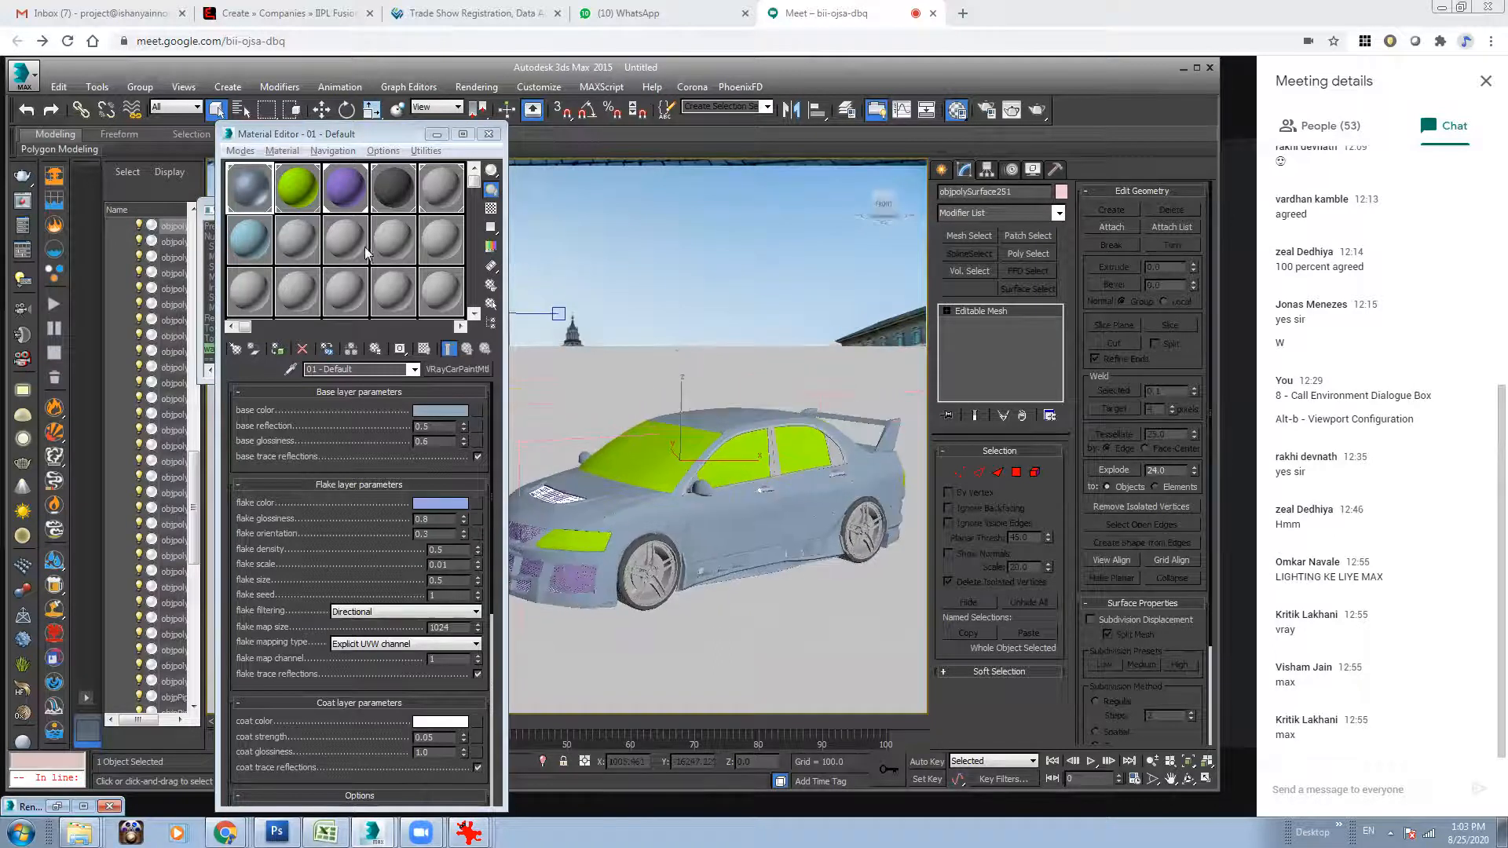
click(437, 411)
drag(527, 78, 527, 75)
click(576, 236)
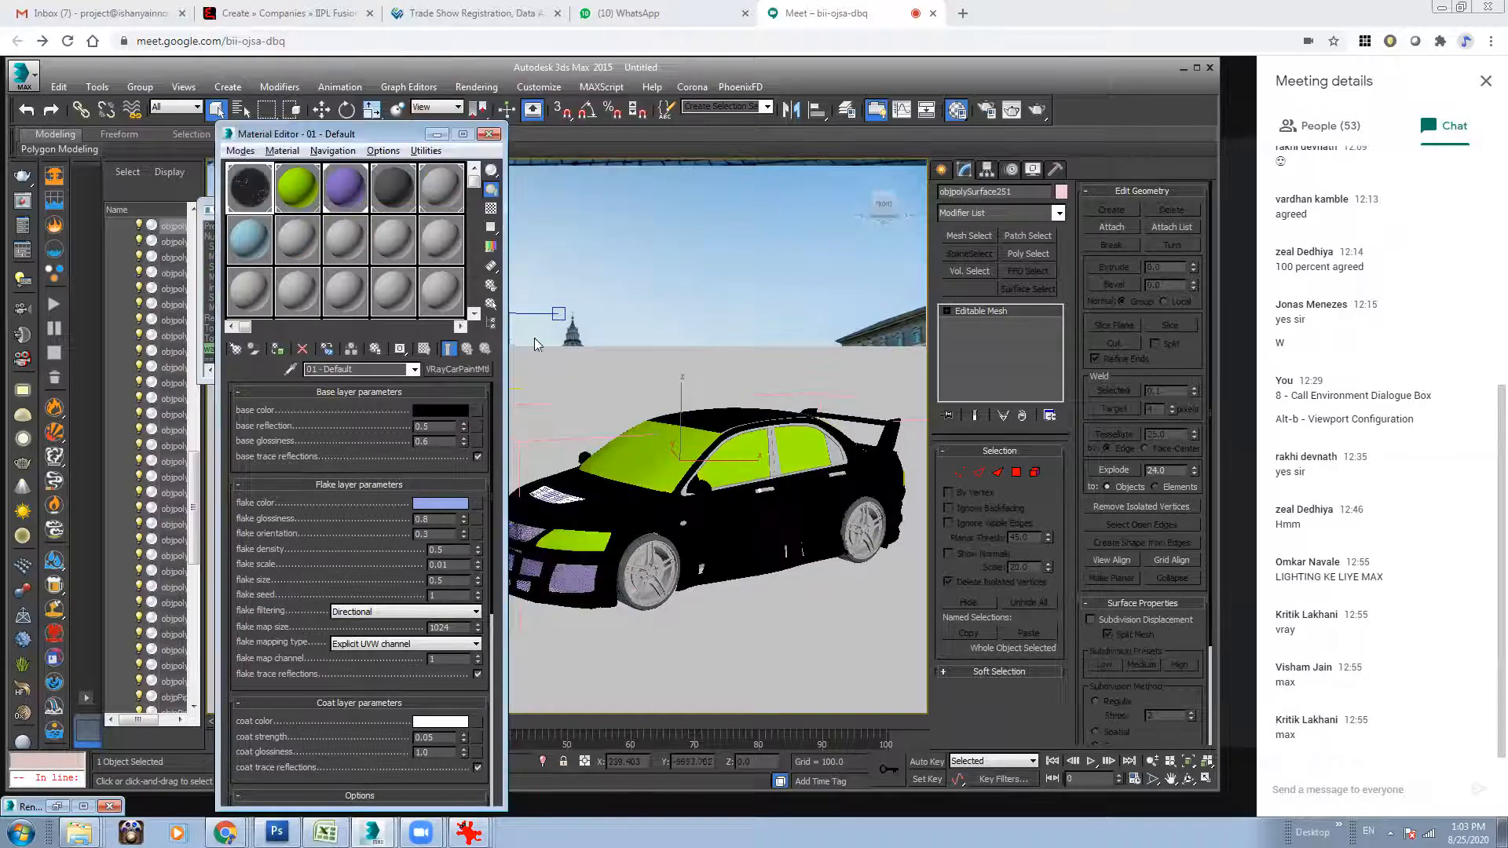
Set the car paint's flake color to grey and check the material in an enlarged sample preview.
click(445, 503)
click(452, 131)
mouse_move(434, 177)
mouse_down()
mouse_move(428, 204)
mouse_move(379, 126)
mouse_move(322, 222)
mouse_move(340, 222)
mouse_up()
drag(452, 131, 452, 143)
click(583, 238)
double_click(244, 184)
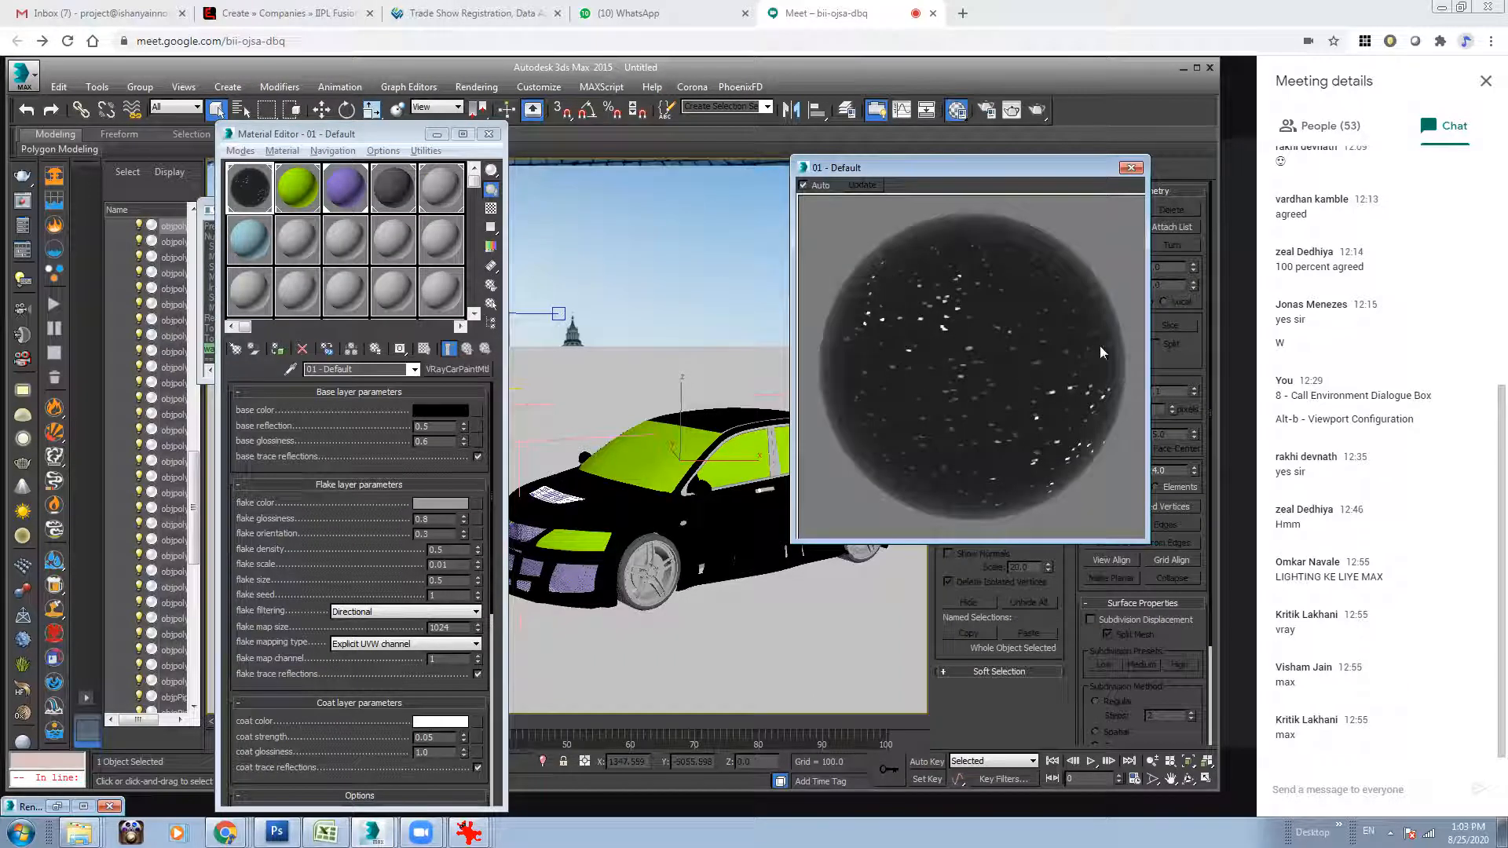
click(1132, 168)
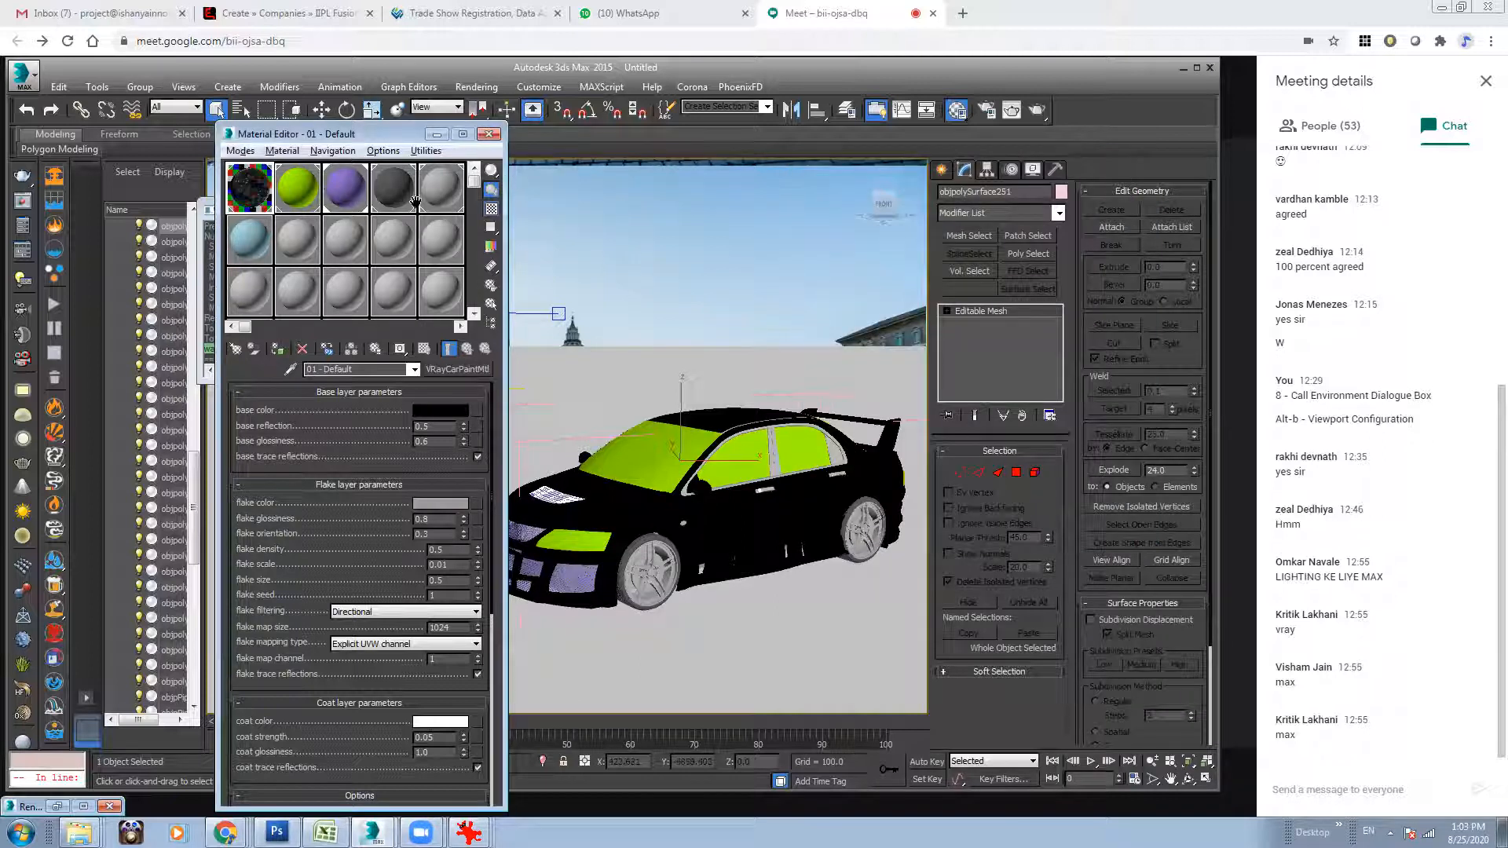
Give the lilac grille material a white reflection colour, RGlossiness 0.6 and no Fresnel reflections.
alt+middle_drag(677, 410, 602, 488)
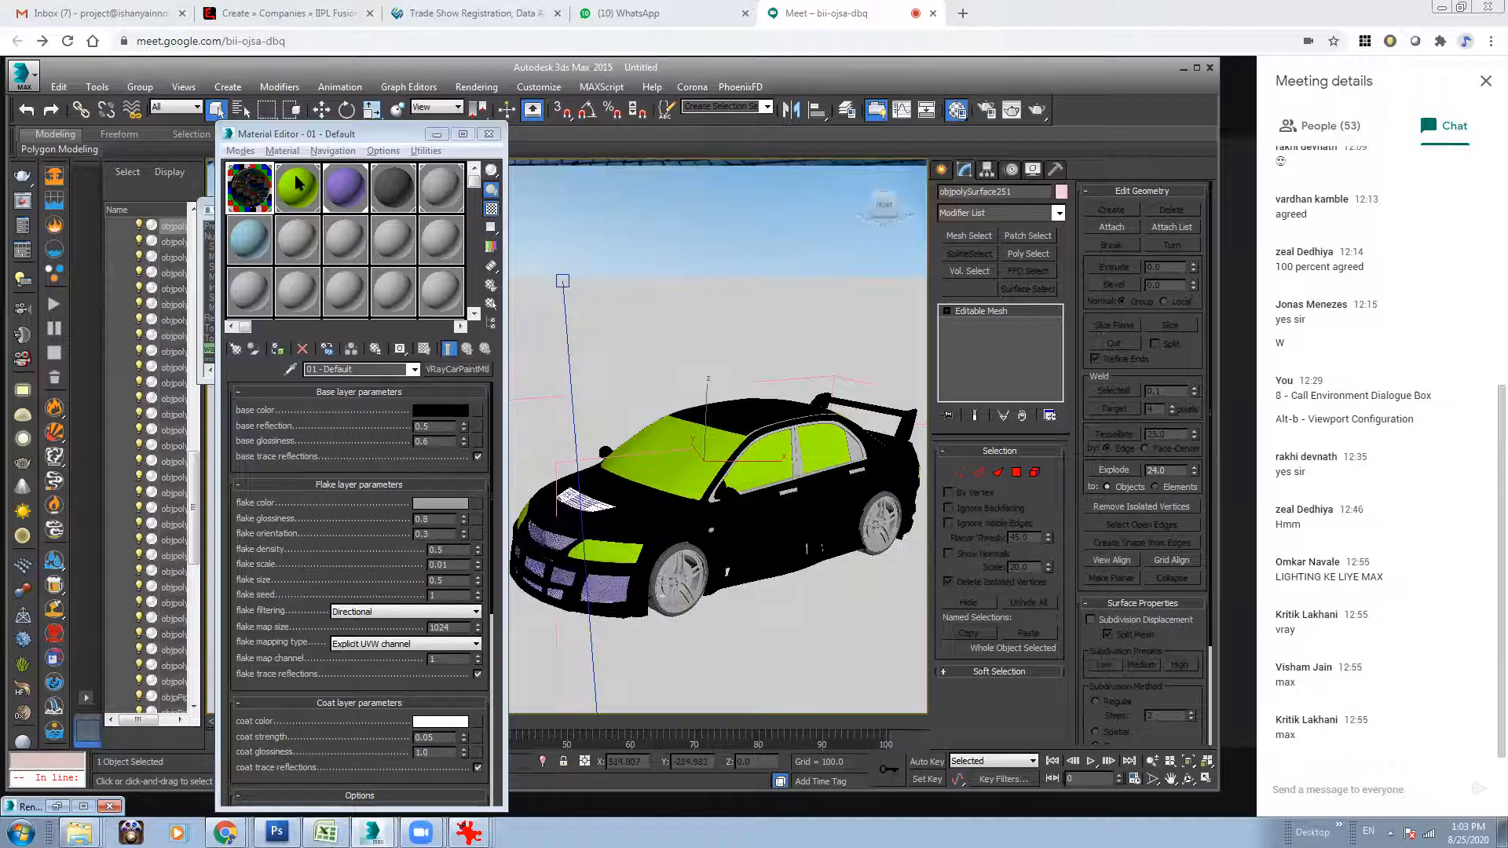
click(346, 187)
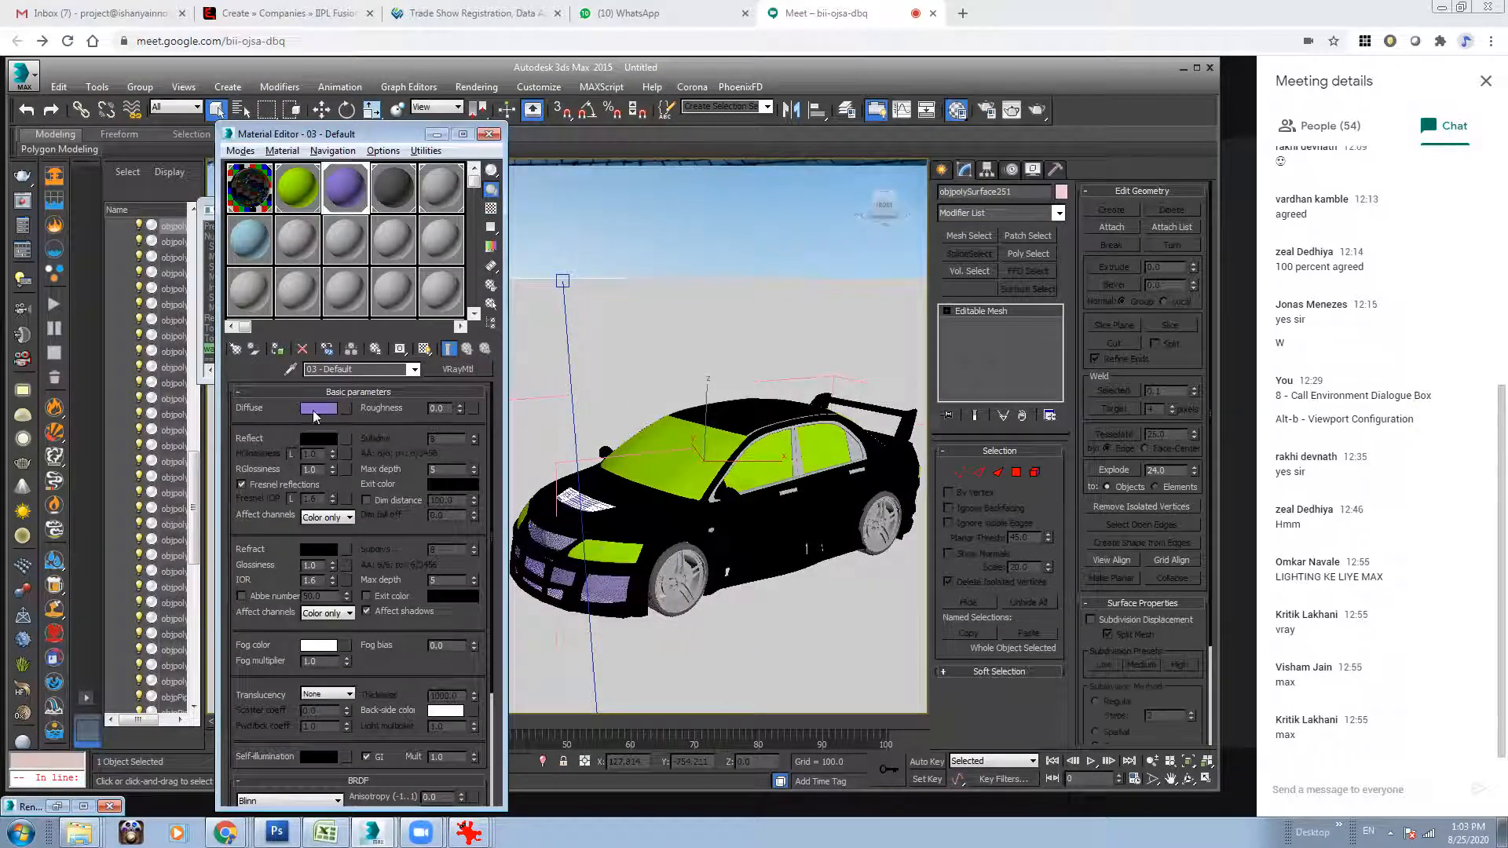
click(323, 439)
drag(449, 179, 451, 217)
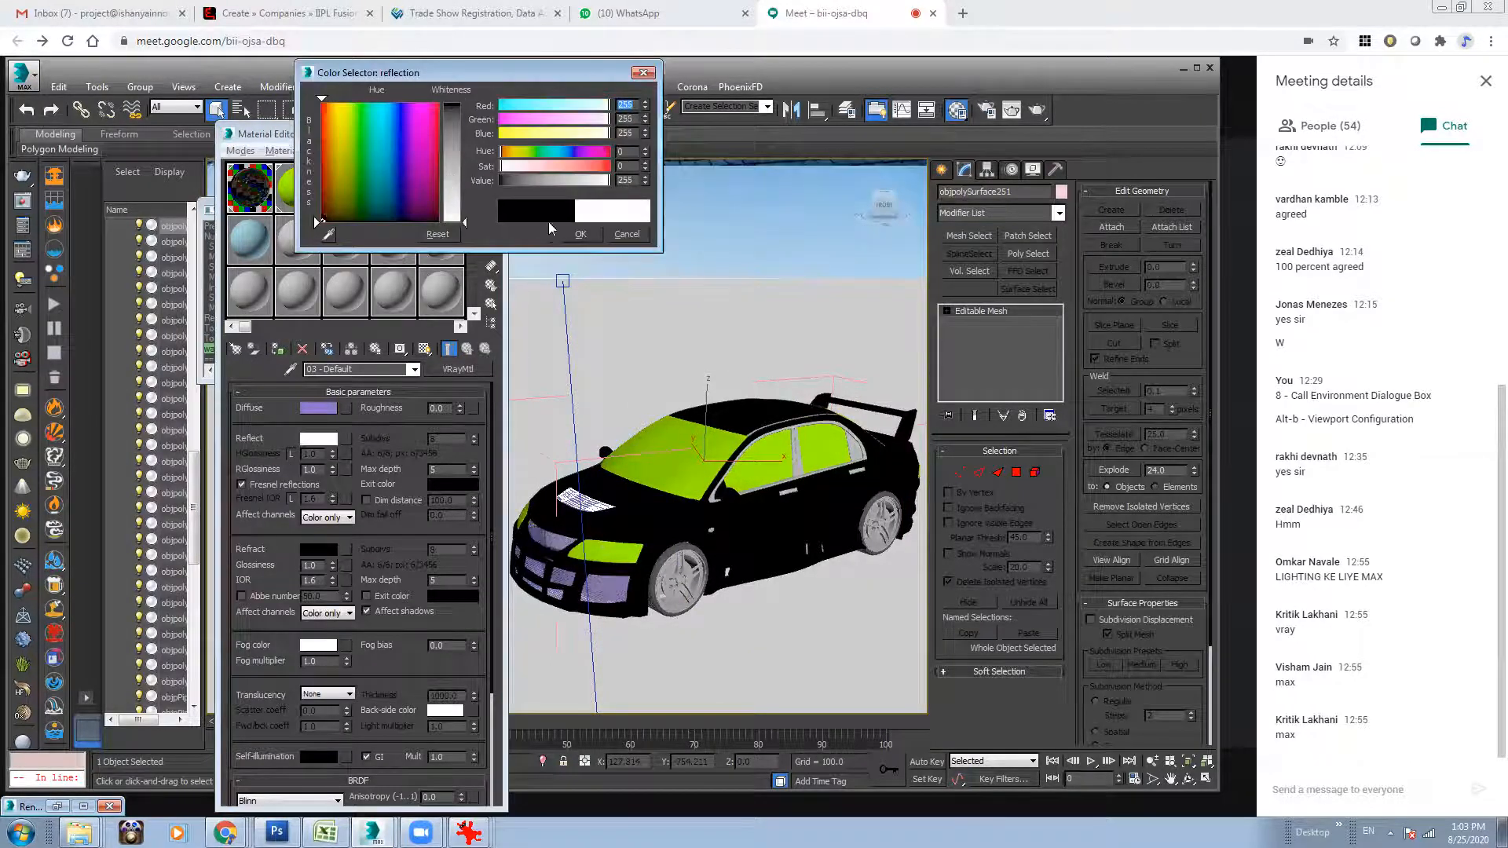
click(563, 231)
double_click(308, 469)
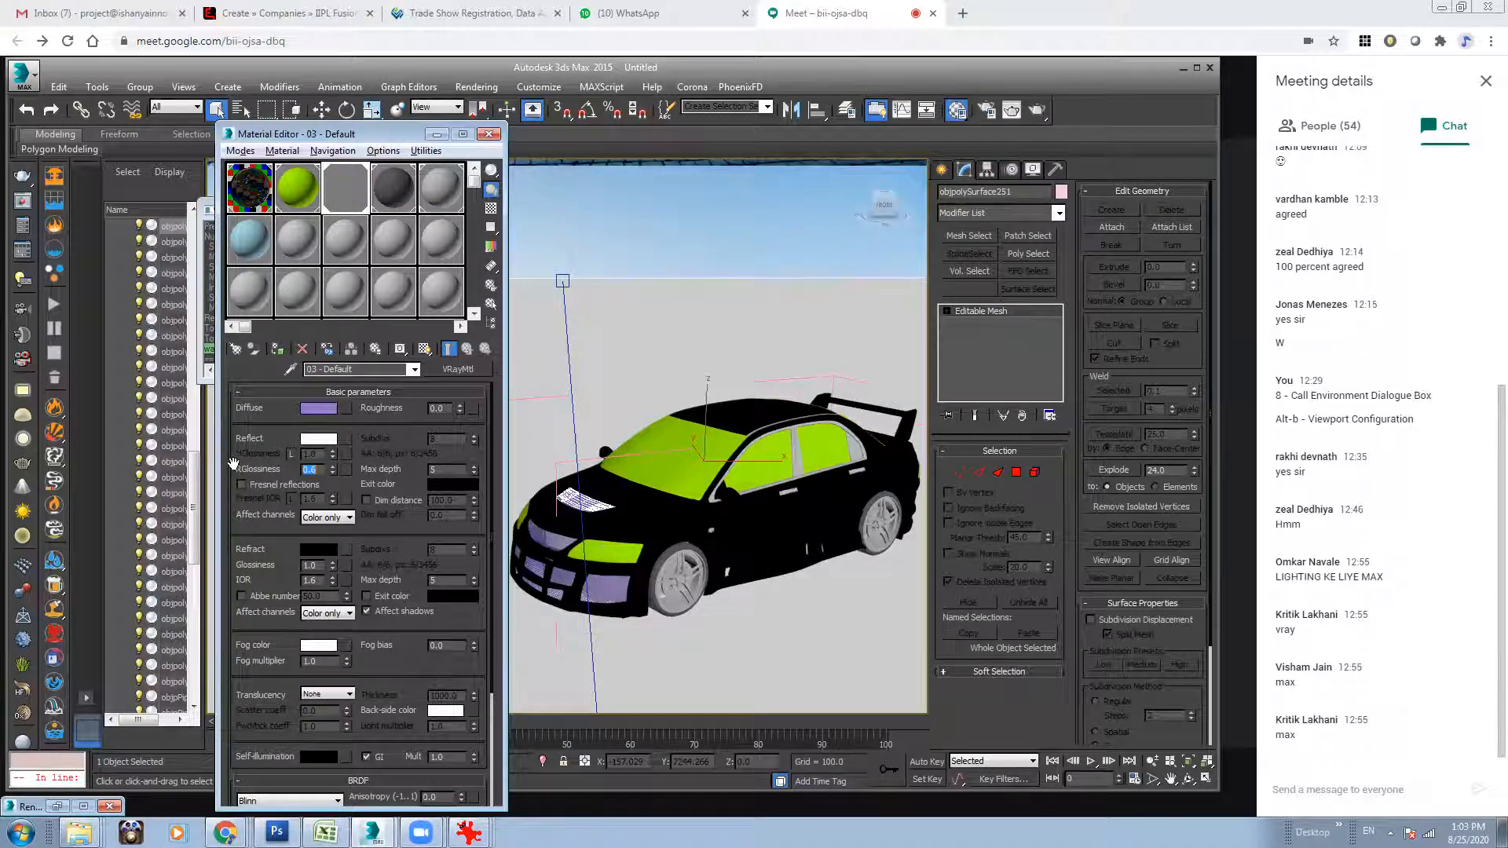
Give the lime window material a white reflection colour with a Falloff map and turn off its Fresnel reflections.
click(288, 196)
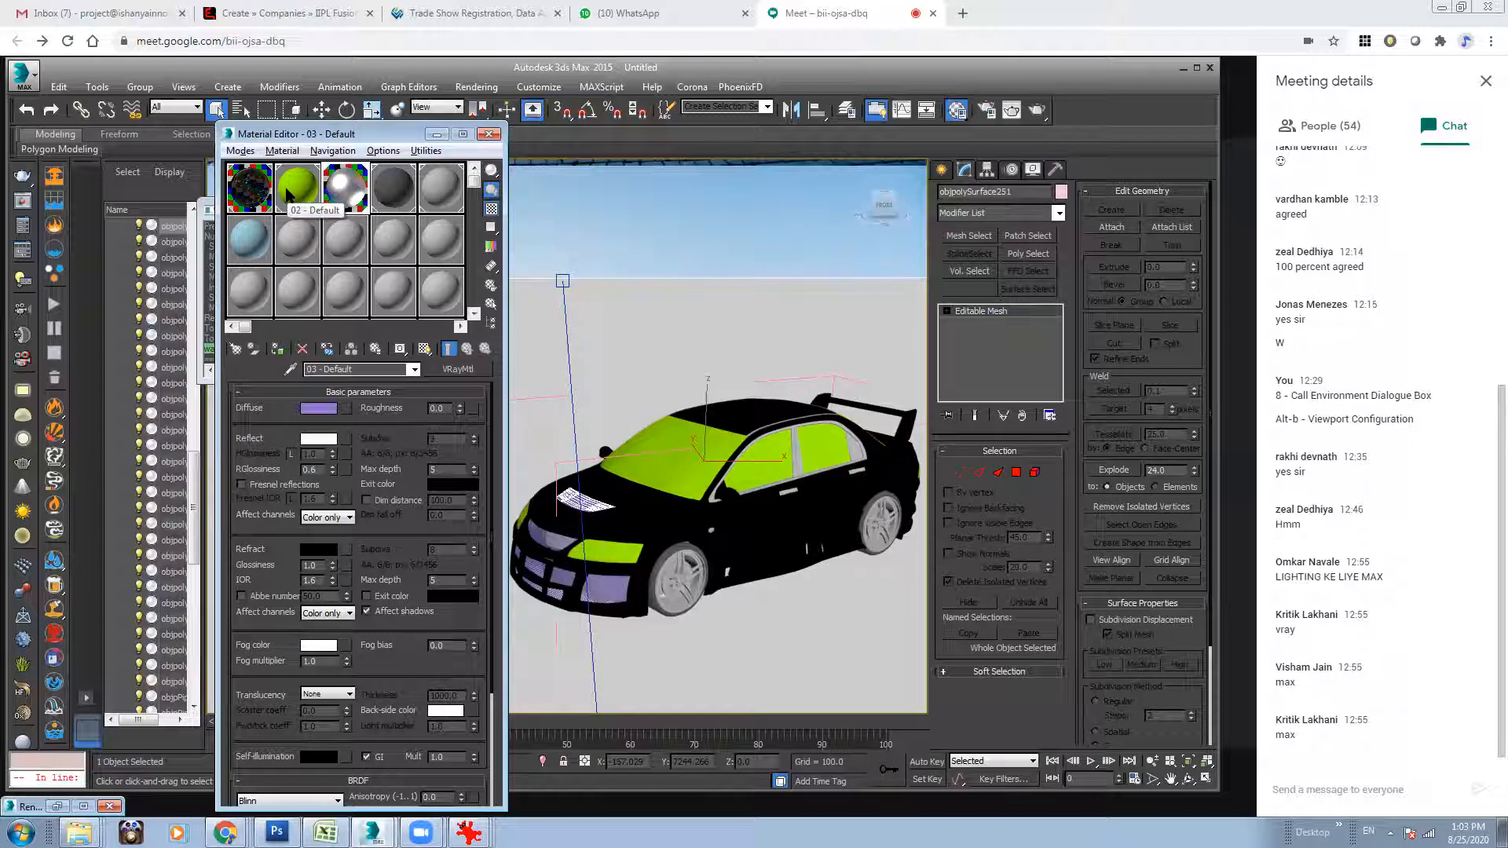
click(321, 440)
drag(453, 110, 454, 233)
click(578, 234)
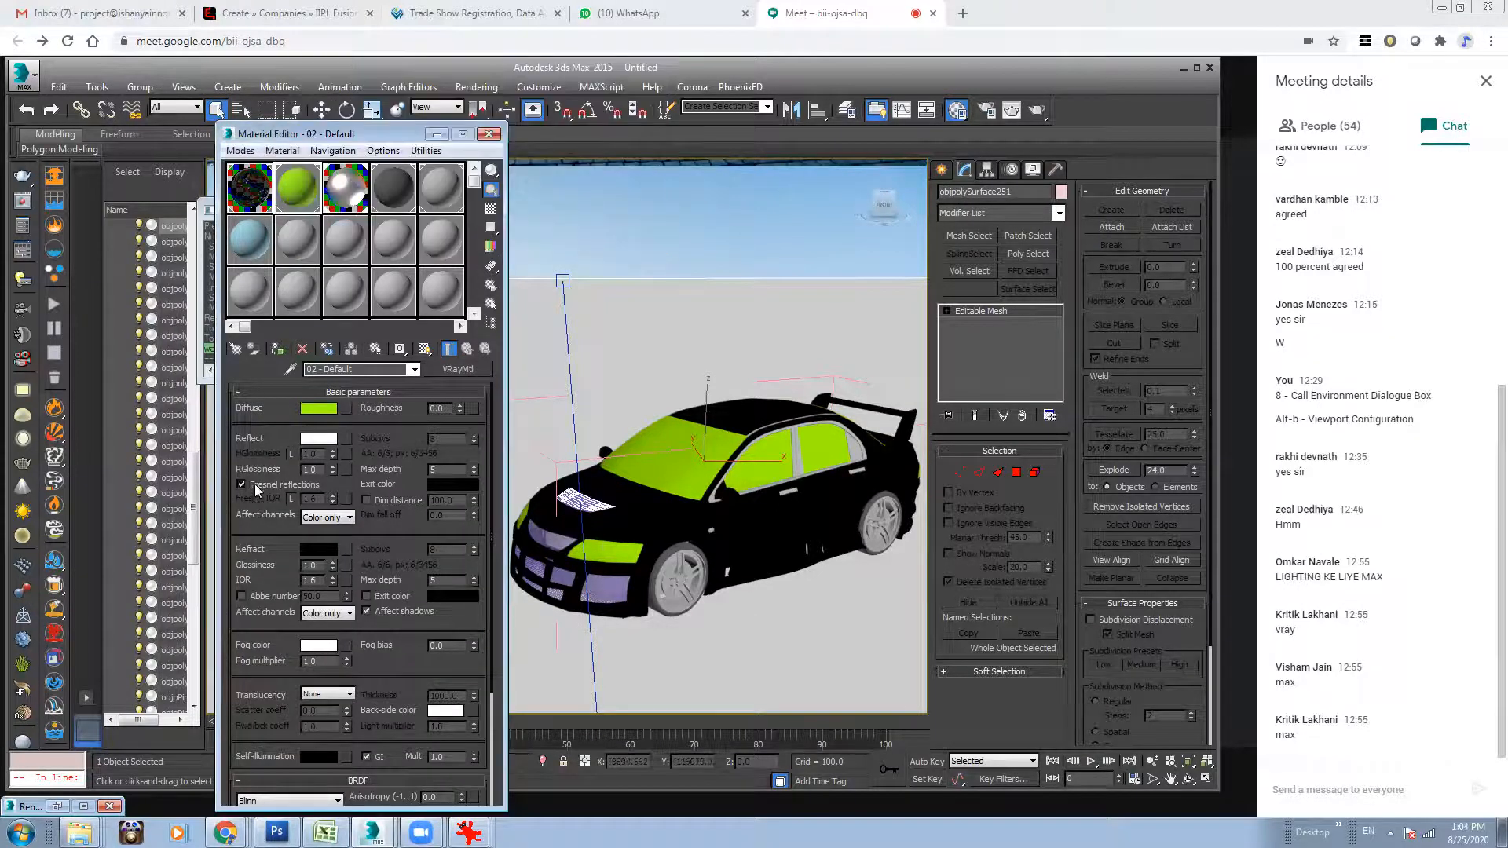
click(255, 487)
click(348, 438)
double_click(778, 279)
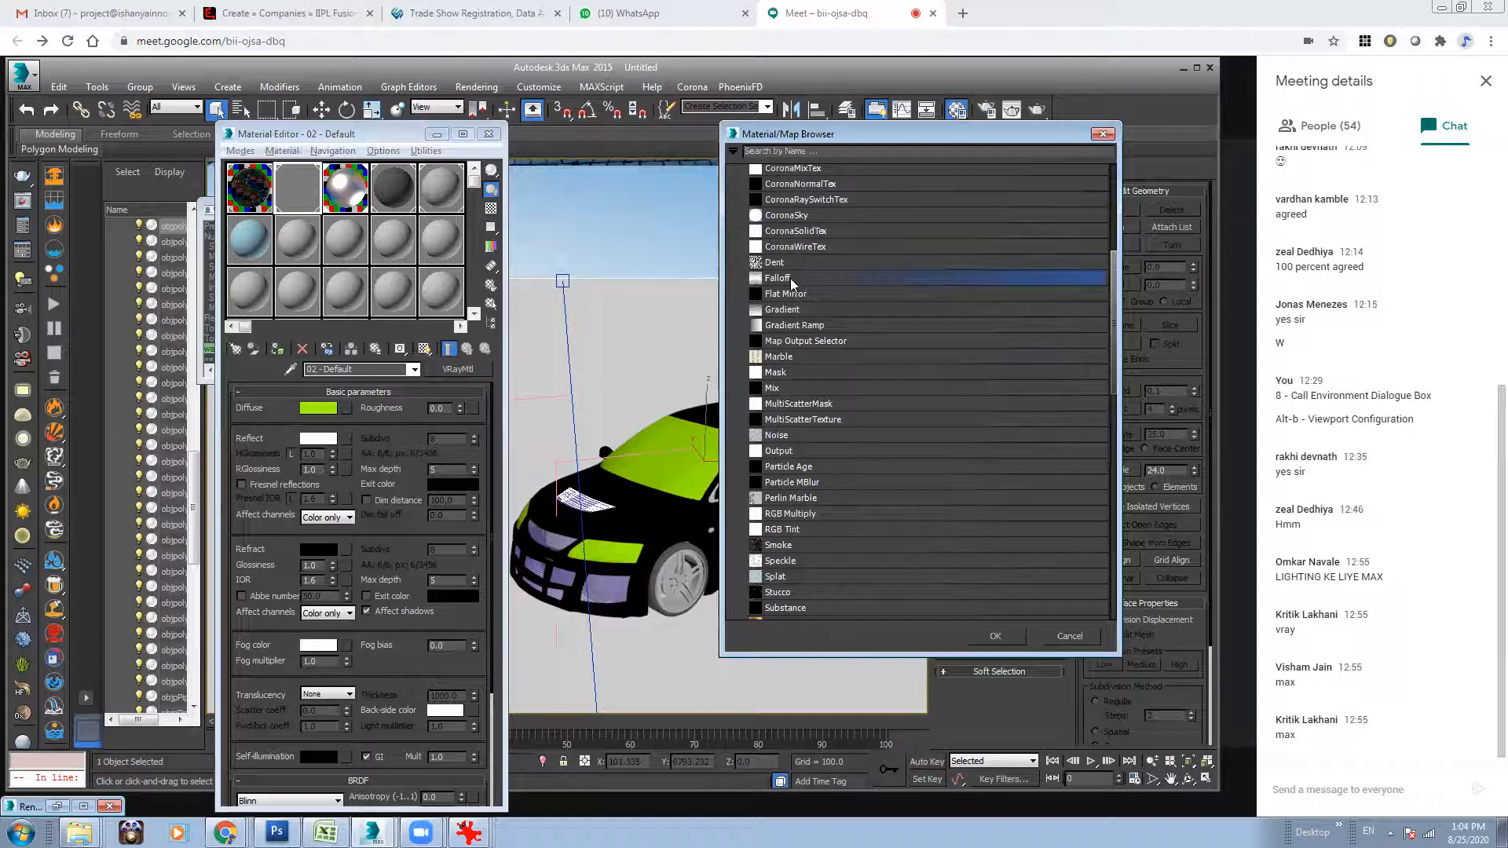
click(469, 348)
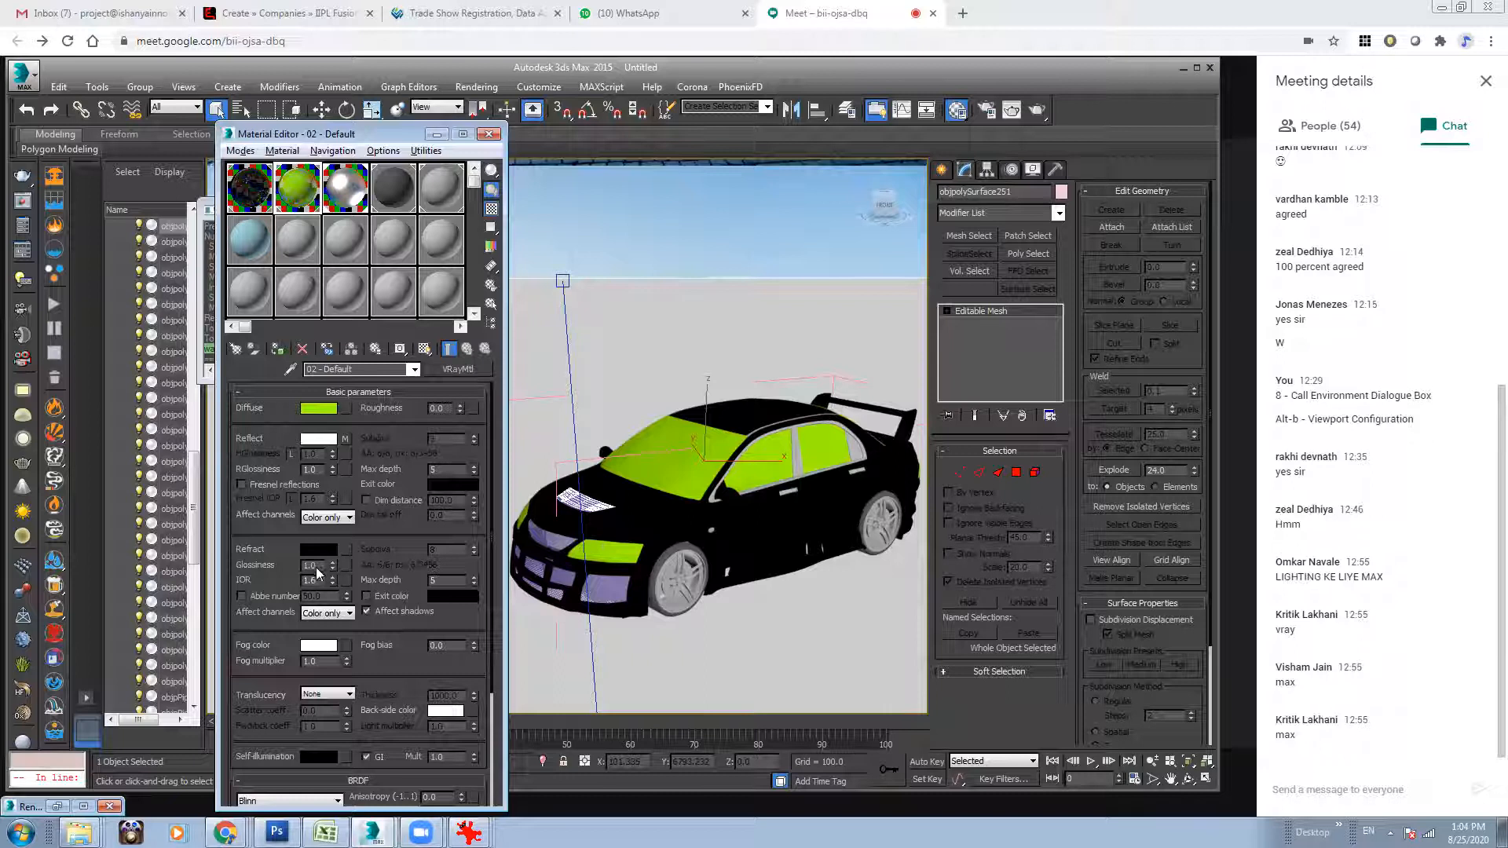
Set the window material's refraction colour to white and inspect the transparent glass on the car.
click(316, 552)
drag(458, 209, 459, 226)
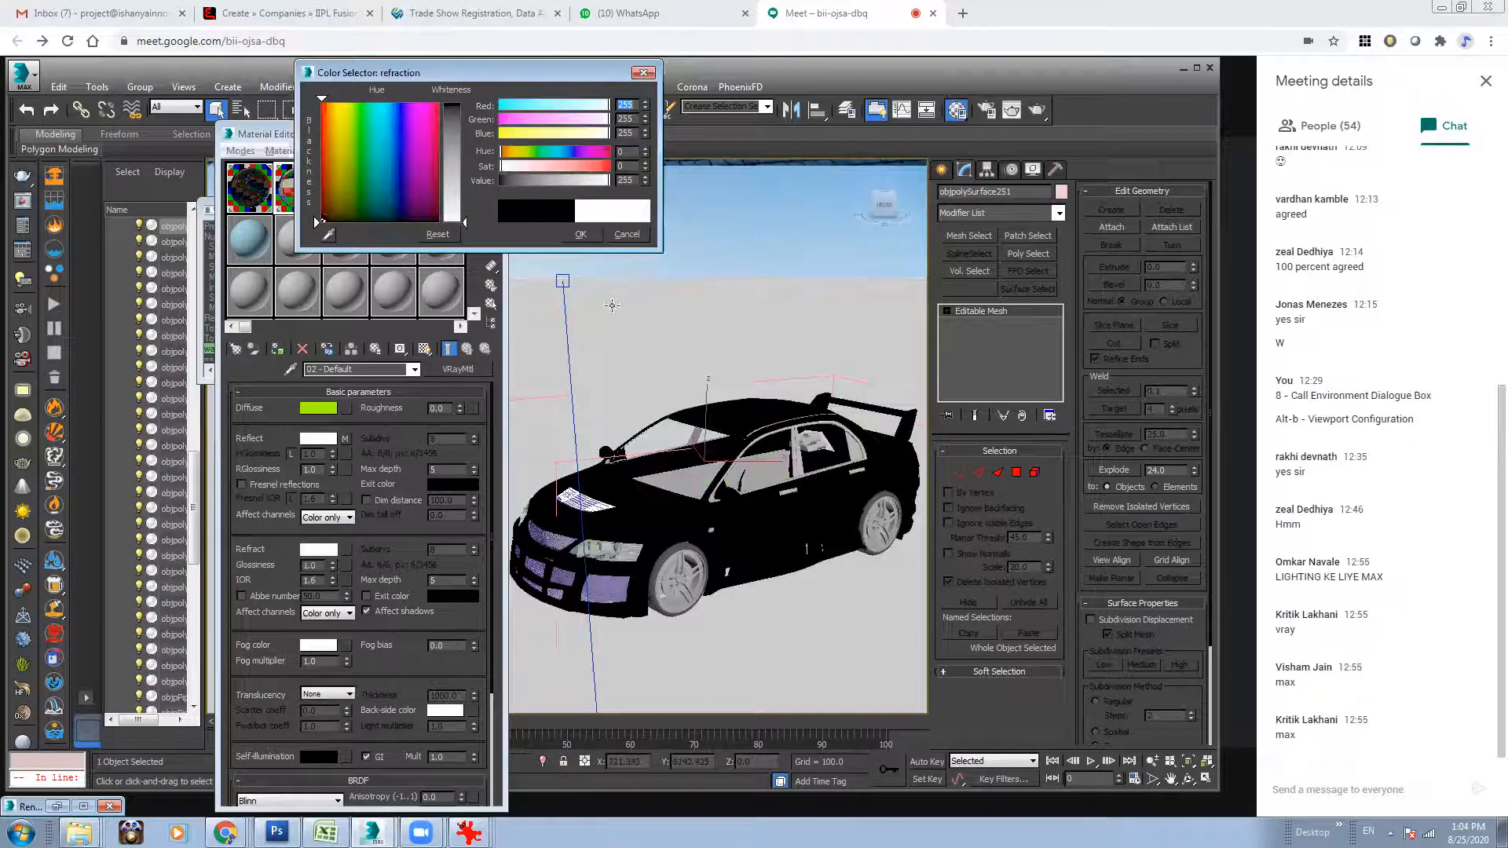
click(579, 233)
mouse_move(649, 425)
alt+middle_down()
mouse_move(640, 412)
mouse_move(648, 447)
alt+middle_up()
alt+middle_drag(746, 414, 789, 419)
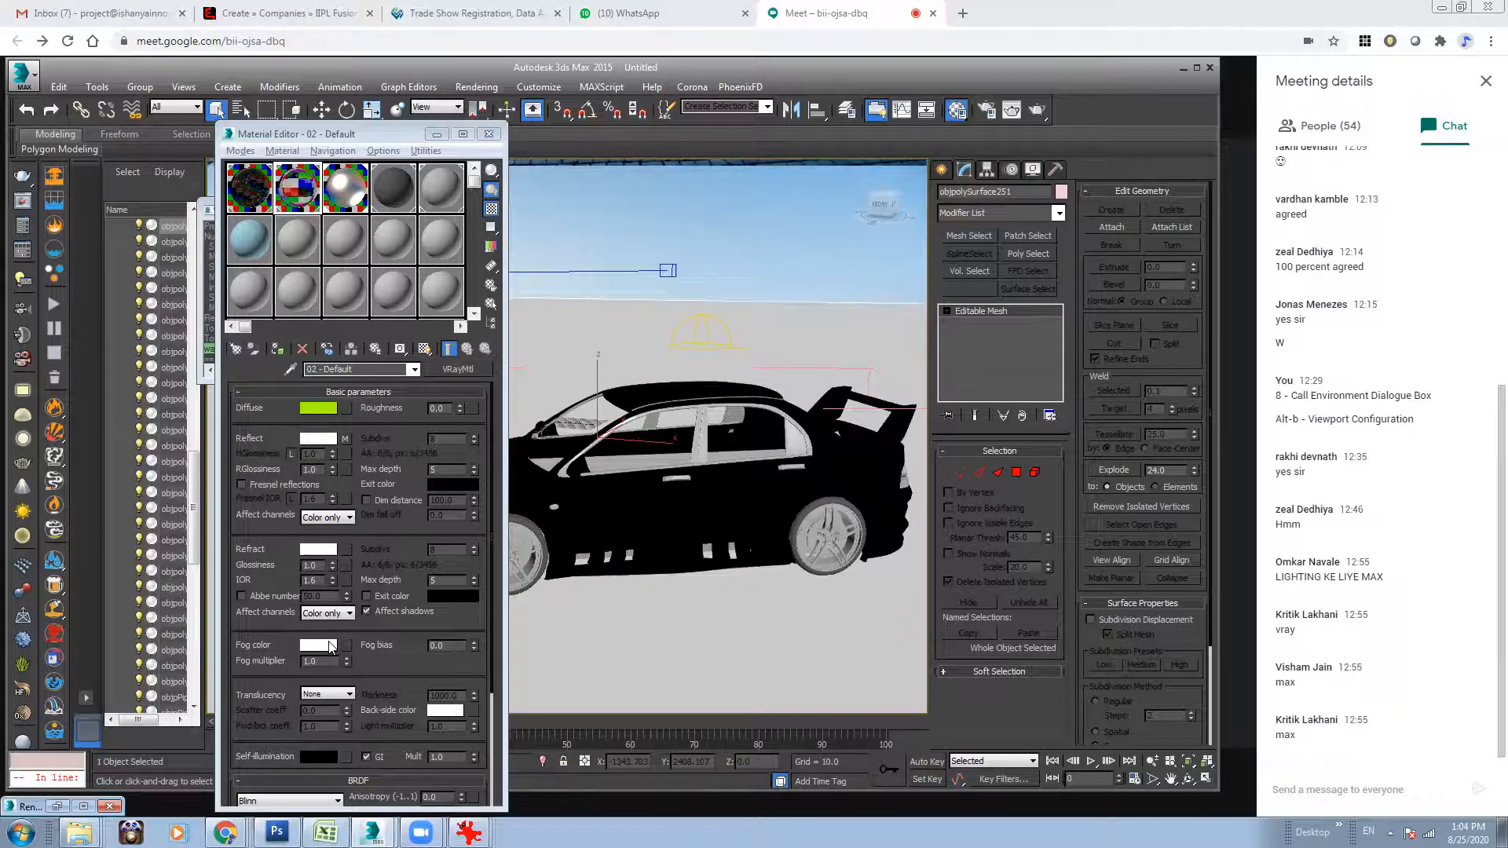
Set the saturation of the glass material's fog color to 2 and check the material in an enlarged preview.
click(330, 646)
click(626, 166)
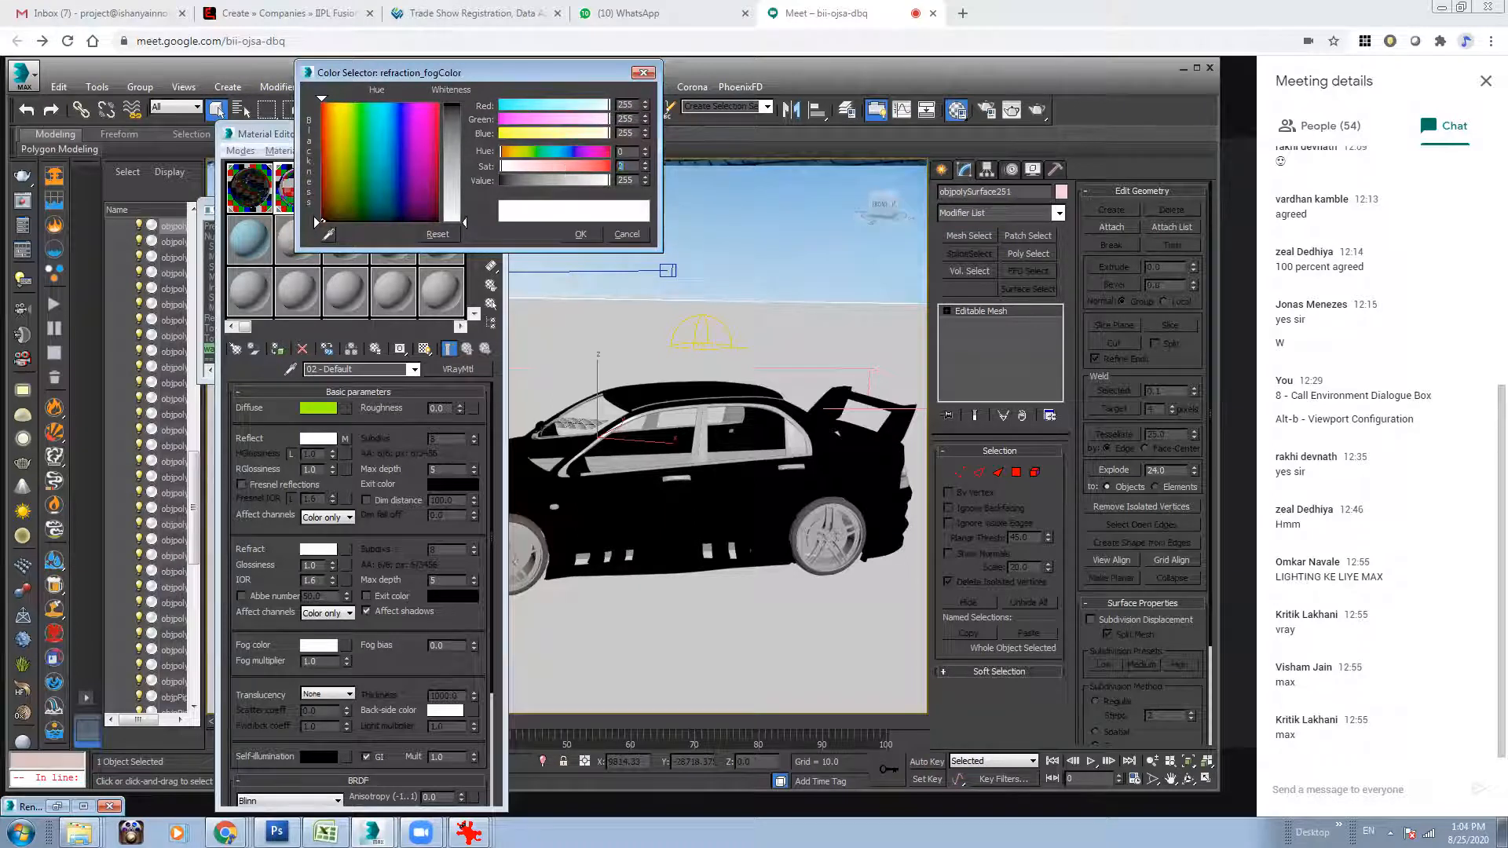
text(2)
key(Return)
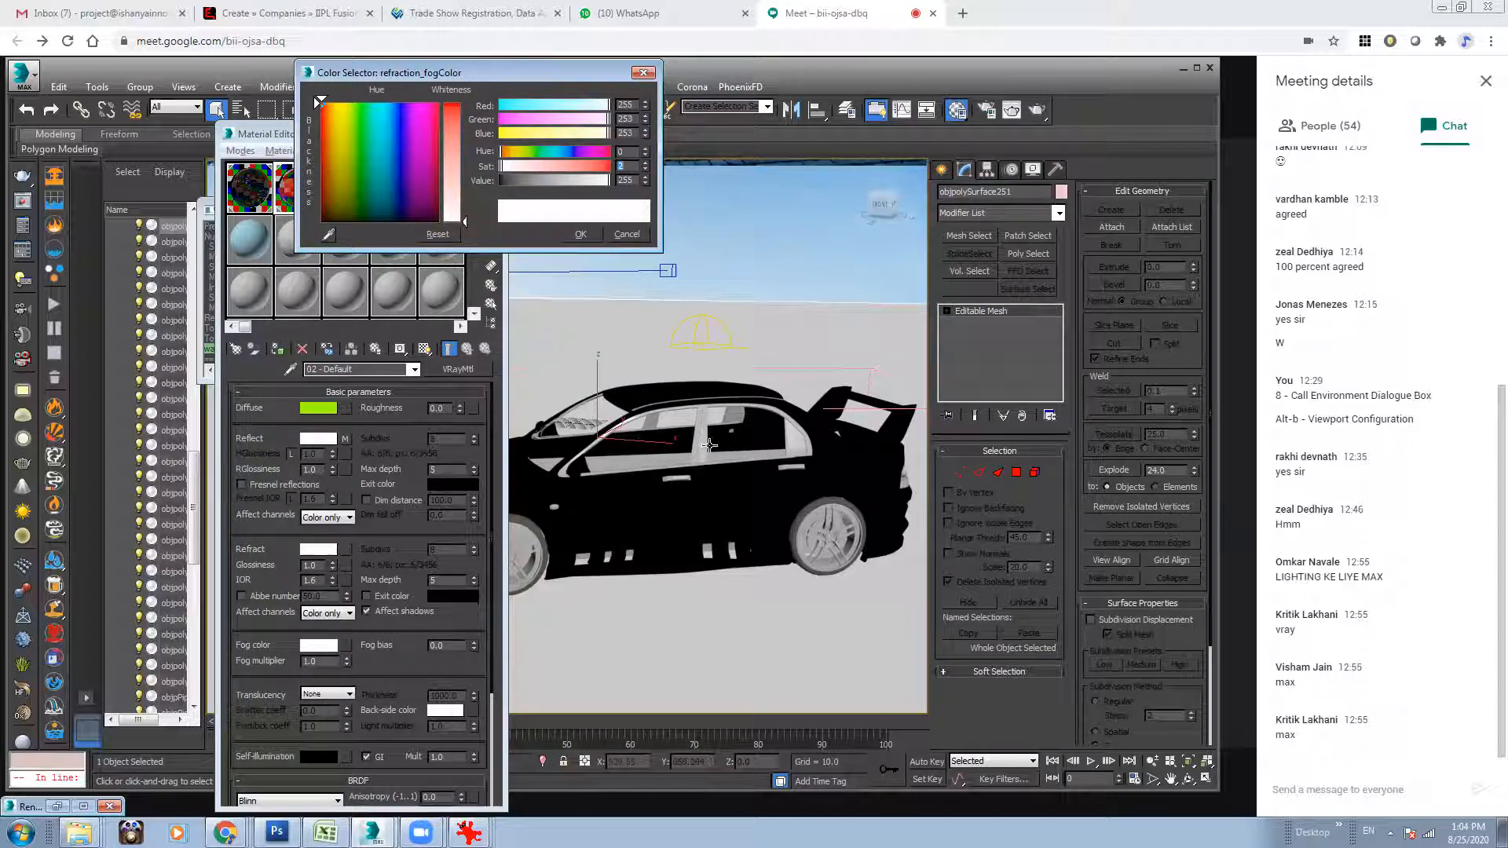
click(582, 234)
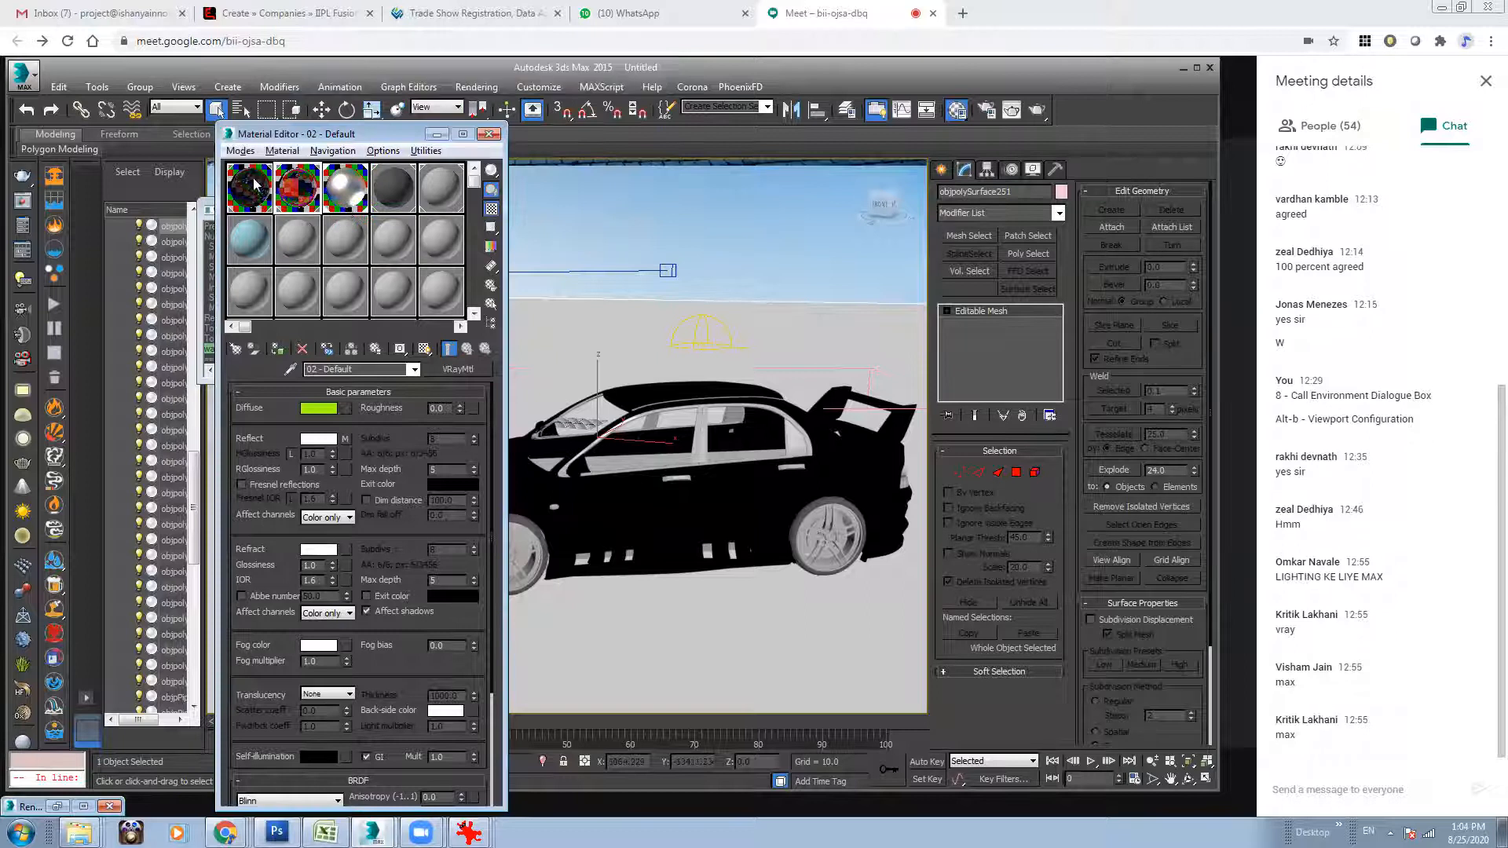
double_click(297, 189)
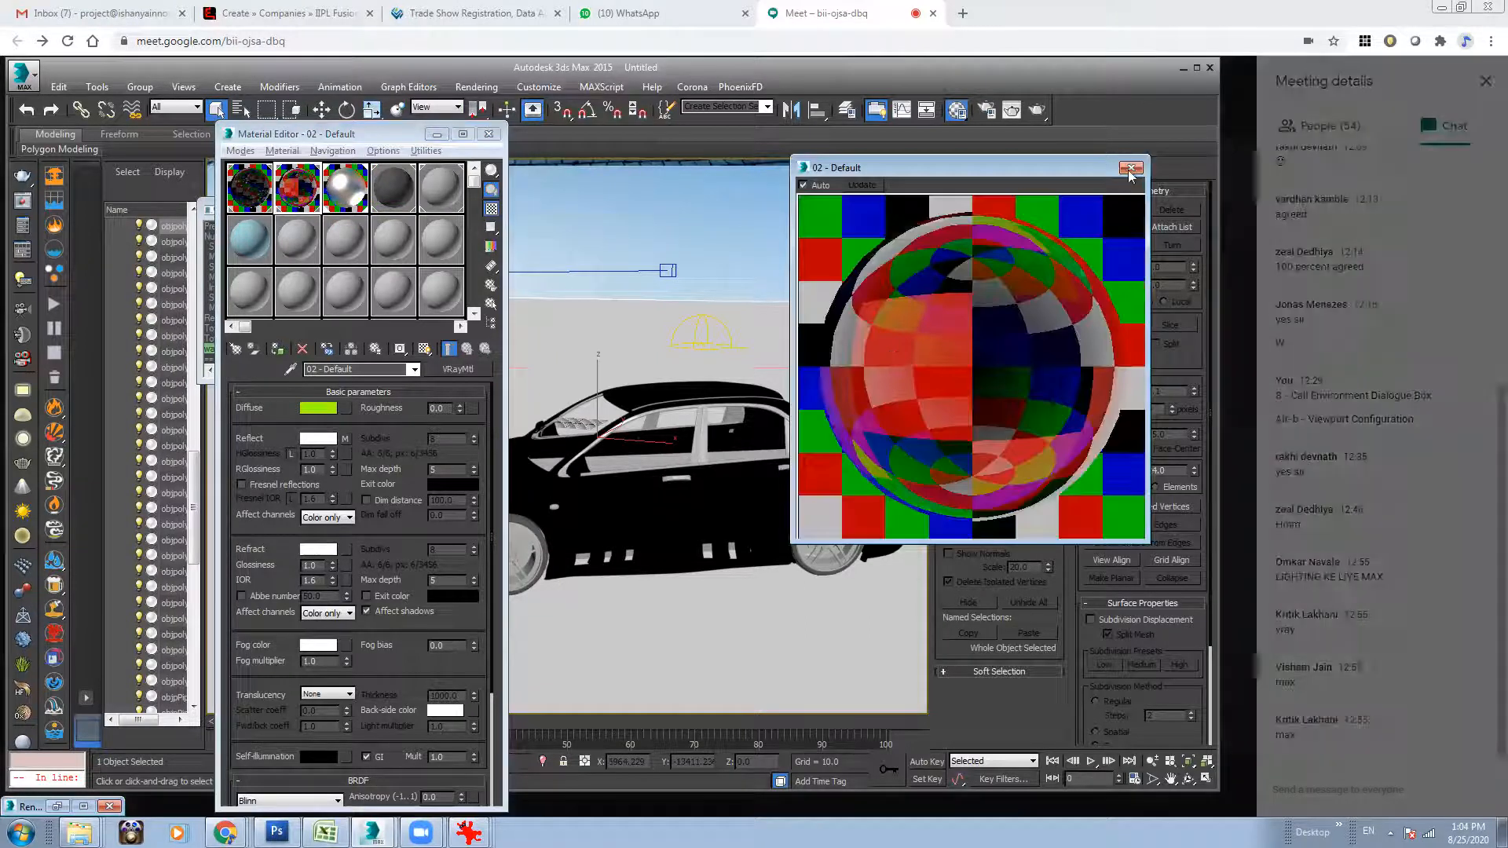
click(1131, 168)
click(911, 482)
click(229, 834)
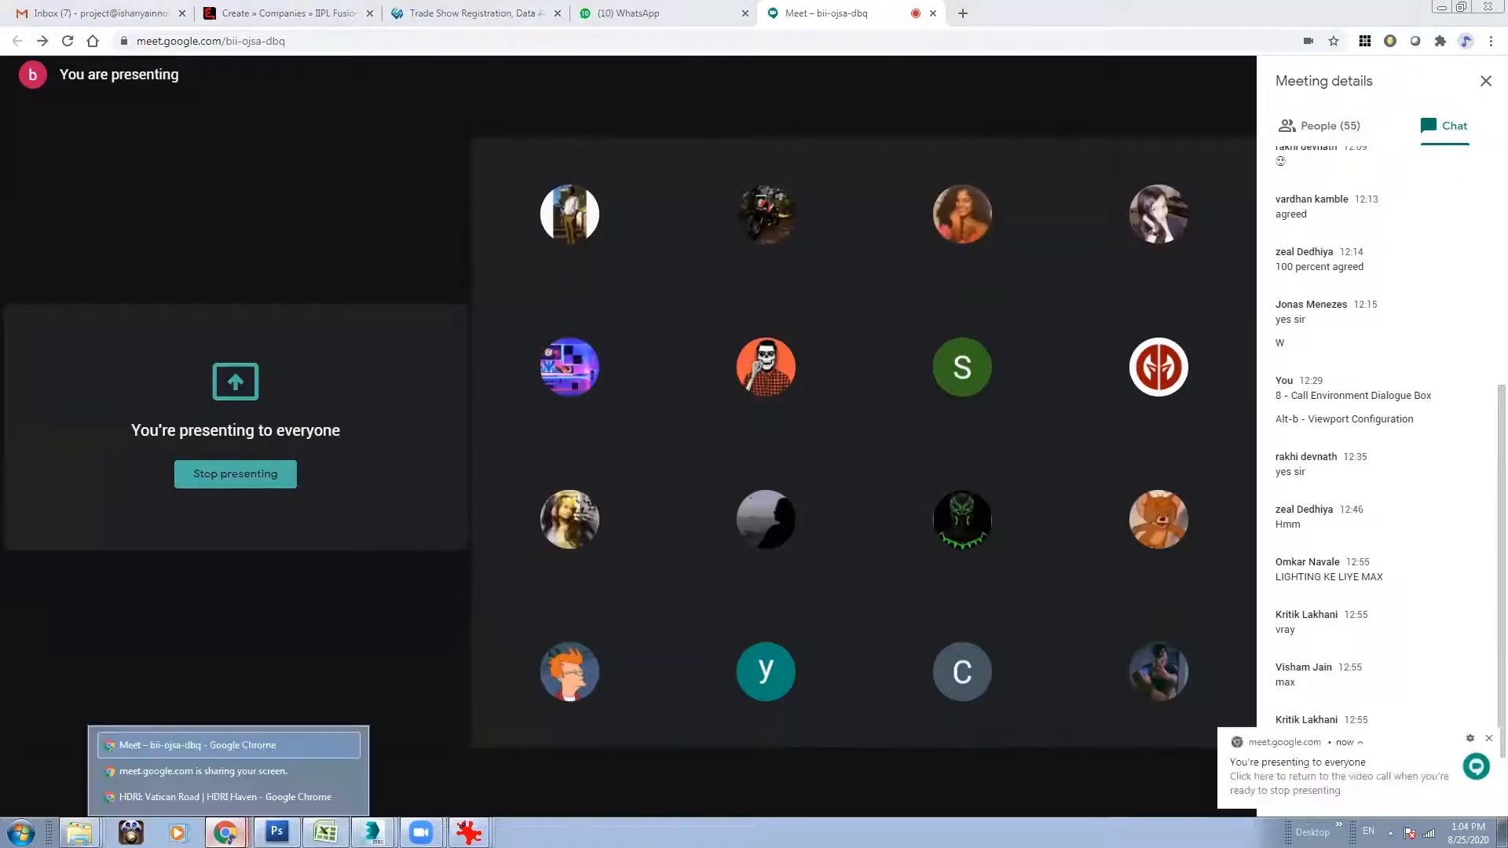
click(375, 834)
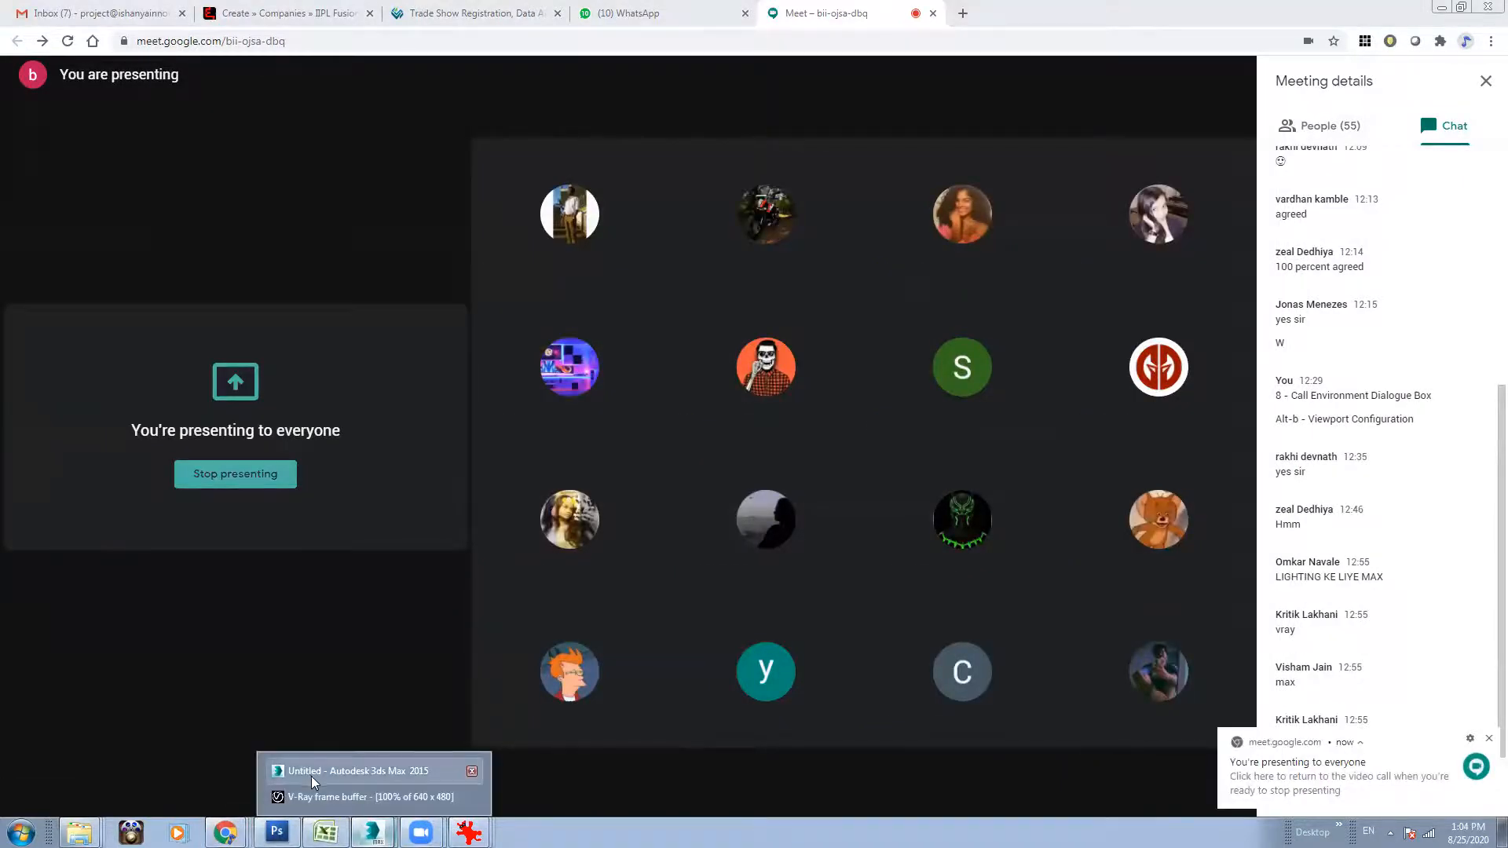
click(311, 776)
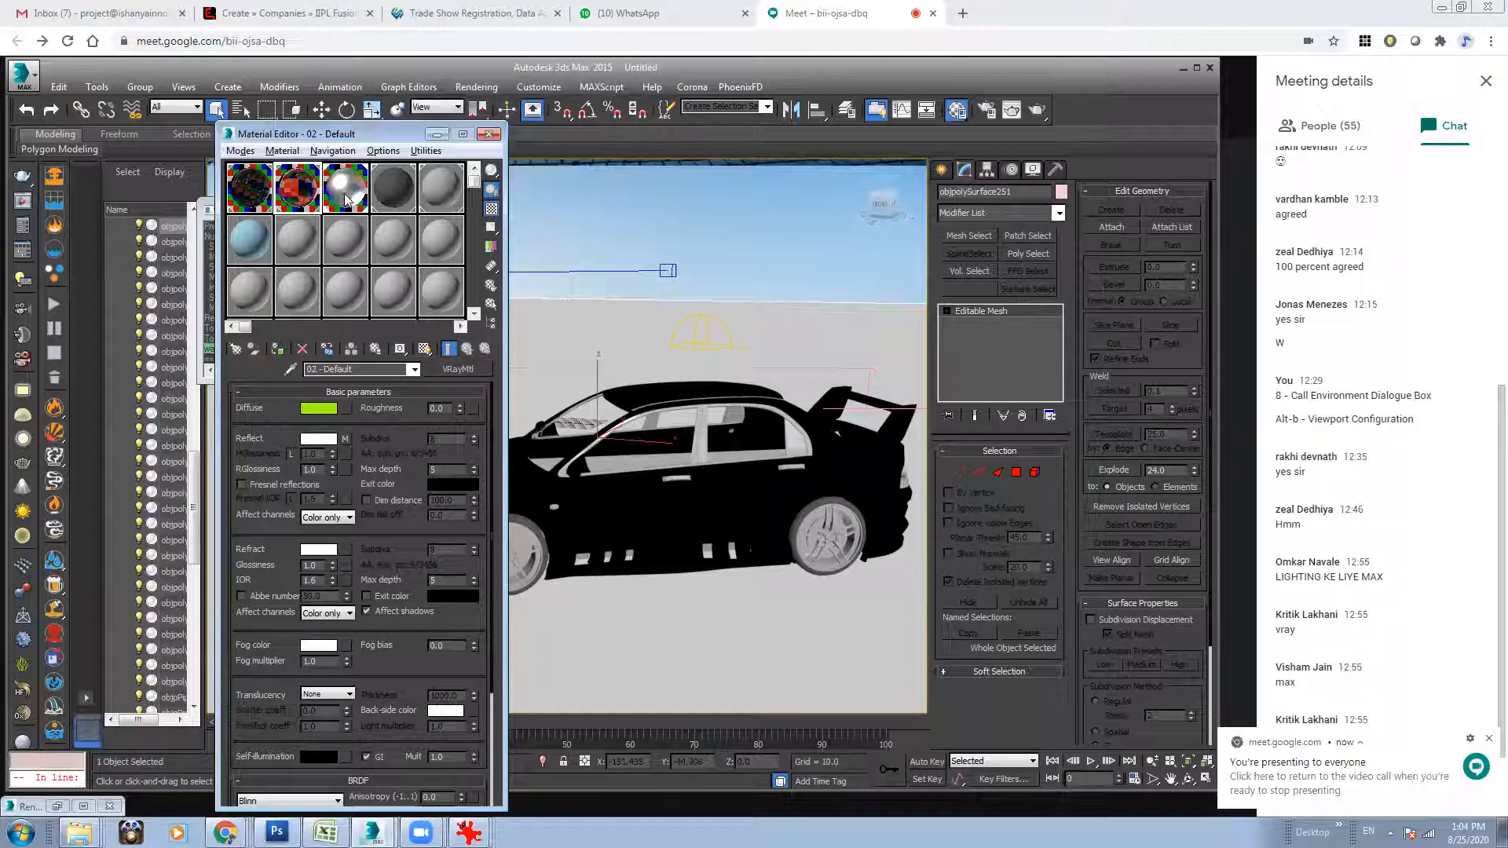
Set the diffuse colour of the fourth material in the first row to a very dark grey with value 18.
click(378, 205)
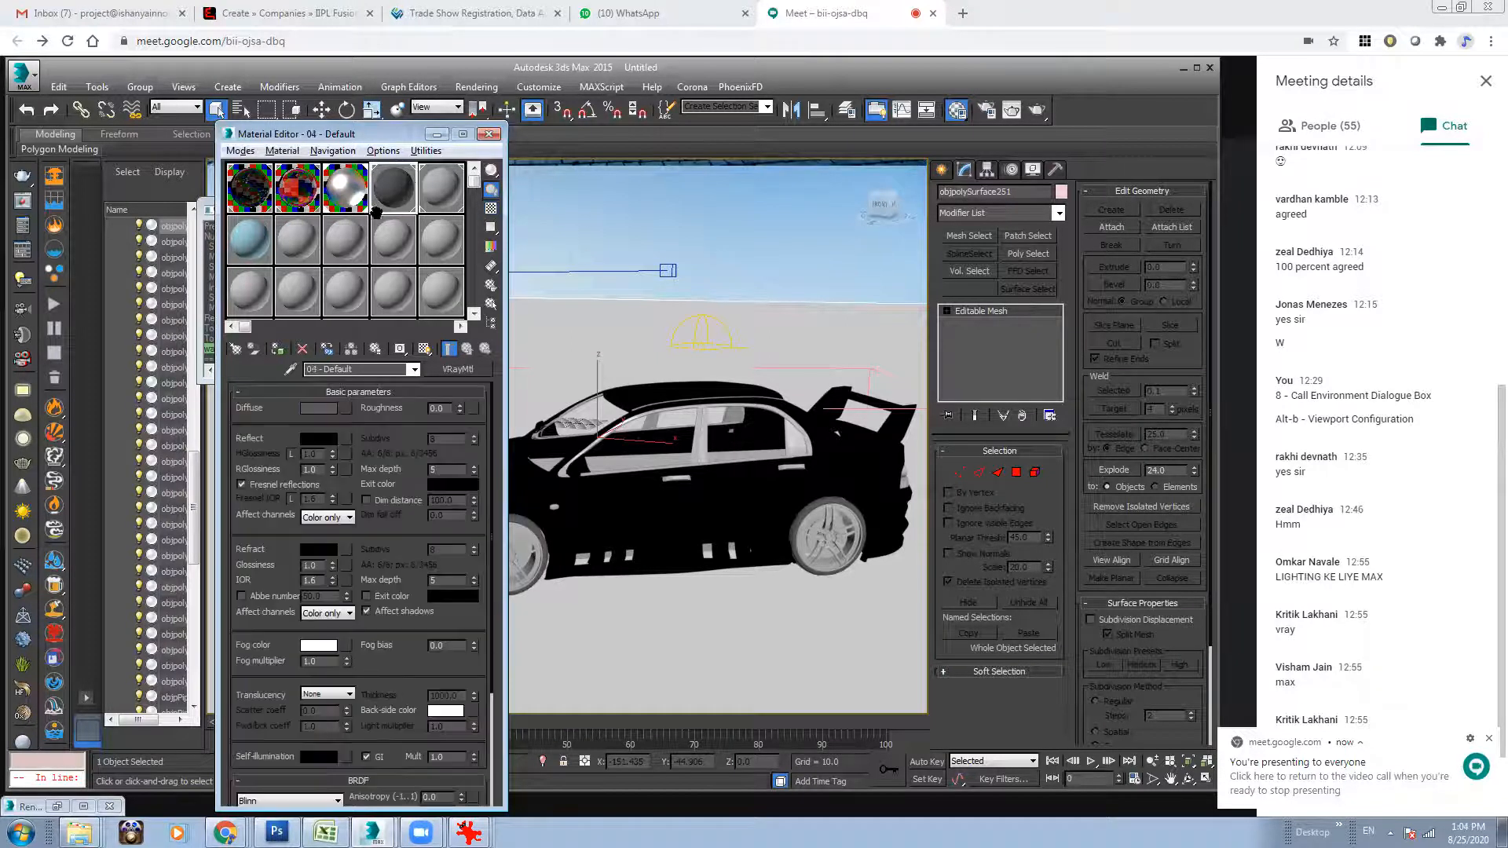
click(319, 408)
mouse_move(454, 104)
mouse_down()
mouse_move(454, 216)
mouse_move(460, 106)
mouse_up()
click(586, 234)
Set the dark grey material's reflection colour to white and its RGlossiness to 0.6.
click(319, 438)
click(585, 234)
drag(317, 469, 242, 469)
text(.6)
key(Return)
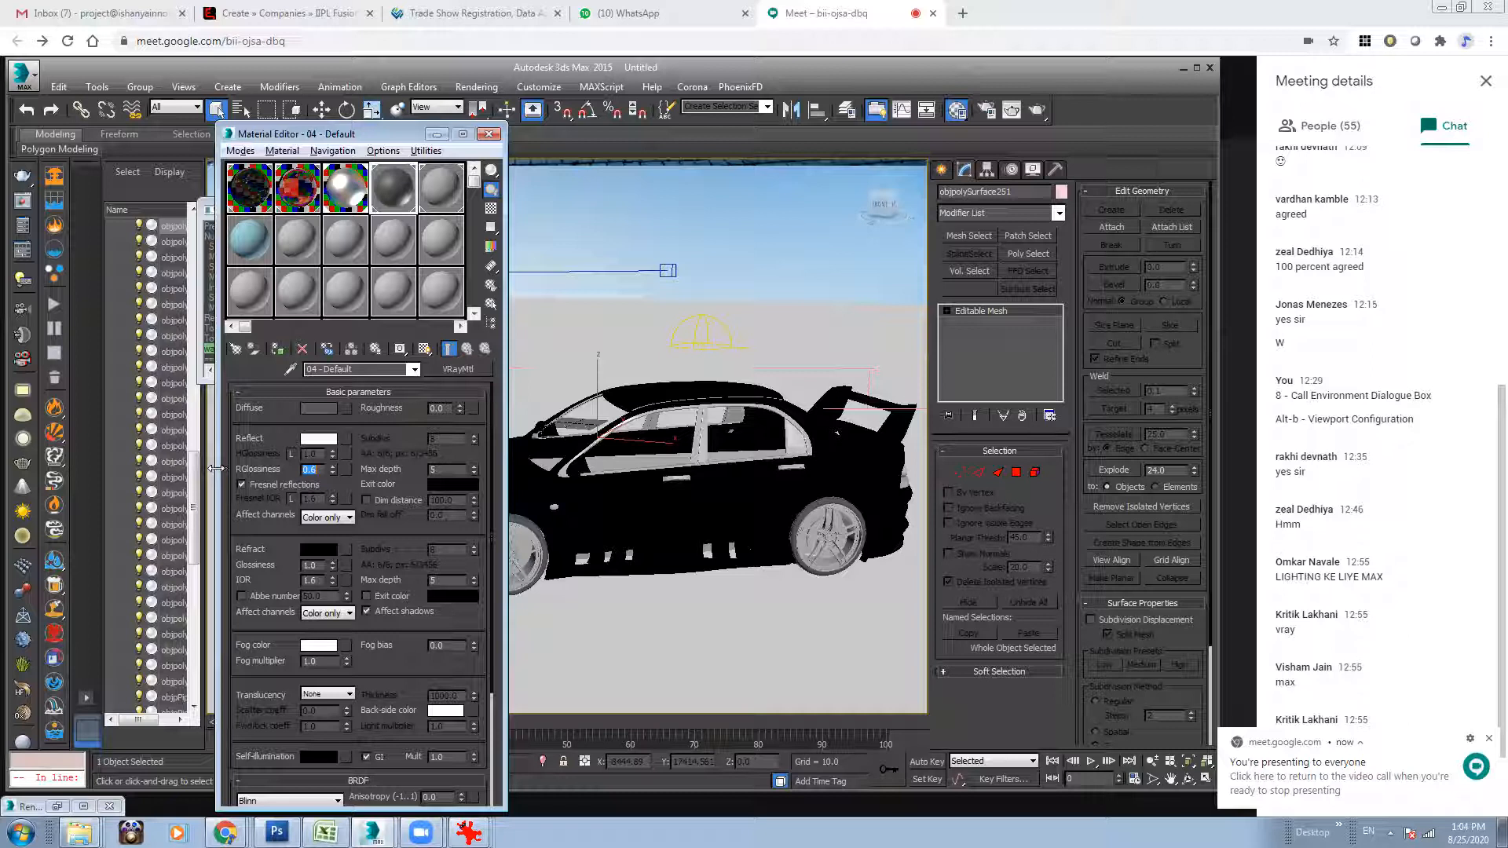
Unlock the dark grey material's Fresnel IOR, set it to 3.0 and check the material in an enlarged preview.
click(291, 499)
text(3)
key(Return)
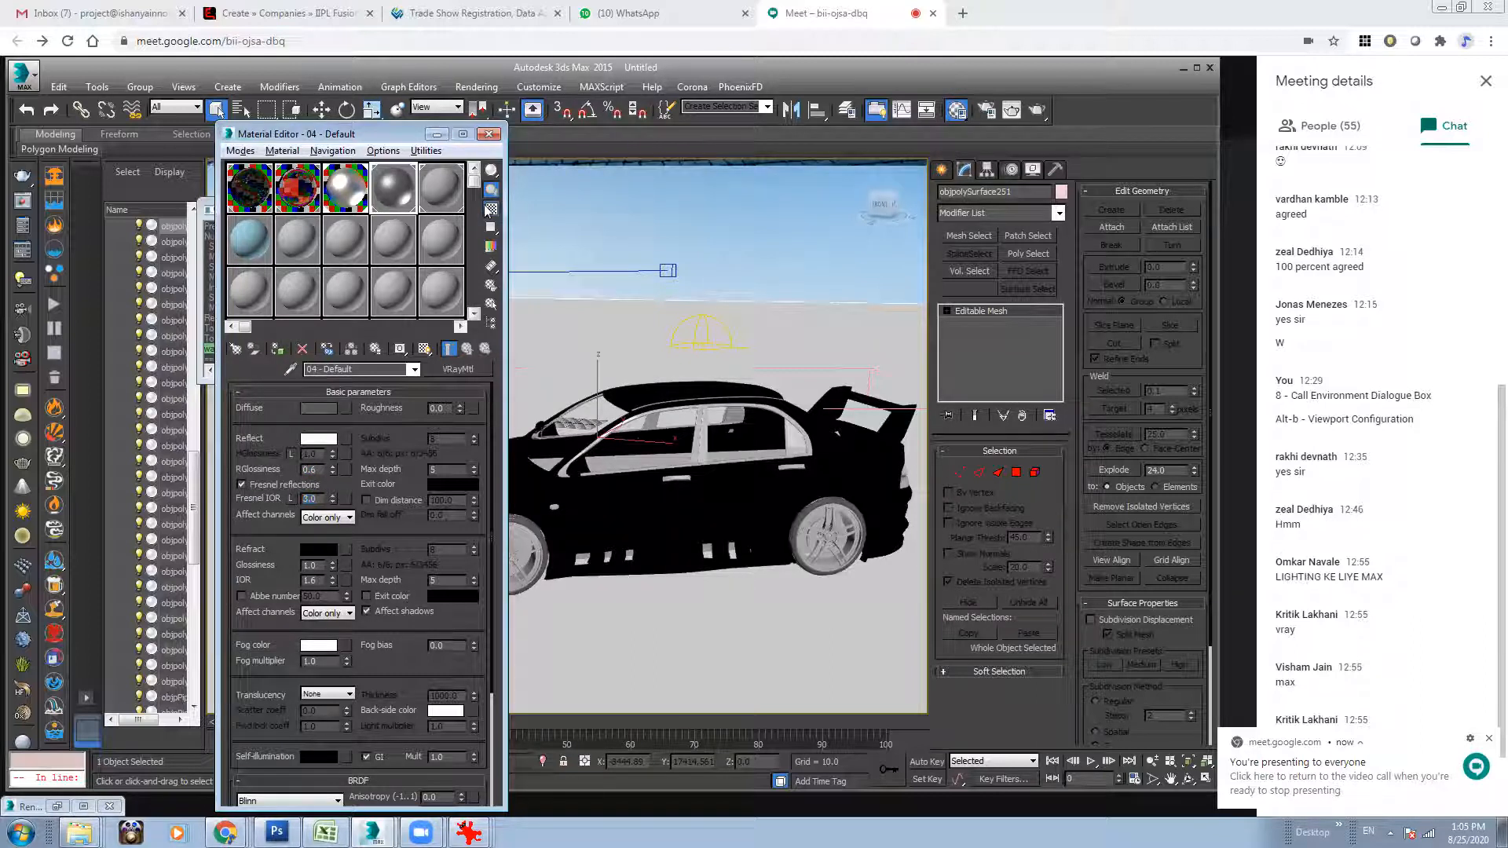
double_click(393, 187)
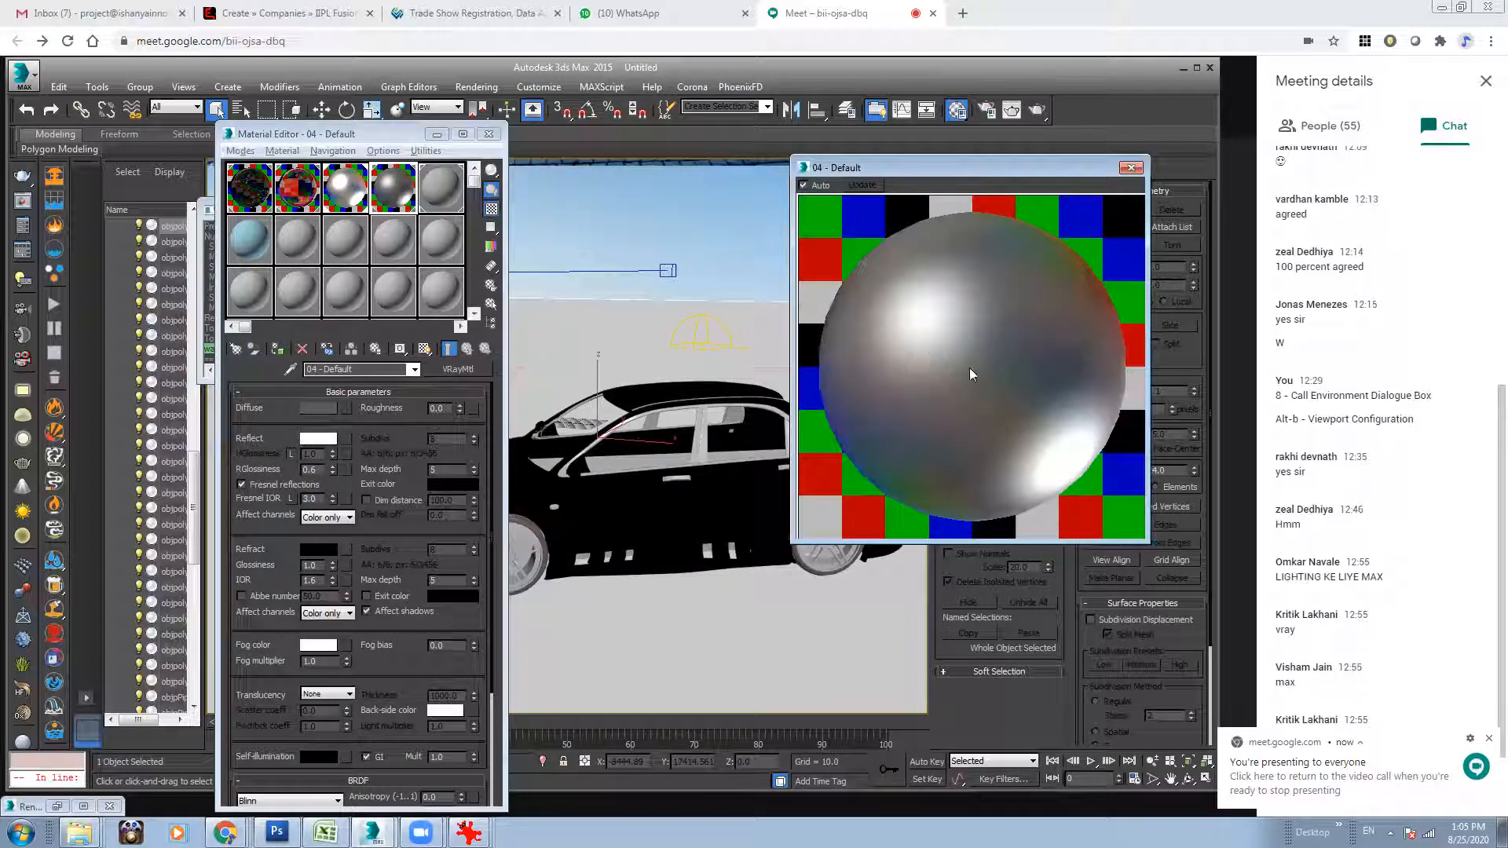
click(1131, 167)
Set the dark grey material's Fresnel IOR to 2 and darken its diffuse colour to value 3.
click(326, 408)
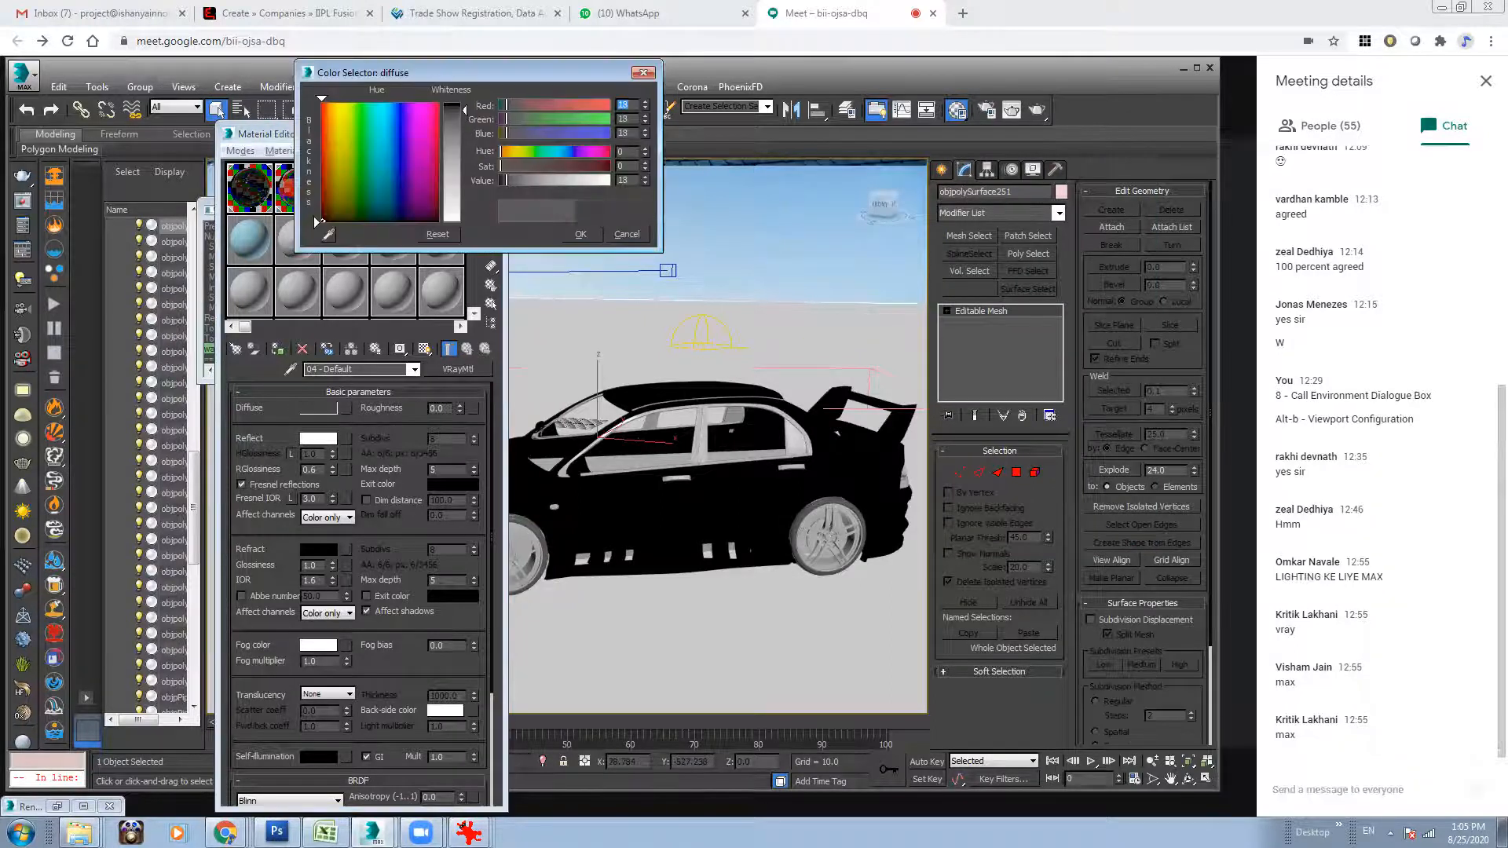
click(581, 234)
double_click(311, 499)
text(2)
key(Return)
click(321, 408)
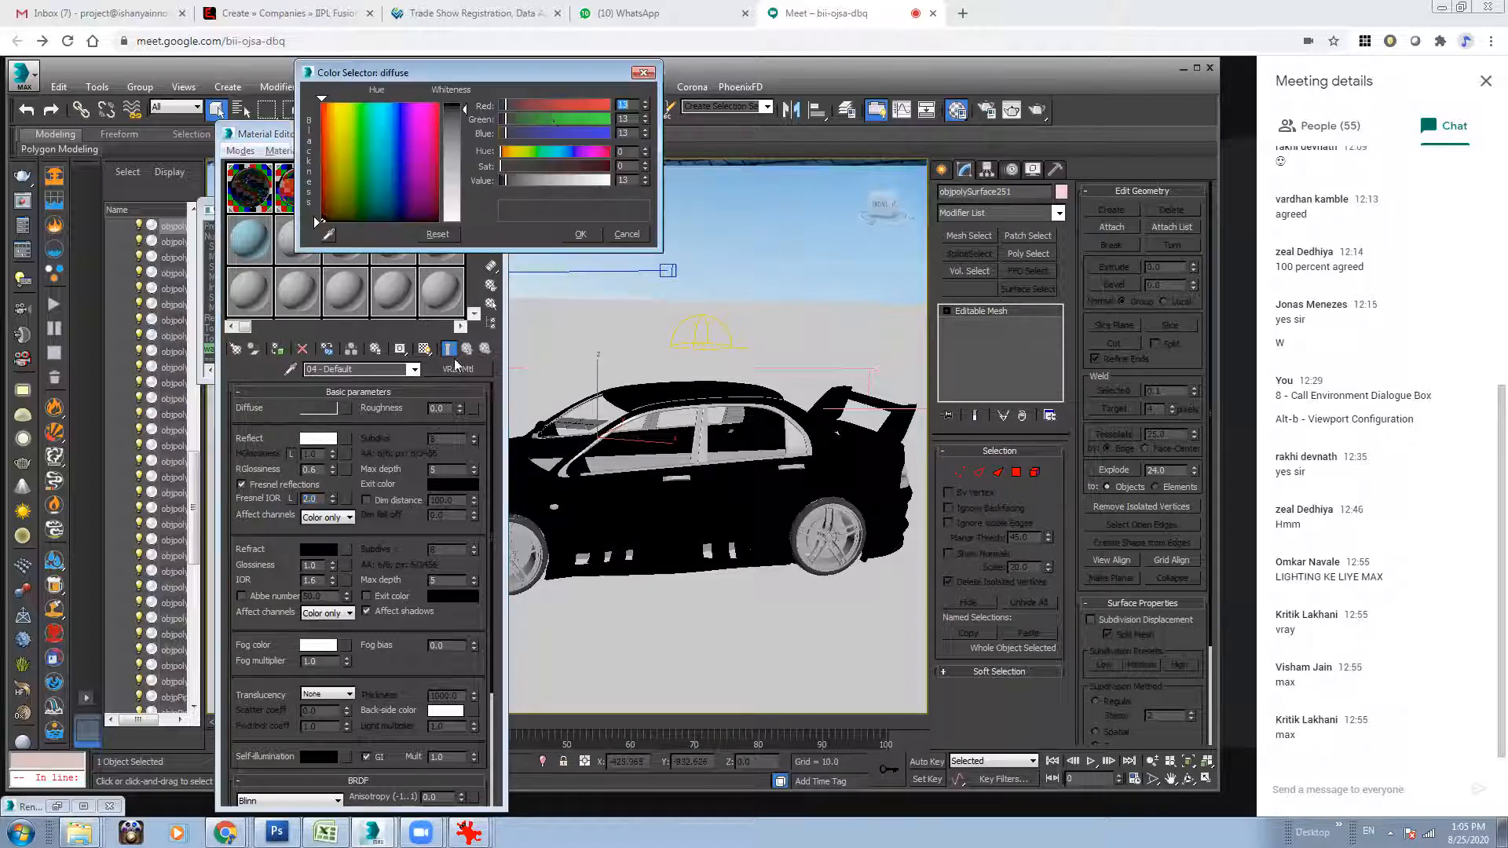
click(582, 234)
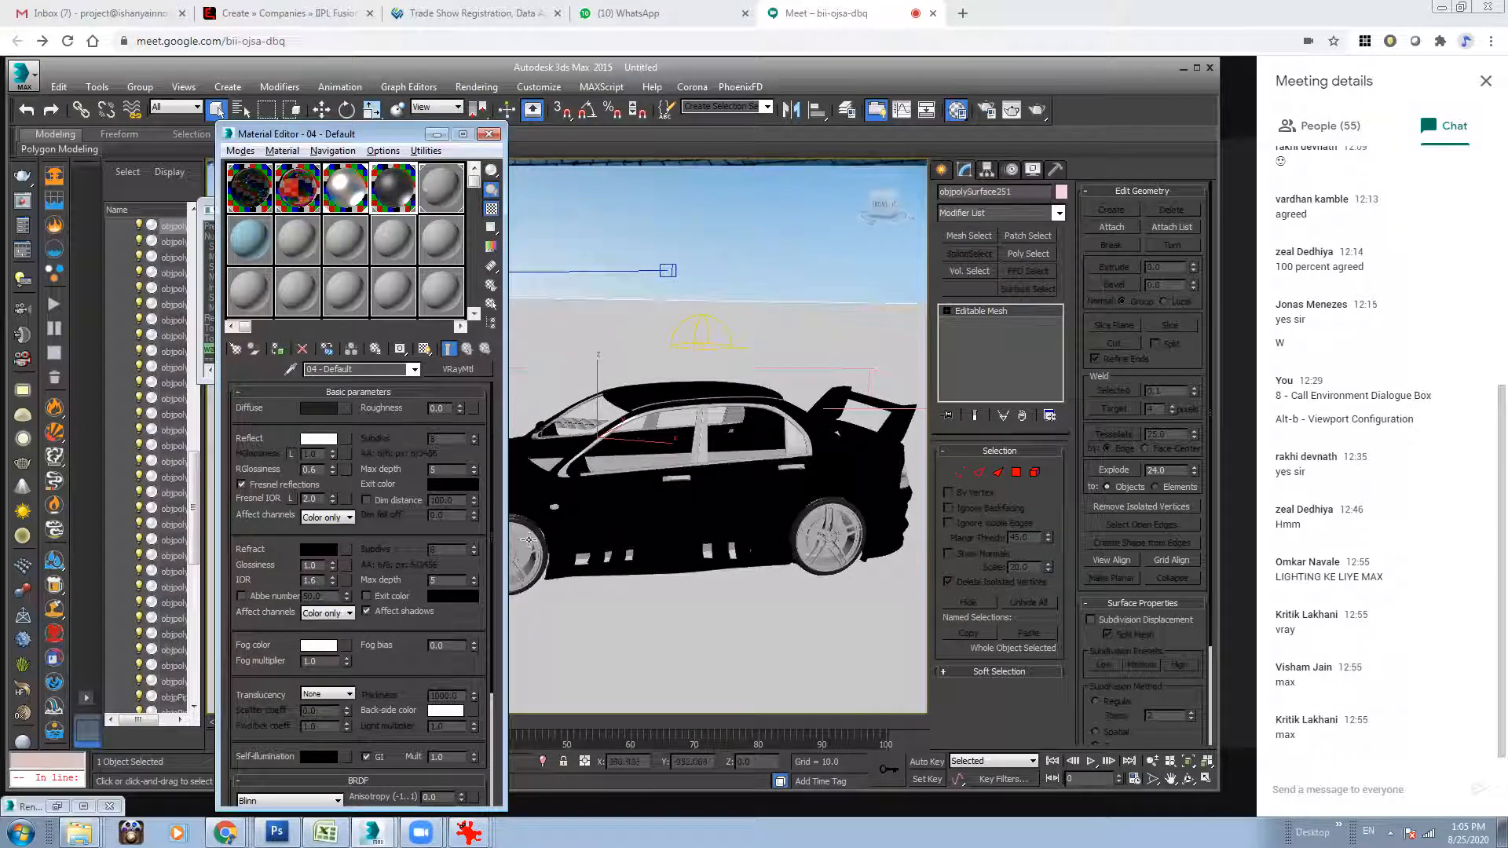
Give the fifth material in the first row a white reflection colour and an RGlossiness of 0.7, with a checkered preview background.
click(438, 176)
click(263, 485)
click(318, 438)
drag(466, 103, 465, 227)
click(594, 231)
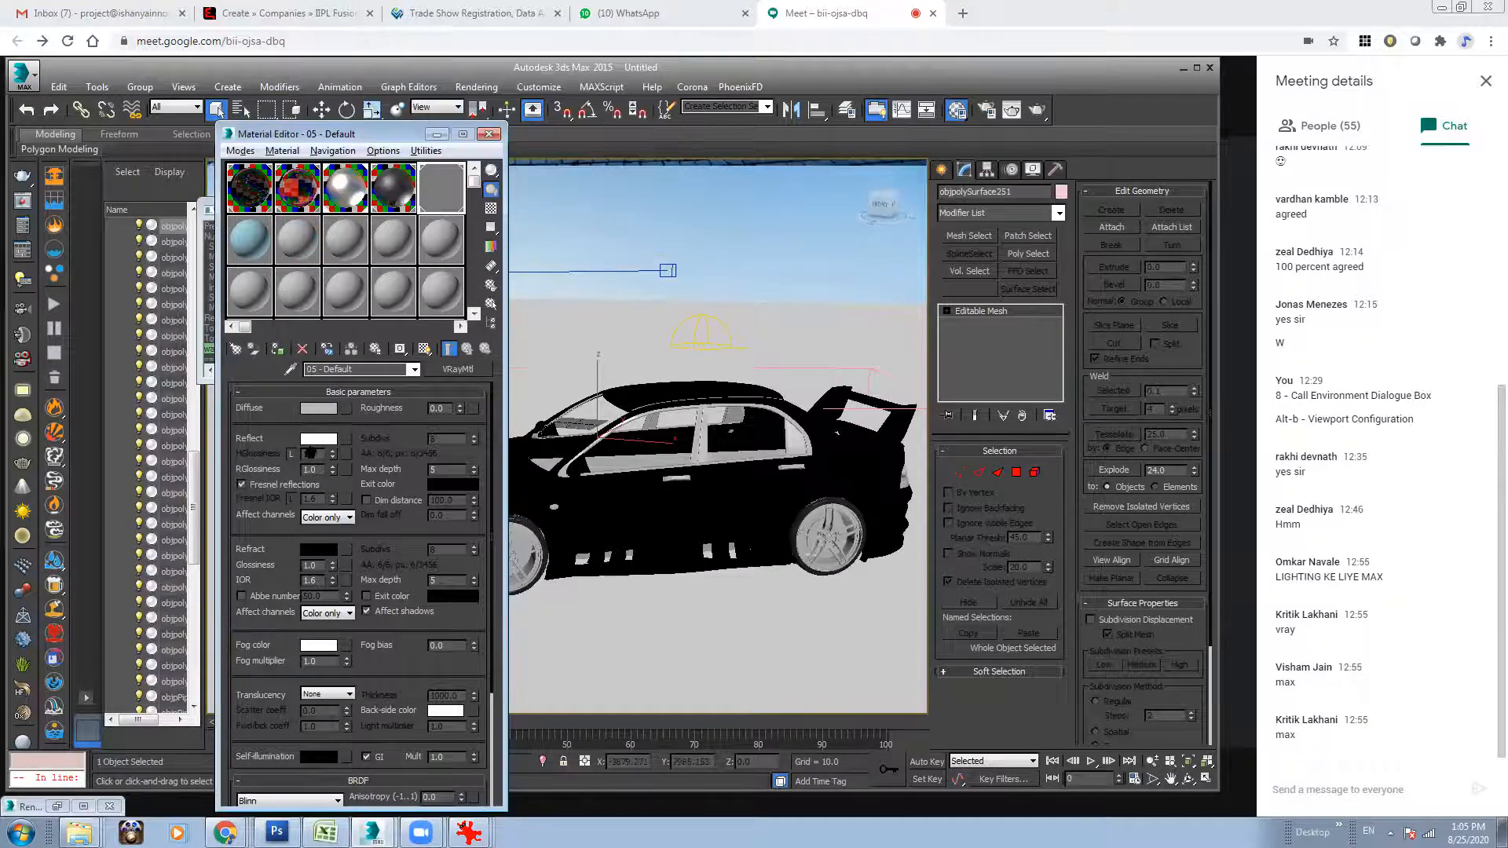
drag(323, 470, 221, 459)
text(.7)
key(Return)
click(493, 209)
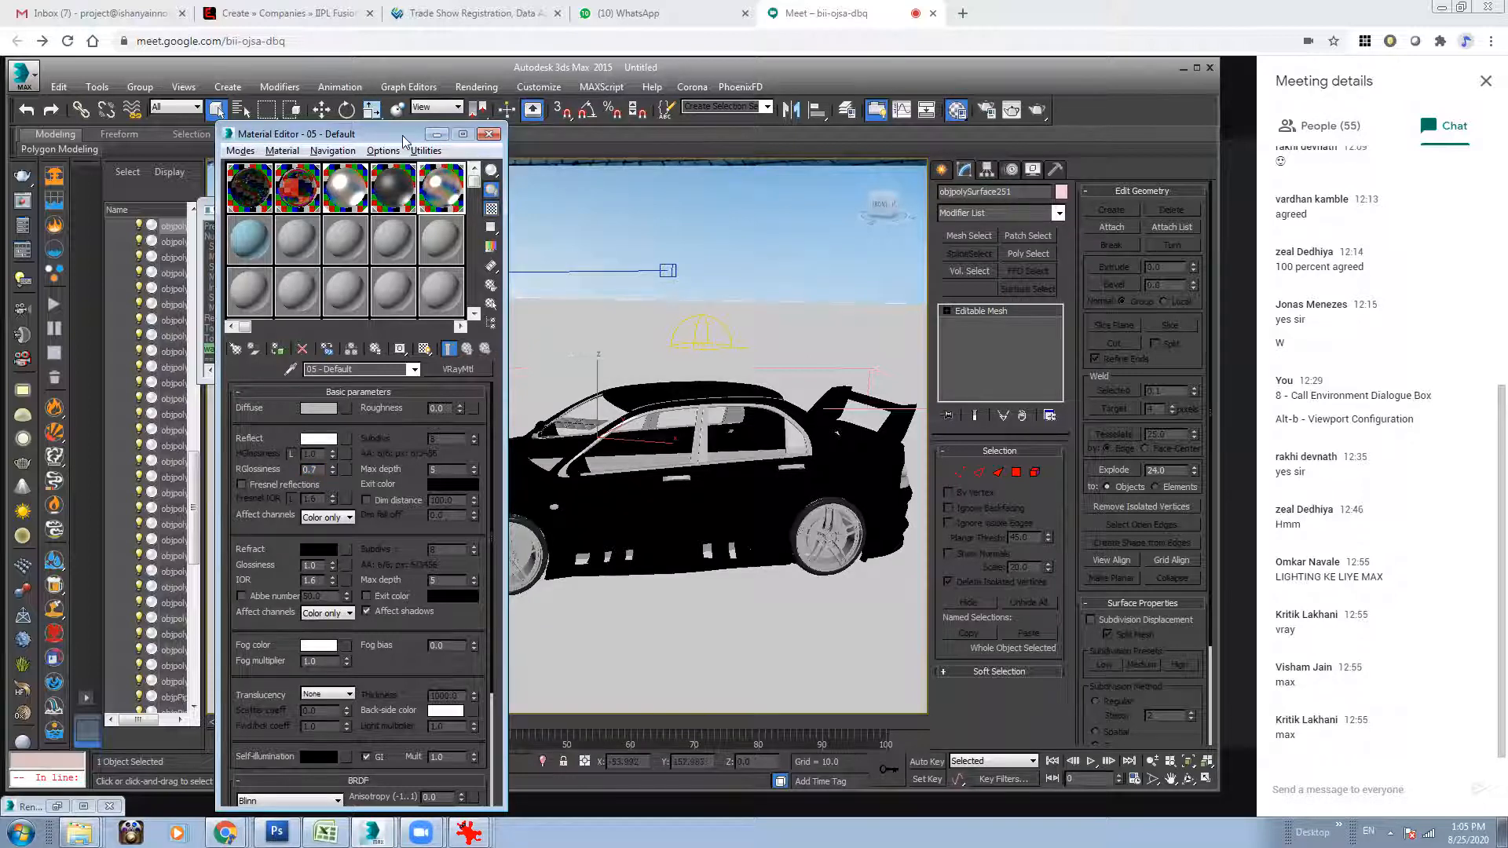
Turn on Fresnel reflections for the fifth material and set its reflection colour to pure red.
drag(409, 142, 800, 172)
click(663, 515)
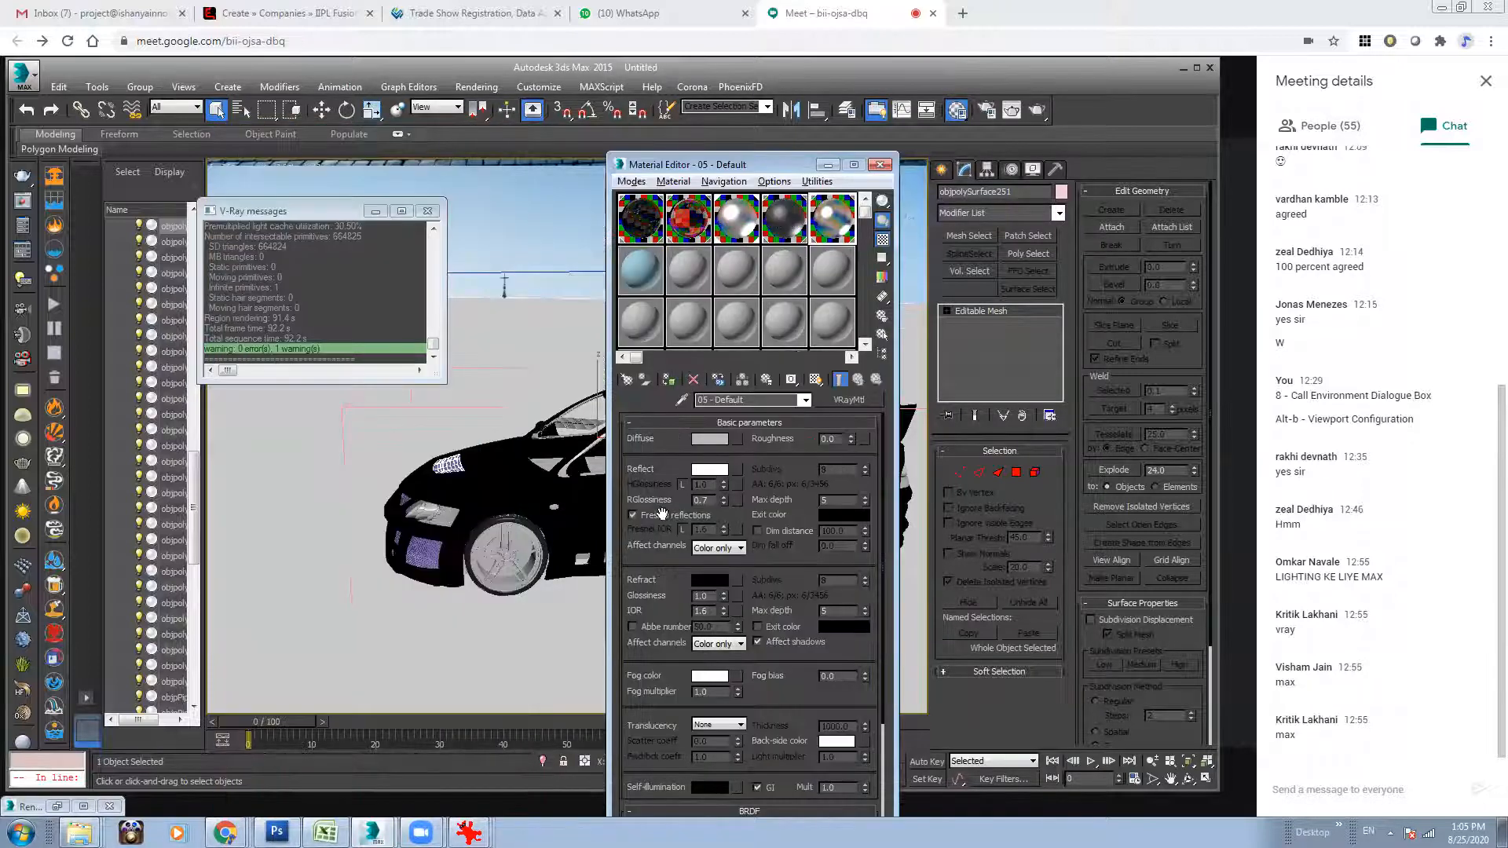
click(710, 469)
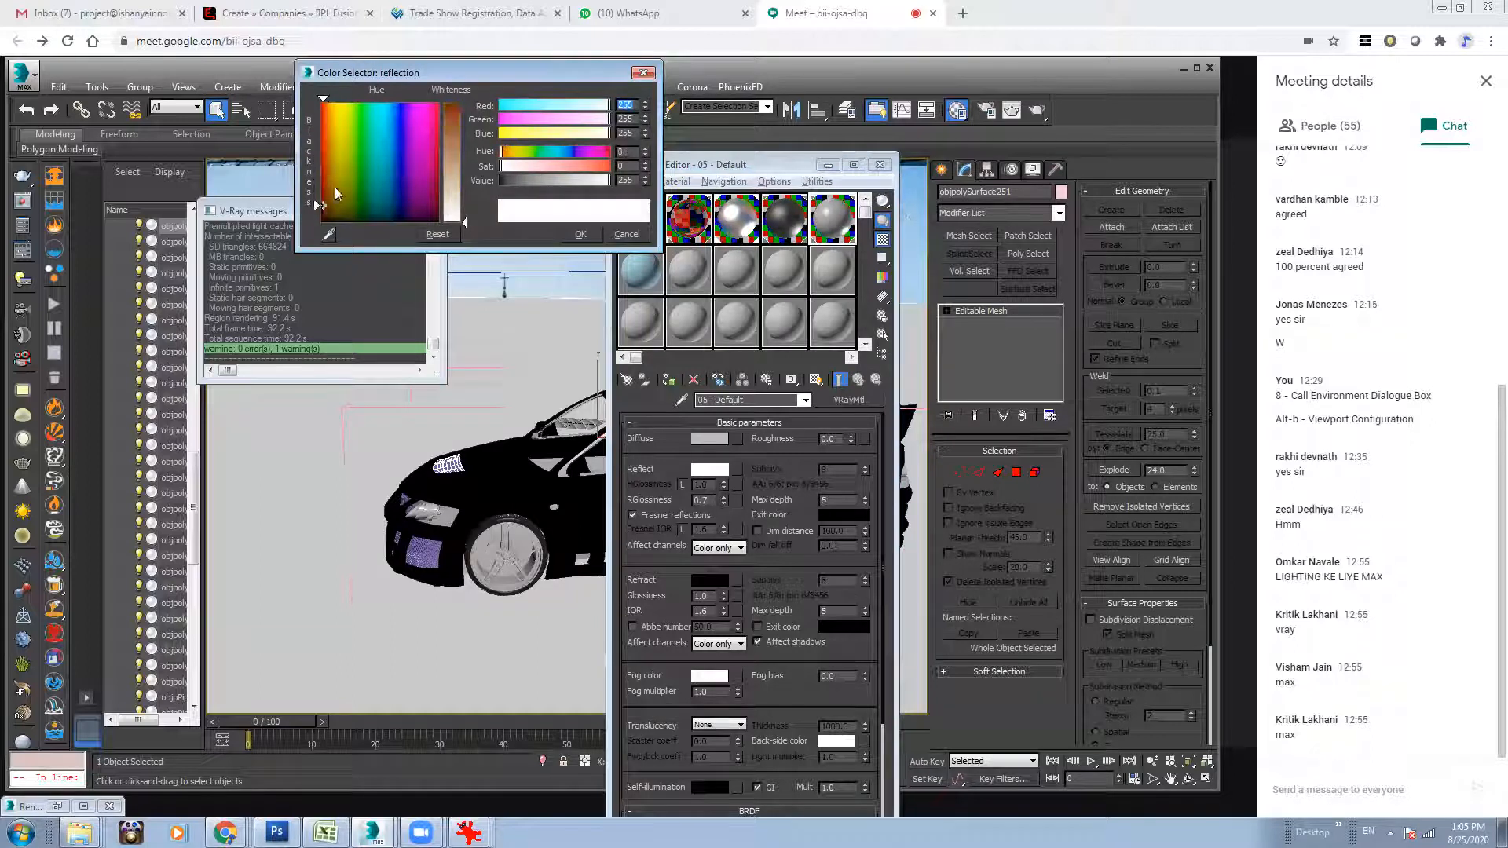
click(319, 100)
drag(464, 222, 465, 103)
click(589, 238)
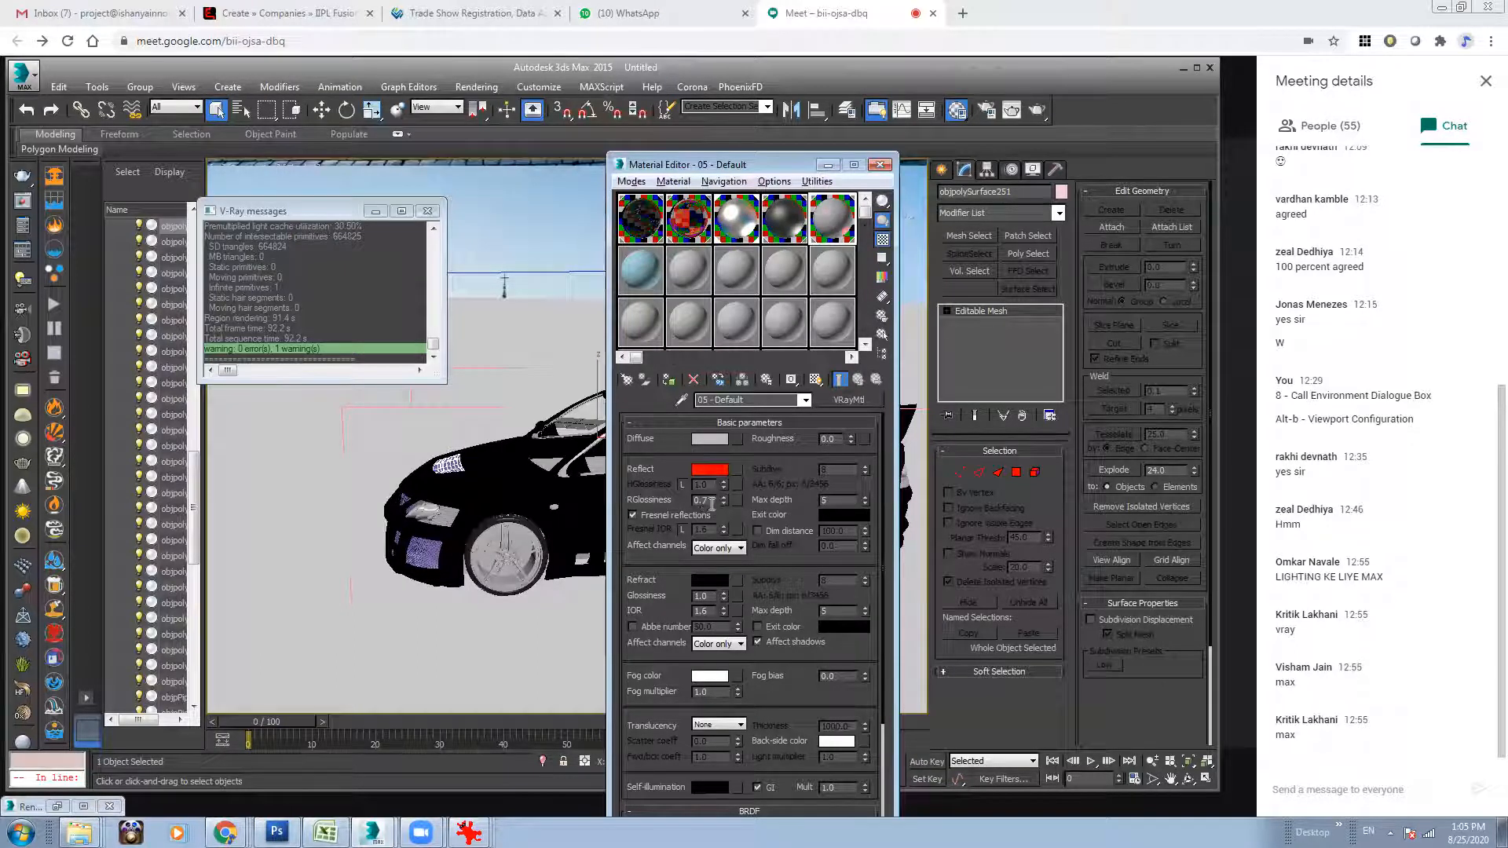
Copy the fifth material's red reflection colour to its diffuse colour and set the reflection back to white.
right_click(713, 444)
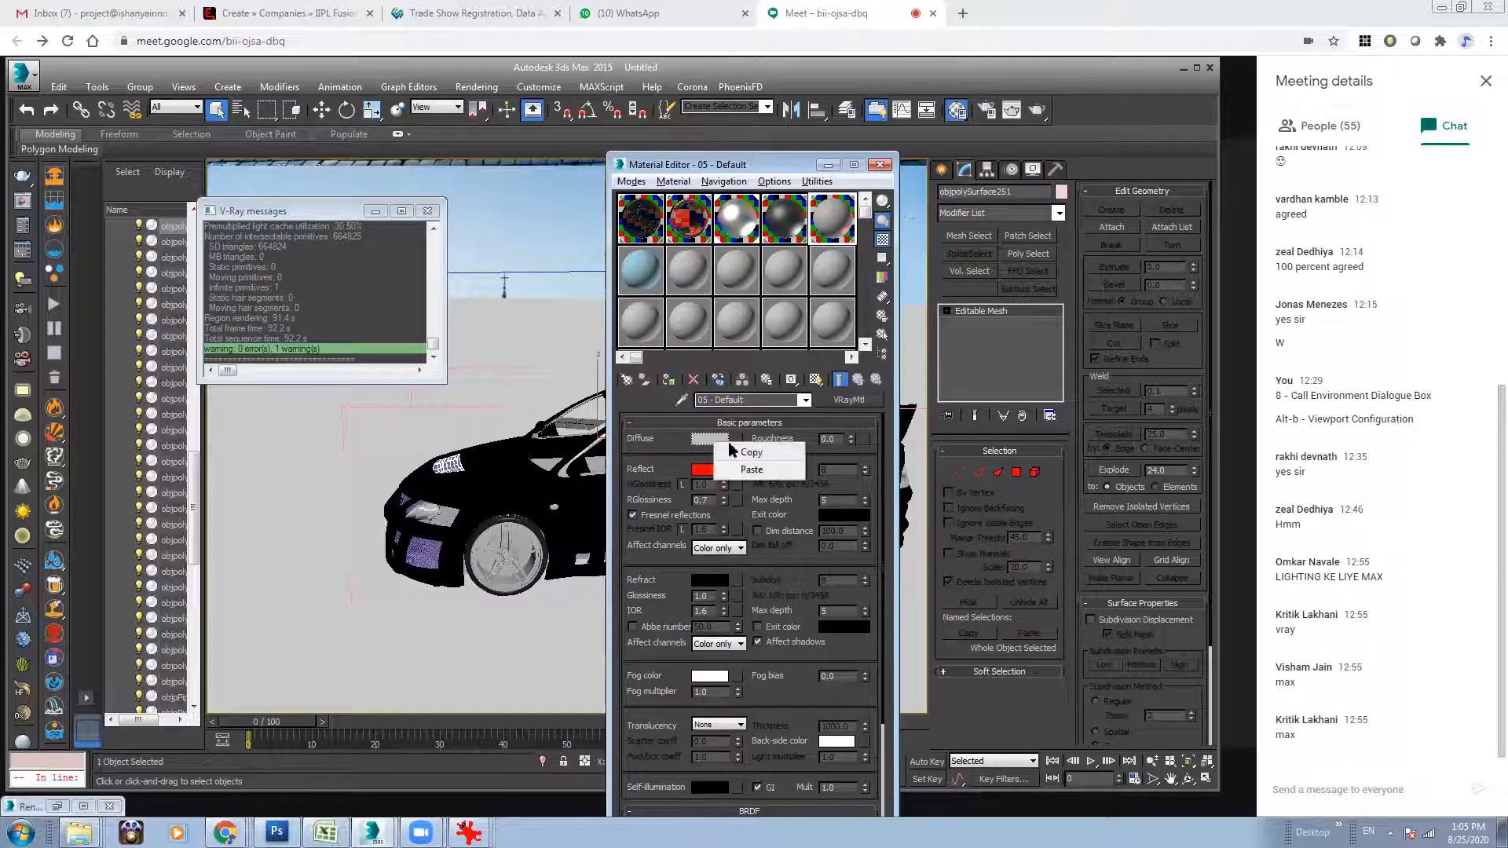
right_click(705, 471)
click(738, 481)
right_click(709, 440)
click(739, 469)
click(709, 469)
drag(458, 136, 458, 224)
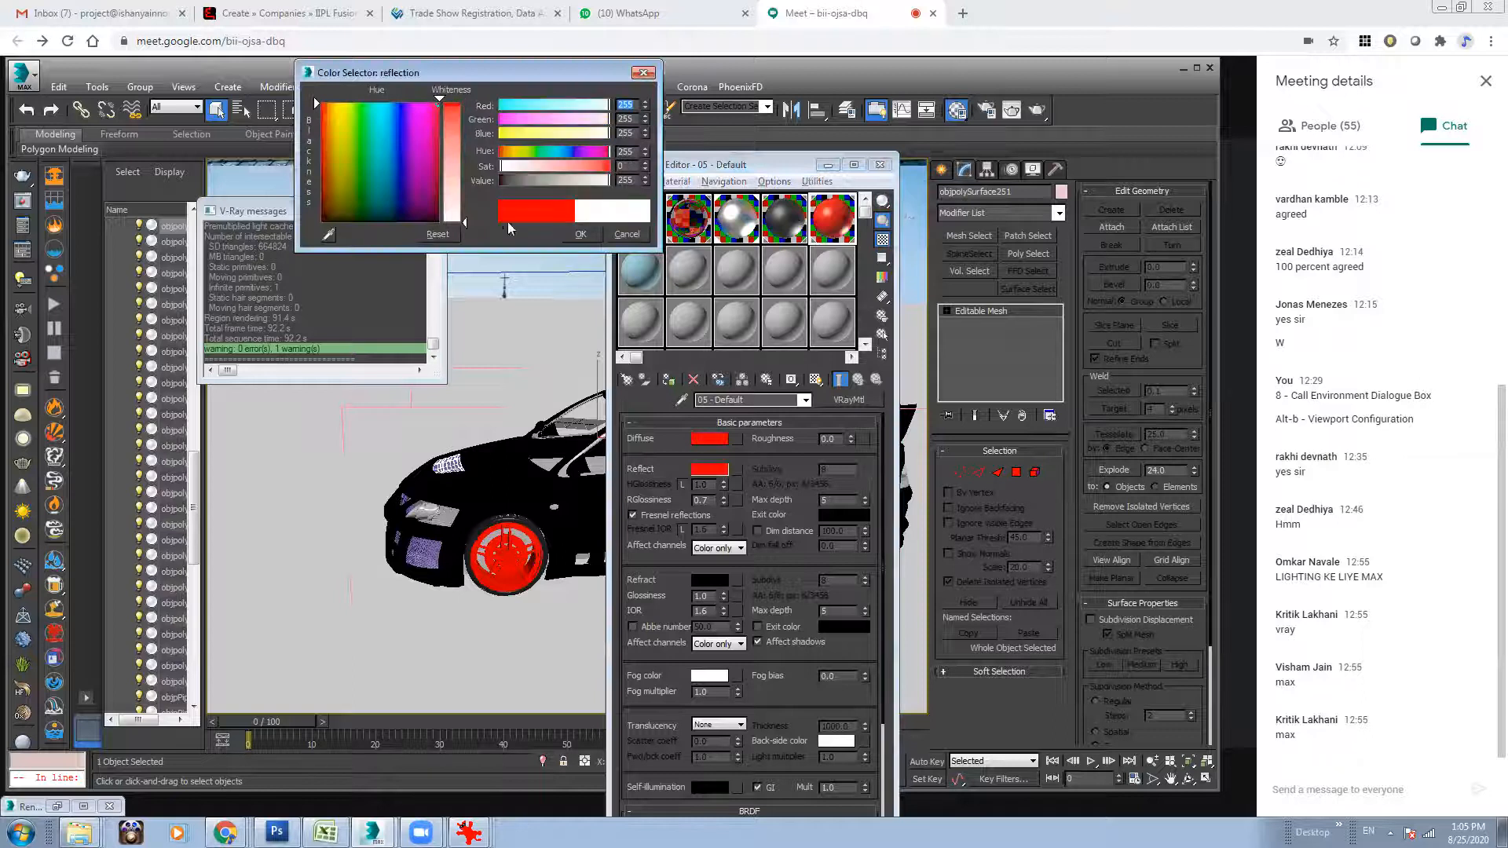
click(579, 236)
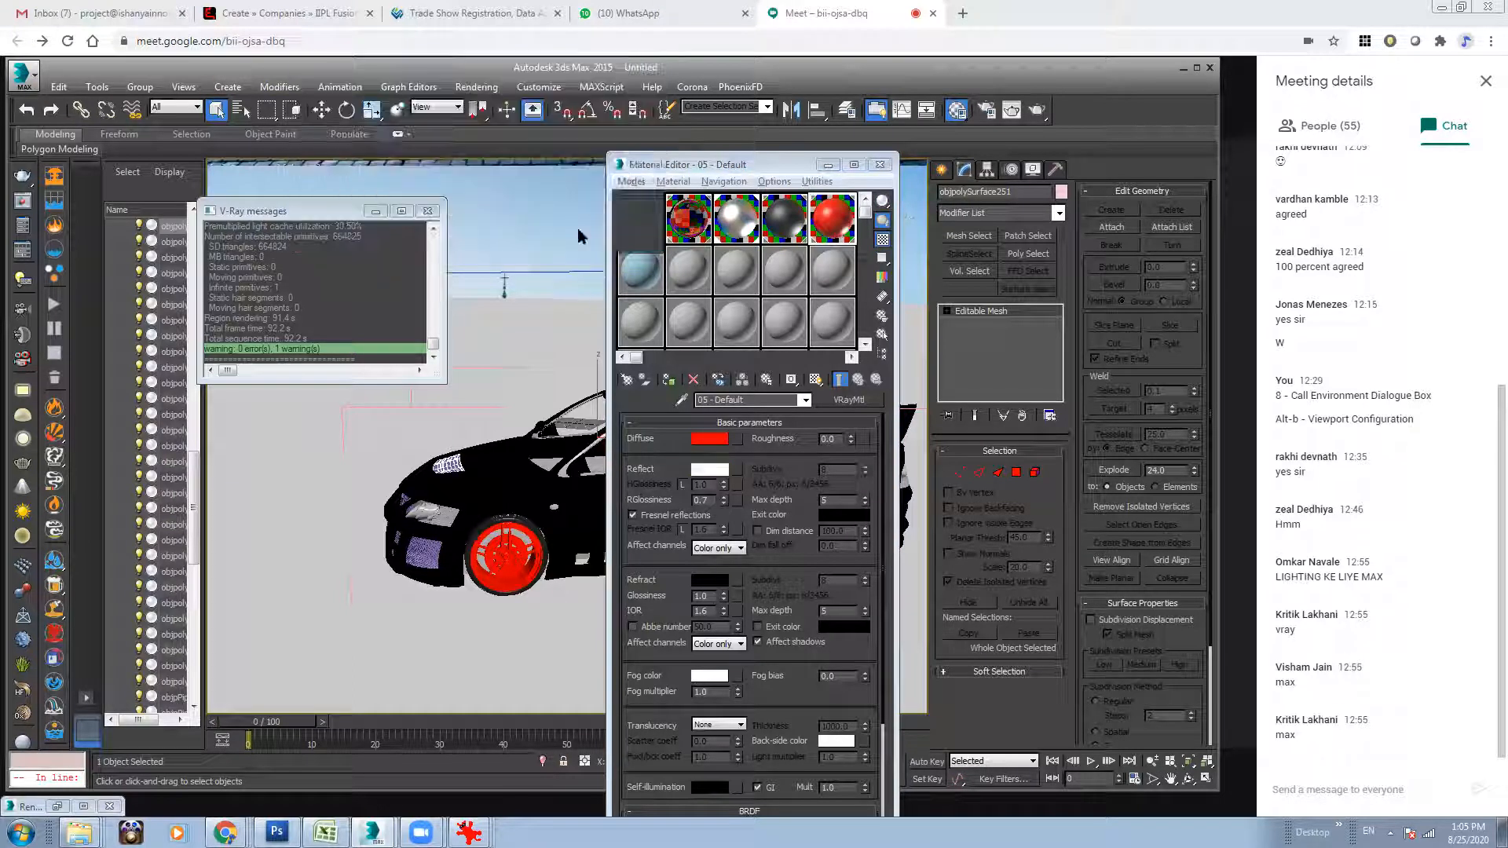
Unlock the red material's Fresnel IOR and set it to 20.
click(677, 516)
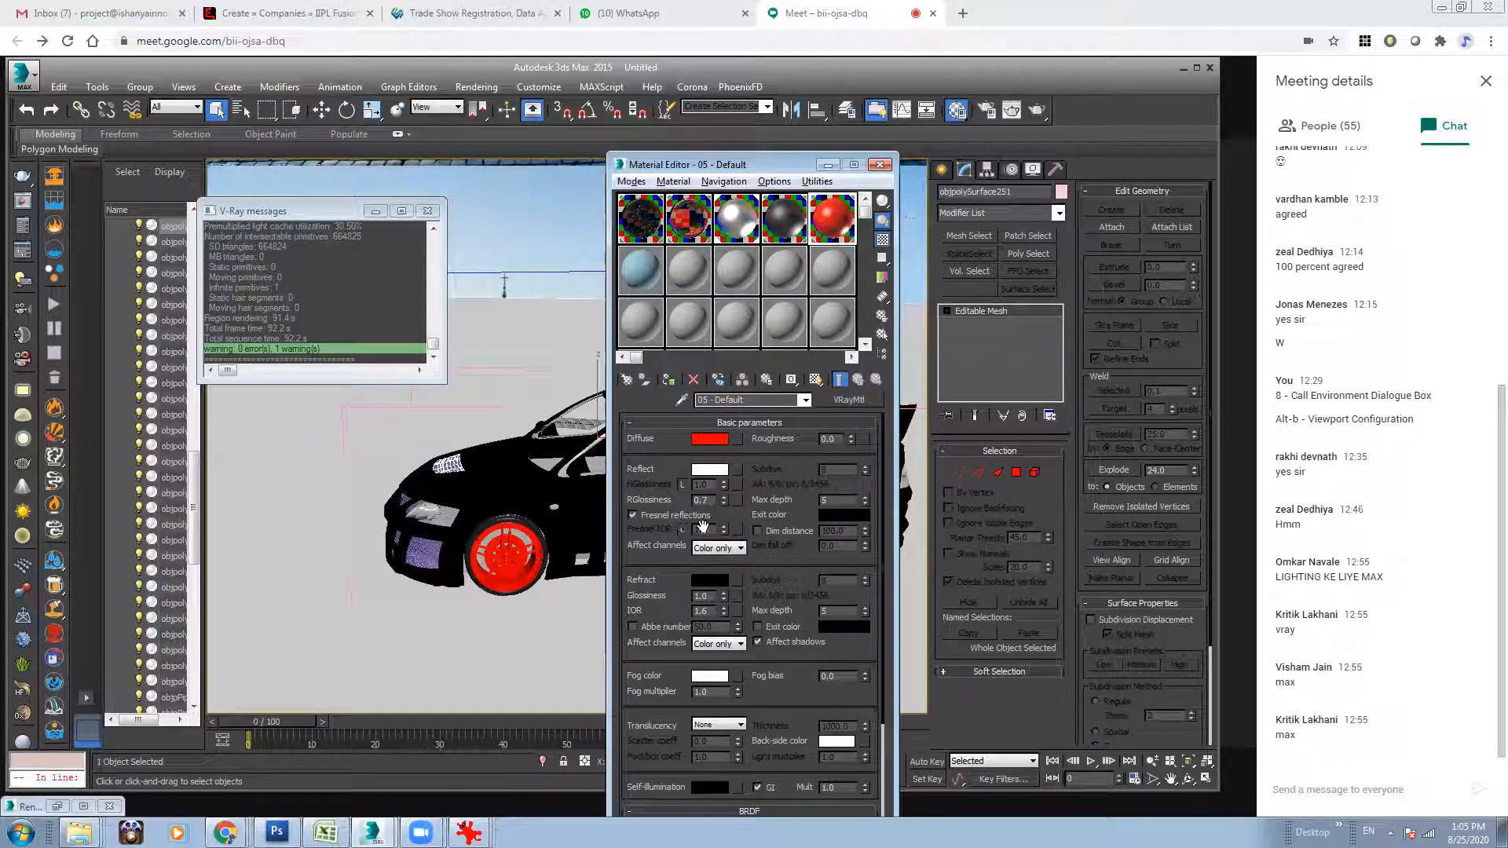
click(680, 520)
drag(709, 530, 641, 535)
text(50)
key(Return)
text(25)
key(Return)
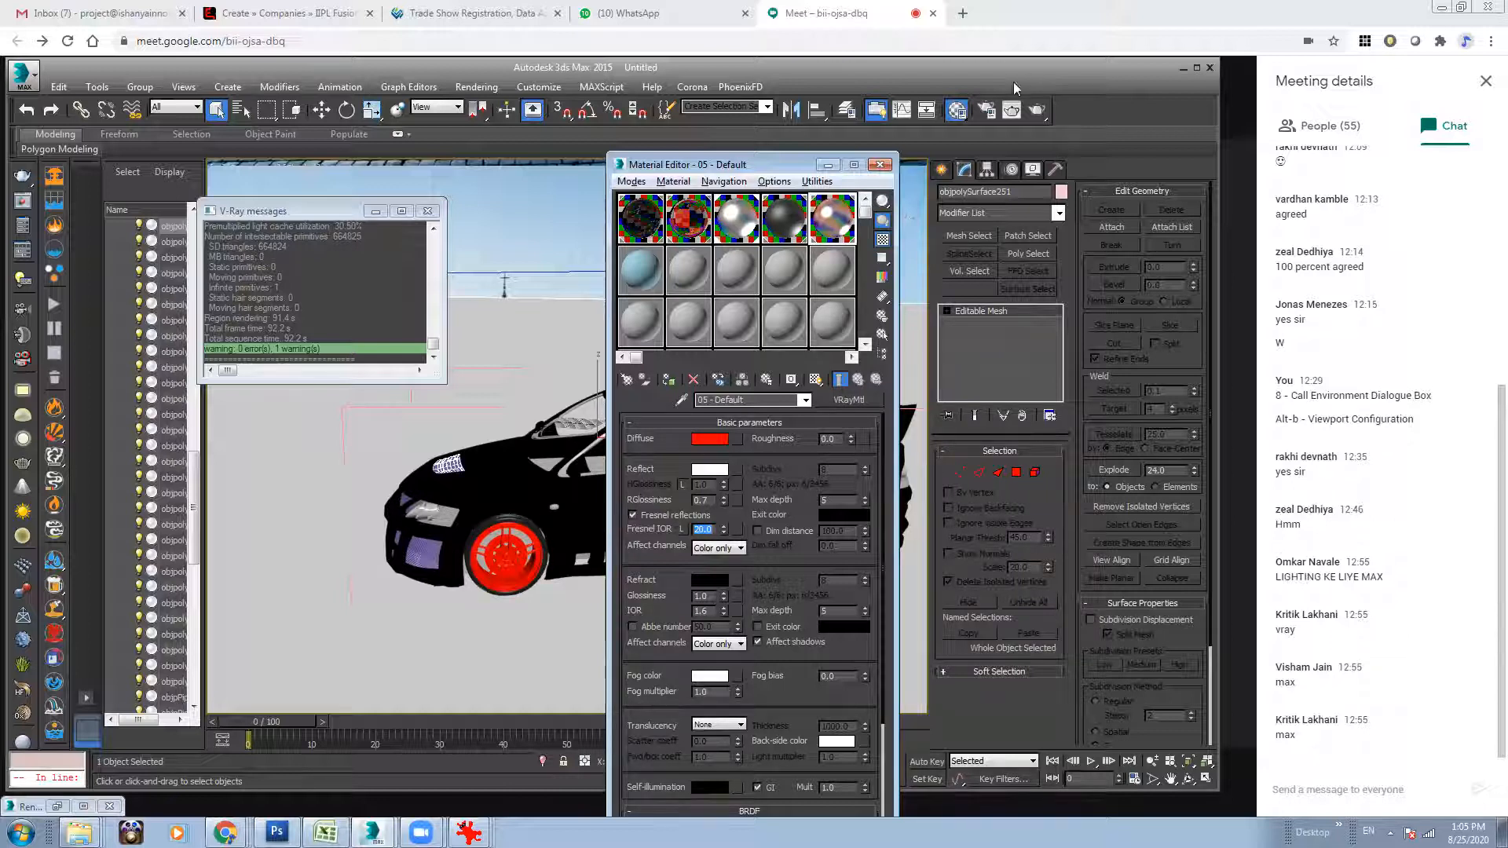
Close the Material Editor, return the viewport to the camera view and clear the selection.
click(880, 165)
alt+middle_drag(538, 429, 791, 472)
key(c)
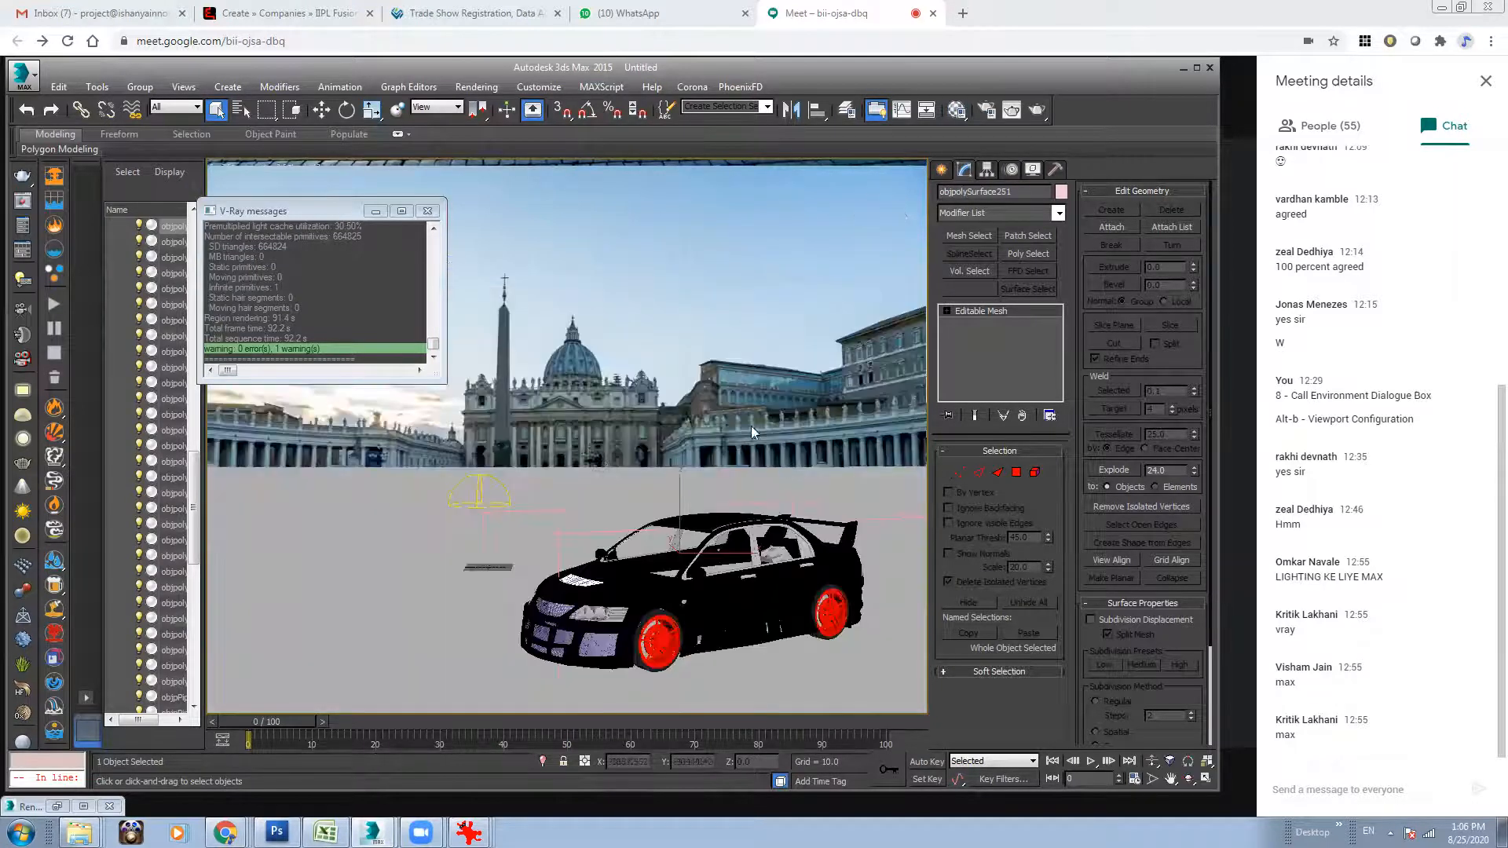
click(751, 426)
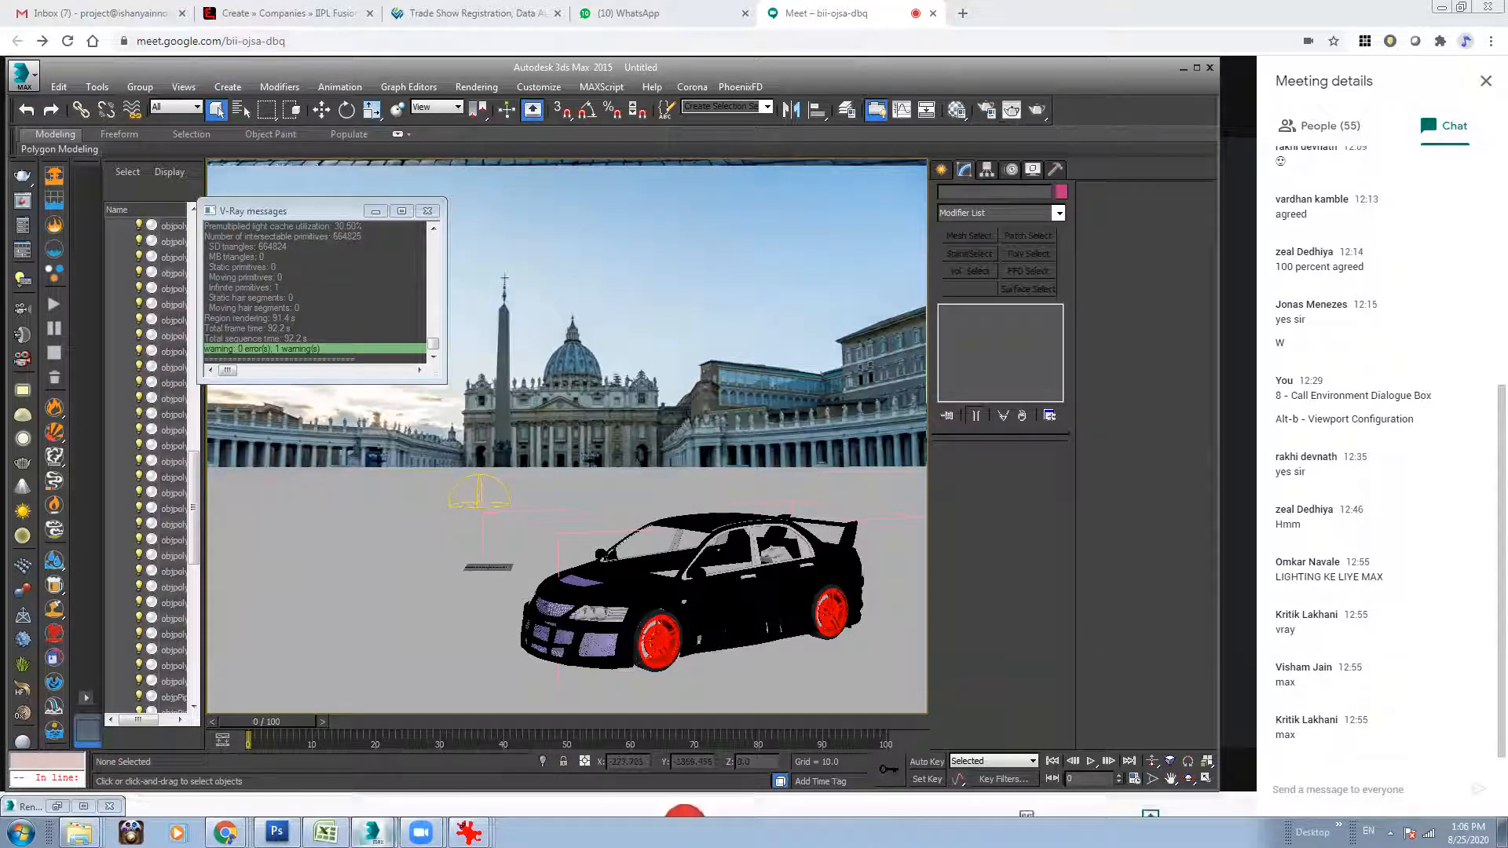
Save the scene in the scenes folder as Evo_Vatican.
click(24, 74)
click(64, 246)
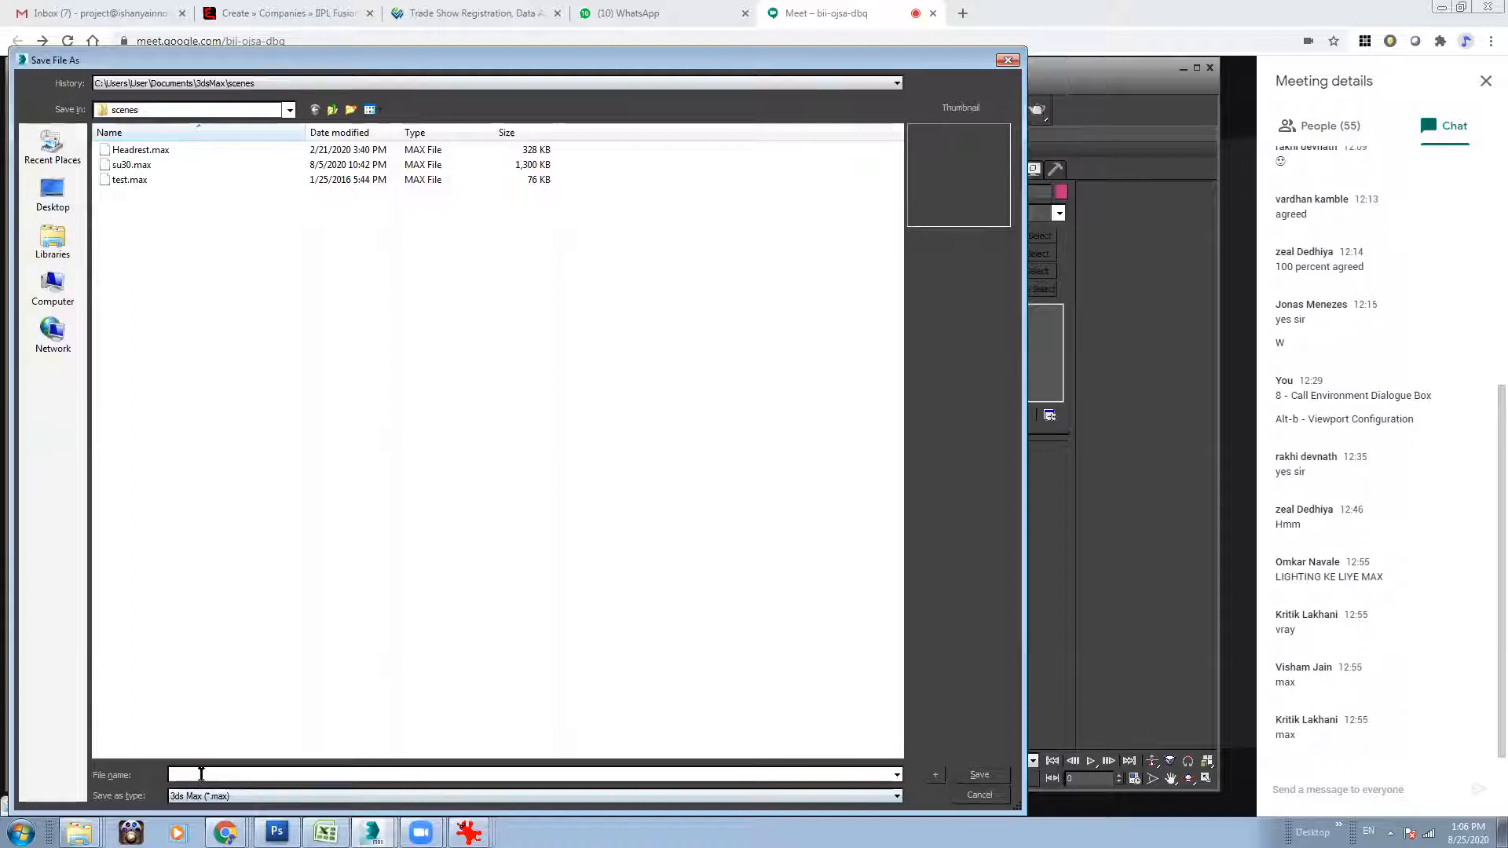
text(Evo_Vatical)
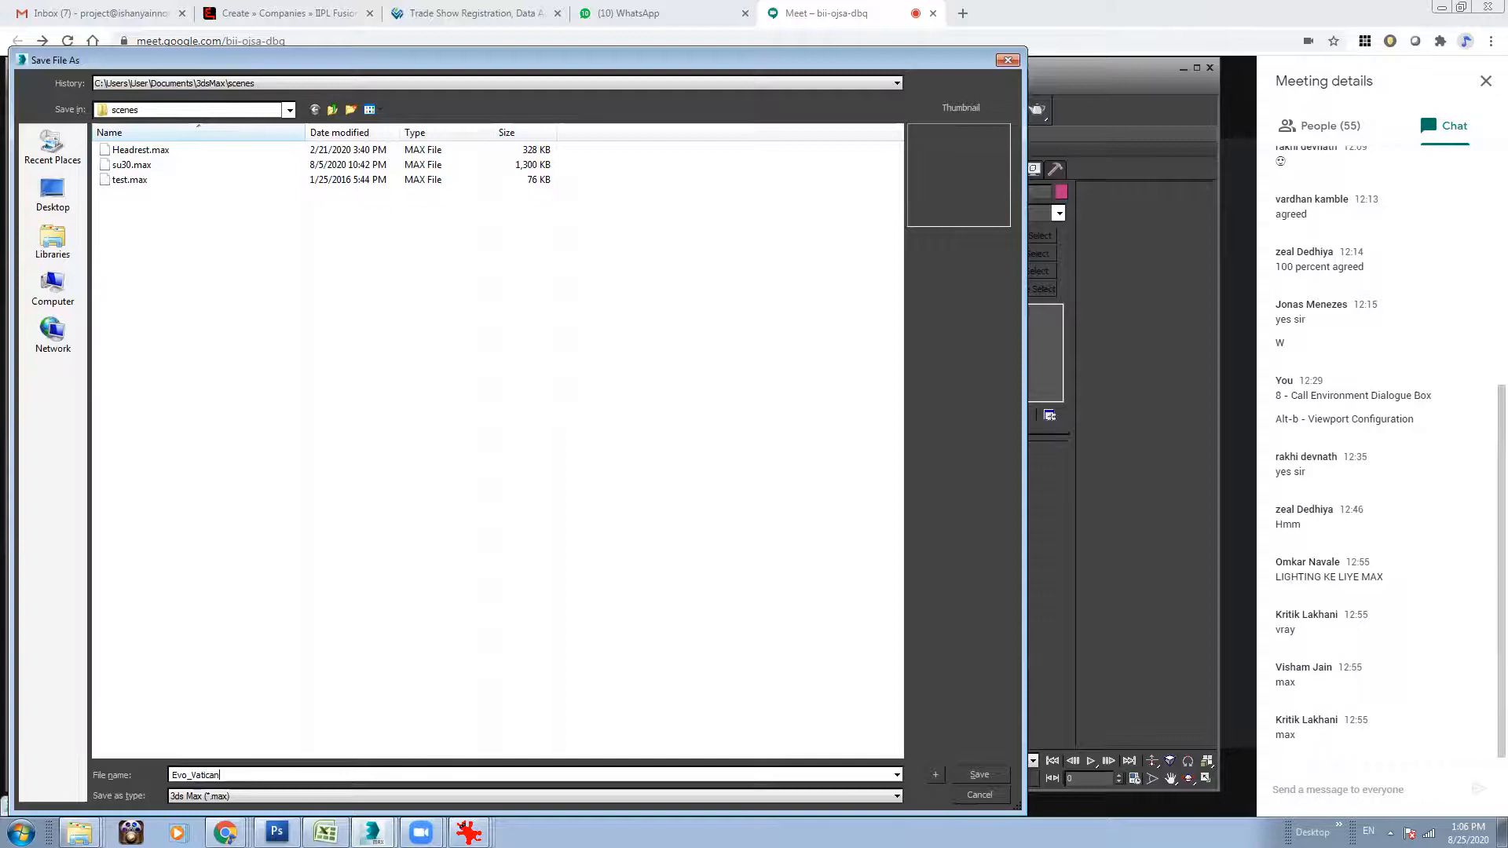
key(Return)
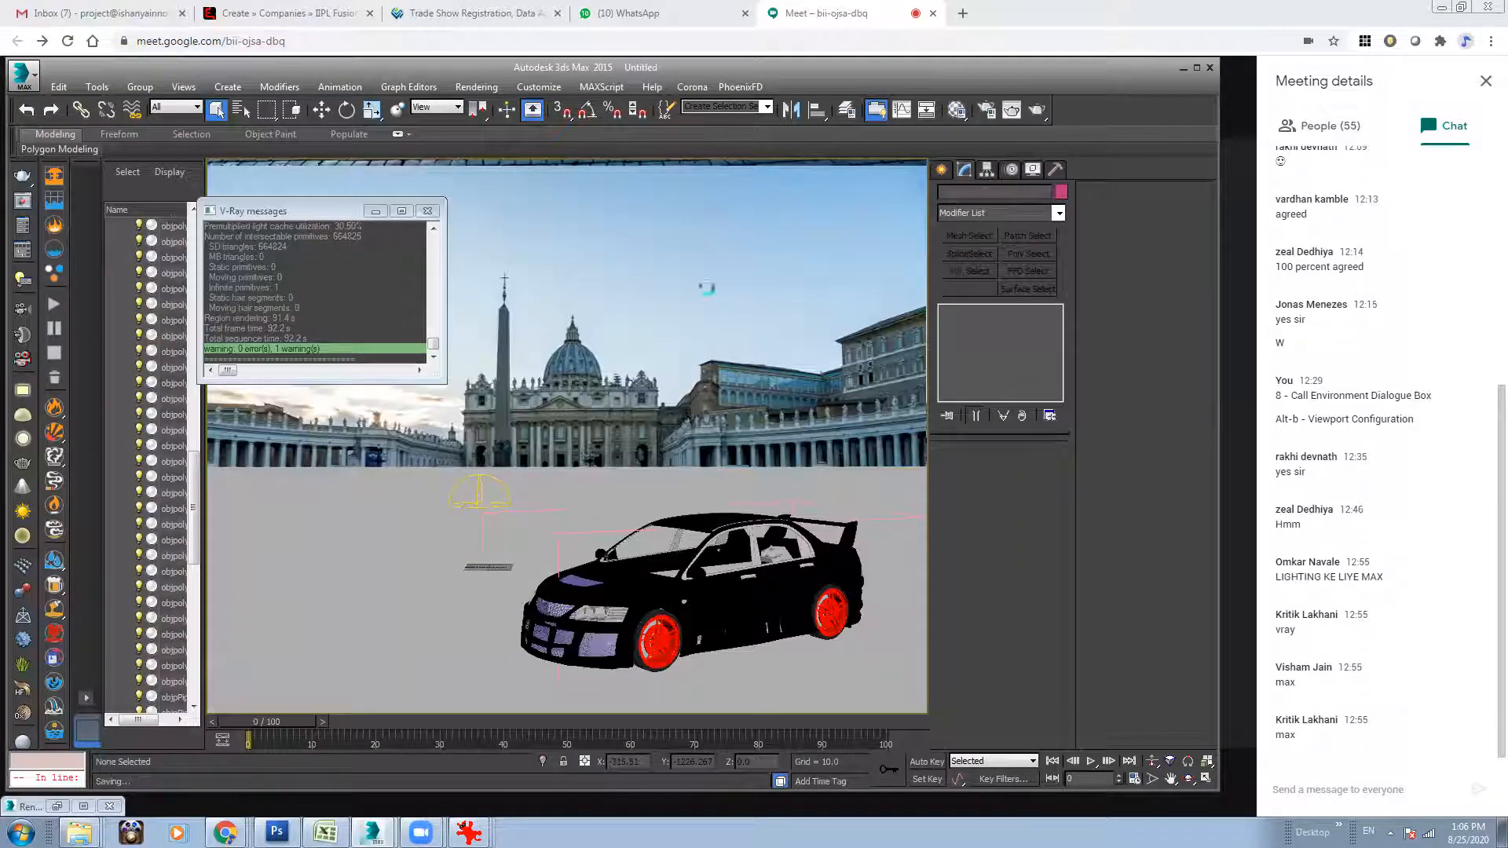
Render the camera view and bring the V-Ray frame buffer into view.
click(1036, 115)
mouse_move(372, 832)
click(432, 797)
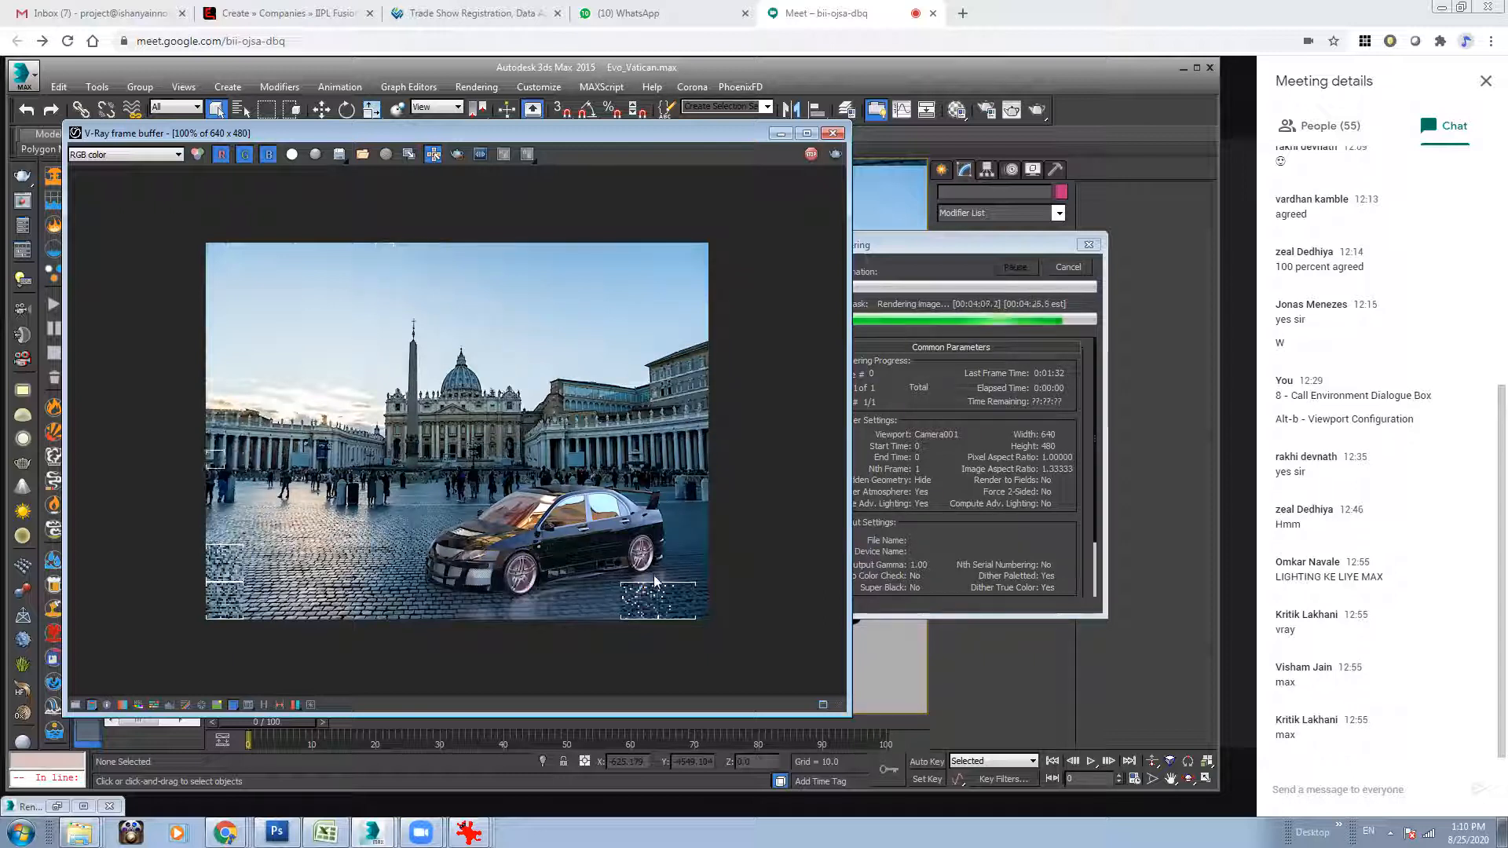
Check the render's Alpha channel in the frame buffer and return to RGB color.
click(146, 159)
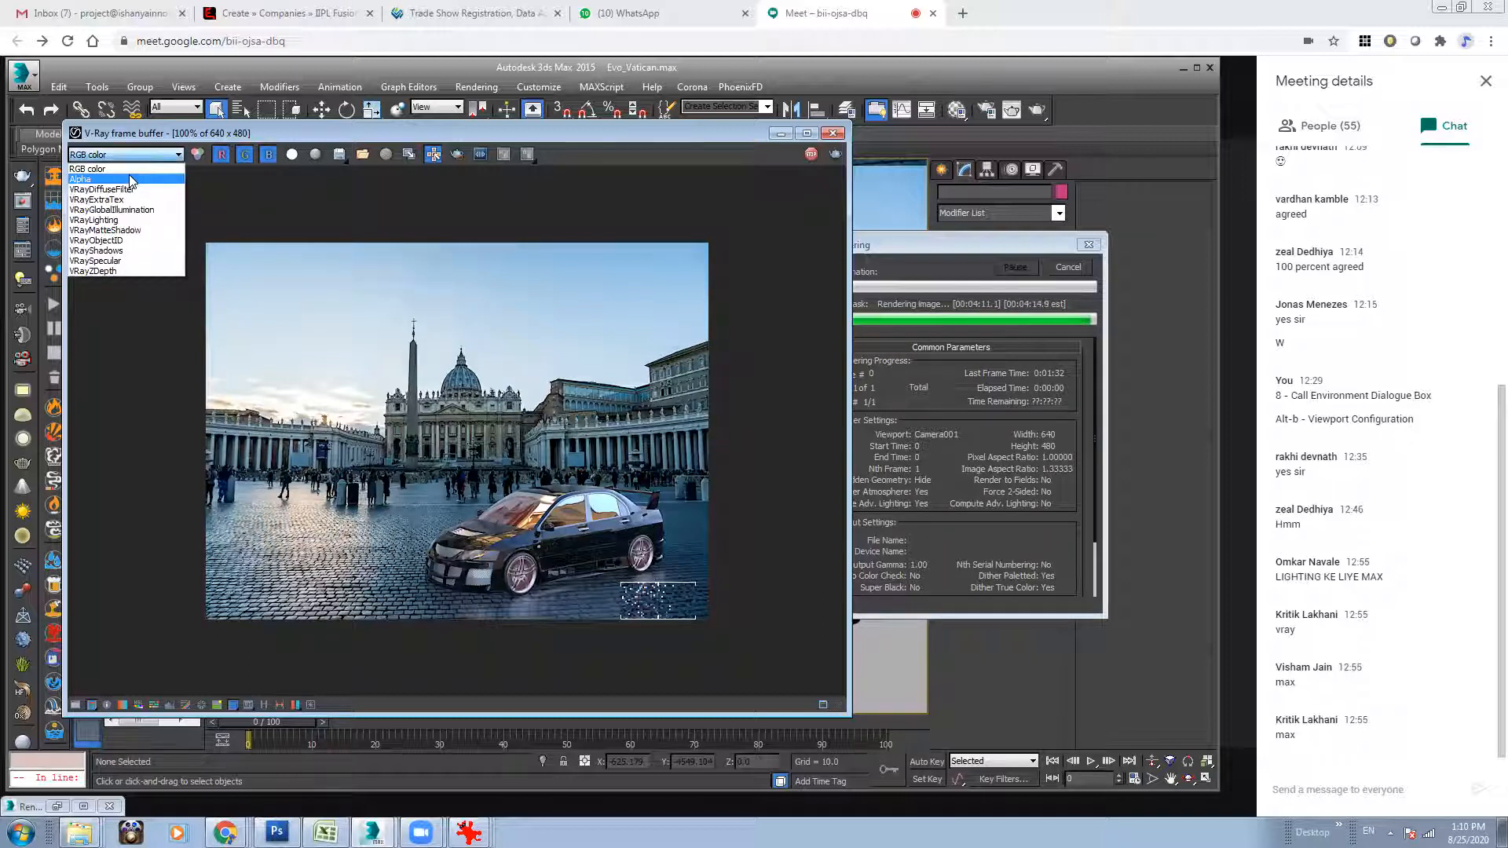
click(129, 174)
click(133, 157)
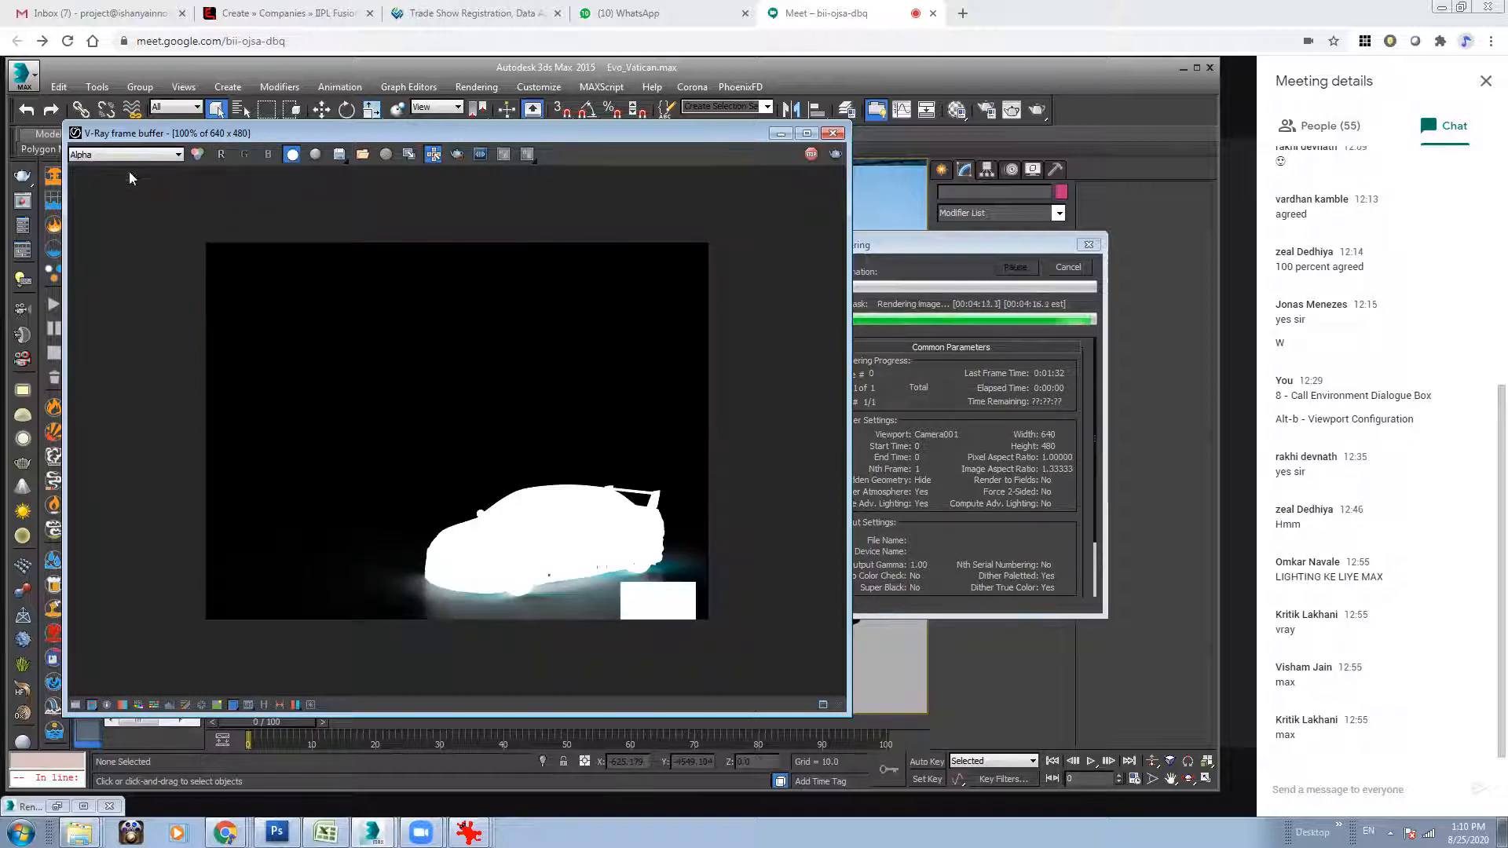
click(128, 169)
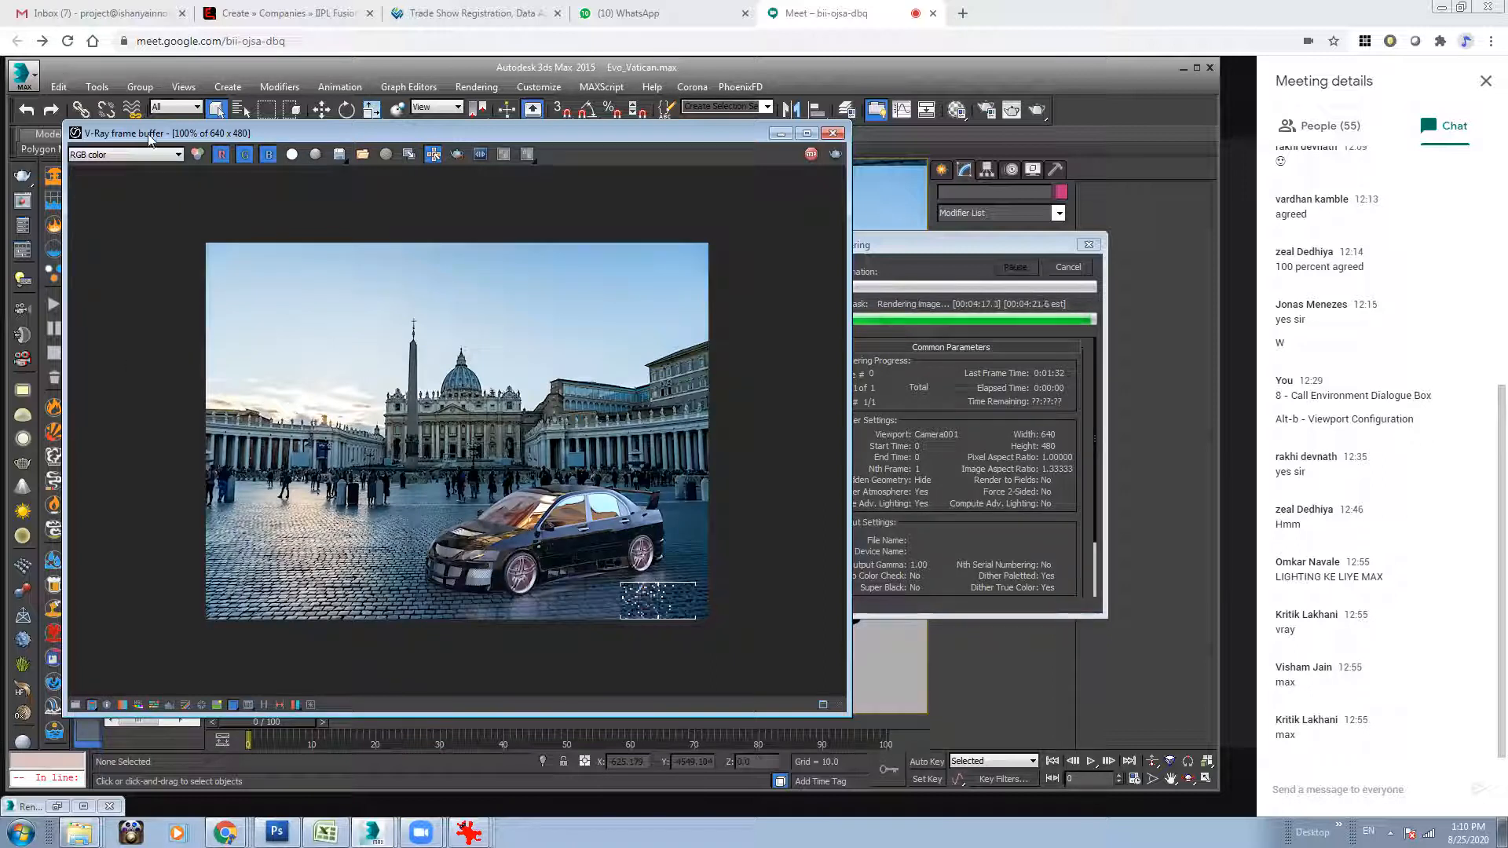
Examine the VRayDiffuseFilter and VRayExtraTex passes of the render and switch back to RGB color.
click(148, 155)
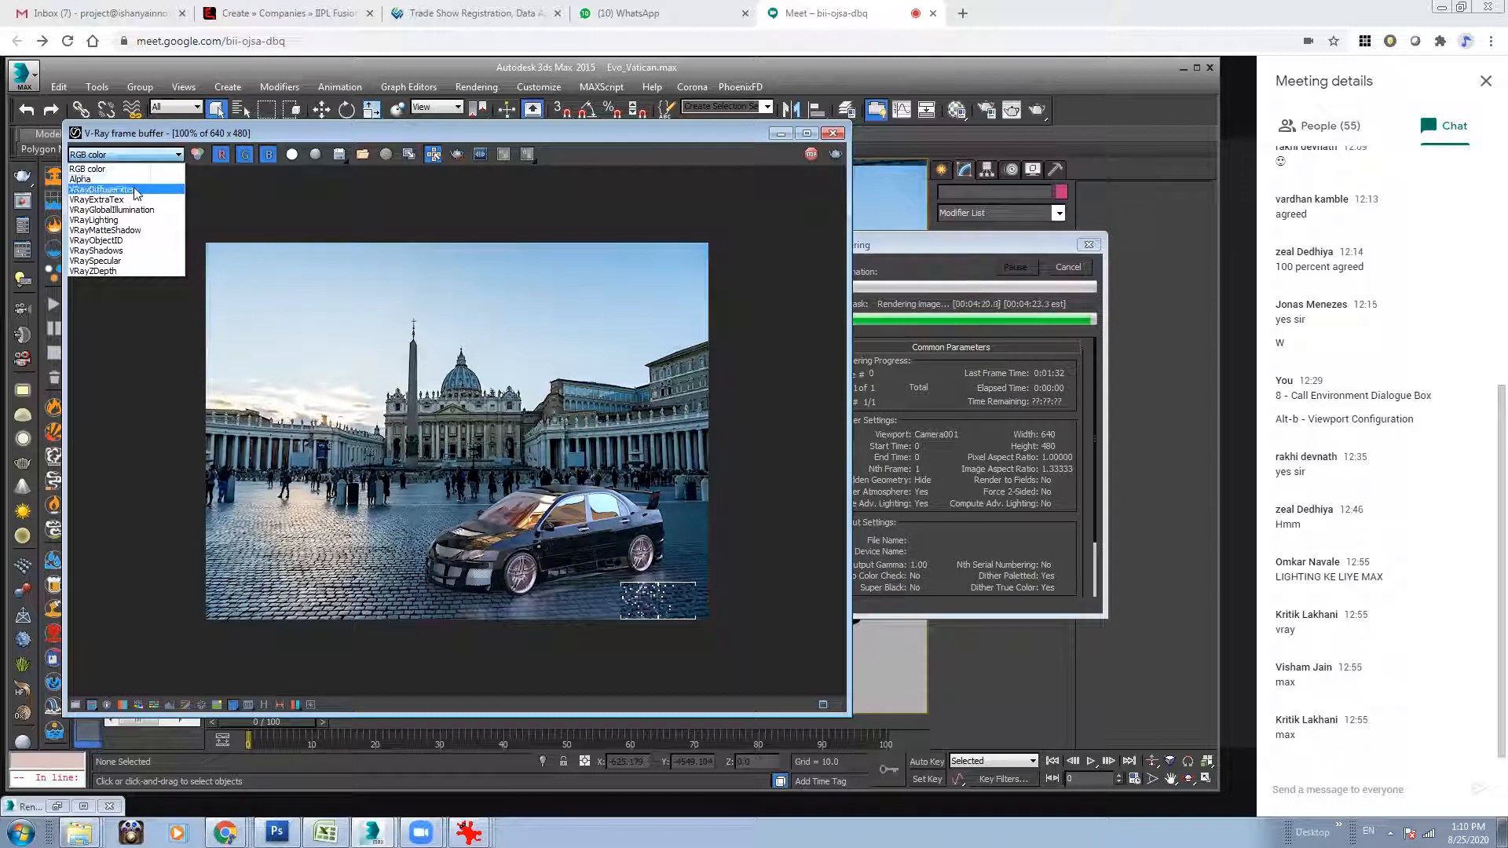
click(134, 189)
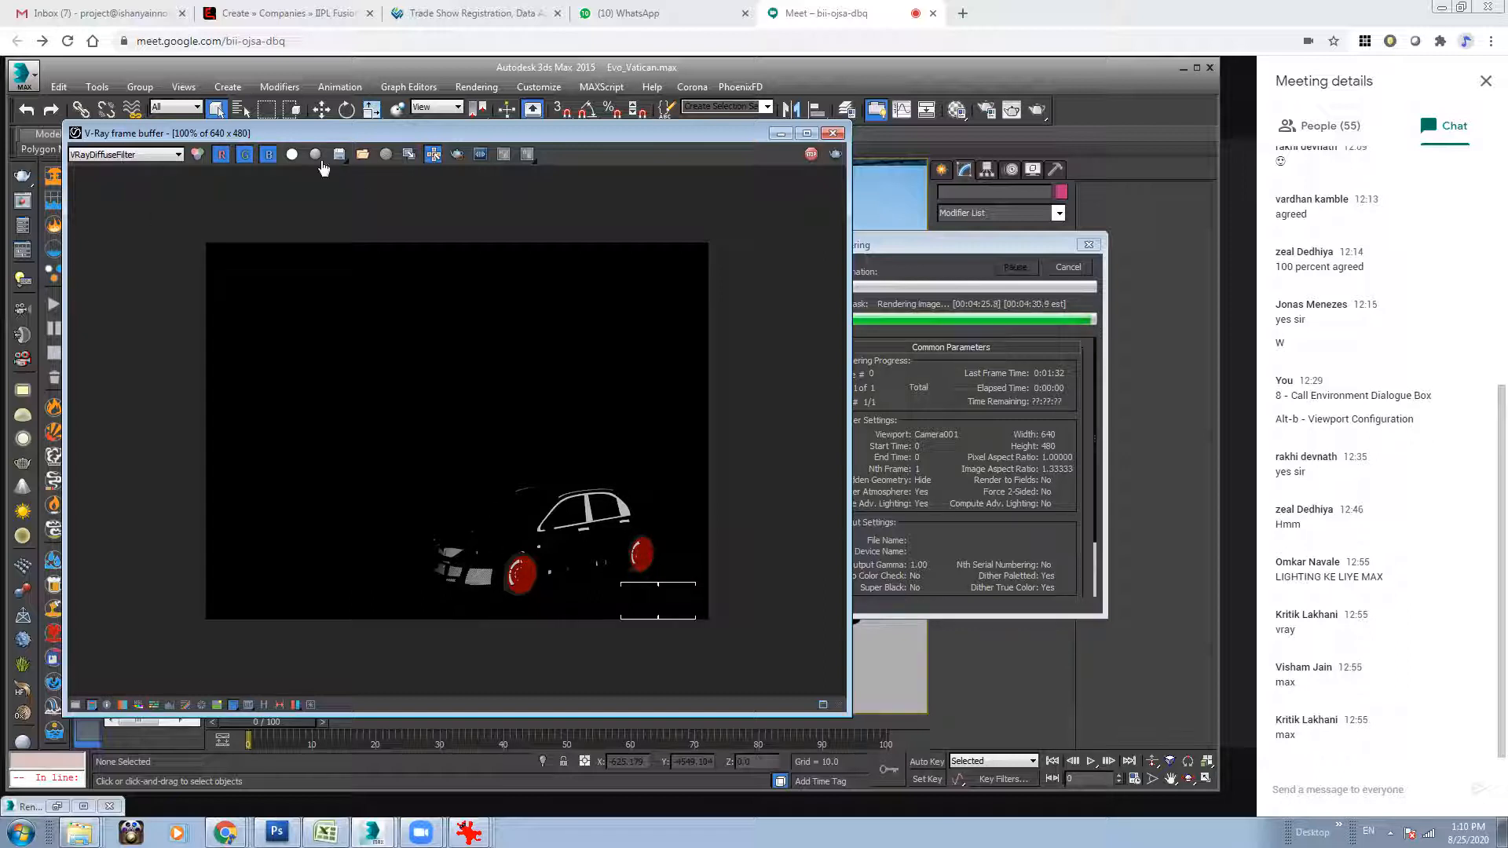
click(291, 155)
click(292, 154)
click(116, 156)
click(118, 199)
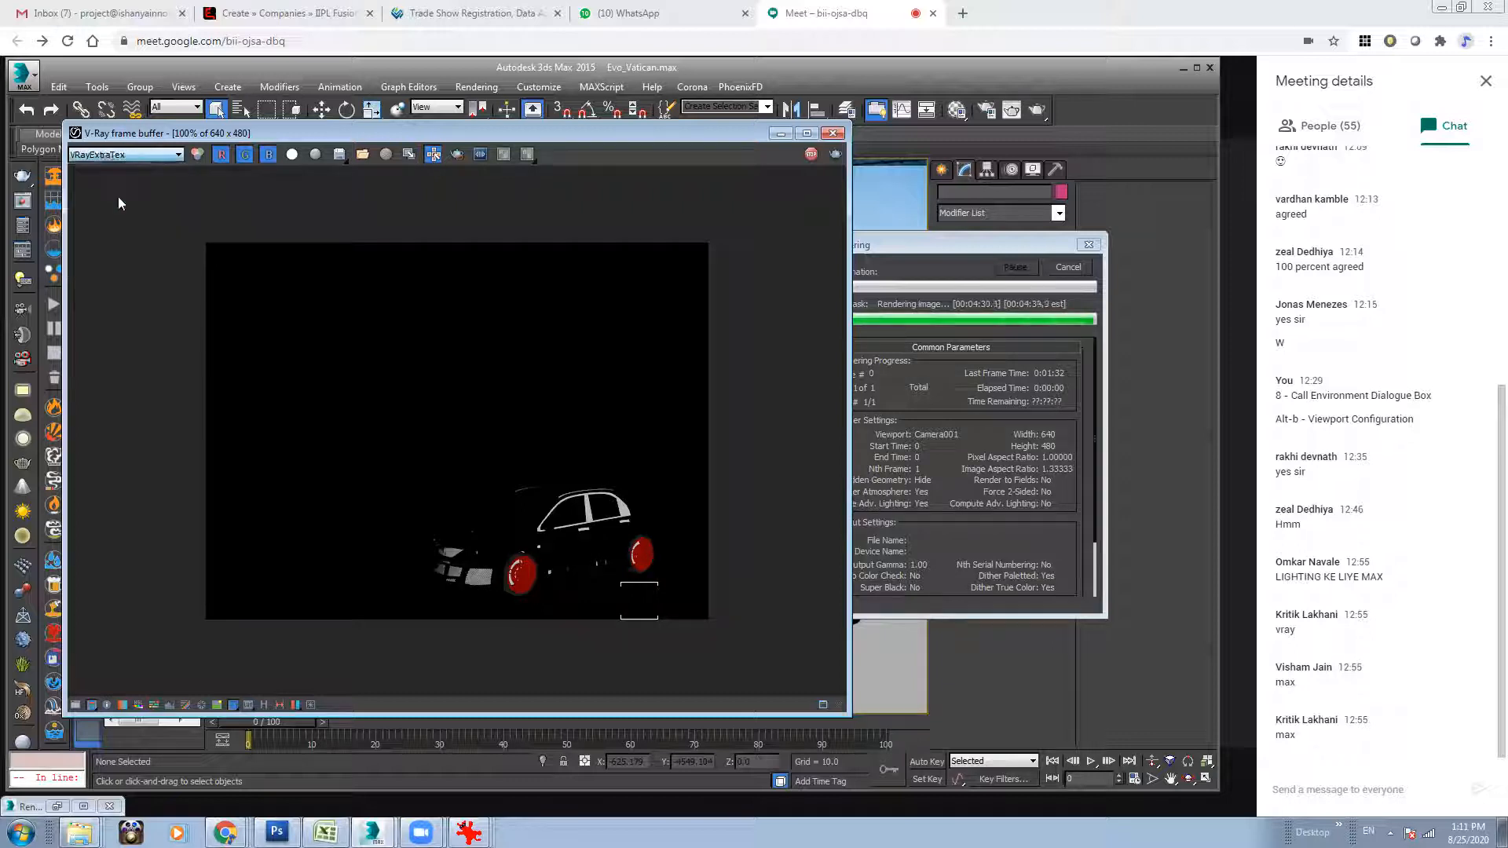
click(126, 155)
click(117, 199)
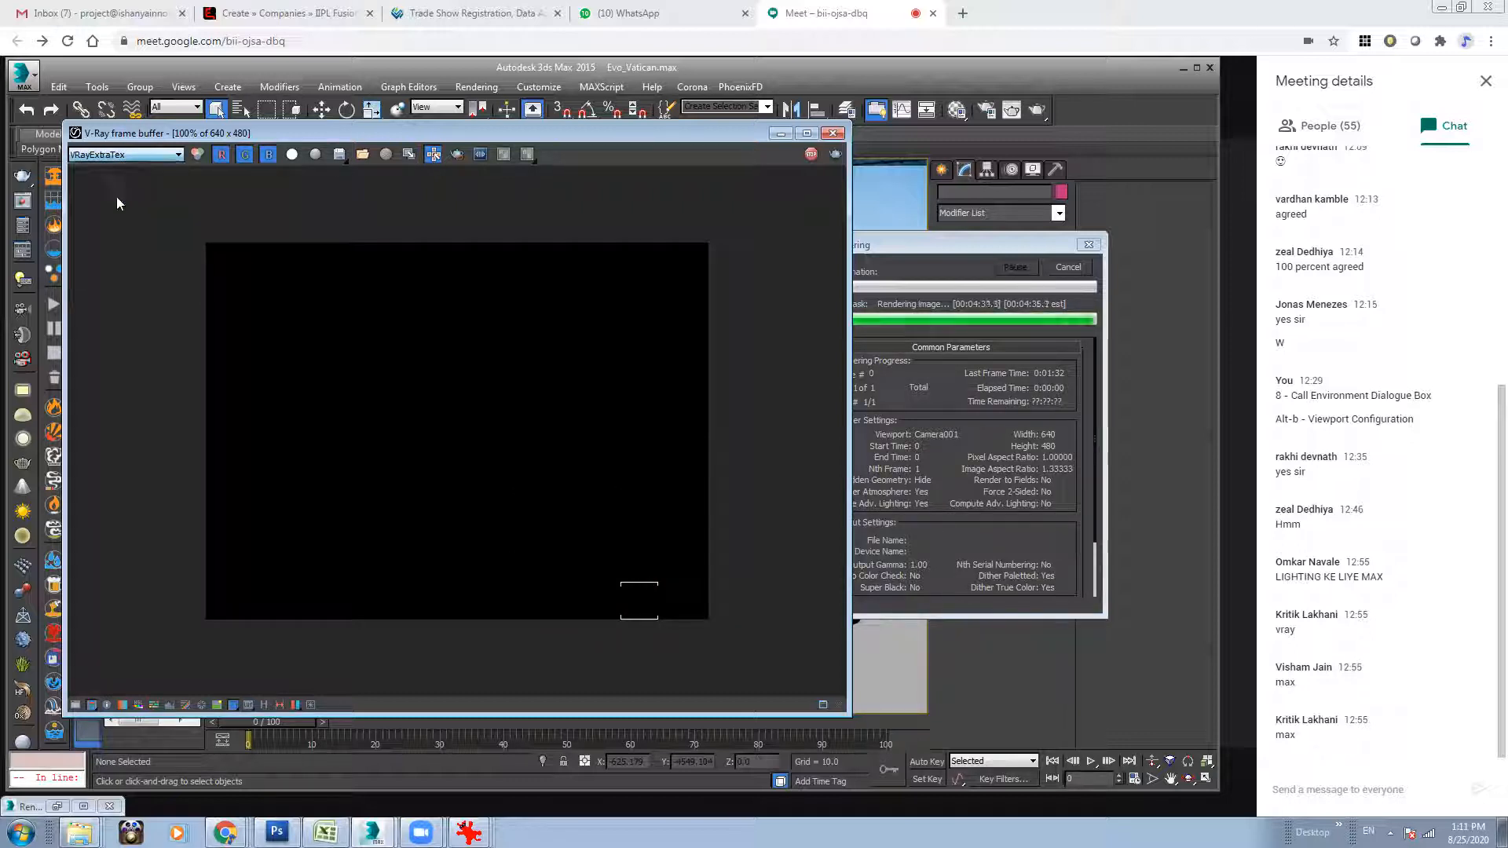
click(173, 155)
click(118, 169)
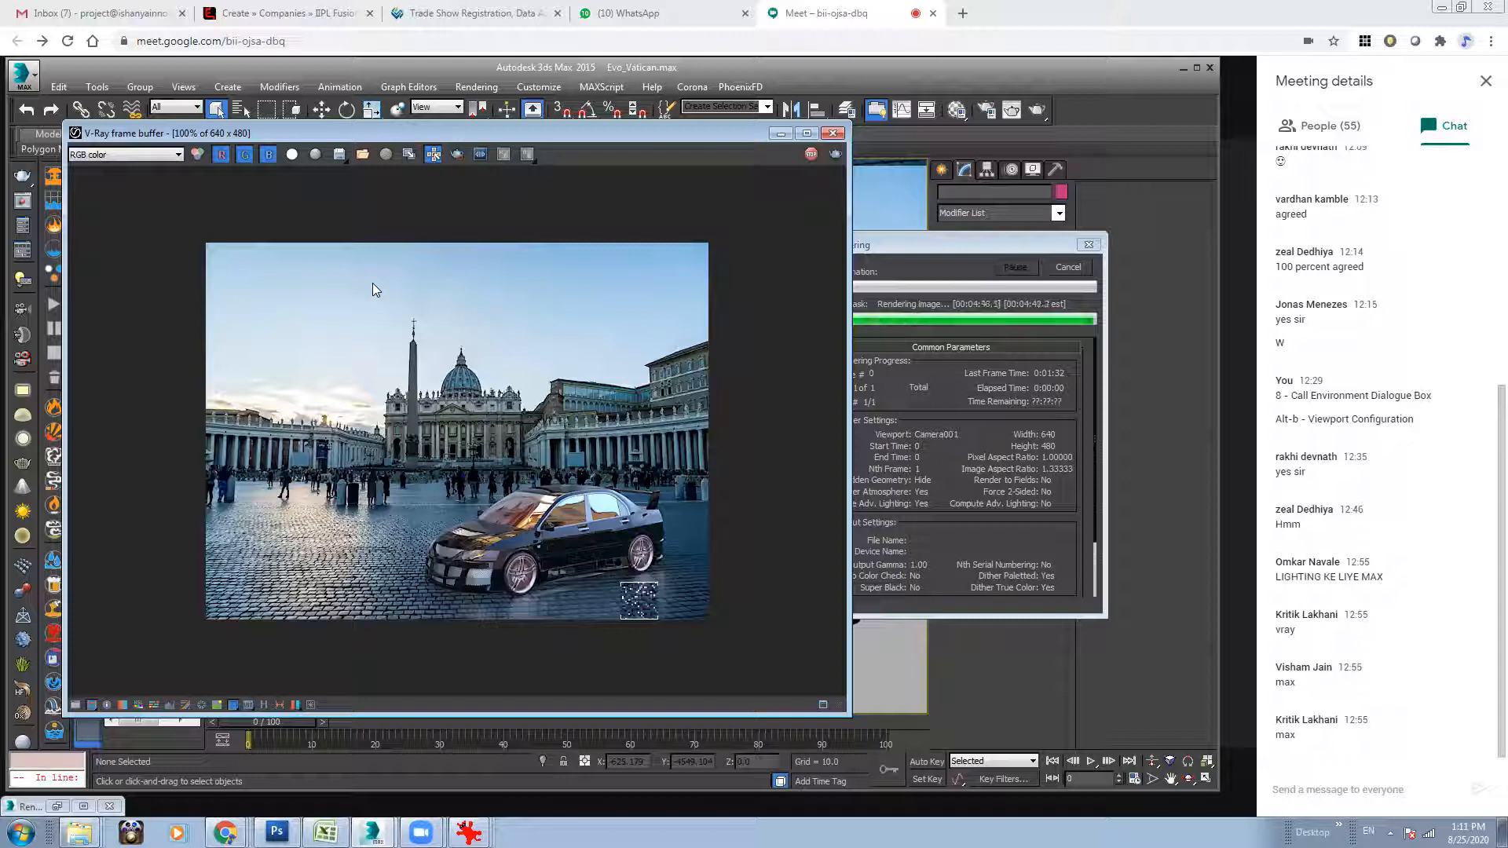
Examine the VRayGlobalIllumination and VRayLighting passes of the car render.
click(153, 155)
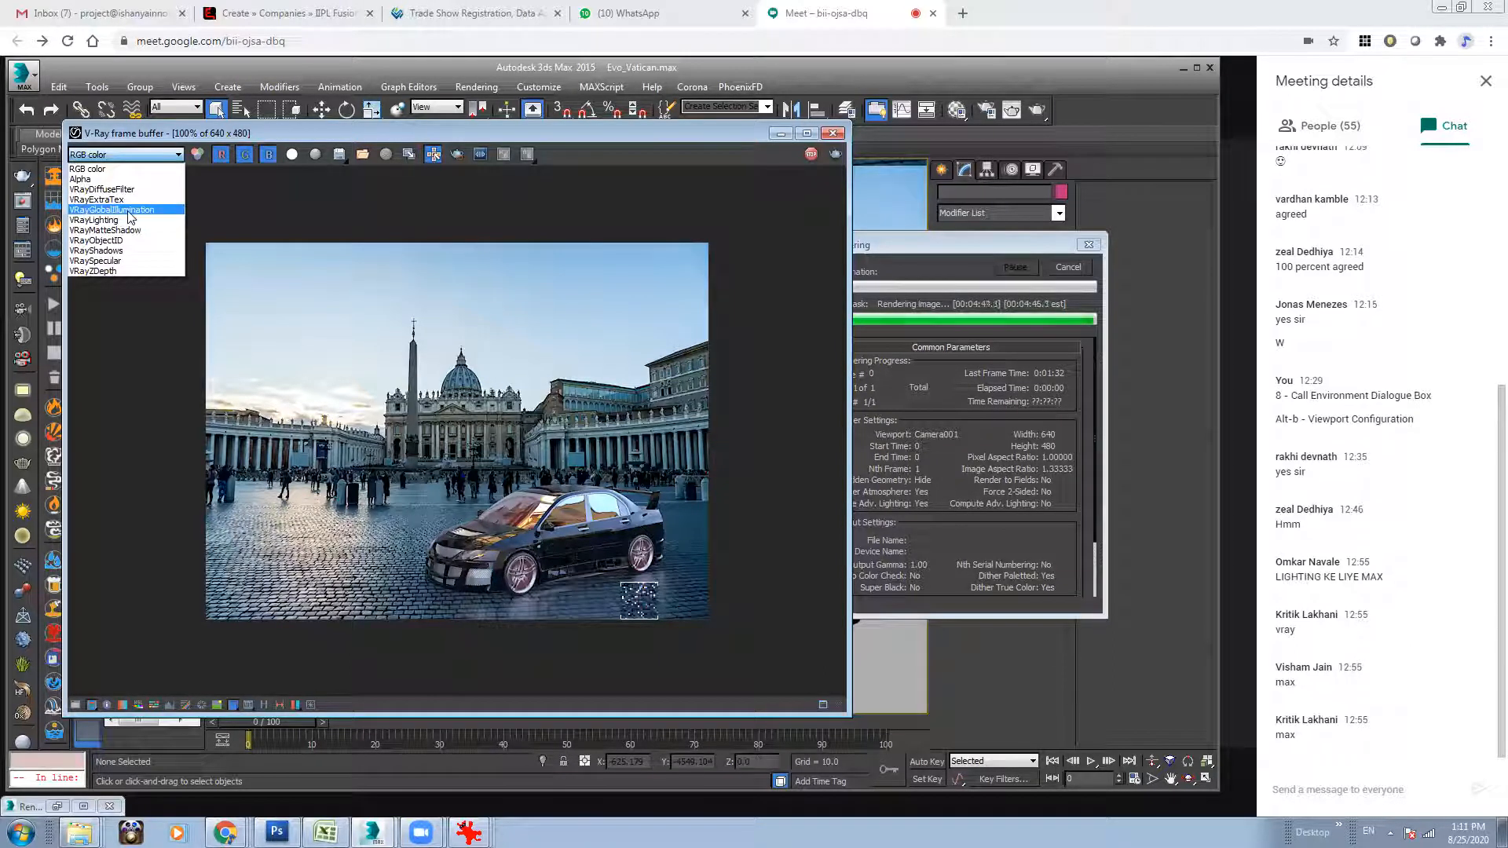
click(129, 211)
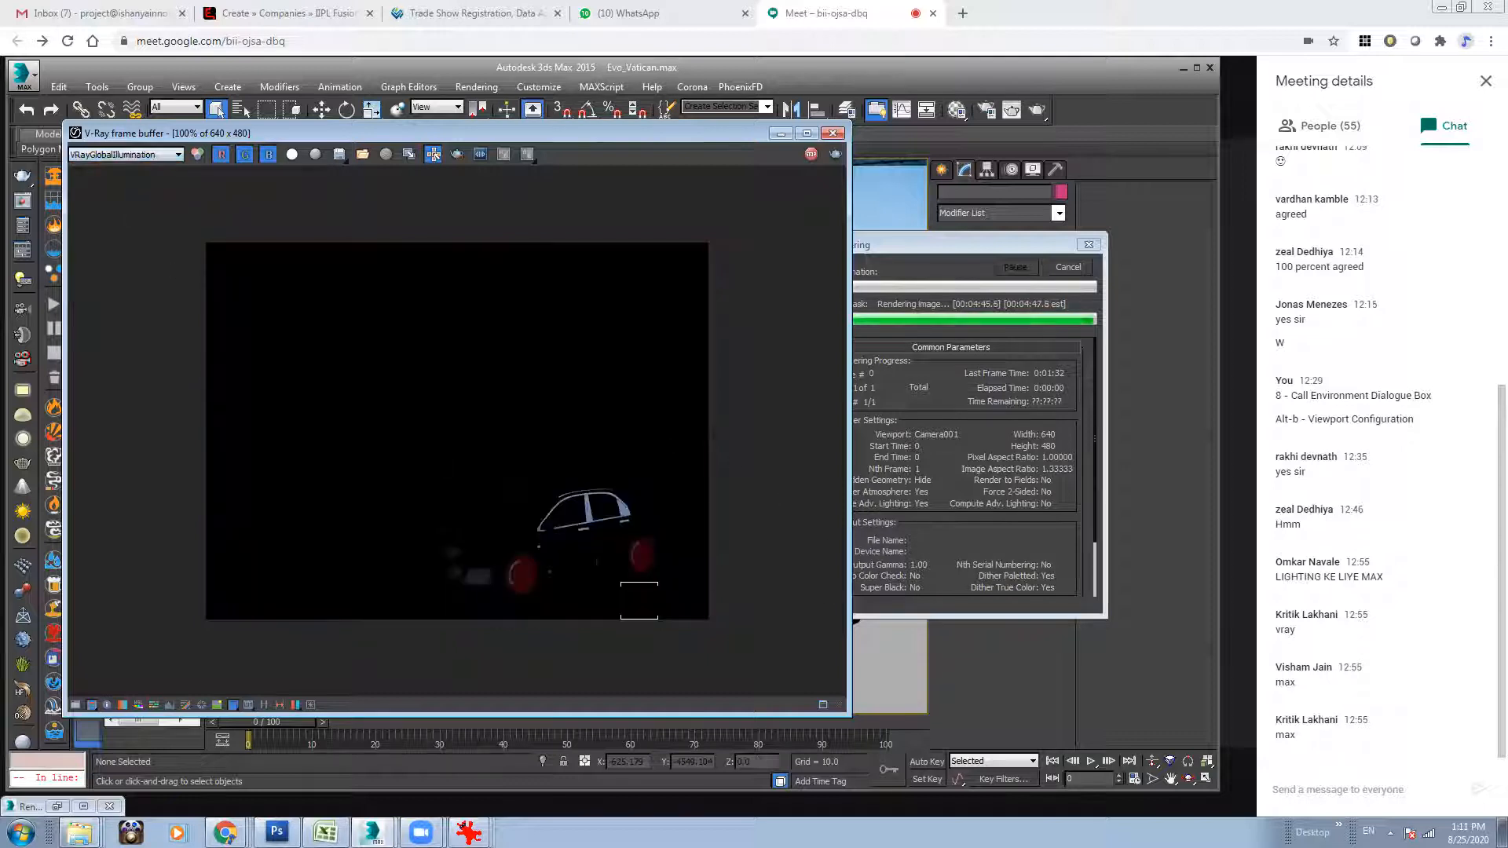
scroll(554, 580, up, 1)
scroll(553, 580, down, 2)
click(117, 155)
click(117, 217)
click(125, 156)
click(128, 162)
click(120, 220)
Examine the VRayMatteShadow and VRayObjectID passes and show the Alpha channel again.
click(134, 157)
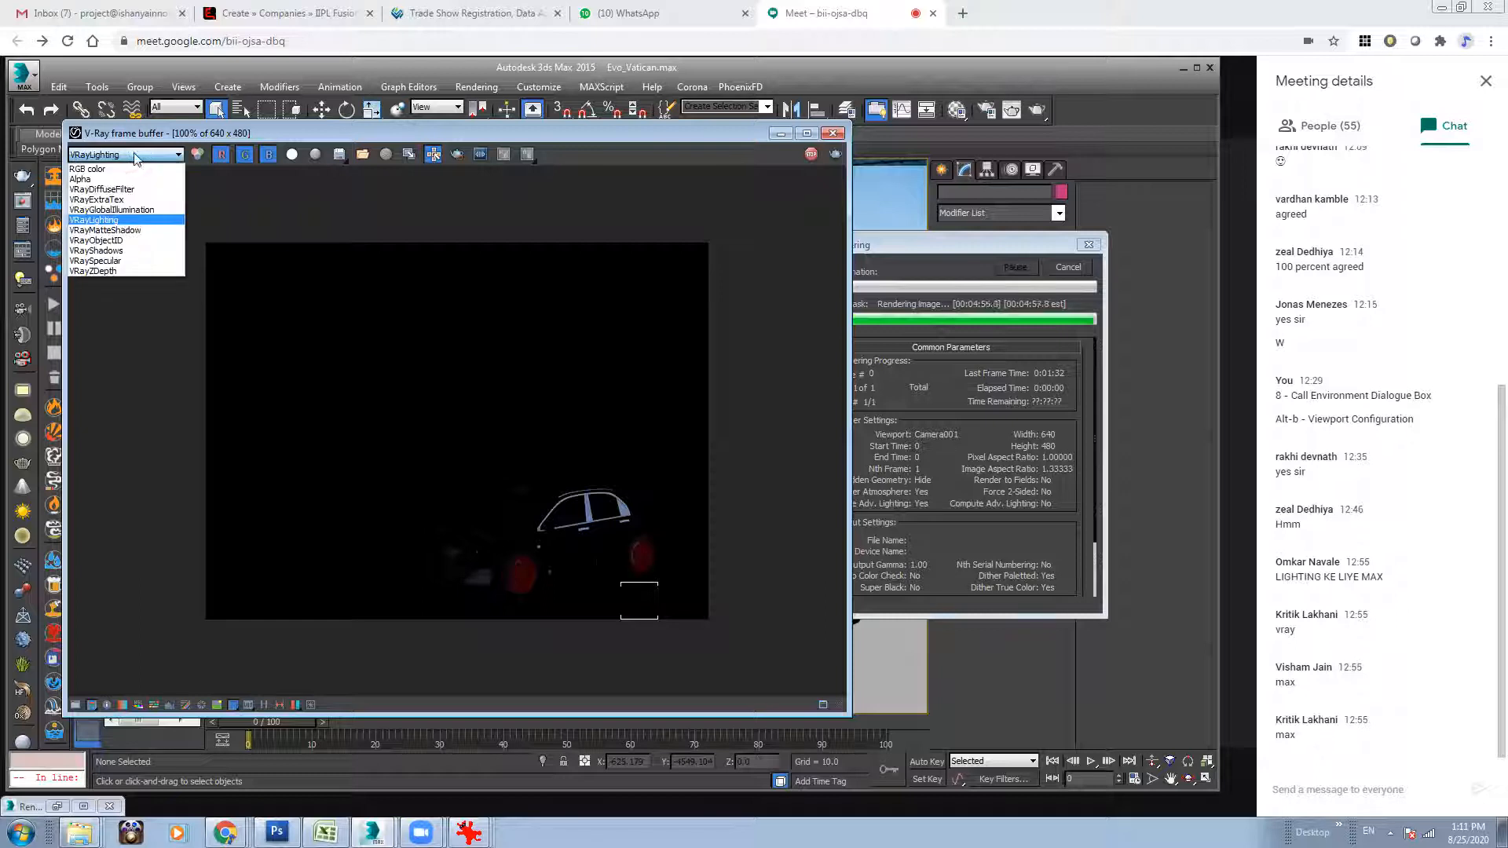
click(119, 230)
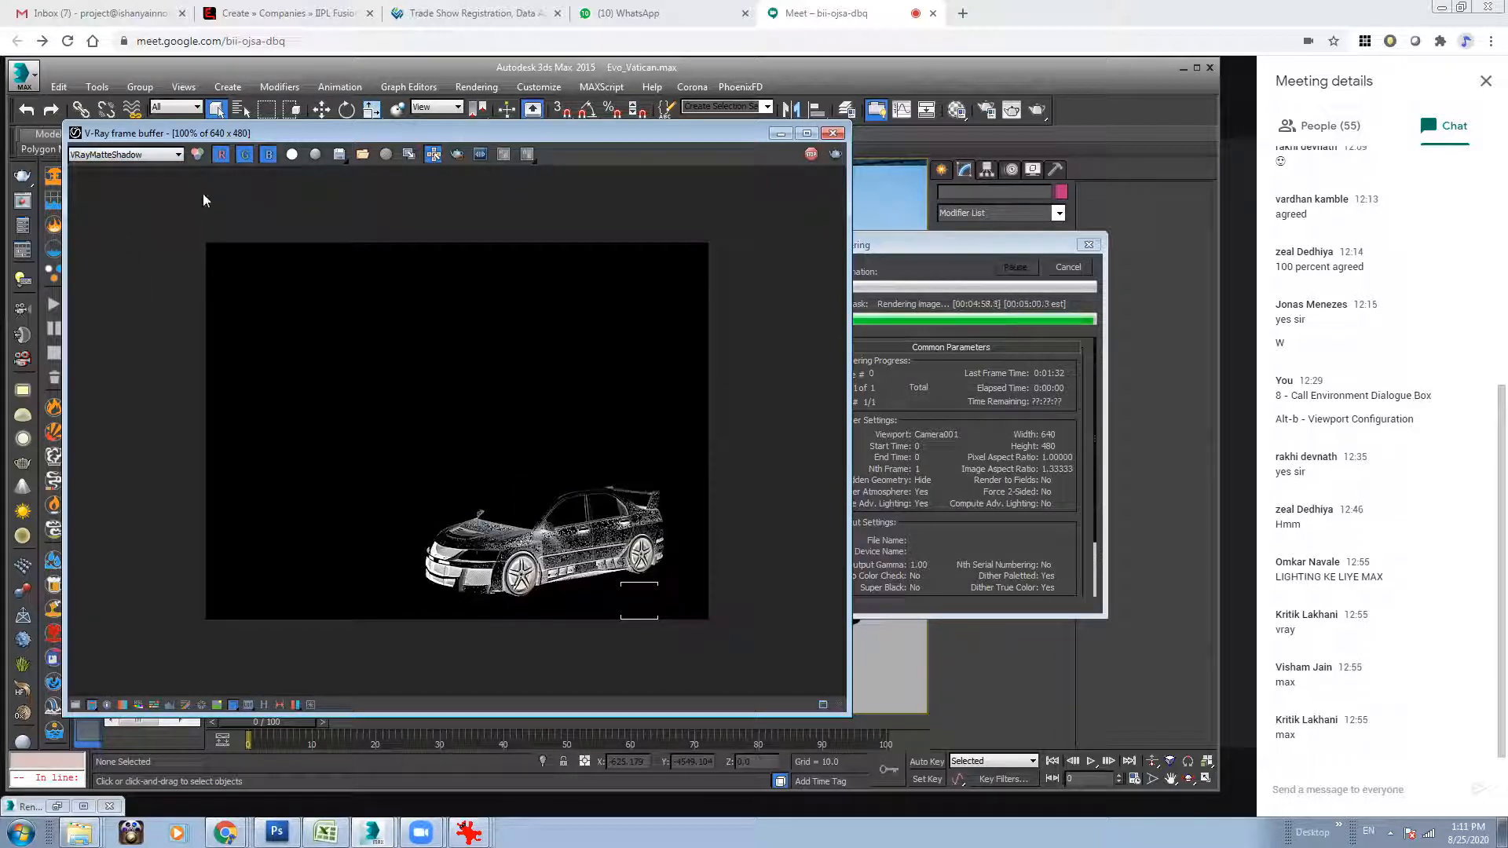
click(133, 155)
click(110, 244)
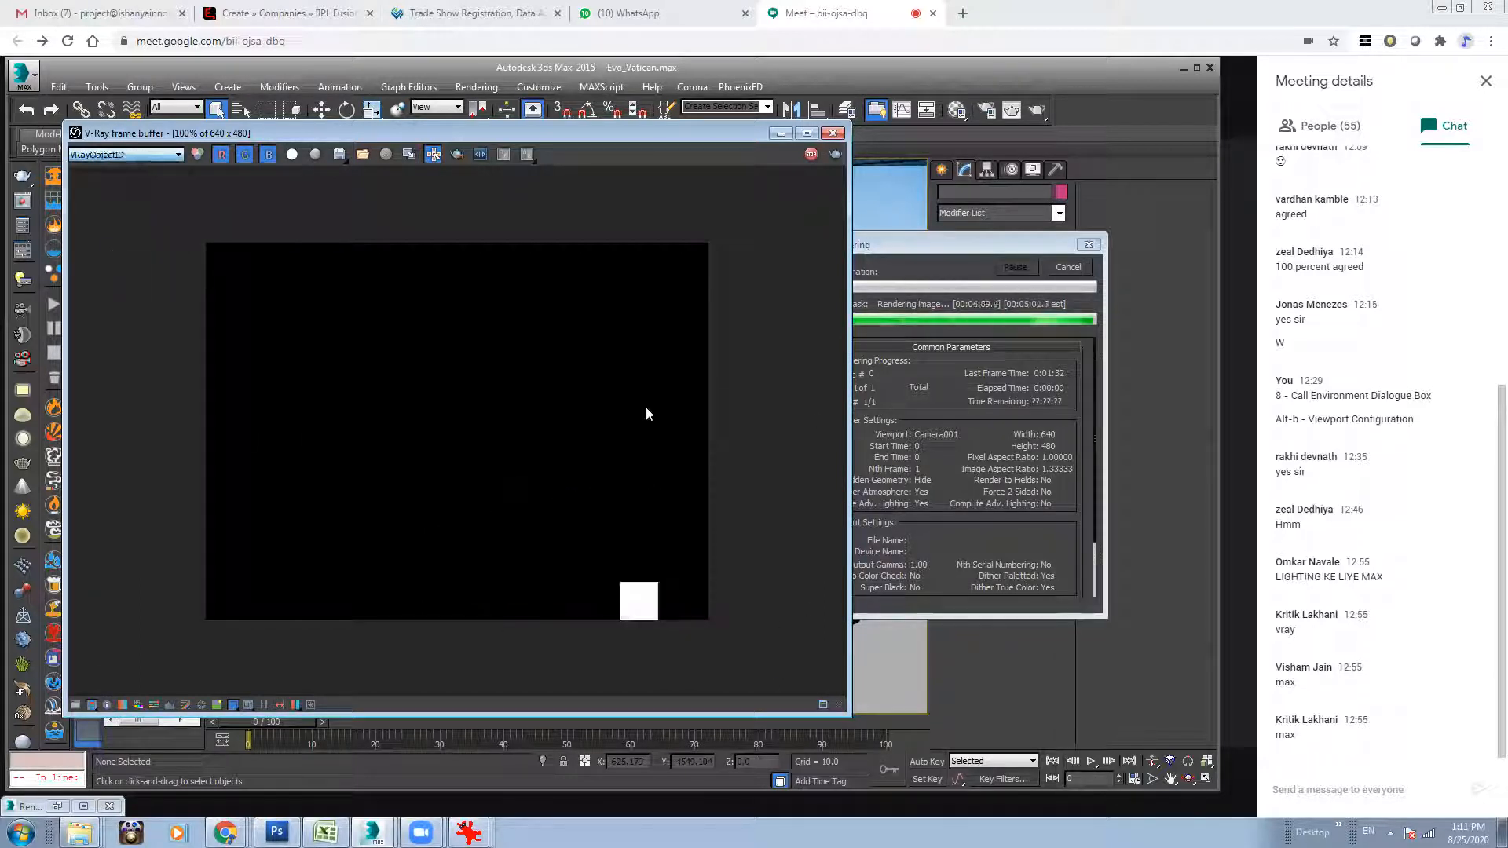
click(134, 155)
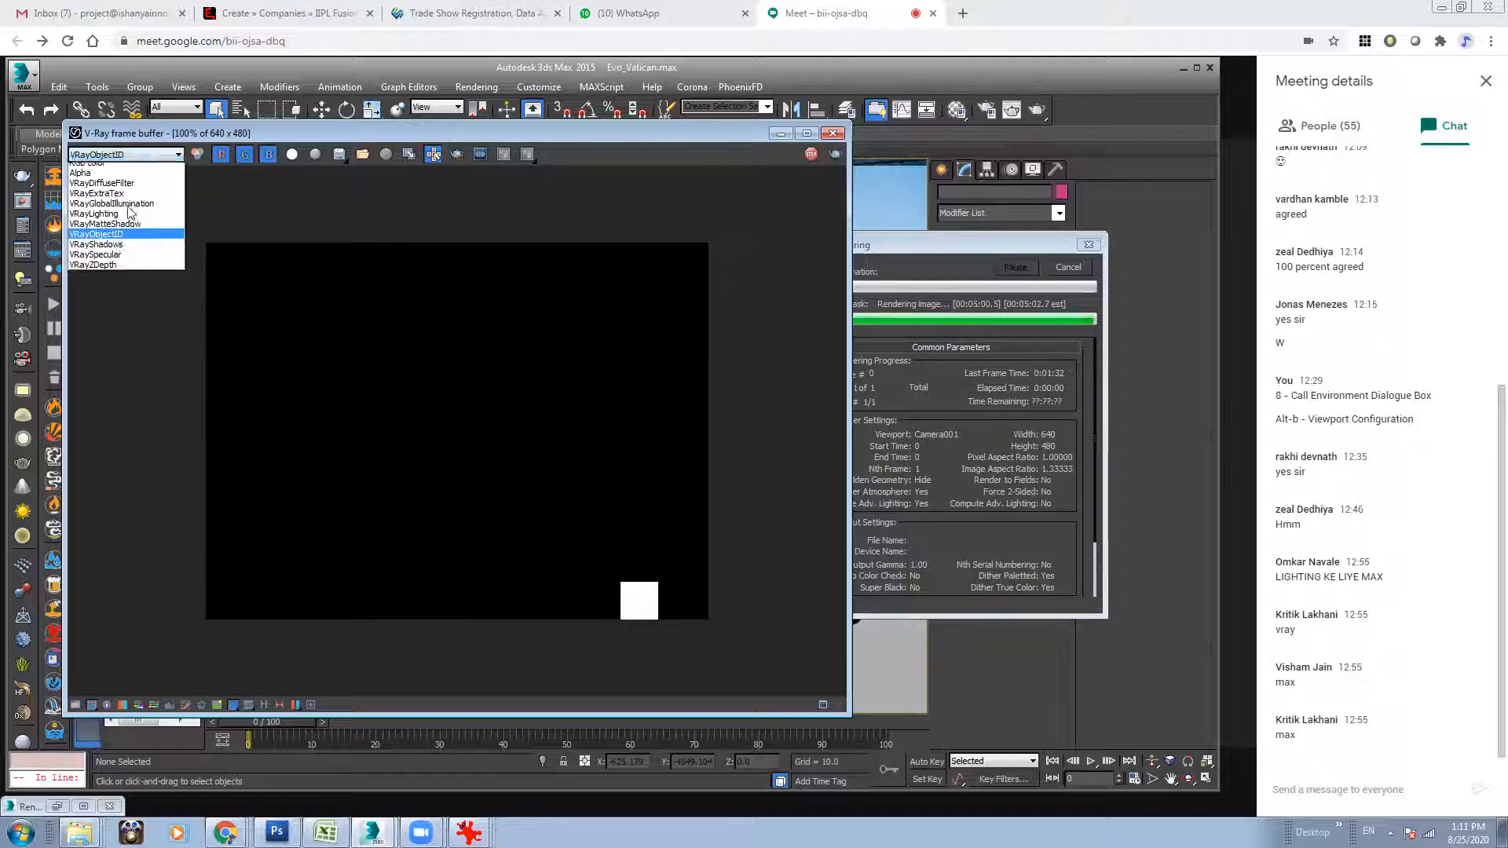
click(116, 245)
click(293, 157)
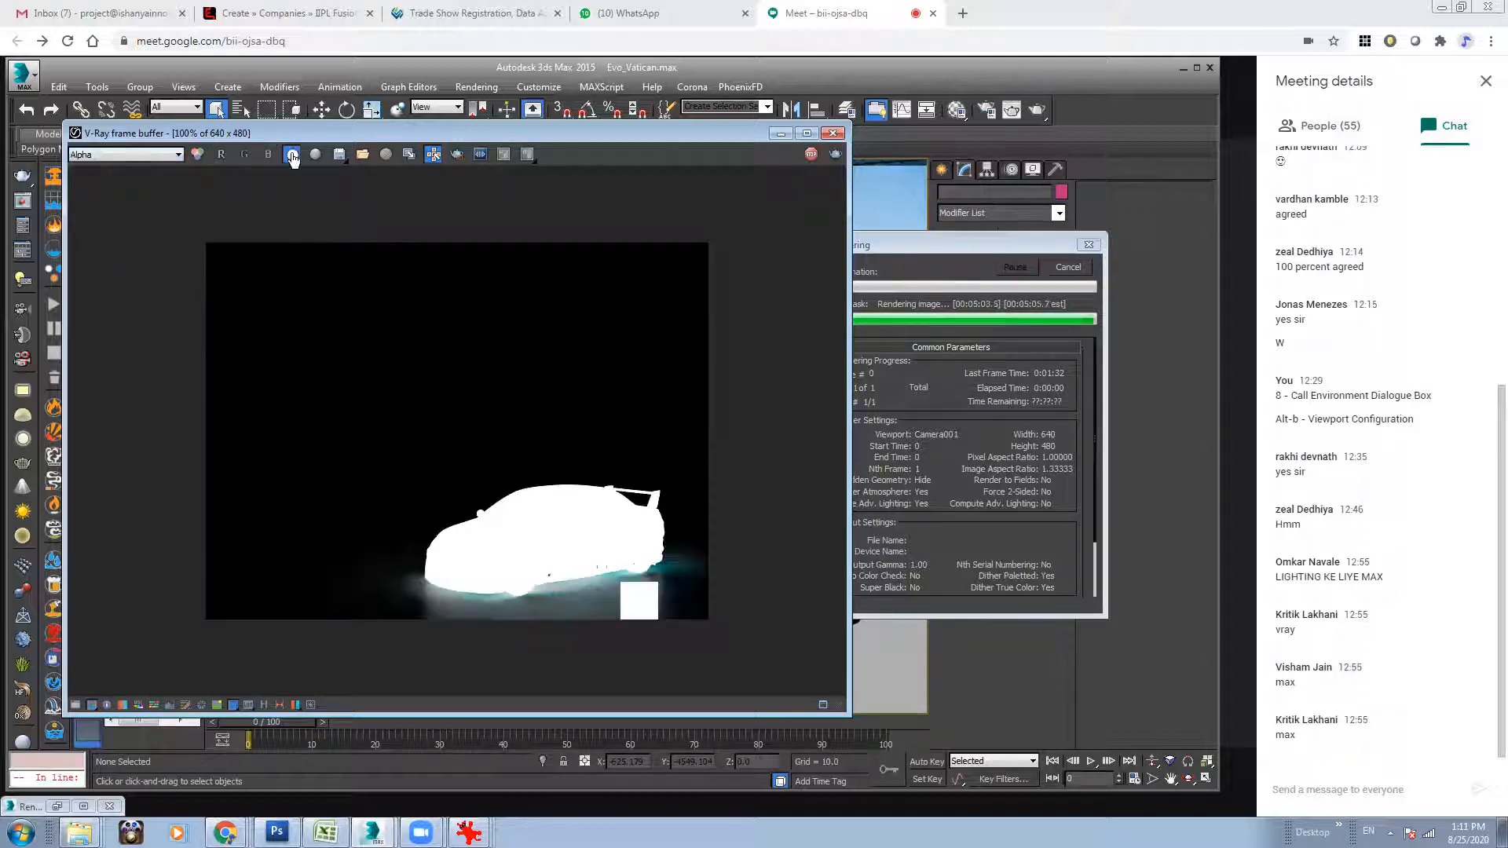
Return to RGB color and examine the VRayShadows, VRaySpecular and VRayZDepth passes of the car render.
click(197, 156)
click(160, 157)
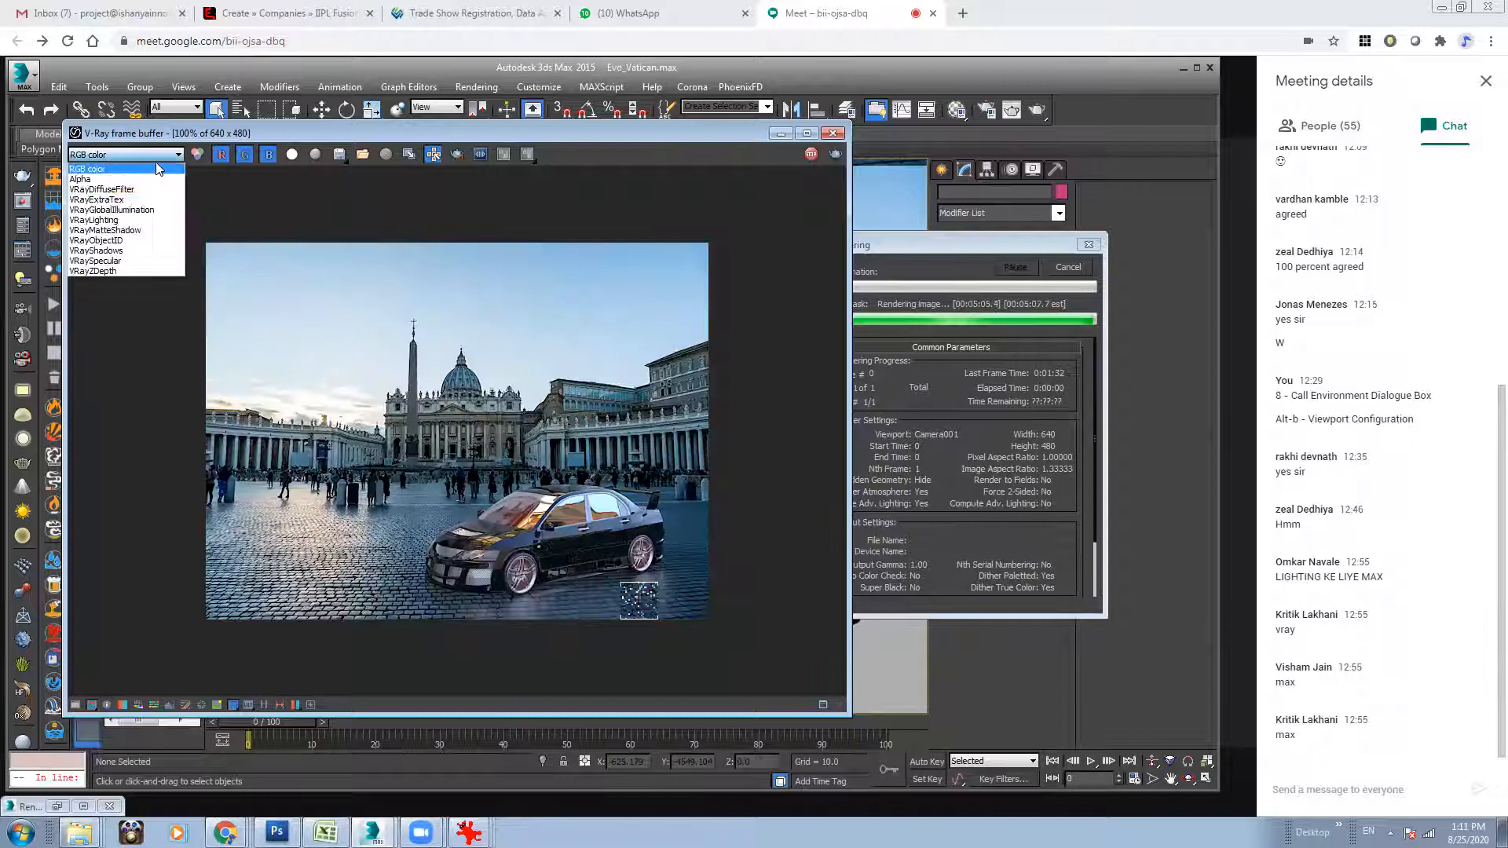
click(95, 251)
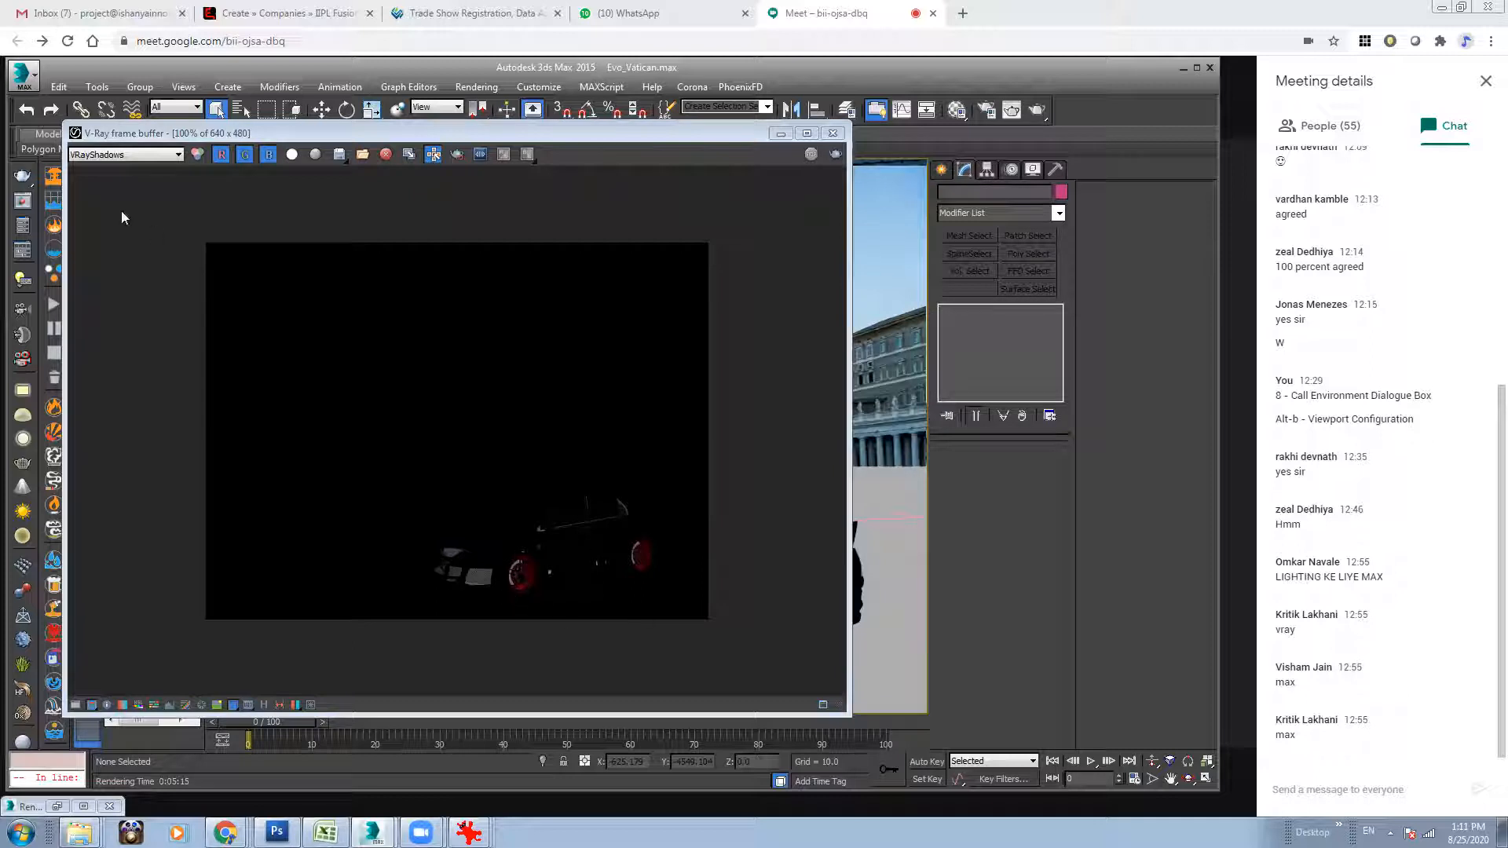
click(126, 154)
click(110, 253)
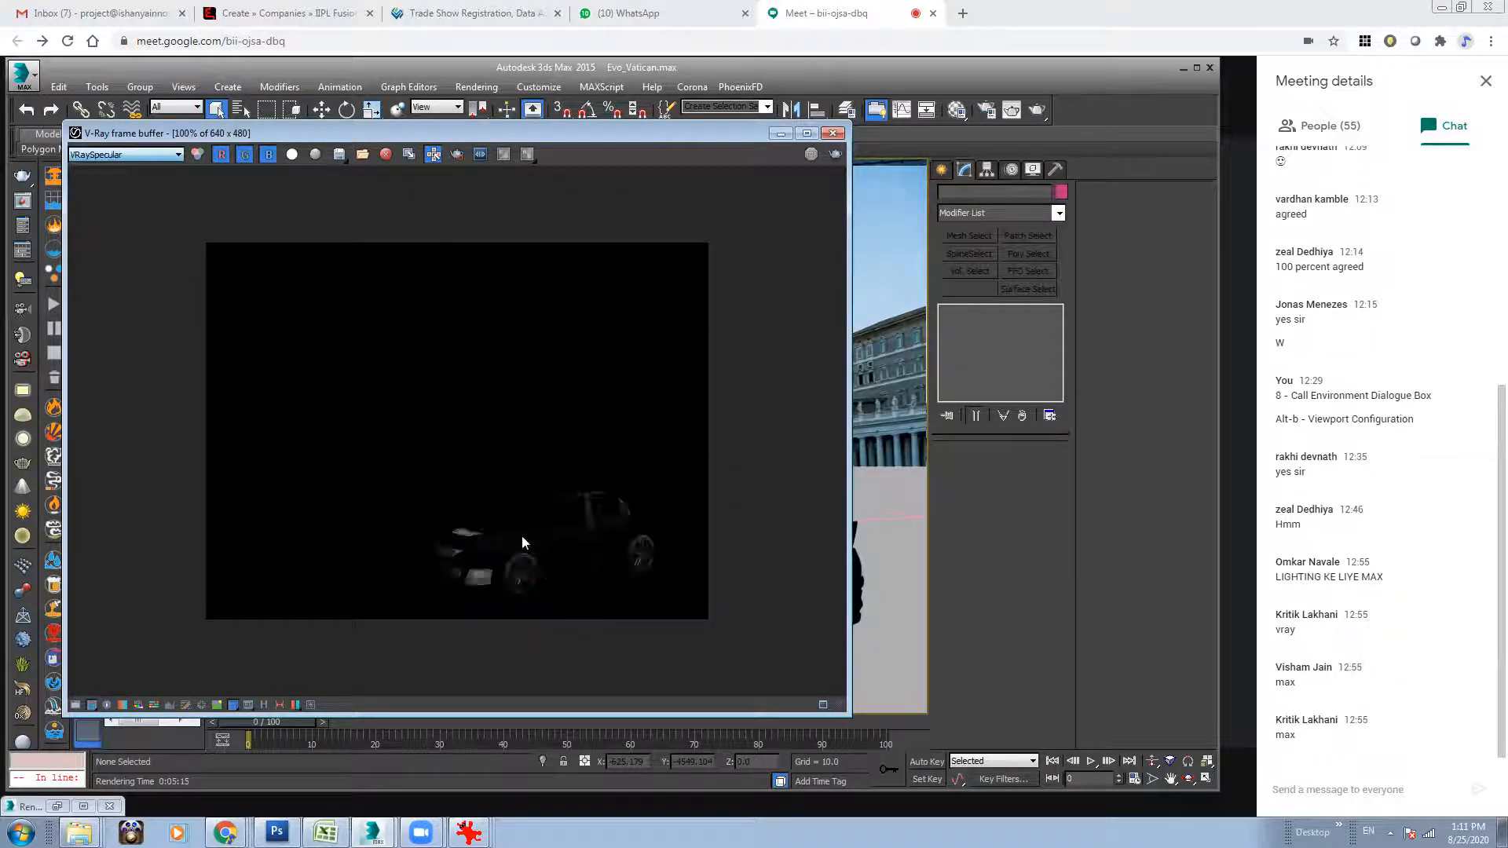
click(116, 155)
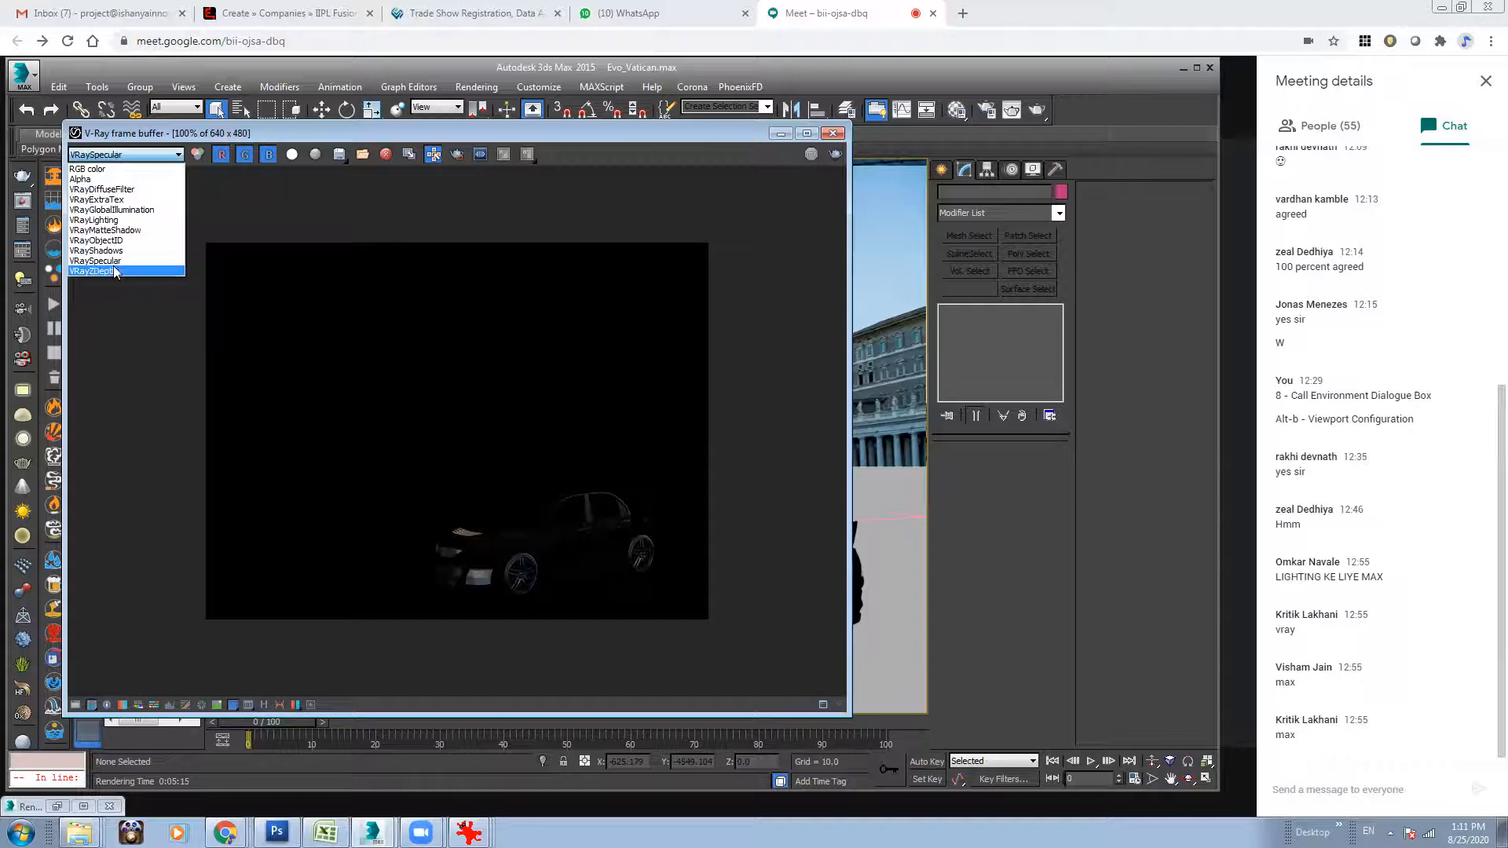
click(118, 274)
Compare the Alpha, VRayObjectID and VRayZDepth passes of the render and minimize the frame buffer.
click(93, 154)
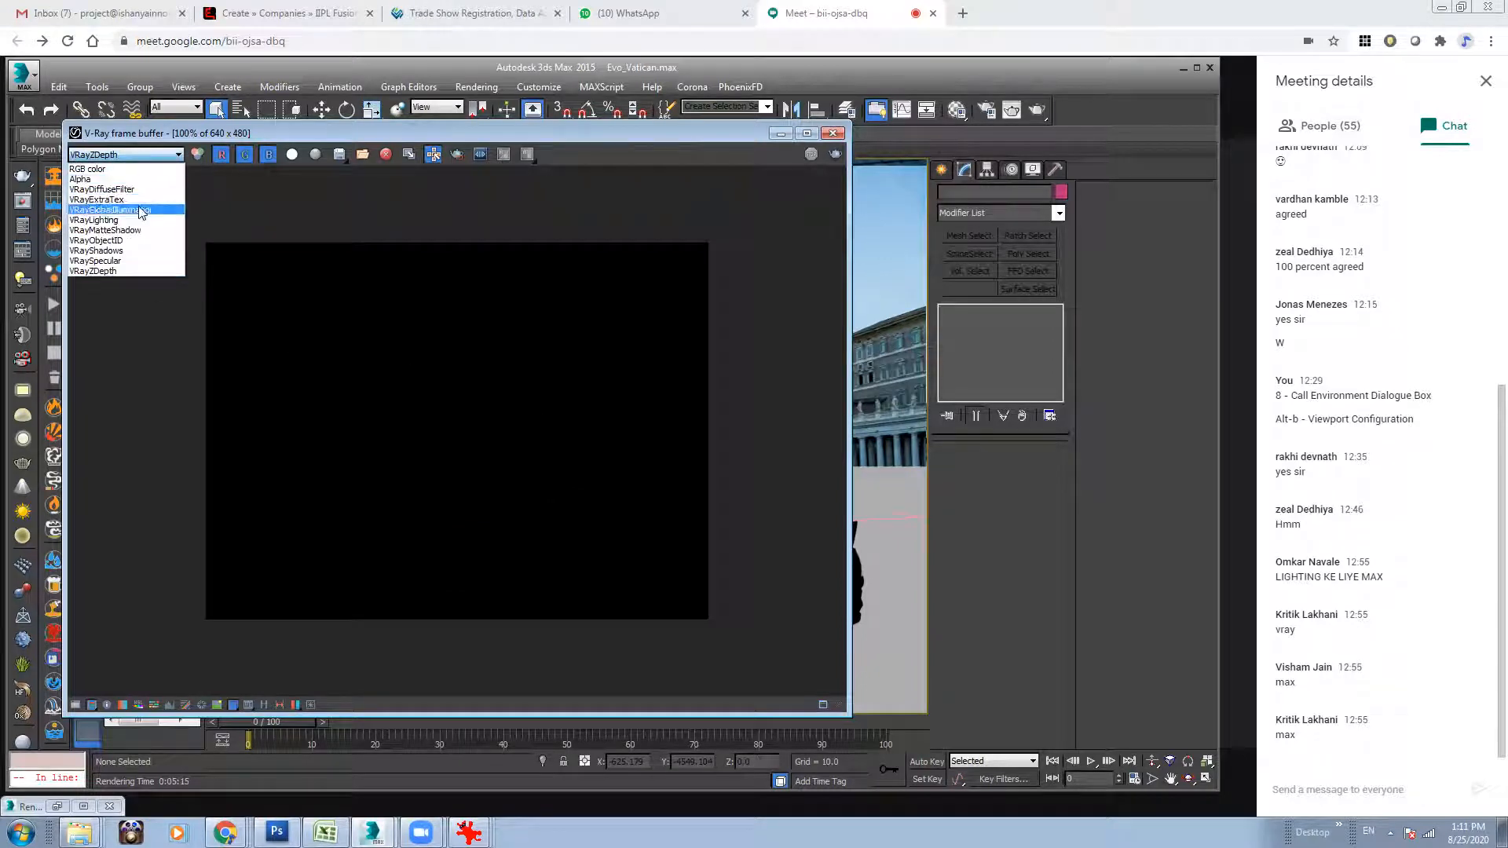
click(122, 182)
click(129, 155)
click(142, 241)
click(157, 156)
click(130, 271)
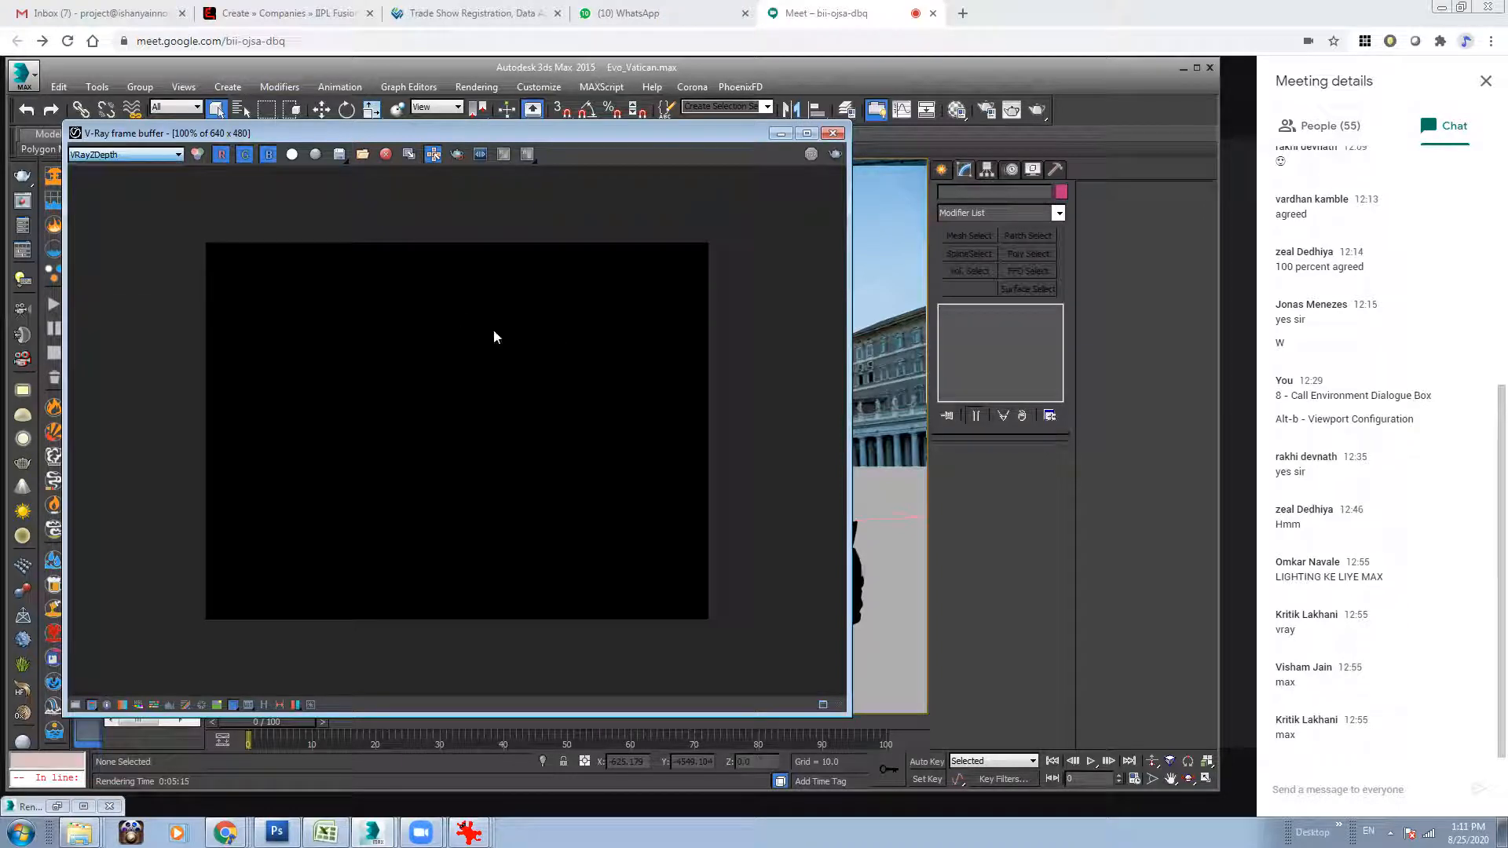
click(129, 155)
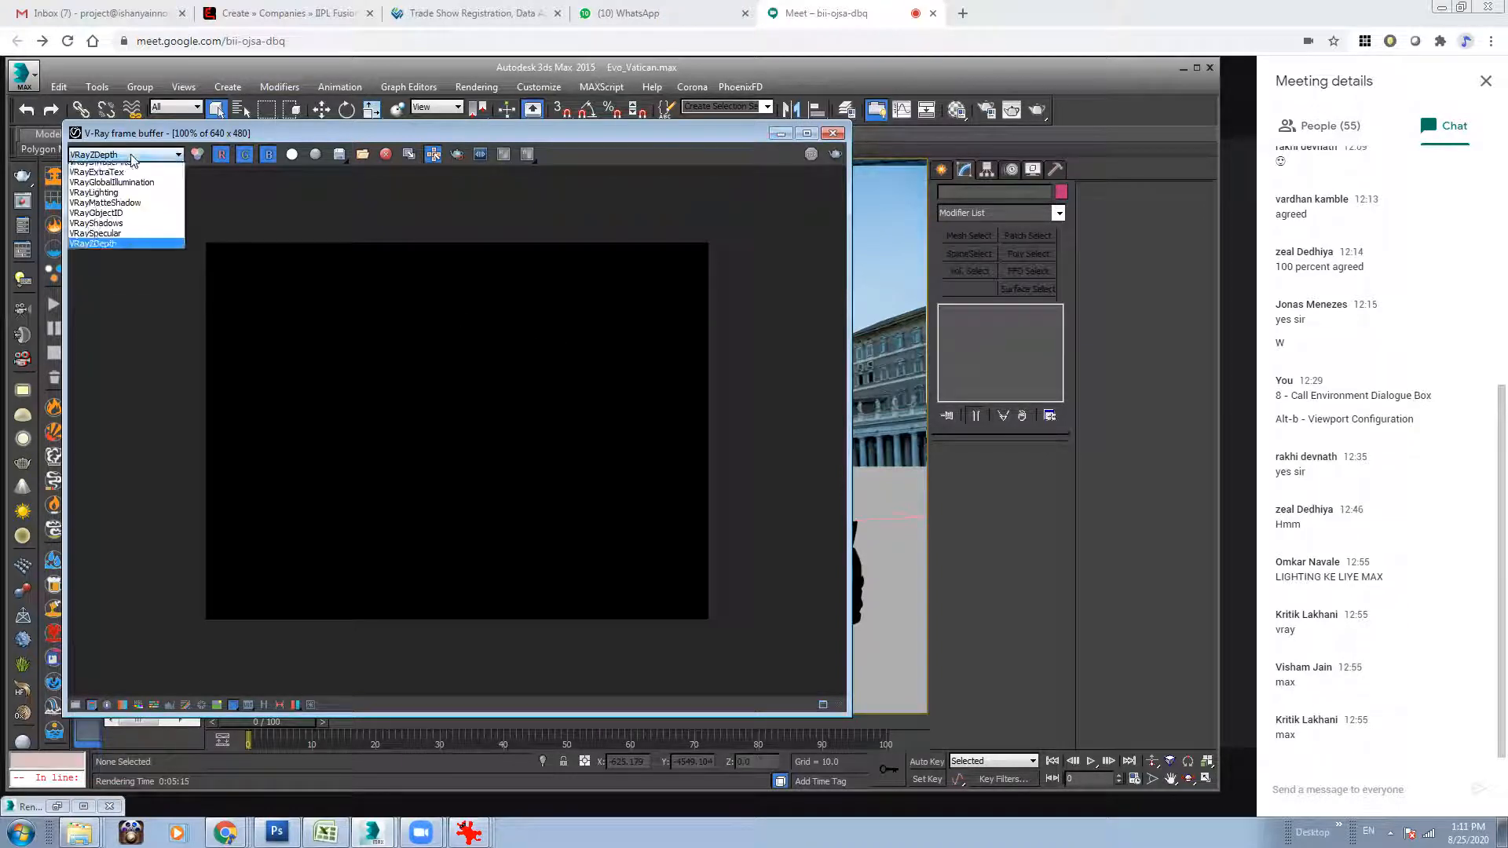
click(121, 182)
click(781, 133)
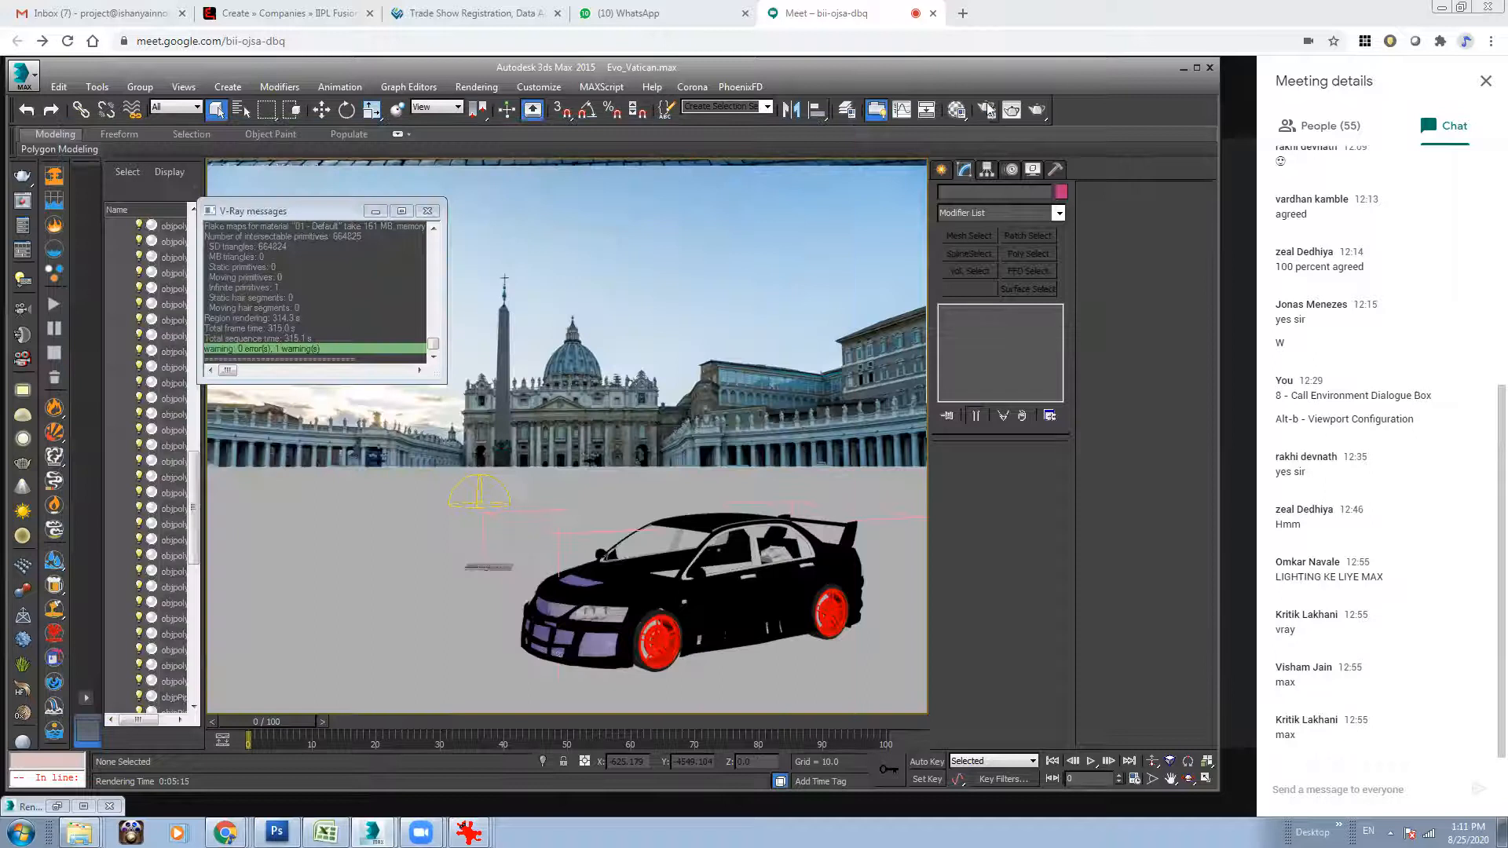
Assign a VRayDirt map as the texture of the VRayExtraTex render element in the render setup.
click(987, 110)
click(1124, 203)
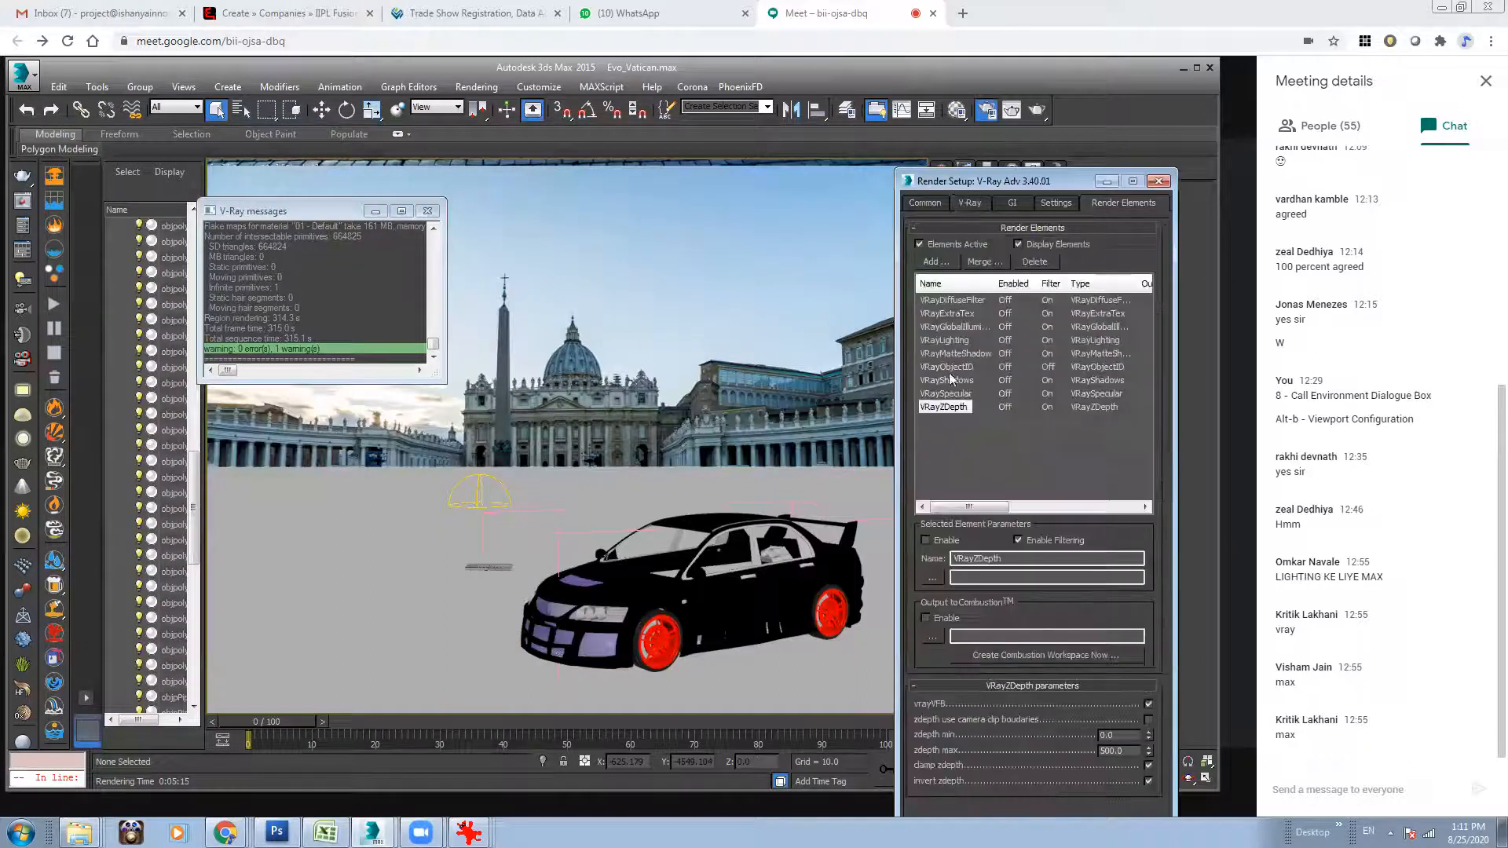
click(960, 312)
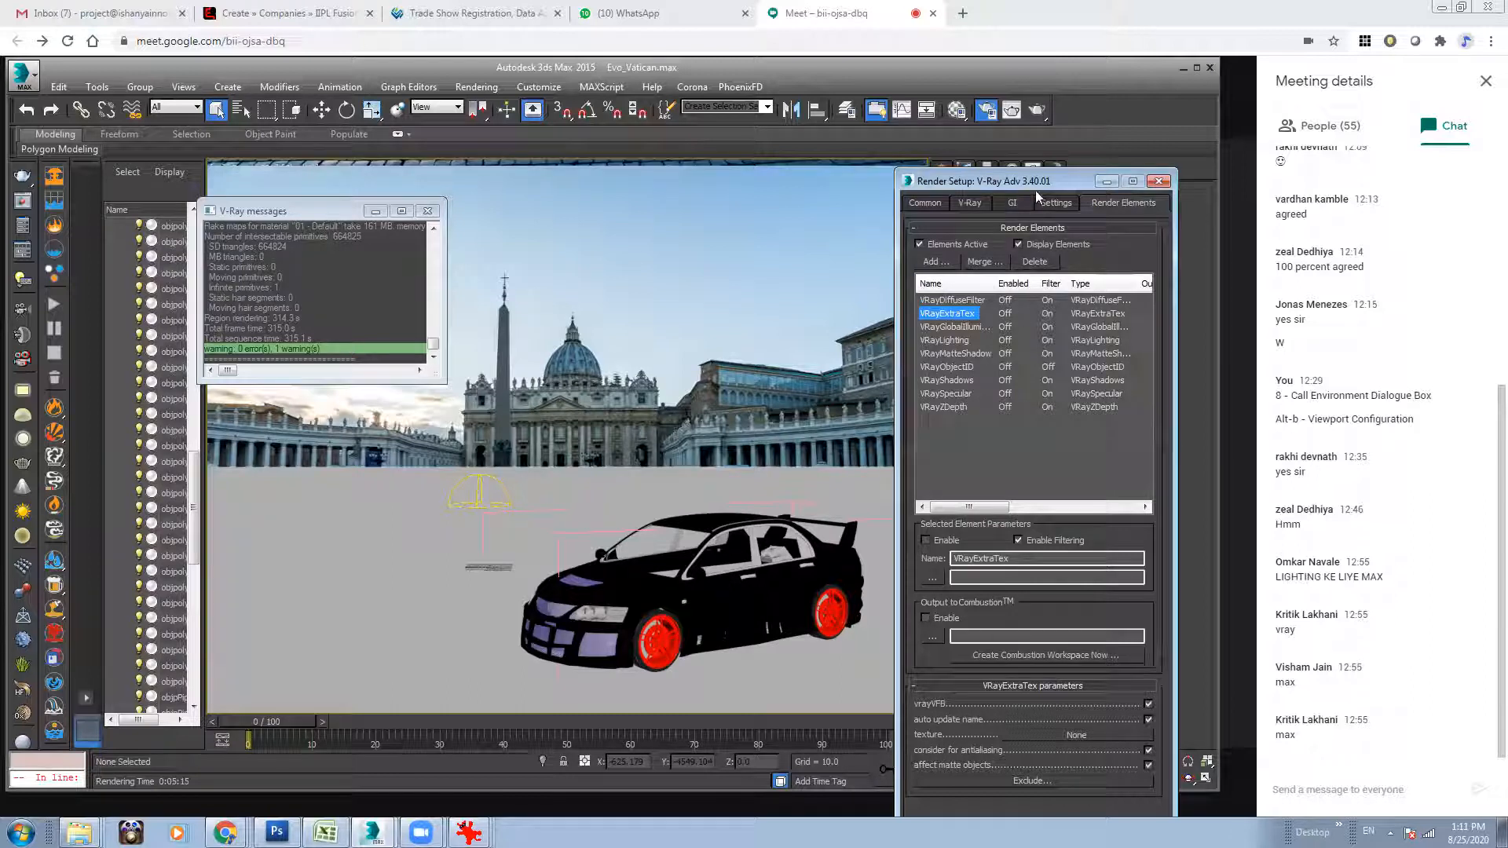
drag(1043, 181, 1019, 127)
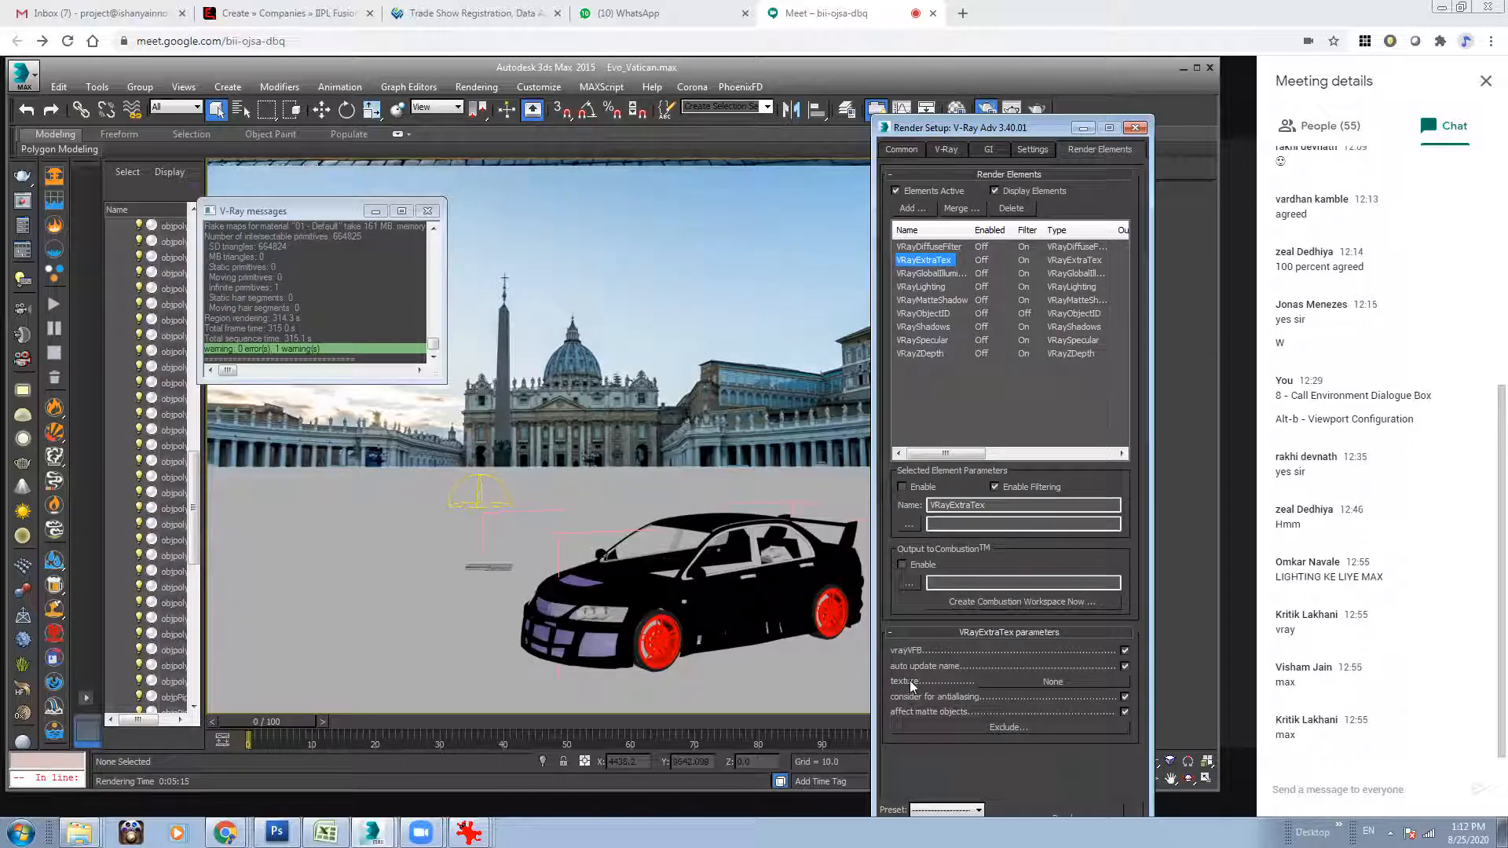
click(1034, 681)
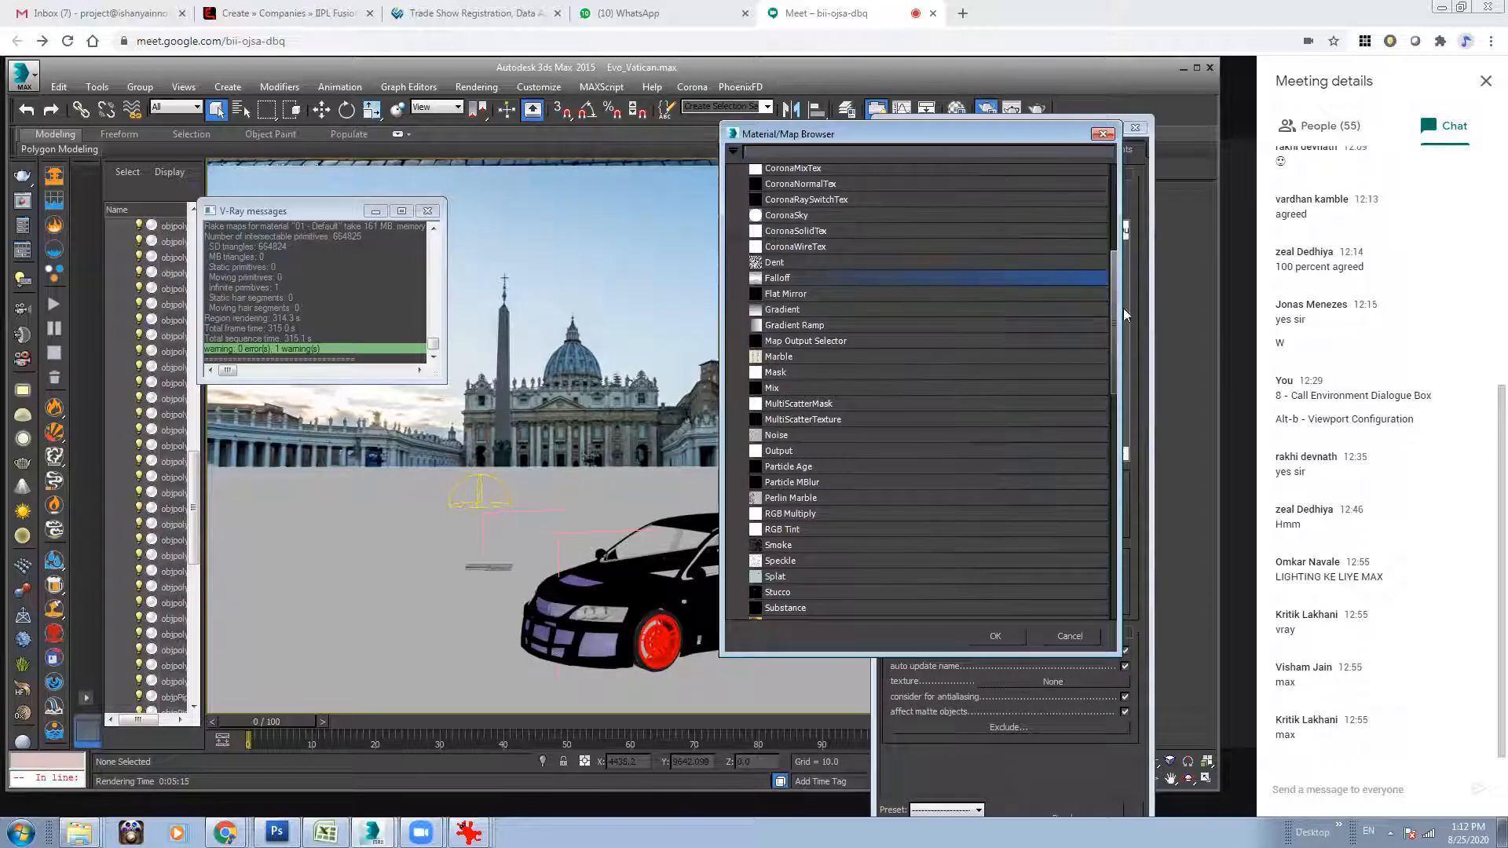
drag(1109, 341, 1122, 525)
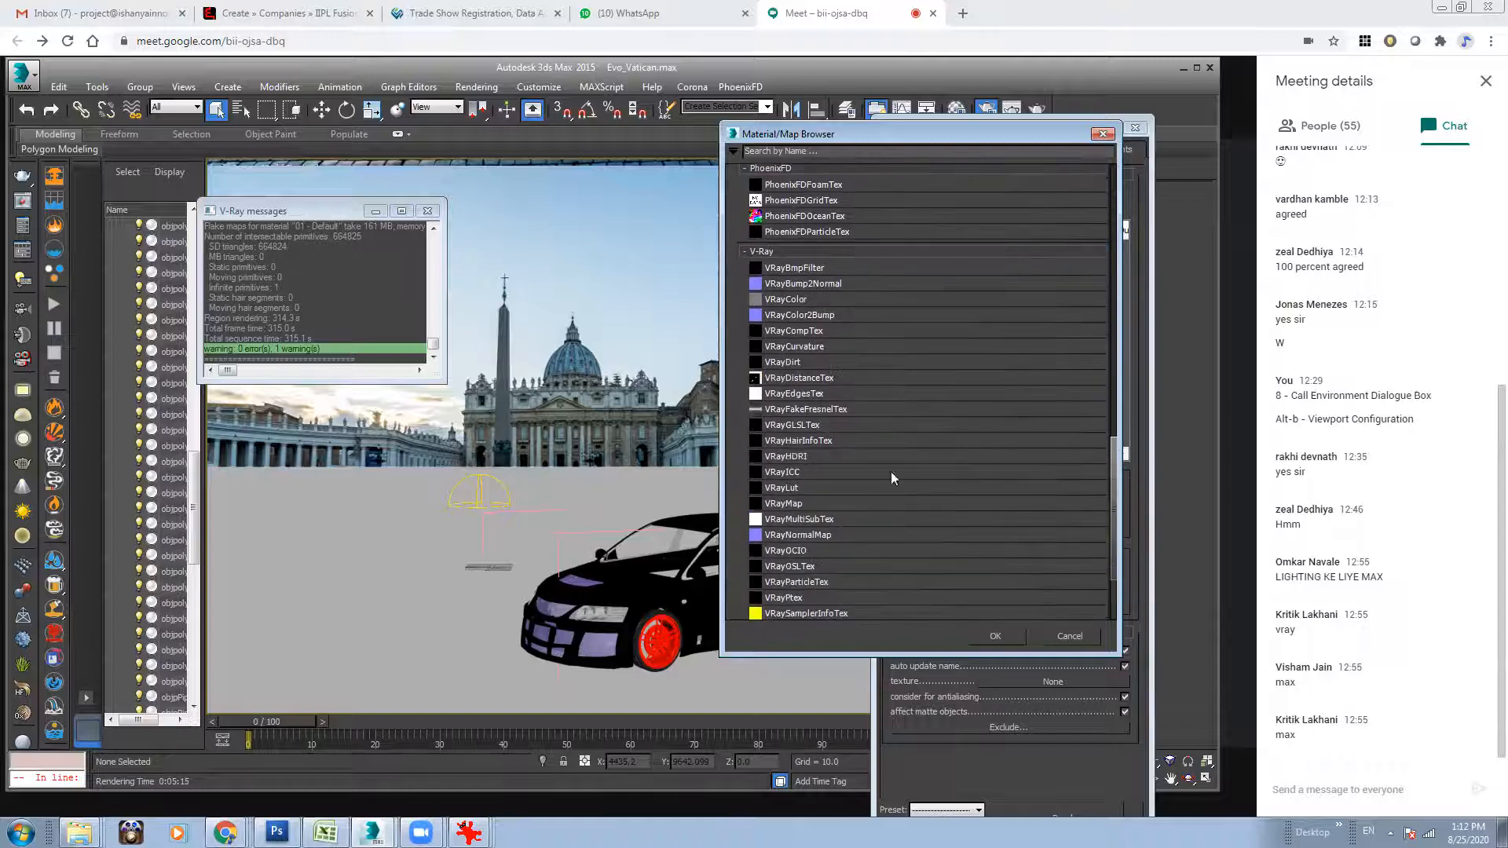
double_click(785, 361)
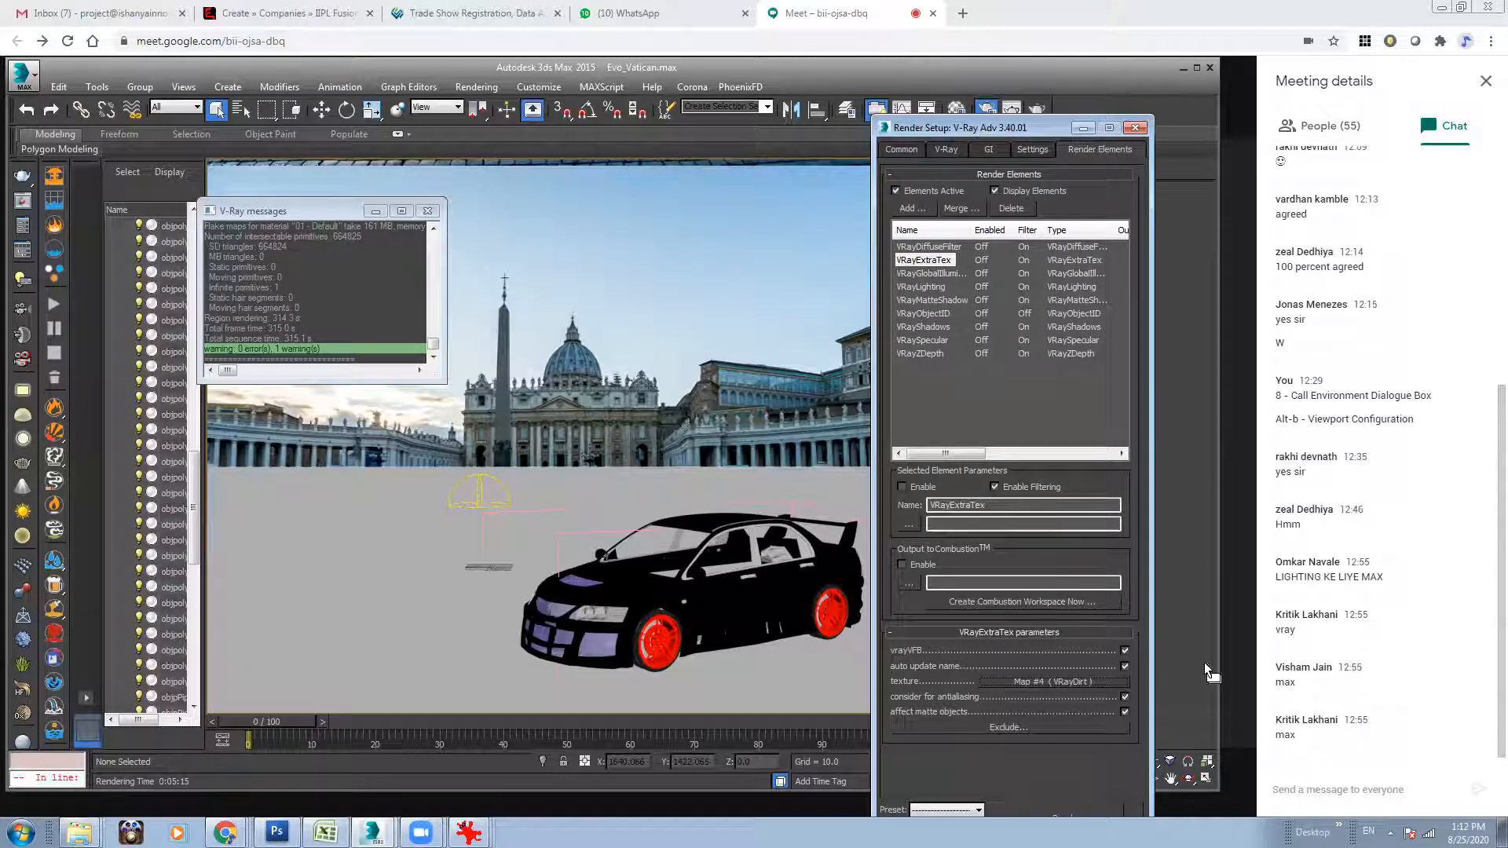
Close the car group, open it again and select the car's front door part.
click(653, 597)
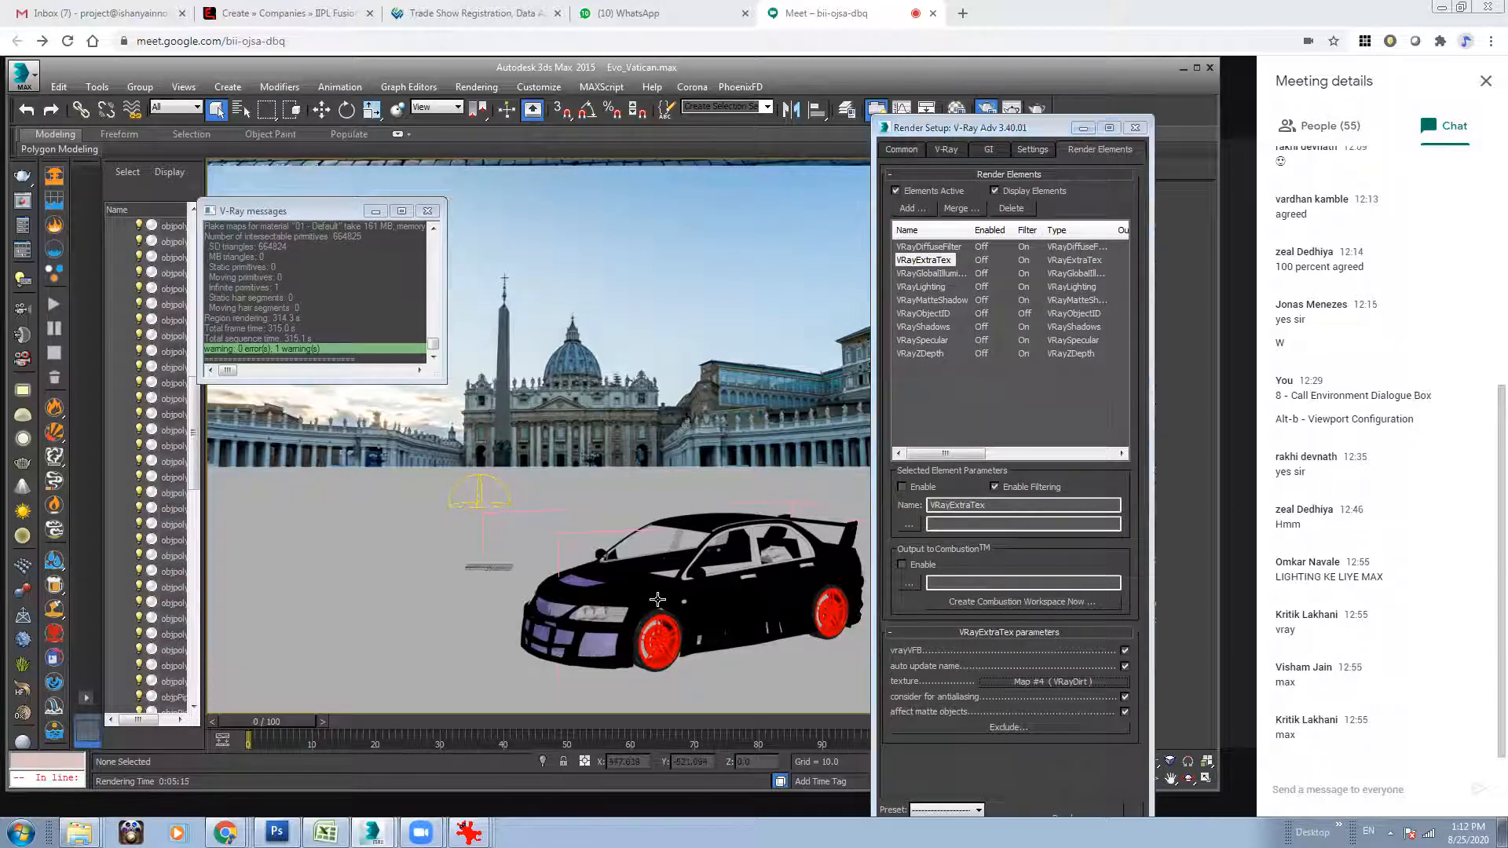
click(140, 86)
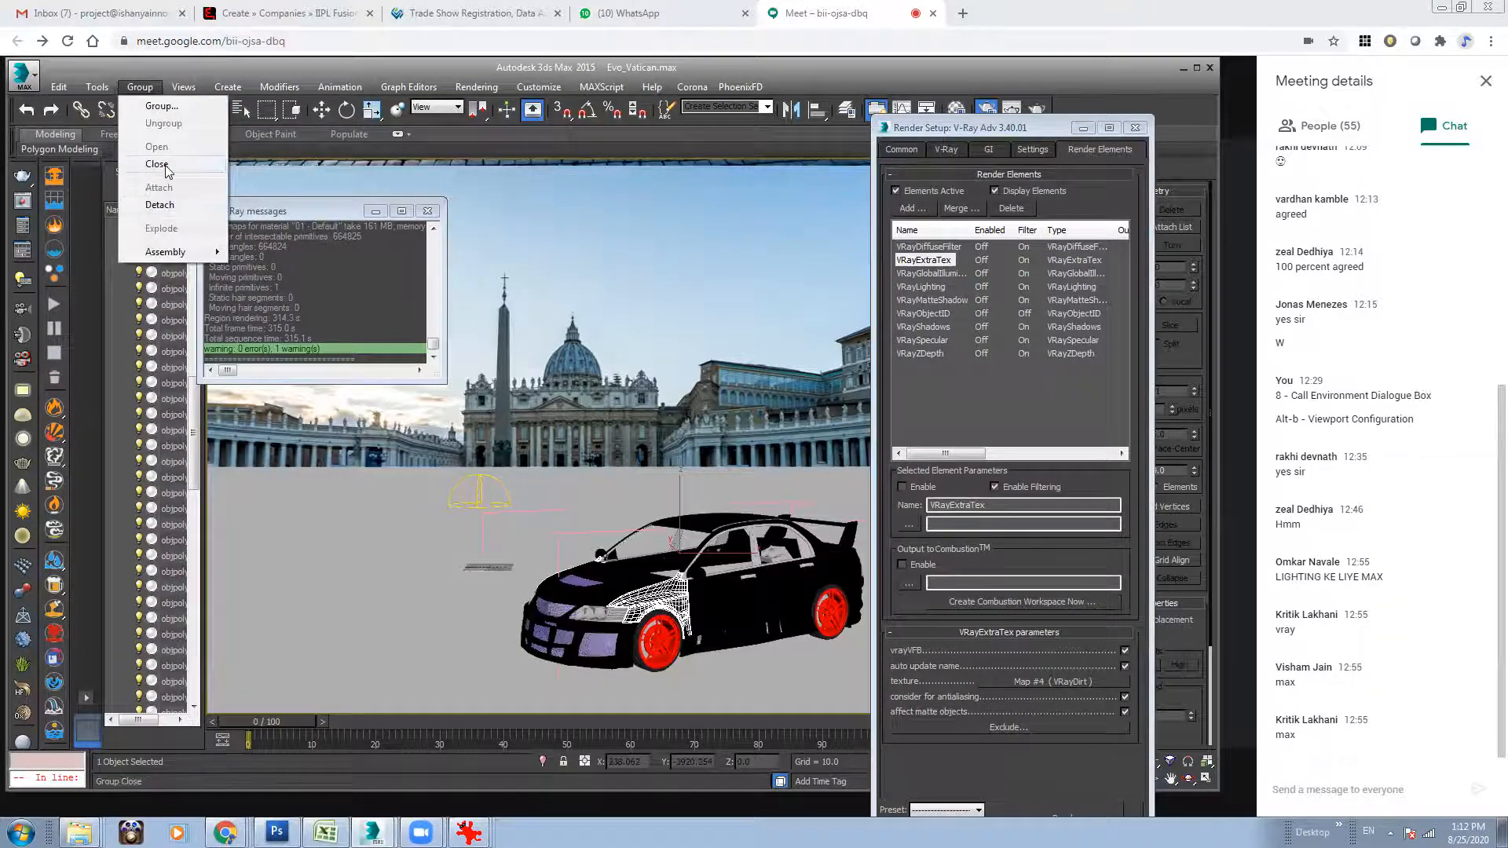
click(181, 208)
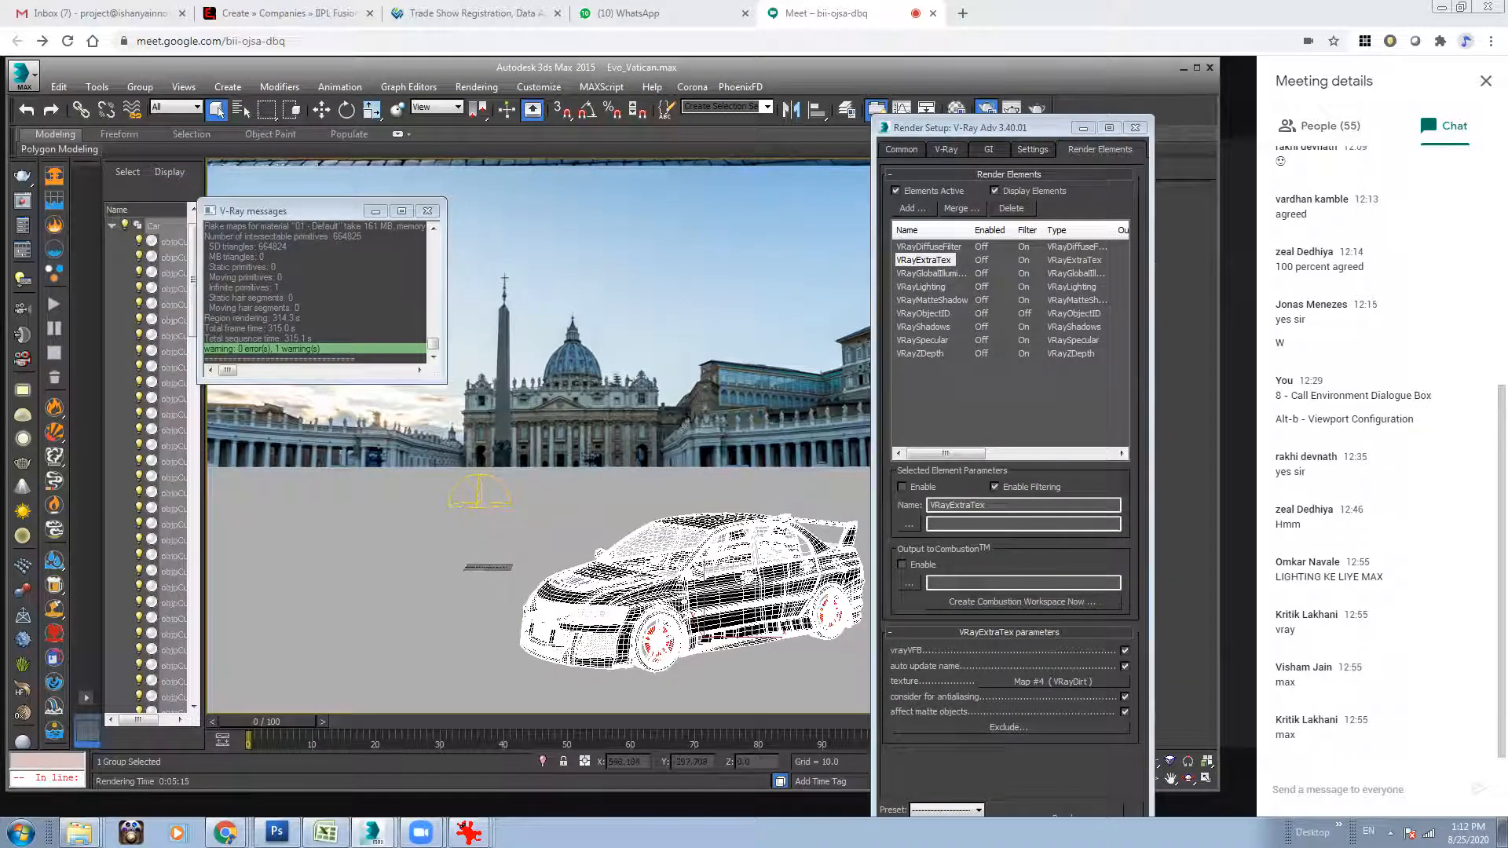
click(140, 87)
click(141, 138)
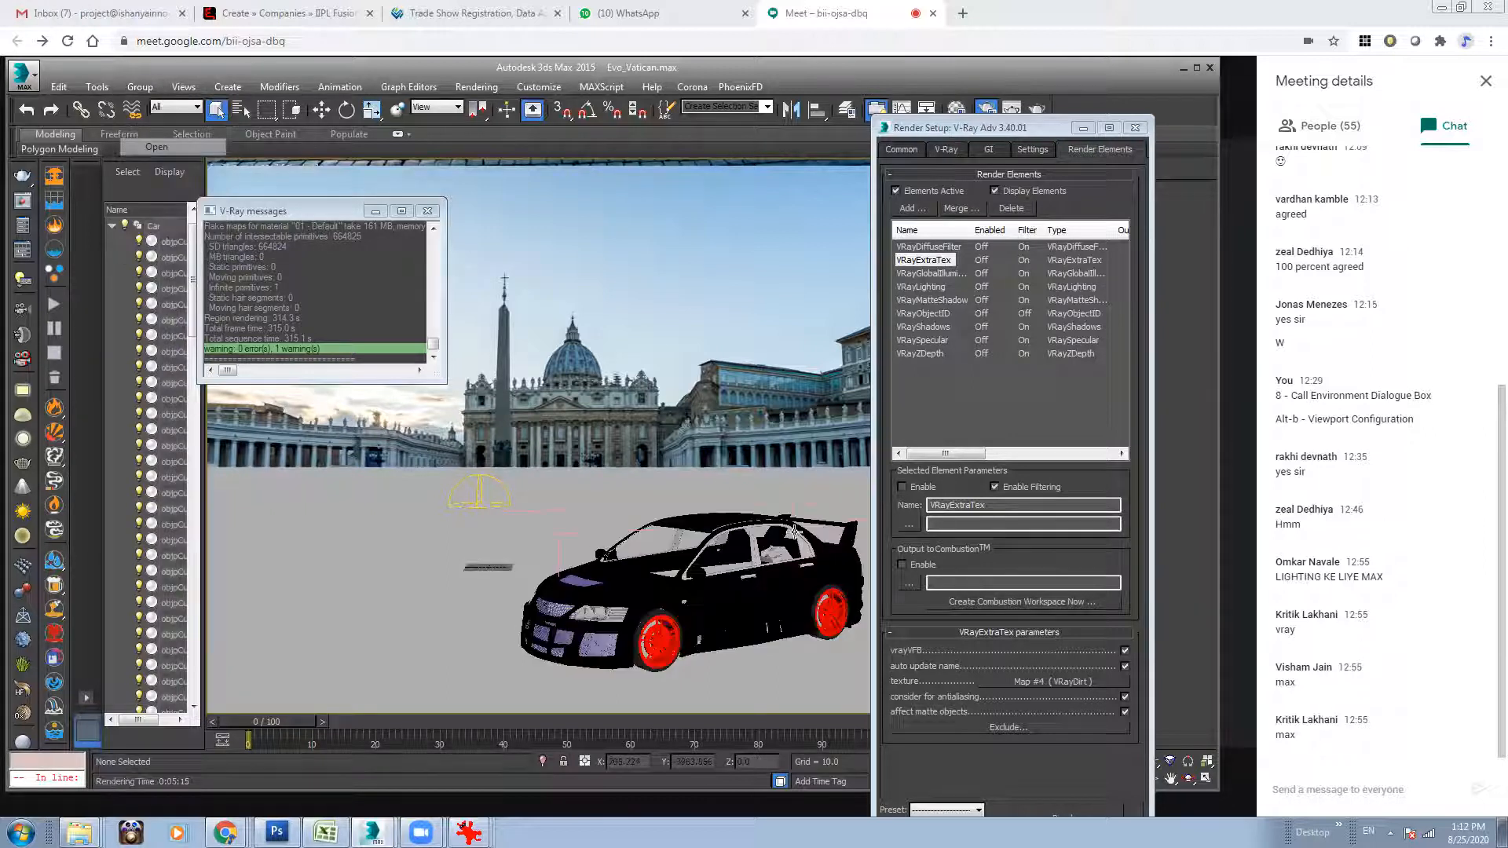
click(712, 589)
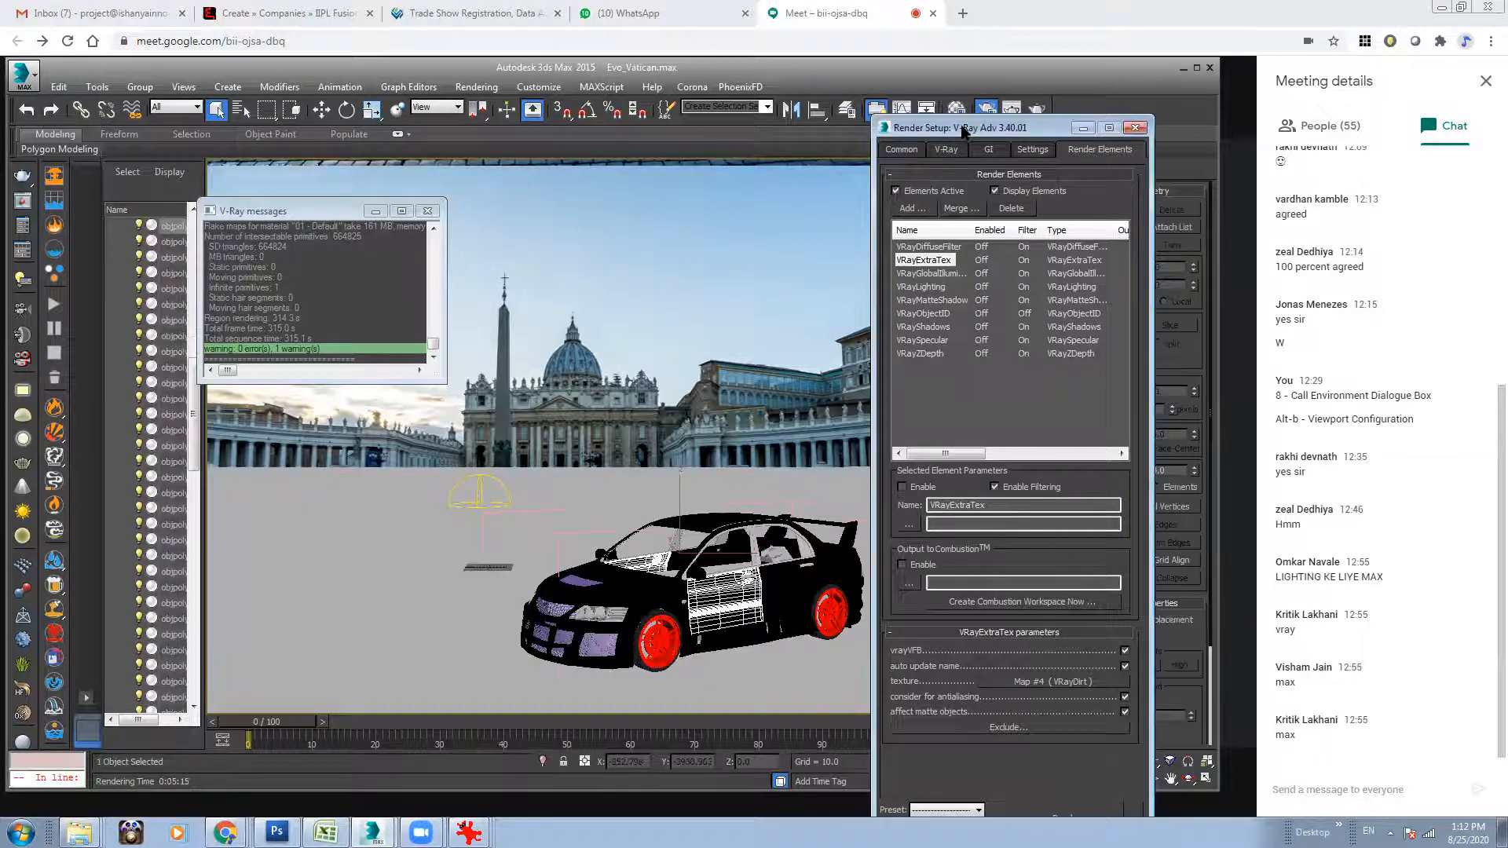
Select all car objects that use the 01 - Default car paint material through the Material Editor.
click(963, 112)
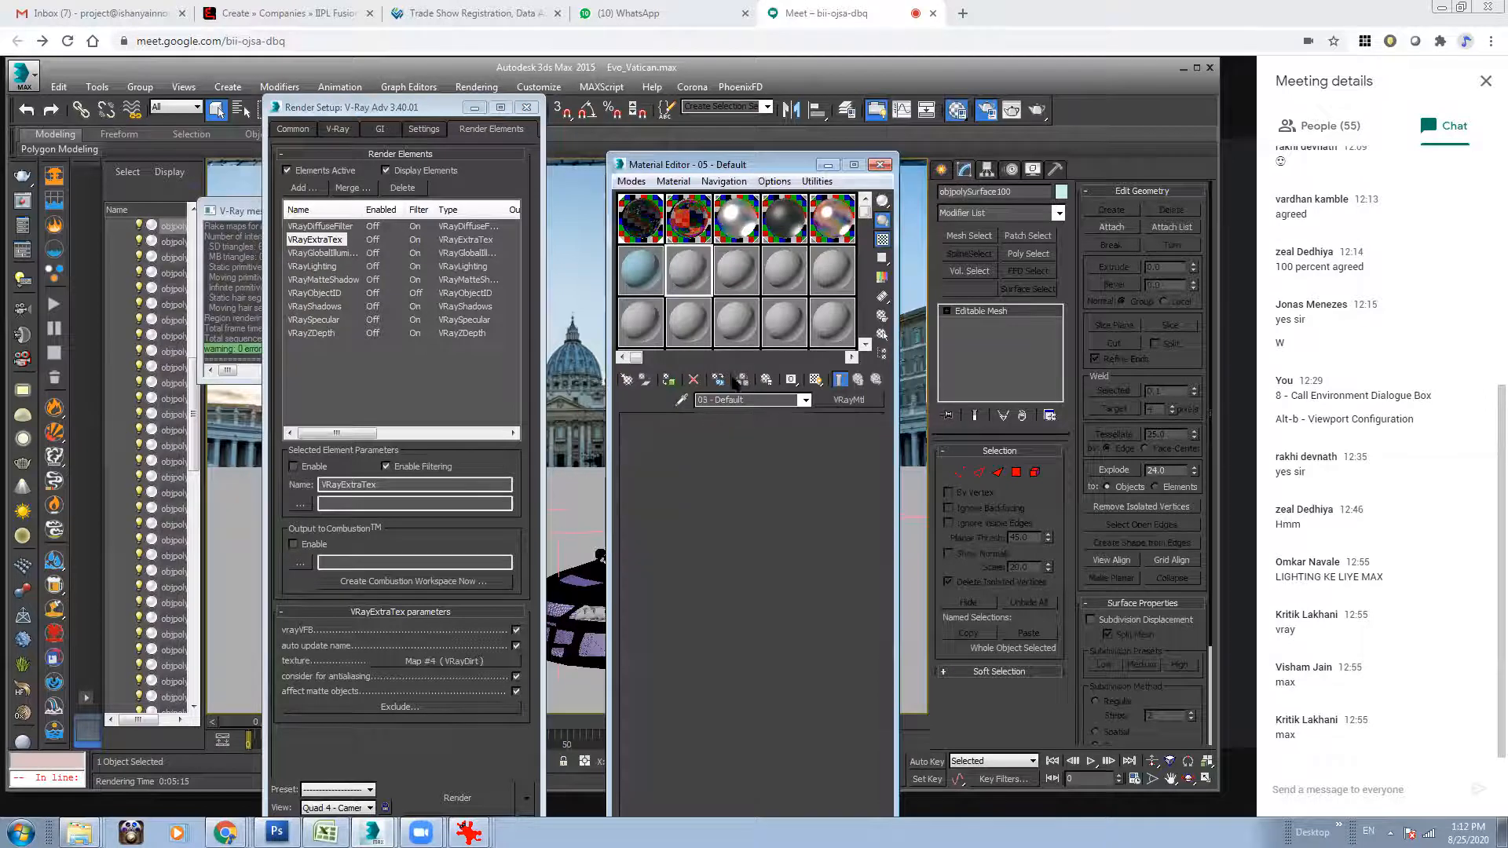
drag(755, 165, 940, 161)
right_click(835, 225)
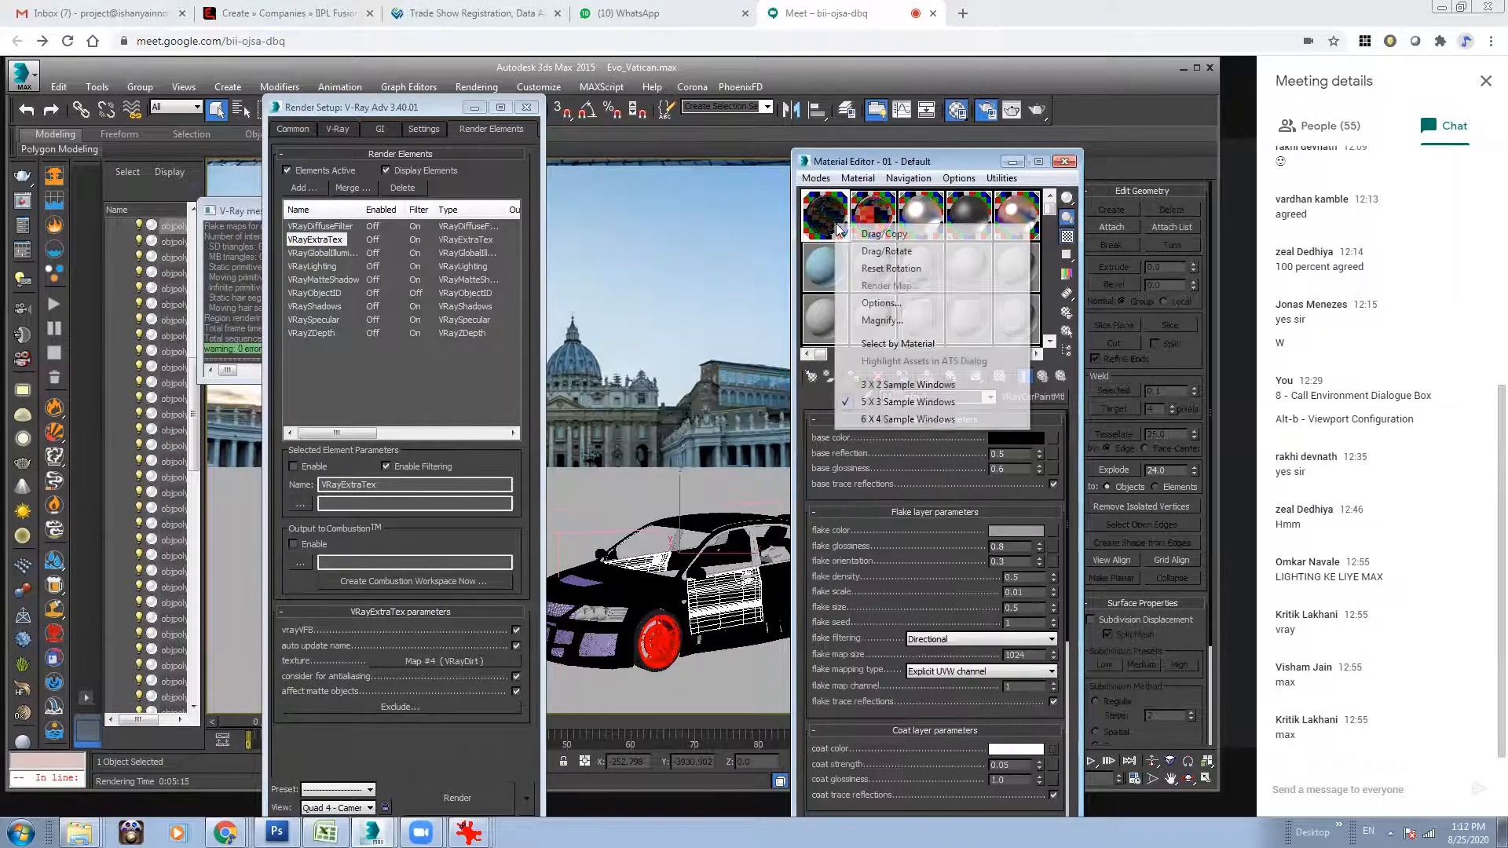
click(917, 347)
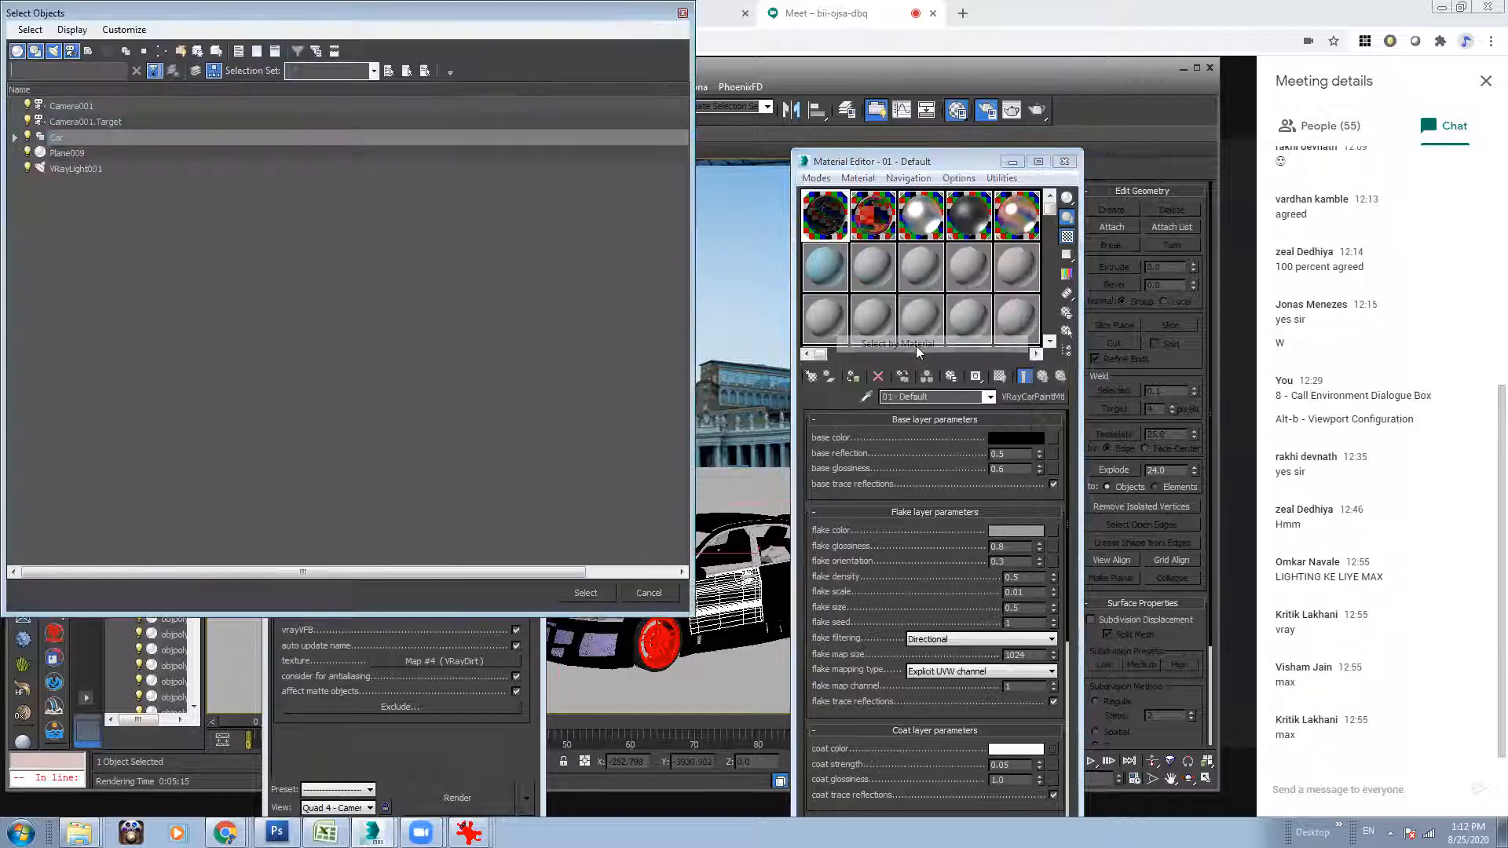
click(15, 138)
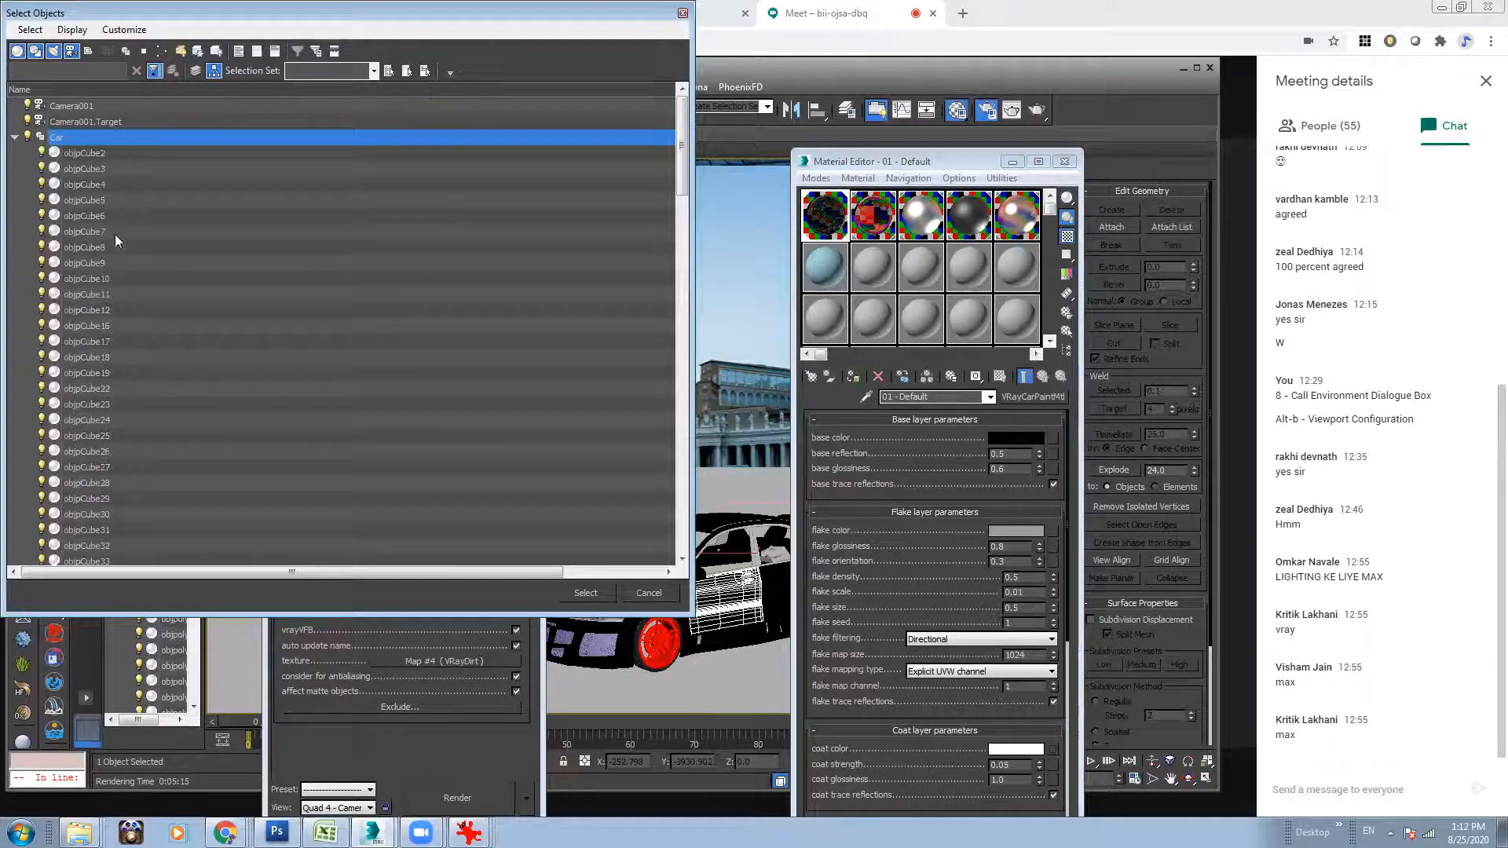
click(586, 593)
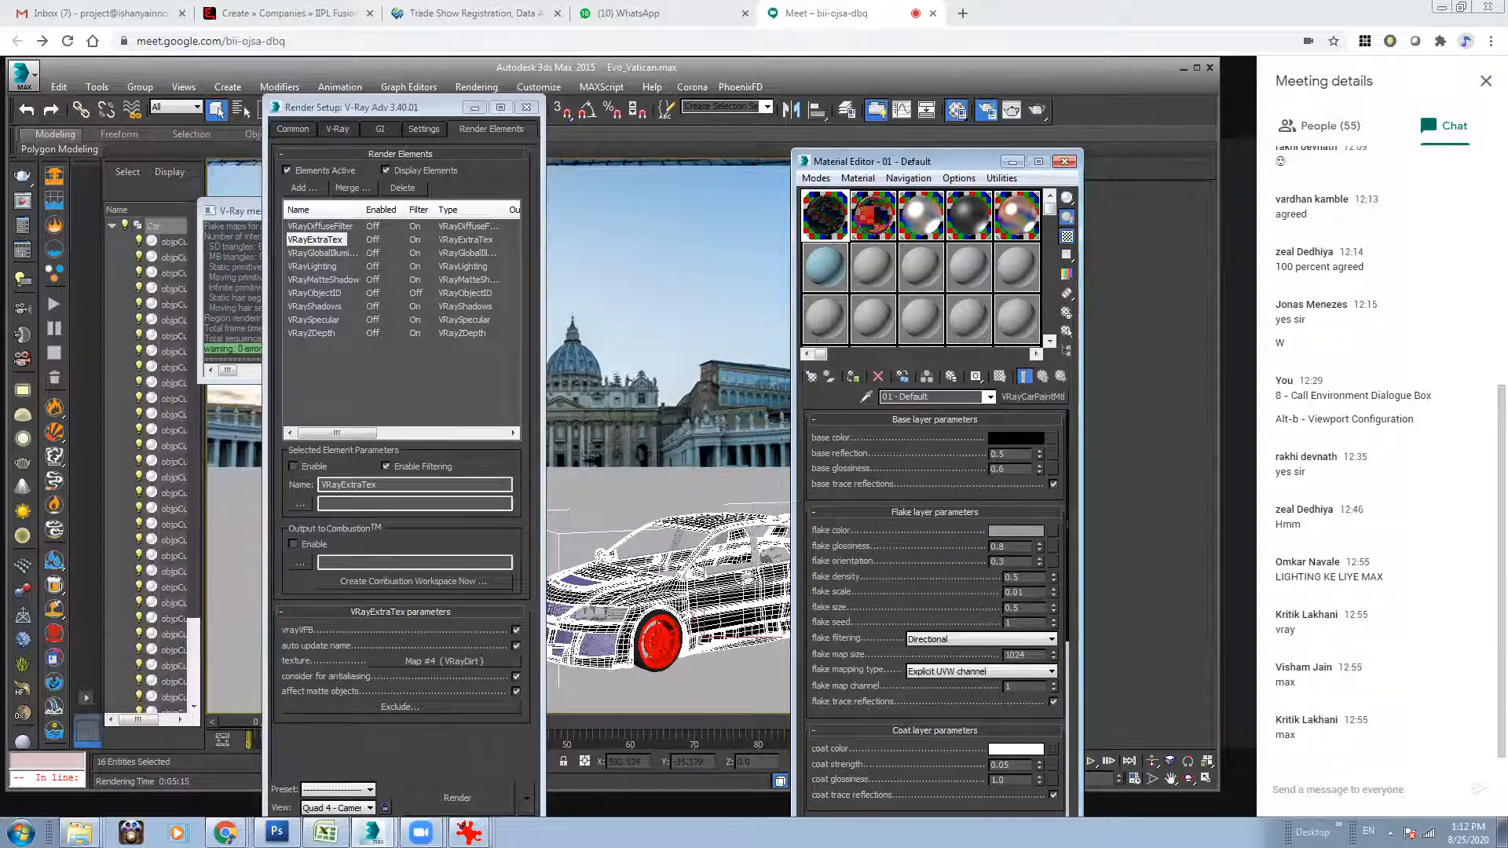
Set the G-buffer Object ID of the selected car paint objects to 1 and recheck their object properties.
right_click(786, 550)
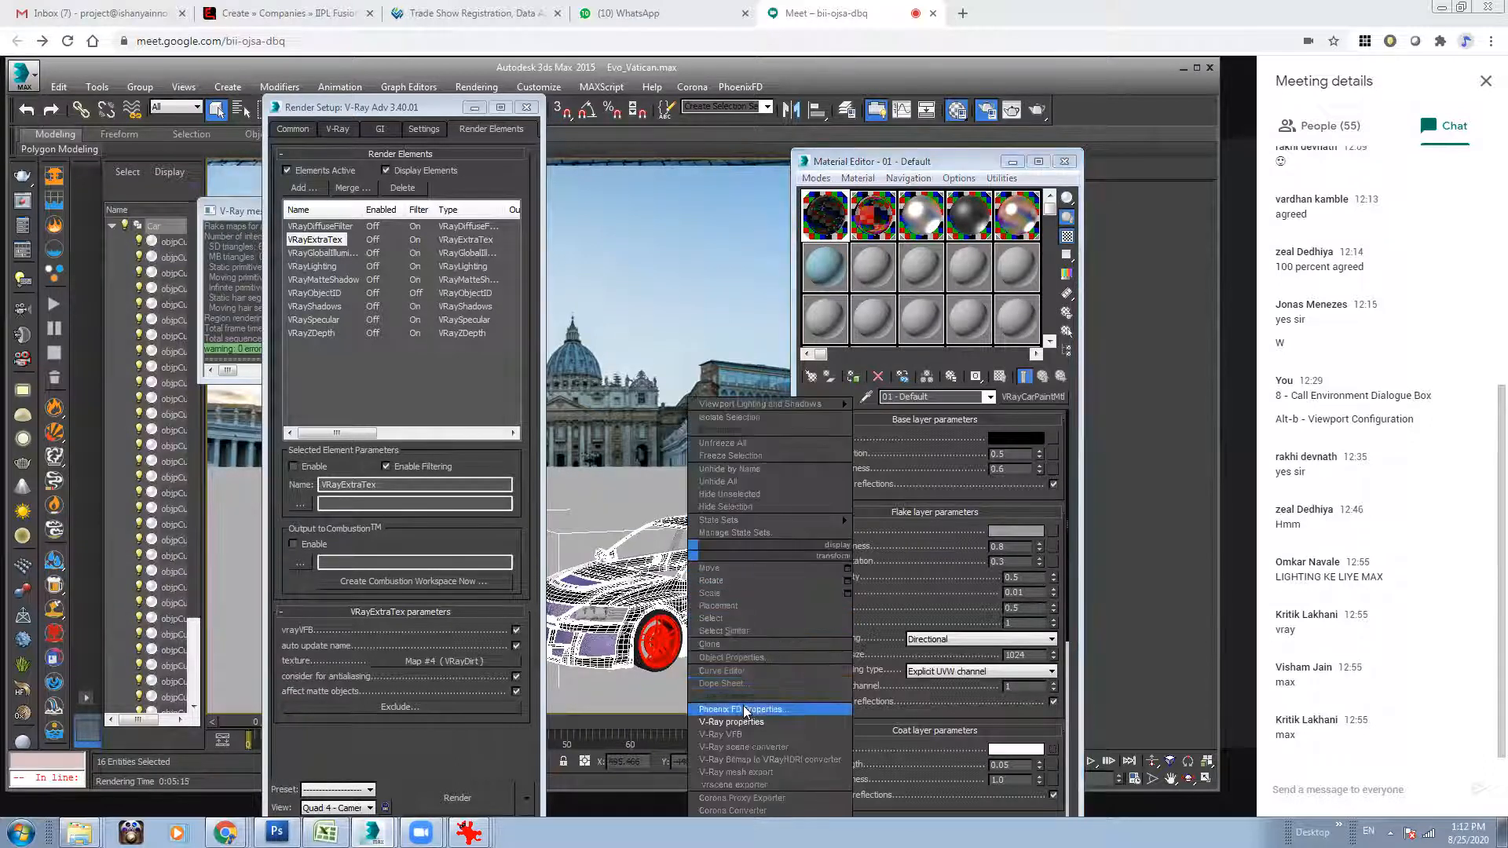
click(730, 658)
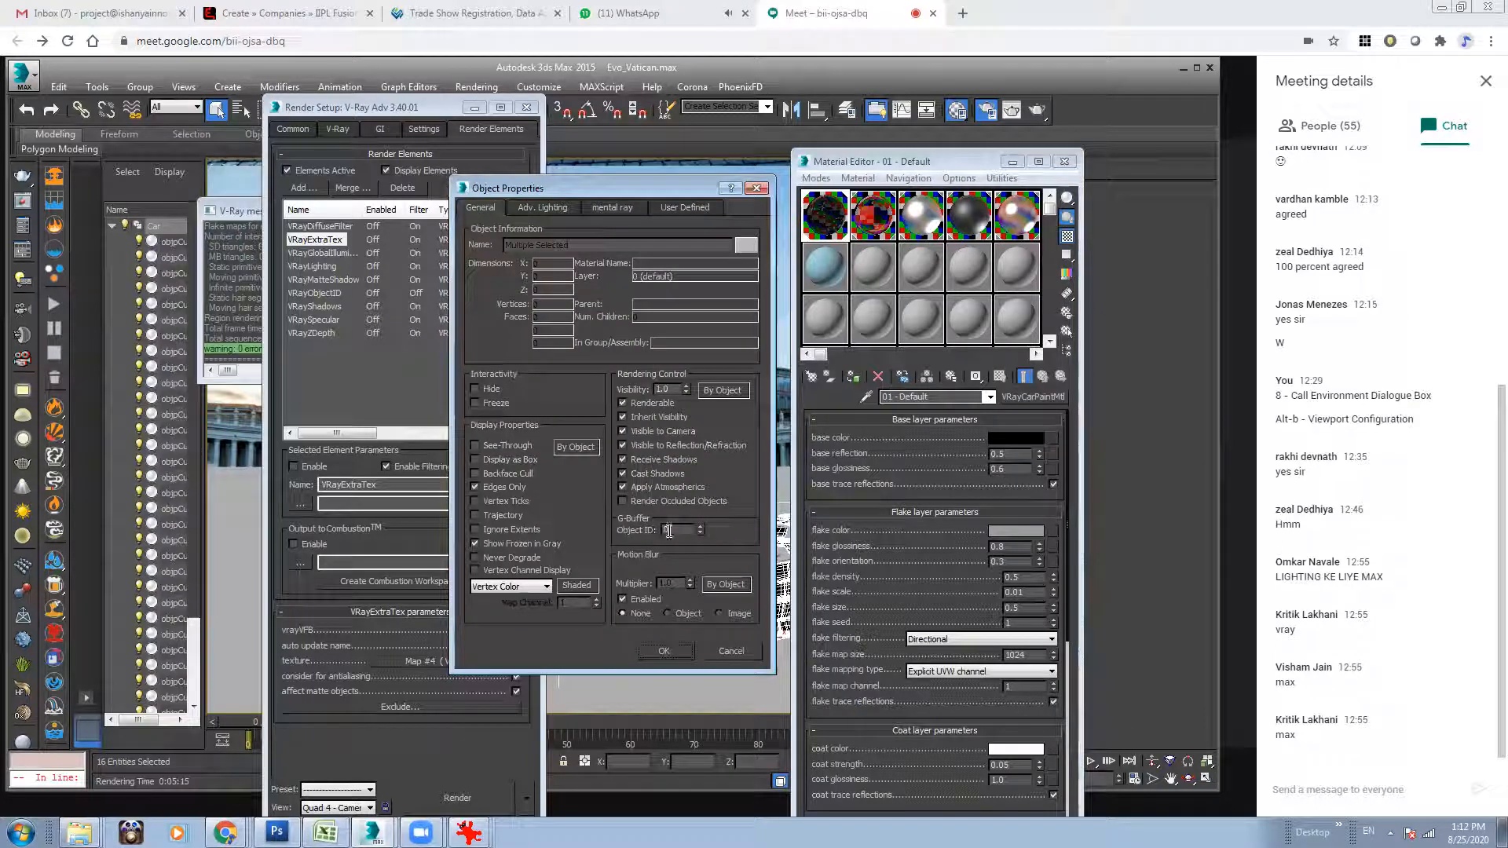
click(659, 650)
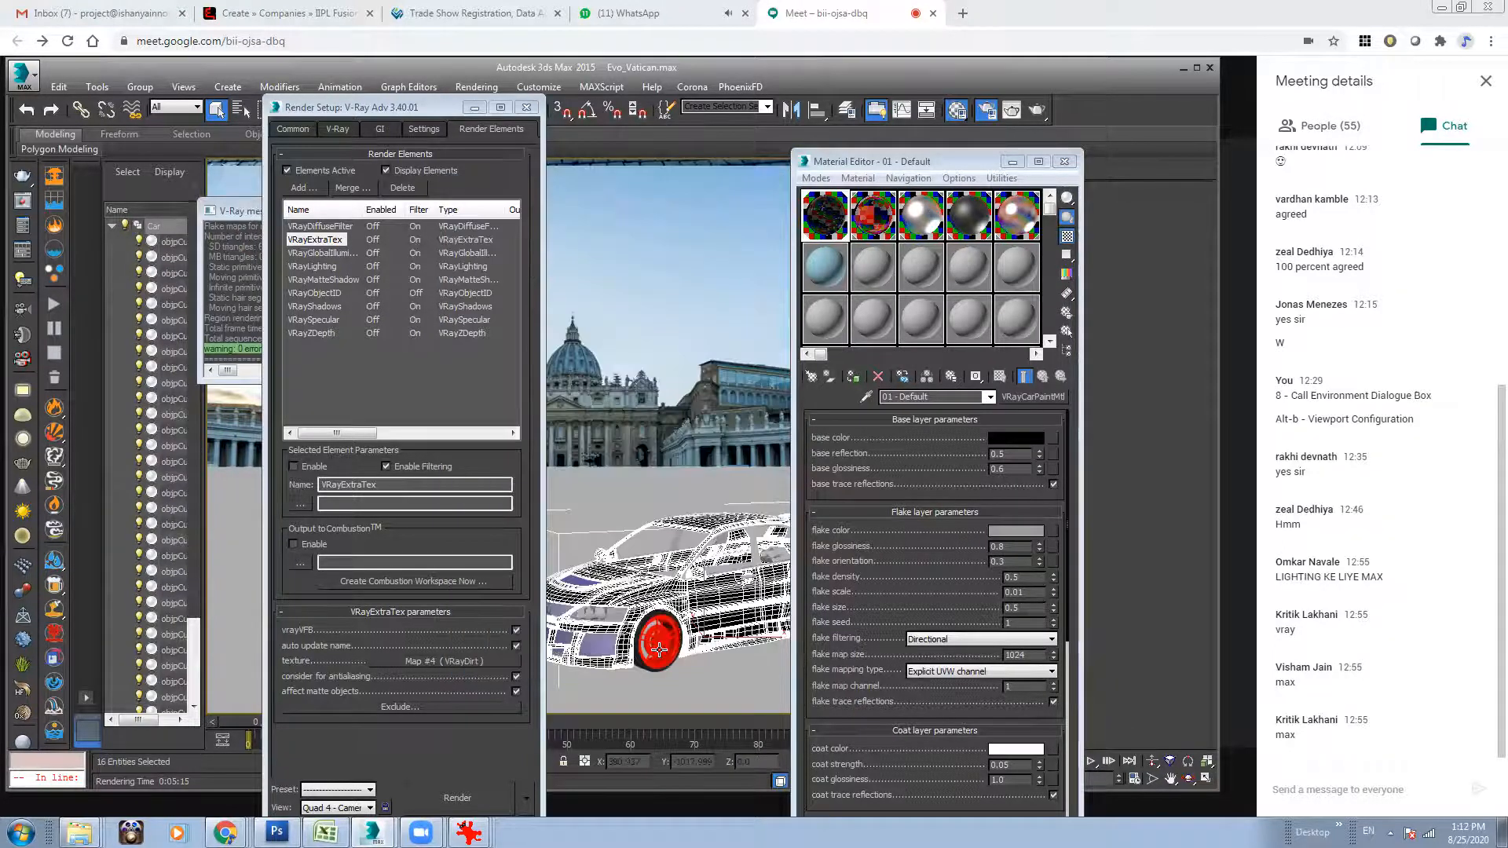
drag(956, 162, 1092, 169)
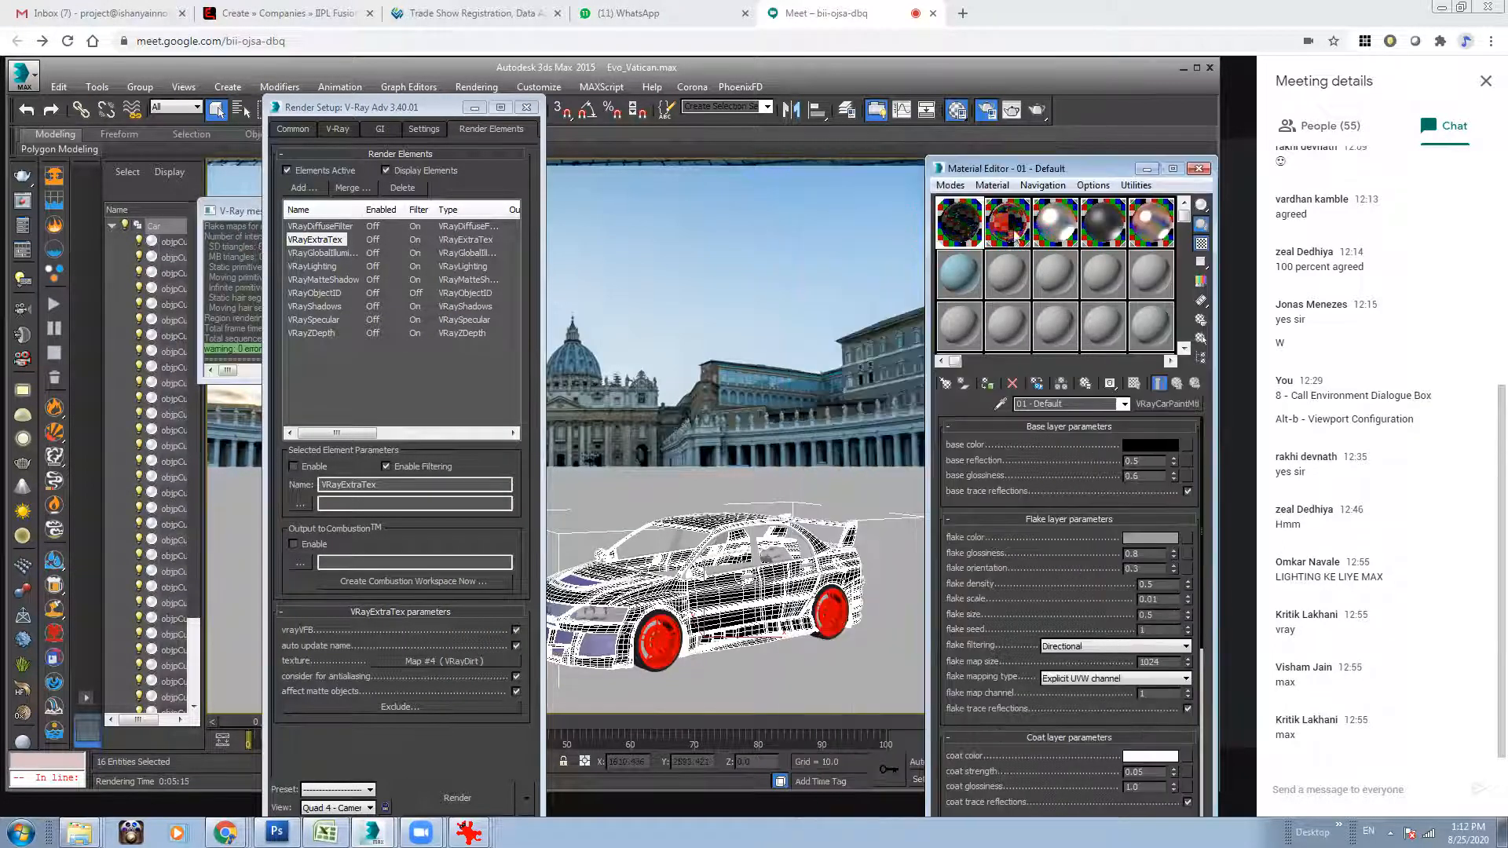
right_click(745, 601)
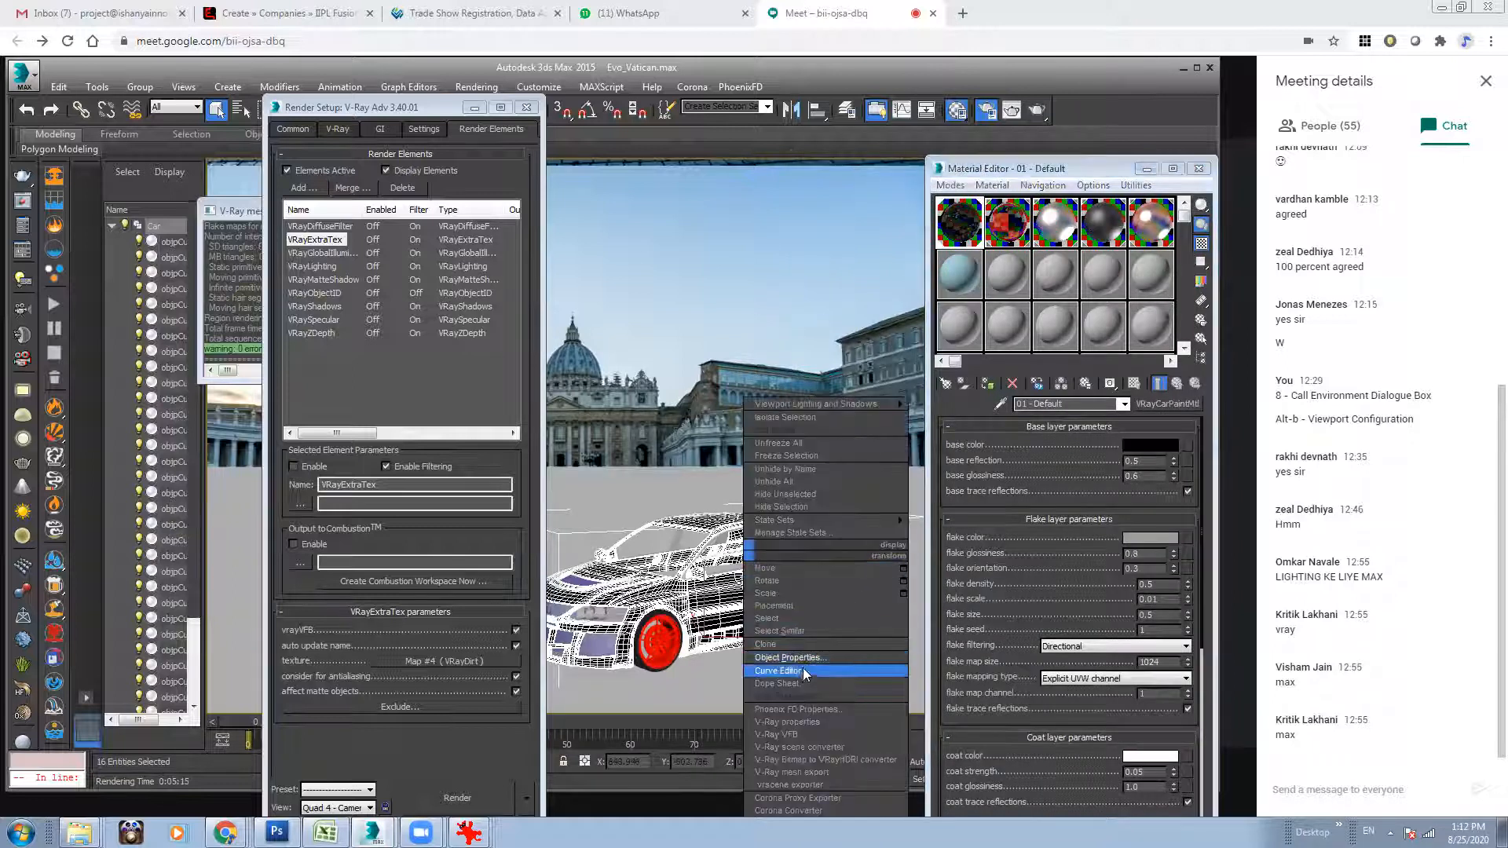
click(788, 661)
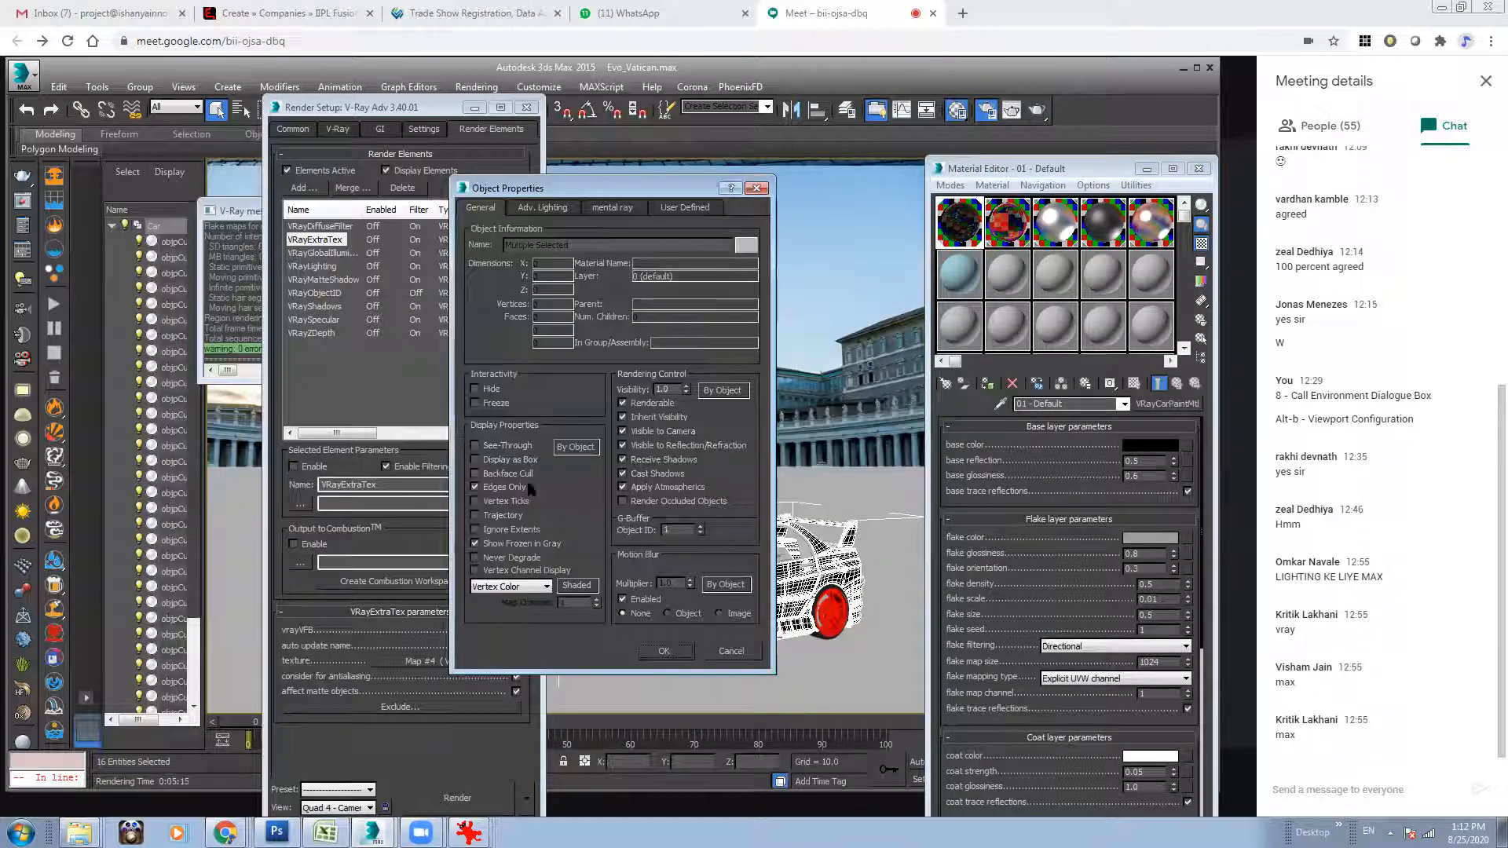
click(664, 650)
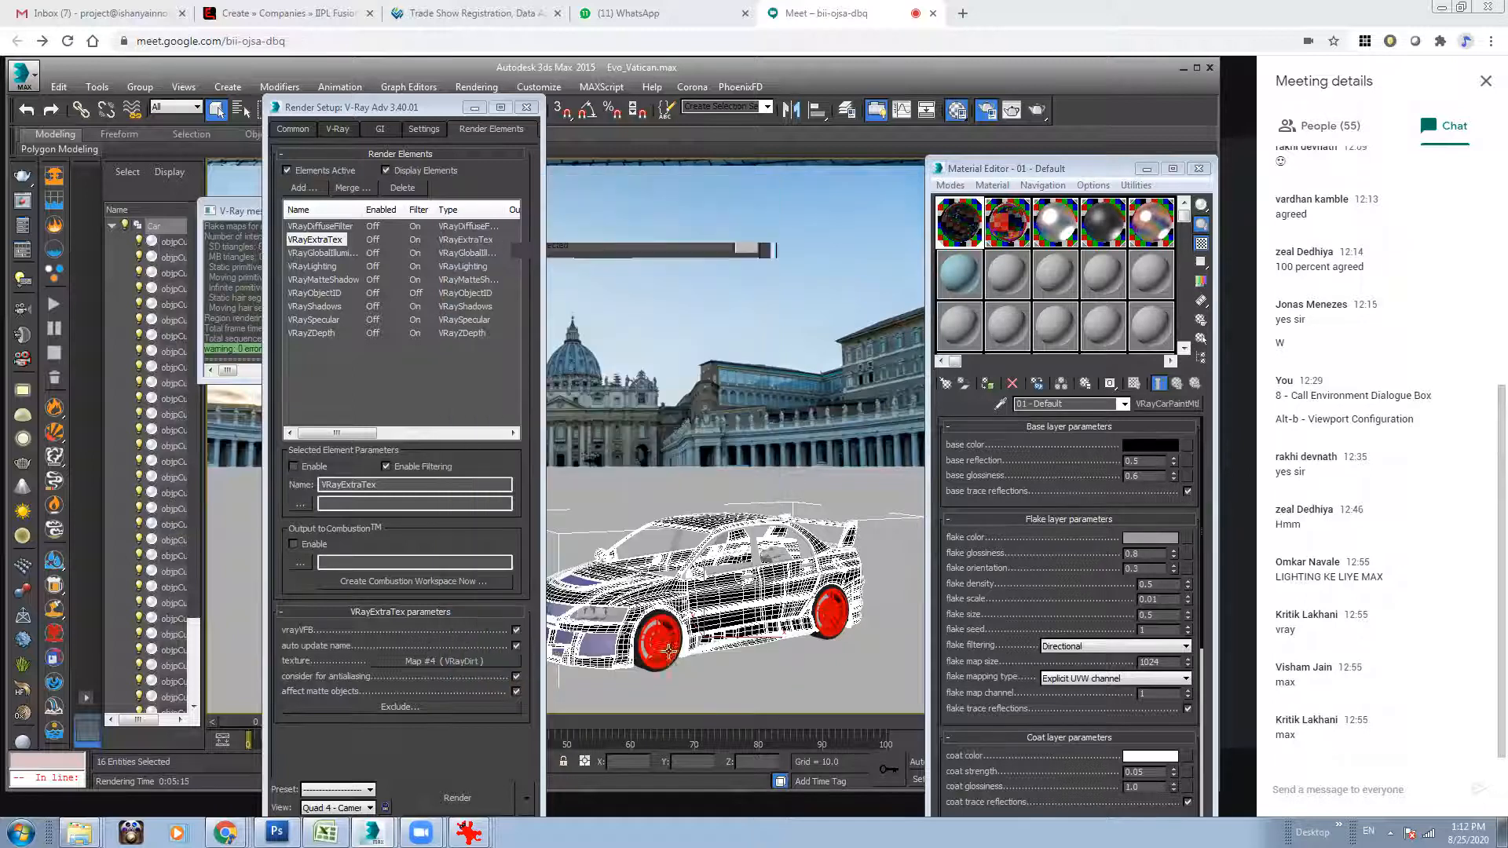
Select all car objects that use the 02 - Default material.
click(1041, 236)
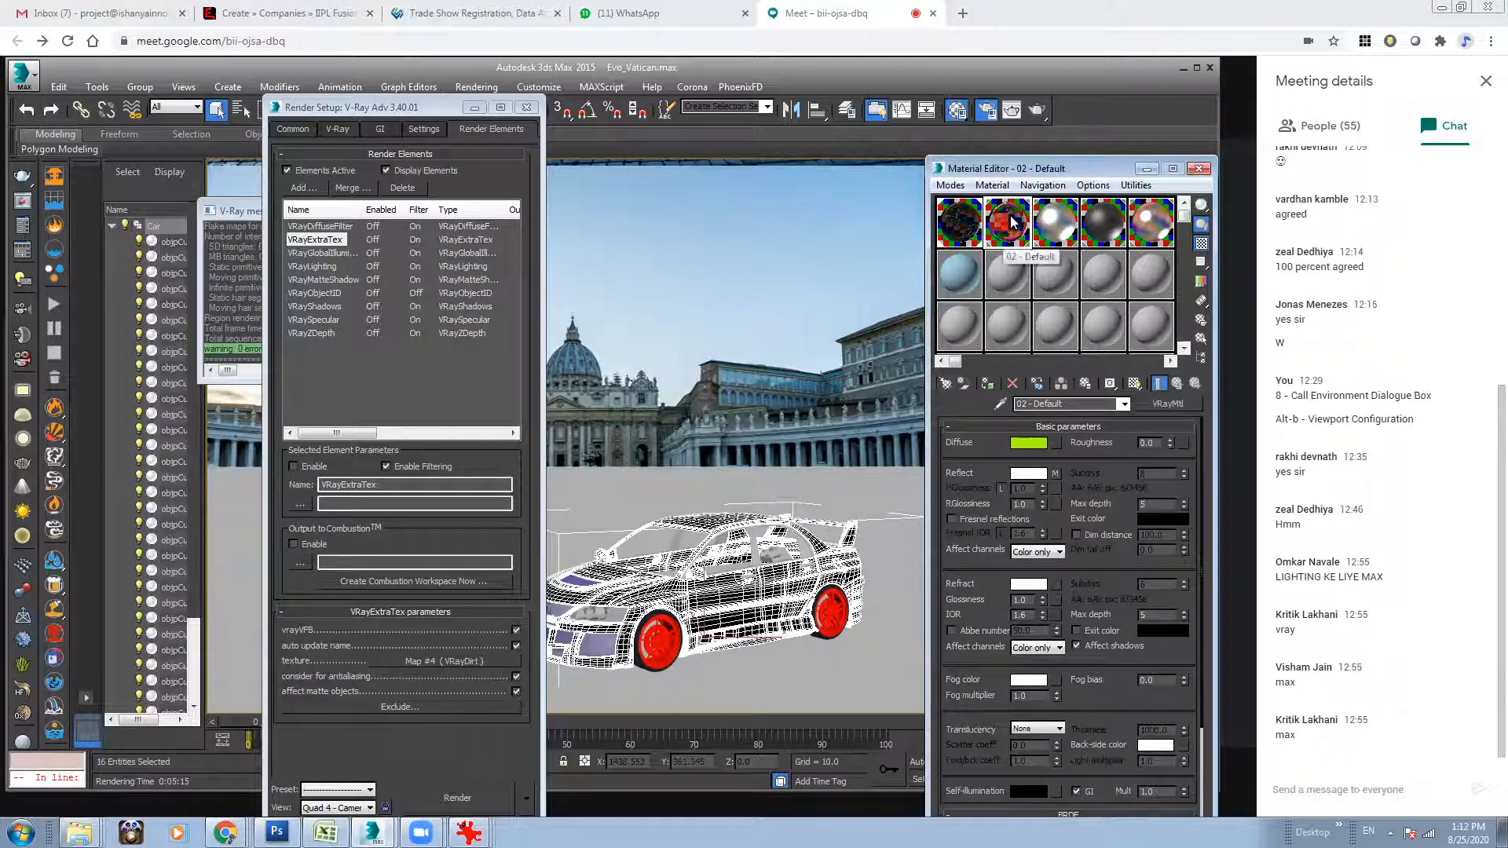
right_click(1002, 228)
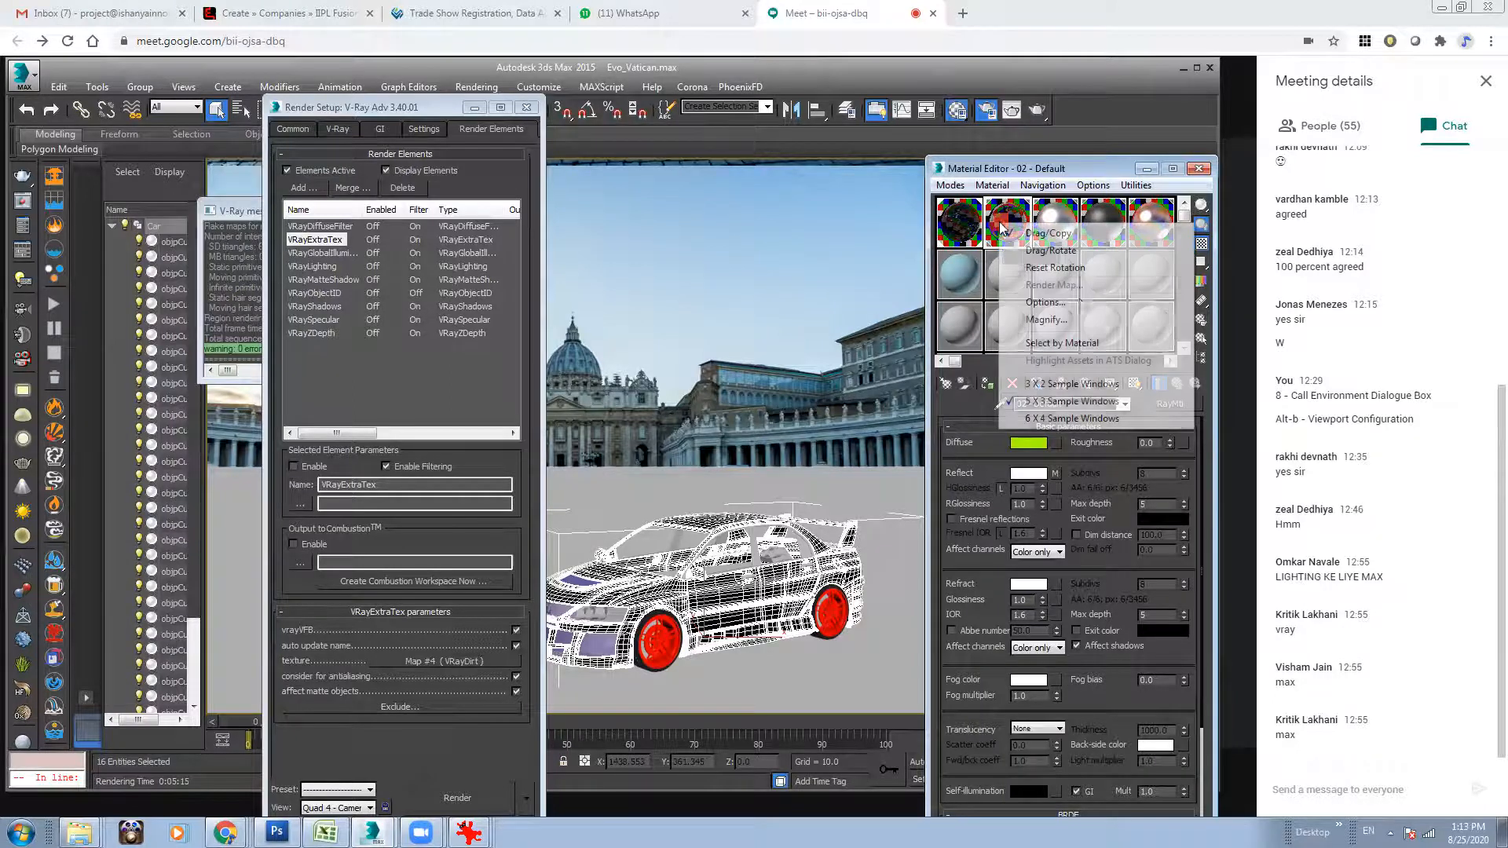
click(1068, 343)
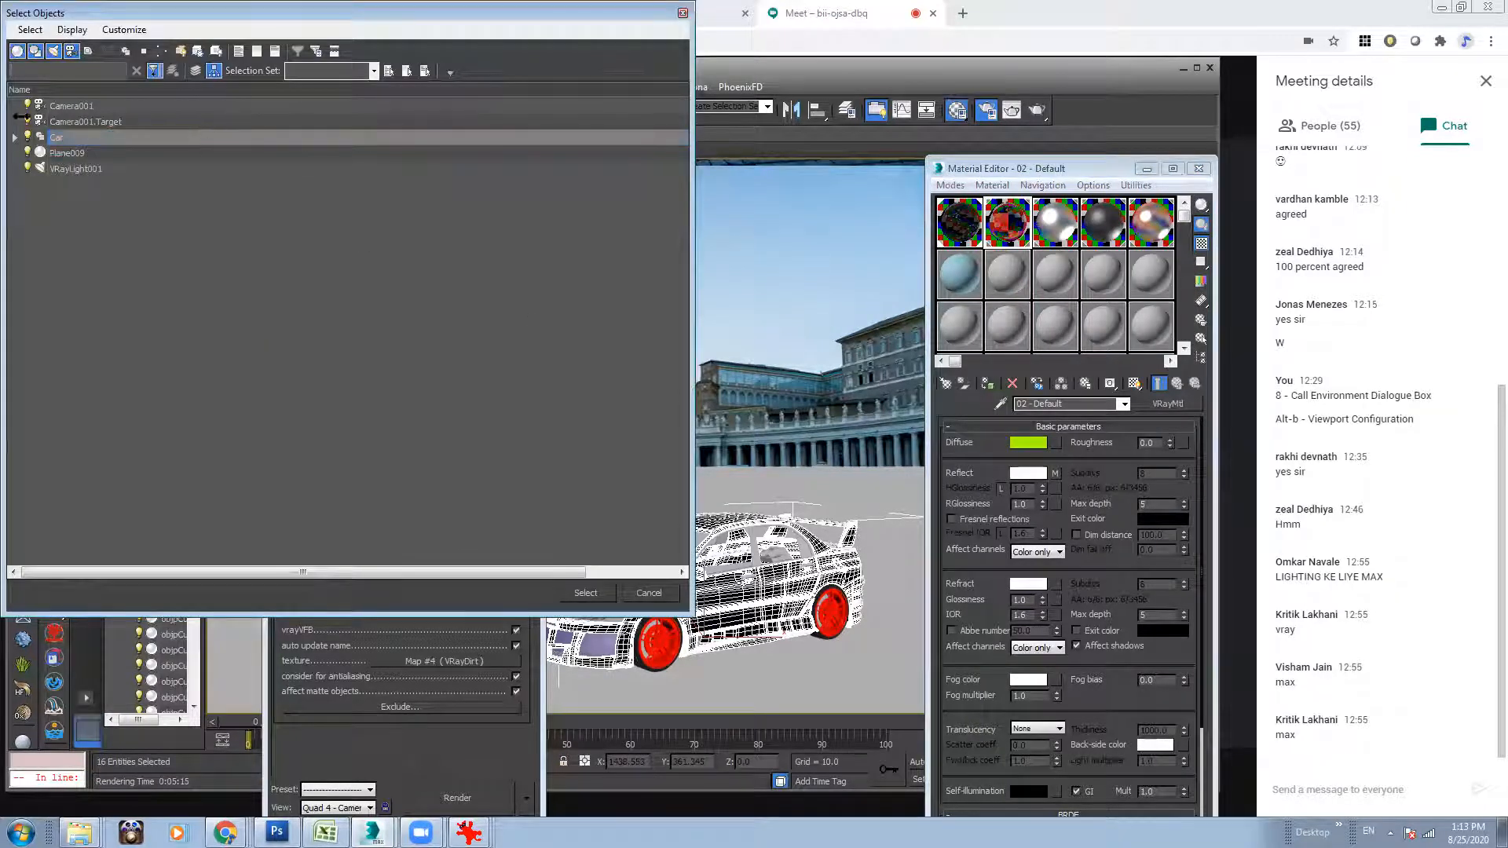
click(13, 137)
click(586, 594)
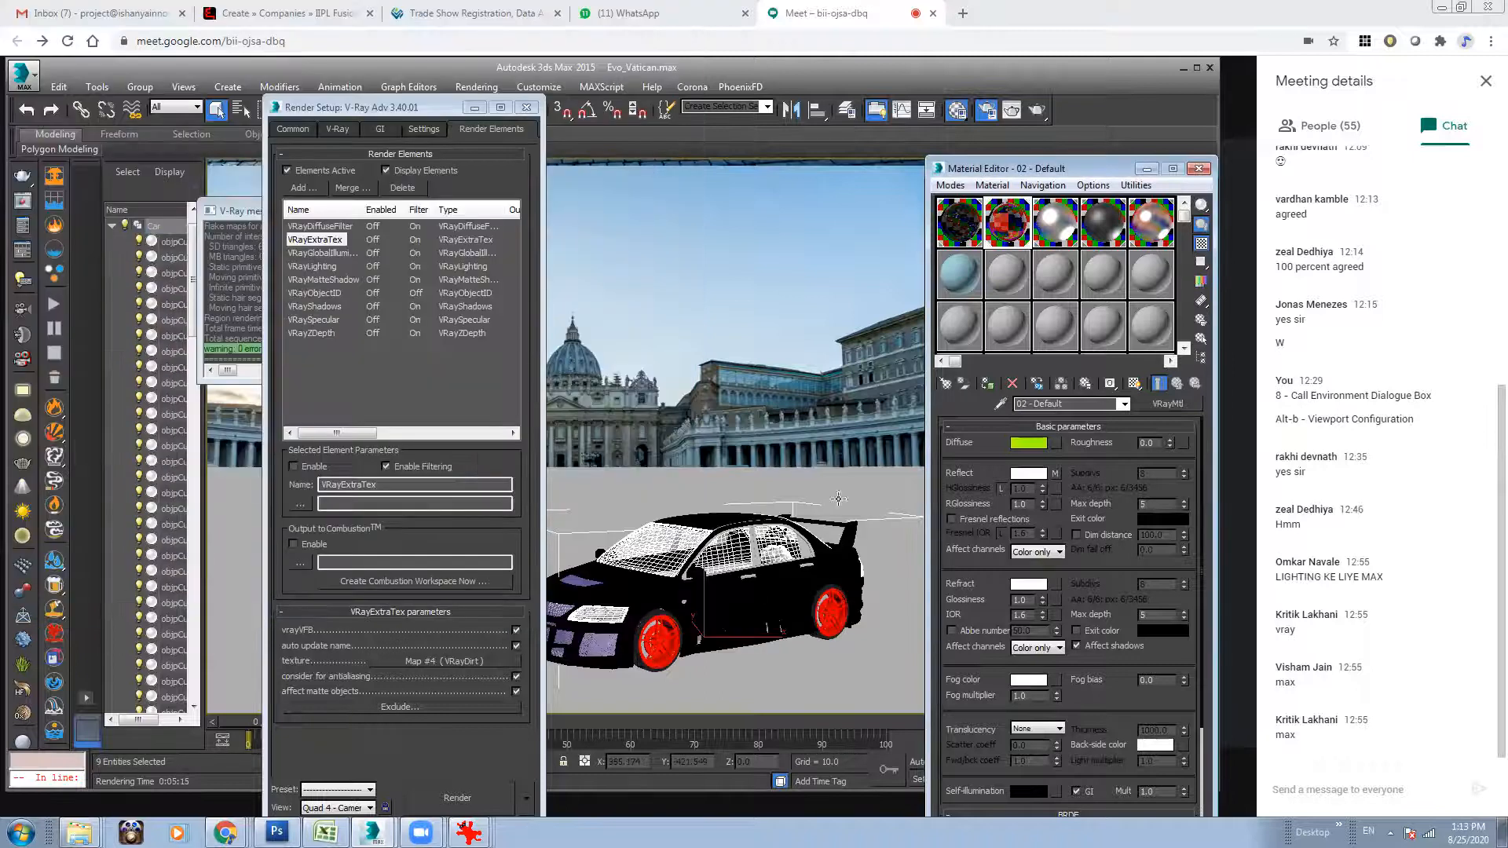
Check the G-buffer Object ID in the object properties of the selected 02 - Default objects.
right_click(727, 542)
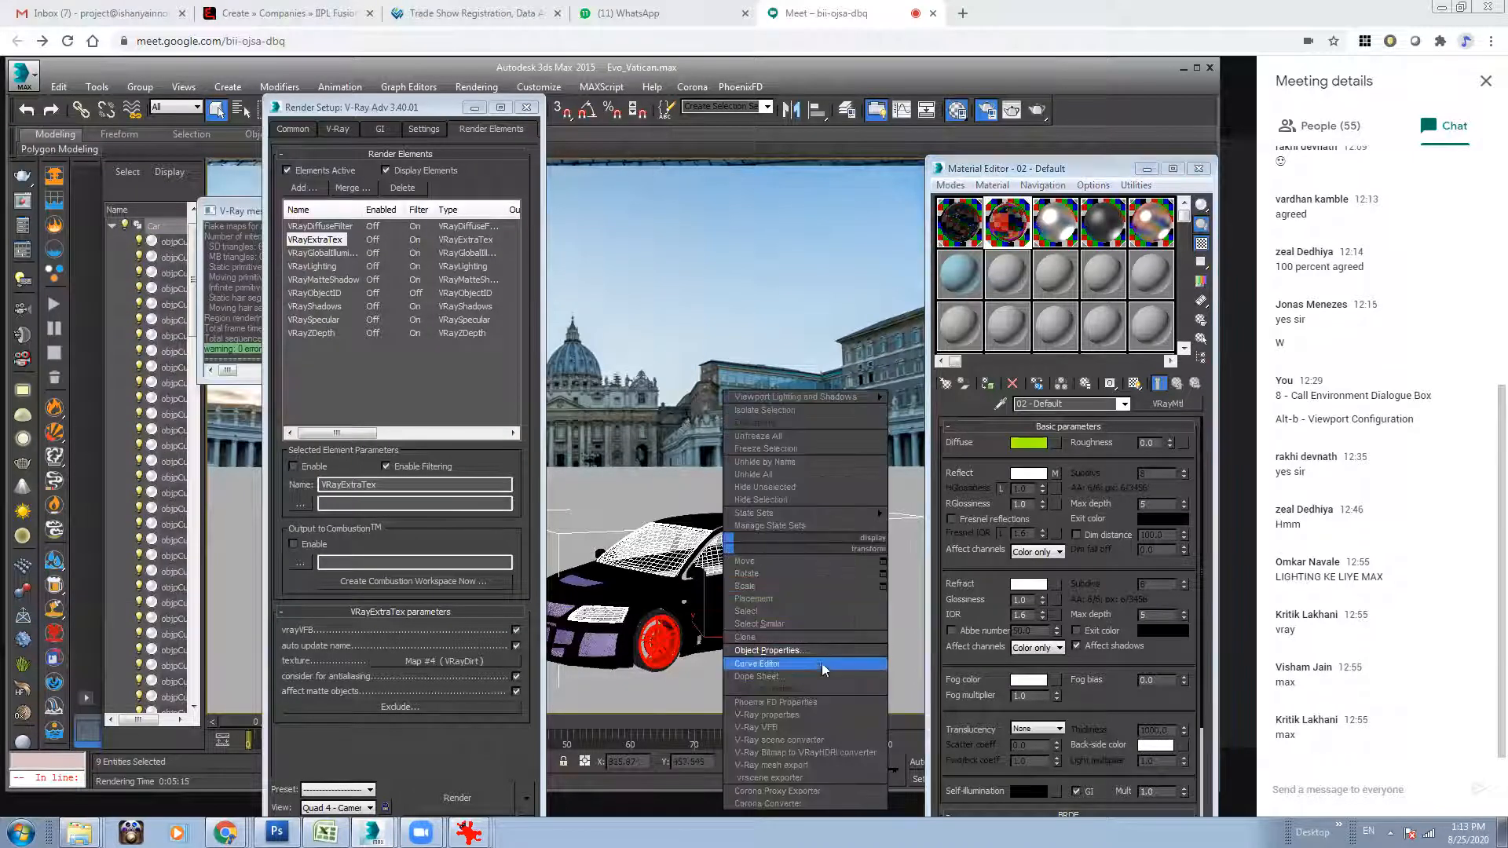
click(800, 653)
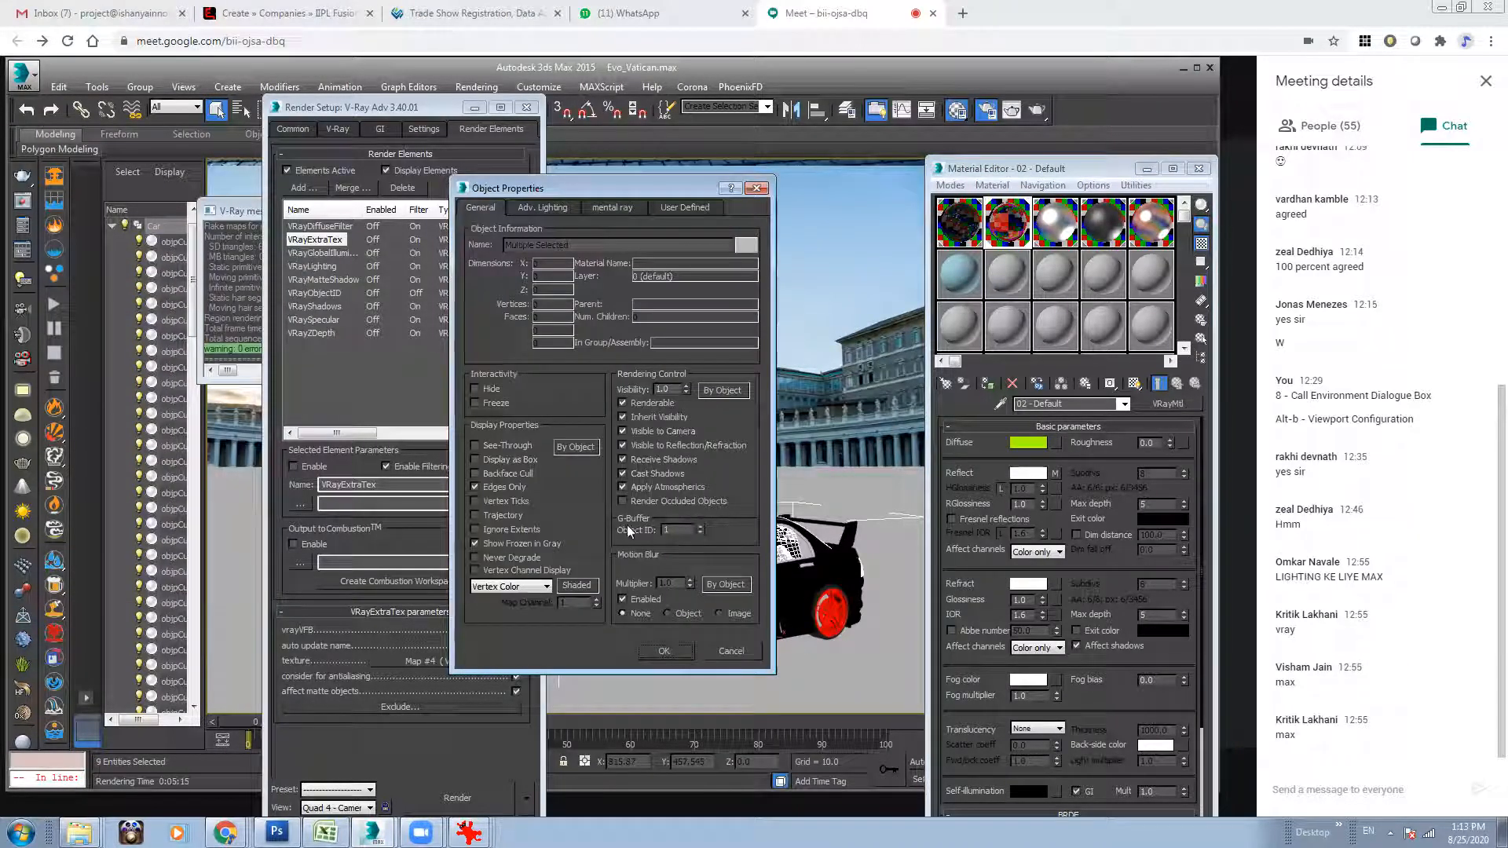
click(665, 651)
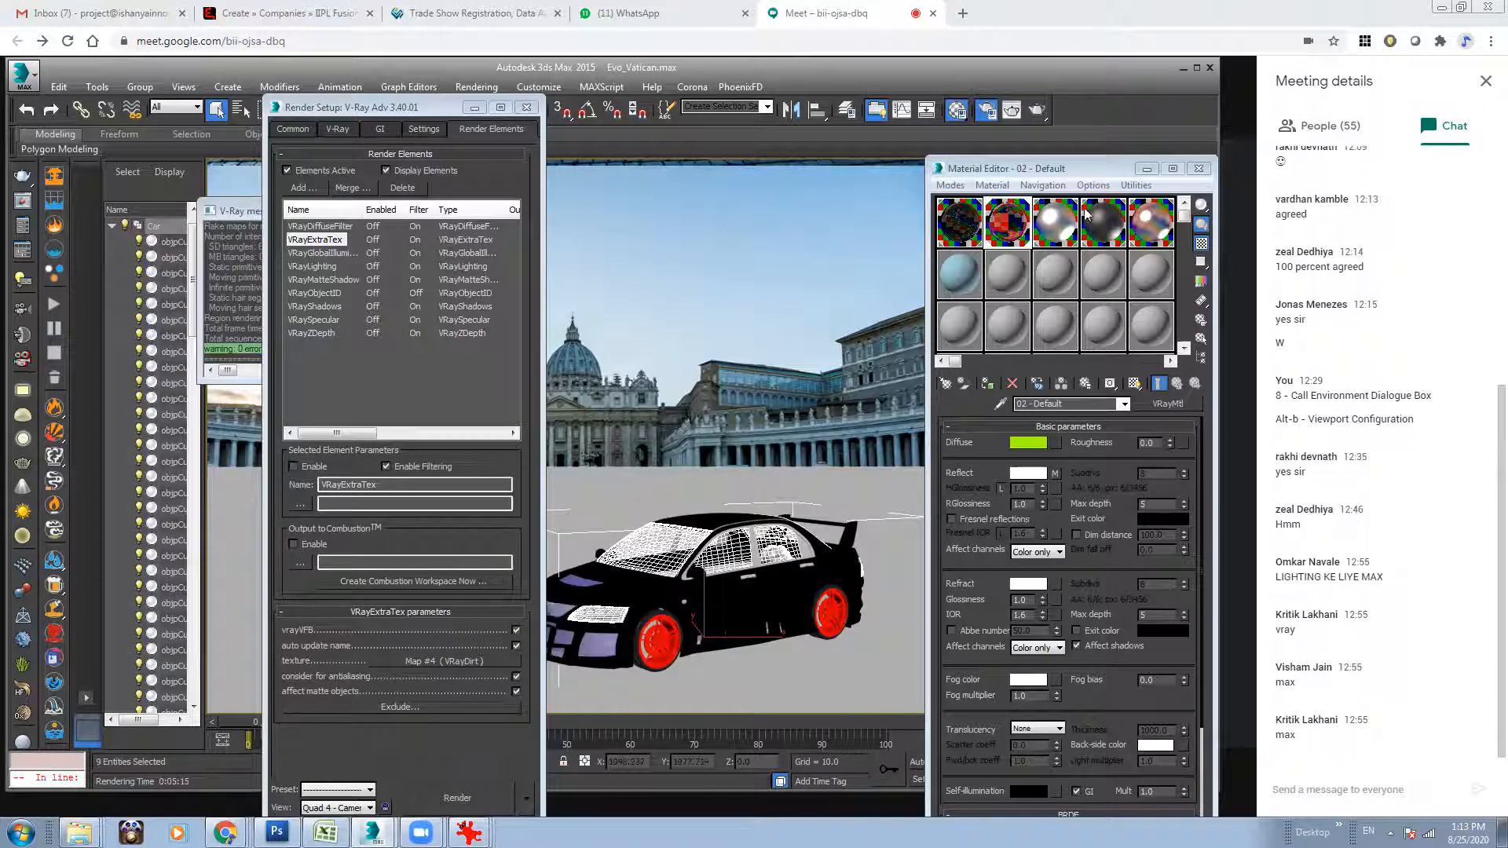
Select the car objects that use the 05 - Default material and check their G-buffer Object ID.
click(1049, 234)
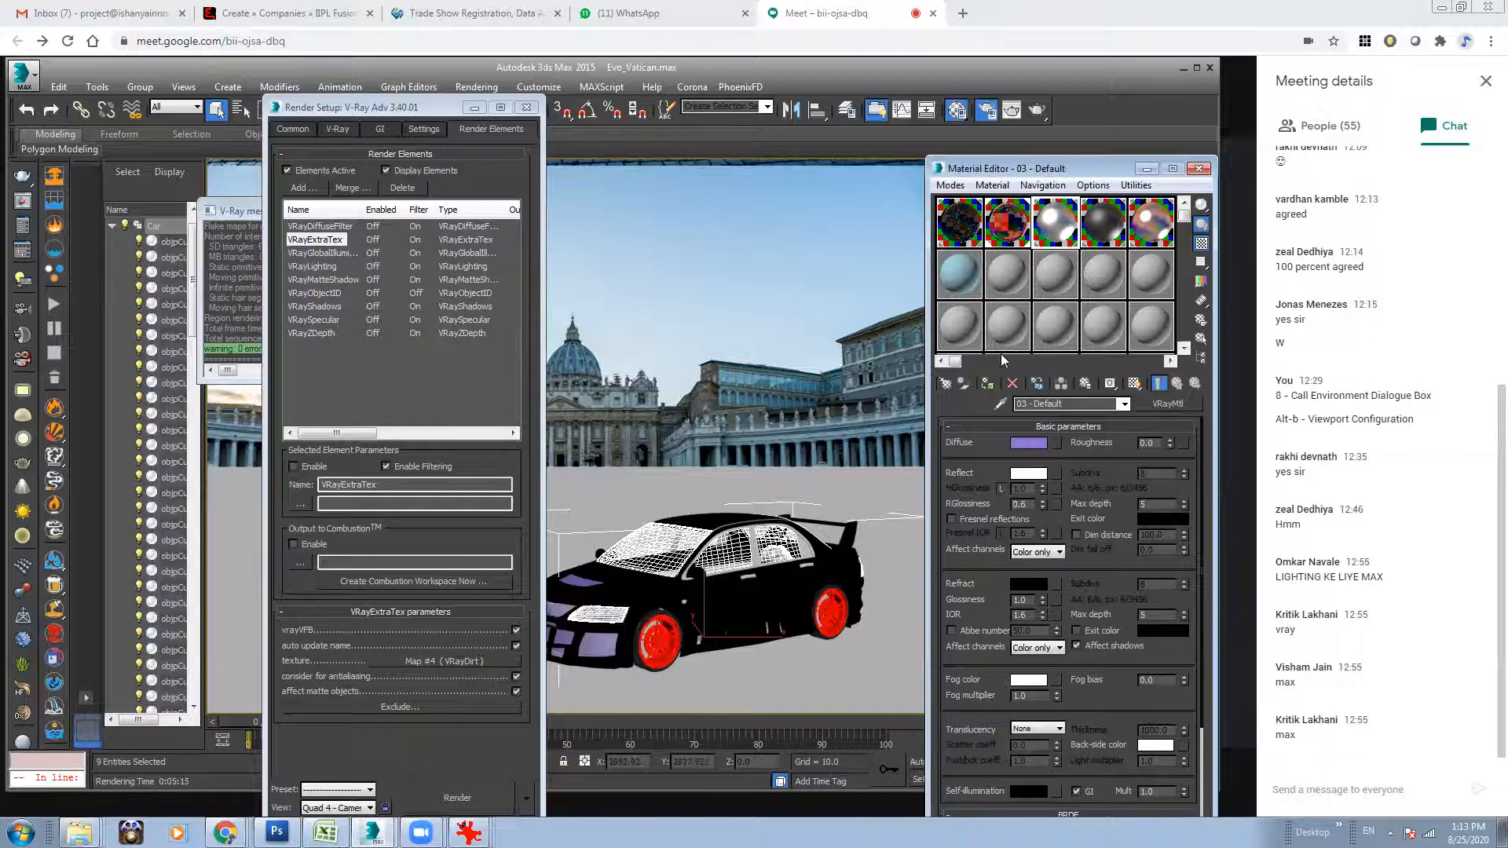
click(1148, 242)
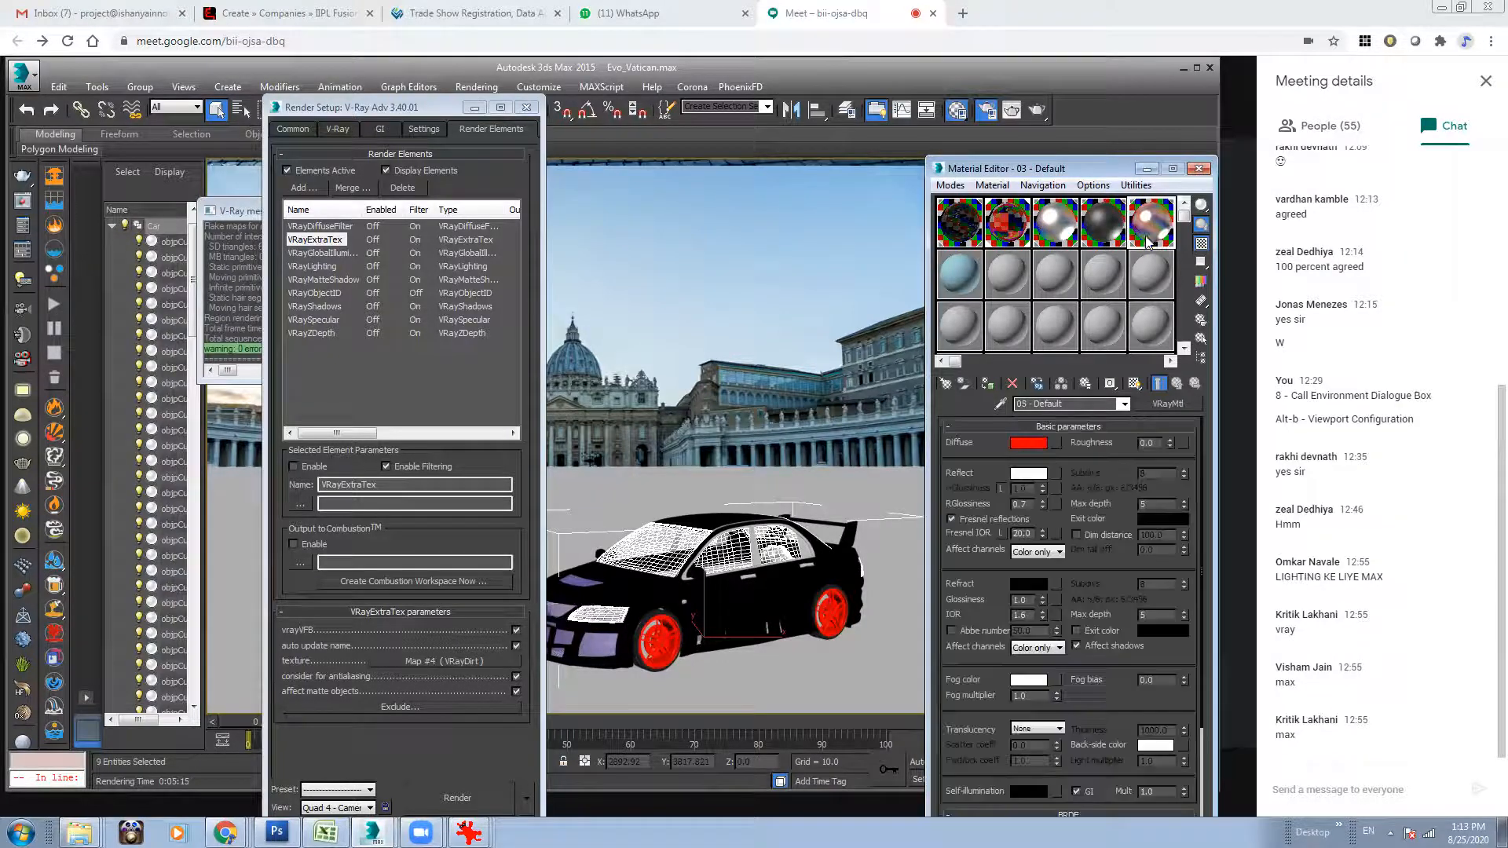
right_click(1155, 220)
click(1217, 336)
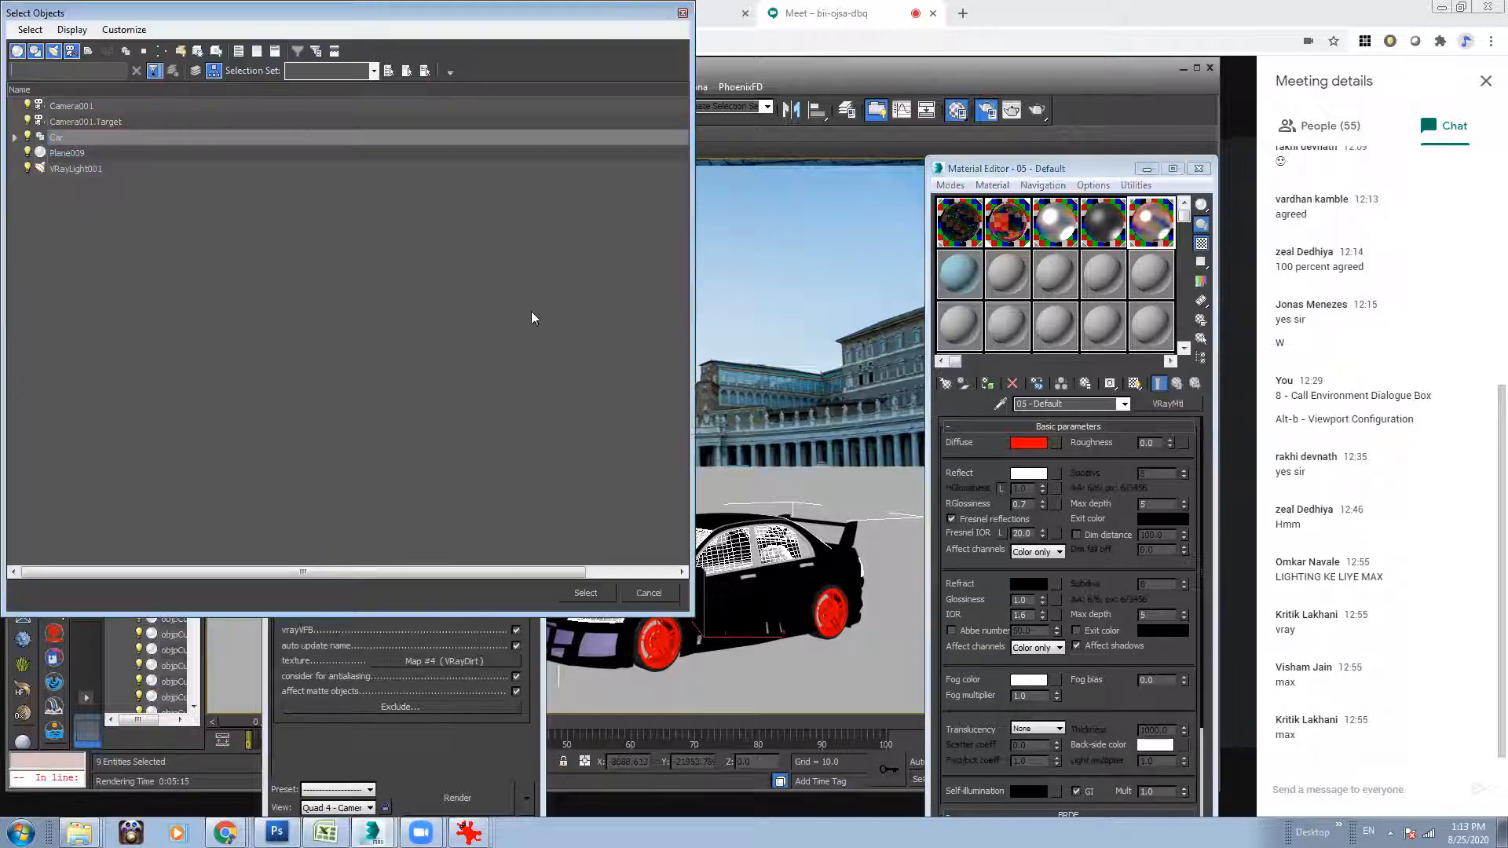
click(14, 139)
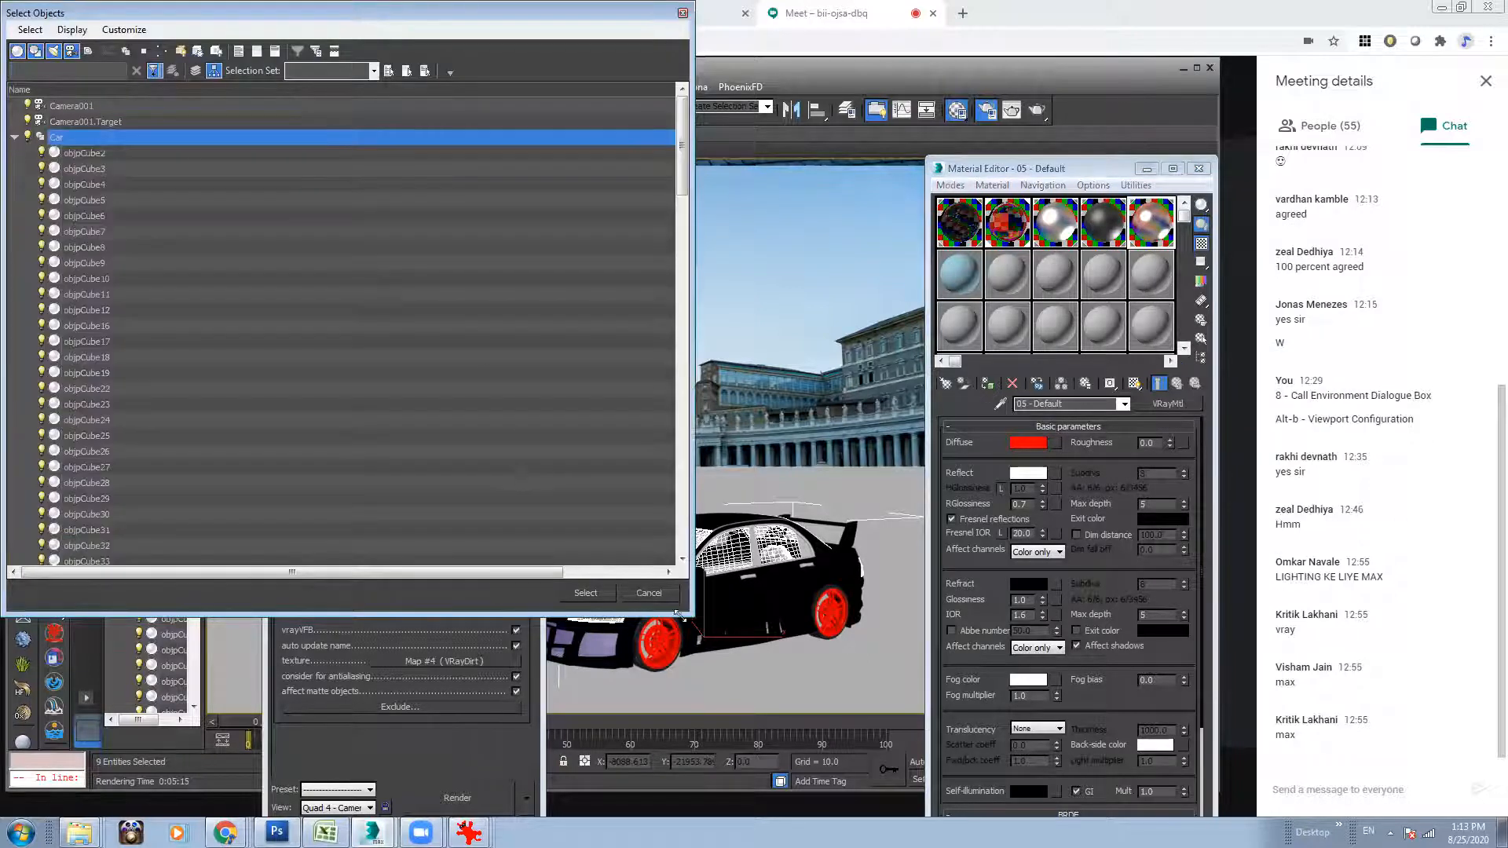
click(585, 593)
right_click(721, 567)
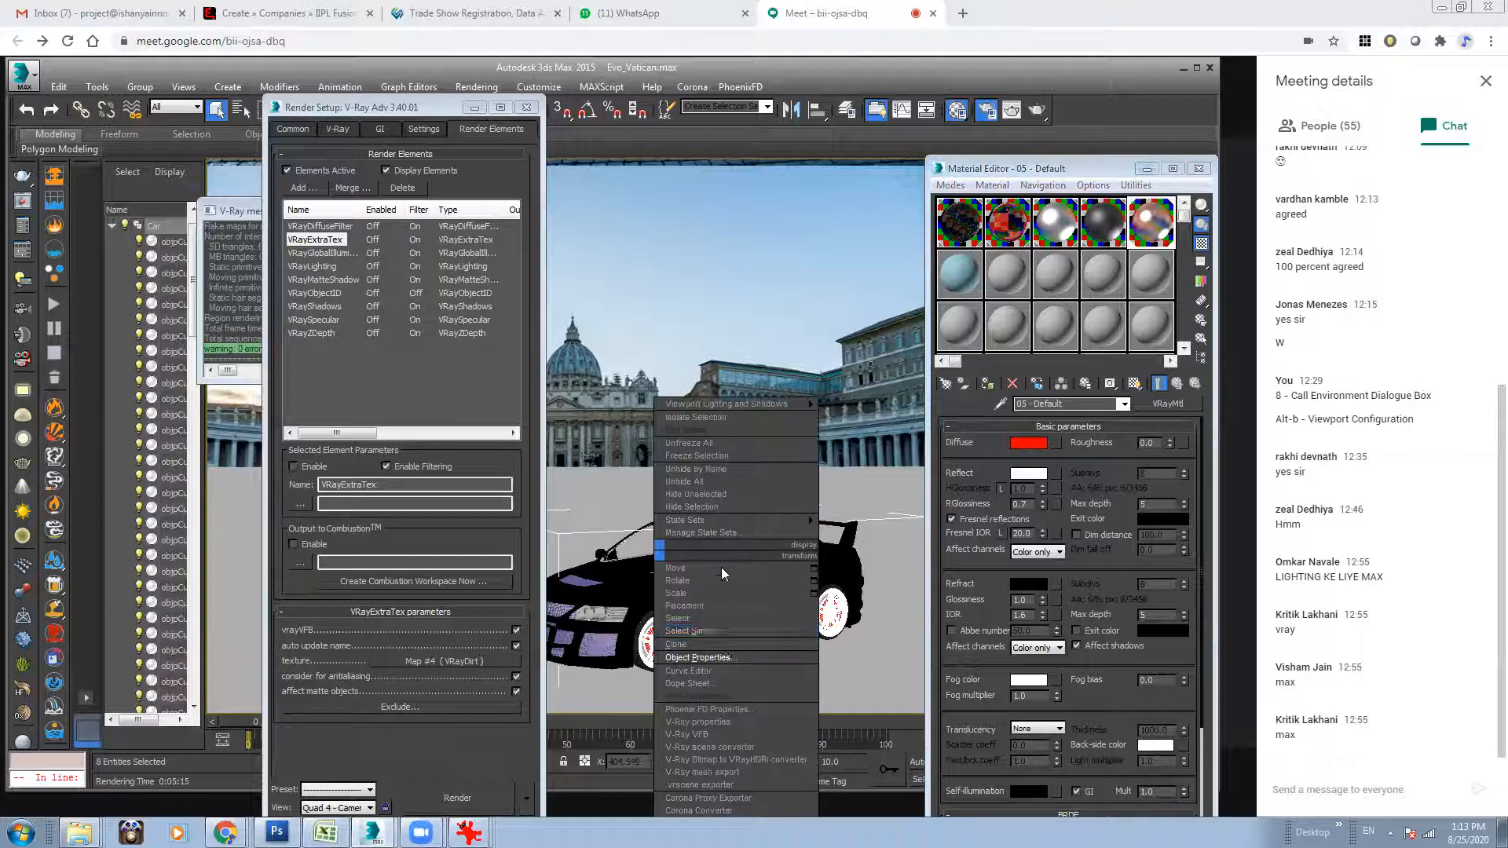
click(726, 650)
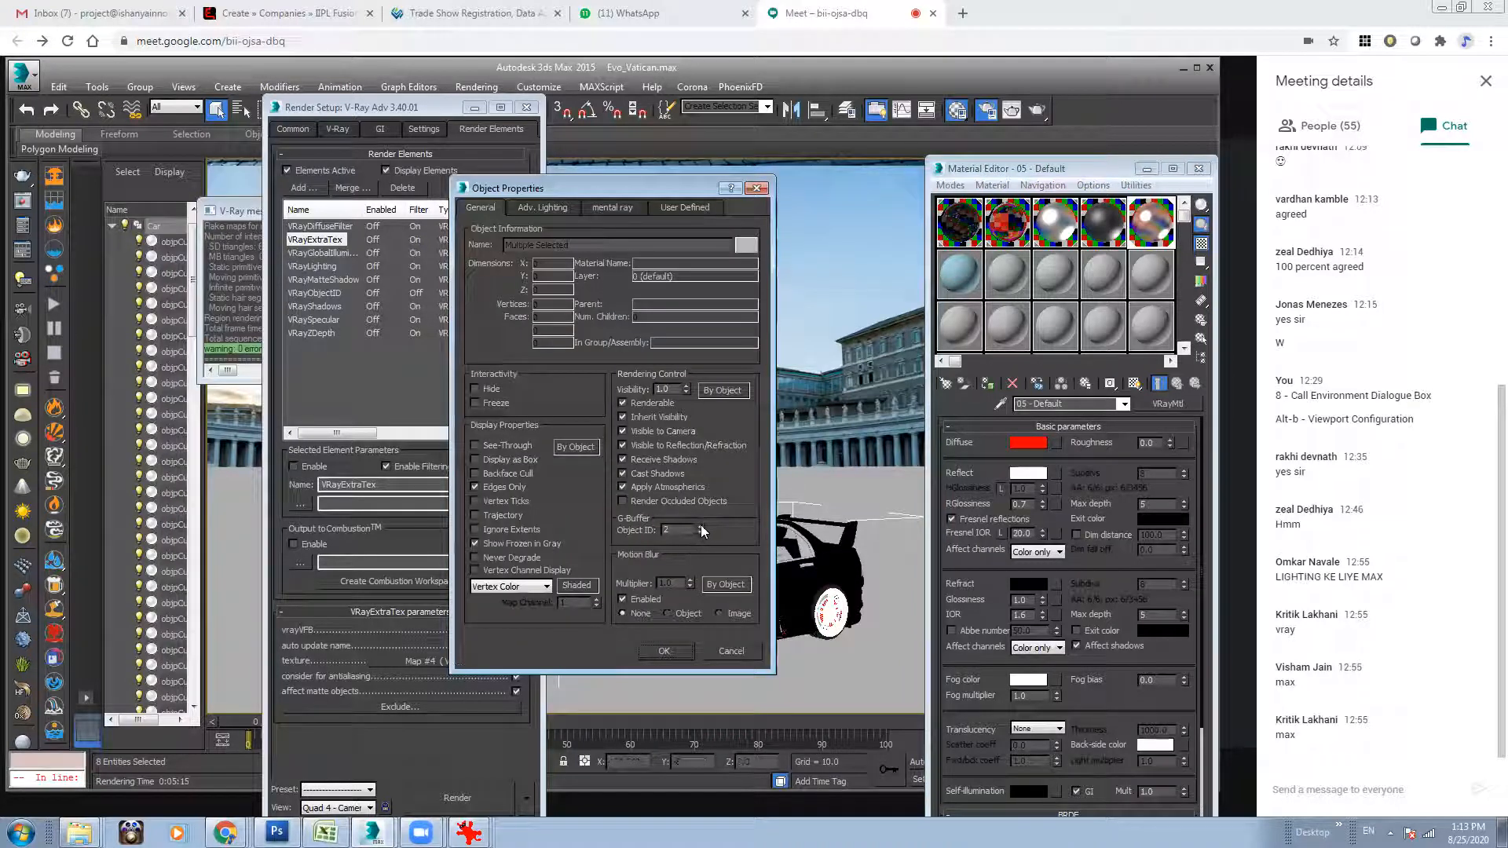
click(664, 652)
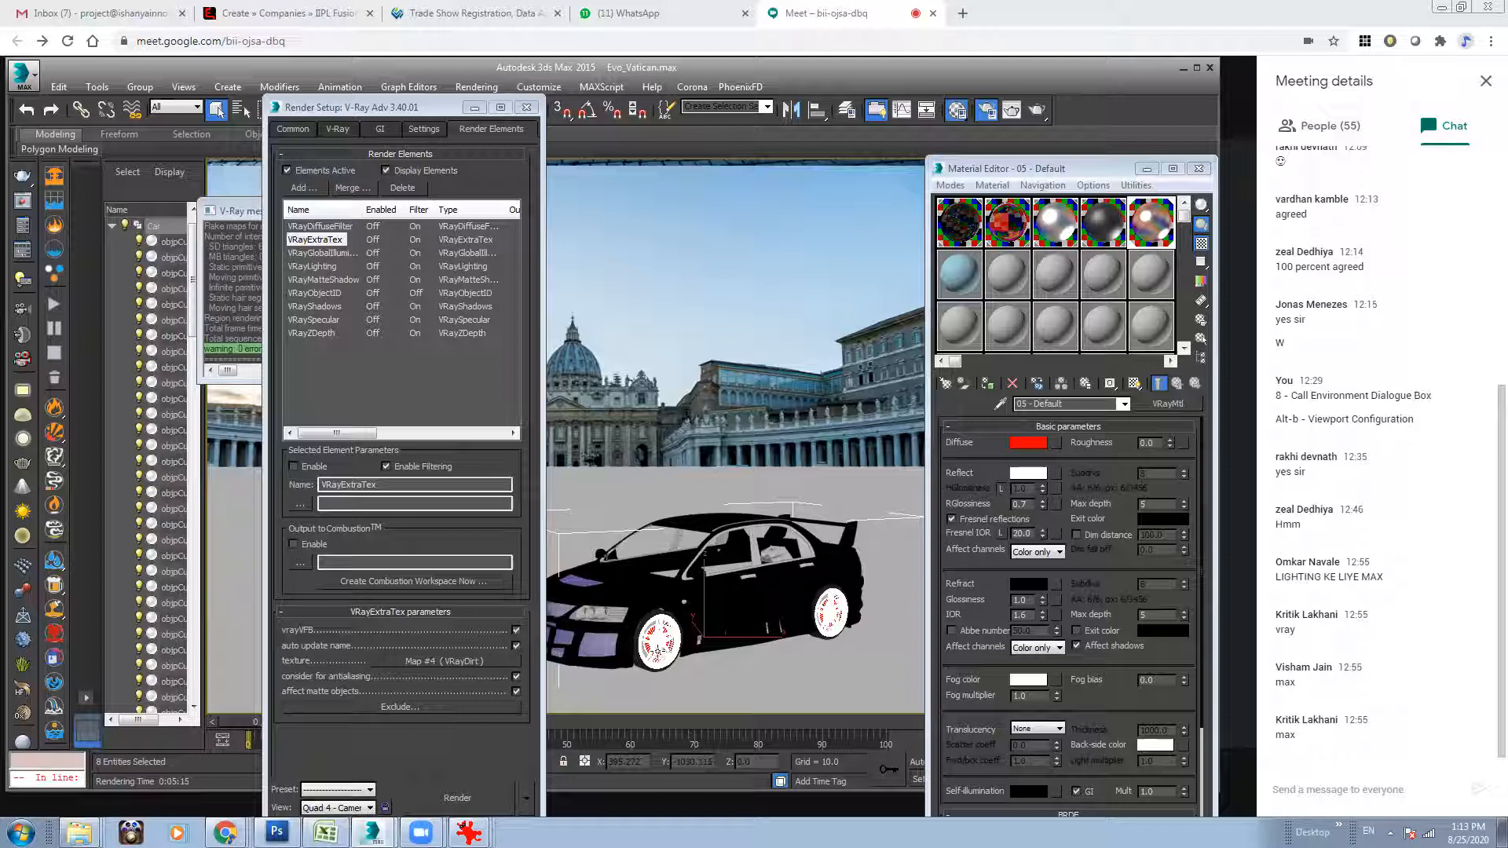
Select the car objects that use the 04 - Default material and check their G-buffer Object ID.
click(1098, 230)
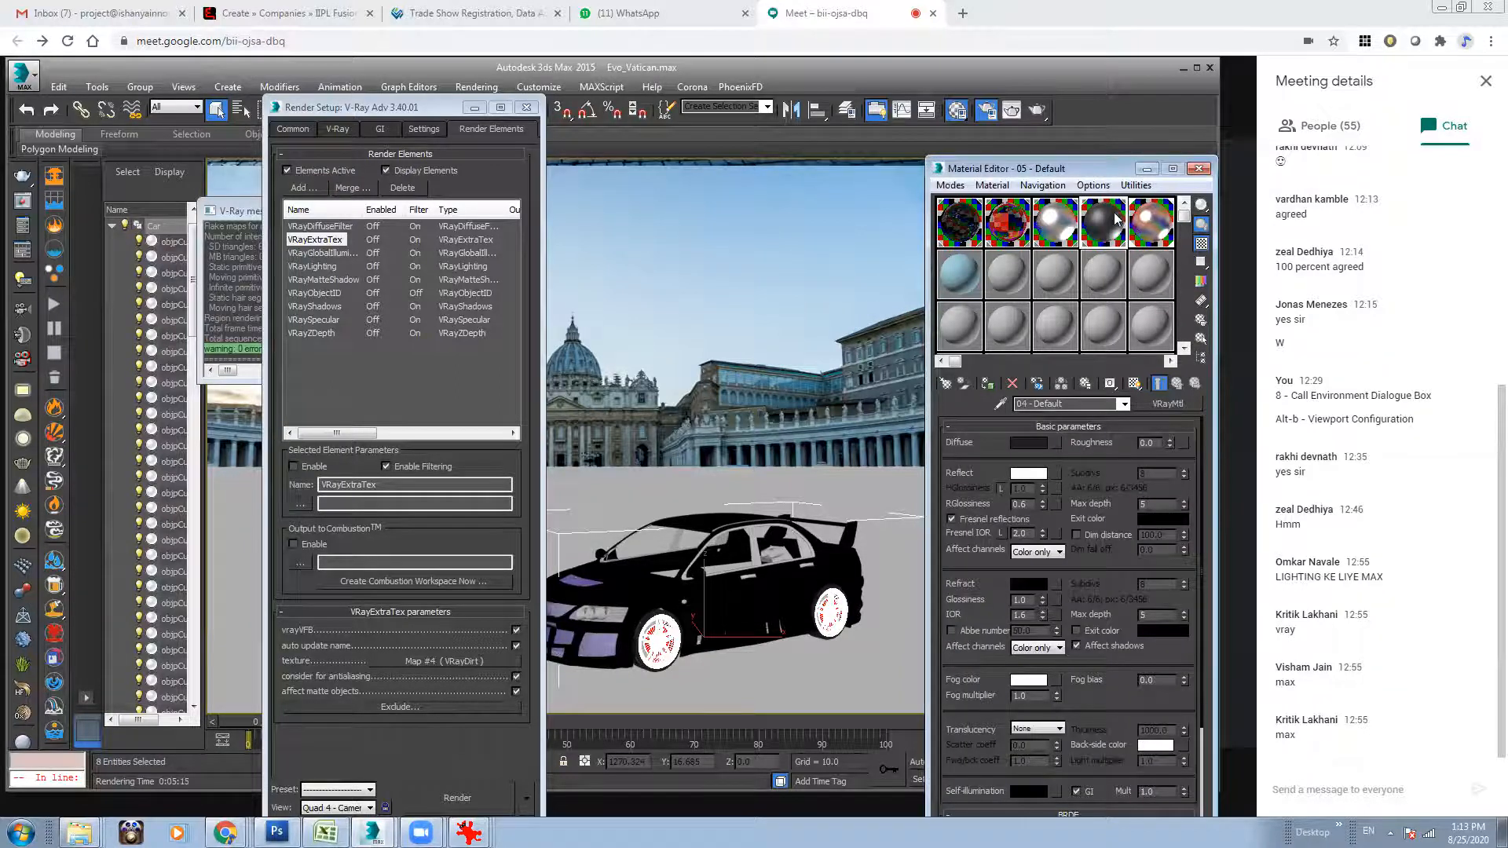
right_click(1116, 219)
click(1186, 333)
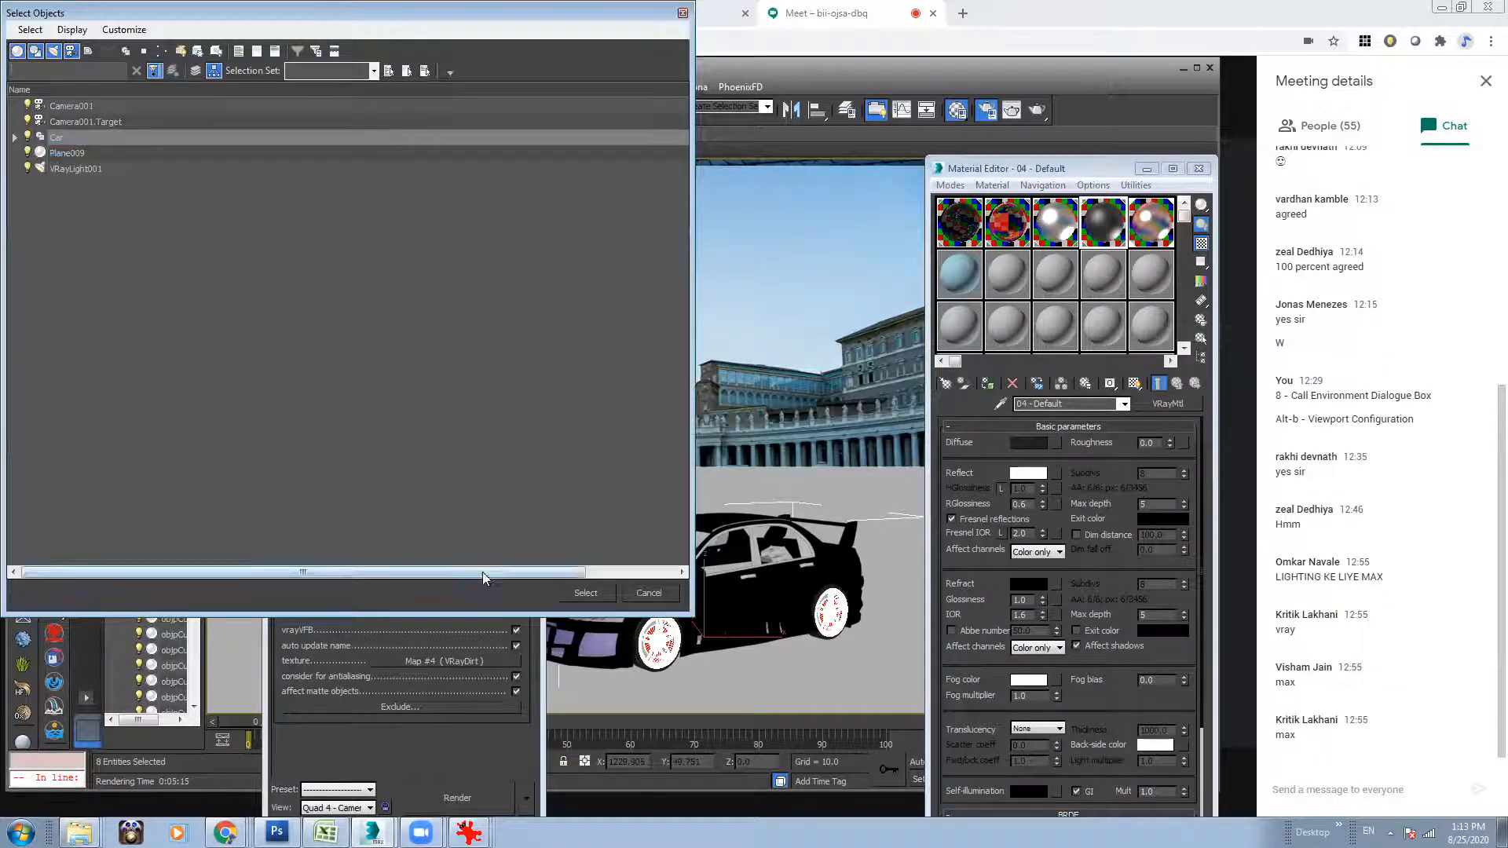
click(586, 593)
right_click(656, 561)
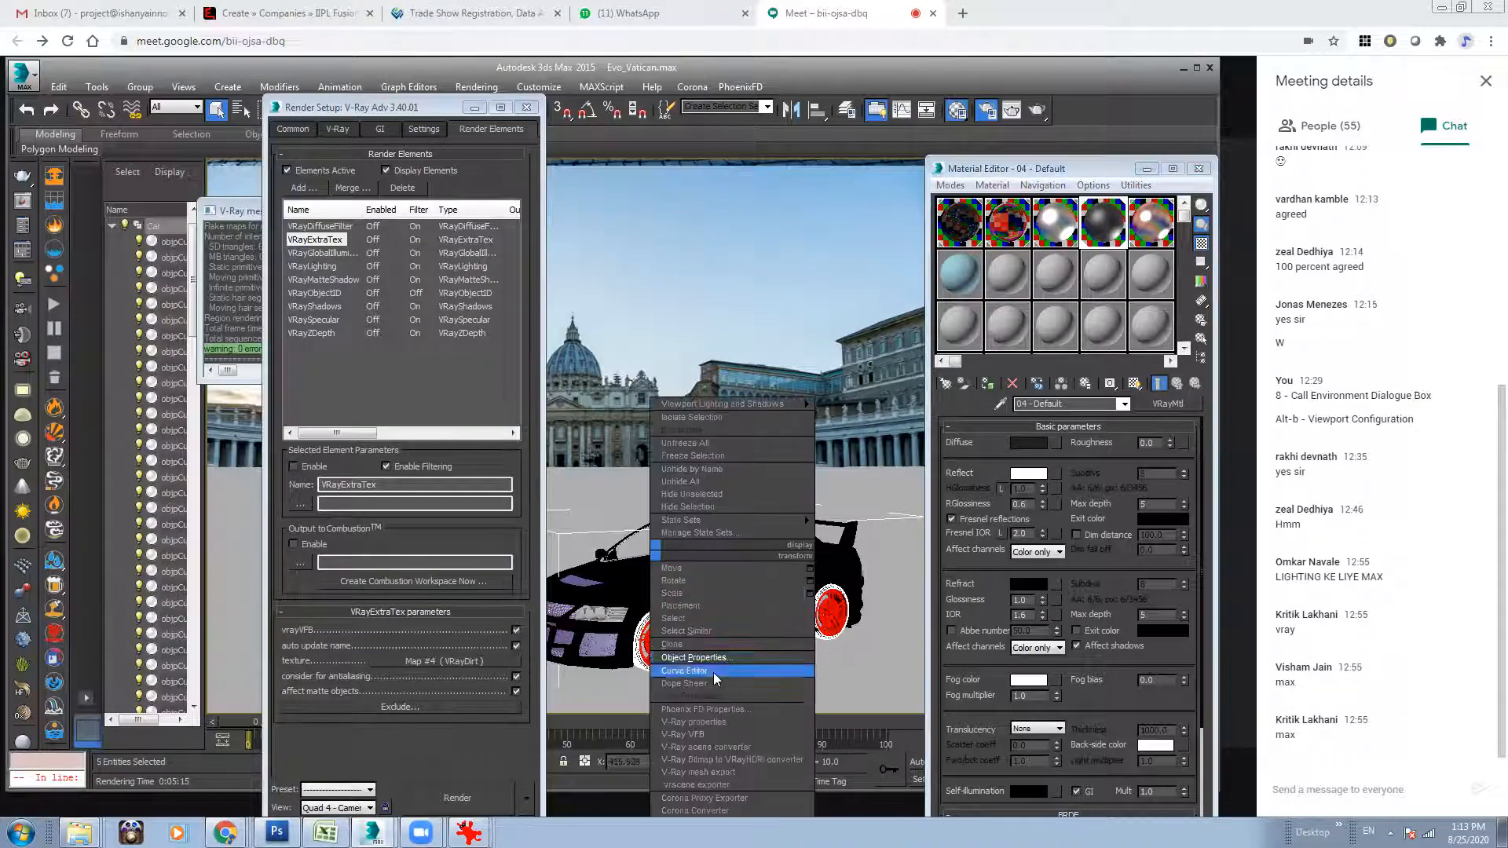
click(716, 677)
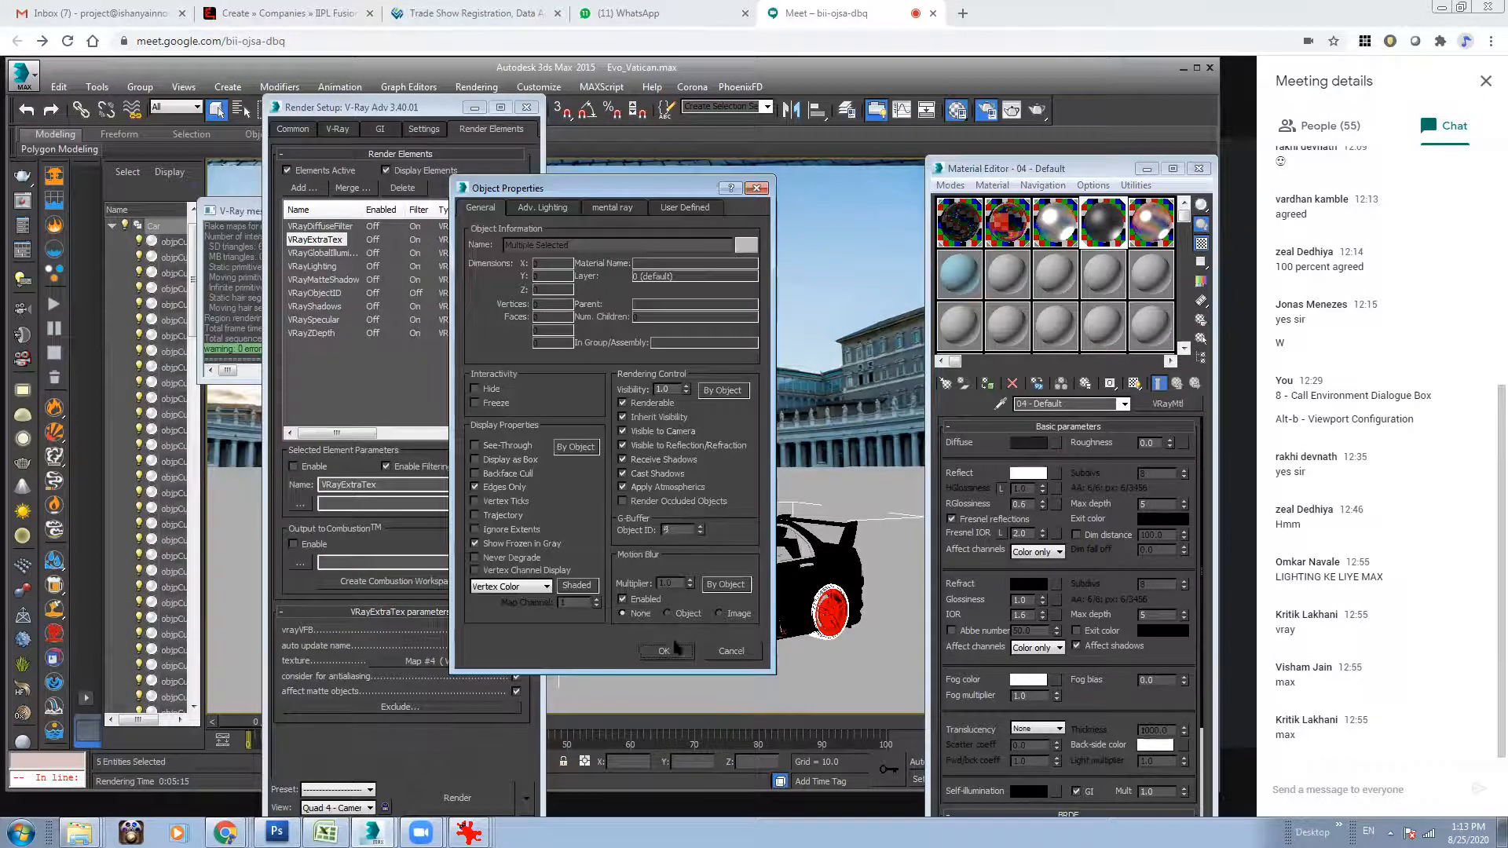
click(668, 650)
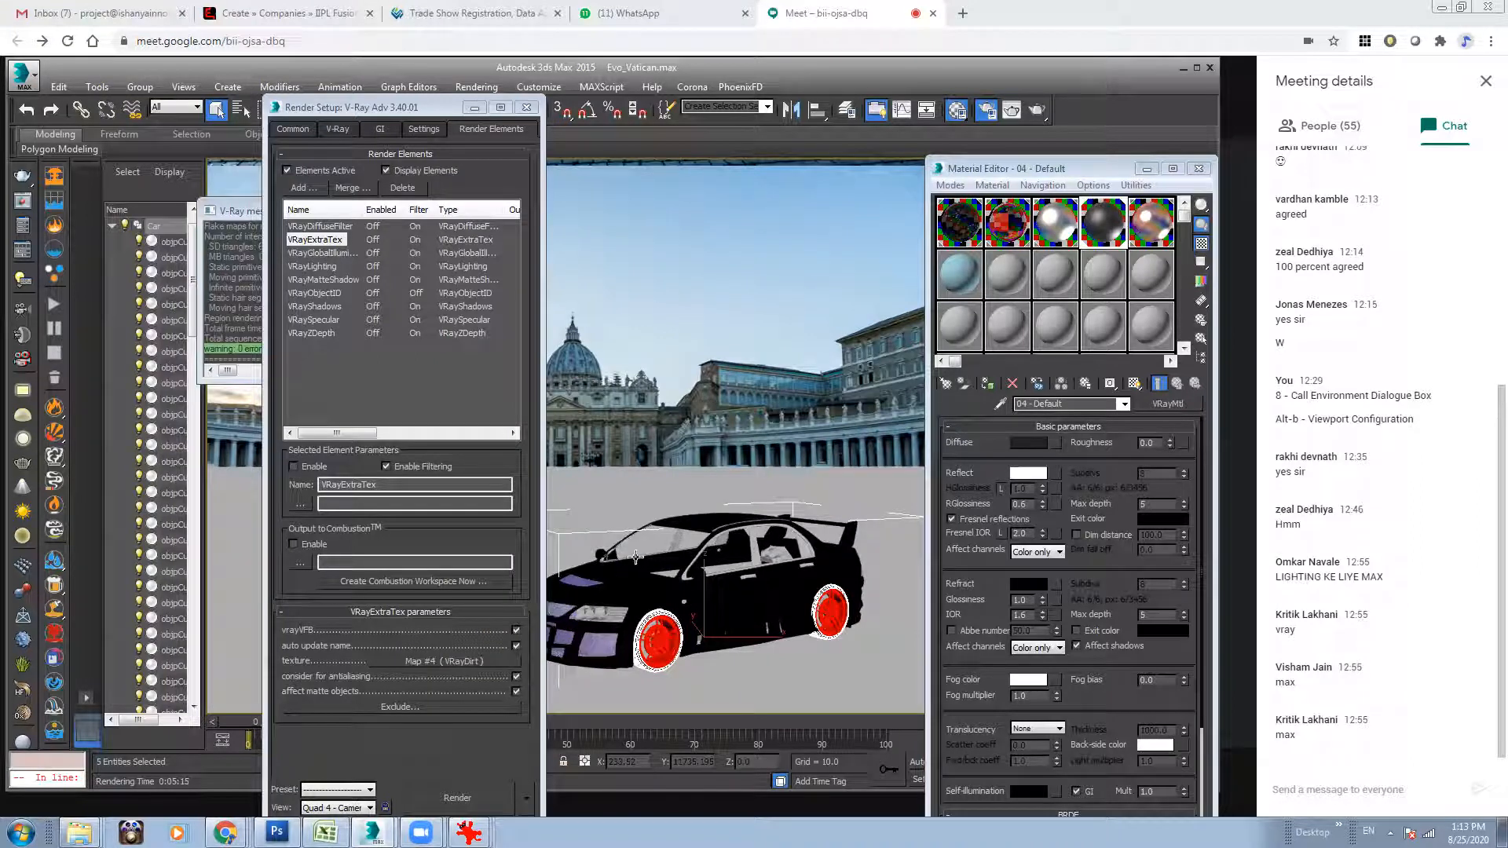
Create a teapot with a radius of about 184 on the ground beside the car and set its segments to 12.
click(1147, 169)
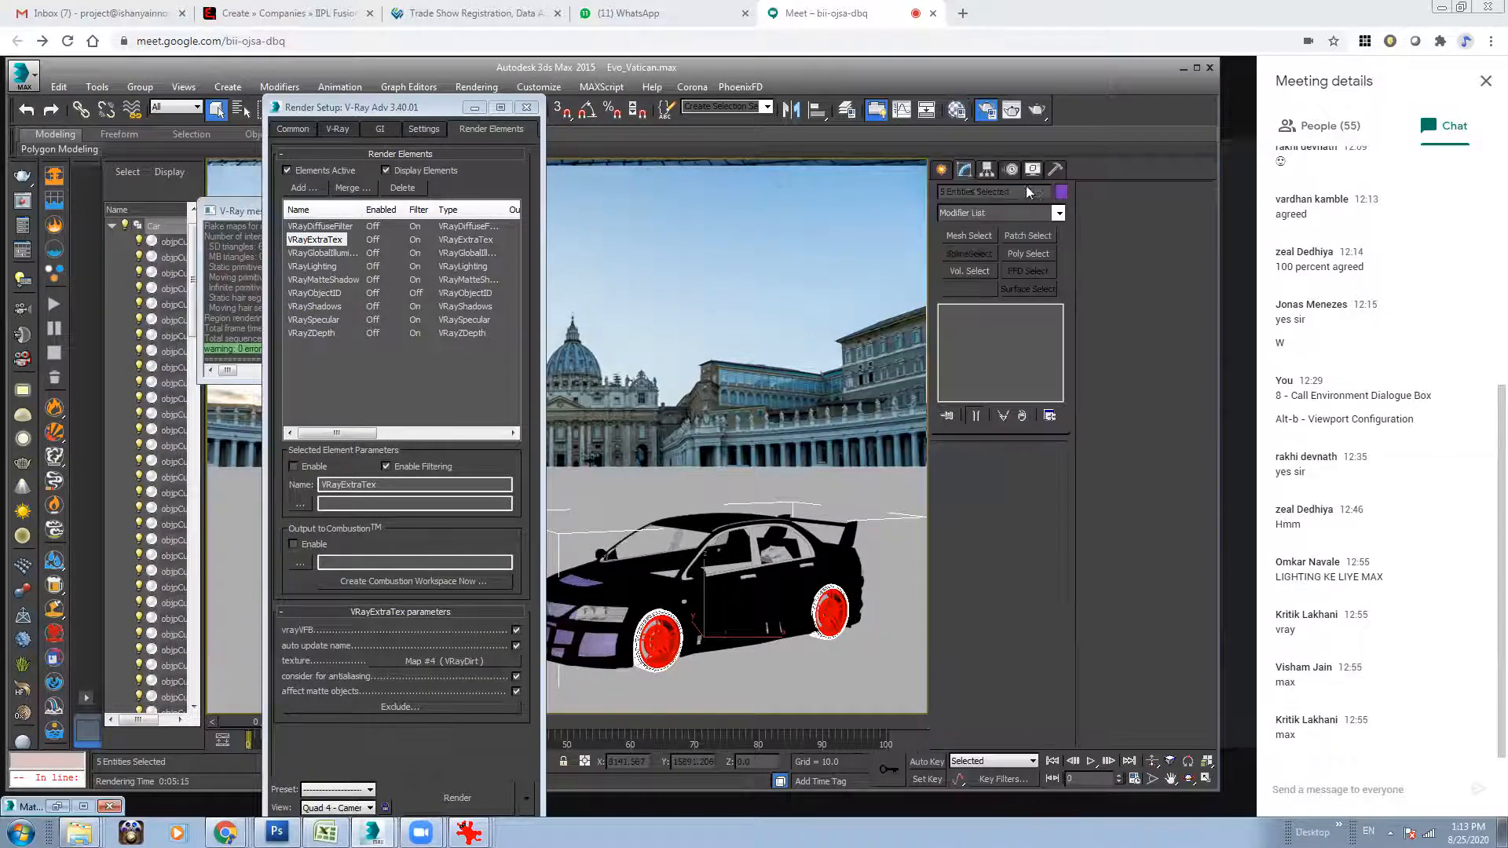
click(942, 171)
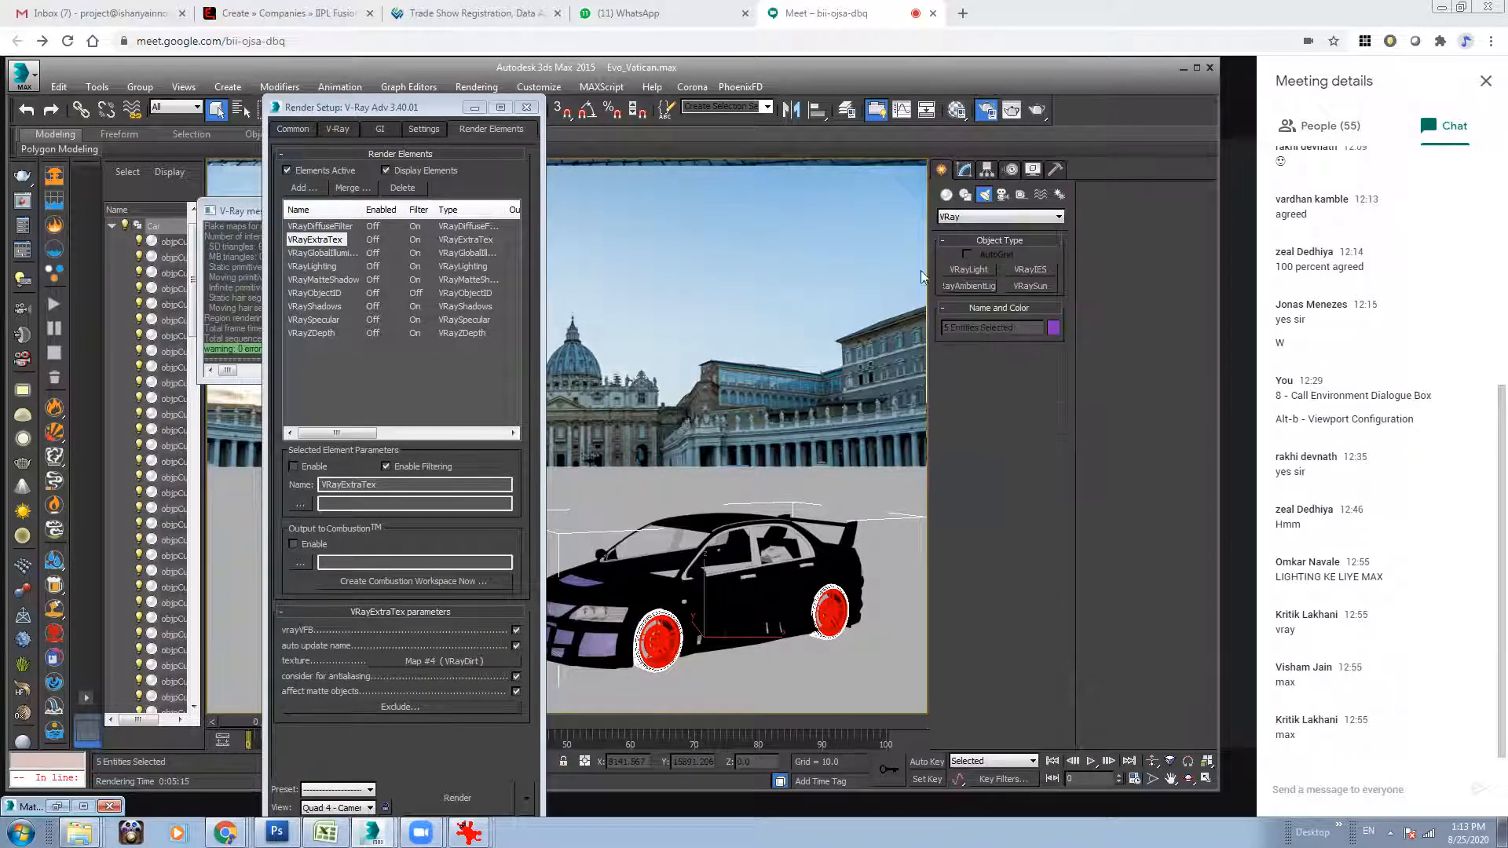
click(473, 107)
click(947, 196)
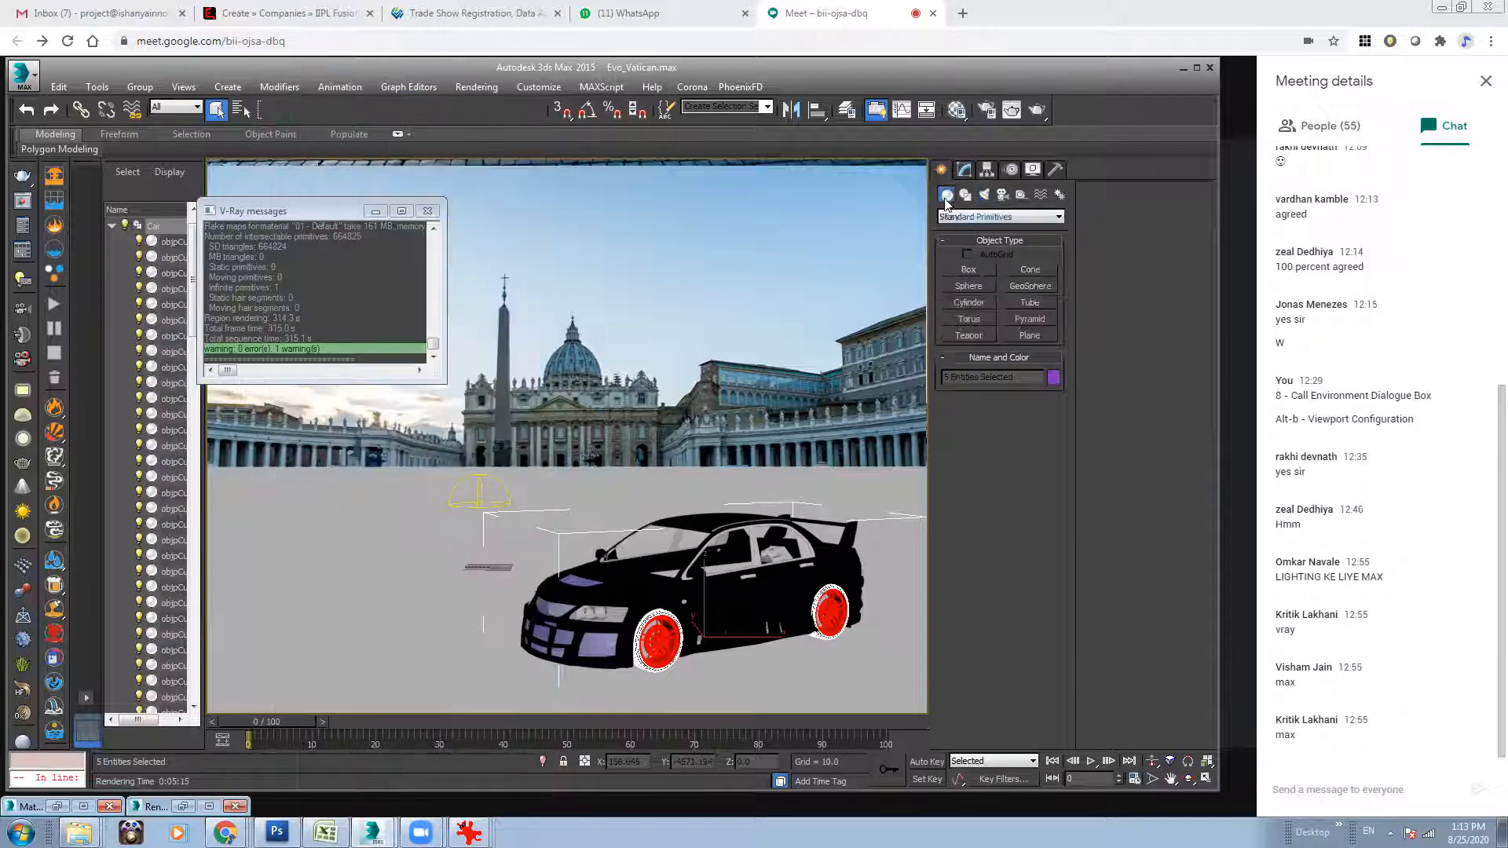
click(971, 335)
drag(432, 531, 175, 541)
key(w)
key(e)
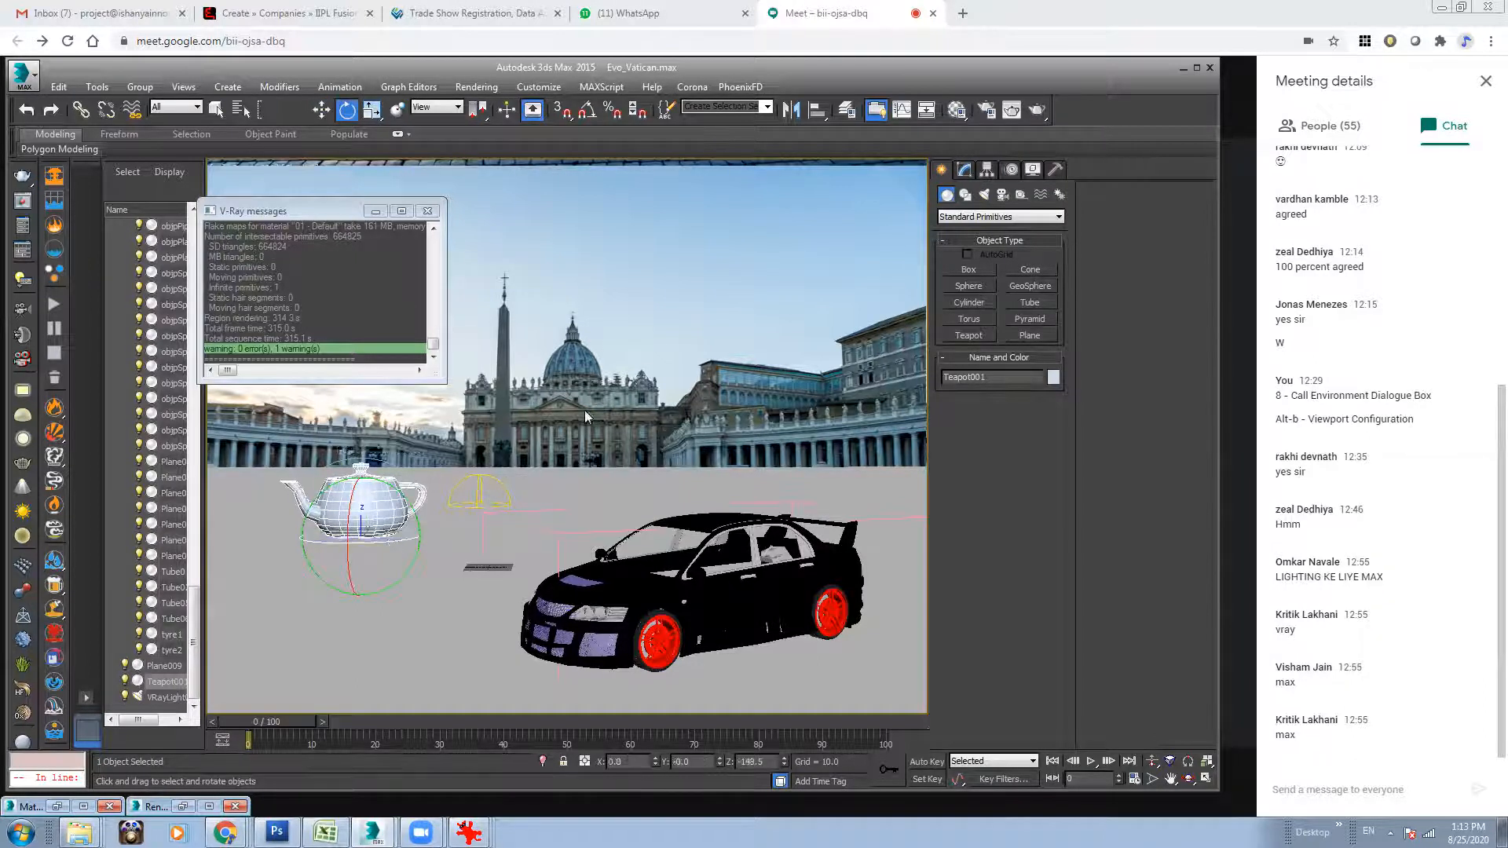
click(964, 170)
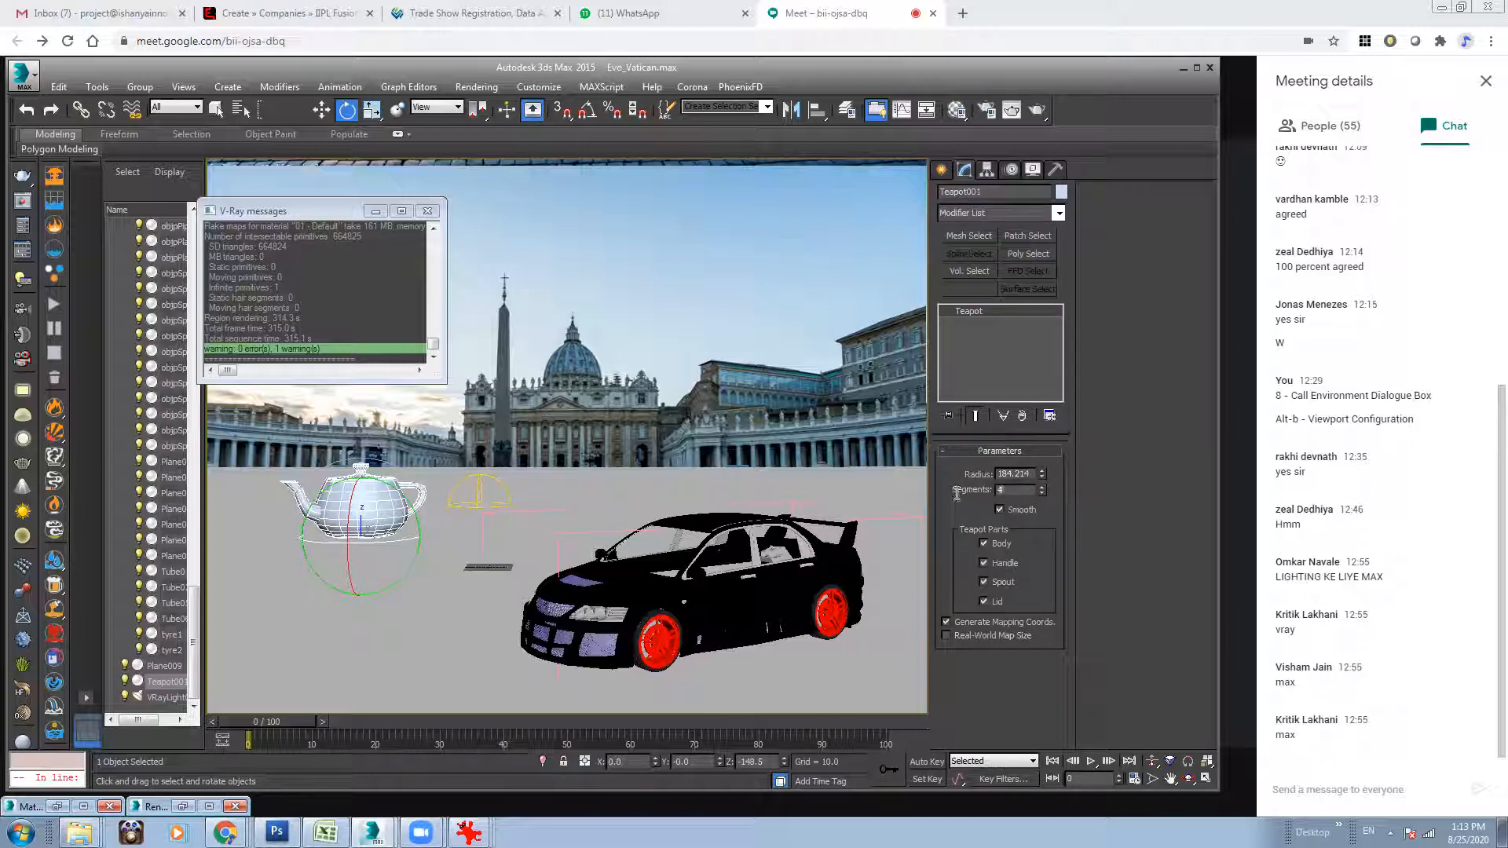
key(Return)
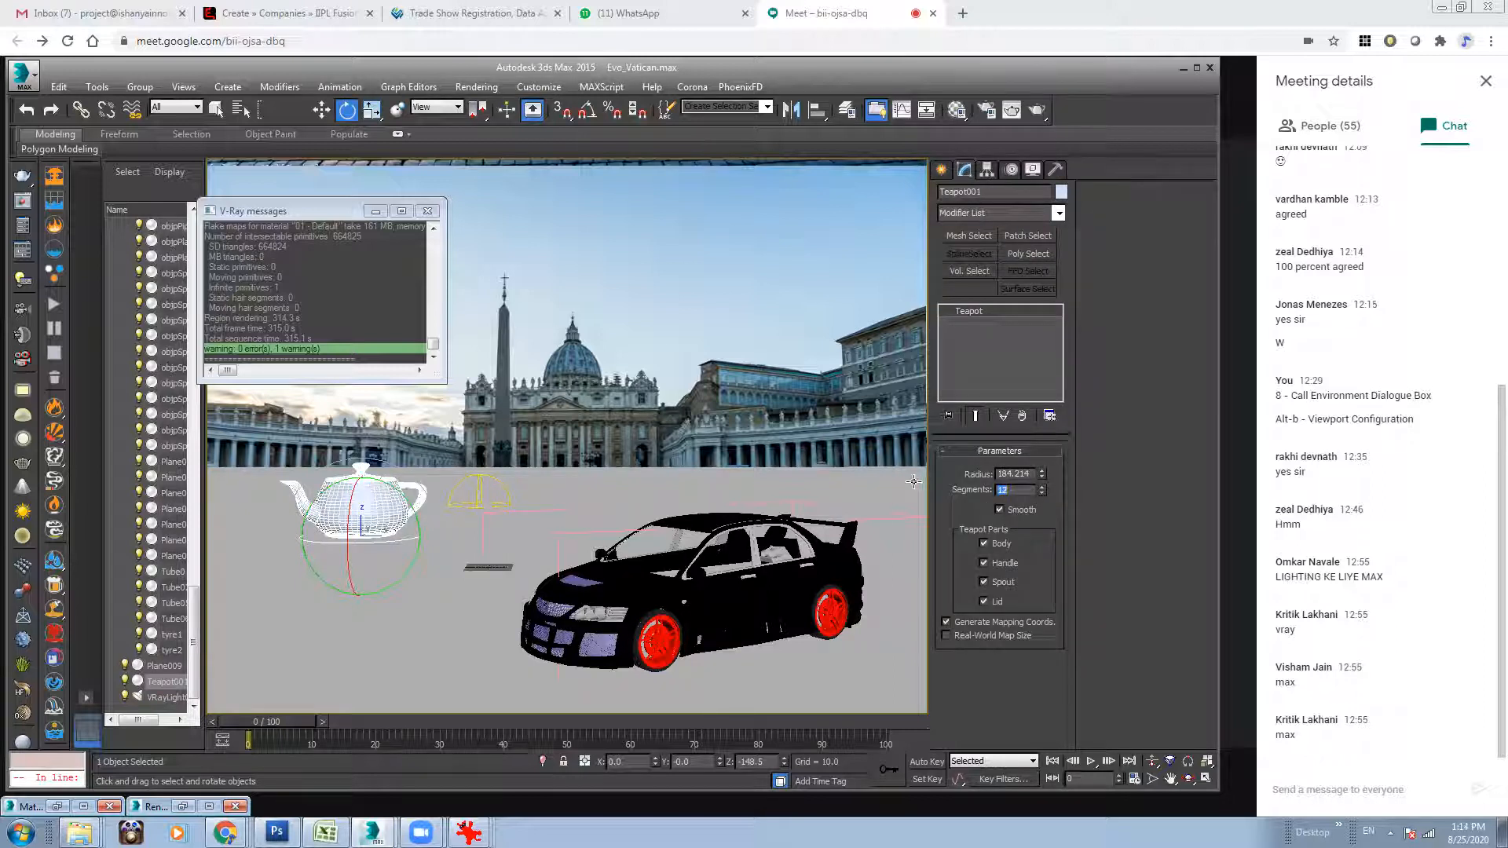
Clone the teapot and place the copy on the plaza ground behind the car.
click(322, 110)
drag(383, 535, 675, 528)
key(Return)
drag(675, 528, 652, 492)
key(e)
key(w)
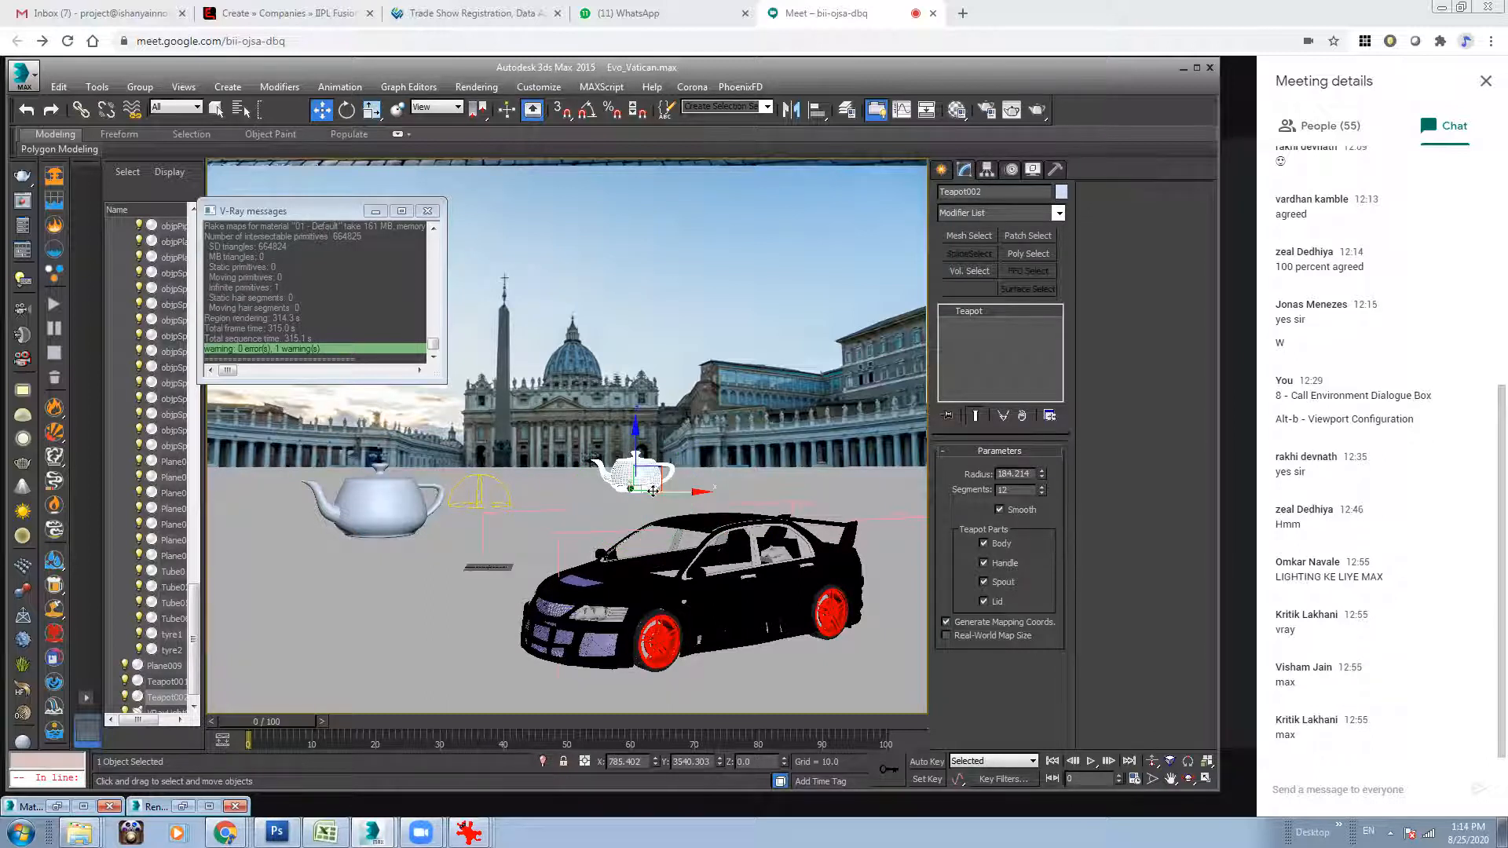
Clone the second teapot to make a third one and undo the last move.
mouse_move(651, 489)
shift+mouse_down()
mouse_move(459, 481)
mouse_move(619, 483)
mouse_move(498, 449)
shift+mouse_up()
key(Return)
key(ctrl+z)
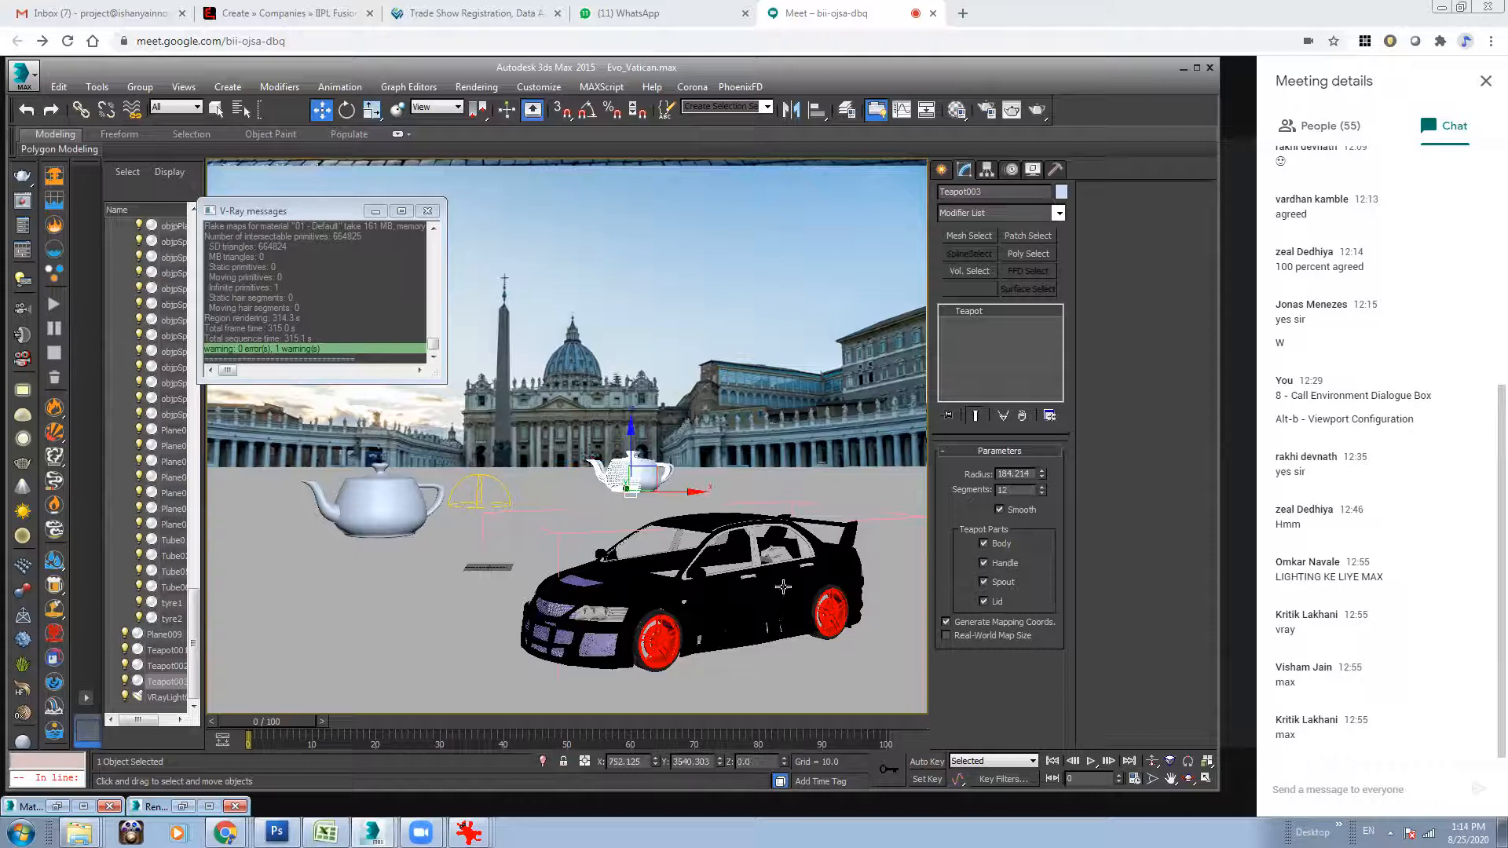
Switch to the four-viewport layout, clear the V-Ray messages window aside, and move the first teapot closer to the camera in the Top view.
click(1207, 778)
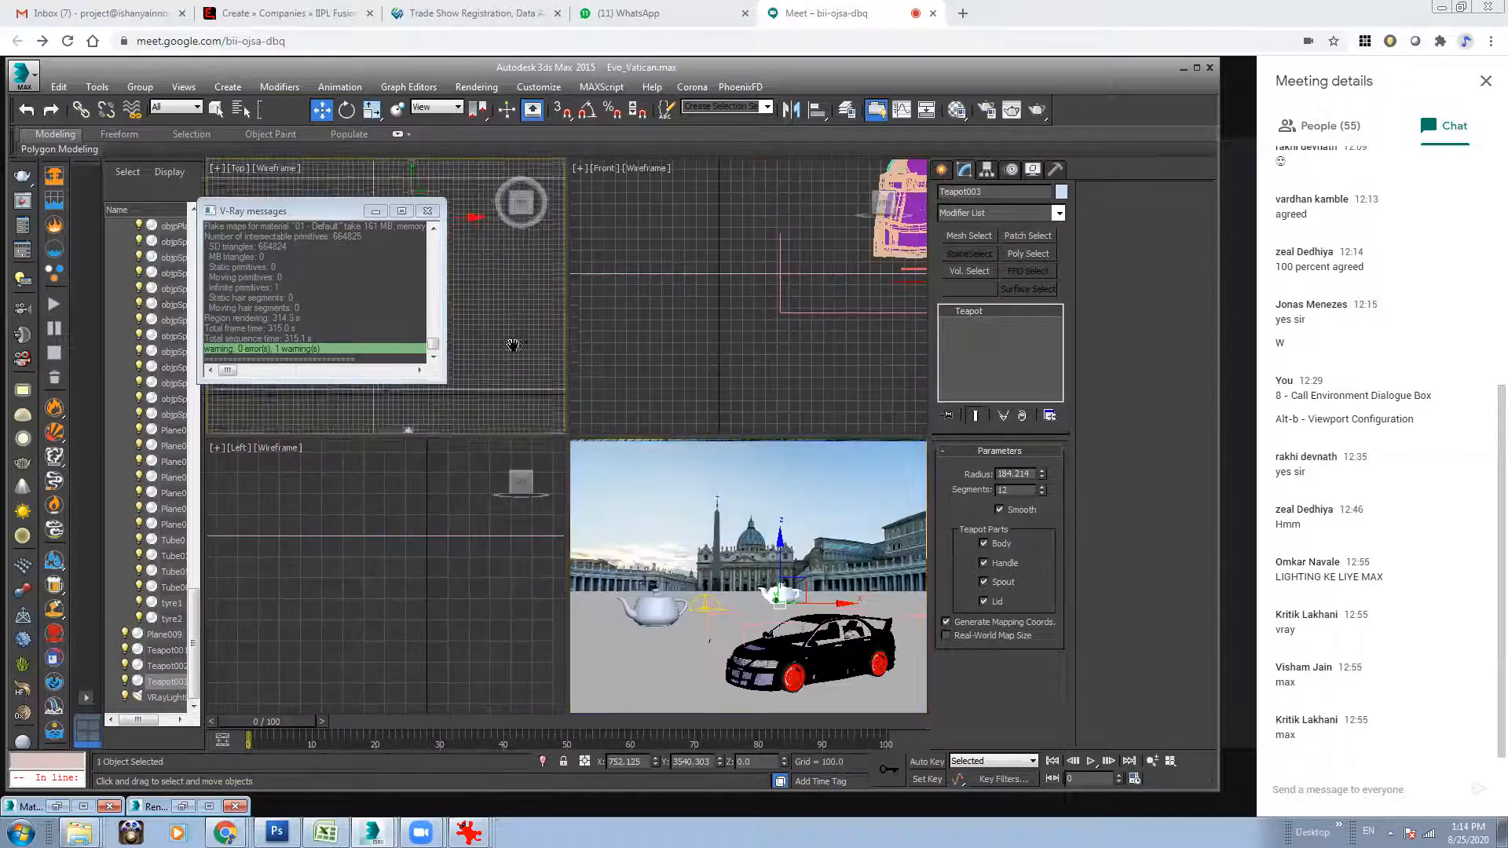
click(1150, 761)
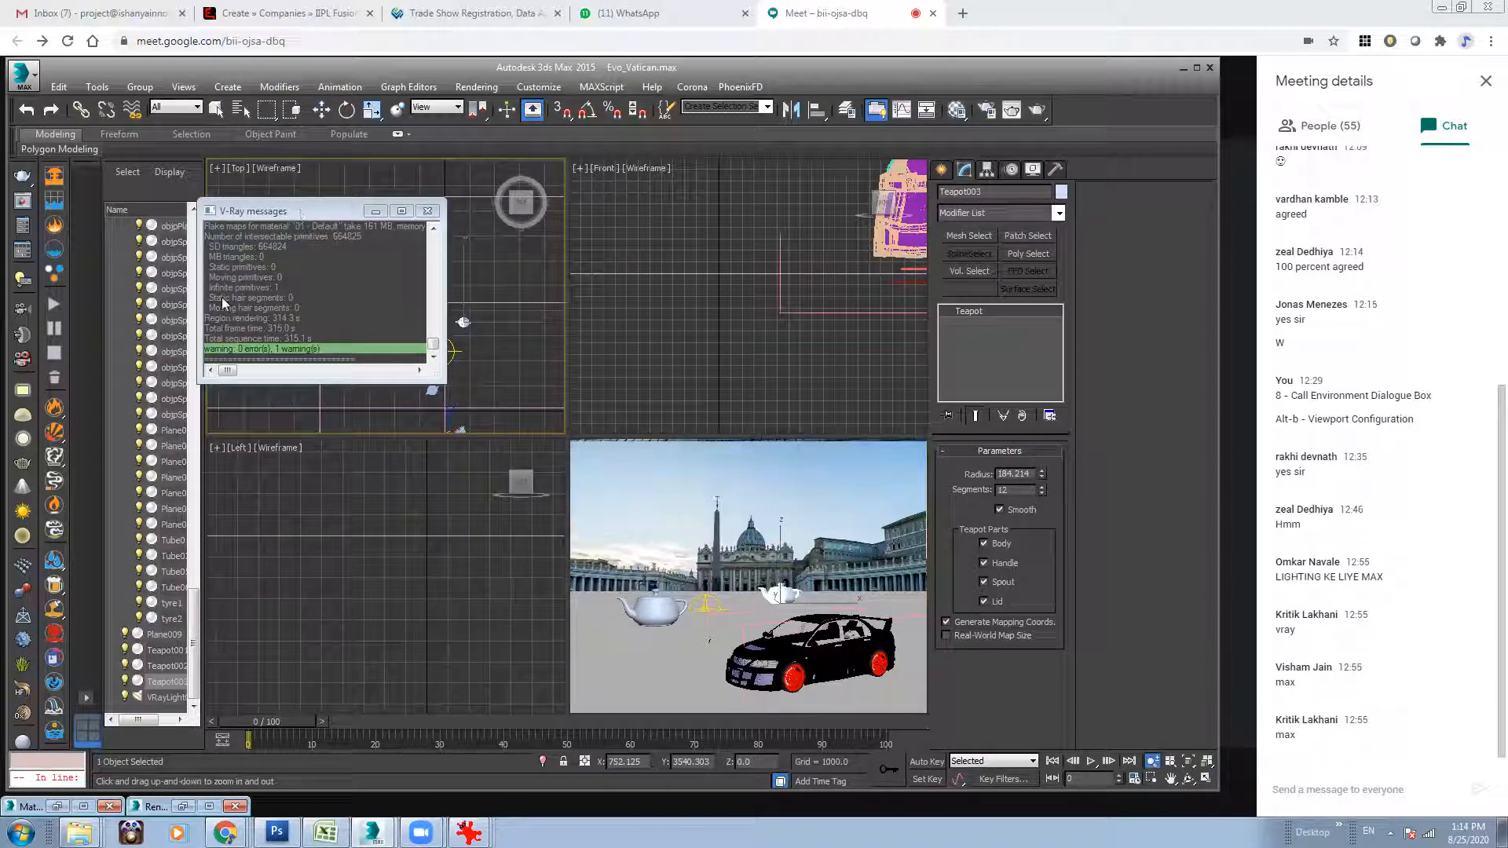
drag(303, 210, 426, 235)
click(325, 114)
click(437, 302)
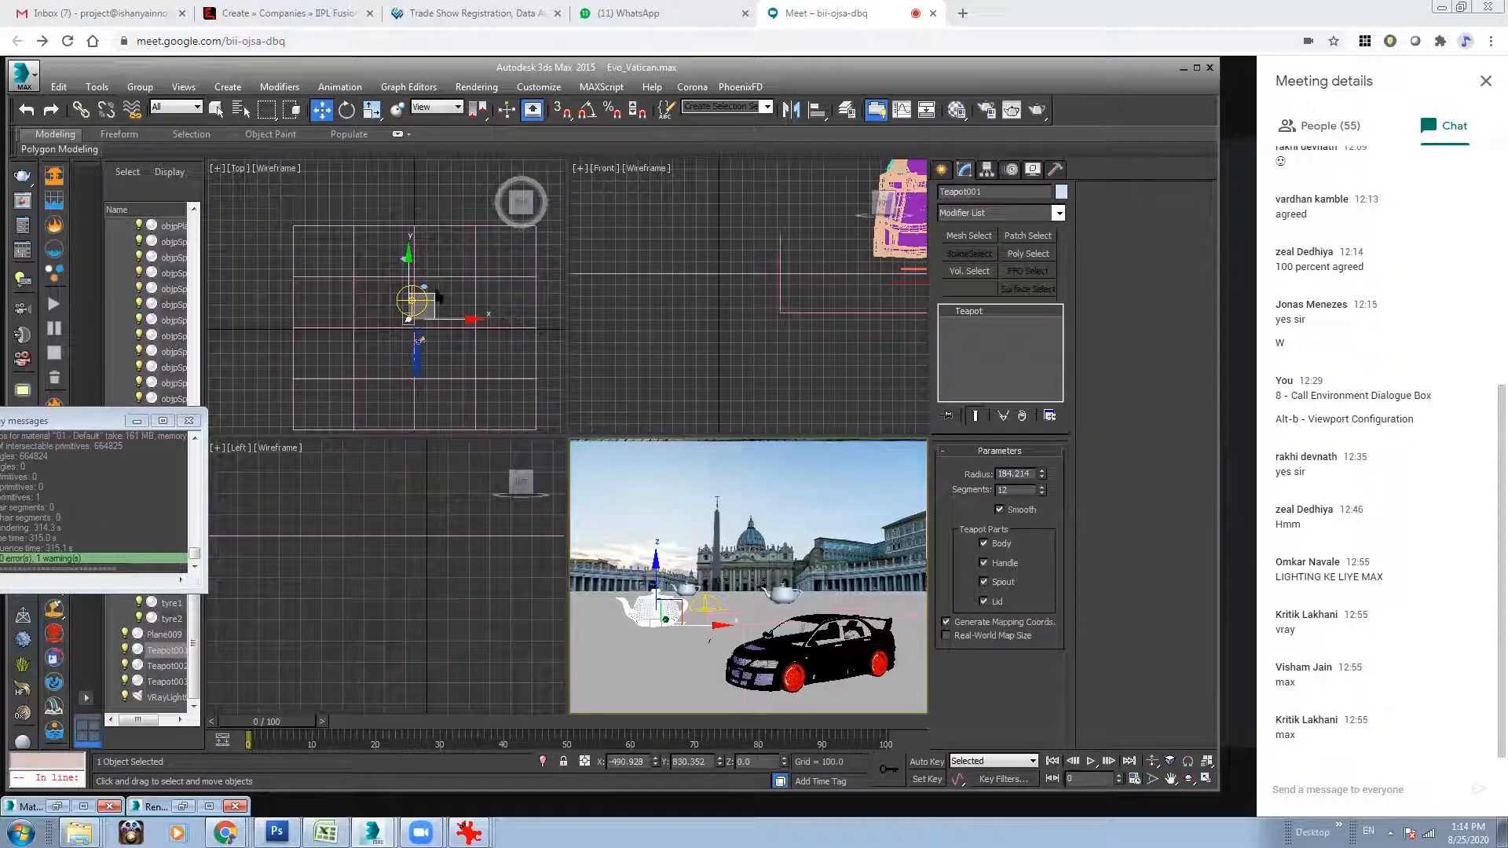
drag(432, 312, 434, 312)
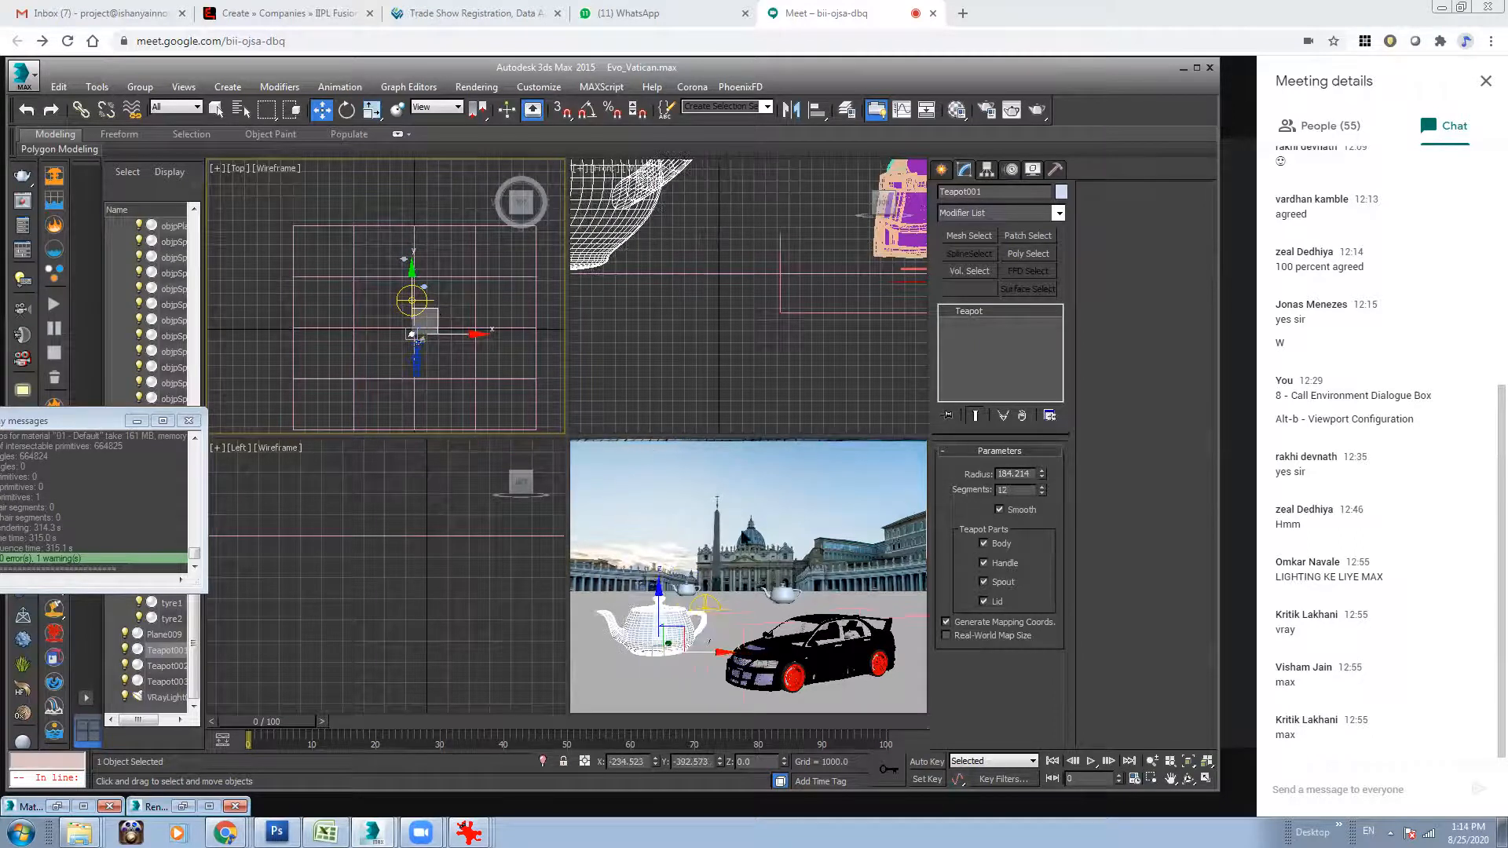
In the Top view, move the third teapot to the far back of the plaza and select the second teapot to reposition it.
click(778, 597)
click(404, 255)
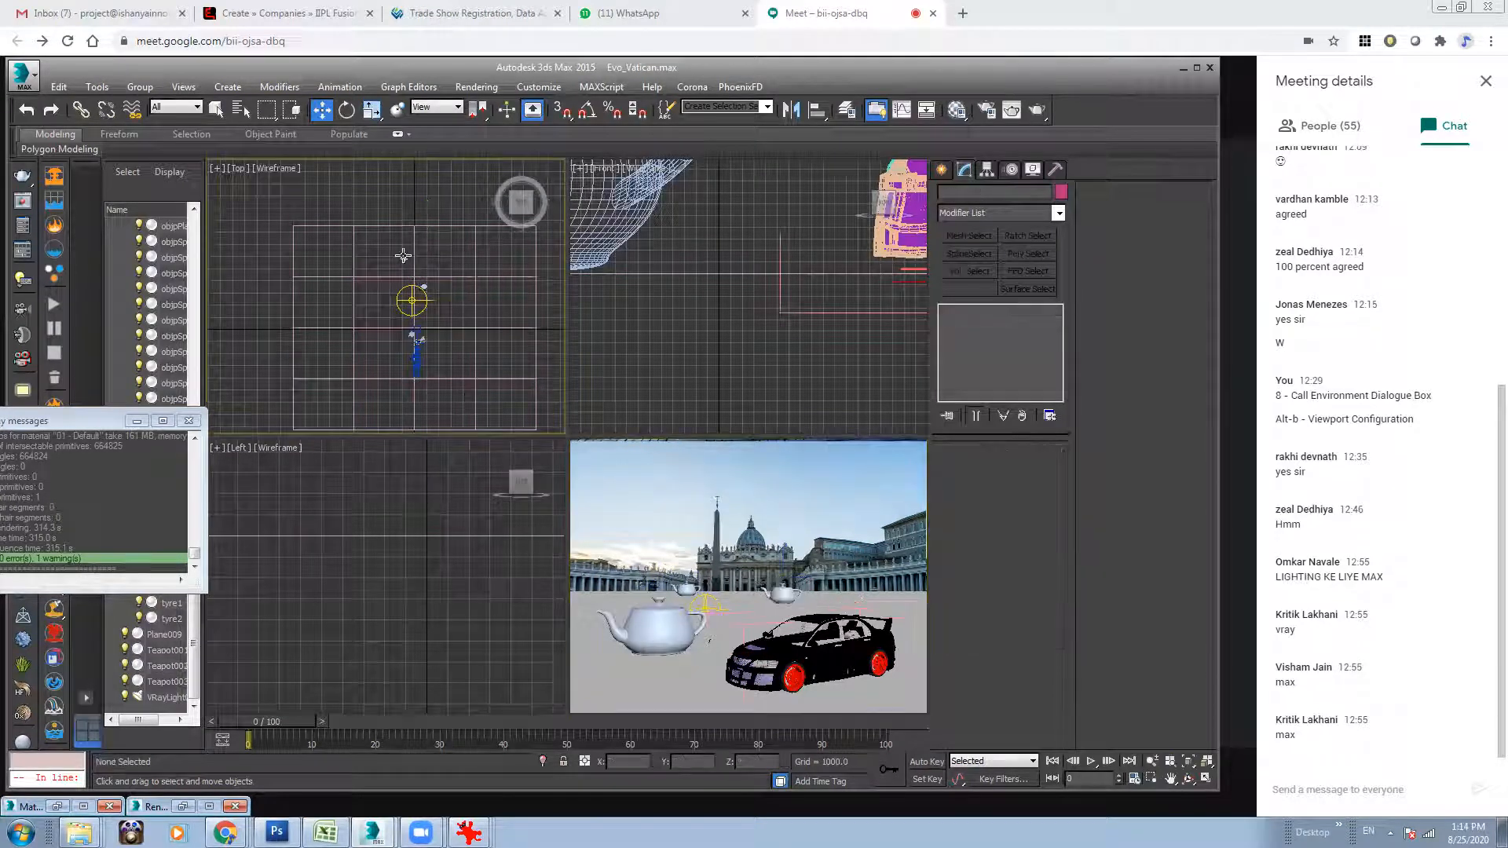
drag(405, 225, 406, 211)
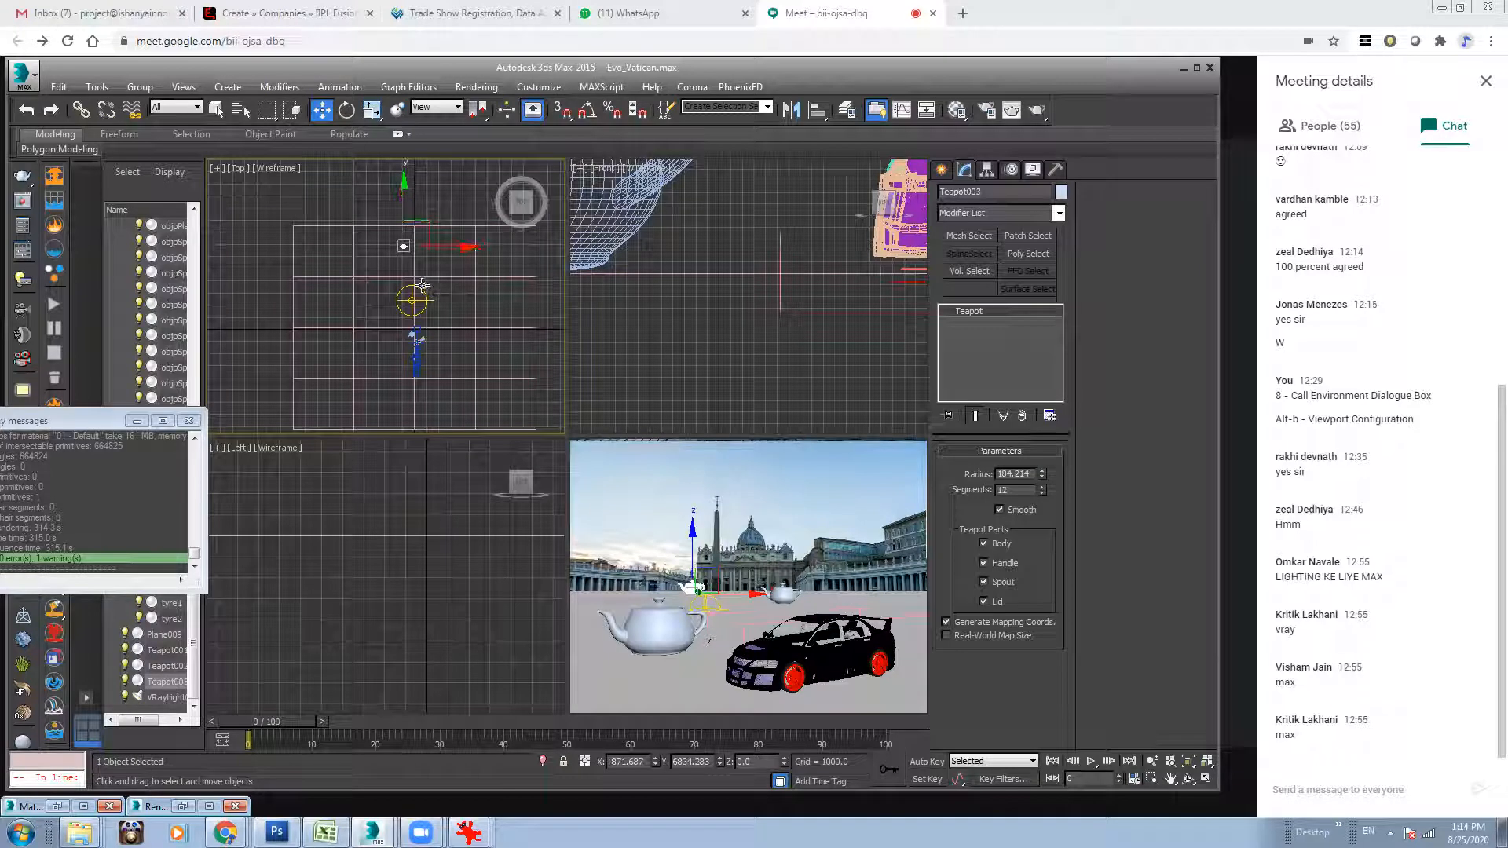
click(427, 286)
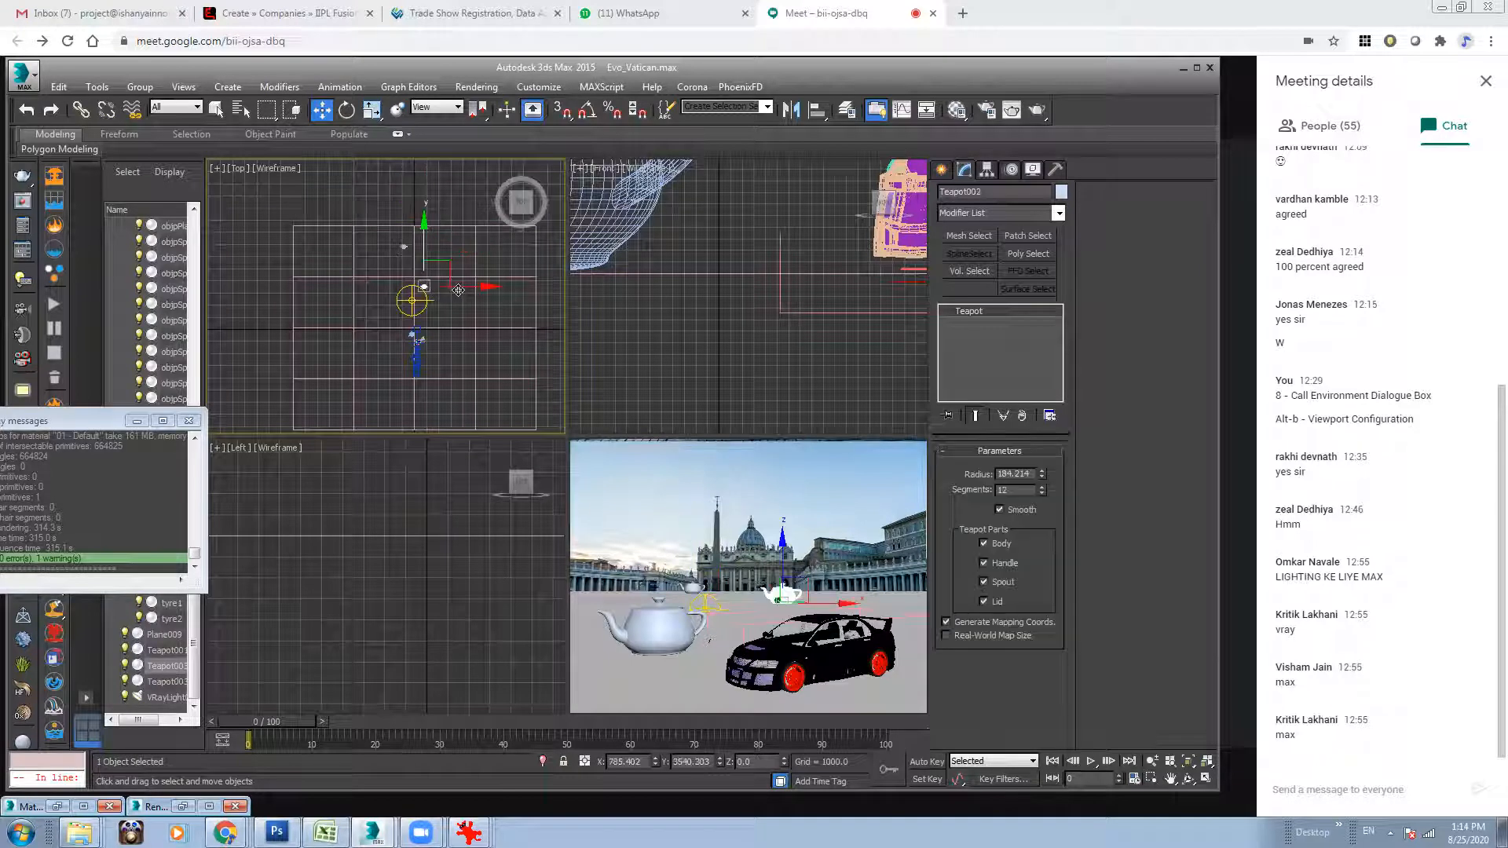
Shift the first teapot along negative X to about -1079 in the Top view and deselect it.
click(407, 338)
drag(452, 334, 442, 334)
click(469, 374)
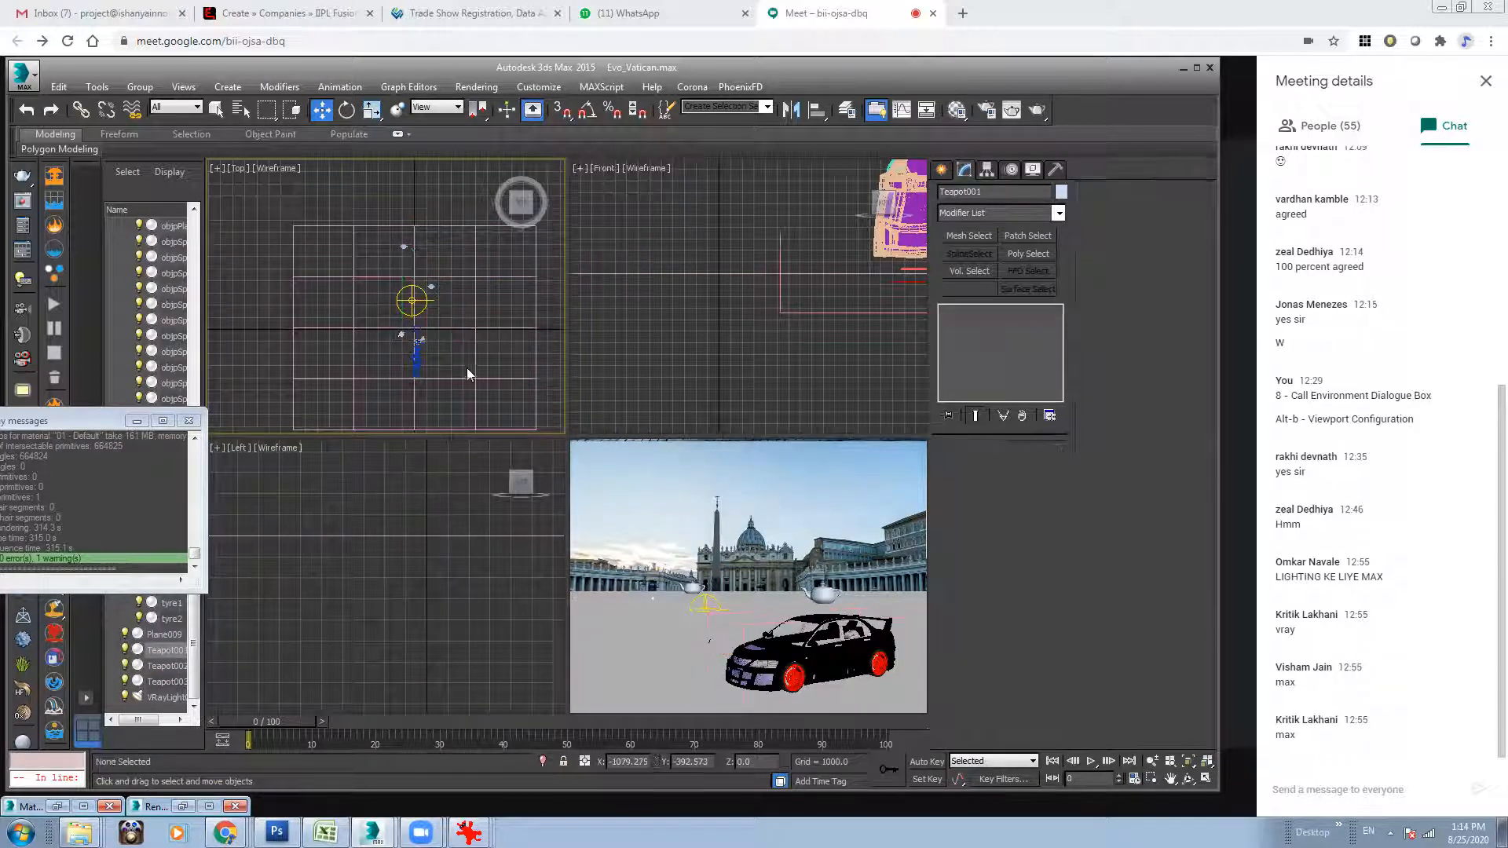
Set the V-Ray bucket image sampler's max subdivs to 4 and the min shading rate to 4.
click(988, 117)
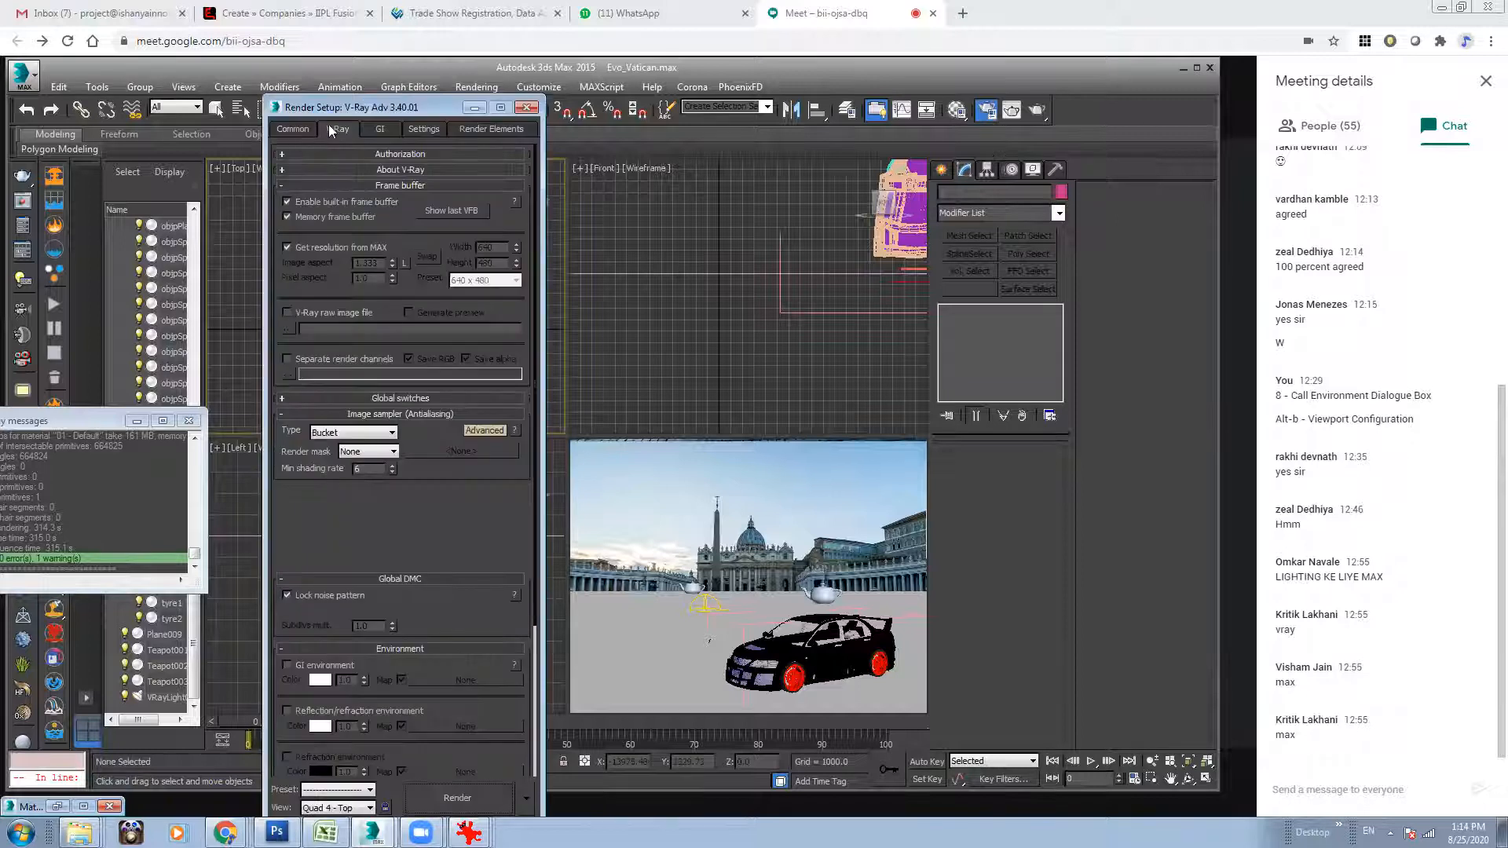
drag(377, 541, 345, 537)
text(4)
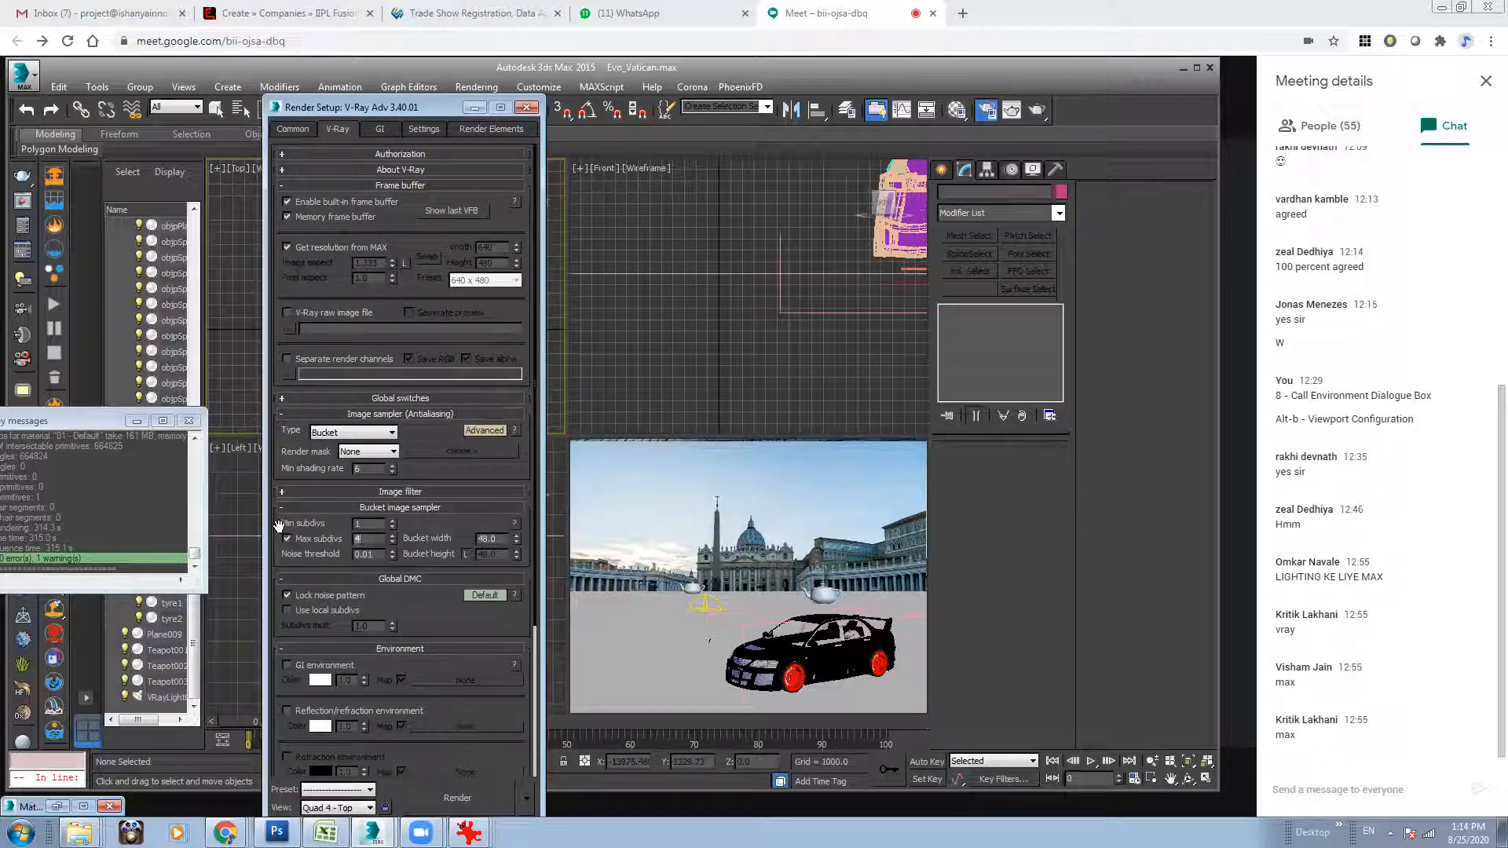
drag(379, 469, 288, 459)
text(4)
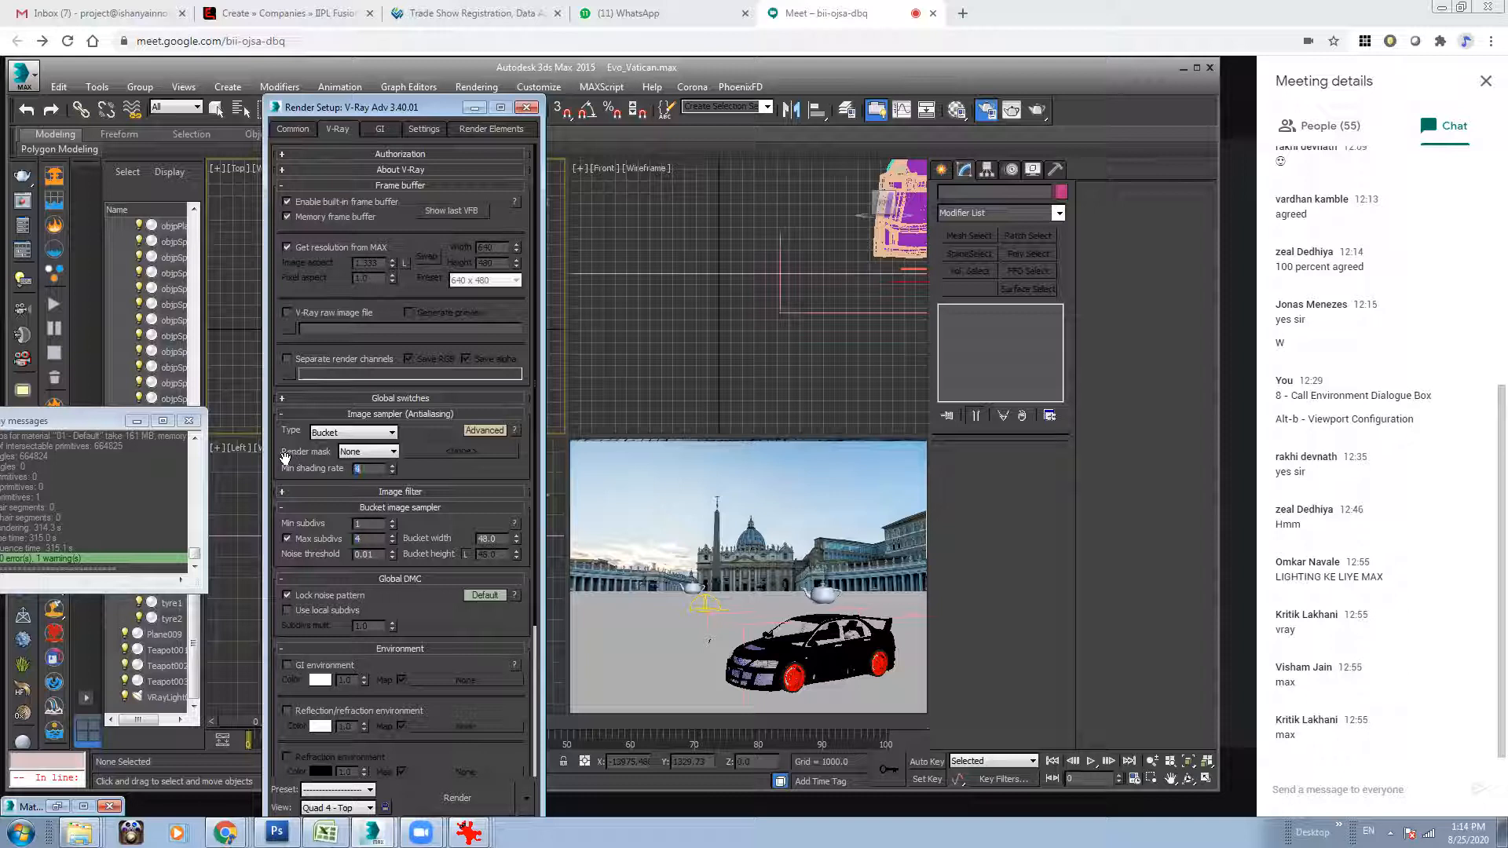
Open the Material Editor and clear the reflection map from the 02 - Default material.
click(957, 110)
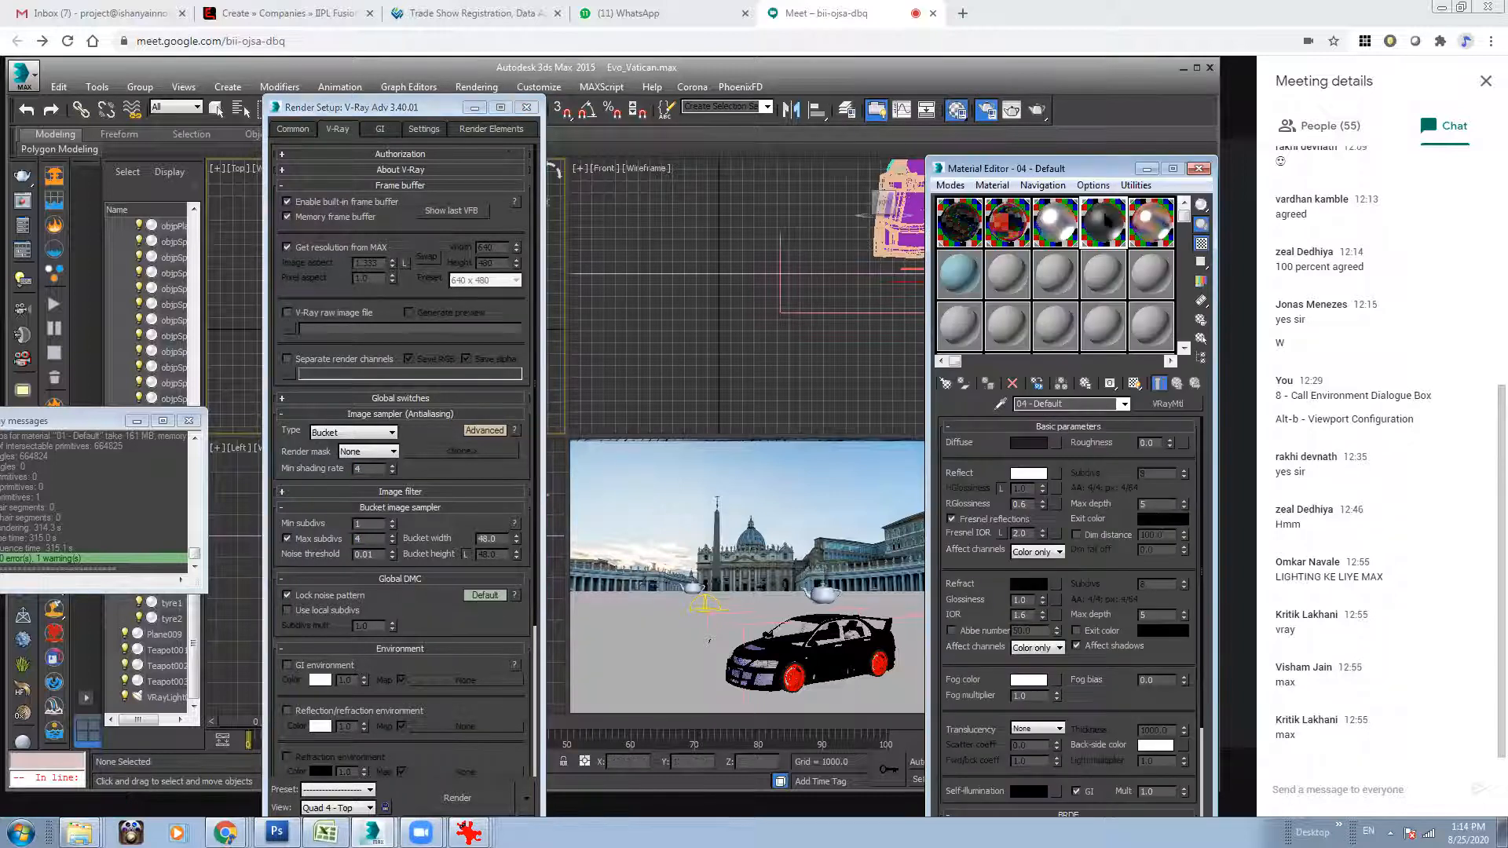
click(1014, 226)
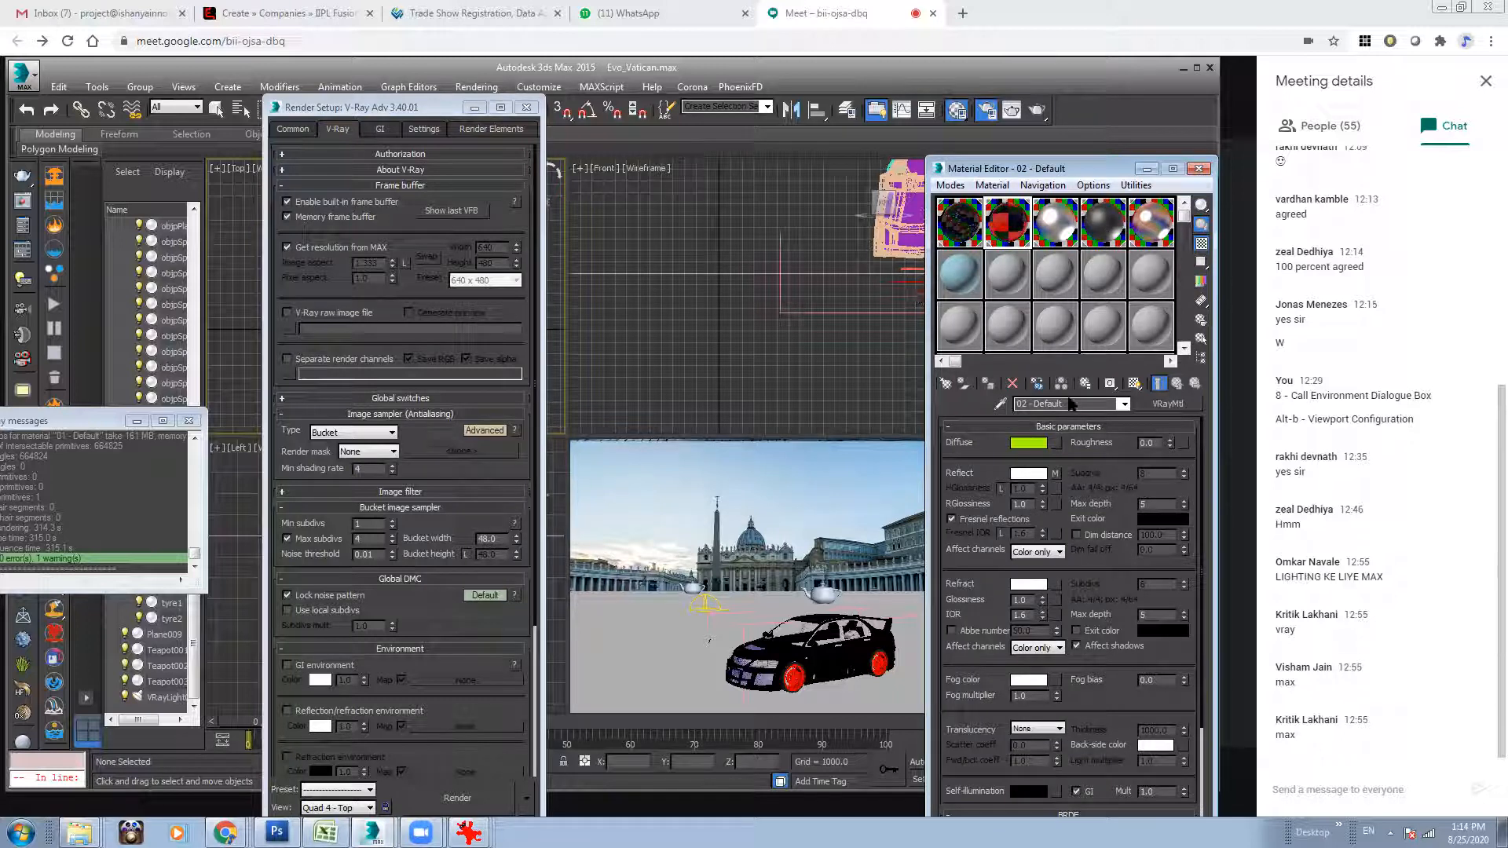
right_click(1055, 474)
click(1093, 520)
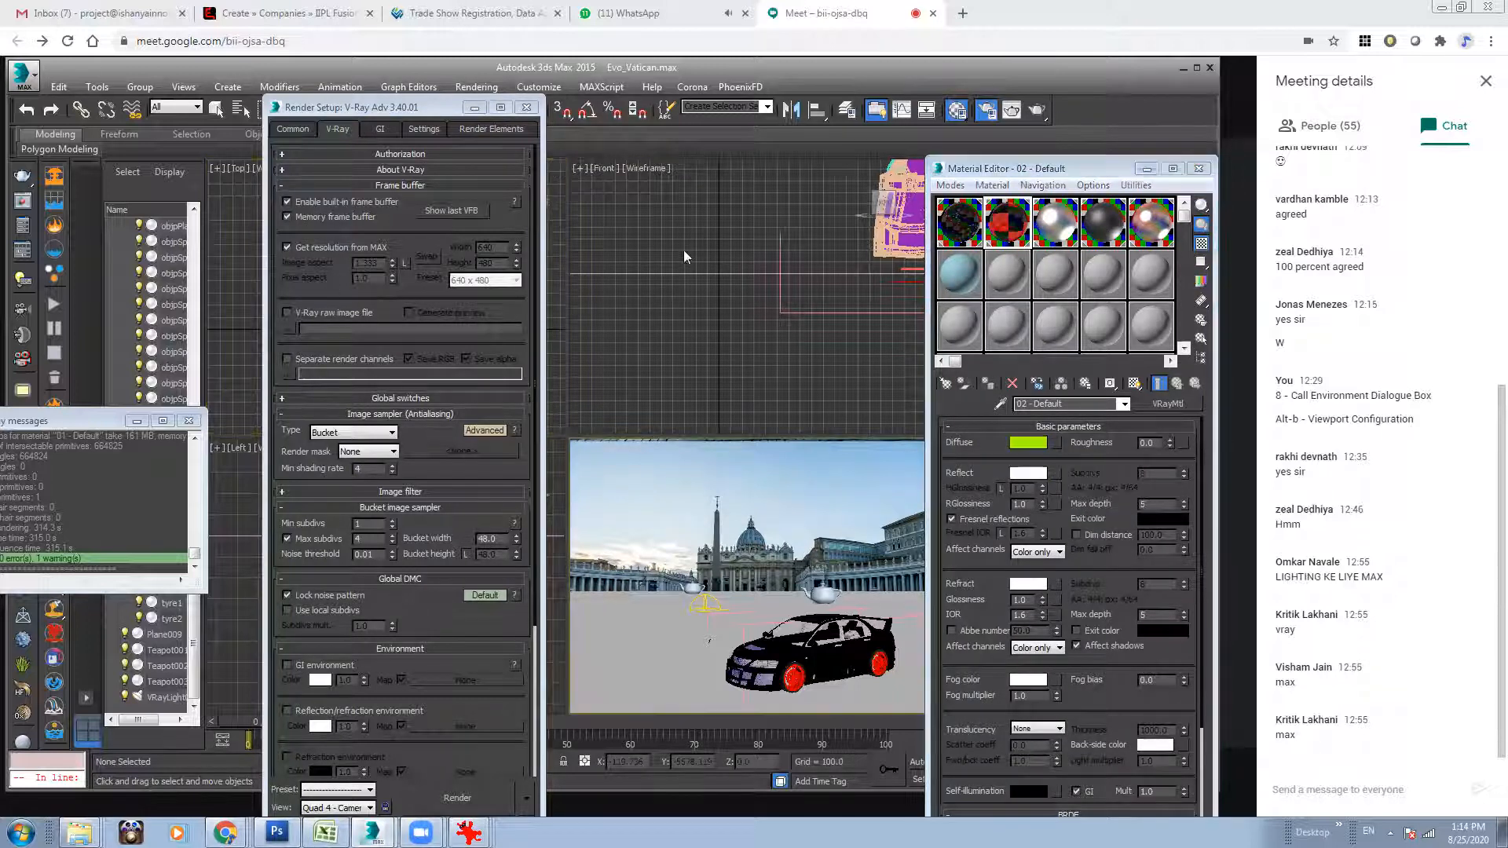
Review the render elements list, start rendering the Camera001 view, and bring the V-Ray frame buffer forward.
click(423, 128)
click(471, 131)
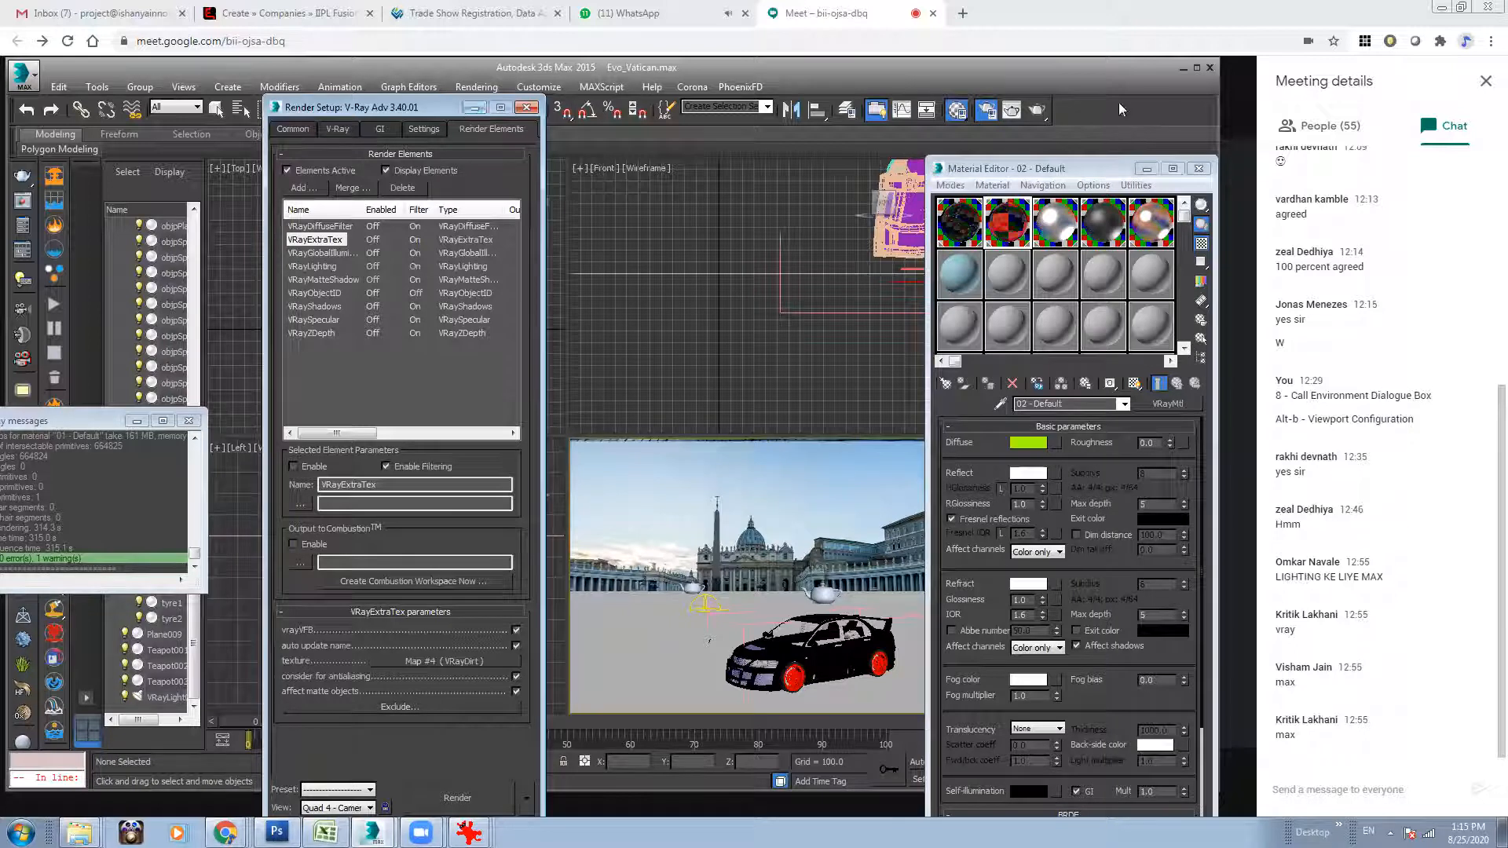
click(1037, 111)
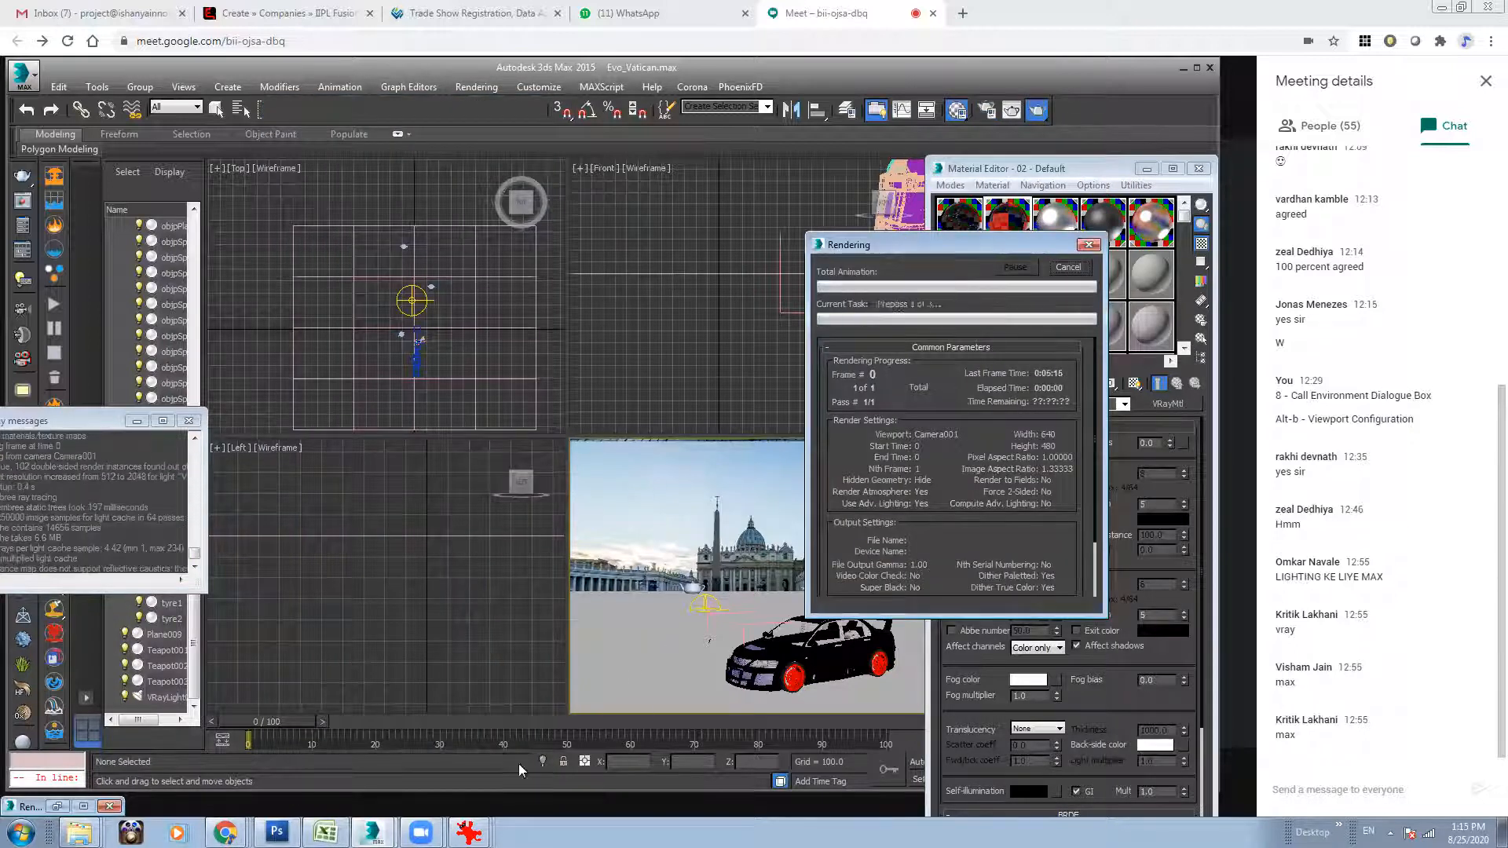
click(376, 793)
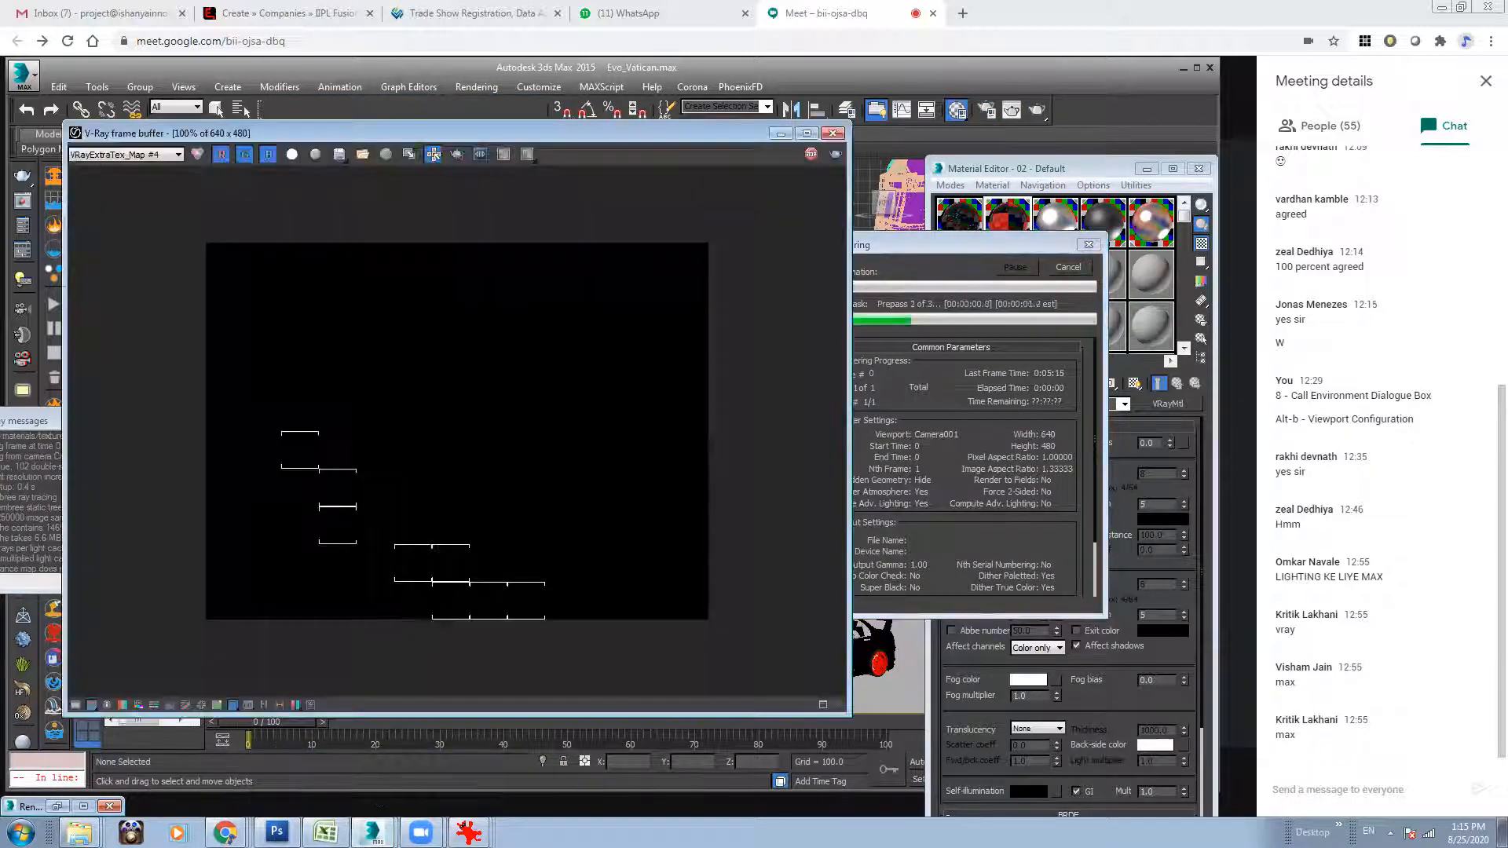
Inspect the RGB color, VRayExtraTex_Map #4 and VRayZDepth channels during the render, and stop the render.
click(124, 154)
click(131, 163)
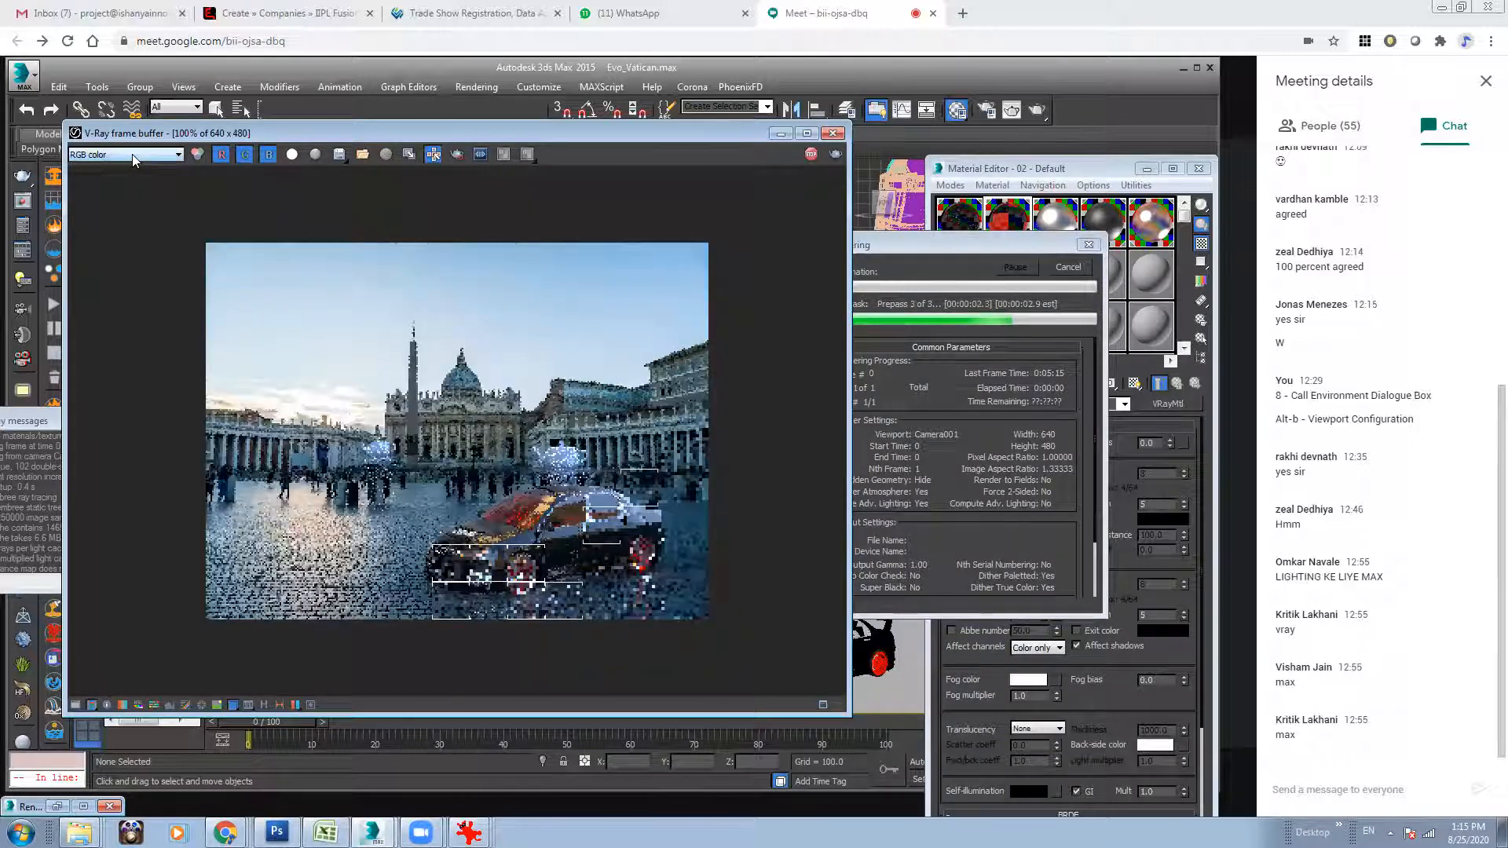
click(132, 154)
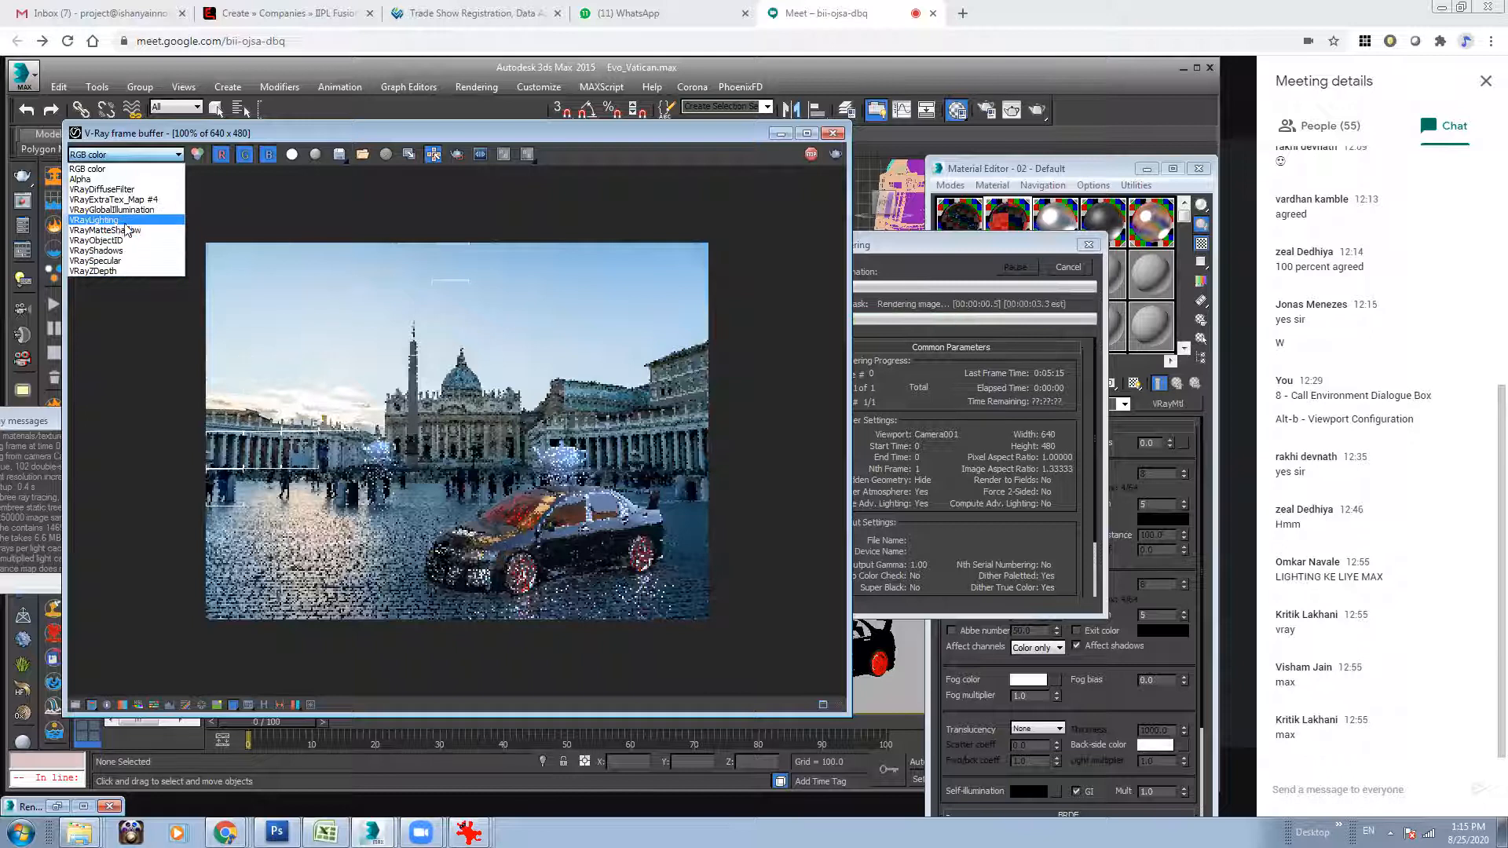
click(110, 199)
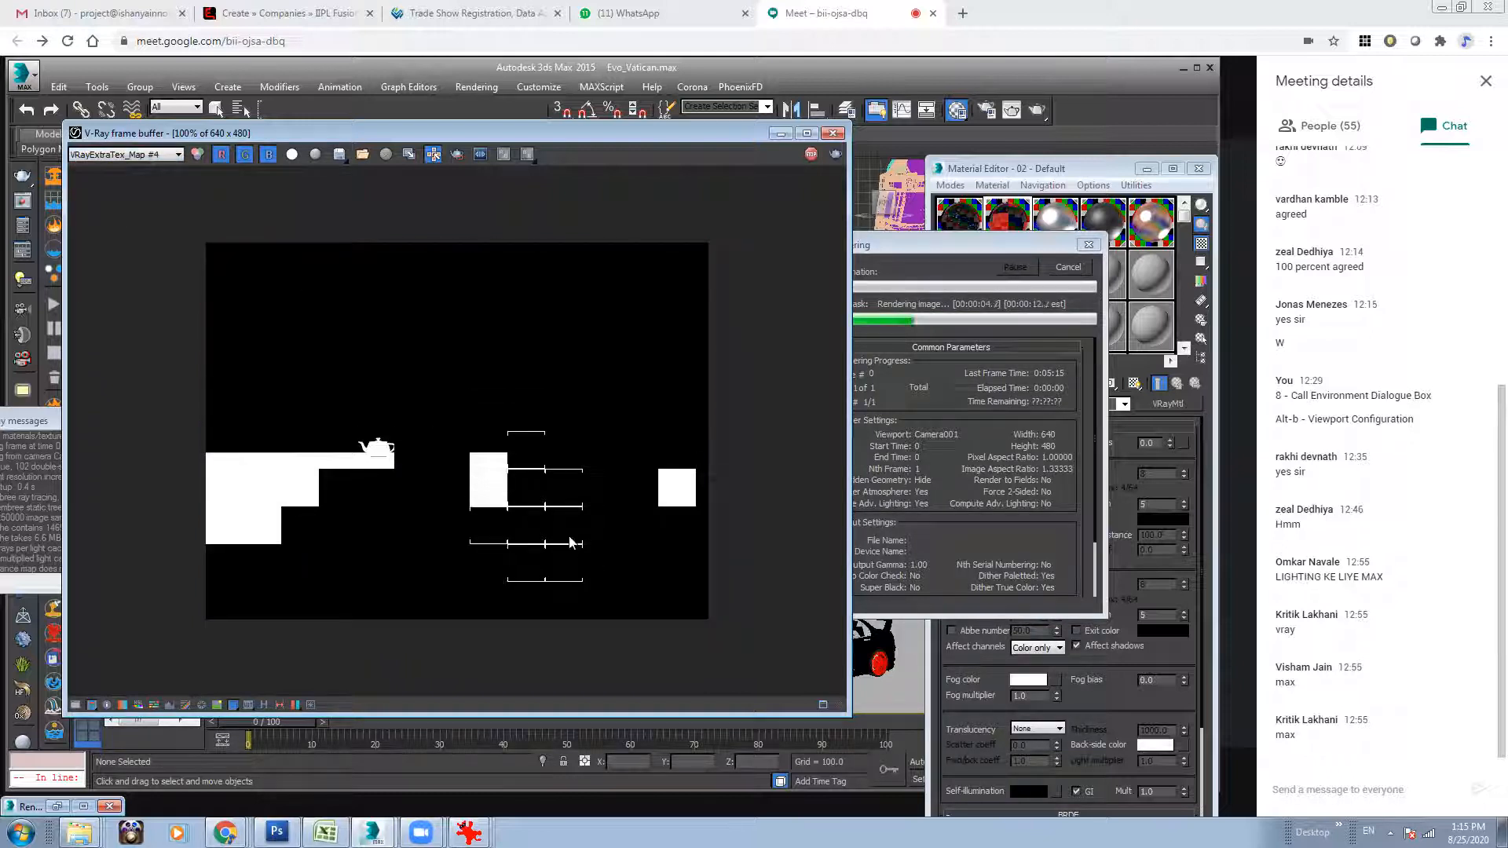
click(110, 155)
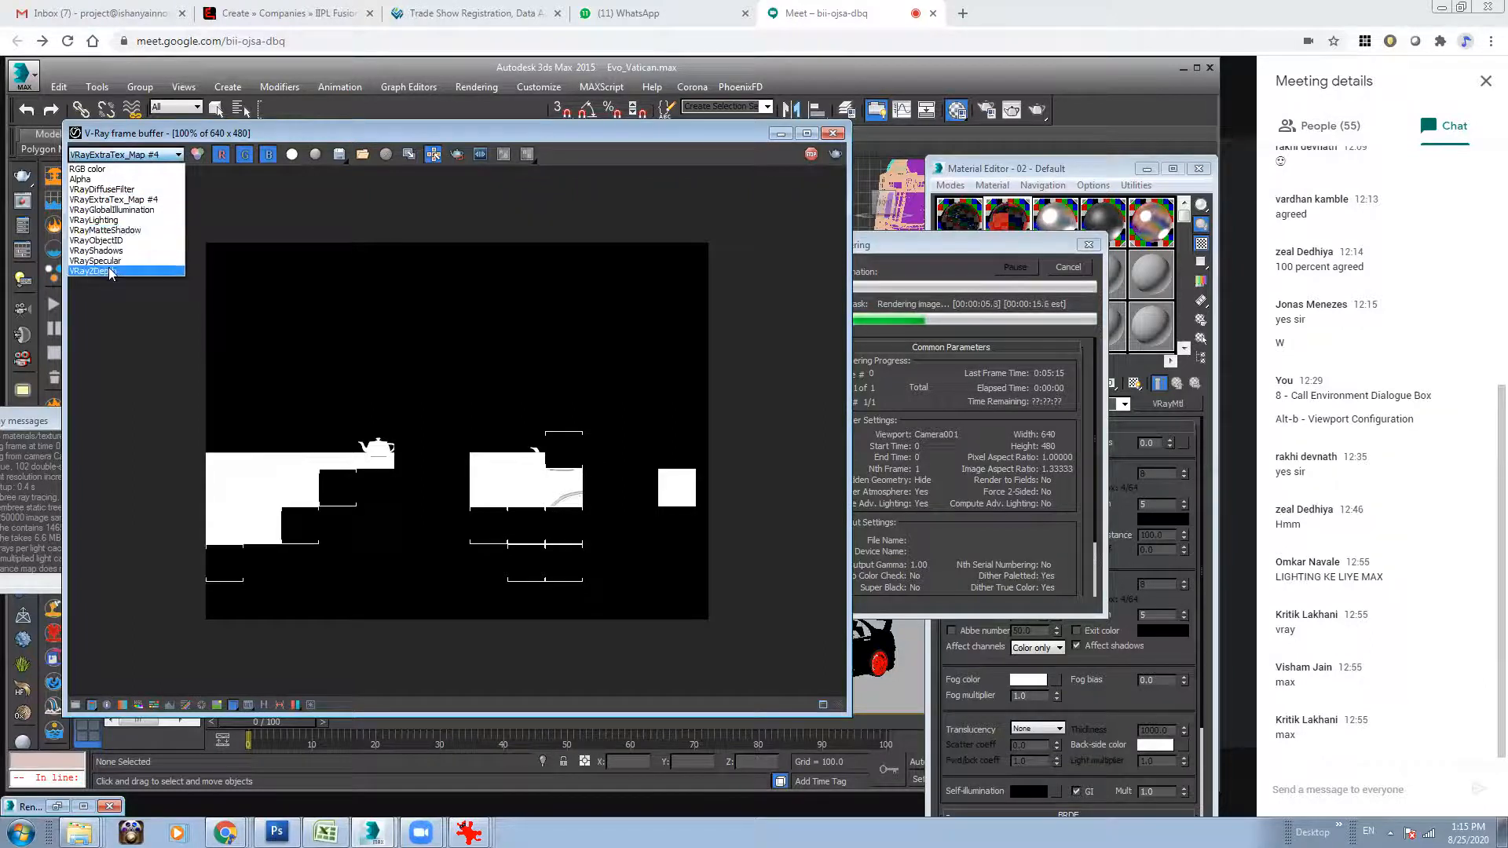
click(109, 273)
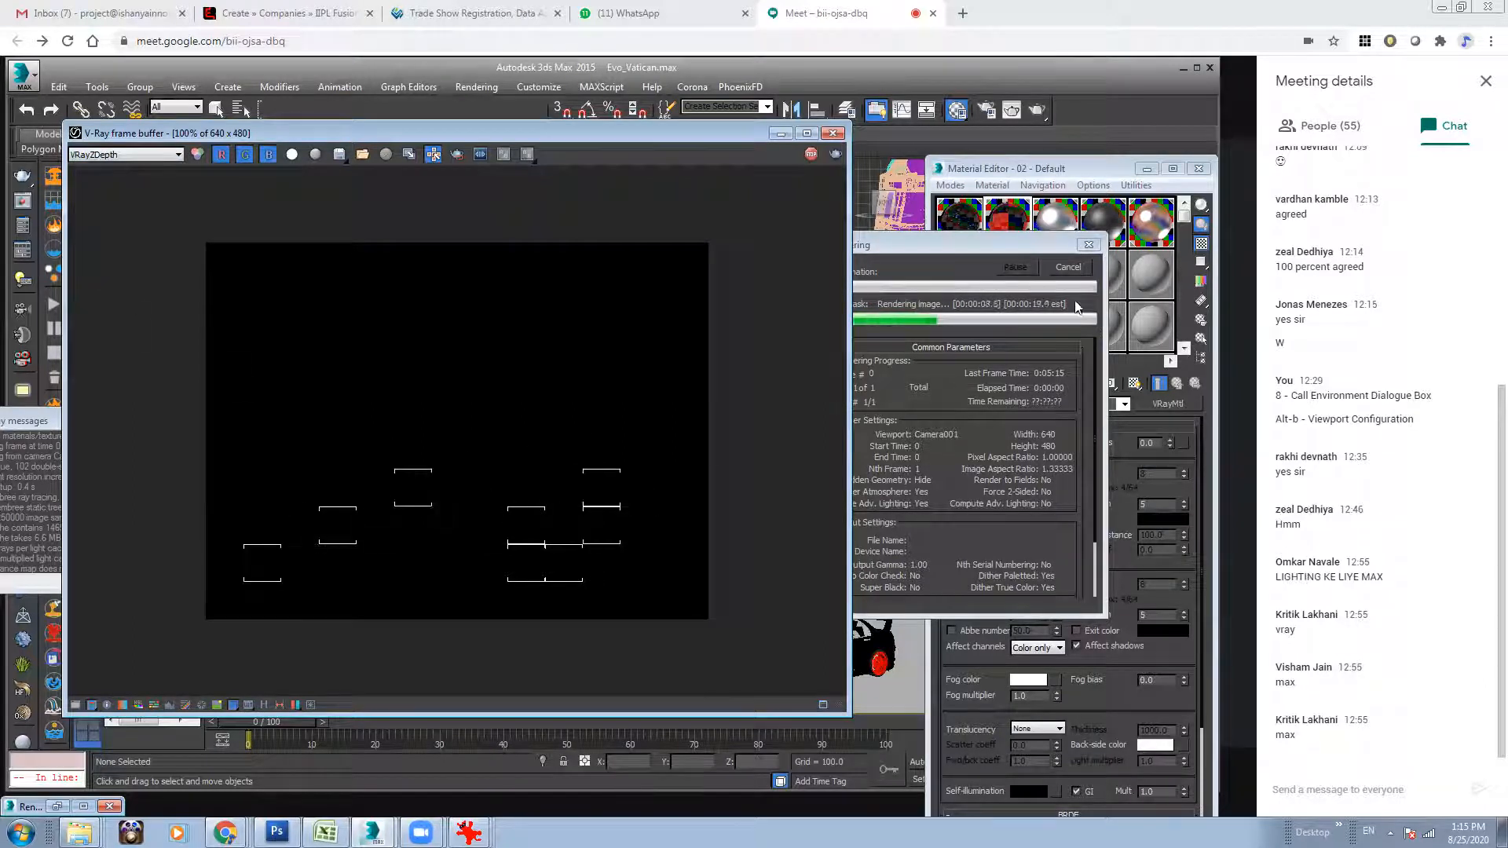
click(1069, 268)
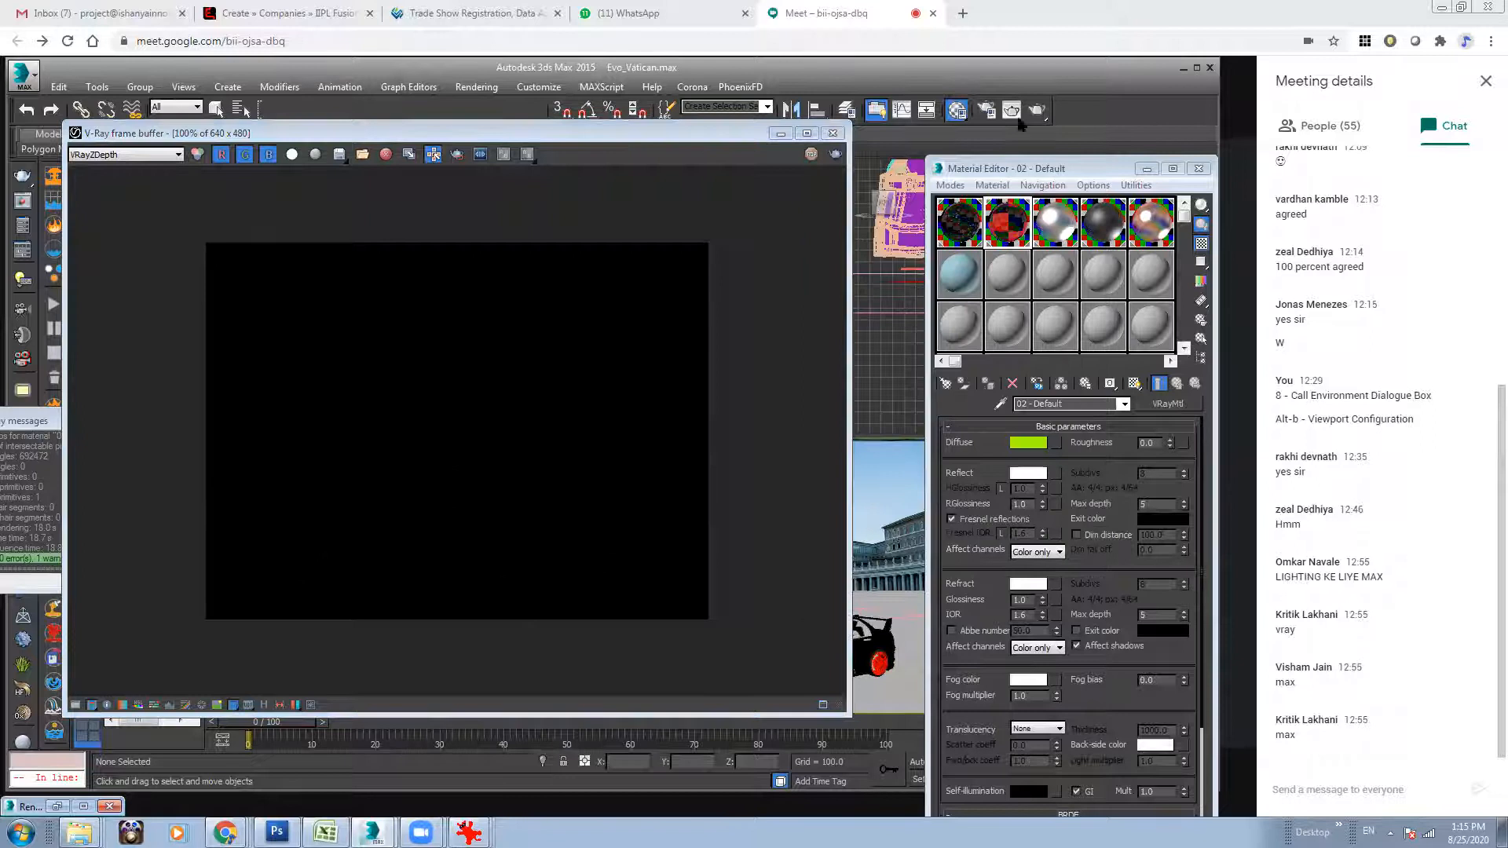
Reopen Render Setup, select the VRayZDepth element, move the dialog aside, and set zdepth max to 50000.
click(986, 110)
click(424, 129)
click(491, 128)
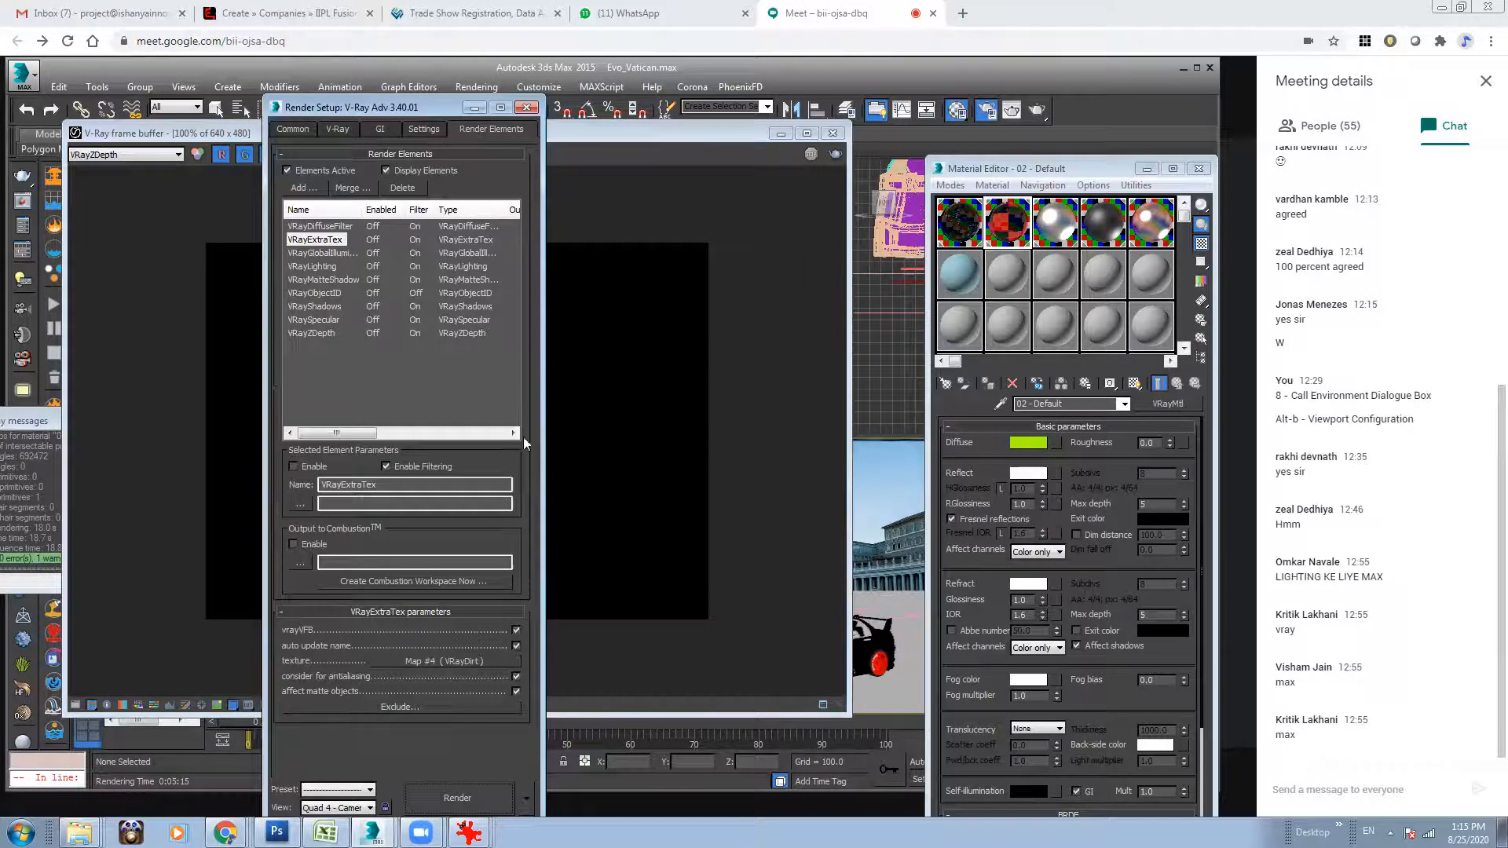
click(319, 333)
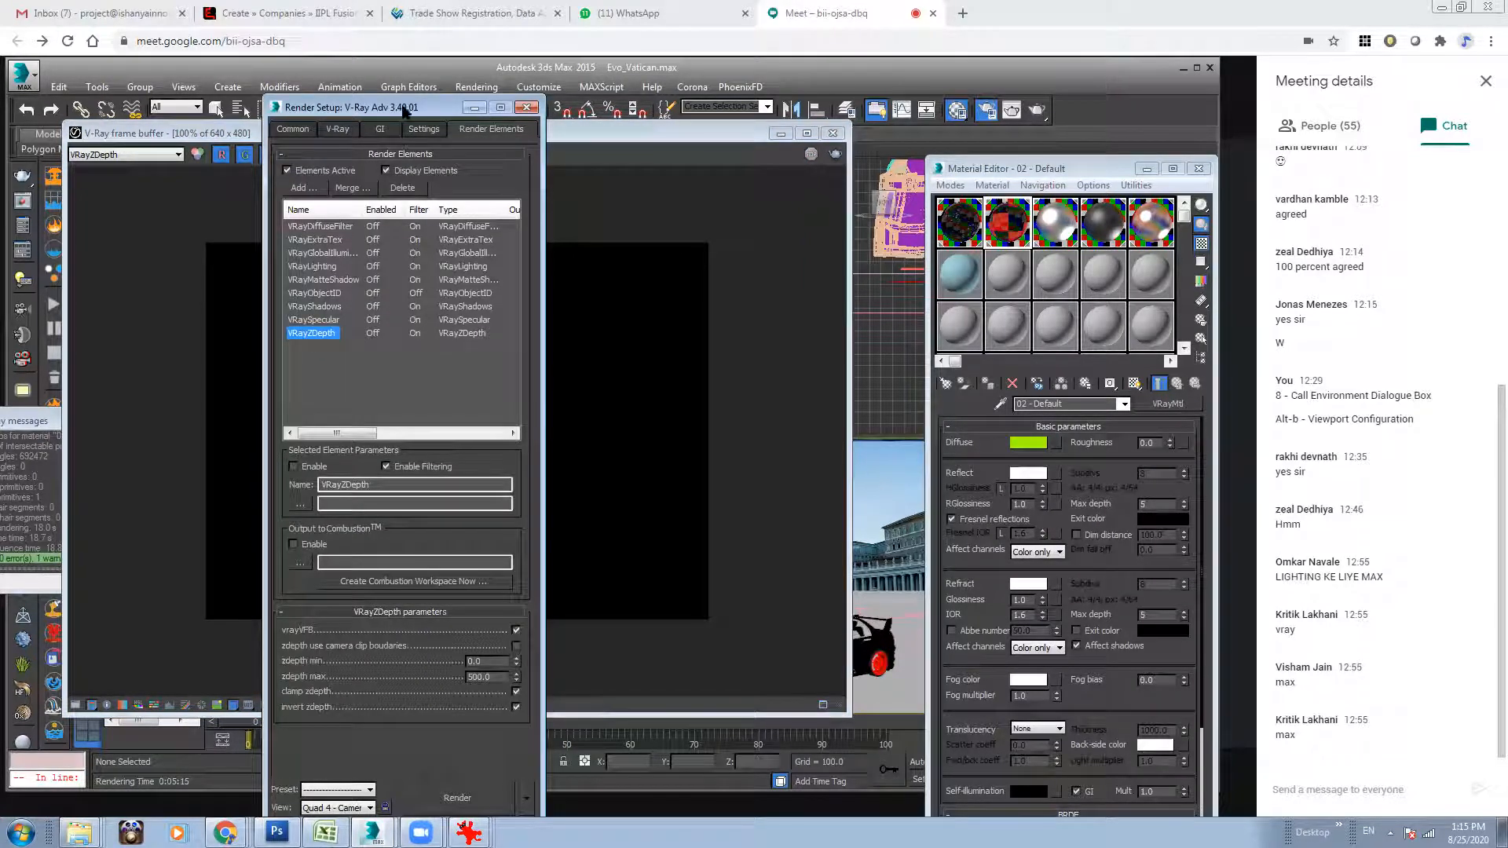
drag(406, 113, 720, 97)
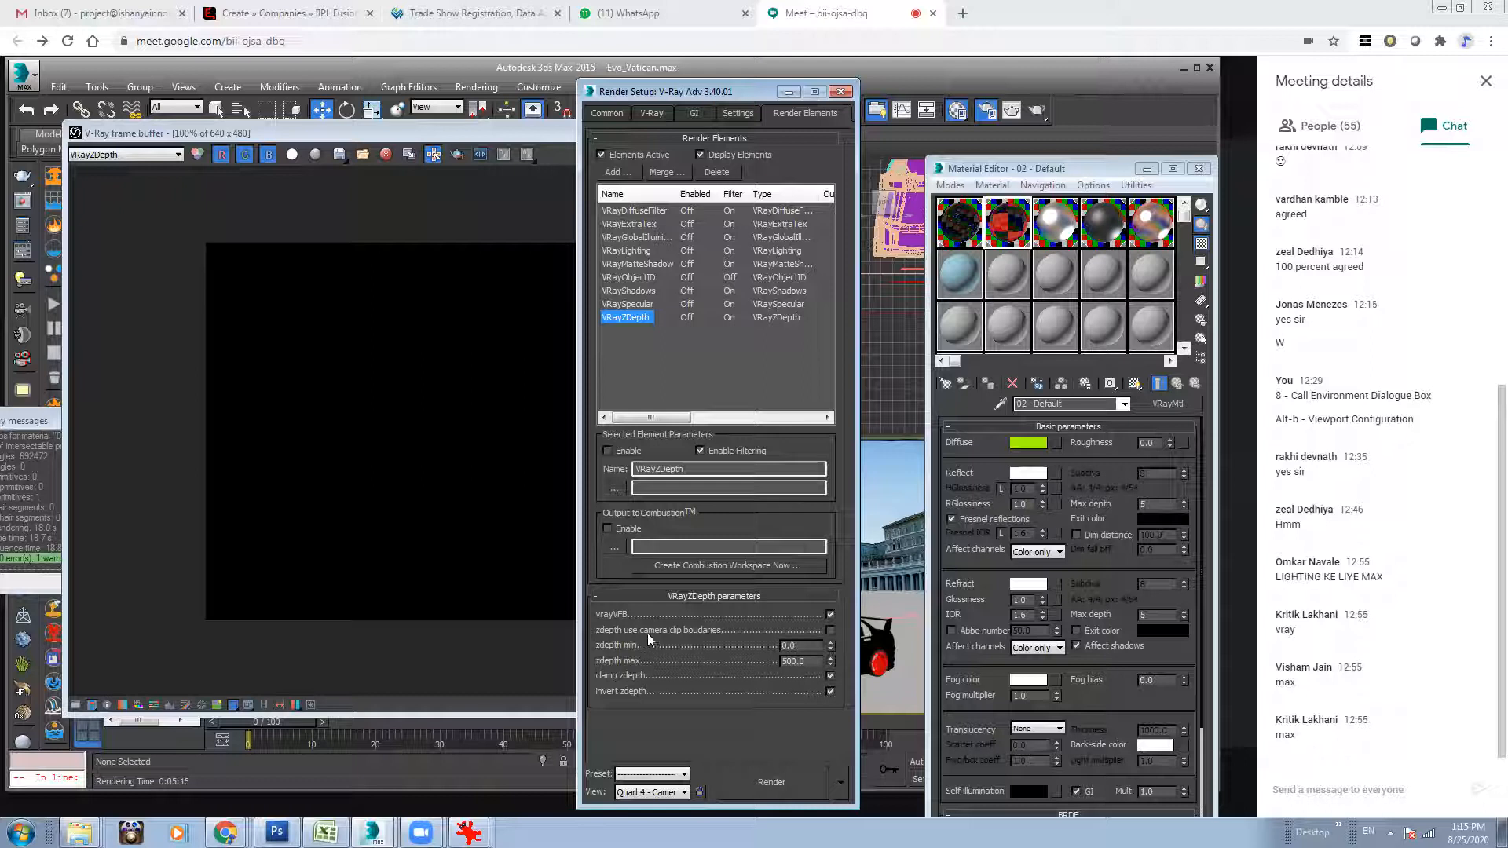
drag(808, 663, 684, 661)
text(5000)
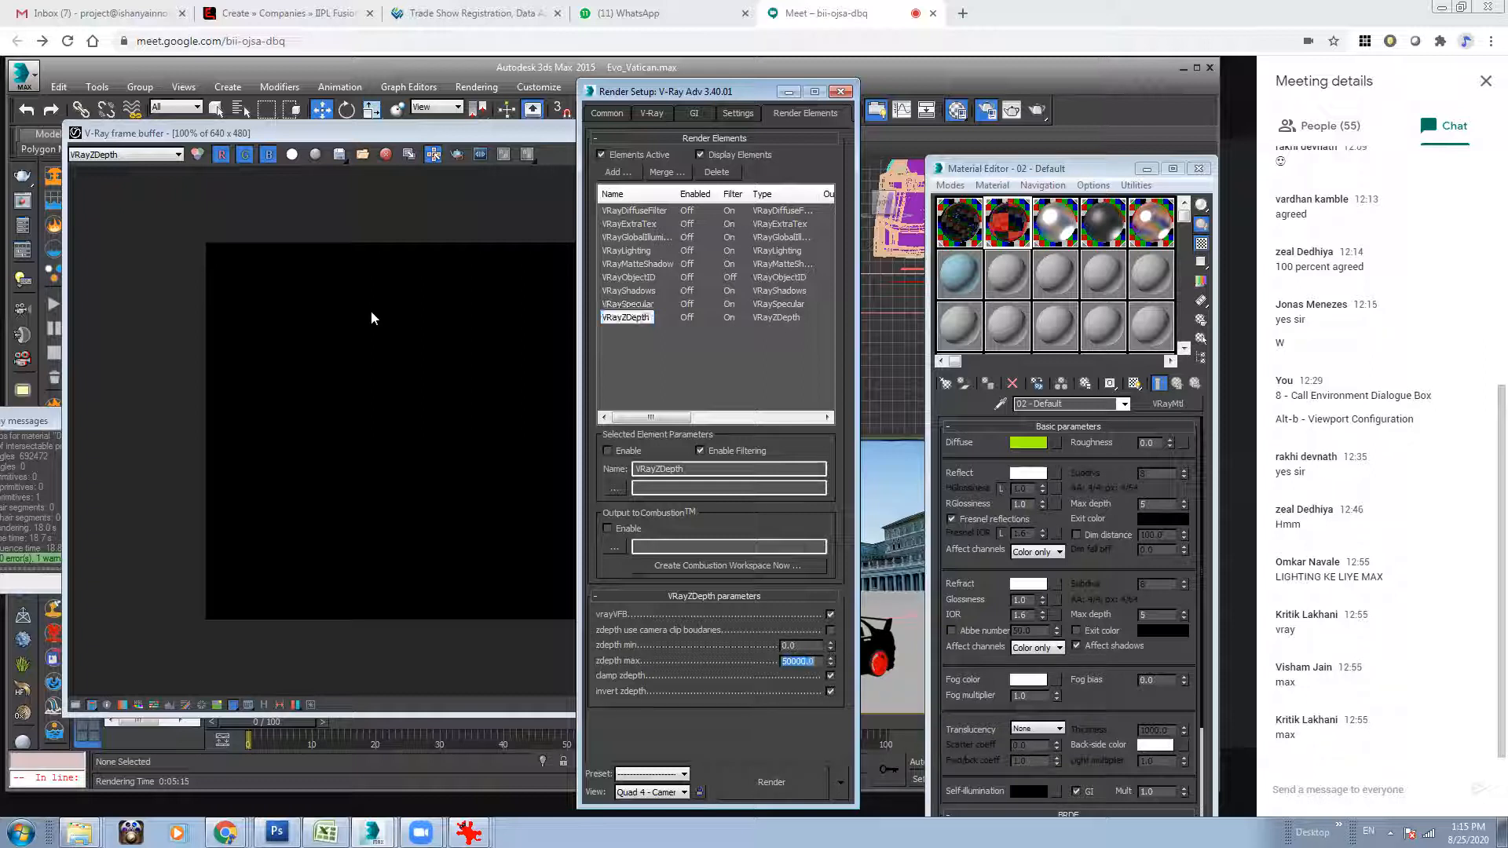
Render the scene again to check the VRayZDepth pass, stop it, and move the frame buffer off the render settings.
click(371, 310)
click(834, 156)
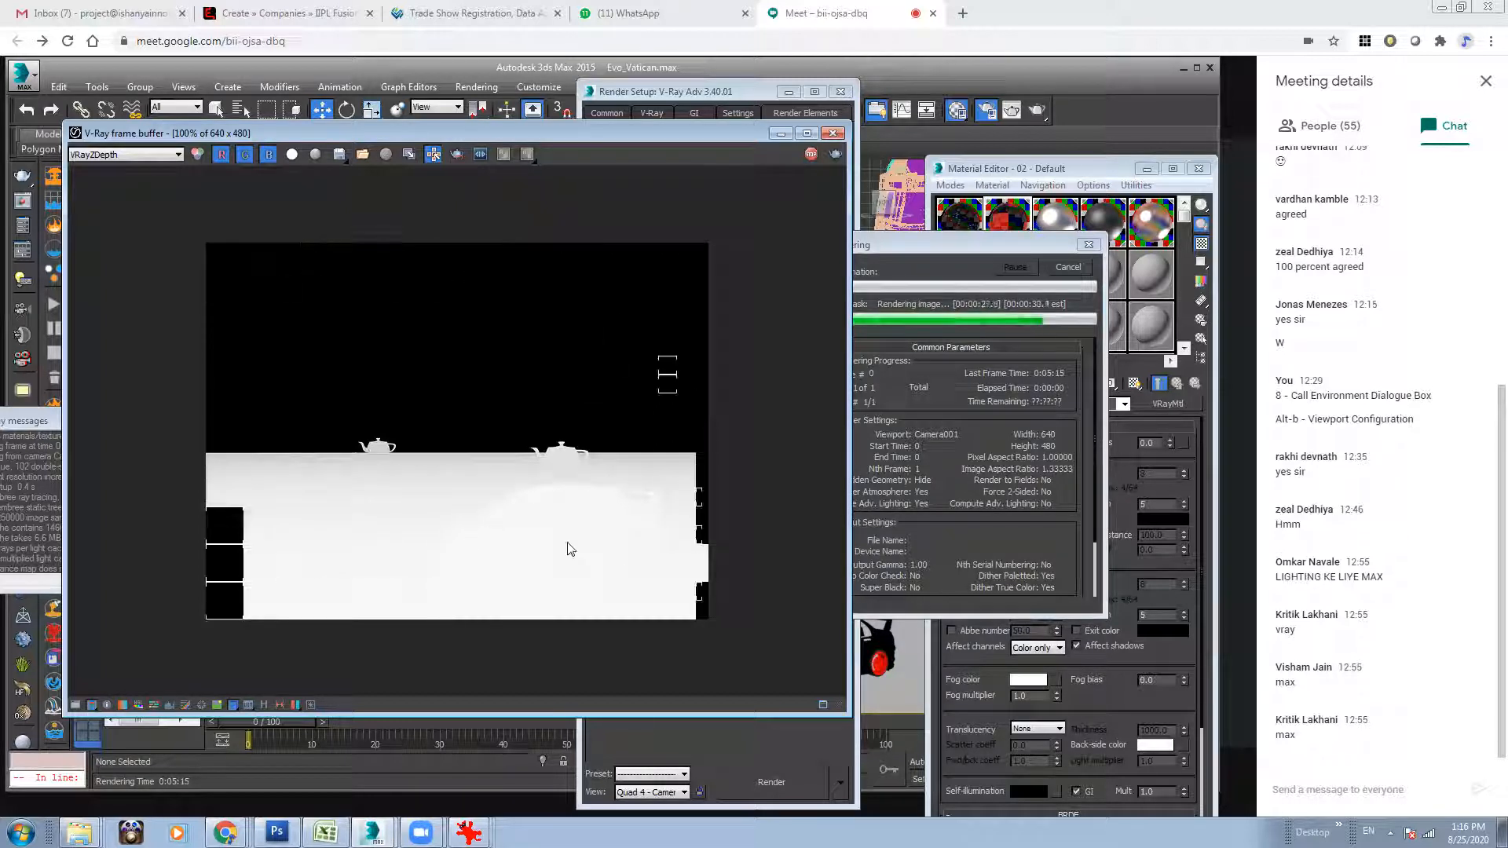
click(1070, 268)
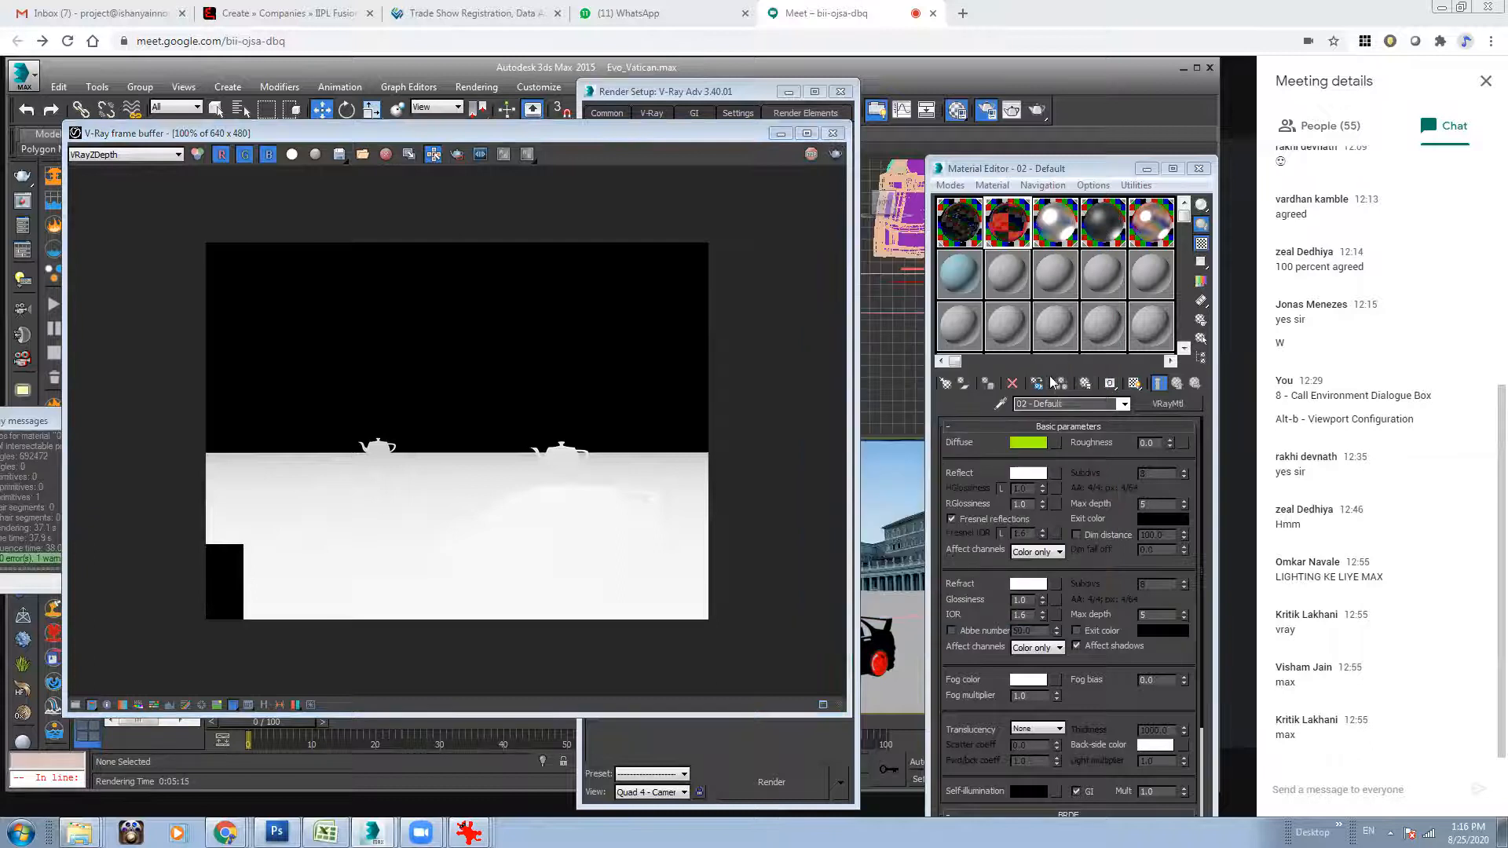
drag(707, 133, 581, 131)
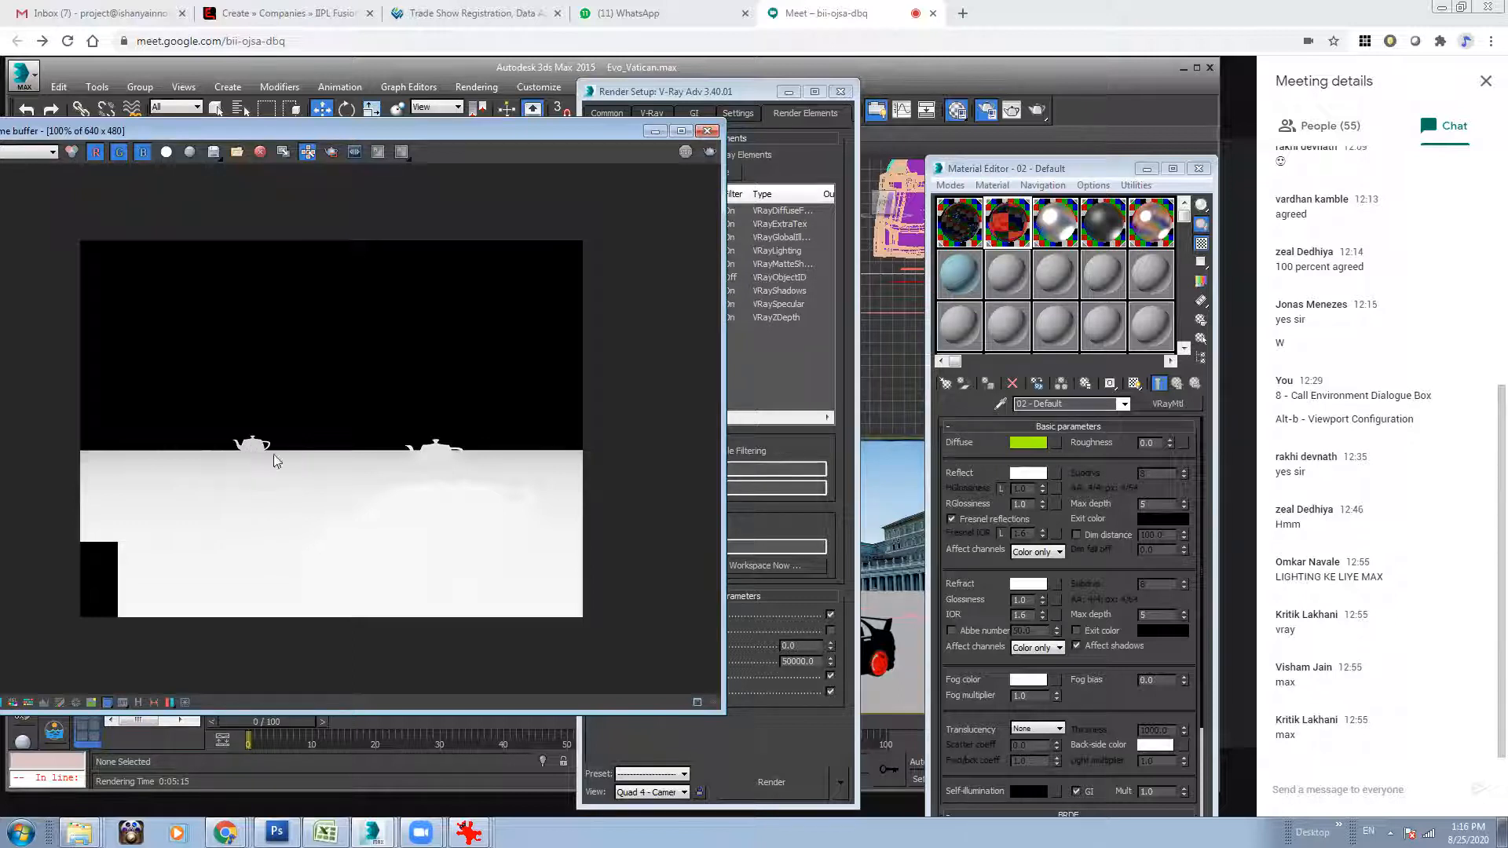
Set the VRayZDepth element's zdepth max to 10000 and start another render.
click(789, 645)
key(Tab)
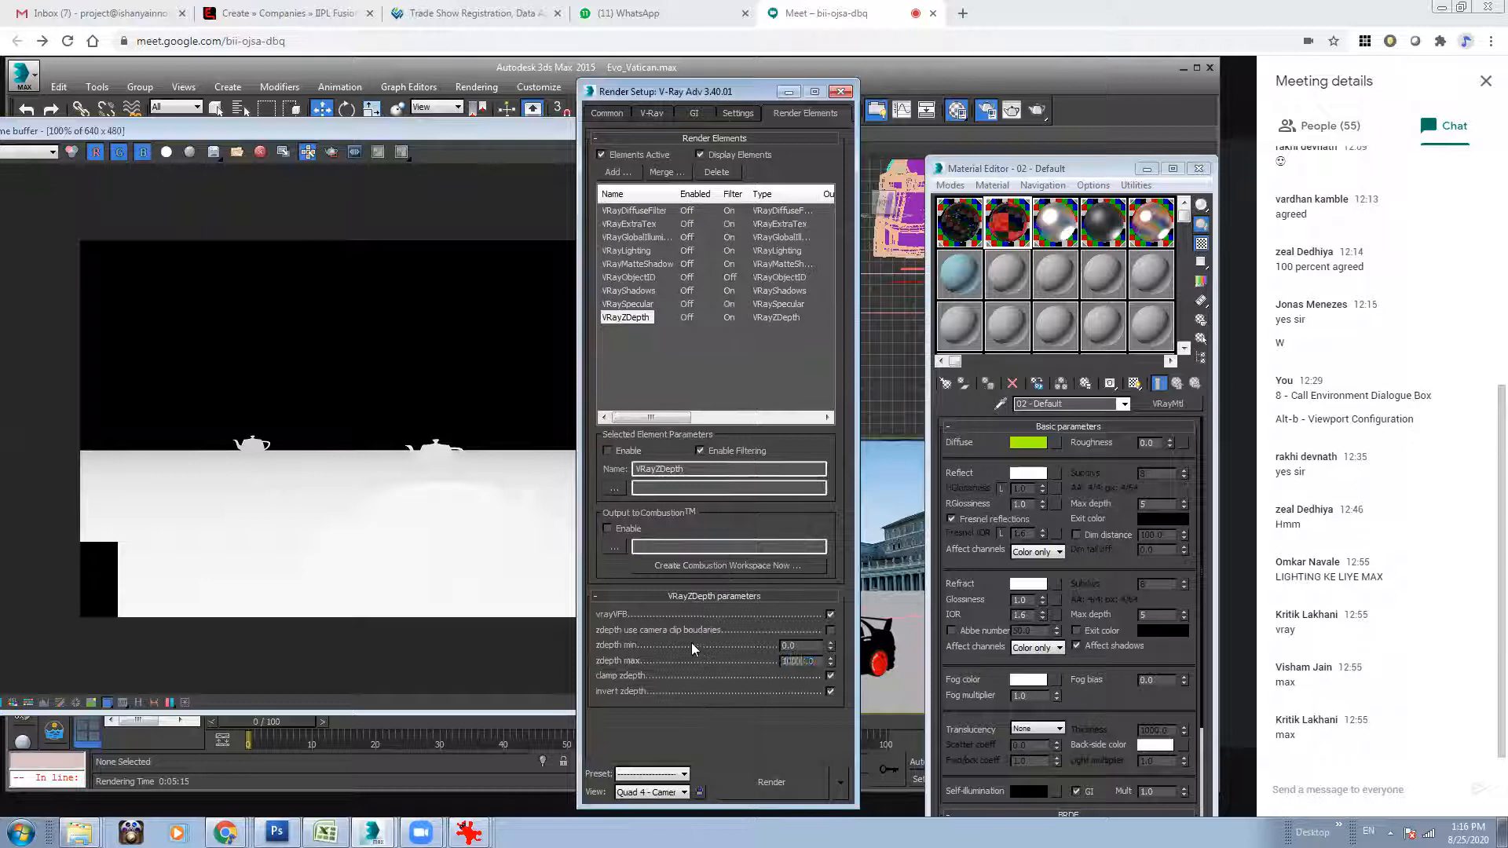
click(420, 486)
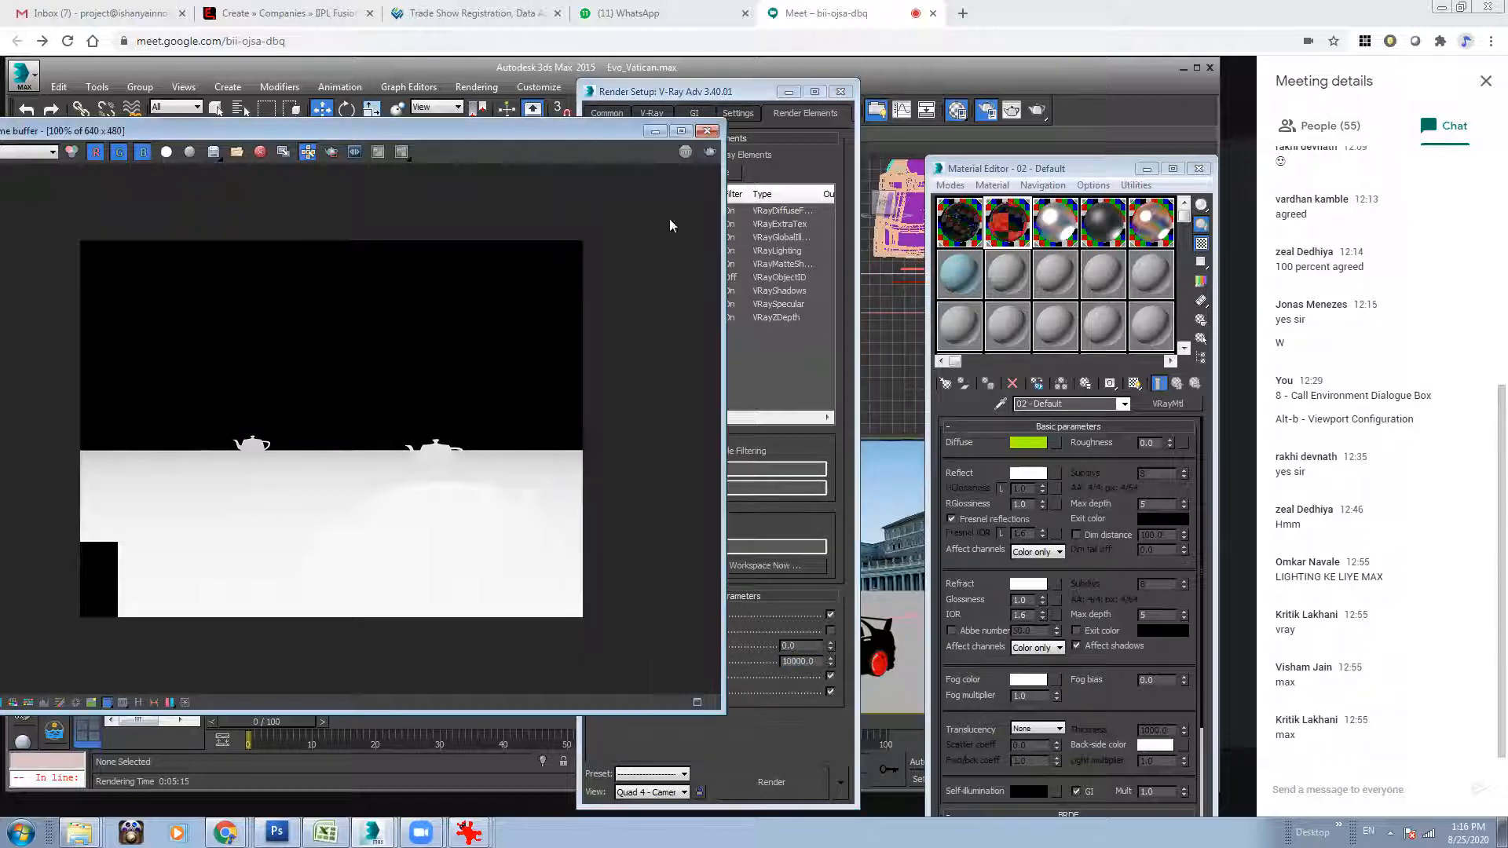
click(711, 153)
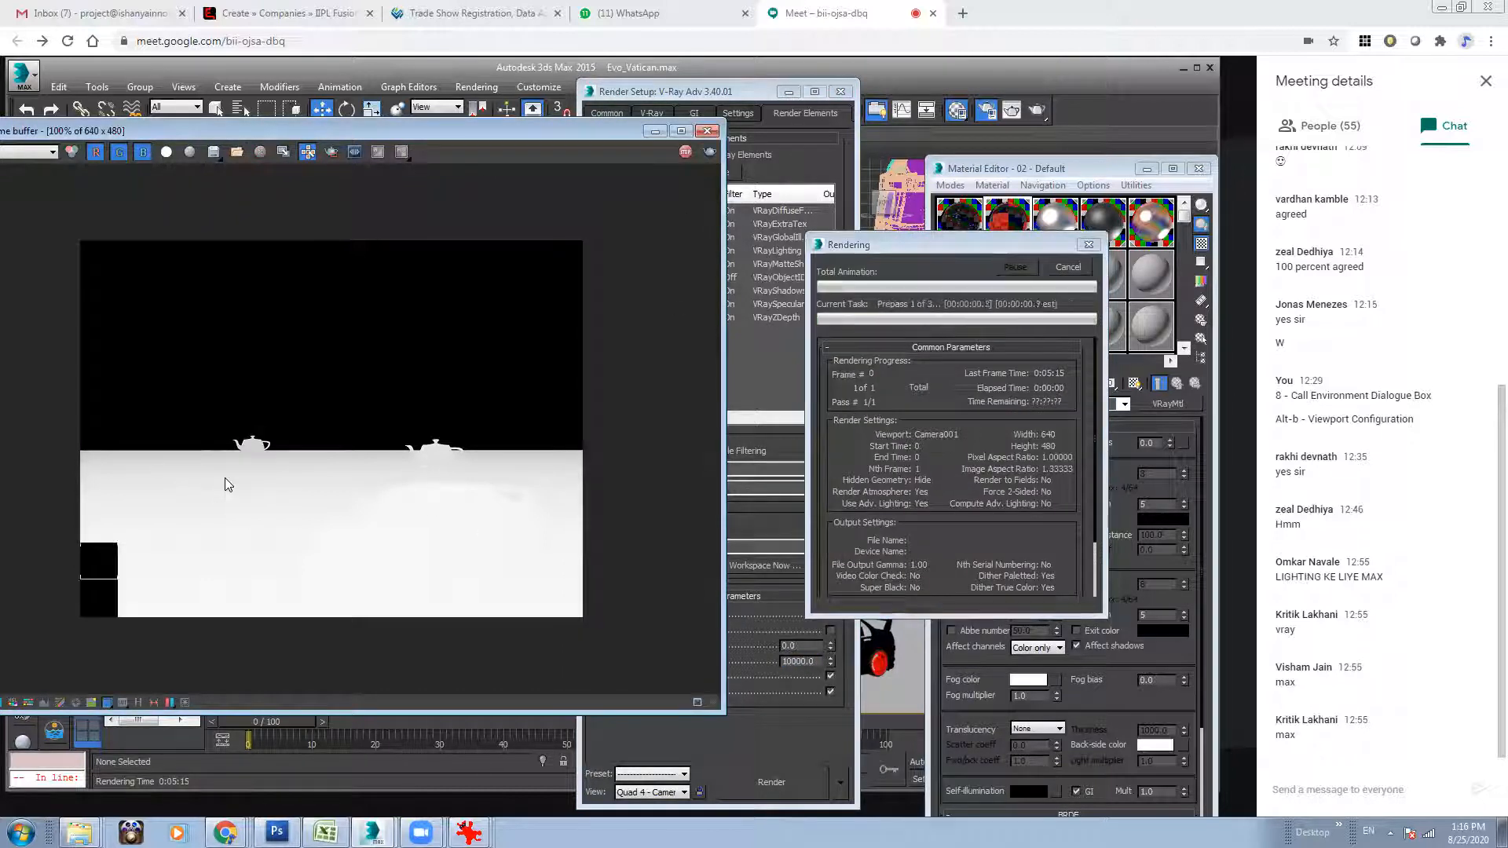
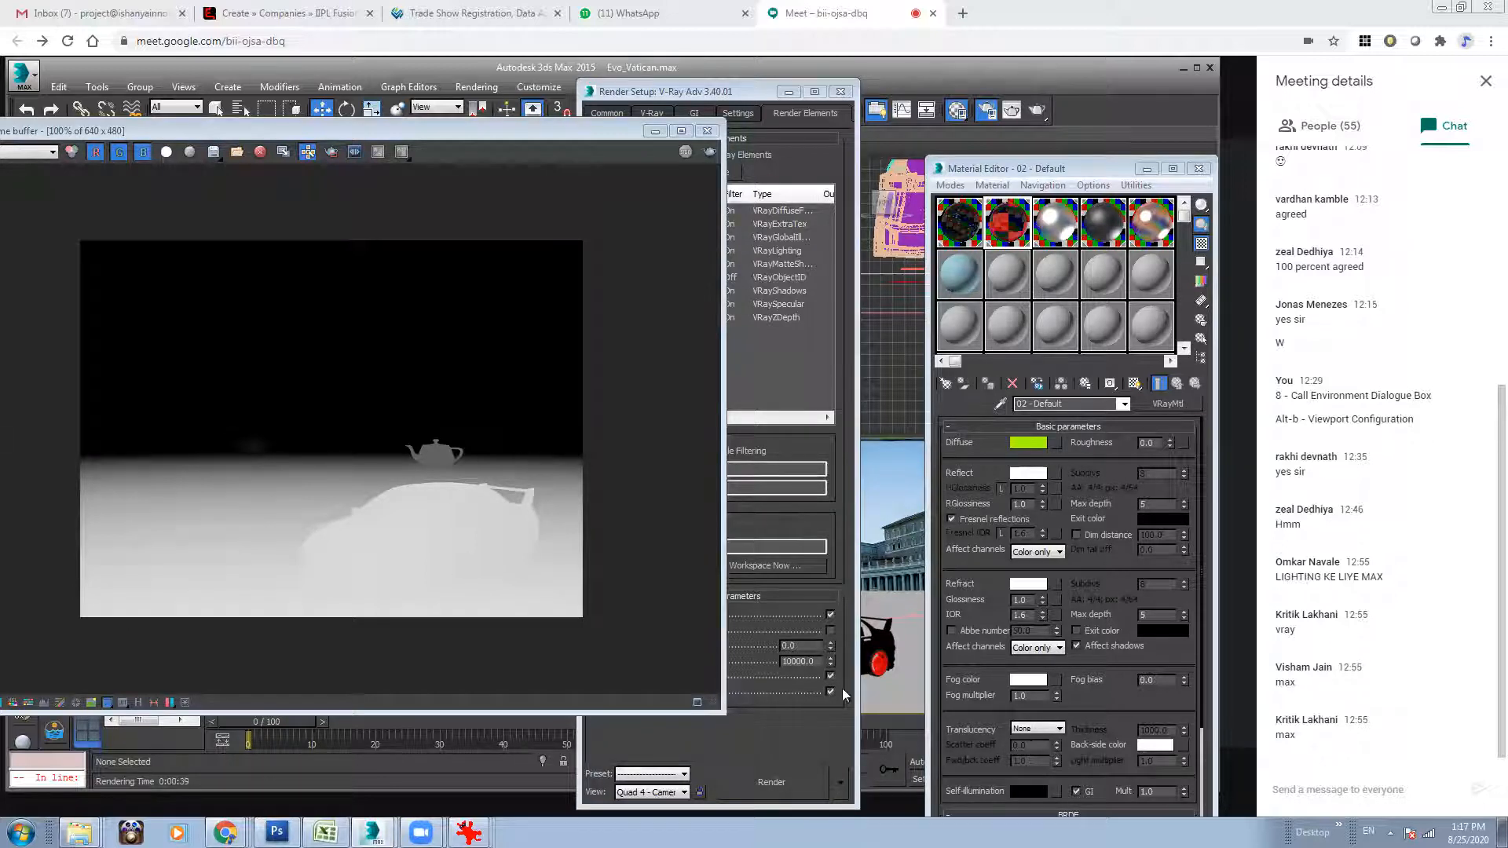
Set the VRayZDepth element's zdepth min to 250 and render the scene again to test it.
click(816, 643)
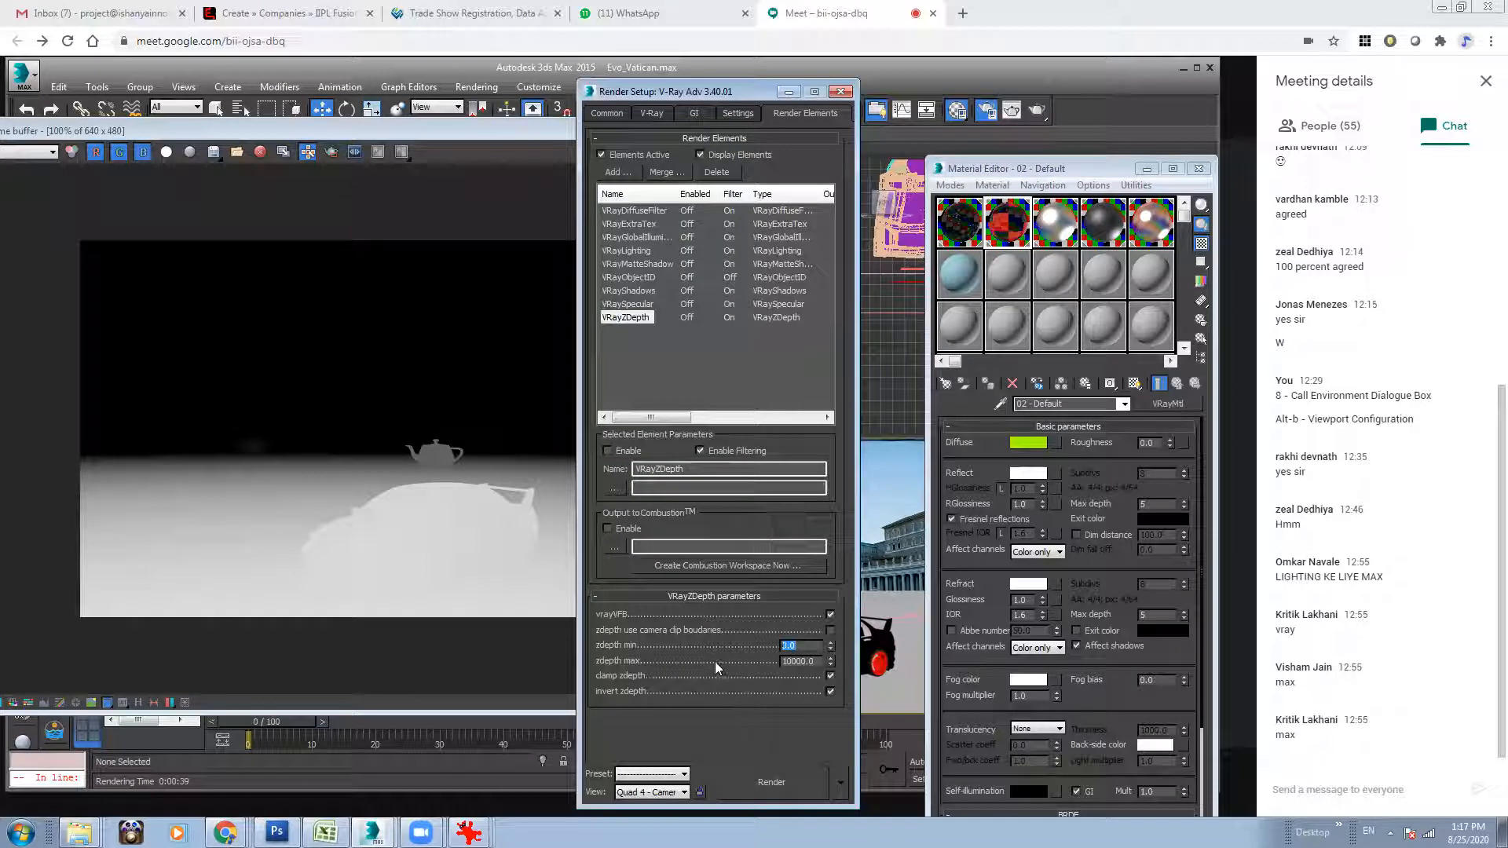
text(250)
key(Return)
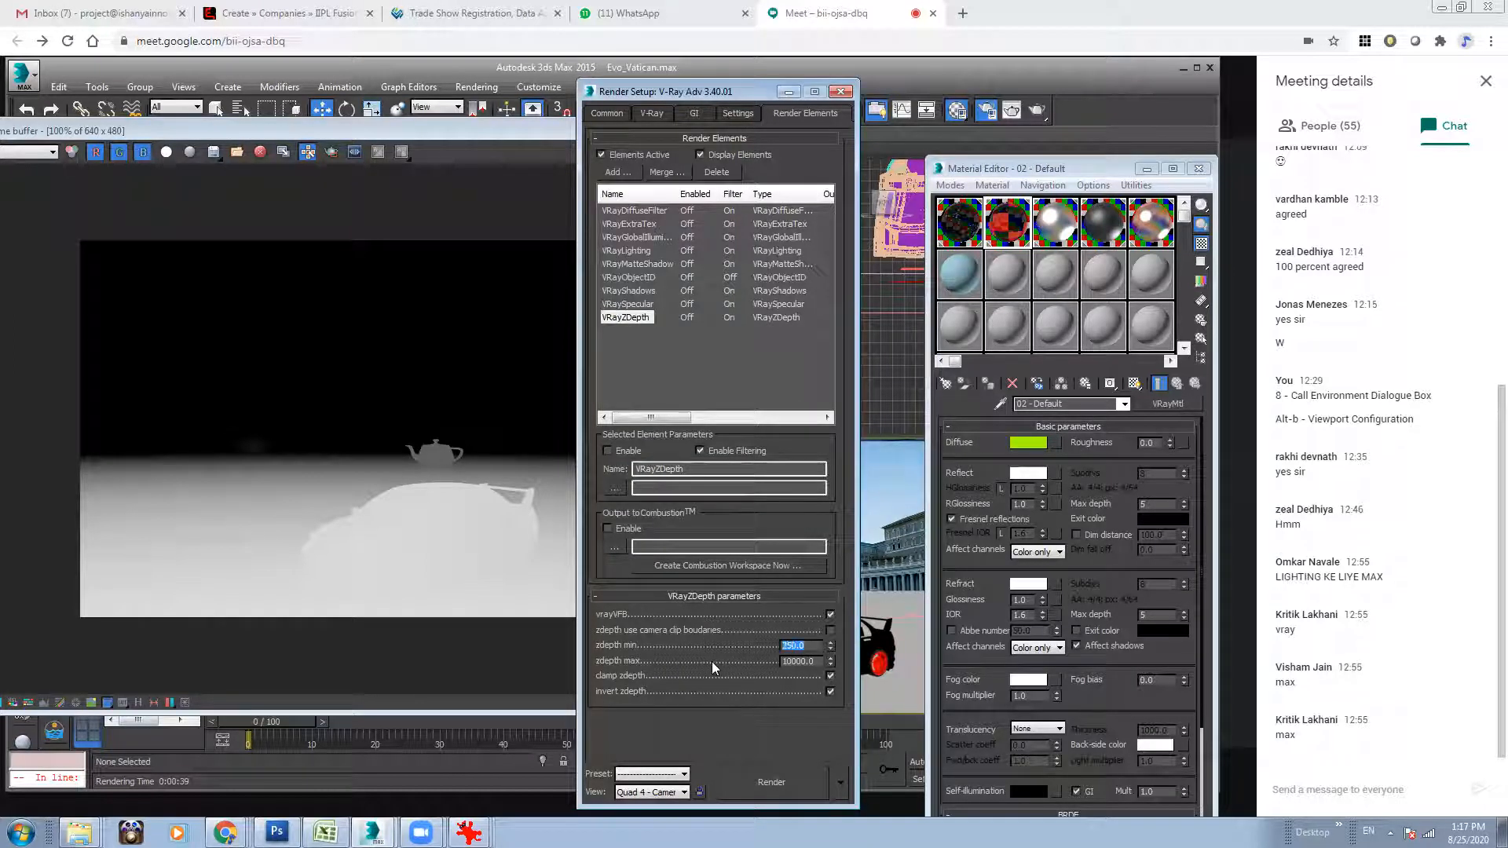
click(509, 572)
click(711, 151)
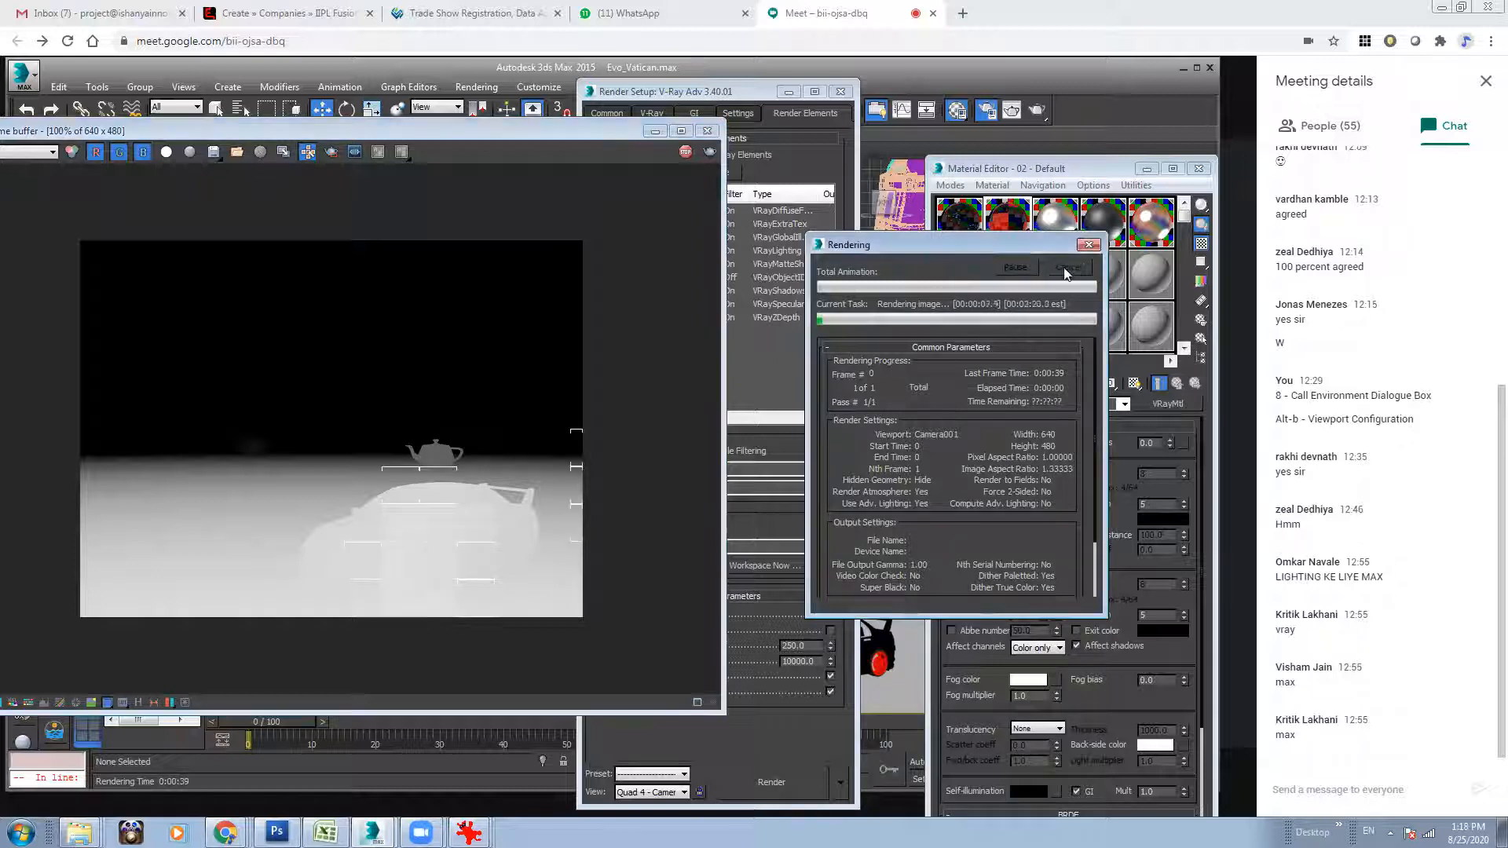
Set the VRayZDepth element's zdepth min to 1000 and rerender the scene.
click(739, 628)
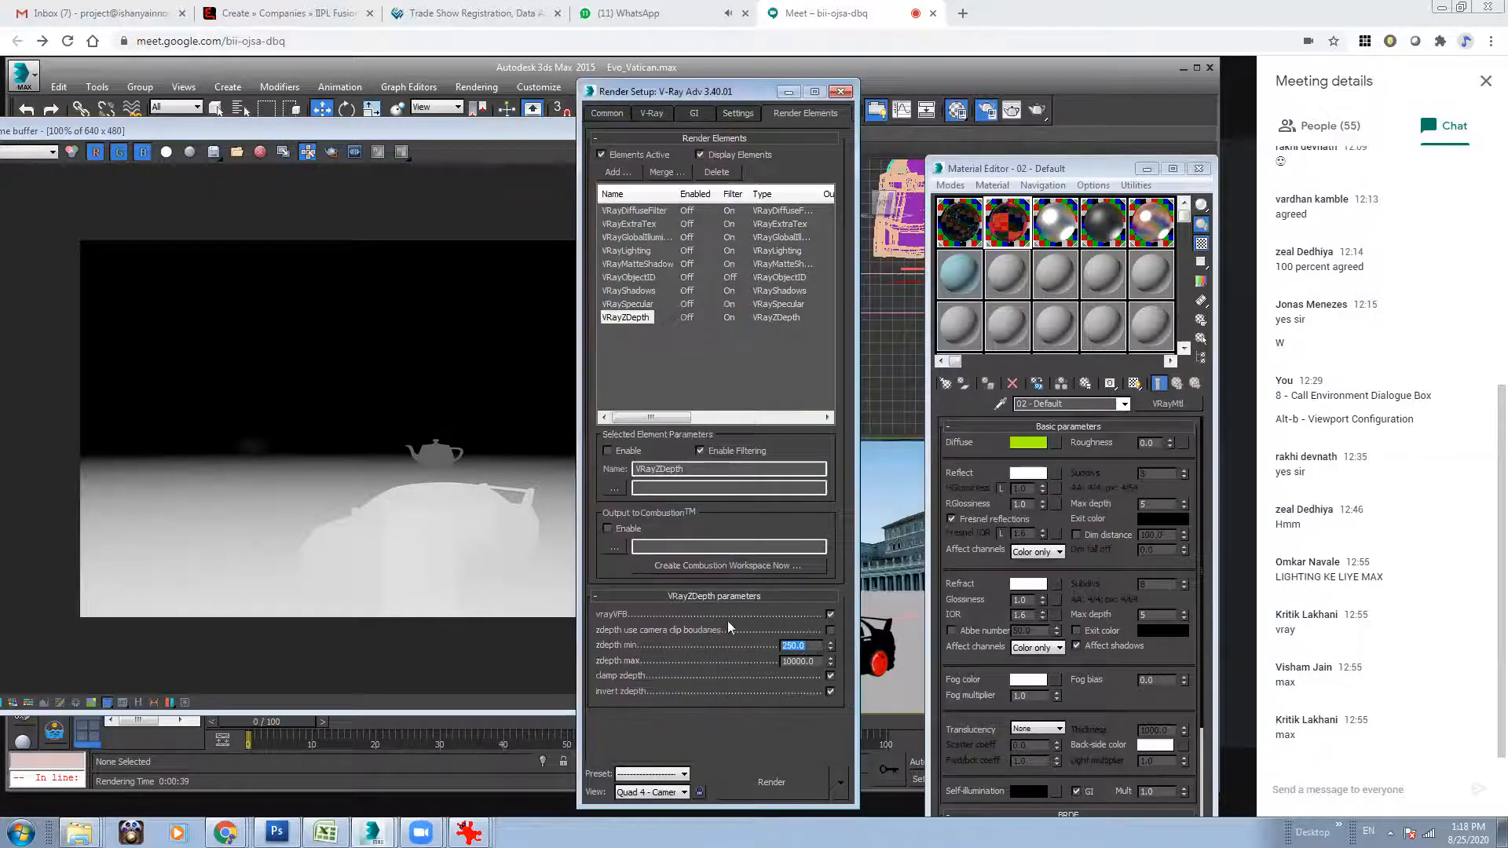
text(1000)
key(Return)
click(182, 457)
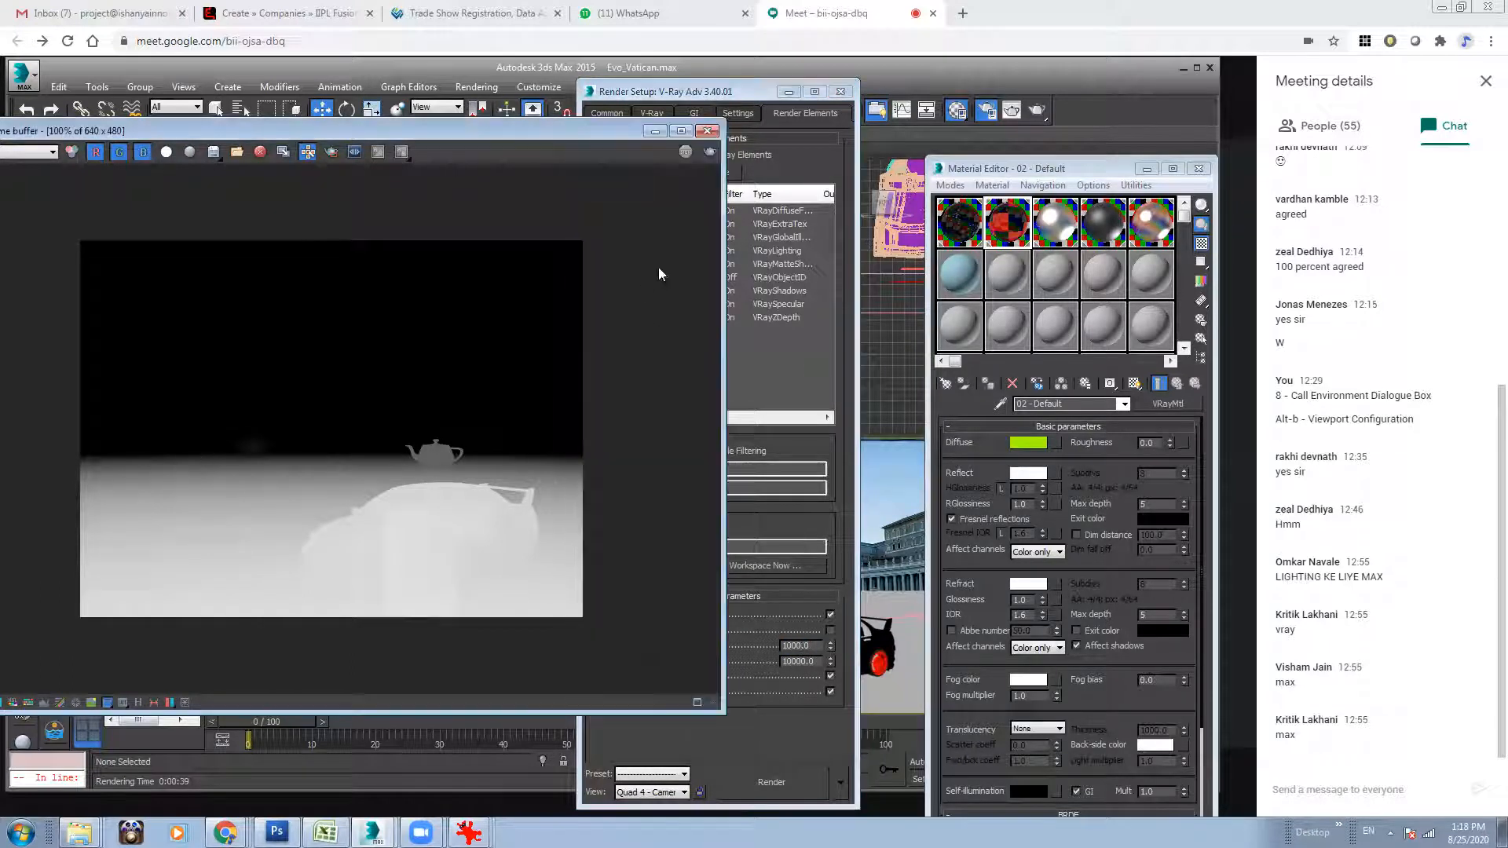
click(710, 152)
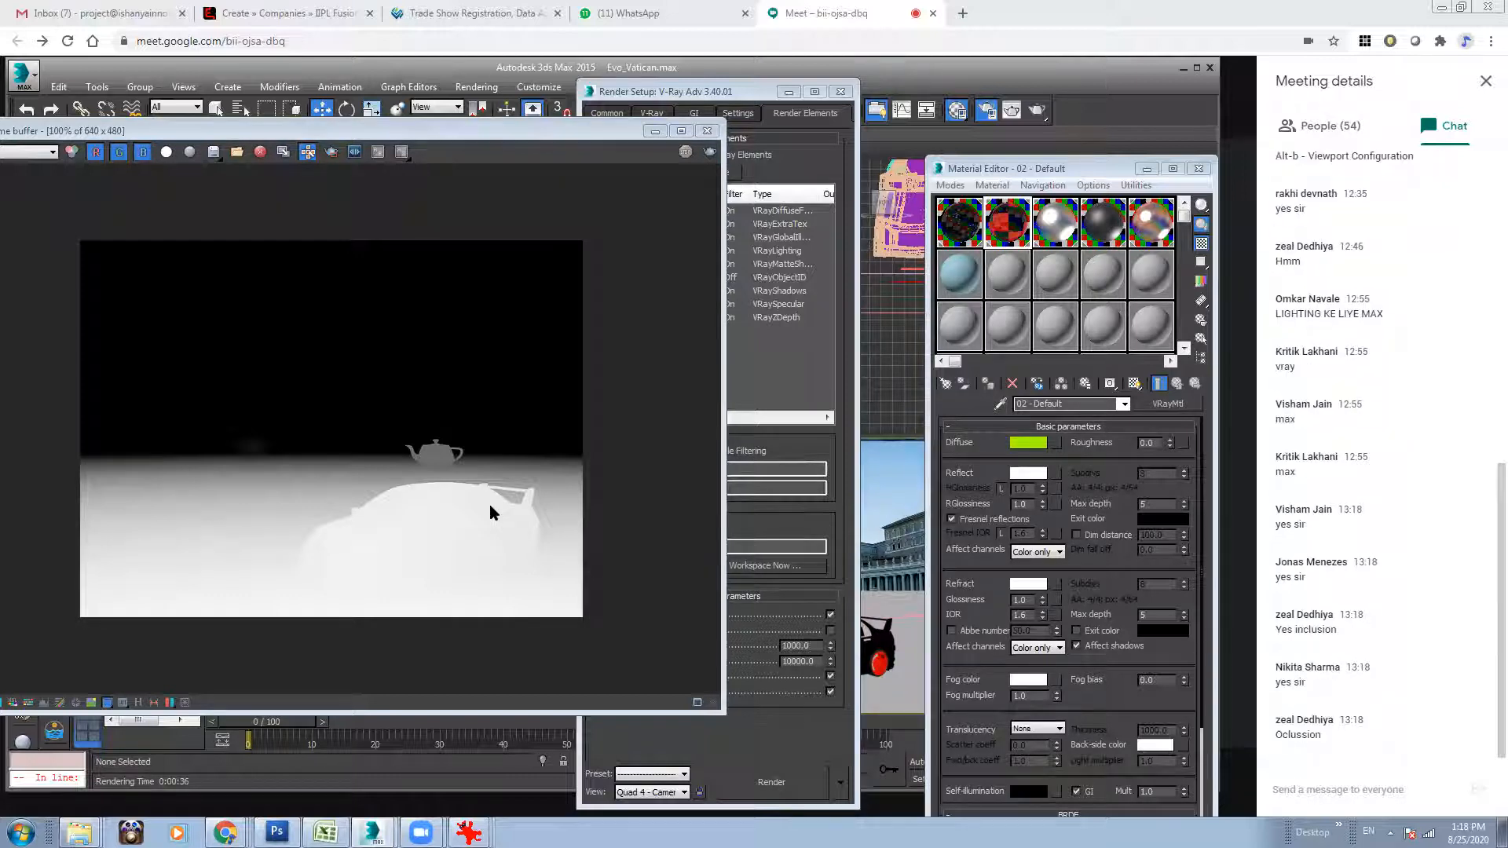
Display the VRayExtraTex_Map #4 channel in the frame buffer and examine the occlusion lines around the car up close.
drag(94, 131, 182, 138)
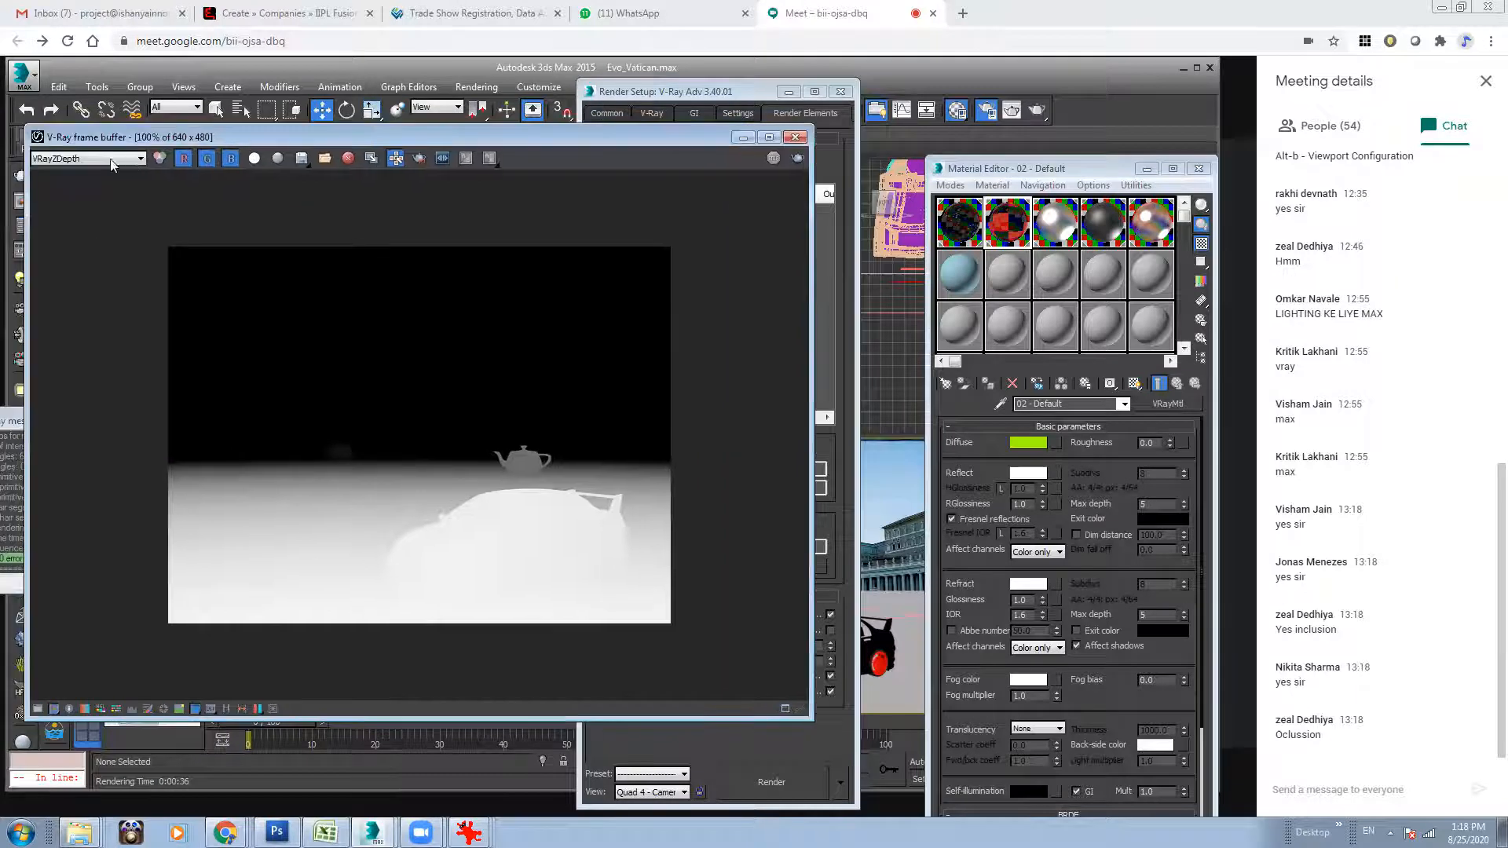
click(112, 160)
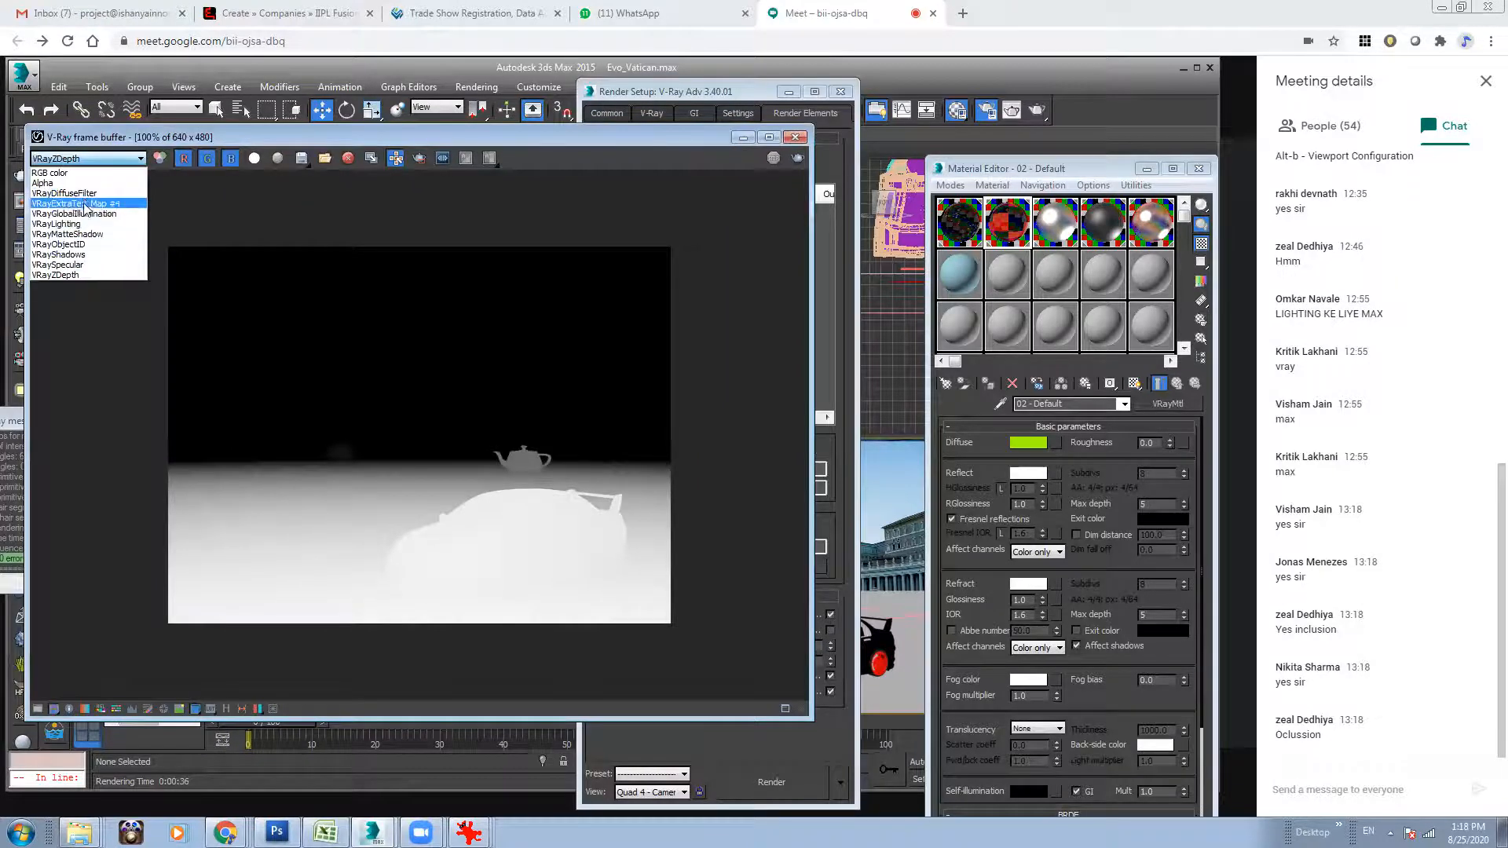
click(85, 203)
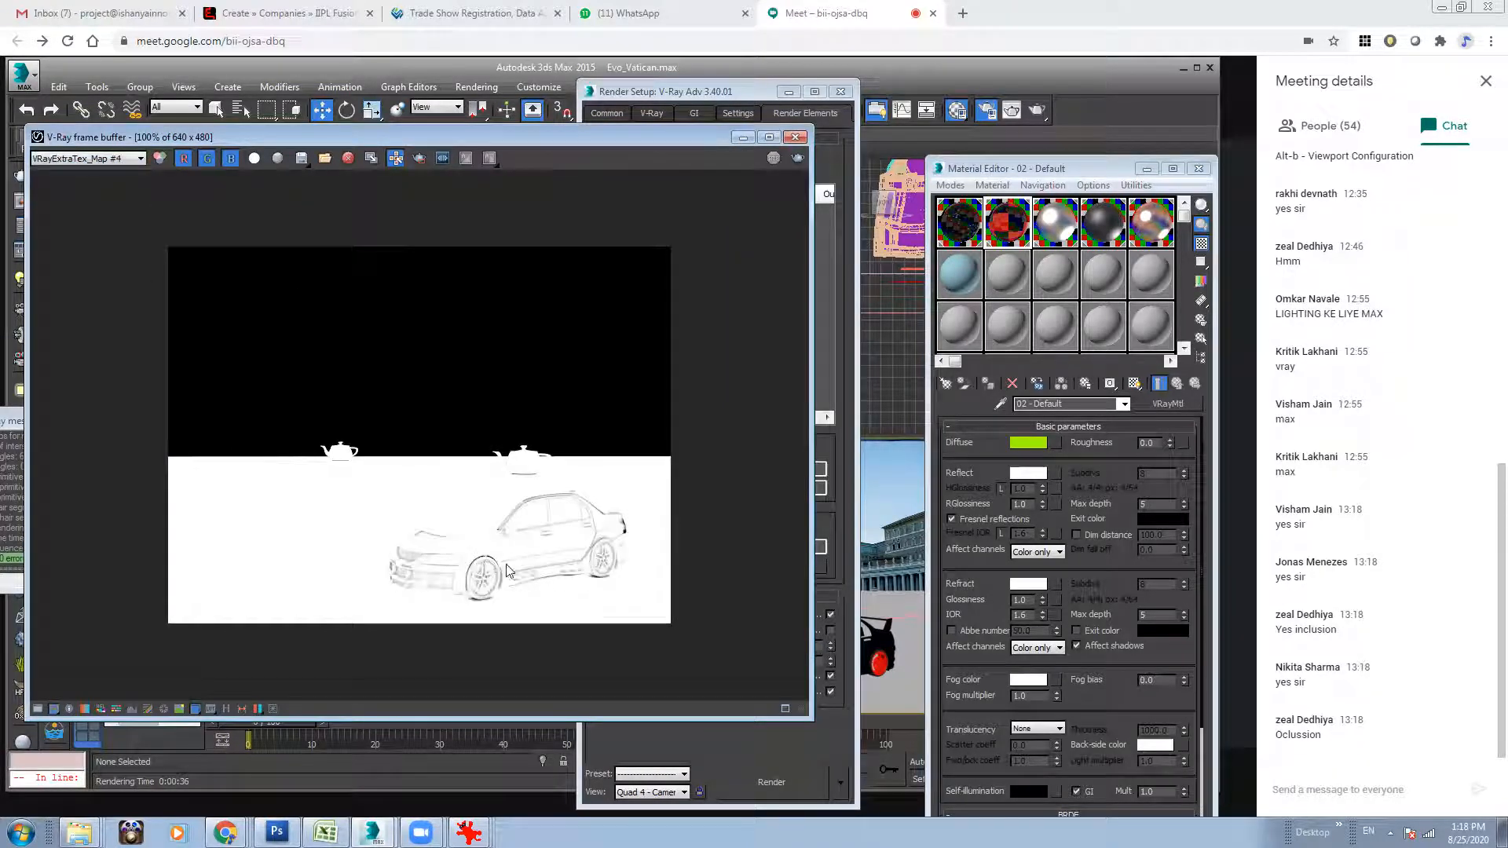
scroll(512, 589, down, 1)
scroll(504, 520, up, 1)
scroll(504, 520, down, 1)
scroll(504, 523, up, 2)
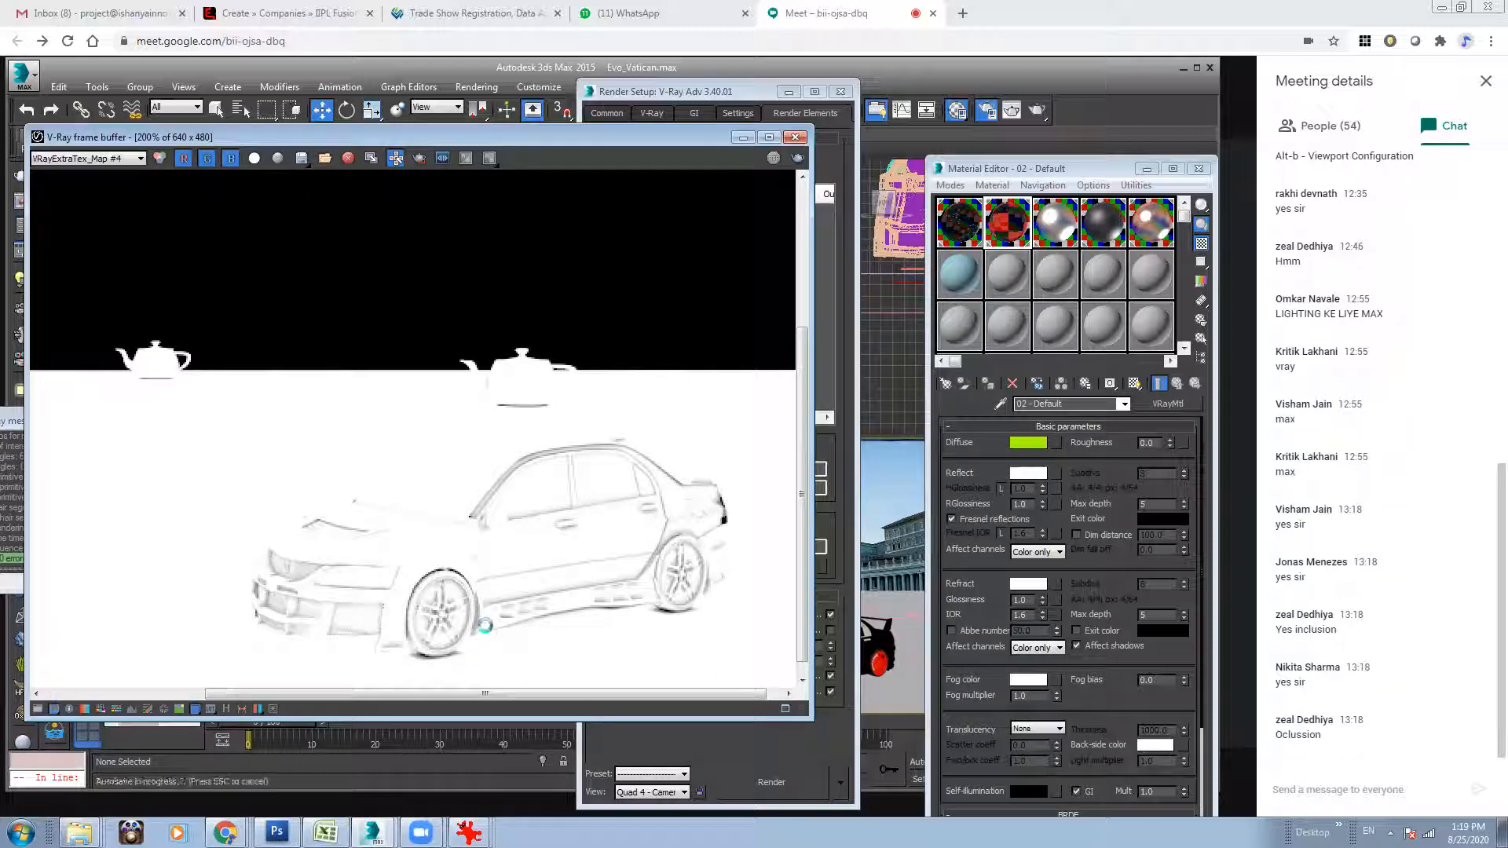
scroll(486, 627, up, 1)
scroll(486, 626, down, 1)
scroll(489, 633, down, 1)
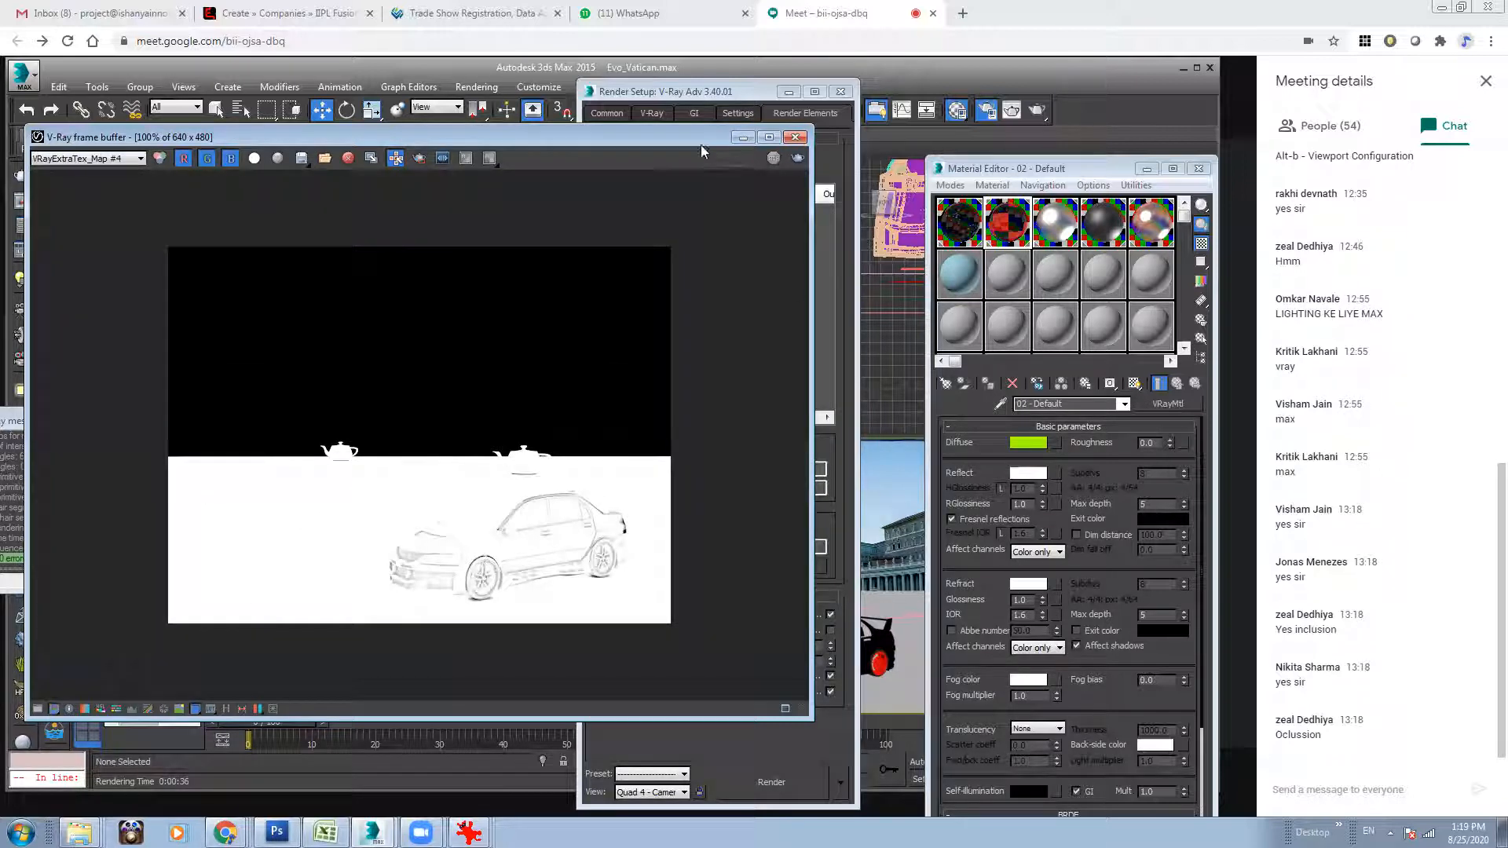
Spread out the frame buffer and Render Setup windows, and compare the VRayObjectID channel with VRayExtraTex_Map #4.
drag(701, 145, 583, 125)
click(751, 89)
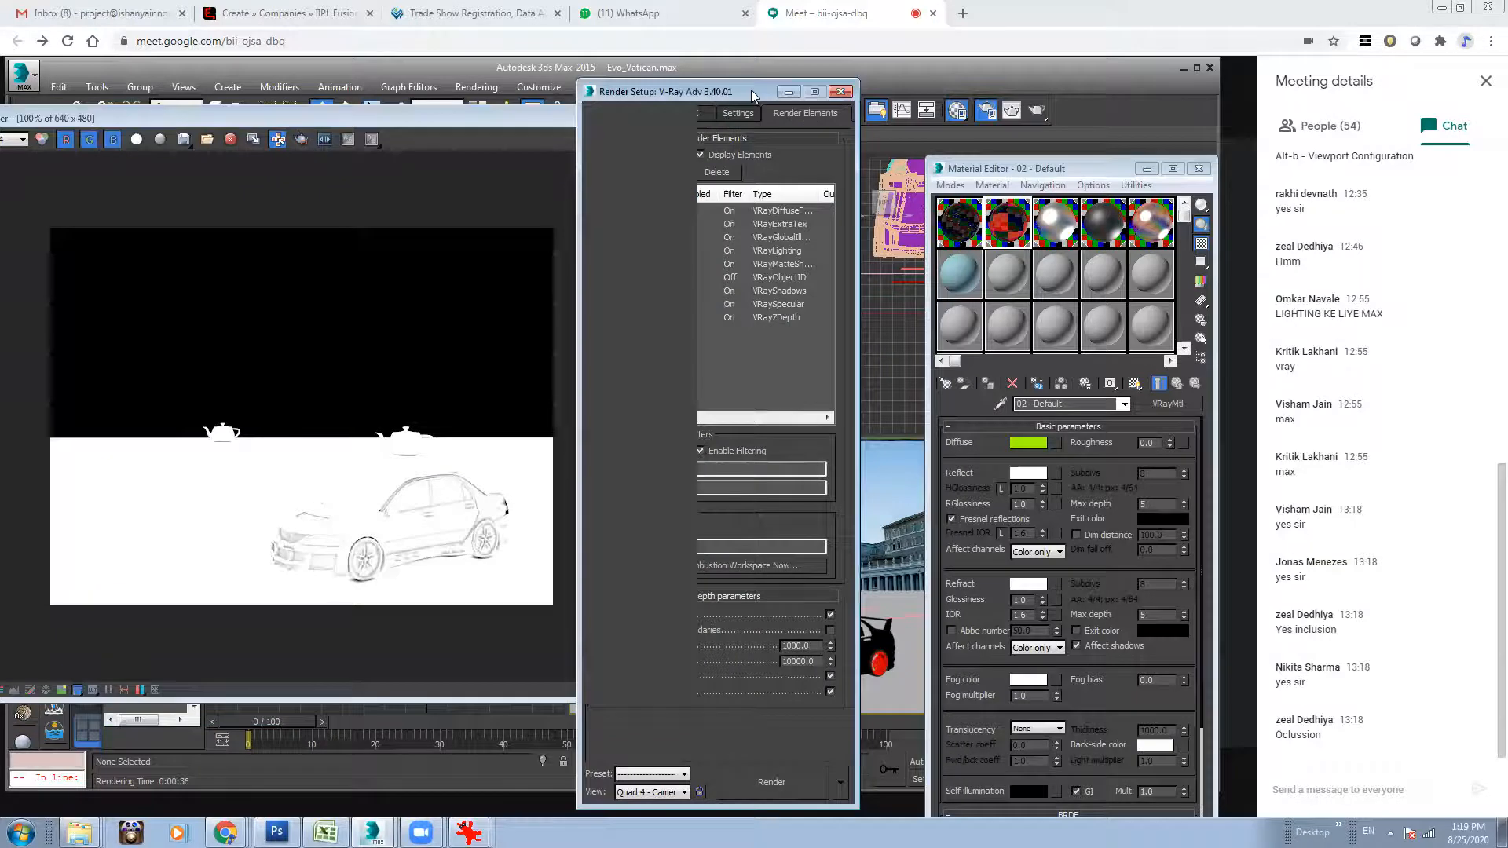
drag(751, 89, 843, 89)
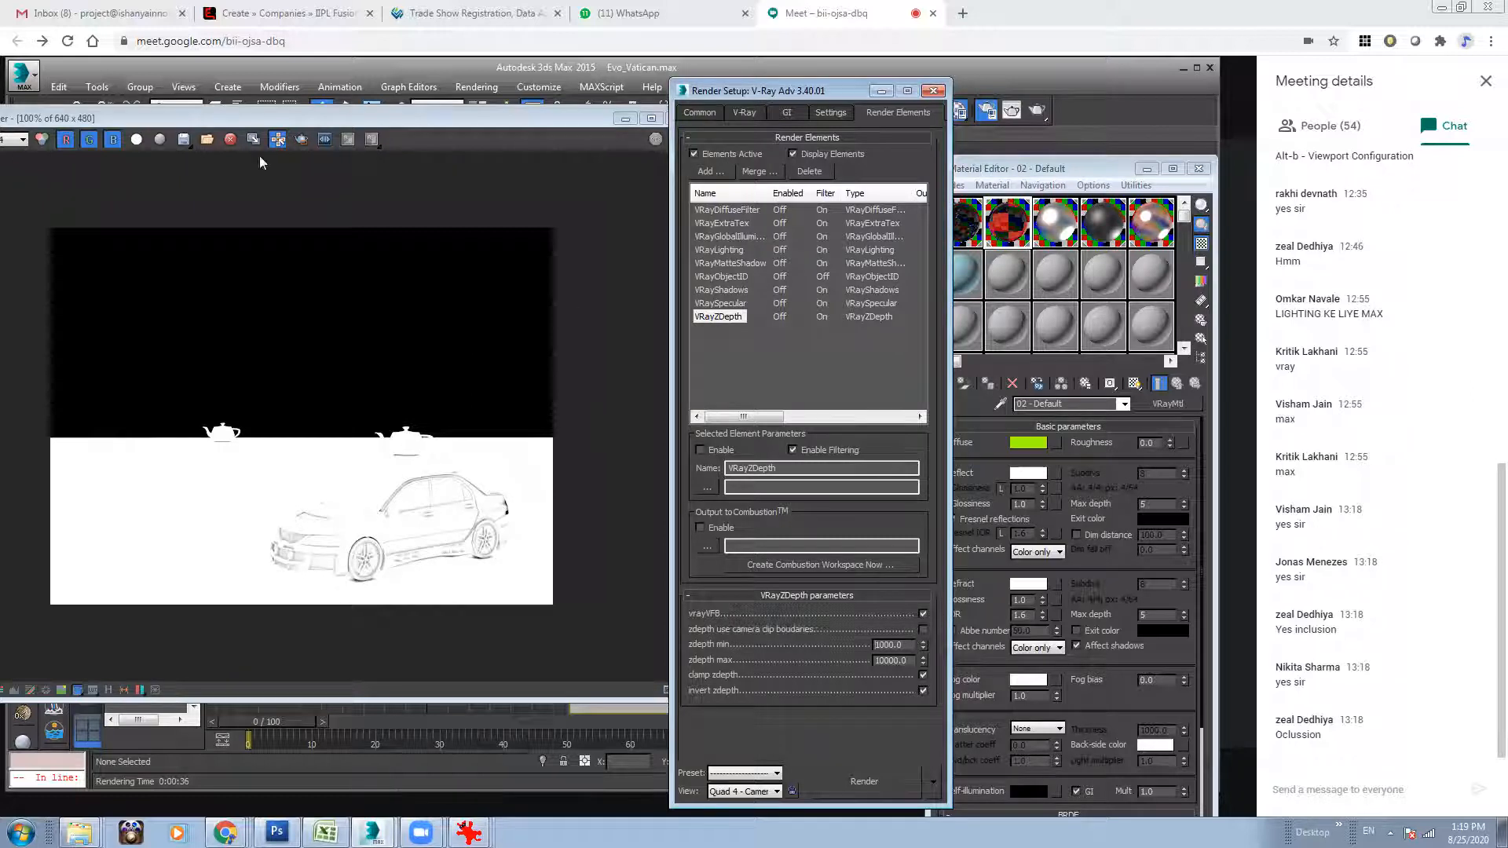
drag(168, 114, 229, 114)
click(47, 139)
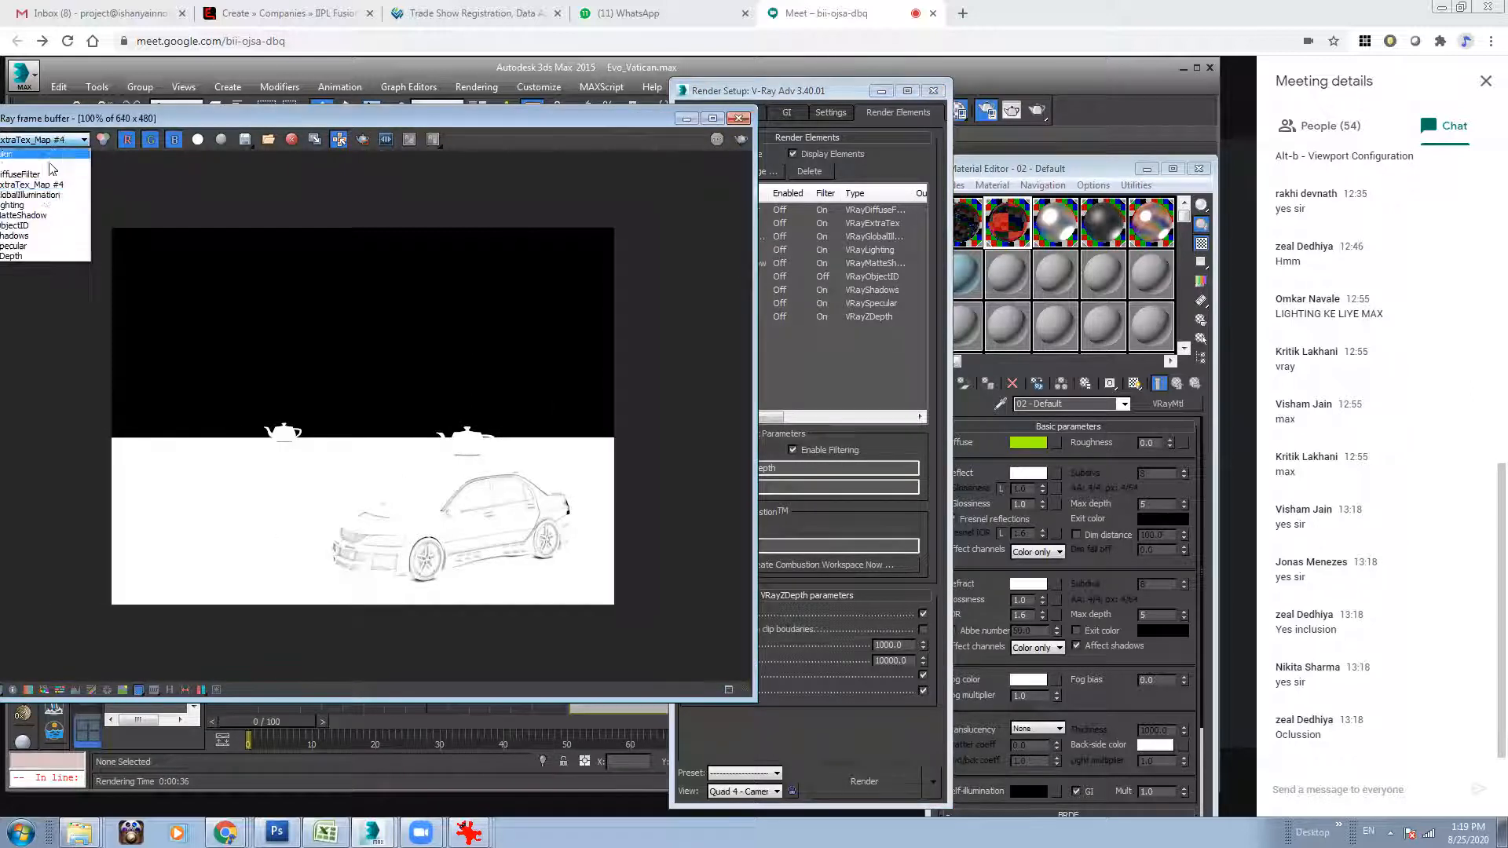
click(44, 225)
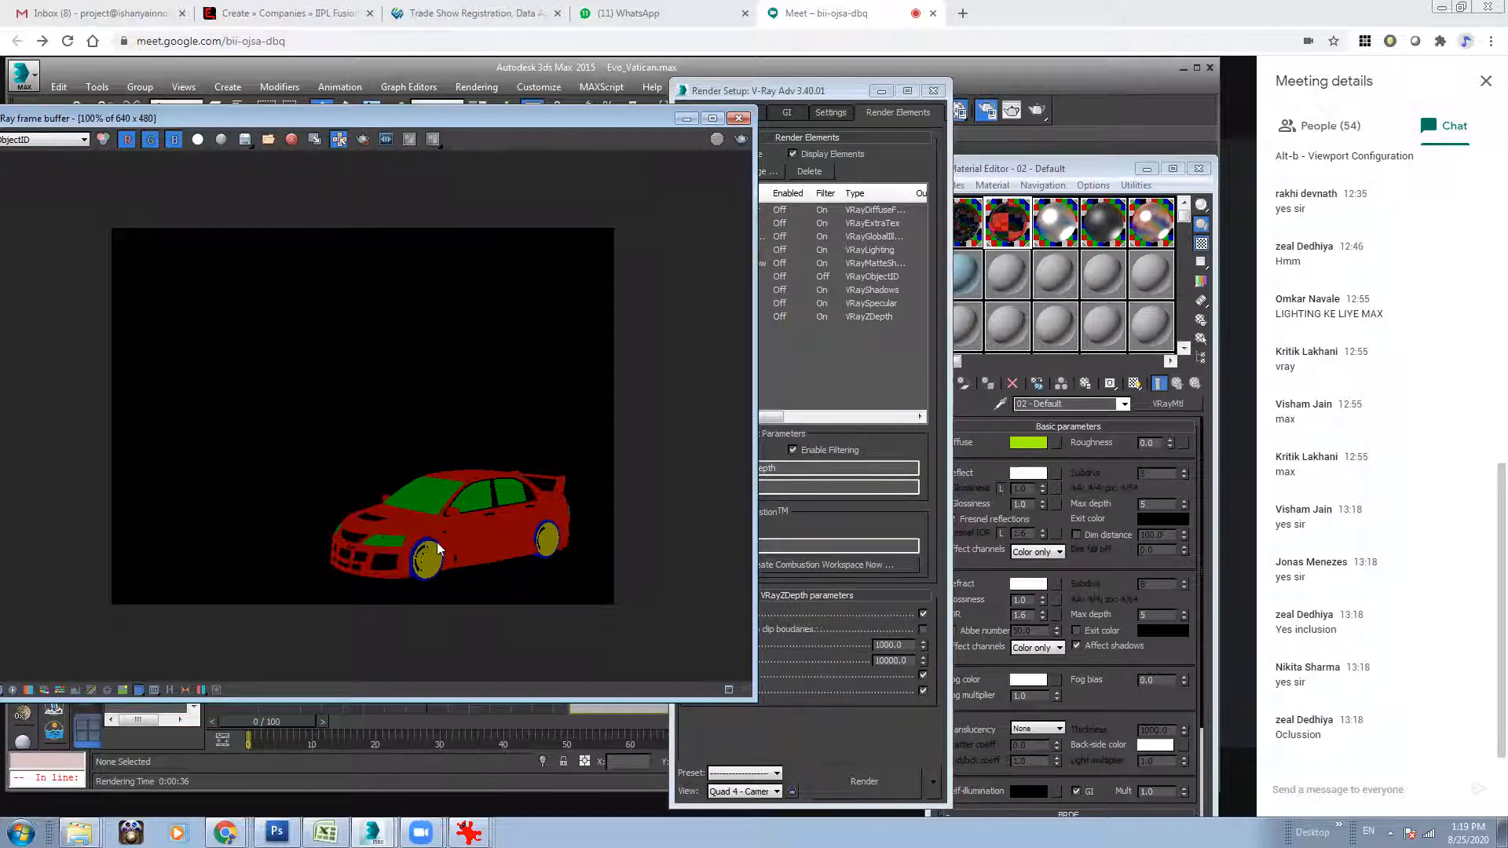
drag(270, 116, 308, 111)
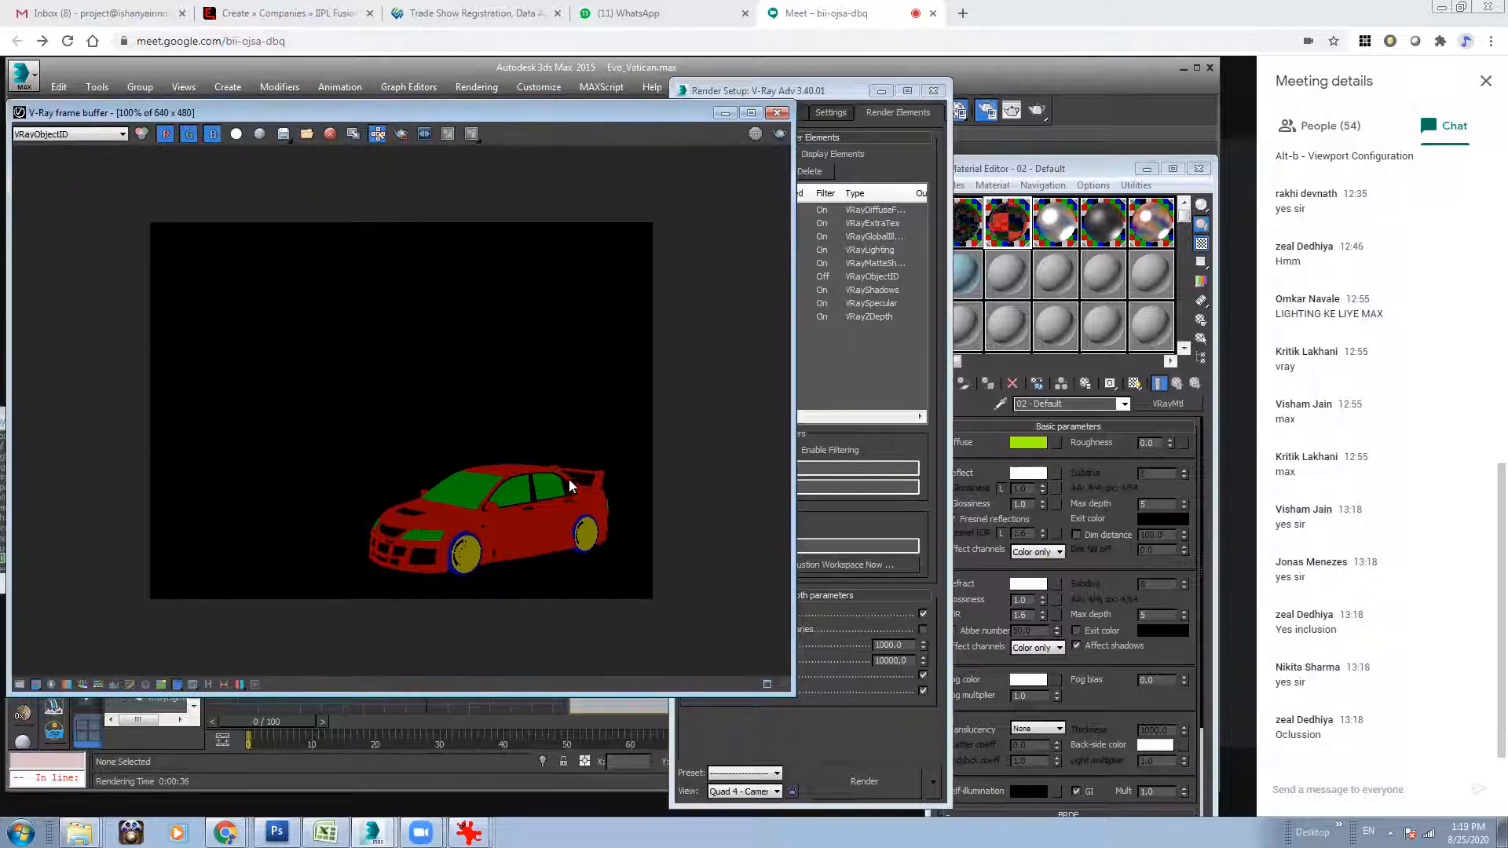
click(77, 134)
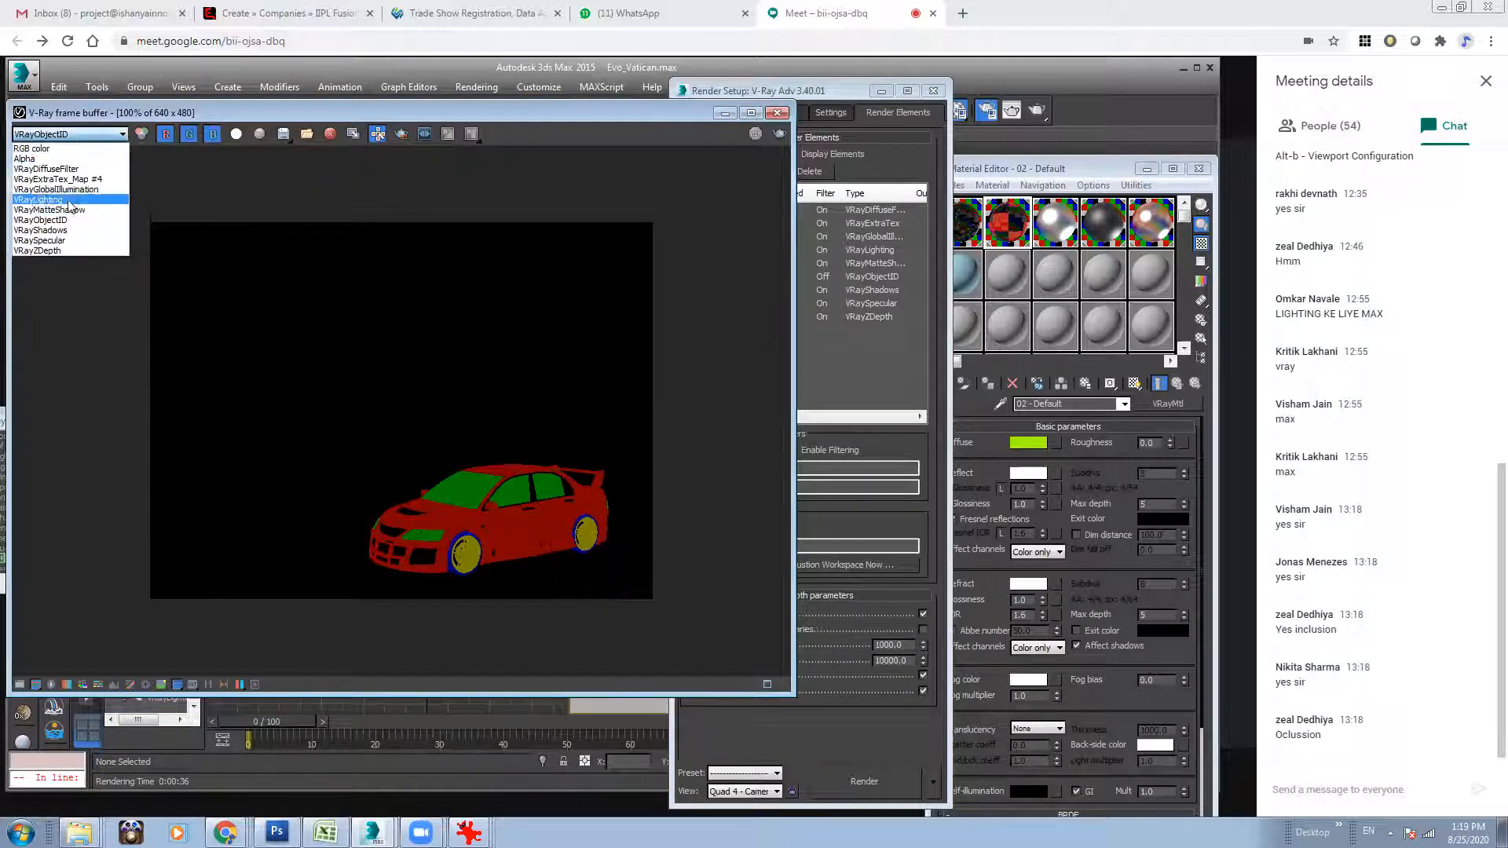
click(71, 179)
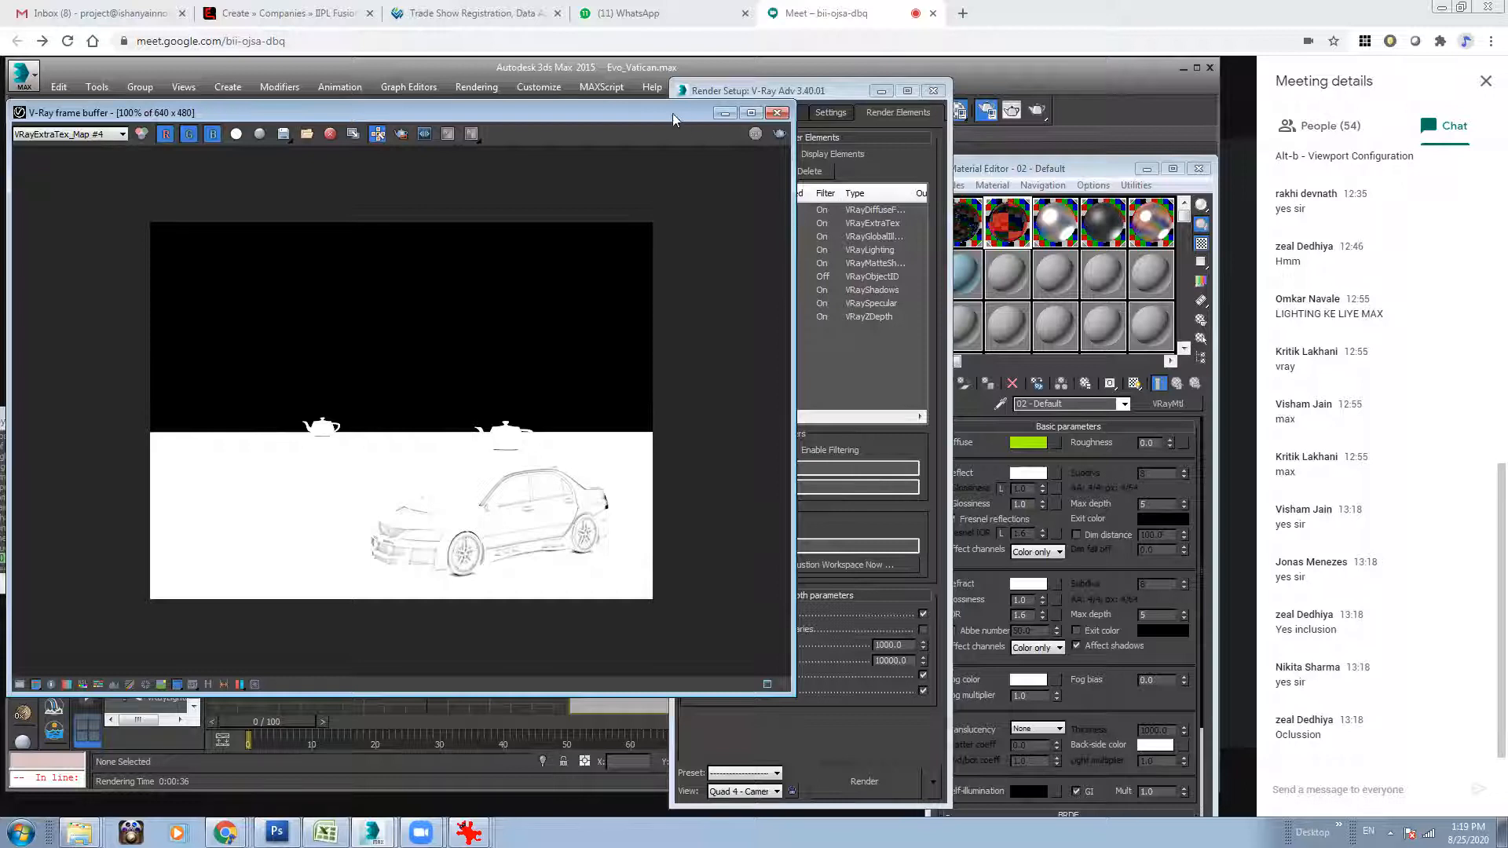
Select the VRayExtraTex element and place its VRayDirt texture in an unused Material Editor slot as an instance.
drag(672, 114, 524, 112)
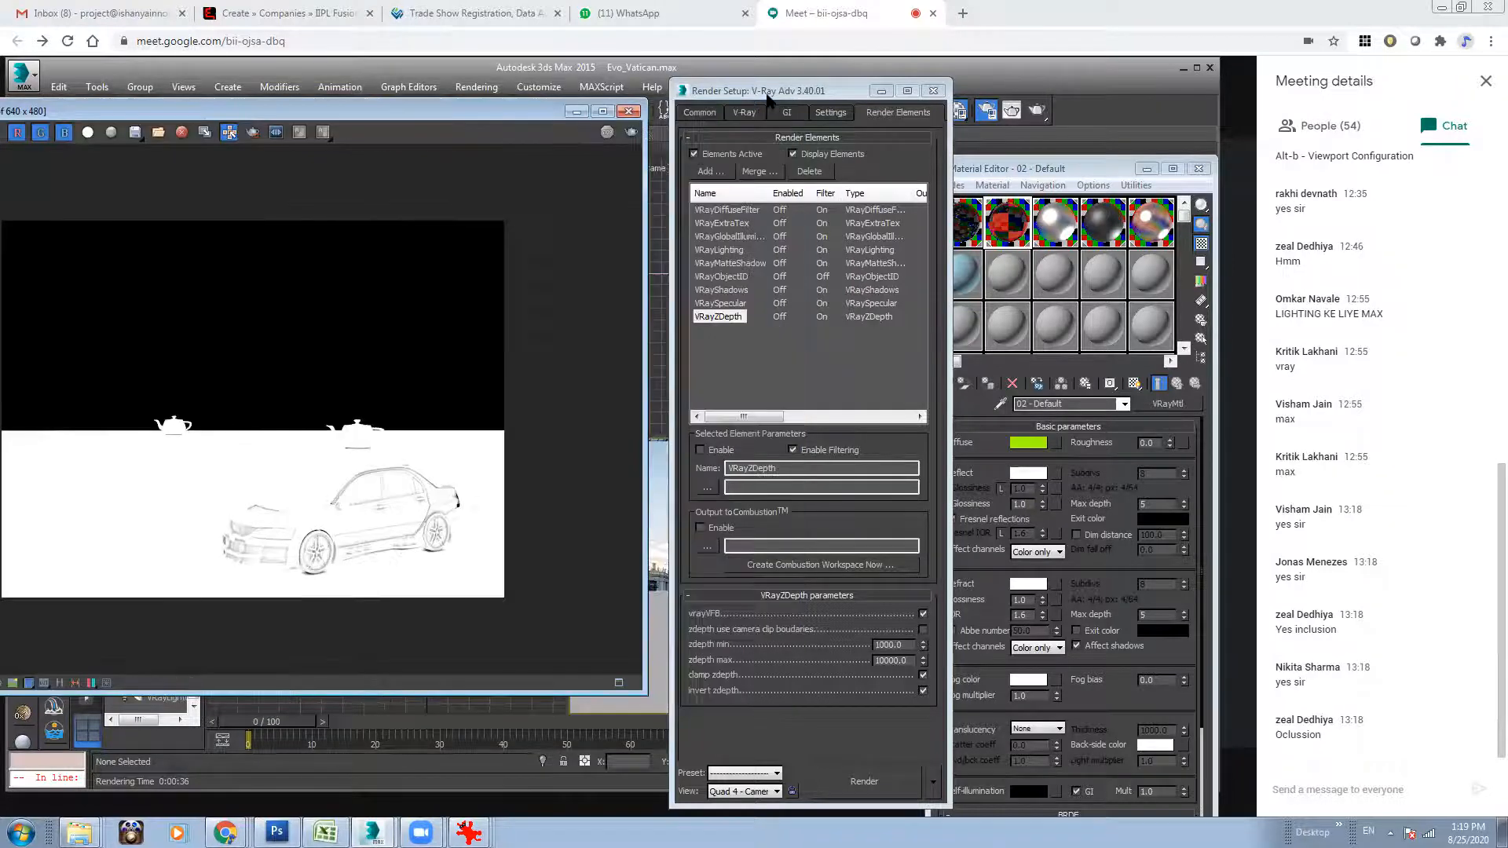
click(734, 223)
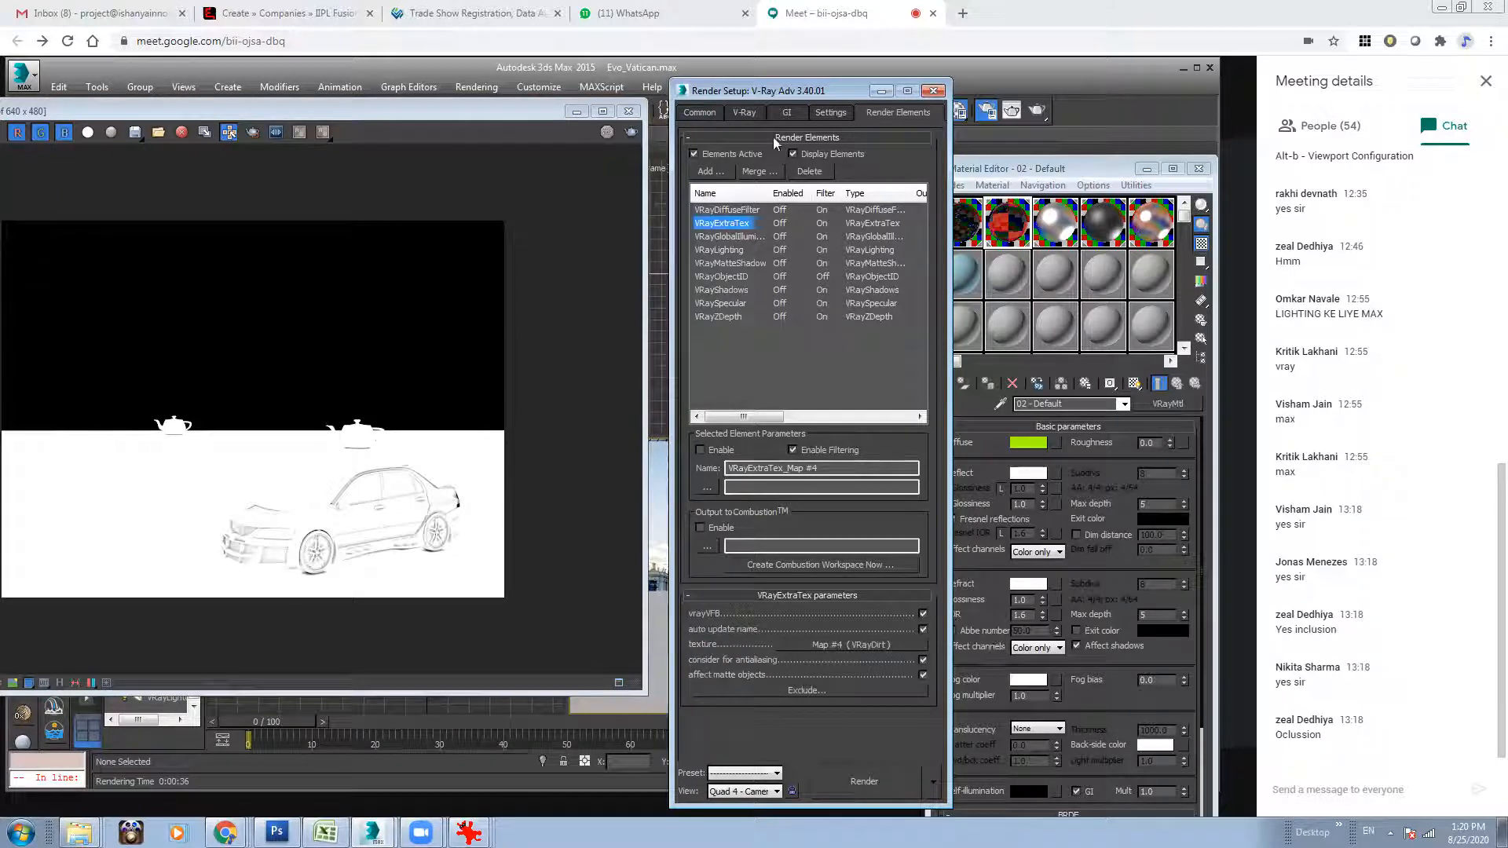
drag(800, 91, 703, 101)
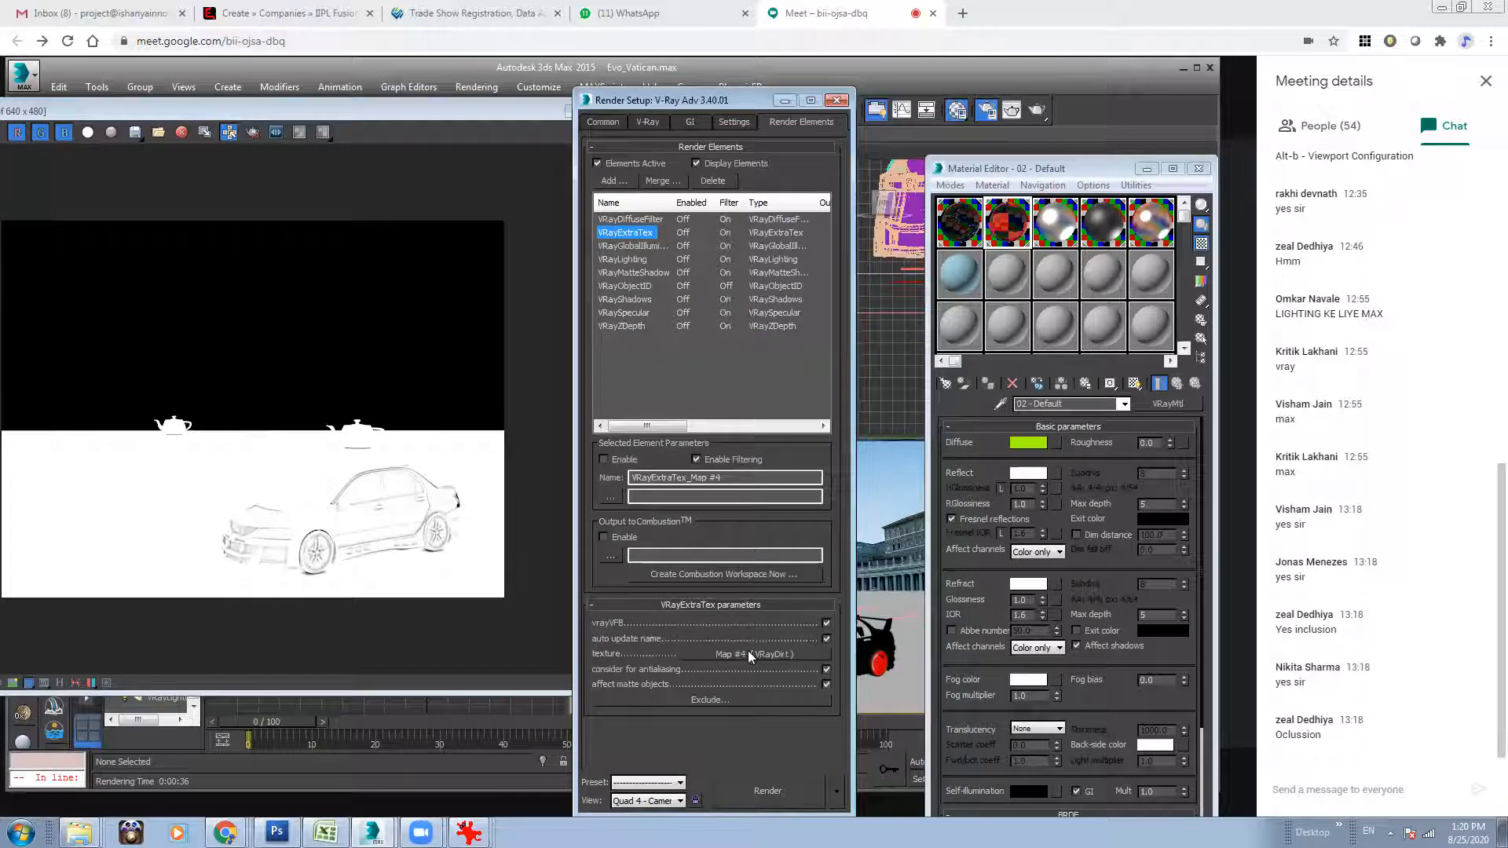
drag(752, 652, 1012, 280)
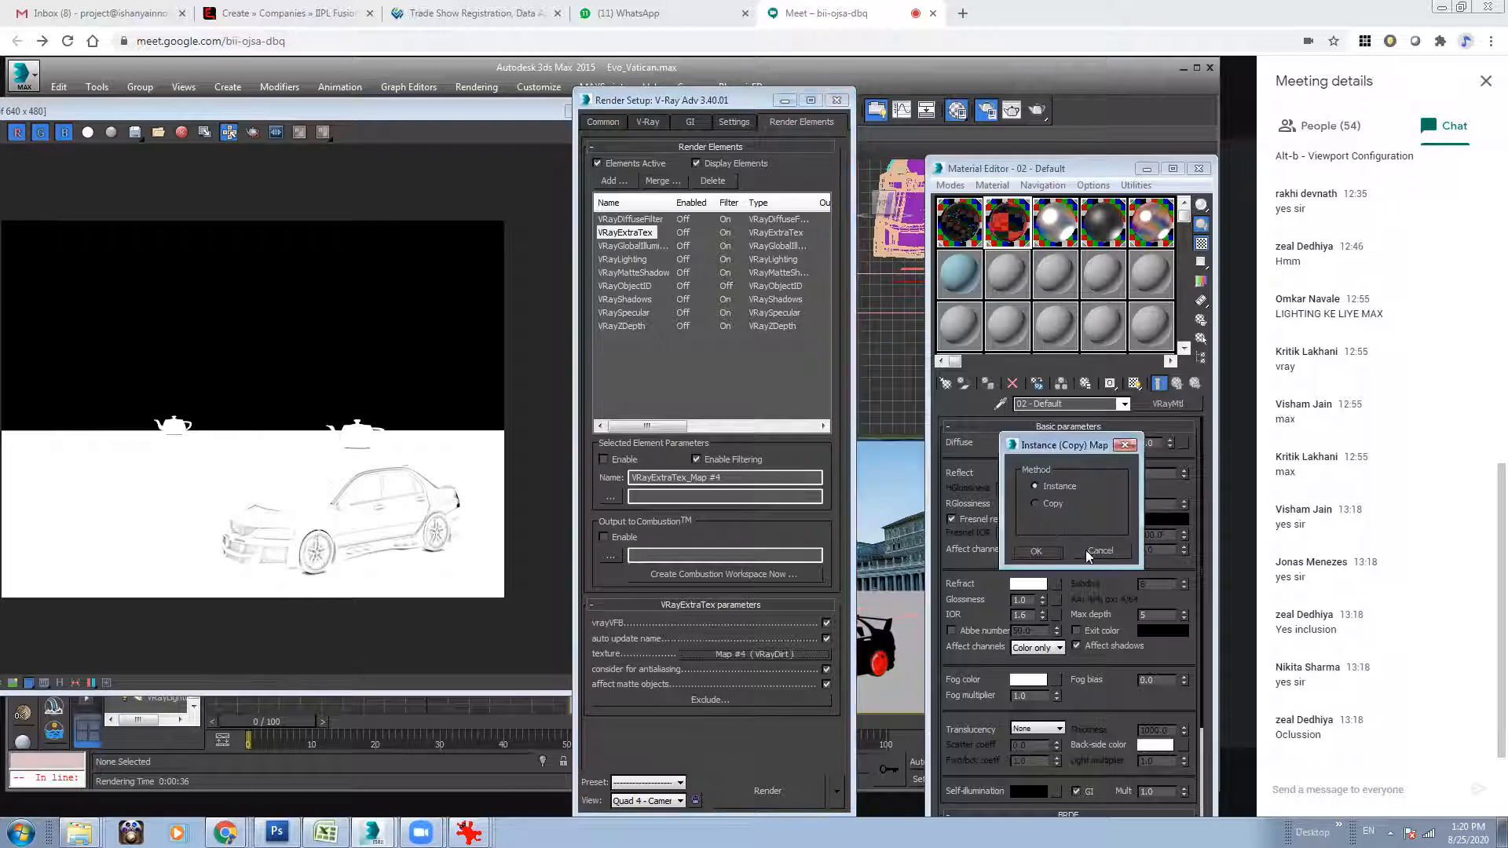
click(1037, 550)
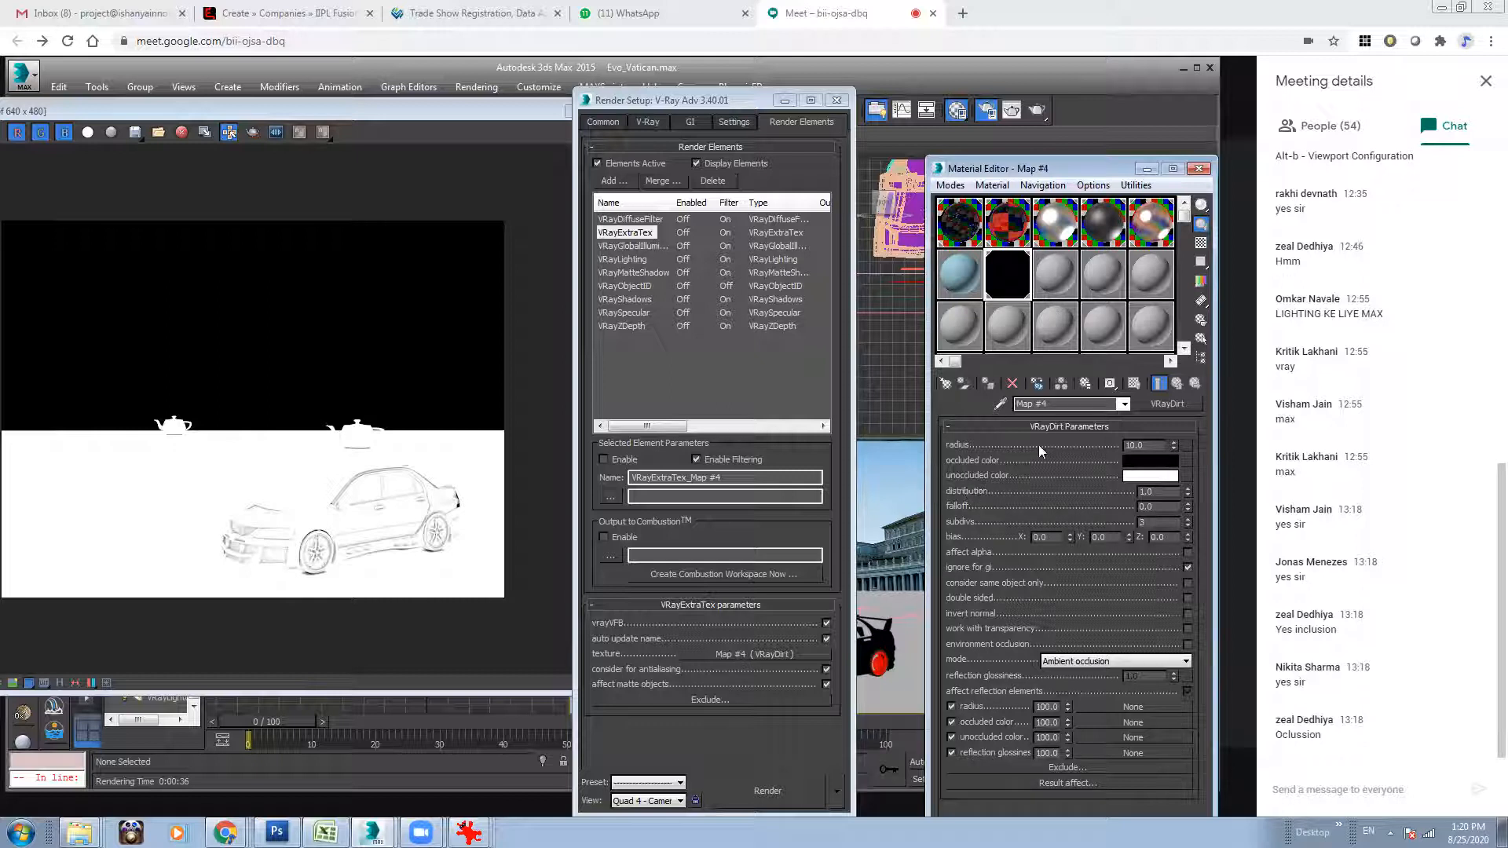
Set the VRayDirt map's radius to 50.
double_click(1138, 446)
text(50)
key(Return)
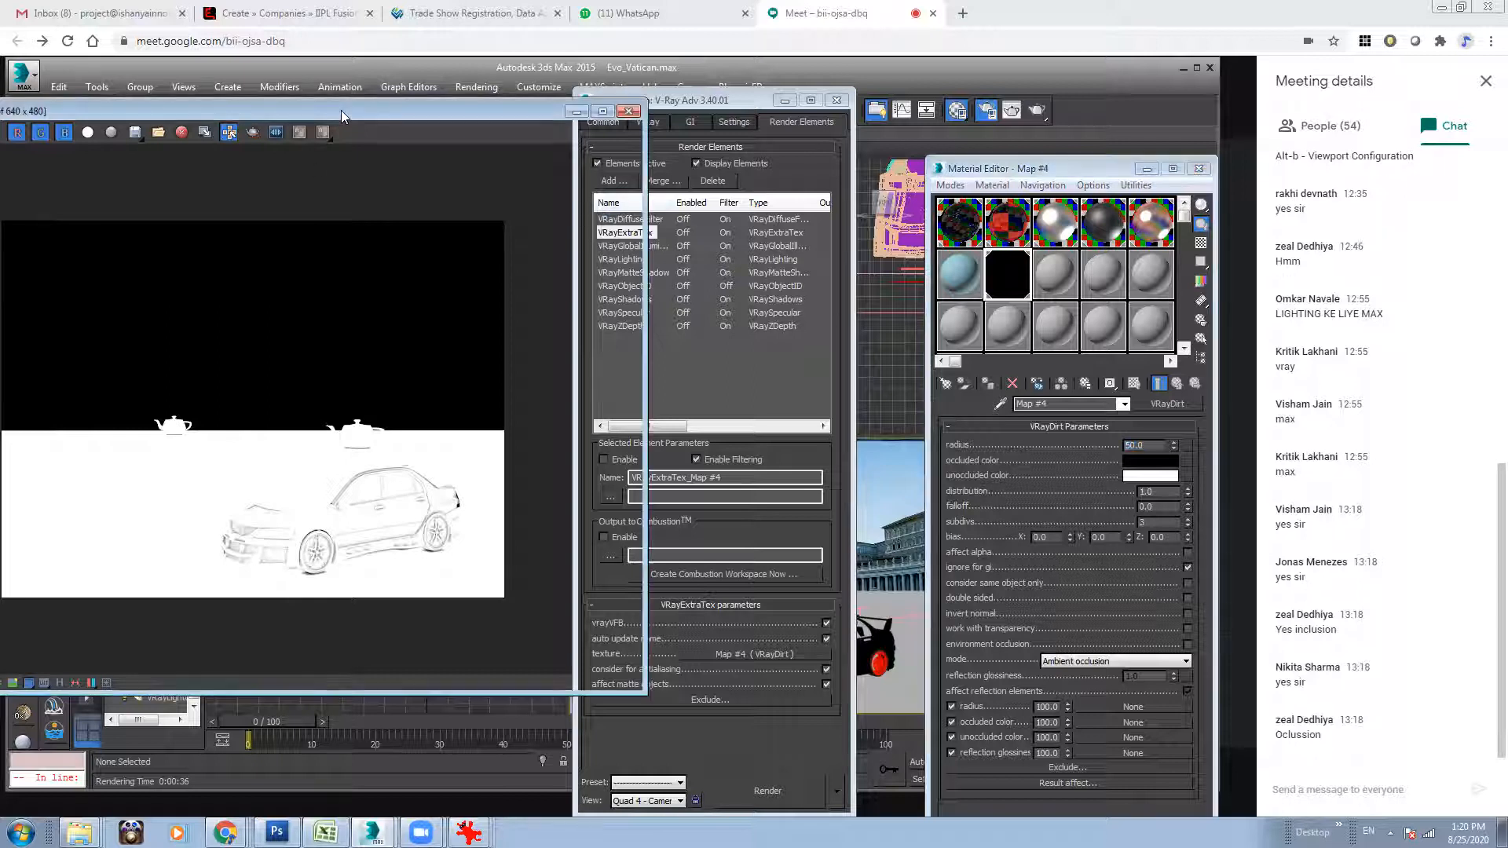
Open the frame buffer's render history and delete all the old restaurant render entries.
drag(341, 110, 446, 101)
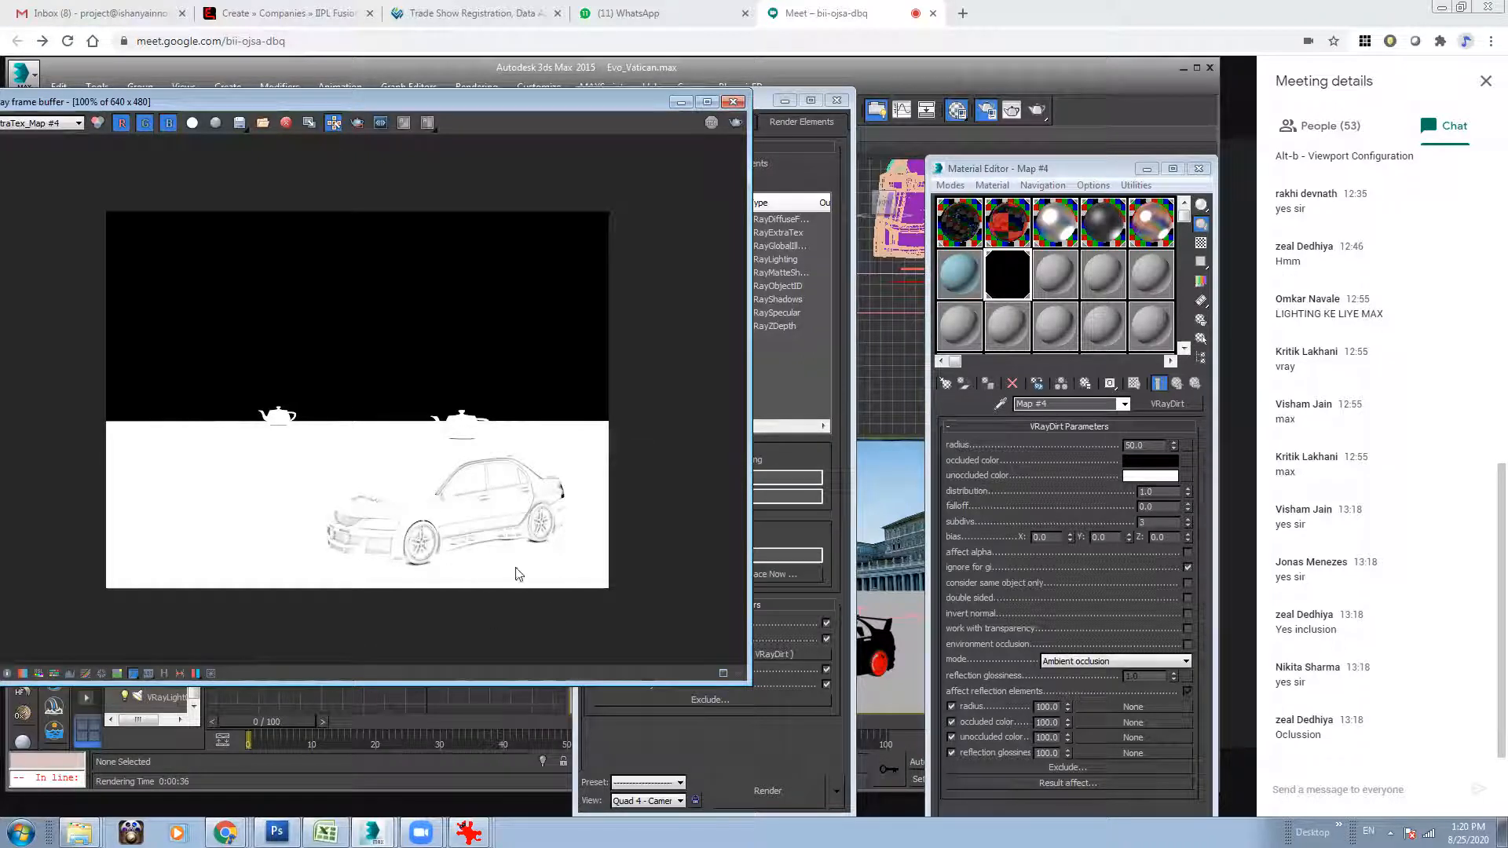
drag(376, 100, 453, 90)
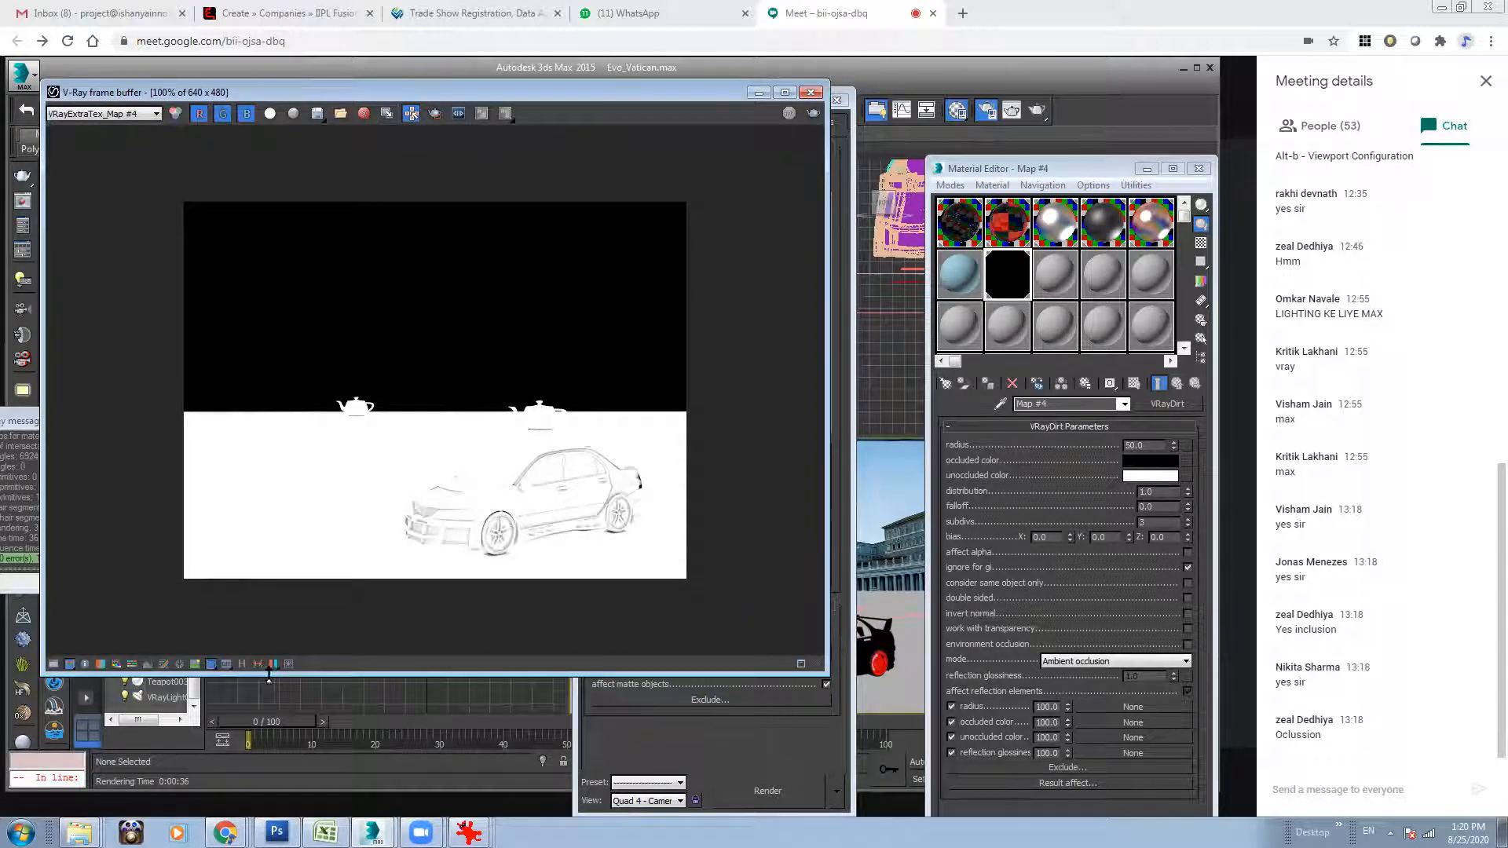
click(242, 665)
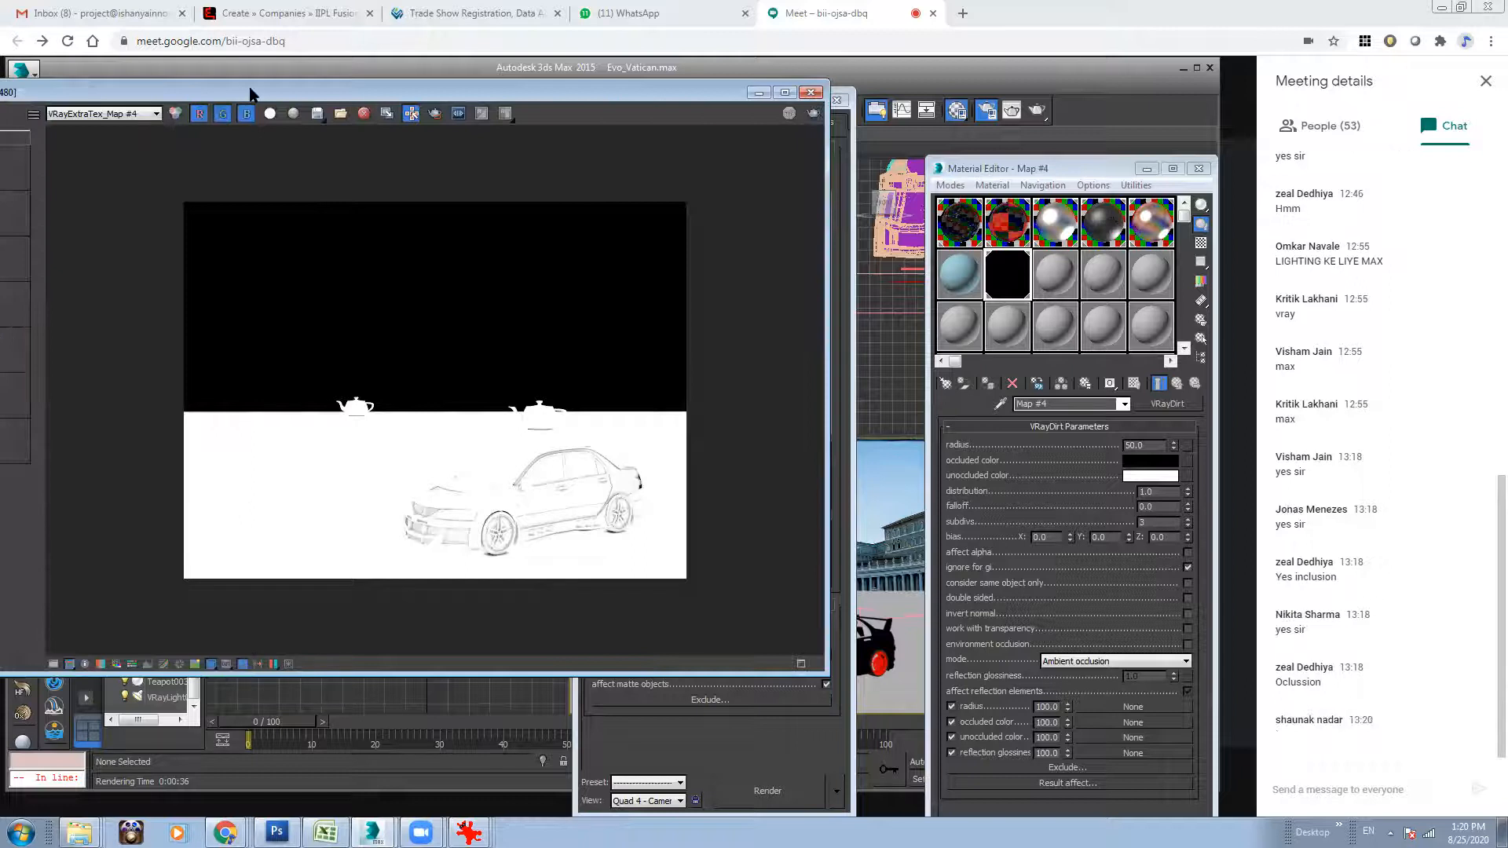
drag(251, 95, 465, 118)
click(185, 189)
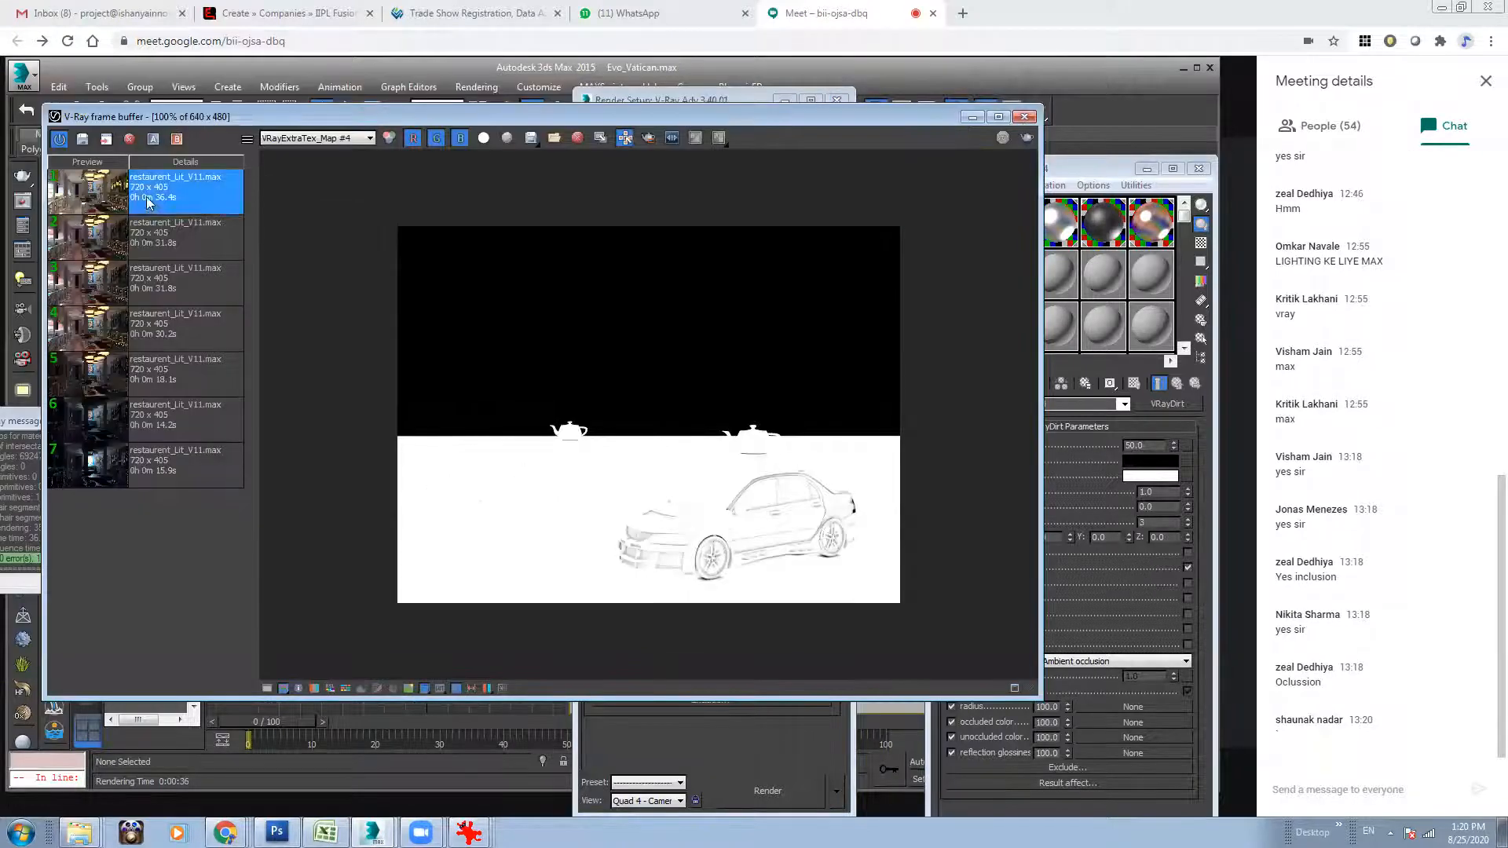
shift+click(159, 470)
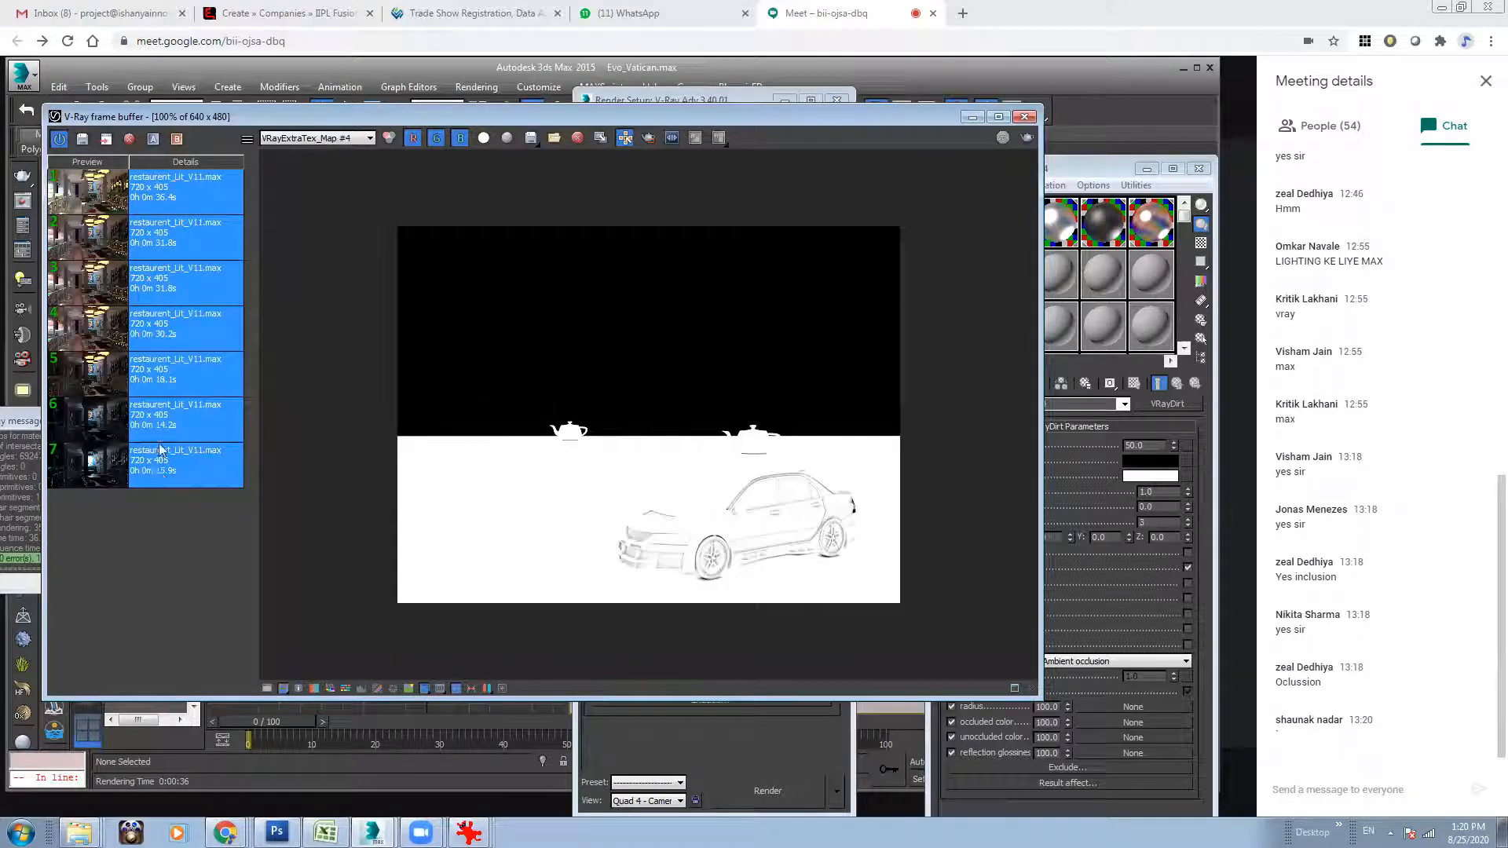
click(129, 138)
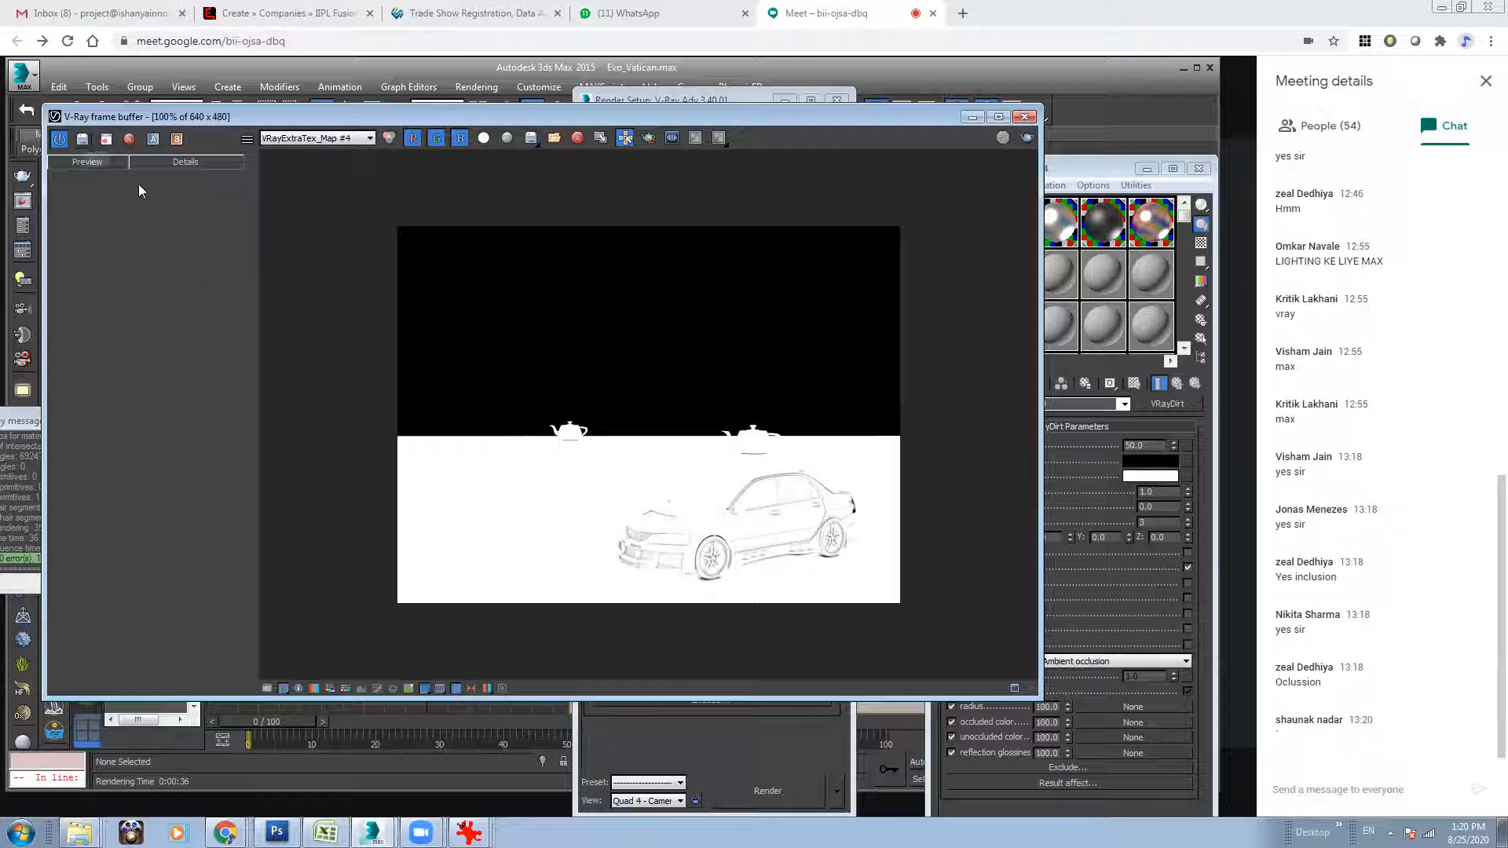
Save the current Evo_Vatican render to the history and select its entry.
click(81, 139)
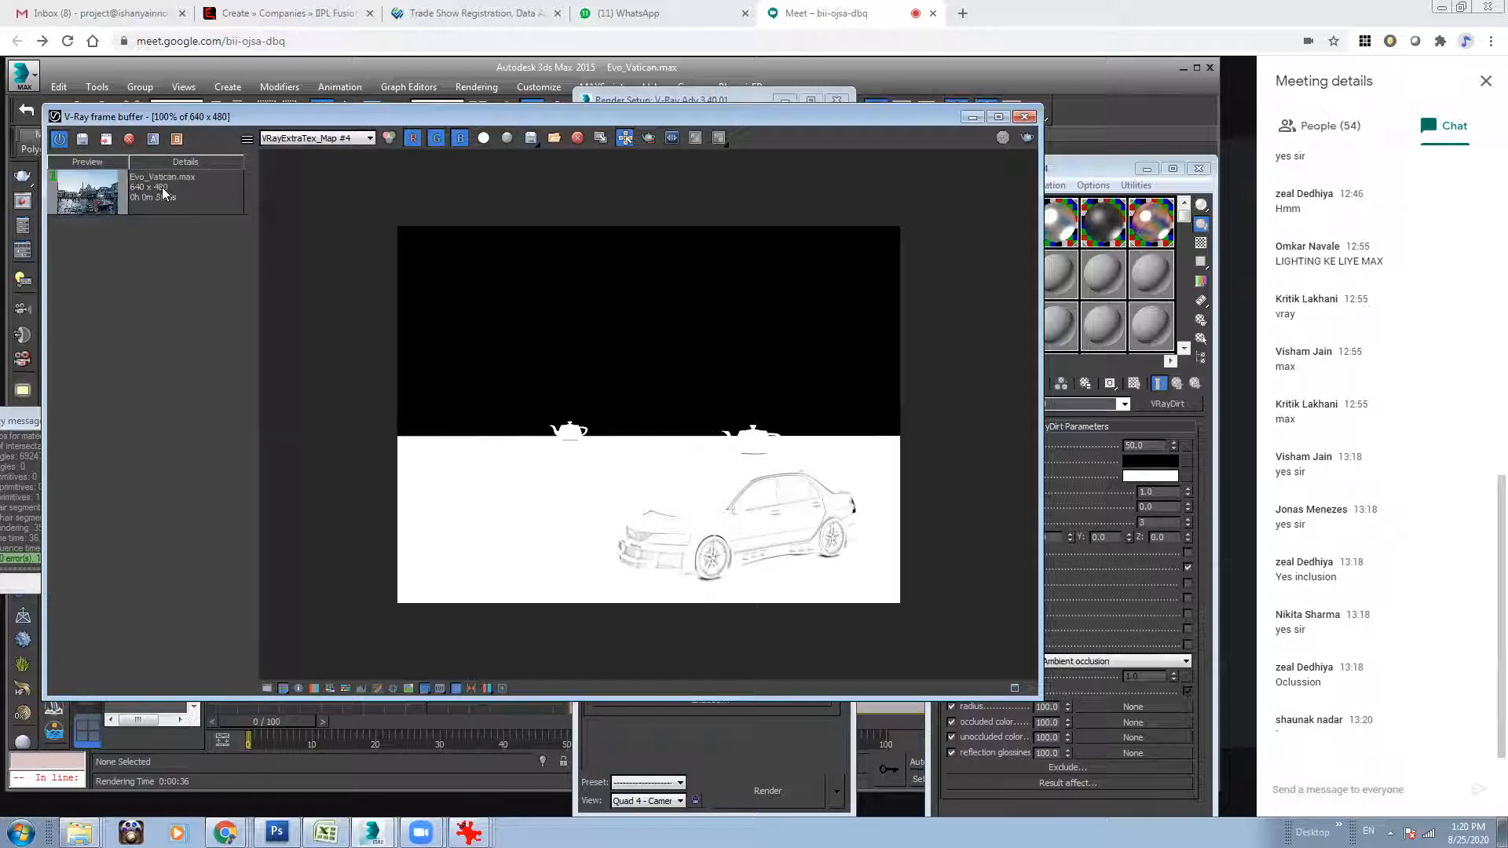
click(138, 191)
click(334, 140)
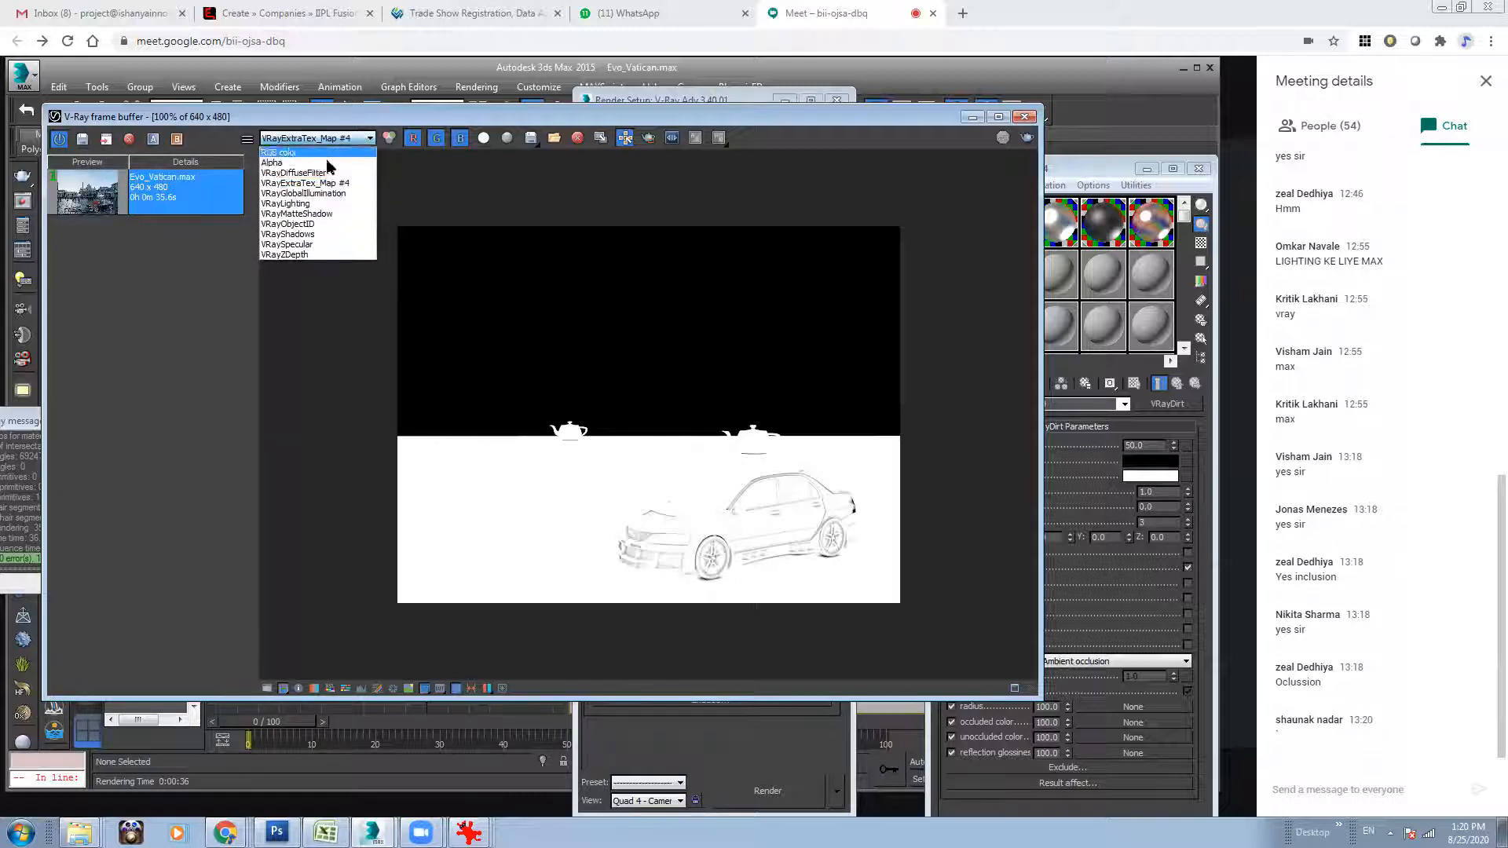
click(142, 197)
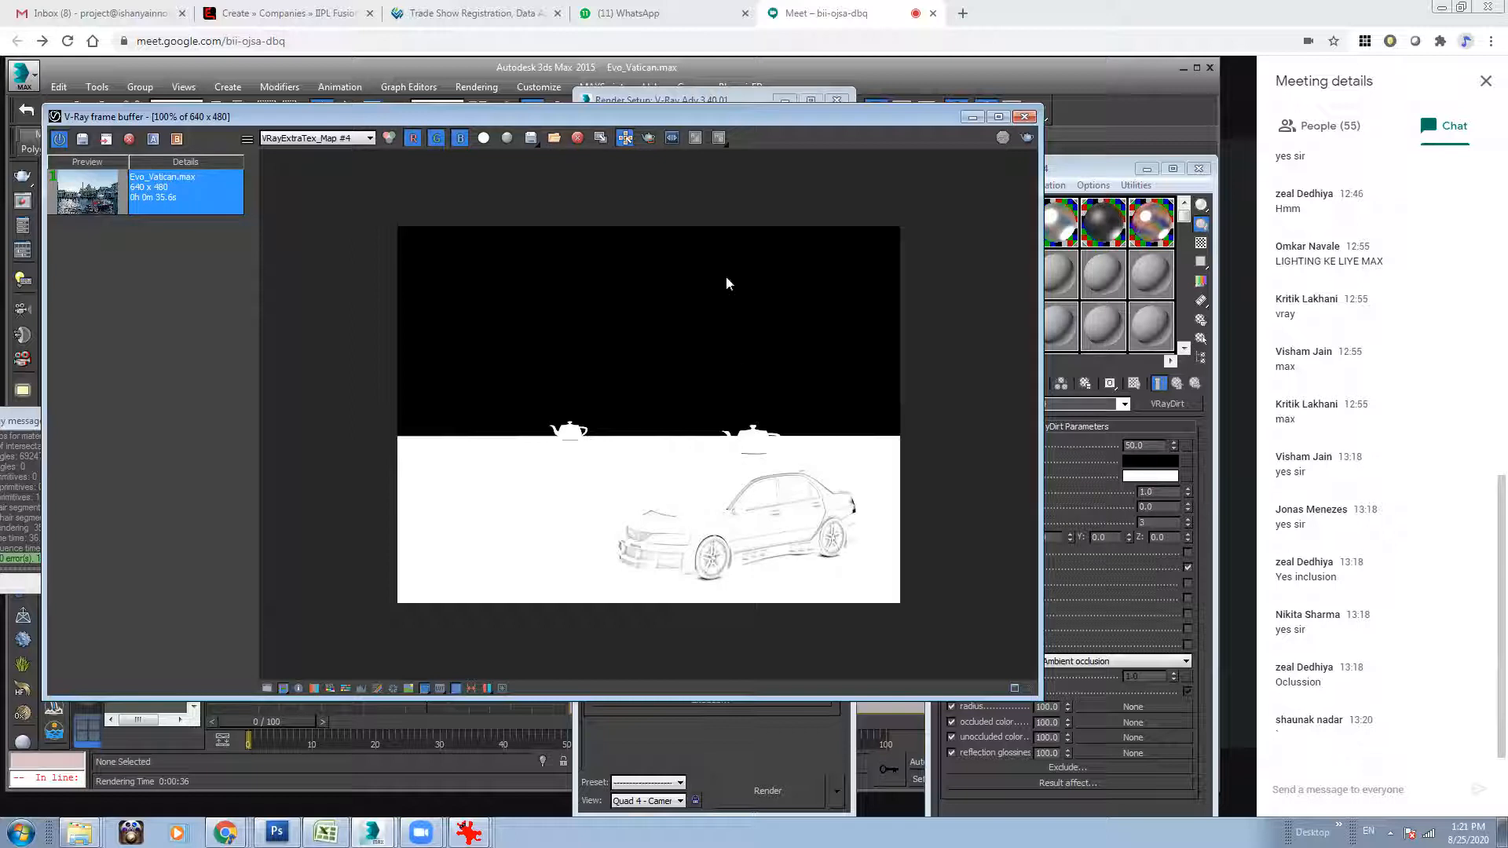
Duplicate the VRayExtraTex_Map #4 image to a separate frame window, move it aside, and start a new render.
click(602, 138)
drag(713, 229, 509, 334)
click(787, 267)
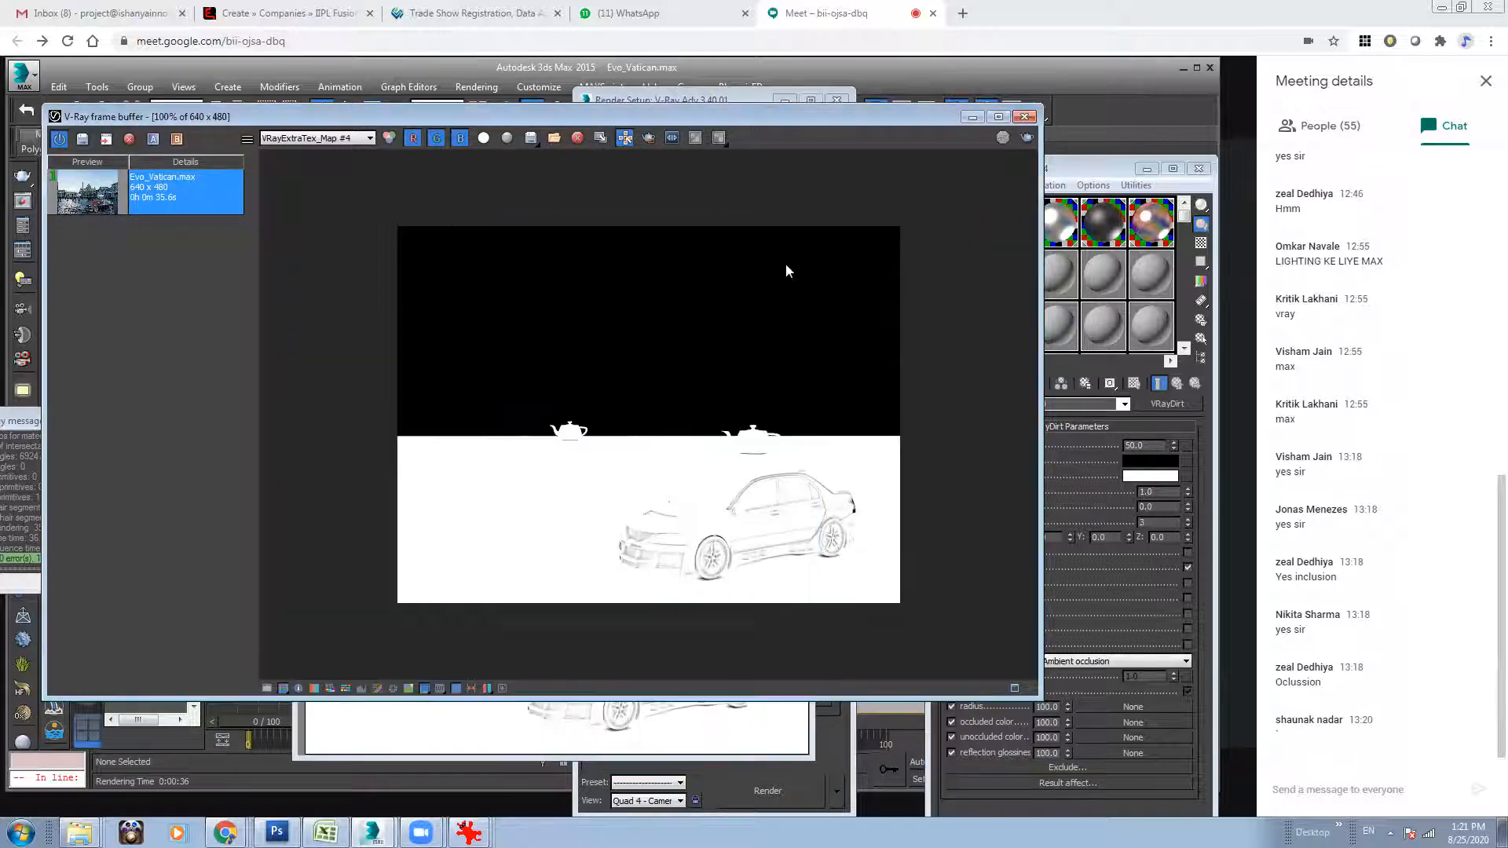
click(1027, 139)
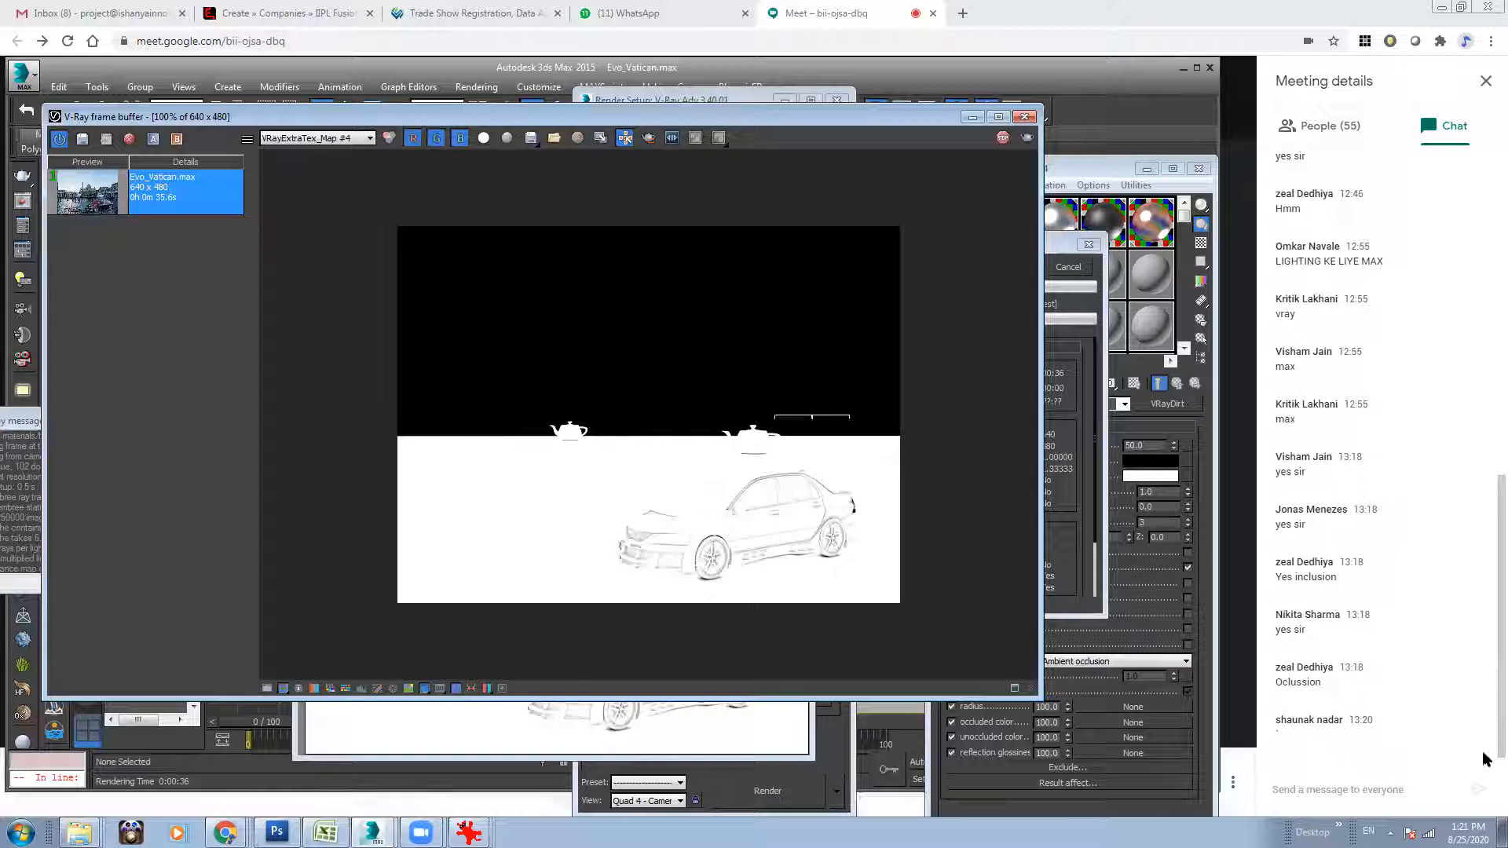
click(1487, 780)
mouse_move(372, 833)
click(347, 801)
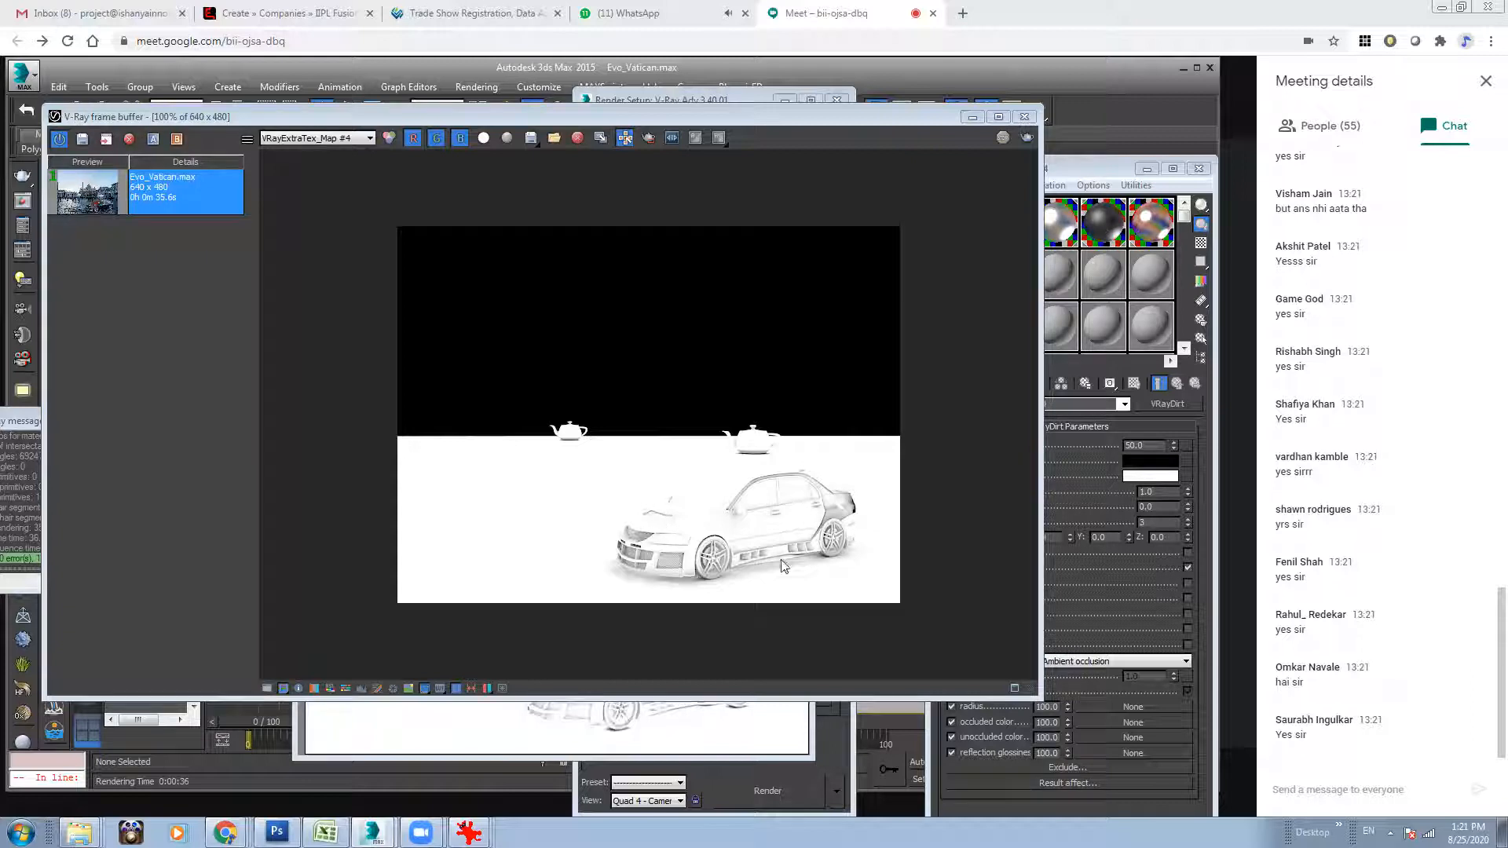
Minimize the Material Editor and bring back the last V-Ray frame buffer from the V-Ray render settings.
drag(869, 118, 814, 118)
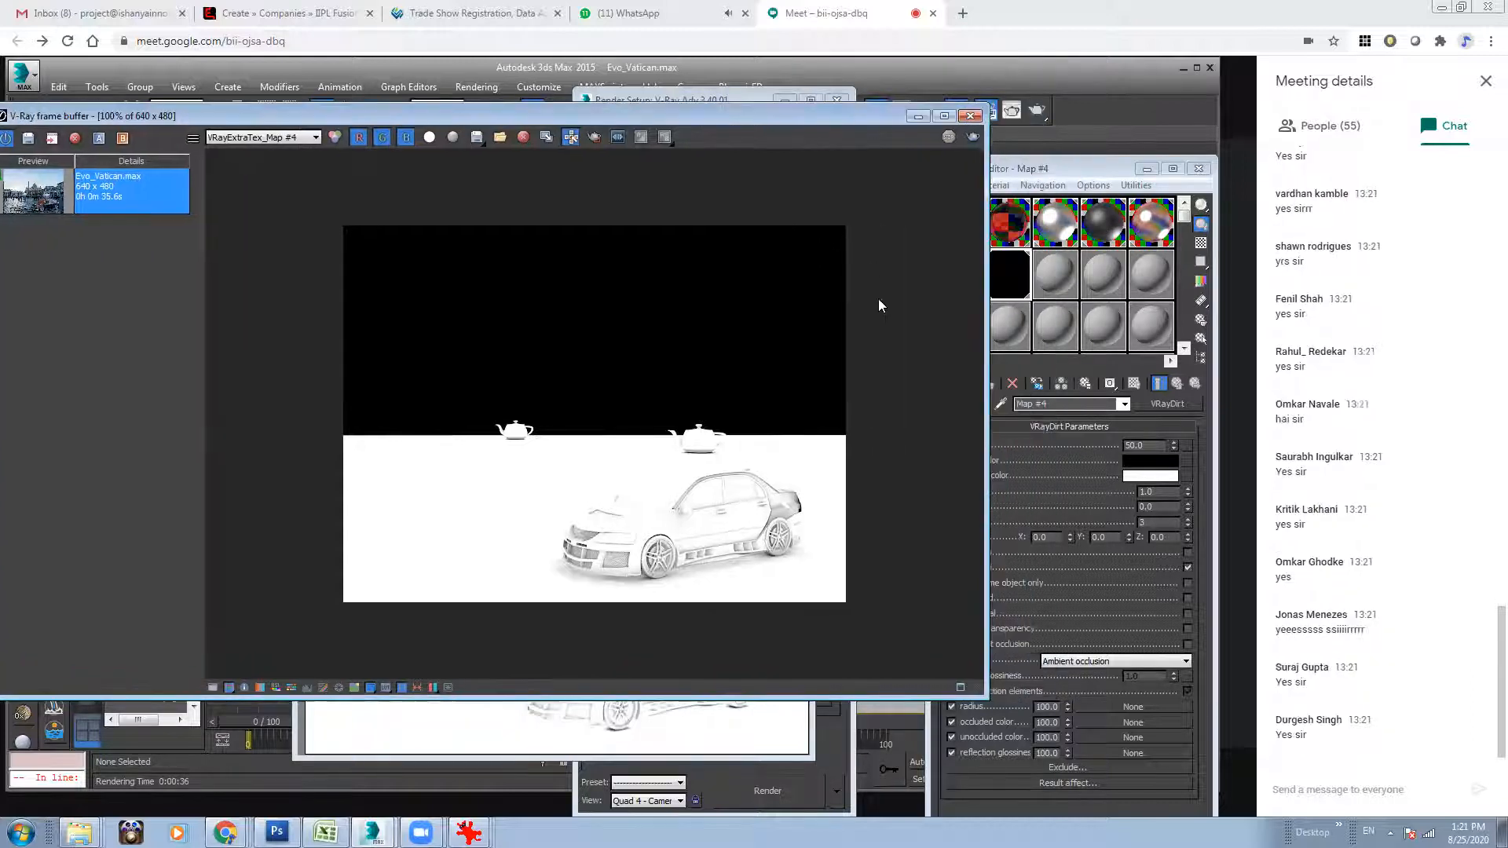
click(1147, 168)
click(971, 116)
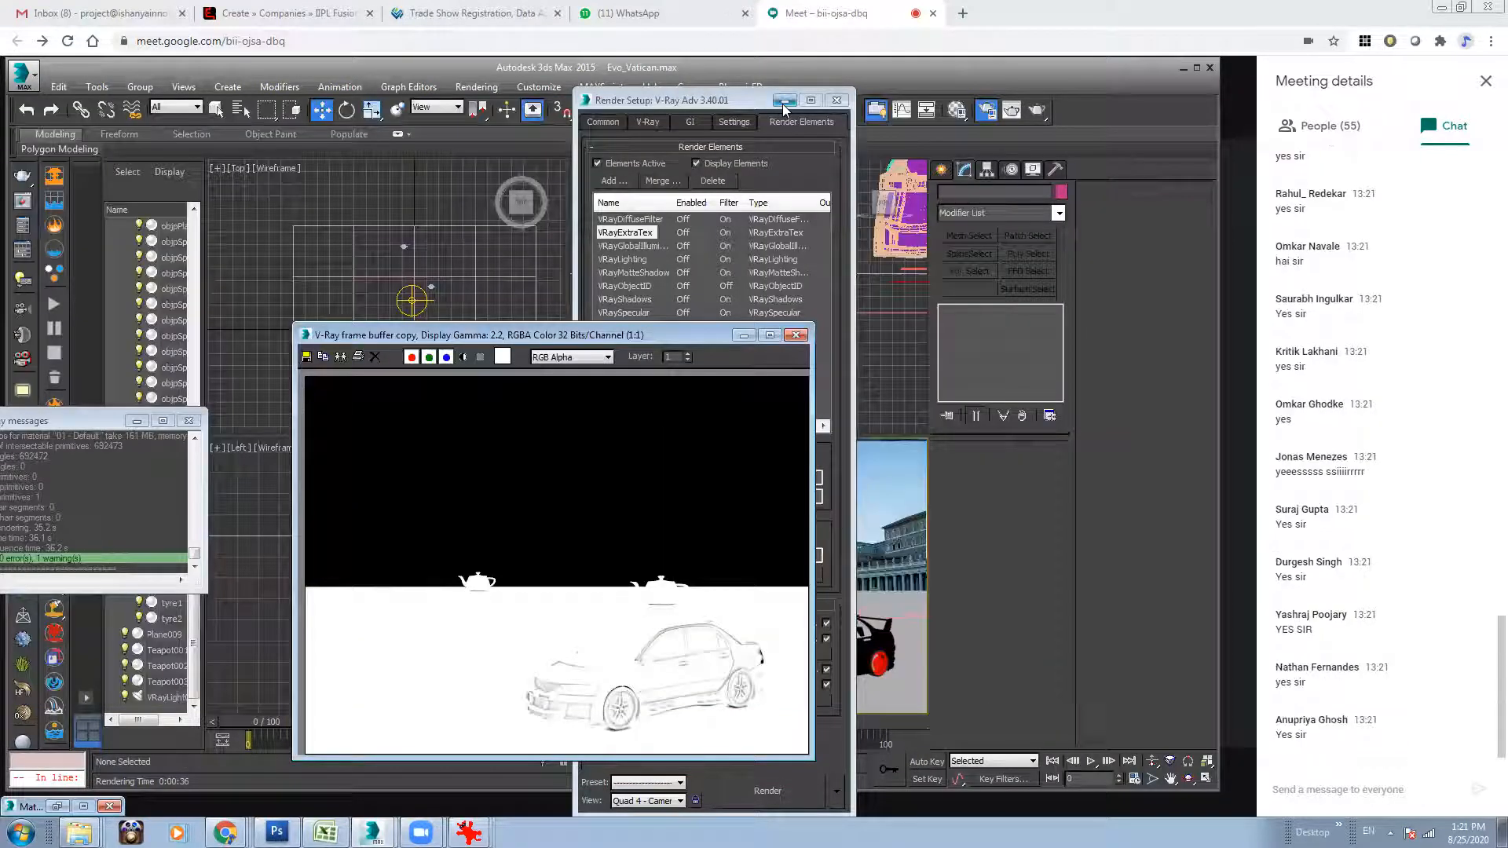
drag(626, 337, 602, 265)
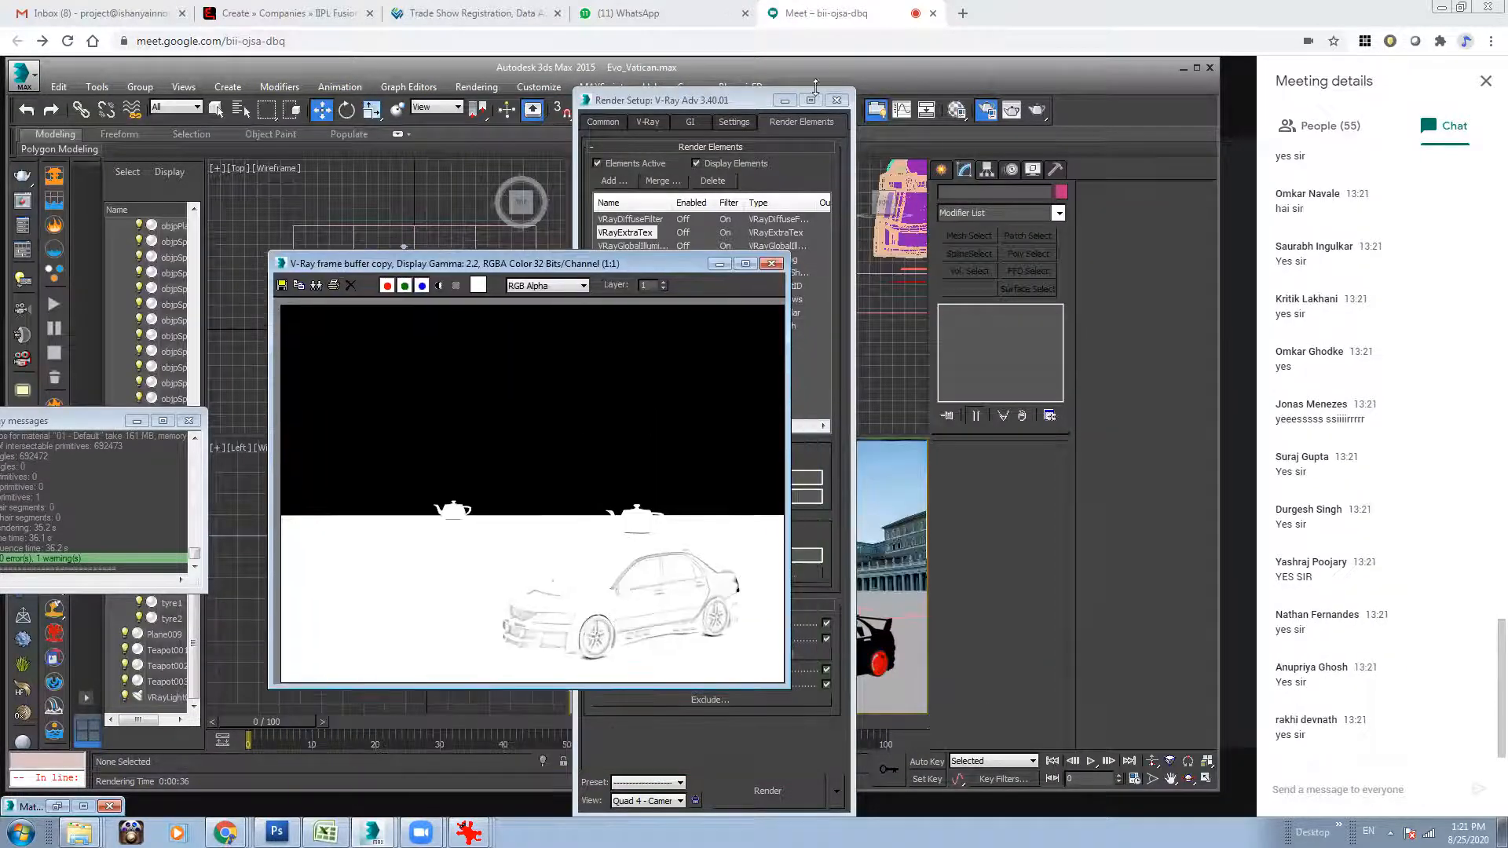
click(984, 114)
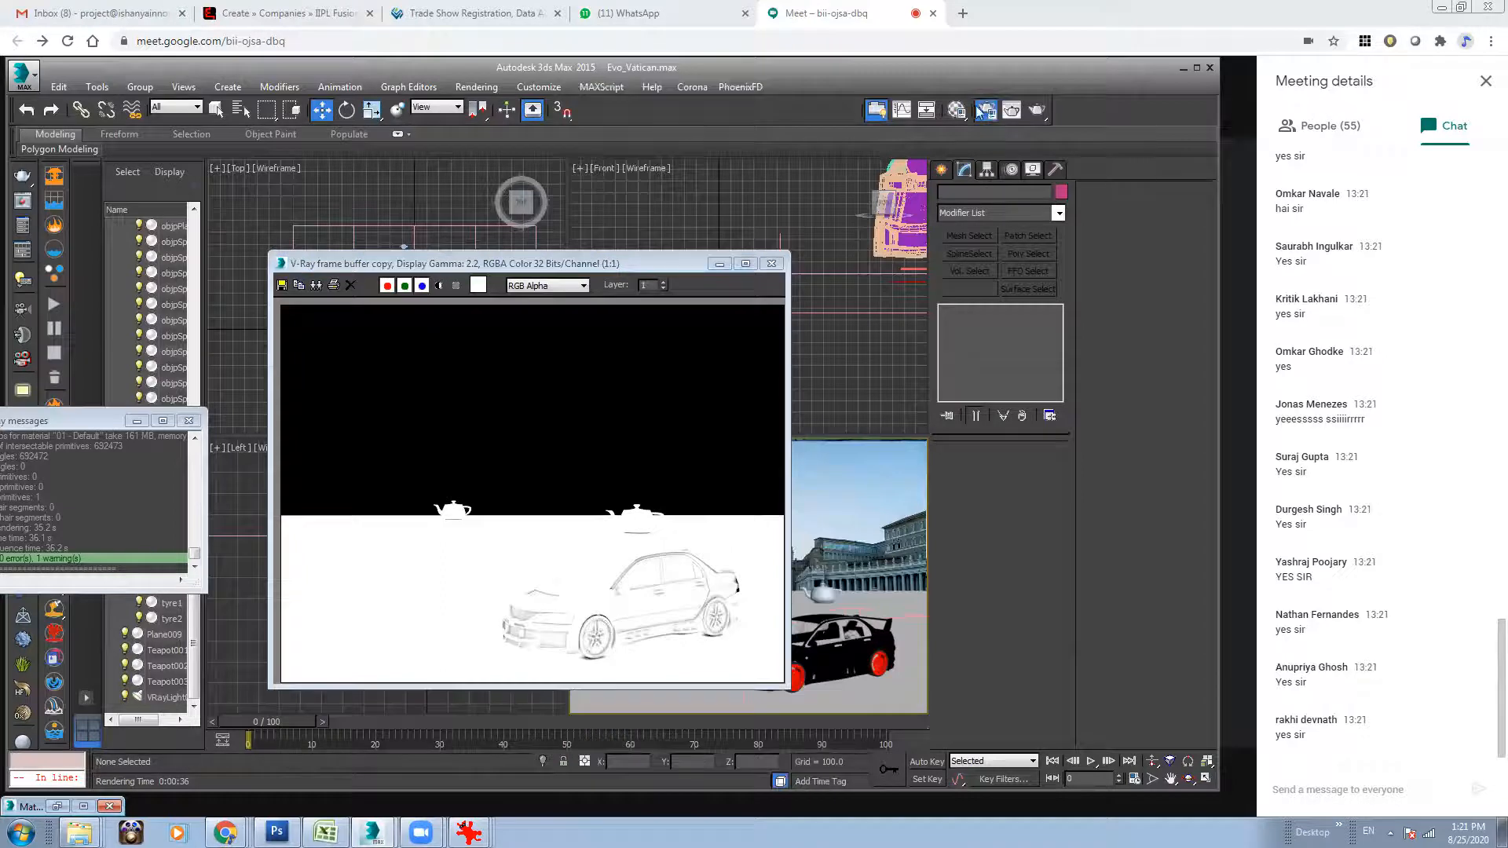
click(983, 112)
click(647, 121)
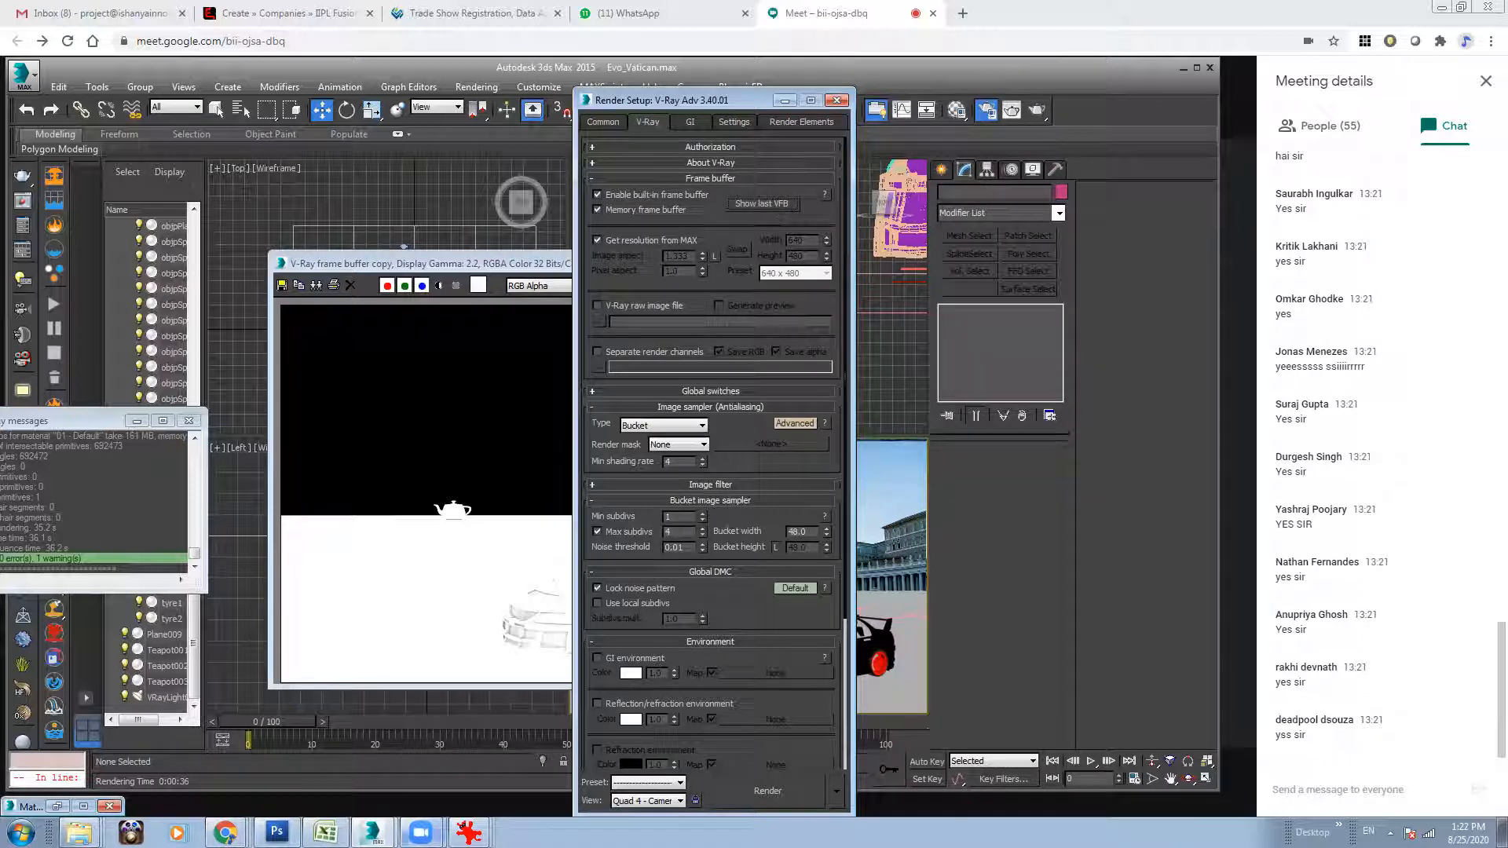
click(373, 810)
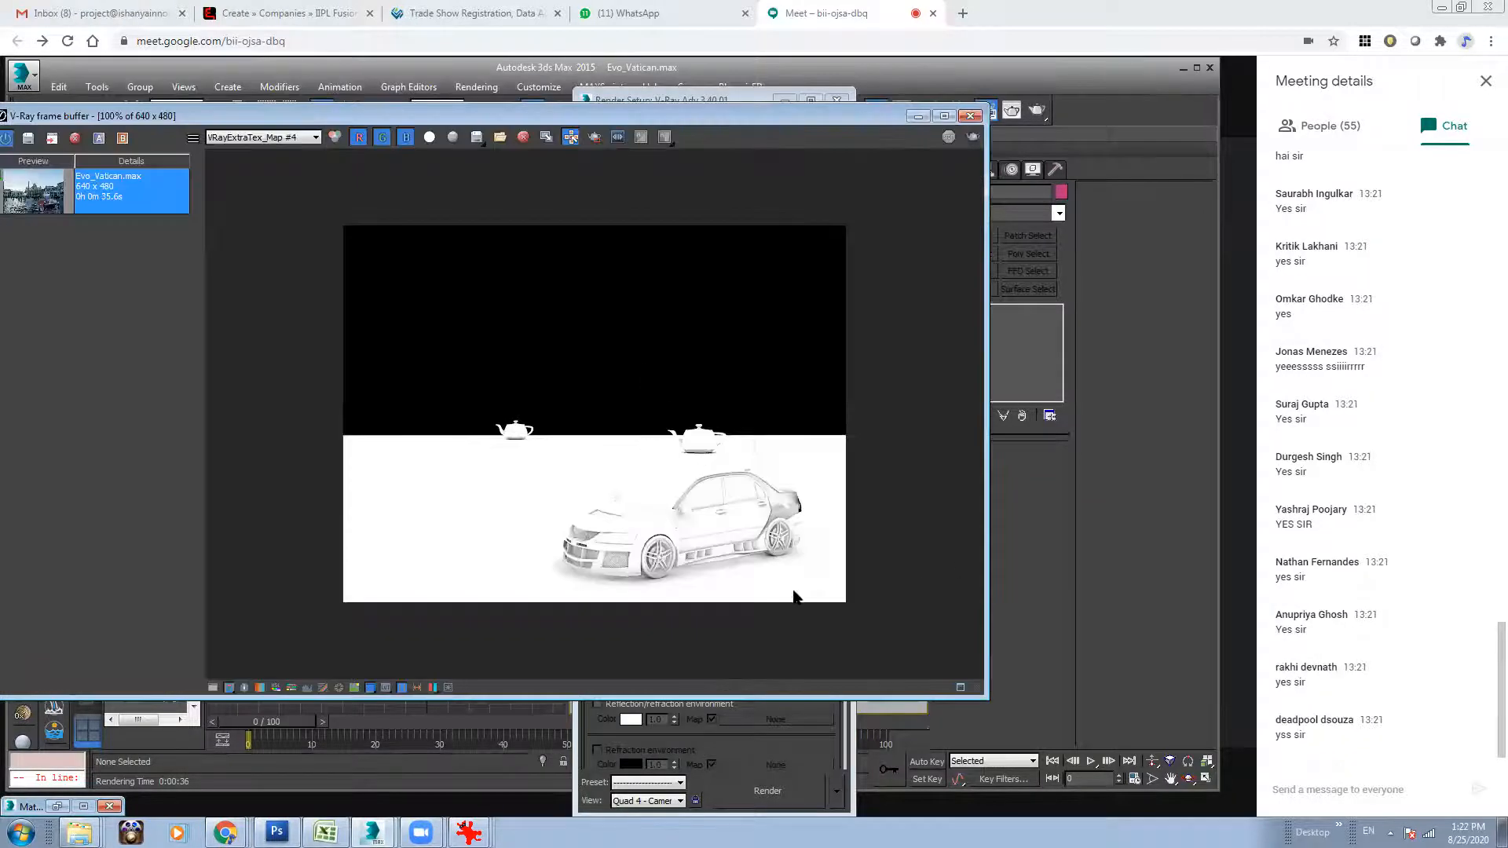
Place the new VRayExtraTex_Map #4 render beside the duplicated frame and compare the ambient occlusion on the car.
drag(732, 115, 253, 42)
click(516, 258)
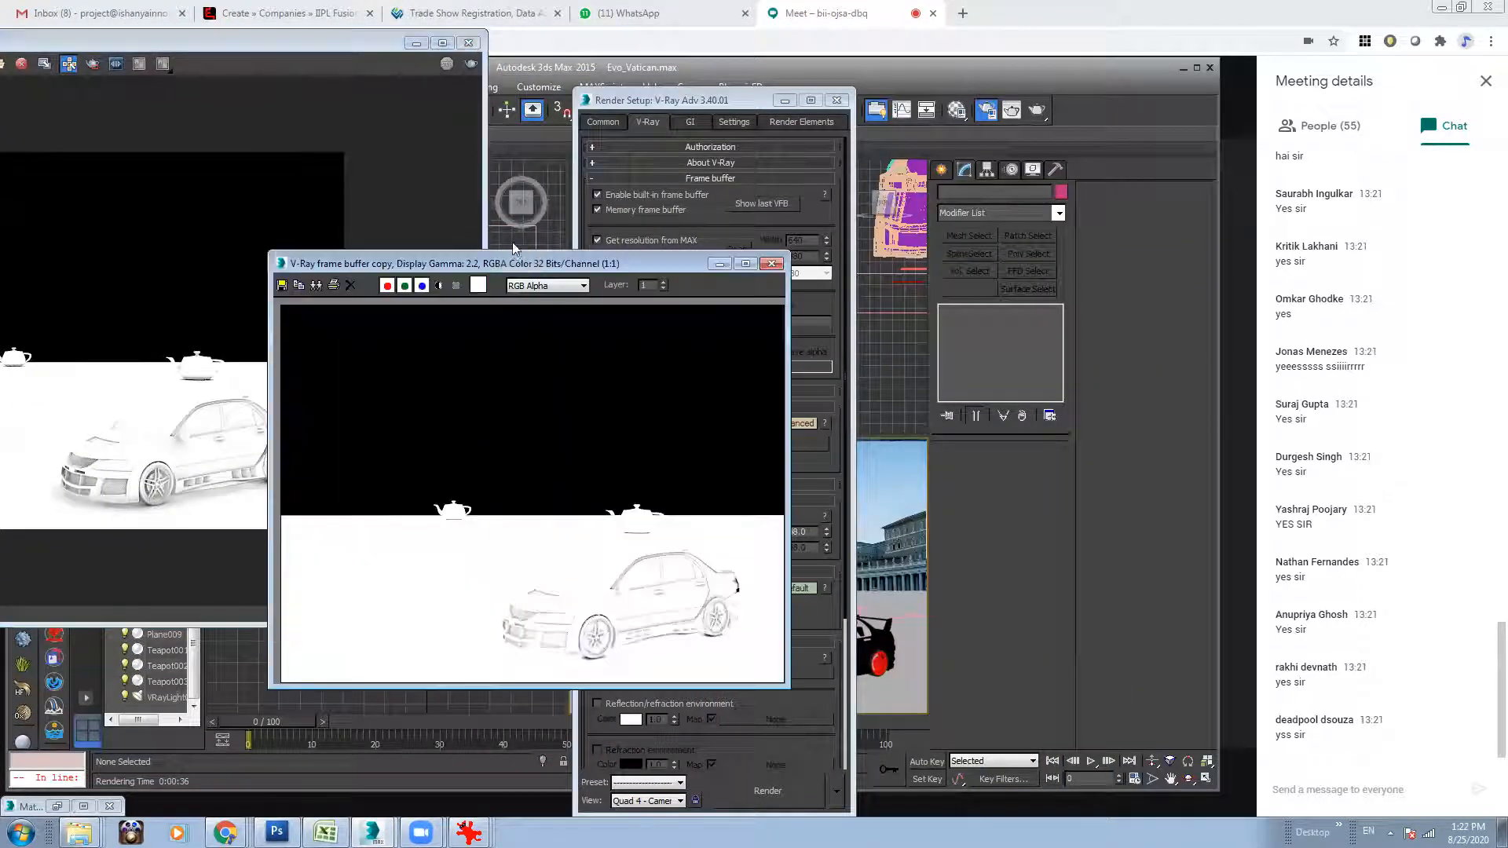
drag(495, 271, 560, 88)
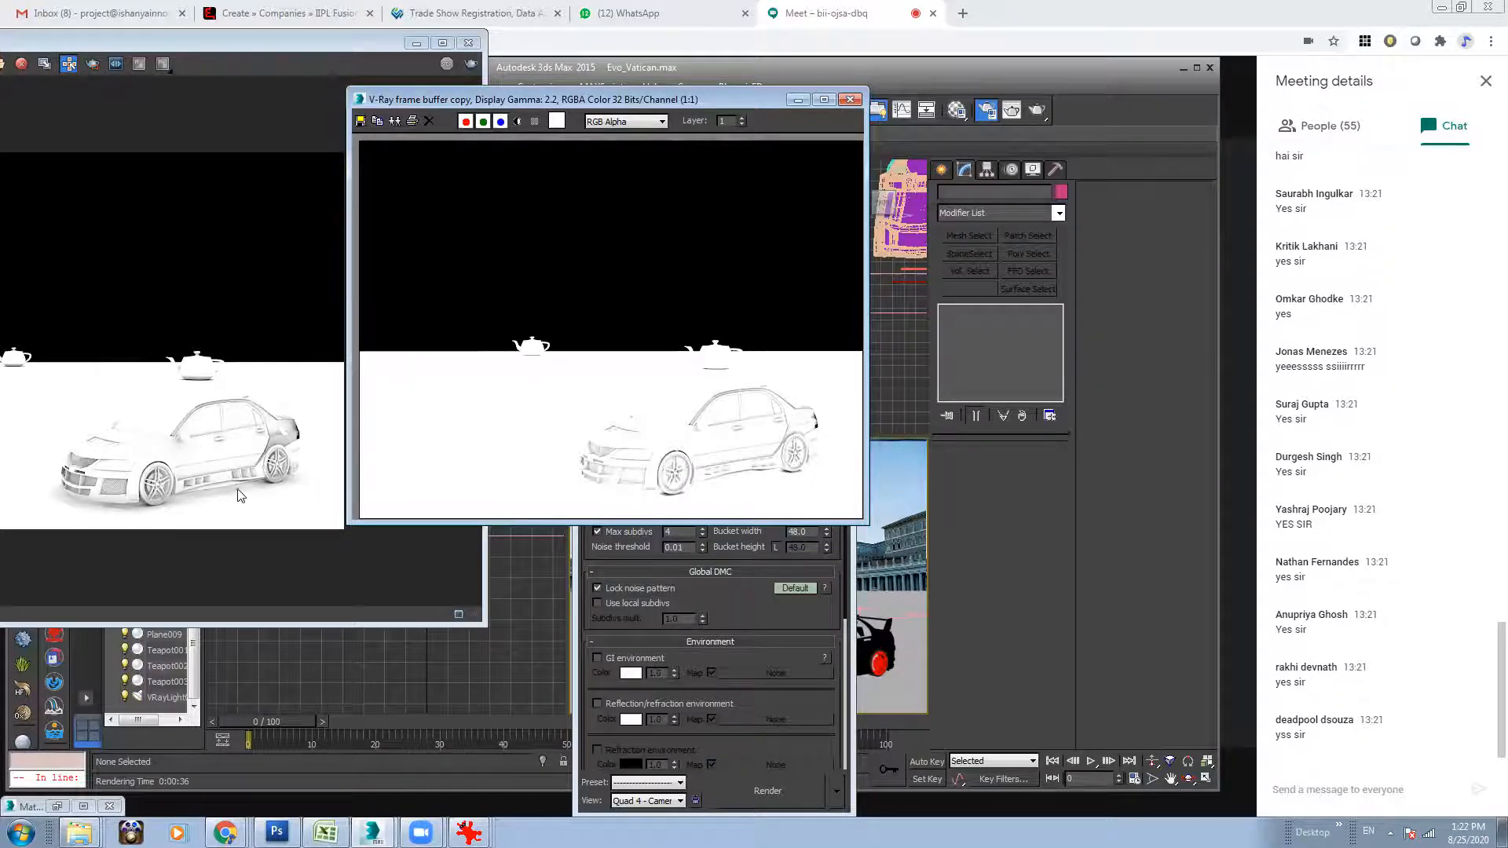
Move the V-Ray frame buffer back into full view and display its RGB color channel.
drag(257, 46, 273, 101)
click(315, 125)
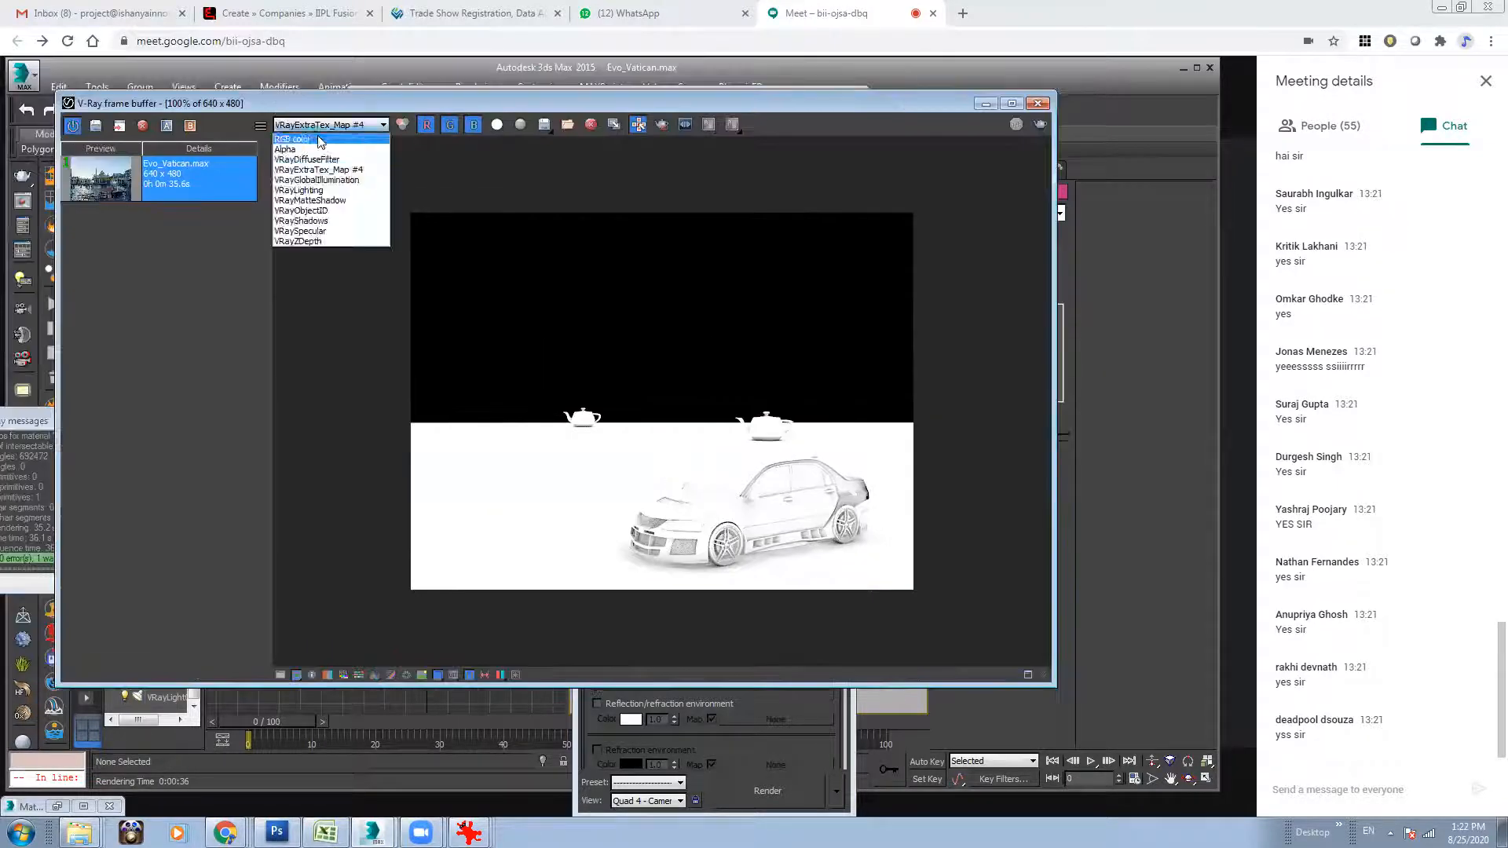
click(315, 133)
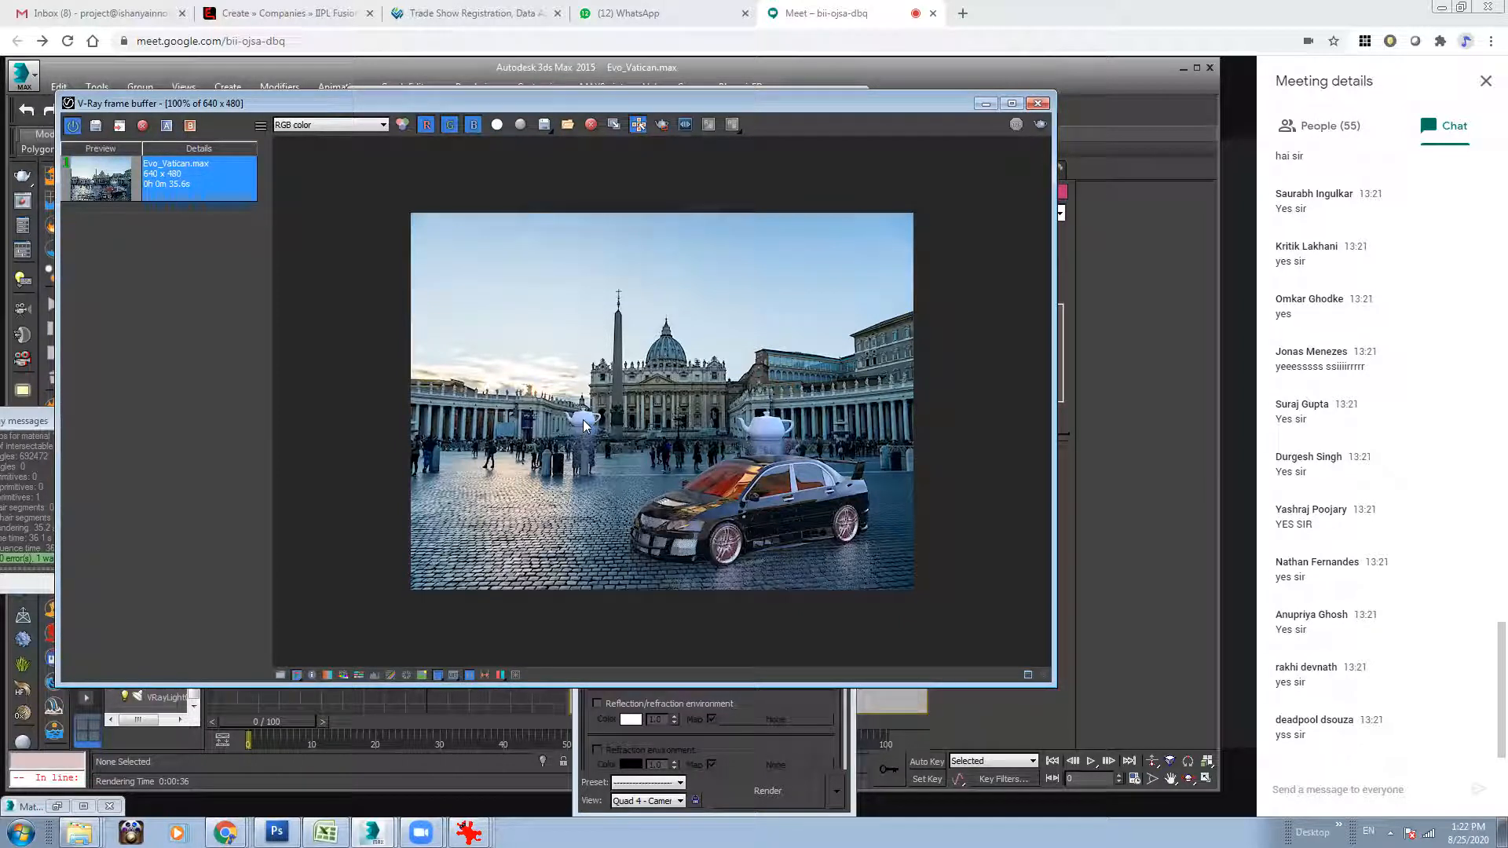
Clear the render windows away, orbit the scene camera slightly and render the camera view again.
click(985, 103)
click(800, 104)
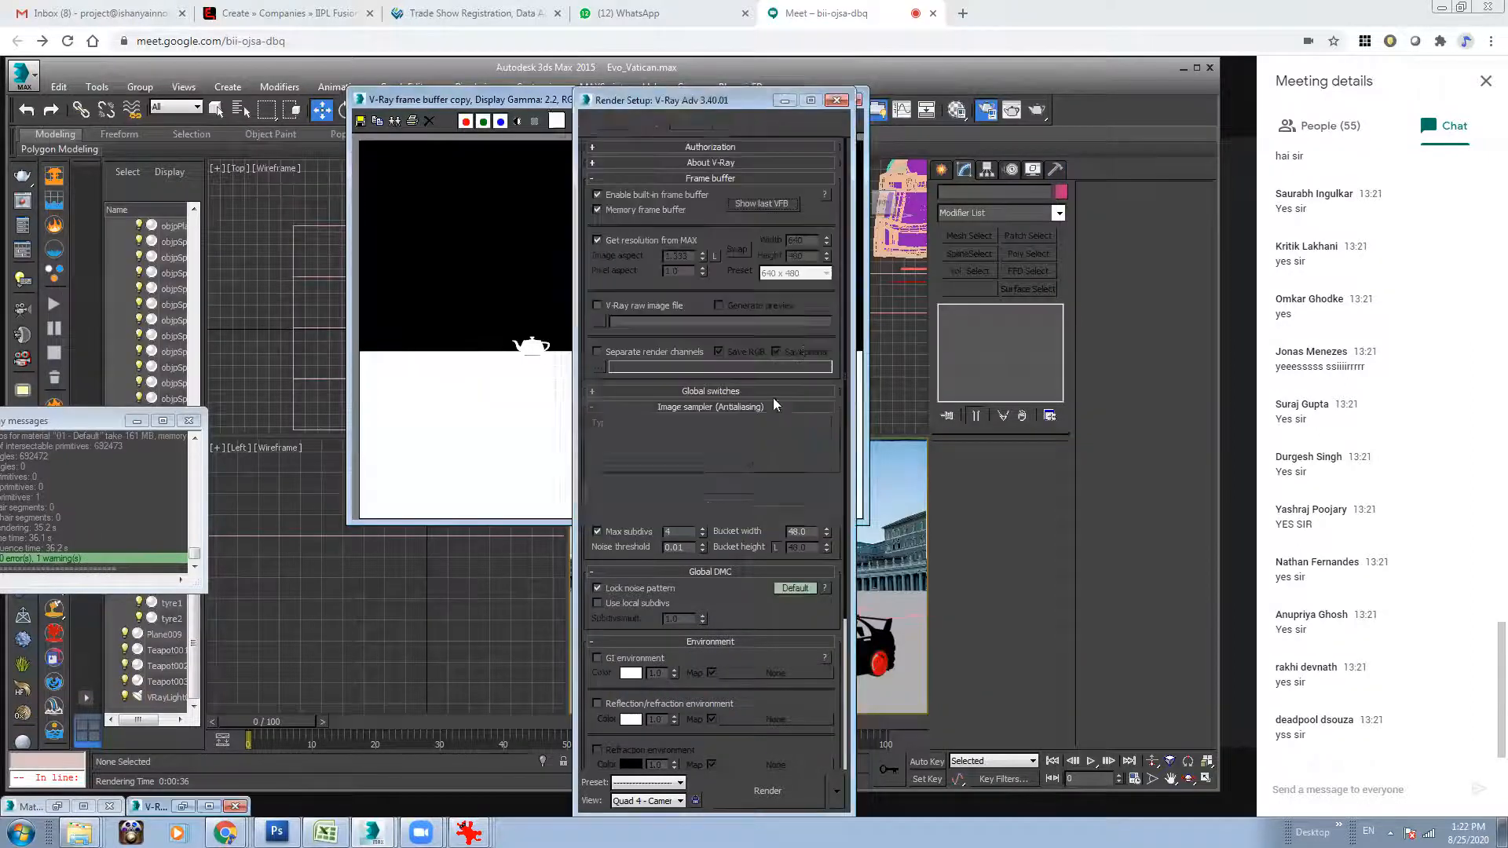
click(783, 101)
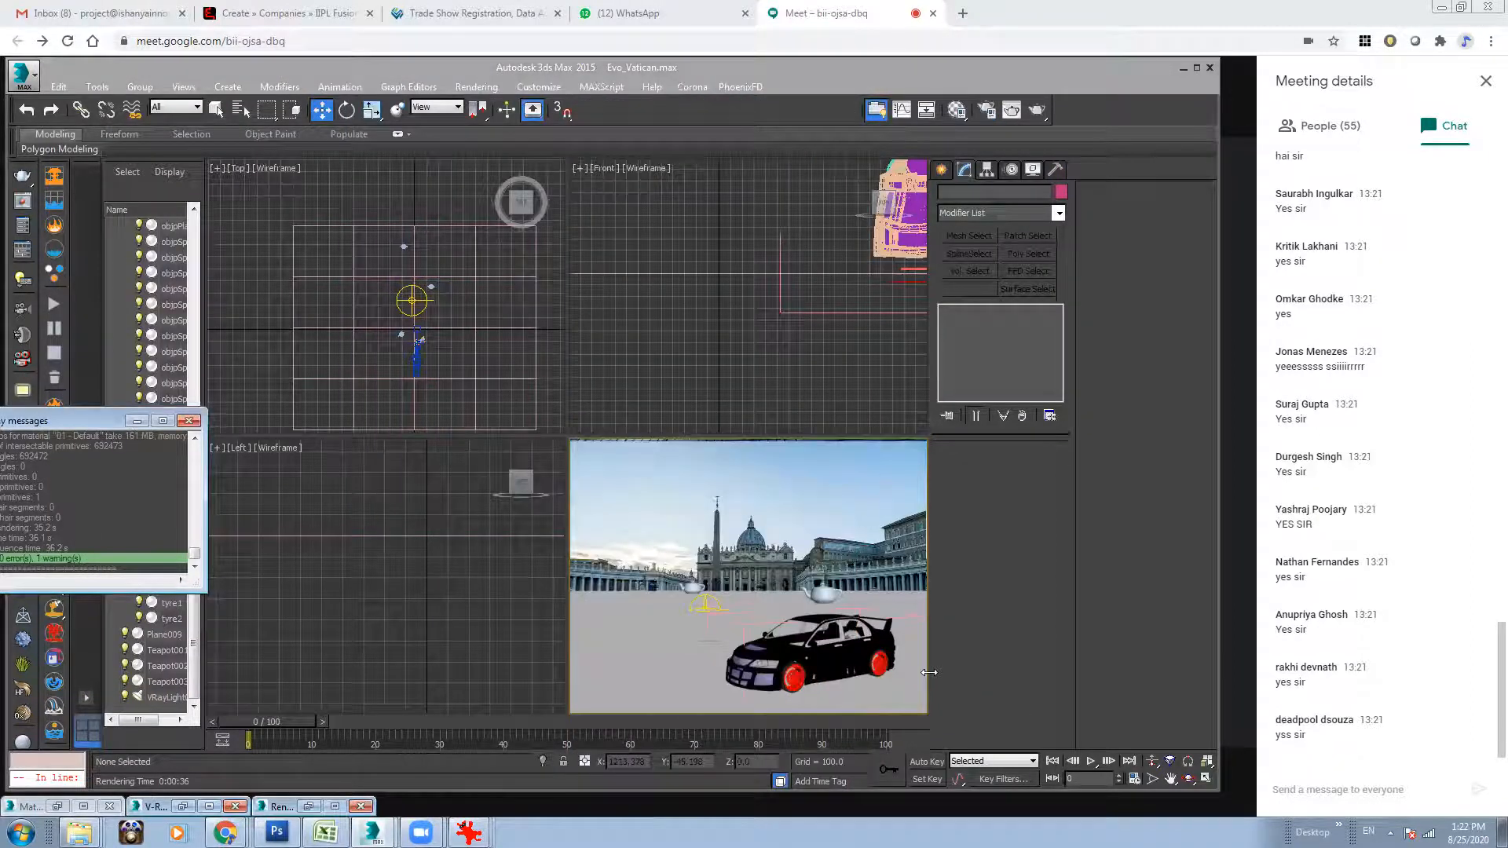
click(1189, 779)
drag(772, 578, 755, 599)
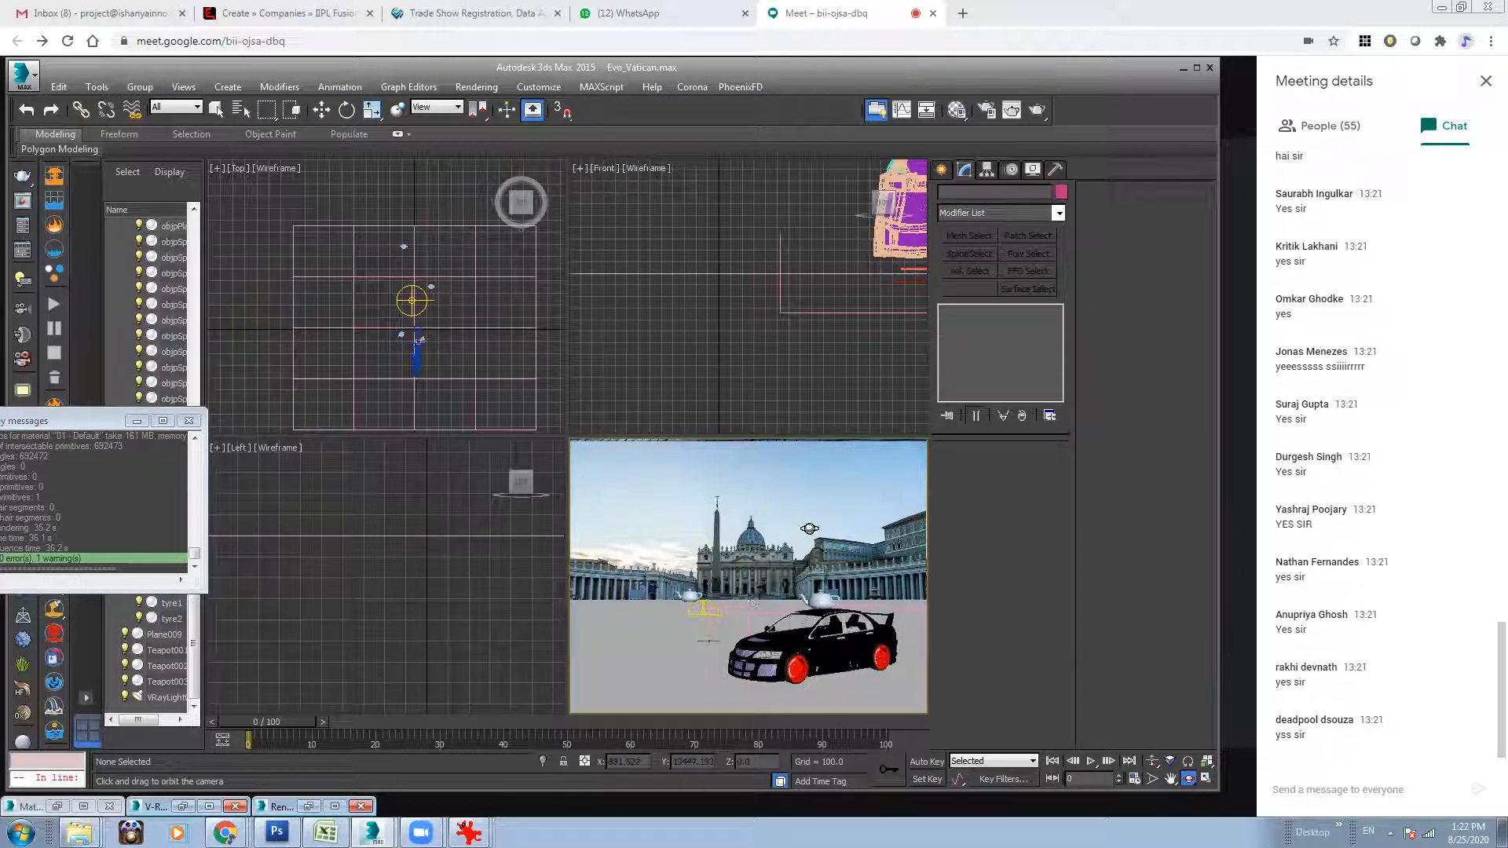
click(991, 110)
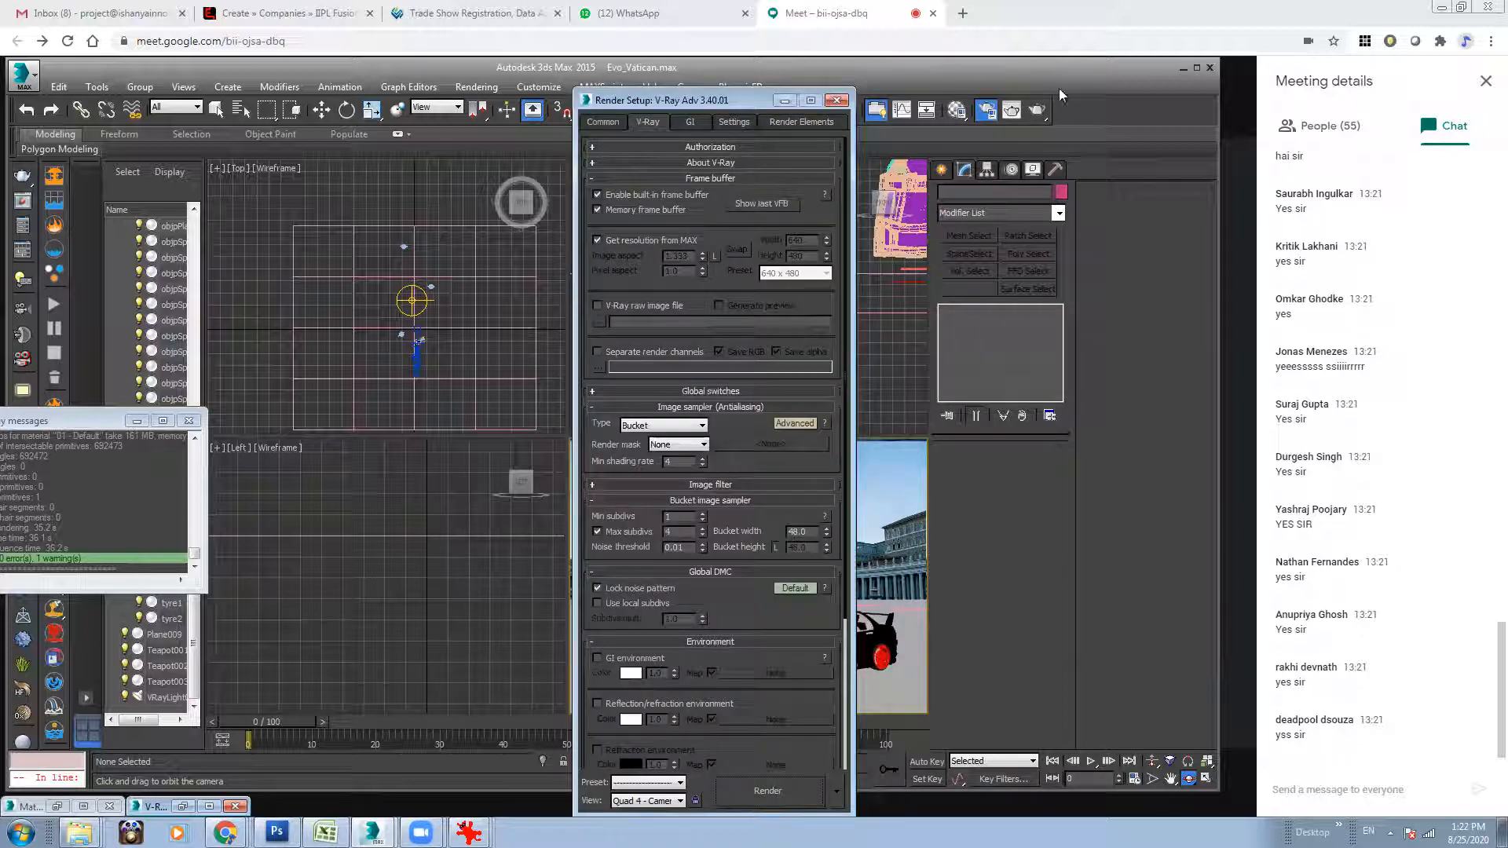
click(1013, 111)
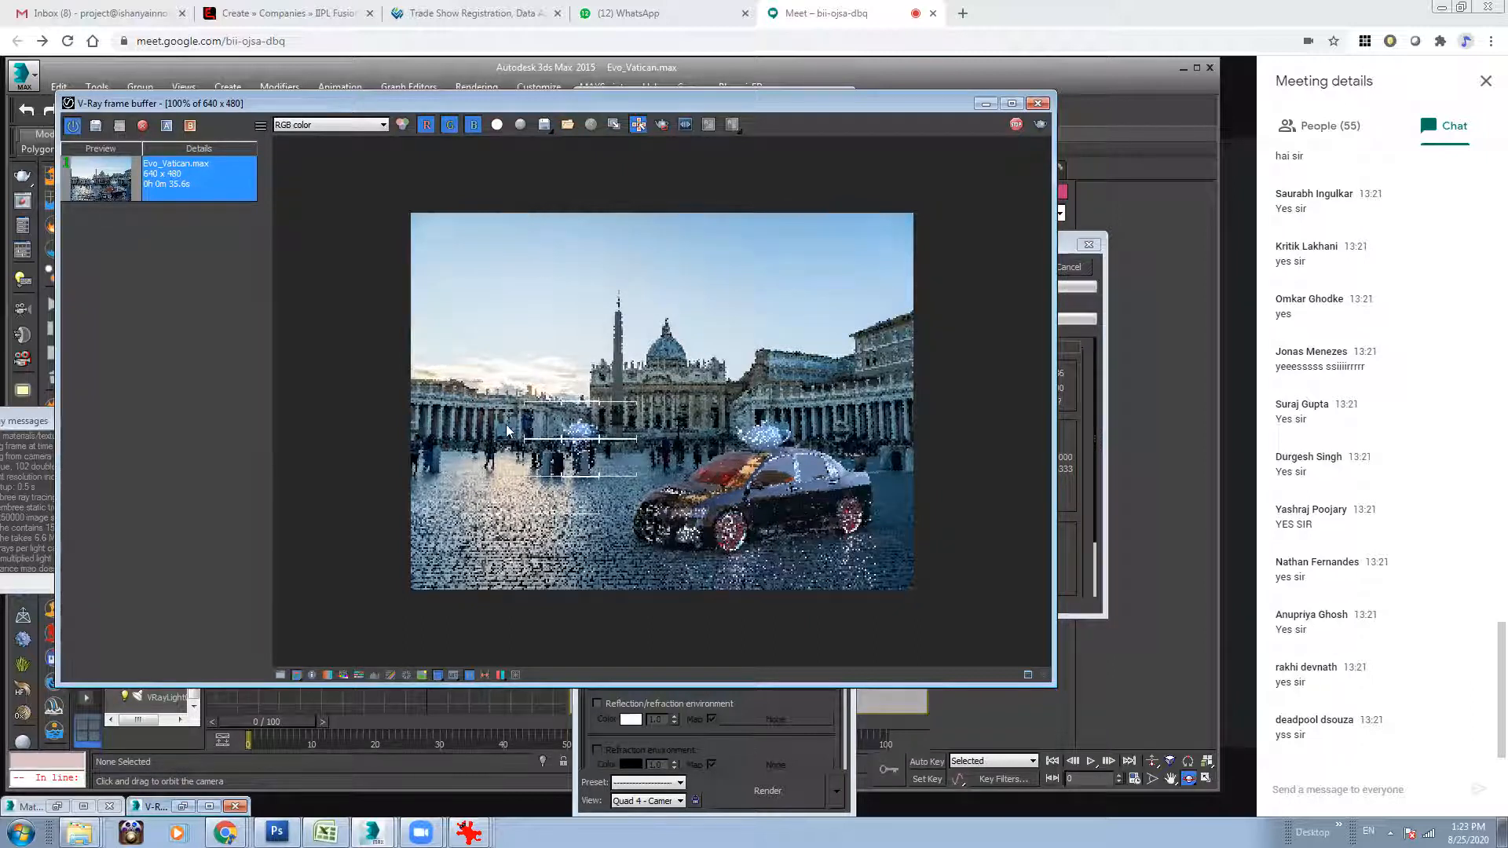
click(1037, 102)
Place the environment background map in the empty Material Editor slot beside the VRayDirt map as an instance.
click(217, 109)
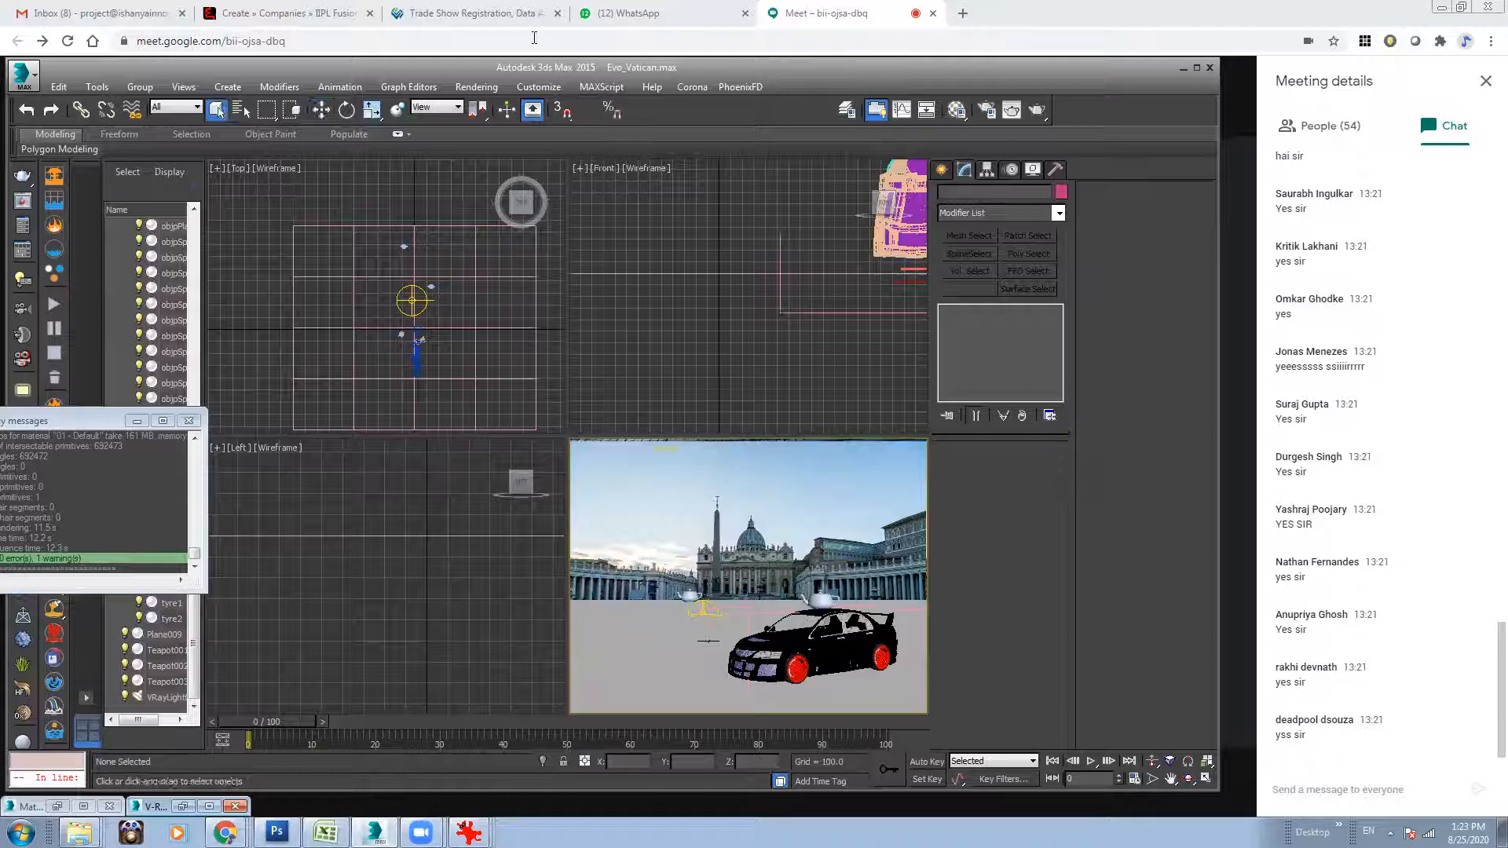
click(476, 86)
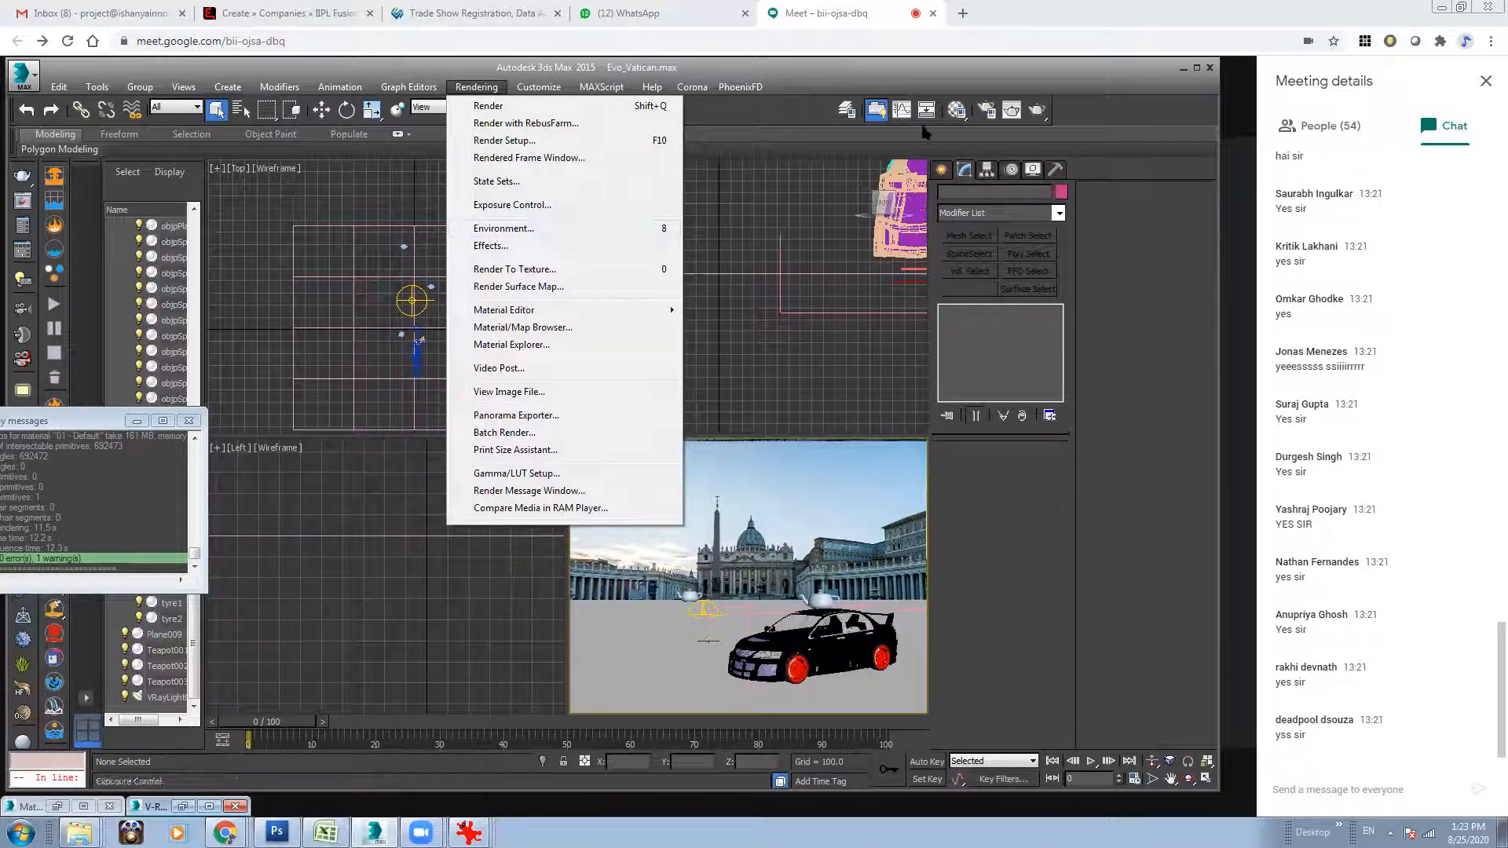
click(960, 110)
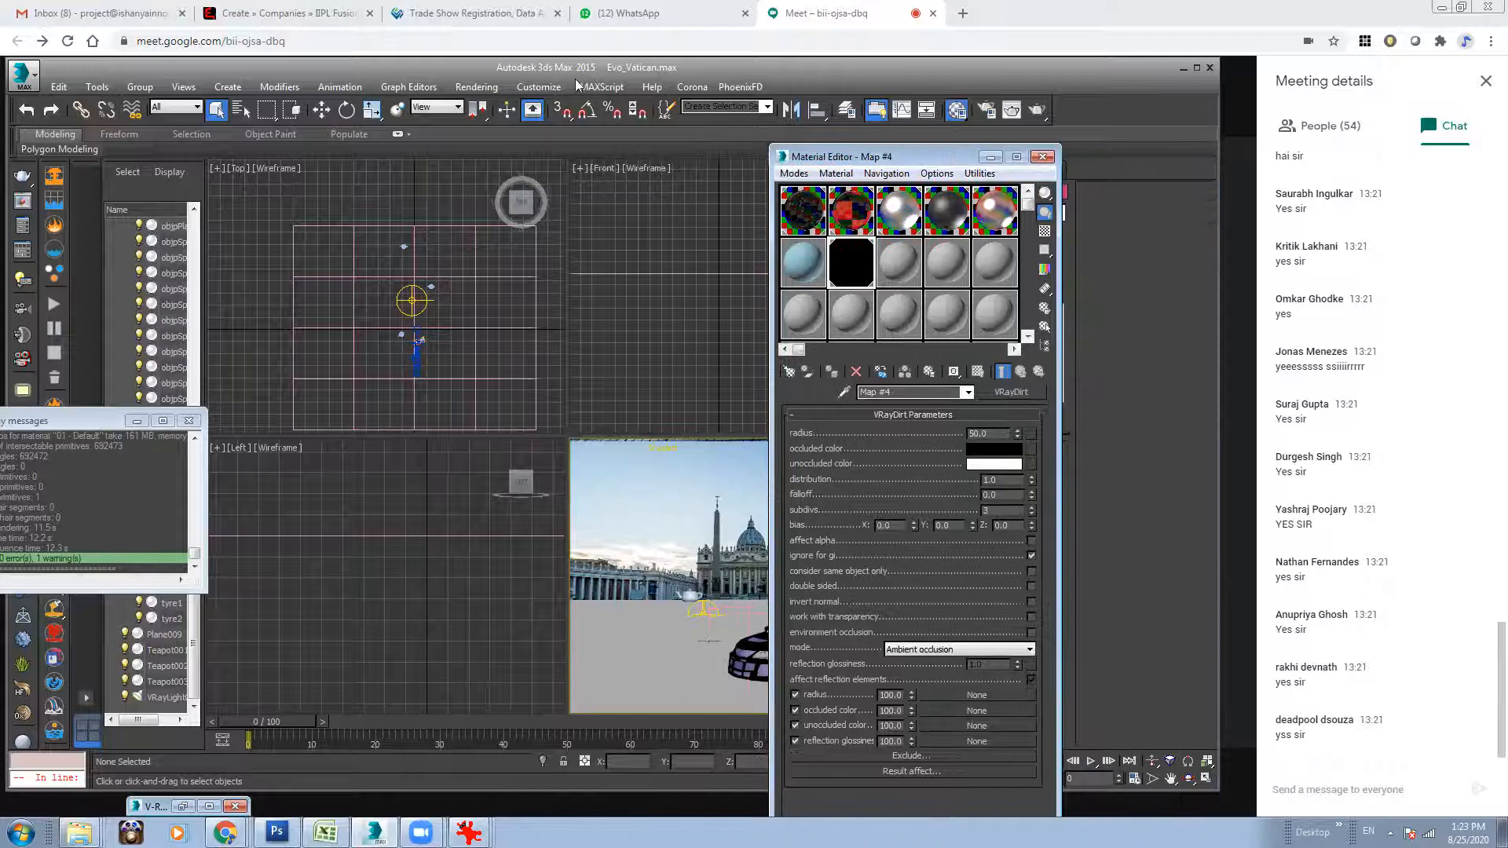
click(476, 86)
click(515, 208)
drag(430, 255, 899, 278)
click(880, 540)
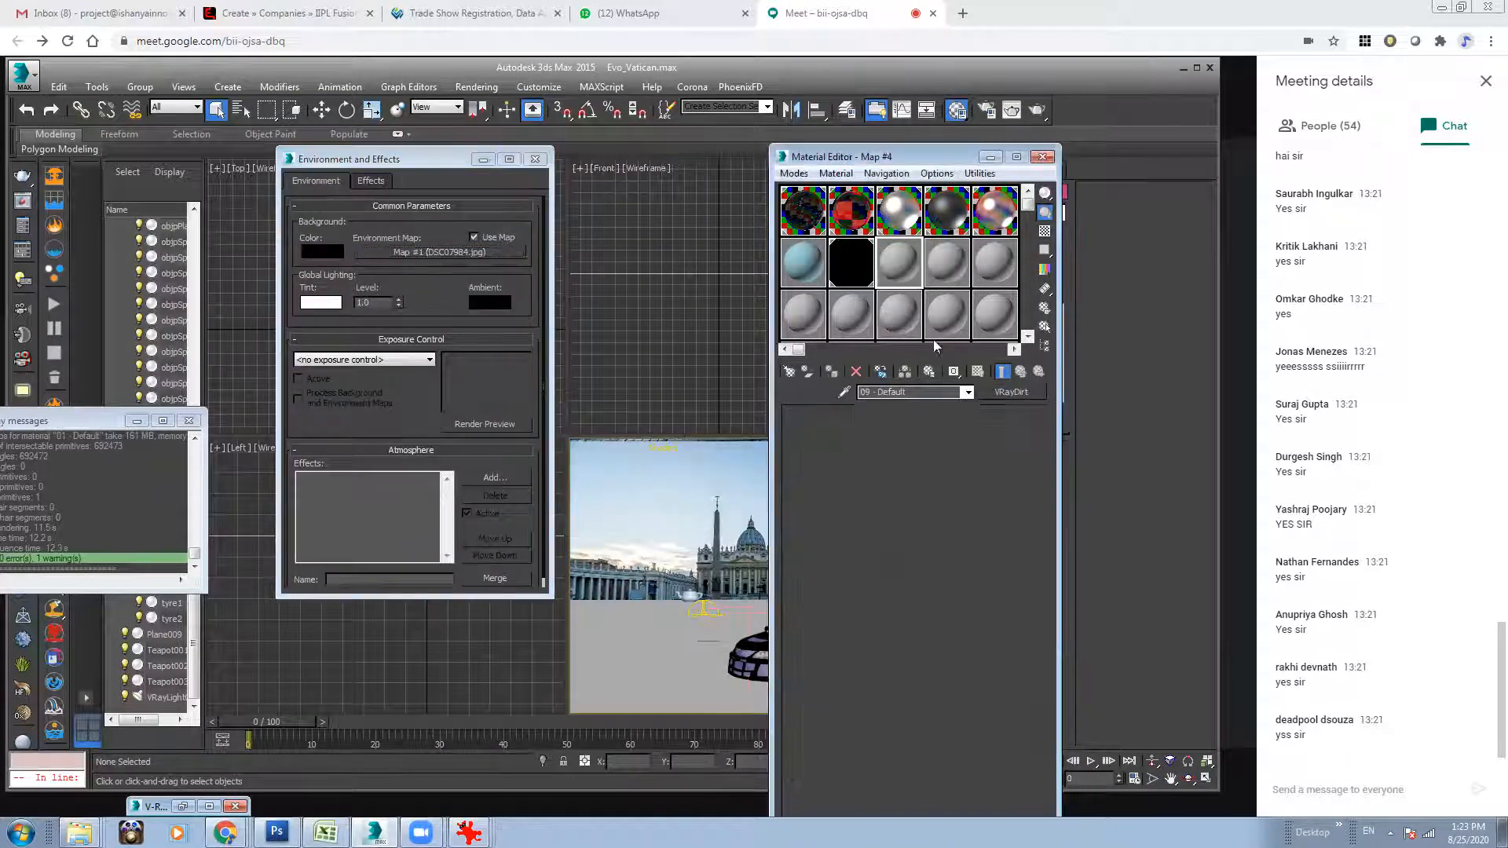
Replace the background map's bitmap with IMG_5534.jpg from the Test_1 folder.
click(984, 612)
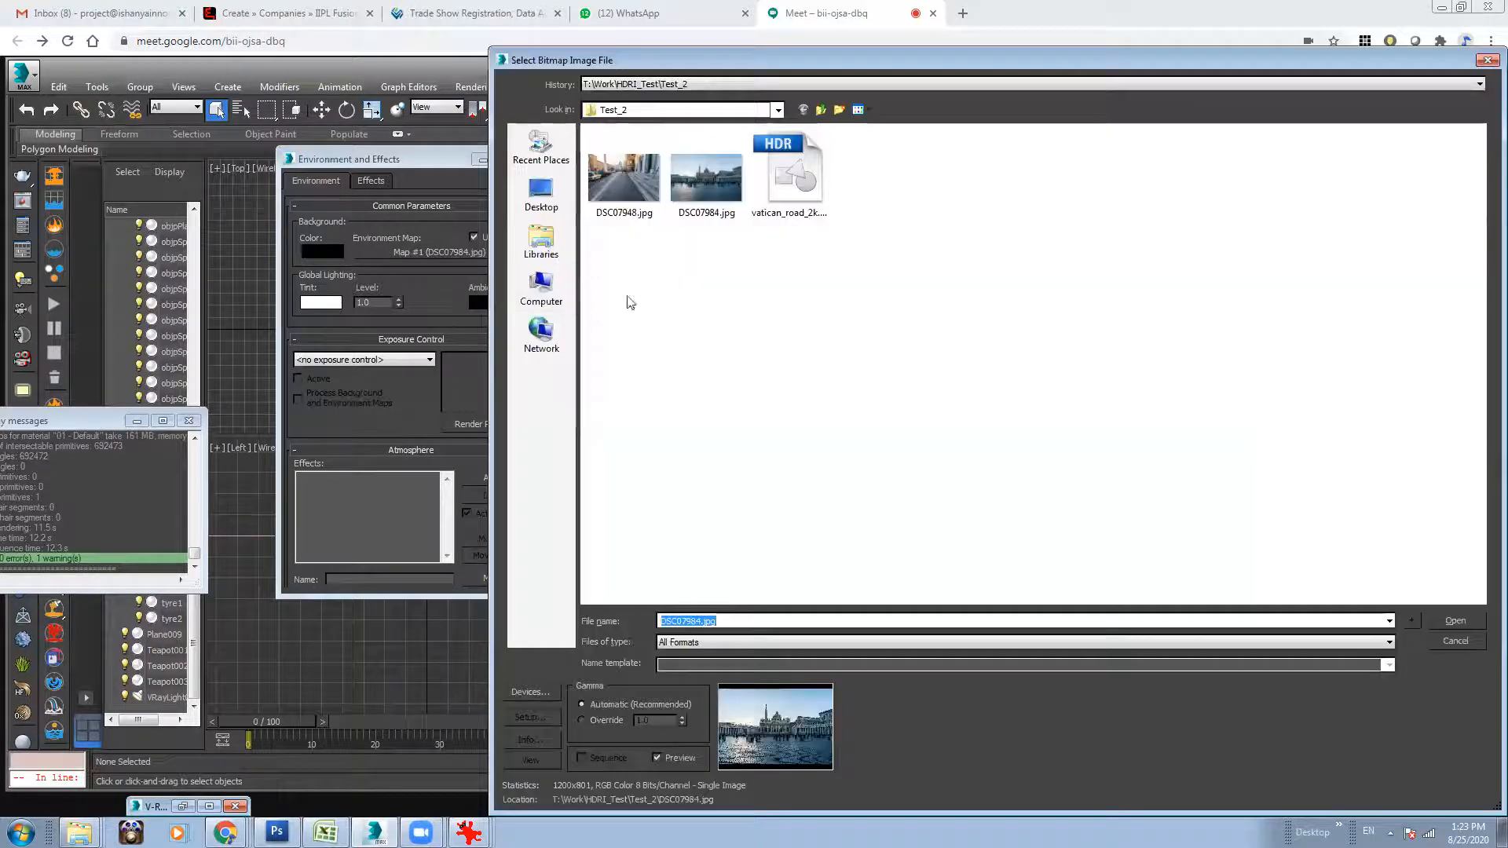
click(821, 109)
double_click(657, 150)
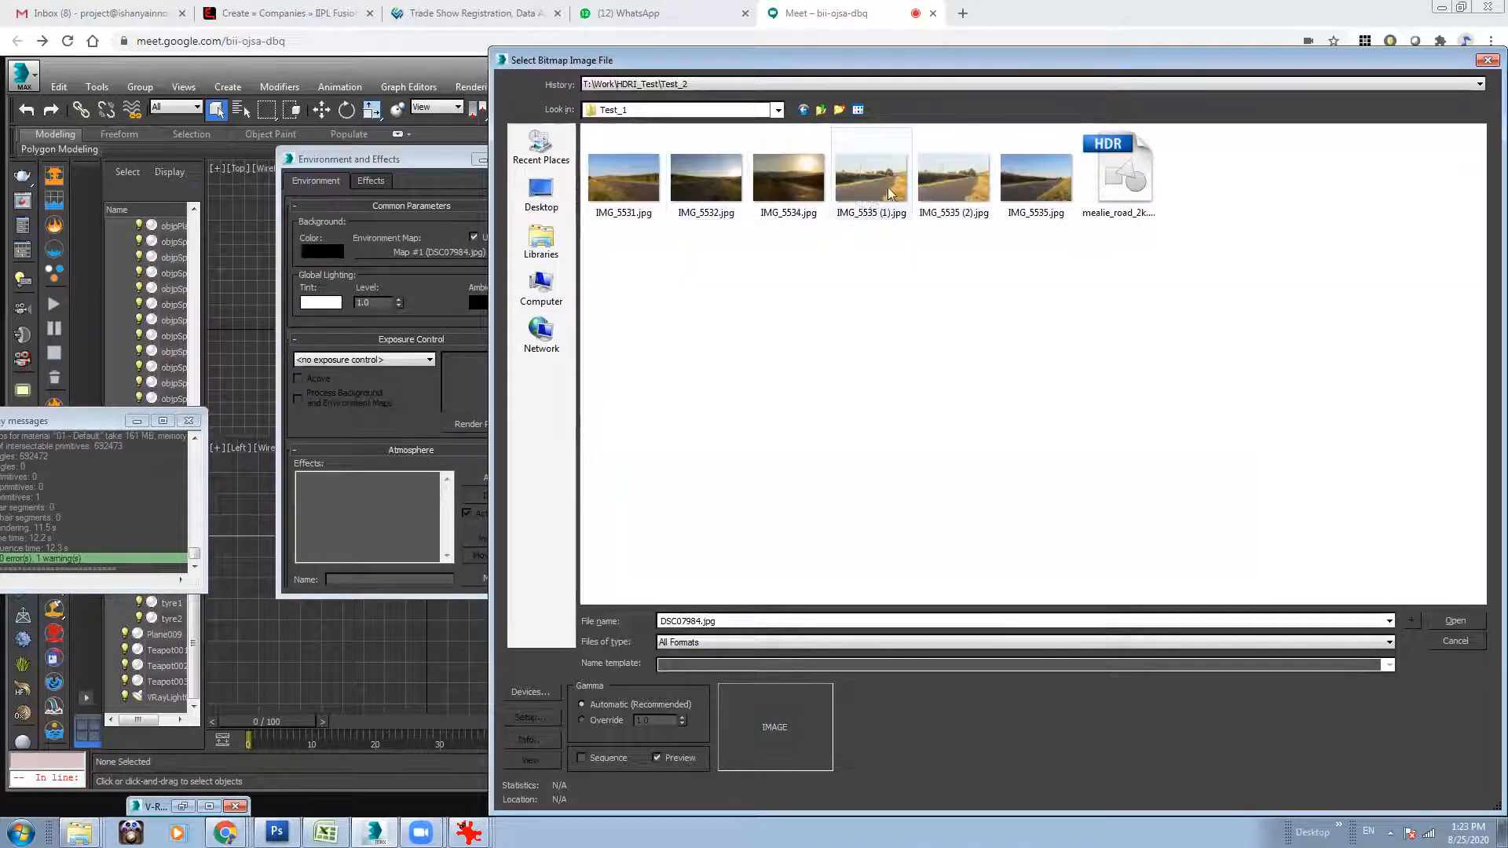
click(620, 193)
click(1035, 196)
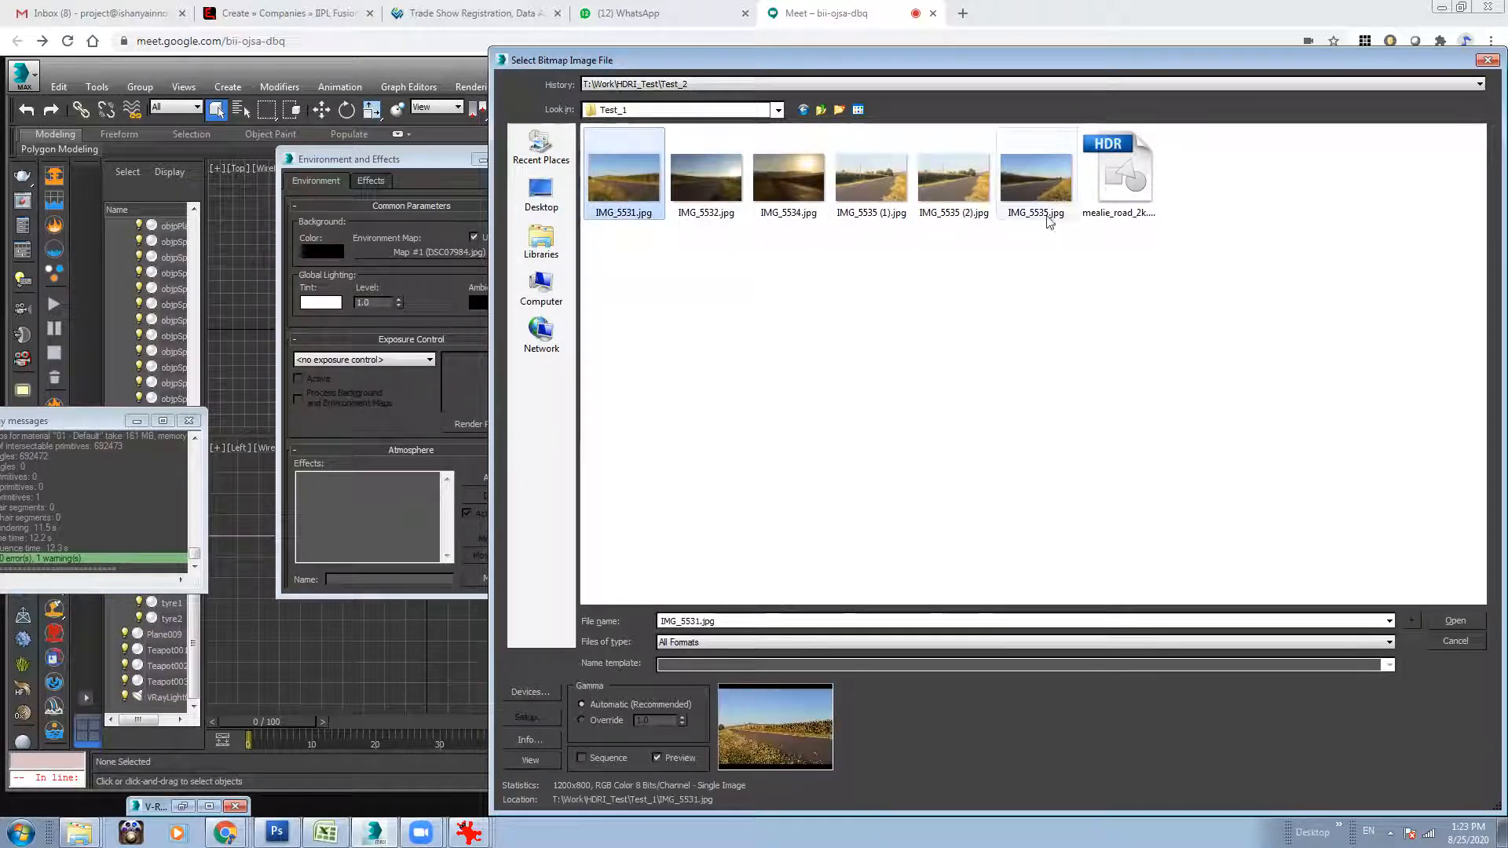
click(953, 182)
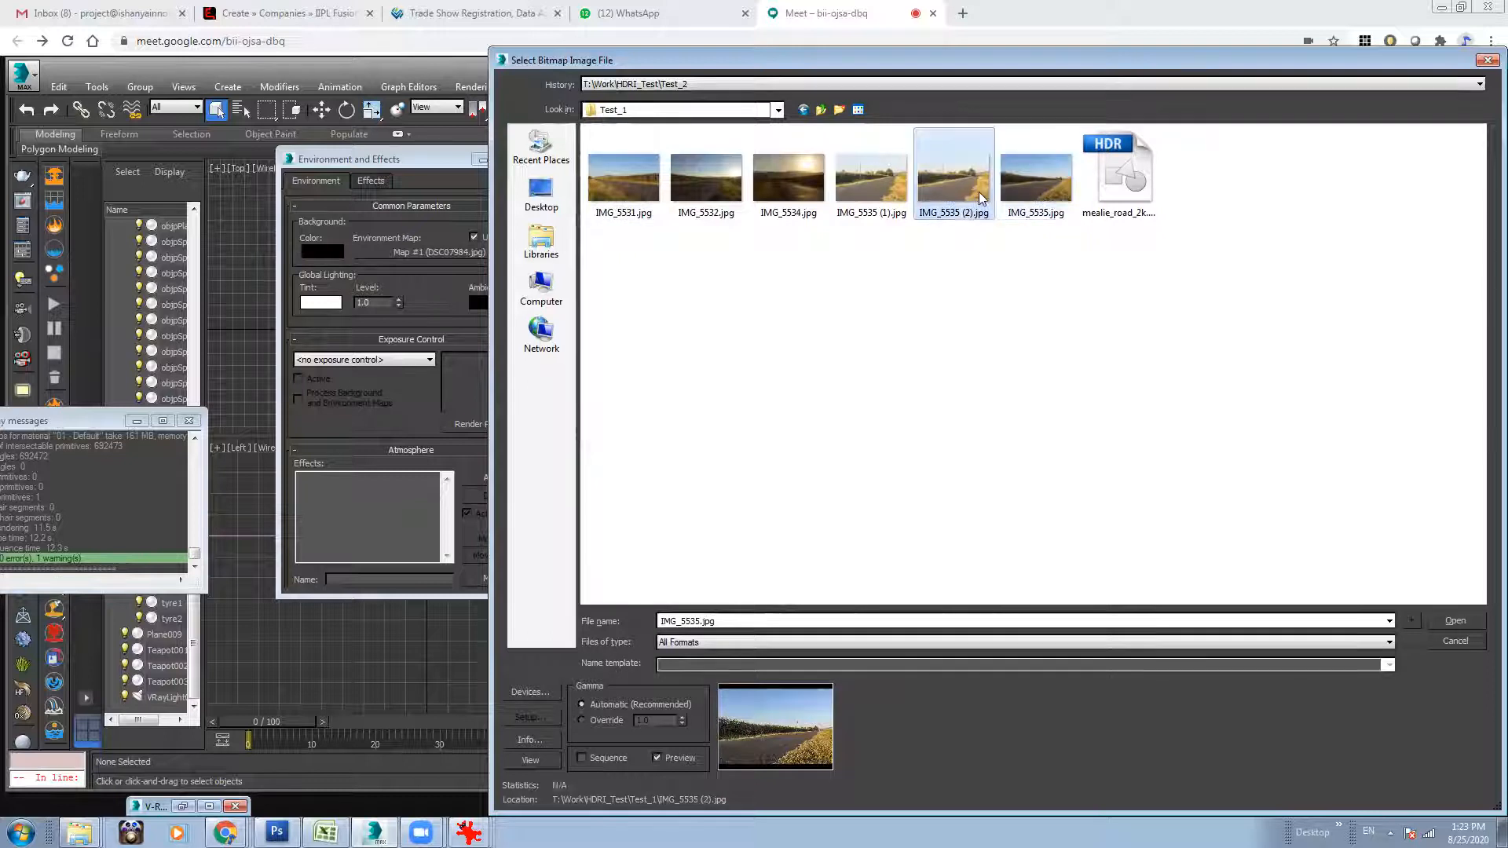
click(869, 195)
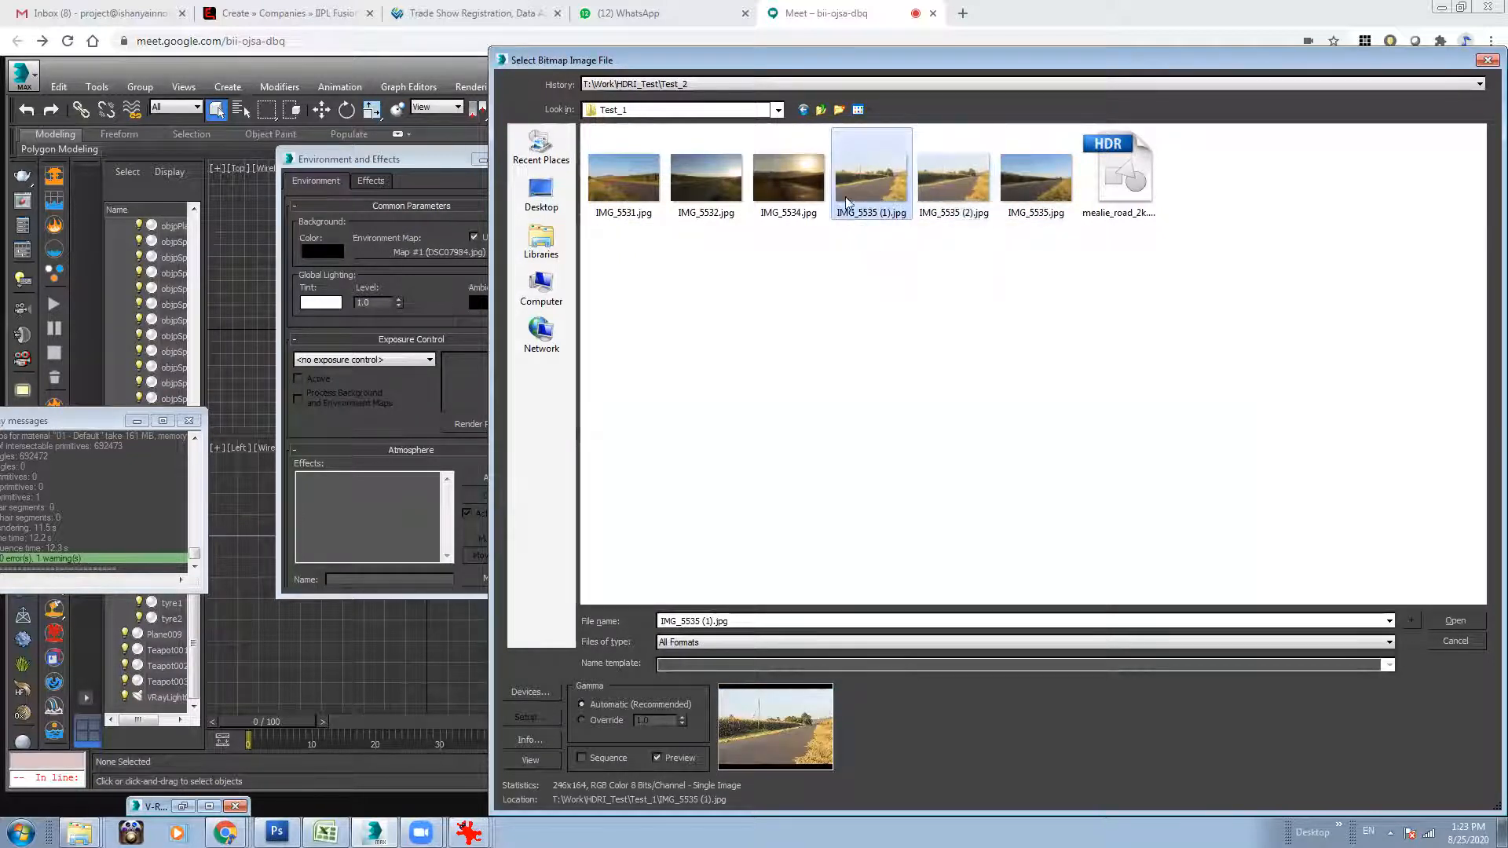
click(770, 206)
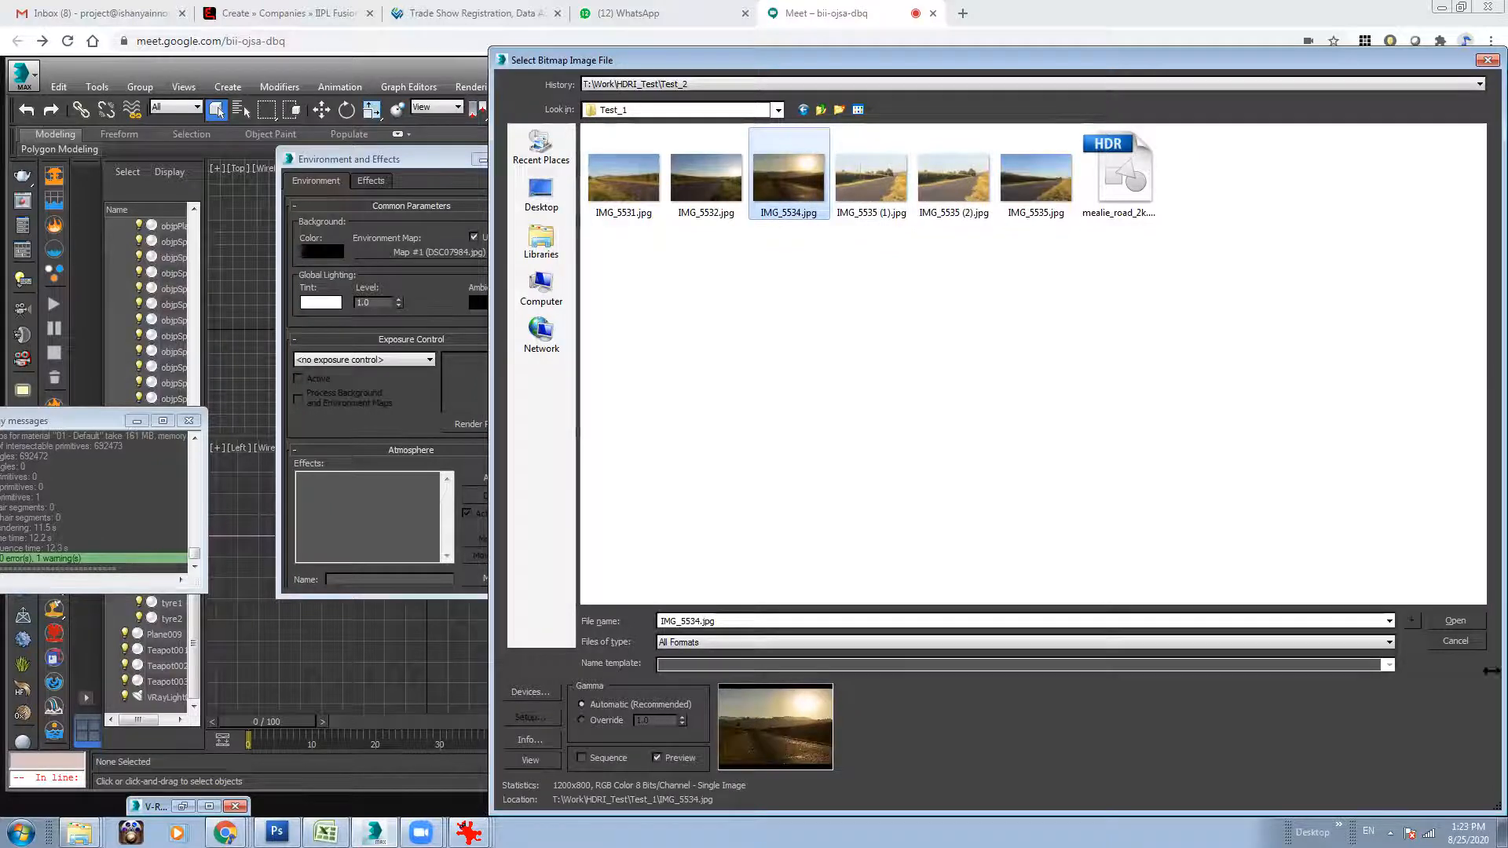
click(1459, 621)
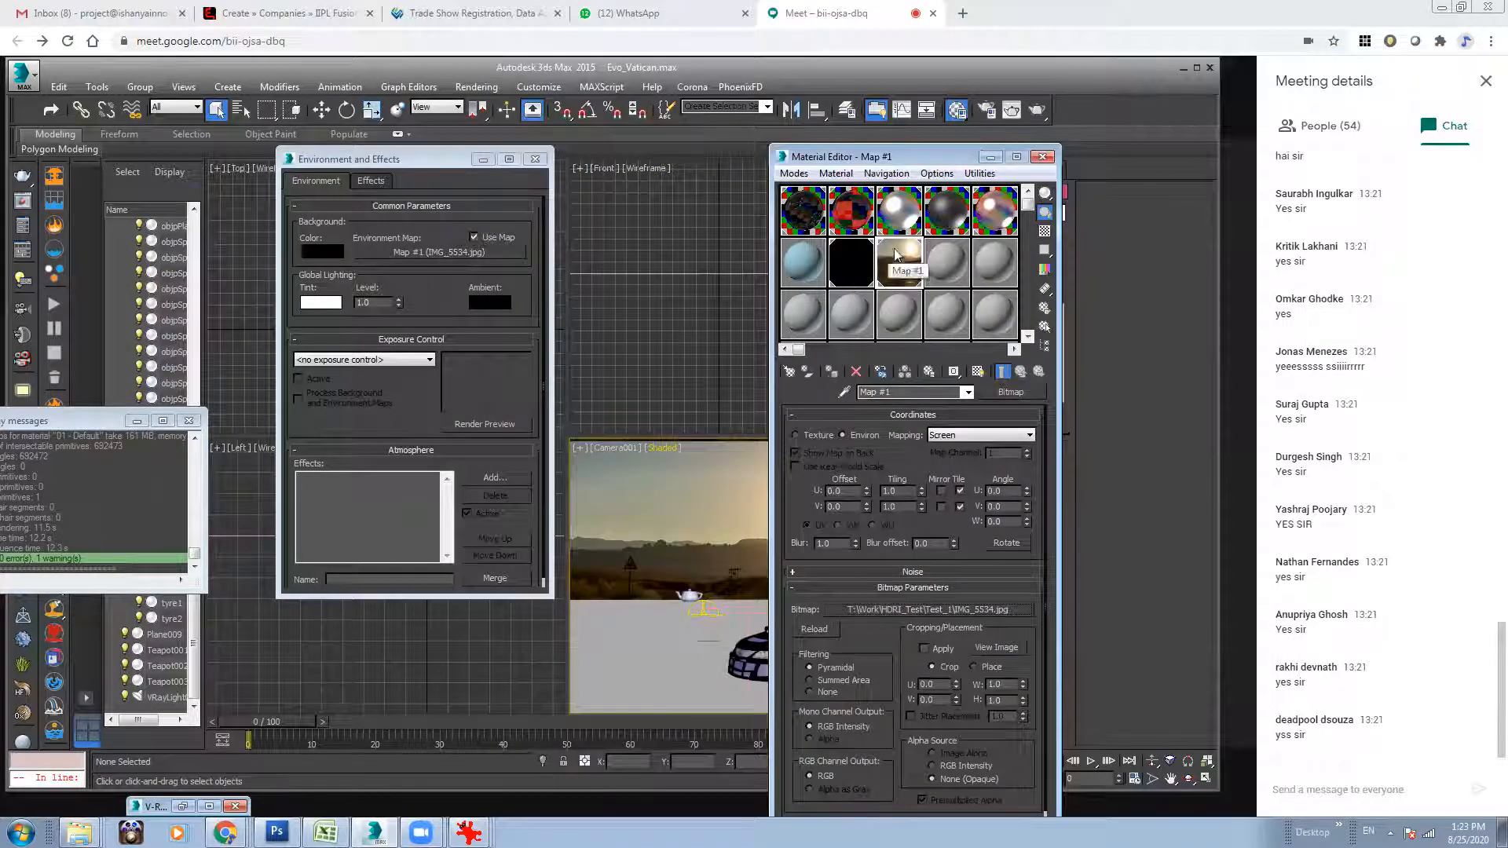
Enlarge the background map's preview and compare its road perspective with the scene in the camera view.
double_click(900, 264)
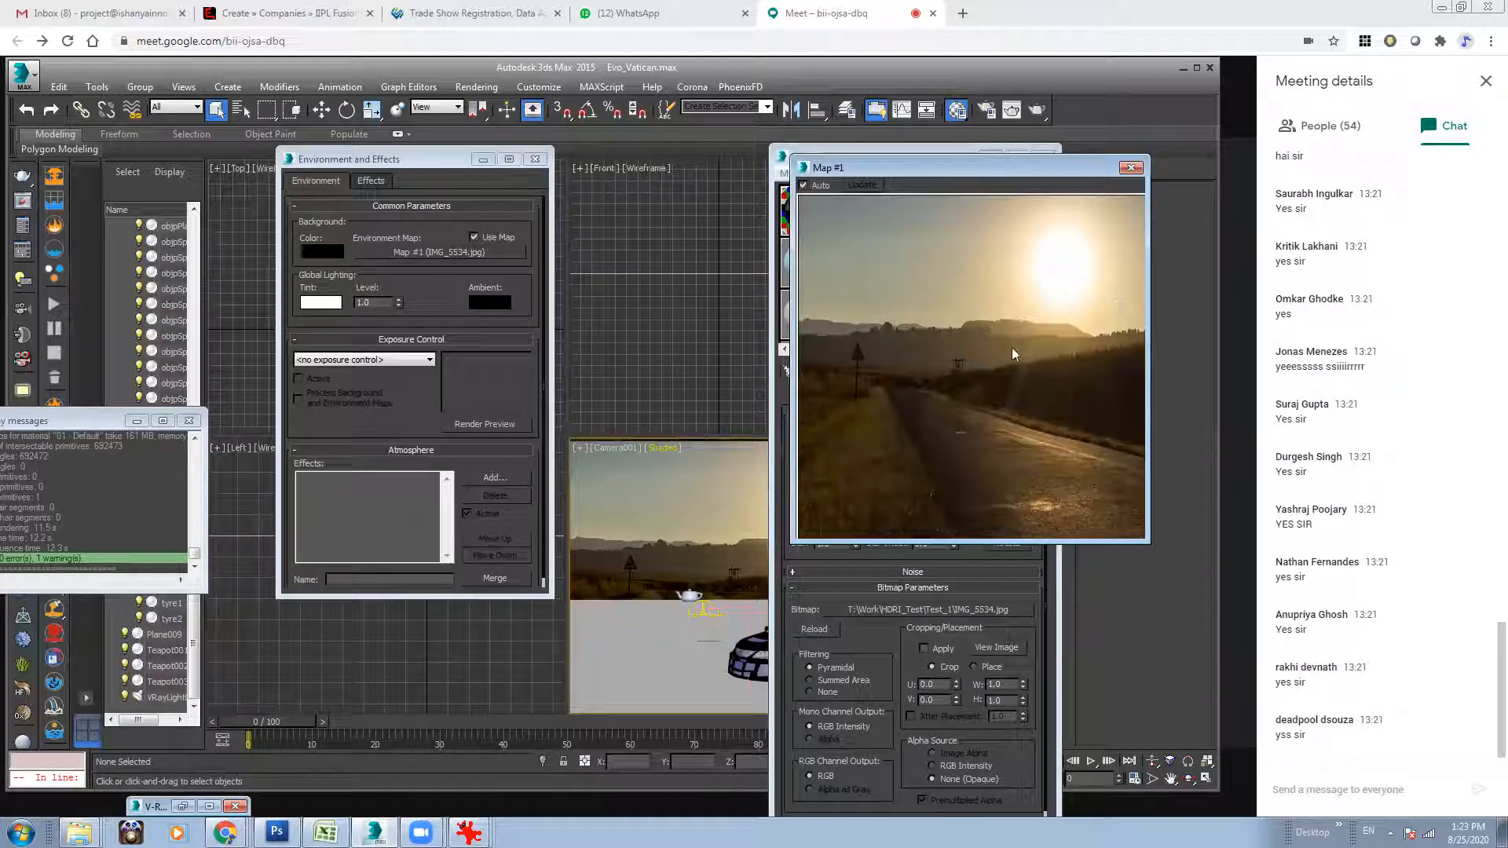
drag(1013, 167, 353, 132)
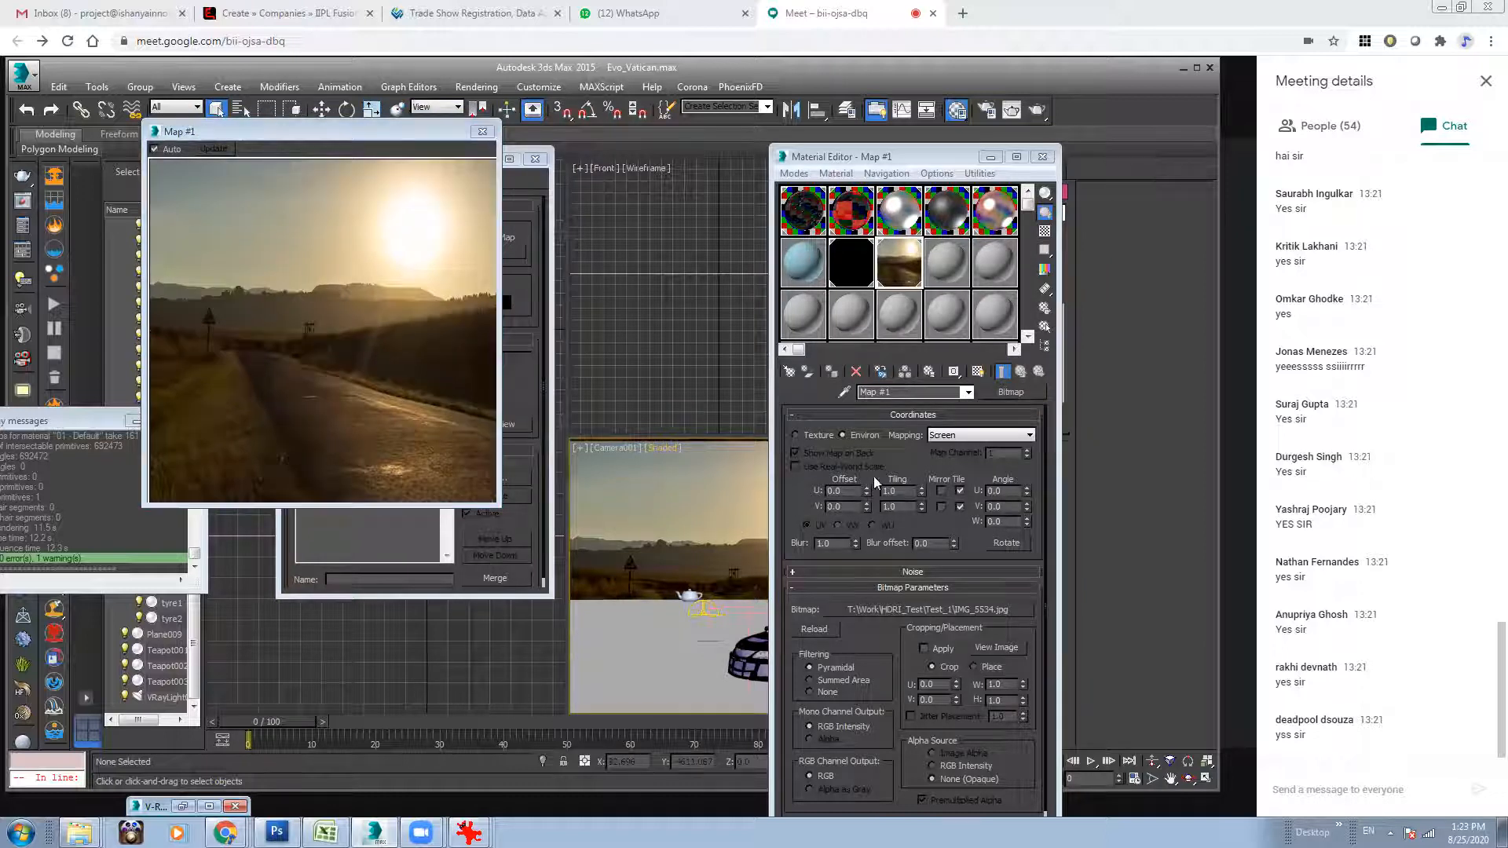
click(912, 158)
drag(912, 158, 547, 179)
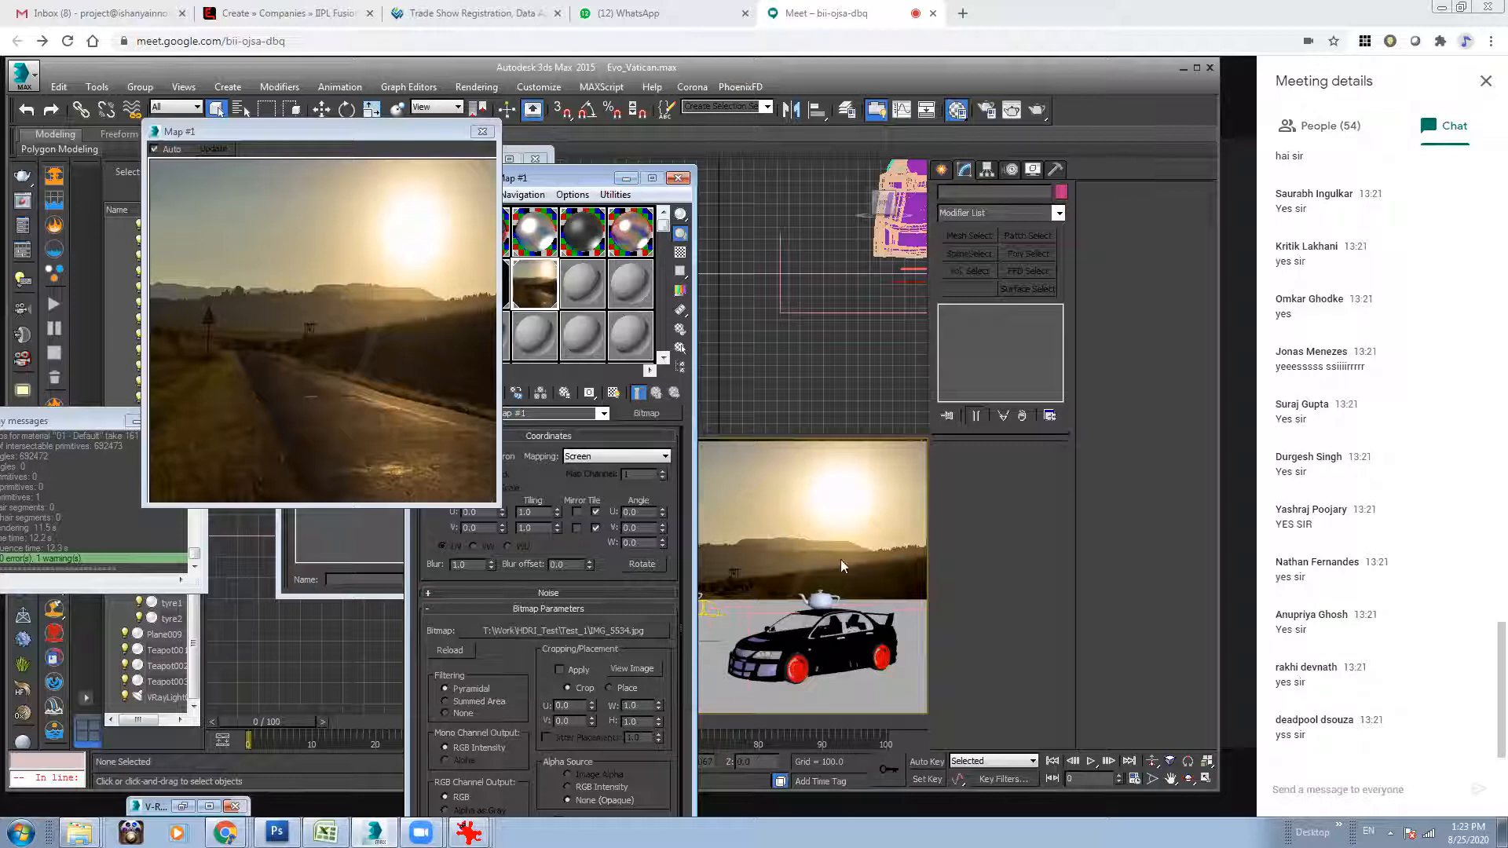
click(626, 179)
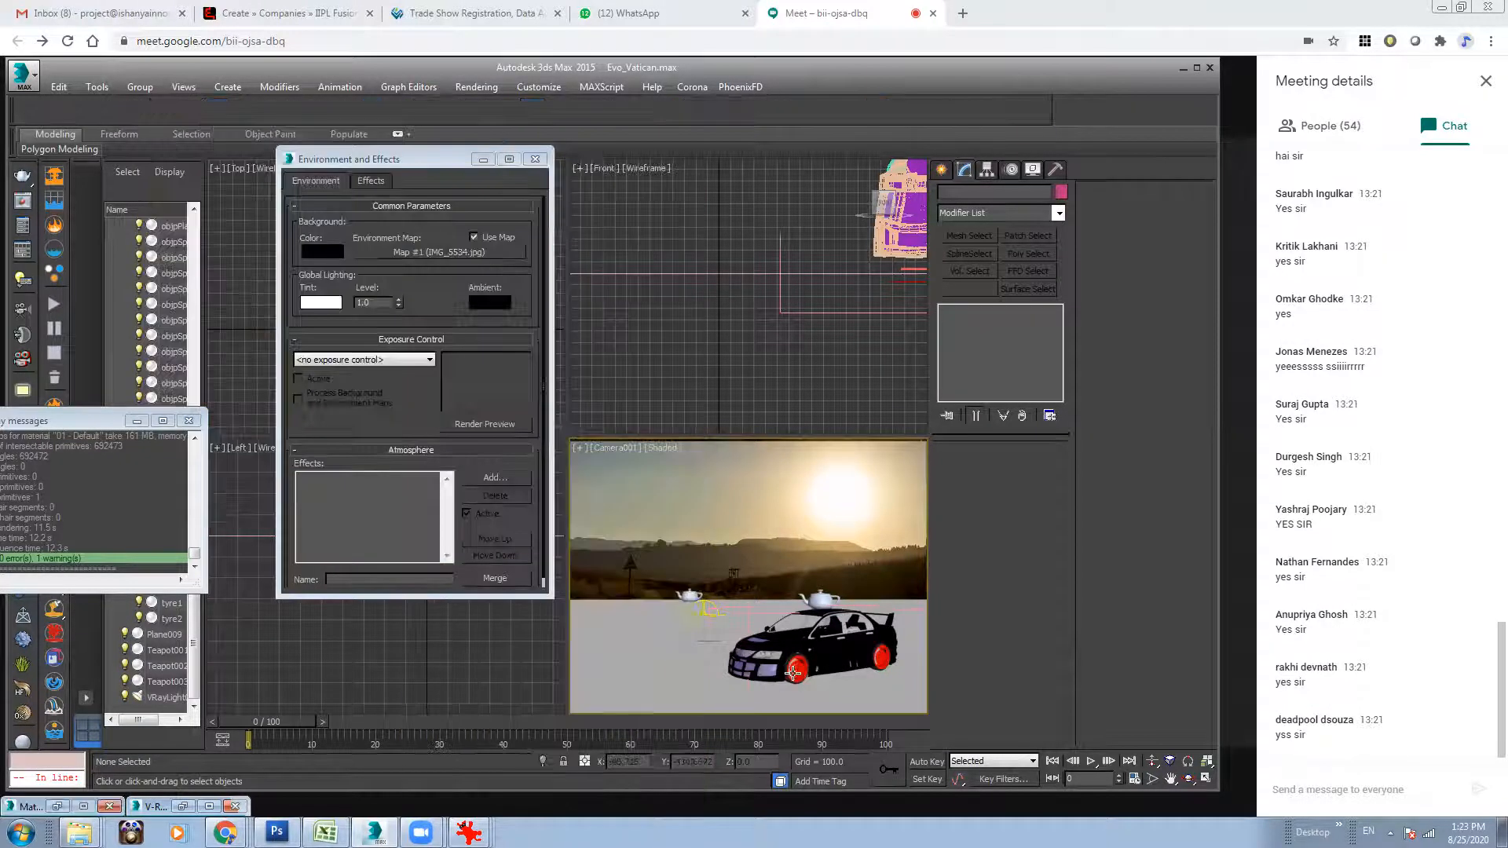
Orbit the camera to a slightly higher viewpoint and make the ground plane see-through in its object properties.
click(683, 649)
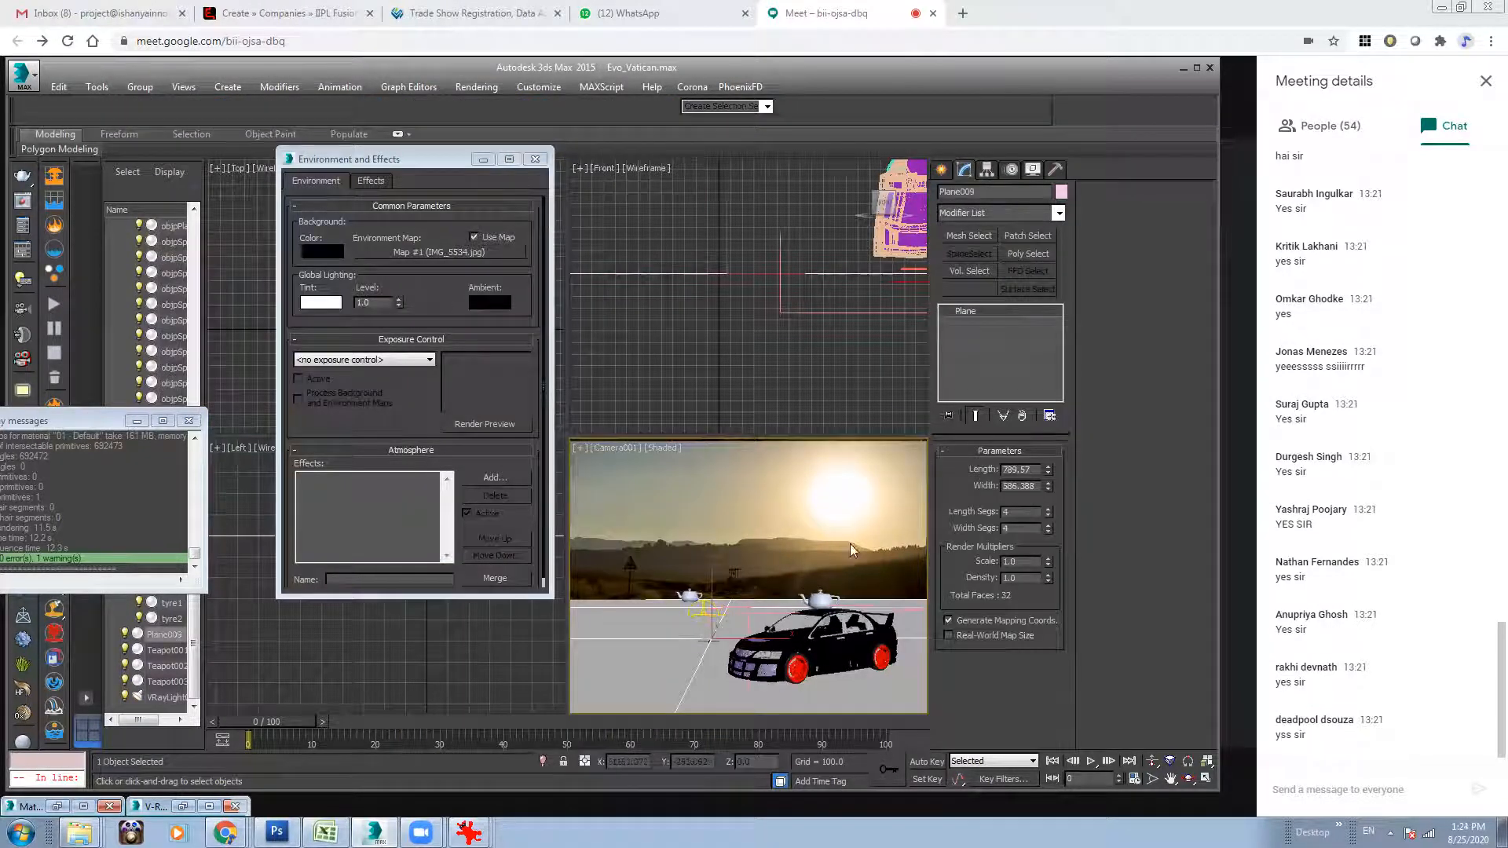
click(1187, 780)
drag(737, 554, 771, 572)
right_click(717, 614)
right_click(725, 608)
click(785, 644)
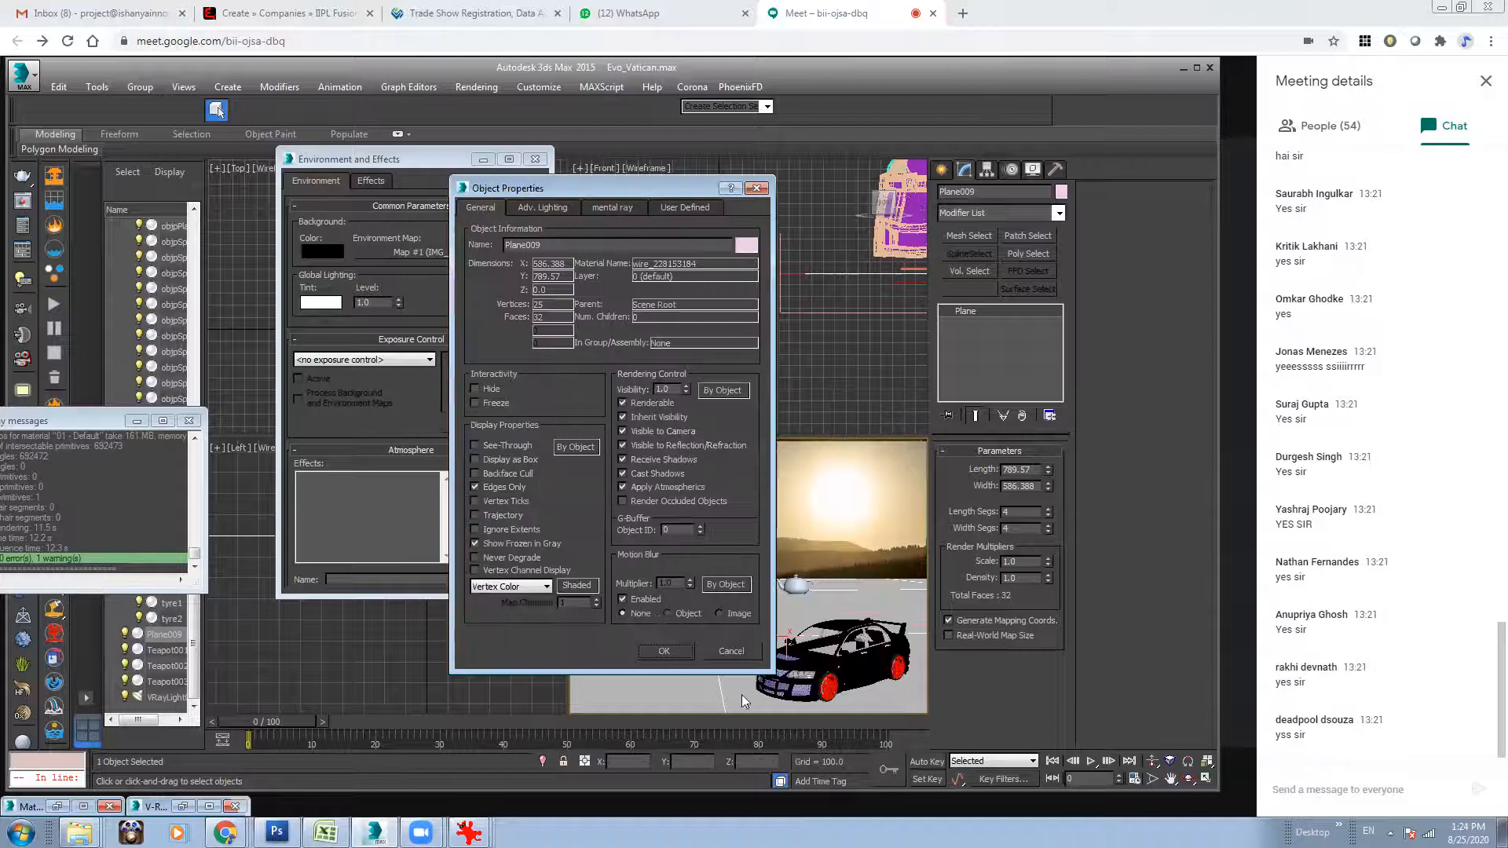
click(662, 650)
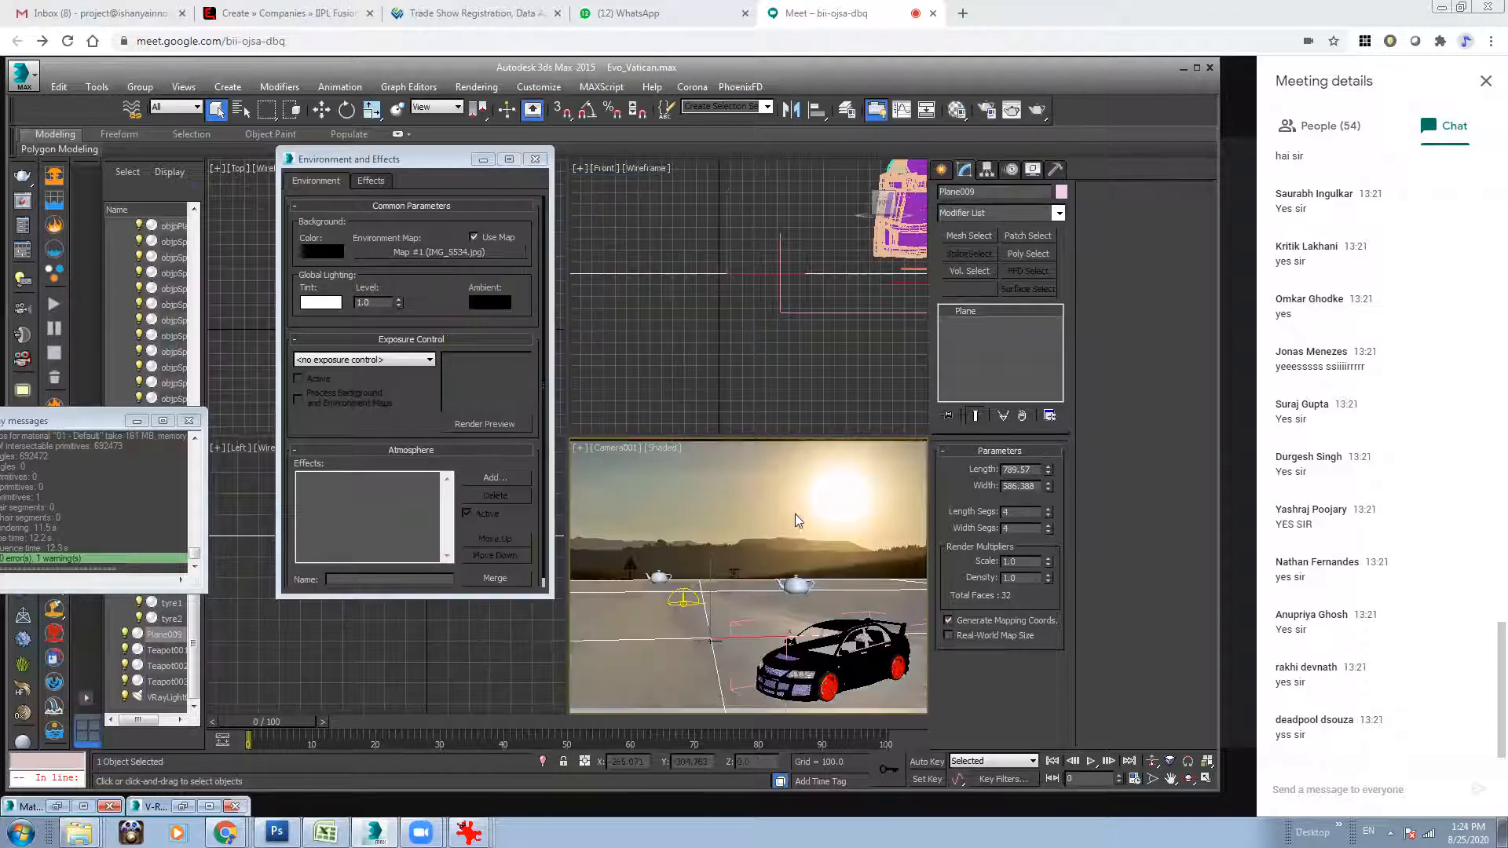
Move the middle teapot toward the camera to about X 98.5, Y 0, just behind the car.
click(796, 585)
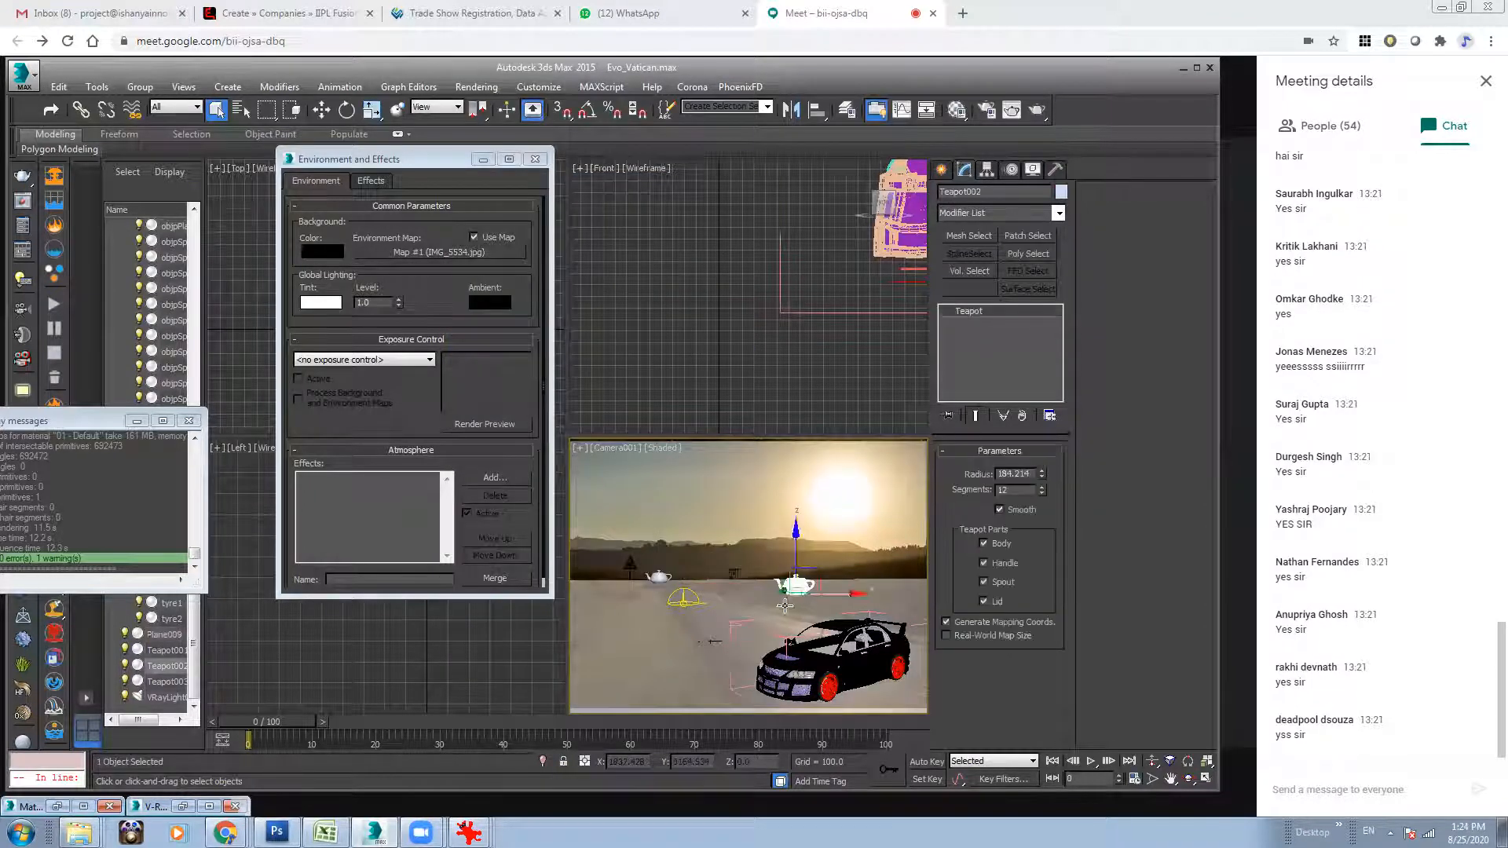
key(w)
drag(853, 591, 693, 596)
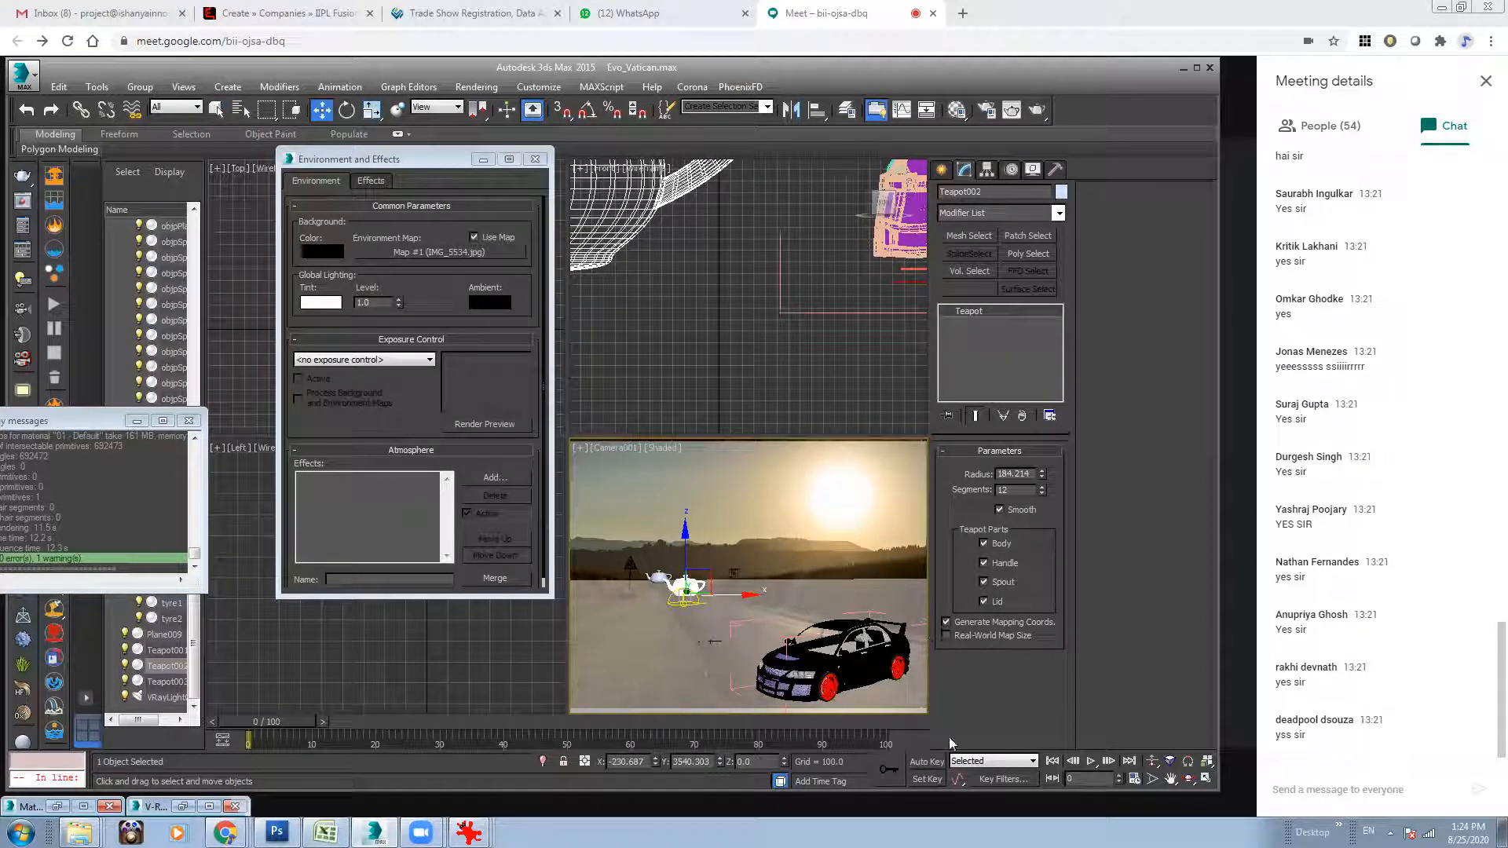
drag(721, 761, 722, 817)
click(732, 539)
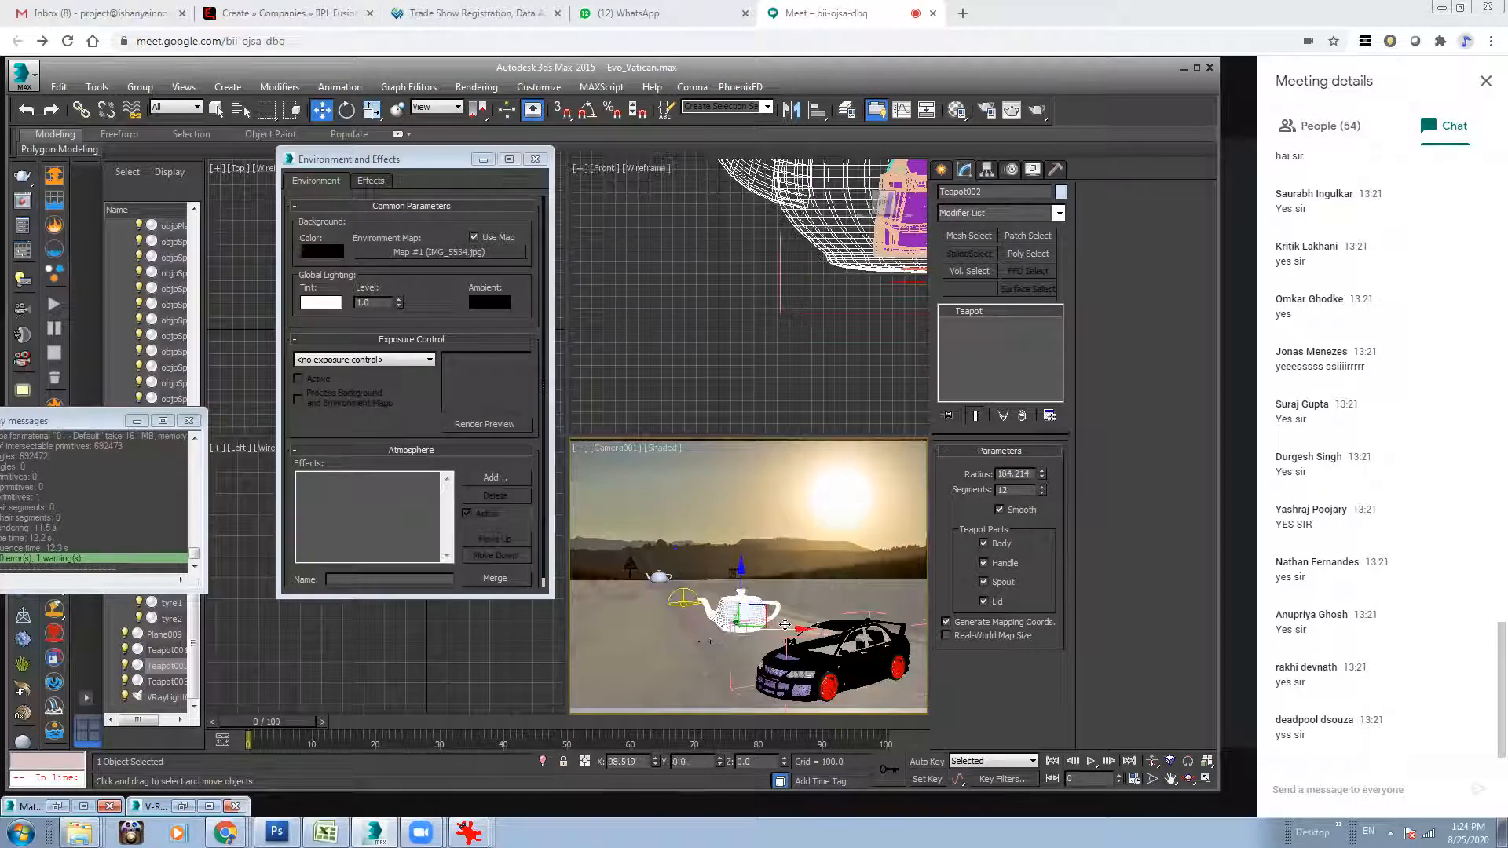
Close the opened car group and rotate the whole car about its vertical axis to point toward the camera.
click(140, 86)
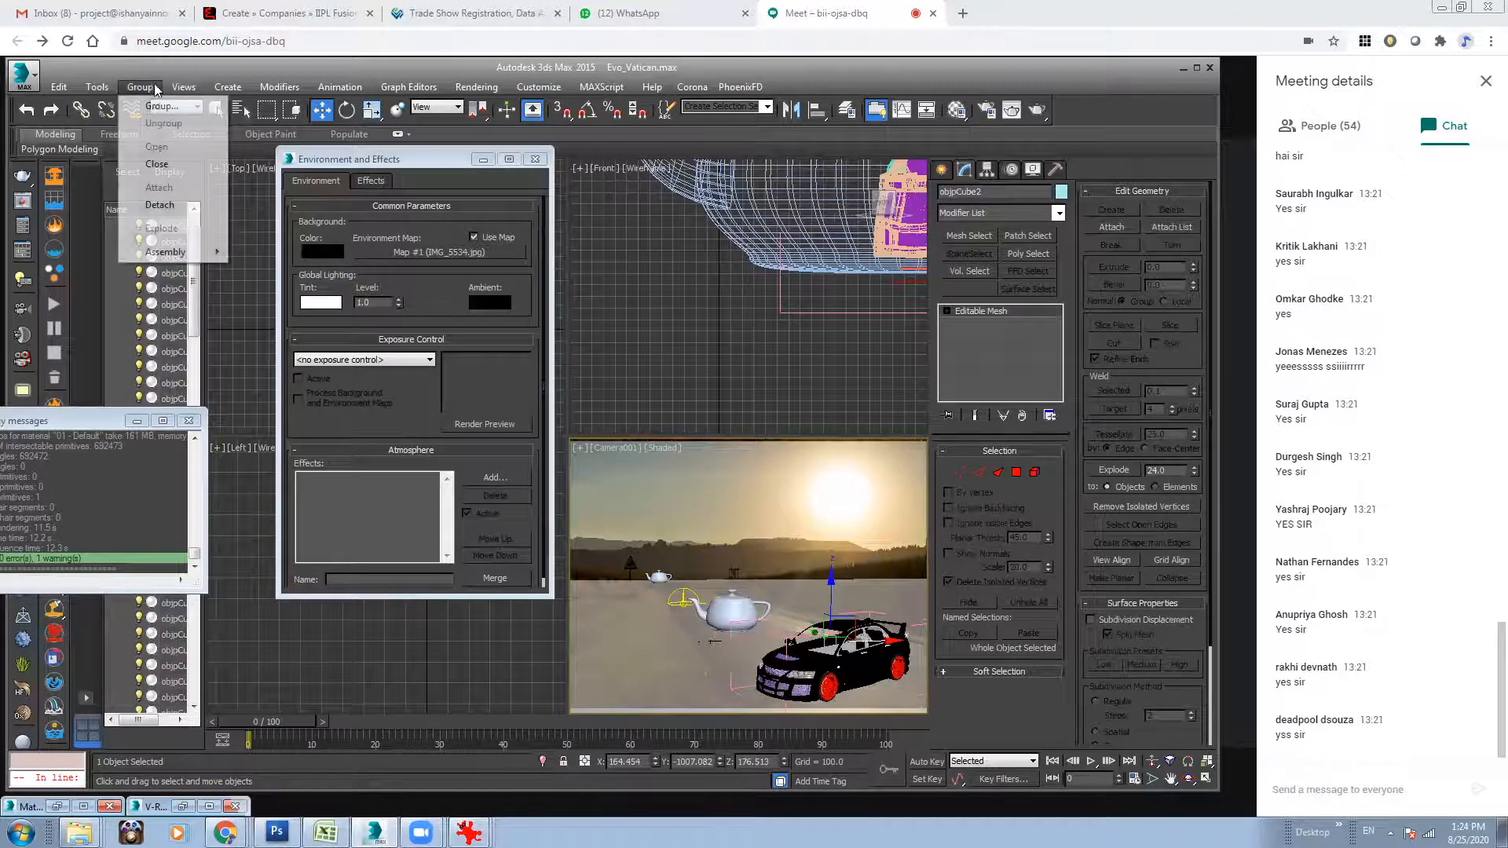
click(162, 177)
key(e)
drag(860, 680, 970, 674)
key(r)
drag(803, 666, 741, 621)
key(w)
key(e)
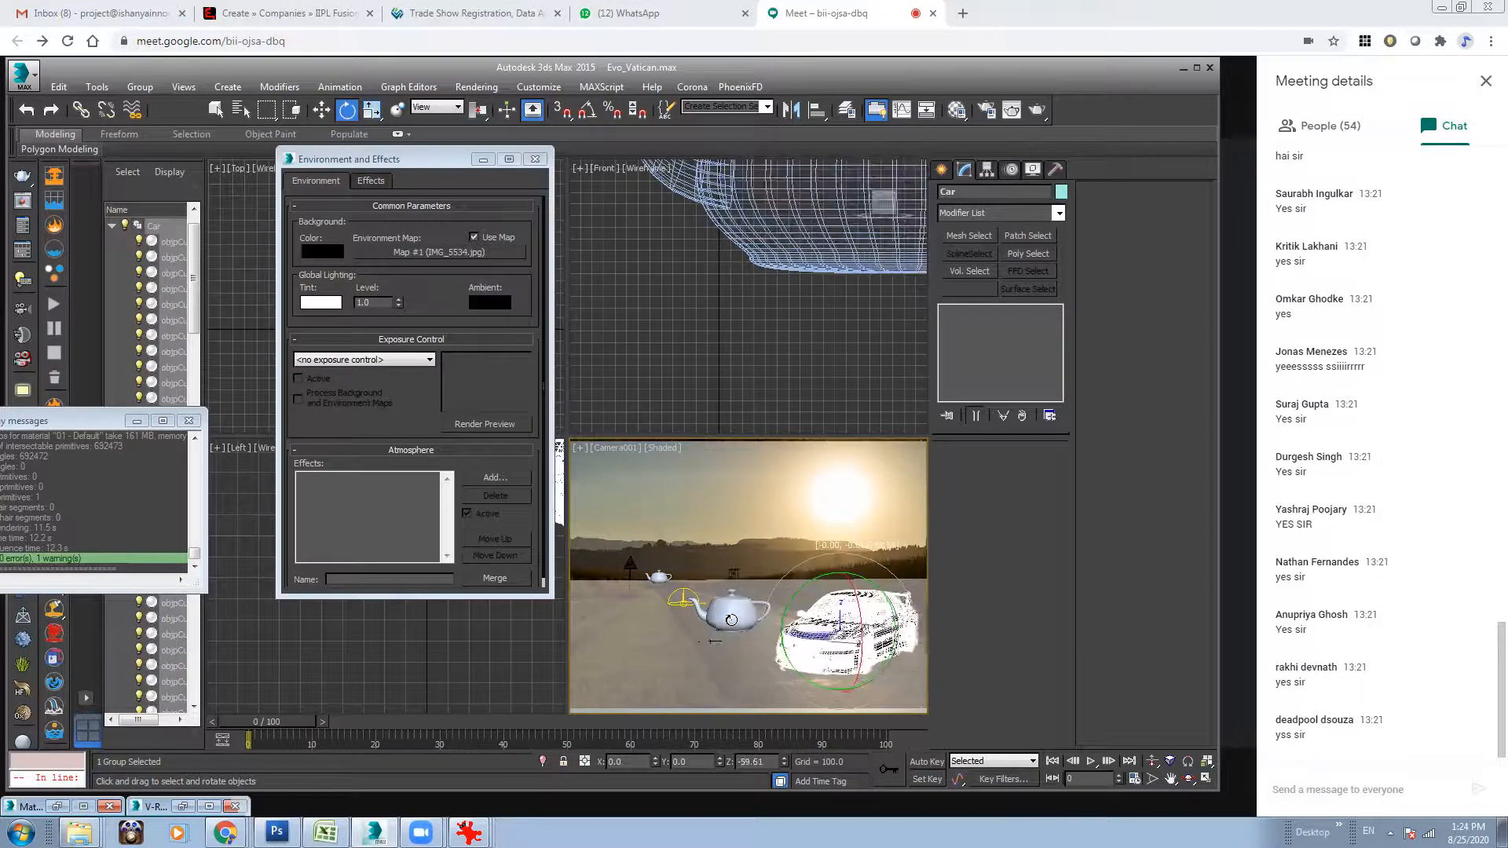
Move the car group closer to the large teapot, to about X 468, Y -650.
key(w)
drag(868, 655, 774, 625)
key(r)
key(w)
key(ctrl+z)
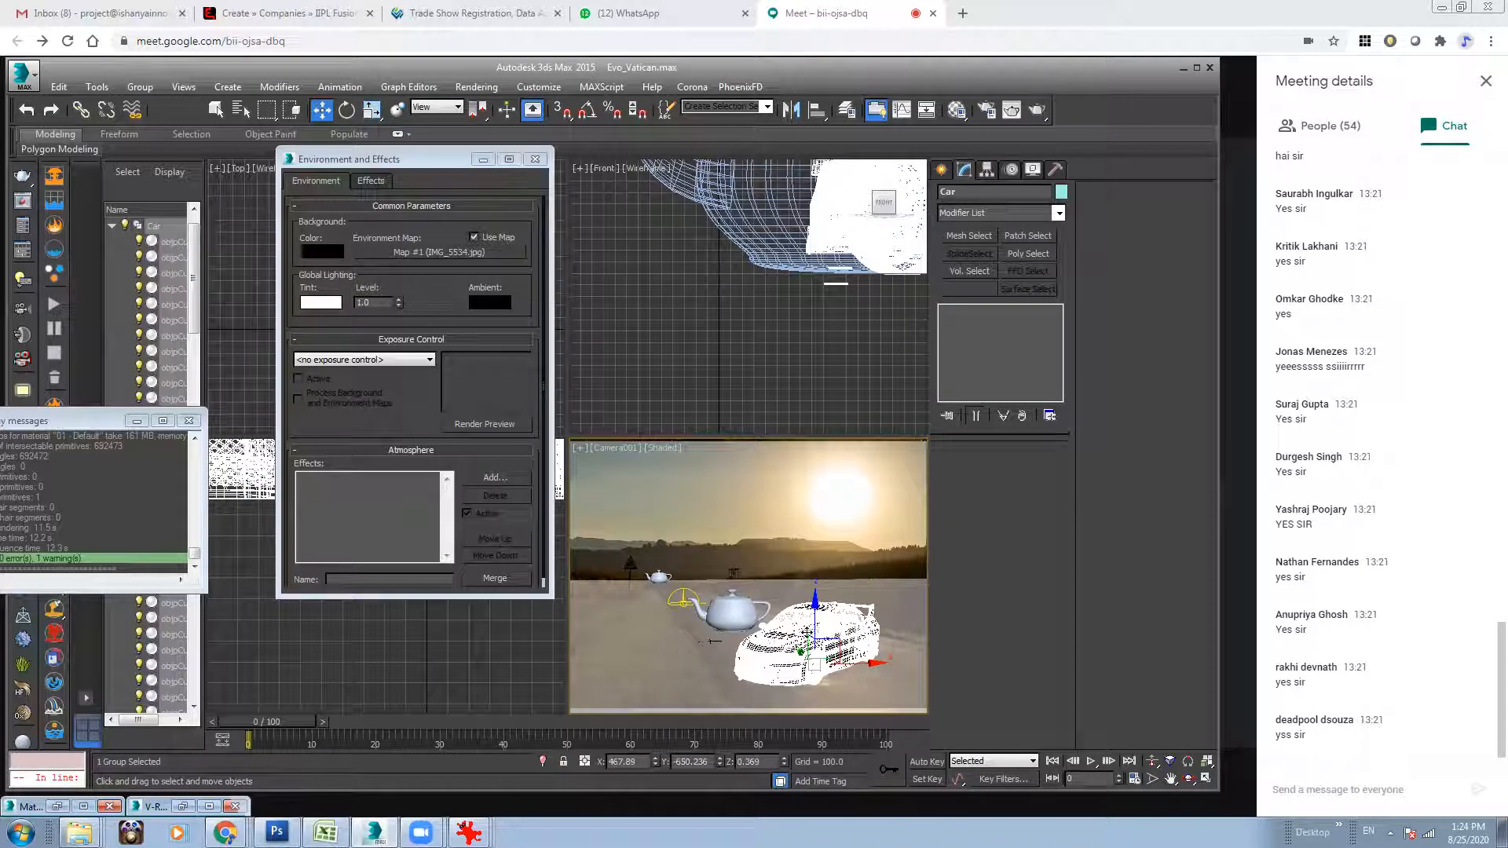
Orbit the camera slightly to raise the ground's far edge toward the hills in the background photo.
click(1187, 779)
drag(702, 582, 704, 584)
key(alt)
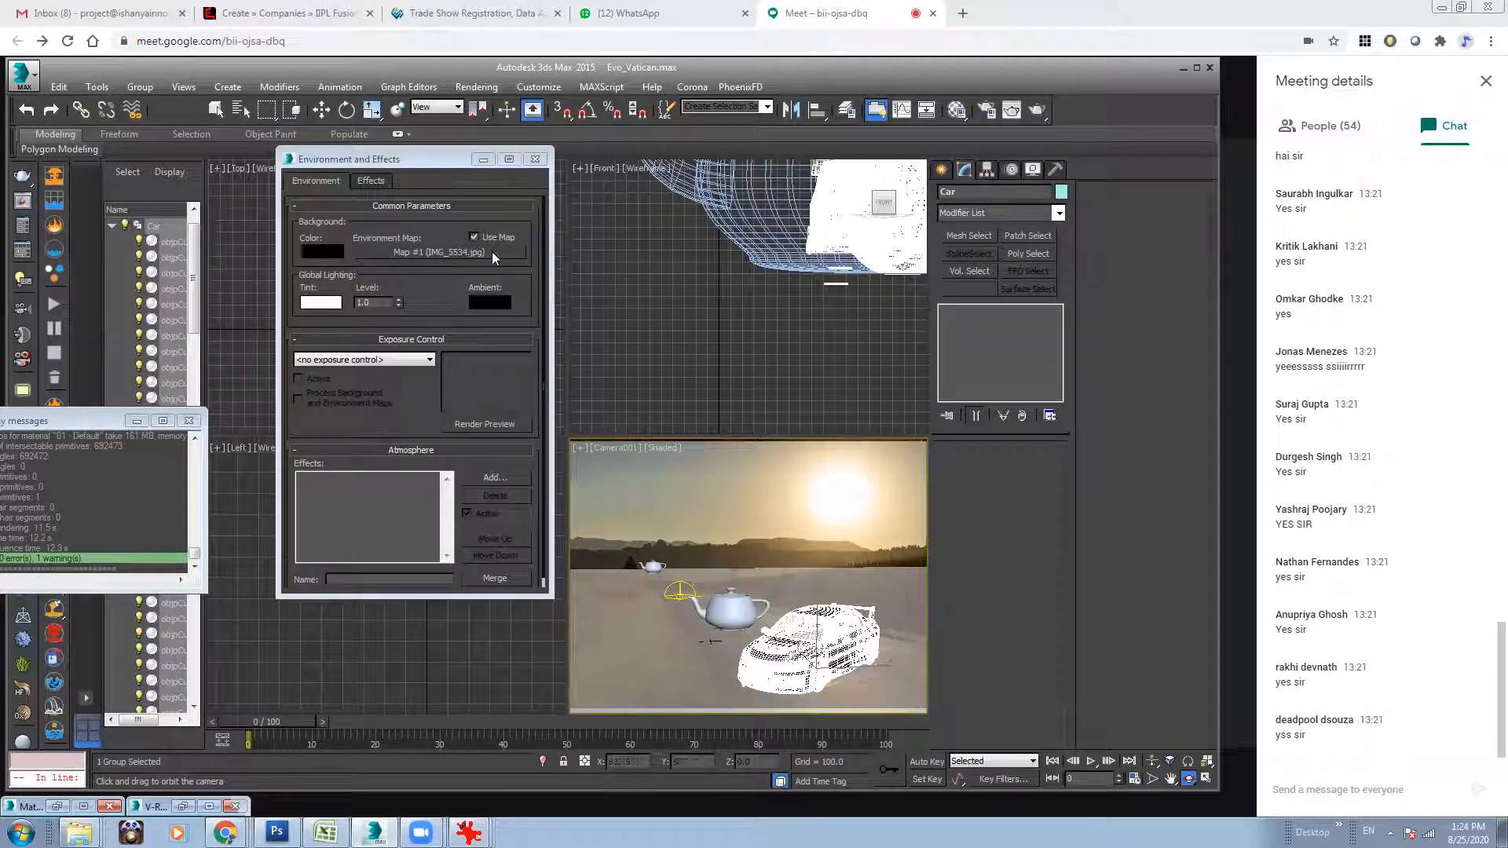
Rotate the car group to show its side with the nose turned away from the teapot, and deselect it.
click(322, 110)
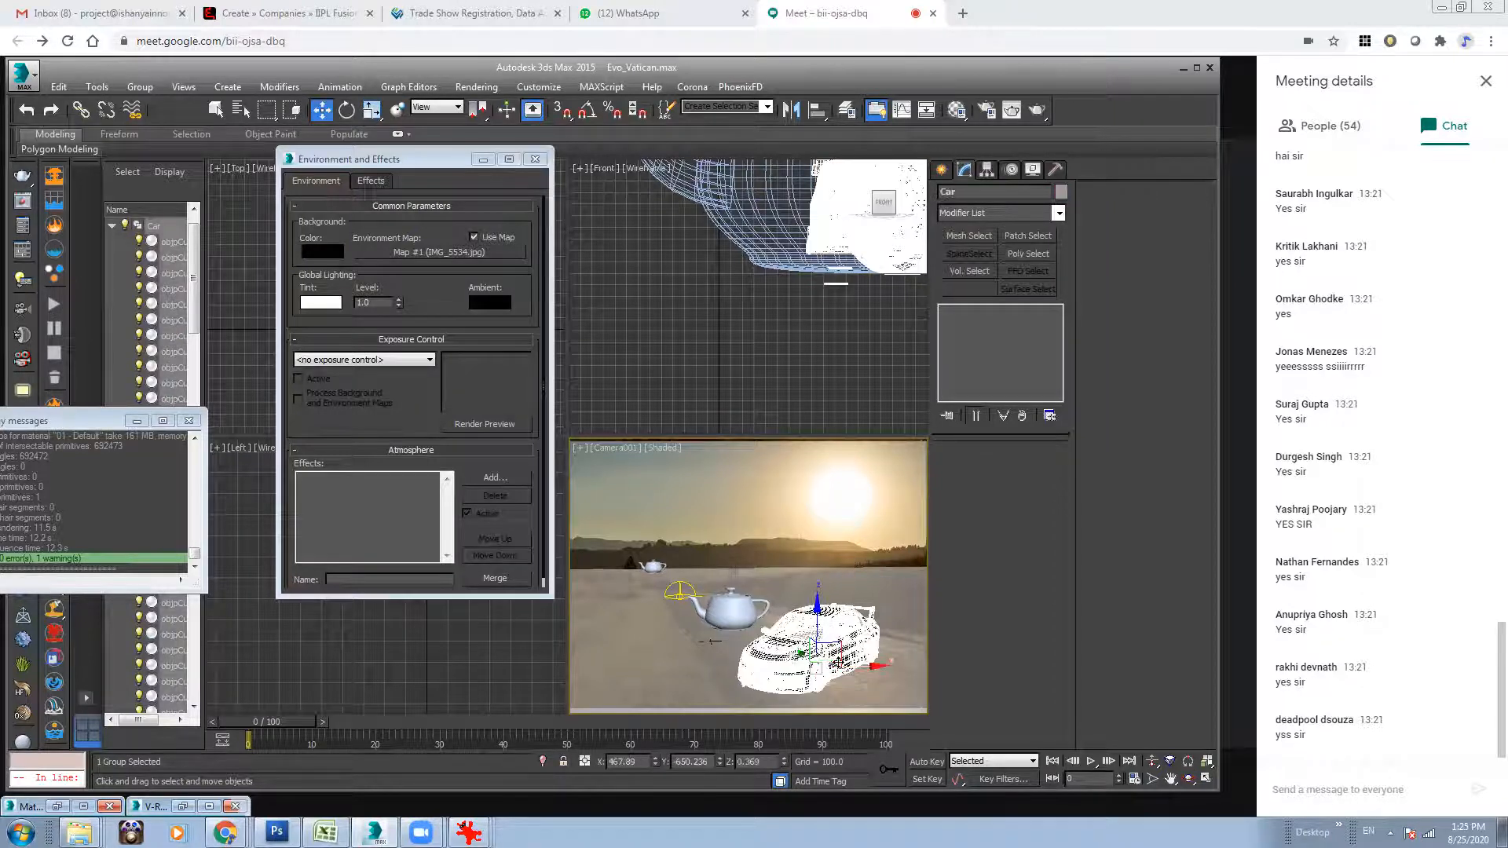
key(e)
drag(830, 662, 818, 528)
key(w)
key(e)
key(r)
click(819, 528)
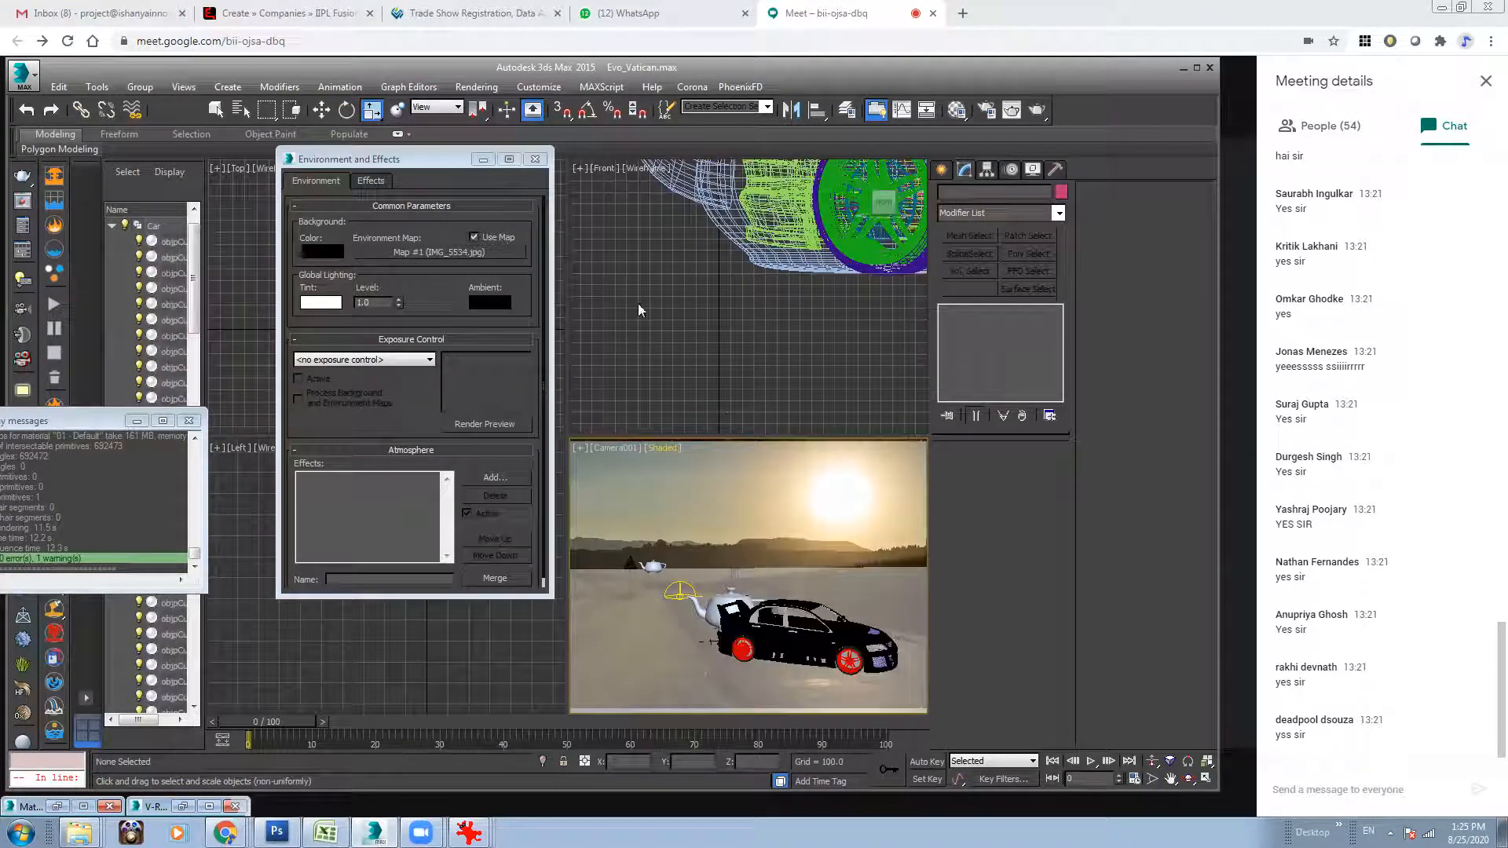
Select the dome light and place its VRayHDRI texture map in an empty Material Editor slot as an instance.
click(483, 159)
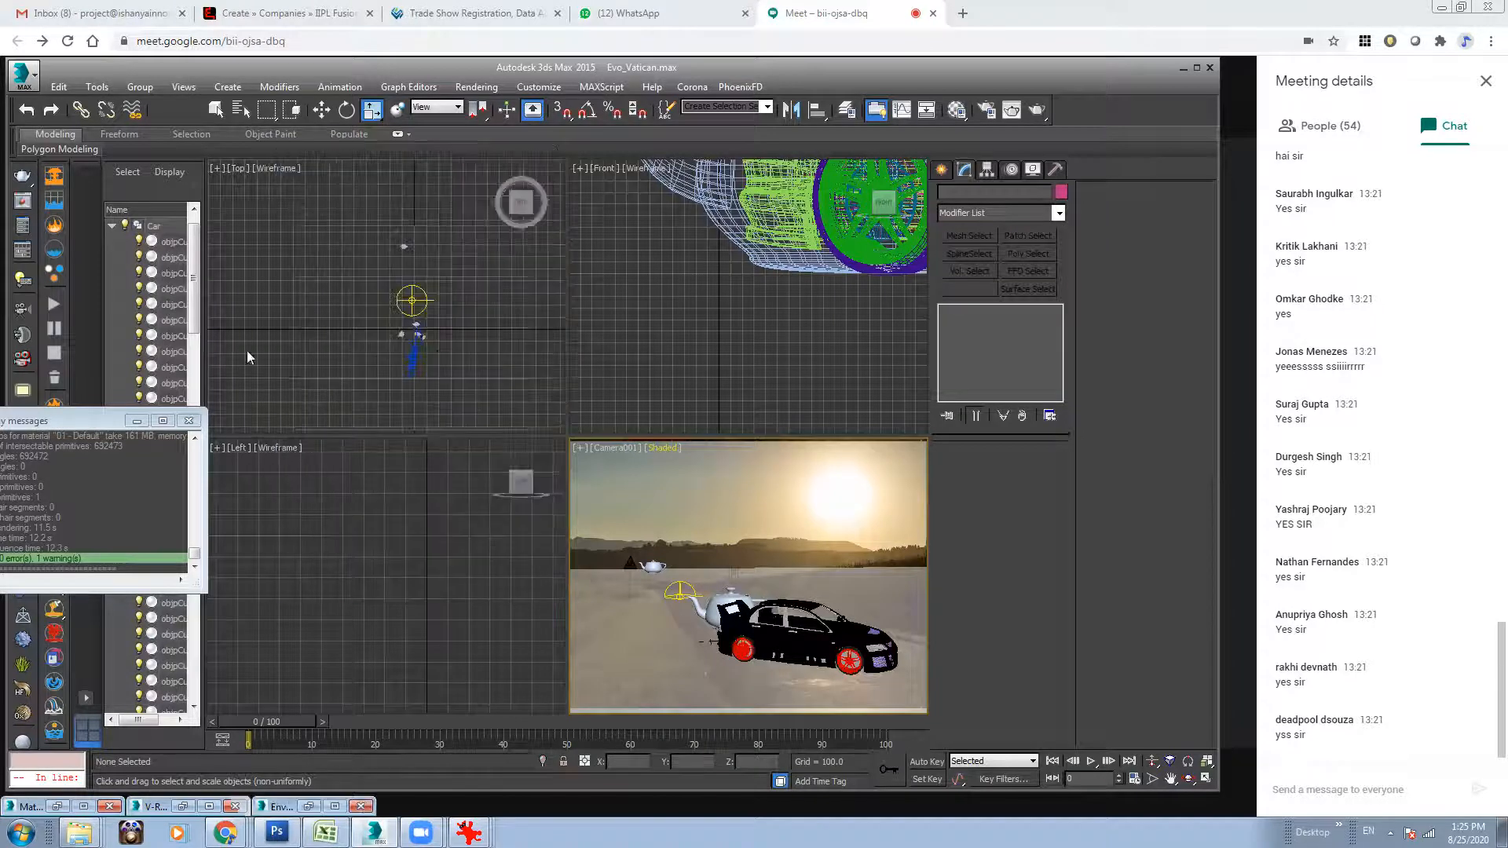
click(412, 297)
click(403, 303)
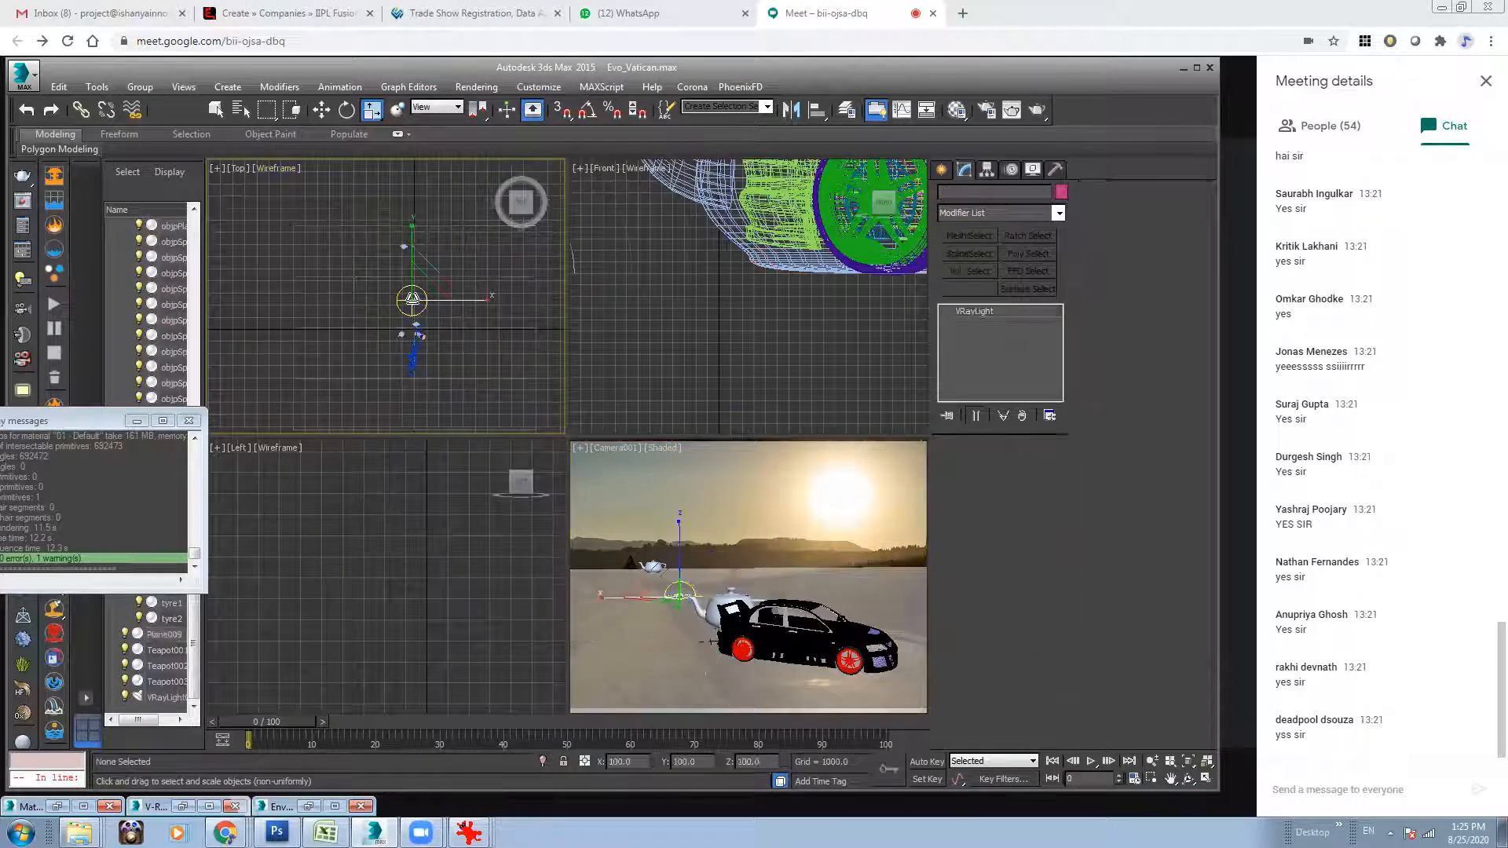
key(w)
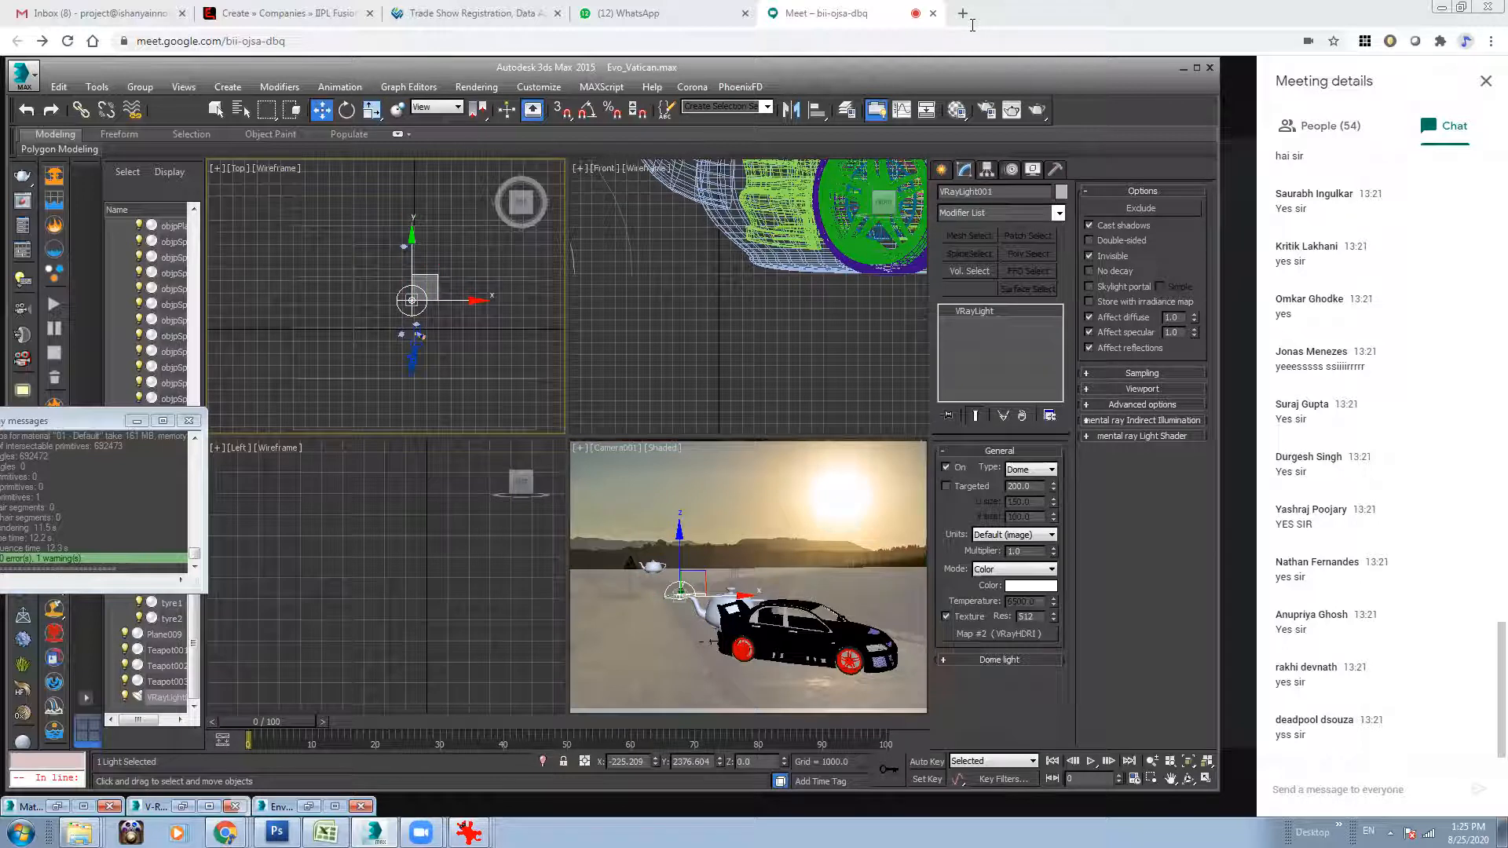
click(957, 110)
drag(1026, 632, 646, 277)
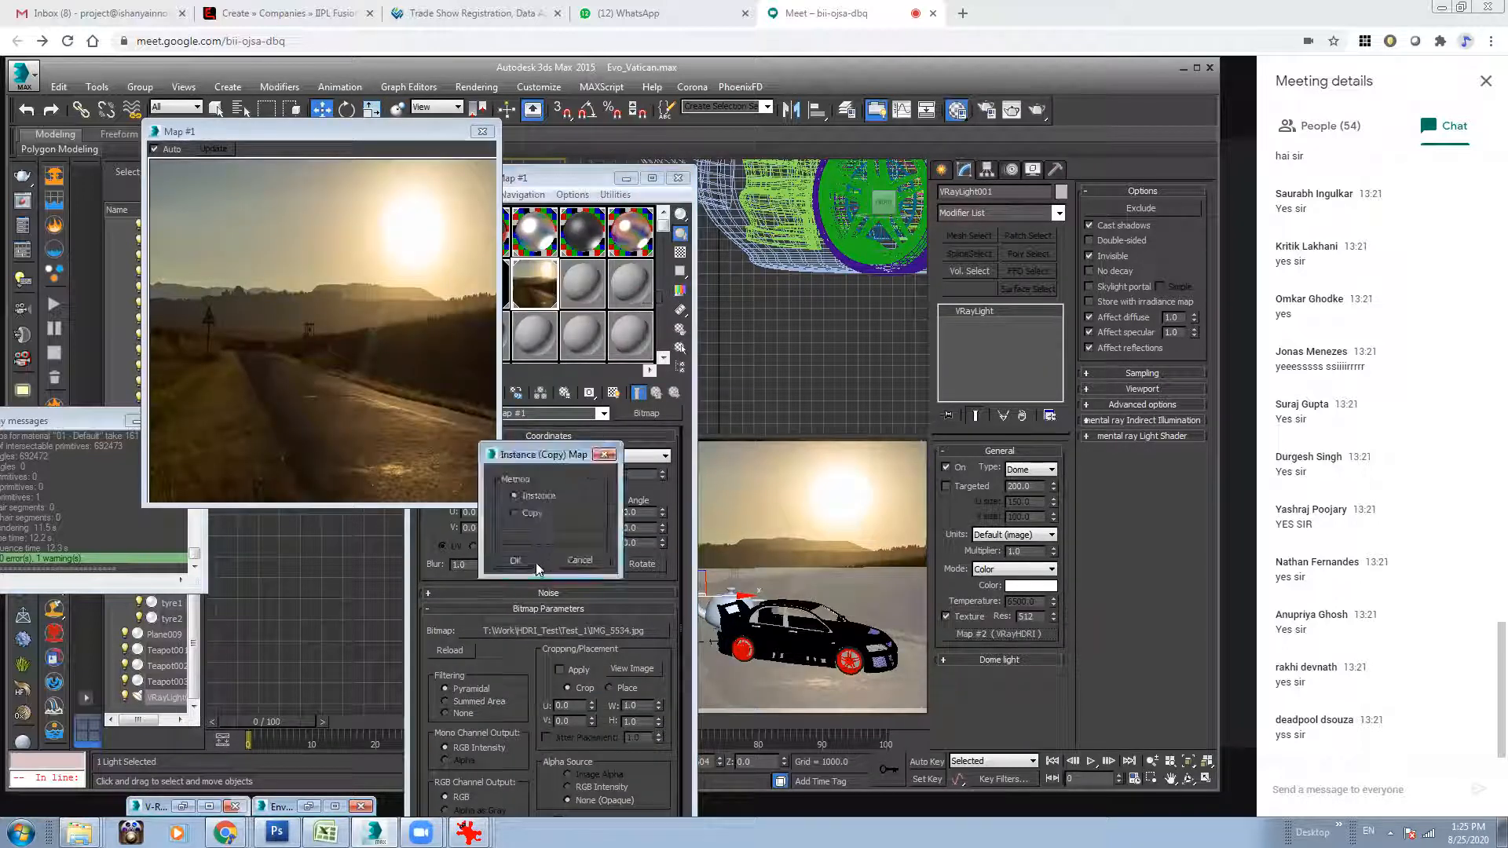
click(515, 560)
click(632, 295)
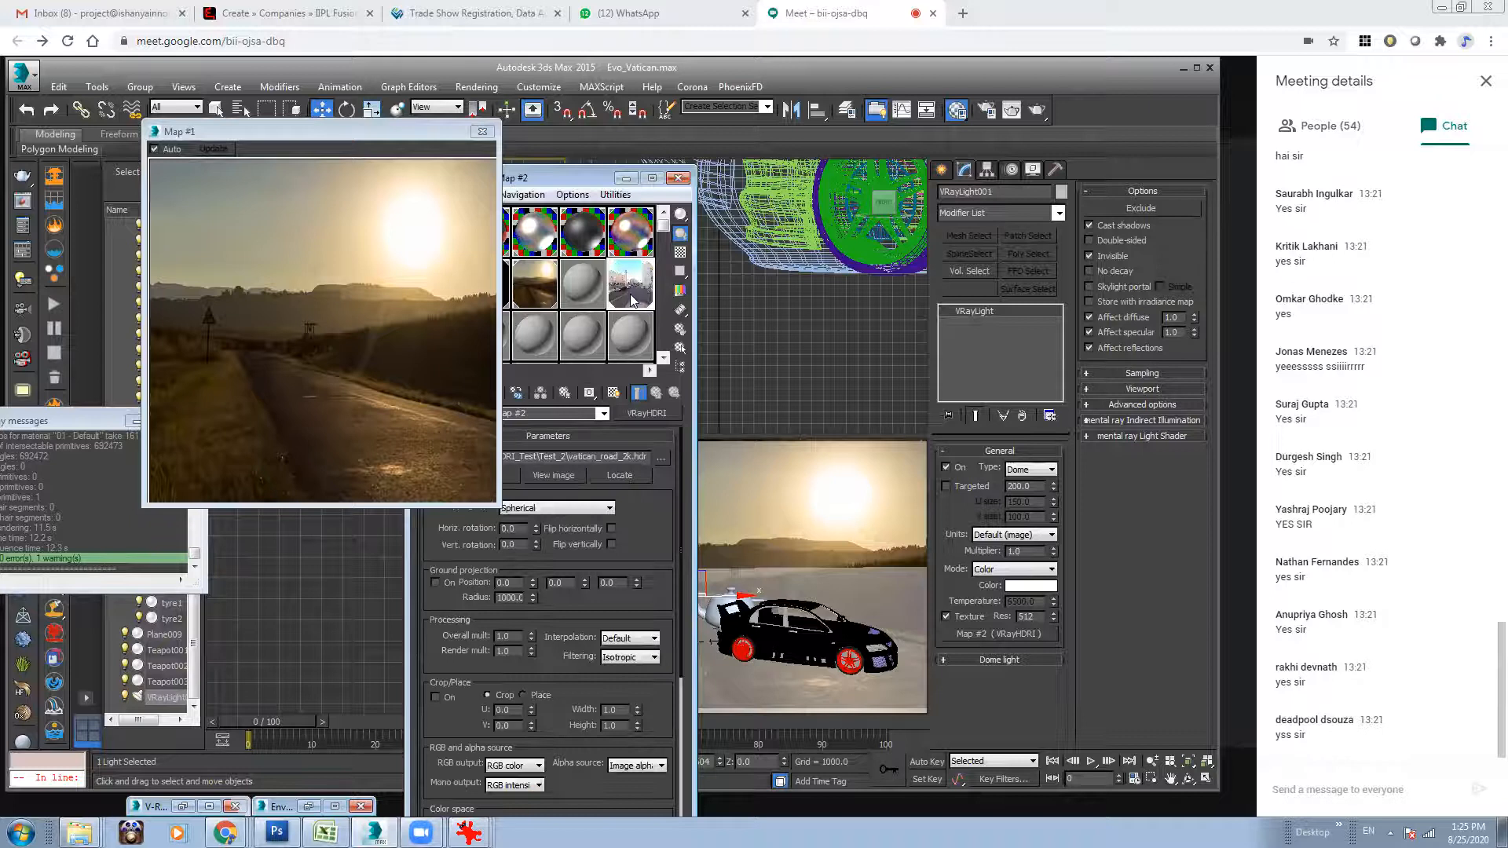
Replace the dome light's HDR image with mealie_road_2k.hdr from the Test_1 folder.
click(661, 458)
click(734, 108)
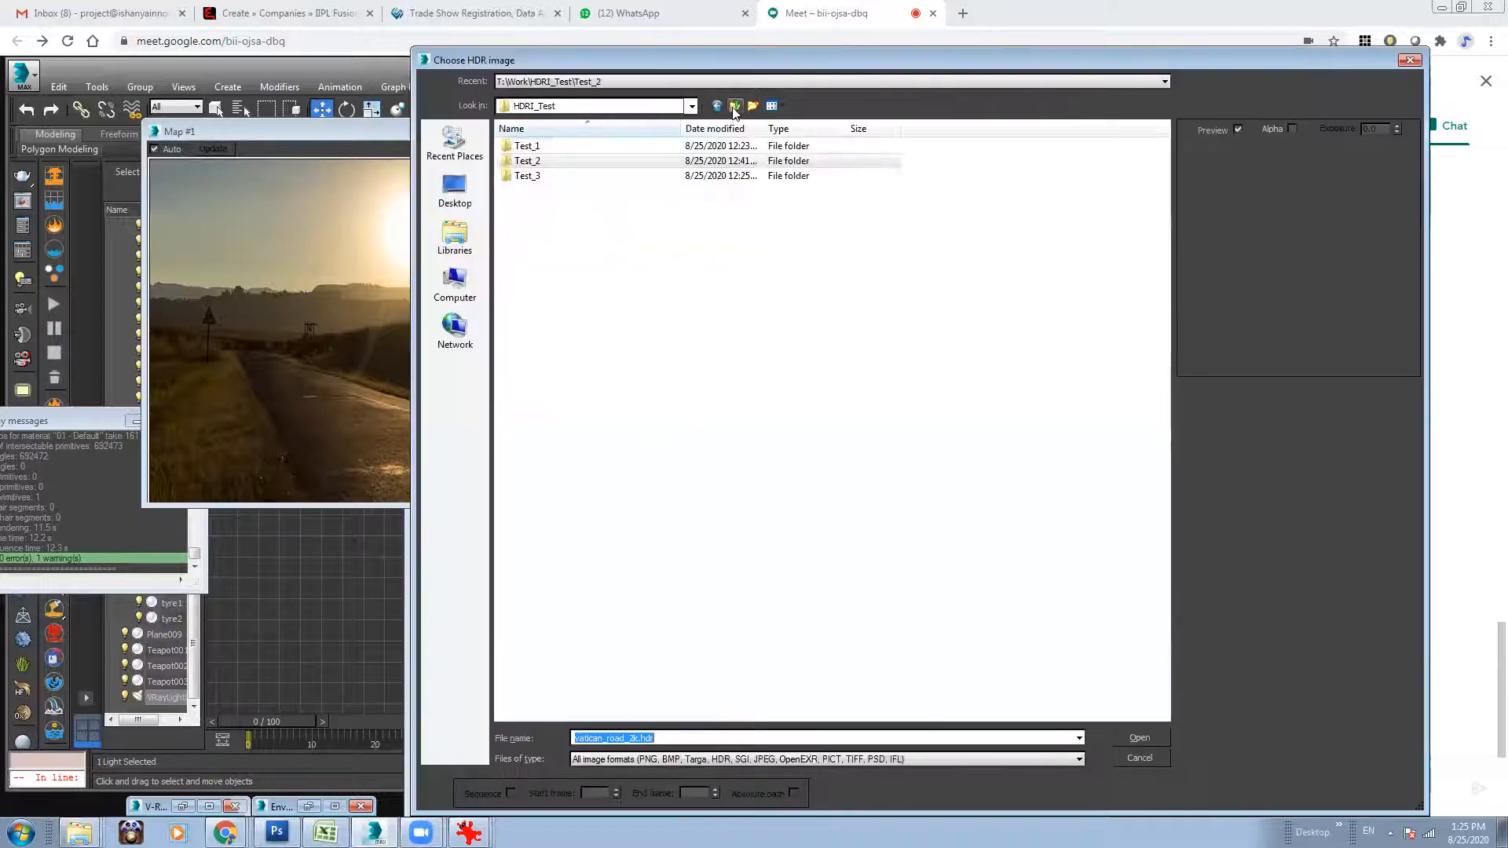
double_click(555, 148)
click(1021, 187)
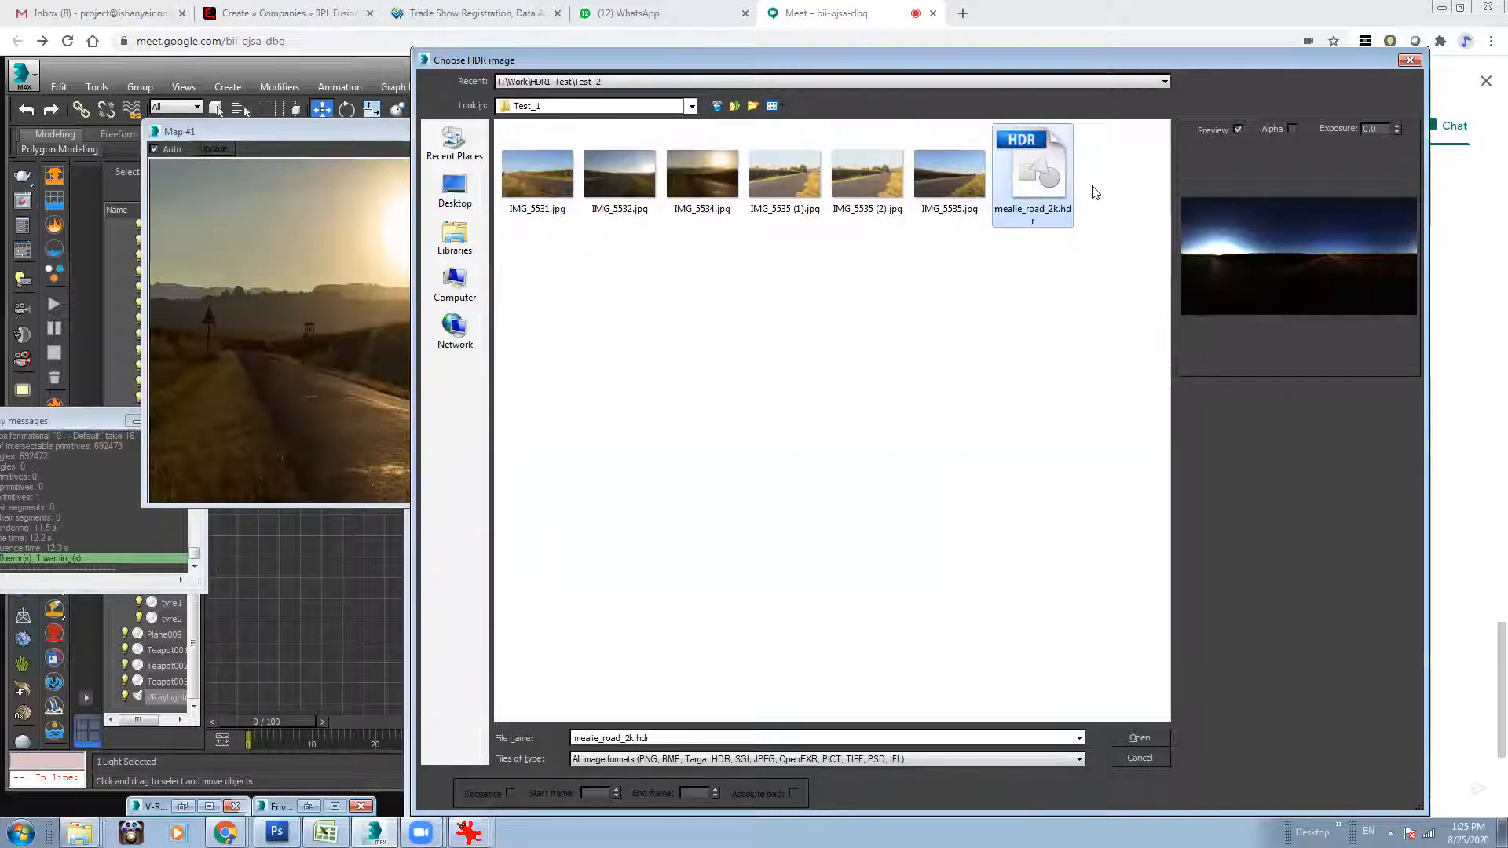
click(1139, 738)
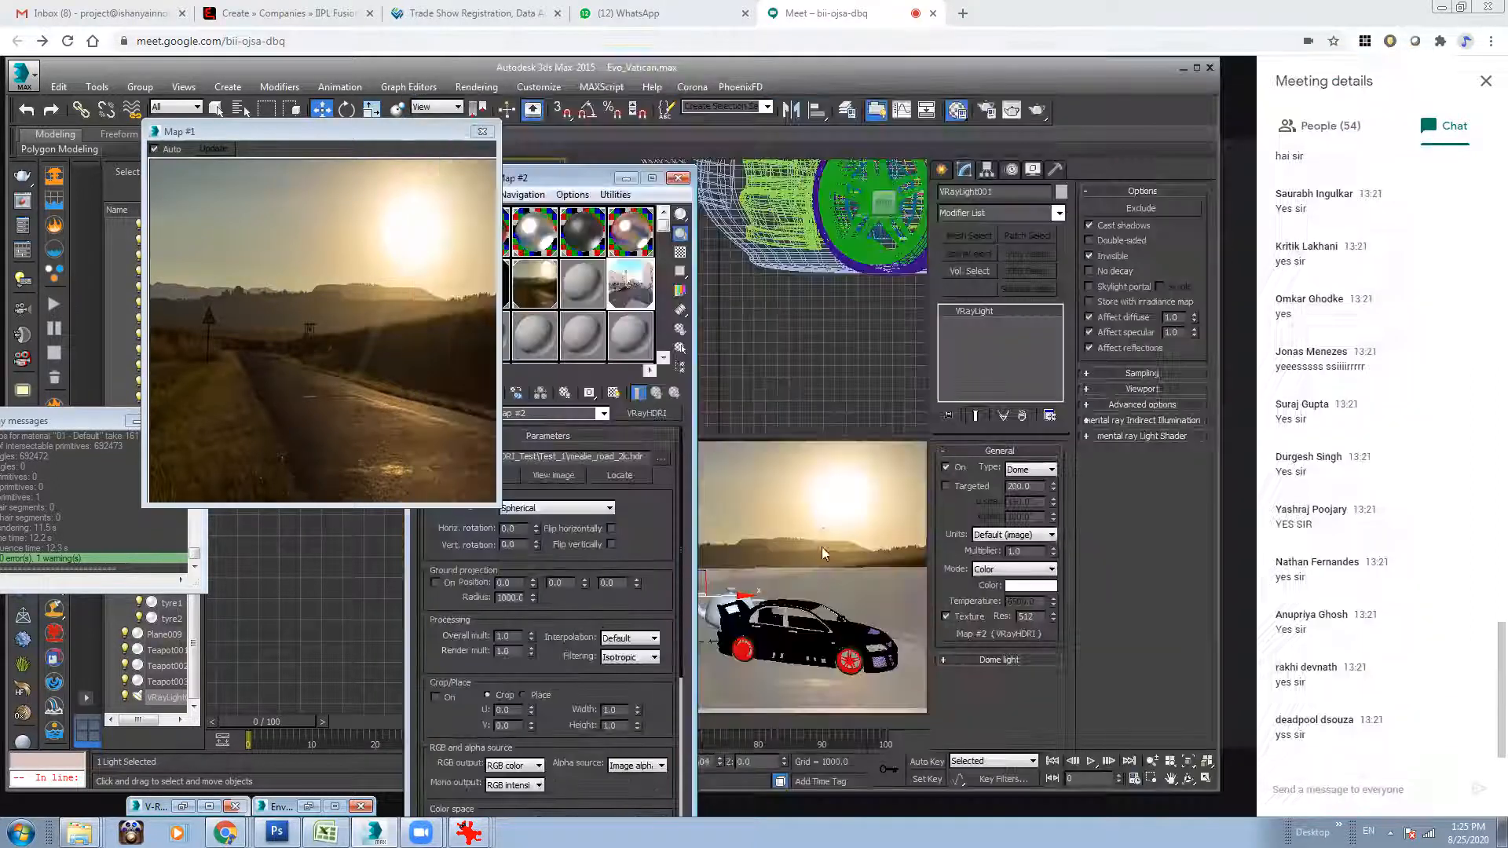
Enlarge the HDRI map's preview to compare it with the background photo, and close both preview windows.
click(635, 294)
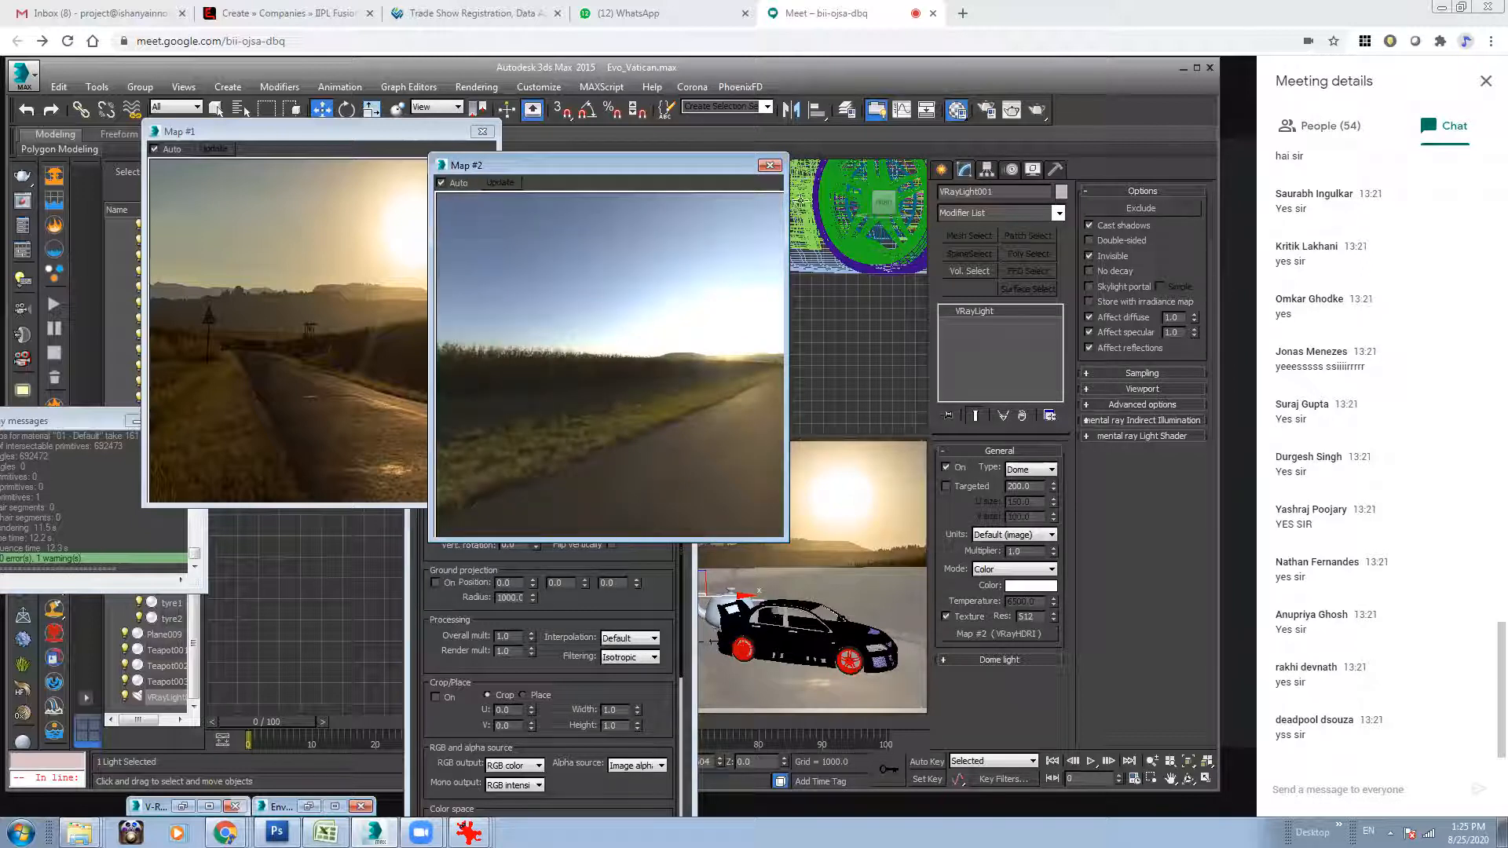
click(772, 165)
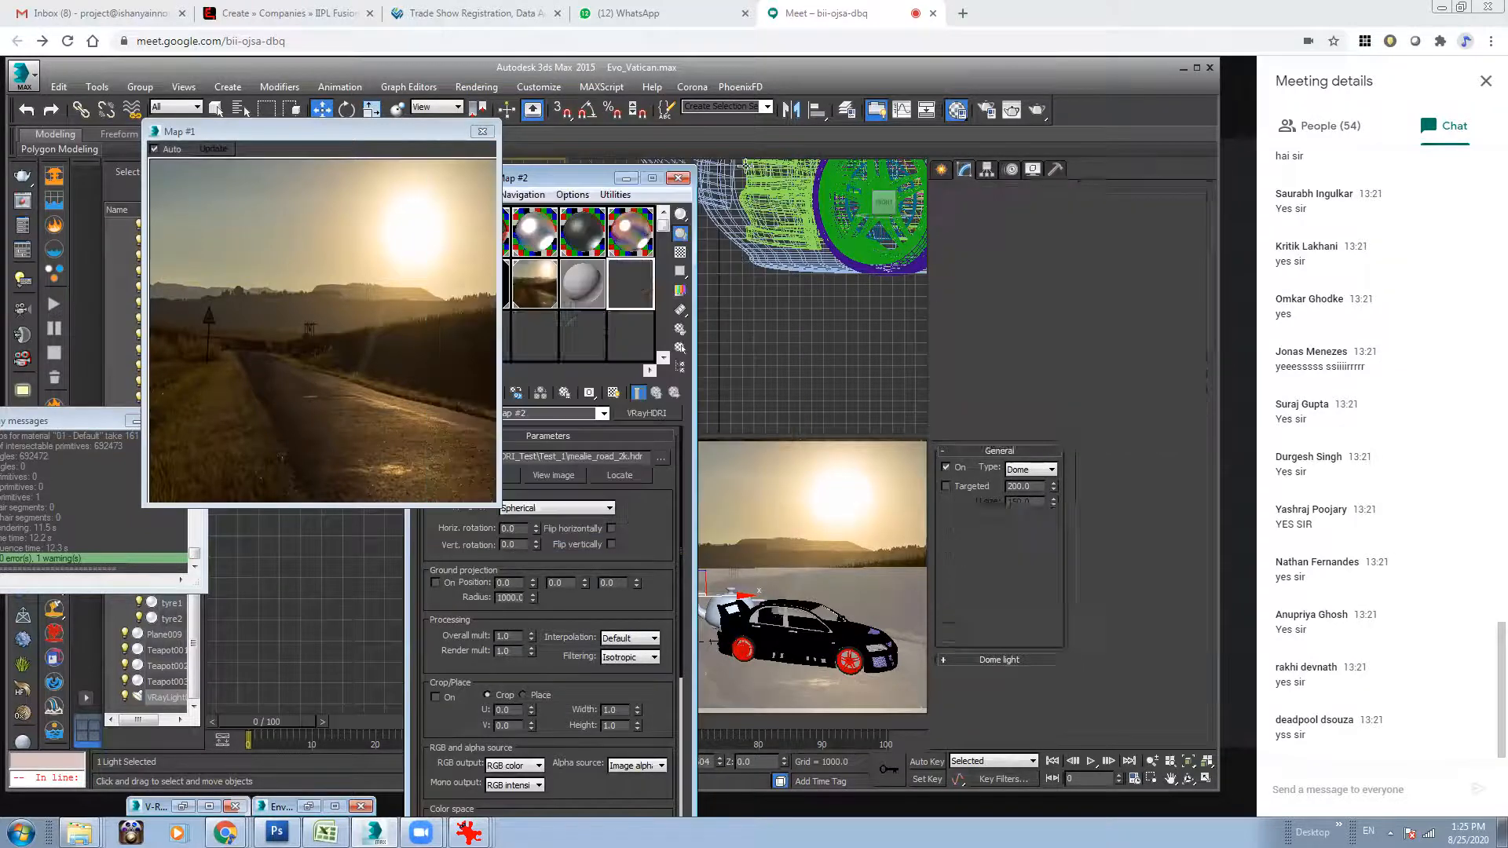
click(483, 131)
Render the camera view to check the car and teapots lit by the new HDR image.
click(842, 493)
click(1037, 109)
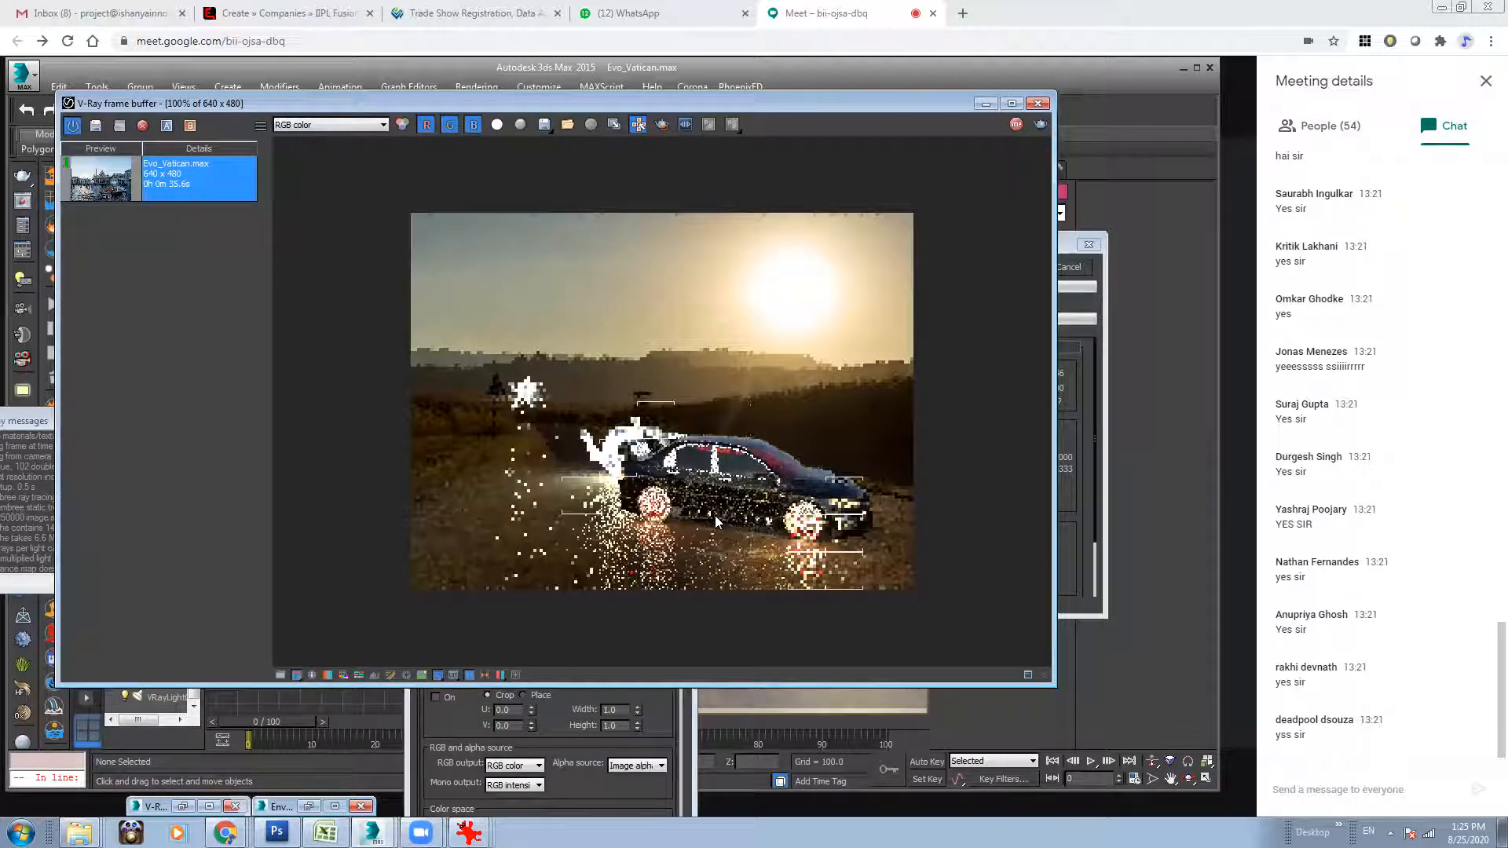
click(986, 103)
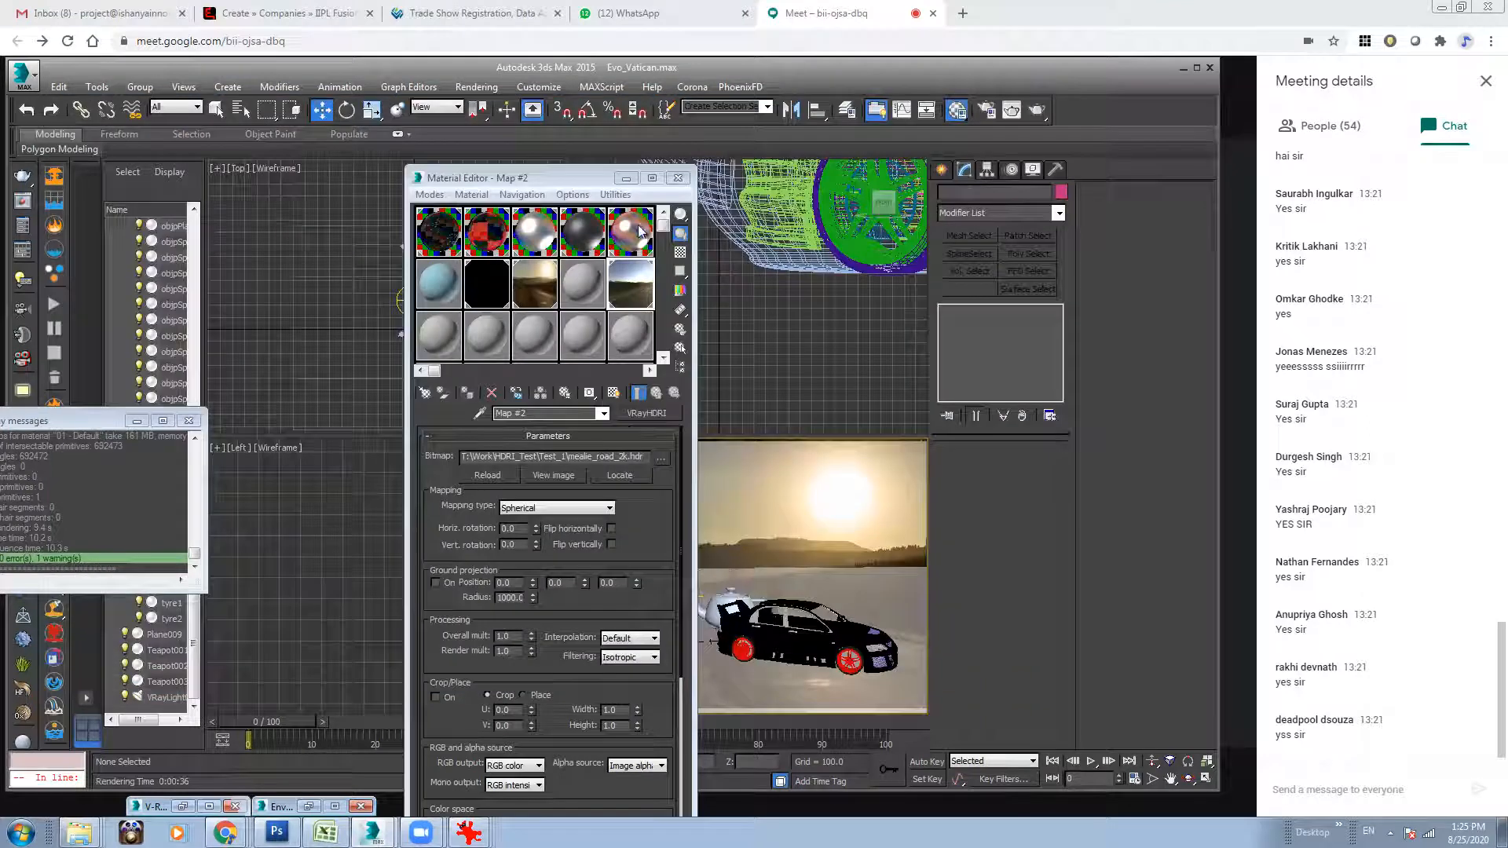
Put the Material Editor away and delete the large teapot behind the car.
click(616, 194)
click(628, 179)
click(724, 598)
key(Delete)
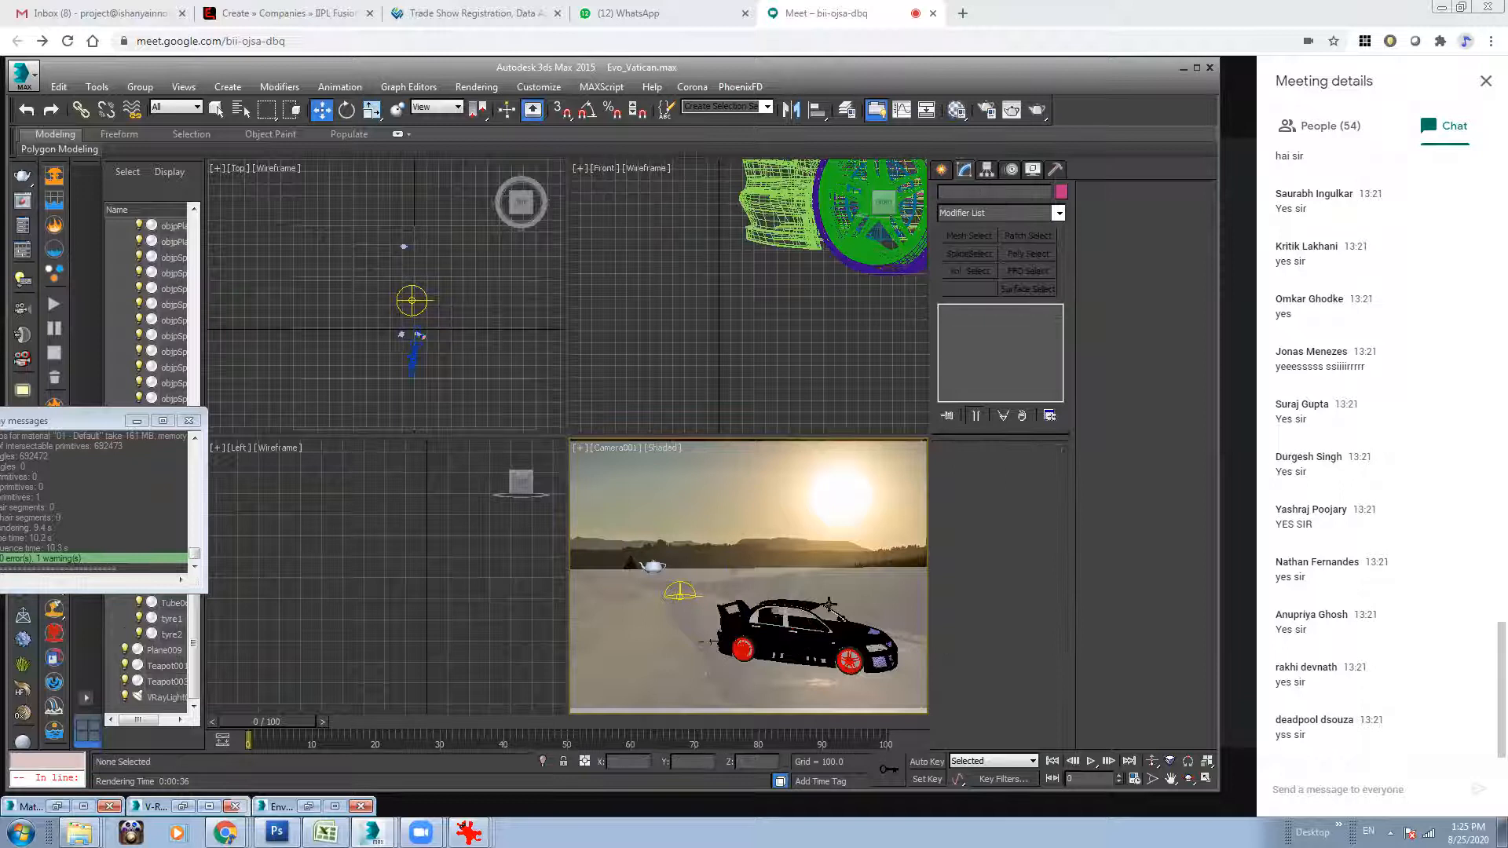
Orbit the camera slightly around the car and return to the Move tool.
click(1188, 779)
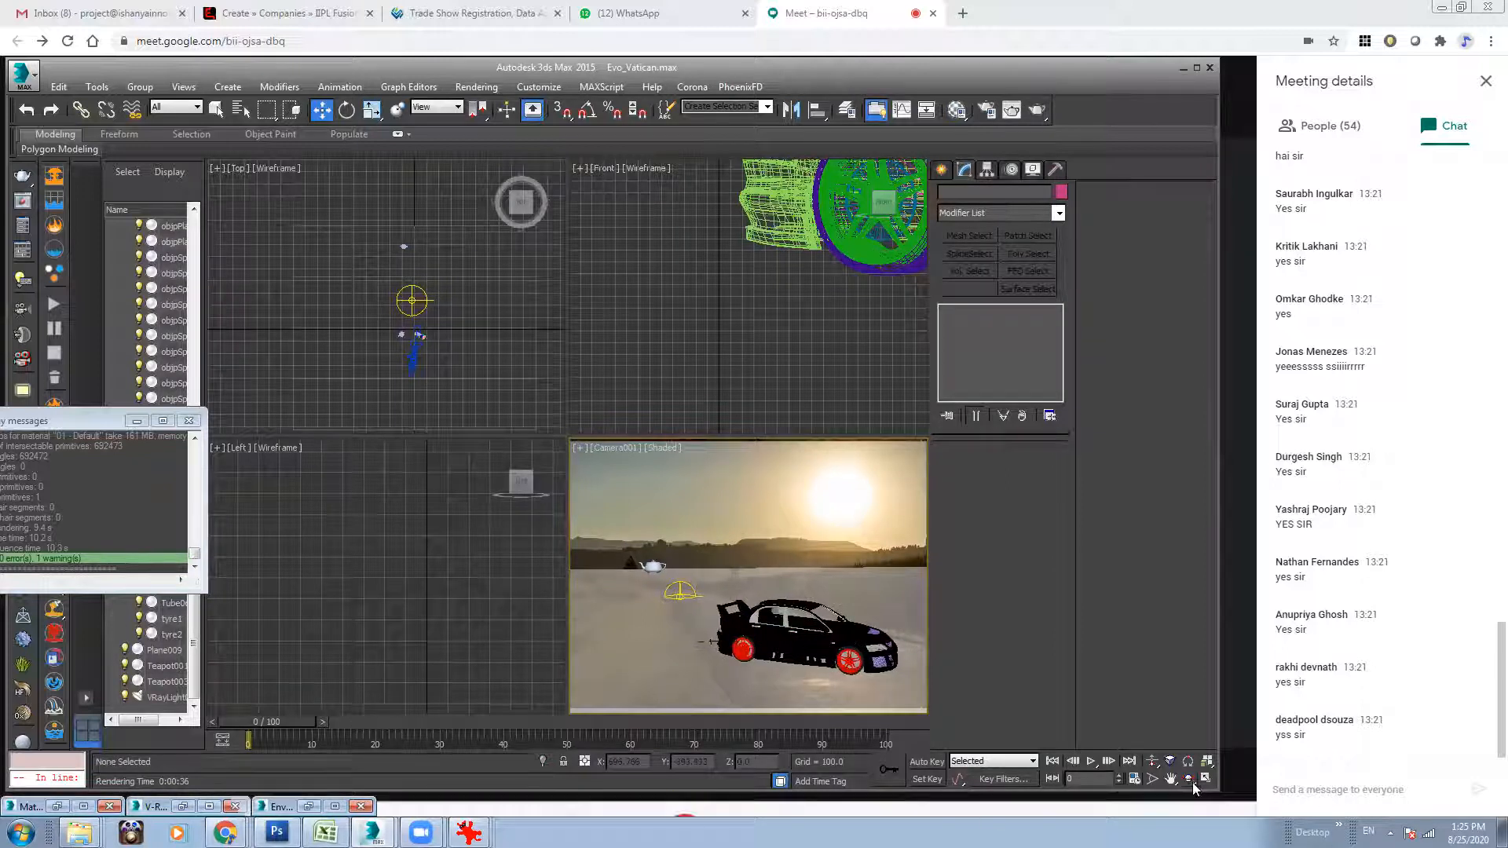
drag(878, 620, 865, 612)
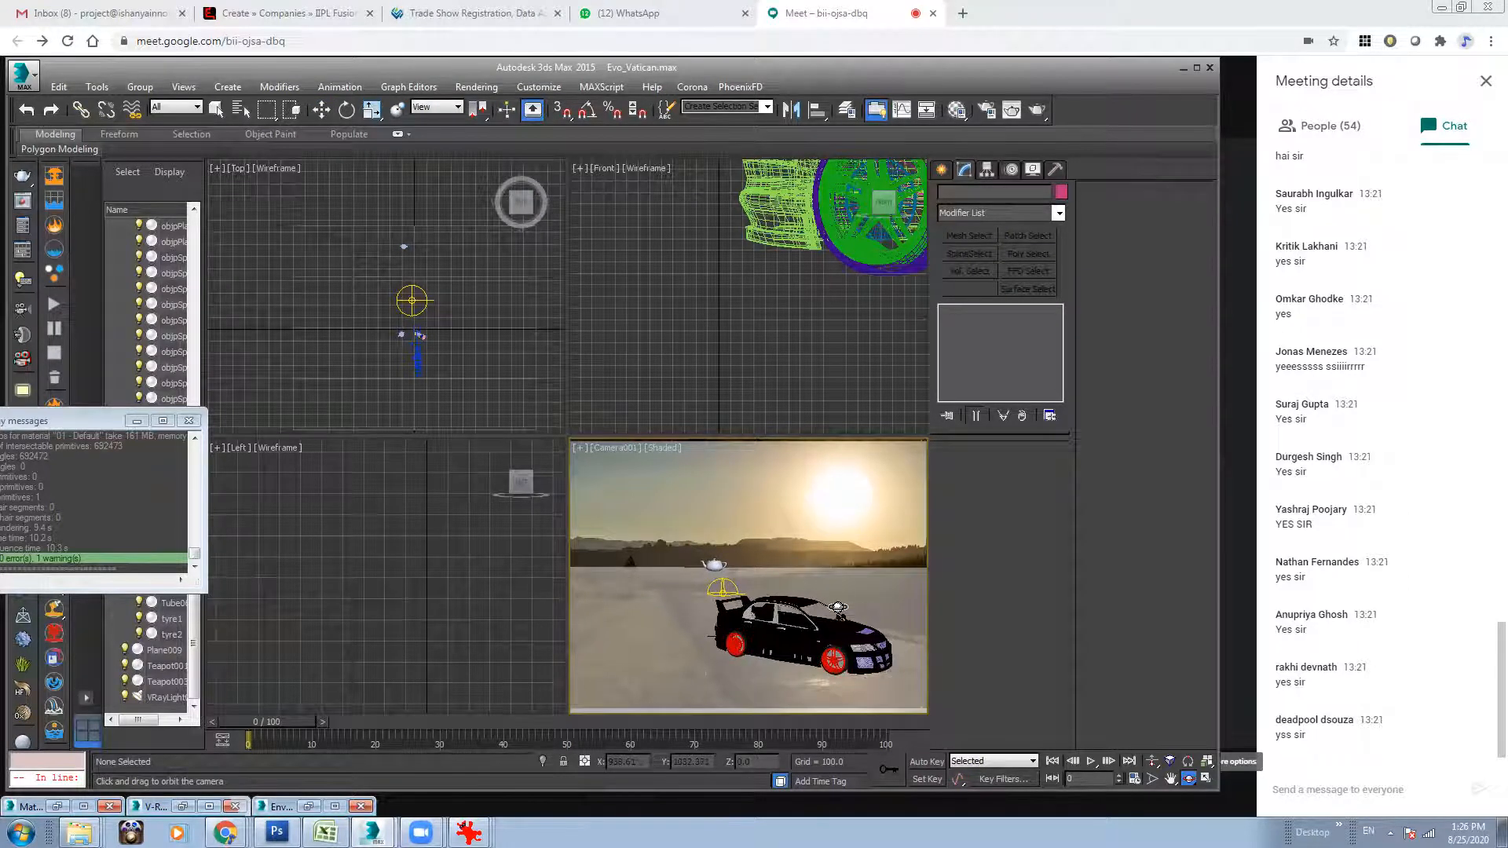
click(317, 113)
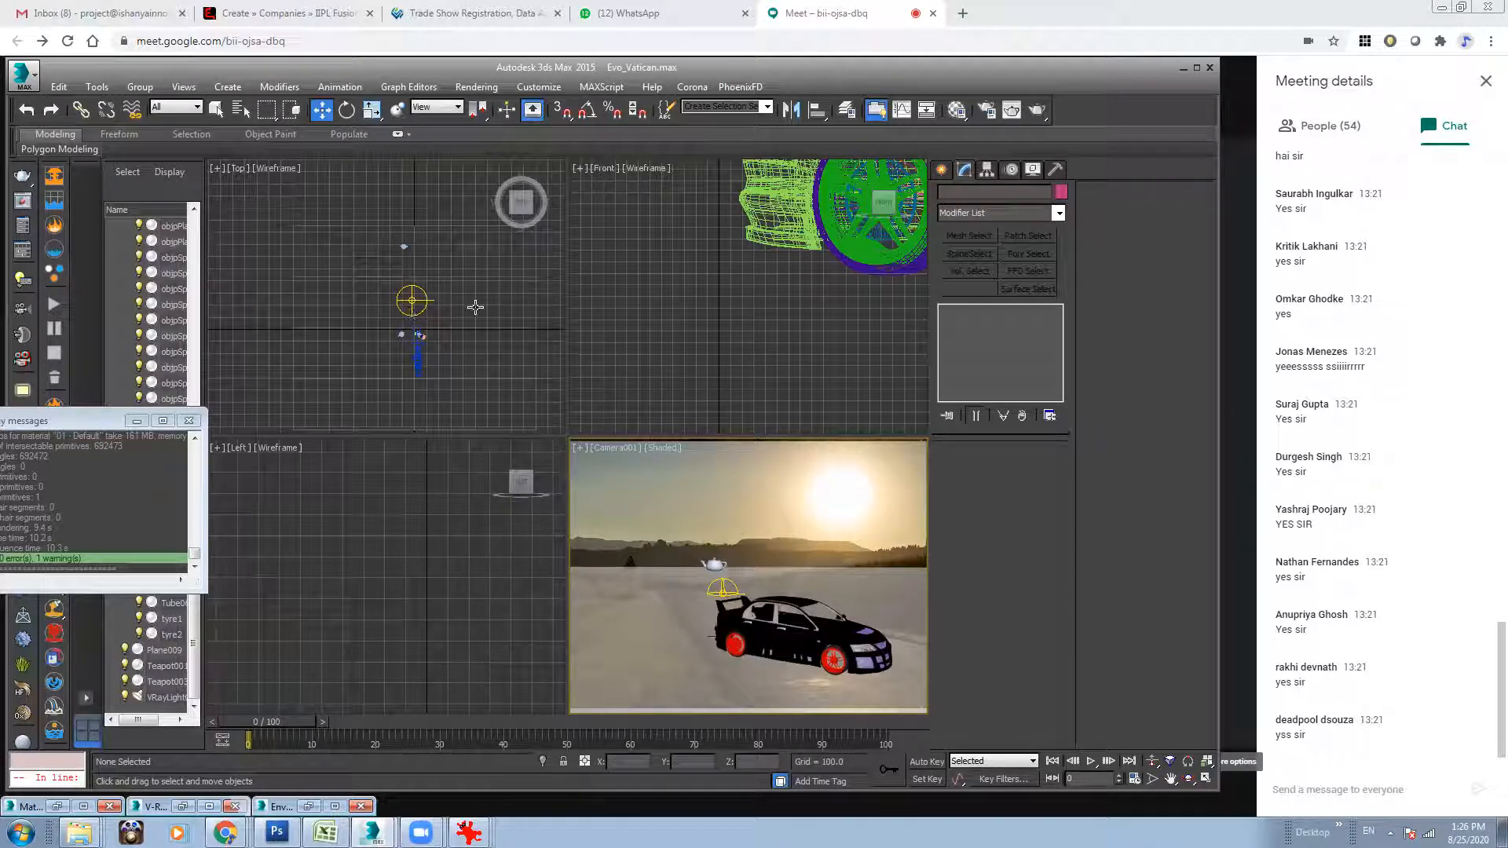
Open the environment settings and place the Material Editor beside them.
click(476, 87)
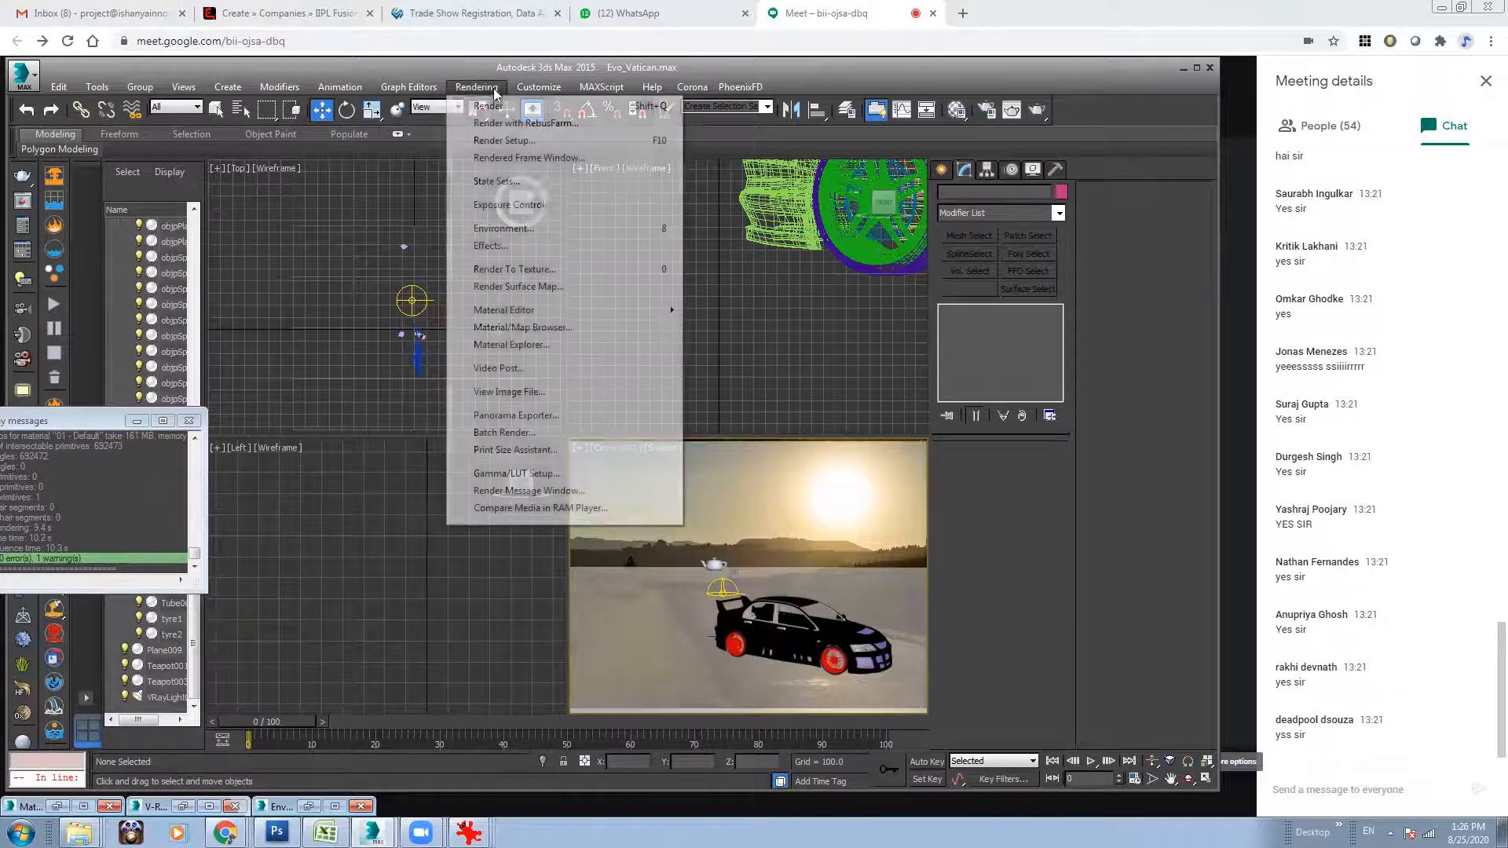
click(522, 222)
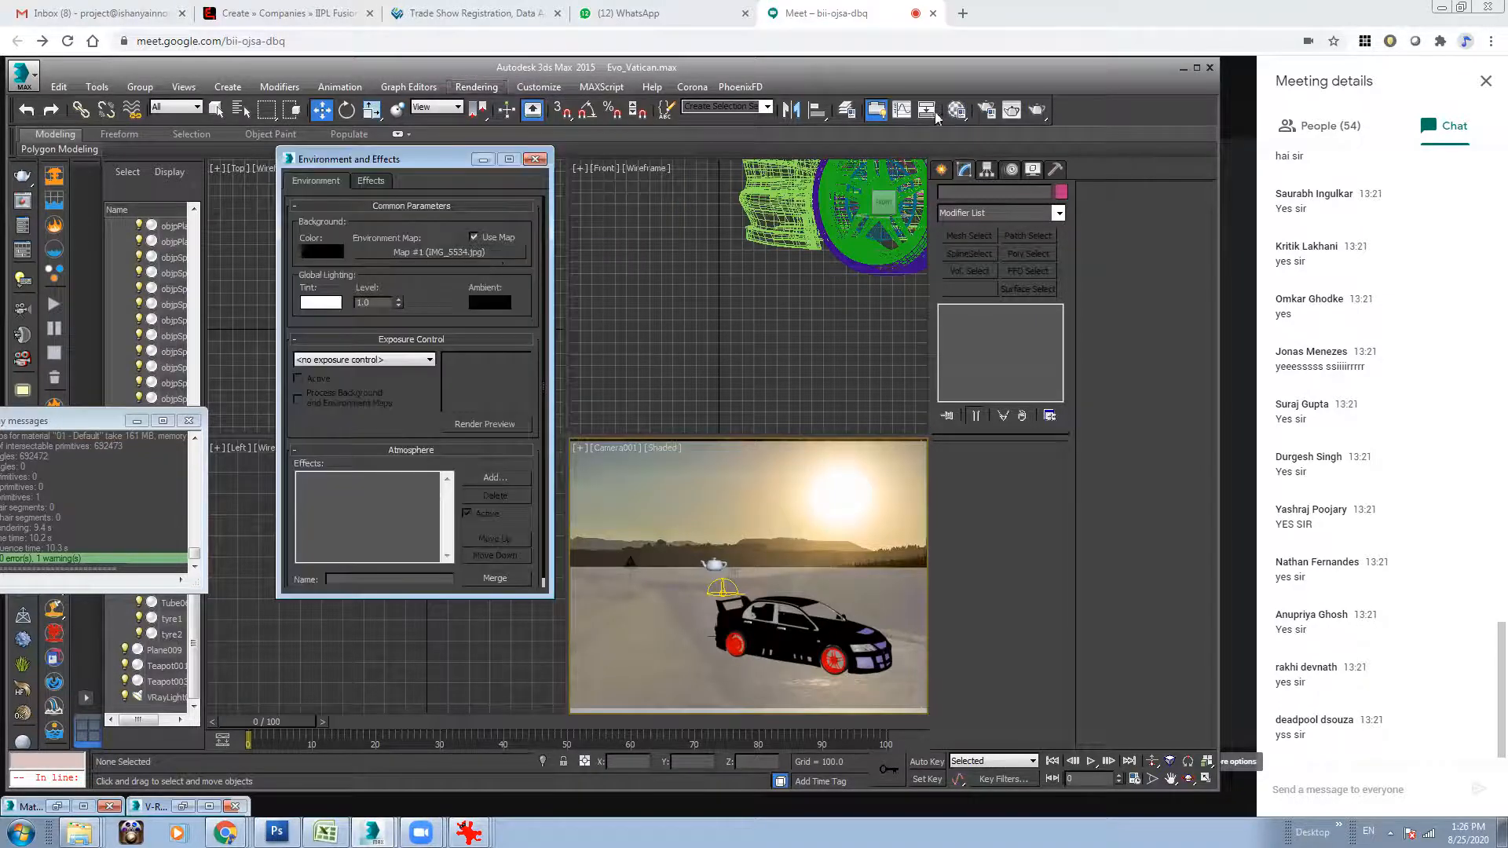
click(957, 110)
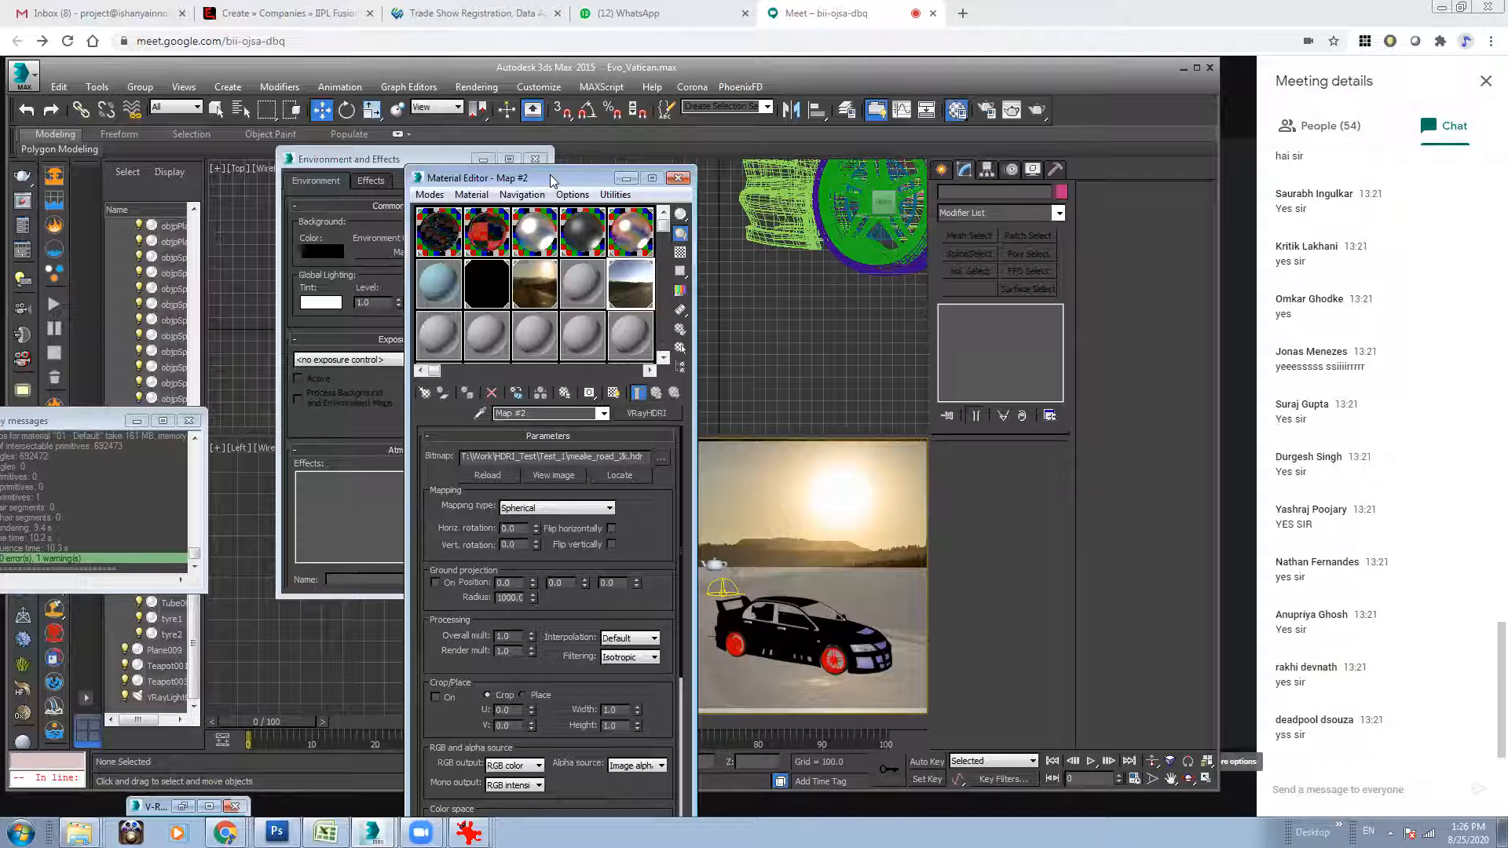
drag(556, 179, 781, 175)
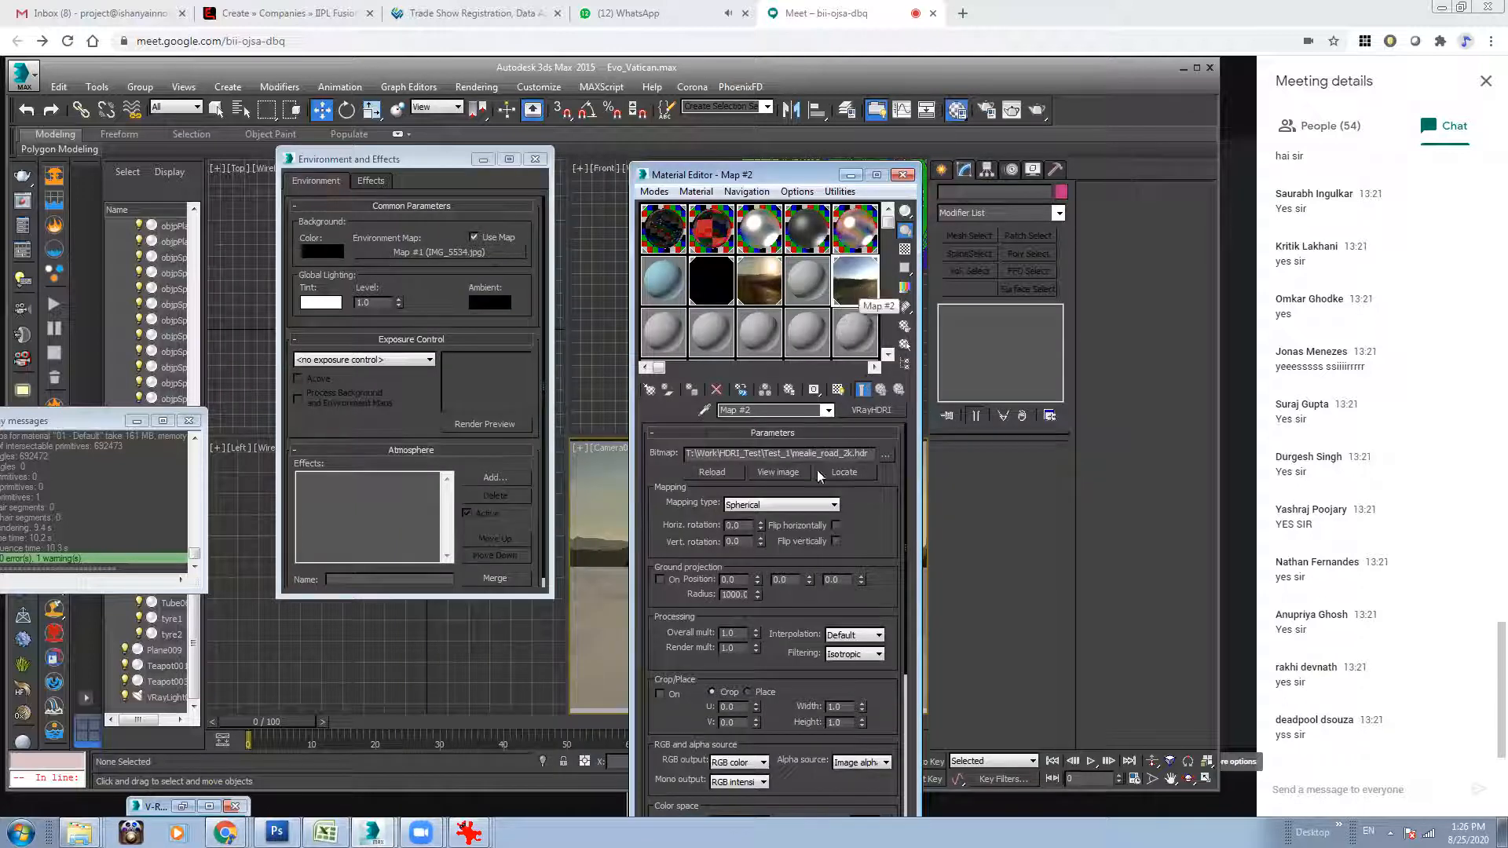
Try the HDRI map's Environ coordinate mode and restore Texture with Explicit Map Channel mapping.
scroll(785, 629, down, 6)
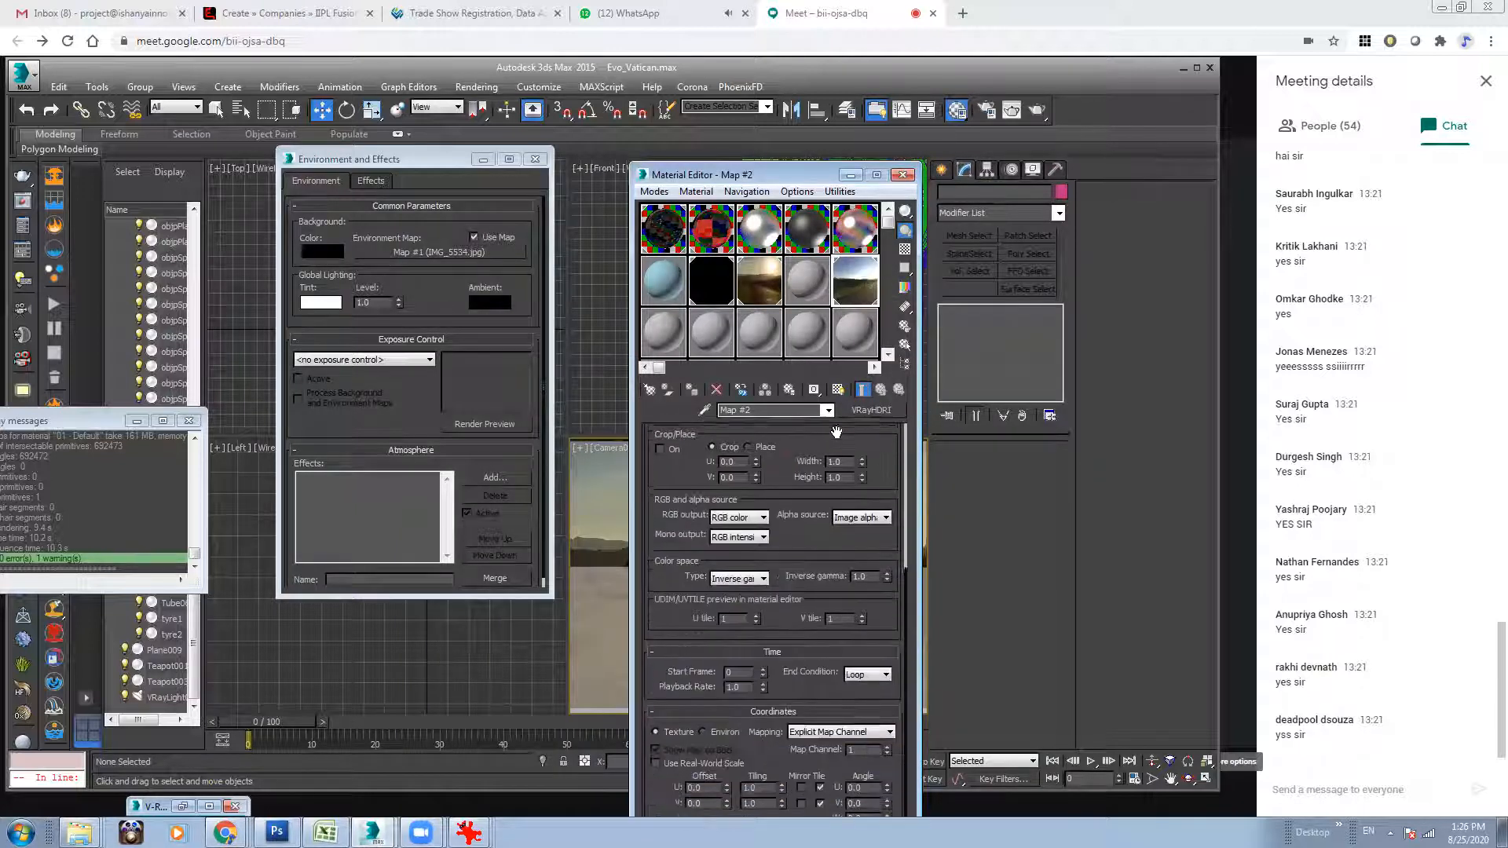
click(721, 689)
click(681, 690)
click(798, 688)
click(804, 699)
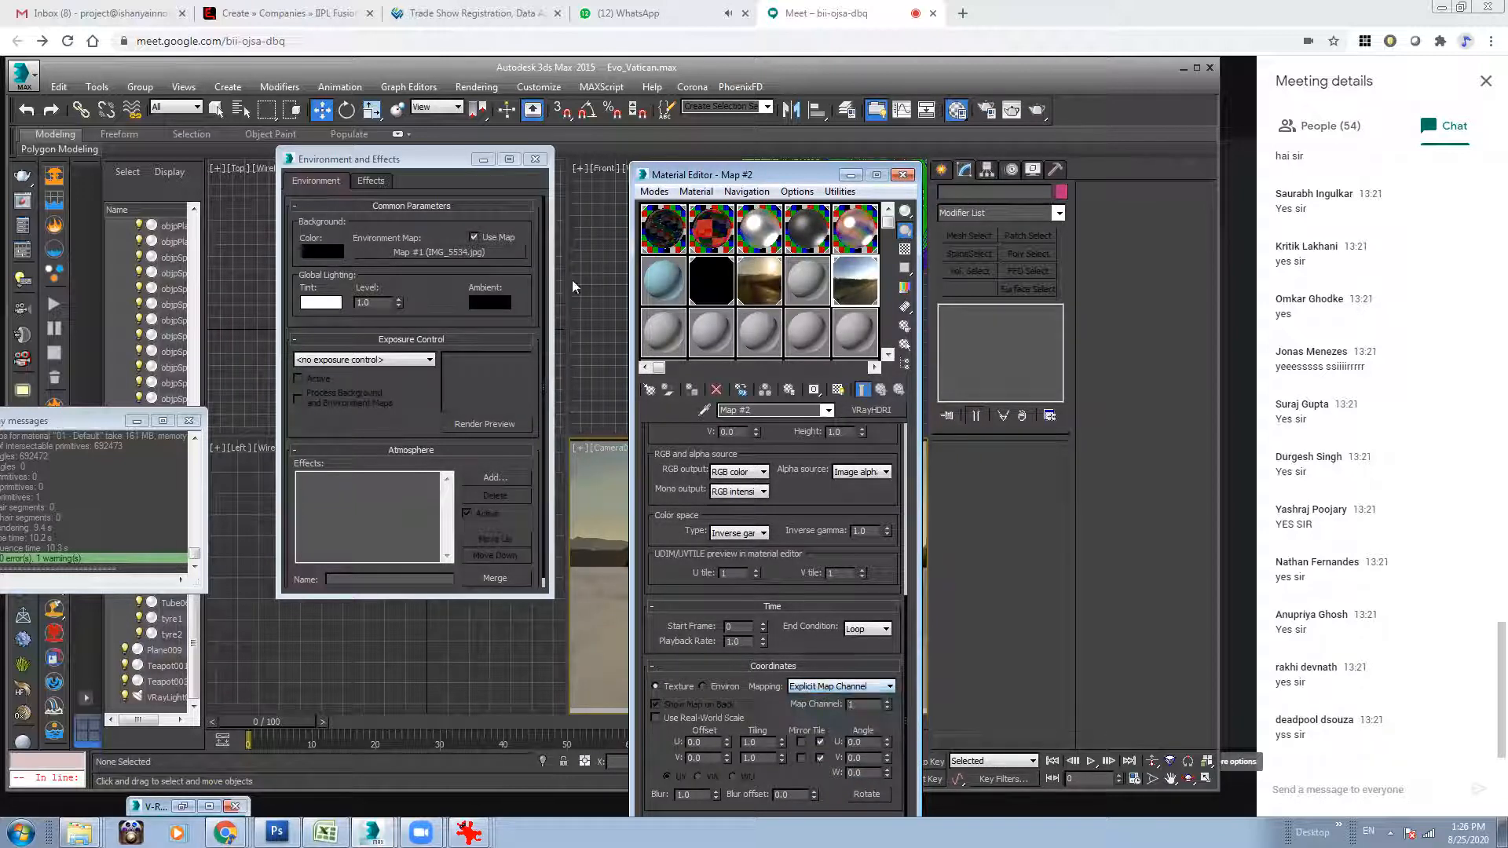
Assign the VRayHDRI map as the environment background map as an instance, and put both dialogs away.
drag(829, 299, 729, 285)
drag(462, 262, 460, 260)
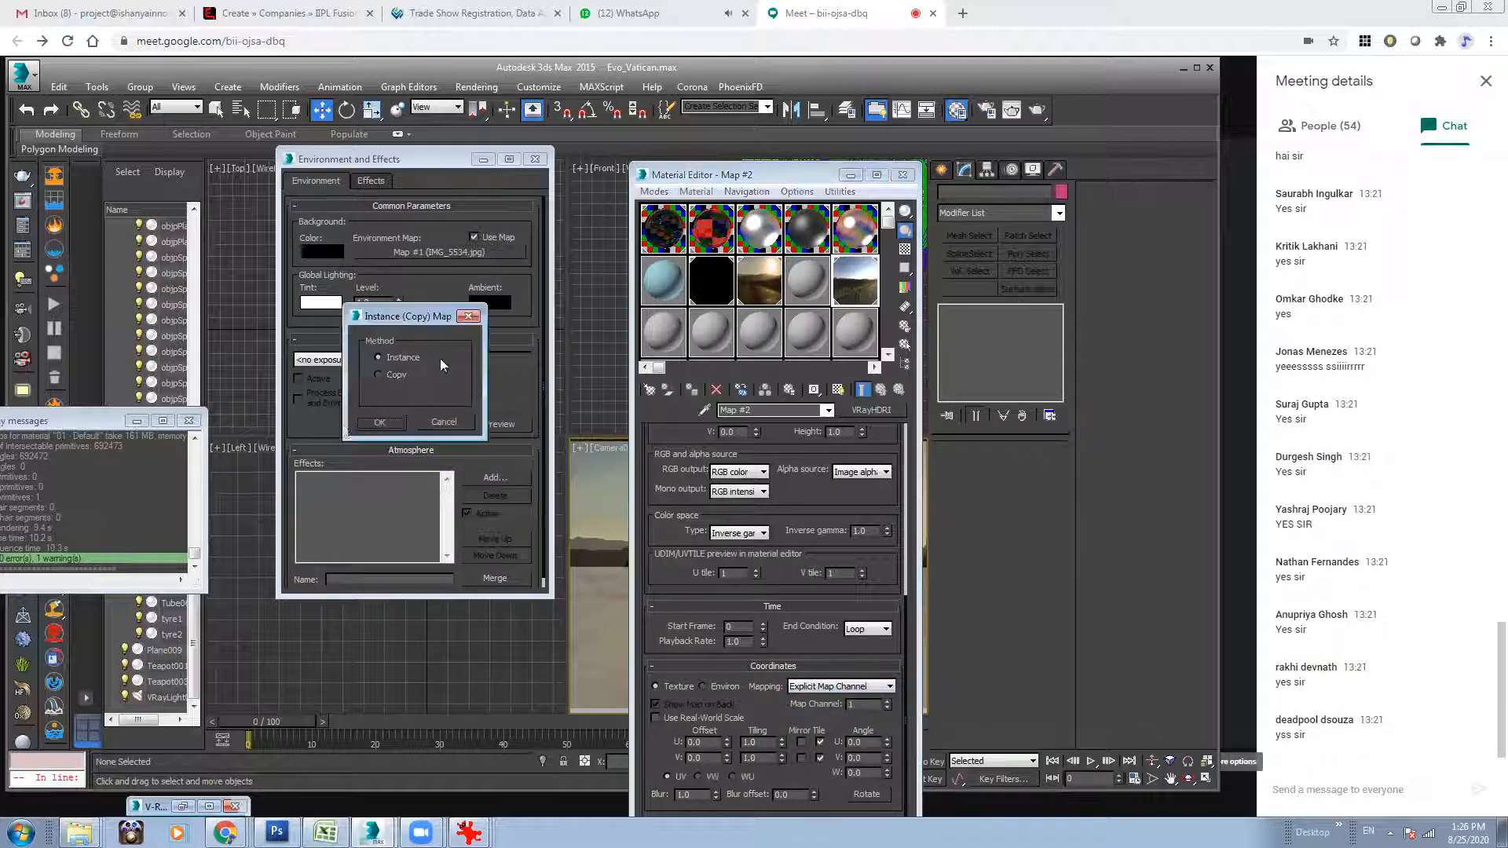
click(380, 423)
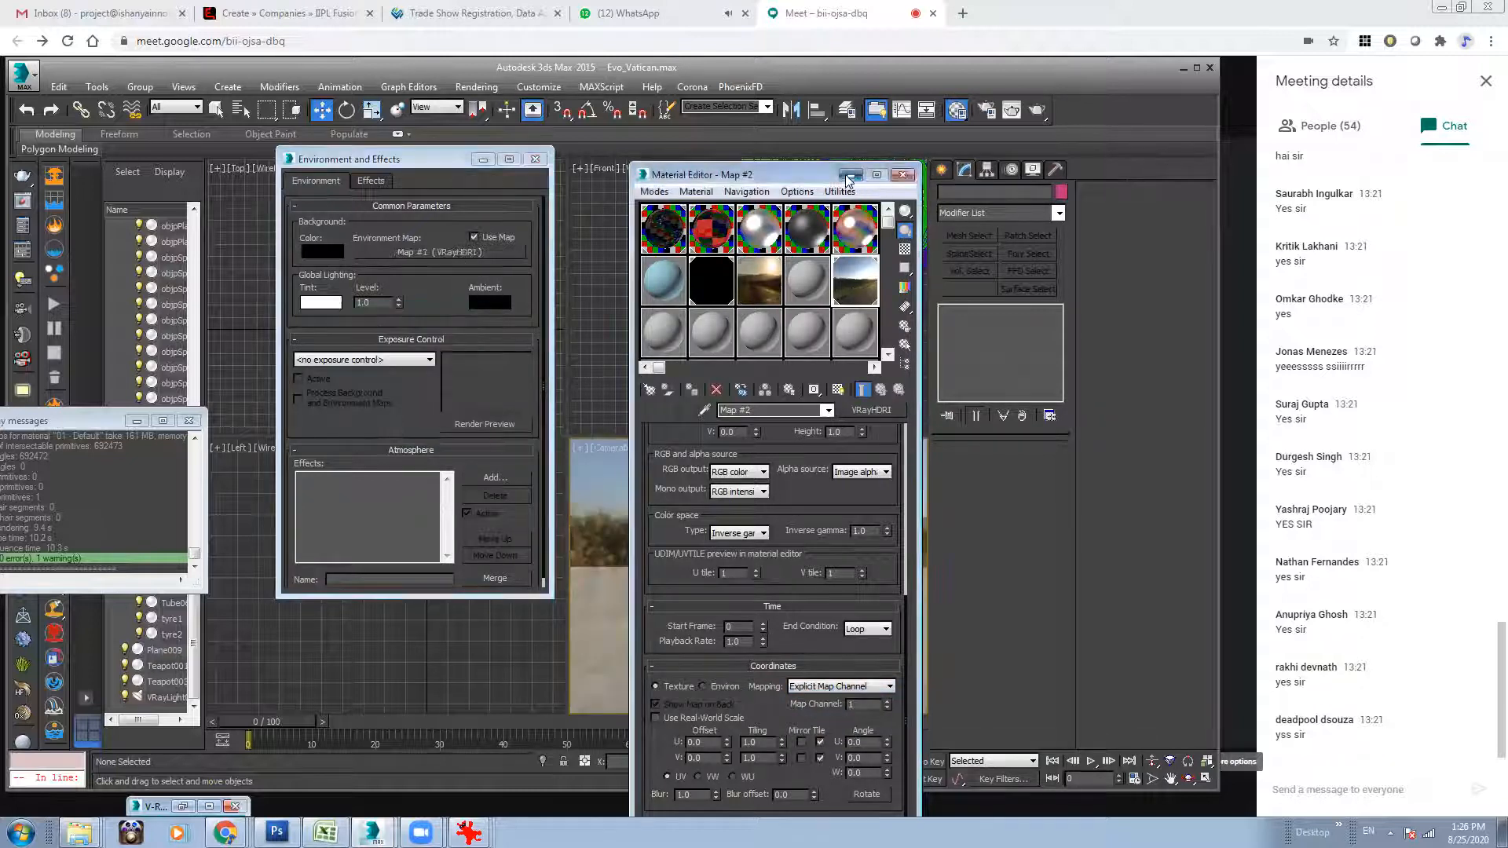
click(851, 175)
click(482, 159)
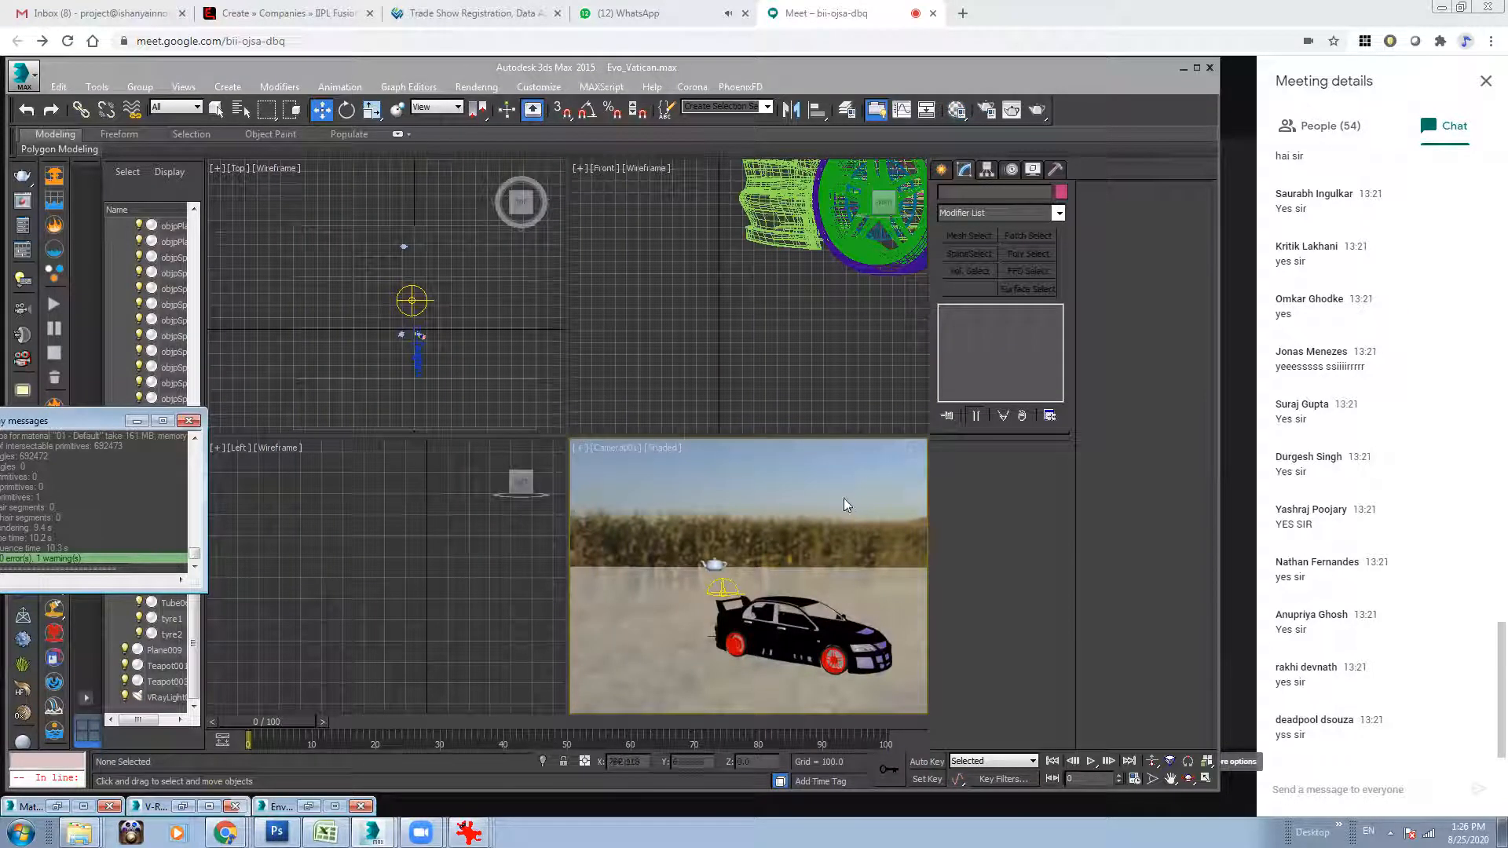
View the car scene from a Perspective viewpoint and return the viewport to the Camera001 view.
click(595, 448)
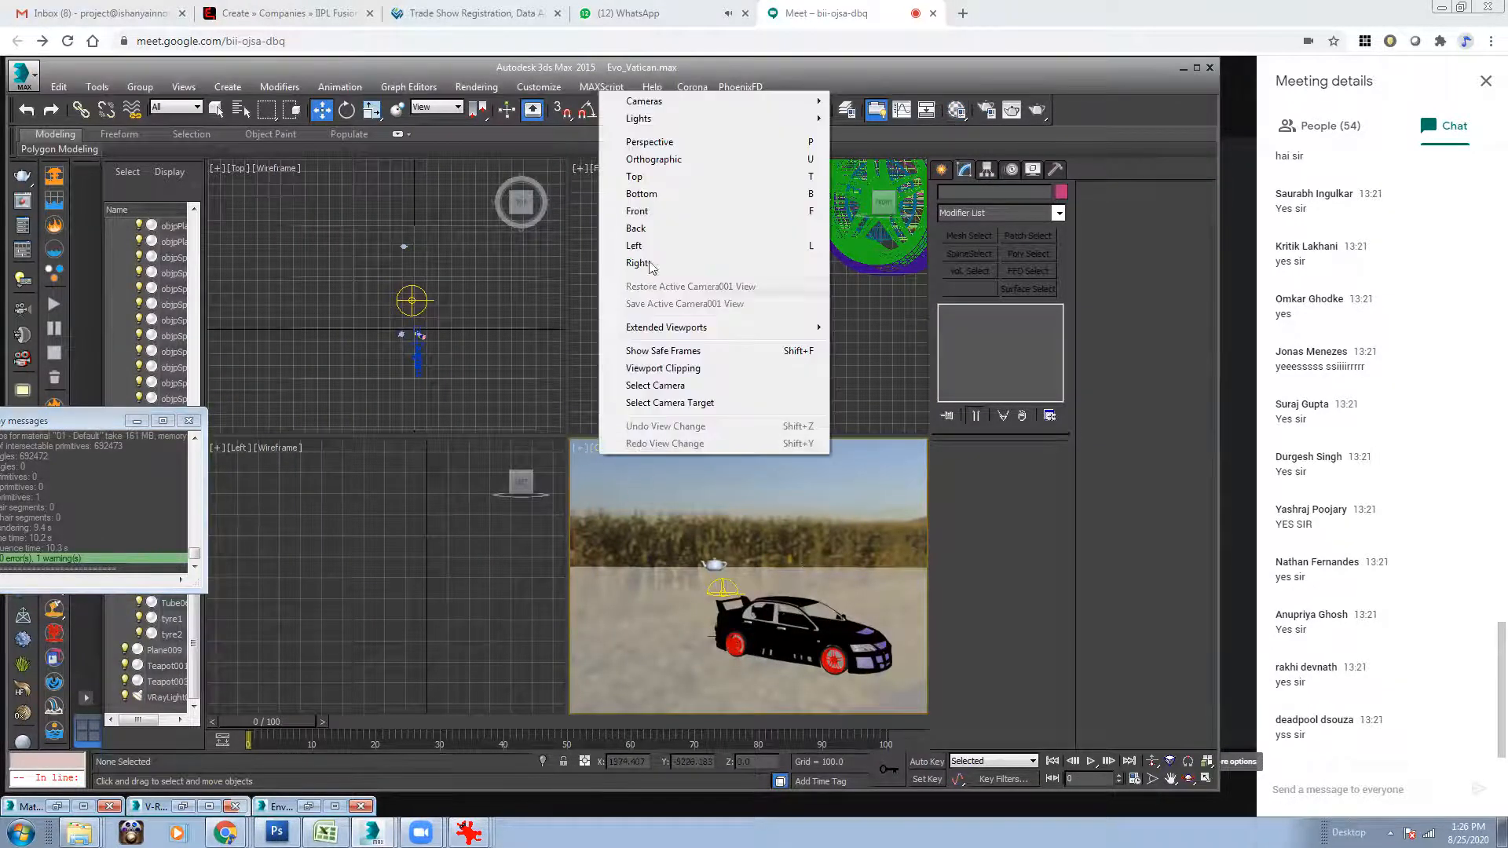
click(656, 144)
alt+middle_drag(800, 602, 742, 584)
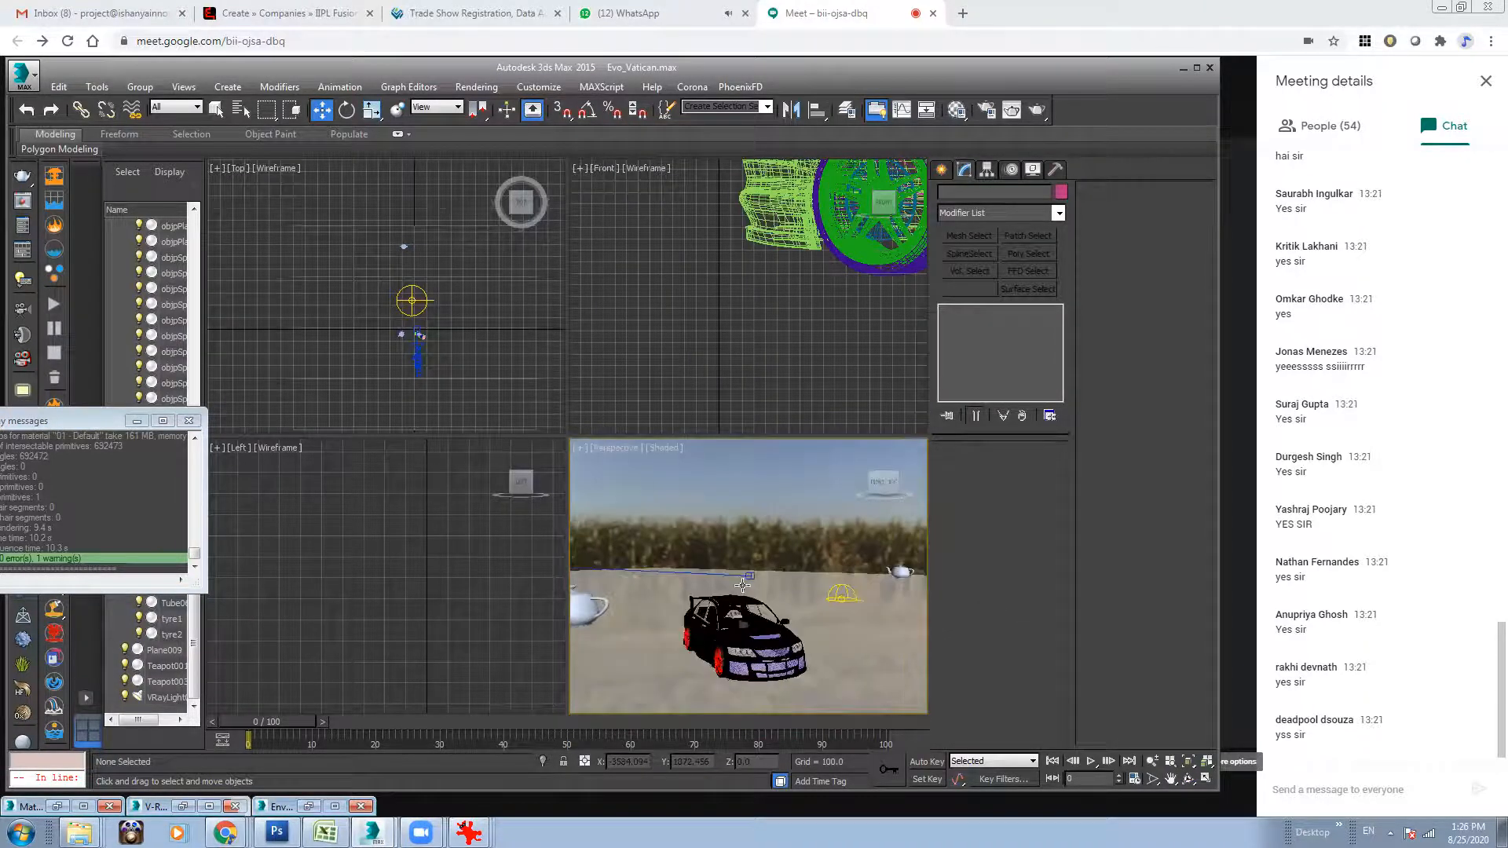
click(620, 447)
mouse_move(664, 465)
click(903, 465)
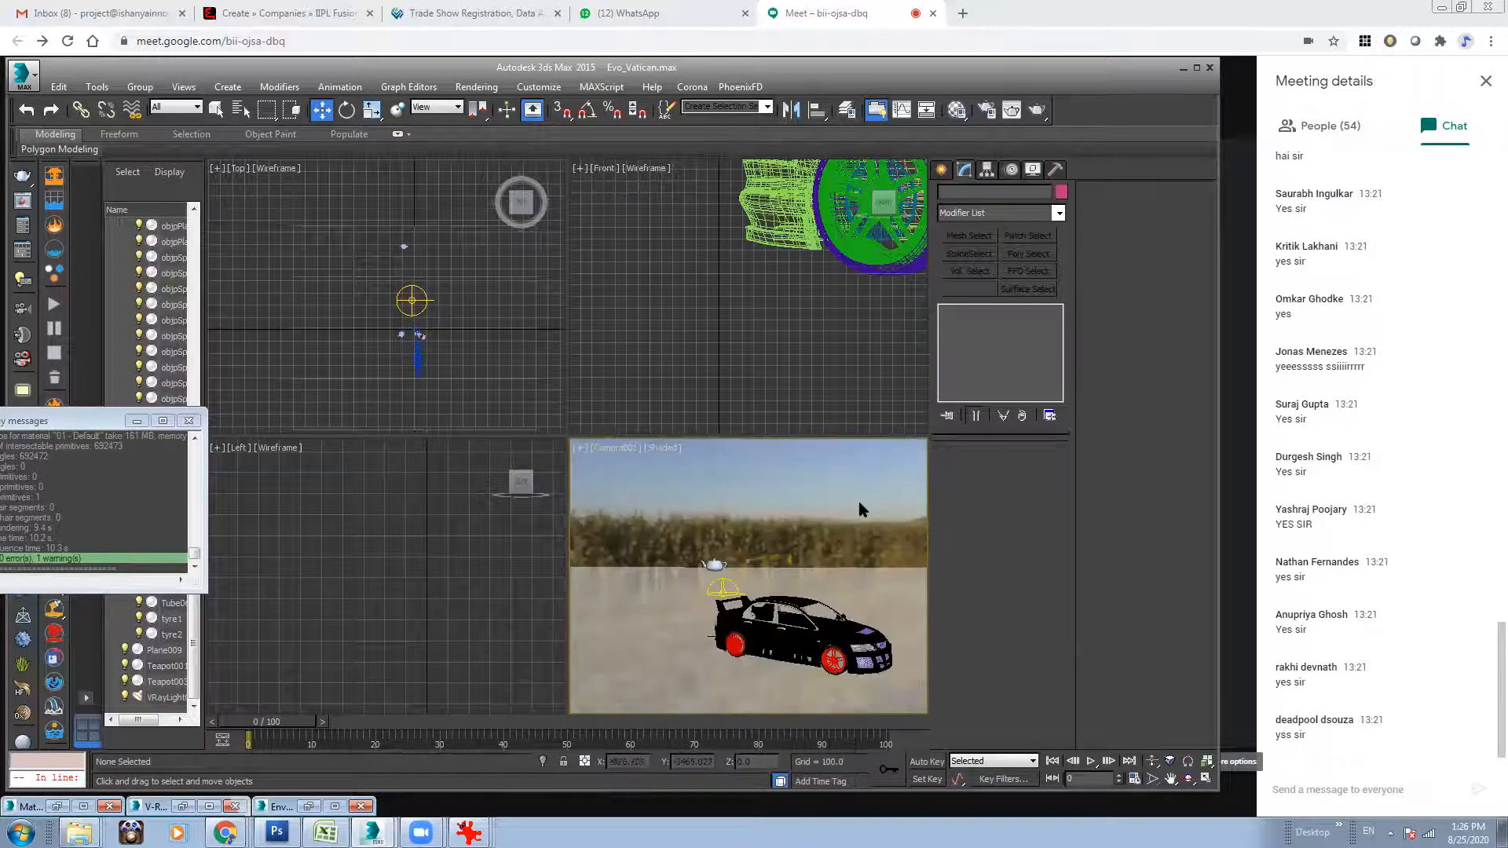
Set the VRayHDRI map's horizontal rotation to 304 in the Material Editor and check the enlarged map preview.
click(957, 109)
drag(796, 182, 459, 156)
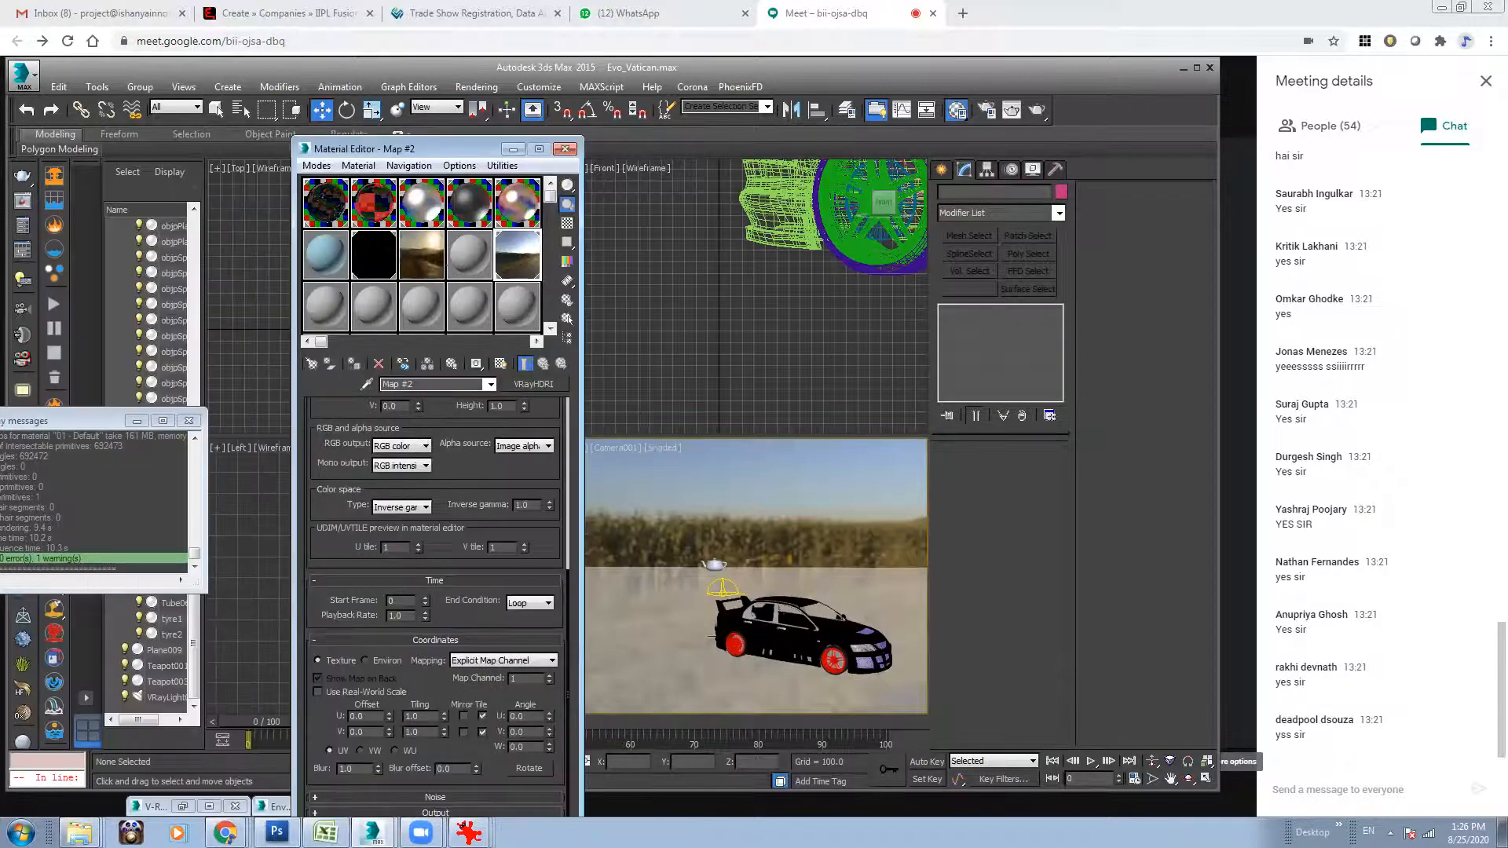
scroll(478, 469, up, 5)
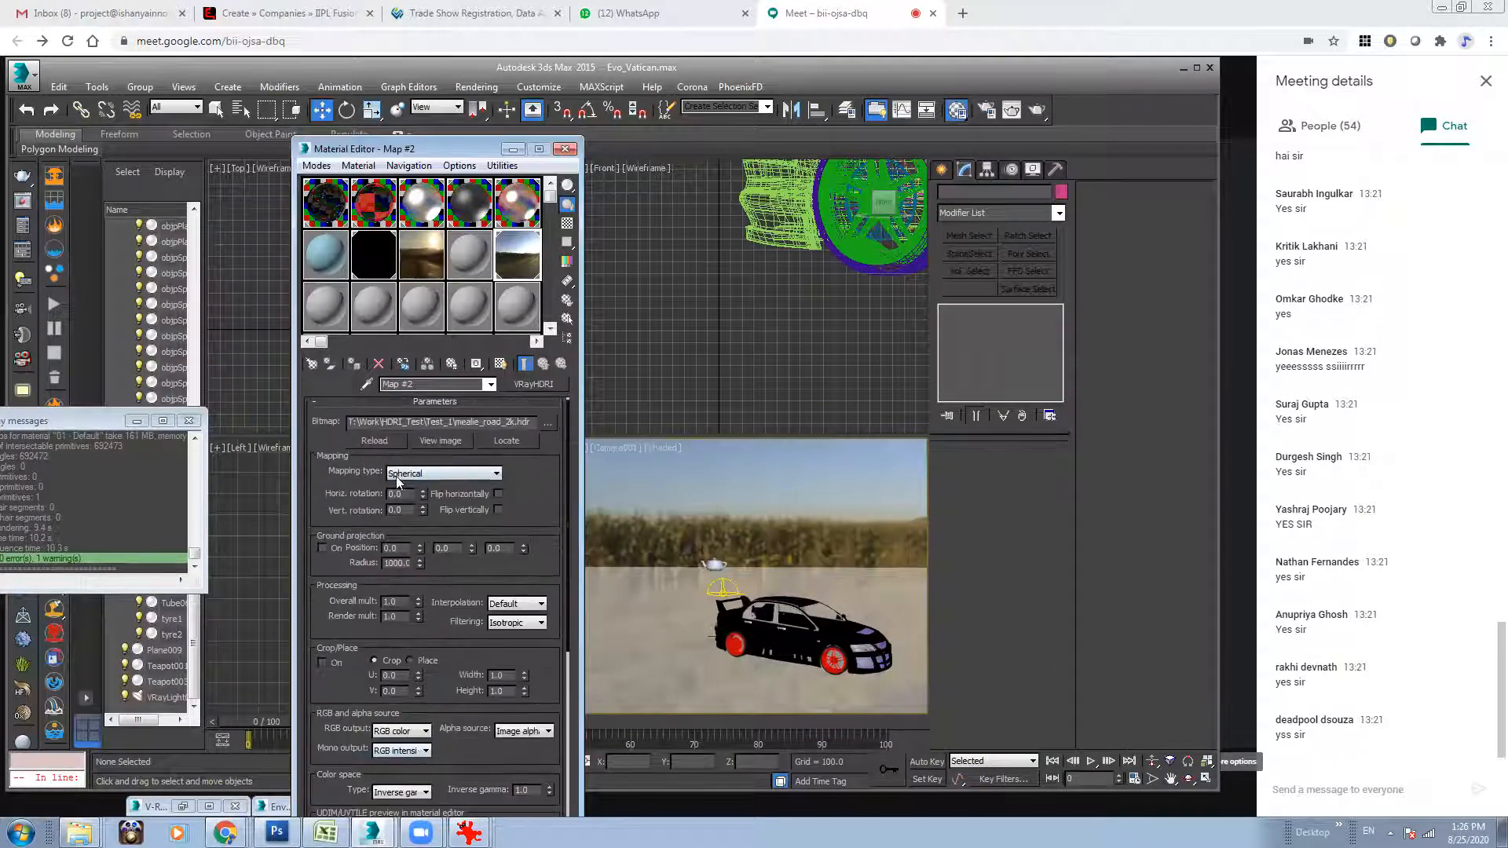
drag(415, 495, 531, 257)
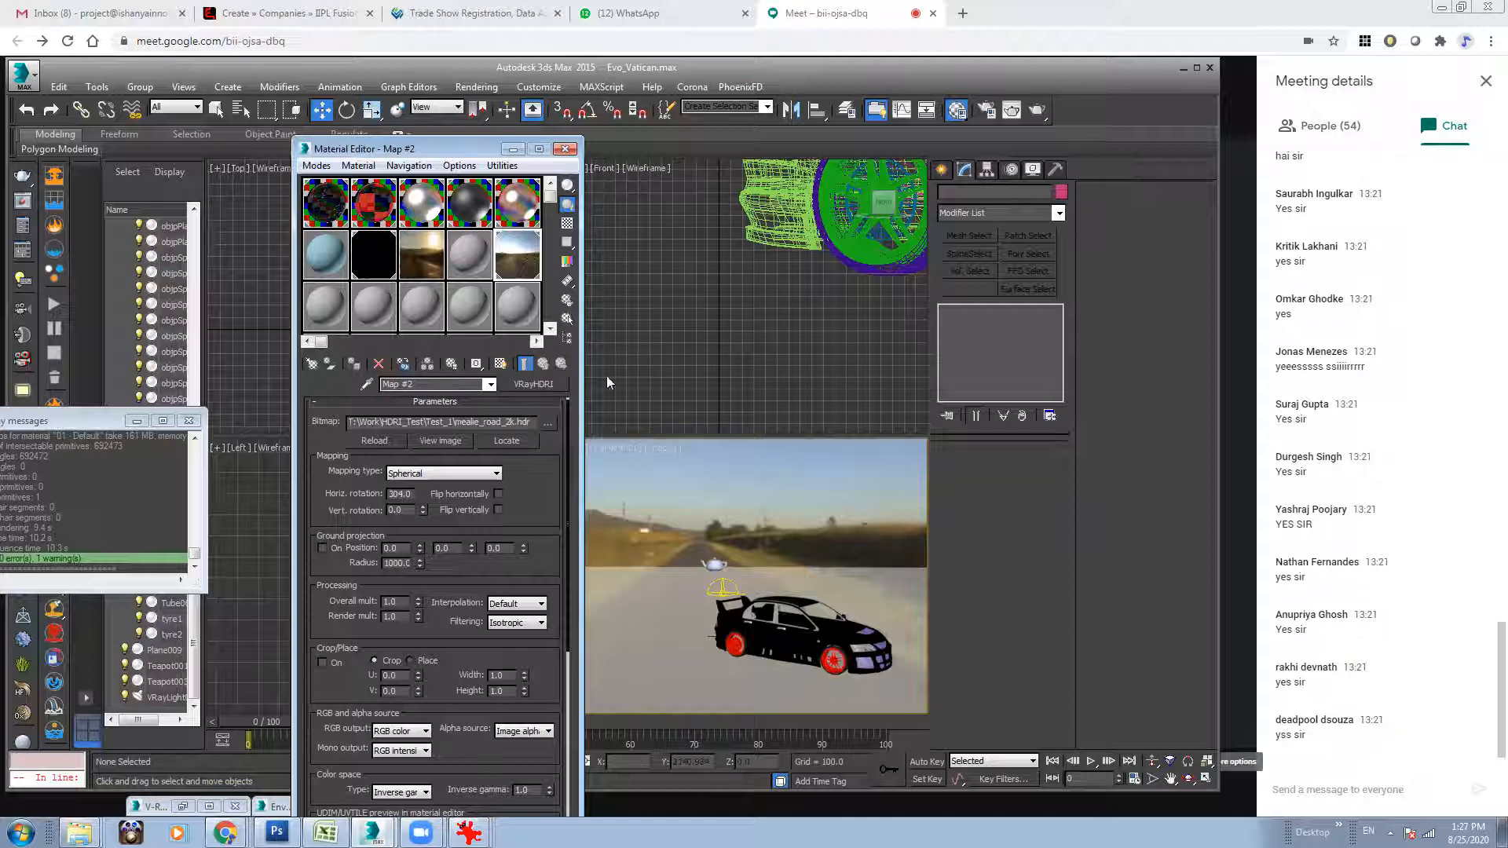
double_click(534, 255)
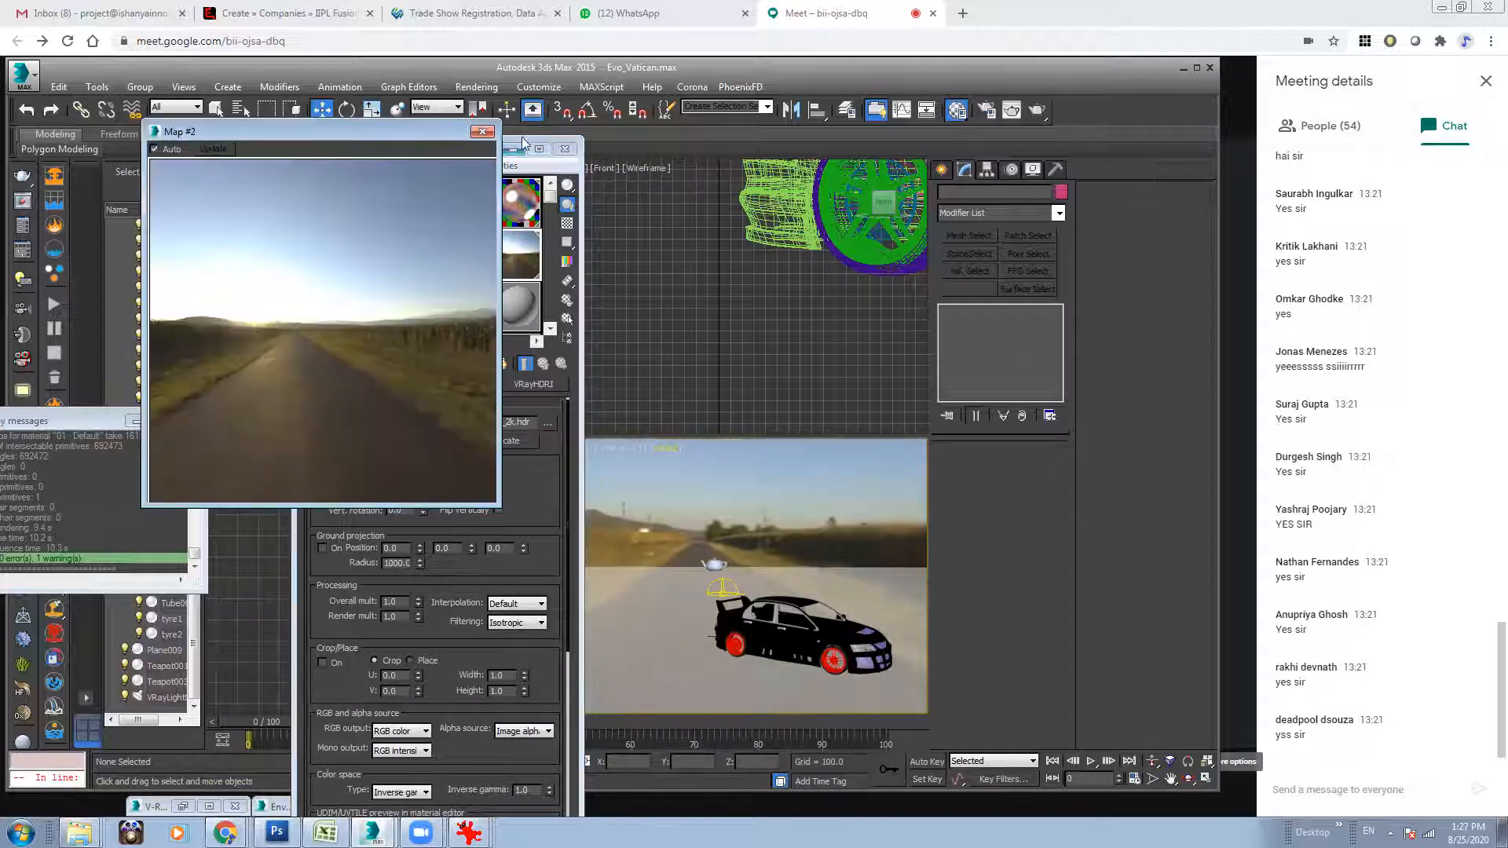
click(481, 131)
Replace the image of the background Bitmap map with IMG_5531.jpg from the Test_1 folder.
click(418, 247)
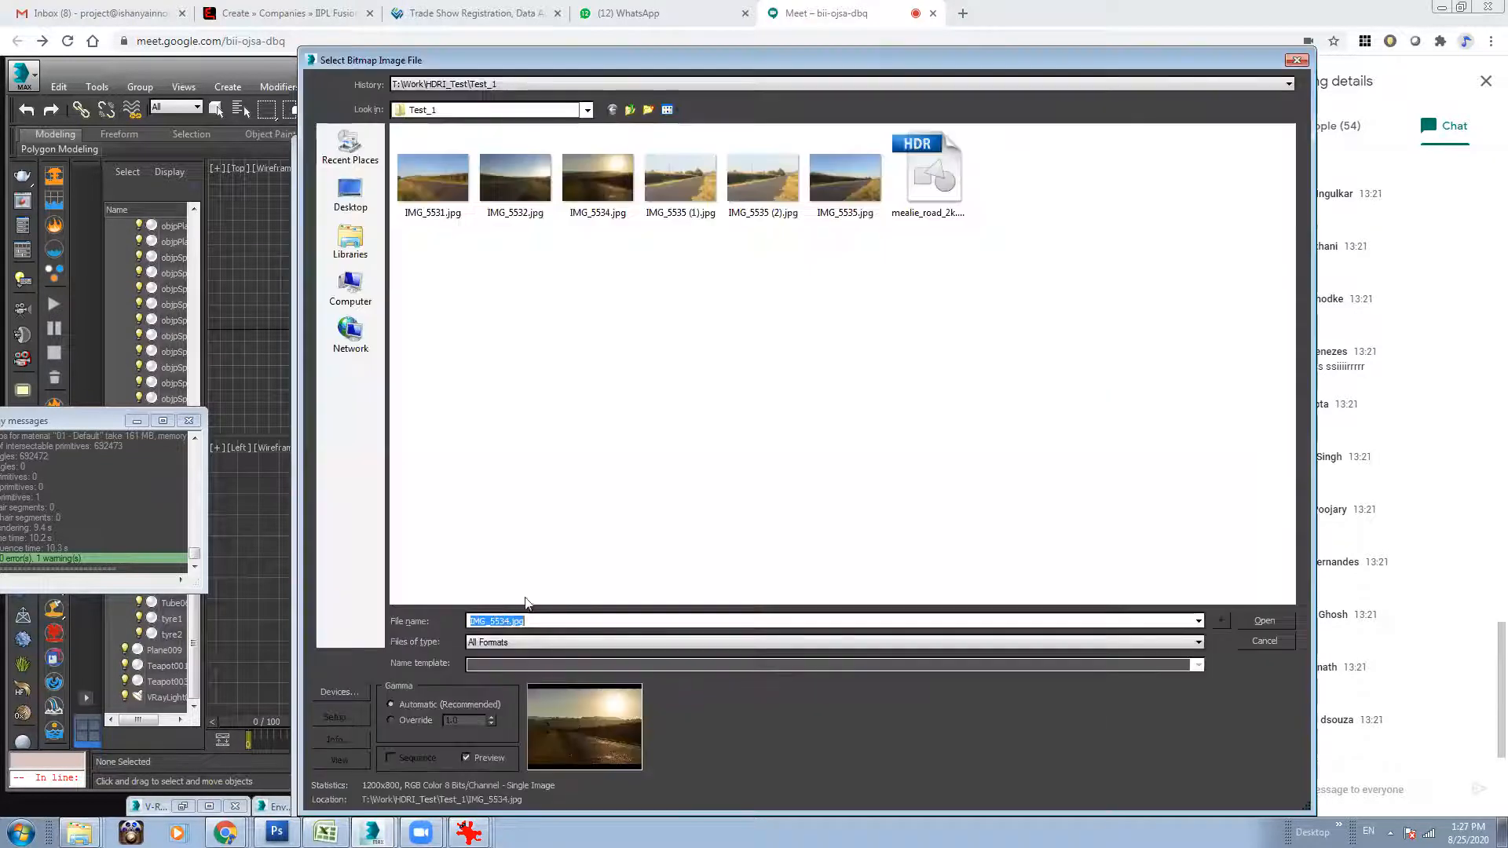
click(432, 179)
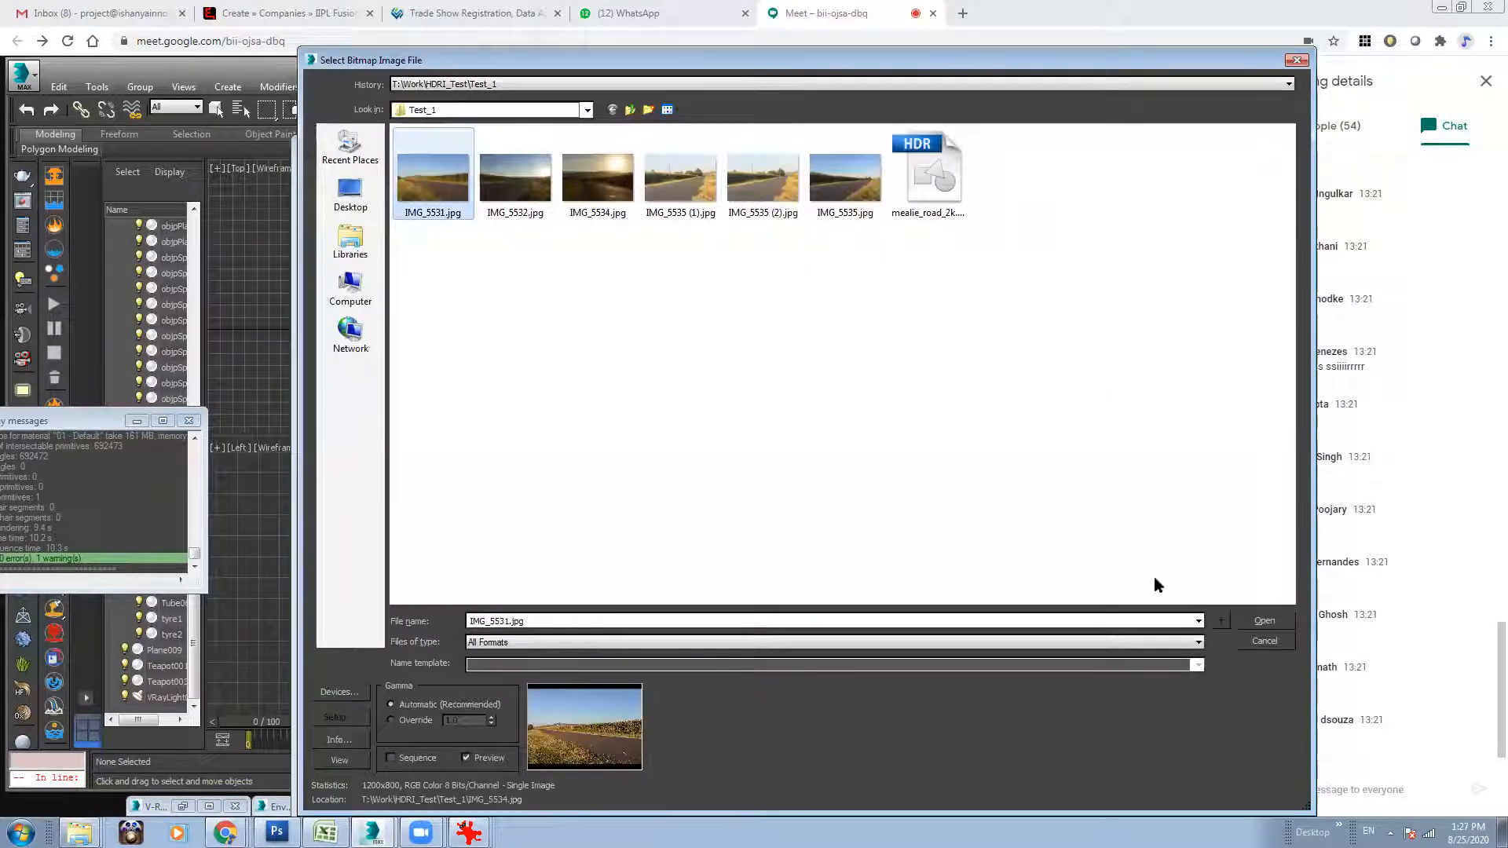
click(1264, 620)
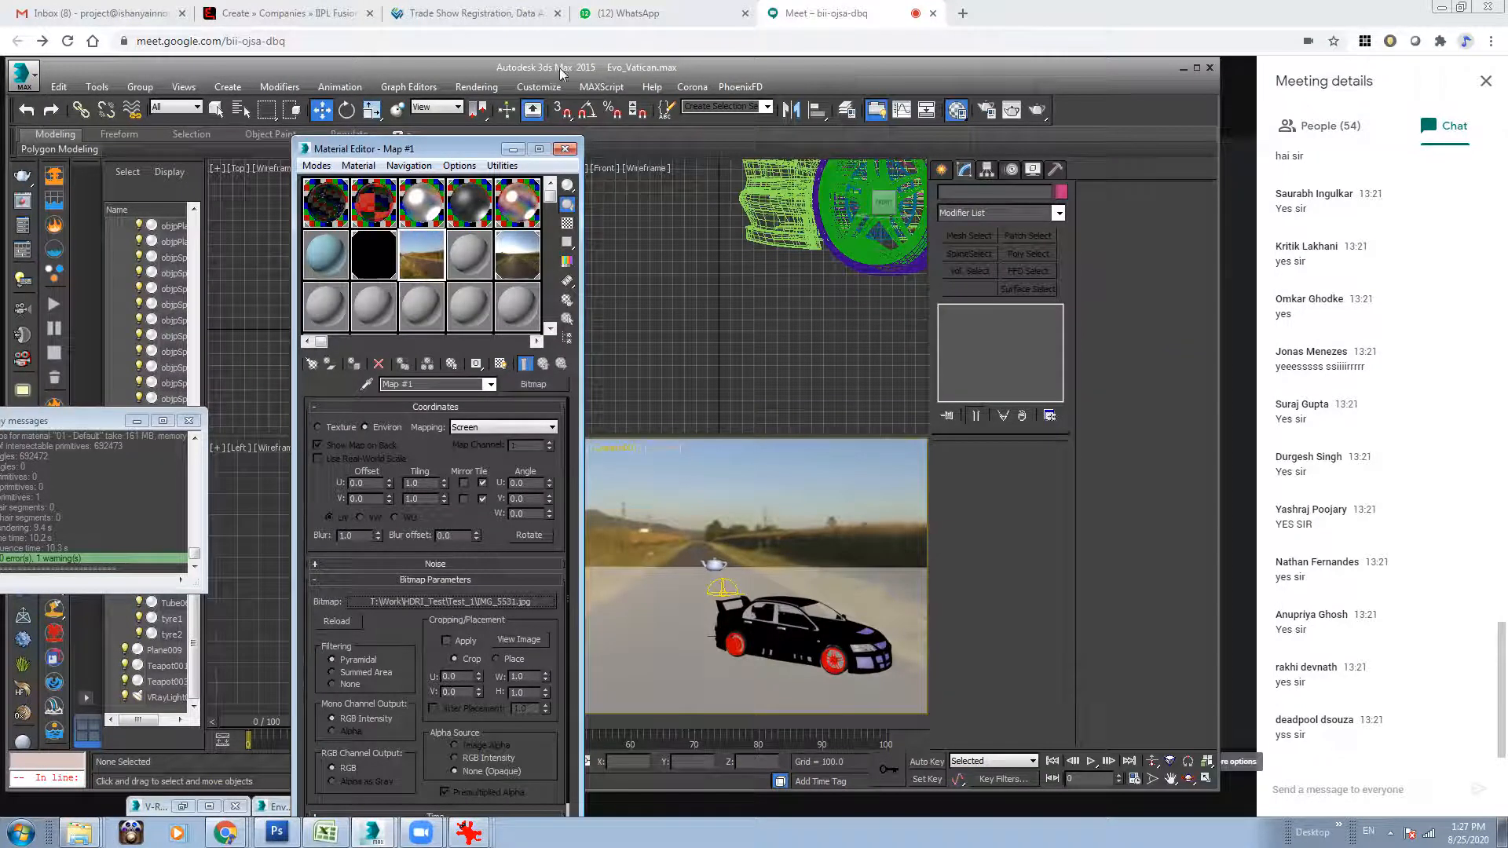
Assign the IMG_5531.jpg bitmap map as the environment background map as an instance and close the environment settings.
click(476, 86)
click(479, 229)
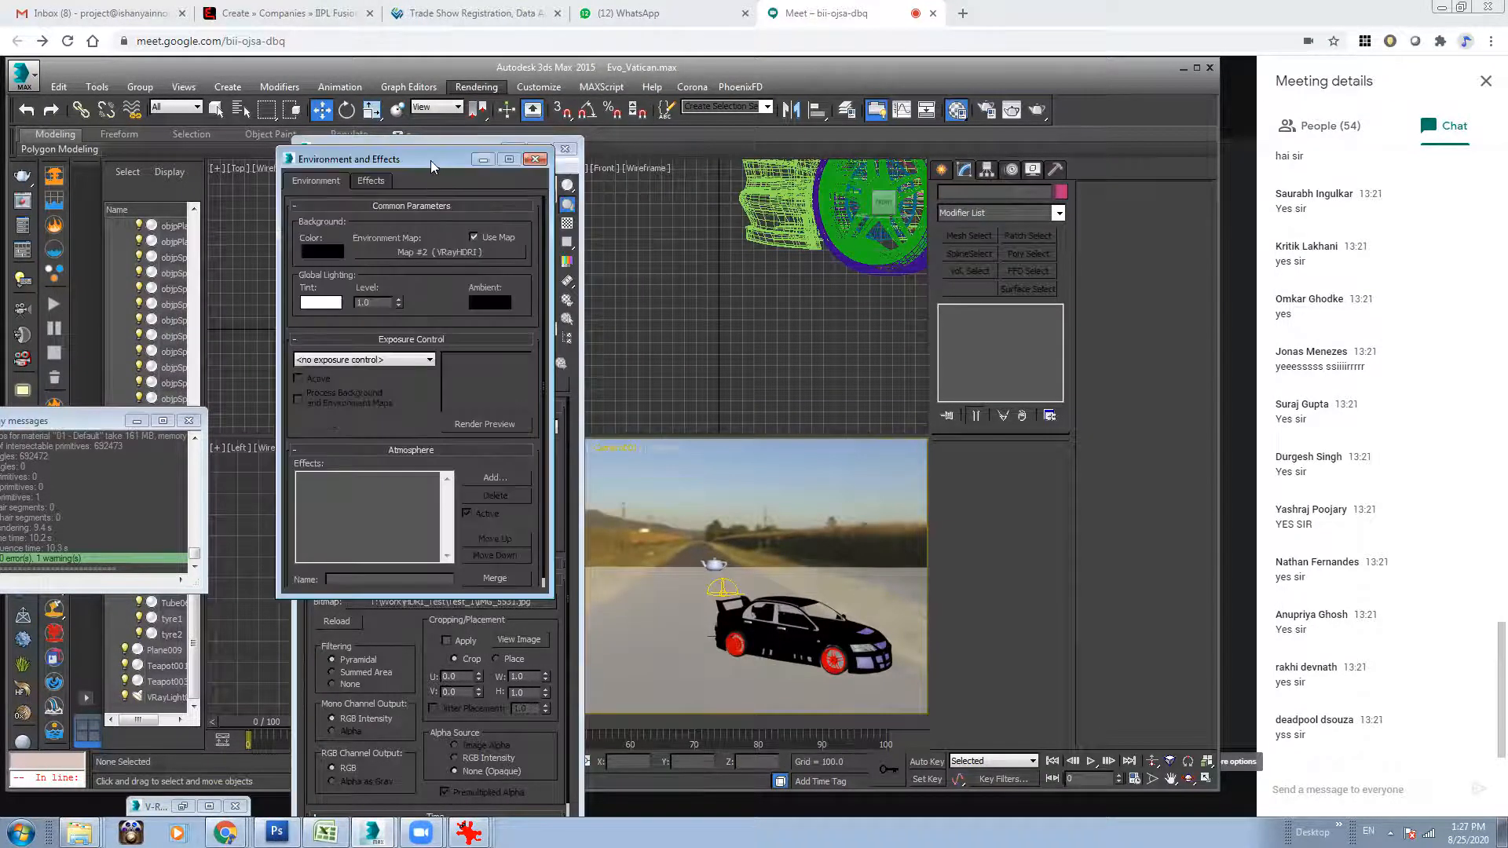
drag(430, 160, 762, 159)
drag(432, 255, 803, 253)
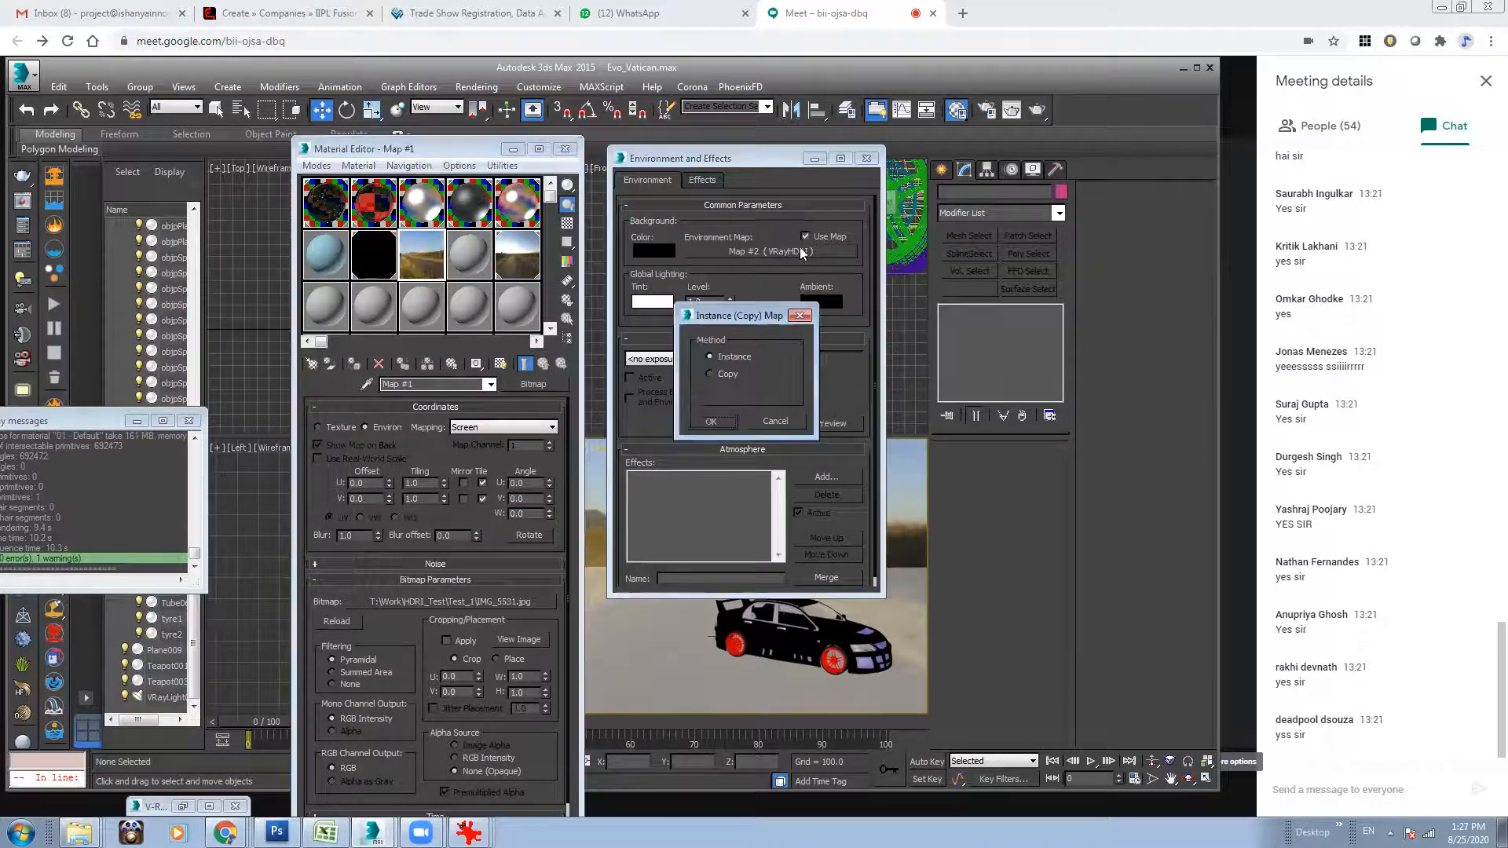
click(719, 419)
click(864, 161)
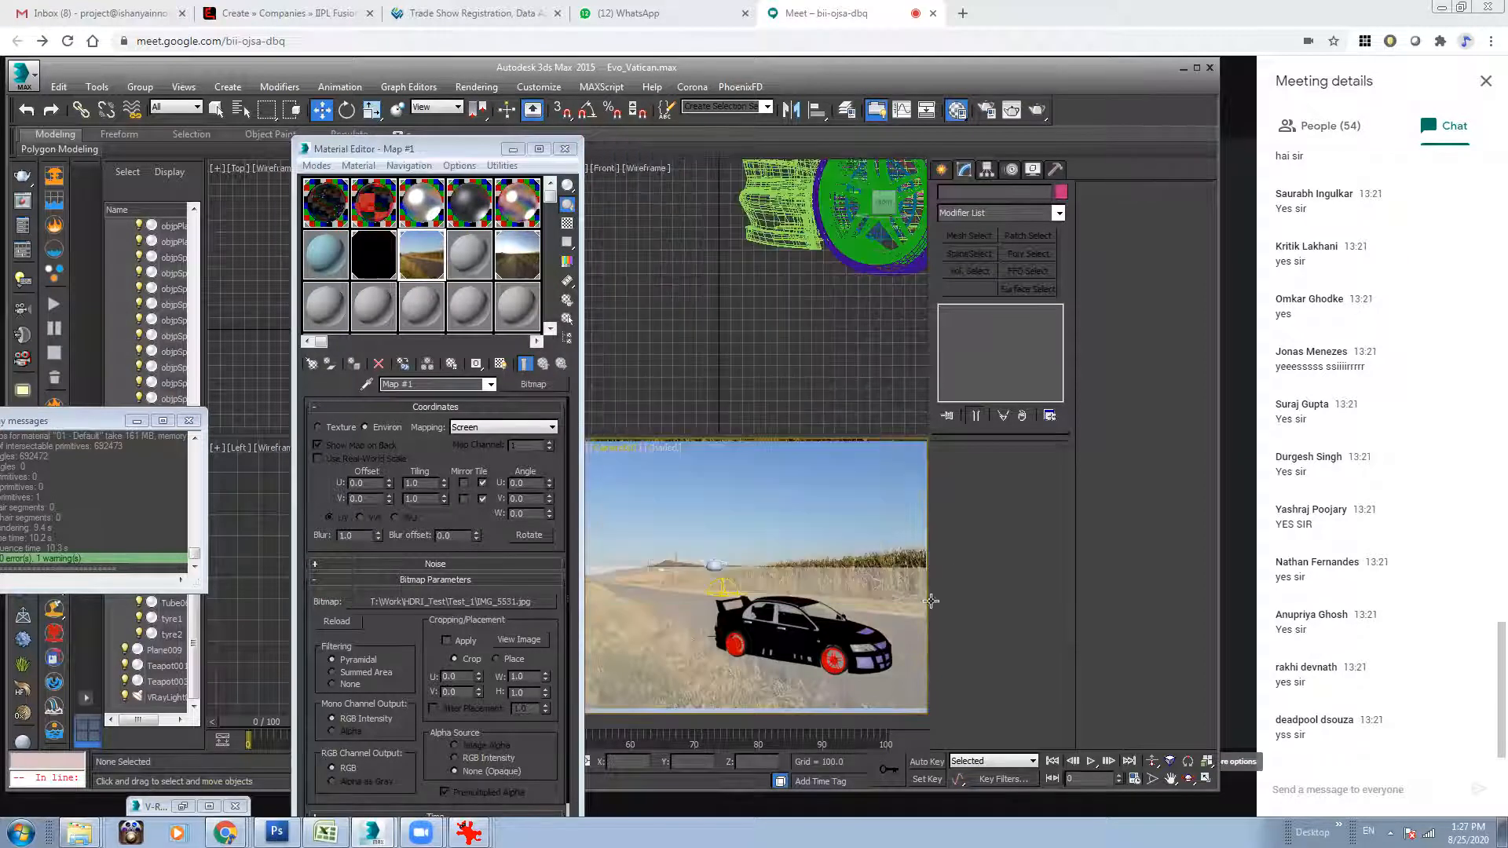
Move the car slightly farther along the road and delete the teapot behind it.
click(821, 631)
drag(817, 649, 836, 632)
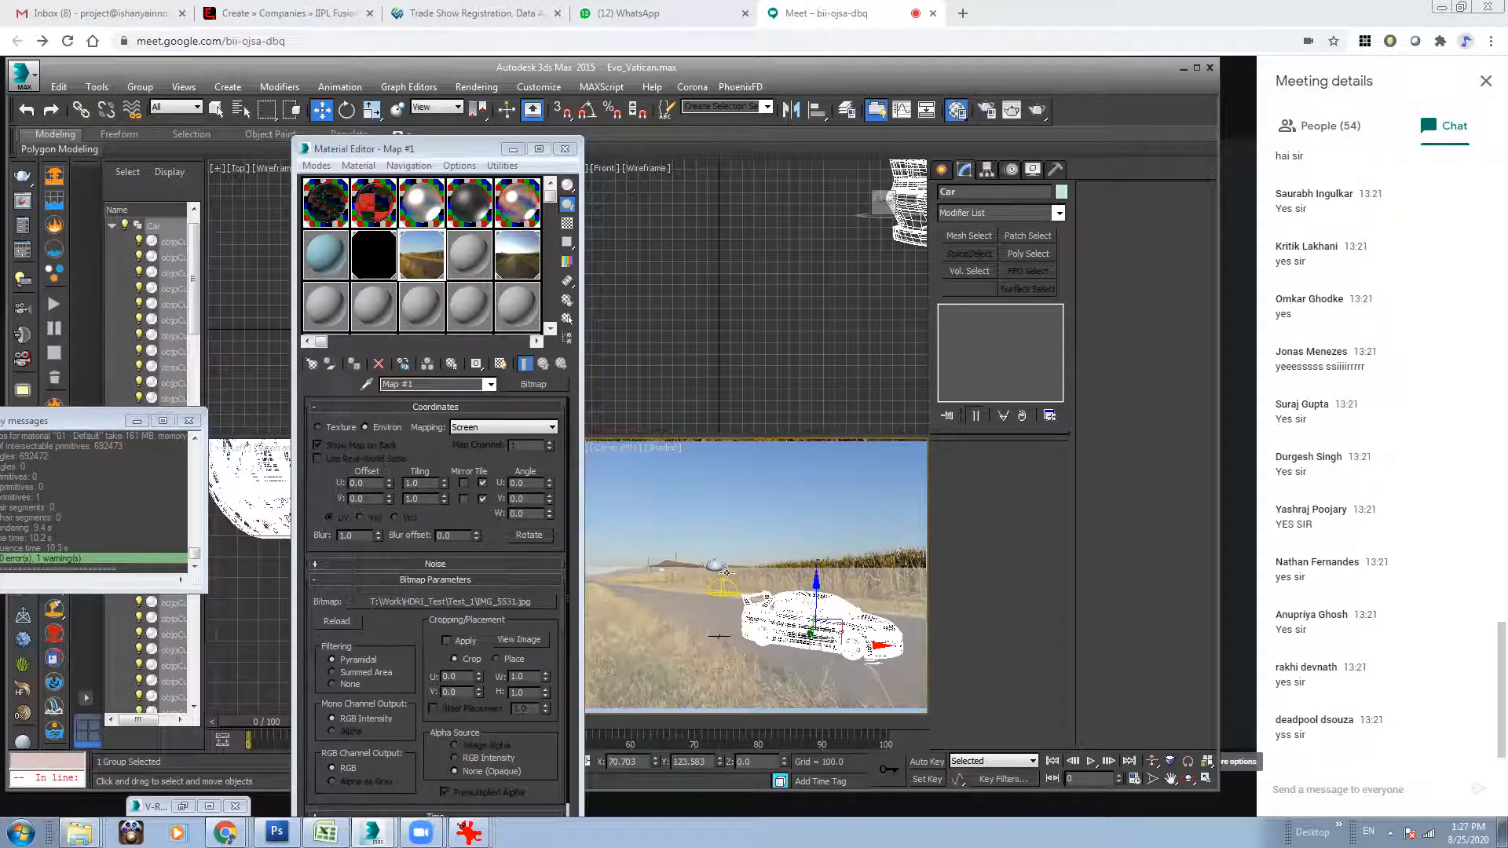
click(711, 563)
key(Delete)
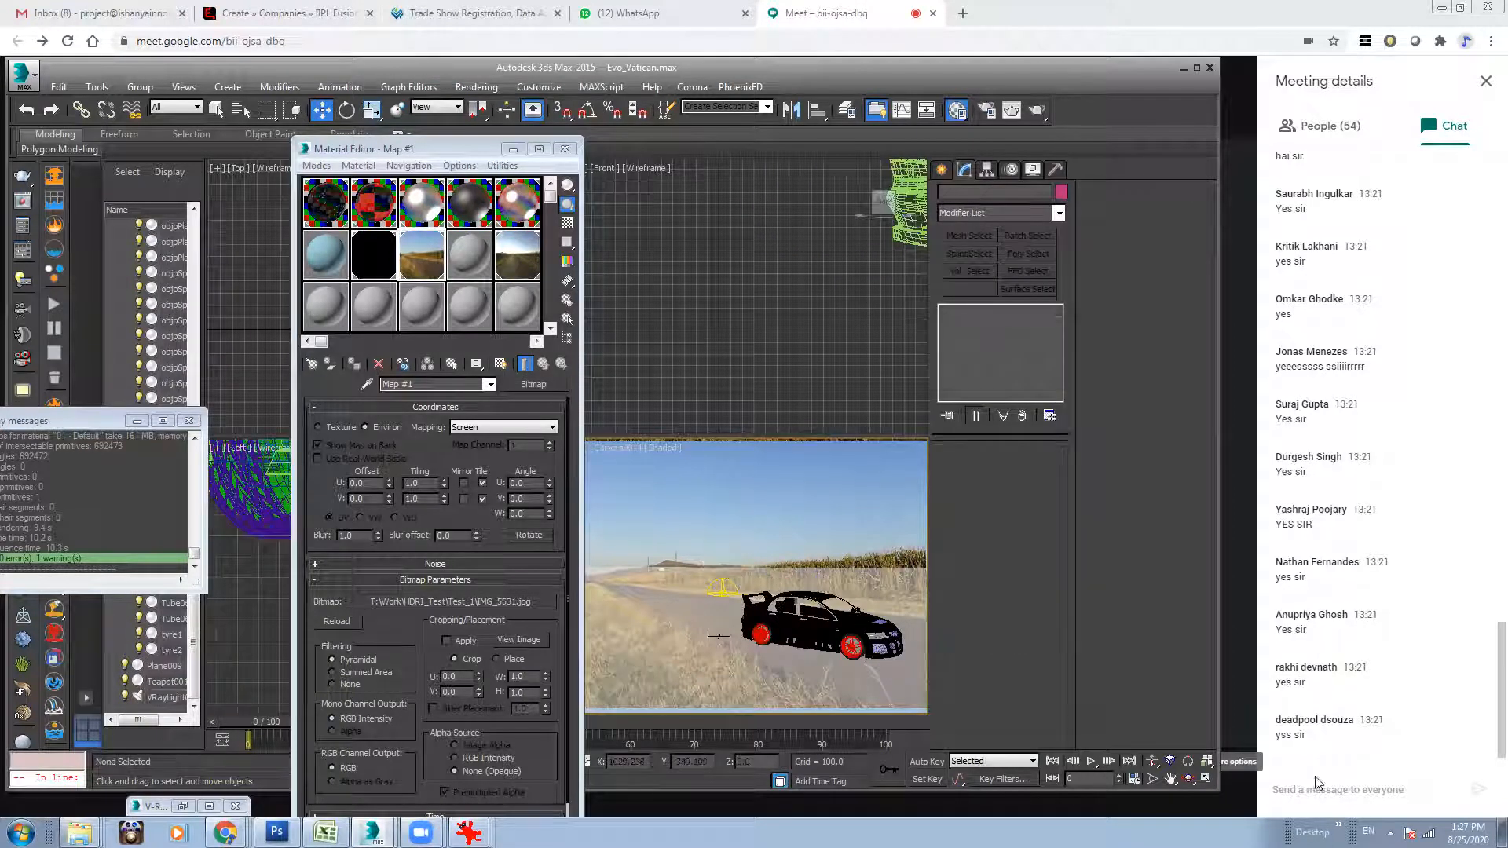
Orbit the camera slightly to match the photo's horizon and reposition the car farther back on the asphalt.
click(1187, 779)
drag(715, 636, 714, 631)
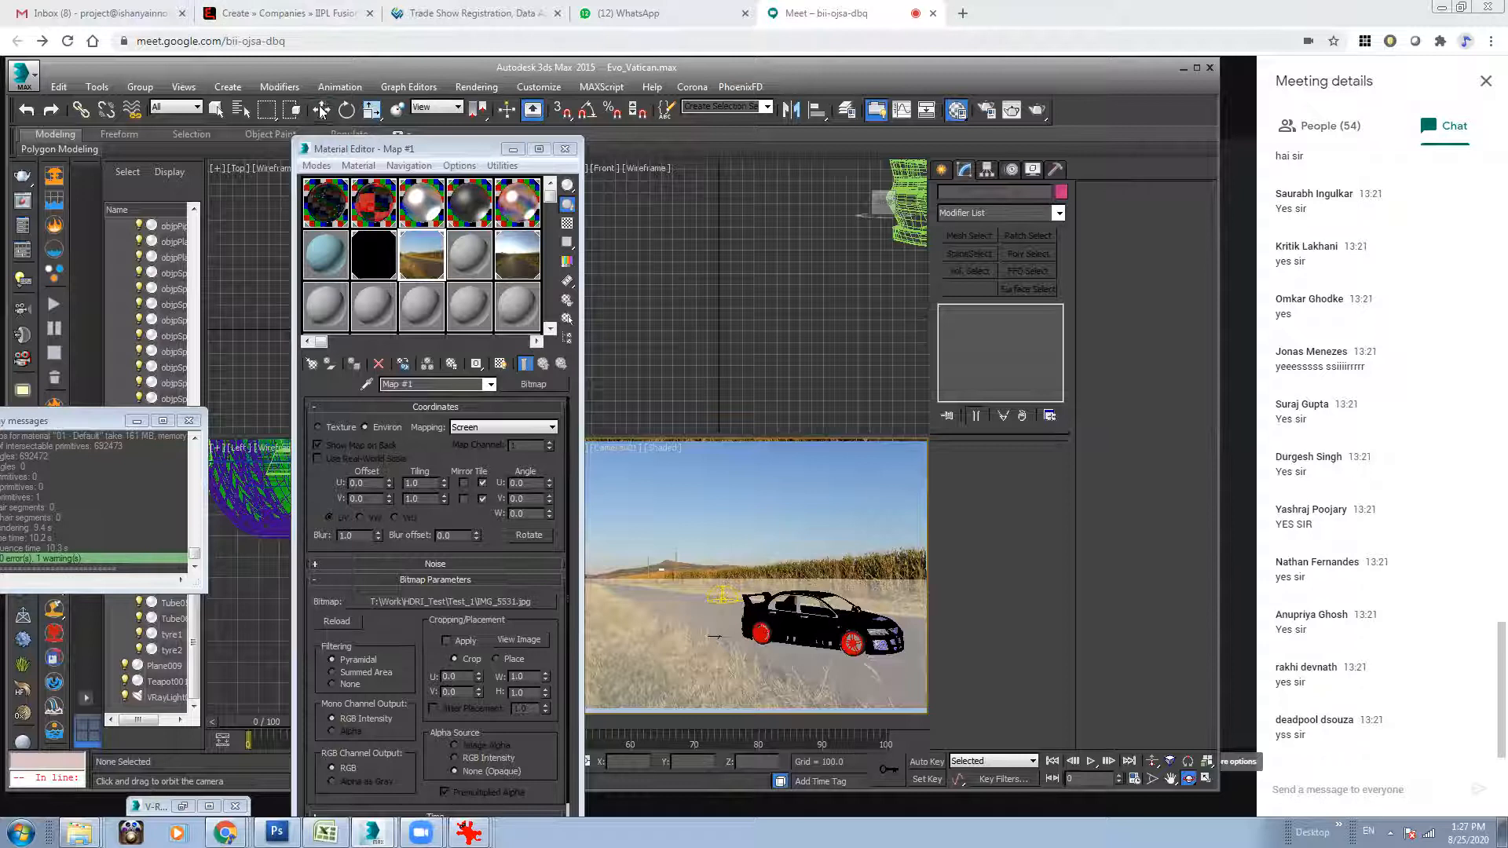
click(819, 628)
key(r)
drag(821, 633, 766, 624)
key(r)
key(r)
key(w)
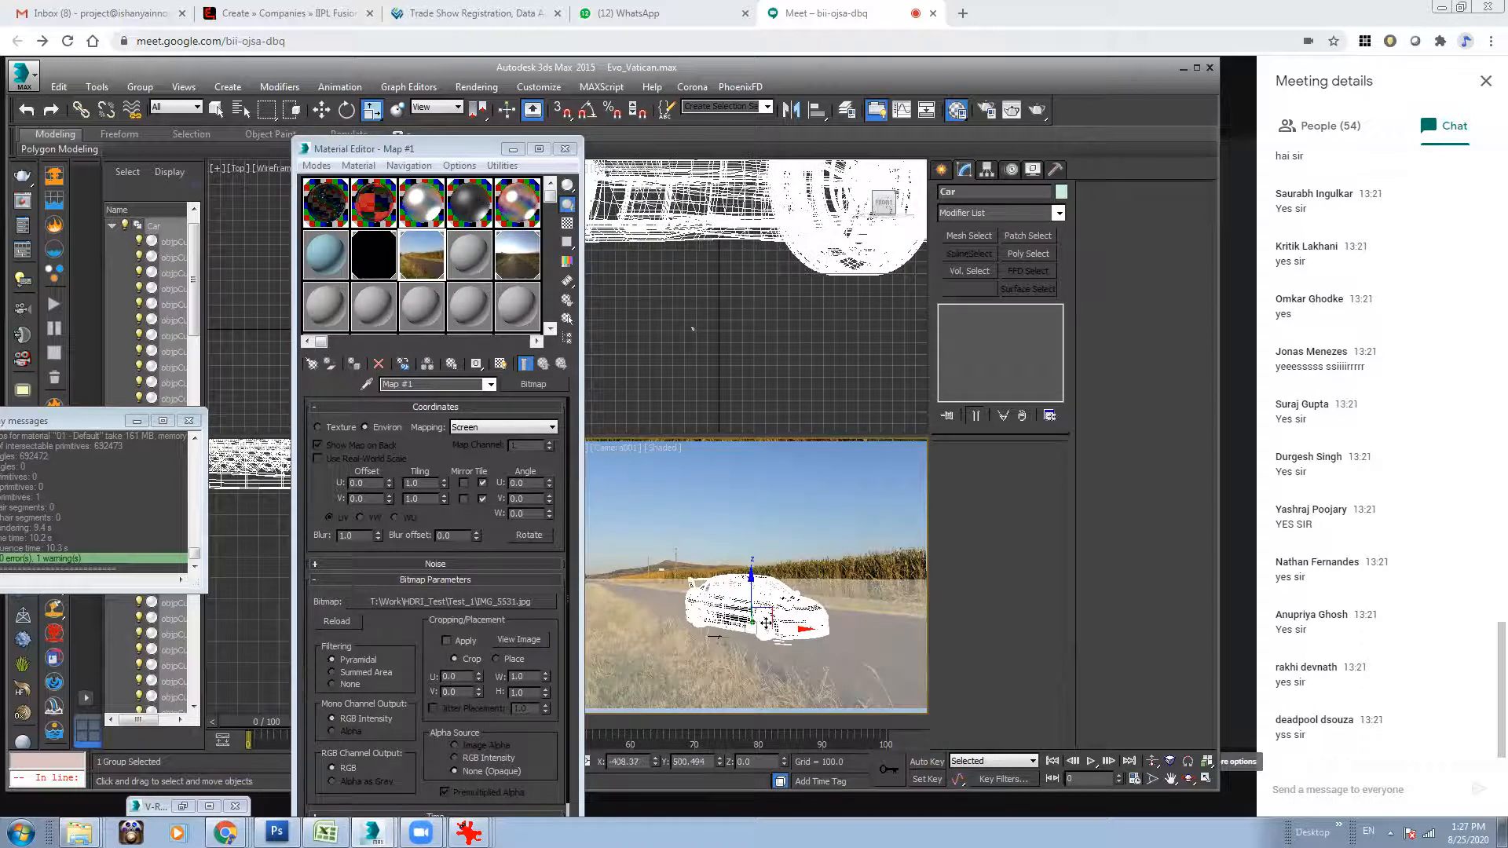
click(779, 533)
key(w)
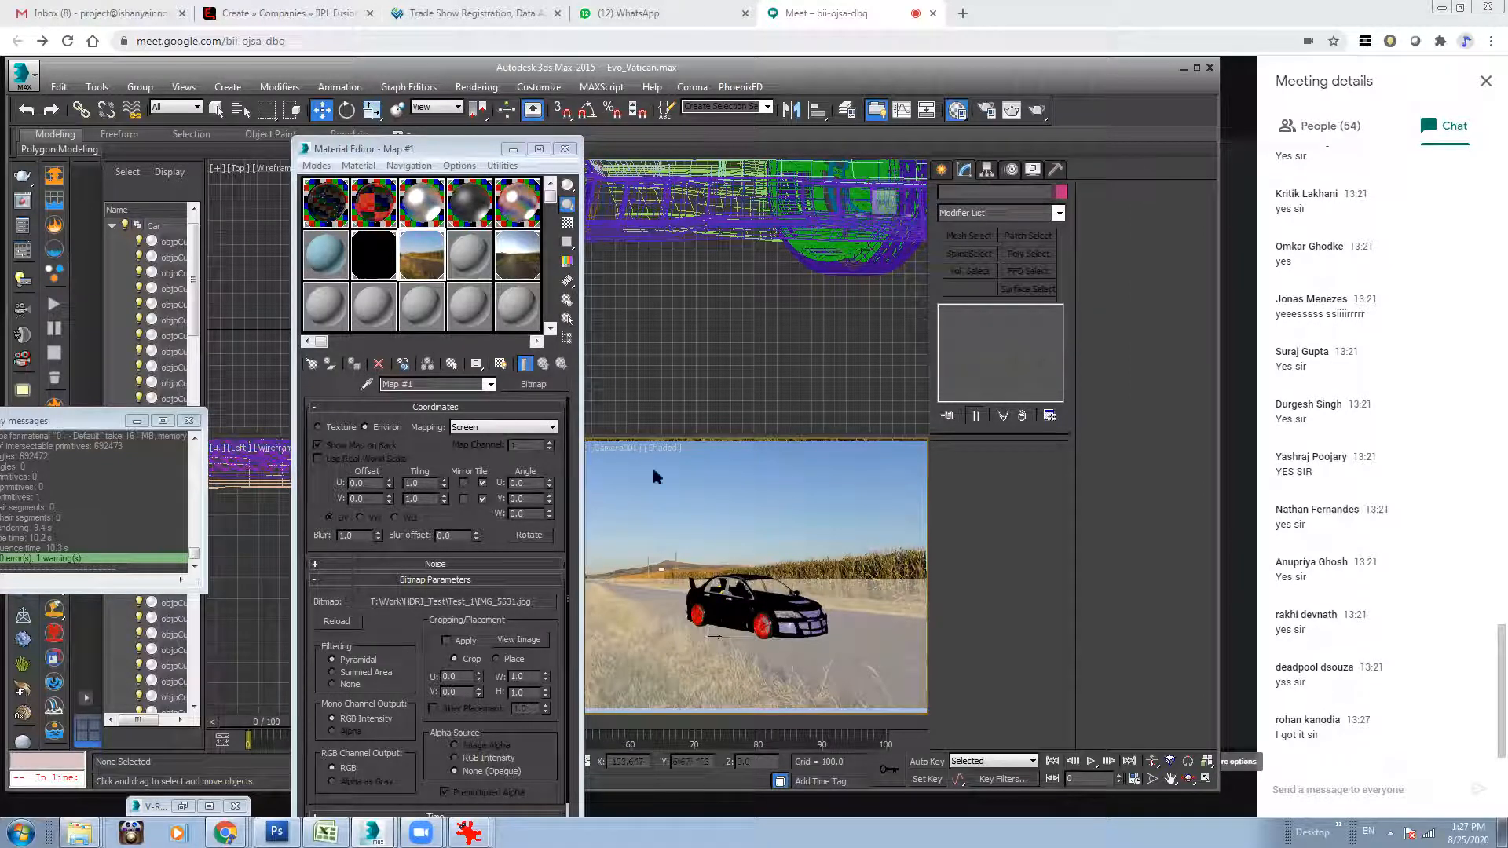
Render the camera view with V-Ray and move the frame buffer aside to reveal the Material Editor.
click(1012, 110)
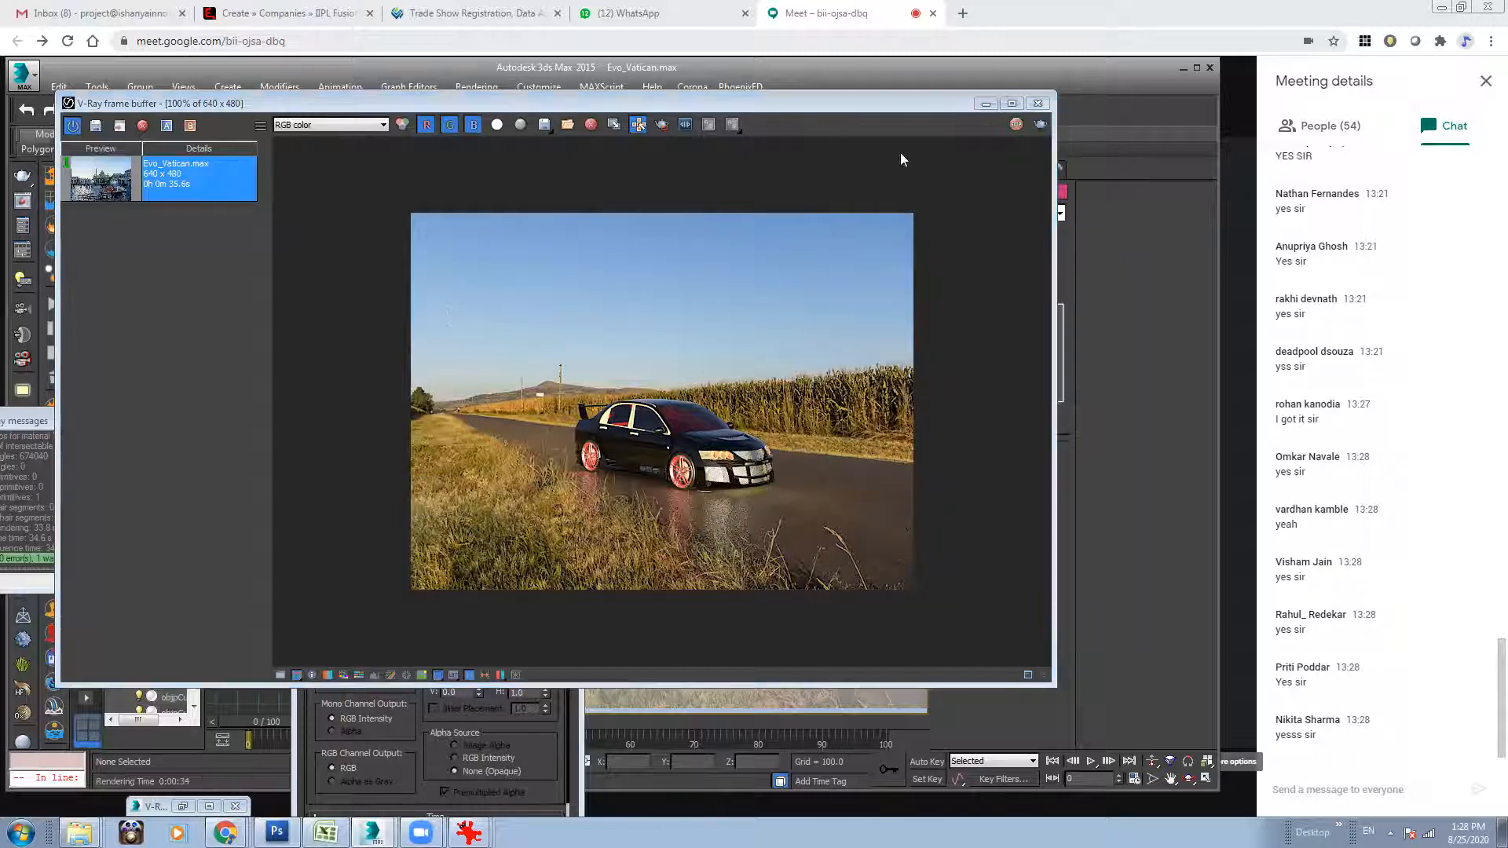
drag(883, 104, 531, 139)
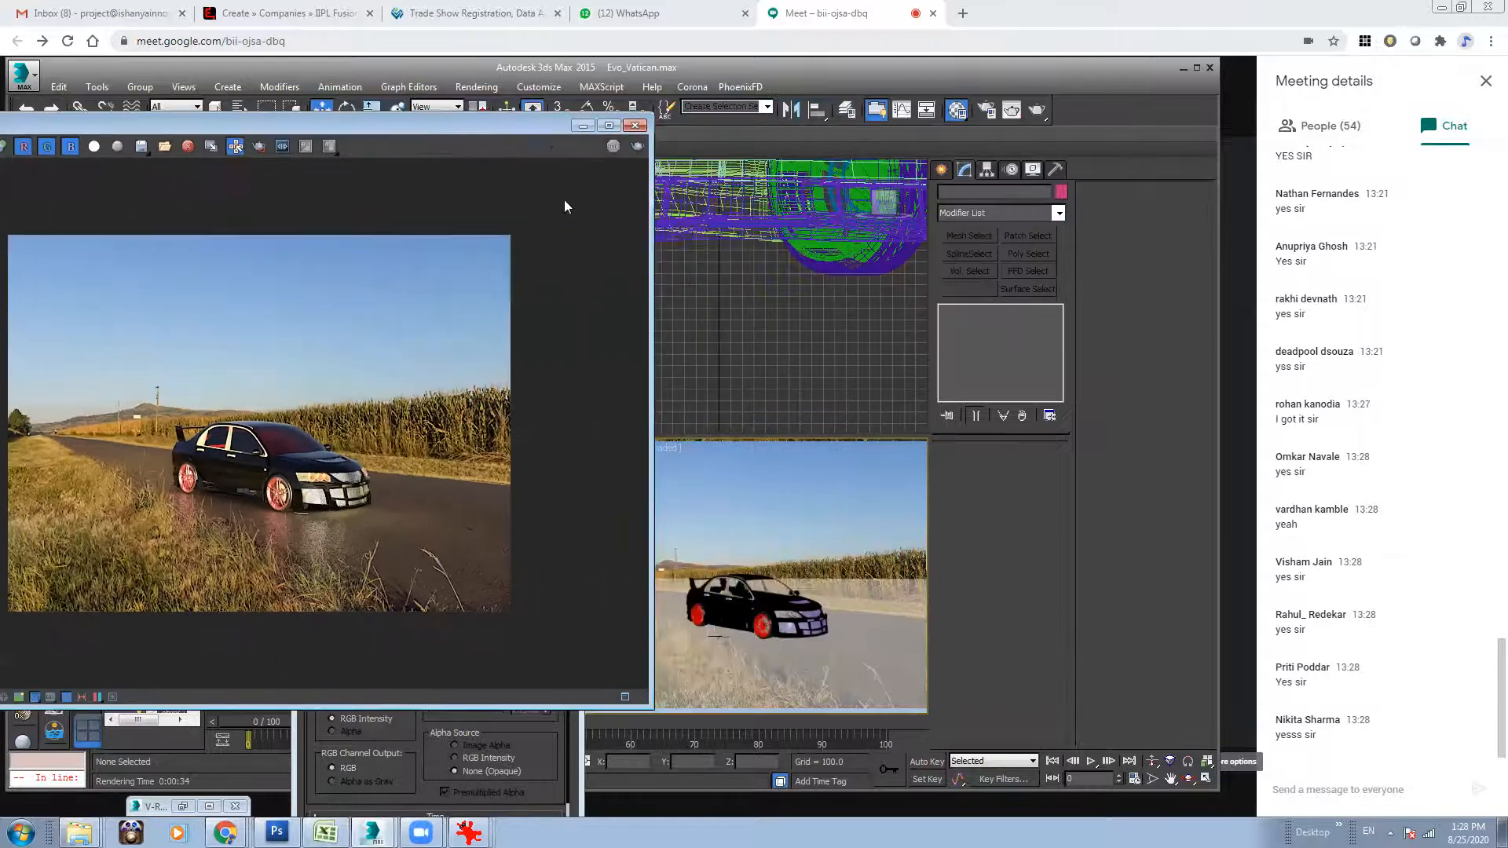
drag(564, 200, 572, 317)
Load the ground plane's VRayMtl into the Material Editor, set RGlossiness to 0.5 and darken its diffuse colour to near black.
drag(462, 149, 586, 139)
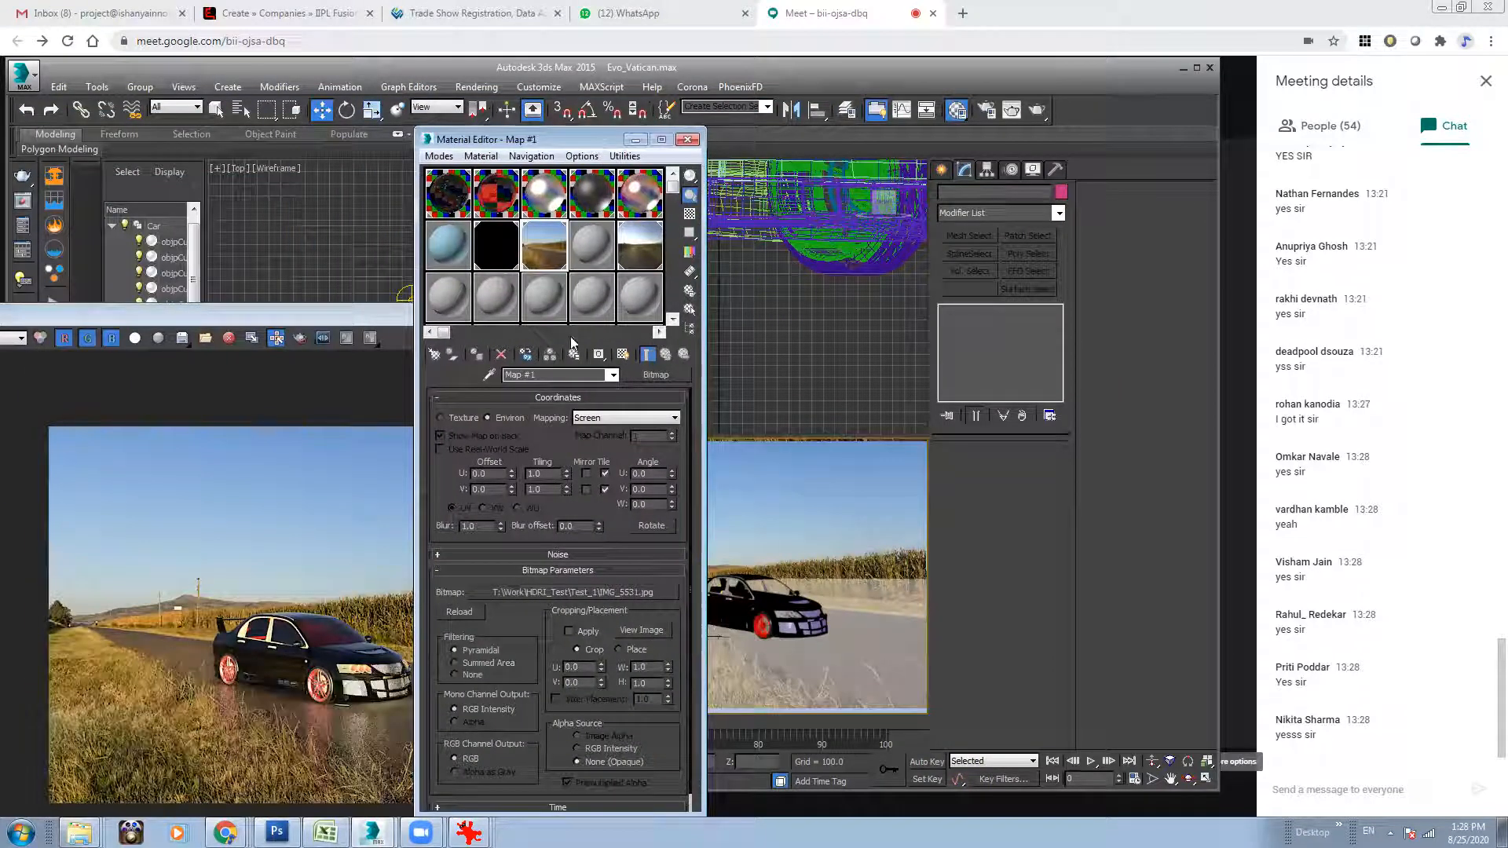
click(877, 660)
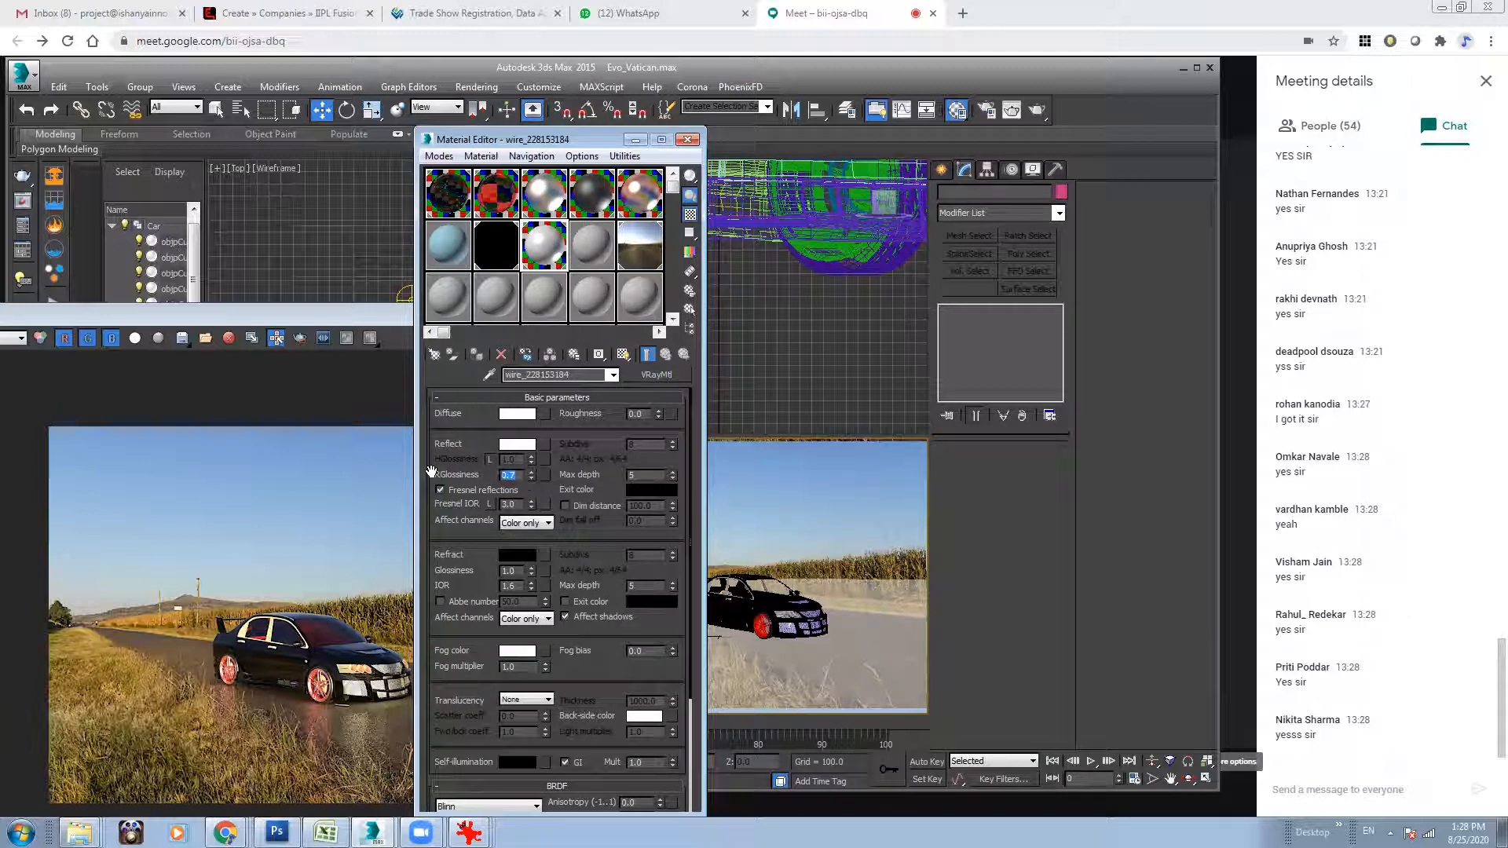
click(518, 413)
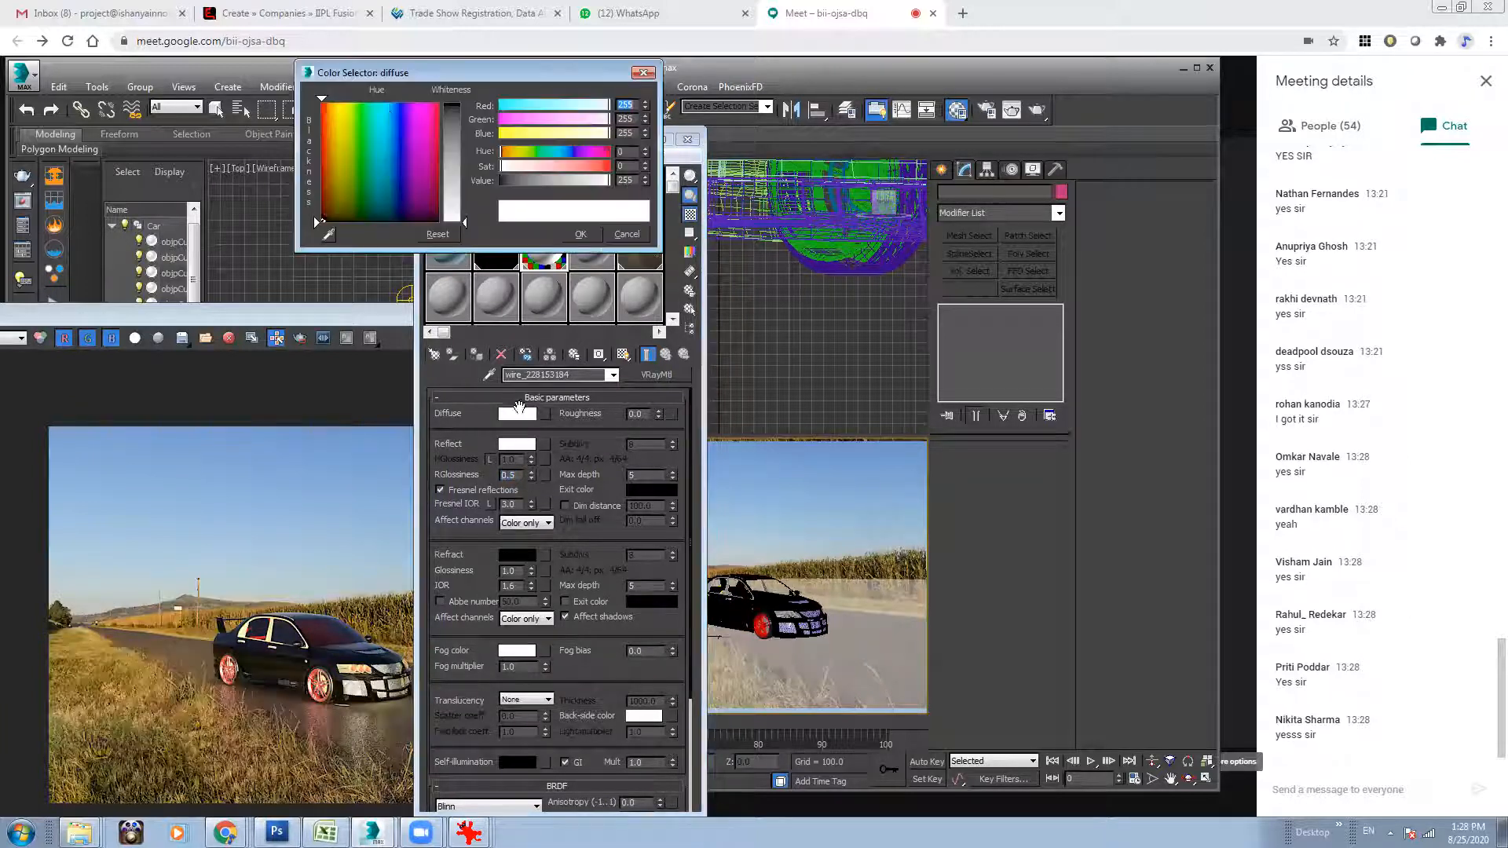
click(442, 186)
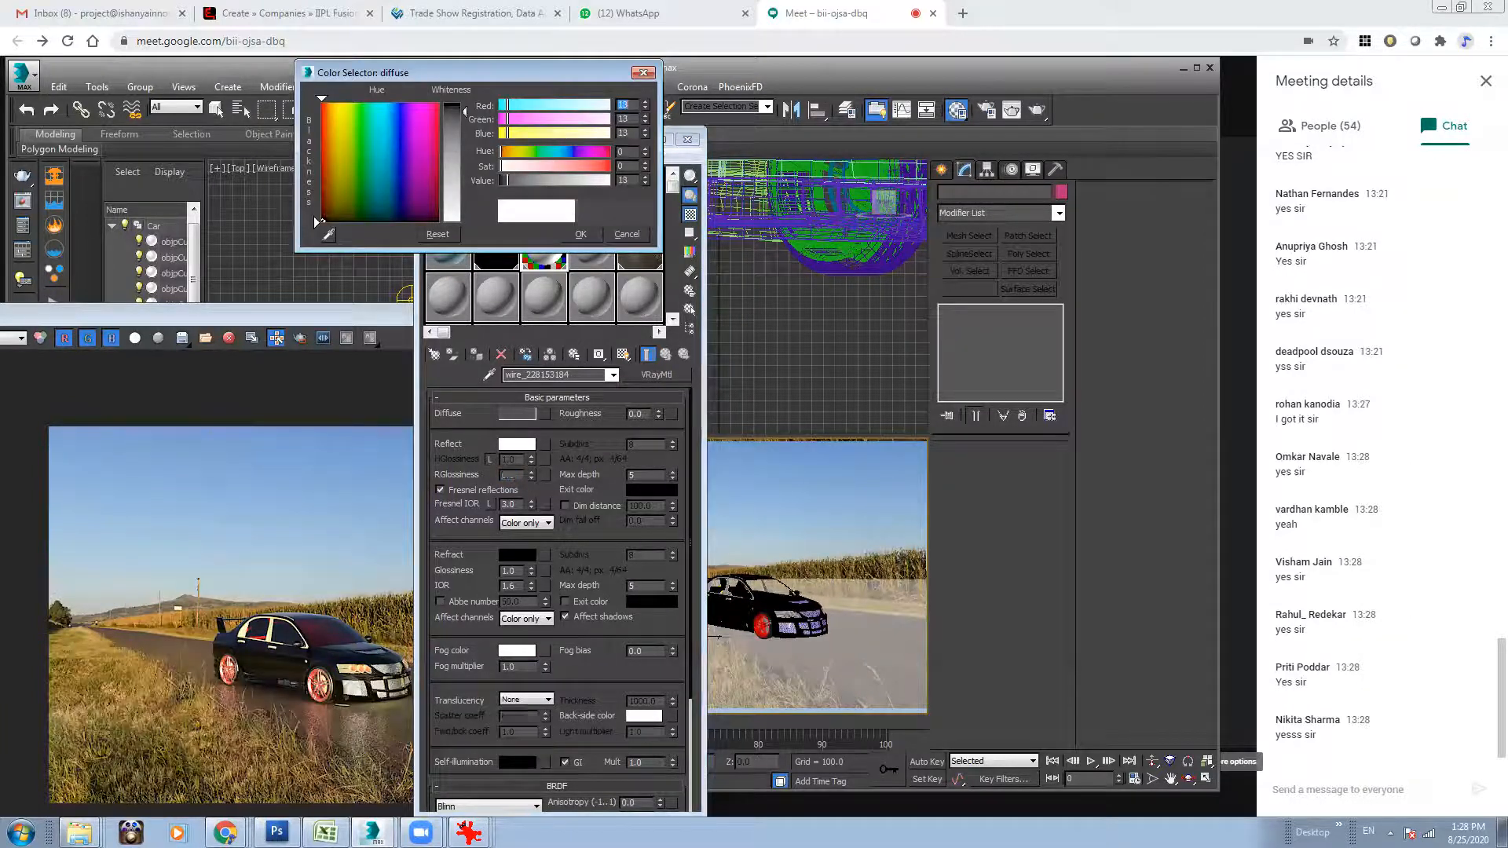
click(580, 234)
Render the scene again with the darker ground material and minimise the frame buffer.
drag(387, 321, 424, 234)
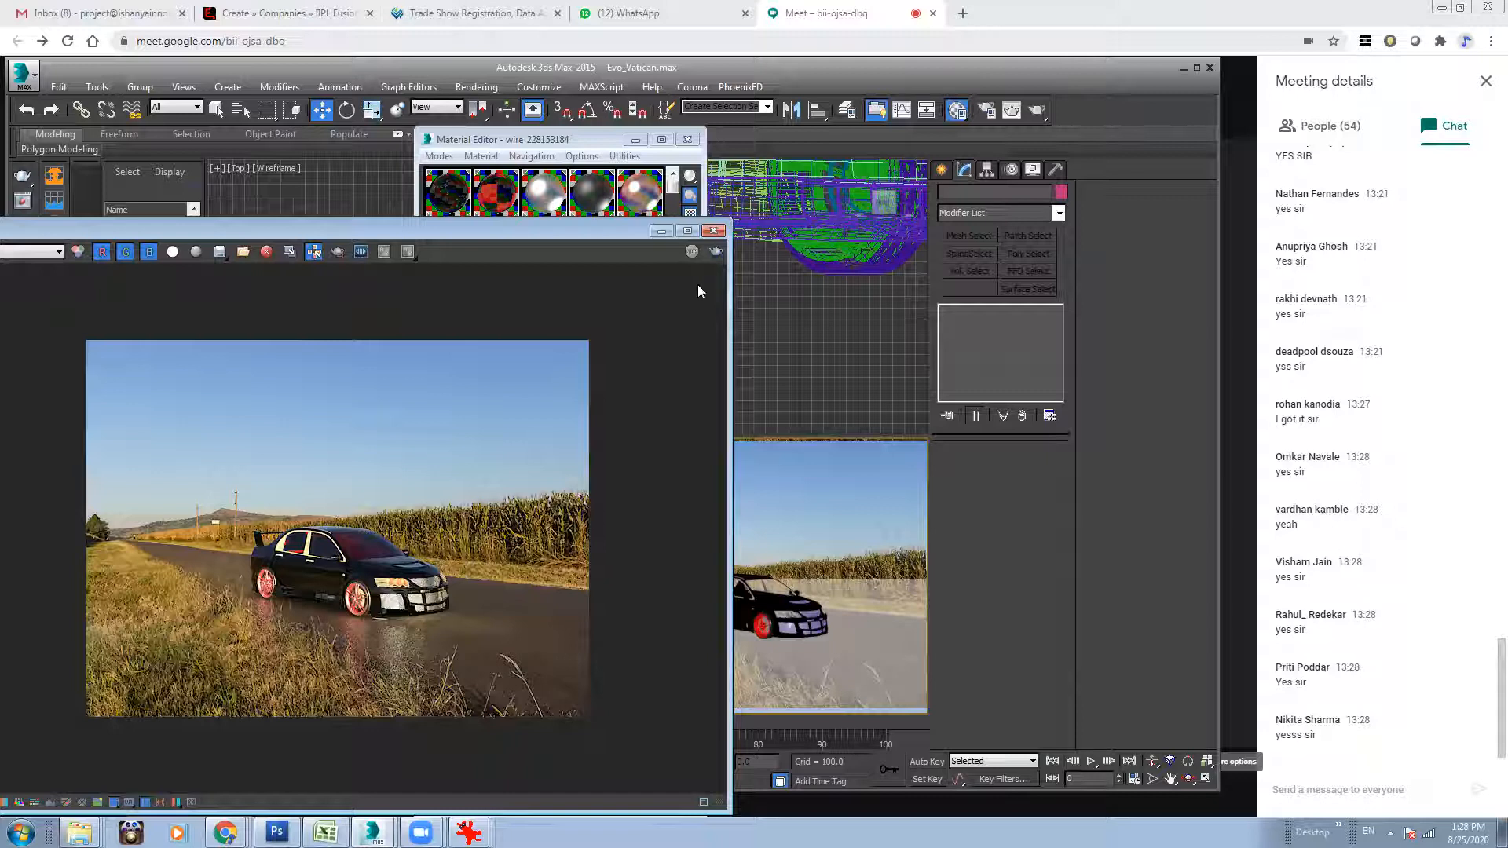
click(715, 252)
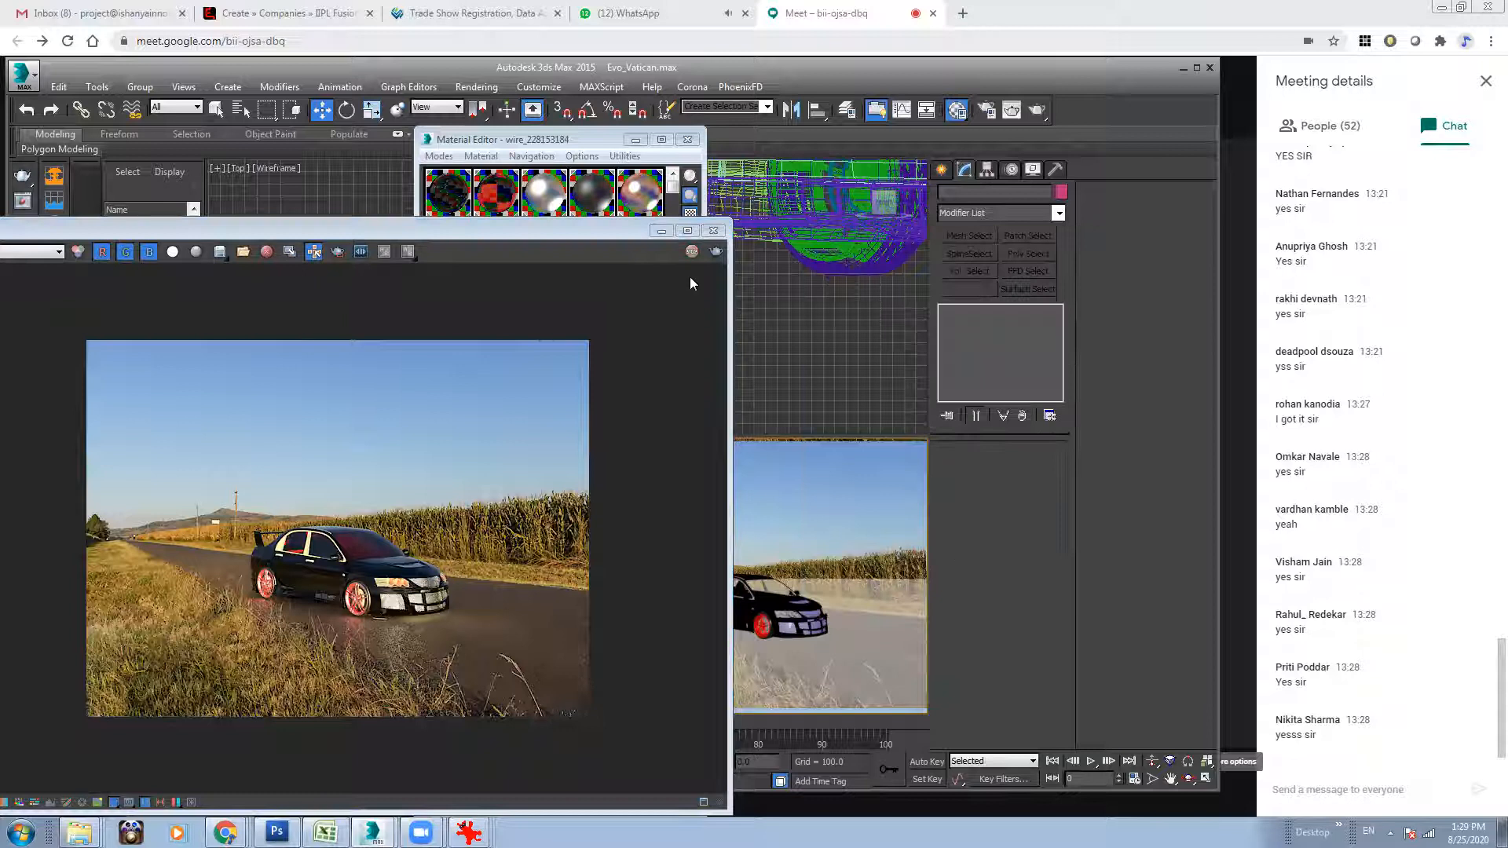
click(661, 230)
Assign the VRayHDRI map as the environment background map as an instance and minimise the environment settings.
click(629, 251)
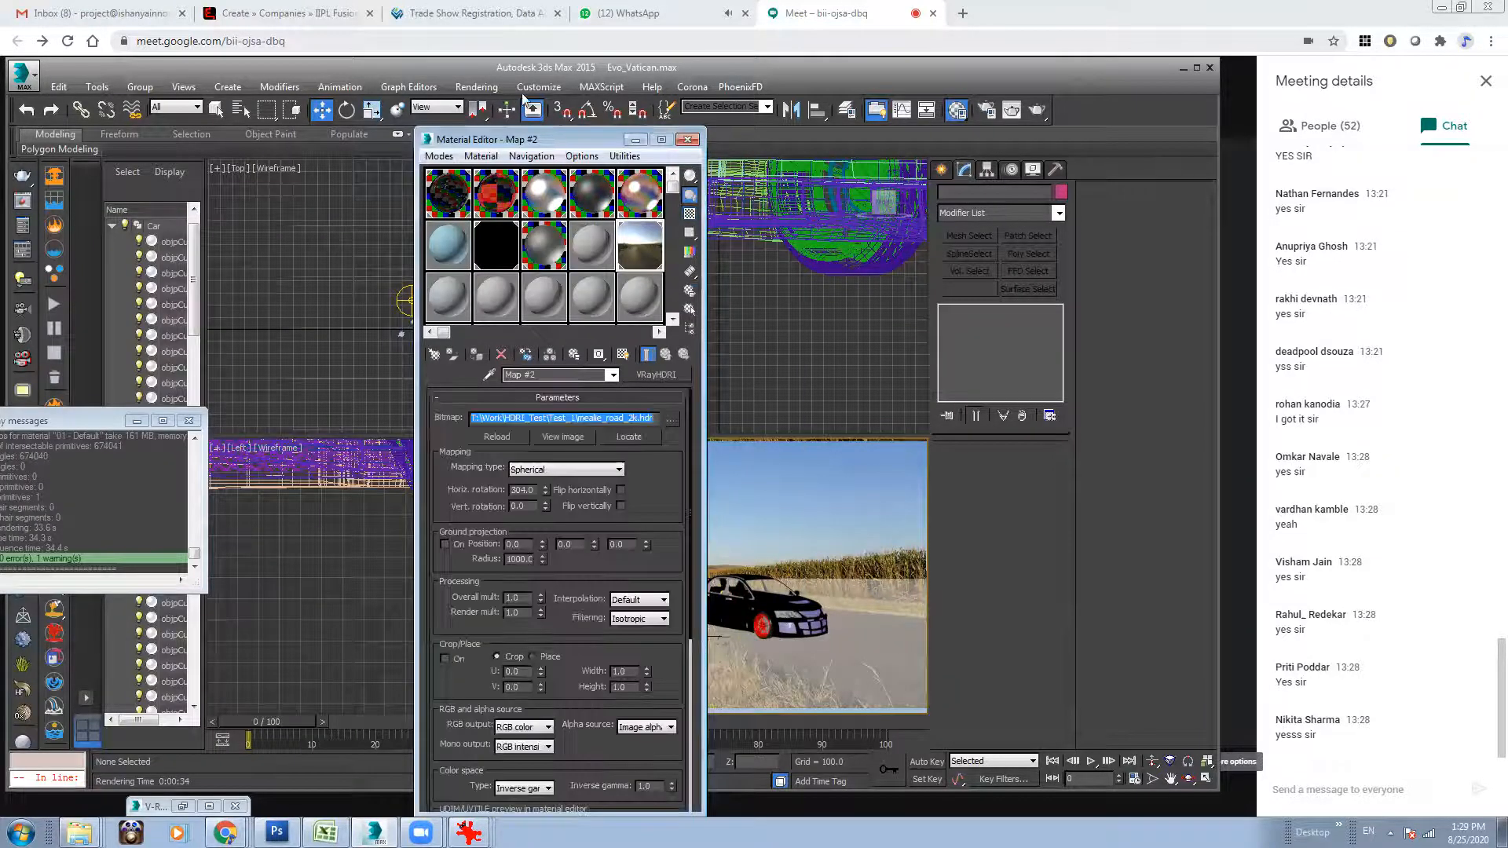
drag(550, 135, 370, 148)
click(467, 88)
click(552, 227)
drag(388, 251, 768, 252)
click(711, 421)
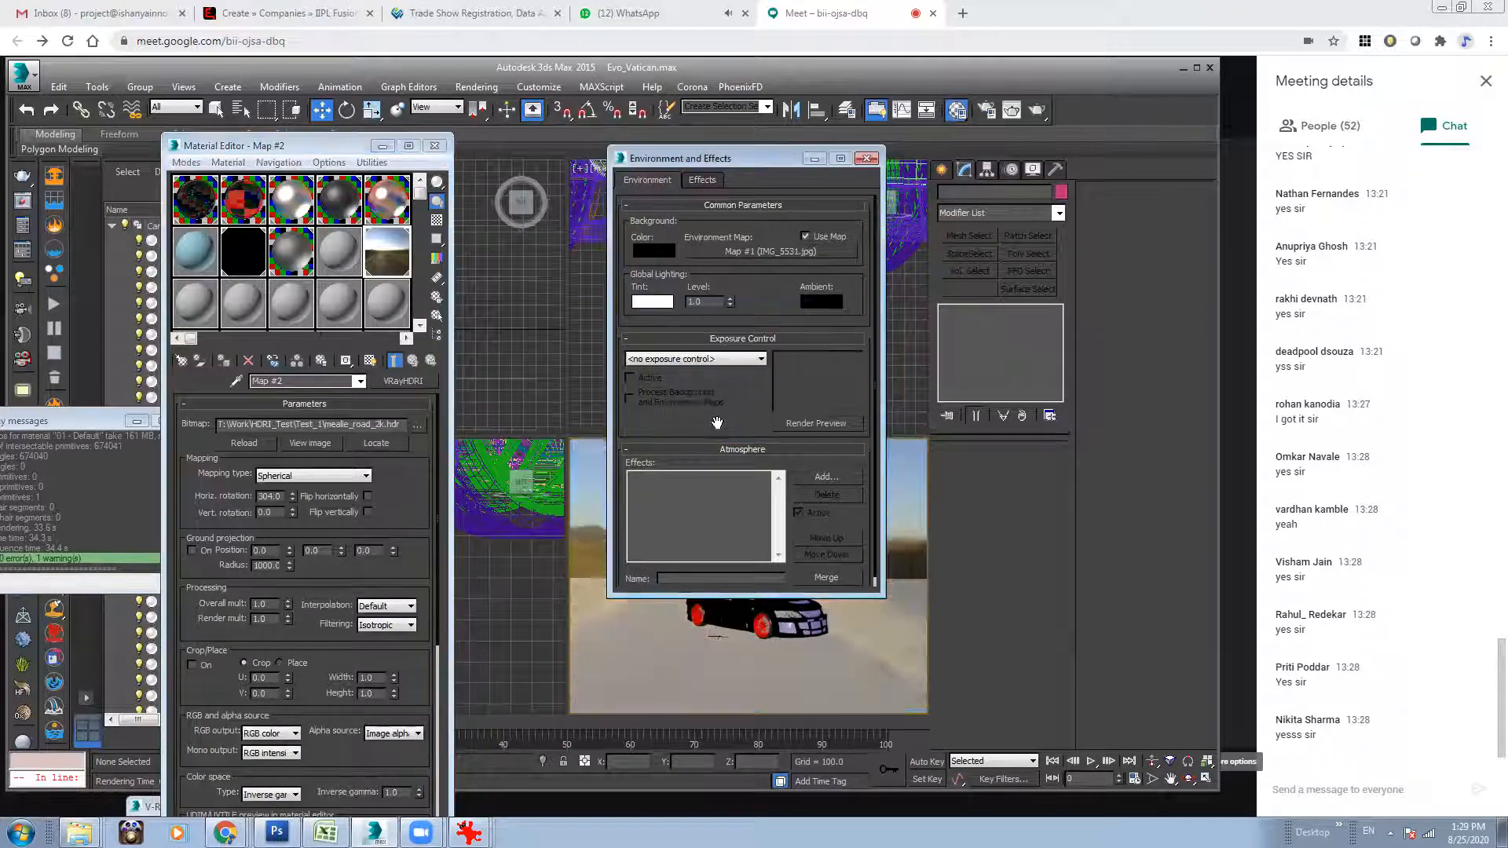
click(814, 158)
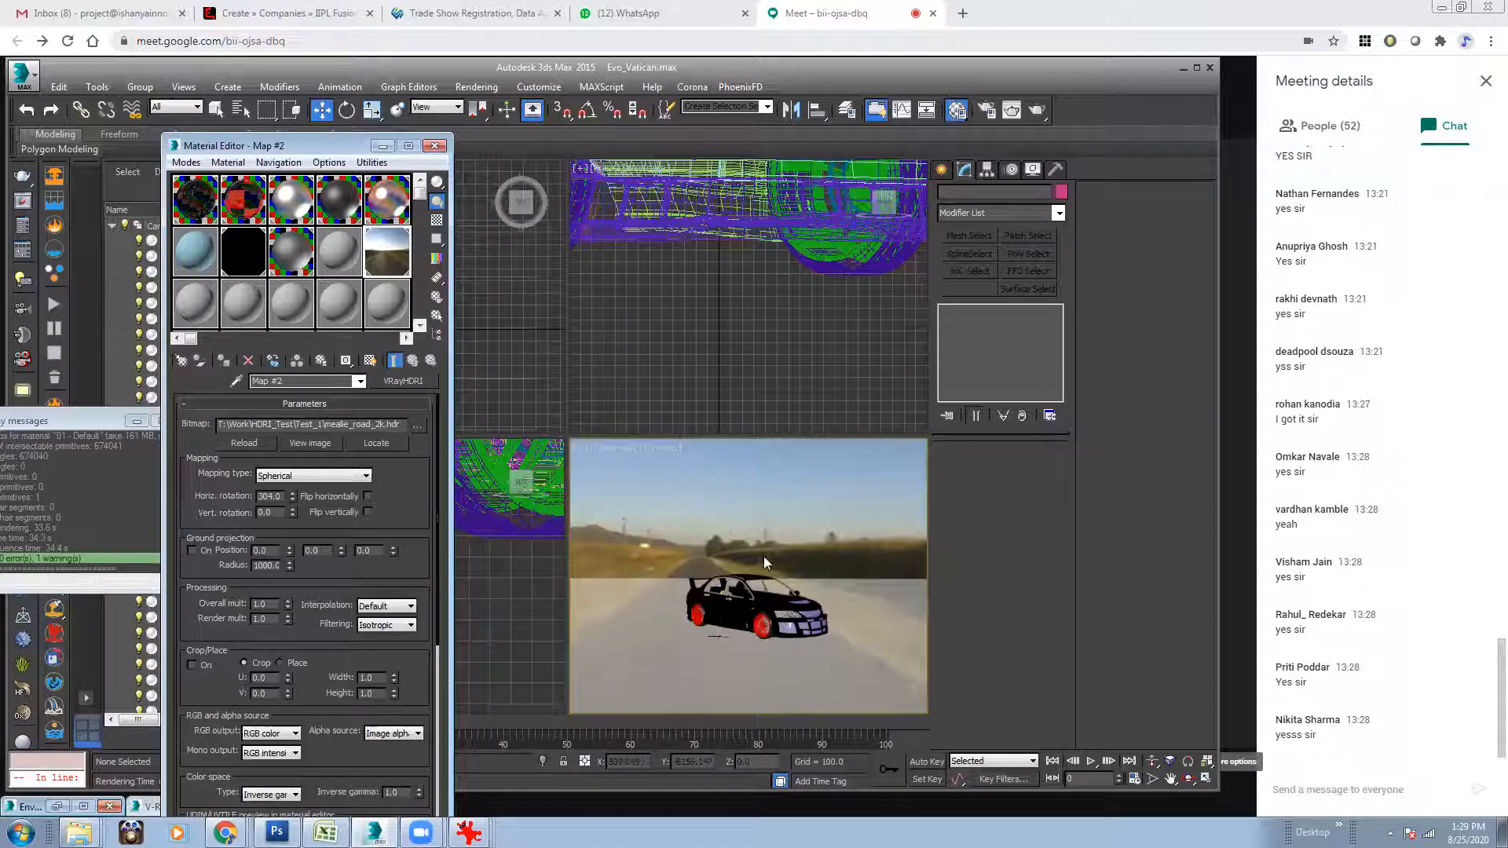
Change the VRayHDRI map's horizontal rotation so that the cornfield lies directly behind the car.
drag(289, 501, 330, 680)
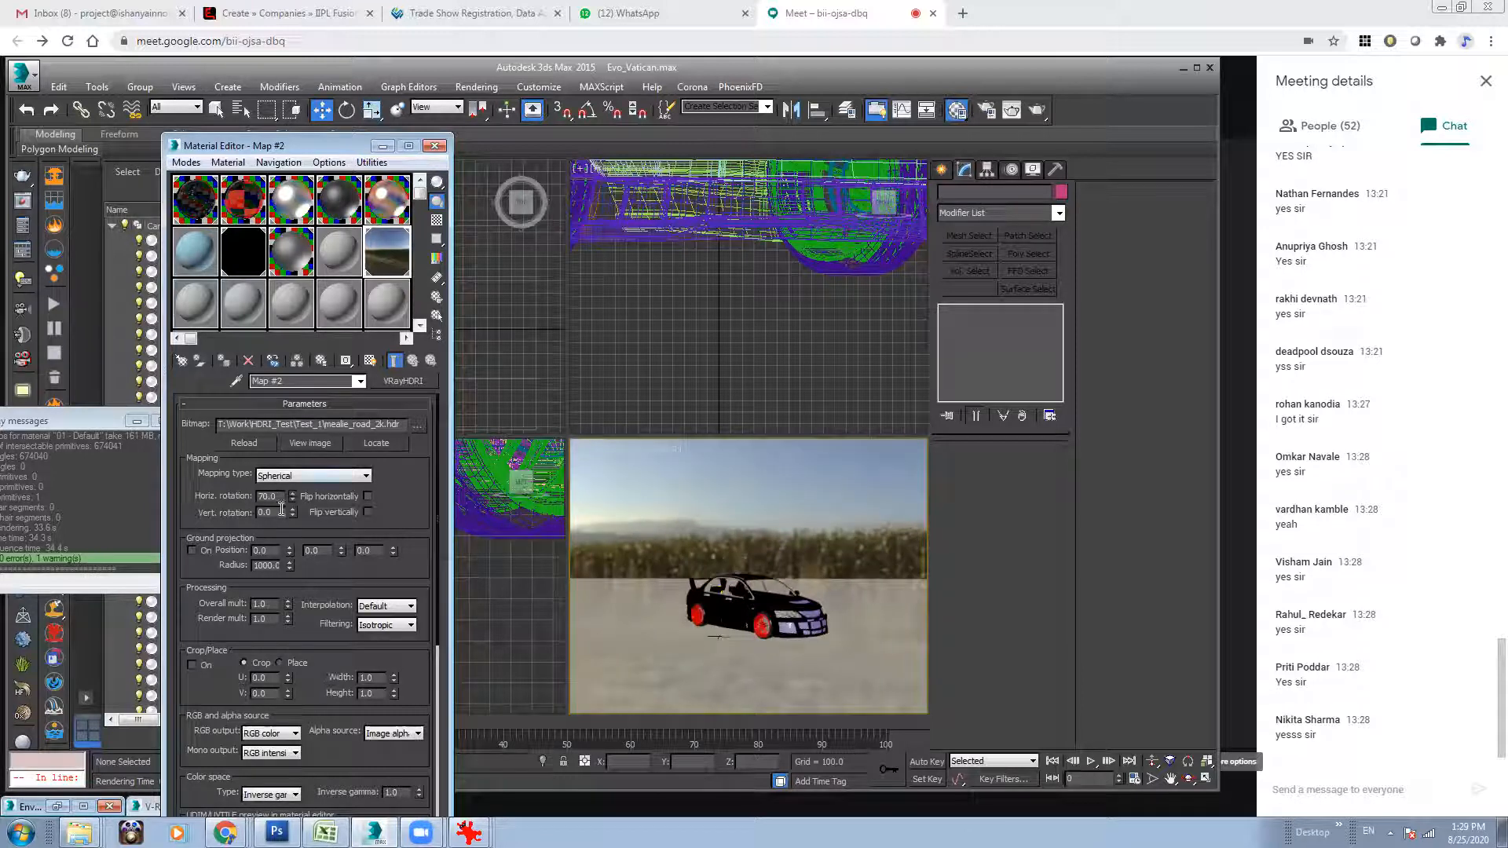
click(692, 520)
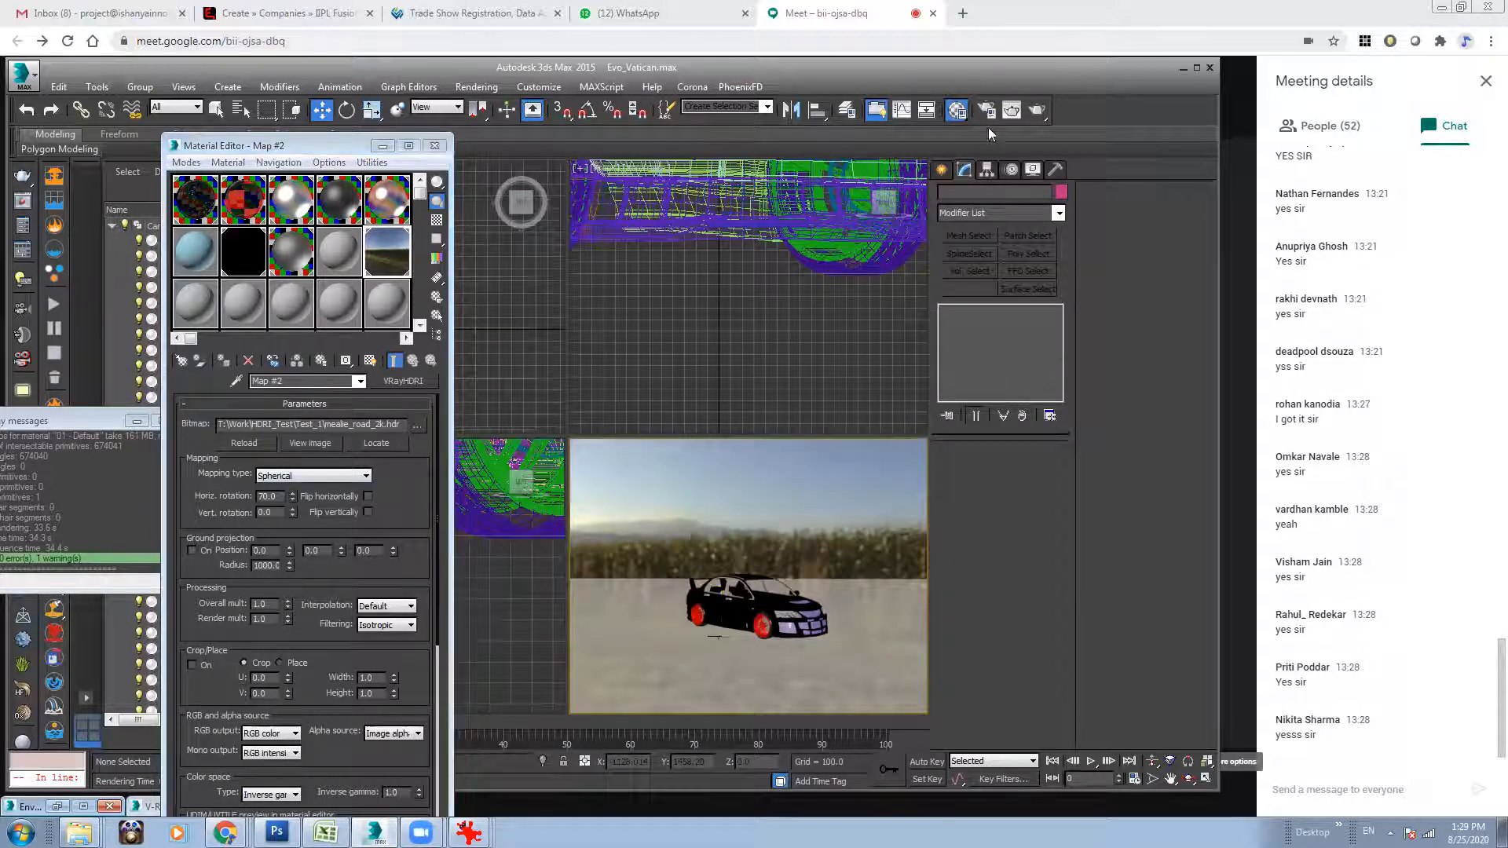
click(297, 256)
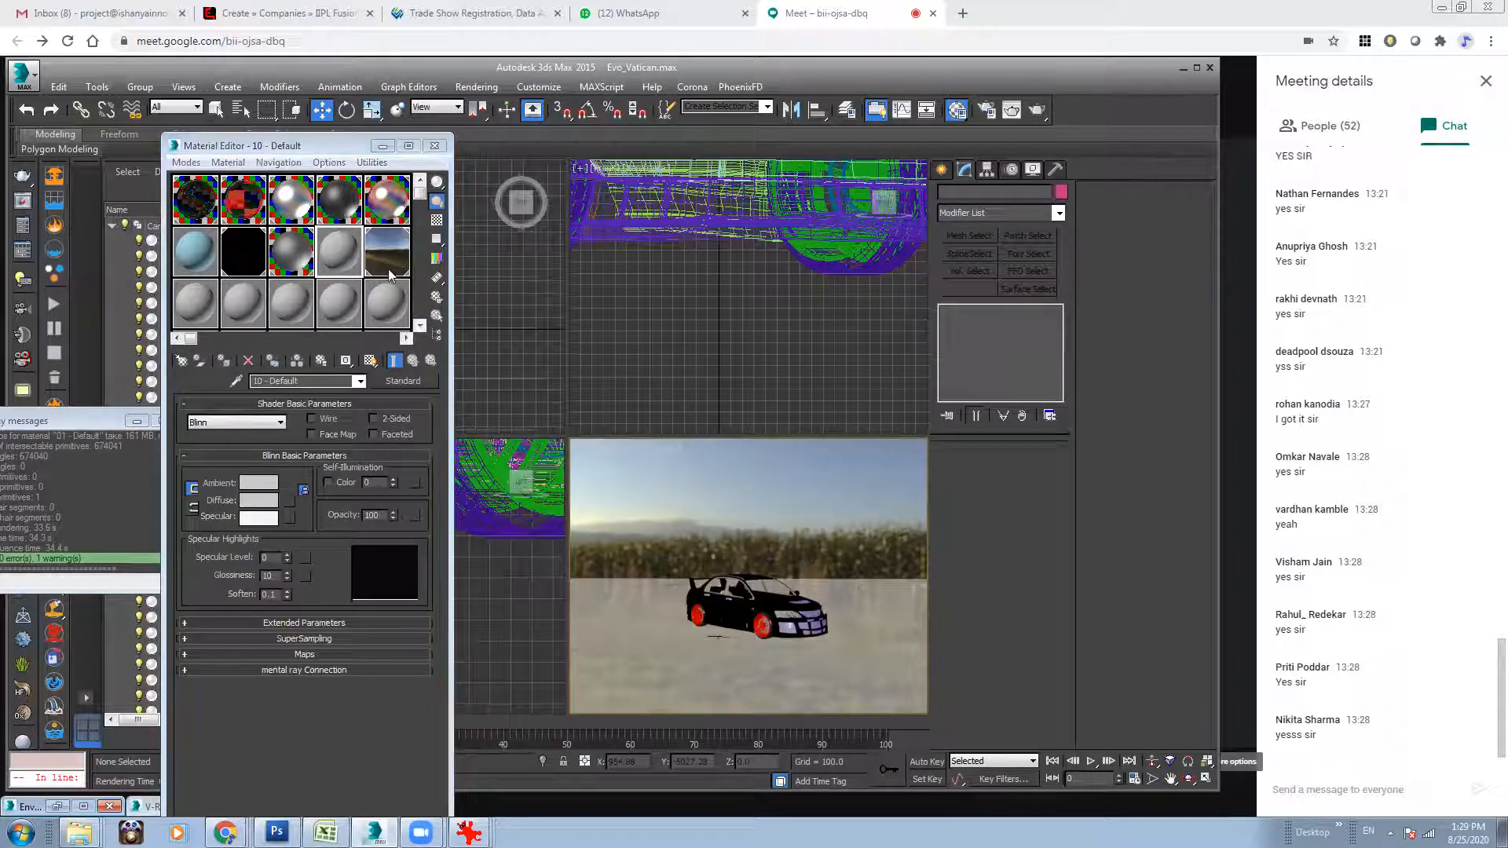
click(476, 87)
click(494, 226)
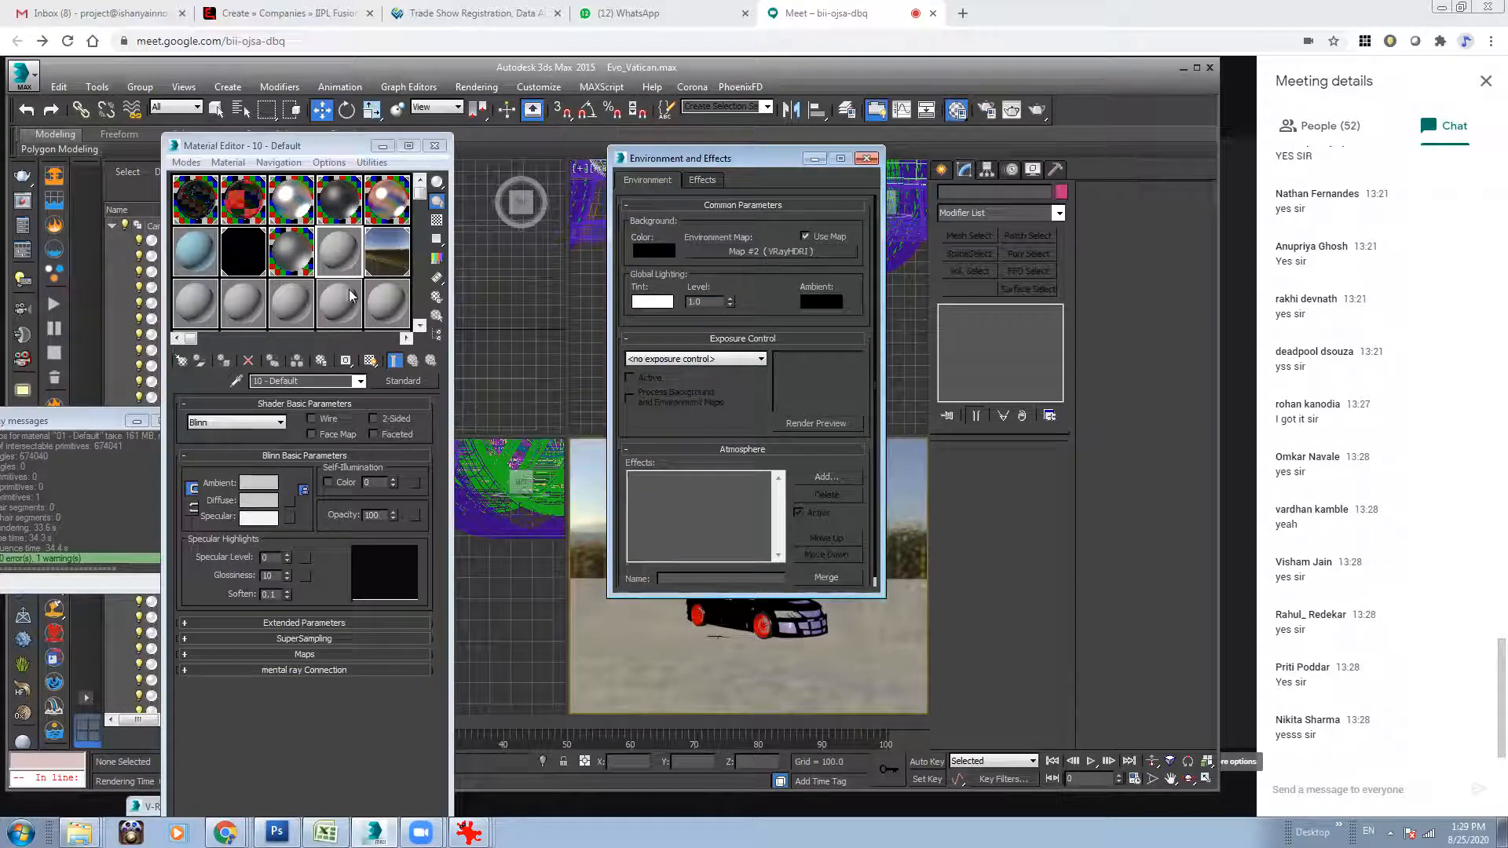
click(384, 256)
click(338, 264)
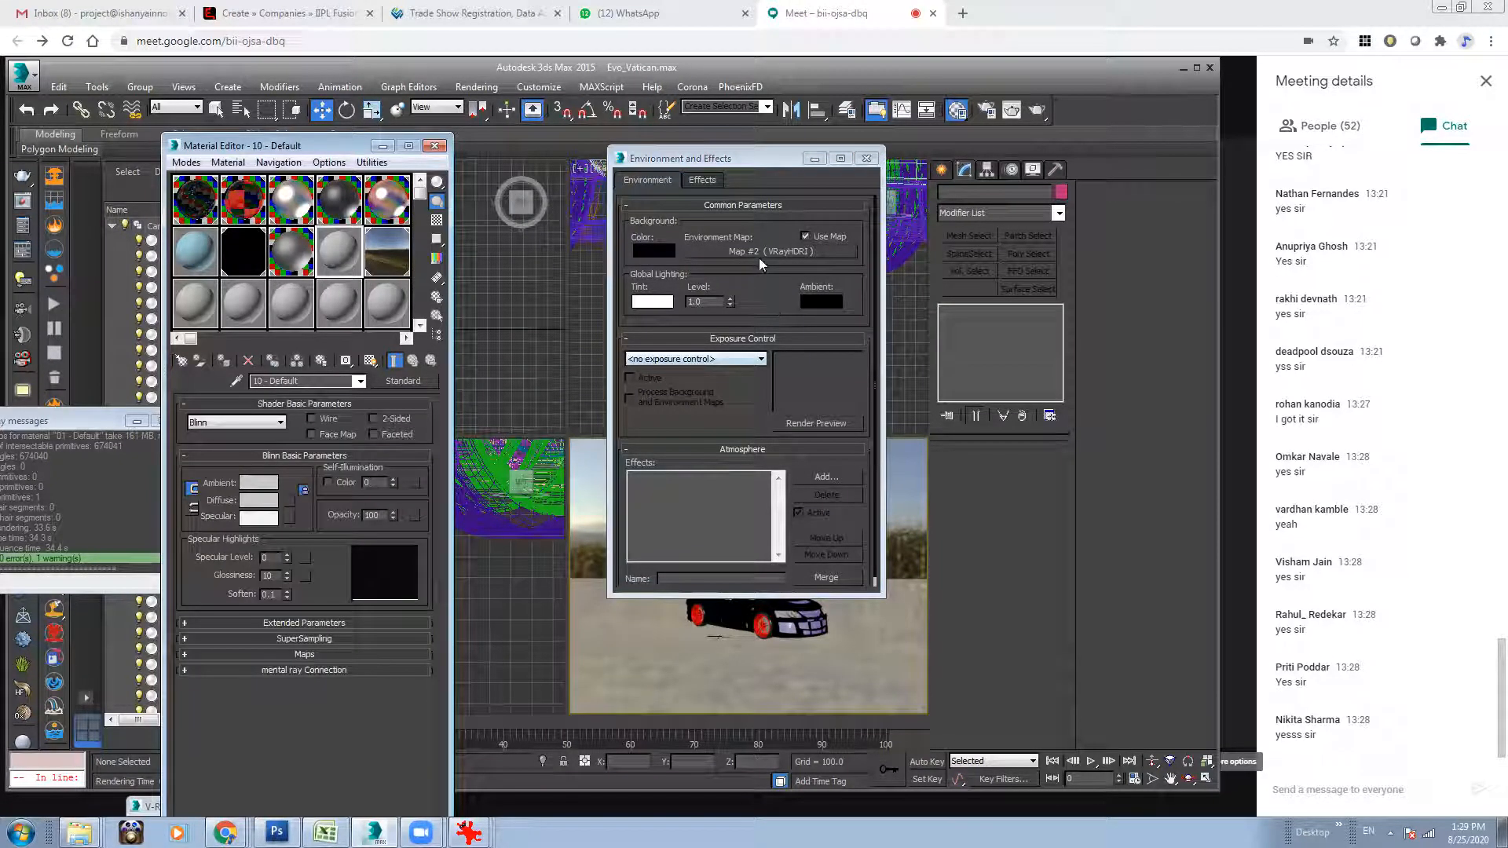
click(813, 162)
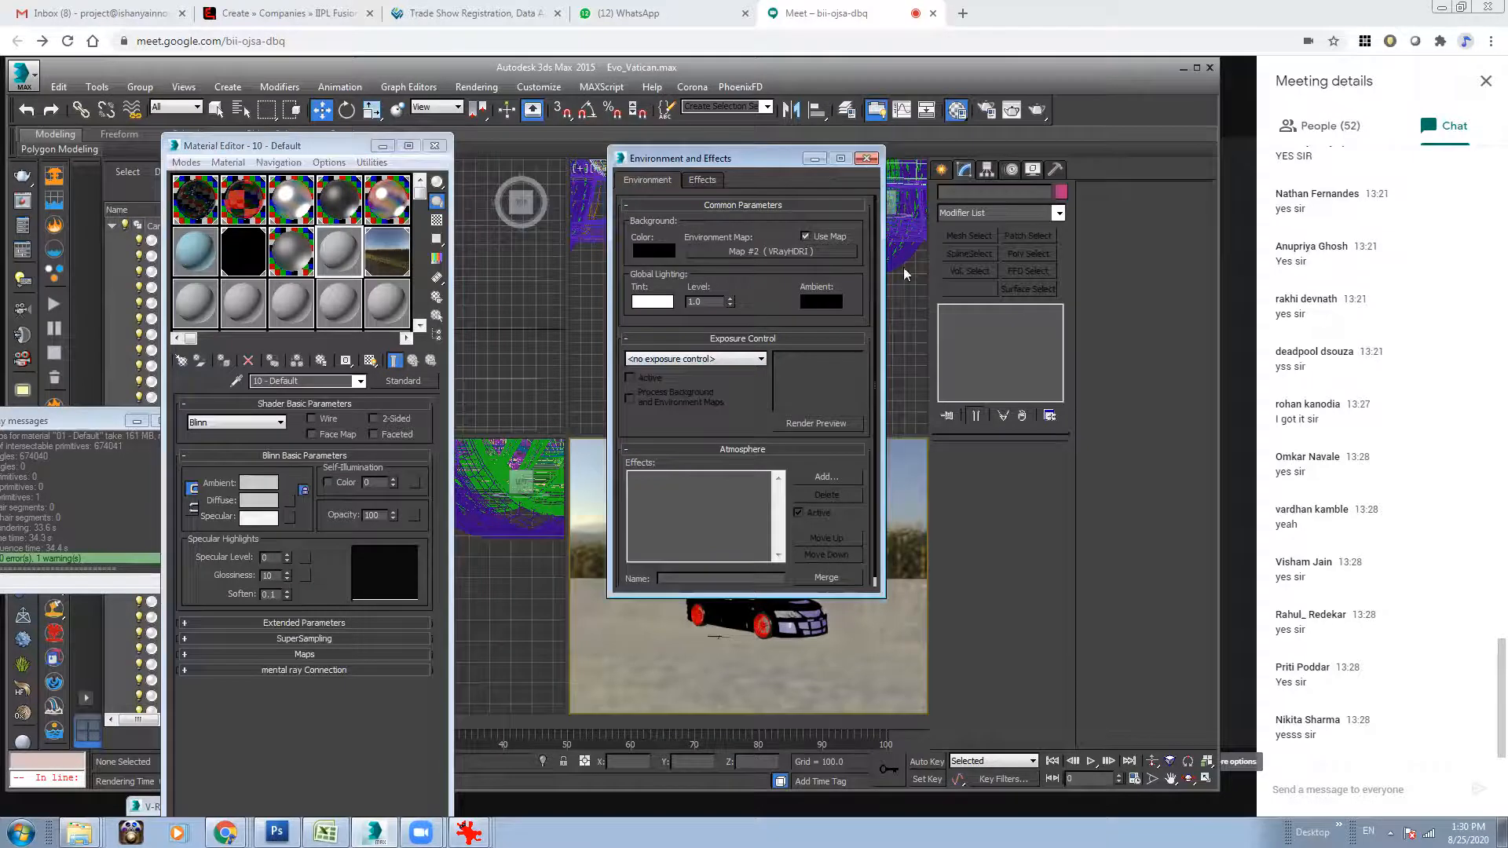
click(815, 158)
Start a test render of the camera view with the HDRI background and close the frame buffer.
click(1037, 111)
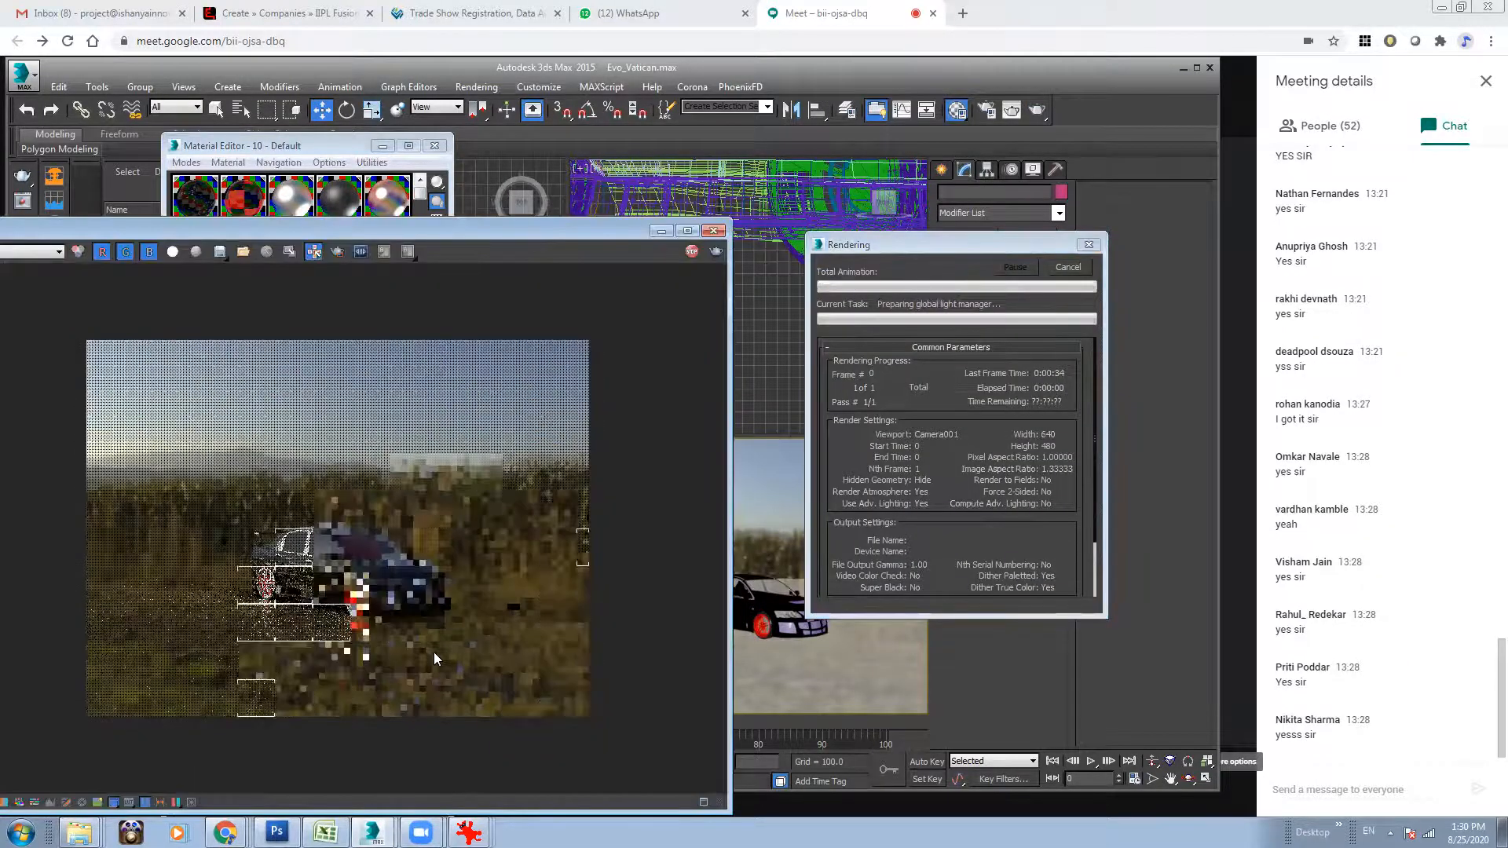
click(714, 231)
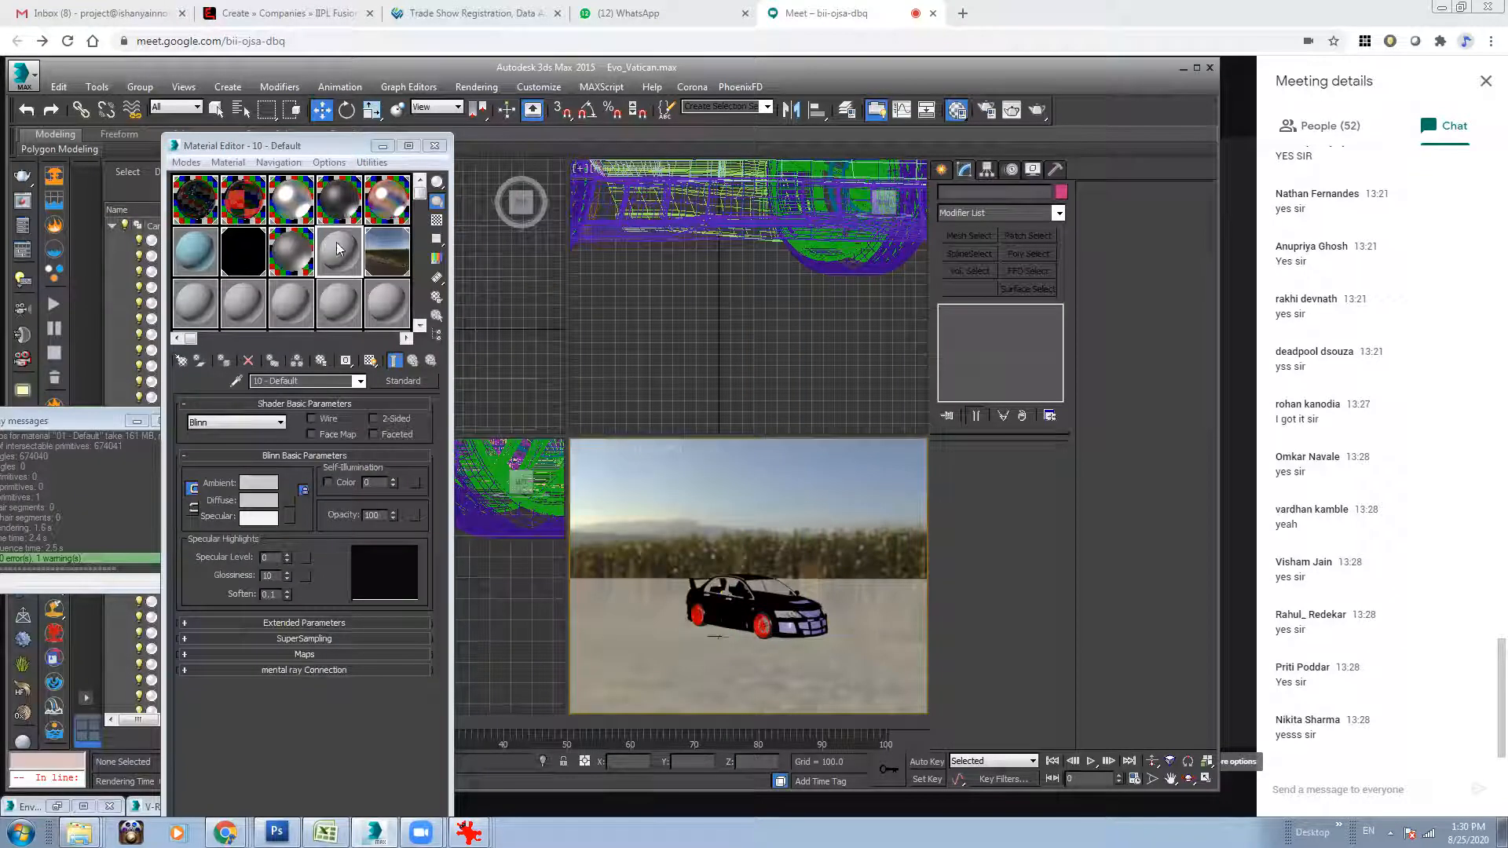
click(952, 118)
click(952, 118)
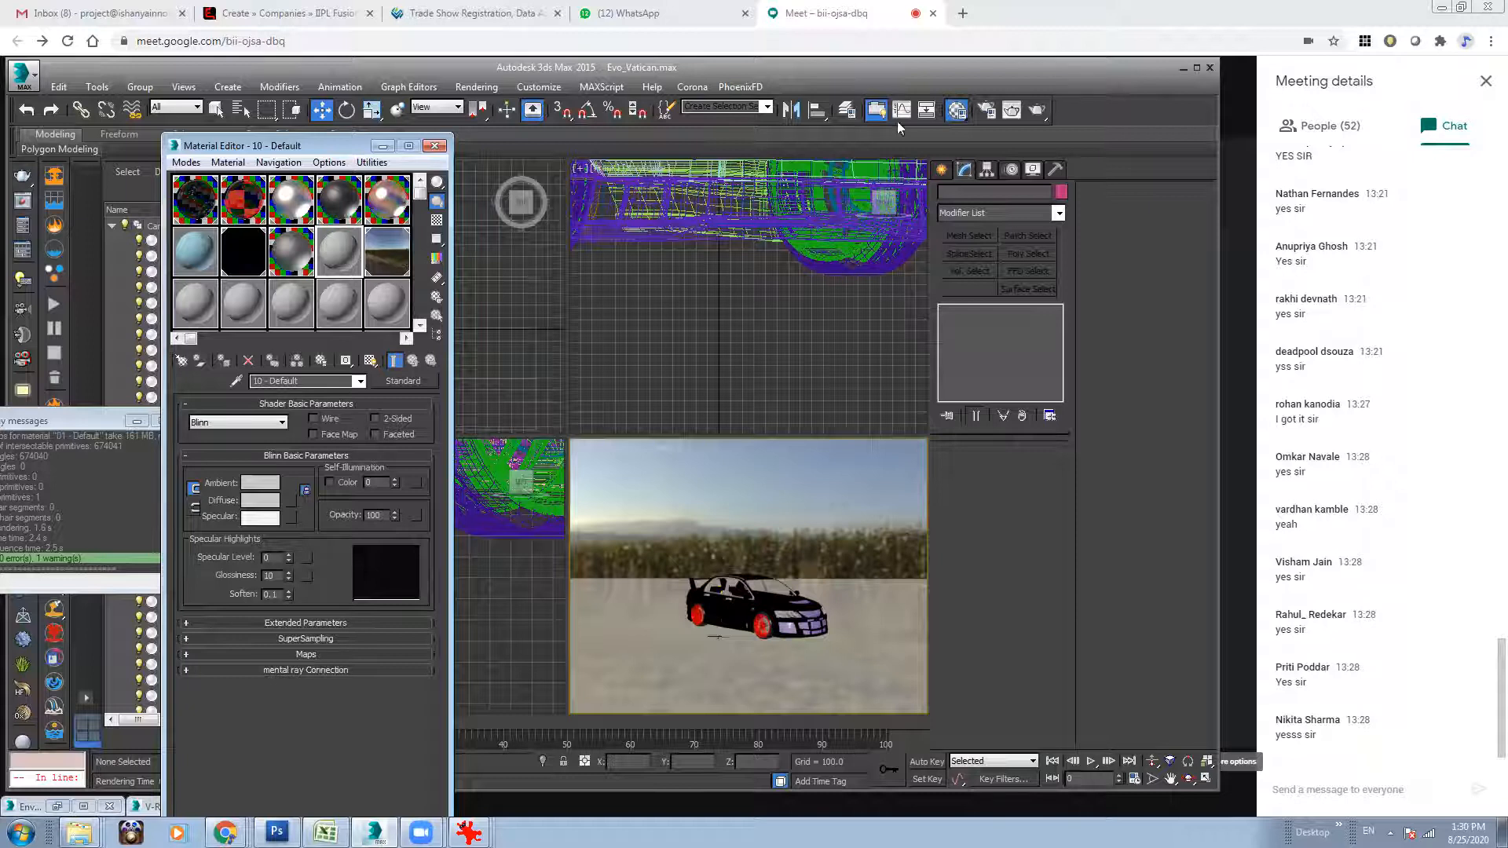
click(952, 119)
click(952, 120)
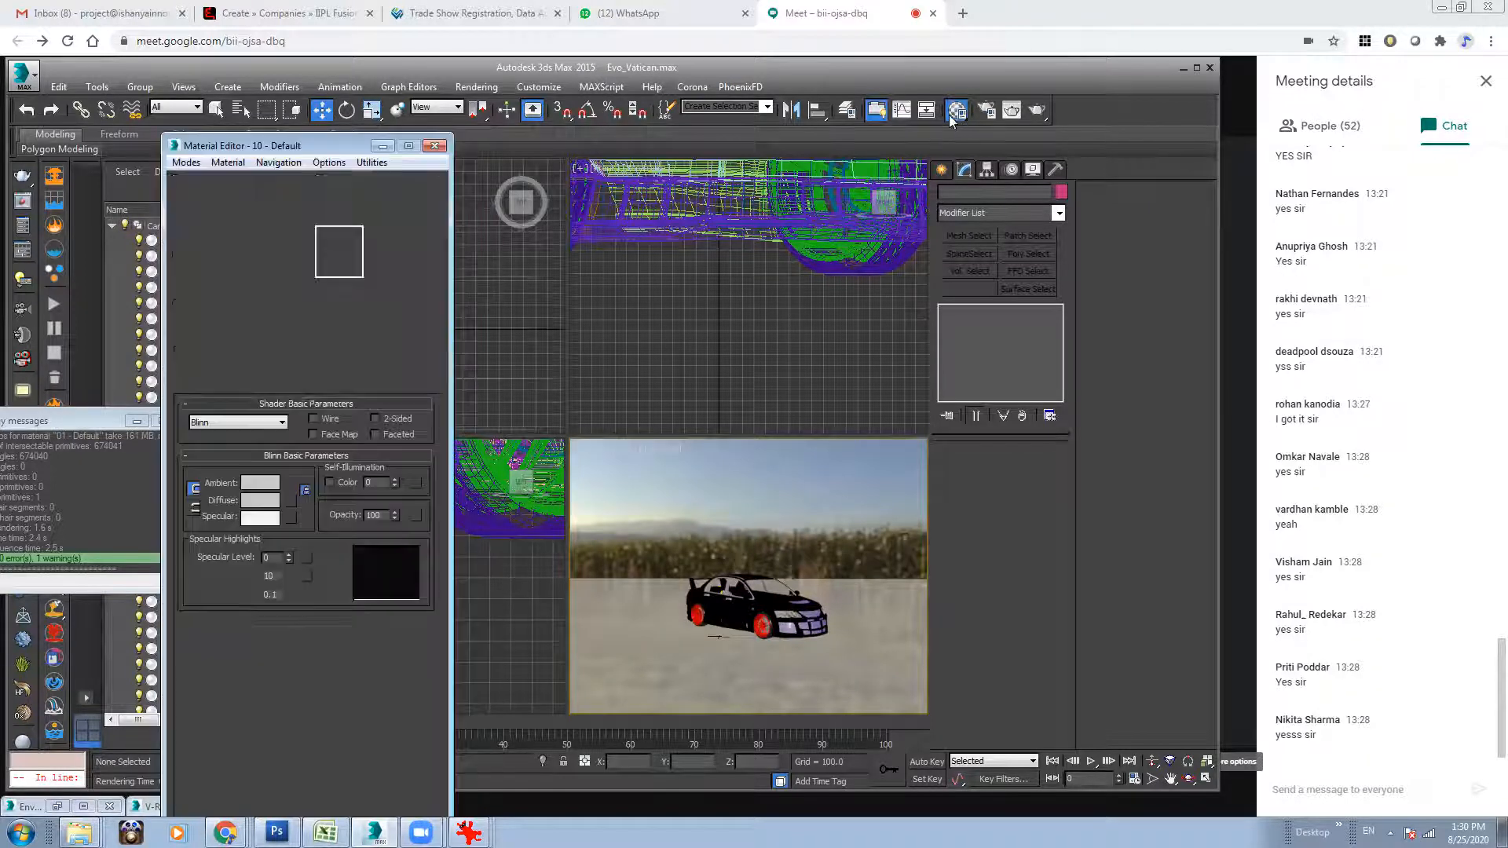
Assign a VRayBmpFilter map as the environment map and place it in an empty Material Editor slot.
click(477, 87)
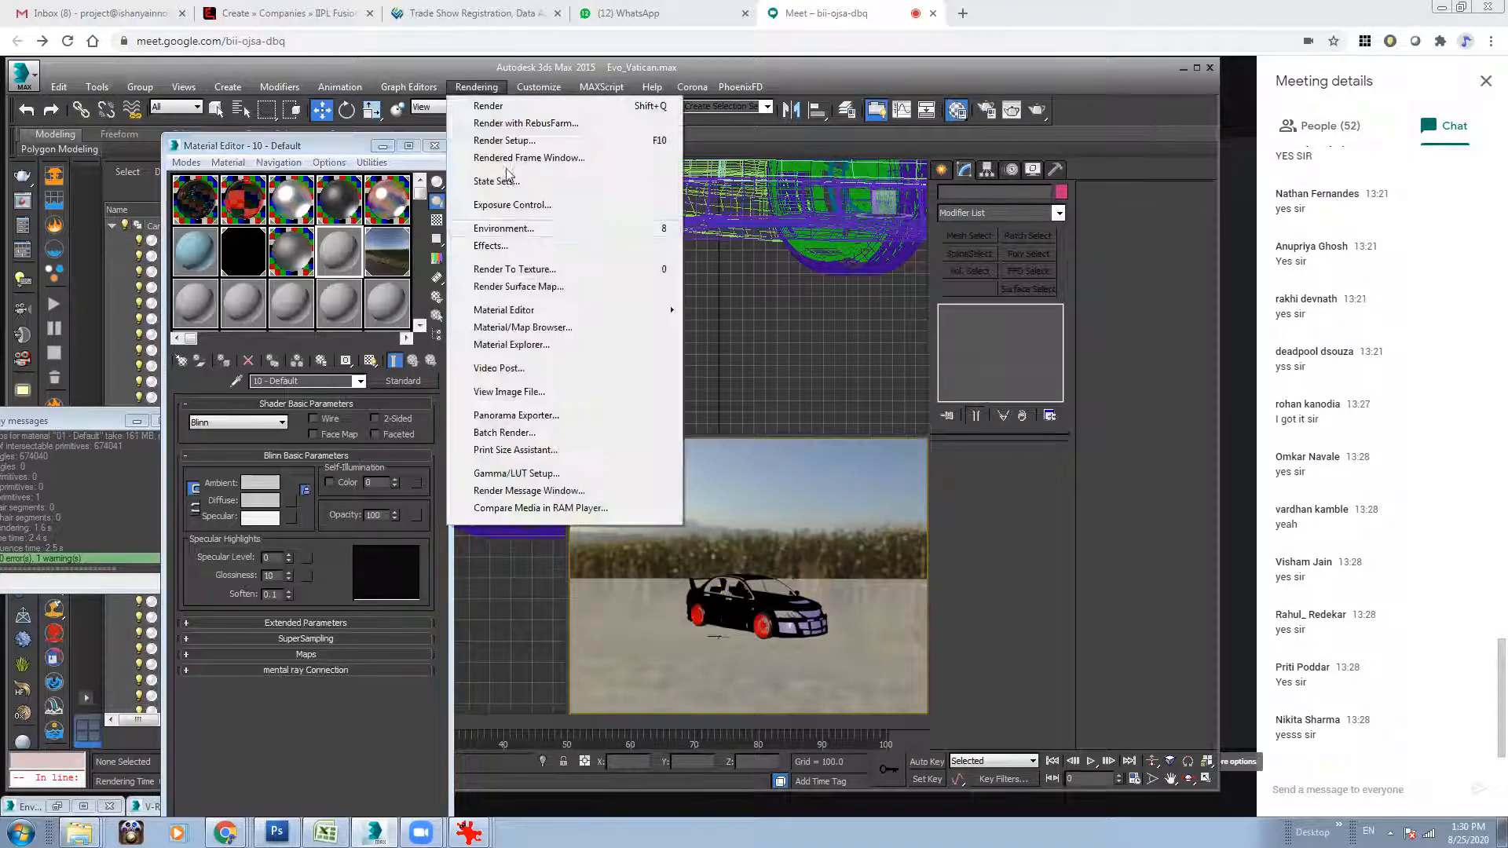
click(509, 229)
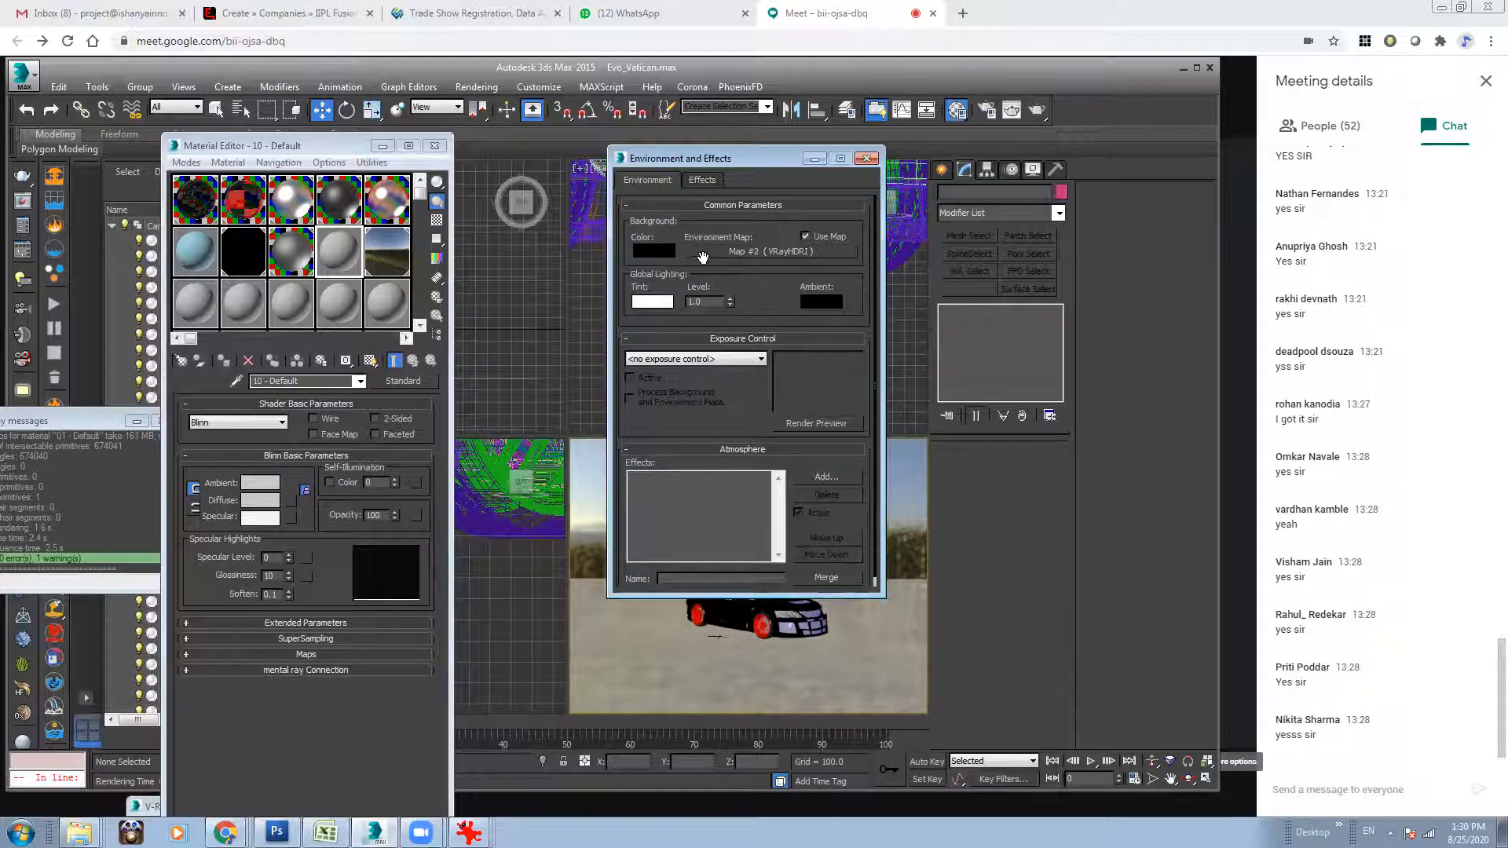
click(711, 251)
double_click(790, 270)
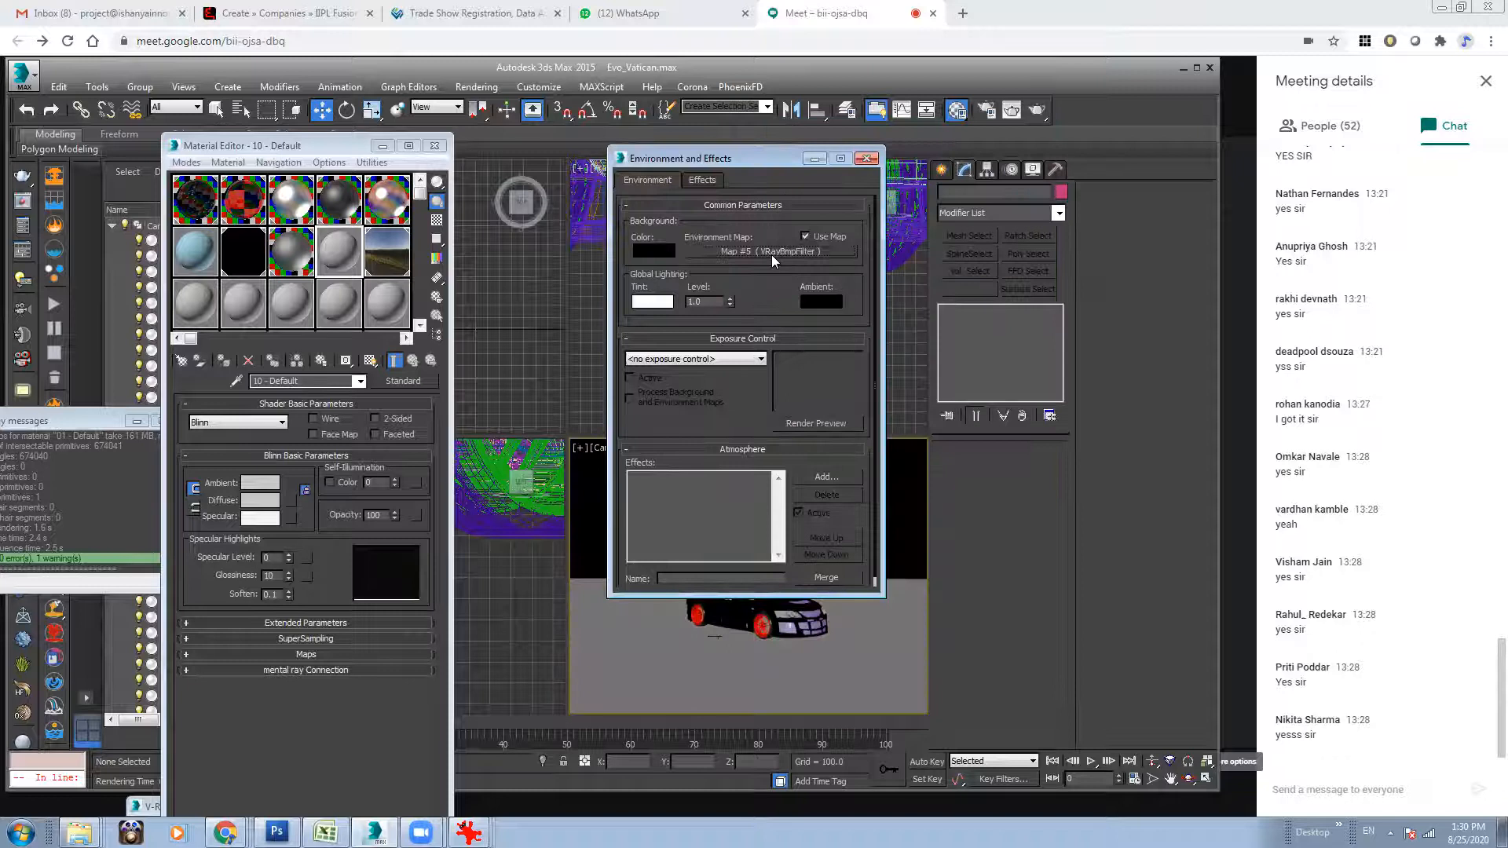
click(771, 253)
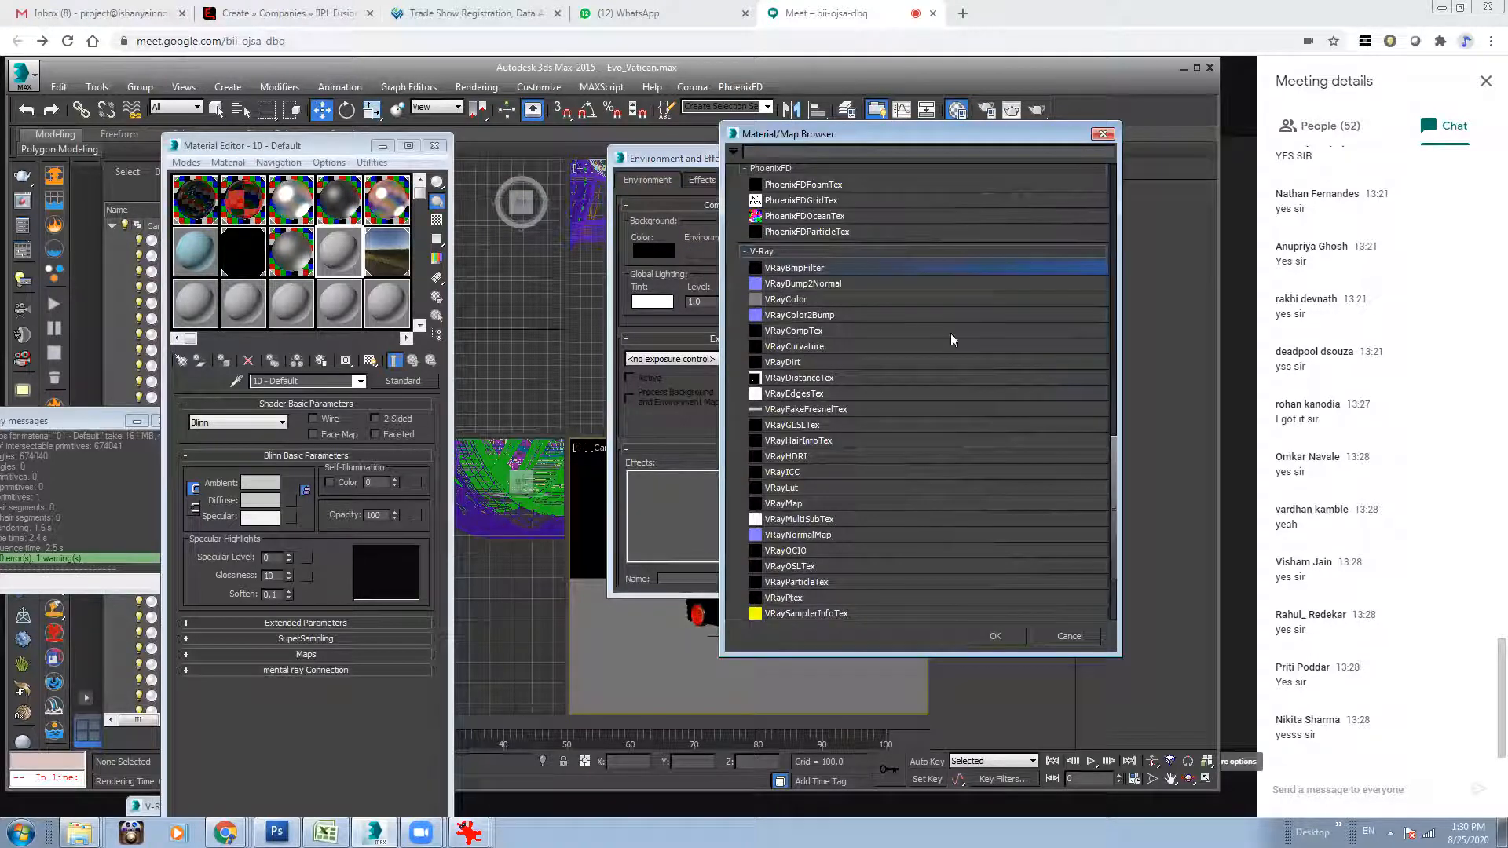
click(1102, 135)
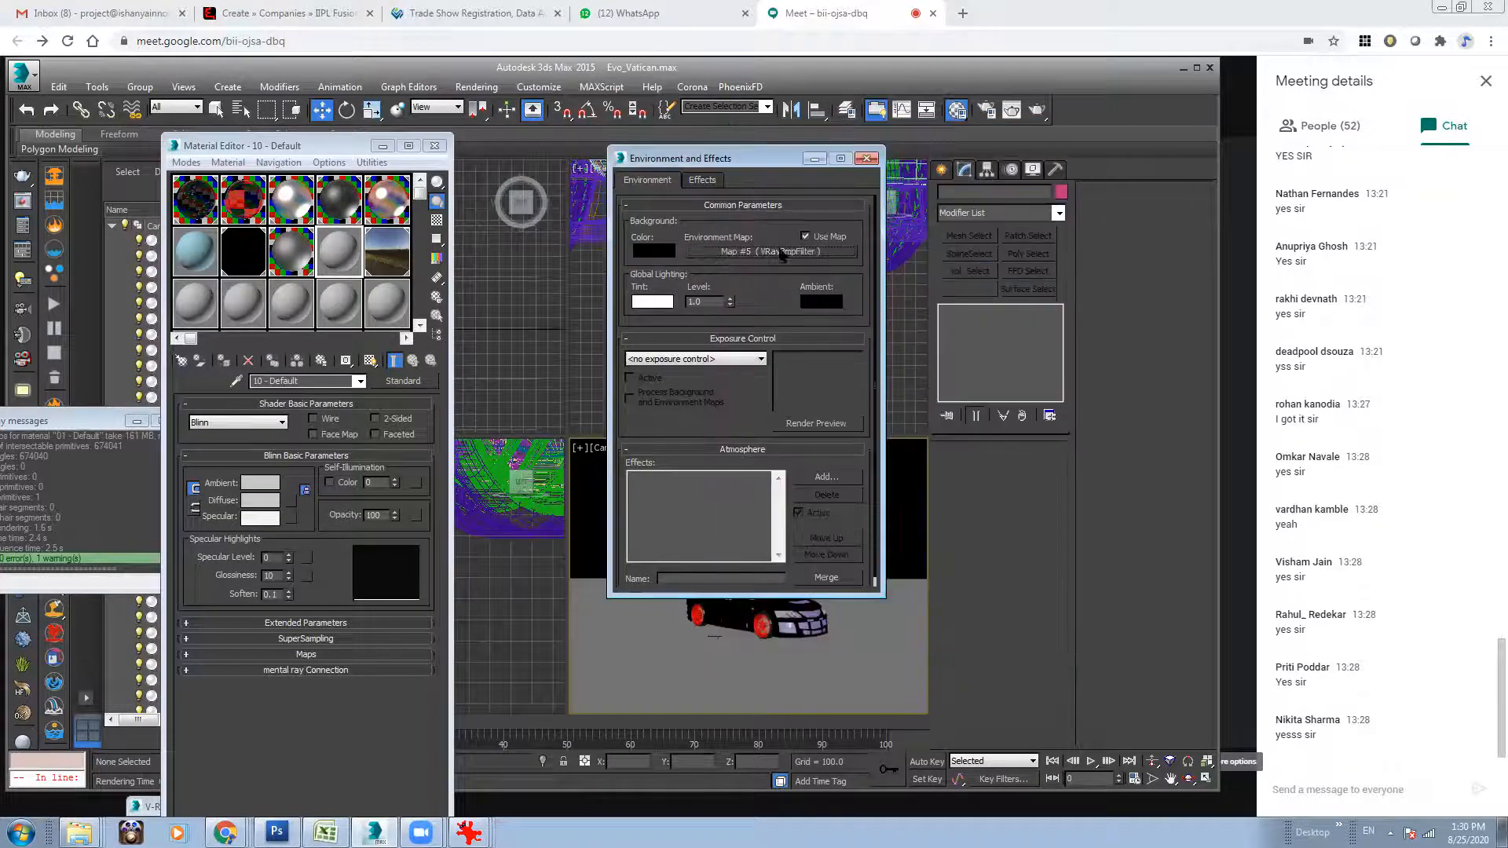
drag(376, 305, 380, 305)
click(273, 530)
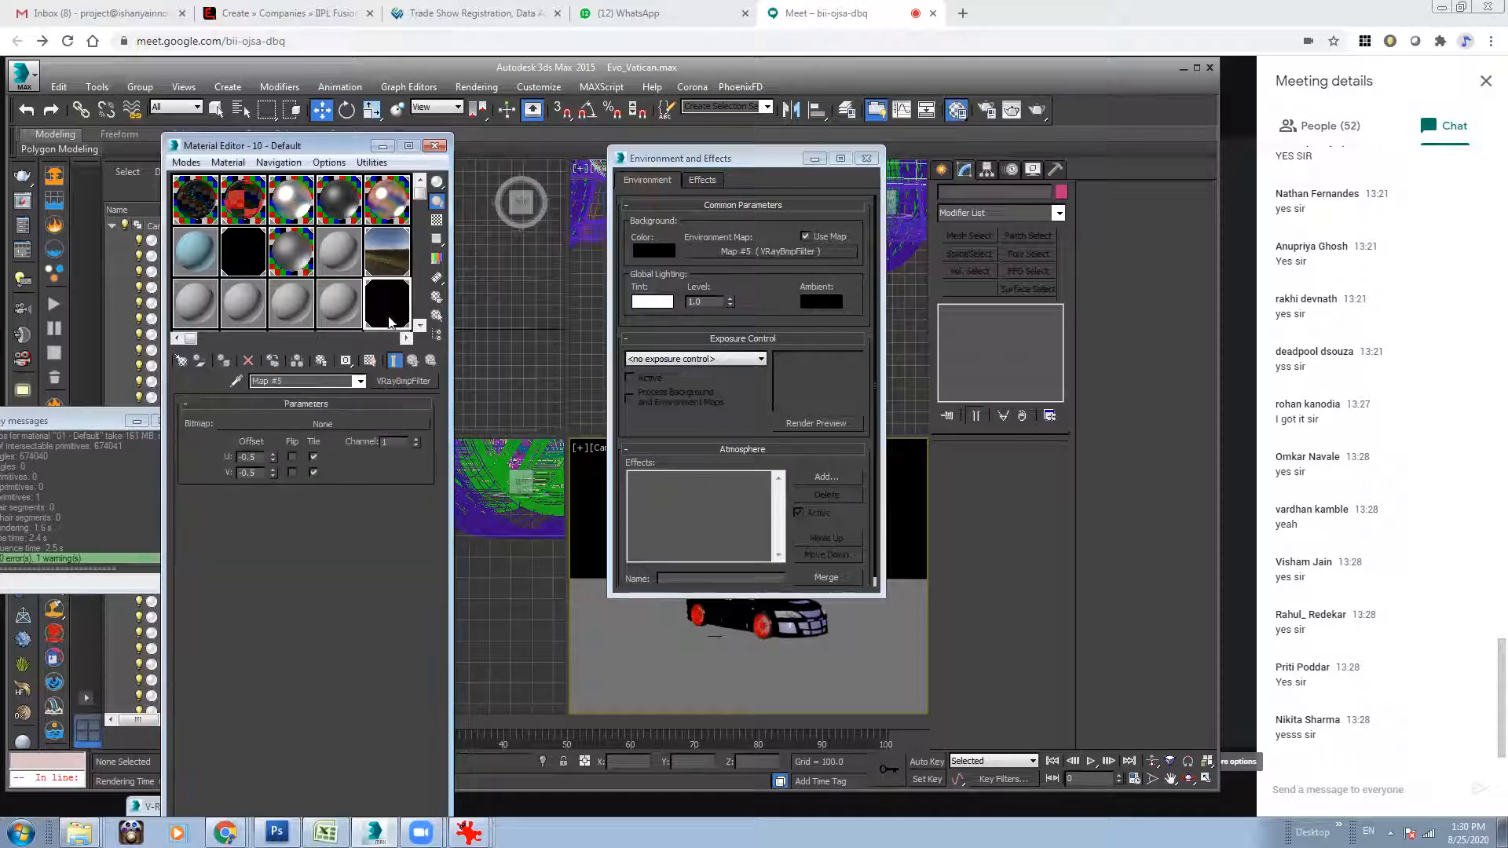
Load IMG_5531.jpg from the Test_1 folder as the VRayBmpFilter map's bitmap.
click(328, 425)
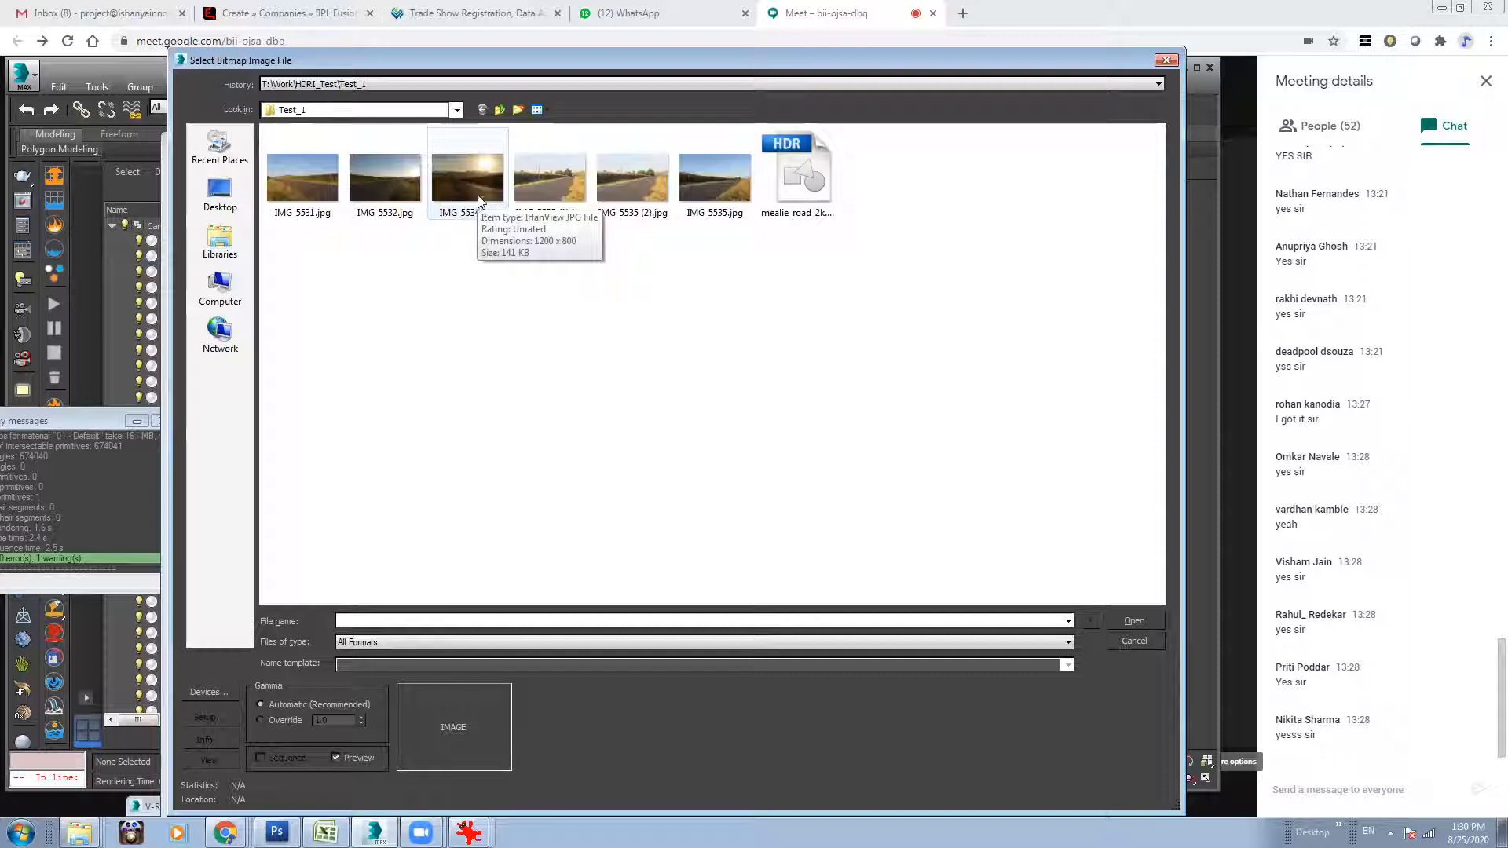
click(329, 179)
click(1115, 621)
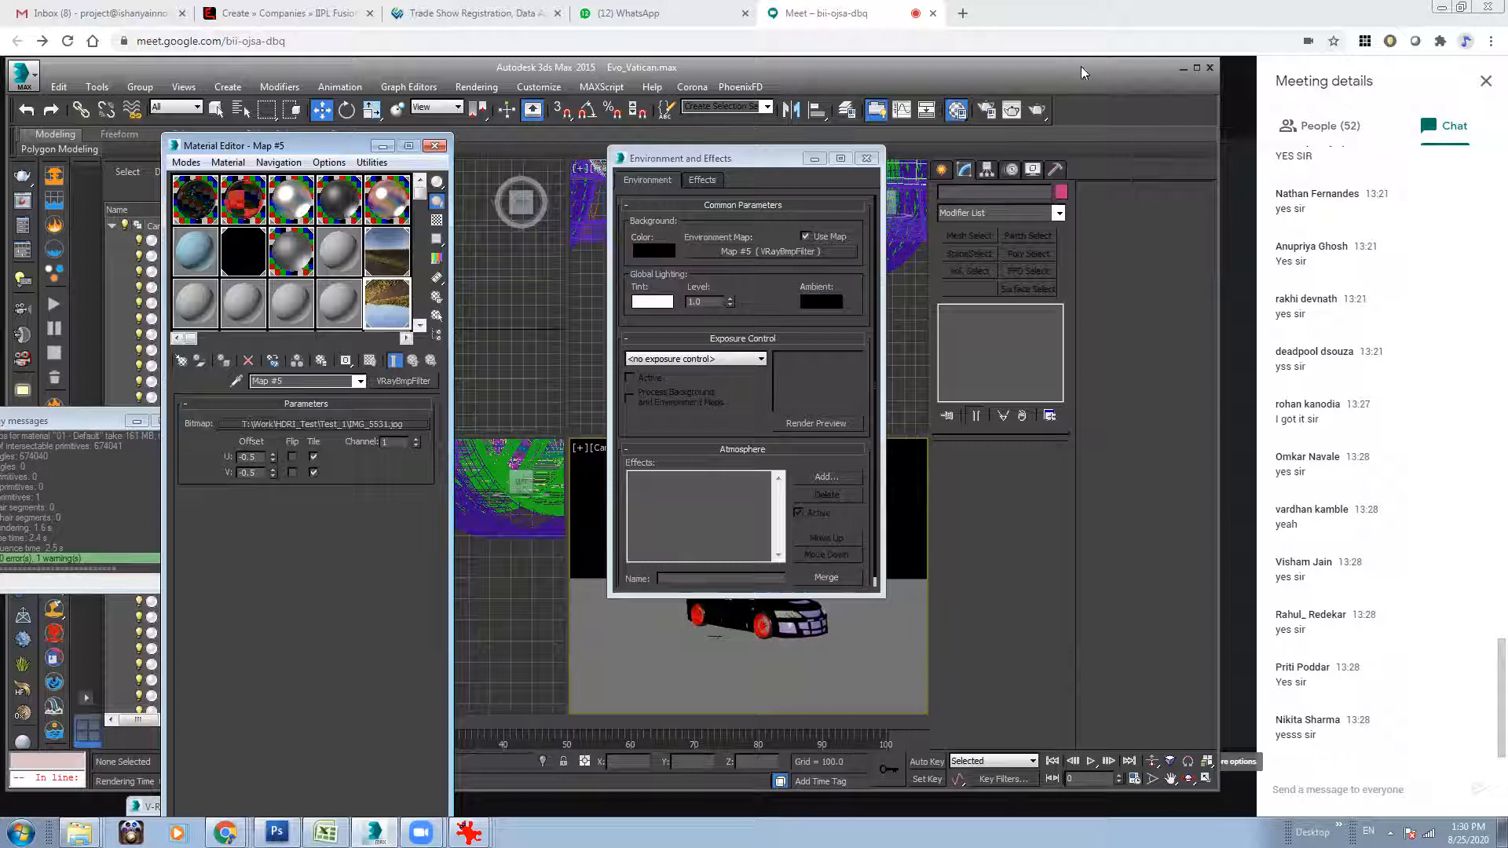
Replace the environment map with a standard Bitmap map that uses IMG_5531.jpg from the HDRI_Test\Test_1 folder.
click(782, 252)
drag(1114, 441, 1123, 181)
scroll(935, 281, up, 2)
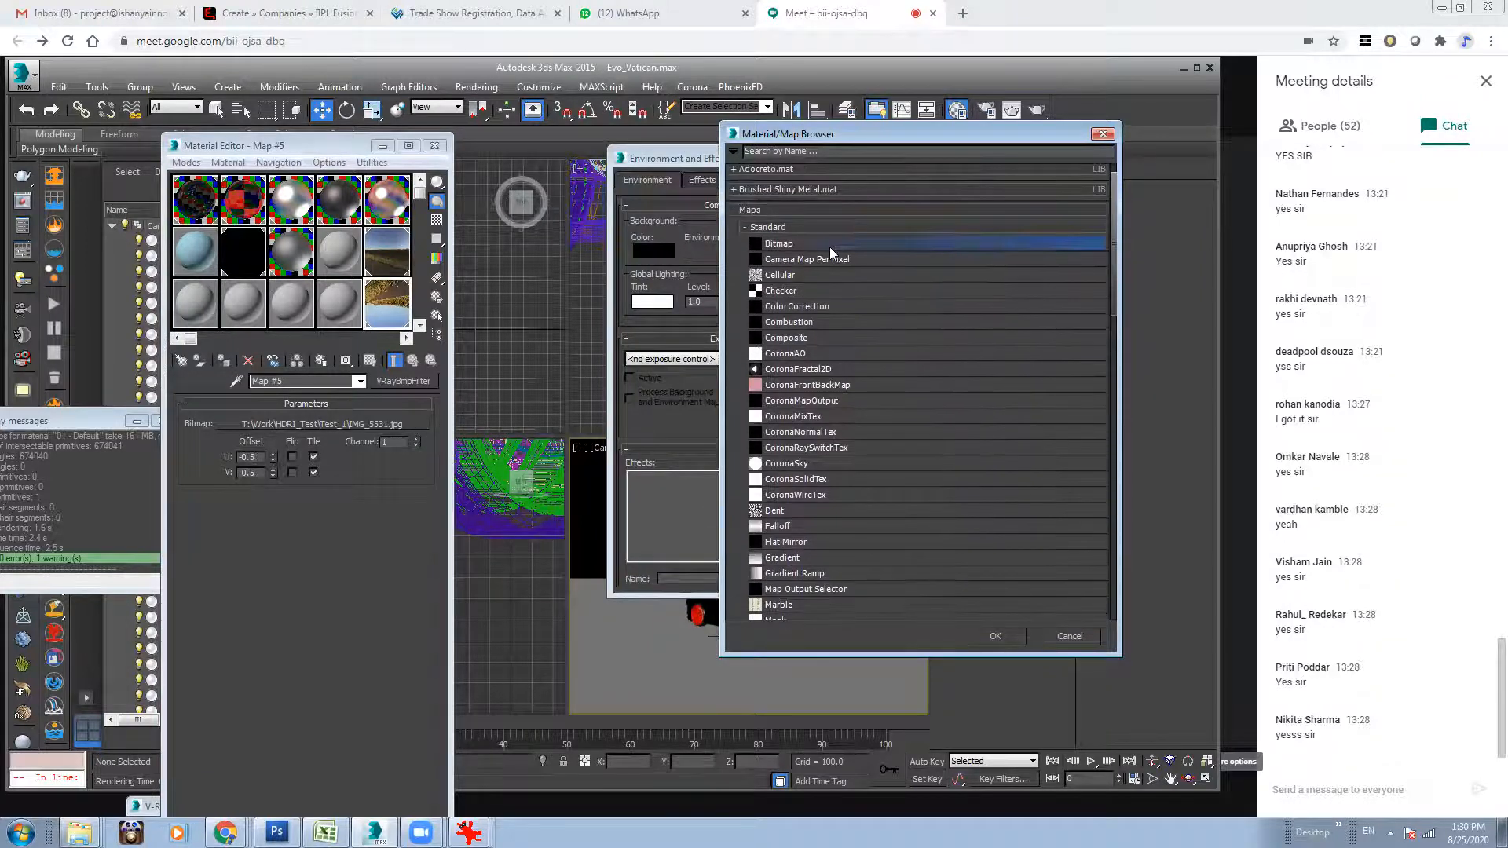
double_click(830, 247)
click(341, 109)
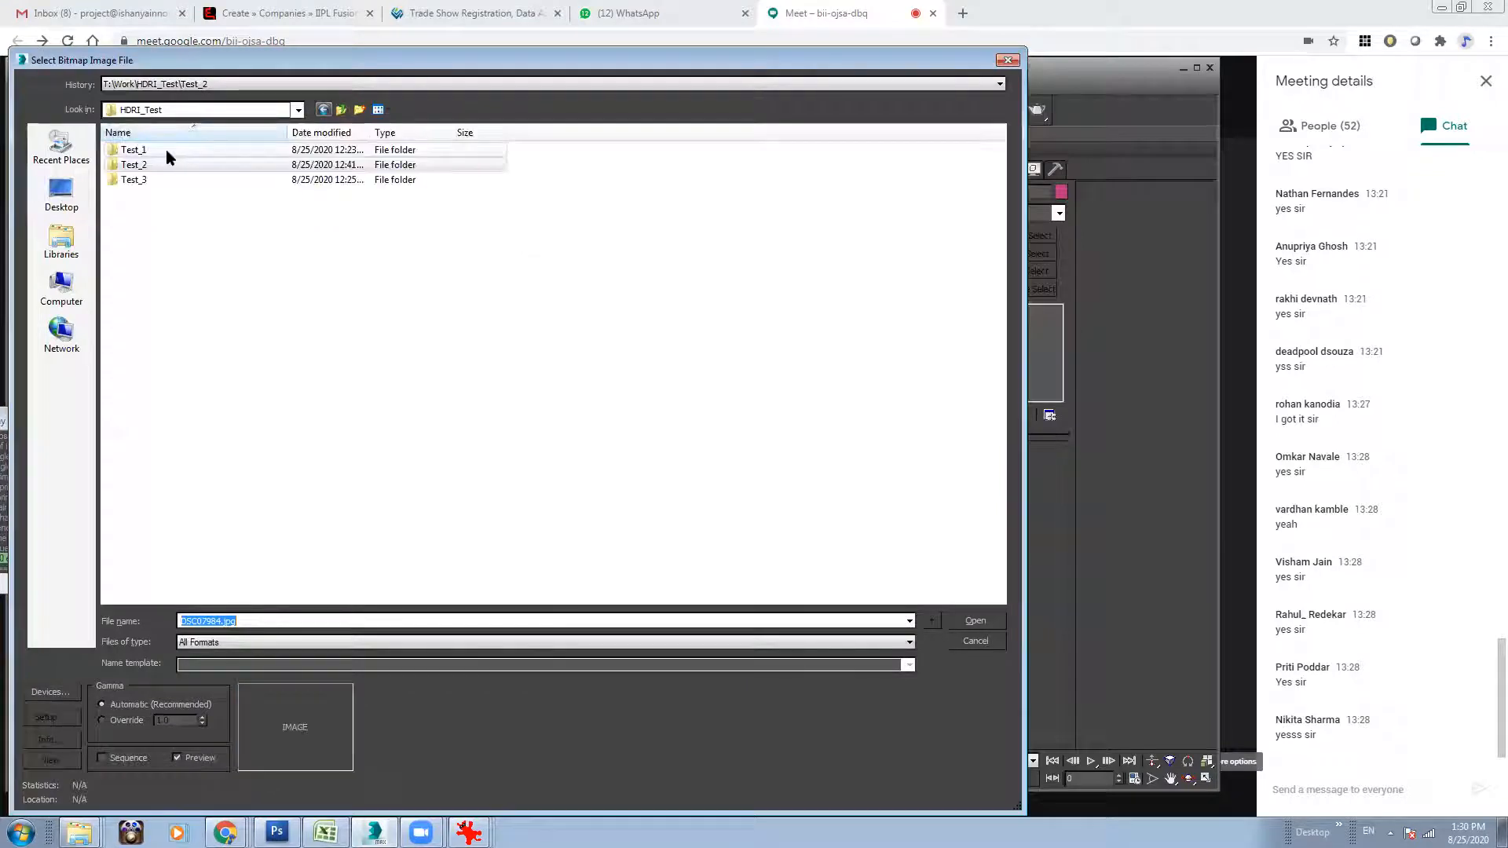
double_click(167, 149)
click(175, 151)
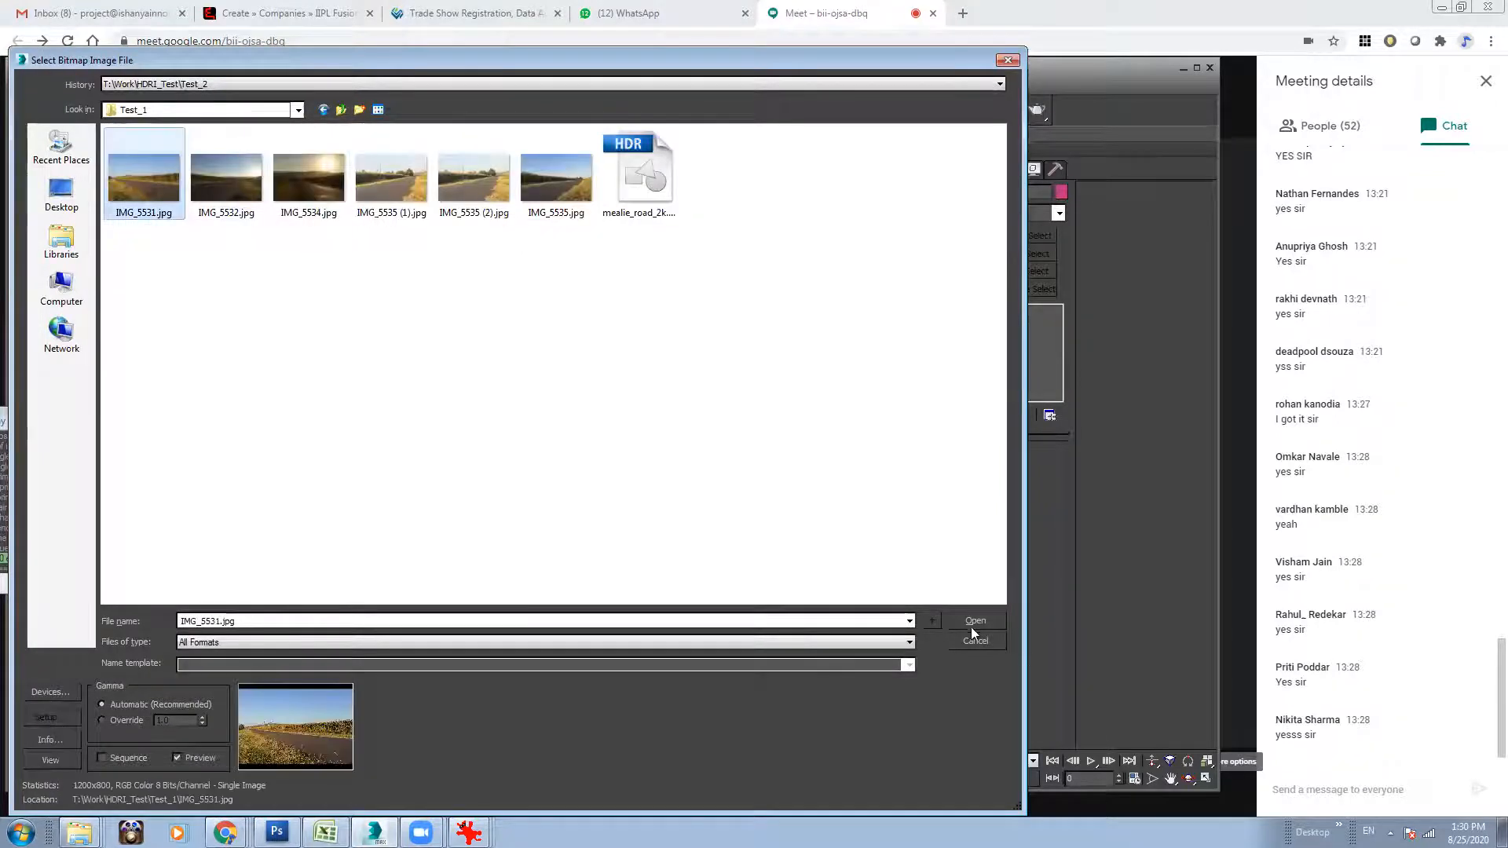
click(974, 622)
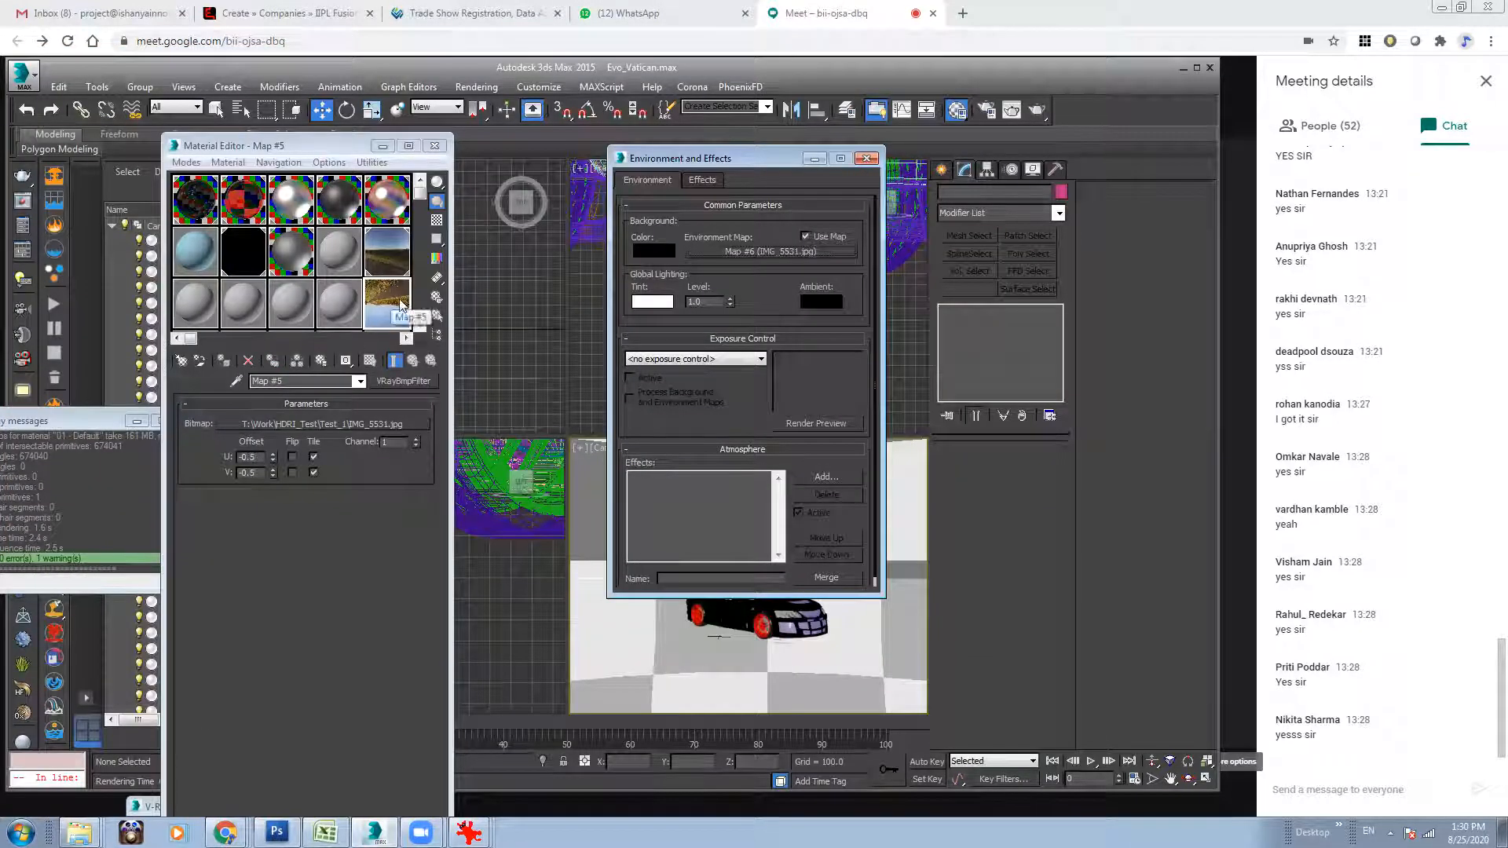
Place the environment's IMG_5531.jpg bitmap map in an empty Material Editor slot beside the VRayBmpFilter map.
drag(337, 147, 361, 151)
right_click(424, 295)
click(413, 306)
click(380, 314)
click(428, 384)
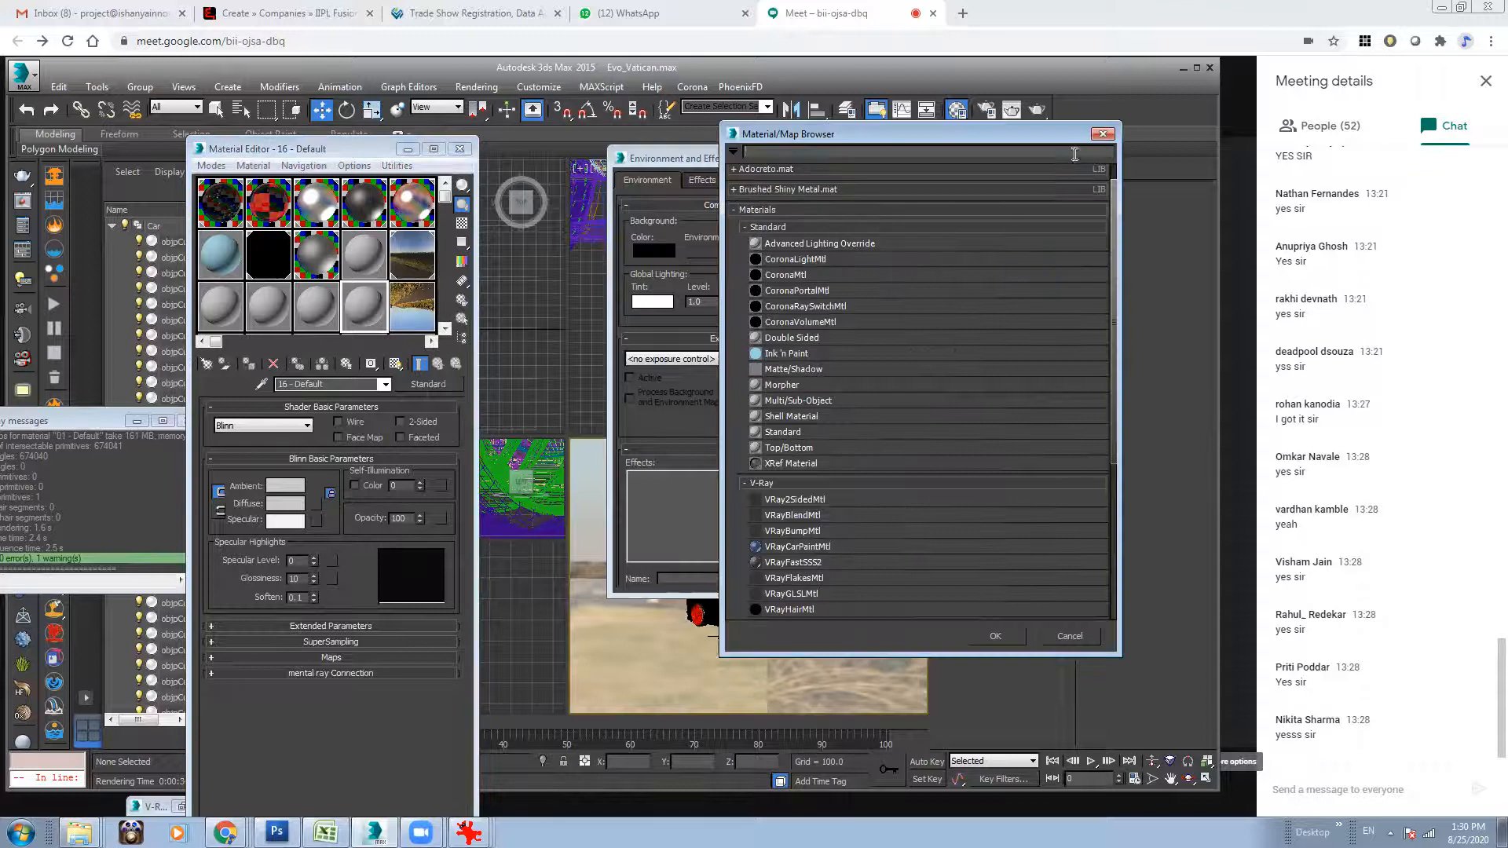
click(1103, 134)
drag(774, 257, 307, 499)
click(298, 532)
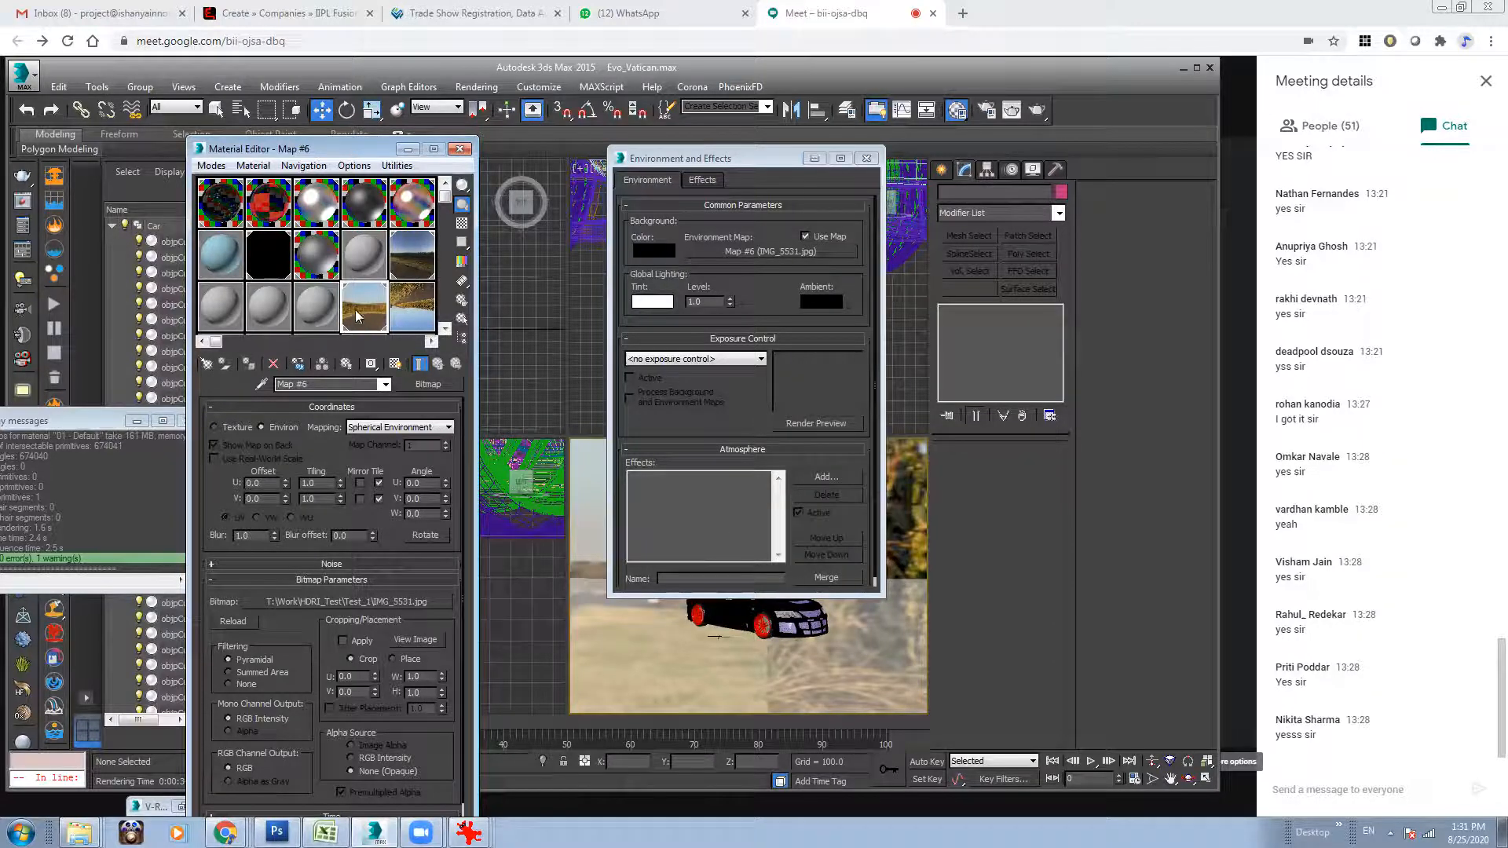
Set the background bitmap's environment mapping to Screen and close the environment settings.
click(405, 427)
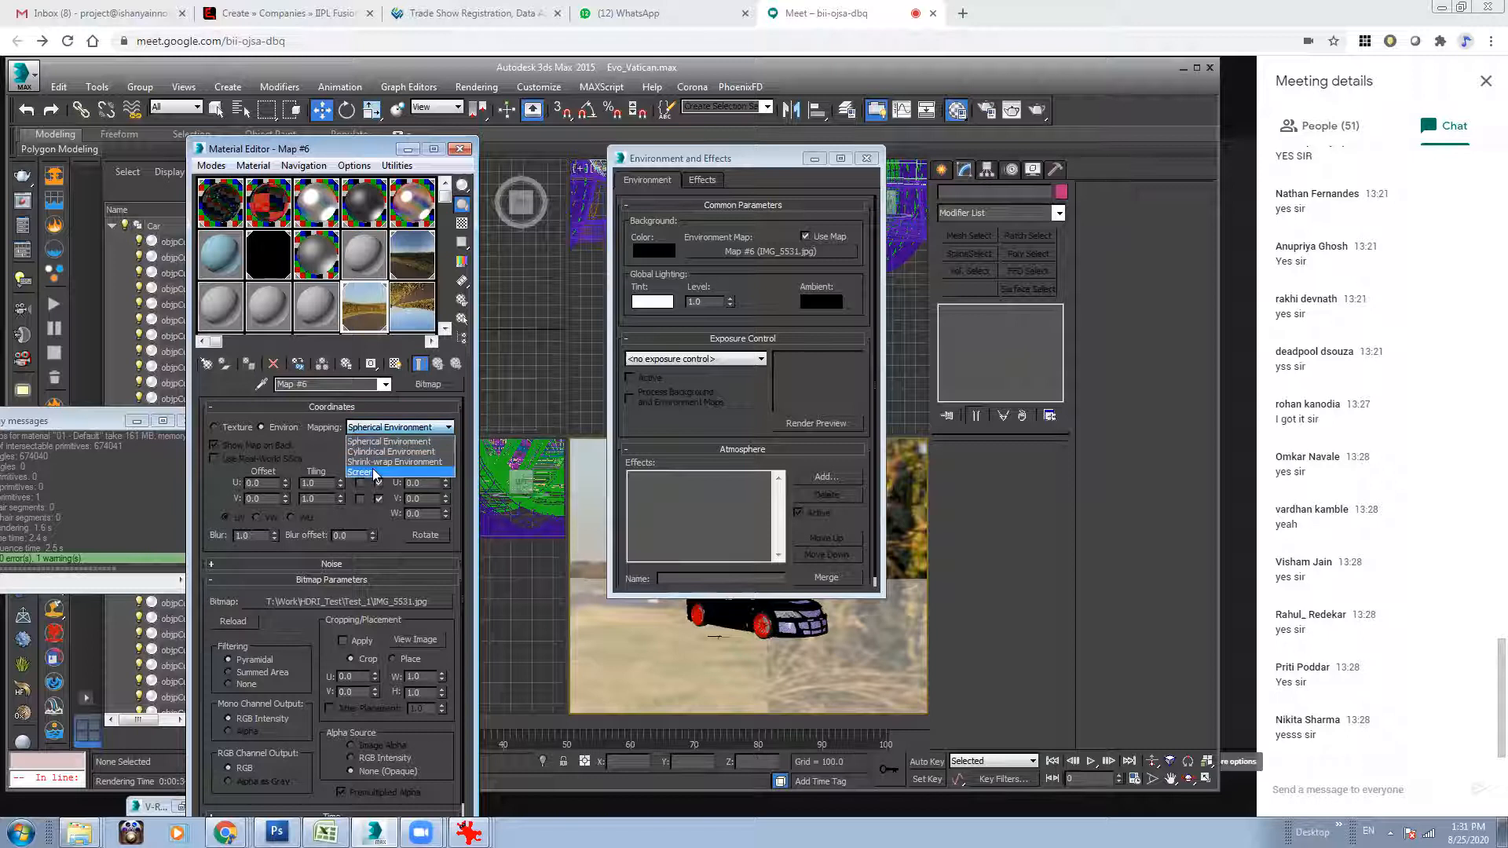
click(393, 474)
click(866, 158)
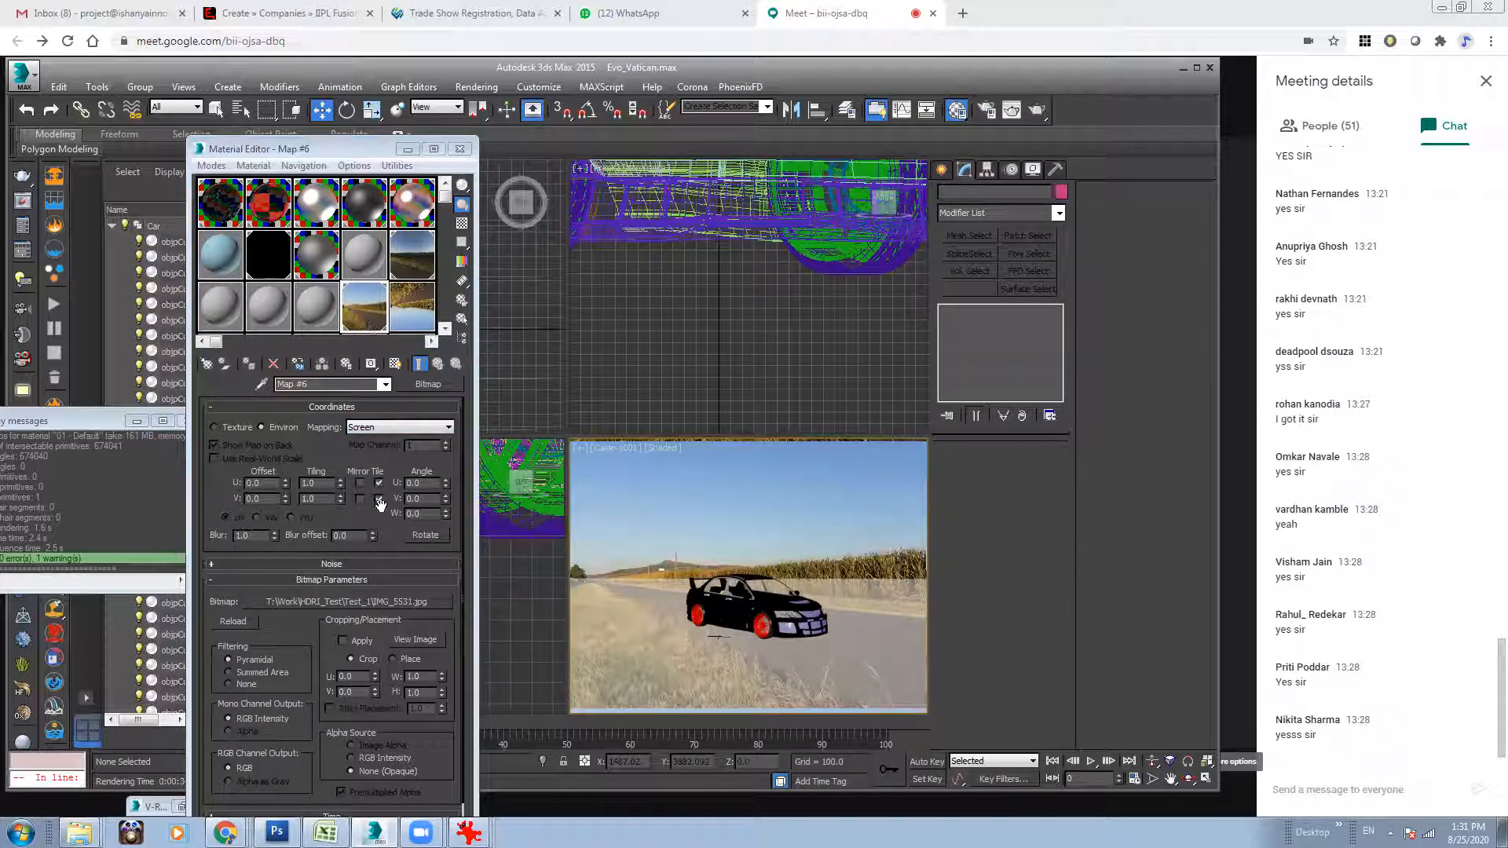
Replace the background bitmap's image file with IMG_5532.jpg.
click(346, 601)
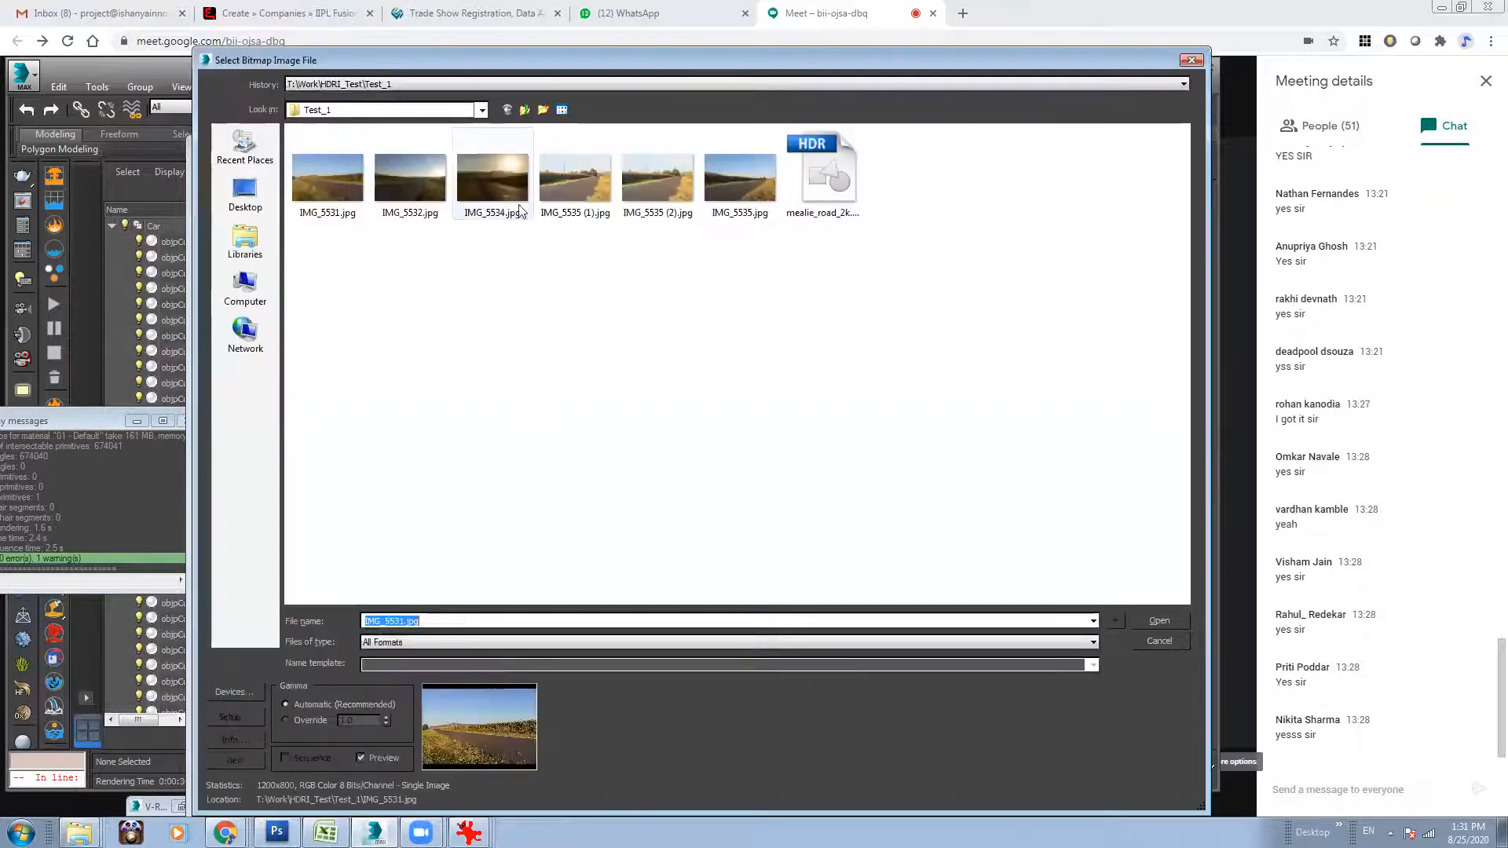
click(509, 200)
click(408, 179)
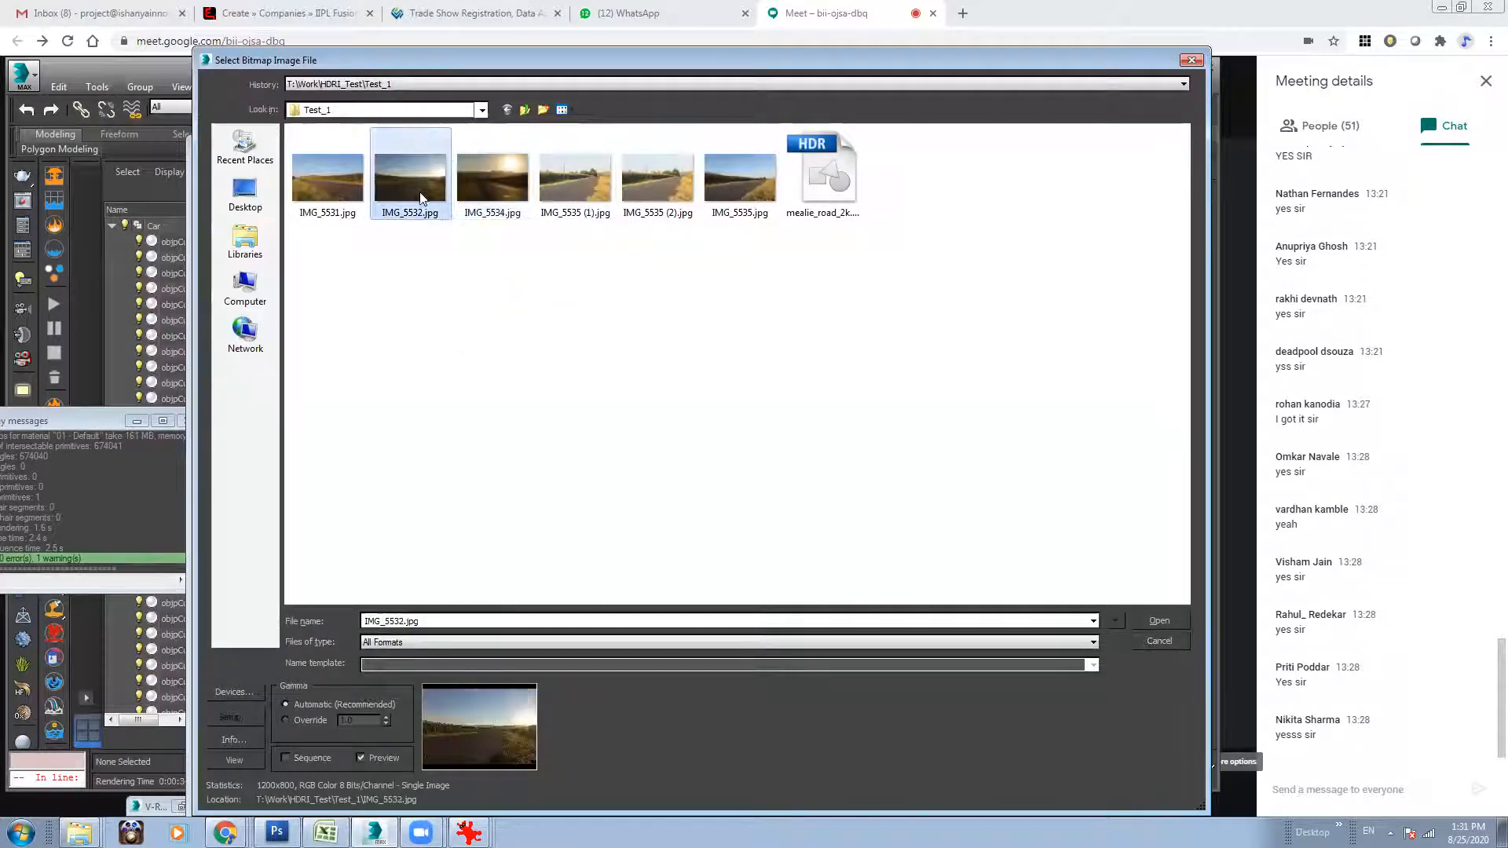
click(1148, 623)
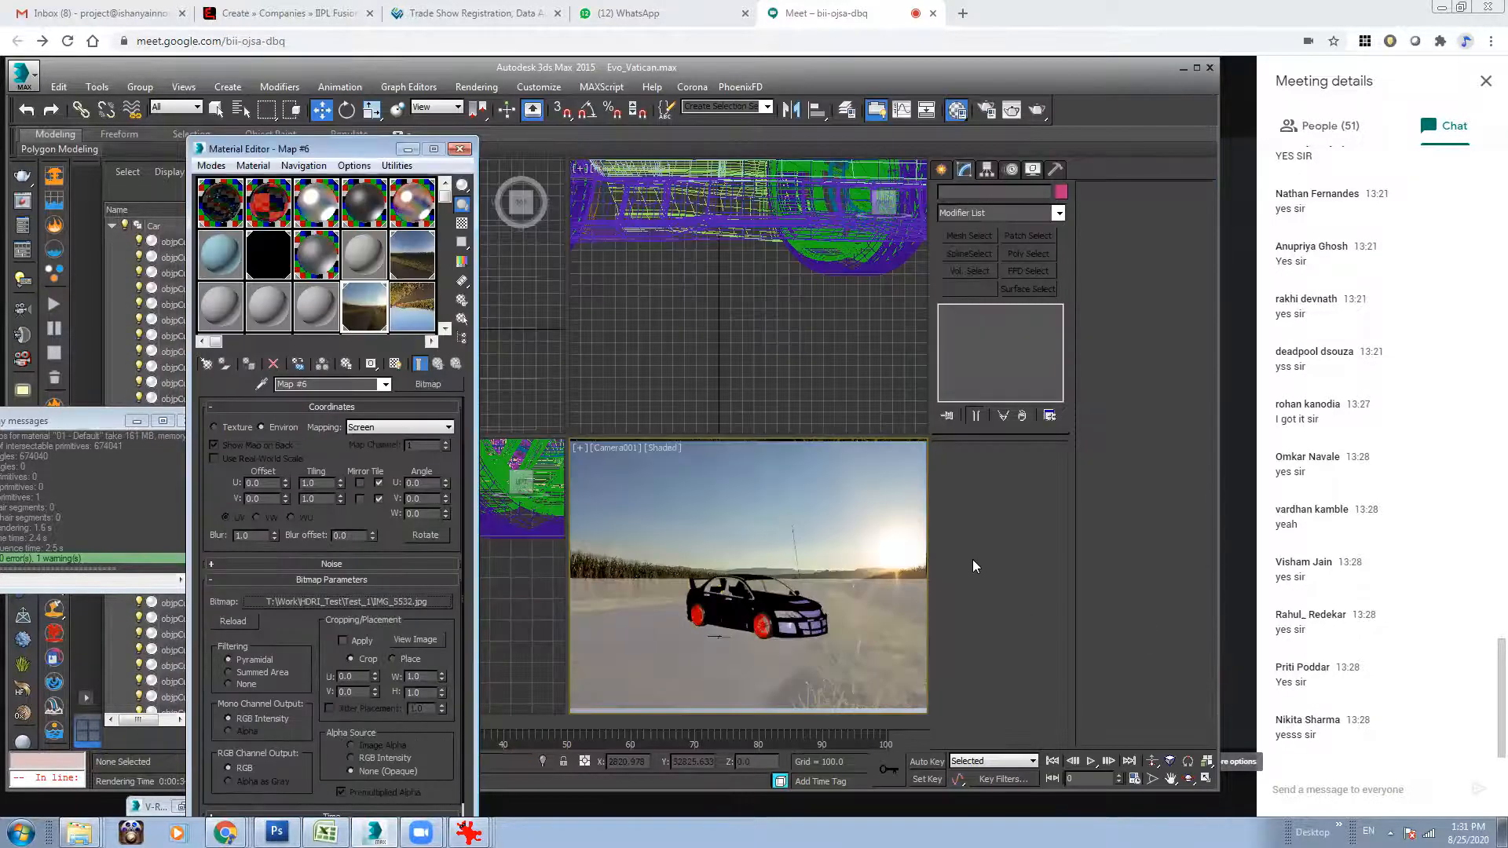
Select the car group and orbit the camera view slightly to fit the car to the road photo.
click(763, 615)
click(1189, 778)
drag(793, 633, 781, 635)
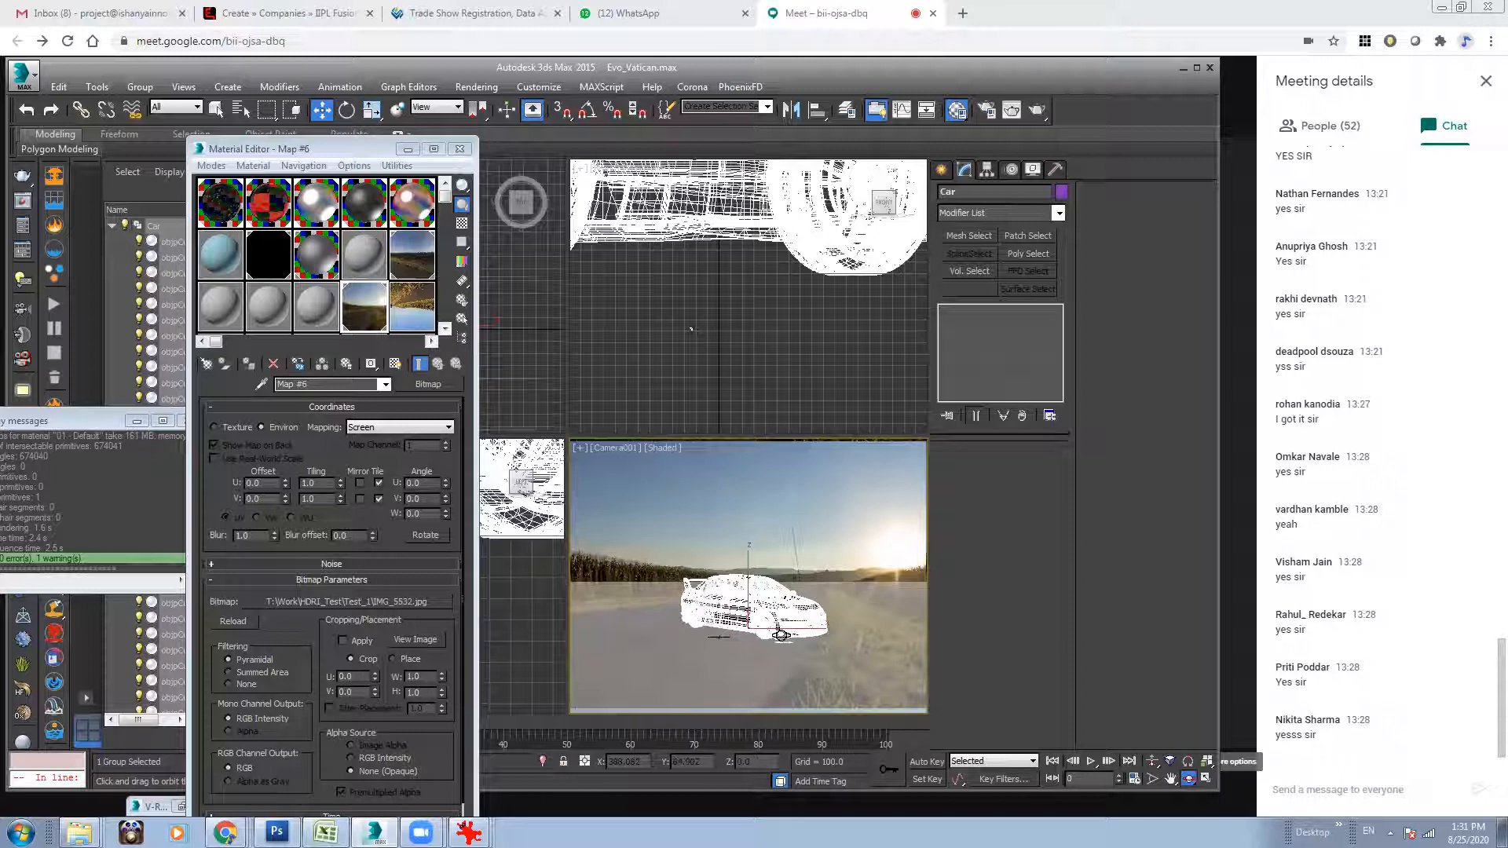
Assign the VRayHDRI map as the environment map as an instance and set its horizontal rotation to 167.
click(366, 285)
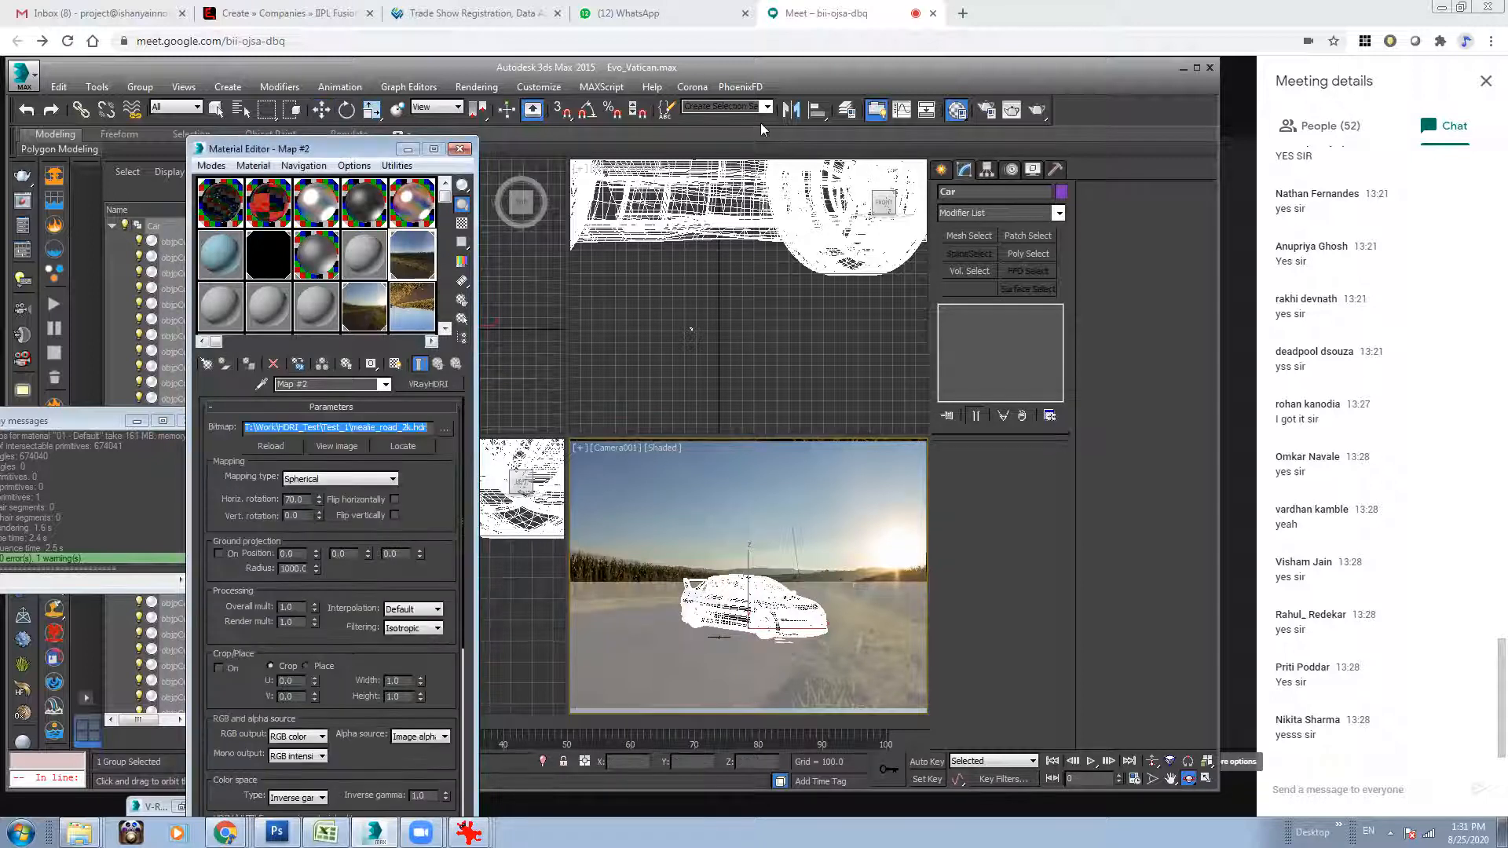
click(477, 86)
click(522, 205)
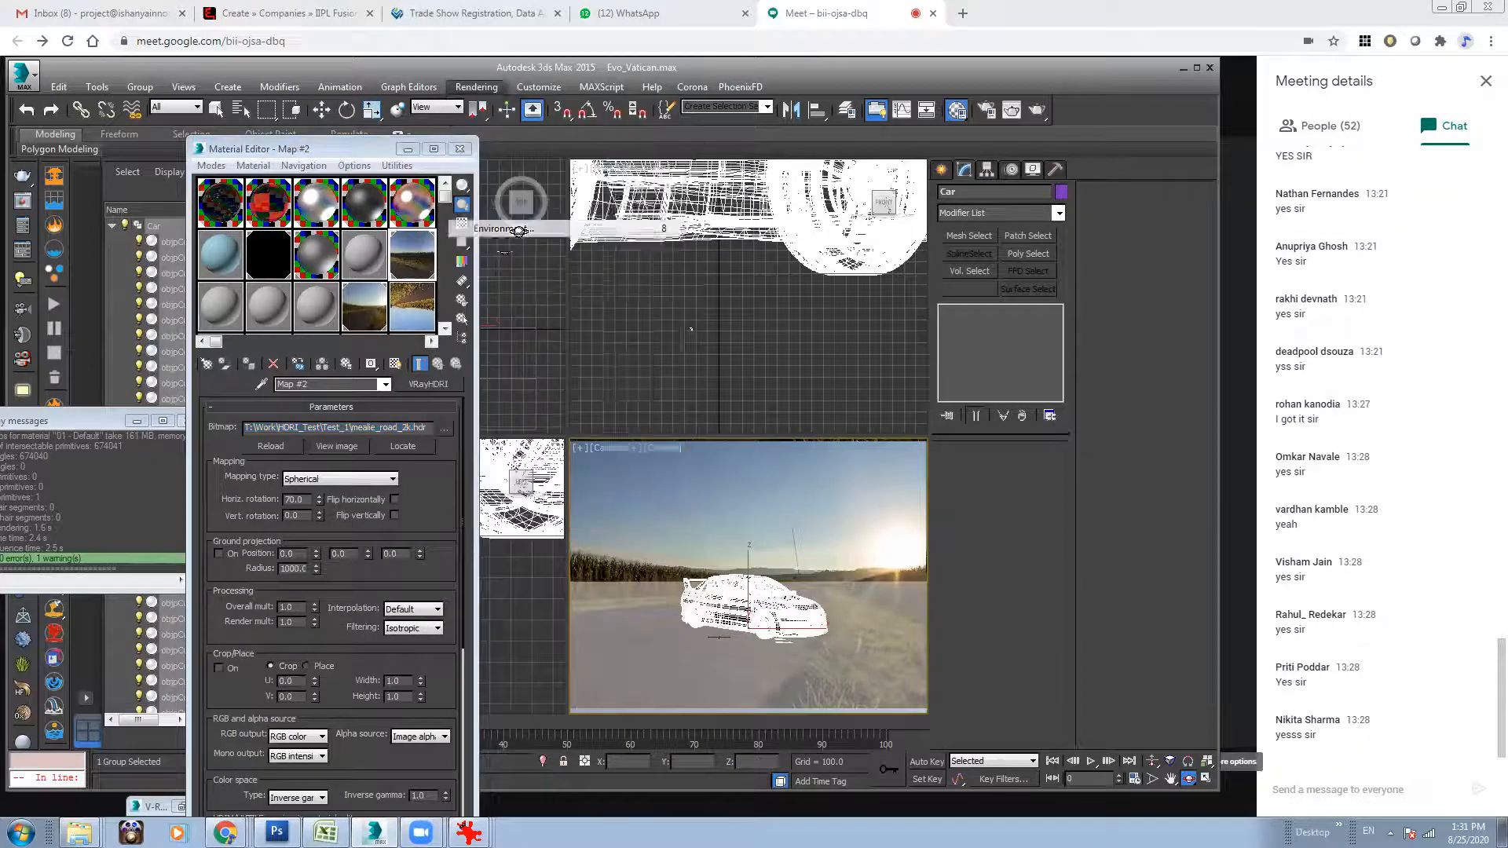
drag(418, 261, 718, 267)
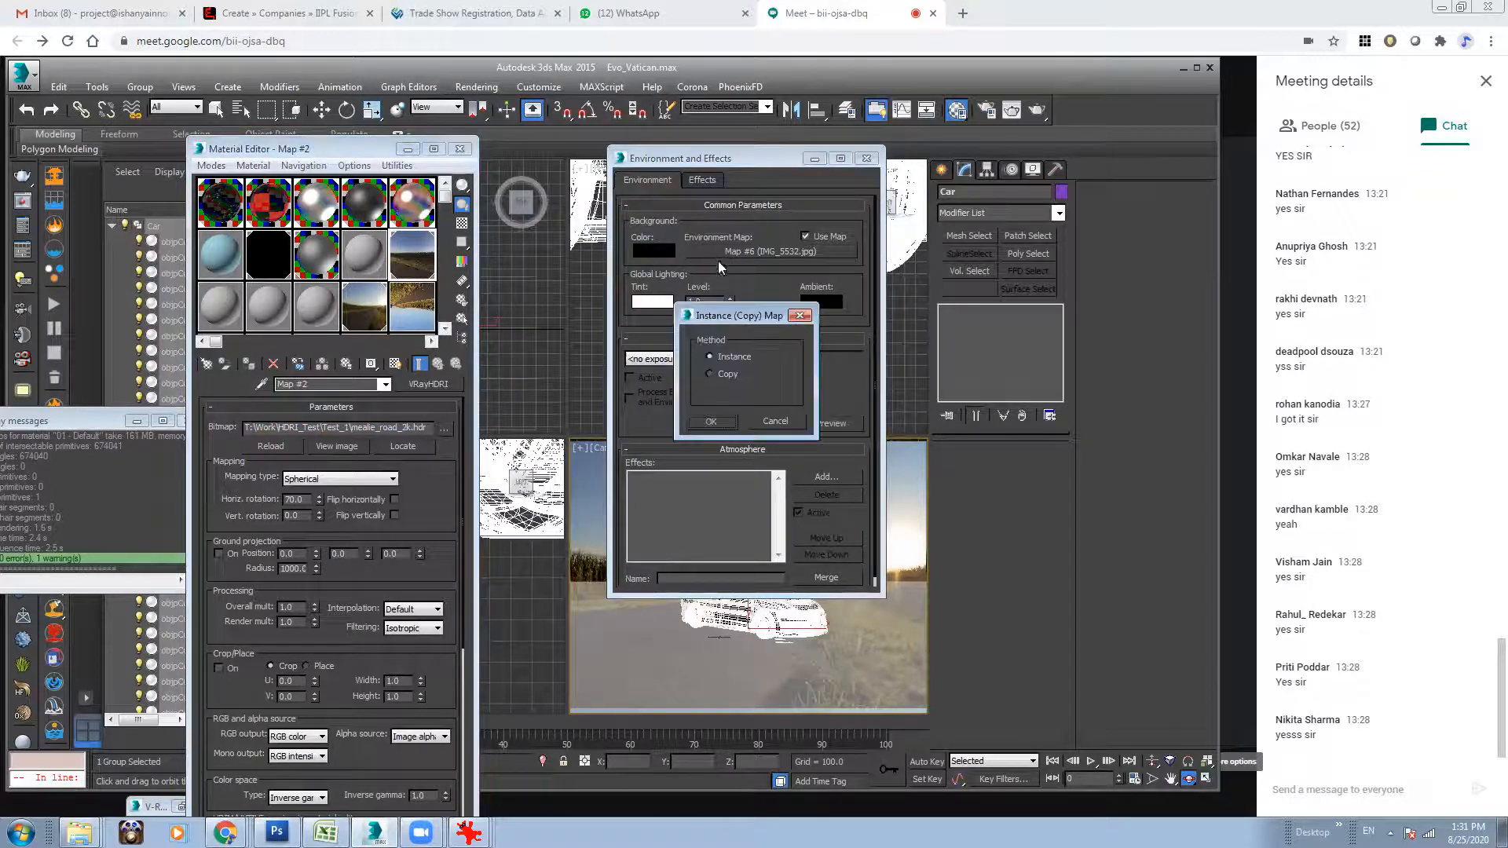
click(711, 422)
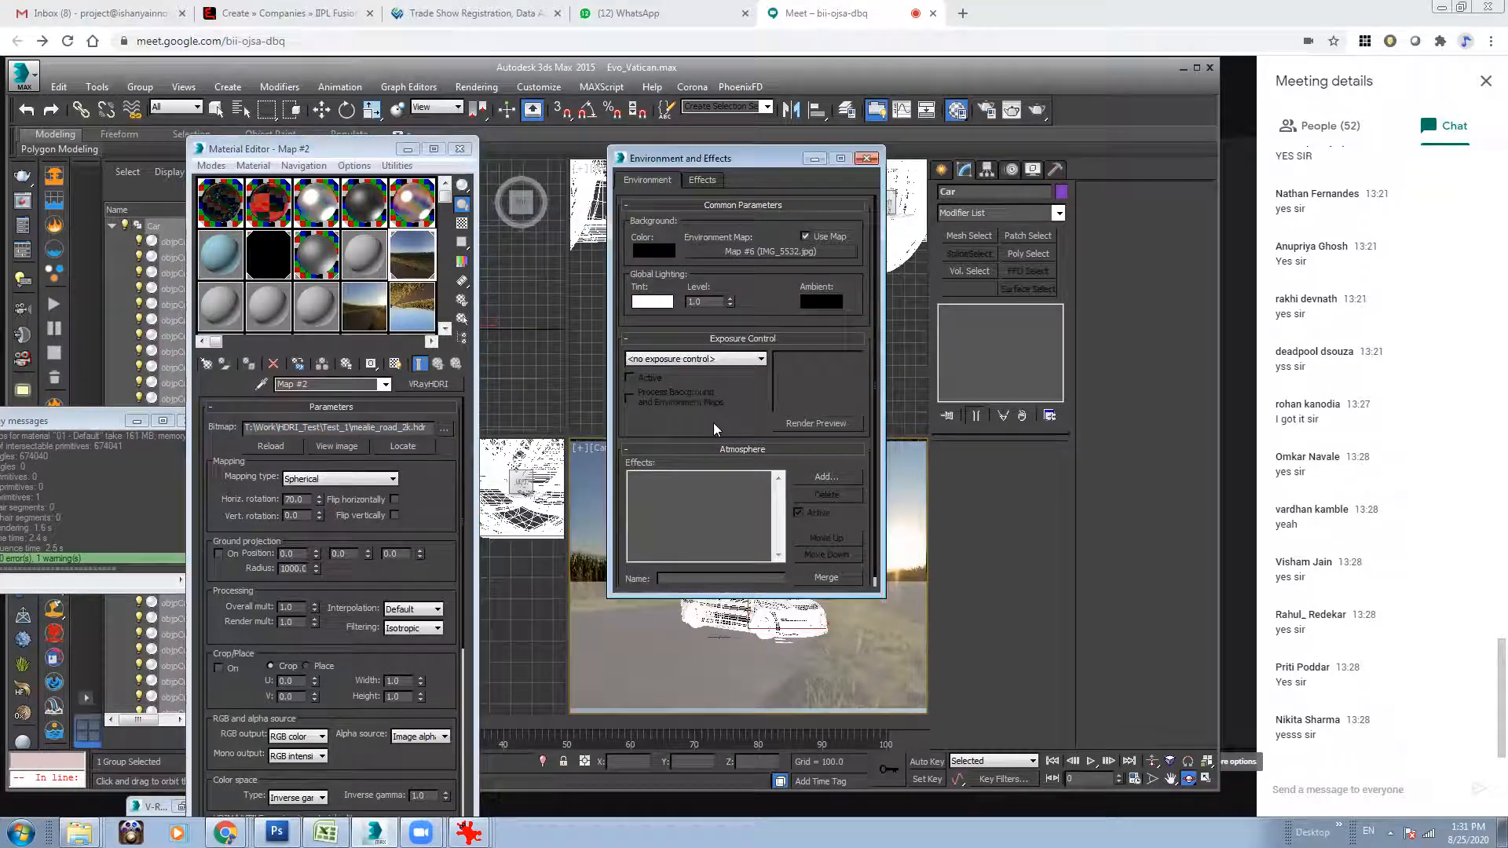
click(819, 158)
drag(319, 499, 337, 424)
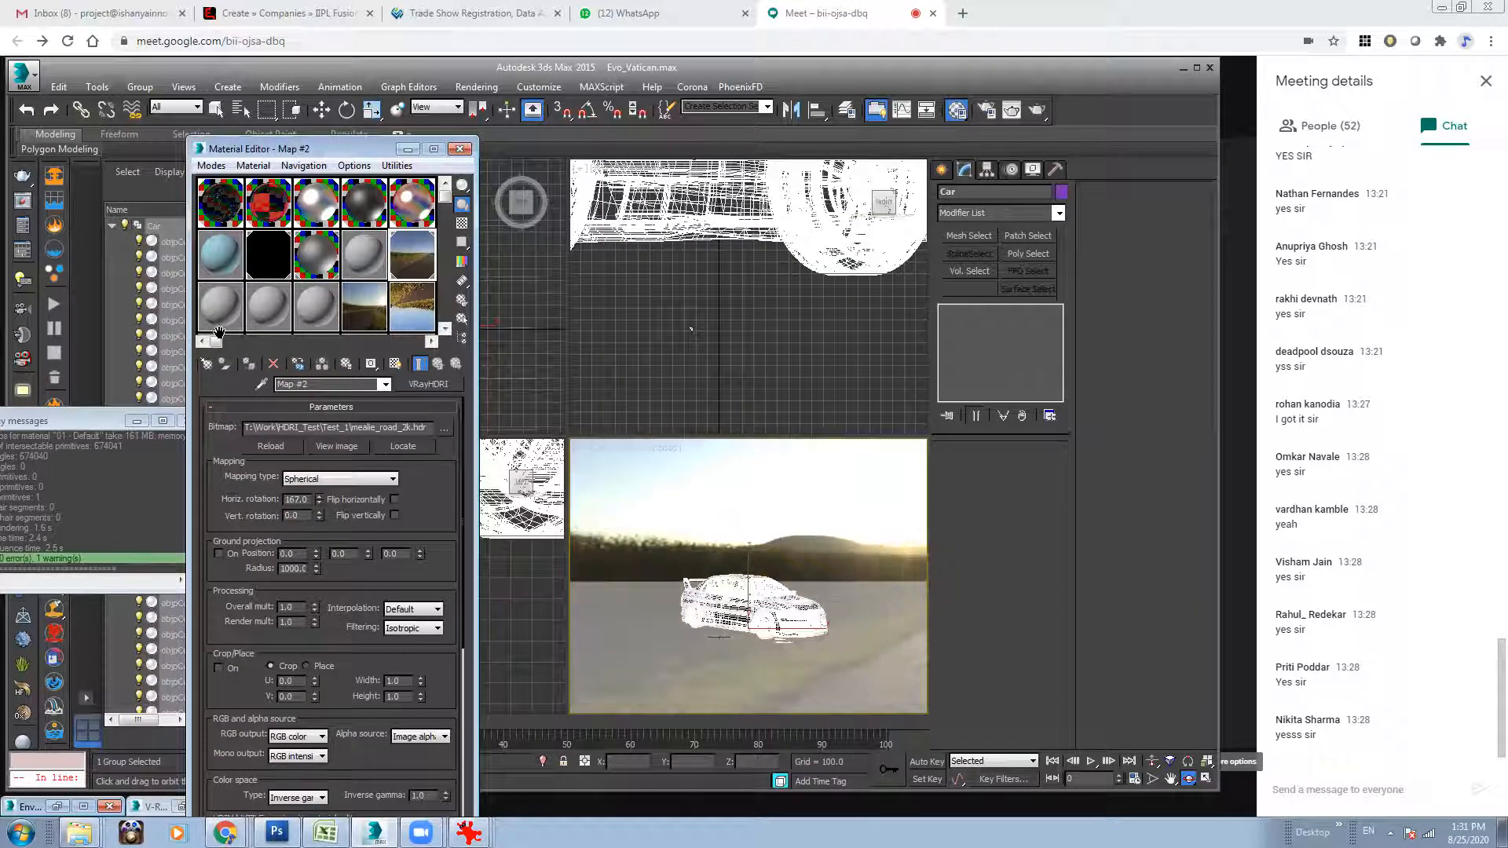
Assign the IMG_5532.jpg bitmap as the environment map as an instance and render the camera view.
click(370, 319)
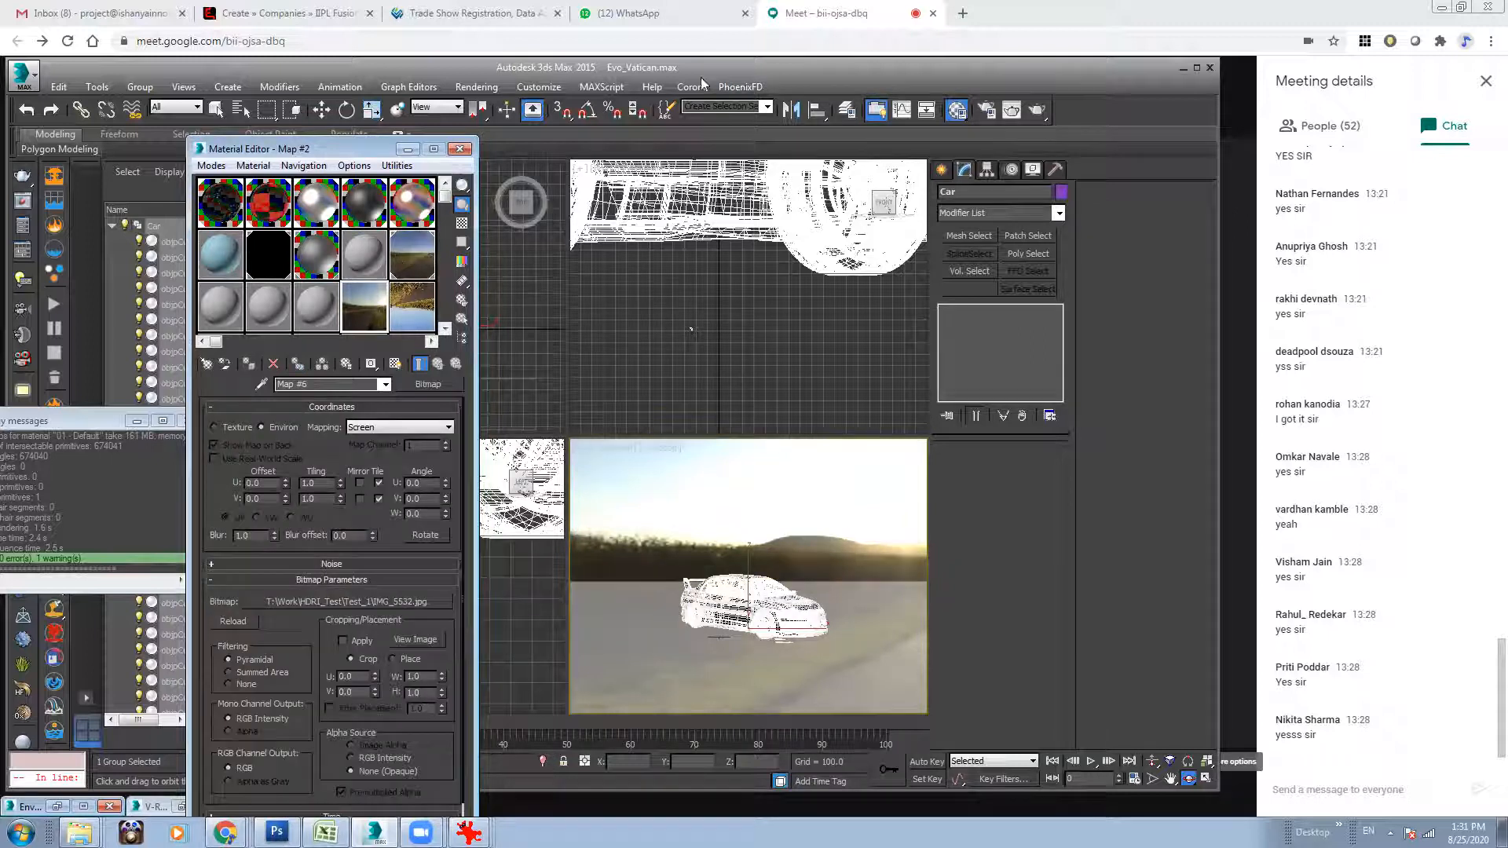
click(477, 88)
click(534, 225)
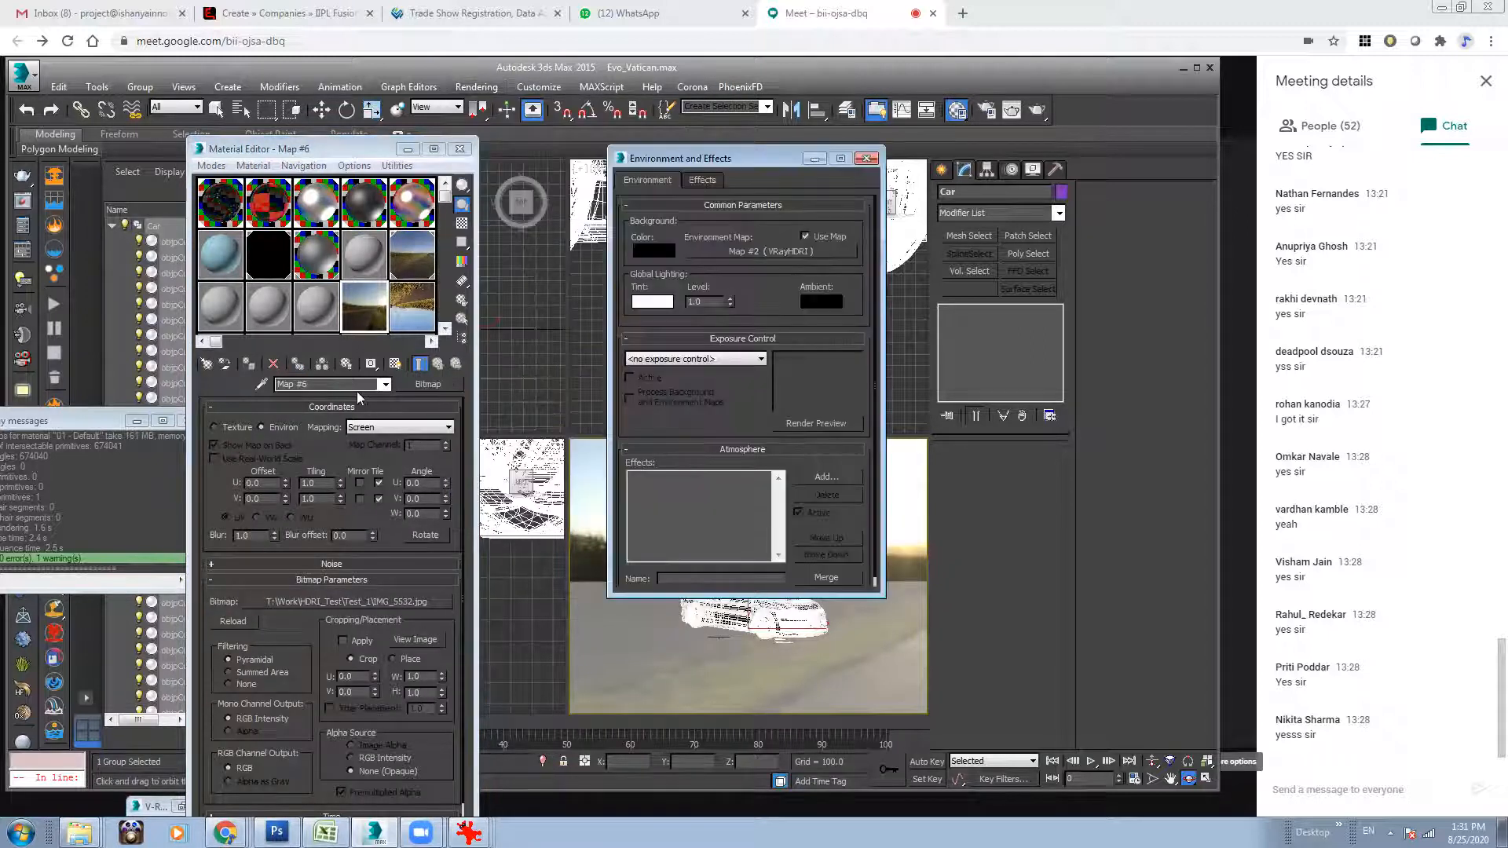
drag(361, 316, 801, 253)
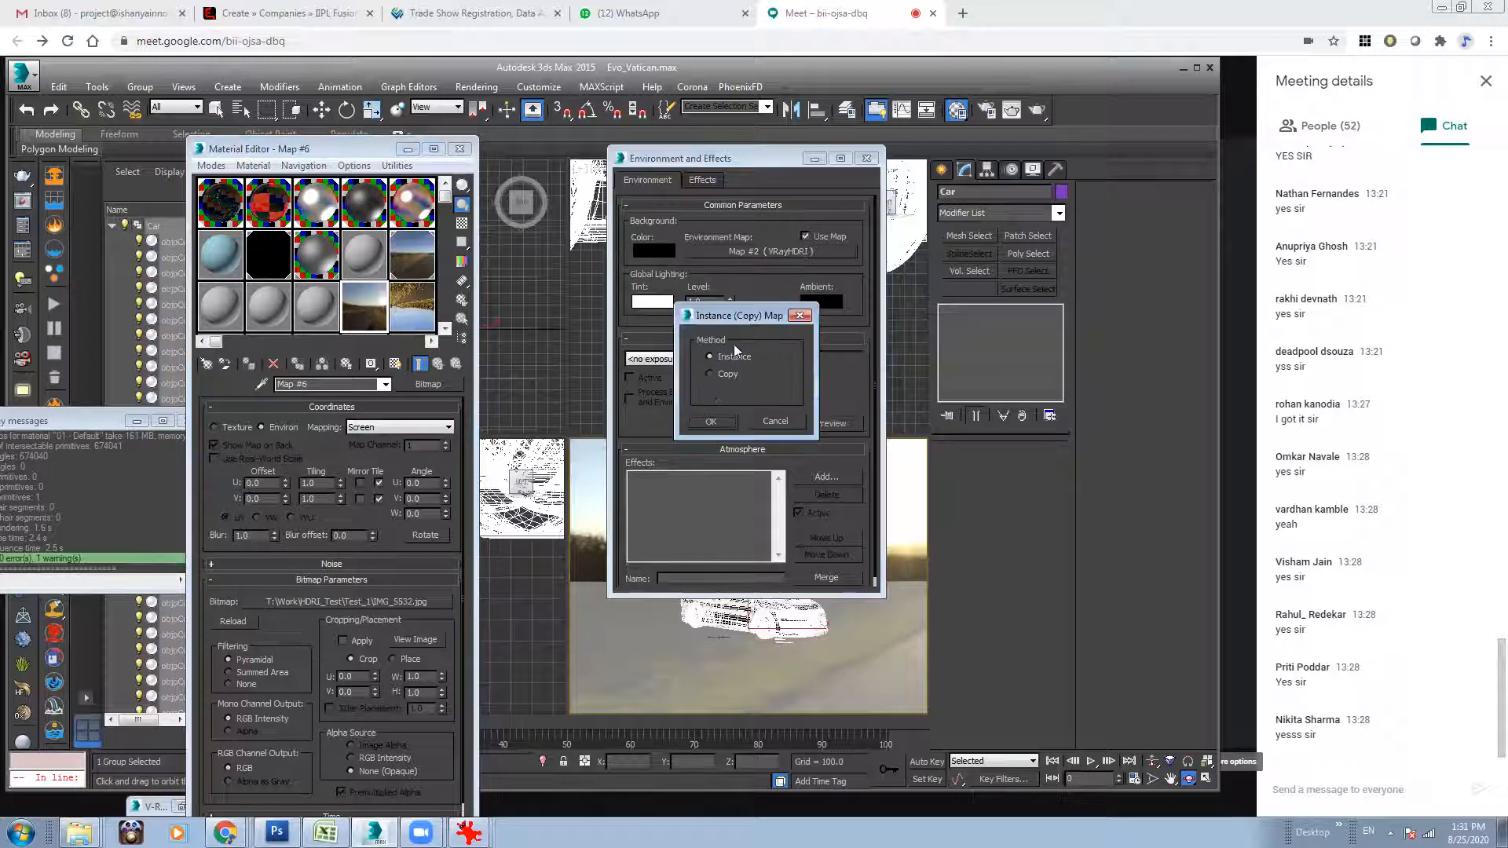
click(711, 422)
click(867, 158)
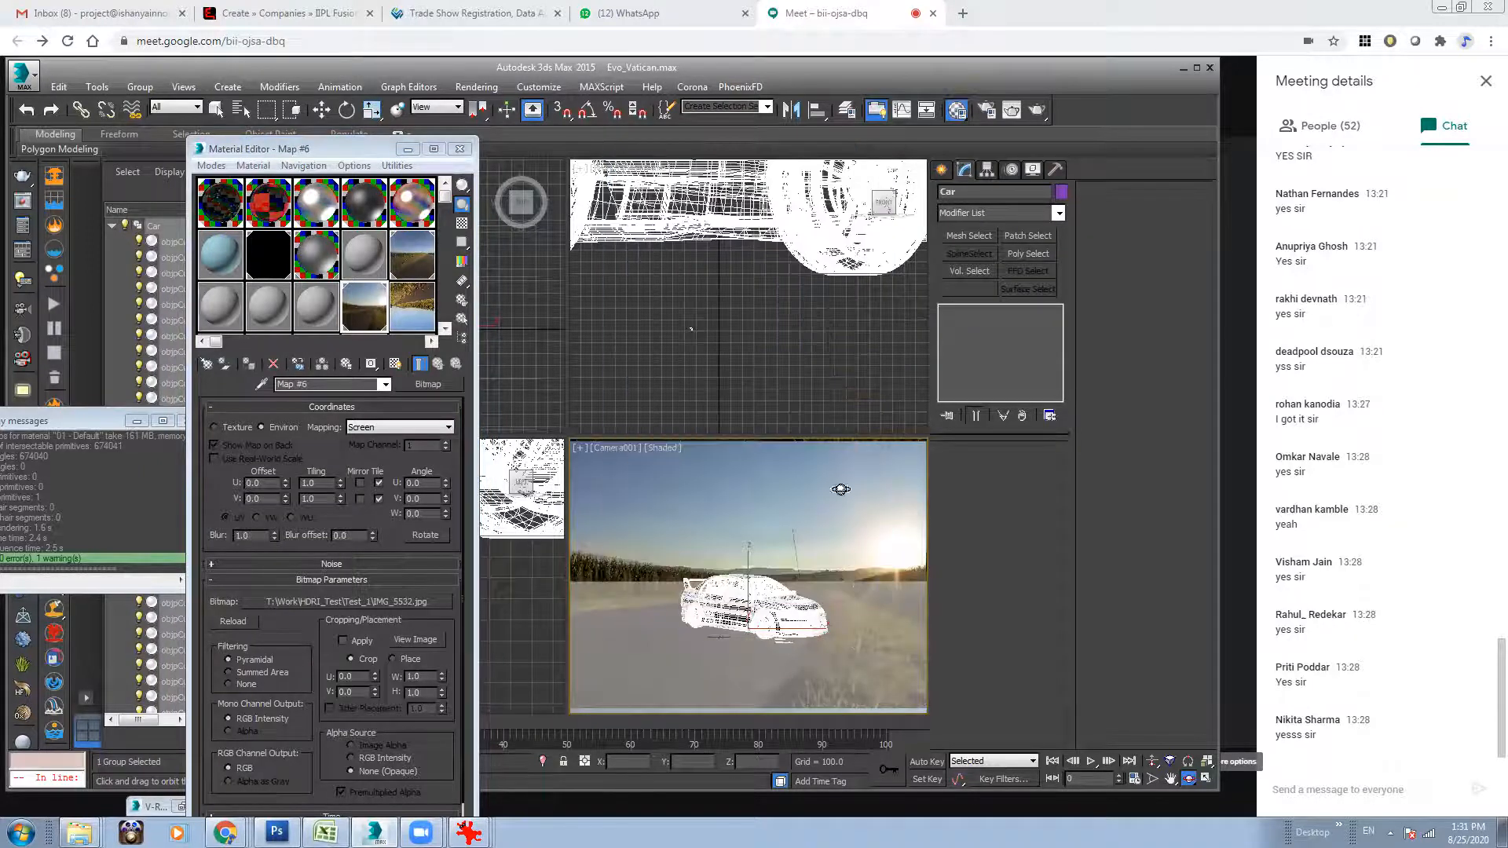
click(1037, 110)
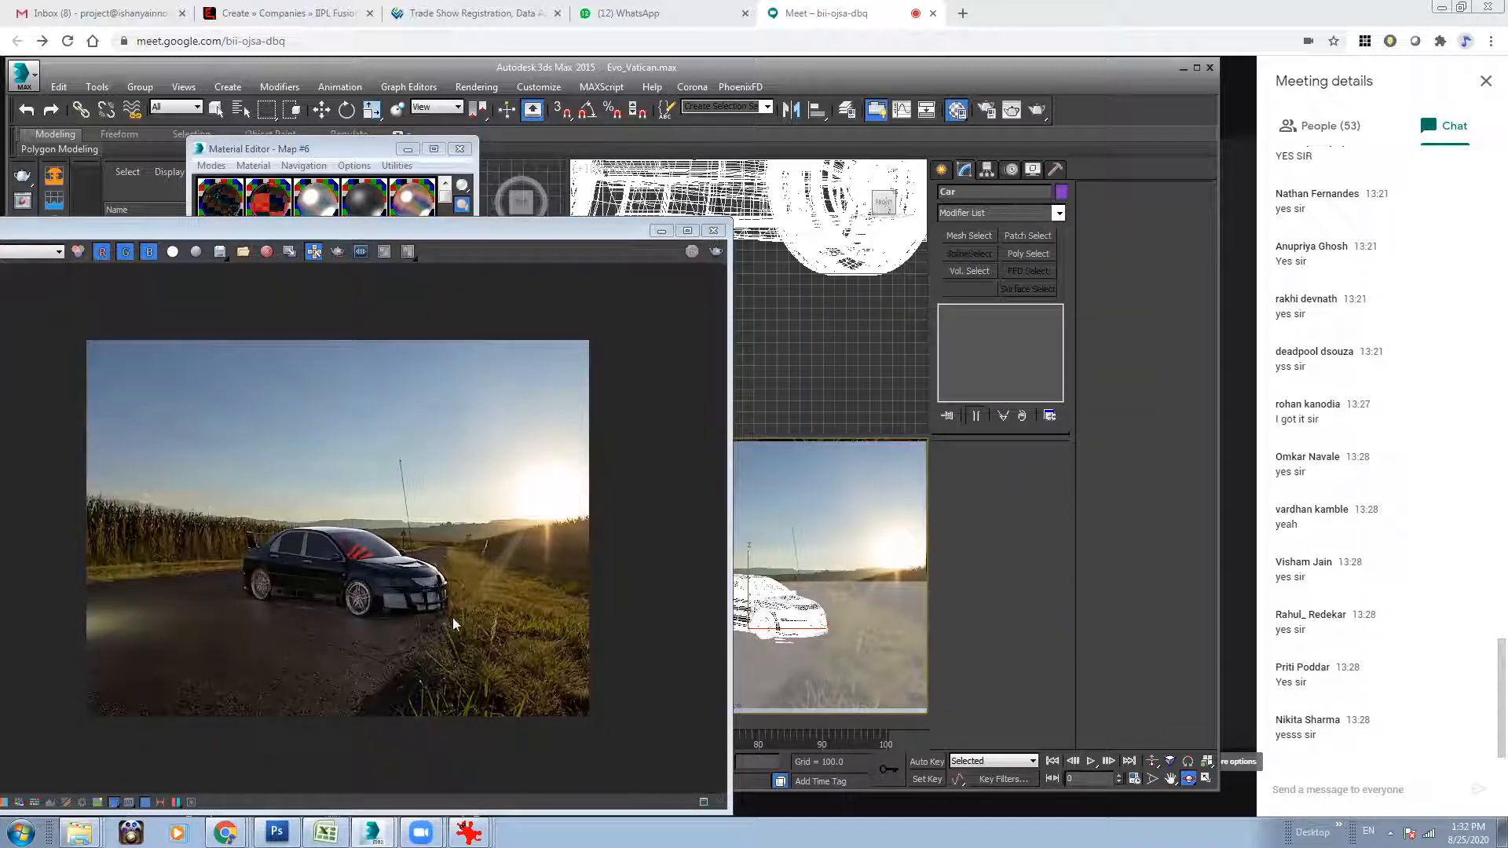
click(713, 232)
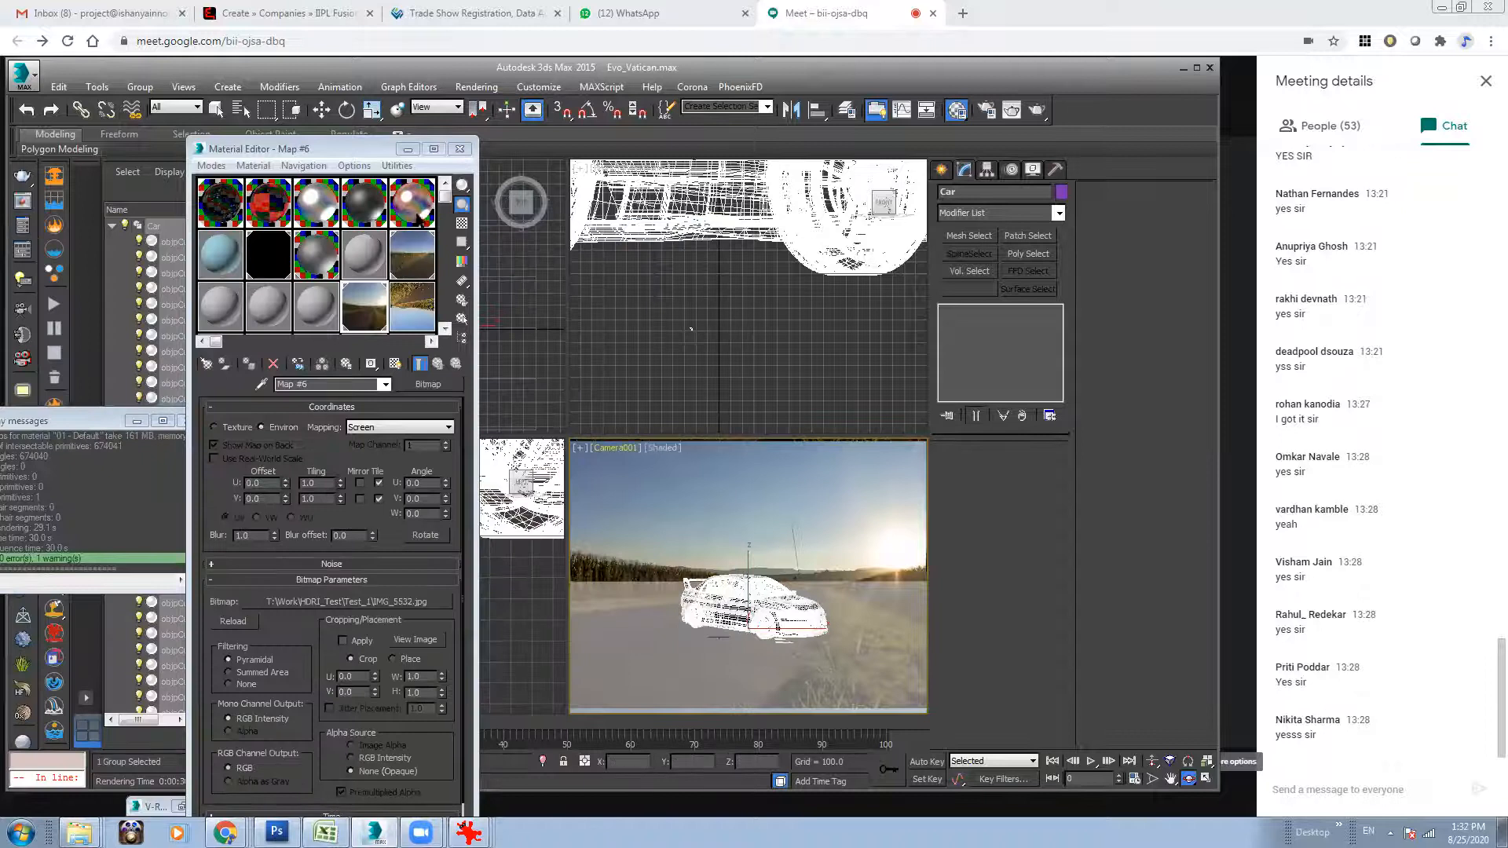
Move the car slightly away from the grass verge in the camera view and flip the VRayHDRI map horizontally.
click(329, 113)
drag(793, 628, 769, 630)
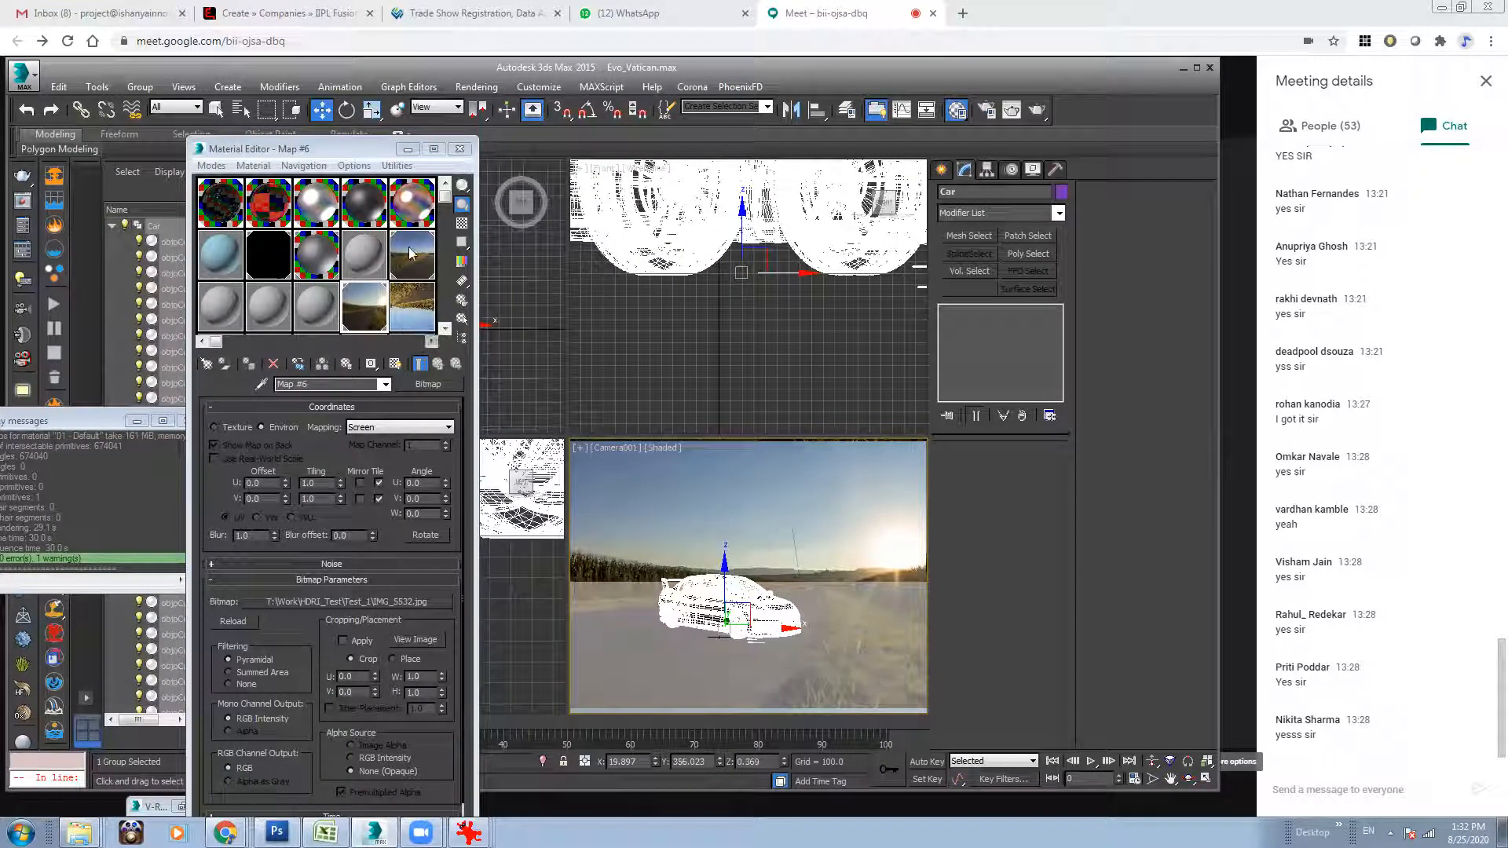
click(412, 254)
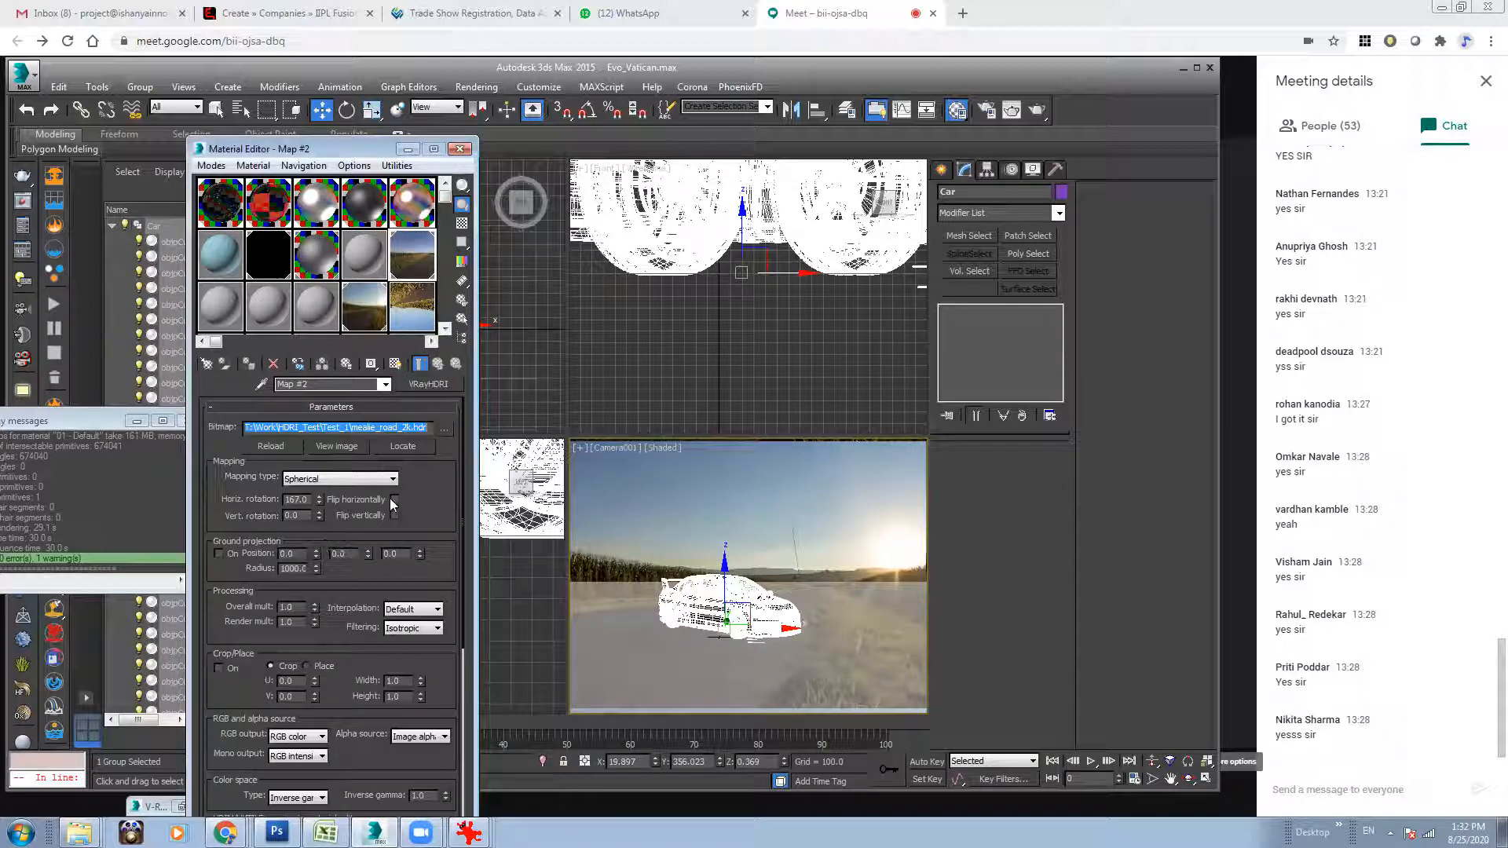
click(395, 499)
click(697, 522)
click(1055, 170)
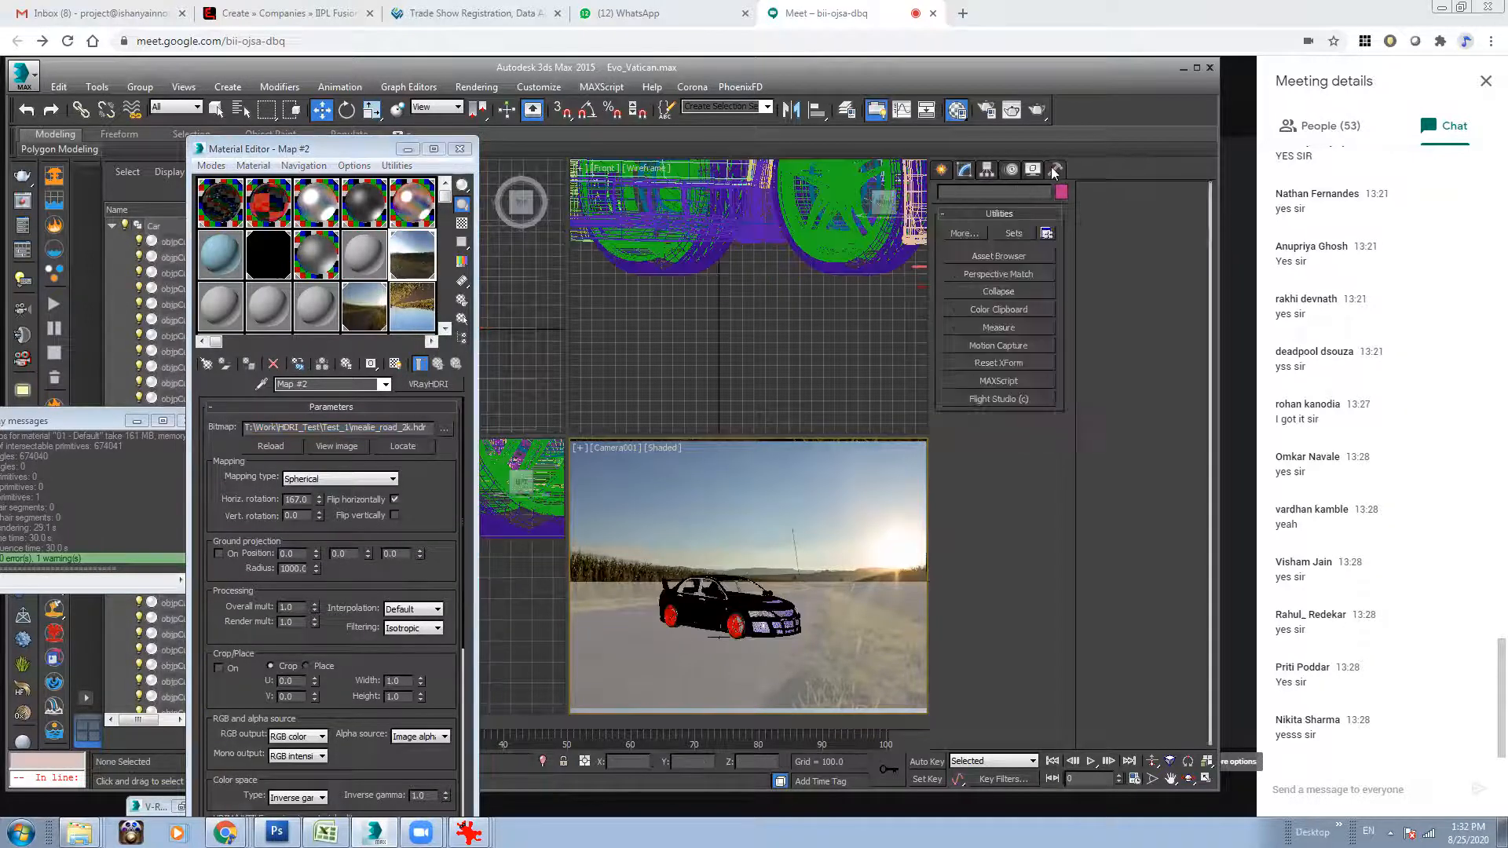
Test-render the camera view with the flipped HDRI, stop it partway, and close the render and material editor windows.
click(1036, 112)
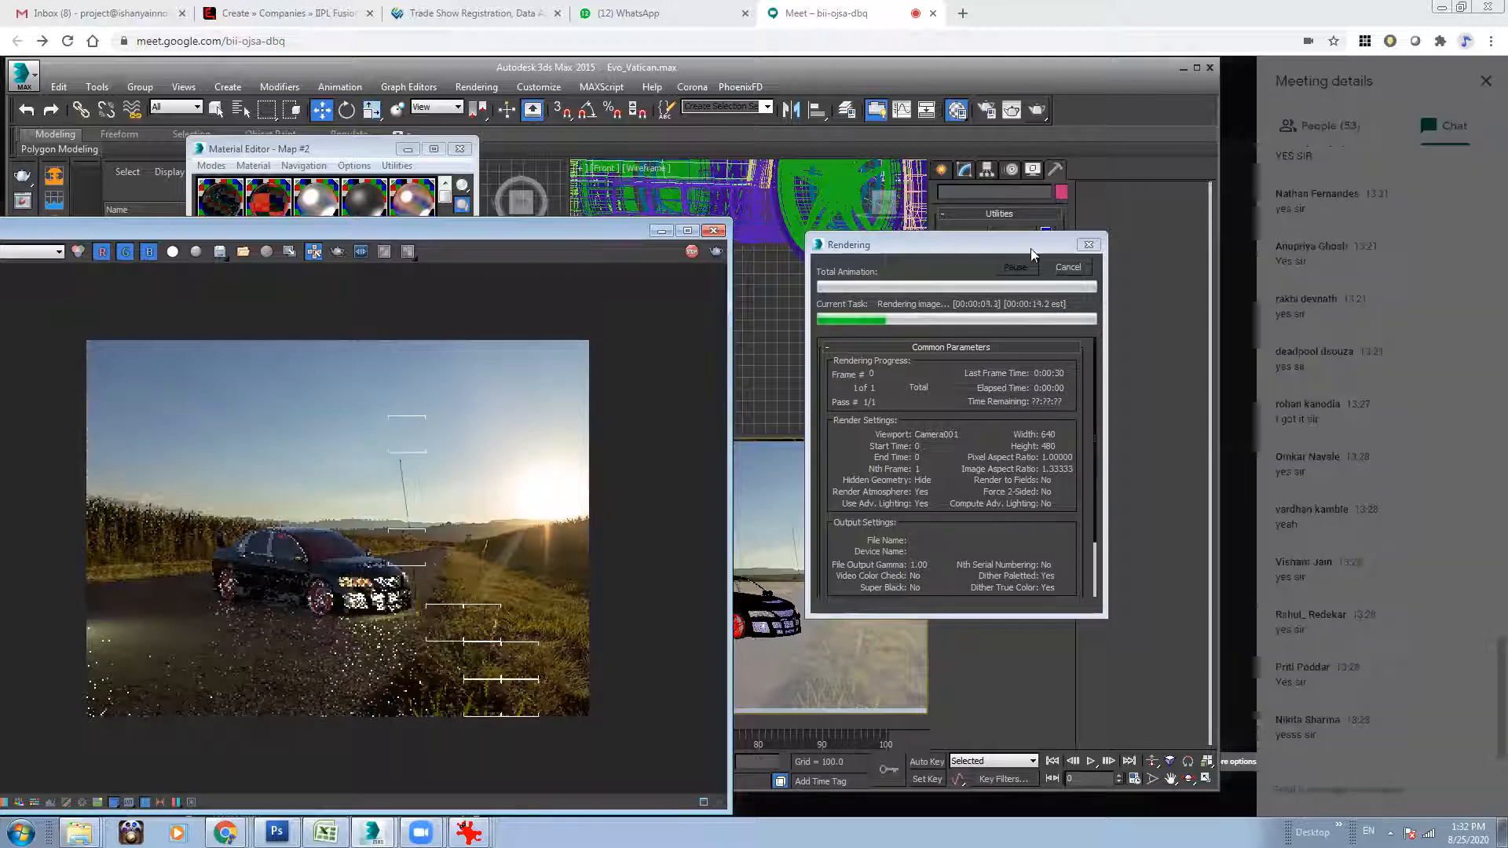
click(1066, 267)
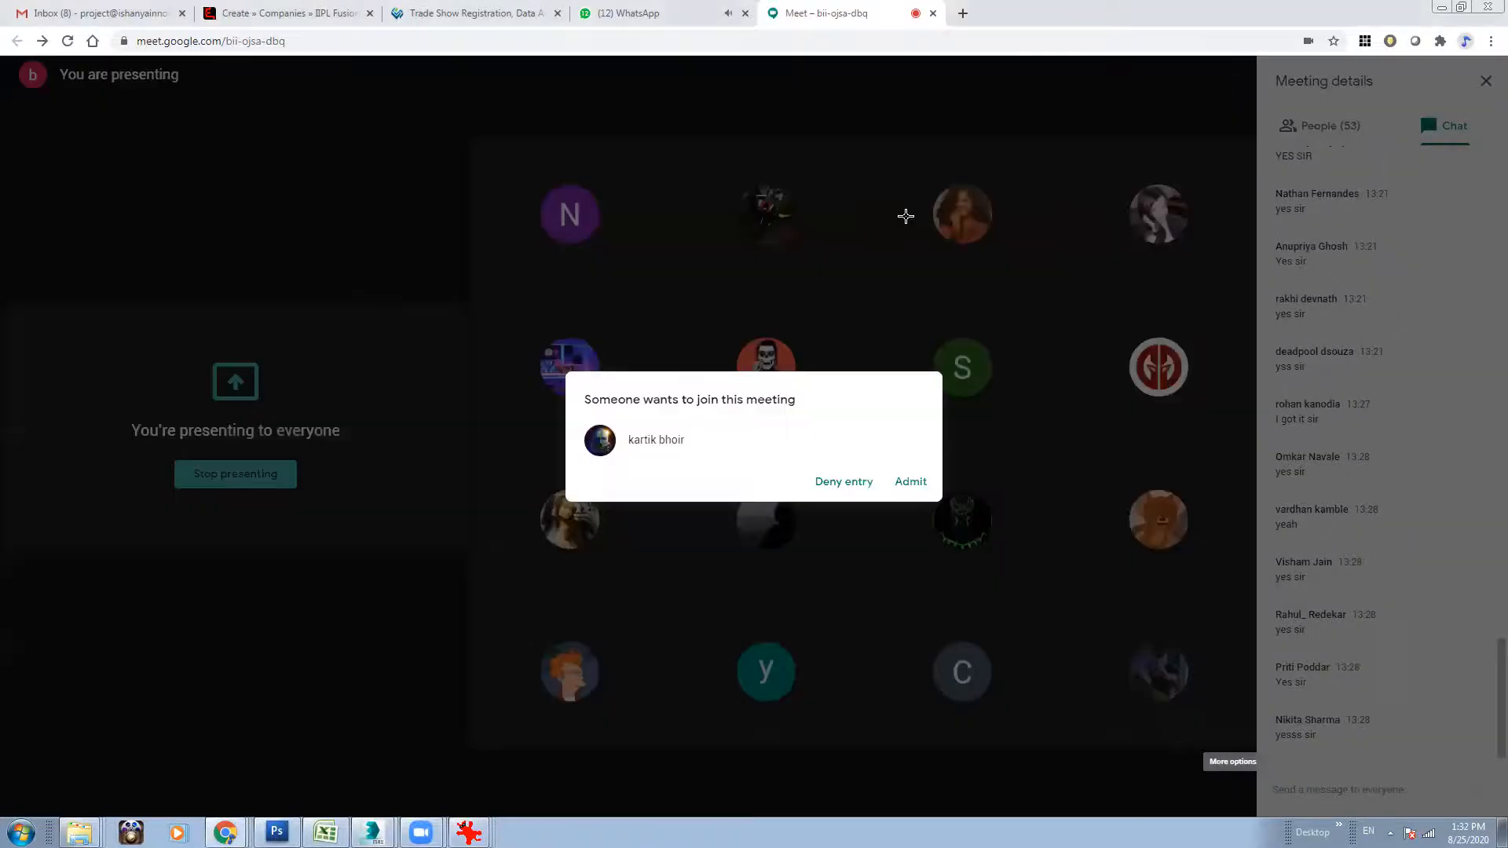
click(911, 481)
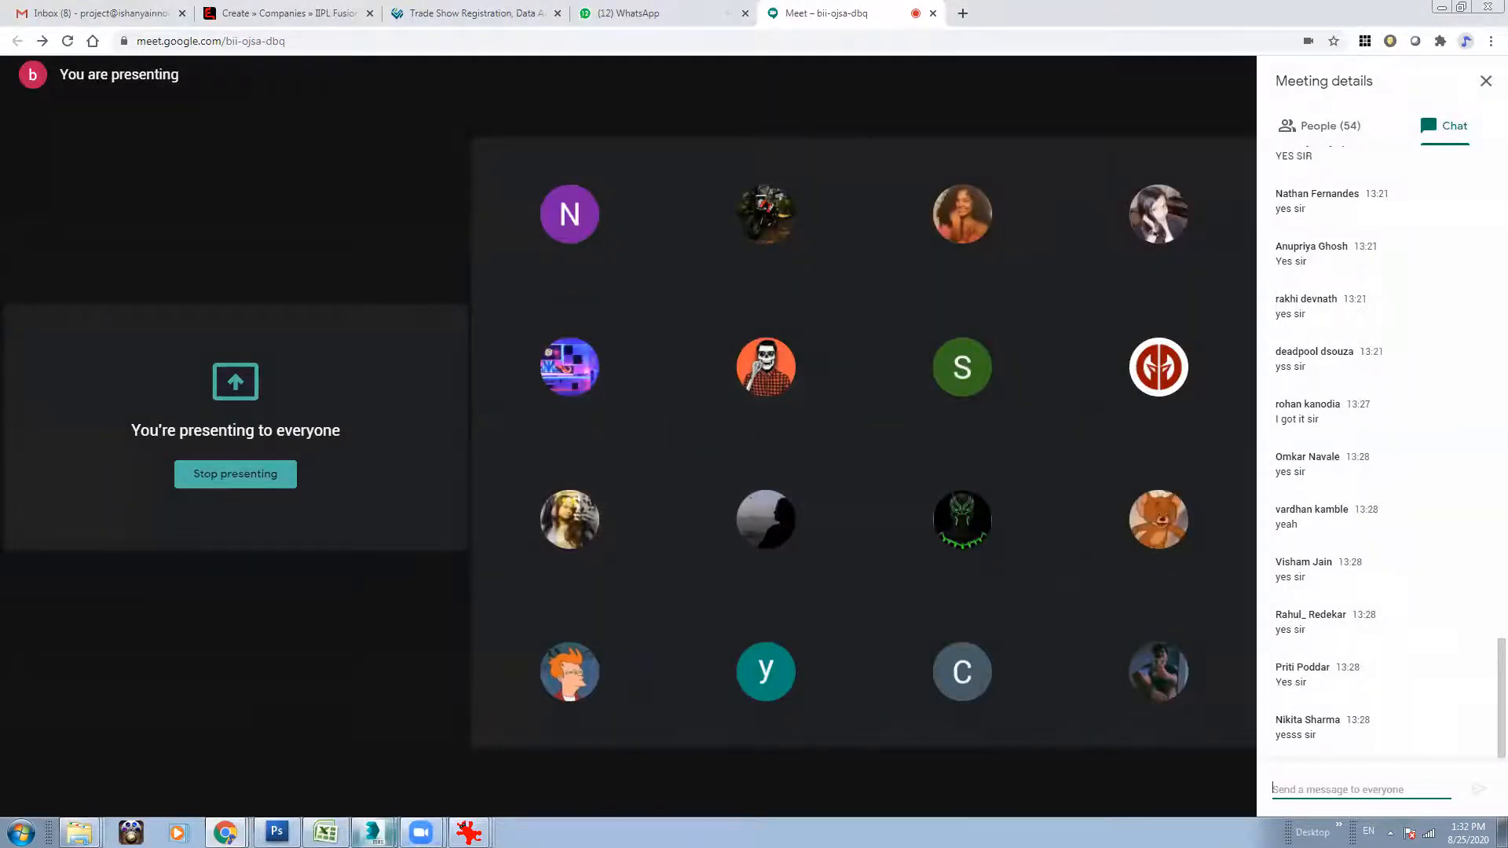
mouse_move(372, 831)
click(333, 772)
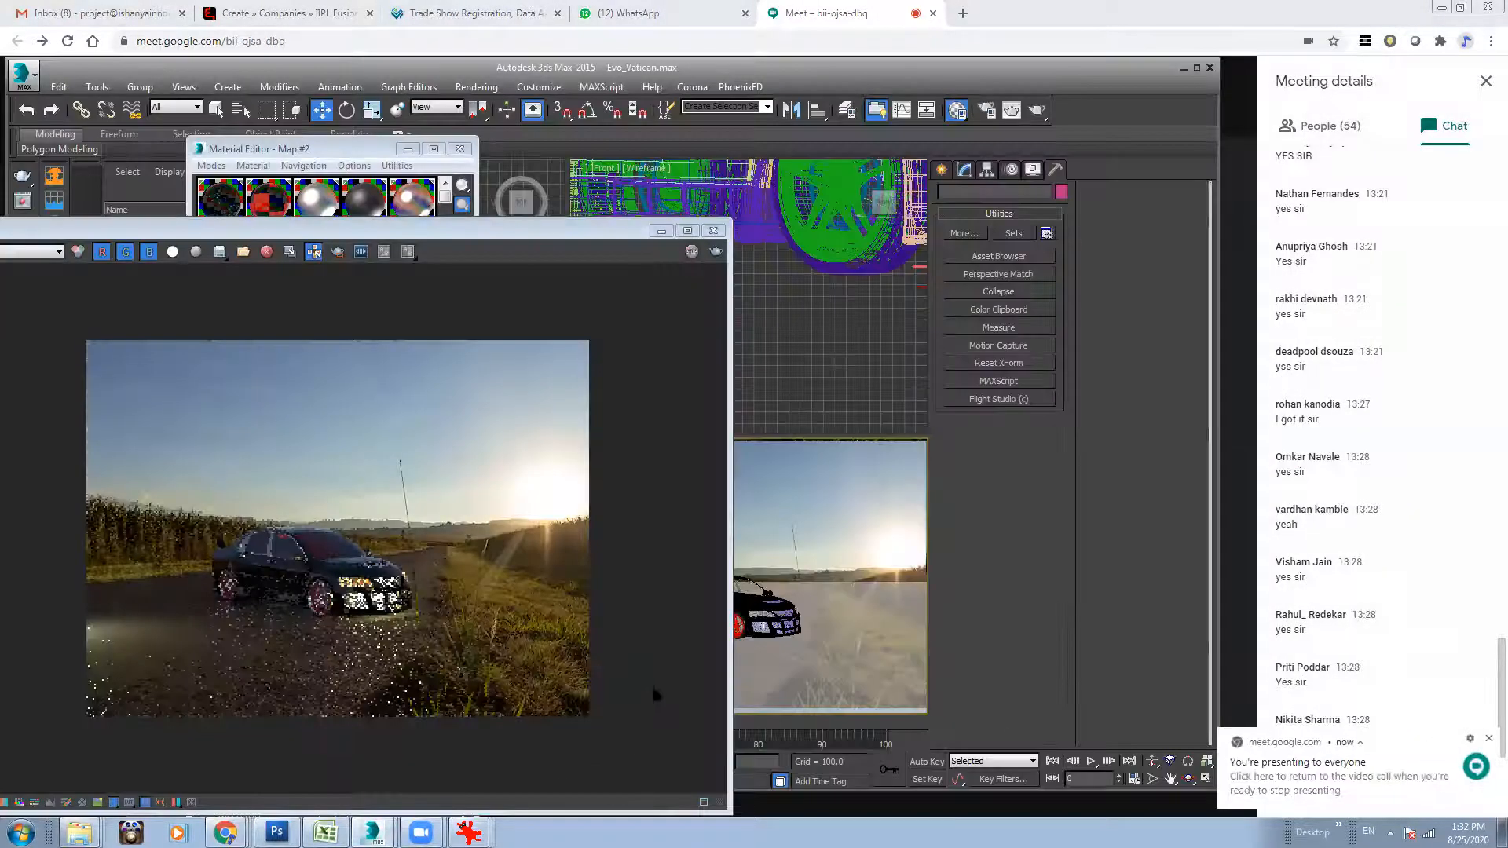
click(714, 231)
click(462, 149)
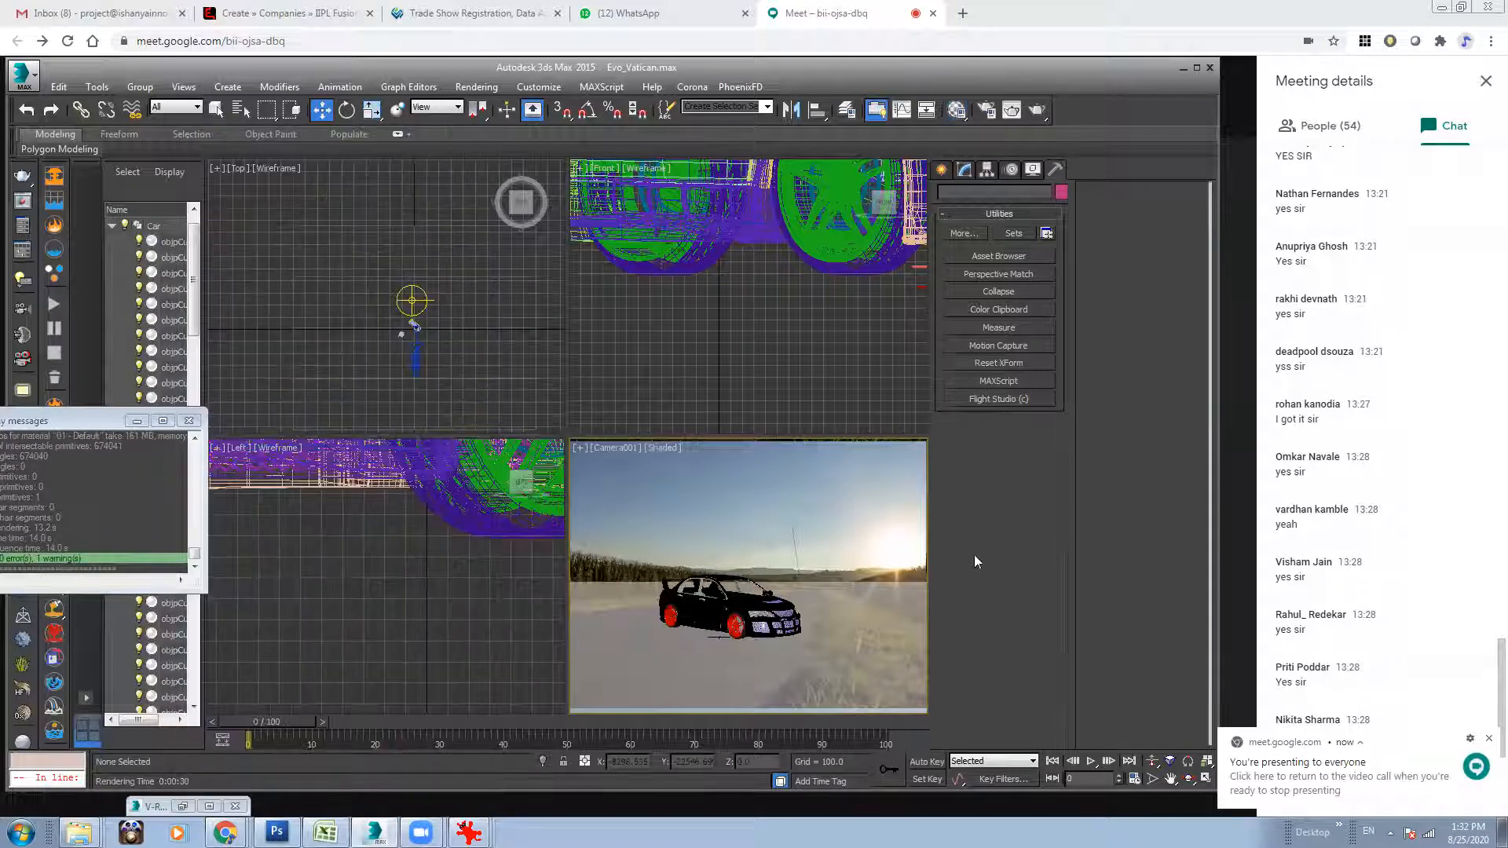
click(1489, 739)
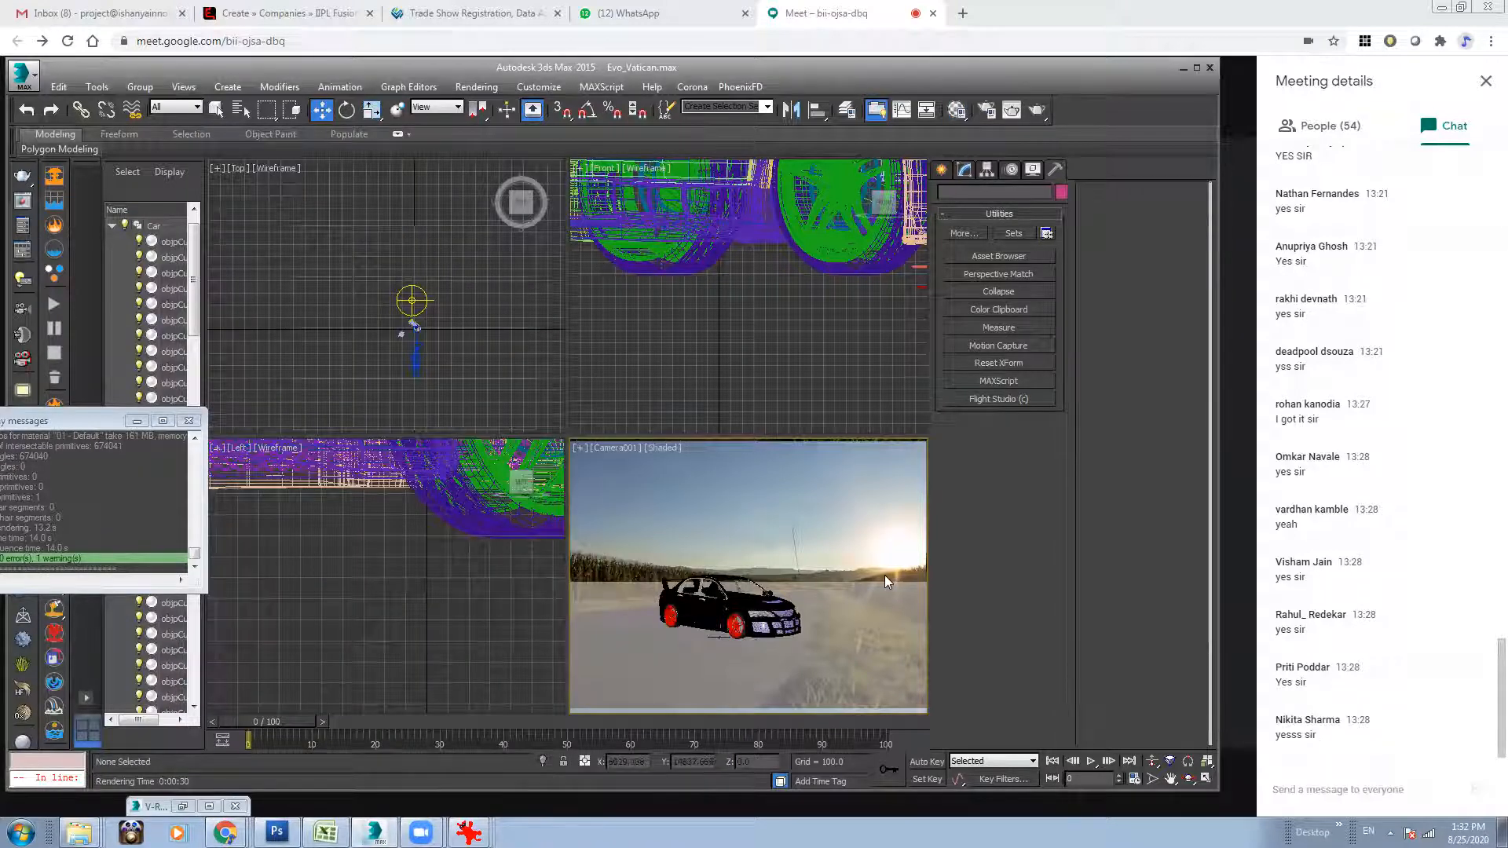
Rotate the car group so its front faces the opposite side of the road and scale it uniformly to 524.75.
click(755, 602)
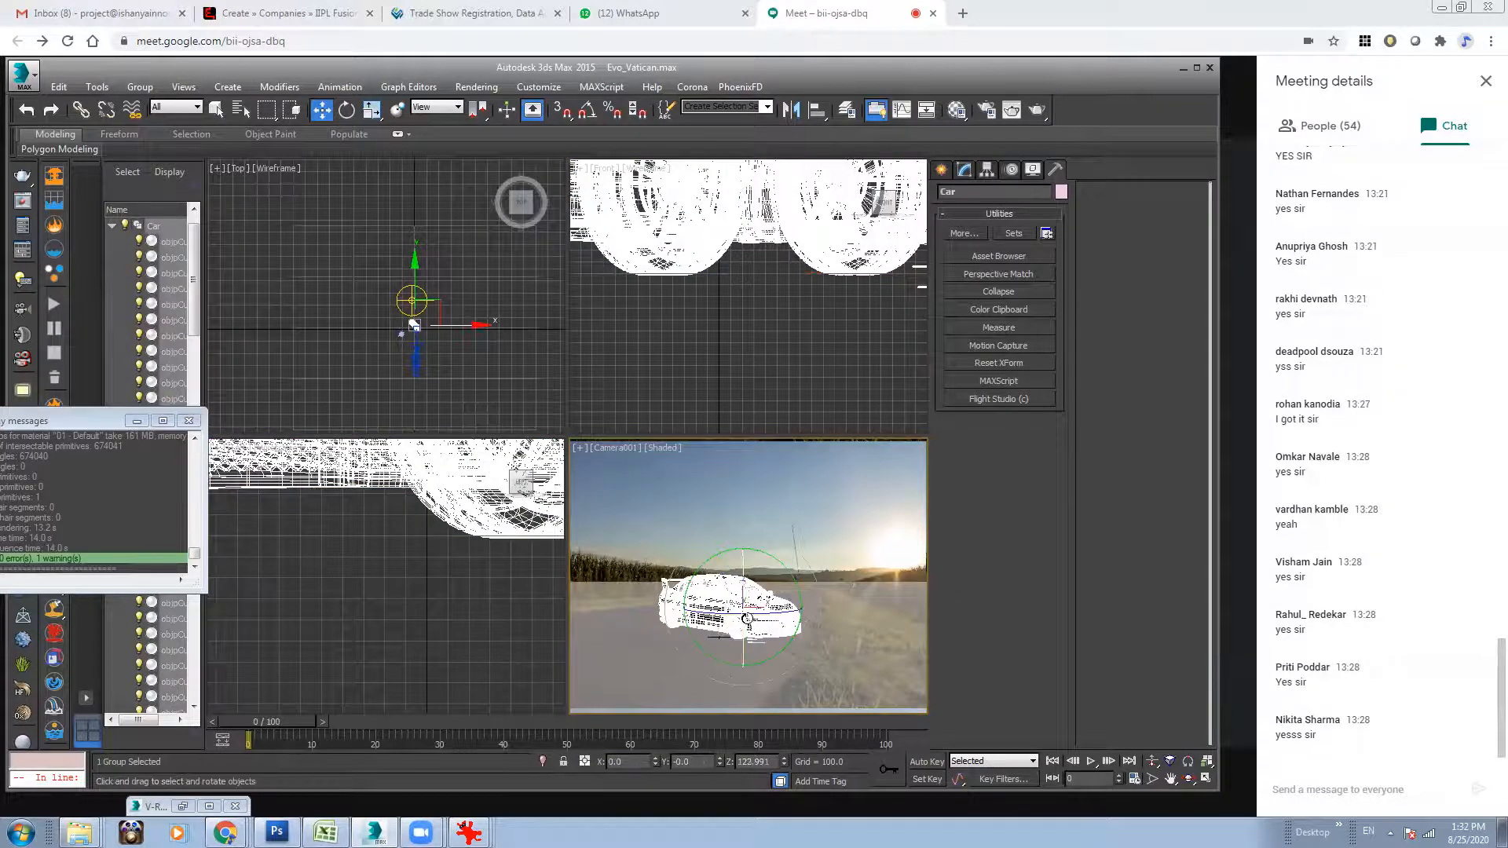
key(e)
drag(751, 618, 705, 608)
key(w)
key(r)
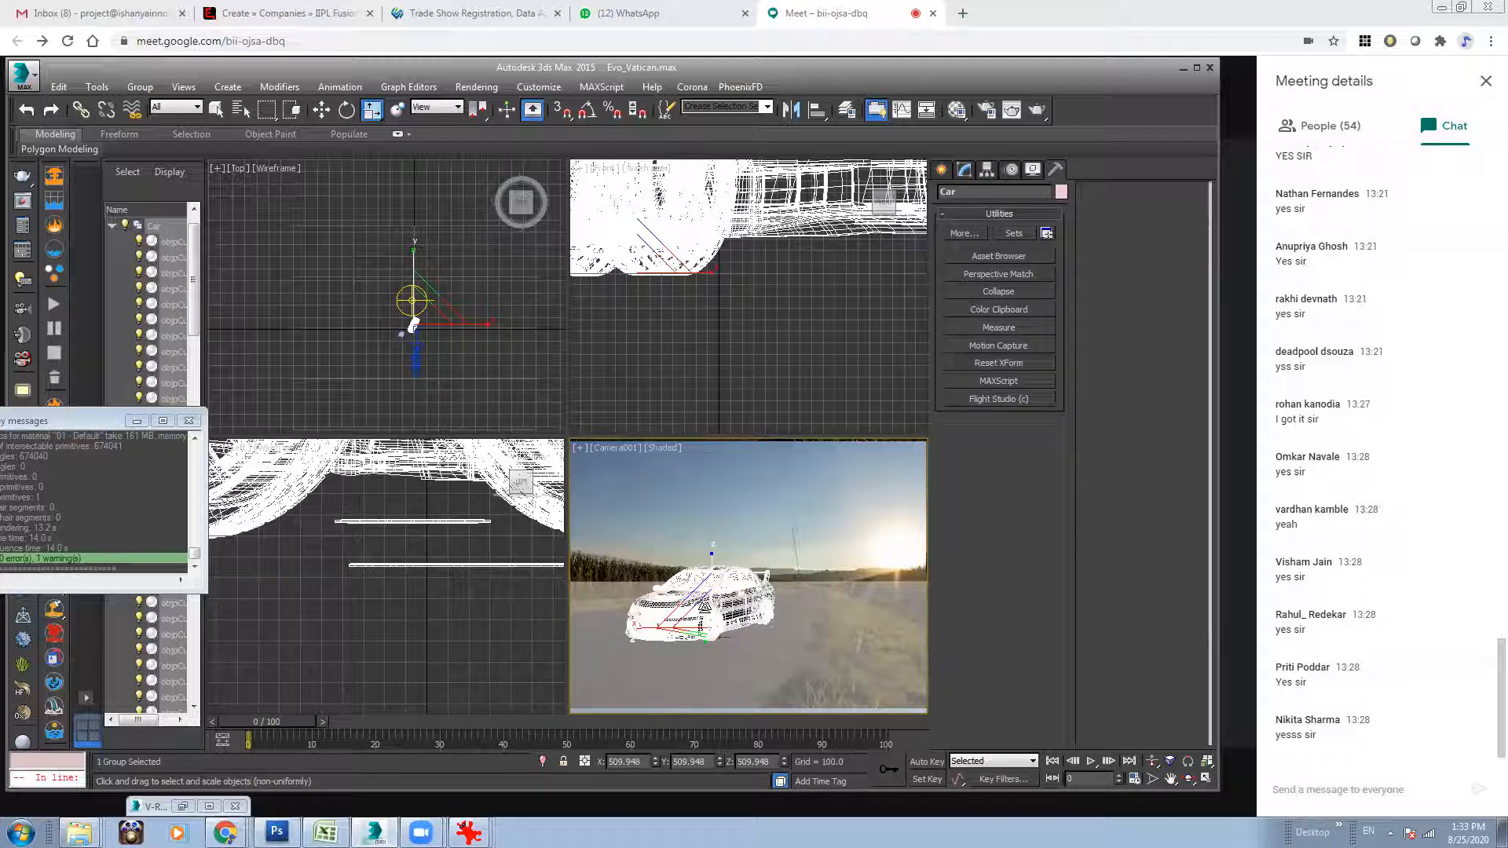
drag(695, 614, 695, 611)
Test-render the rotated car in the camera view, stop it partway, and clear the render and material editor windows.
click(1025, 112)
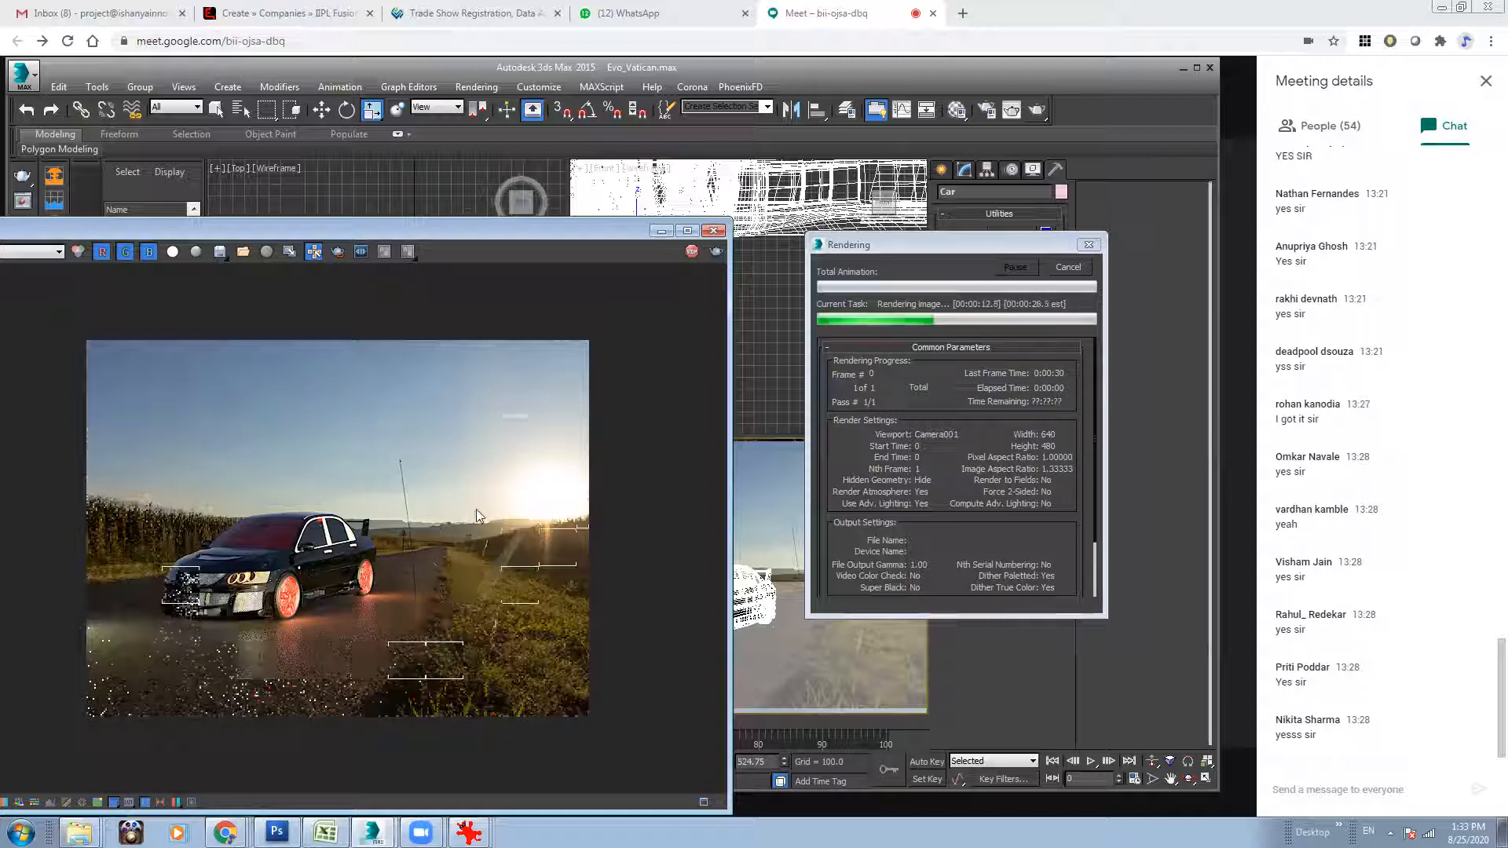
click(1069, 267)
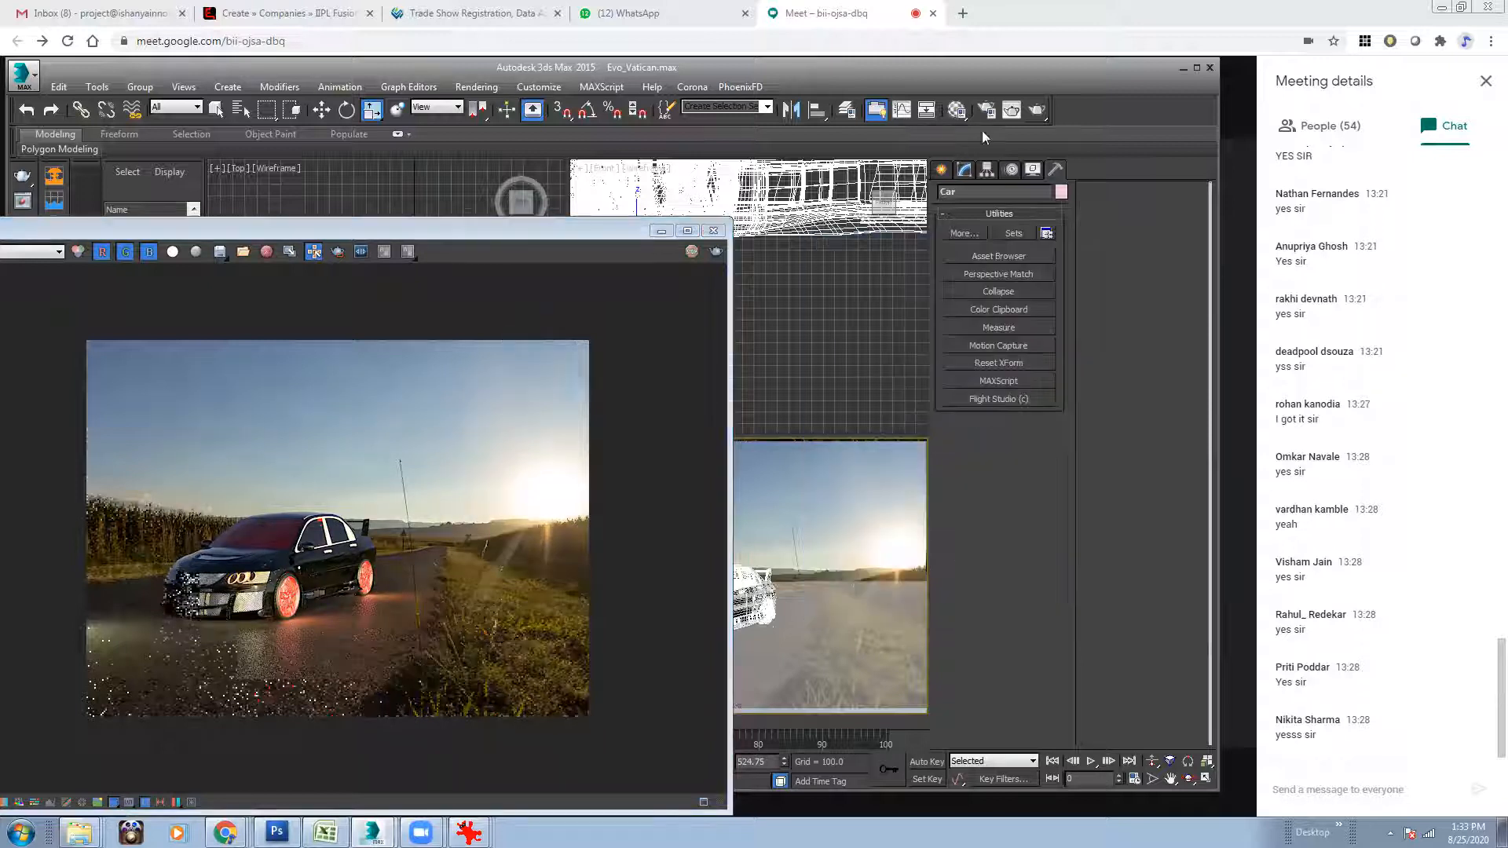
click(957, 109)
click(407, 149)
drag(603, 249, 800, 191)
click(921, 182)
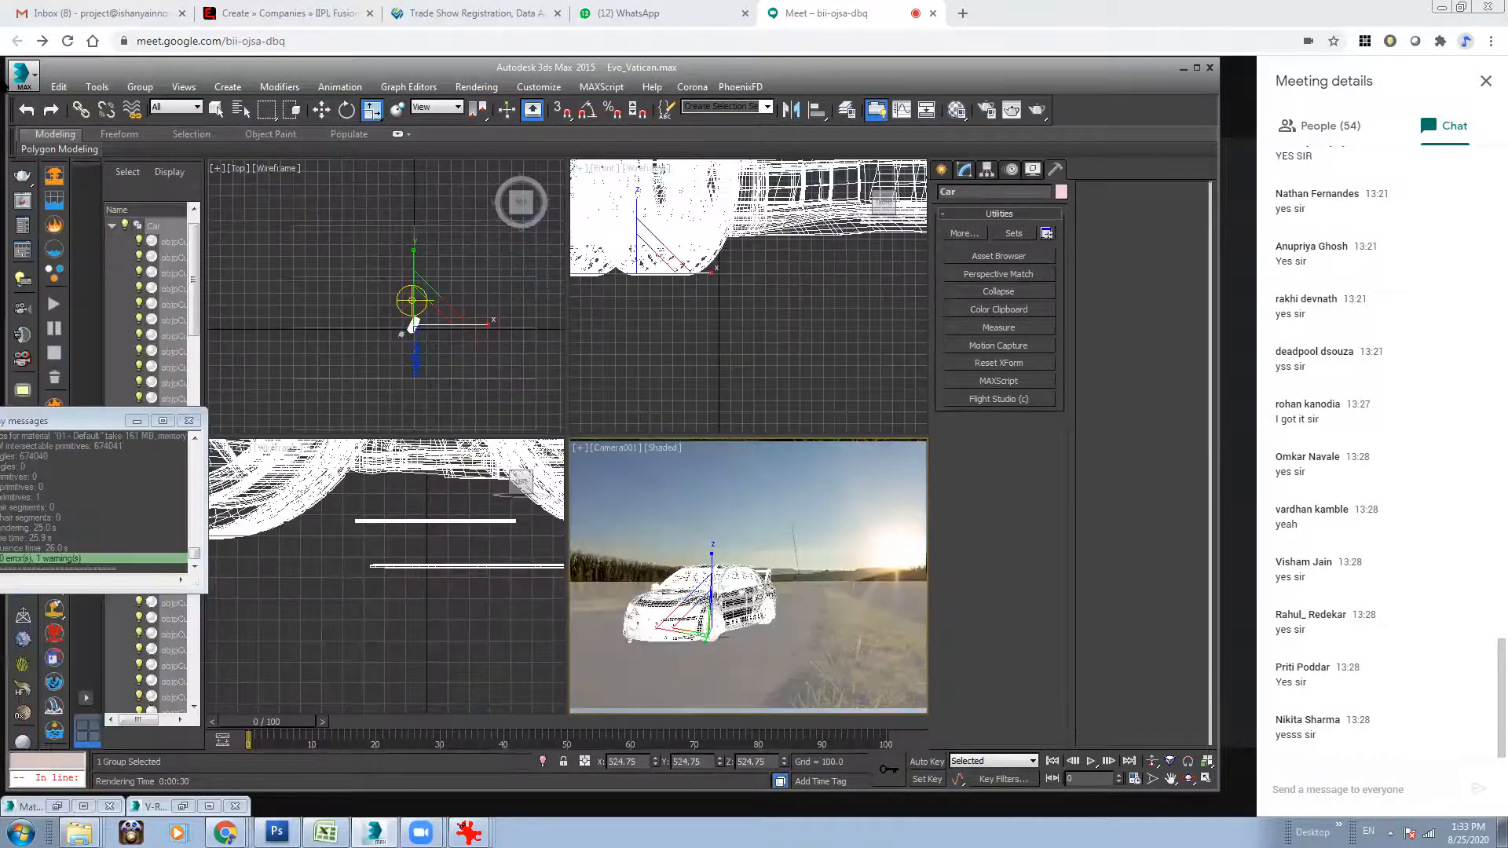
click(34, 73)
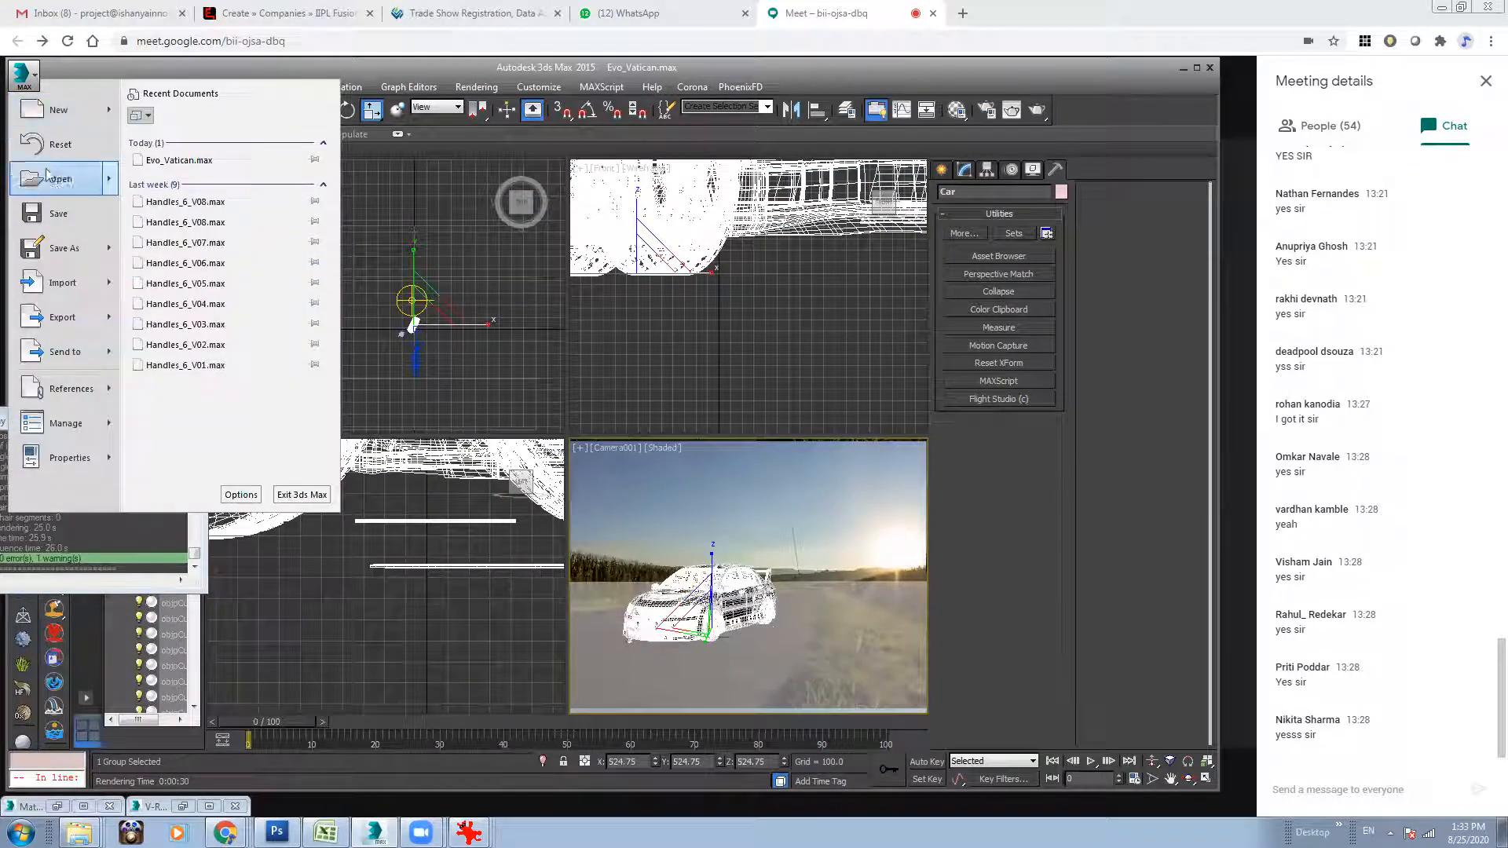
click(304, 178)
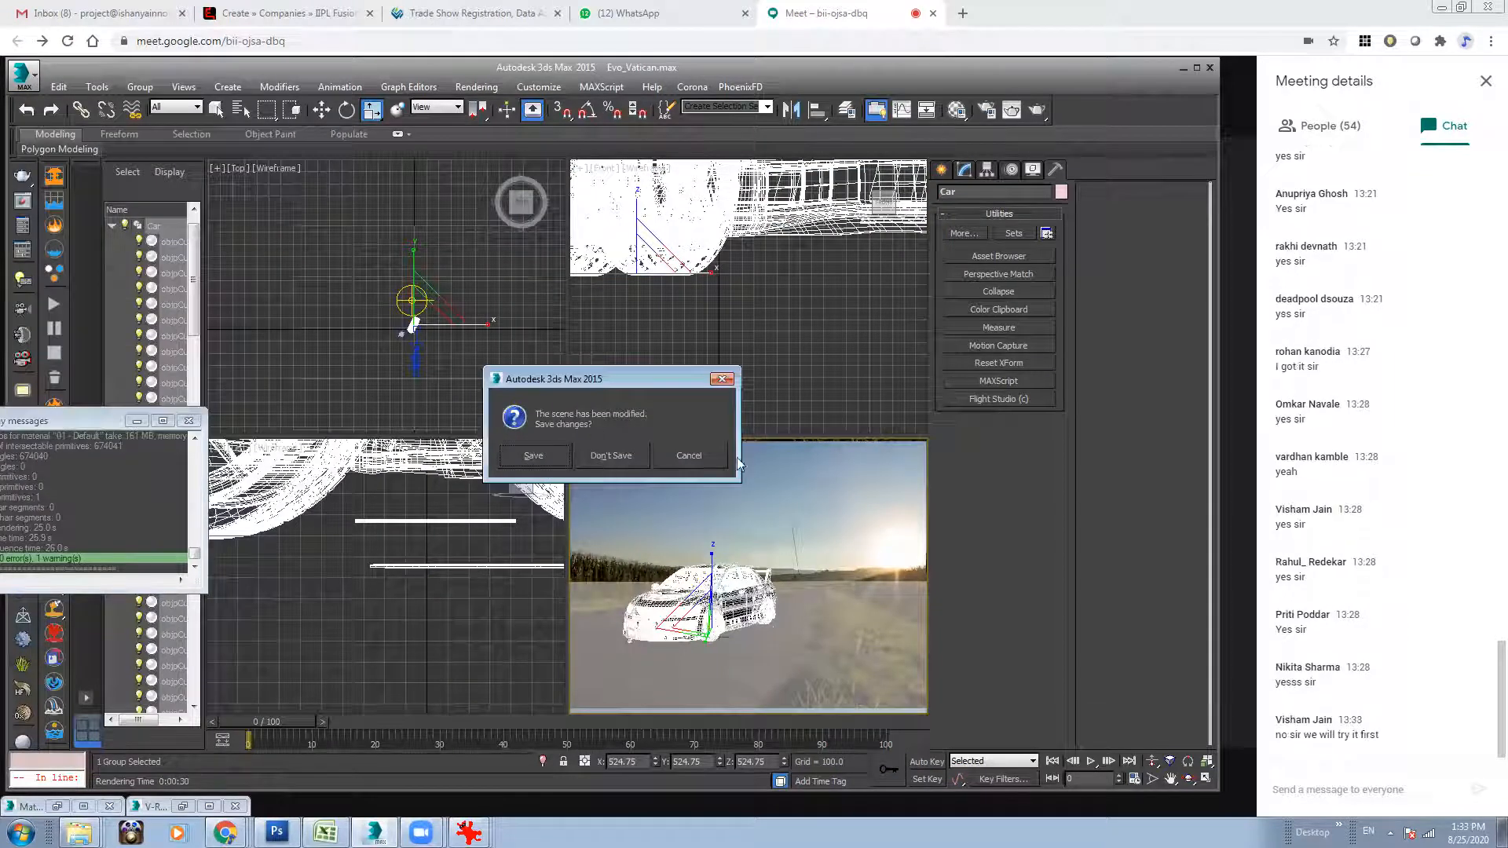
click(696, 457)
Save the scene and bring up the dialog for opening another scene file.
click(19, 79)
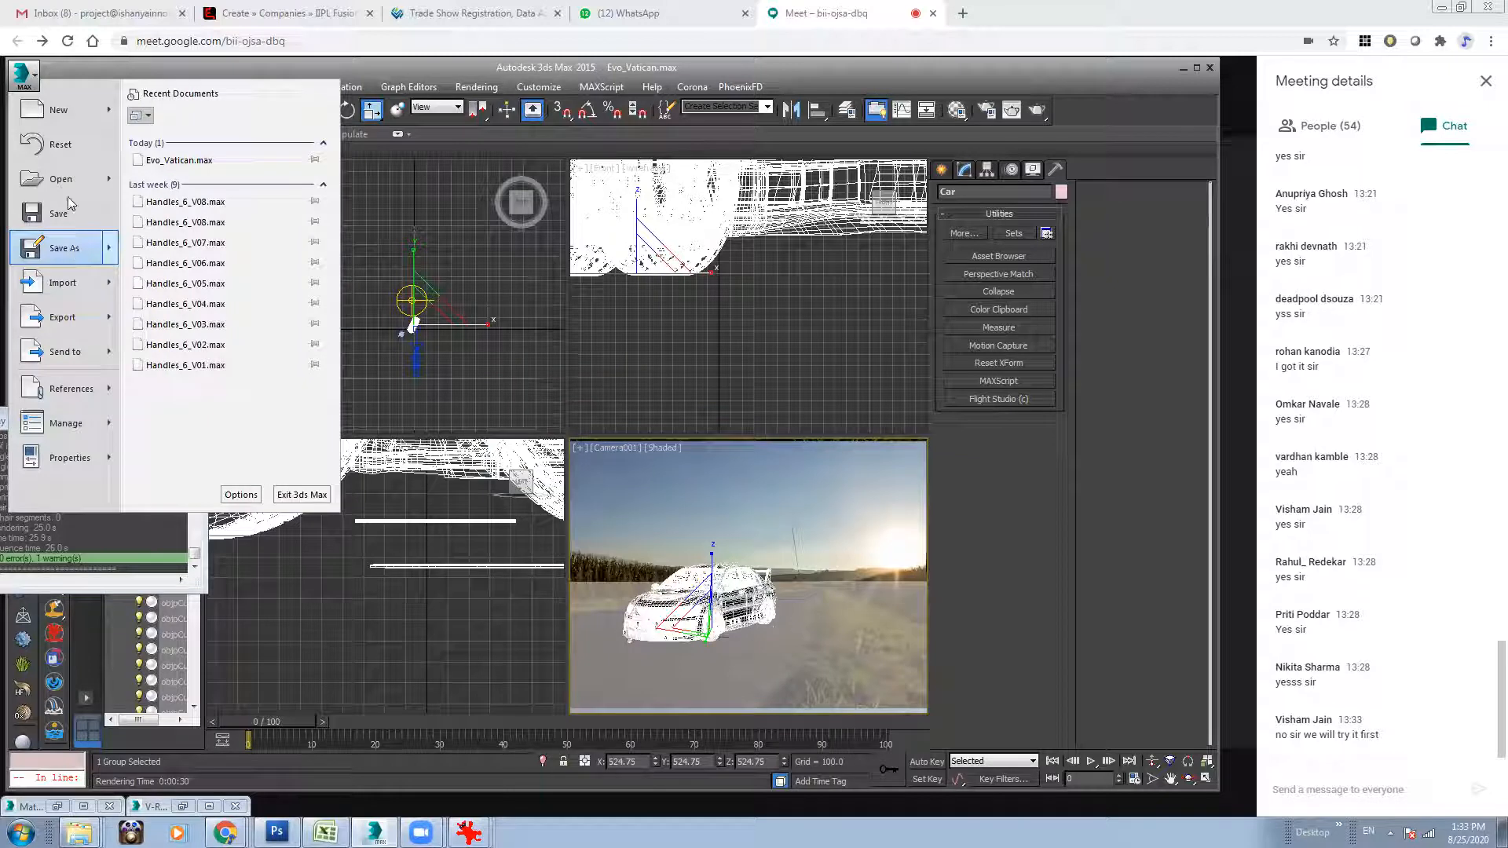
click(67, 211)
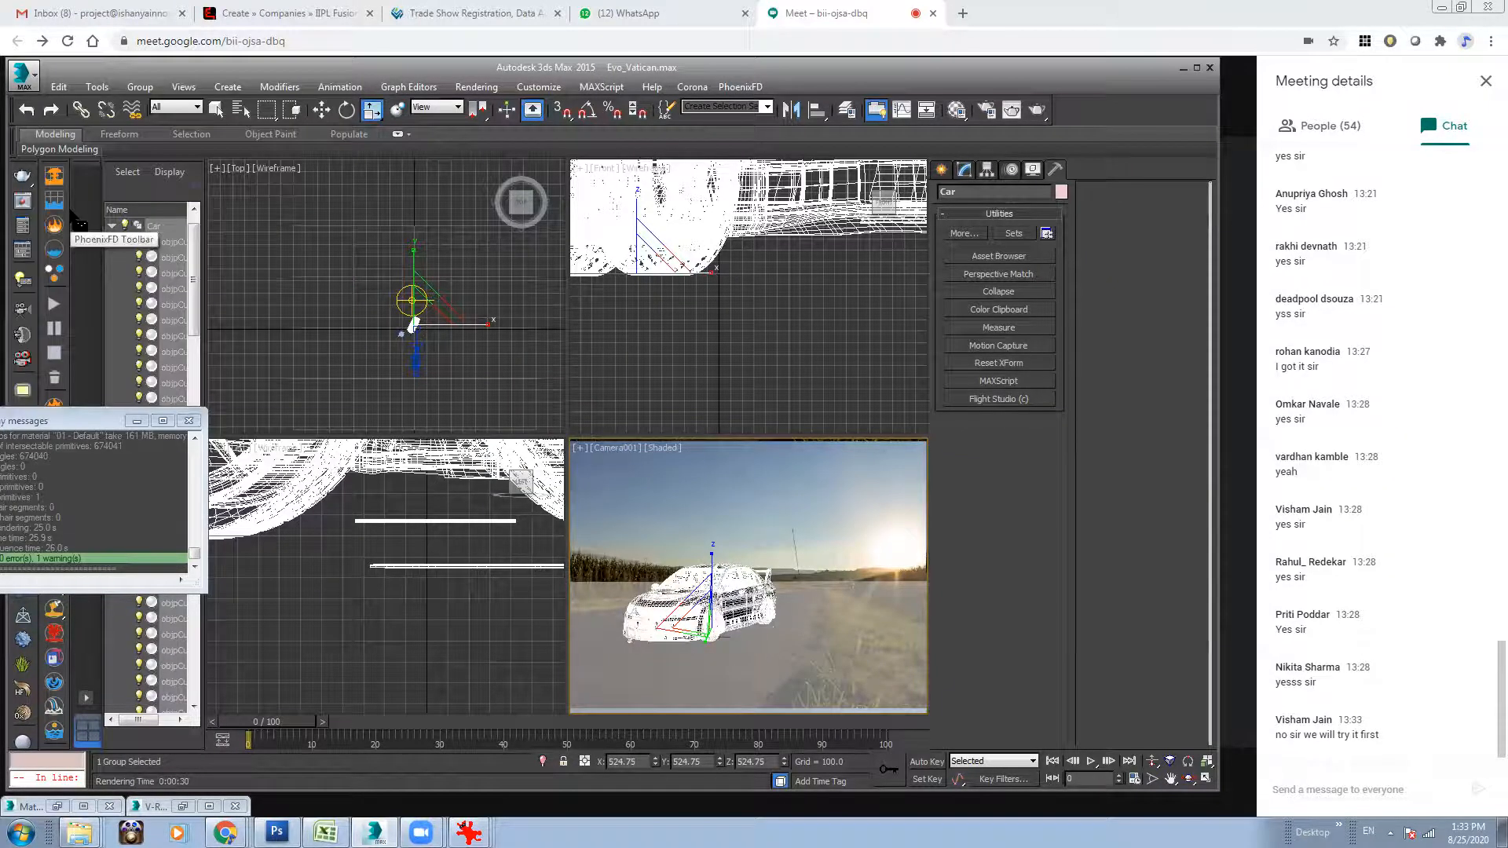
click(19, 75)
click(47, 178)
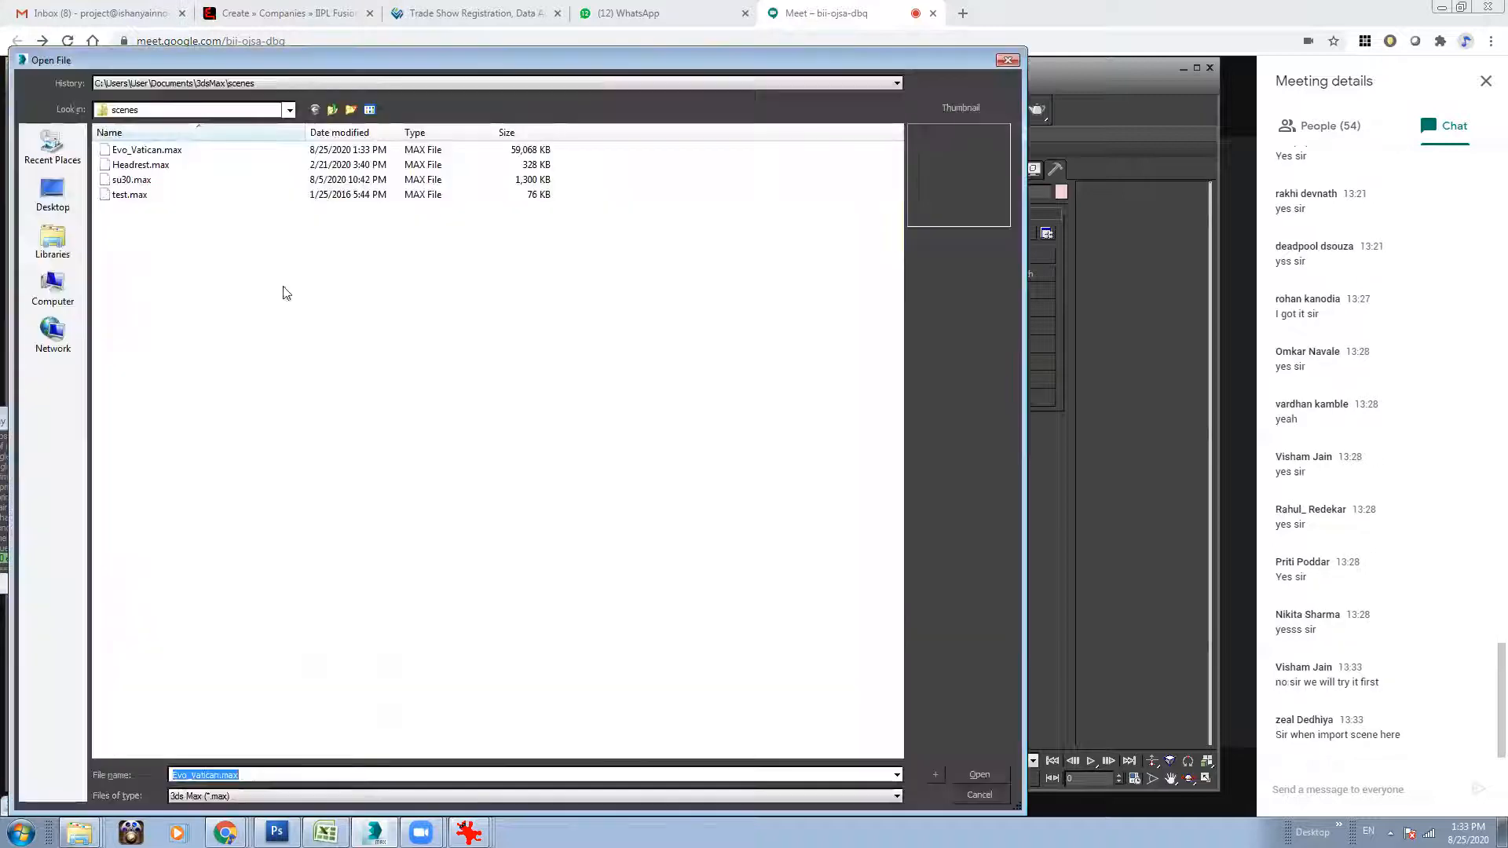
Browse to the Work folder from the recent T:\Work\HDRI_Test\Test_1 location.
click(333, 109)
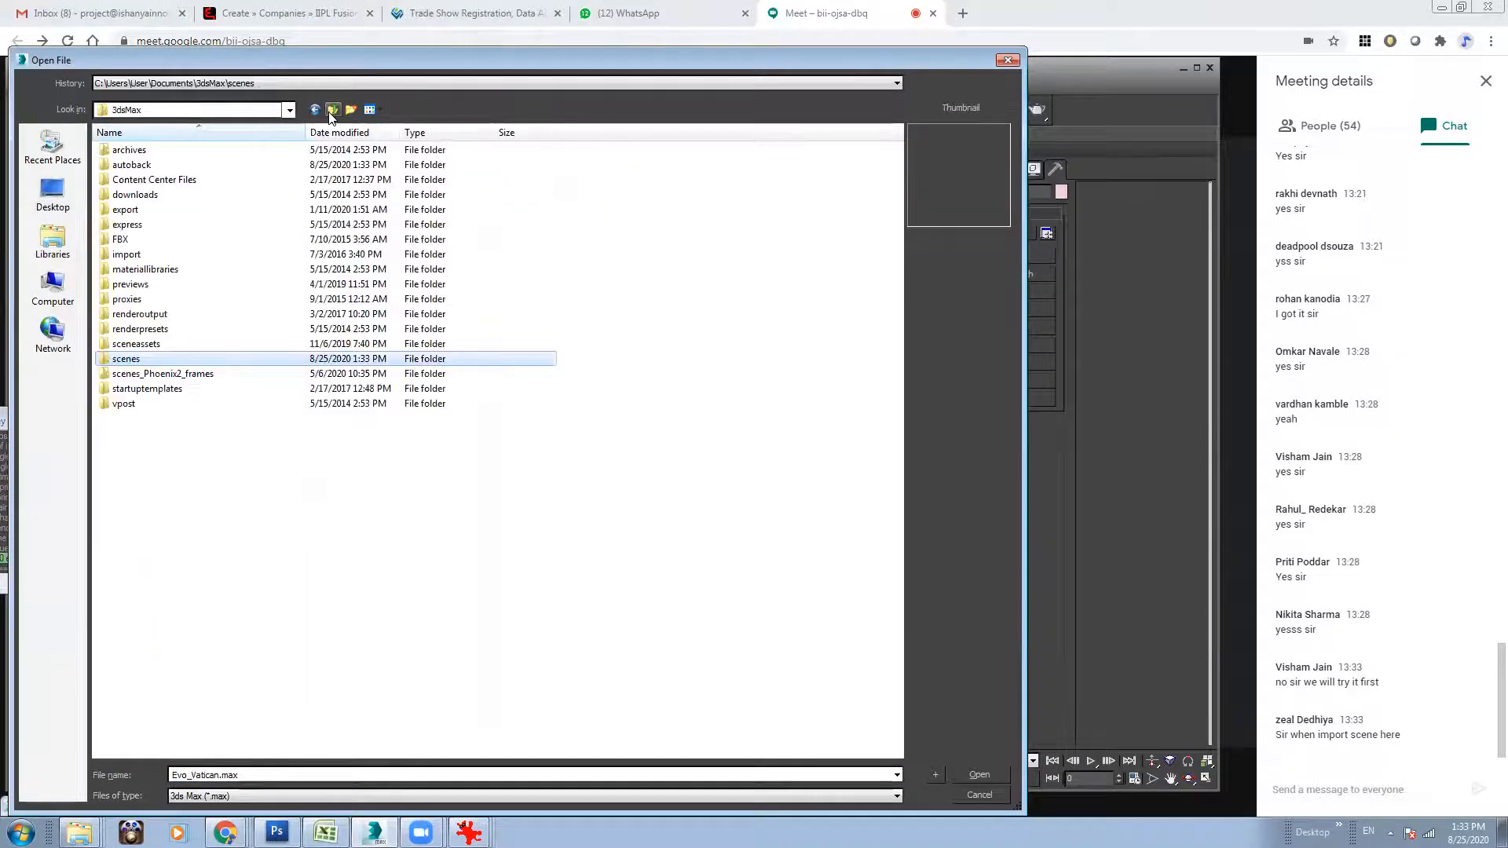
click(280, 83)
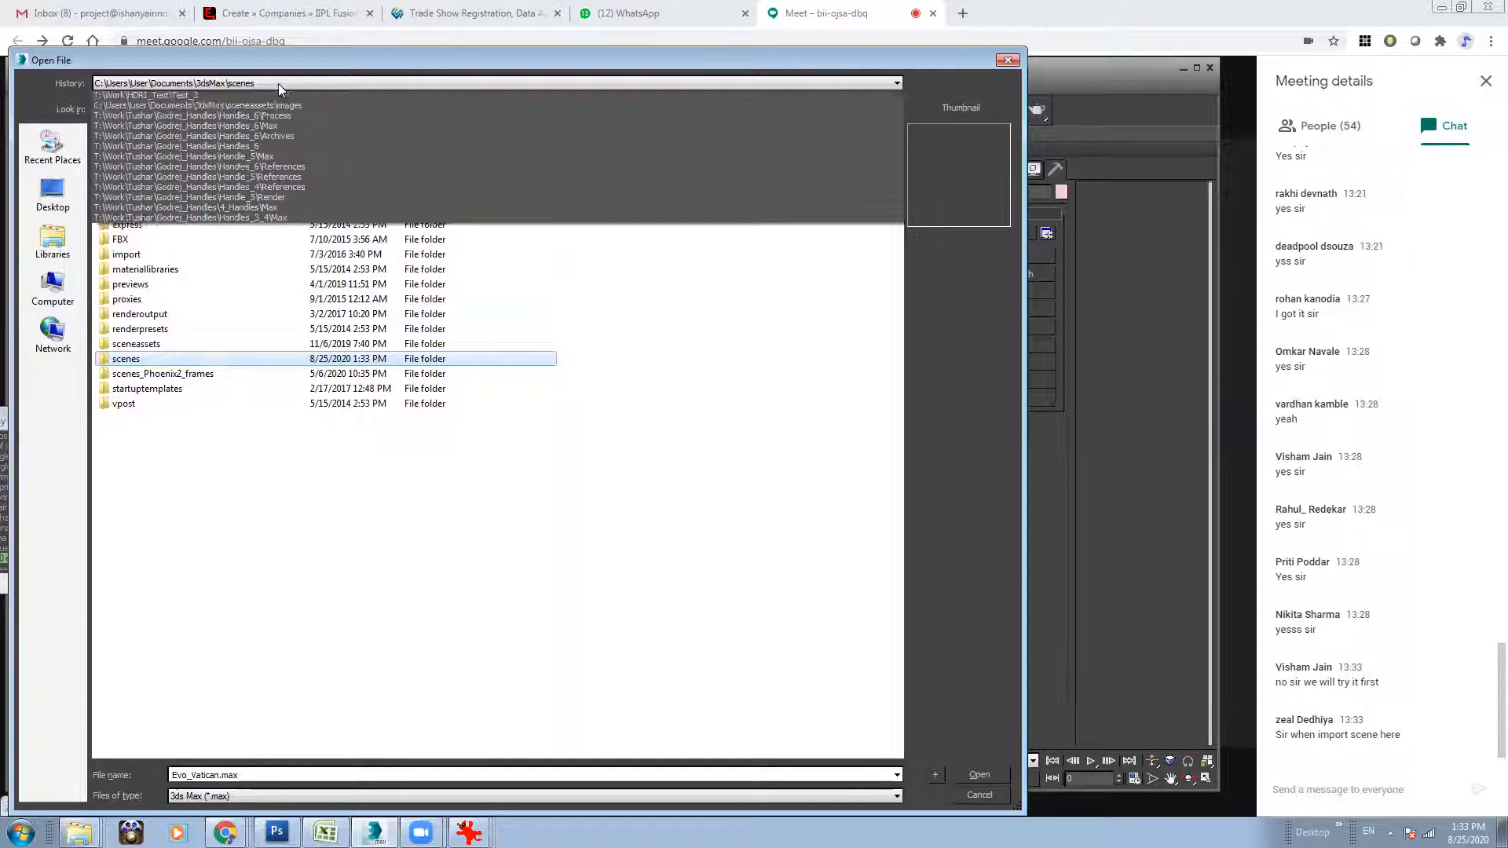
click(203, 107)
click(332, 111)
click(332, 111)
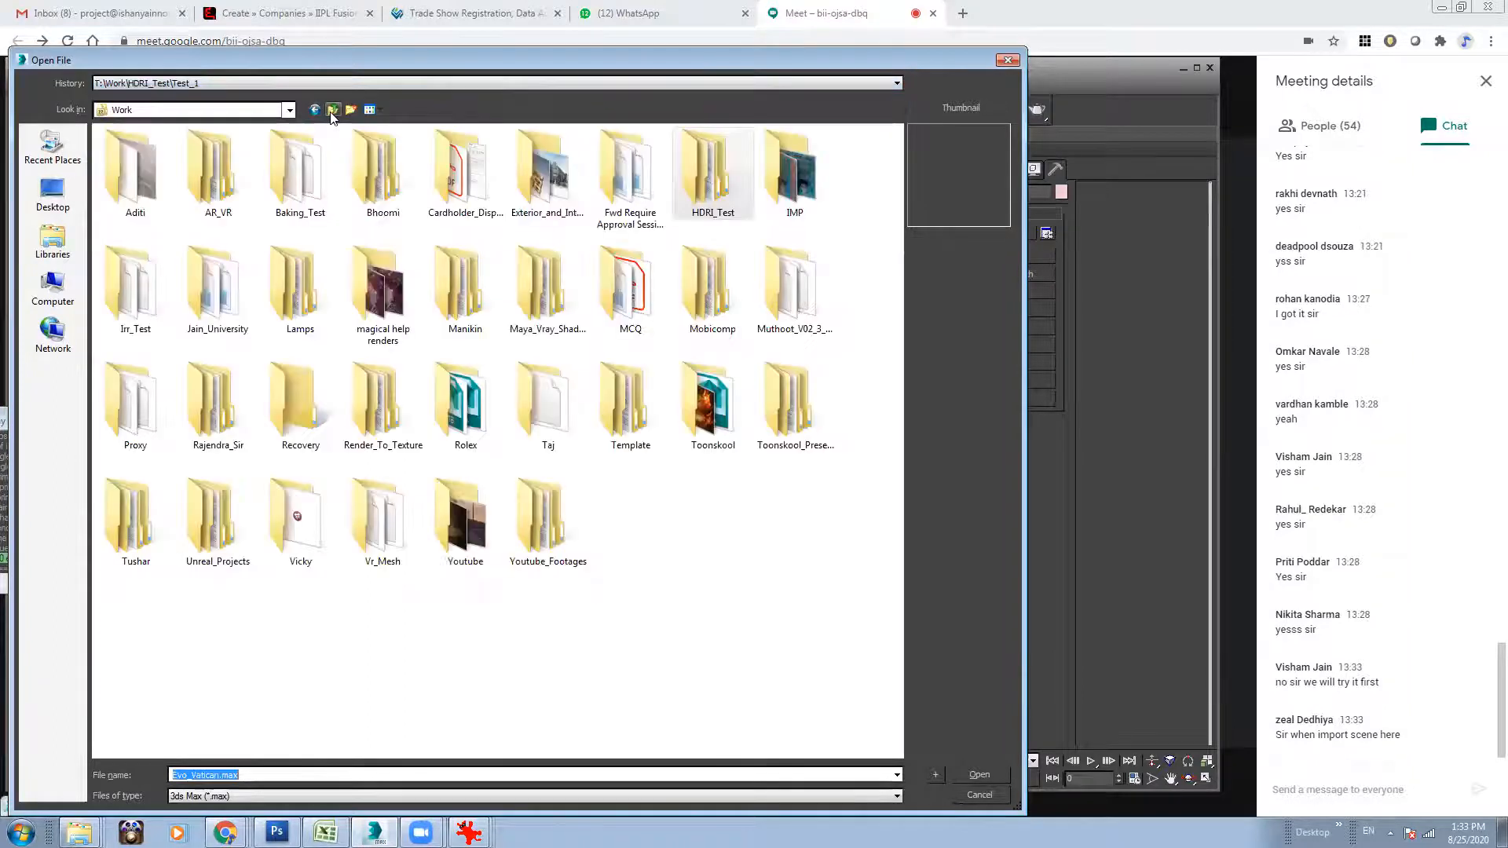
click(673, 537)
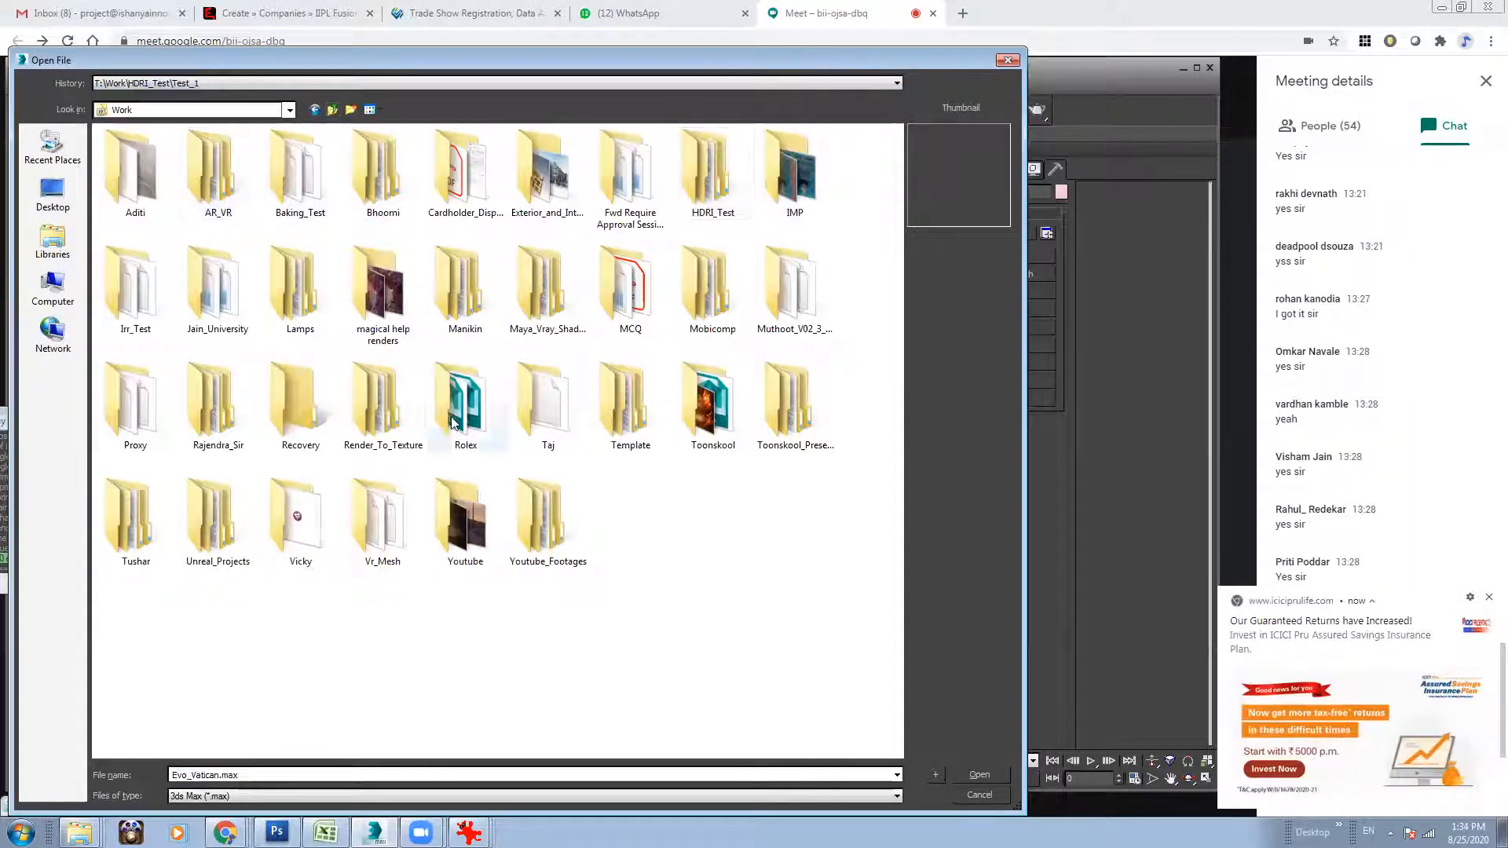
click(1487, 597)
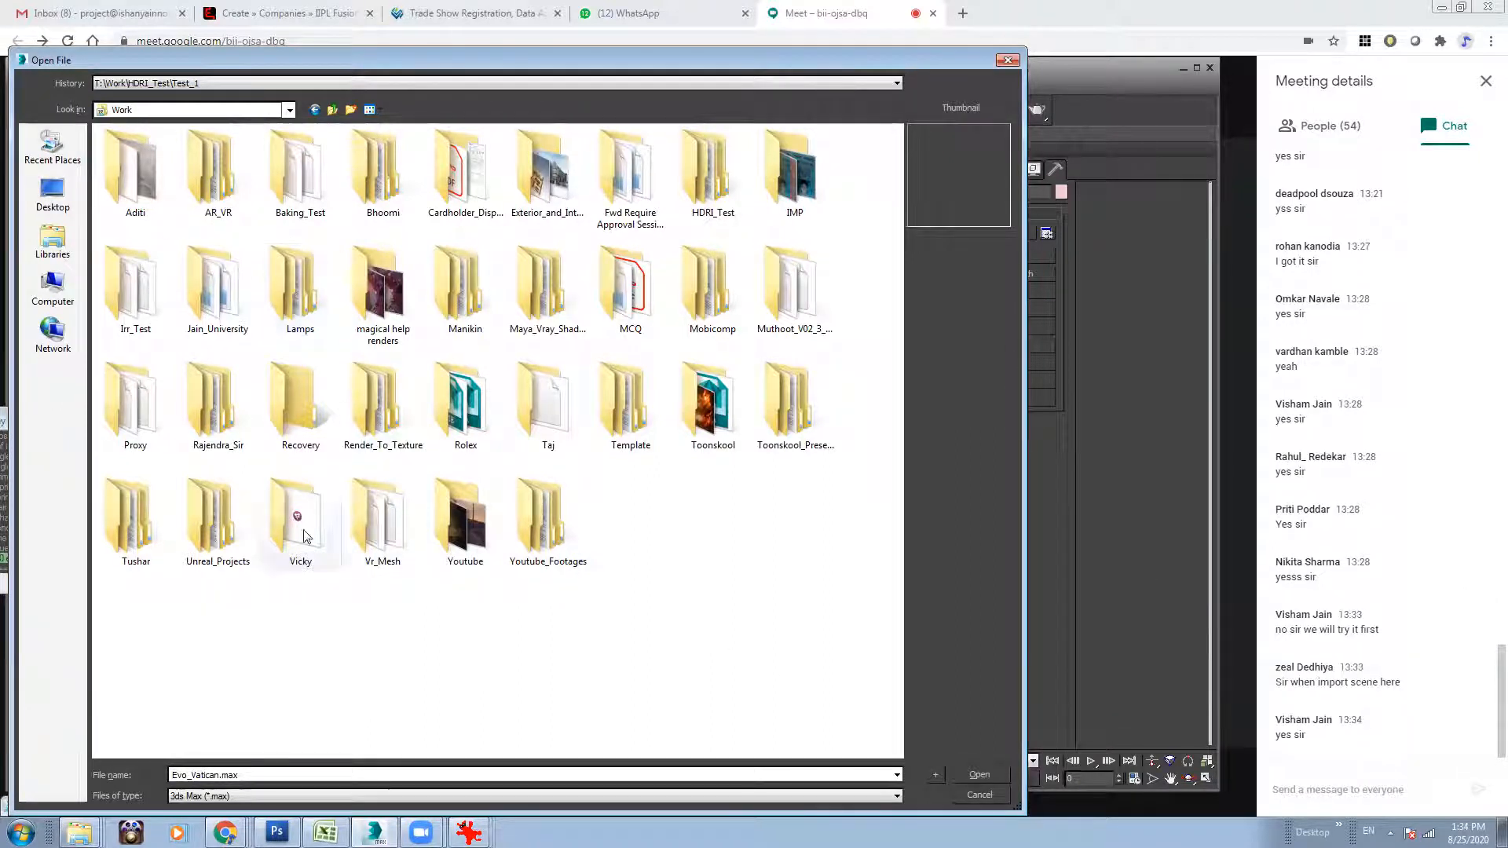
double_click(136, 220)
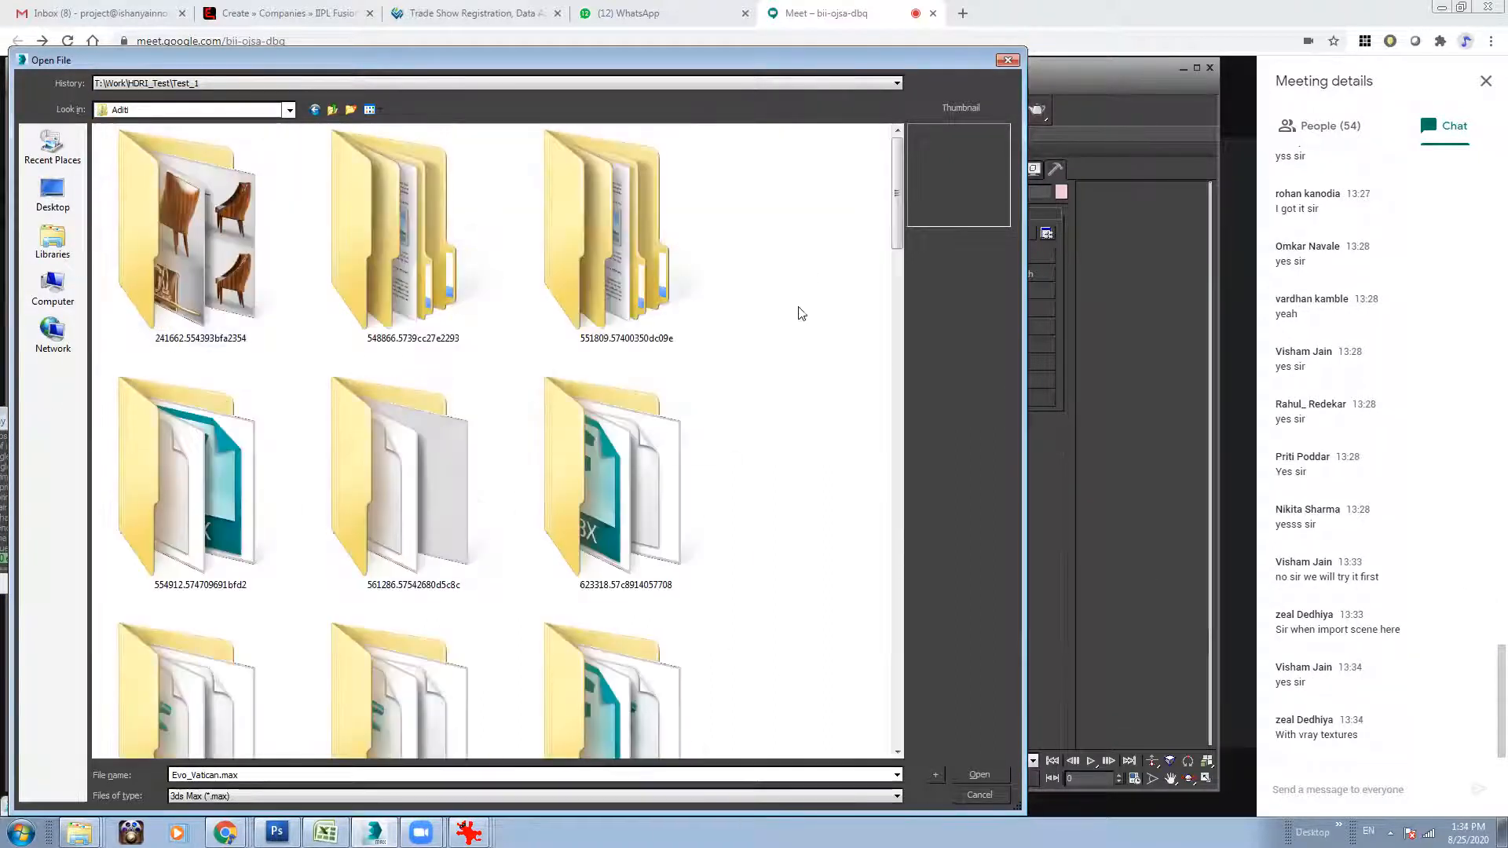
drag(900, 220, 894, 549)
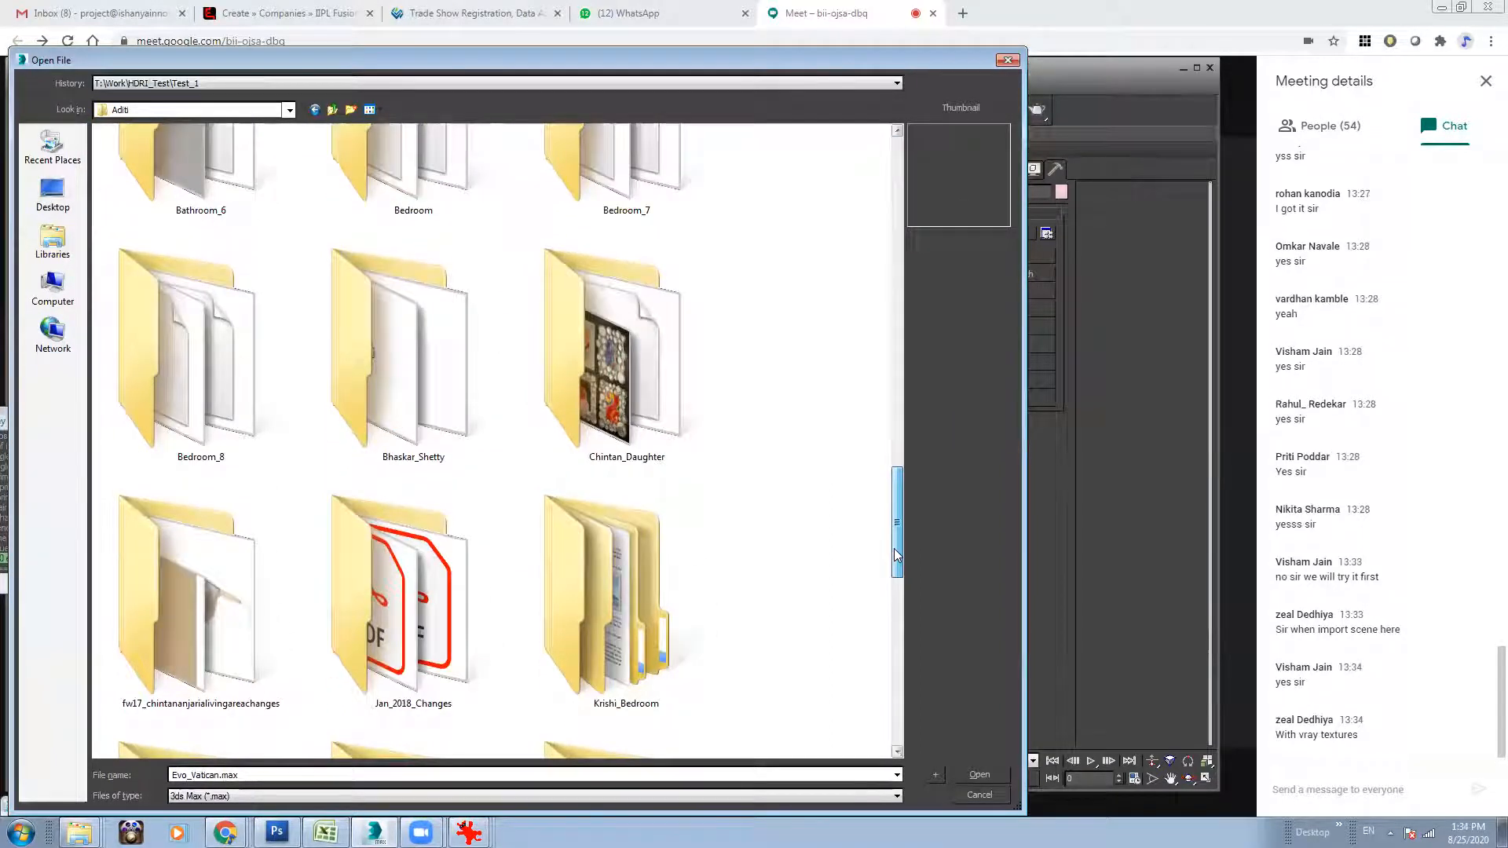
scroll(639, 284, up, 1)
double_click(639, 284)
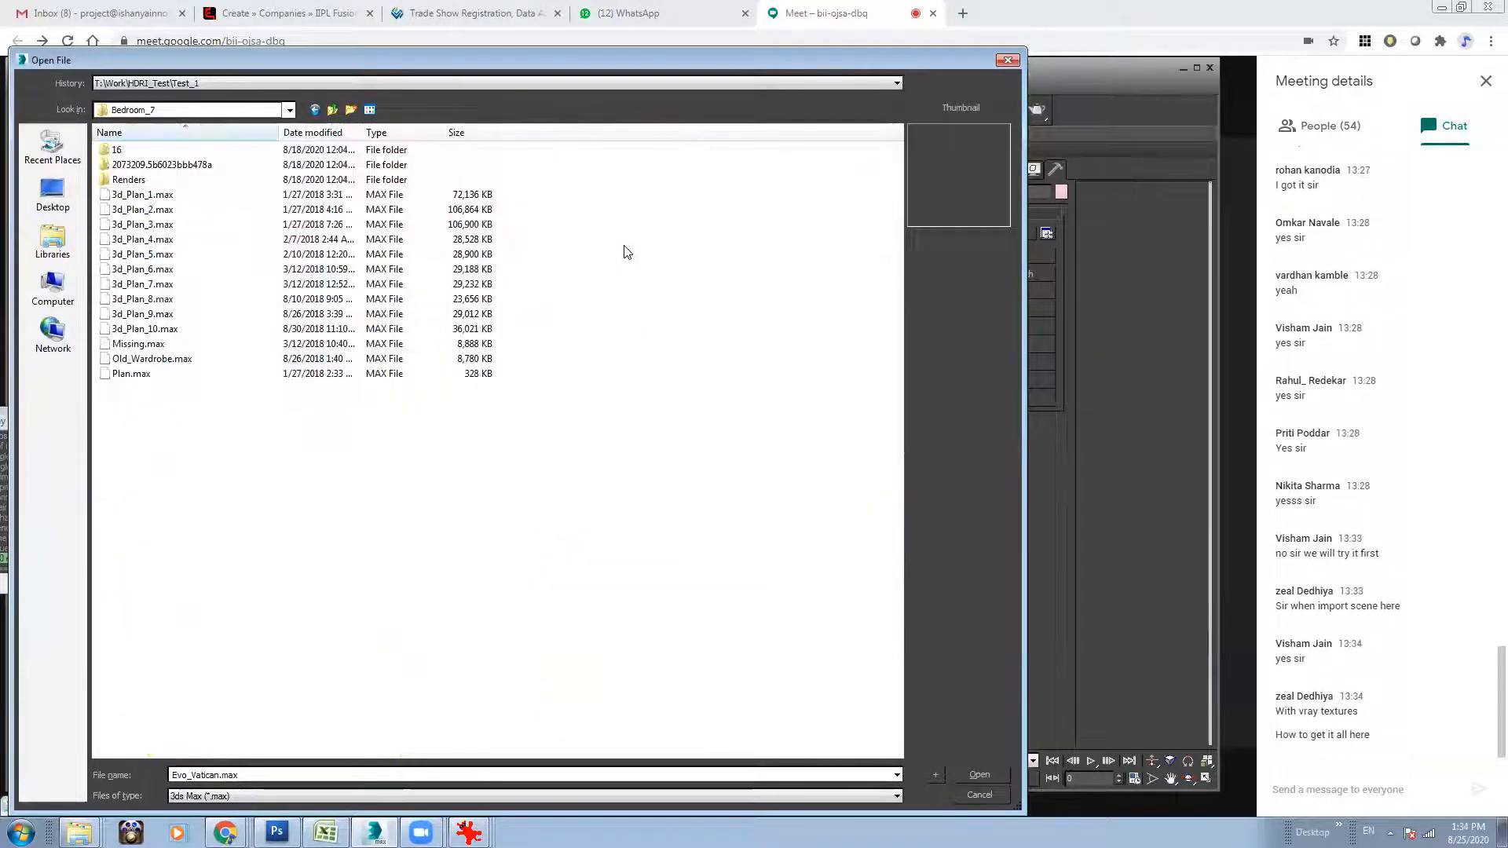
click(157, 358)
click(333, 111)
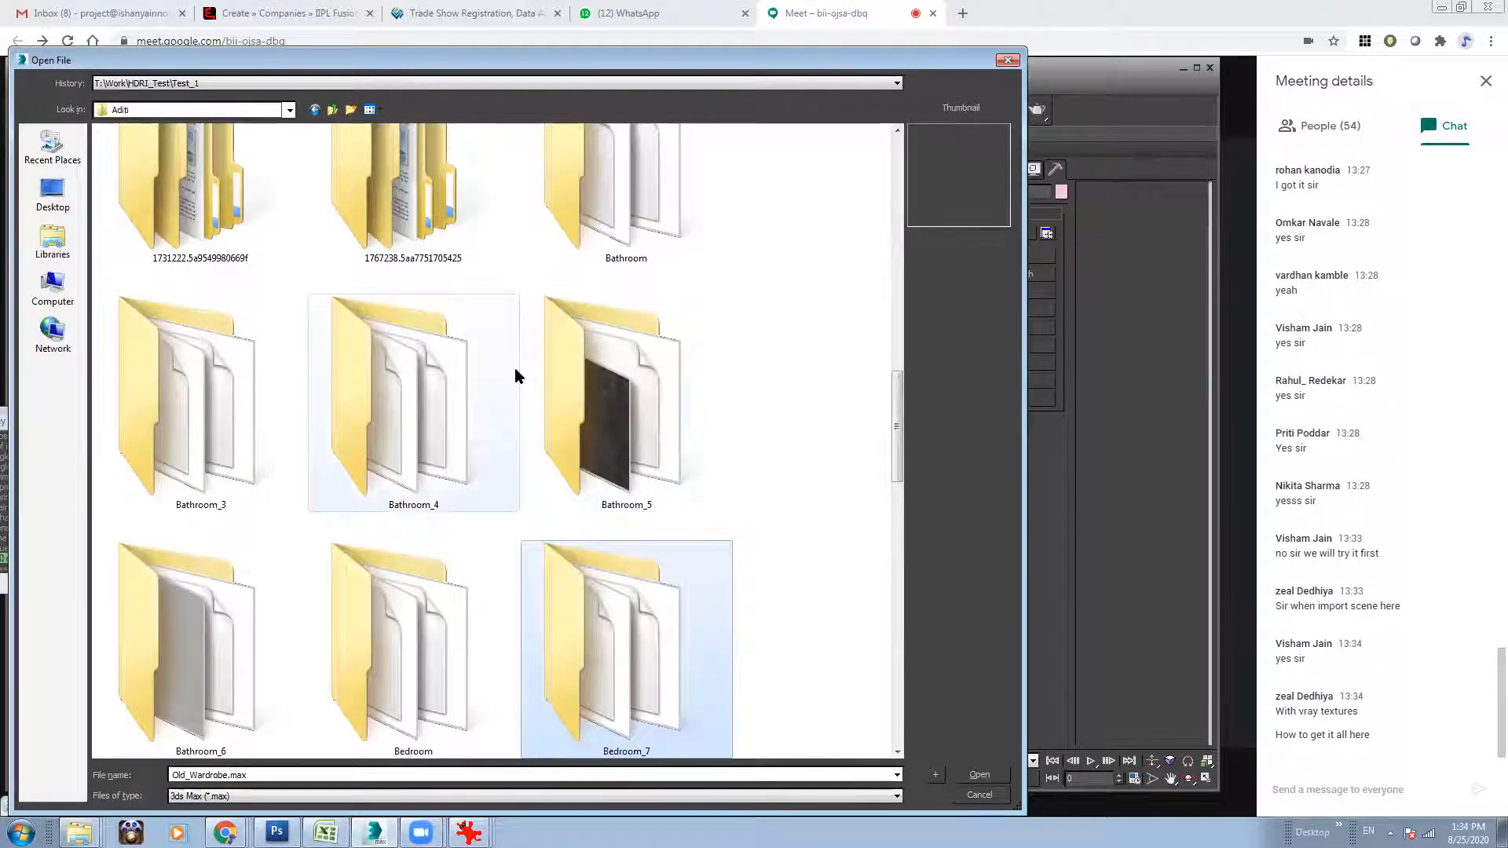
click(643, 430)
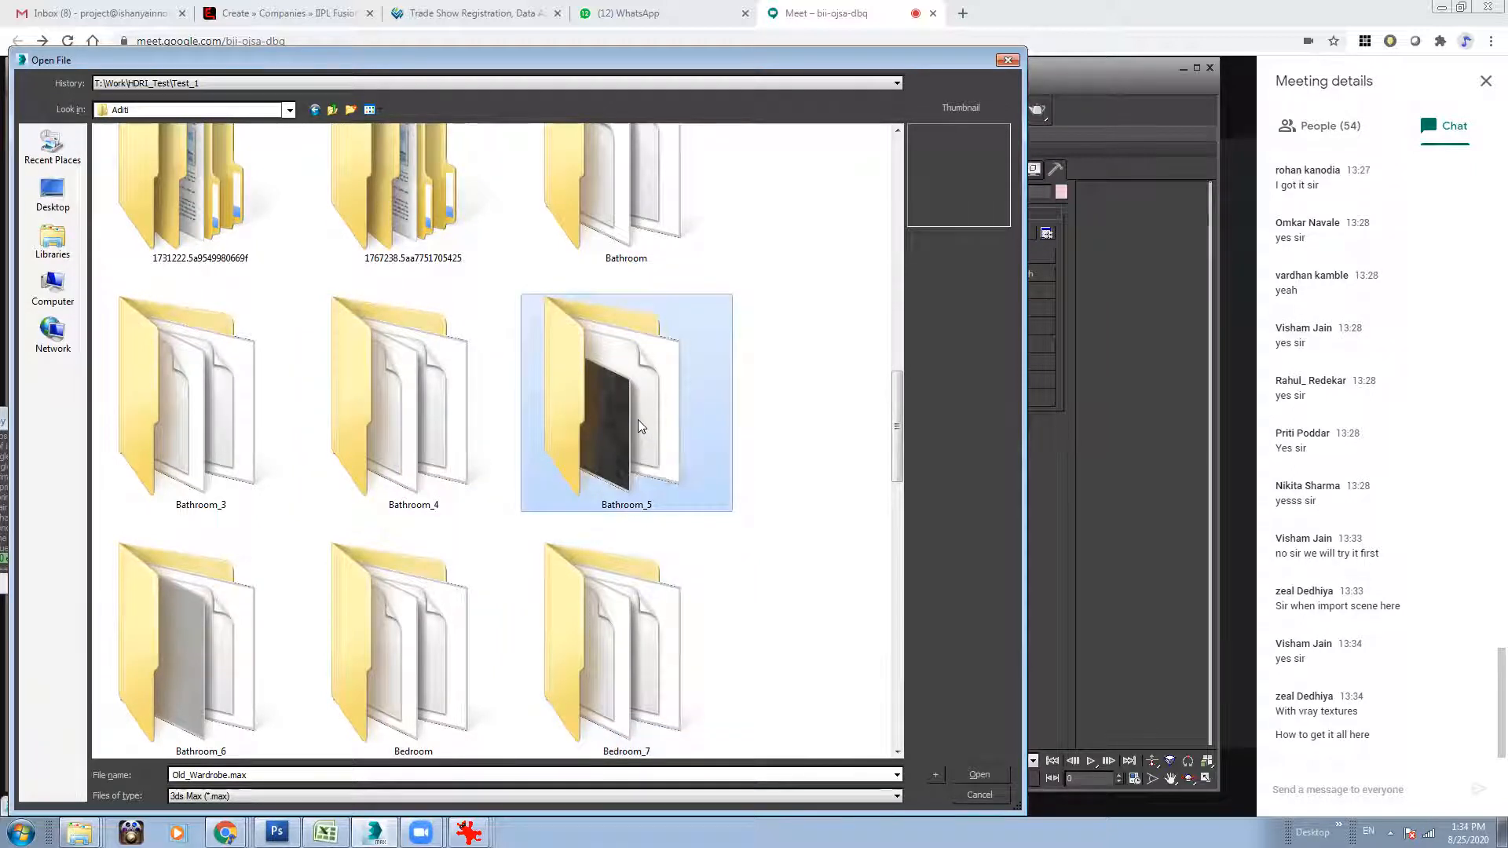
click(671, 536)
drag(897, 405, 891, 529)
click(228, 448)
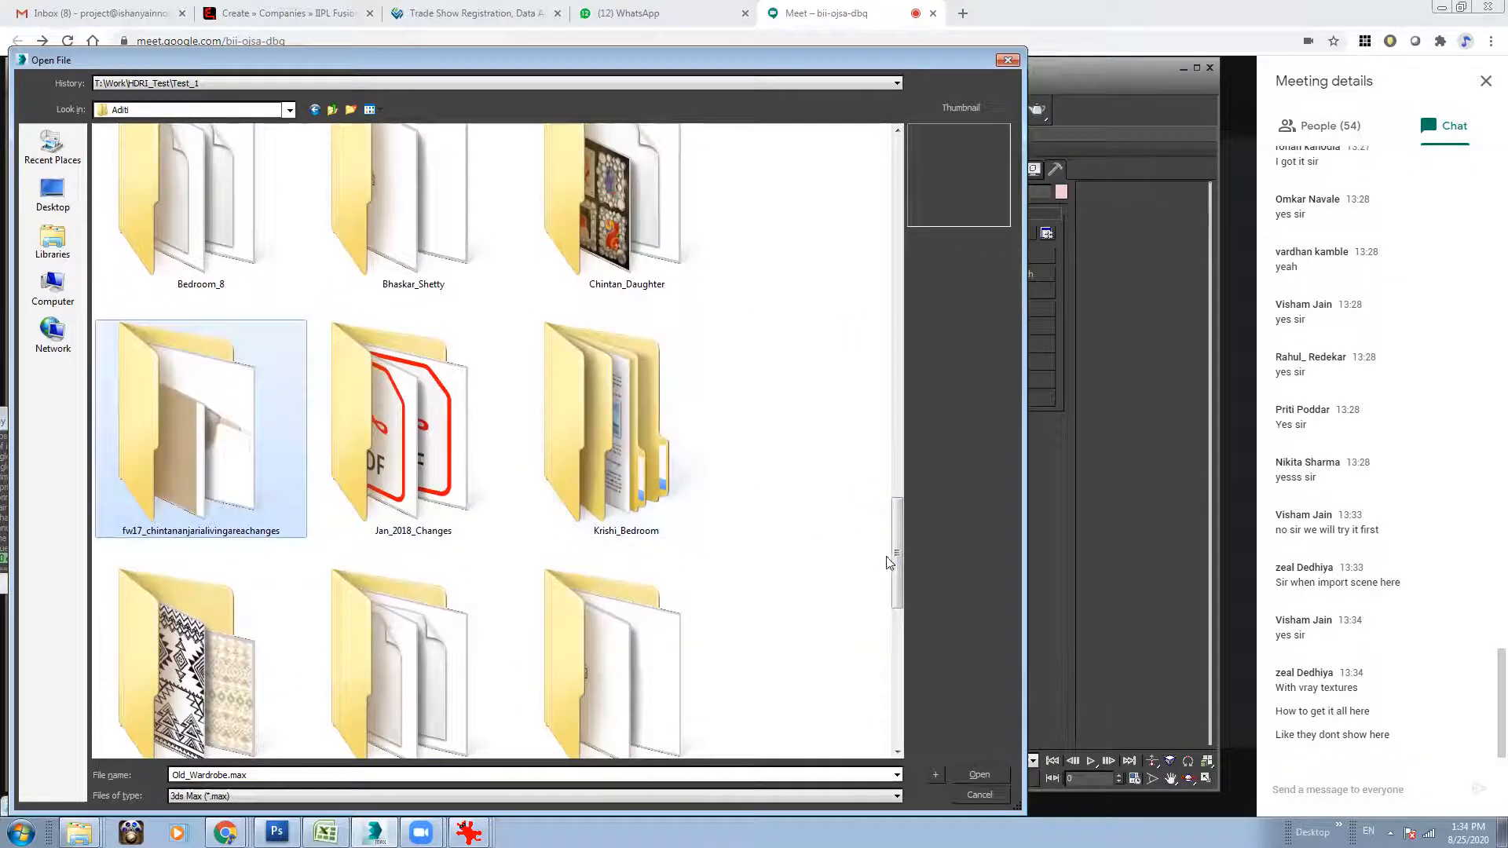
drag(901, 583, 900, 610)
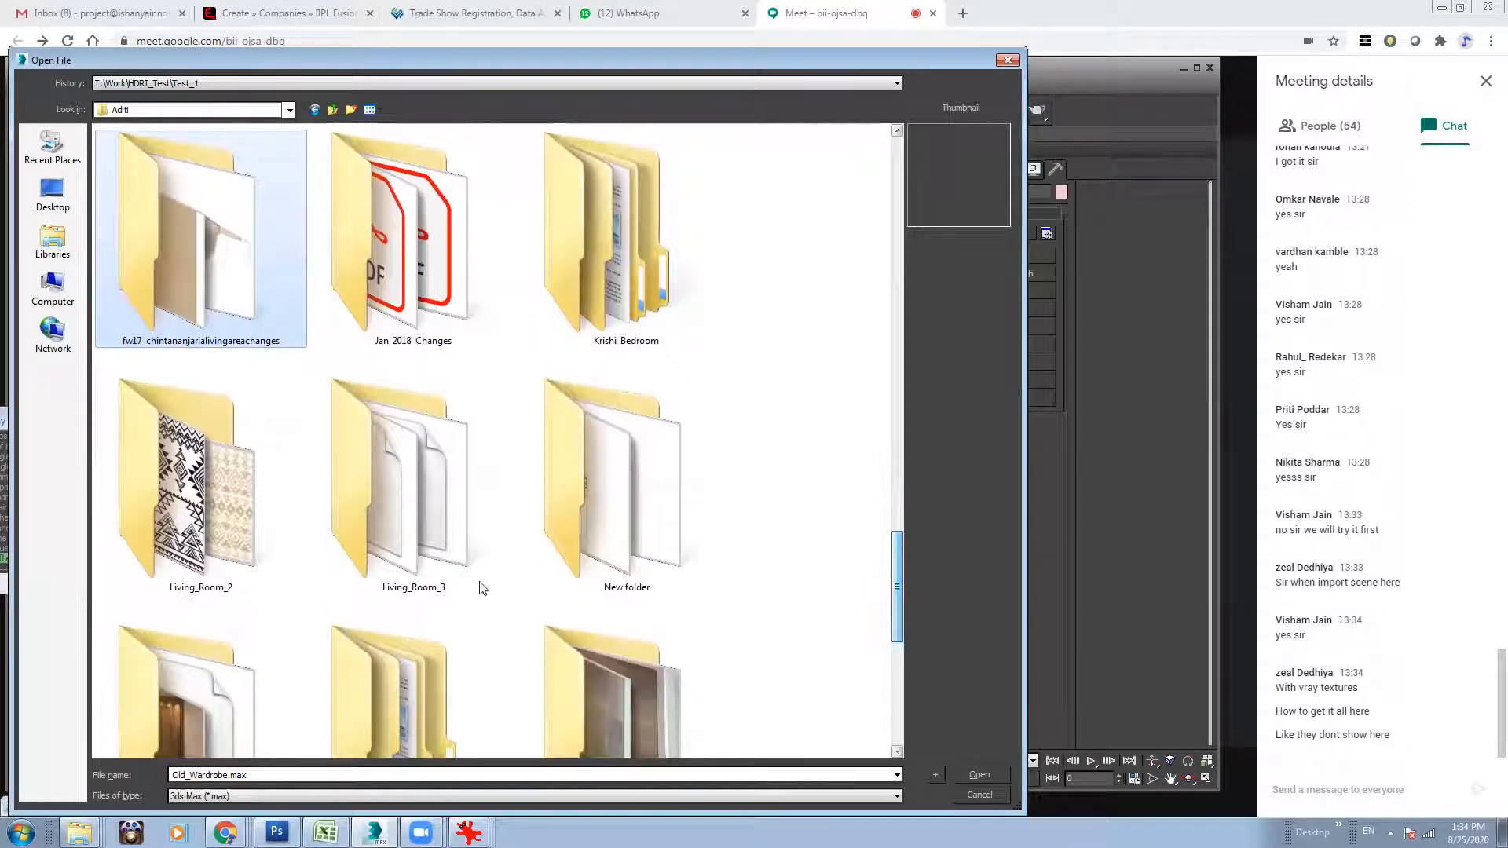
click(235, 515)
scroll(909, 579, down, 3)
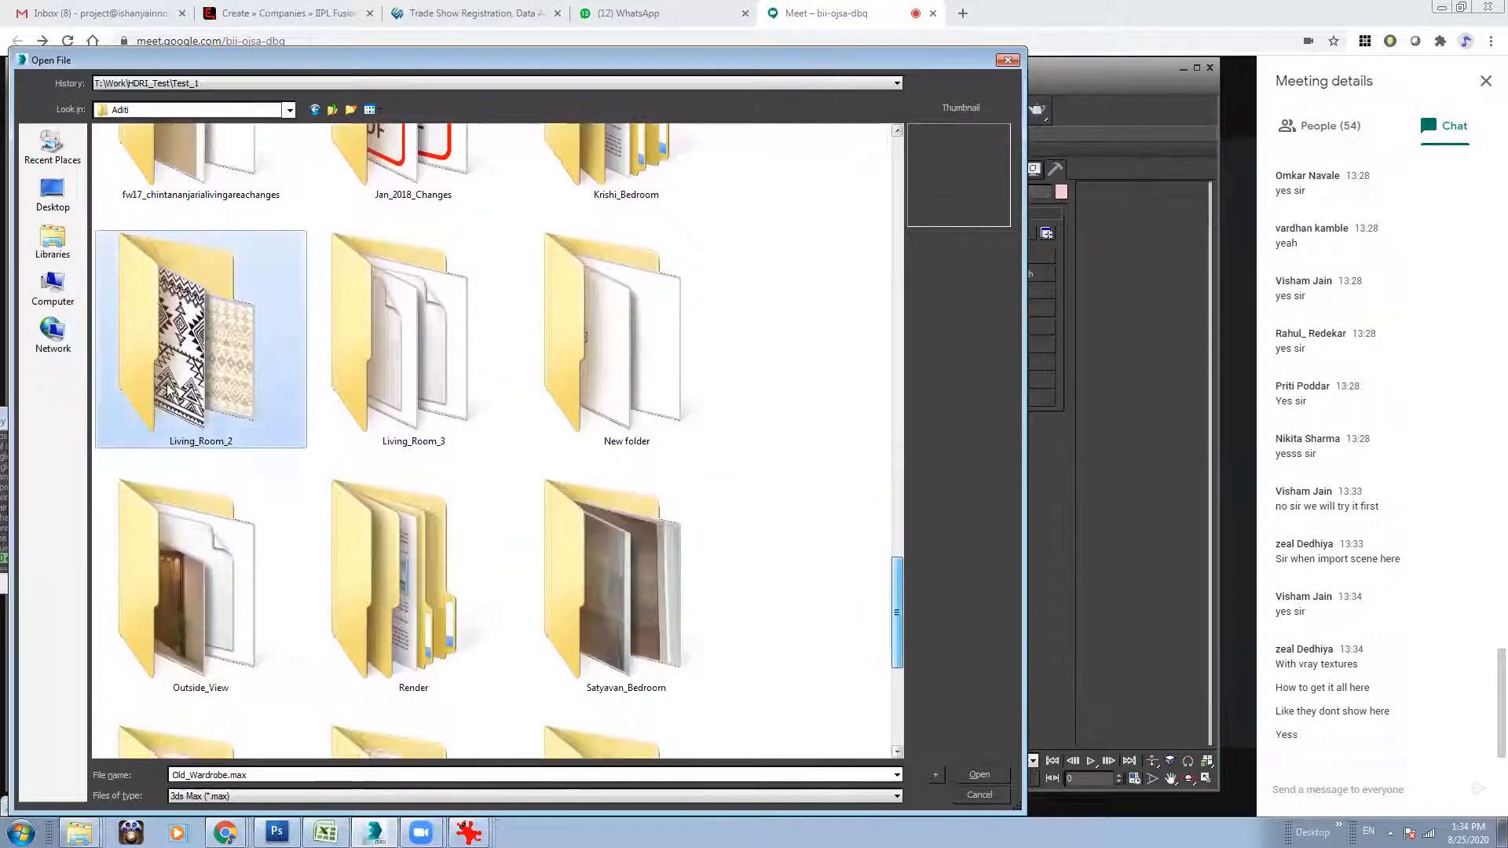
double_click(262, 258)
drag(897, 277, 898, 674)
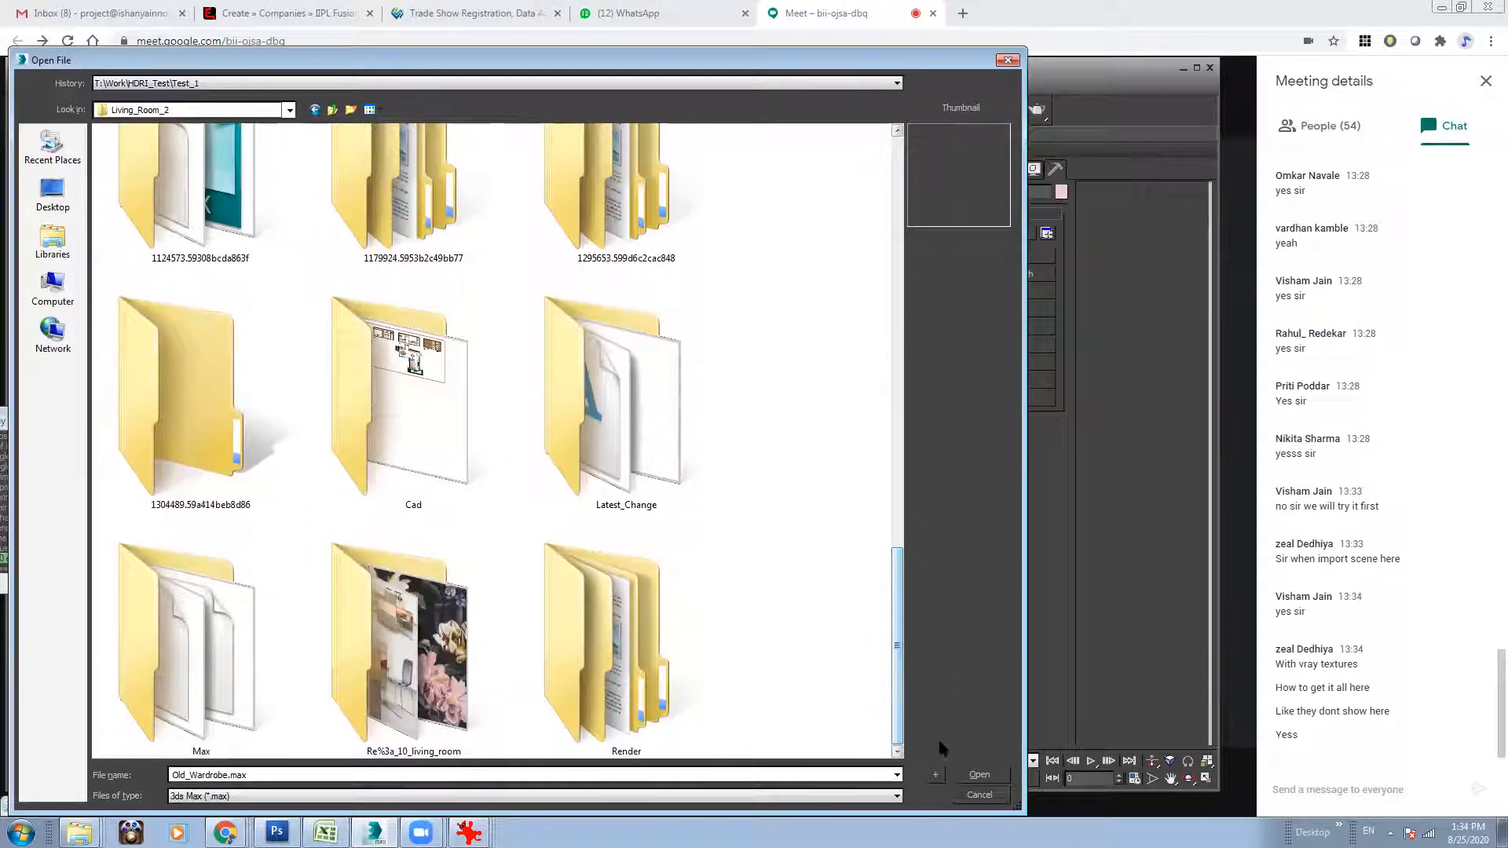
click(980, 795)
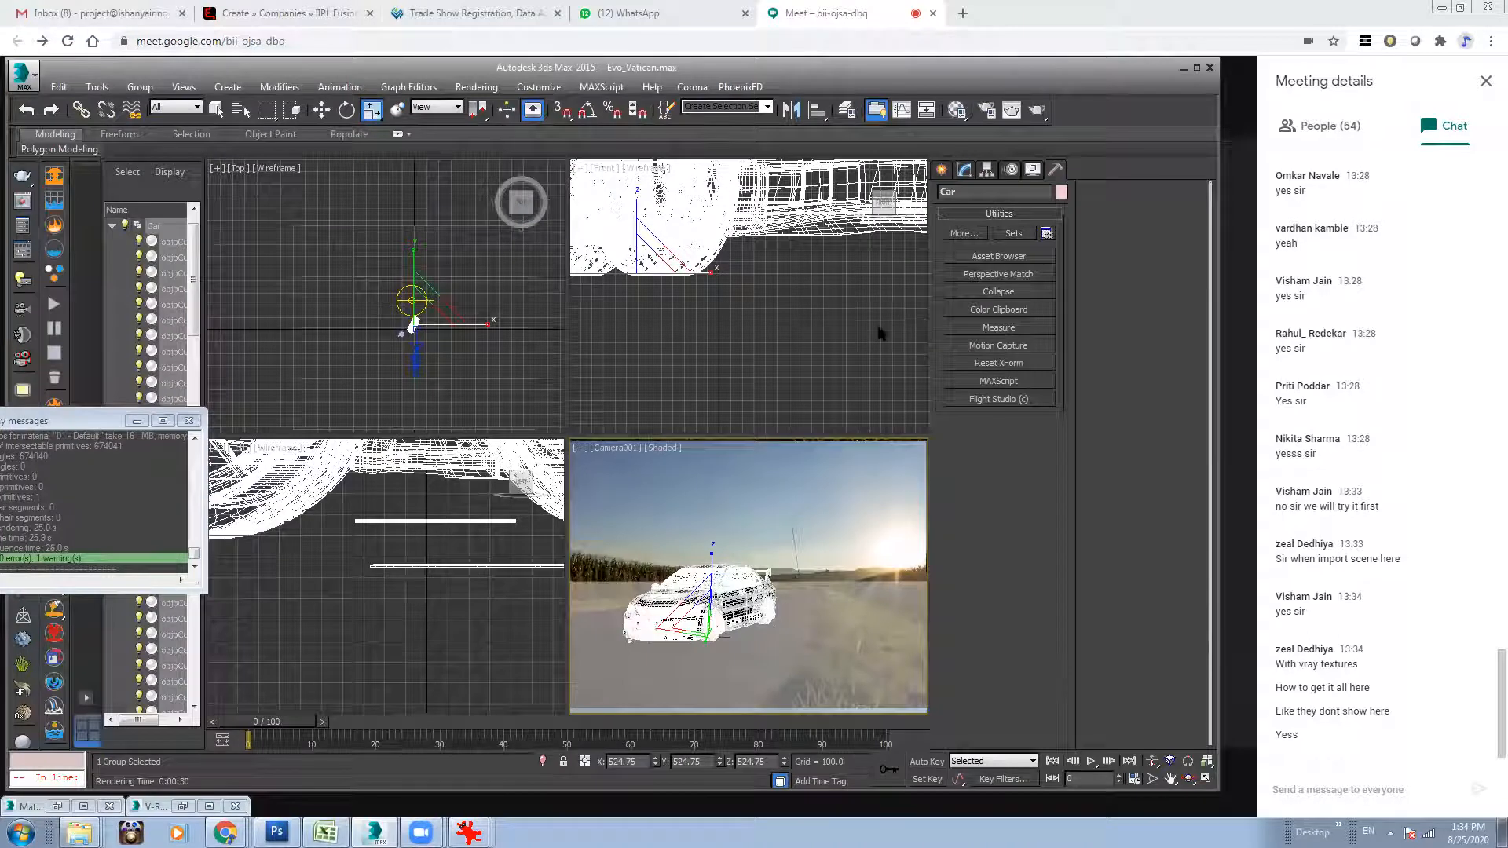
Bring up the dialog for opening a scene again and browse to the Work folder on DATA_VOL (T:).
click(23, 74)
click(96, 209)
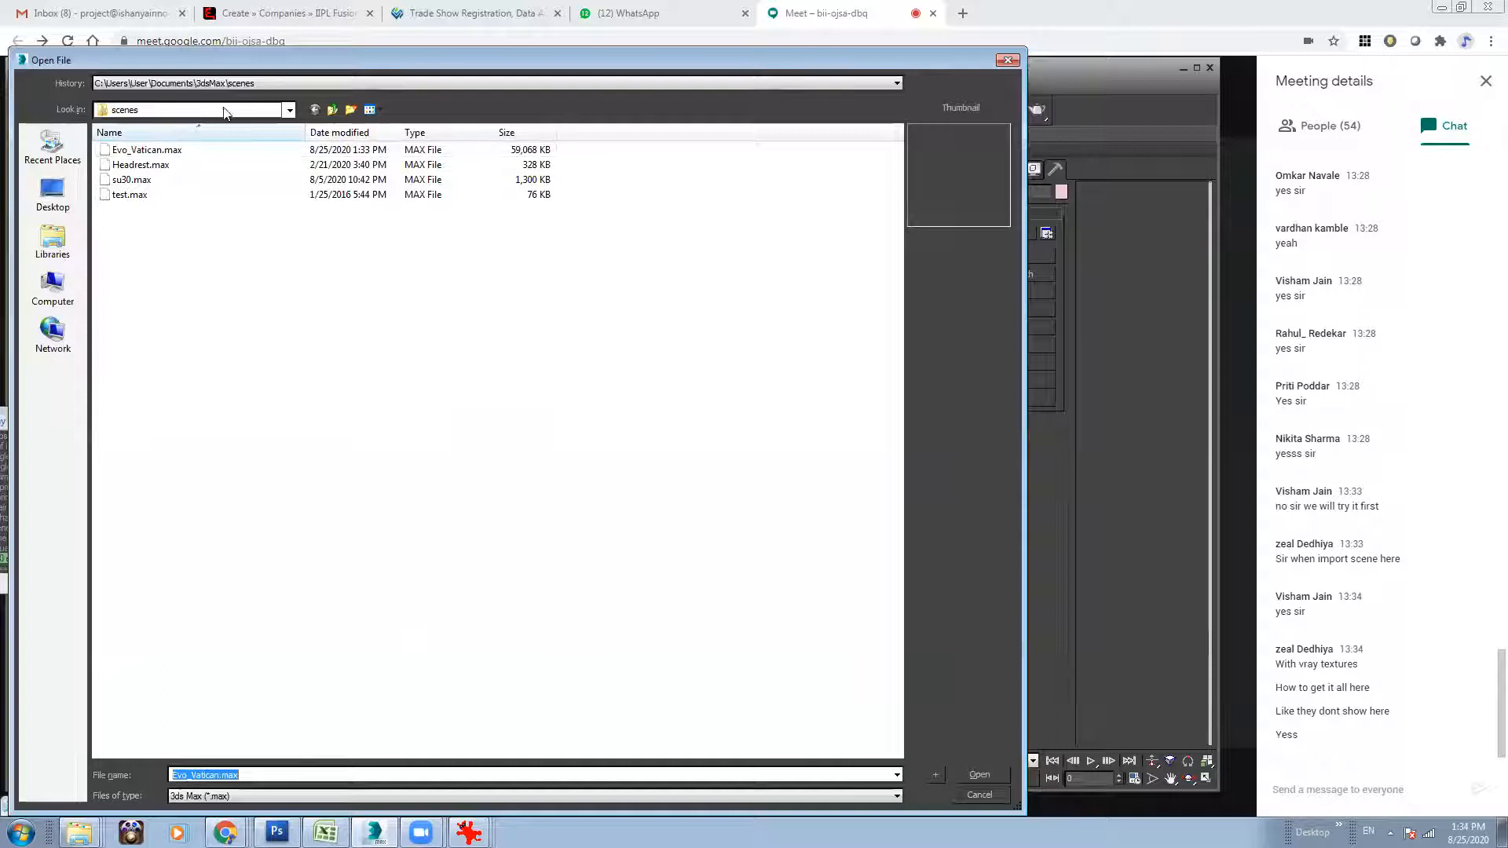
click(227, 83)
click(259, 98)
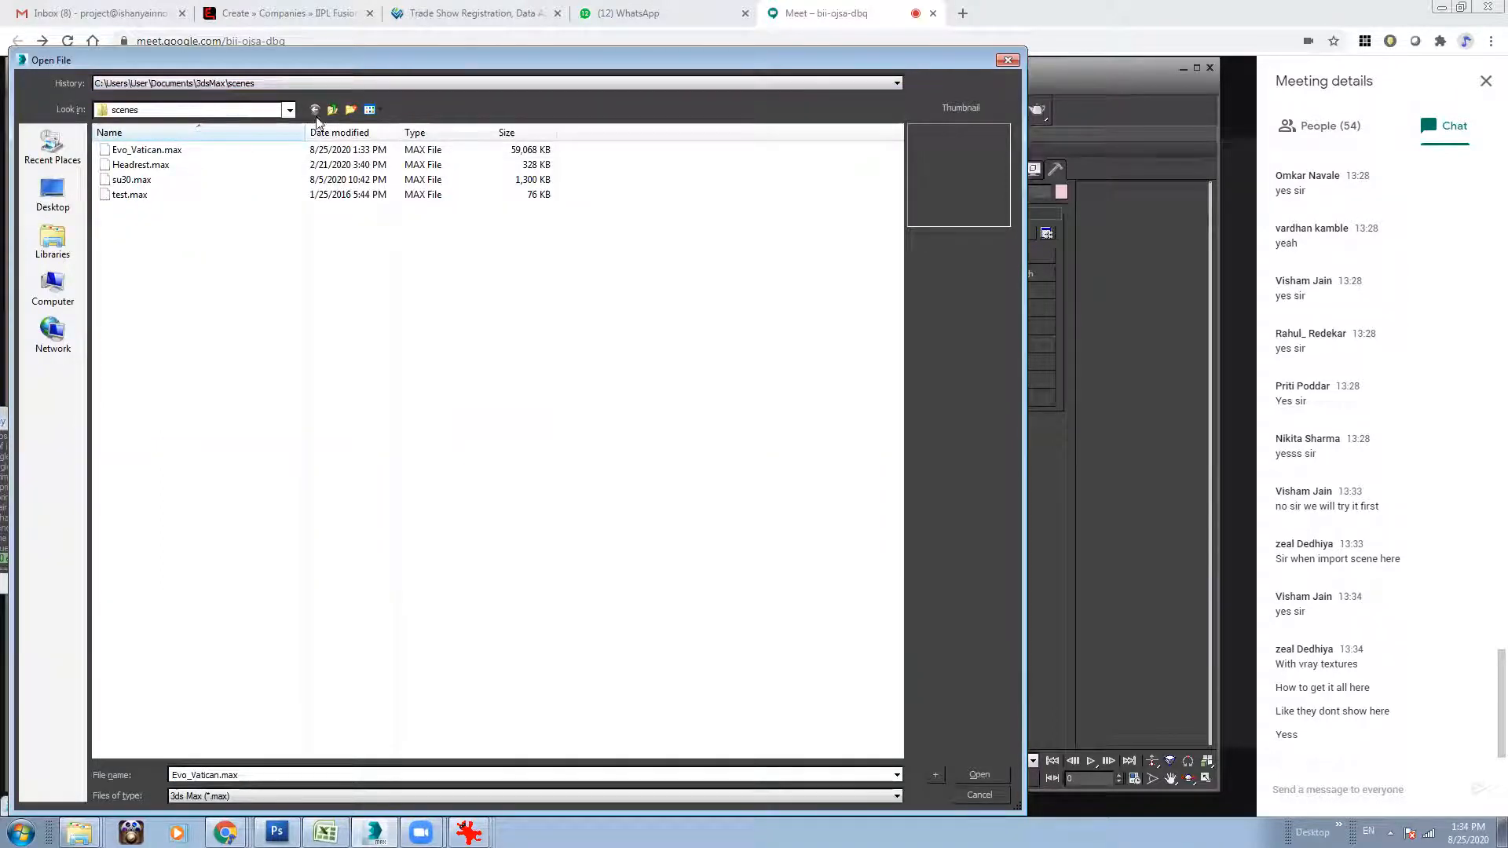
click(179, 110)
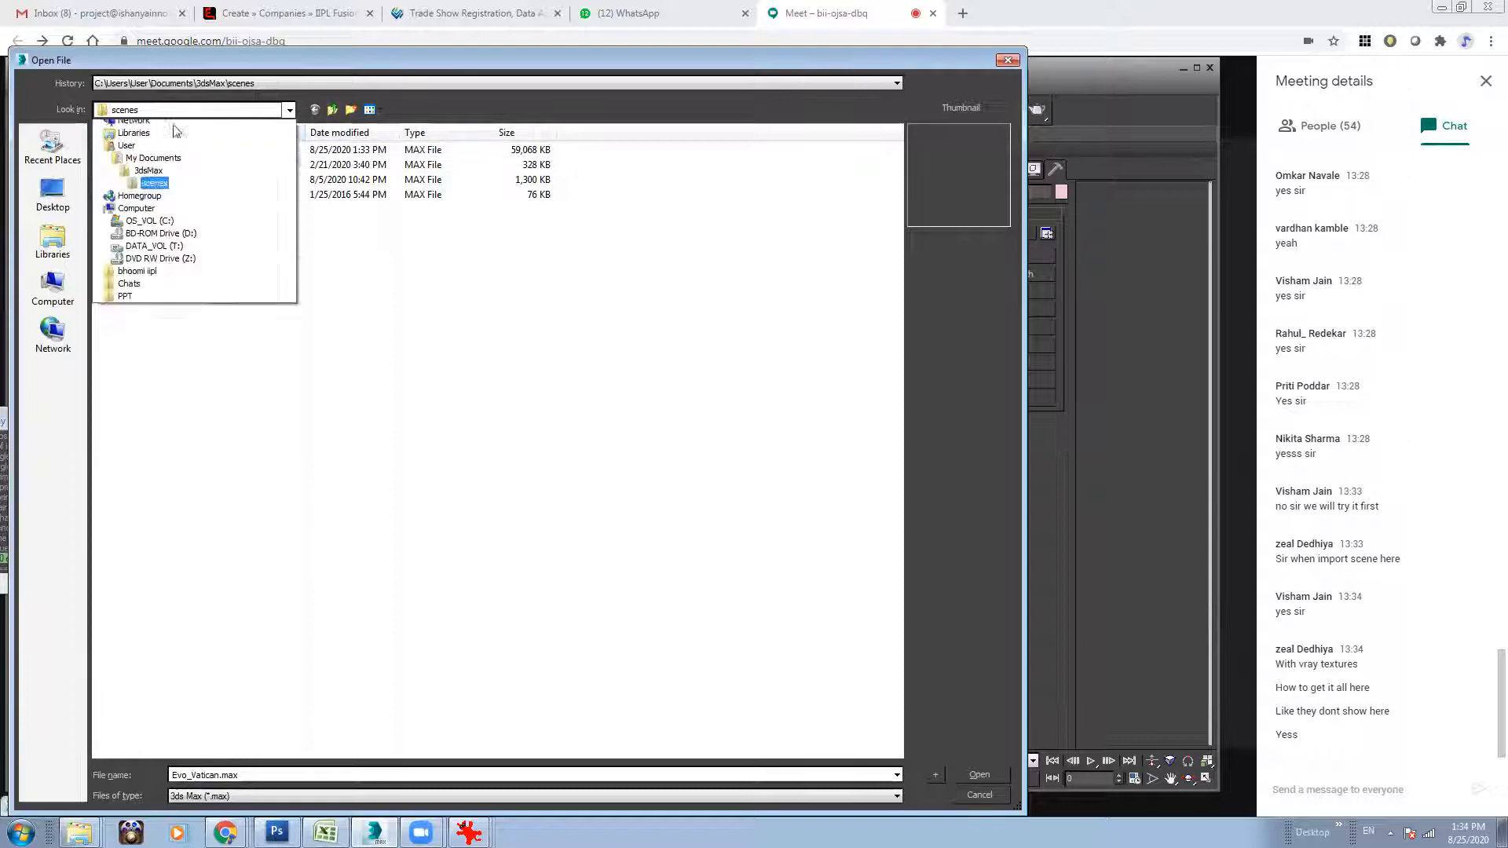
click(171, 279)
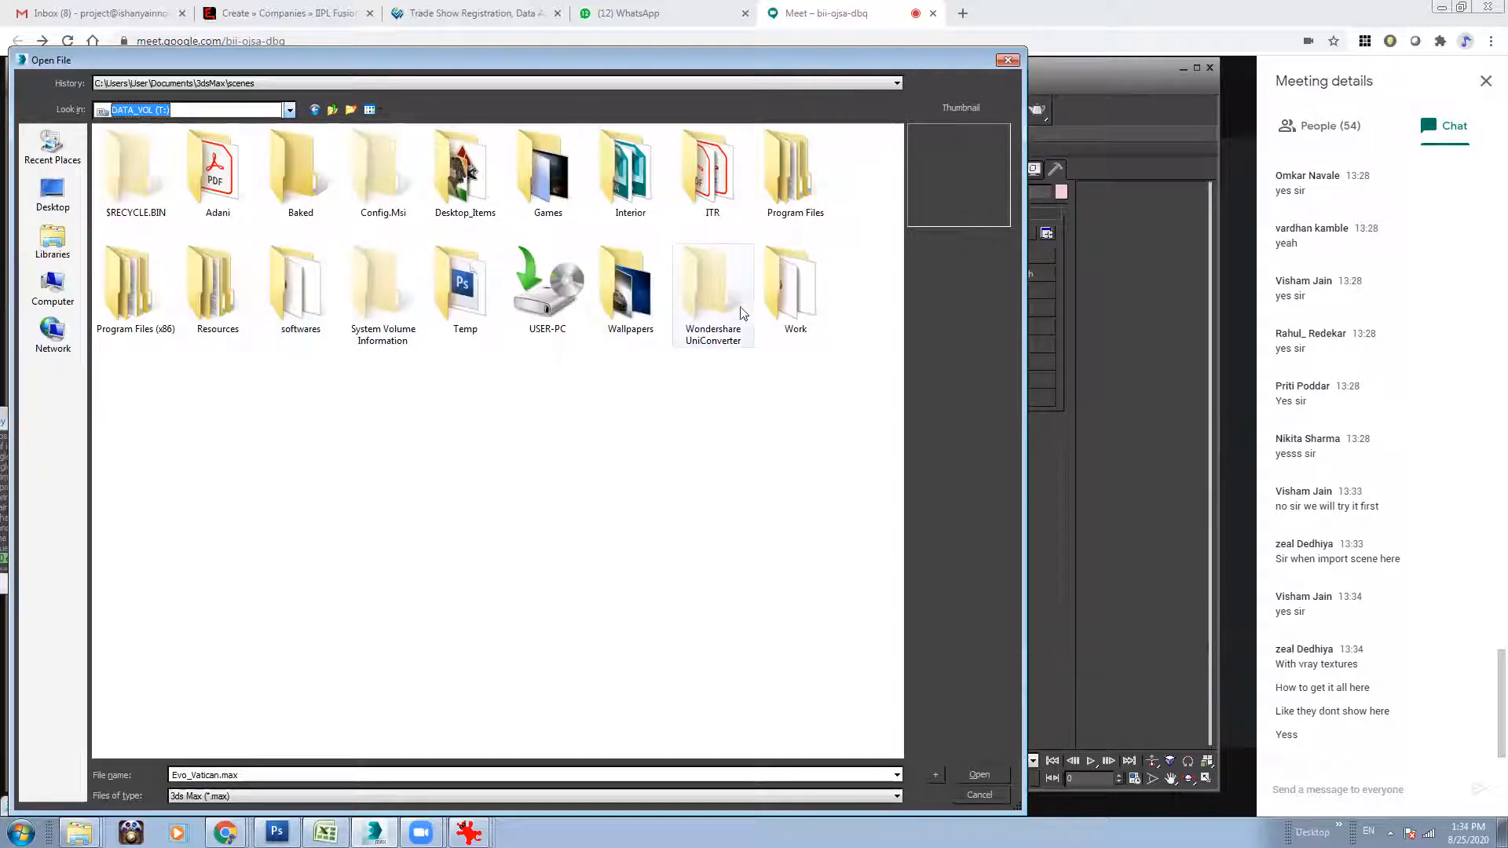
double_click(799, 308)
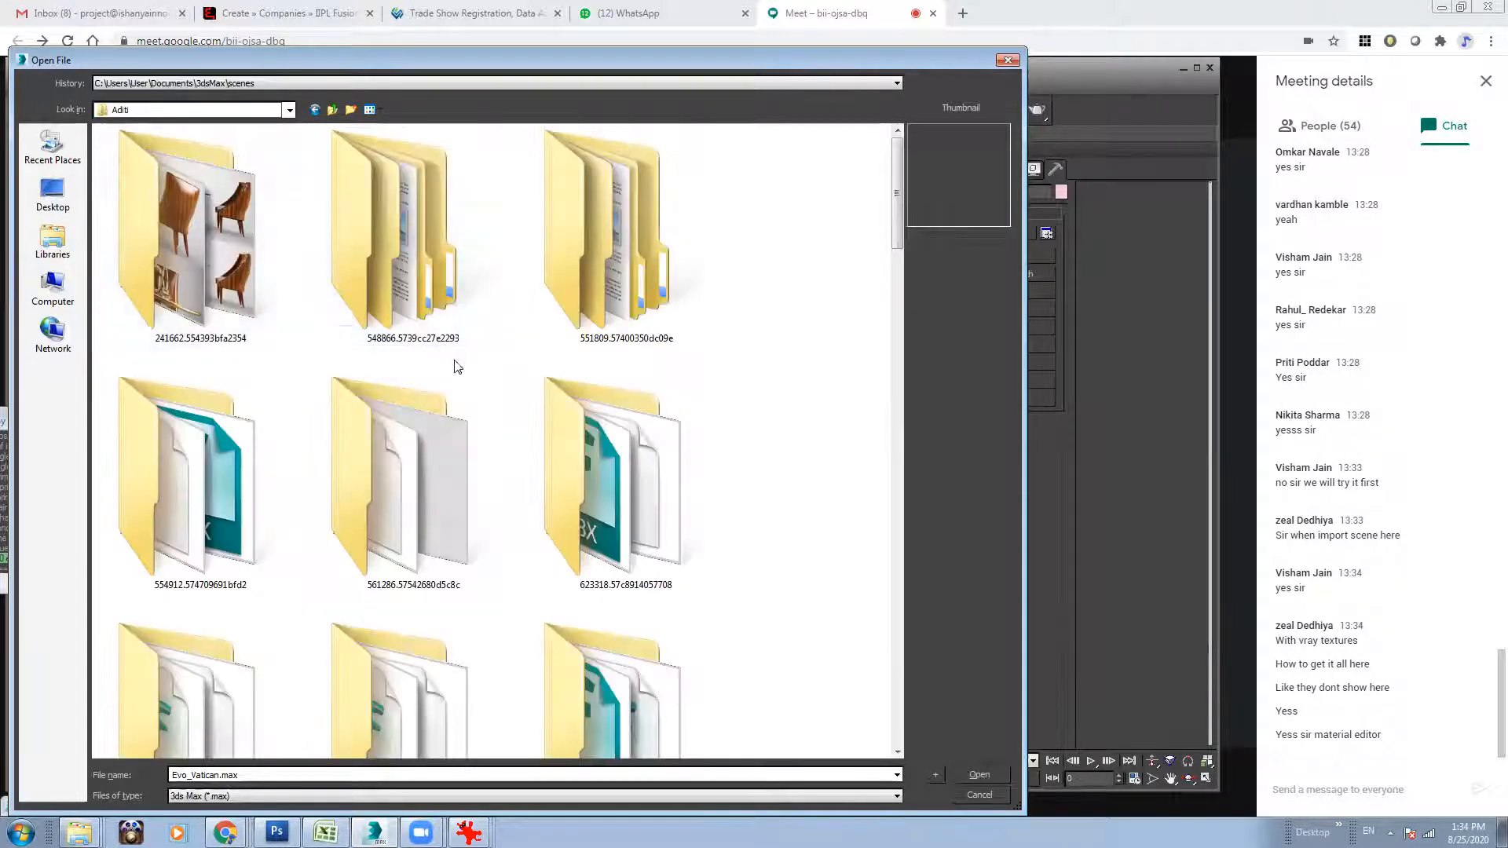
Browse through the project folders to the Max folder inside Living_Room_2.
drag(898, 206, 903, 470)
click(644, 323)
click(582, 267)
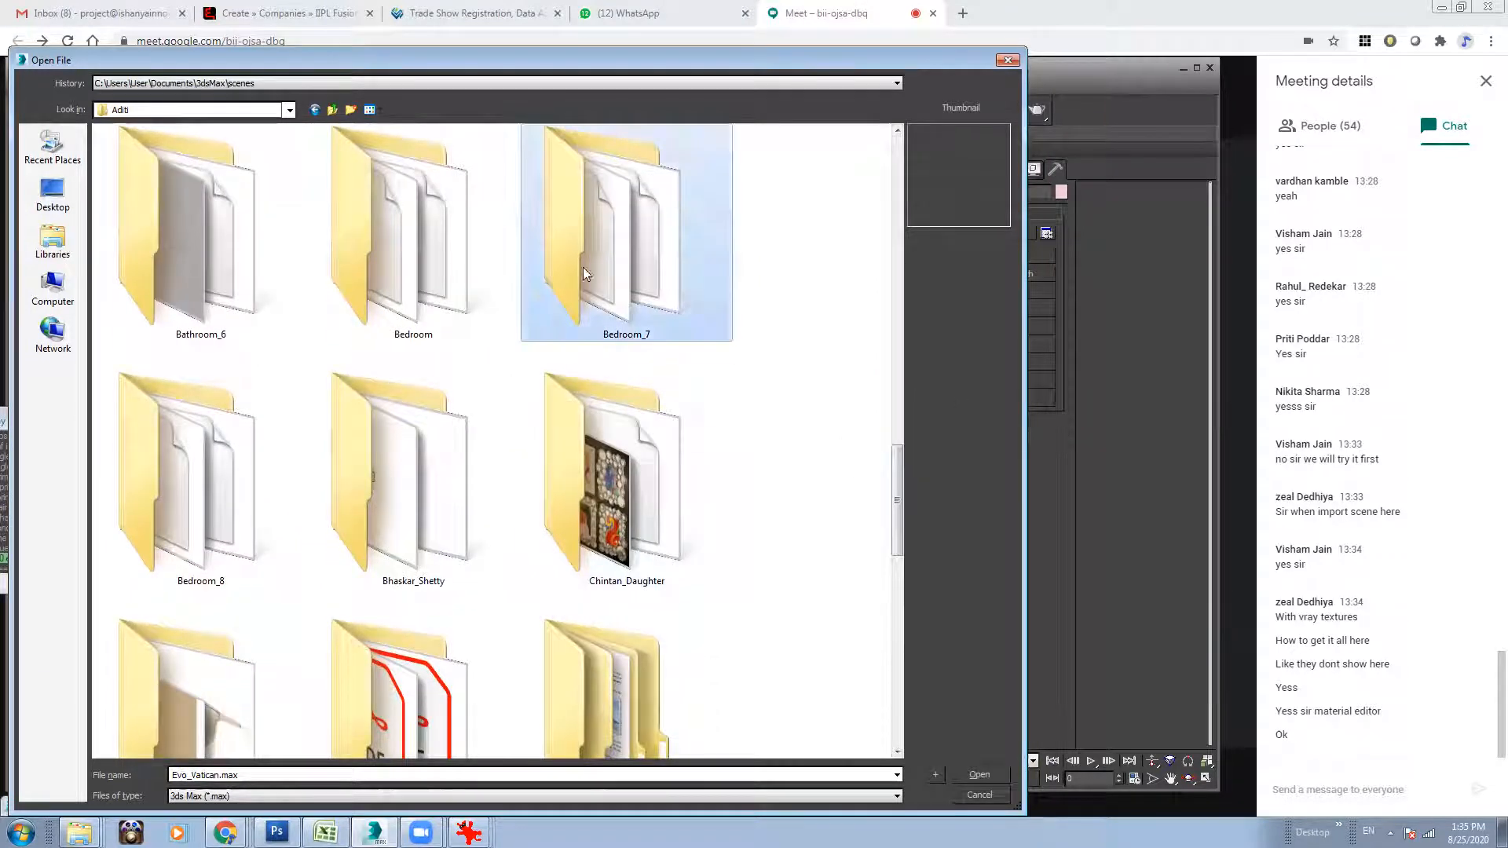
click(550, 461)
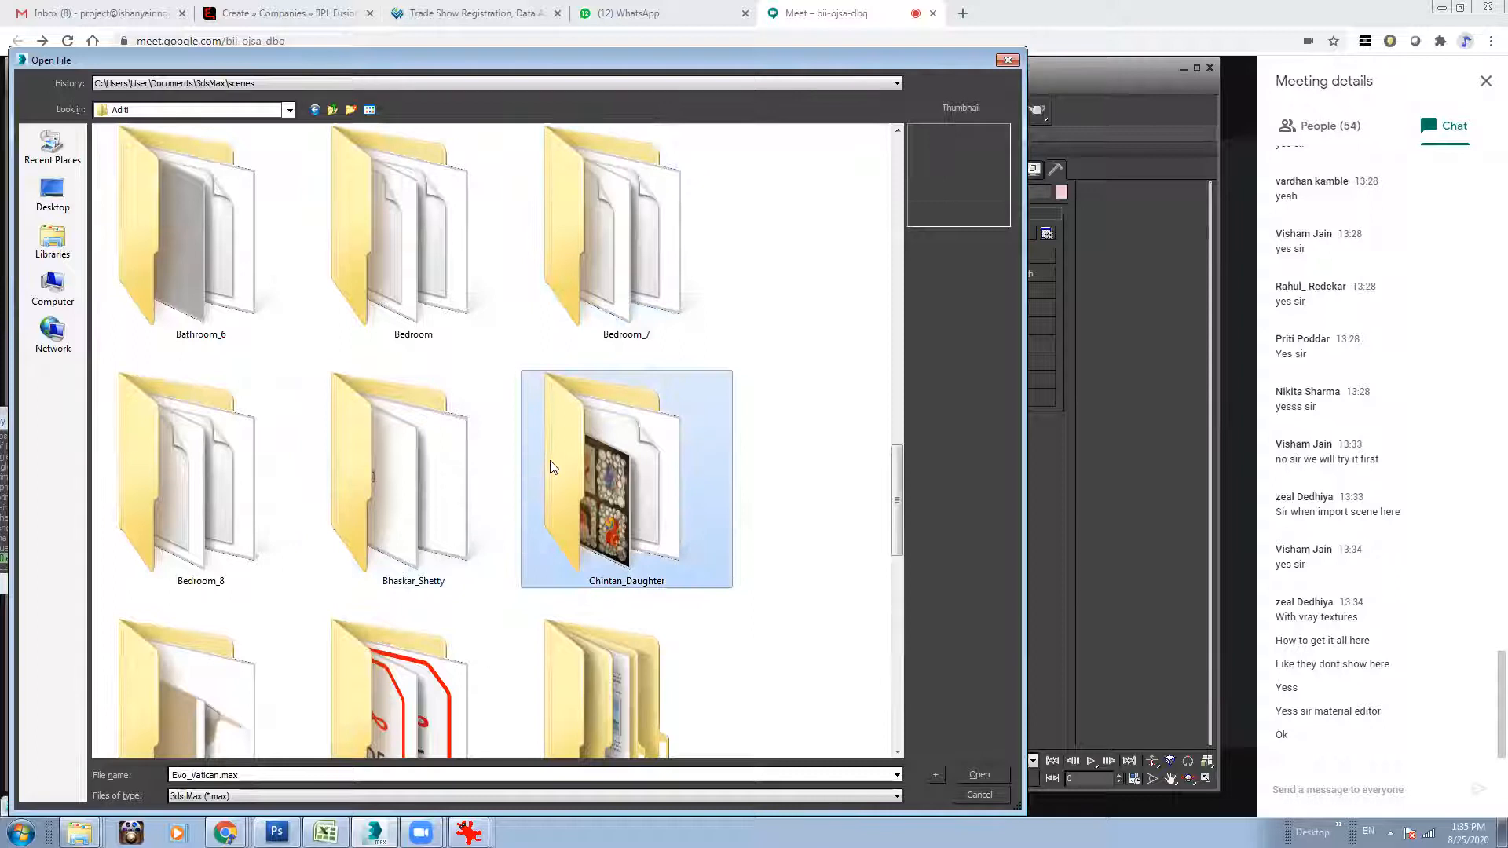
key(l)
double_click(221, 191)
mouse_move(897, 292)
mouse_down()
mouse_move(879, 437)
mouse_move(894, 642)
mouse_move(886, 287)
mouse_up()
click(471, 242)
key(m)
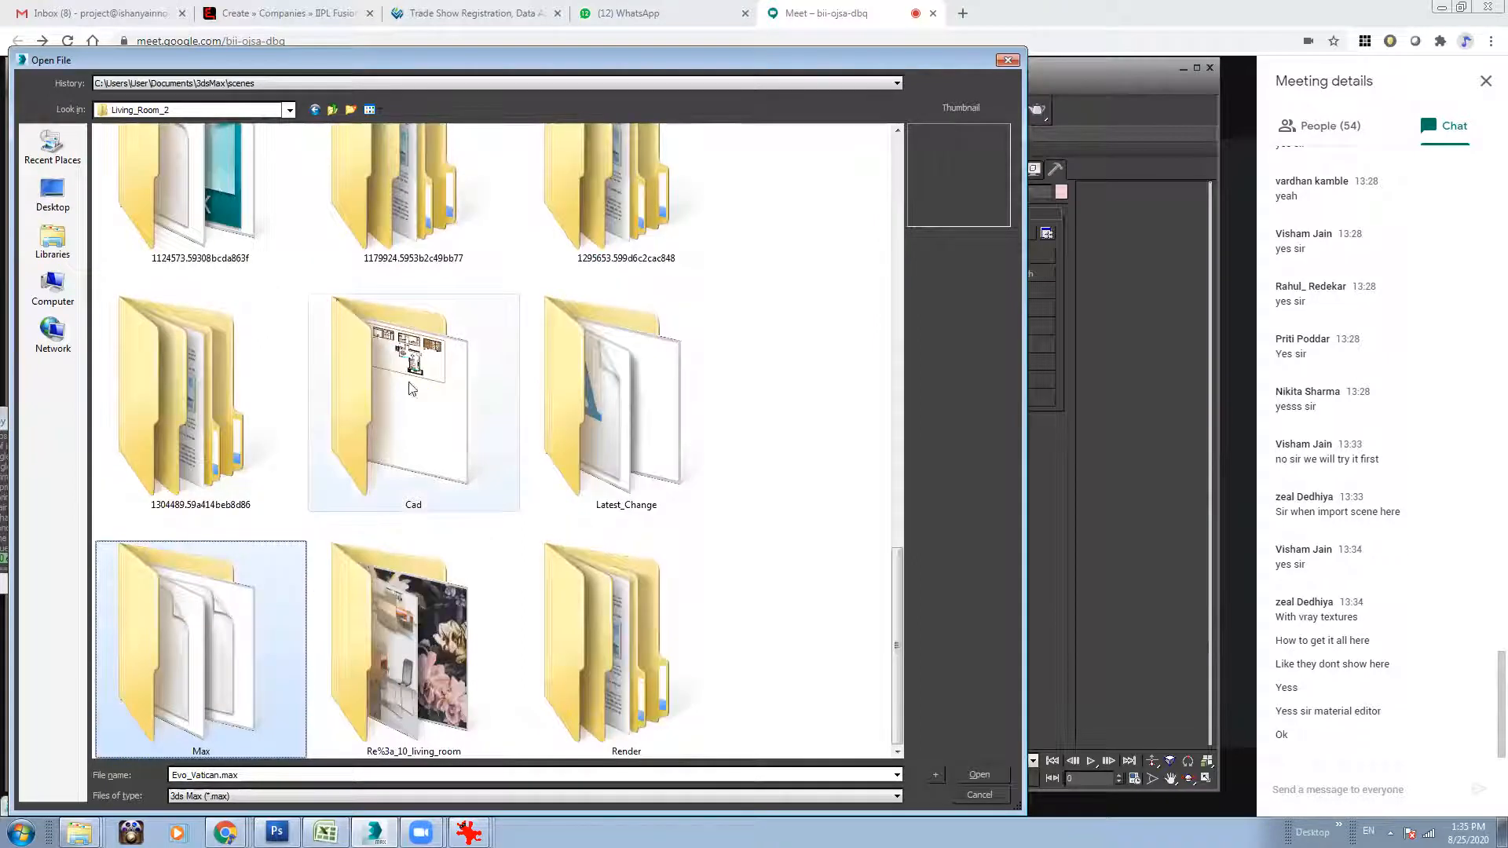
double_click(271, 667)
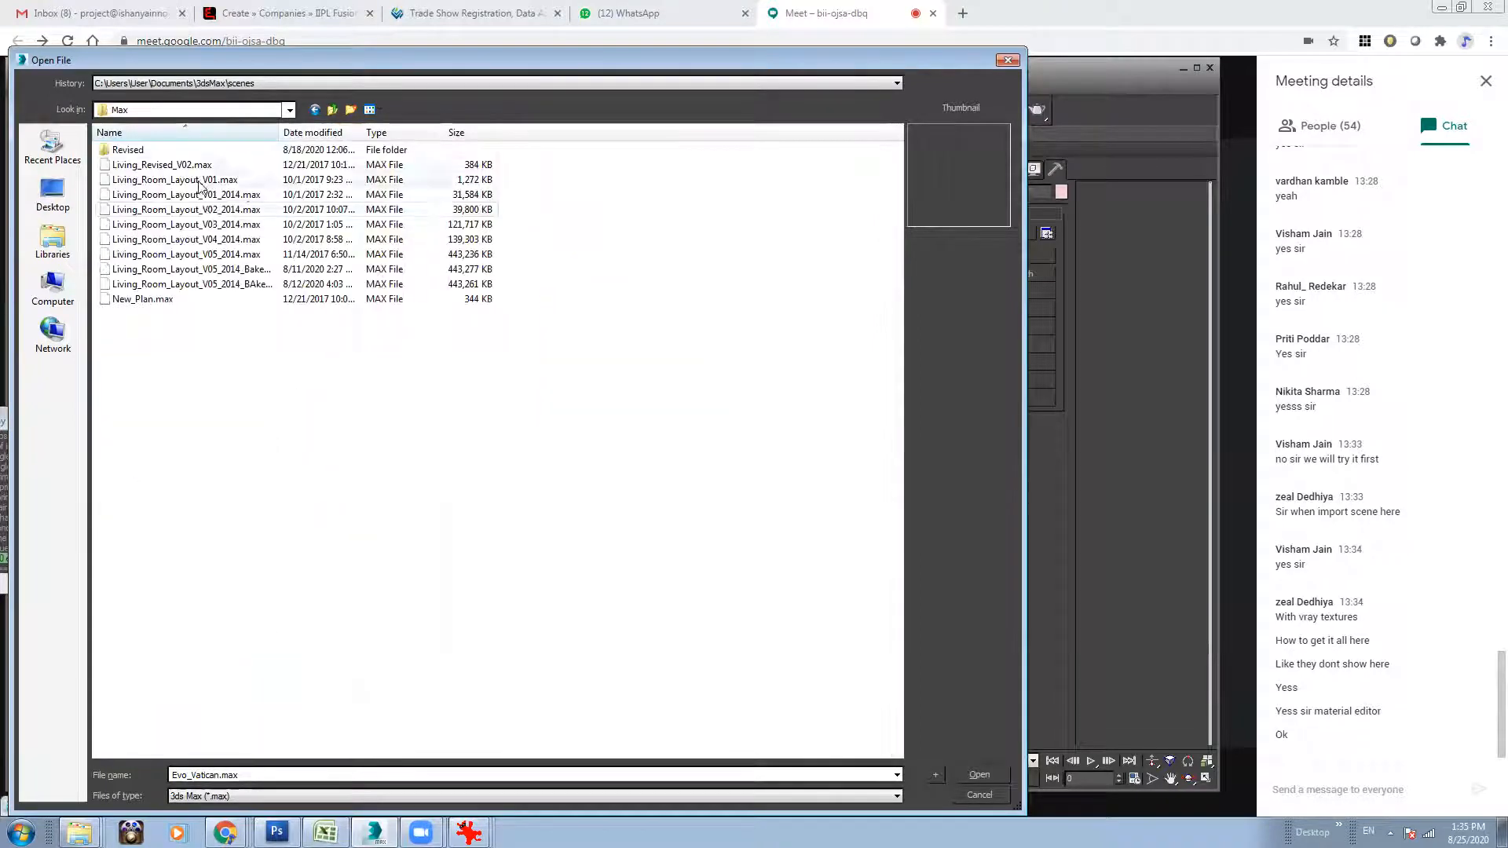
Open the scene file Living_Room_Layout_V05_2014_BAked_V02.max.
click(274, 283)
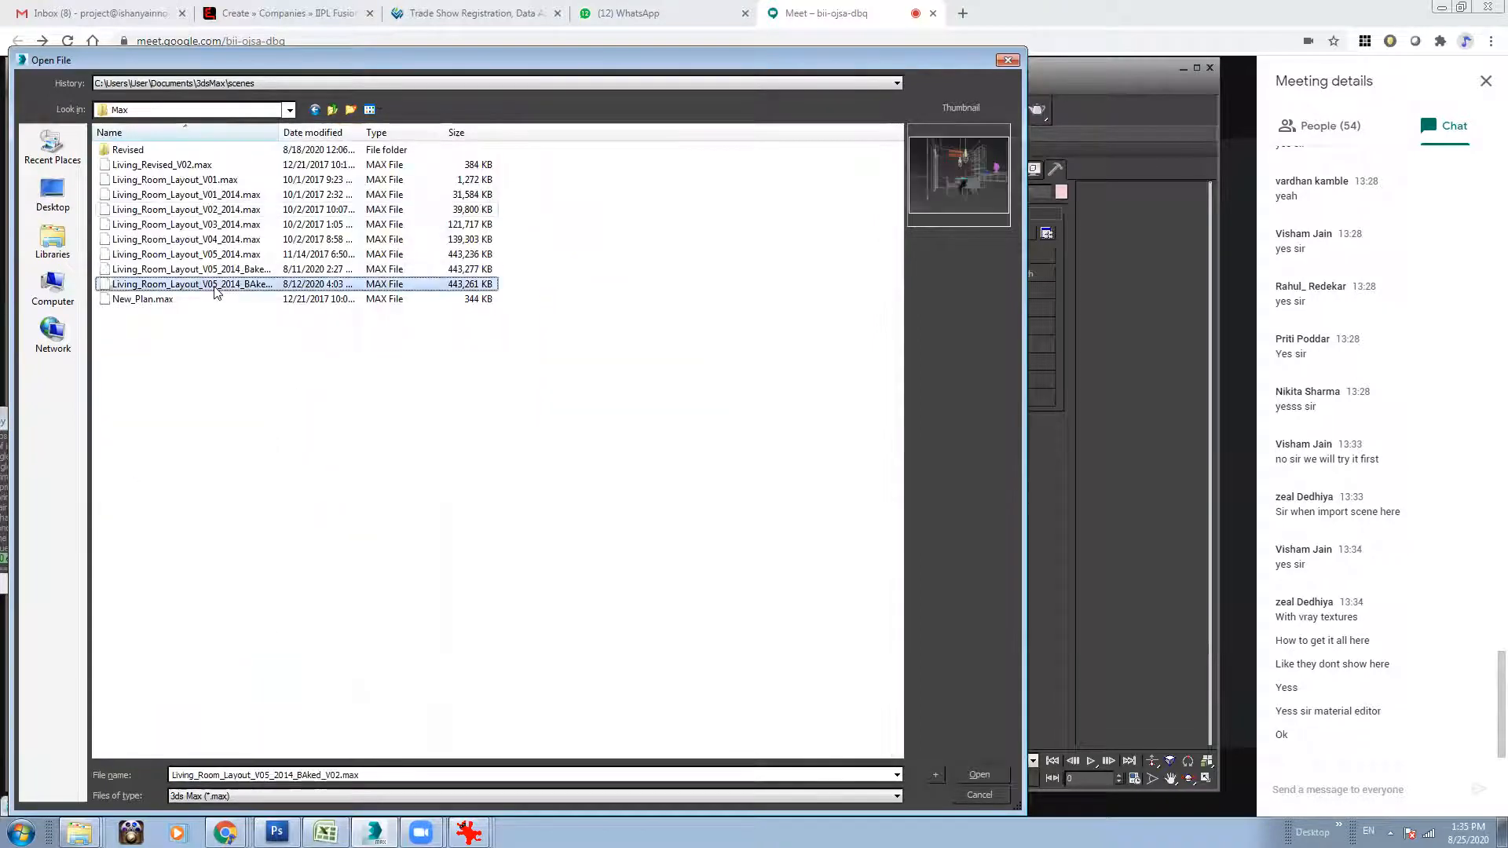
click(272, 270)
click(257, 286)
click(977, 775)
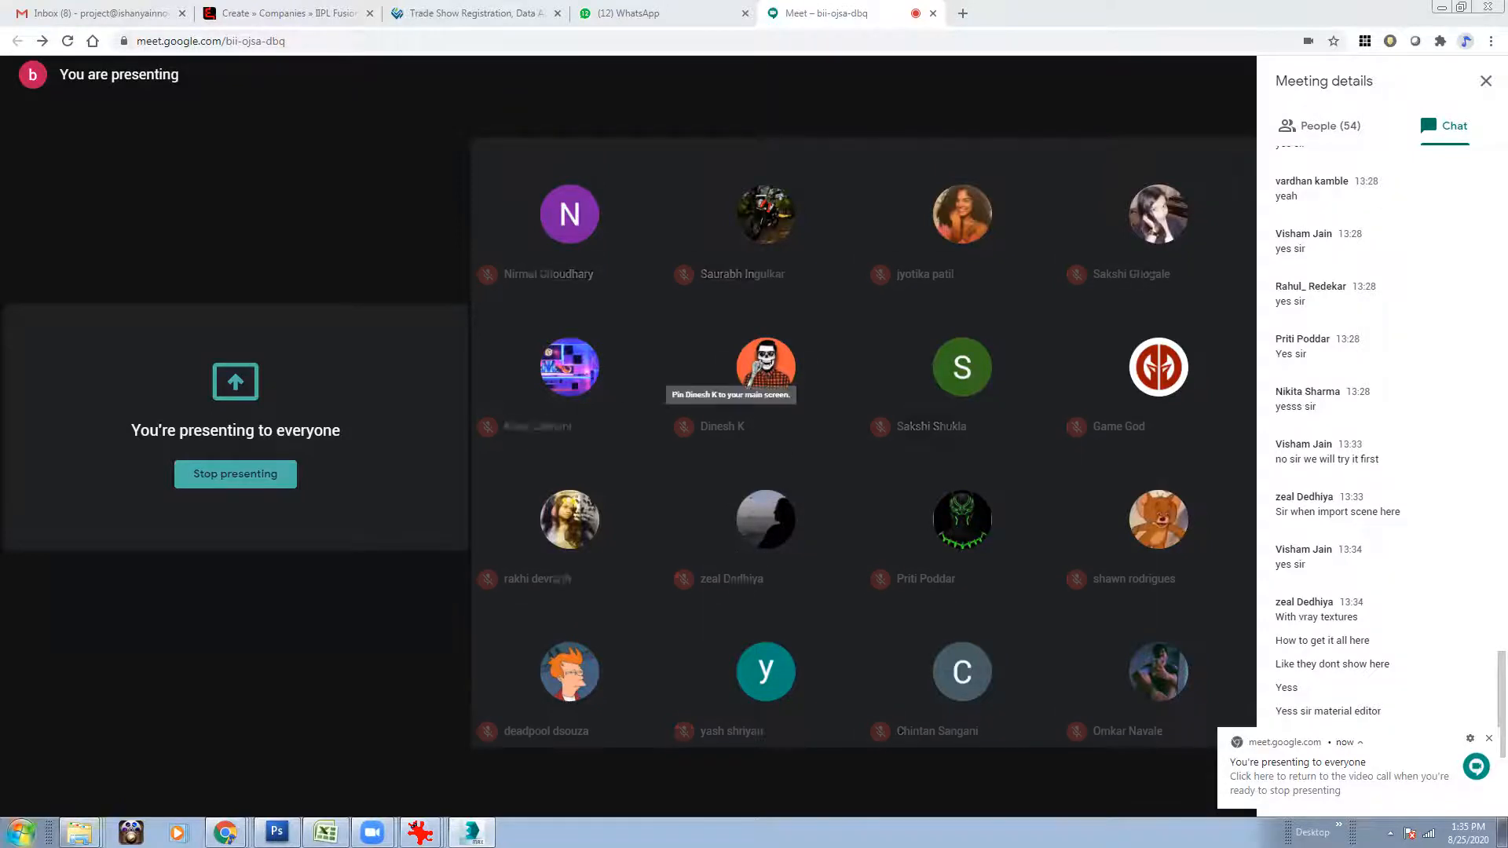
Switch to the Downloads window in Windows Explorer and browse to T:\Resources\Vray_materials\Wood.
mouse_move(78, 833)
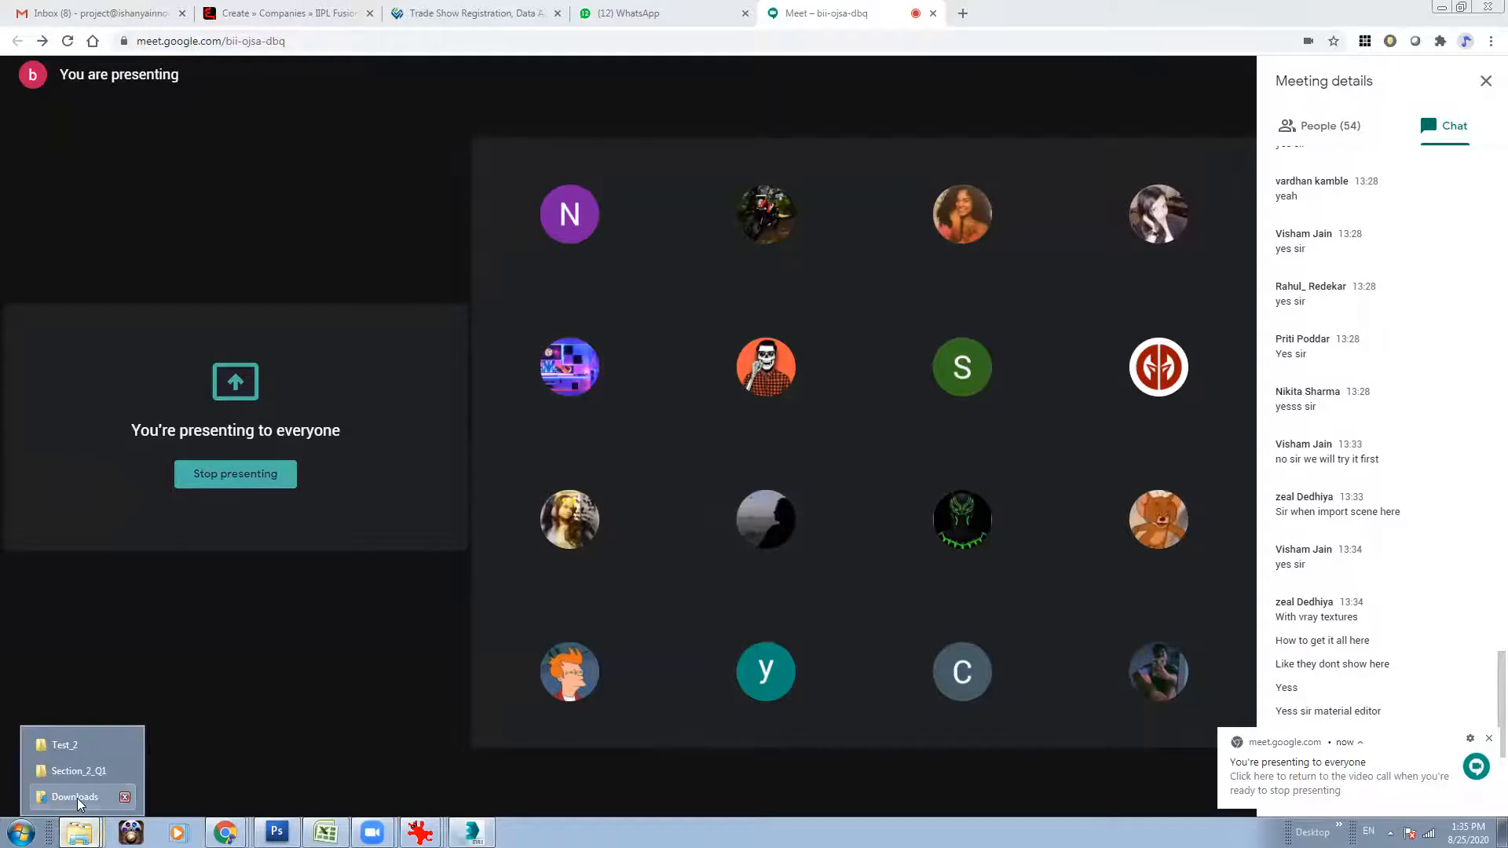
click(73, 797)
click(179, 360)
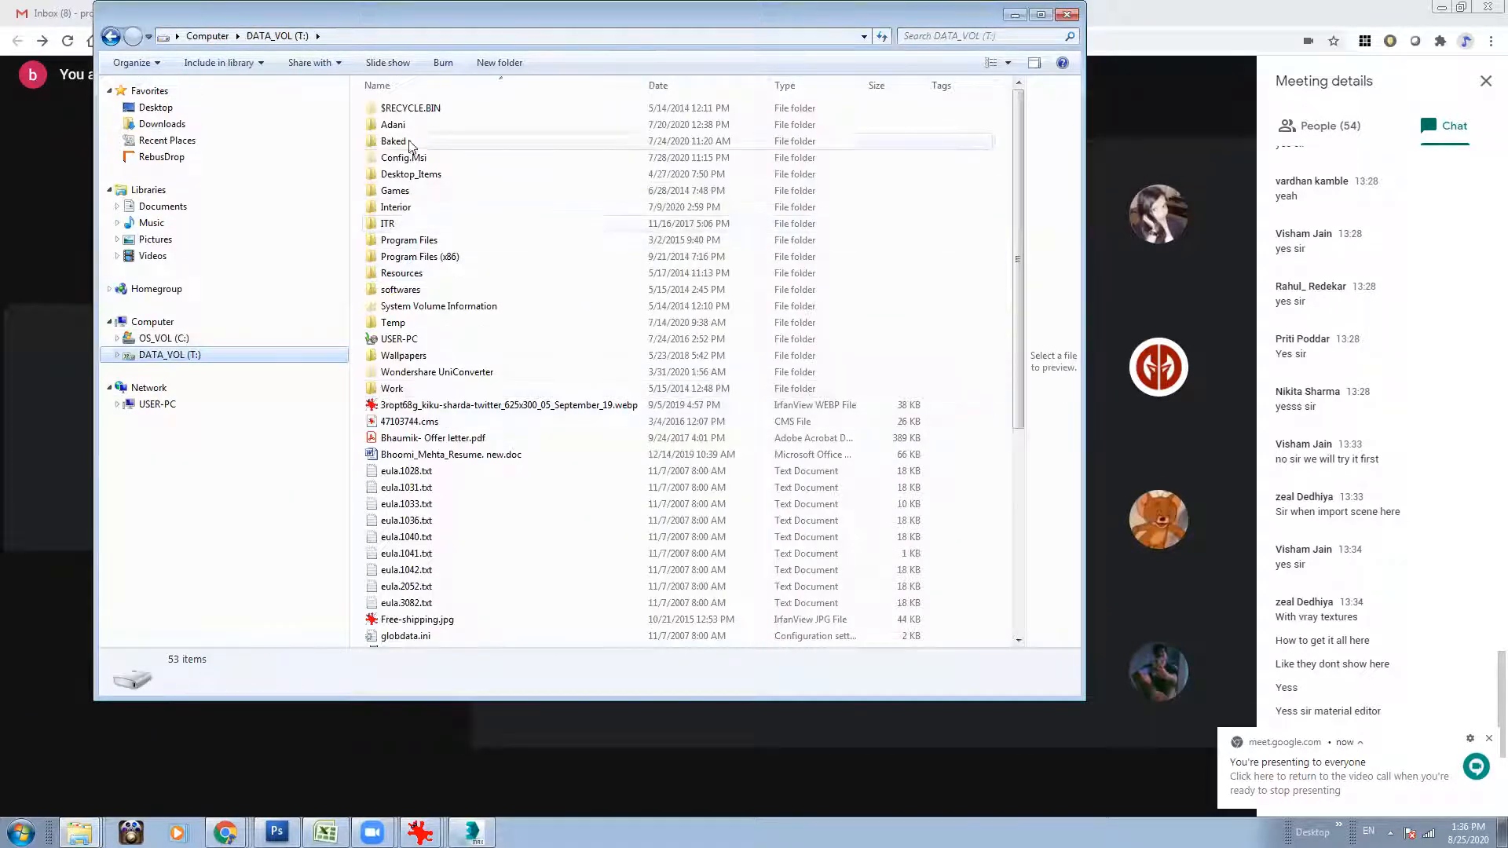
double_click(427, 274)
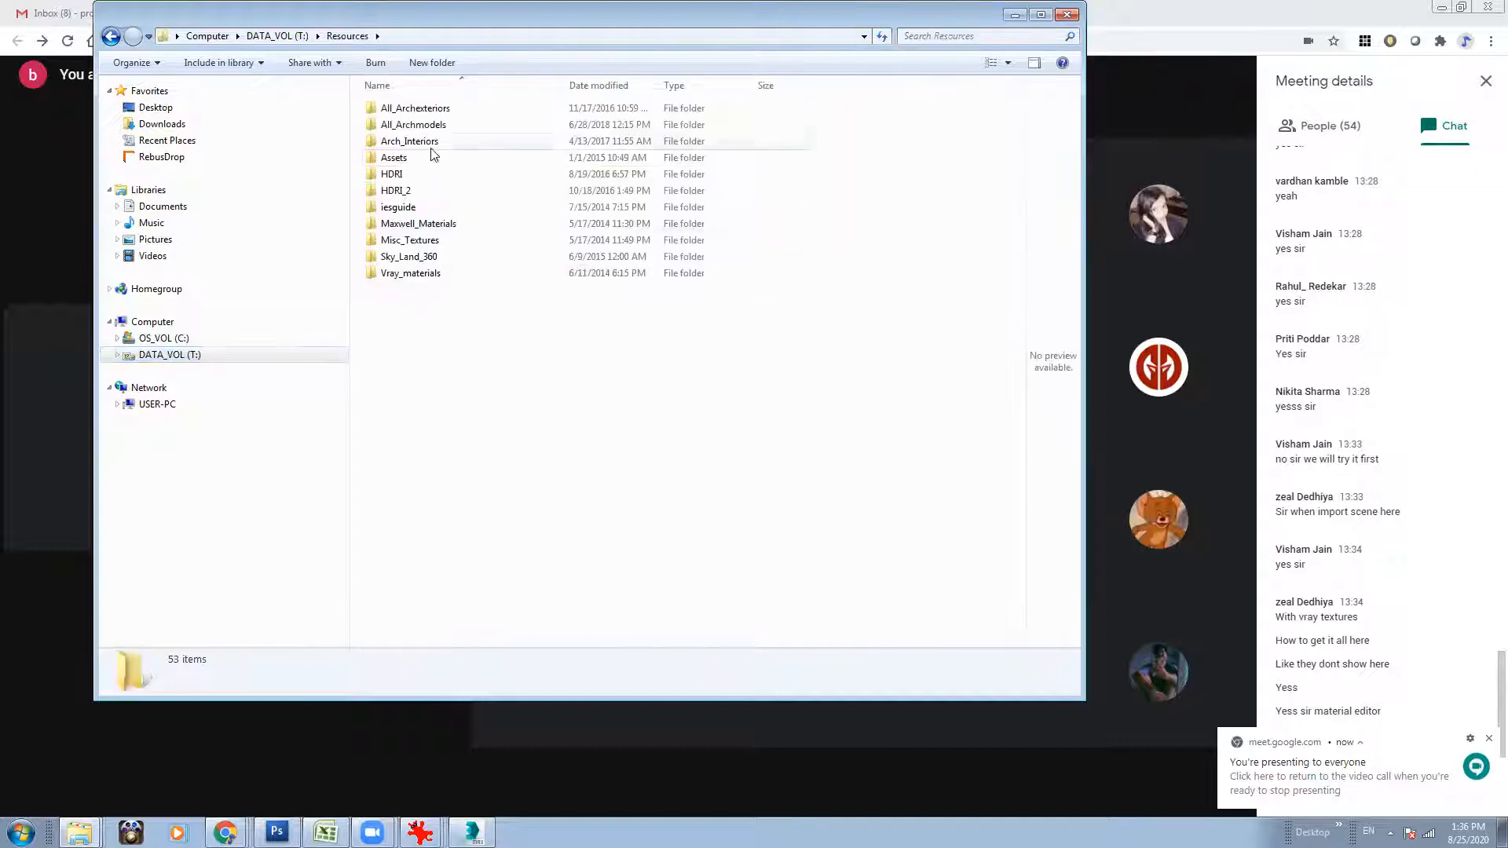
double_click(410, 273)
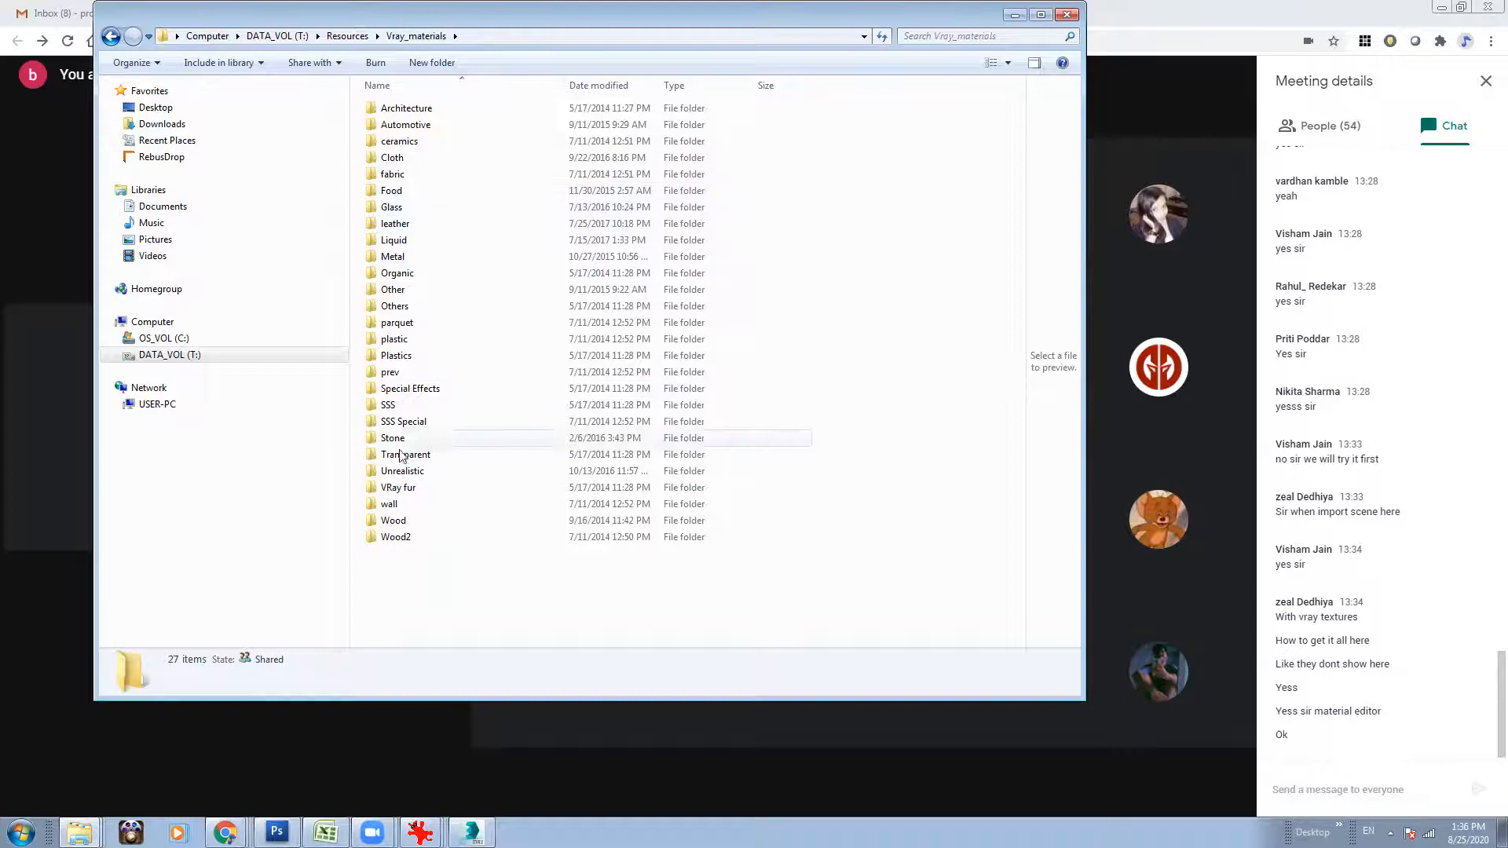
double_click(399, 523)
View the preview image of the Brazilian parquet wood material and put the viewer away.
drag(1016, 116, 1008, 585)
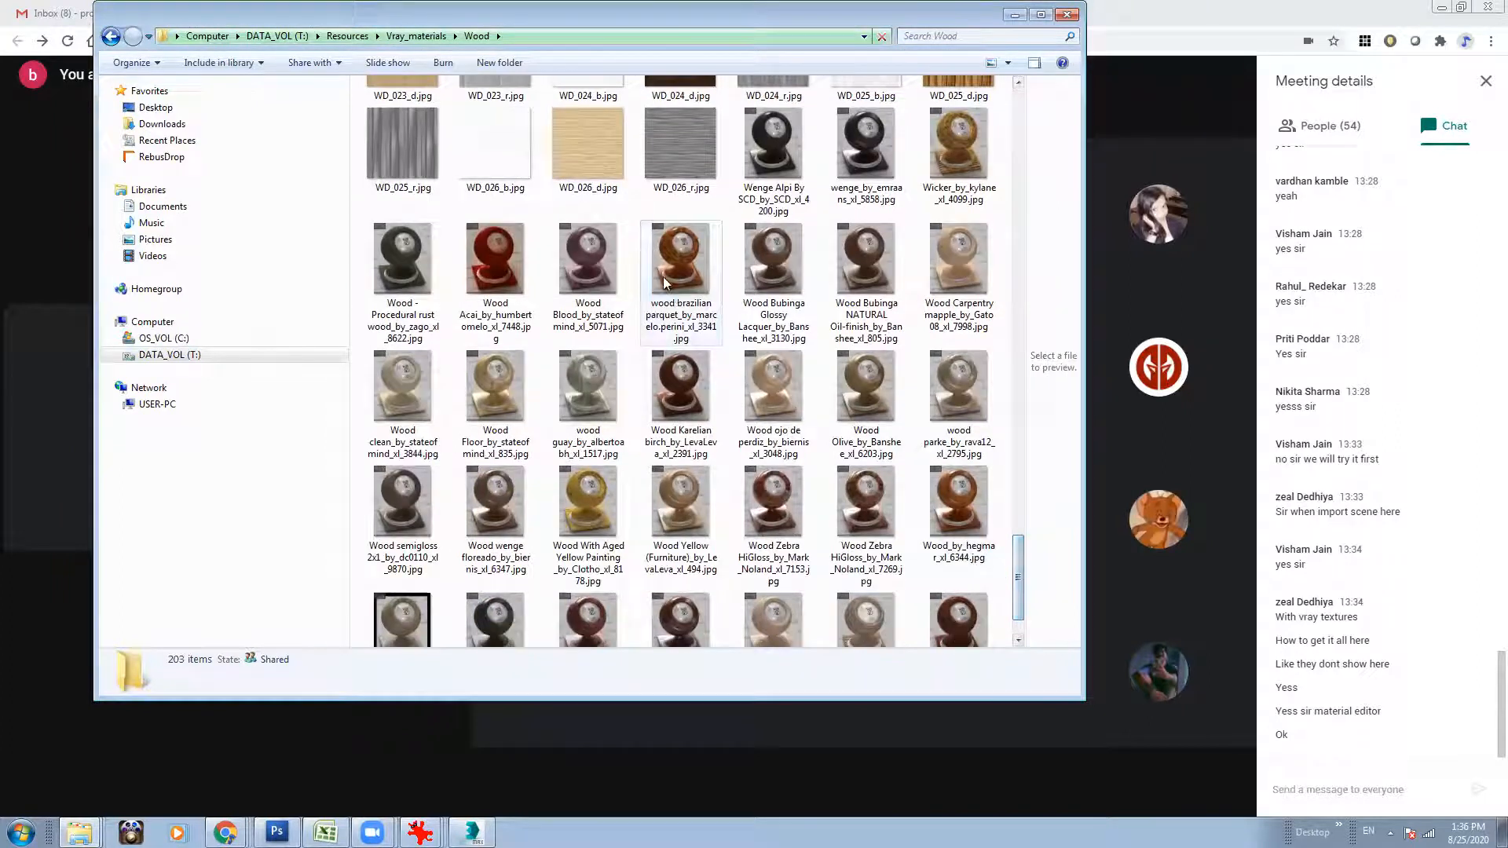
double_click(670, 282)
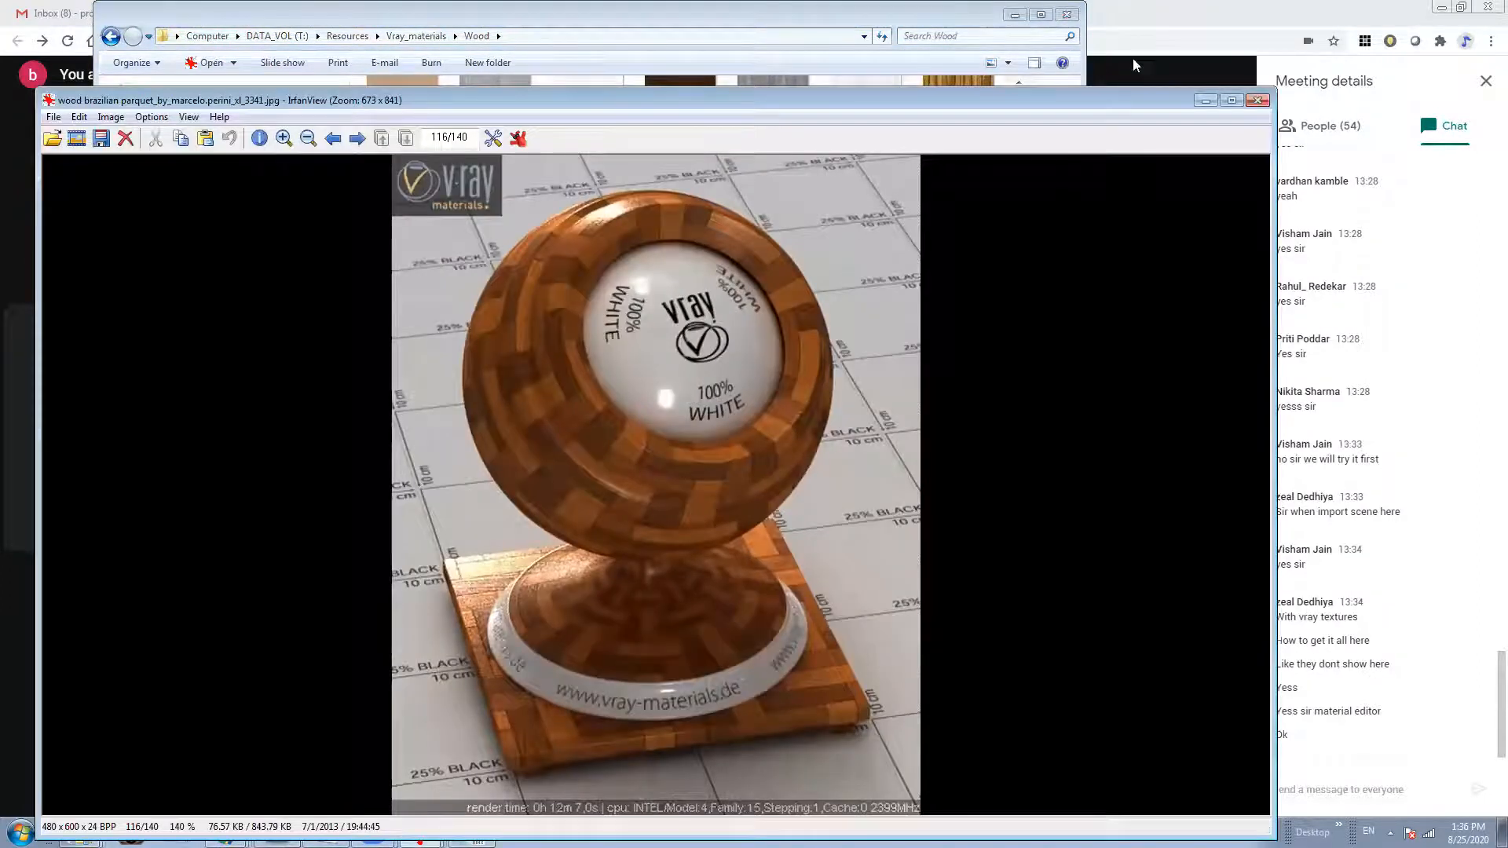
drag(1107, 104, 974, 93)
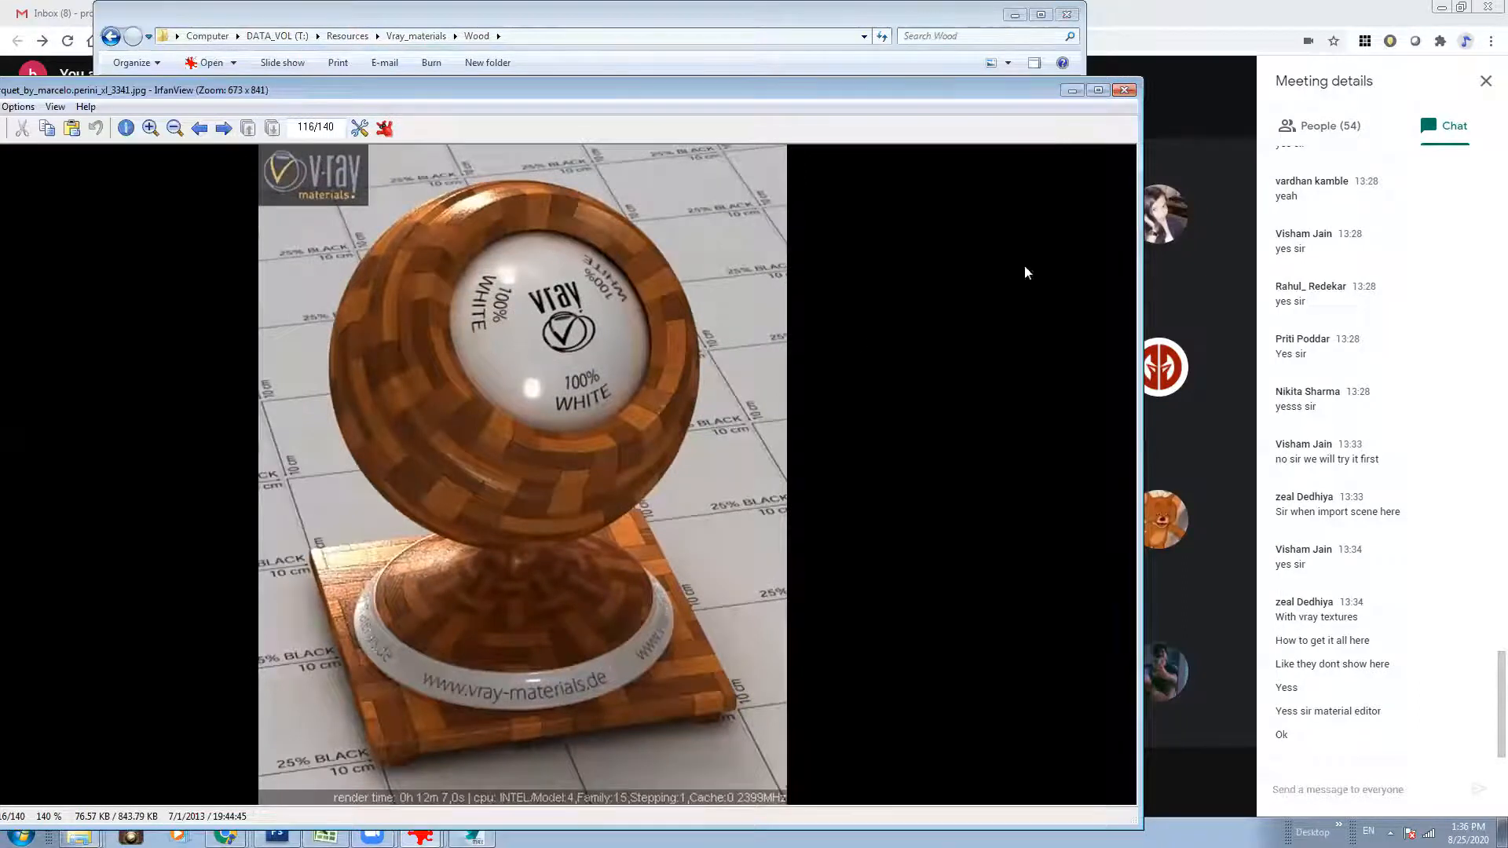
click(1069, 91)
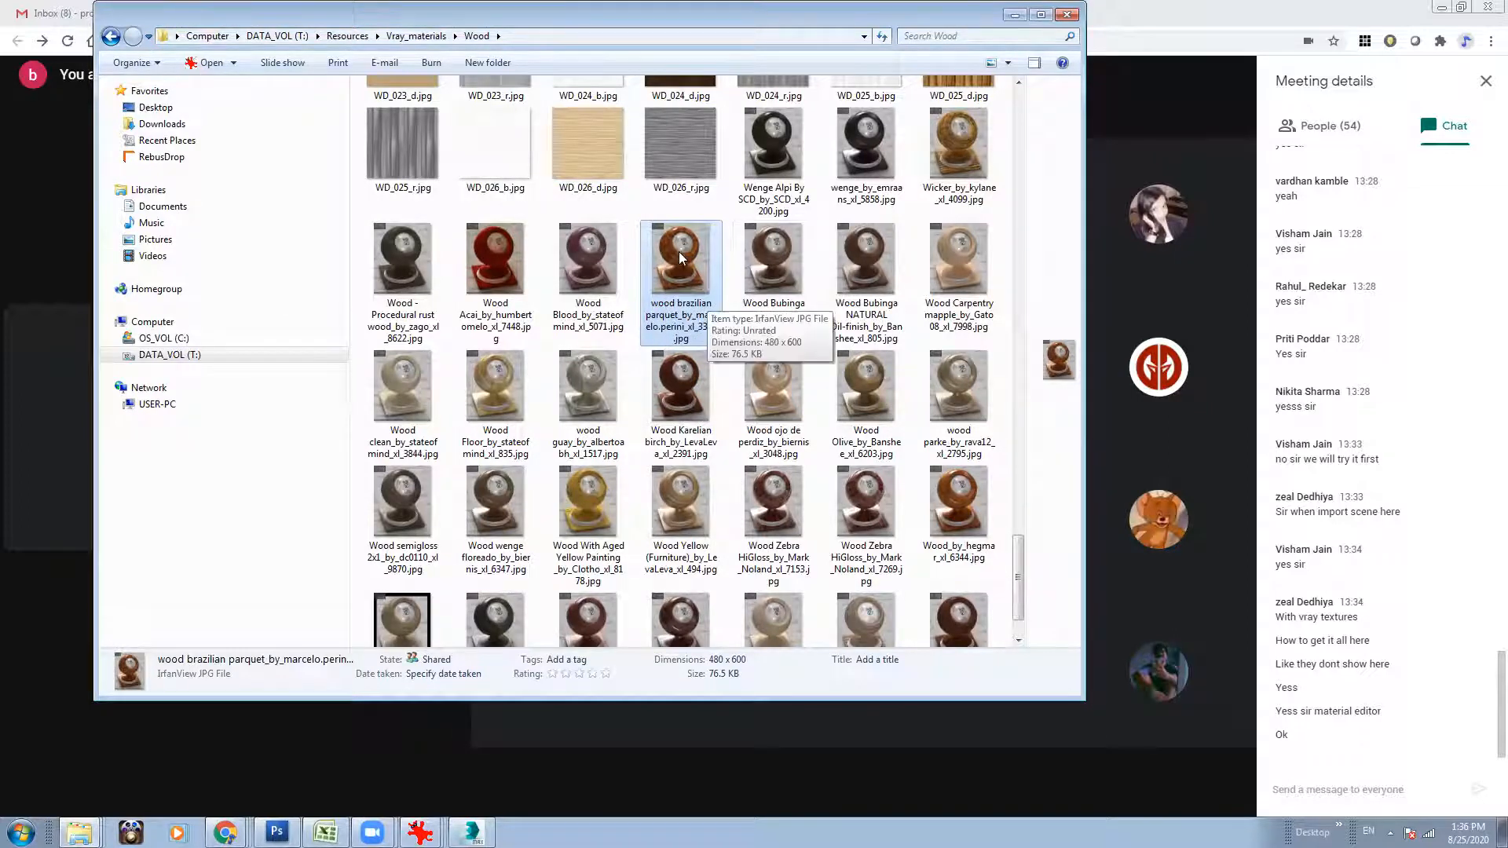
View the preview image of the Bamboo Premium material and close the viewer.
drag(1020, 560, 1019, 290)
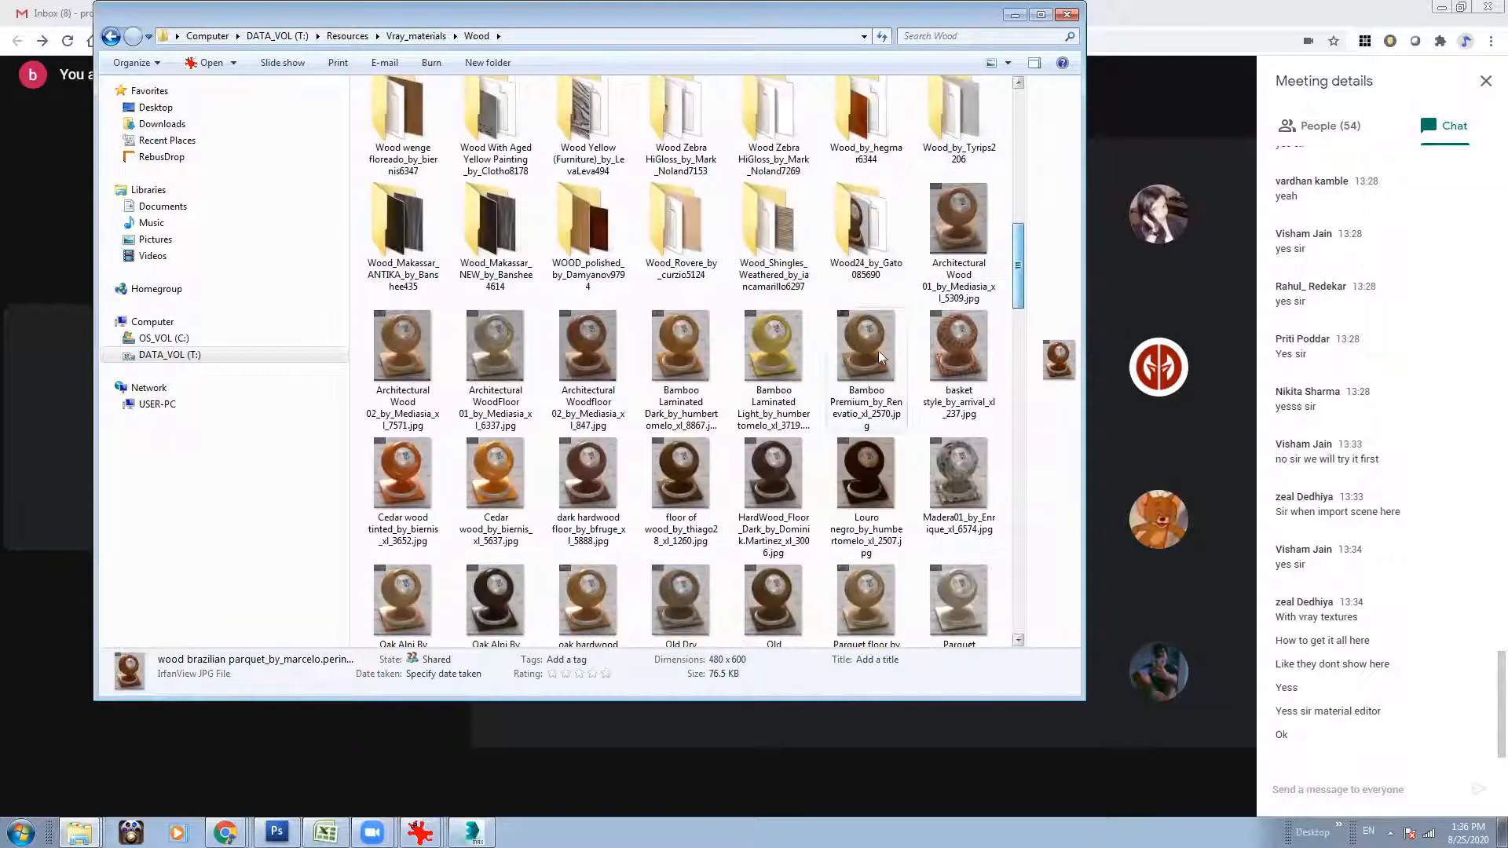
double_click(875, 336)
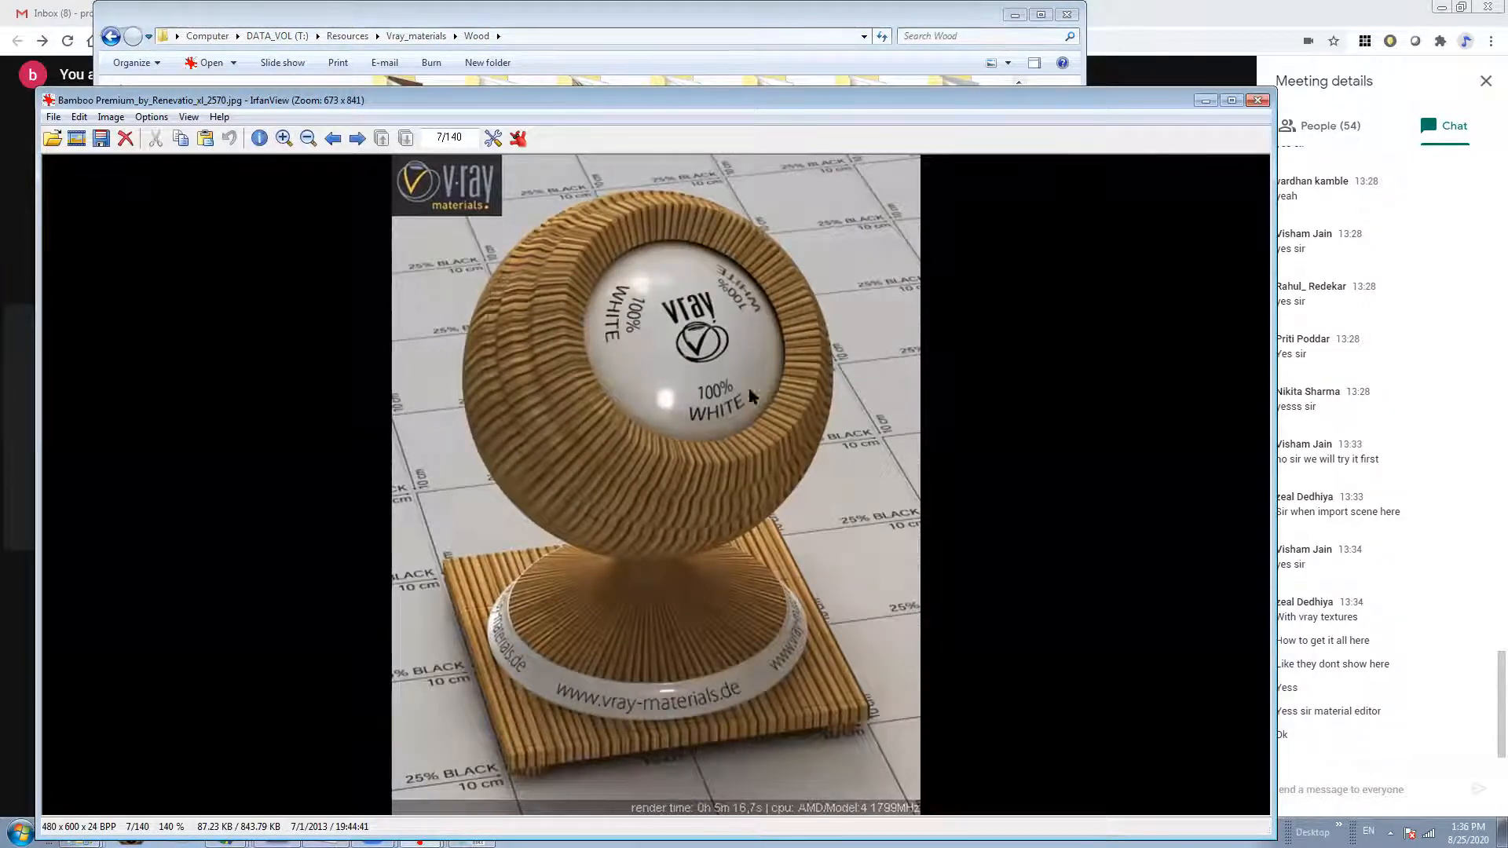
click(1258, 100)
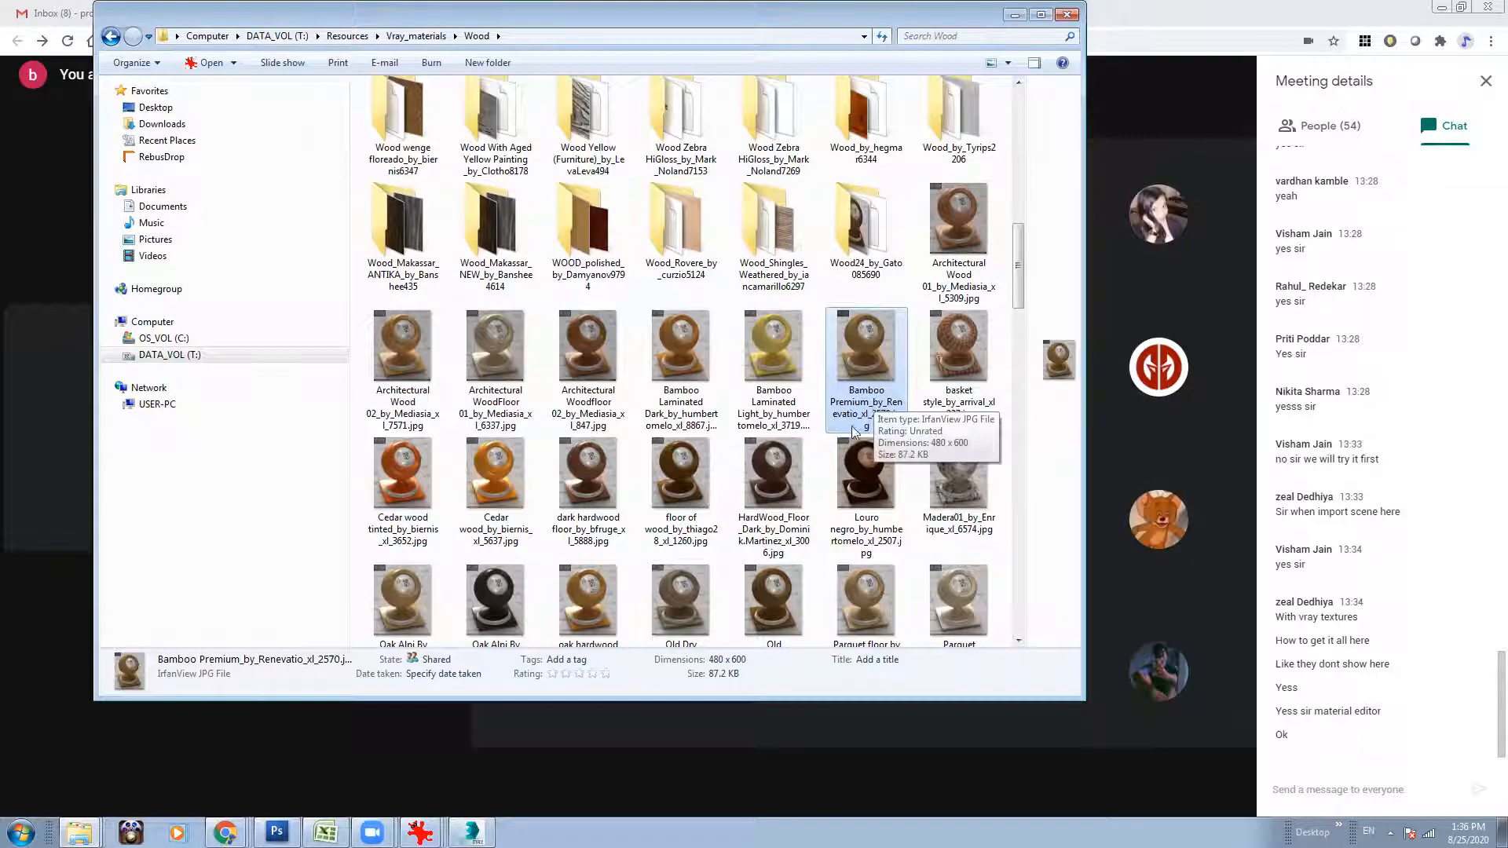
Open the Bamboo Premium material folder in the Wood library and display its files as large thumbnails.
drag(1020, 271, 1034, 129)
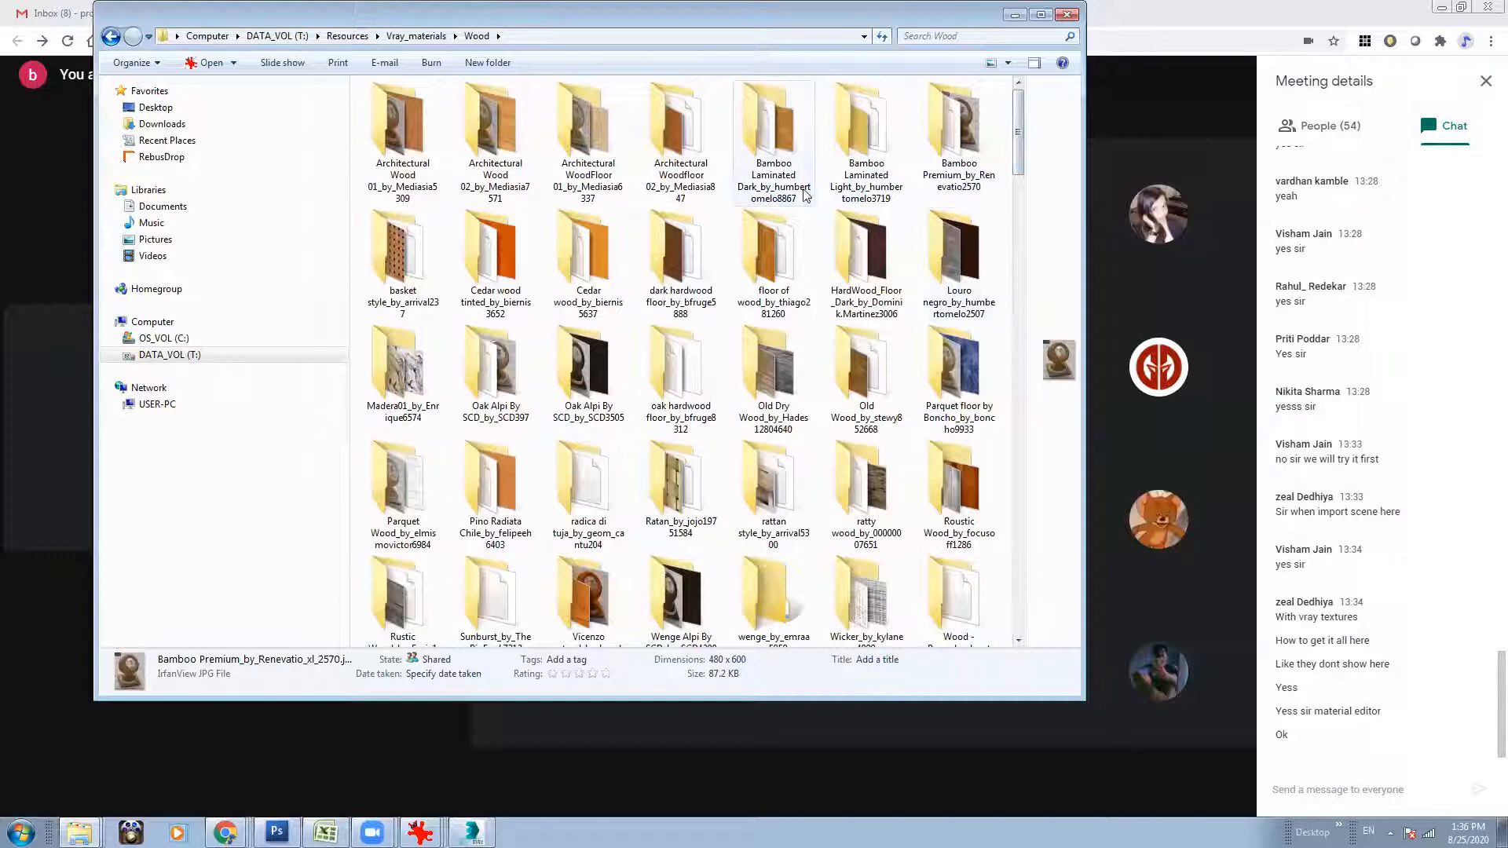
double_click(971, 174)
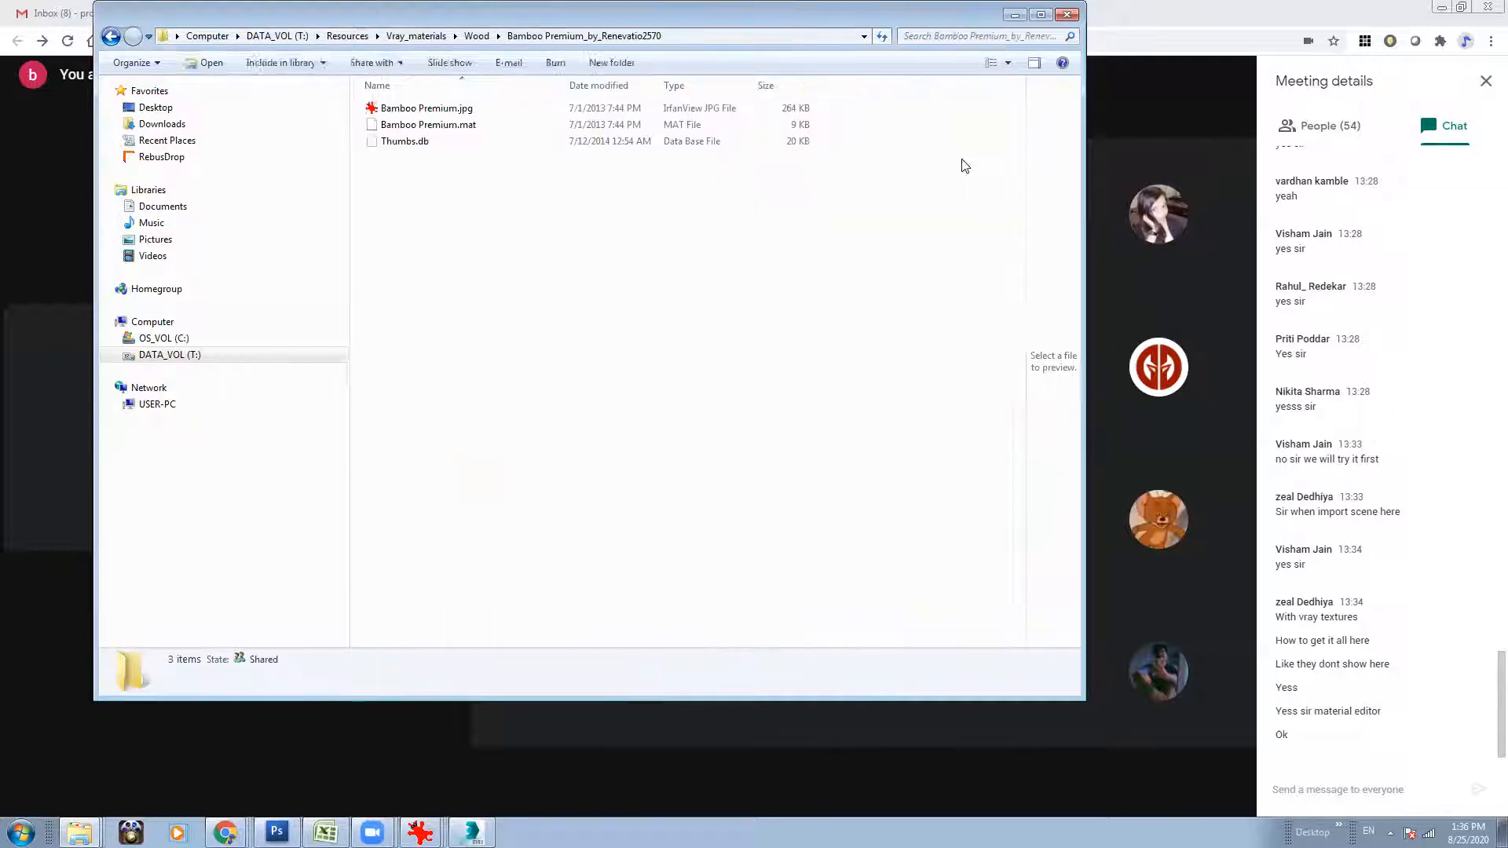
right_click(440, 235)
click(642, 245)
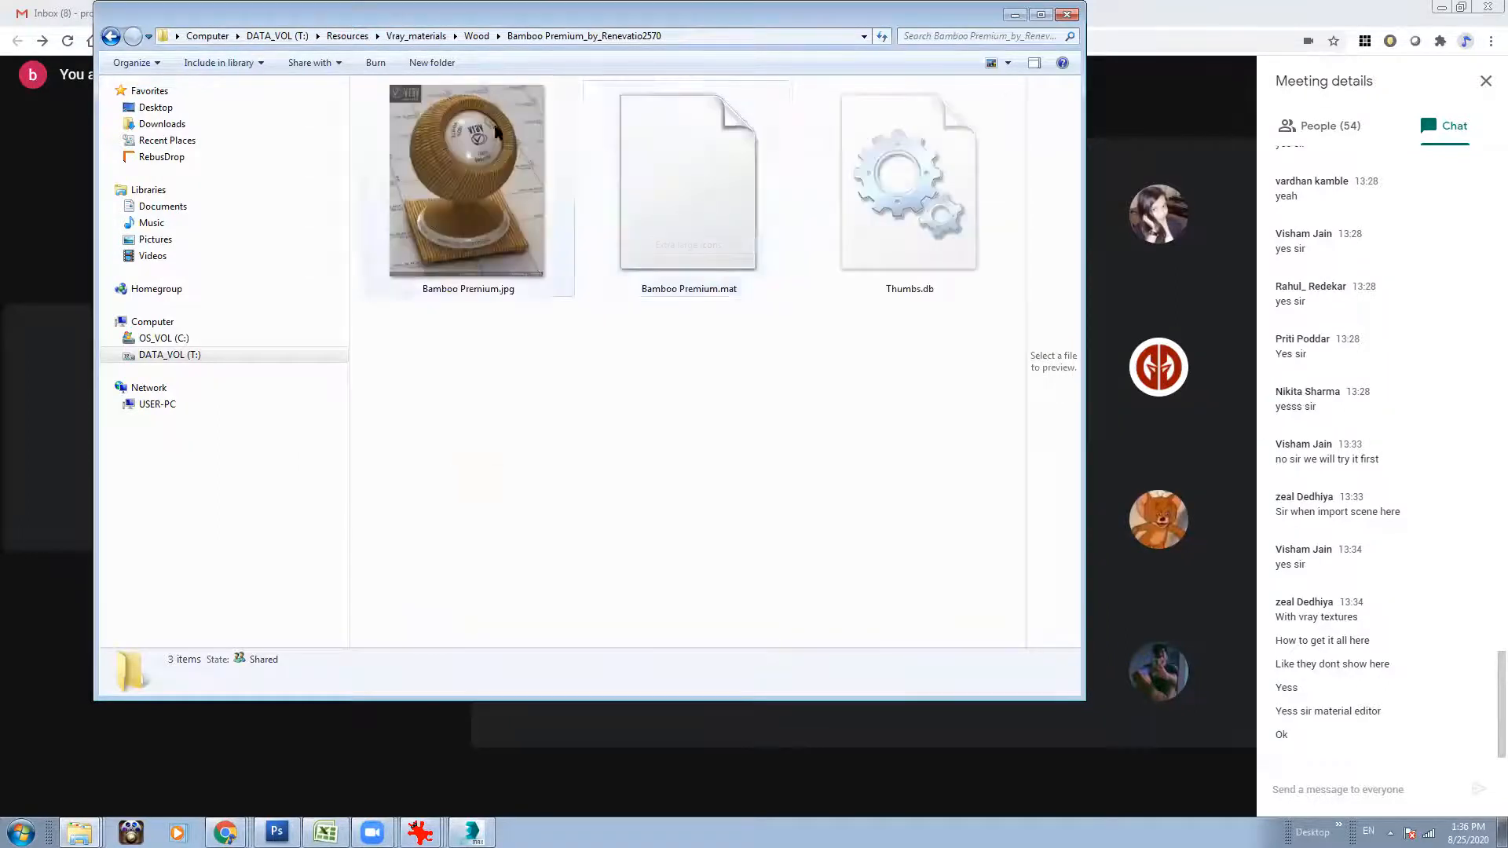
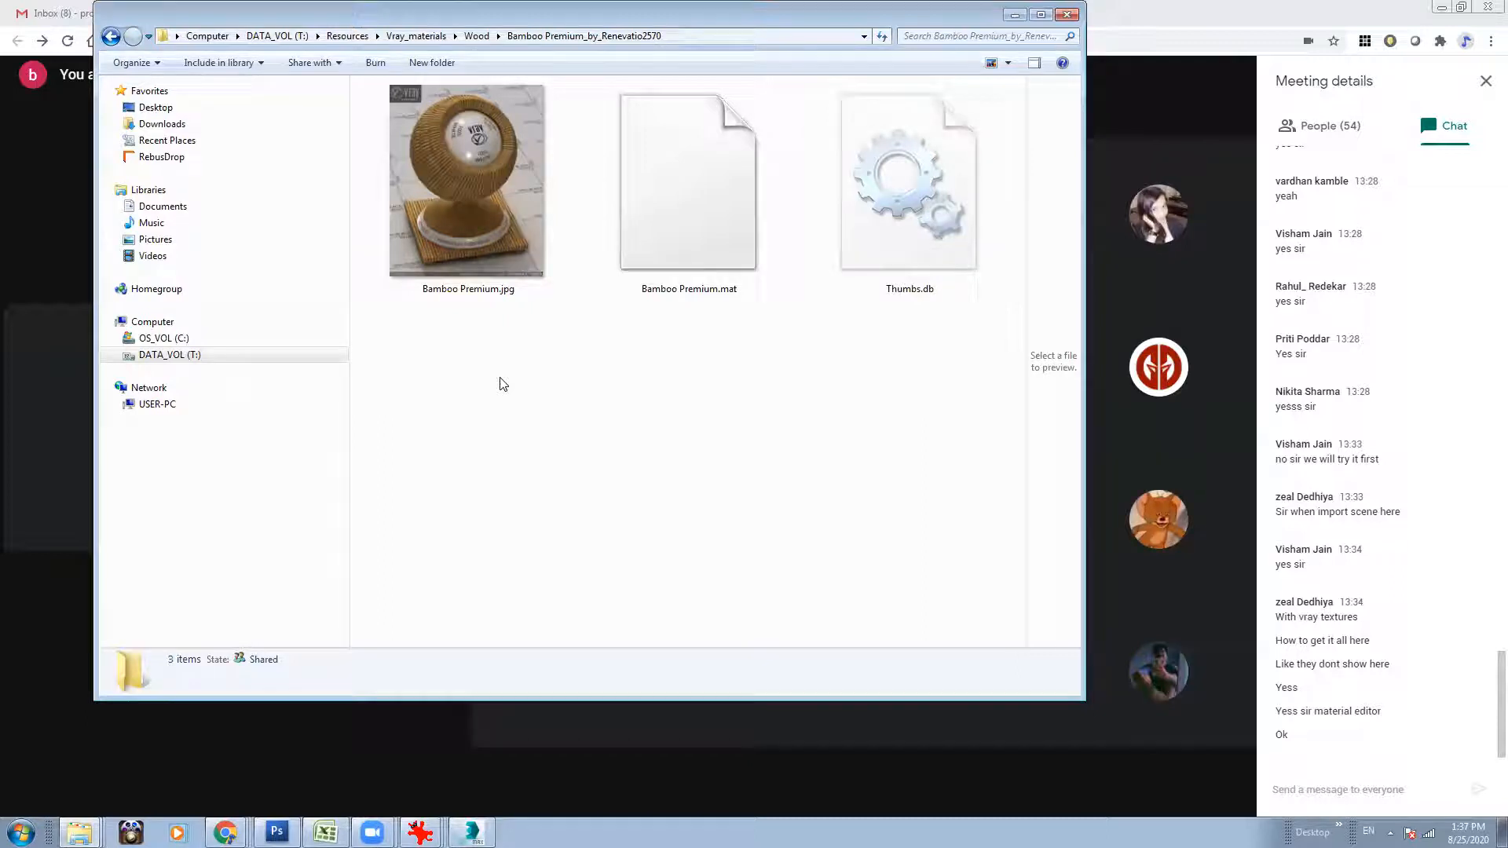
Inspect the Bamboo Premium folder's material file and view its preview image, closing the viewer again.
click(479, 220)
click(675, 228)
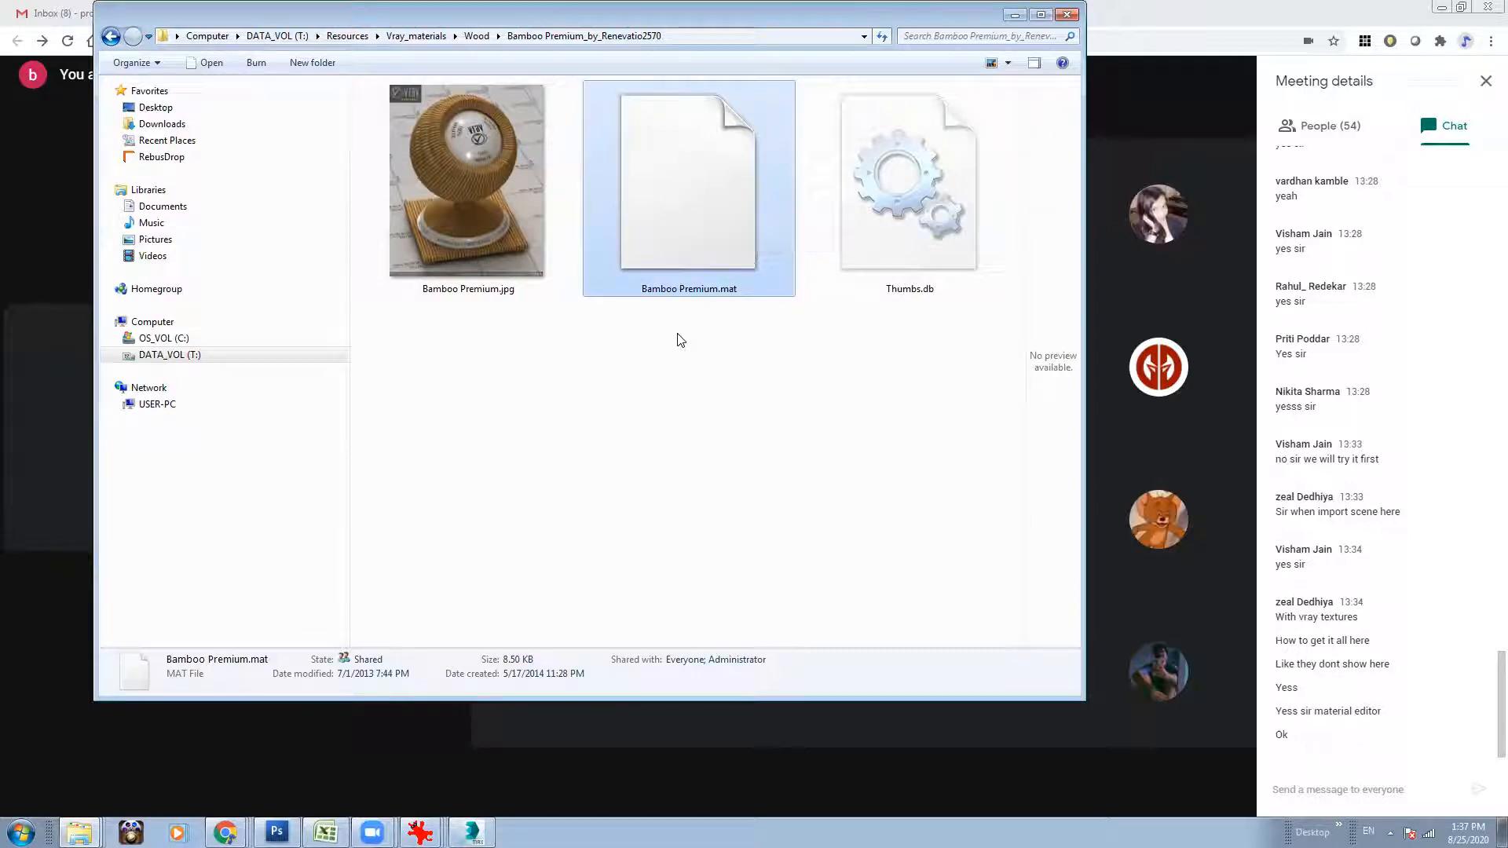
double_click(481, 206)
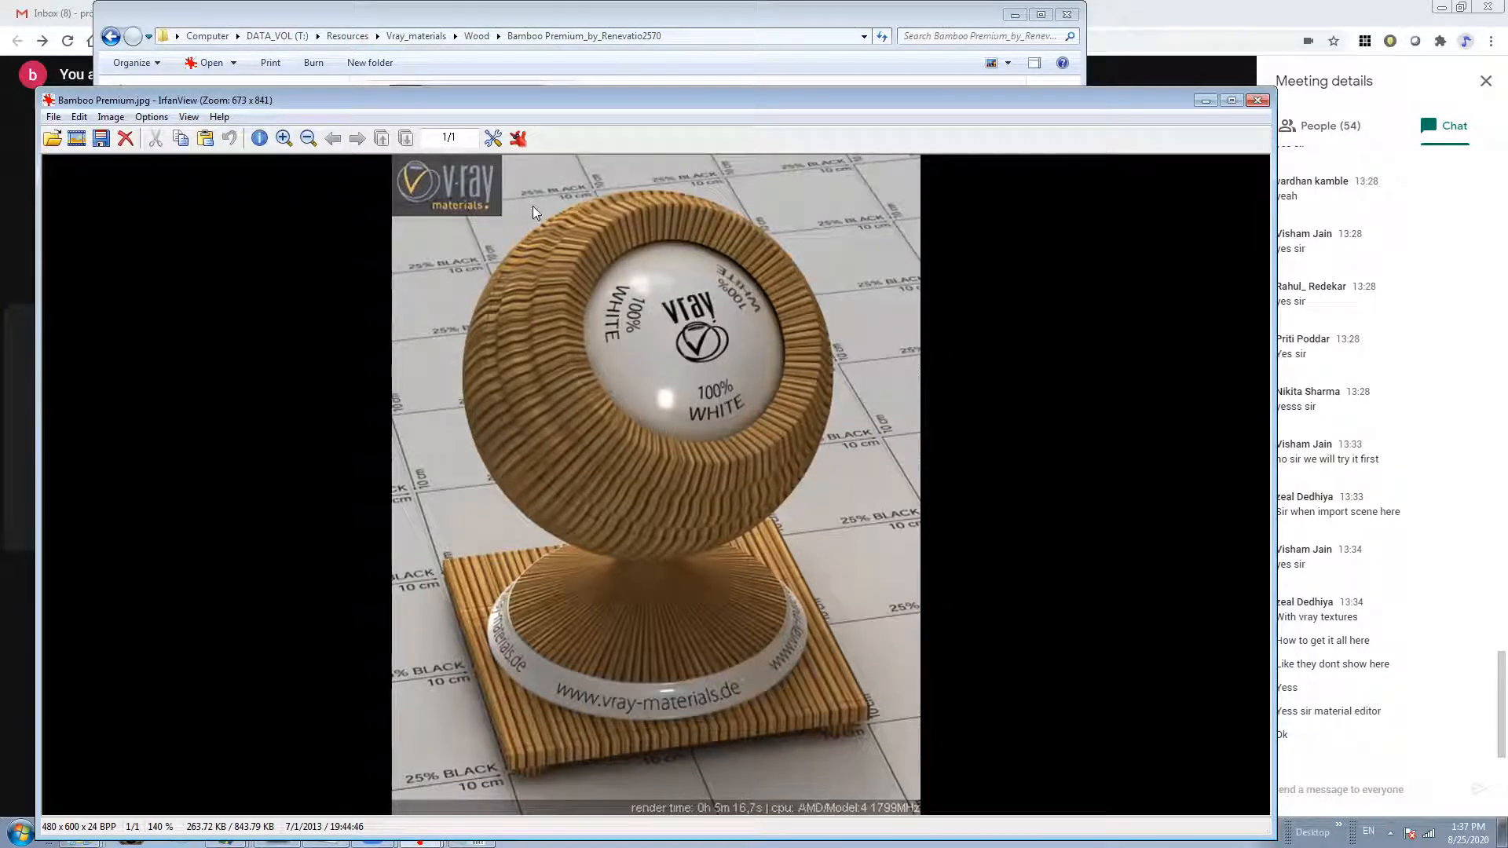
click(1257, 100)
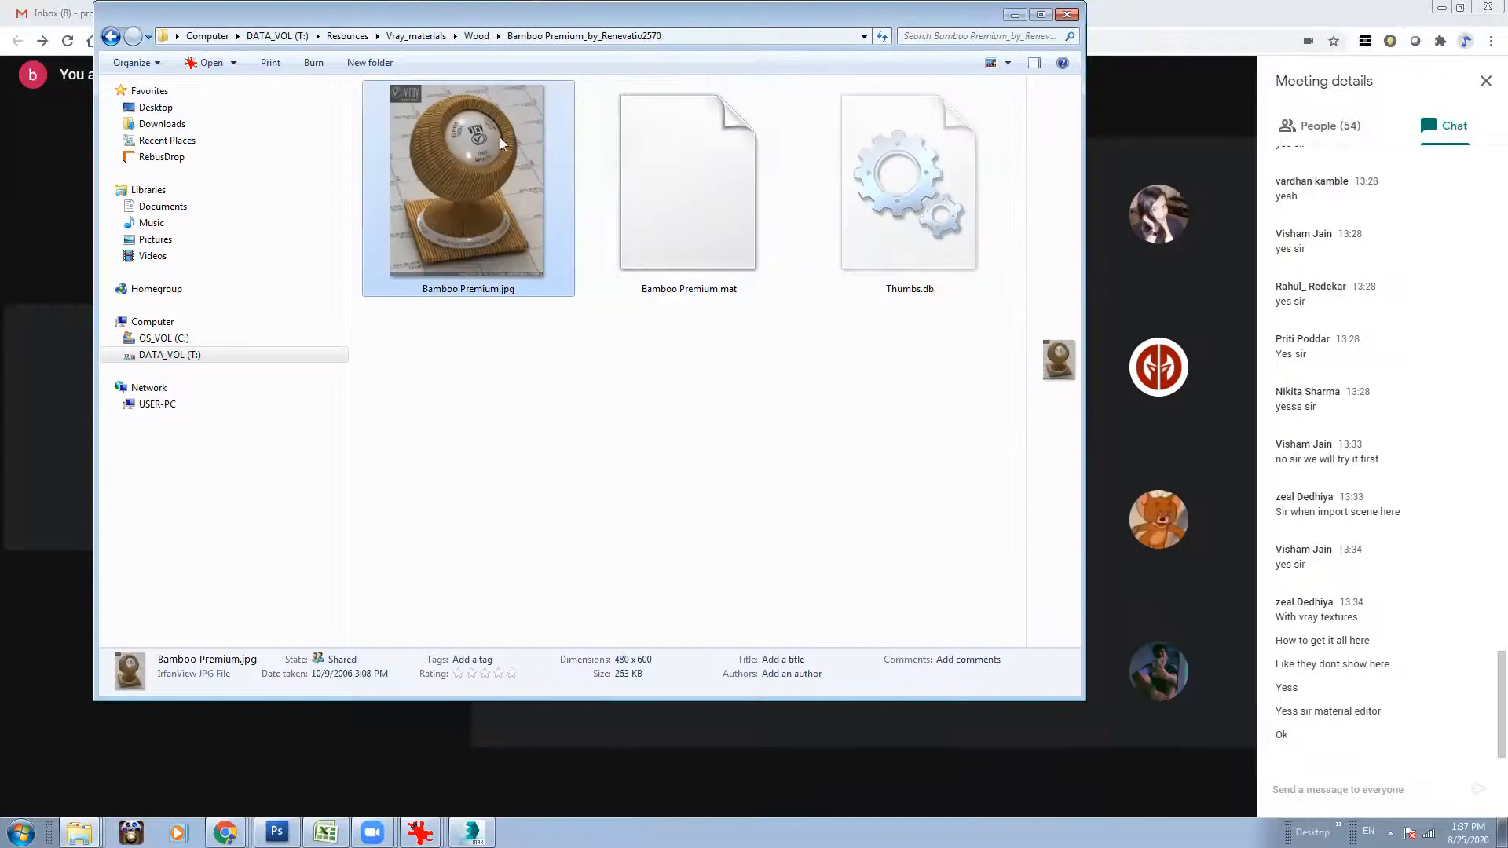
click(564, 515)
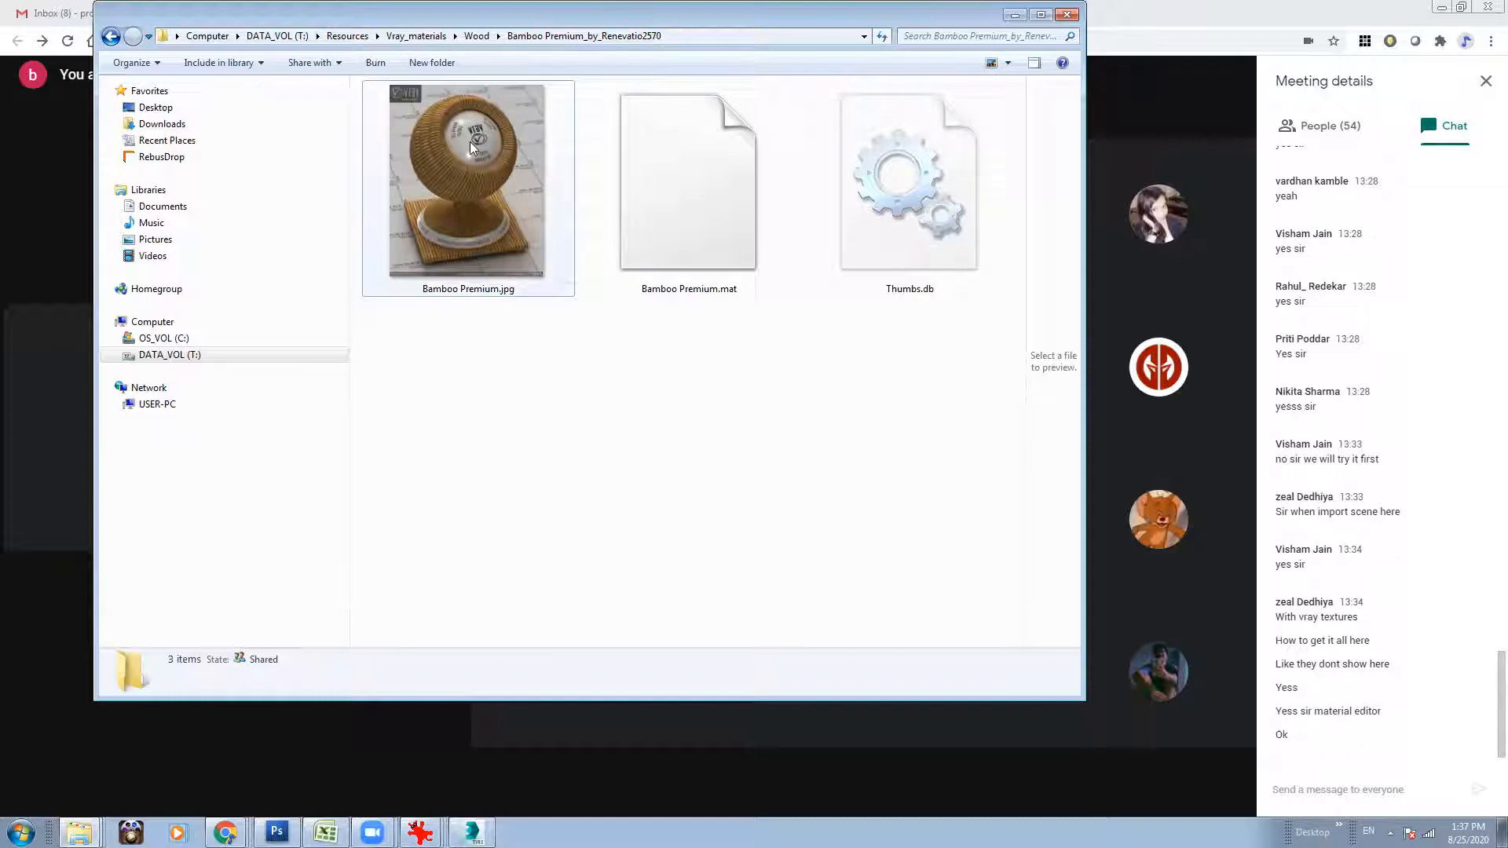
mouse_move(469, 141)
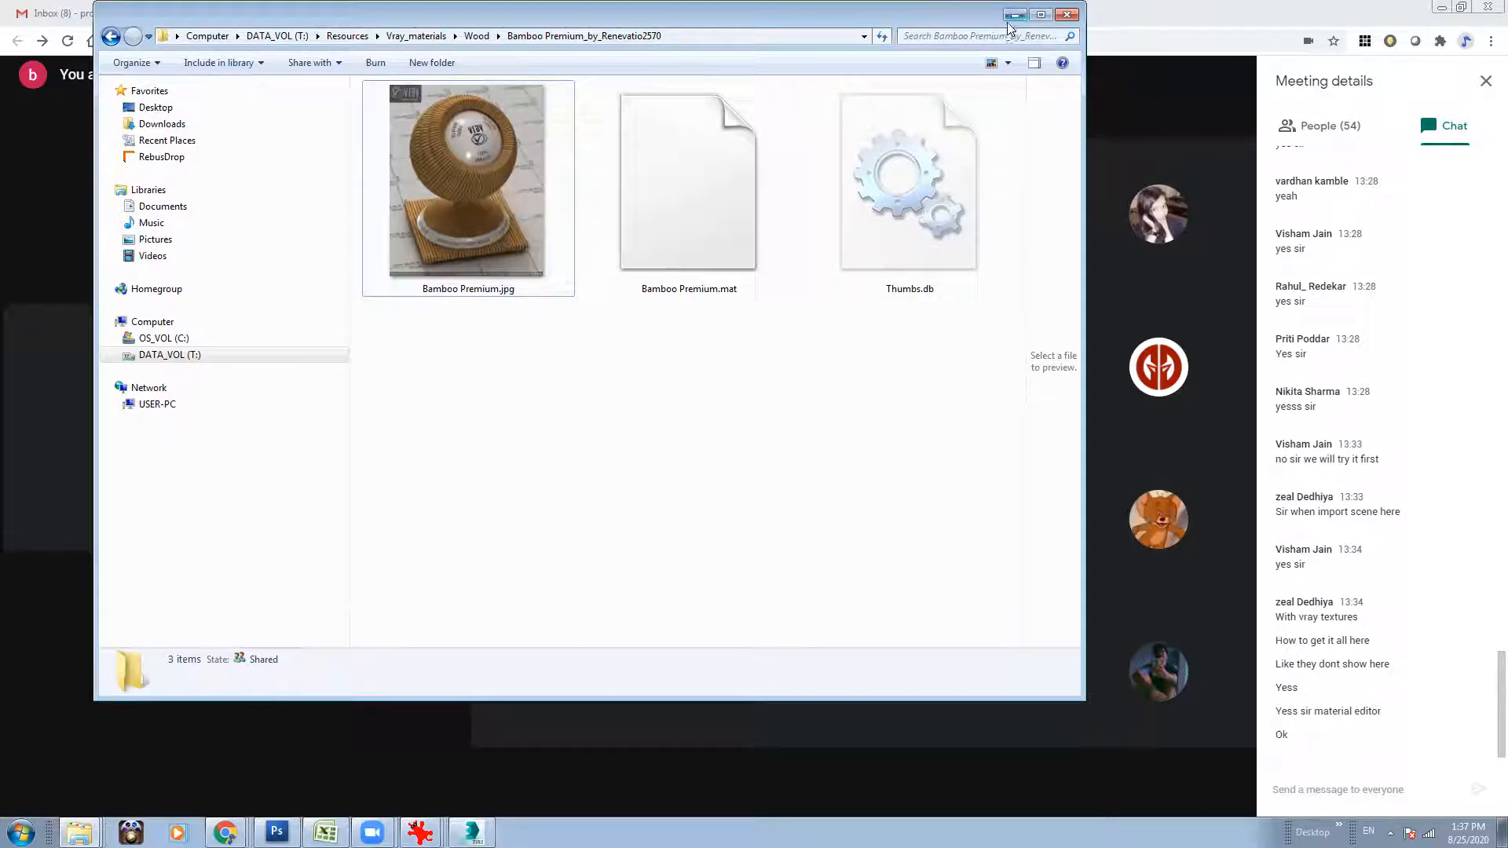
Return to the Wood folder and view the preview image of the Bamboo Laminated Dark material, closing the viewer again.
click(479, 37)
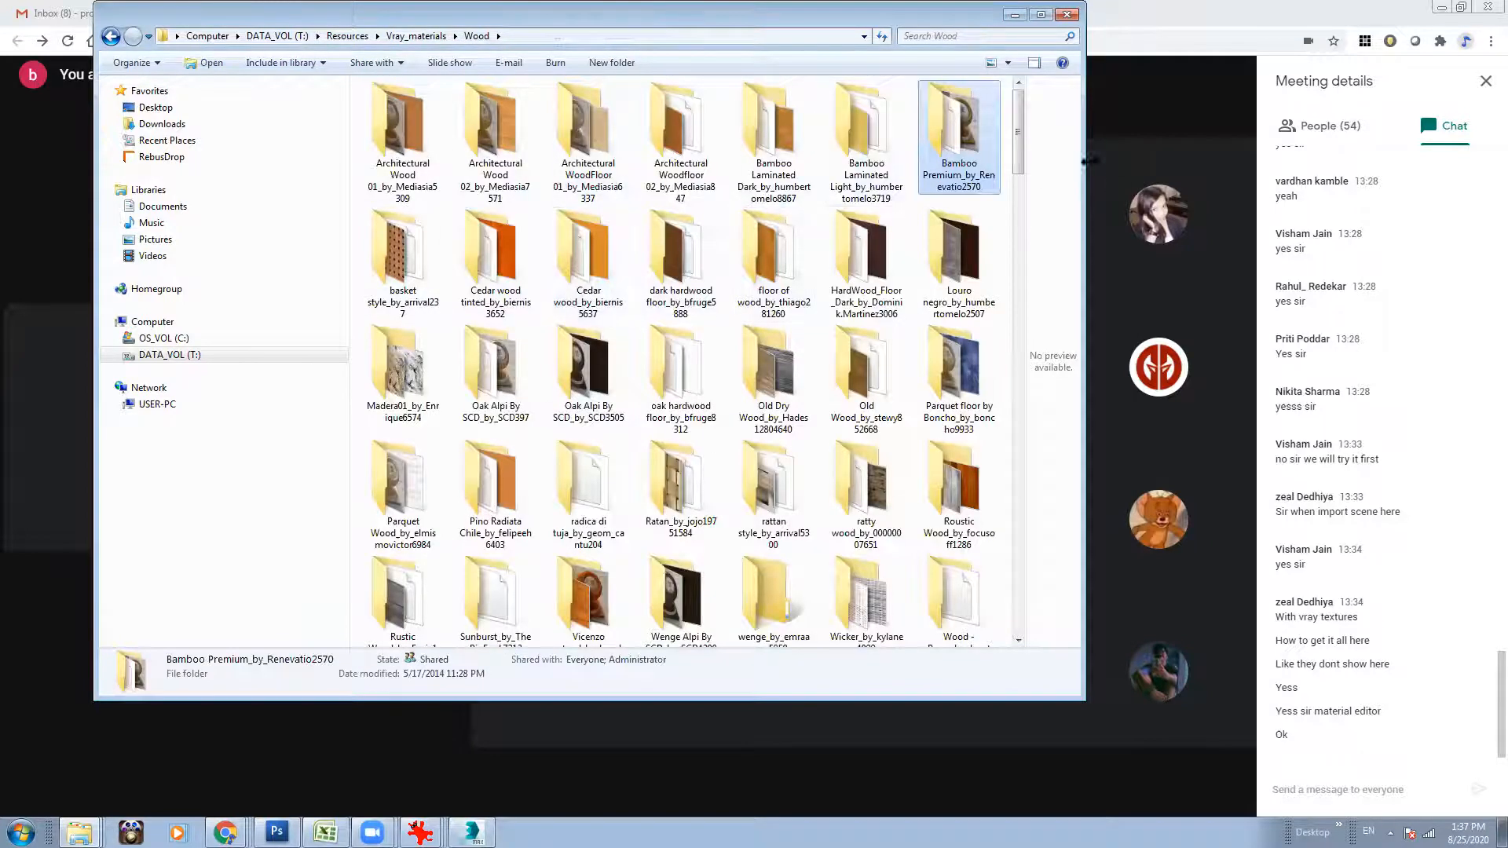
drag(1019, 133, 1018, 137)
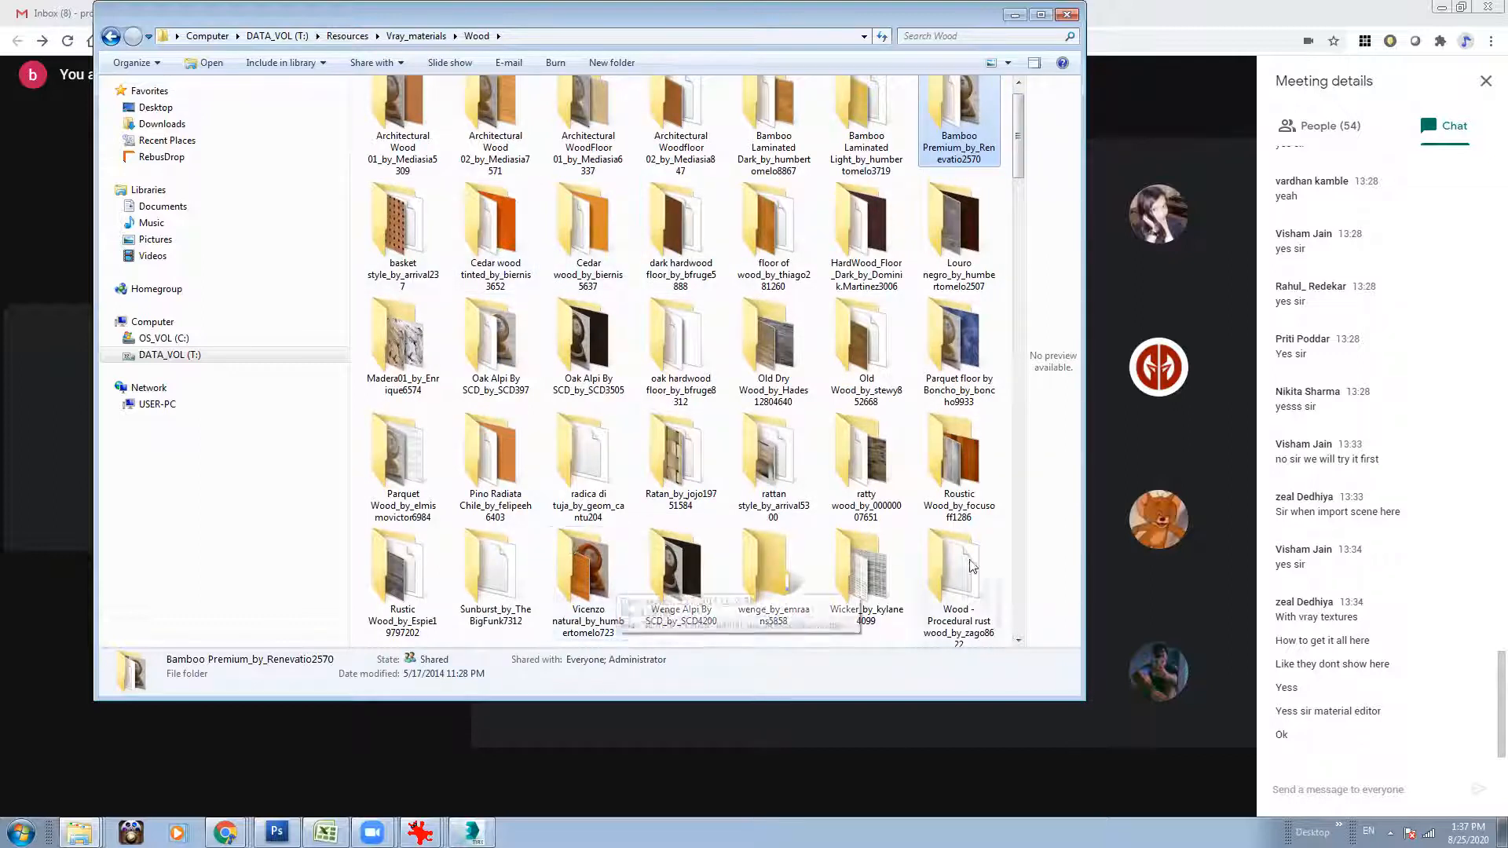
drag(1018, 167, 1019, 304)
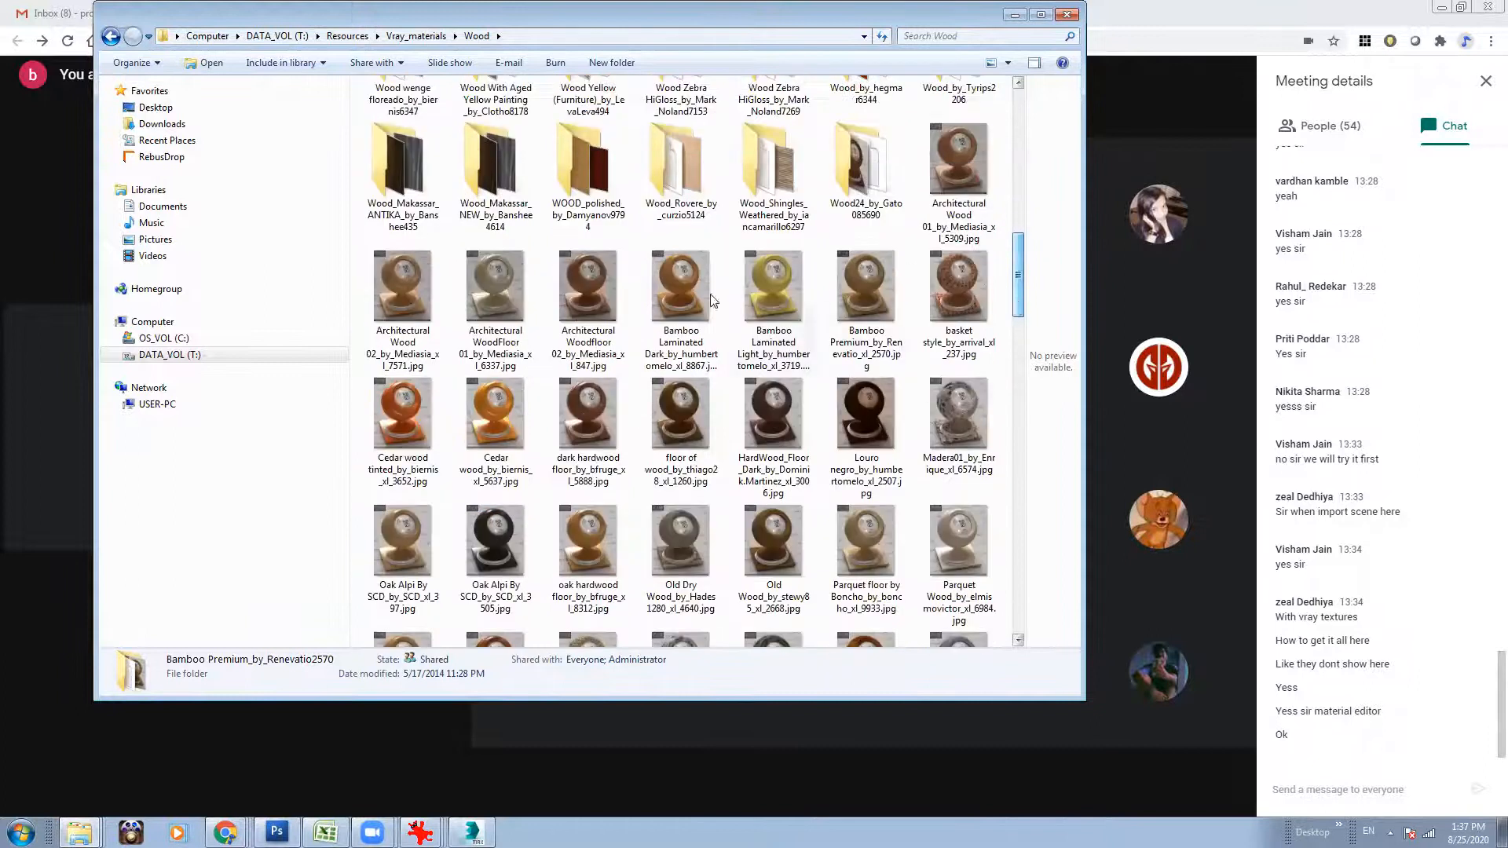
double_click(670, 299)
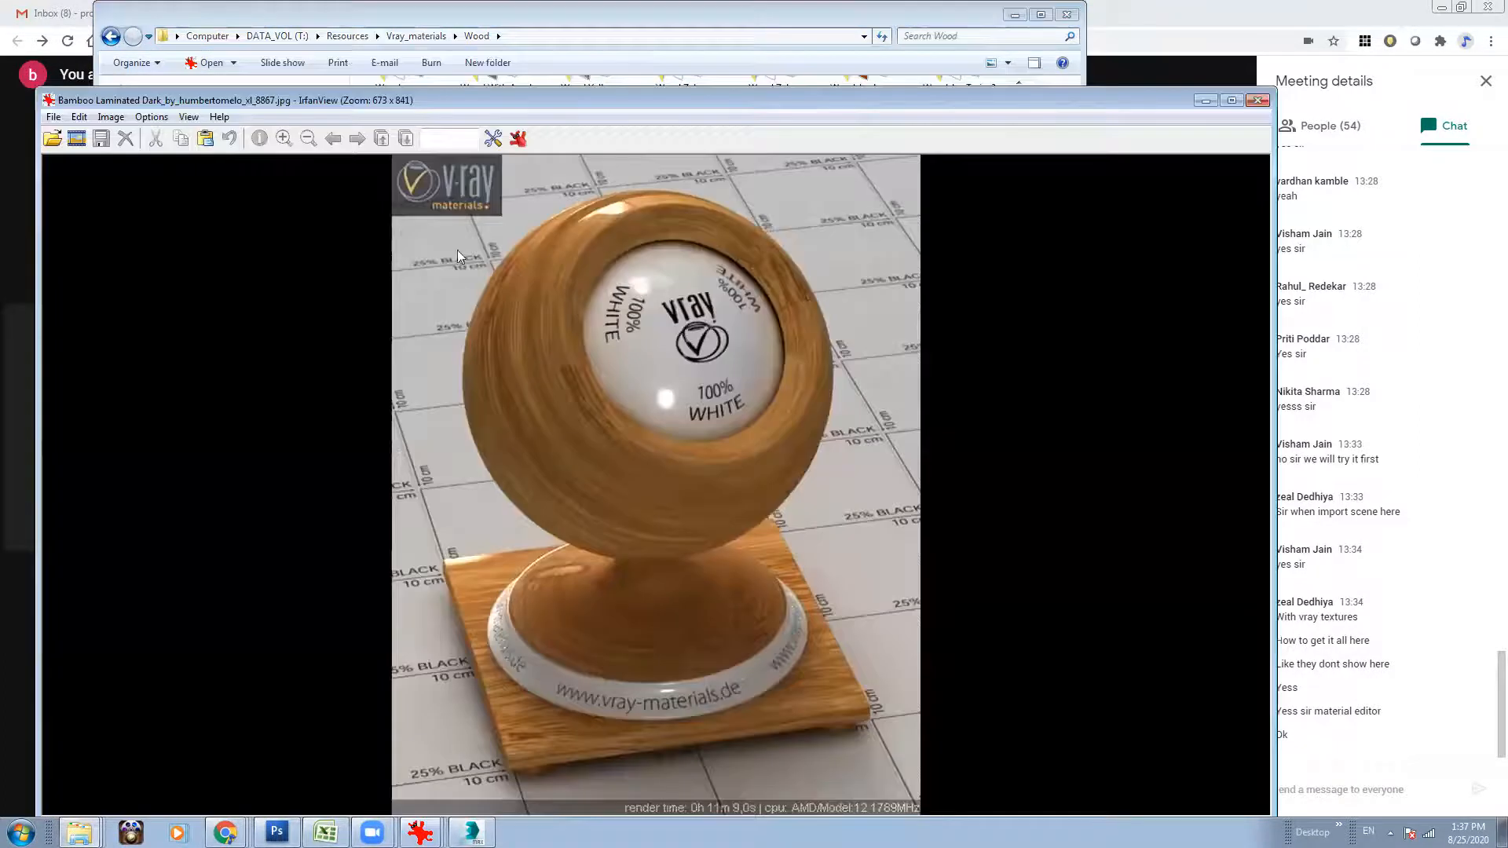
click(1258, 100)
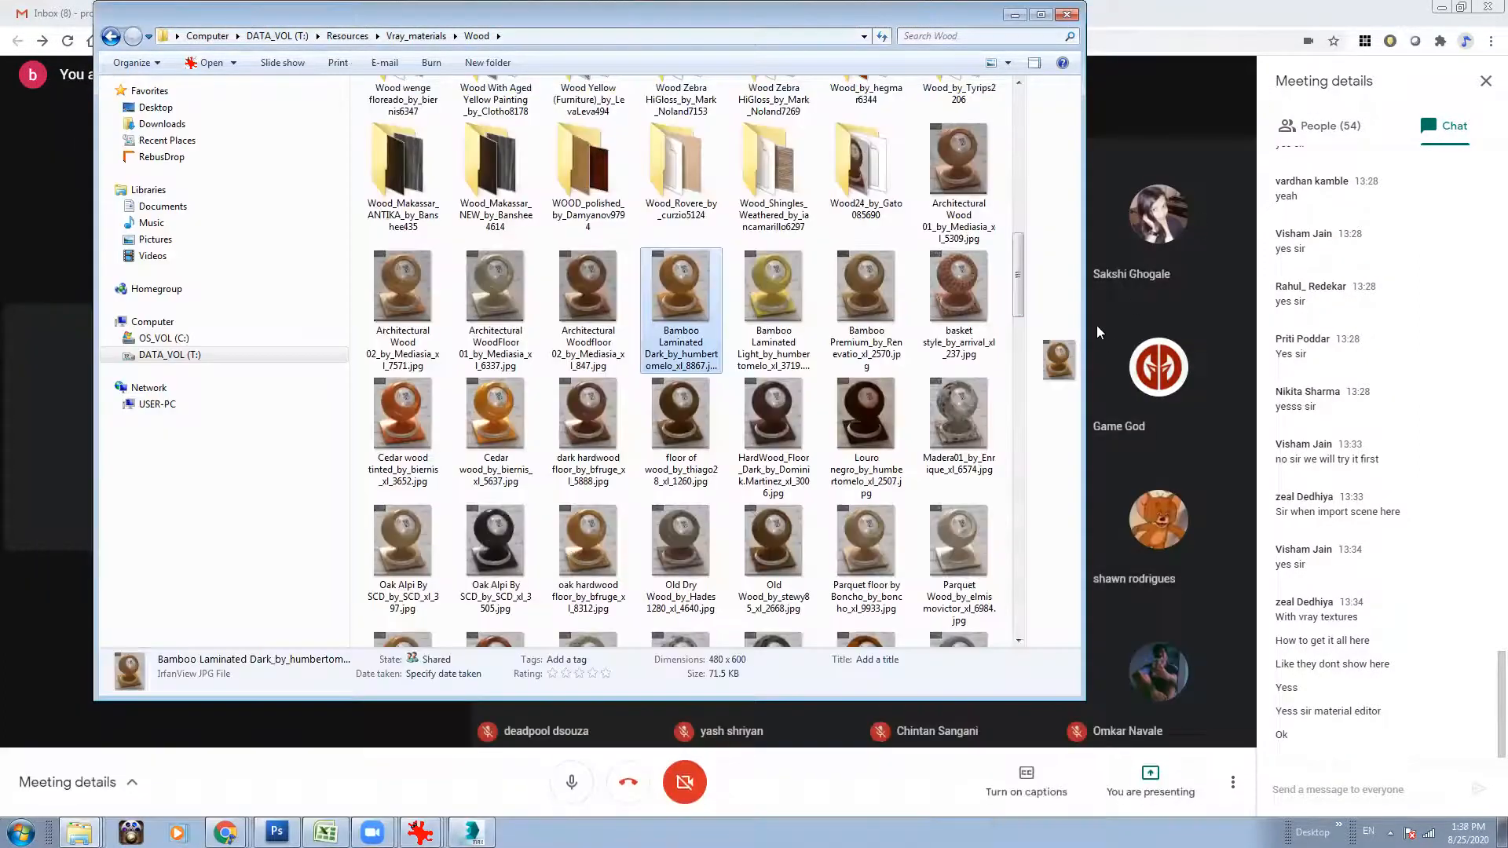
Open the Bamboo Laminated Dark material folder in the Wood library to see its material and texture files.
drag(1019, 306, 1024, 110)
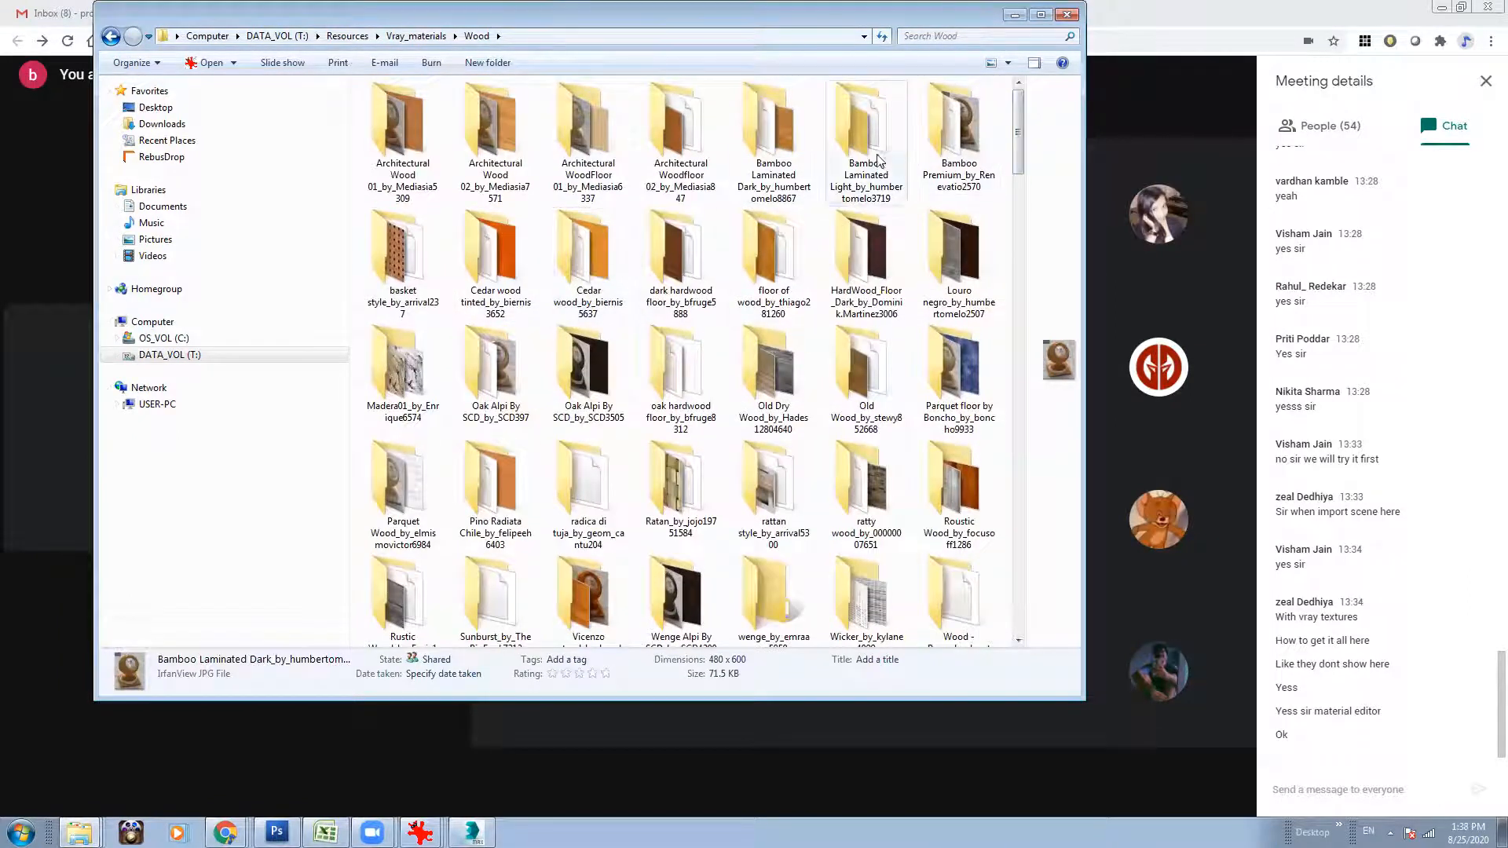
double_click(778, 160)
right_click(430, 216)
mouse_move(475, 227)
click(703, 225)
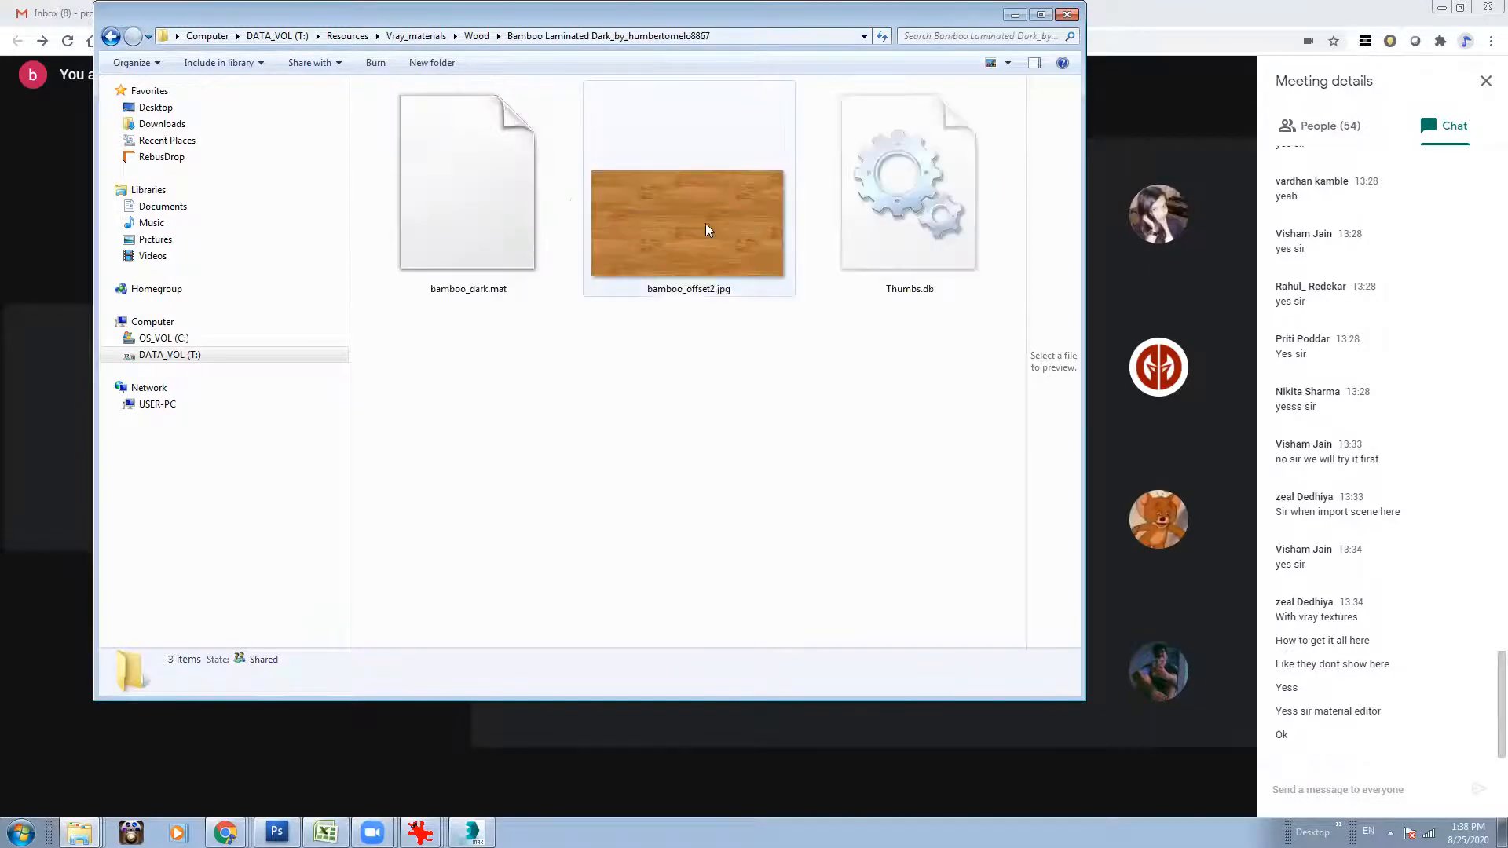
View the texture image bamboo_offset2.jpg, fit the viewer window to the screen and close it.
double_click(682, 250)
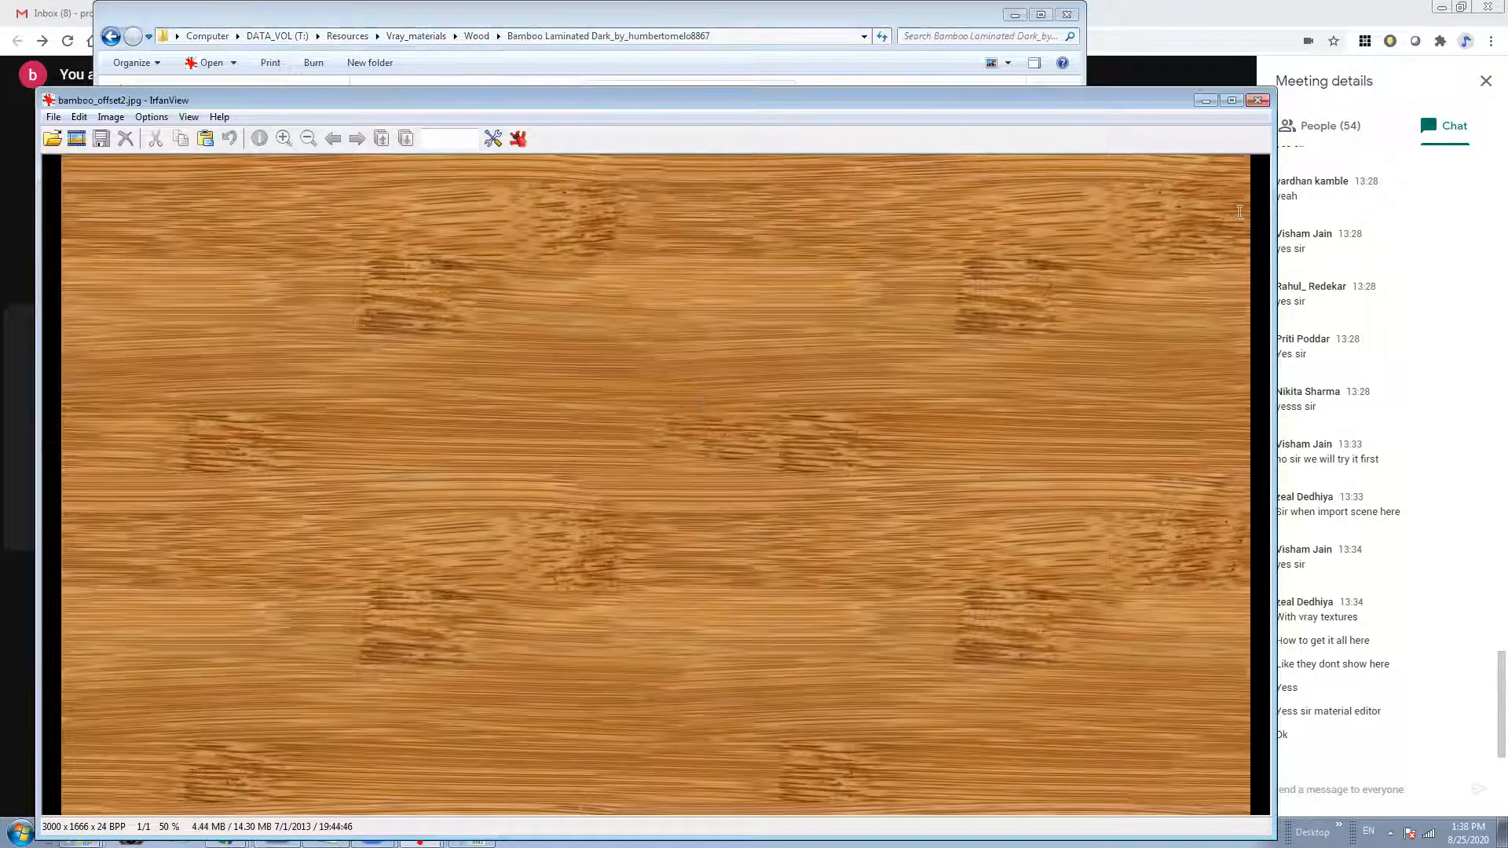
drag(1273, 173, 1095, 172)
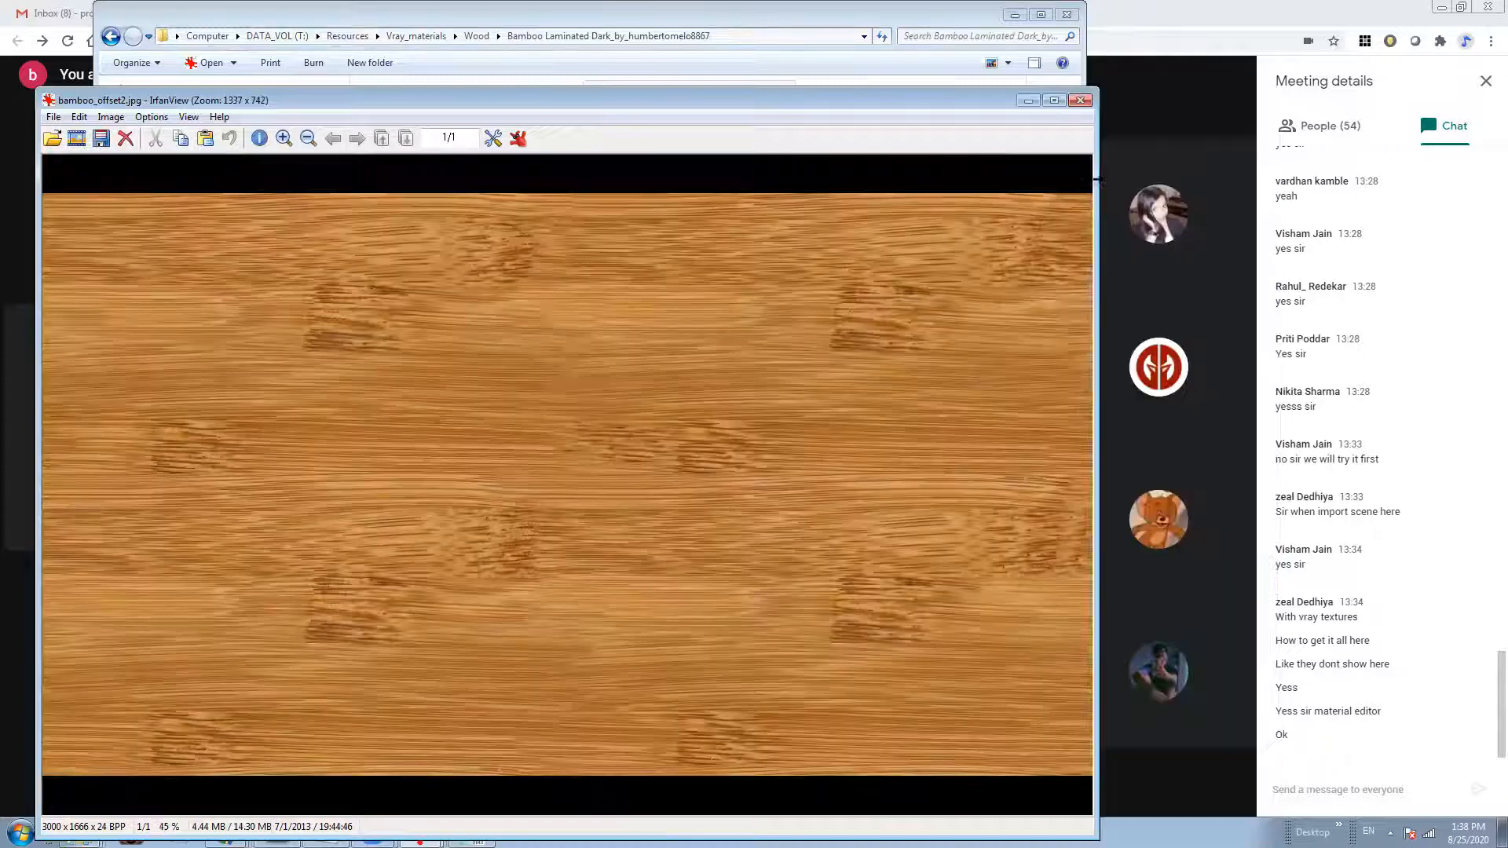
drag(993, 107, 977, 100)
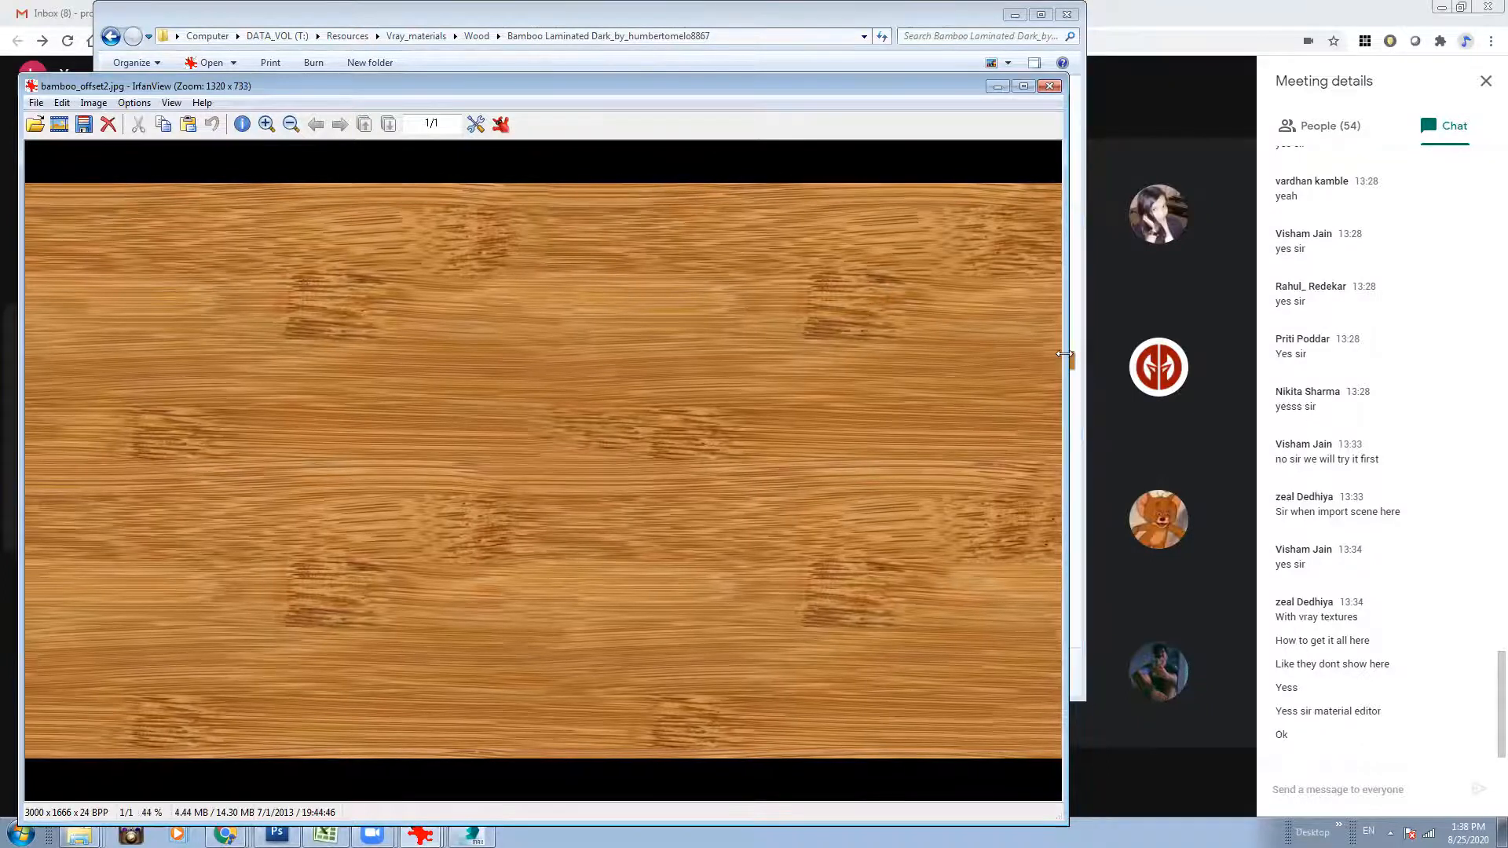
drag(897, 82, 903, 62)
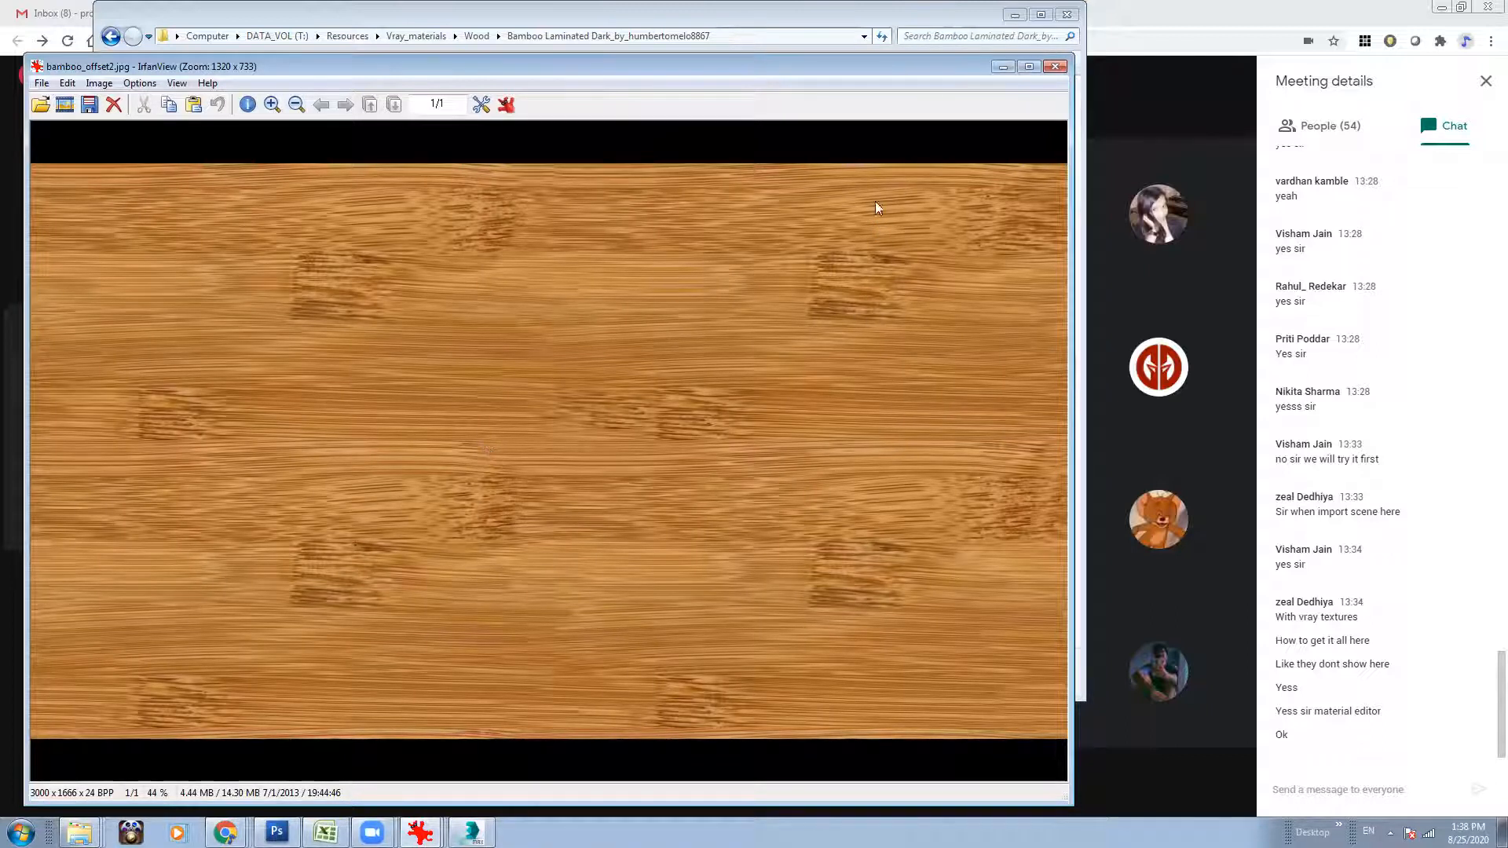
click(1055, 67)
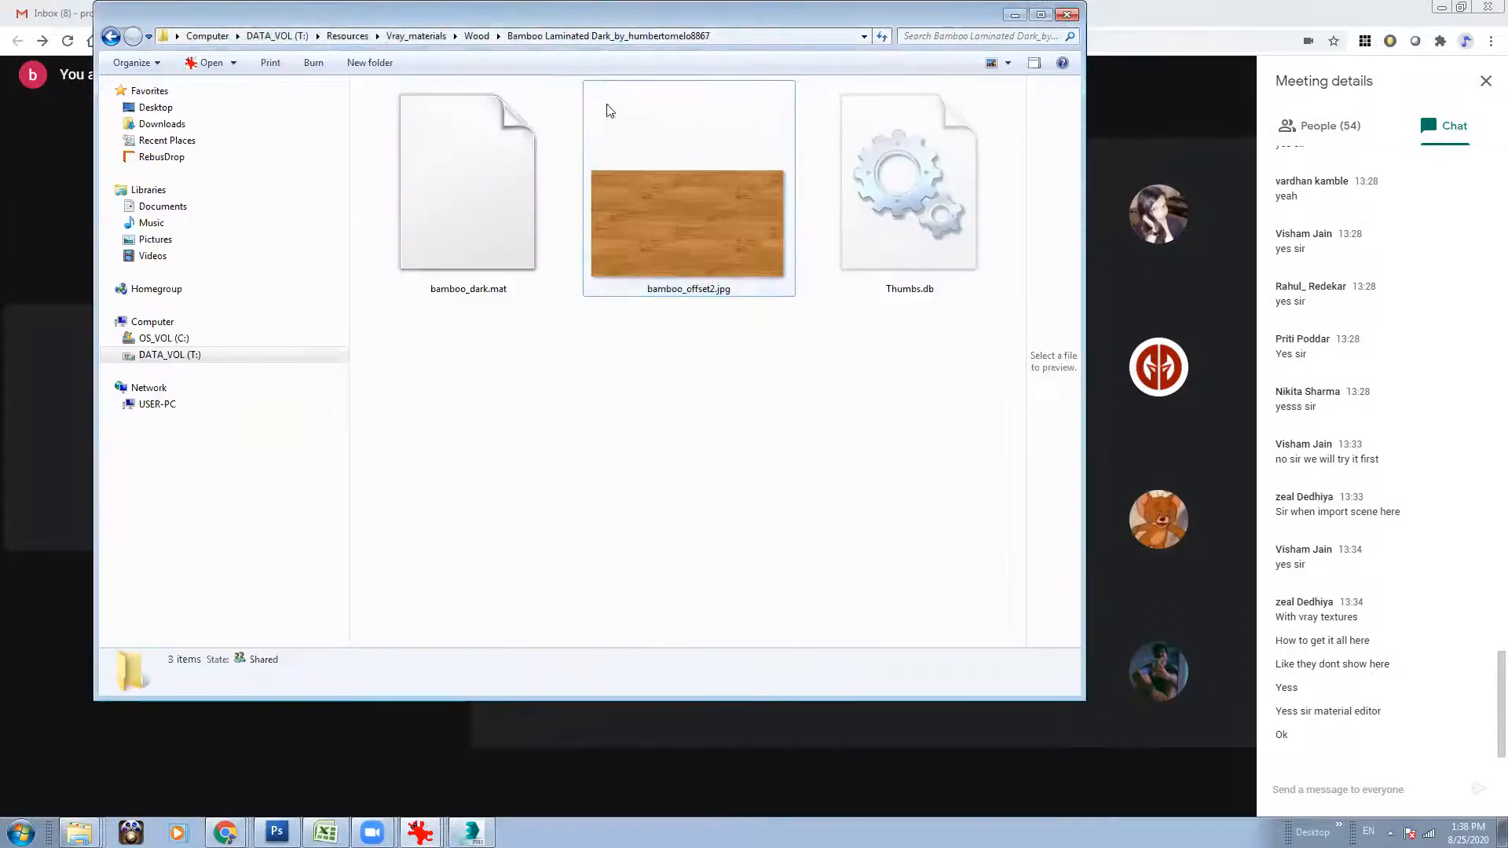
Go back to the Wood folder, minimize the window, switch to 3ds Max and dismiss the Missing External Files dialog.
click(473, 36)
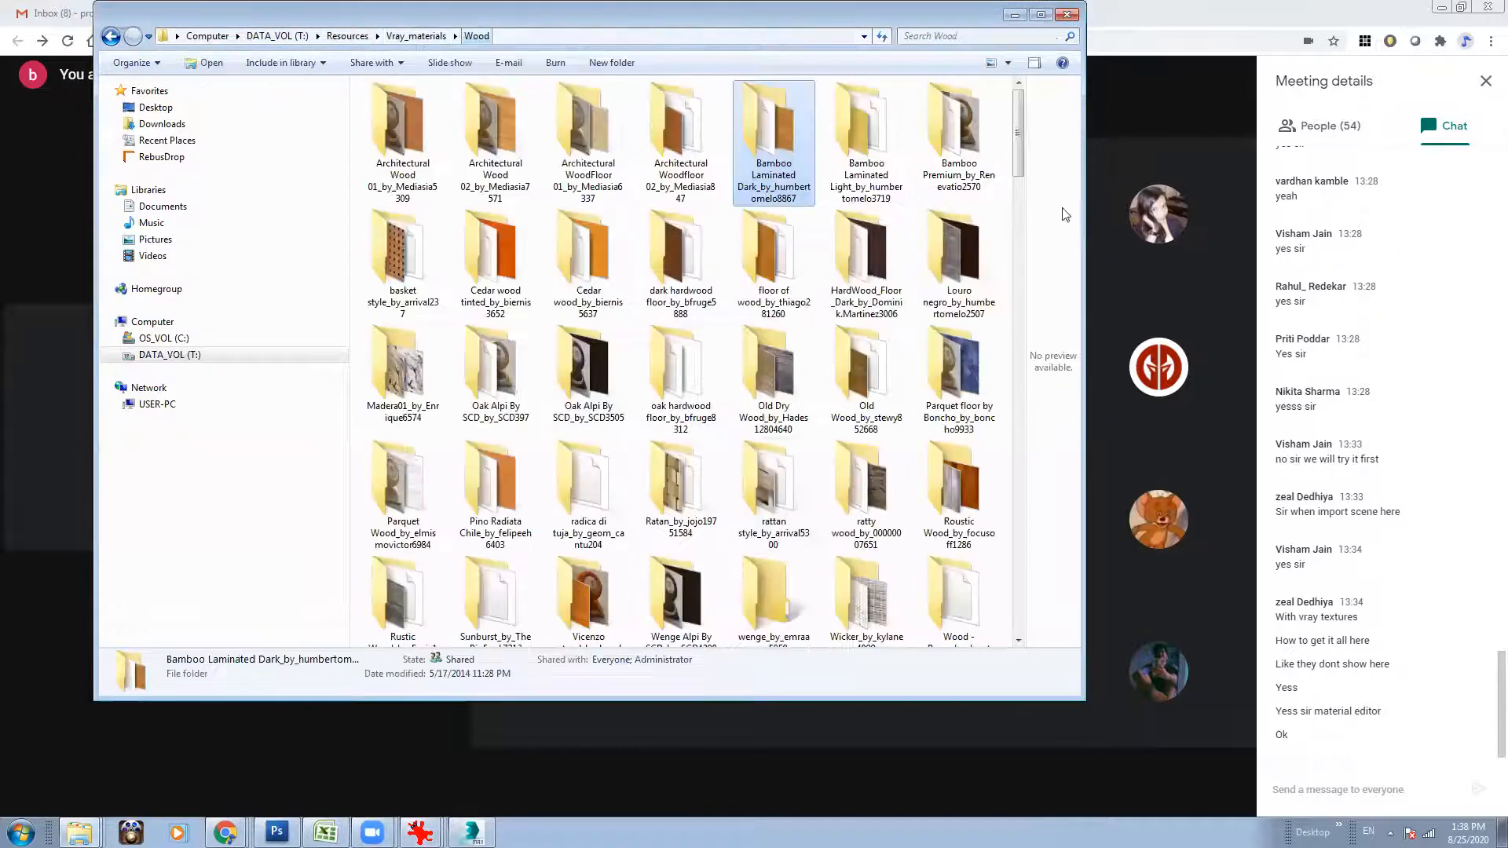
drag(1015, 126, 1017, 206)
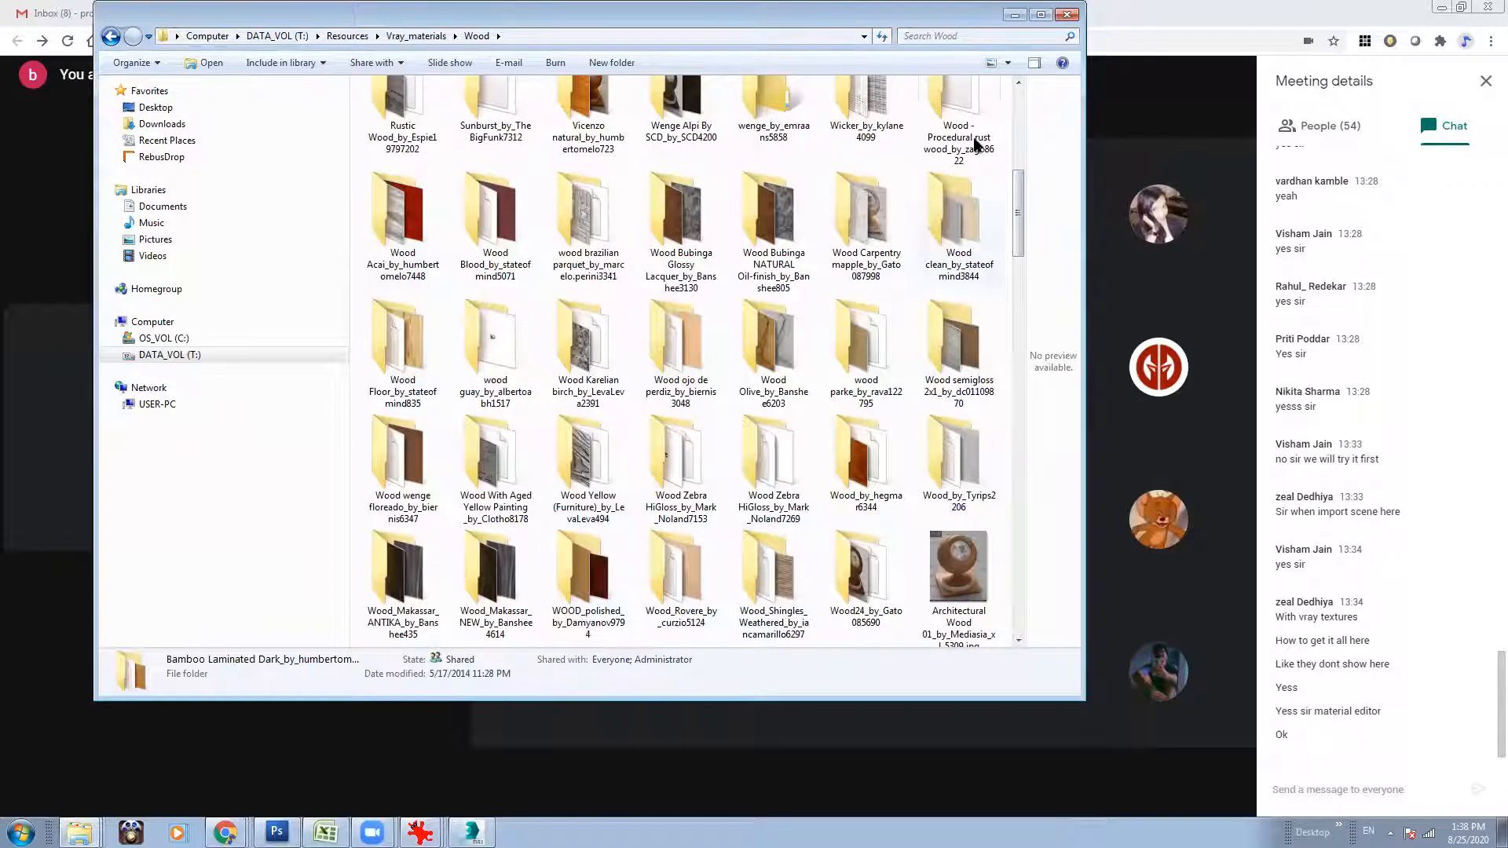
click(1014, 14)
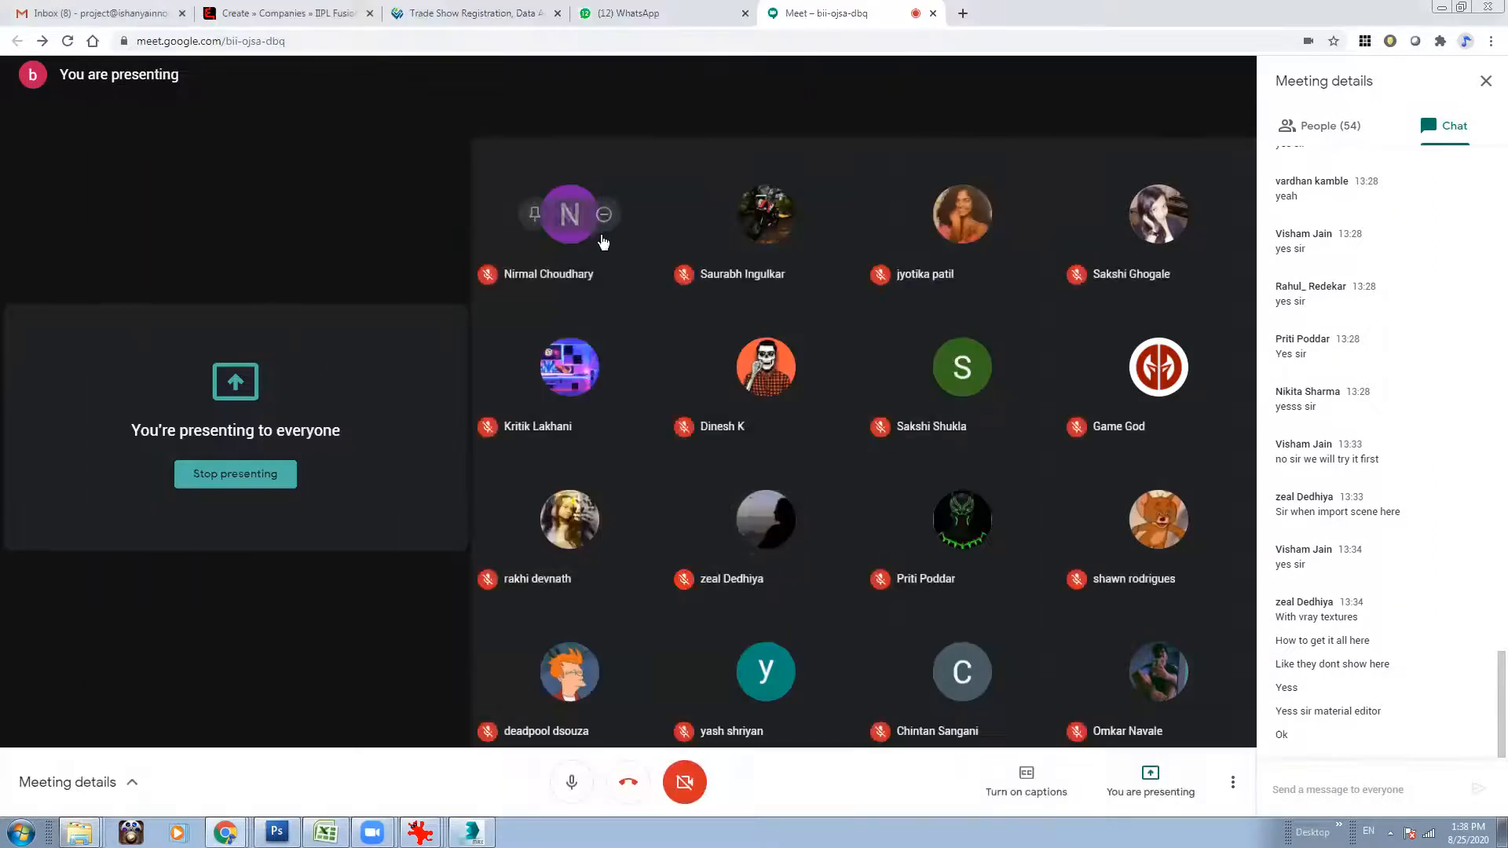
click(472, 833)
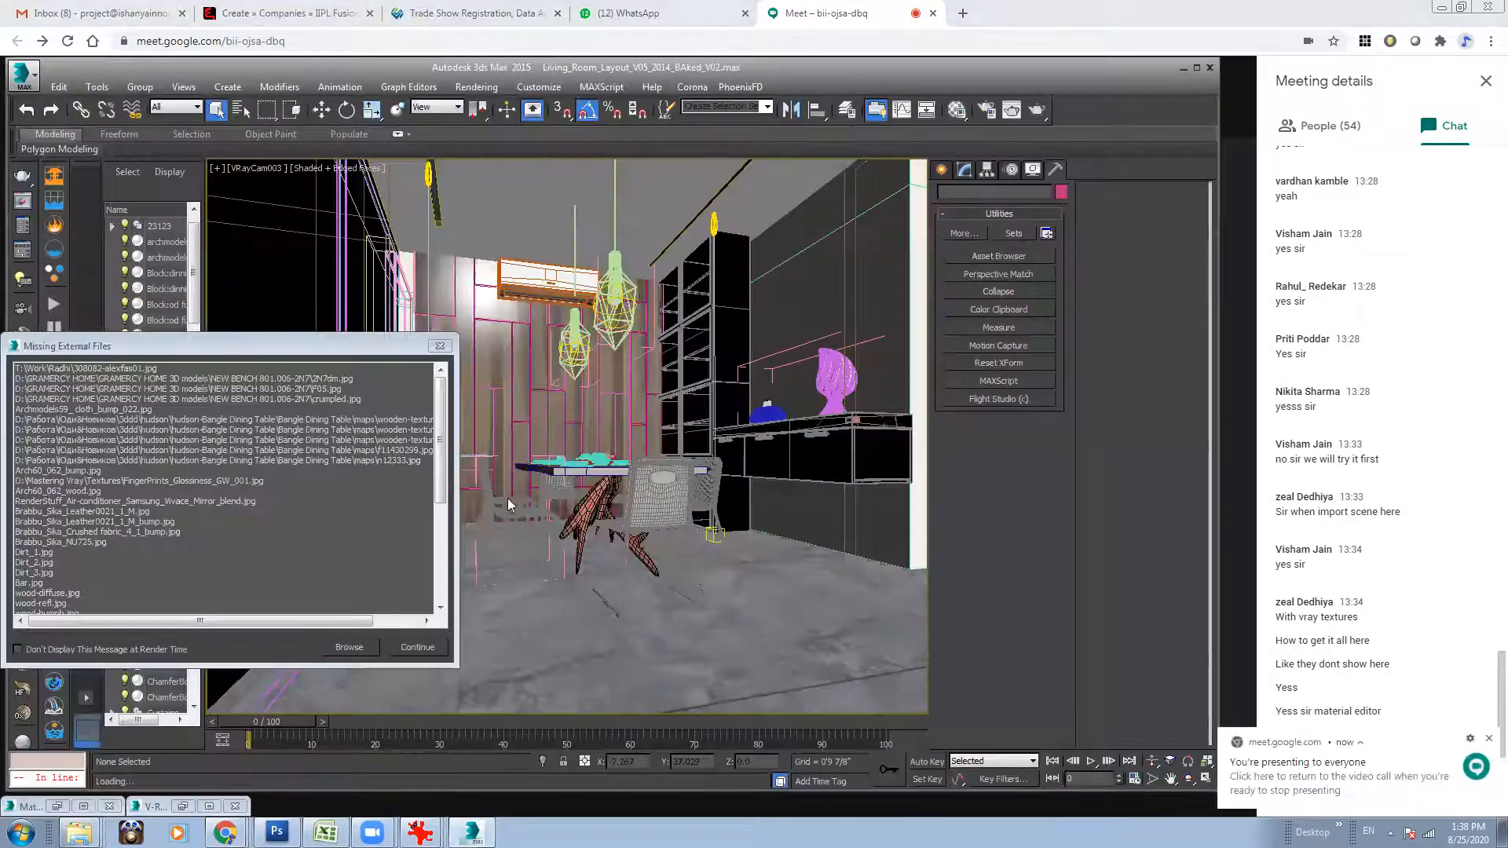
click(439, 345)
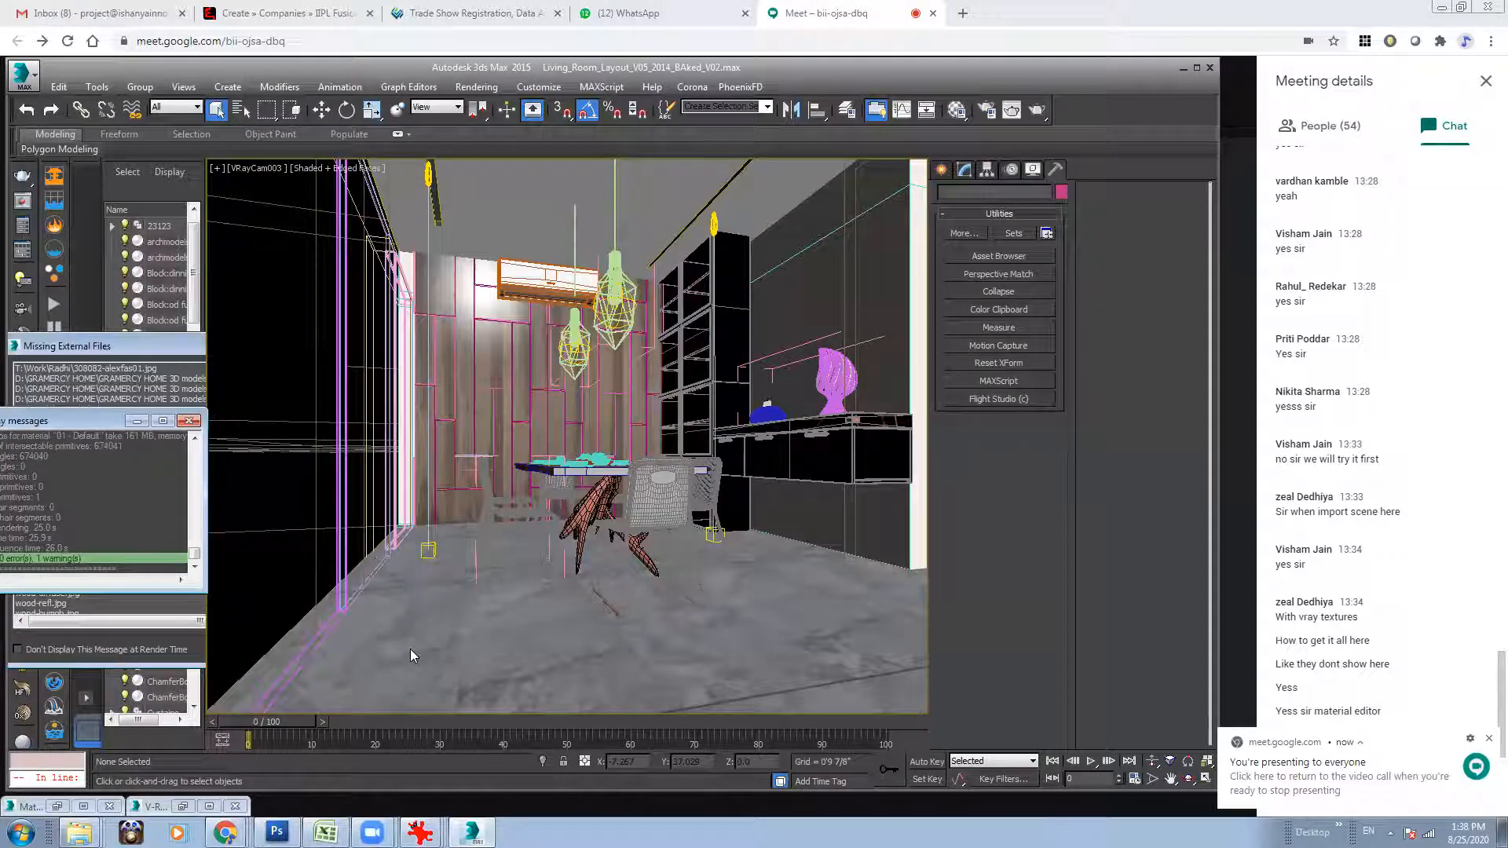
Change the VRayCam003 viewport to Perspective and frame the room from above so the camera can be seen.
click(249, 169)
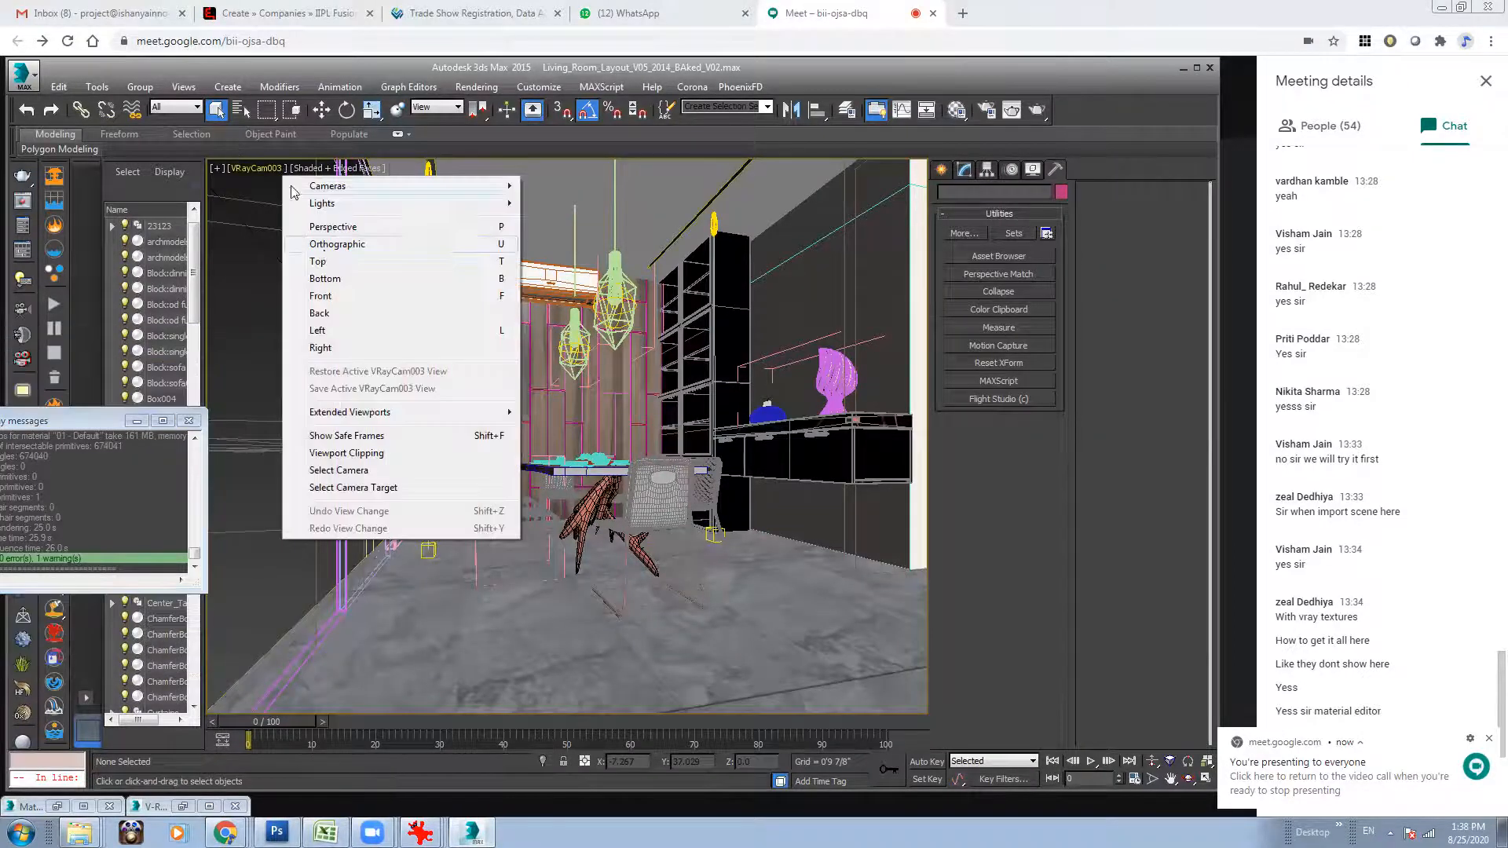
click(338, 226)
alt+middle_drag(613, 419, 593, 310)
click(1151, 761)
drag(713, 478, 716, 533)
middle_drag(799, 507, 677, 491)
Move the VRayCam003 camera along its Y axis toward the partition wall and dismiss the meeting notification.
click(316, 115)
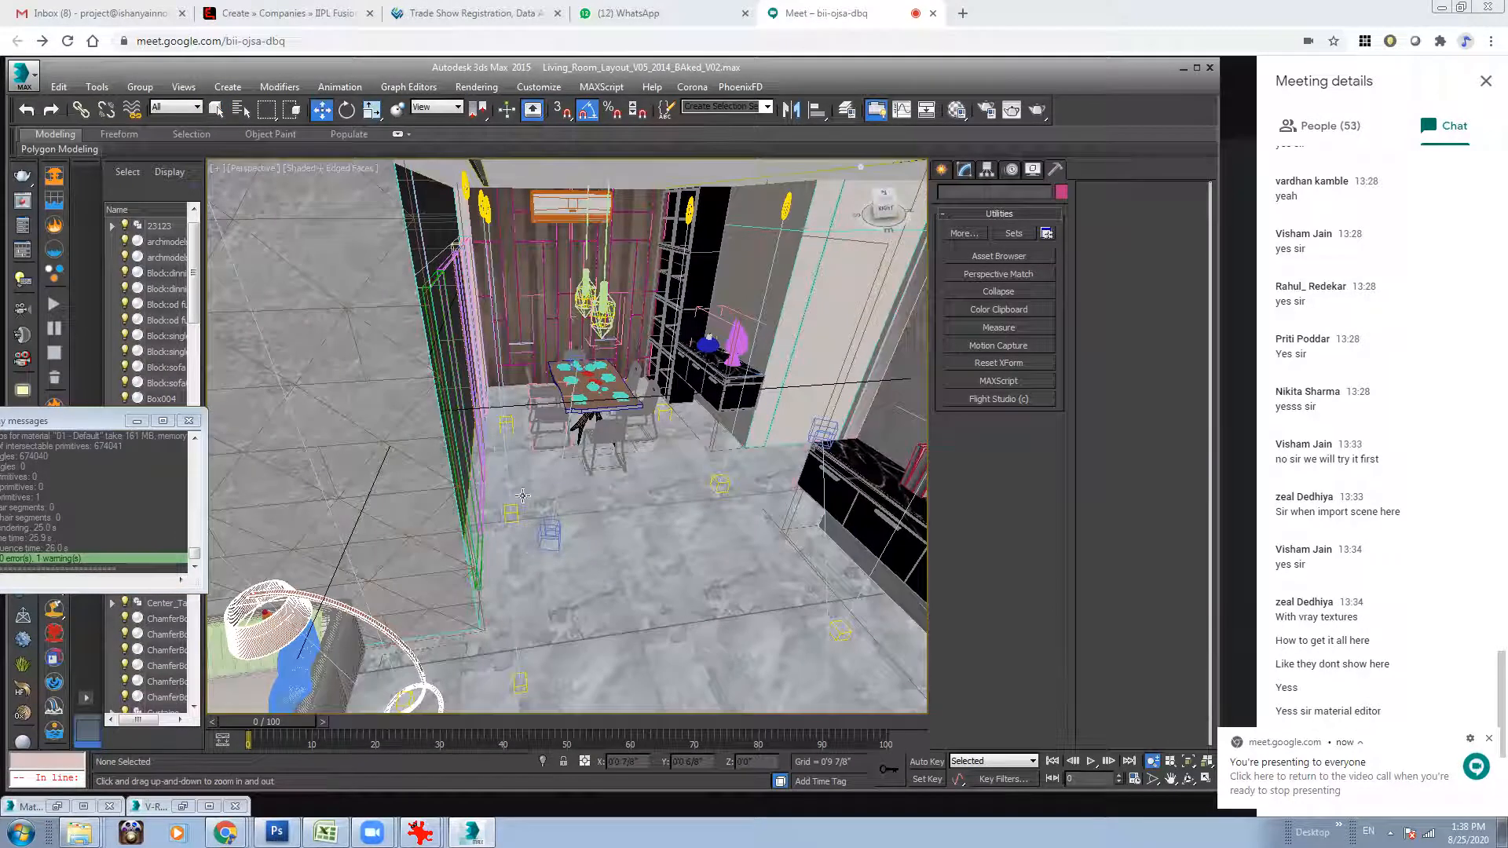
click(546, 537)
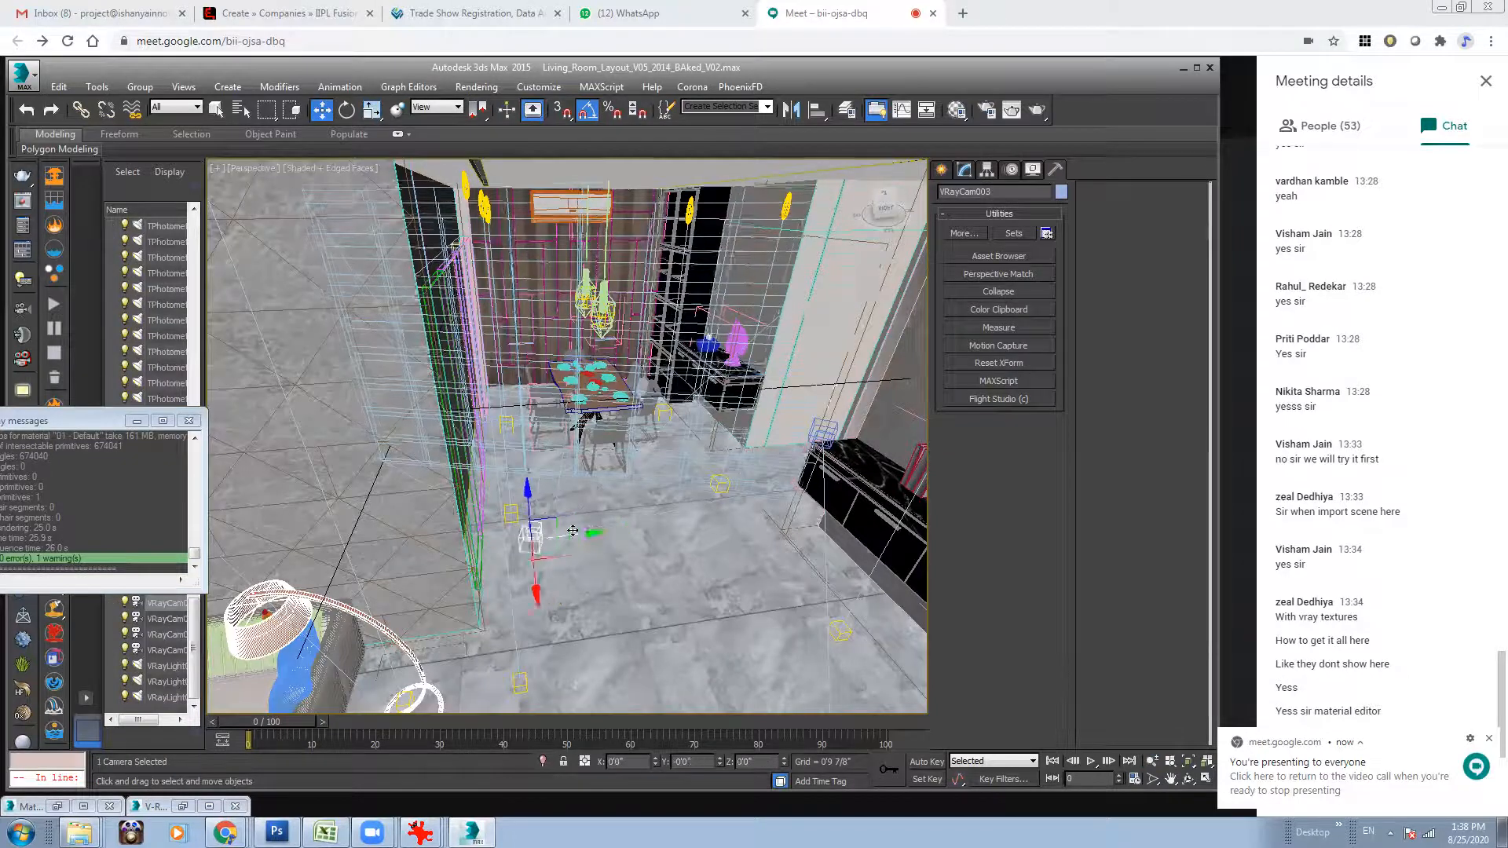
drag(606, 535, 555, 531)
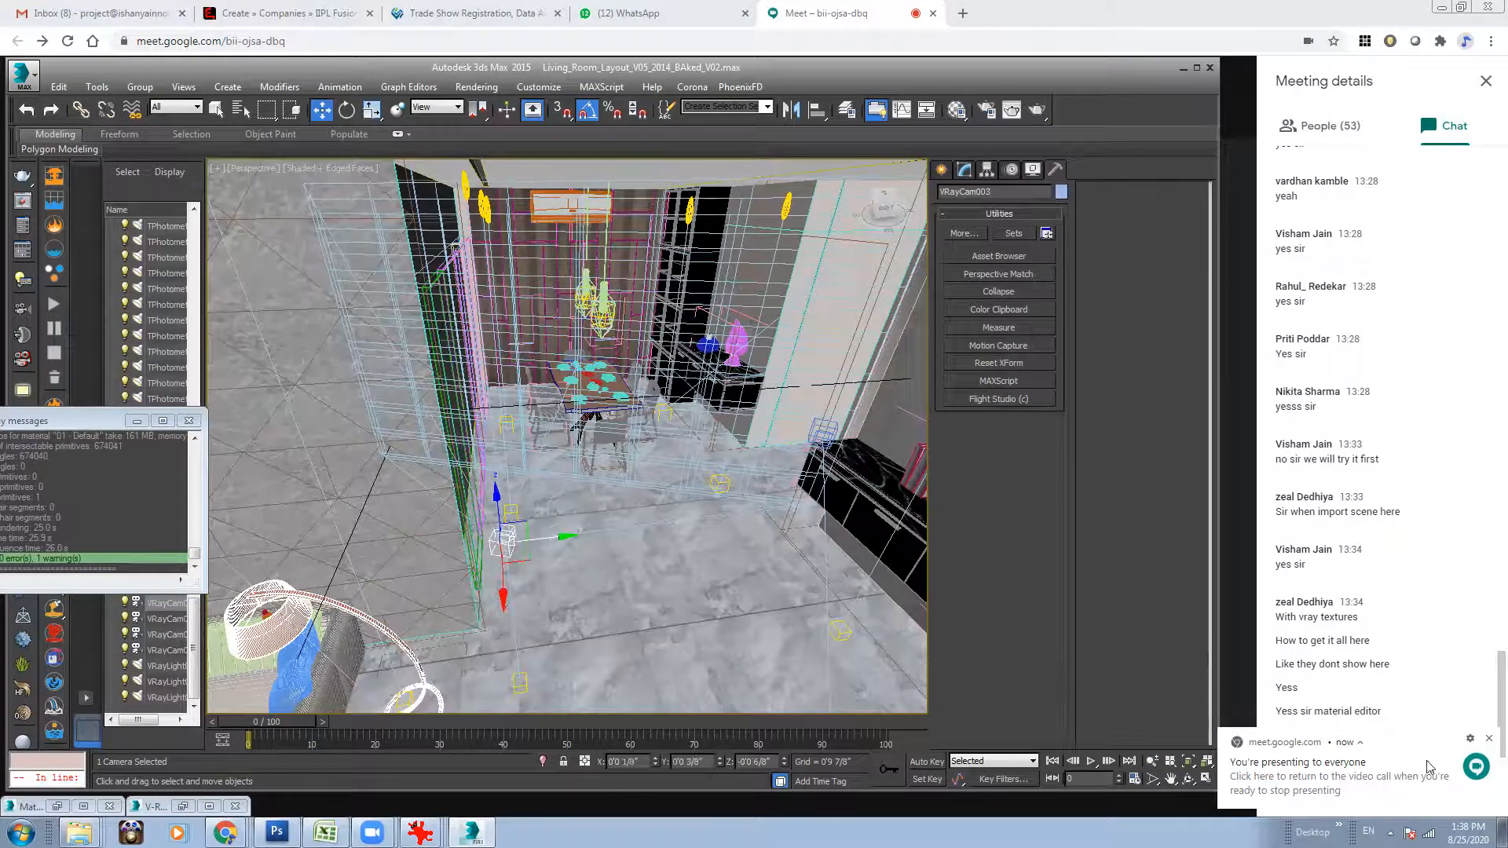
click(1489, 739)
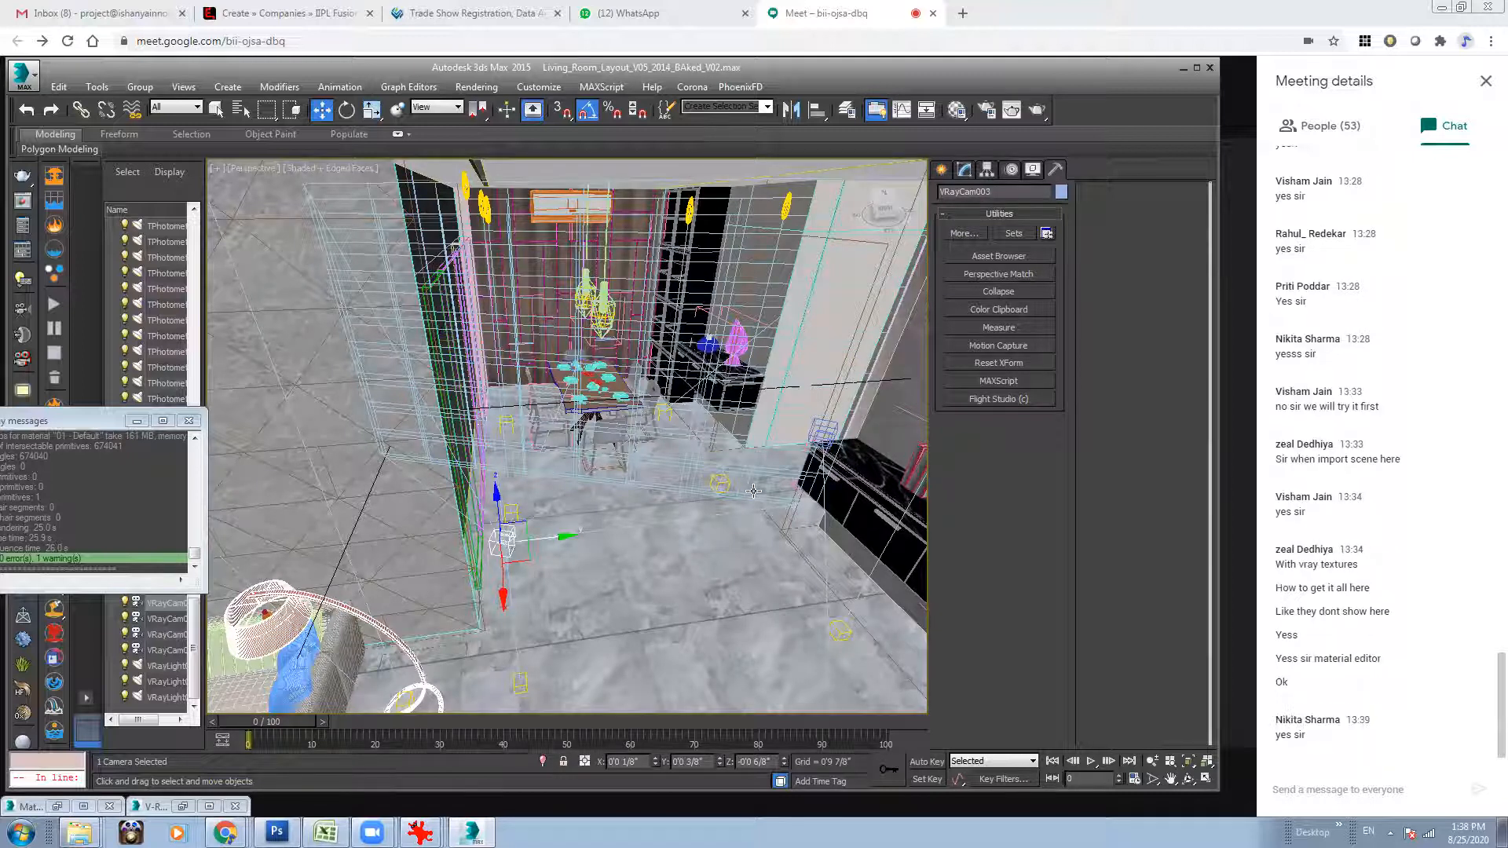
Configure the animation range to start at frame 0 and end at frame 15.
alt+middle_drag(754, 491, 749, 660)
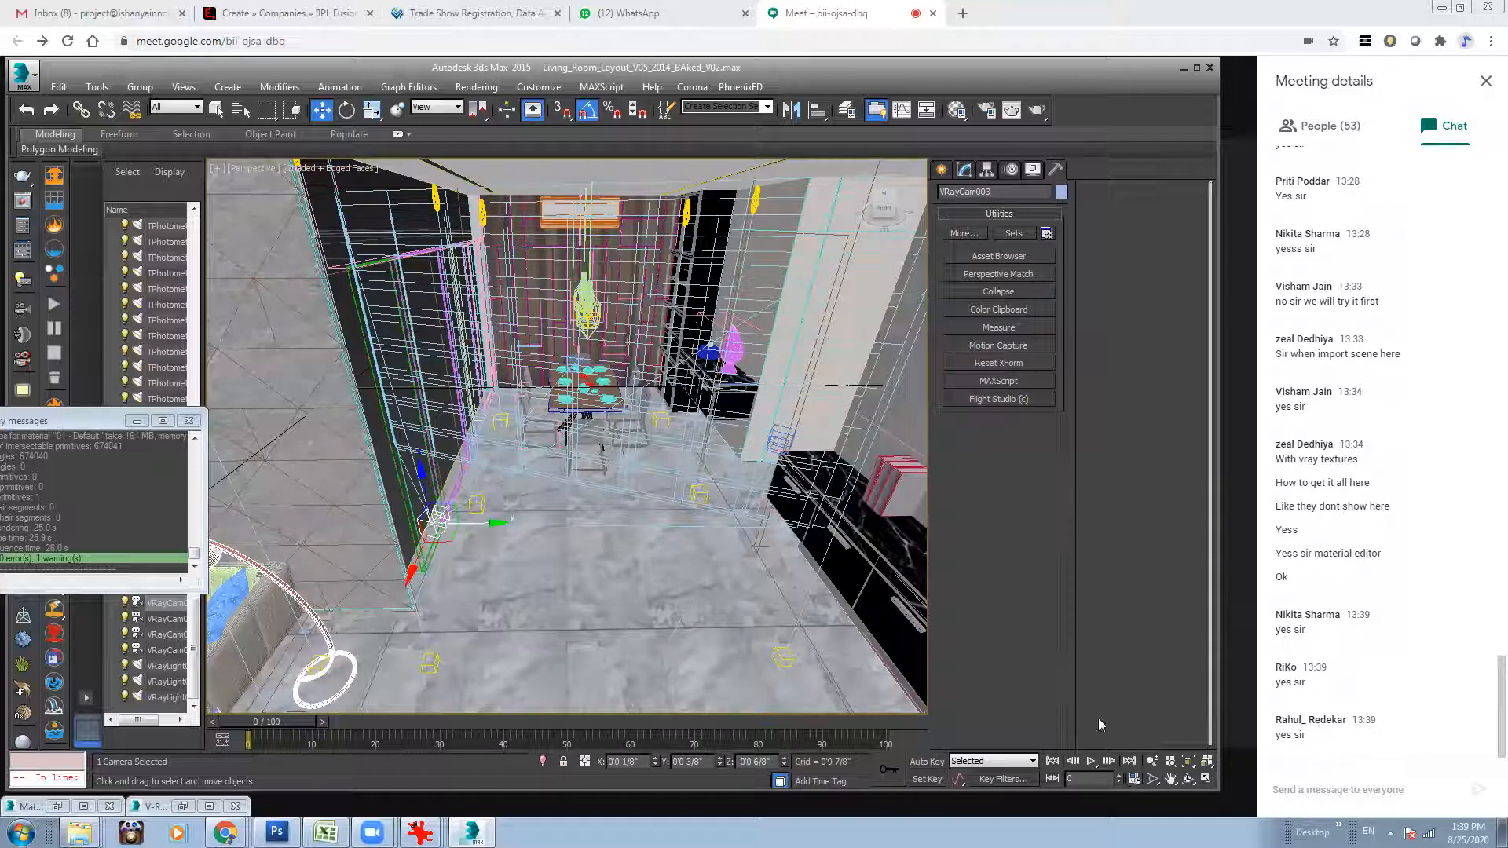
click(1135, 779)
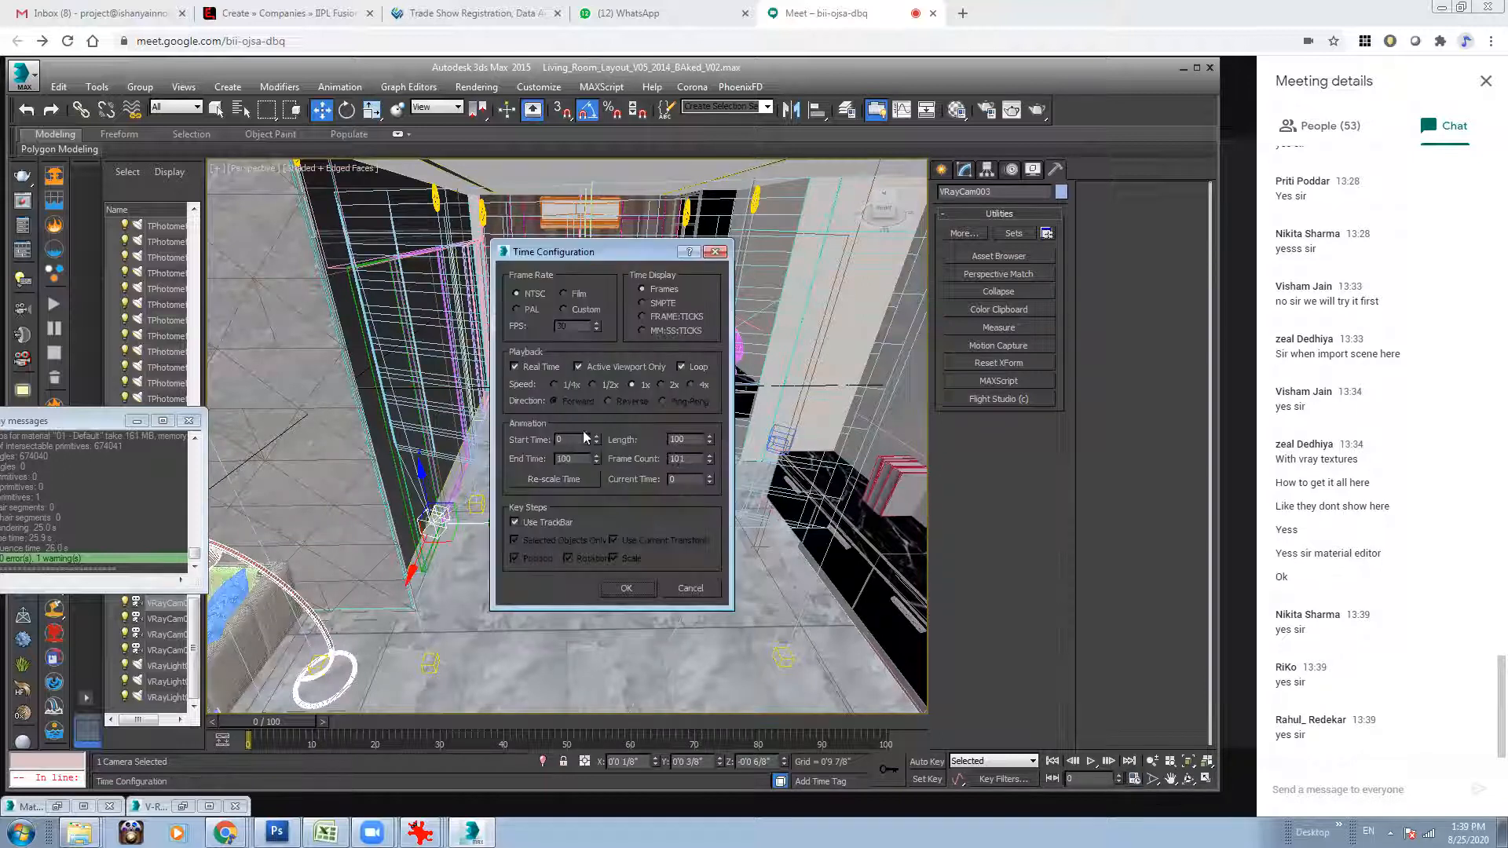
key(Return)
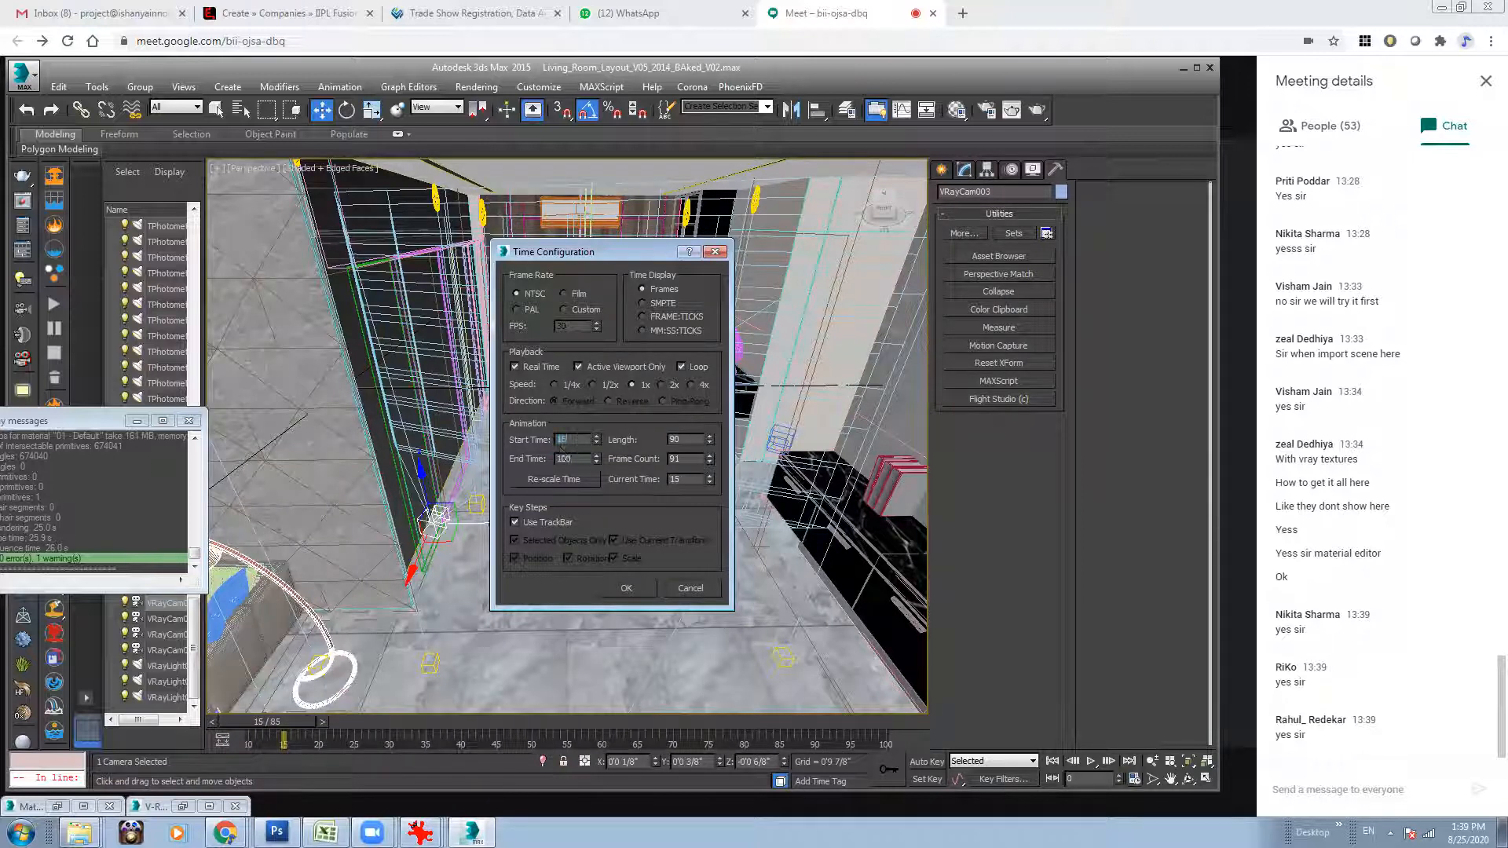
text(0)
key(Return)
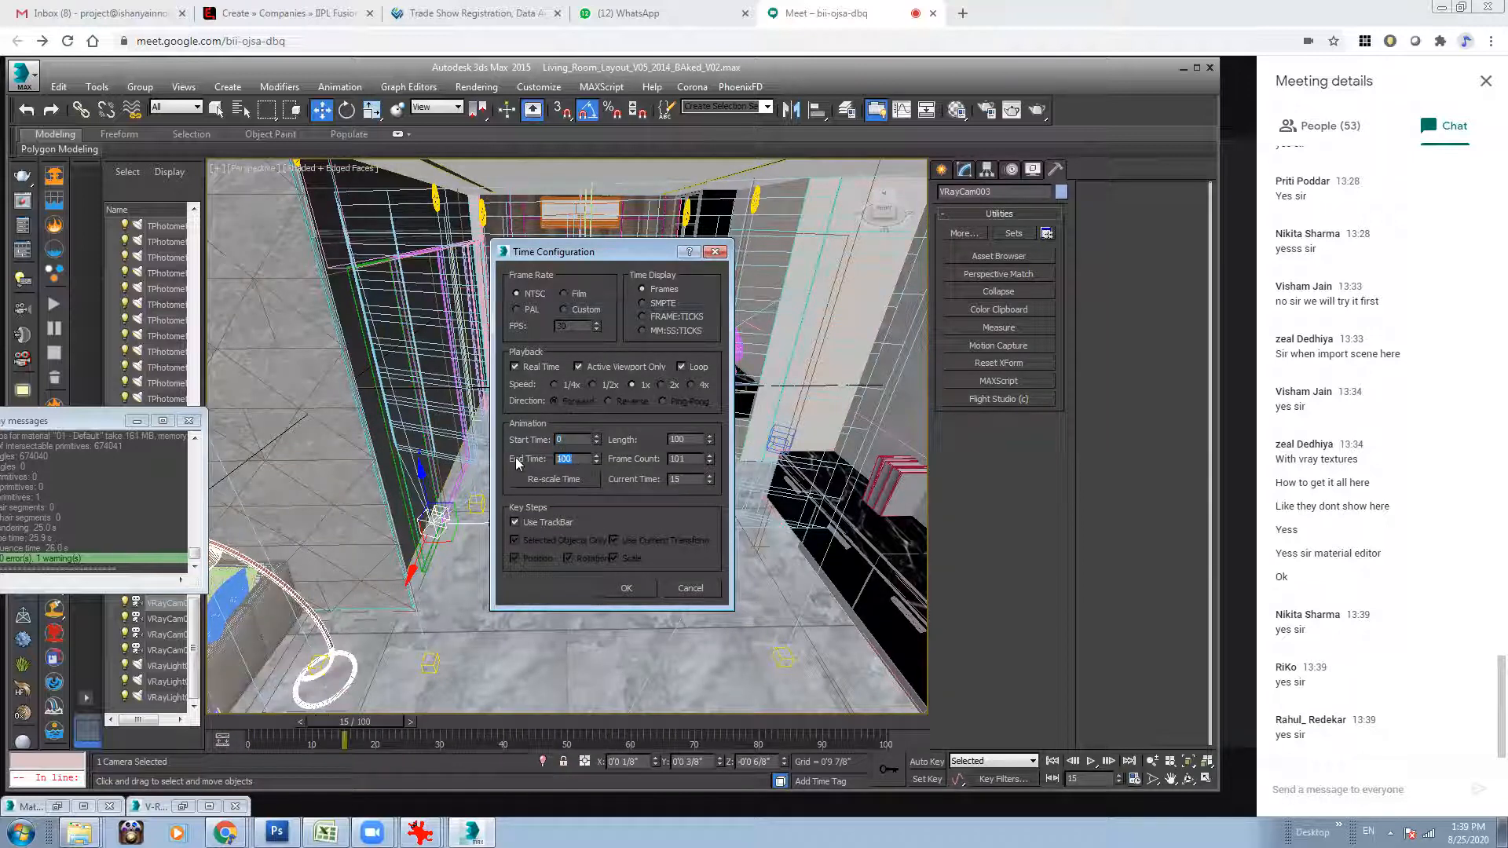
text(15)
key(Return)
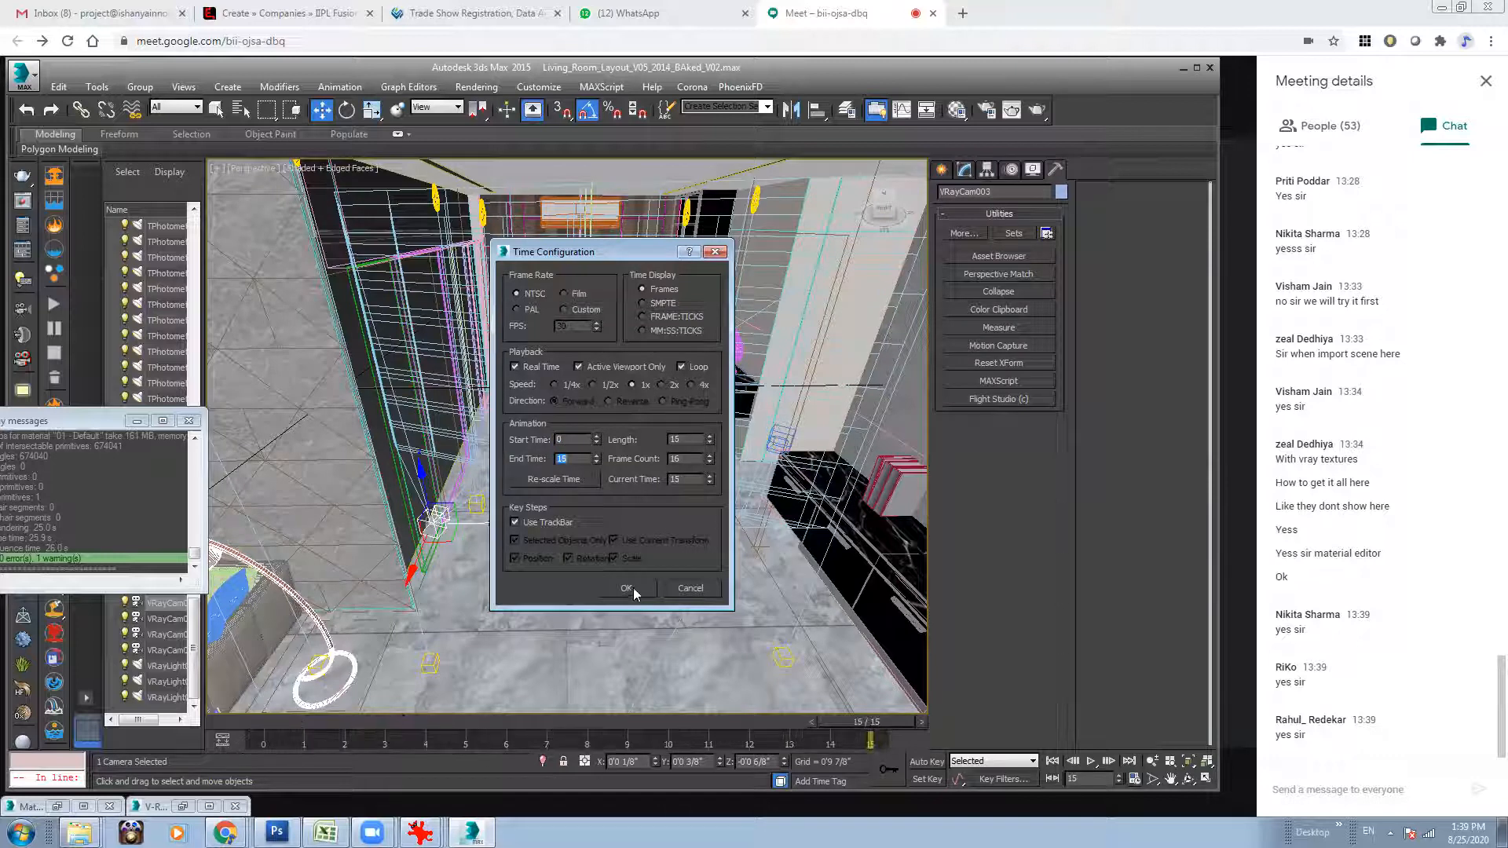
click(626, 589)
Animate the VRayCam003 camera with Auto Key by moving it away from the partition wall at frame 15, then return to frame 0 and end recording.
drag(850, 727, 236, 722)
click(322, 110)
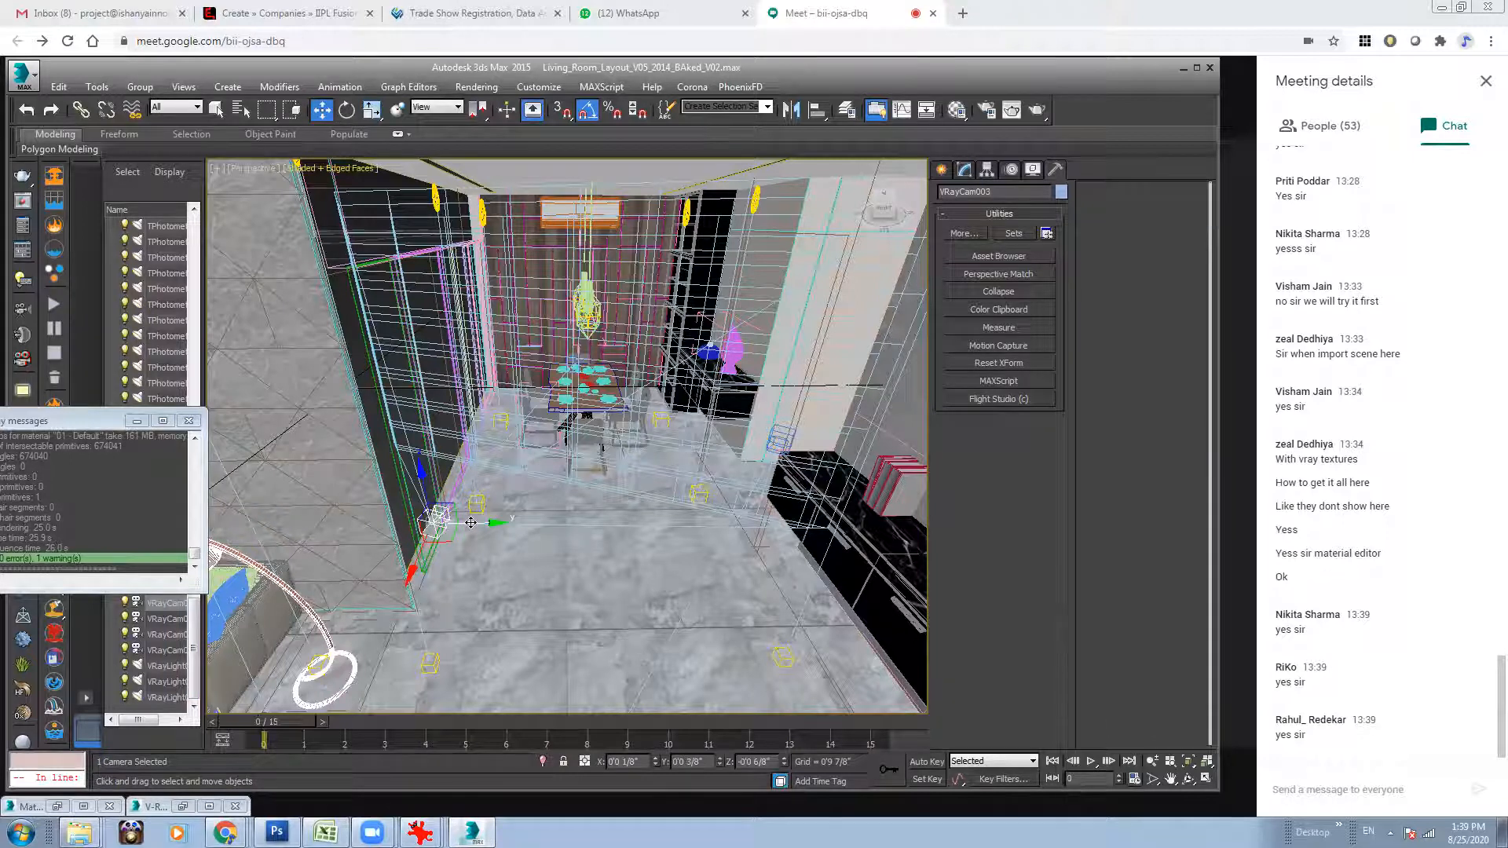
click(927, 762)
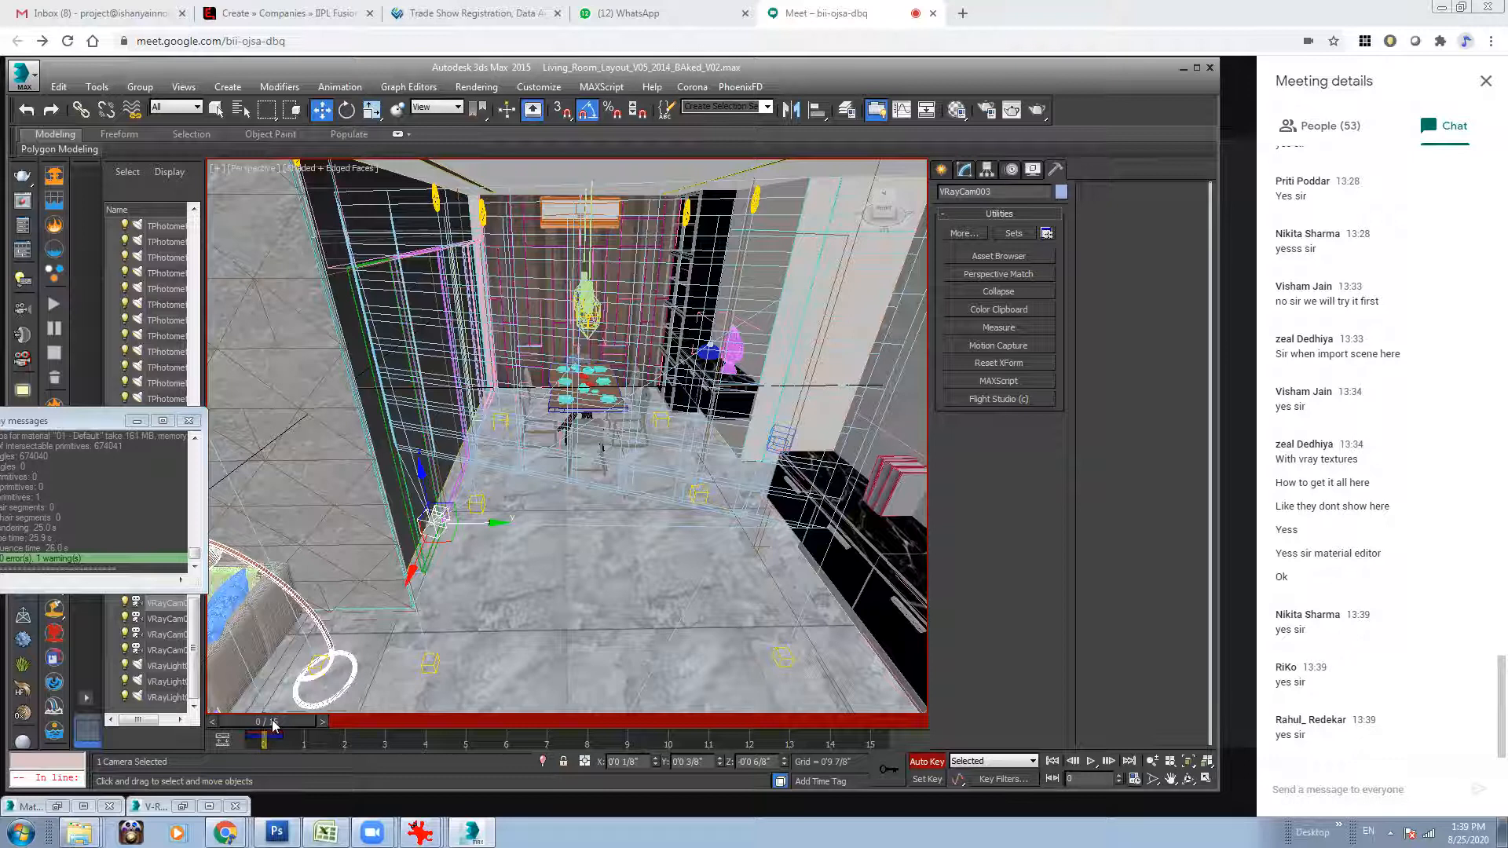
drag(271, 722, 866, 722)
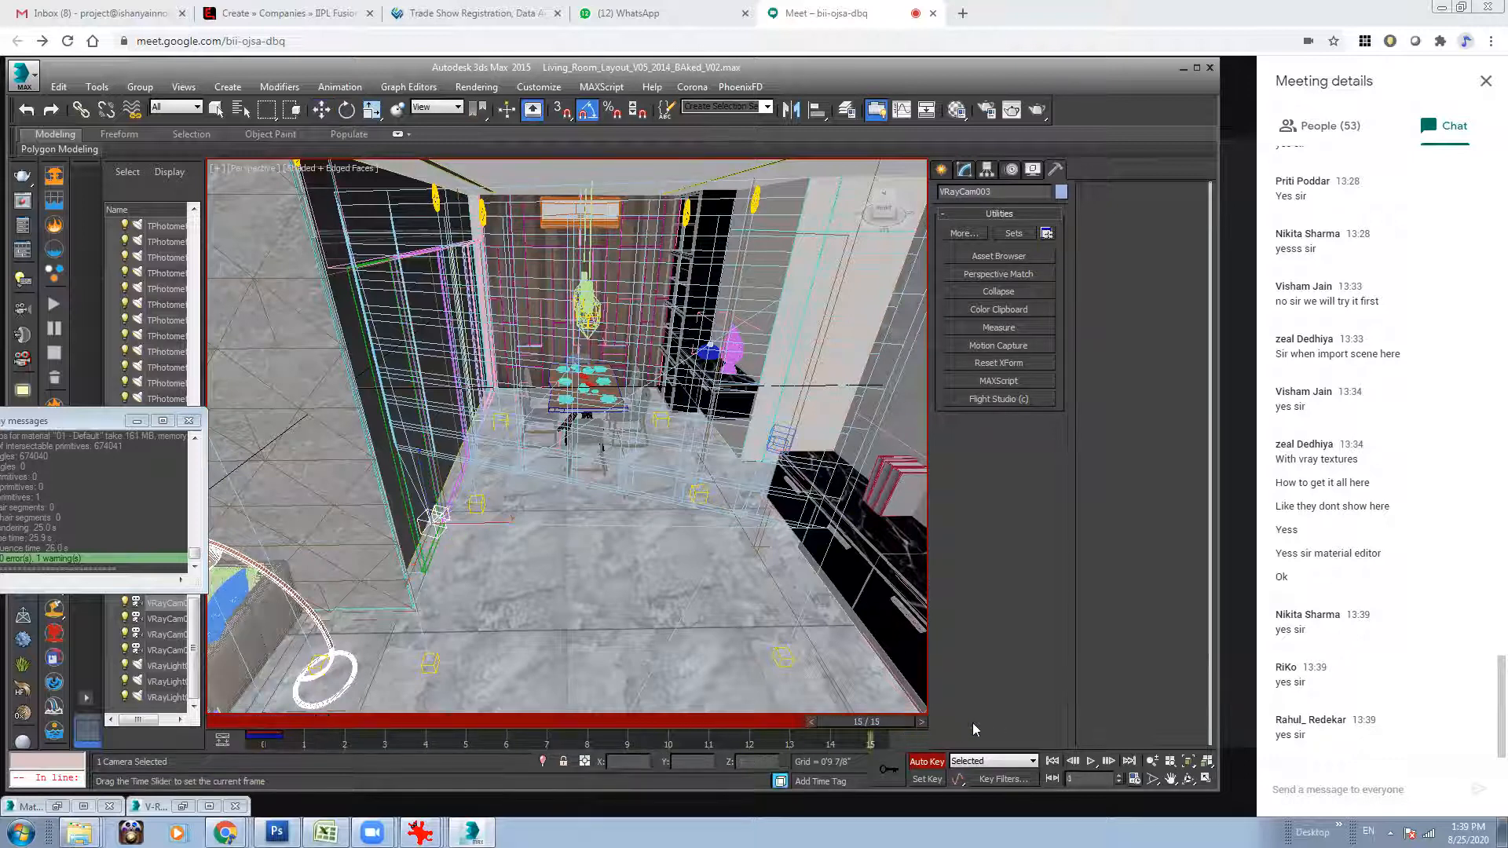
drag(479, 525, 531, 525)
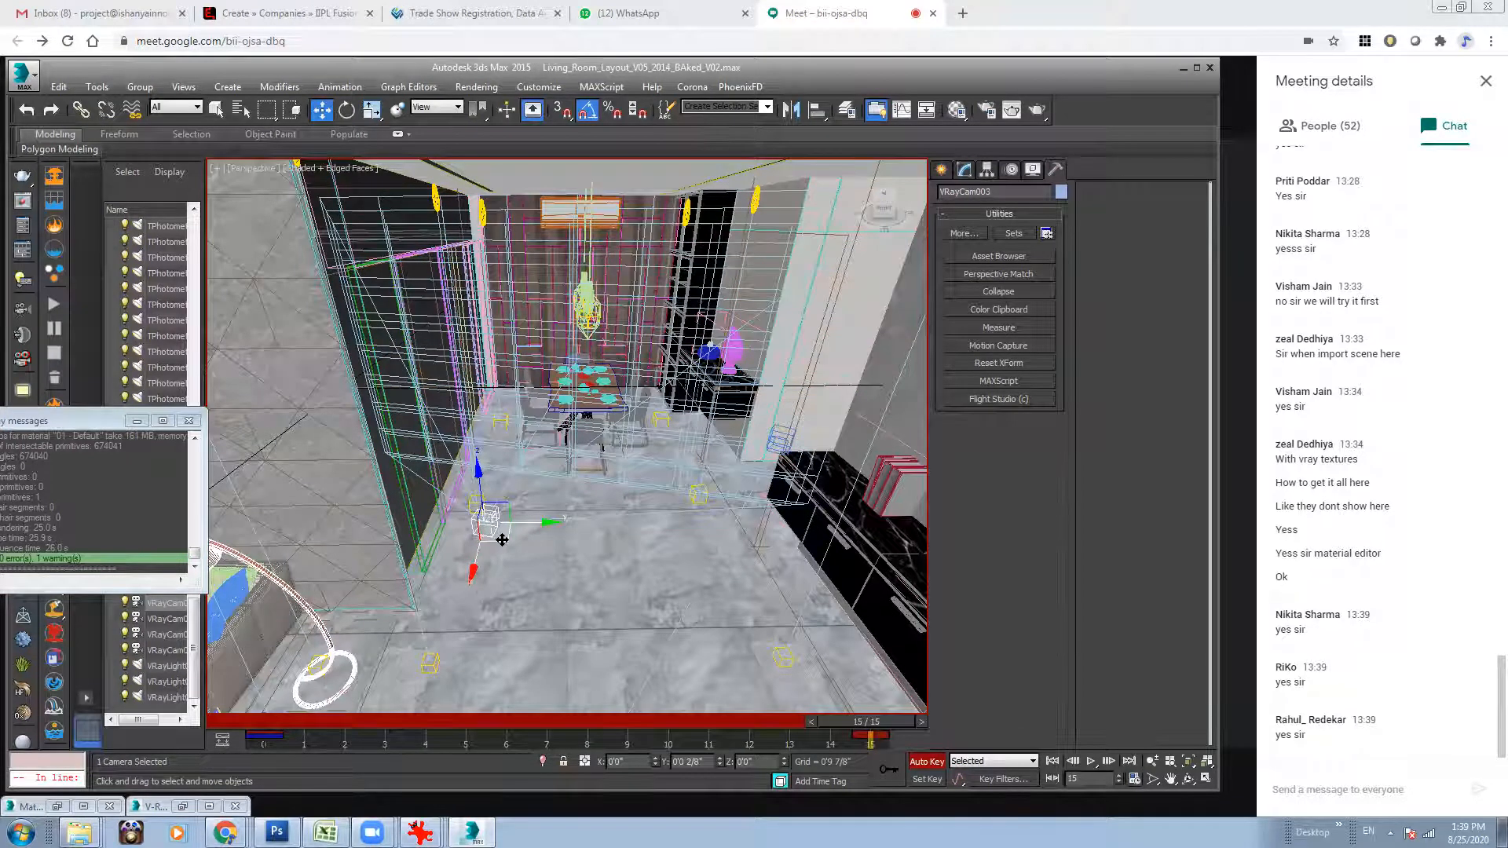
drag(502, 540, 471, 538)
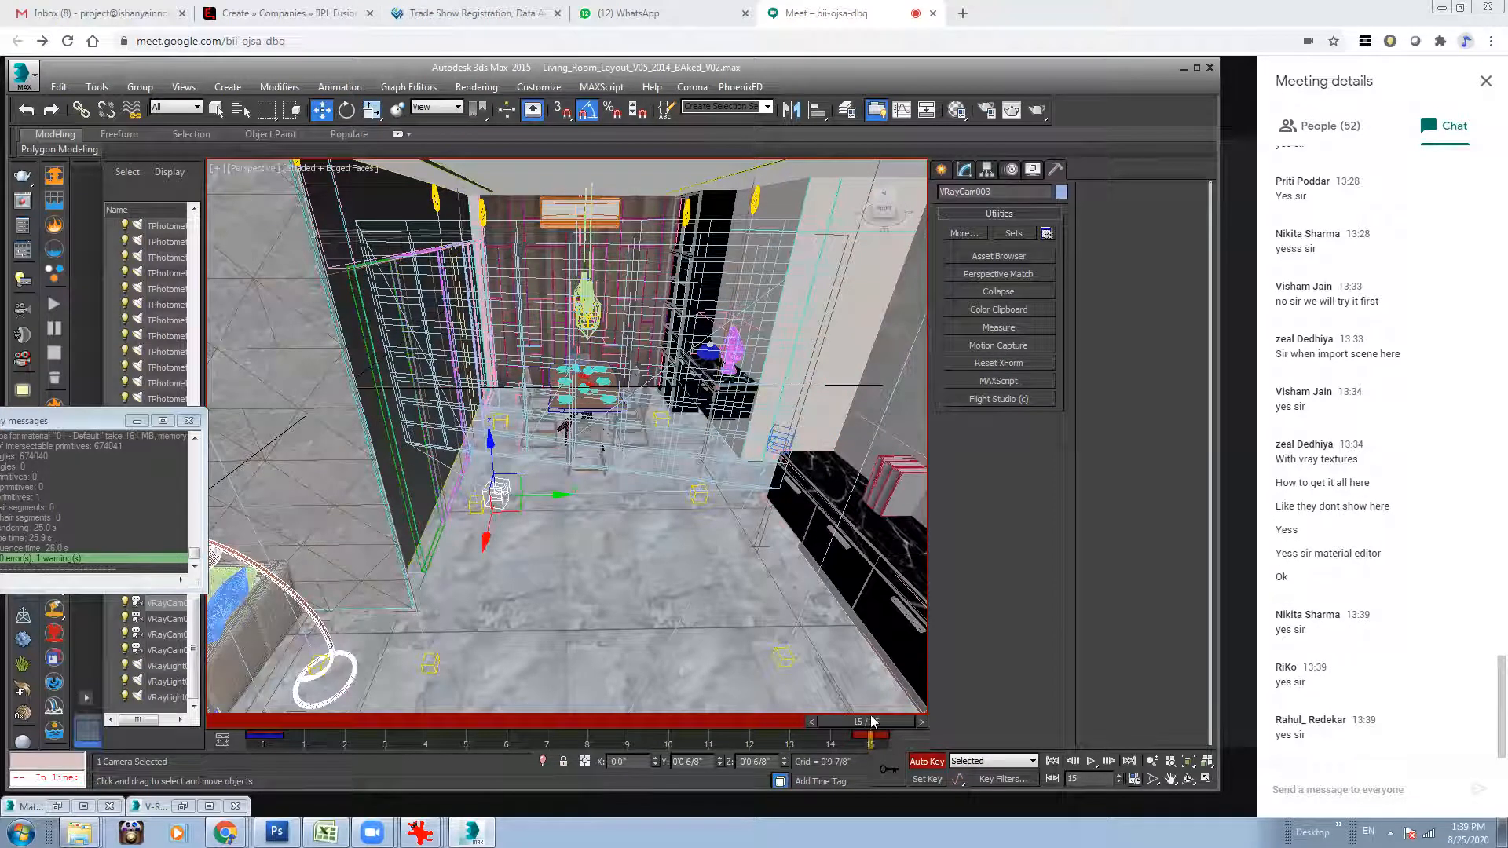
drag(871, 721, 235, 722)
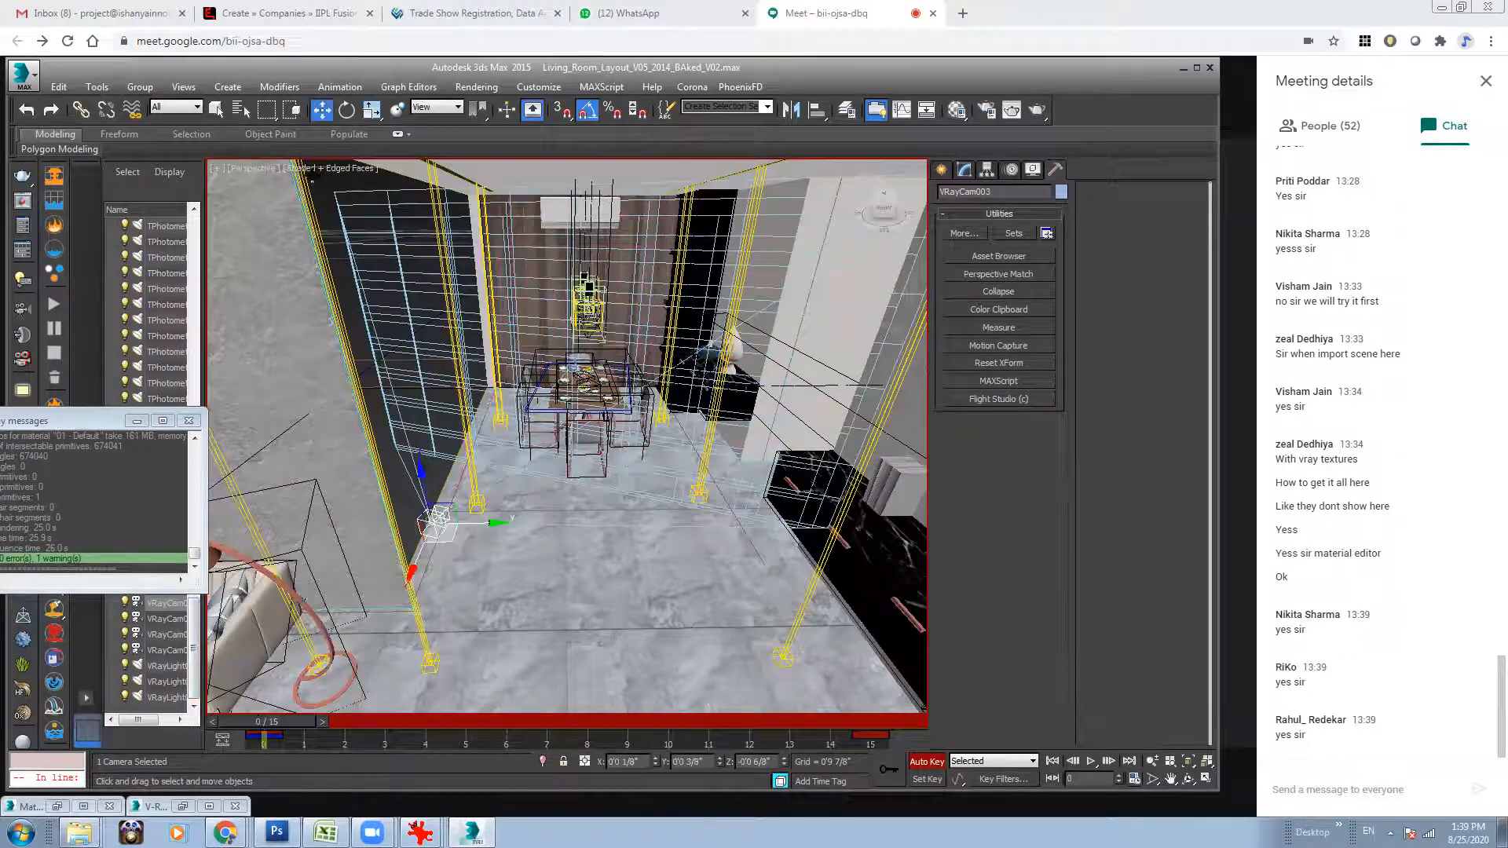
click(920, 765)
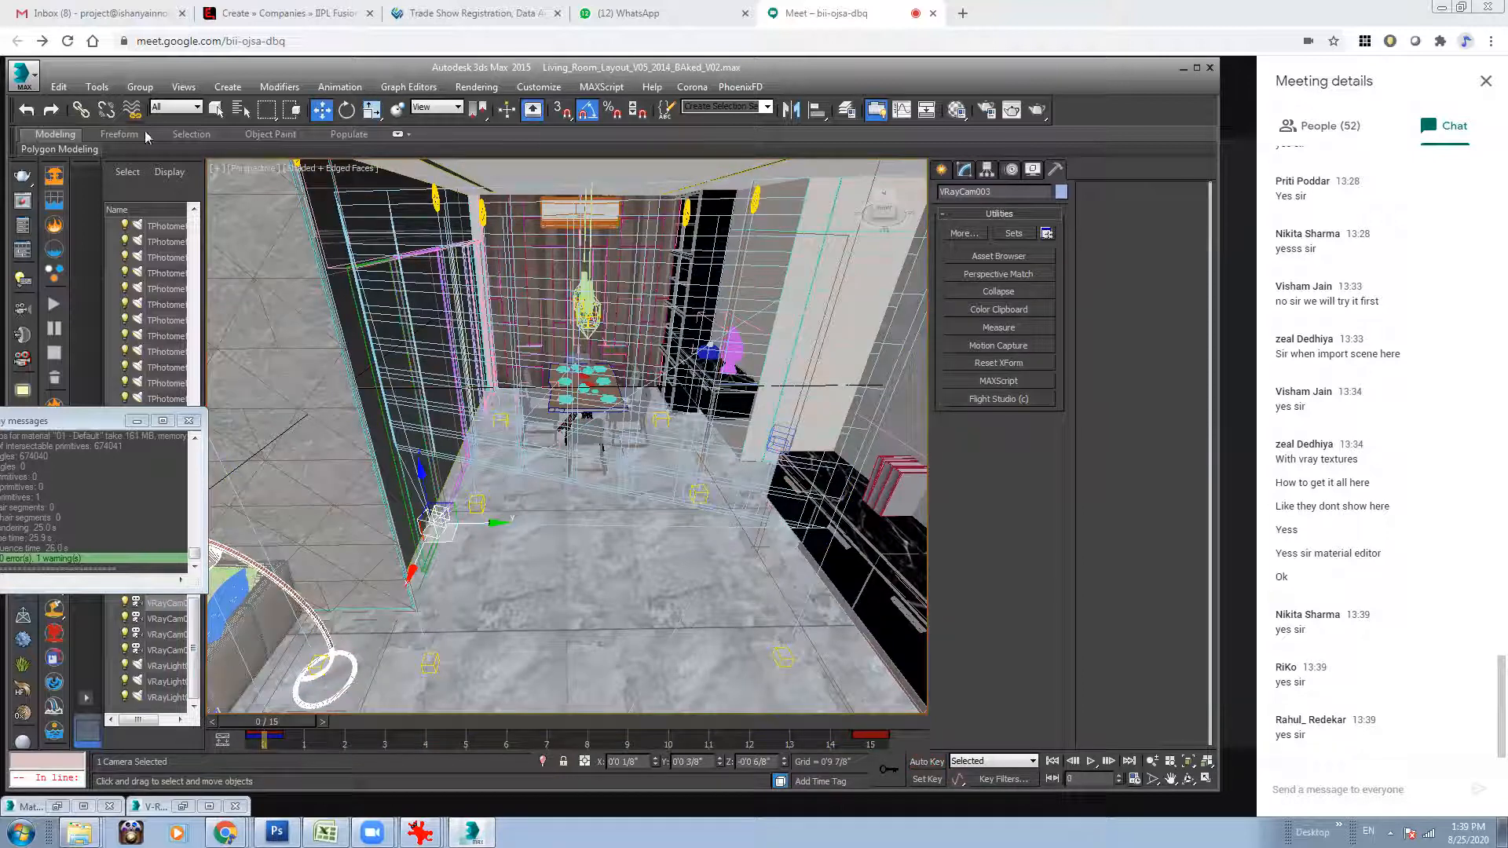
Look through the VRayCam003 camera and preview its movement by scrubbing to frame 15 and playing the animation.
click(257, 170)
mouse_move(440, 186)
click(550, 238)
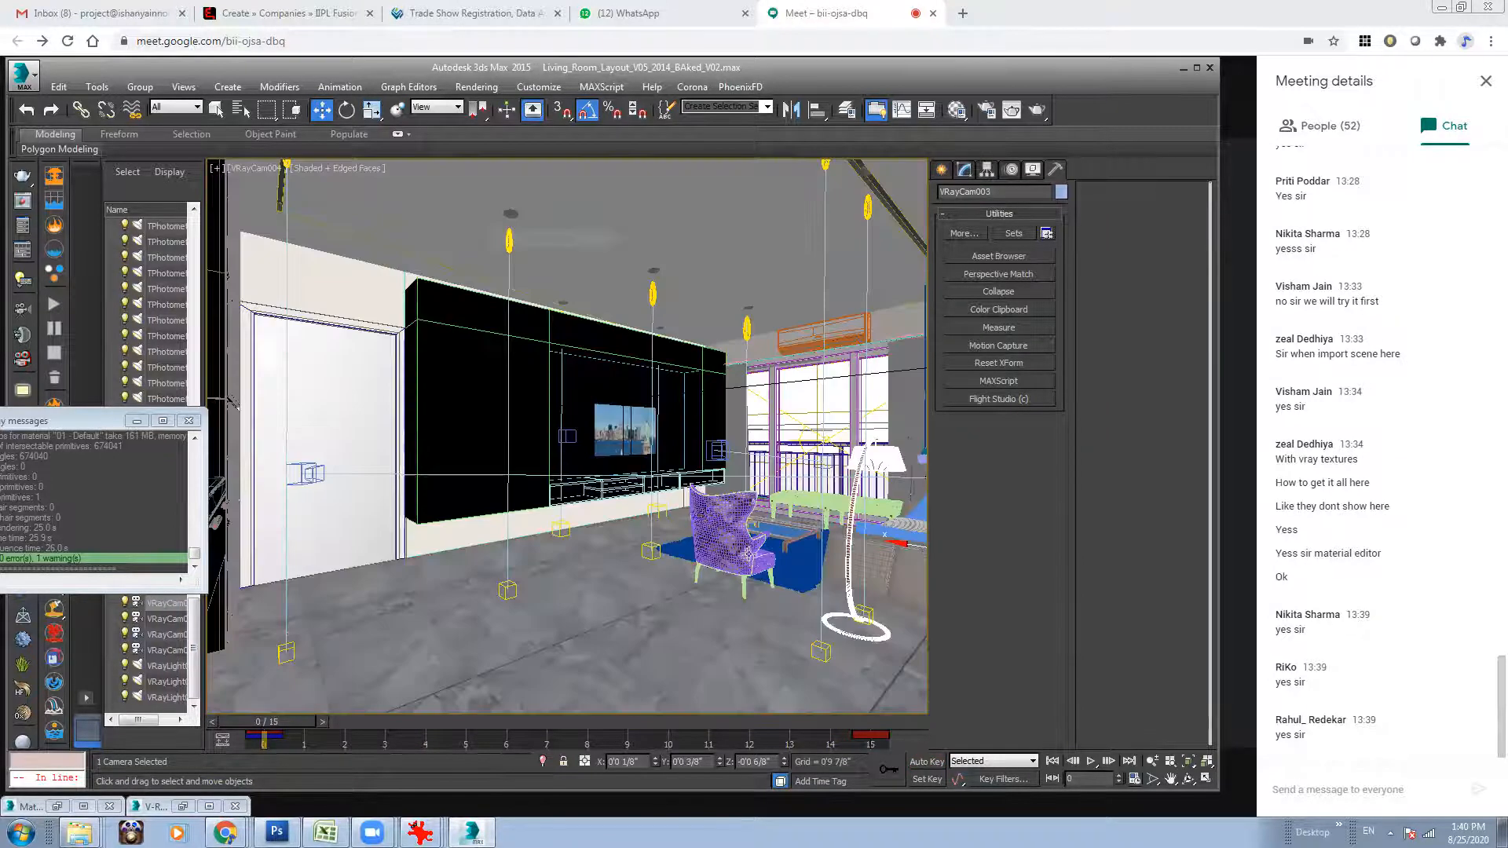
click(256, 171)
mouse_move(338, 189)
click(573, 223)
drag(280, 727, 986, 741)
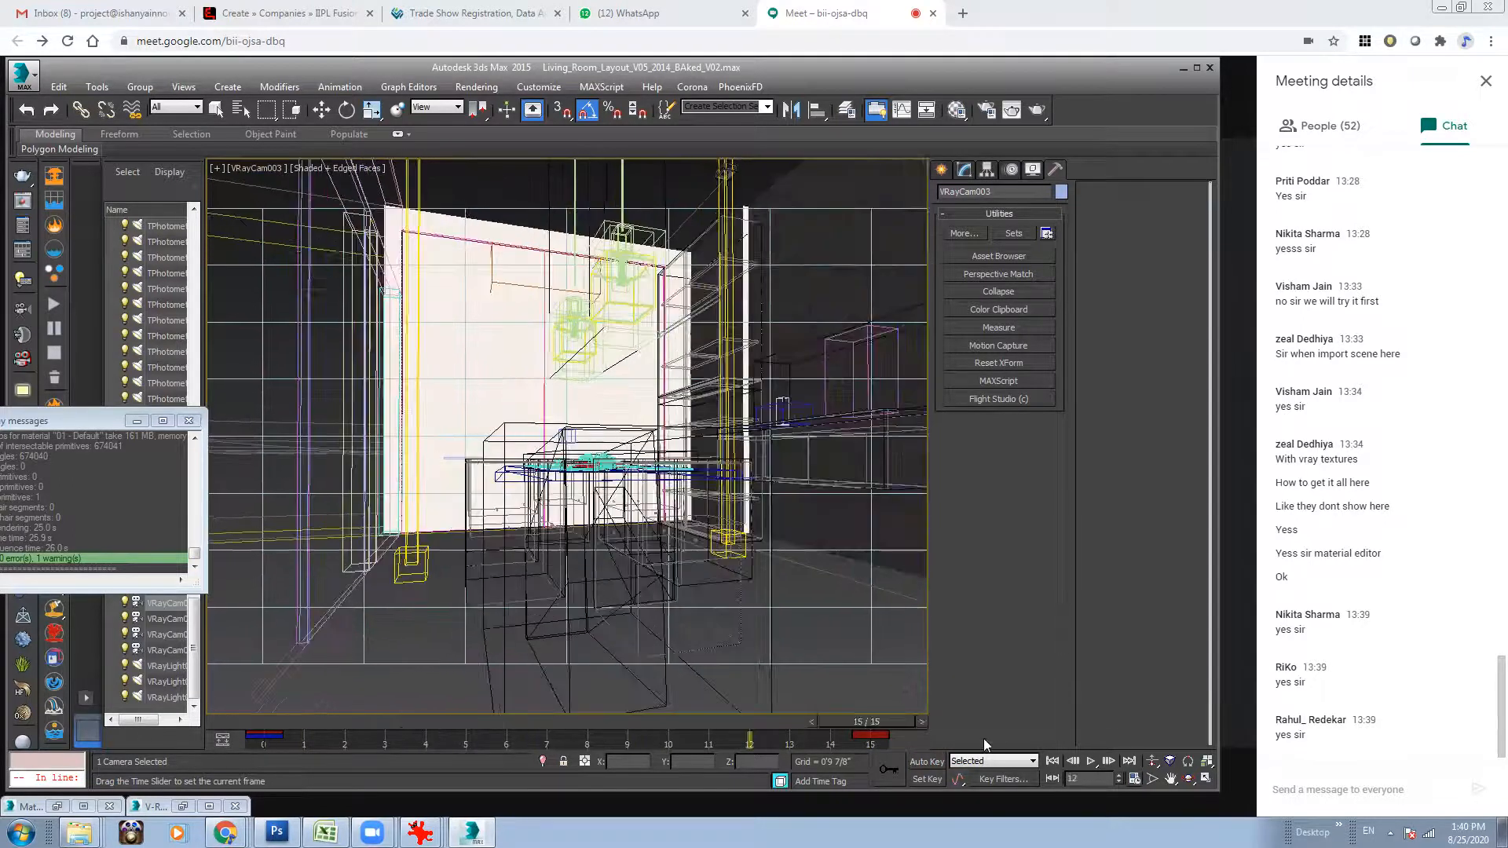
click(1092, 762)
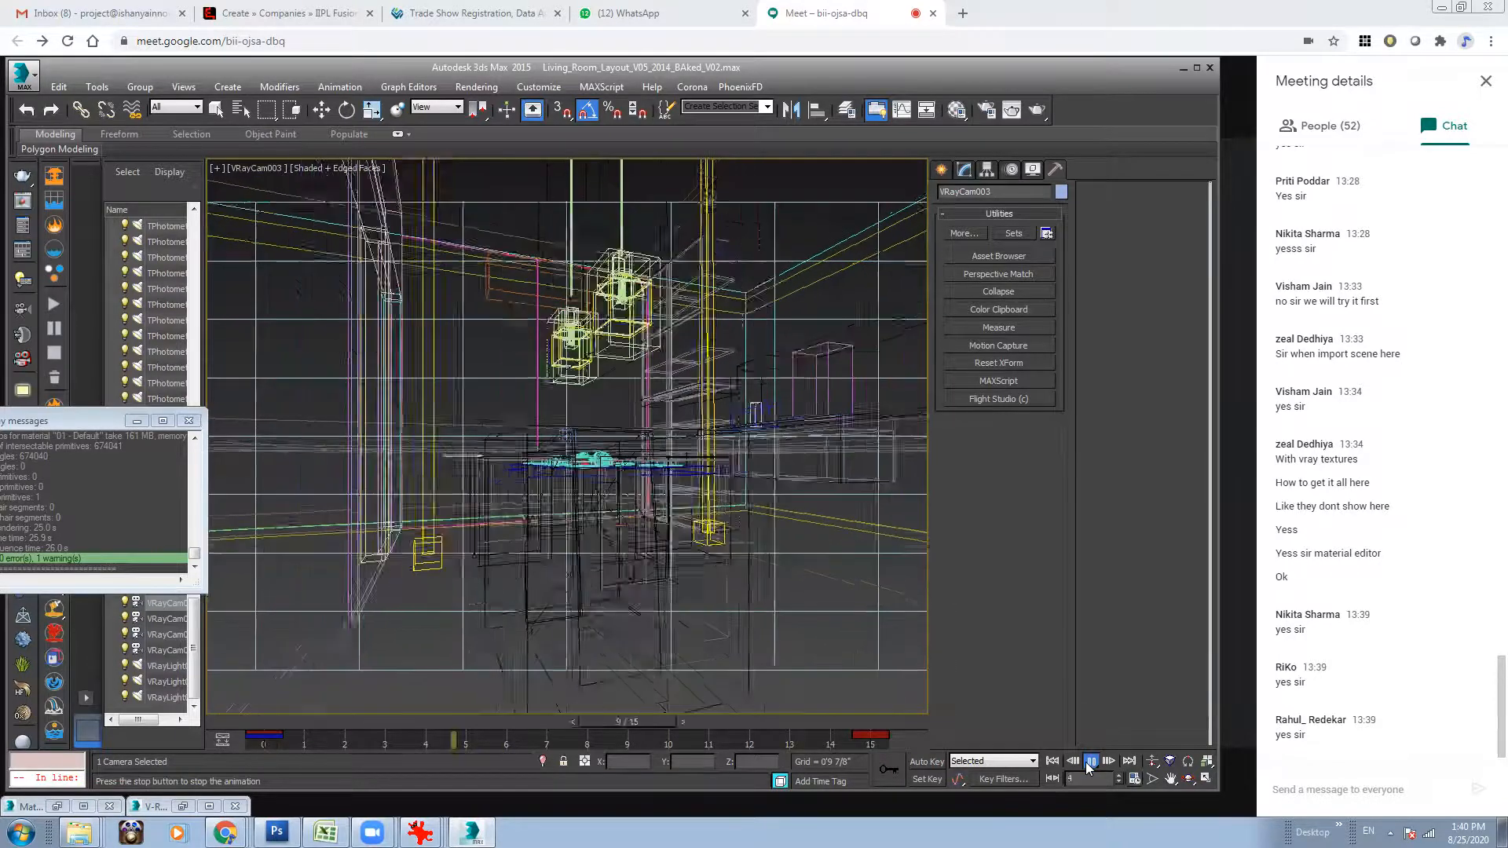
click(1091, 762)
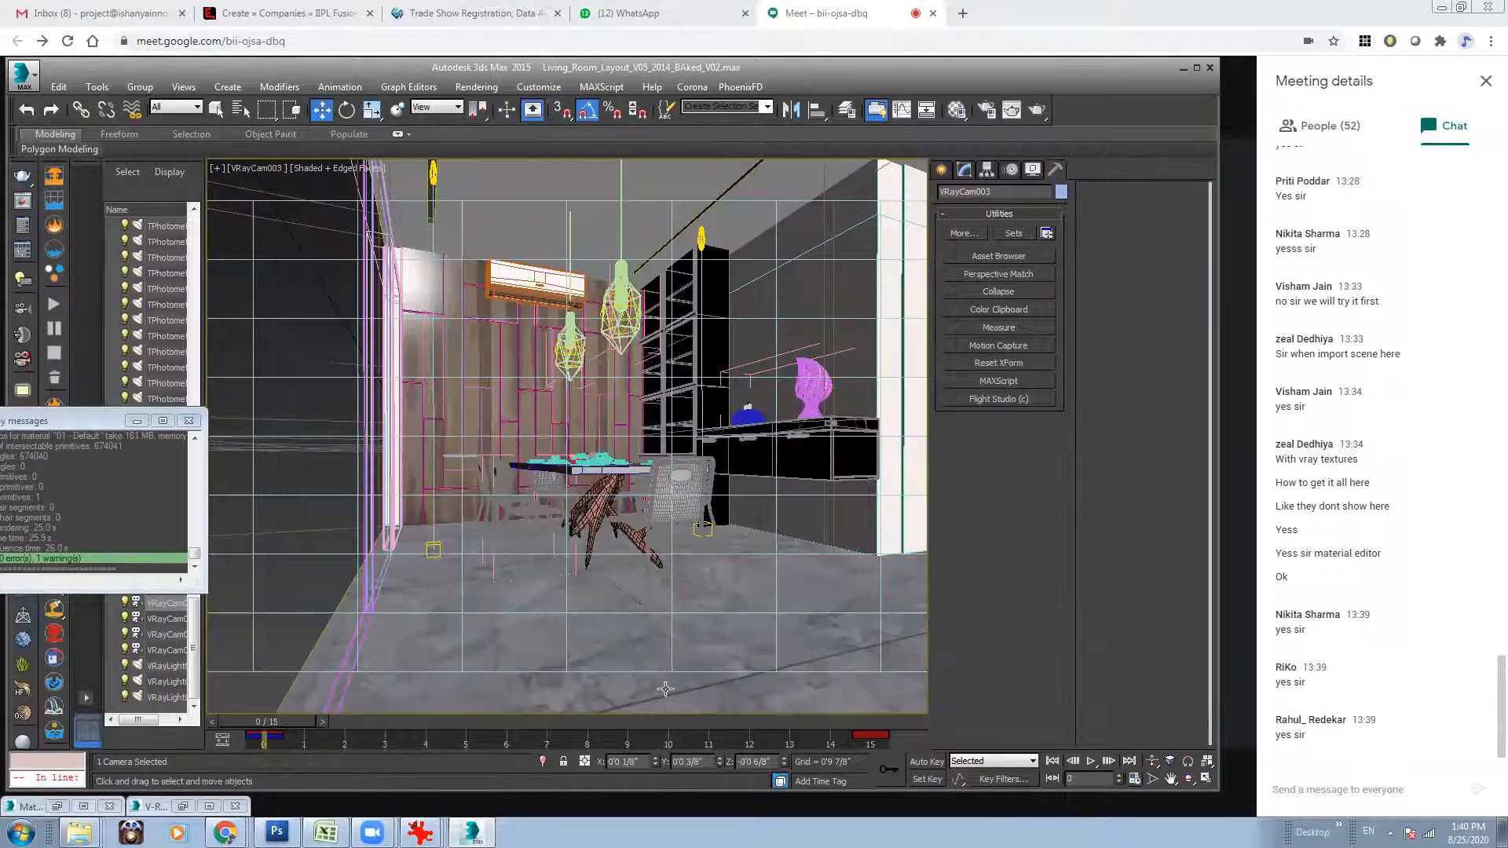
Change the viewport to Perspective, frame the VRayCam003 camera from above and go to frame 15.
click(256, 172)
click(339, 227)
alt+middle_drag(660, 424, 615, 403)
key(alt+z)
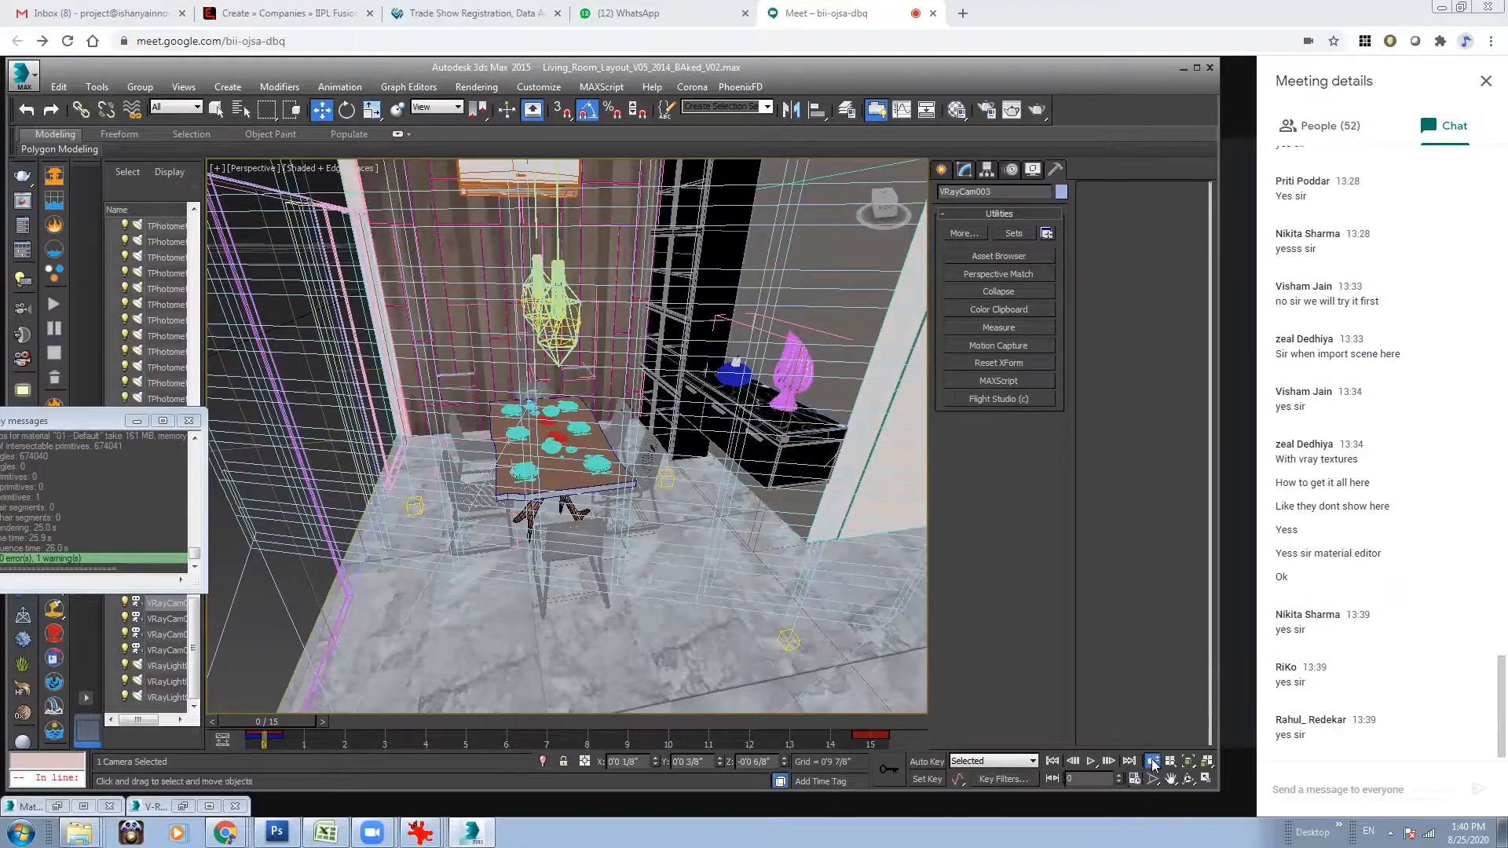
drag(617, 408, 626, 470)
alt+middle_drag(626, 470, 674, 487)
drag(290, 723, 1037, 753)
key(w)
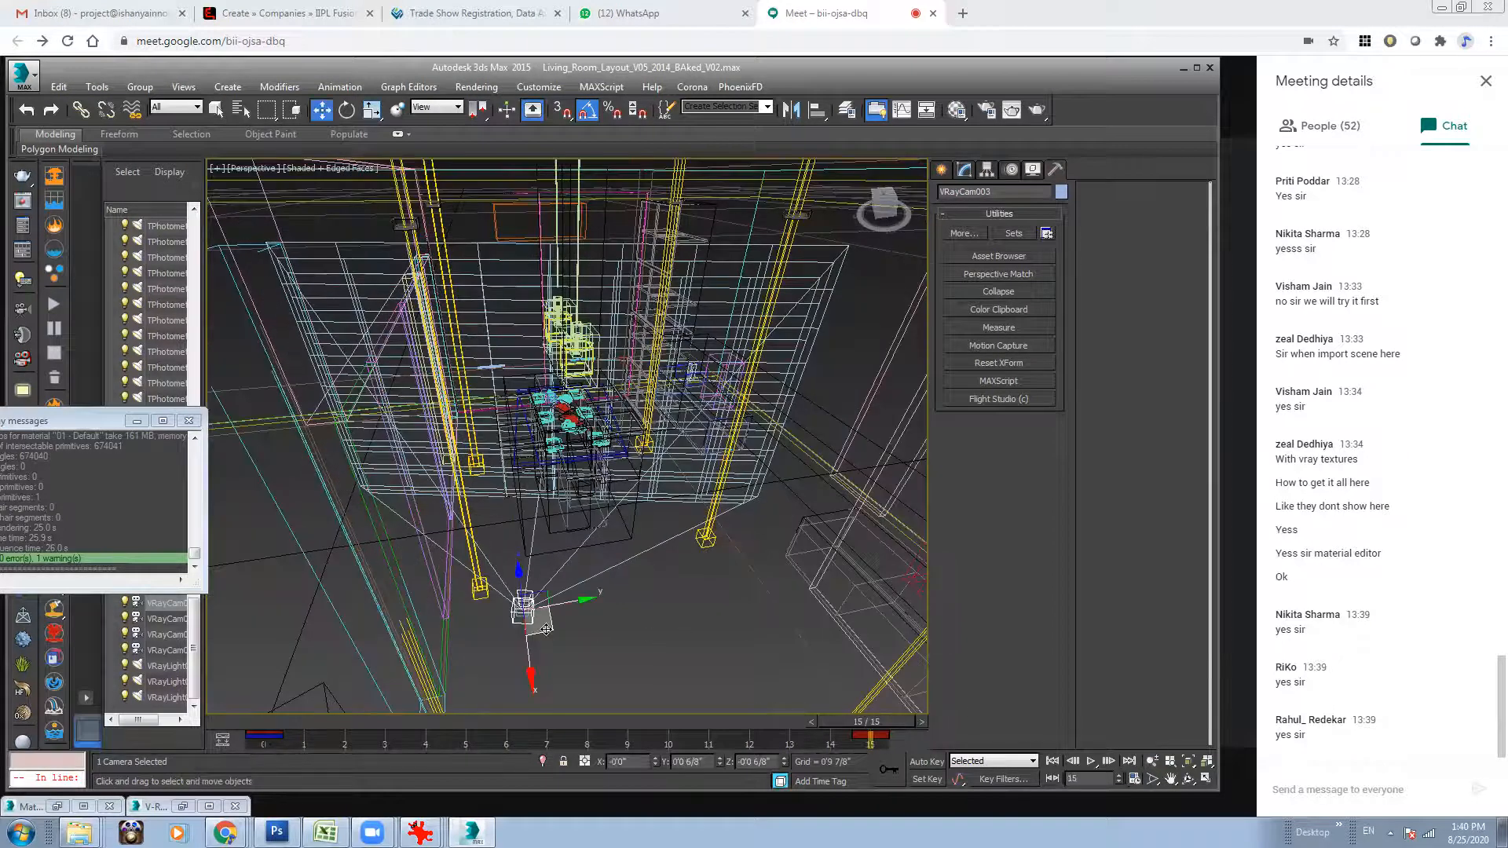
Adjust the camera's end position at frame 15 with Auto Key so it travels a shorter distance from its start.
click(927, 762)
drag(548, 631, 528, 662)
mouse_move(853, 723)
mouse_down()
mouse_move(220, 726)
mouse_move(864, 723)
mouse_up()
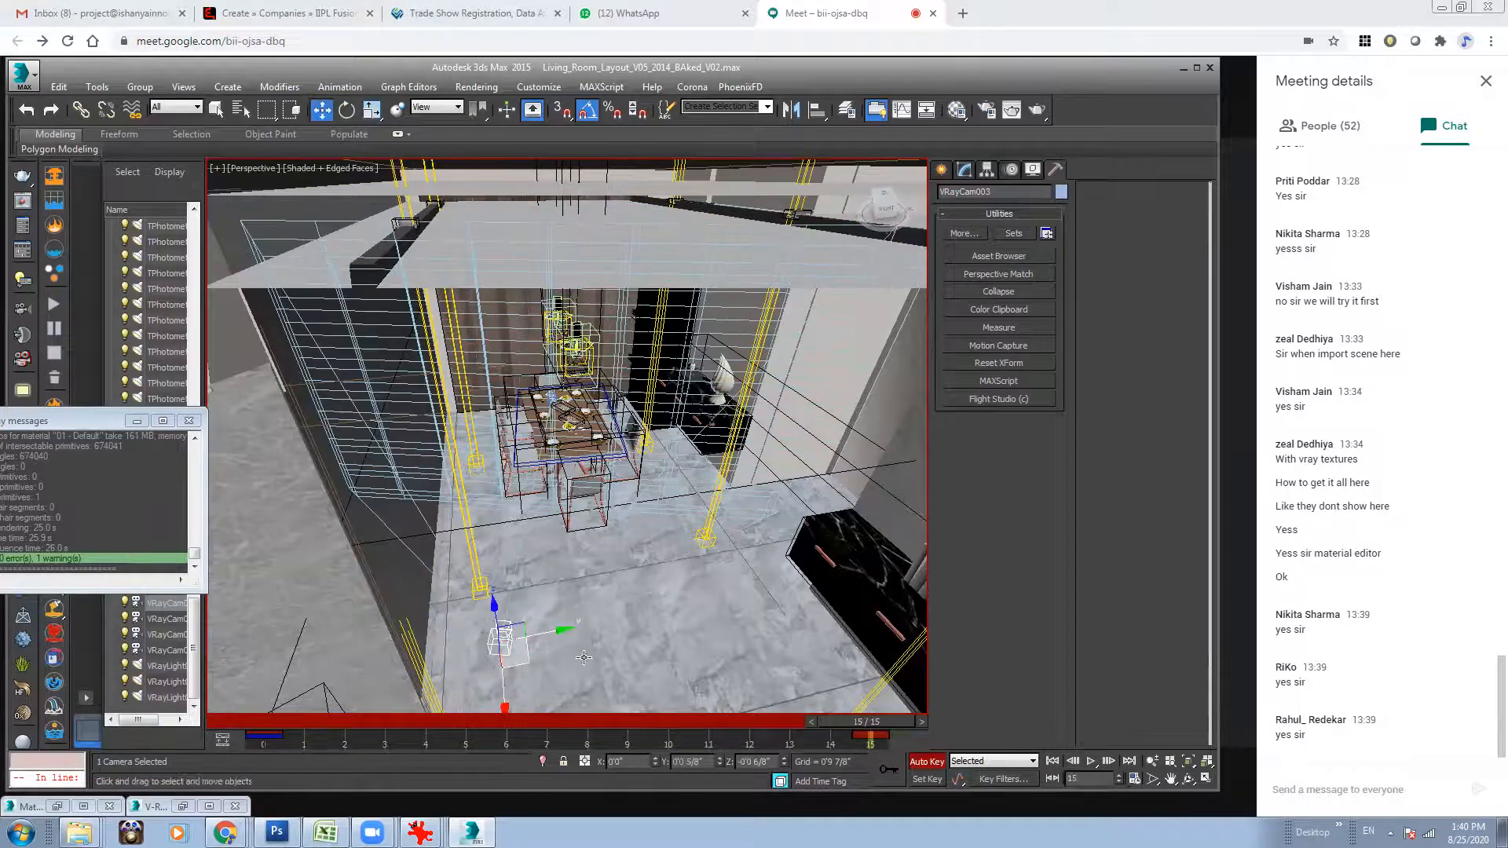
drag(527, 660, 524, 670)
drag(856, 724, 1010, 715)
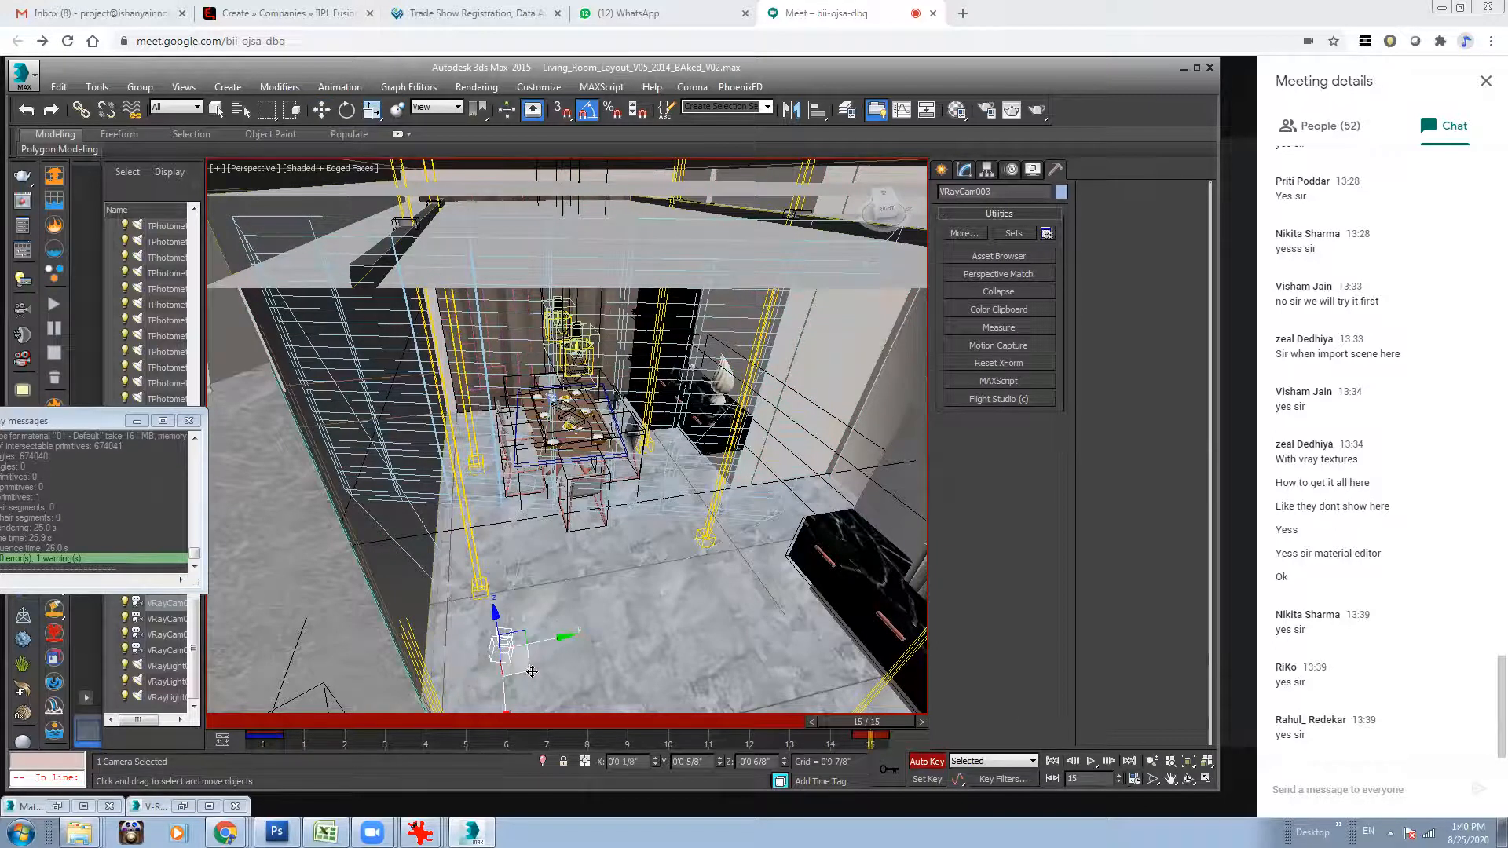
drag(530, 671, 529, 681)
Play and scrub the shortened camera move between frames 0 and 15 in the Perspective viewport.
drag(872, 722, 250, 735)
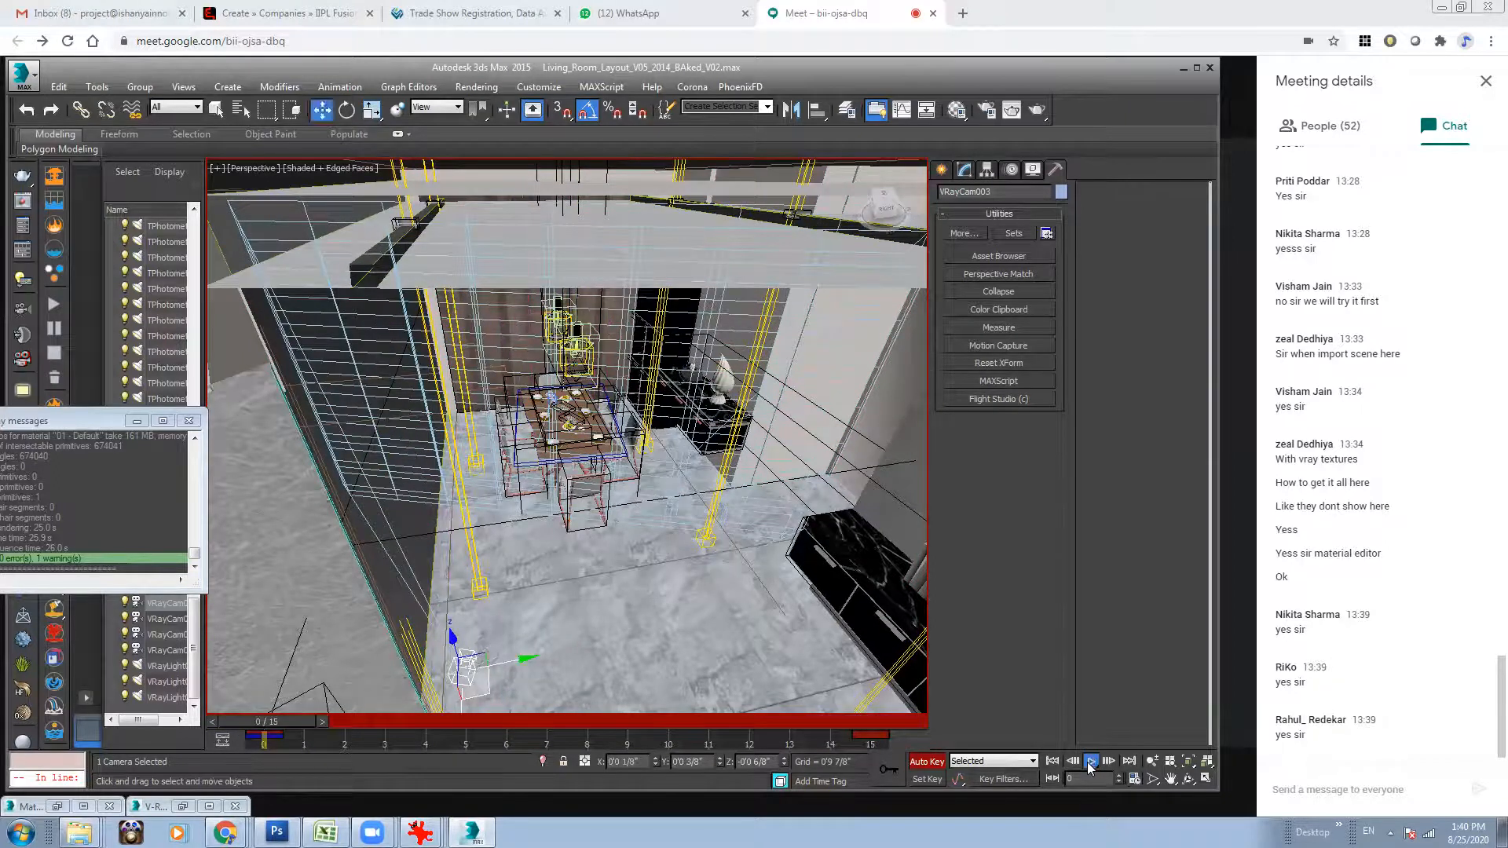
click(1091, 761)
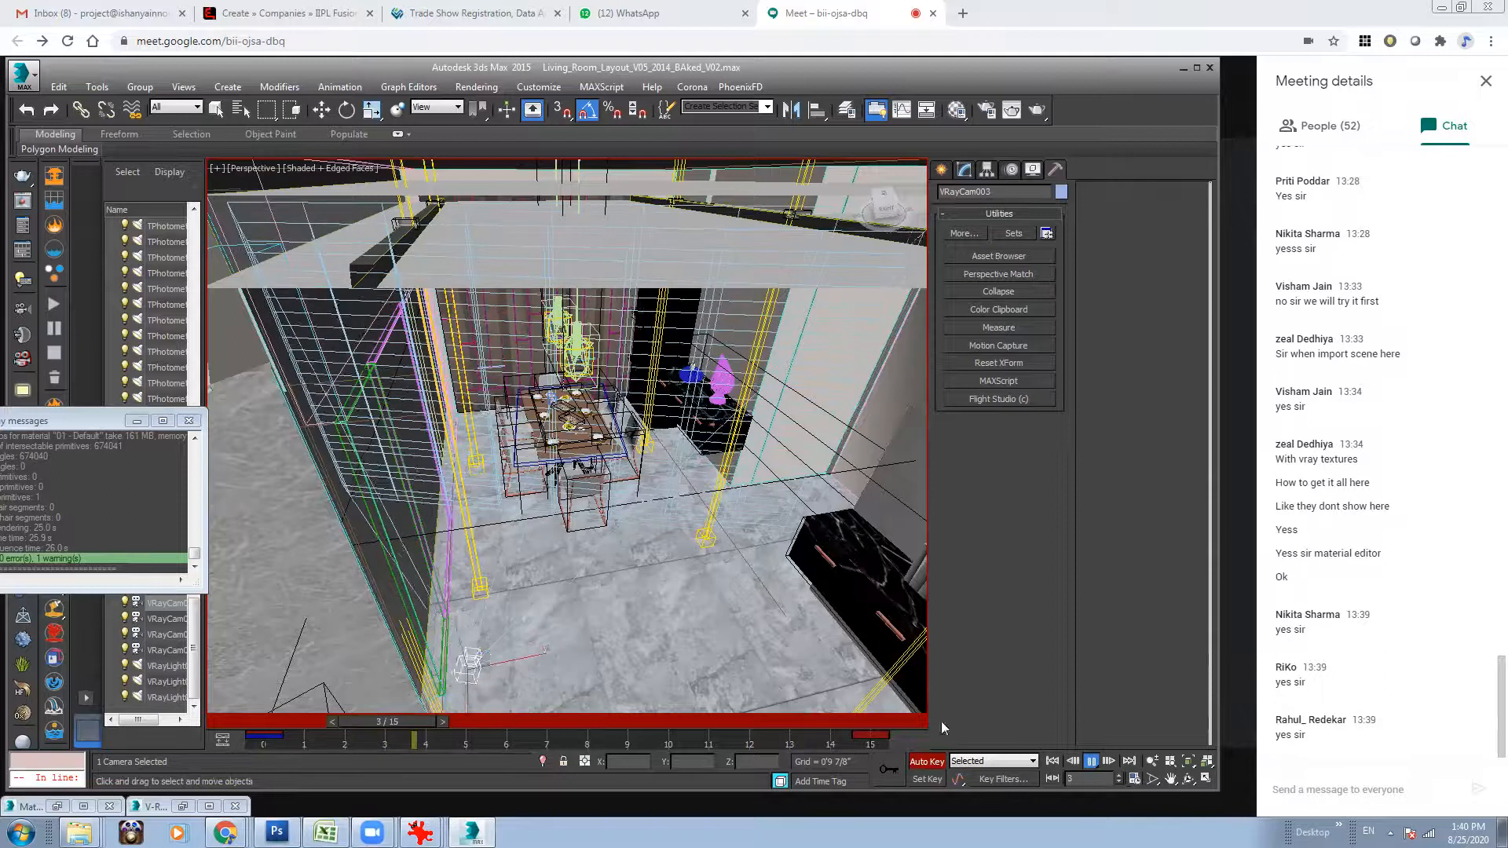
drag(392, 723, 30, 745)
drag(655, 739, 1090, 786)
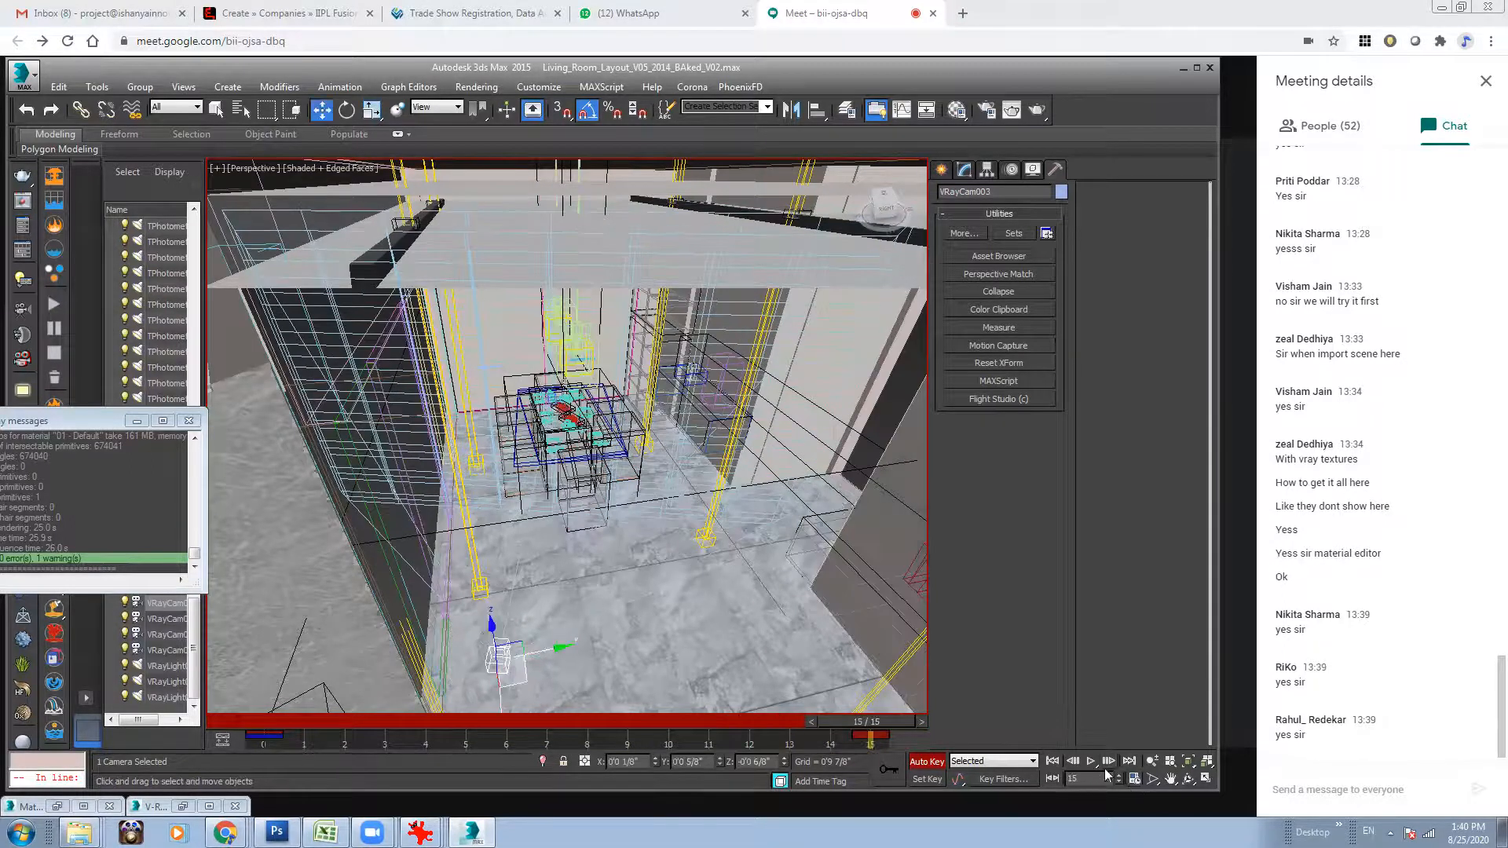
Set the animation end time to 25 and move the camera's last keyframe to frame 25.
click(1135, 779)
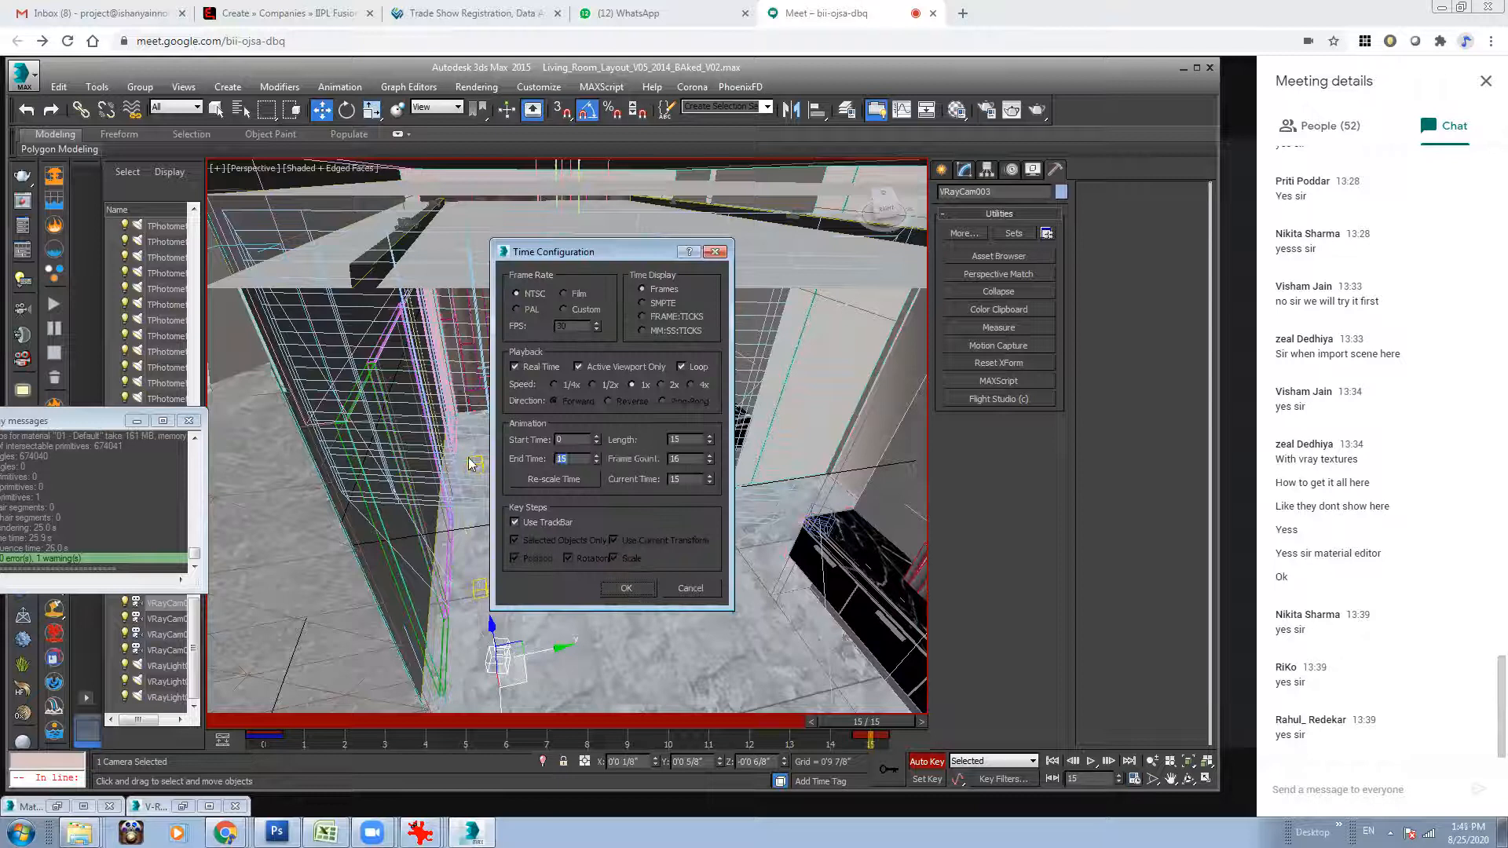
text(25)
key(Return)
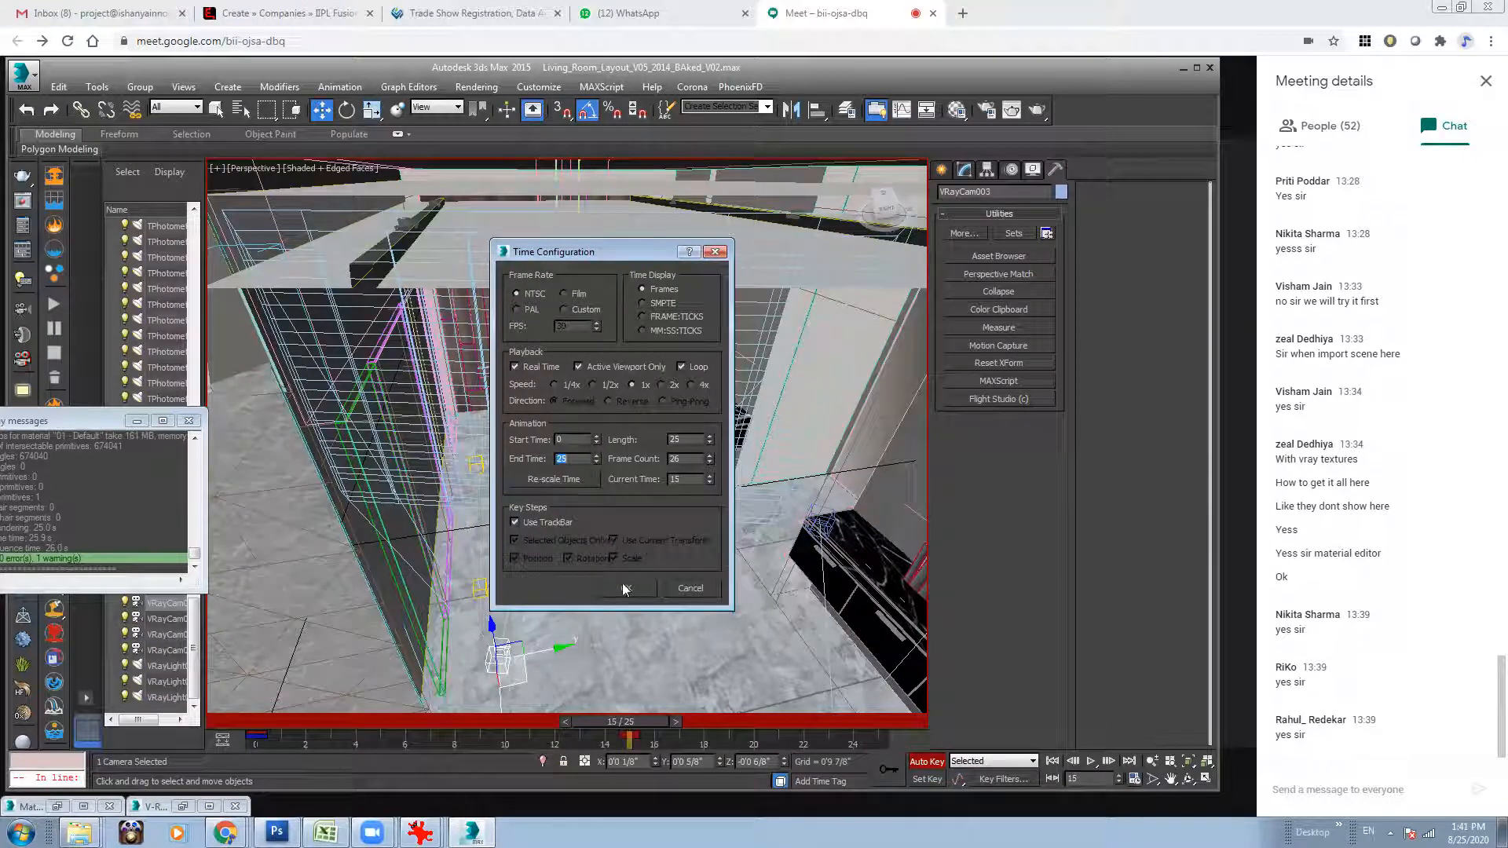
click(626, 589)
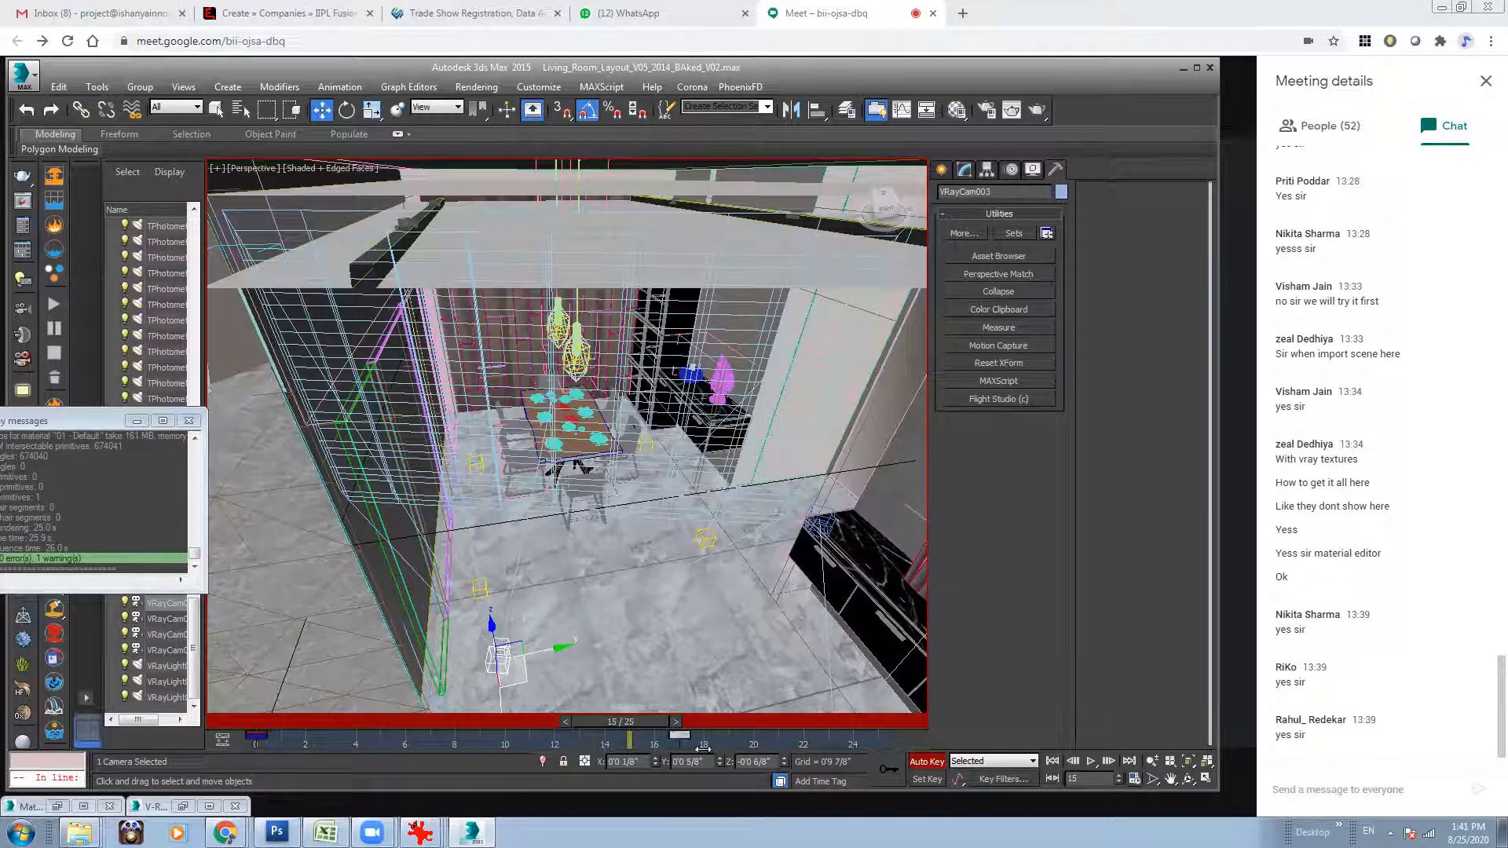
drag(703, 749, 889, 746)
Return to frame 0, switch the viewport to VRayCam003, scrub to frame 25 and turn off Auto Key.
drag(652, 722, 141, 720)
key(/)
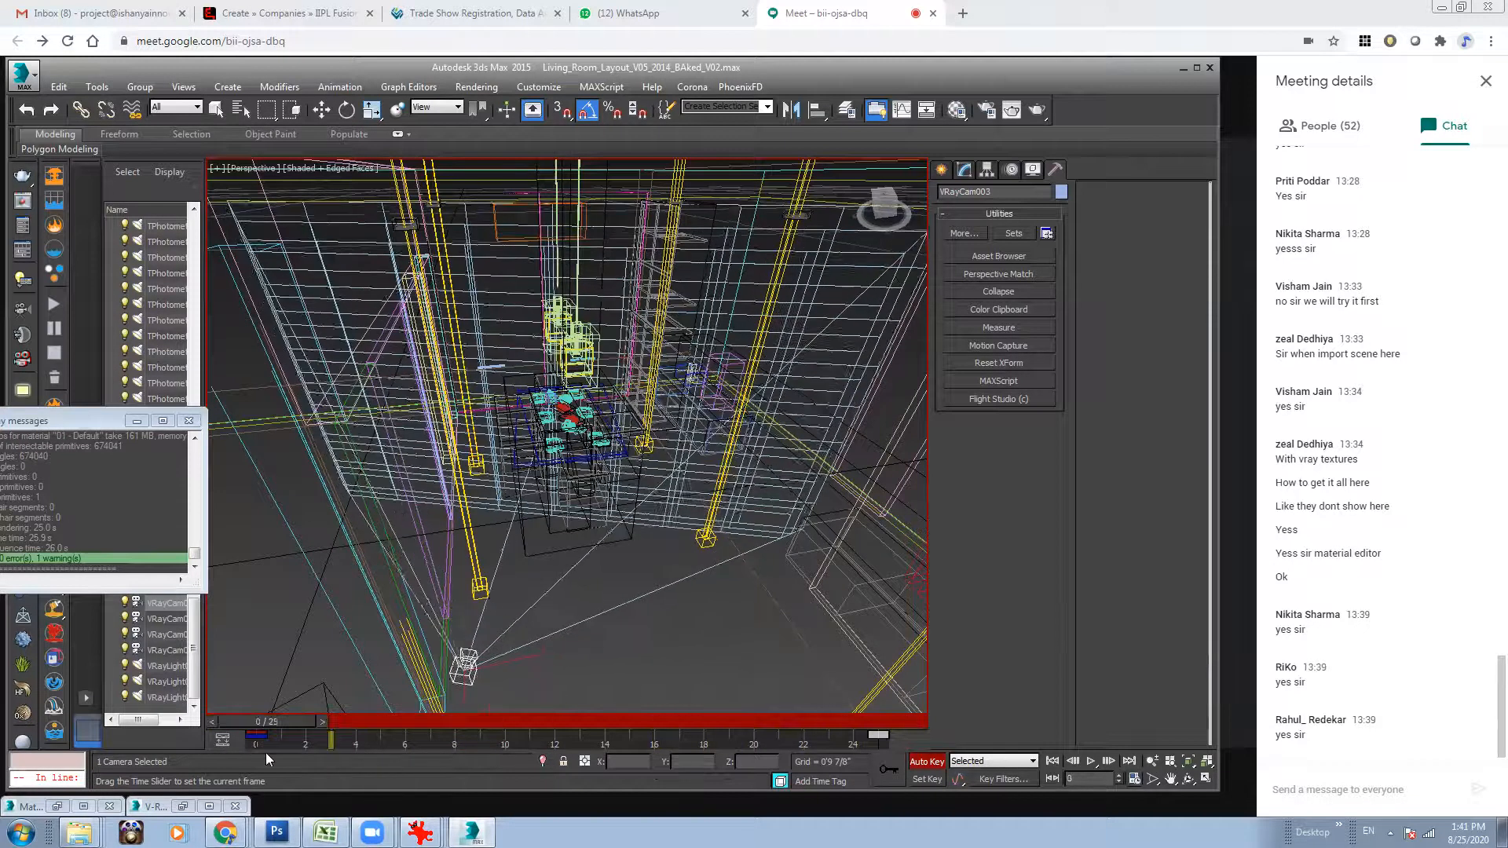
key(w)
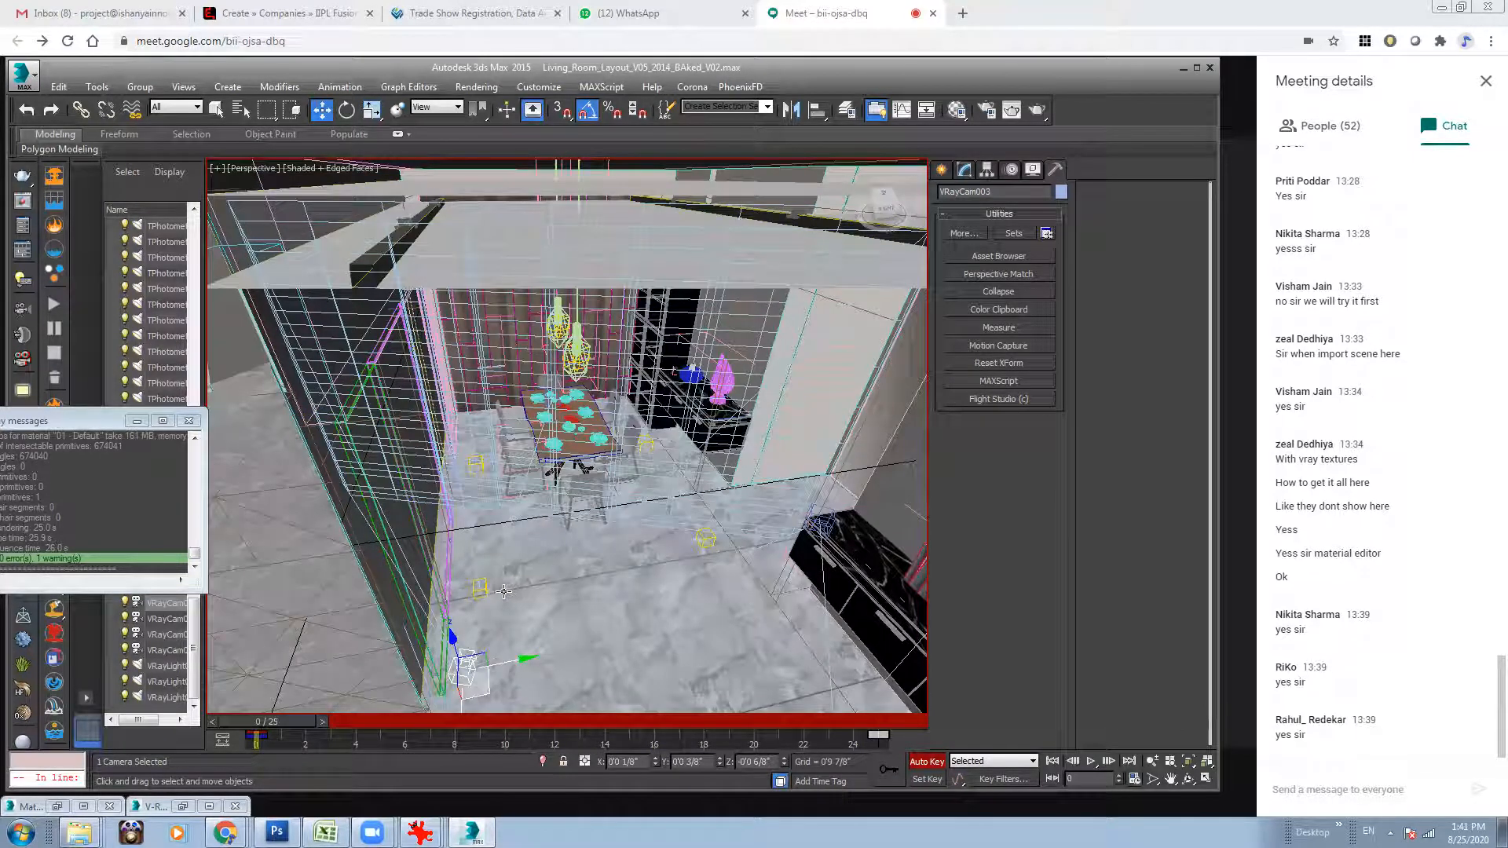
click(256, 179)
mouse_move(303, 189)
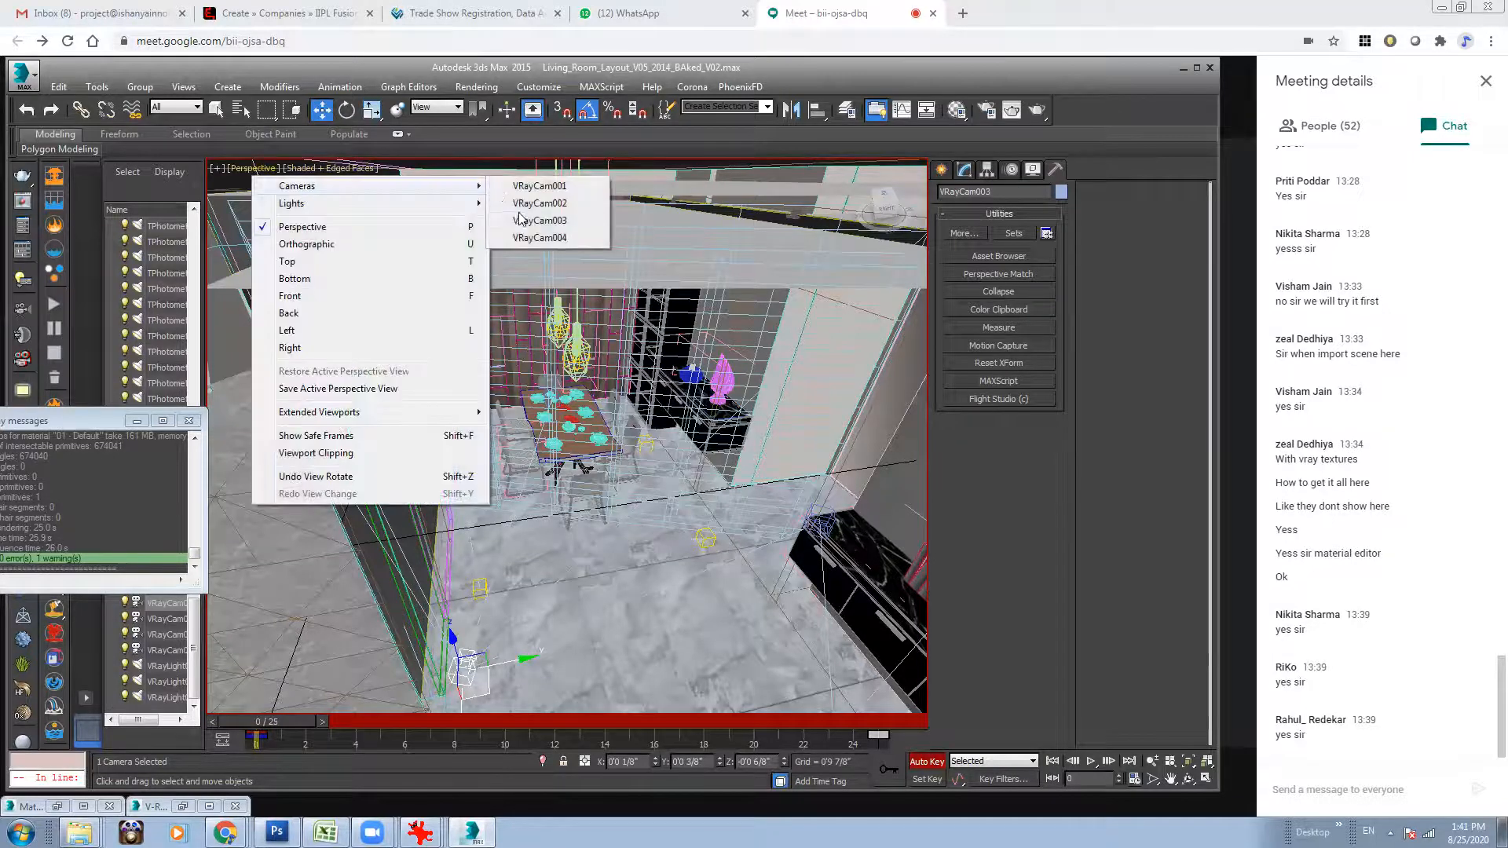
click(522, 220)
drag(273, 729, 896, 745)
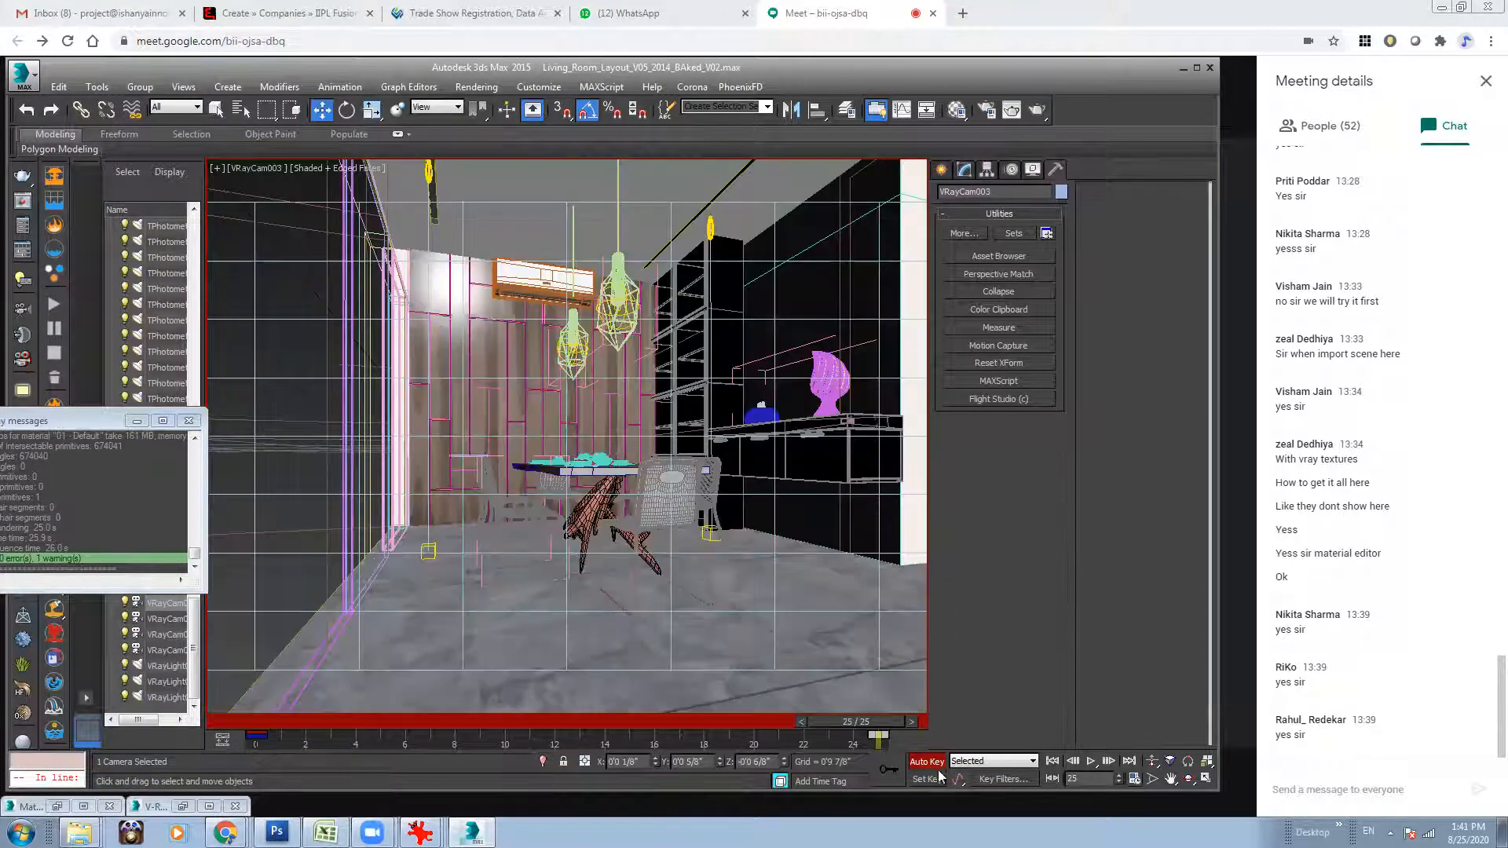
key(n)
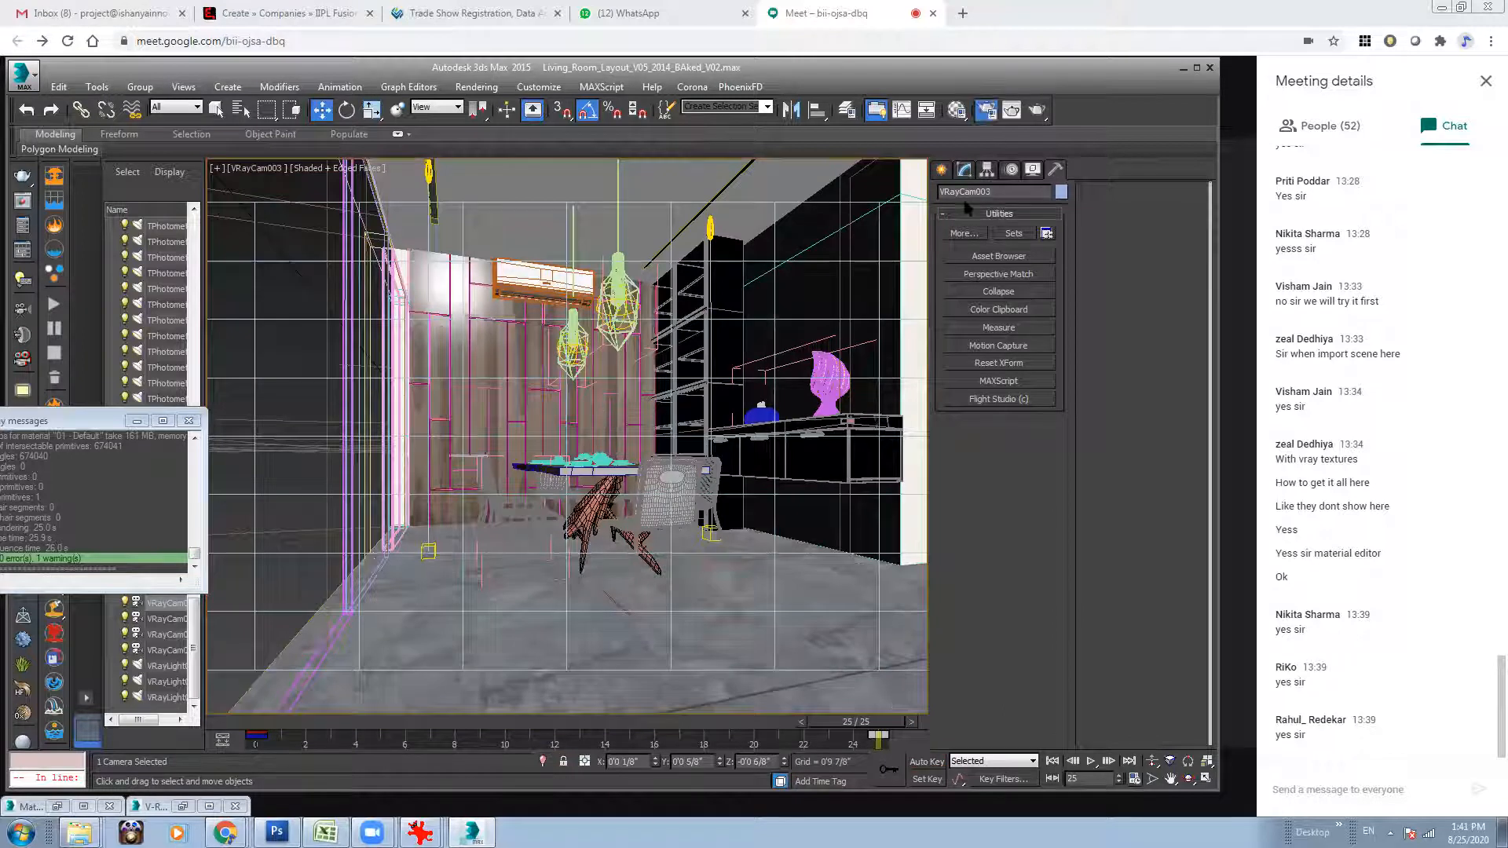
Open the render setup's GI settings, keep the irradiance map preset at Low and set its mode to Single frame.
key(F10)
click(689, 123)
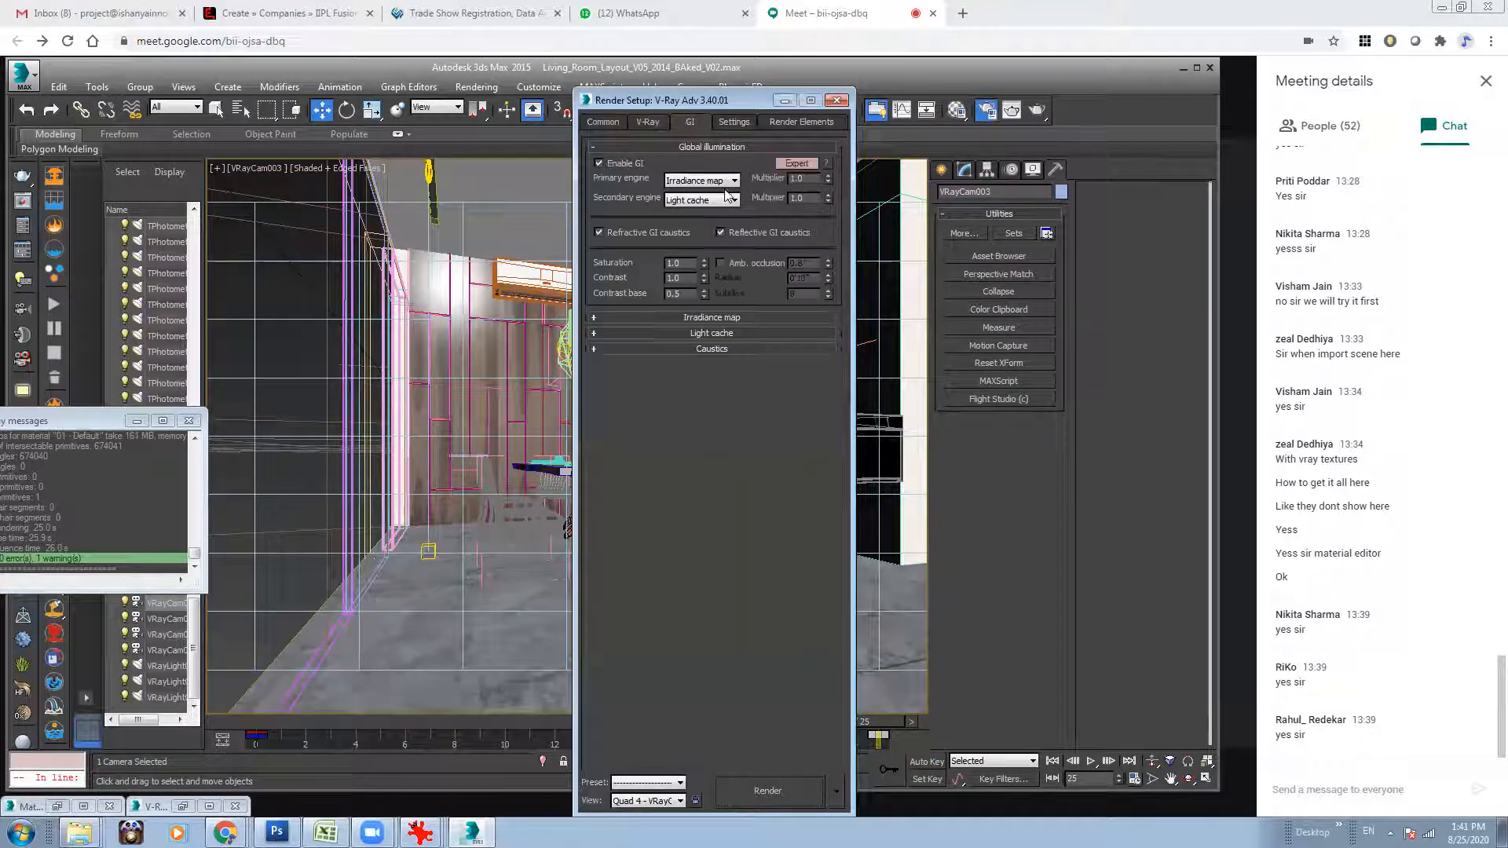
click(712, 317)
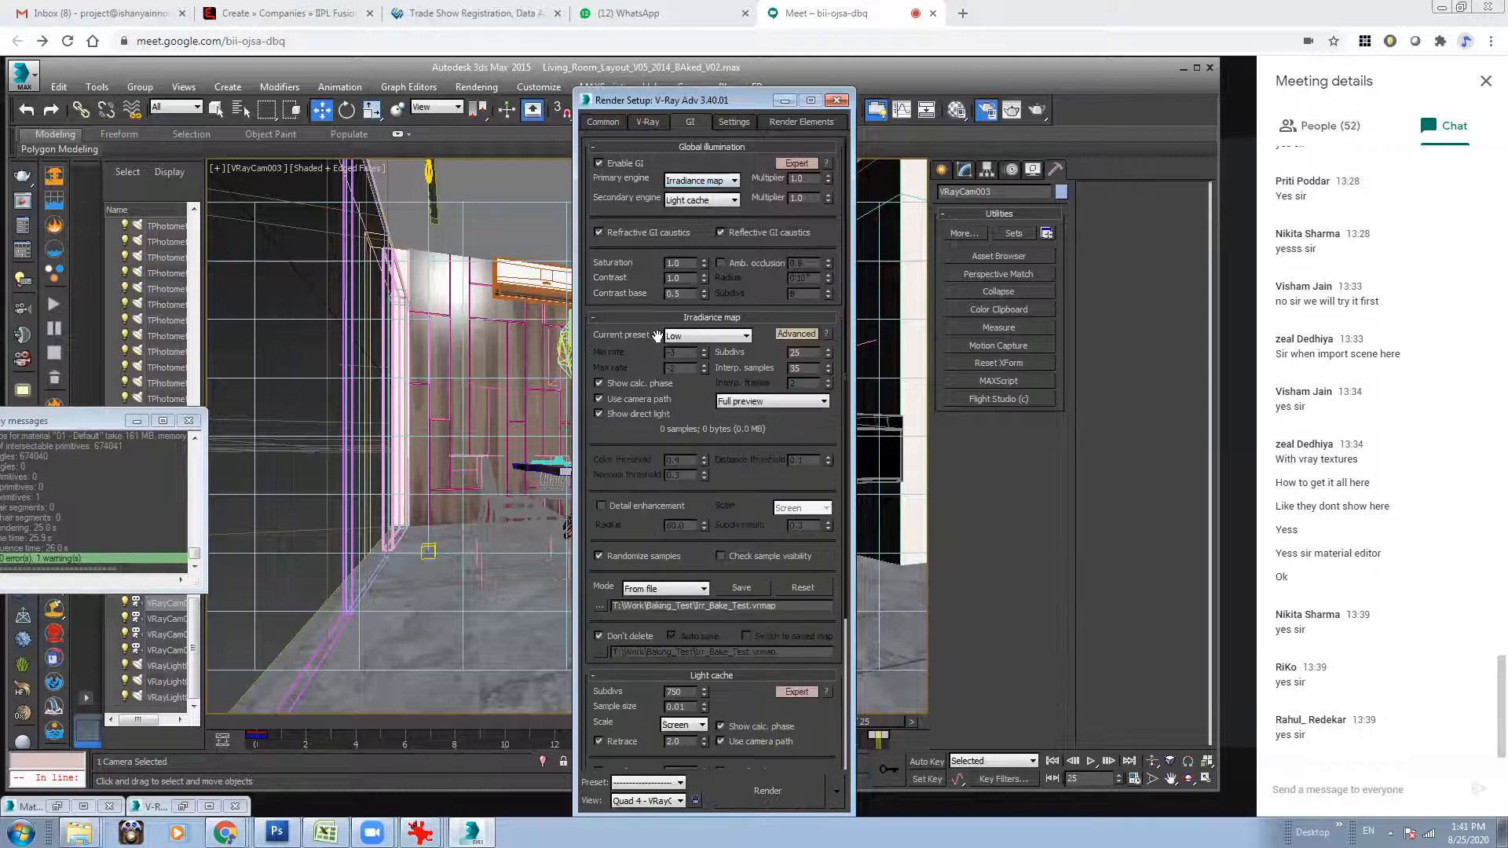
click(695, 338)
click(702, 341)
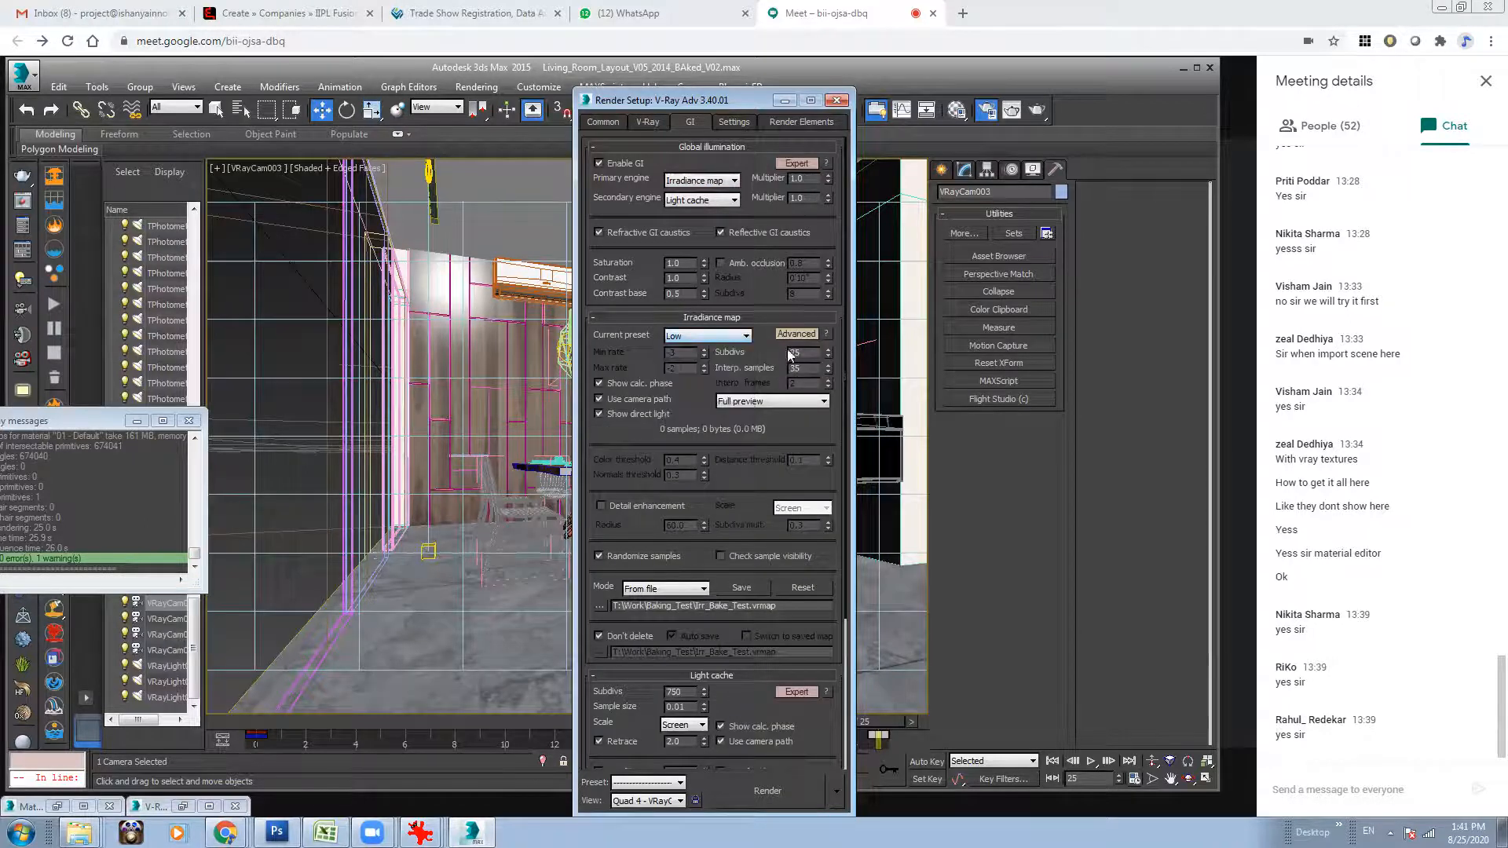
scroll(734, 400, down, 2)
click(668, 504)
click(659, 517)
Set the light cache mode to Single frame and its subdivs to 250.
scroll(745, 312, down, 3)
click(684, 673)
click(656, 685)
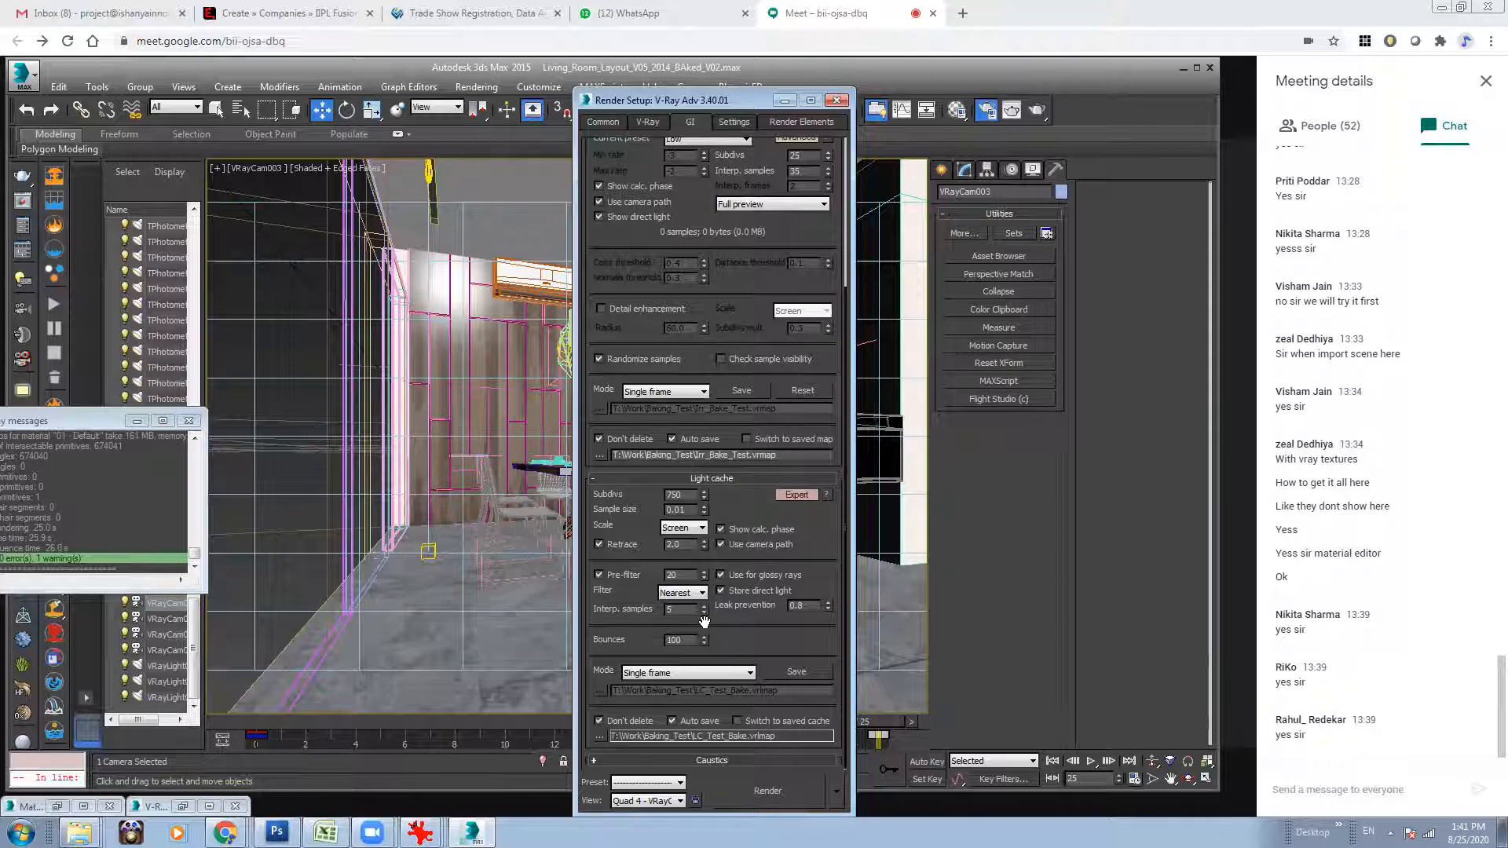
double_click(681, 494)
text(2)
click(809, 533)
drag(695, 103, 673, 57)
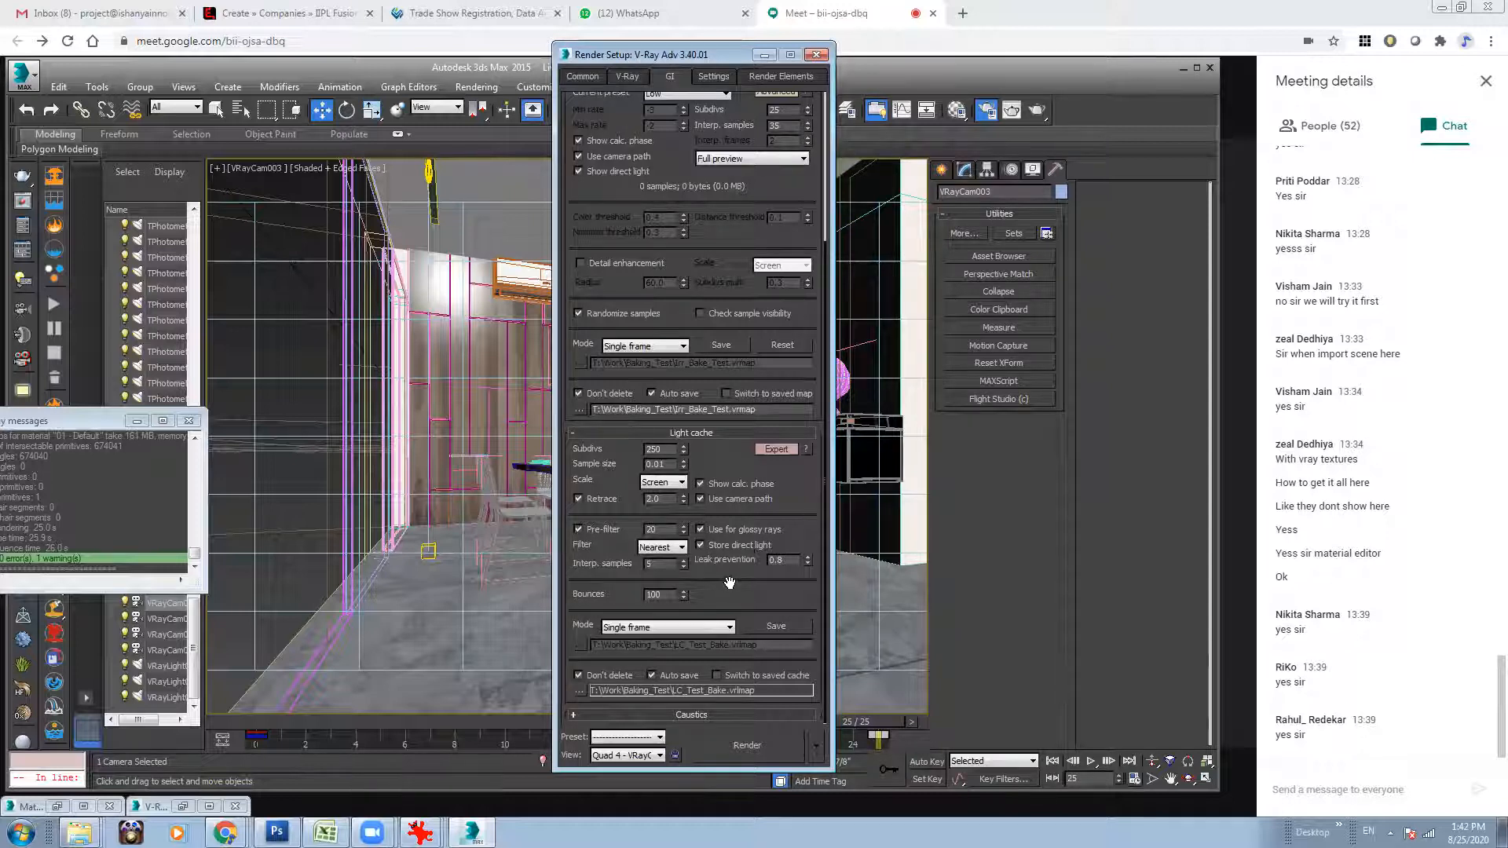
Set the V-Ray image sampler's min shading rate to 3 and the bucket sampler's max subdivs to 12.
click(629, 77)
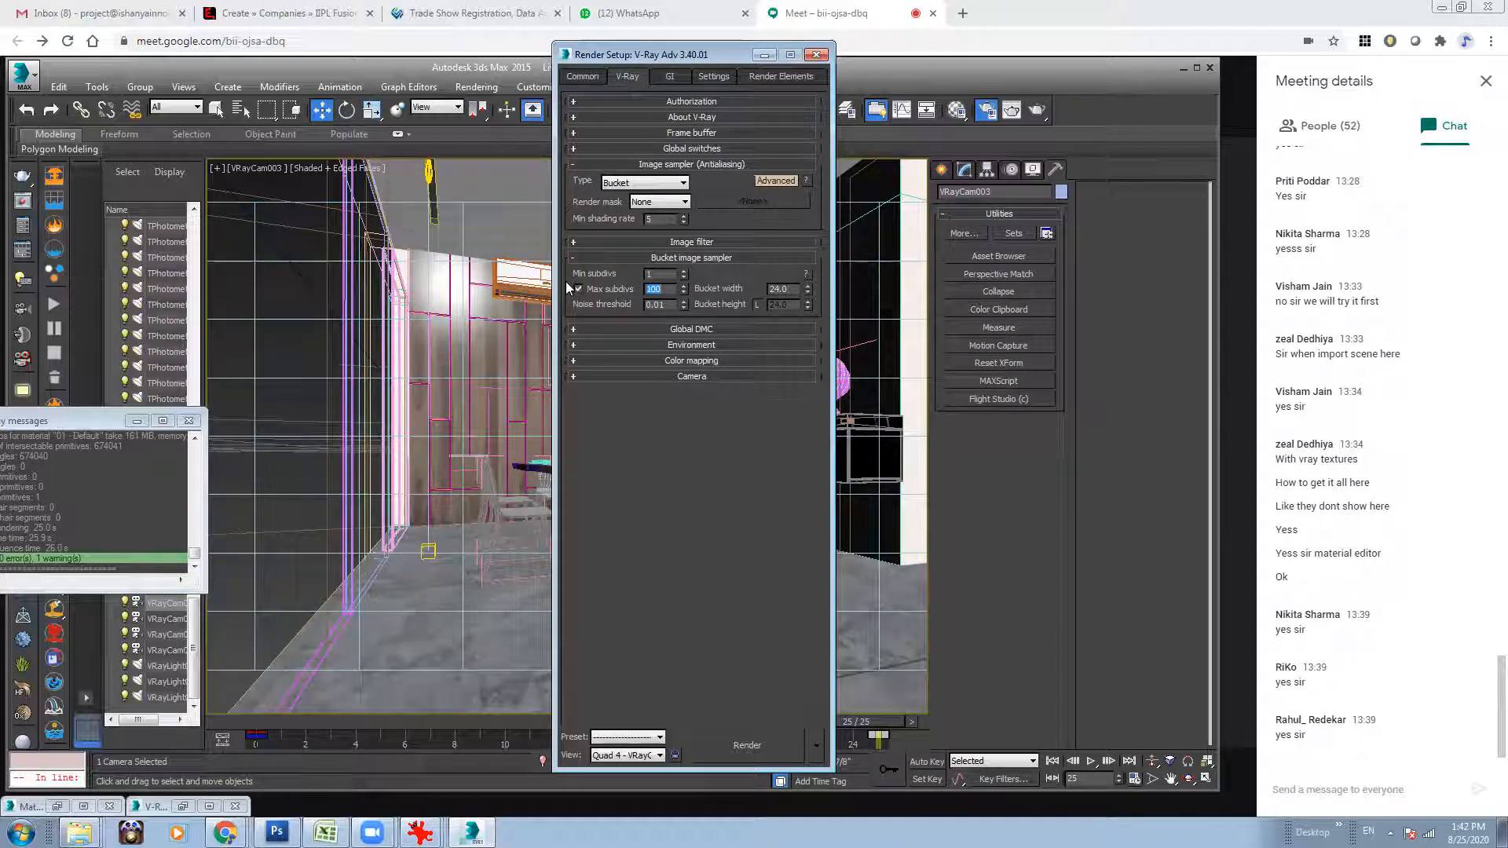
drag(661, 219, 583, 222)
drag(666, 293, 594, 294)
text(12)
key(Return)
Expand the Global DMC and Environment settings, set the color mapping type to Reinhard and show its Expert options.
click(677, 330)
click(676, 416)
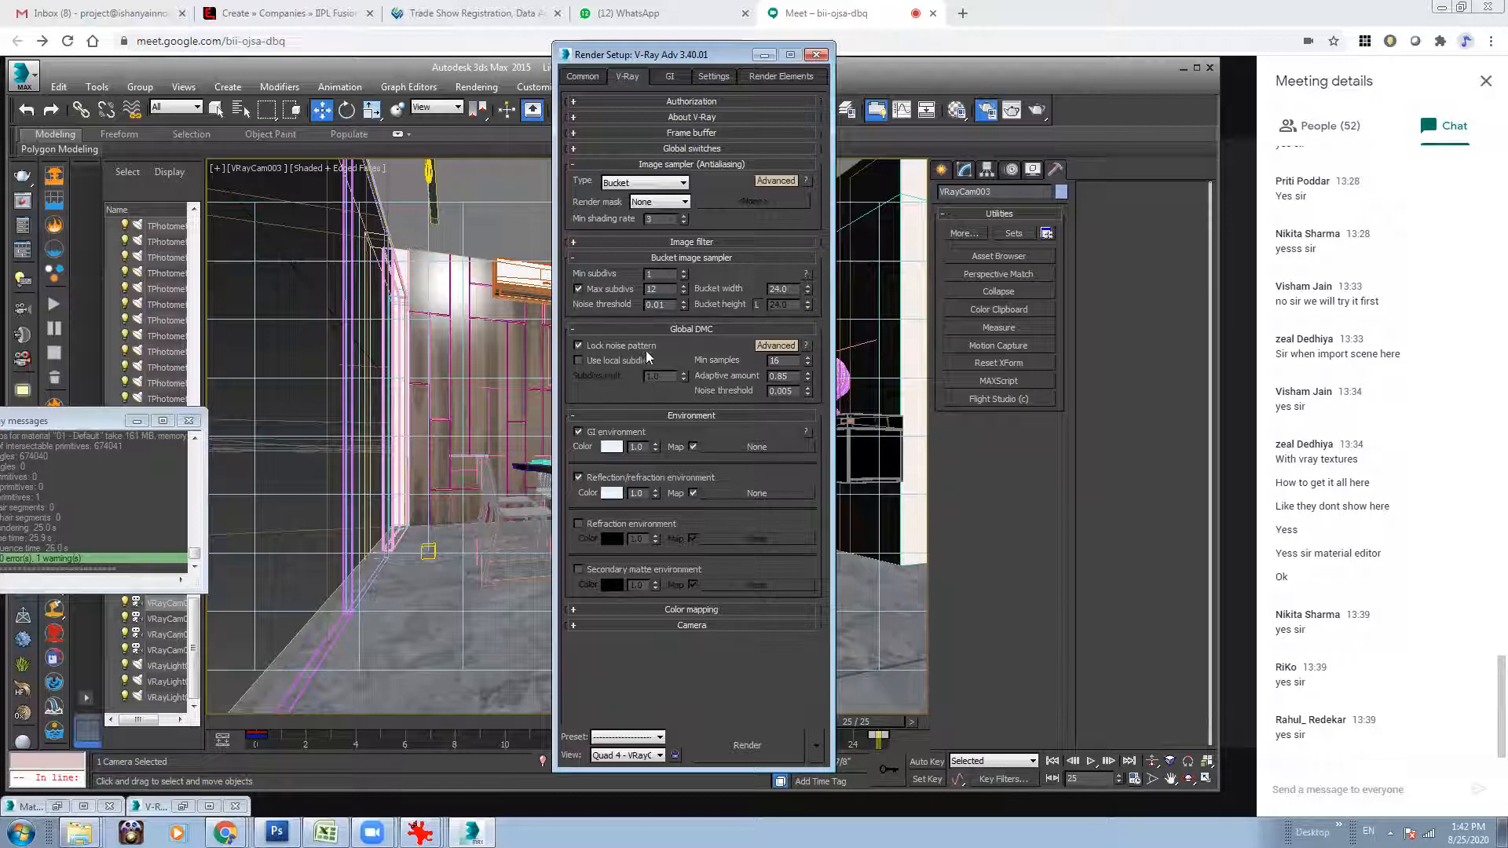
click(672, 608)
click(643, 628)
click(632, 704)
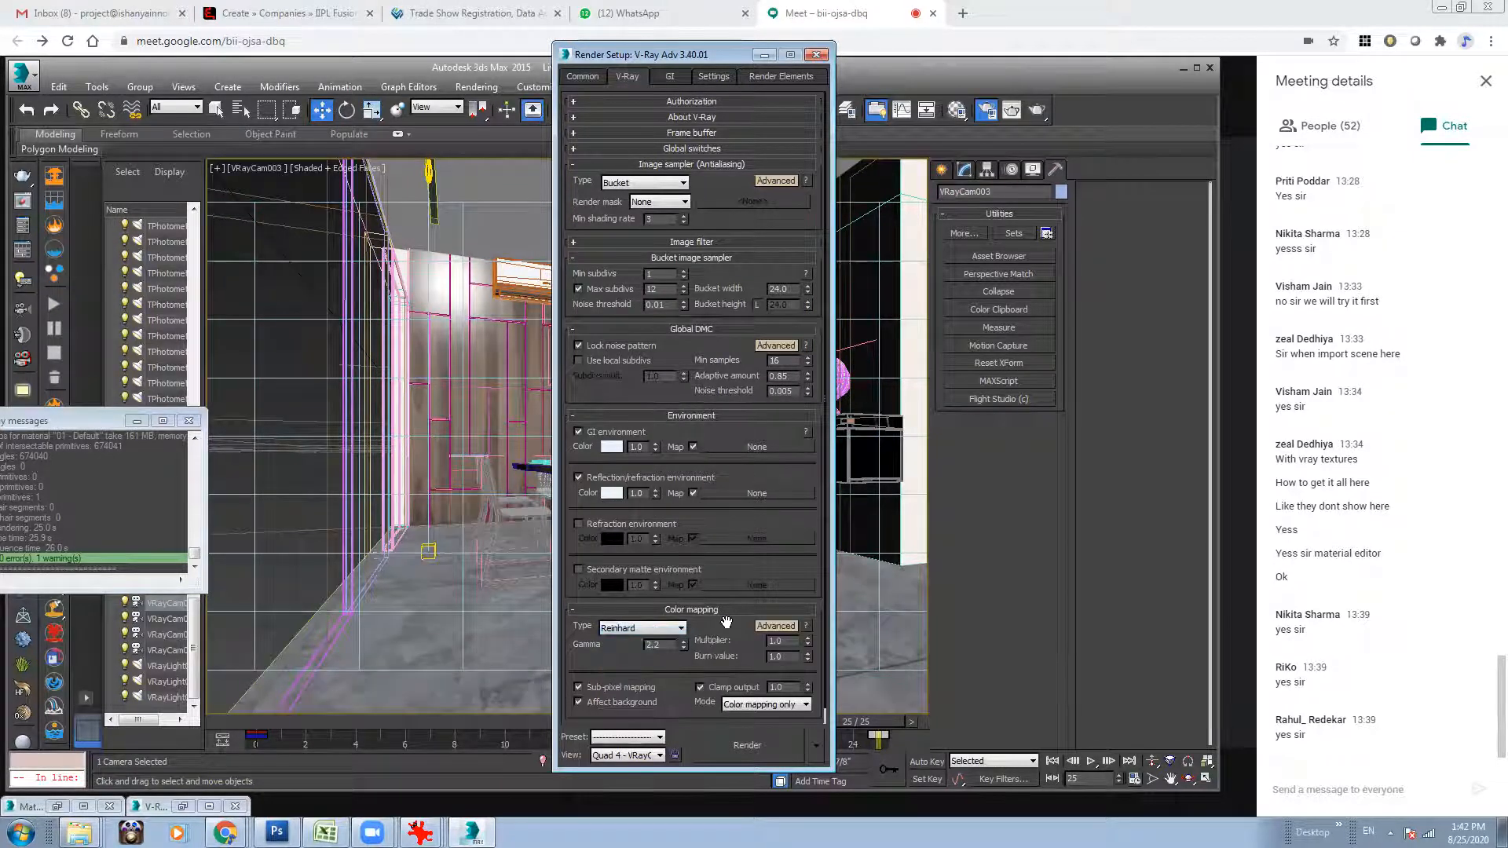
scroll(771, 621, down, 1)
click(775, 611)
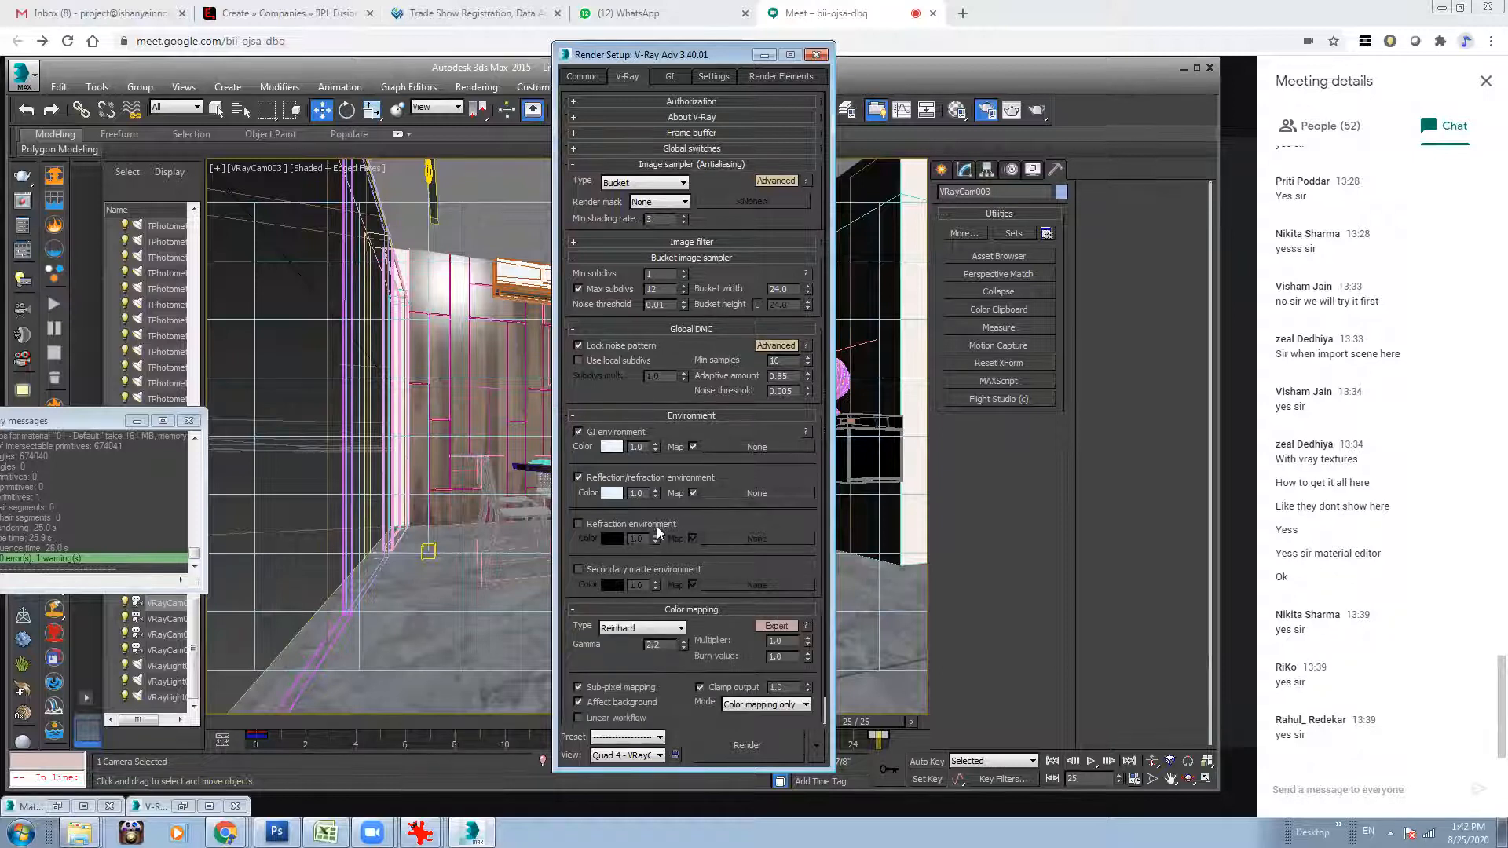
Review the irradiance map, light cache and V-Ray system settings in the render setup, then minimize it.
click(669, 76)
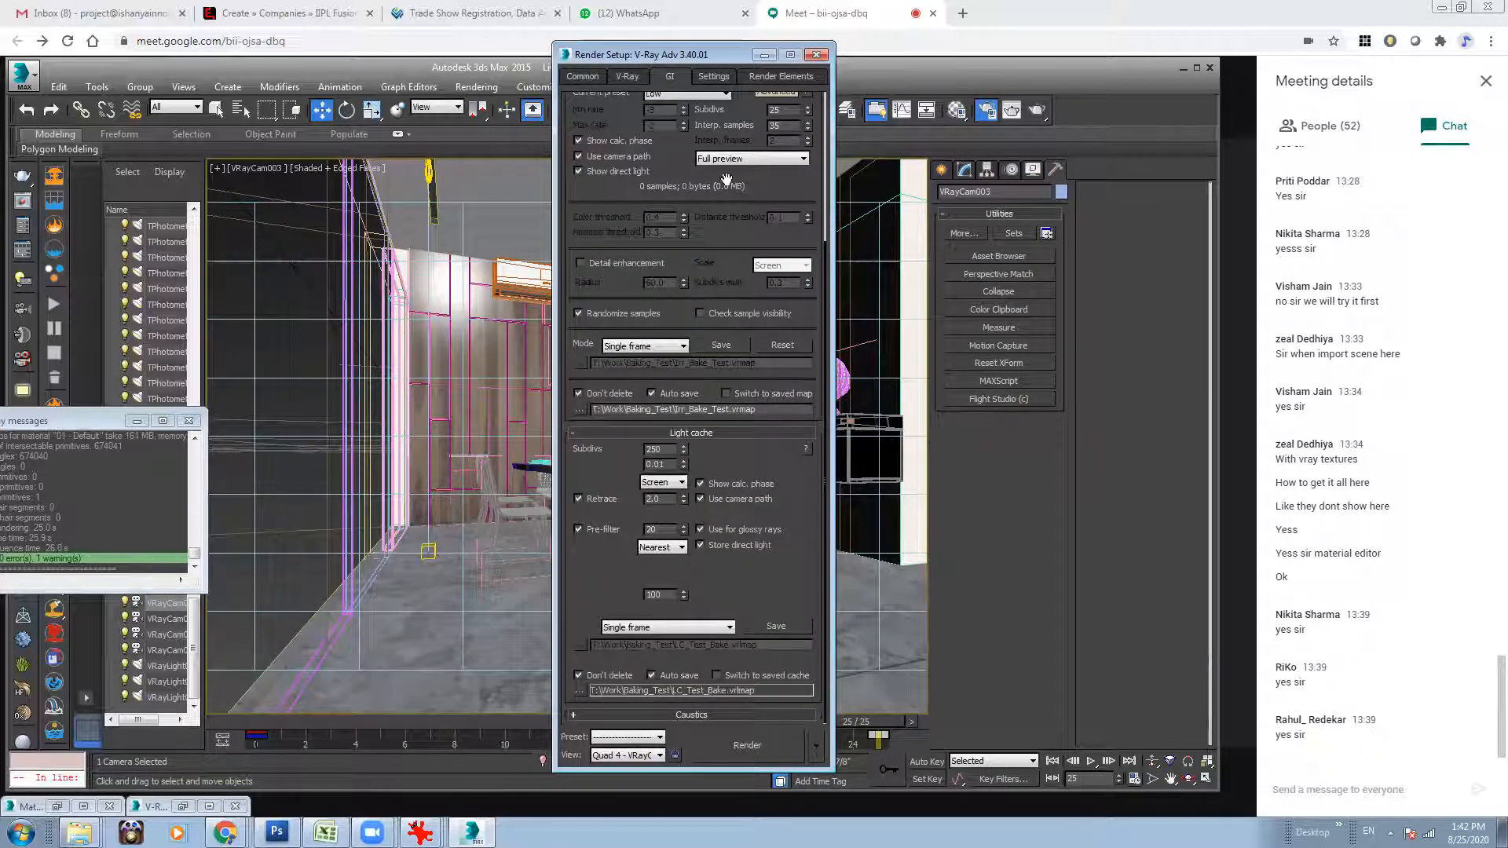
scroll(694, 183, up, 5)
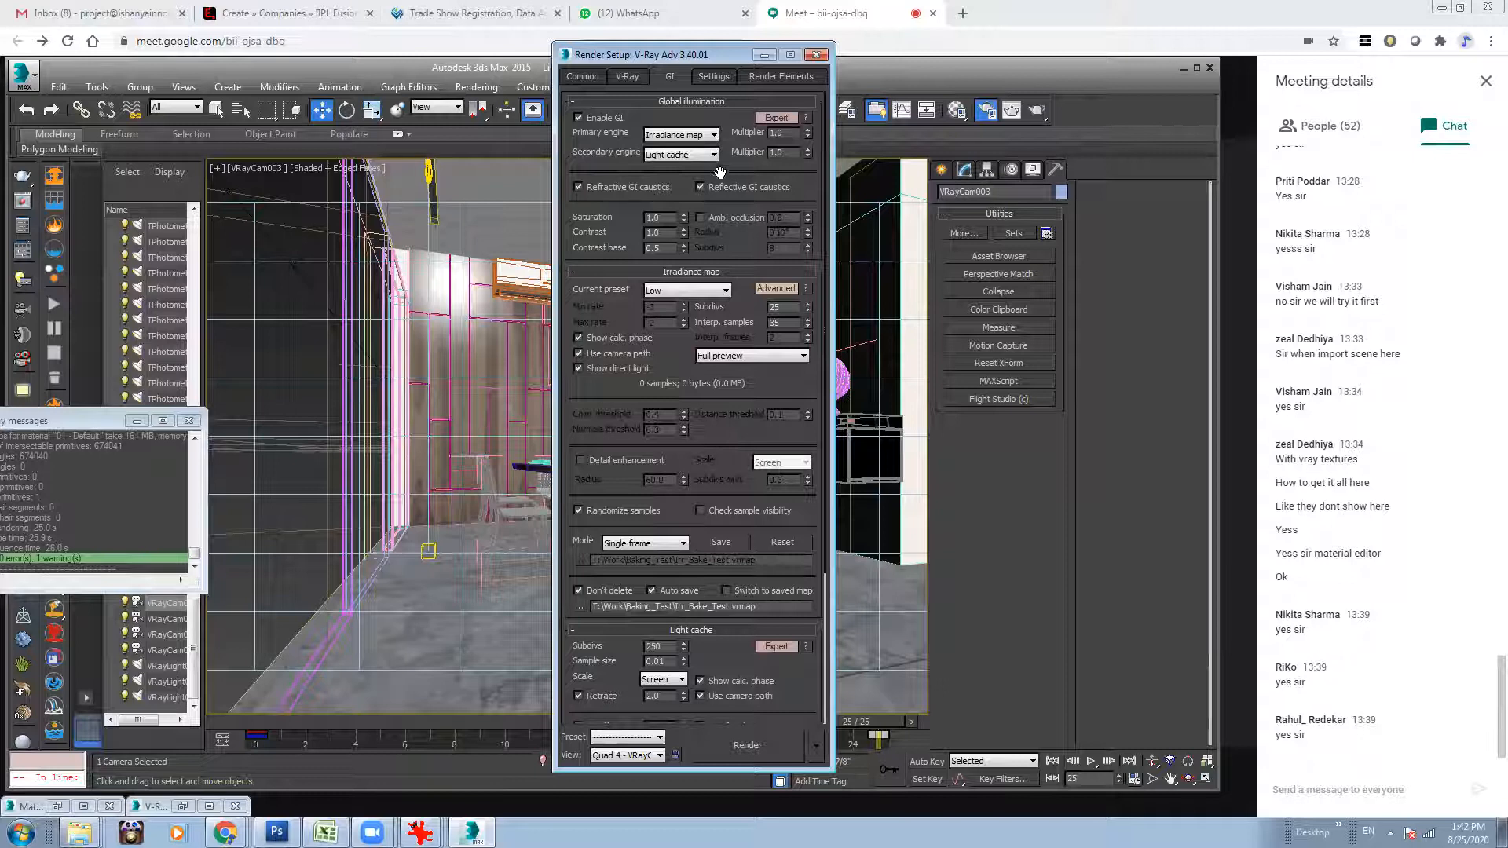
scroll(714, 486, down, 3)
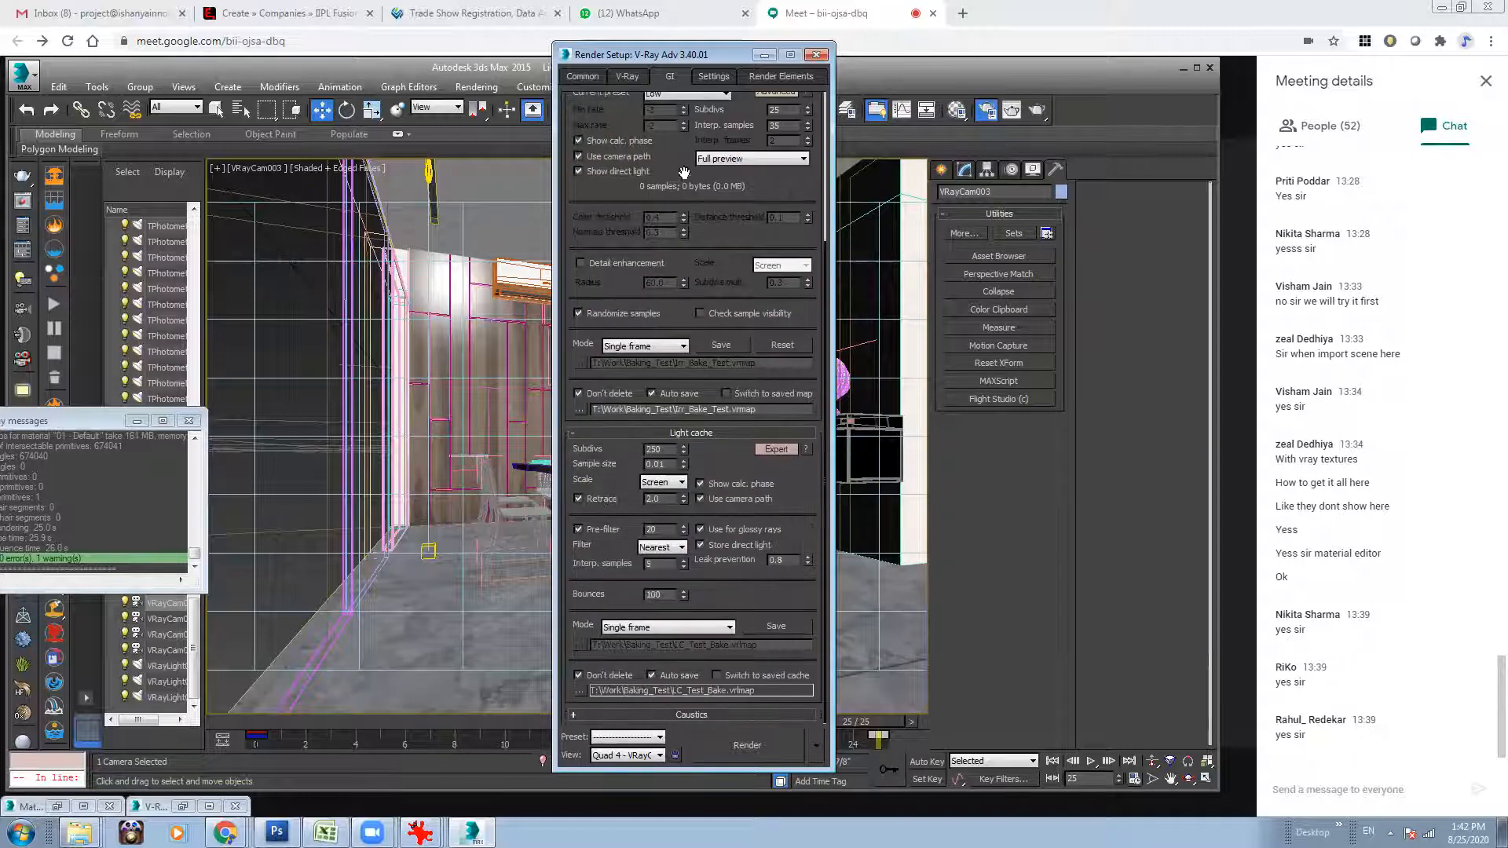
click(711, 76)
click(600, 417)
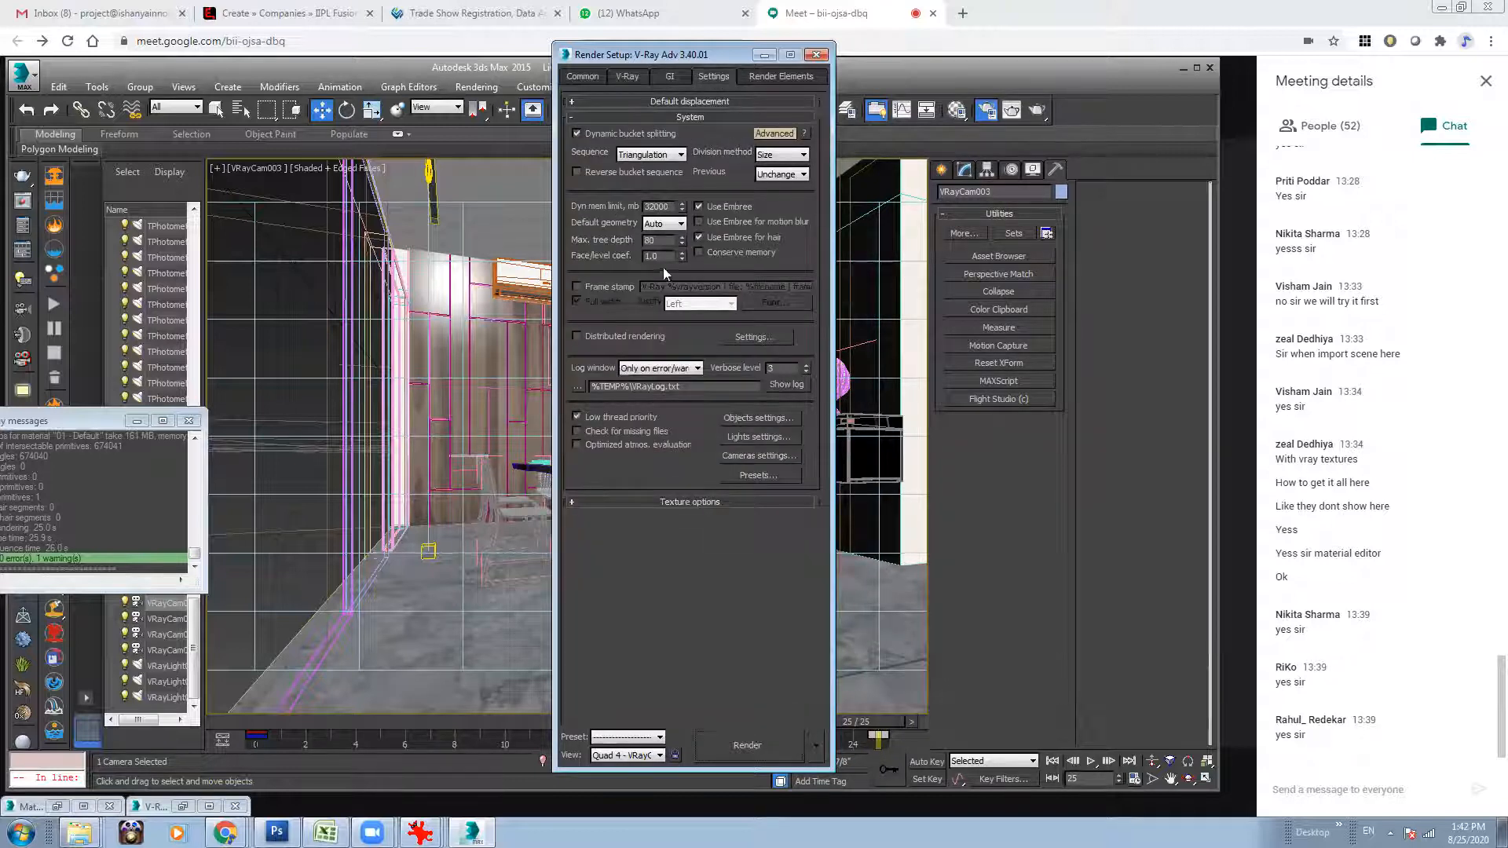
drag(674, 53, 517, 59)
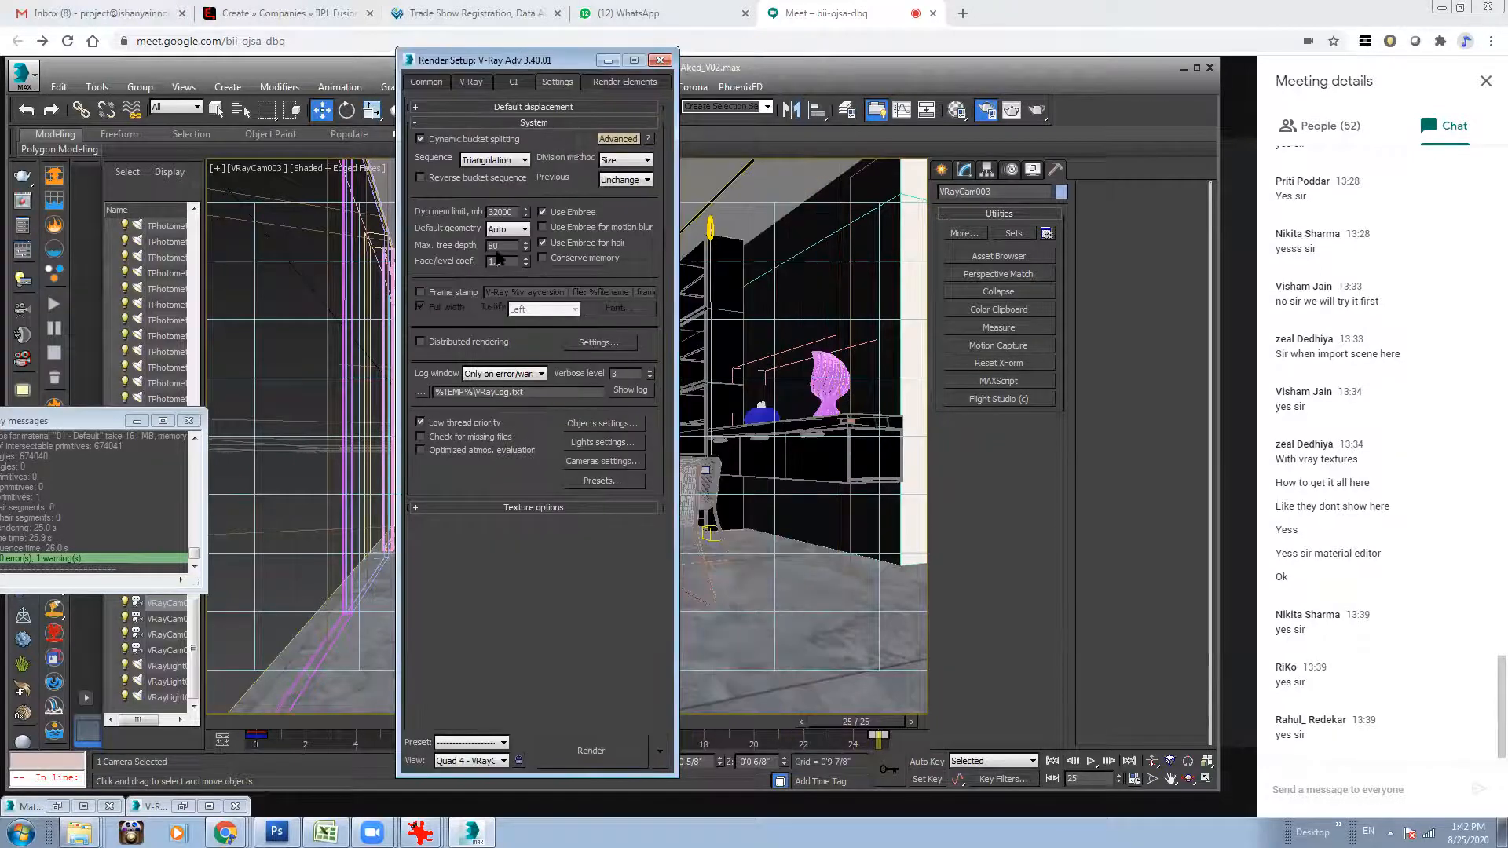
click(520, 84)
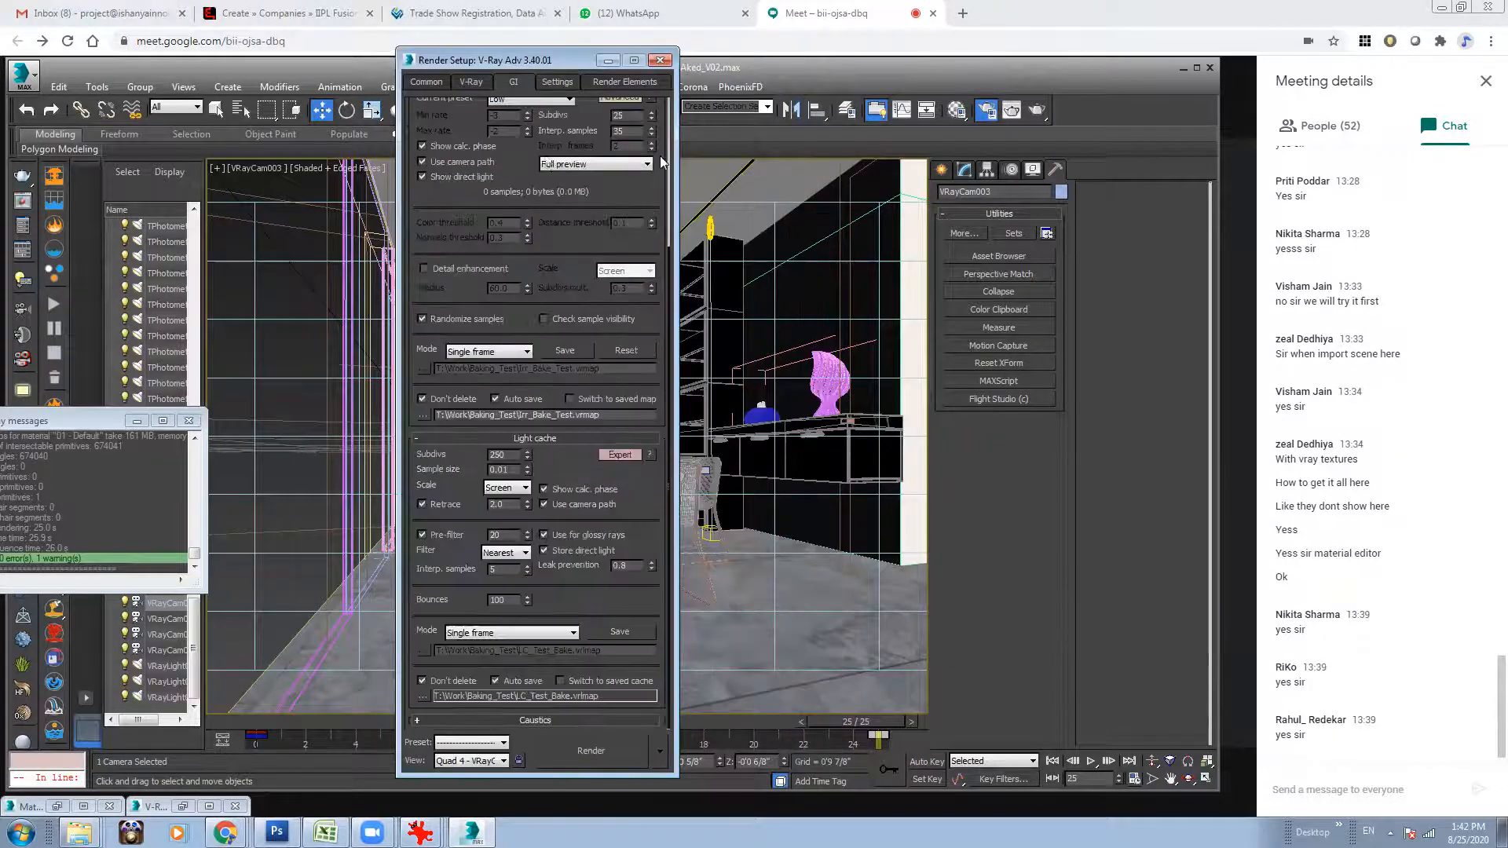
click(606, 62)
Save the scene under the new file name Living_Room_Layout_Rebusfarm_Test_1.max.
click(23, 75)
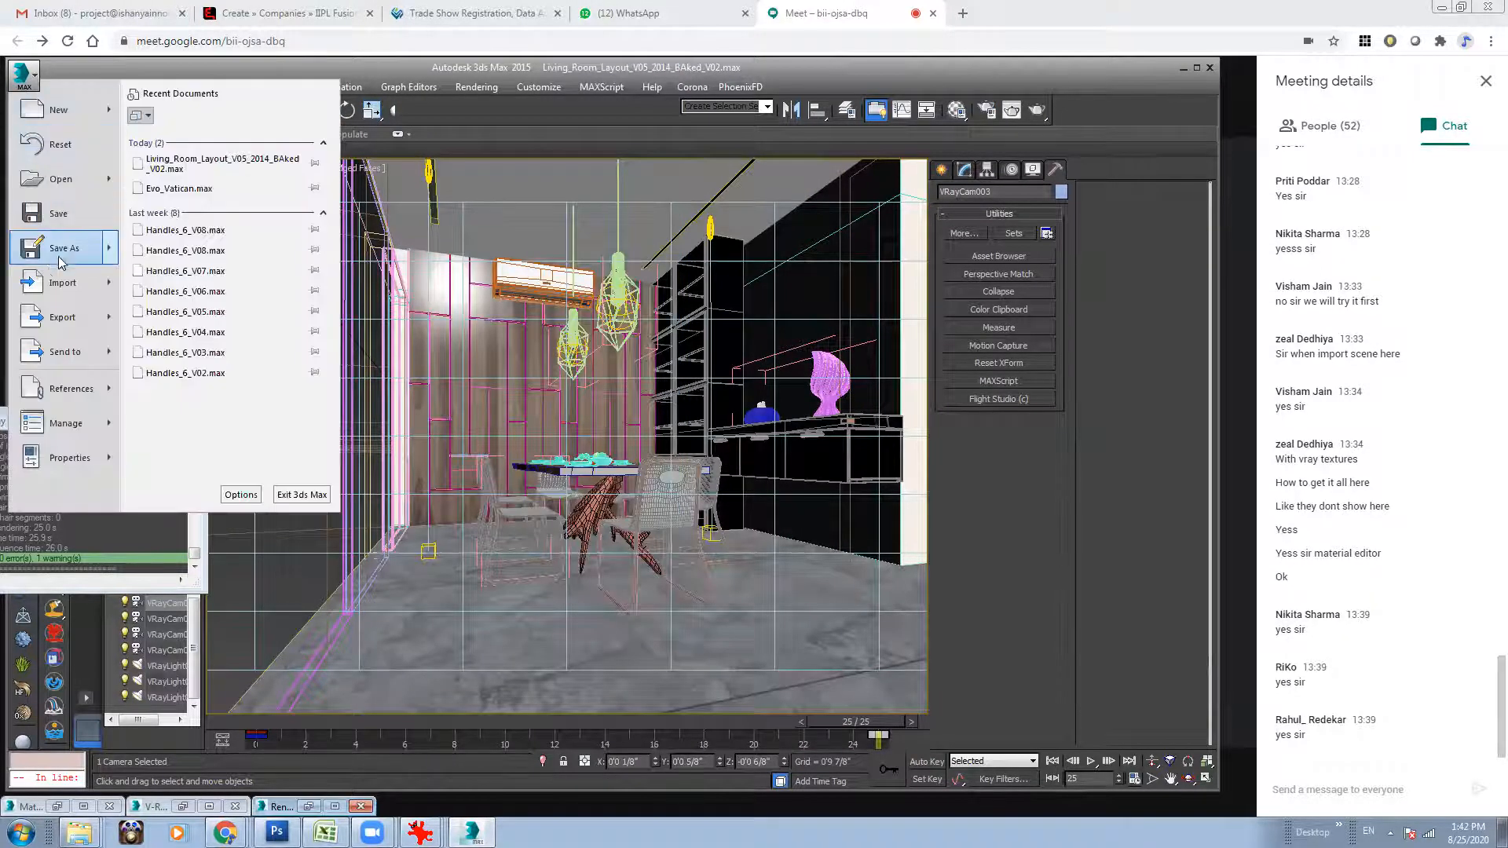
click(58, 256)
drag(254, 777, 682, 798)
text(Re)
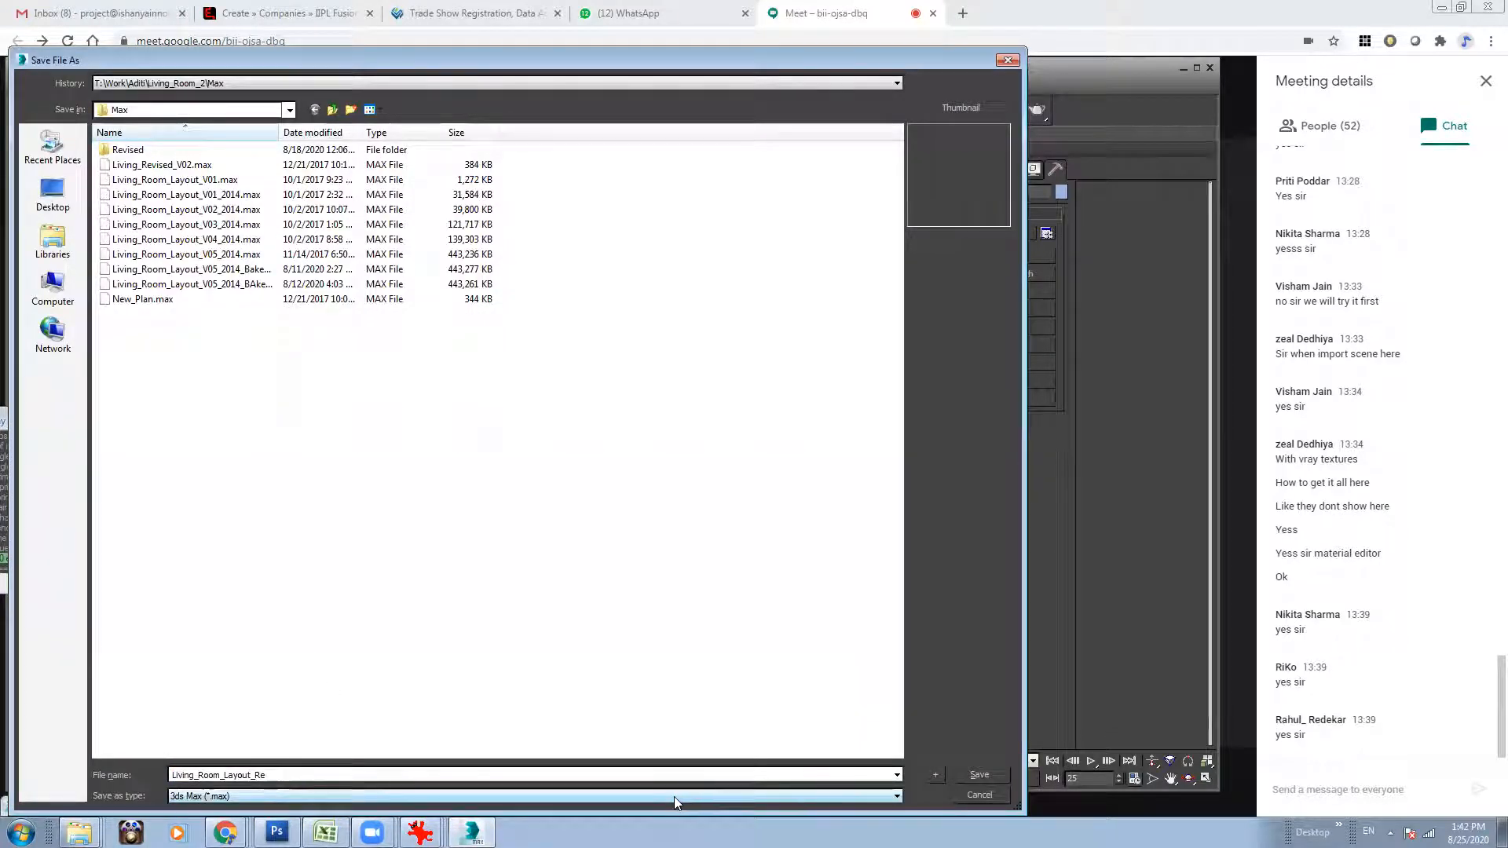
text(busfarm_Test_1)
click(982, 773)
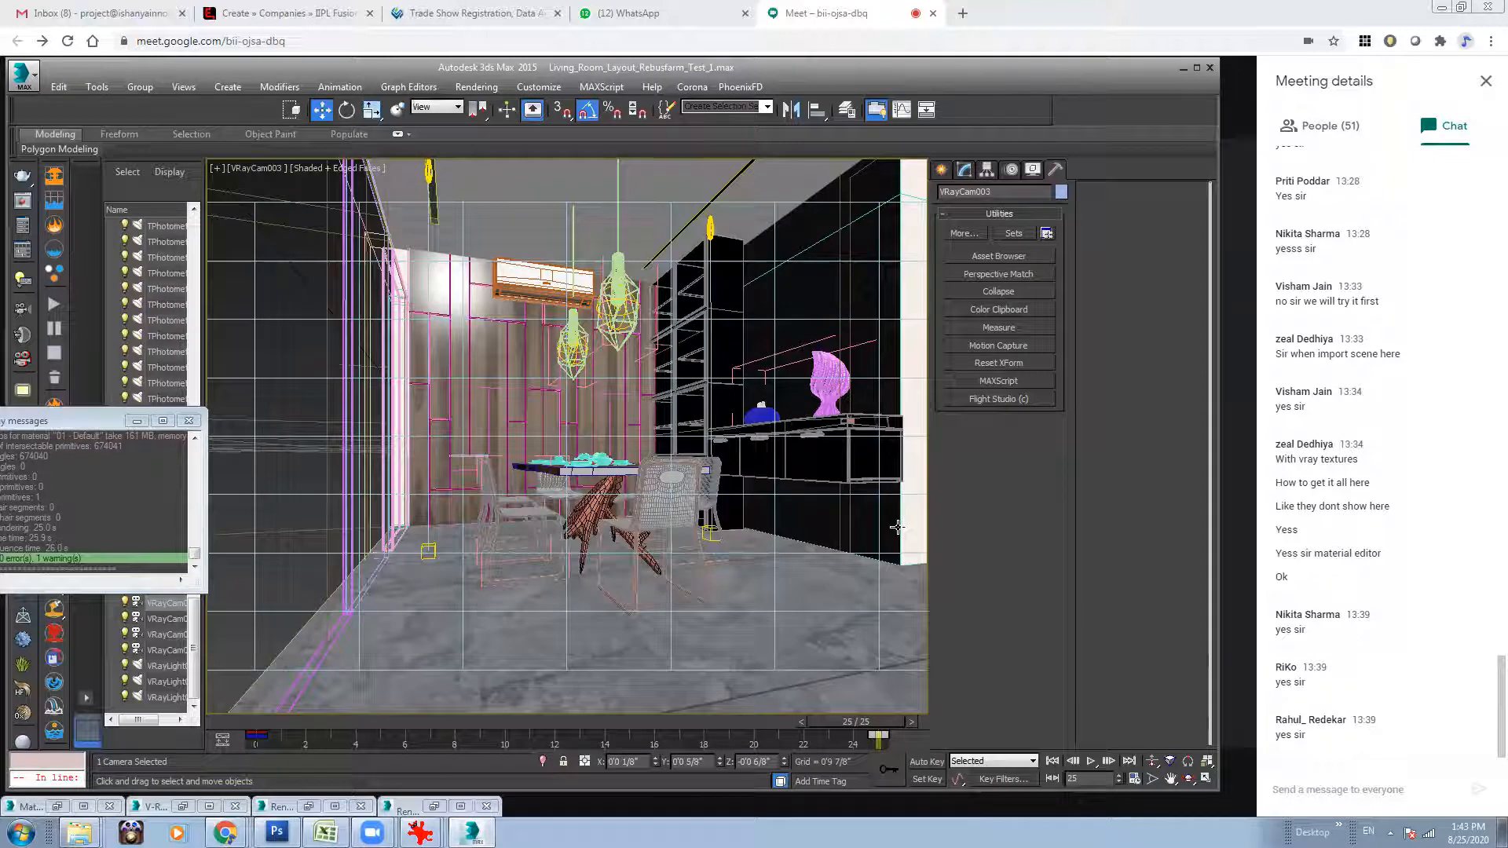
Search the computer's programs for "rebus" and launch RebusDrop.
click(21, 833)
click(55, 794)
text(rebus)
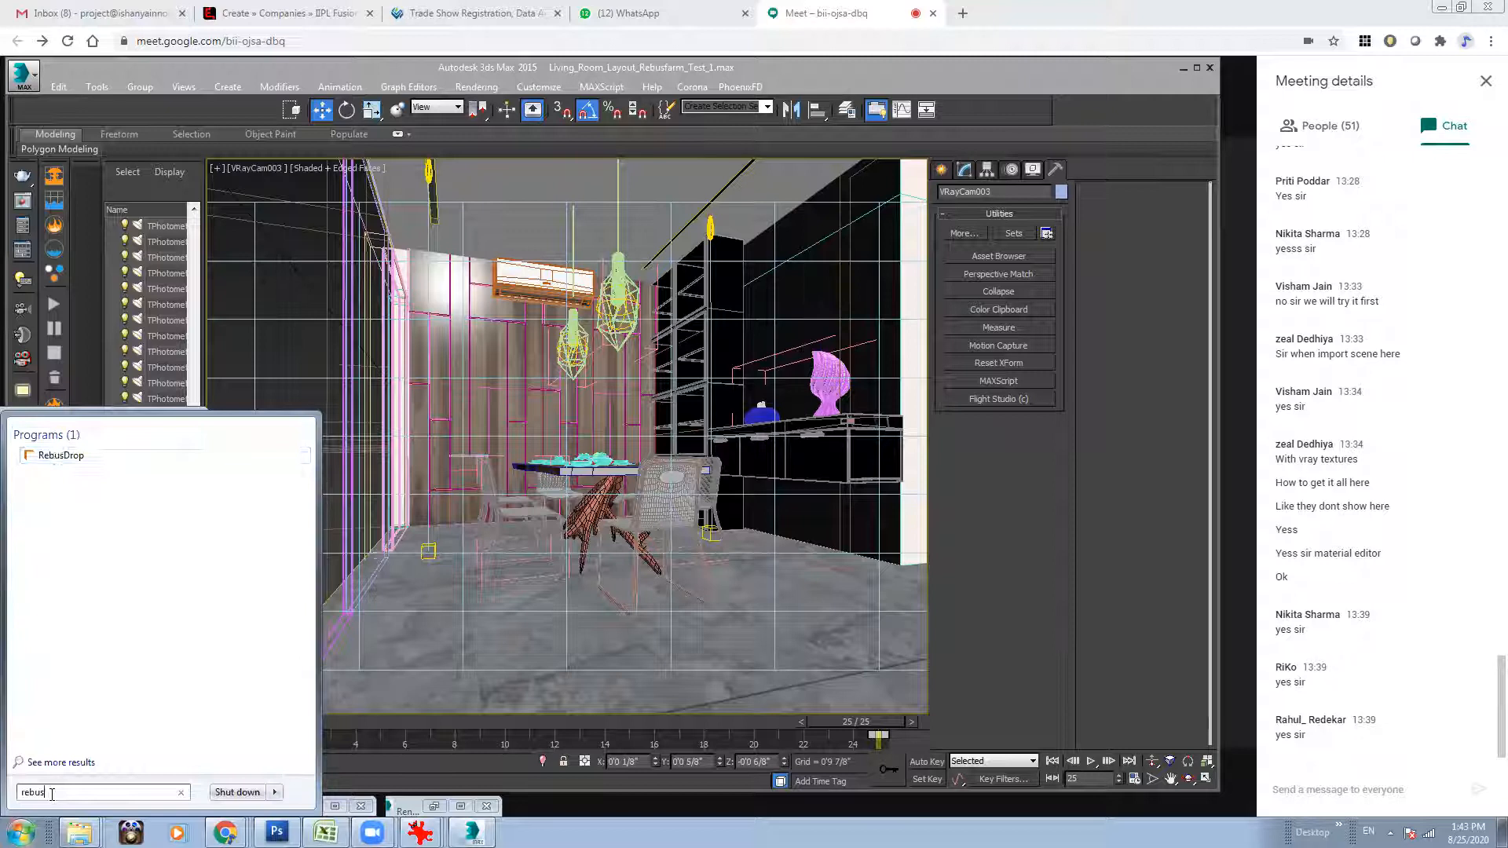
click(72, 459)
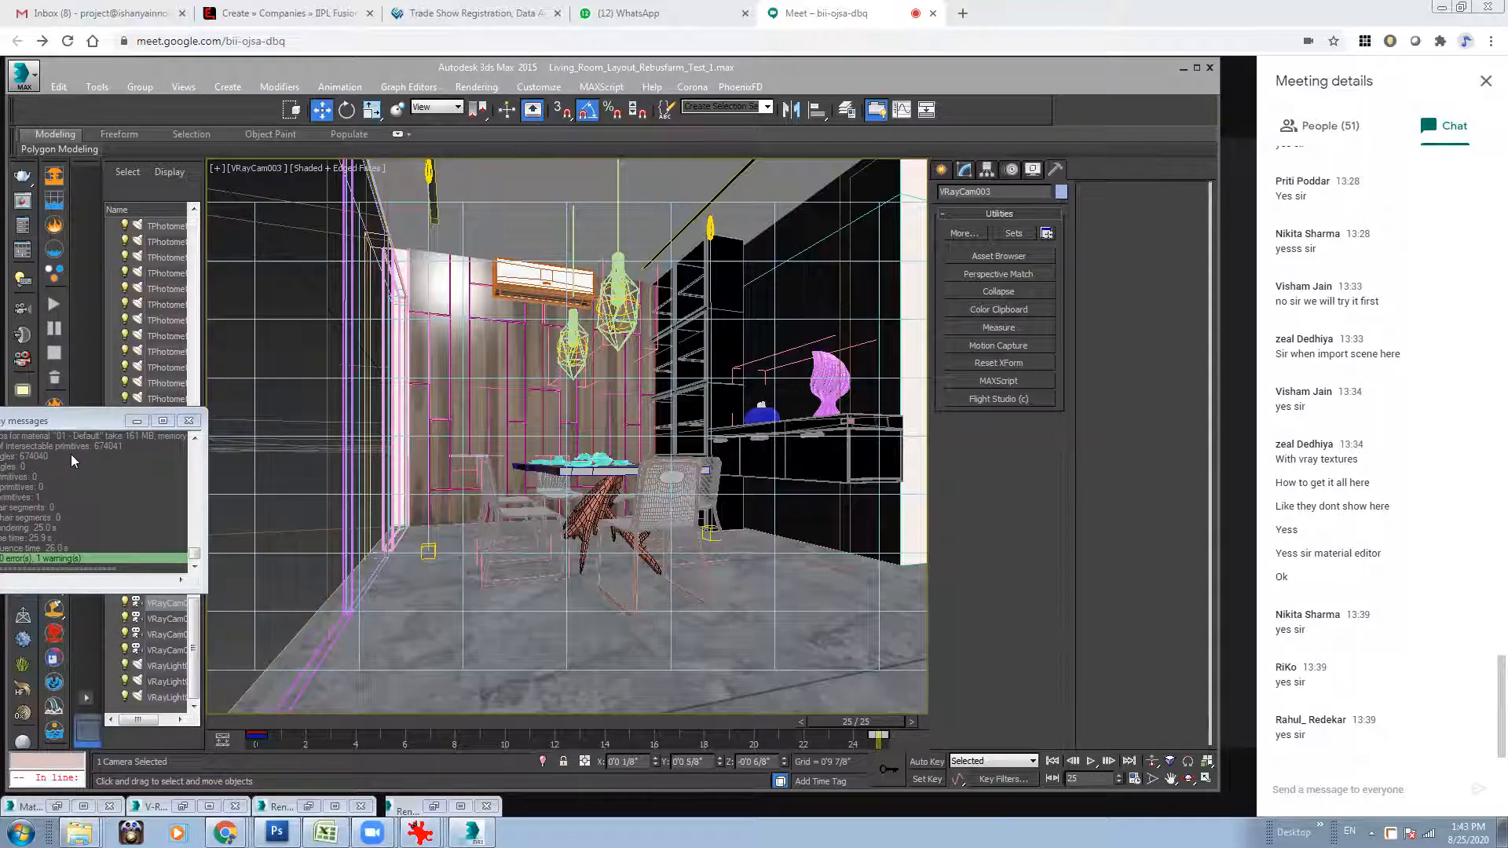
Send the message "Rebusfarm.net" to everyone in the Google Meet chat.
click(1281, 806)
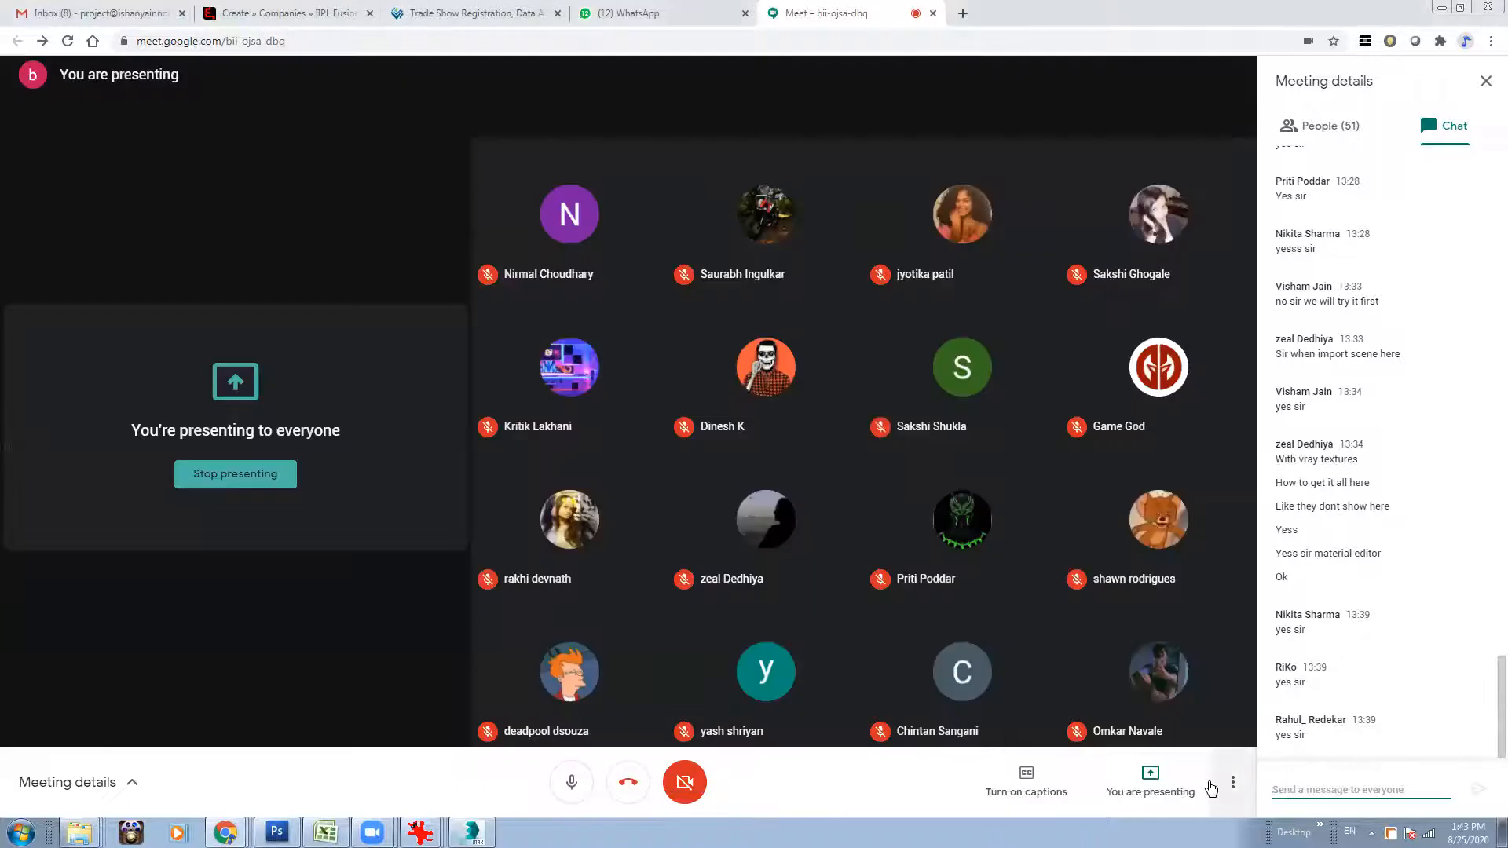
text(Rebsu)
key(BackSpace)
key(BackSpace)
text(usfarm.net)
key(Return)
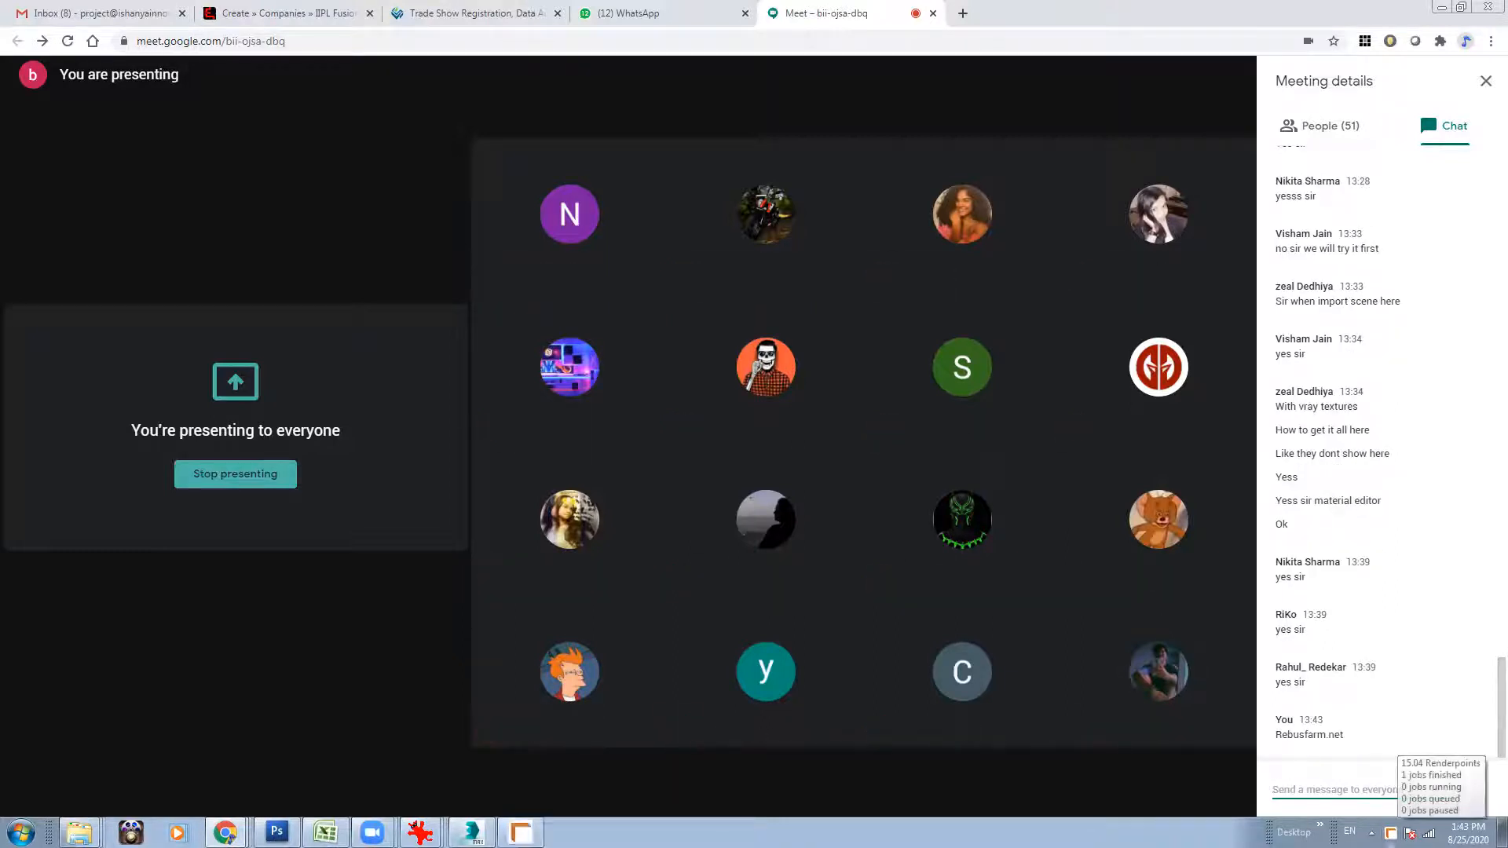
Check the finished render job in RebusDrop, open its download folder and close the folder again.
click(832, 441)
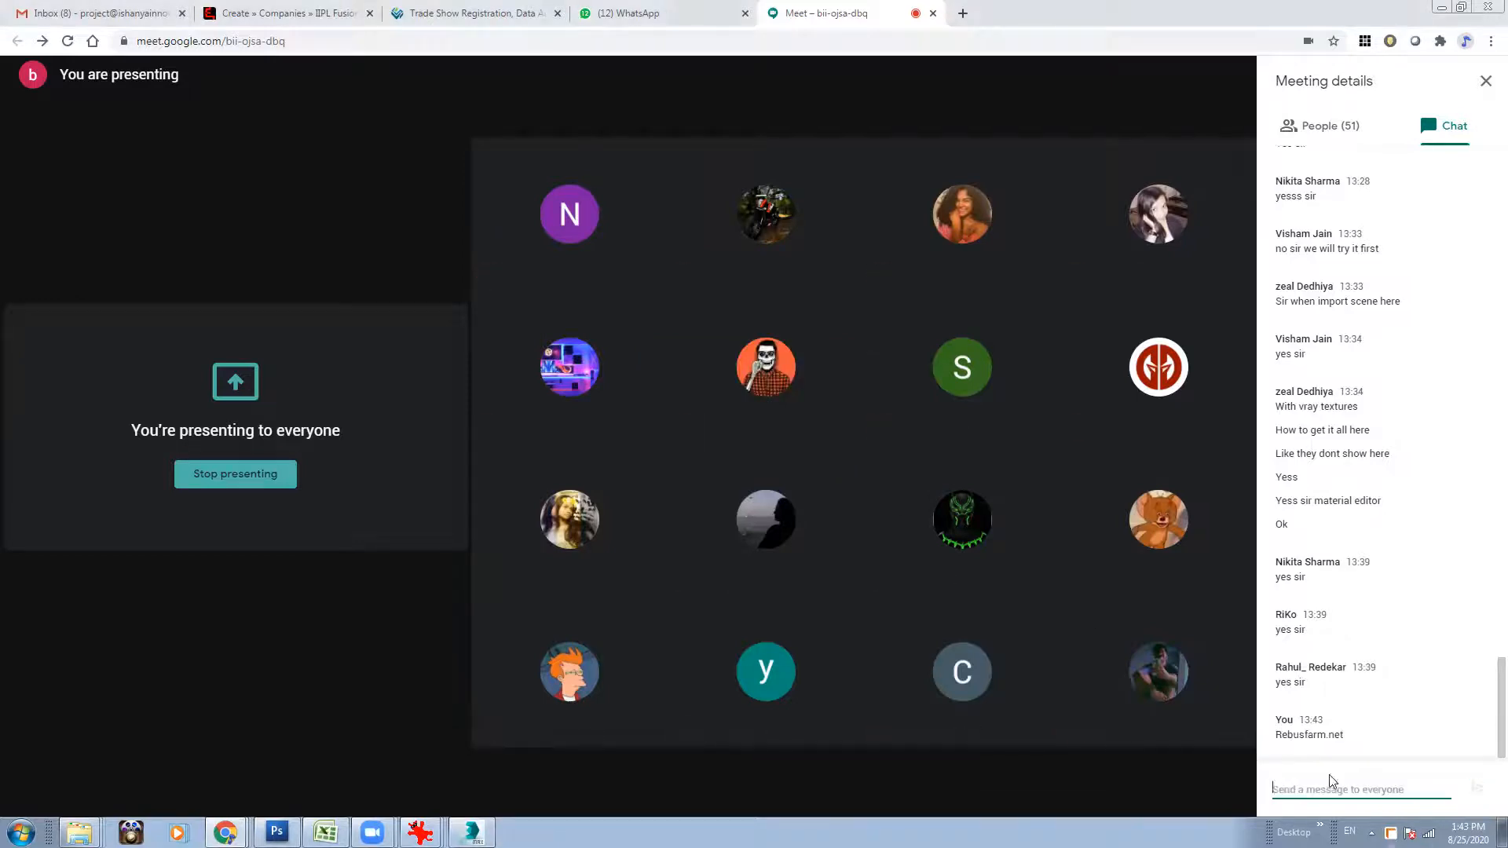
right_click(1391, 833)
mouse_move(1406, 699)
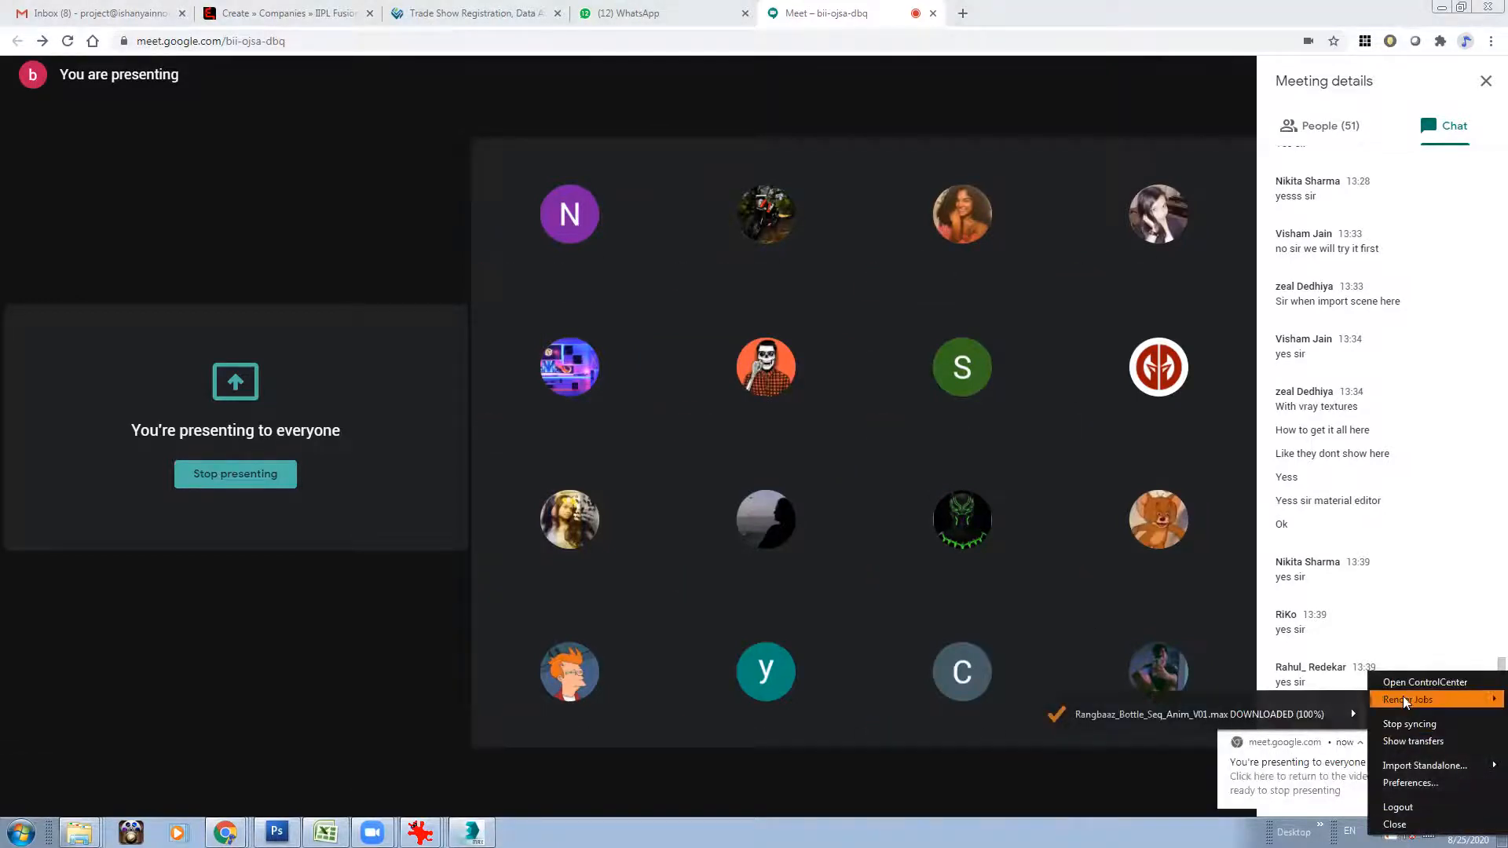
mouse_move(1241, 711)
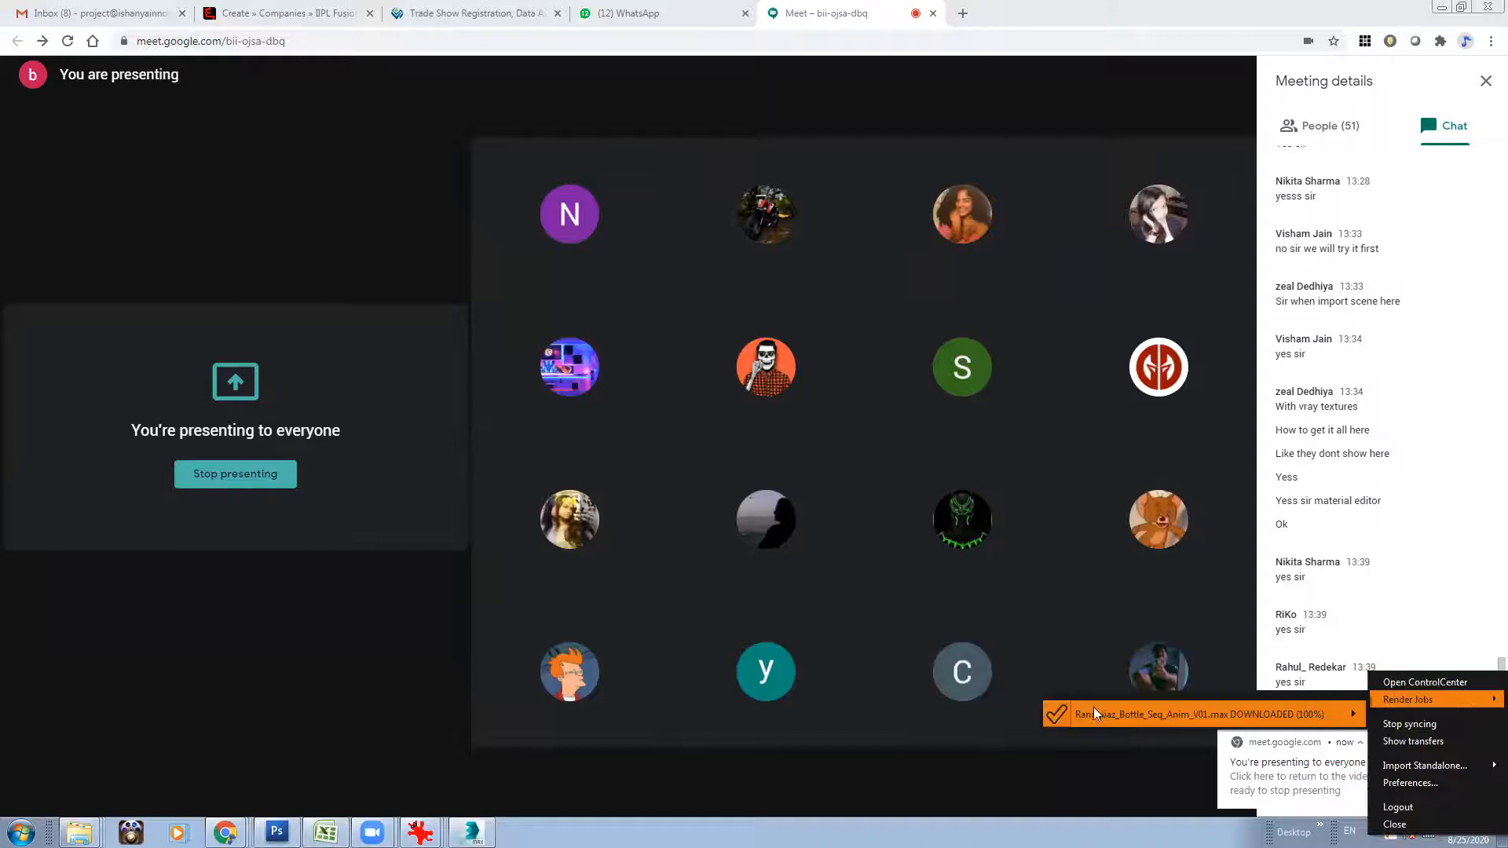
click(1473, 569)
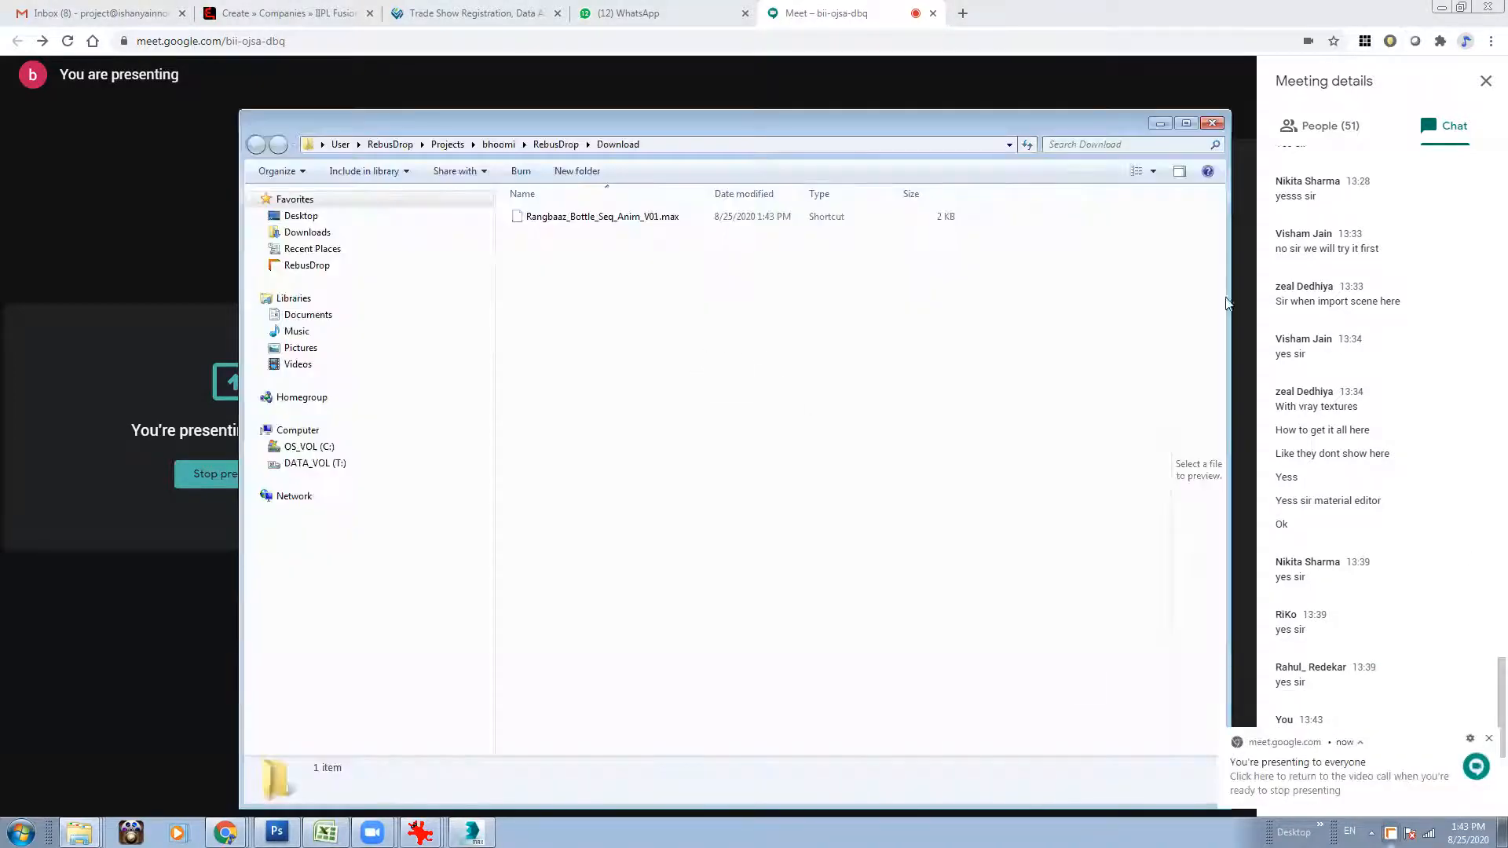
click(1211, 124)
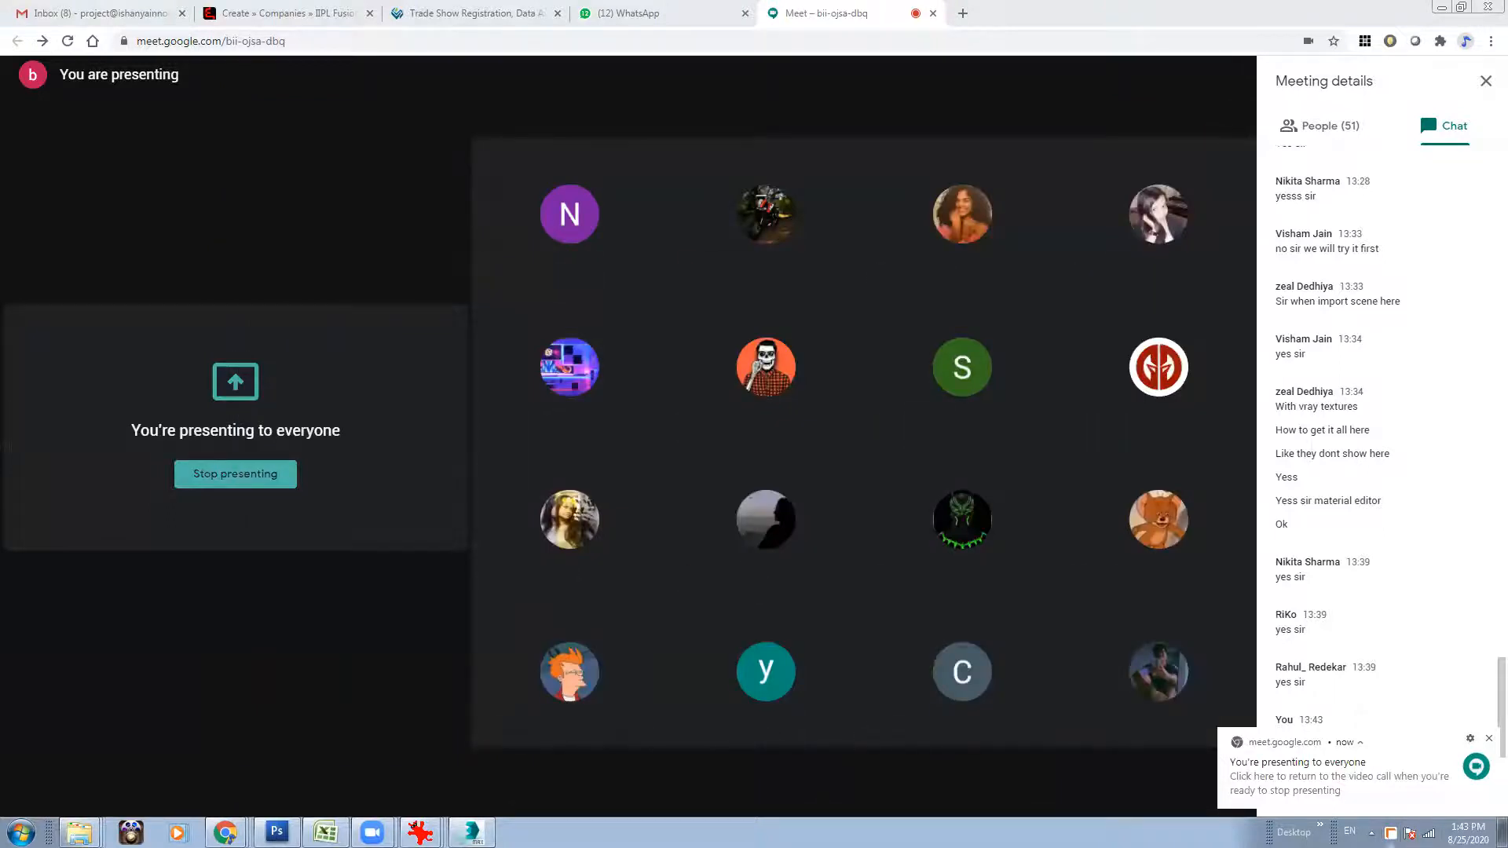
Open the RebusFarm ControlCenter from RebusDrop, detach its browser tab into a separate window and widen that window.
right_click(1391, 834)
click(1412, 692)
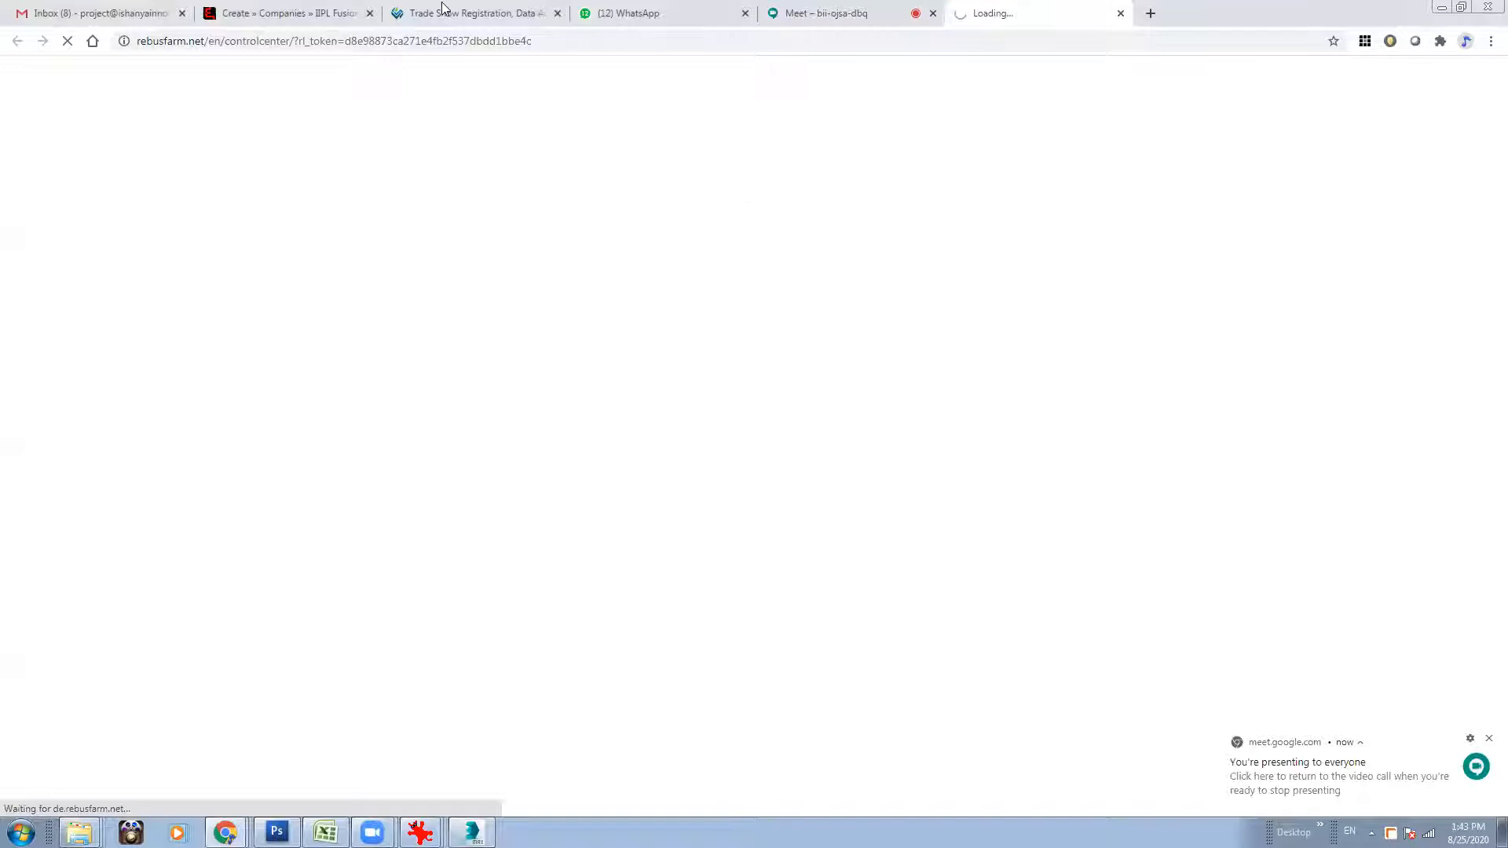
drag(1013, 13, 839, 140)
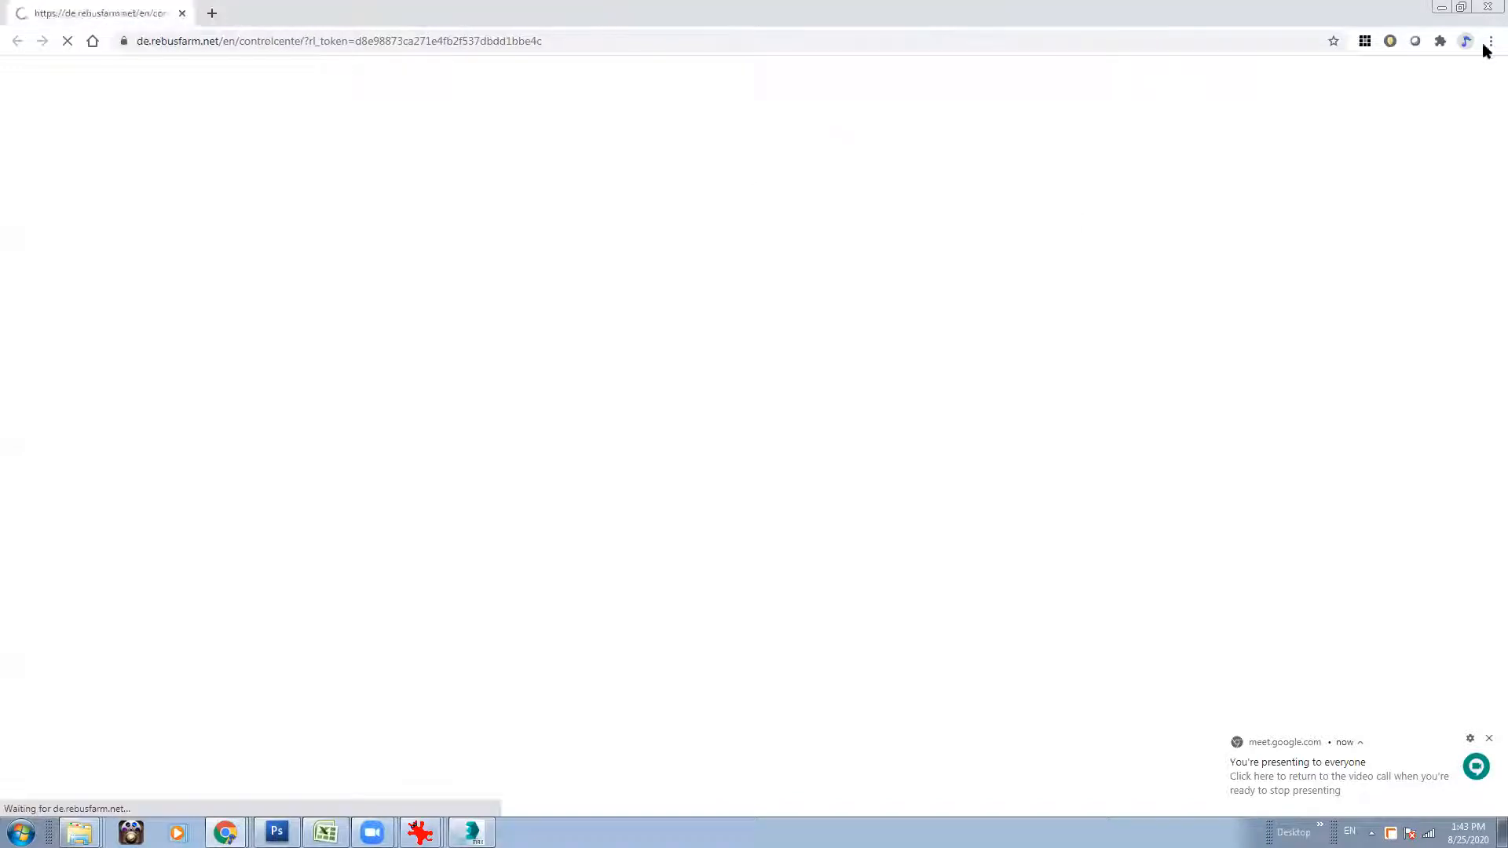
click(1461, 7)
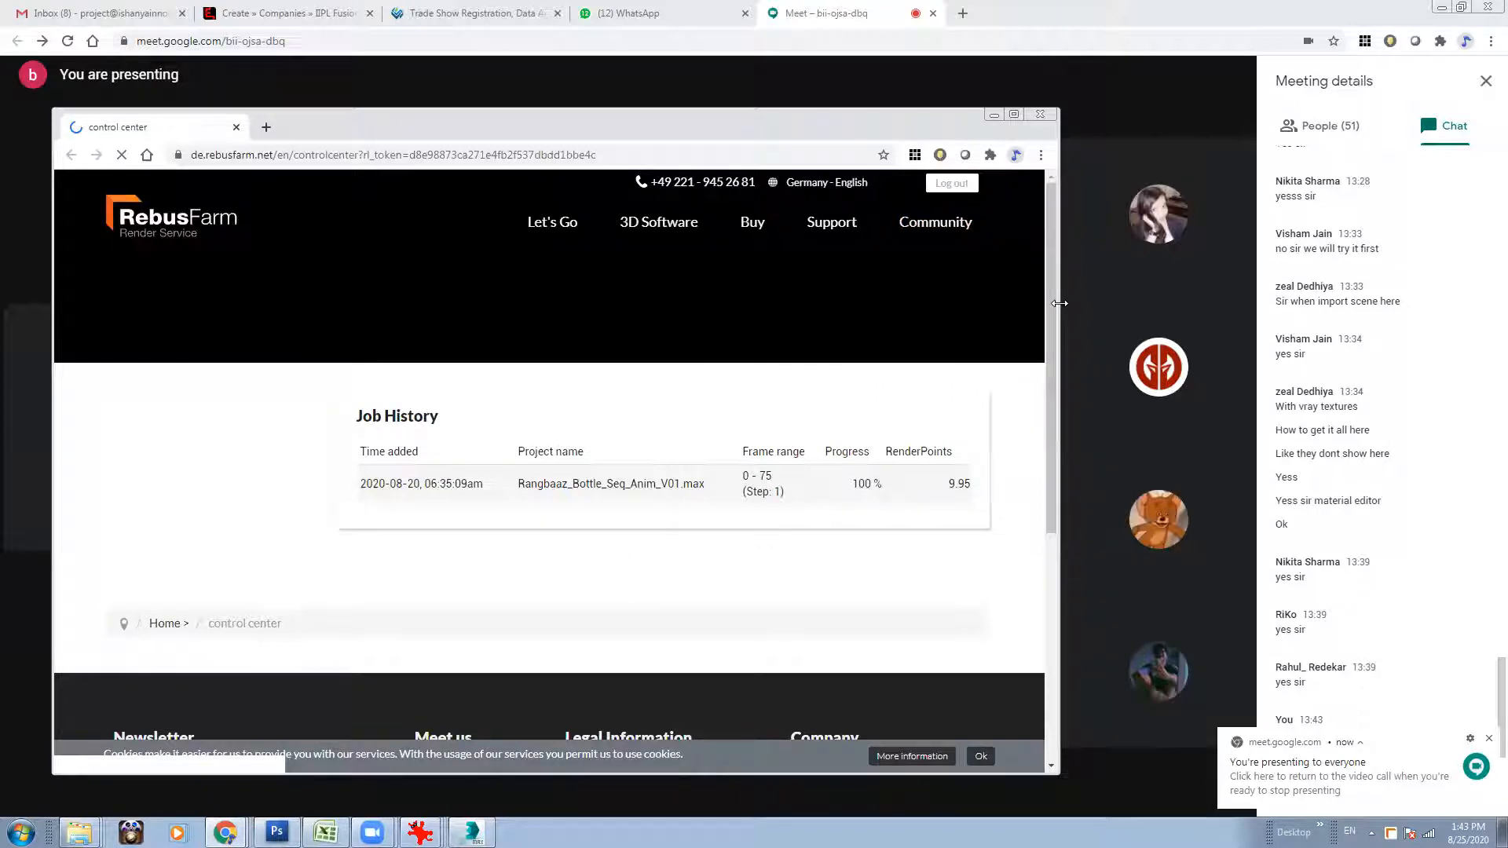
drag(1059, 303, 1229, 308)
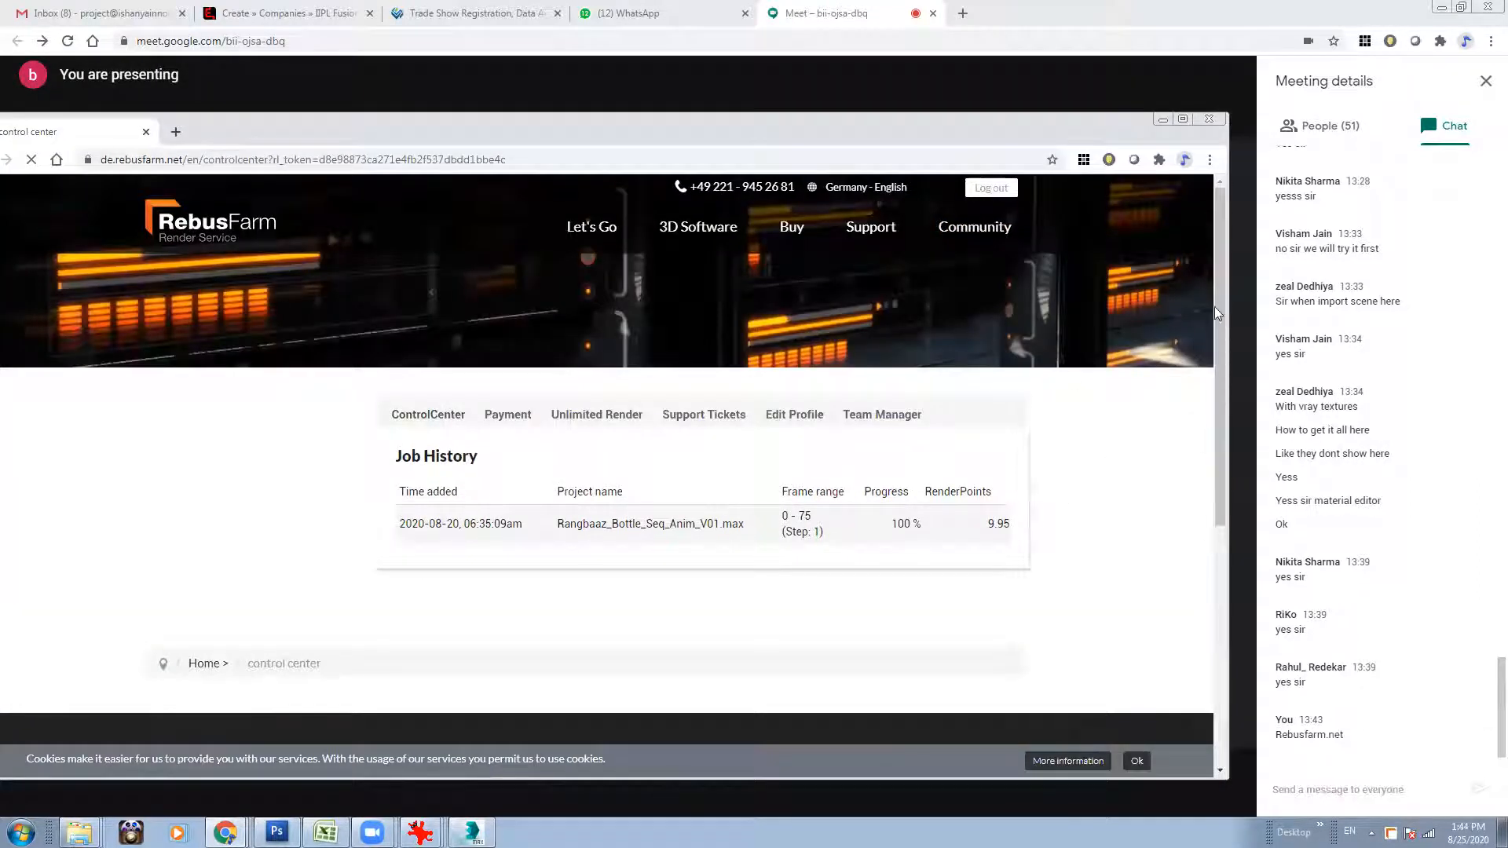
drag(1219, 376, 1224, 331)
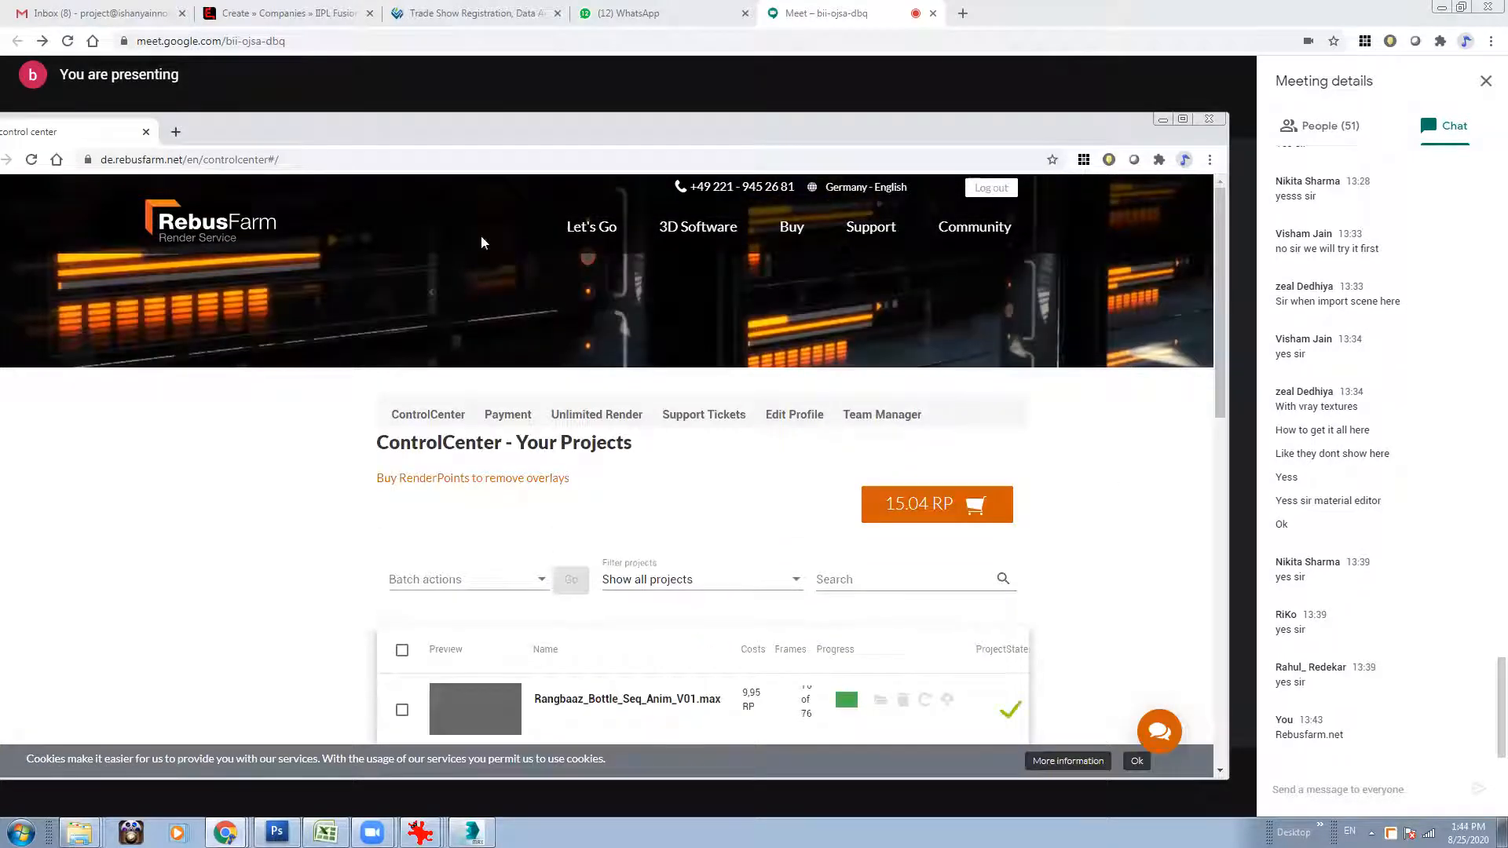
Bring the ControlCenter window back to the front, move it higher and examine the project list and RenderPoints balance.
click(550, 108)
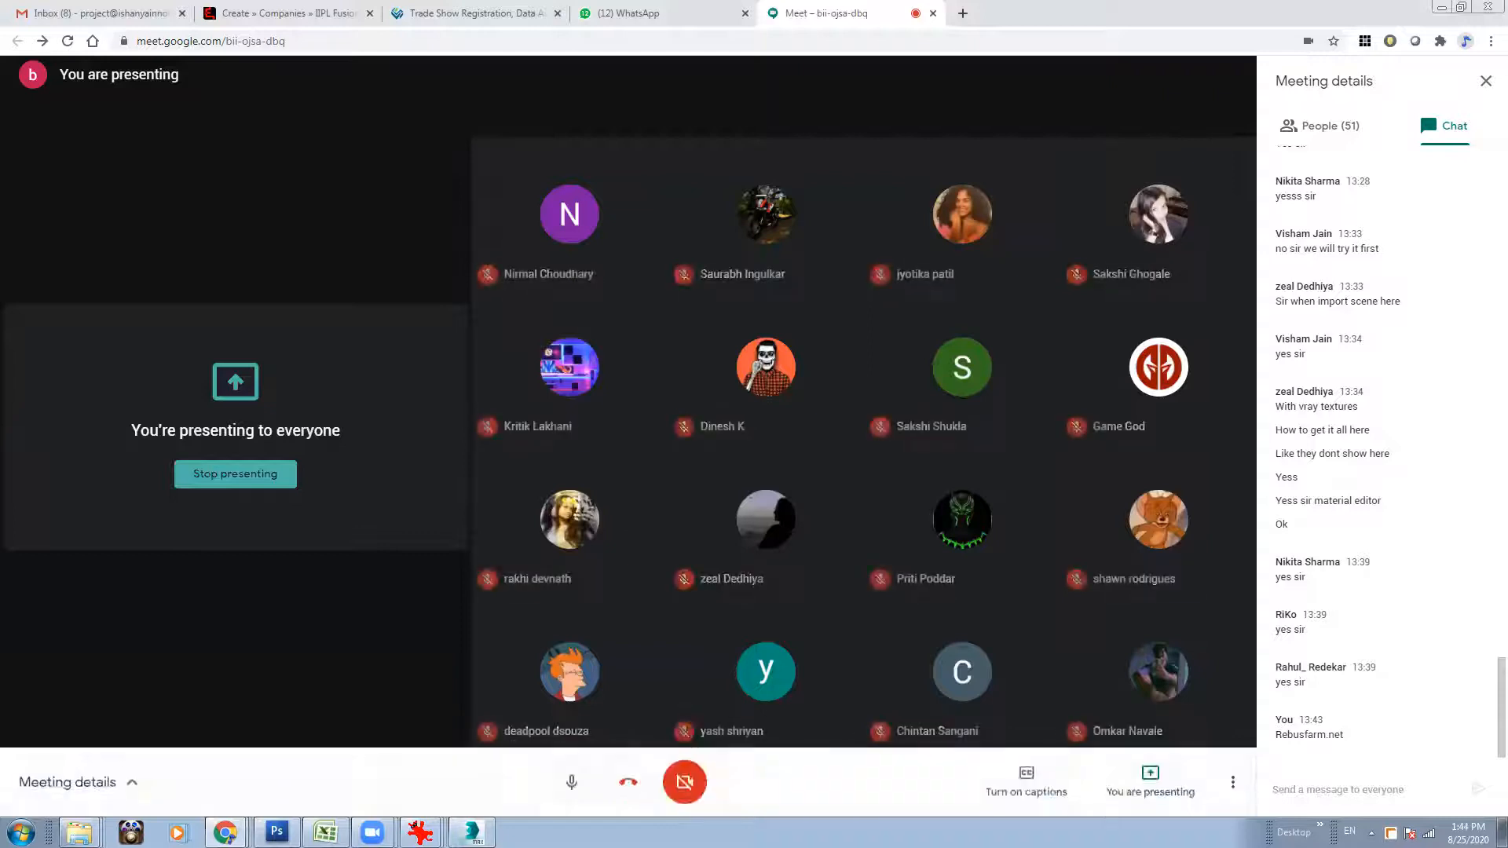
click(225, 832)
click(184, 797)
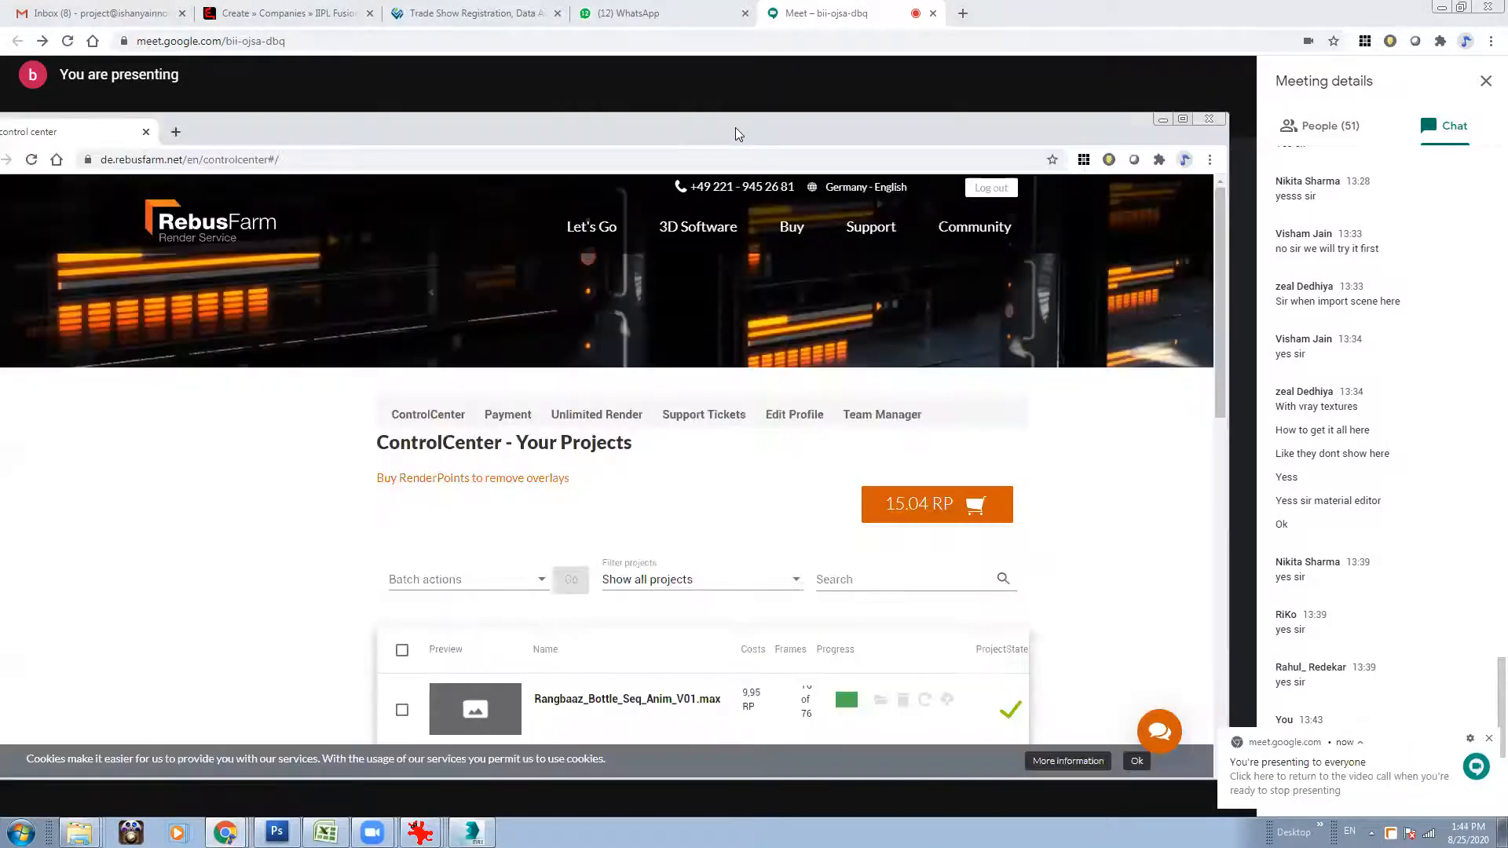
drag(733, 115, 735, 56)
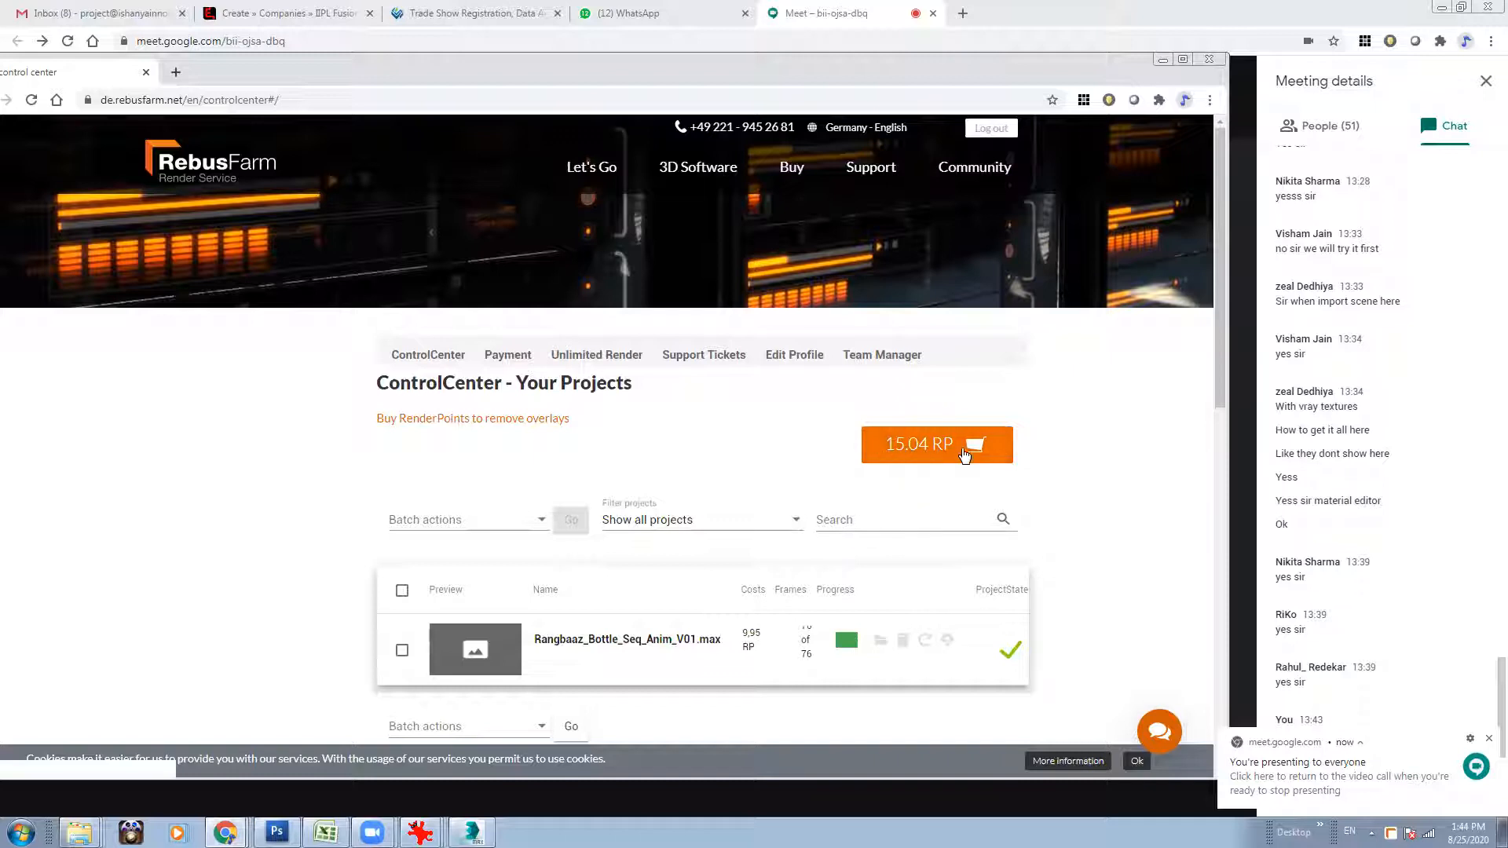
click(1488, 742)
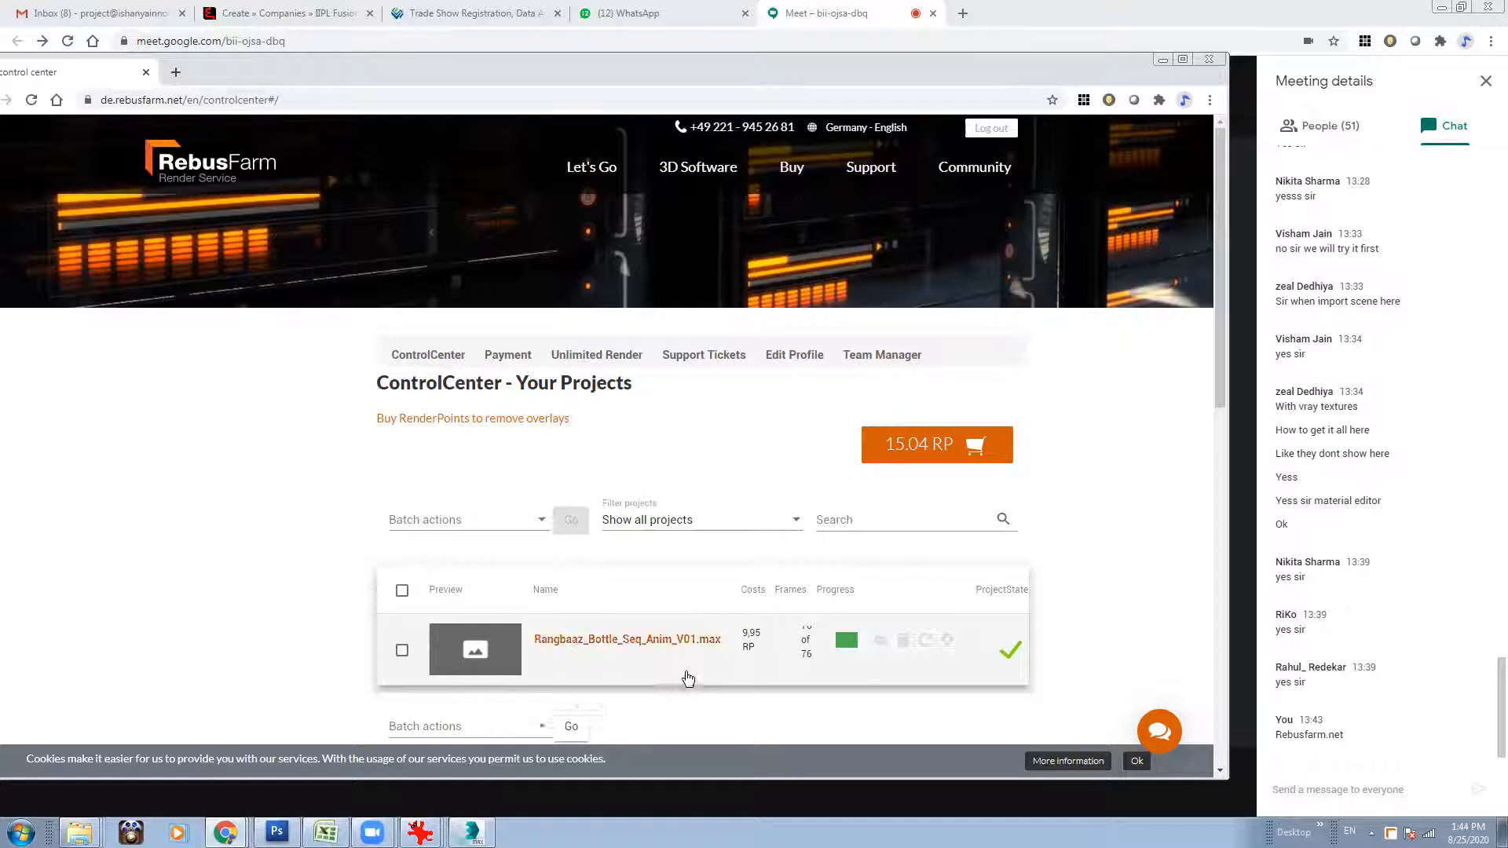
drag(1220, 377, 1220, 412)
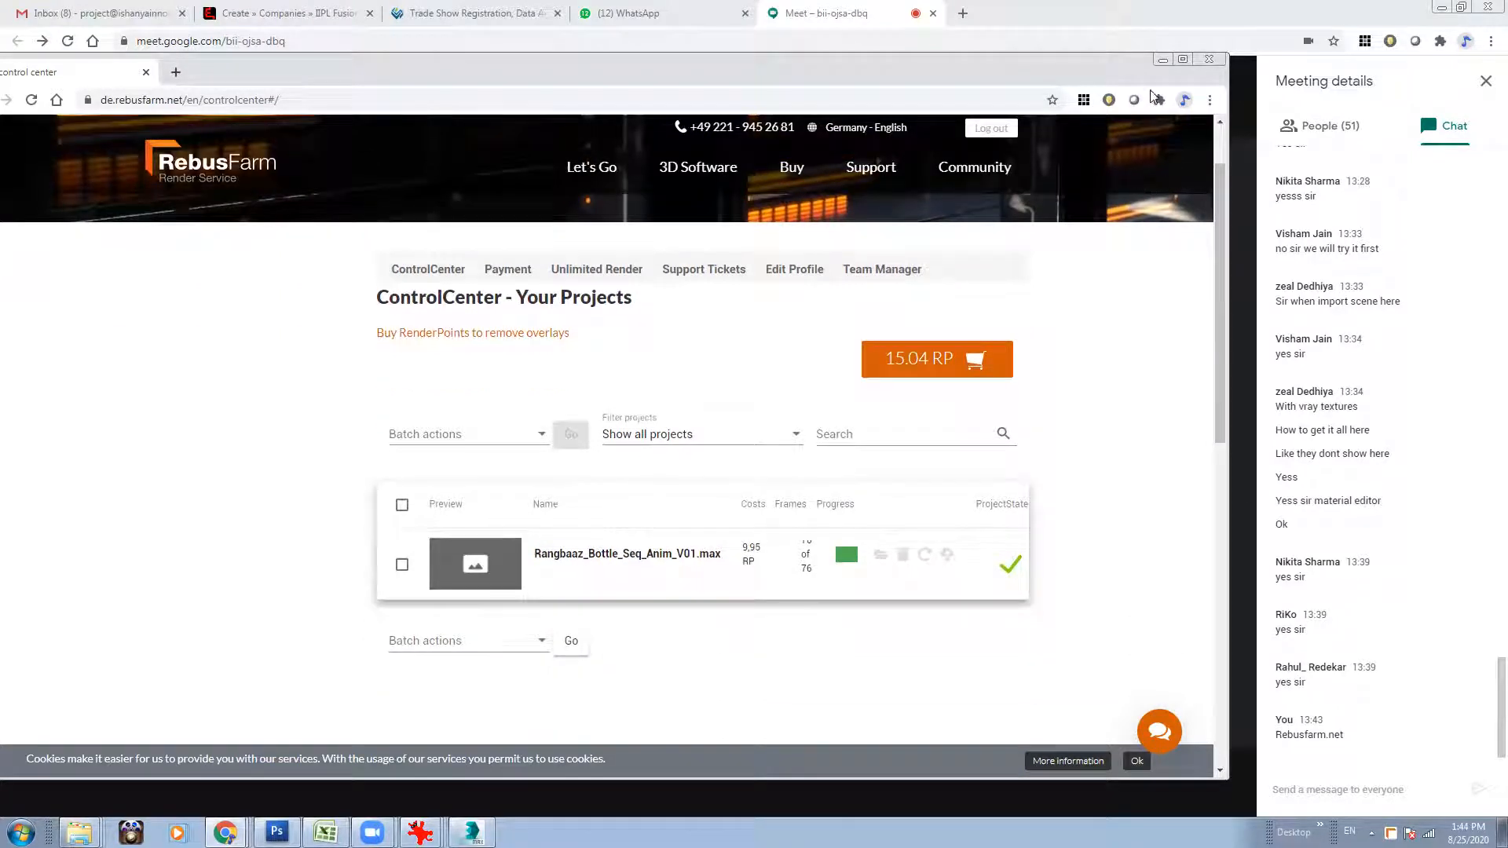
Switch back to 3ds Max and review the render setup's common output parameters and V-Ray frame buffer and sampler settings.
click(1400, 147)
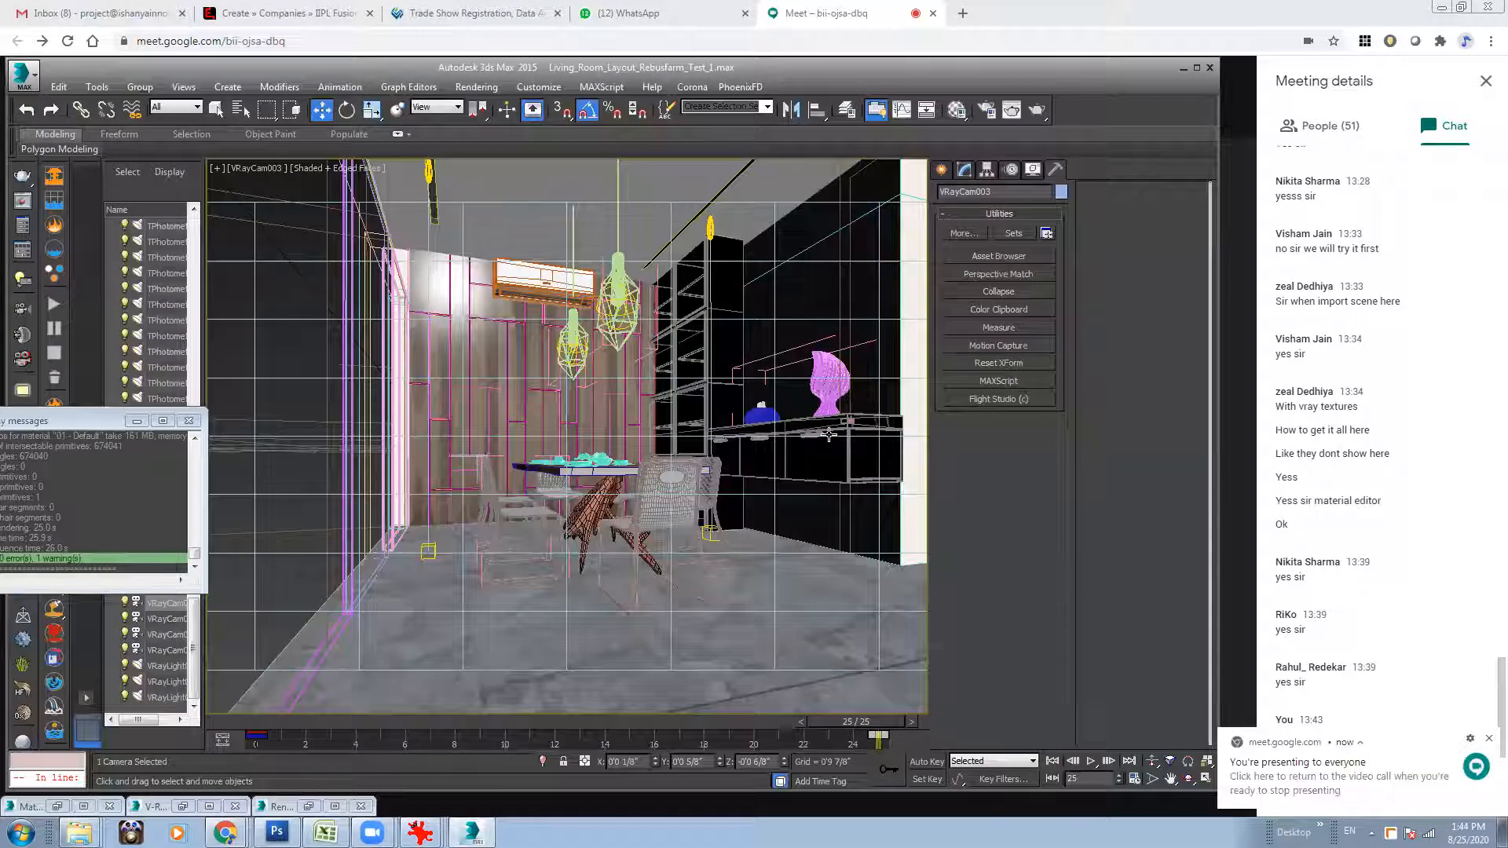
click(1488, 741)
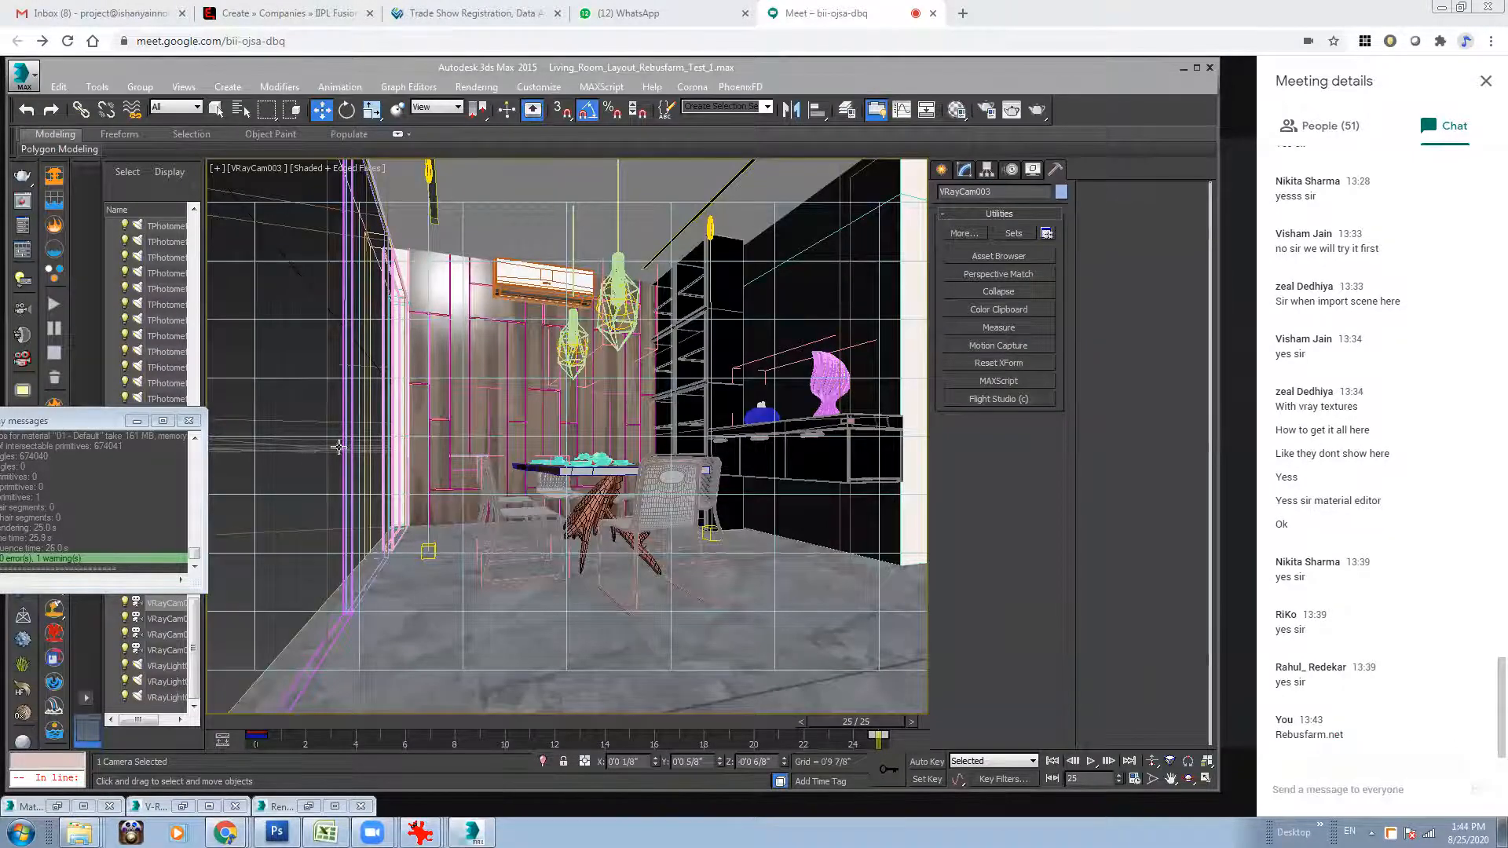
click(990, 112)
scroll(460, 135, up, 10)
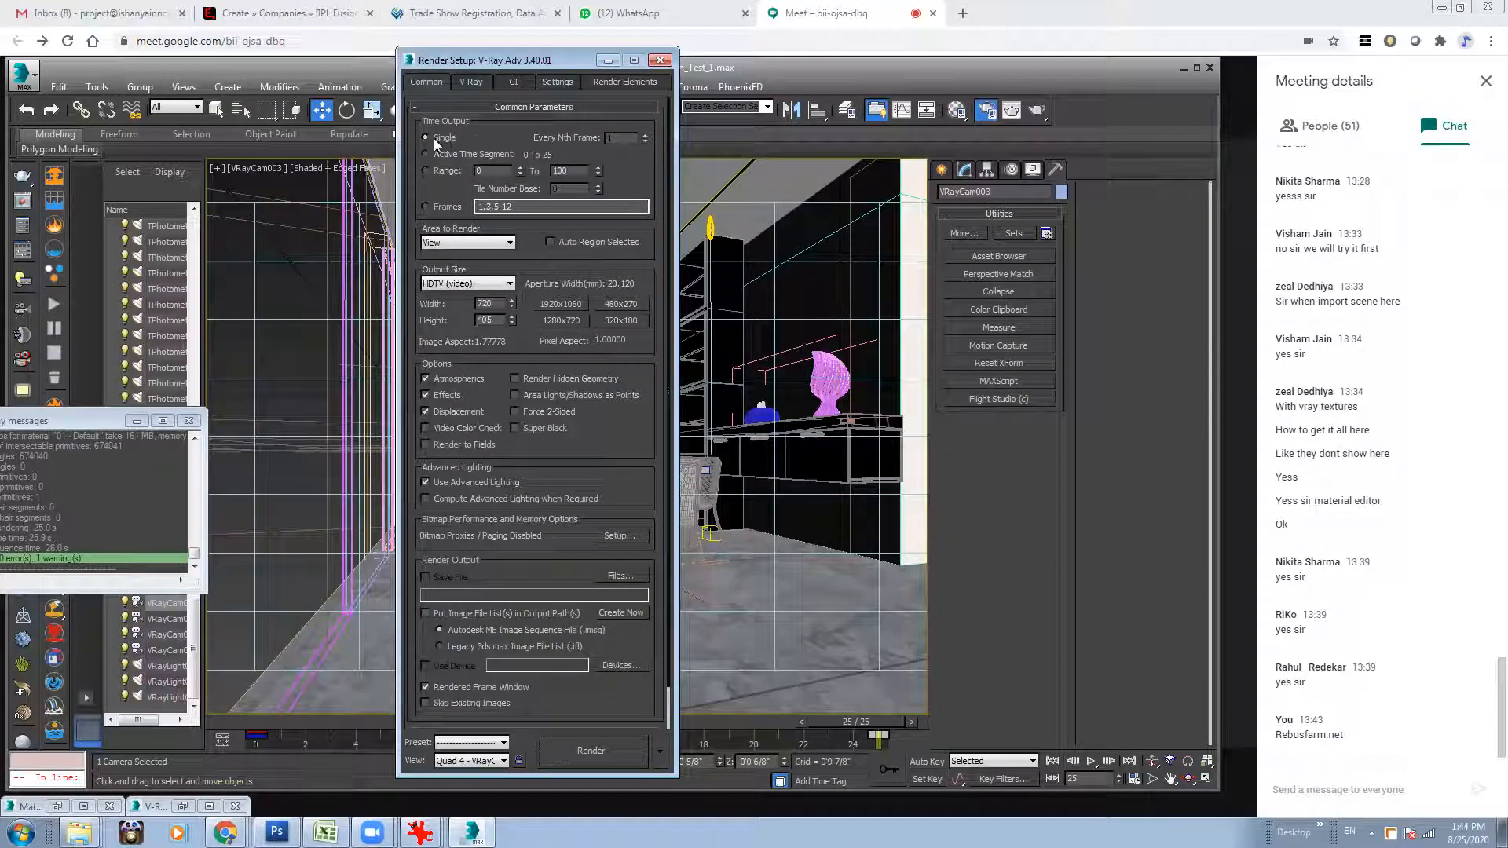
scroll(603, 564, down, 3)
click(469, 80)
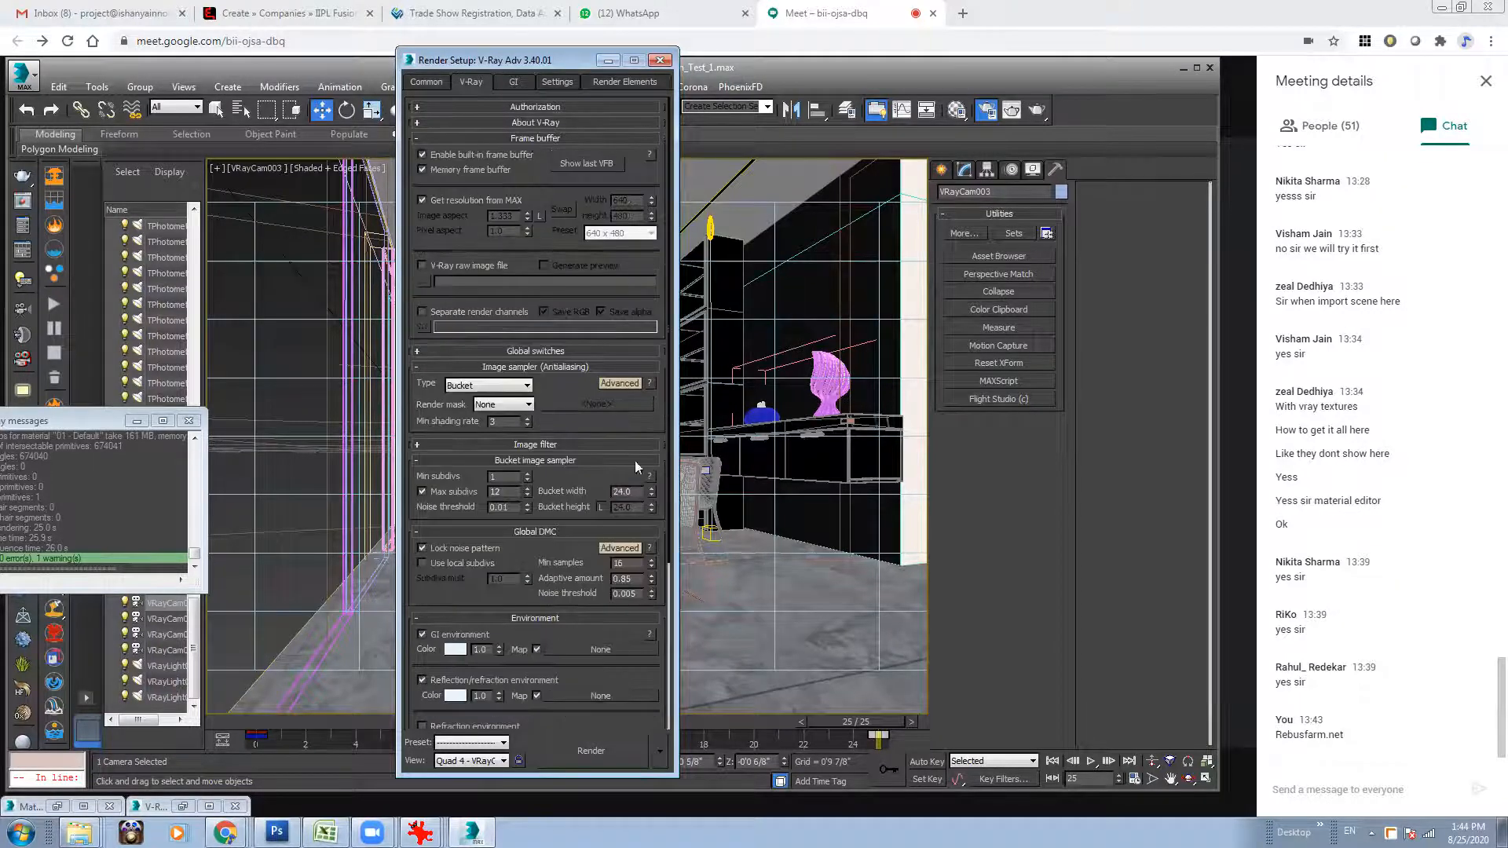
mouse_move(592, 494)
mouse_down()
mouse_move(602, 236)
mouse_move(587, 486)
mouse_up()
click(425, 82)
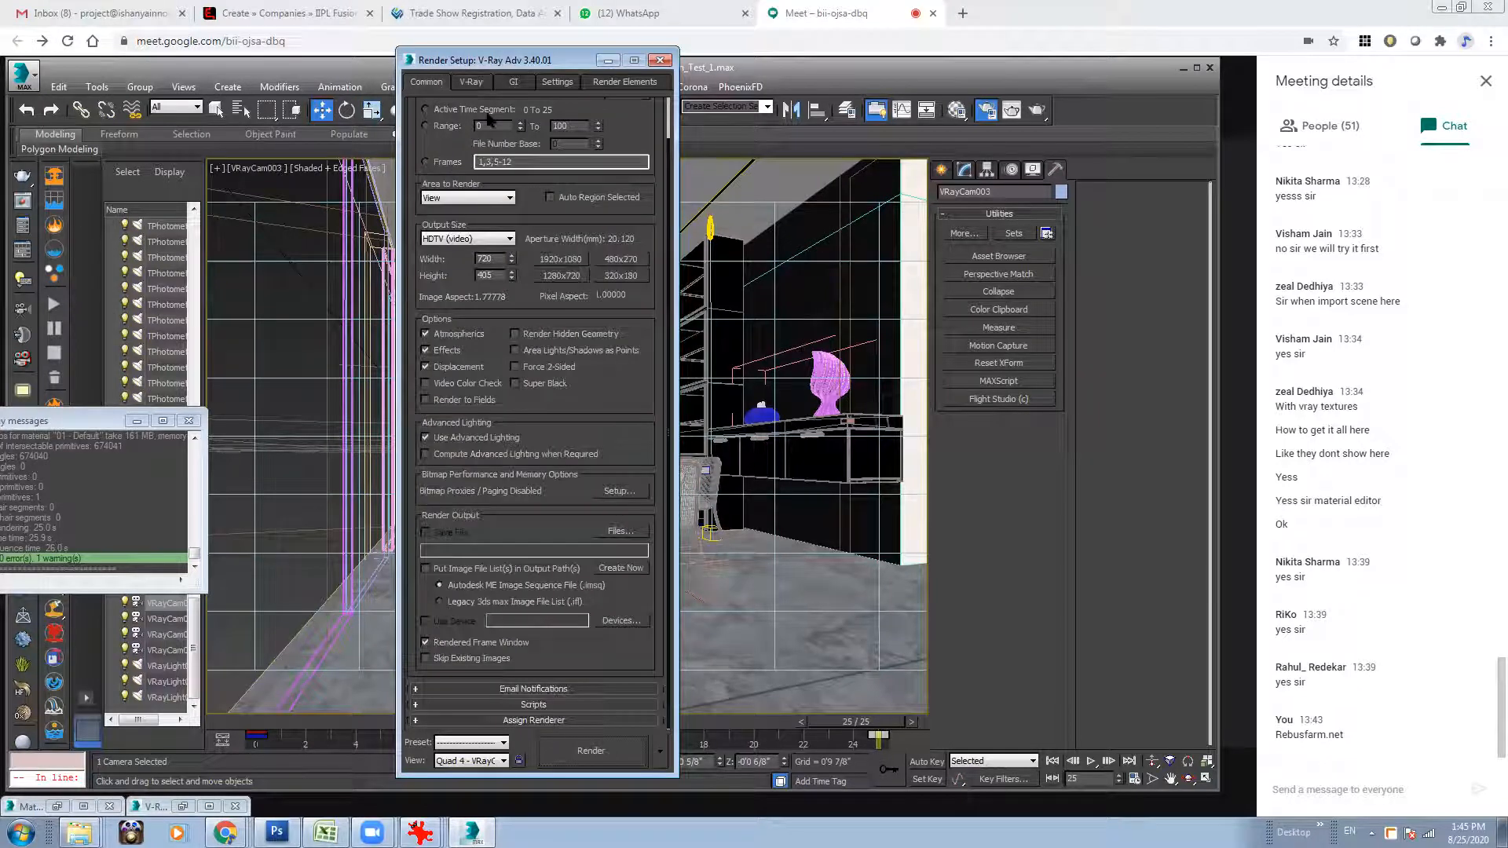
scroll(624, 381, up, 2)
click(655, 62)
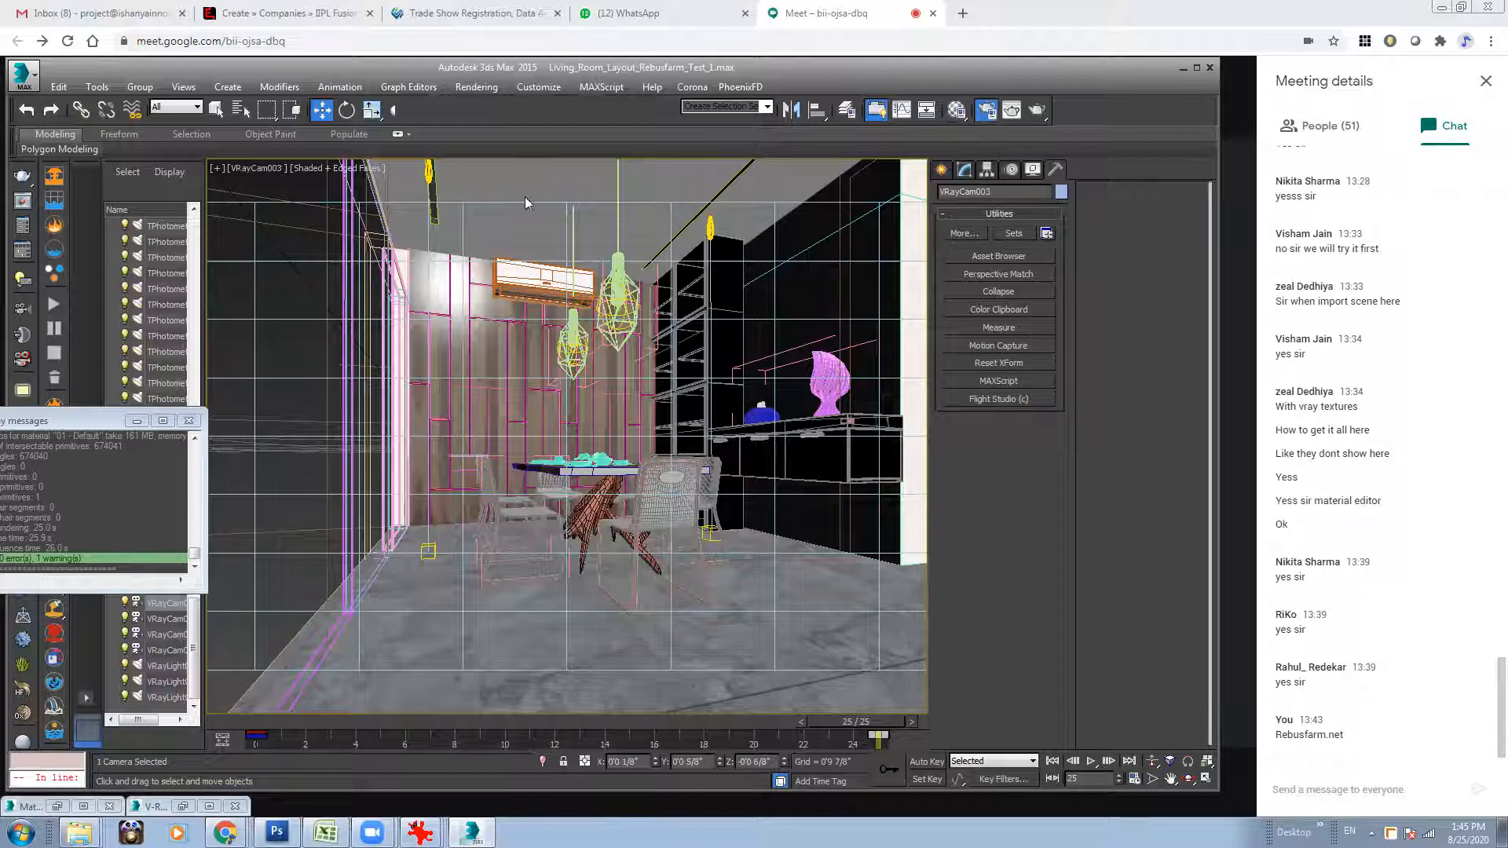
key(F10)
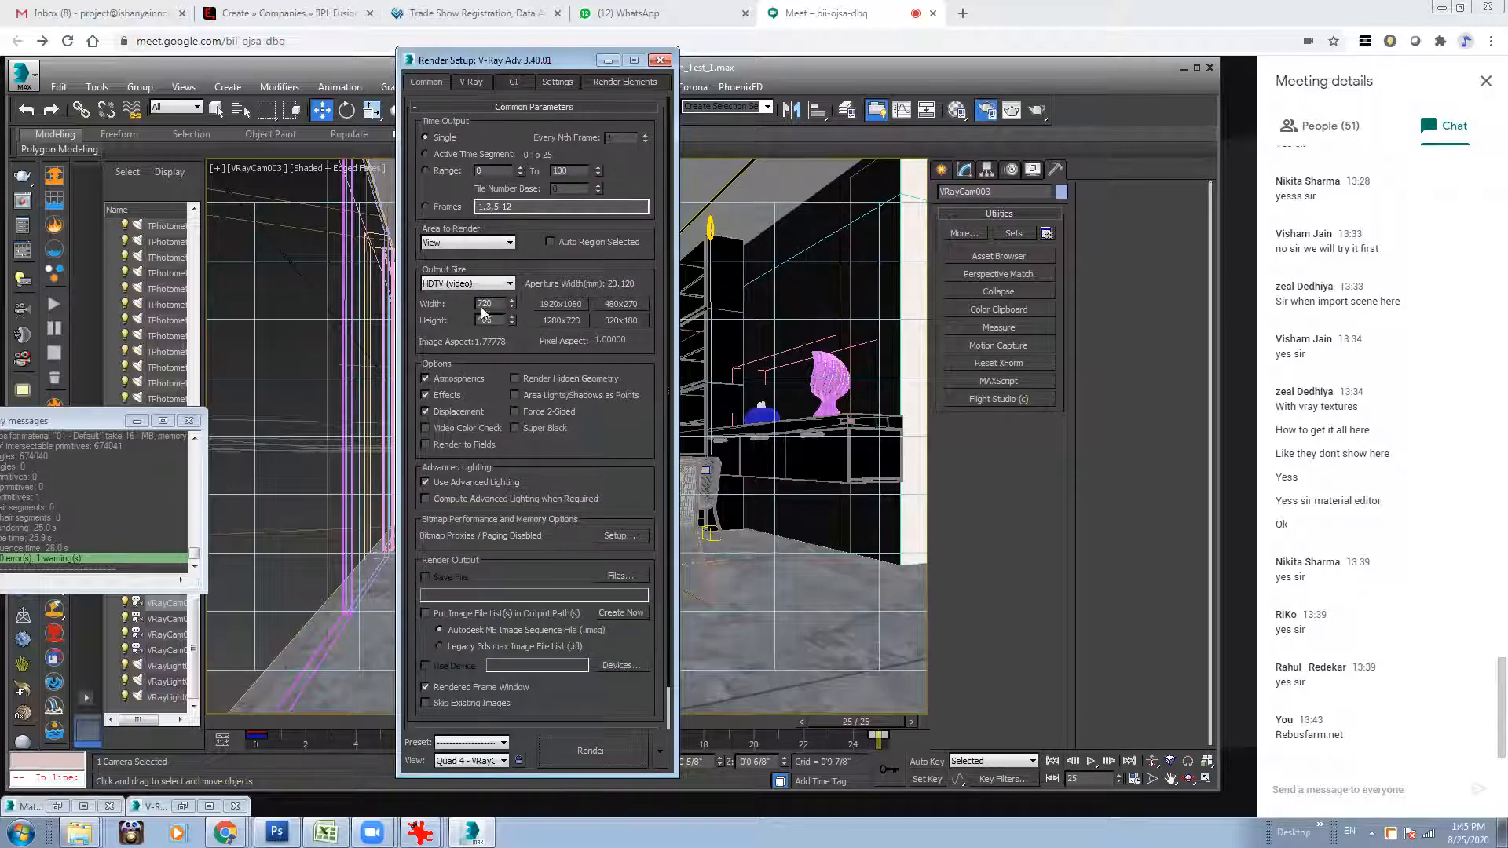
Close the render setup and render the VRayCam003 view at frame 25.
click(660, 61)
click(1038, 110)
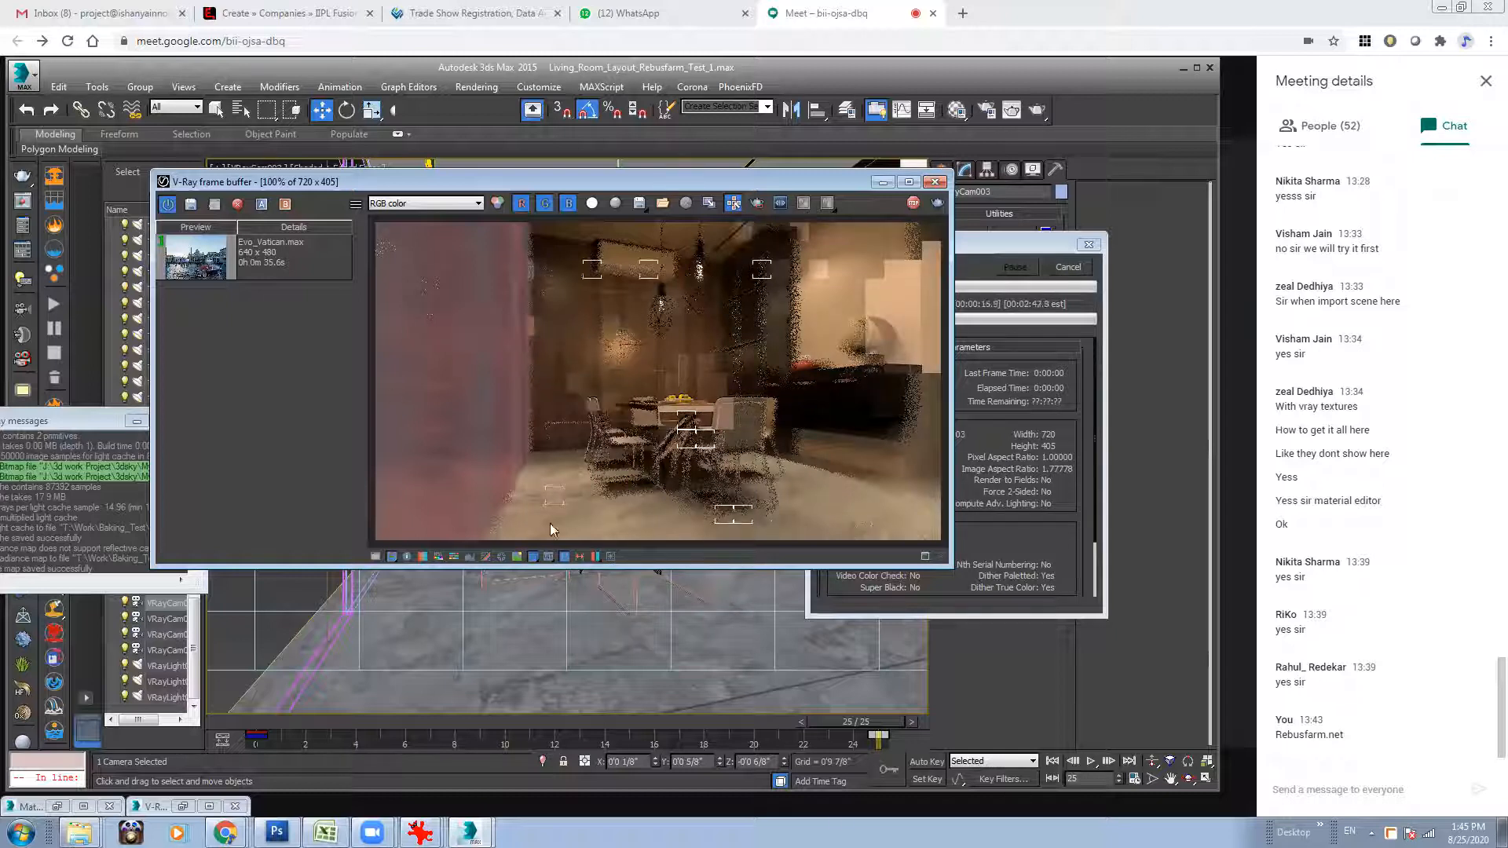
Switch to the RebusFarm ControlCenter in Chrome, open the Quickstart Guide and go on to the cost calculator.
click(226, 833)
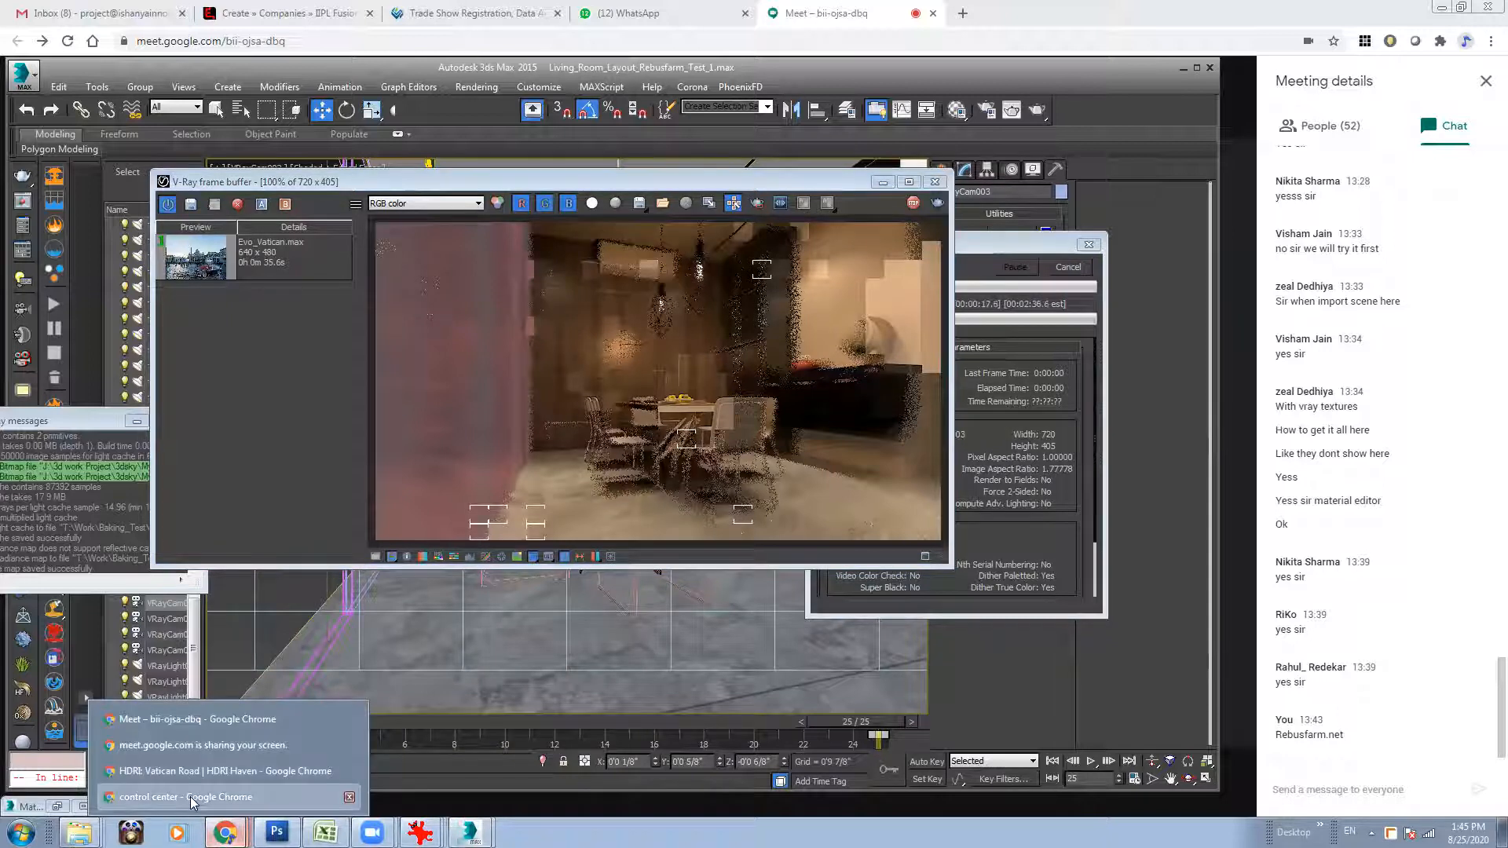
click(193, 798)
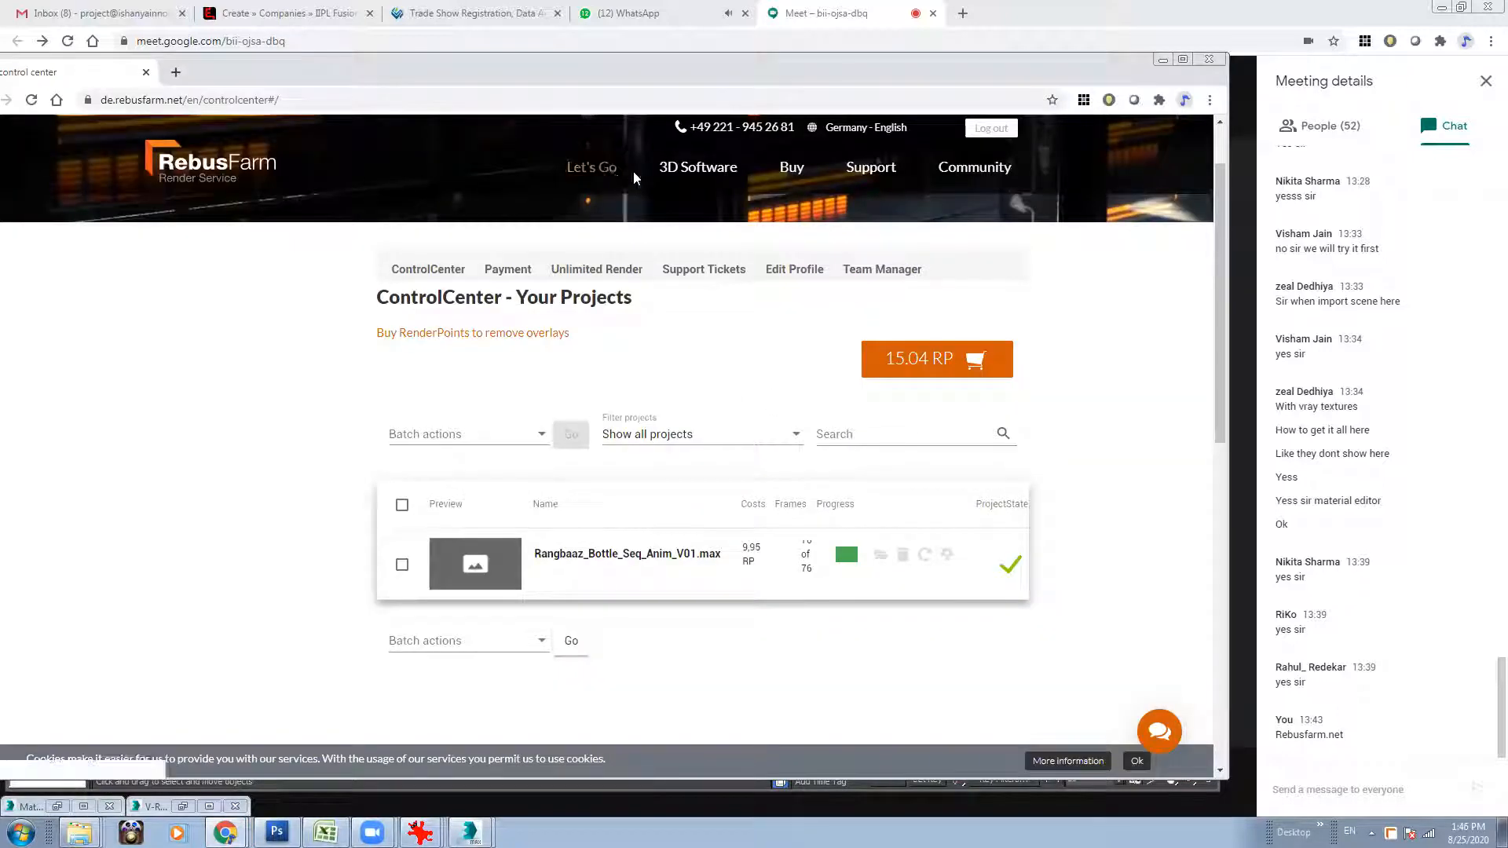
mouse_move(595, 185)
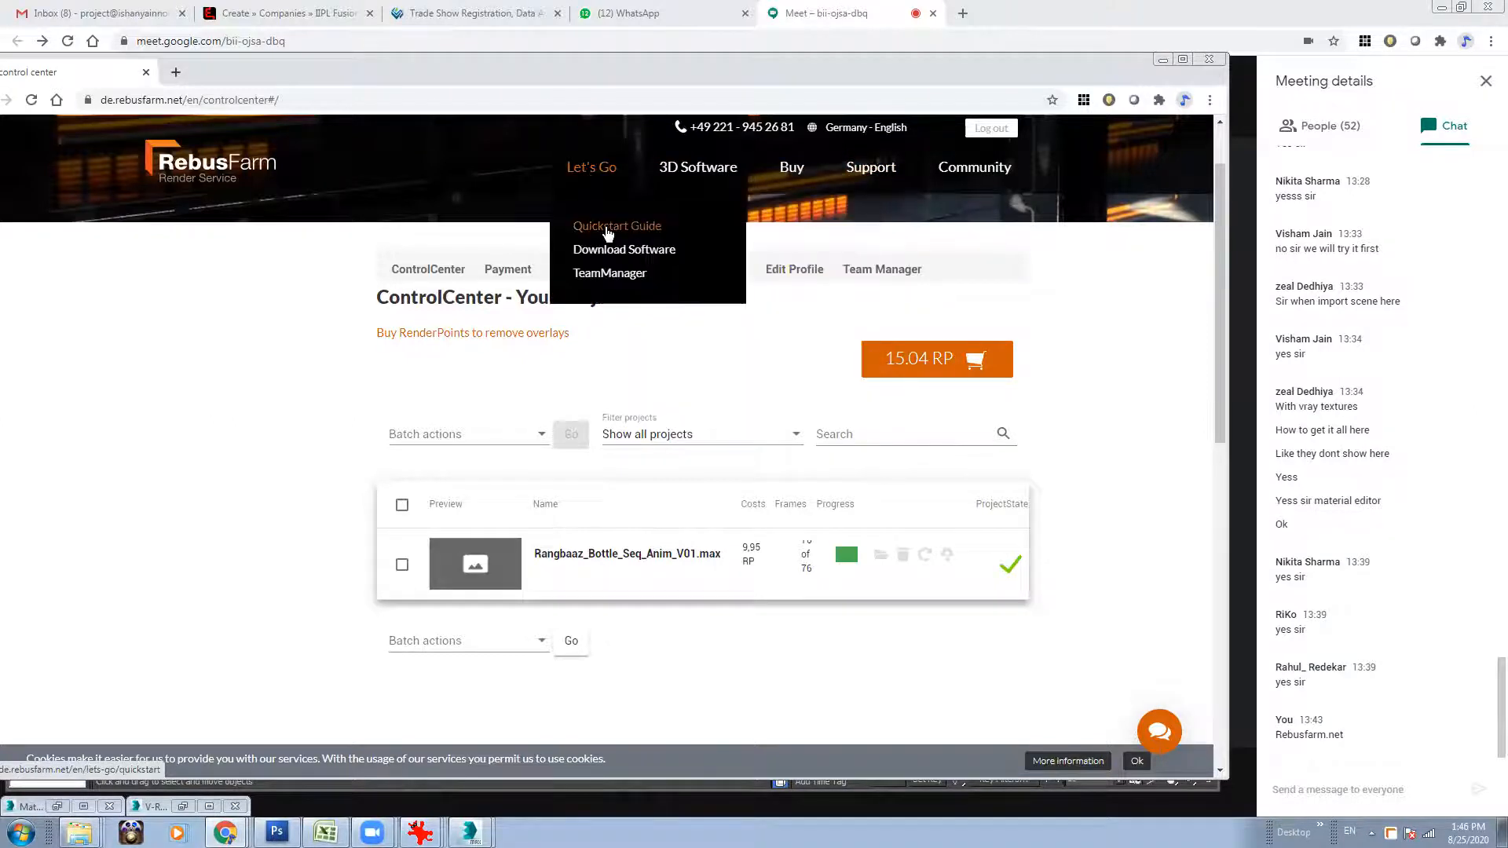
click(607, 227)
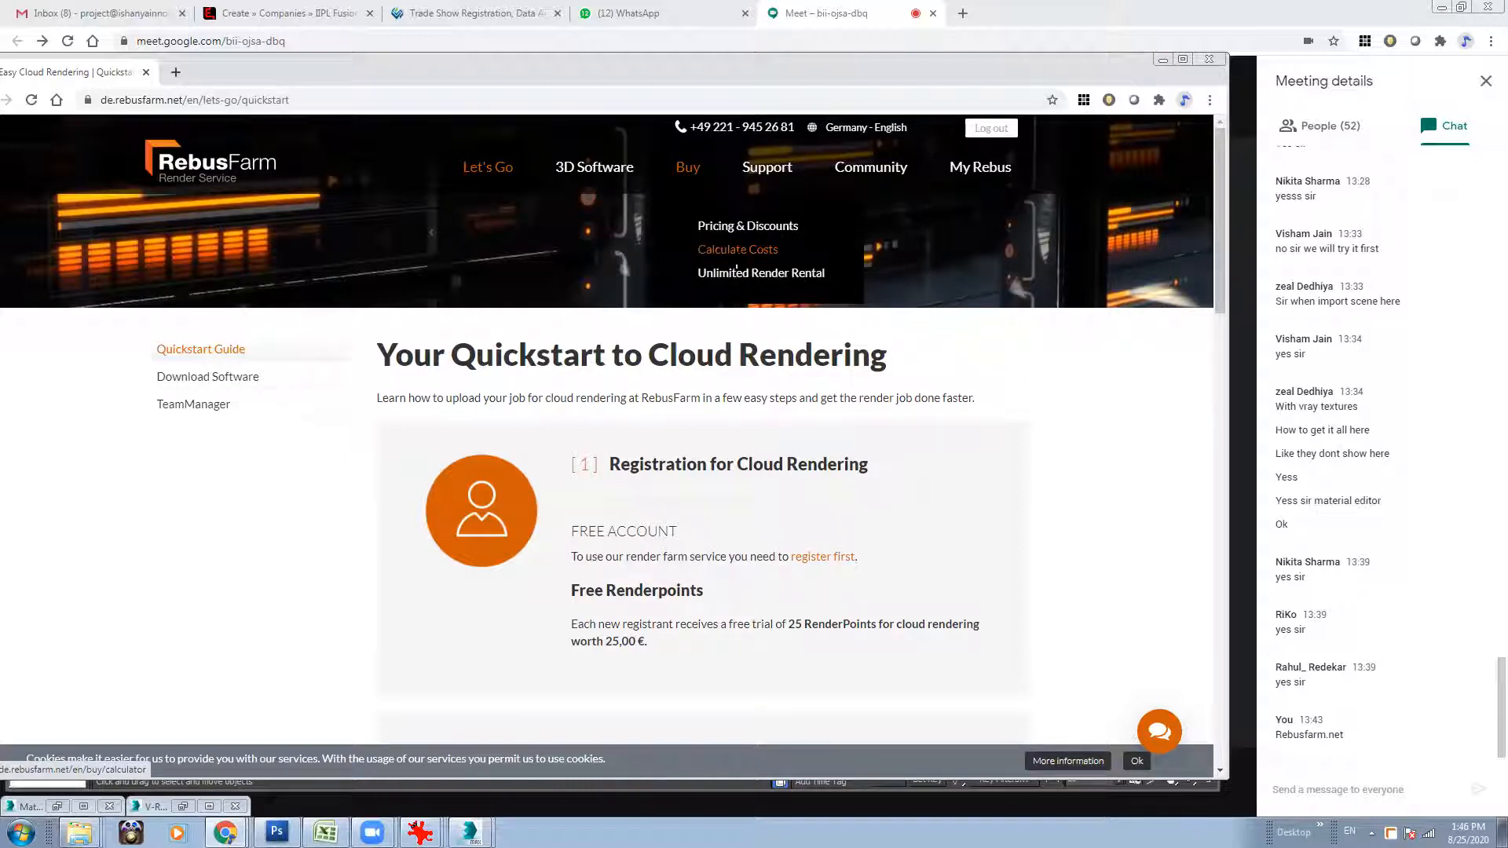
click(737, 264)
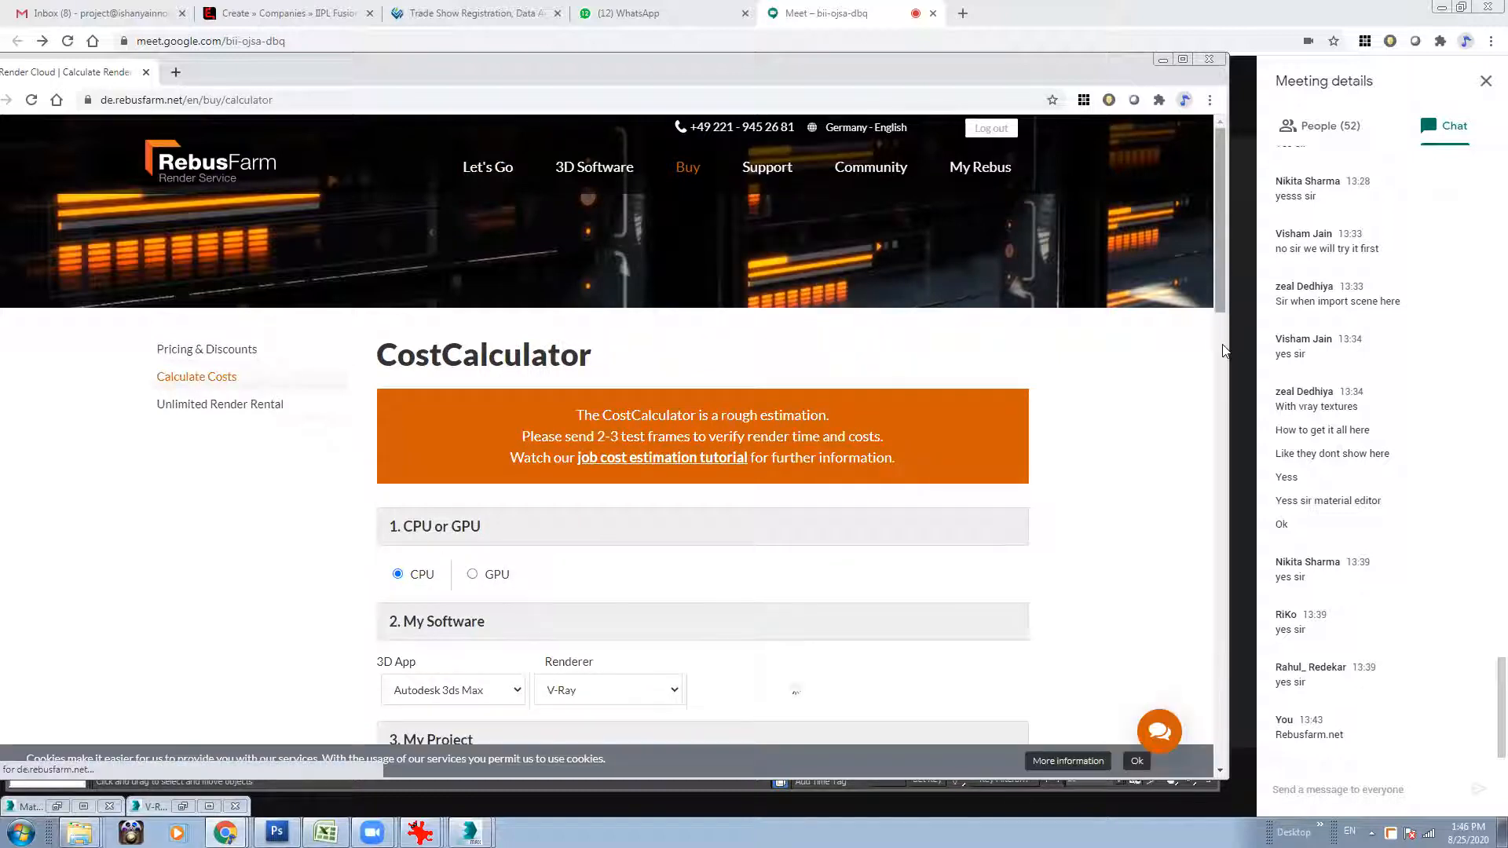
Set up the cost estimate for a CPU-rendered 3ds Max V-Ray animation with 25 frames.
drag(1219, 259, 1220, 335)
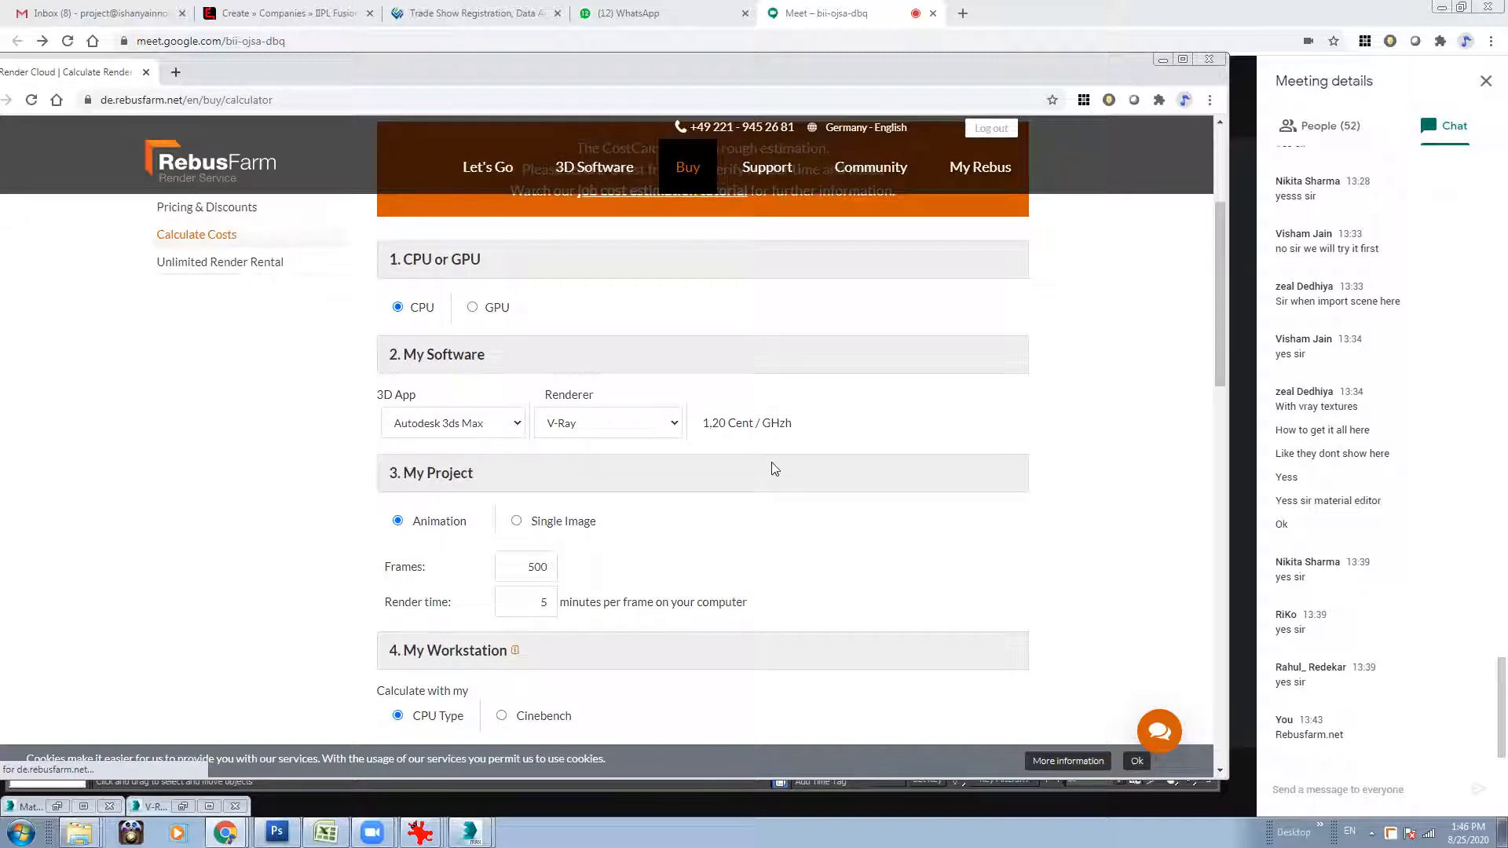
click(408, 309)
click(438, 427)
click(471, 421)
scroll(456, 392, down, 2)
click(416, 441)
click(585, 436)
text(25)
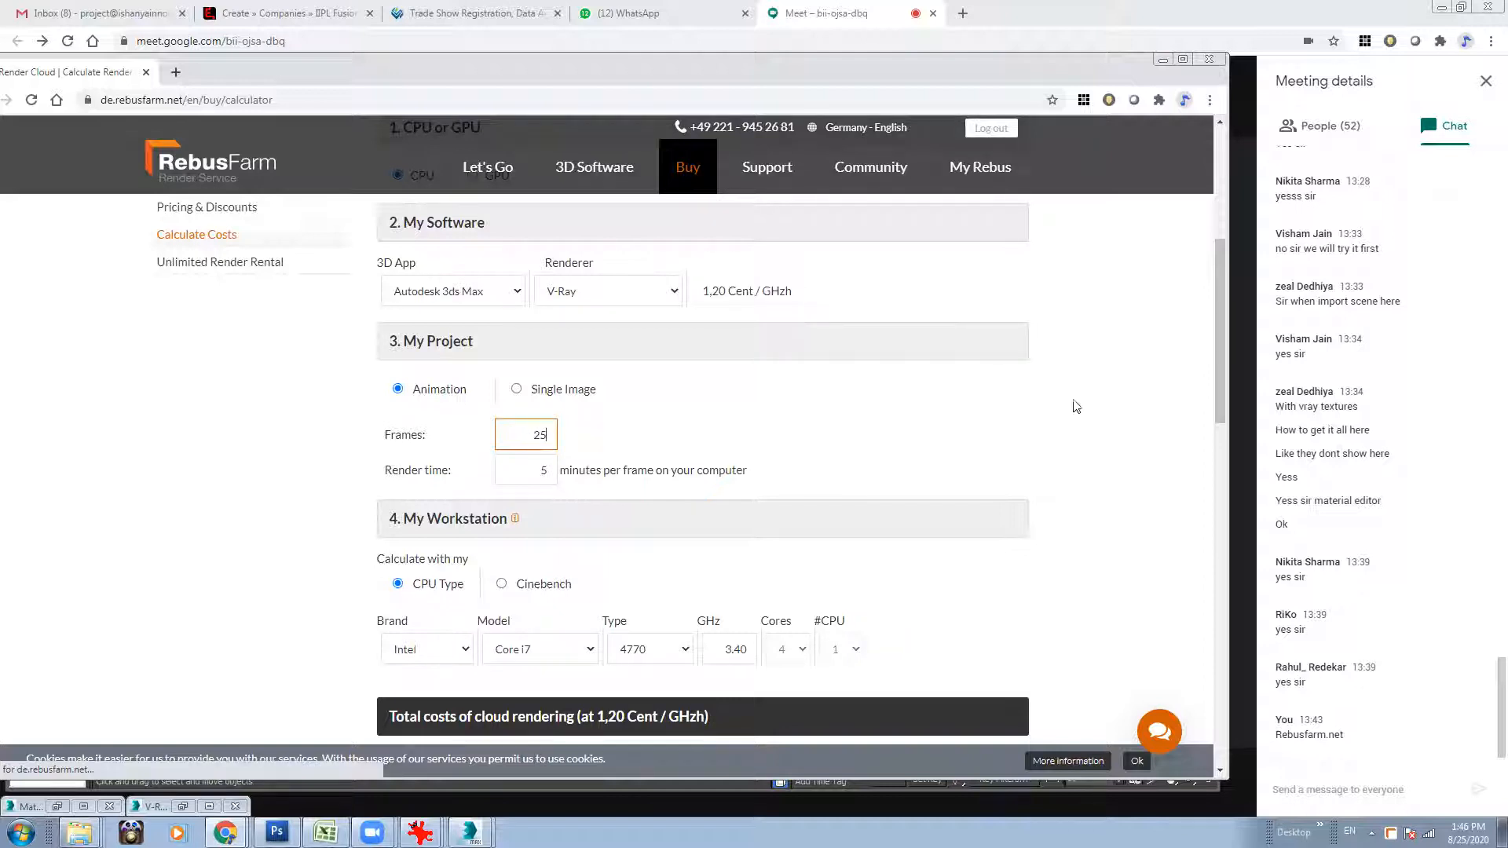
scroll(935, 437, down, 1)
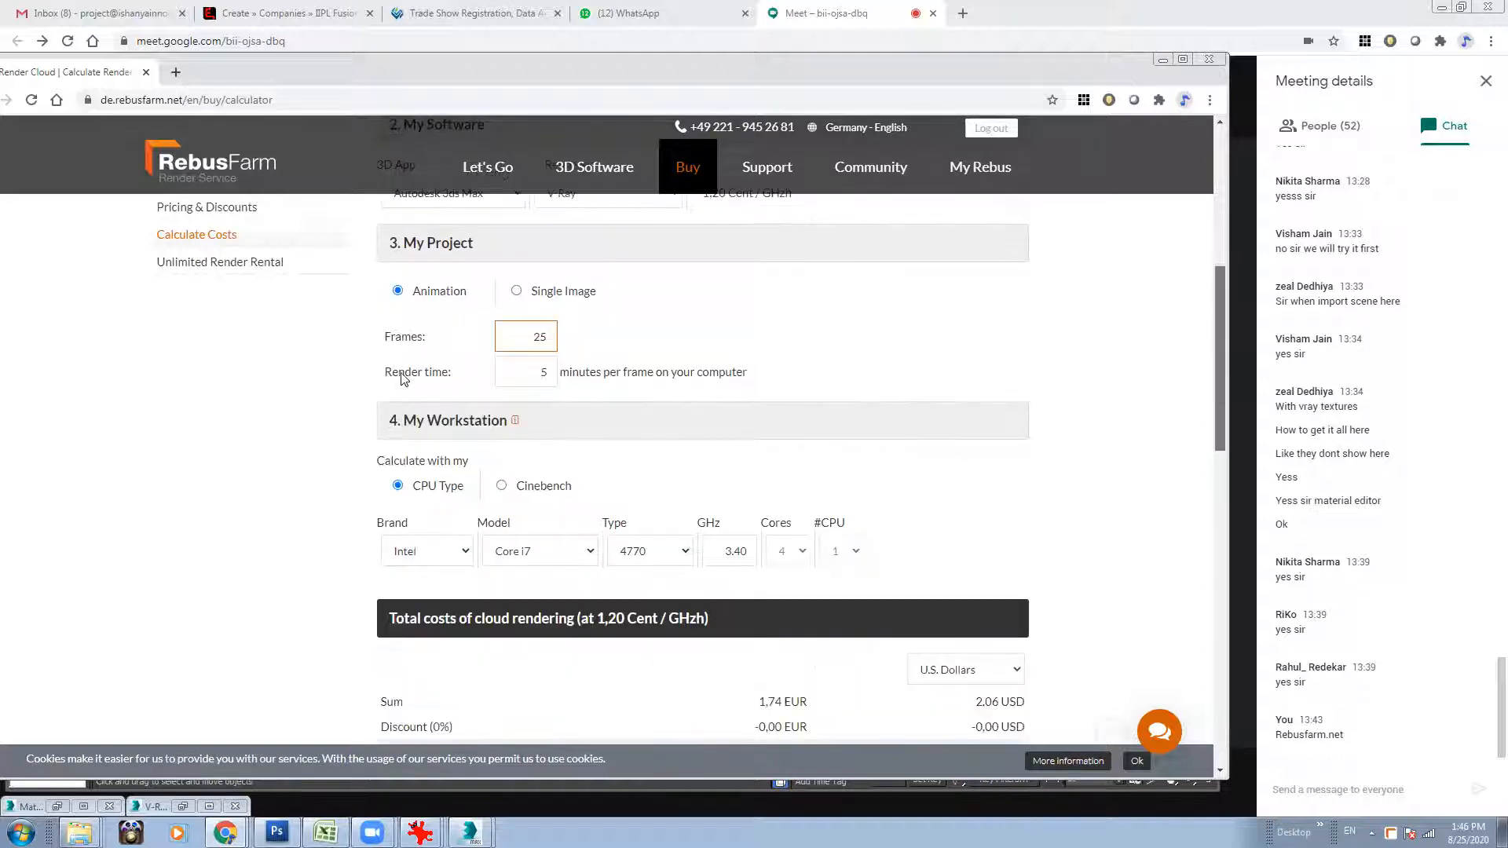
key(Tab)
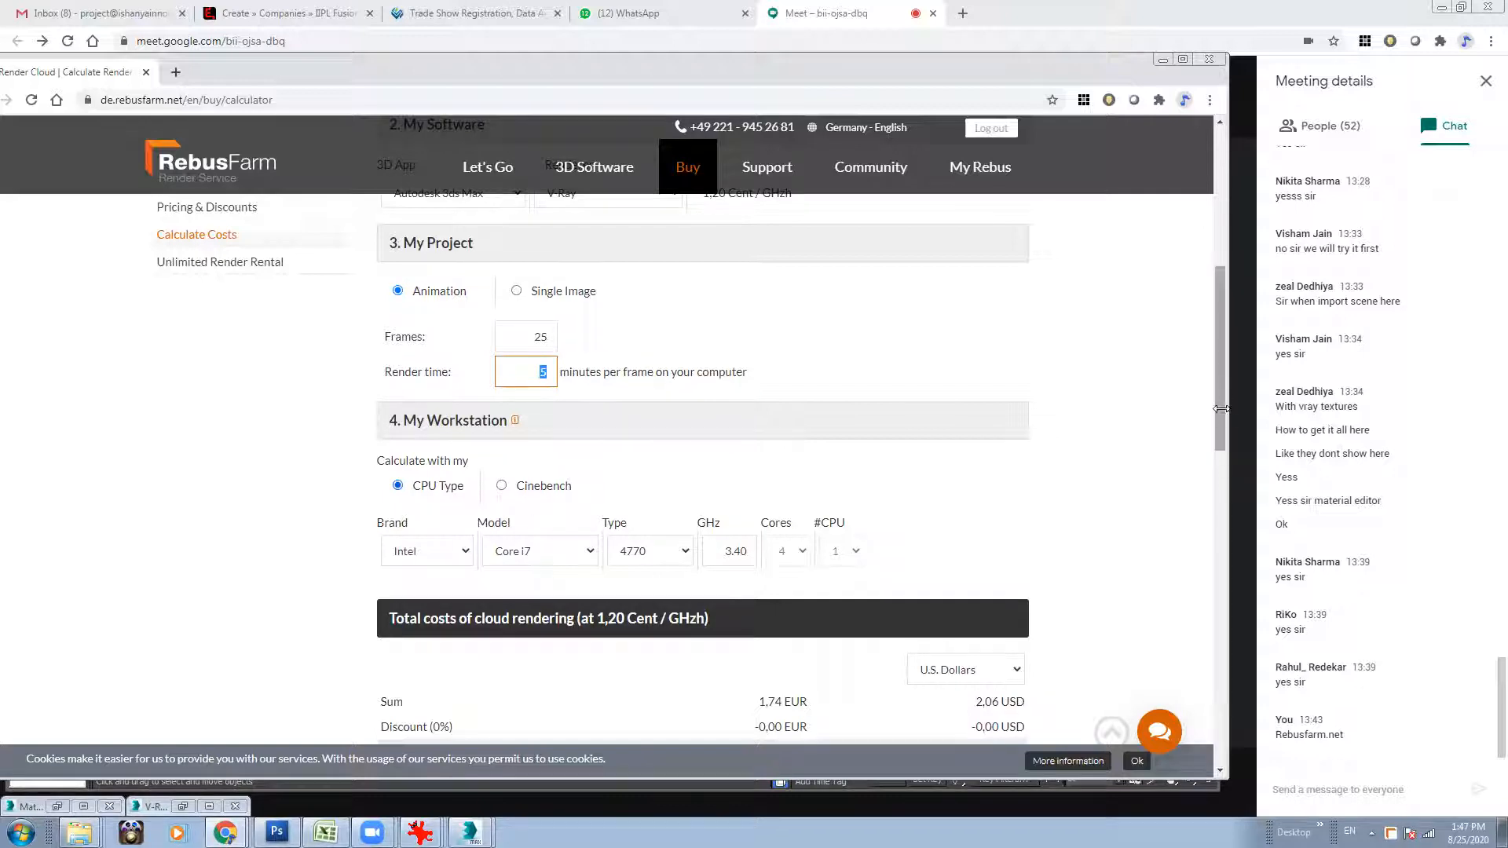
Change the currency of the total cloud rendering costs to Indian Rupee.
scroll(488, 448, down, 2)
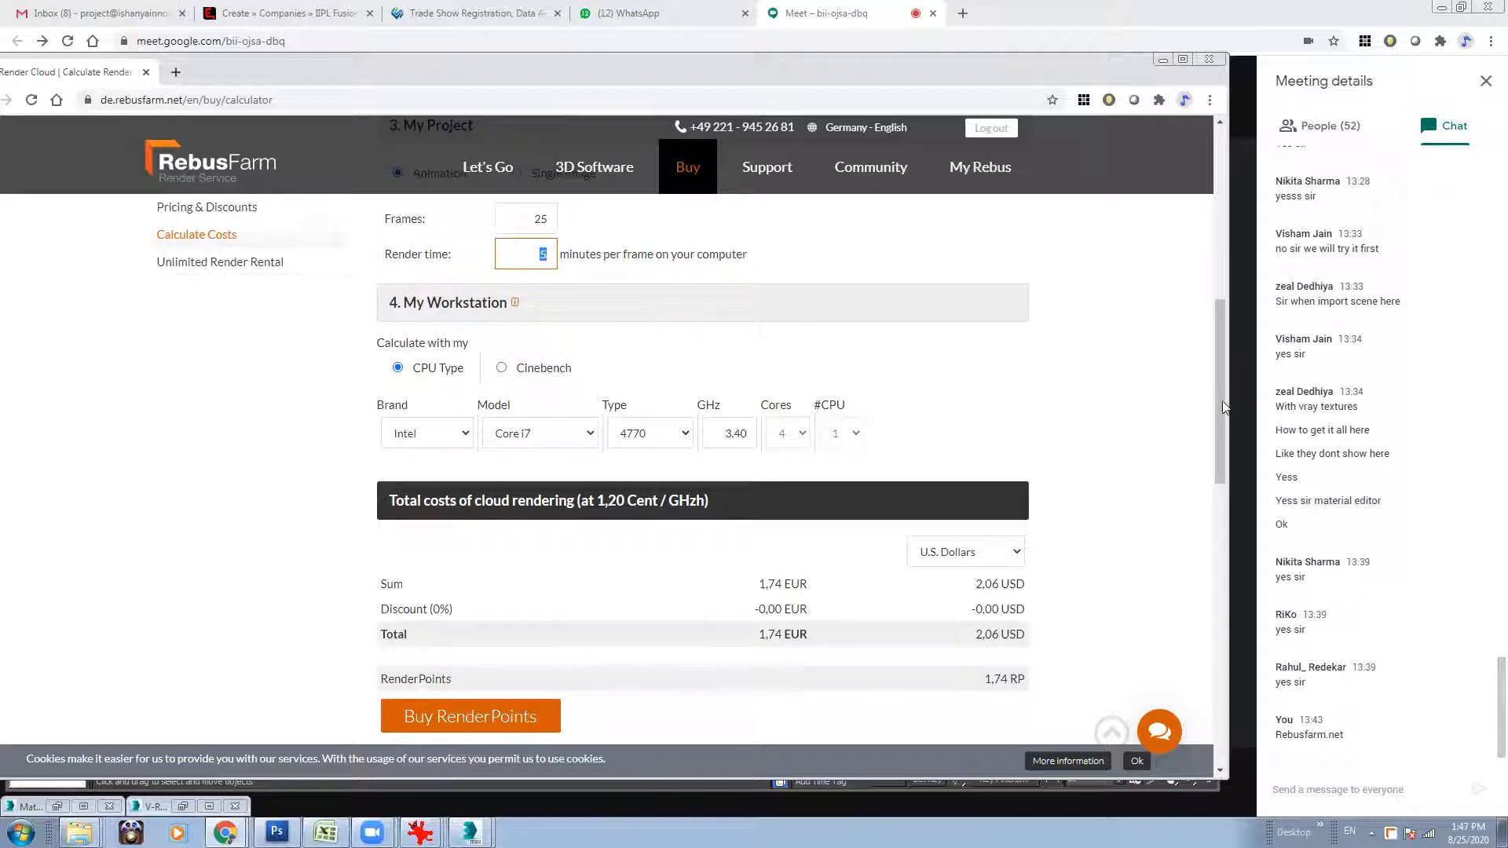
scroll(971, 407, down, 1)
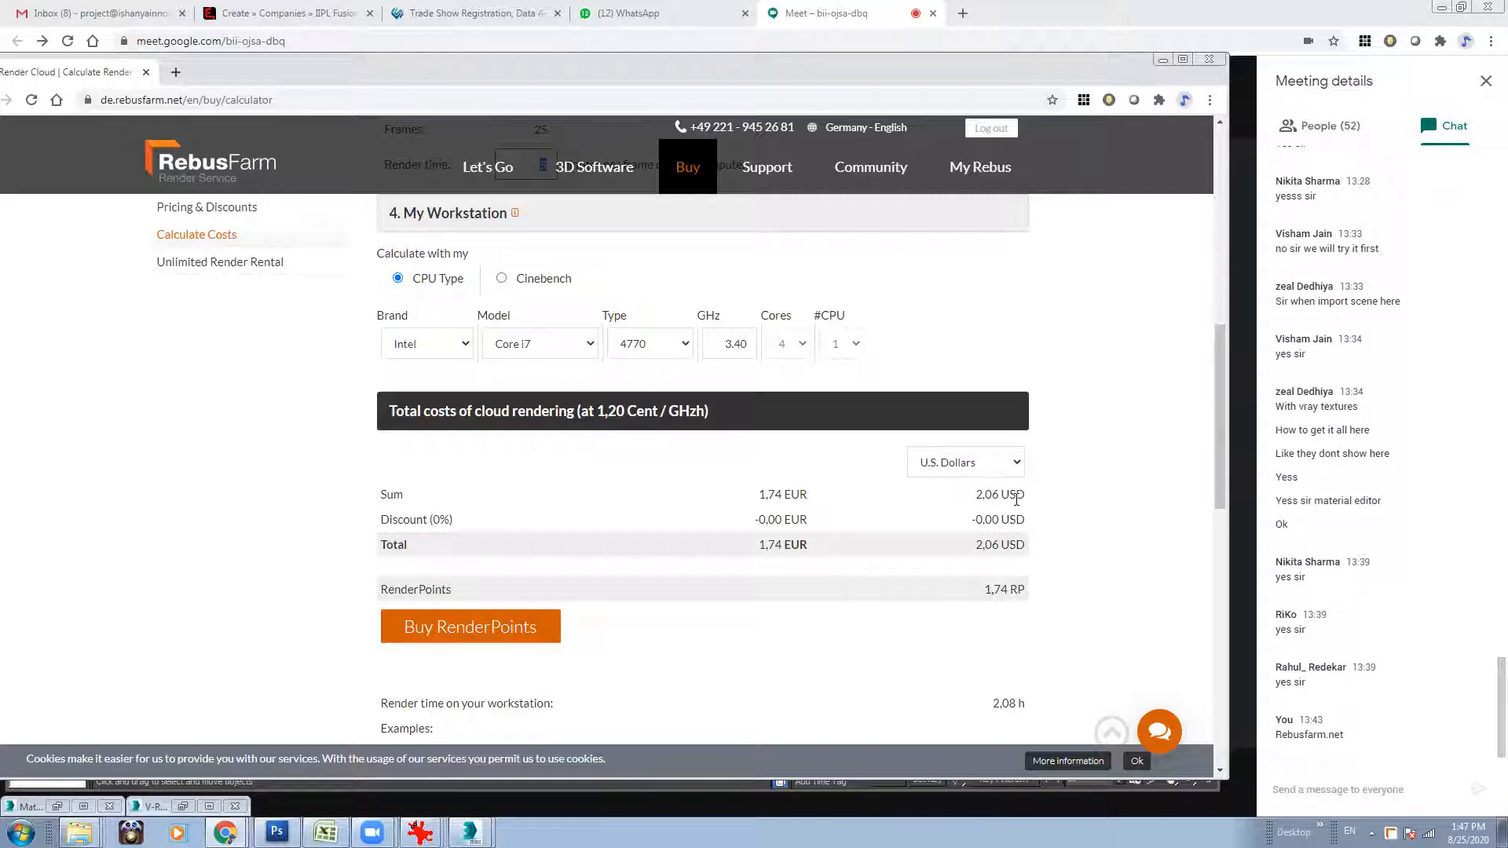
click(986, 464)
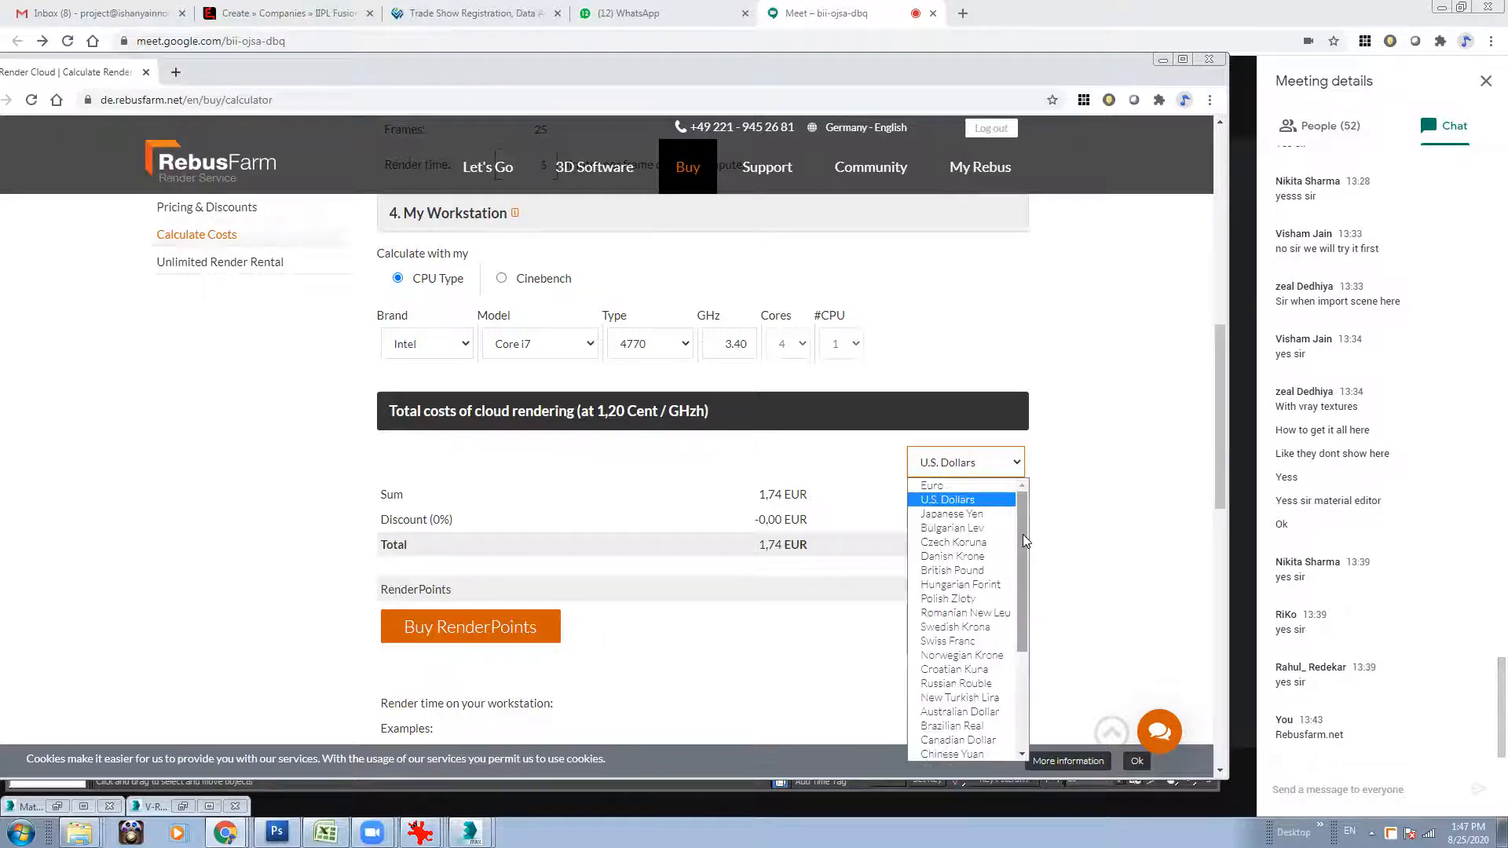
scroll(1022, 534, down, 3)
scroll(1007, 587, up, 2)
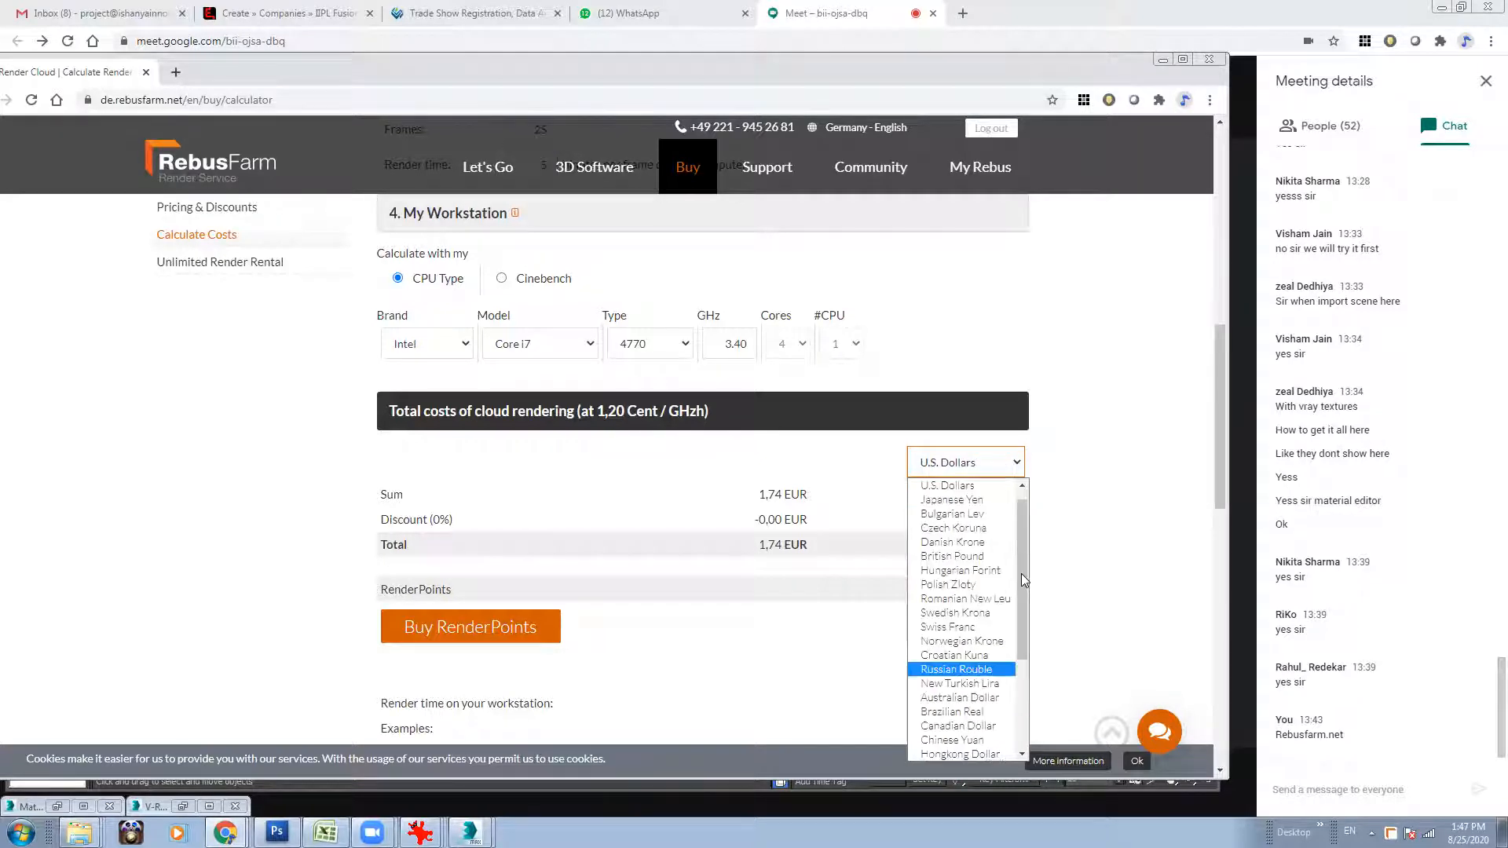
drag(1025, 580, 1025, 603)
scroll(1021, 622, down, 1)
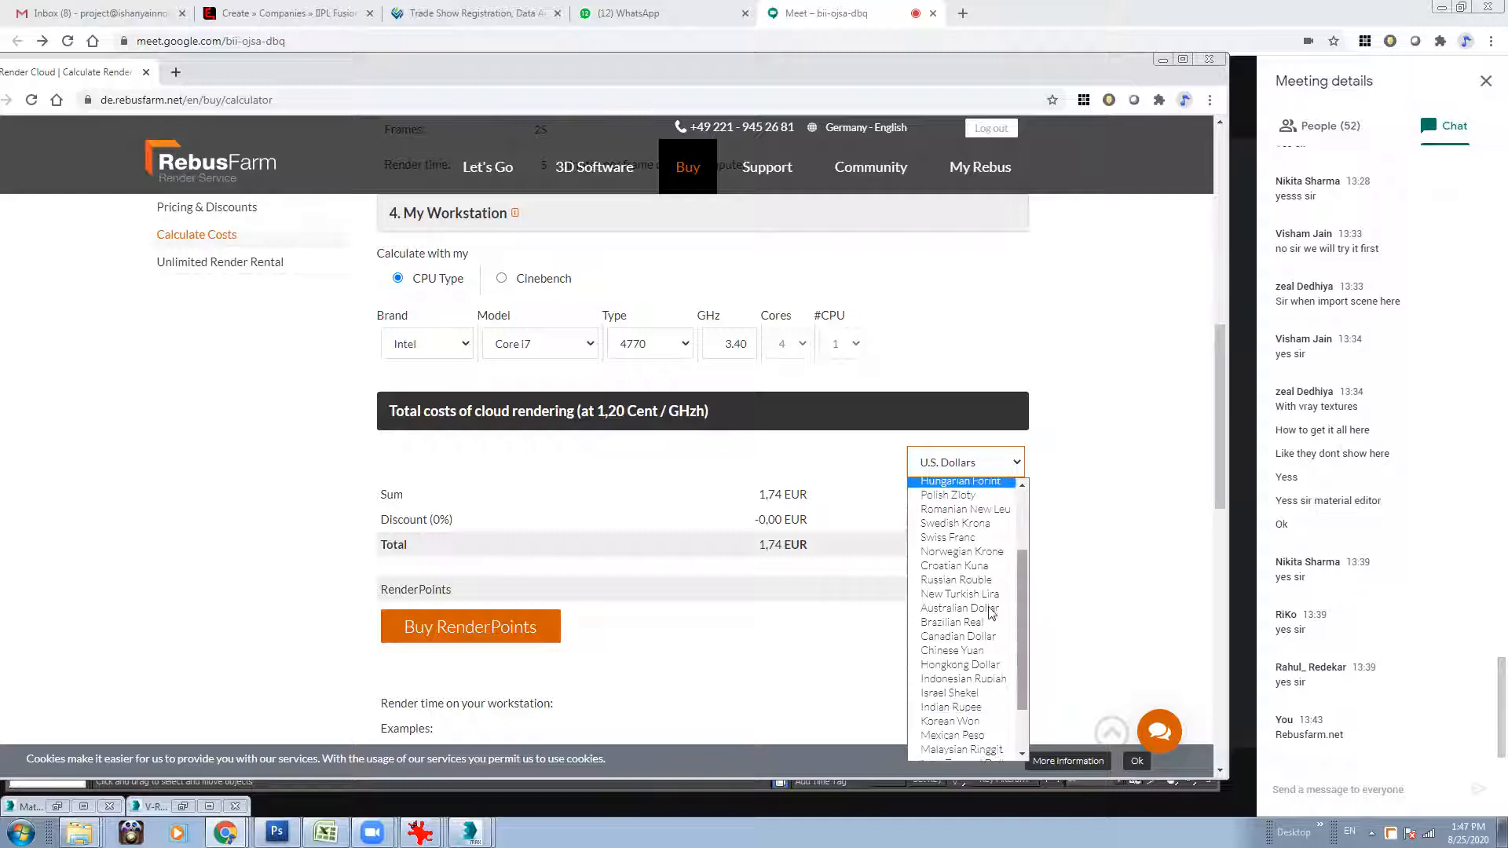
mouse_move(1020, 618)
mouse_down()
mouse_move(1020, 595)
mouse_move(1023, 646)
mouse_up()
click(979, 668)
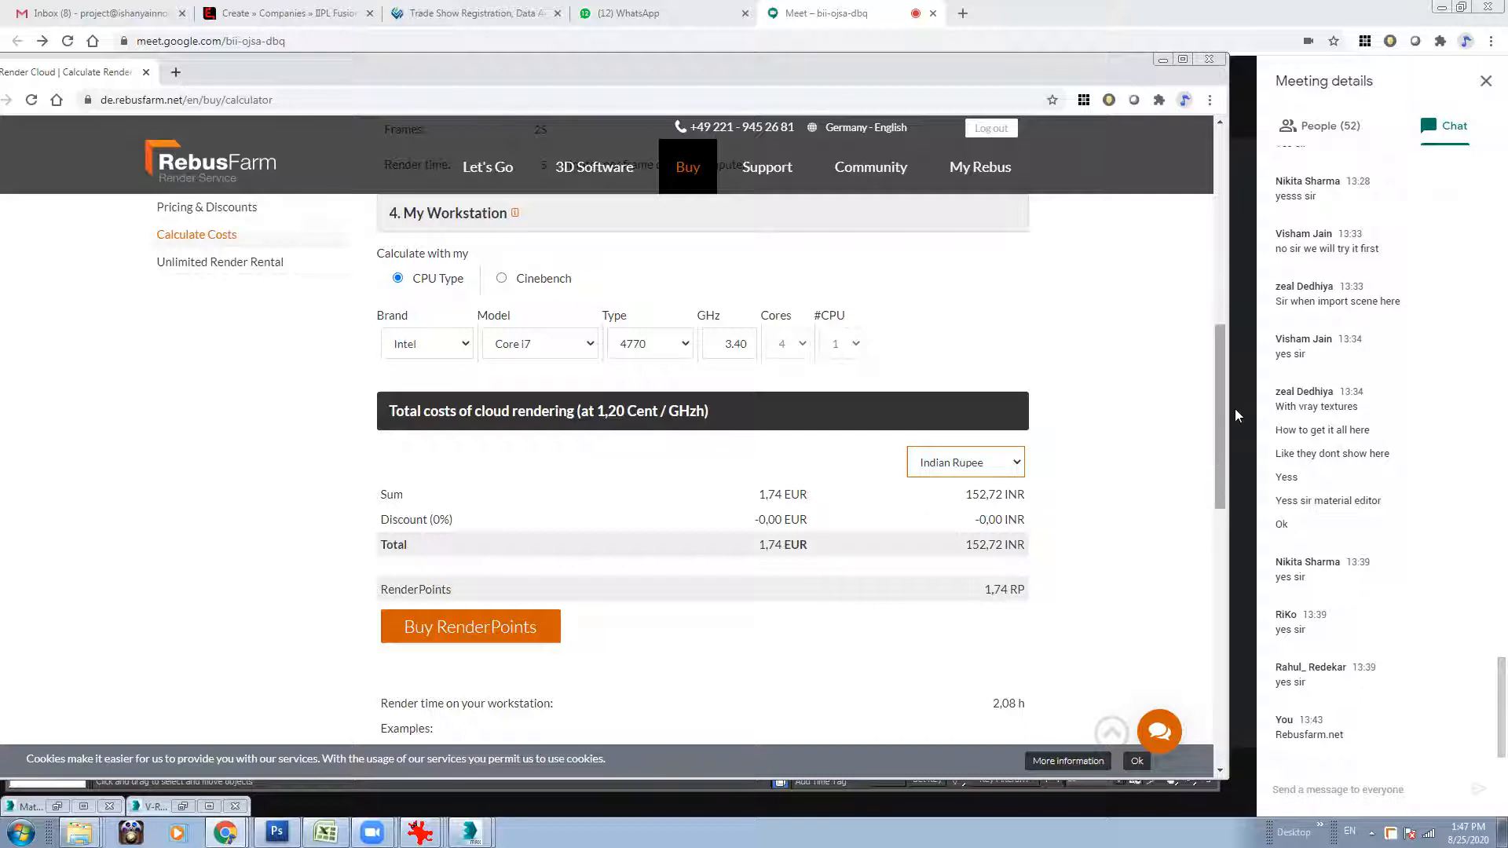
Set the animation's frame count in the cost calculator to 150 to compare the estimate.
scroll(1235, 408, up, 3)
scroll(1240, 421, down, 1)
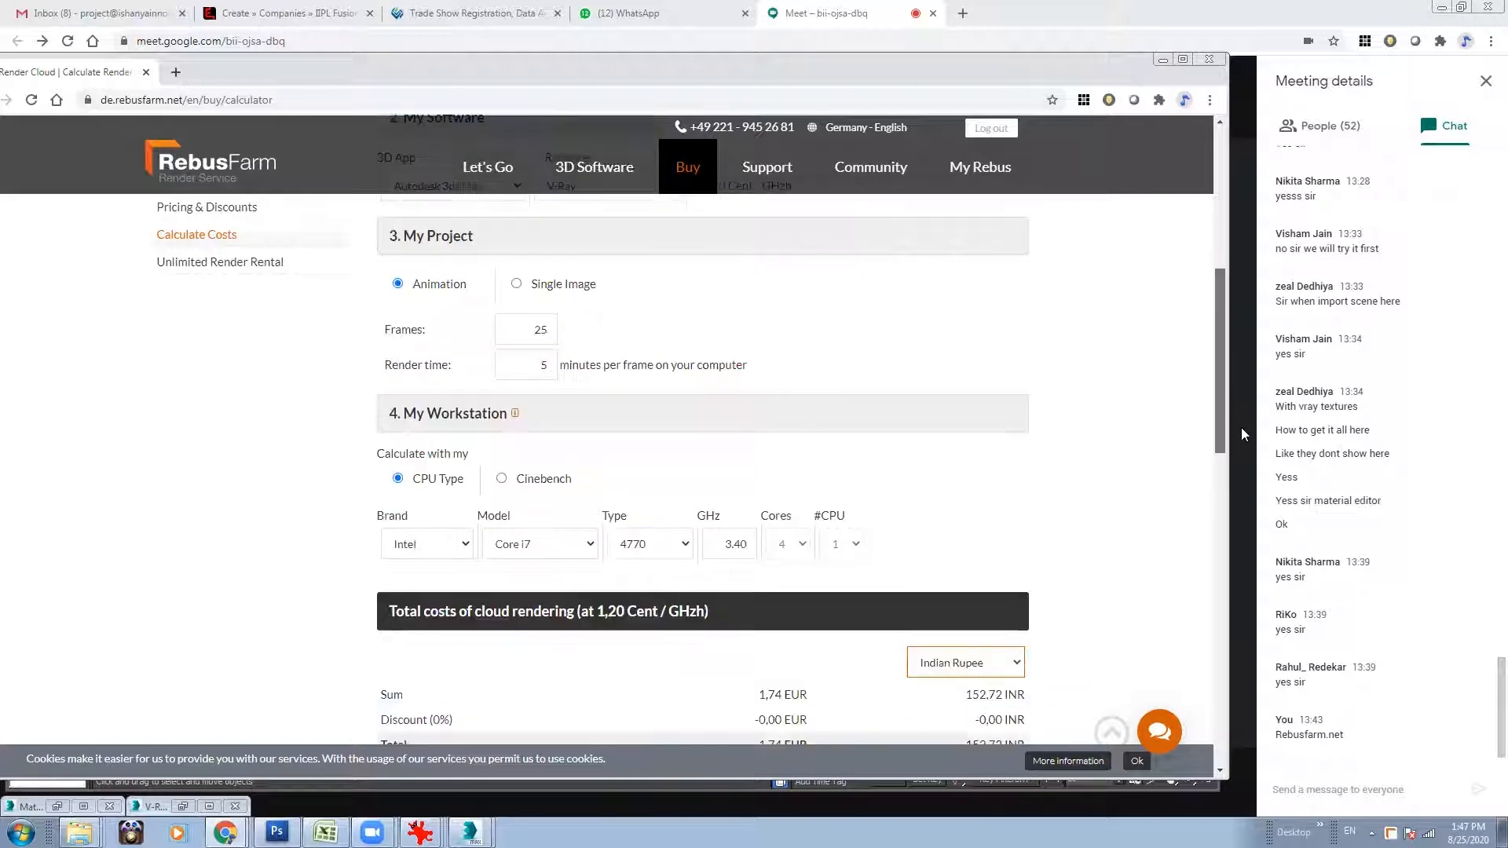
drag(1241, 429, 1240, 445)
double_click(542, 272)
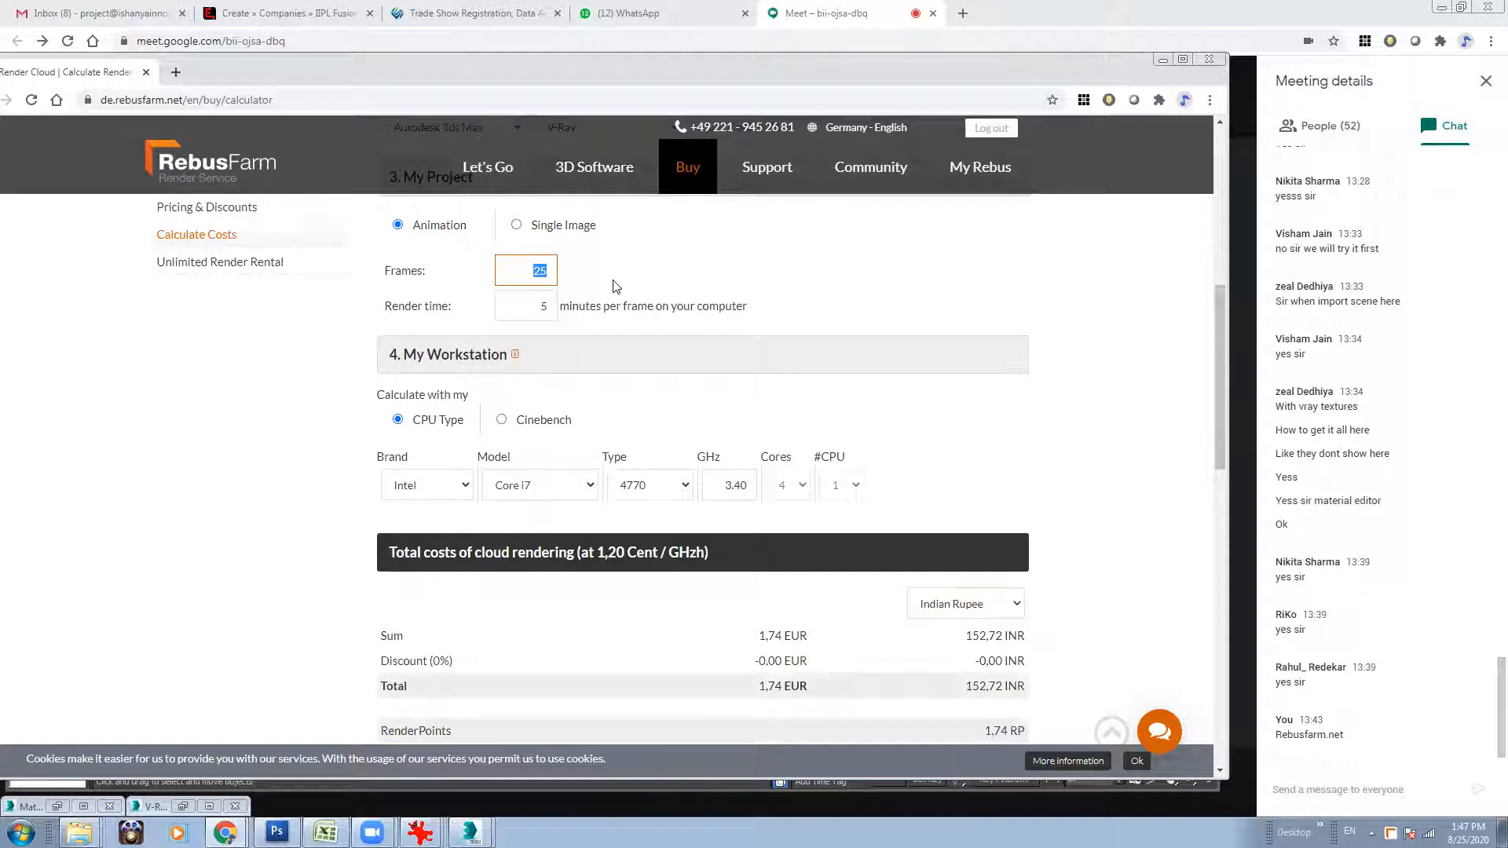
text(150)
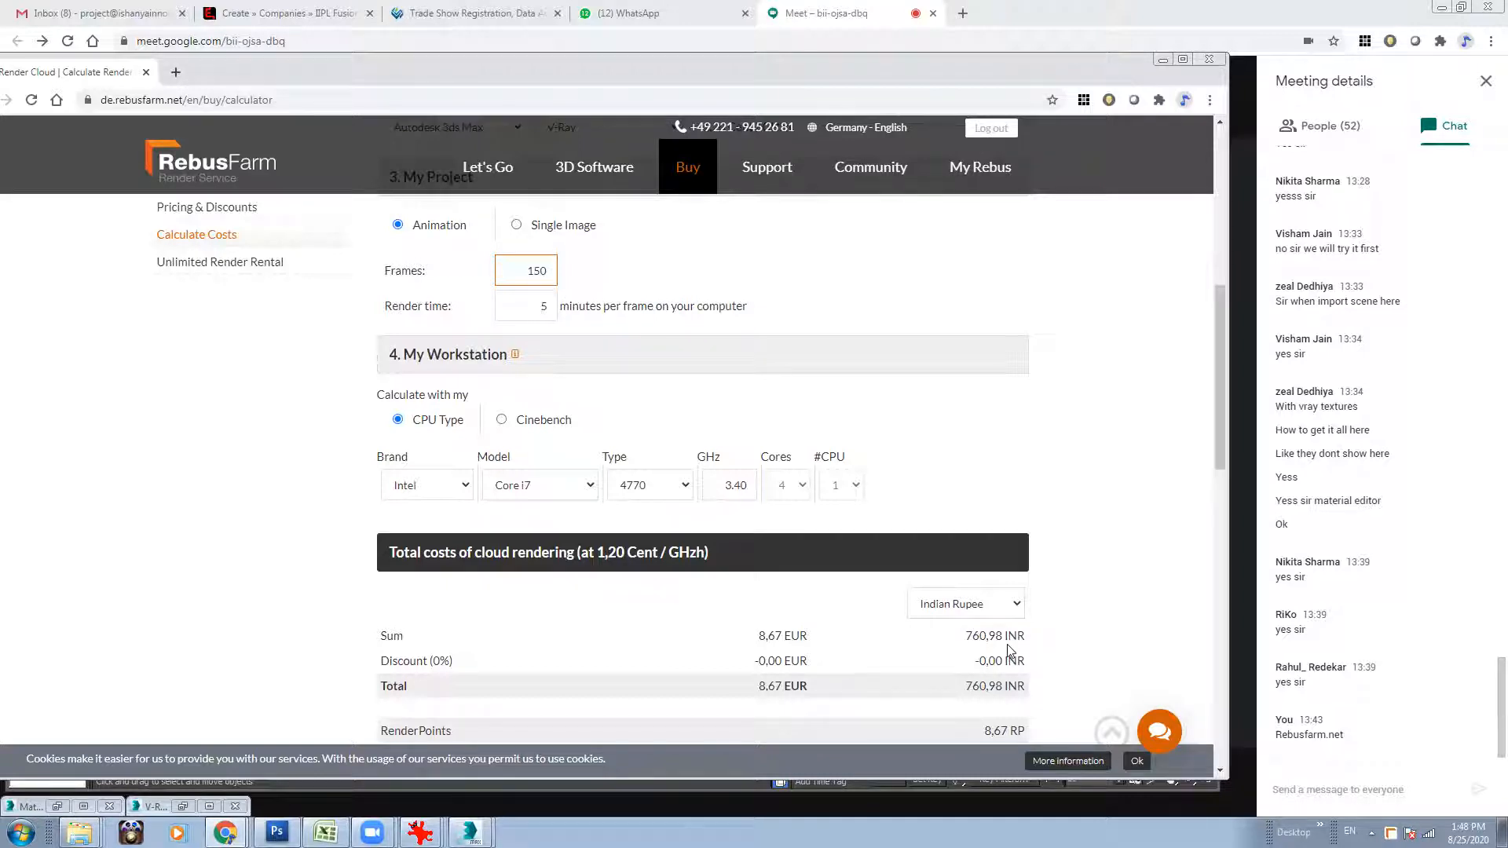
Set the estimate to 25 frames at 15 minutes per frame and review its costs.
drag(523, 272, 582, 279)
text(25)
drag(561, 308, 575, 310)
text(15)
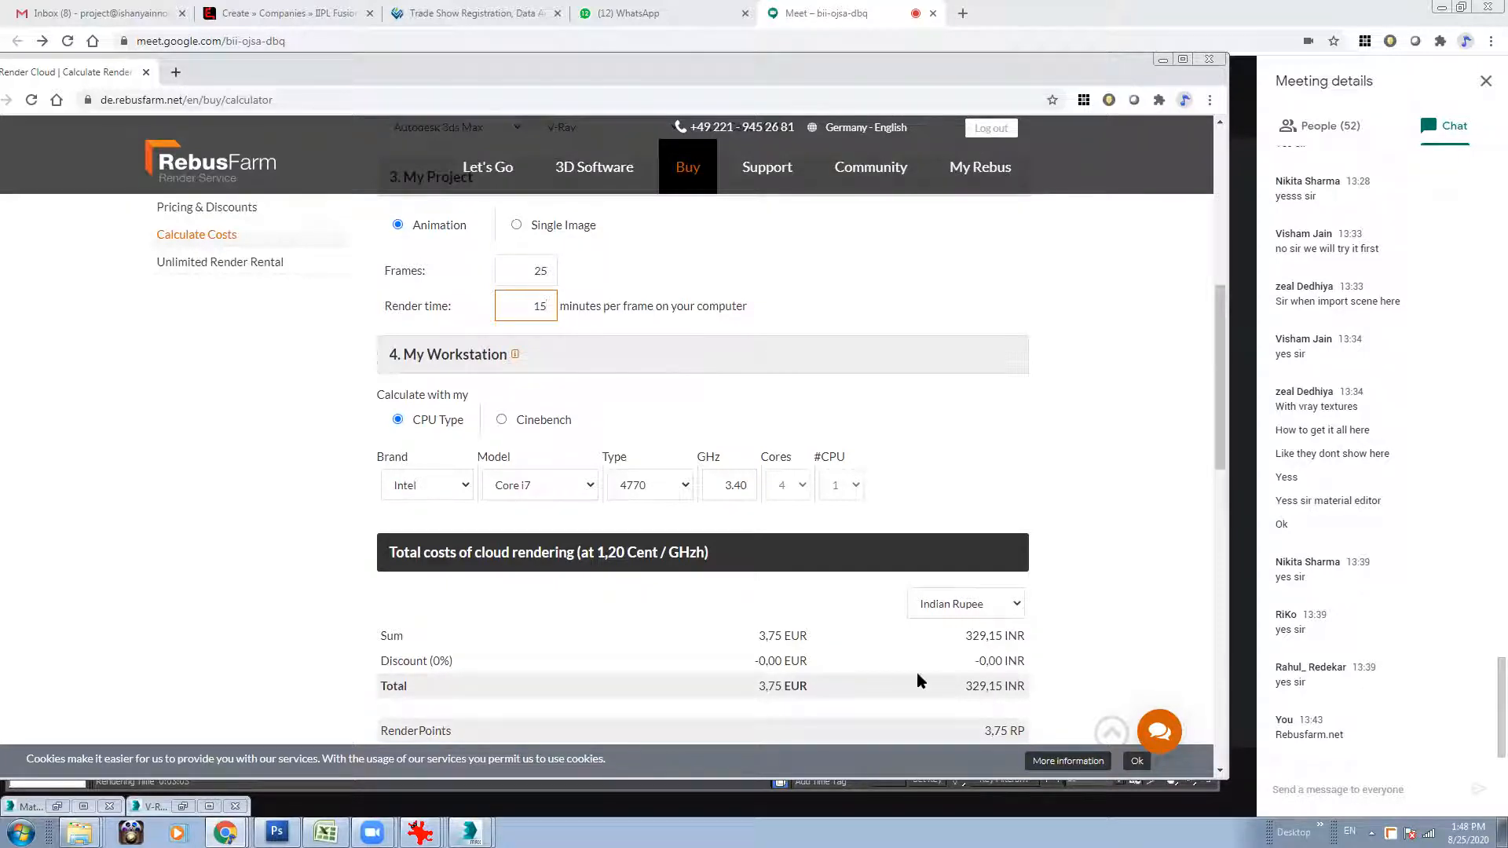
scroll(1221, 463, down, 1)
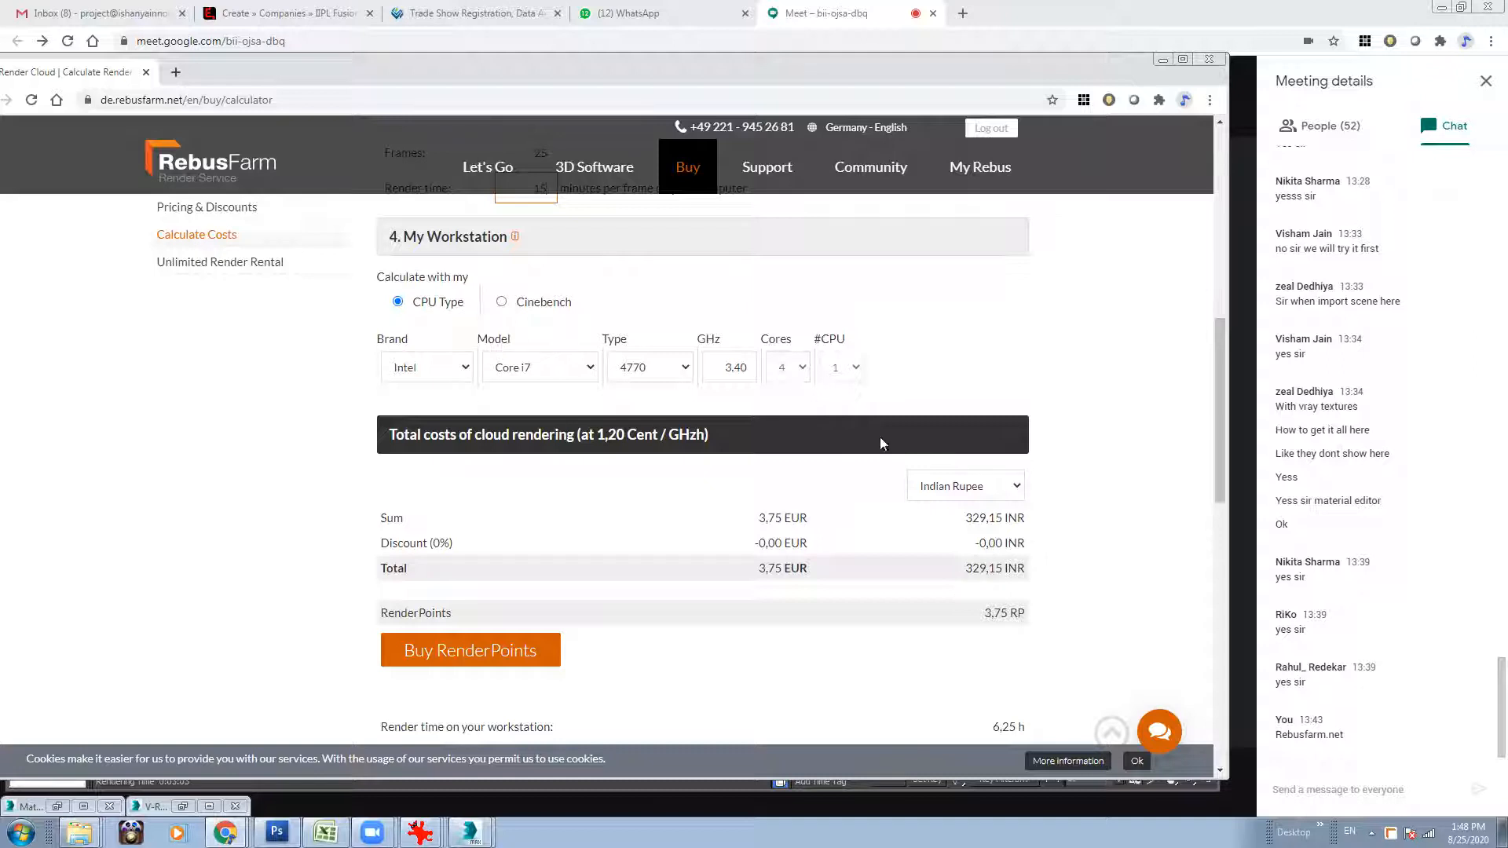
drag(1219, 388, 1221, 373)
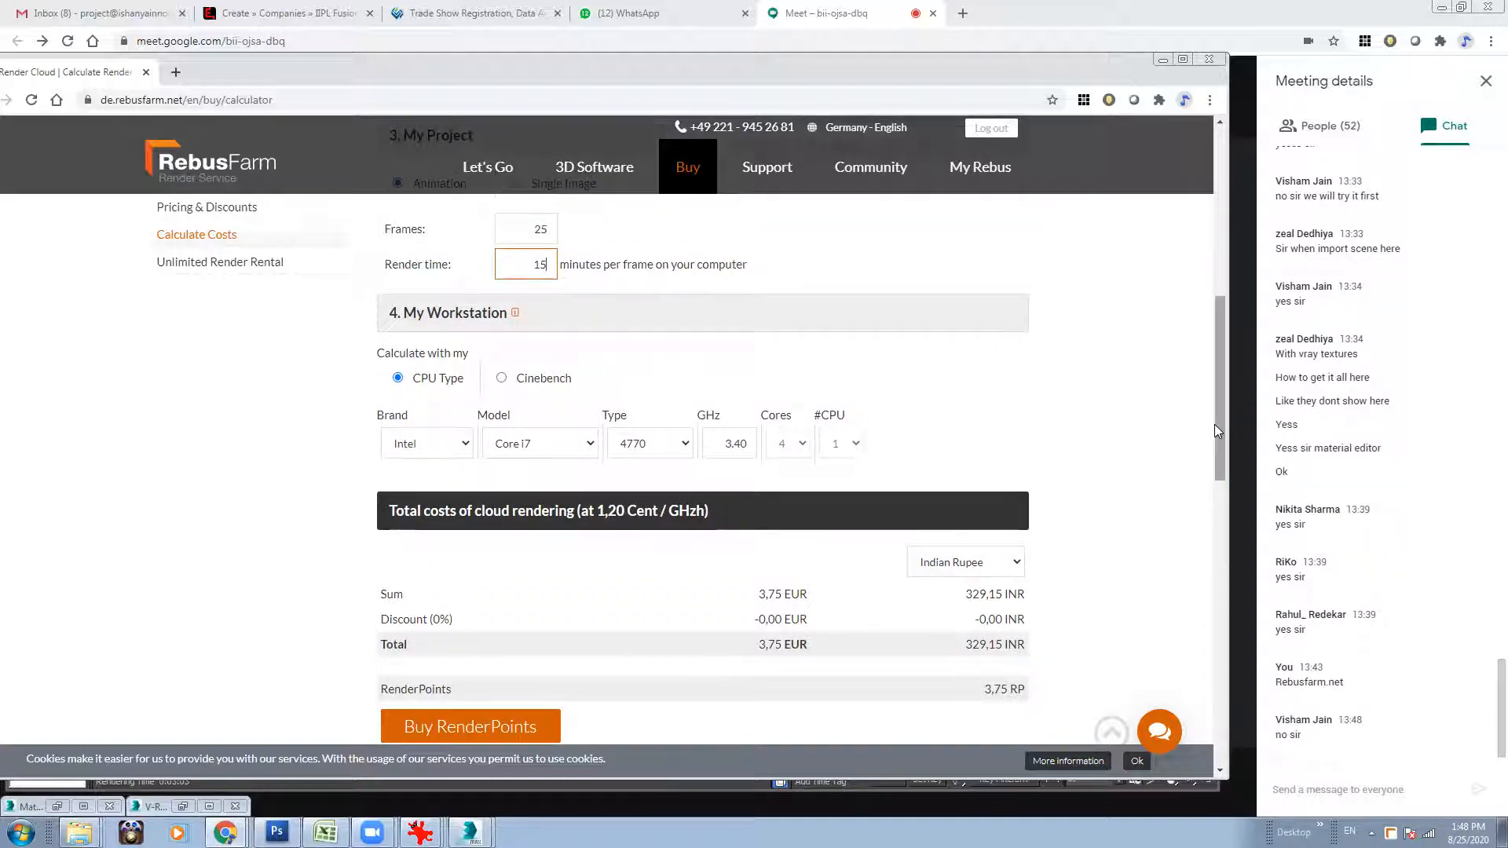
drag(1219, 426, 1226, 473)
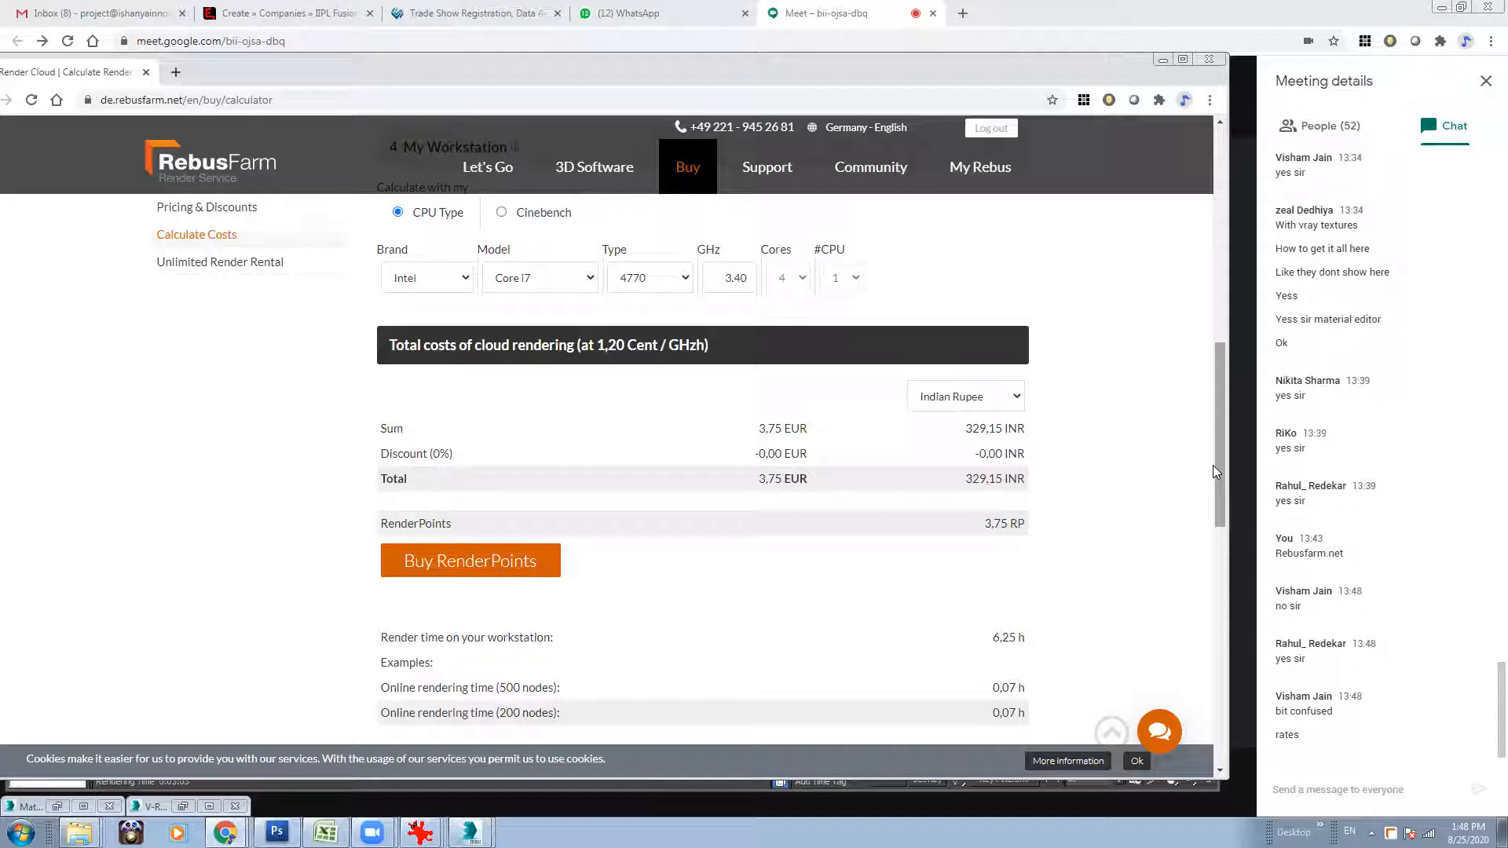
Set the render time in the cost estimate to 1 minute per frame.
drag(1213, 465, 1222, 403)
drag(520, 245, 562, 249)
double_click(539, 280)
text(1)
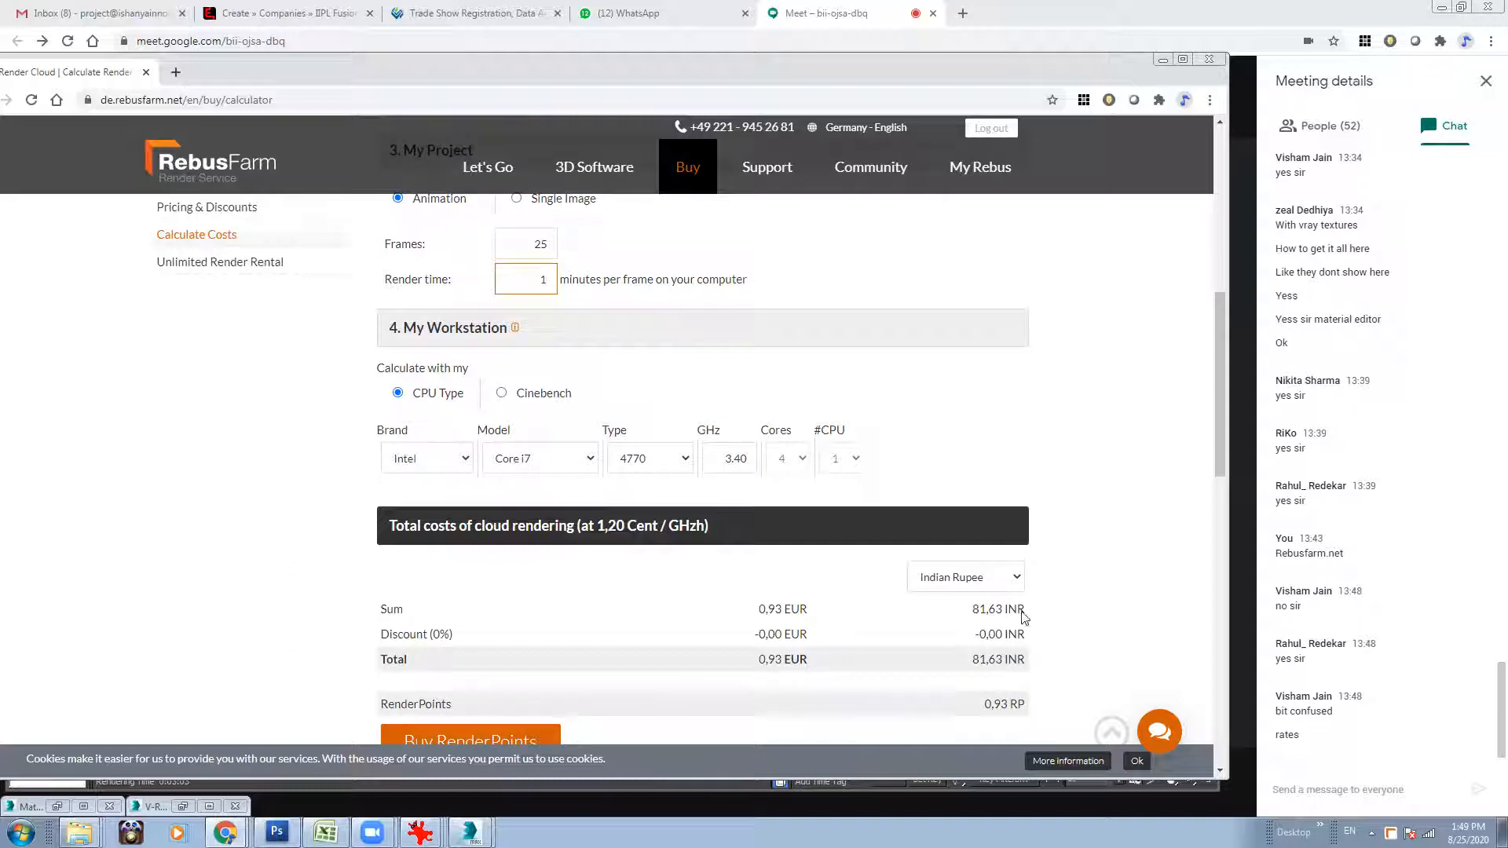
Set the number of frames in the cost estimate to 1500.
double_click(537, 244)
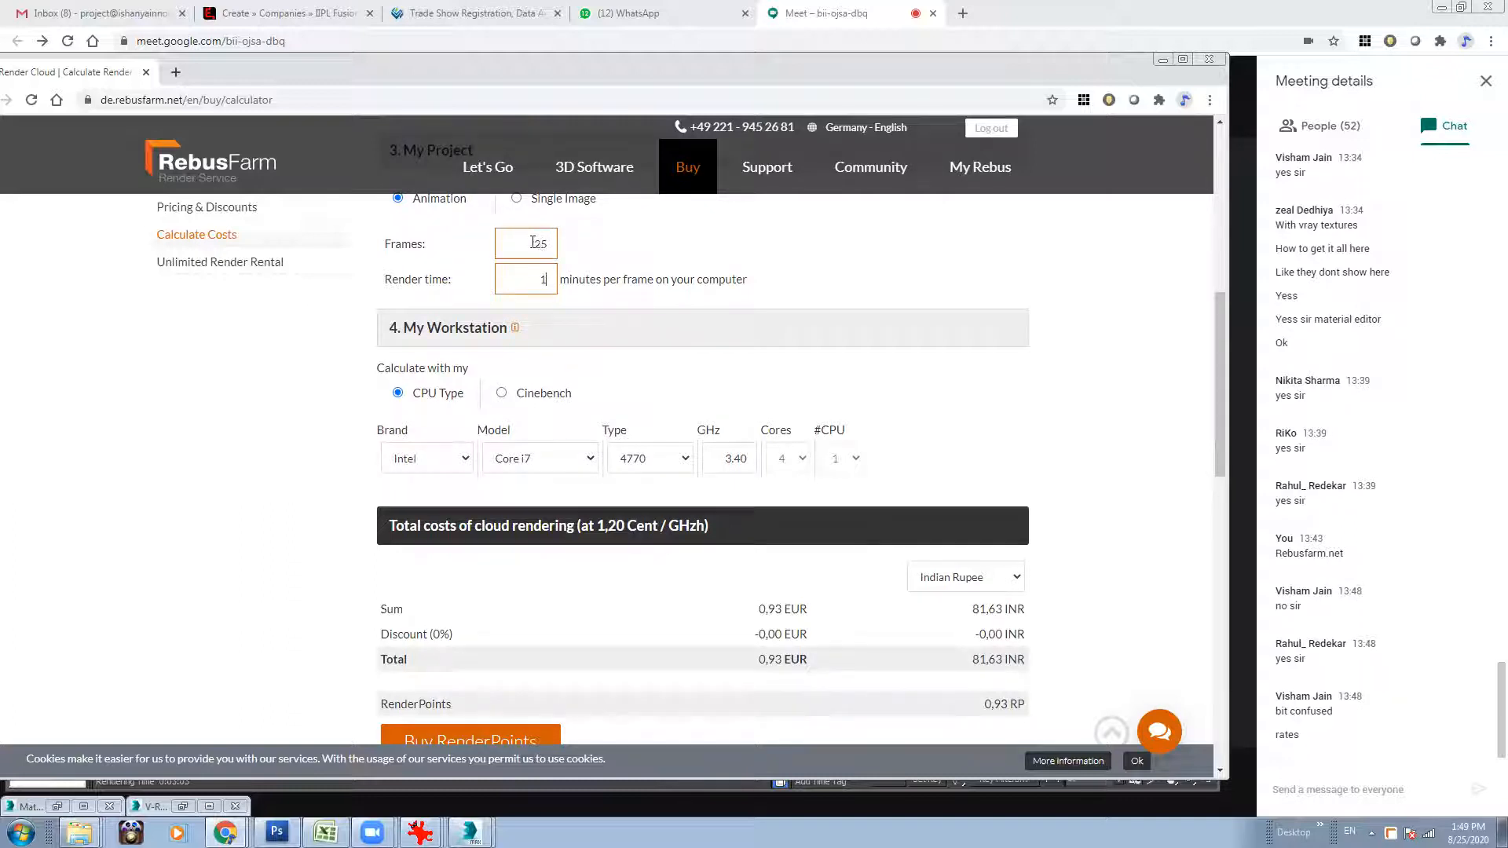
double_click(543, 279)
double_click(528, 245)
text(1500)
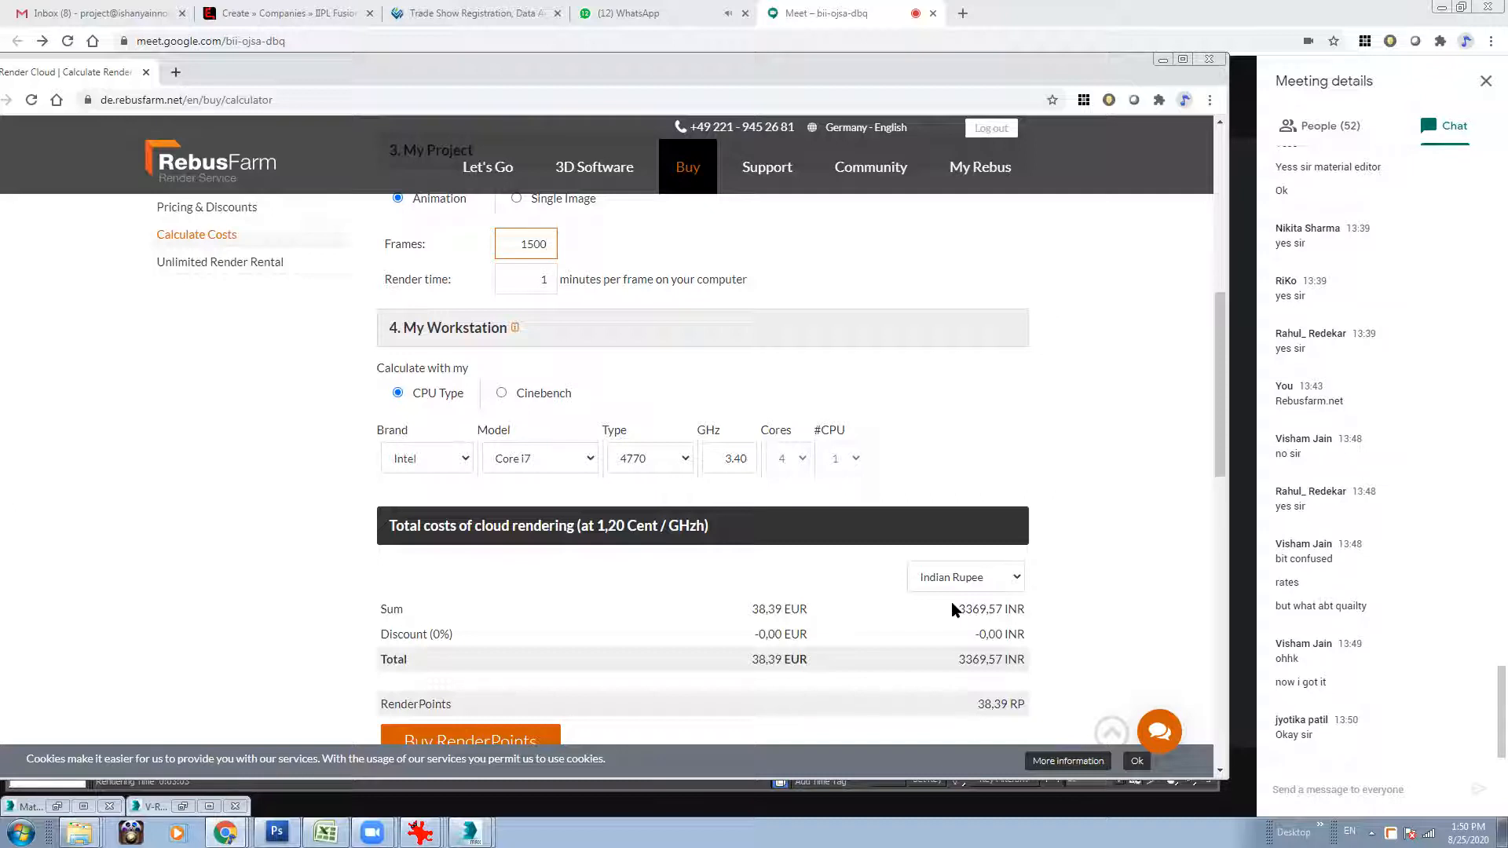
Set the calculator to 25 frames at 5 minutes per frame and review the total costs and online rendering times.
drag(504, 246, 601, 248)
text(25)
key(Tab)
text(5)
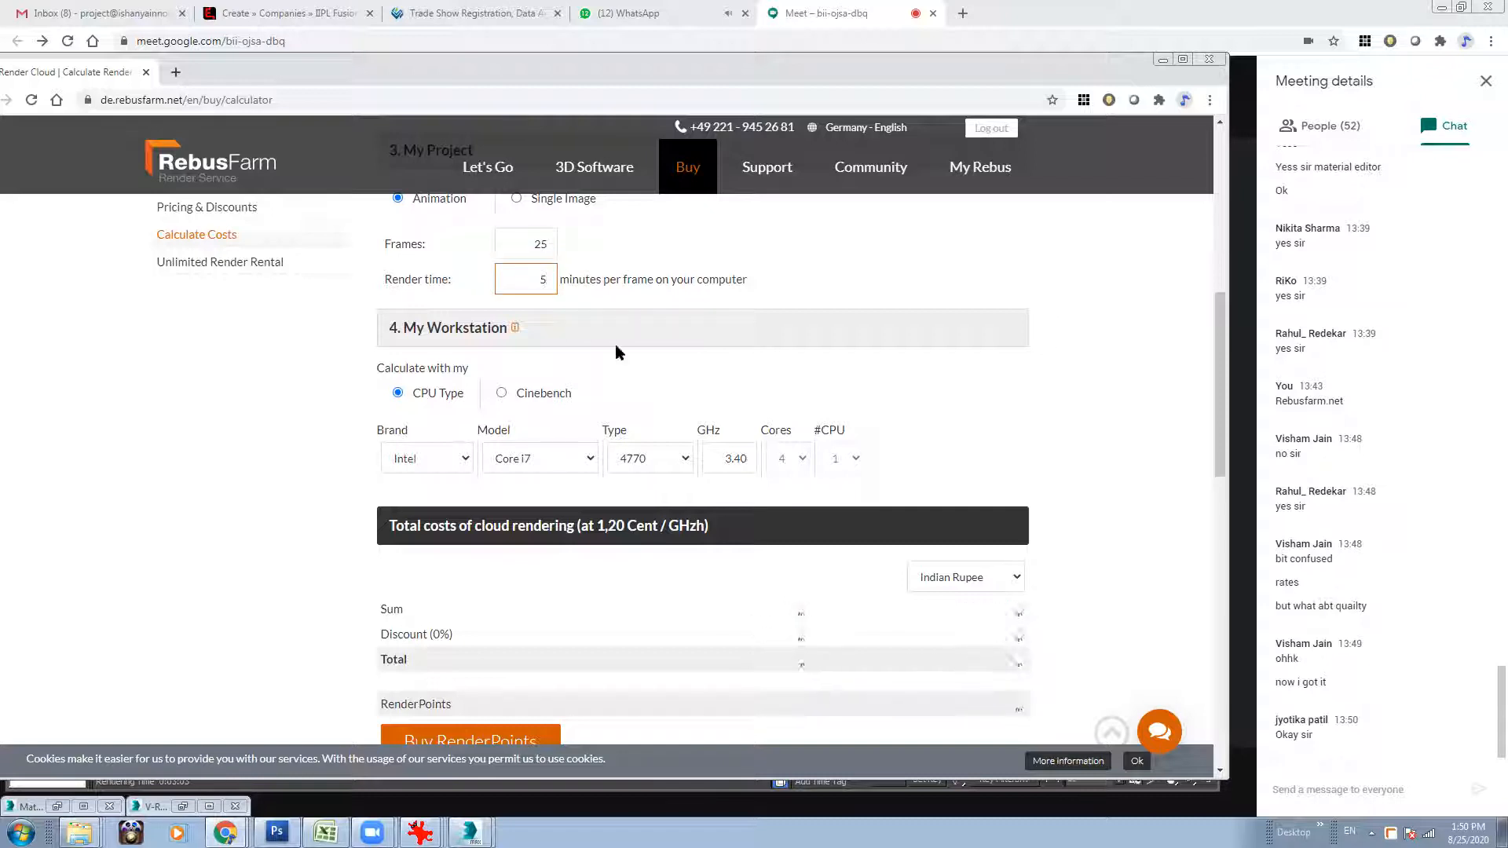
drag(1219, 445, 1219, 475)
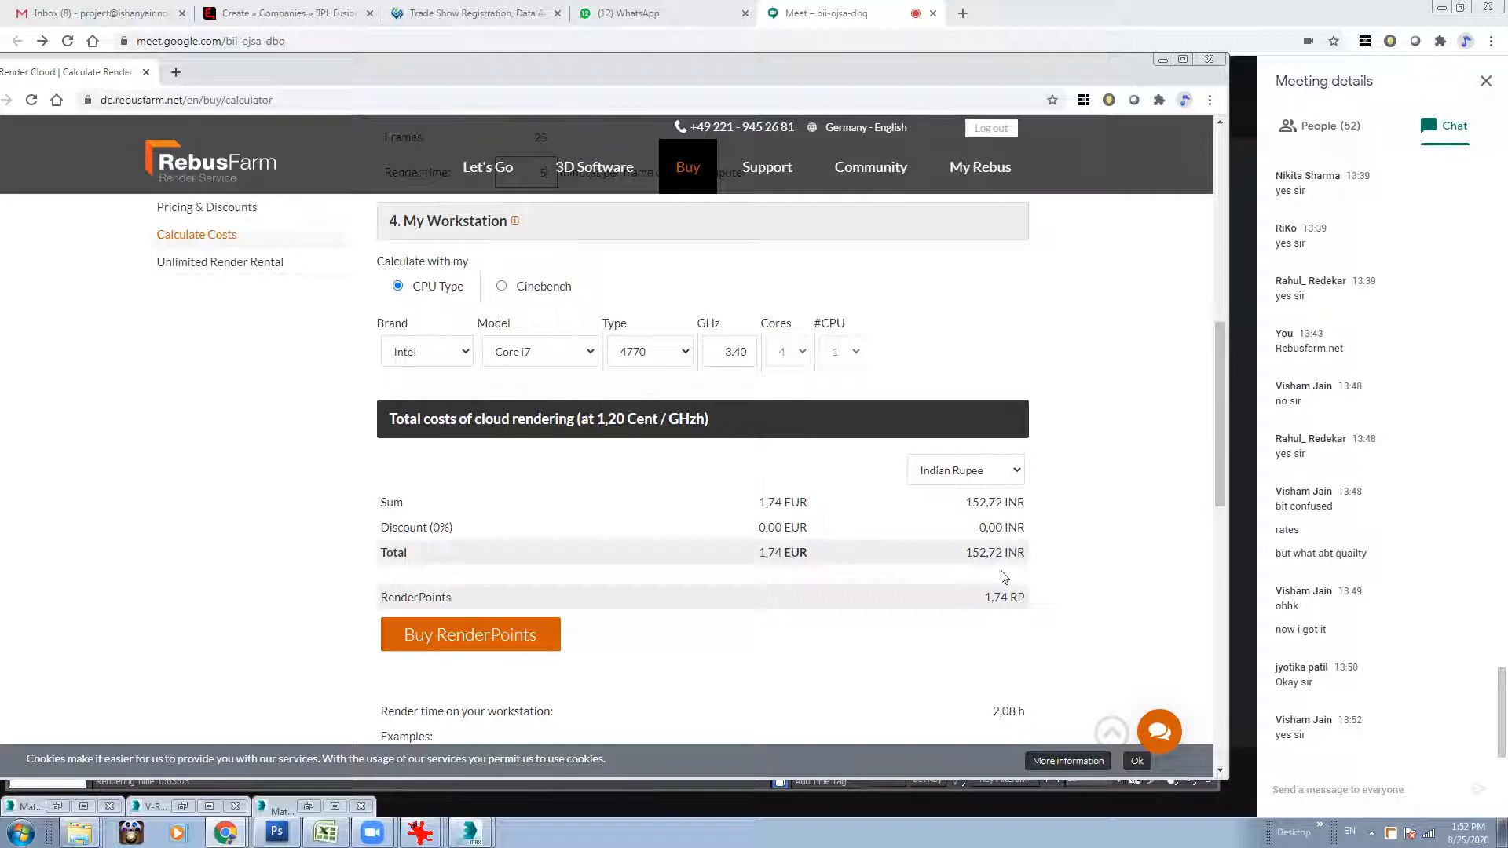
drag(1216, 454, 1244, 475)
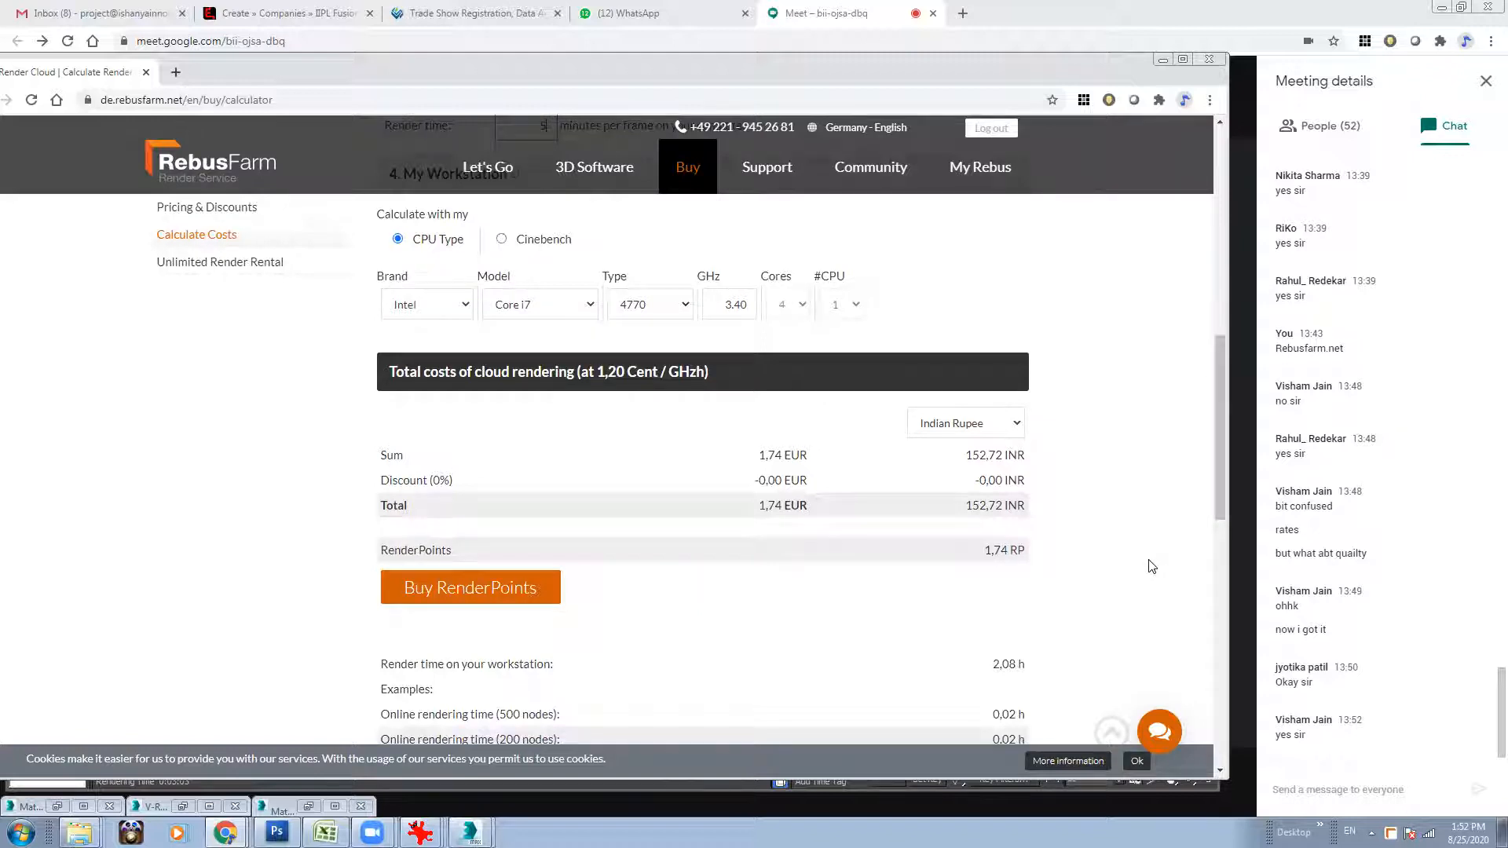
drag(1211, 482, 1215, 532)
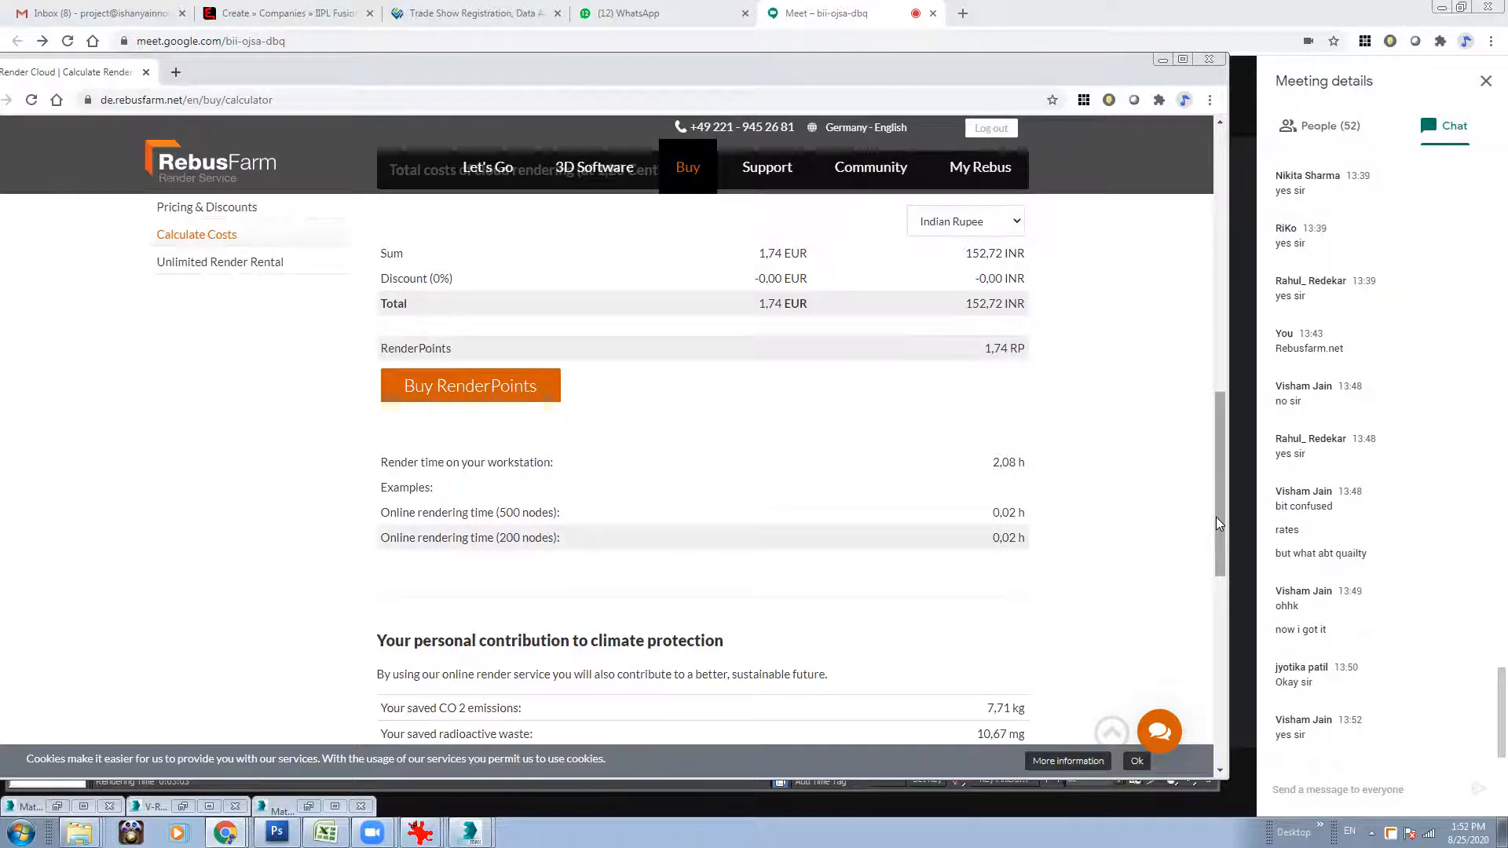
scroll(1215, 528, down, 4)
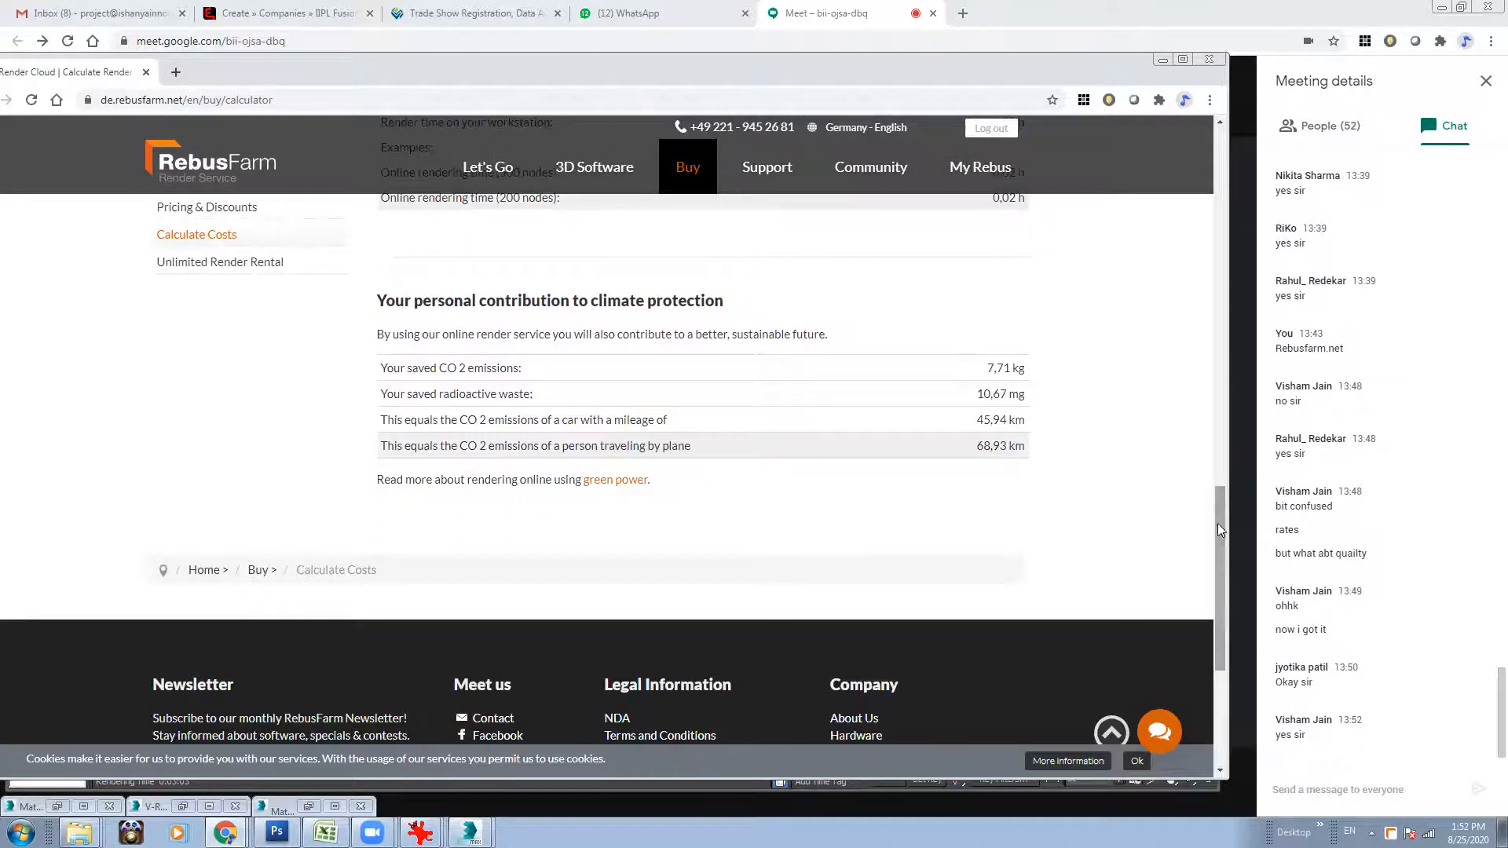
scroll(1218, 523, up, 5)
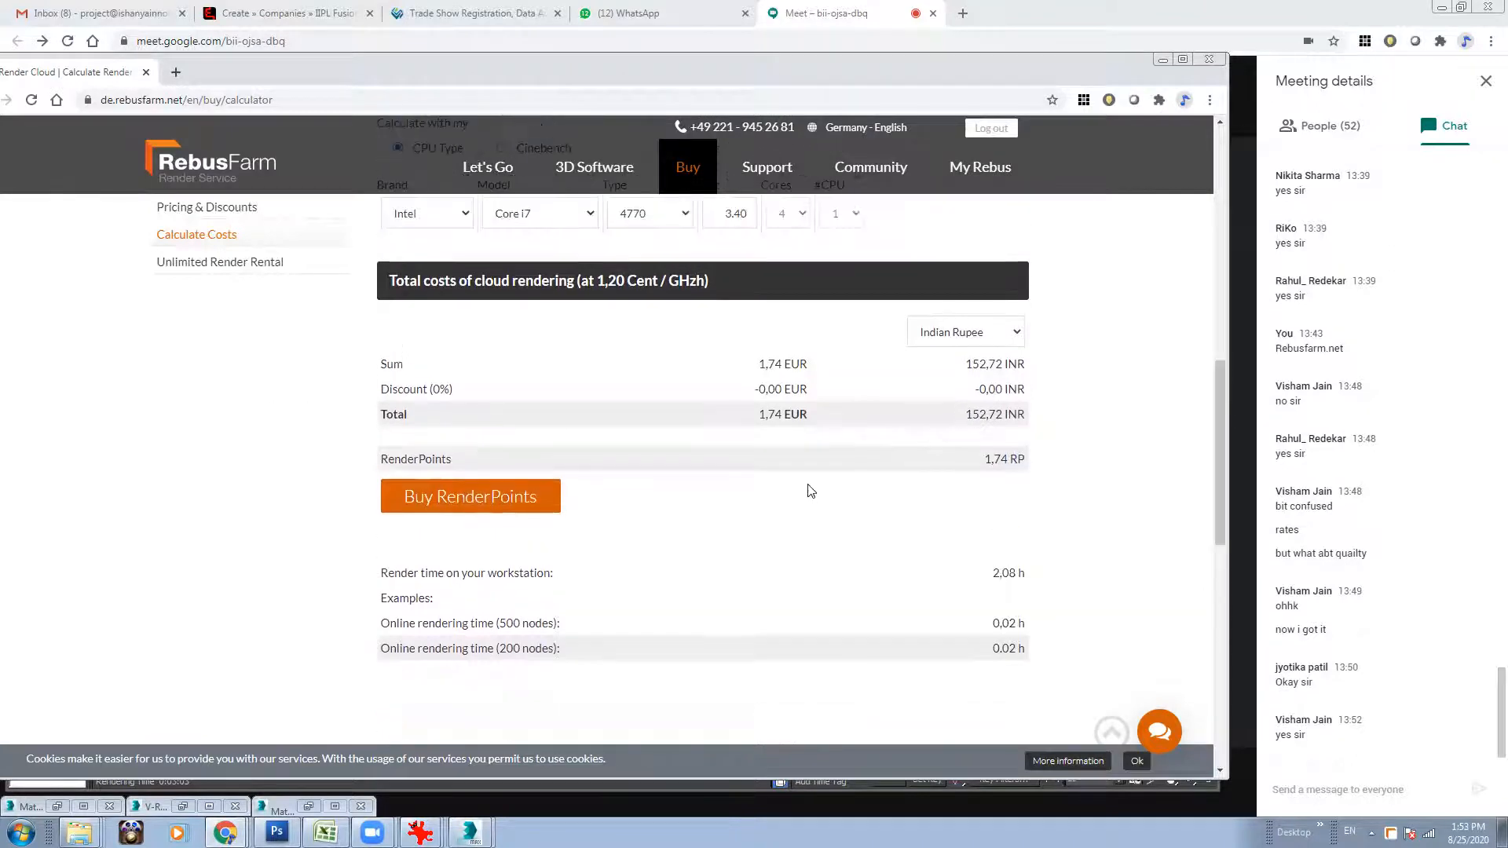
Minimize the browser to return to 3ds Max and save the finished dining-area render to the V-Ray frame buffer history.
click(1164, 60)
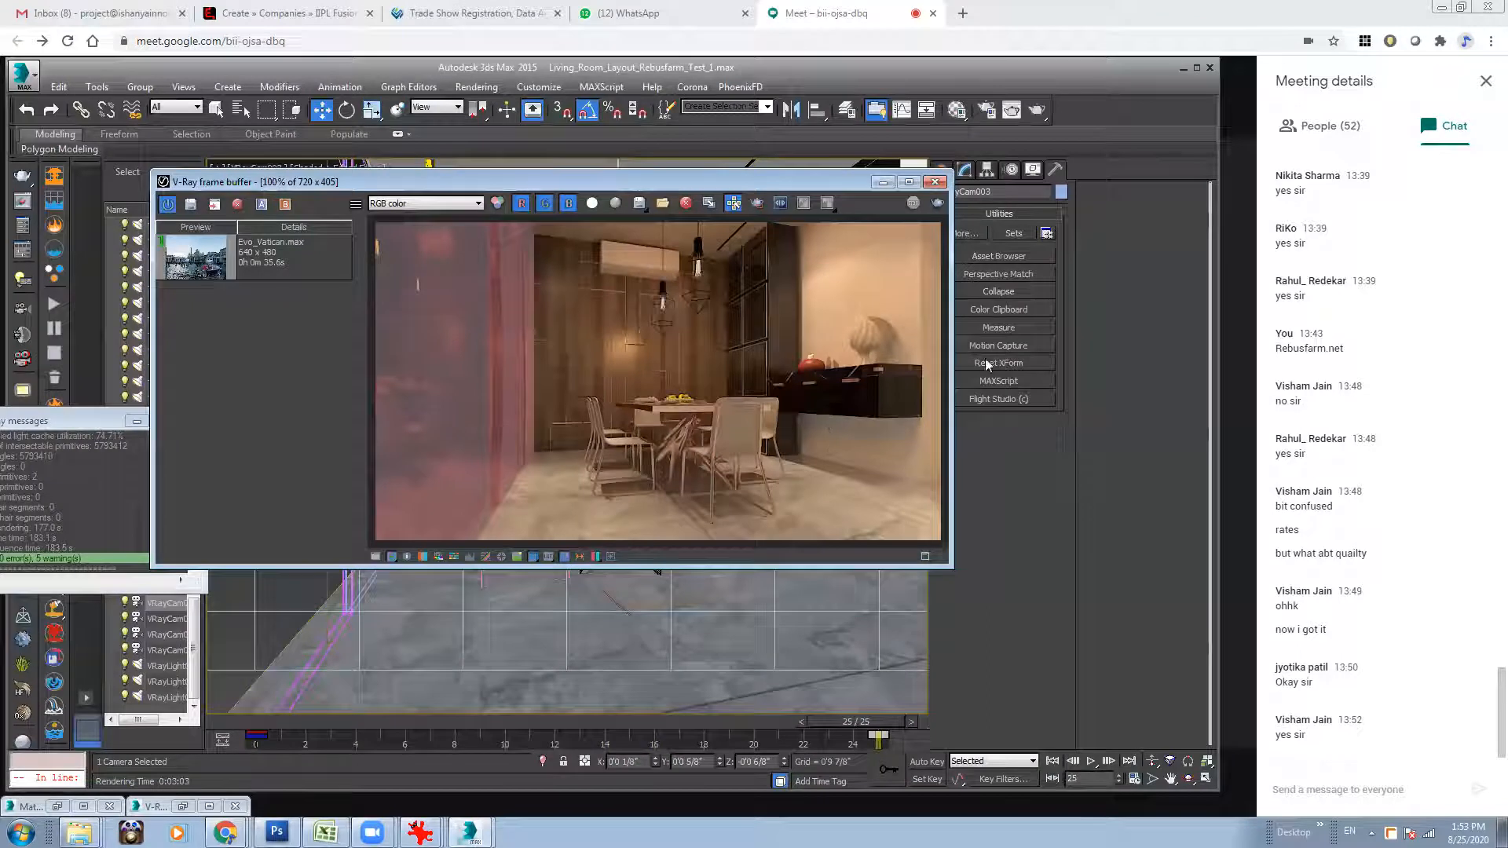
click(190, 204)
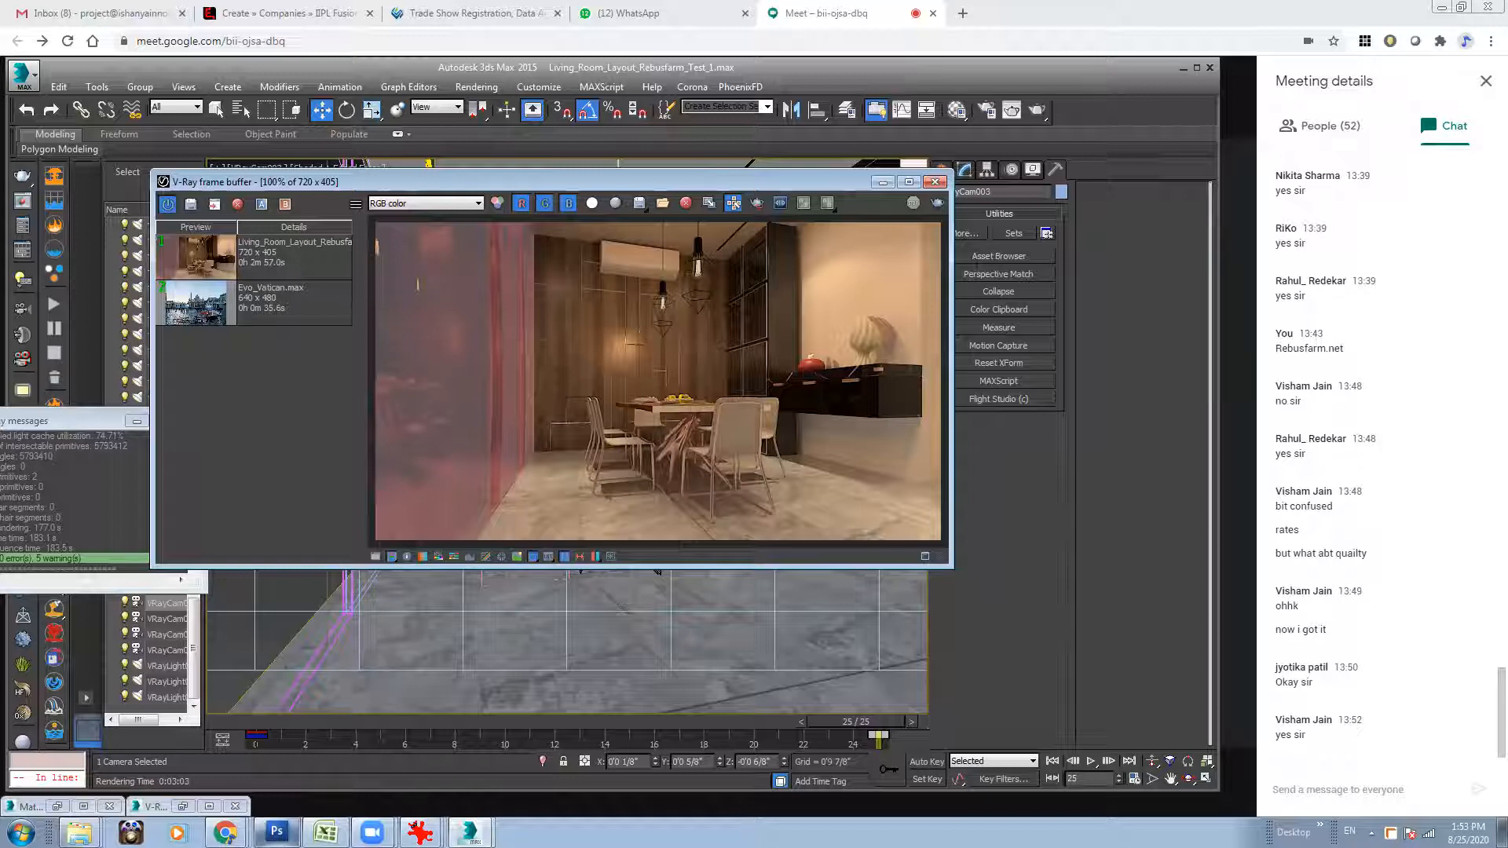
Switch back to the RebusFarm cost calculator, set the render time to 2.5 minutes per frame and review the total costs.
mouse_move(226, 832)
click(177, 796)
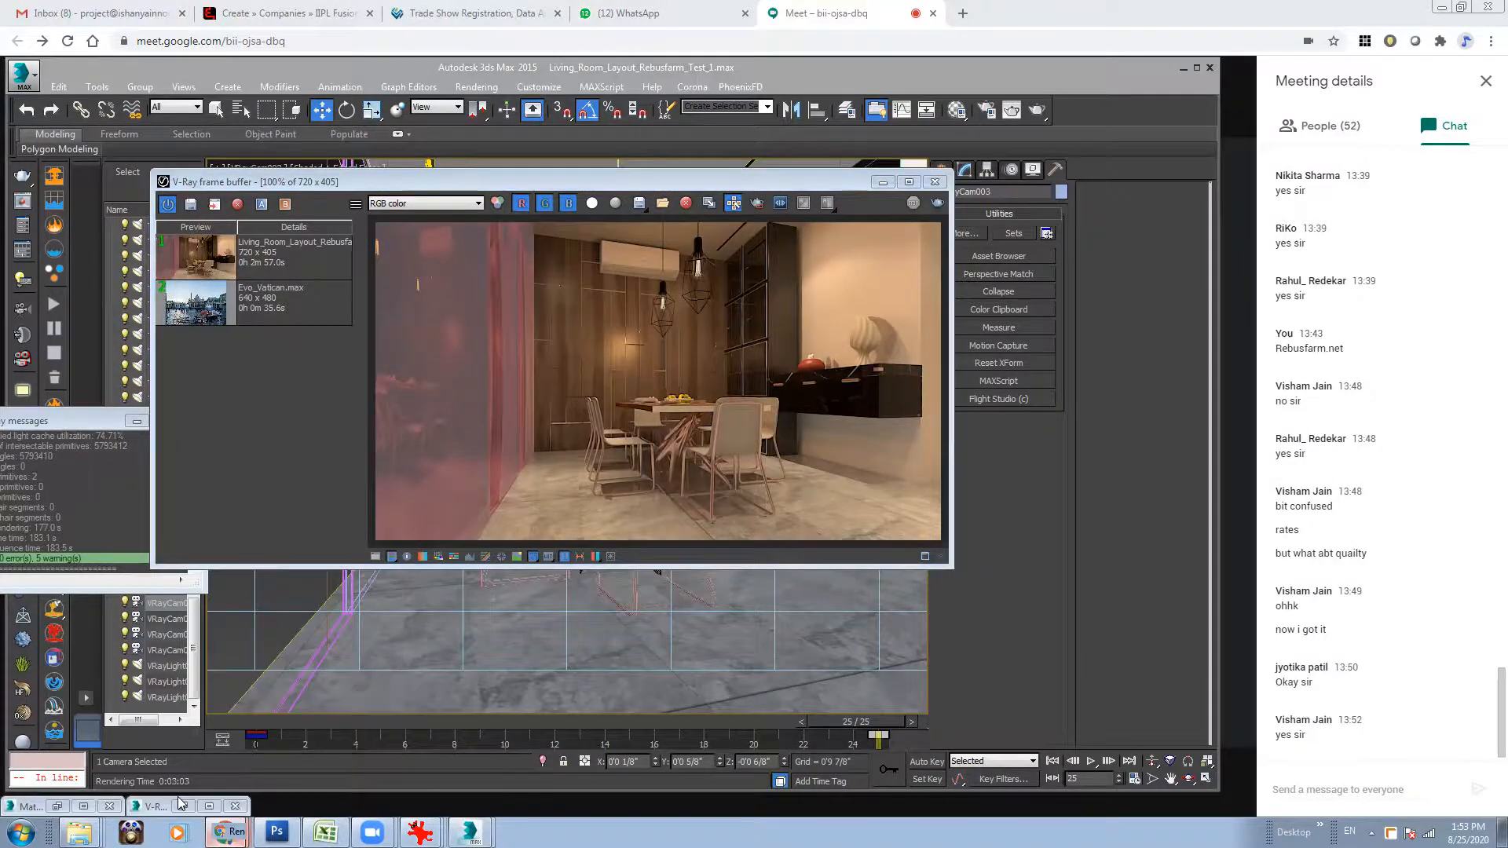
drag(1222, 444, 1221, 330)
drag(524, 417, 594, 417)
text(2.5)
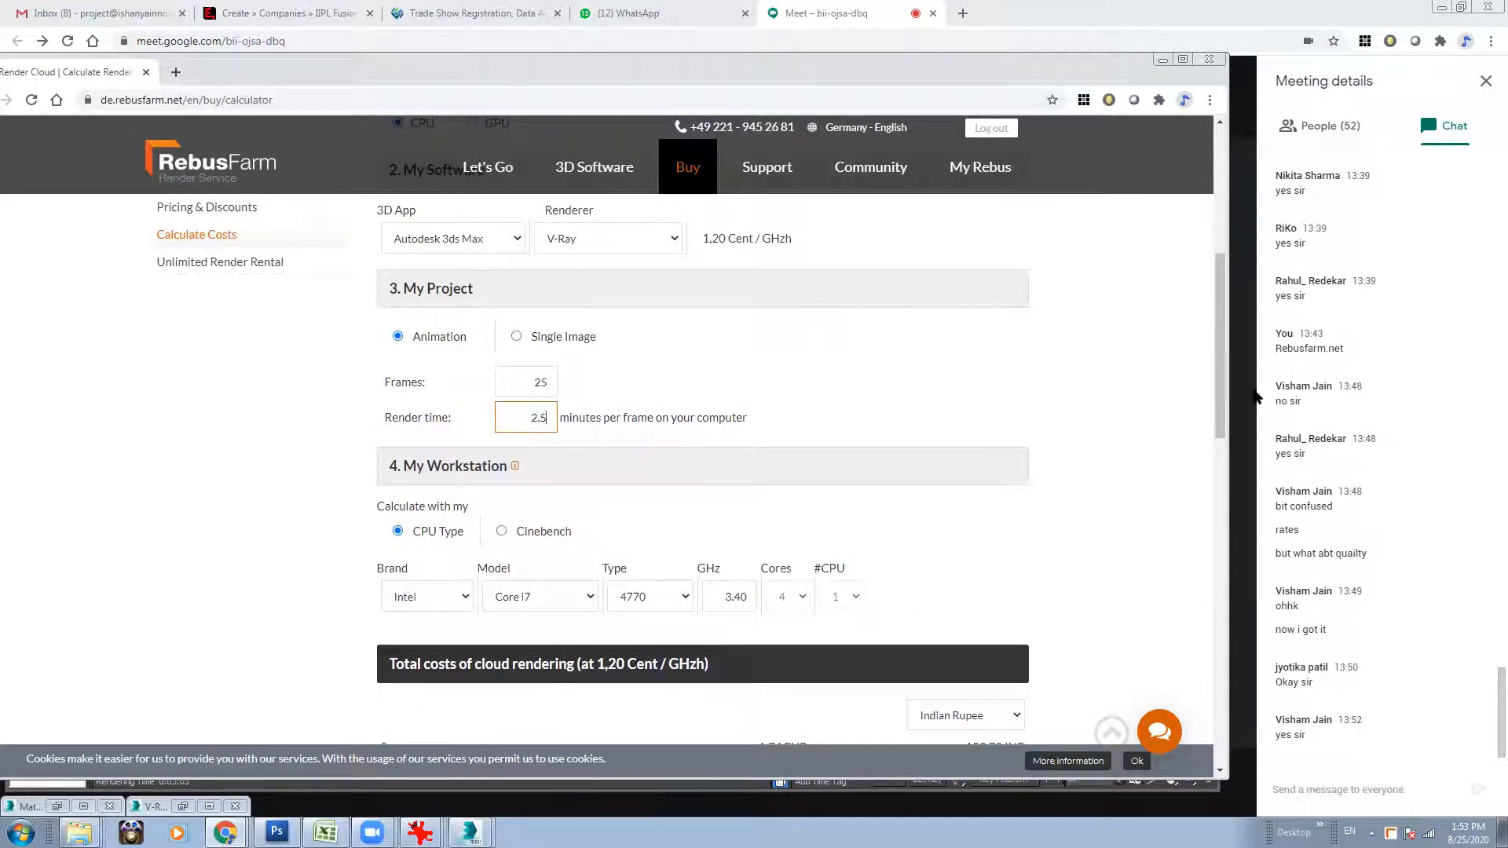
drag(1222, 349, 1215, 408)
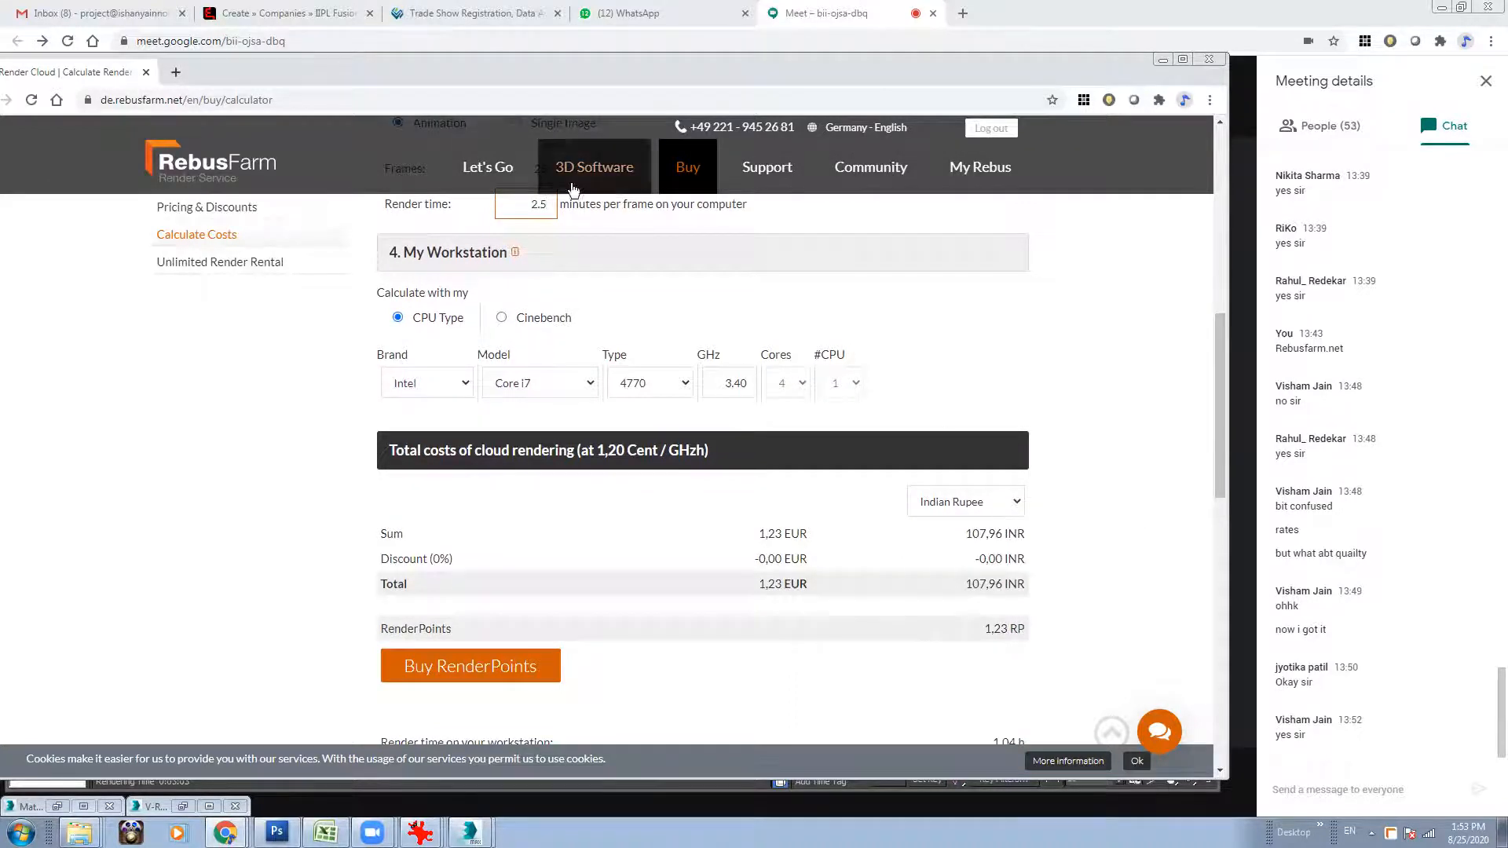
drag(1221, 369, 1221, 360)
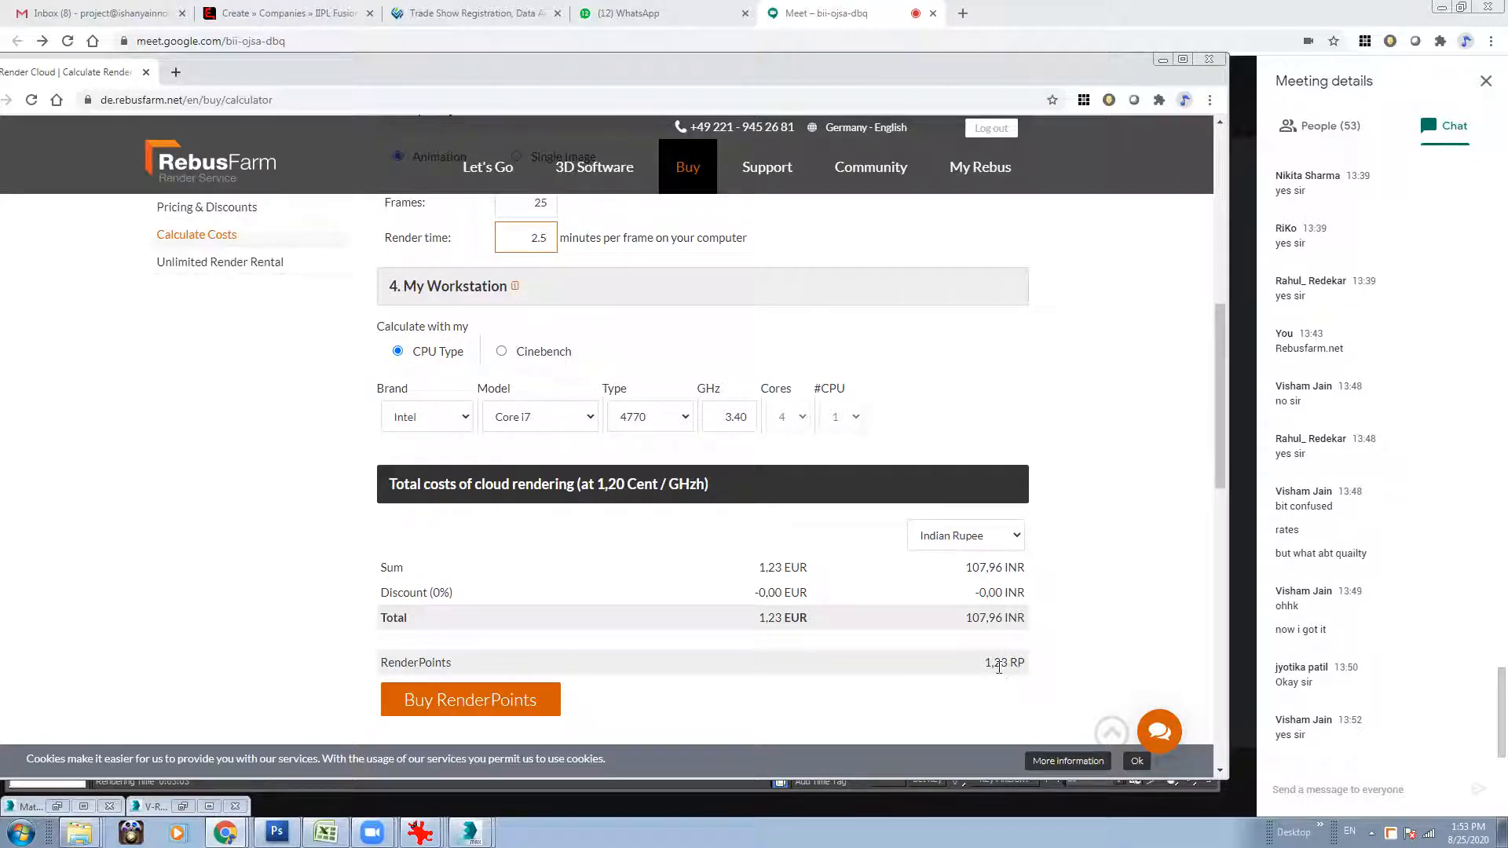
Check the project list and RenderPoints balance in the RebusFarm ControlCenter, and return to 3ds Max.
drag(1220, 368, 1224, 190)
mouse_move(981, 179)
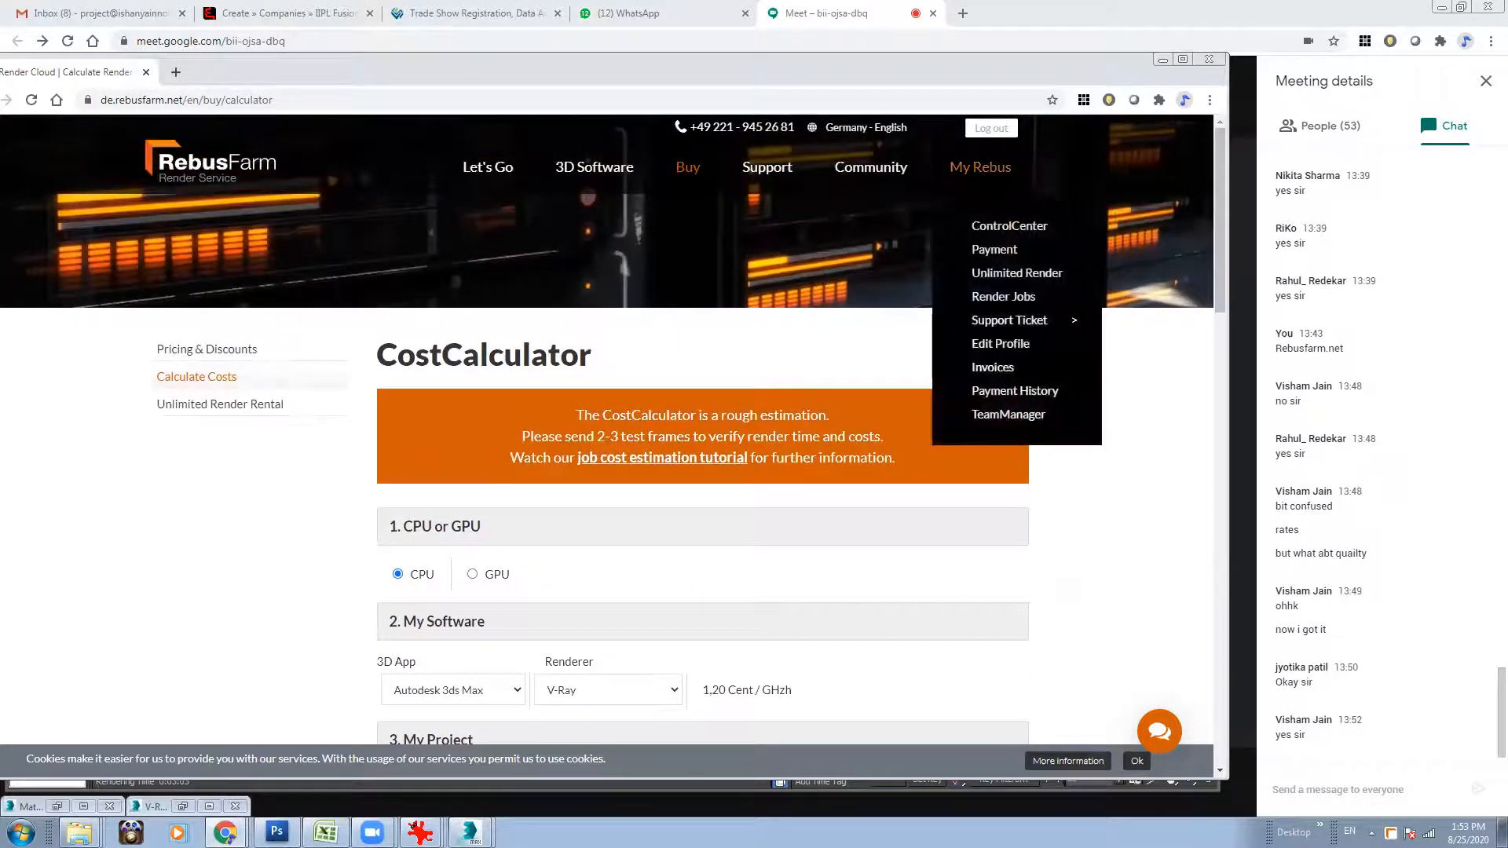
click(1034, 228)
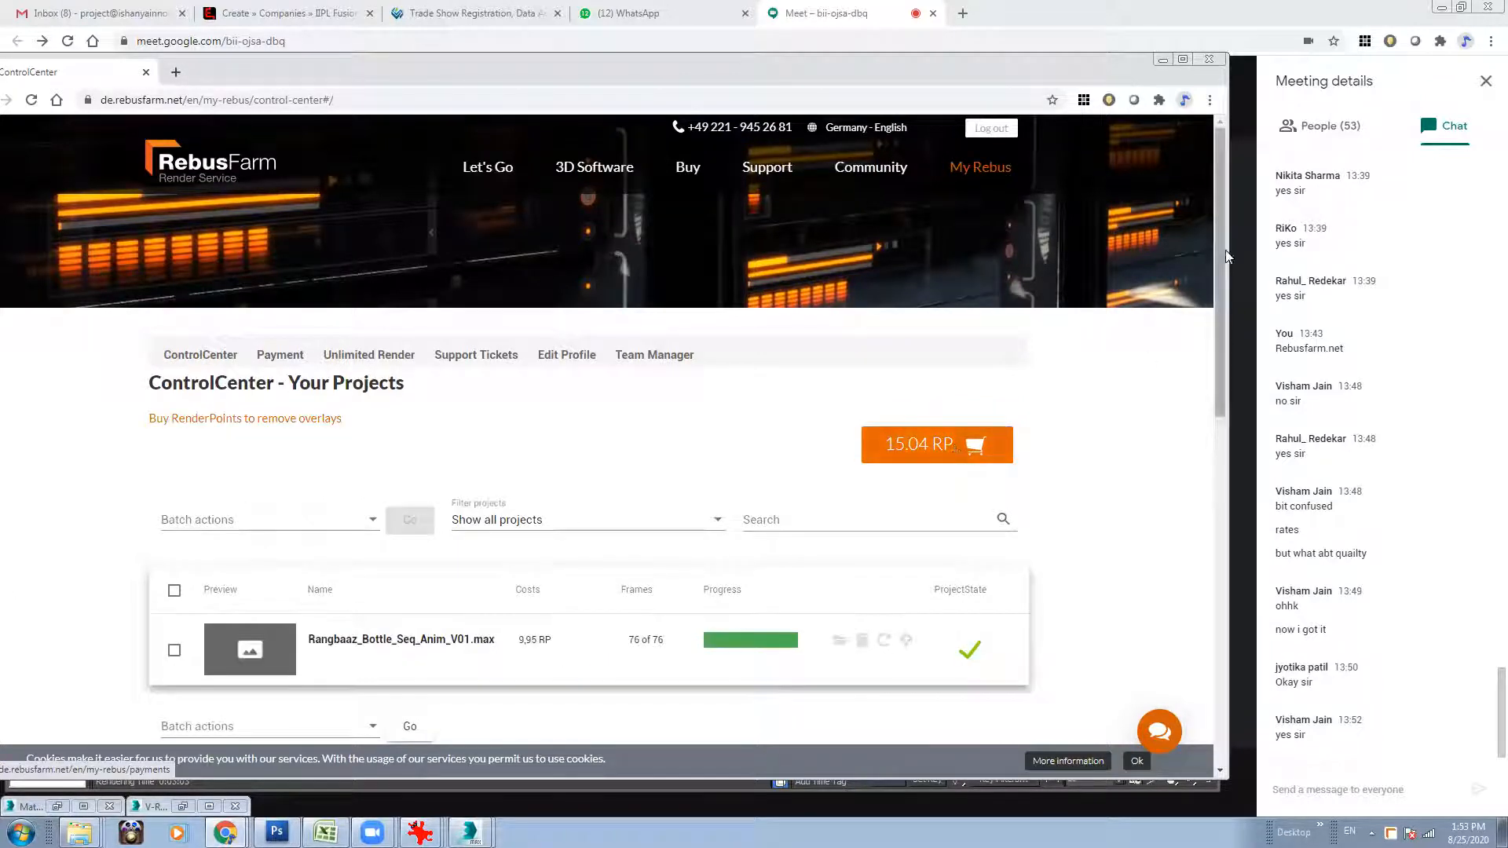
scroll(1218, 322, down, 1)
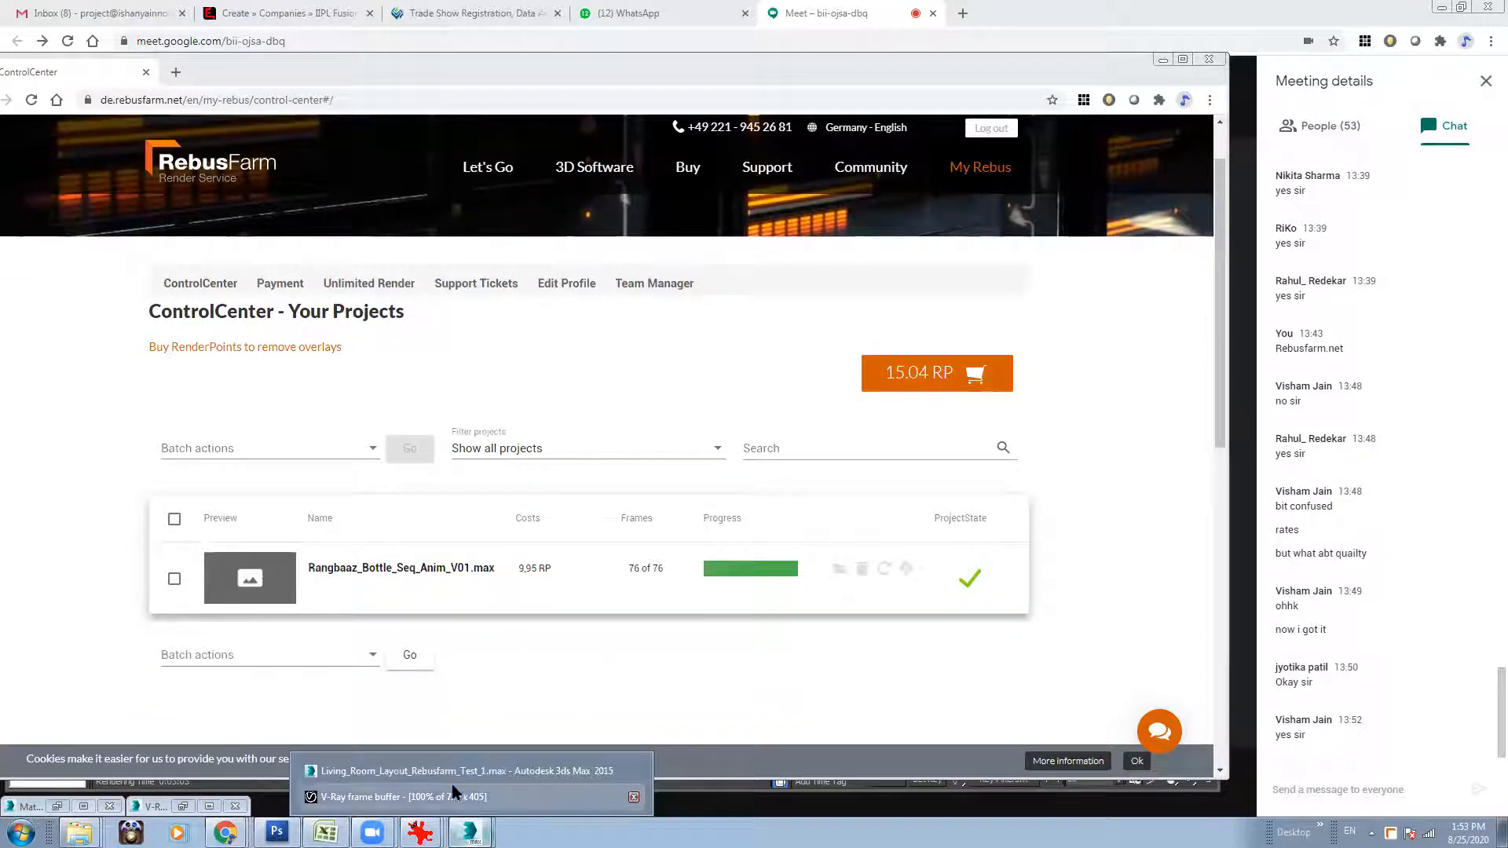
click(449, 775)
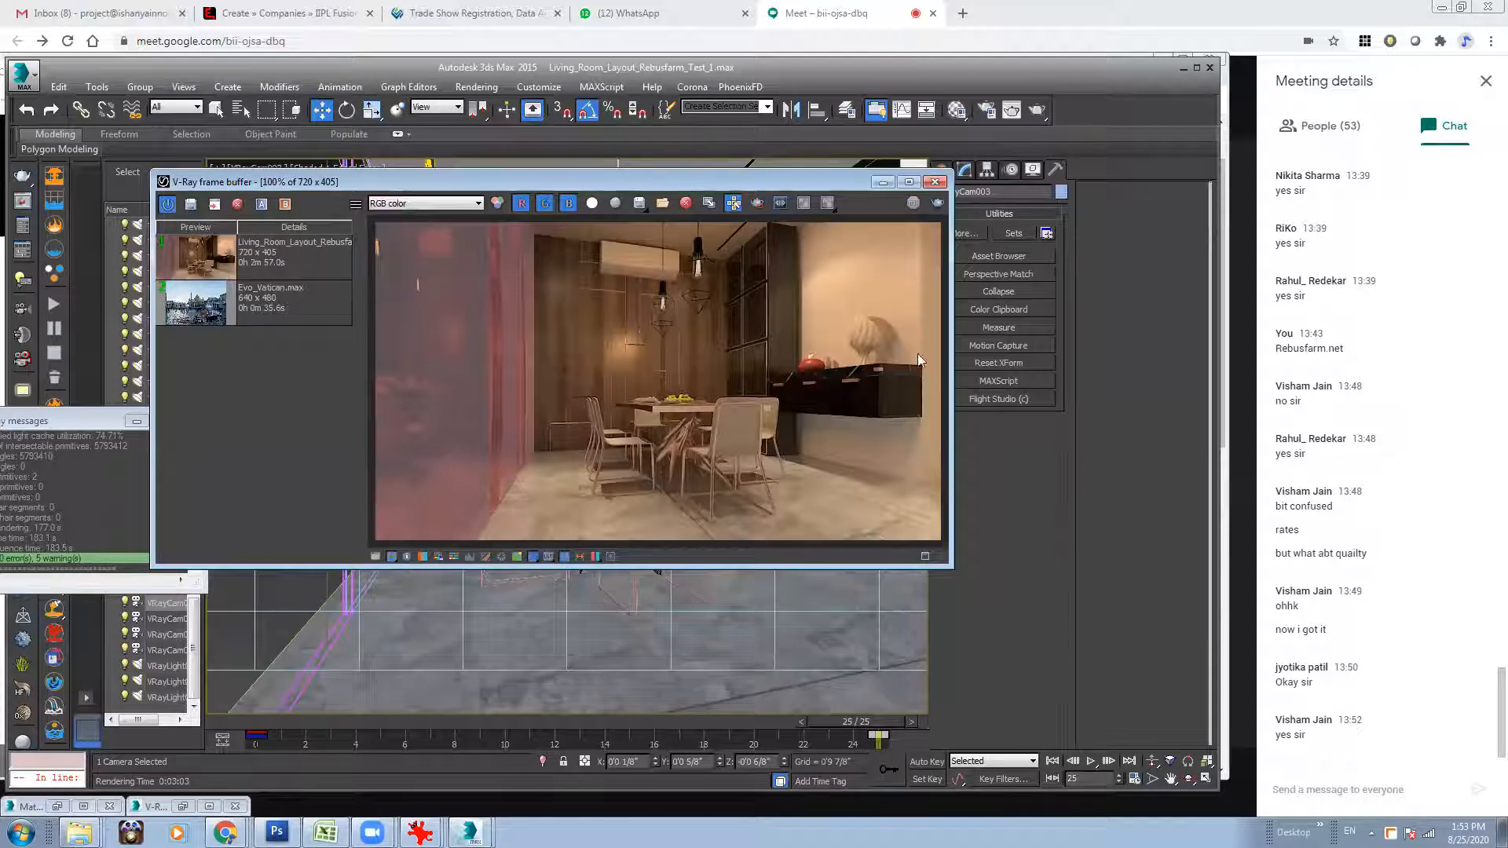
click(477, 87)
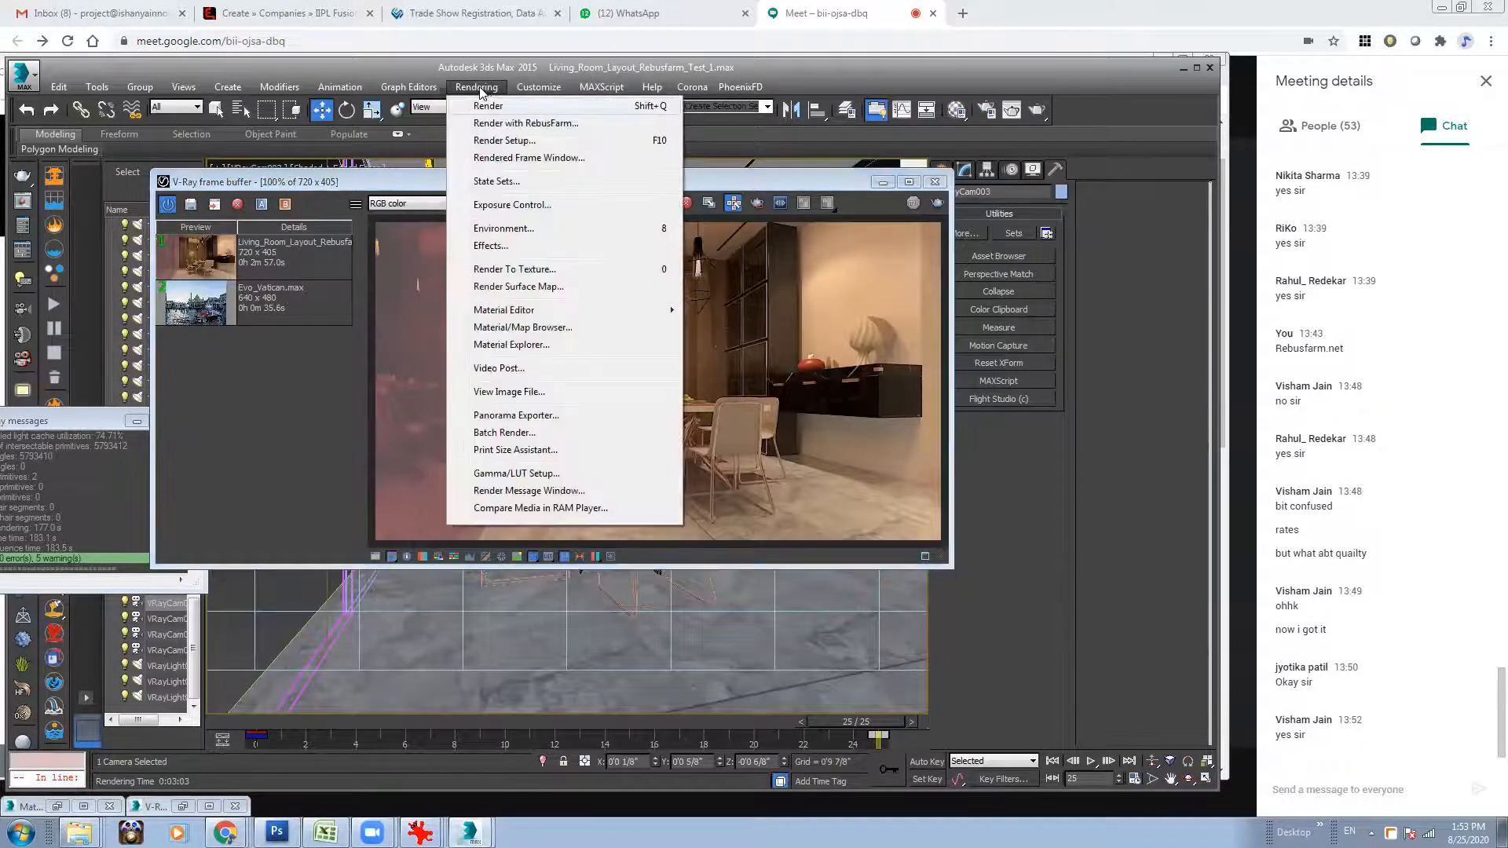
click(532, 126)
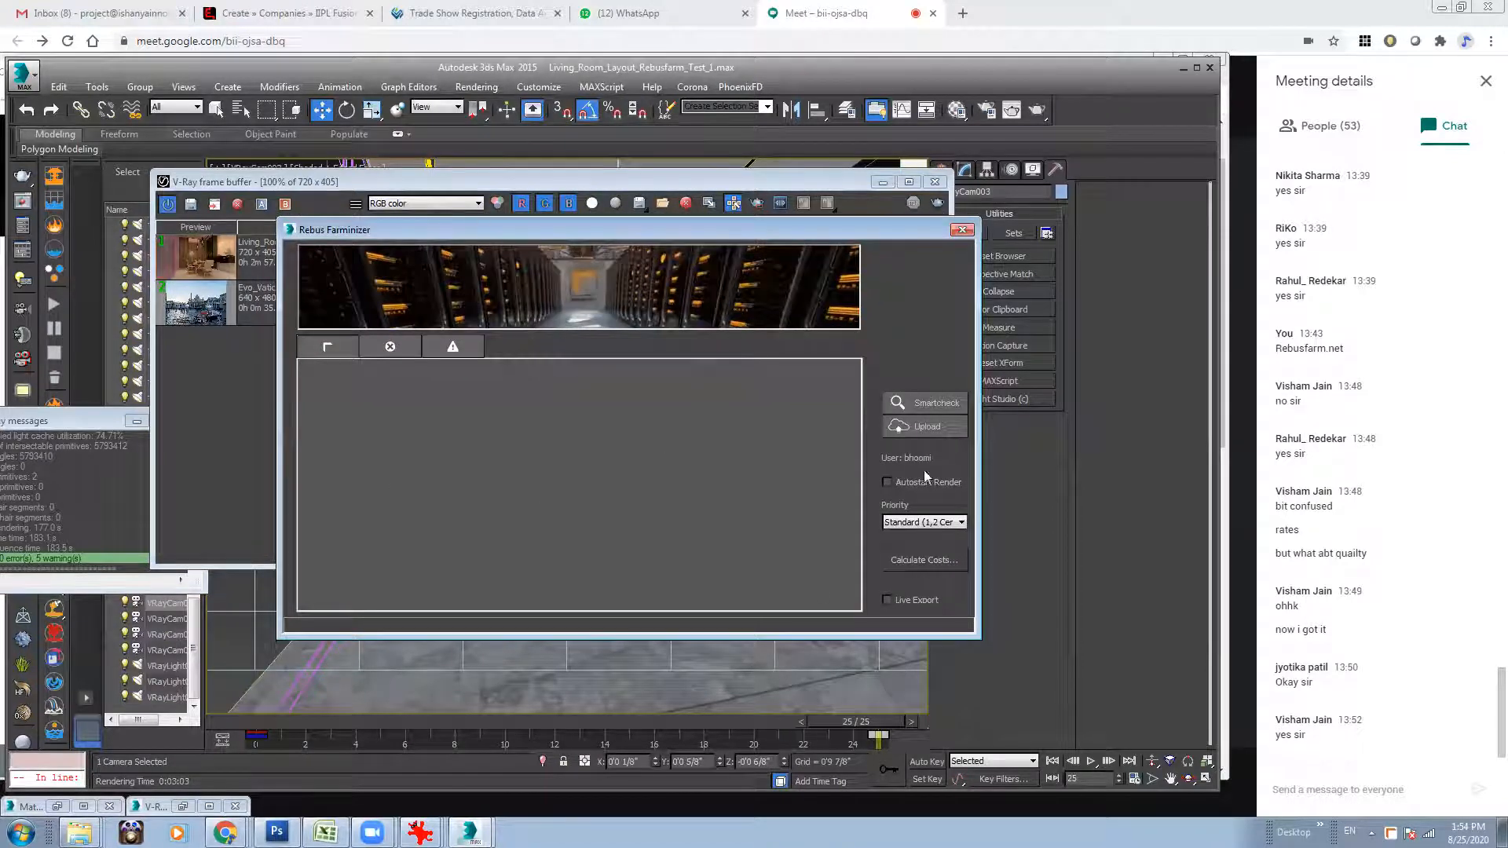
click(963, 229)
Start choosing a render output file in the common render settings and browse to the Work folder.
click(987, 111)
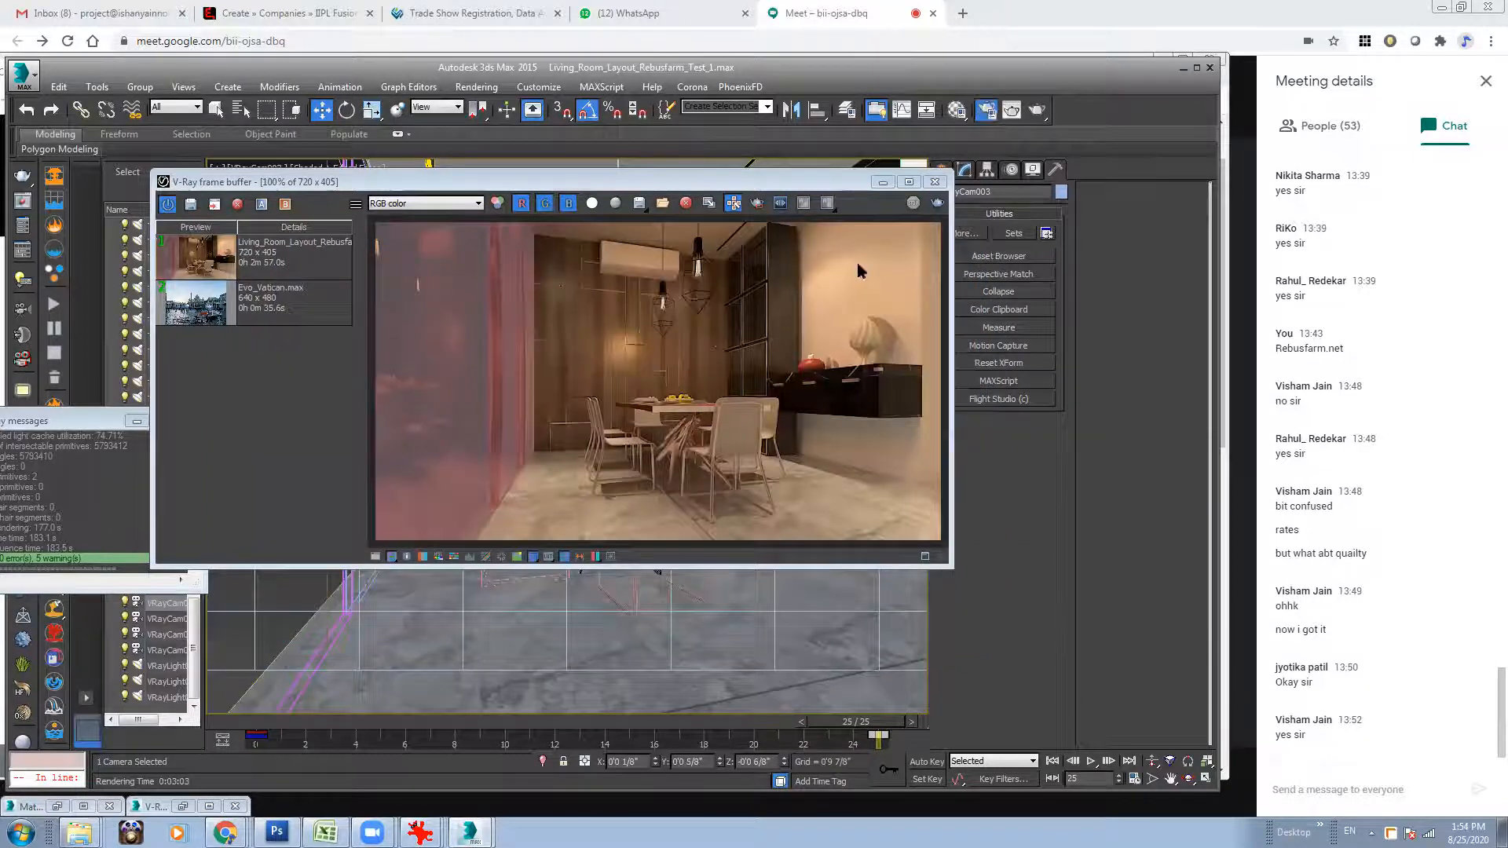
click(619, 83)
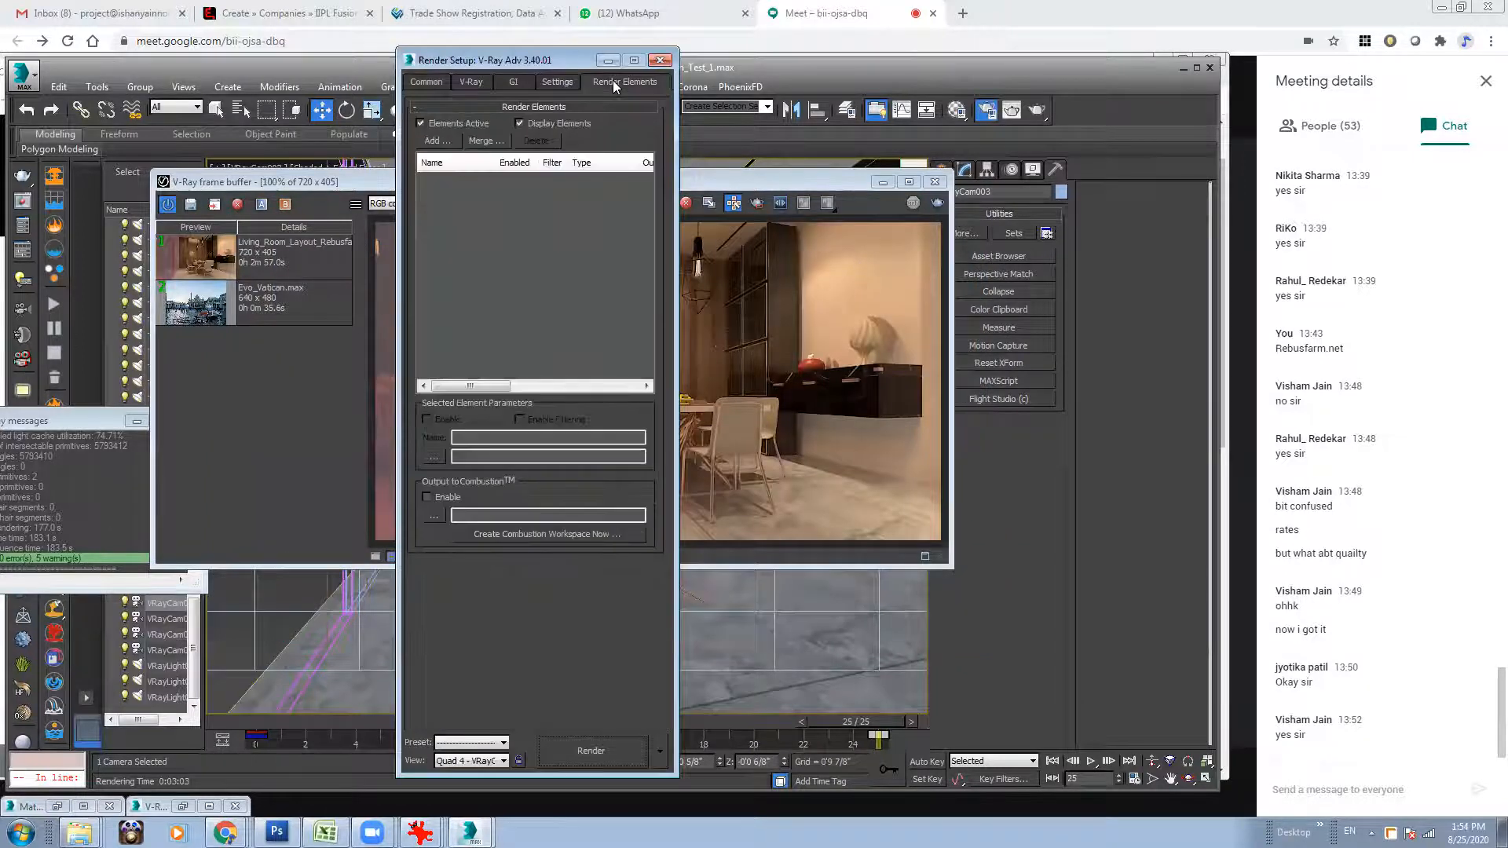
click(424, 85)
scroll(491, 546, down, 2)
click(641, 533)
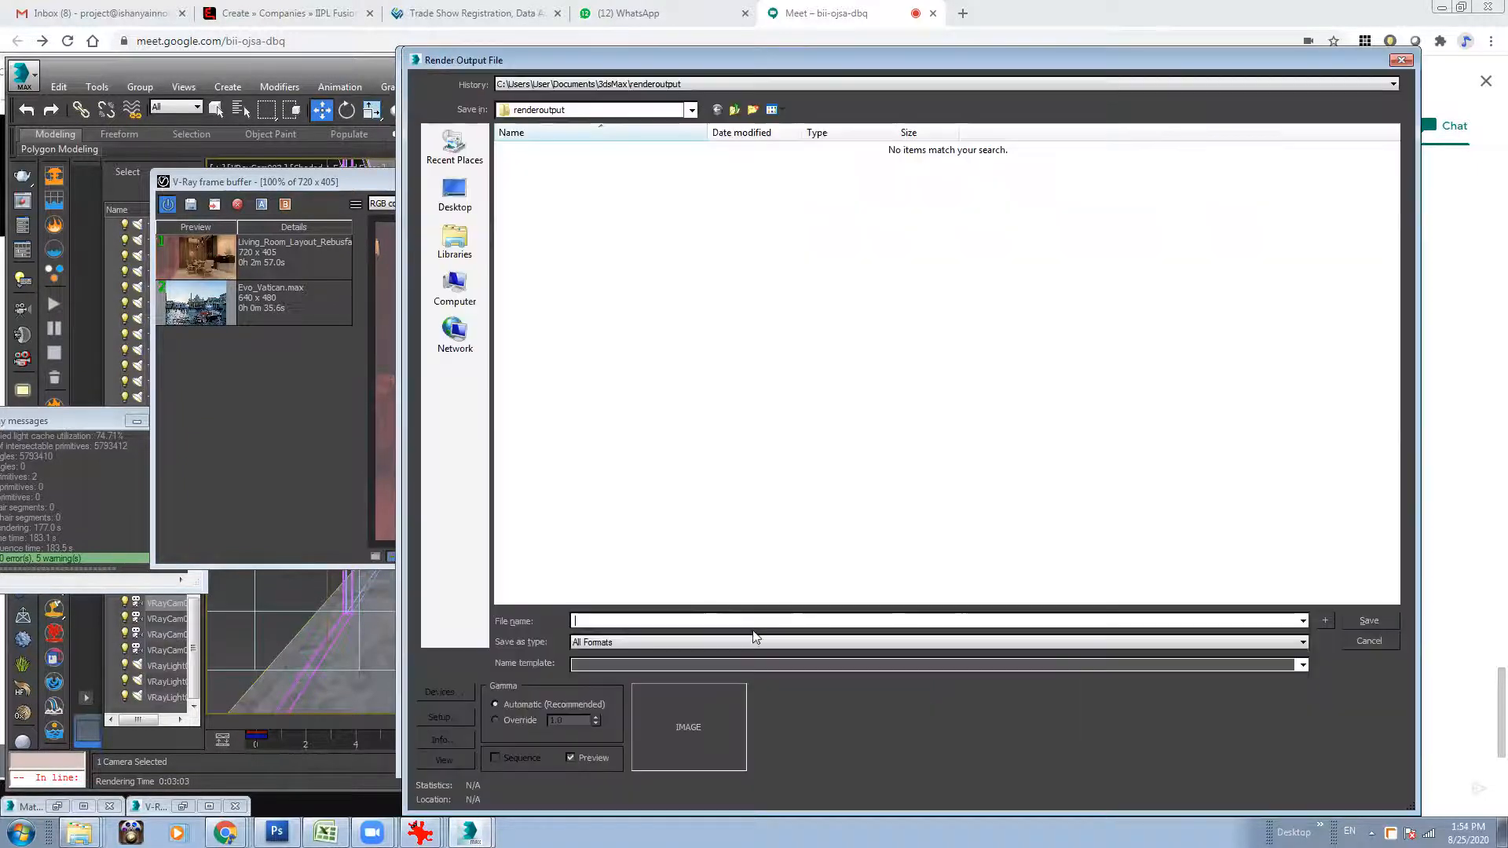
click(634, 85)
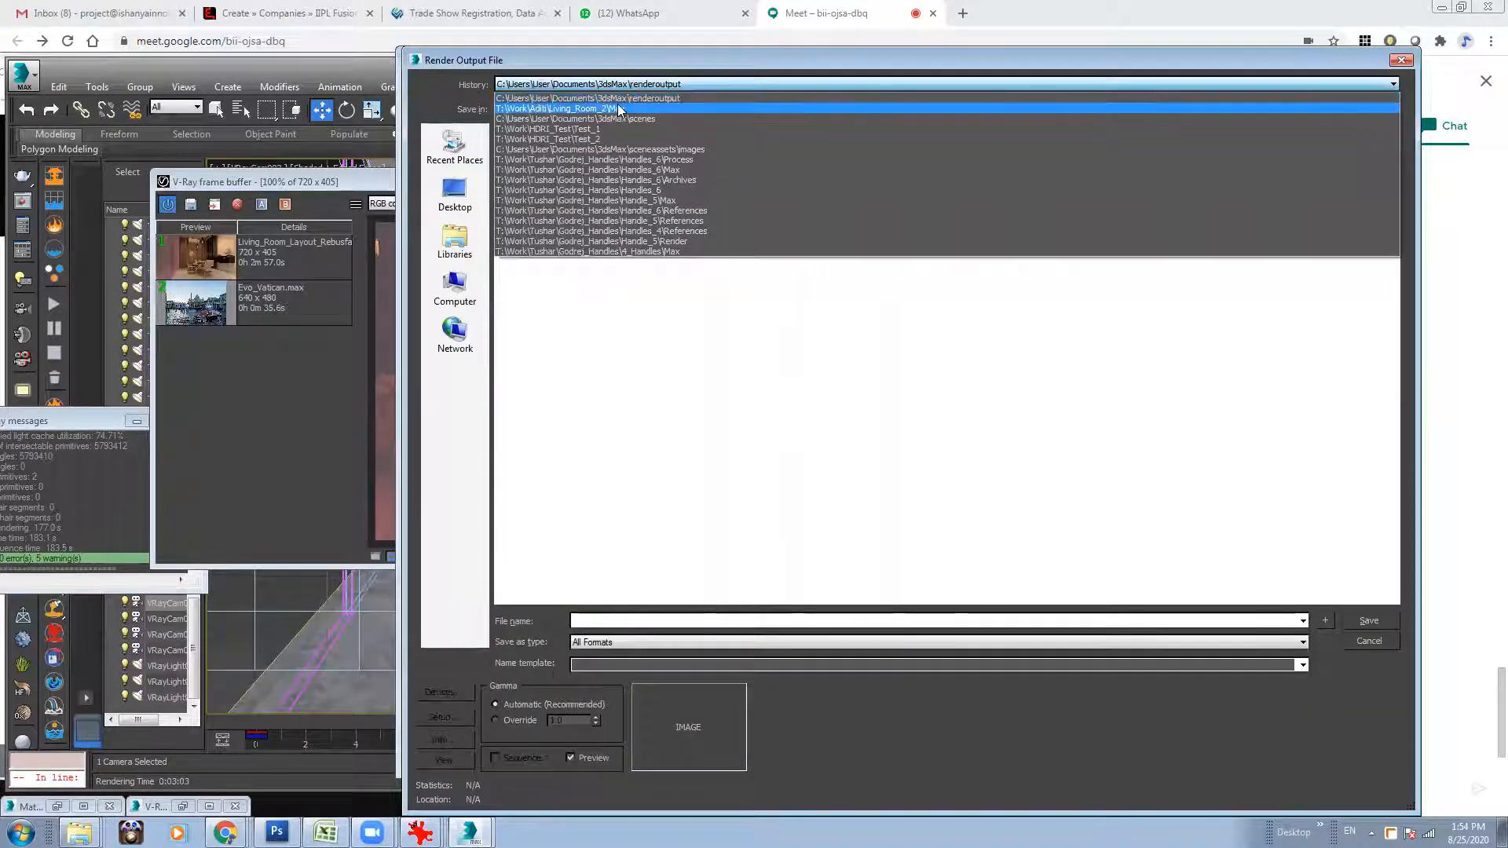
click(619, 109)
click(734, 110)
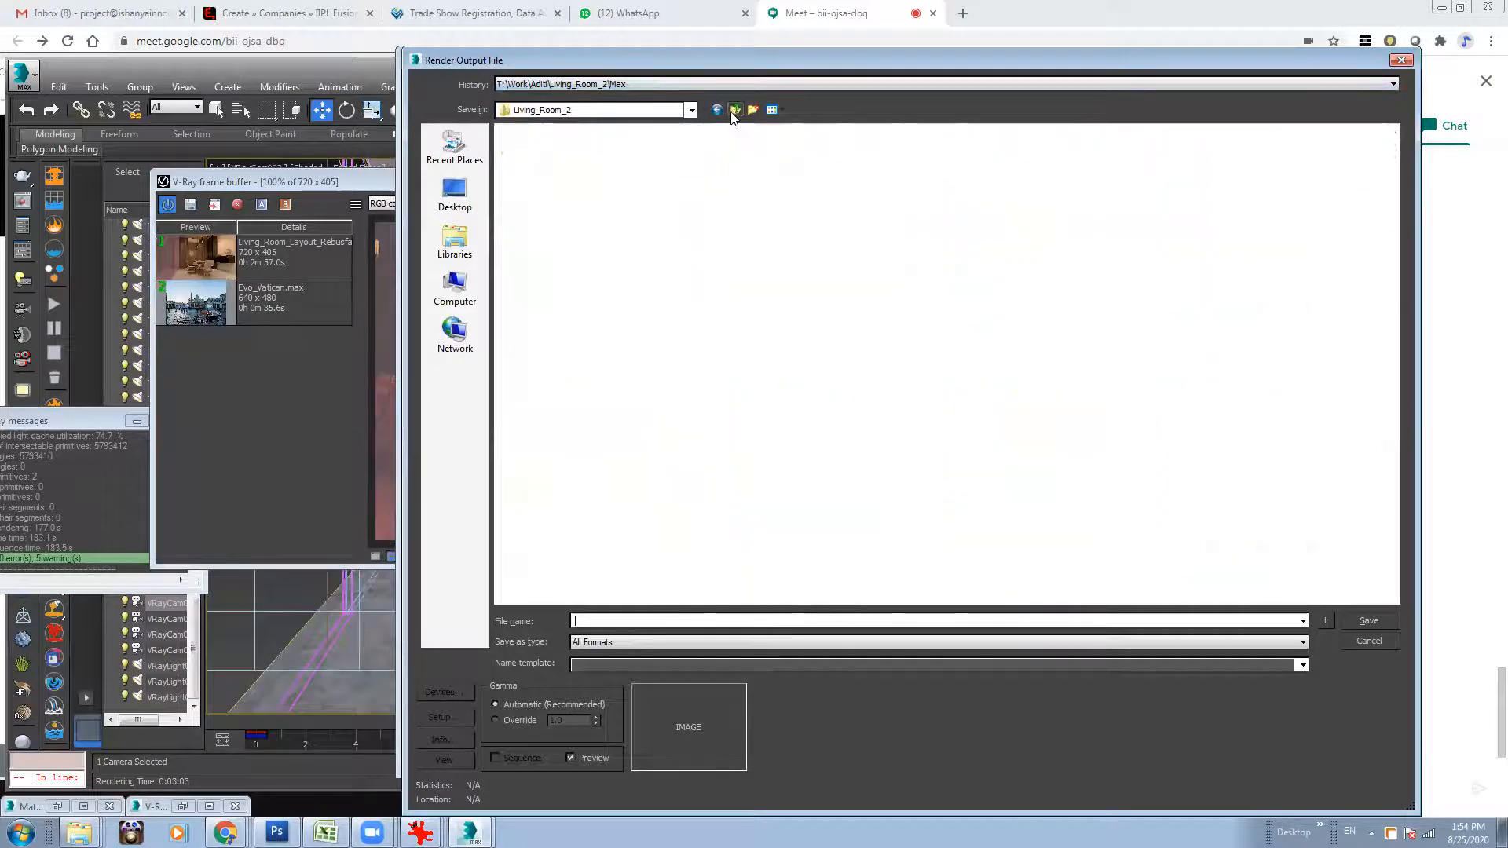
click(734, 110)
click(735, 110)
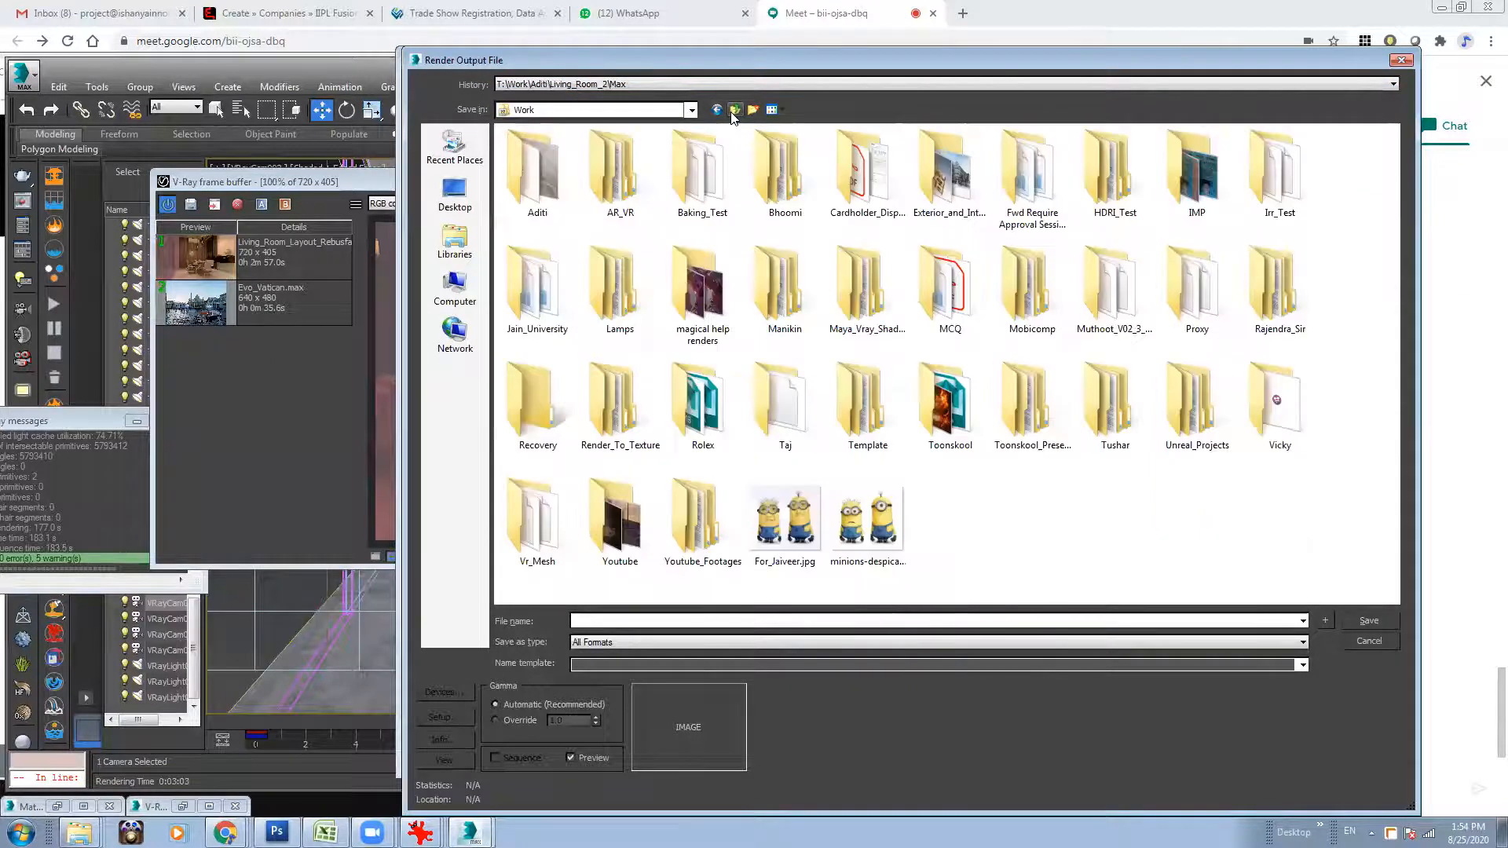
Create a folder named Rebusfarm_Test inside the Work folder and open it.
right_click(1037, 533)
mouse_move(1121, 704)
click(1249, 479)
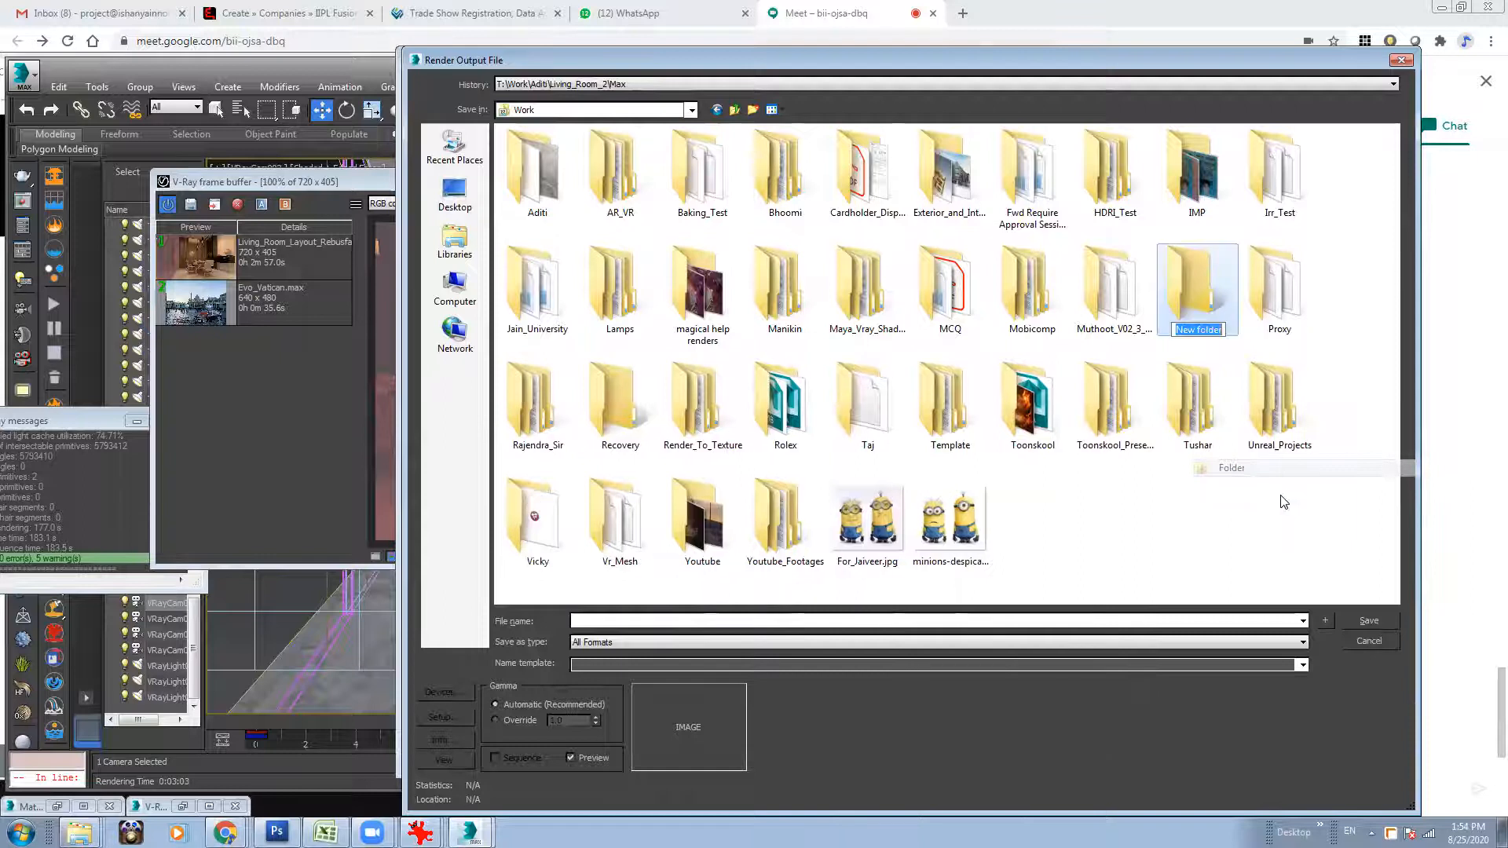
text(Rebusfarm_Tes)
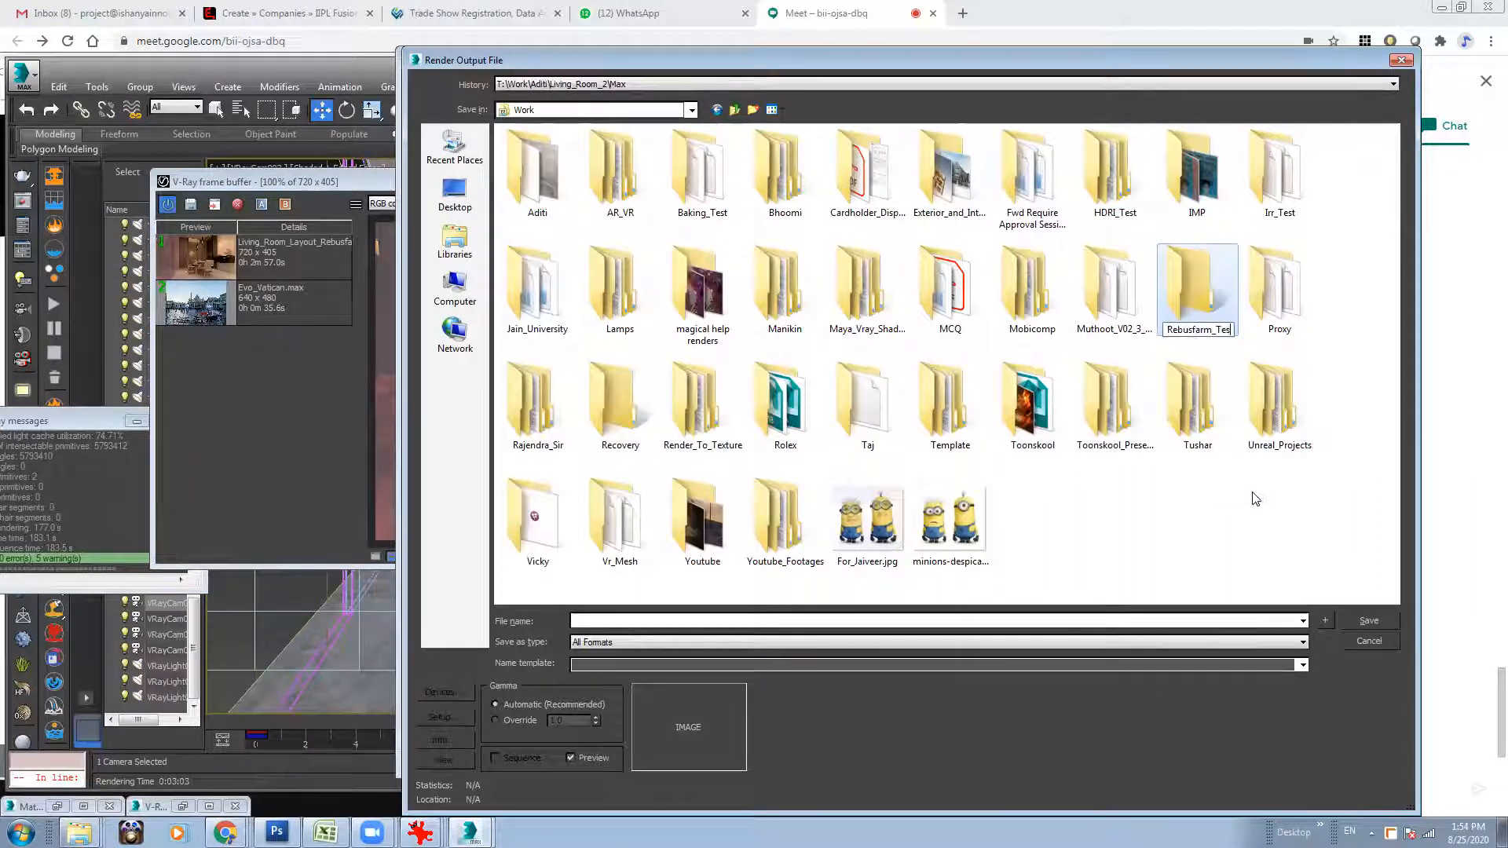
text(t)
key(Return)
Create a subfolder named Test_1 inside Rebusfarm_Test and open it.
key(Return)
right_click(577, 300)
mouse_move(667, 468)
click(795, 472)
text(TesT)
key(BackSpace)
text(t_1)
key(Return)
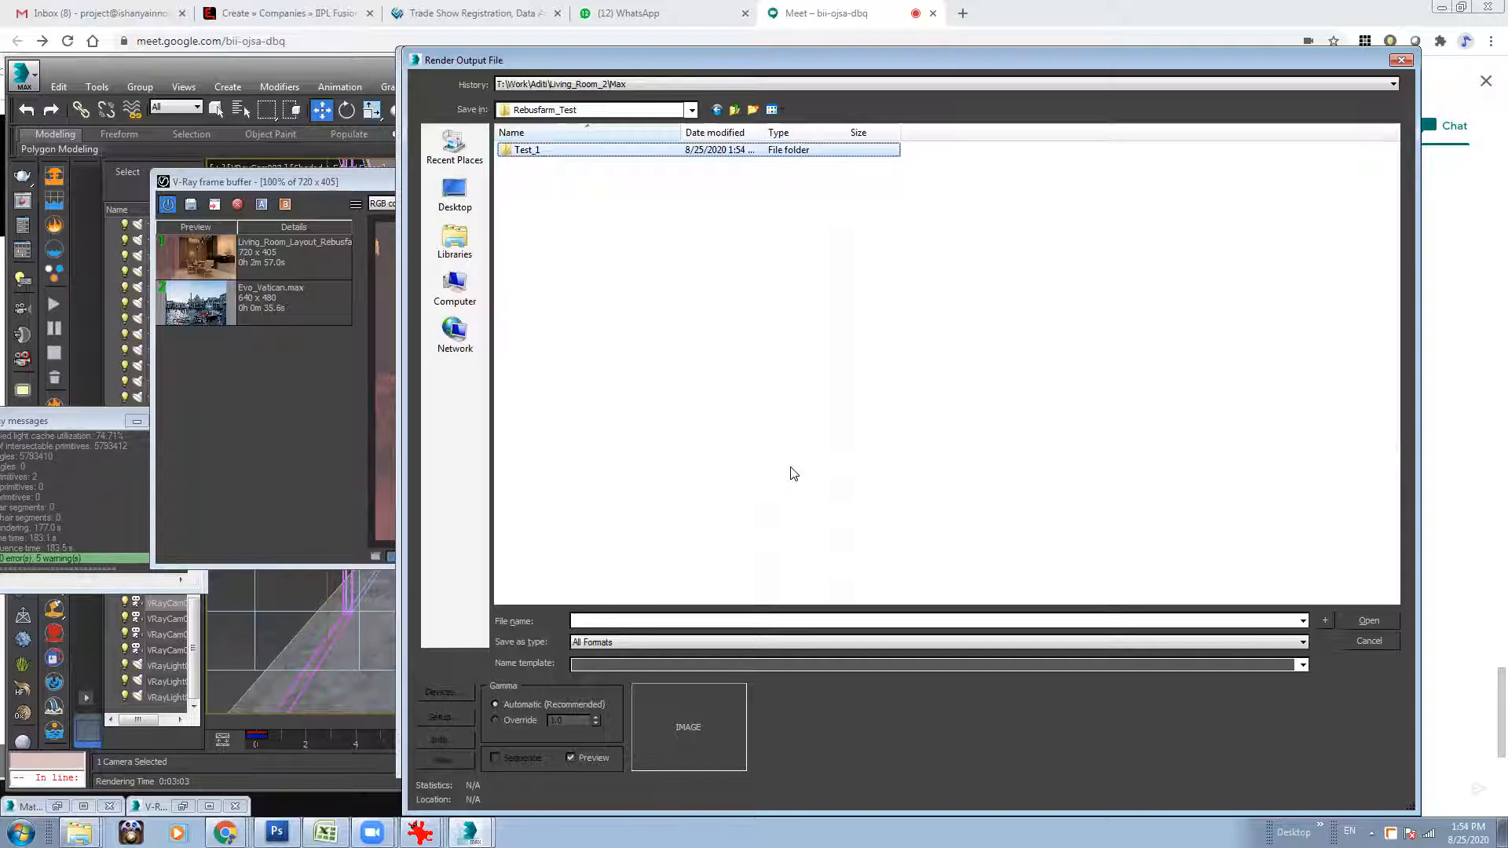
key(Return)
Name the render output file Rebusfarm_Test_1.jpg in the Test_1 folder and accept the JPEG settings at quality 100.
click(608, 620)
text(Rebusfarm_)
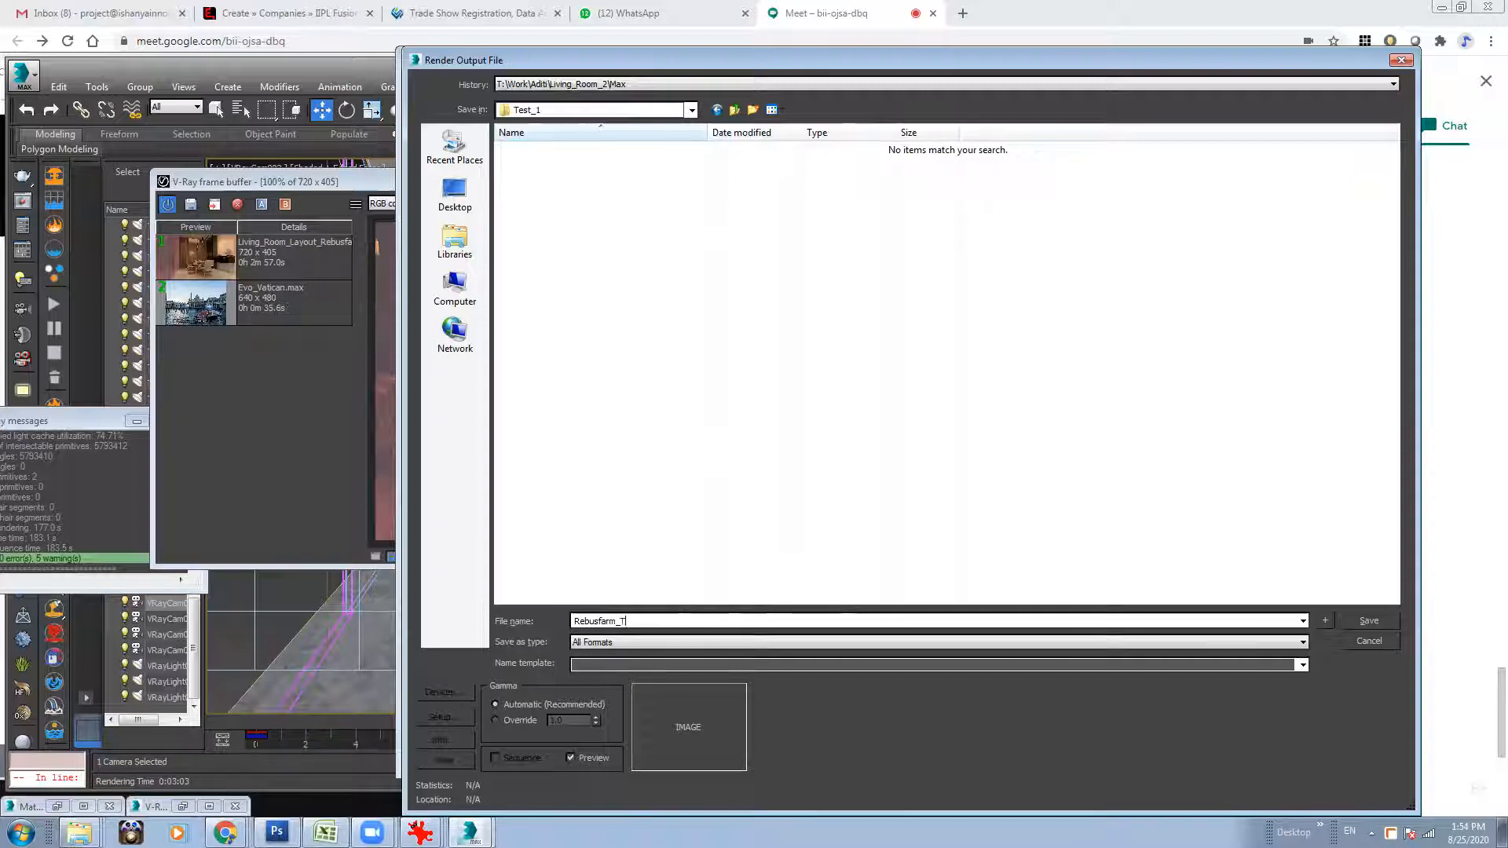
text(Test_1.jpg)
key(Return)
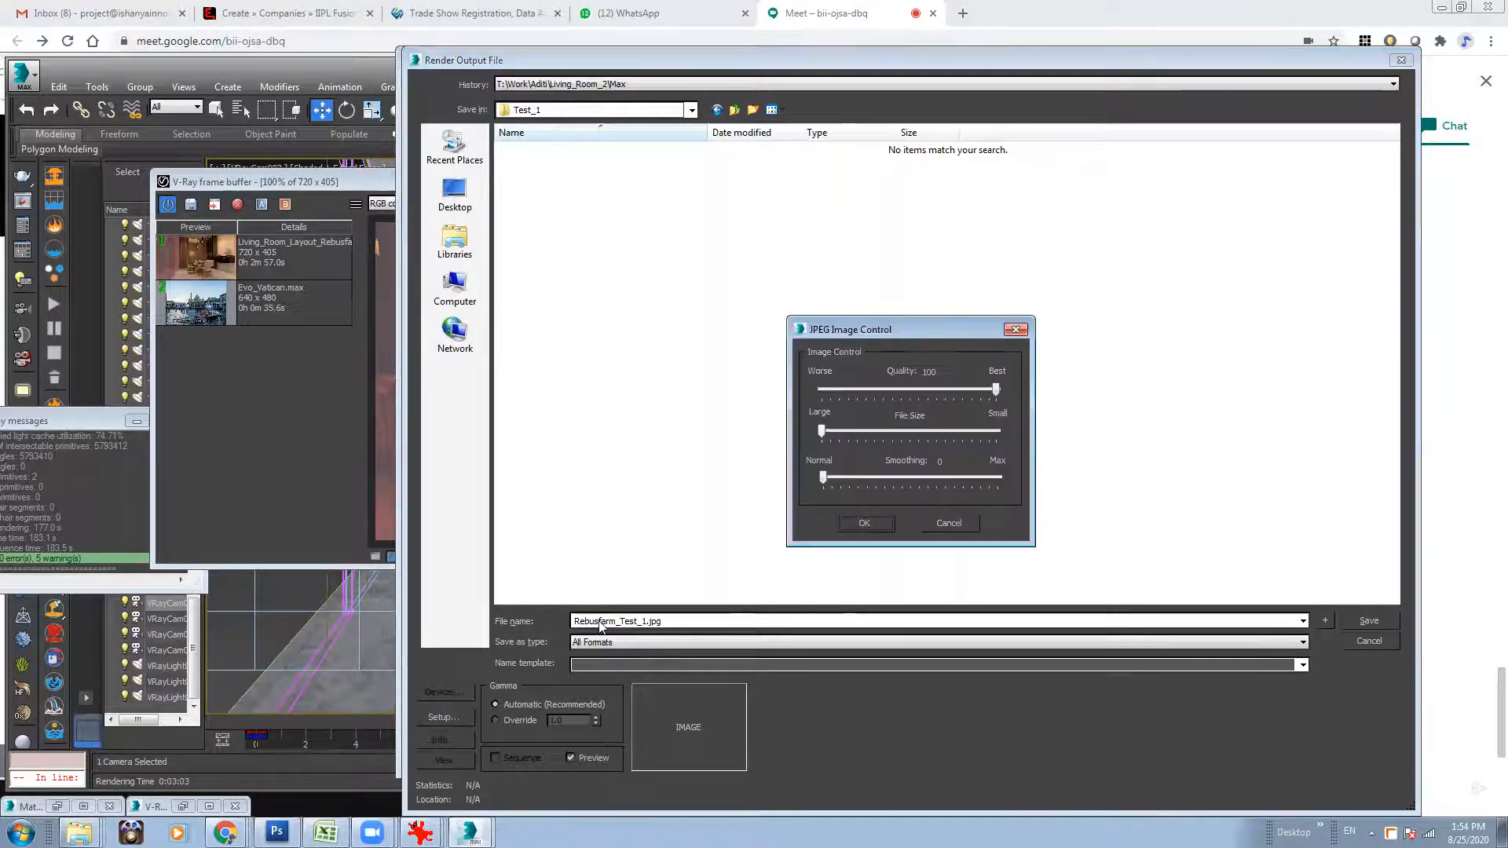
click(855, 521)
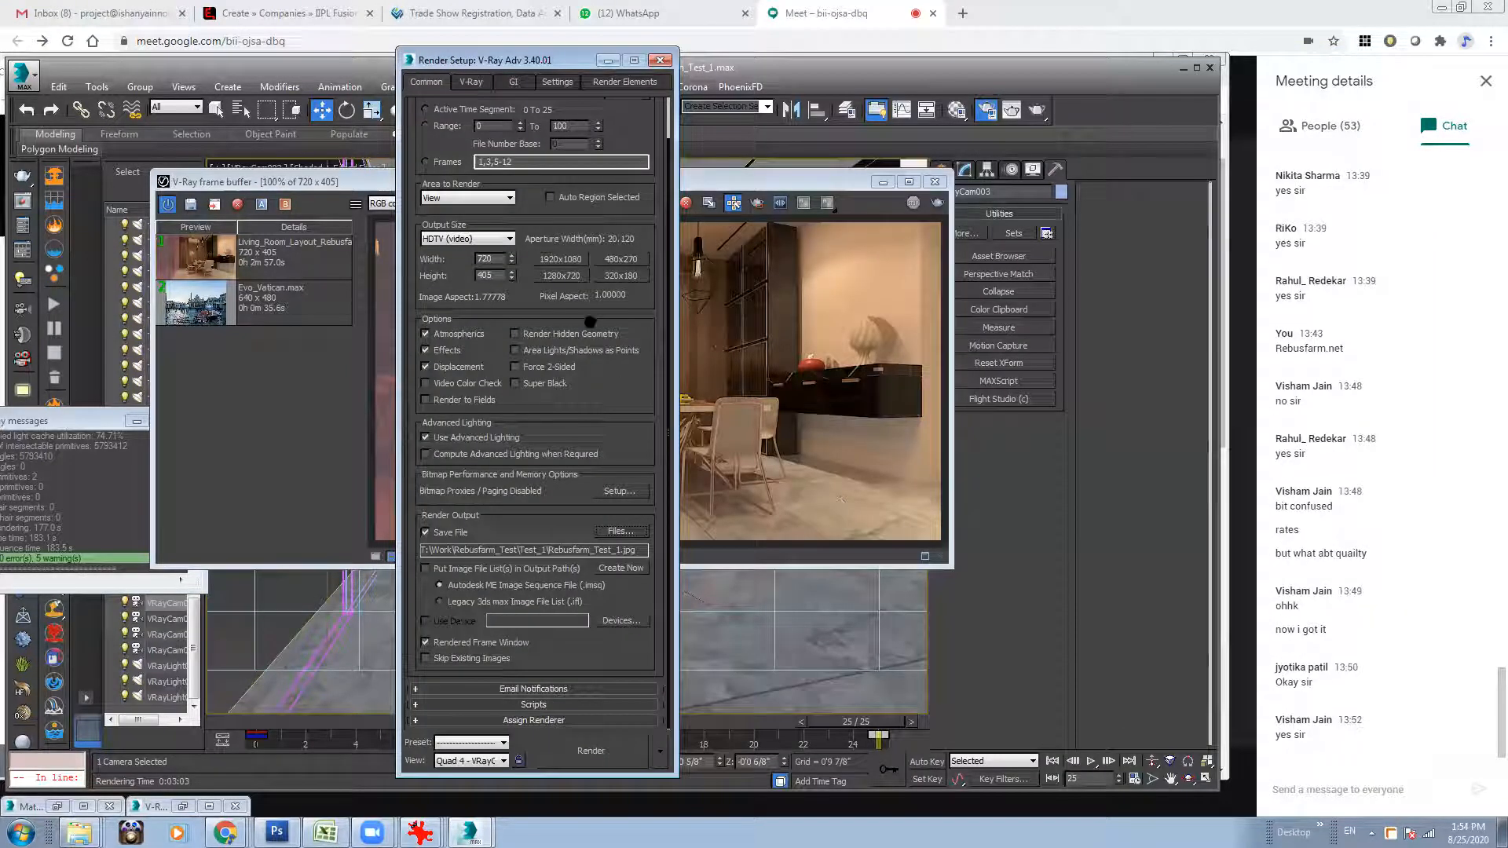
Set the render range's end frame to 25 and choose Active Time Segment as the time output.
scroll(589, 377, up, 2)
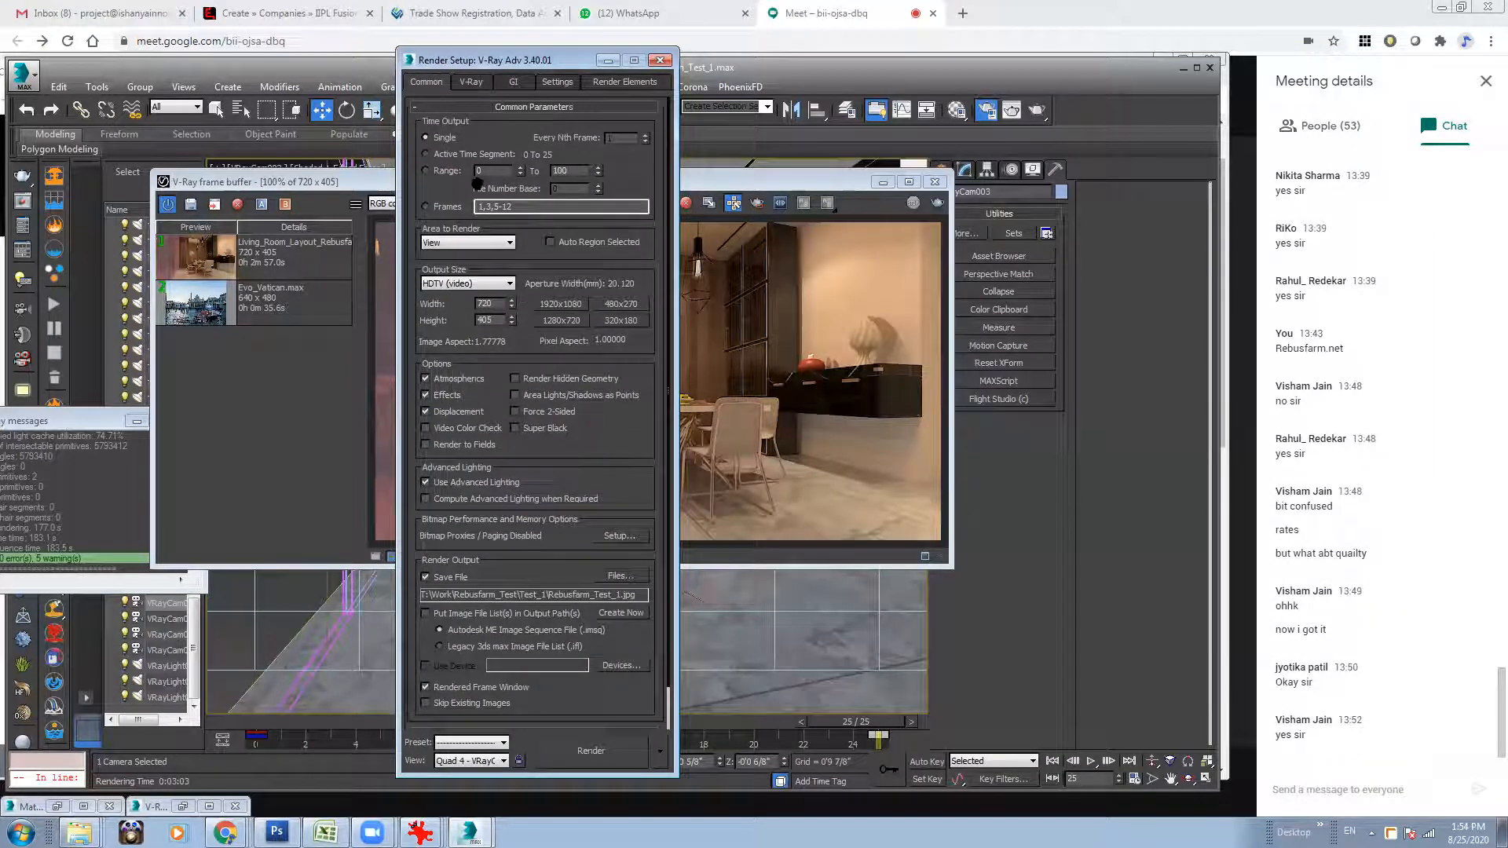
click(433, 171)
text(25)
mouse_move(585, 479)
mouse_down()
mouse_move(610, 384)
mouse_move(584, 451)
mouse_up()
Save the scene file and minimize the render setup window.
click(24, 74)
click(47, 213)
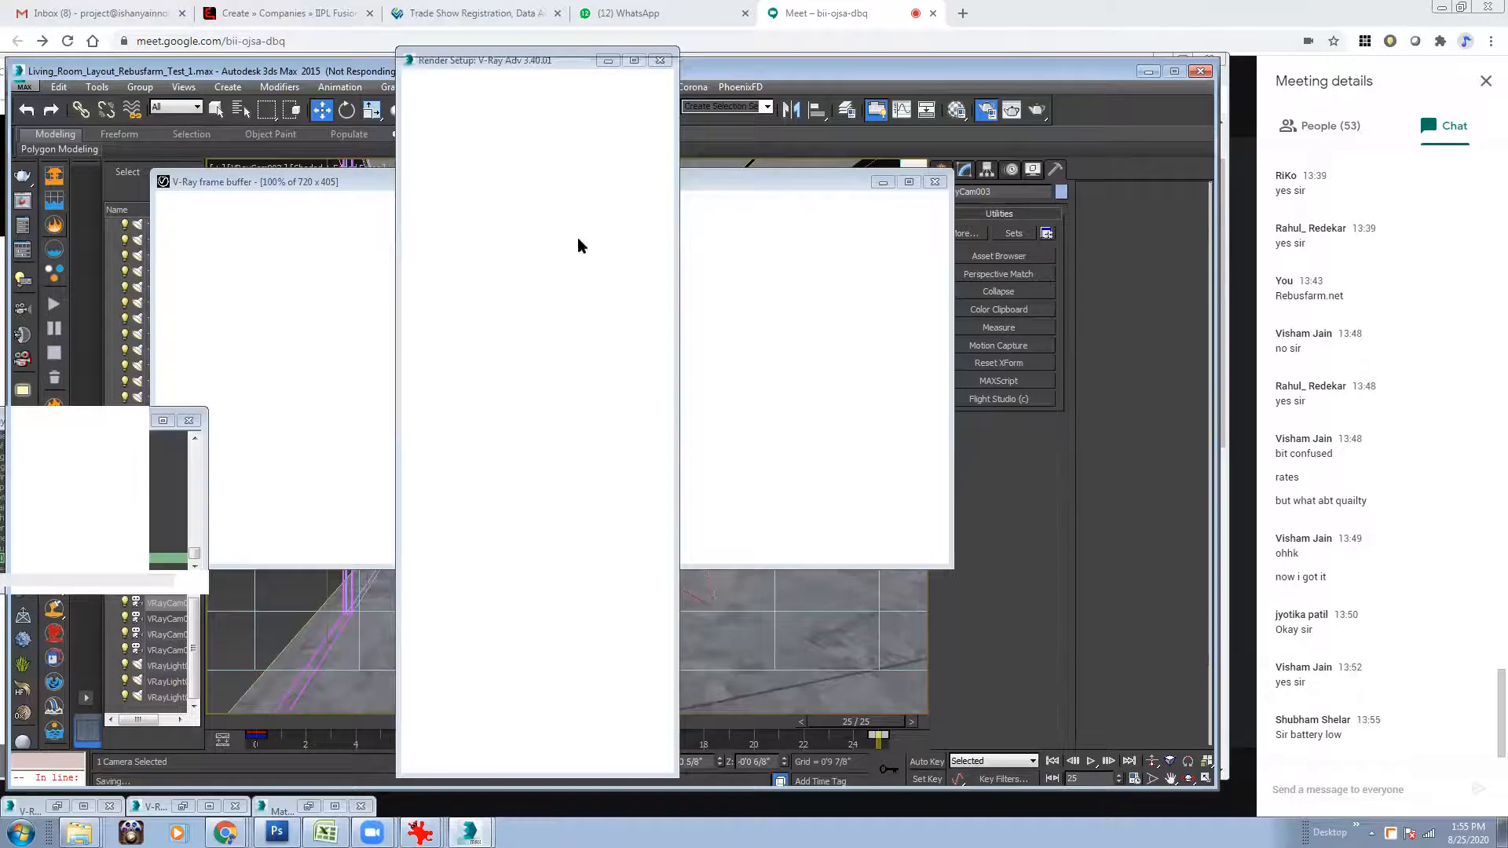
click(607, 62)
Open the Rebus Farminizer through Render with RebusFarm and run a Smartcheck on the scene.
click(477, 86)
click(525, 123)
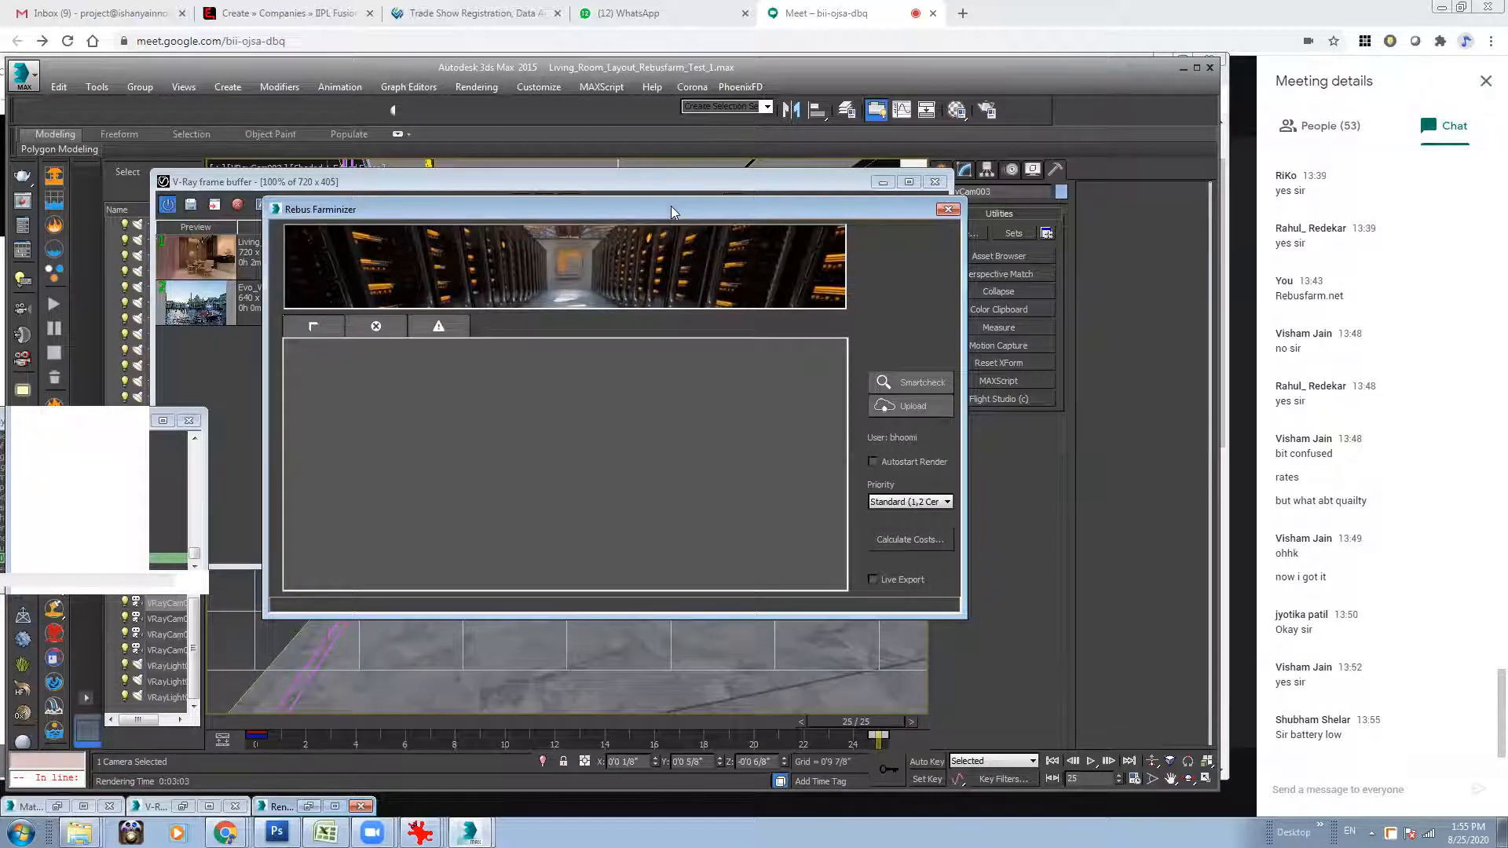
drag(664, 204, 640, 196)
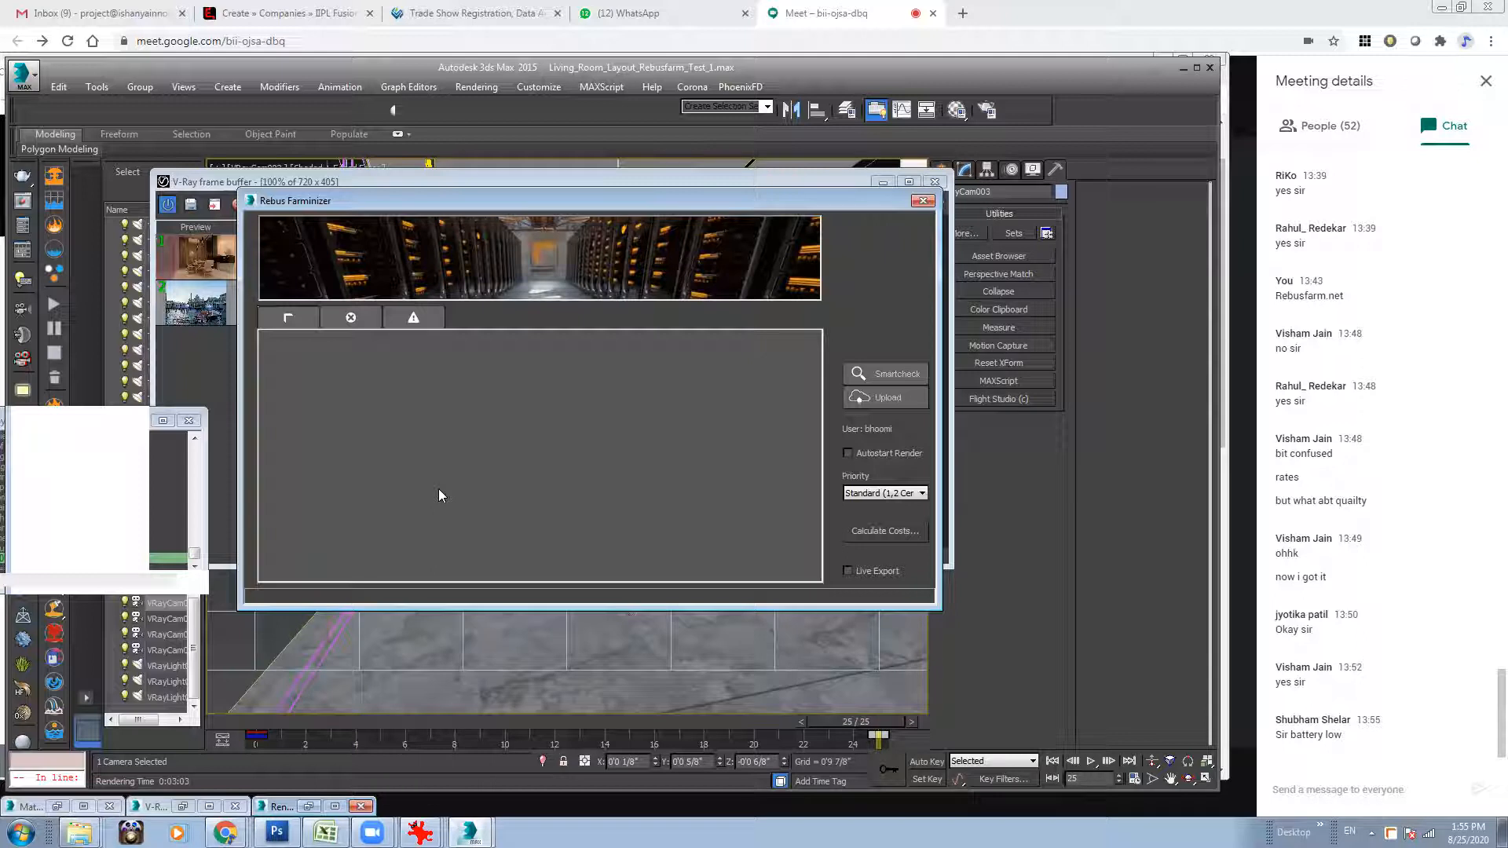
click(872, 374)
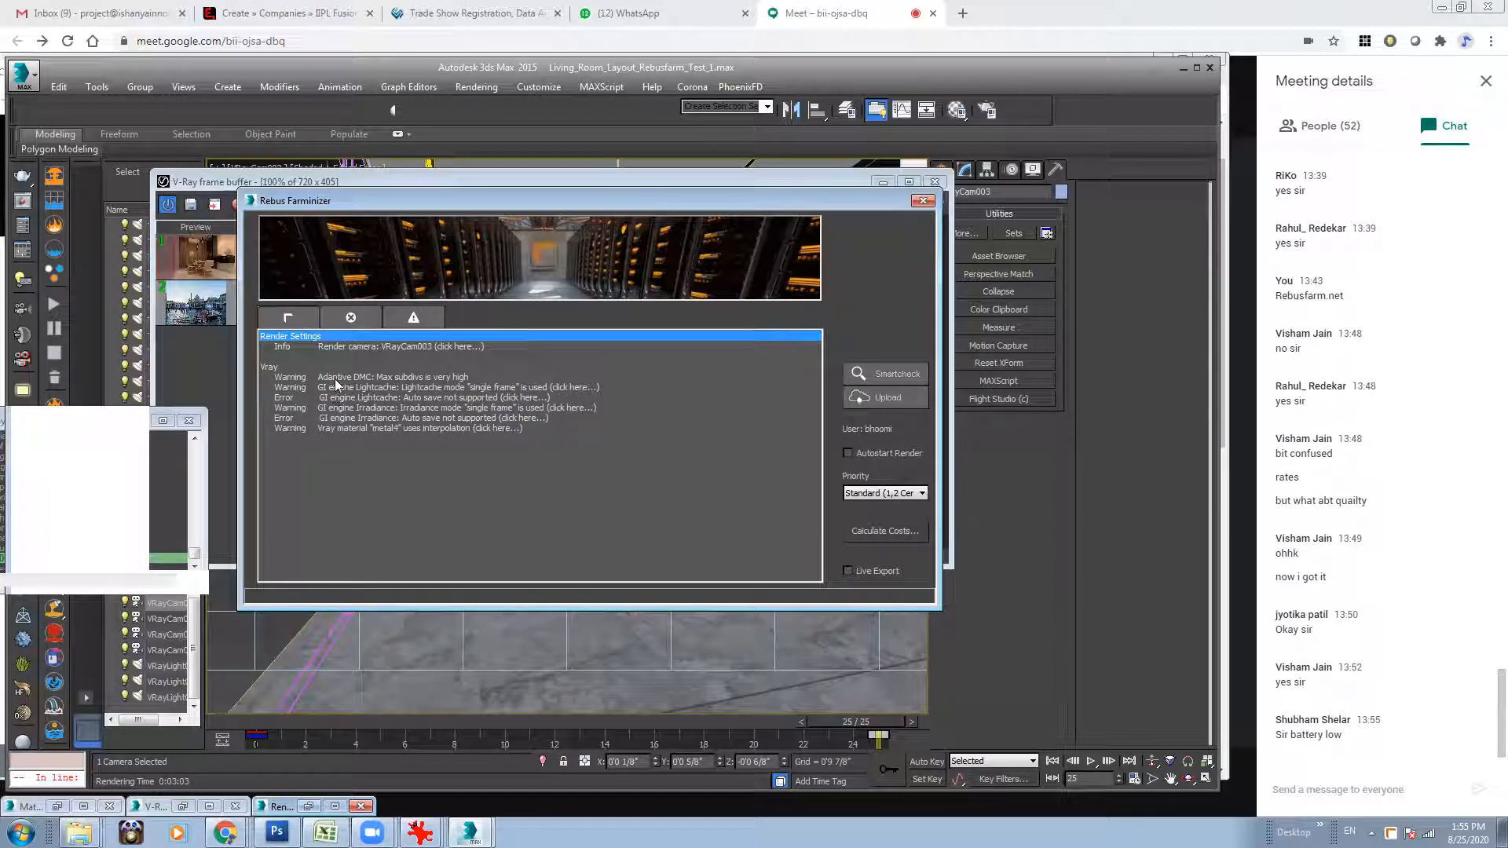
Read the details of the Lightcache "single frame" warning in the Smartcheck results and dismiss the message.
click(445, 378)
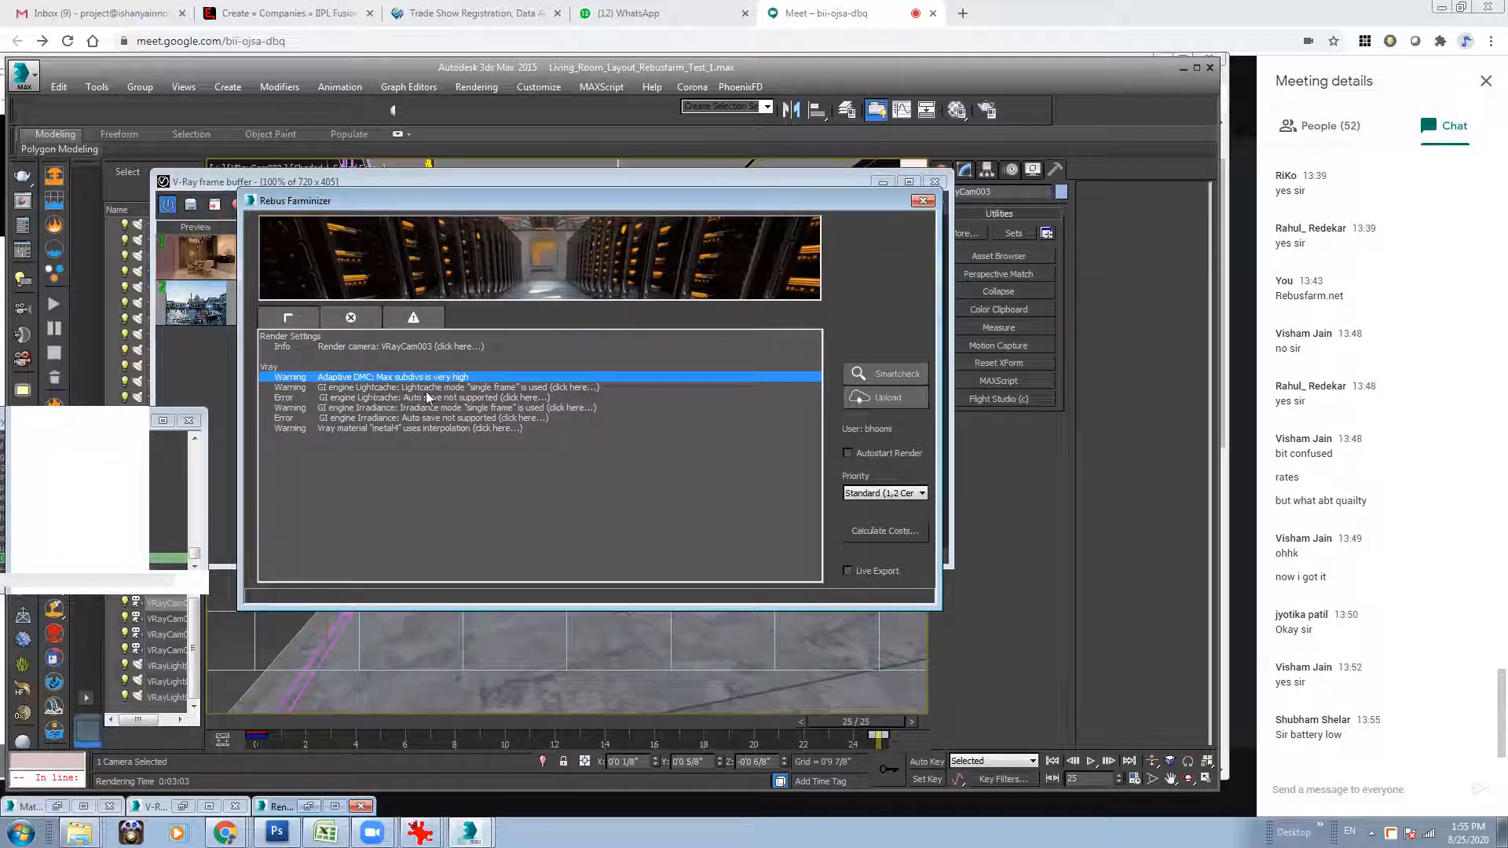
click(548, 386)
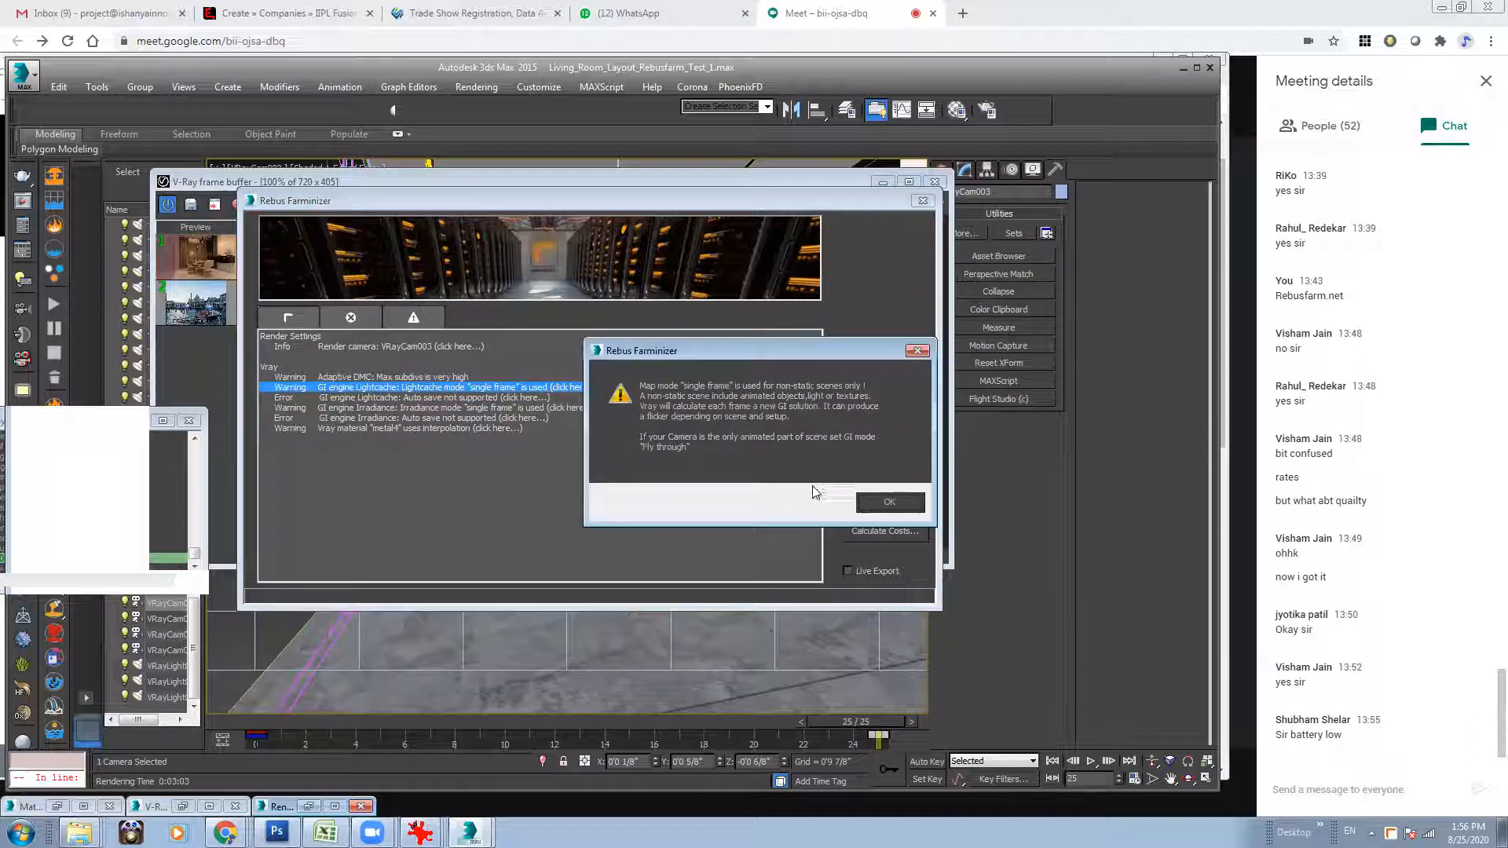
click(887, 504)
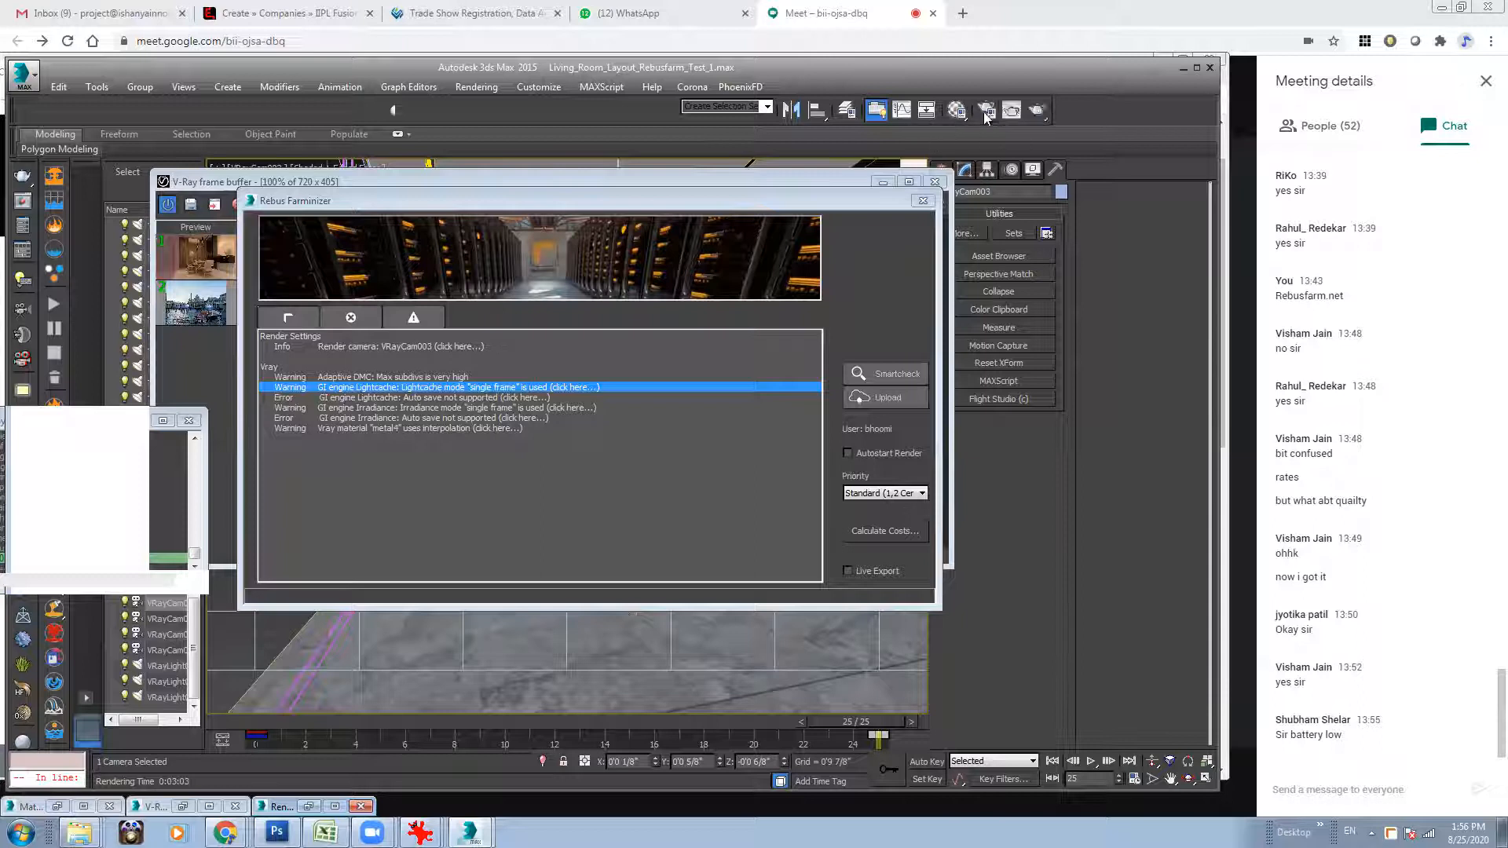
Review the irradiance map and light cache mode and auto-save settings in the render setup's GI section, and close the window.
click(986, 111)
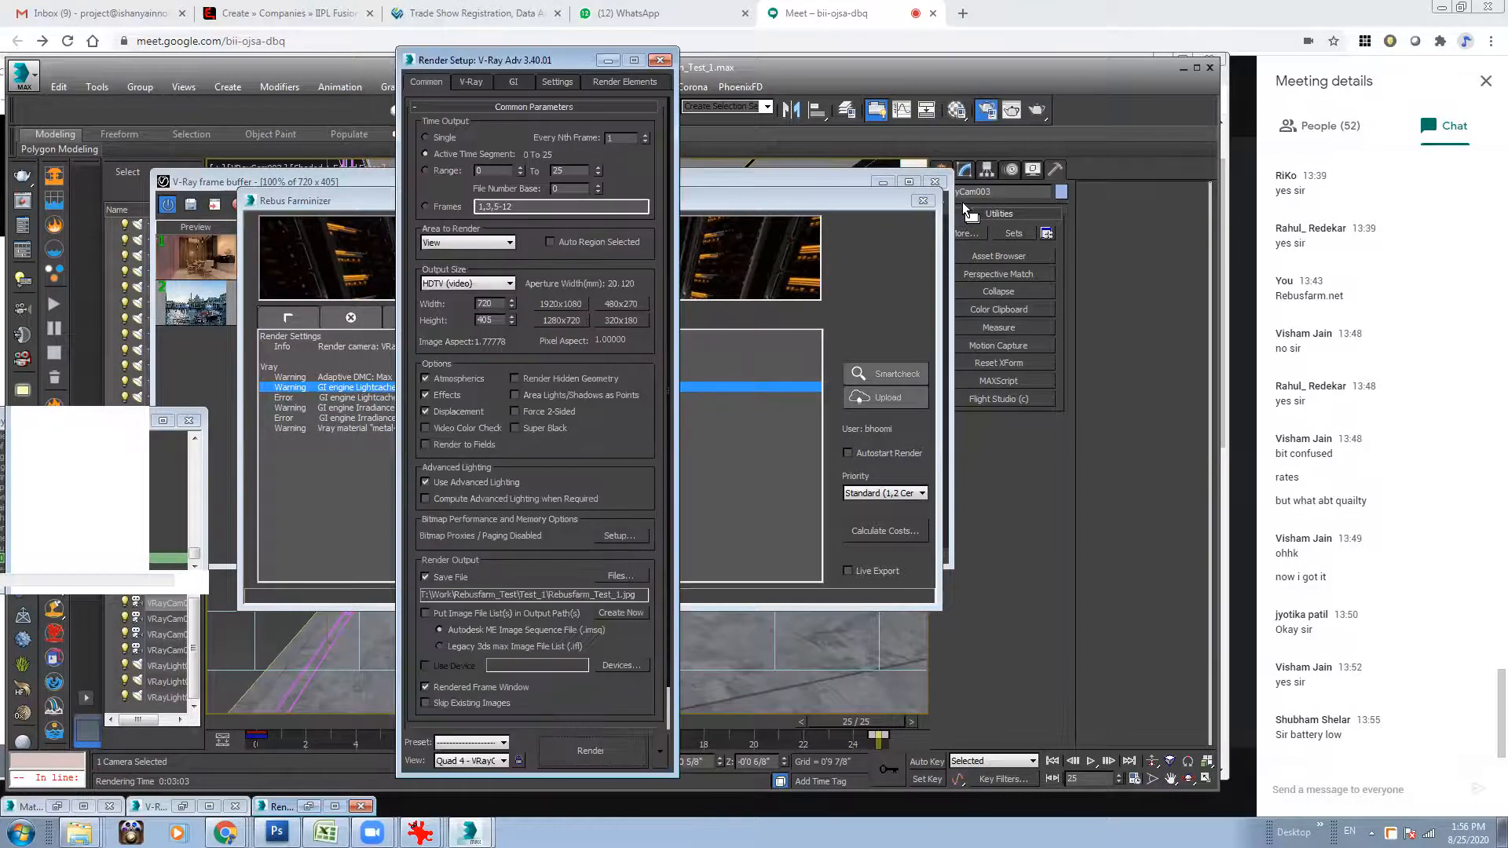
click(513, 81)
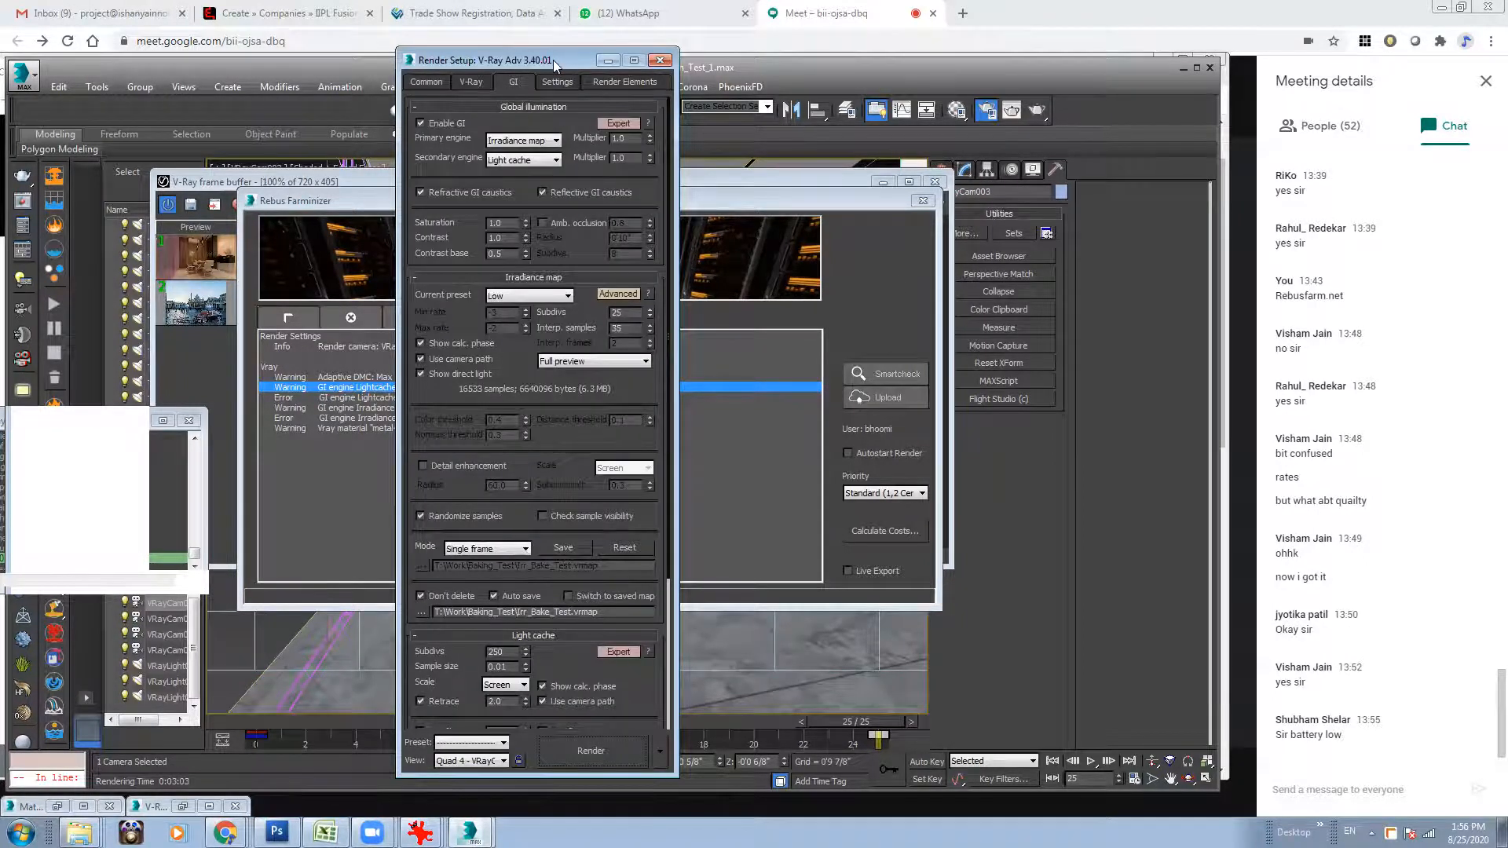
drag(554, 66, 959, 80)
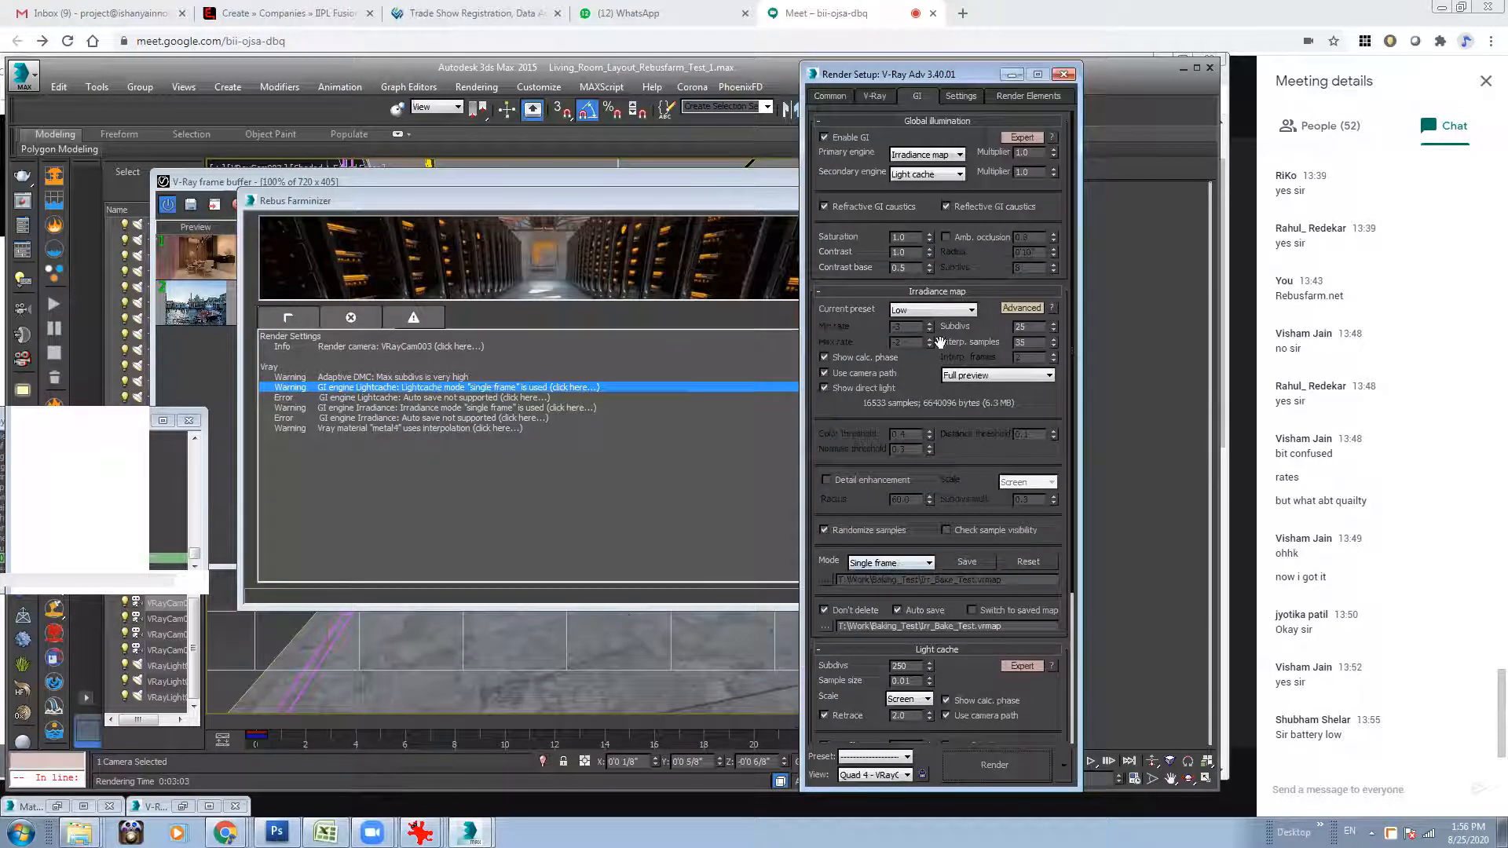
scroll(929, 597, down, 5)
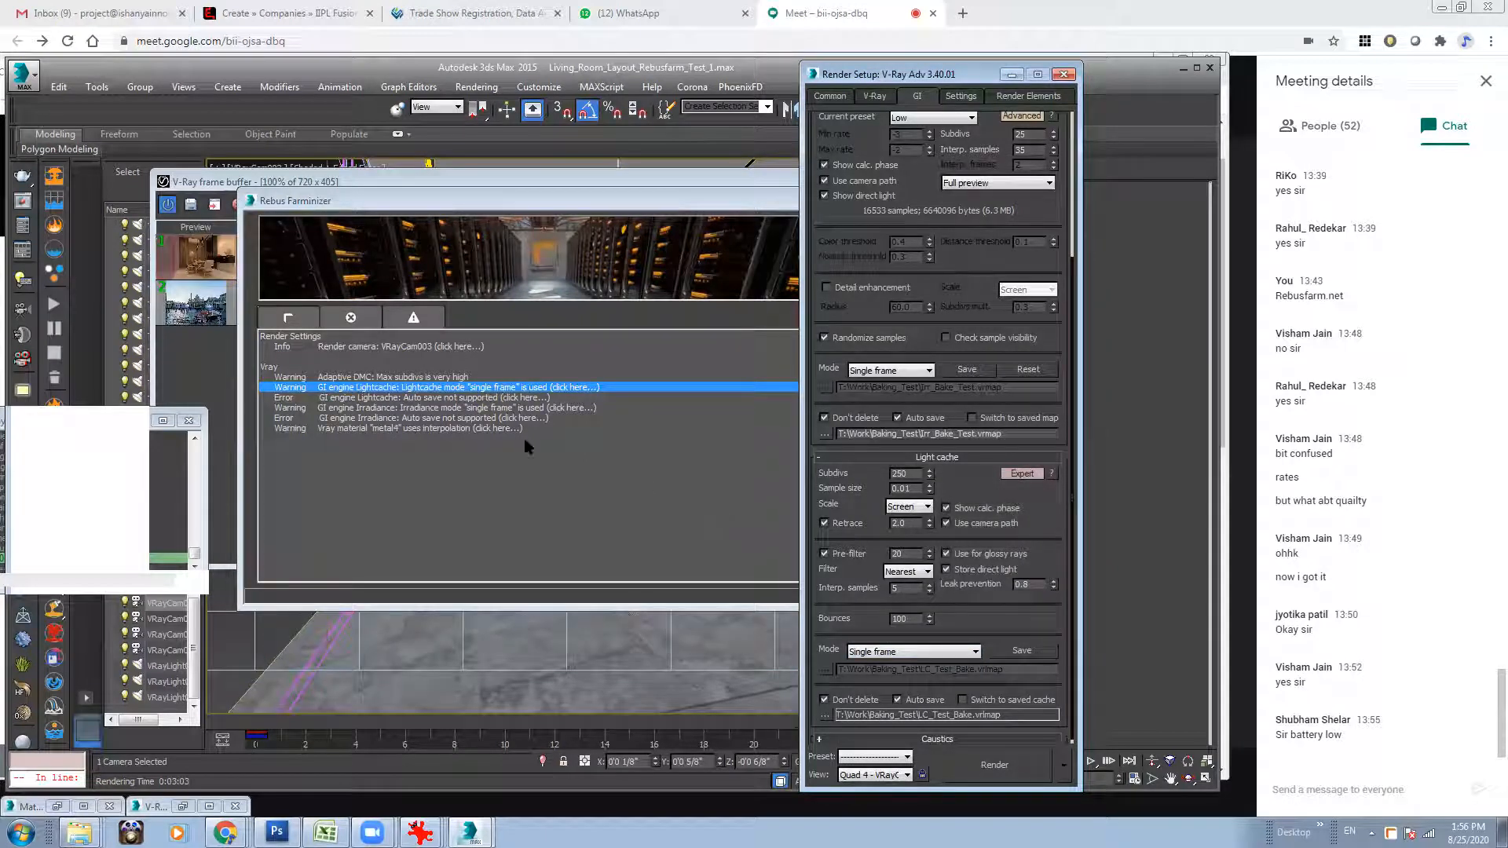
click(1063, 74)
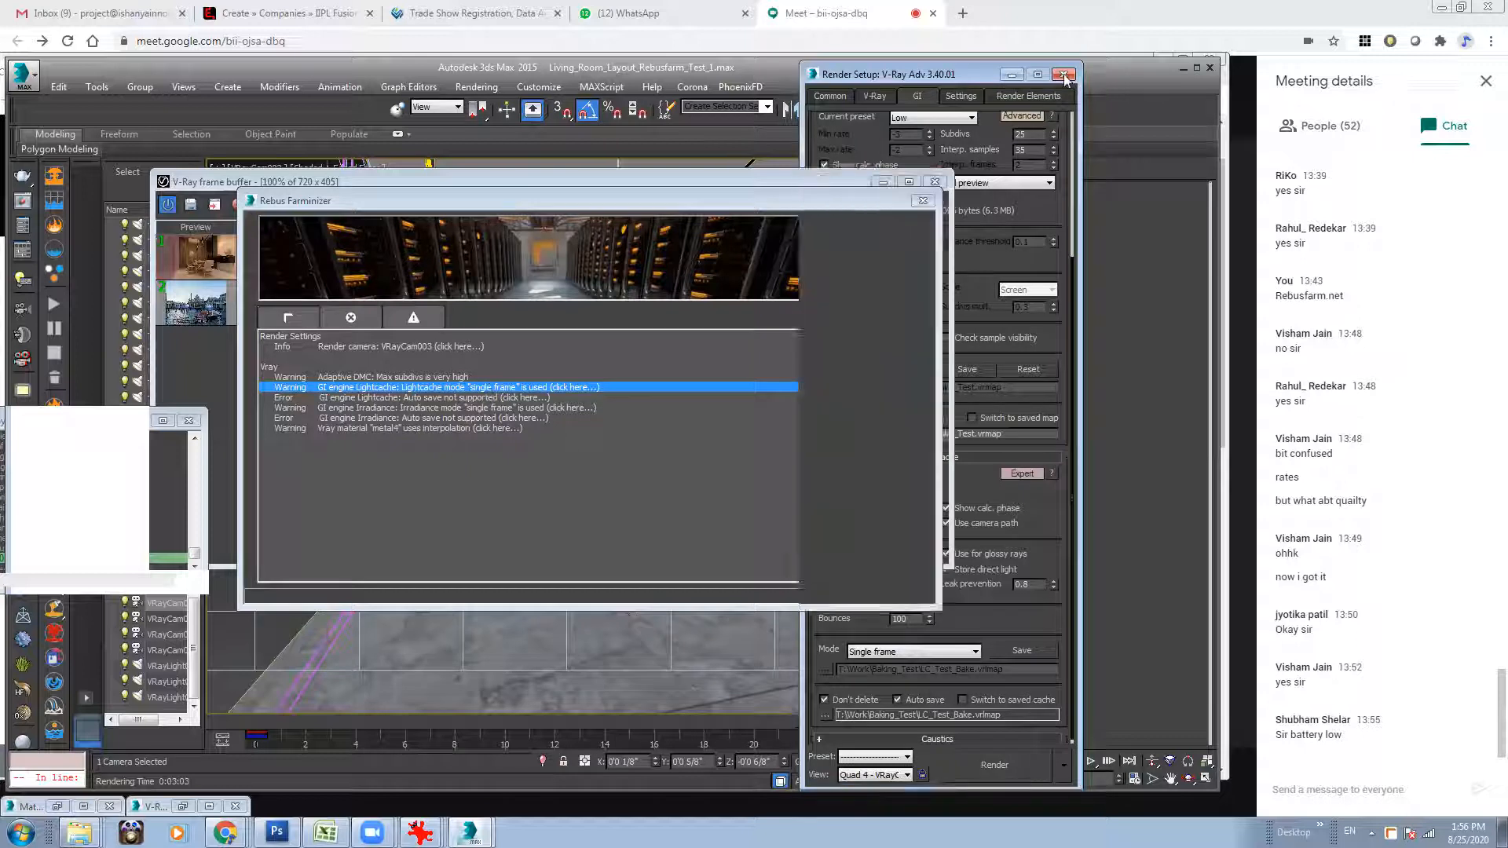
Resolve the Lightcache and Irradiance auto-save errors by disabling Auto Save for both, and check the Irradiance "single frame" warning.
click(395, 399)
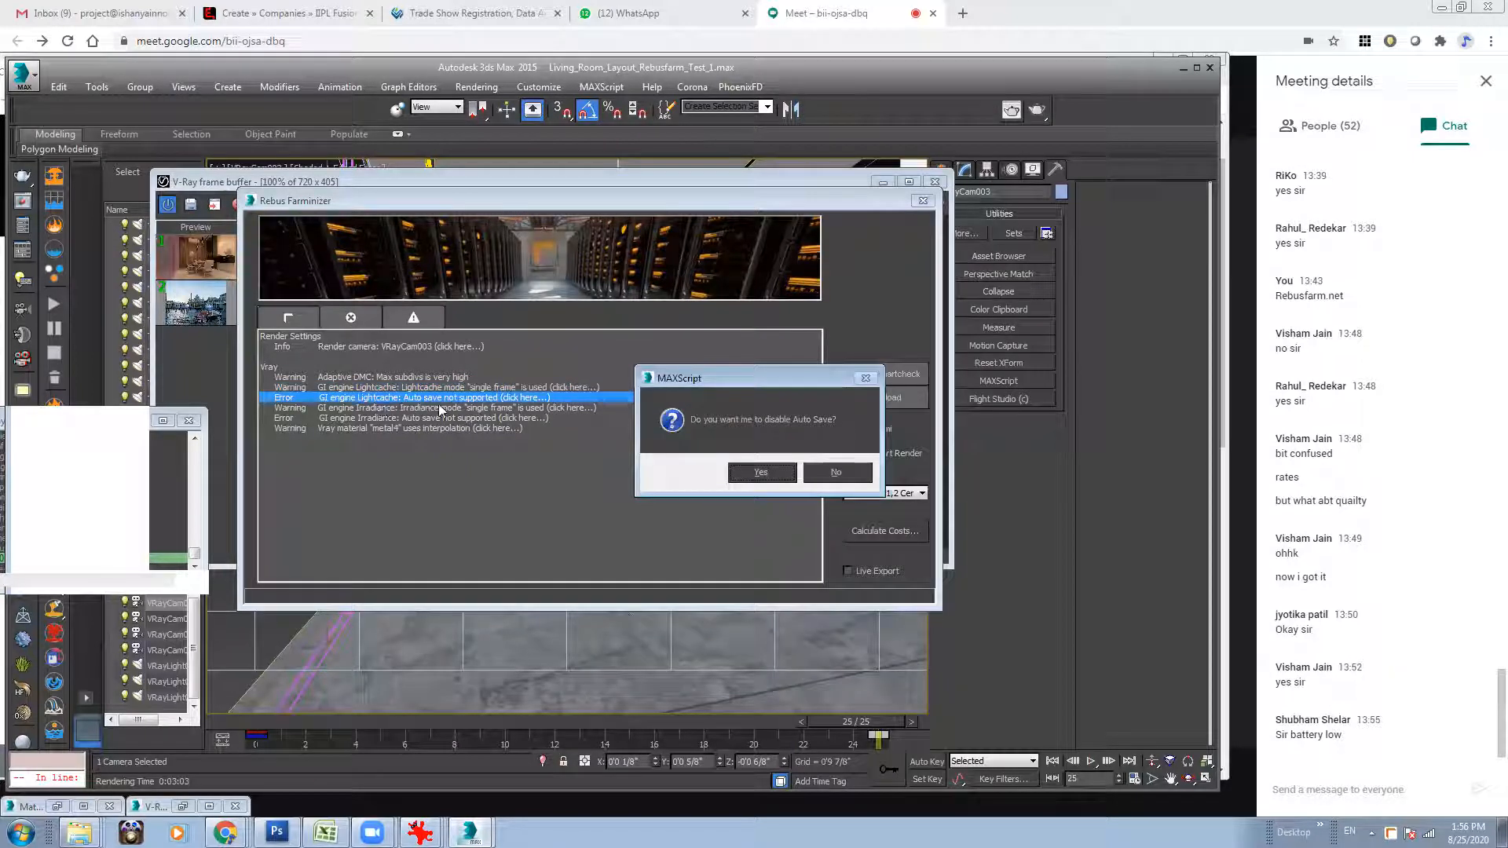
click(768, 472)
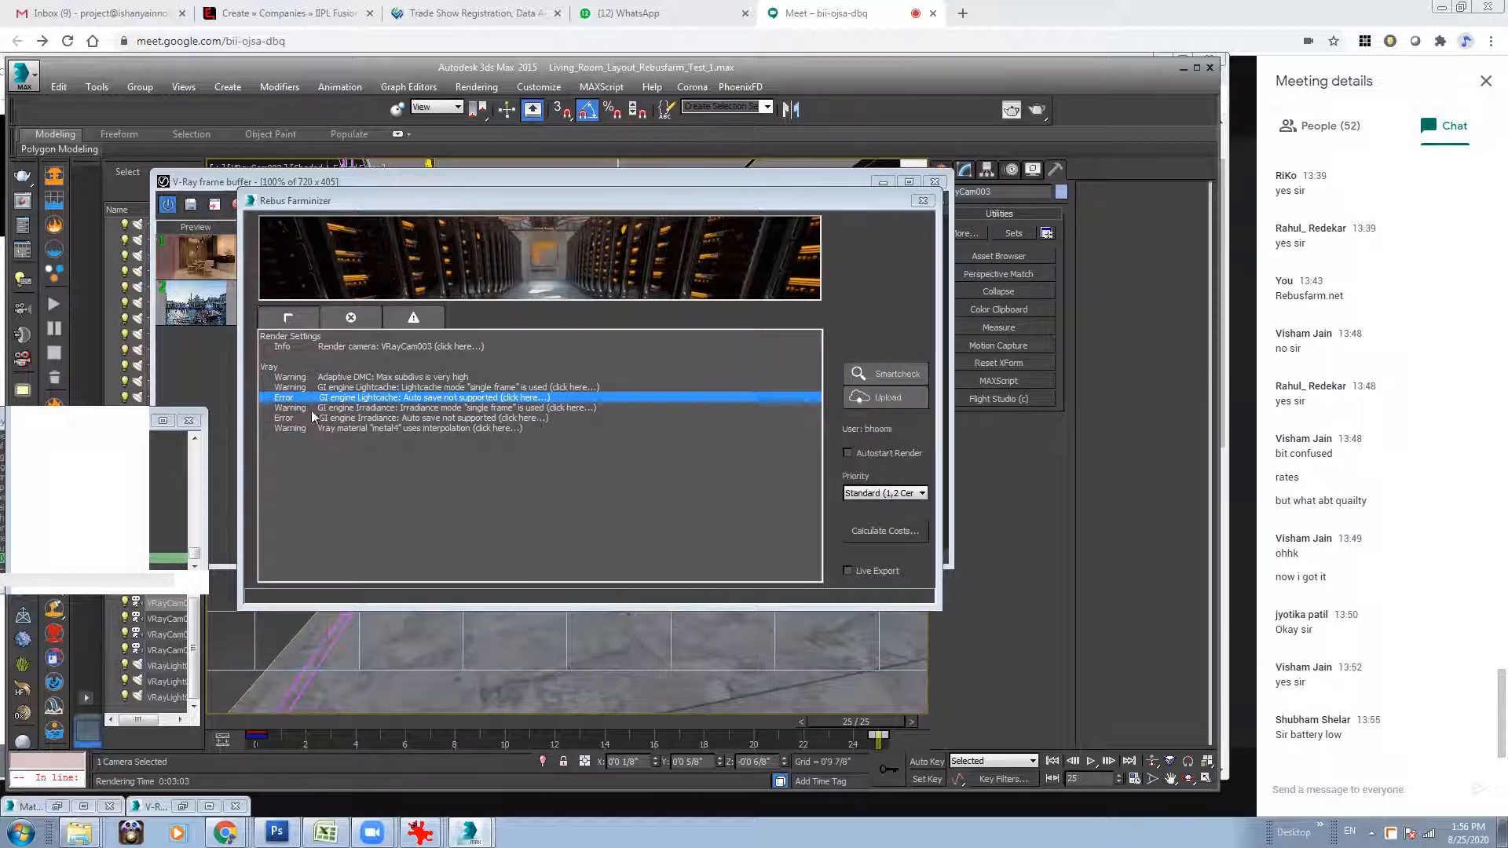
click(506, 408)
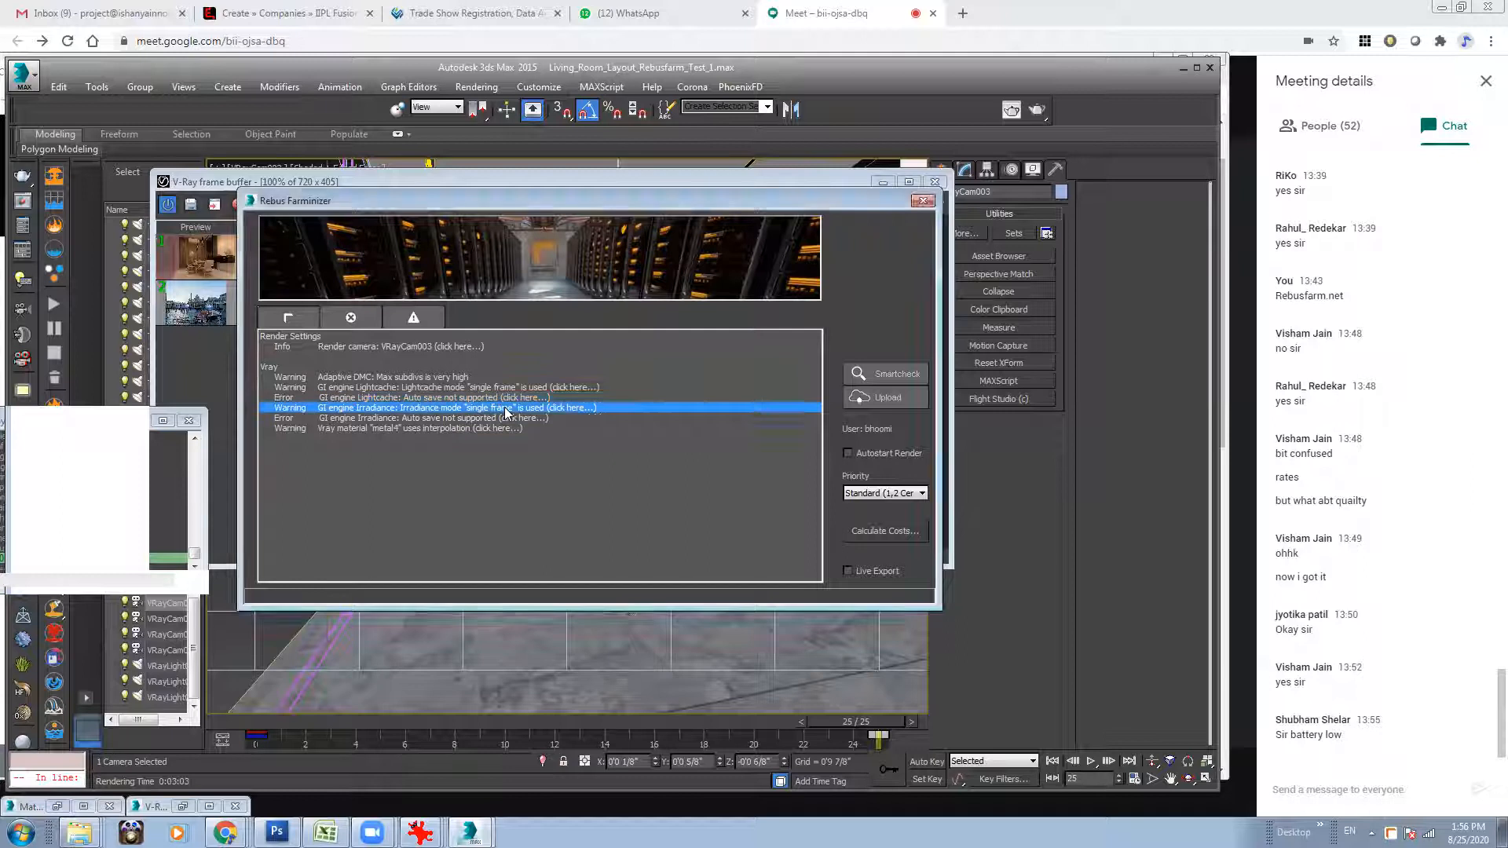
click(874, 515)
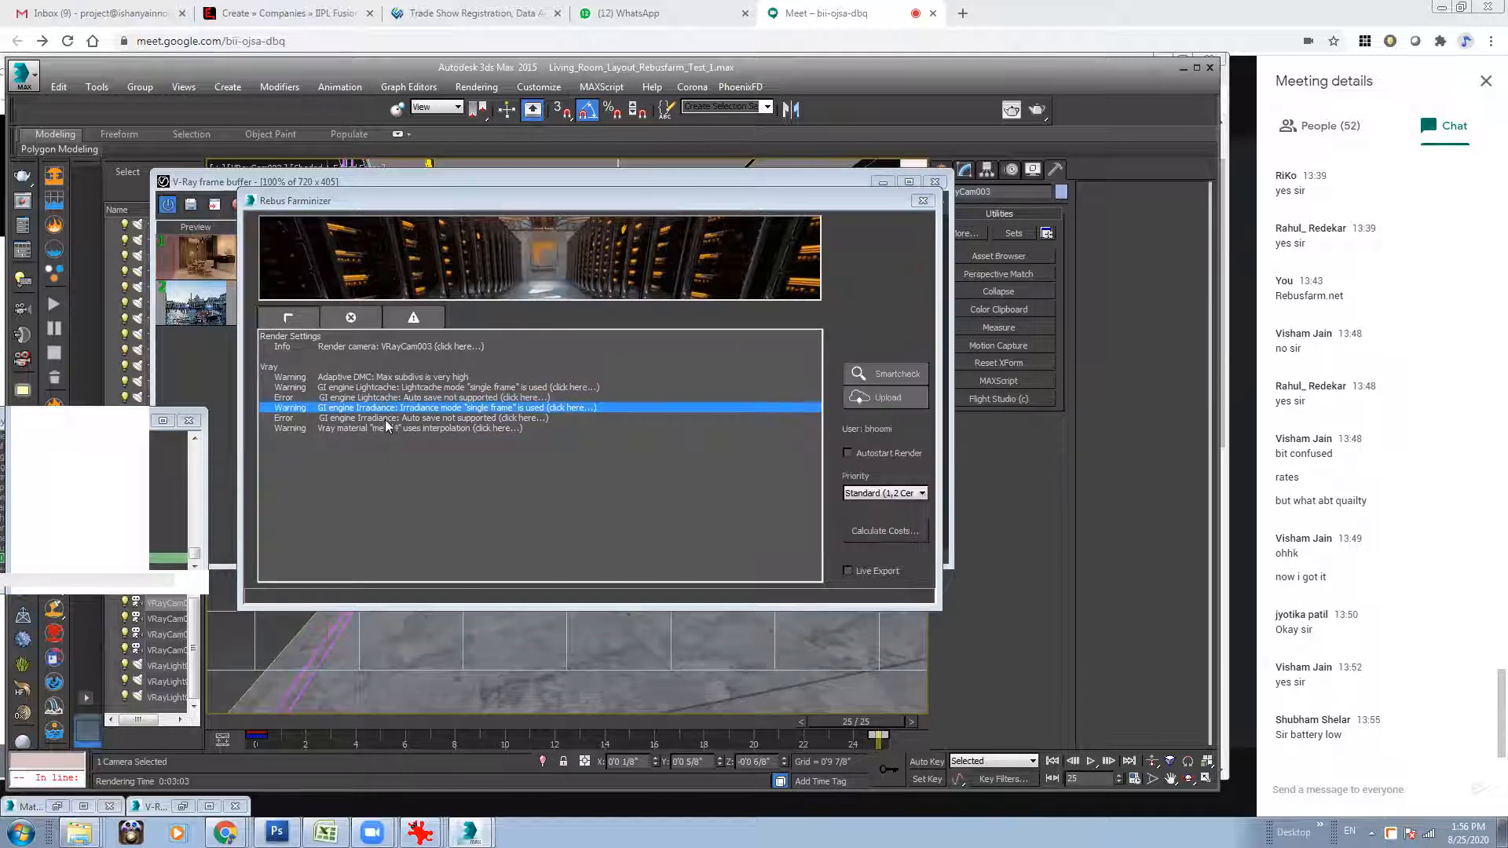
click(454, 419)
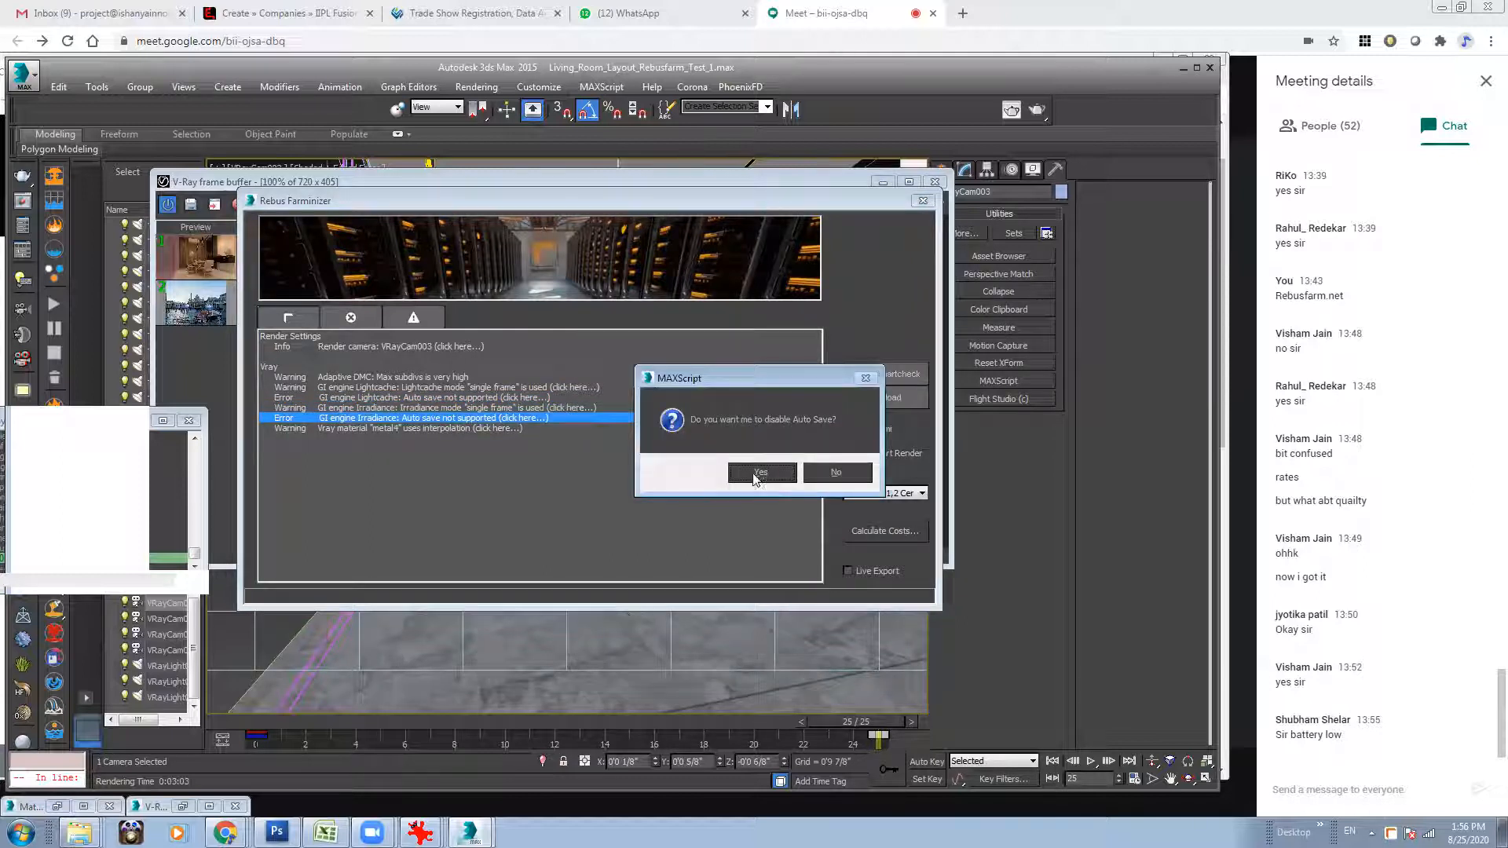
click(756, 474)
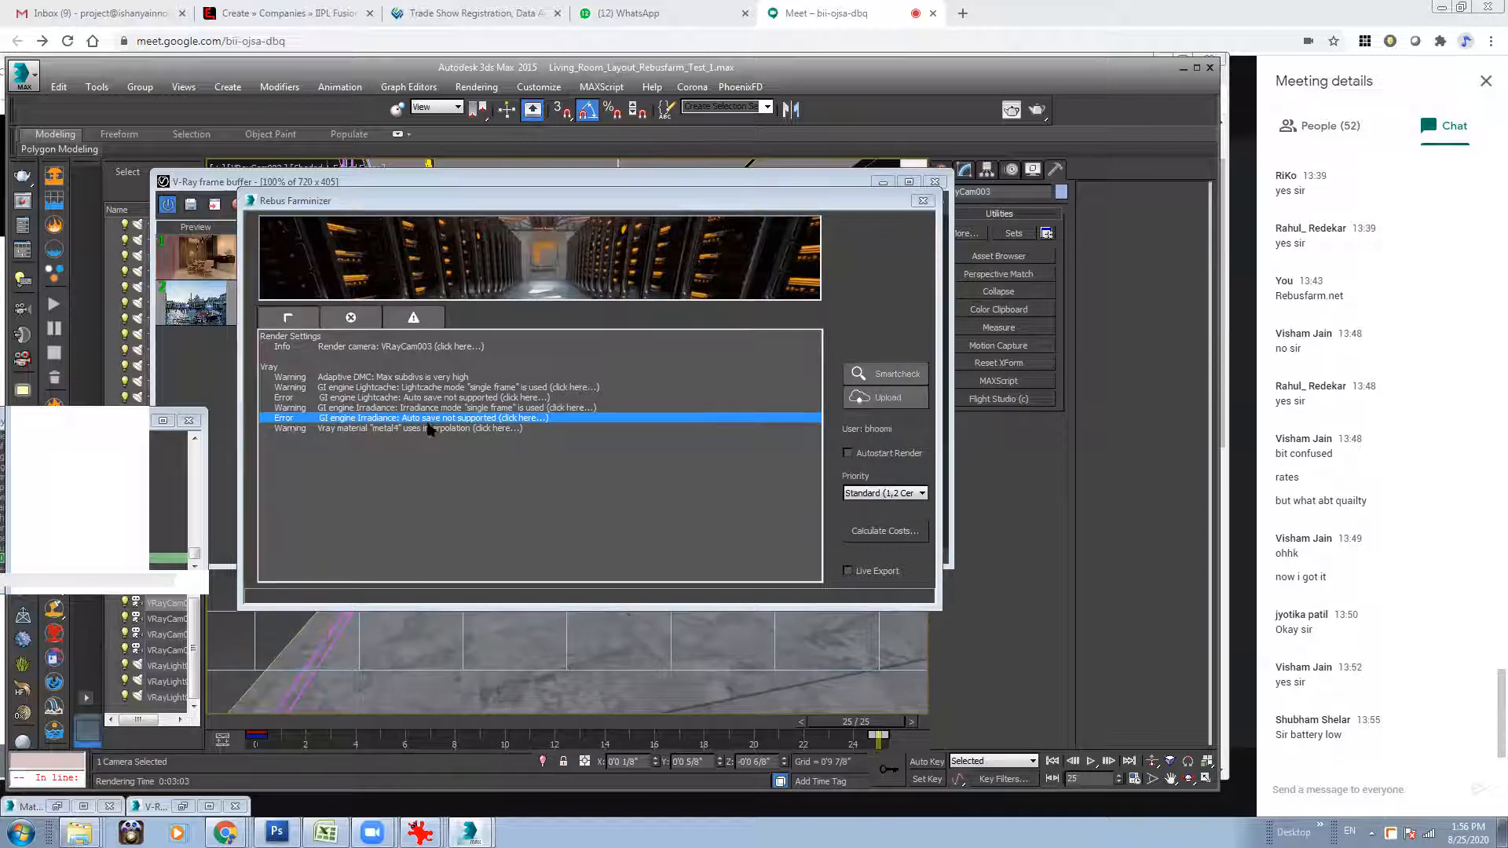
Resolve the "metal4" material warning by disabling interpolation for all materials.
click(454, 429)
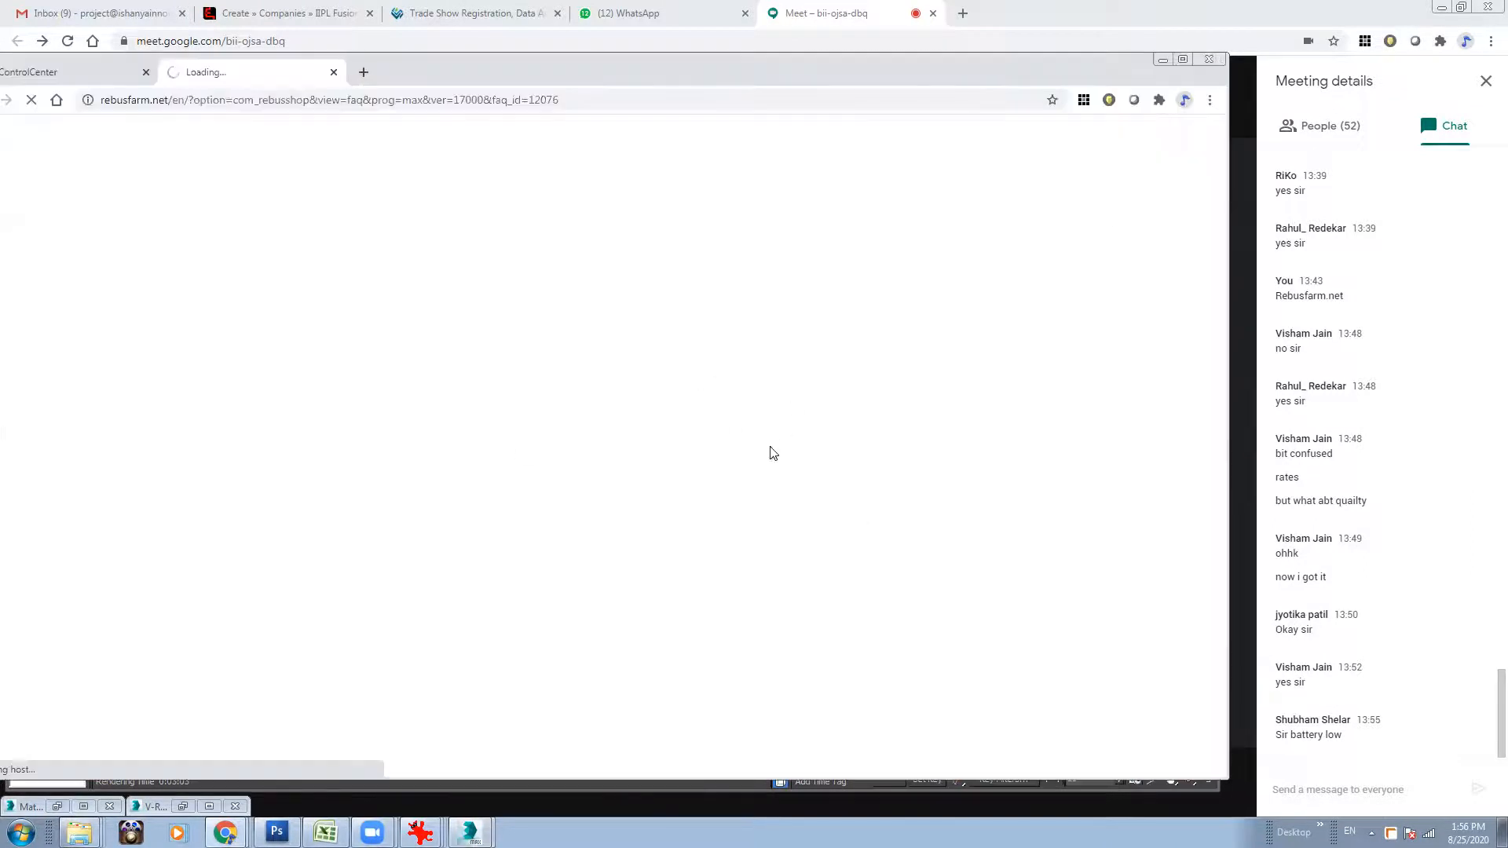
click(1163, 61)
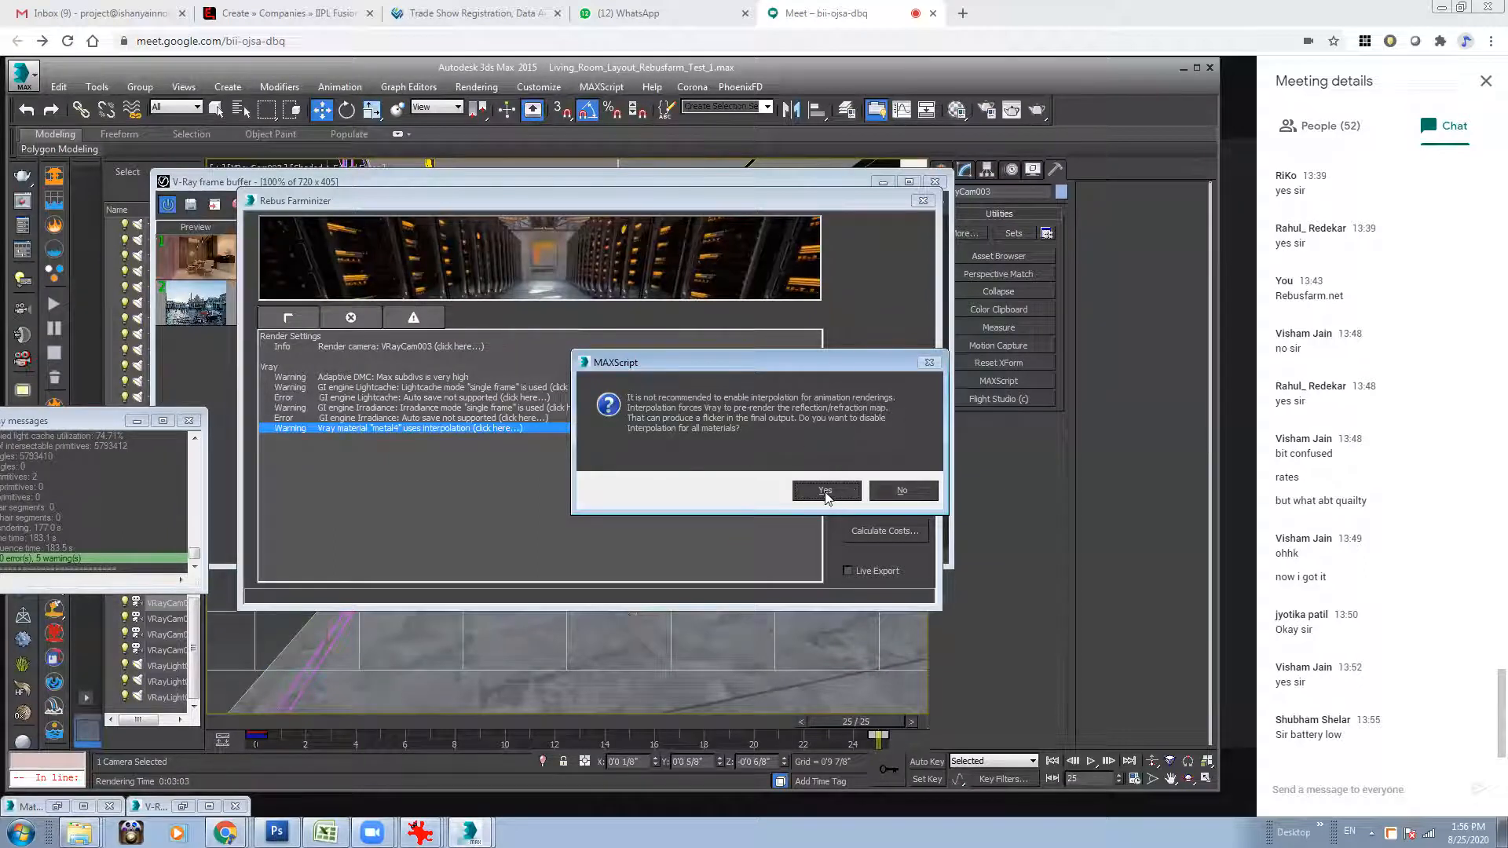
click(818, 492)
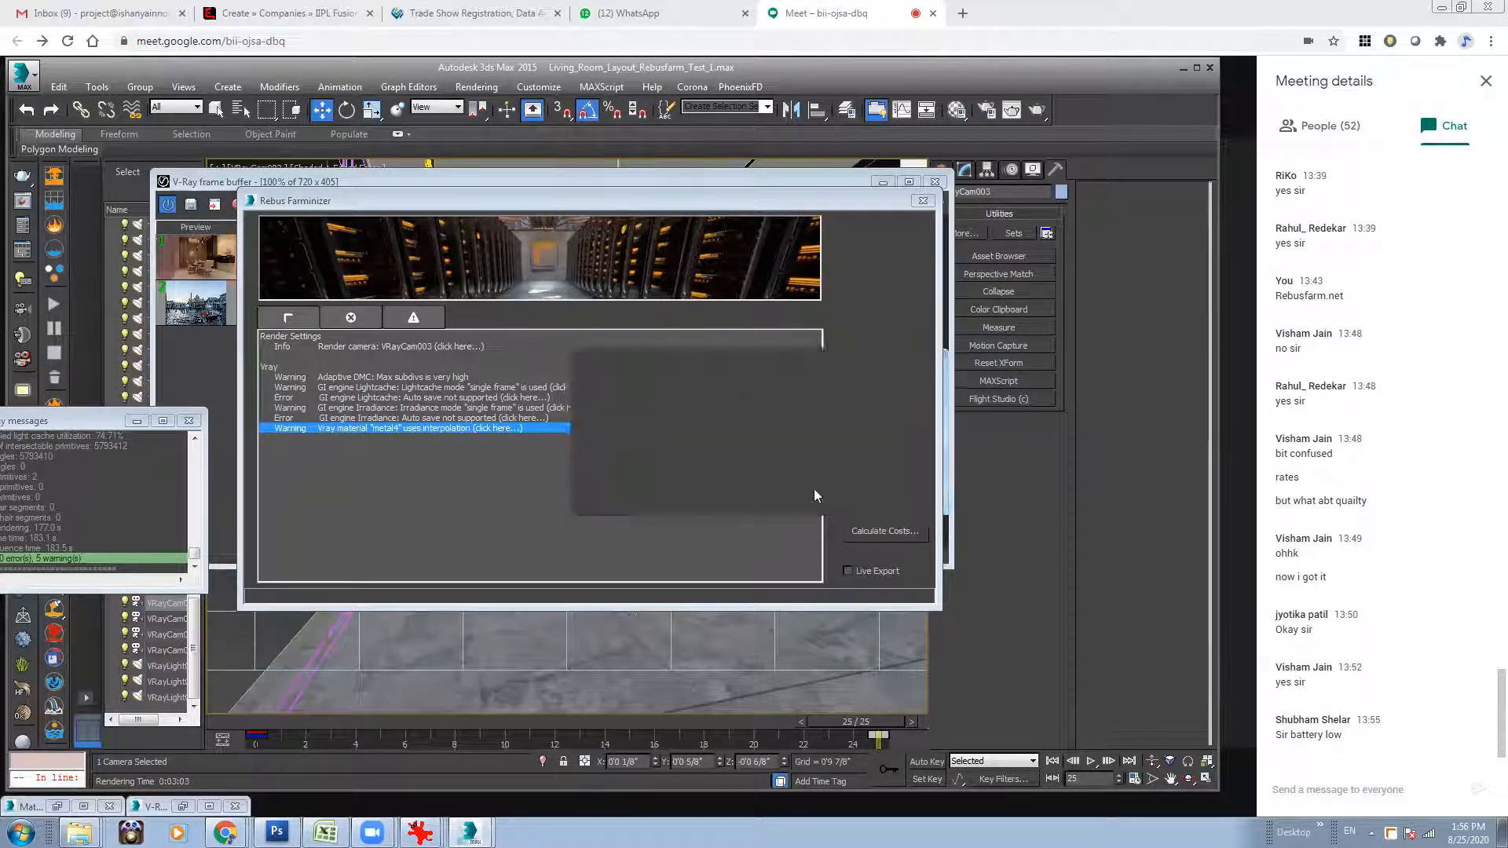
Rerun the Smartcheck and start the upload of the scene to the render farm.
click(884, 376)
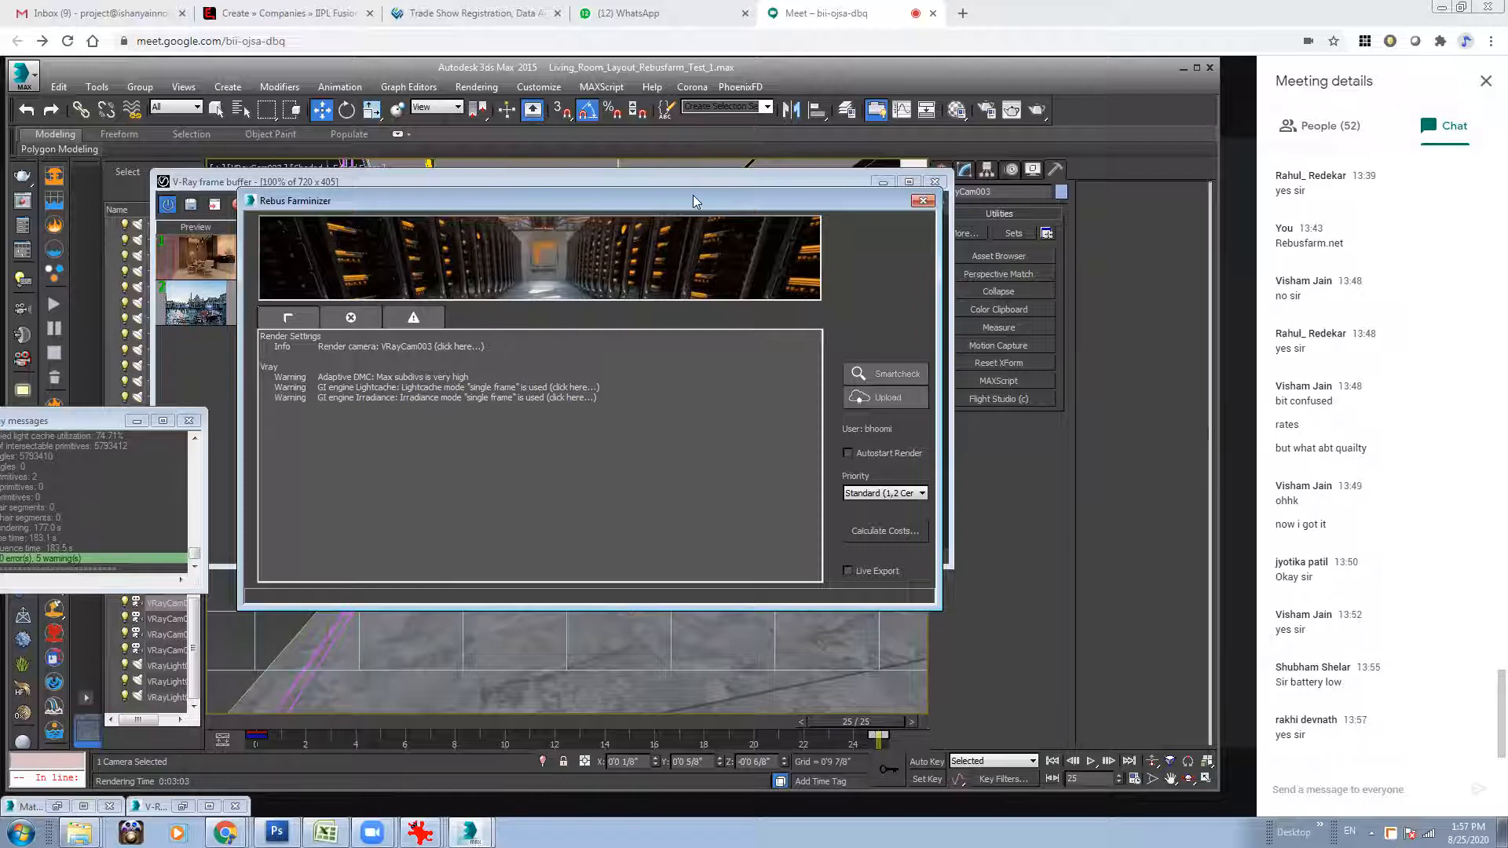
drag(696, 203, 727, 210)
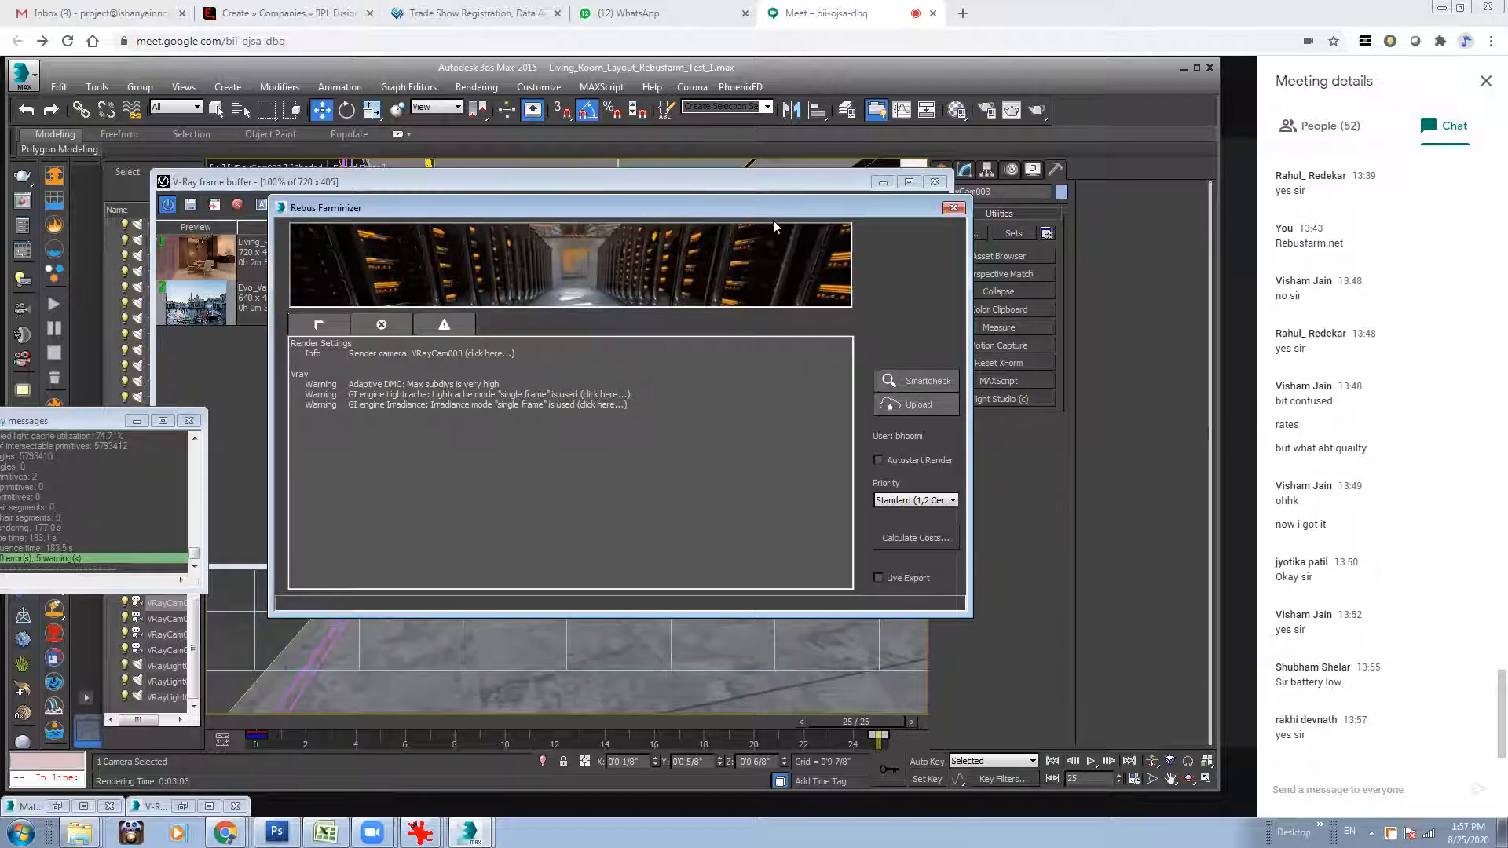
click(910, 418)
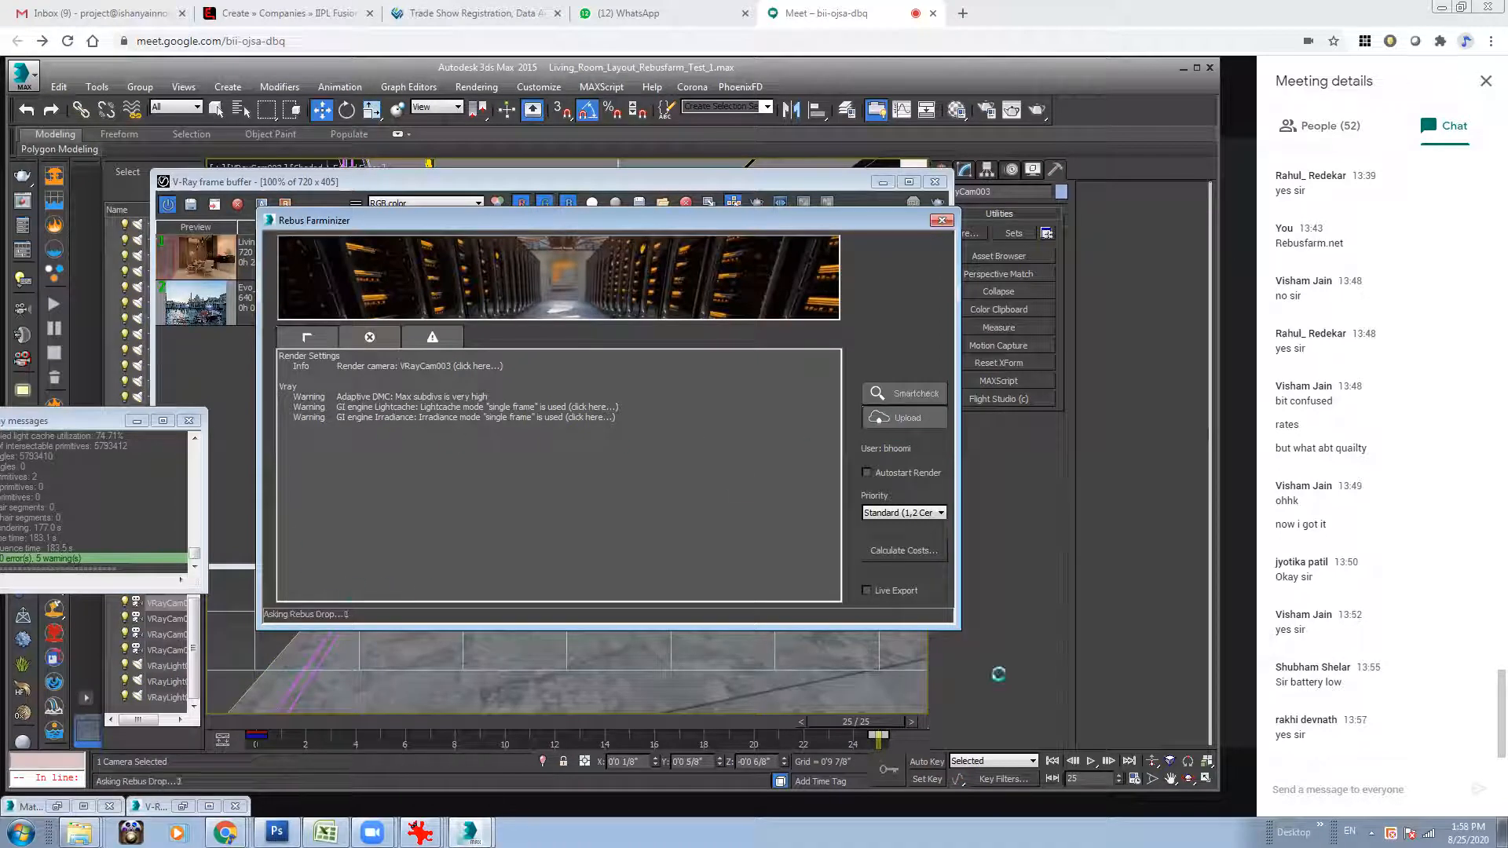
Log in to RebusDrop, check its render jobs, and dismiss the Farminizer's export message.
right_click(1390, 833)
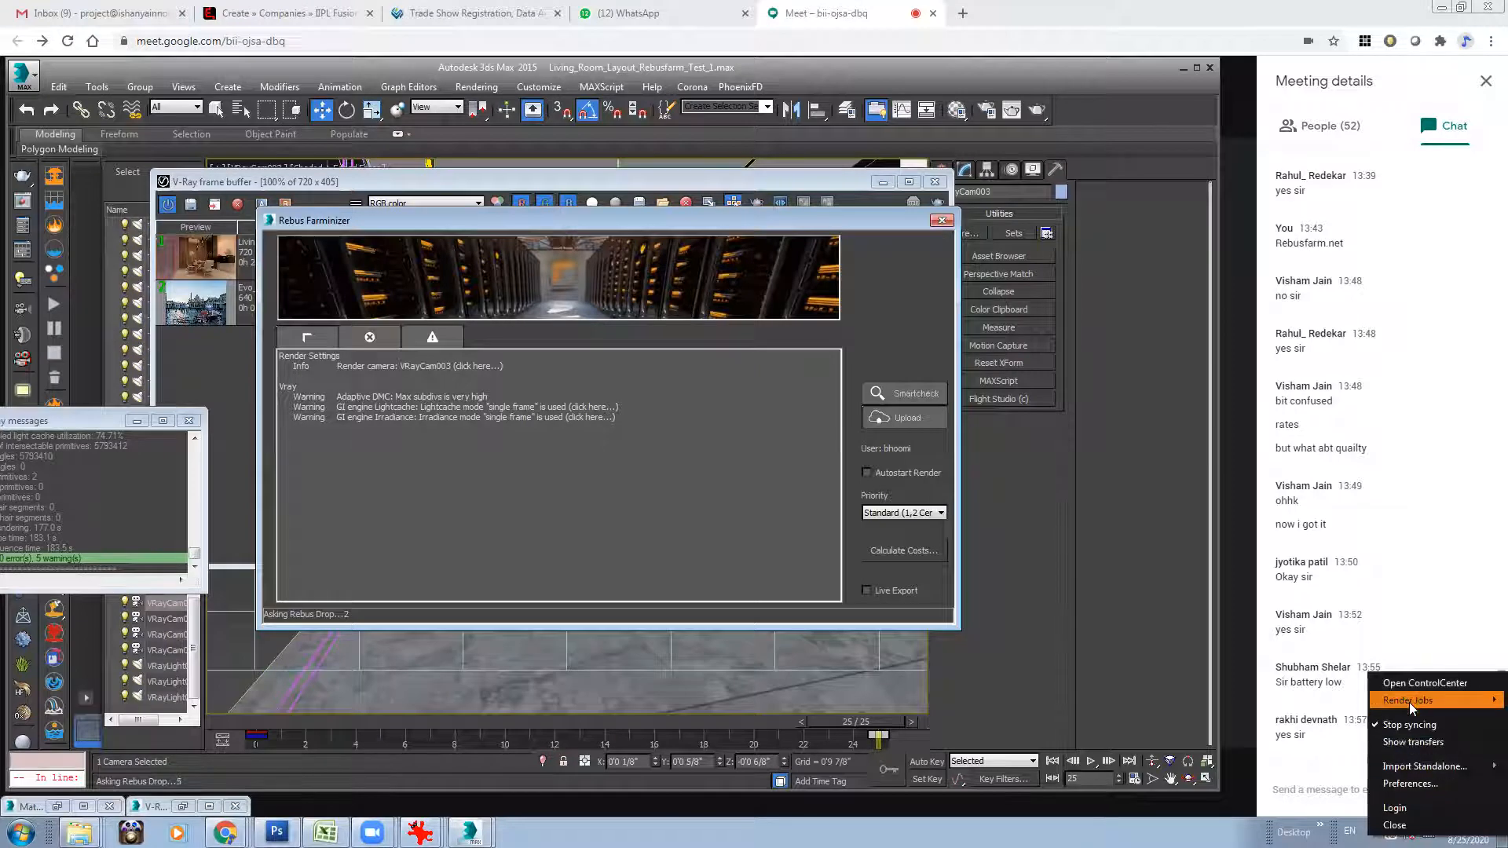
click(1395, 808)
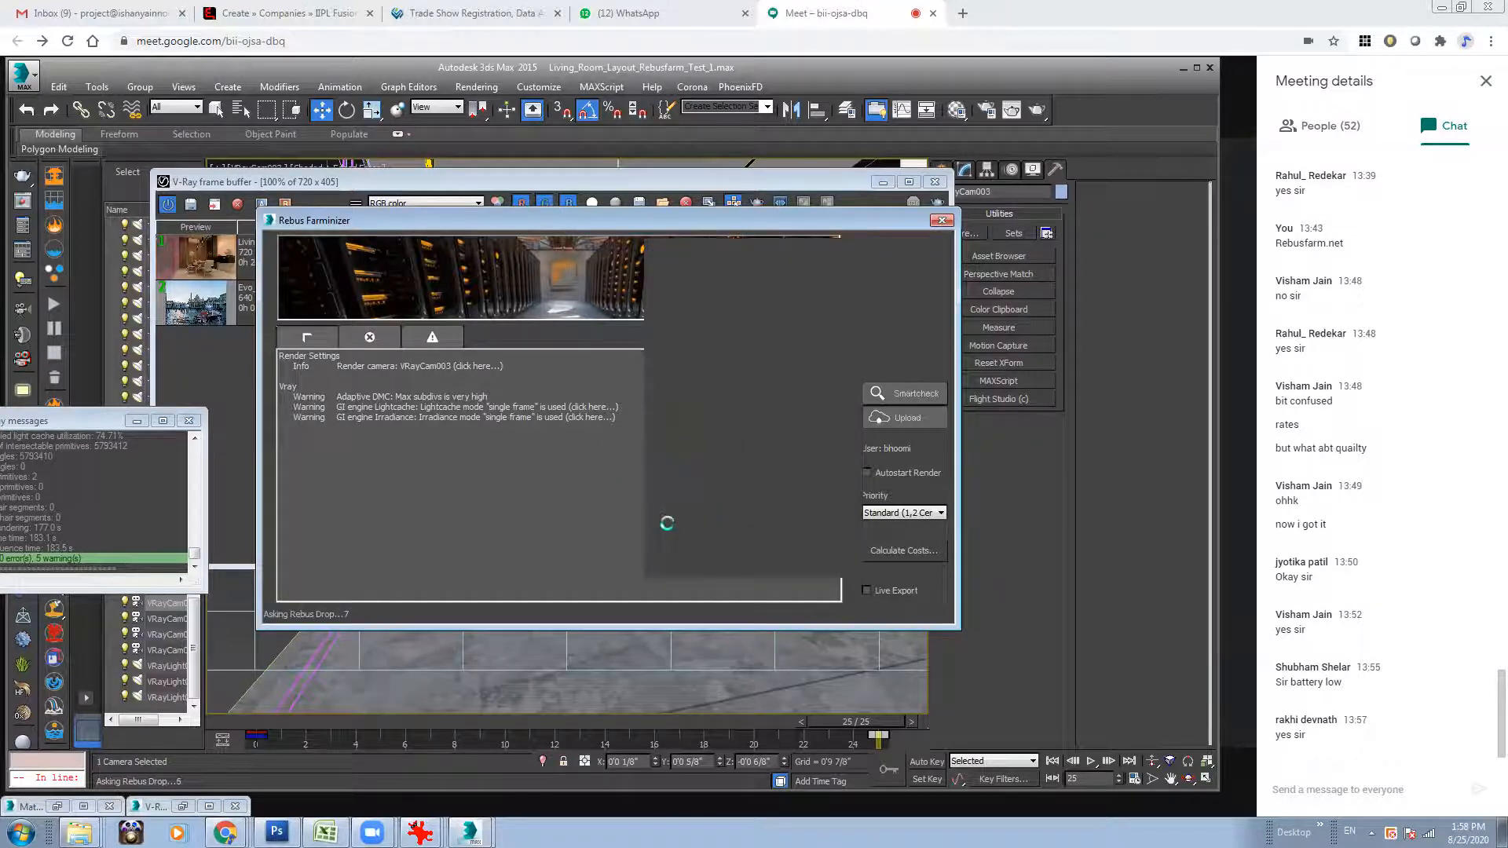
right_click(1391, 833)
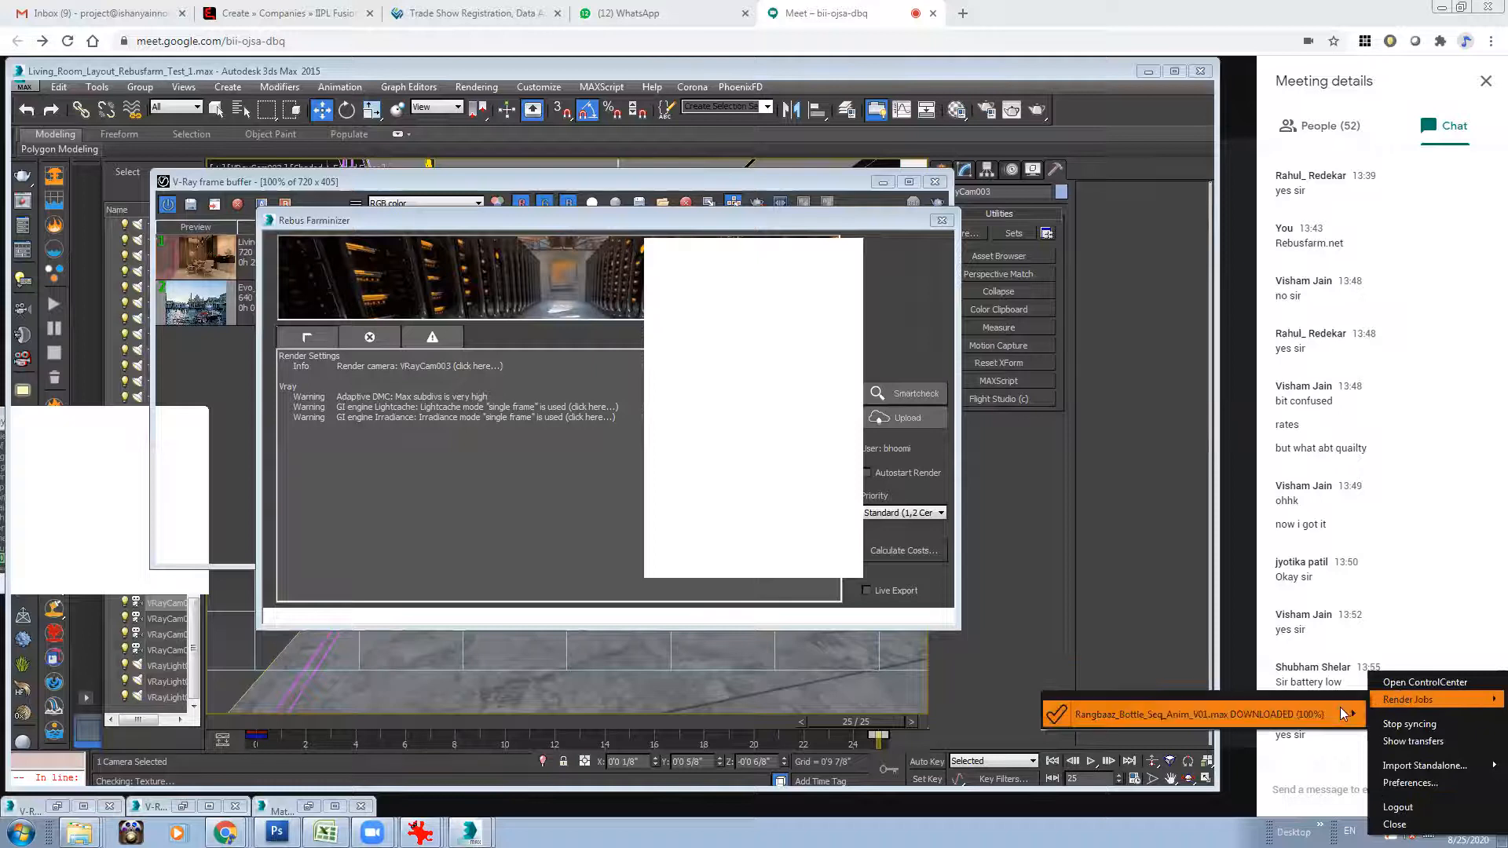
mouse_move(1331, 710)
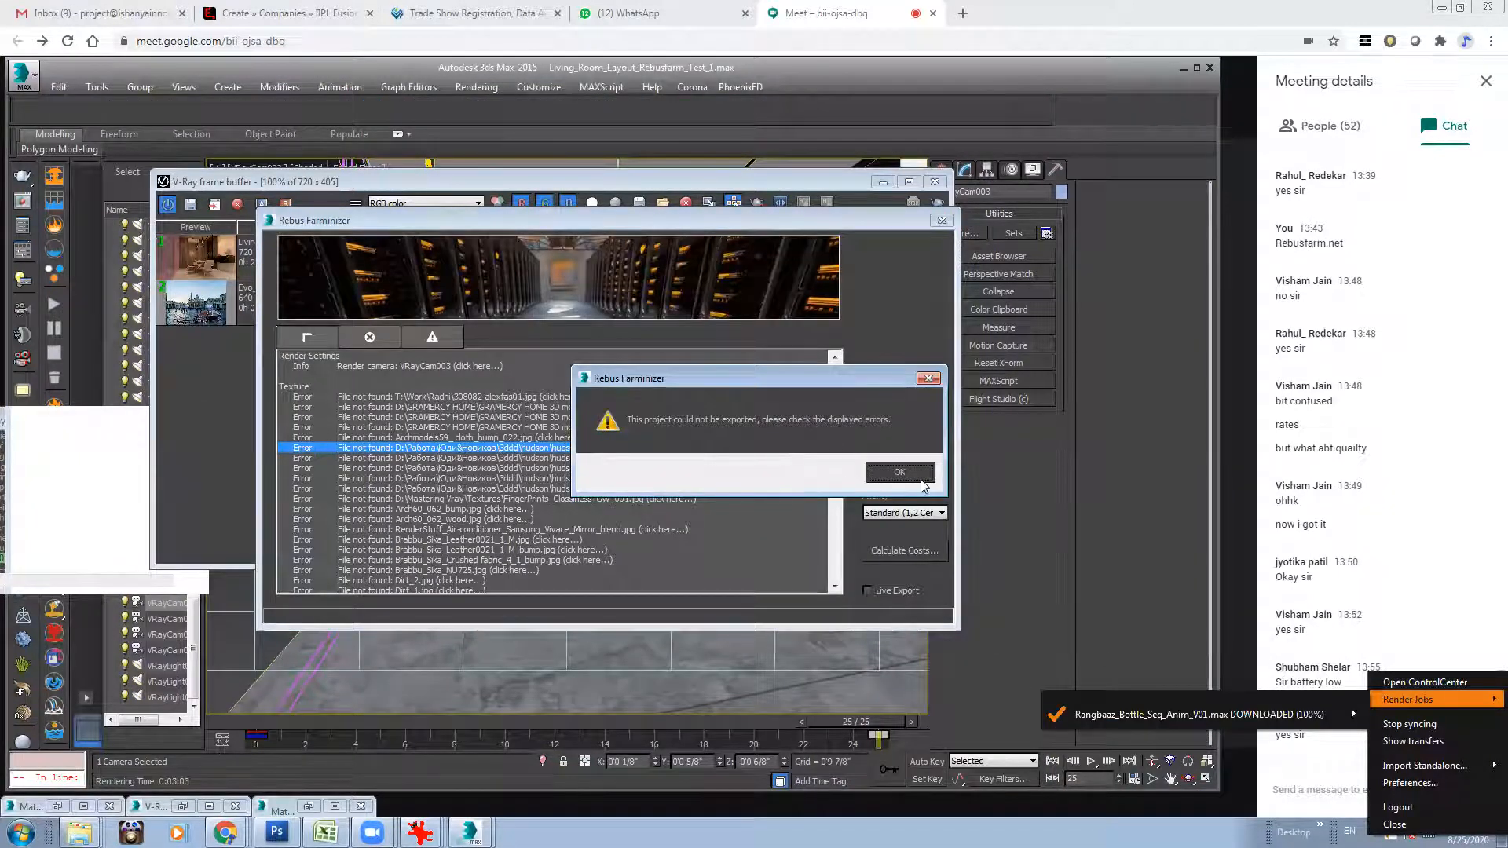
click(900, 473)
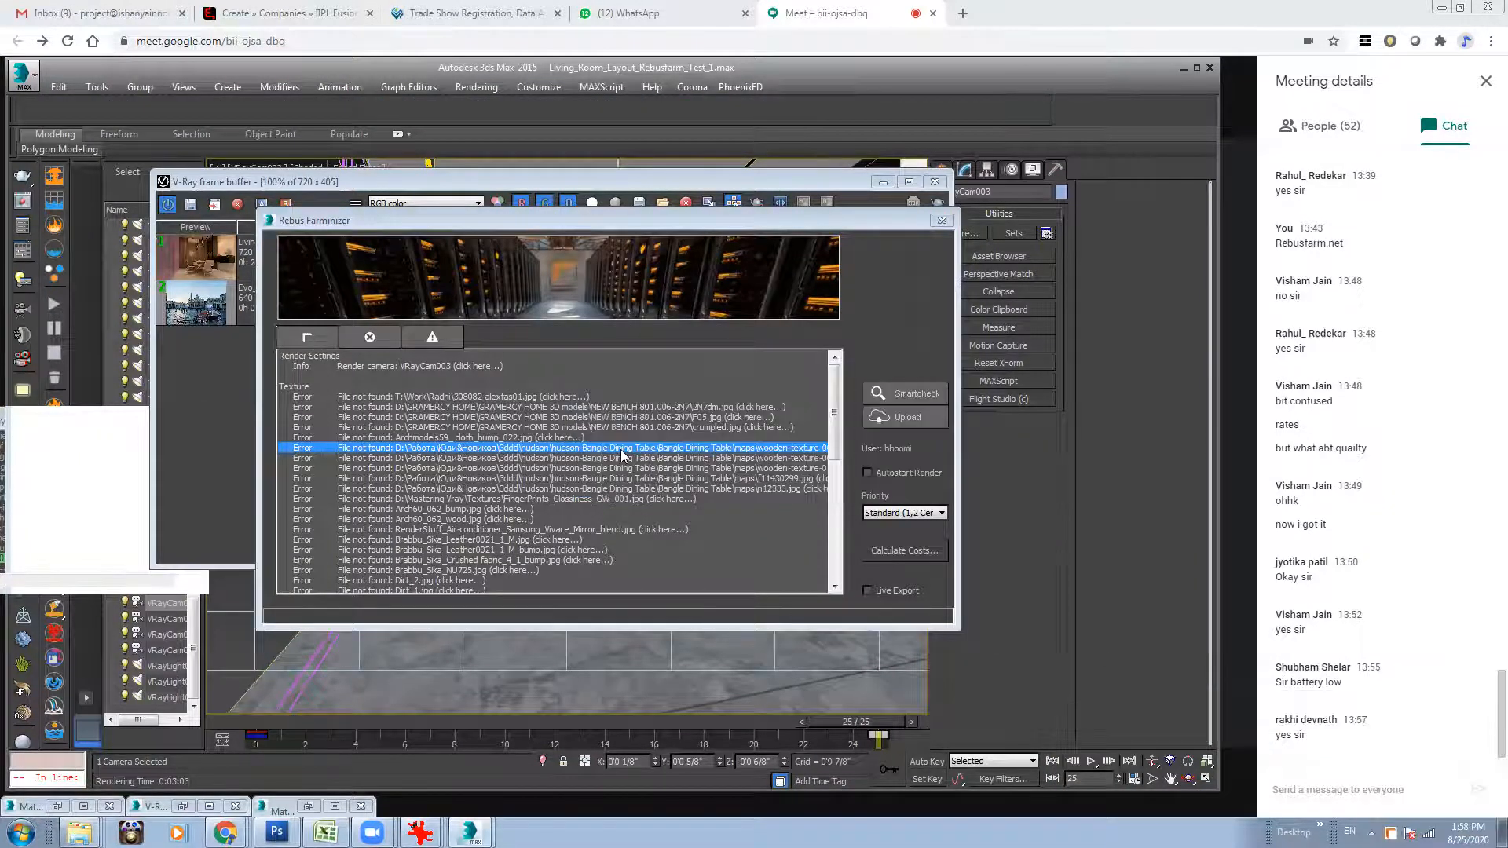
Open the missing-texture errors for 308082-alexfas01.jpg and F05.jpg, leave the help pages, and accept replacing missing textures with a black 100x100 dummy.
click(461, 397)
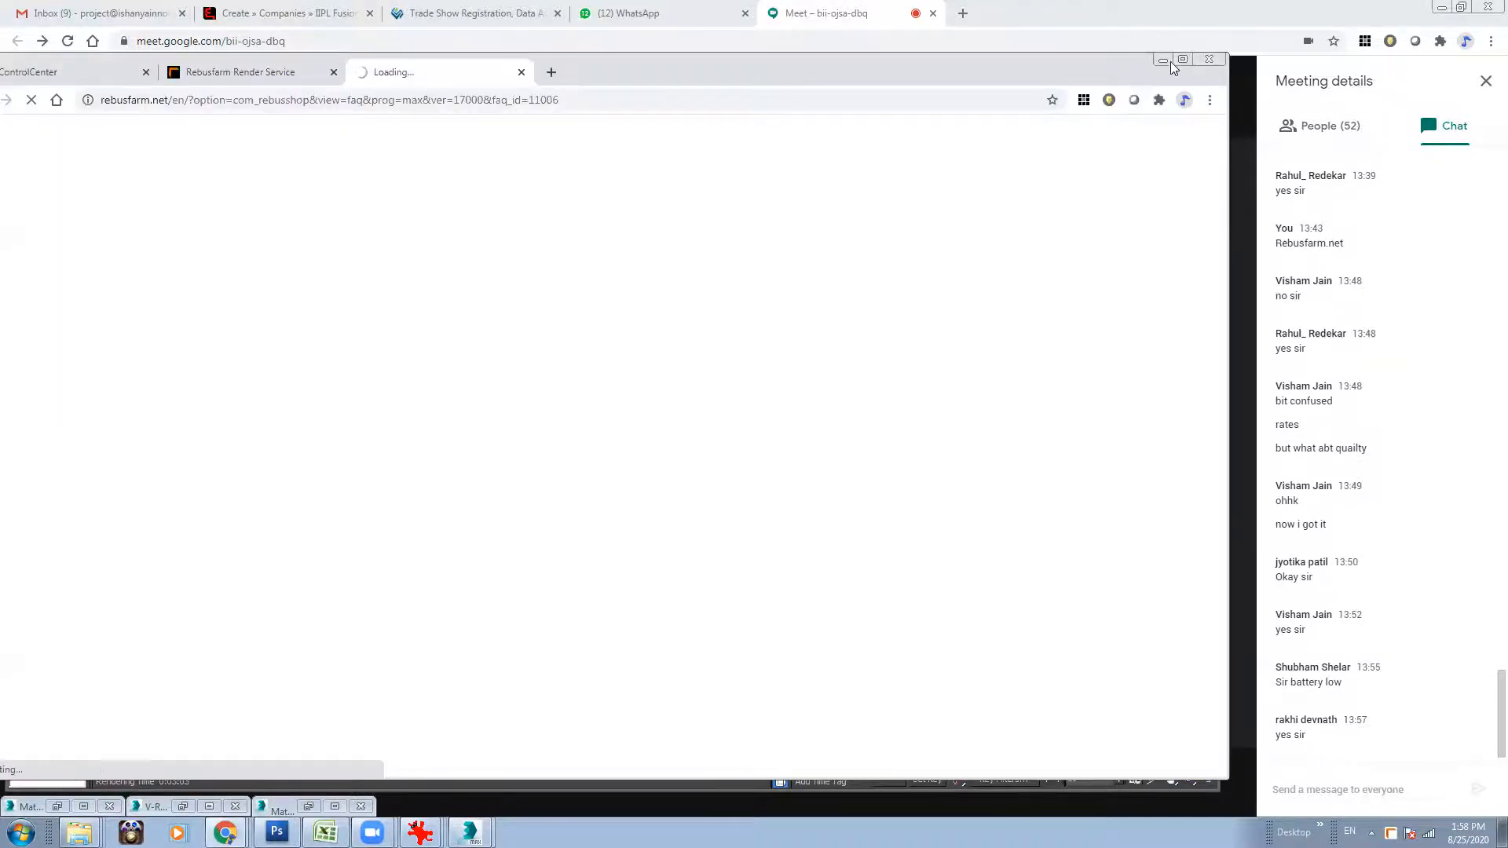
click(1164, 60)
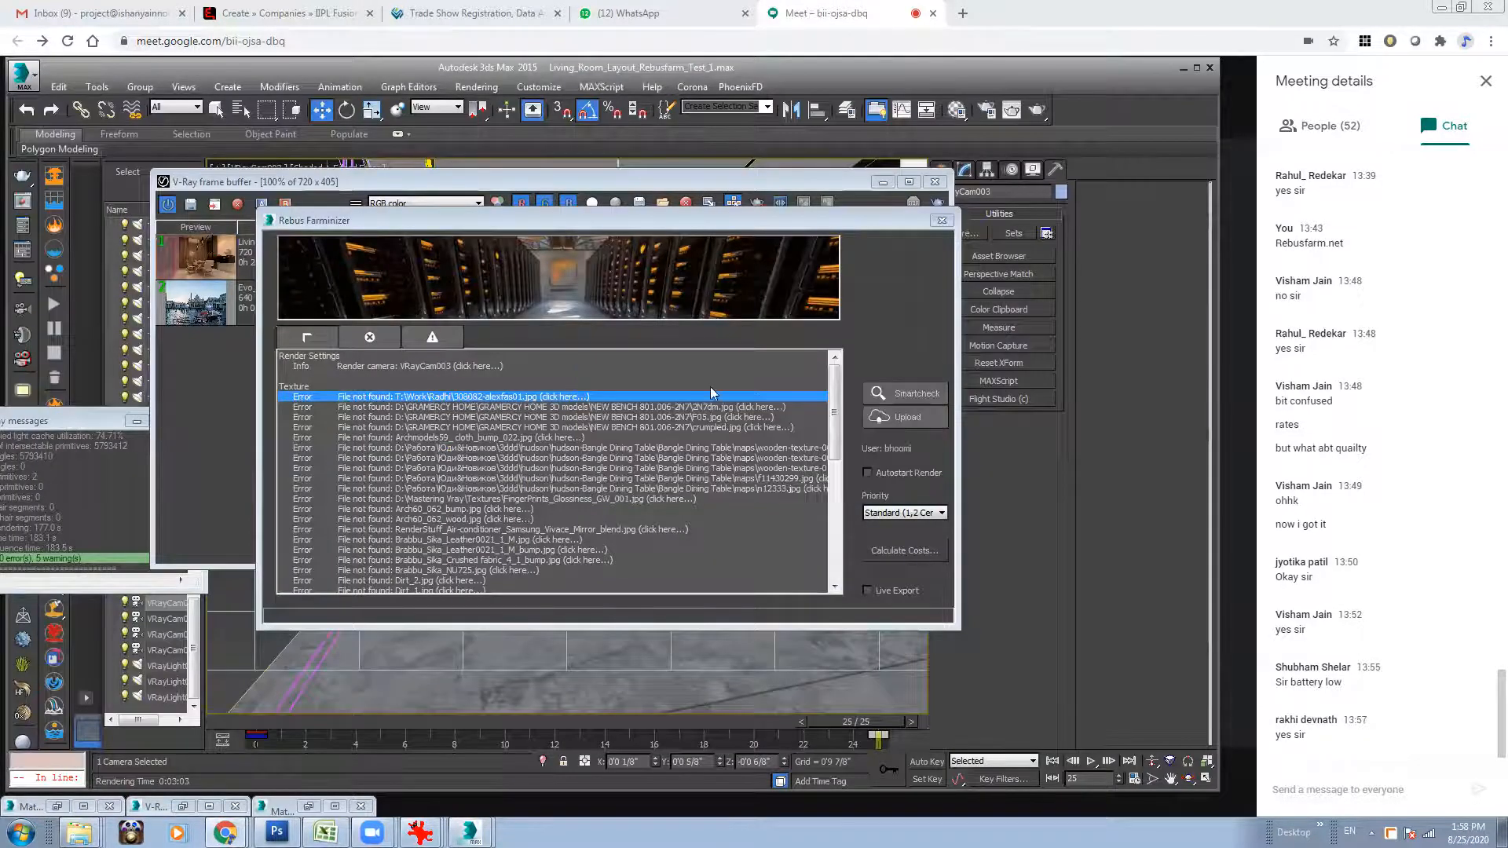
mouse_move(832, 411)
mouse_down()
mouse_move(806, 569)
mouse_move(828, 419)
mouse_up()
click(640, 399)
click(1207, 59)
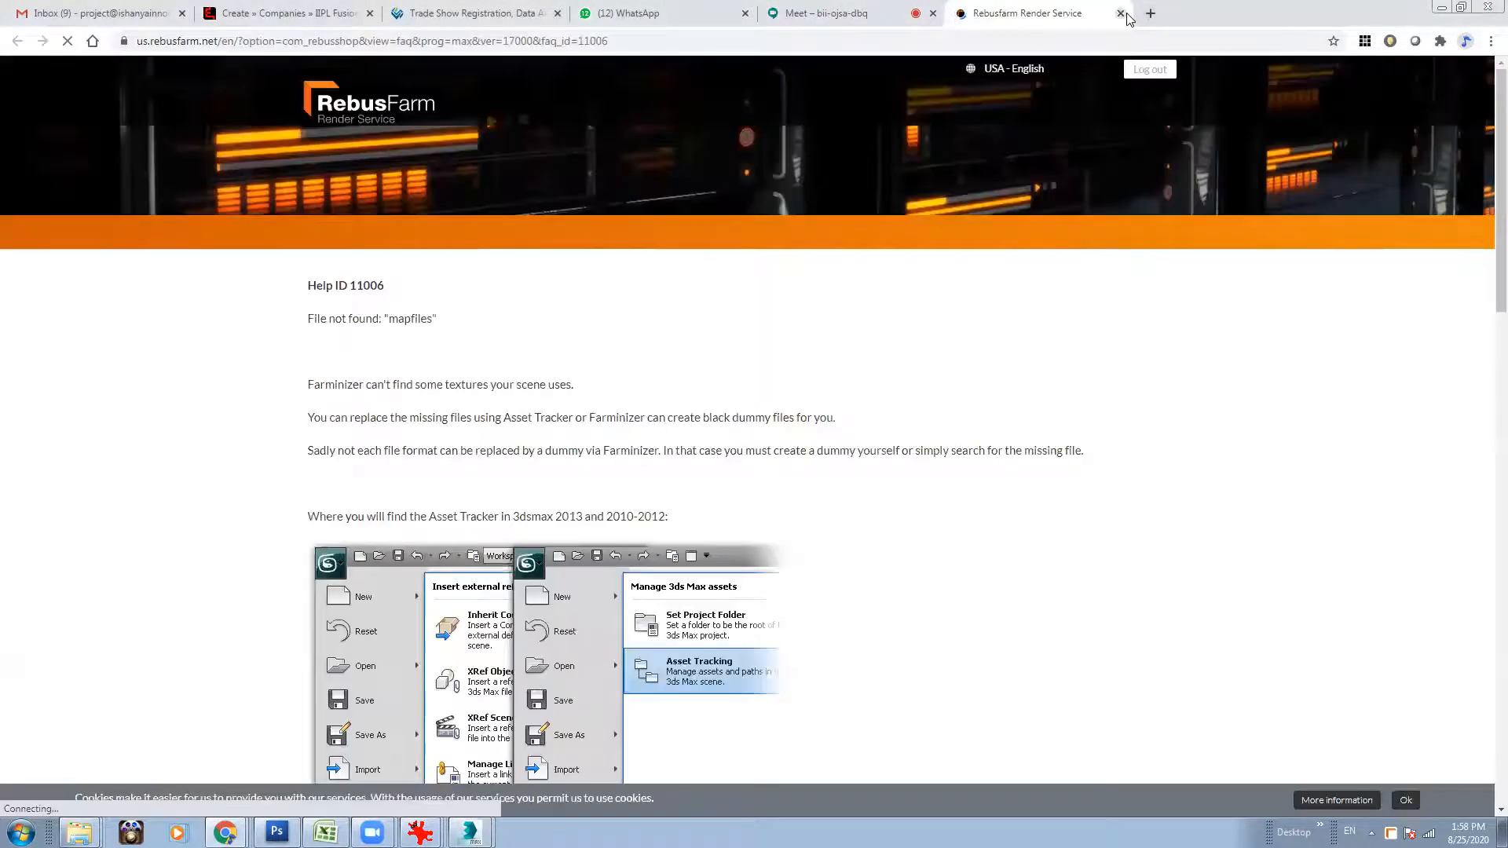
click(1125, 13)
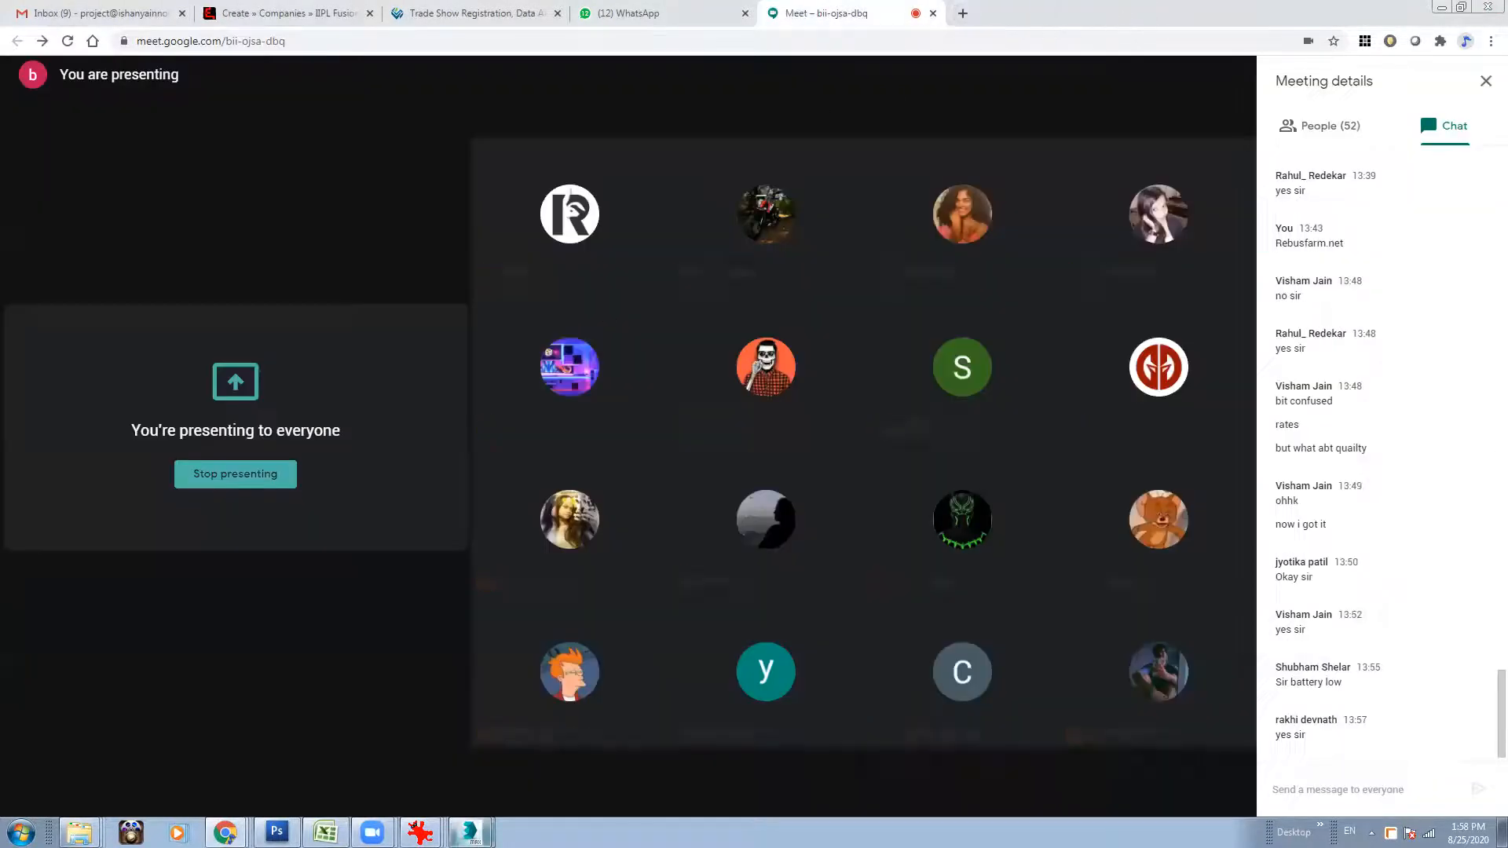
mouse_move(471, 831)
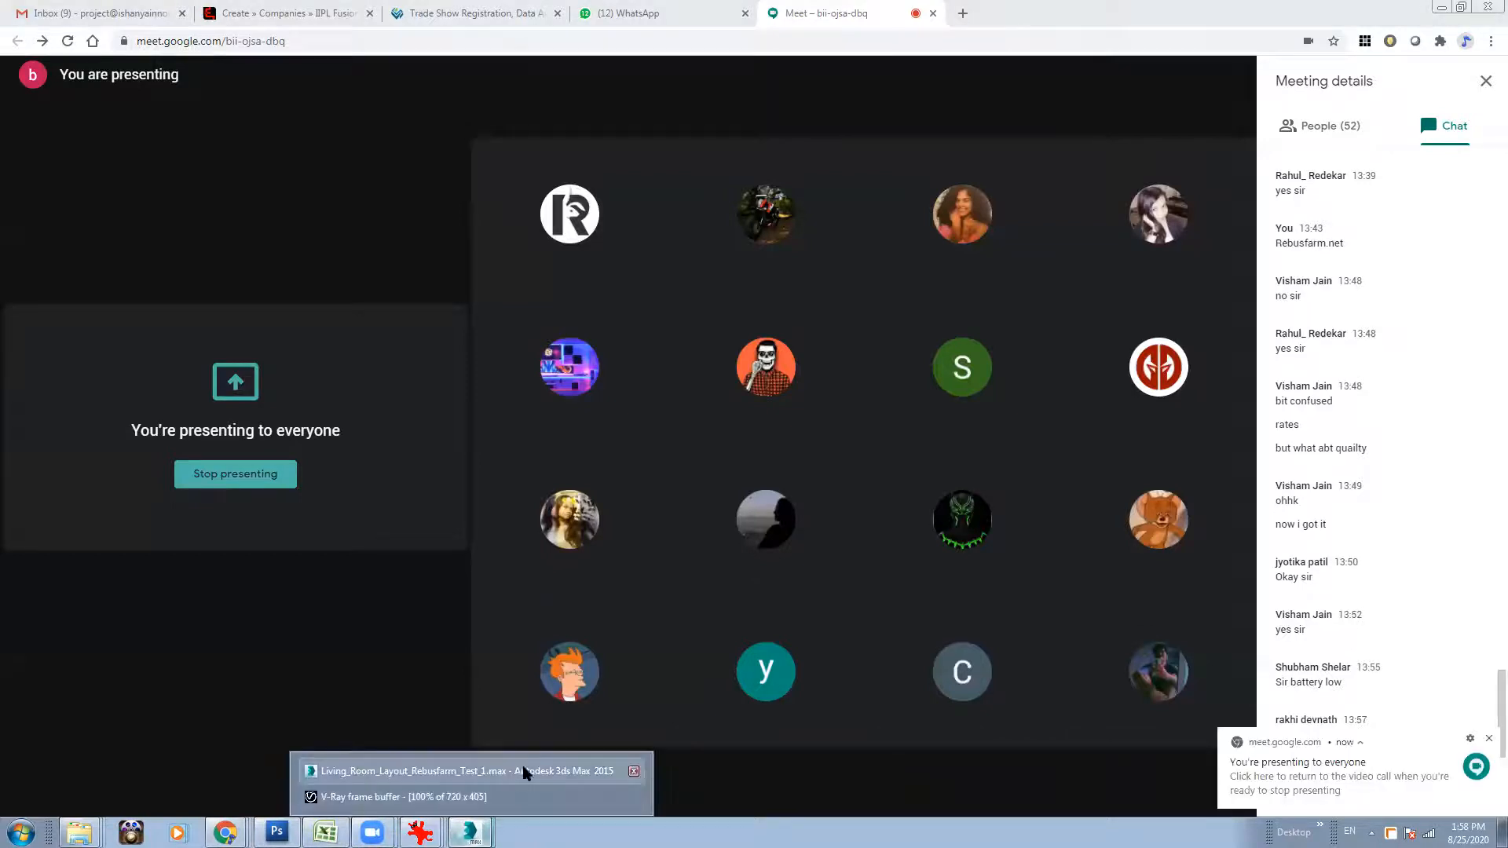
click(480, 797)
click(478, 797)
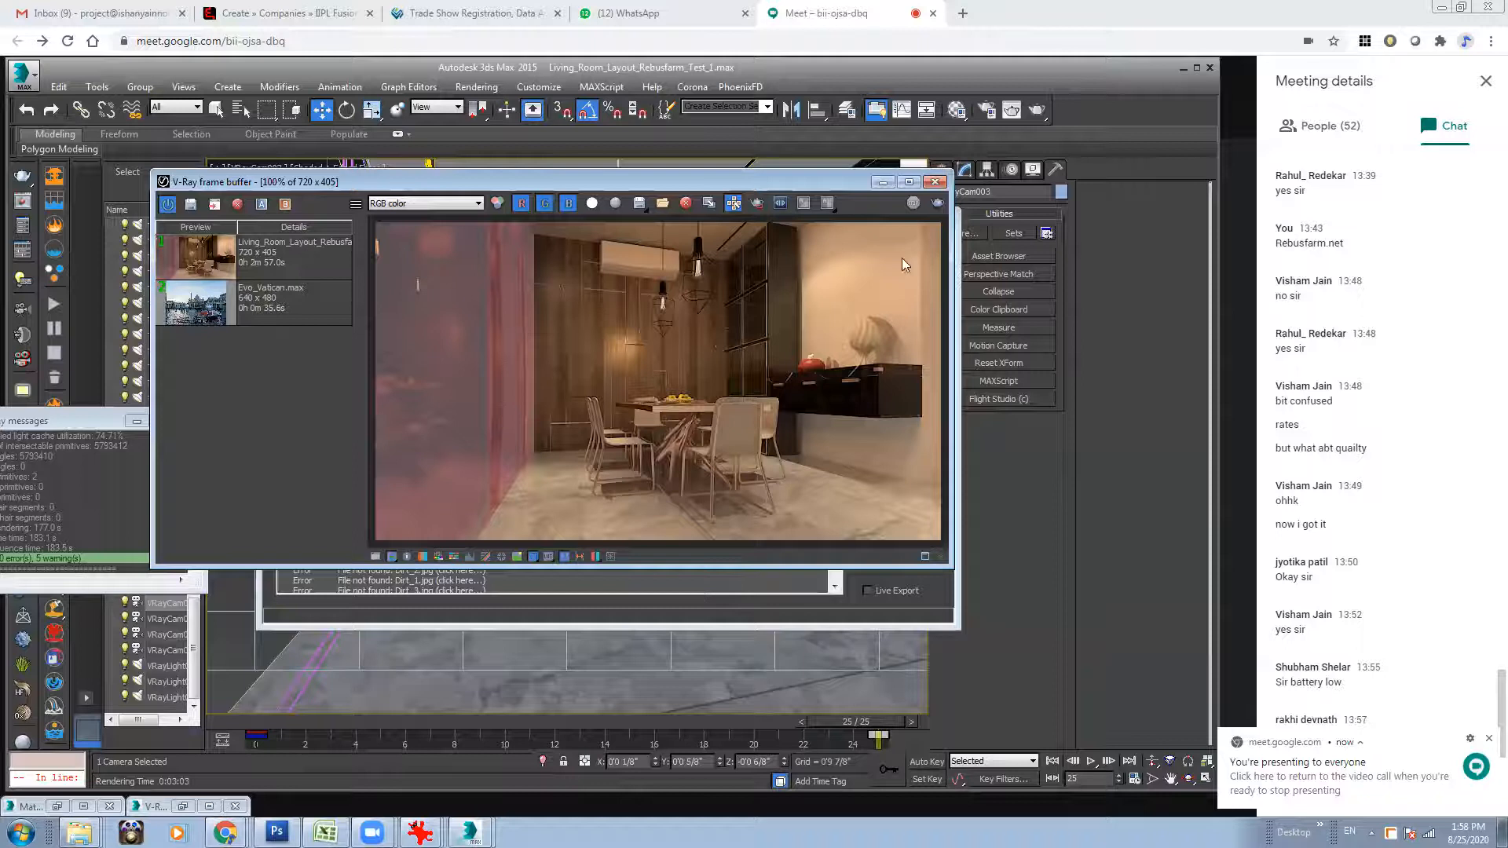
click(882, 184)
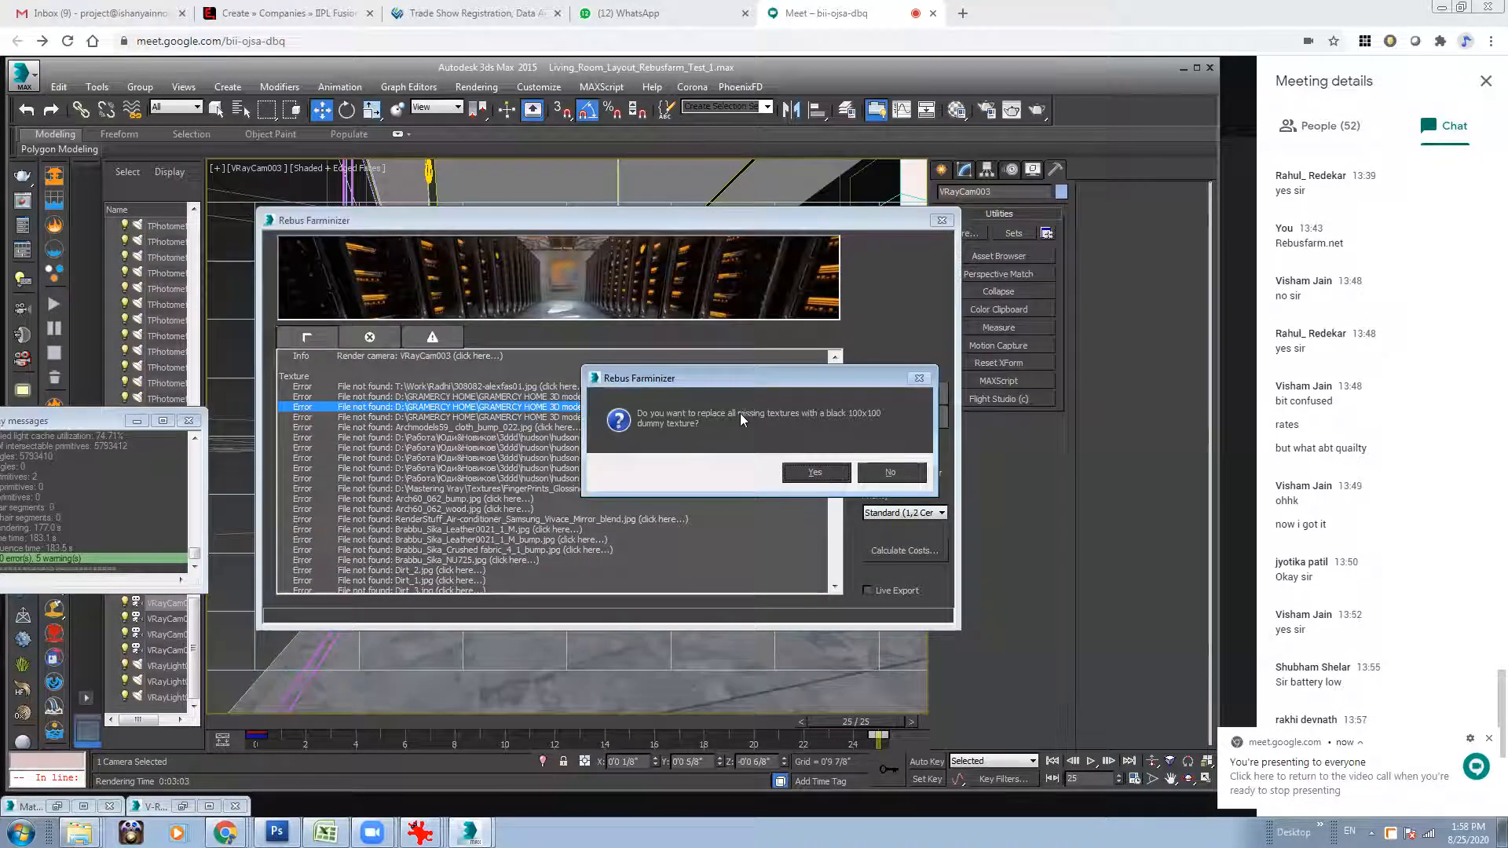
click(821, 472)
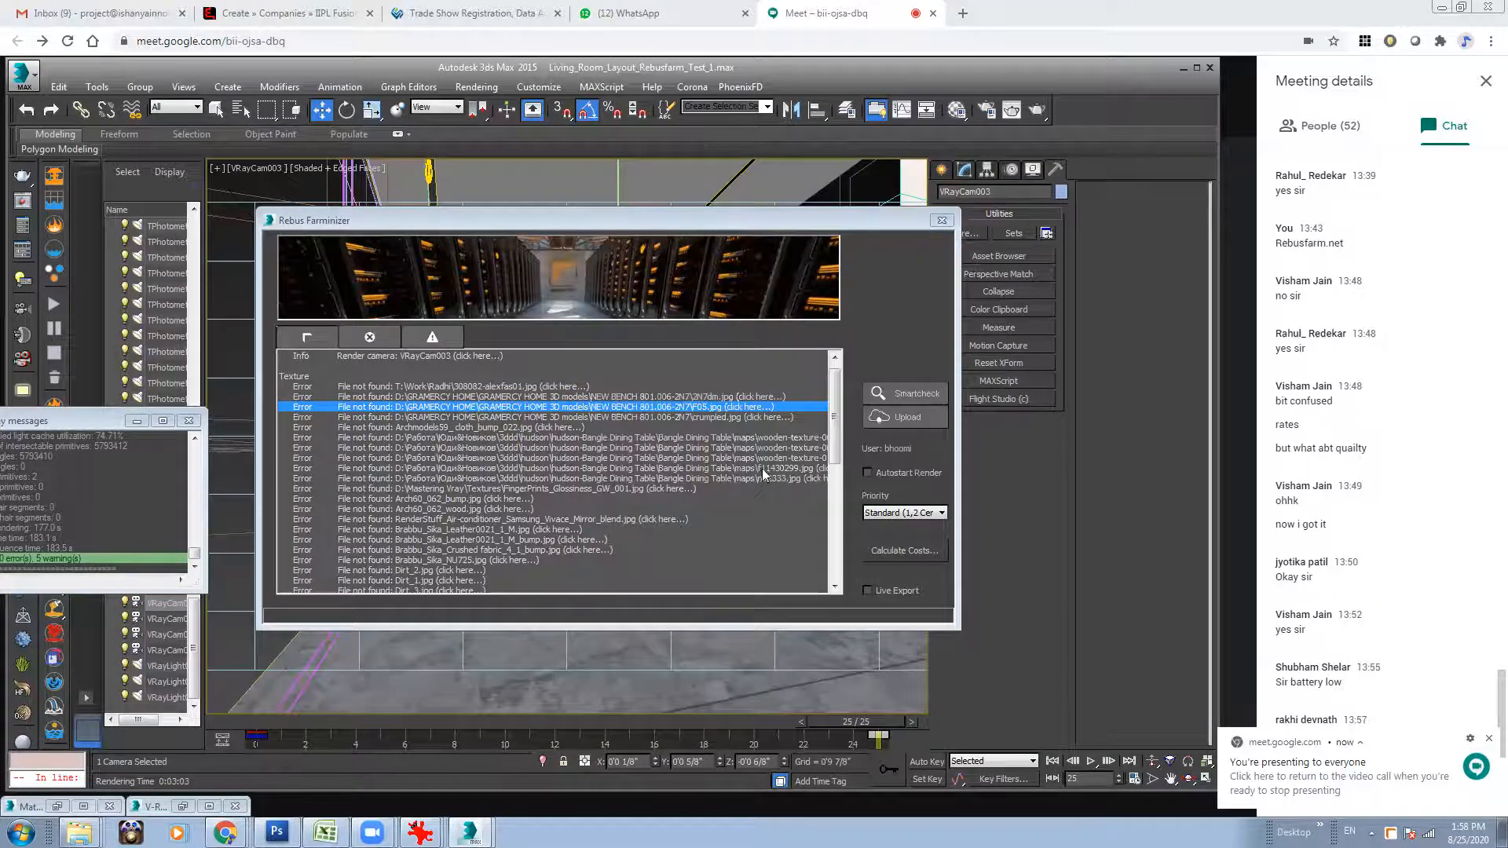
Open the missing-texture errors for crumpled.jpg and Archmodels59_ cloth_bump_022.jpg, leave the help pages, and accept the black 100x100 dummy replacement for each.
click(573, 415)
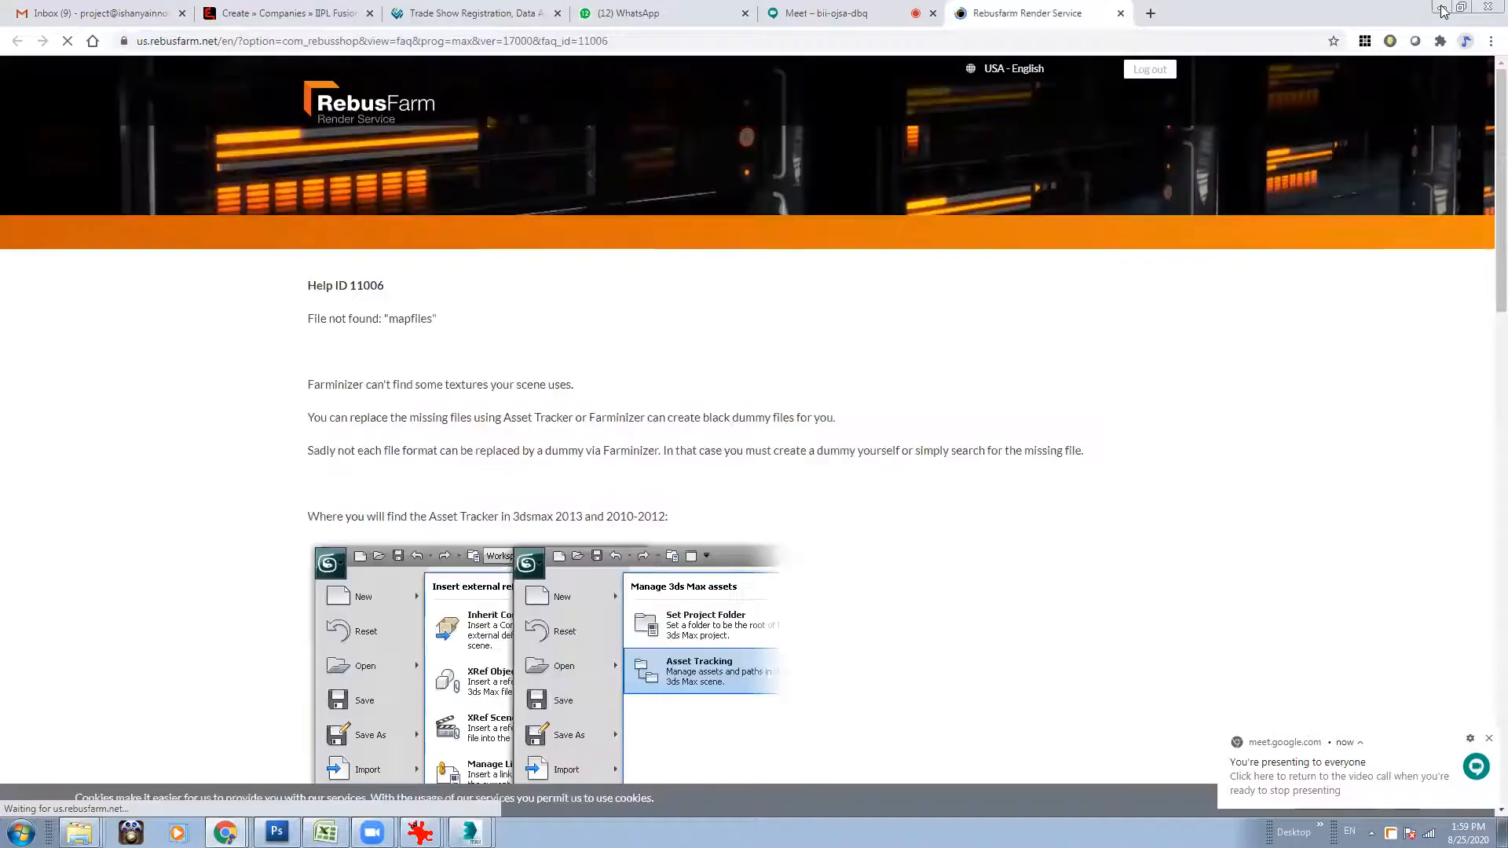
click(1443, 10)
click(805, 473)
click(577, 429)
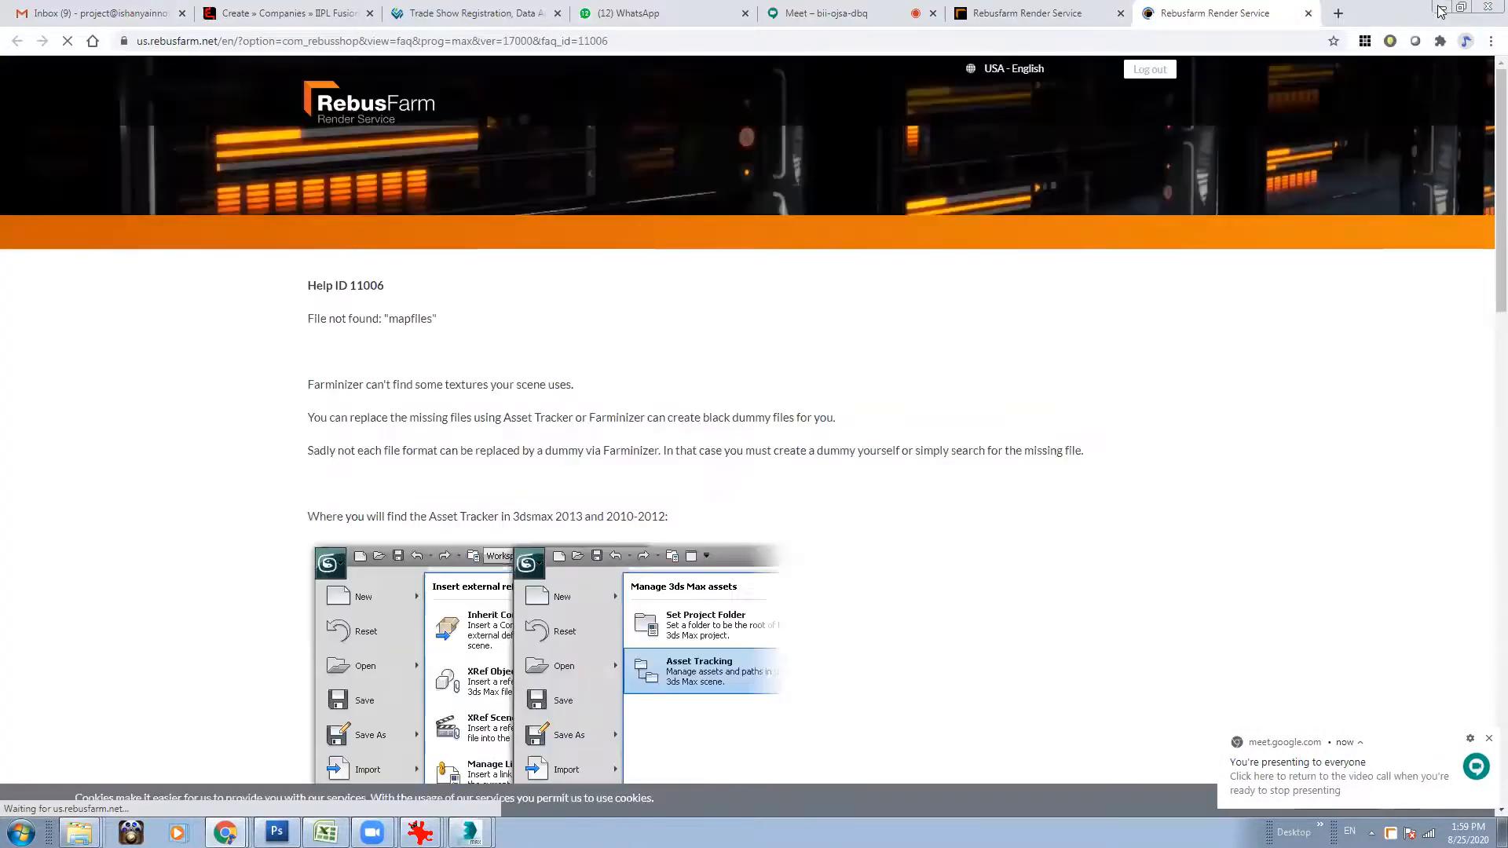
click(1443, 7)
click(804, 472)
Accept the black 100x100 dummy replacement for the three missing wooden-texture files of the Bangle Dining Table, leaving each help page.
click(548, 438)
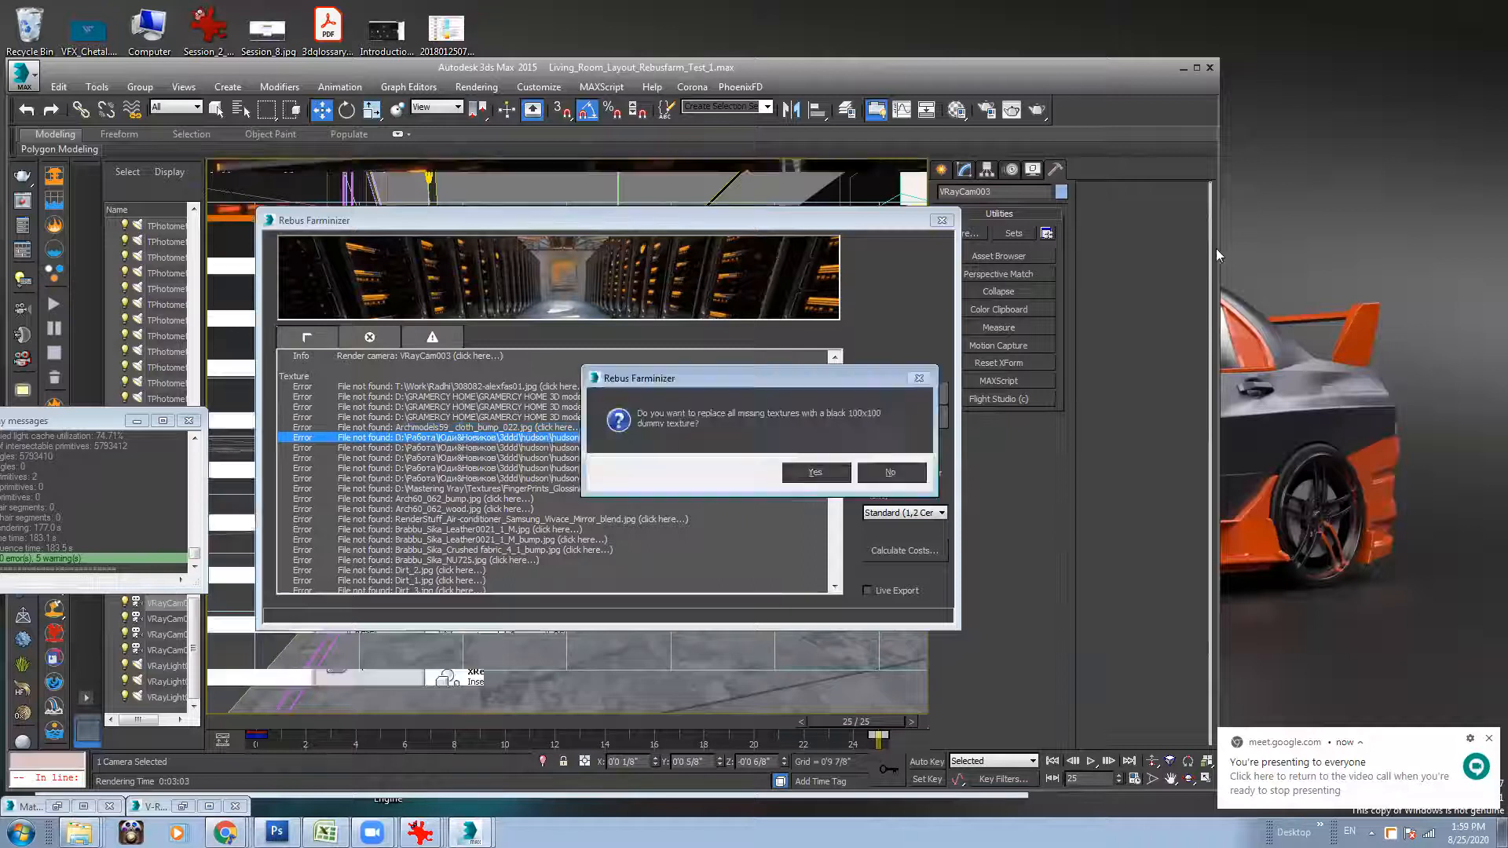
click(1443, 9)
click(790, 474)
click(695, 454)
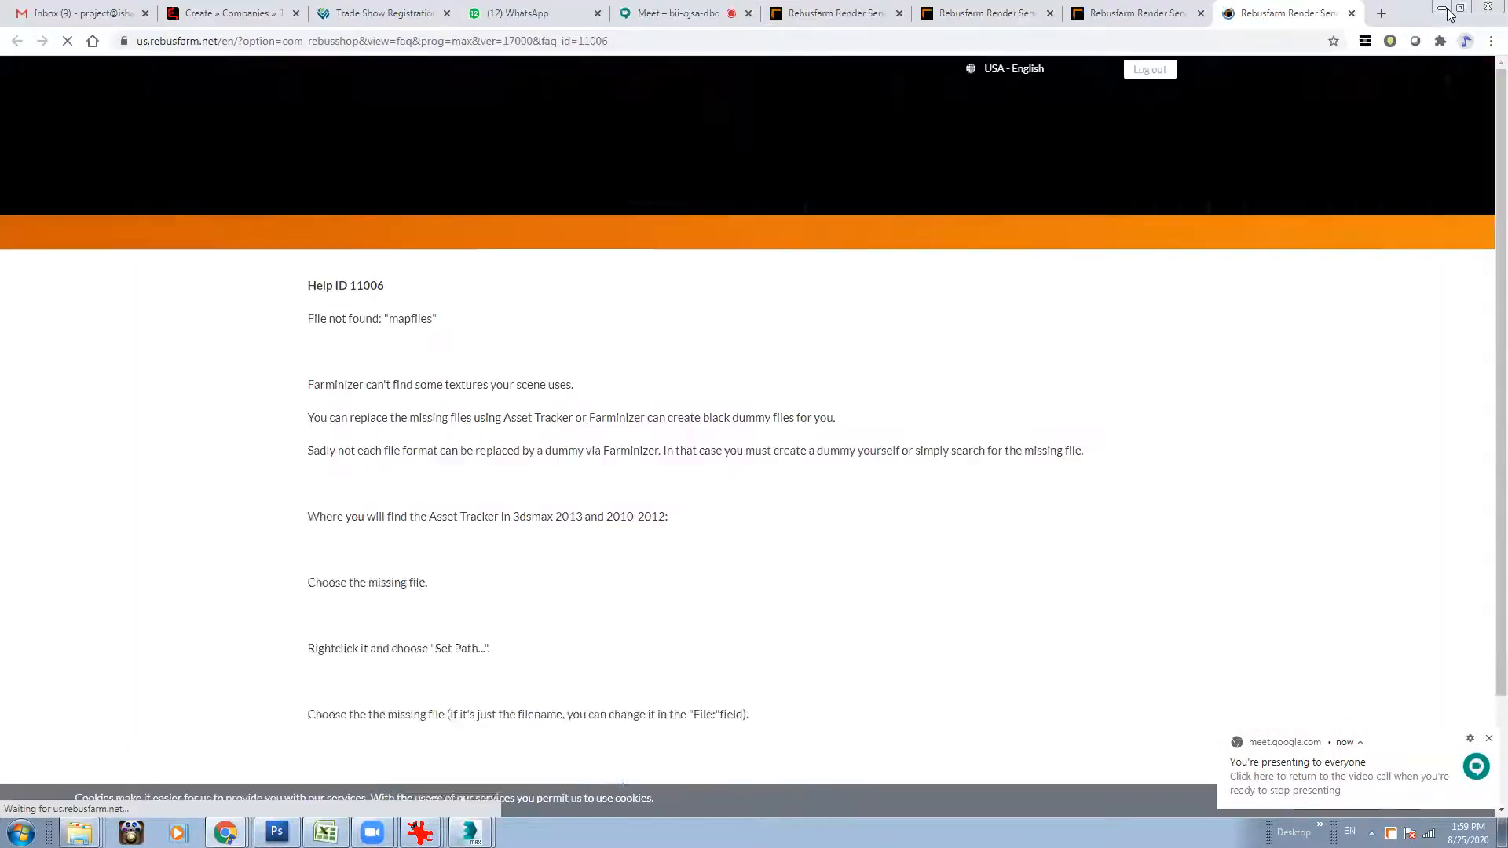
click(1442, 7)
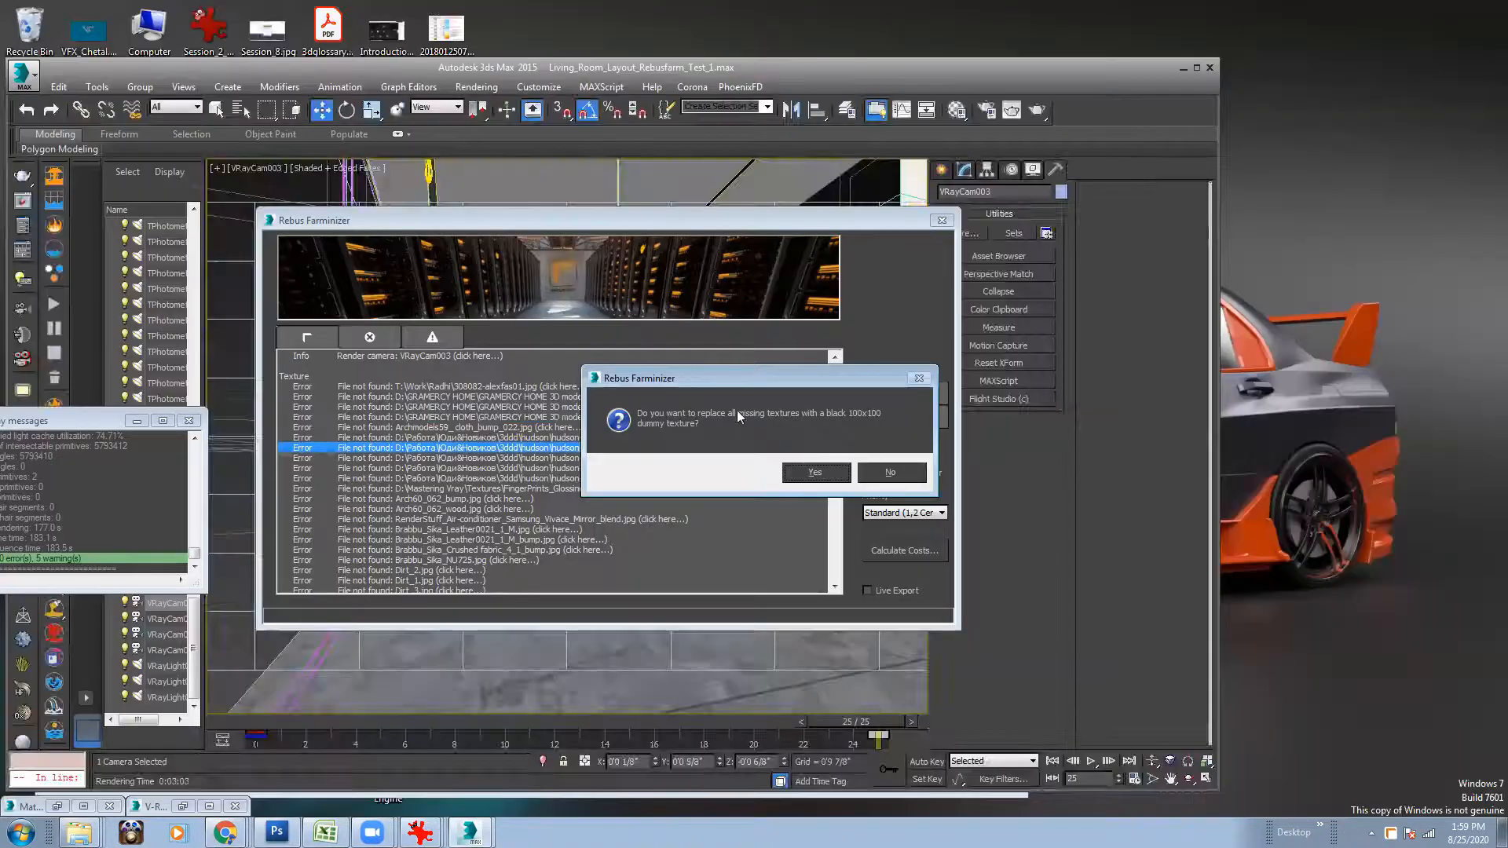
click(807, 474)
click(689, 458)
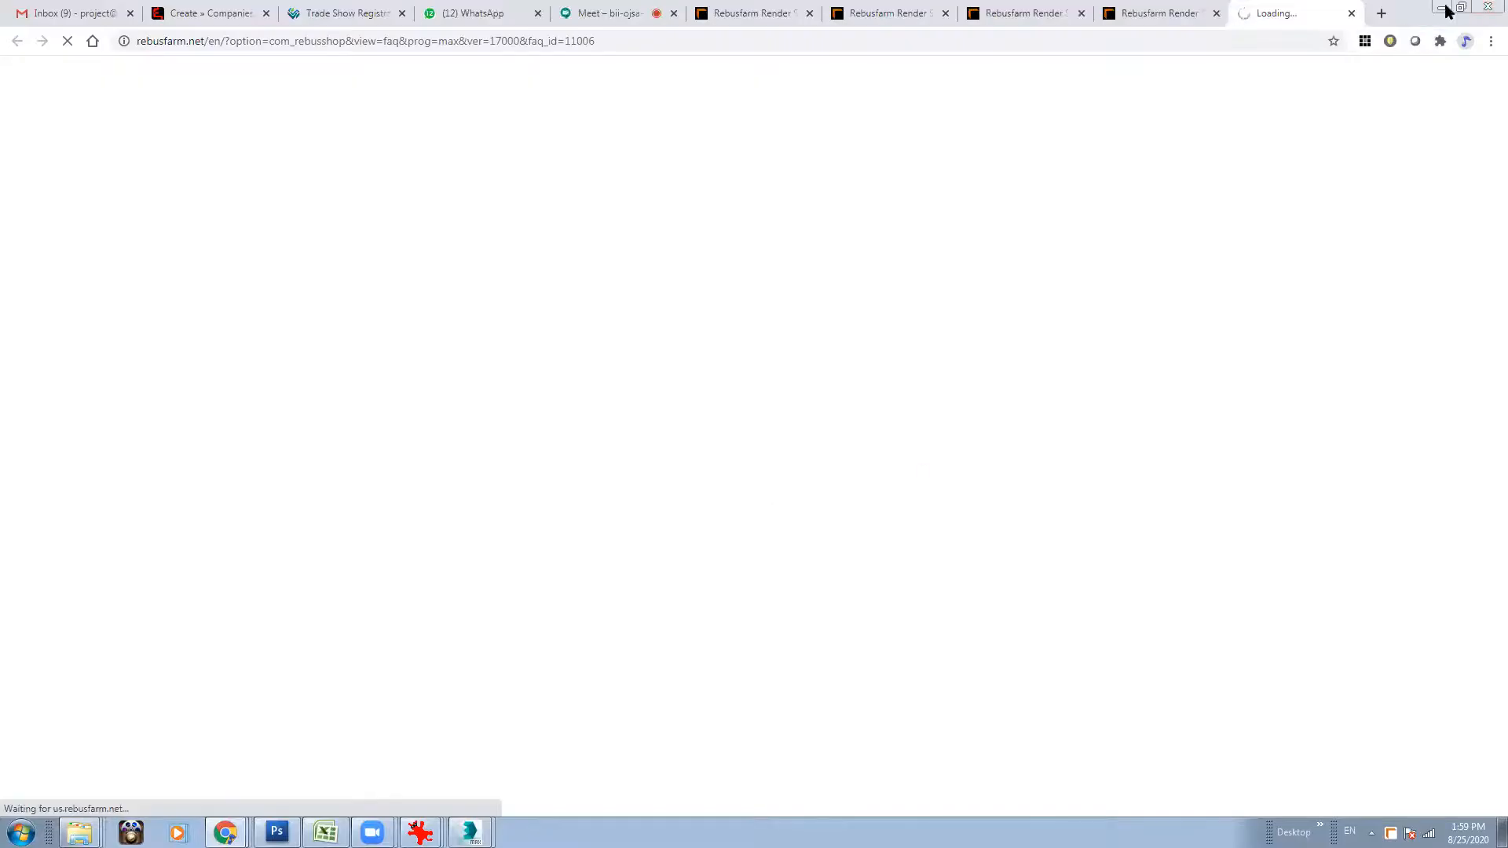
click(1444, 8)
click(794, 474)
Process the missing-texture errors around n12333.jpg and f11430299.jpg, minimizing each help page and accepting the black 100x100 dummy texture.
click(701, 479)
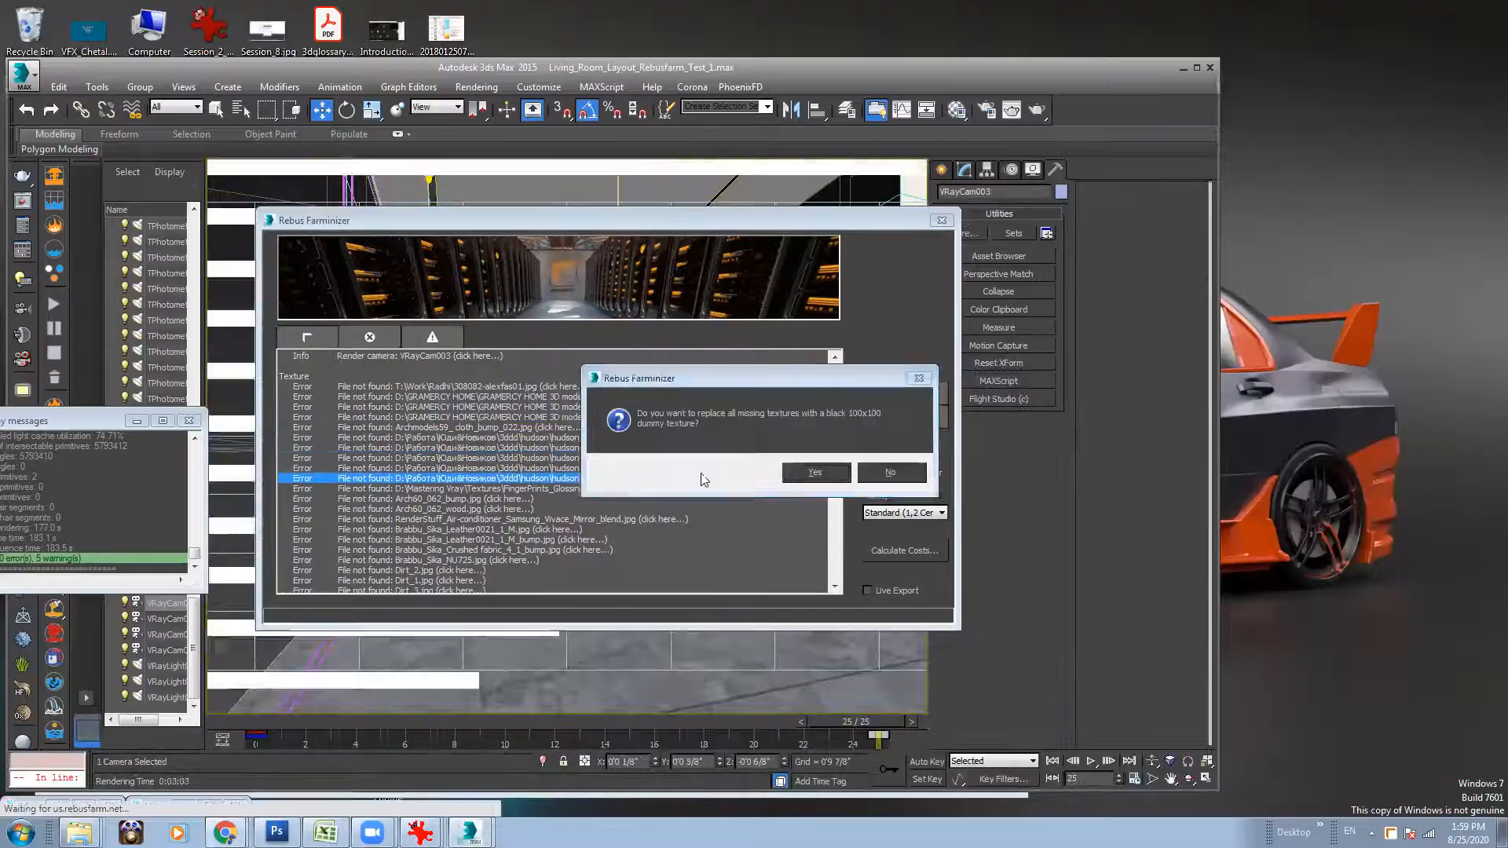
click(1442, 8)
click(785, 474)
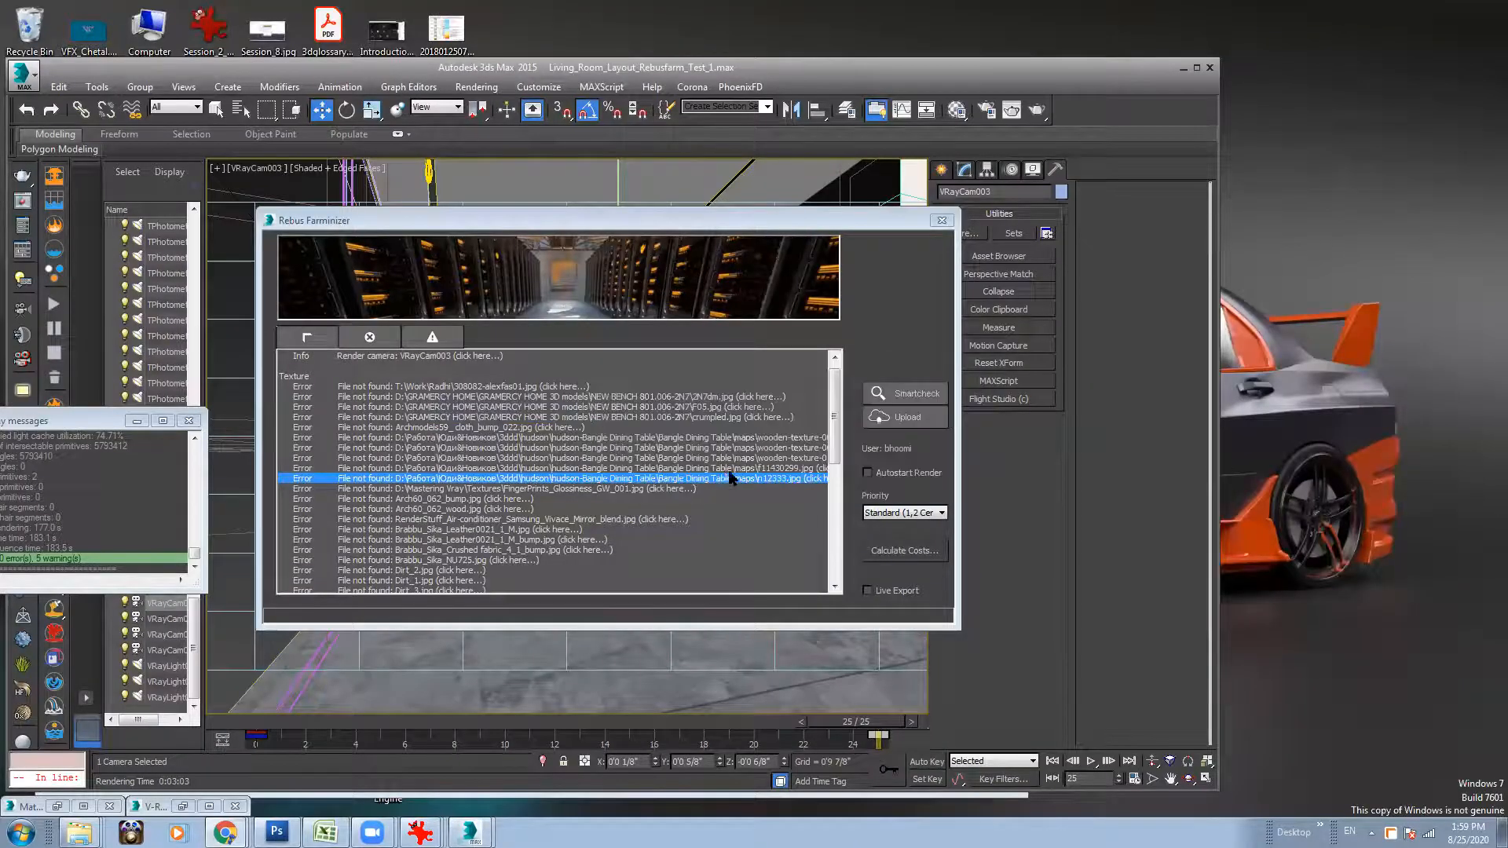
click(723, 469)
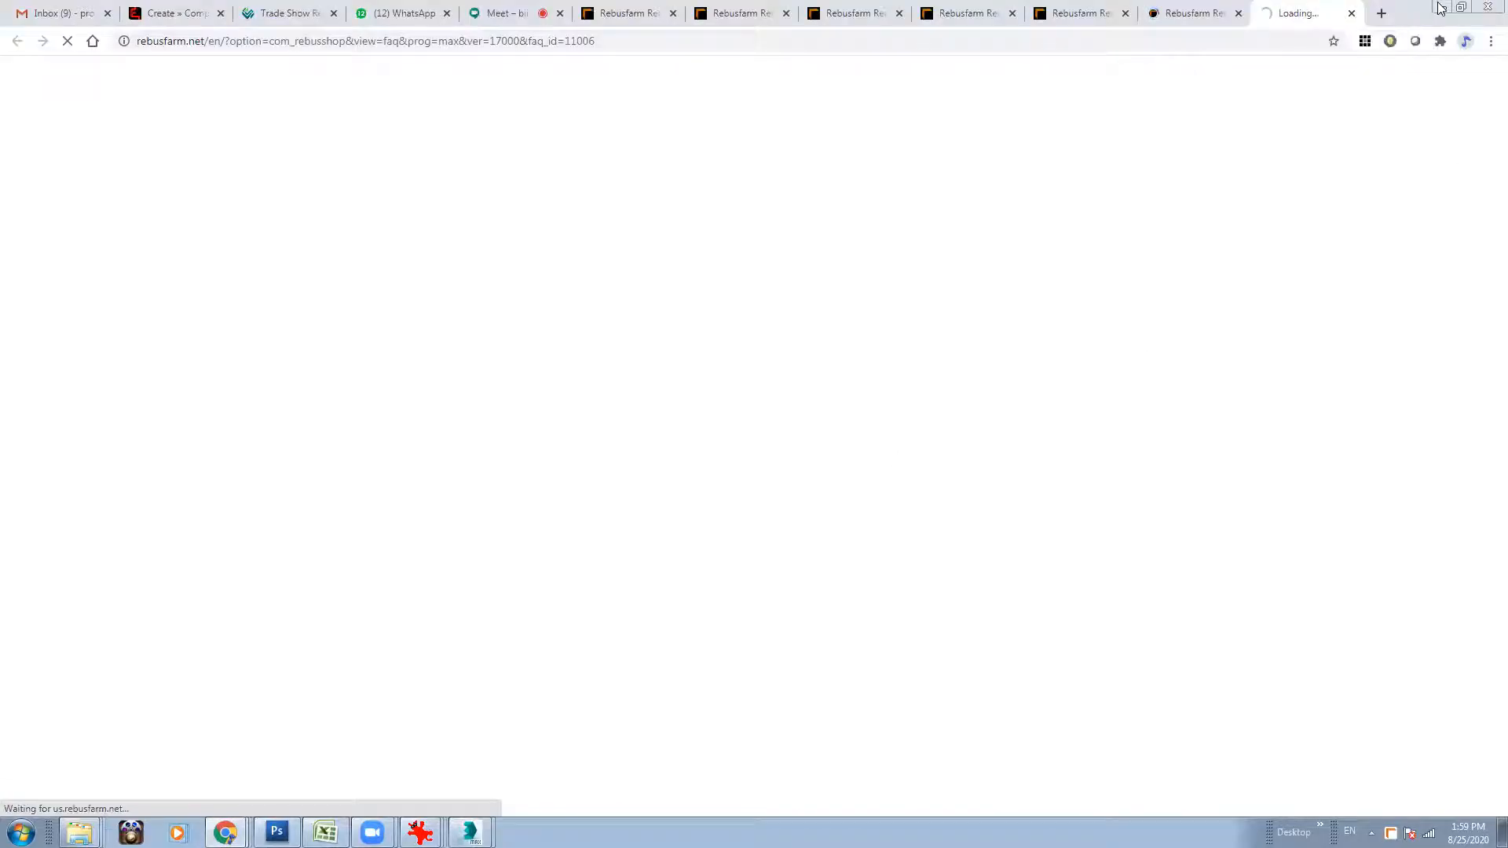
click(1443, 8)
click(787, 475)
click(649, 478)
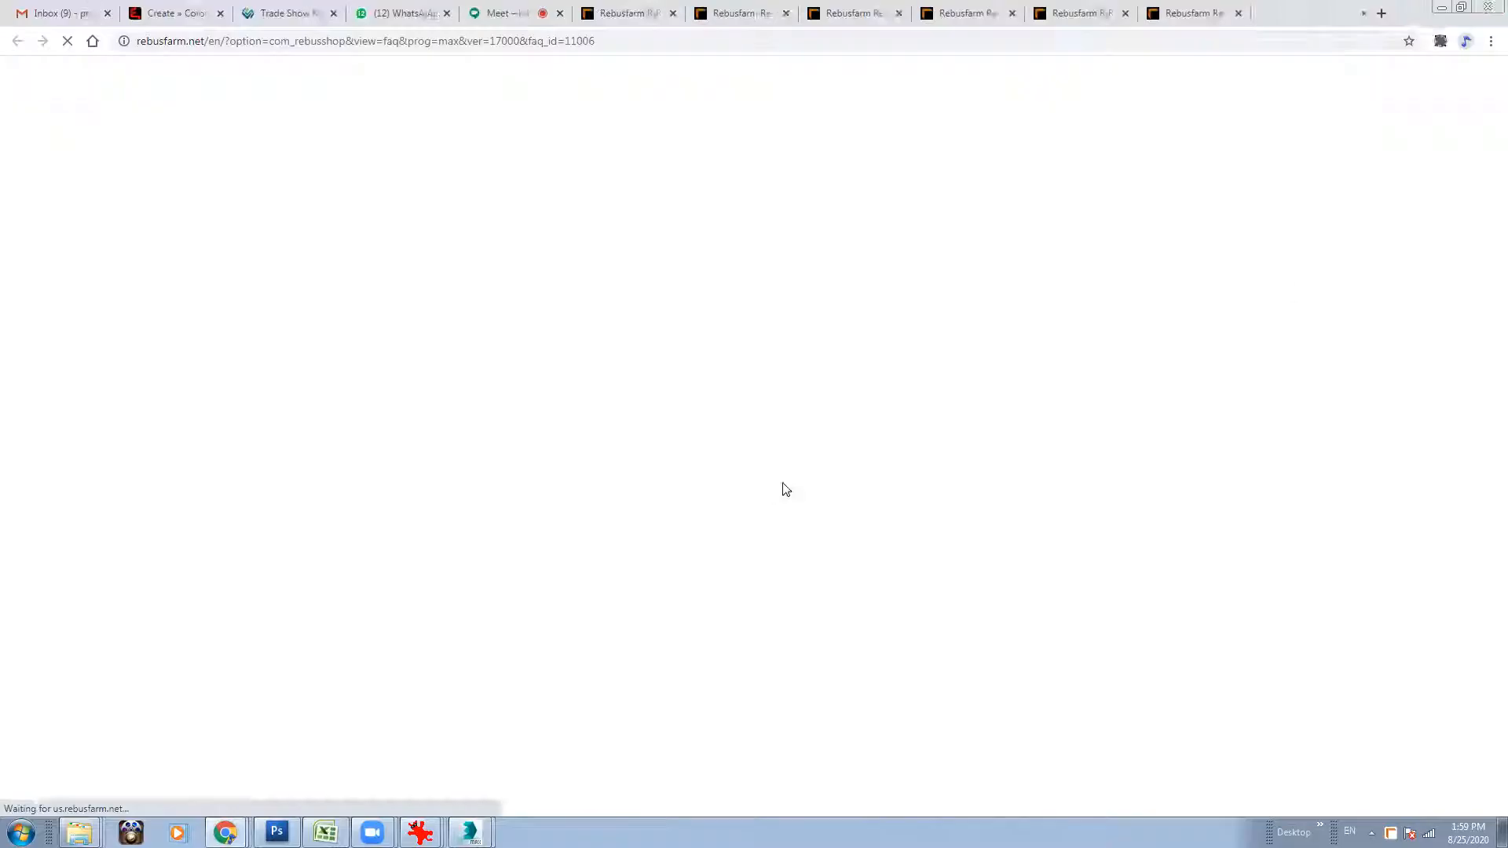
click(1438, 8)
click(789, 476)
Open the Arch60_062_bump.jpg and Arch60_062_wood.jpg errors, leave their help pages, and agree to black 100x100 dummy textures.
click(459, 499)
click(1444, 8)
click(792, 475)
click(484, 509)
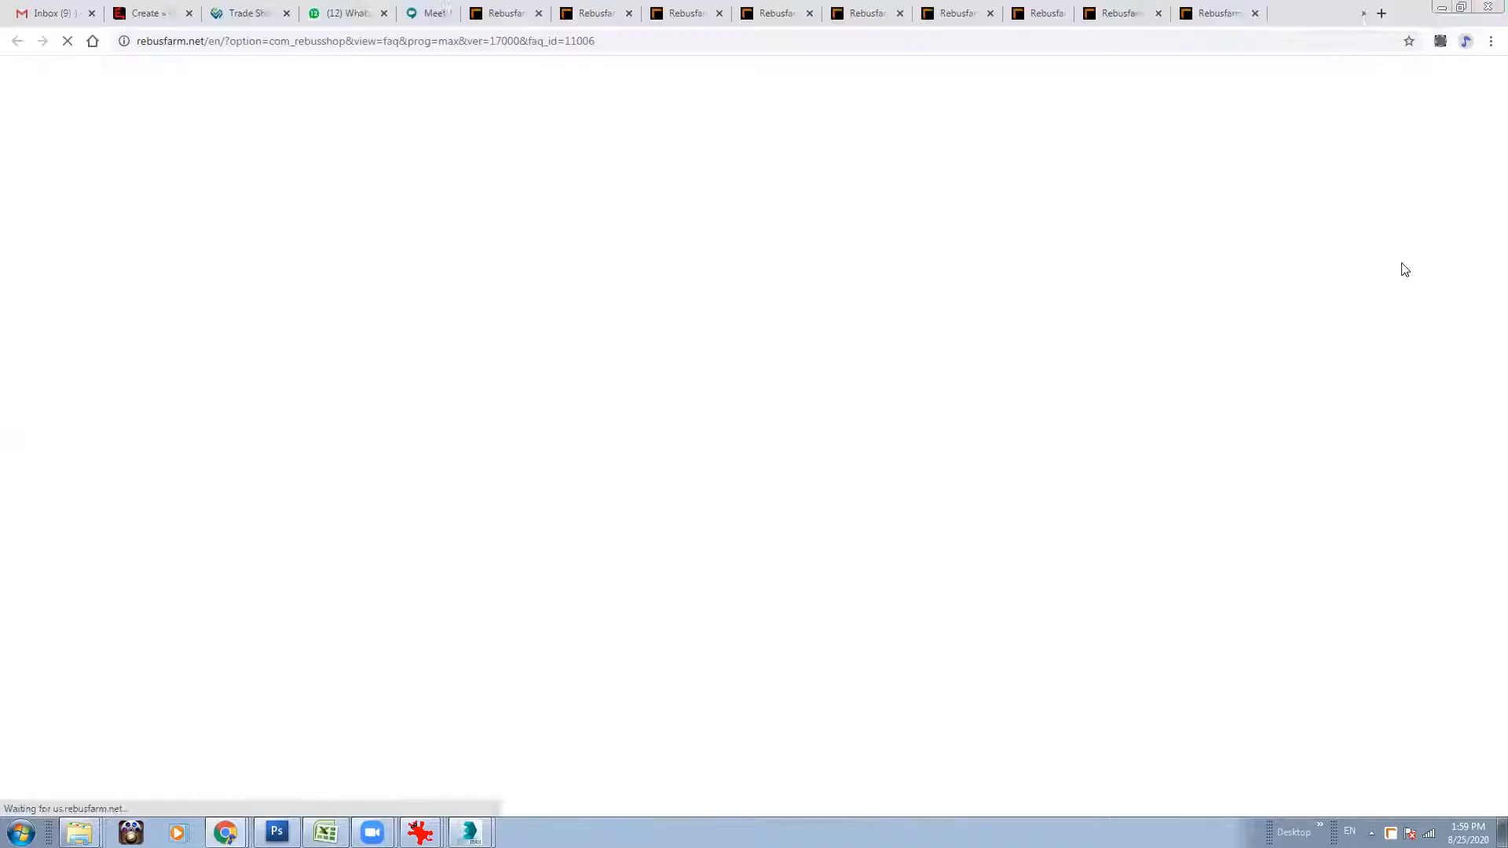
click(1444, 9)
click(814, 472)
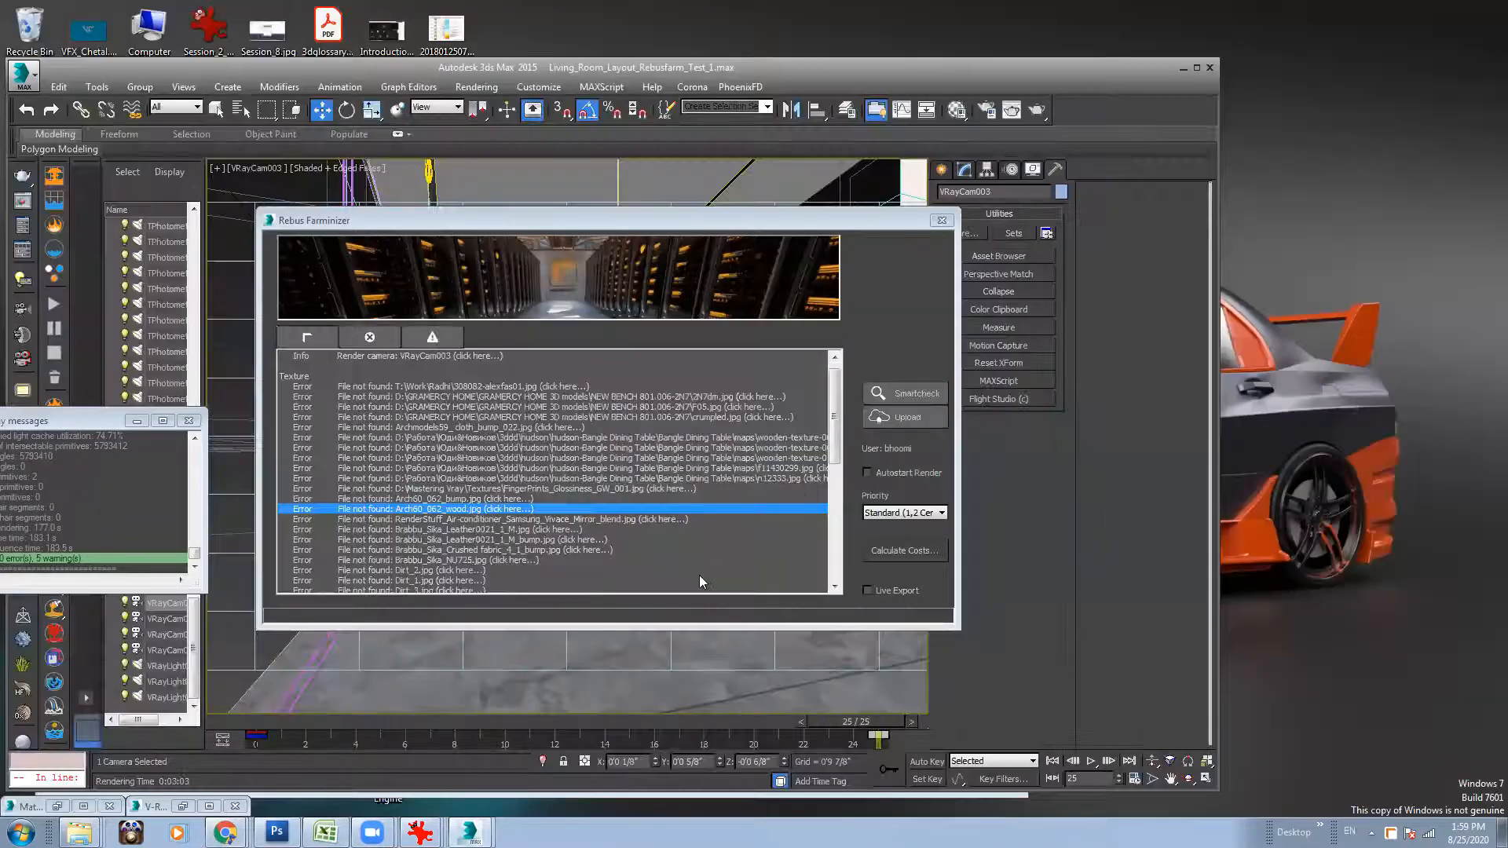
Resolve the missing Brabbu_Sika_Leather0021_1_M texture and its bump map by accepting black 100x100 dummies and leaving the help pages.
click(502, 530)
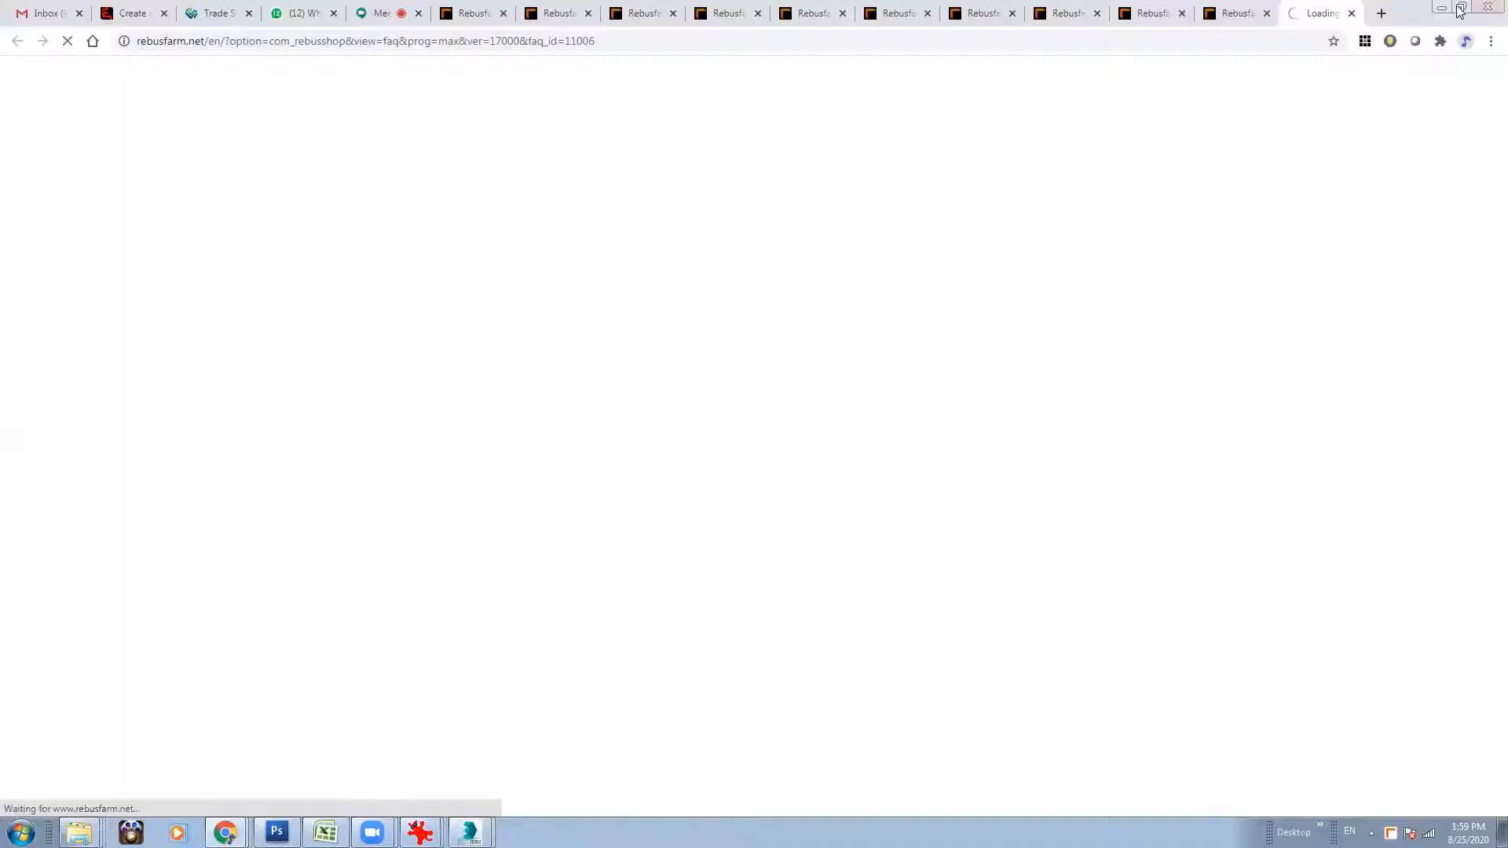
click(1439, 9)
click(791, 476)
click(560, 540)
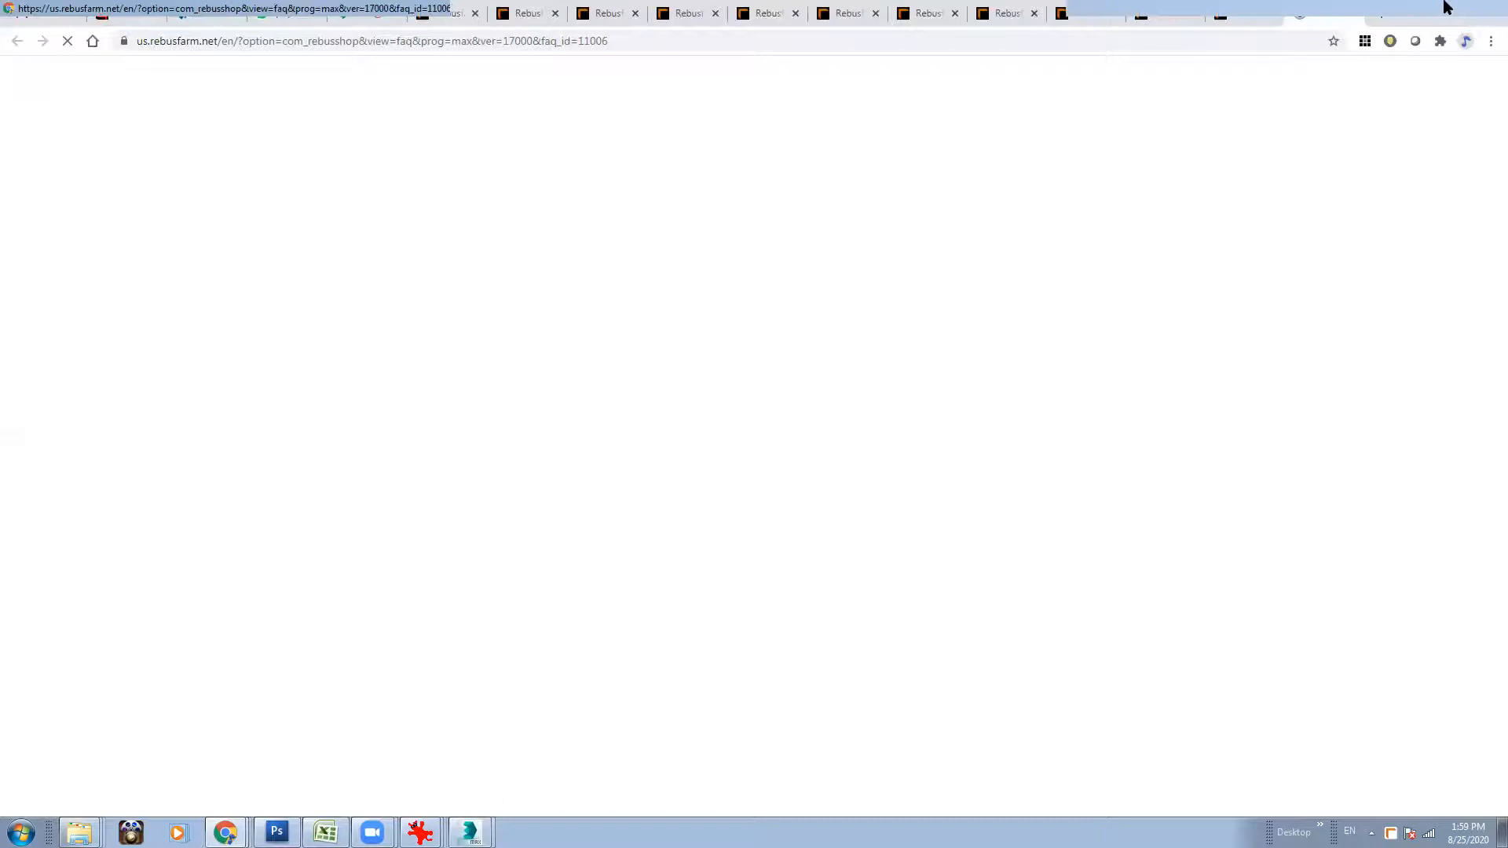
click(1444, 7)
click(797, 469)
click(578, 540)
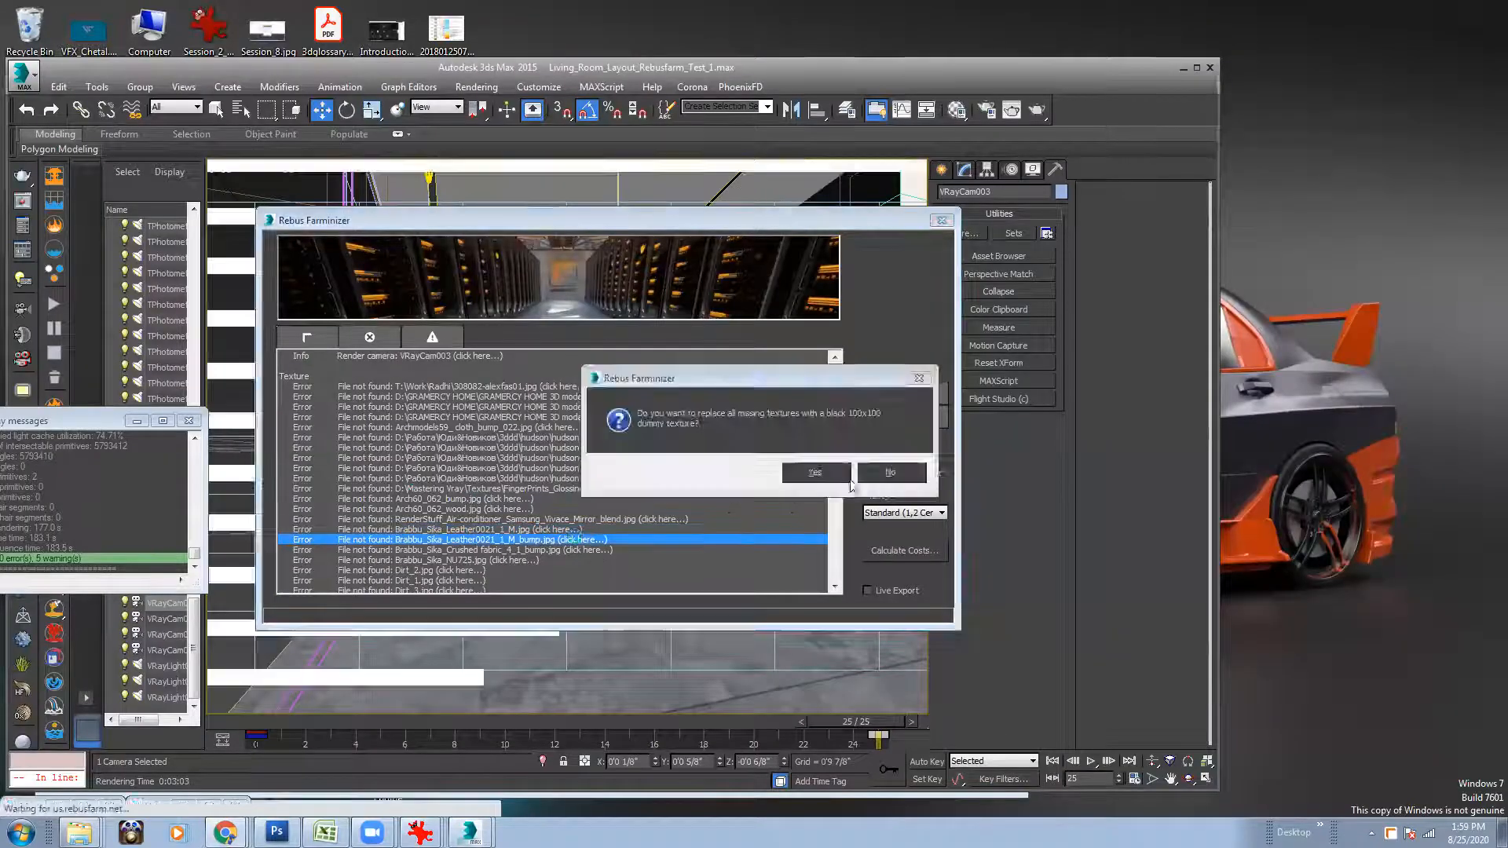
click(1444, 8)
click(815, 472)
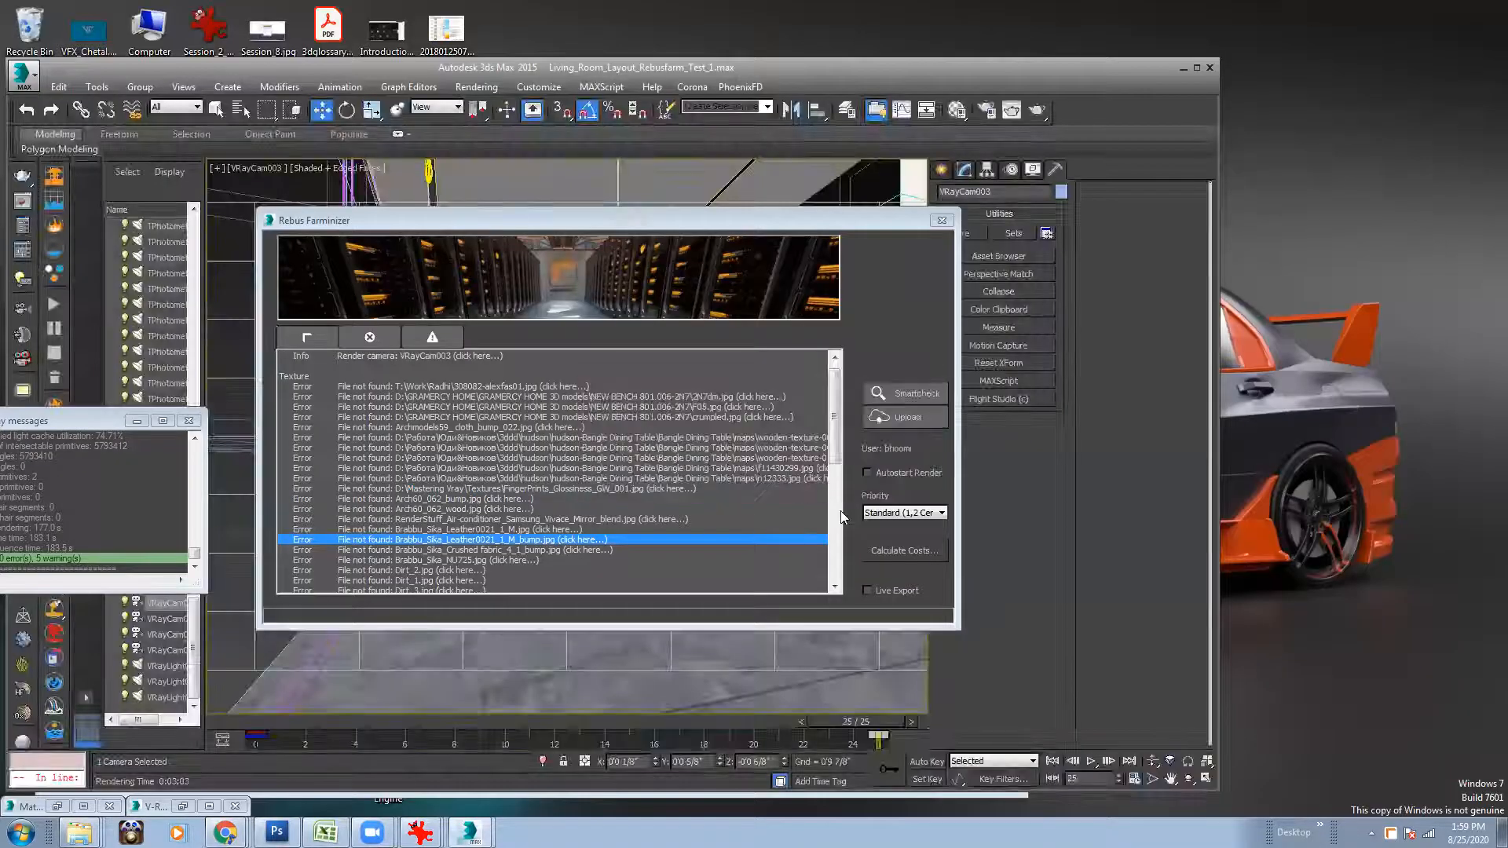
Replace the missing Brabbu_Sika_Crushed fabric_4_1_bump.jpg and Brabbu_Sika_NU725.jpg with black 100x100 dummy textures, dismissing the help pages.
scroll(833, 459, down, 2)
click(613, 500)
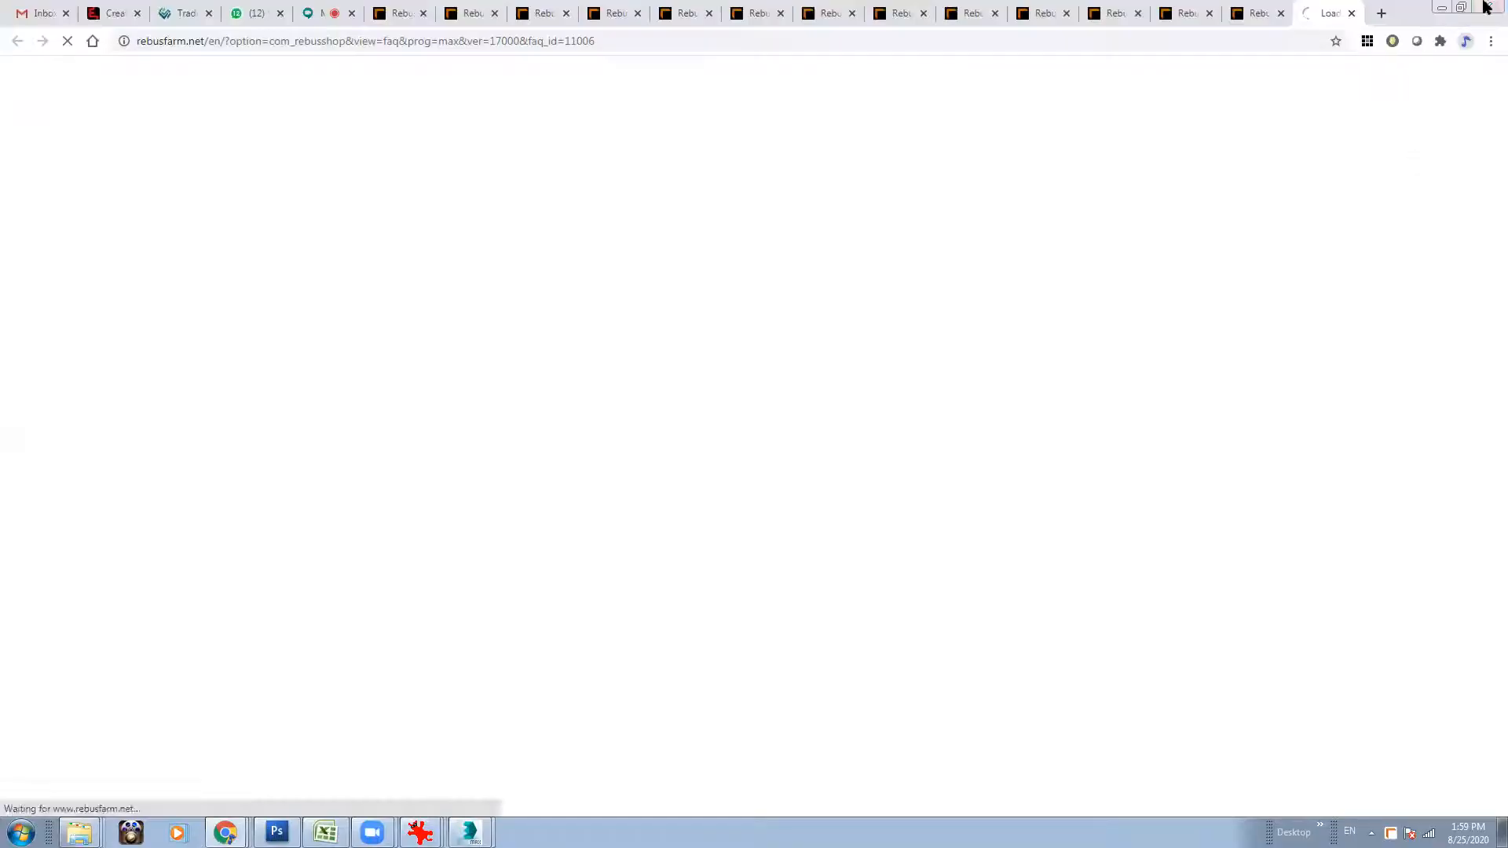
click(1444, 7)
click(816, 472)
scroll(823, 473, down, 2)
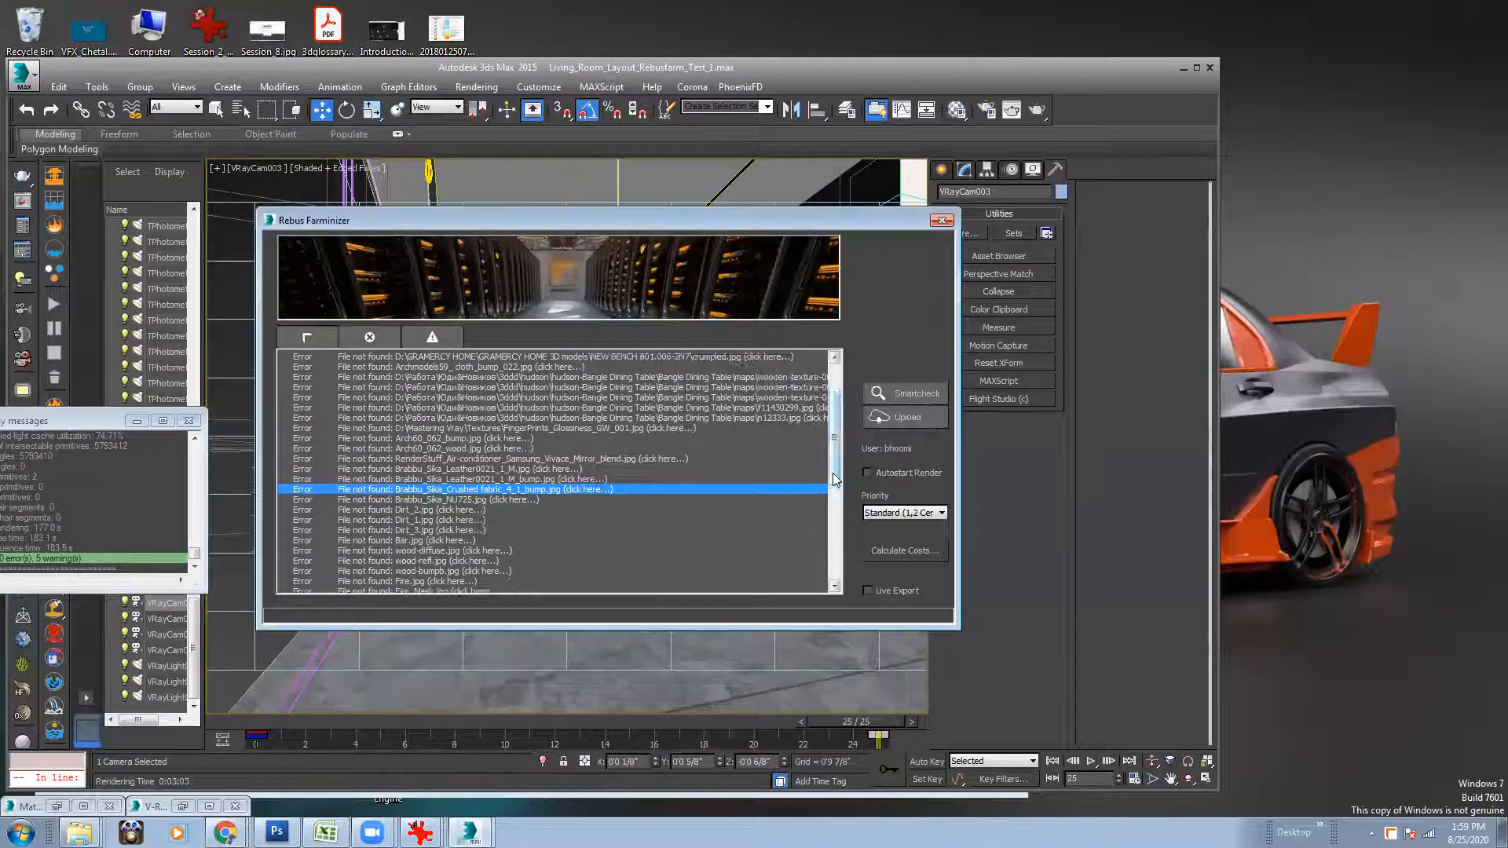
click(534, 471)
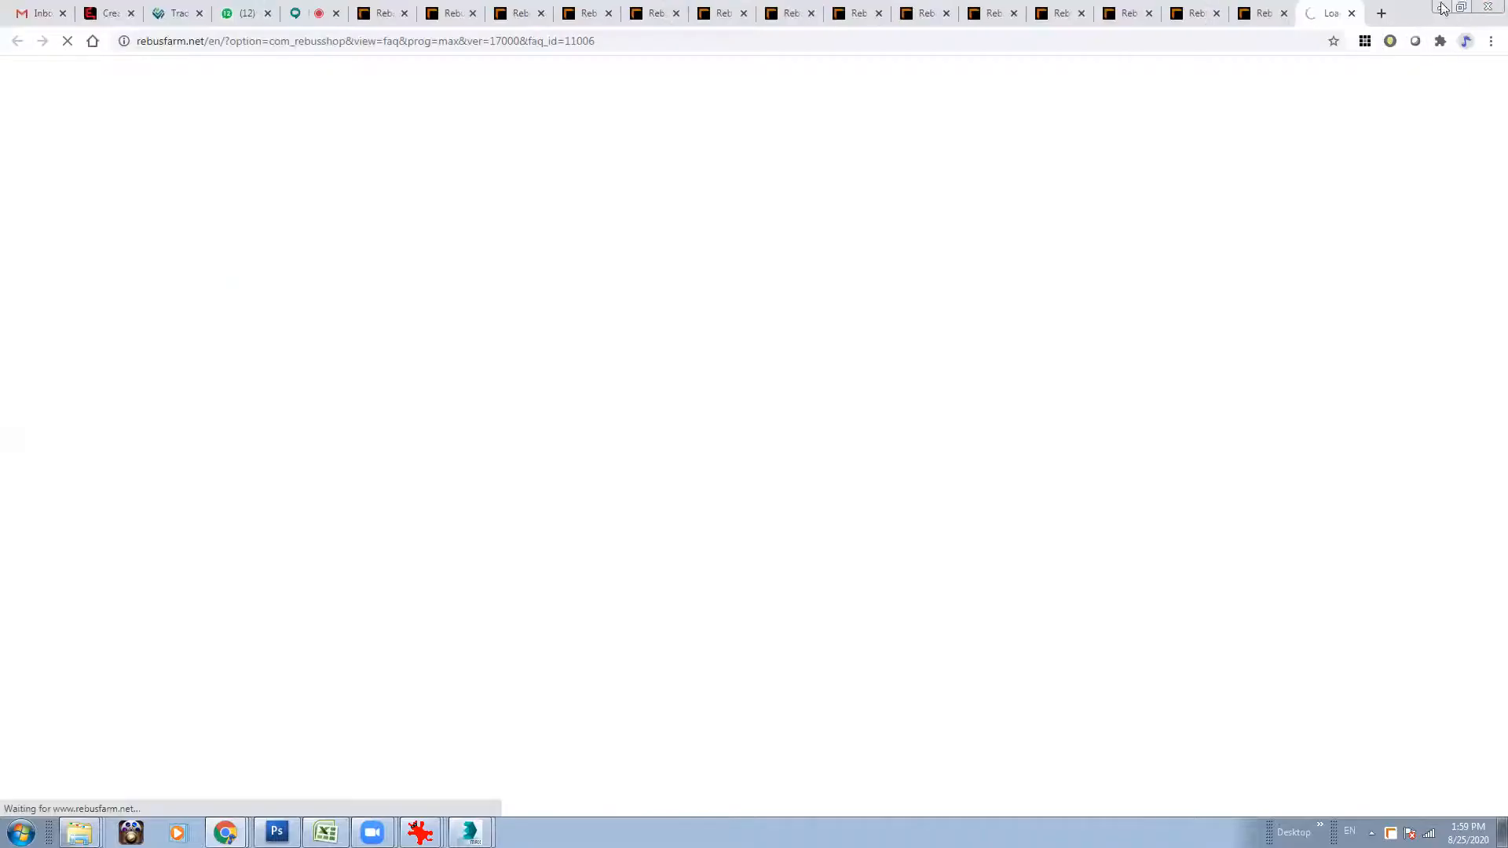
click(1488, 7)
click(801, 474)
Open the errors for Dirt_2.jpg, Dirt_1.jpg and Dirt_3.jpg, leave the help pages, and accept a black 100x100 dummy for each.
click(521, 479)
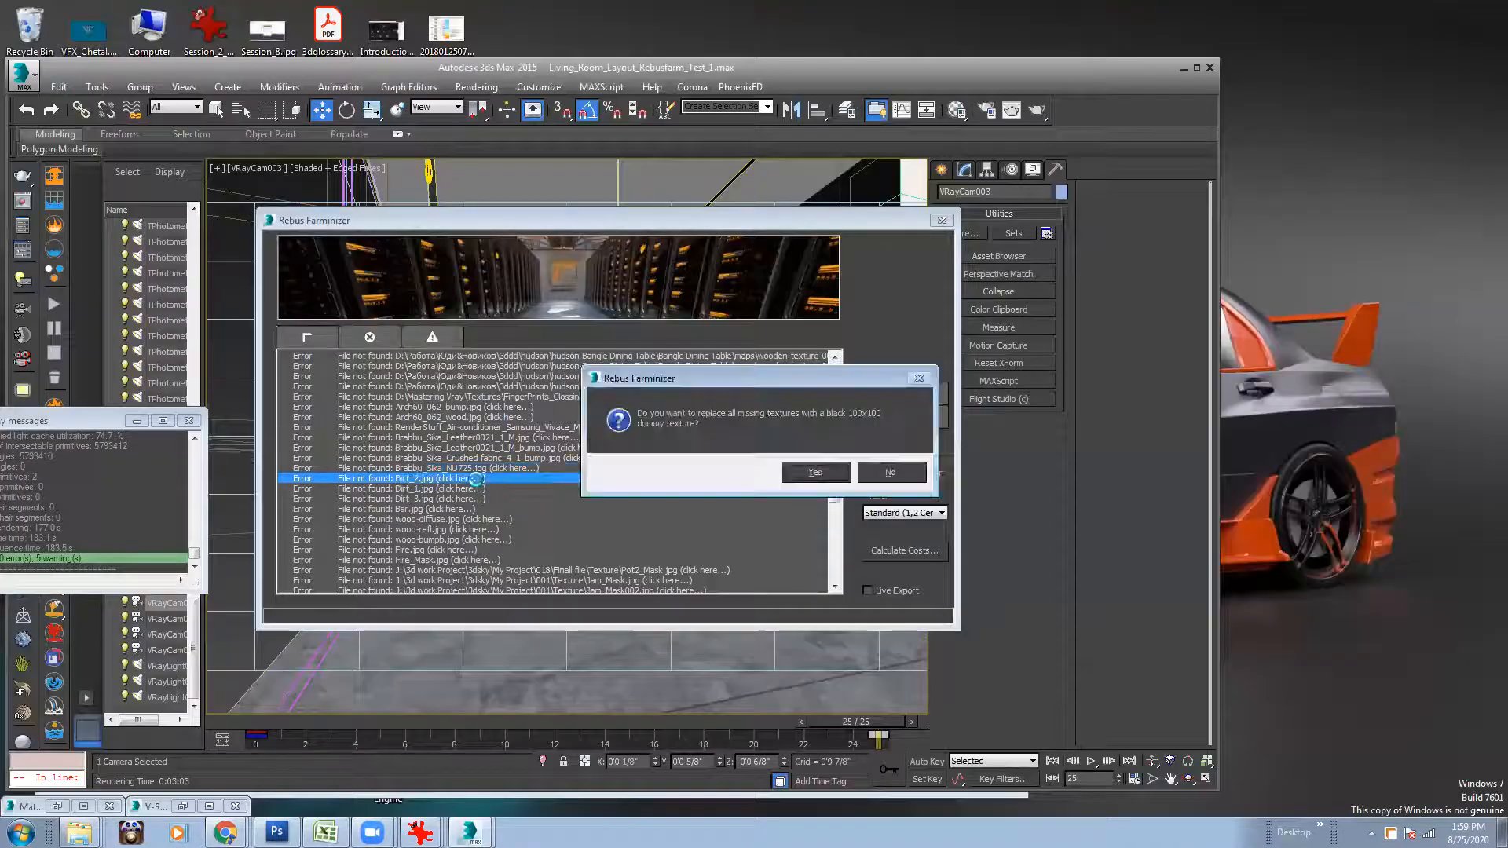
click(1448, 8)
click(817, 472)
click(437, 488)
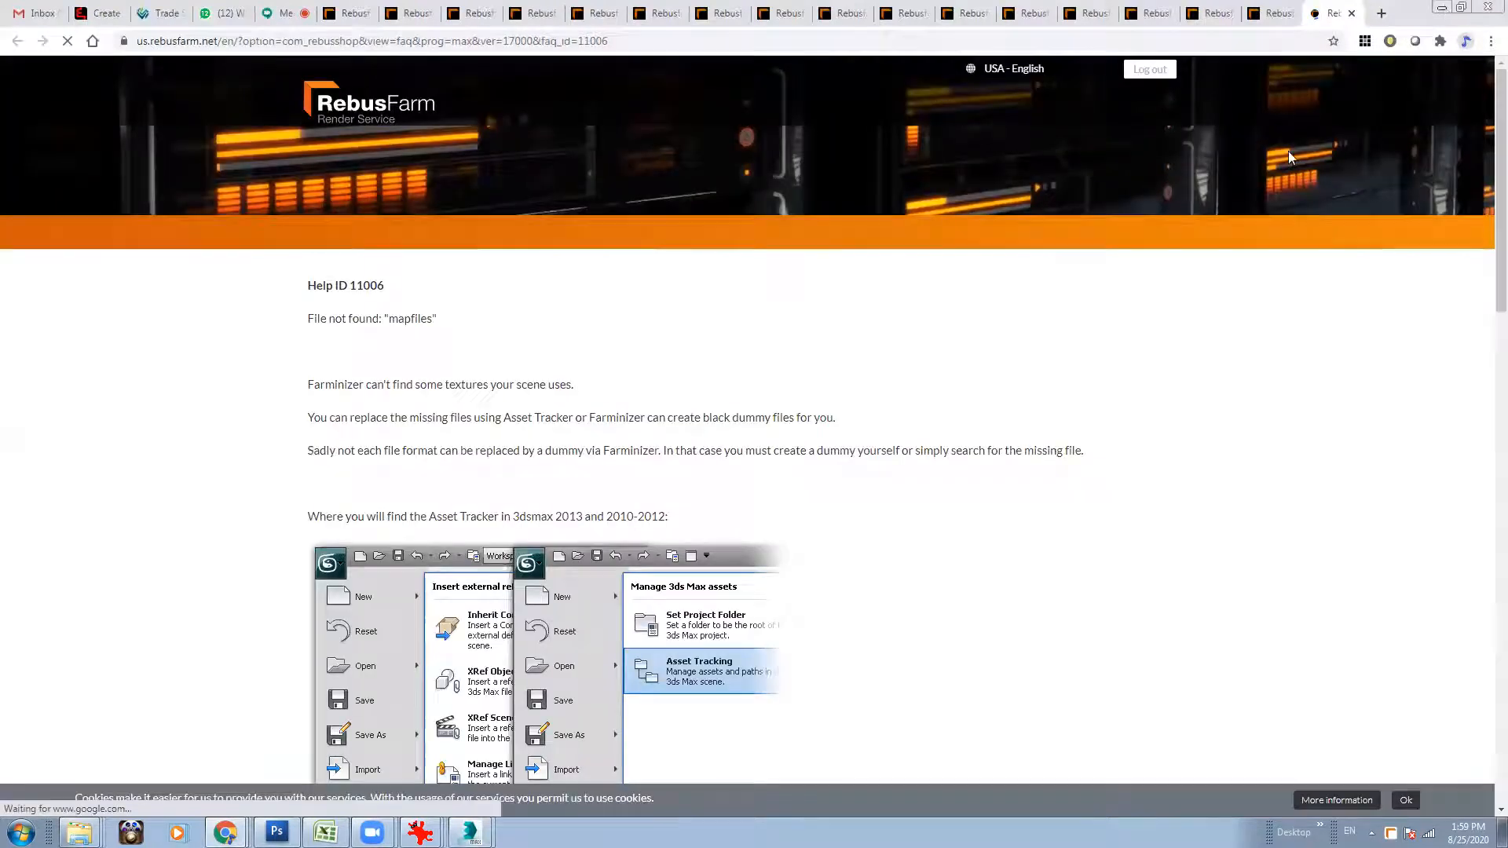
click(1442, 7)
click(798, 469)
click(449, 503)
click(1442, 7)
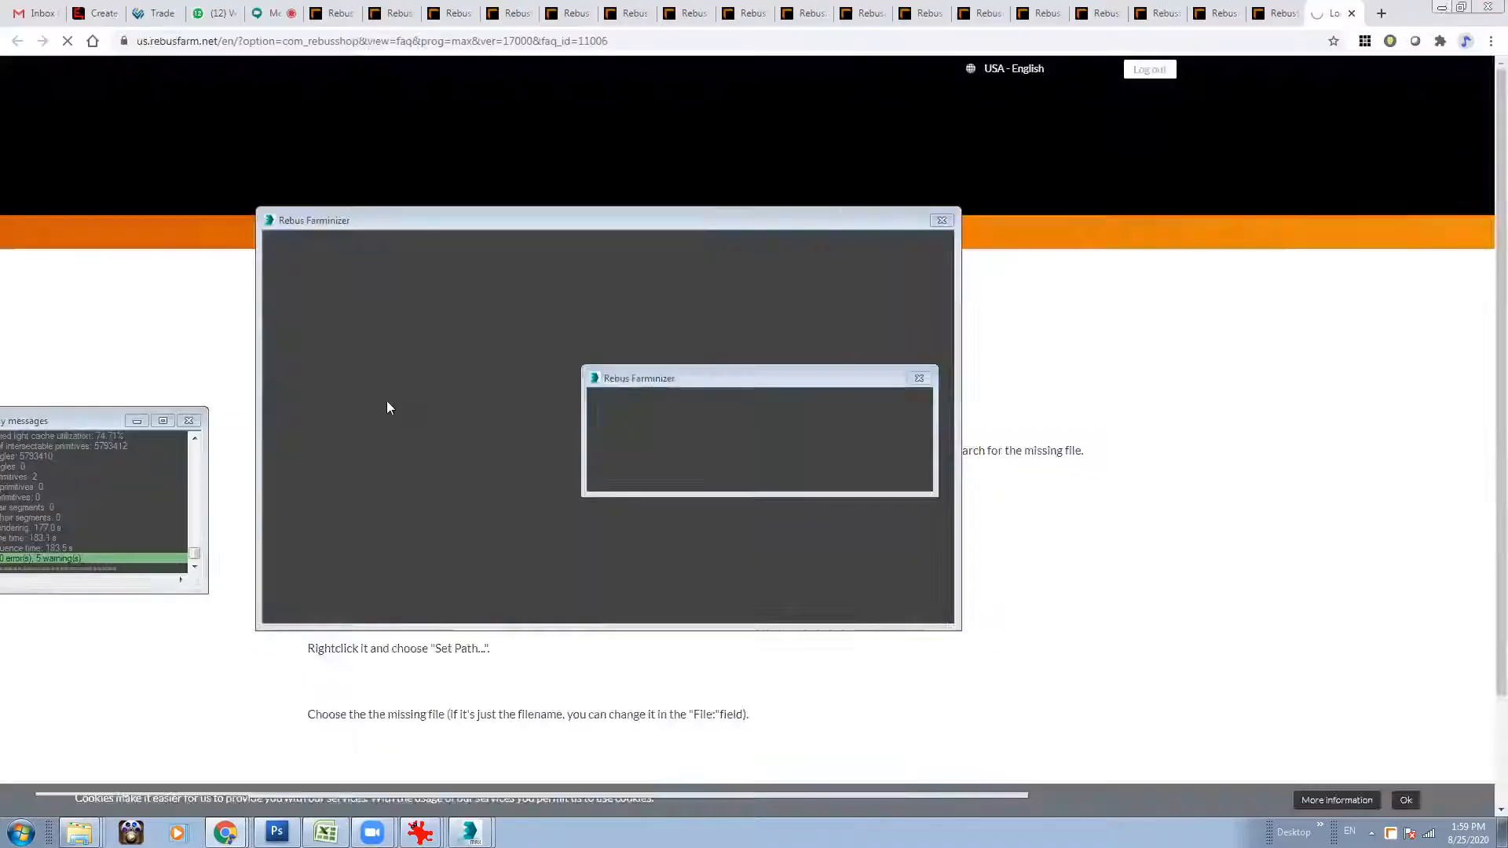
click(798, 472)
Accept black 100x100 dummy textures for the missing Bar.jpg, wood-diffuse.jpg and wood-refl.jpg, leaving the help page opened by each error.
click(475, 510)
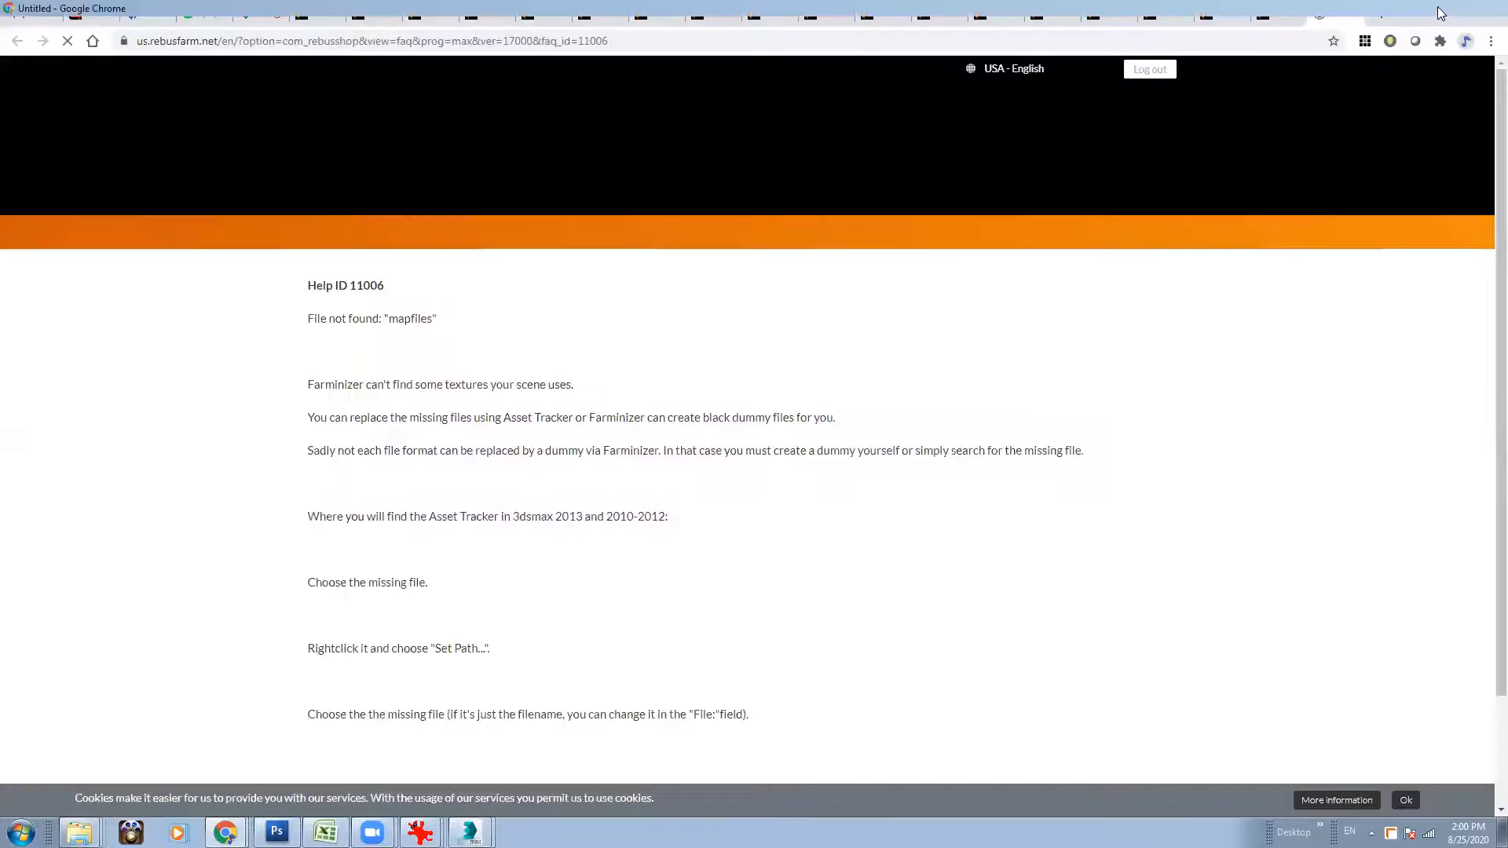
click(1443, 7)
click(803, 473)
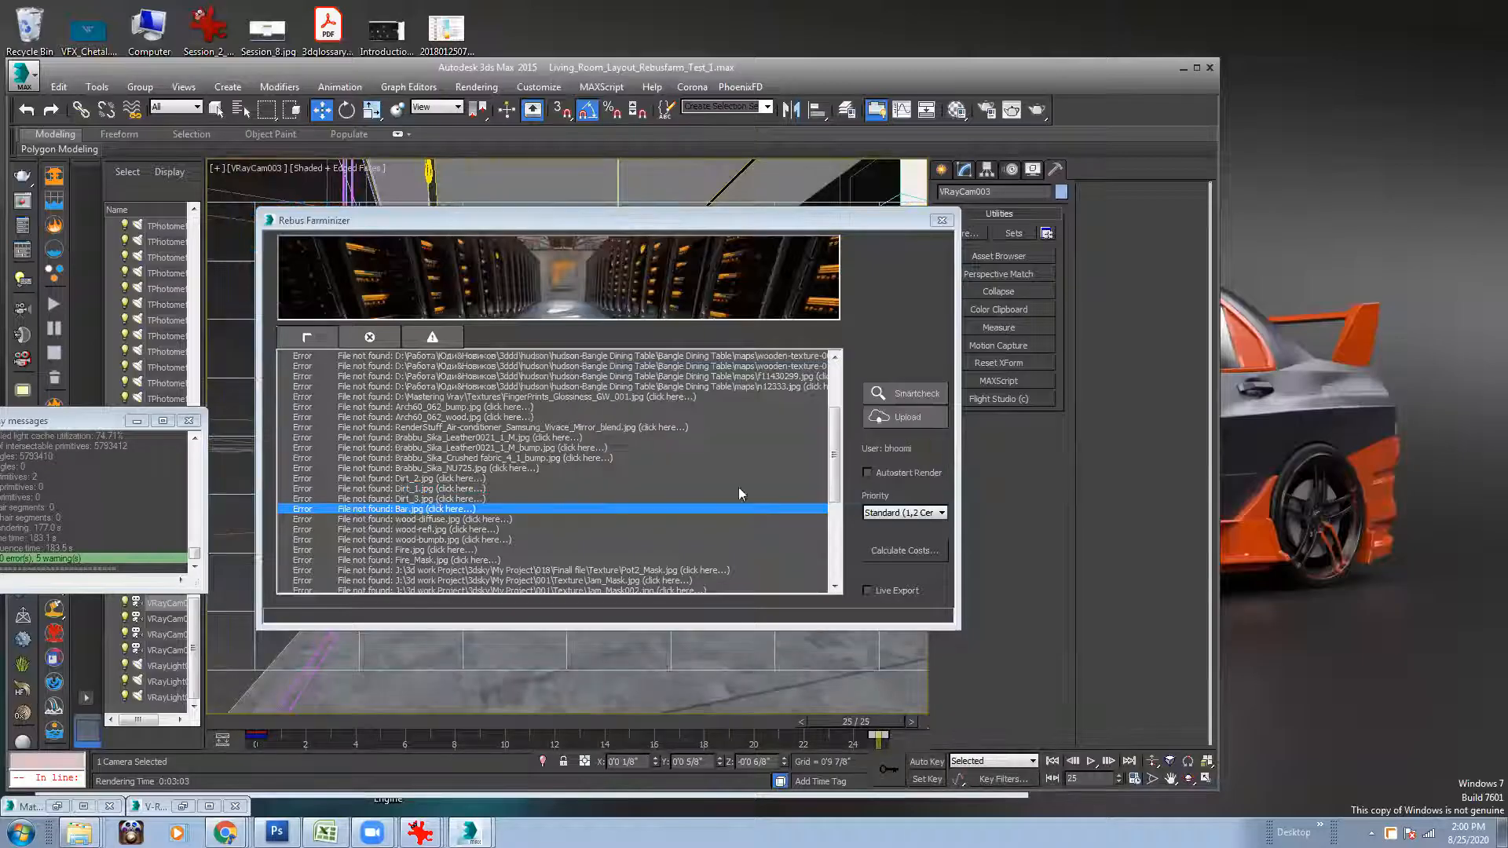
click(503, 438)
click(1443, 7)
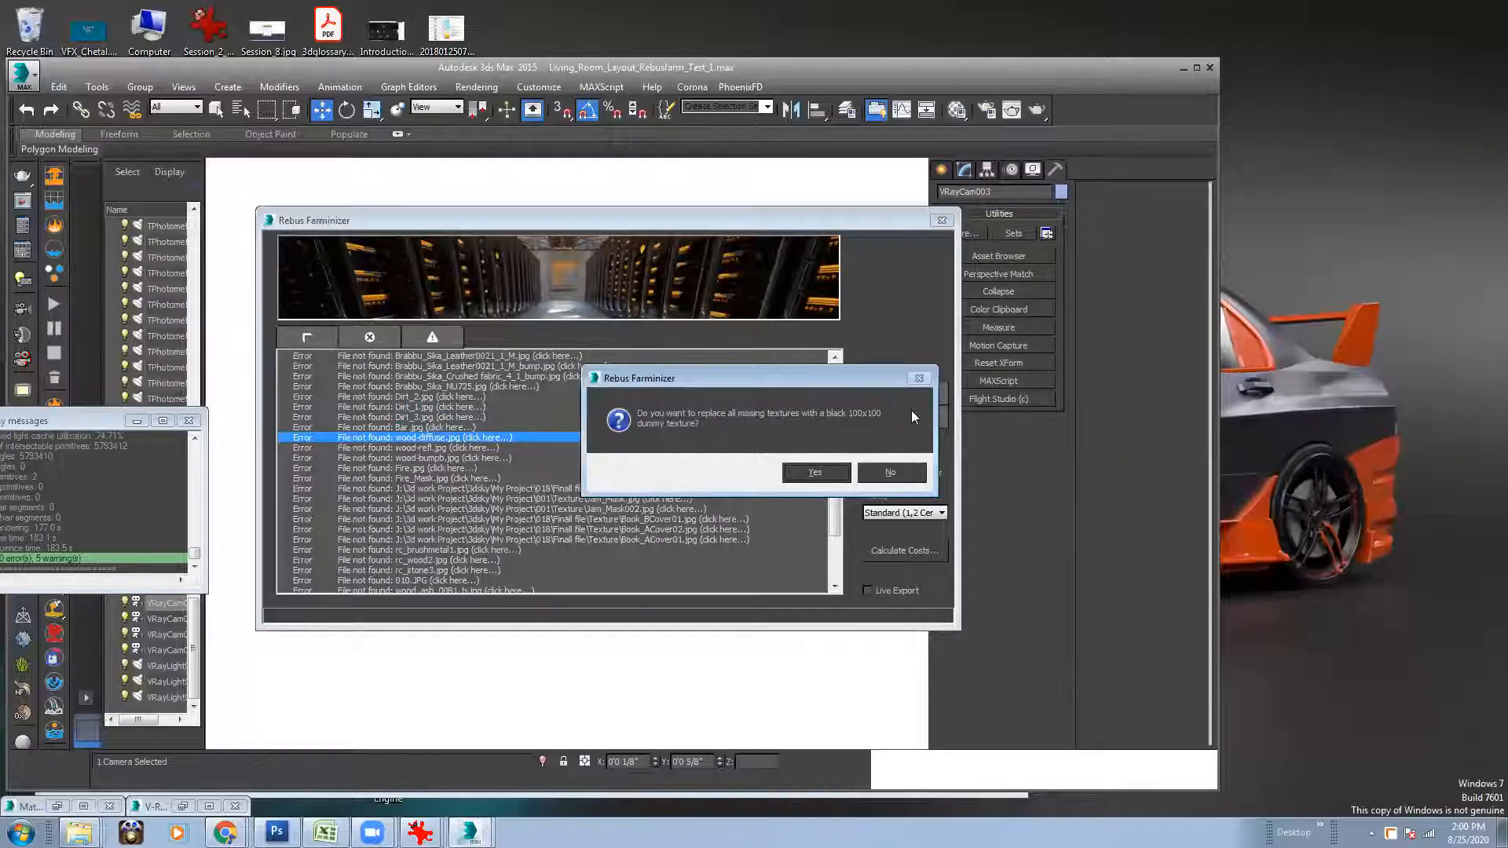
click(817, 473)
click(485, 450)
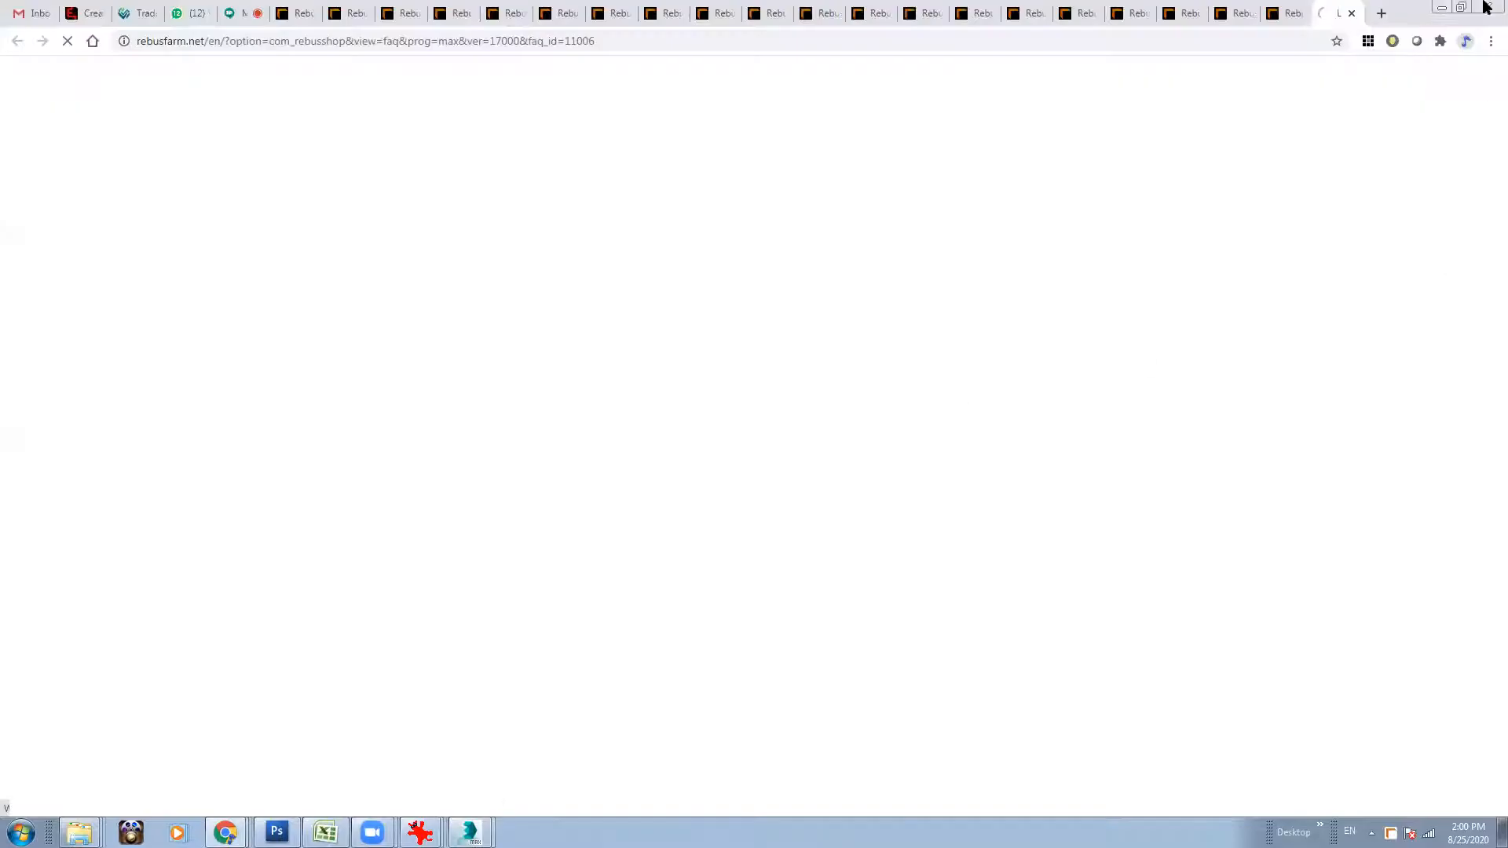
click(1443, 9)
click(809, 471)
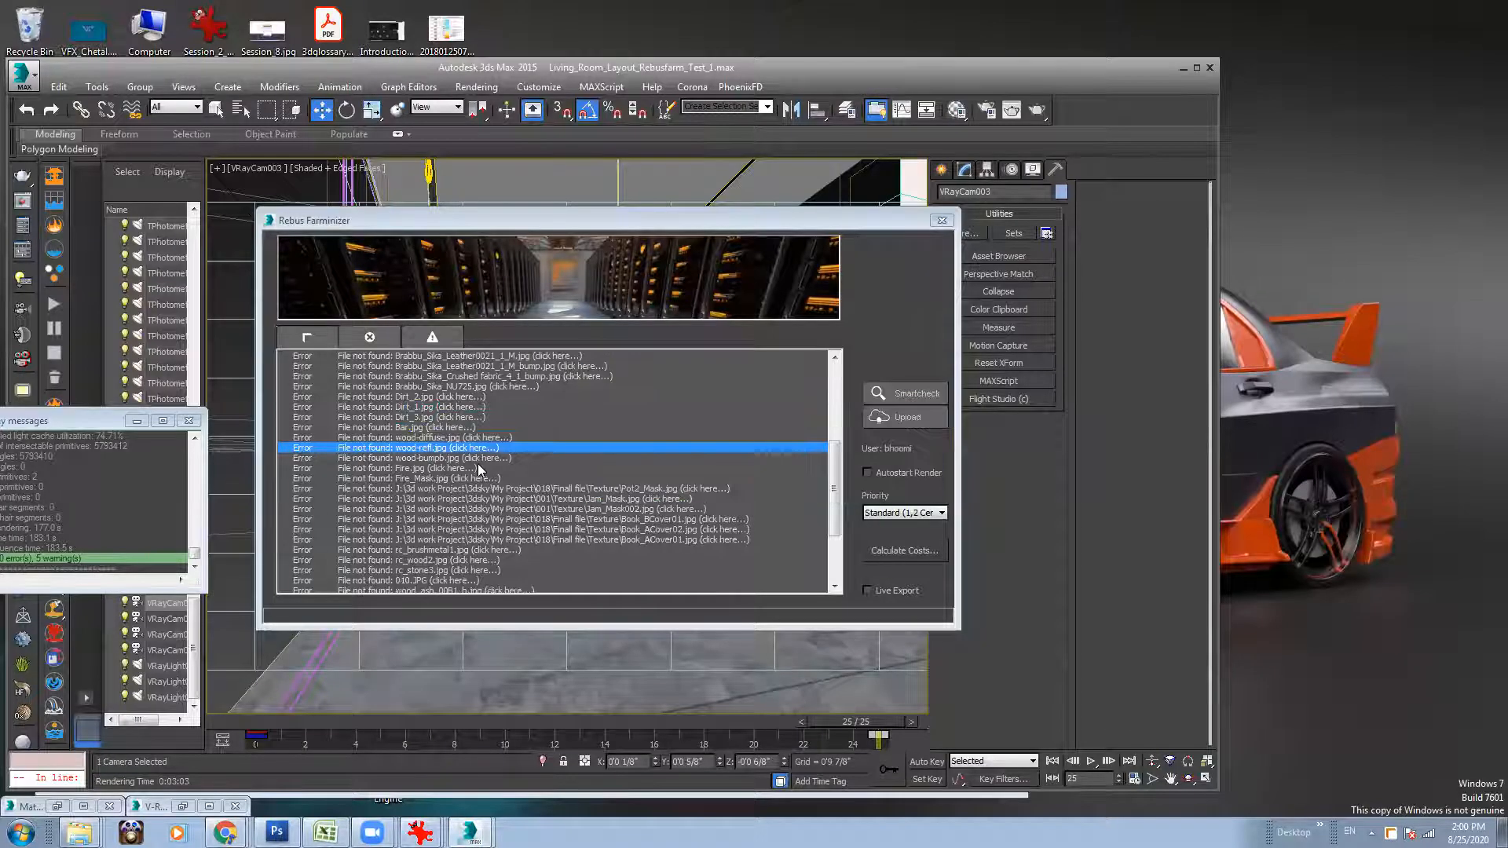
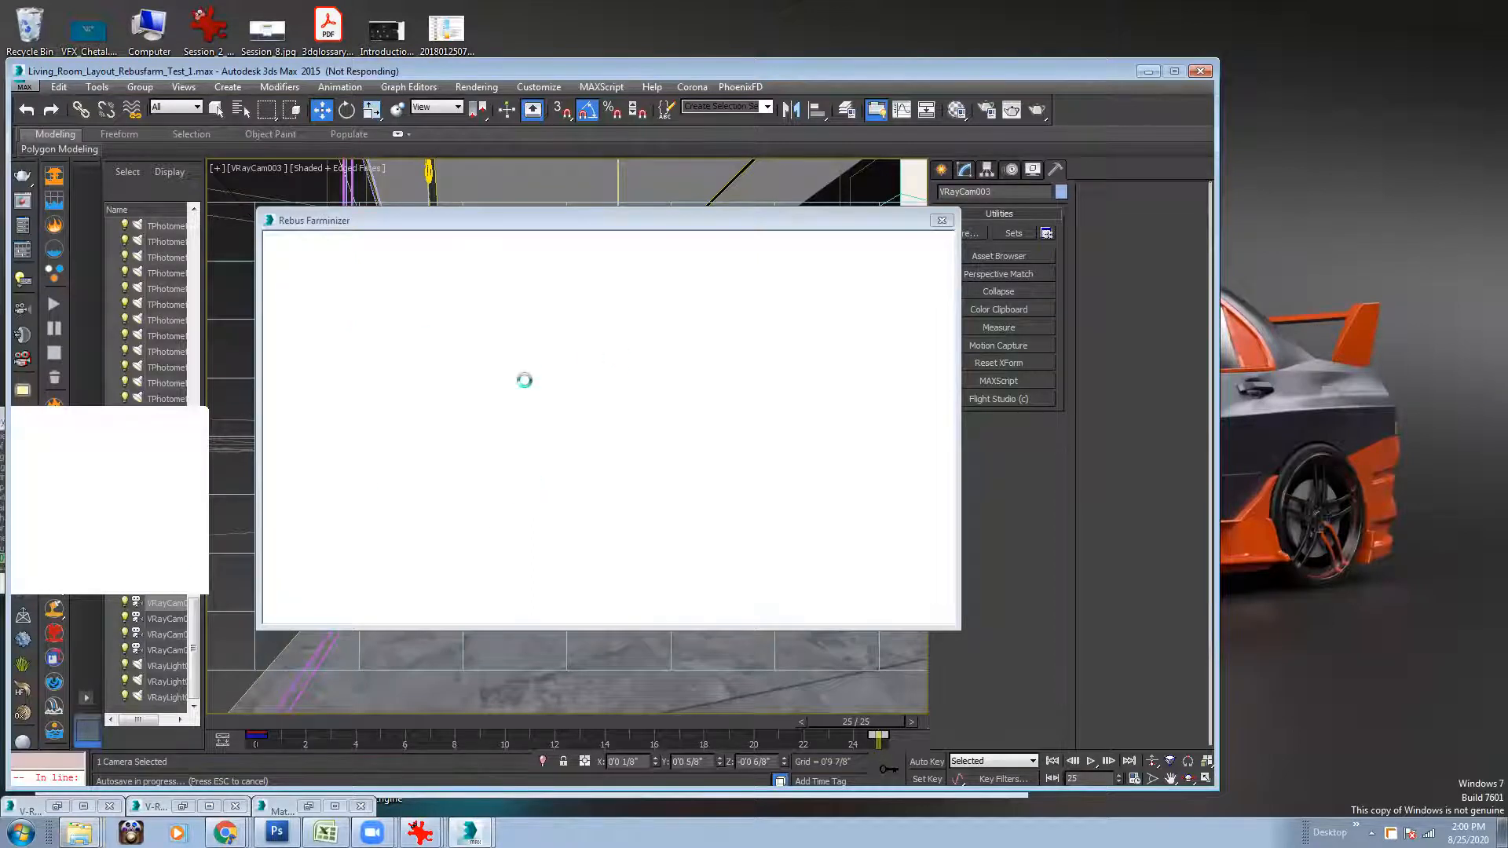
Bring up the Section_2_Q1 Explorer window and navigate up to the Work folder on DATA_VOL (T:).
click(79, 833)
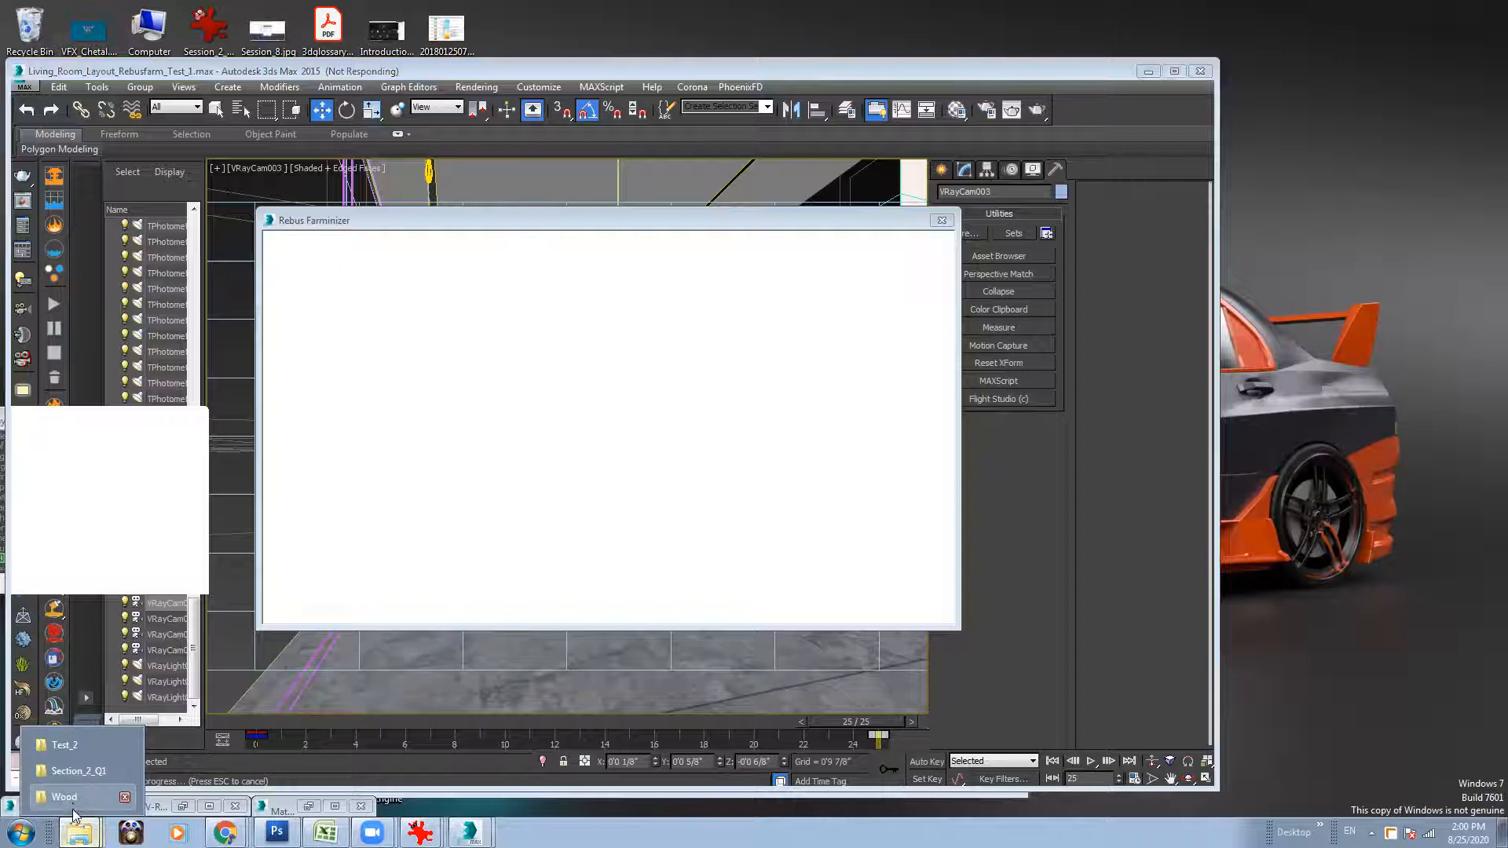
click(82, 771)
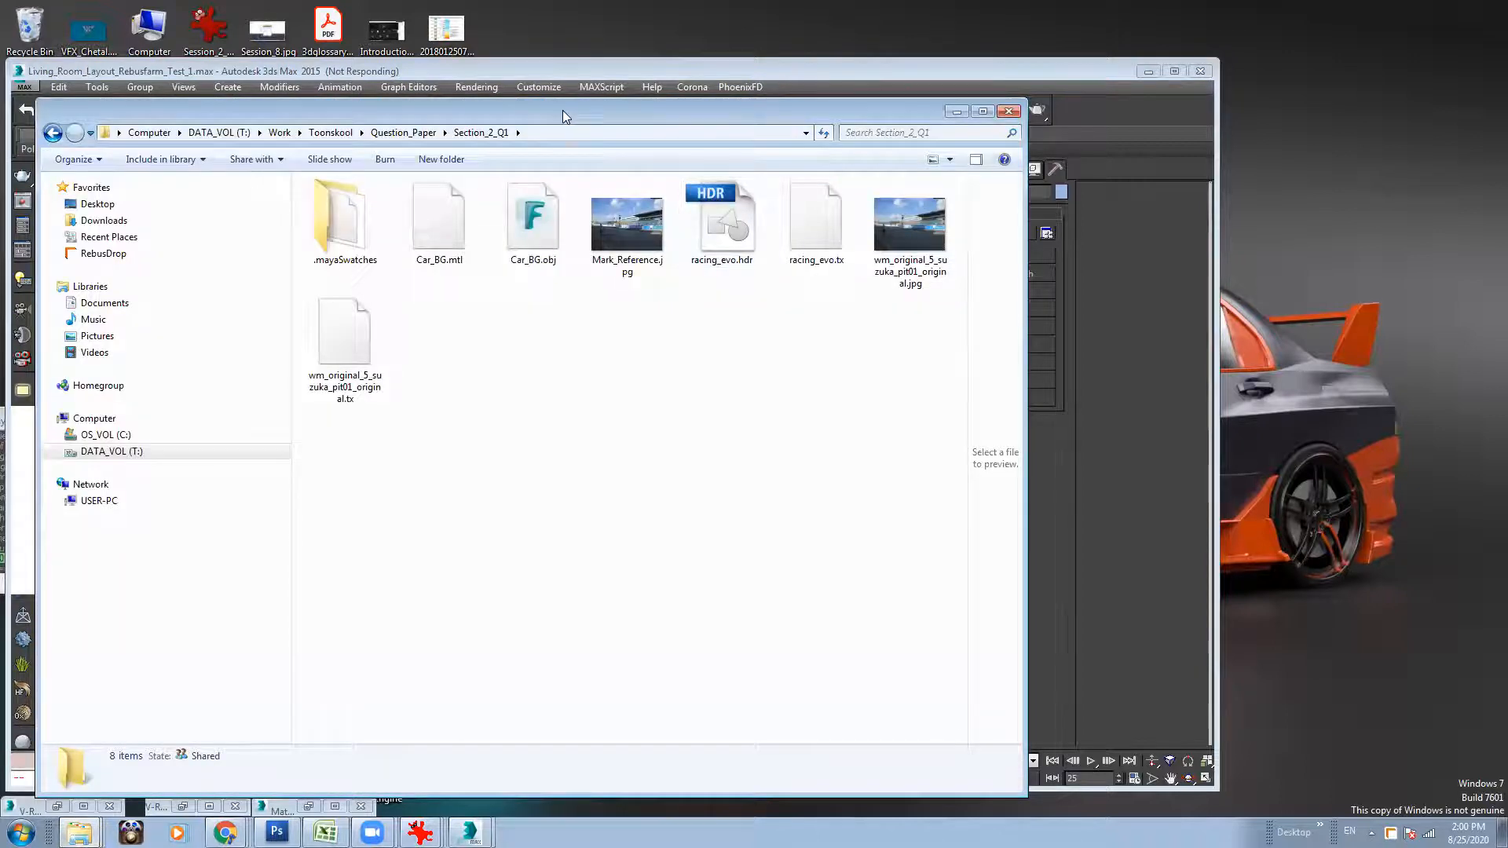
drag(563, 110, 1122, 108)
click(838, 132)
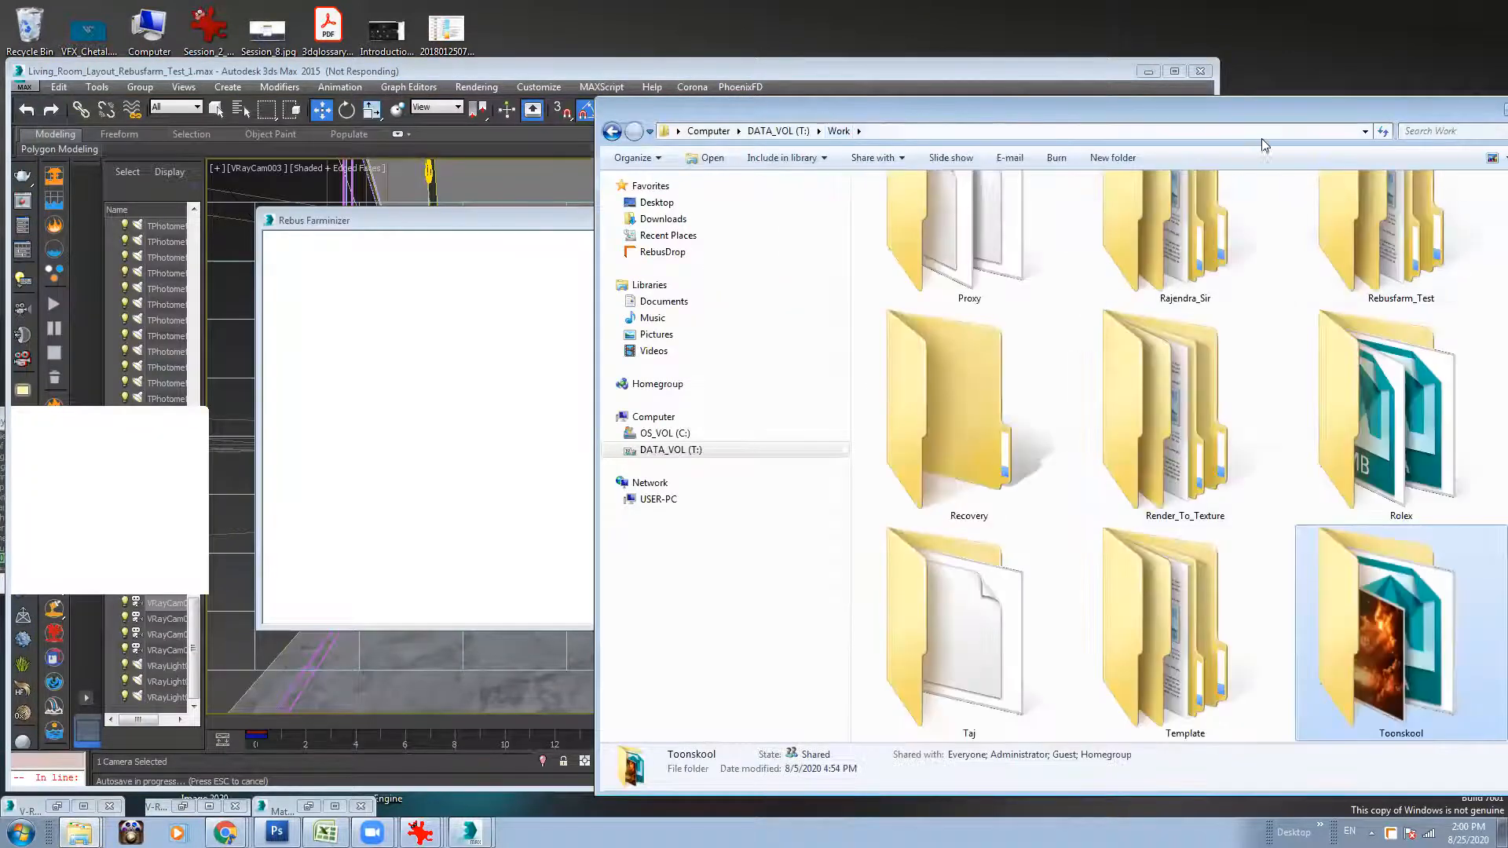
drag(986, 108, 897, 104)
drag(507, 93, 343, 40)
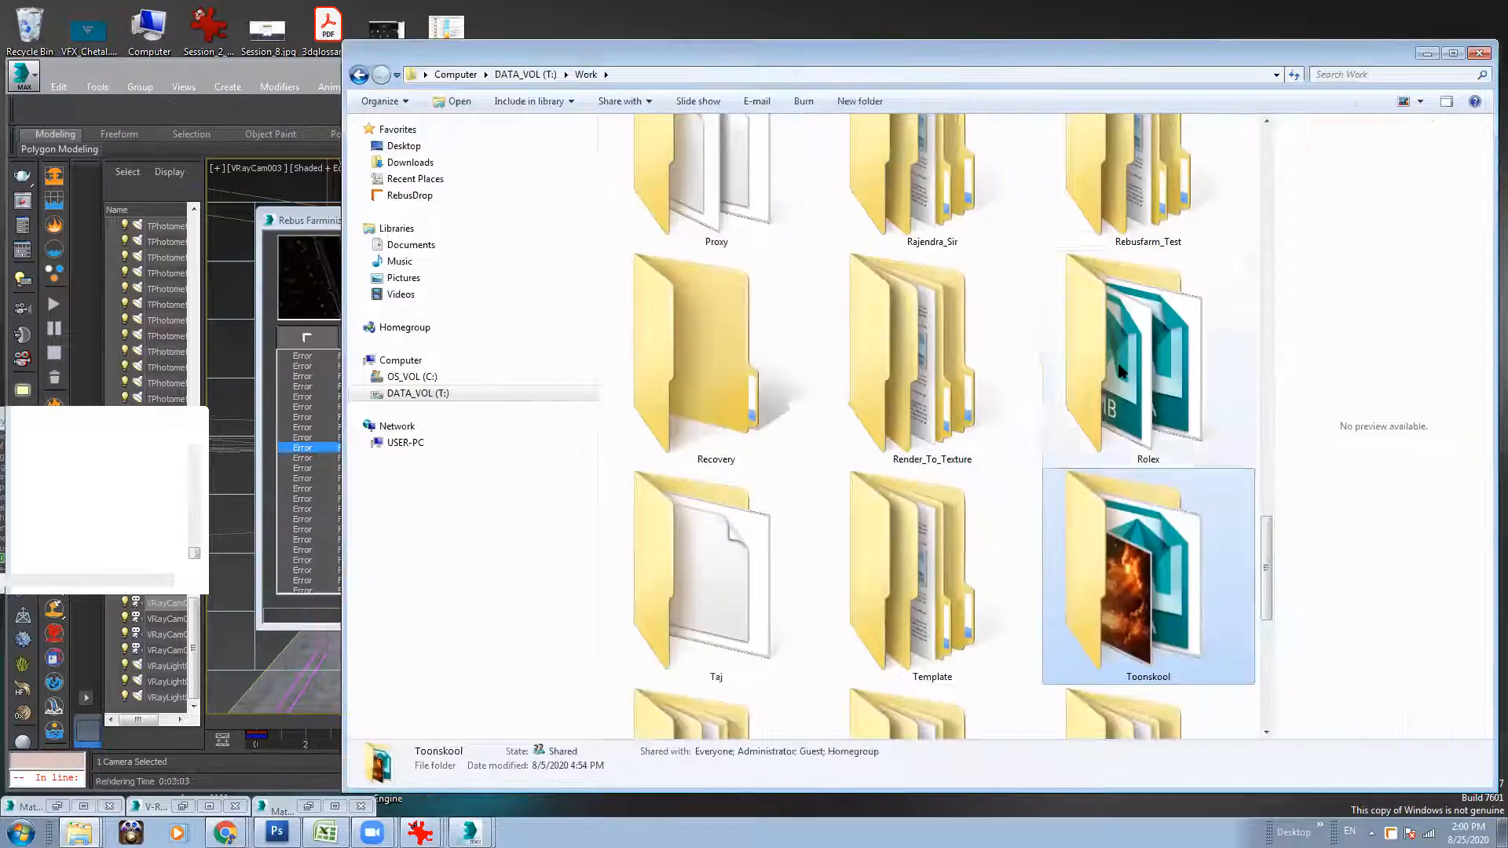
Open the Attendance_Sheet folder inside the Toonskool folder.
scroll(1270, 467, up, 2)
scroll(1271, 467, up, 5)
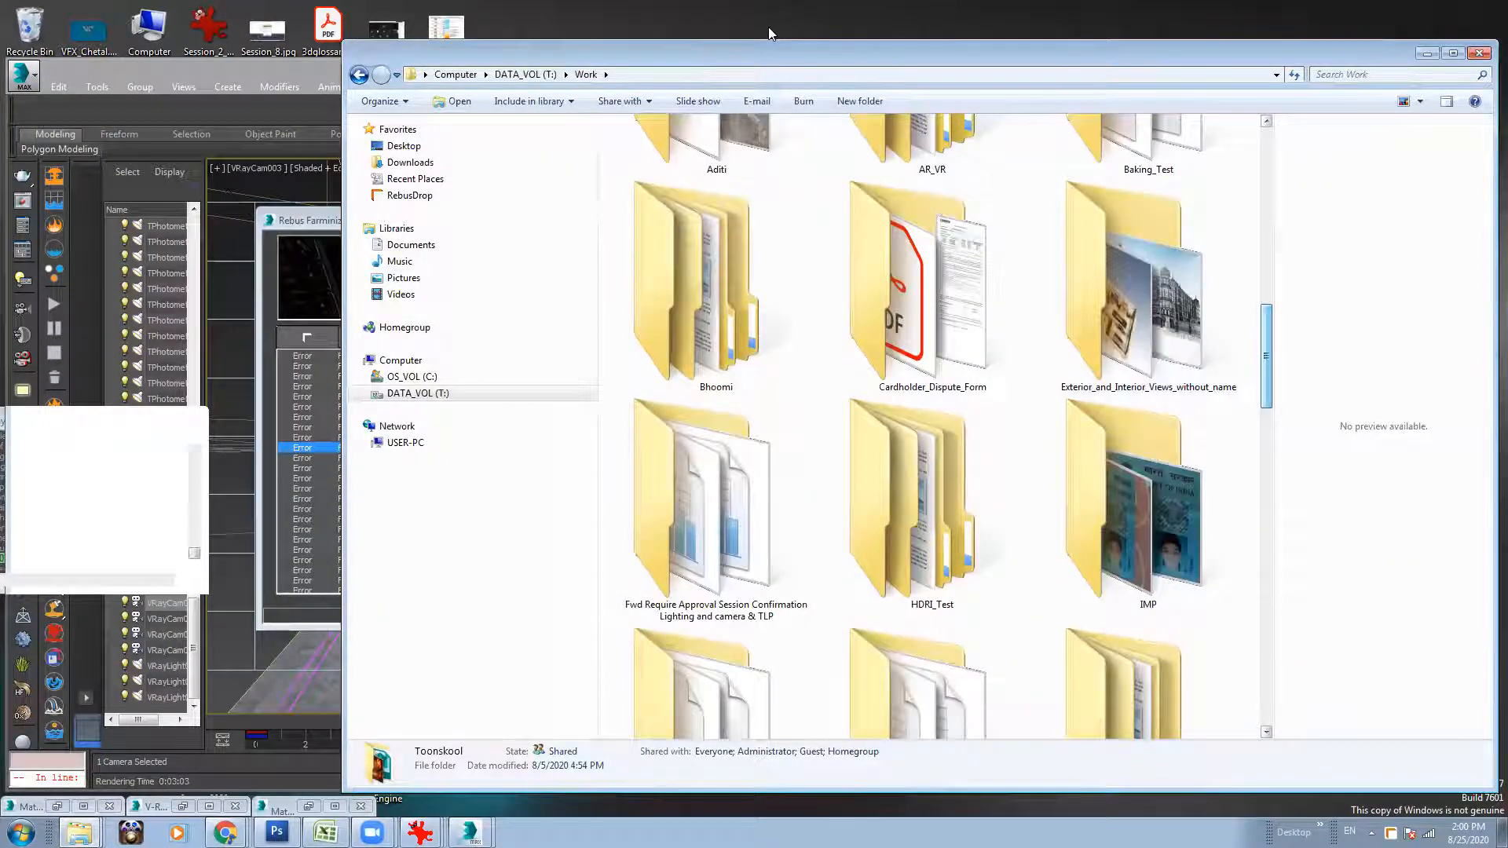
click(990, 323)
key(t)
double_click(1106, 271)
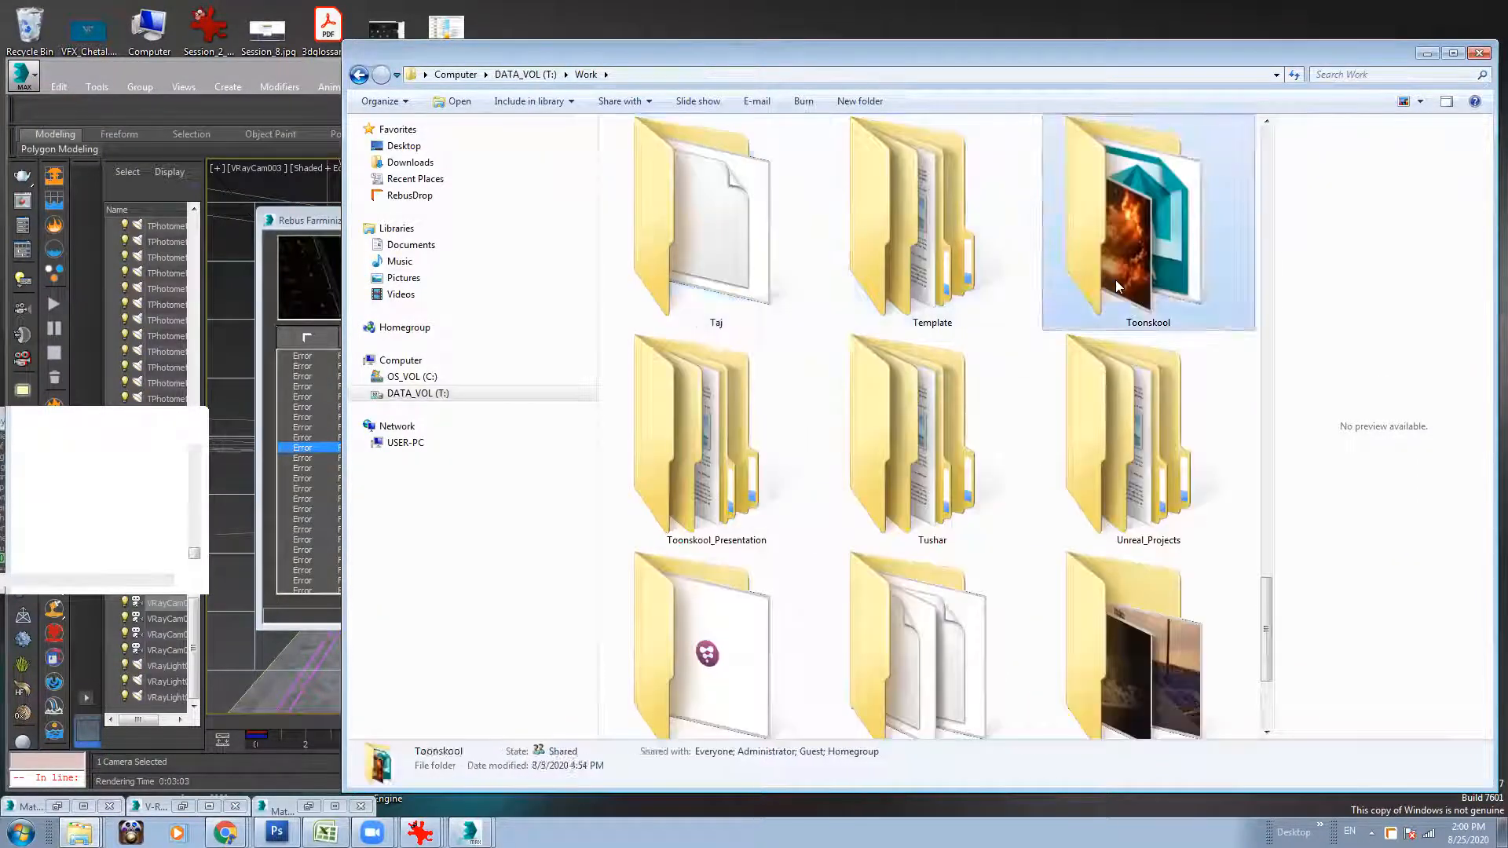
key(a)
double_click(1068, 408)
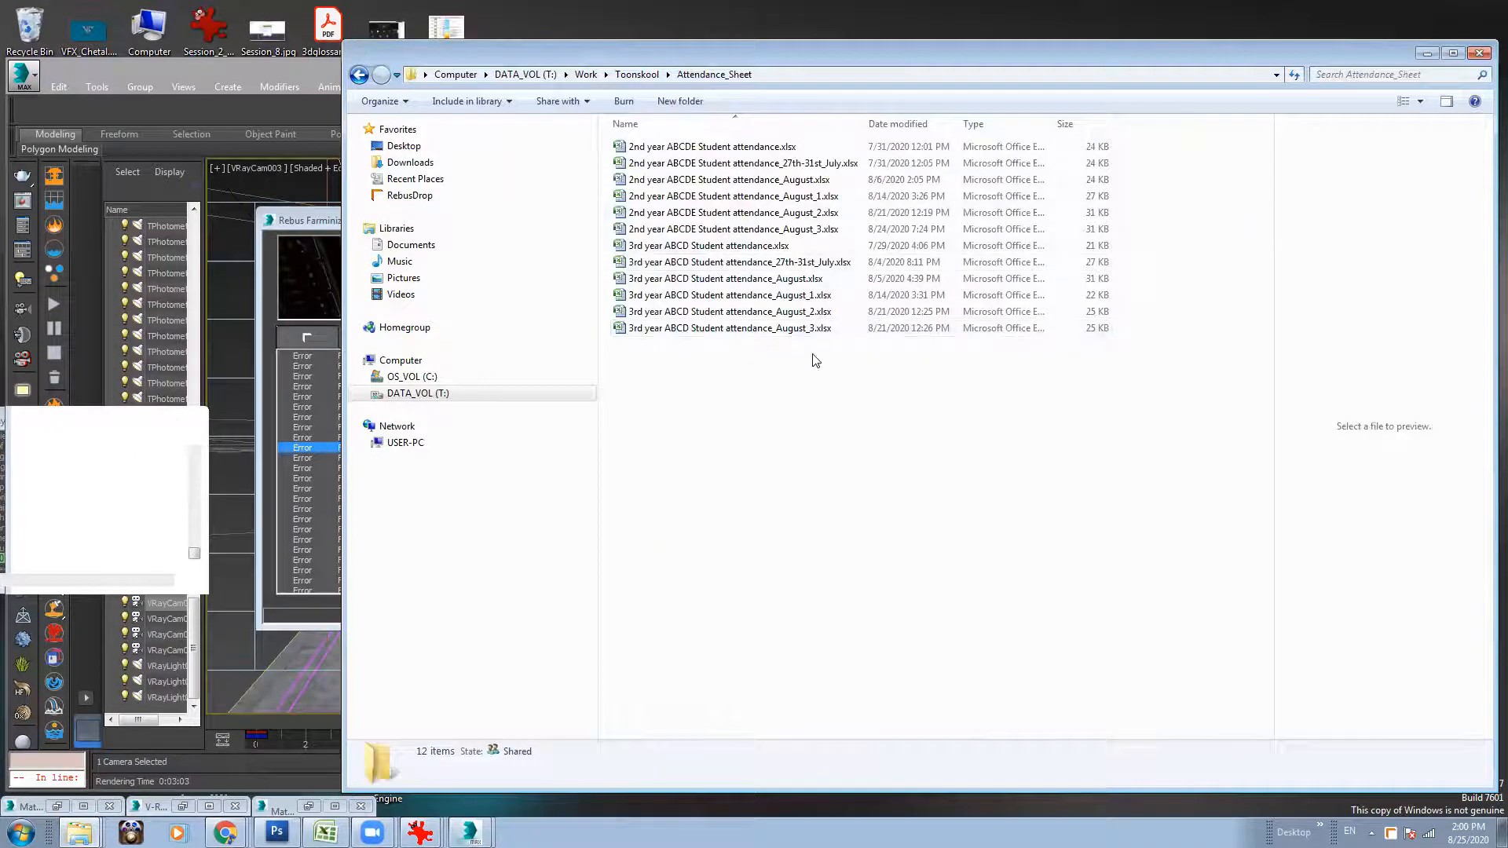
Open the workbook 3rd year ABCD Student attendance_August_3.xlsx.
drag(871, 51, 713, 54)
click(658, 333)
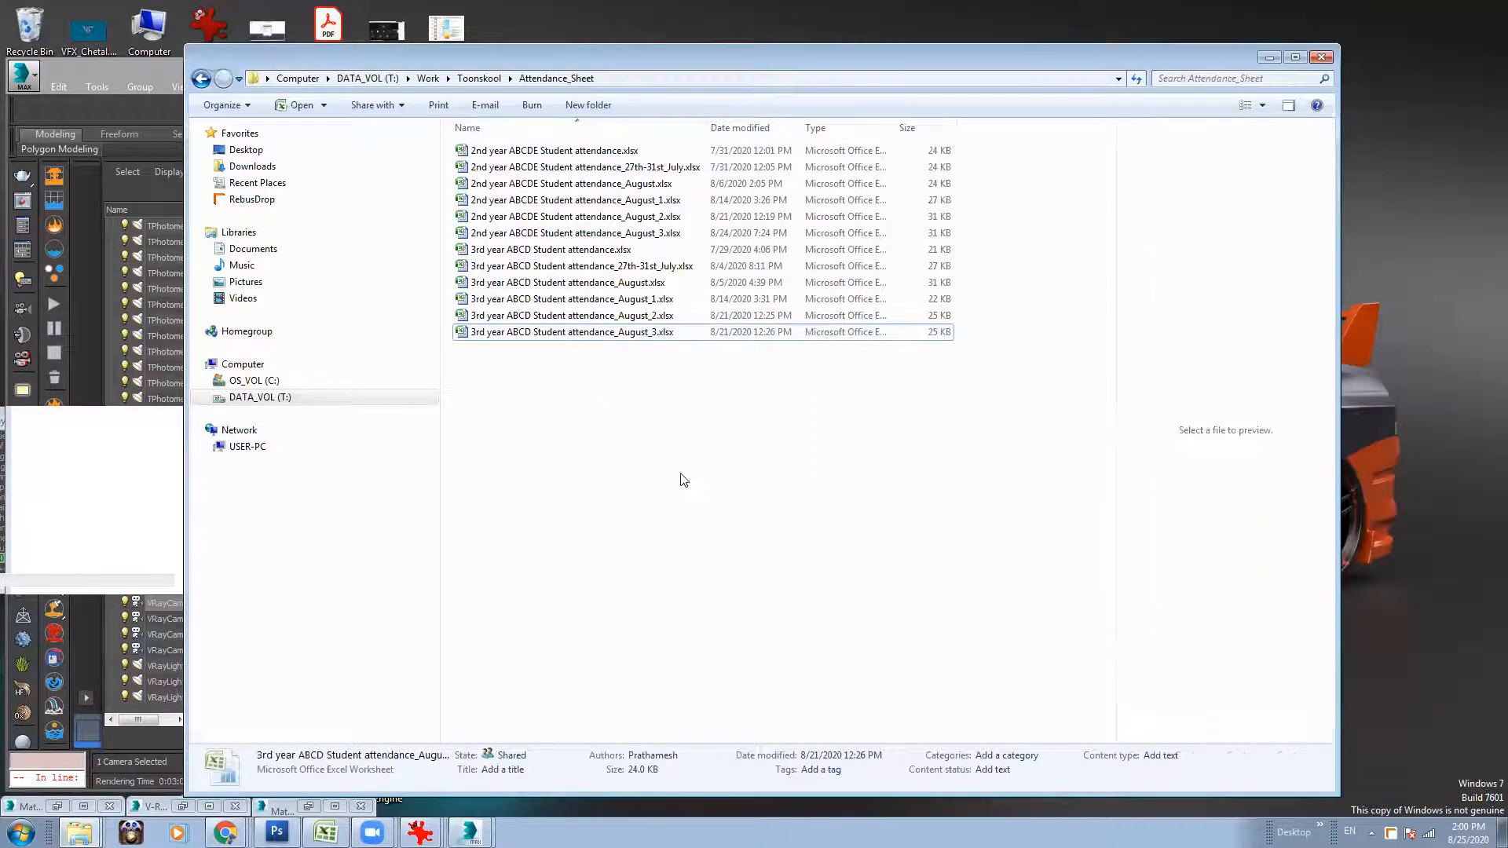
double_click(656, 335)
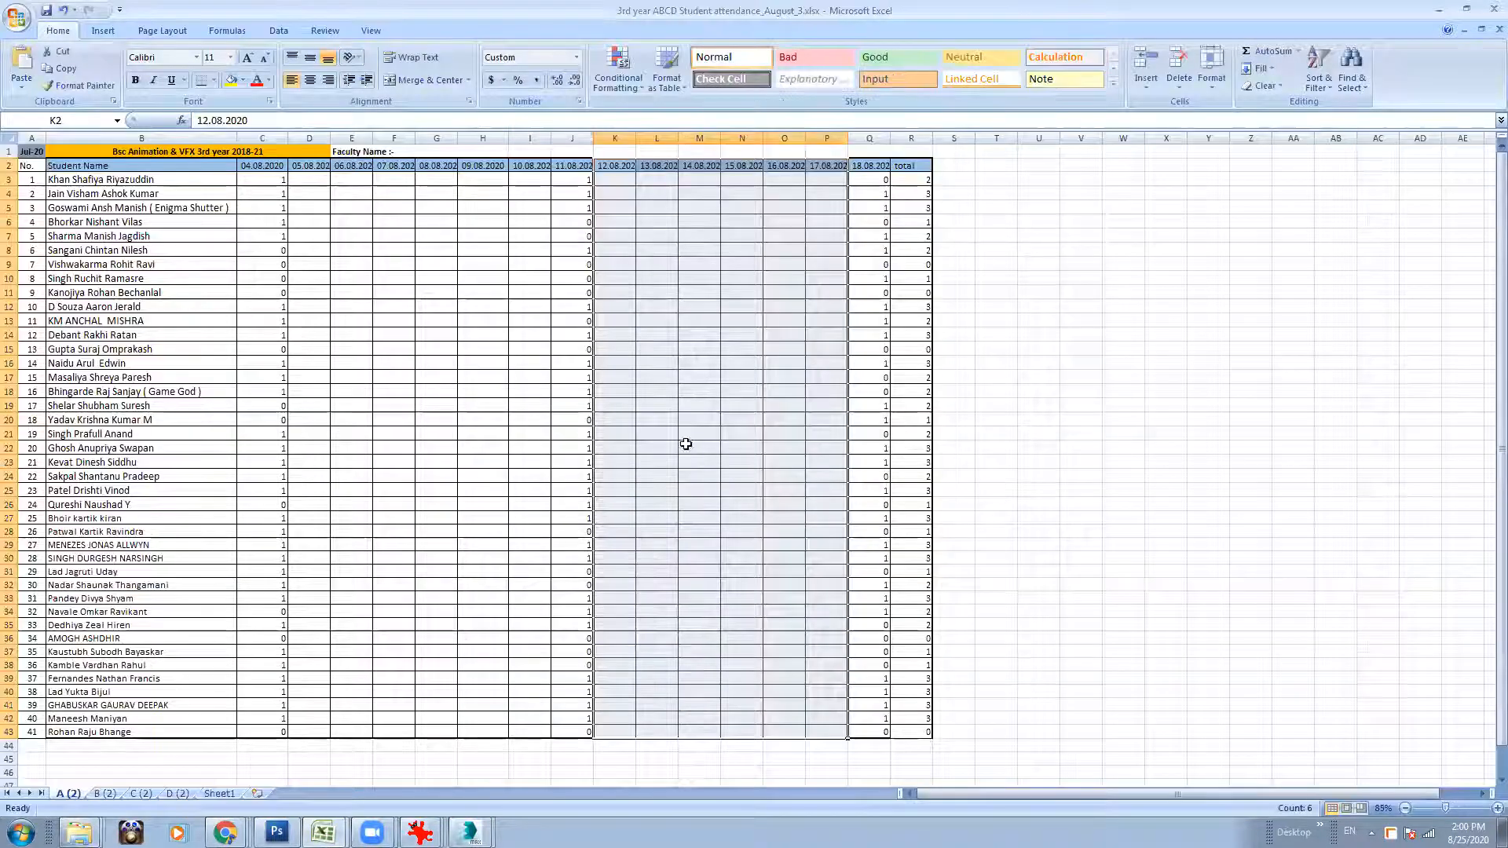
Copy the 18.08.2020 attendance column Q2:Q43 and insert it before the total column, shifting the total cells right.
click(1021, 448)
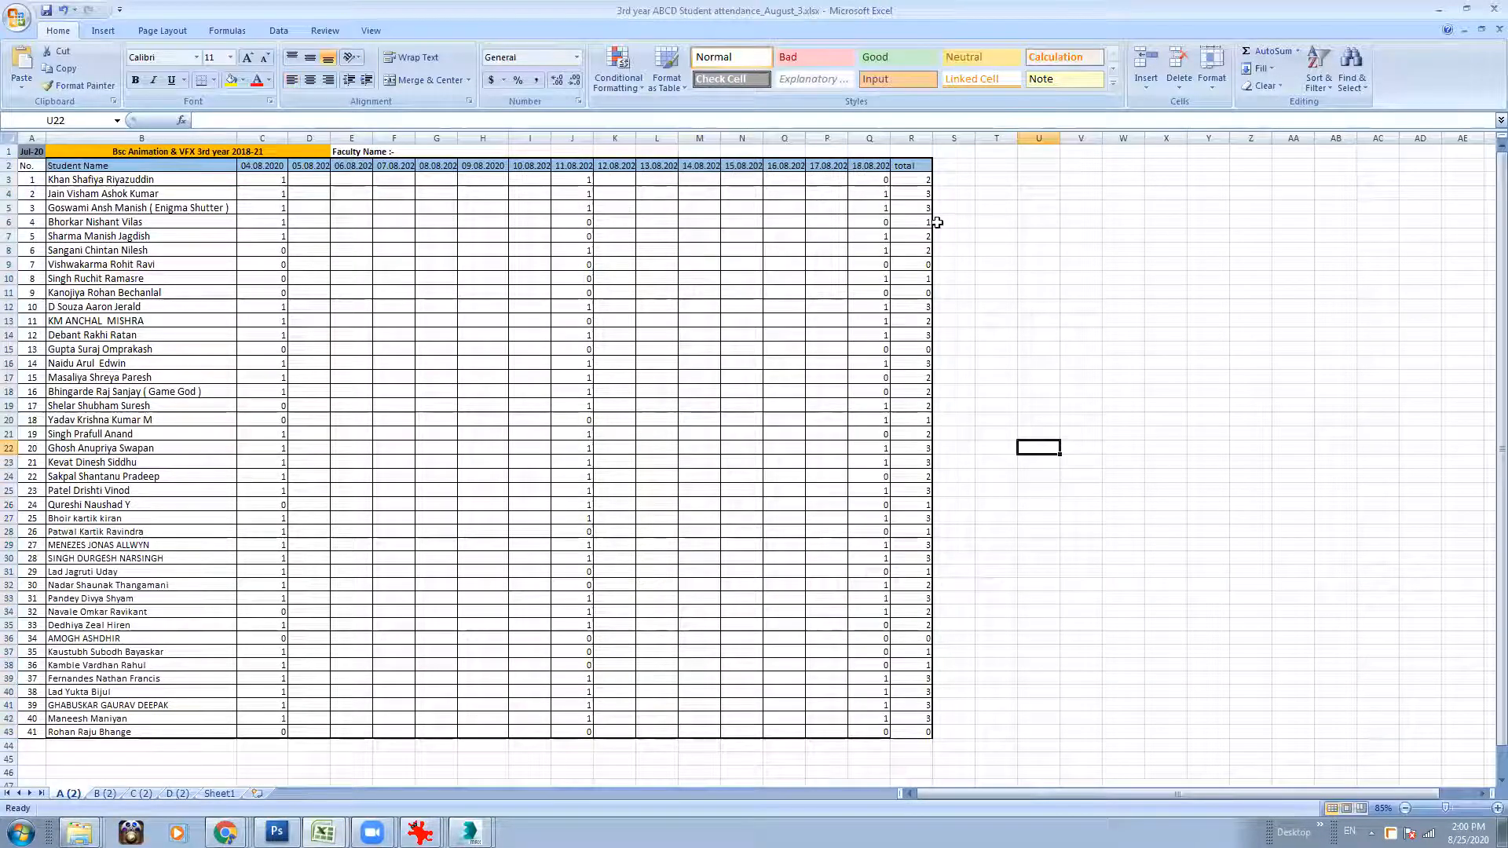
click(859, 164)
shift+click(861, 729)
key(ctrl+c)
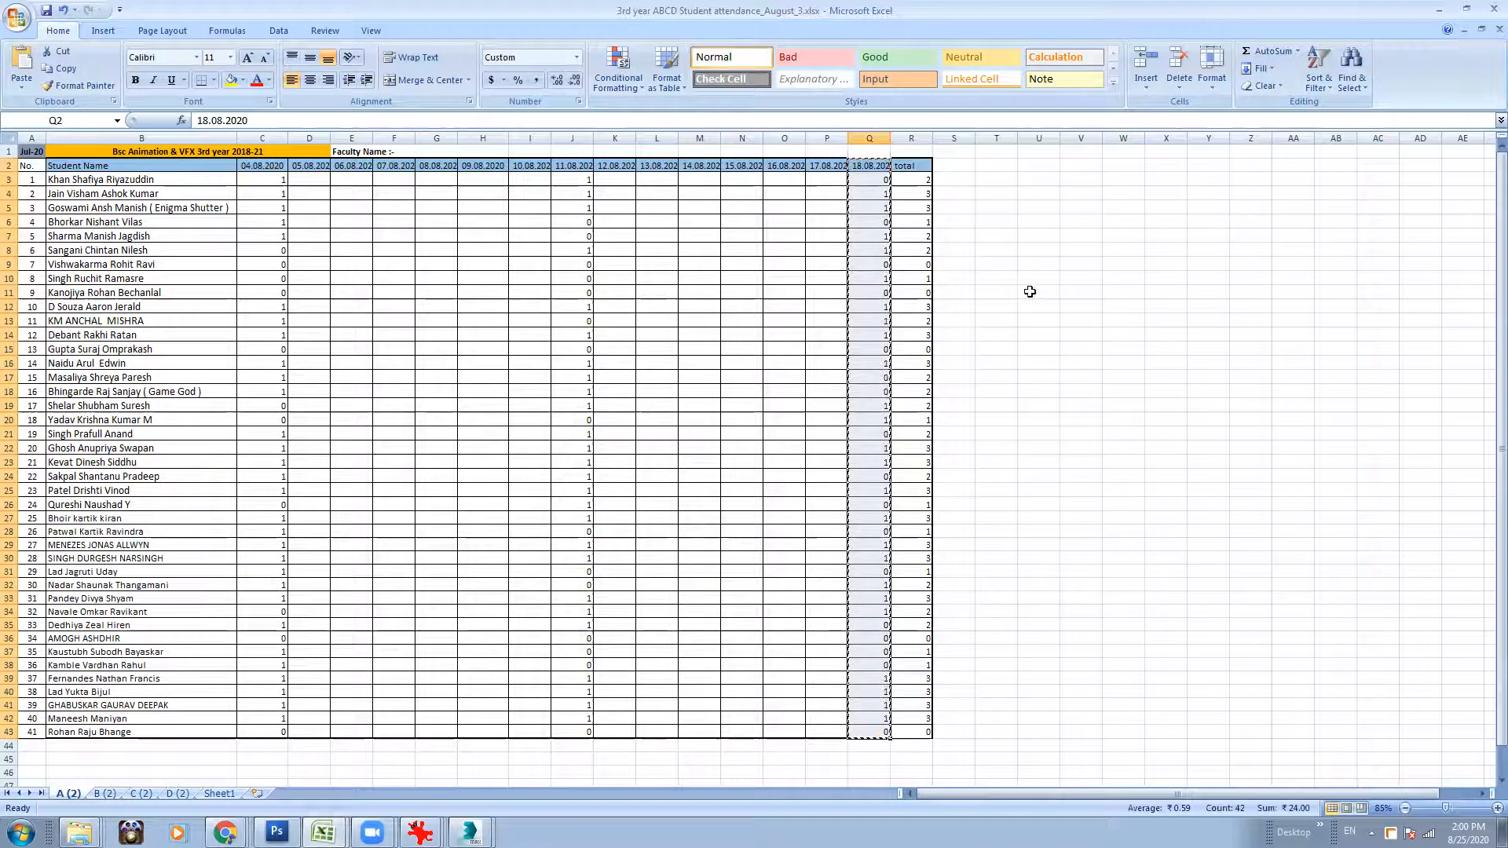
click(915, 170)
shift+click(907, 729)
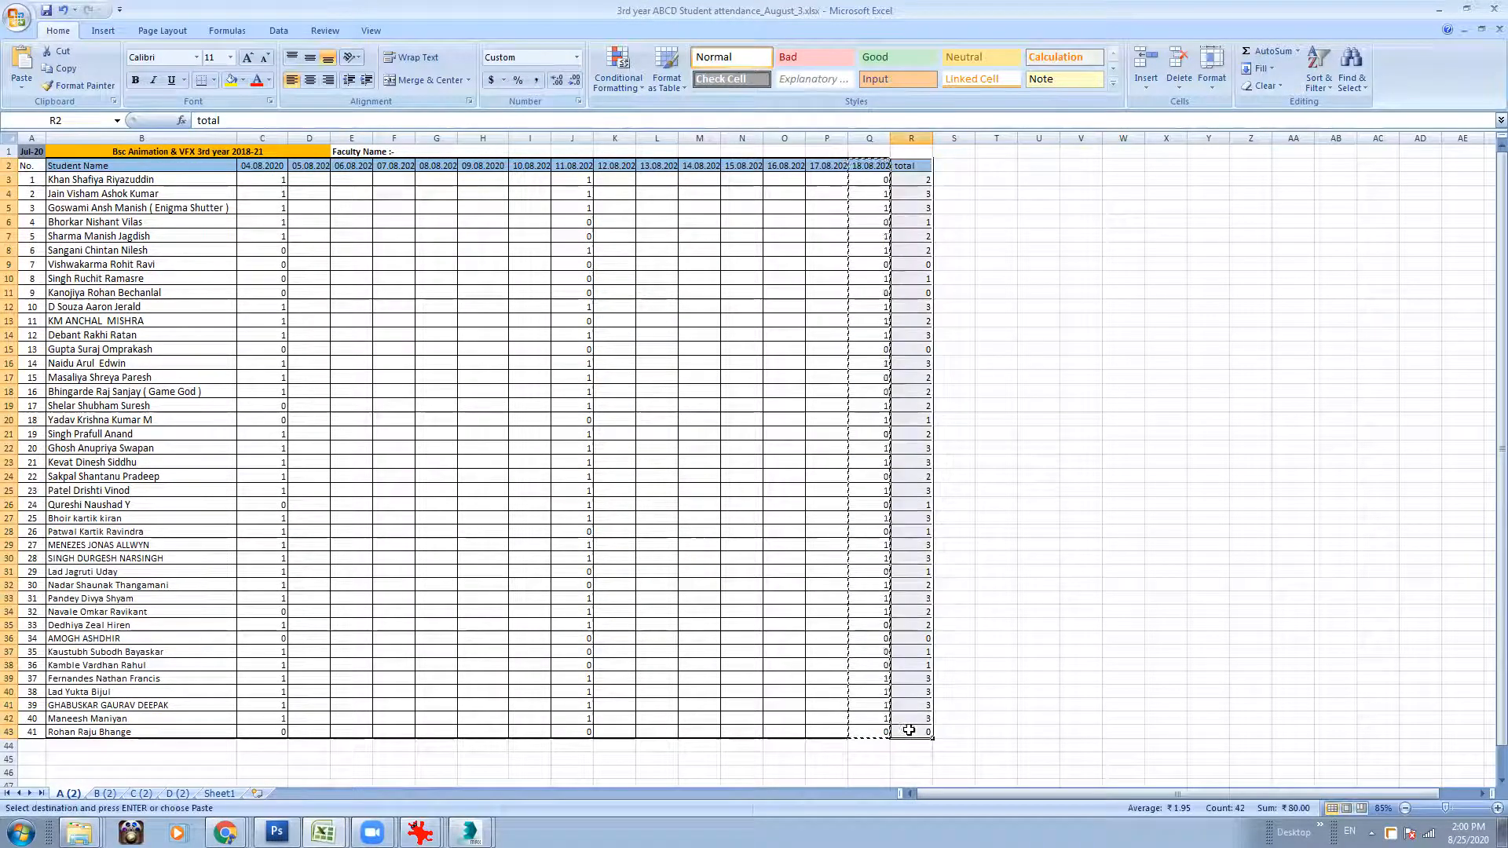
right_click(914, 524)
click(984, 608)
click(919, 632)
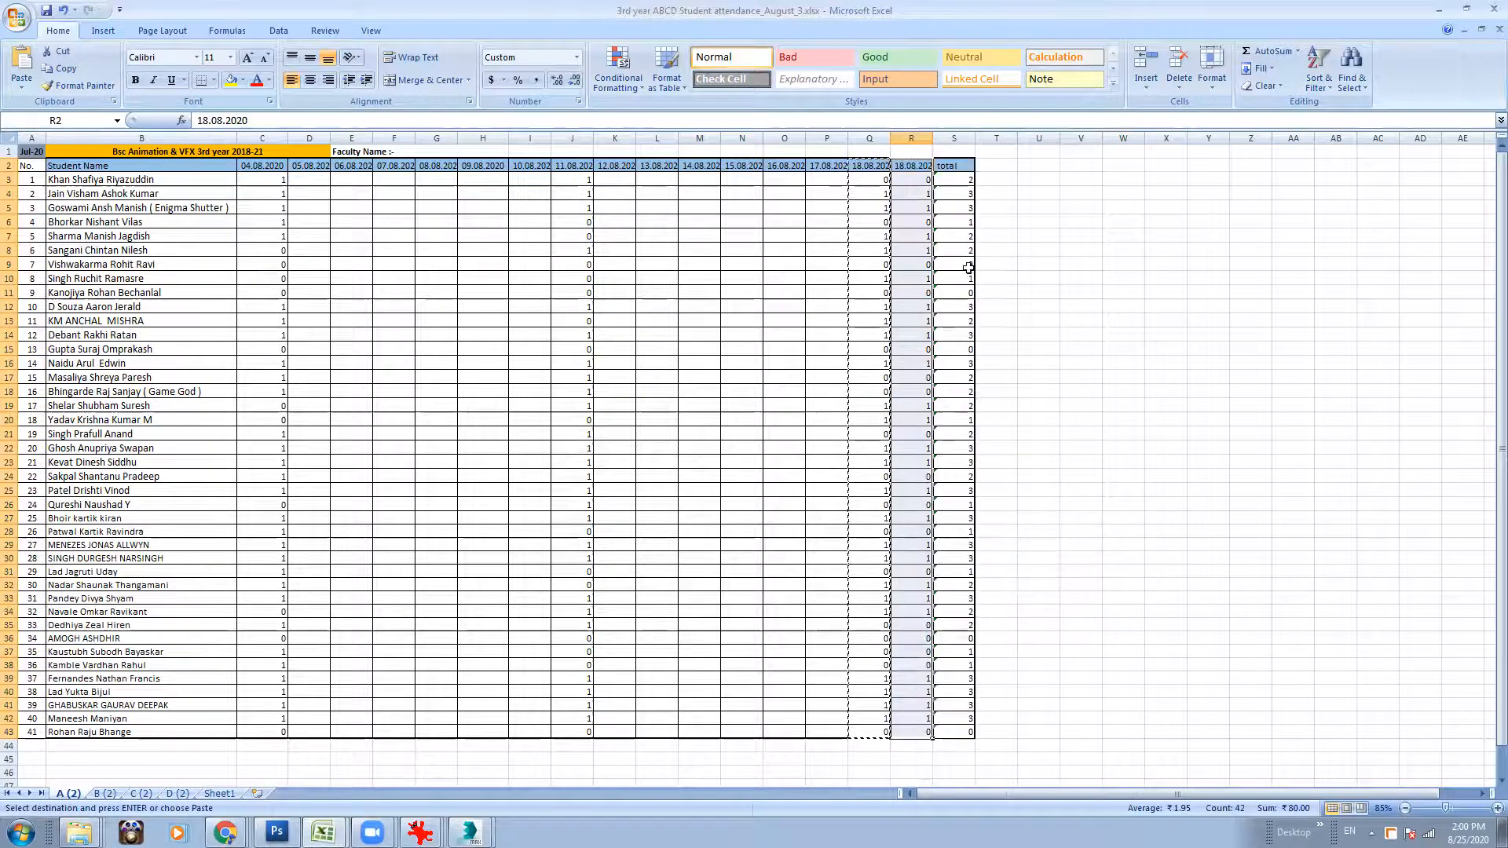
click(1039, 319)
Clear the attendance marks in the duplicated column R and set its date header to 25.08.2020.
click(923, 167)
shift+click(917, 730)
key(Delete)
double_click(901, 164)
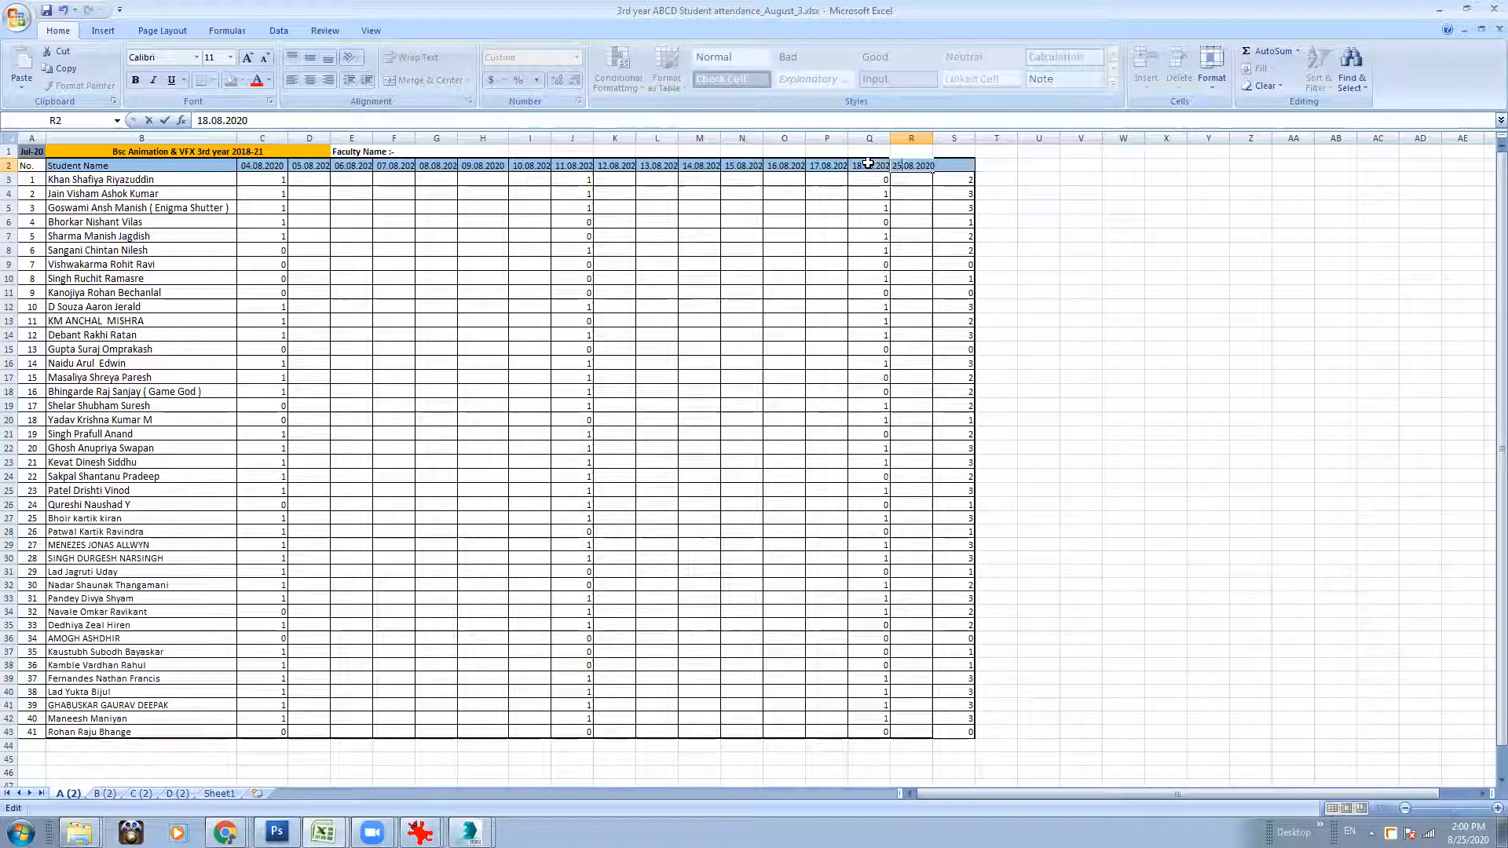
click(1023, 293)
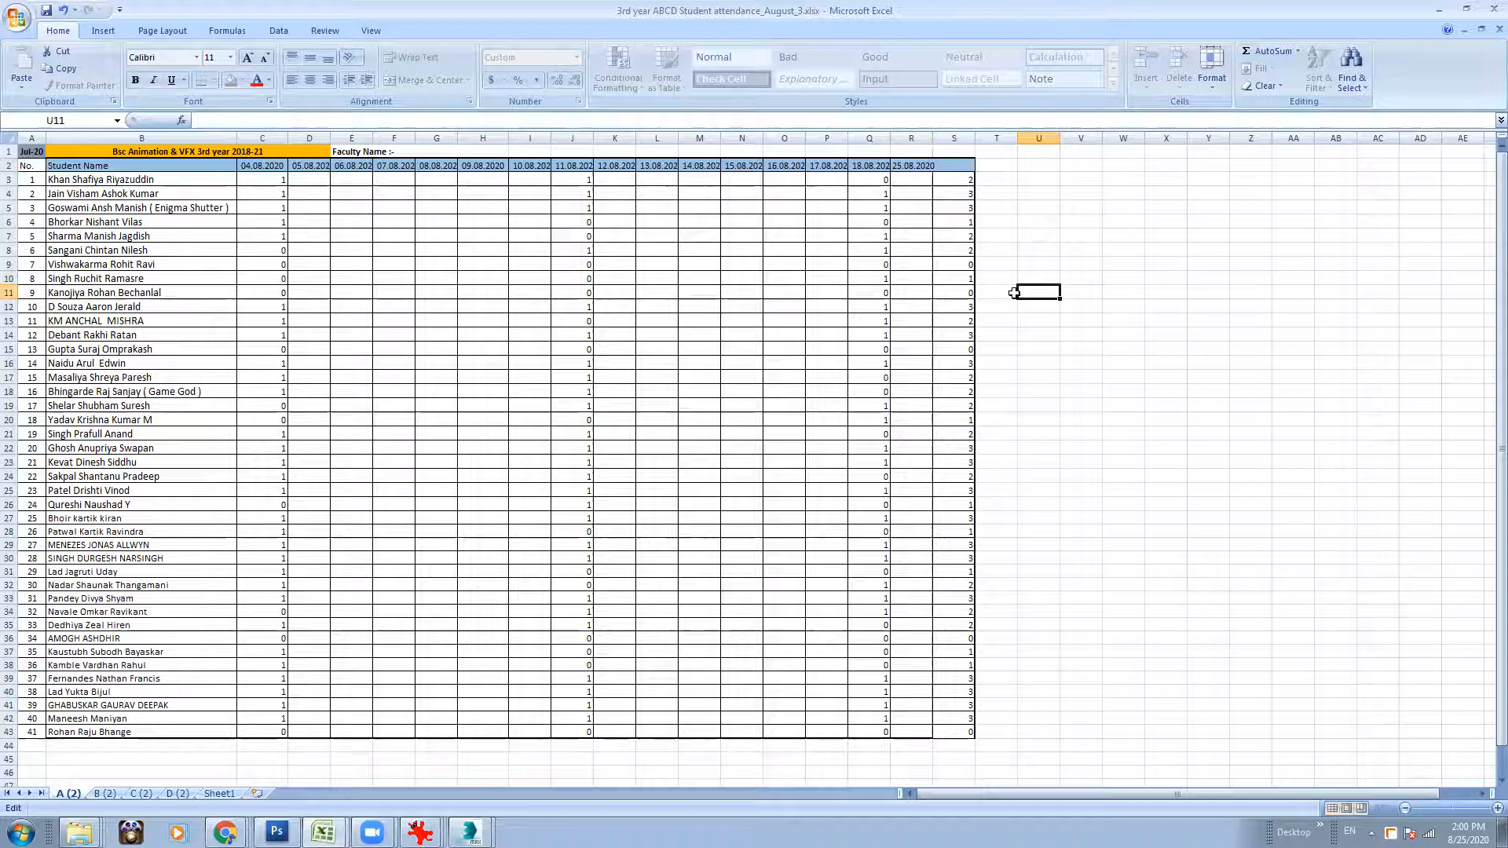
Reduce the Excel window from full screen and switch to the Chrome window holding the RebusFarm pages.
click(1466, 10)
click(225, 832)
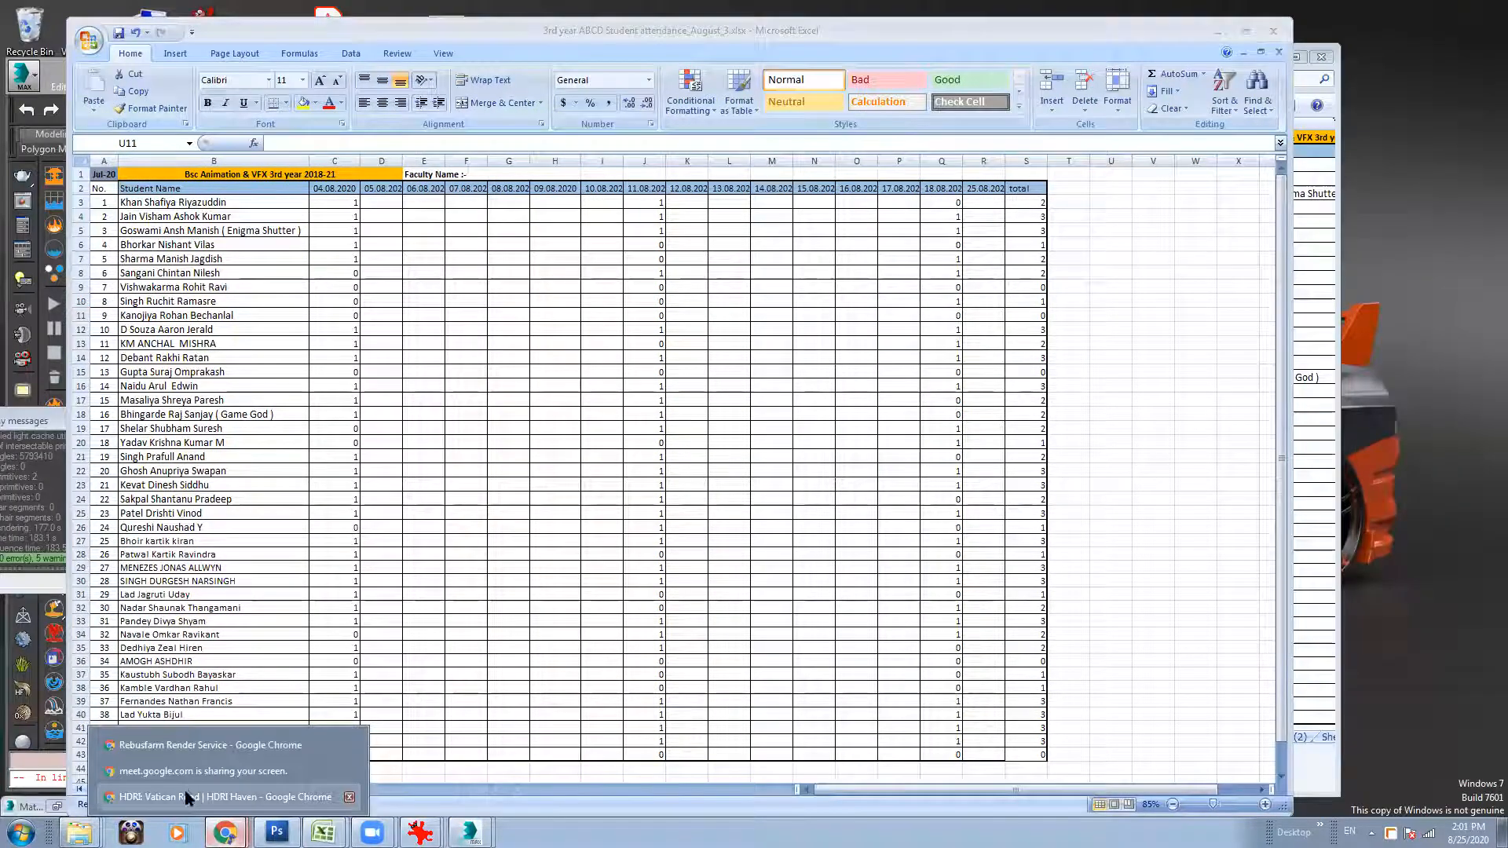
click(187, 795)
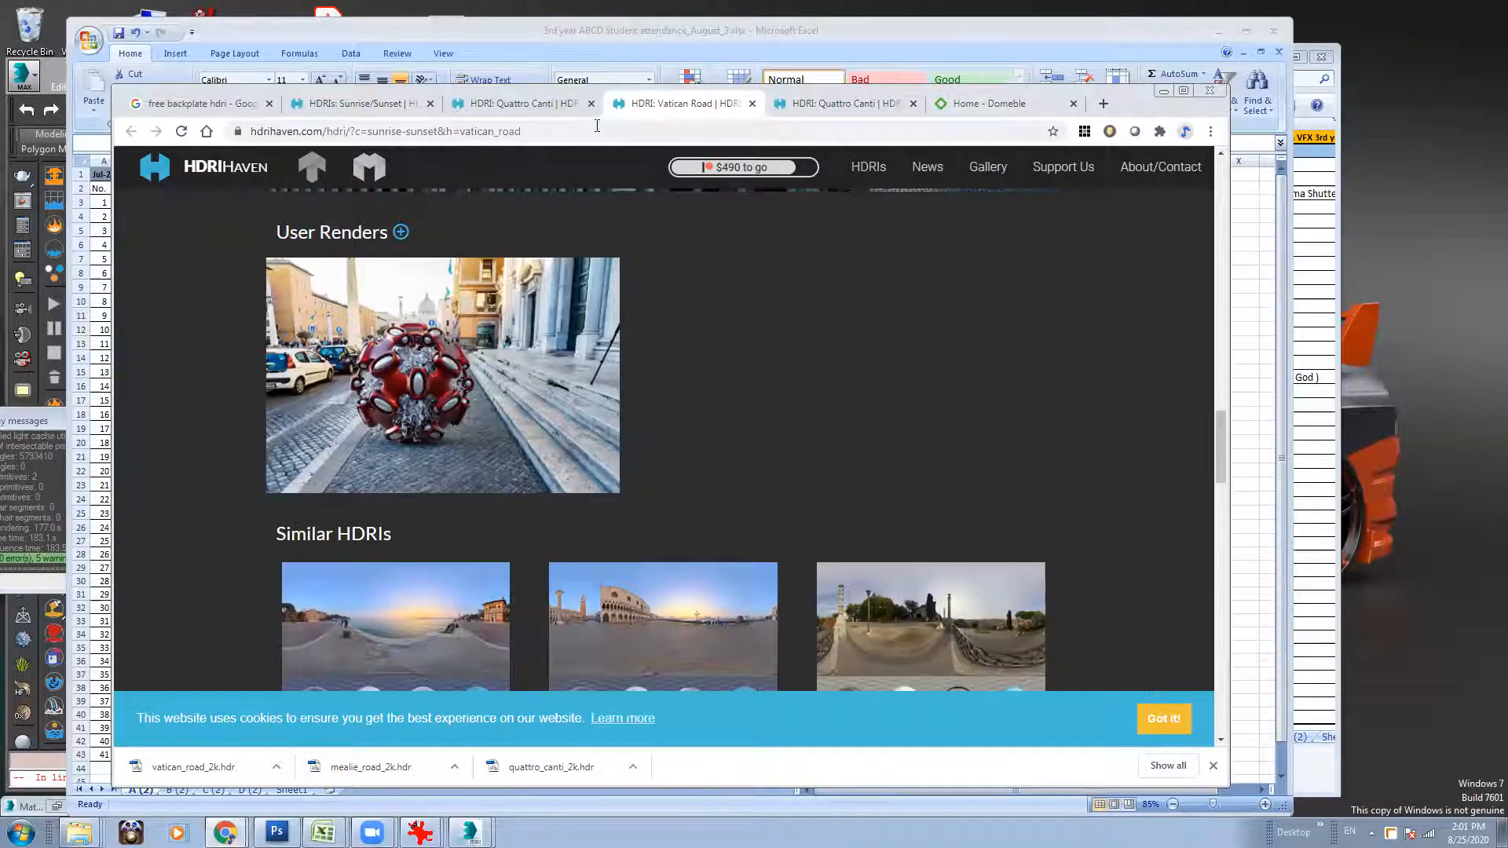
click(225, 832)
click(208, 747)
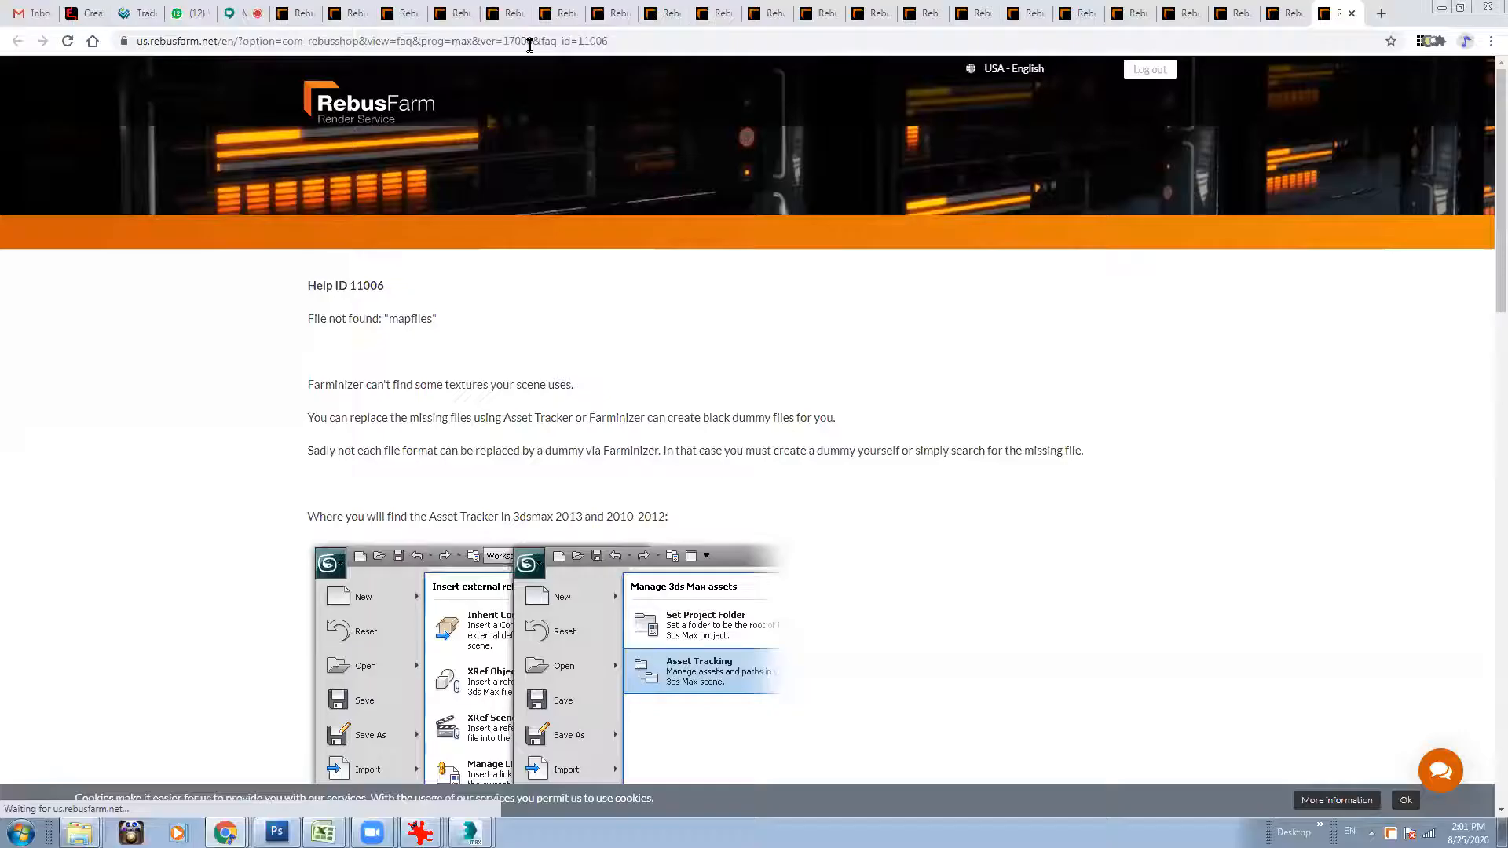
Close all the open RebusFarm help tabs, leaving the Google Meet tab in view.
click(310, 14)
click(311, 14)
click(310, 13)
click(310, 13)
click(310, 14)
click(310, 14)
click(310, 13)
click(310, 14)
click(311, 13)
click(310, 13)
click(311, 14)
click(311, 13)
click(311, 14)
click(311, 15)
click(312, 15)
click(313, 17)
click(313, 17)
click(313, 17)
click(313, 17)
click(313, 17)
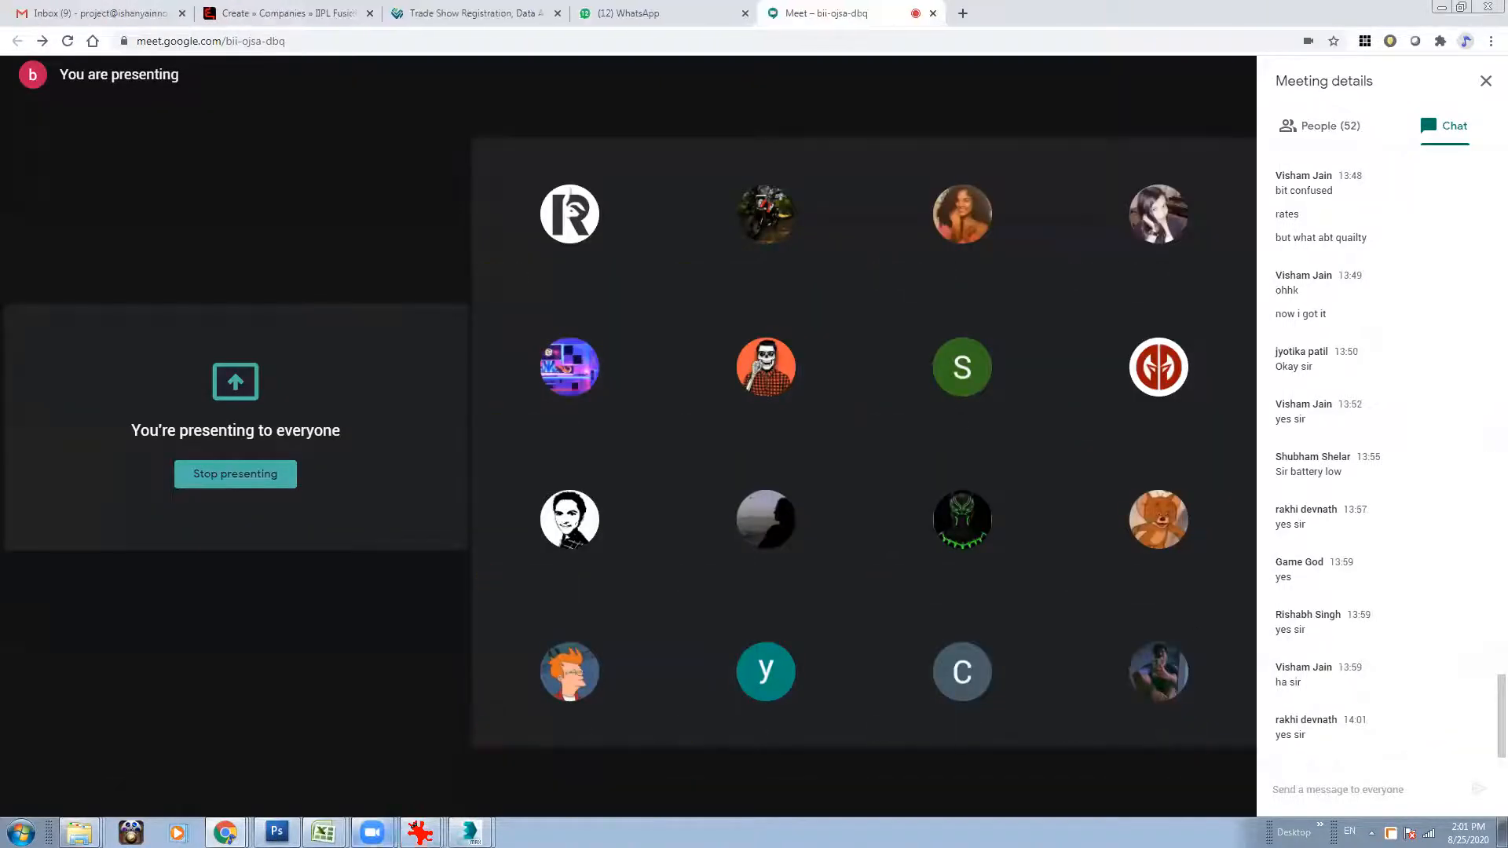
Bring the attendance workbook in front of the Meet call and place it so the meeting chat stays readable.
mouse_move(324, 831)
click(322, 797)
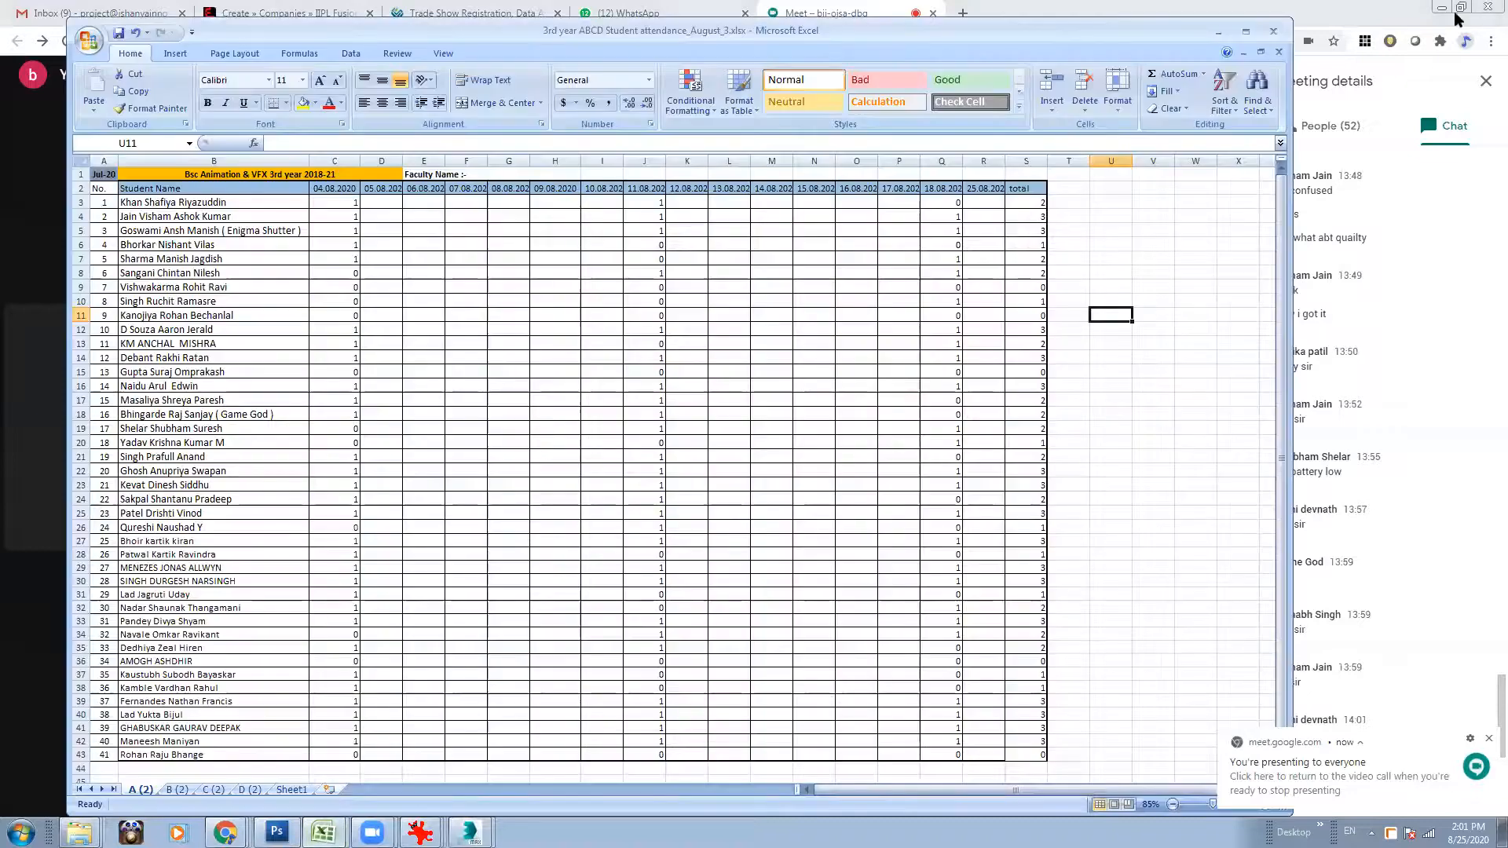
drag(1143, 36, 1047, 36)
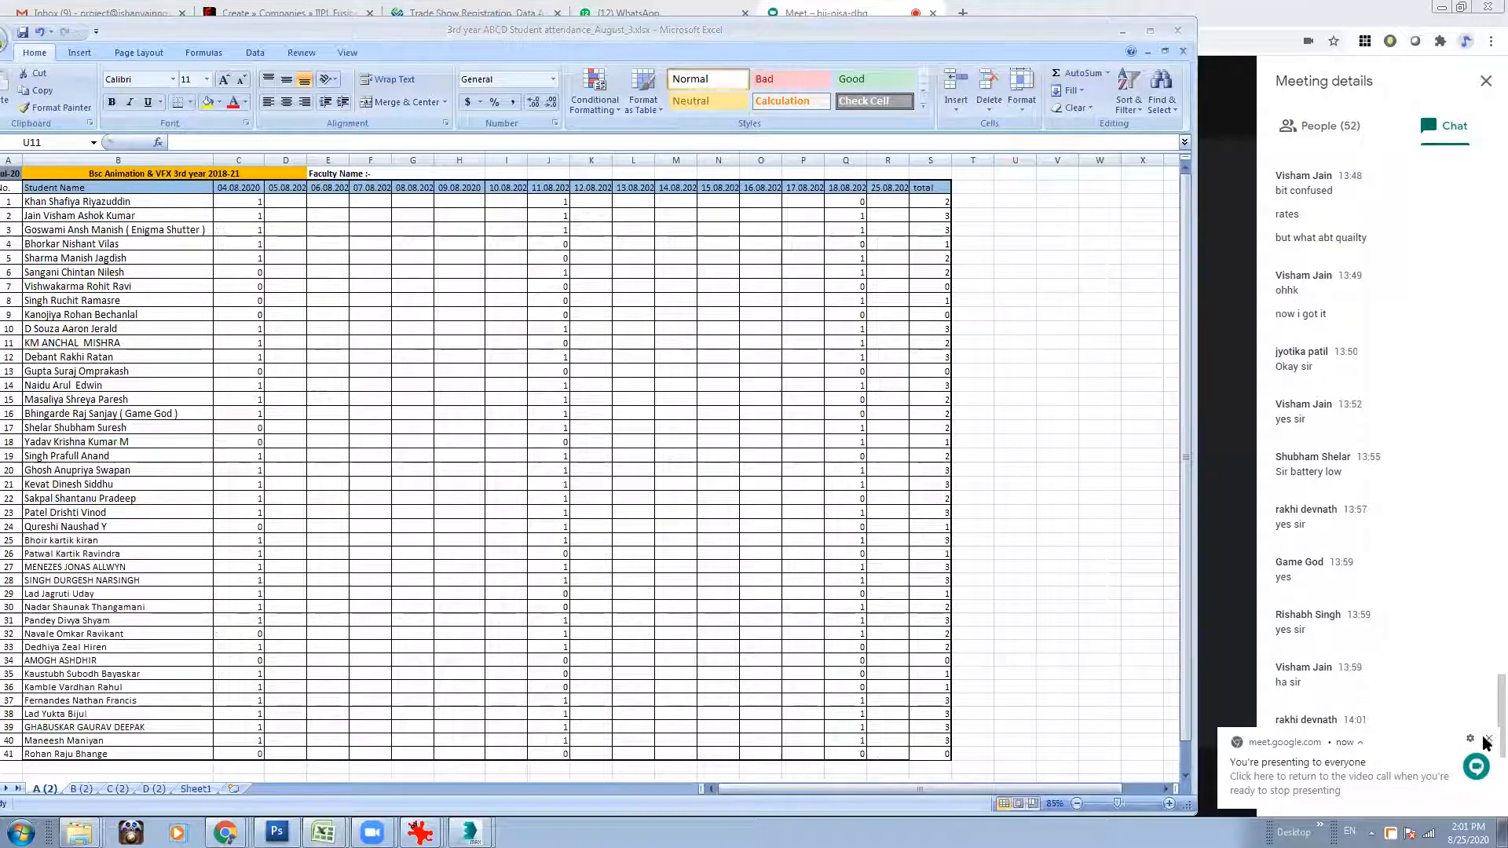
In the 25.08.2020 column, mark roll number 1 as 0 and roll numbers 2 and 3 as 1 (R3:R5).
click(894, 204)
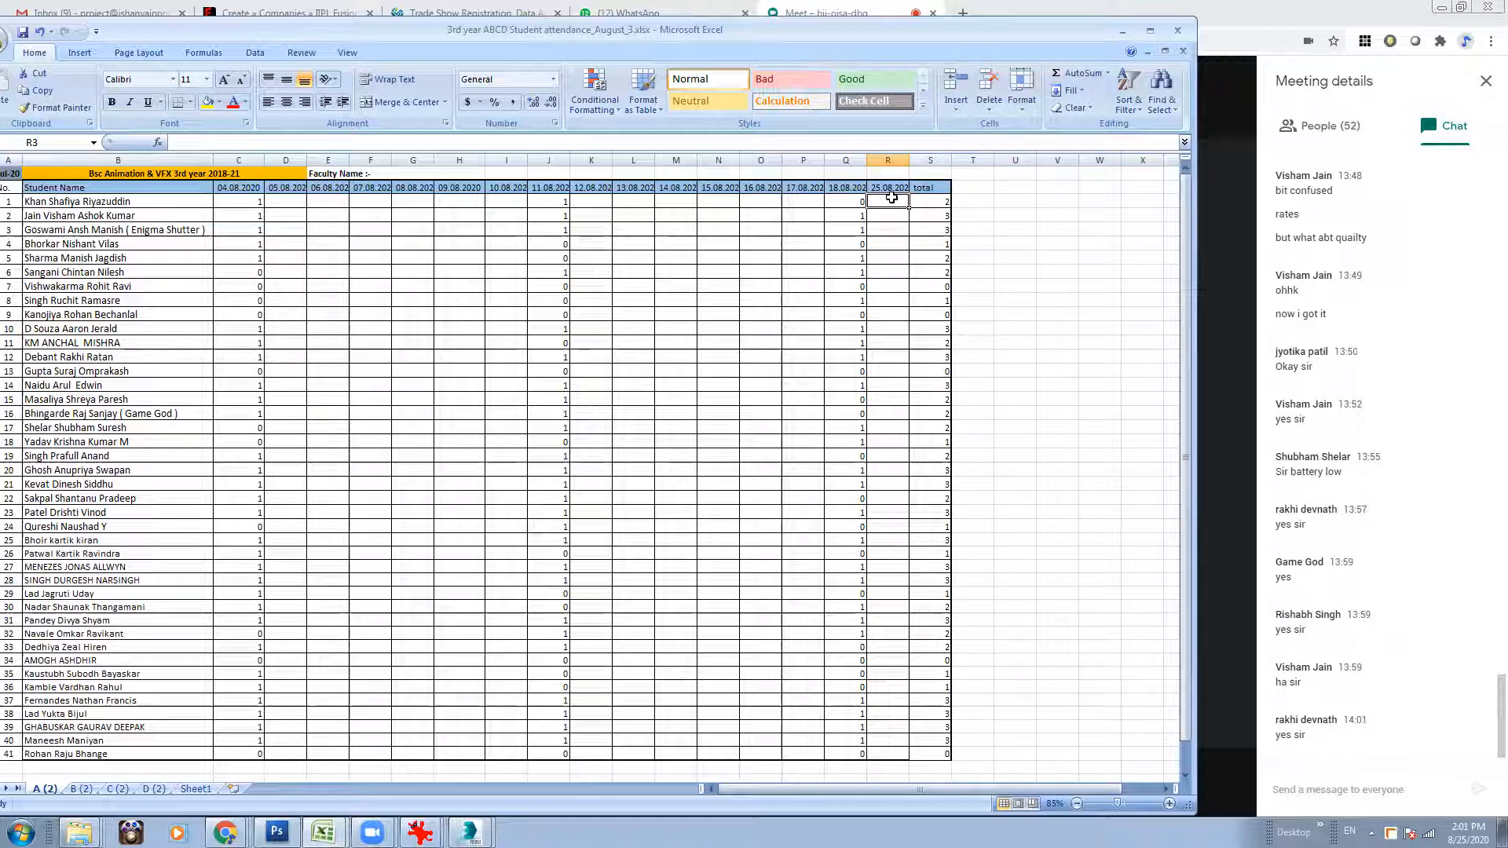
click(893, 244)
click(886, 205)
text(0)
click(886, 216)
text(1)
click(885, 228)
text(1)
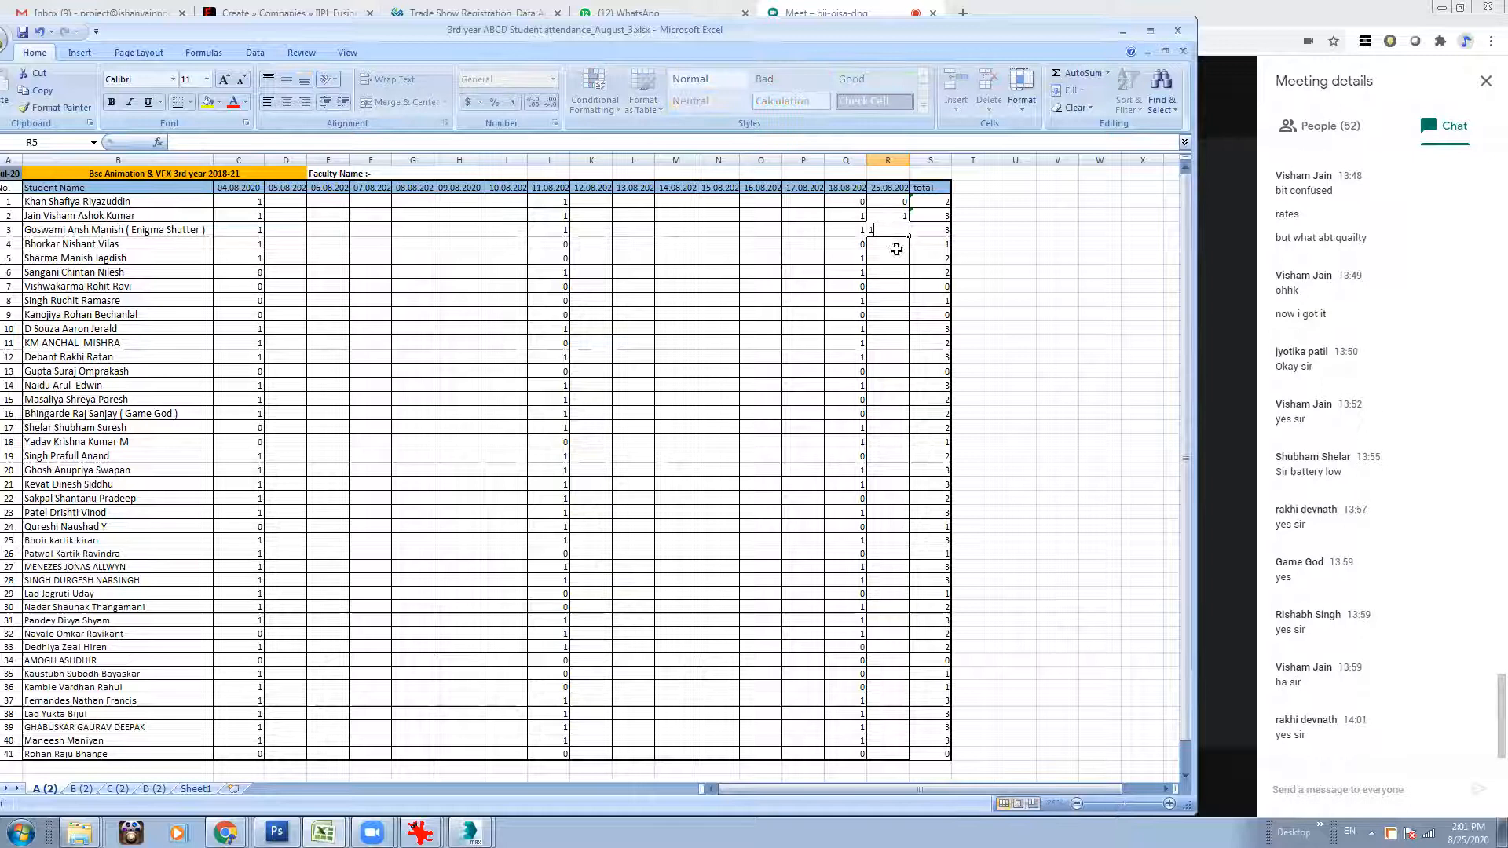
Mark roll numbers 4, 5 and 6 as 1 in the 25.08.2020 column (R6:R8).
click(896, 243)
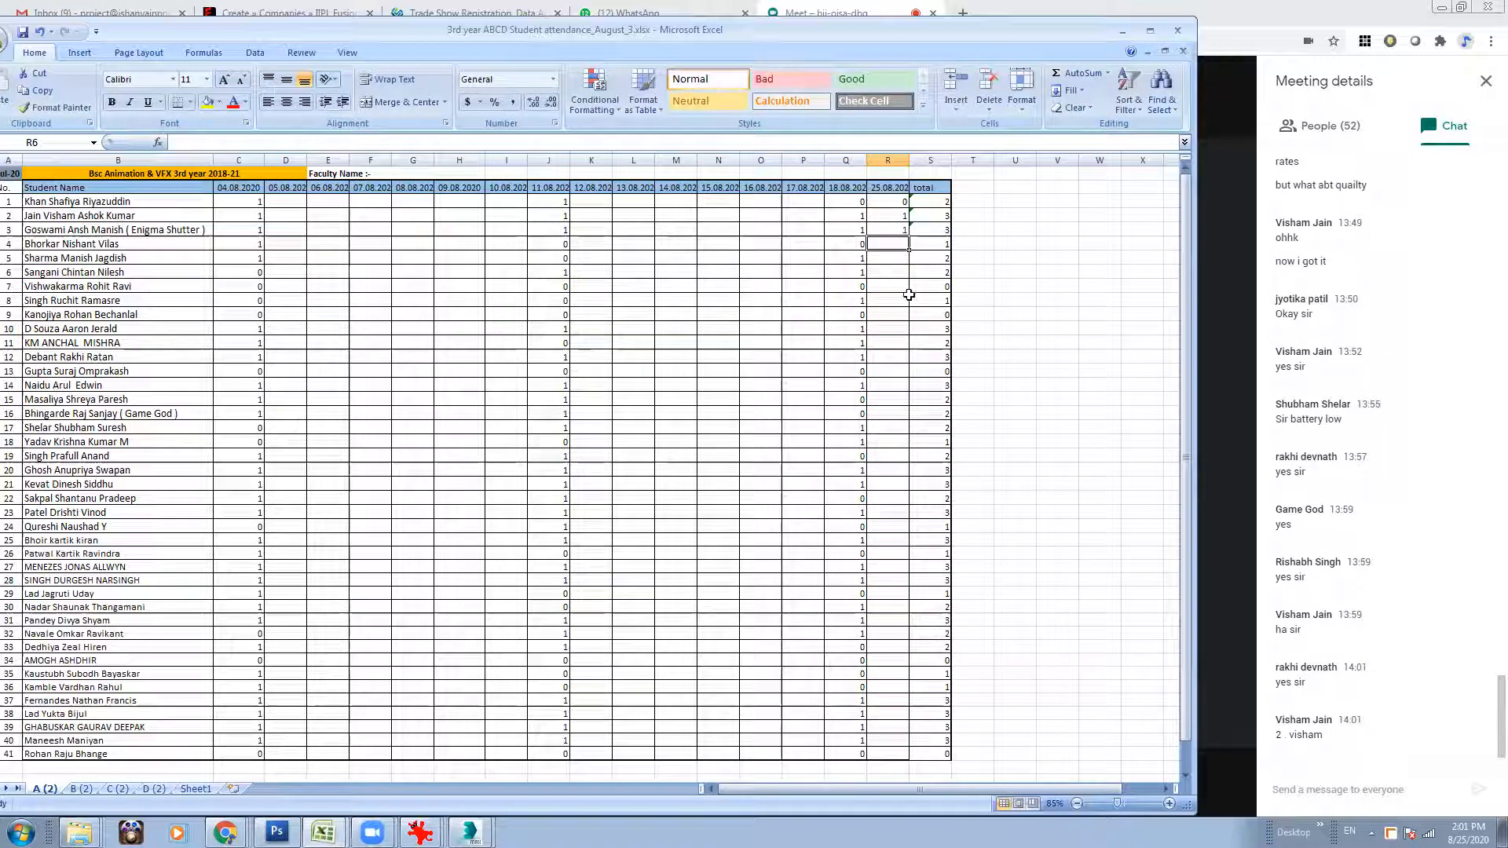
text(1)
click(887, 256)
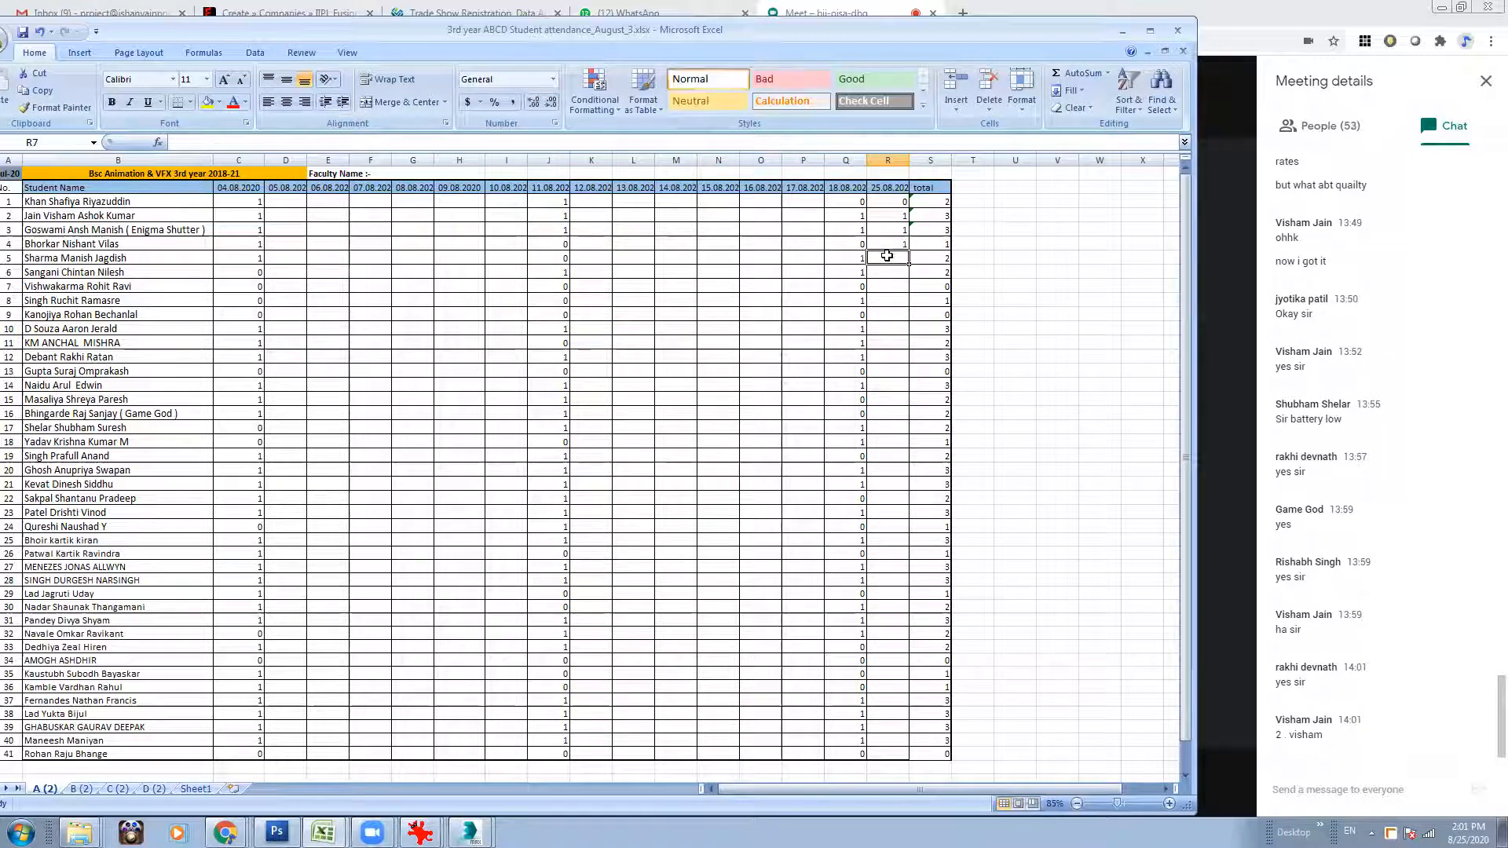
text(0)
click(885, 273)
click(888, 259)
text(1)
click(890, 283)
click(892, 270)
text(1)
Mark roll numbers 7, 8 and 9 as 0 in the 25.08.2020 column (R9:R11).
click(893, 287)
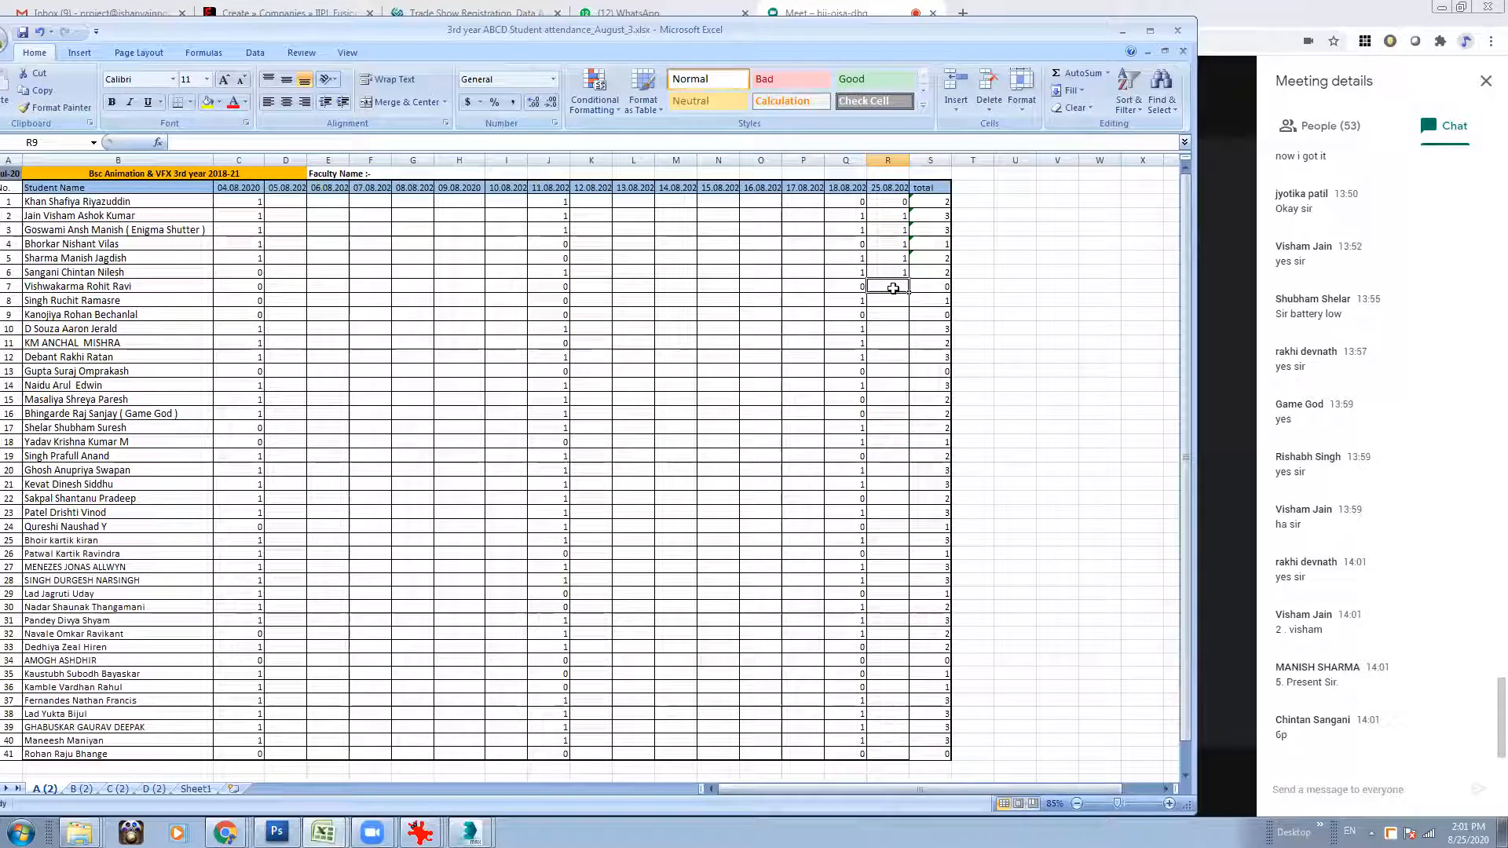
text(0)
click(898, 299)
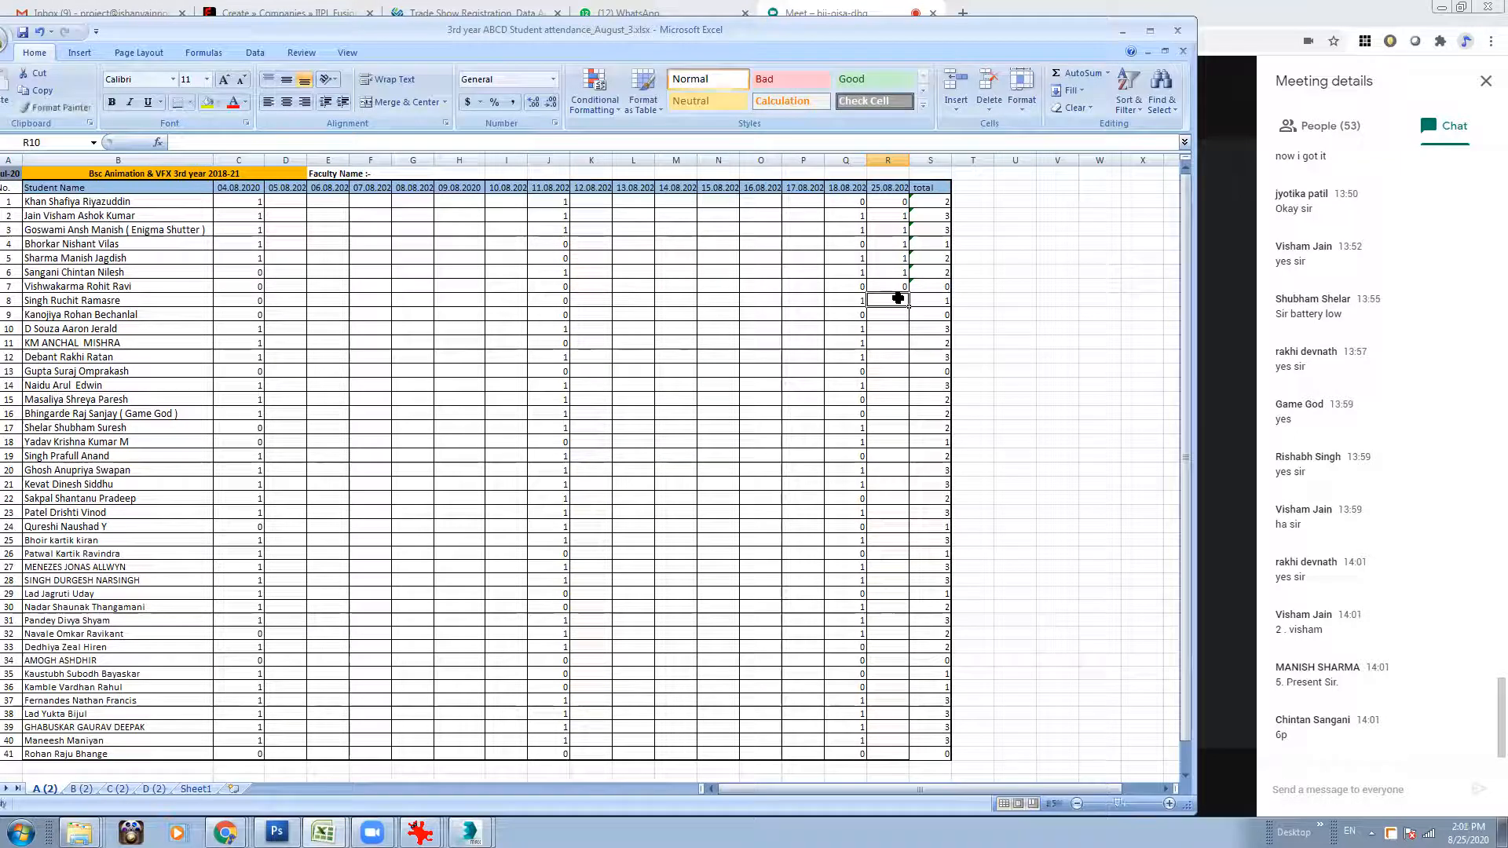
text(0)
click(896, 318)
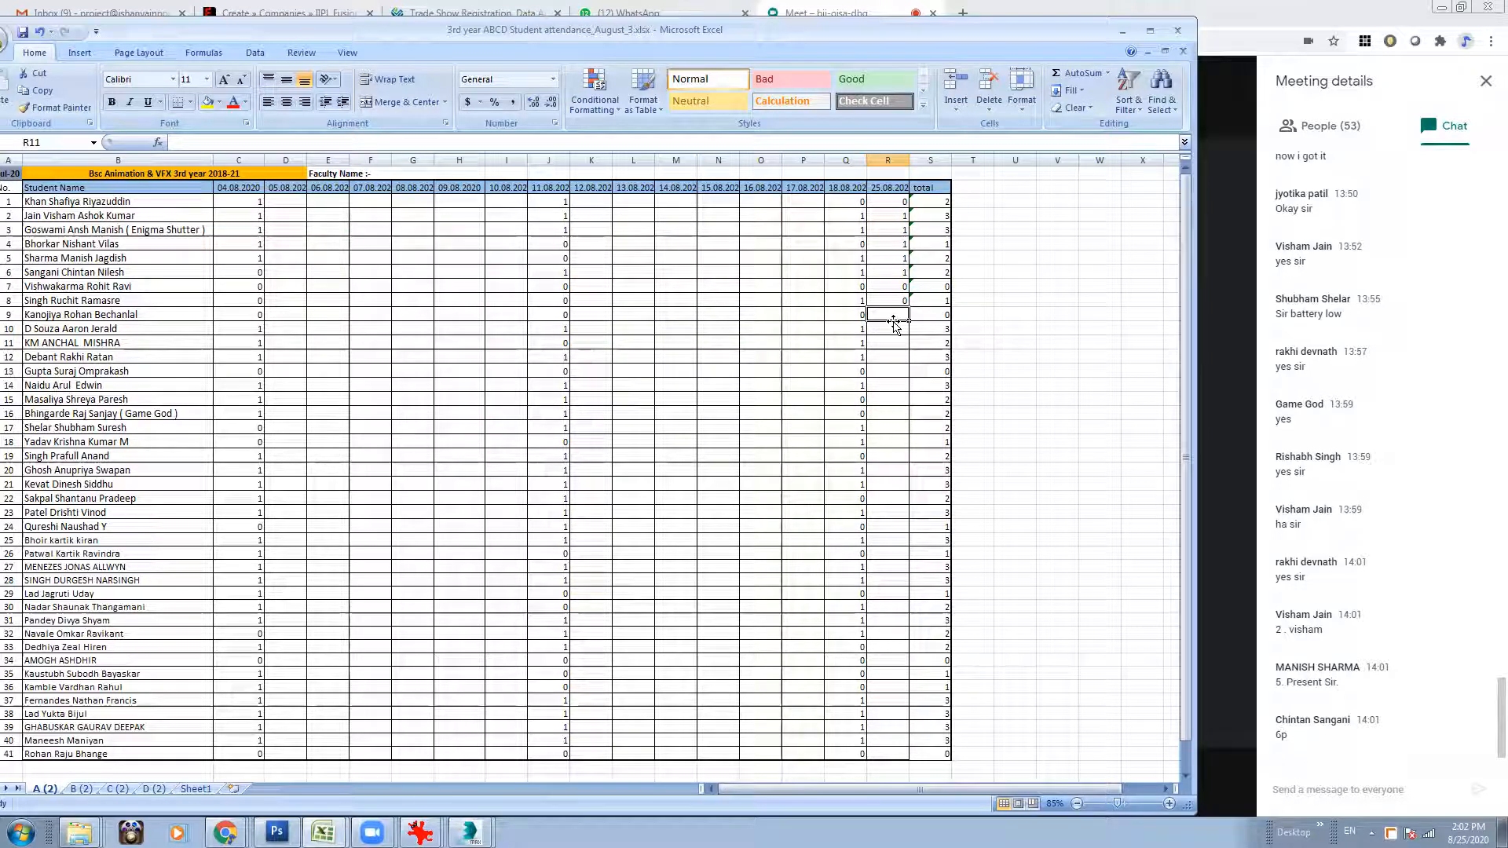
text(0)
Shift the workbook window so the row numbers show, and mark roll numbers 10 and 11 as 0 (R12:R13).
click(894, 329)
drag(921, 29, 953, 33)
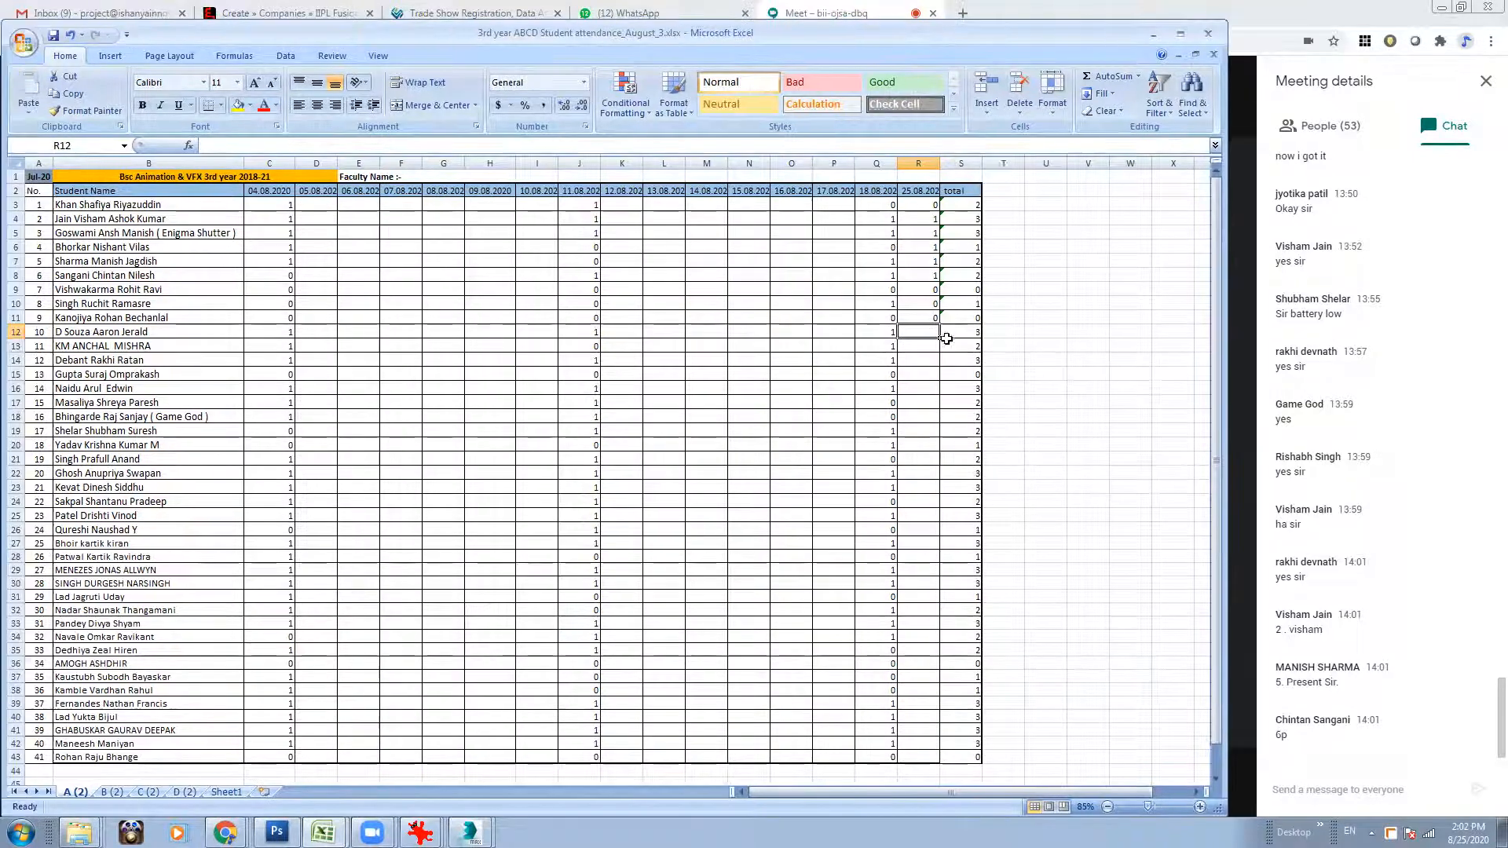
text(0)
key(Return)
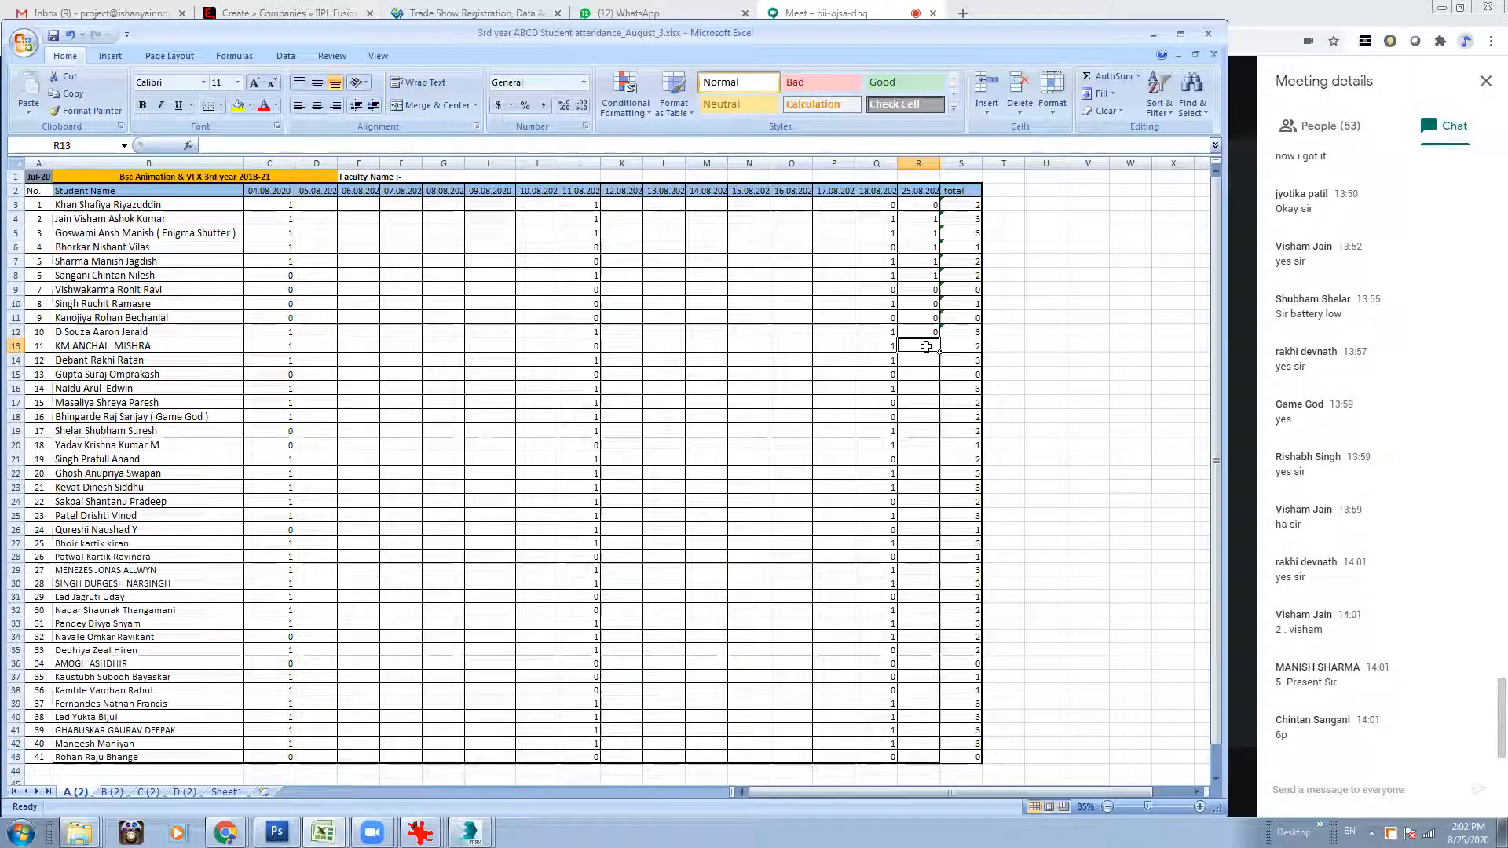
text(0)
key(Return)
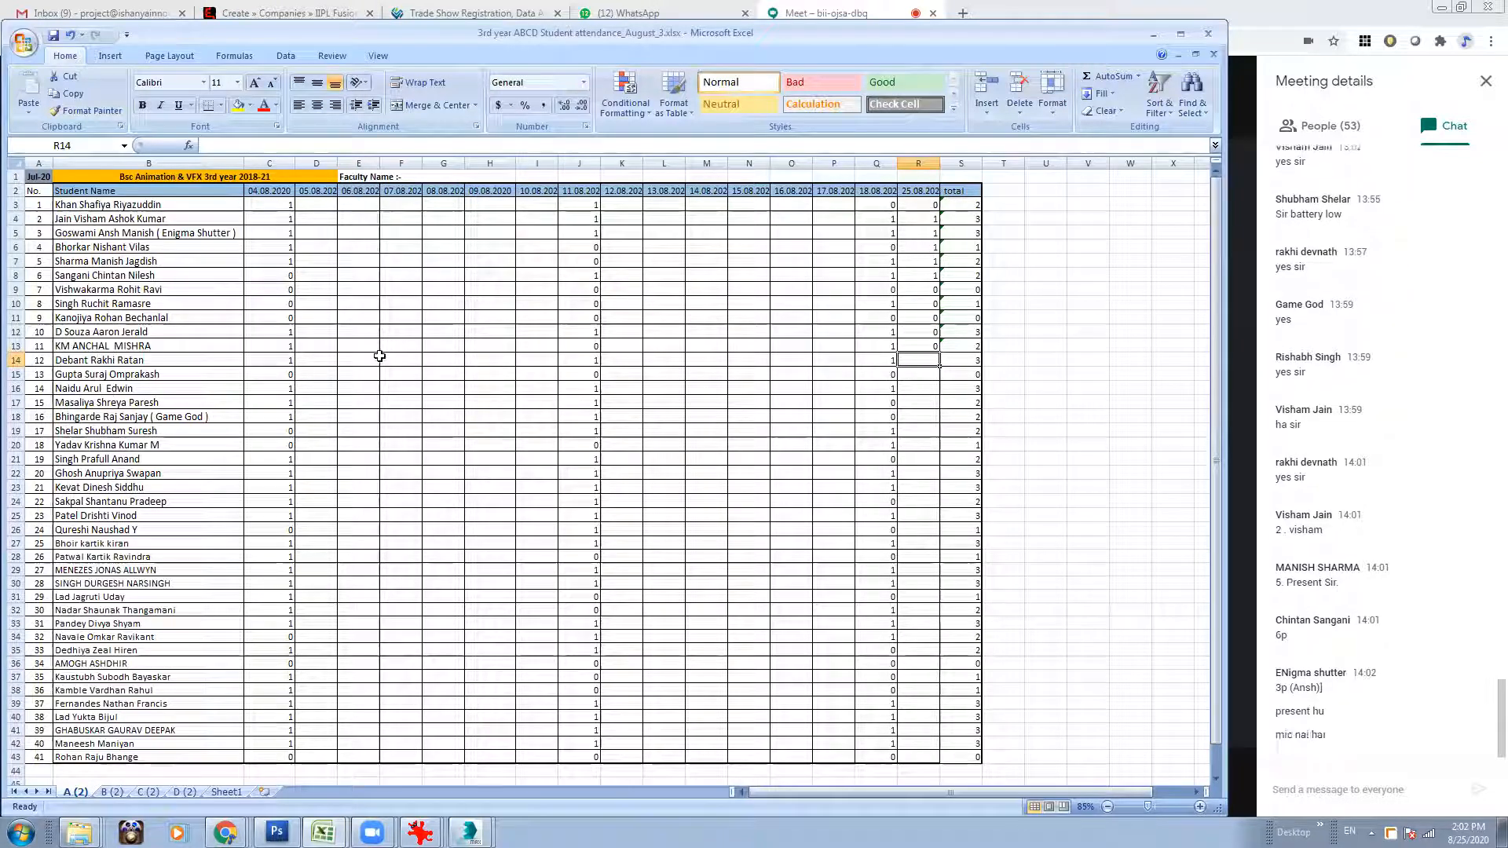
Mark roll numbers 12, 13 and 14 as 1 and roll number 15 as 0 for 25.08.2020 (R14:R17).
text(1)
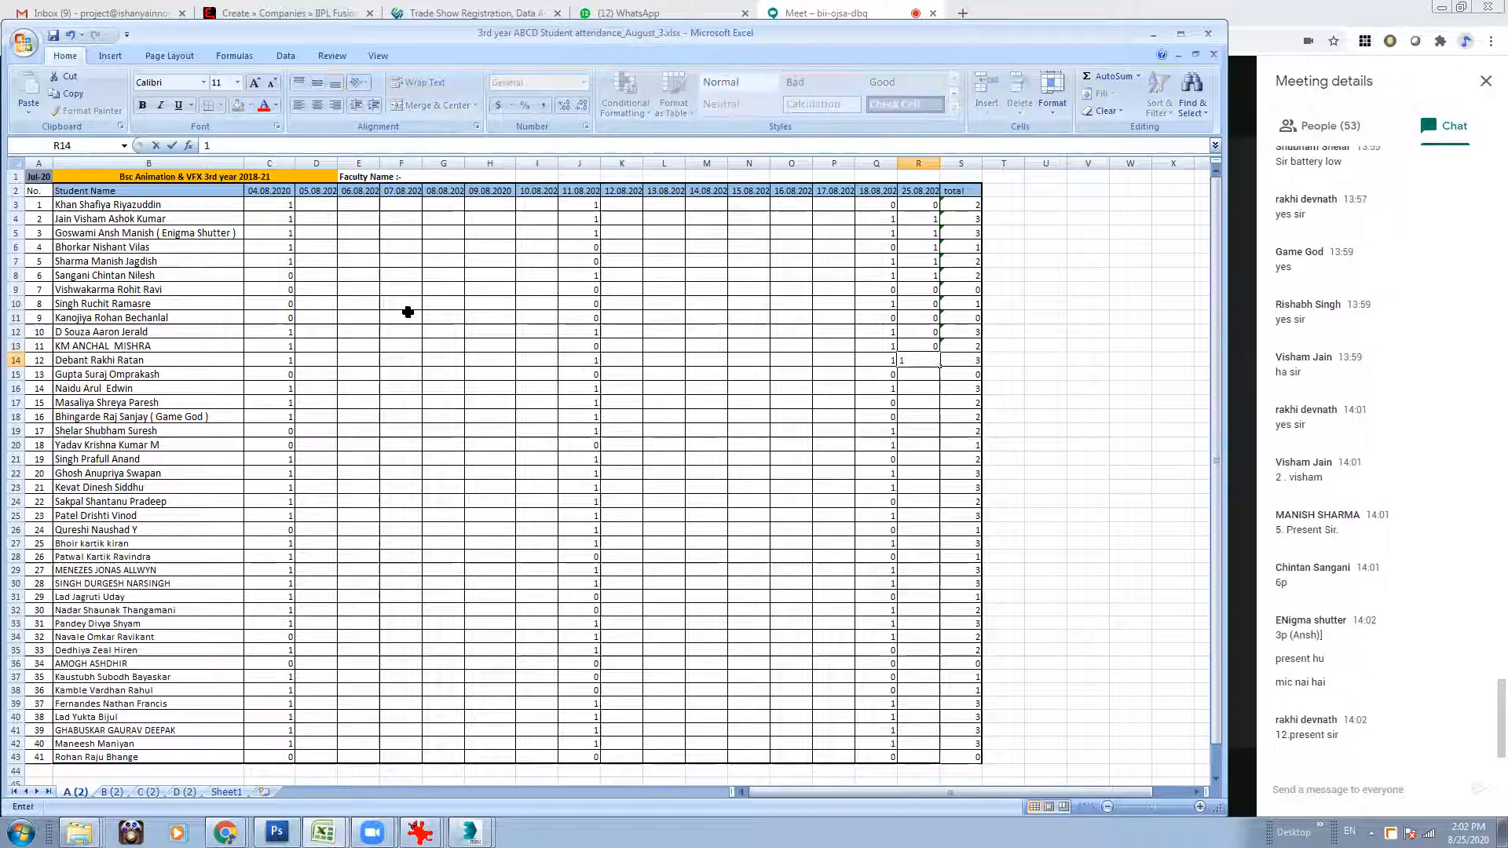
click(925, 372)
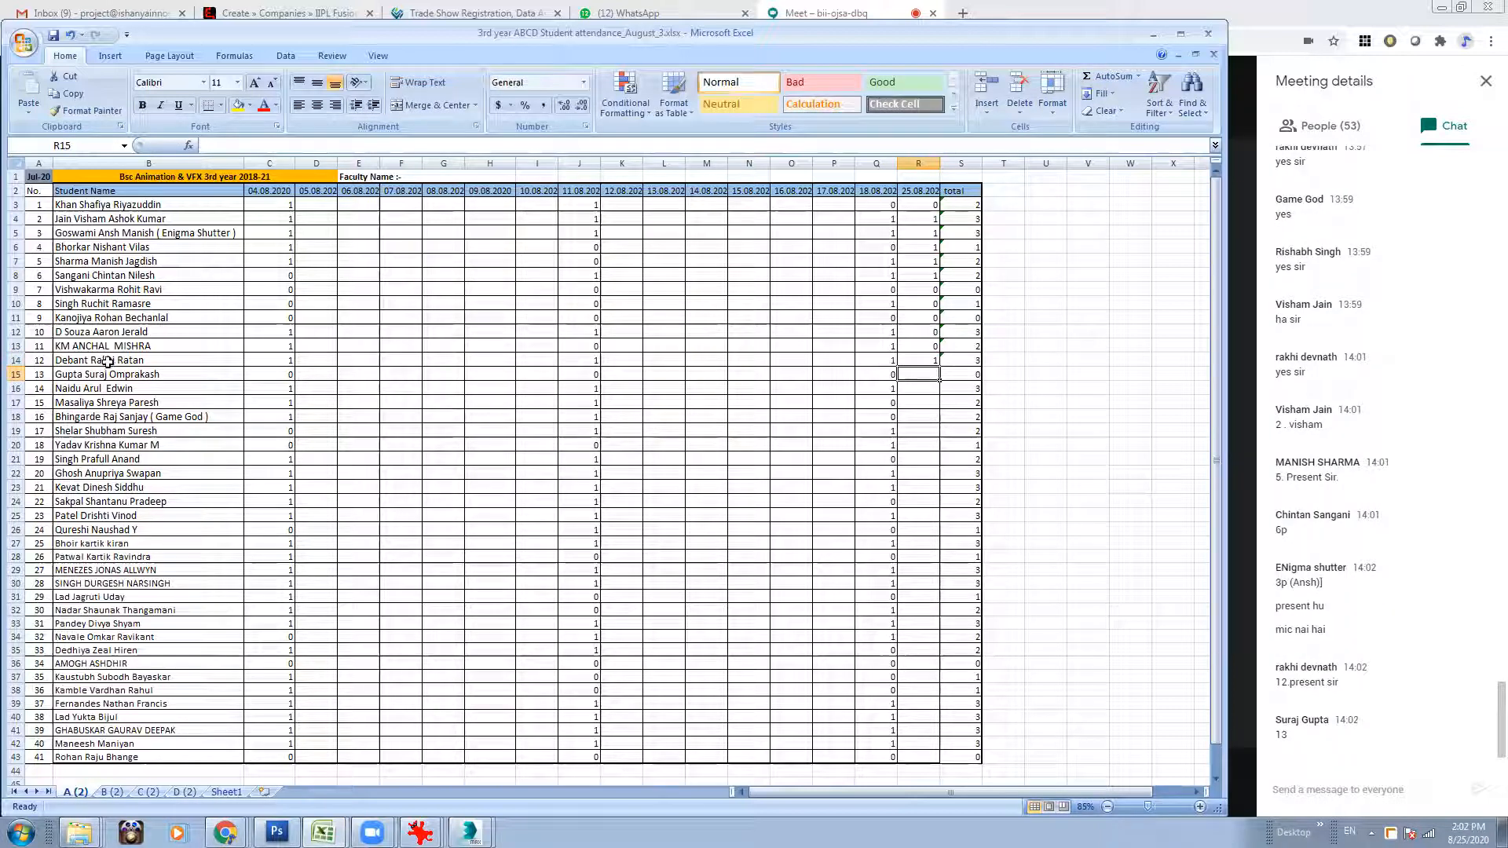
text(1)
click(918, 389)
text(1)
click(923, 401)
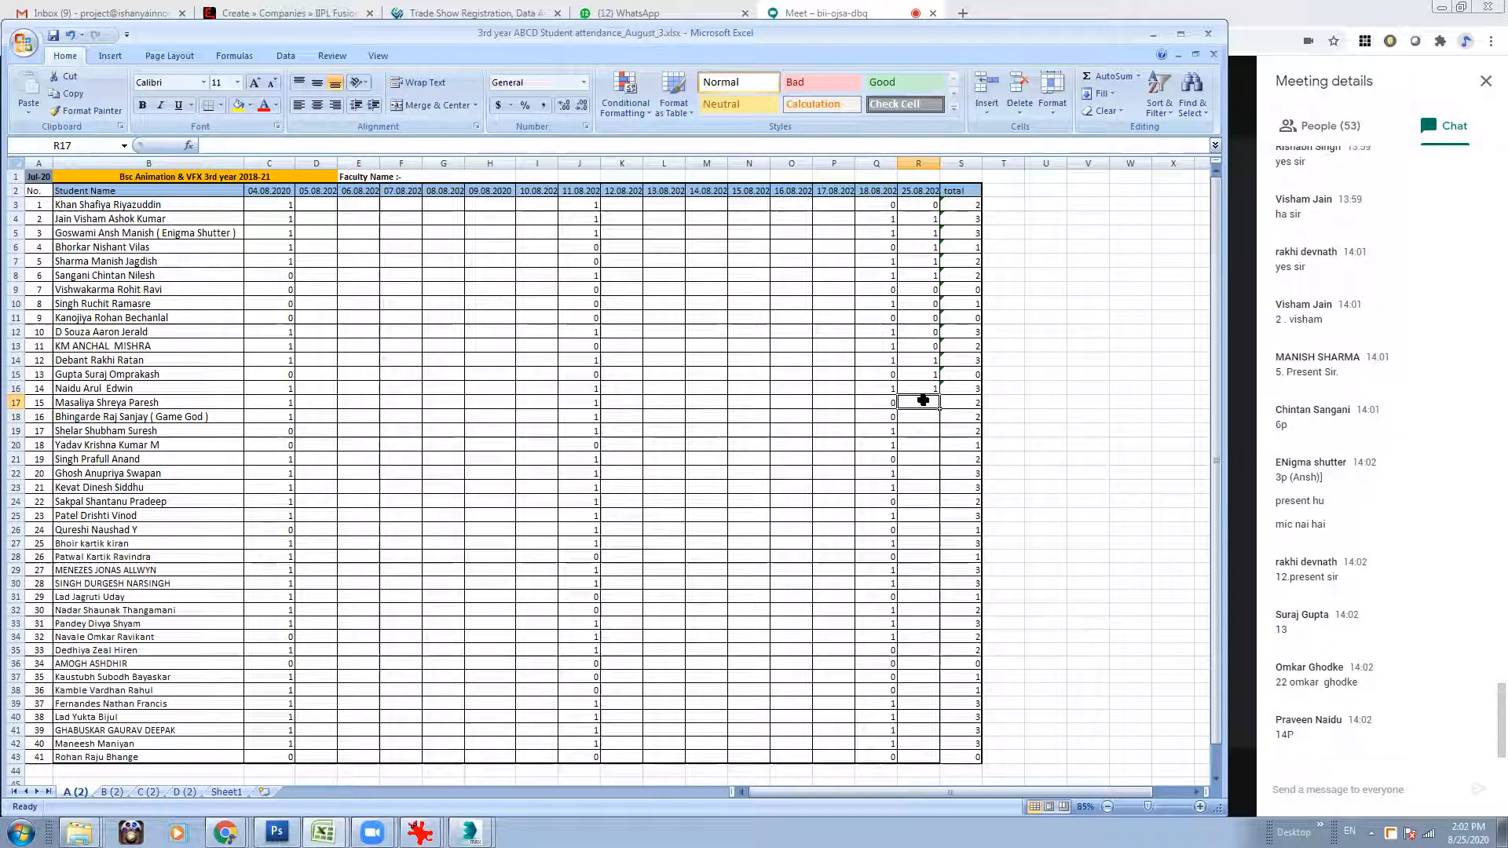
text(0)
click(917, 417)
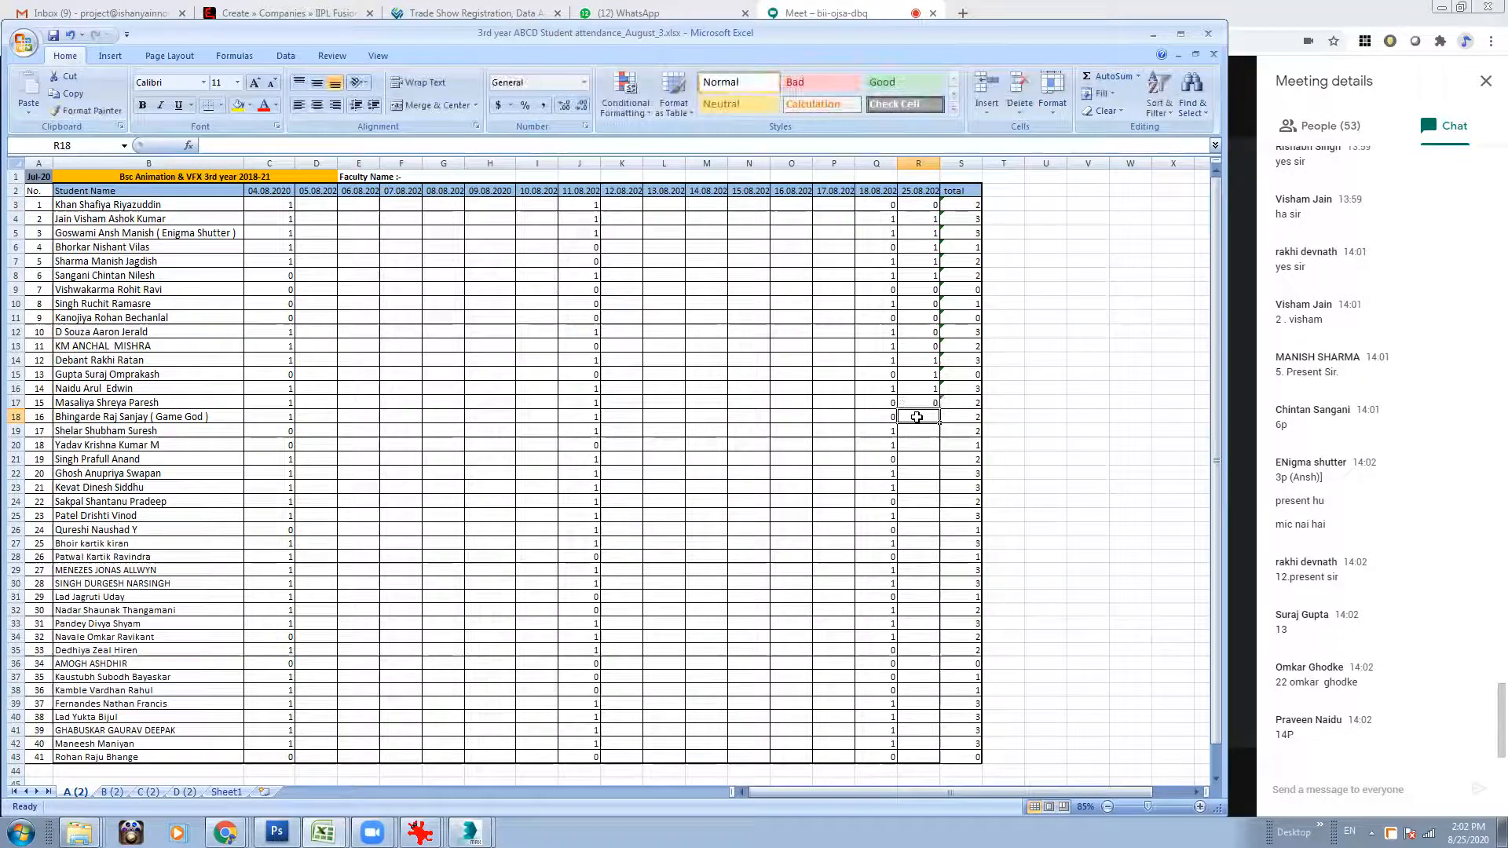
Mark roll number 16 as 0, 17 as 1 and 18 as 0 for 25.08.2020 (R18:R20).
text(0)
click(919, 435)
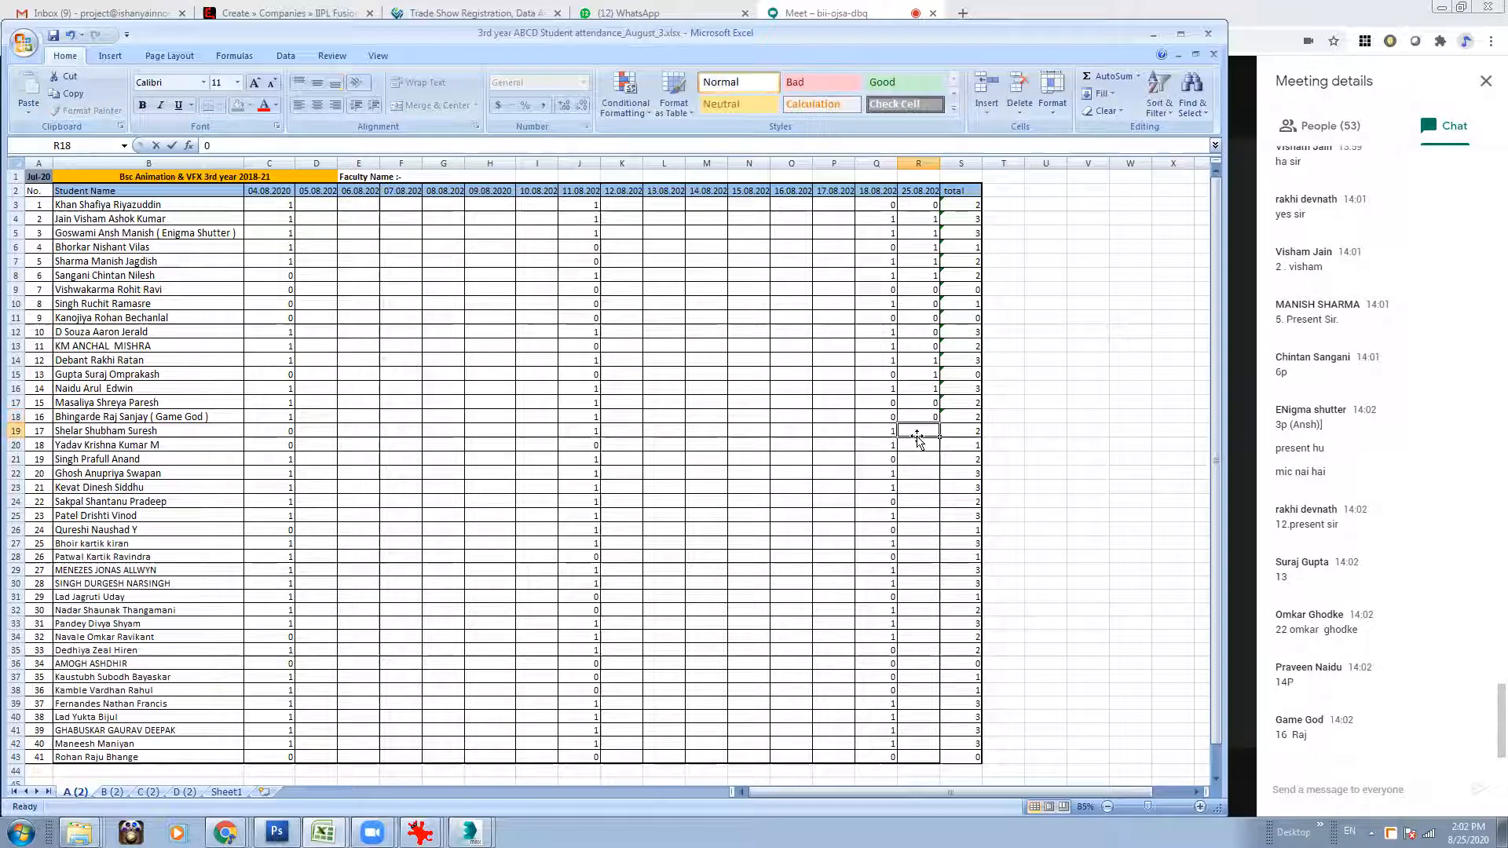
text(11)
key(Return)
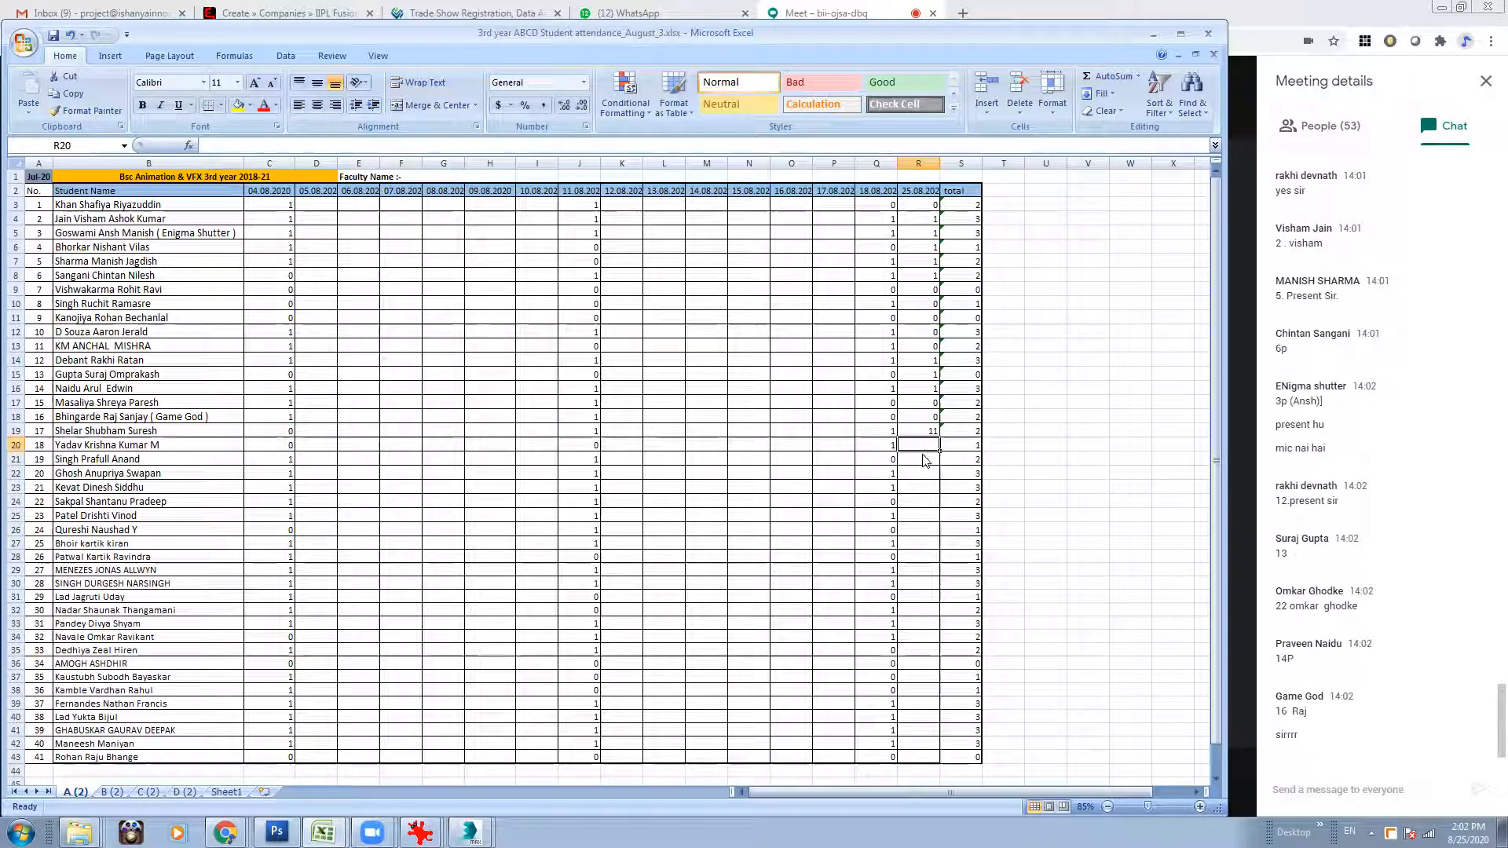
click(918, 431)
text(1)
key(Return)
text(0)
key(Return)
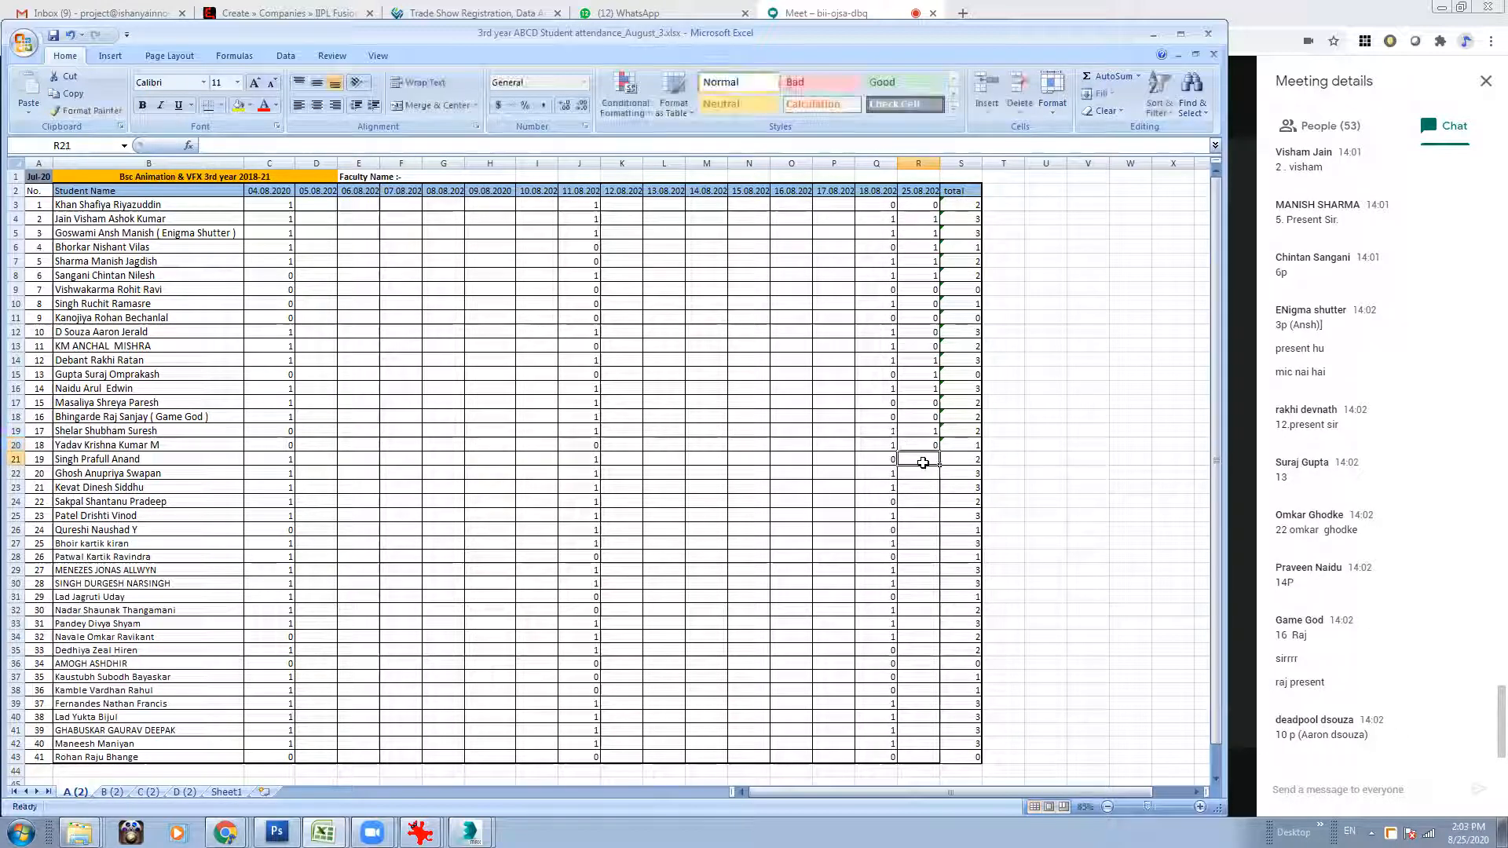
Correct roll number 10 to 1 (R12) and mark roll number 19 as 0 (R21) for 25.08.2020.
click(915, 334)
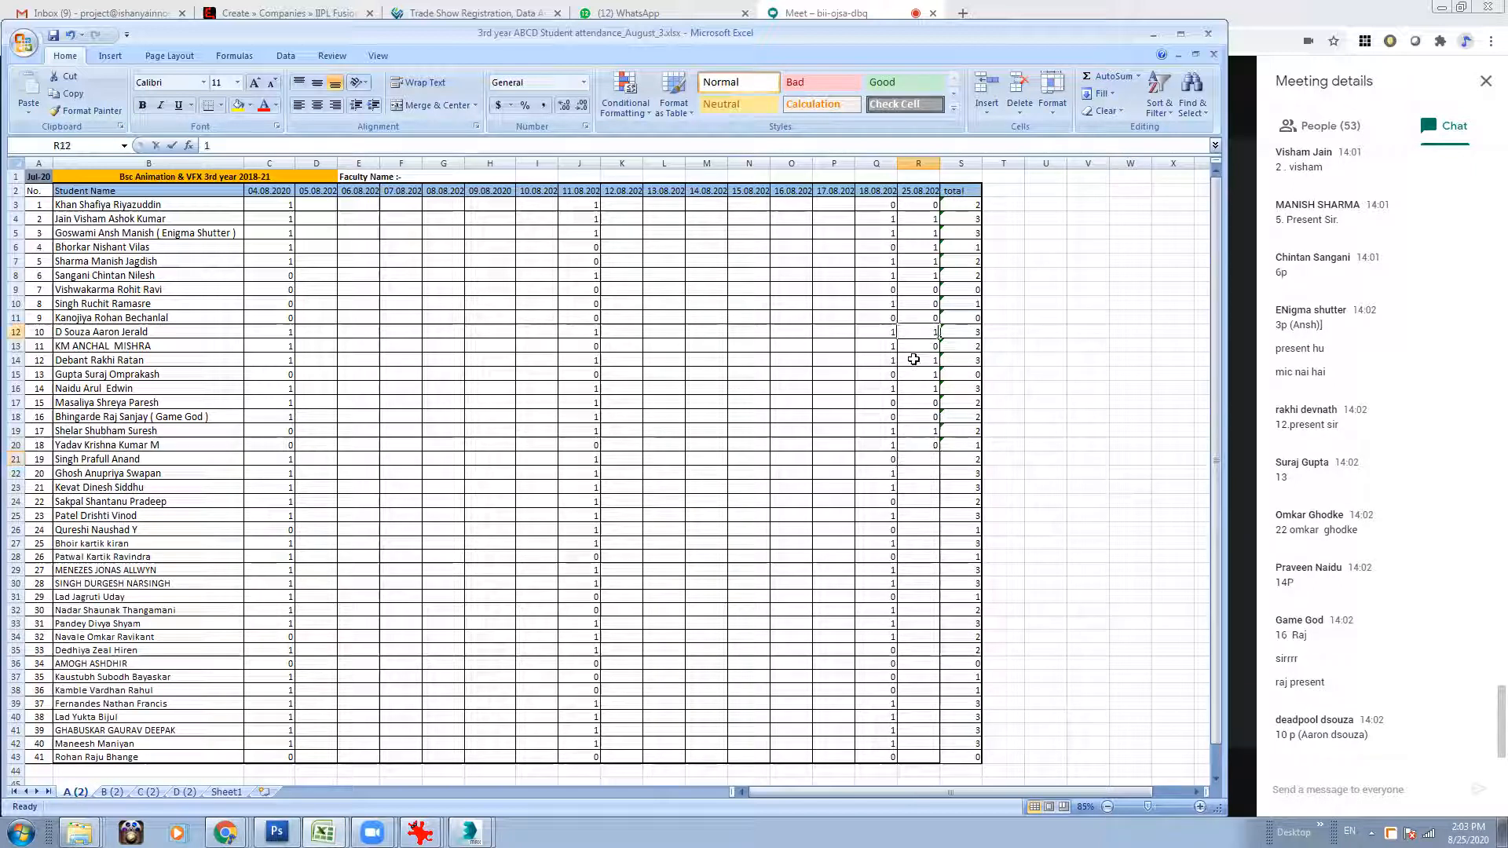
text(1)
click(923, 460)
text(0)
Mark roll numbers 20, 21 and 22 as 1 in the 25.08.2020 column (R22:R24).
click(923, 475)
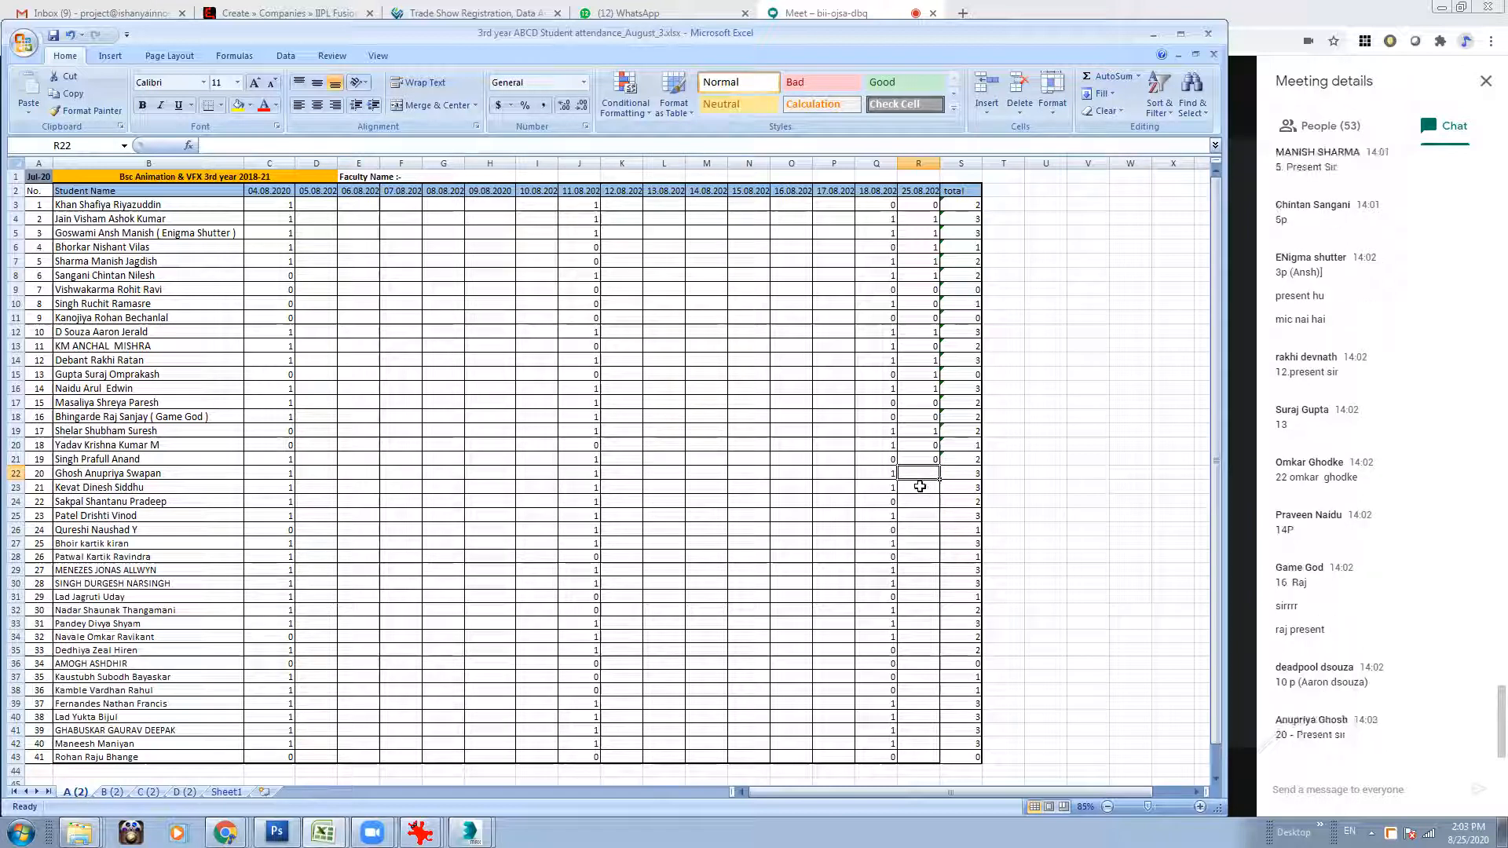
text(1)
click(920, 487)
text(1)
click(921, 503)
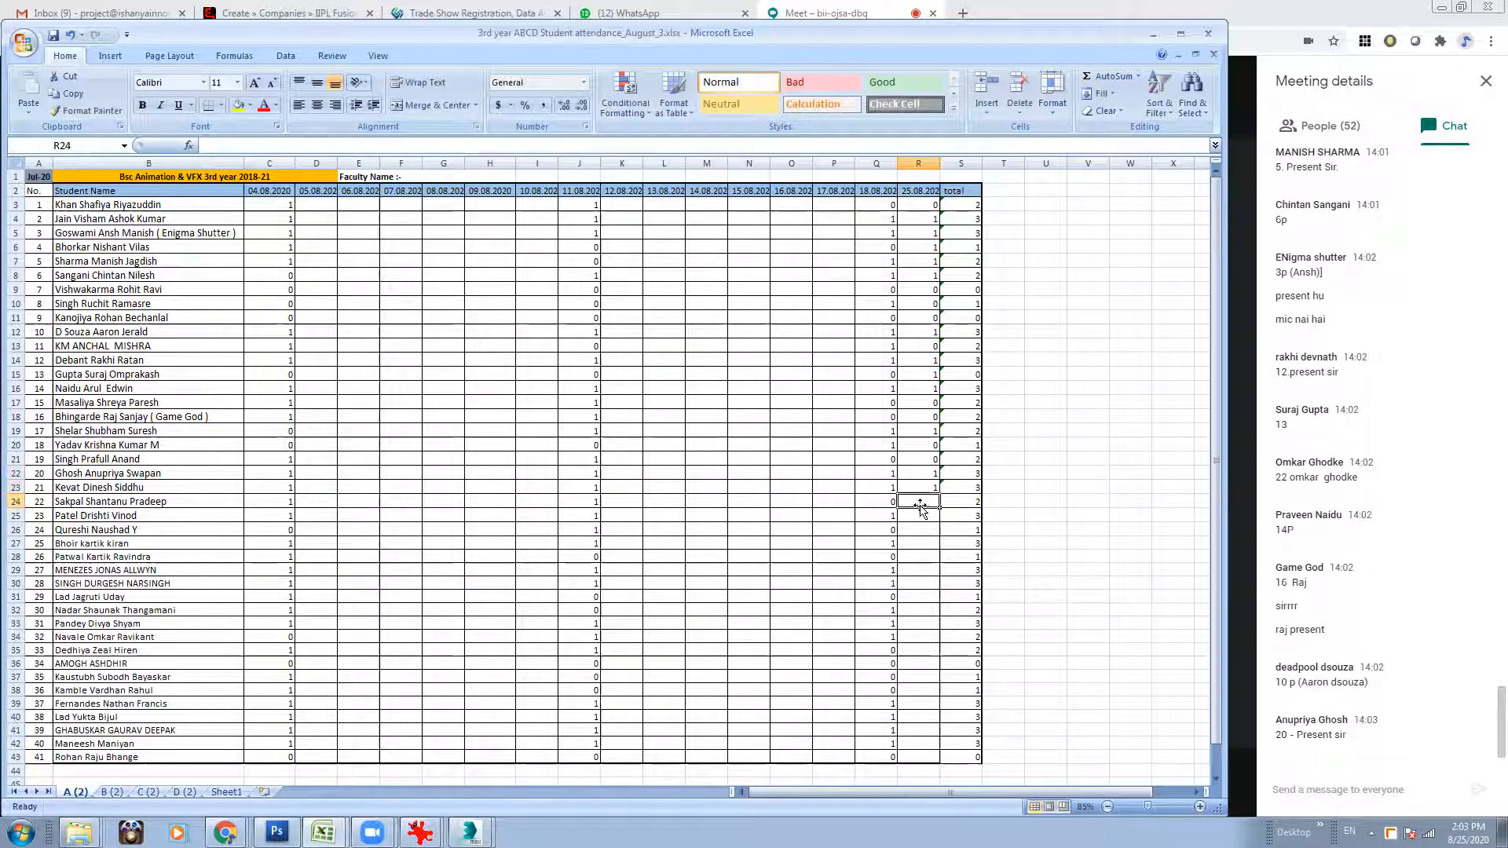
text(1)
Mark roll number 23 as 1 and roll number 24 as 0 for 25.08.2020 (R25:R26).
click(920, 516)
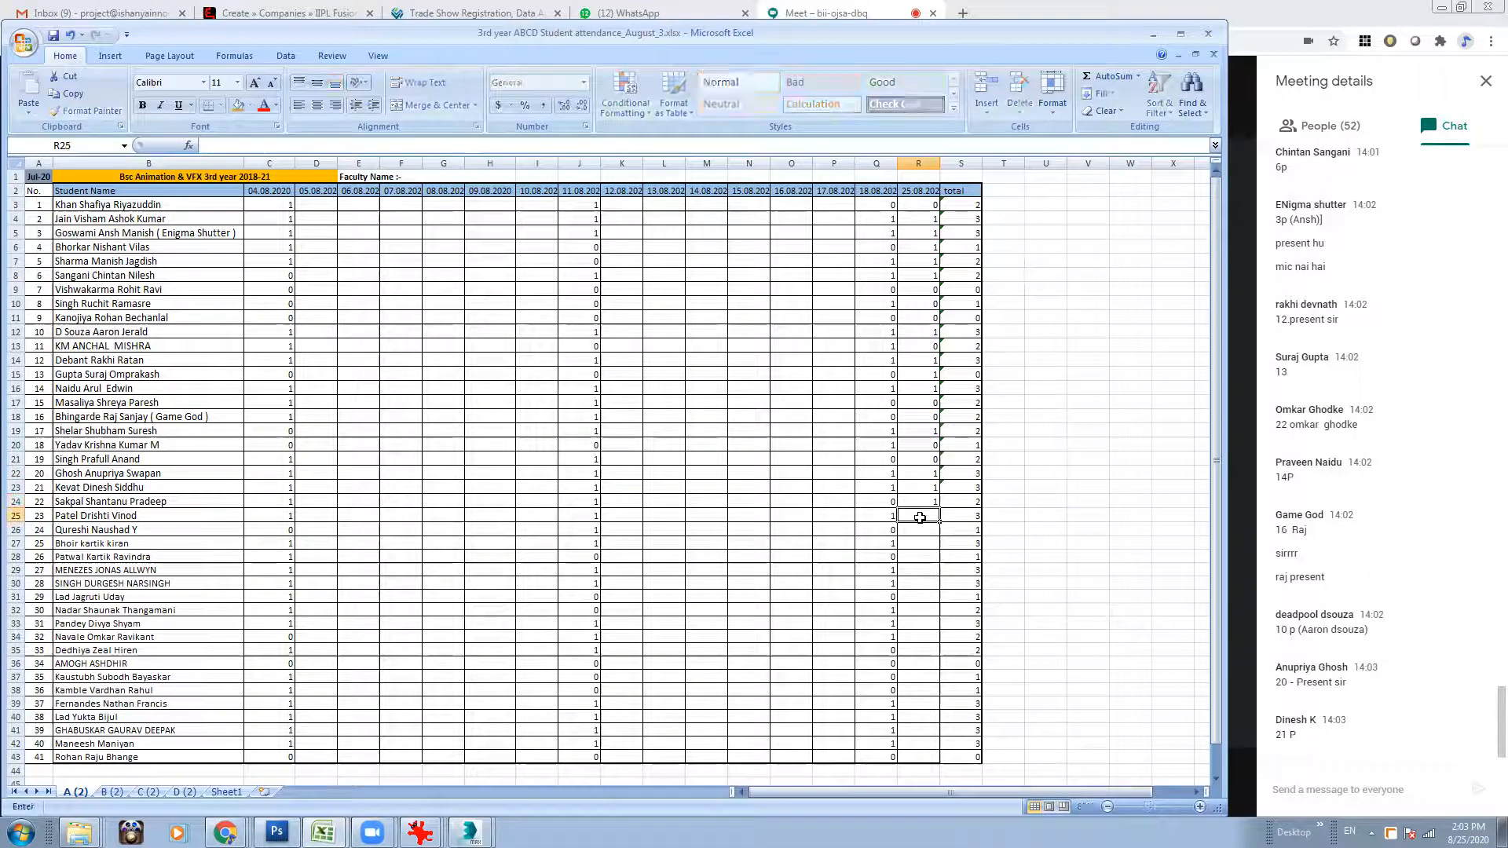
text(1)
click(920, 529)
text(0)
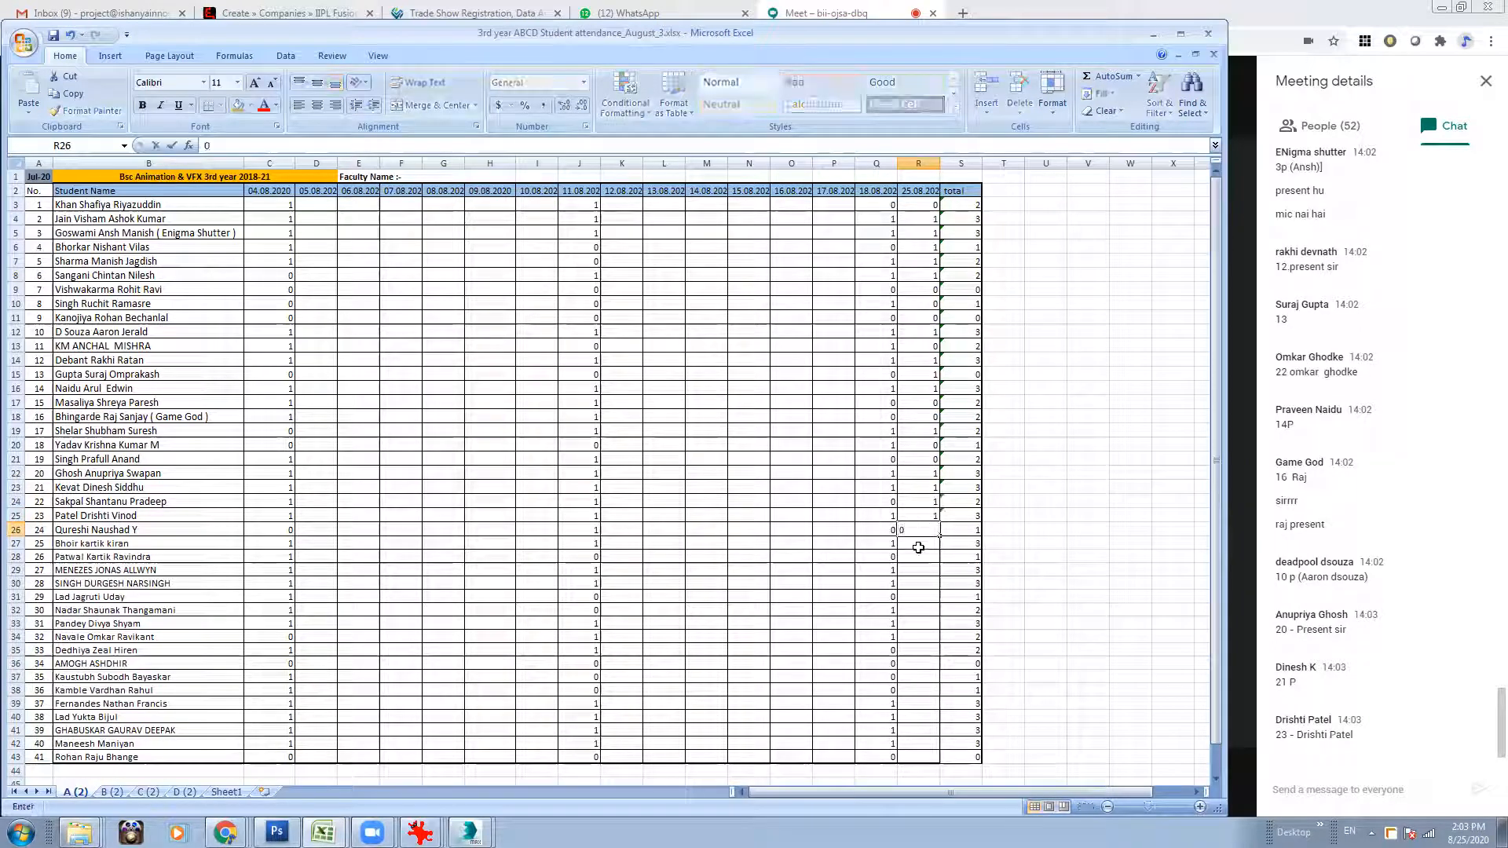
Mark roll numbers 25 and 26 as 0 in the 25.08.2020 column (R27:R28).
click(919, 546)
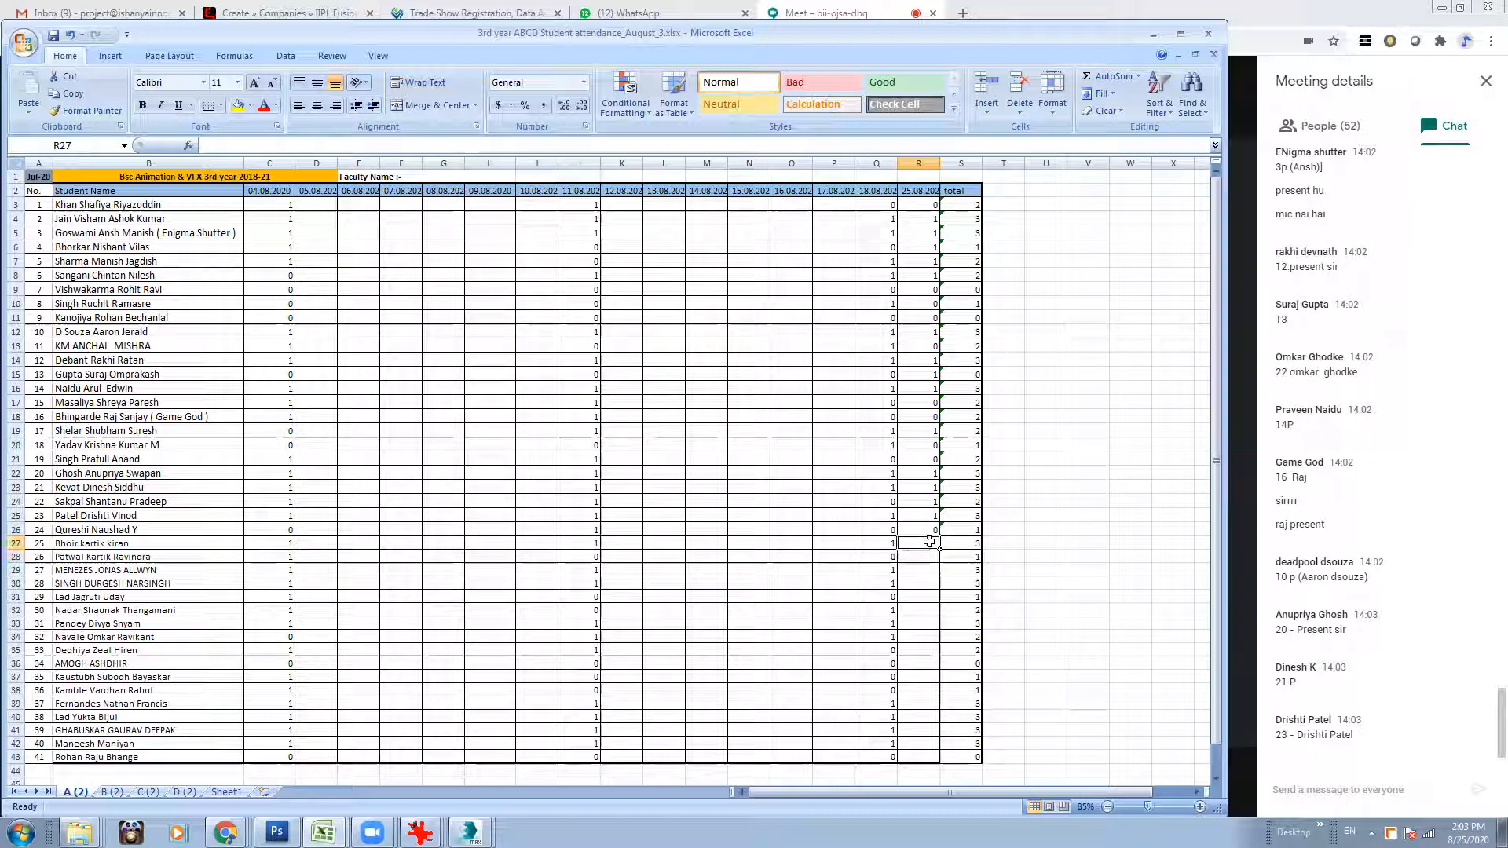
text(1)
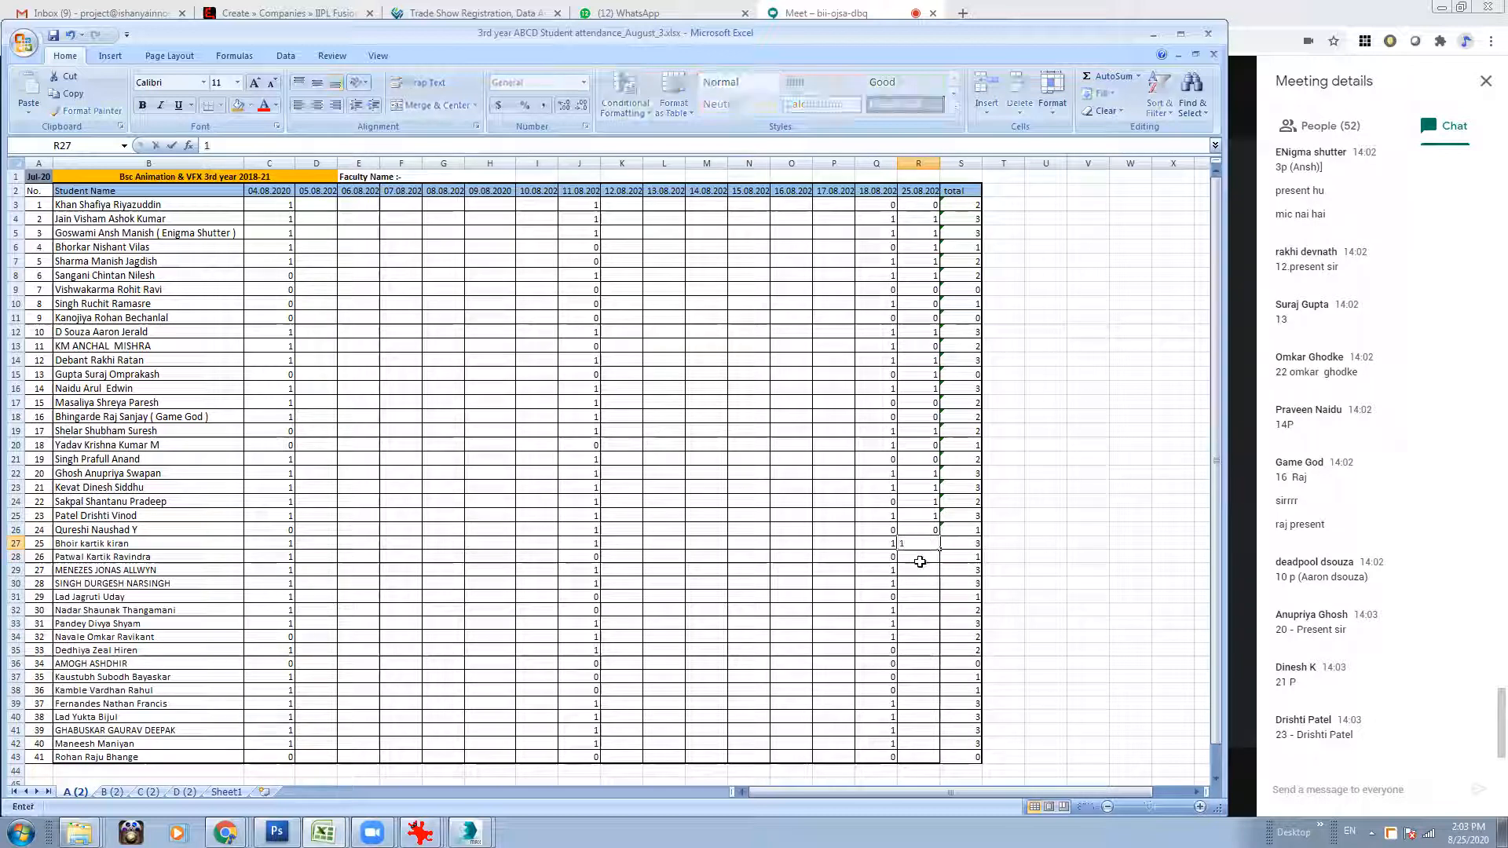
key(Return)
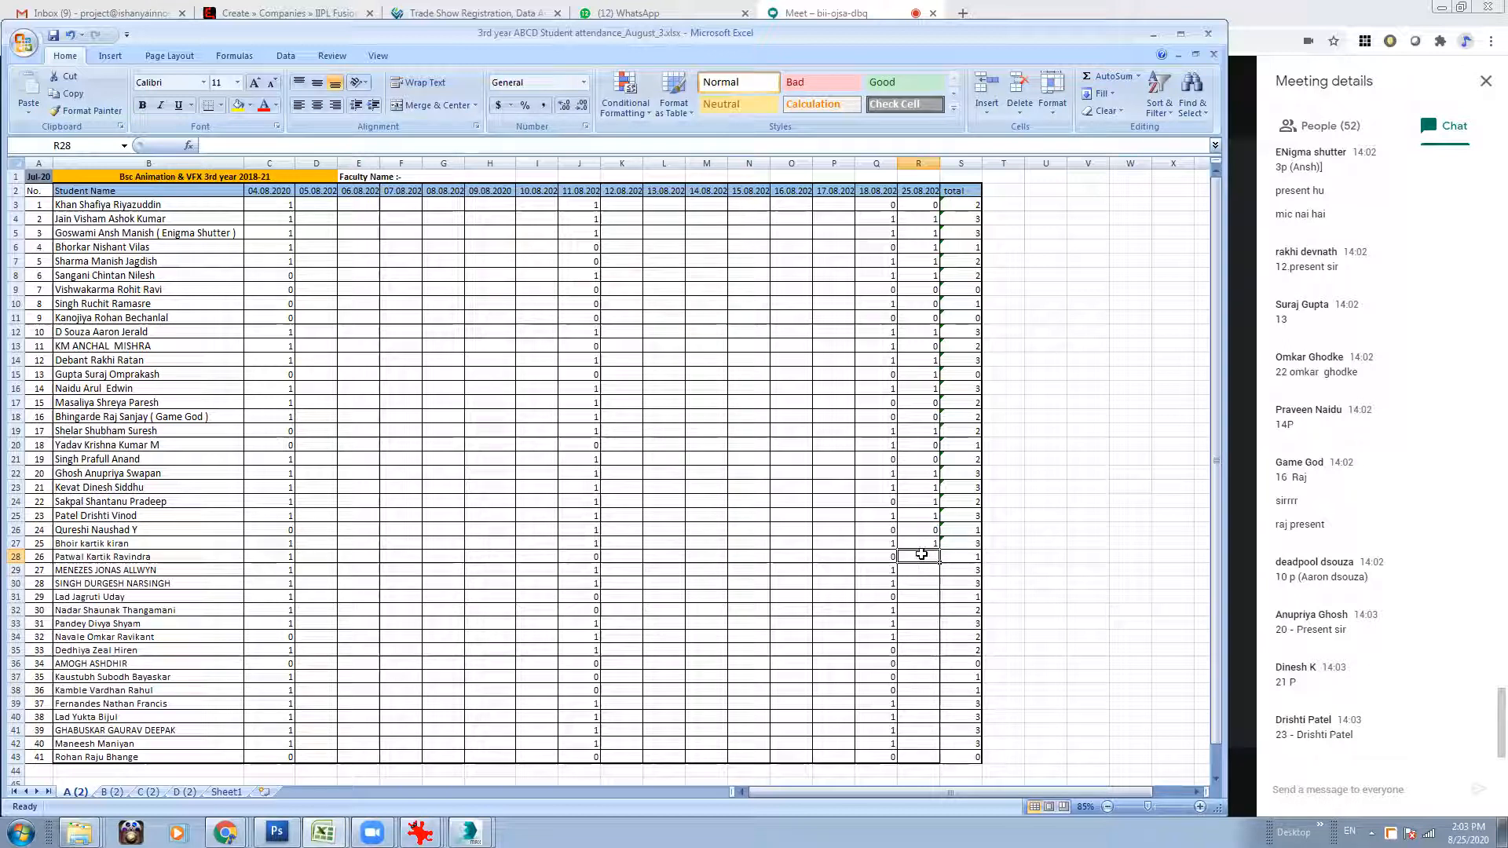
click(922, 544)
text(0)
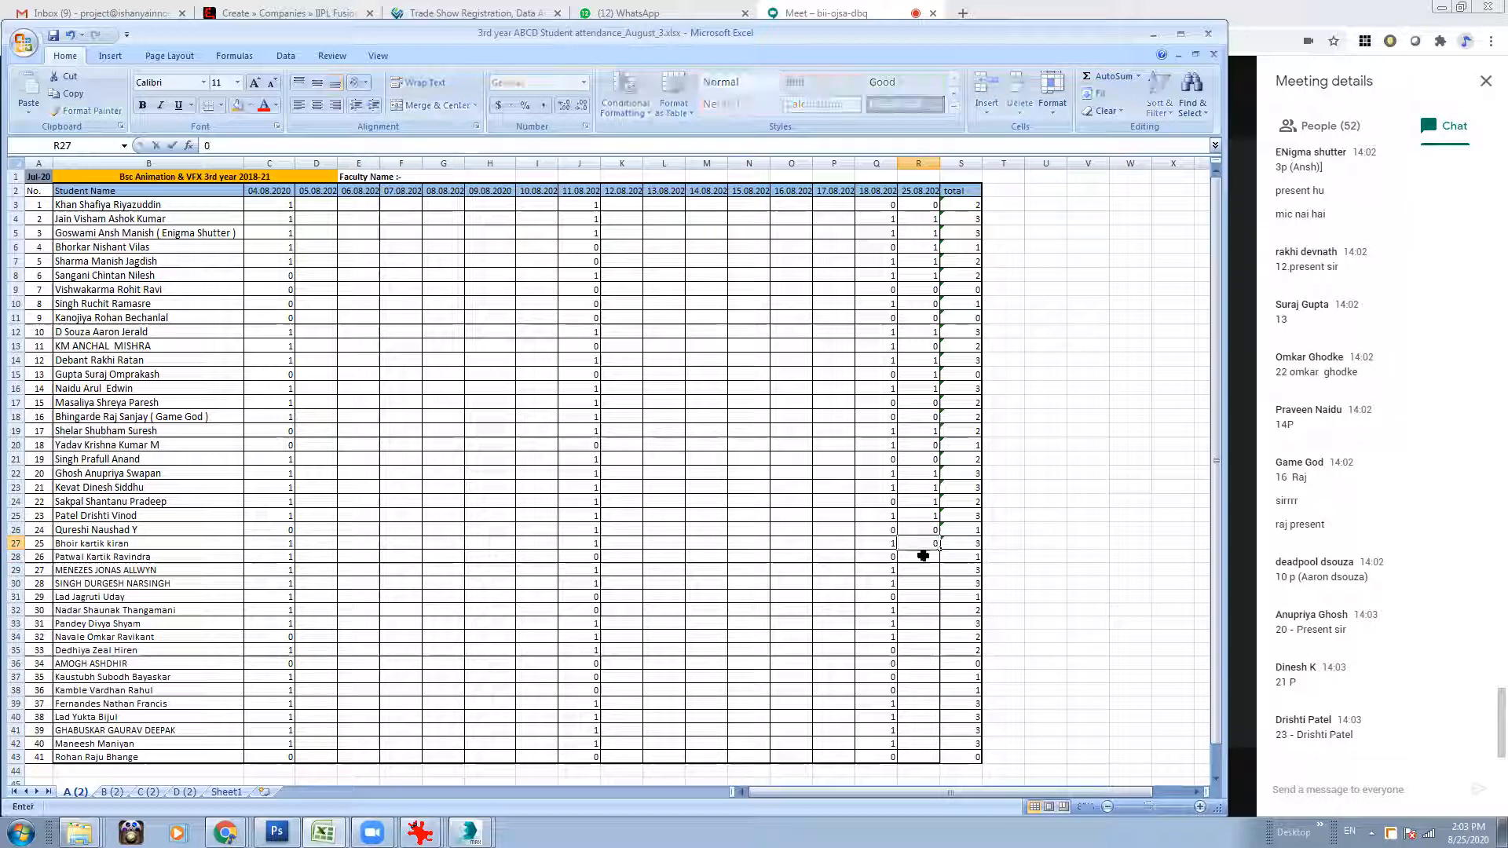
click(923, 555)
text(0)
Mark roll numbers 27 and 28 as 1 and roll number 29 as 0 for 25.08.2020 (R29:R31).
click(924, 568)
text(1)
click(923, 584)
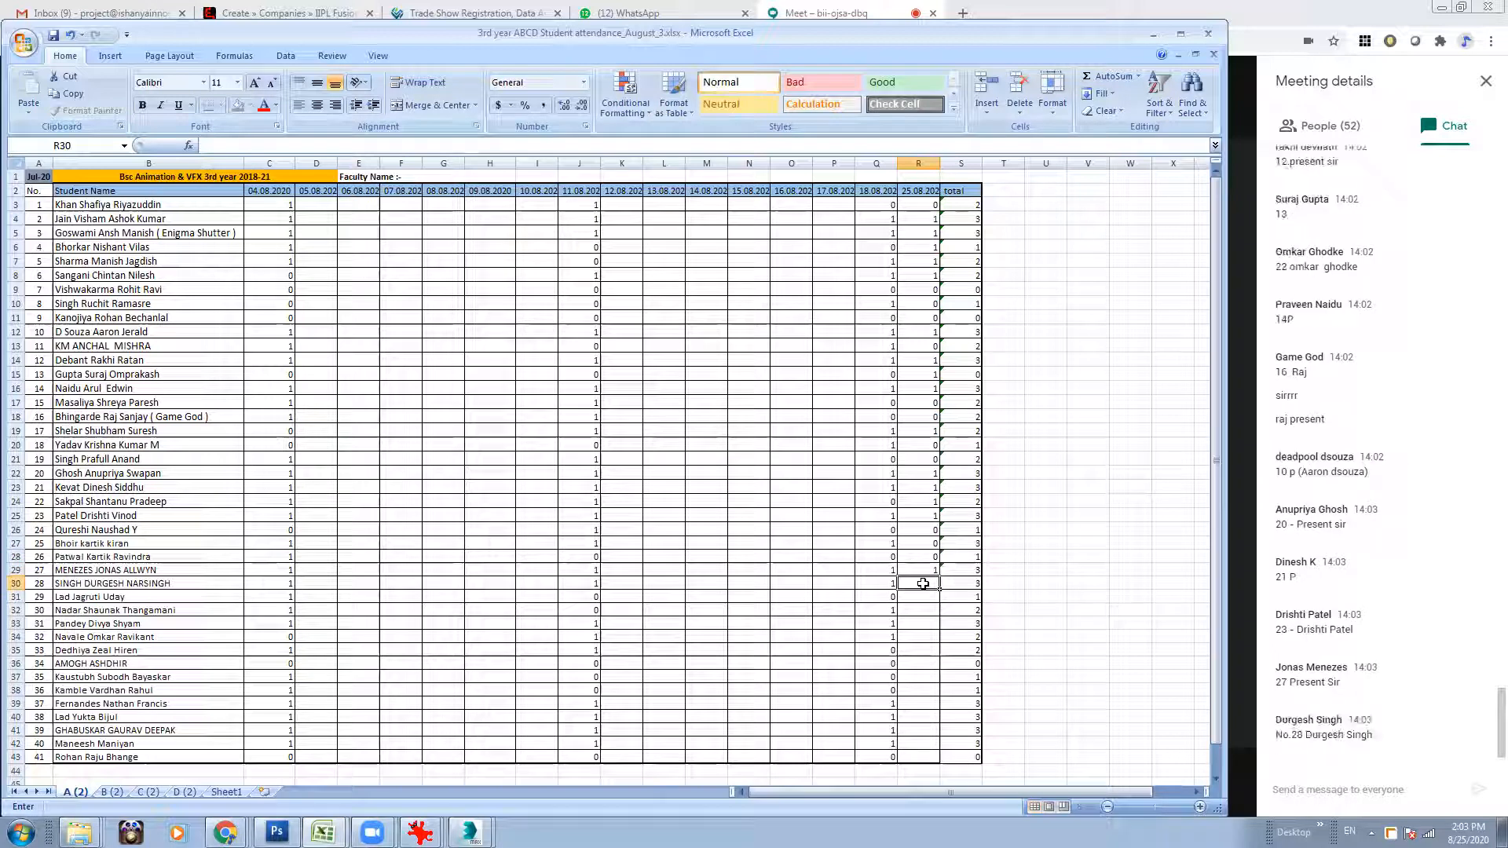
text(1)
click(923, 597)
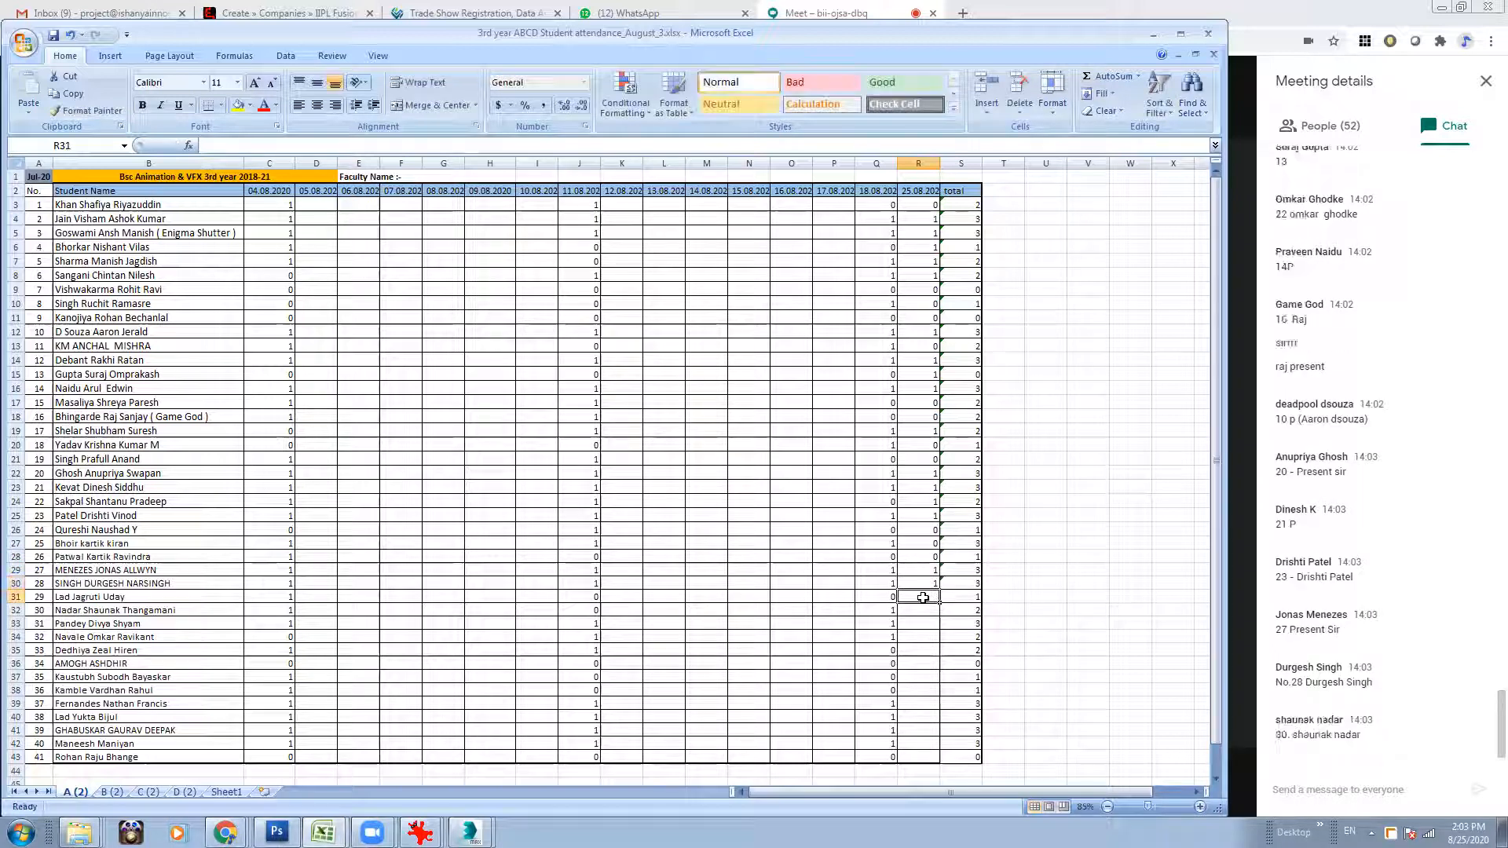
text(0)
Mark roll numbers 30, 31 and 32 as 1 in the 25.08.2020 column (R32:R34).
click(925, 609)
text(1)
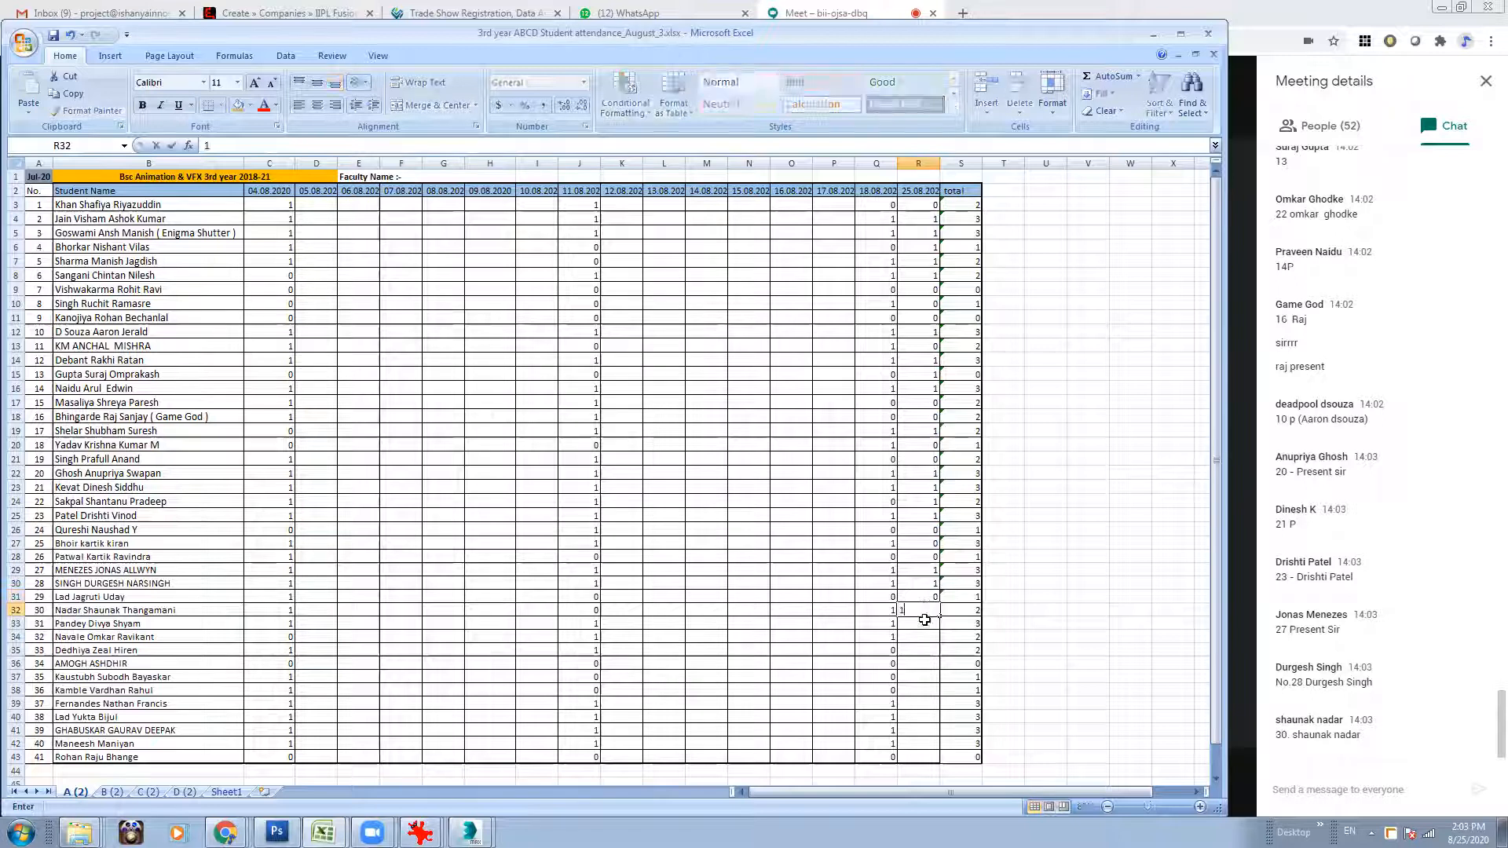
click(924, 622)
text(1)
click(922, 636)
text(1)
click(921, 651)
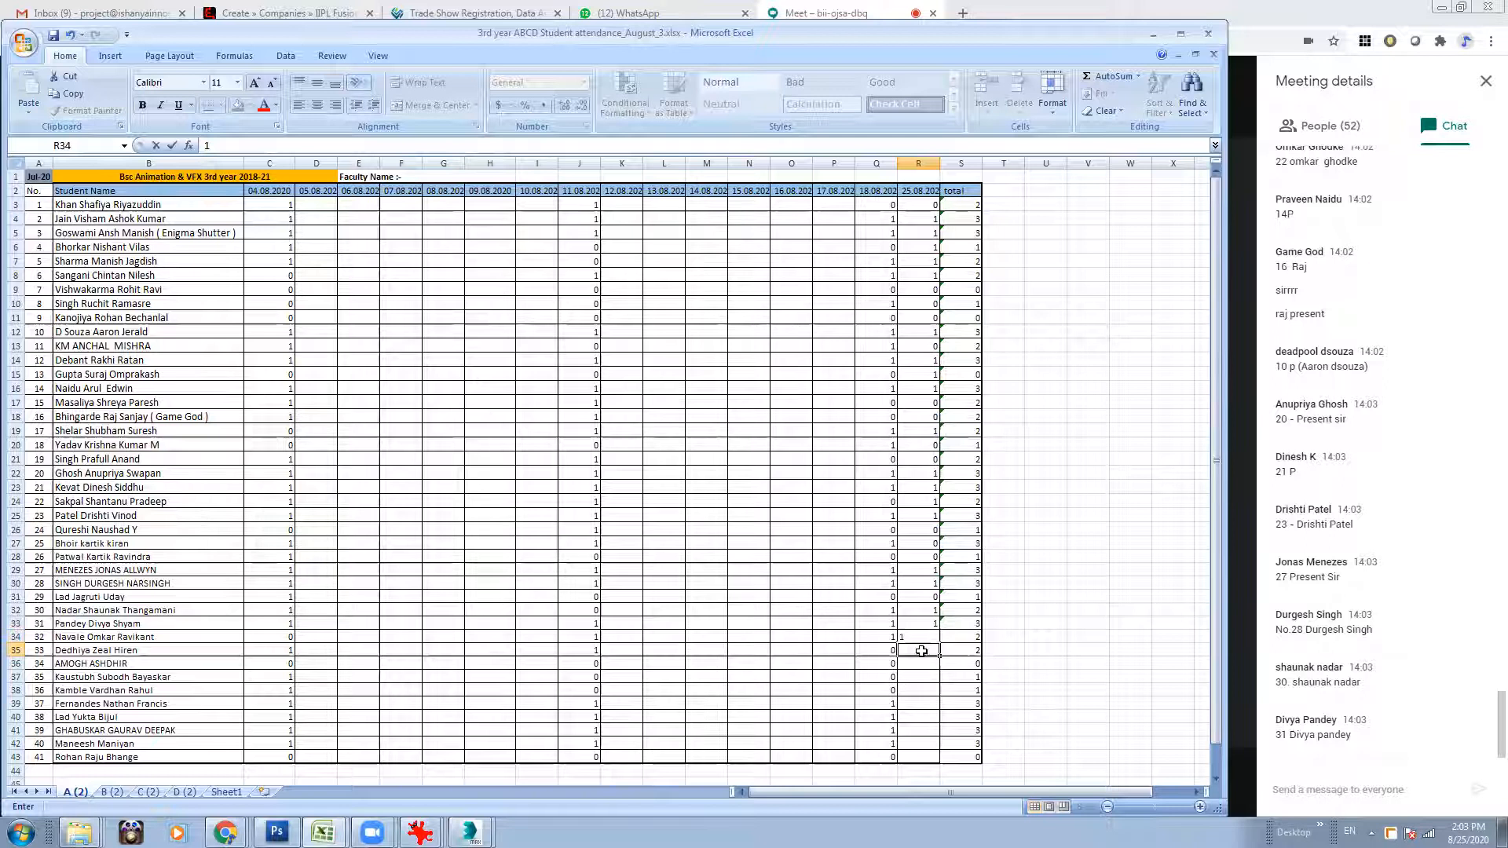
click(921, 638)
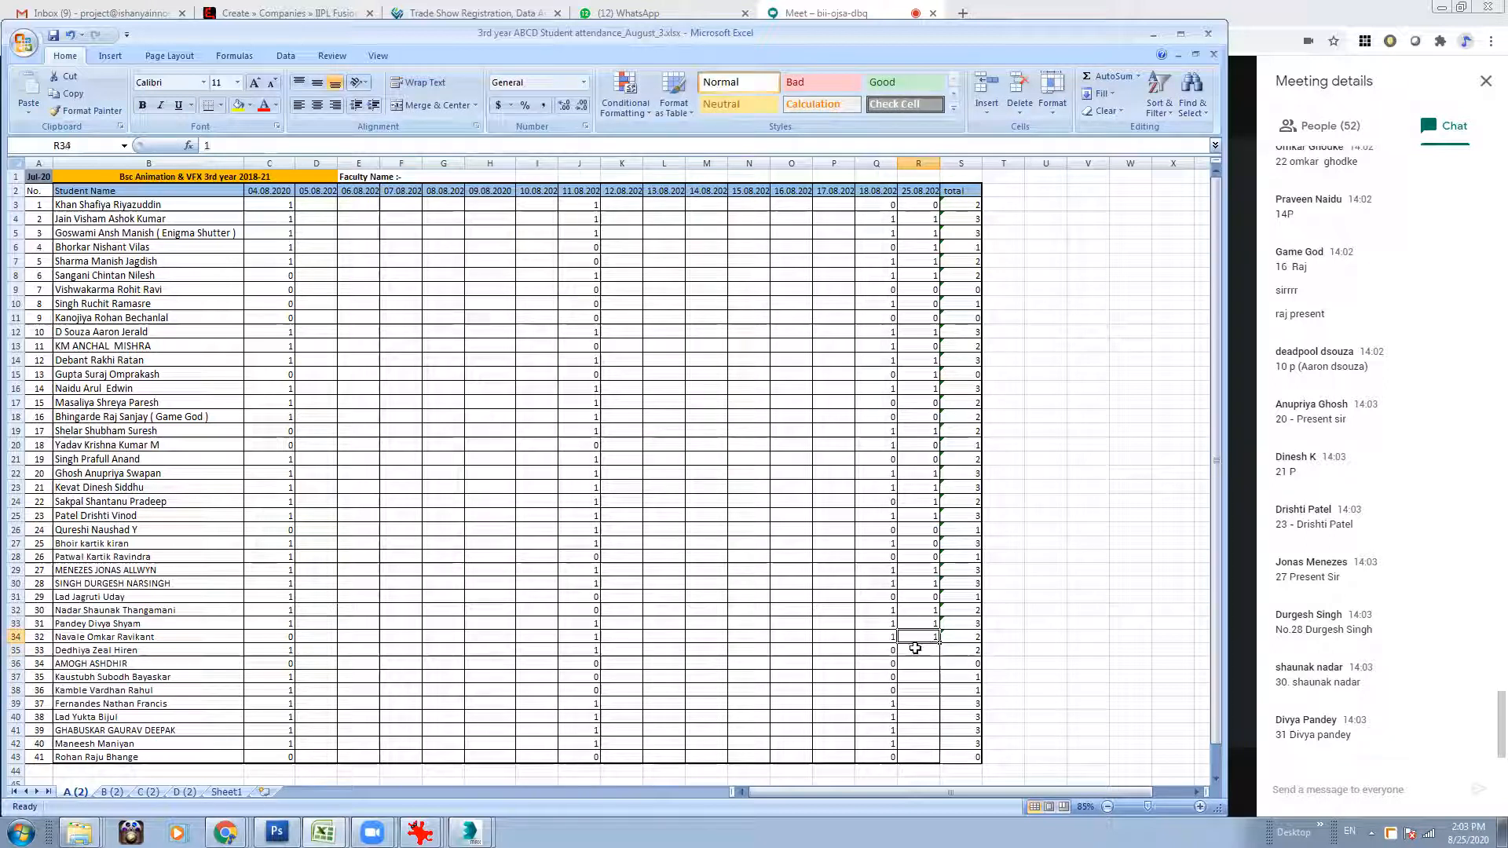
Mark roll number 33 as 1 and roll number 34 as 0 for 25.08.2020 (R35:R36).
click(927, 649)
text(1)
click(932, 667)
text(0)
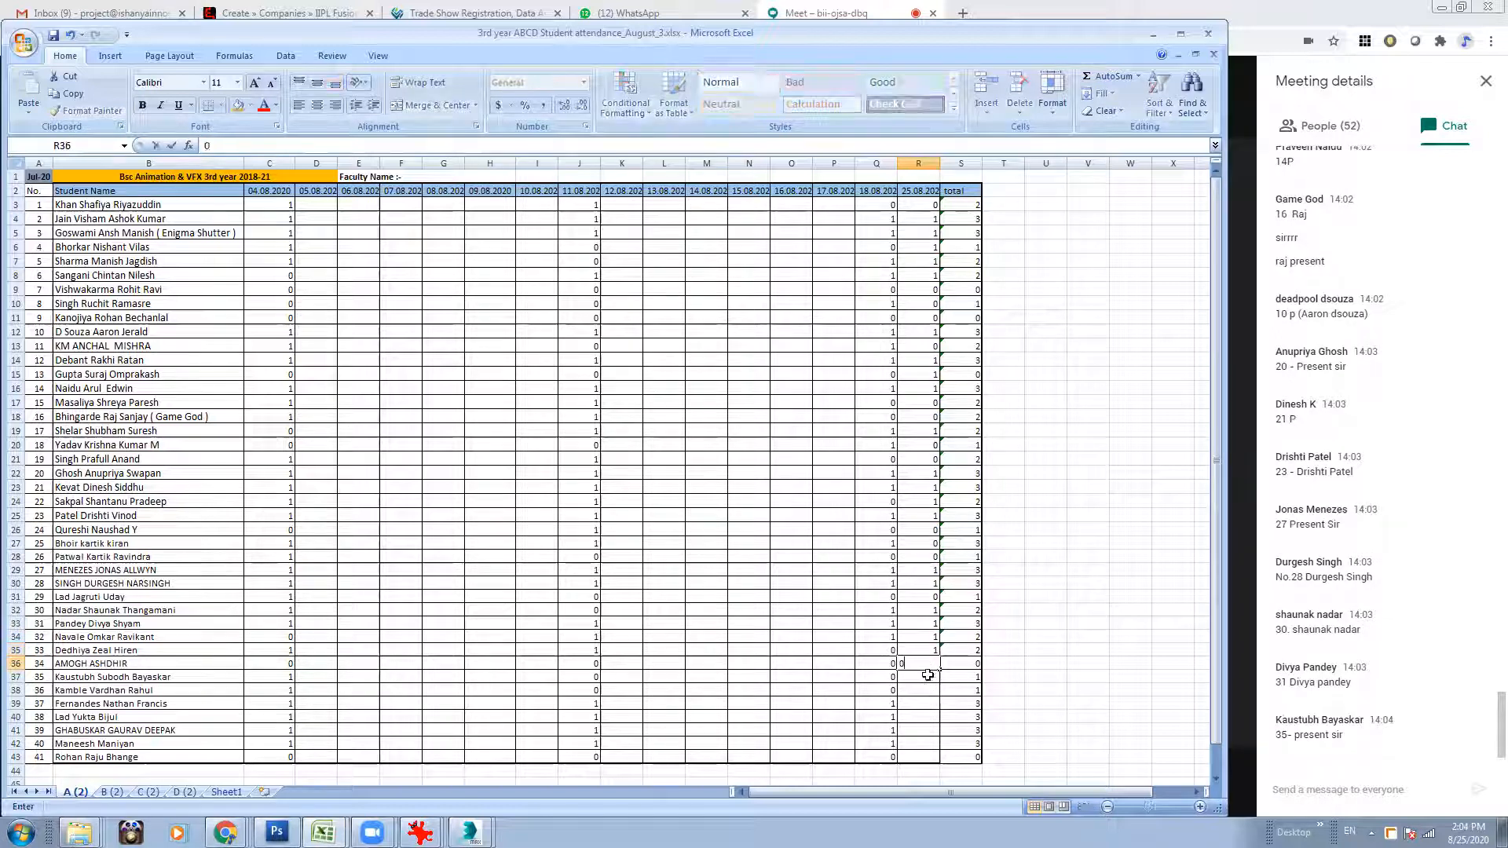
Mark roll numbers 35, 36 and 37 as 1 in the 25.08.2020 column (R37:R39).
click(928, 675)
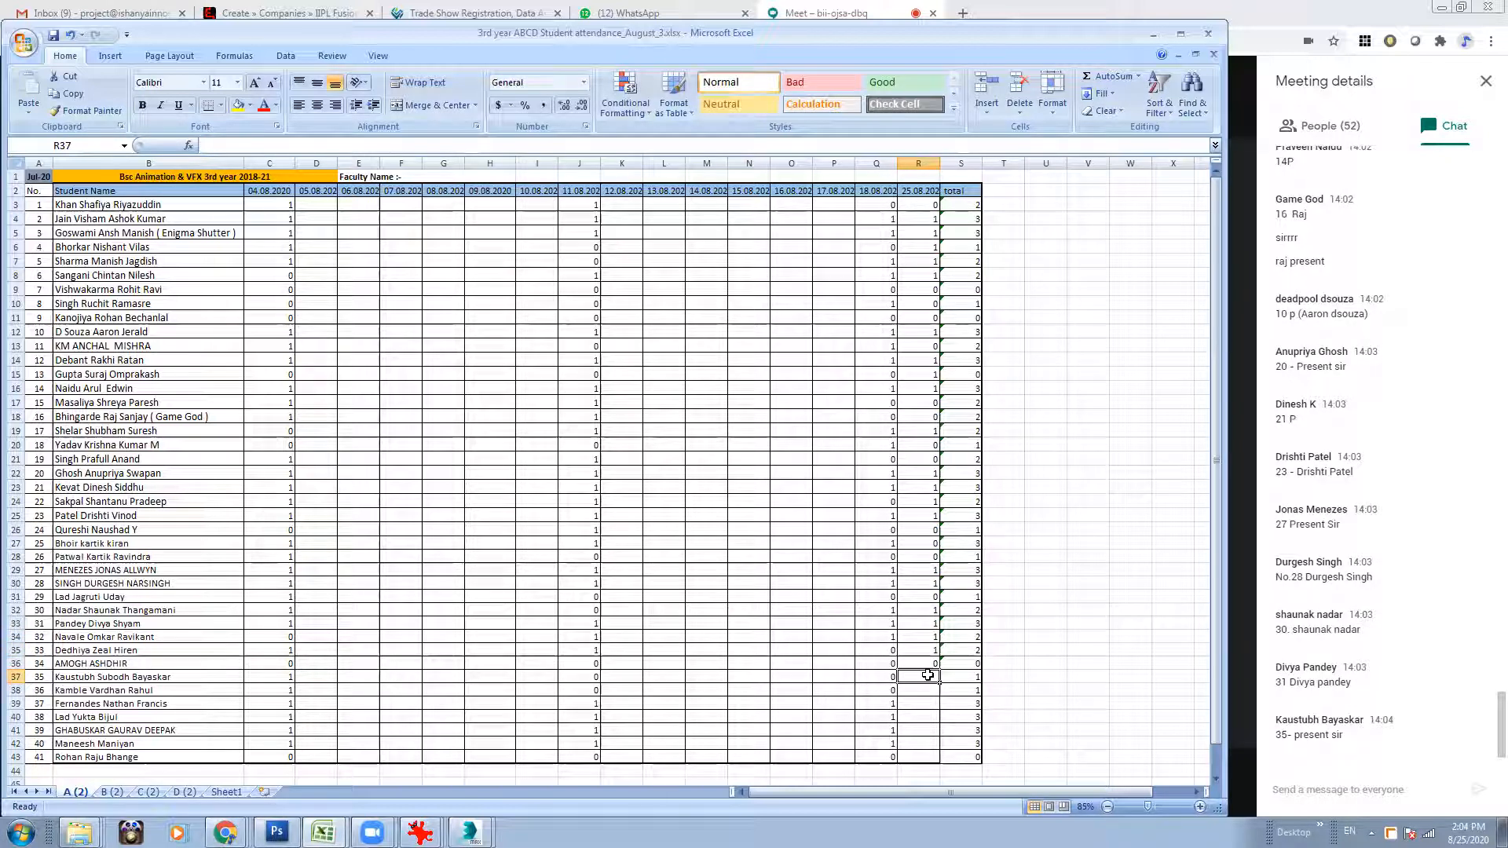
text(1)
click(927, 691)
text(1)
click(927, 702)
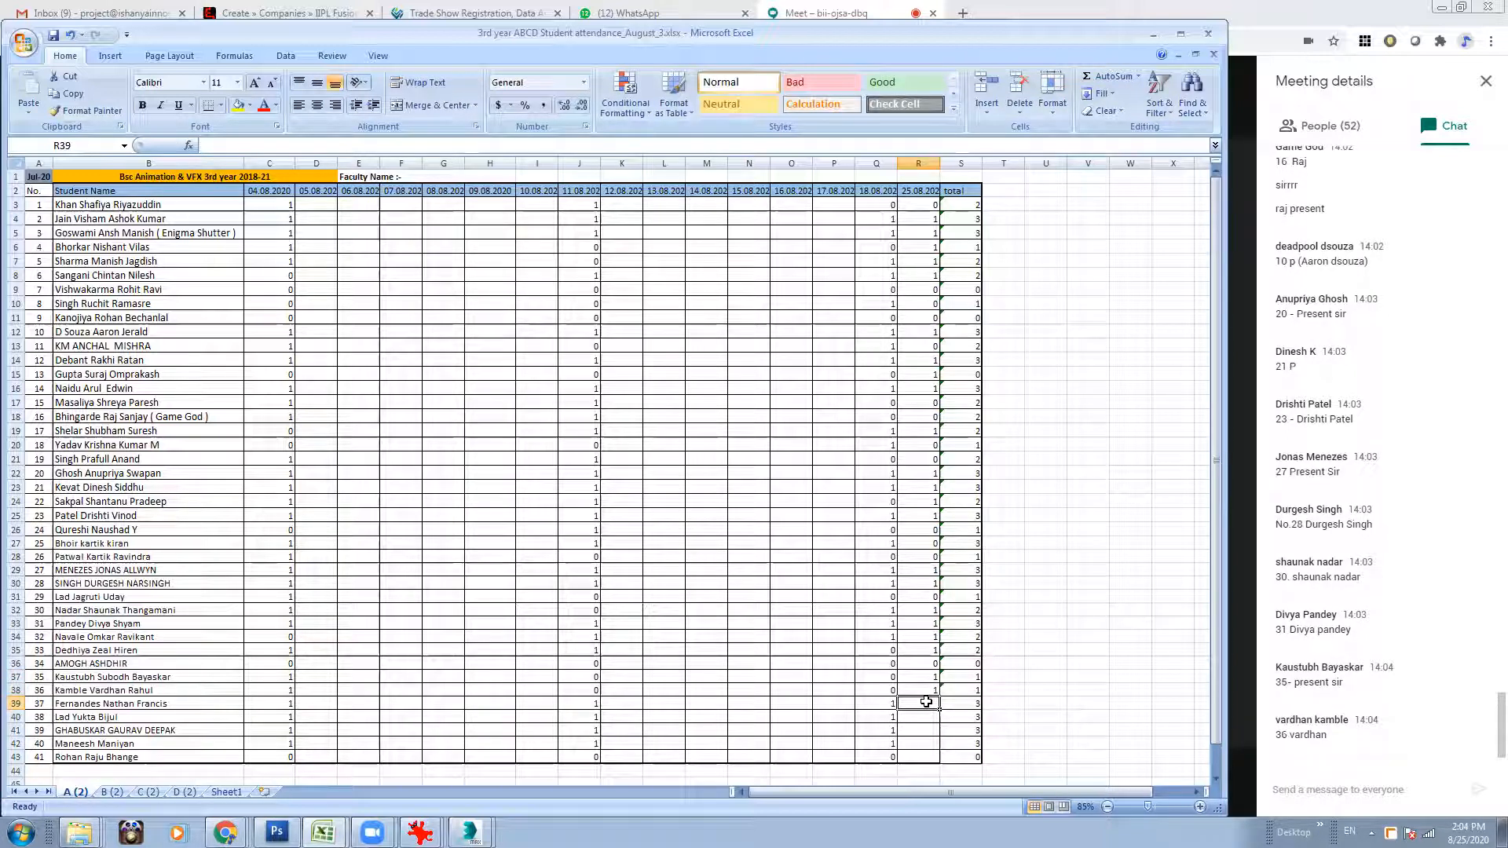
text(1)
key(Return)
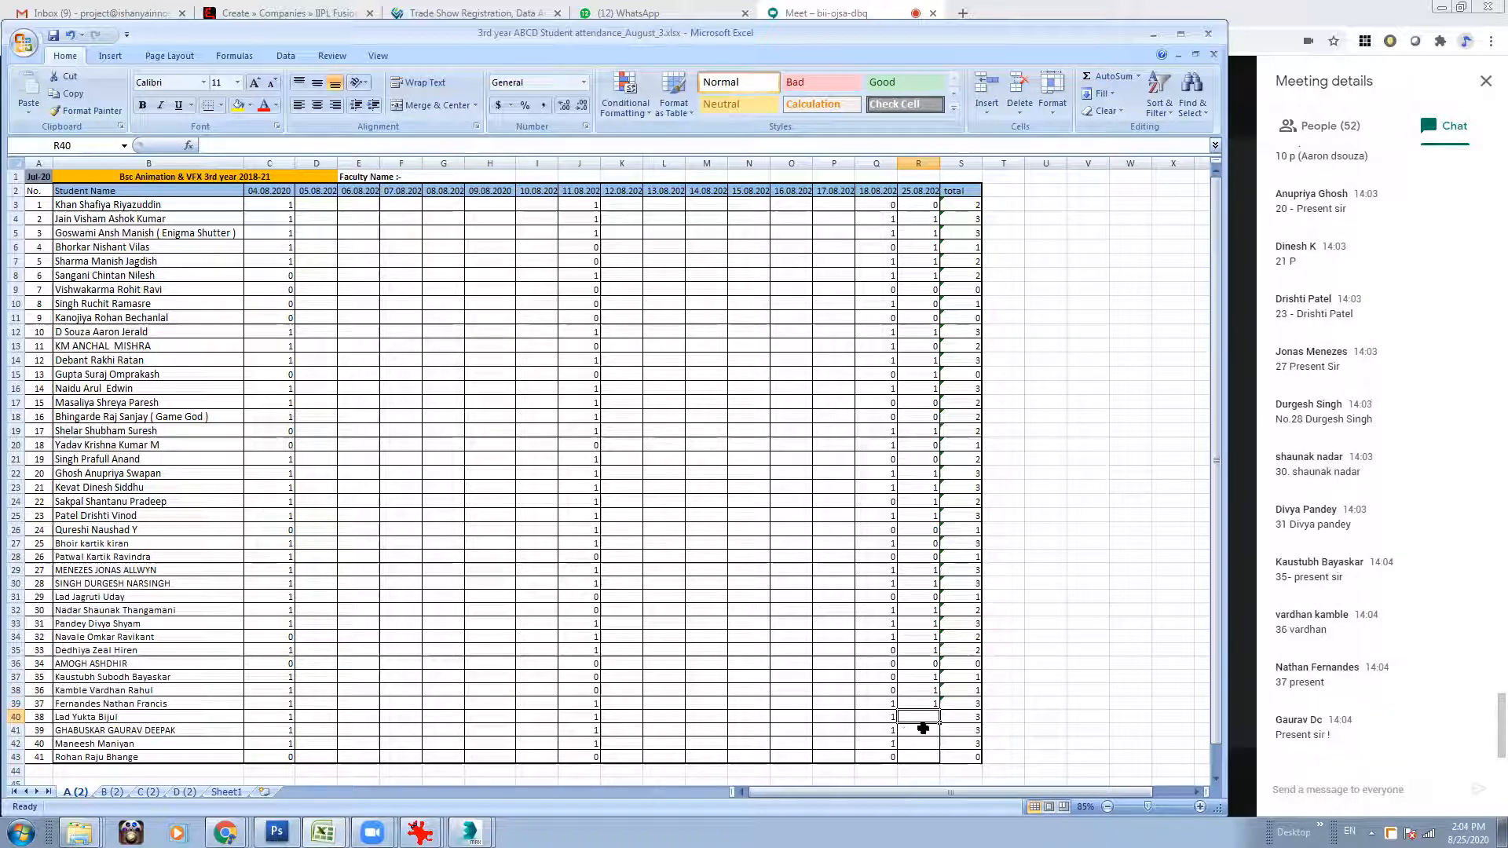
Mark roll number 38 as 0, 39 and 40 as 1, and 41 as 0 for 25.08.2020 (R40:R43).
click(923, 729)
text(1)
text(0)
click(923, 741)
text(1)
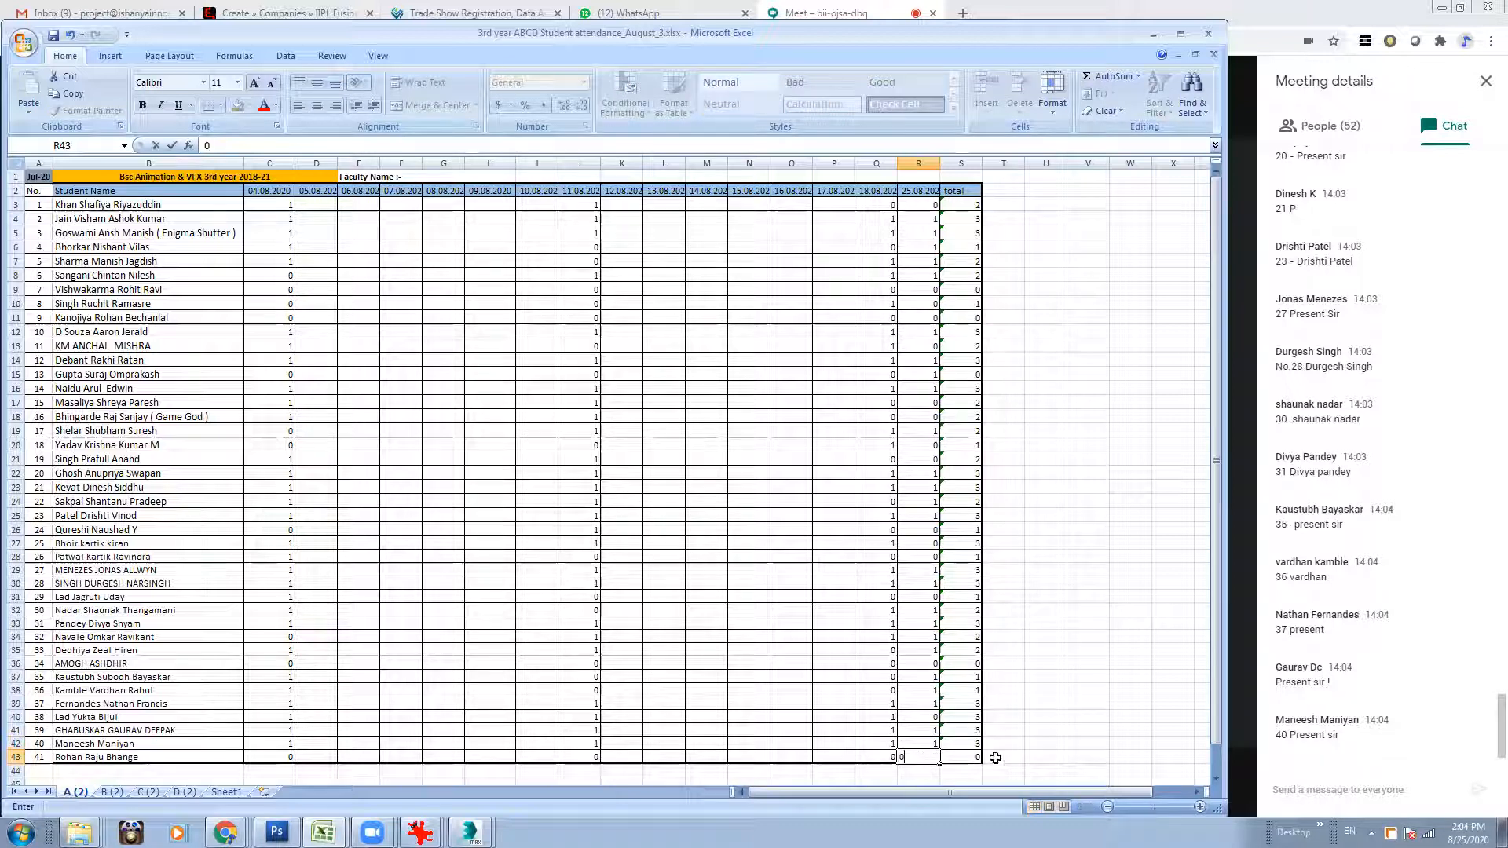
key(Tab)
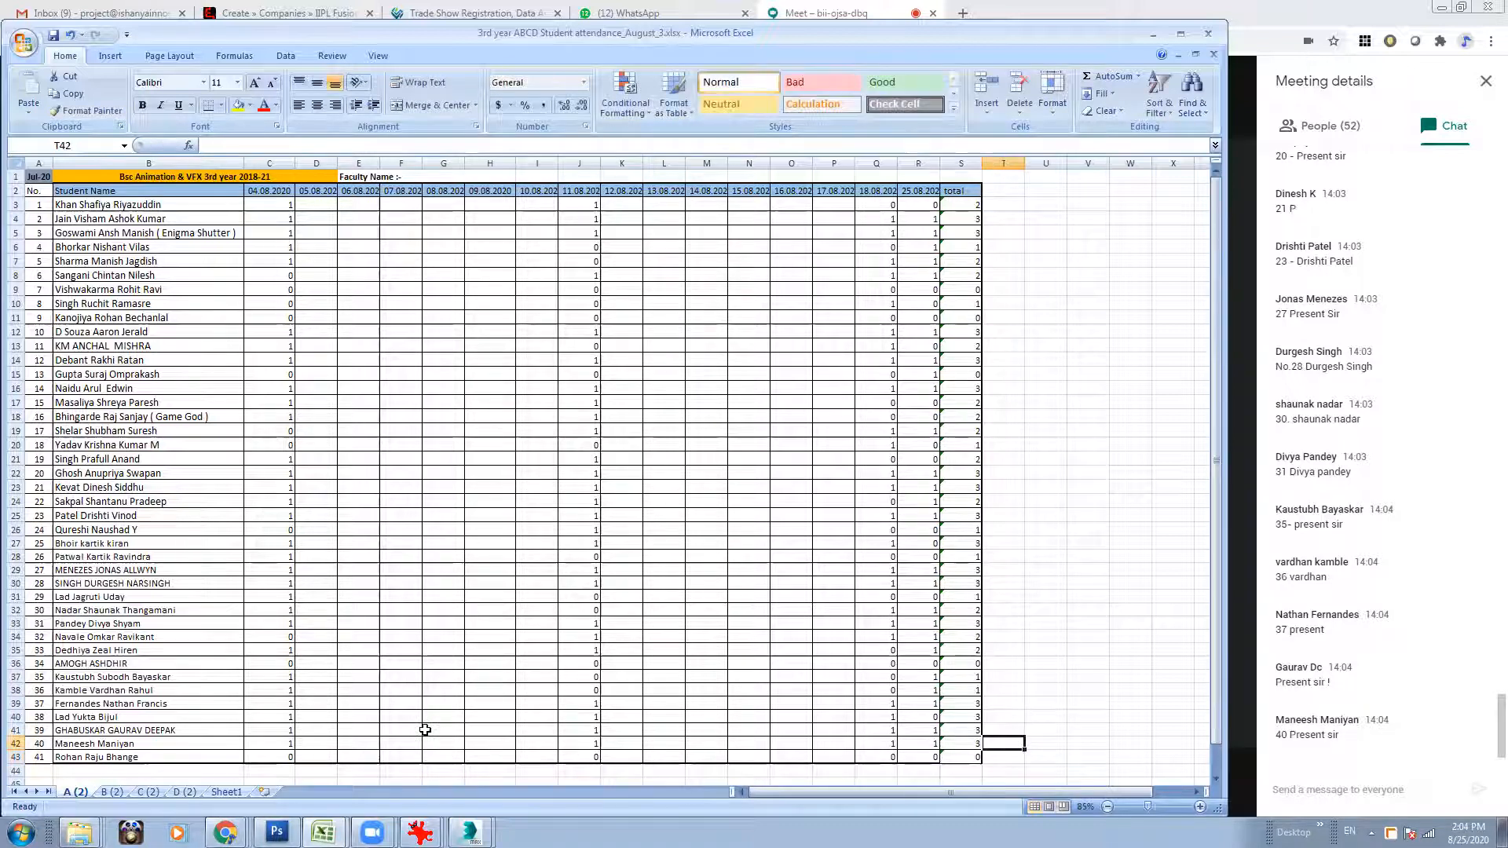
On sheet B (2), insert a copy of the 18.08.2020 column (Q2:Q39) before the total column, shifting cells right.
click(112, 792)
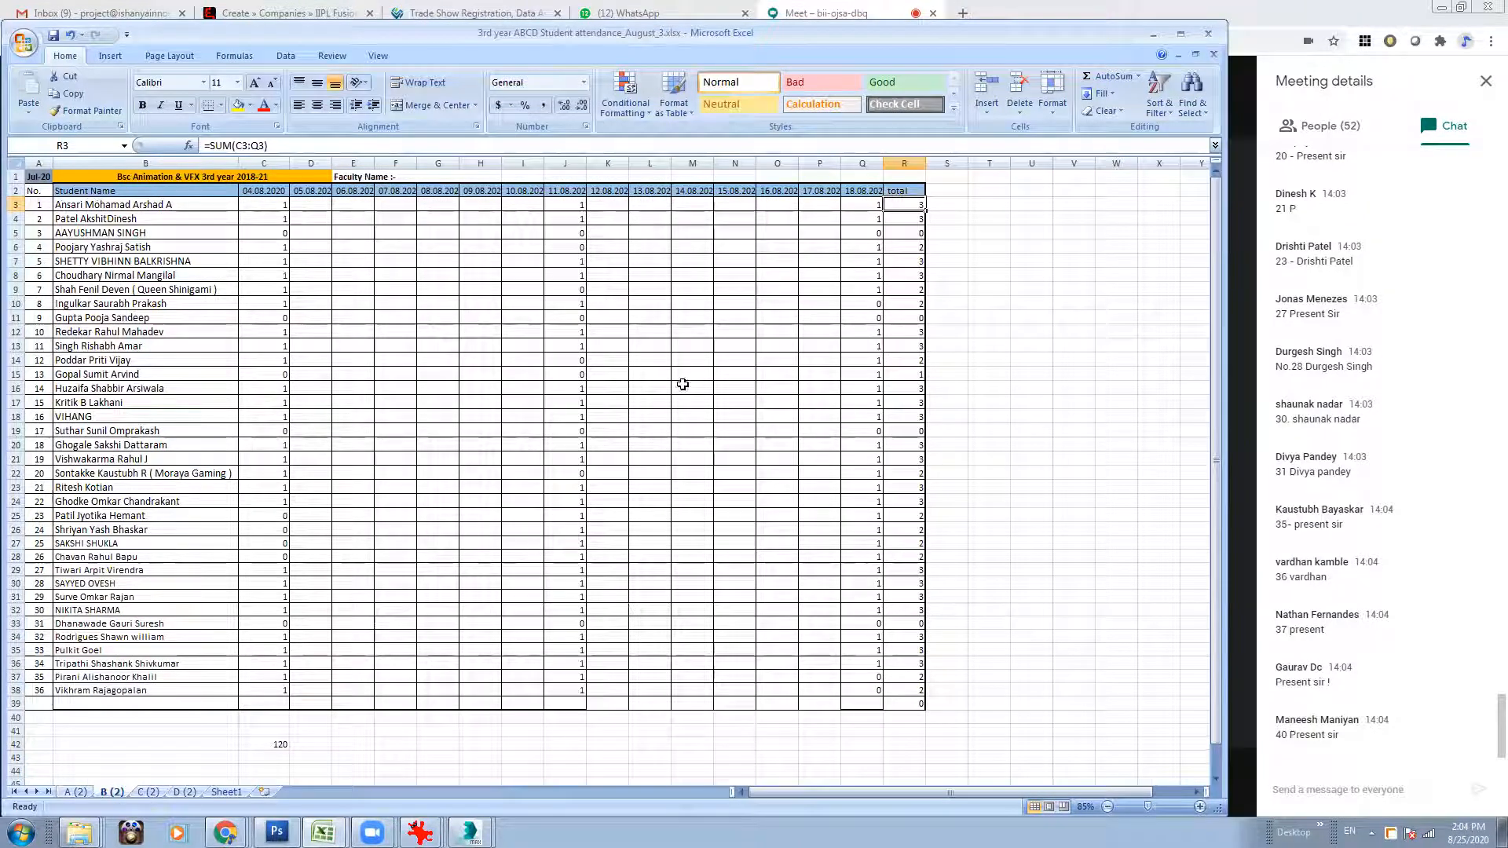
click(876, 192)
shift+click(872, 701)
key(ctrl+c)
click(916, 190)
shift+click(903, 701)
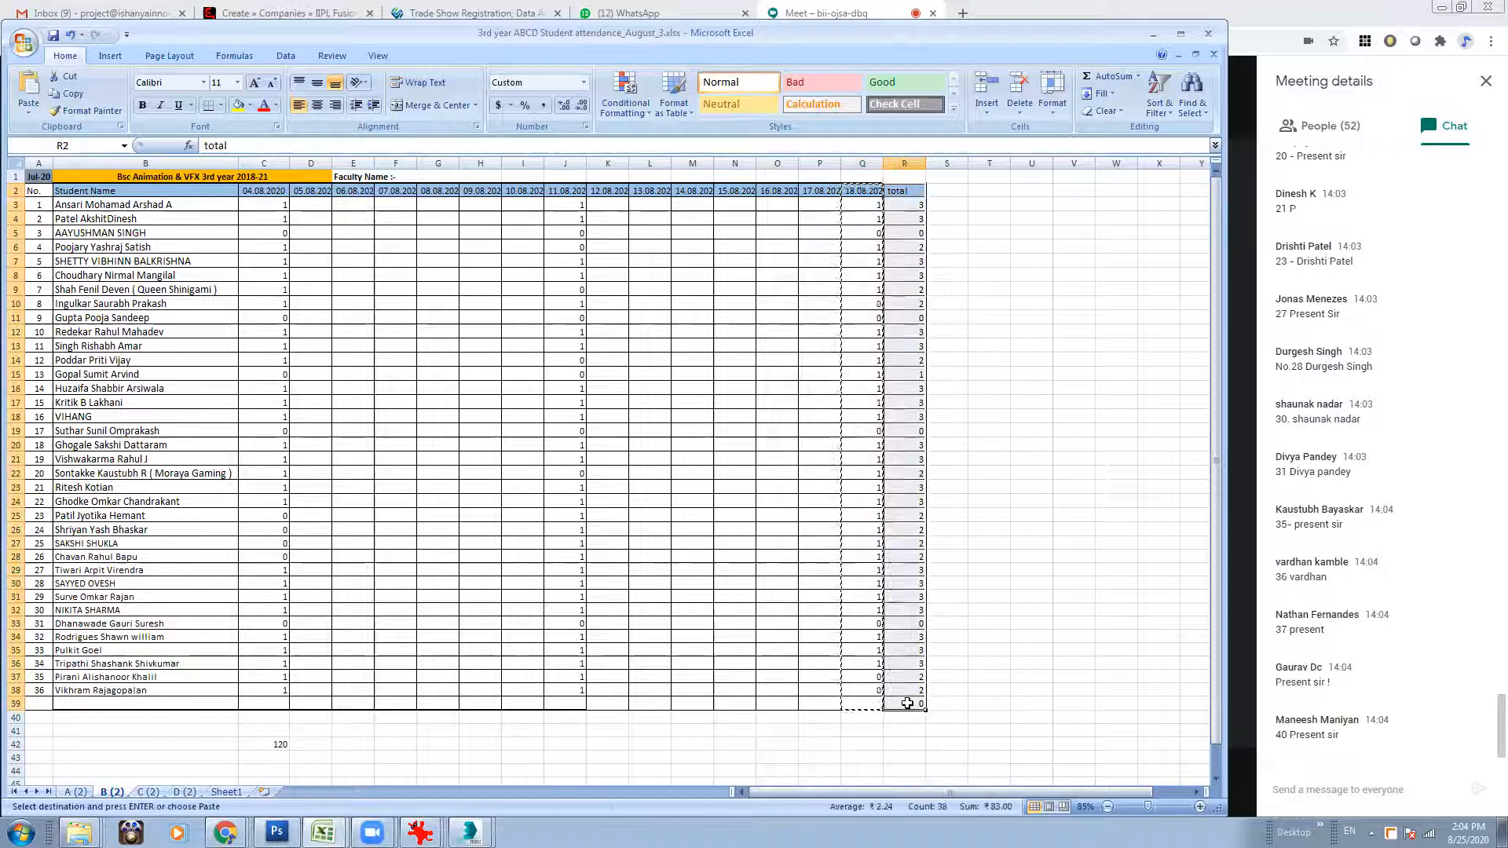
right_click(894, 475)
click(968, 557)
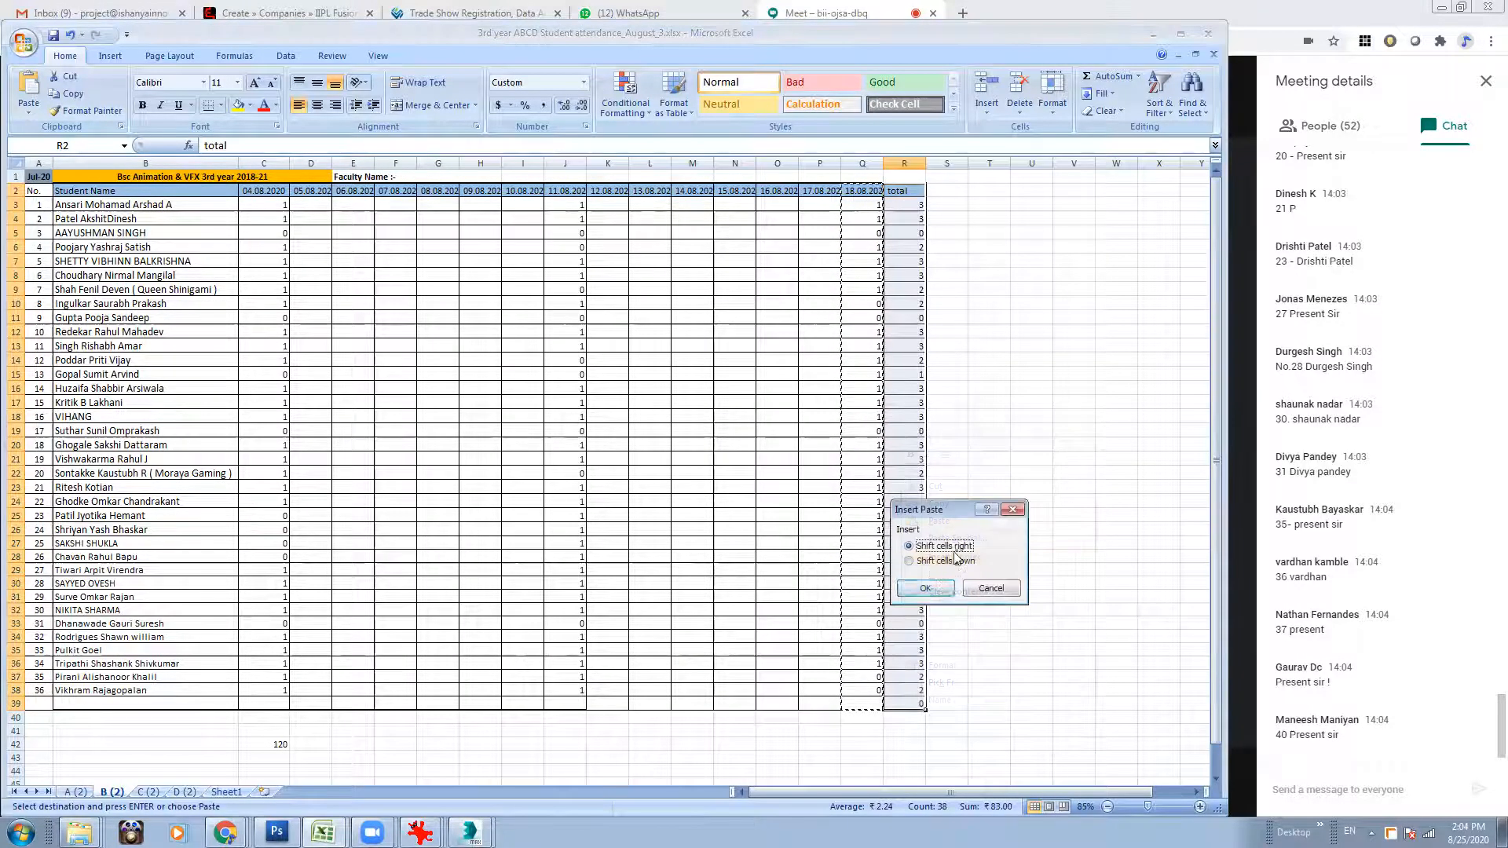
key(Return)
Clear the copied marks in R3:R39 and change the new column's date heading to 25.08.2020.
click(908, 205)
shift+click(903, 701)
key(Delete)
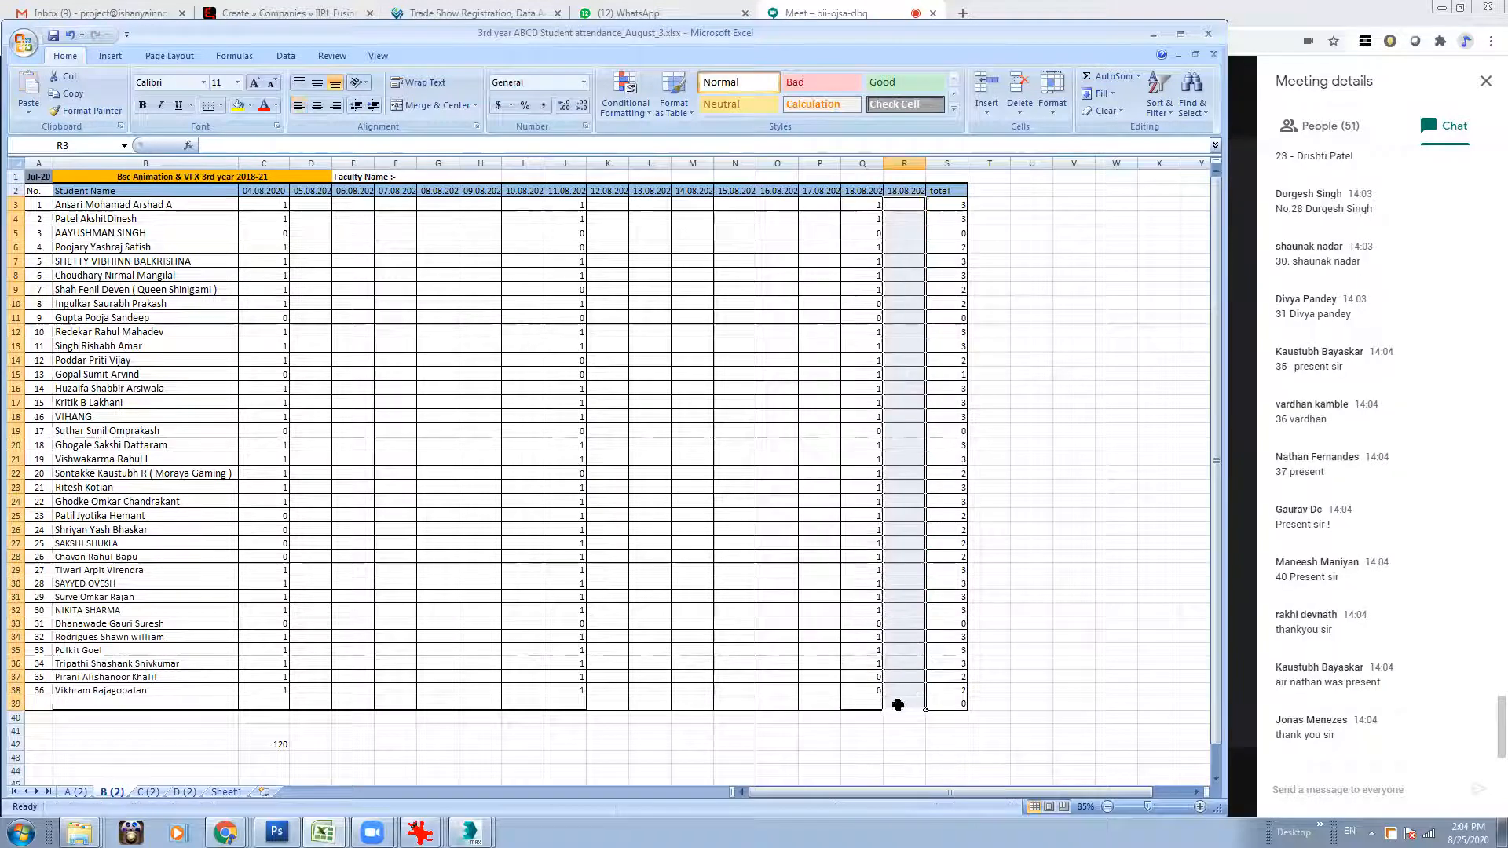
double_click(896, 191)
drag(895, 189, 877, 187)
text(25)
key(Return)
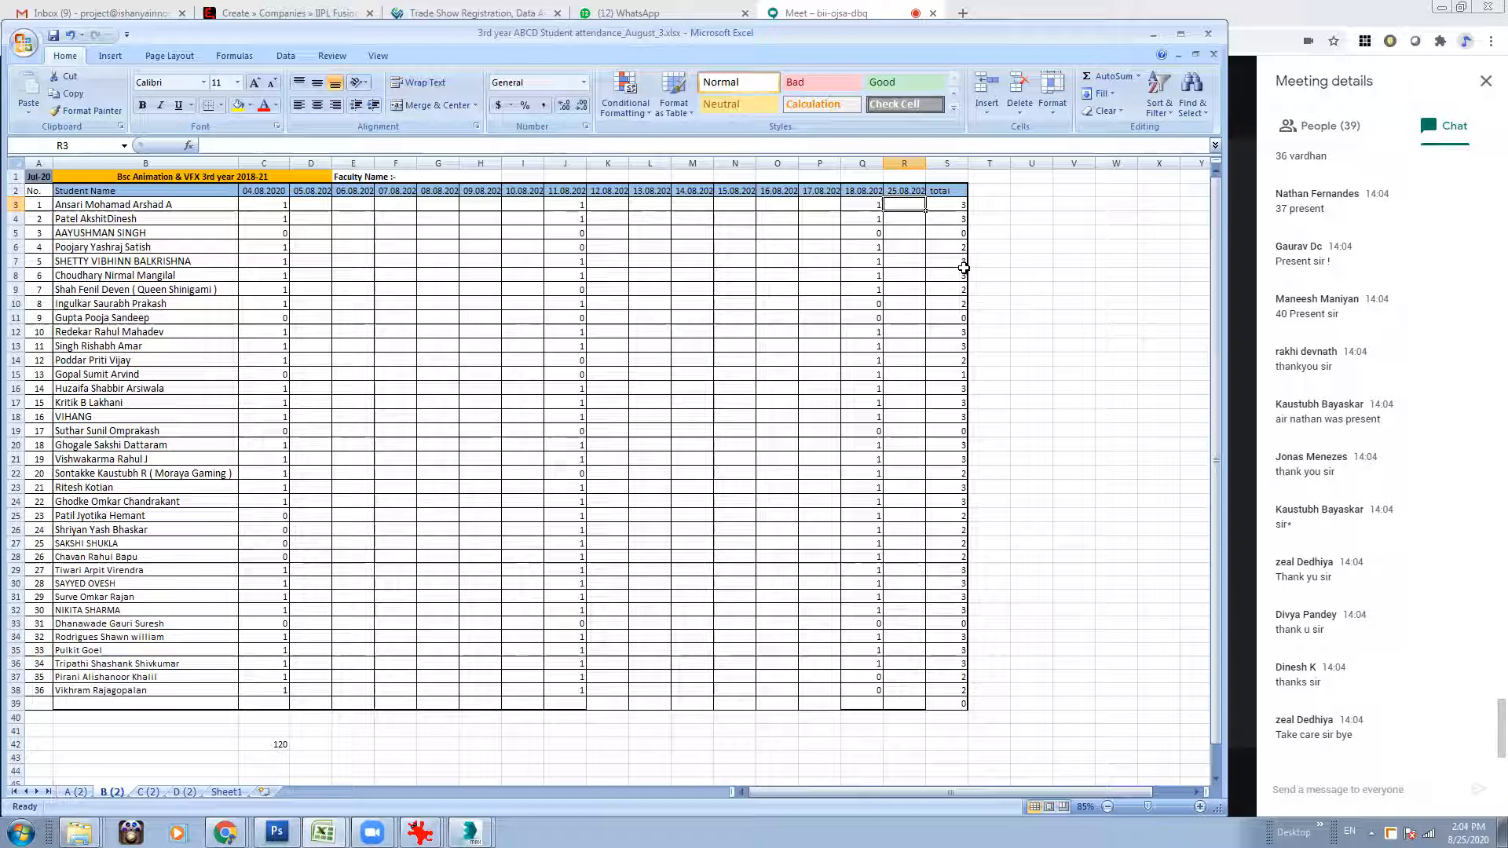
On sheet B (2), mark roll number 1 as 0, 2 as 1 and 3 as 0 for 25.08.2020 (R3:R5).
text(0)
click(902, 226)
click(906, 238)
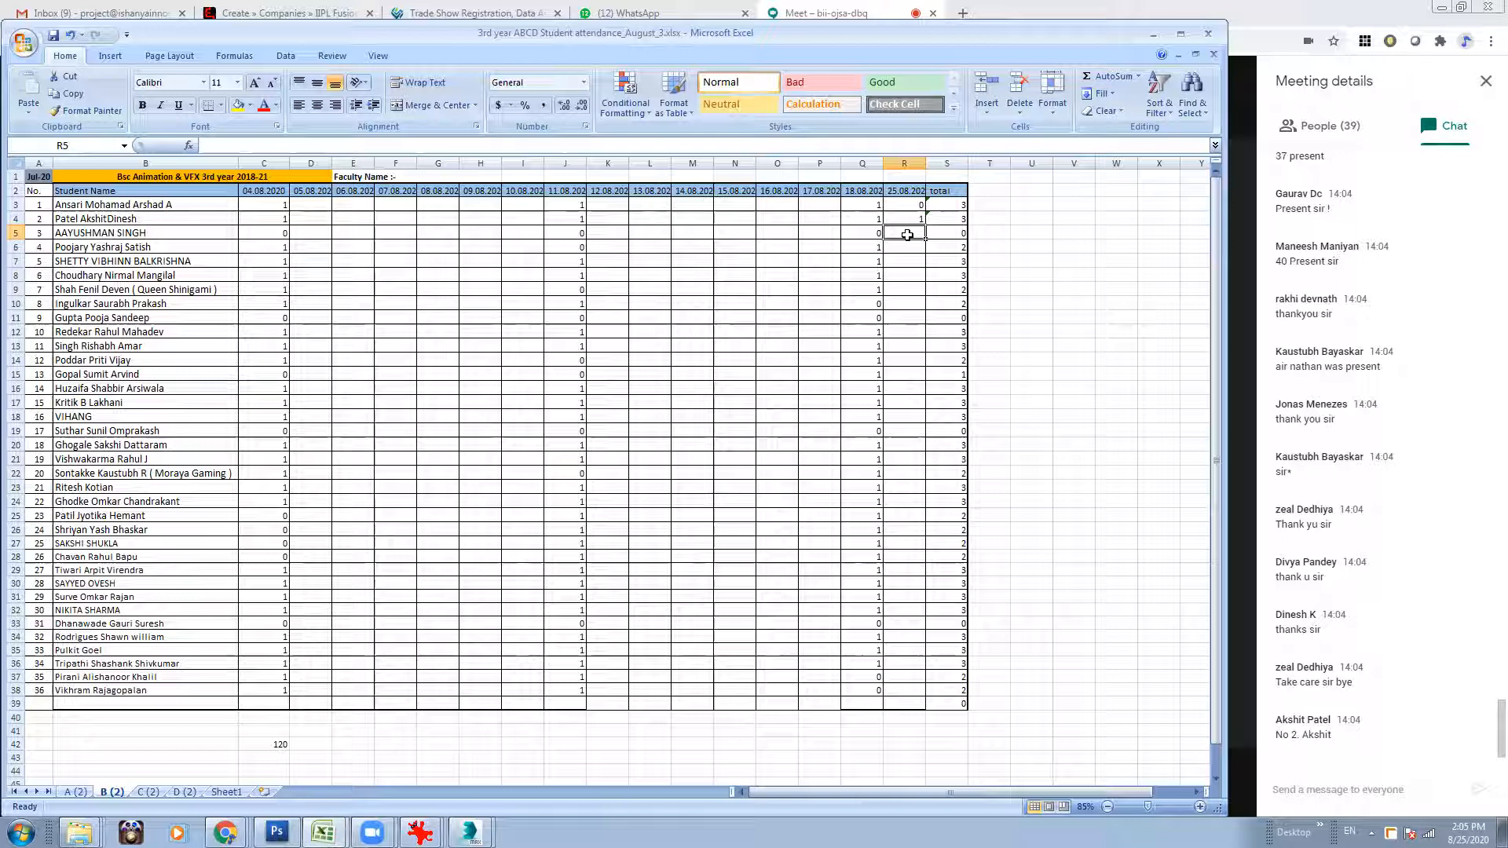
text(0)
Mark division B roll numbers 4, 5 and 6 as 1 in the 25.08.2020 column (R6:R8).
click(914, 249)
text(1)
click(912, 259)
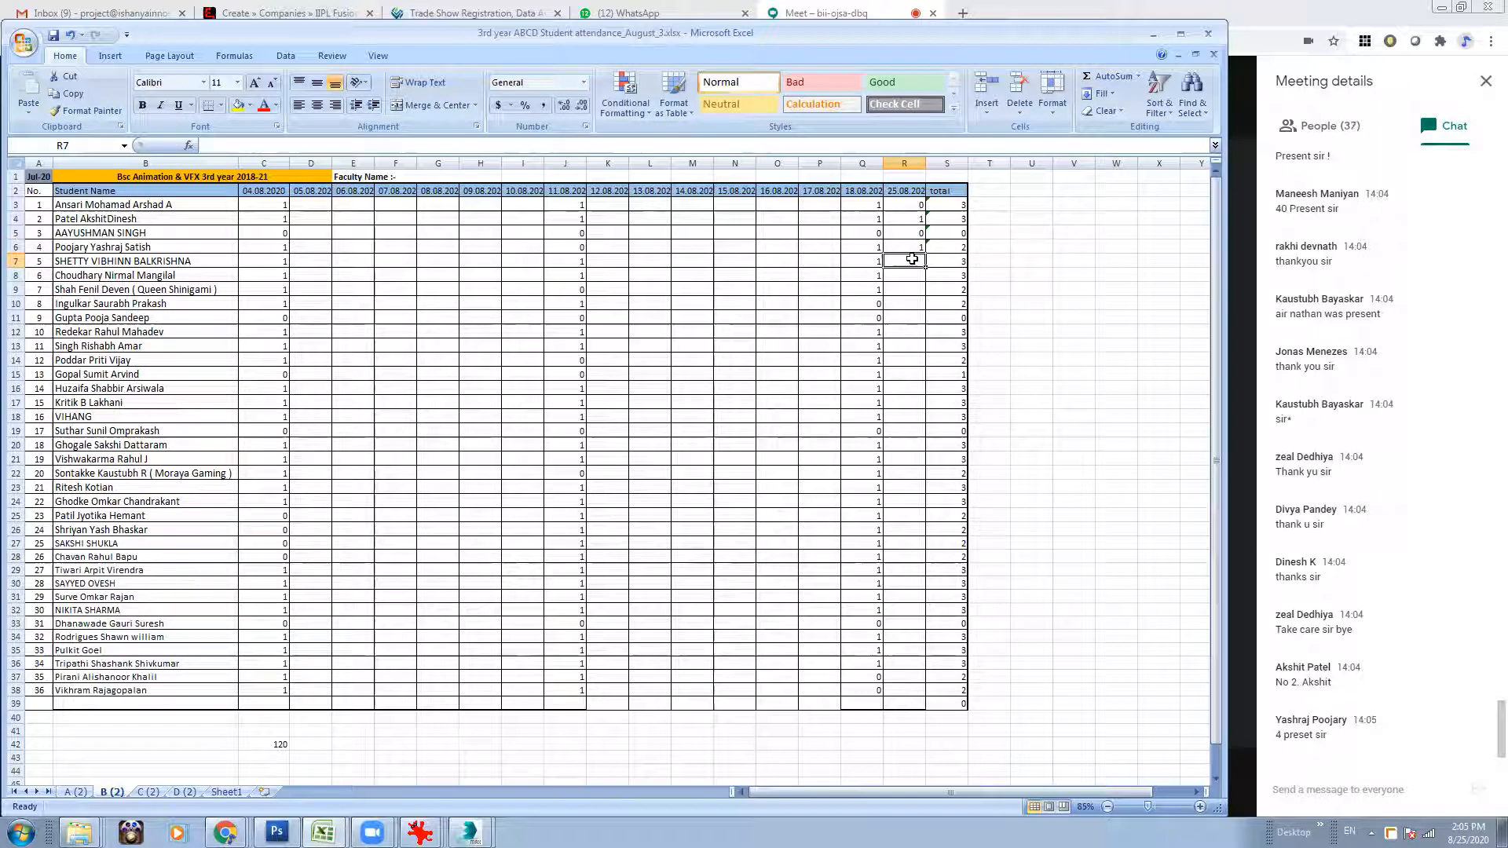
text(1)
click(912, 274)
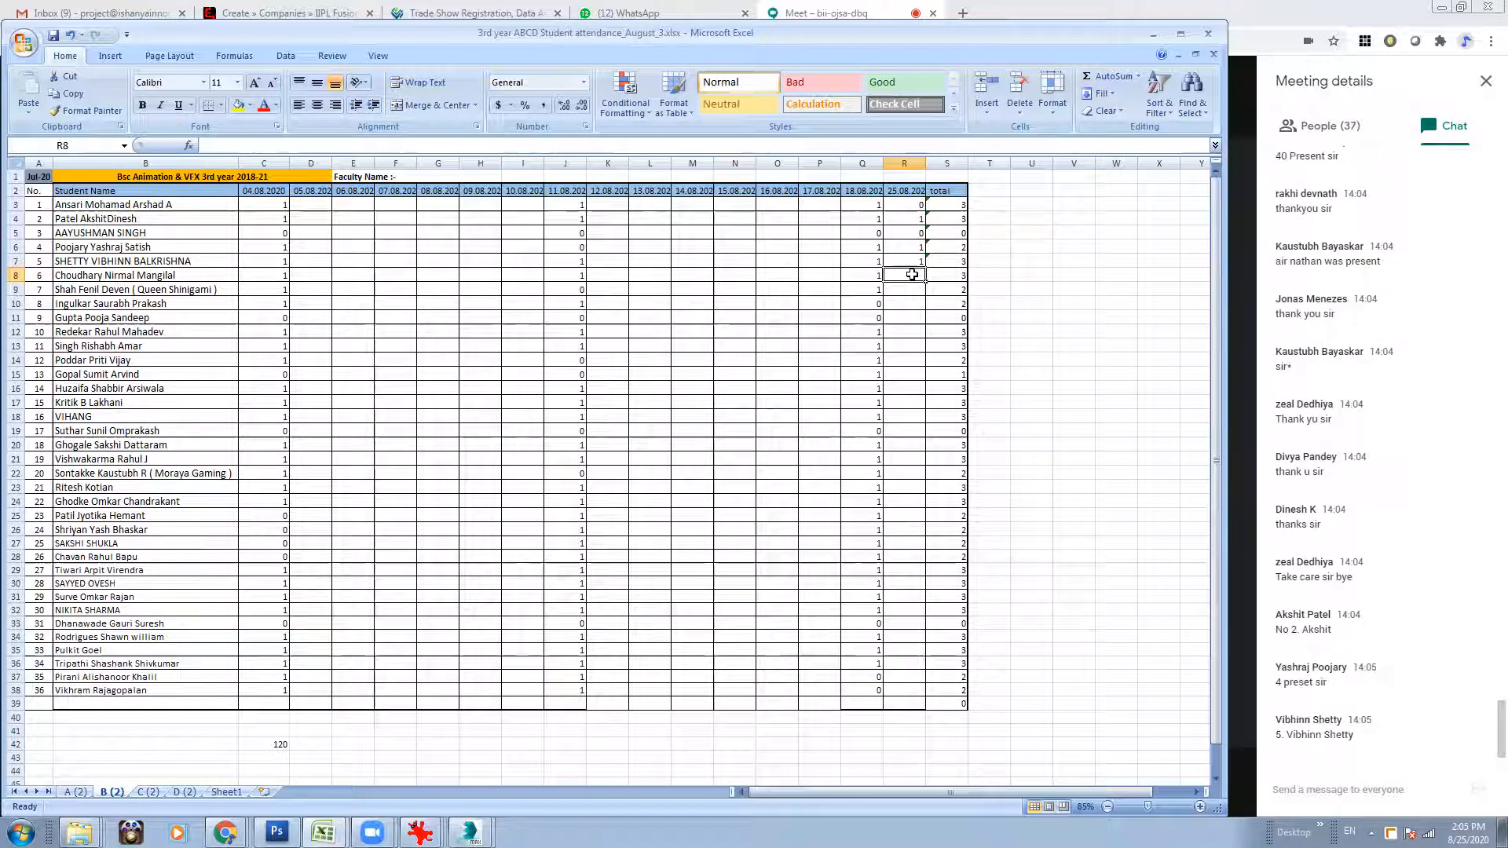
text(1)
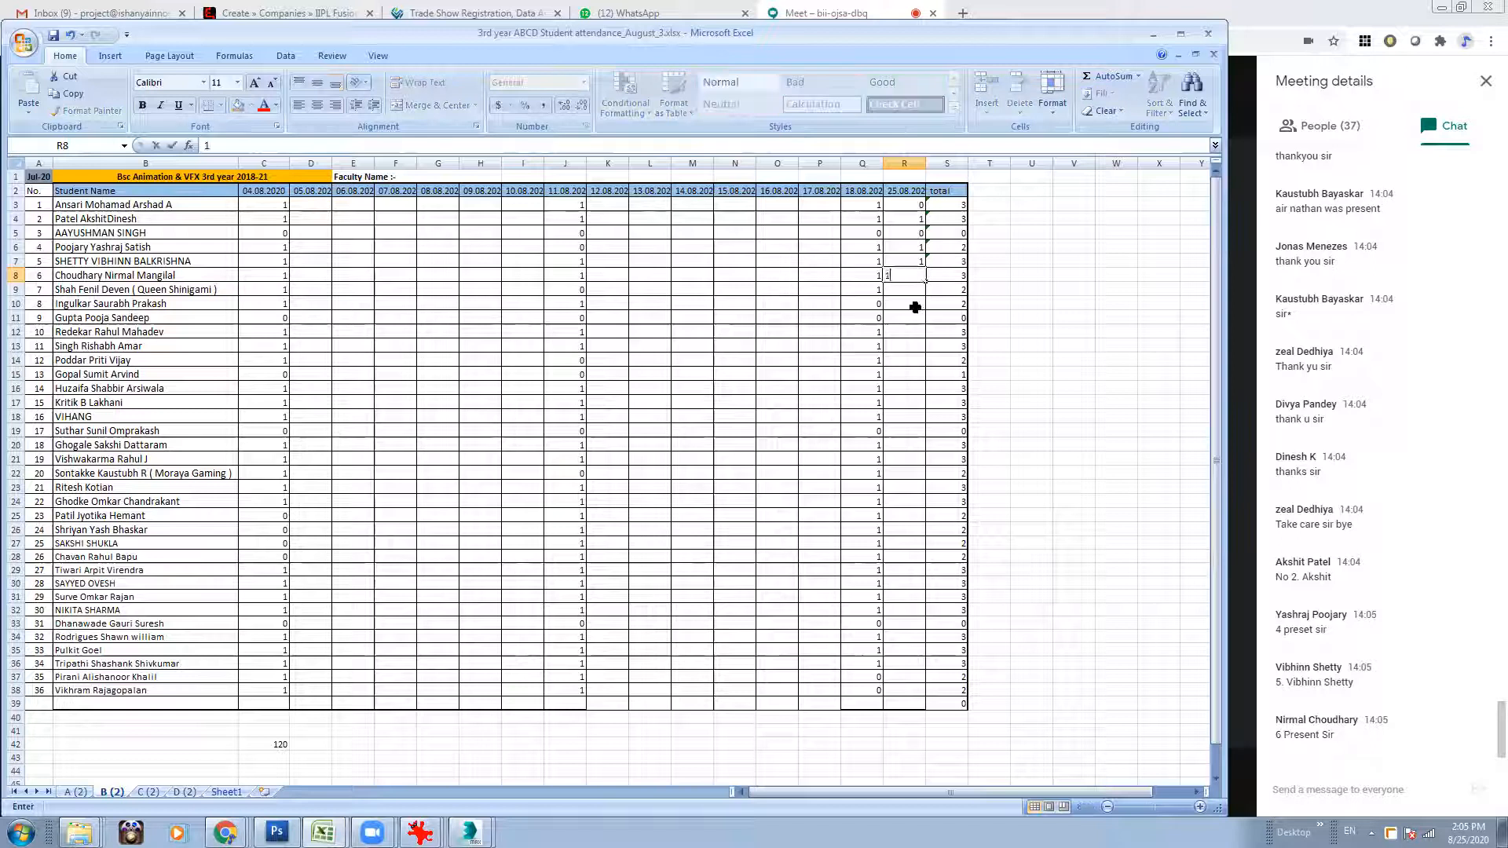
Mark division B roll numbers 7 and 8 as 1, 9 as 0 and 10 as 1 for 25.08.2020 (R9:R12).
click(912, 288)
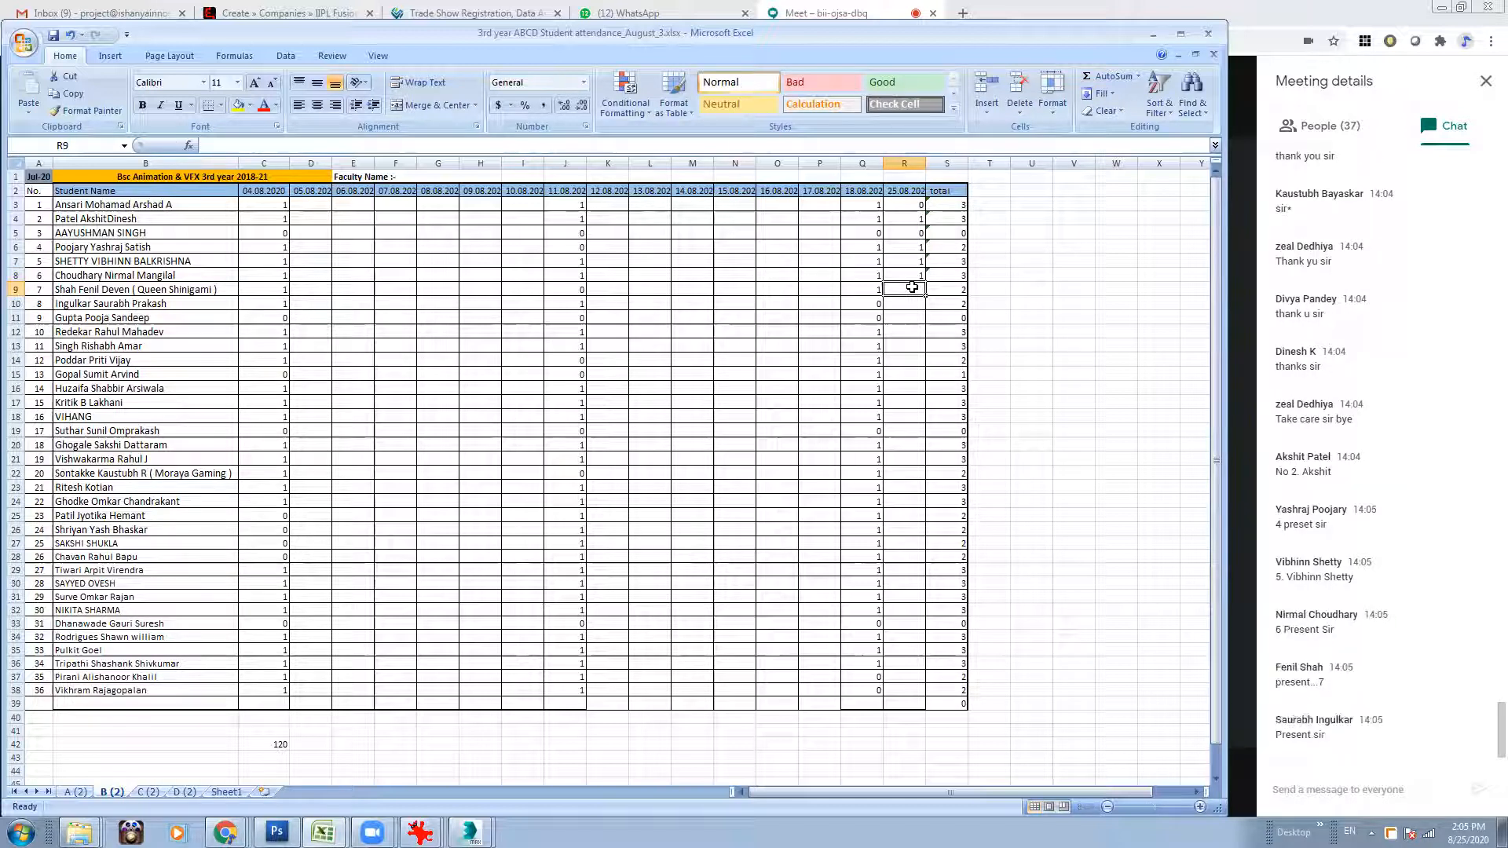
text(1)
click(912, 302)
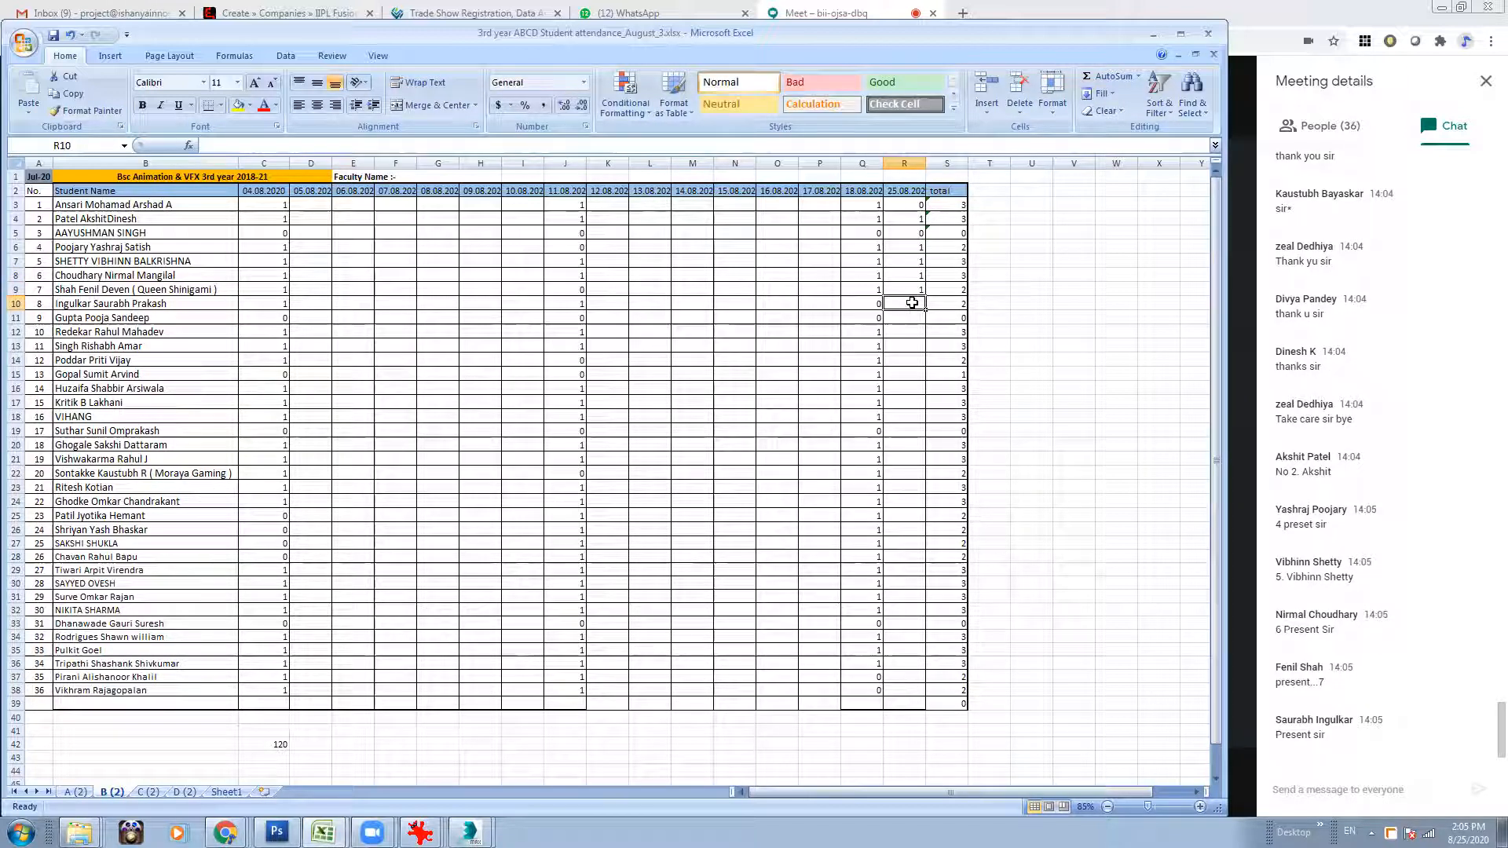
text(1)
click(912, 317)
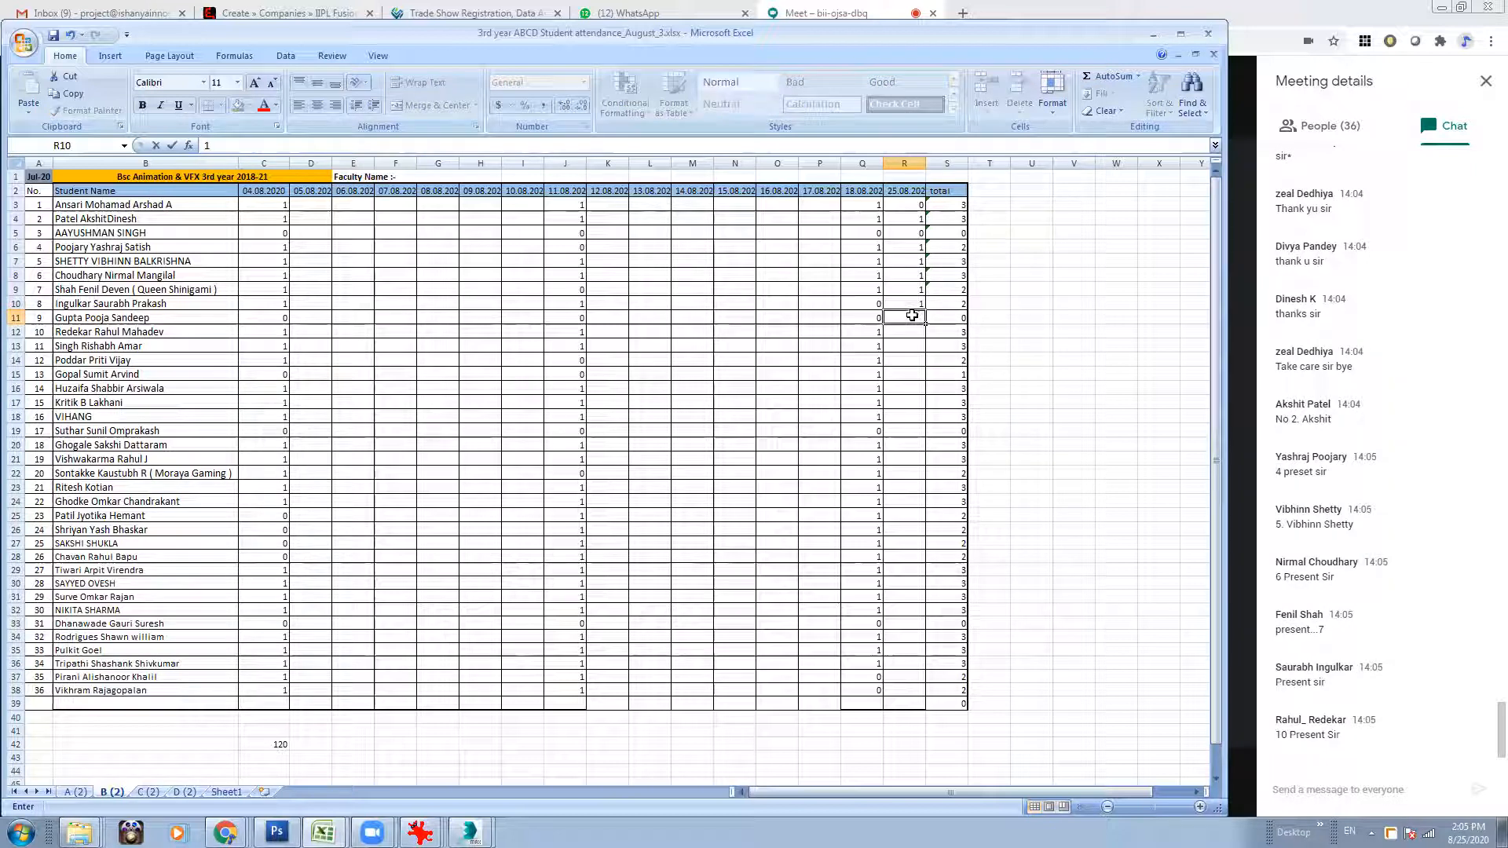
text(0)
click(912, 330)
text(1)
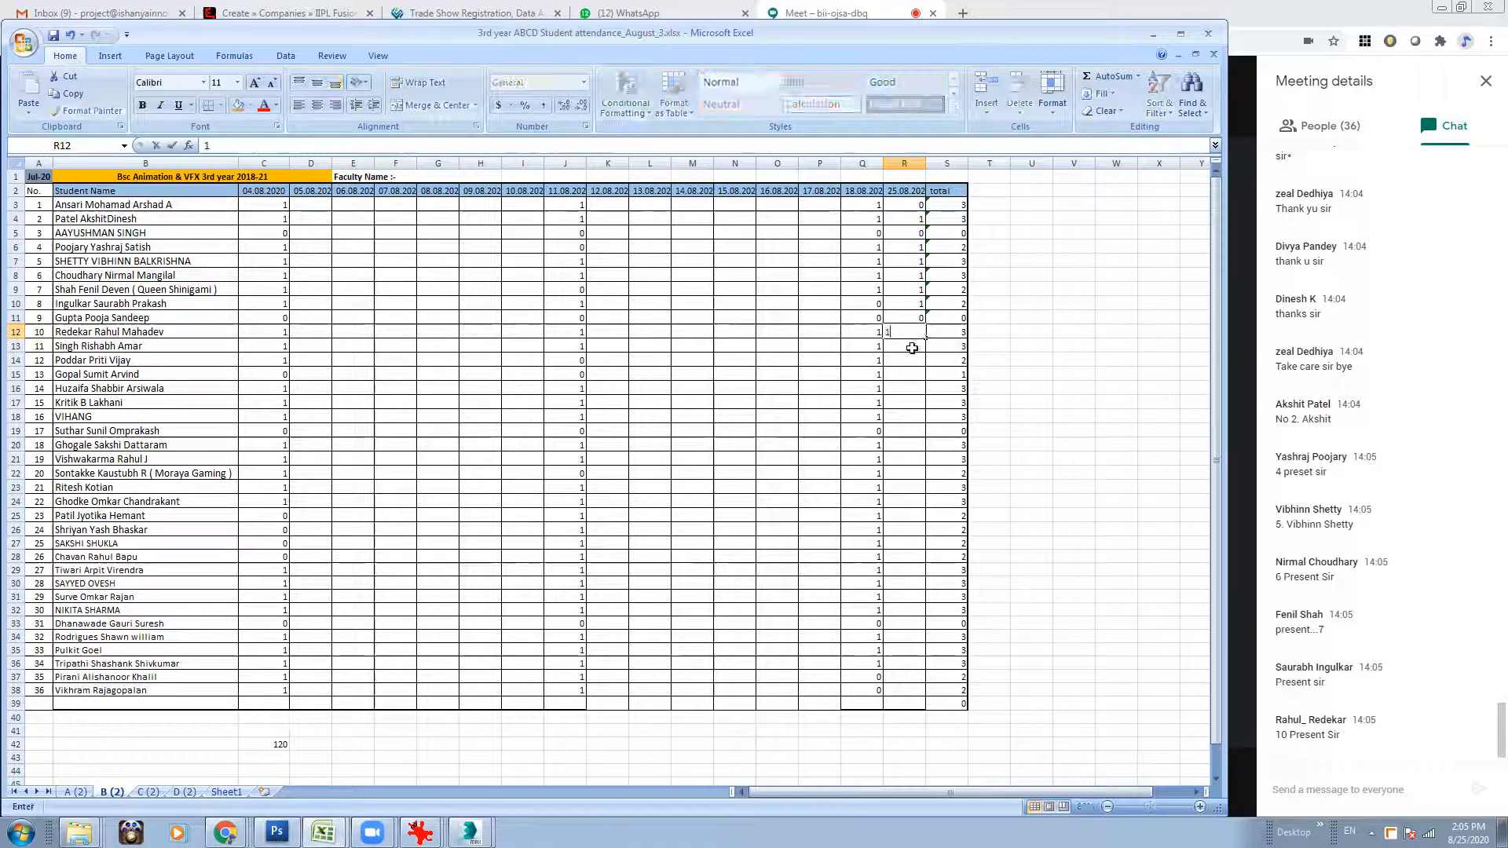
Mark division B roll numbers 11, 12 and 13 as 1 in the 25.08.2020 column (R13:R15).
click(912, 346)
text(1)
click(912, 361)
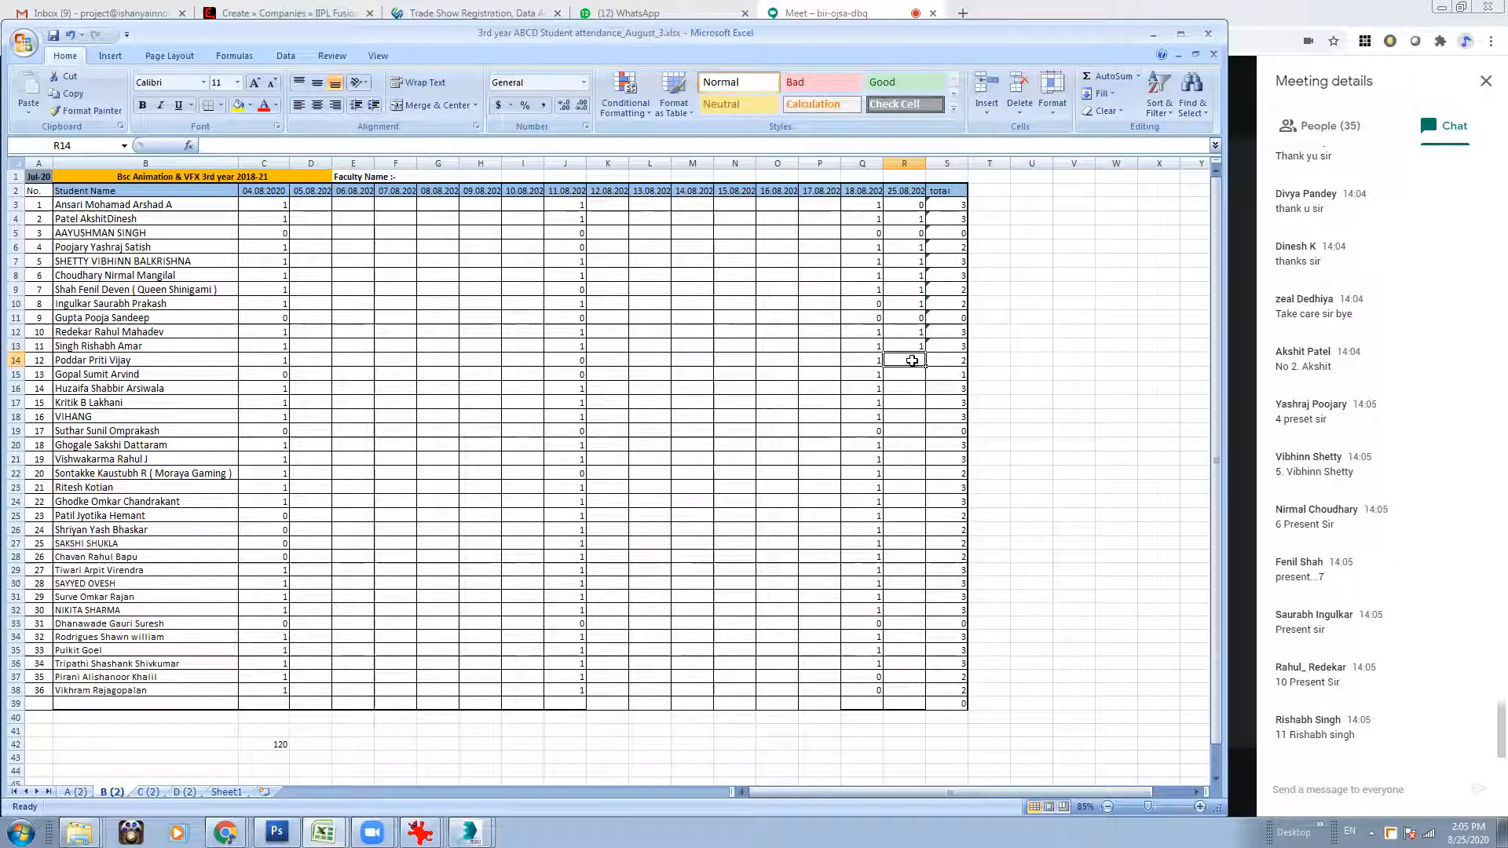
text(1)
click(900, 374)
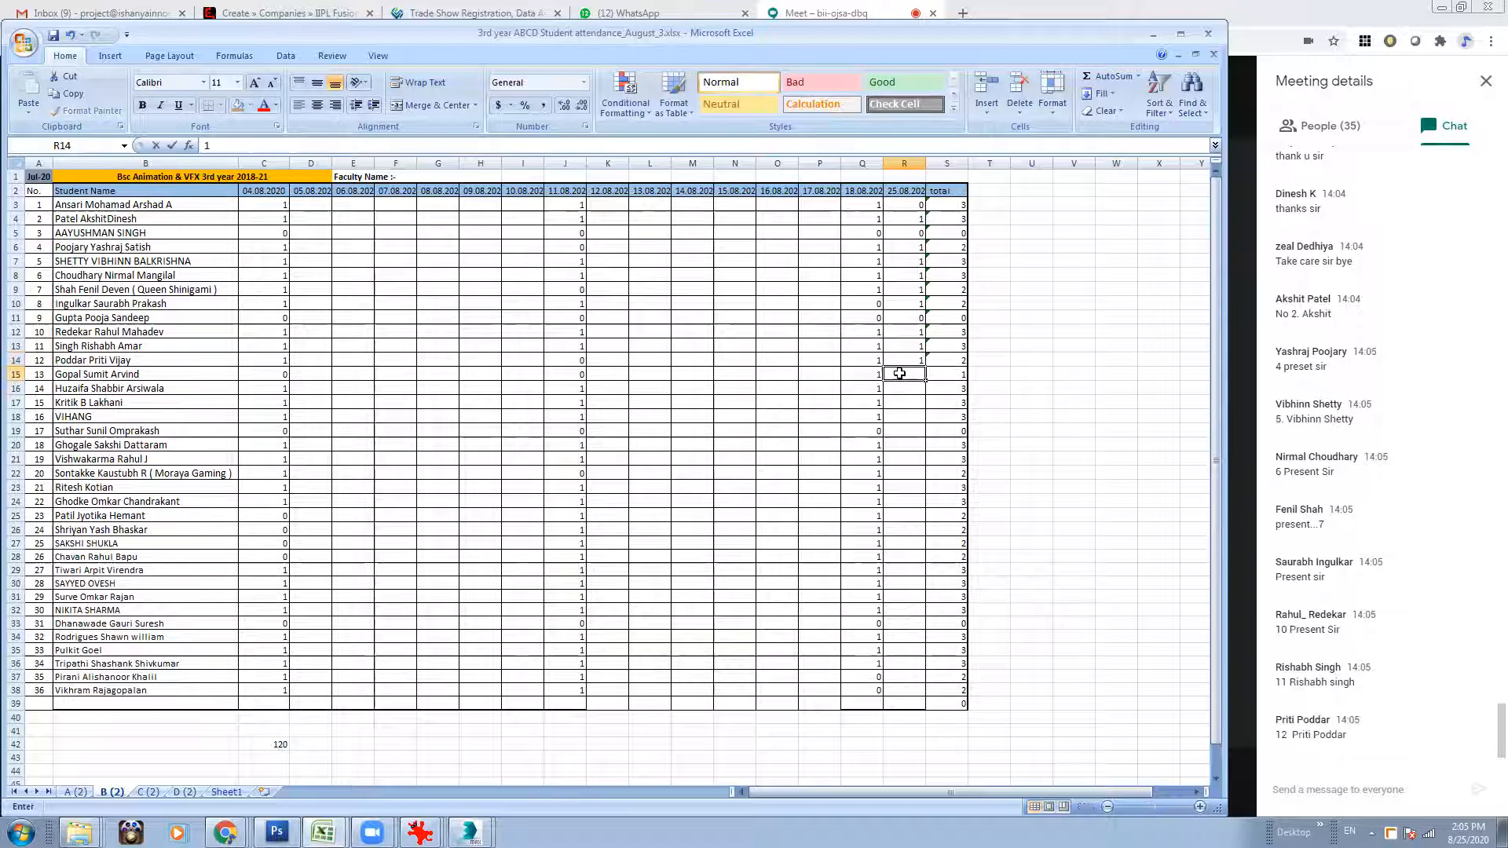
text(1)
Mark division B roll number 14 as 0 and roll numbers 15 and 16 as 1 for 25.08.2020 (R16:R18).
click(903, 390)
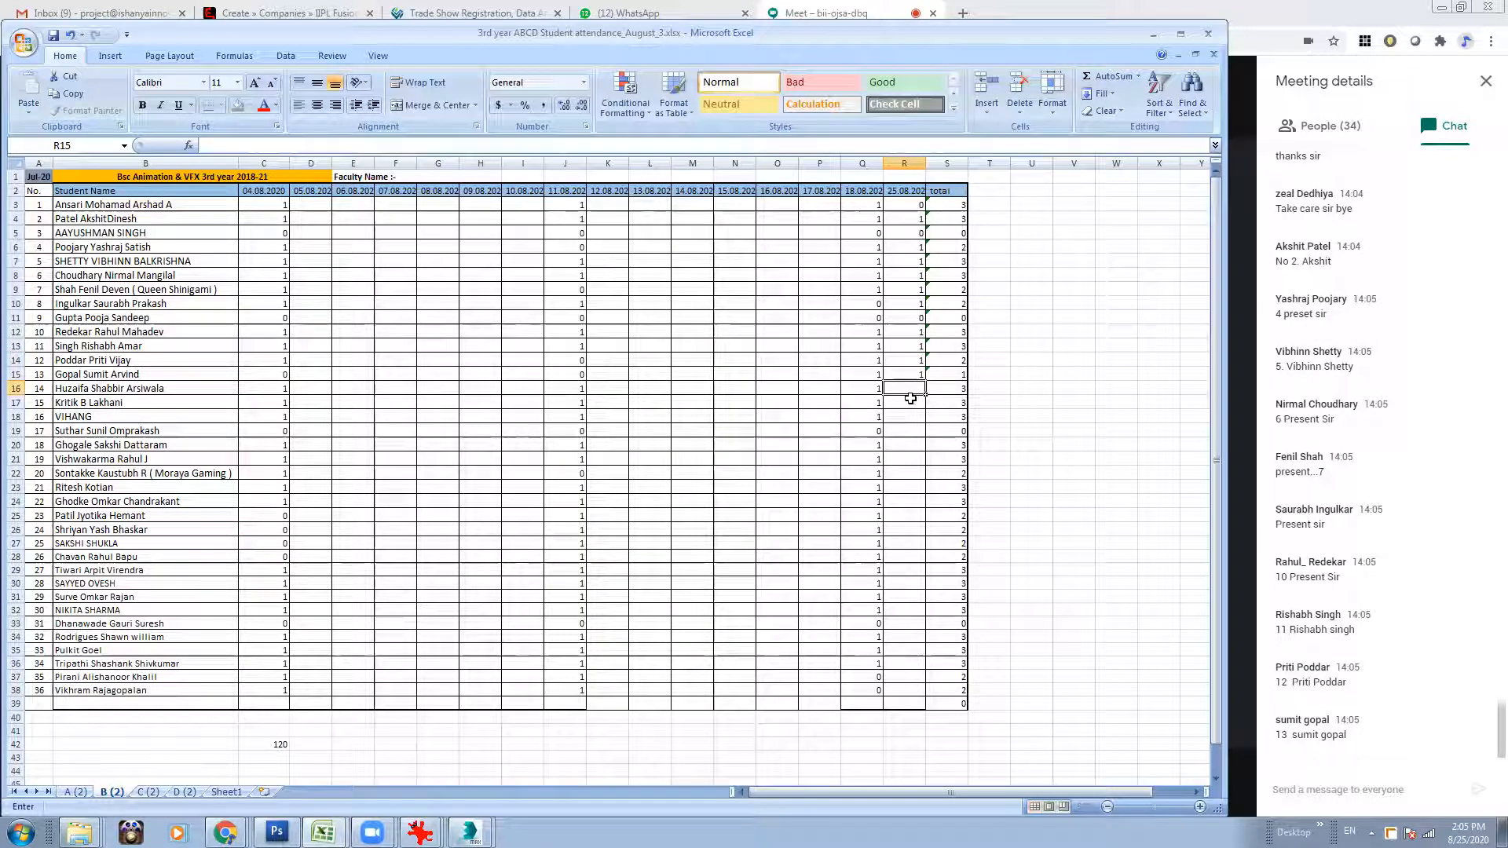
text(0)
click(910, 401)
text(1)
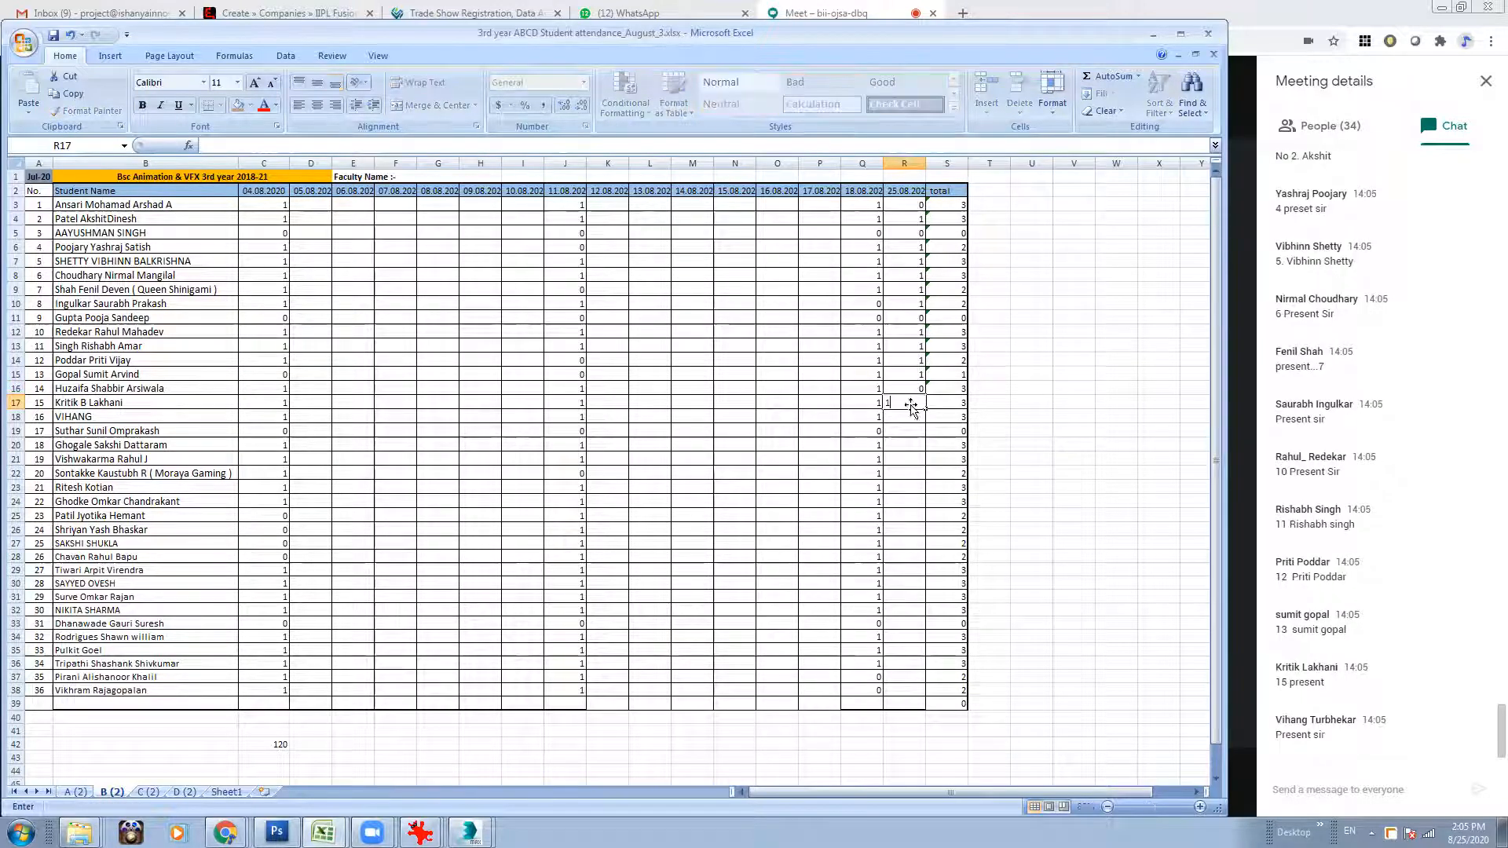
click(911, 421)
text(1)
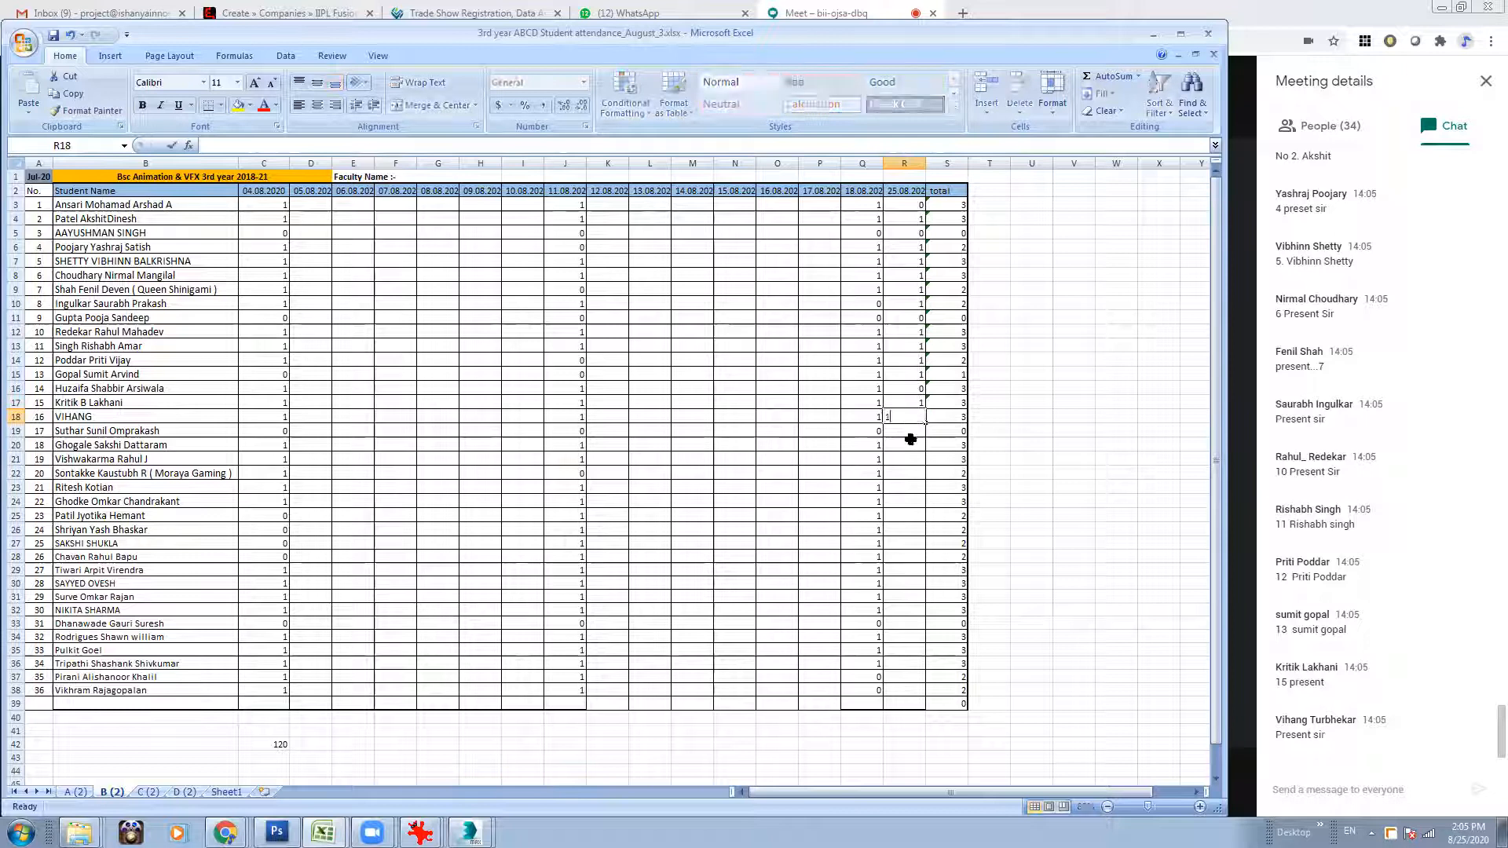
Mark division B roll number 17 as 0 and roll numbers 18 and 19 as 1 for 25.08.2020 (R19:R21).
click(908, 433)
text(0)
click(908, 447)
text(1)
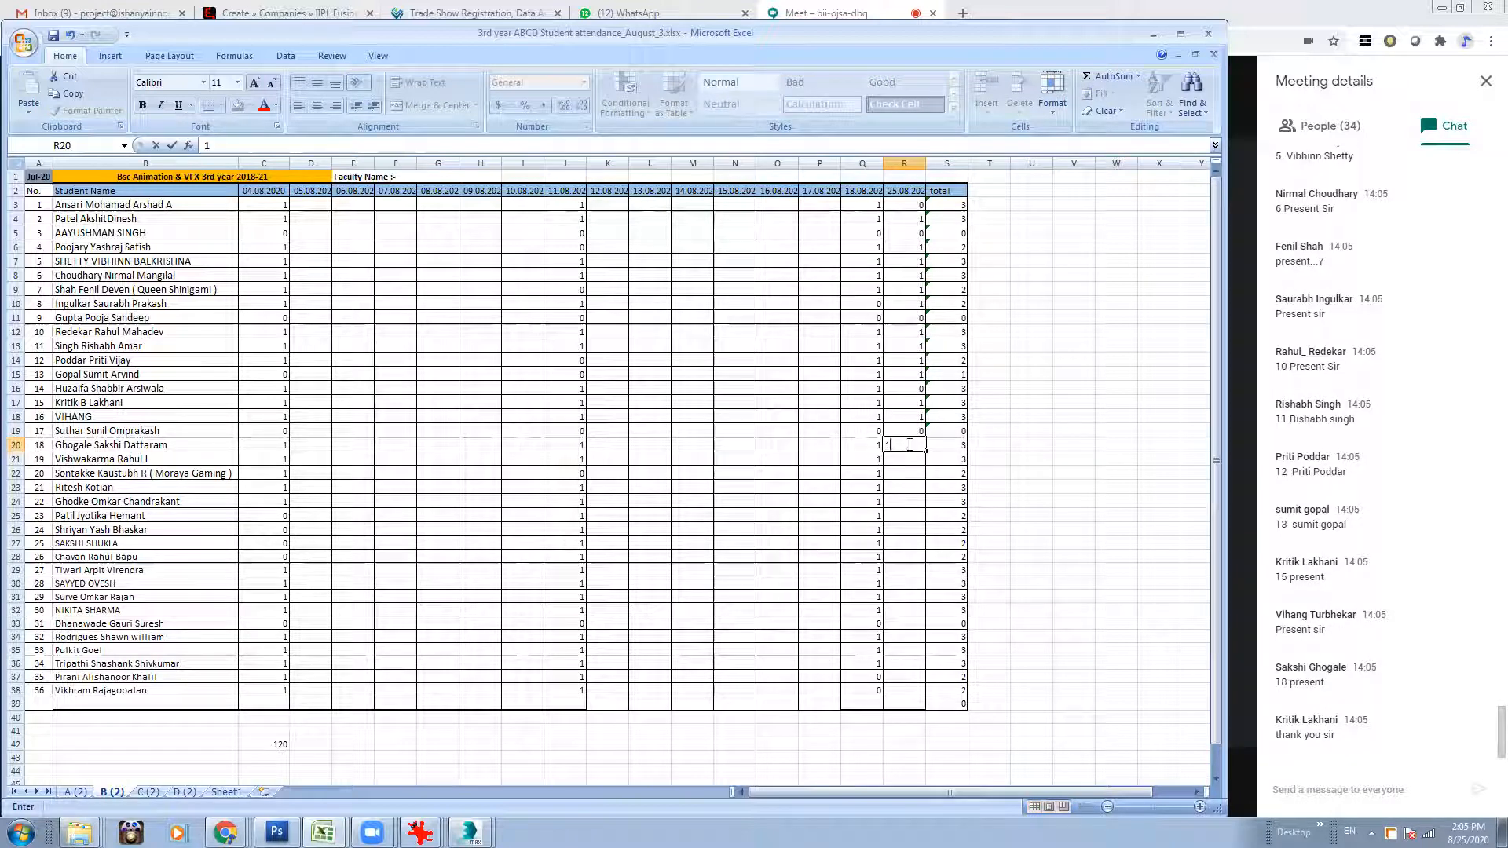
click(909, 459)
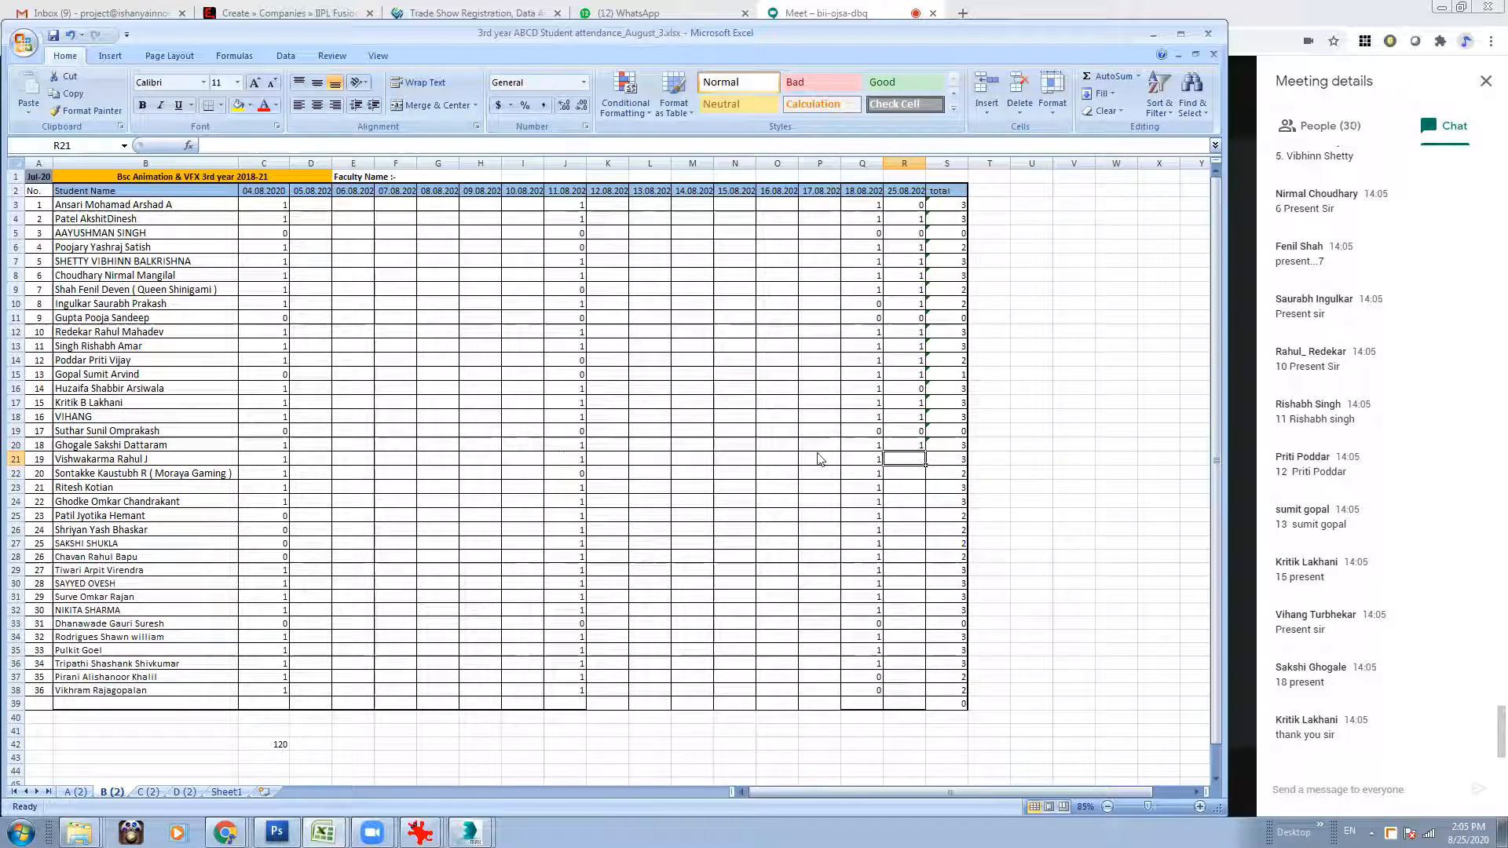
text(1)
Mark division B roll numbers 20 and 21 as 0 and roll number 22 as 1 for 25.08.2020 (R22:R24).
click(908, 476)
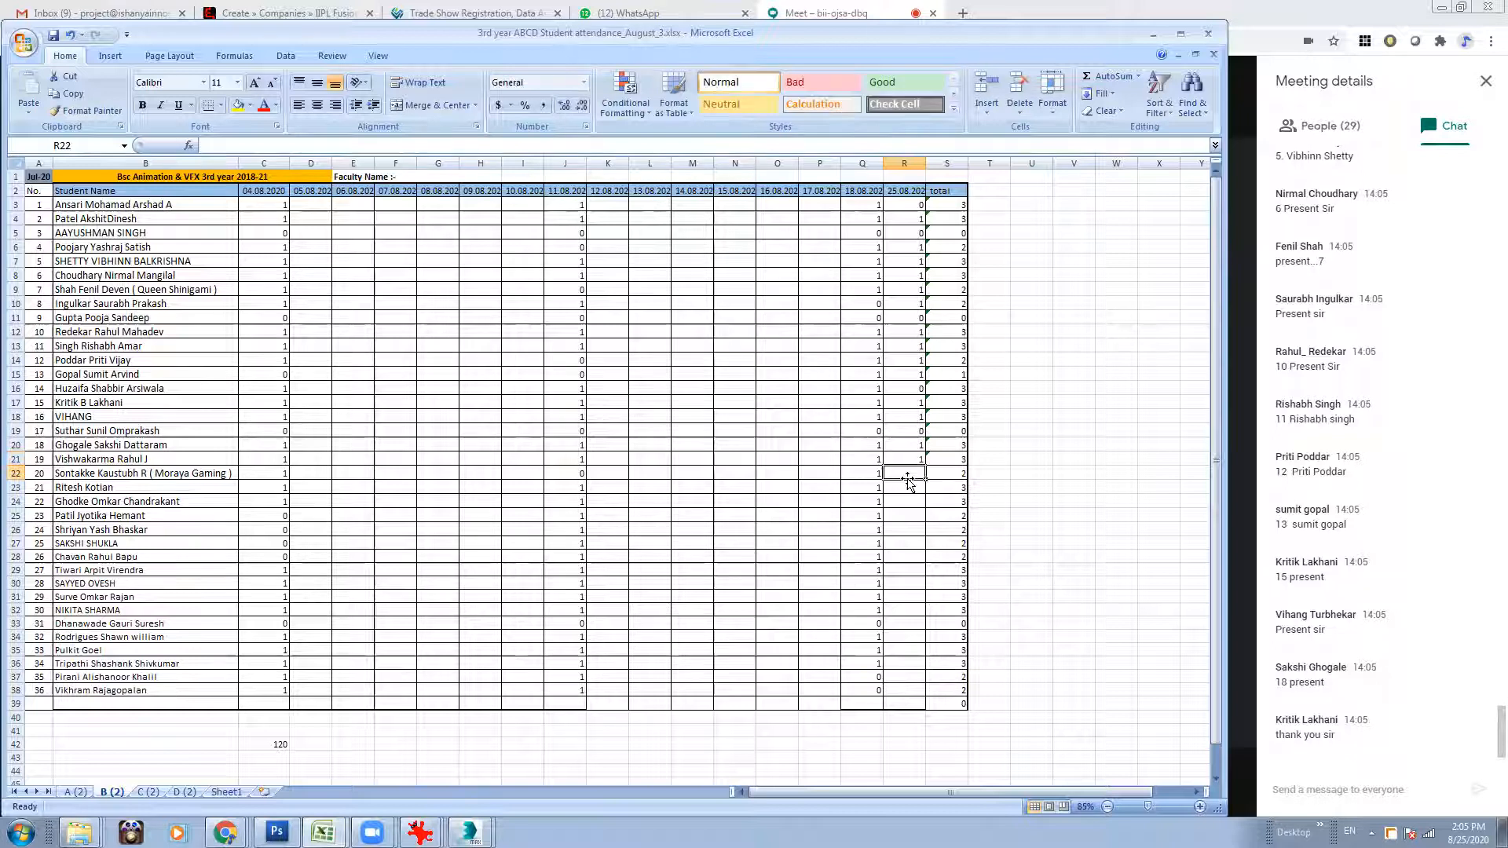
text(1)
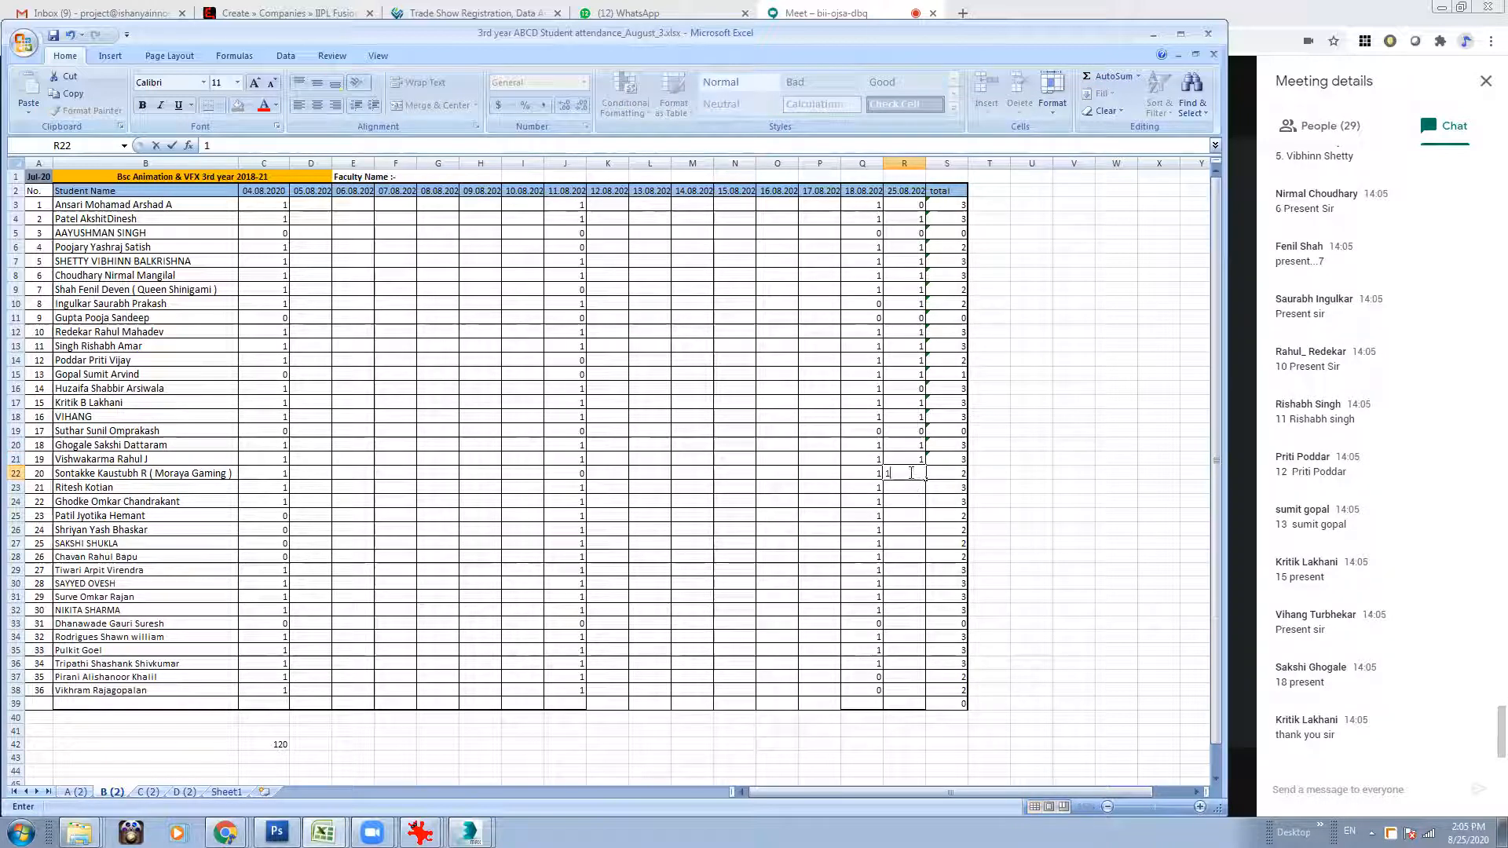
key(Escape)
text(0)
click(909, 481)
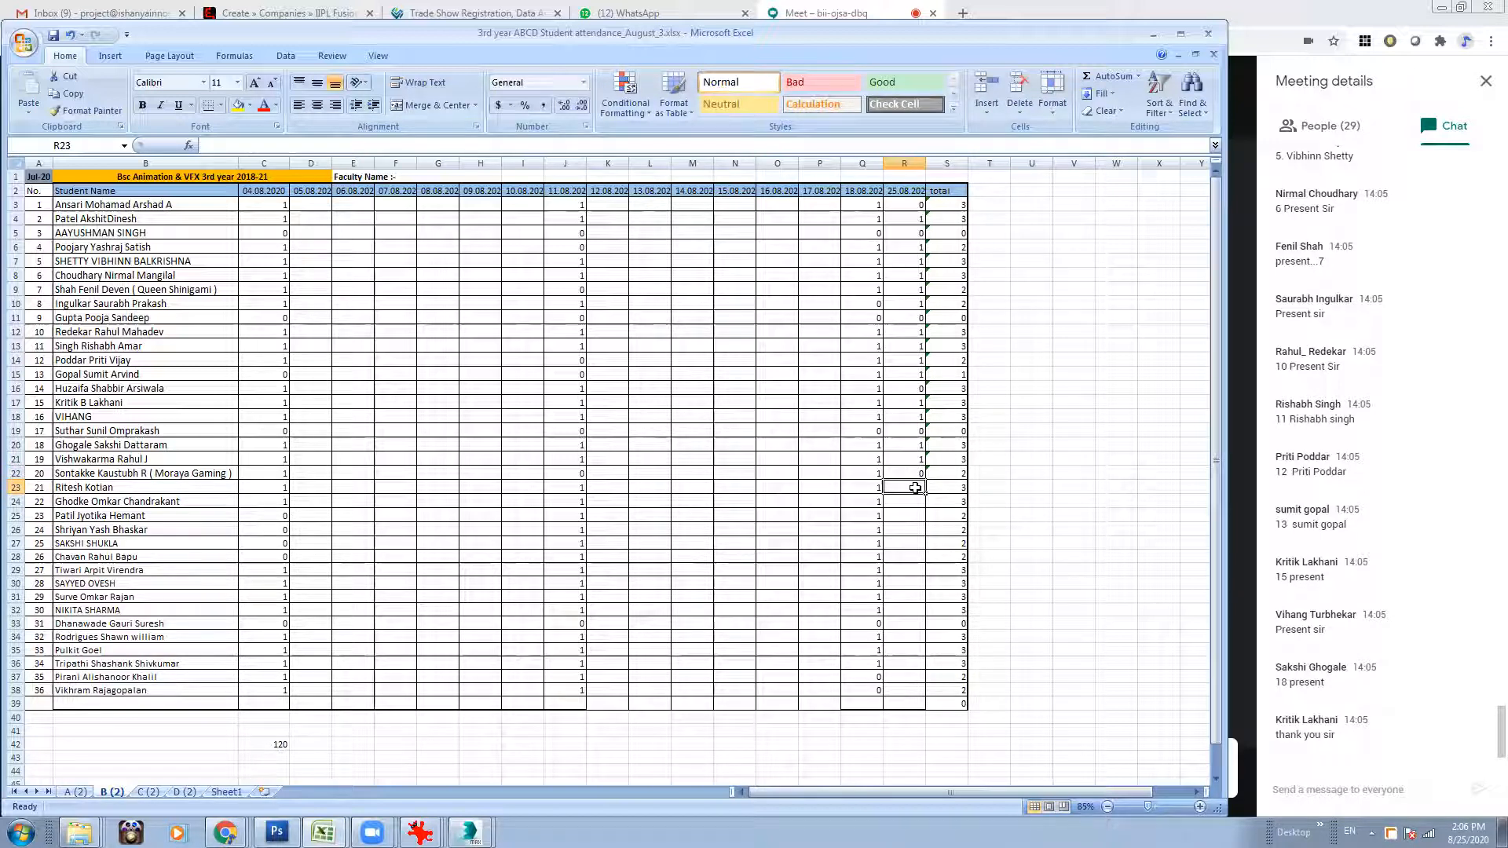
text(0)
key(Return)
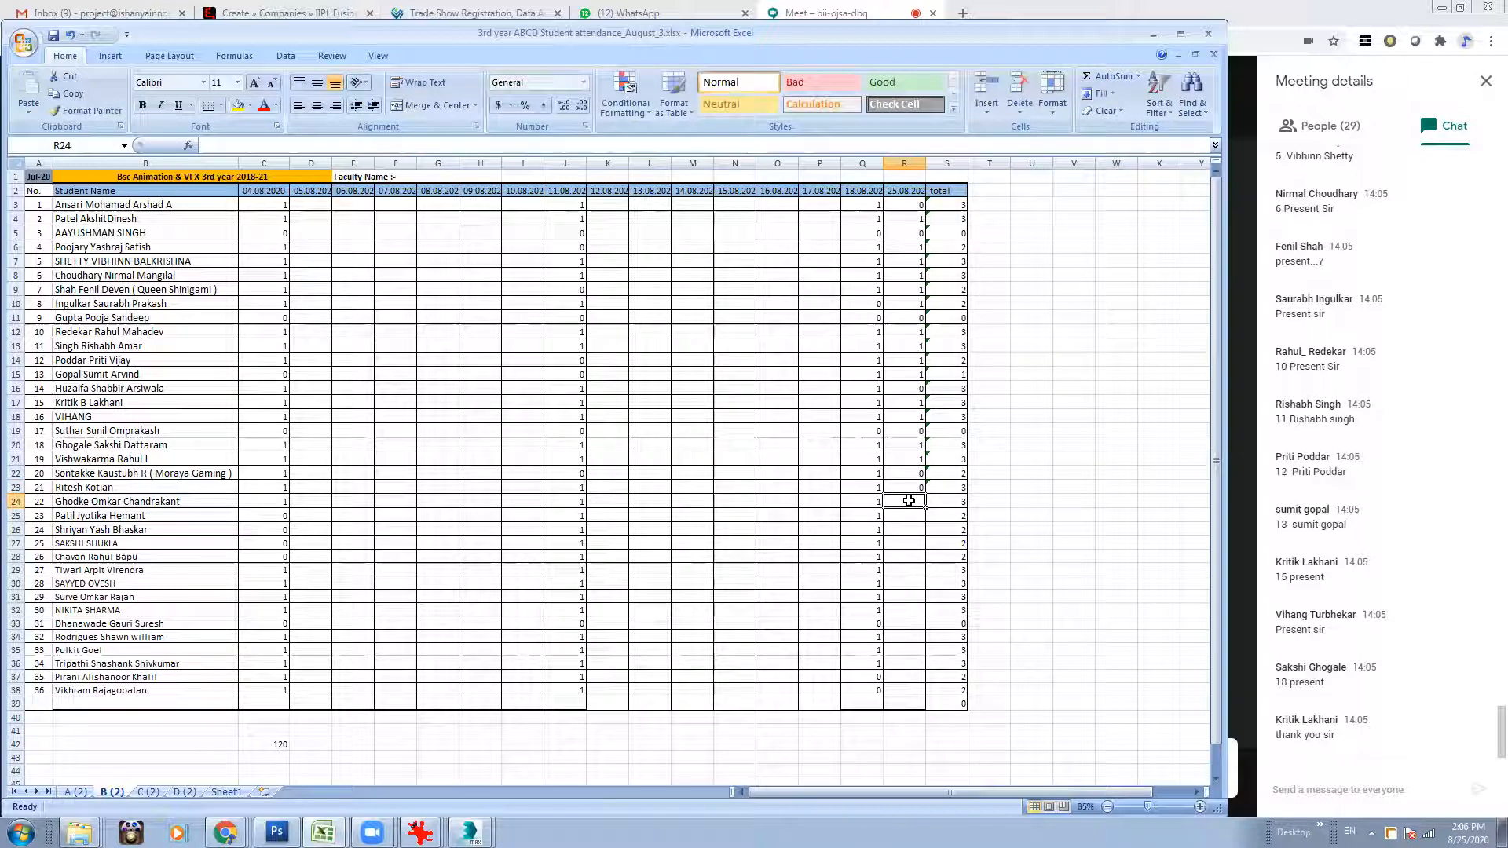
text(1)
Change division B roll number 20's 25.08.2020 mark to 1 (R22).
click(907, 490)
click(910, 475)
text(1)
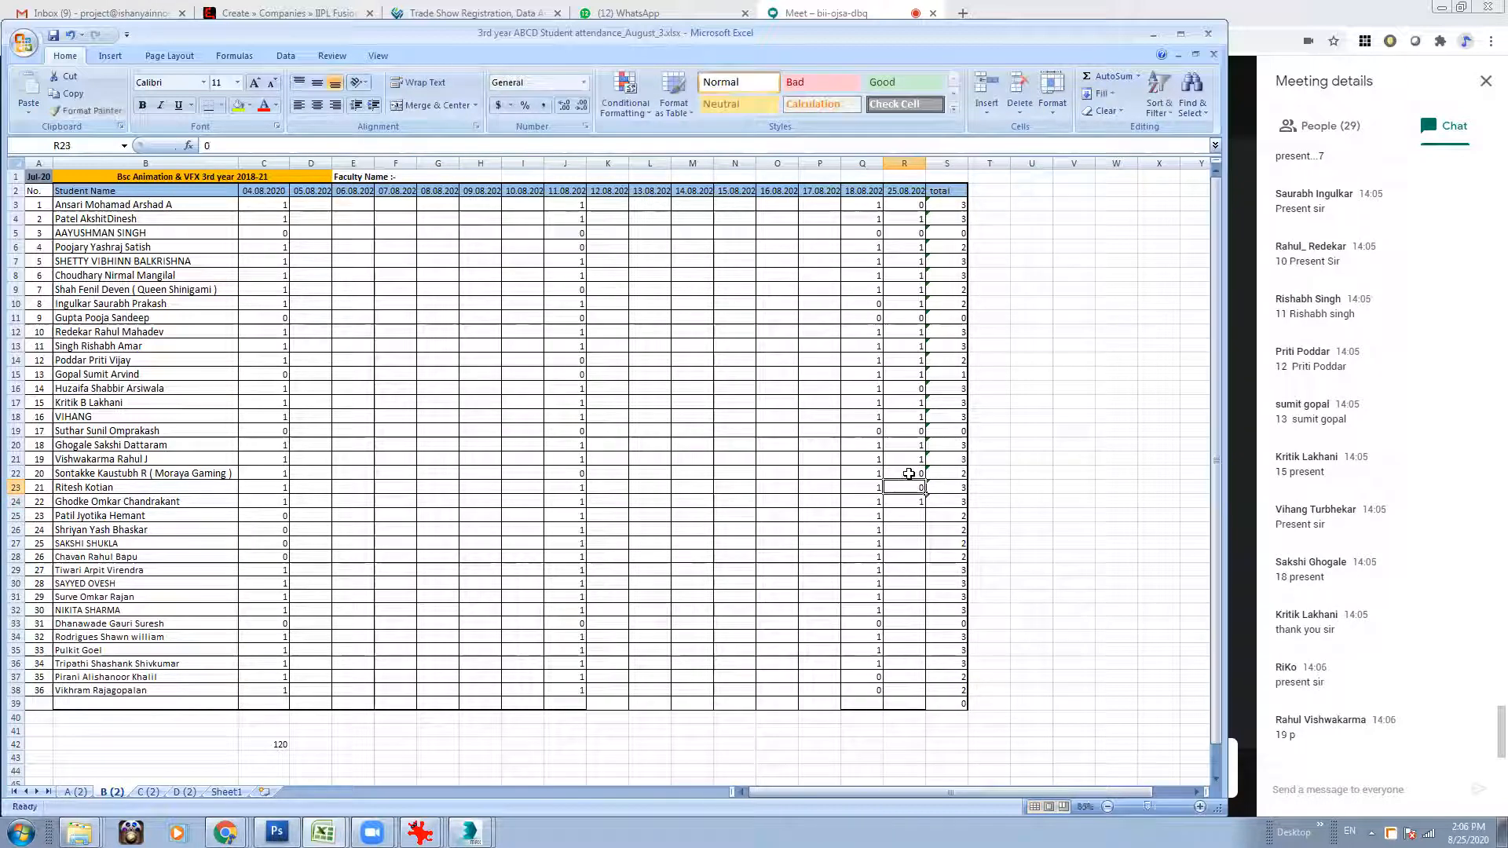
Re-mark division B roll number 22 as 0 and restore it to 1 in the 25.08.2020 column (R24).
click(907, 502)
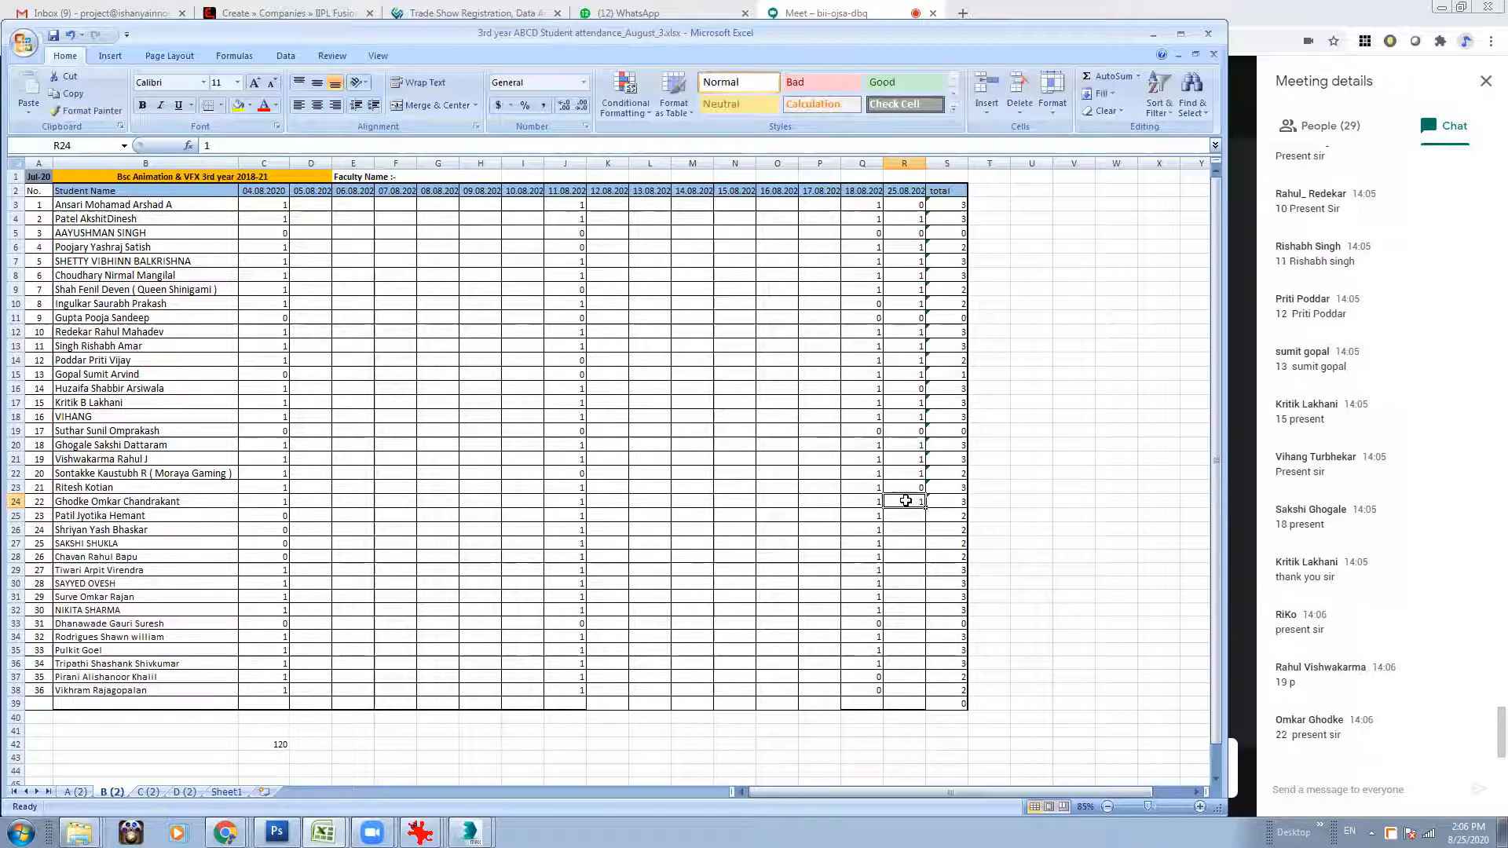
text(0)
click(905, 514)
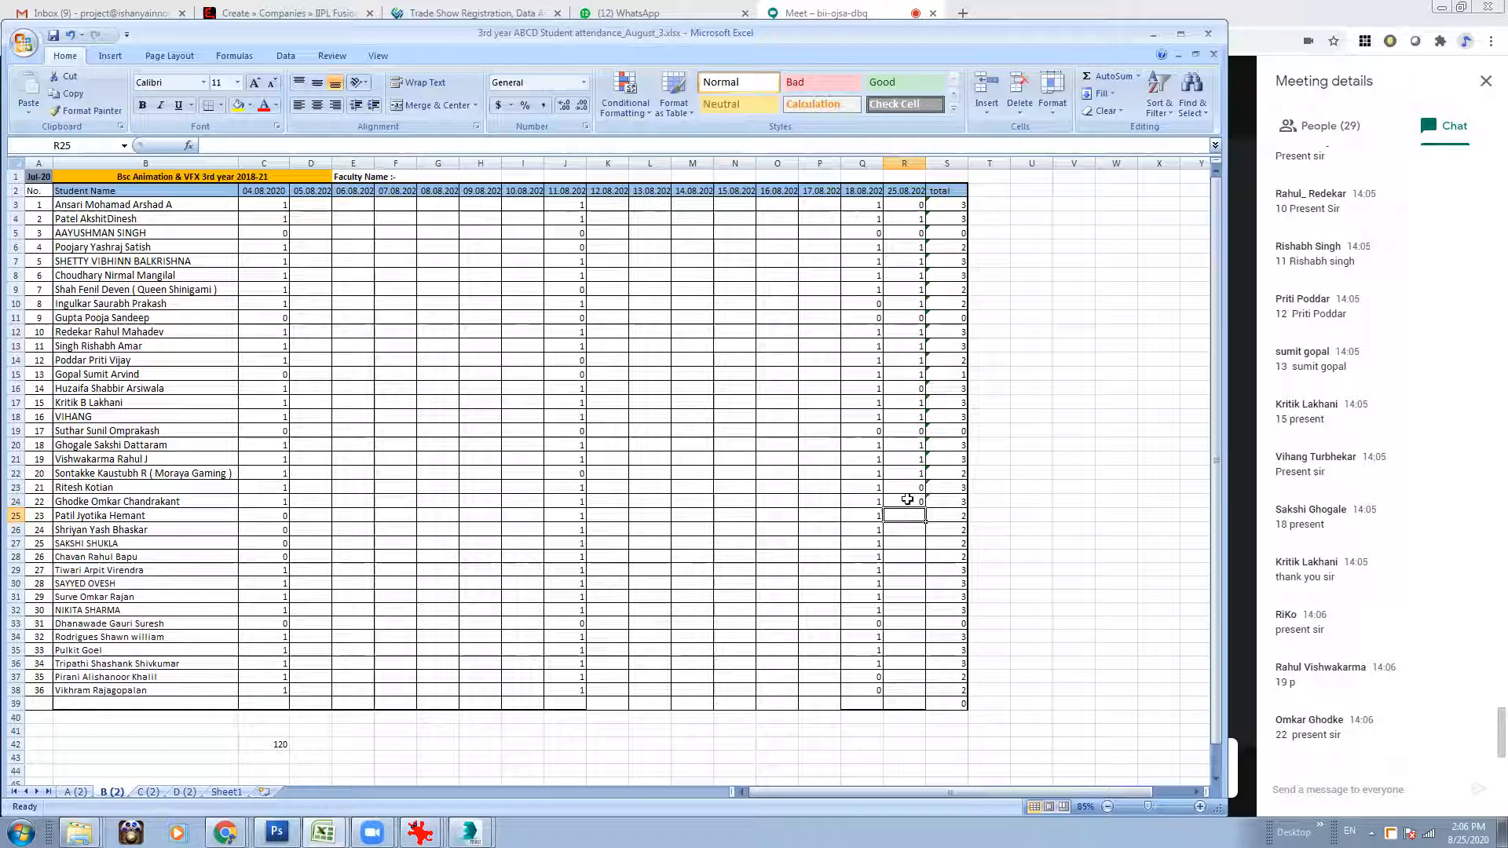
click(909, 500)
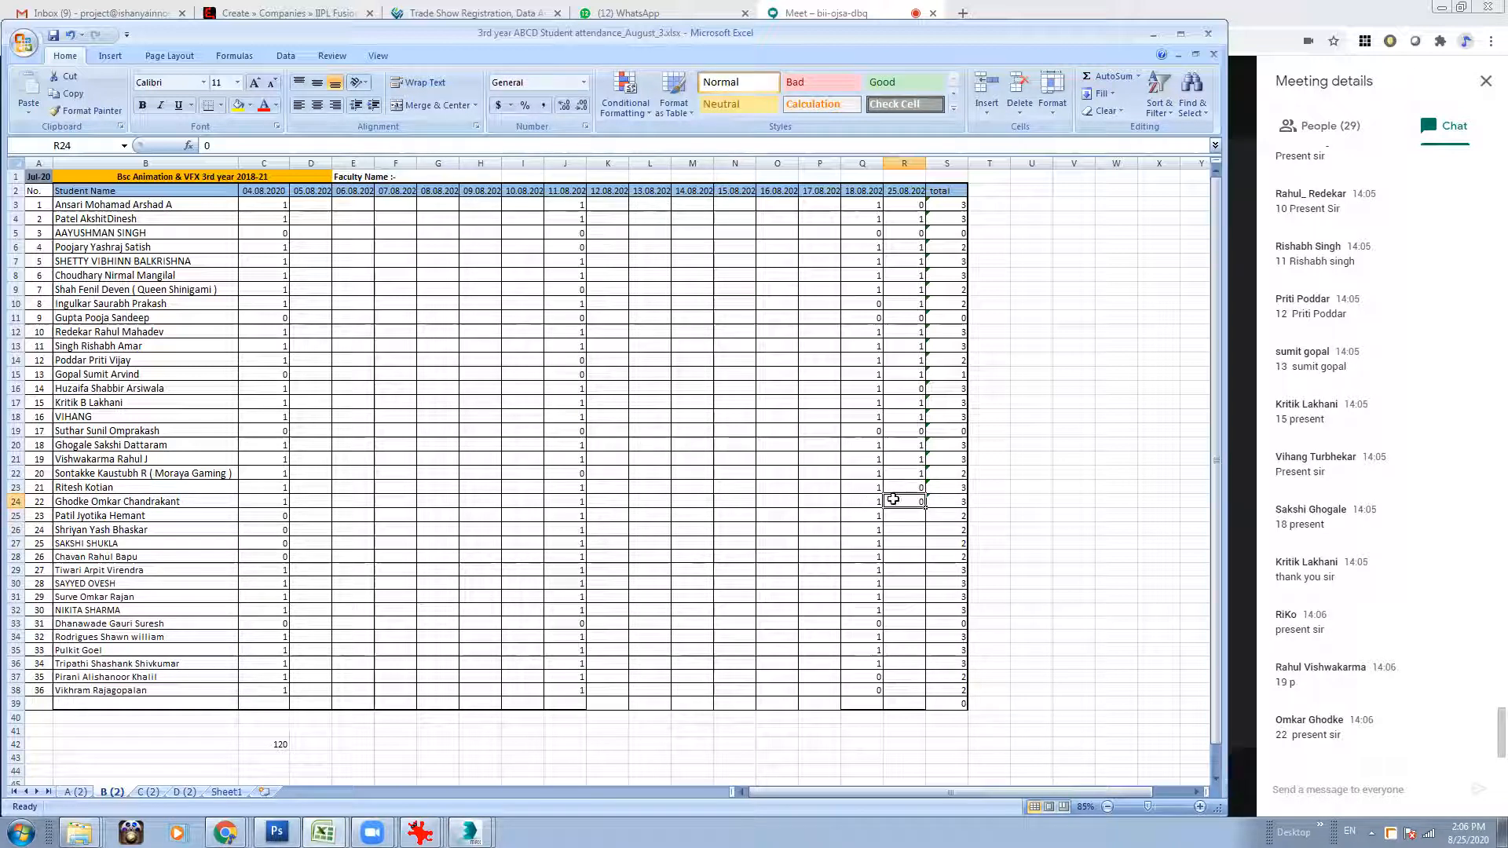
text(1)
key(Return)
key(Return)
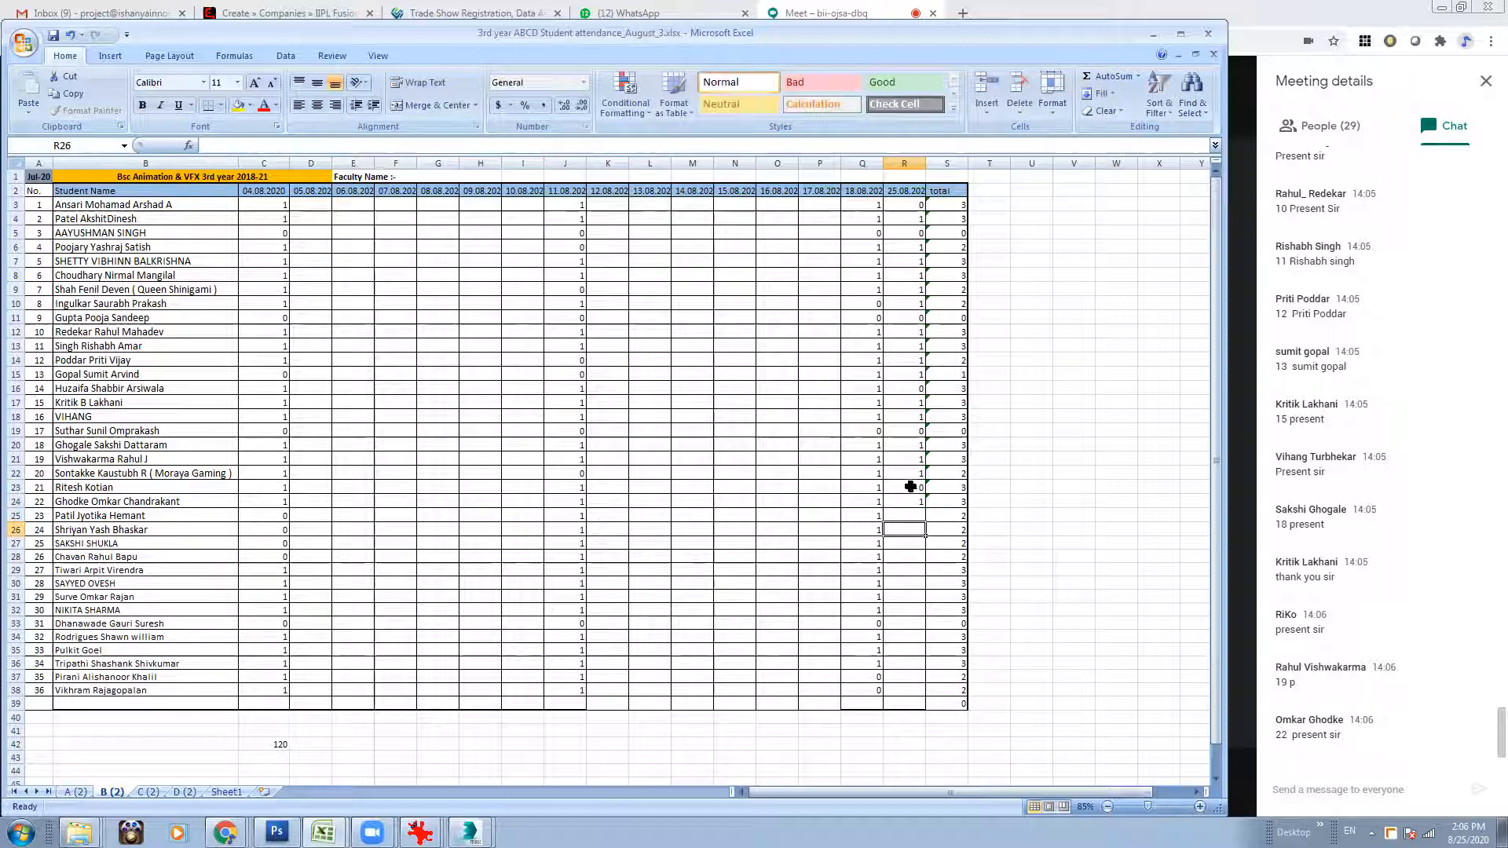
click(909, 485)
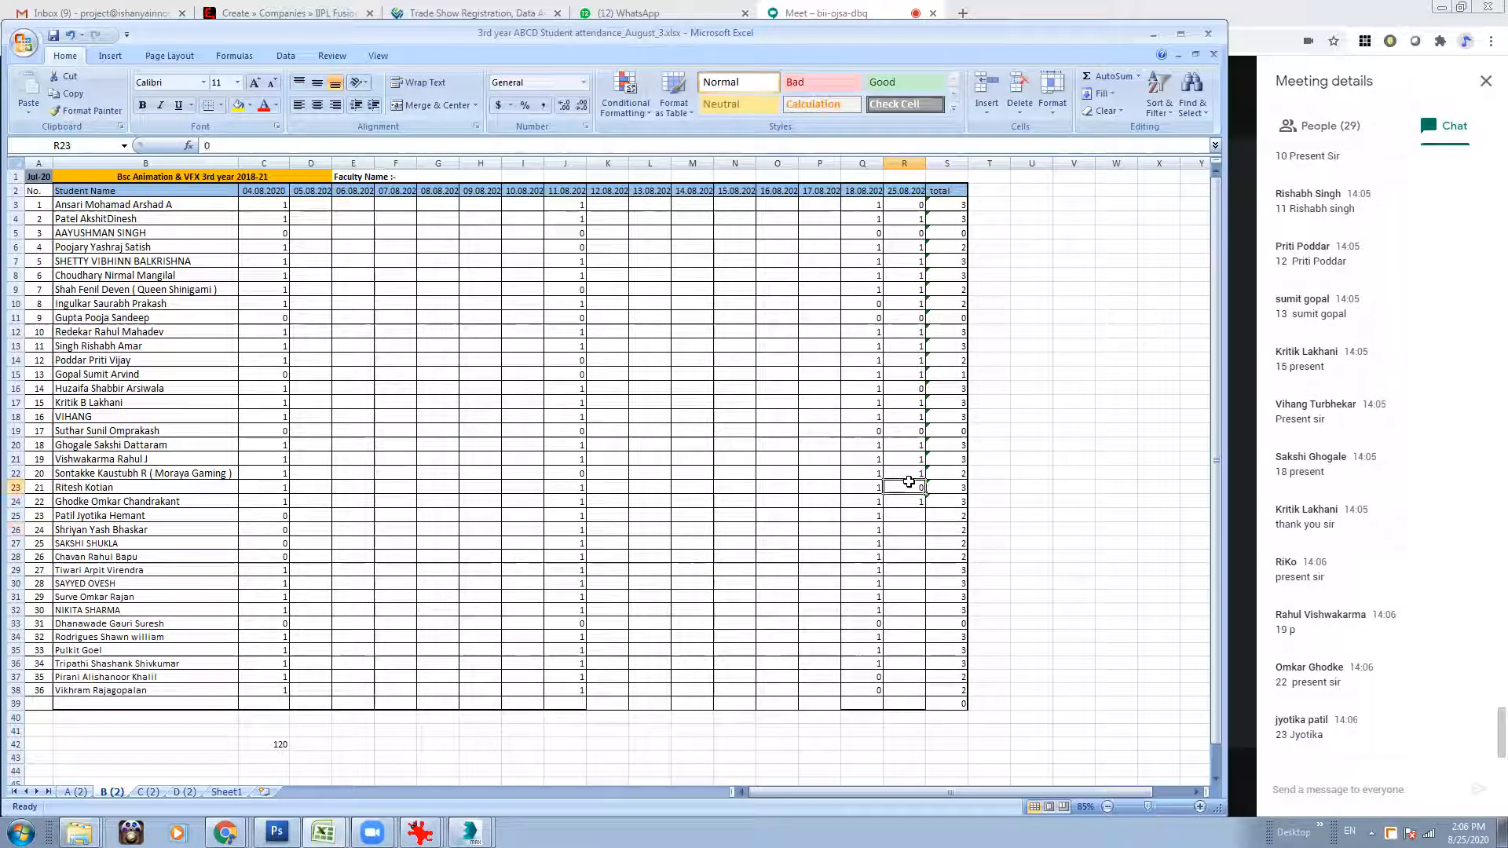
Mark division B roll numbers 23 and 24 as 1 in the 25.08.2020 column (R25:R26).
click(908, 516)
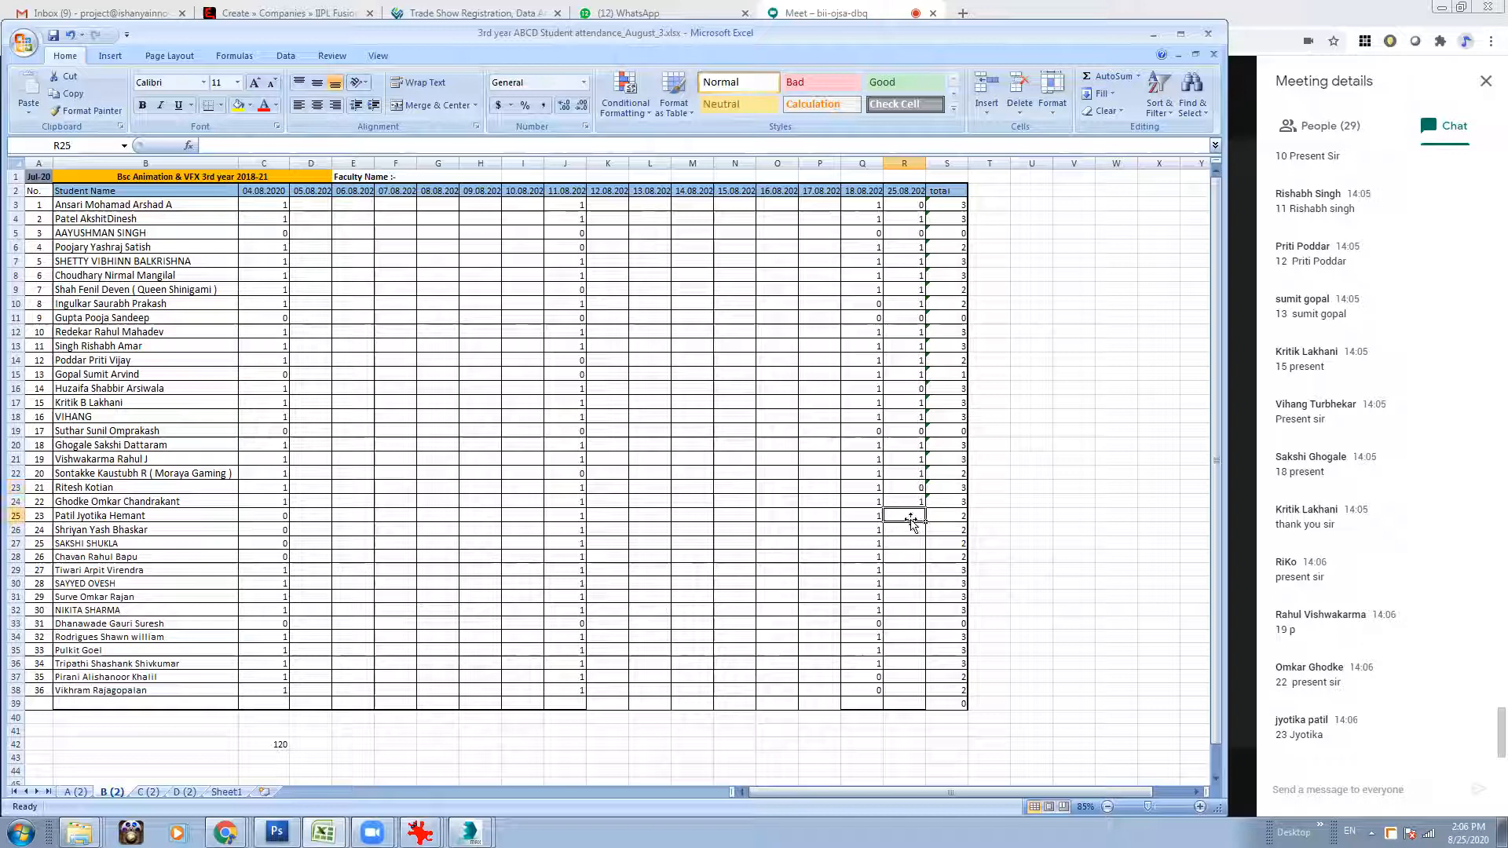
text(1)
key(Return)
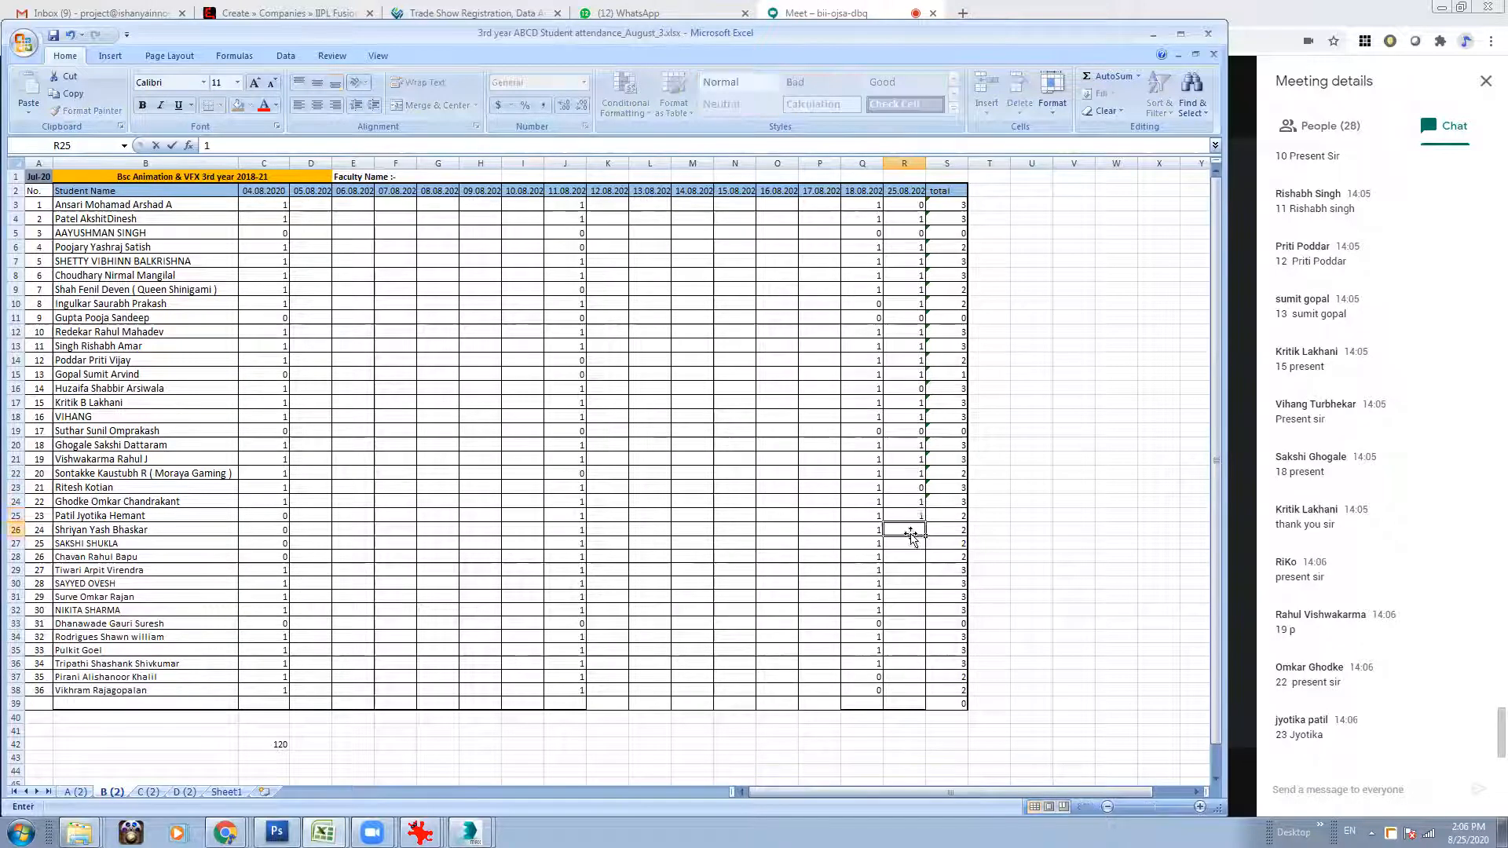
text(0)
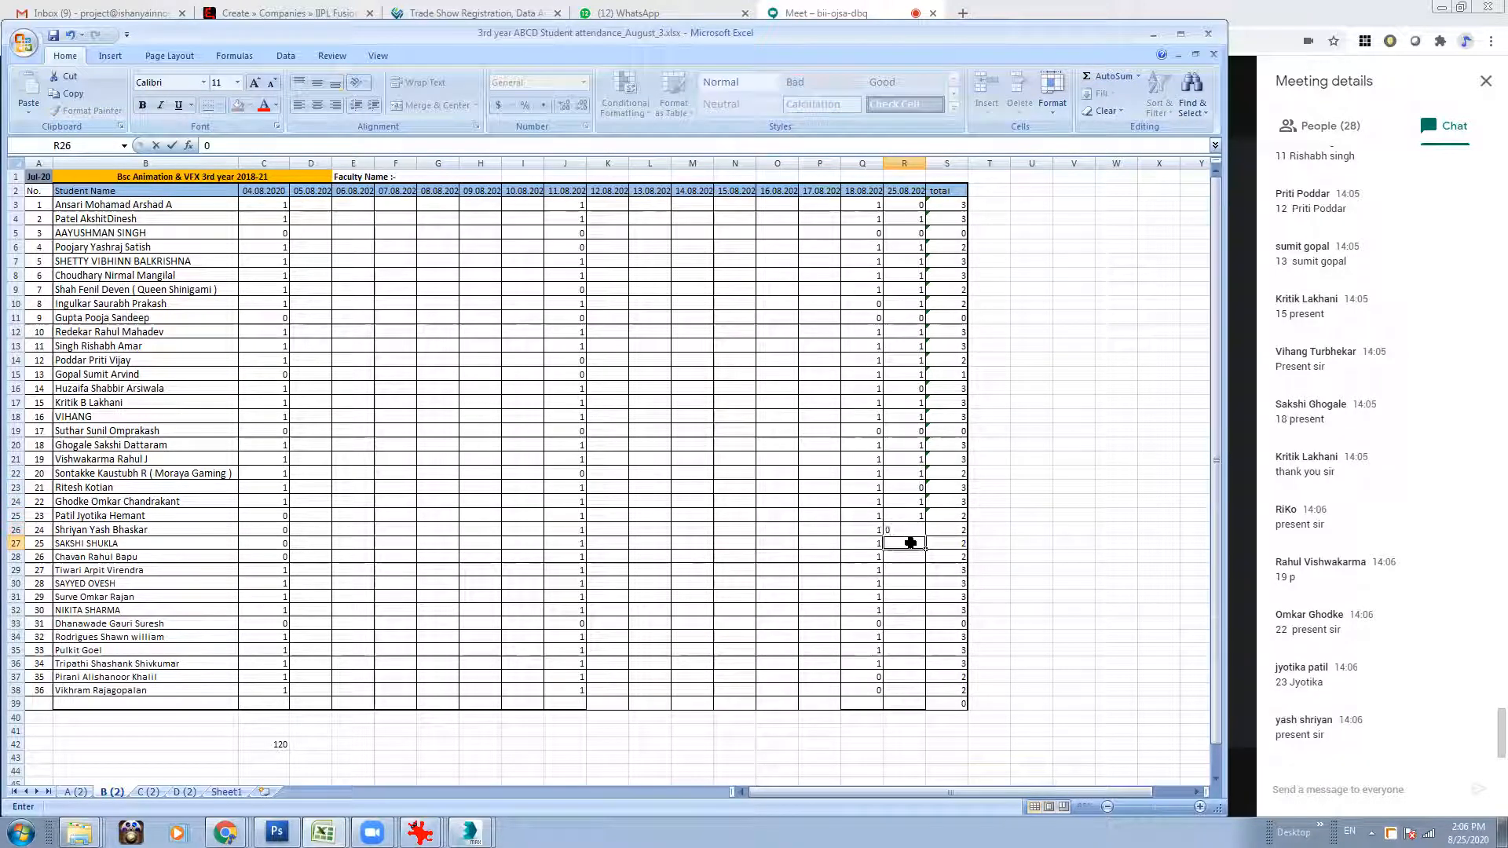
key(Return)
text(1)
key(Return)
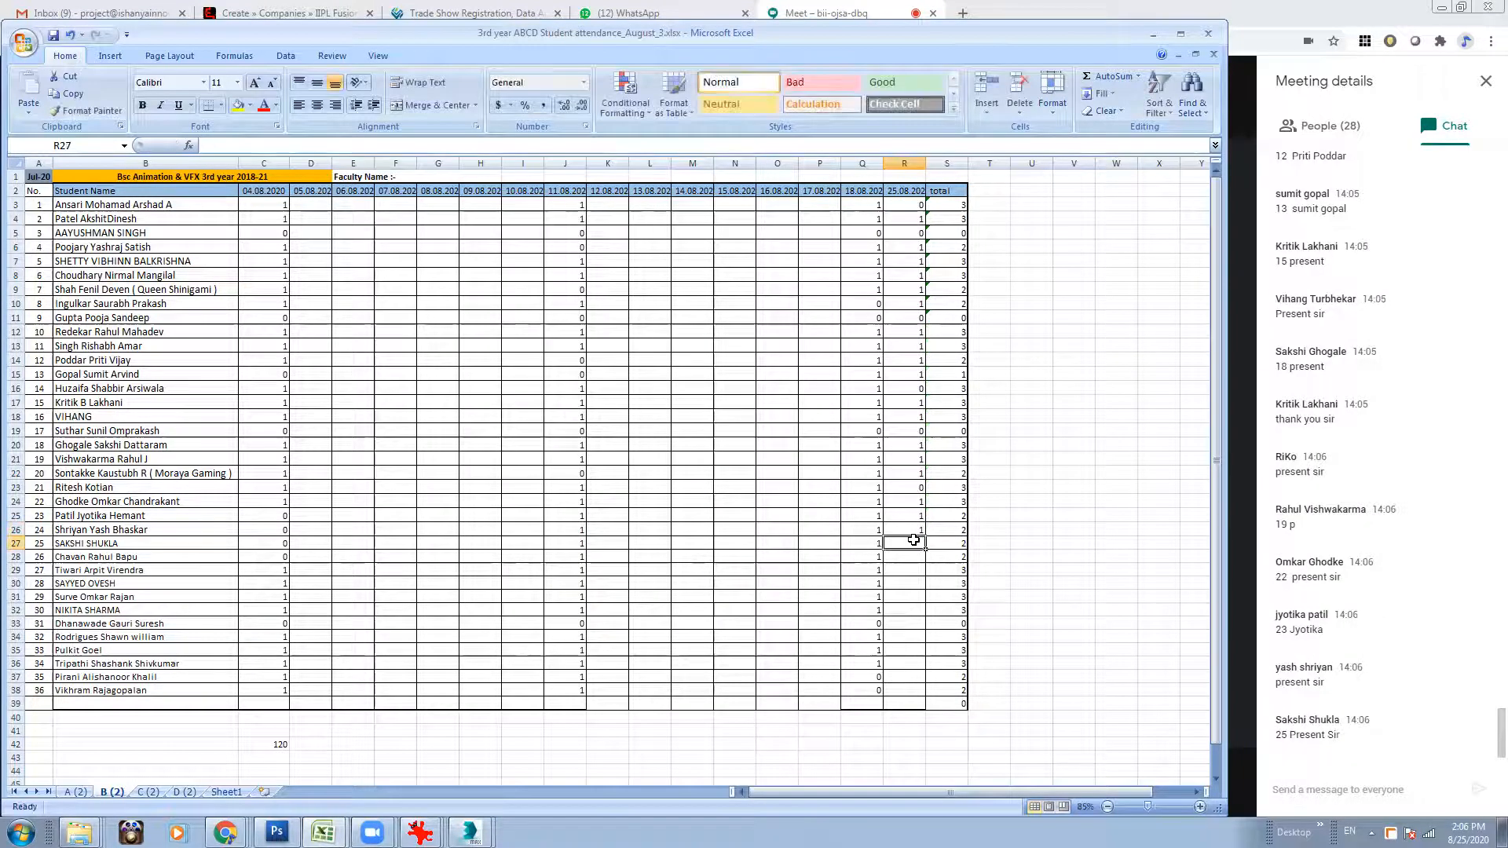
Mark division B roll numbers 25, 26 and 27 as 1 in the 25.08.2020 column (R27:R29).
text(1)
key(Return)
text(1)
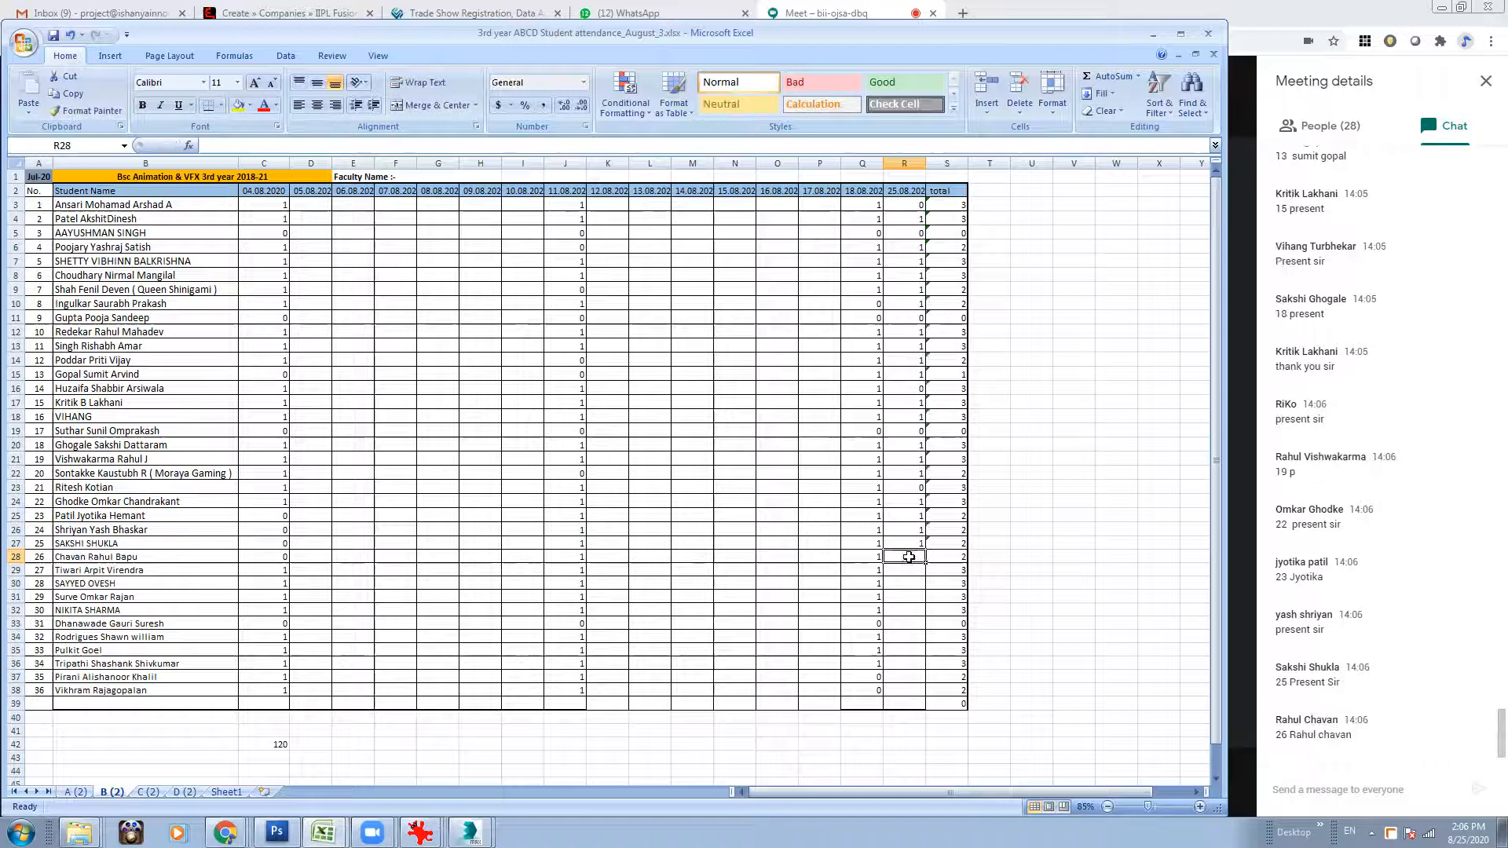
key(Return)
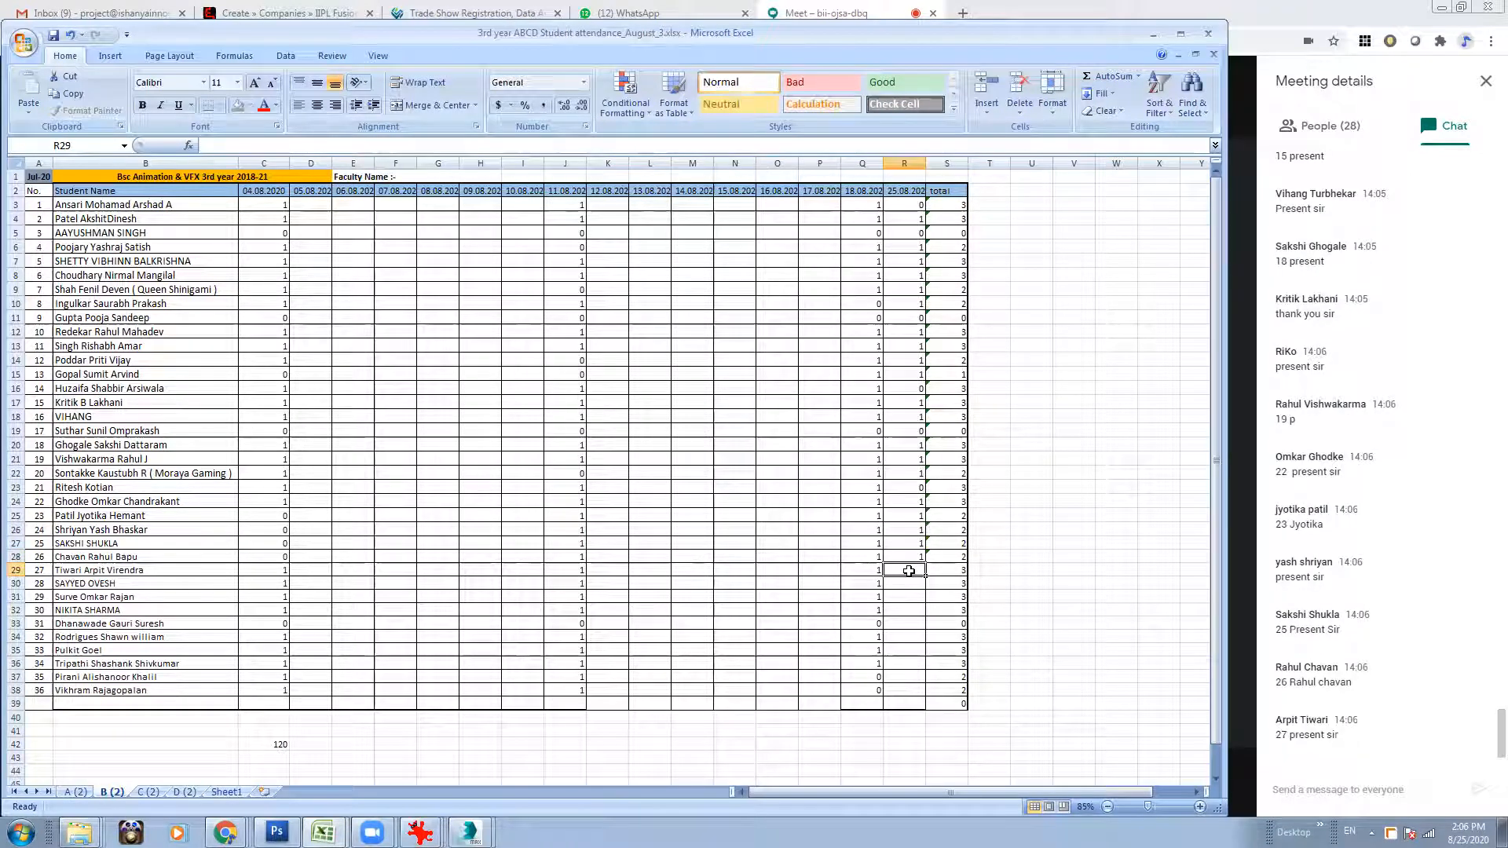
text(1)
key(Return)
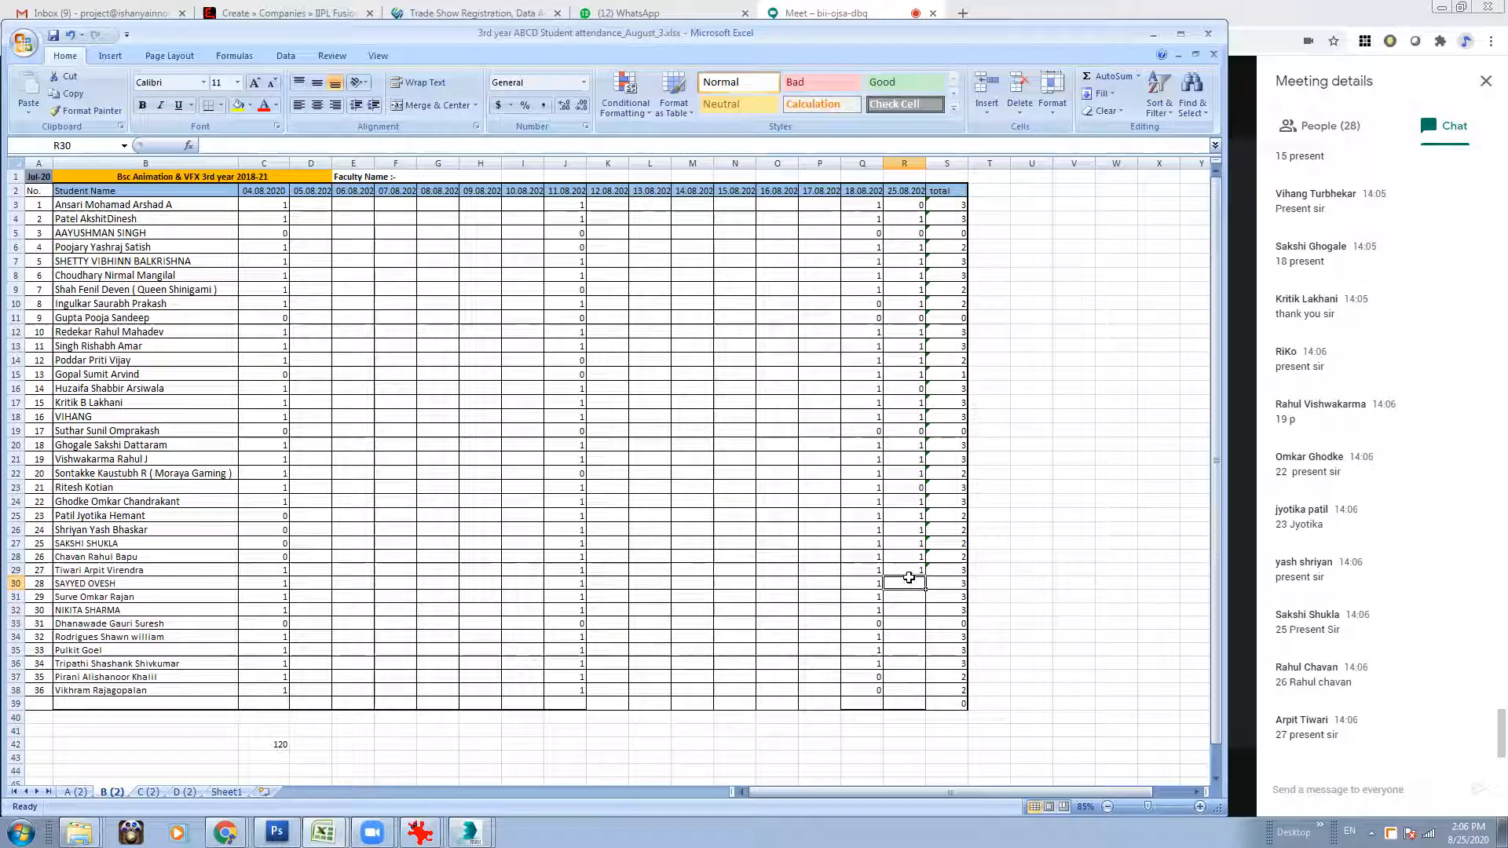
Mark division B roll numbers 28, 29 and 30 as 0 (R30:R32) and change roll number 21's mark to 1 (R23).
text(0)
key(Return)
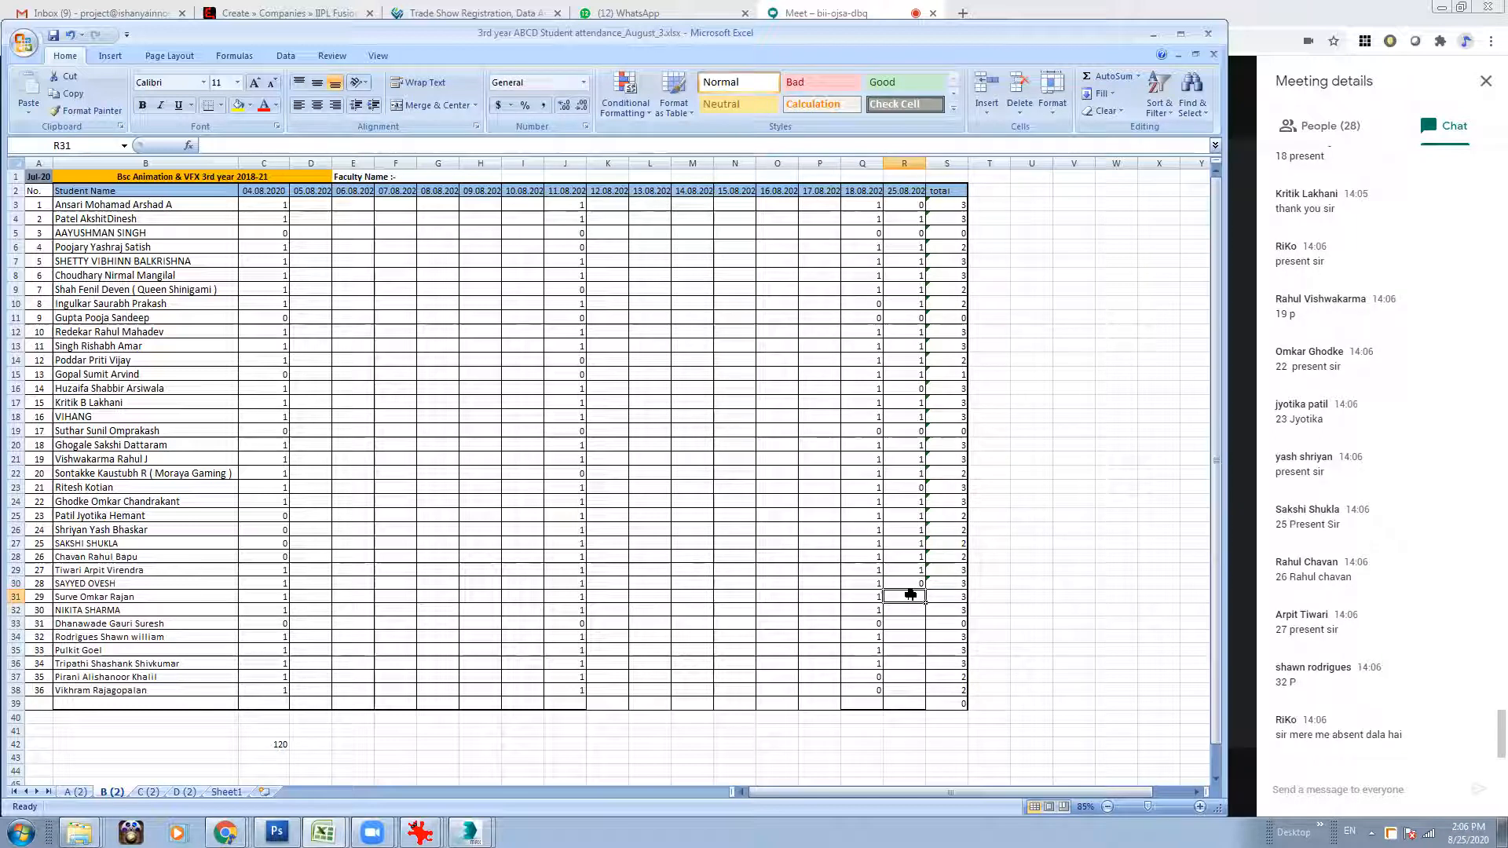
text(0)
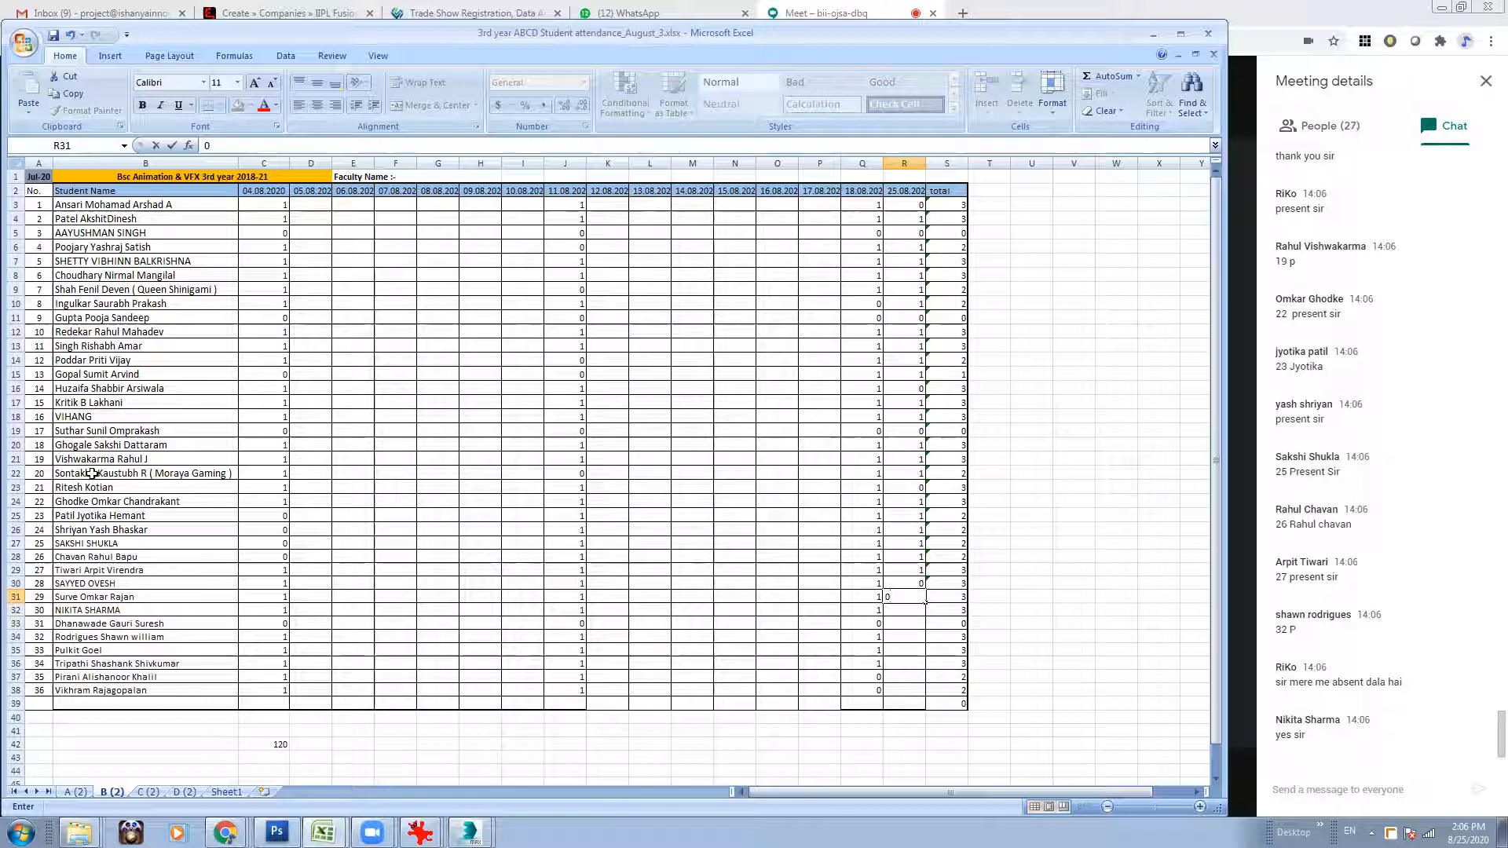
click(907, 608)
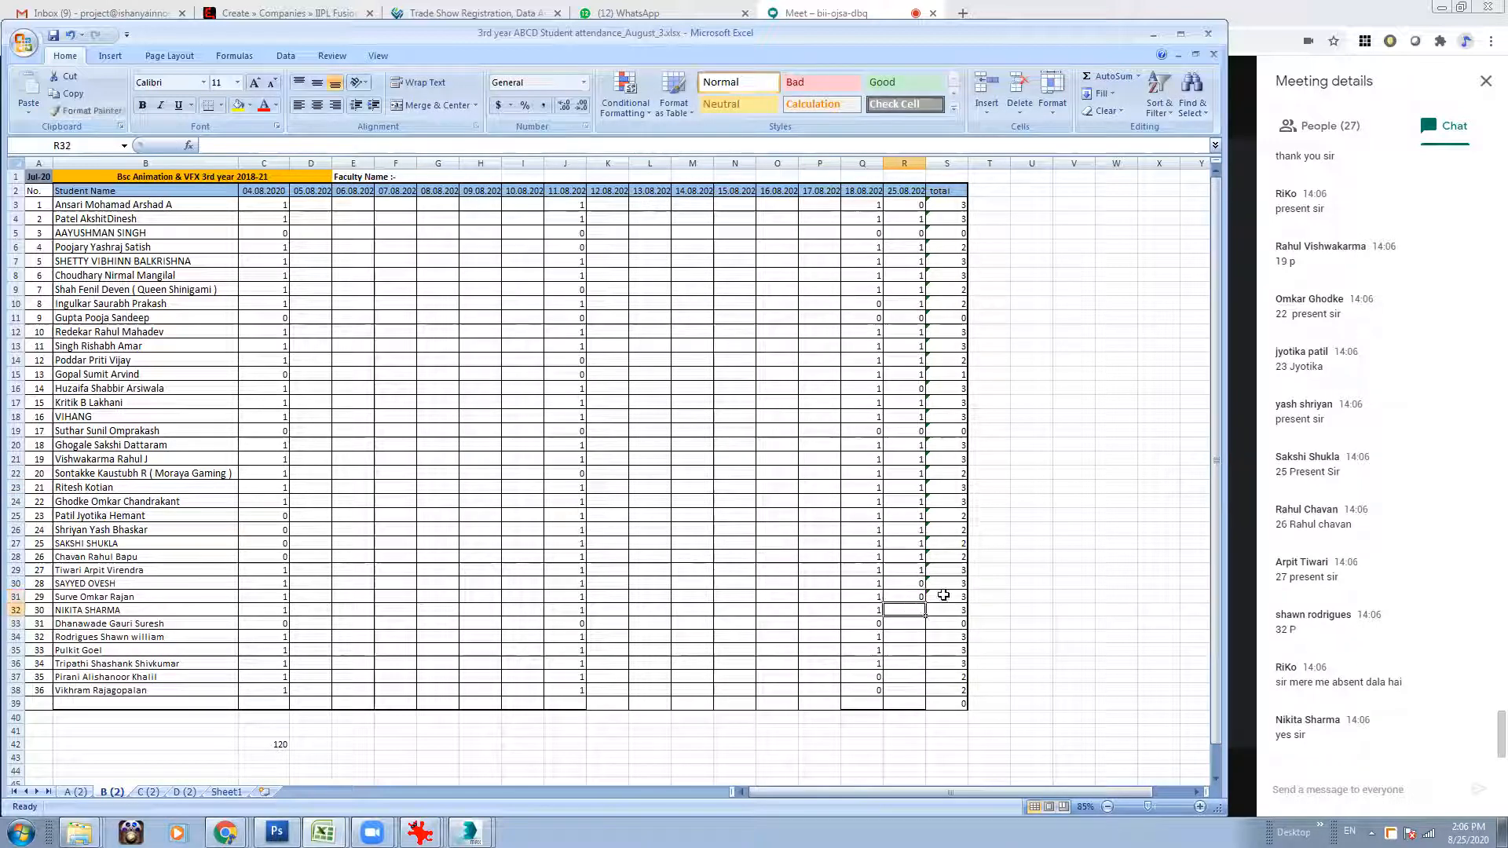
text(0)
Mark division B roll number 31 as 1, 32 as 0 and 33 as 1 for 25.08.2020 (R33:R35).
click(914, 626)
text(1)
click(904, 637)
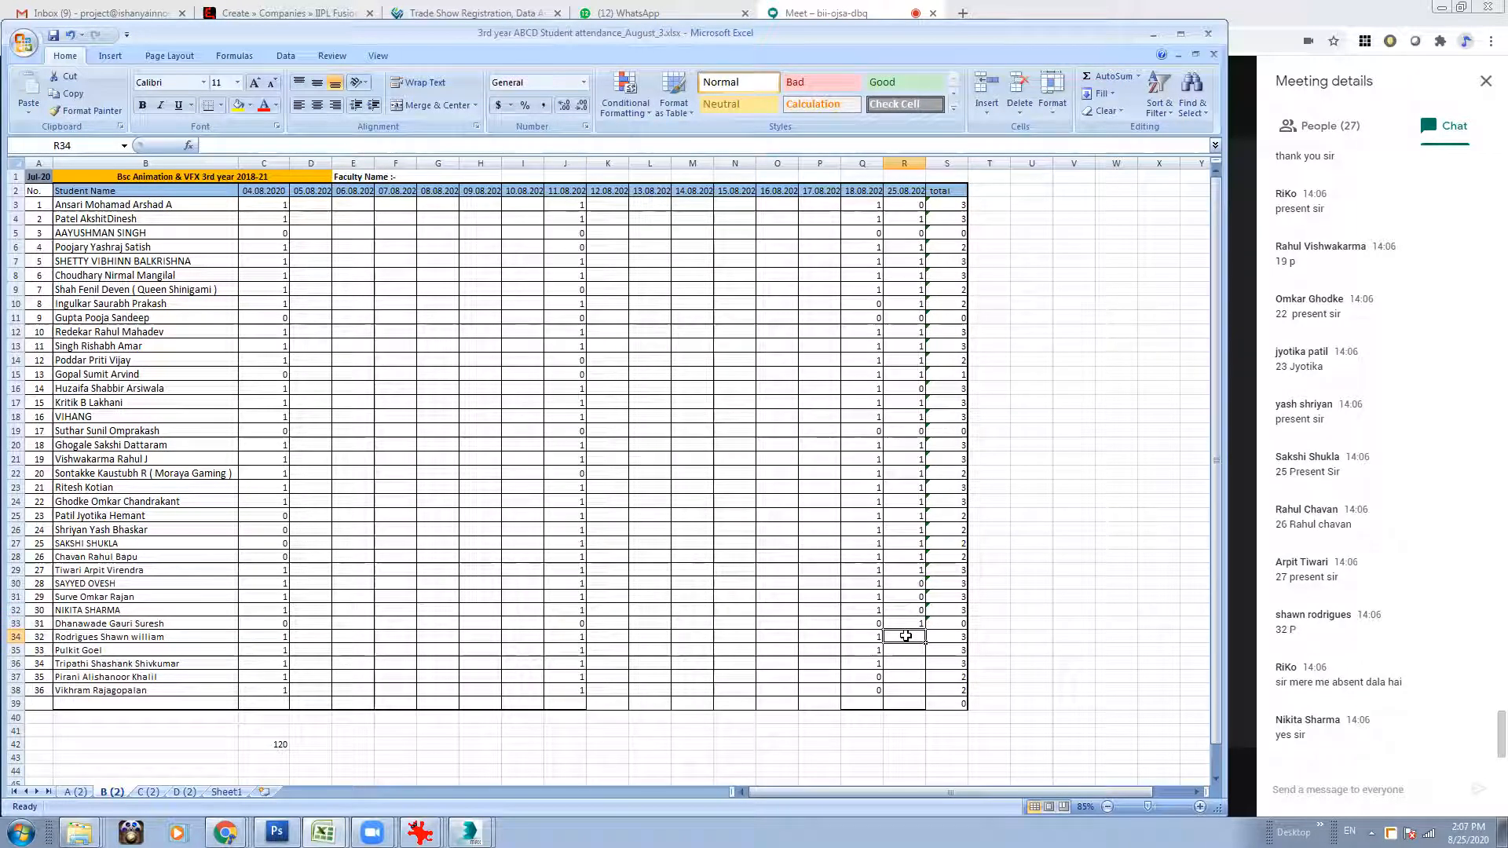
text(0)
click(903, 652)
text(1)
Mark division B roll numbers 34, 35 and 36 as 1 in the 25.08.2020 column (R36:R38).
click(909, 666)
text(1)
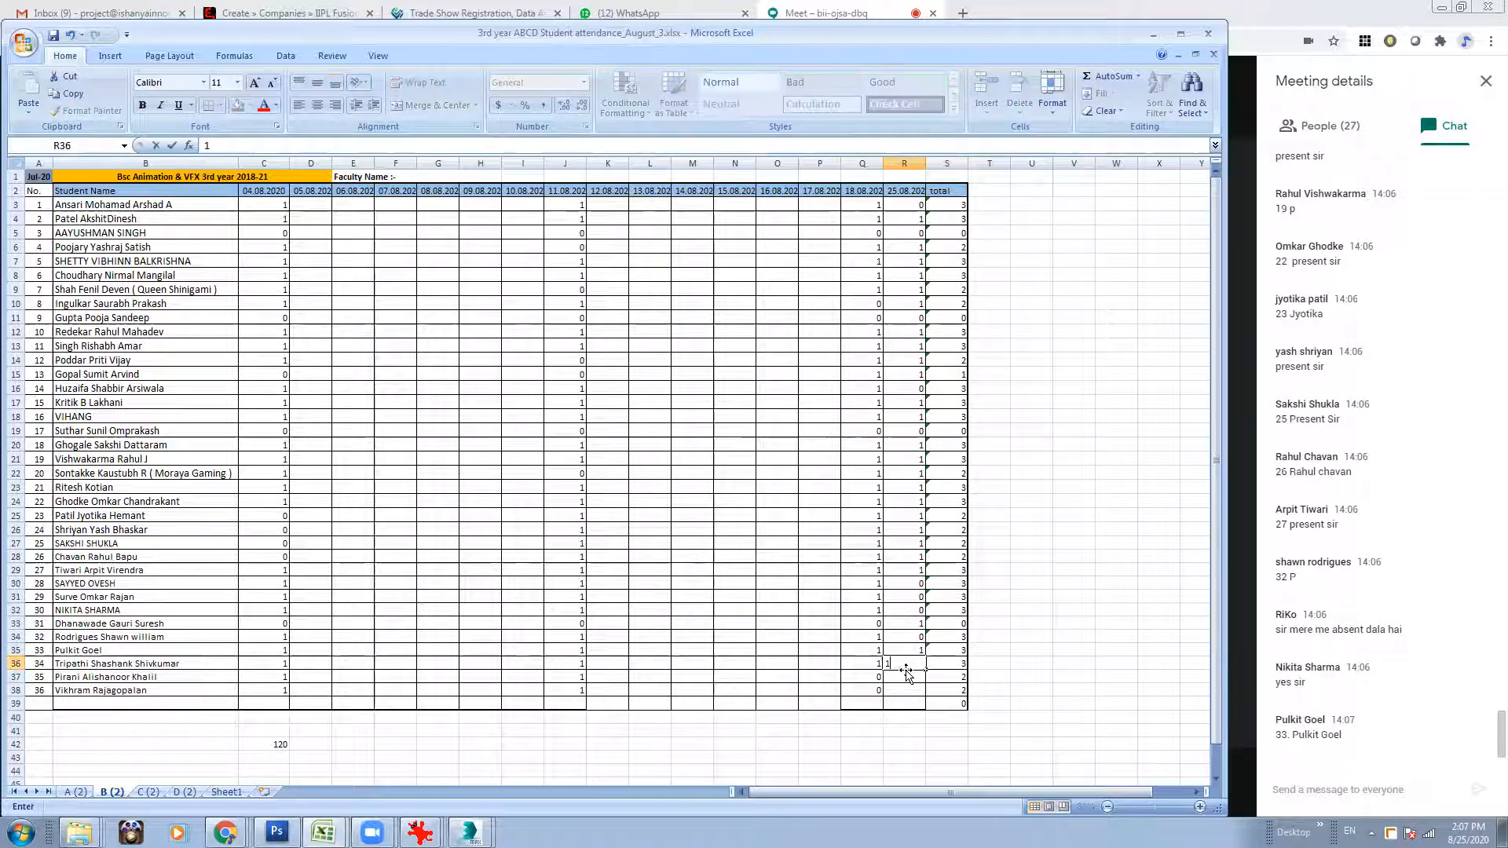
click(907, 679)
text(1)
click(905, 689)
text(1)
click(909, 712)
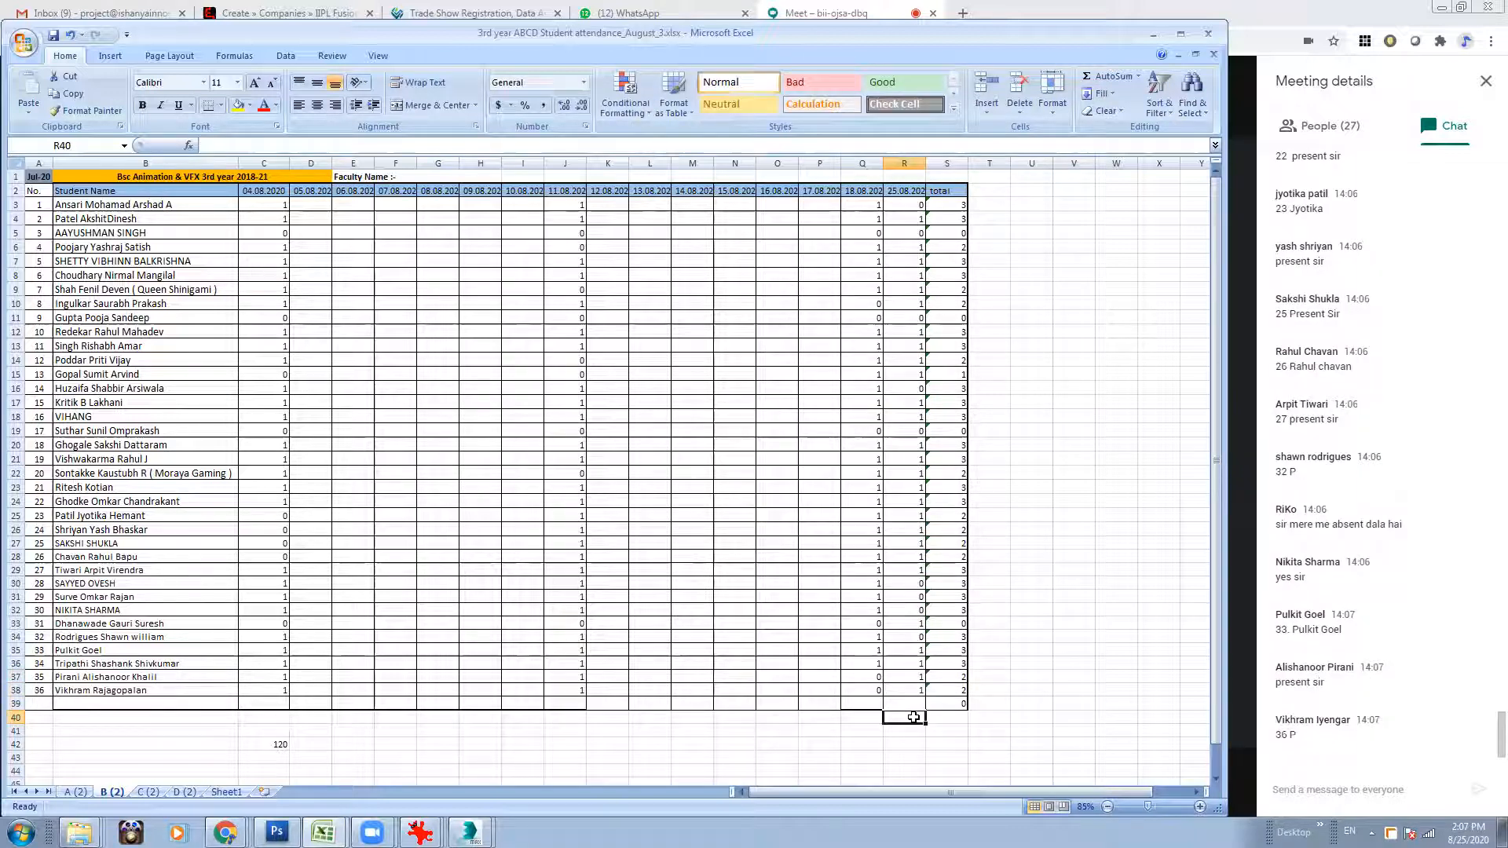
click(1020, 622)
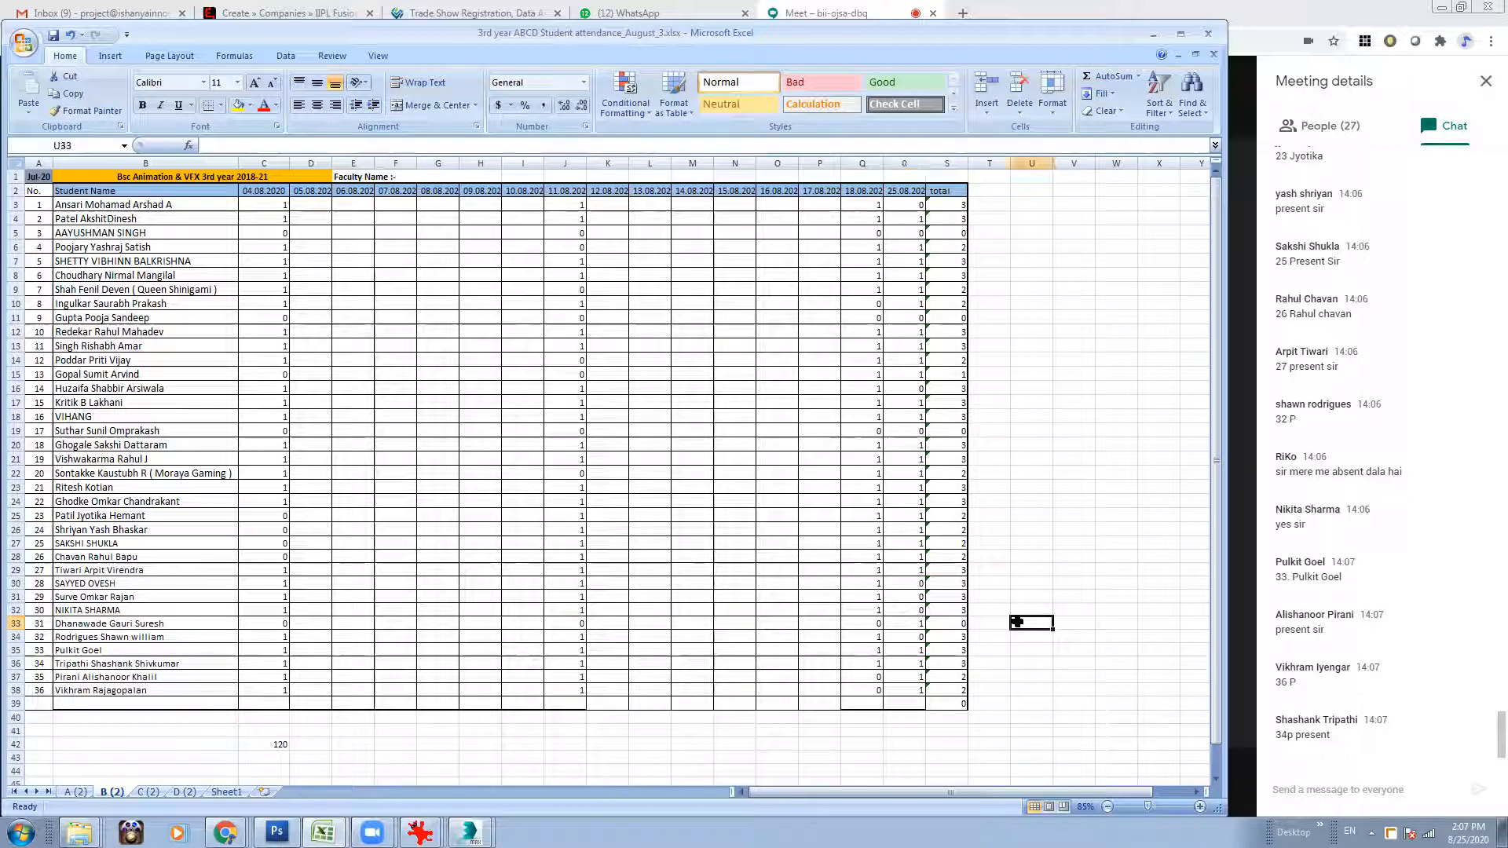